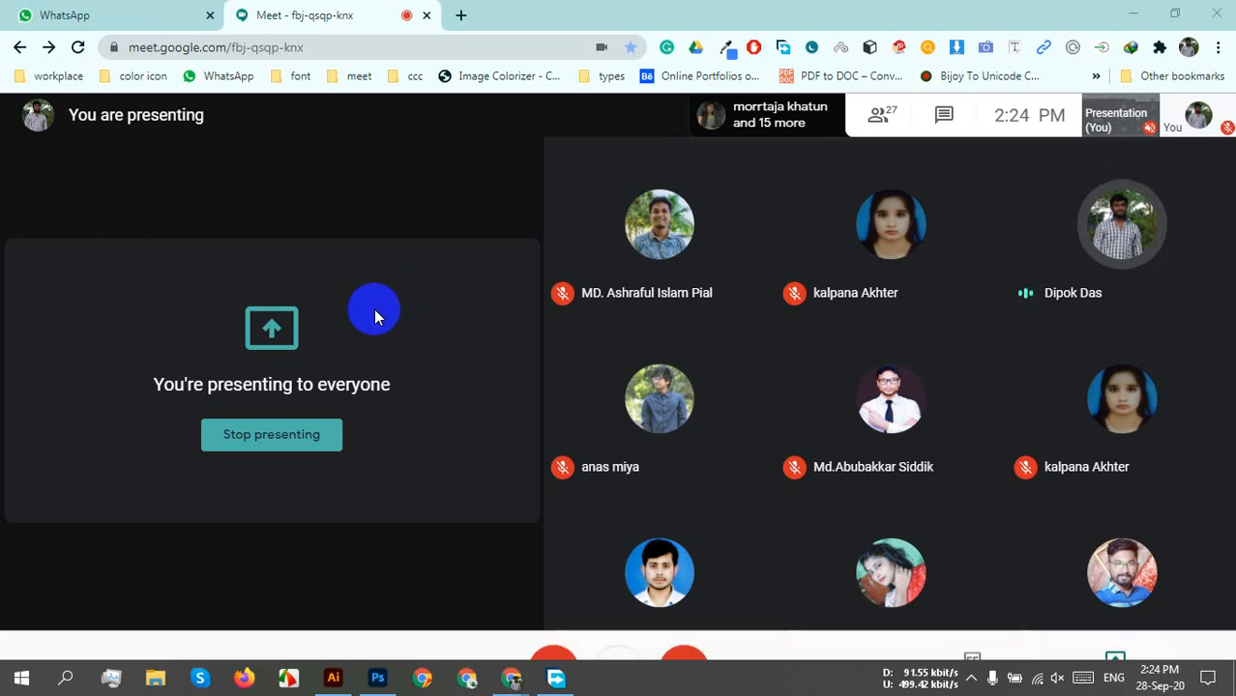
Switch from the Google Meet presentation to the Adobe Illustrator Home screen.
left_click(333, 678)
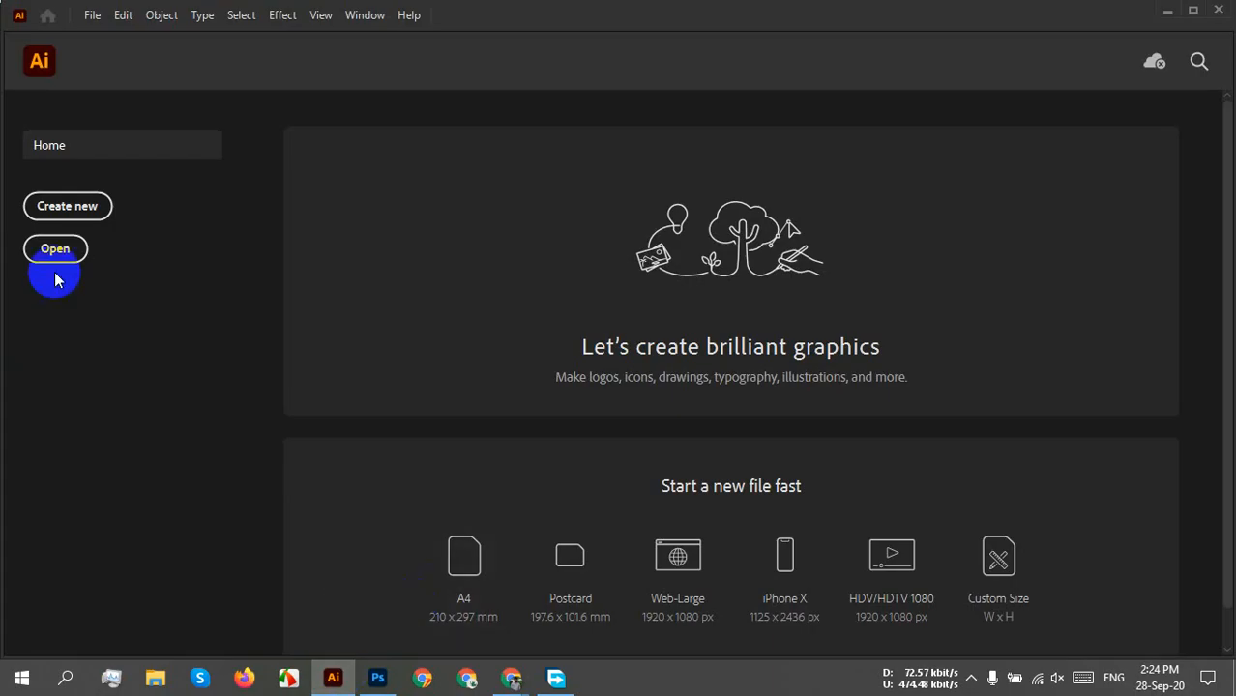
Start a new document set to 3.5 in wide and 2 in tall, keeping Inches units.
left_click(83, 207)
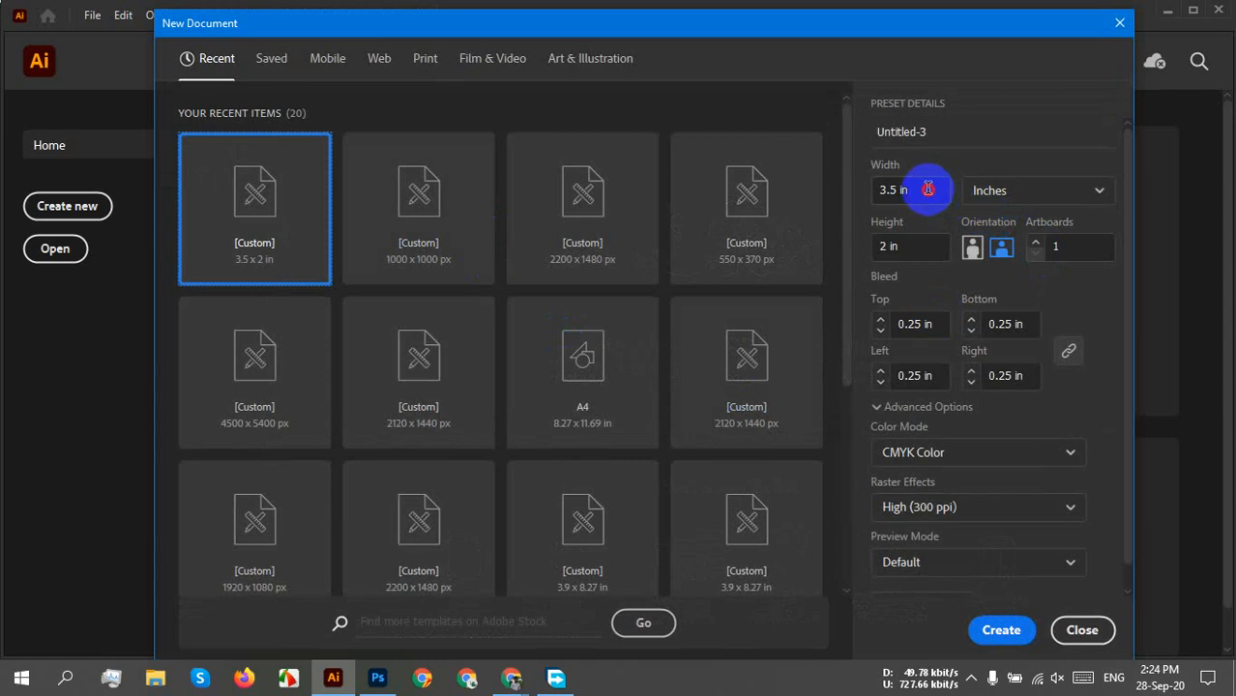
left_click(927, 190)
type("3.")
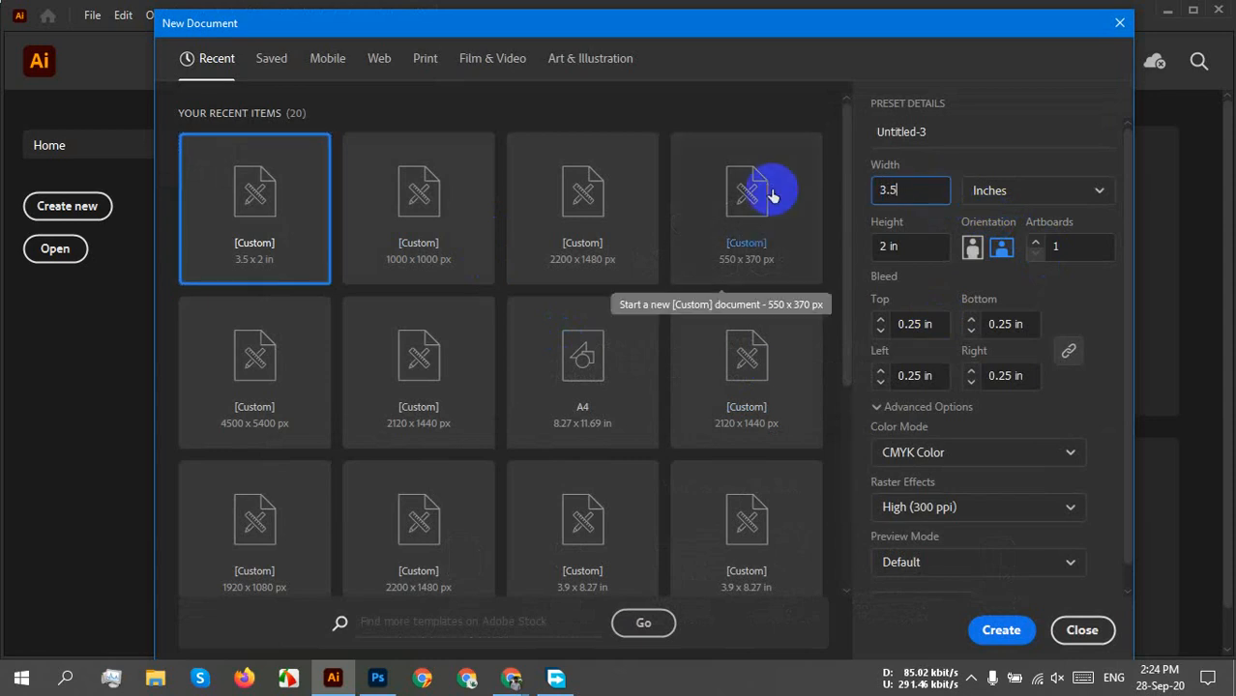
left_click(1098, 192)
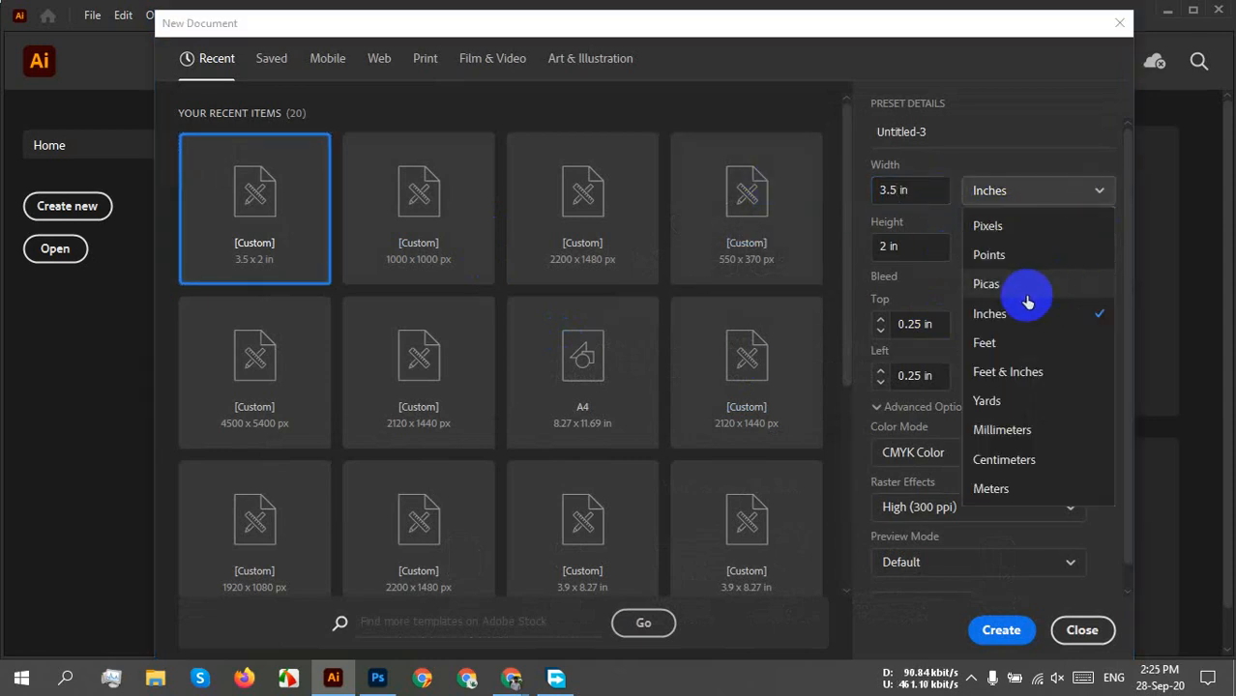
left_click(1010, 319)
left_click_drag(930, 248, 861, 243)
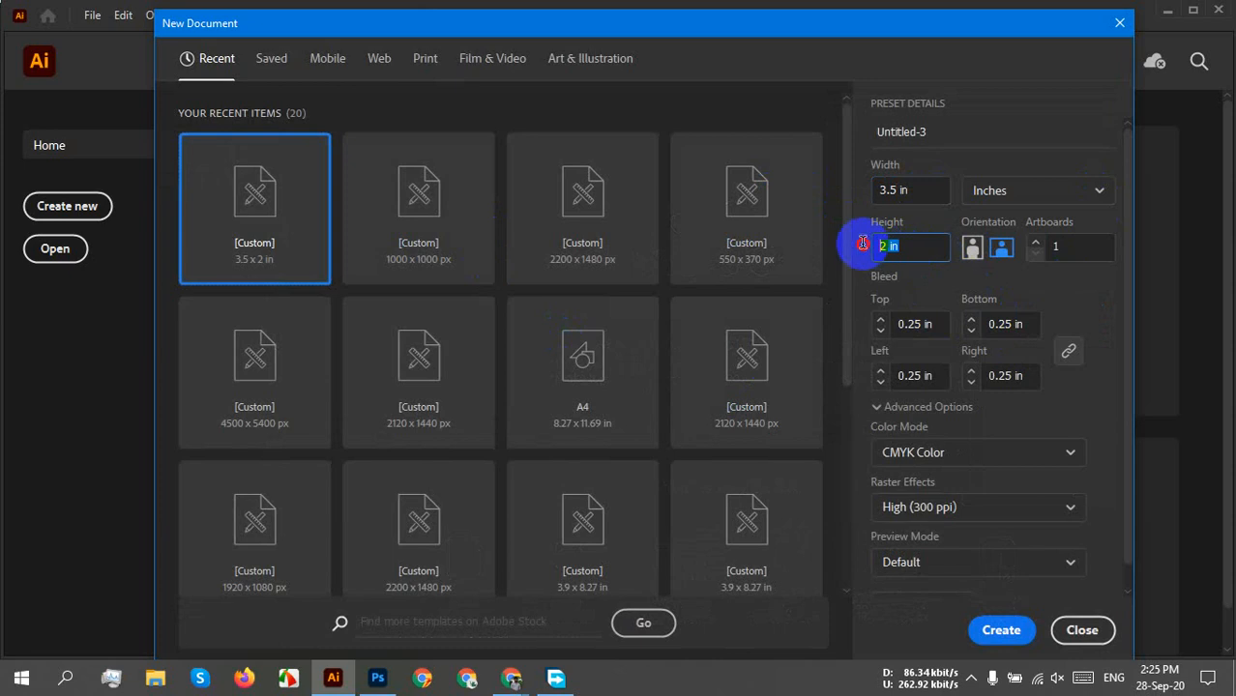
type("2")
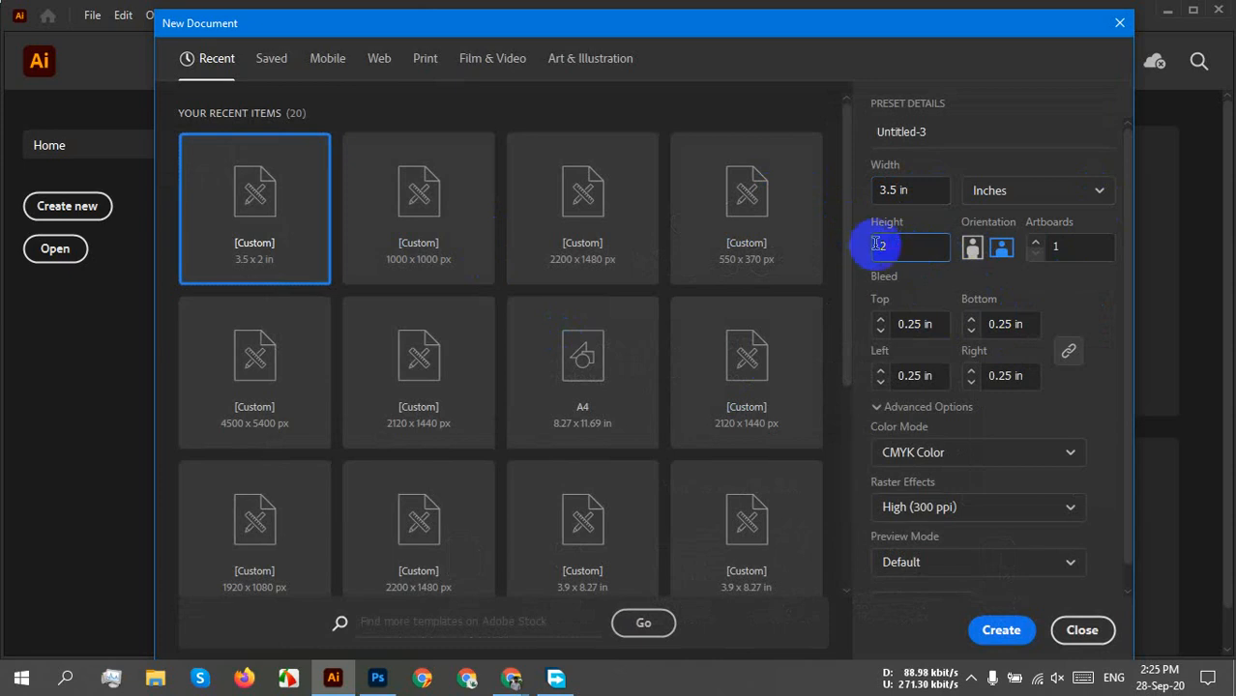
left_click(1003, 250)
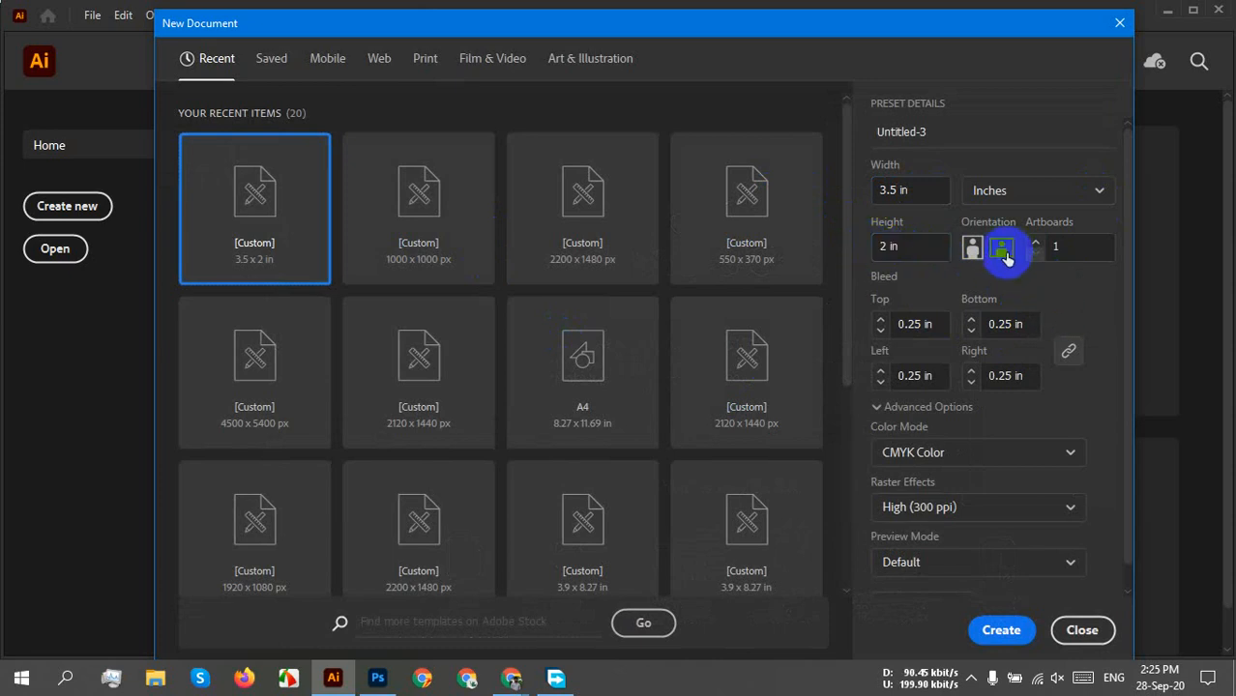
Toggle orientation to portrait and back to landscape, then recheck the 3.5 × 2 in values.
left_click(972, 250)
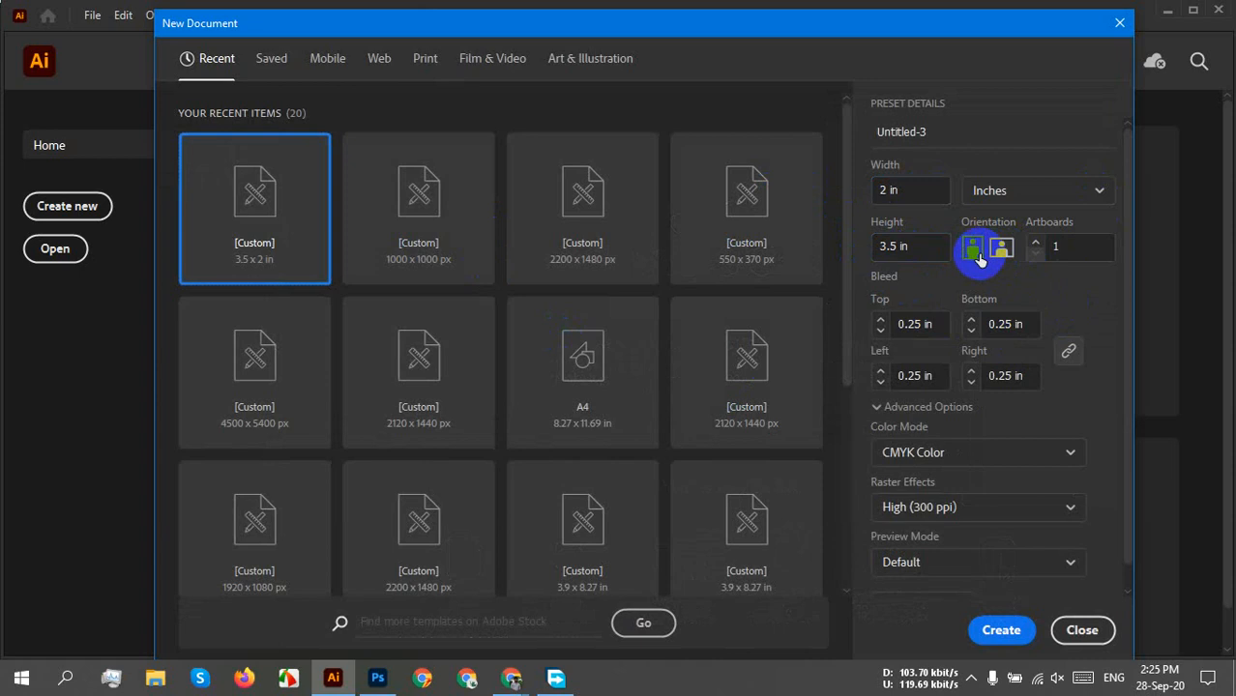
left_click(902, 190)
left_click(913, 245)
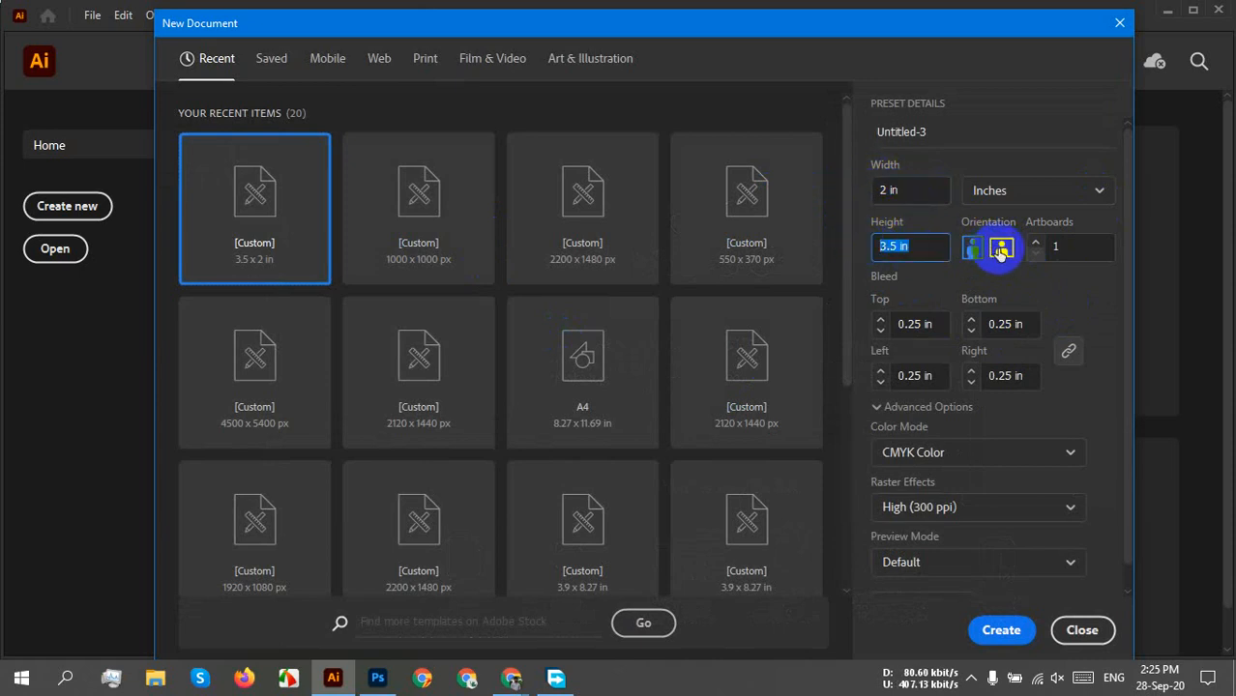
left_click(1001, 250)
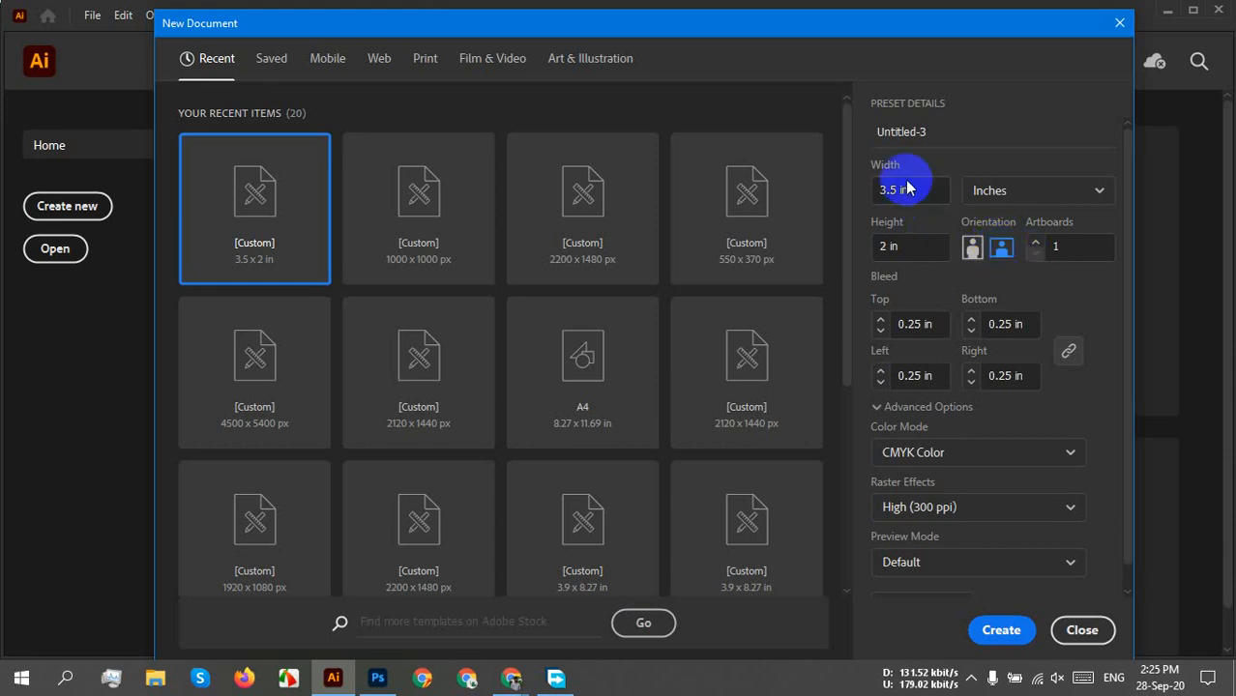
left_click_drag(918, 187, 855, 196)
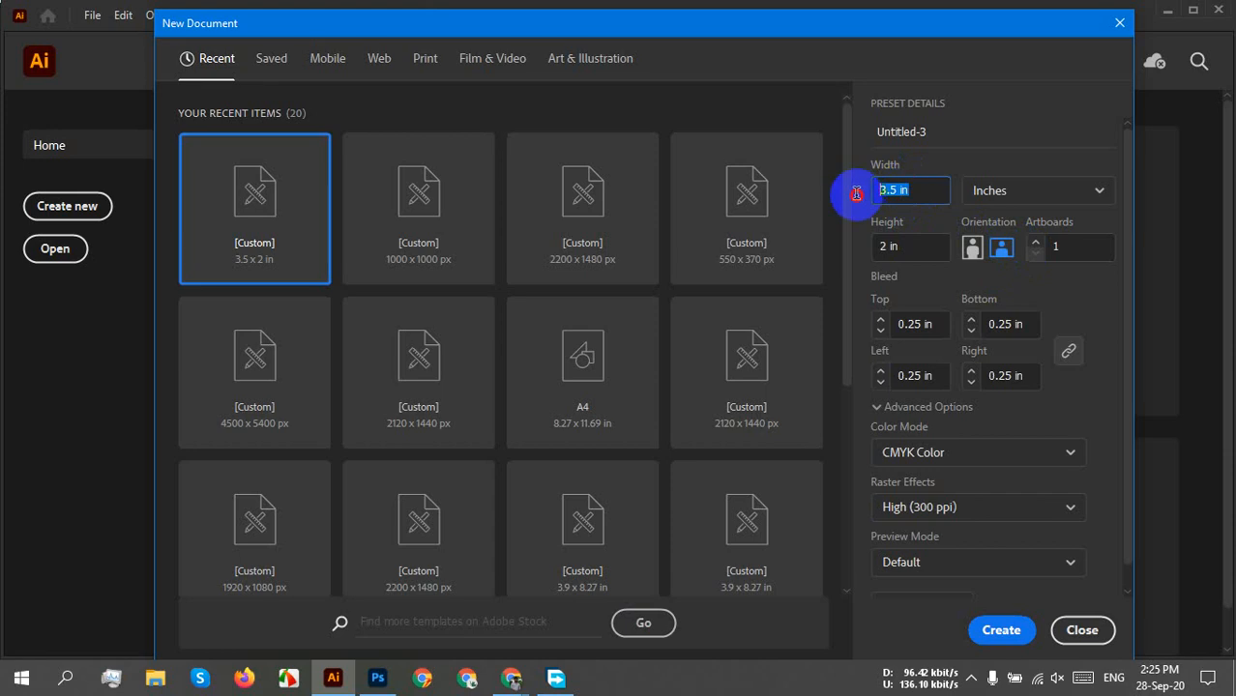
left_click(921, 192)
left_click_drag(926, 247, 828, 246)
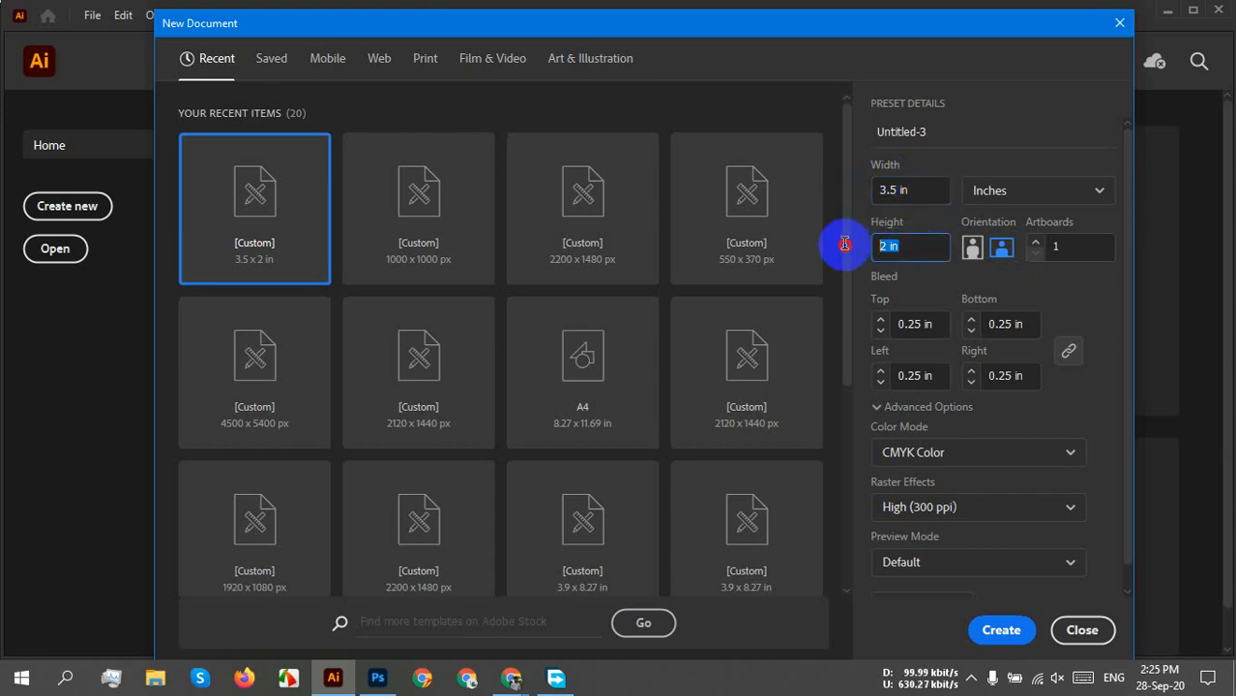
left_click(909, 242)
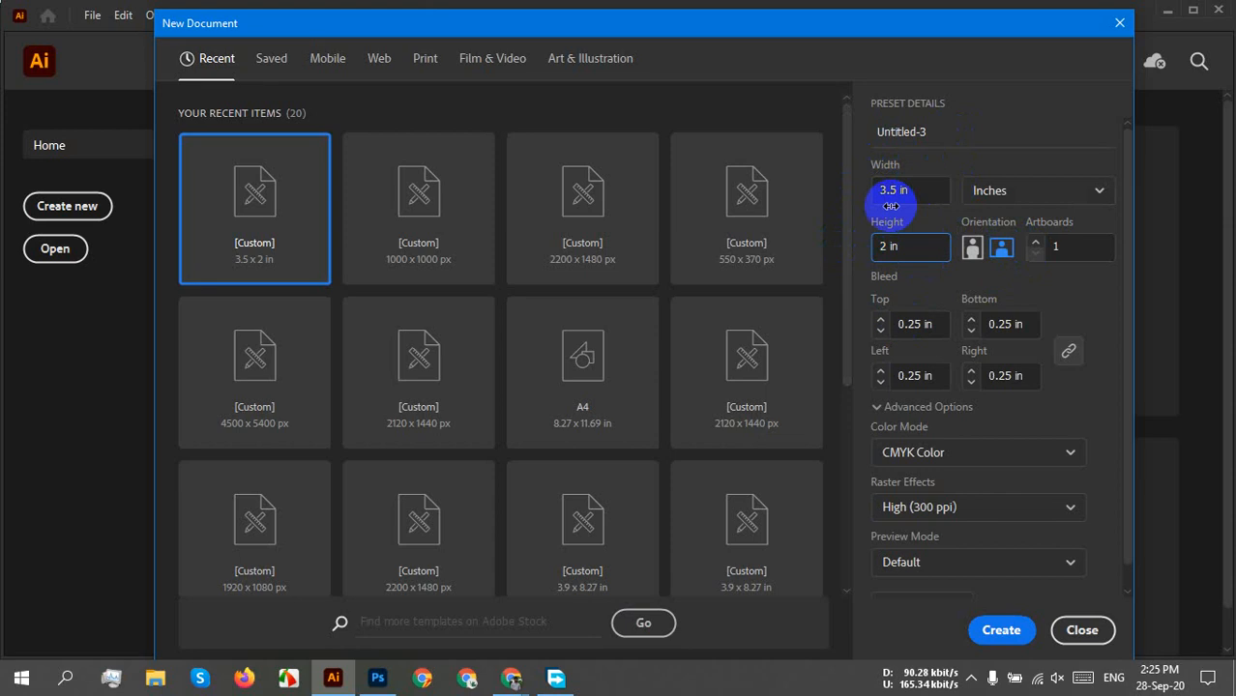
Switch units to Pixels to view 252 × 144 px, then return to Inches.
left_click(1052, 190)
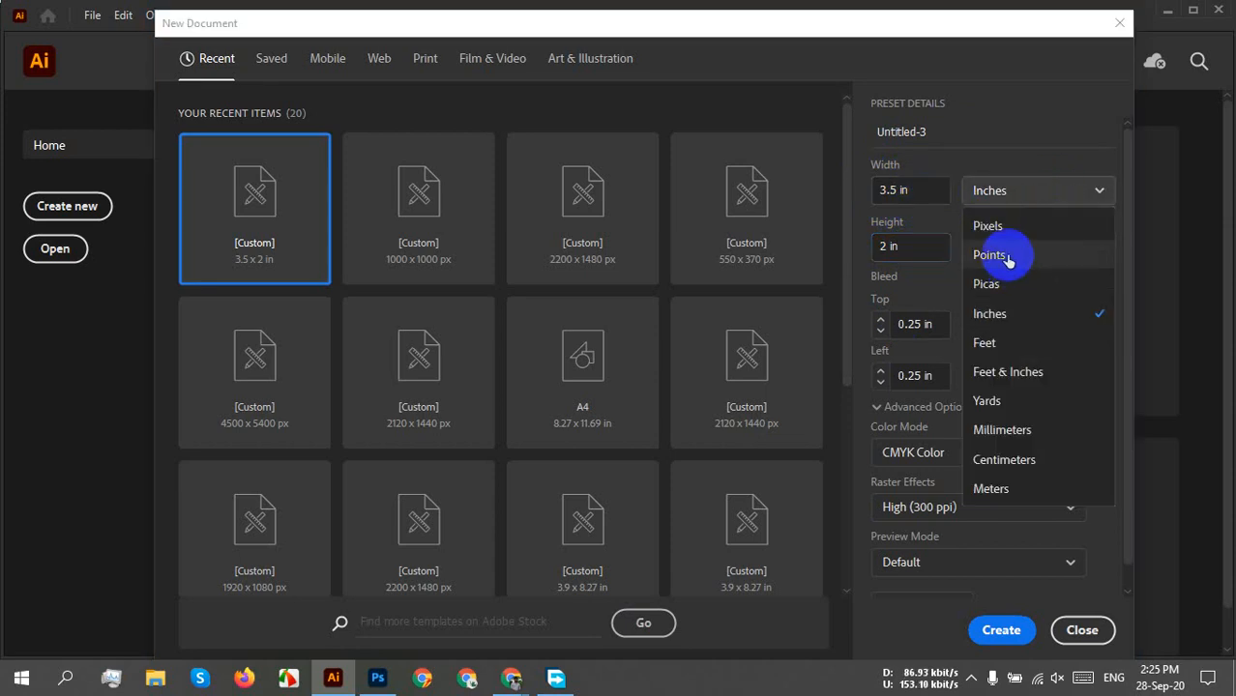
left_click(1006, 232)
left_click_drag(929, 190, 827, 189)
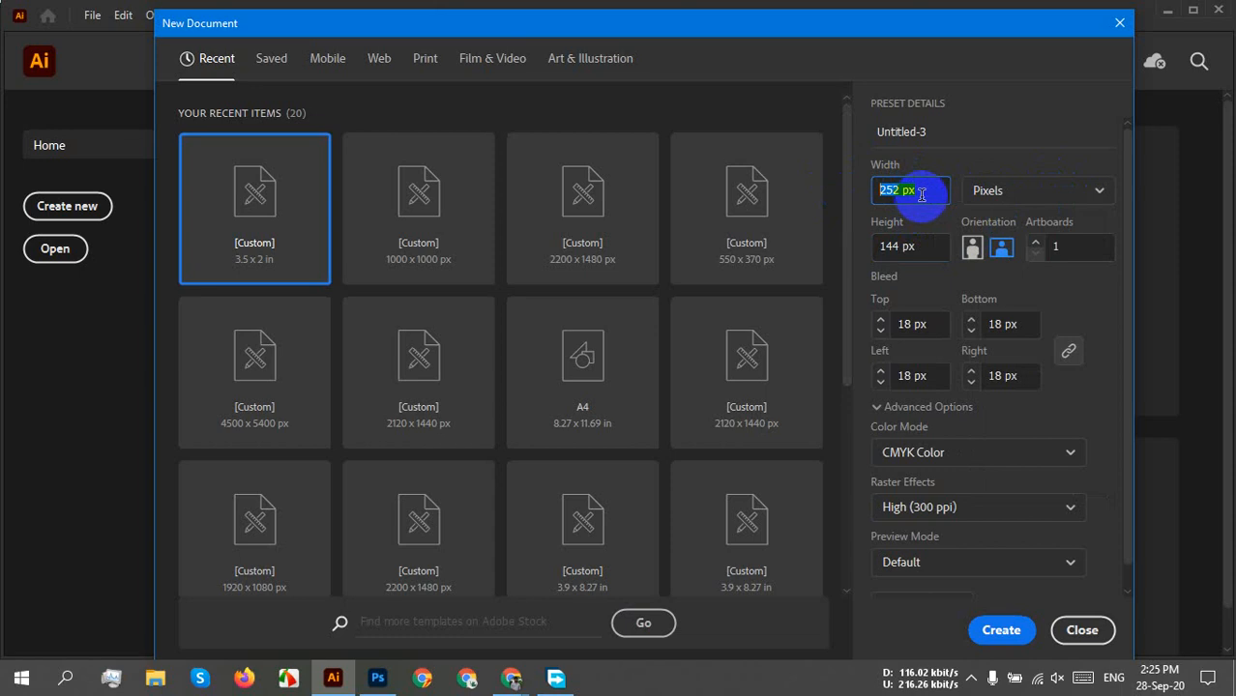
left_click_drag(929, 246, 873, 256)
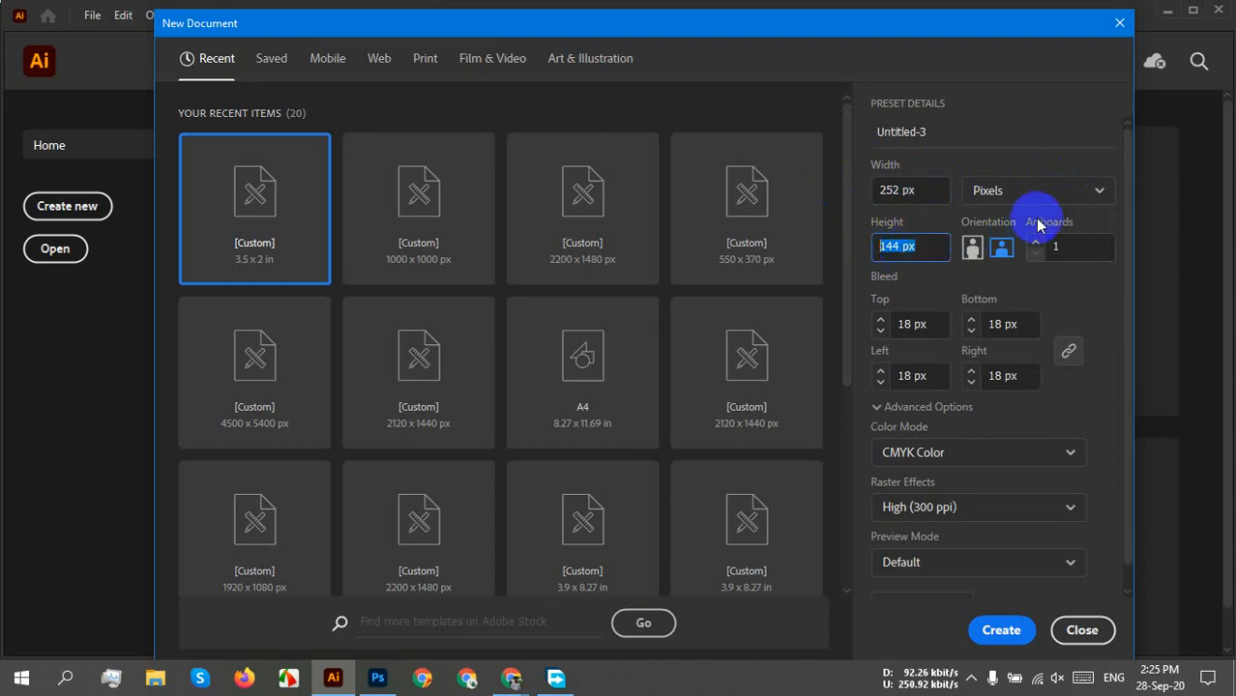
left_click(1030, 189)
left_click(1020, 313)
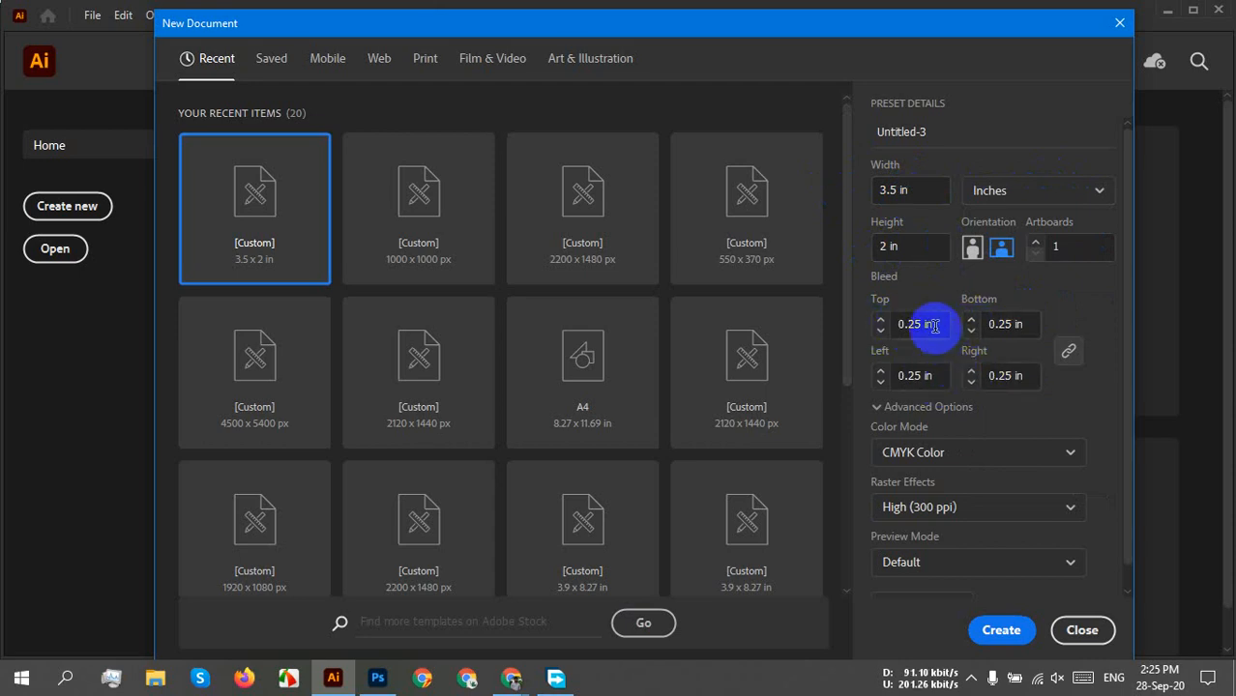
Review the 0.25 in bleed on all four sides and create the document.
left_click(899, 326)
left_click(1020, 326)
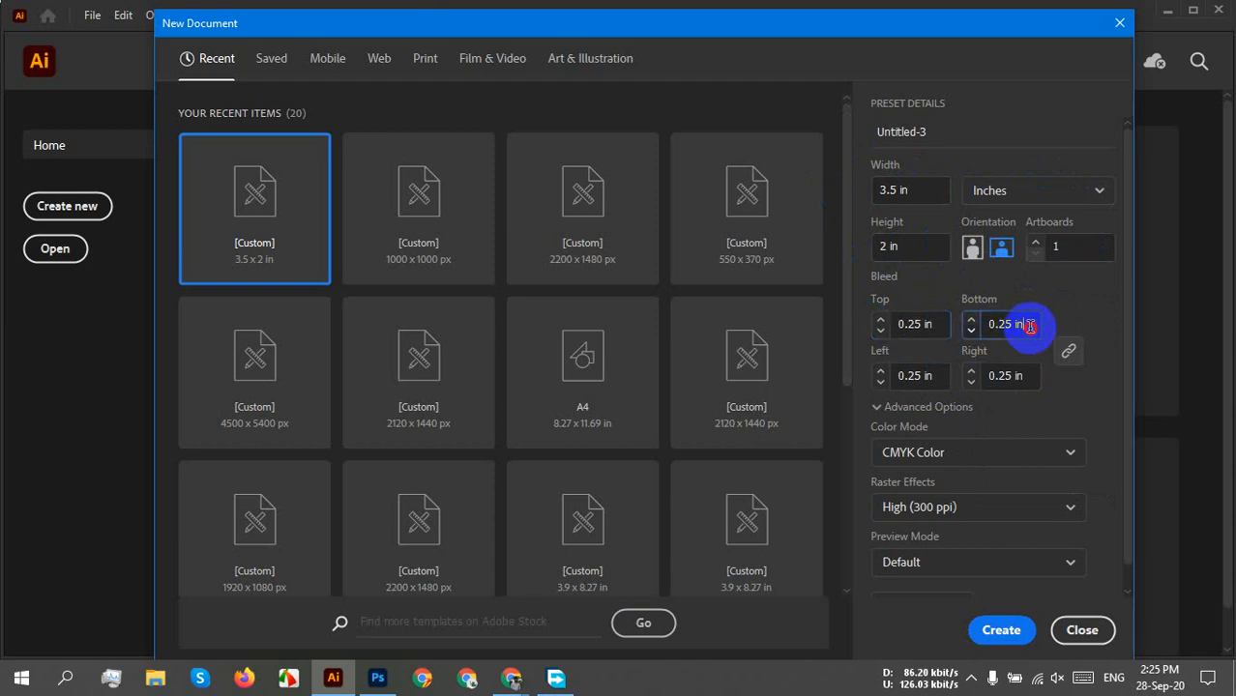
left_click(1010, 377)
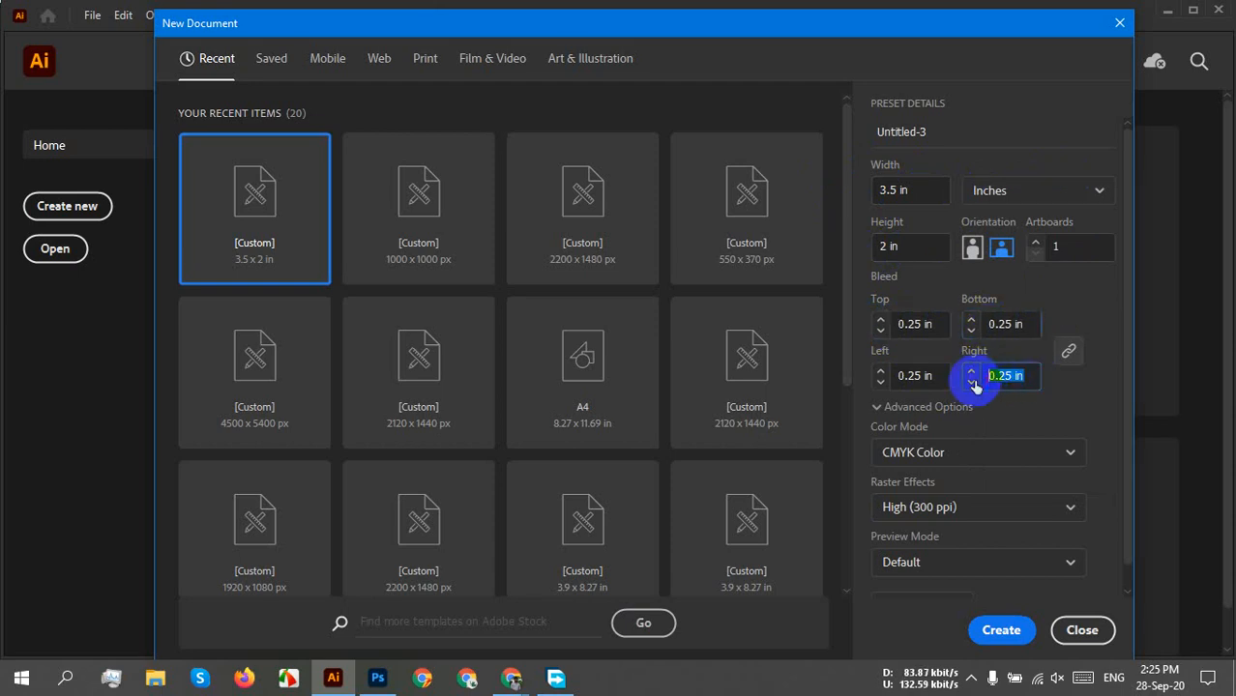
left_click(901, 376)
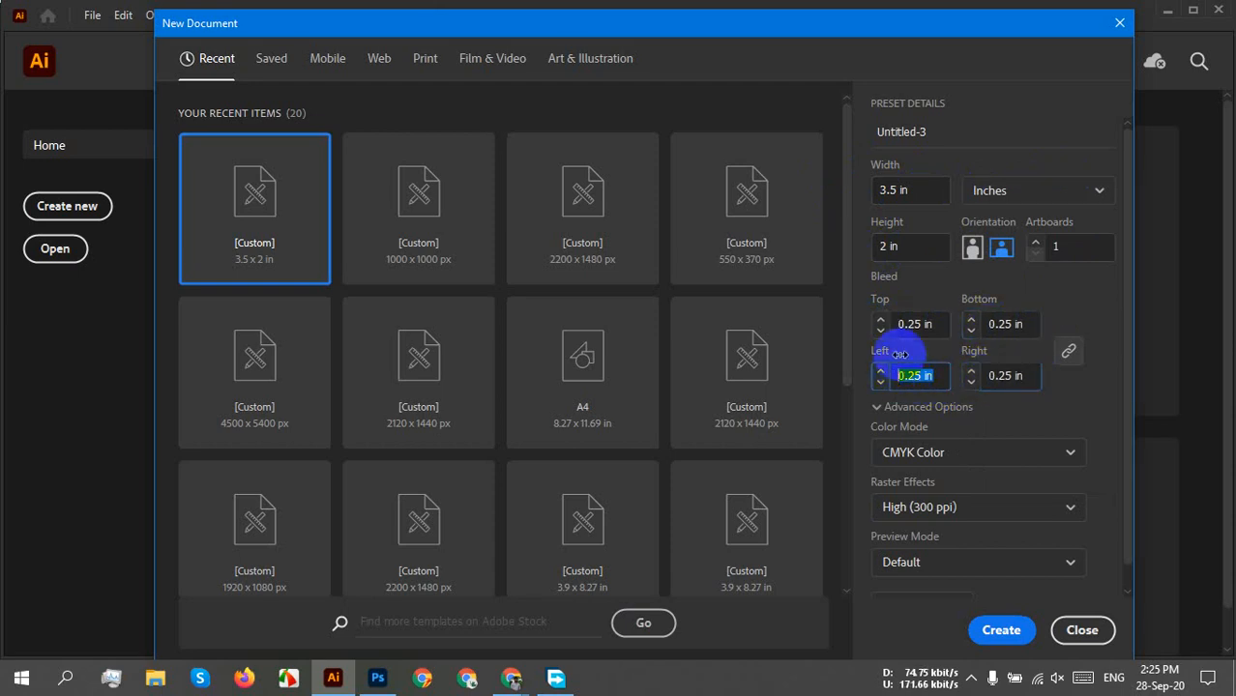
left_click(928, 325)
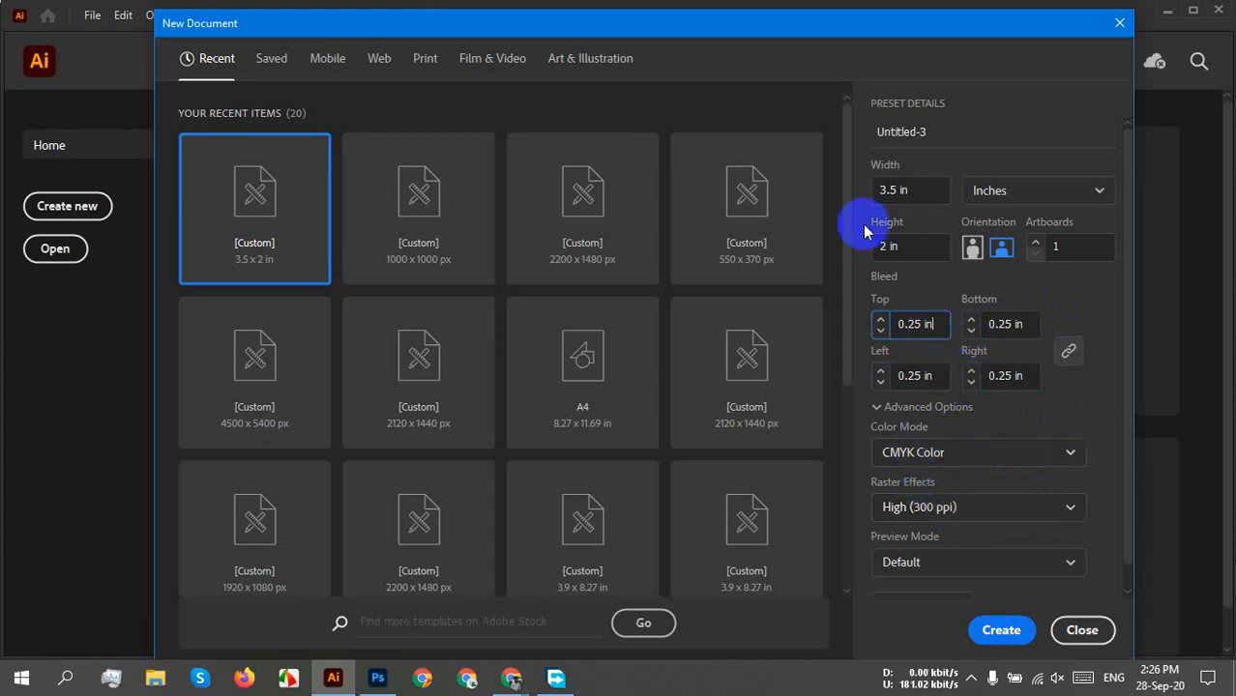
left_click(1005, 629)
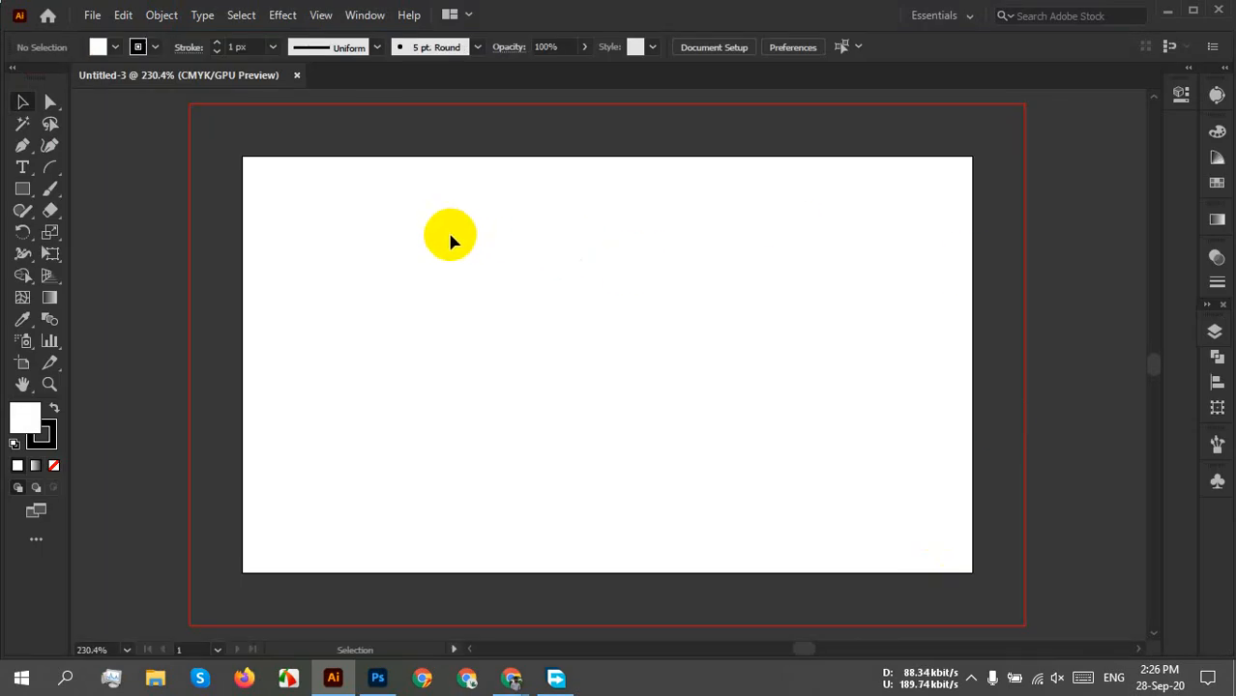
Choose the Rectangle Tool from the shape tool group in the toolbar.
left_click(219, 164)
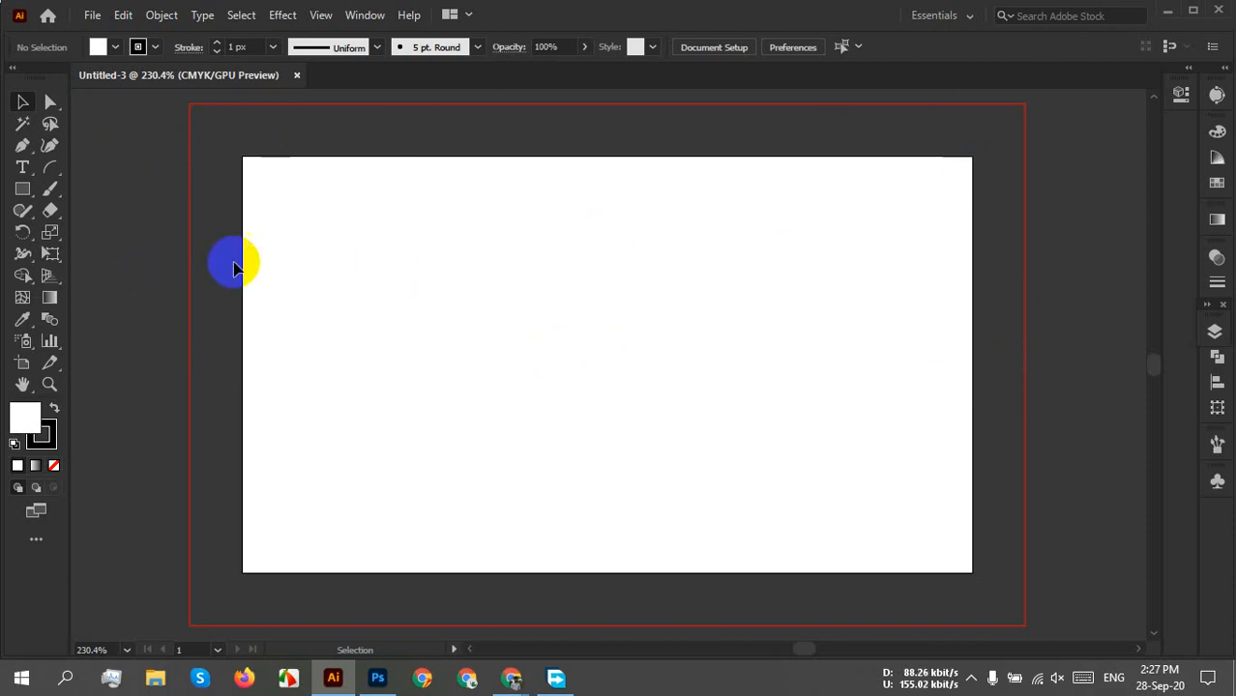
left_click_drag(19, 196, 89, 188)
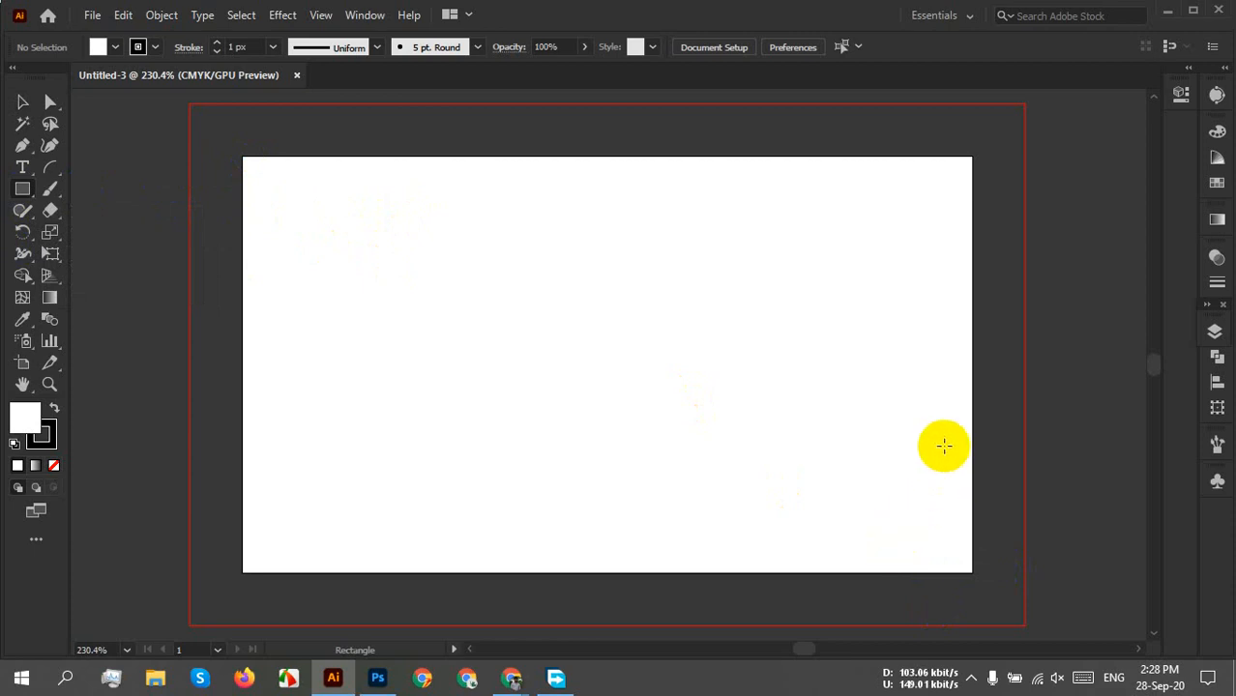
Draw a rectangle by entering Width 3.5 in and Height 2 in in the Rectangle dialog.
left_click(584, 306)
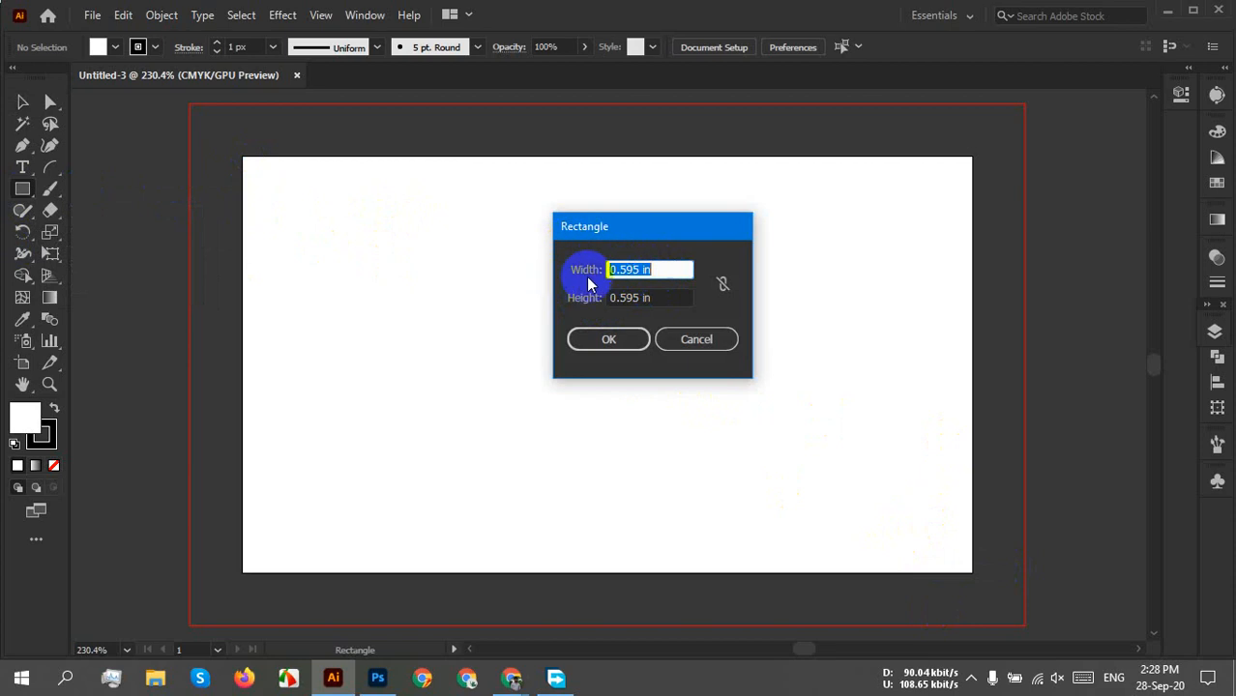
type("3.5")
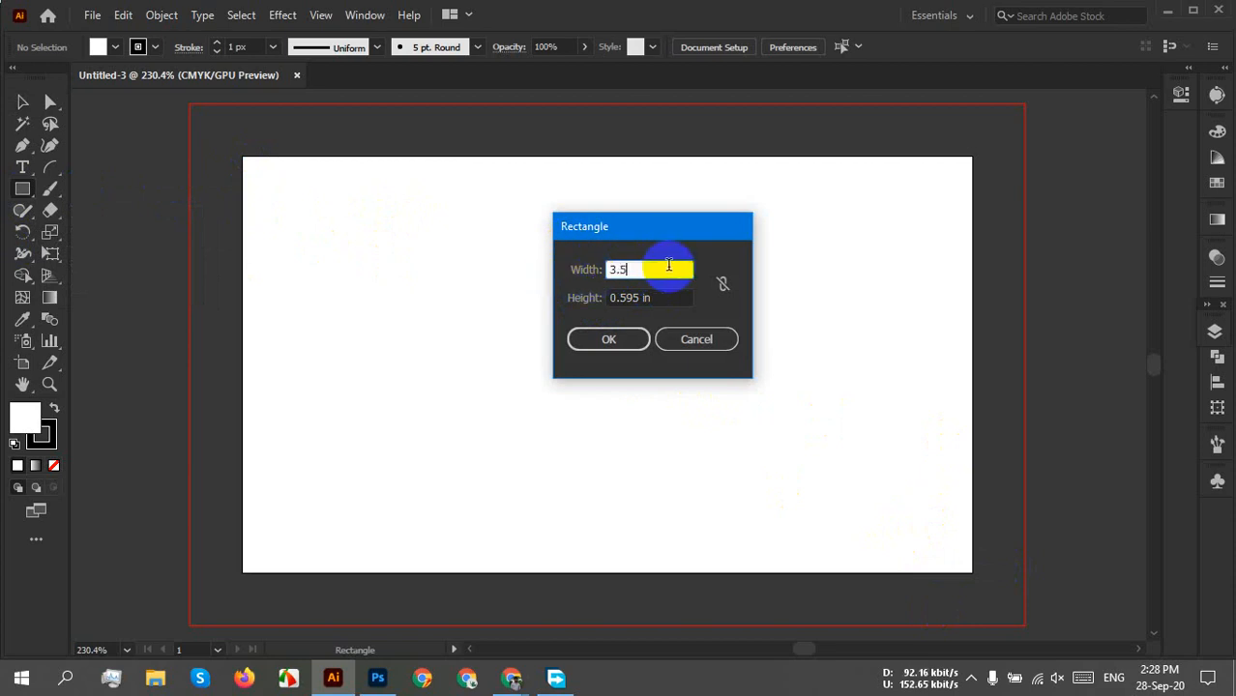
key("Tab")
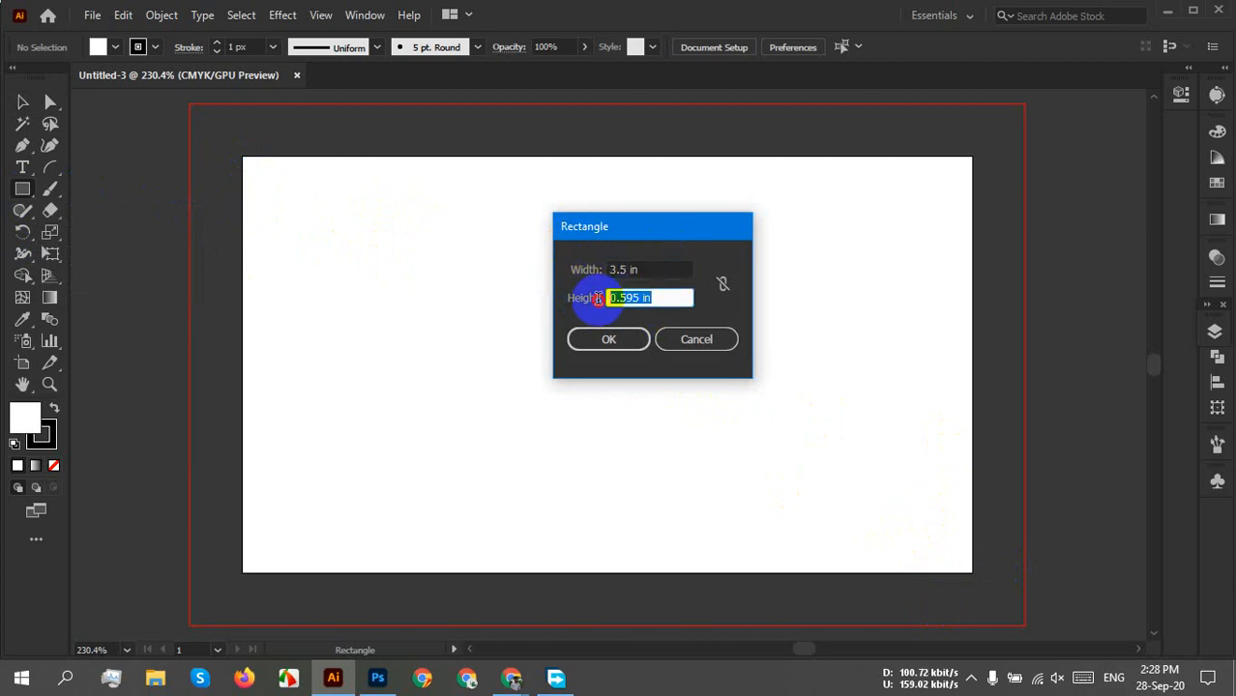
type("2")
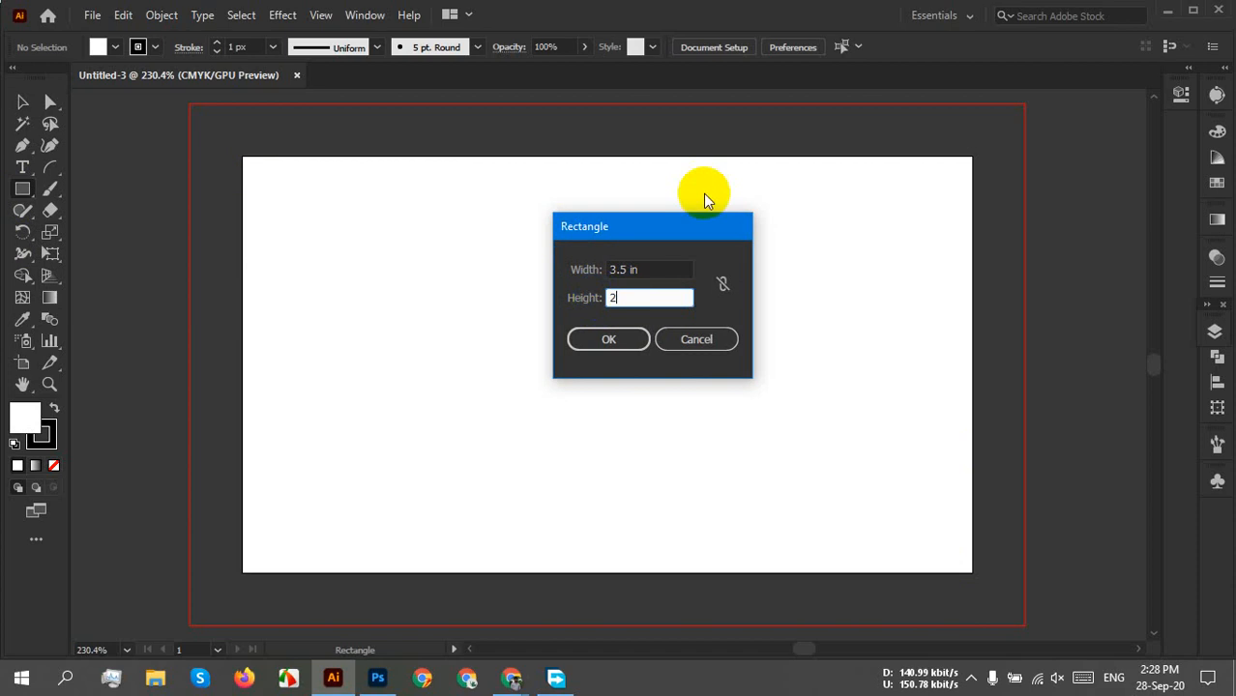
left_click(612, 338)
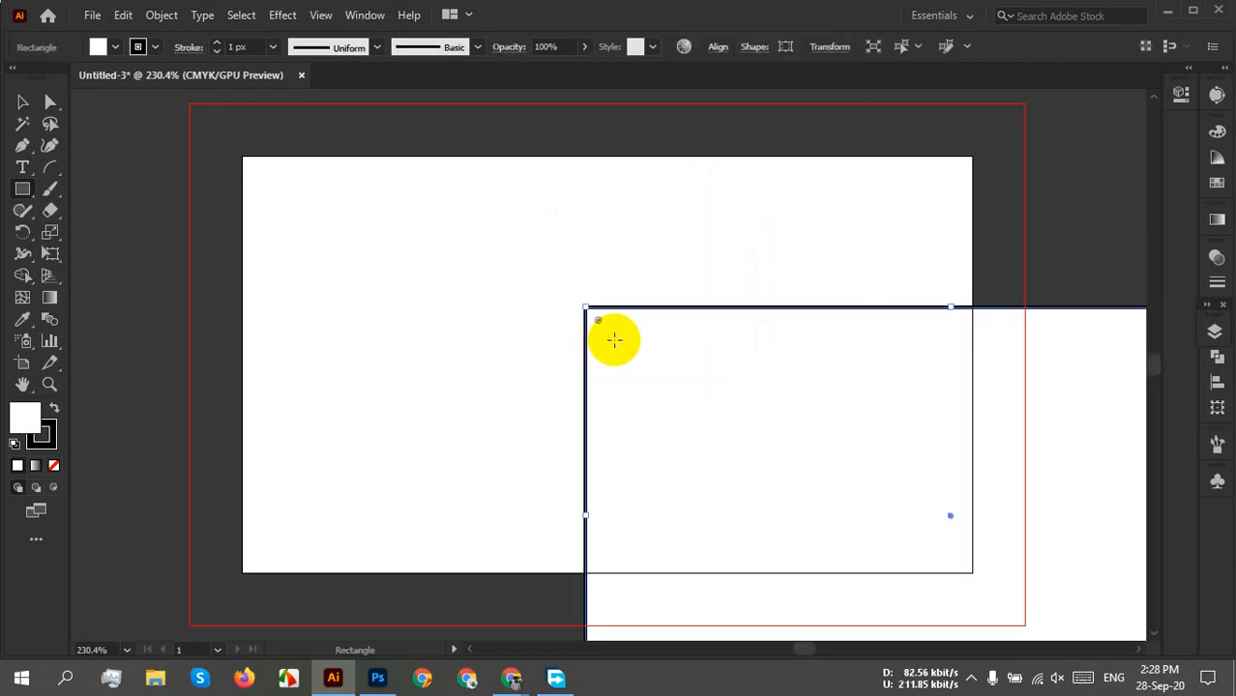
Set the rectangle's stroke to None and return to the Selection tool.
left_click(116, 47)
left_click(10, 78)
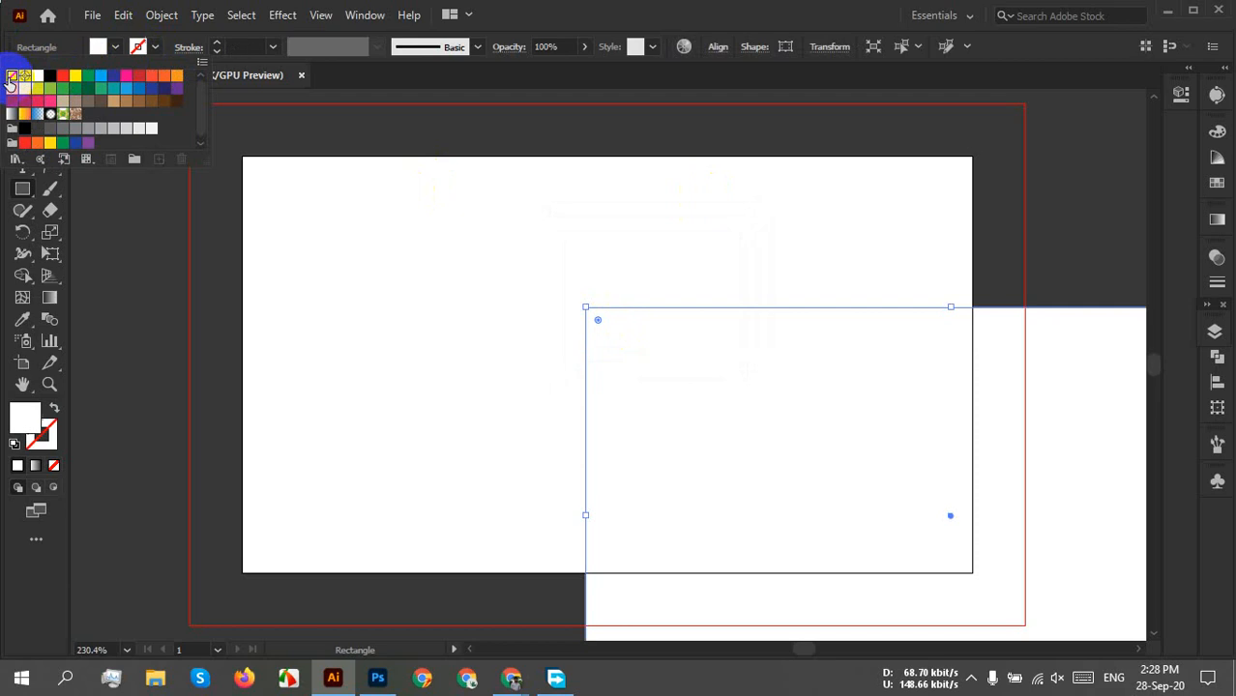
left_click(763, 75)
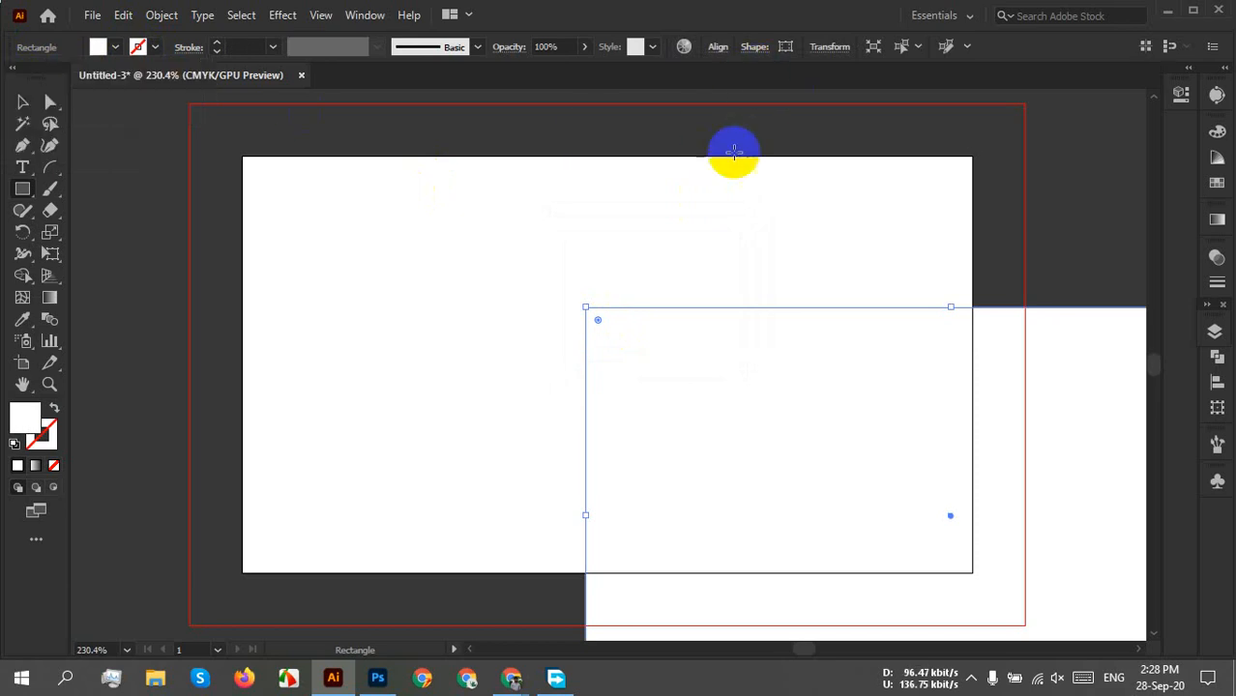
left_click(22, 102)
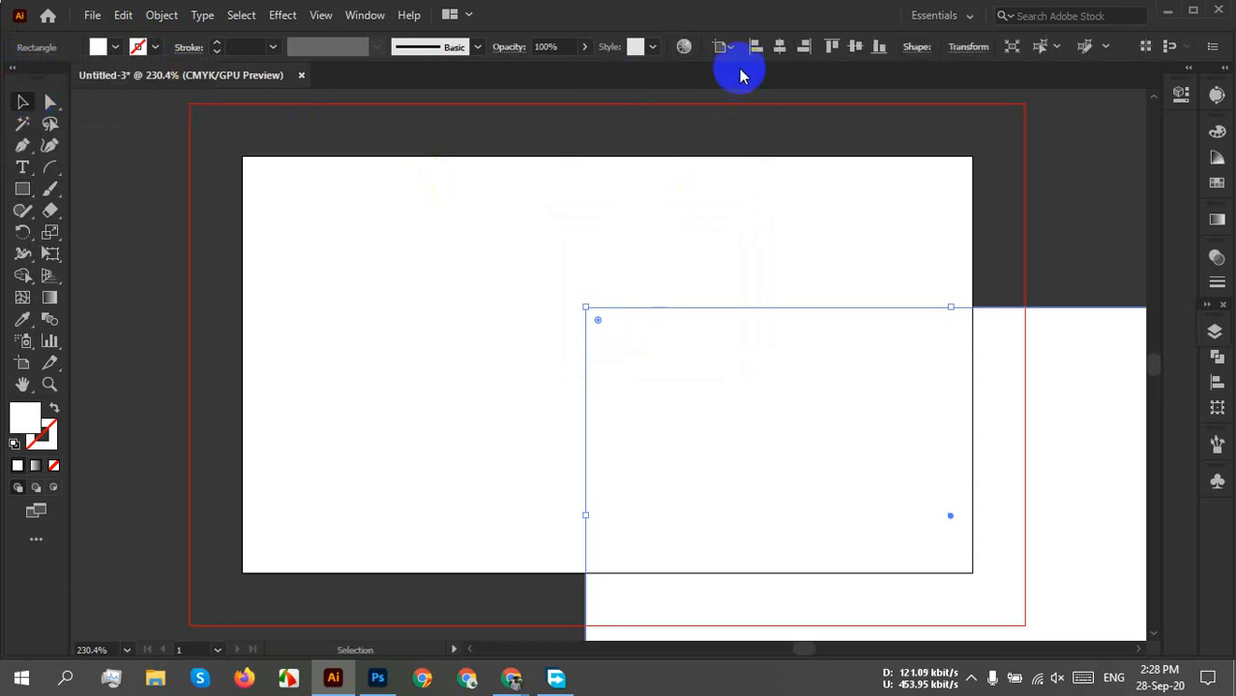
In the Align panel, set Align To: Artboard and apply Horizontal Align Center to the rectangle.
left_click(727, 47)
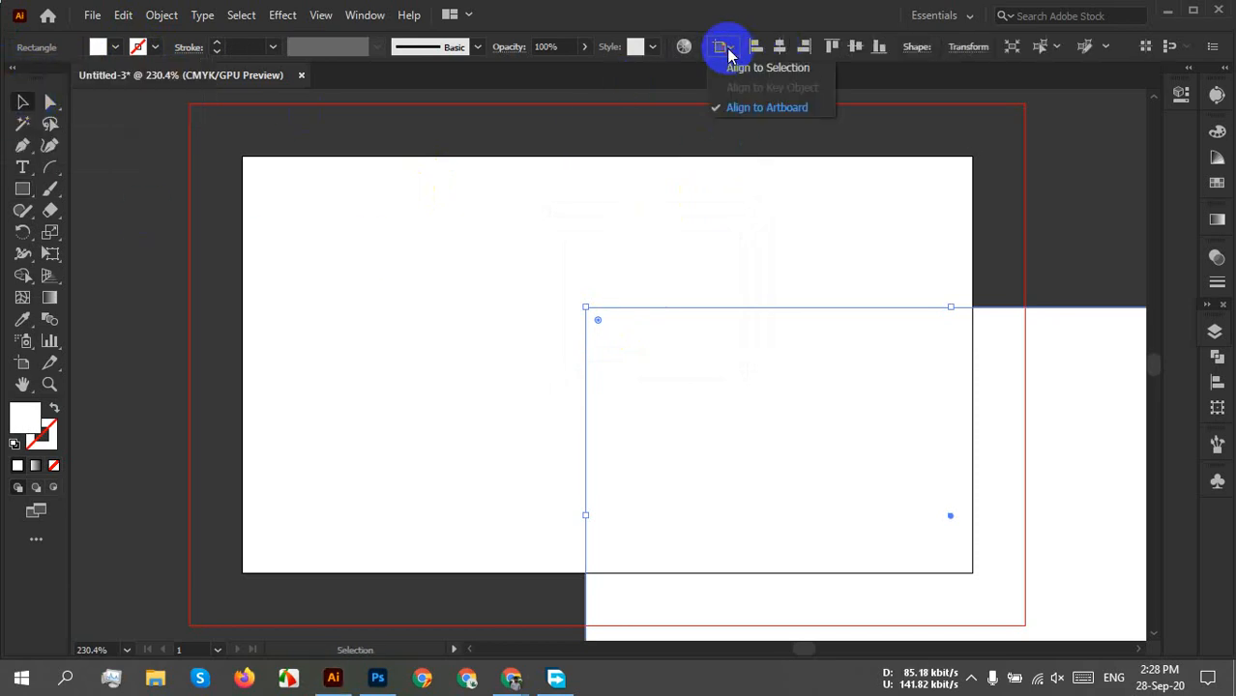
left_click(774, 108)
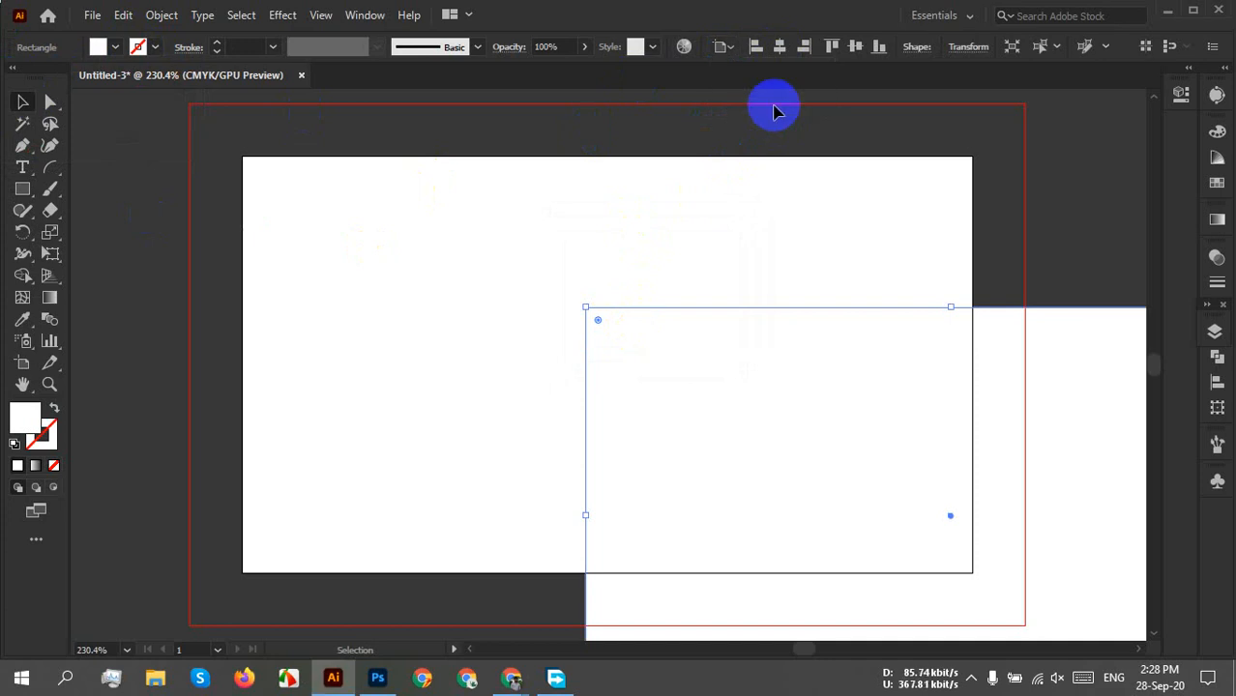
left_click(723, 46)
left_click(764, 67)
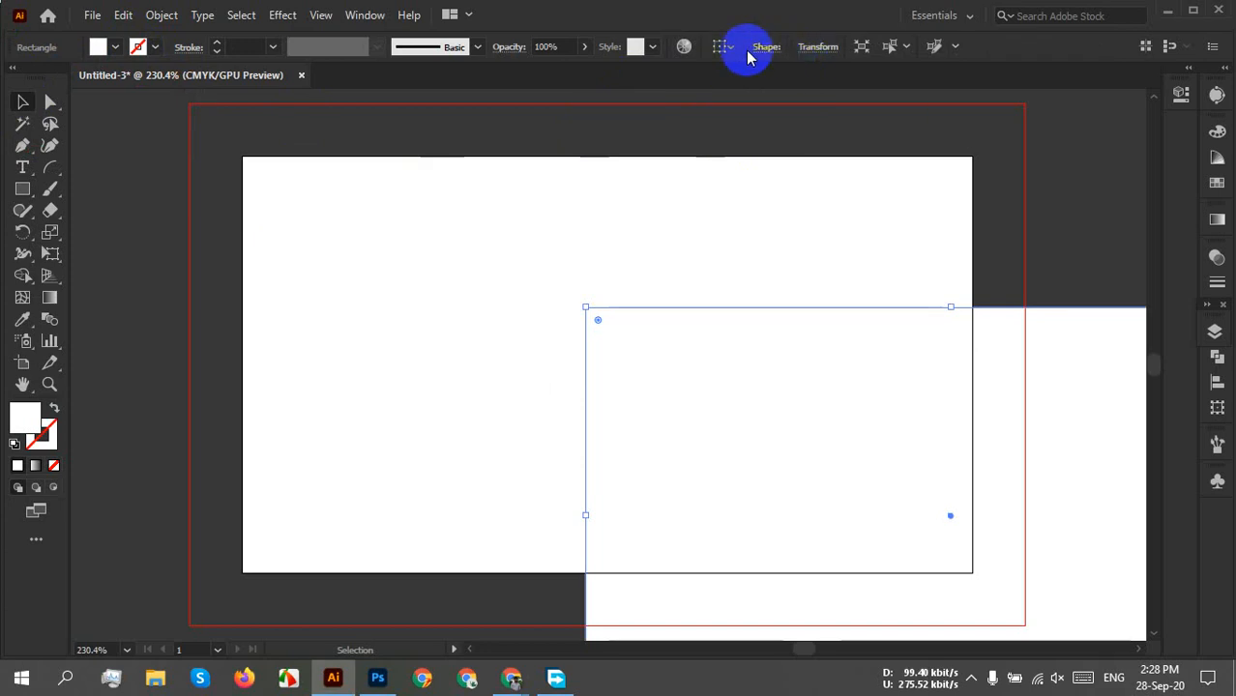
left_click(727, 47)
left_click(1205, 378)
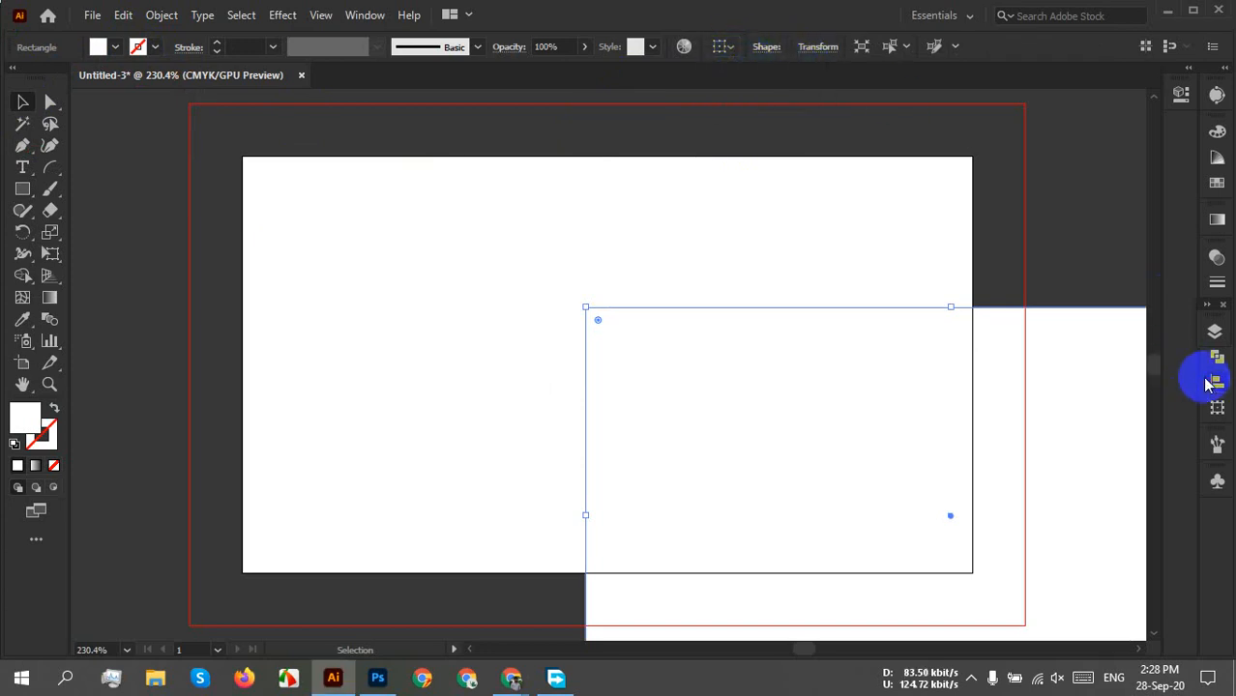
left_click(1215, 383)
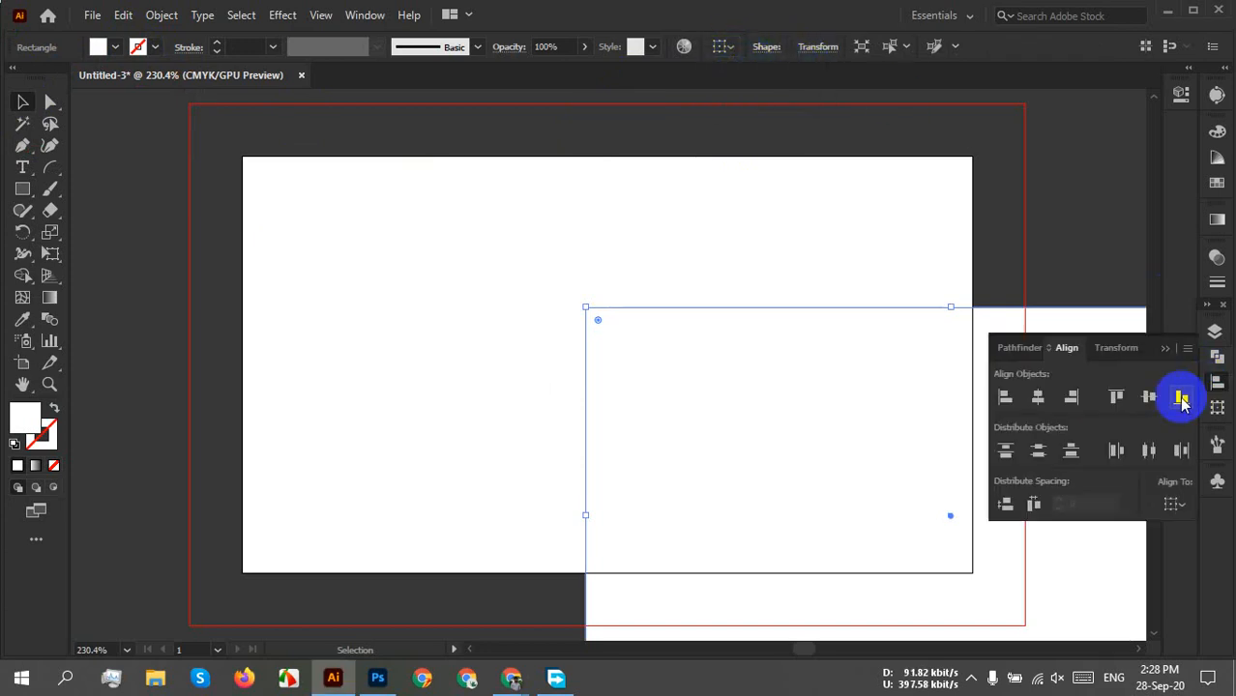
left_click(1039, 399)
left_click(1058, 394)
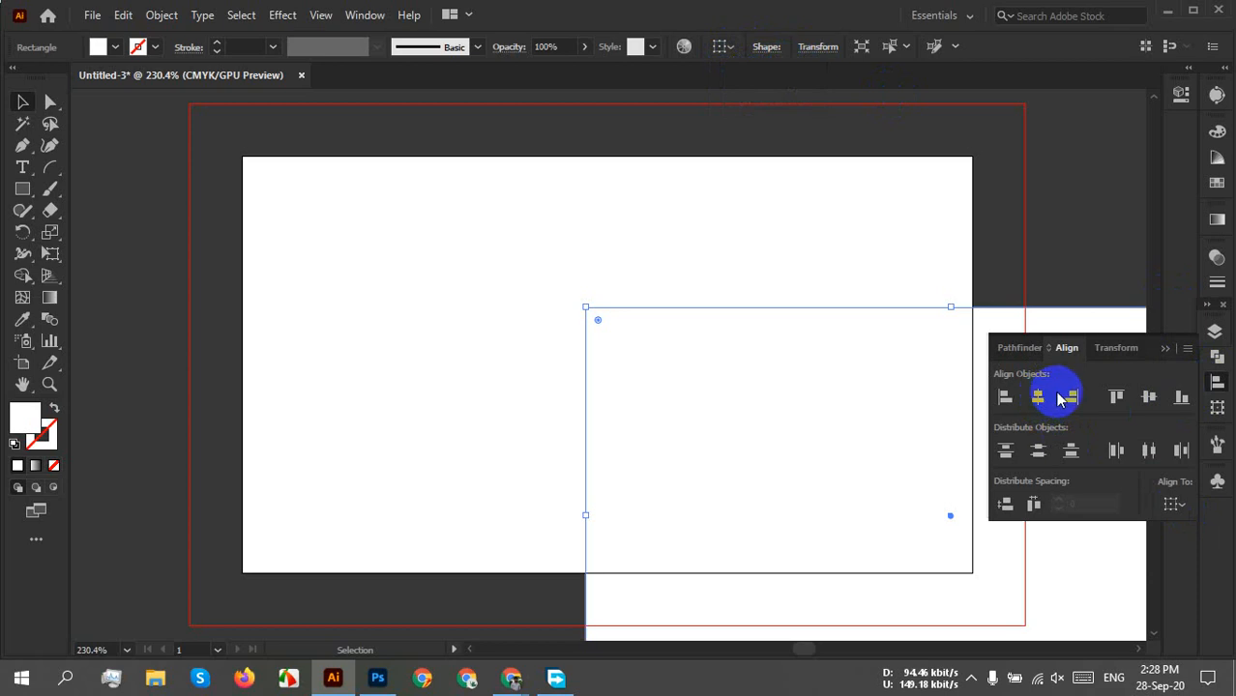
left_click(1172, 506)
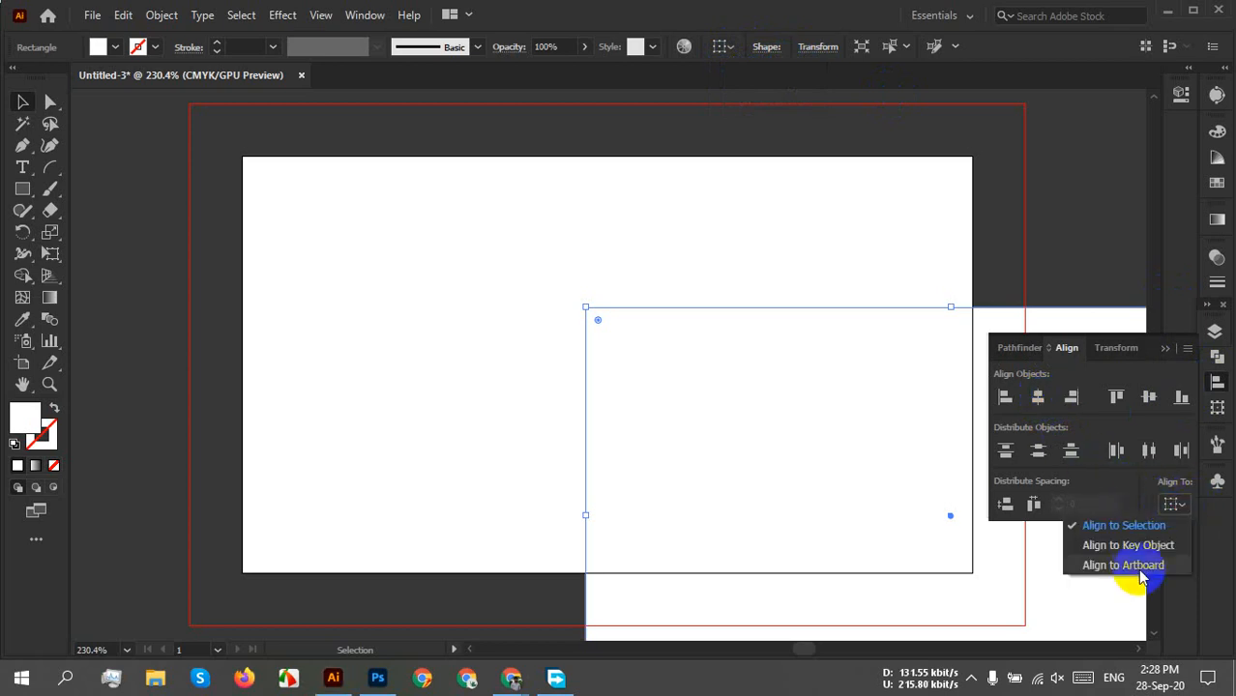
left_click(1129, 564)
left_click(1039, 397)
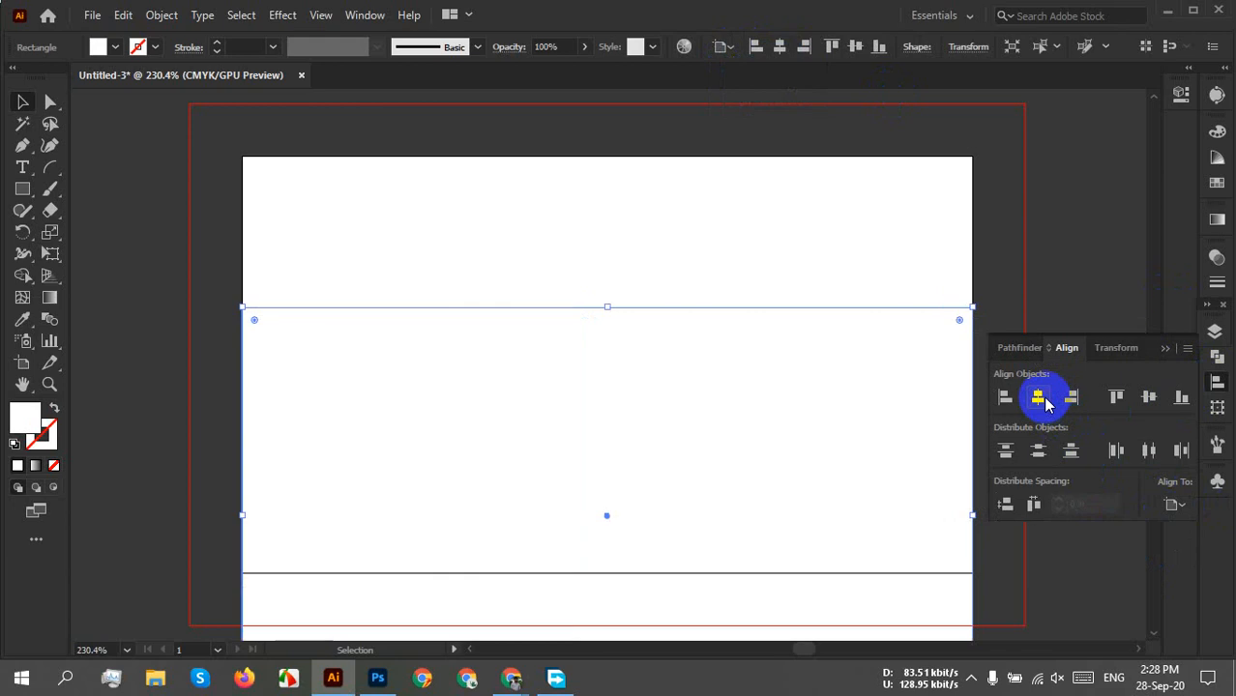
Centre the rectangle vertically, nudge it, re-centre it both ways on the artboard, then deselect.
left_click(1149, 397)
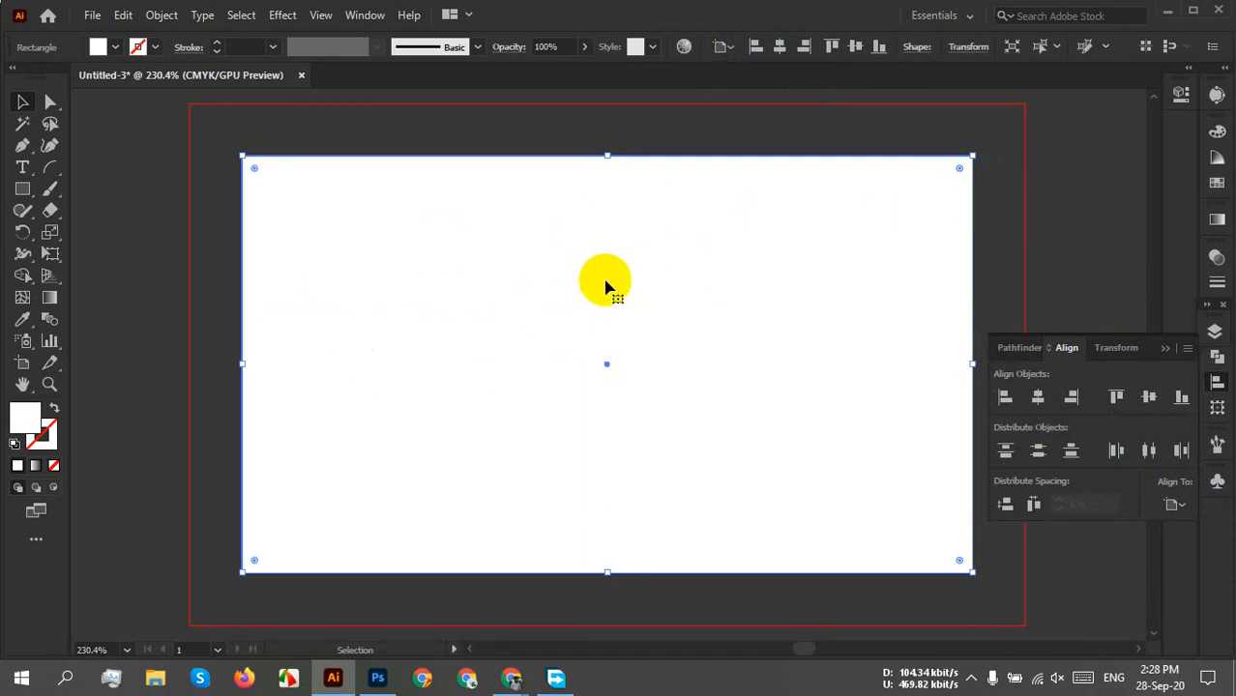
left_click_drag(502, 282, 564, 287)
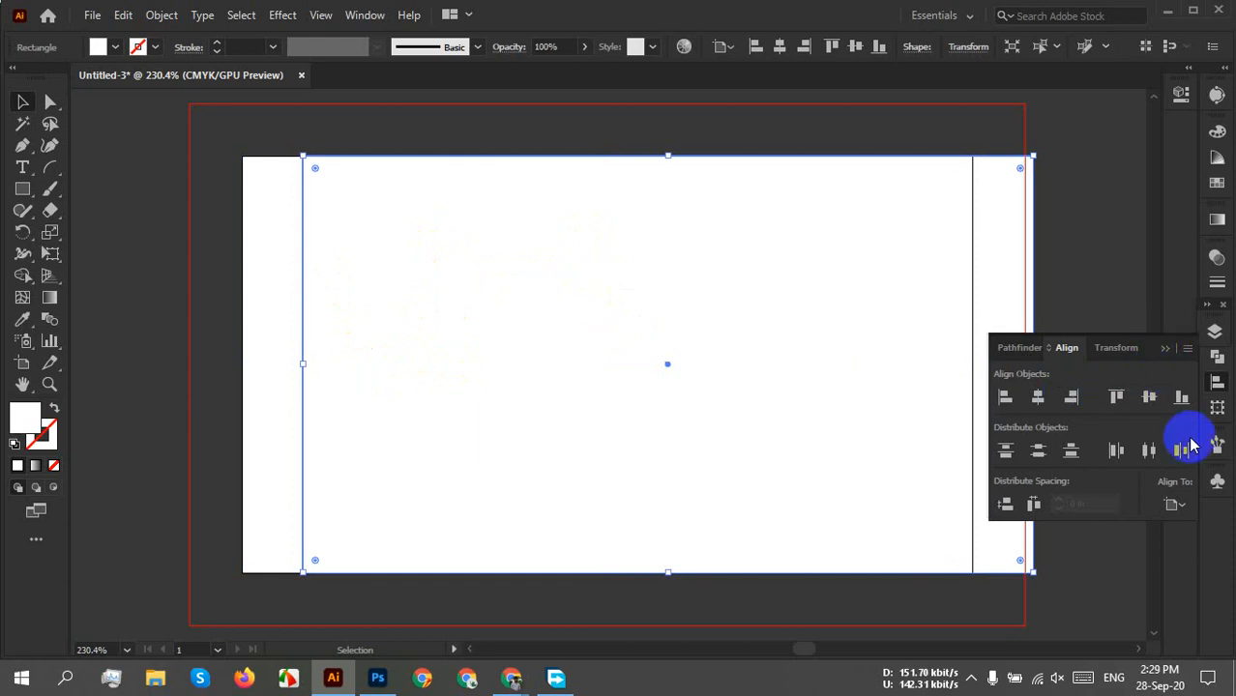
left_click(1180, 506)
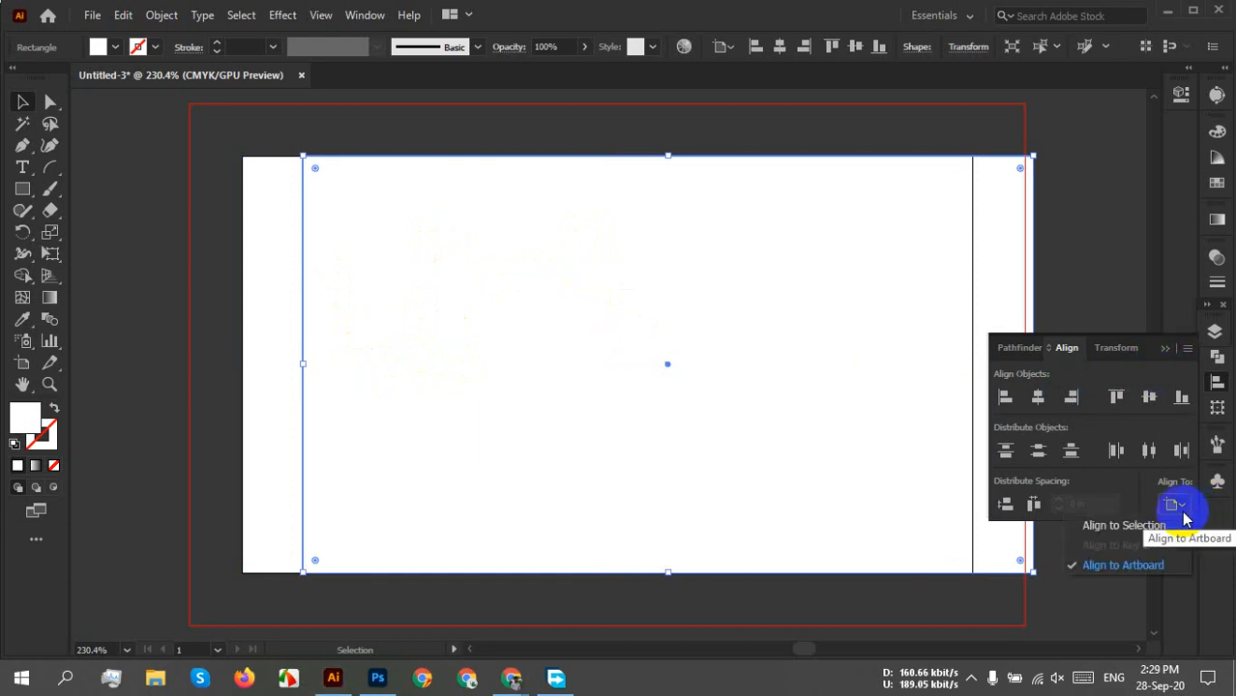
left_click(1183, 515)
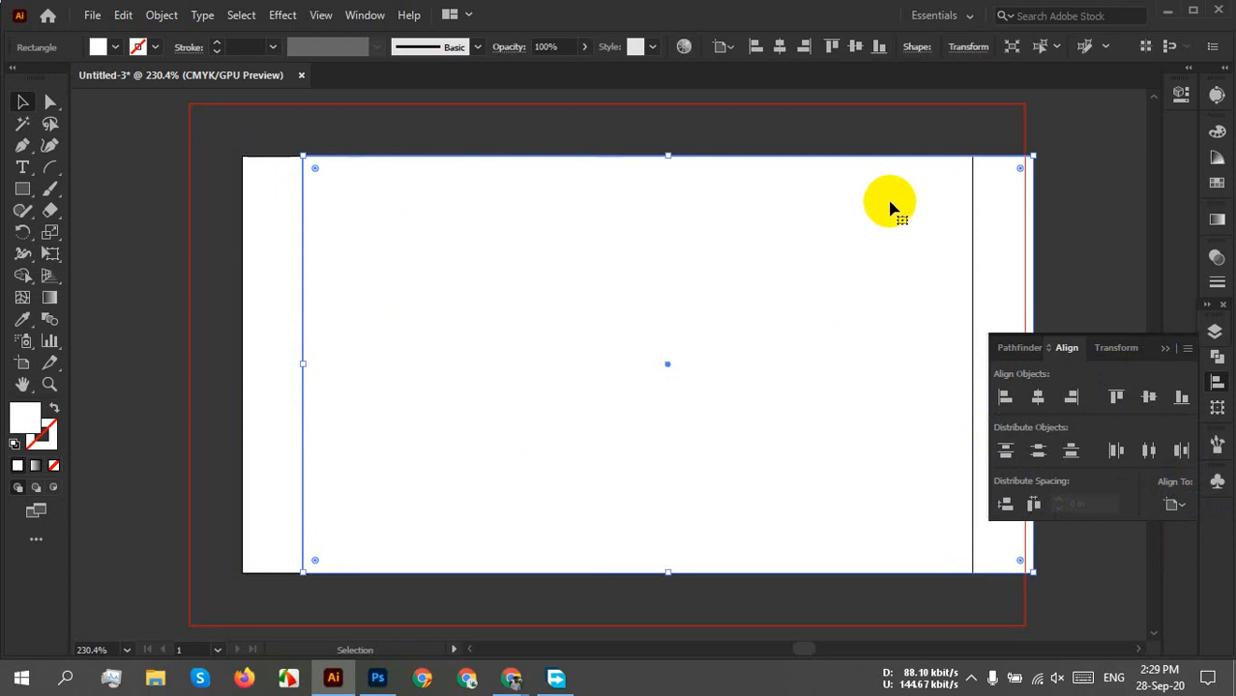
left_click(1034, 400)
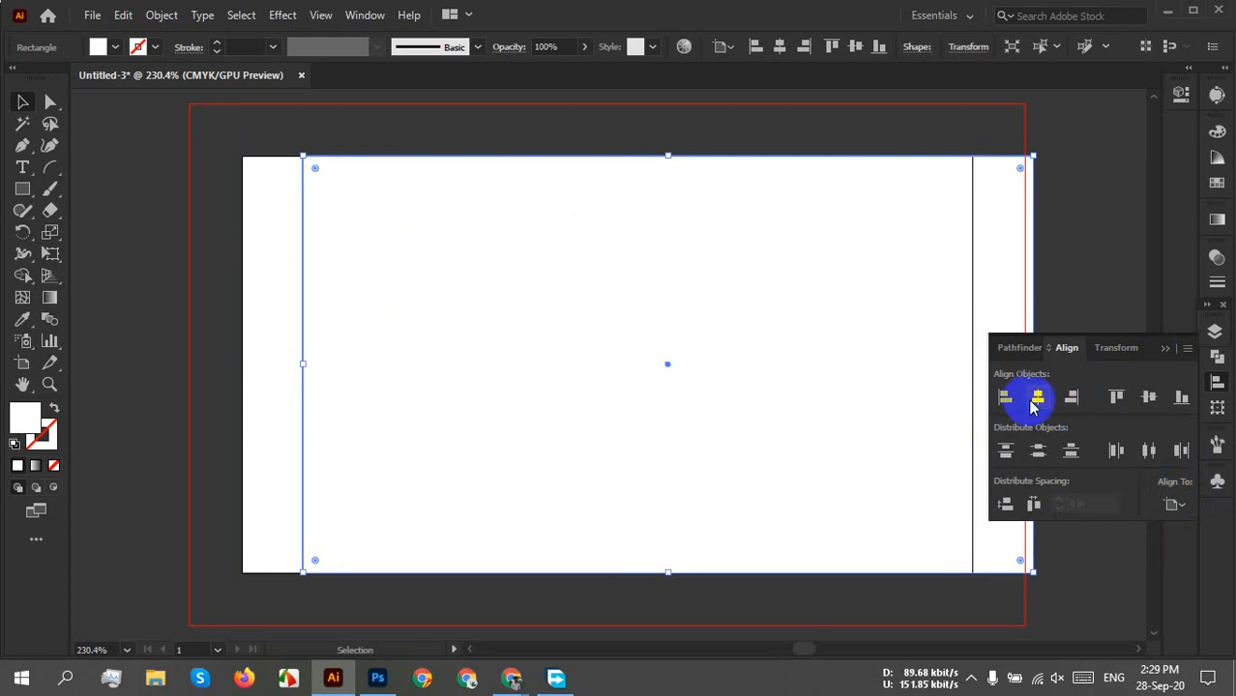
left_click(1148, 396)
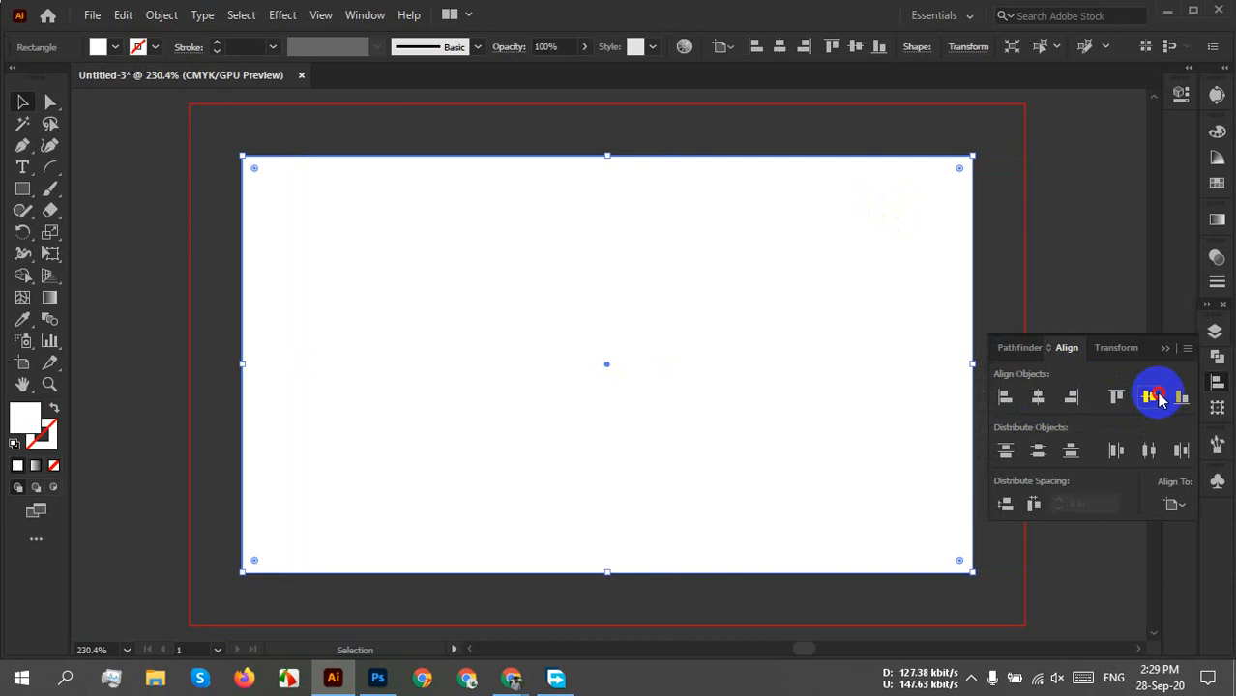
left_click(1047, 256)
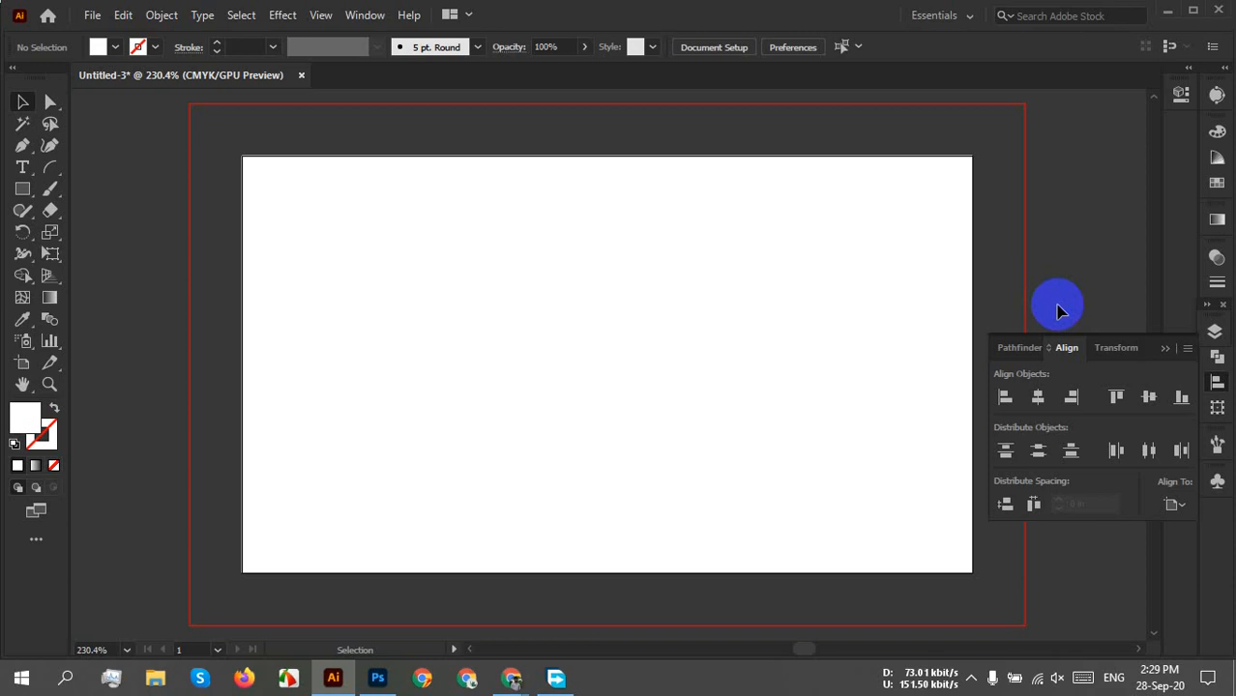
Collapse the Align panel and lock Layer 1 in the Layers panel.
left_click(543, 326)
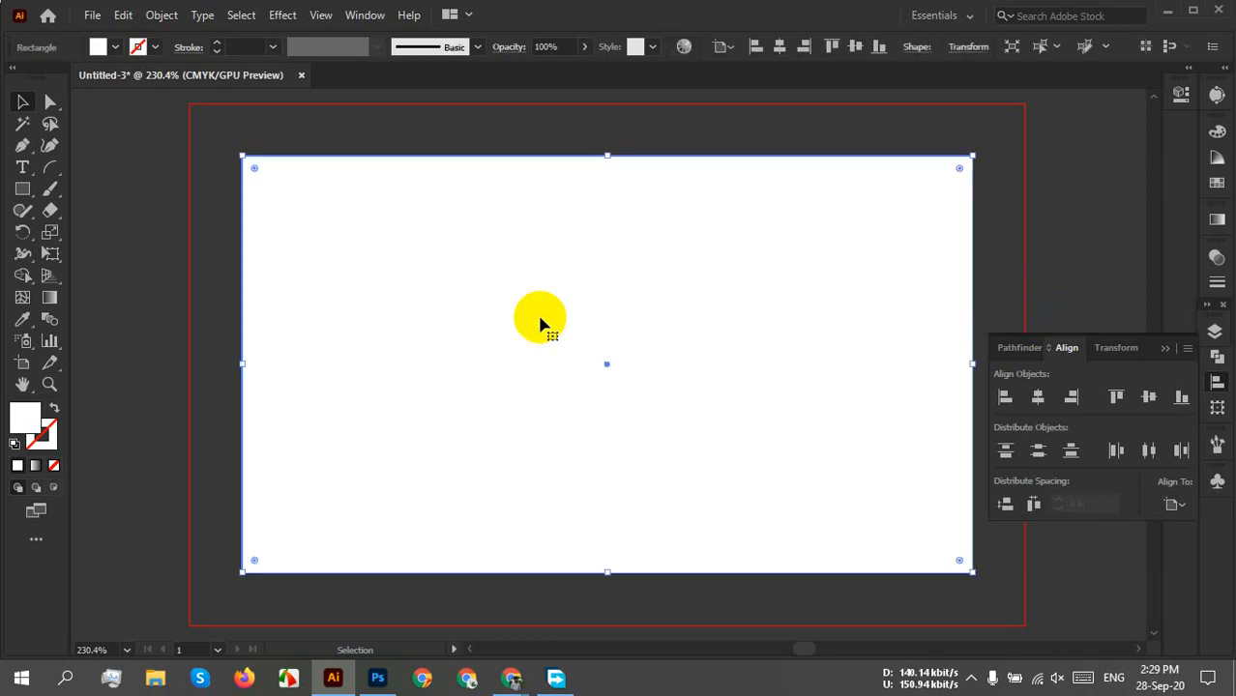
left_click(1170, 350)
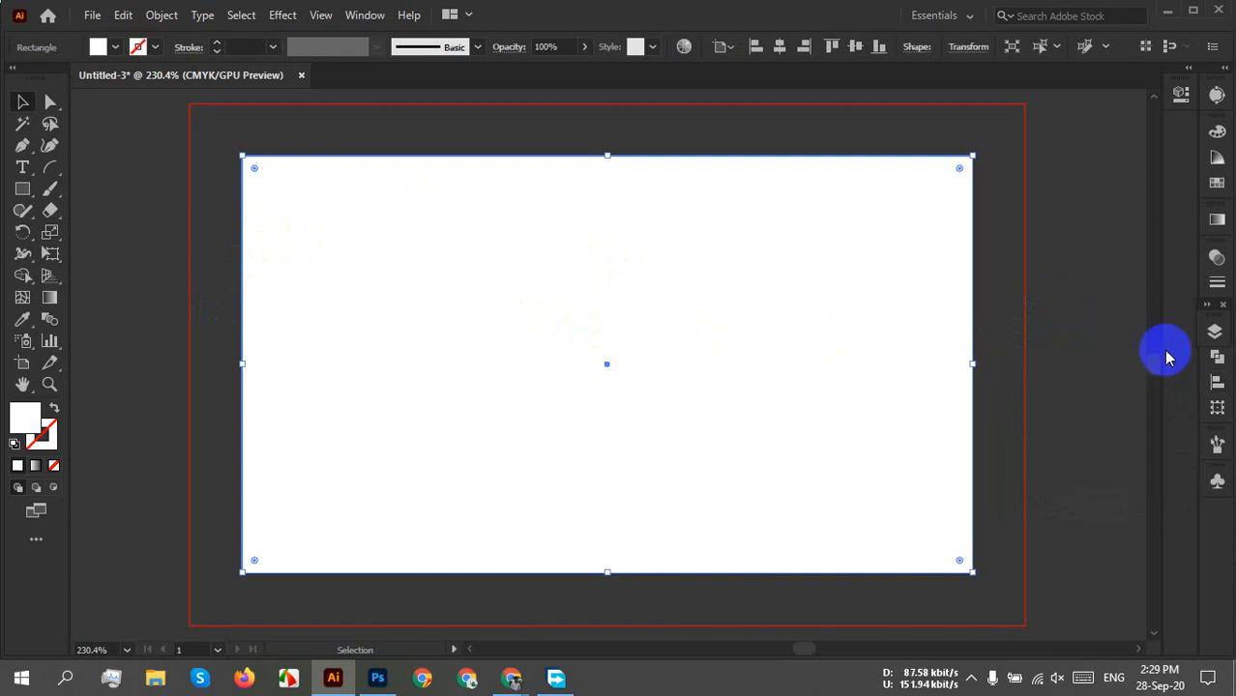
left_click(1214, 332)
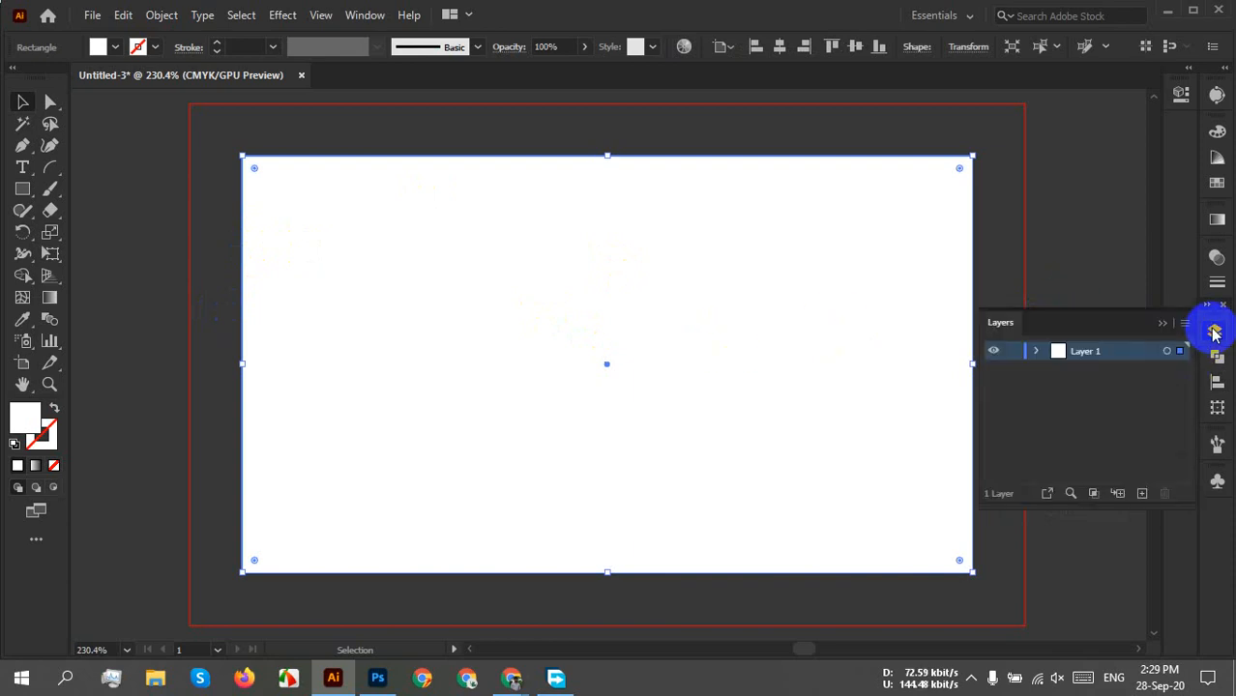
left_click(1014, 352)
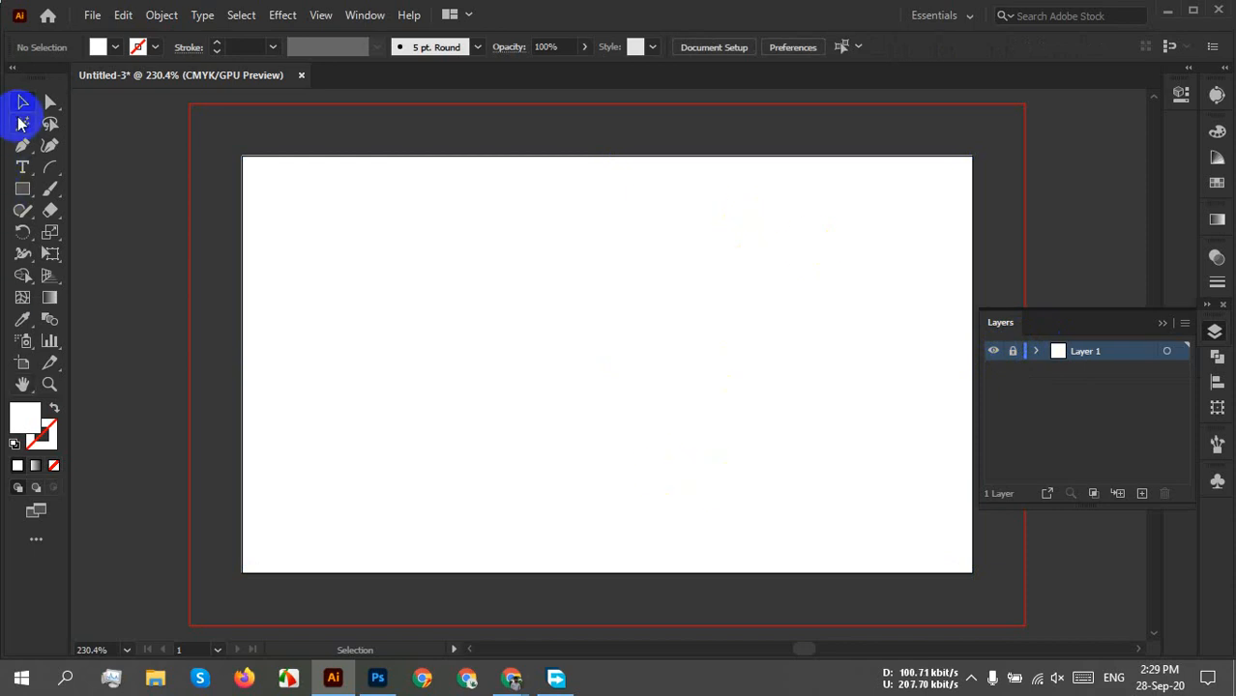
left_click(1161, 323)
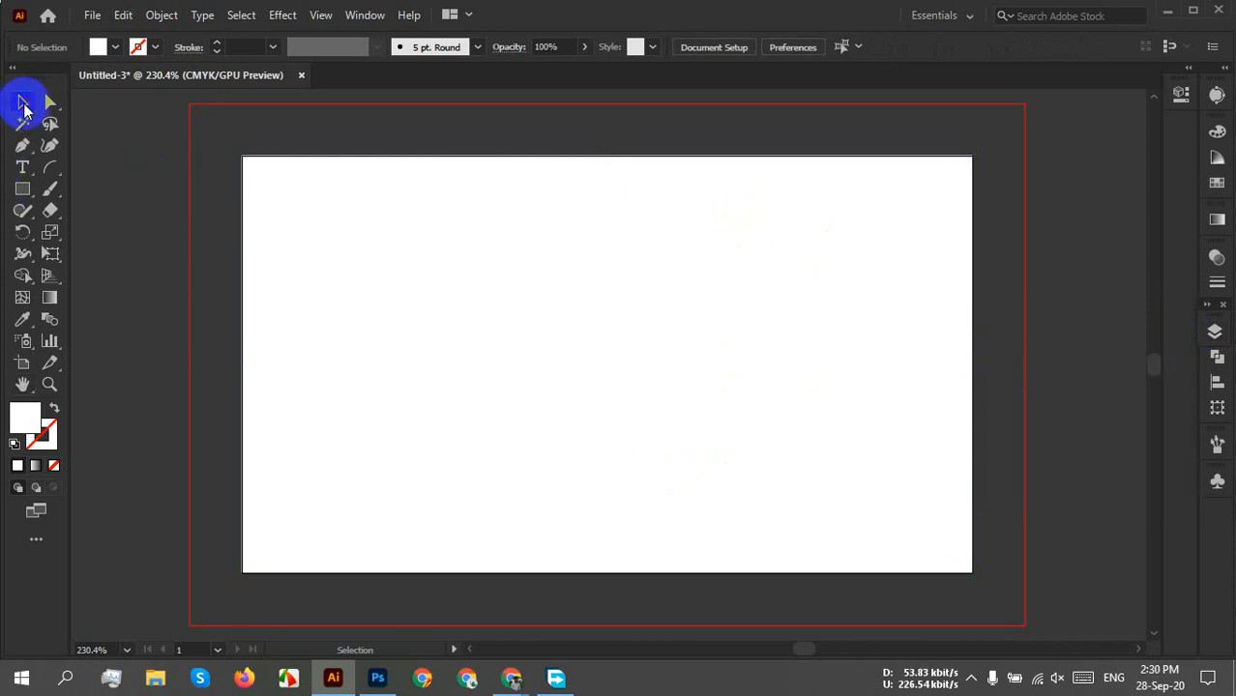
left_click(1214, 332)
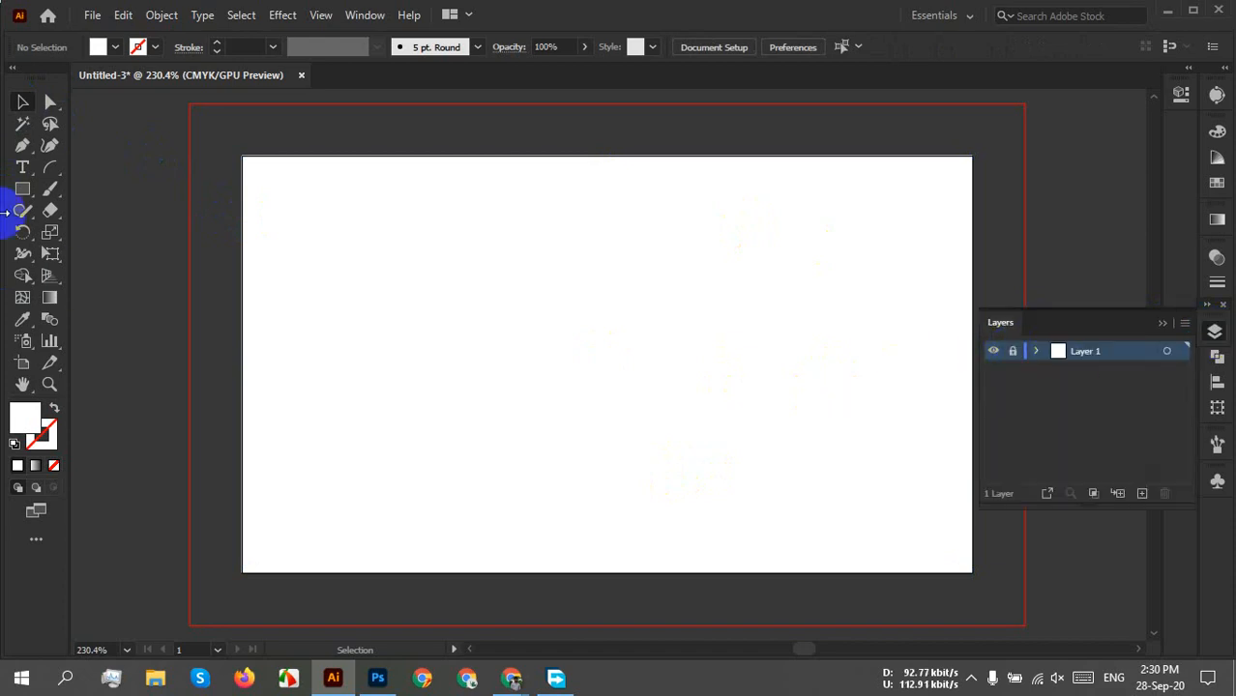
left_click(1163, 324)
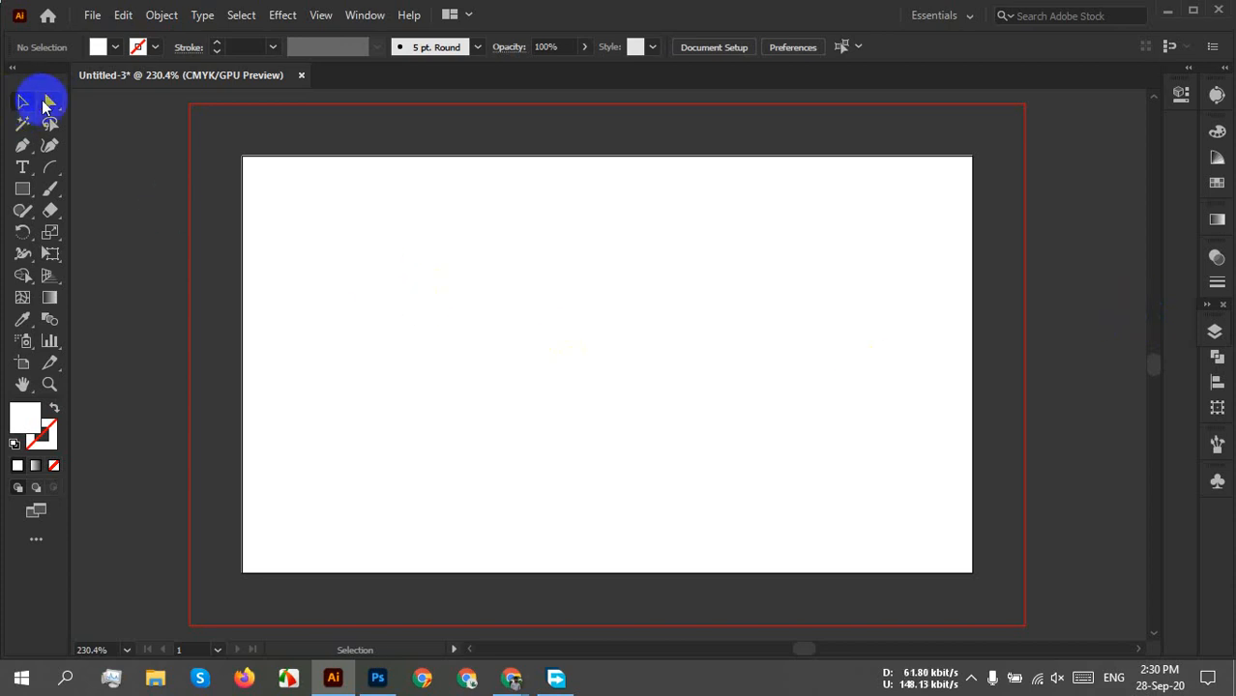
Try the Pencil and Rectangle tools, ending with the Selection tool active.
left_click(50, 190)
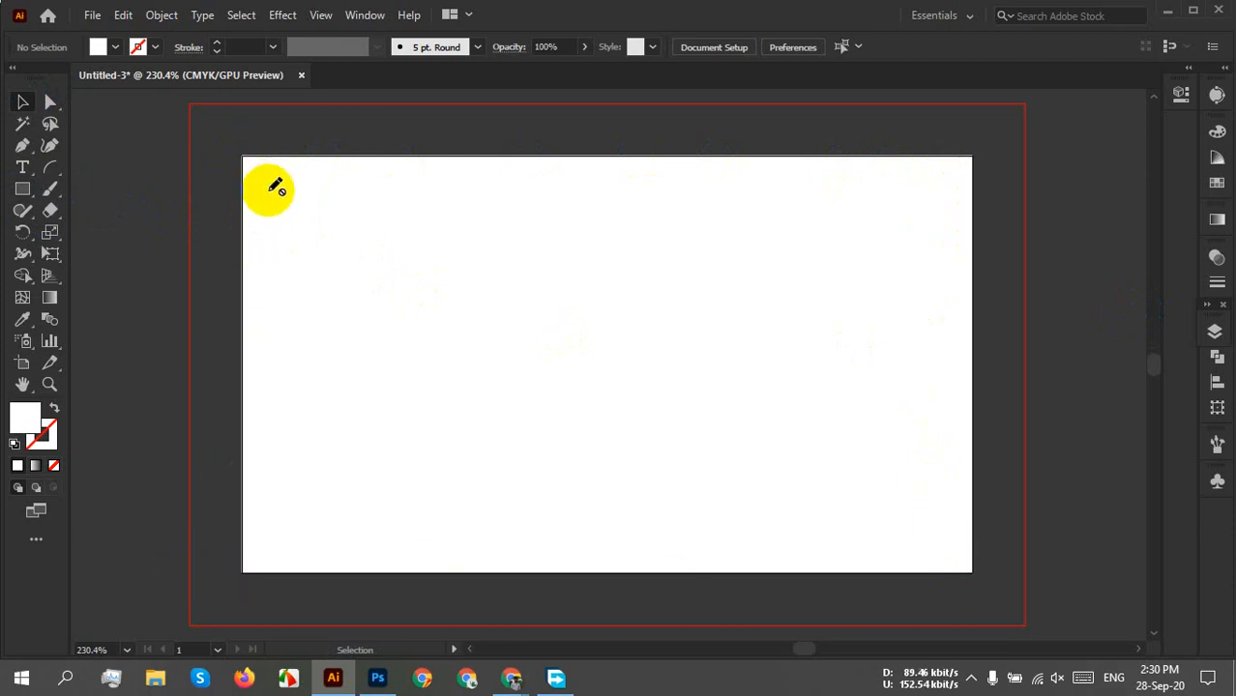
left_click(20, 191)
left_click(122, 193)
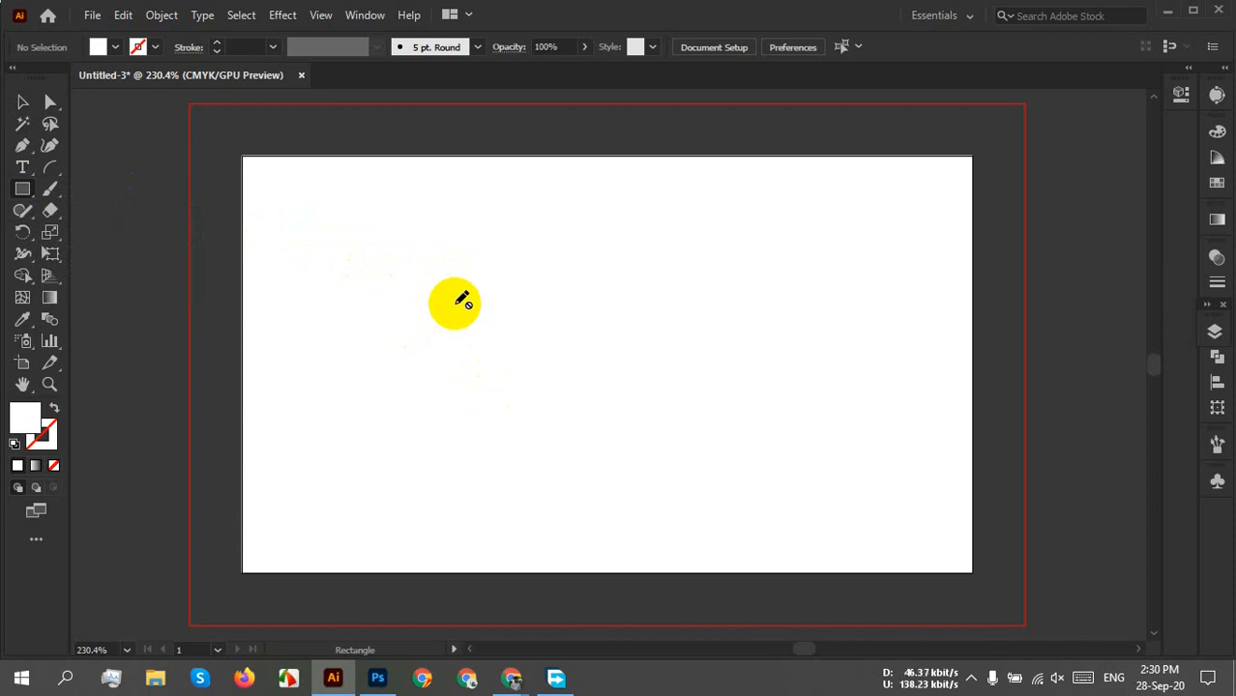
left_click(22, 101)
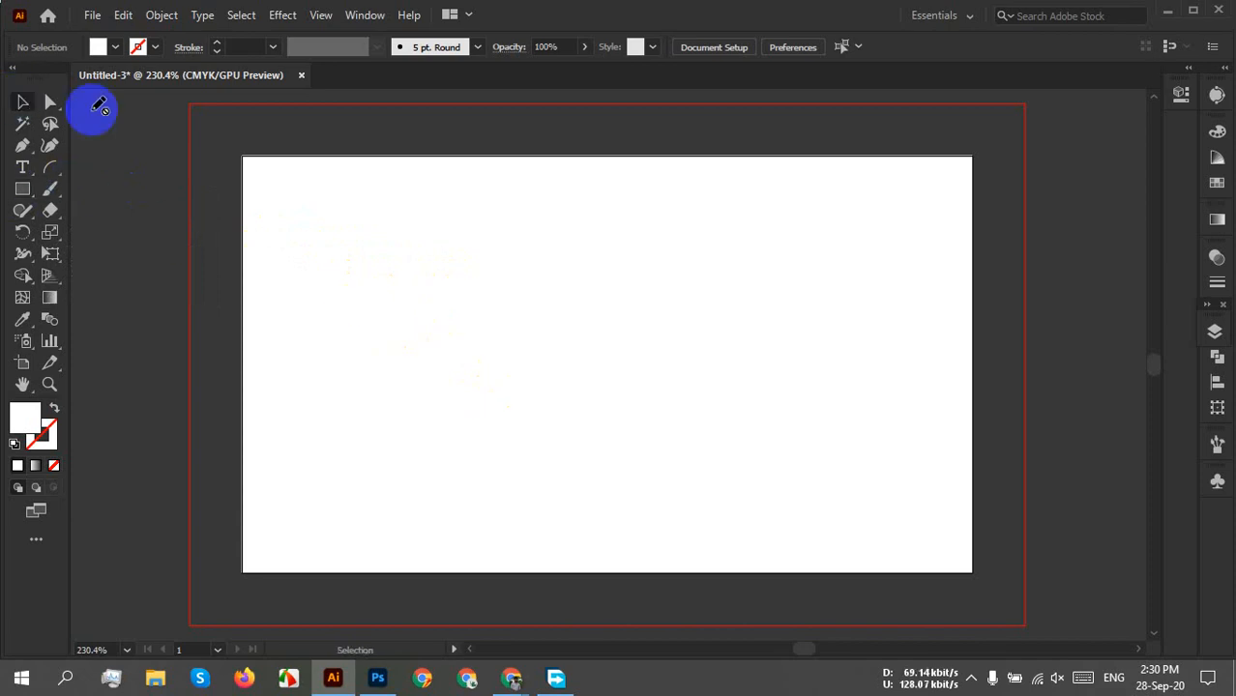
Close Untitled-3 without saving and create a new 3.5 × 2 in document.
left_click(300, 75)
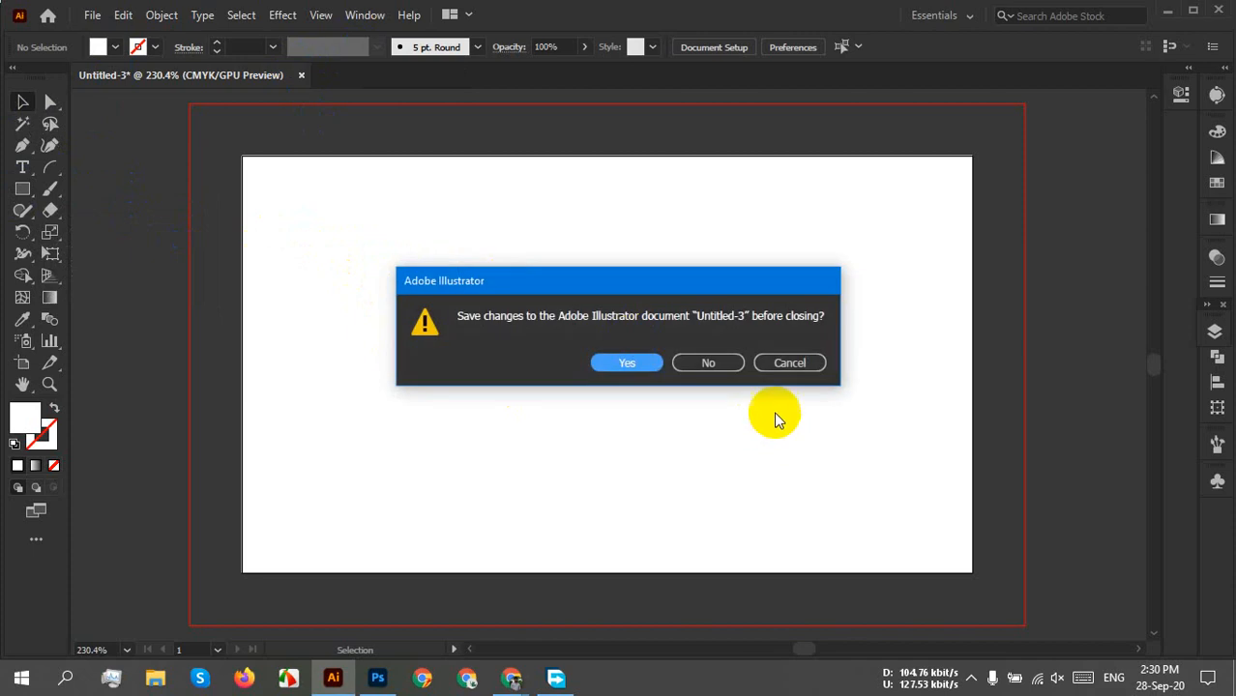
left_click(708, 363)
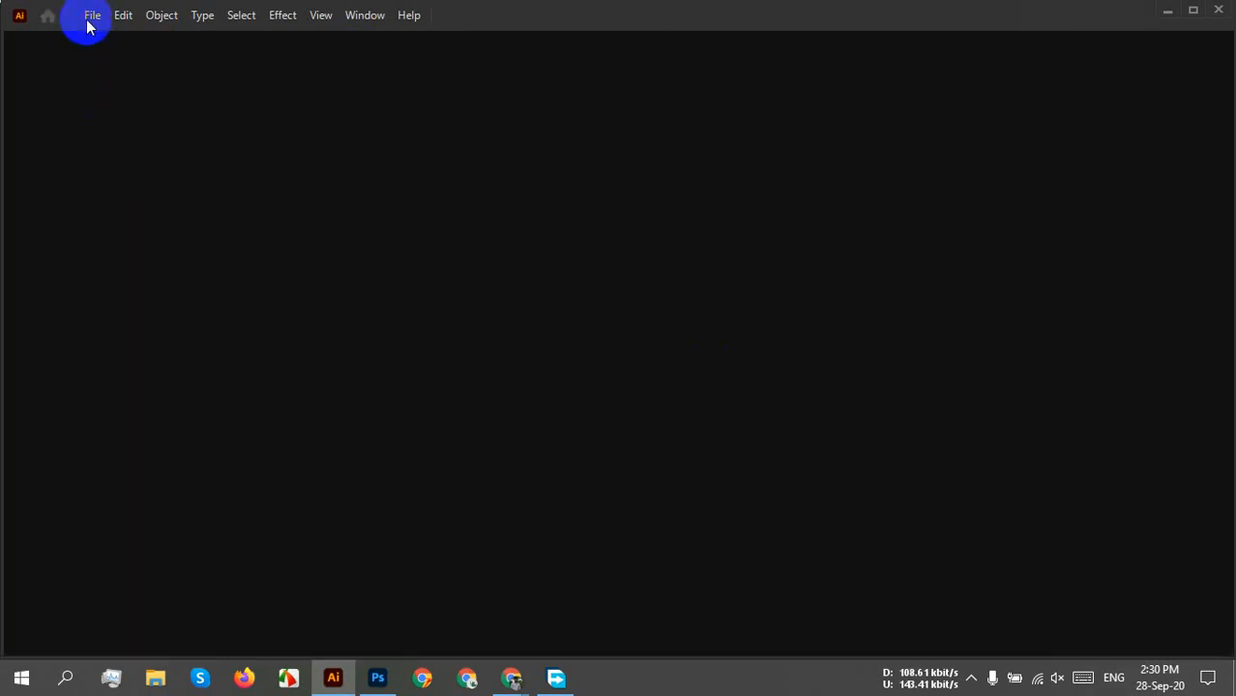
left_click(87, 20)
left_click(111, 42)
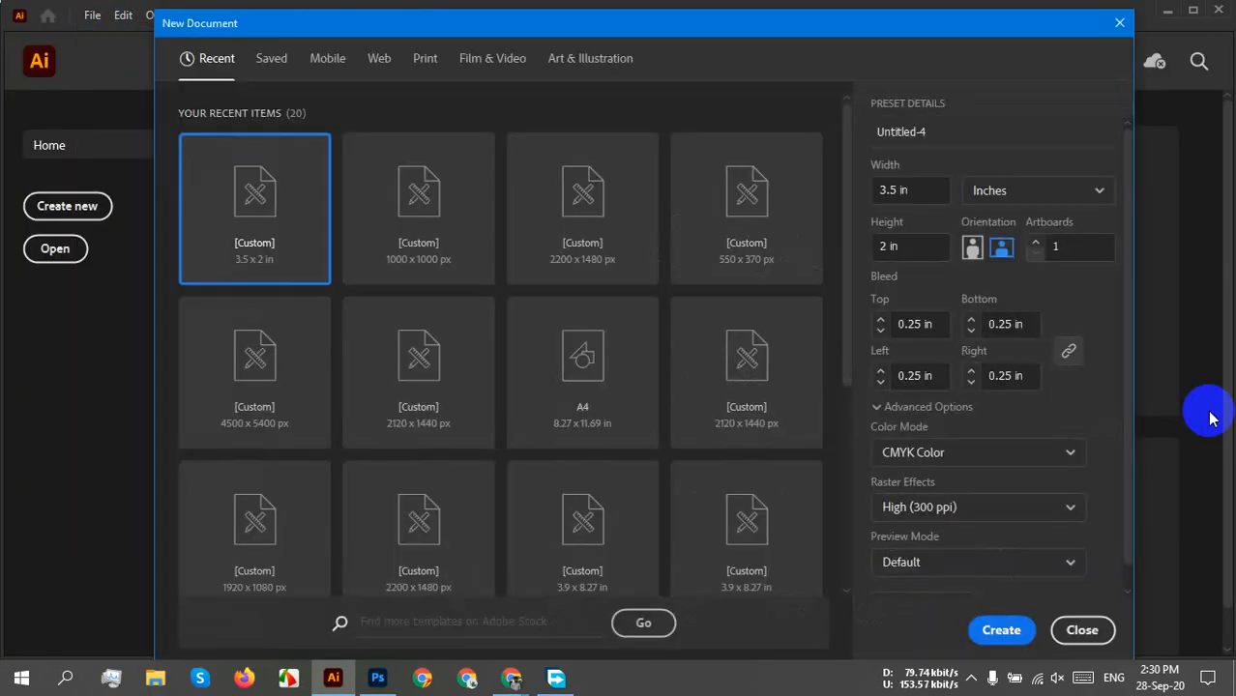
left_click(1008, 632)
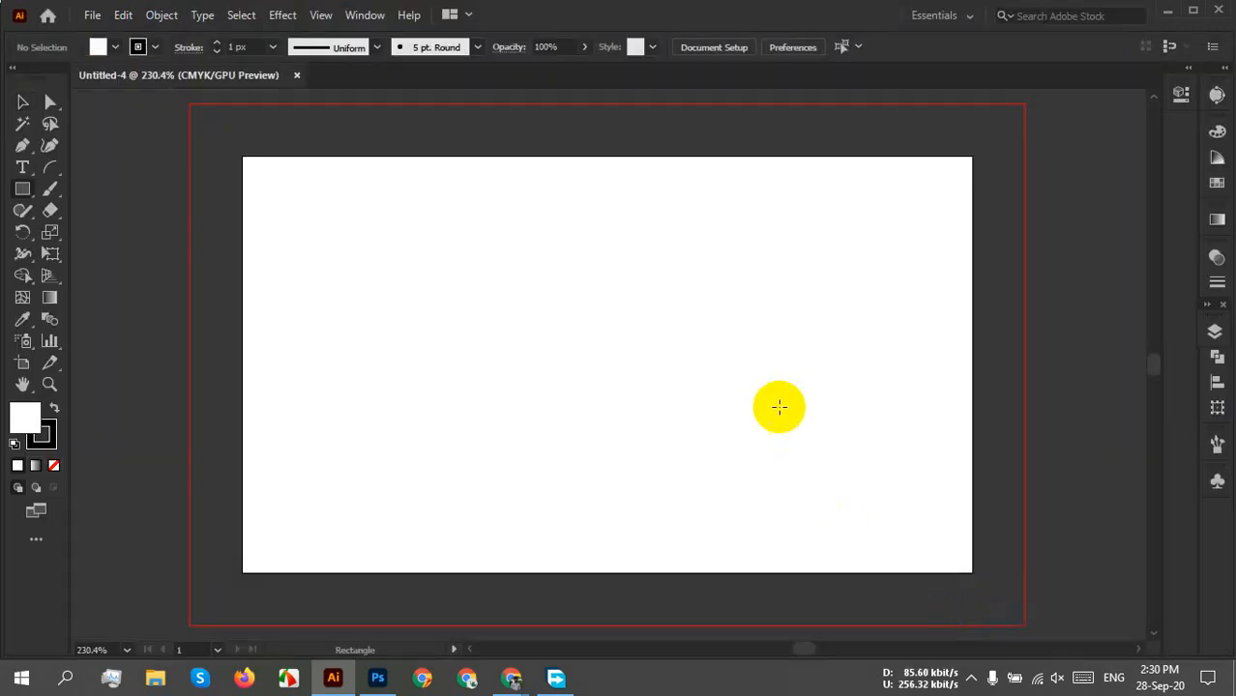
Add a 3.5 × 2 in rectangle on the artboard and set its stroke to None.
left_click(758, 368)
left_click(603, 340)
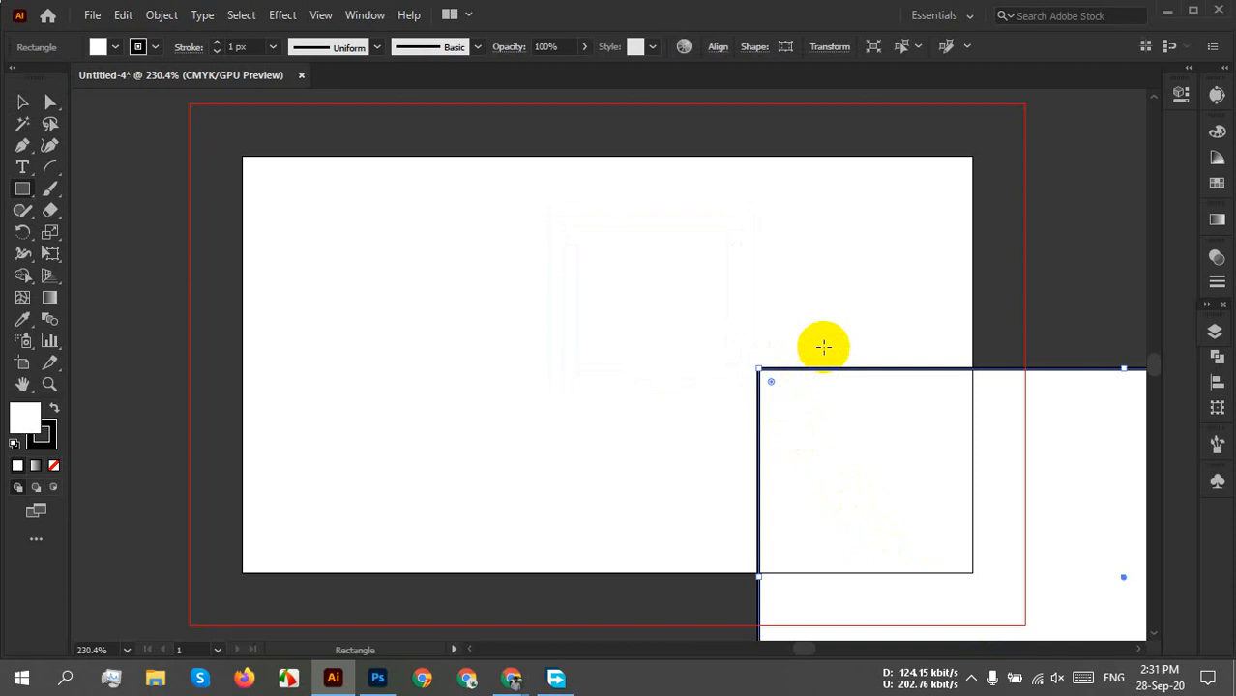
left_click(137, 46)
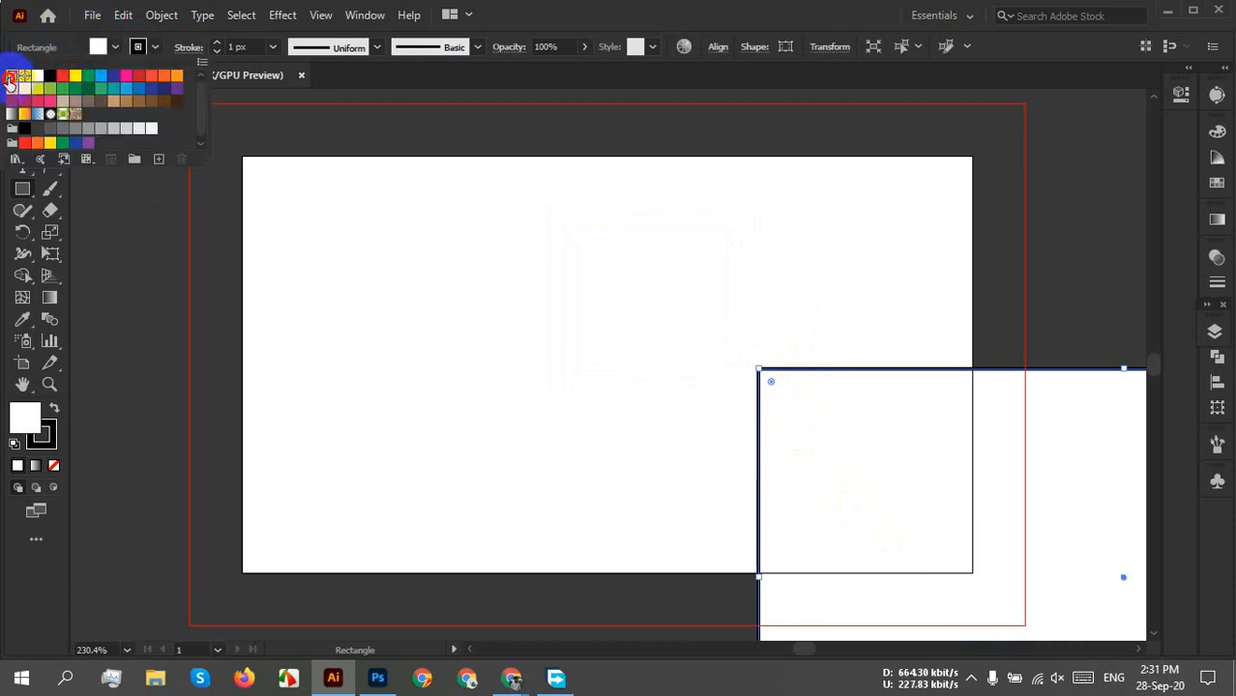
left_click(10, 79)
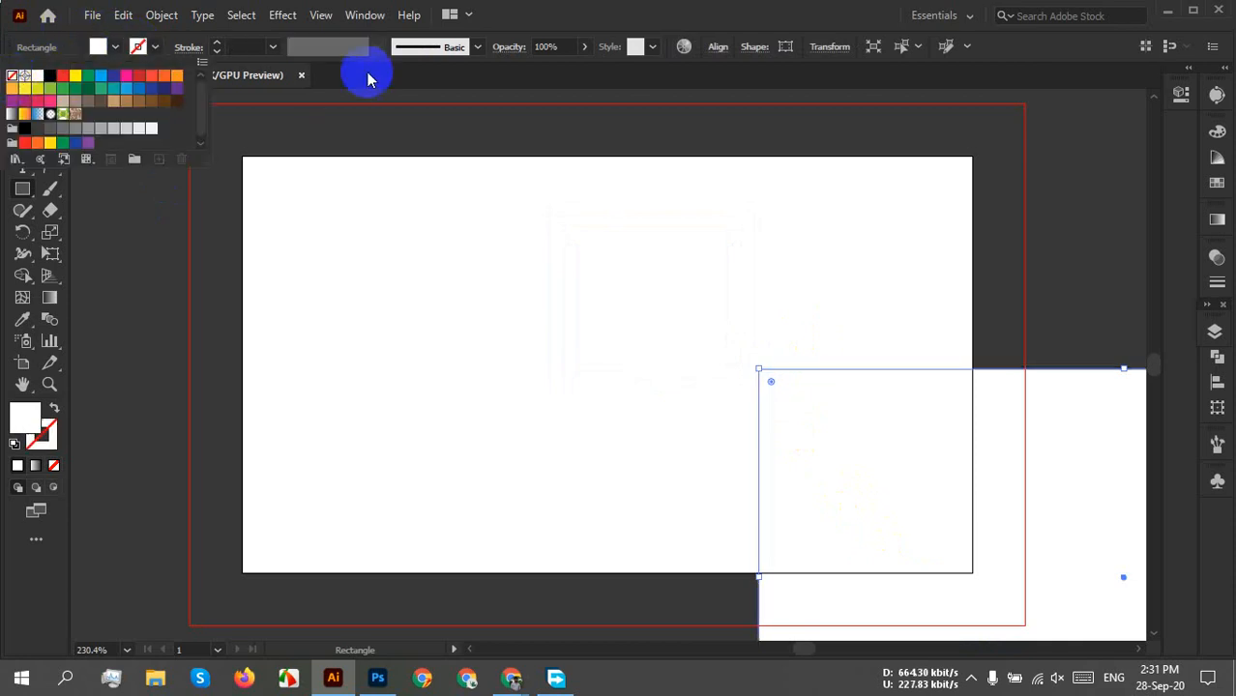
Centre the rectangle horizontally and vertically on the artboard, deselect it, and press V for Selection.
left_click(716, 46)
left_click(567, 99)
left_click(678, 99)
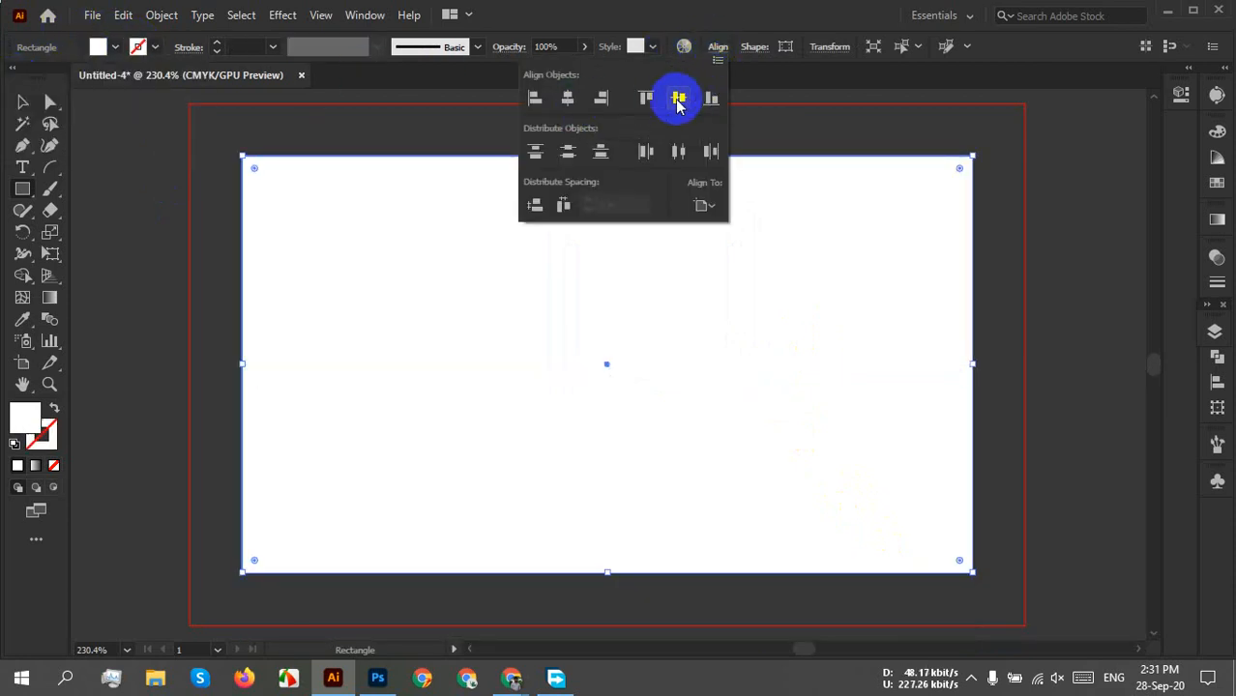
key("Escape")
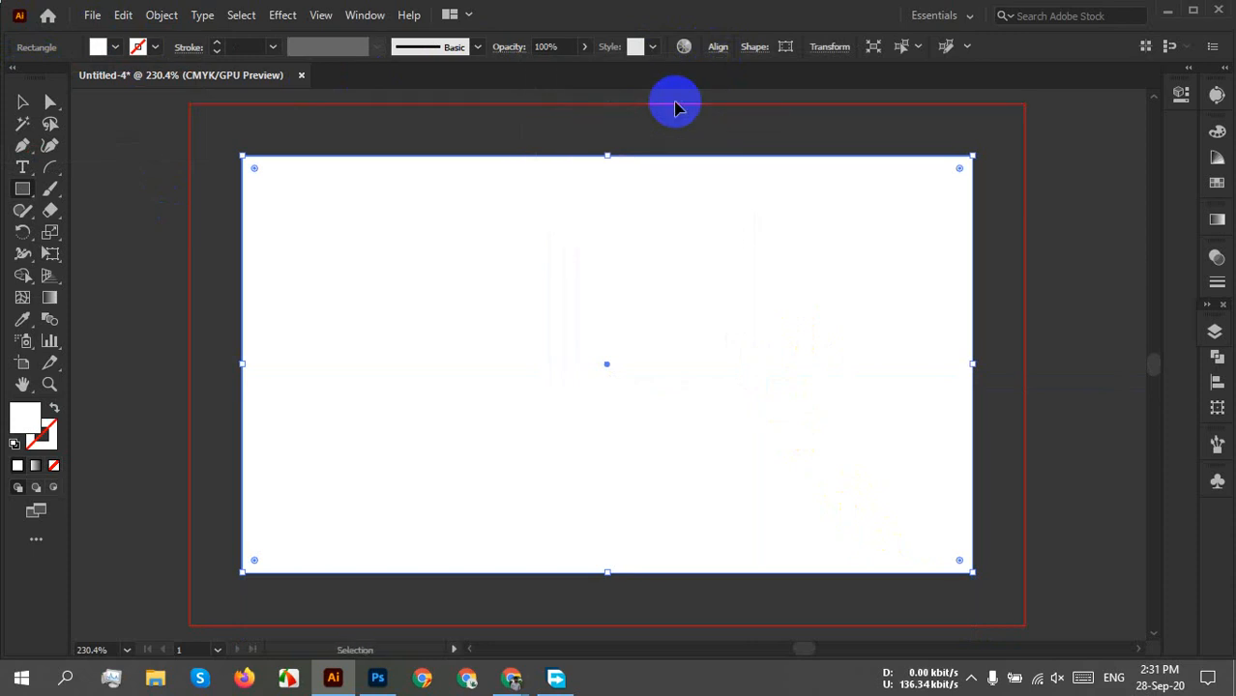
left_click(676, 105, "ctrl")
key("v")
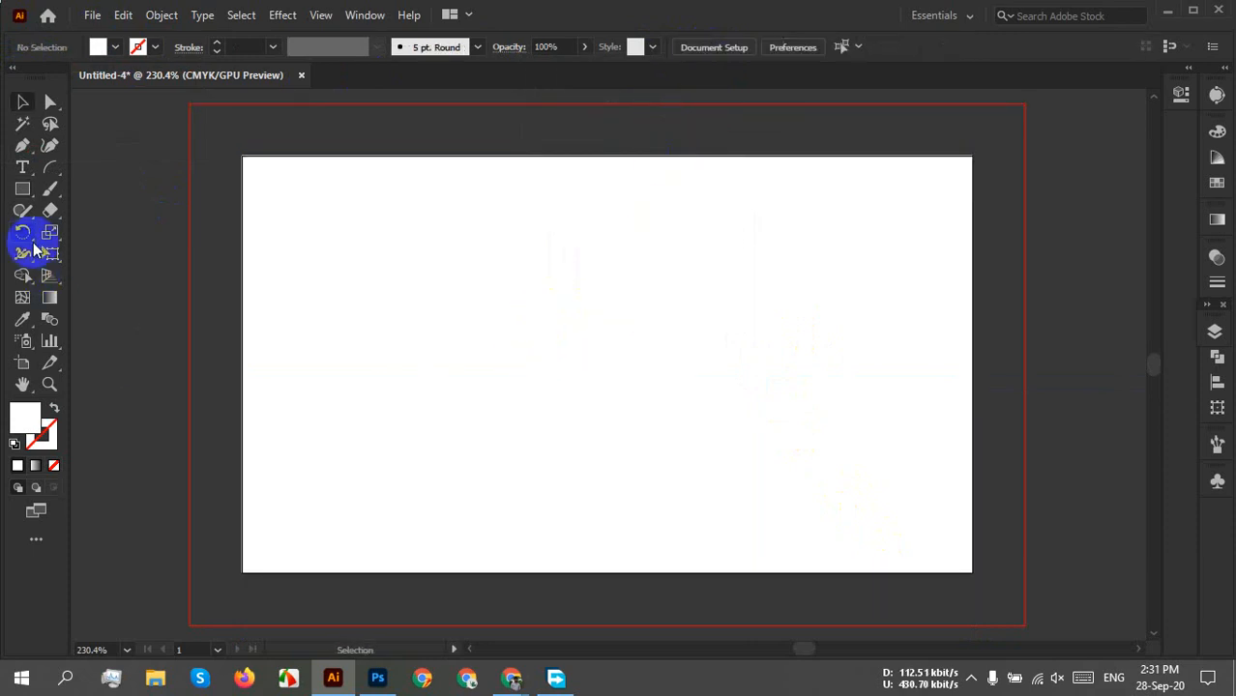
left_click(23, 188)
left_click(440, 317)
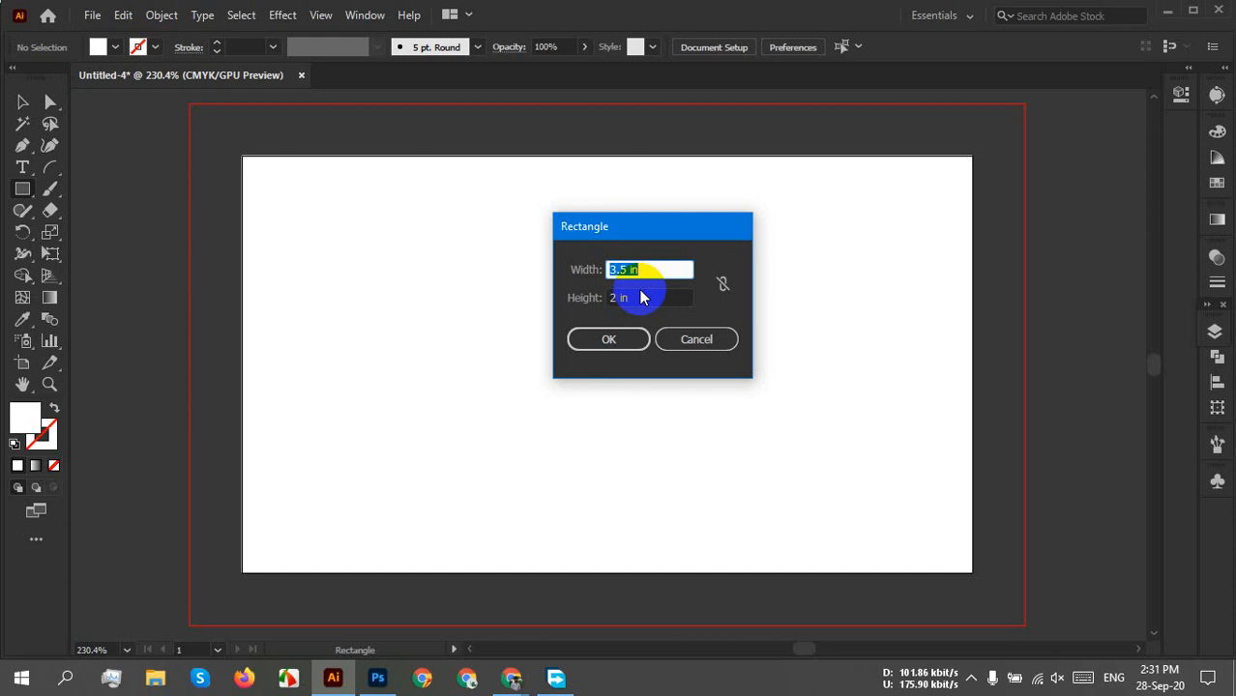
type("3.25")
left_click(650, 295)
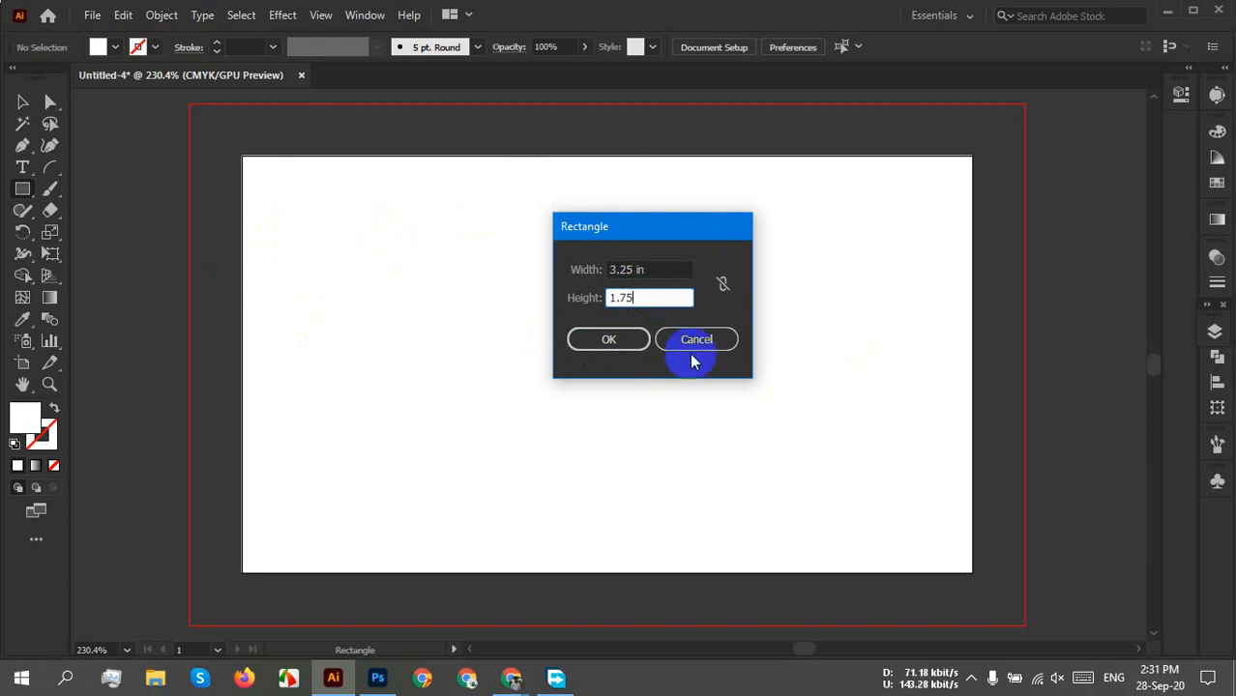
left_click(597, 341)
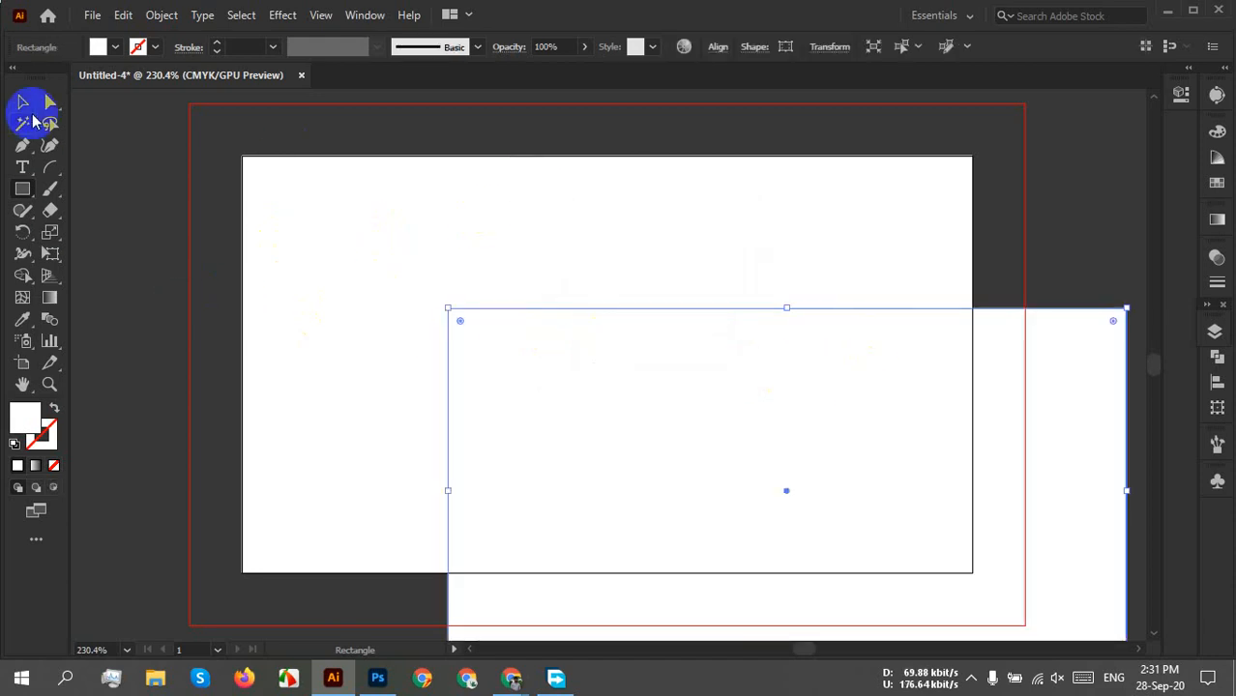
left_click(114, 47)
left_click(96, 78)
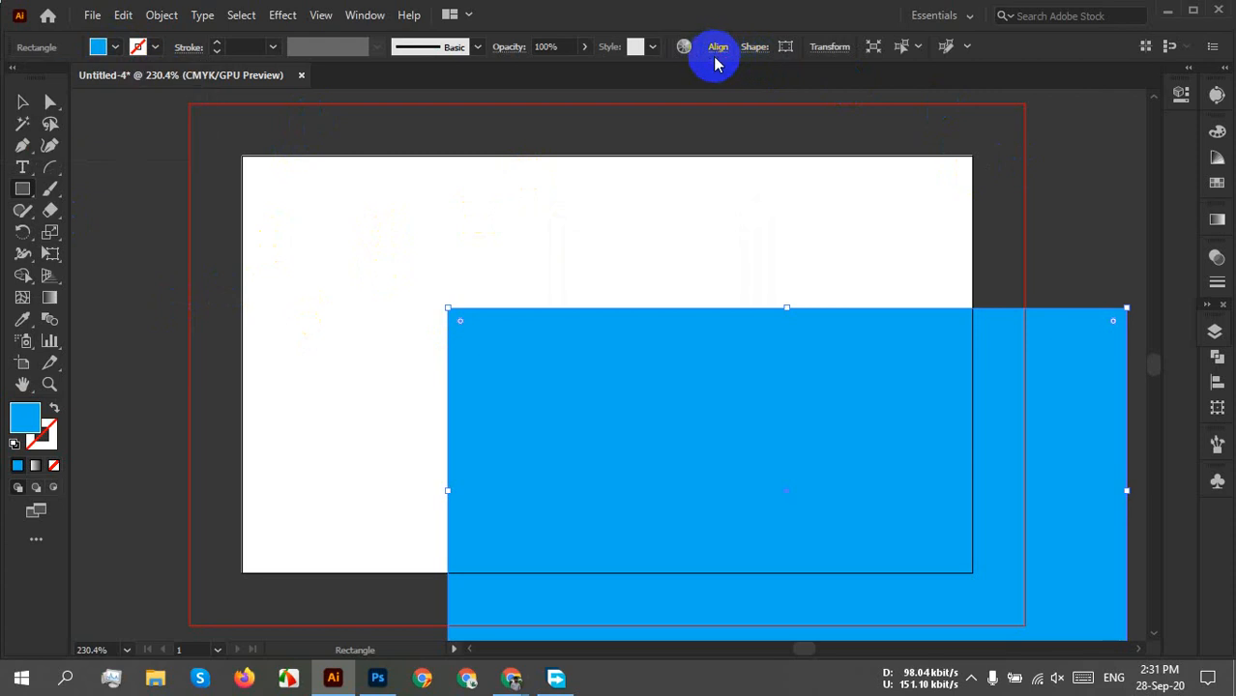
left_click(22, 101)
left_click_drag(735, 385, 591, 259)
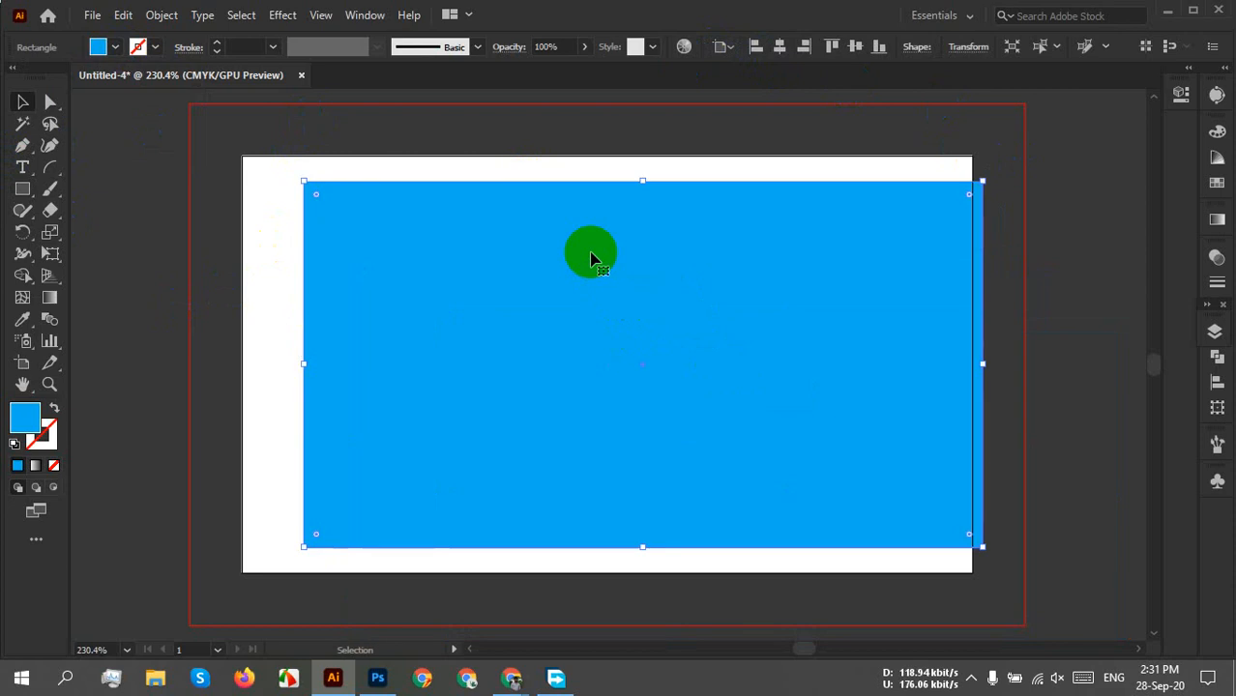
key("Delete")
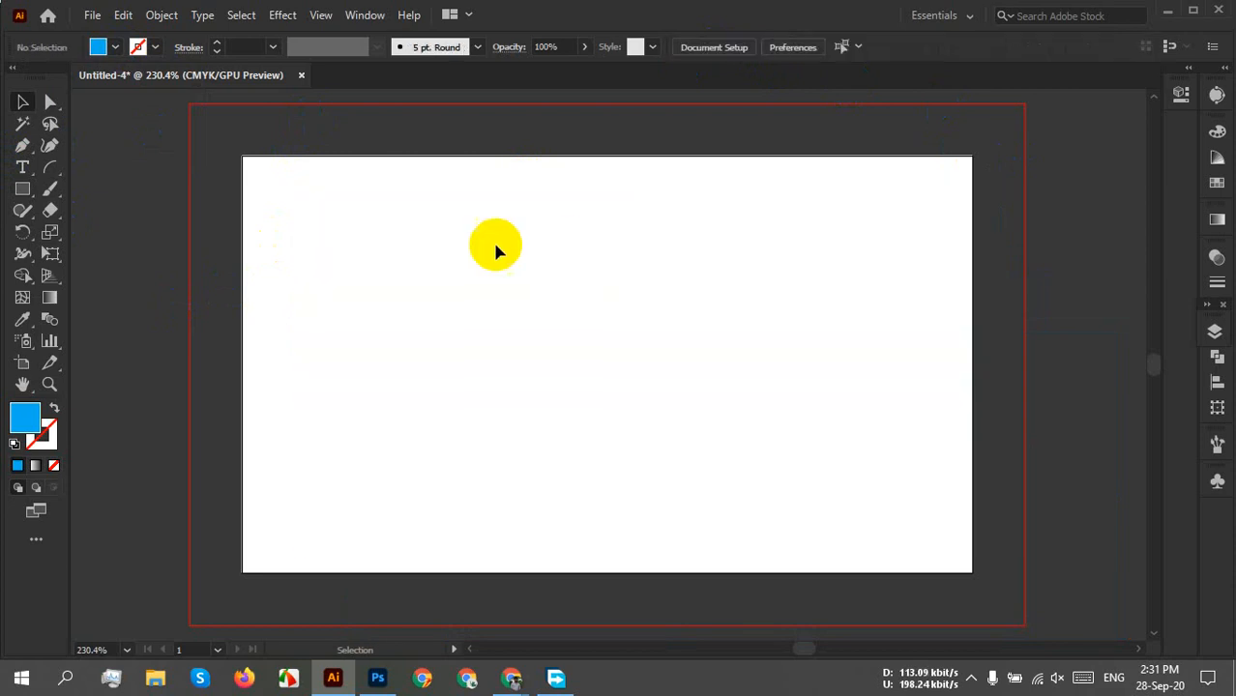
Draw a 3.25 × 1.75 in rectangle and centre it horizontally and vertically on the artboard.
left_click(22, 188)
left_click(450, 294)
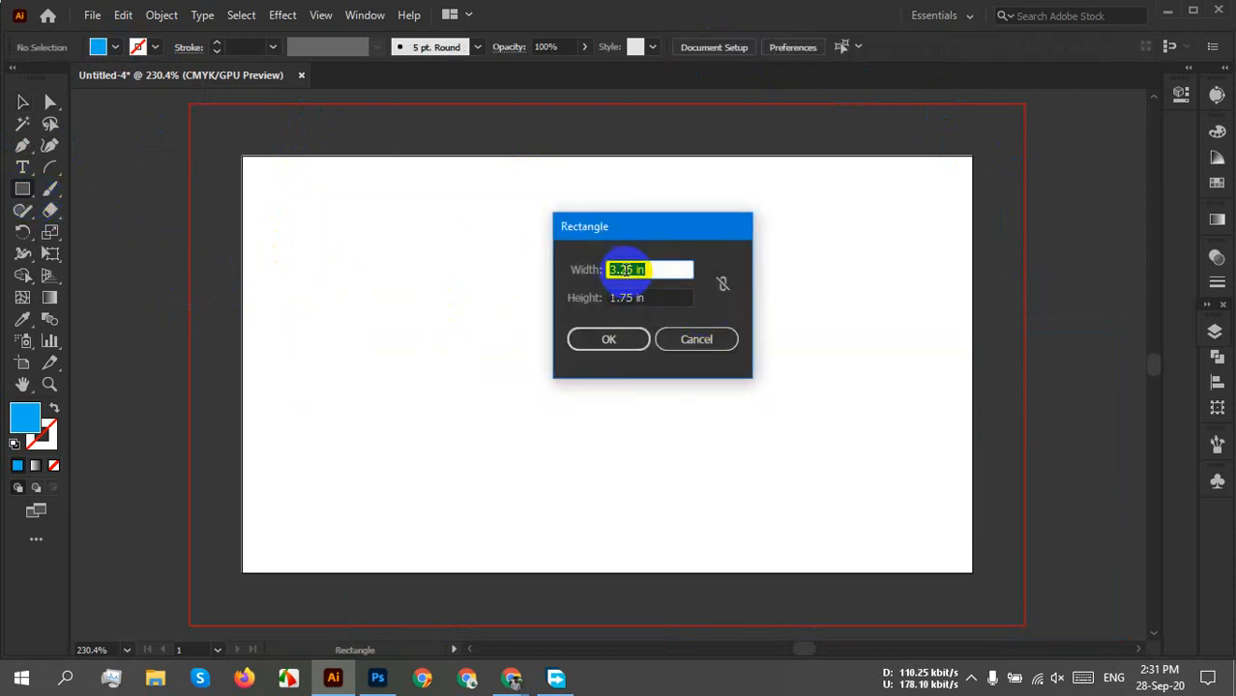
left_click_drag(607, 269, 674, 271)
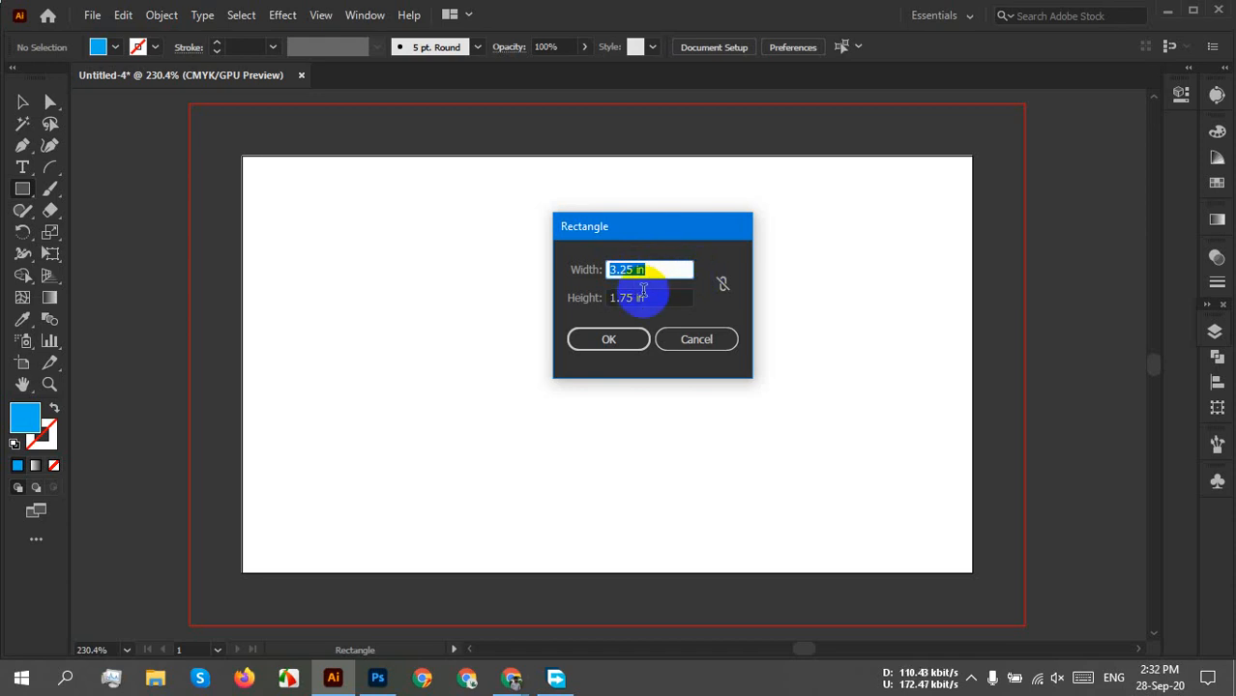
left_click_drag(655, 298, 582, 300)
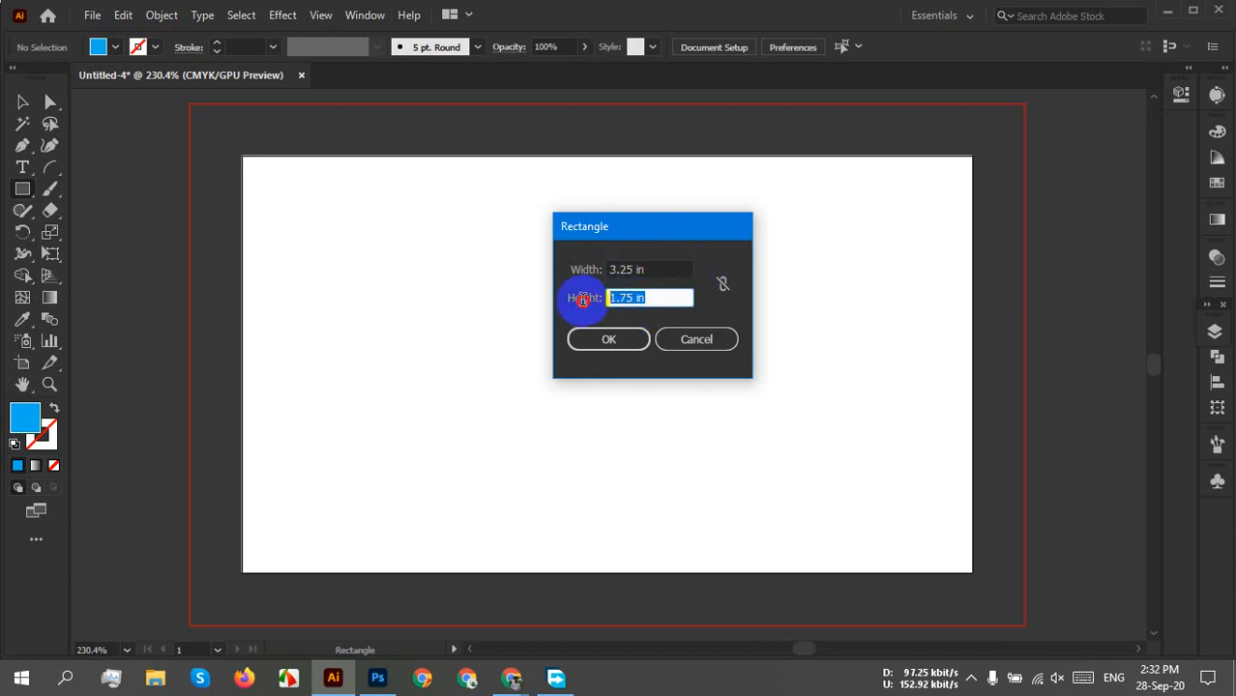
left_click(608, 338)
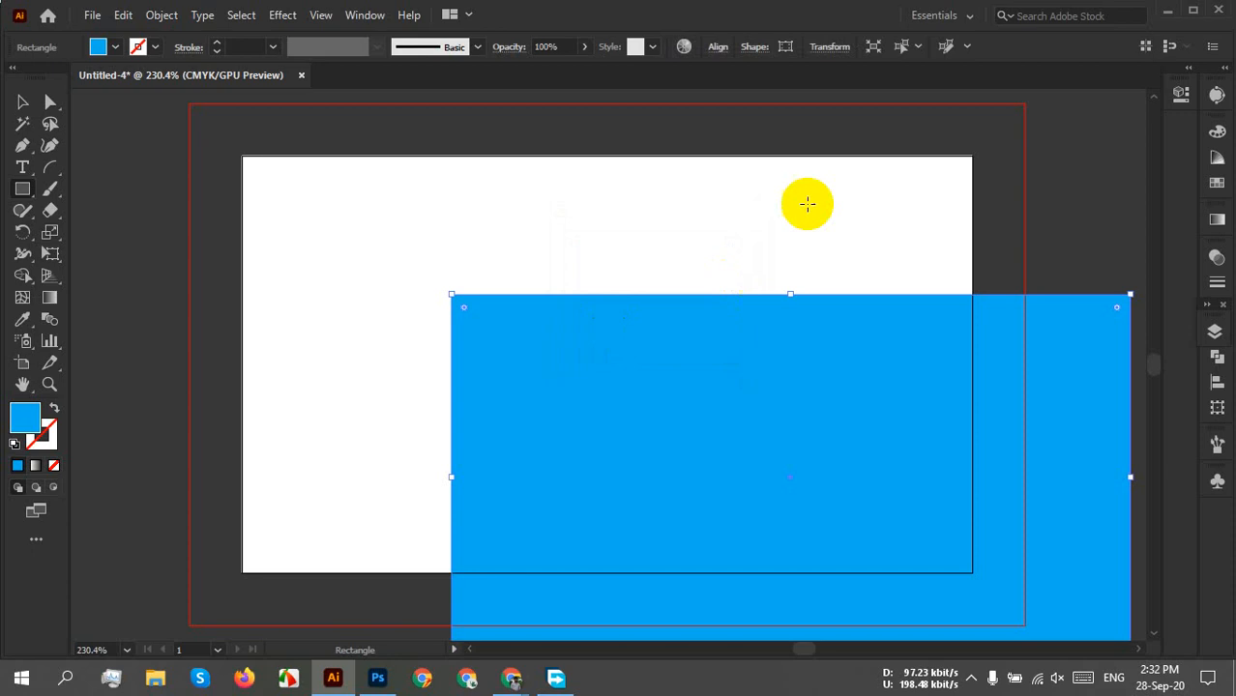
left_click(717, 47)
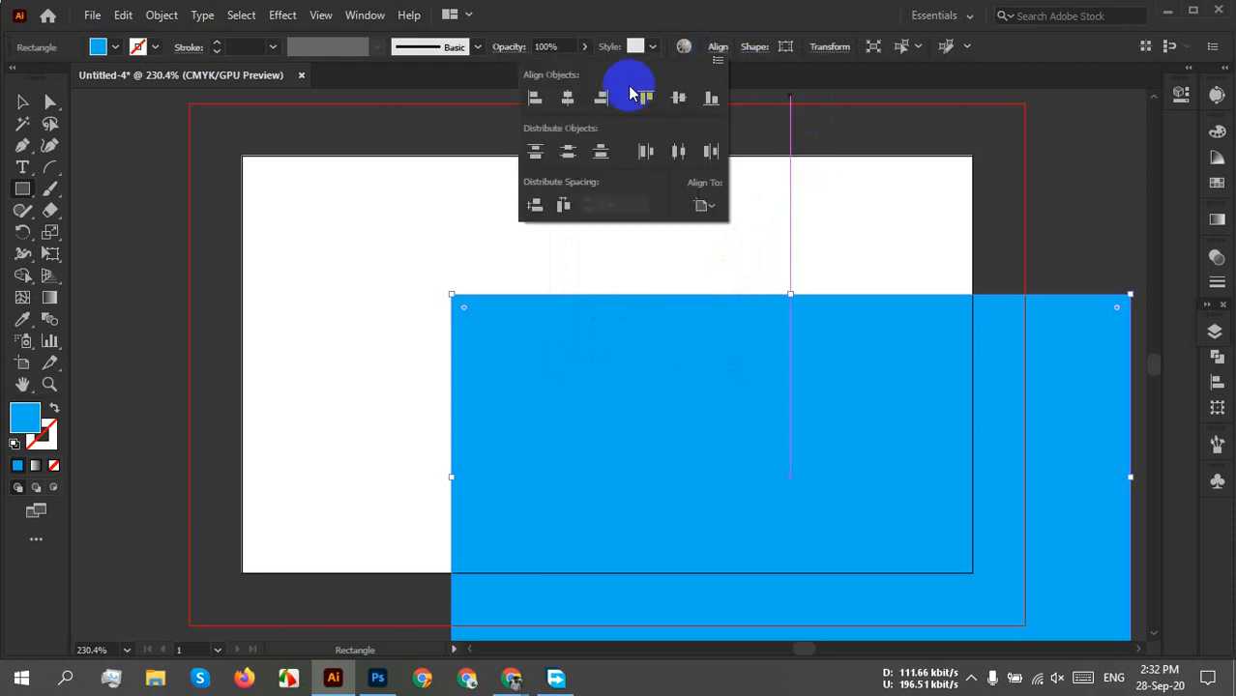
left_click(567, 97)
left_click(680, 98)
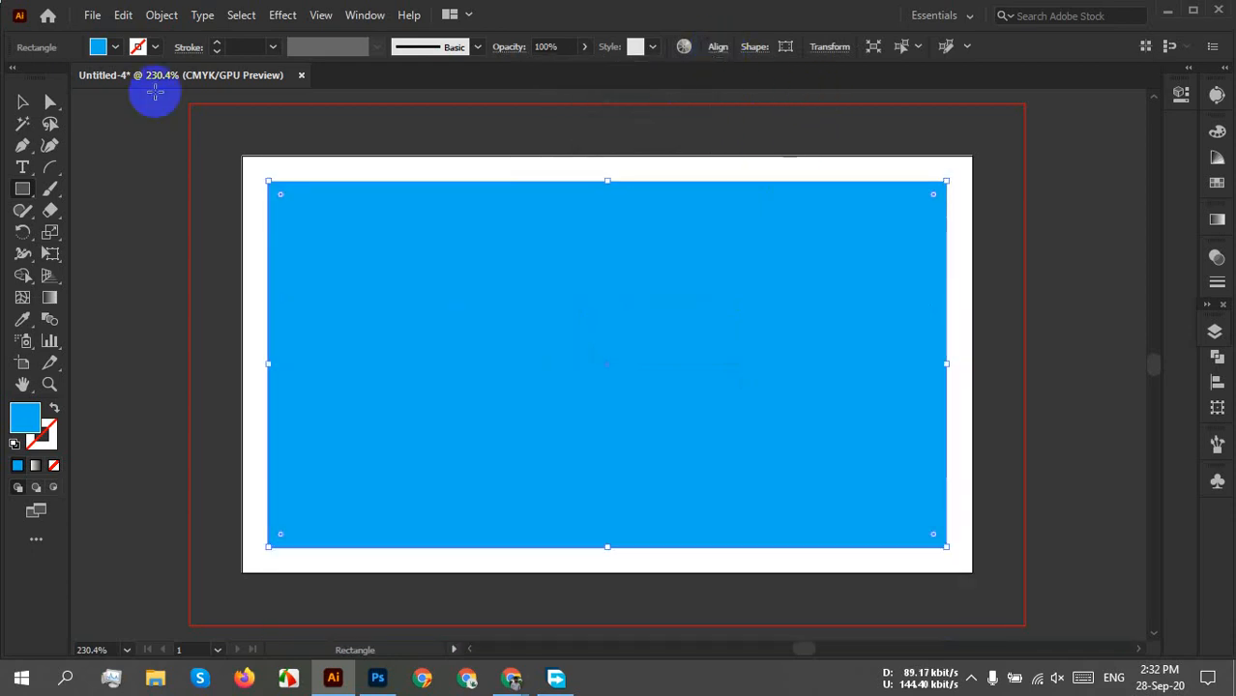
left_click(22, 101)
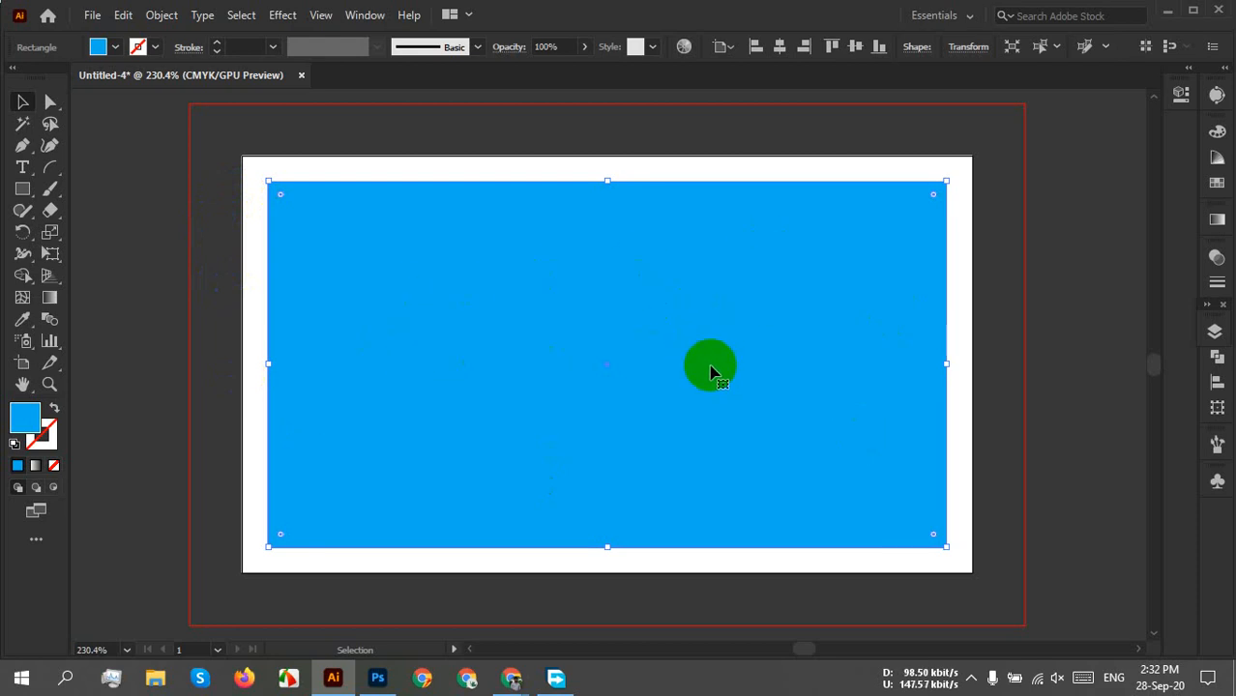
Convert the blue rectangle into guides and bring the artboard's top edge into view.
right_click(709, 358)
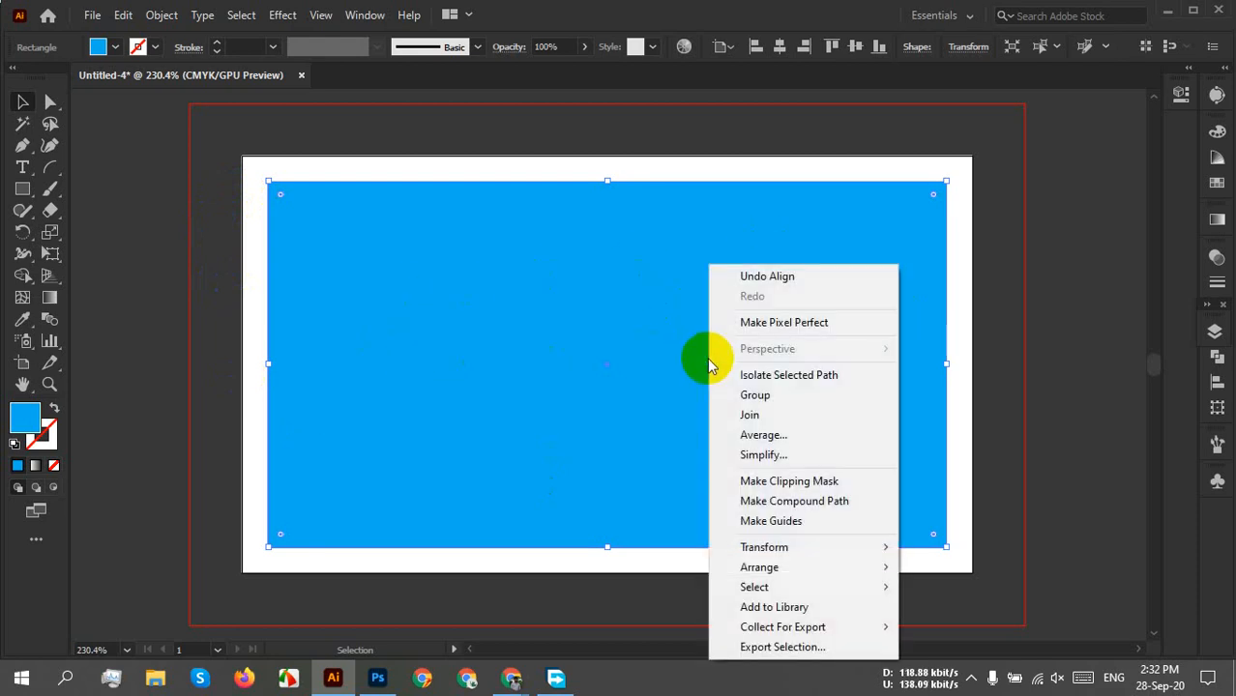
left_click(815, 522)
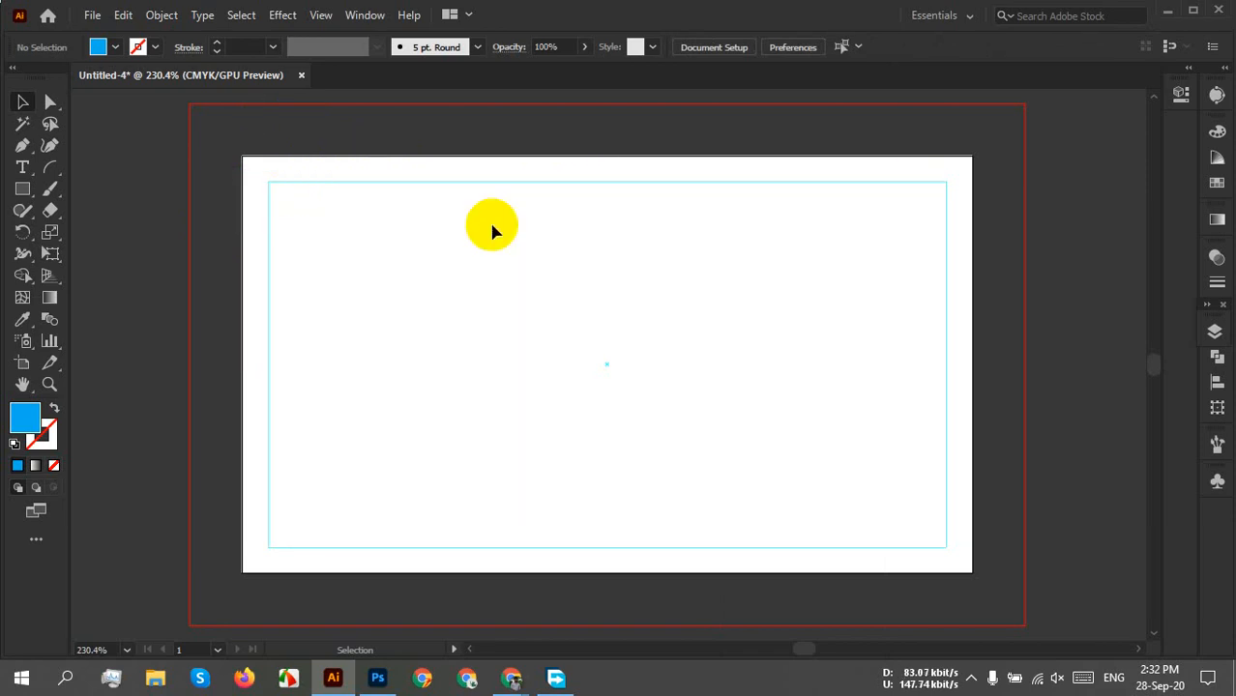
scroll(445, 218, "up", 5)
left_click_drag(448, 201, 555, 445)
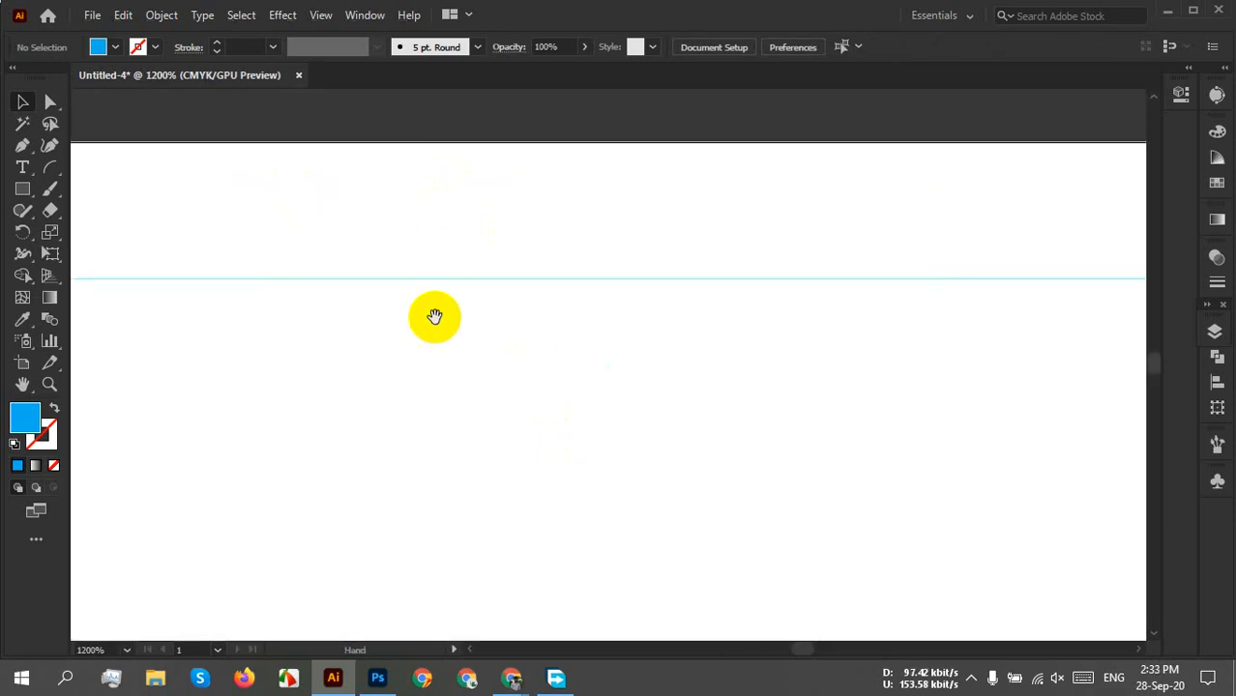
scroll(676, 325, "down", 8)
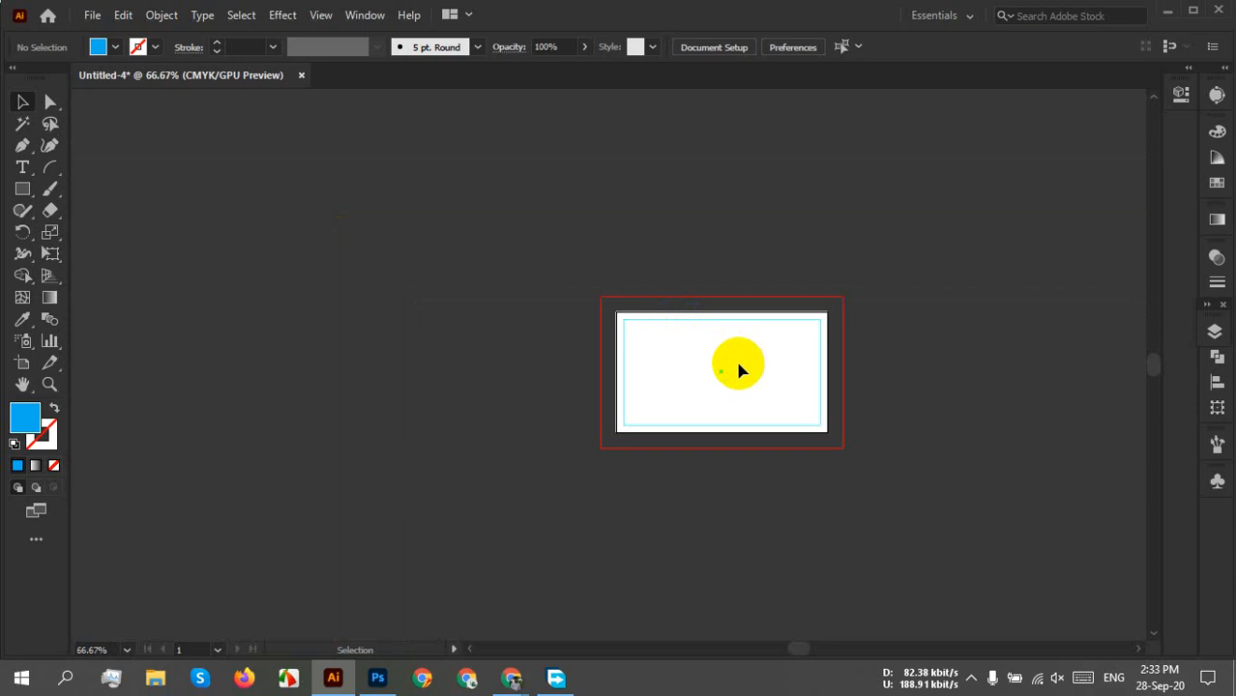
scroll(739, 365, "up", 4)
left_click_drag(789, 348, 667, 303)
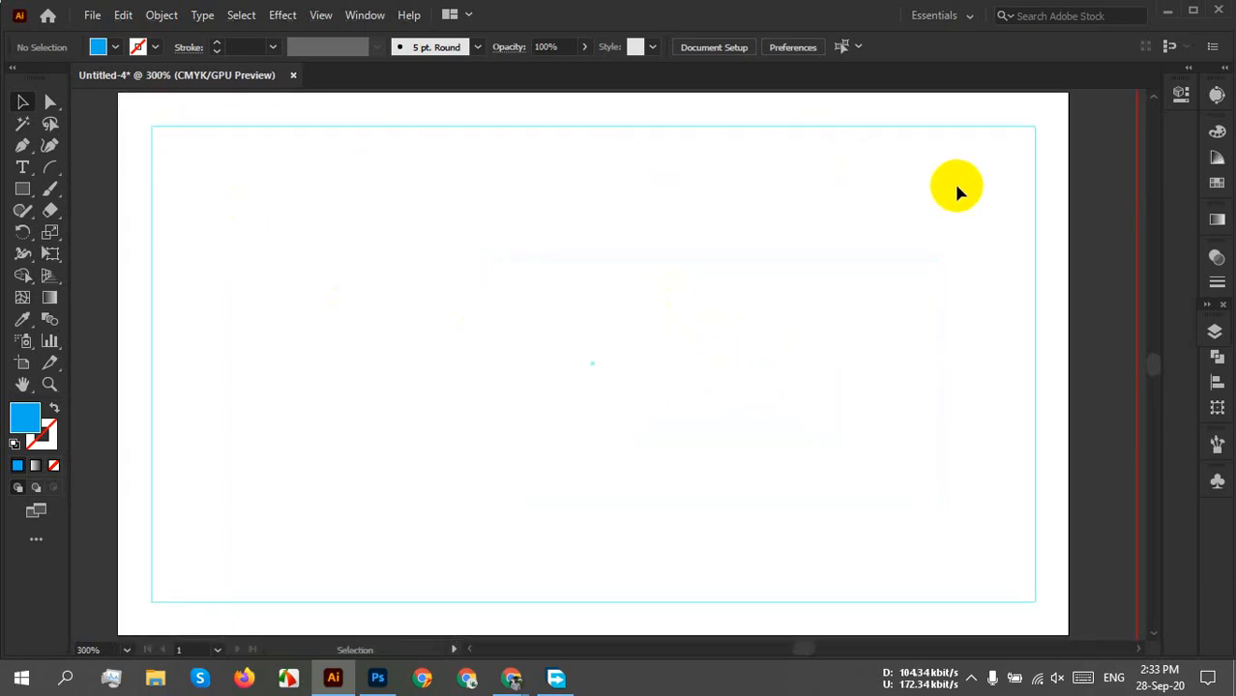
Unlock the guides, test-move the rectangular guide and undo, then leave the guides unlocked.
right_click(997, 230)
left_click(1058, 386)
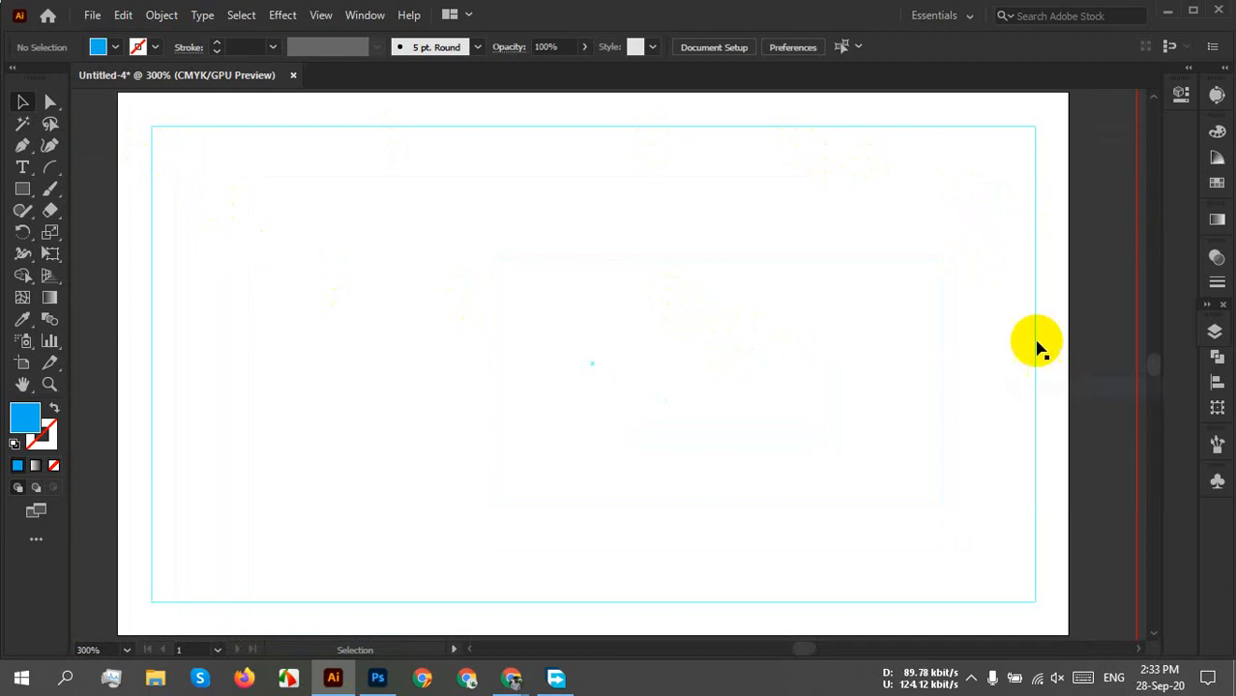
left_click_drag(980, 294, 1096, 381)
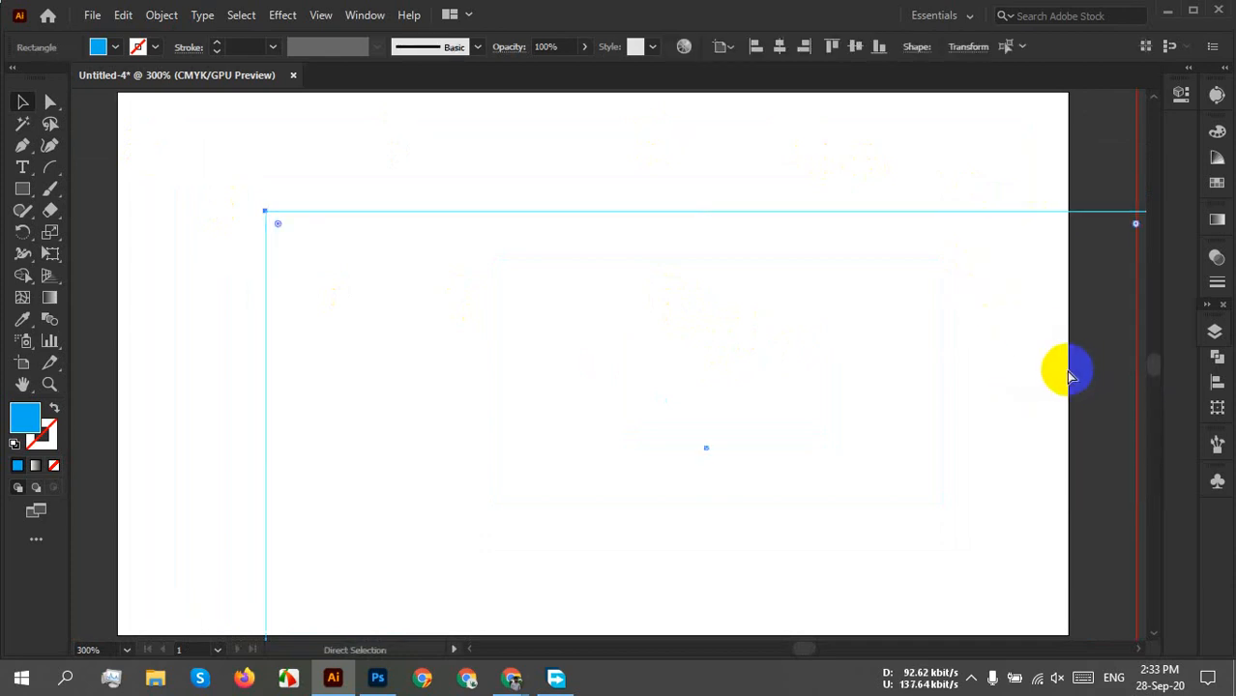
key("ctrl+z")
right_click(910, 226)
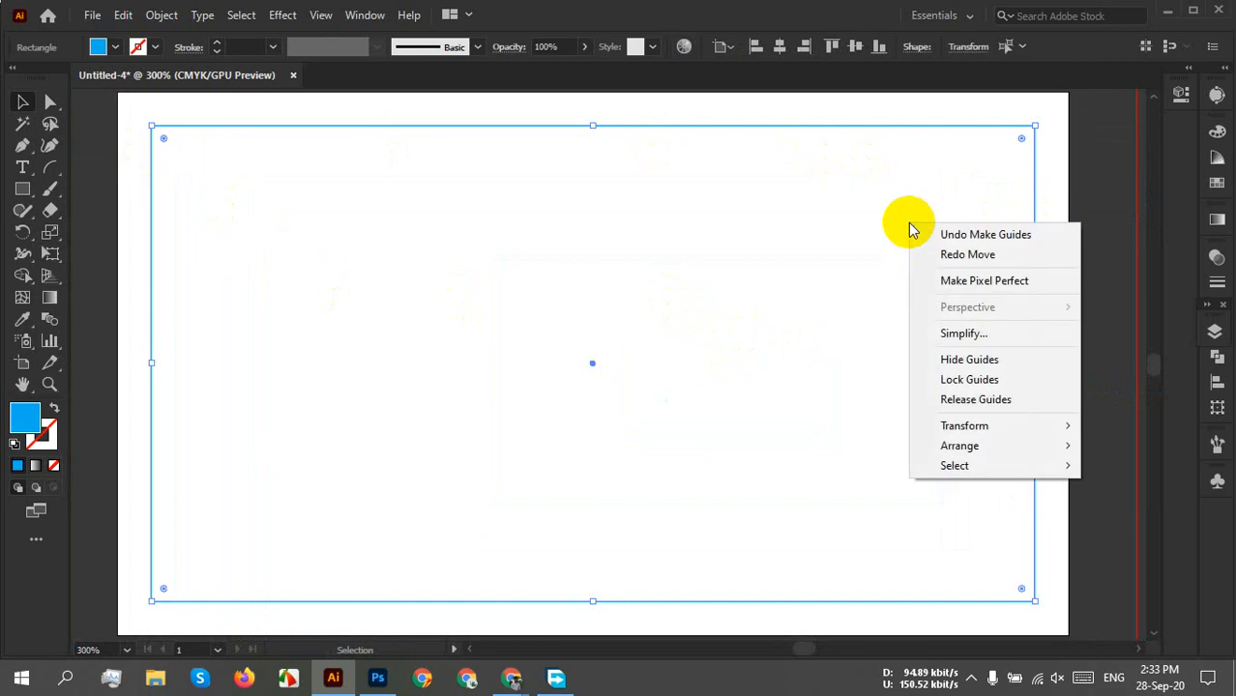
left_click(986, 382)
right_click(894, 326)
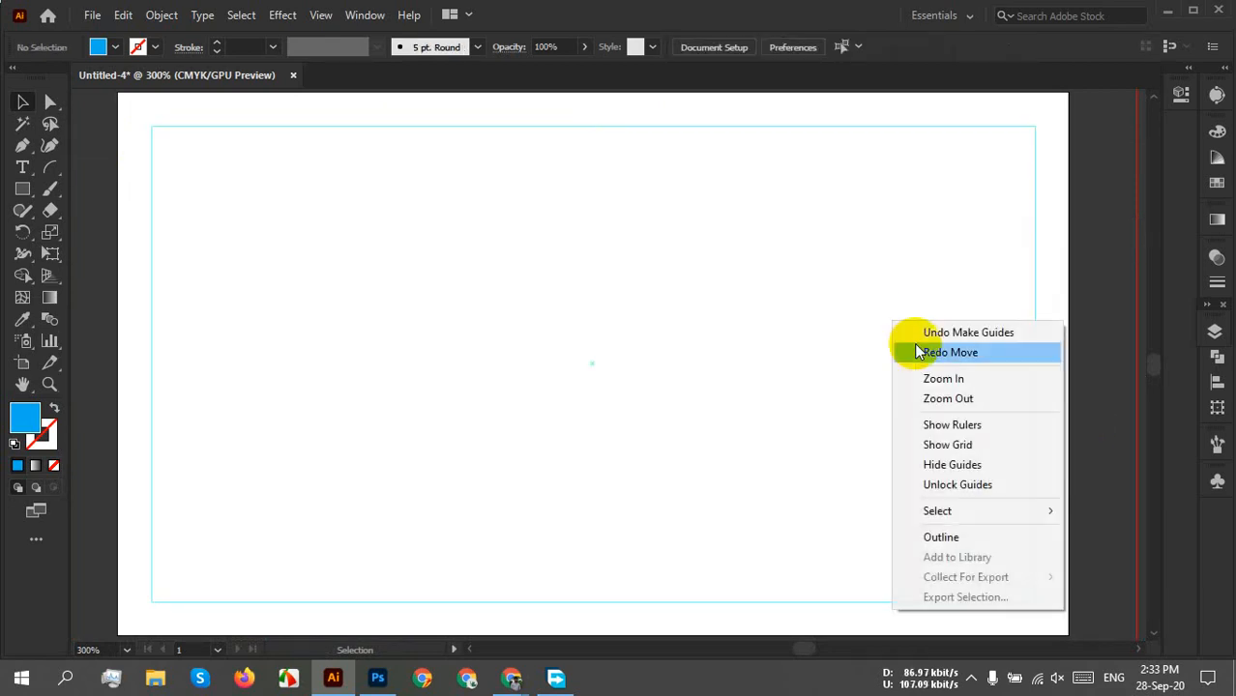
left_click(962, 485)
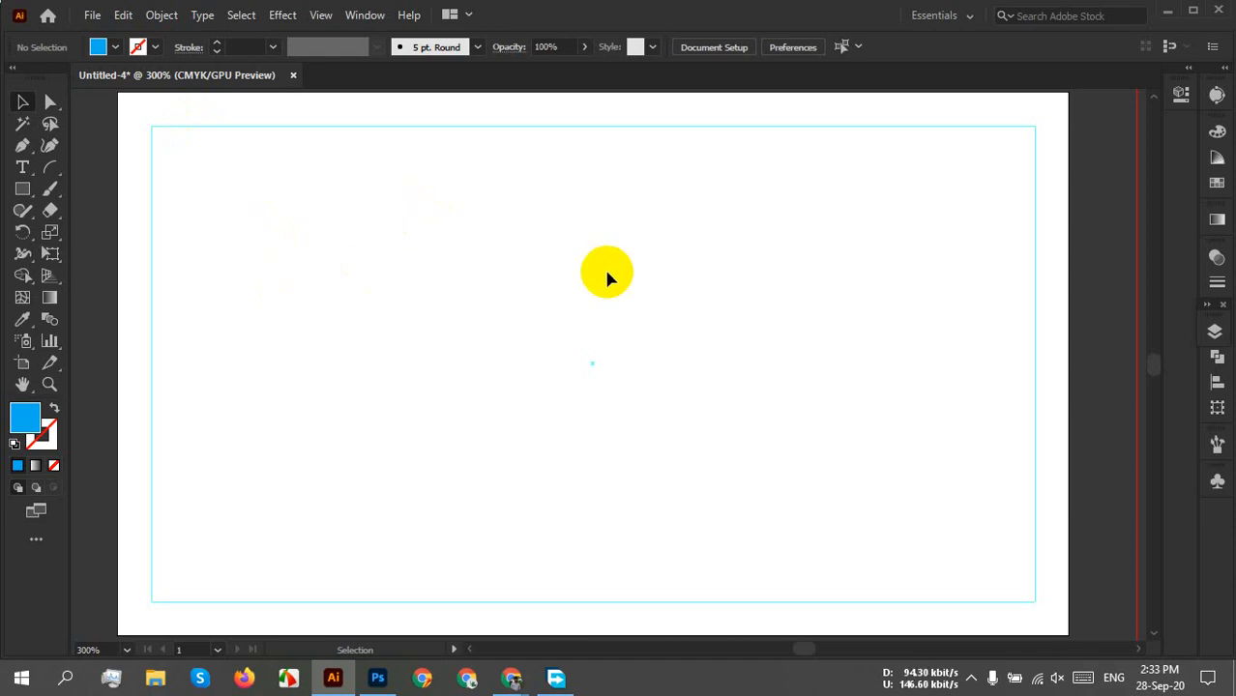
scroll(606, 276, "down", 1)
key("space")
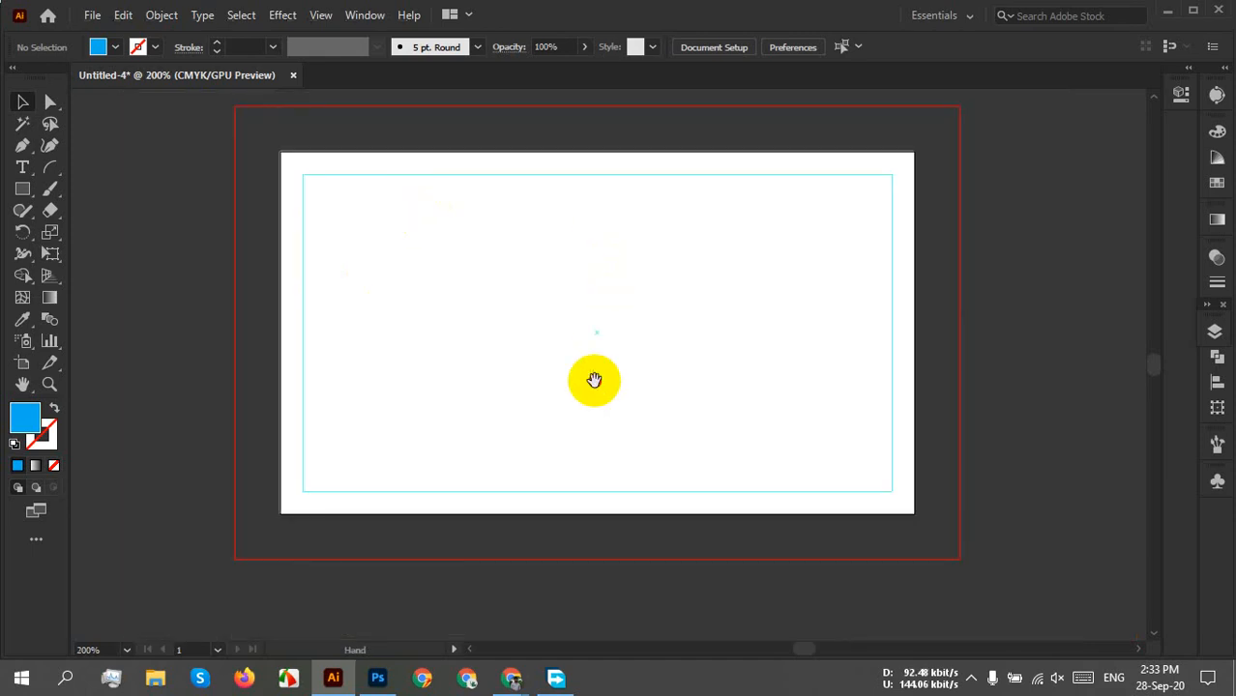
Draw a rectangle of about 1.38 × 2 in from the artboard's top-left corner to its bottom edge.
mouse_move(587, 378)
left_mouse_down()
mouse_move(588, 362)
mouse_move(587, 377)
left_mouse_up()
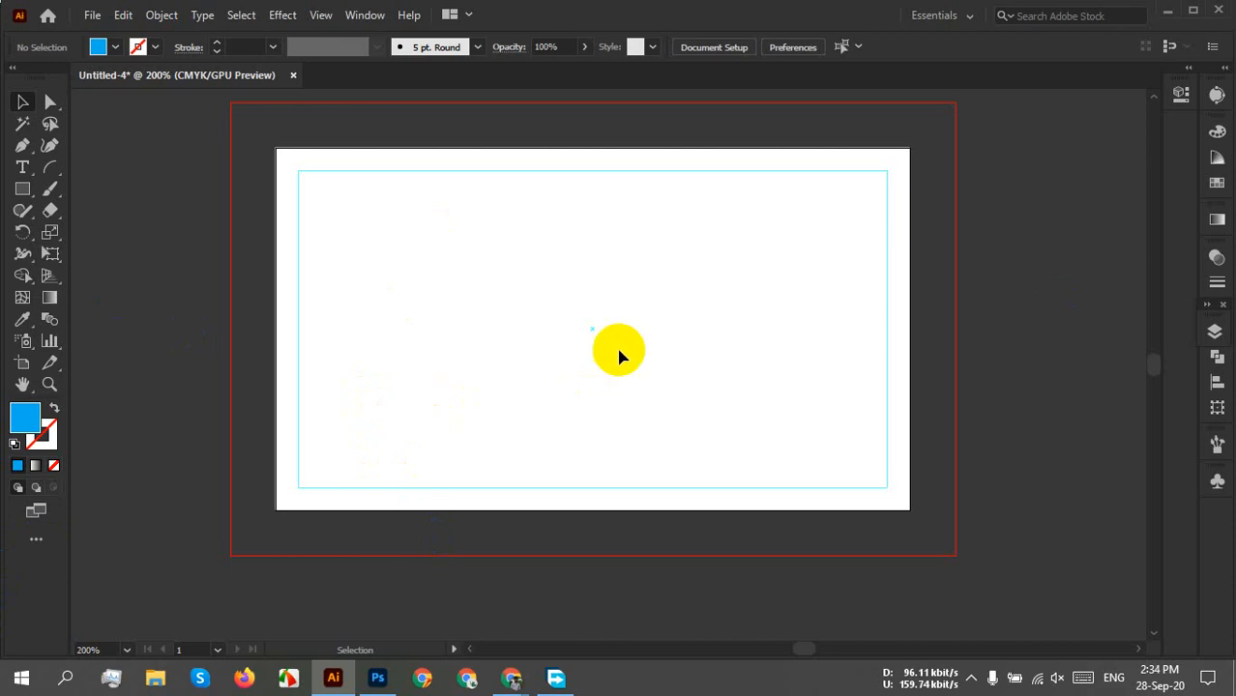
left_click(22, 193)
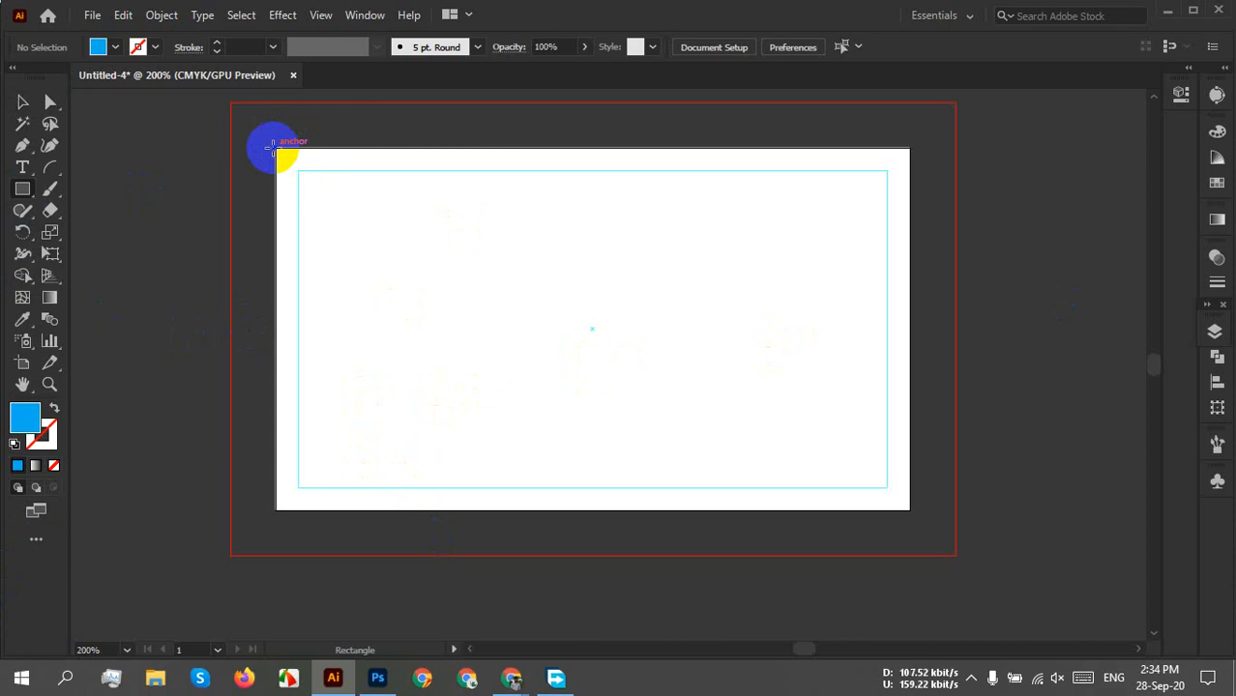
mouse_move(274, 148)
left_mouse_down()
mouse_move(491, 508)
mouse_move(544, 512)
mouse_move(521, 511)
left_mouse_up()
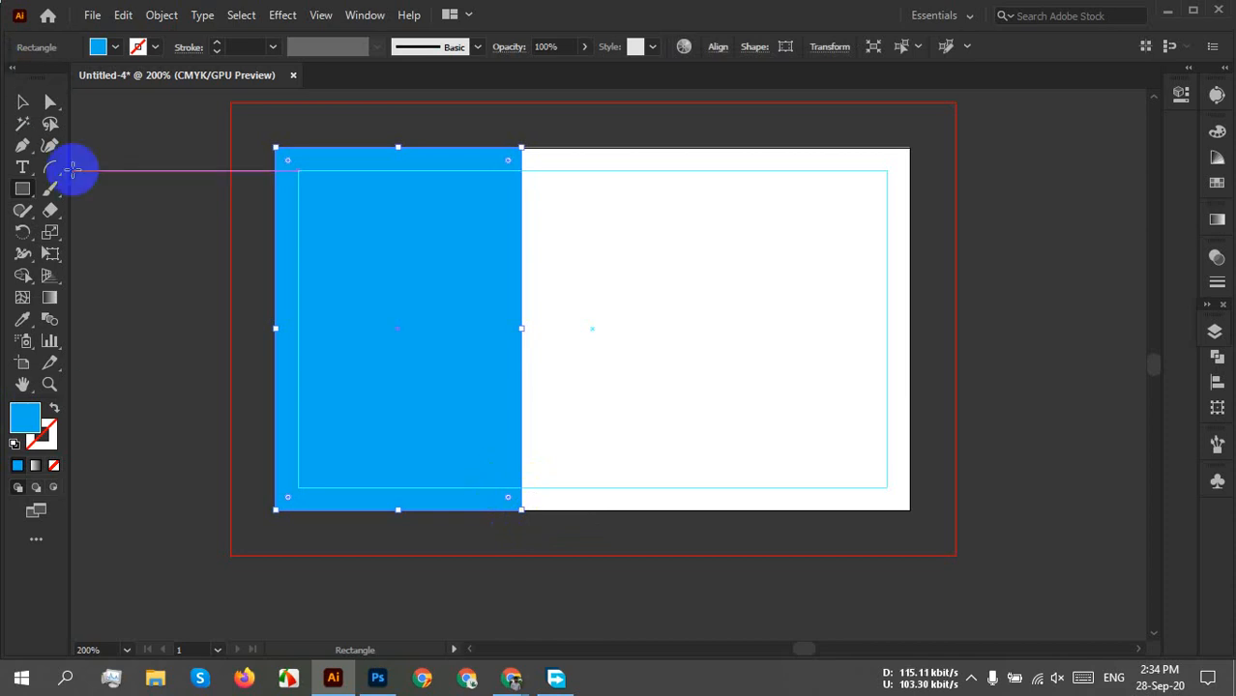
Fill the left rectangle with a dark grey swatch and reselect it with the Selection tool.
left_click(116, 46)
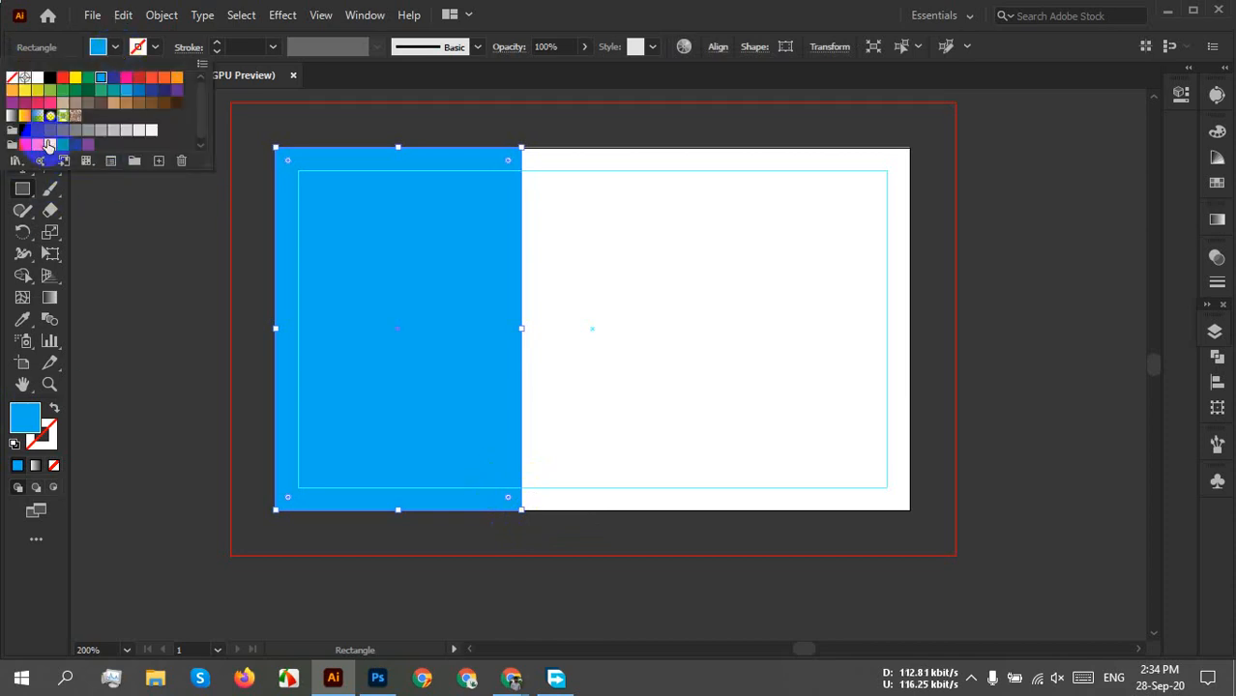
left_click(37, 129)
left_click(240, 234)
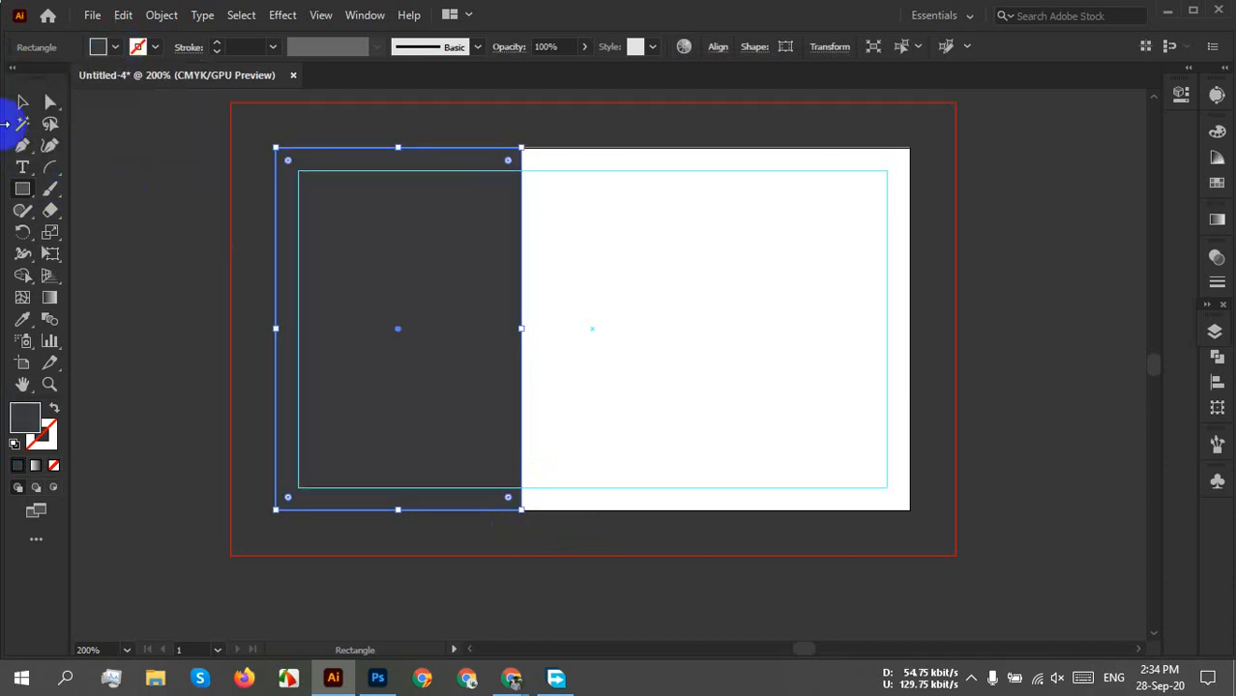
left_click(23, 102)
left_click(122, 228)
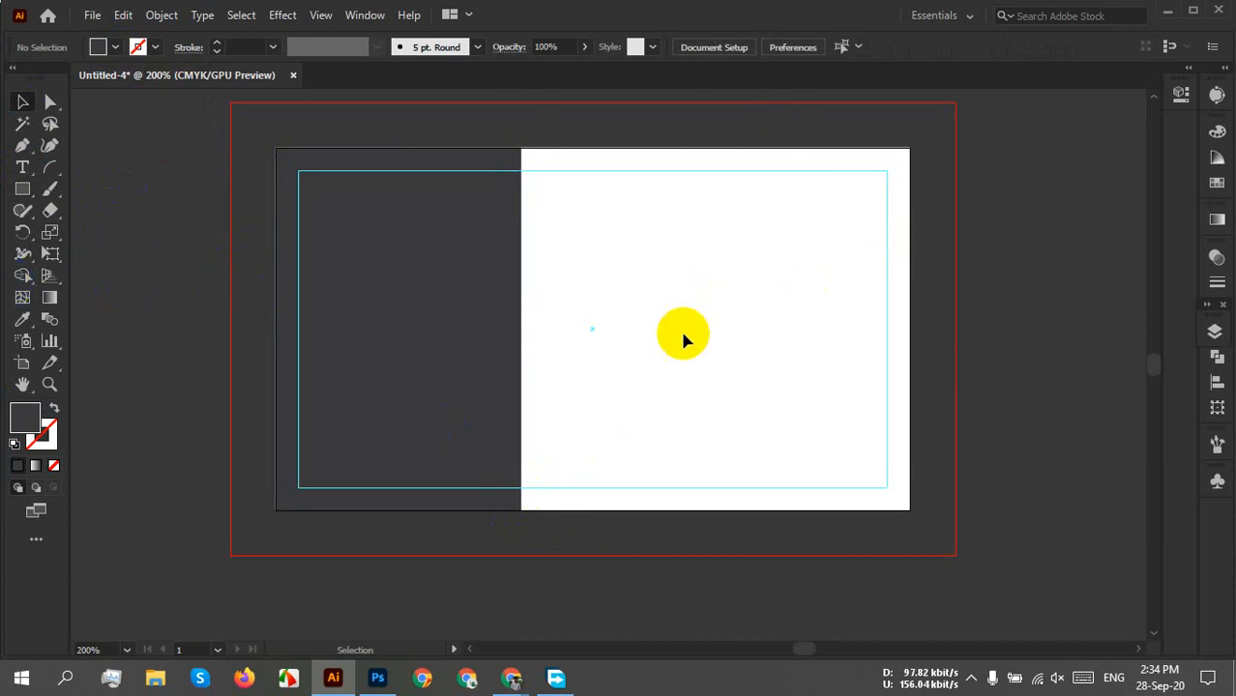
left_click(385, 312)
left_click(923, 305)
left_click(460, 295)
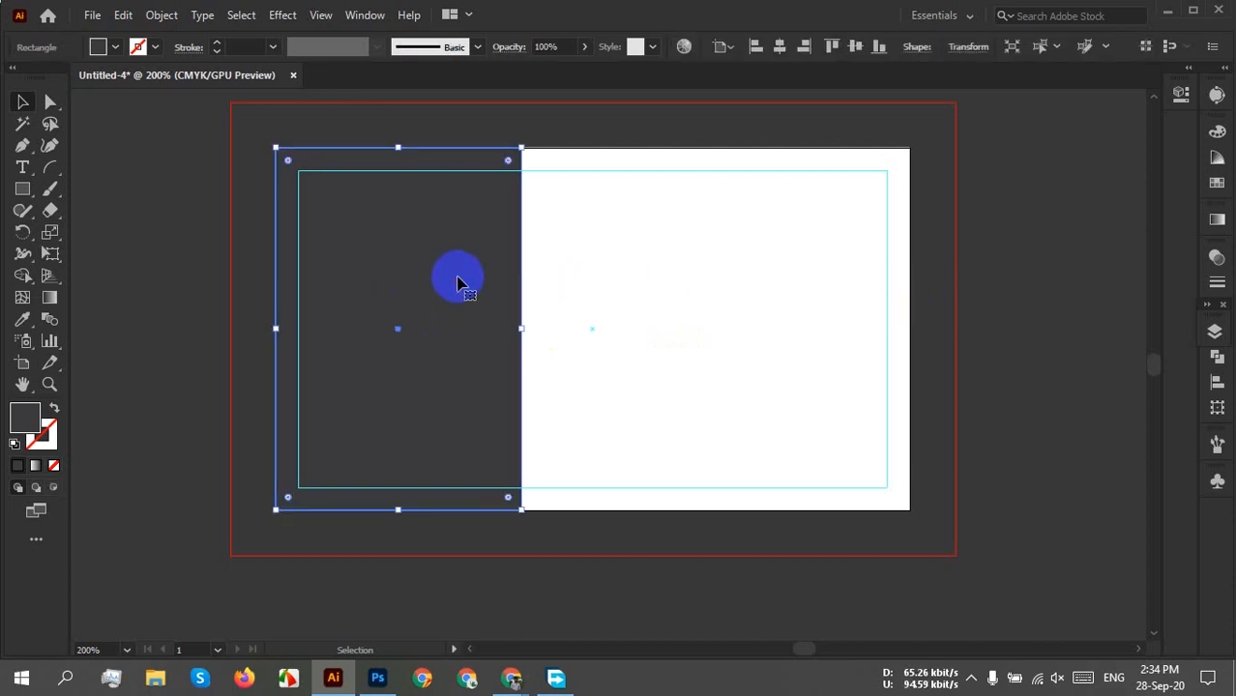
Create an exact 1.5 × 2 in rectangle with the Rectangle tool's size dialog.
left_click(23, 192)
left_click(663, 247)
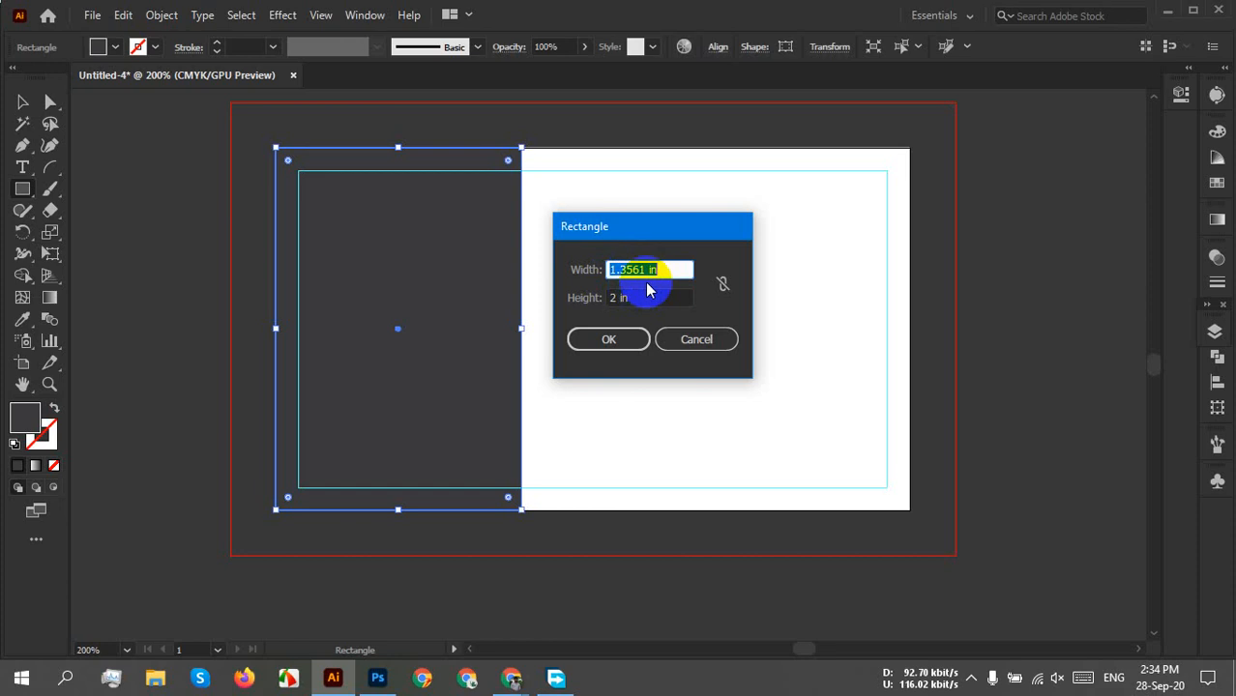
type("1.5")
key("Return")
Delete the old left rectangle.
left_click(24, 106)
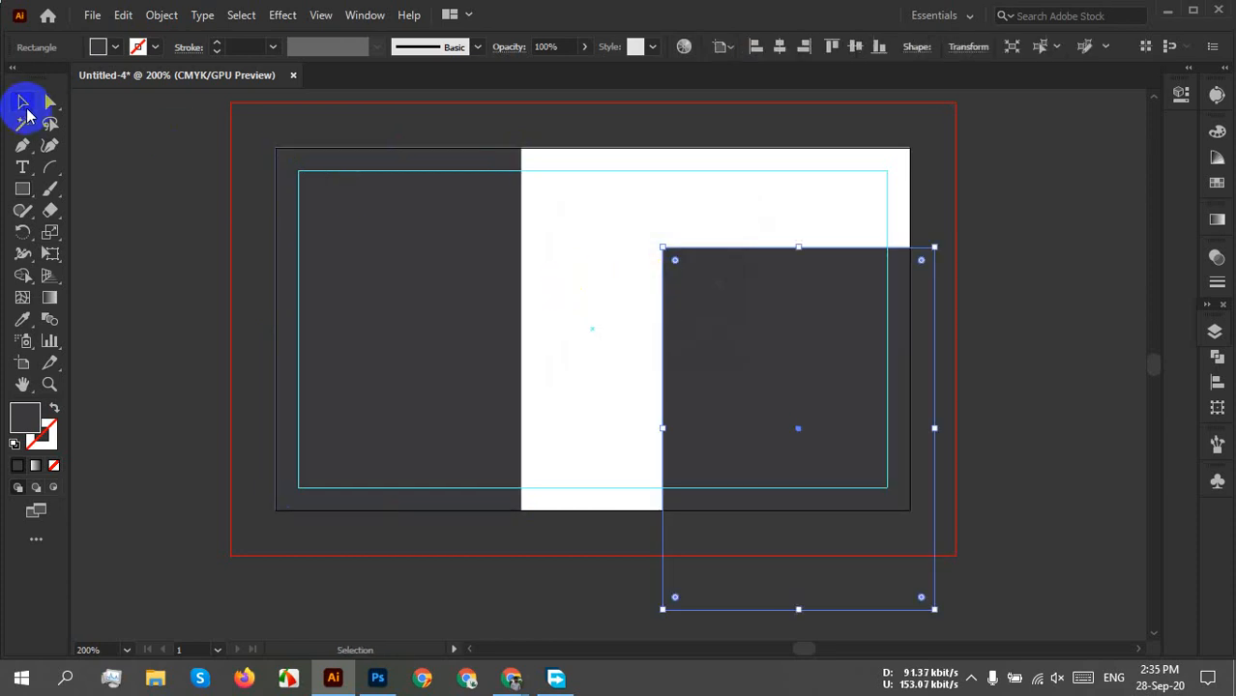
left_click(290, 207)
key("Delete")
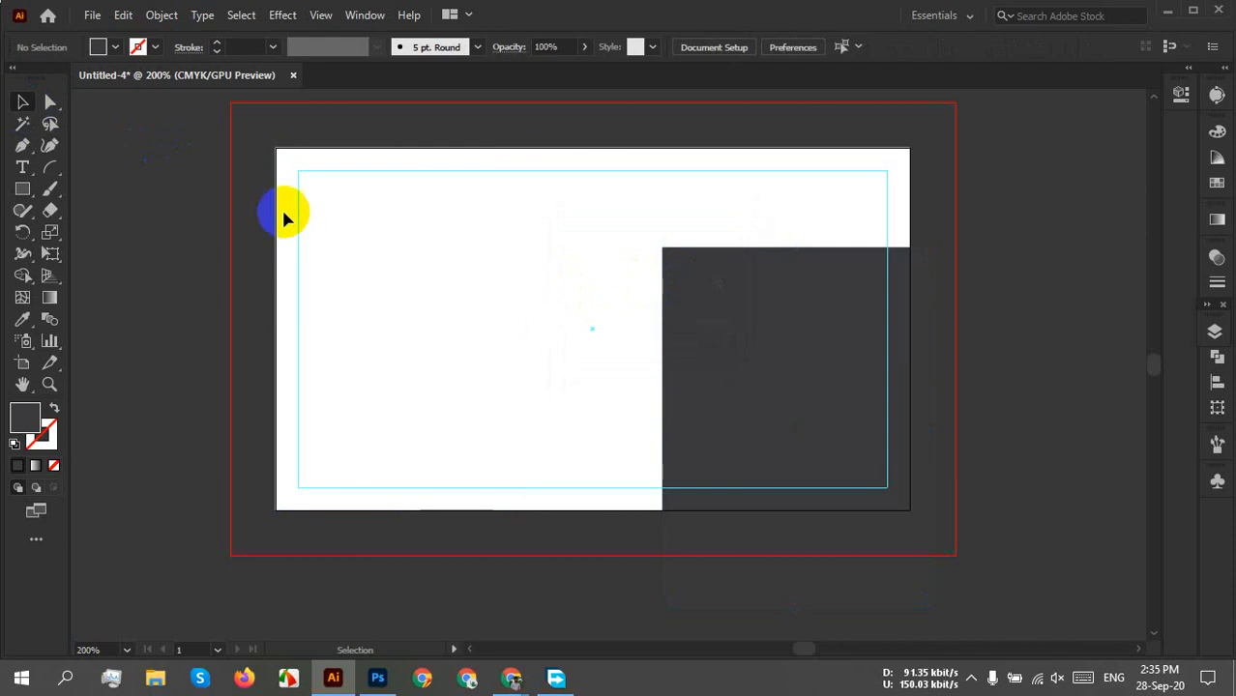
Align the new 1.5 in rectangle to the artboard's left and top edges.
left_click(761, 317)
left_click(757, 46)
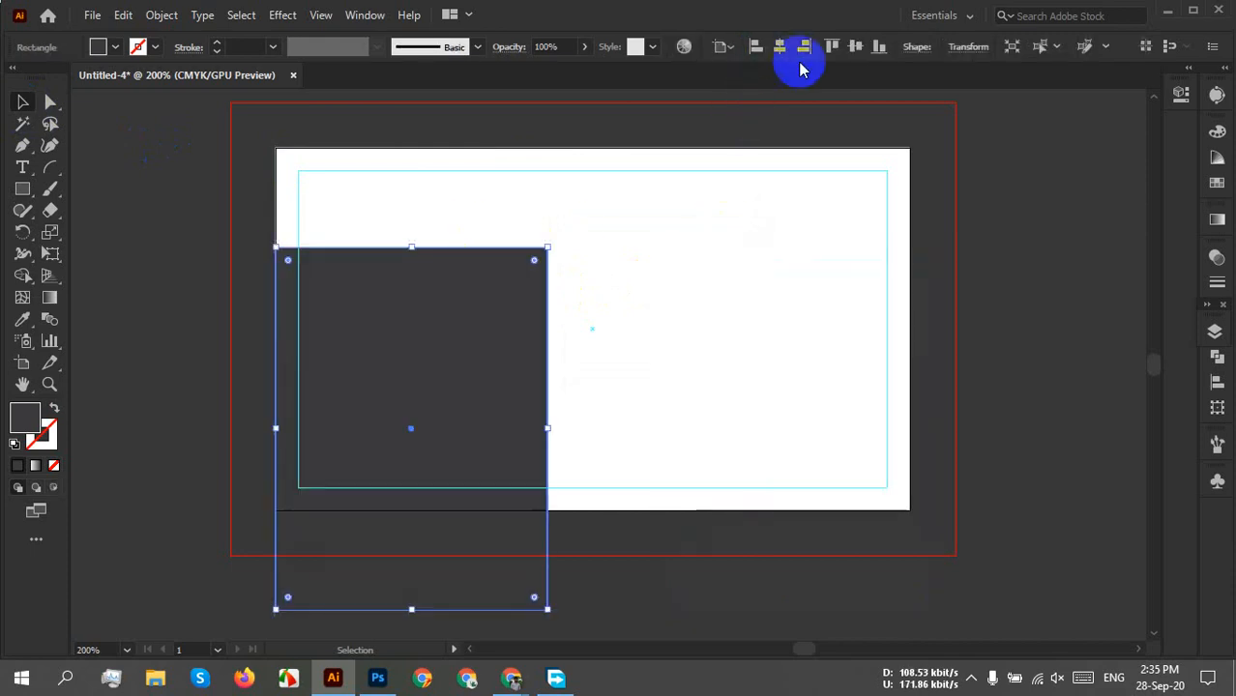
left_click(854, 46)
left_click(654, 384)
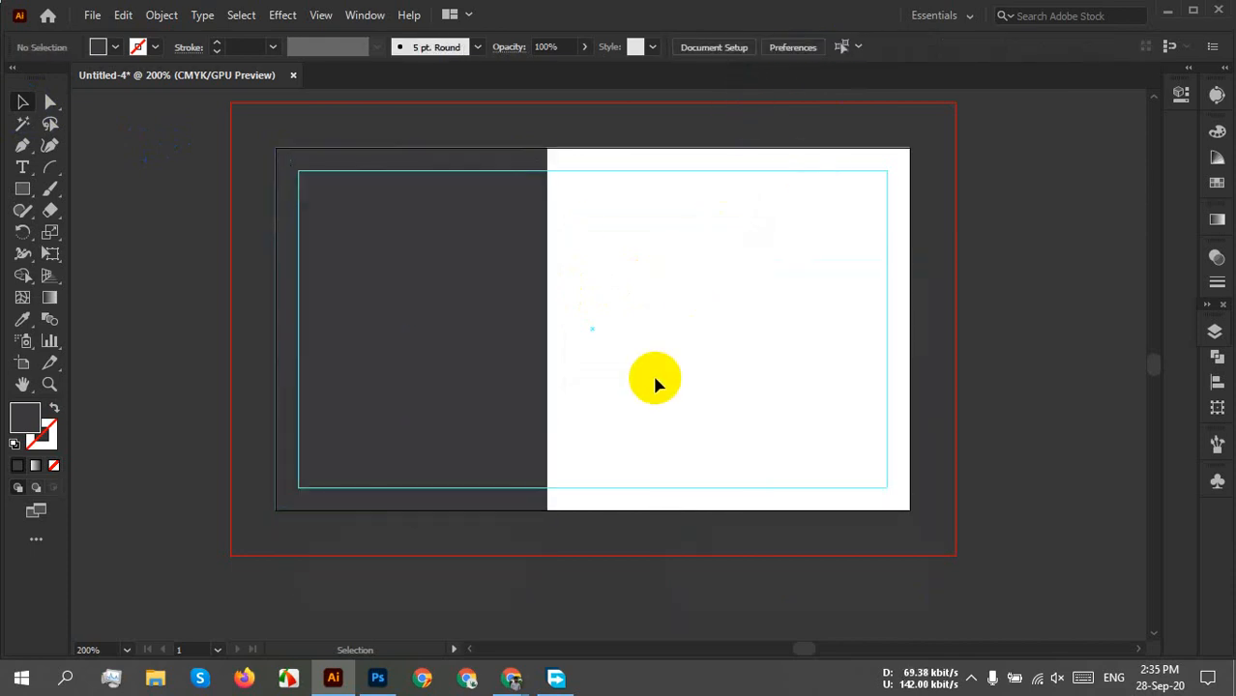
left_click_drag(676, 251, 301, 532)
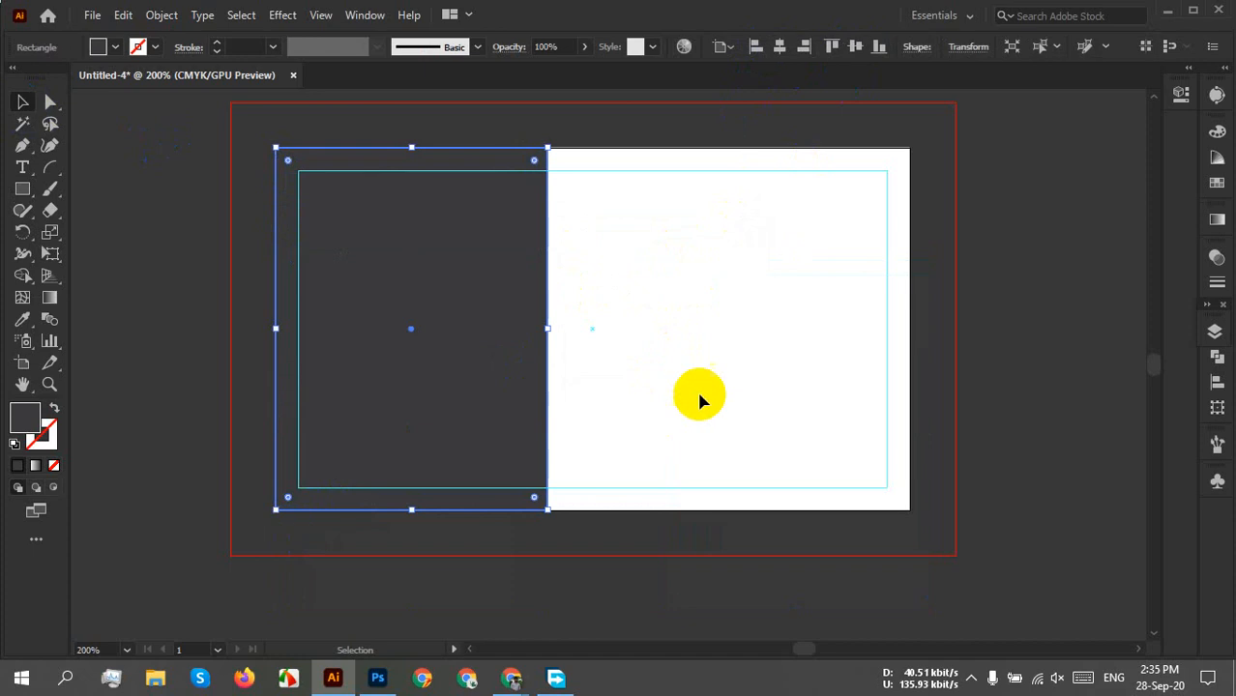
left_click(667, 384)
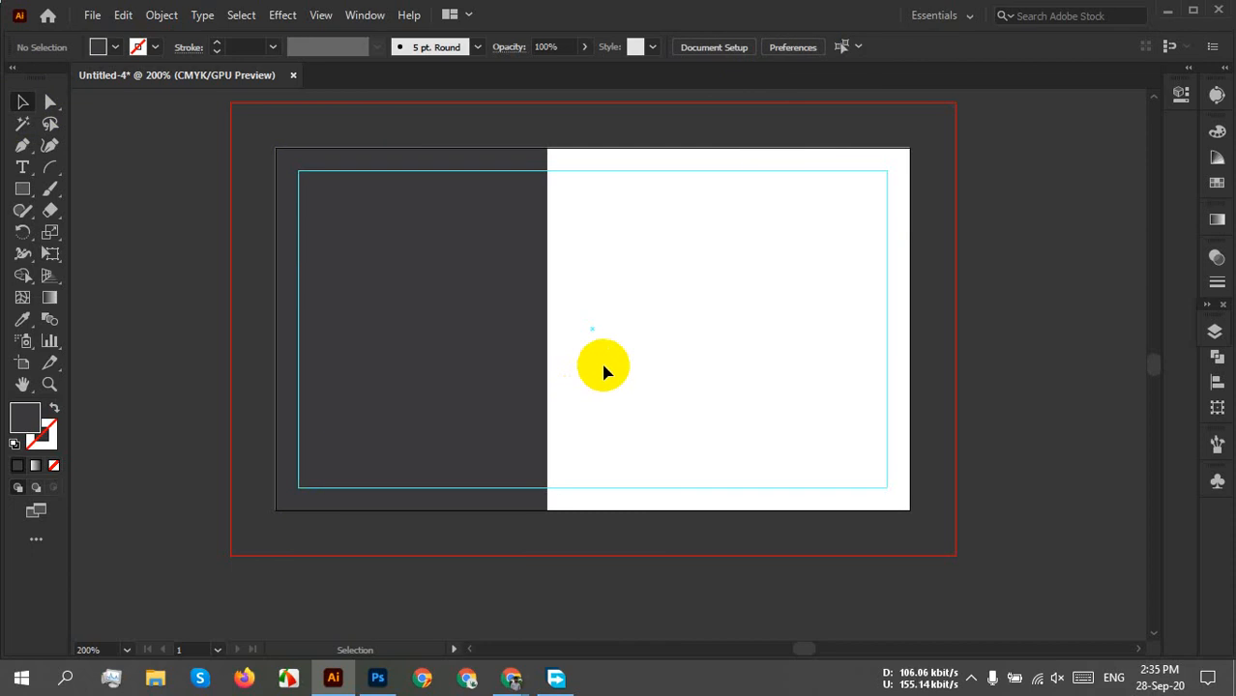
left_click(495, 372)
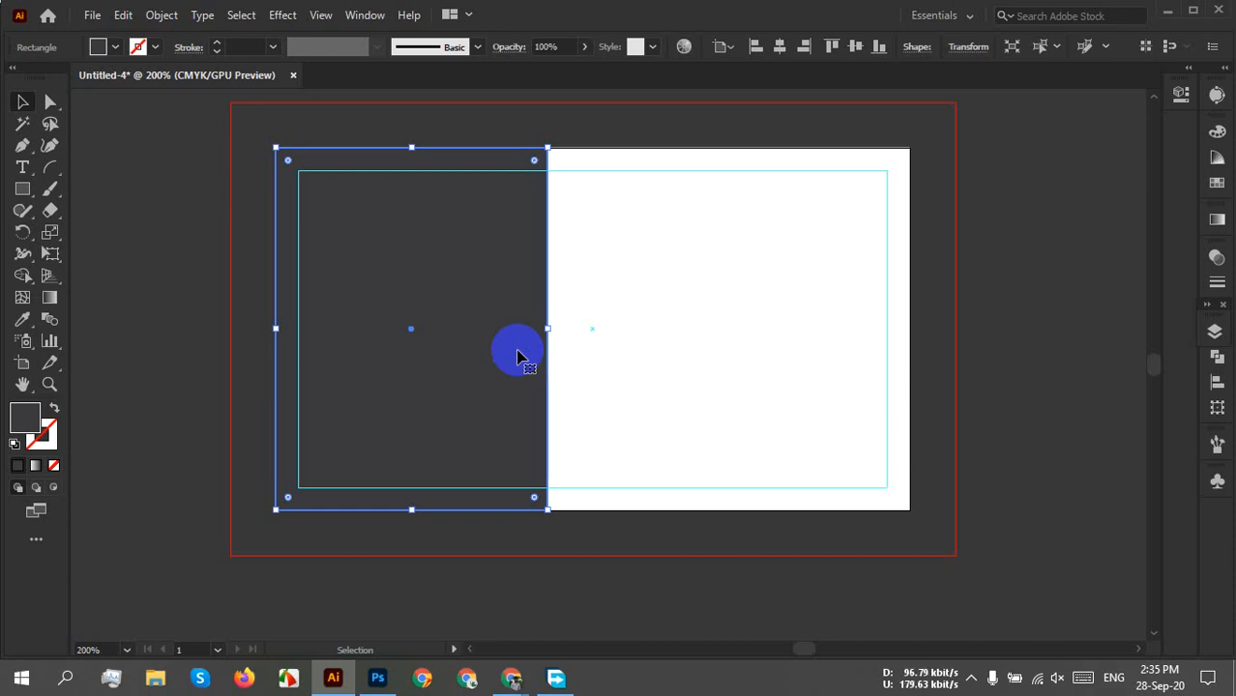
Stretch the grey rectangle across the artboard, move it, and centre it horizontally and vertically.
left_click_drag(548, 333, 910, 334)
left_click(1015, 290)
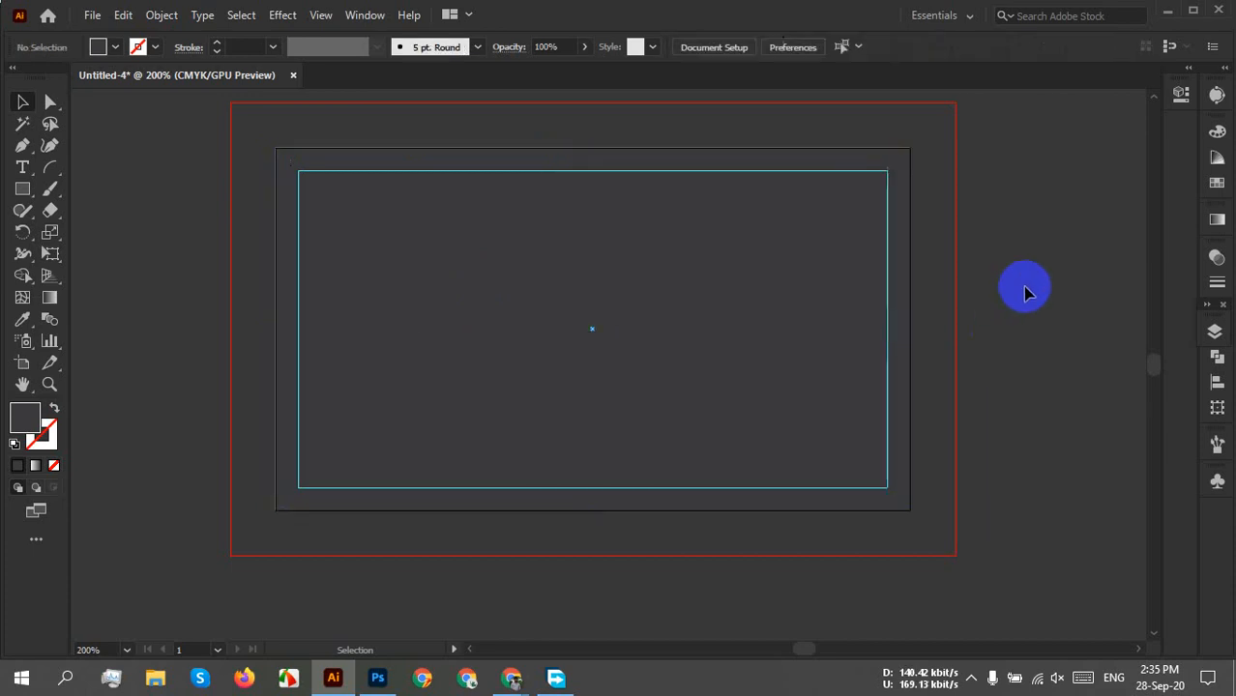
left_click(701, 295)
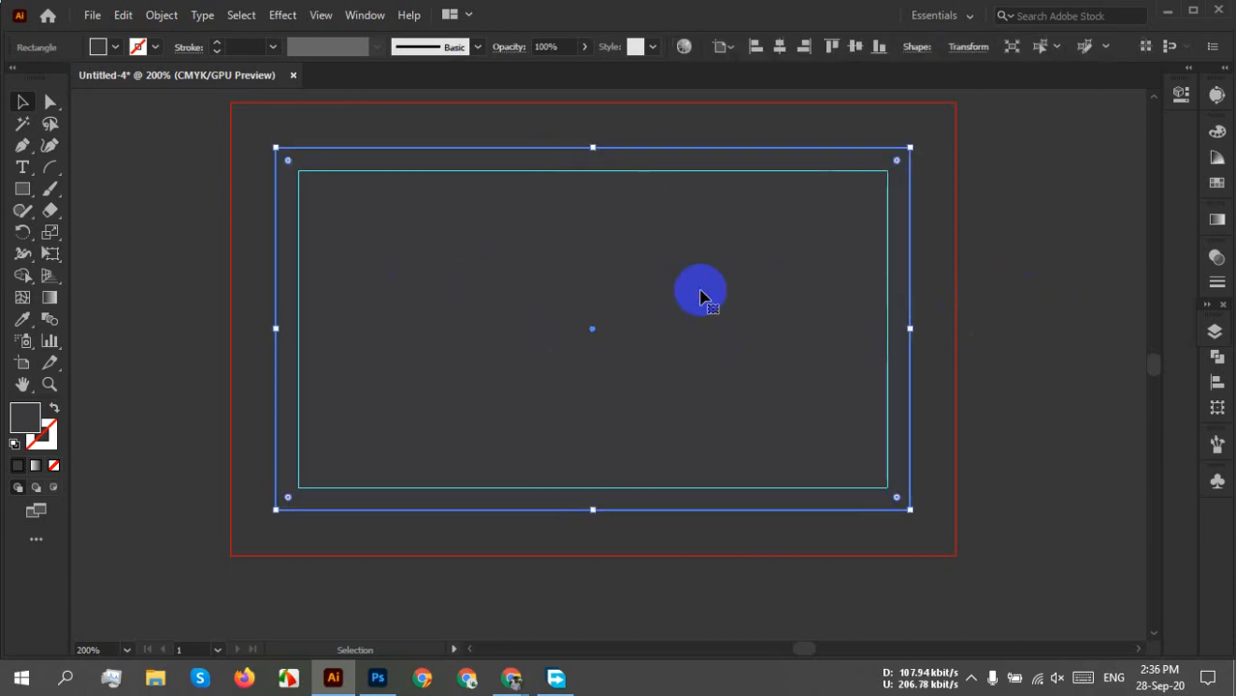
left_click_drag(701, 295, 681, 345)
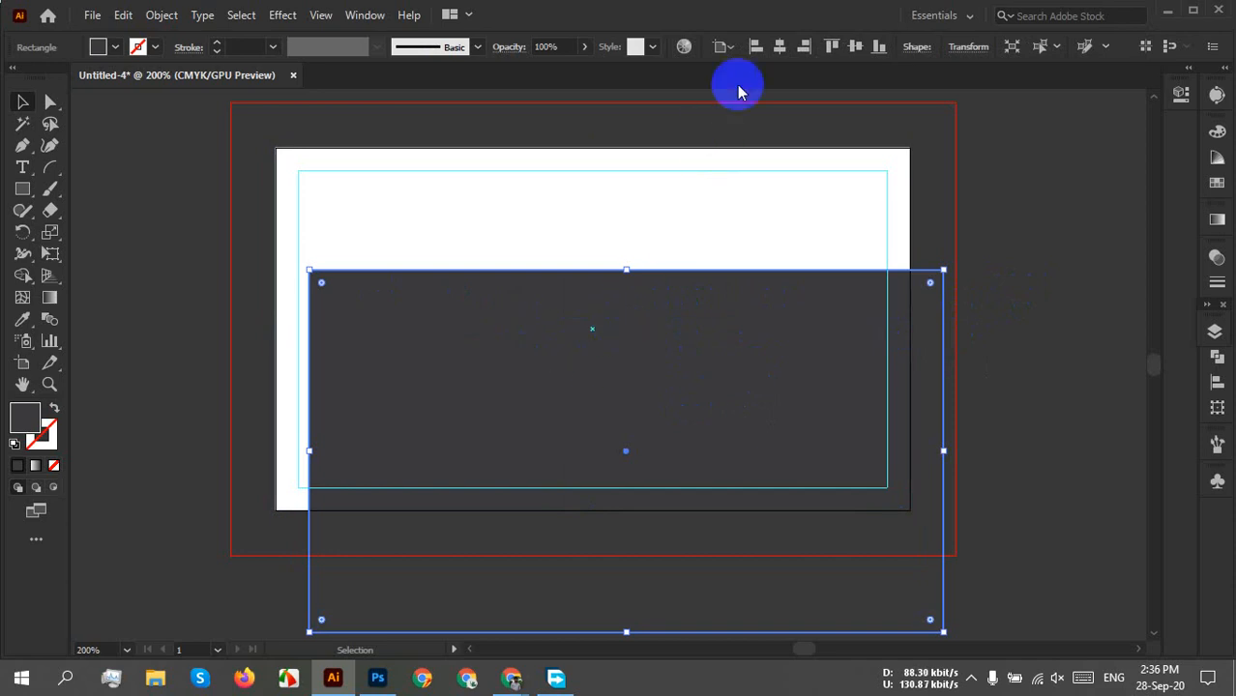
left_click(779, 46)
left_click(855, 48)
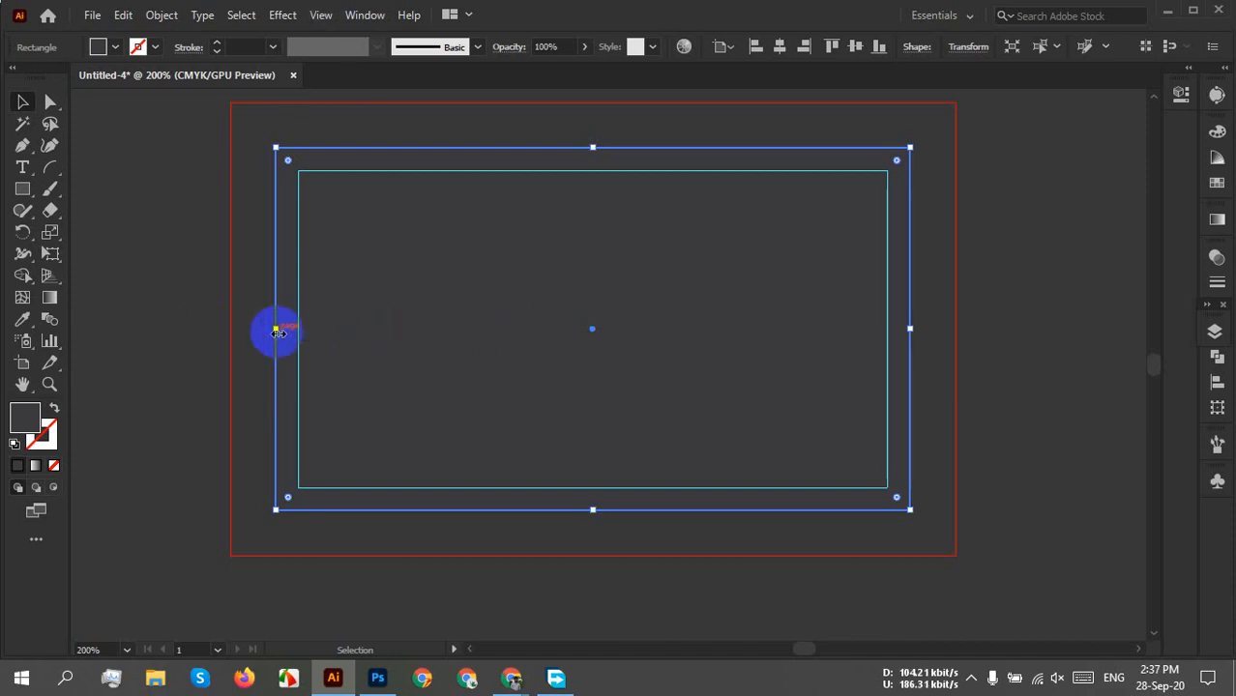
Shrink the grey rectangle to the artboard's right half, then delete it.
left_click_drag(275, 328, 520, 351)
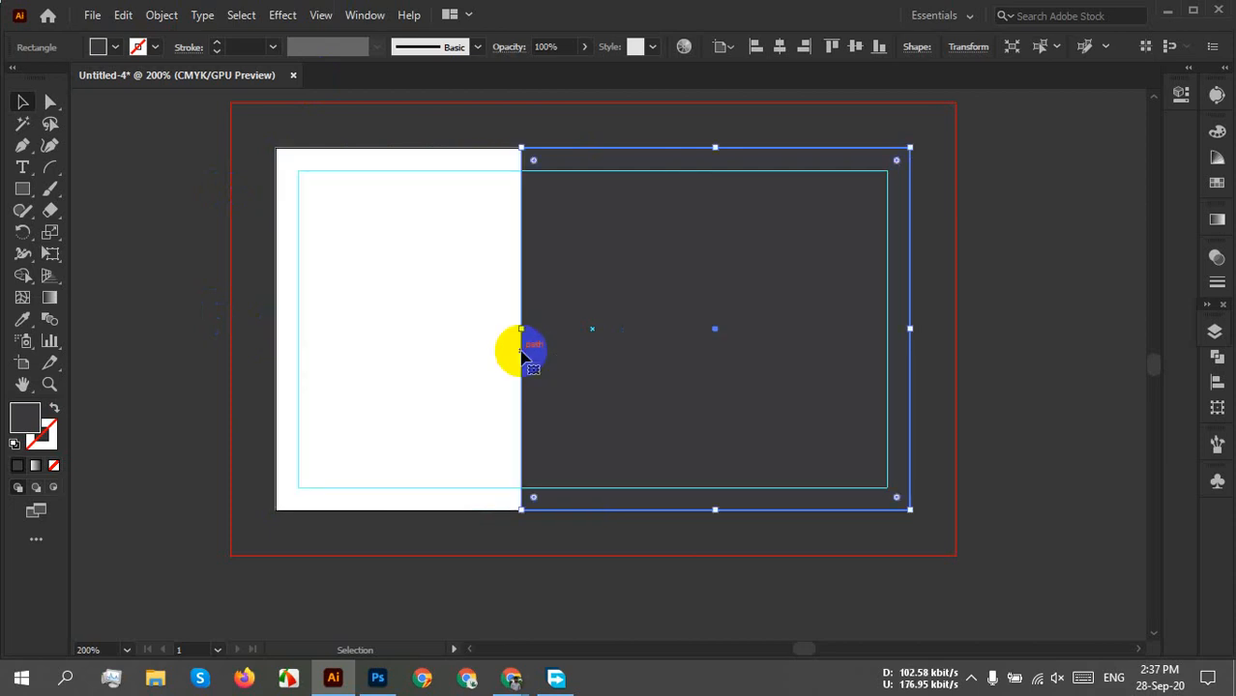
left_click(775, 342)
key("Delete")
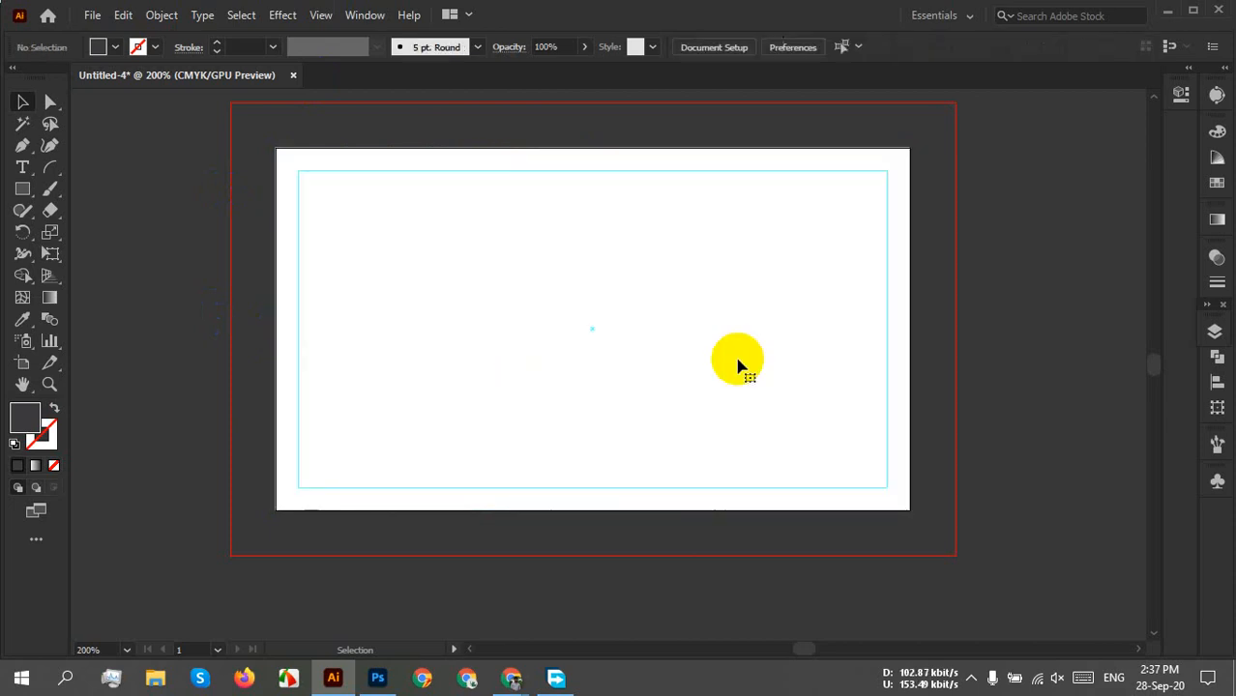
left_click(23, 189)
Create a 2 × 2 in rectangle aligned to the artboard's right and top edges.
left_click(690, 288)
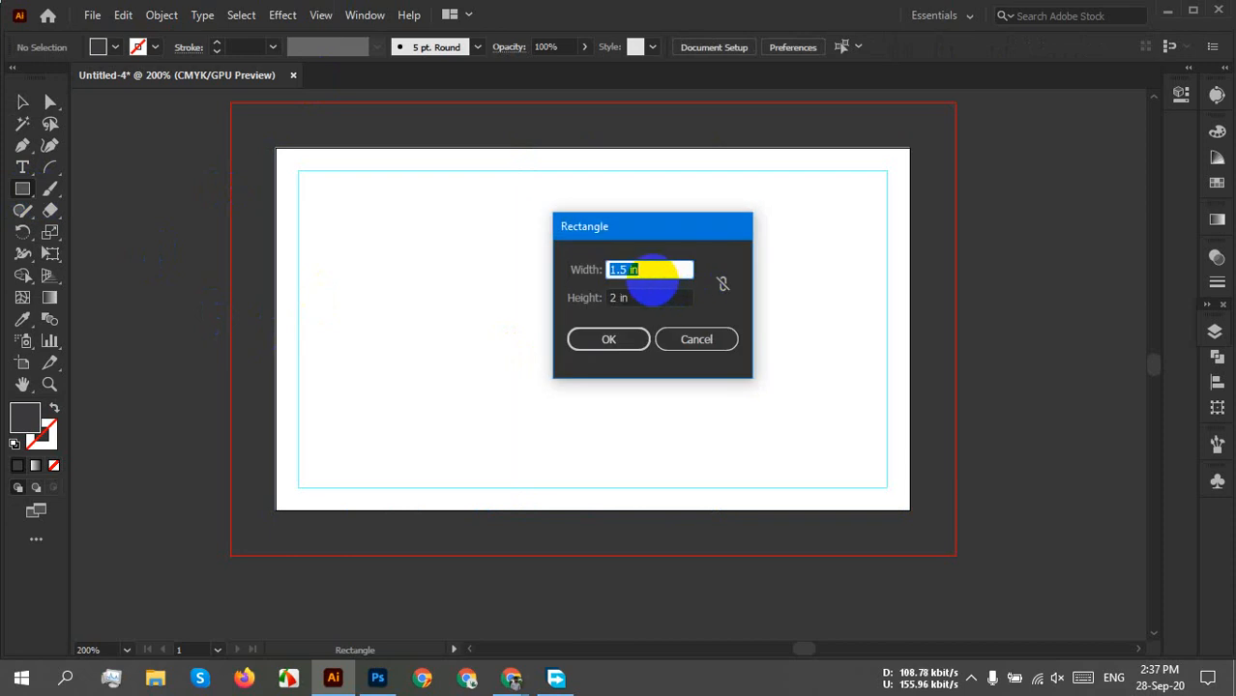
type("2")
left_click(625, 337)
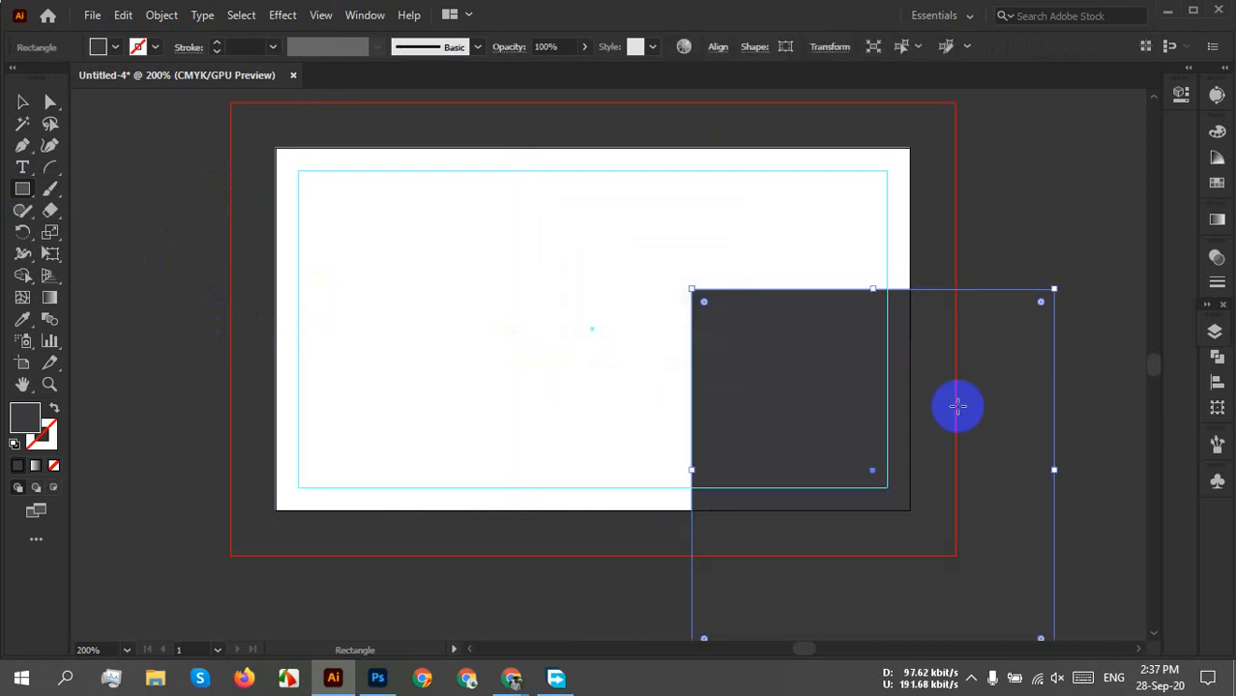
left_click(714, 46)
left_click(568, 97)
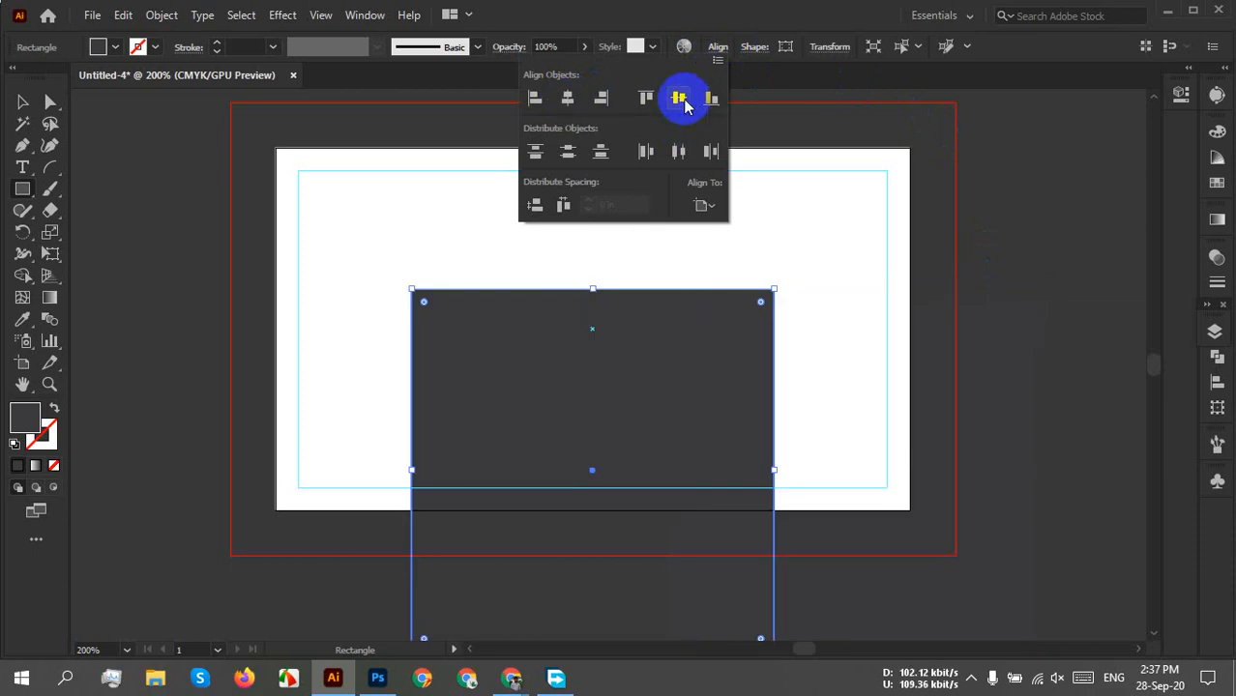
left_click(603, 96)
left_click(686, 99)
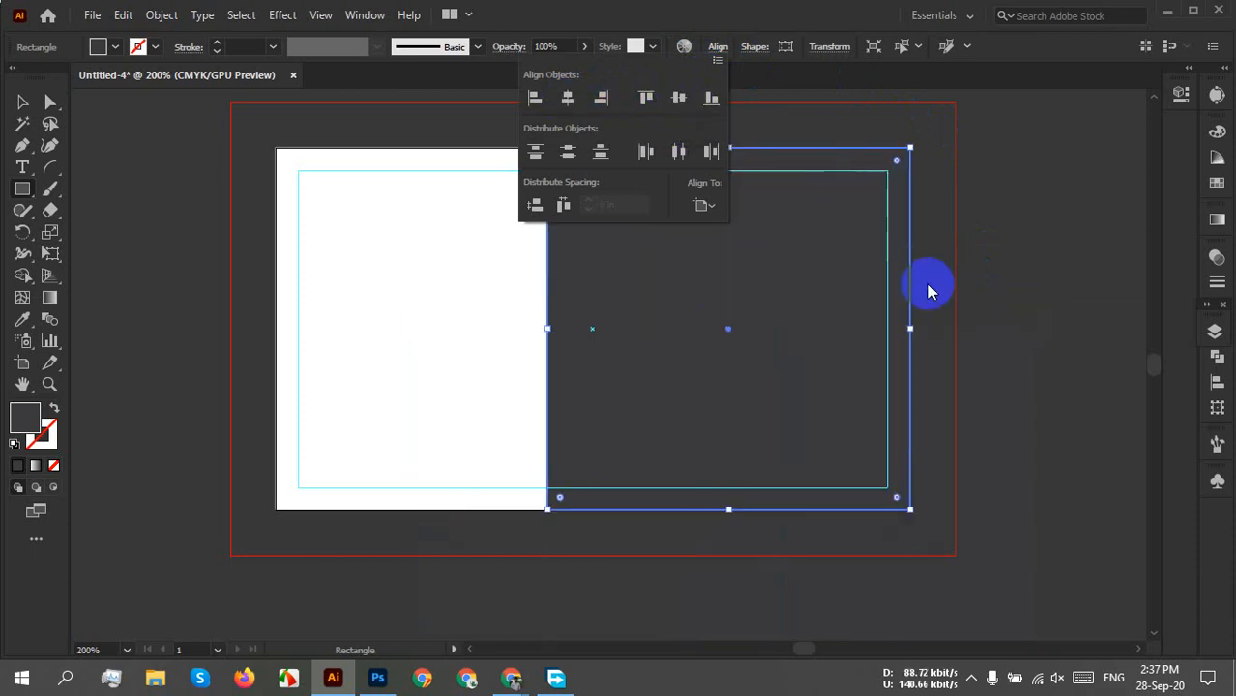
Select the dark right-hand rectangle and lock it with Ctrl+2.
left_click(24, 104)
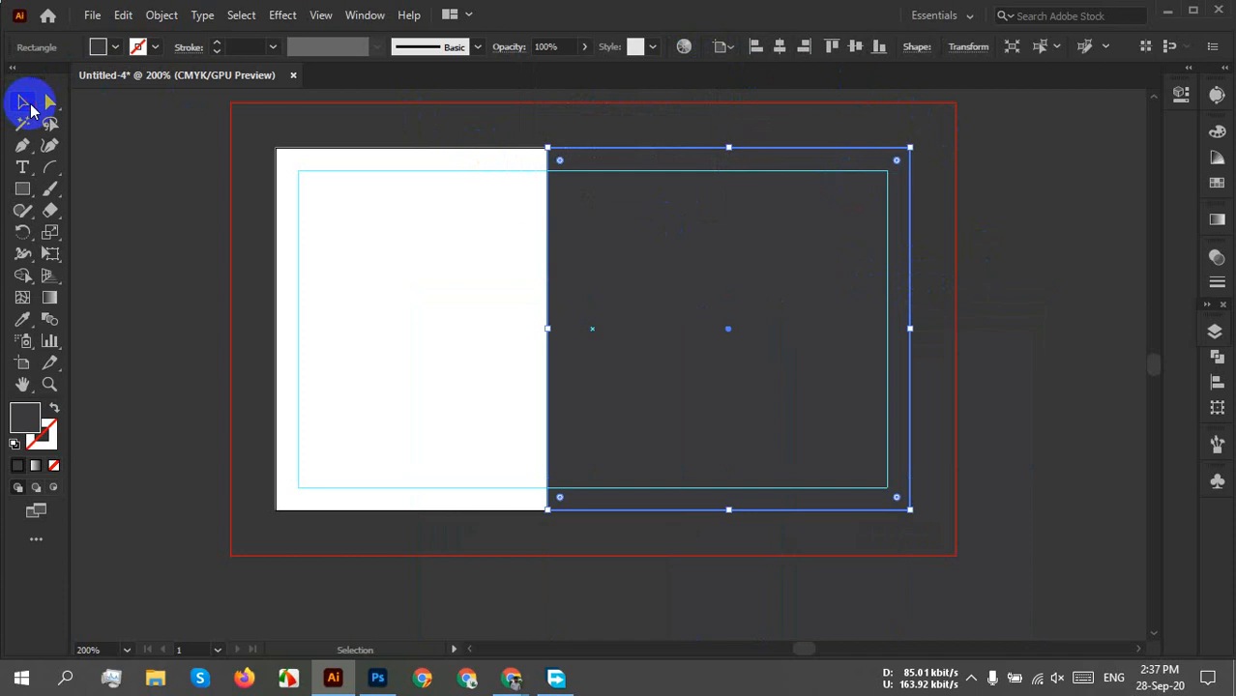
left_click(450, 206)
left_click(732, 281)
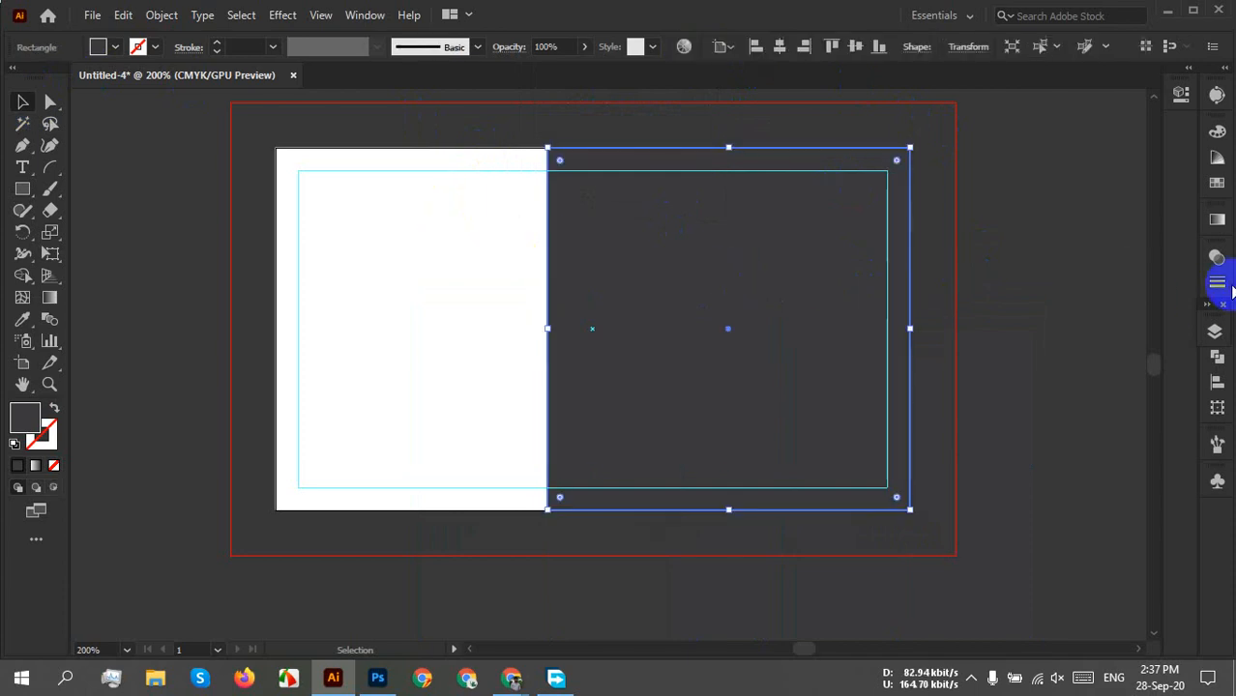
key("ctrl+2")
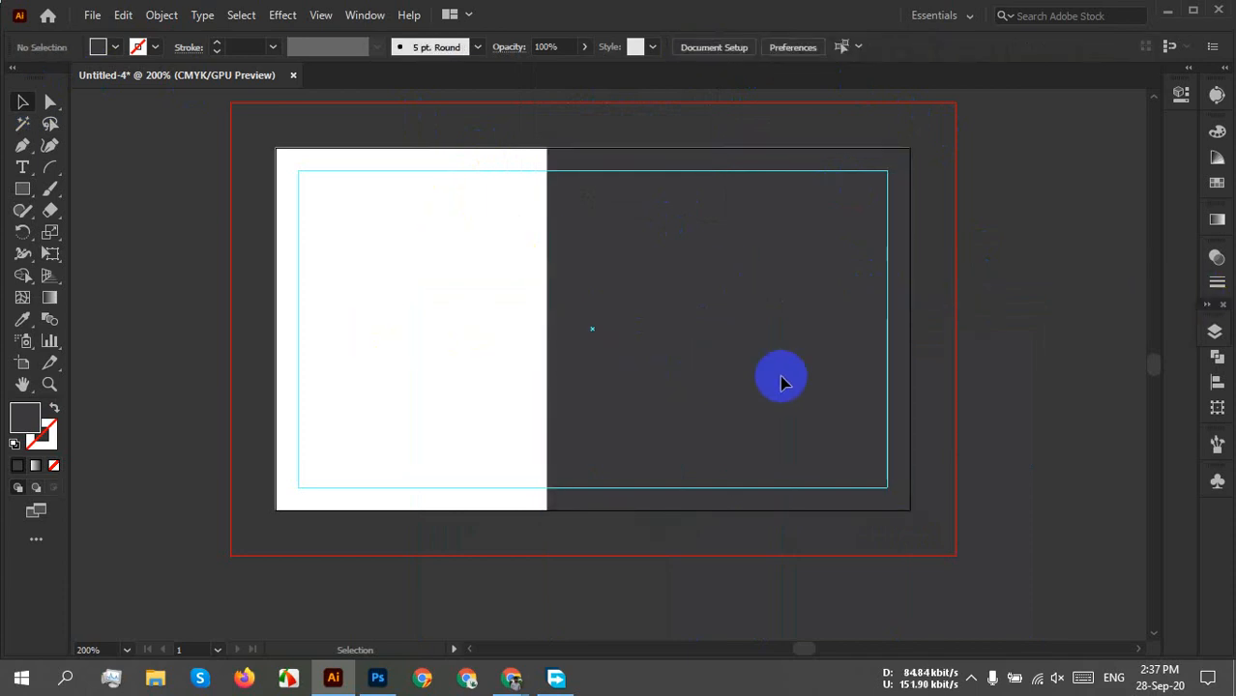
Browse to E:\Work\logo design in File Explorer and open real estate logo 207.ai.
left_click(155, 676)
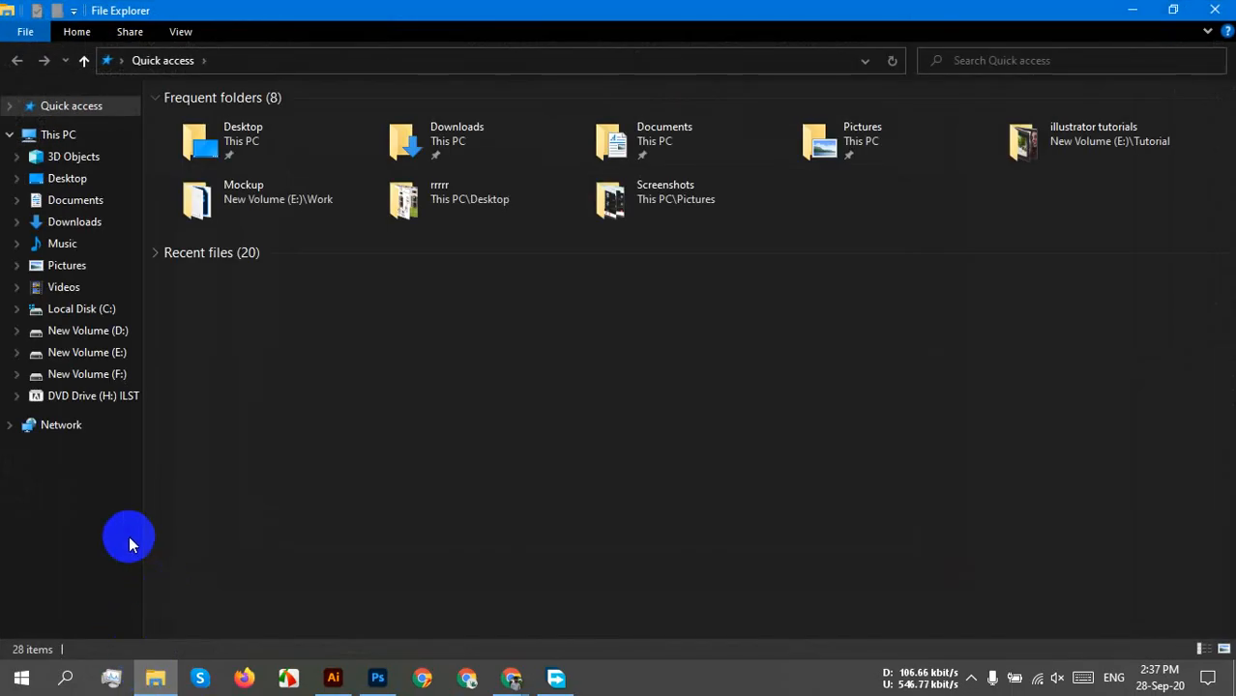
left_click(101, 352)
double_click(982, 379)
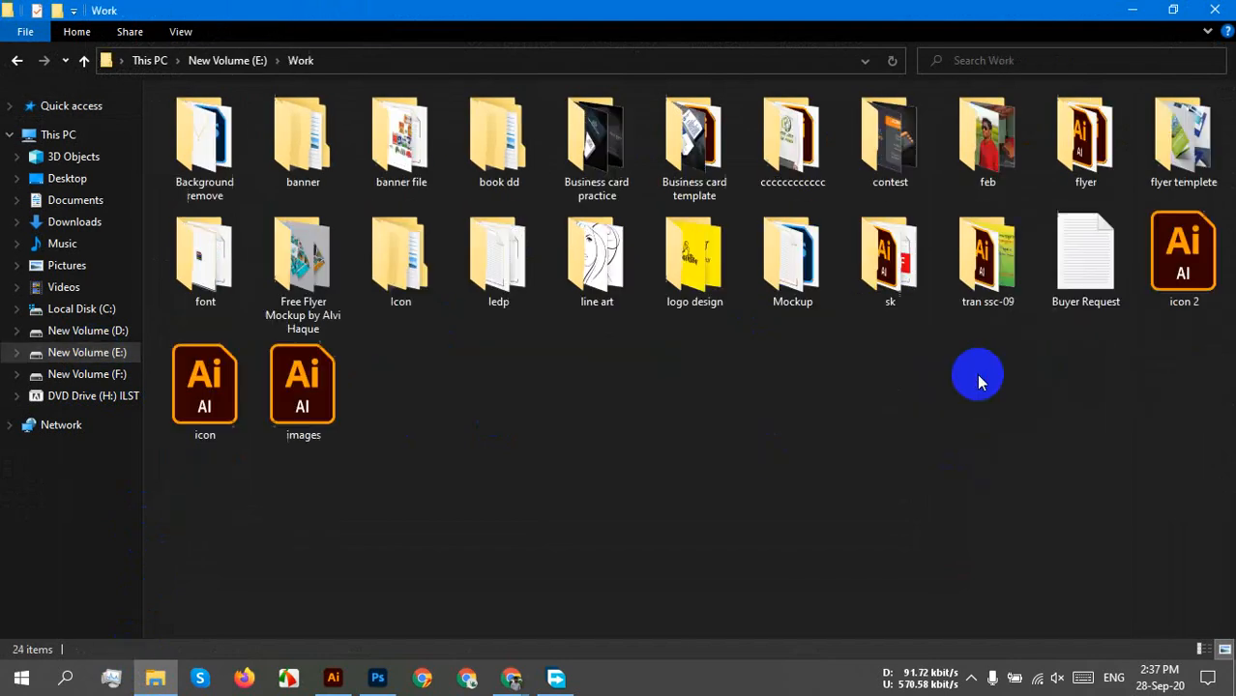
left_click(717, 277)
double_click(718, 278)
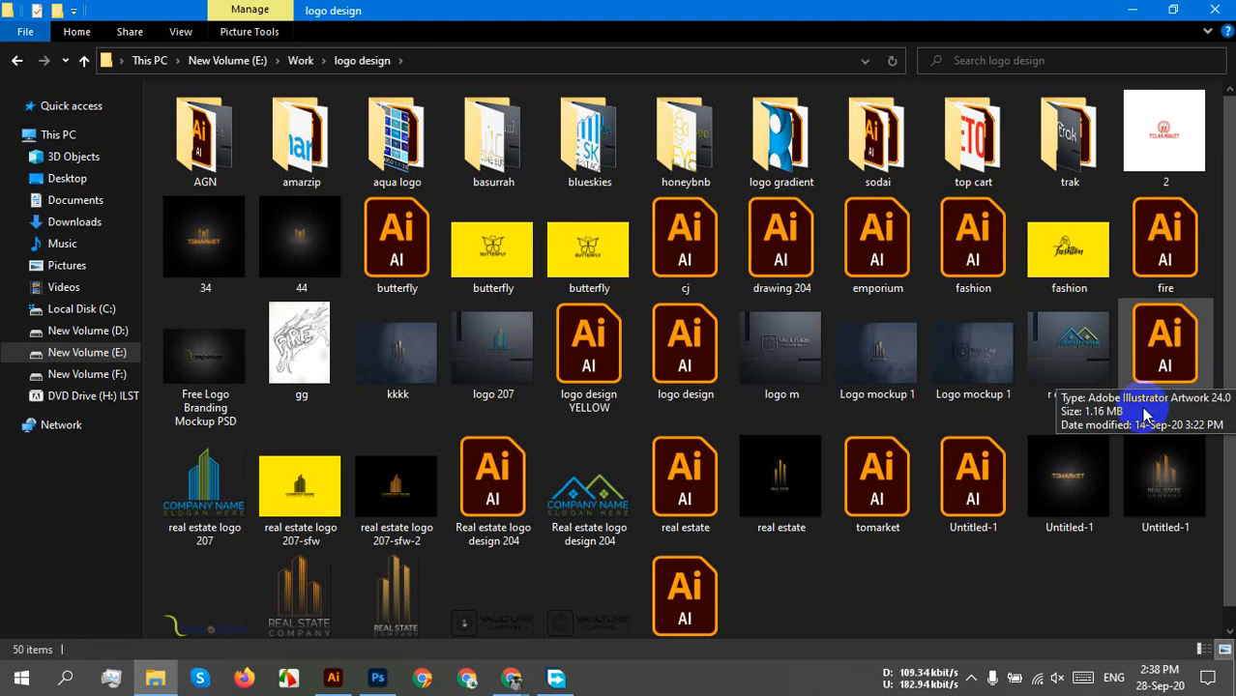
left_click(1163, 368)
double_click(1163, 369)
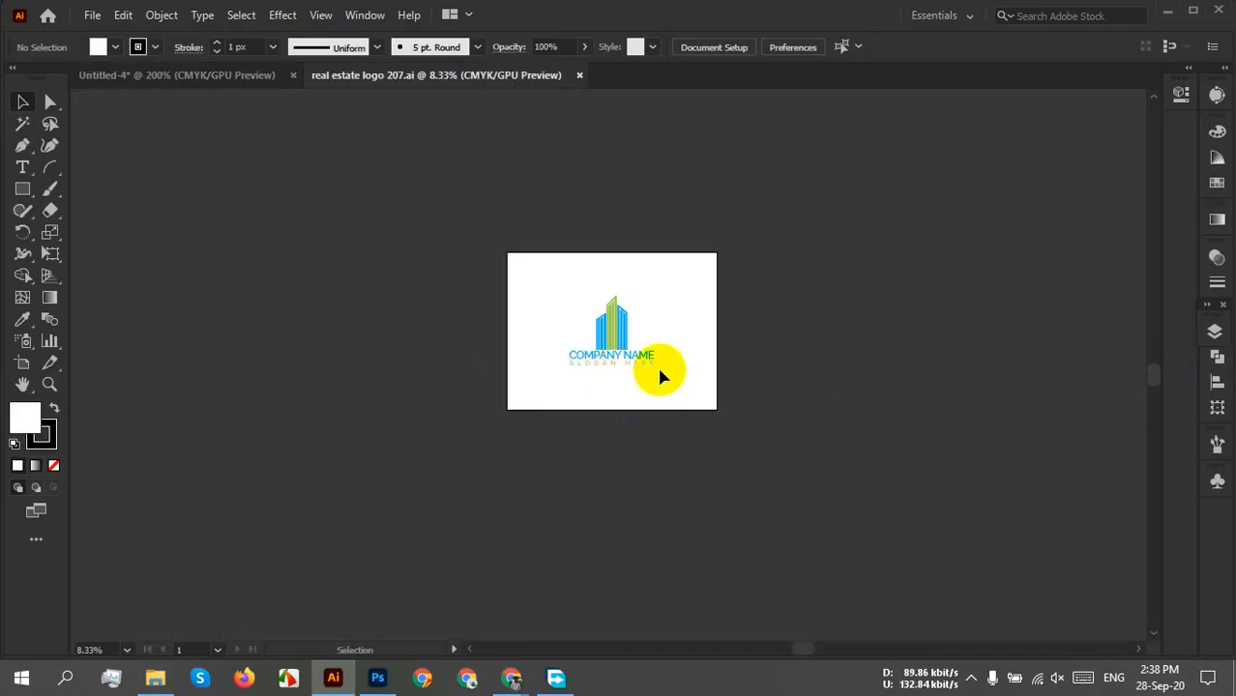
Select the whole building logo in real estate logo 207 and shrink it.
scroll(598, 328, "up", 5)
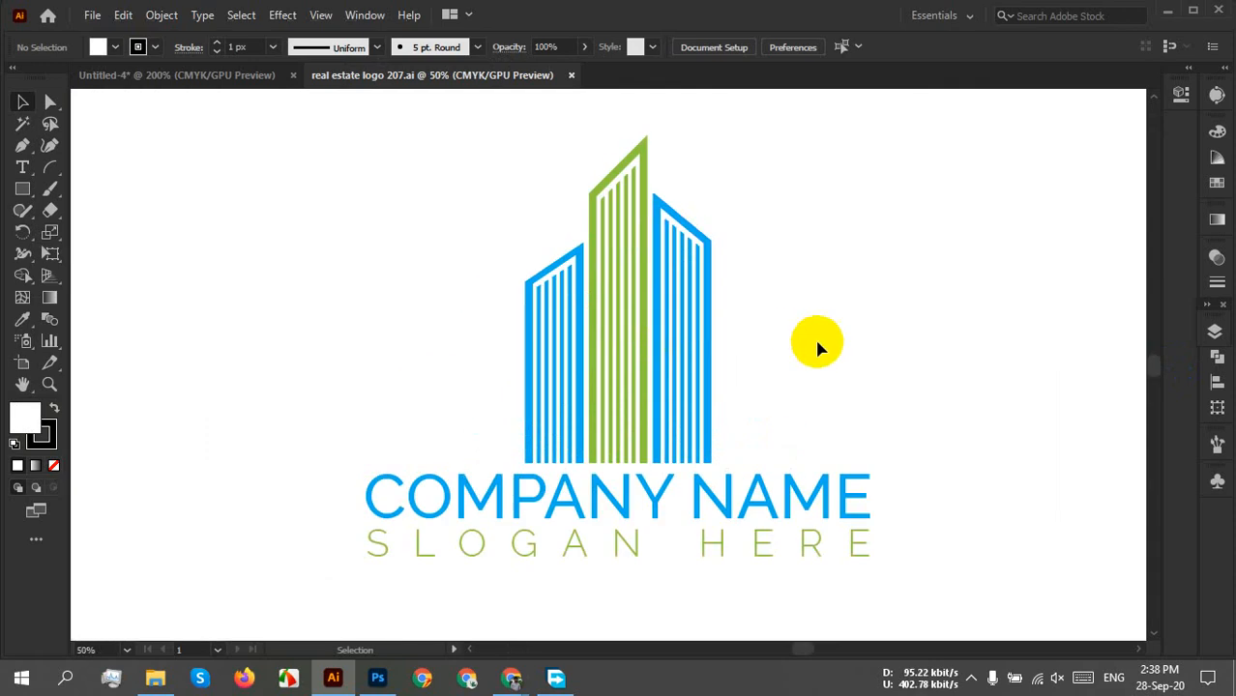
left_click_drag(838, 392, 797, 350)
left_click_drag(310, 204, 897, 530)
scroll(624, 425, "up", 2)
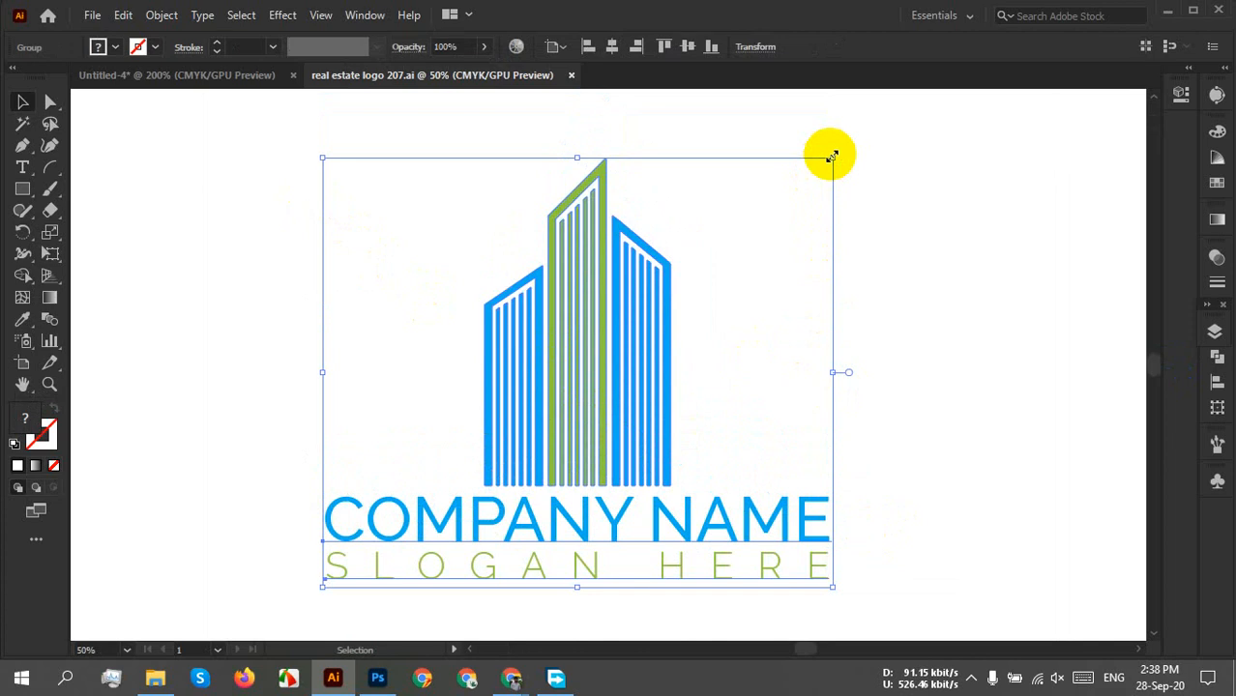
left_click_drag(830, 155, 566, 391)
Carry the logo into Untitled-4, scale it down further and move it onto the card.
left_click_drag(454, 495, 427, 334)
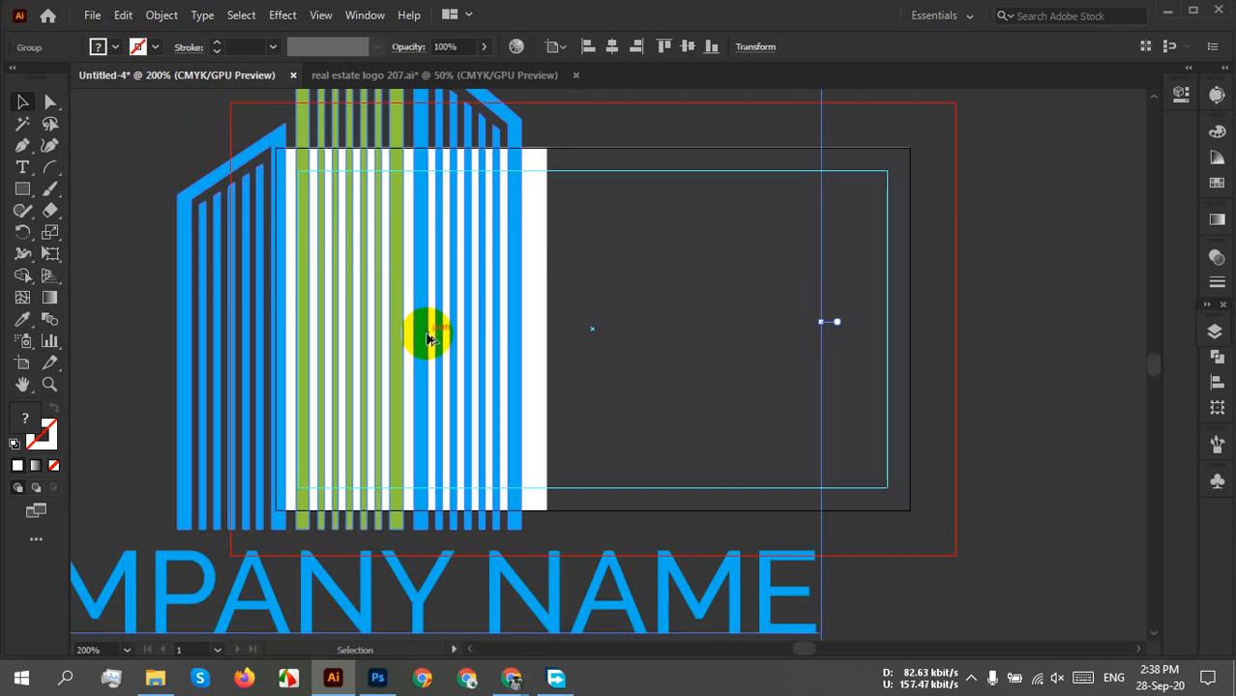
scroll(427, 336, "down", 3)
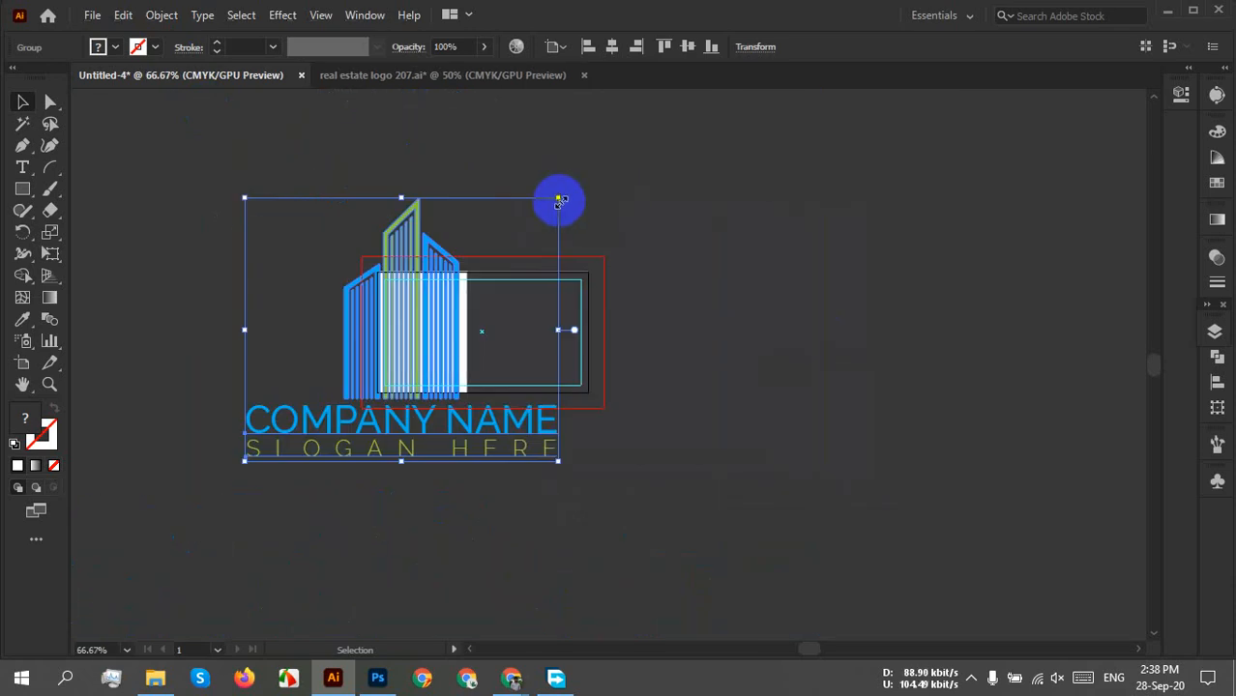
left_click_drag(560, 201, 392, 399)
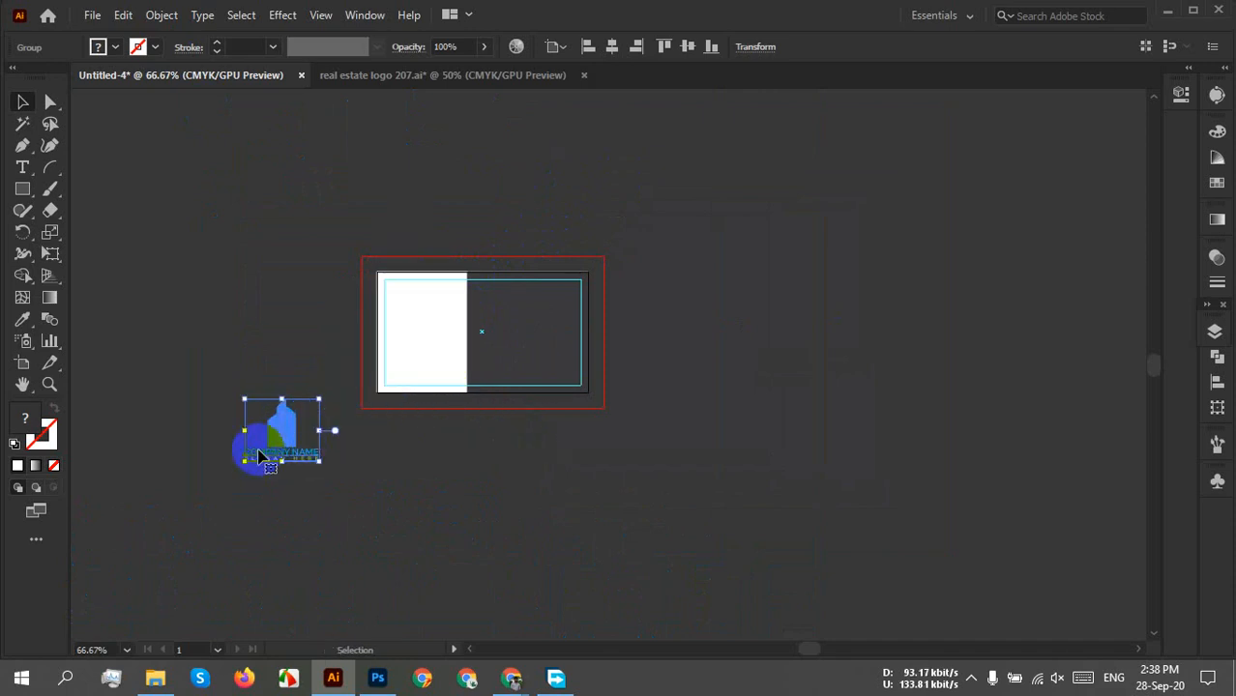
left_click_drag(278, 427, 460, 335)
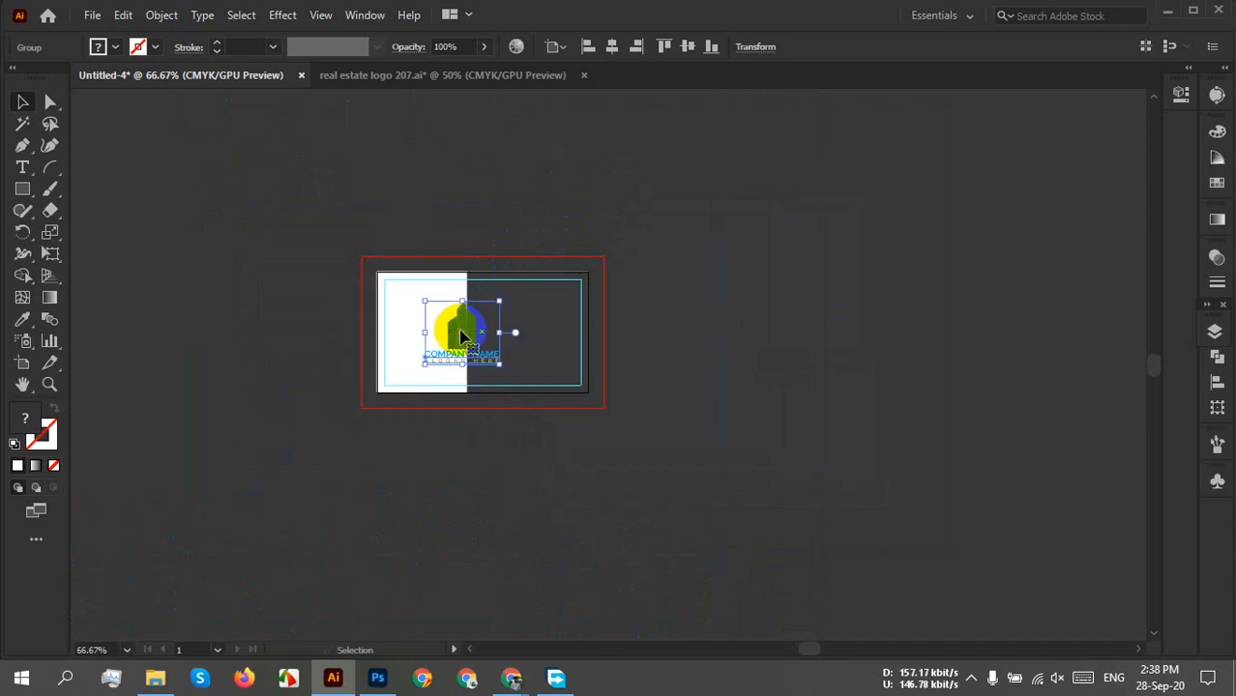
scroll(460, 335, "up", 4)
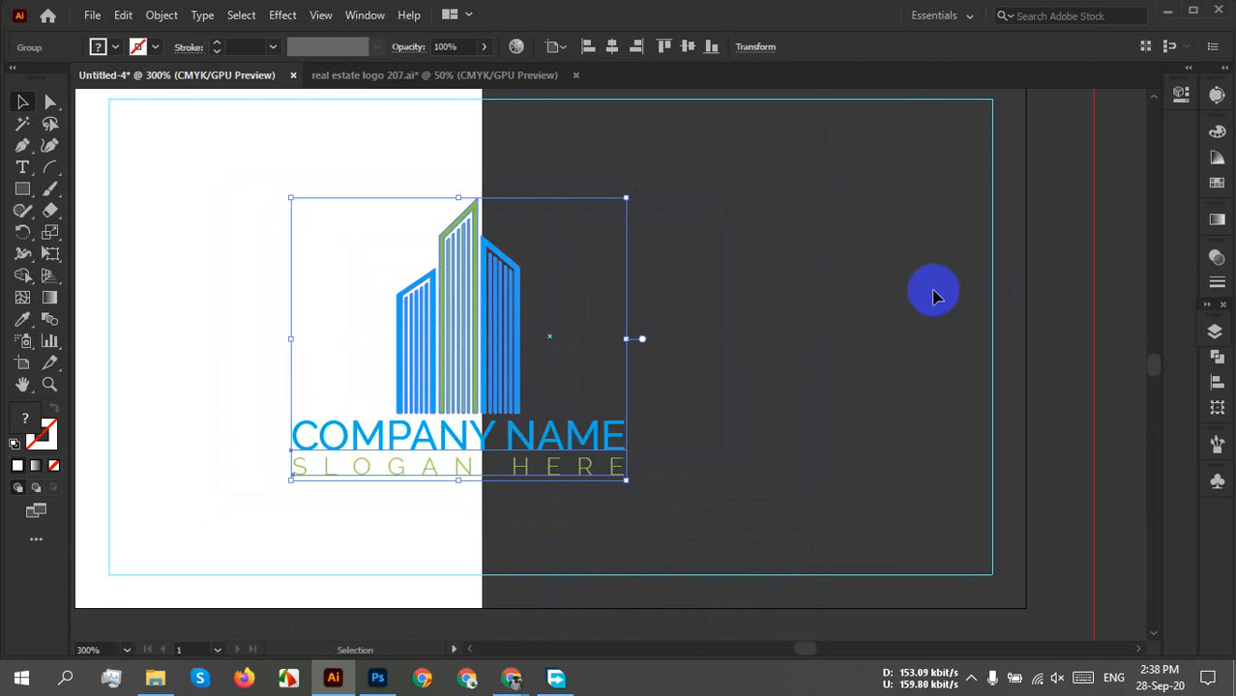
Move the logo group onto the dark right half of the card.
left_click(800, 306)
scroll(795, 309, "down", 1)
left_click_drag(793, 311, 648, 382)
left_click(441, 420)
left_click_drag(440, 419, 635, 377)
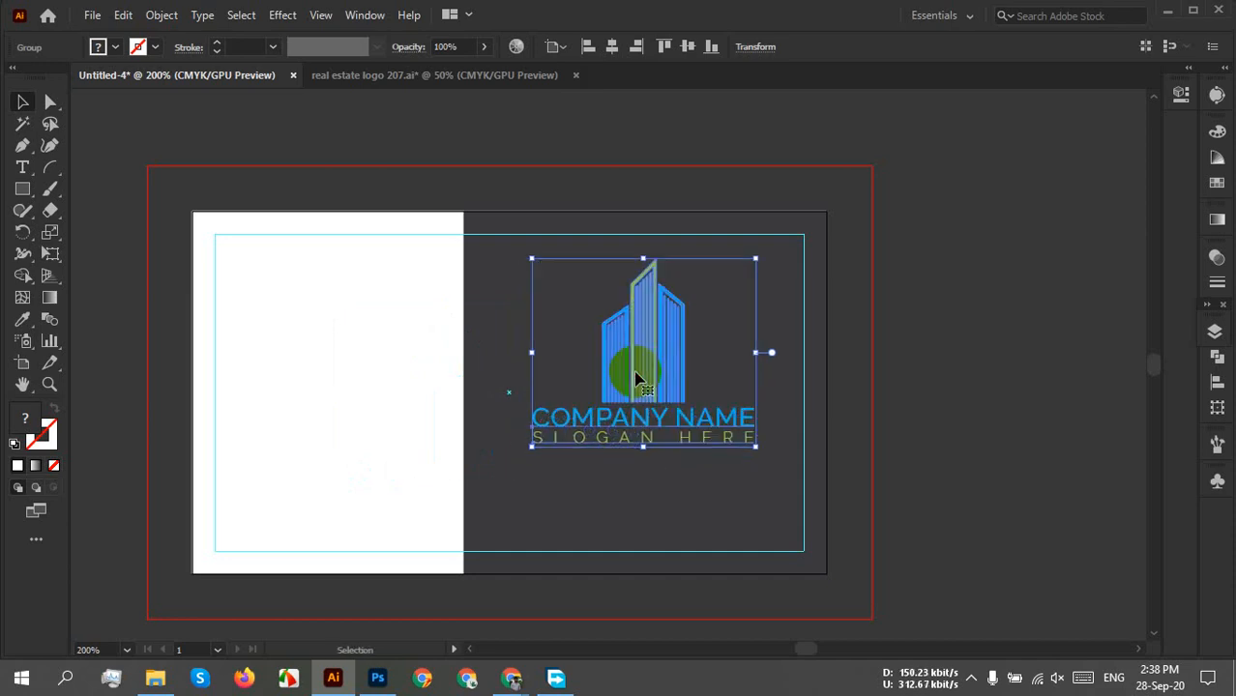
left_click(479, 341)
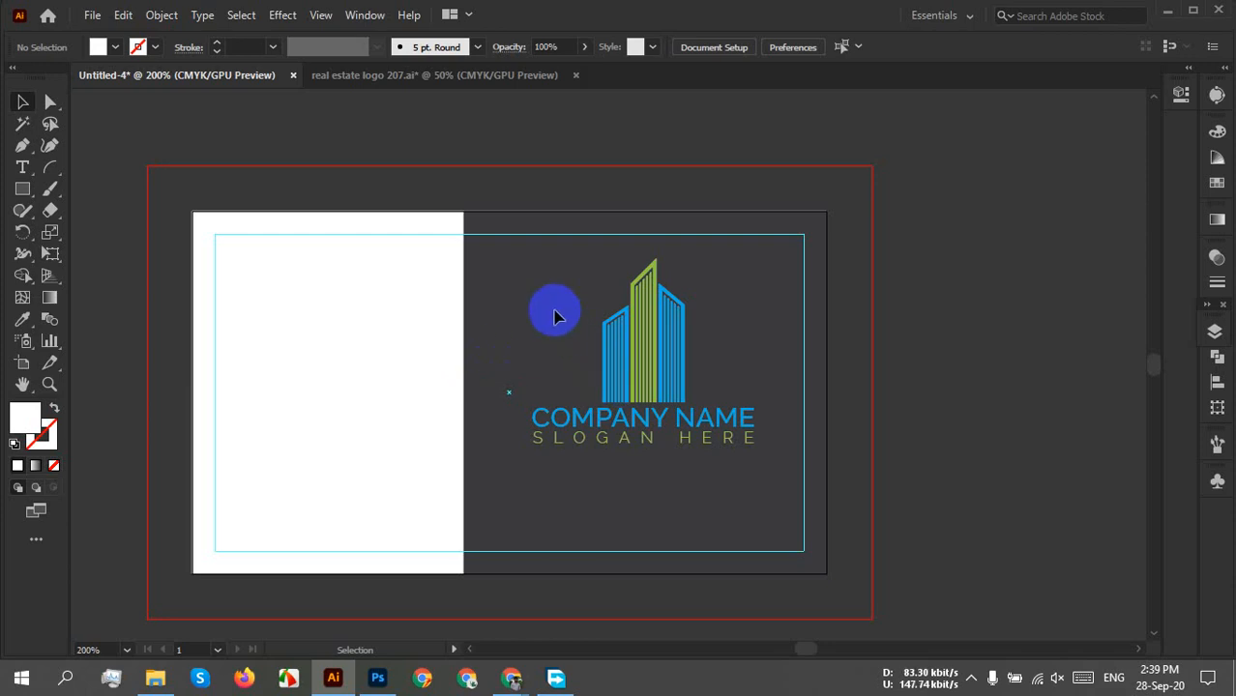
Resize the logo slightly and nudge its position on the dark half.
left_click_drag(554, 311, 735, 473)
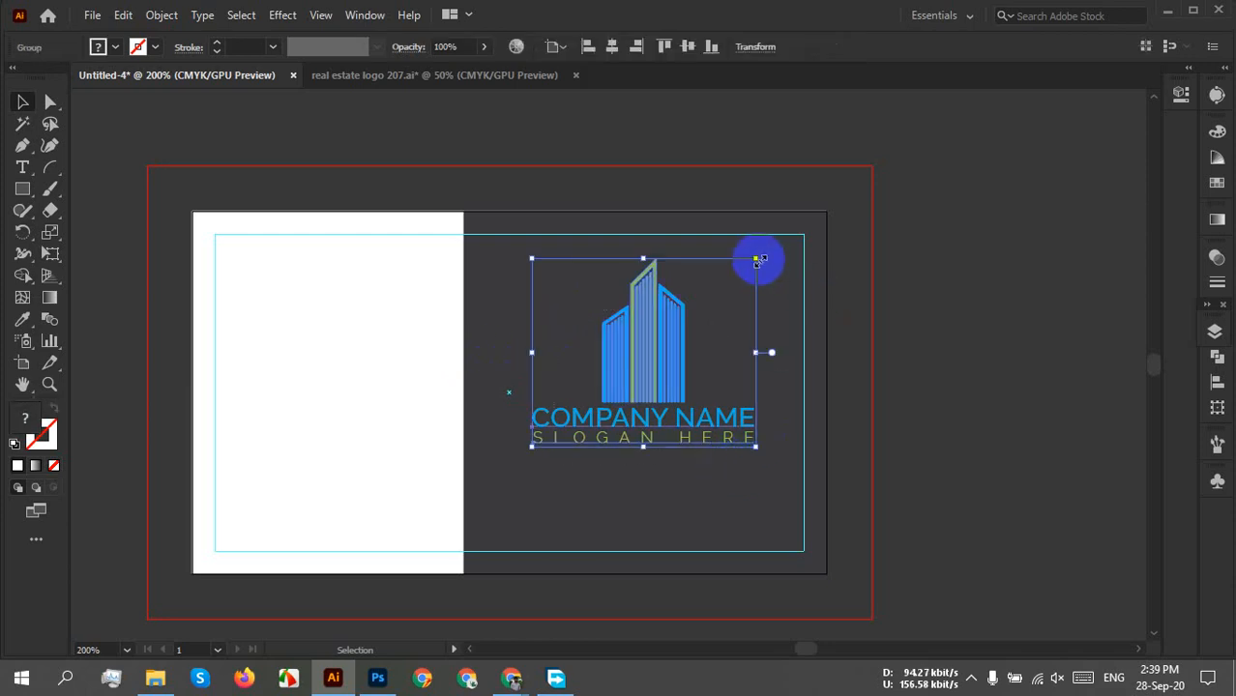
left_click_drag(757, 259, 792, 248)
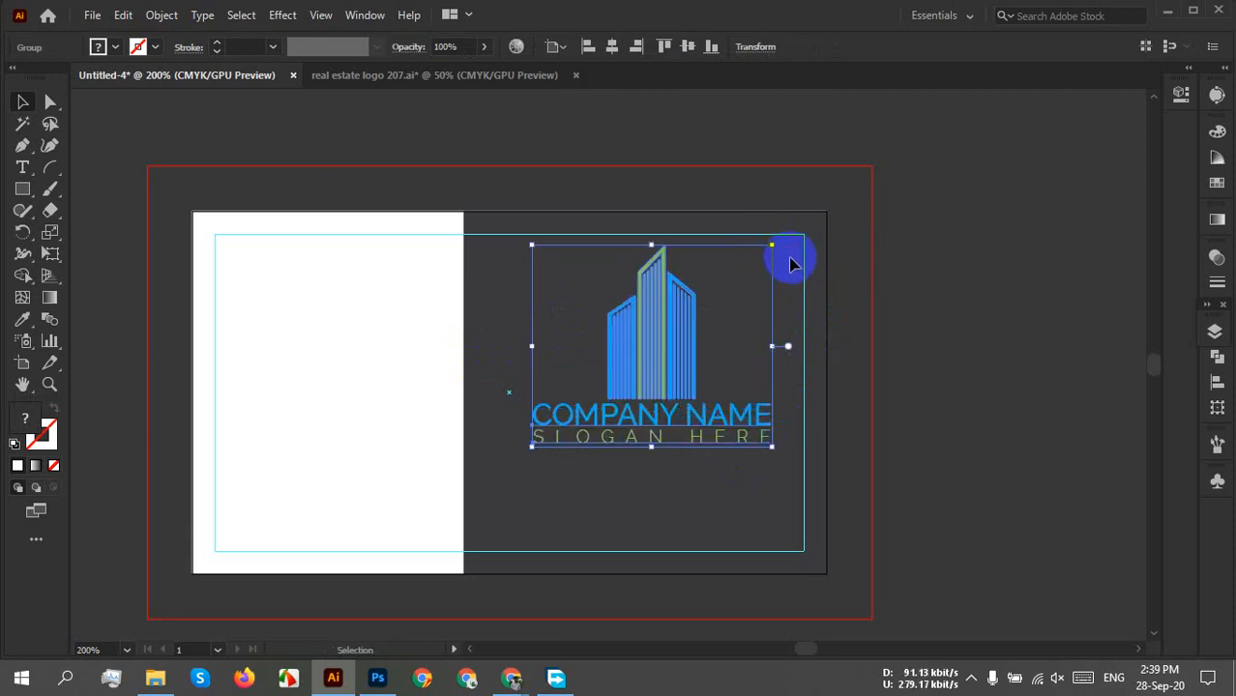
mouse_move(531, 446)
left_mouse_down()
mouse_move(501, 459)
mouse_move(524, 436)
mouse_move(536, 442)
left_mouse_up()
scroll(667, 417, "up", 1)
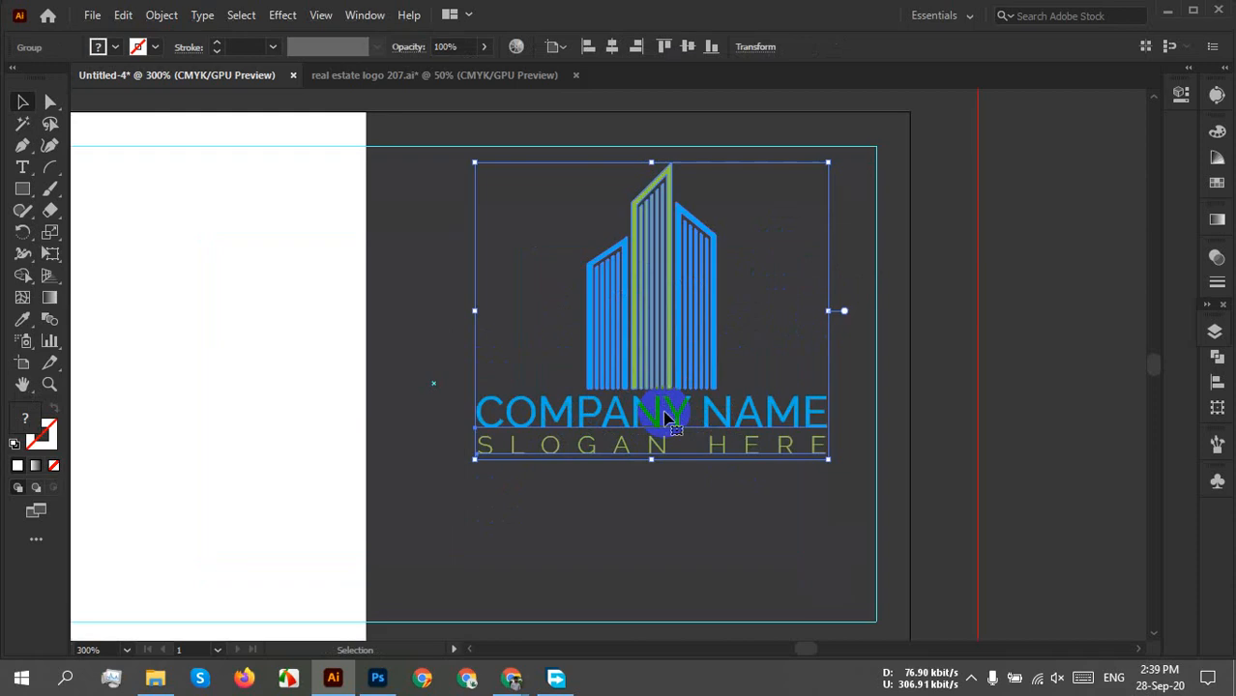
left_click_drag(611, 467, 637, 494)
left_click_drag(663, 353, 650, 334)
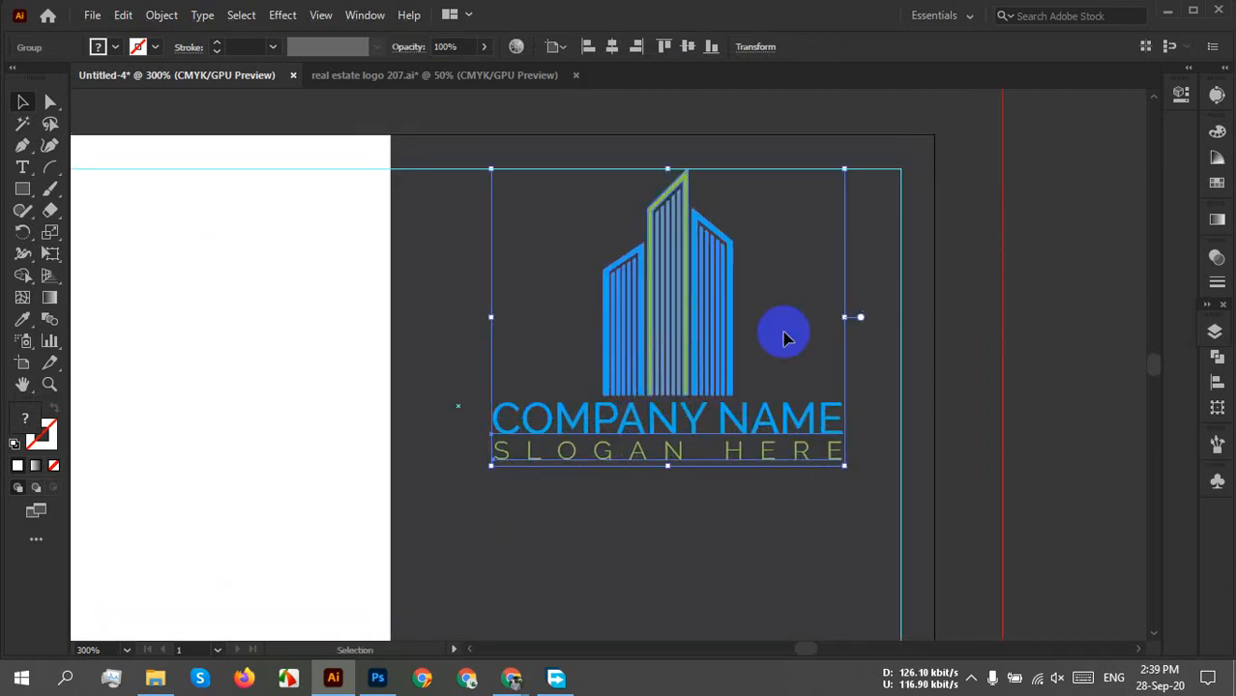
left_click(873, 285)
Move the logo left onto the card's white half, partly overlapping the dark panel.
scroll(658, 377, "down", 2)
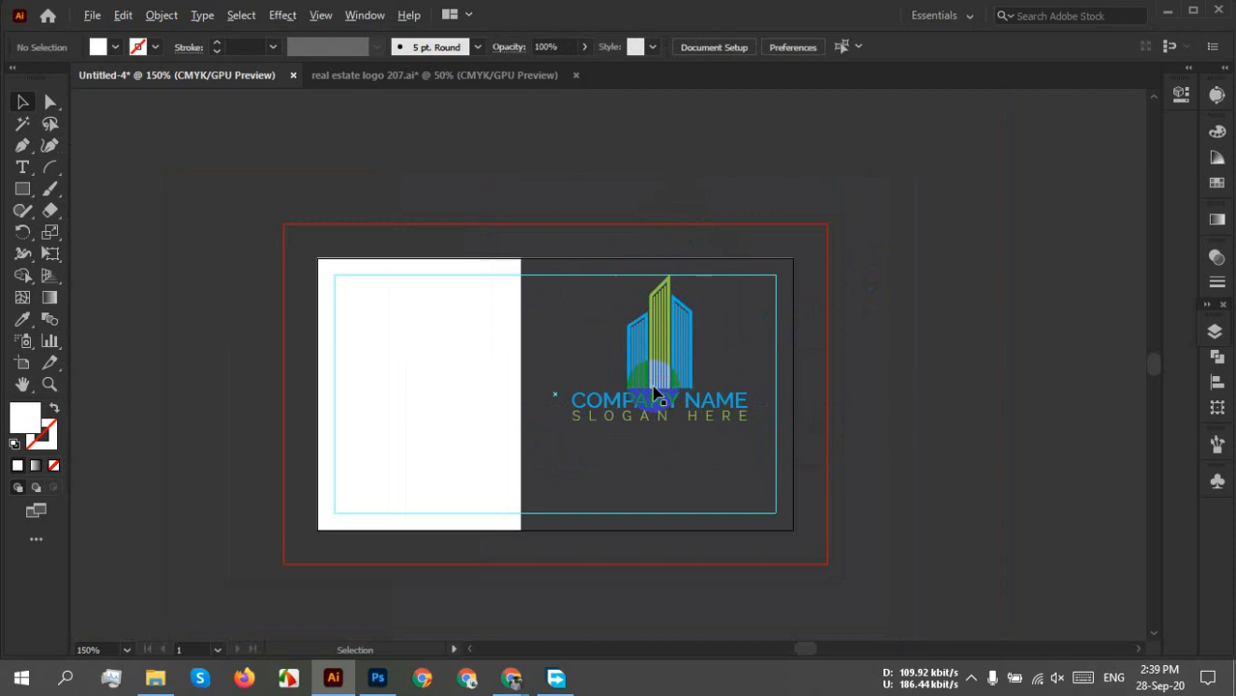
left_click_drag(640, 483, 658, 447)
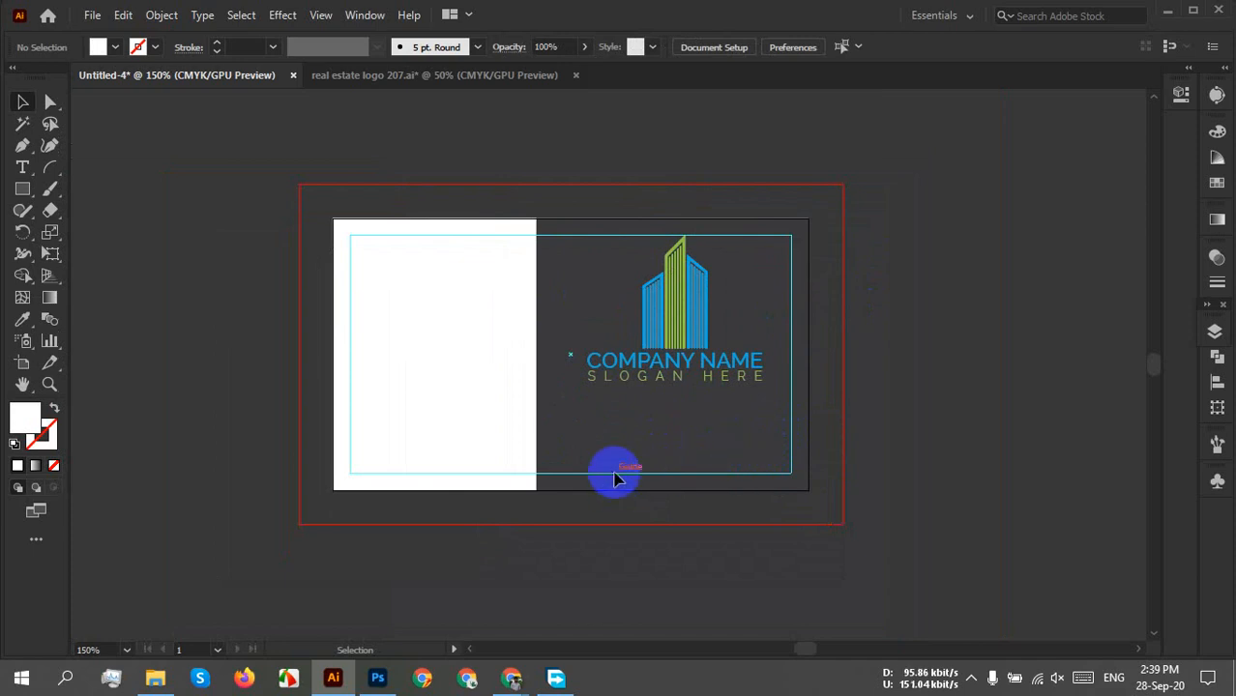
left_click_drag(661, 316, 519, 335)
left_click(723, 319)
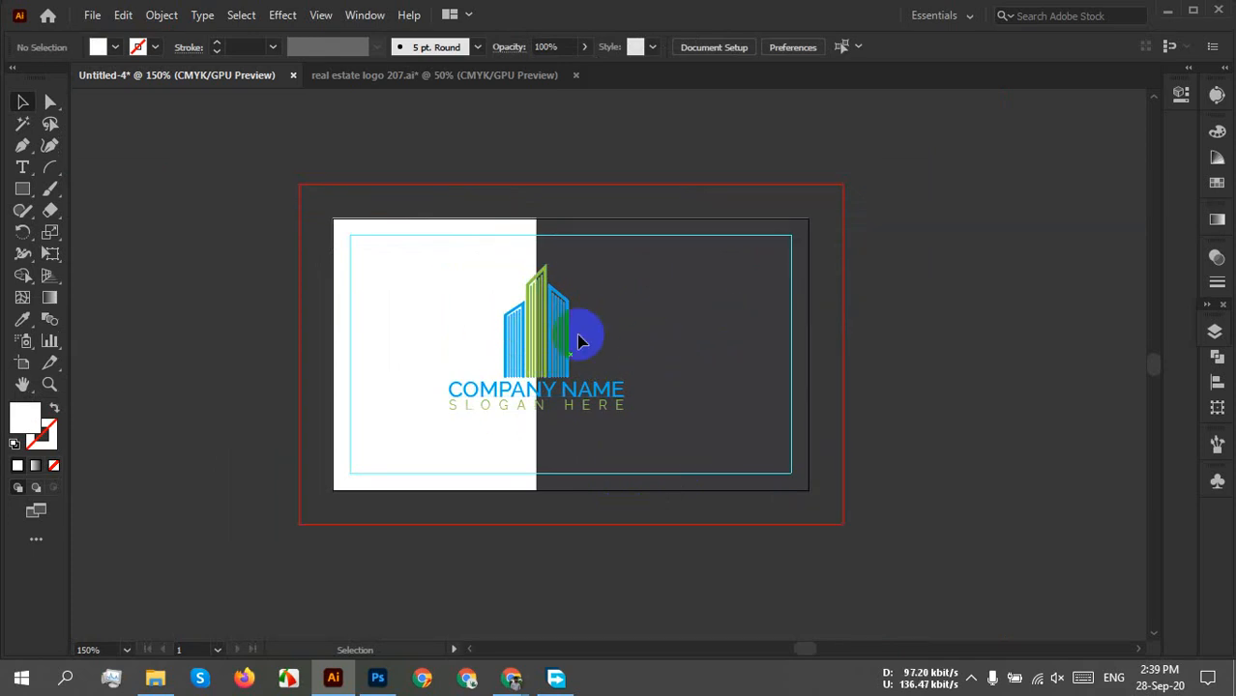
left_click_drag(578, 341, 497, 356)
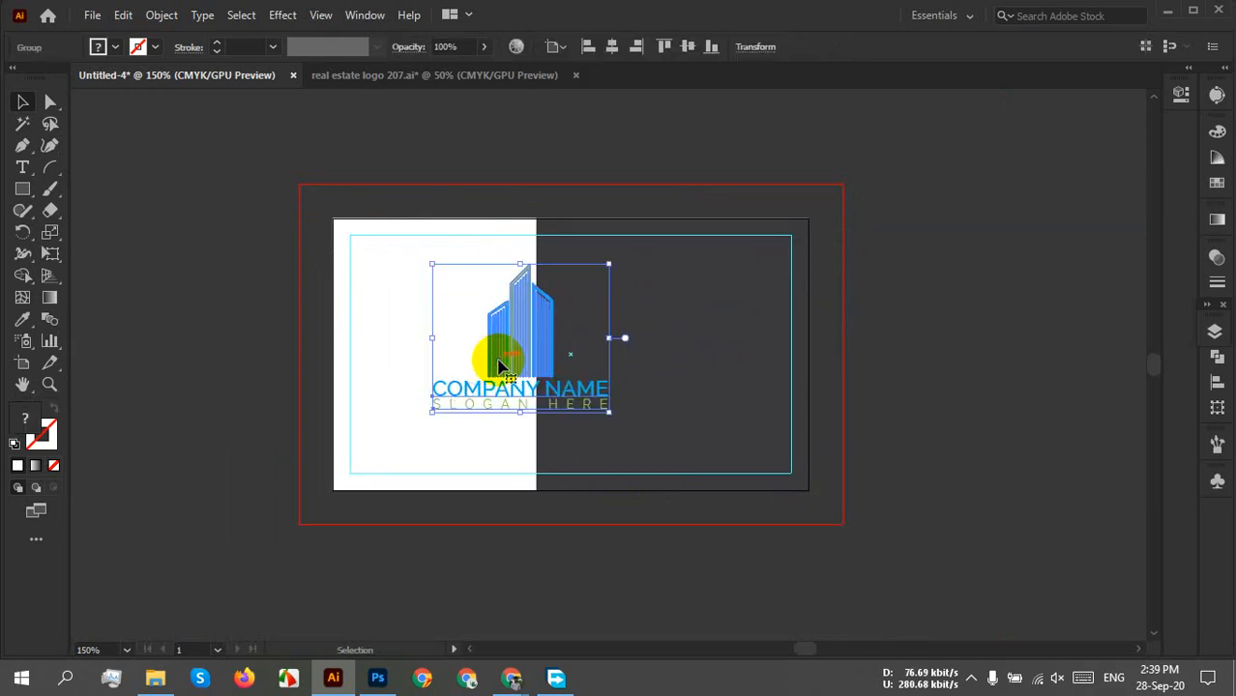
left_click(716, 329)
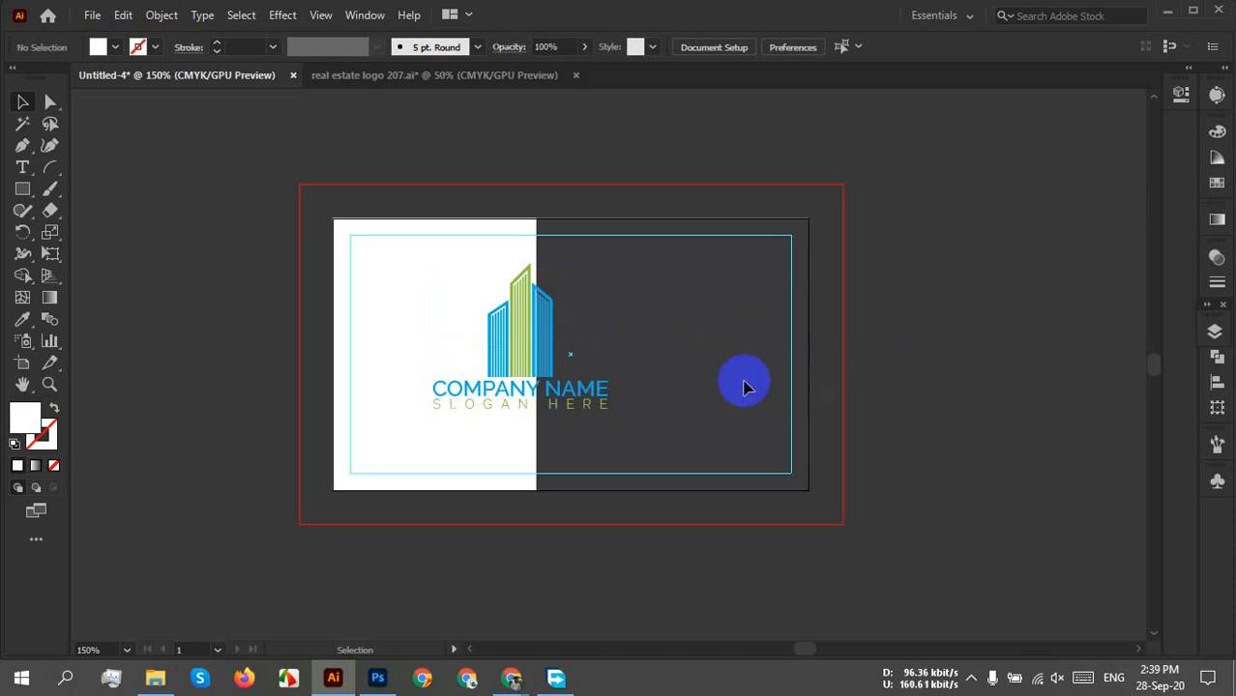
key("ctrl+z")
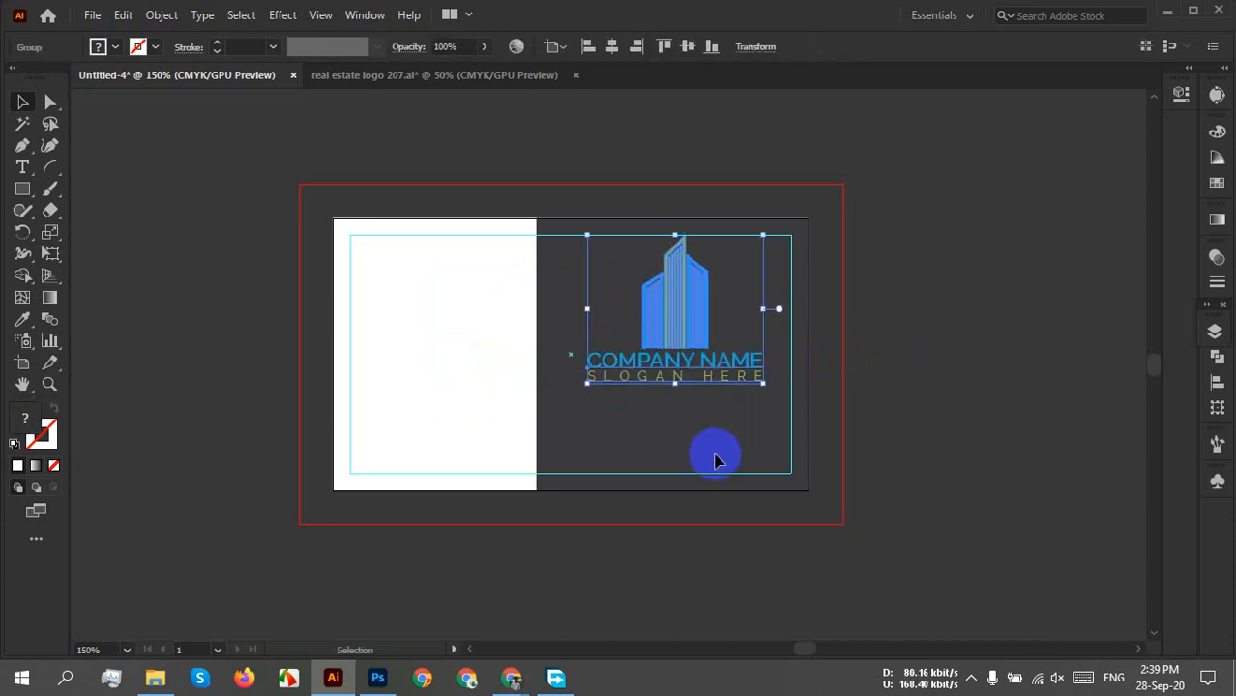
left_click(712, 462)
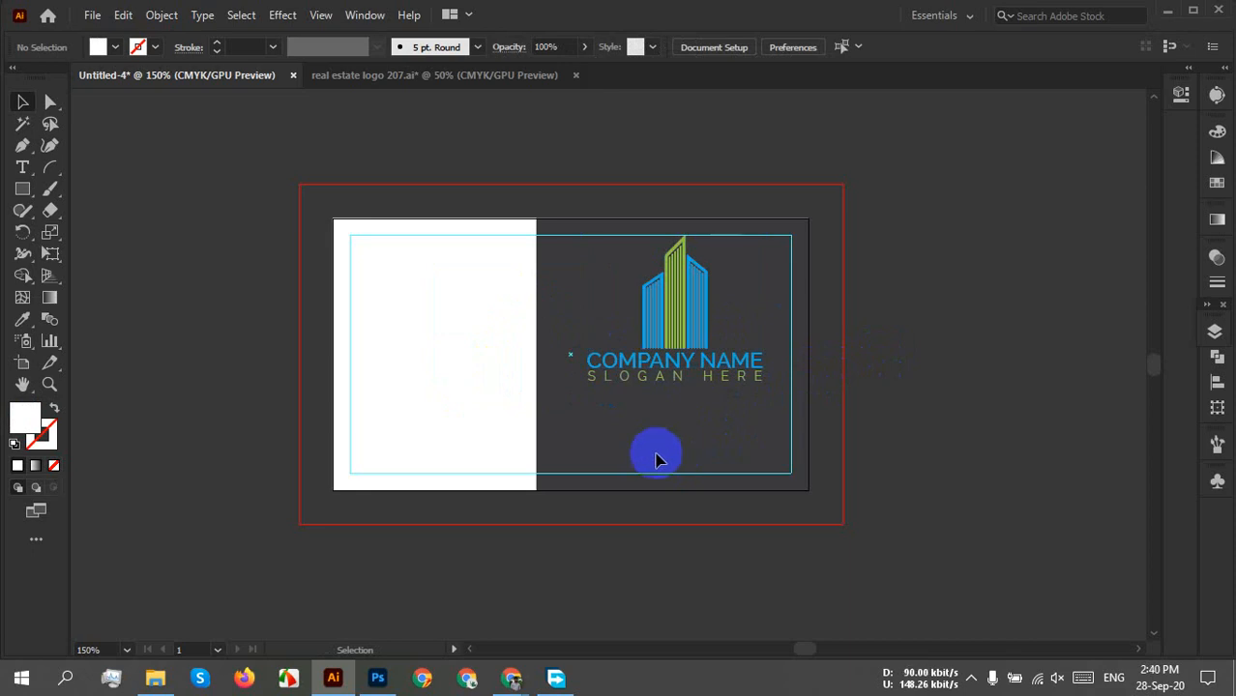
key("ctrl+alt+2")
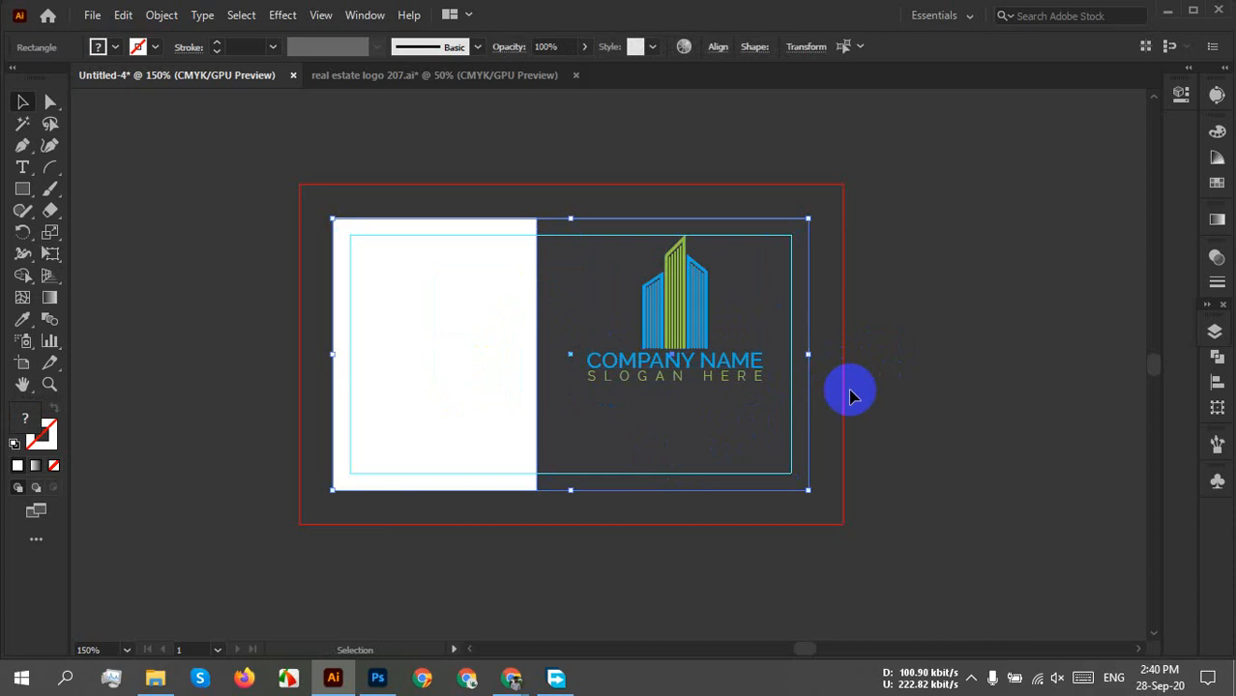
left_click(891, 372)
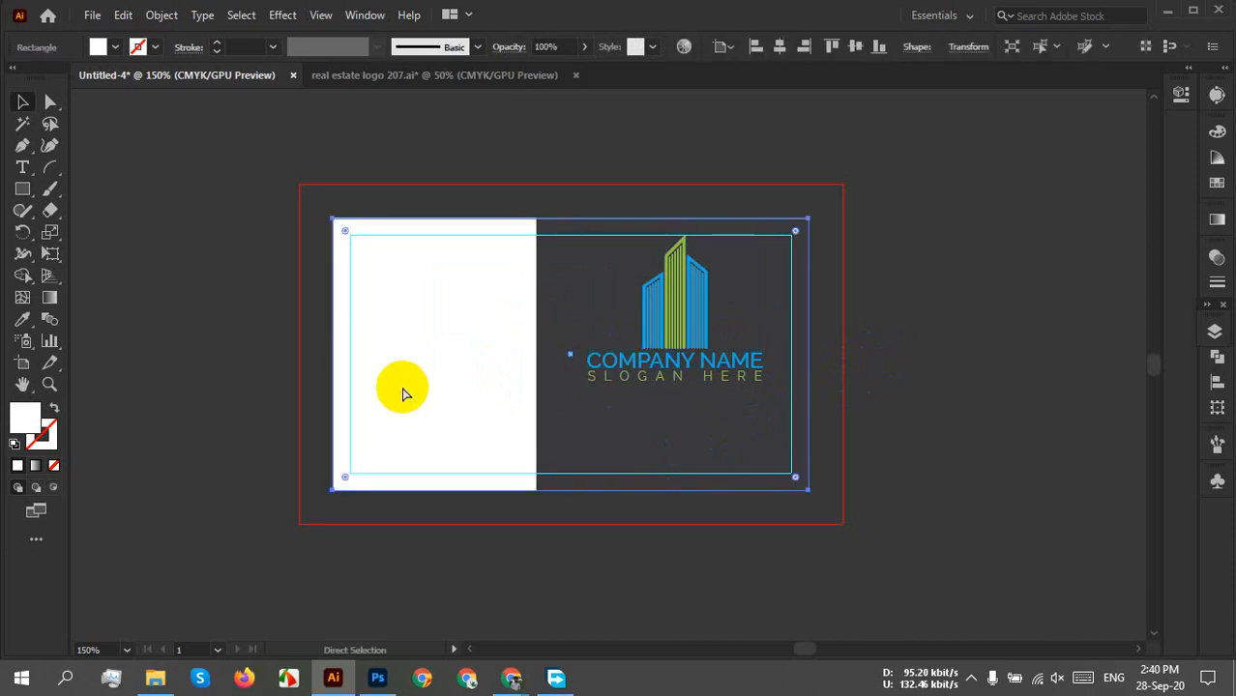
key("ctrl+2")
left_click(565, 430)
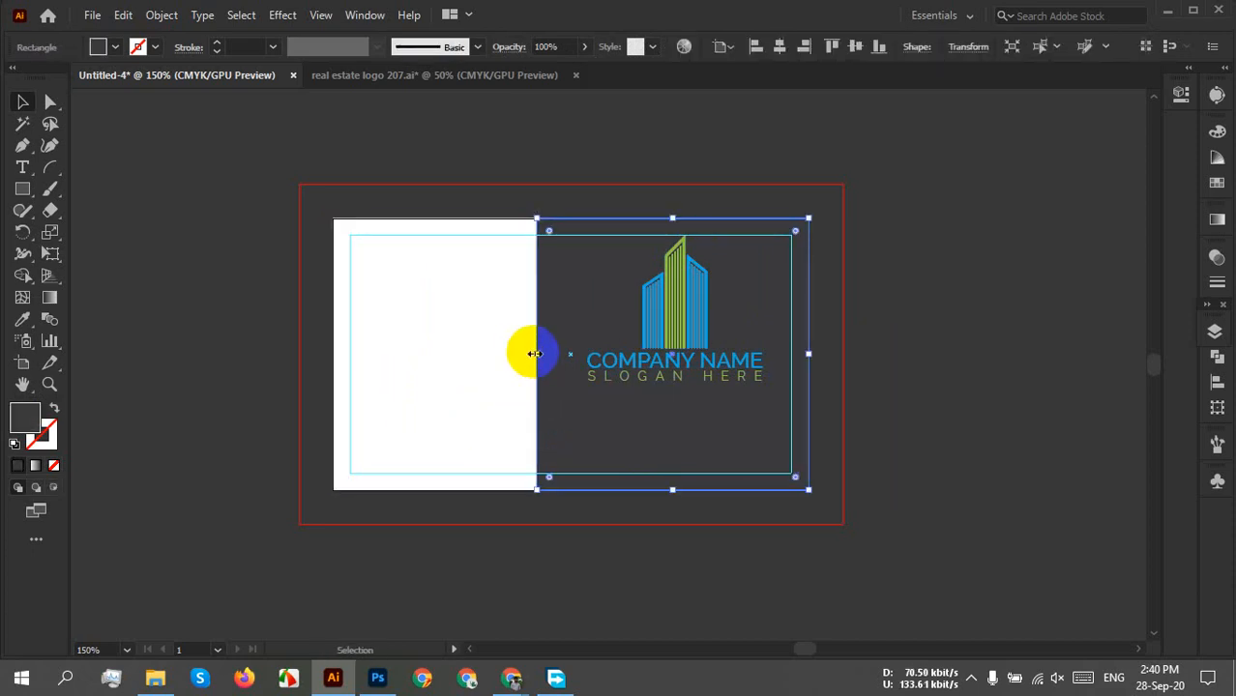
left_click_drag(534, 354, 332, 354)
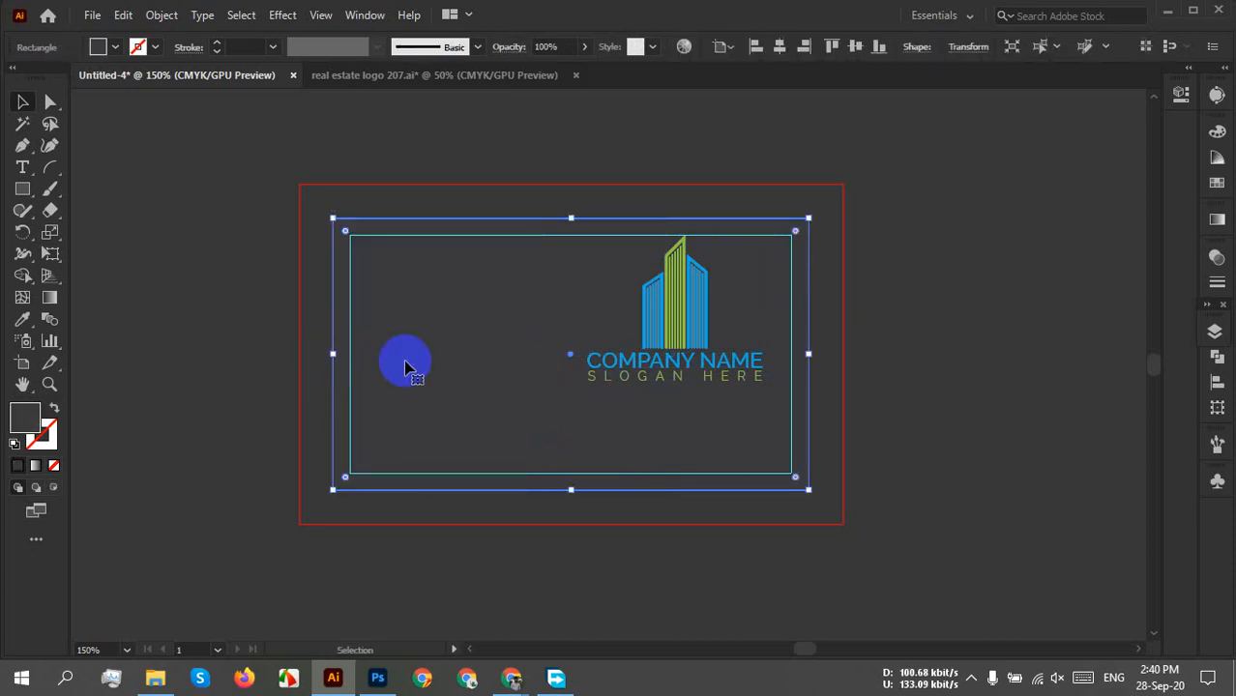
left_click(930, 379)
left_click(489, 366)
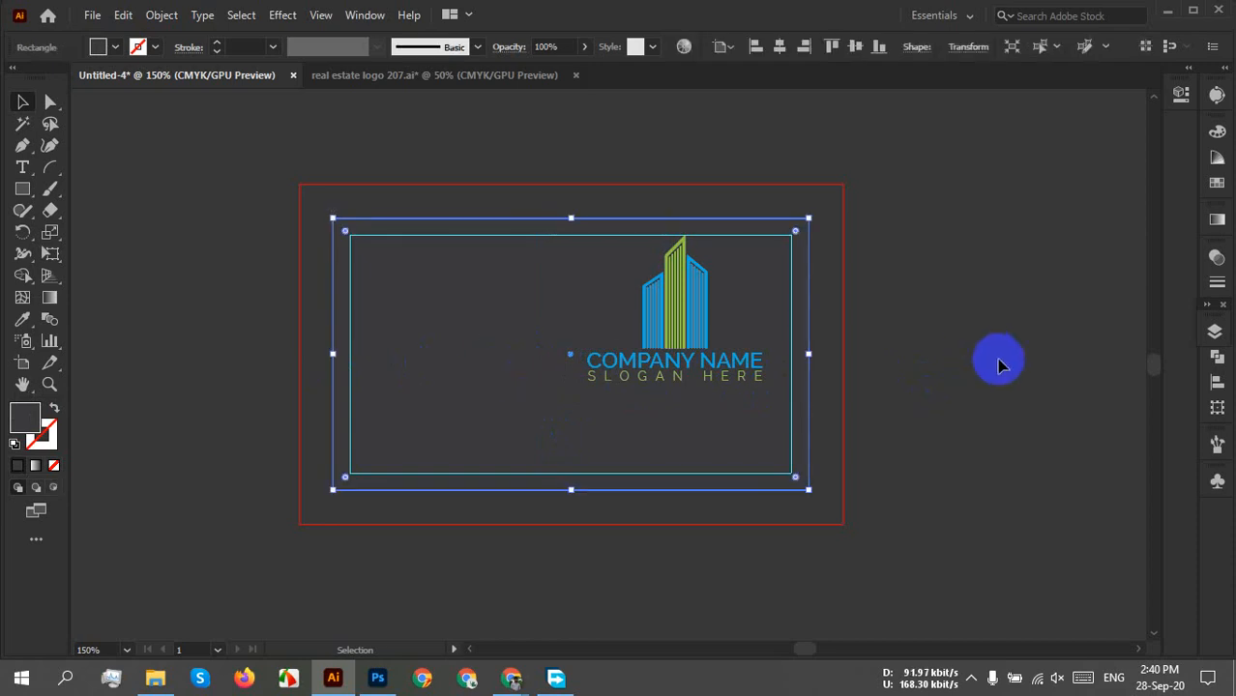
left_click(957, 367)
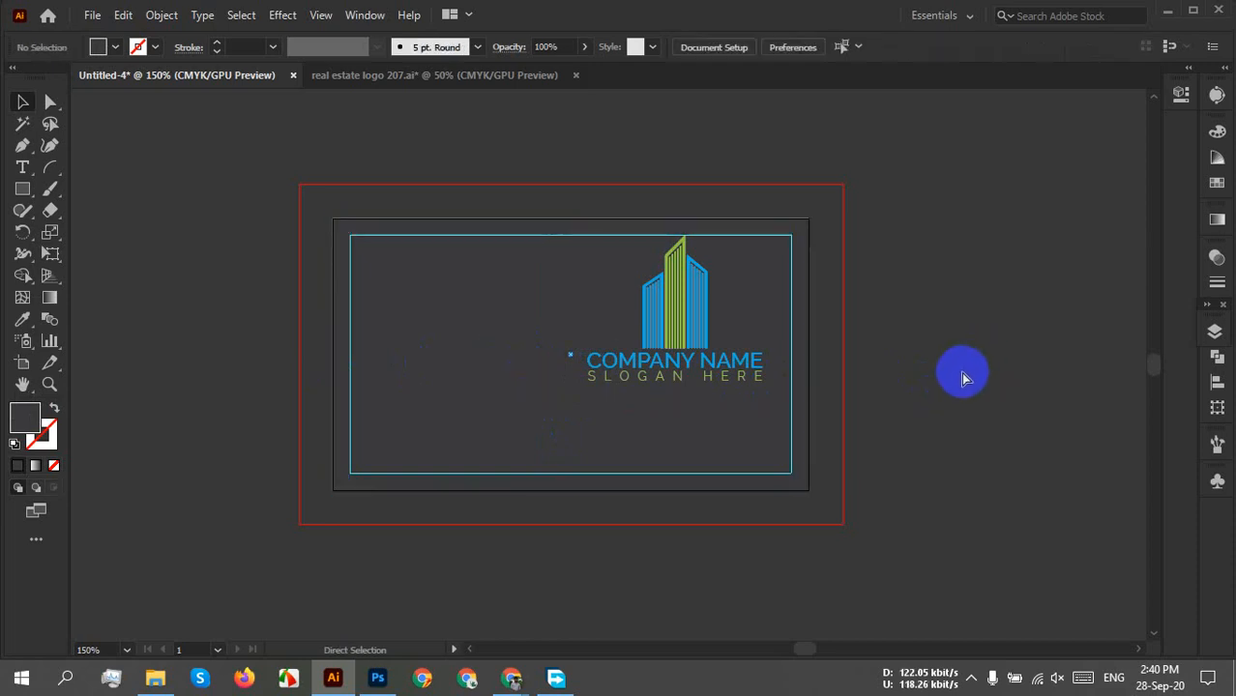
Centre the building logo horizontally on the dark card with Horizontal Align Center.
left_click(663, 358)
left_click(611, 45)
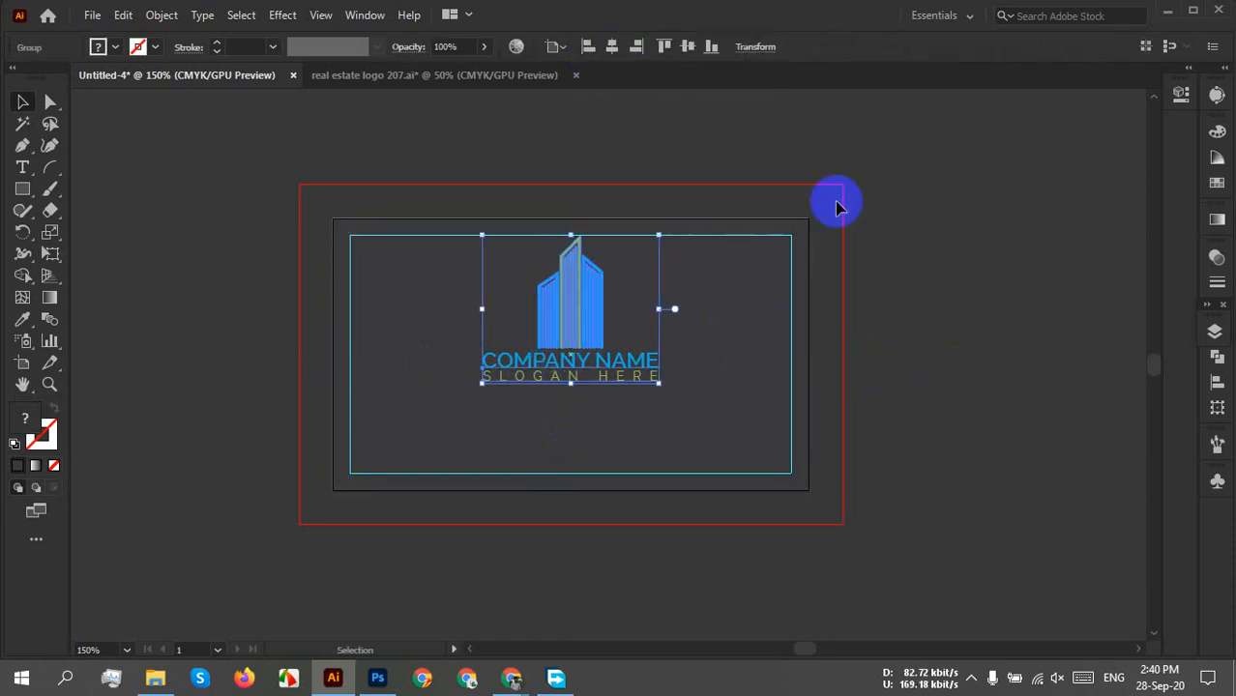
left_click(965, 279)
scroll(666, 376, "up", 2)
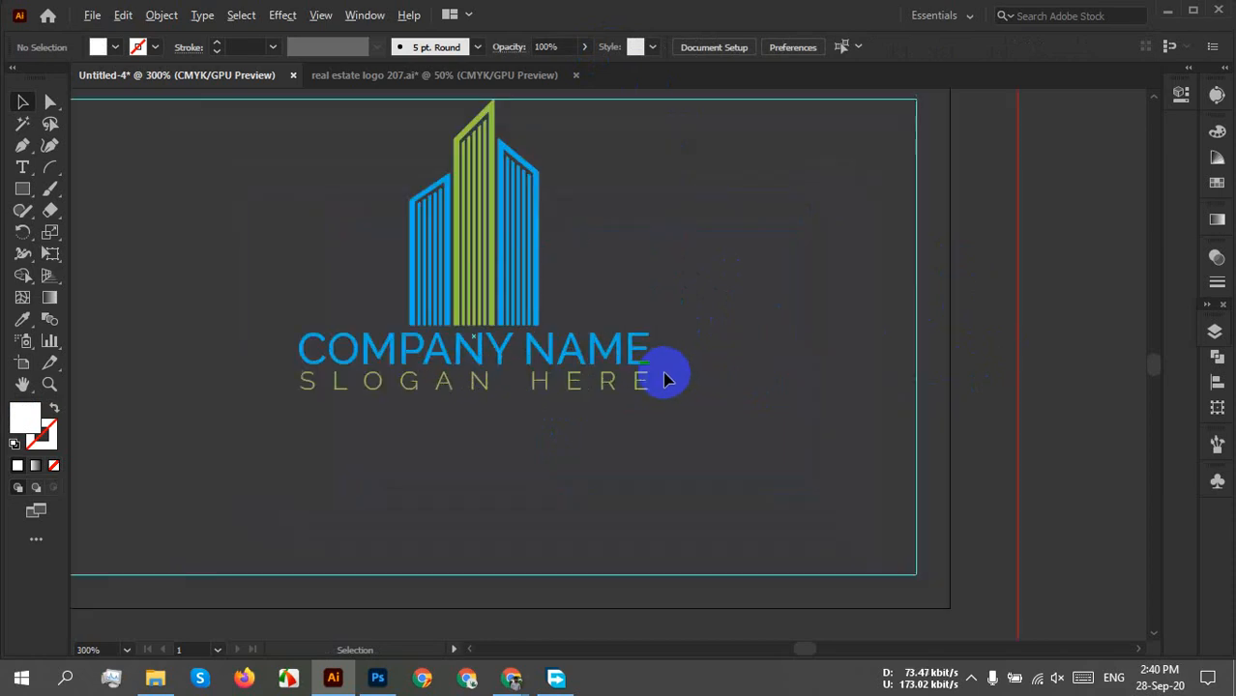
scroll(662, 371, "down", 1)
left_click_drag(654, 367, 739, 339)
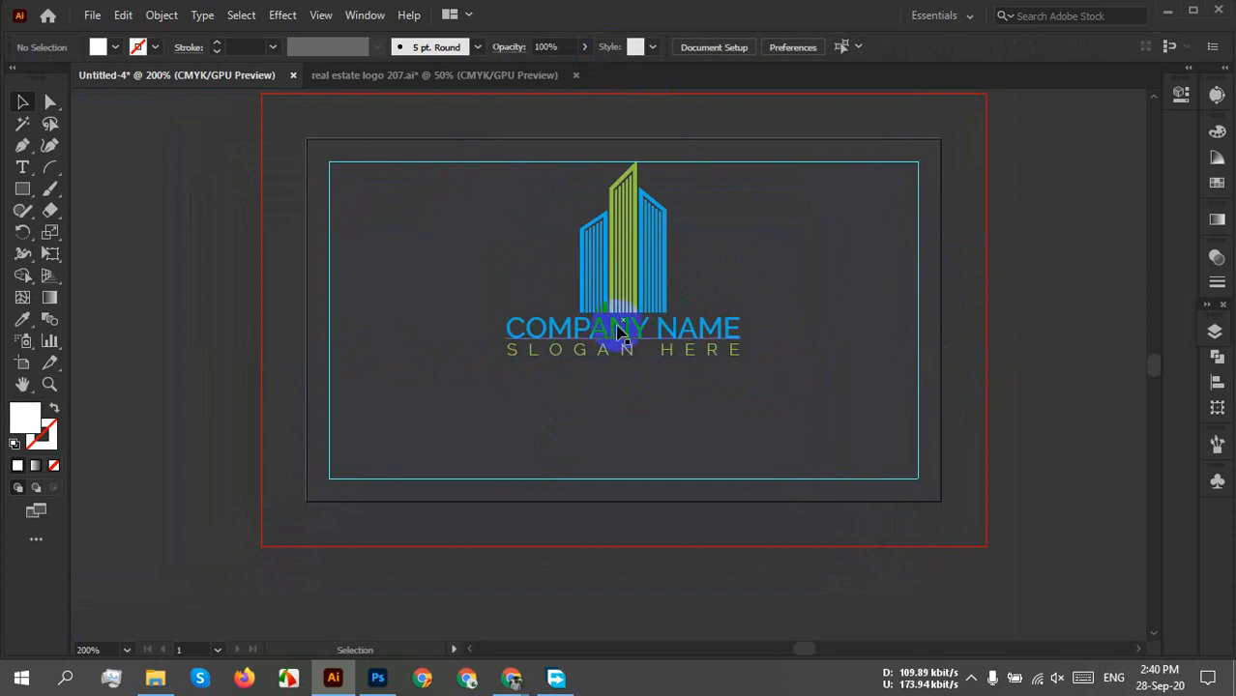
left_click(23, 190)
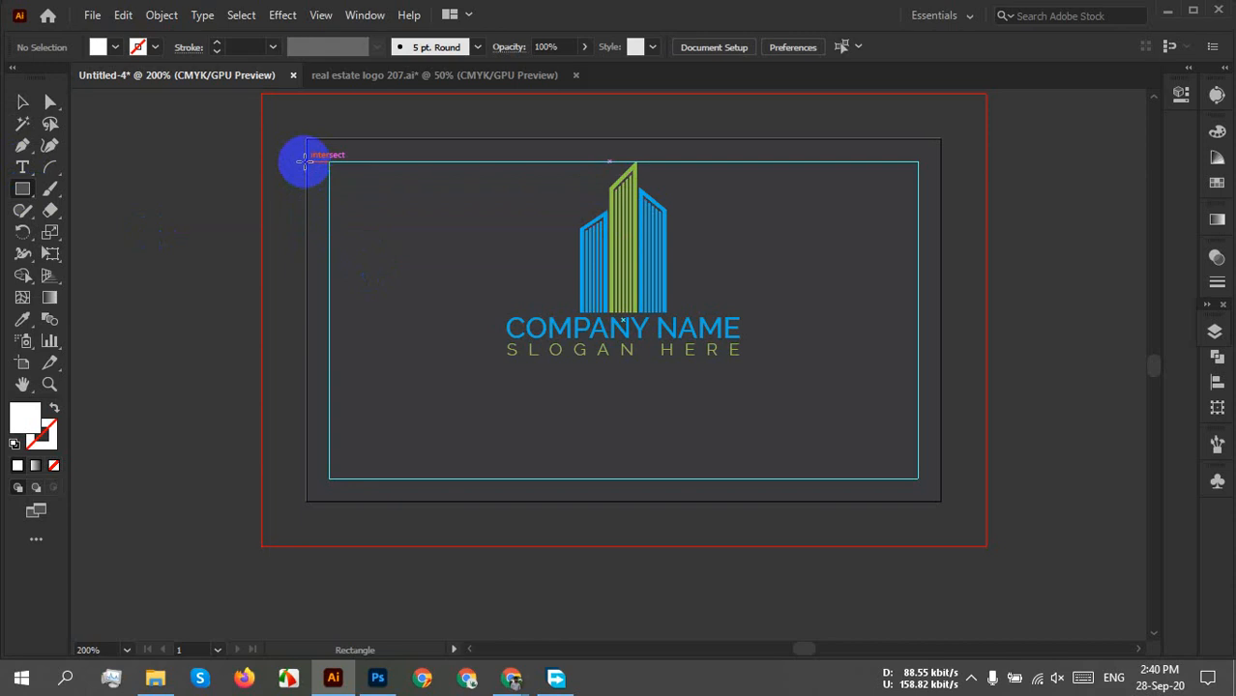
Draw a thin white strip about 0.13 × 1.77 in down the card's left edge, reaching the guide.
left_click_drag(305, 162, 333, 477)
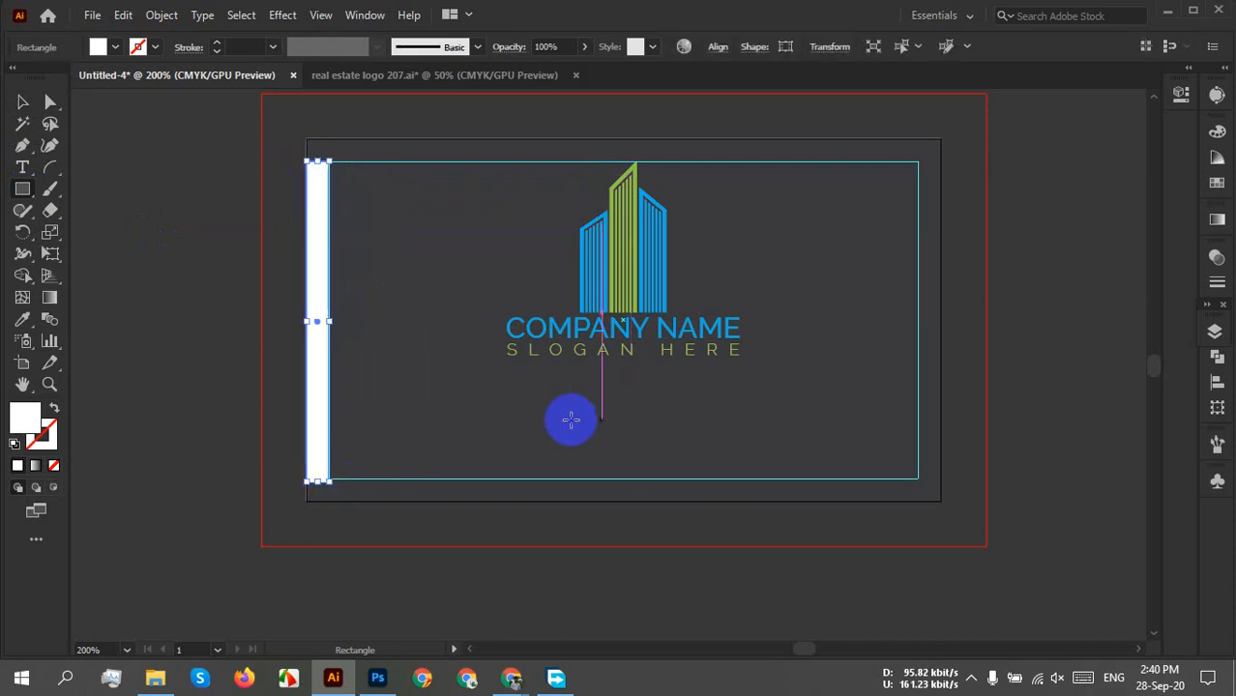
scroll(295, 342, "up", 4)
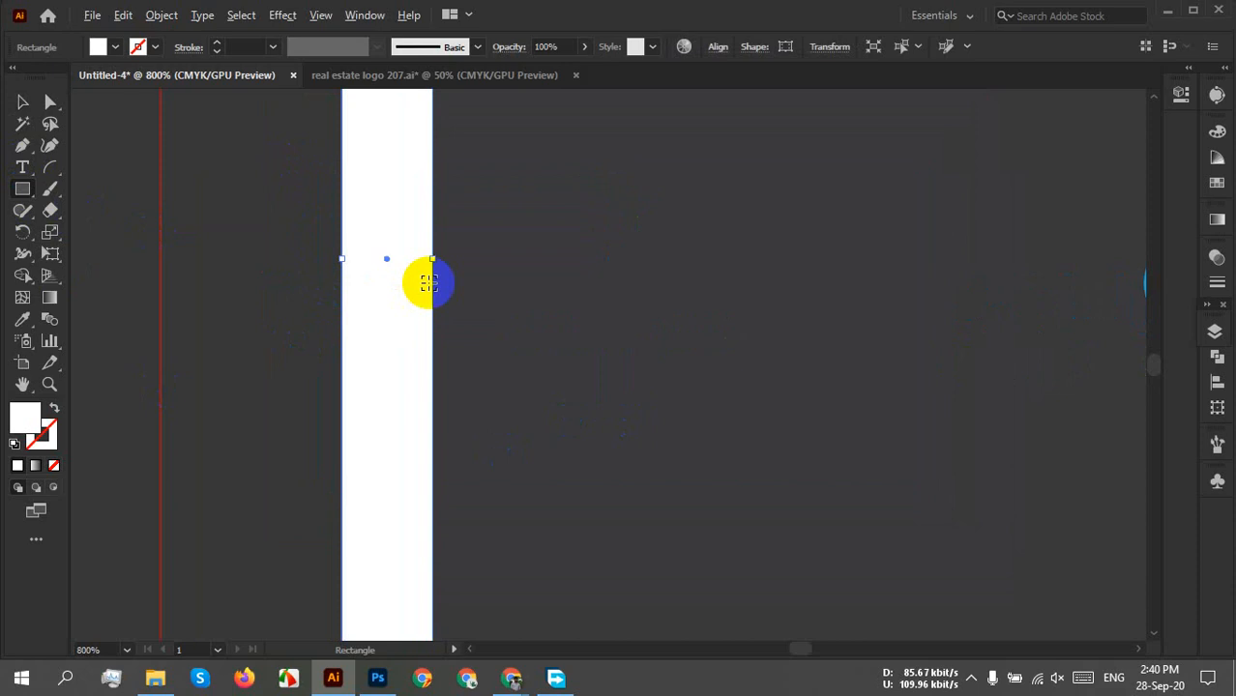
scroll(432, 280, "up", 3)
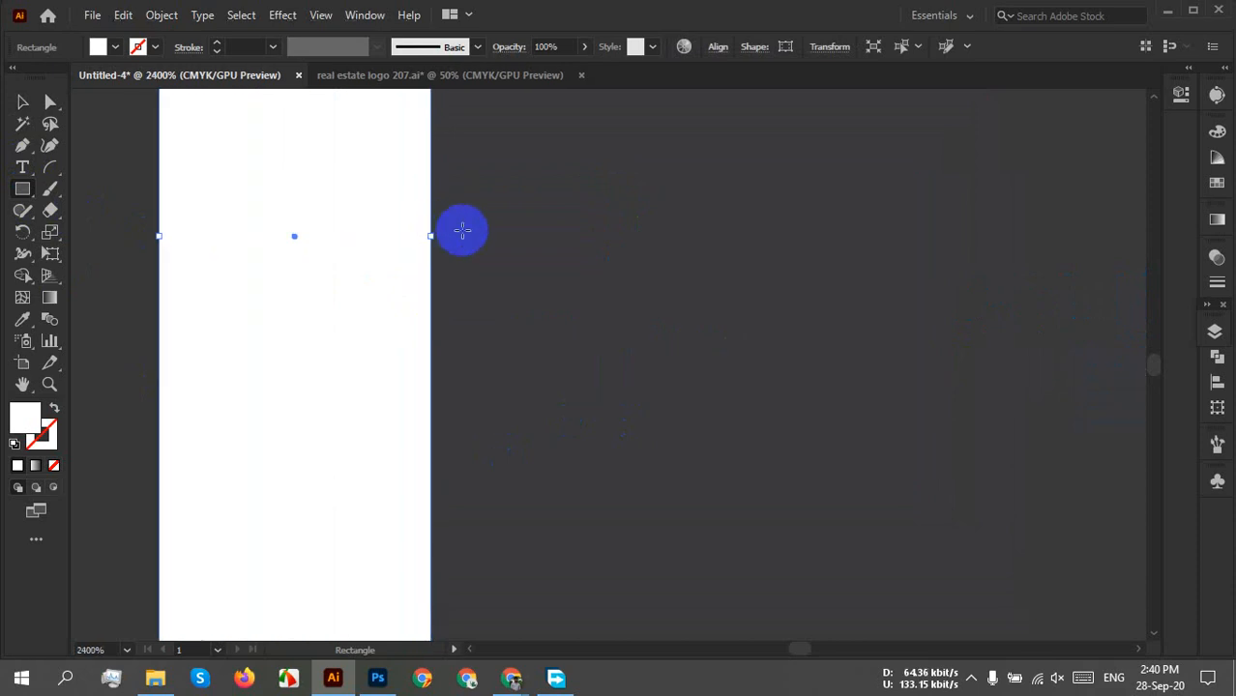
key("v")
mouse_move(429, 235)
left_mouse_down()
mouse_move(429, 248)
mouse_move(407, 242)
mouse_move(431, 242)
left_mouse_up()
left_click(579, 223)
scroll(579, 230, "down", 8)
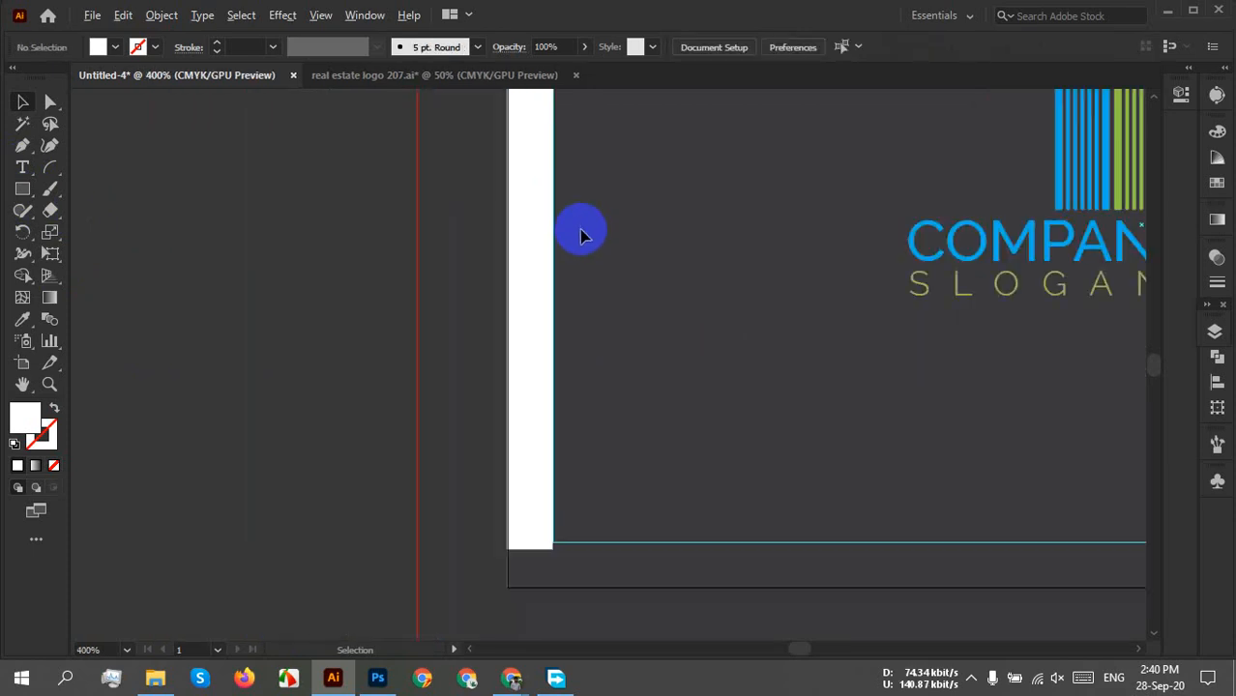
left_click_drag(621, 255, 395, 356)
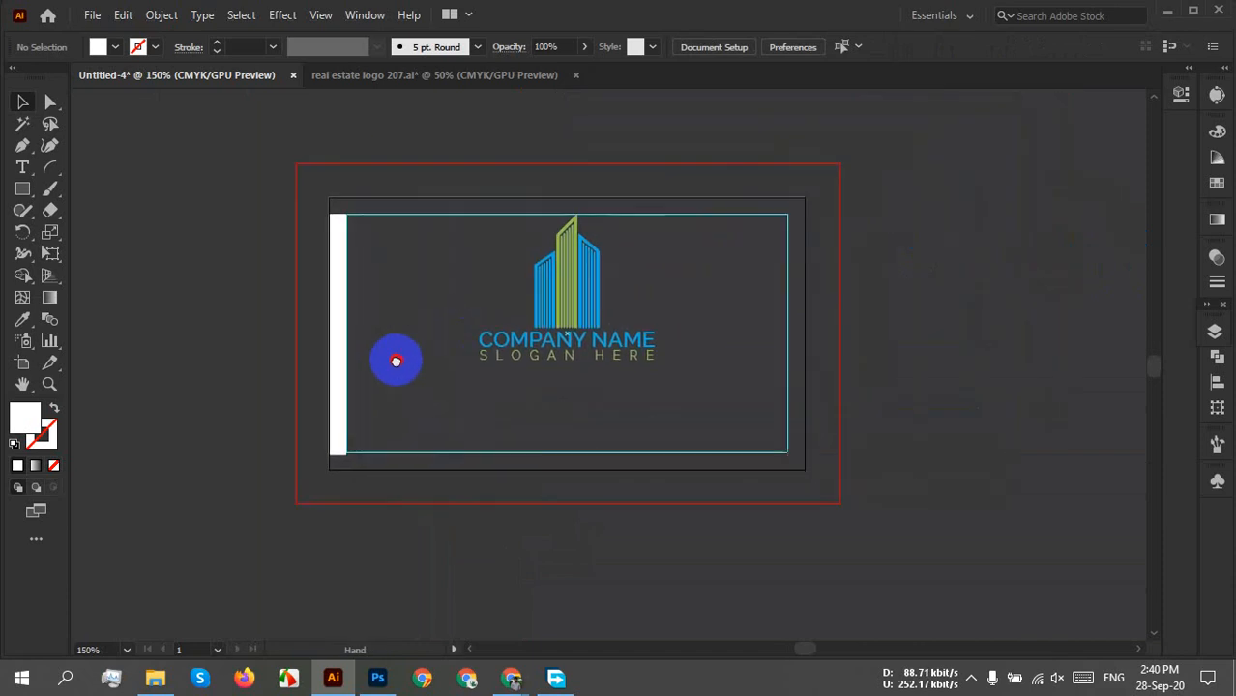
Duplicate the white strip and align the copy to the card's right edge.
left_click(332, 334)
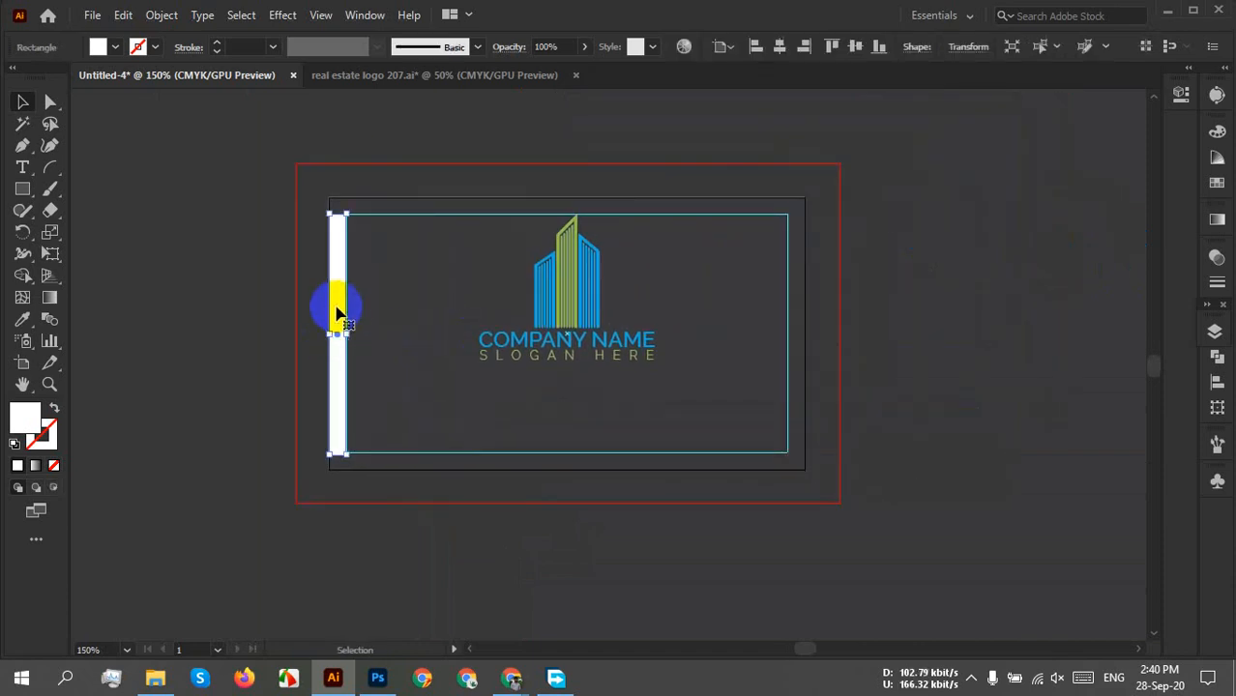
left_click_drag(336, 308, 392, 311)
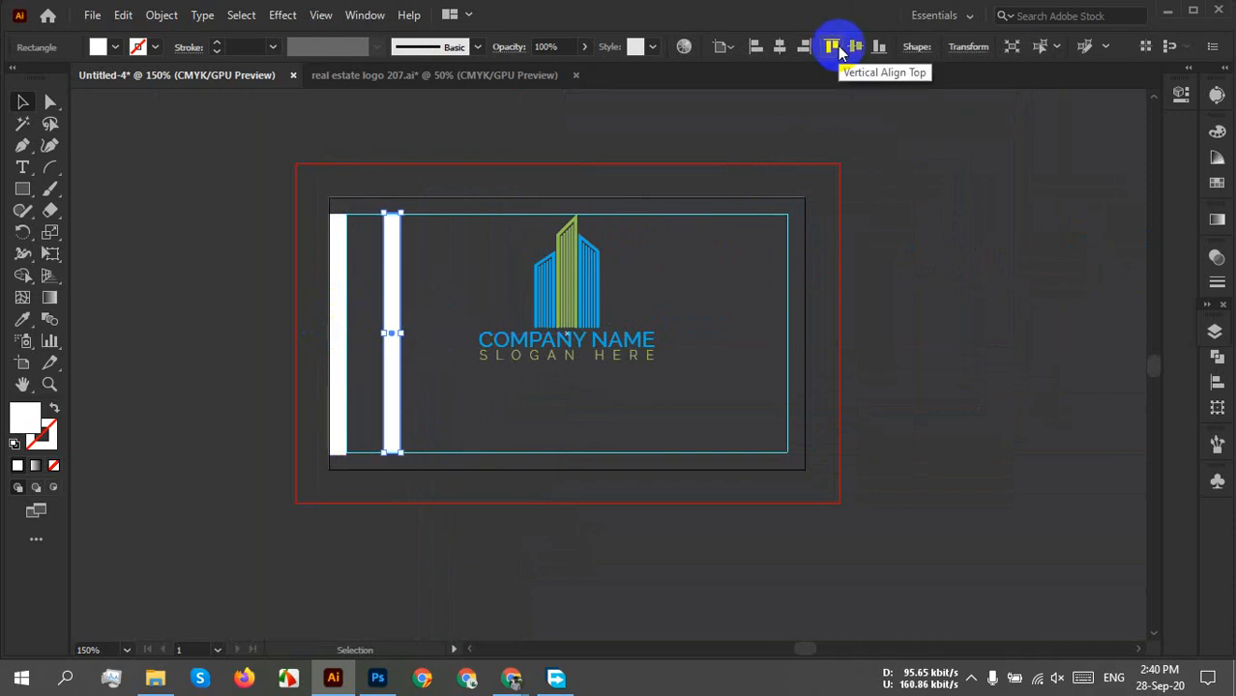
left_click(804, 47)
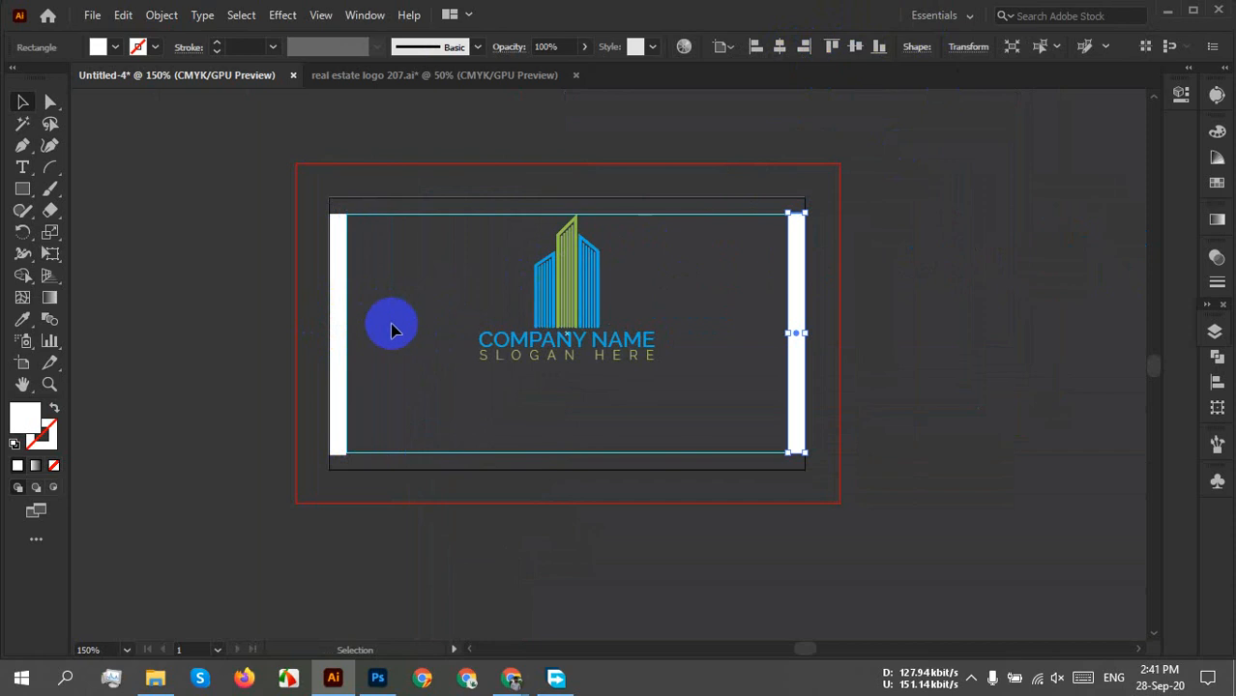
Delete both the left and right white strips from the card.
left_click(340, 331)
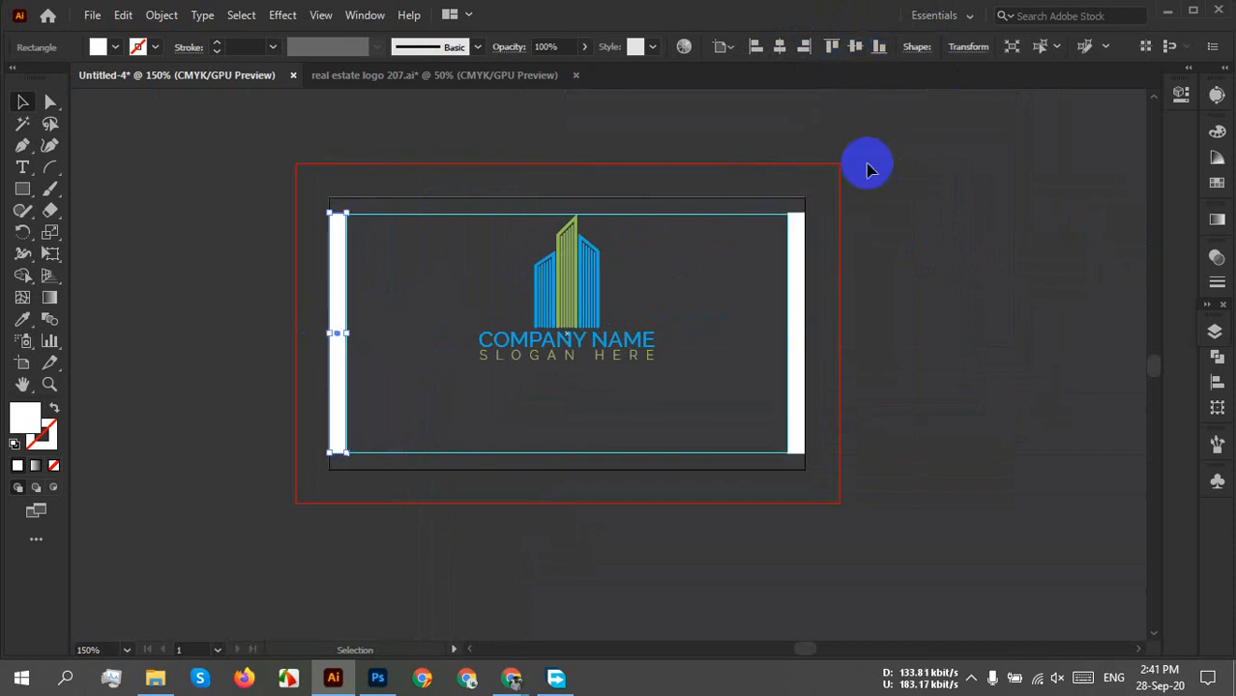
left_click(911, 363)
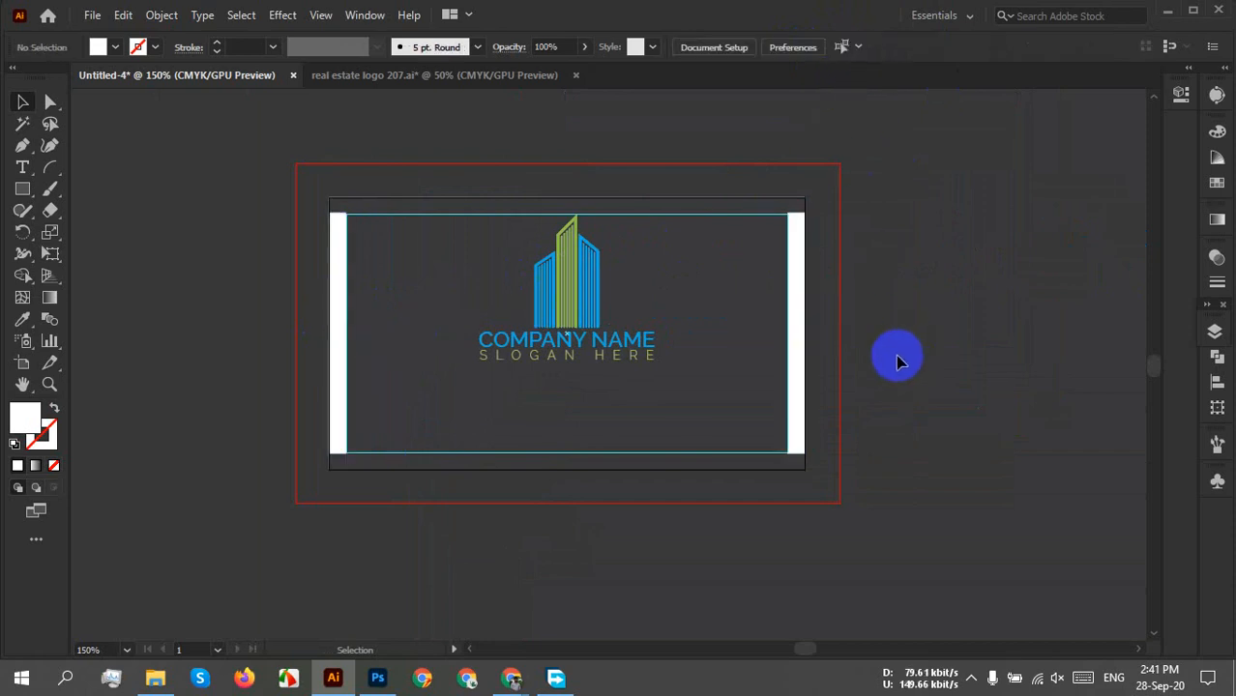
left_click(795, 346)
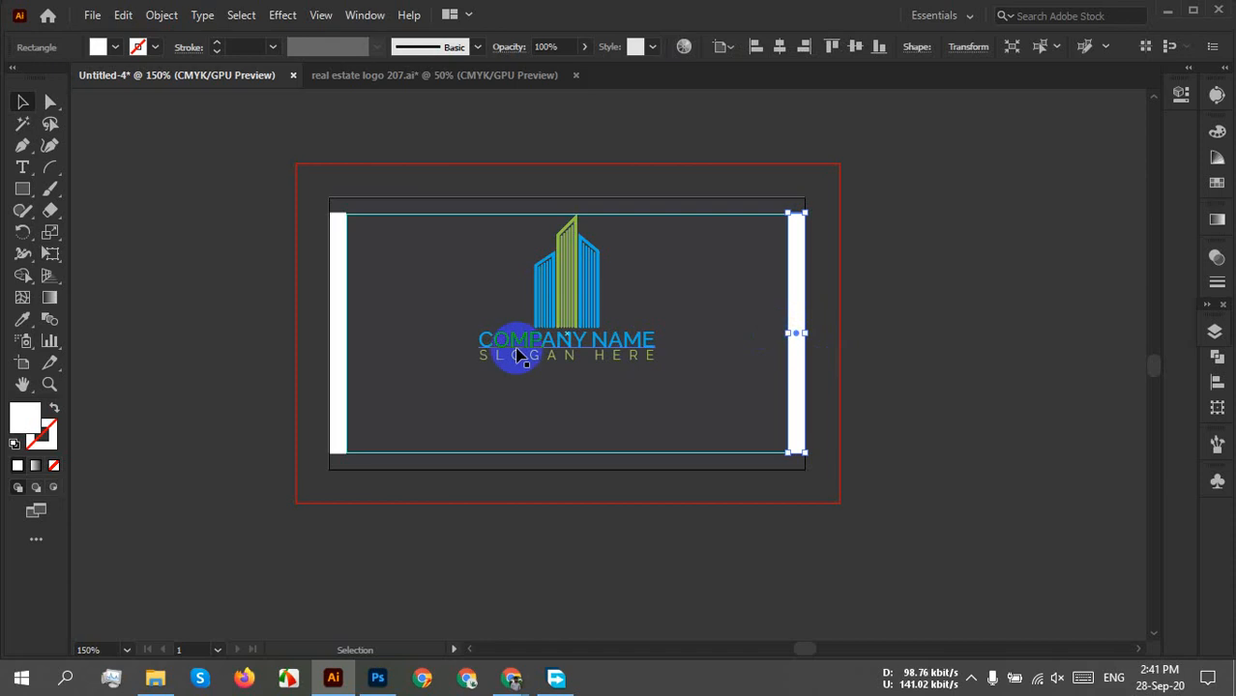
left_click(339, 386)
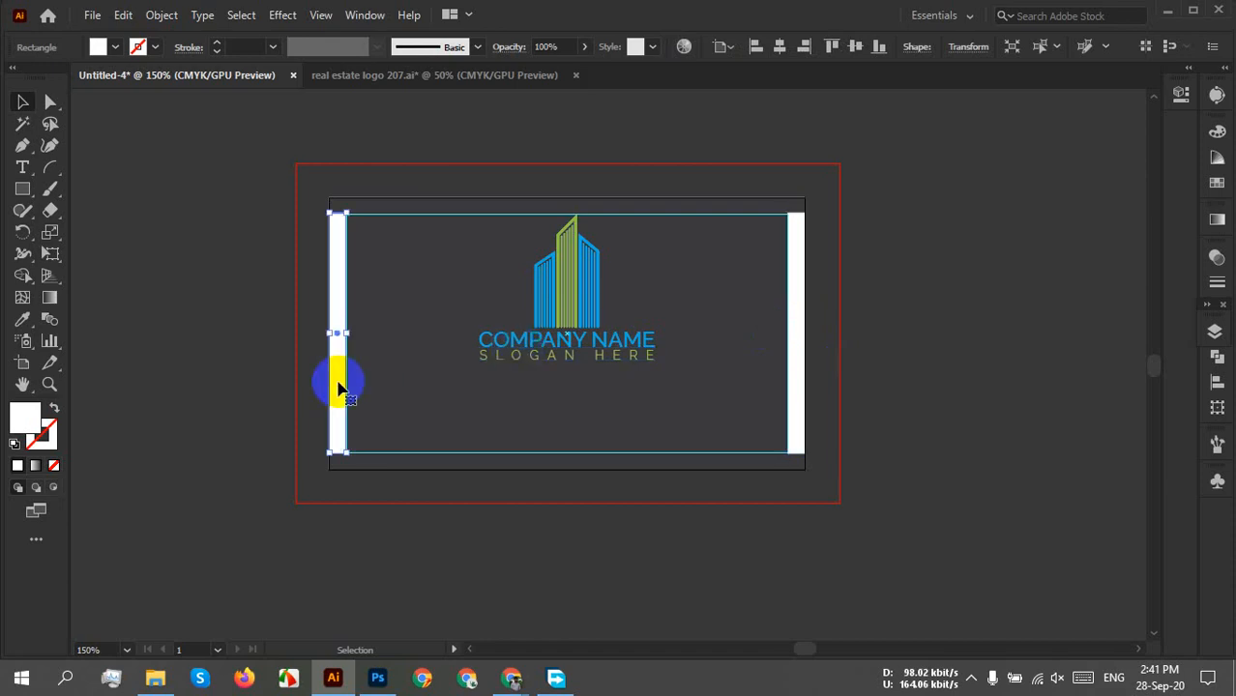
key("Delete")
left_click(798, 385)
key("Delete")
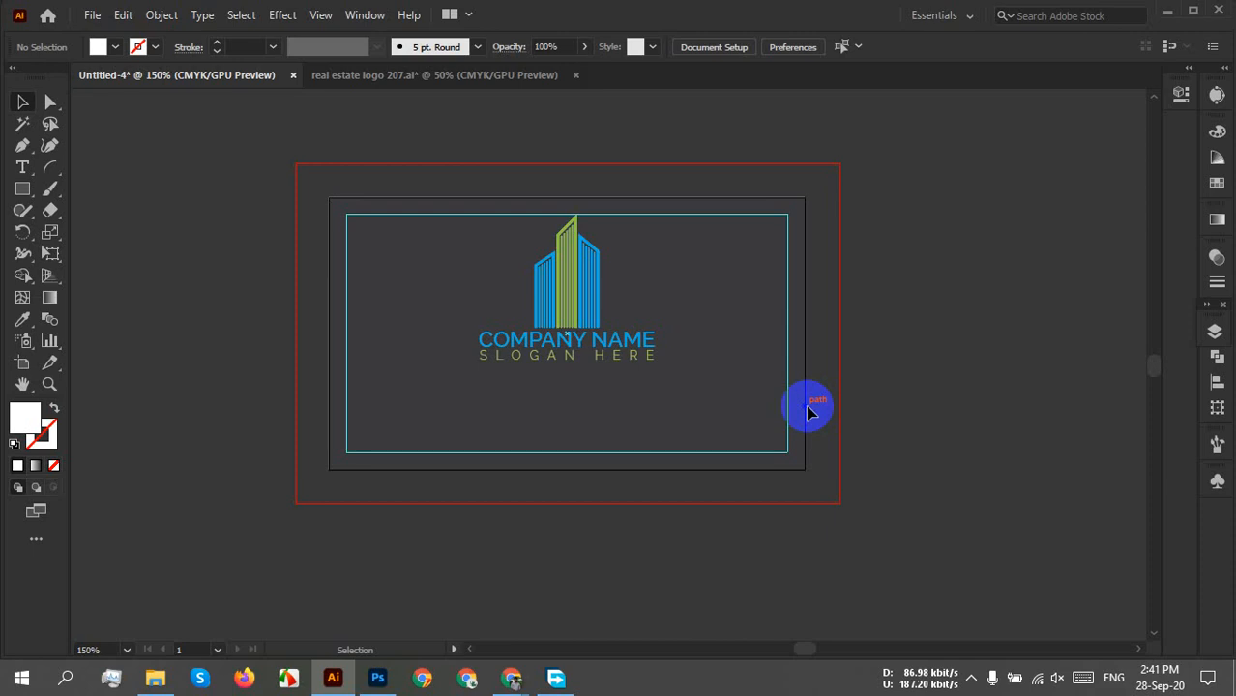
Locate the dark card rectangle in Layer 1 and drag it off the artboard.
left_click(1212, 332)
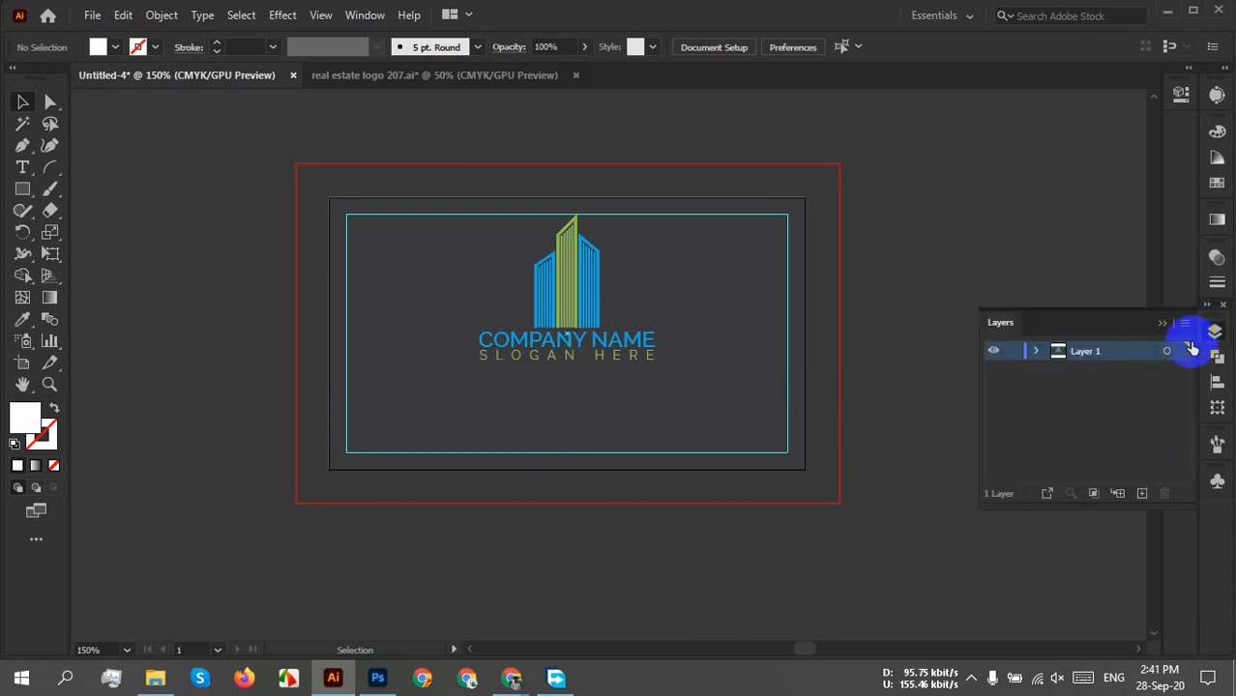
left_click(1037, 352)
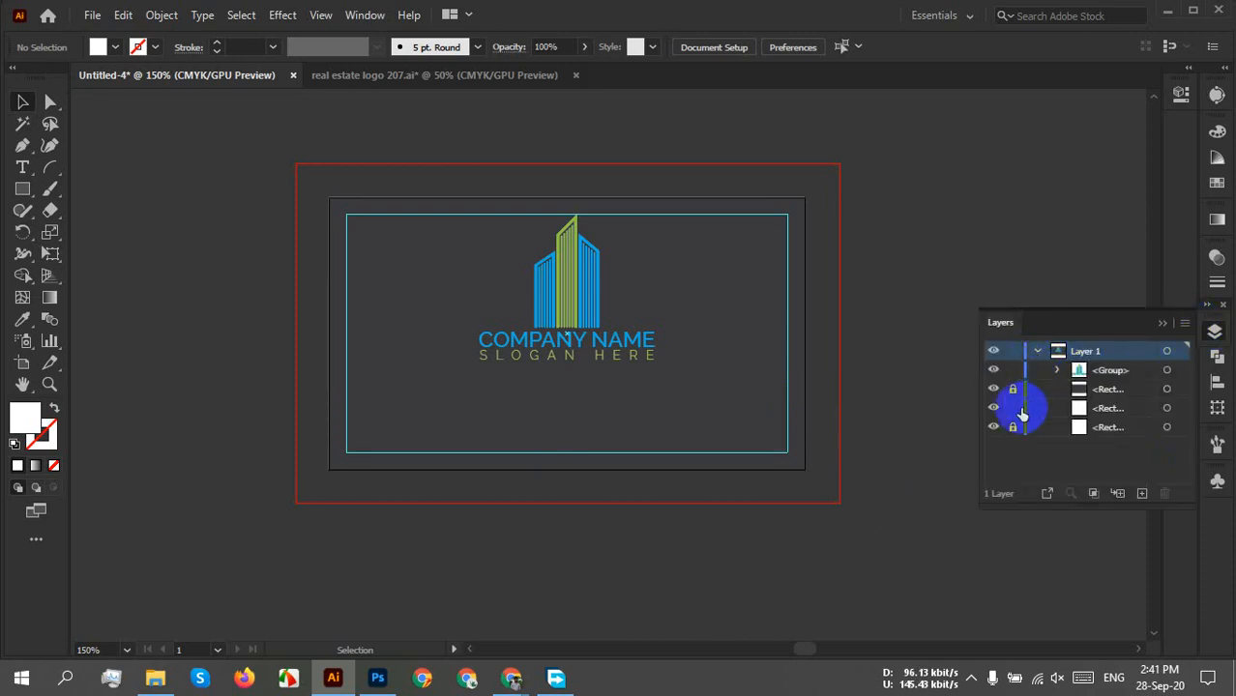
left_click(1163, 325)
left_click_drag(778, 386, 692, 394)
left_click(969, 367)
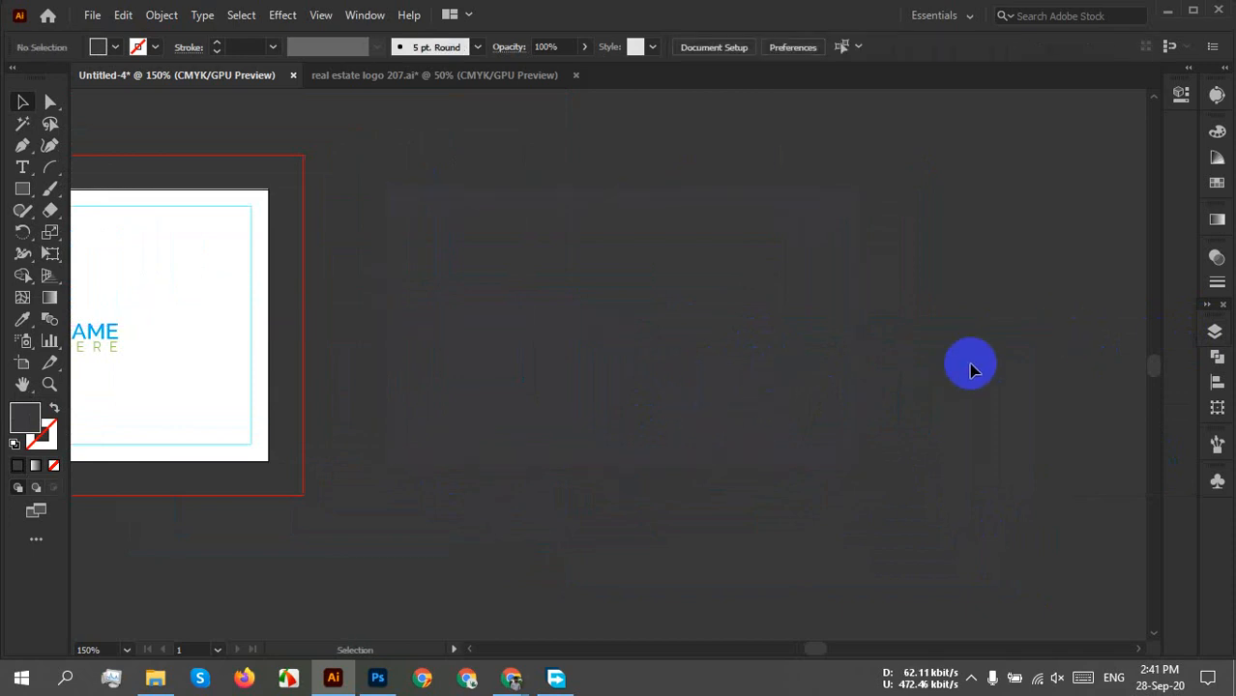
left_click(667, 370)
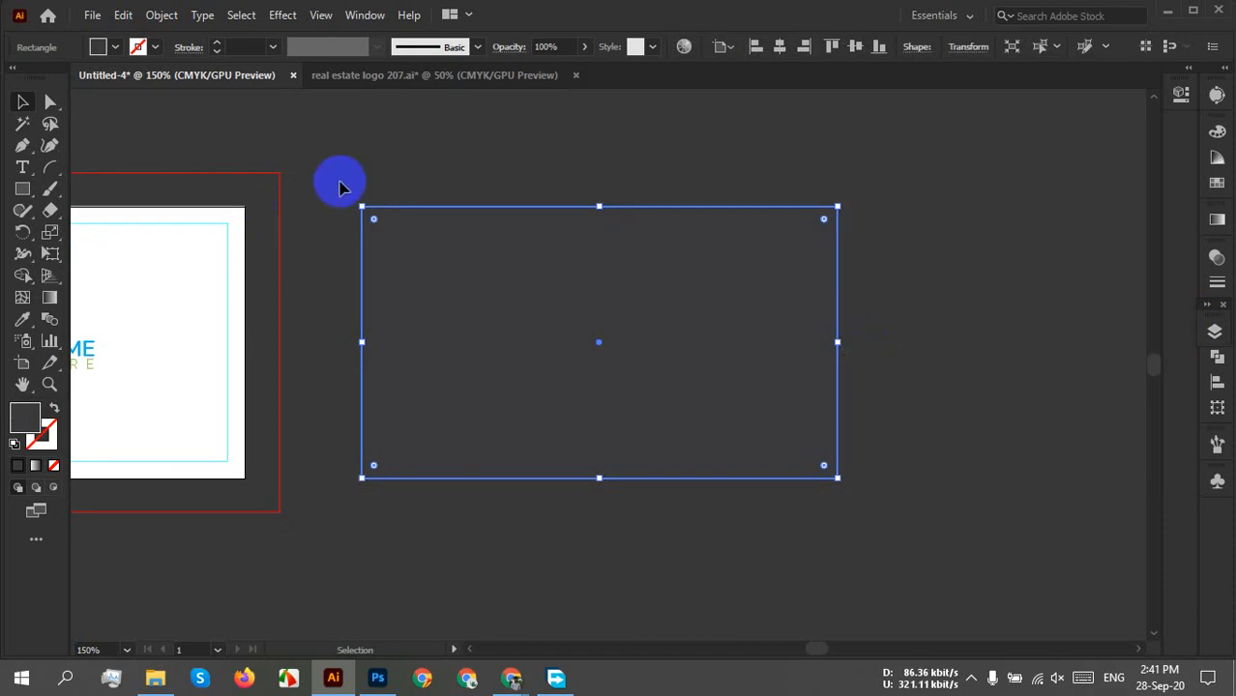
left_click(538, 120)
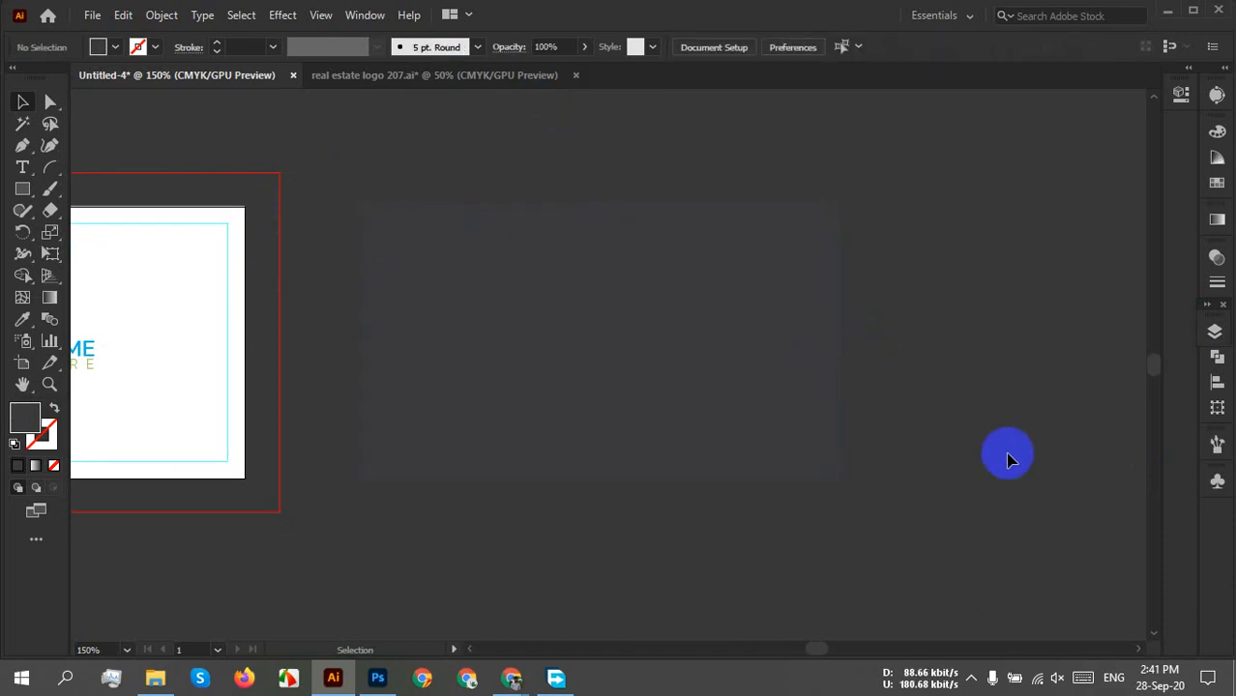
scroll(952, 580, "down", 1)
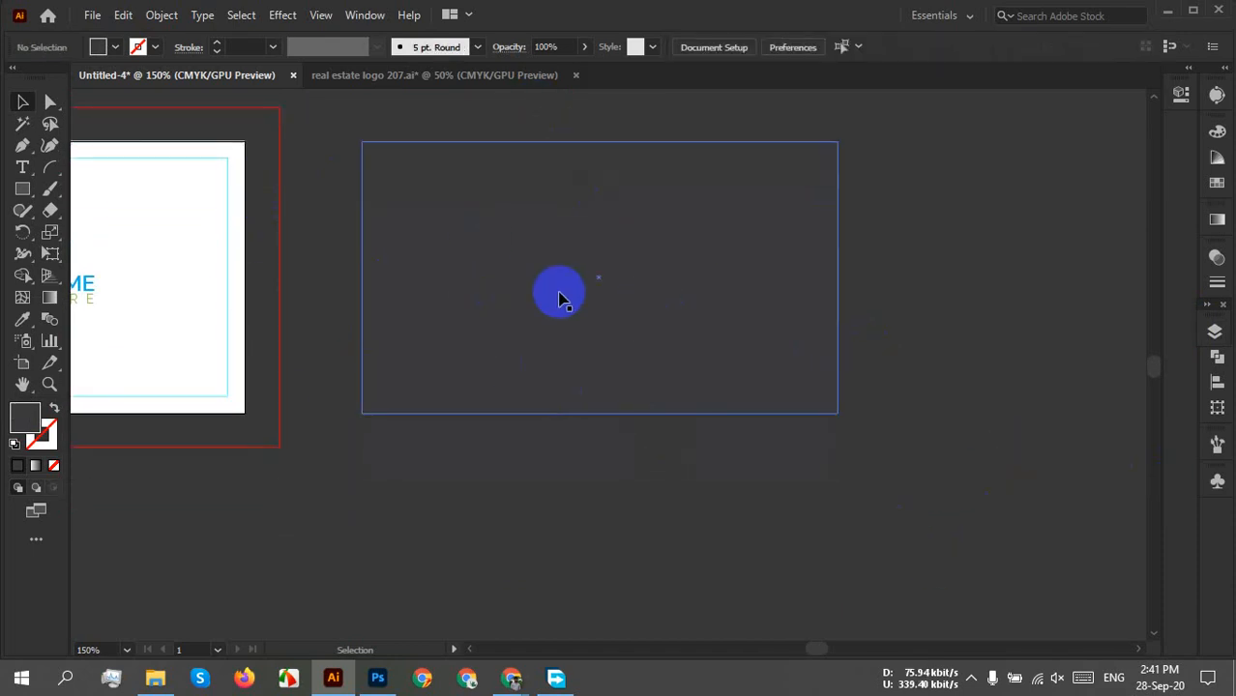
Fill the rectangle with a yellow swatch and nudge it slightly upward.
left_click(607, 287)
left_click(113, 47)
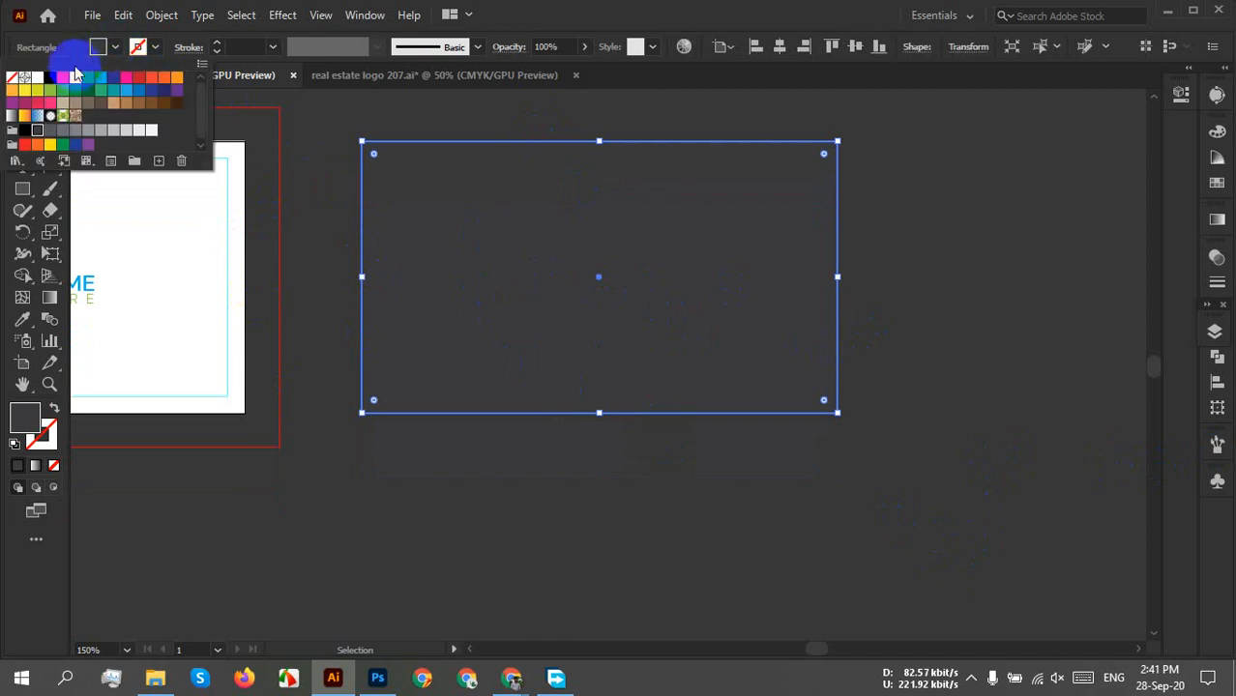
left_click(76, 79)
left_click(924, 276)
left_click(899, 282)
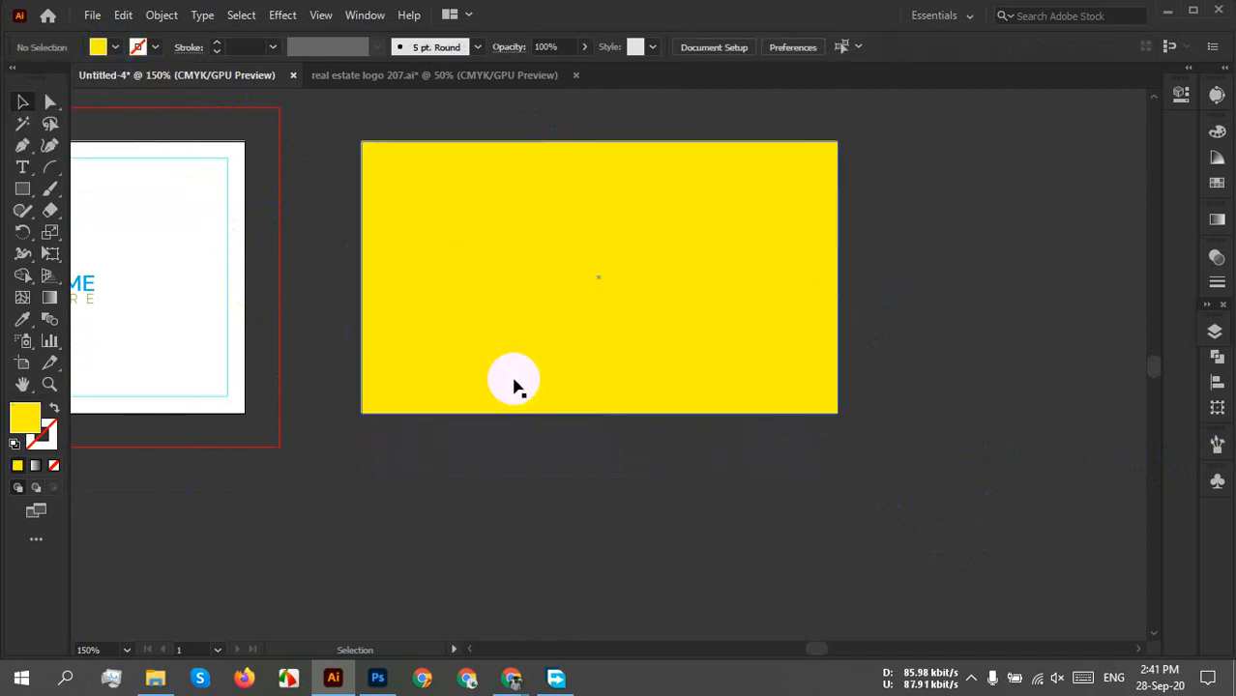
left_click_drag(513, 386, 565, 364)
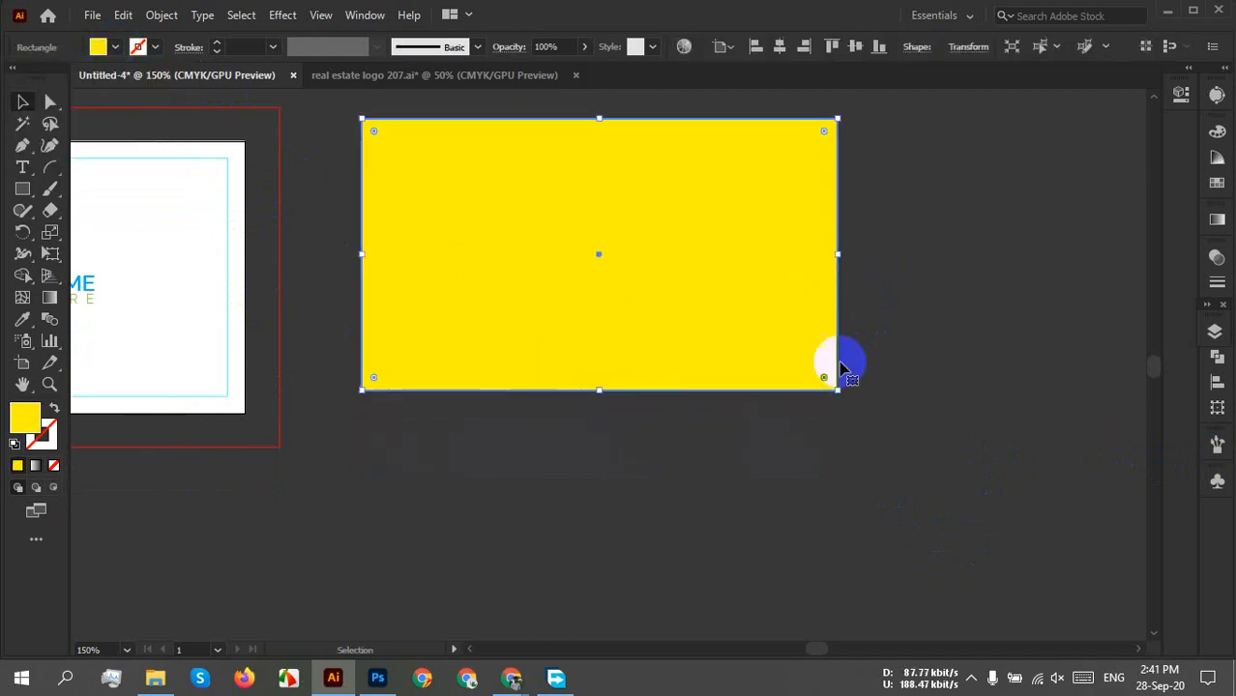
left_click(971, 323)
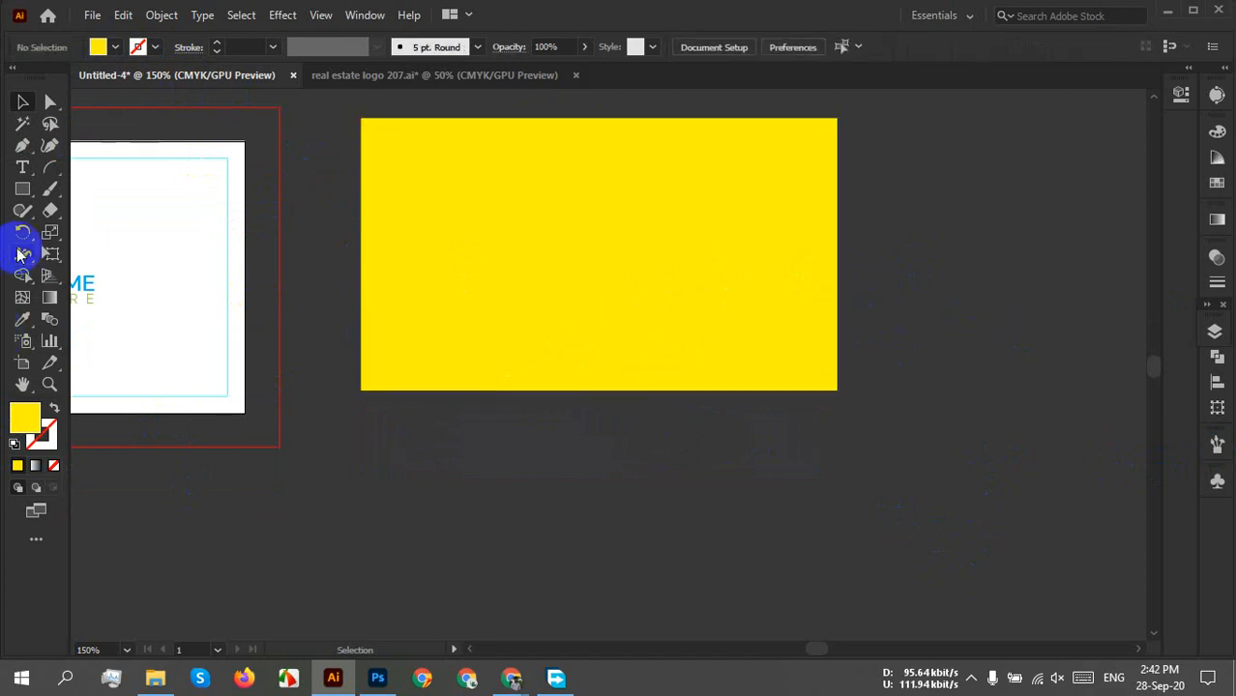
Draw a straight horizontal line below the rectangle and give it a 2 px stroke.
left_click_drag(42, 168, 96, 162)
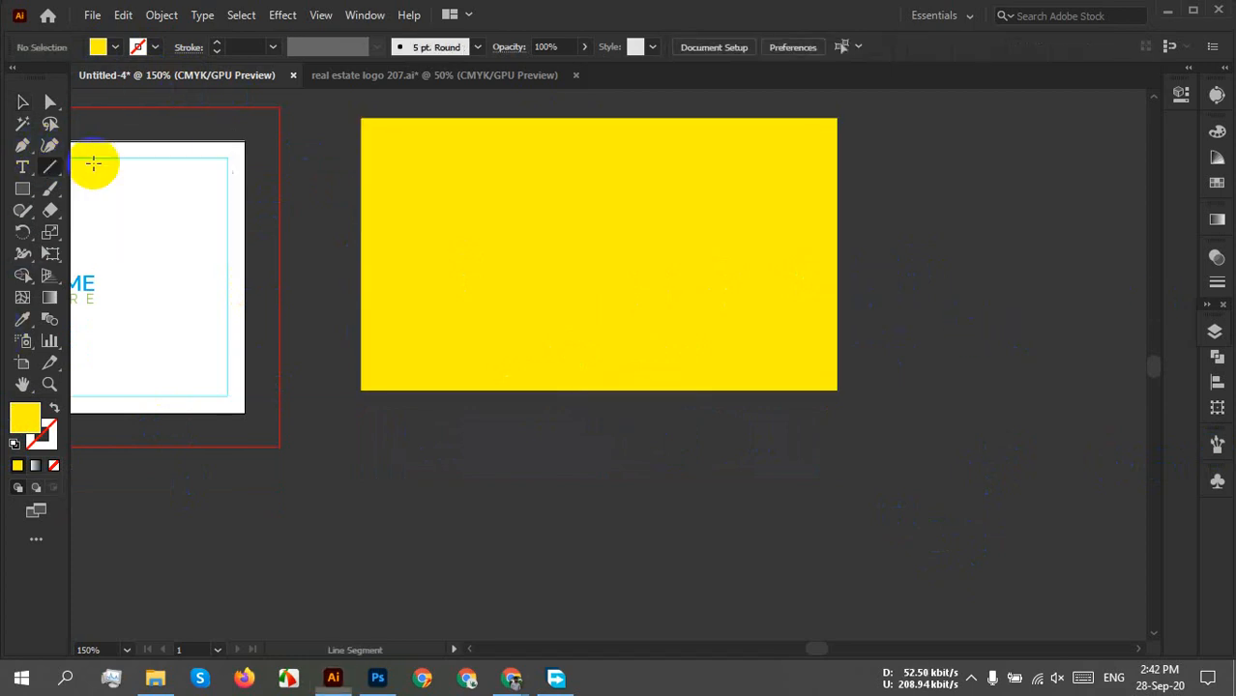
left_click_drag(301, 450, 935, 440)
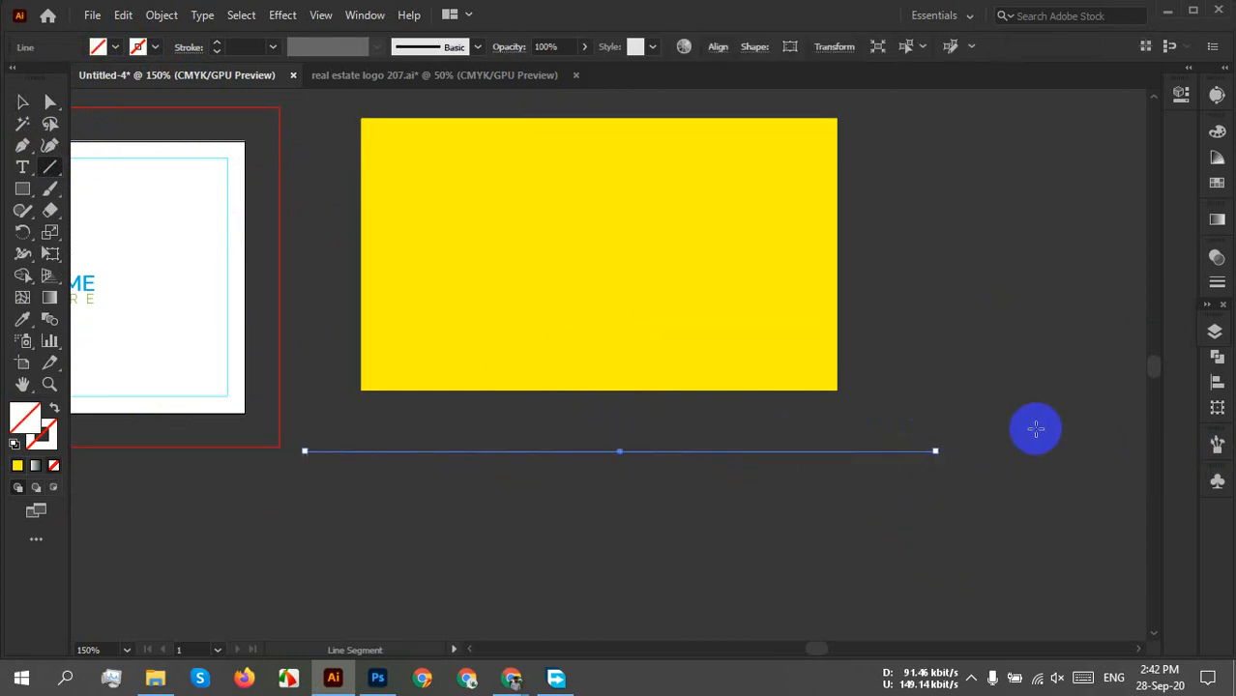
key("v")
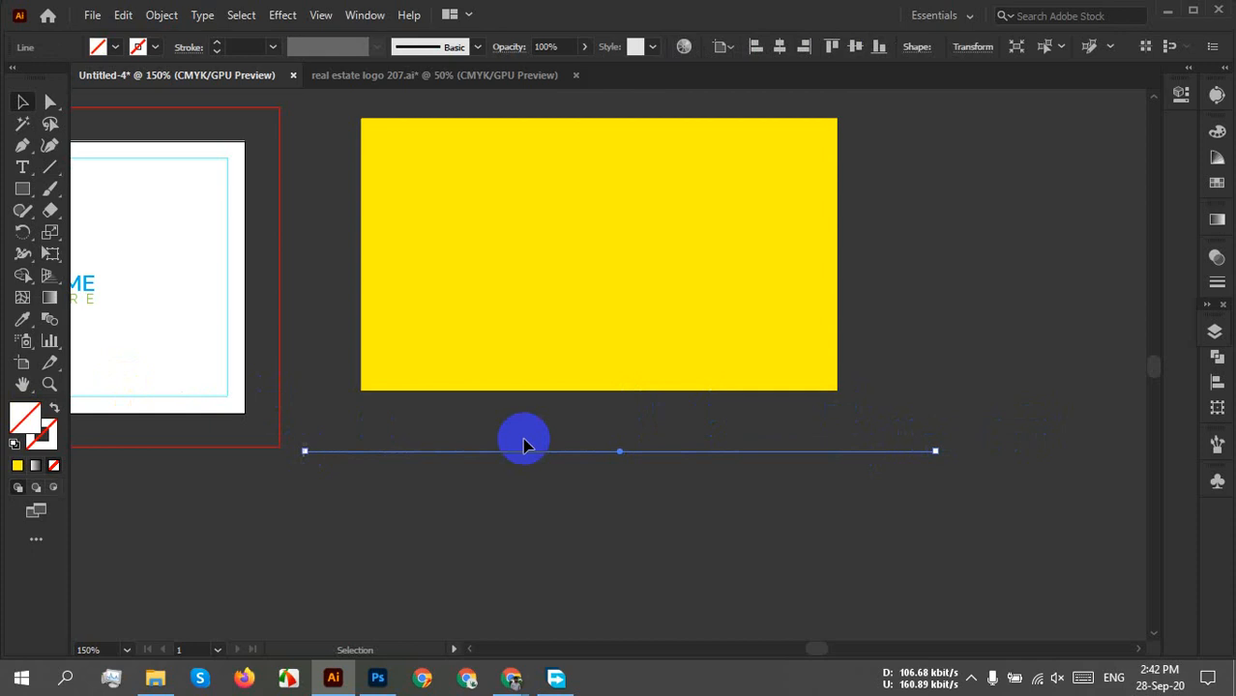
left_click_drag(384, 424, 484, 519)
type("2")
key("Return")
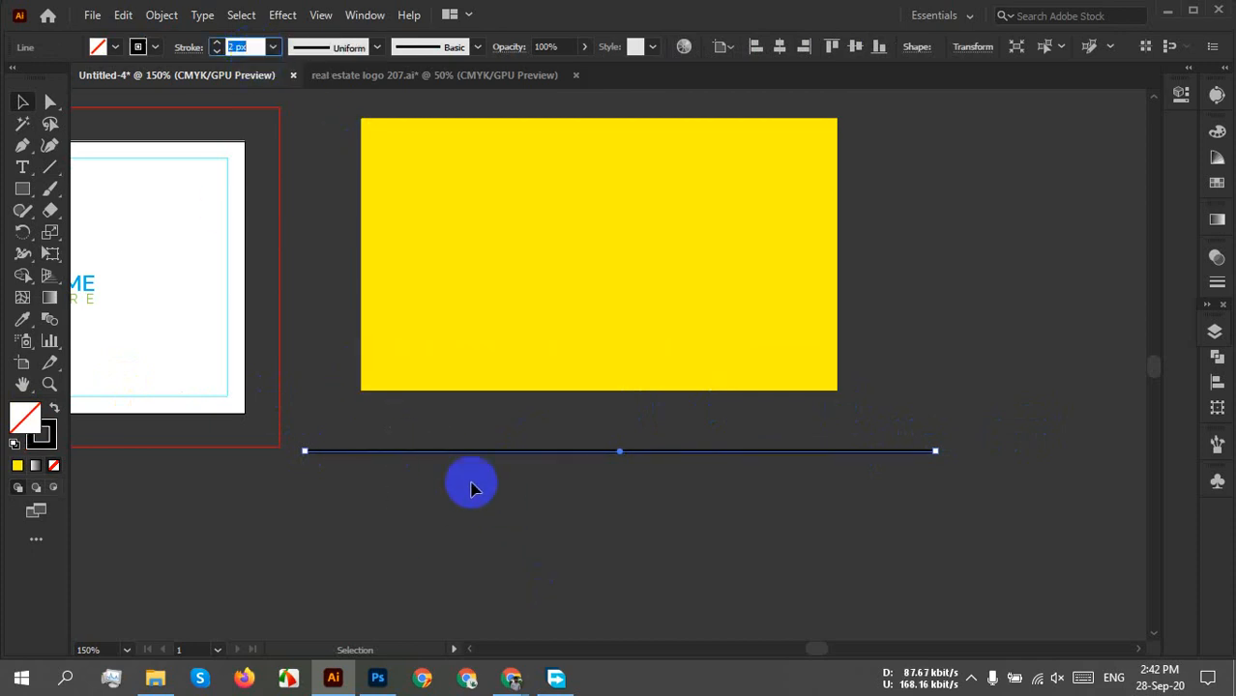
Move the line up so it crosses the yellow rectangle horizontally.
left_click(459, 385, "shift")
left_click(626, 494)
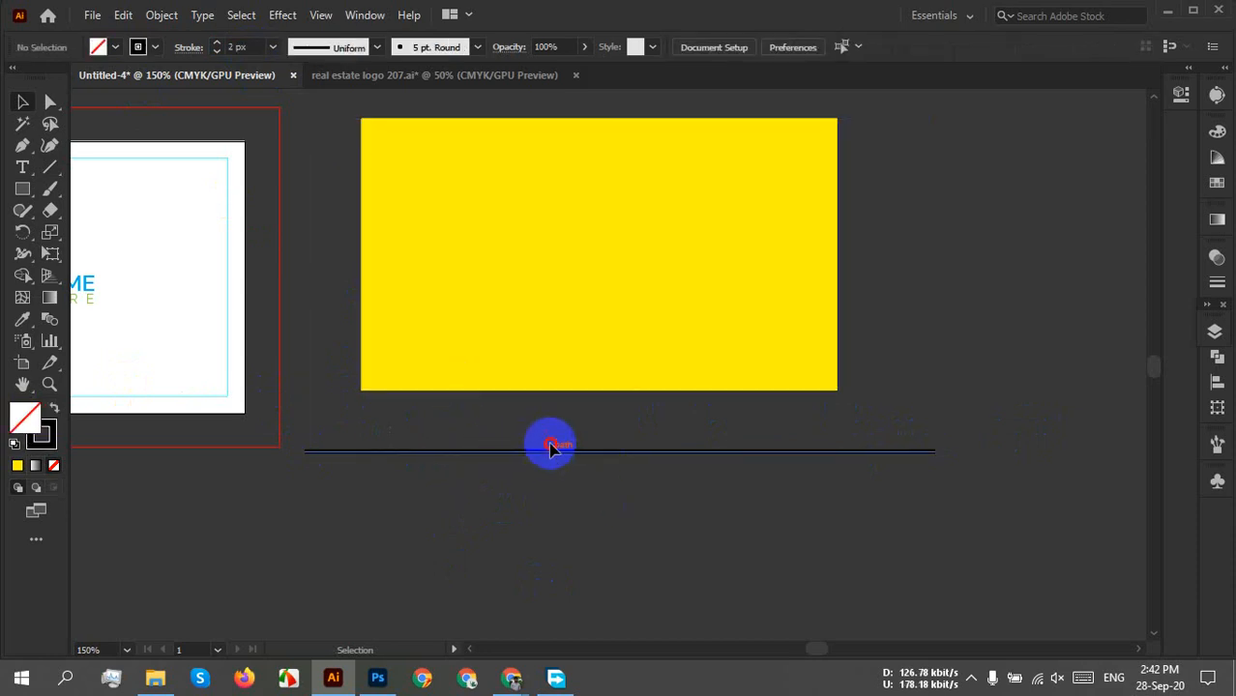
left_click_drag(548, 447, 536, 302)
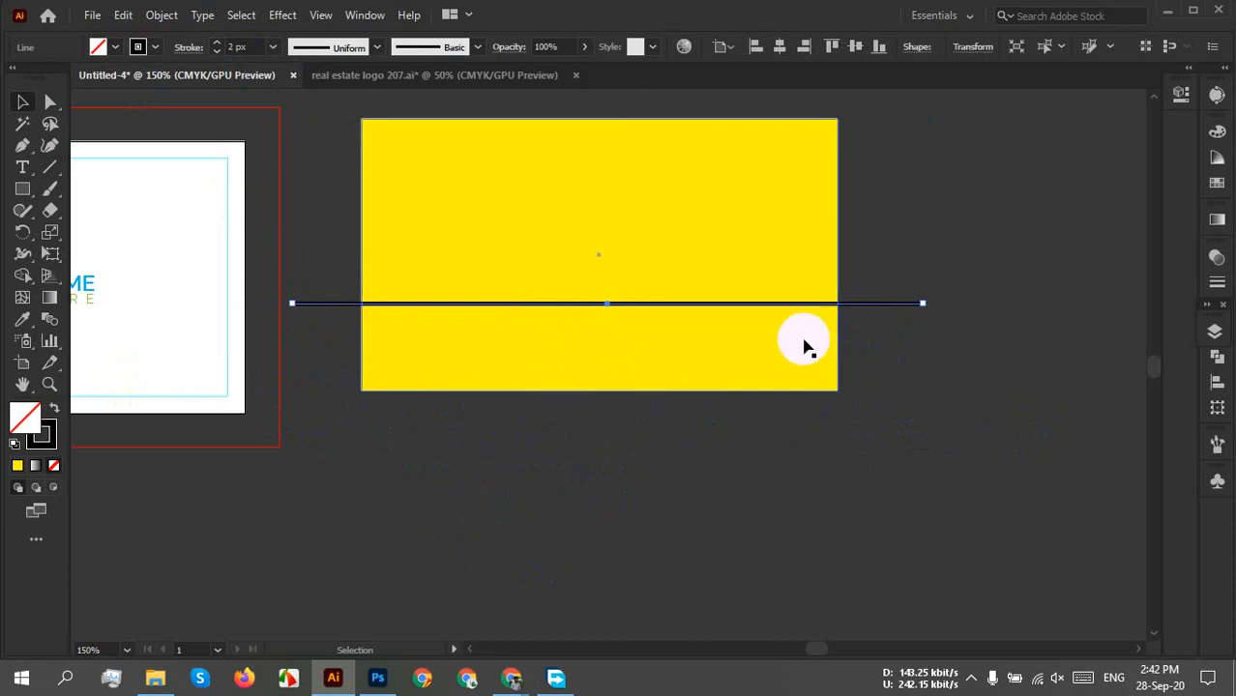
scroll(775, 312, "up", 1)
left_click_drag(662, 361, 765, 471)
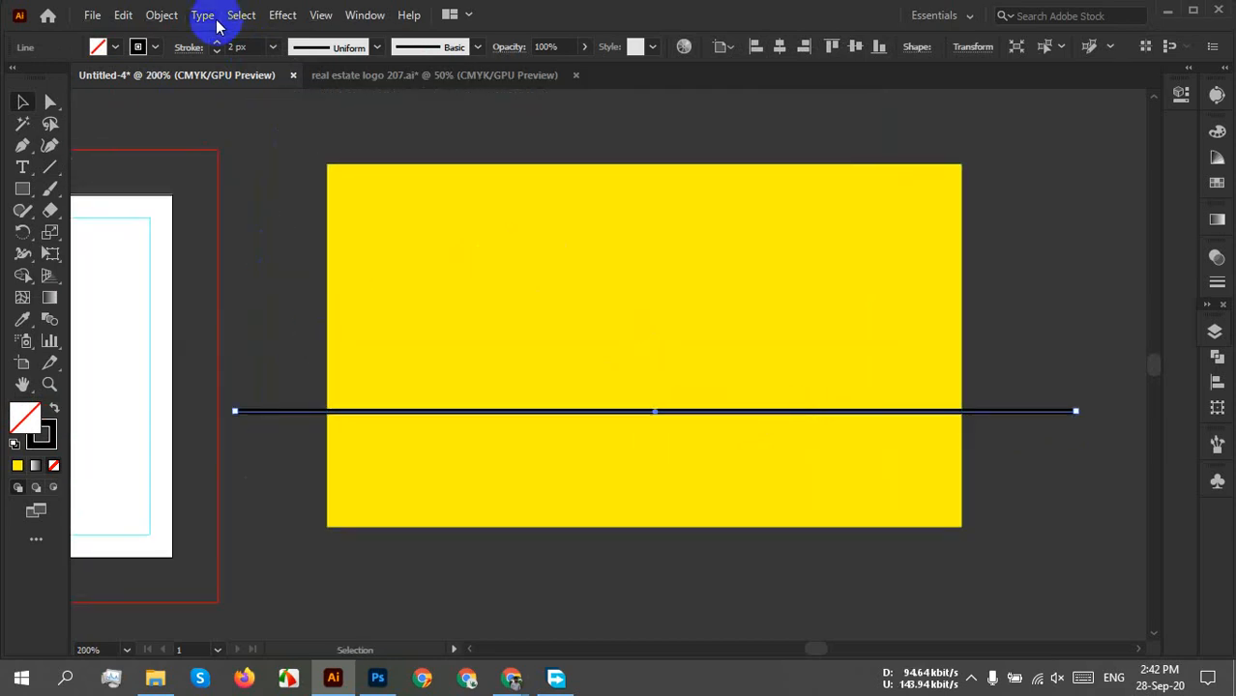
Try the Zig Zag distortion on the line, then cancel it to keep it straight.
left_click(292, 21)
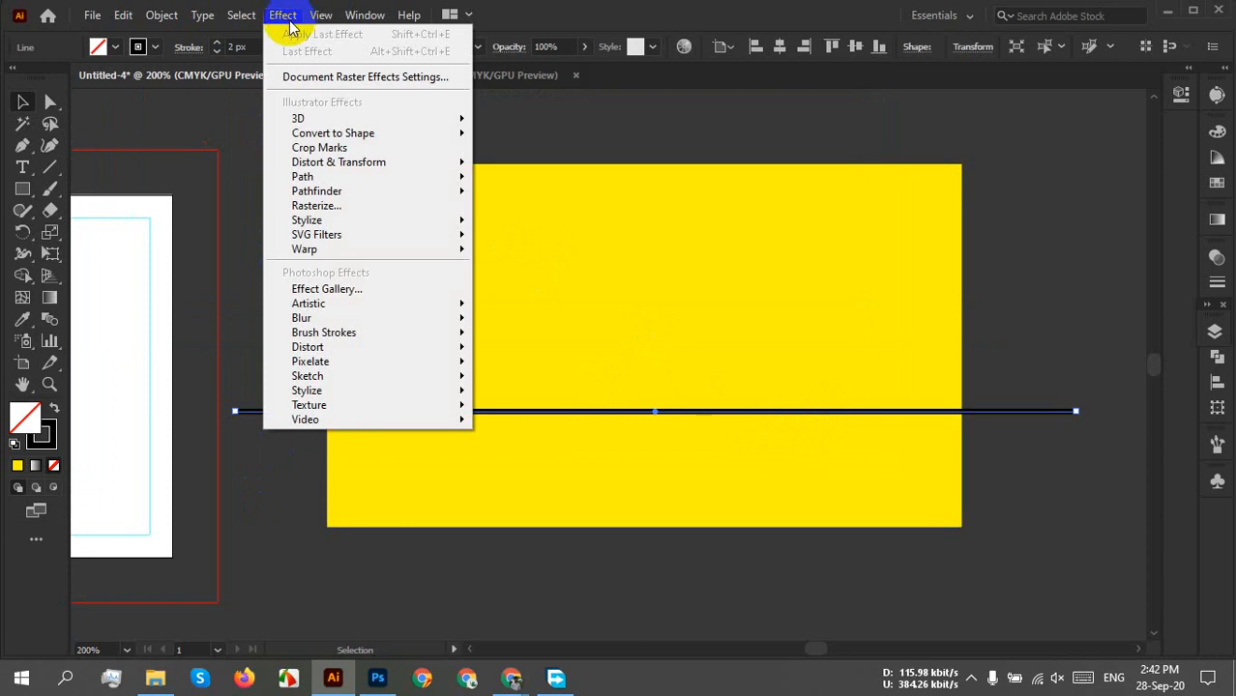
mouse_move(312, 165)
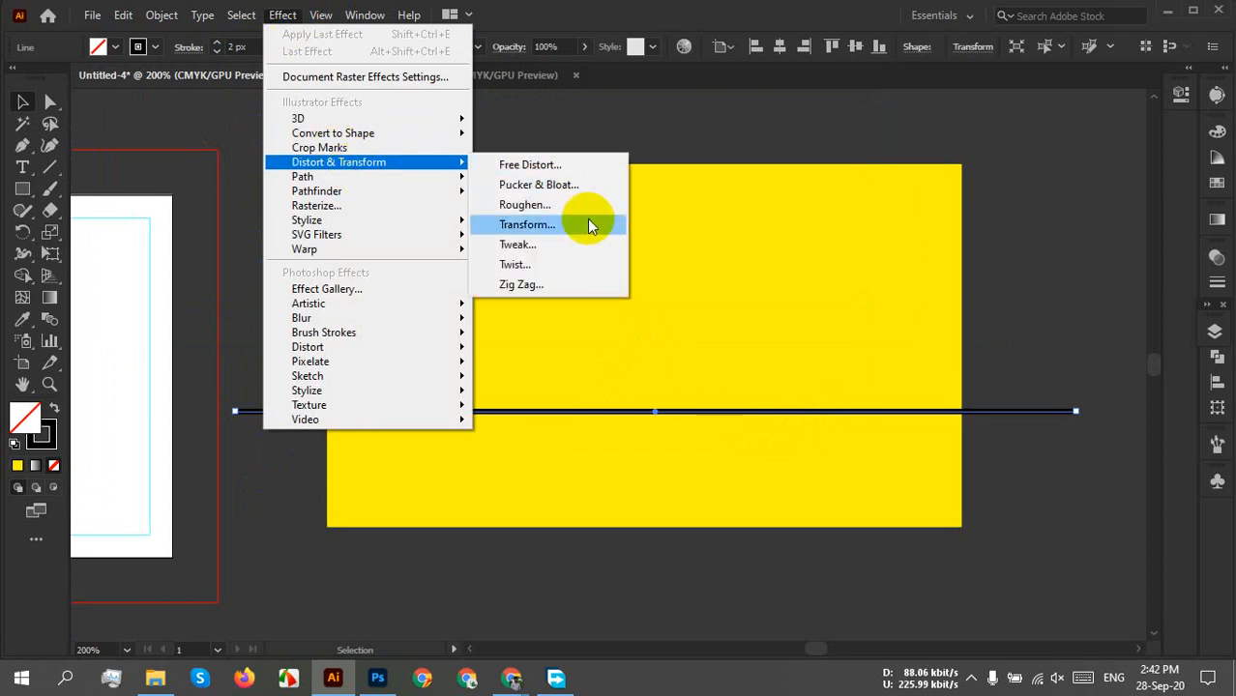
left_click(533, 285)
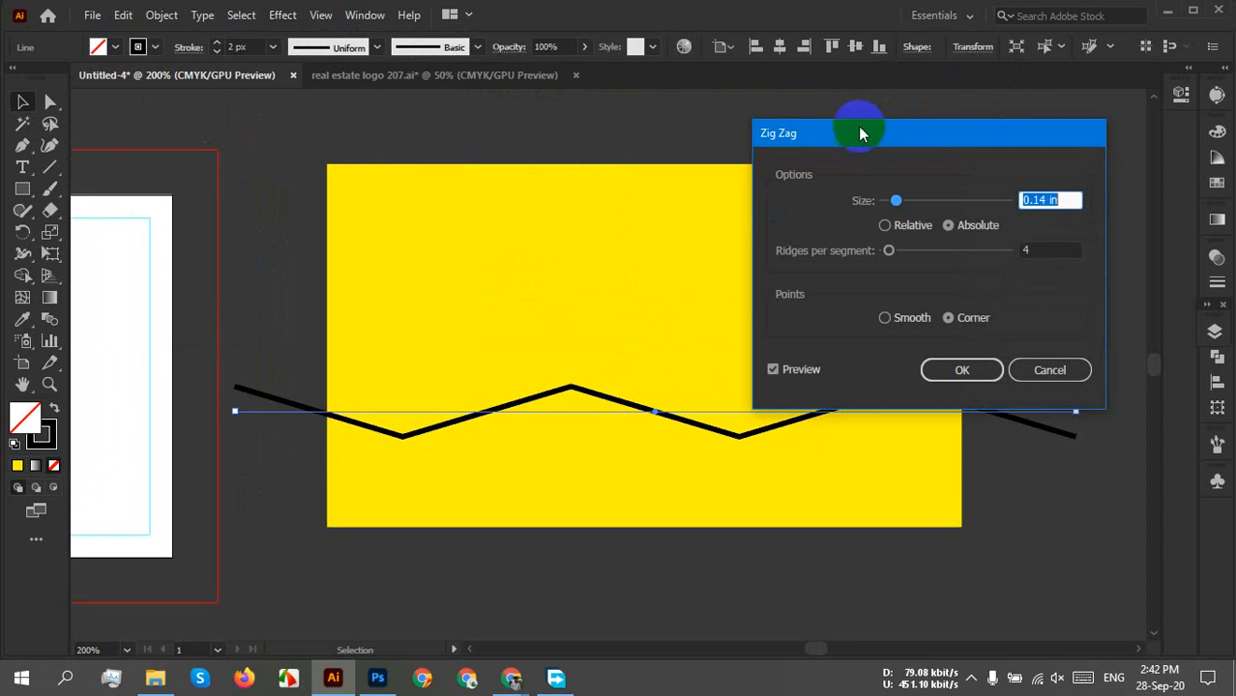
left_click_drag(861, 133, 983, 87)
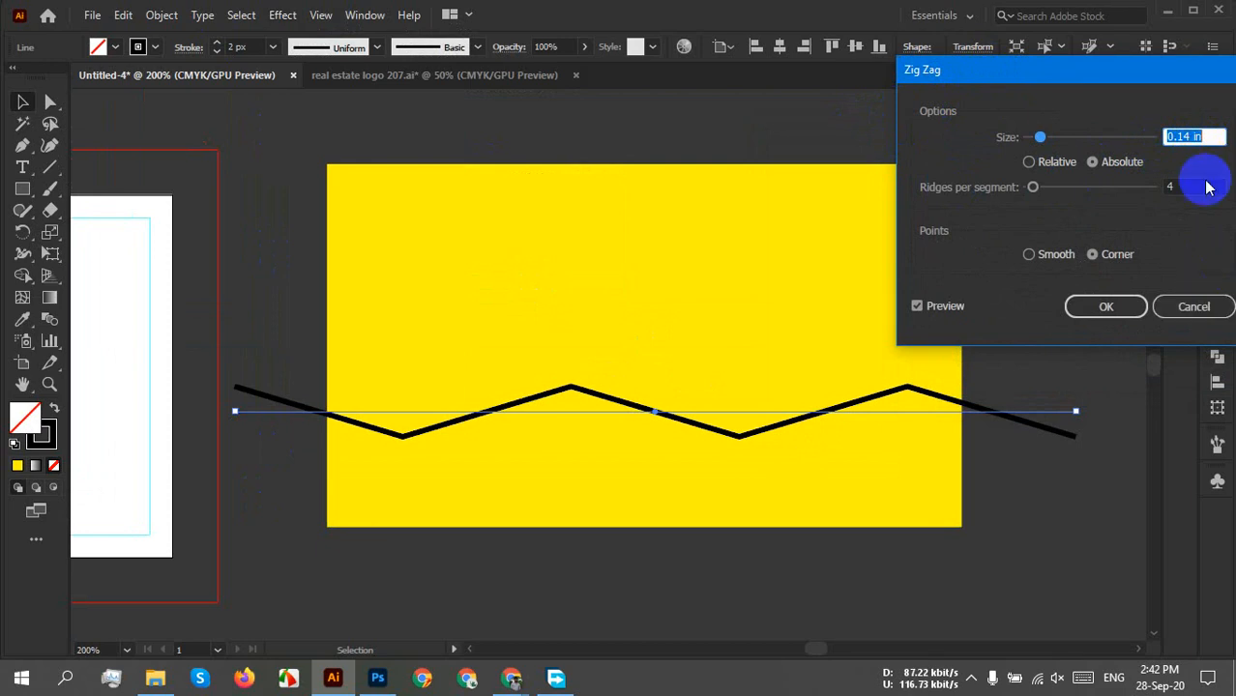
left_click(1193, 309)
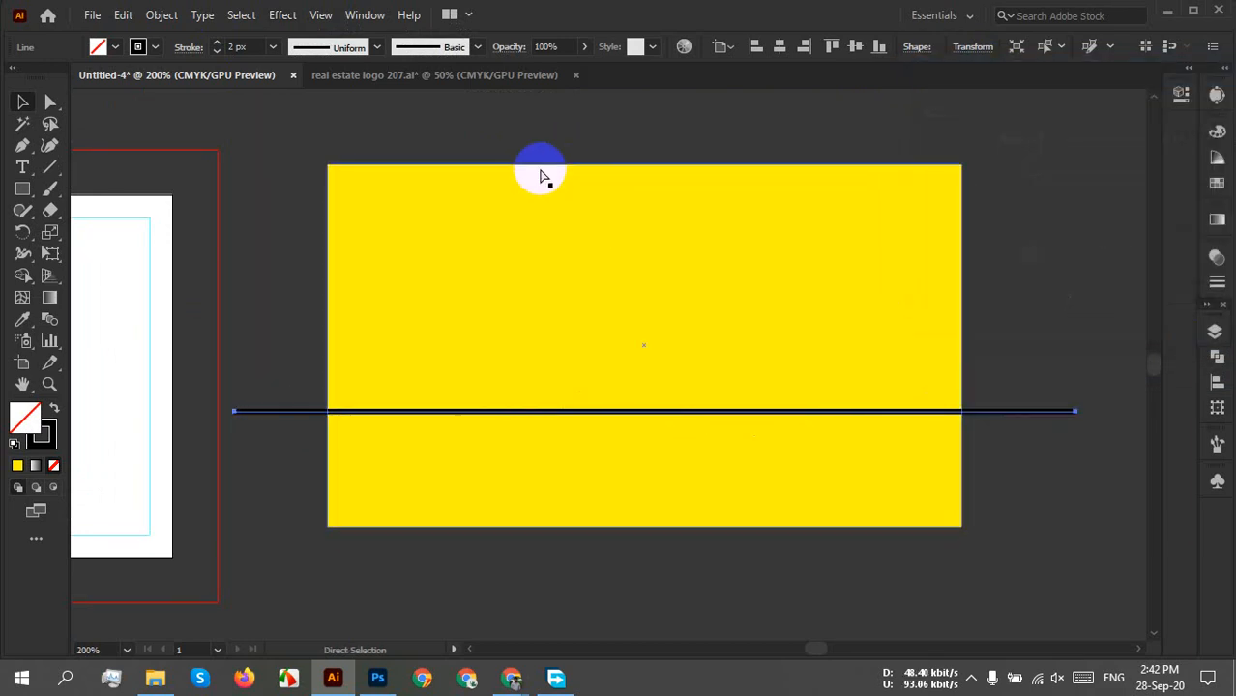
Show the rulers (Ctrl+R) and bring up the ruler unit choices.
key("ctrl+r")
key("v")
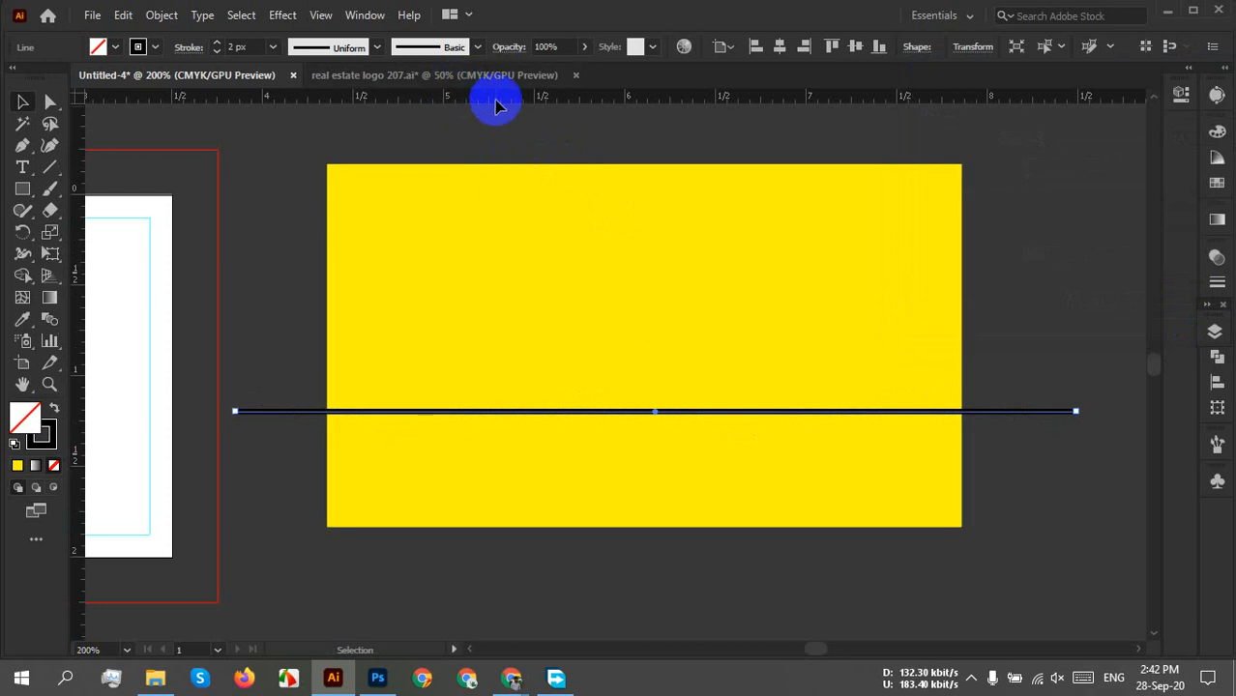
right_click(478, 104)
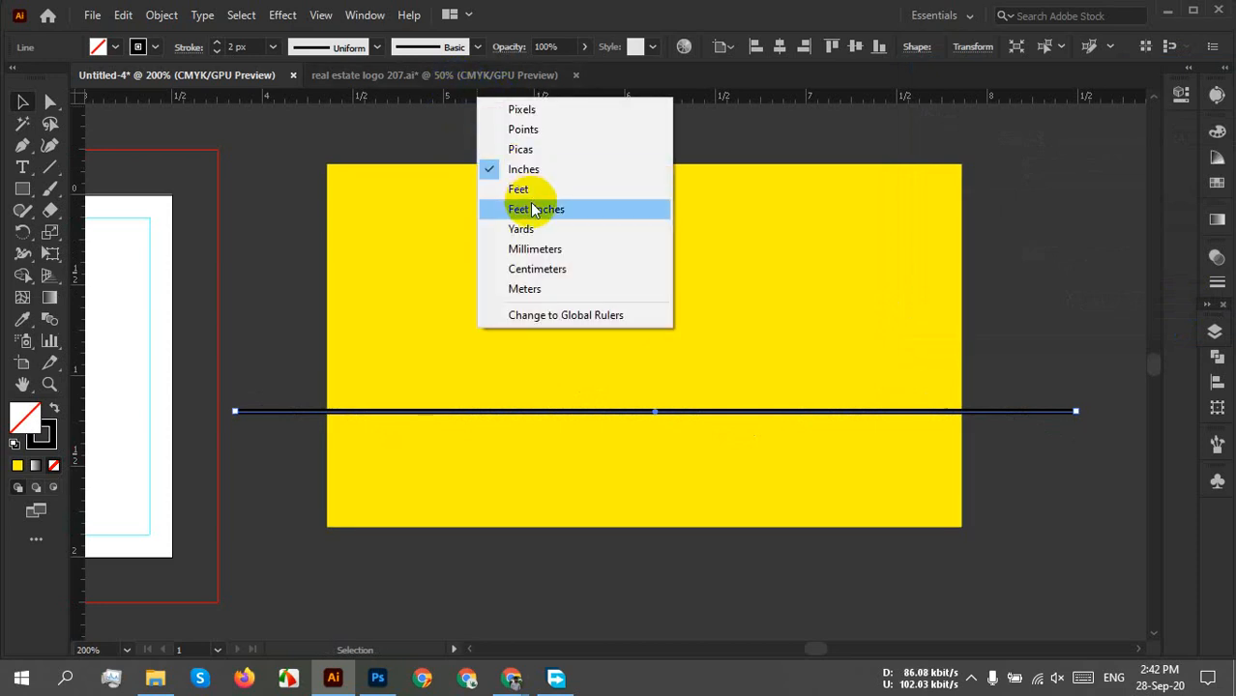
Switch the ruler units from inches to Pixels.
left_click(520, 116)
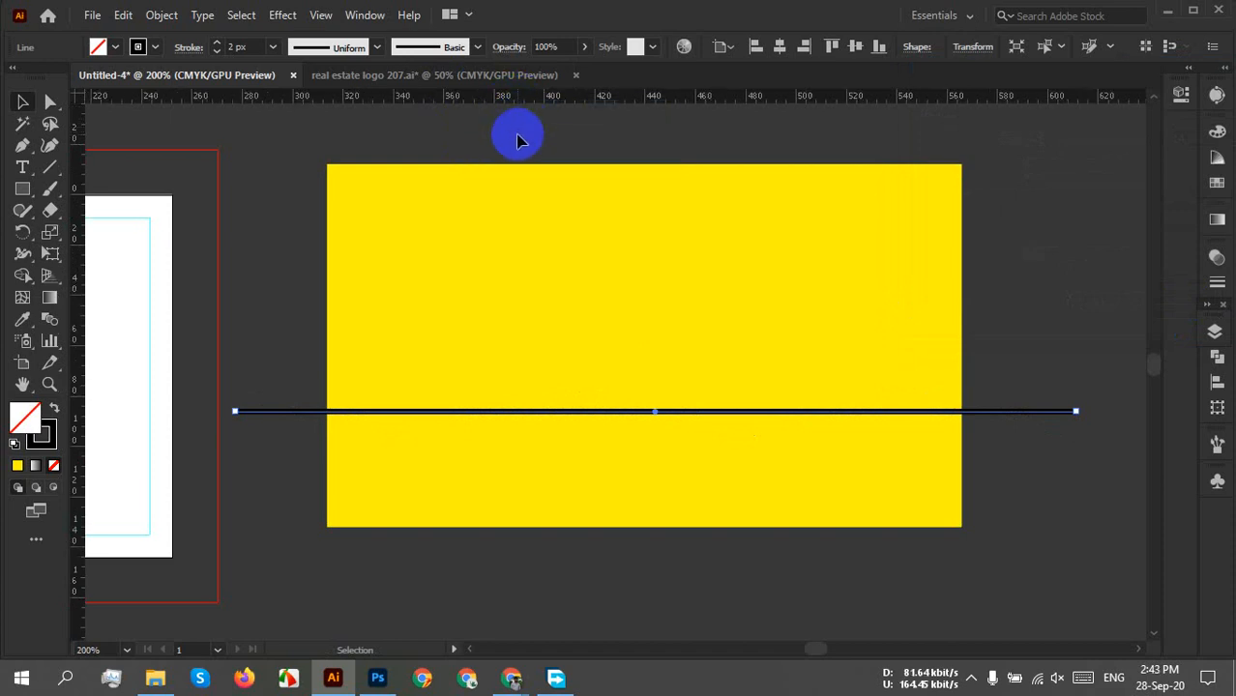
right_click(473, 103)
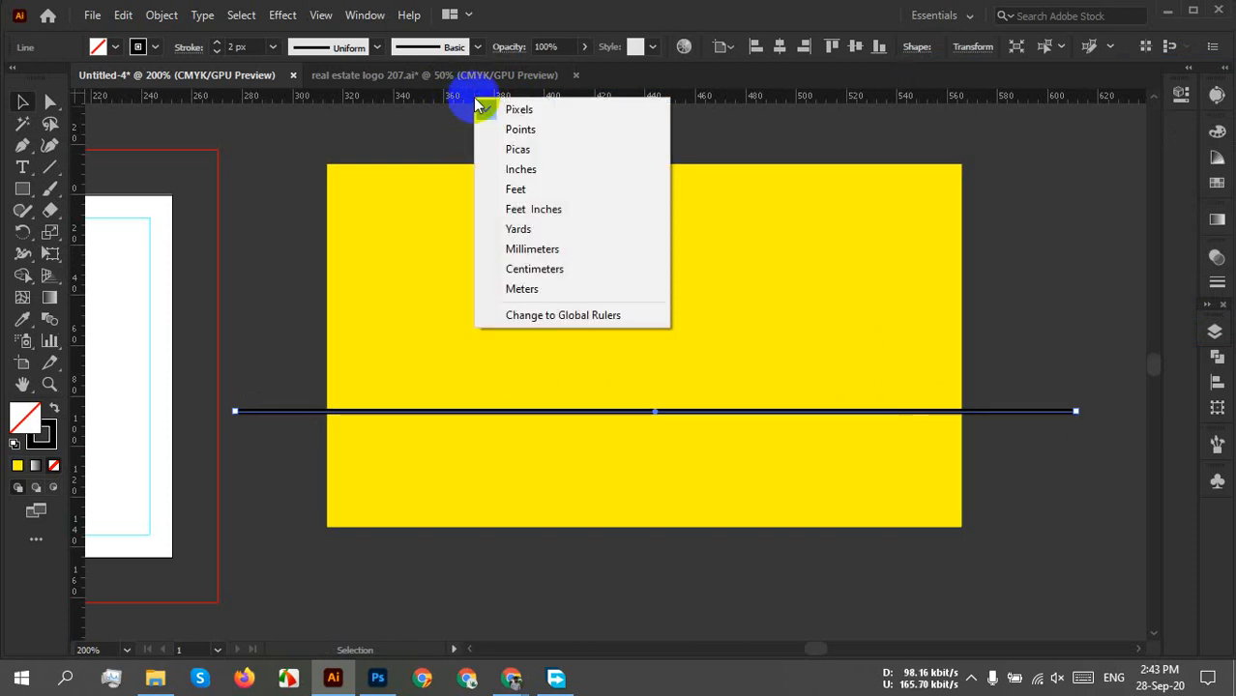
left_click(542, 110)
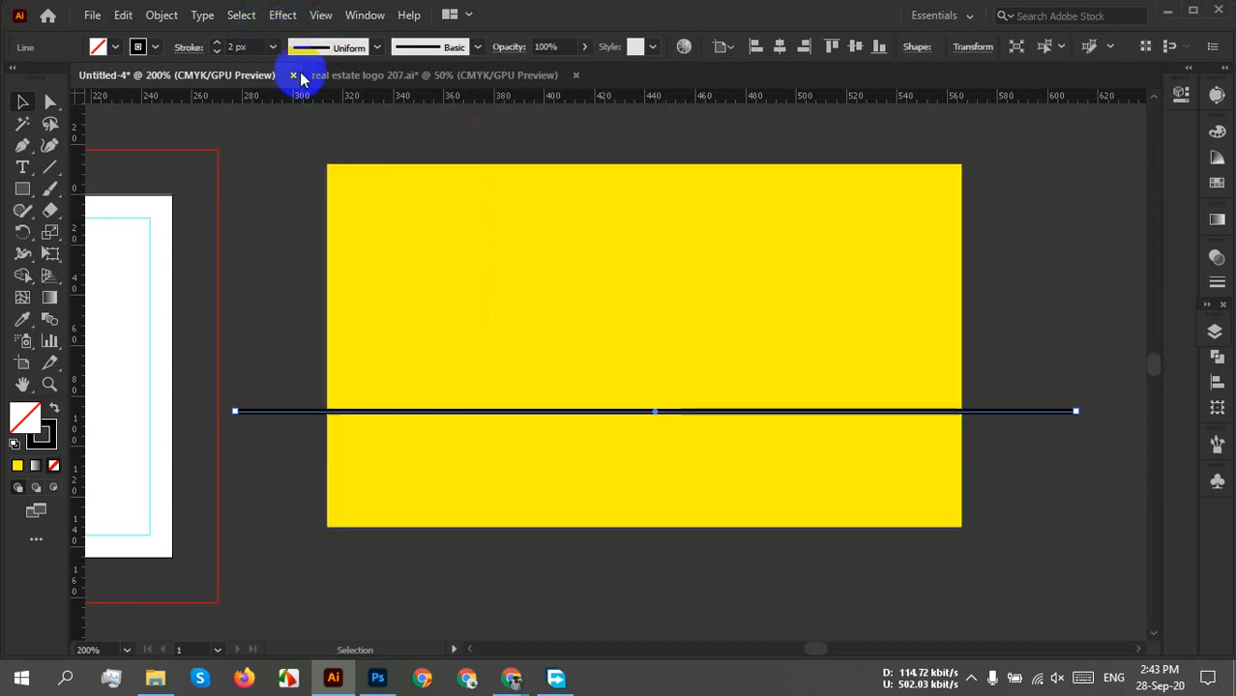
left_click(283, 14)
Open Effect > Distort & Transform > Zig Zag and preview different sizes and ridge counts.
mouse_move(386, 161)
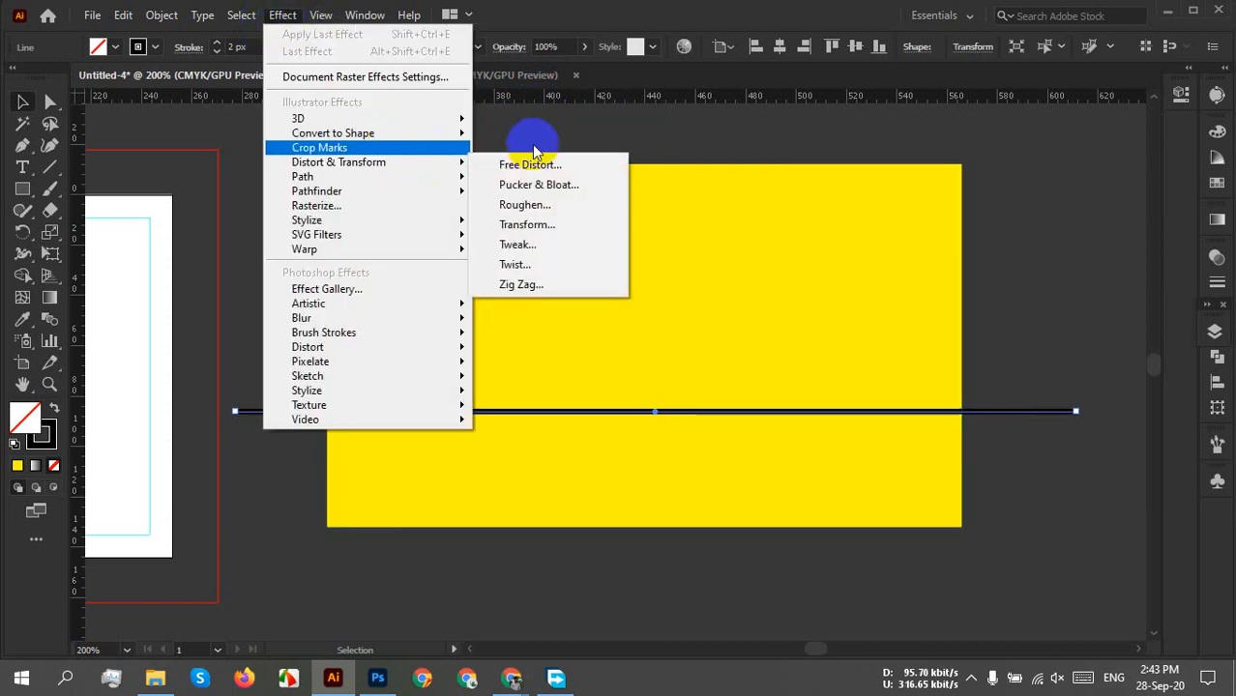
mouse_move(433, 165)
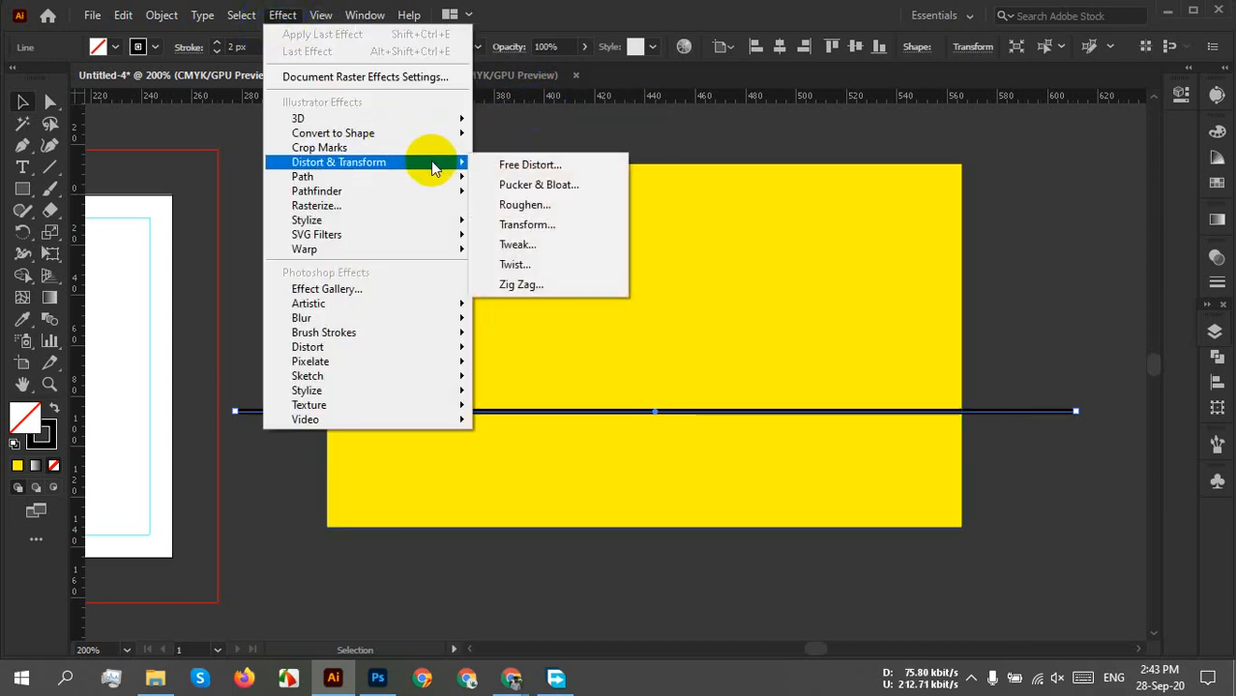
left_click(555, 285)
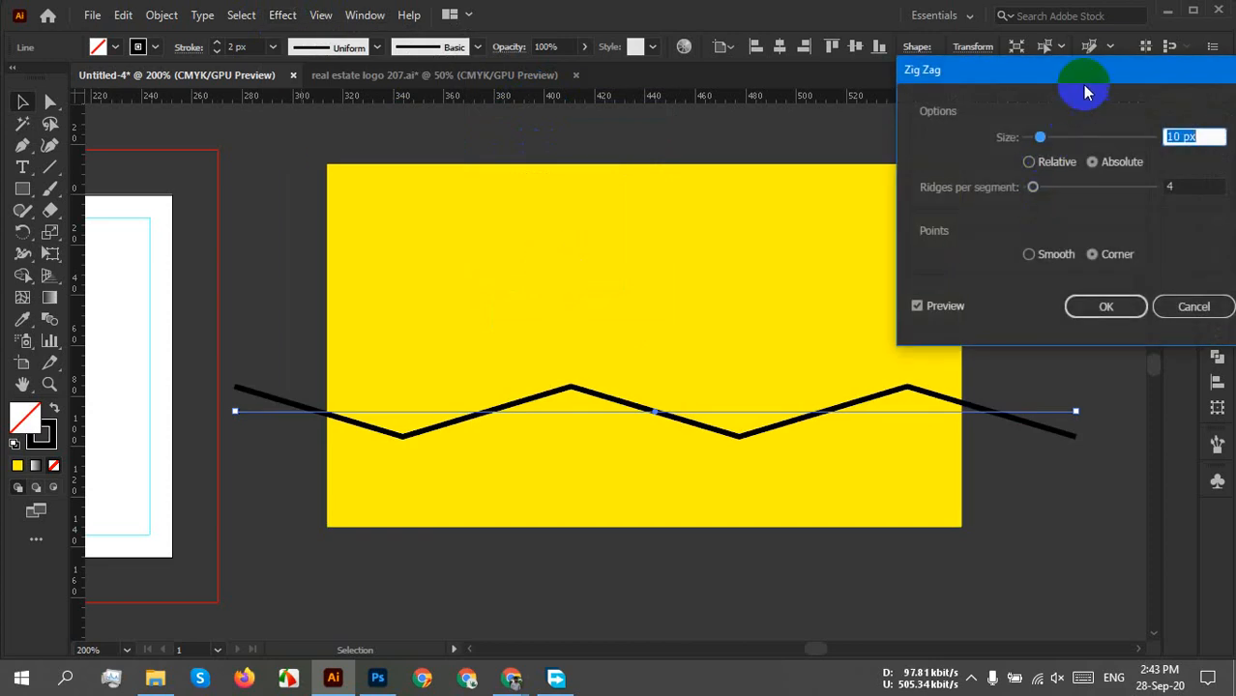
left_click_drag(1083, 70, 848, 99)
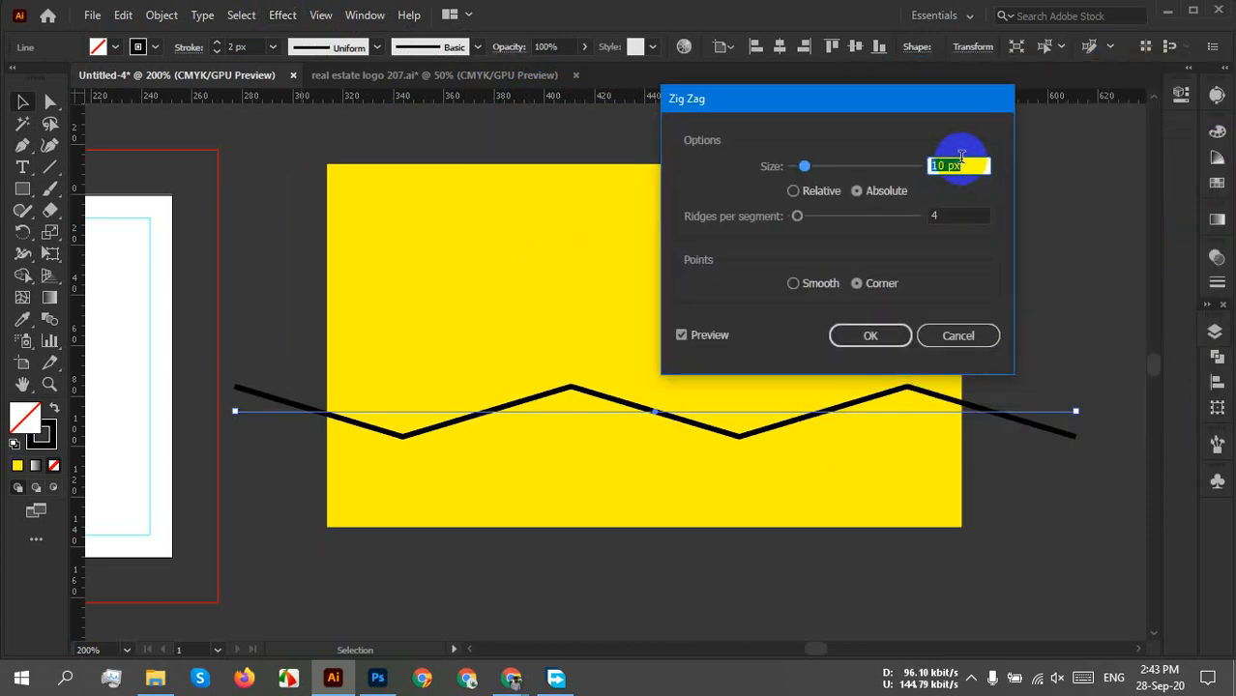
key("Down")
key("Down")
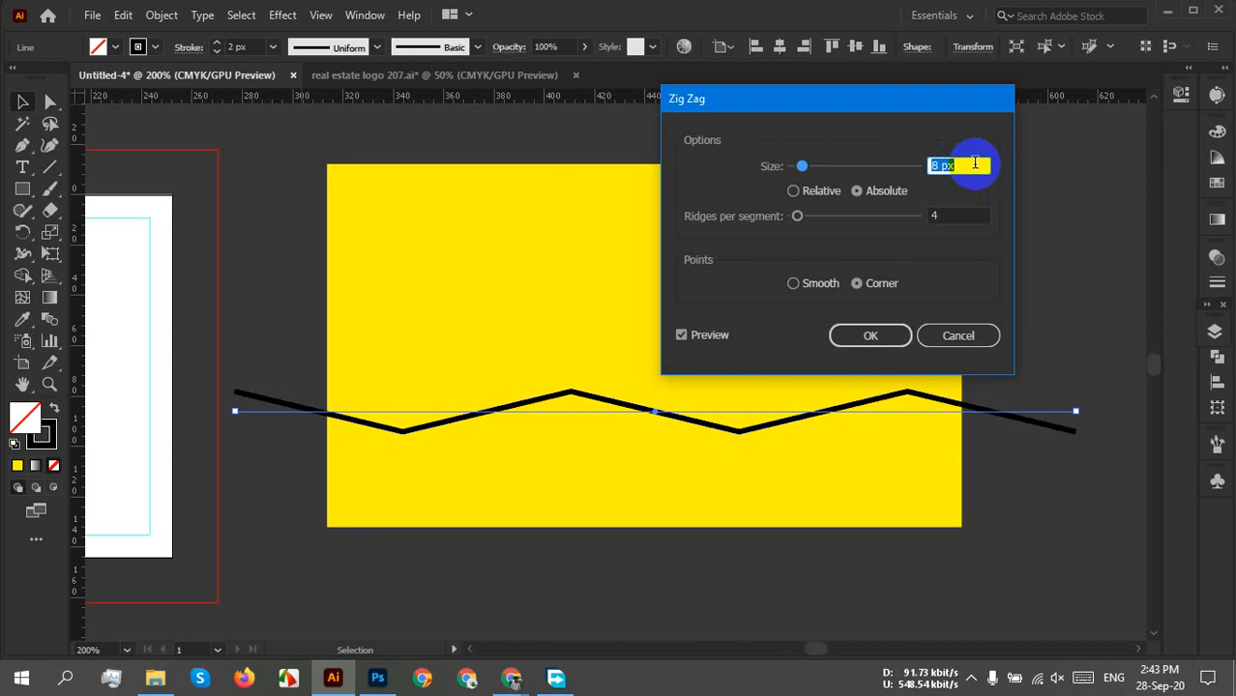
key("Down")
key("Down")
key("Down")
key("Down")
key("Down")
key("Down")
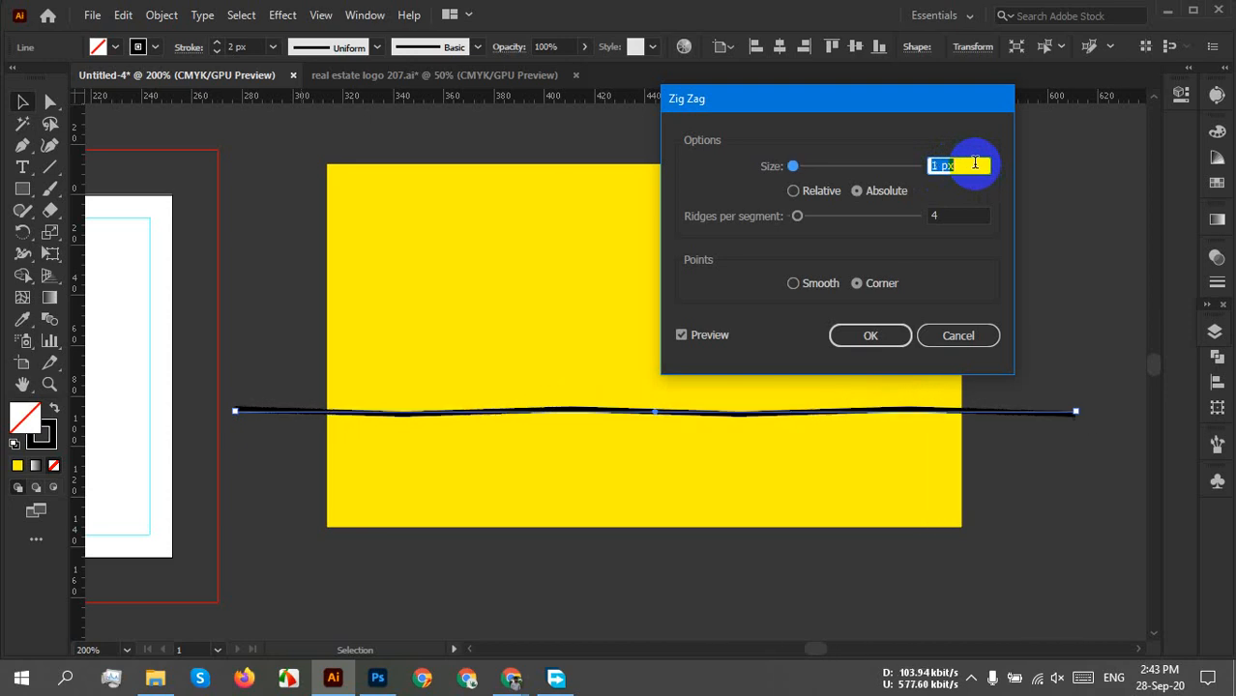
key("Up")
key("Up")
left_click(957, 214)
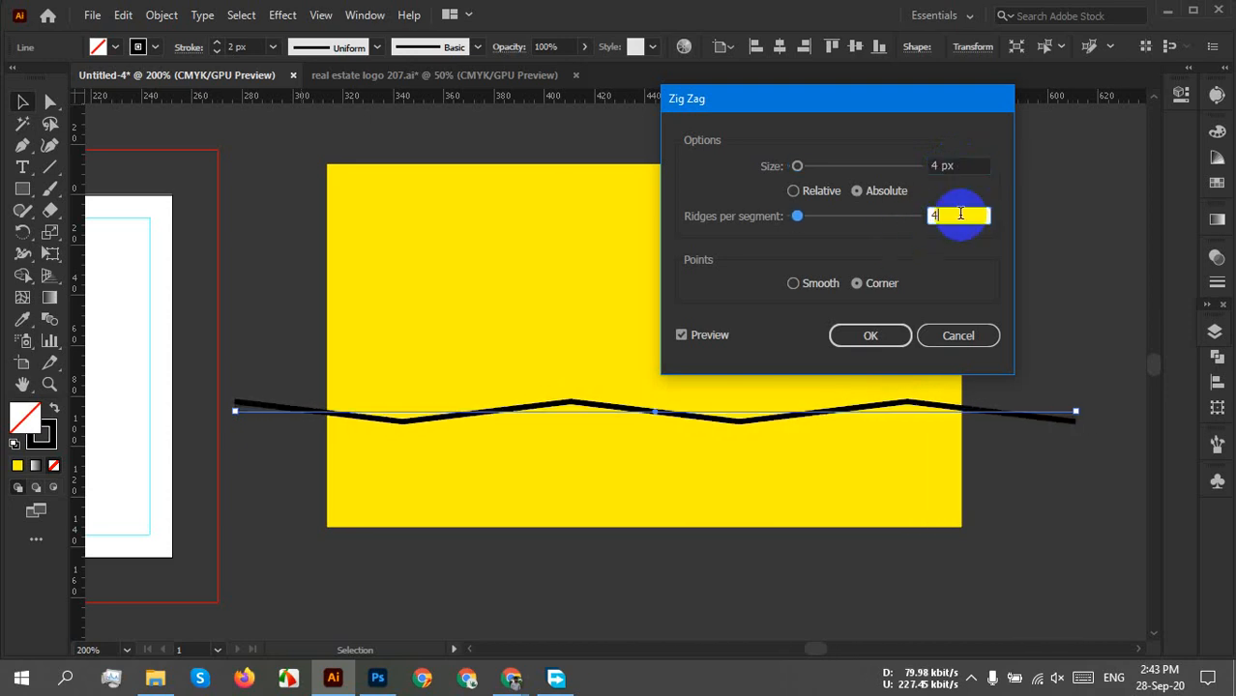
key("Down")
key("Down")
key("Down")
key("Up")
key("Up")
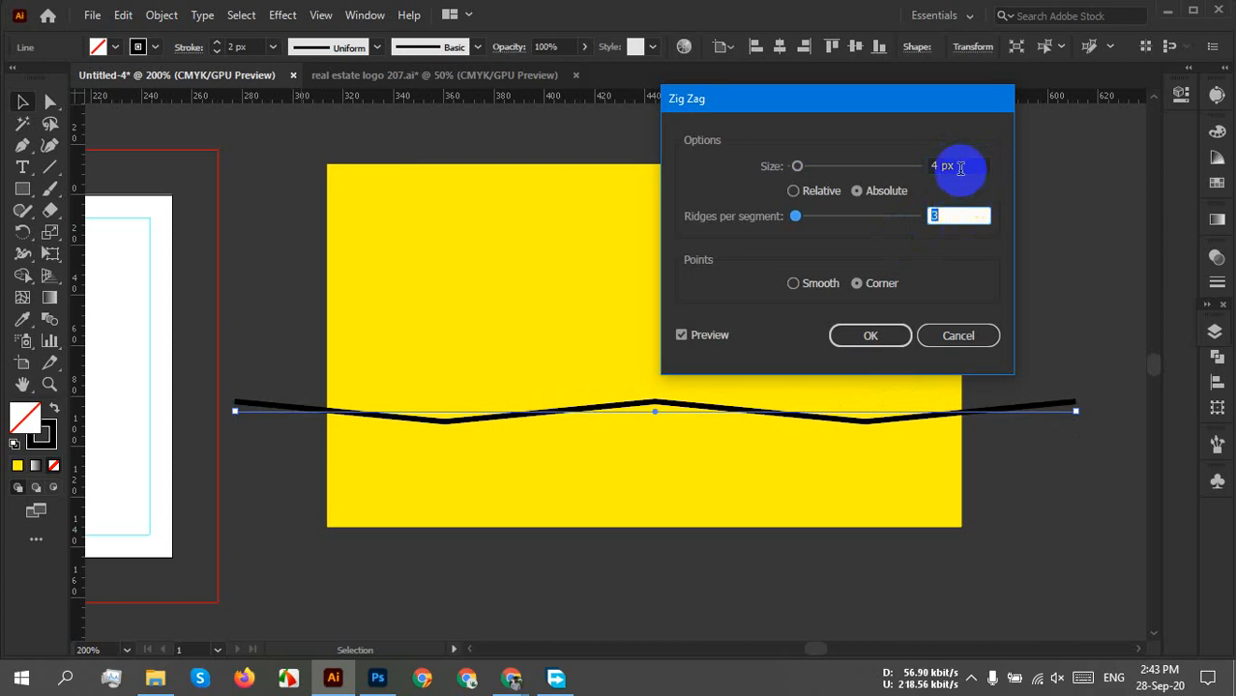
Set the Zig Zag Size to 16 px and Ridges per segment to 2.
left_click(959, 166)
key("Down")
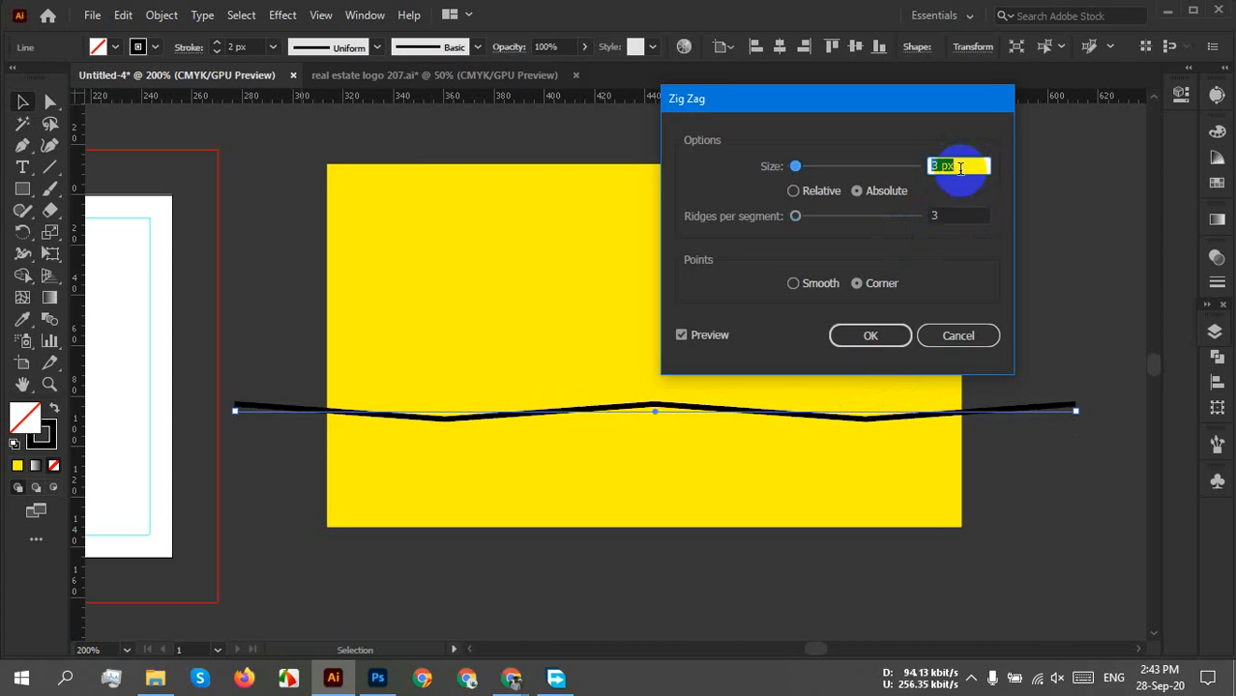
key("Up")
key("Up")
key("Up")
key("Up")
key("Up")
key("Up")
key("Up")
key("Up")
key("Up")
key("Up")
key("Up")
key("Up")
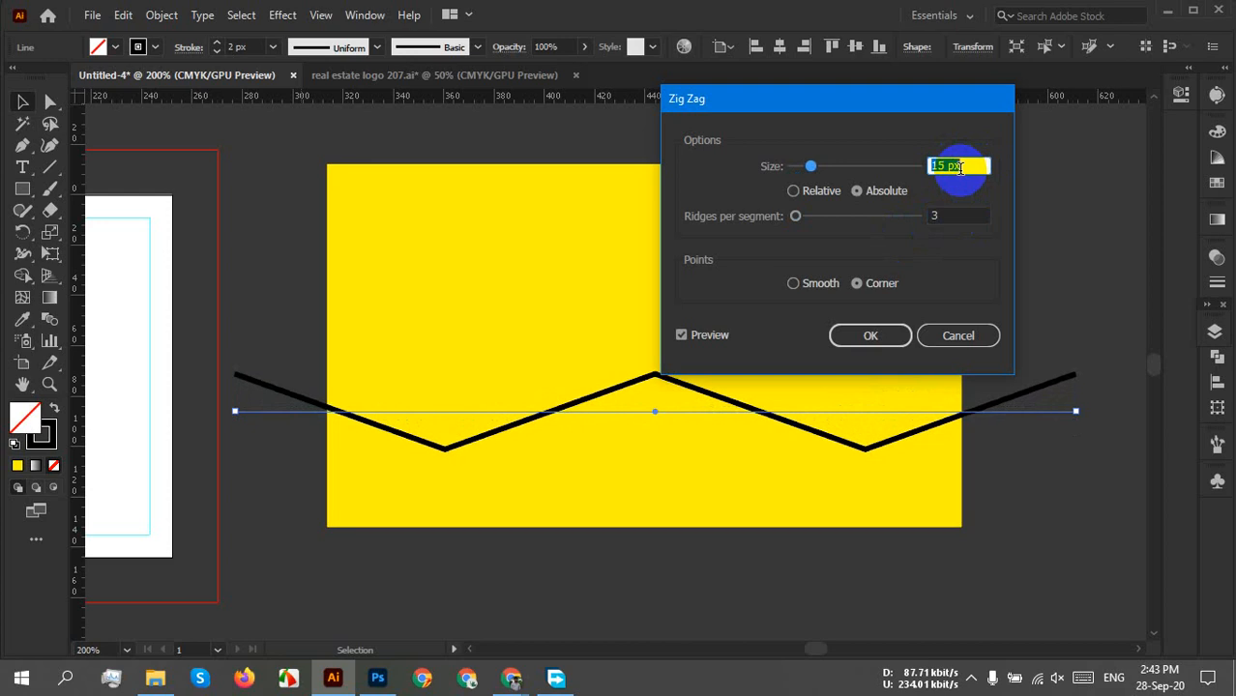
key("Up")
key("Up")
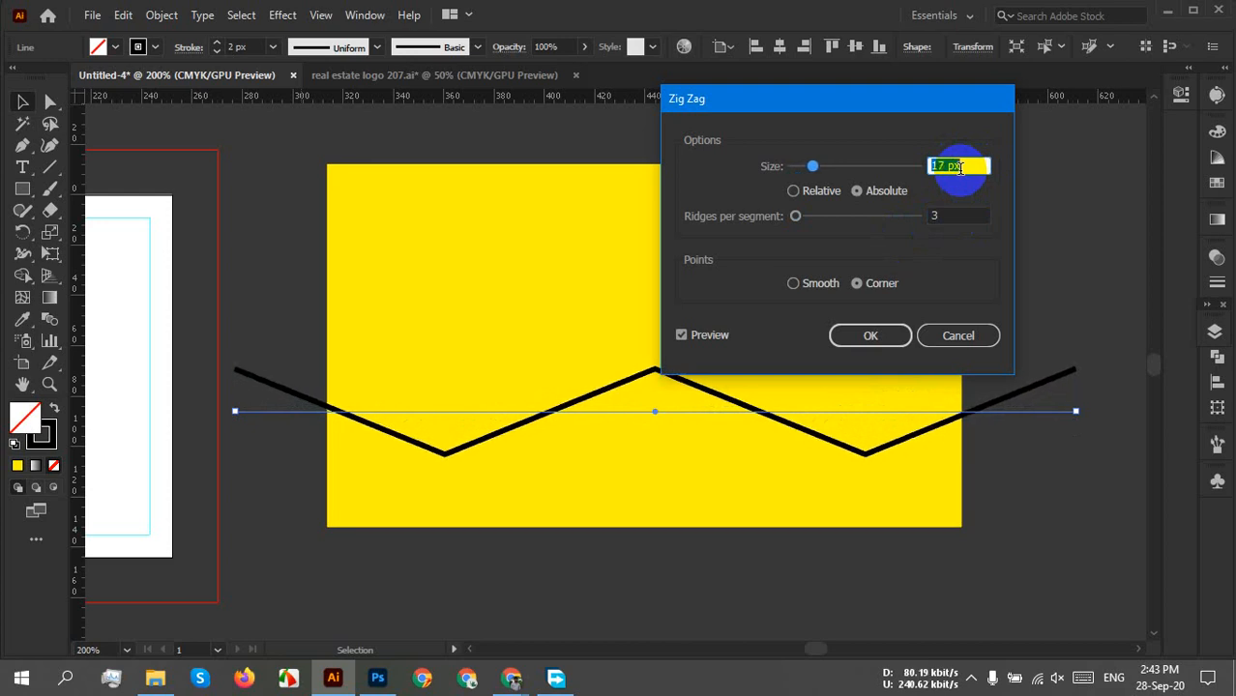
key("Down")
left_click(959, 215)
key("Down")
key("Down")
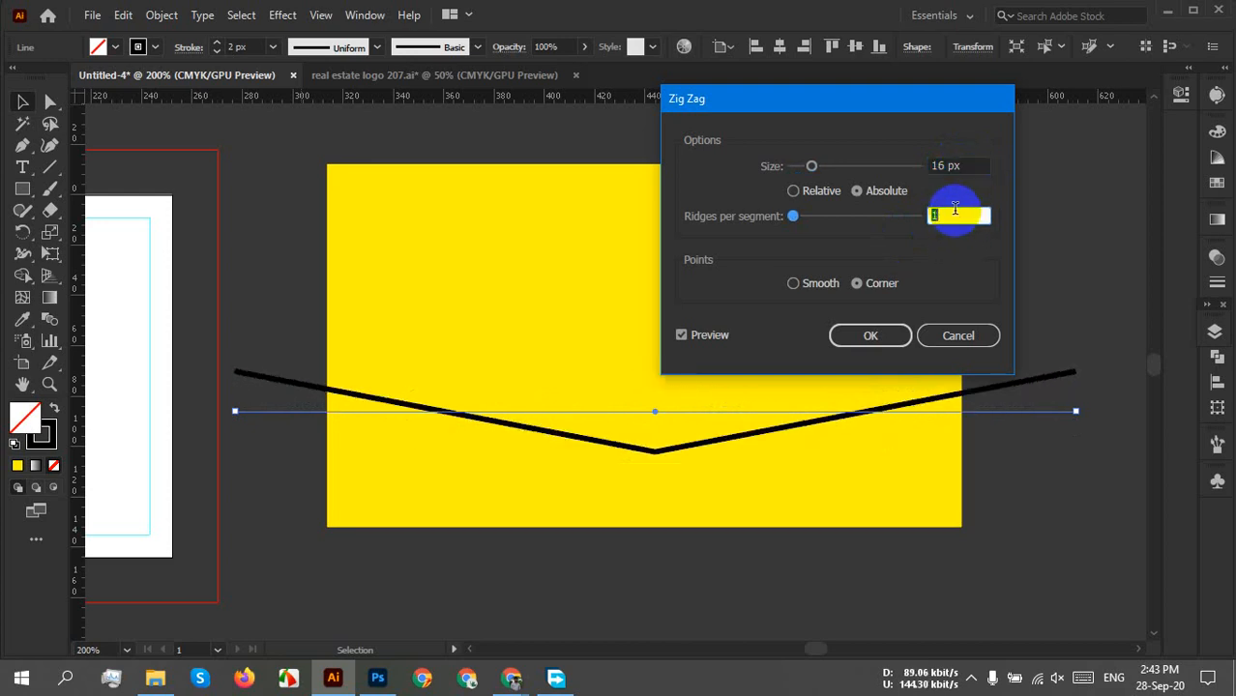
key("Up")
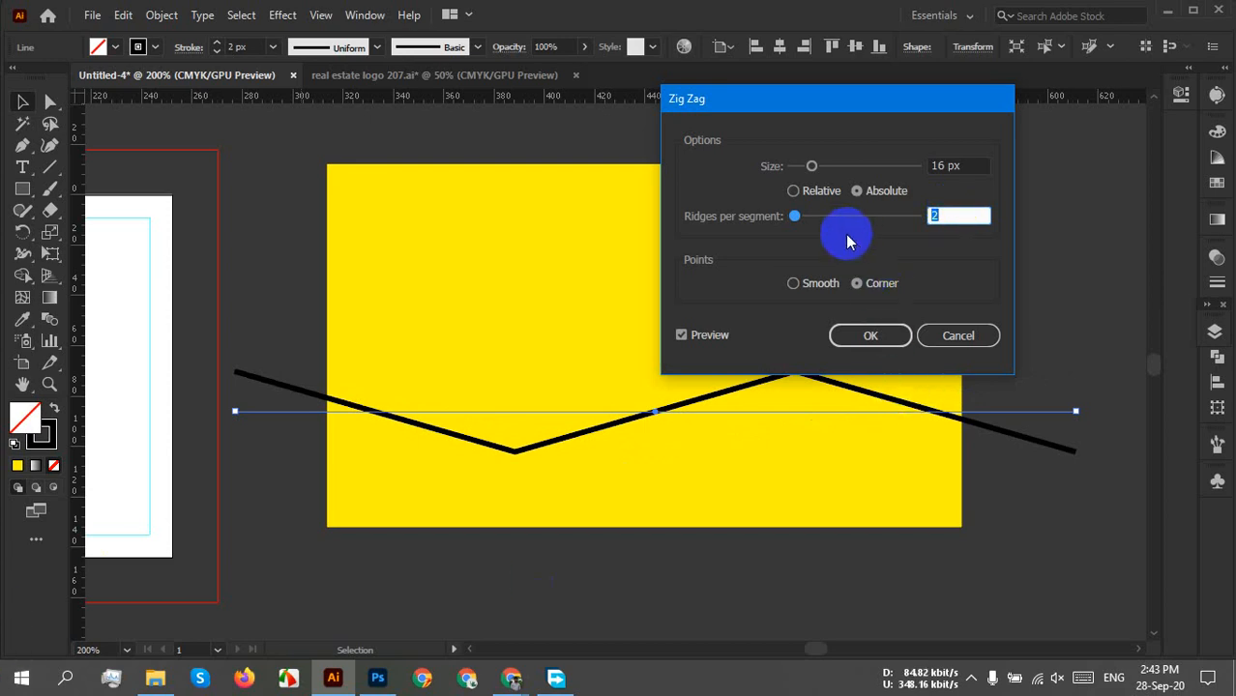
Switch the Zig Zag to Smooth points and bring its Size down to 14 px.
left_click(809, 292)
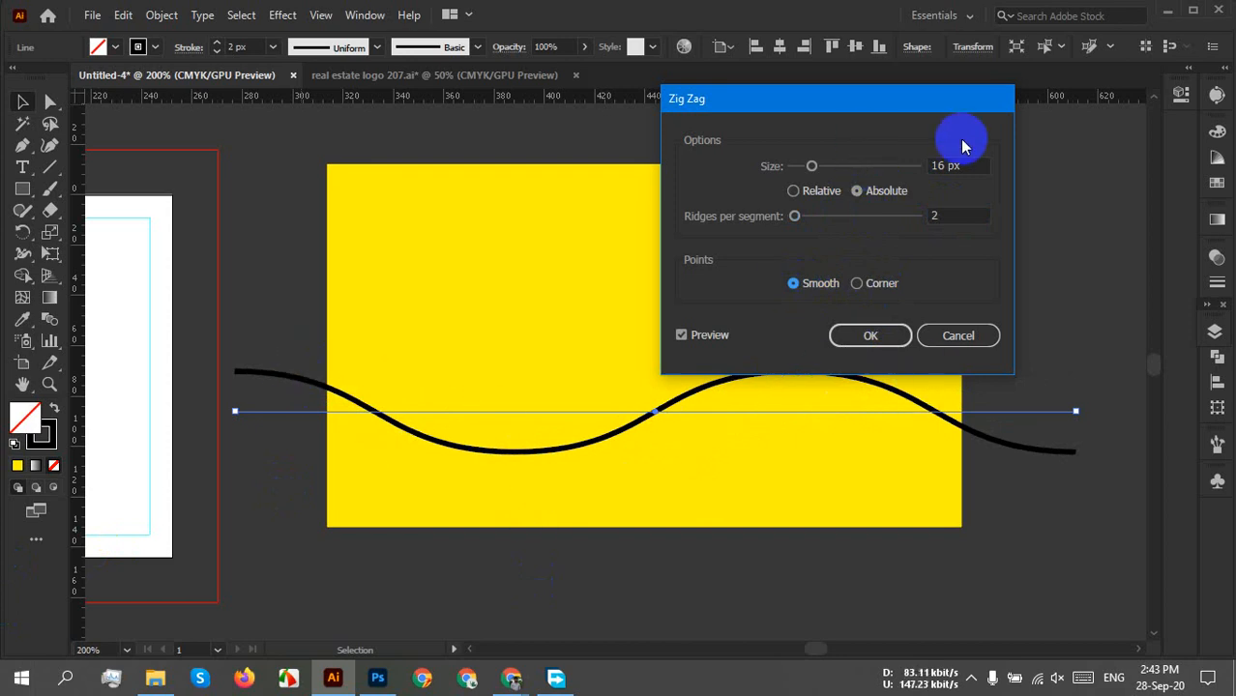
left_click(974, 167)
key("Up")
key("Up")
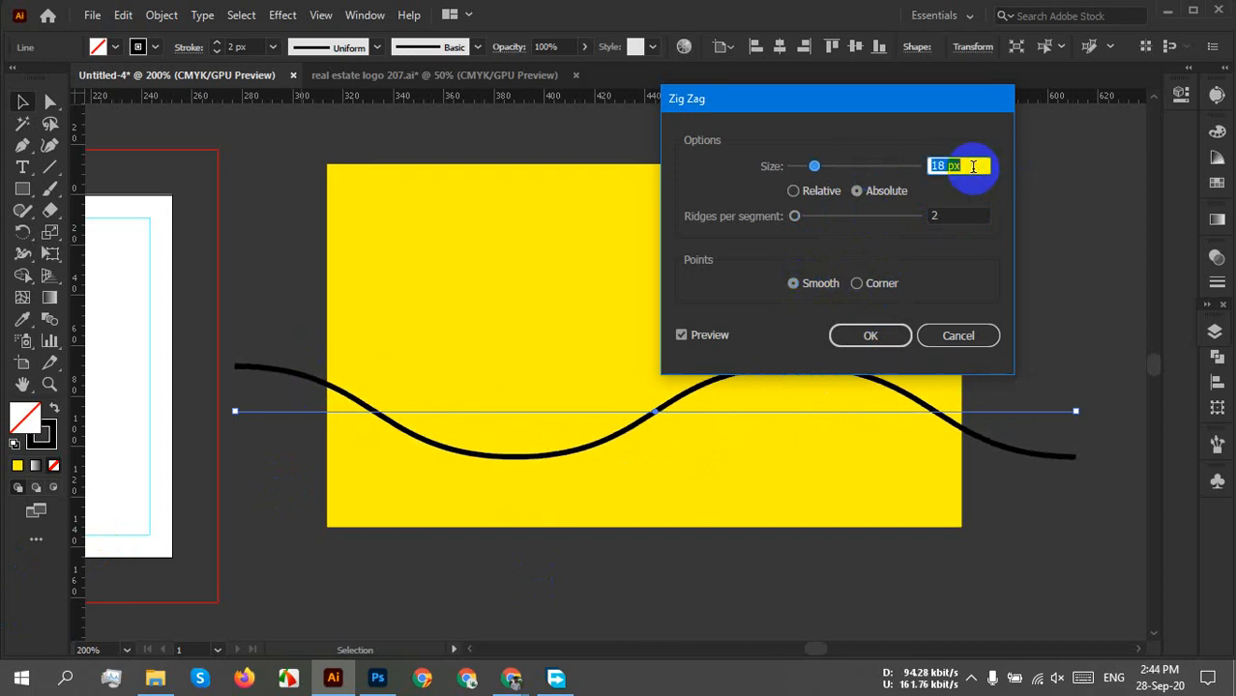
key("Down")
key("Down")
key("Down")
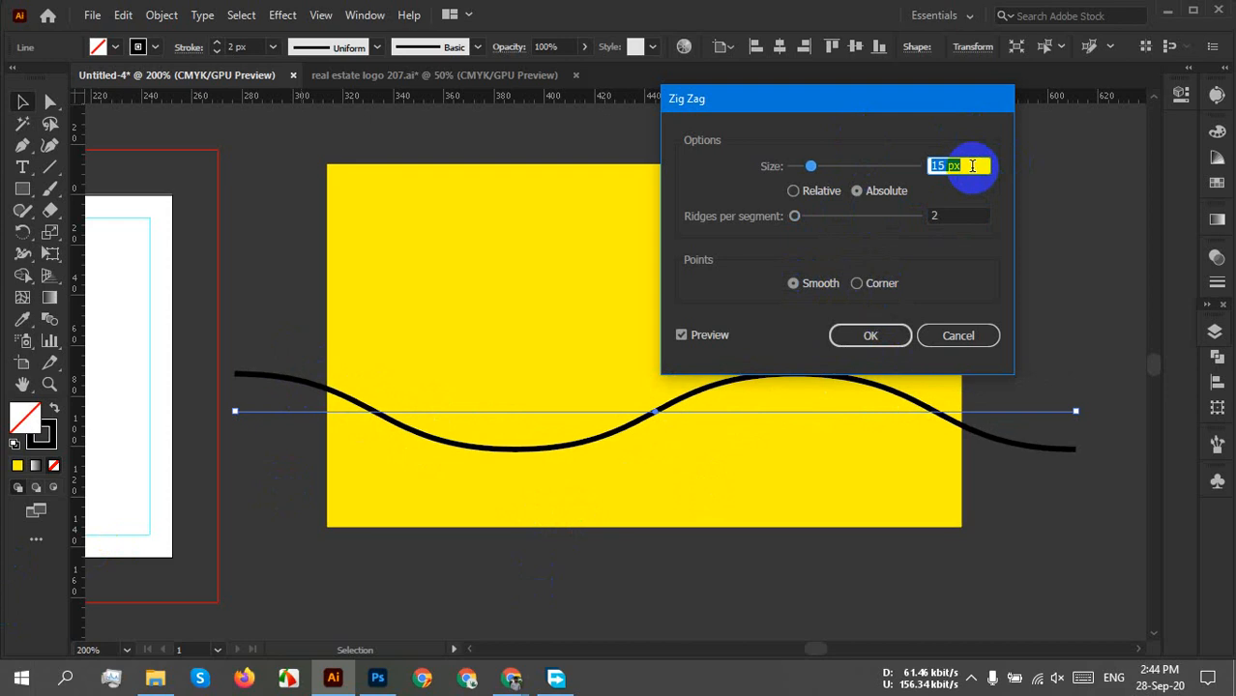
key("Down")
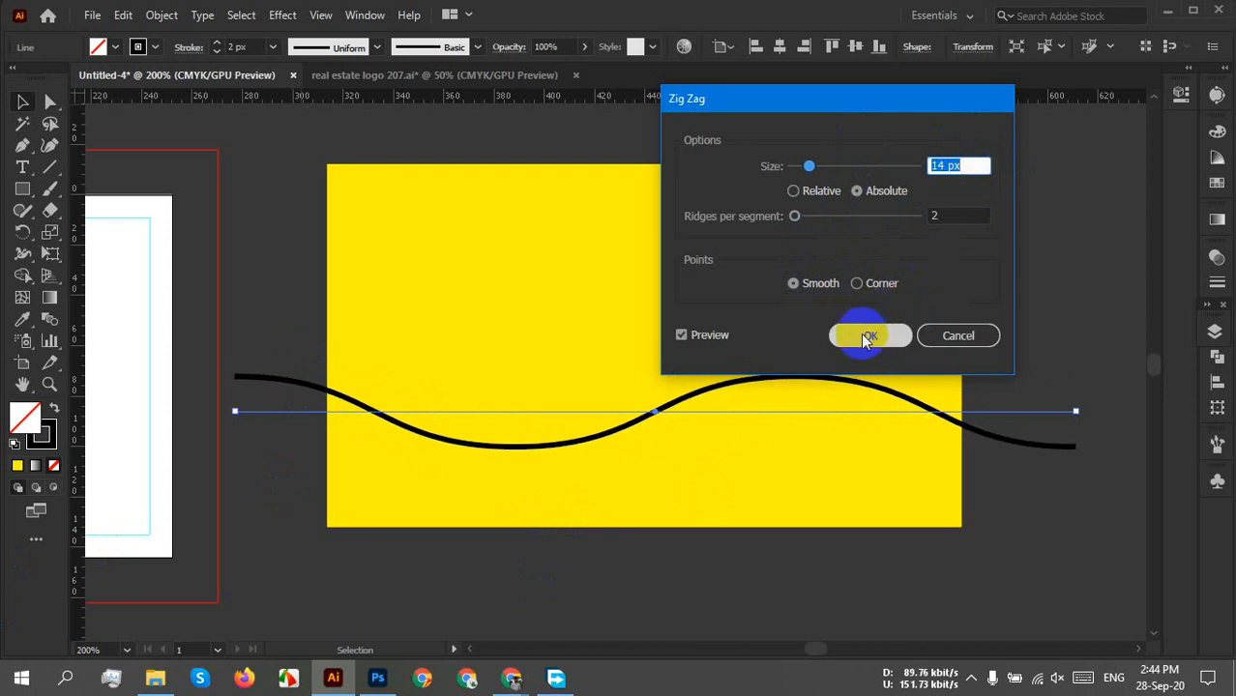
Compare sizes between 10 and 16 px, settle on 14 px and apply the Zig Zag.
left_click_drag(798, 98, 939, 57)
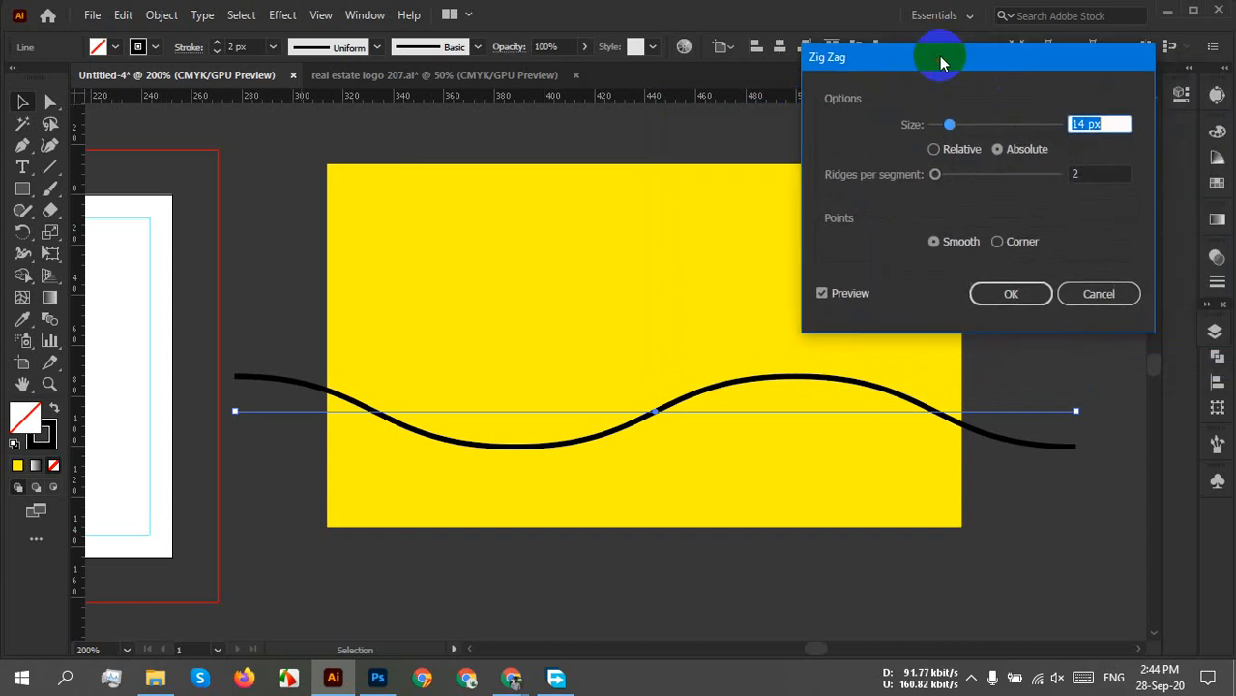
scroll(1102, 122, "up", 1)
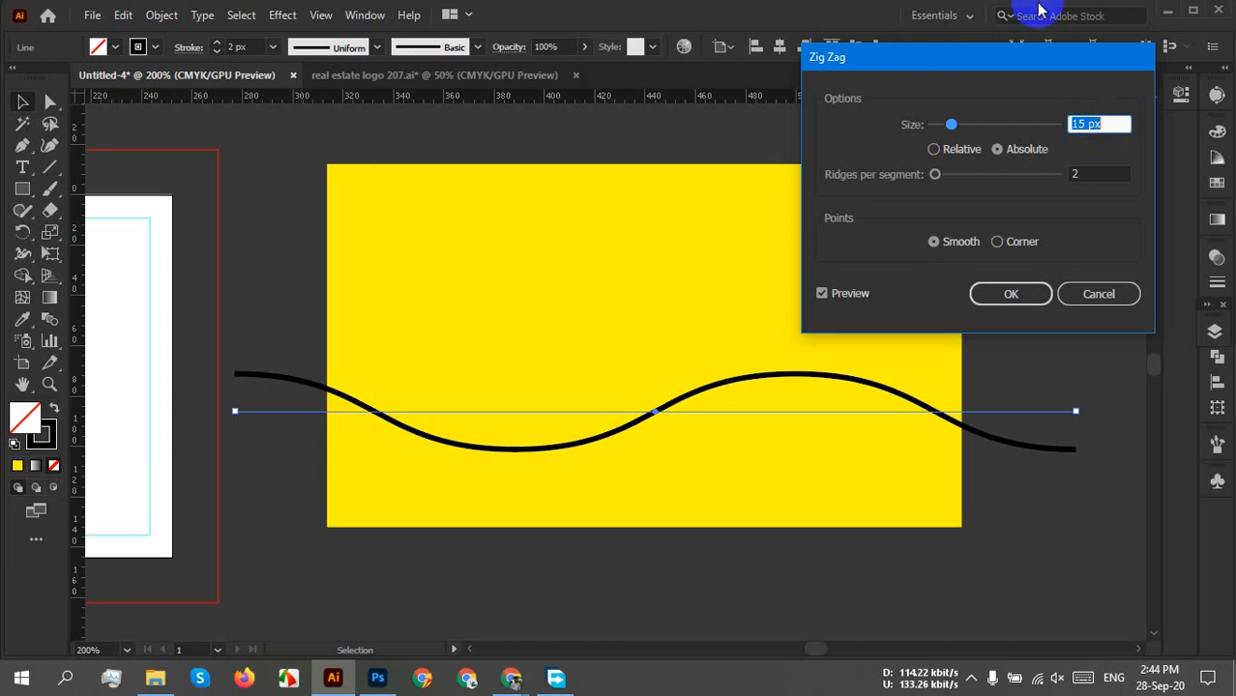
type("12")
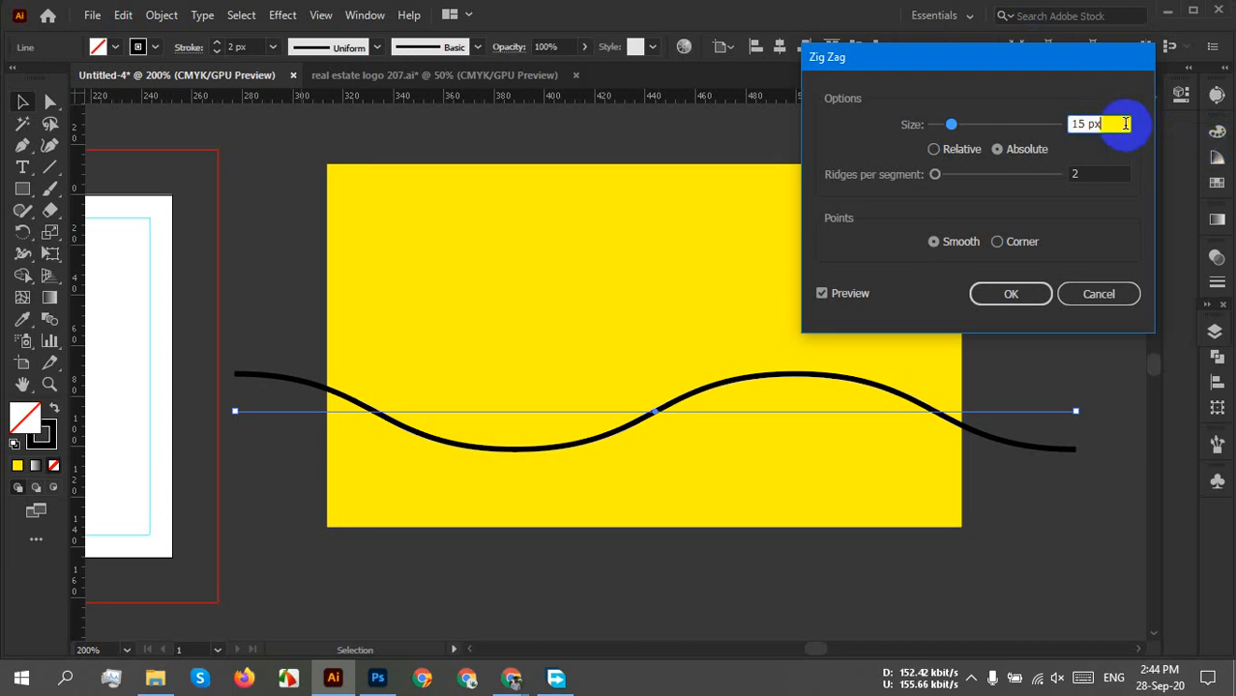
key("Down")
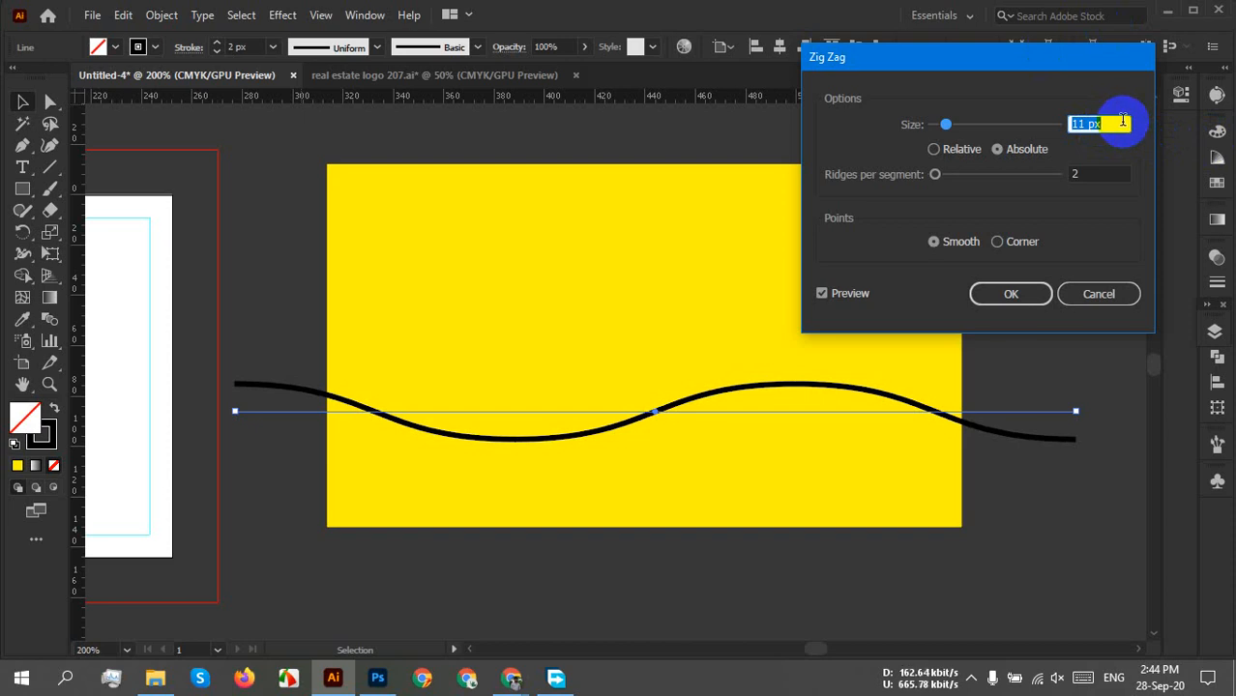
key("Down")
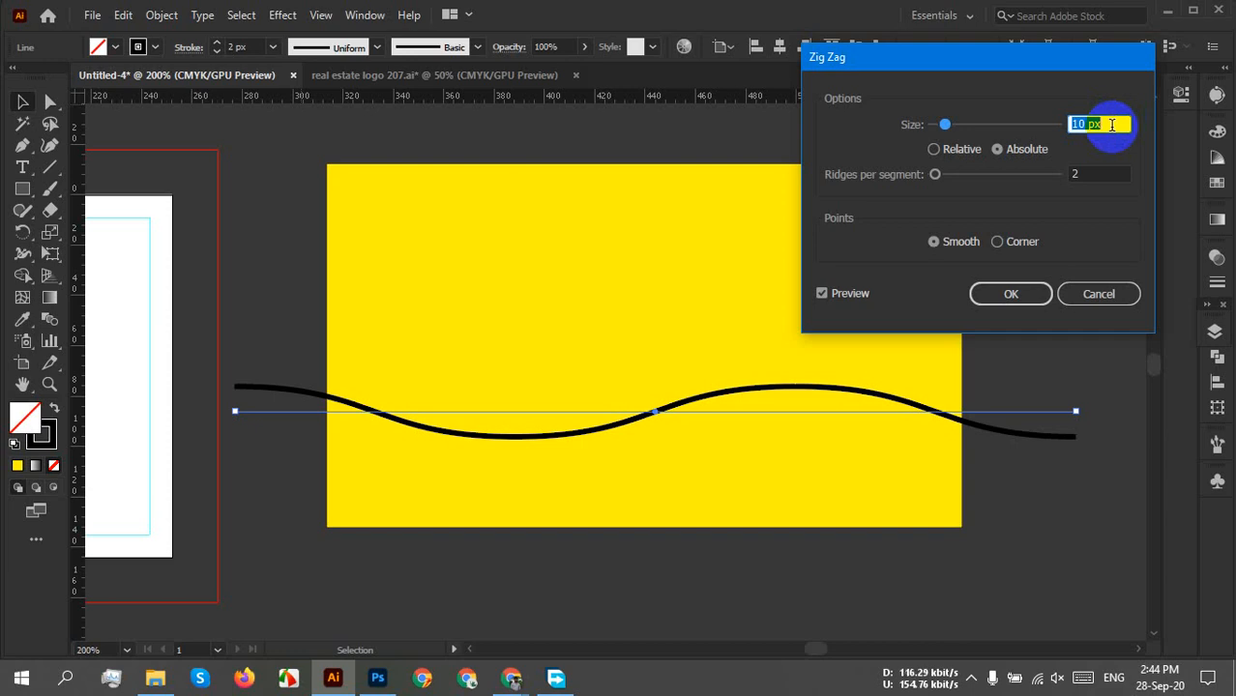
key("Up")
key("Up")
key("Up")
key("Up")
key("Up")
key("Up")
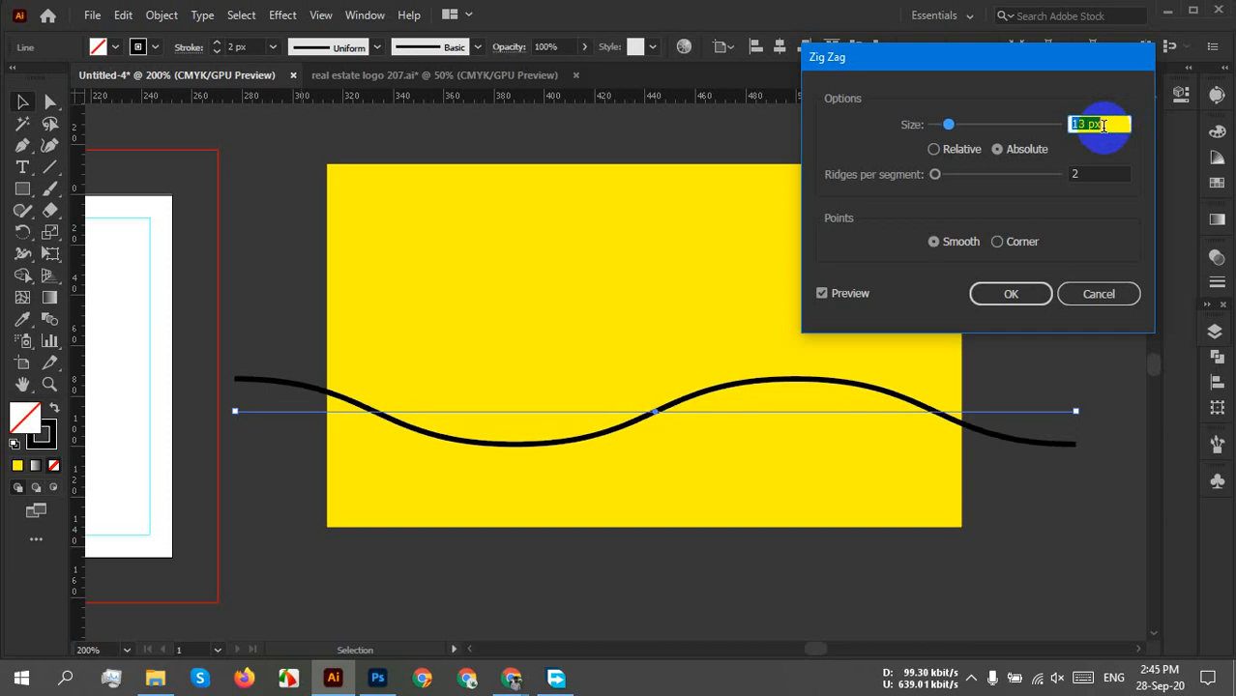
key("Down")
key("Down")
key("Down")
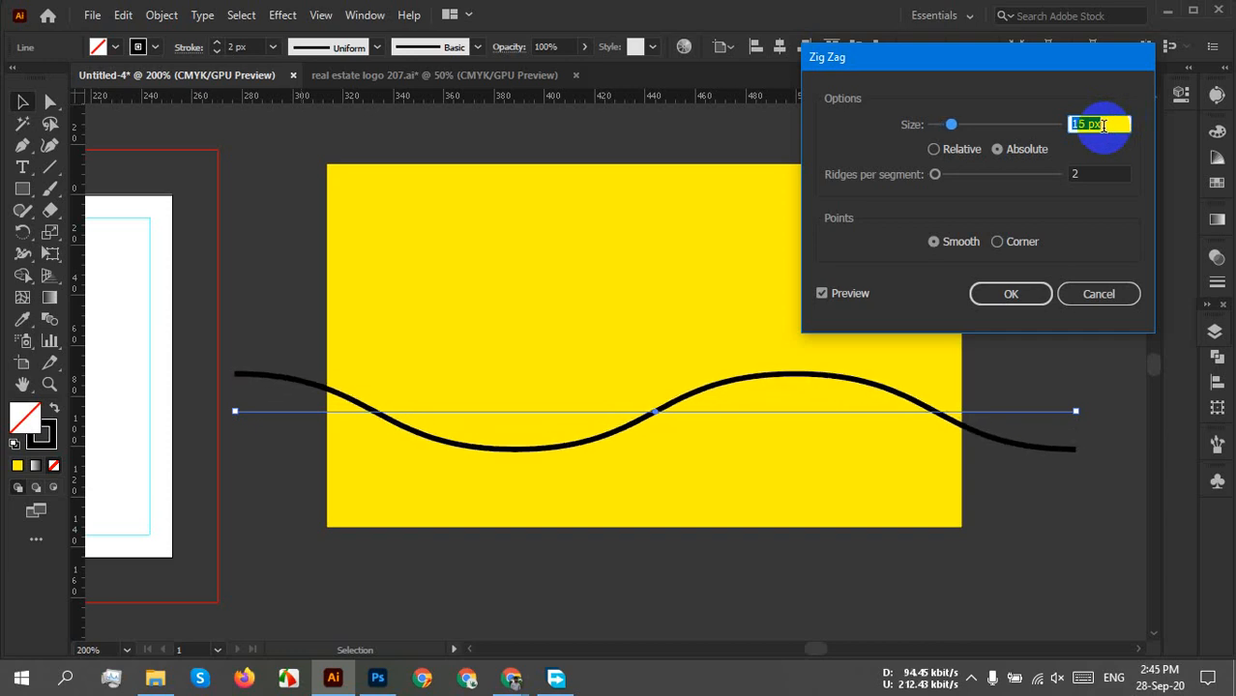
key("Up")
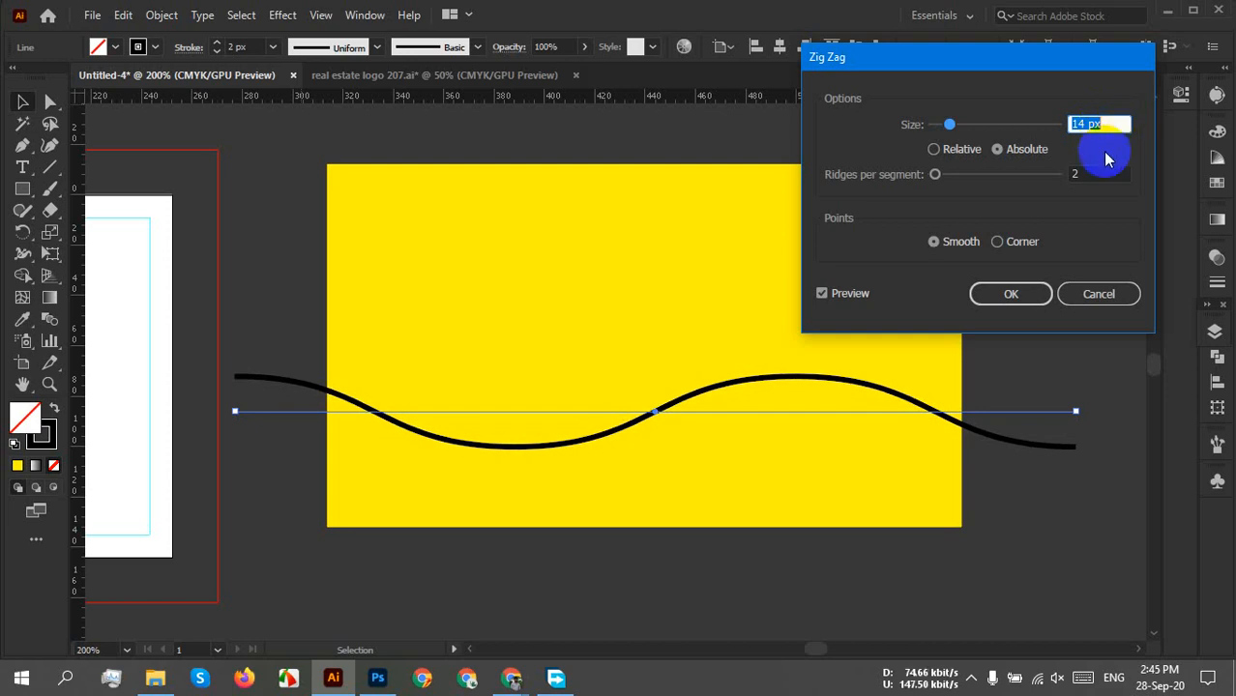
left_click(1007, 295)
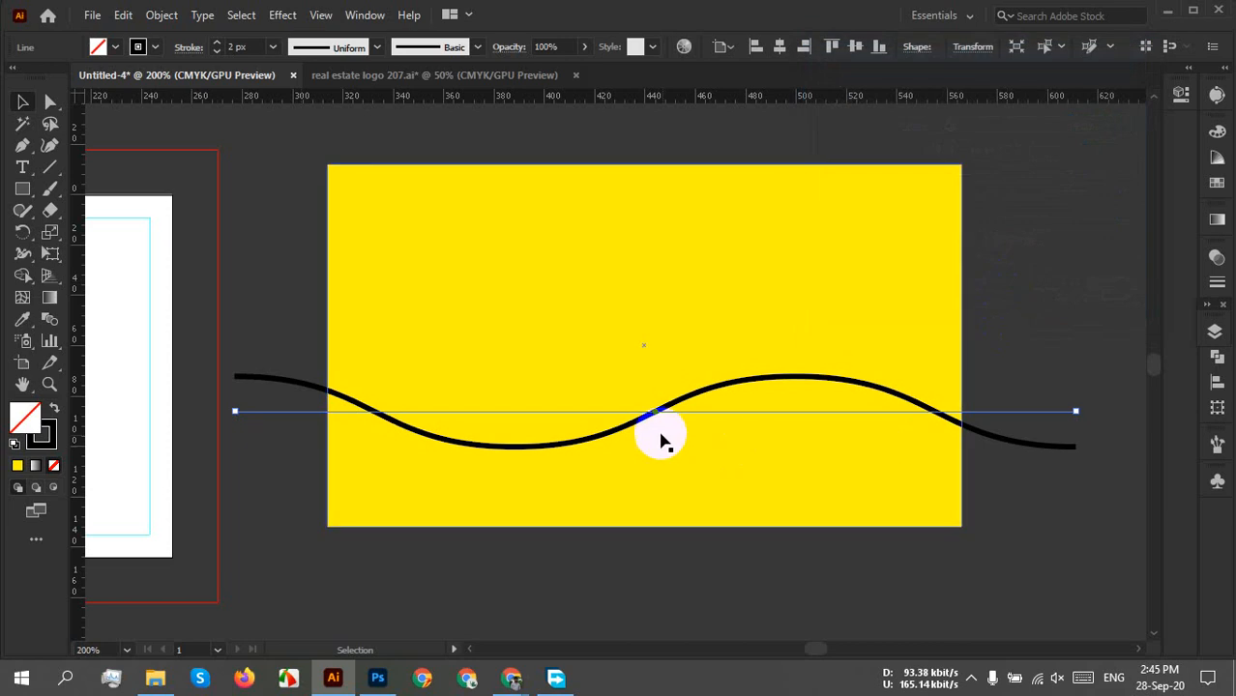
Set the wavy line's stroke weight to 3 px.
left_click(248, 47)
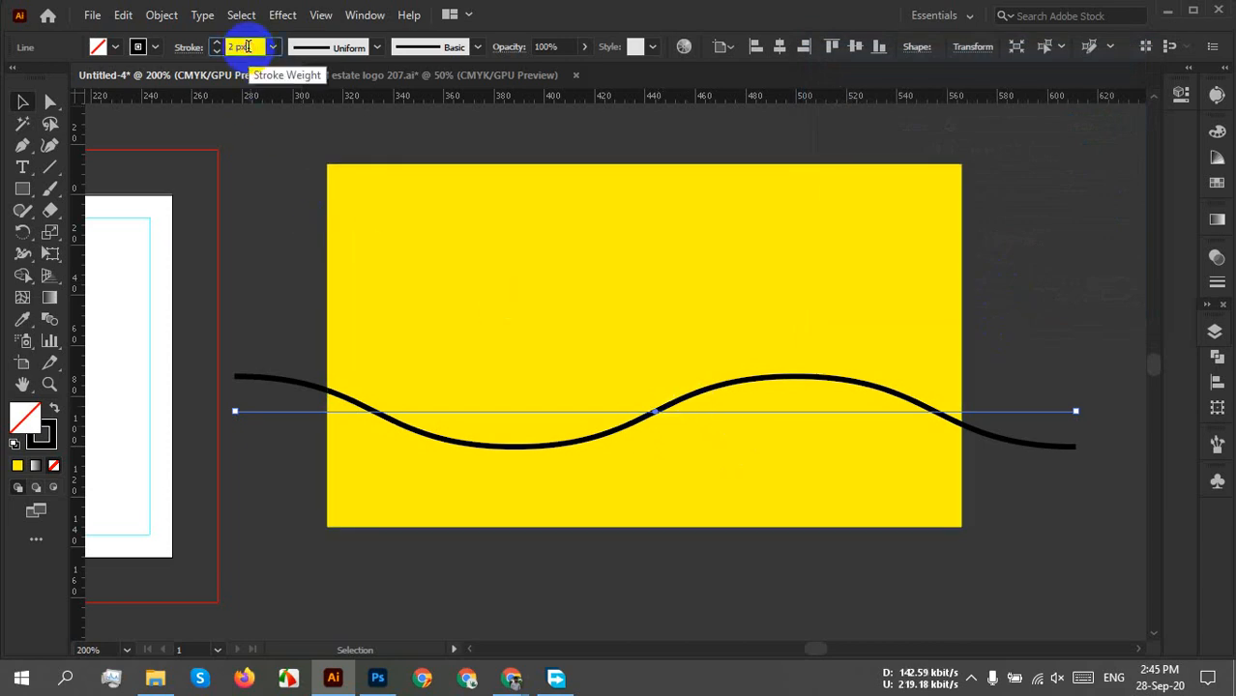
key("Up")
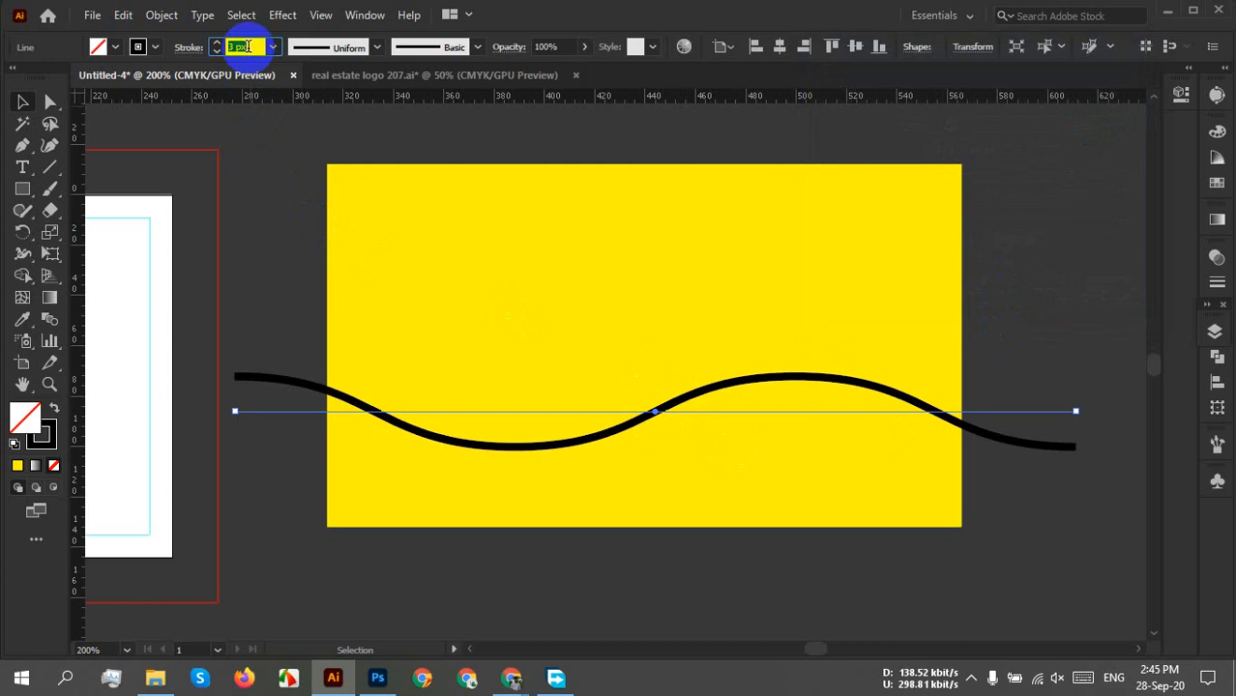
key("Down")
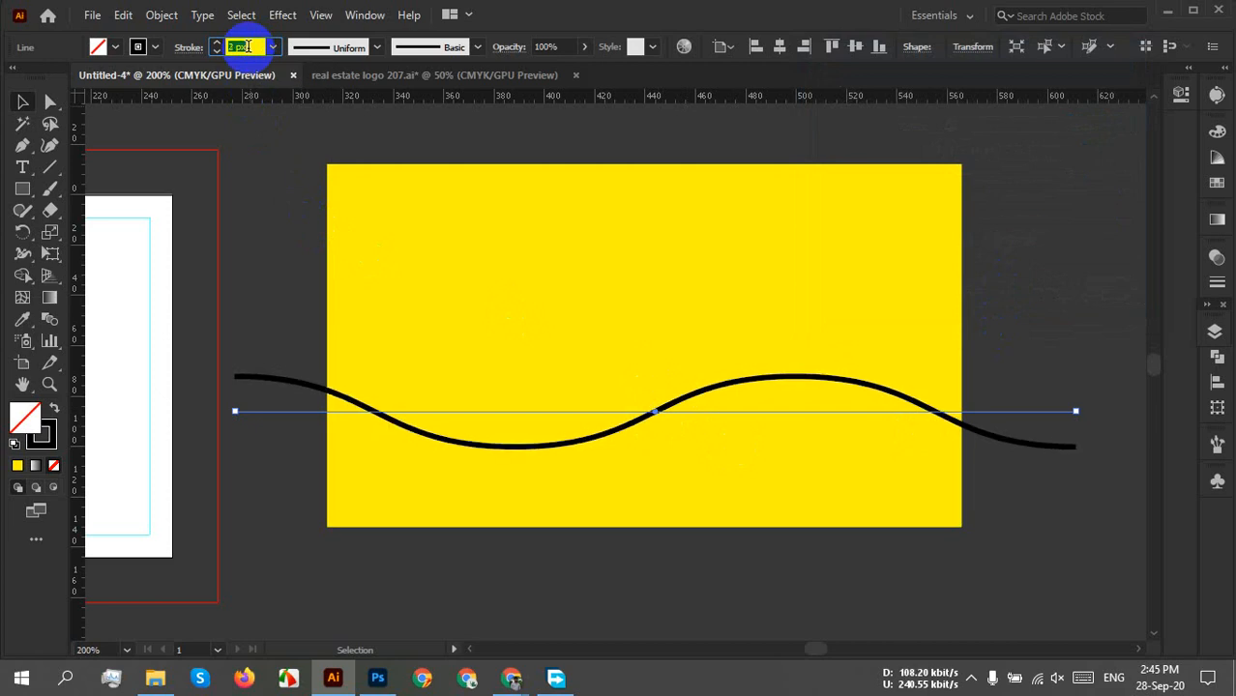
key("Up")
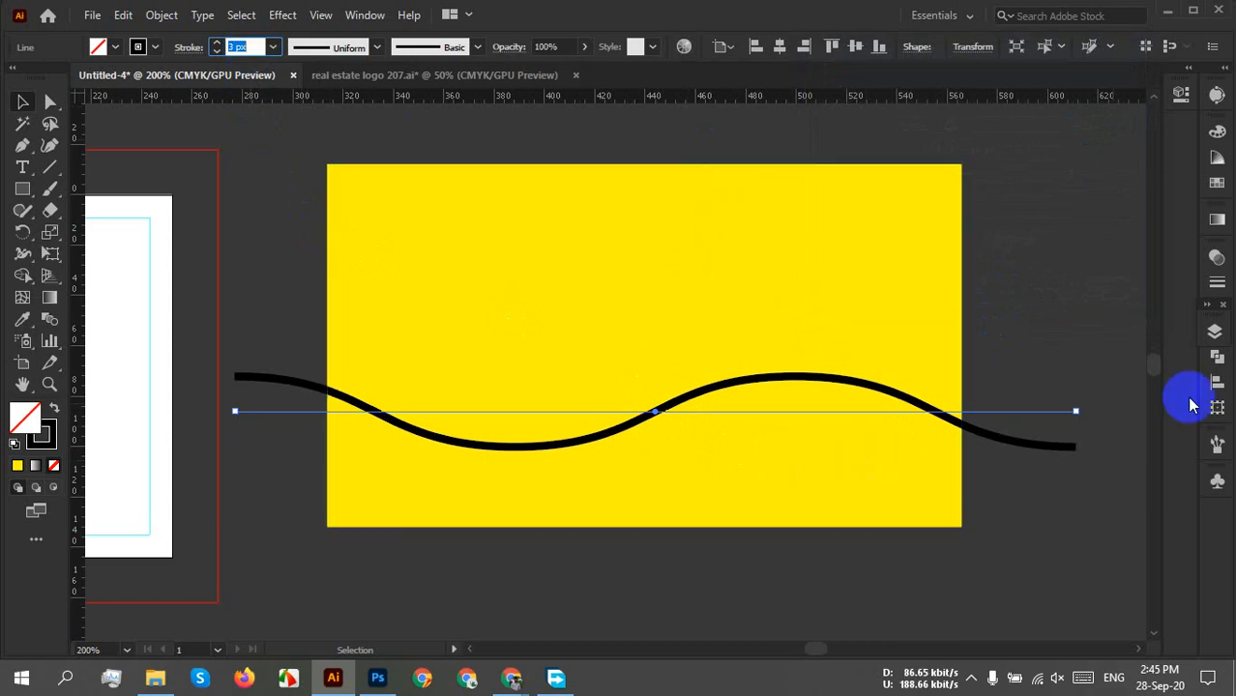
Drag the wave's right end outward so it extends well past the rectangle.
left_click(1052, 477)
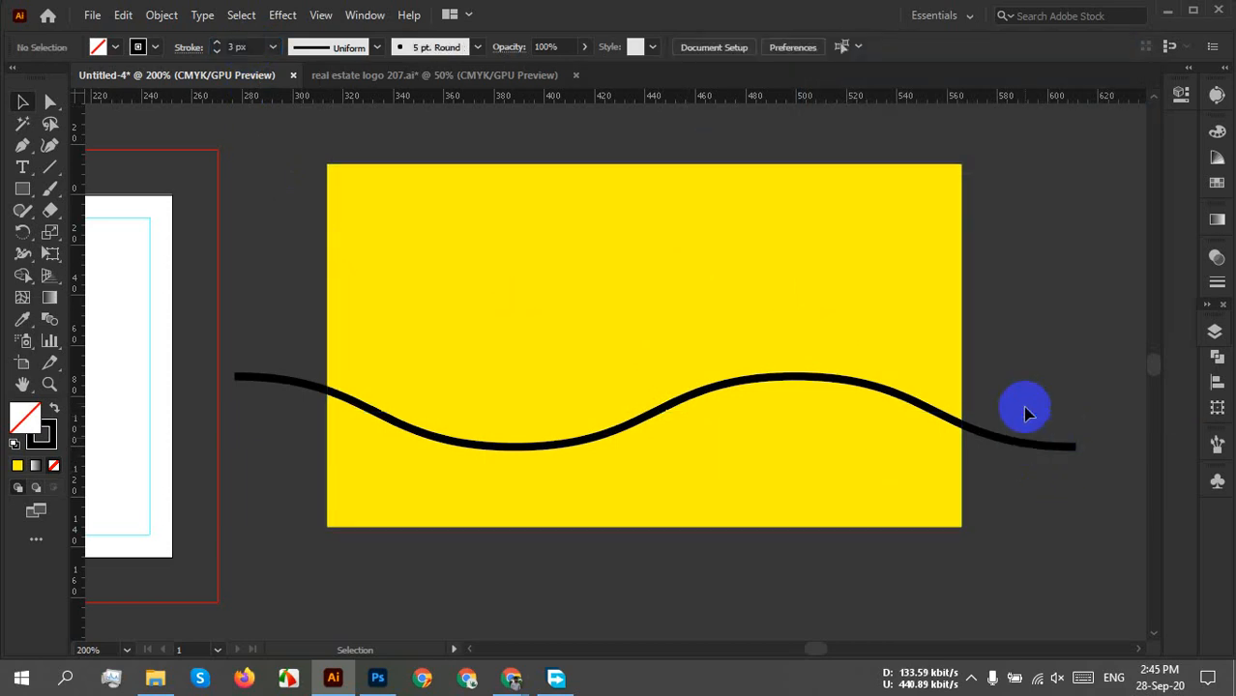
left_click(1030, 440)
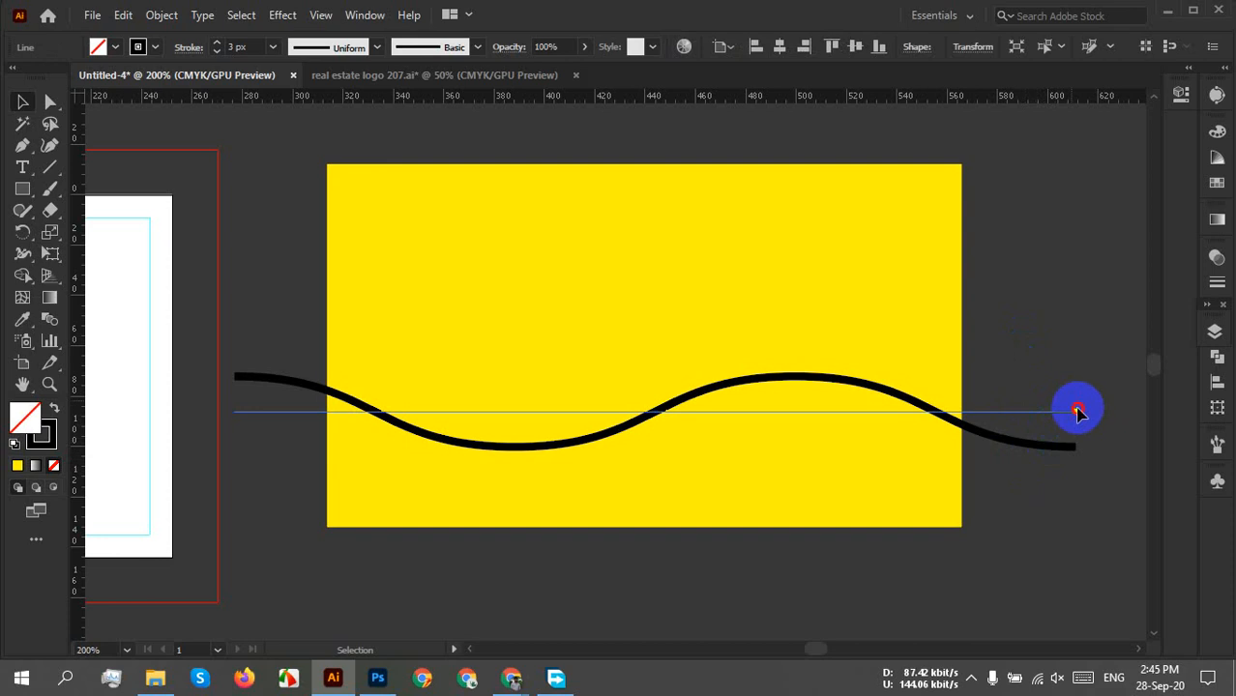
left_click_drag(1078, 413, 1008, 407)
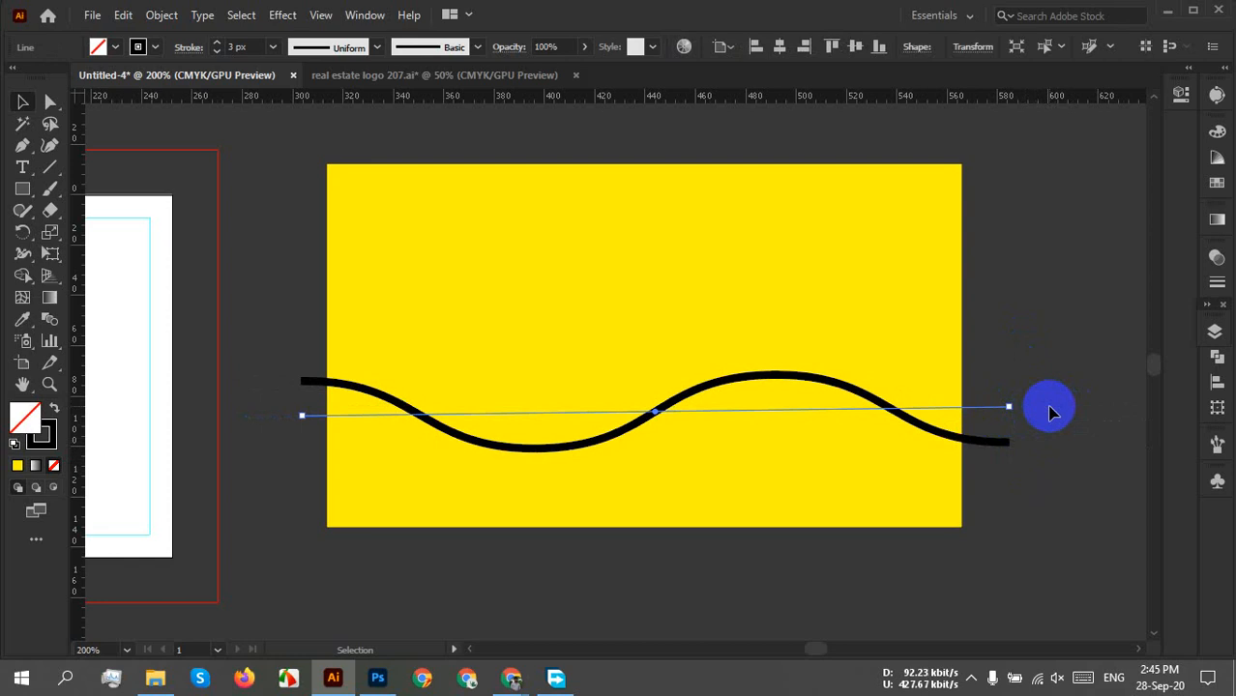
mouse_move(1009, 406)
left_mouse_down()
mouse_move(1050, 421)
mouse_move(1116, 410)
mouse_move(1005, 520)
mouse_move(1089, 362)
mouse_move(1070, 369)
left_mouse_up()
key("alt+shift")
key("ctrl+z")
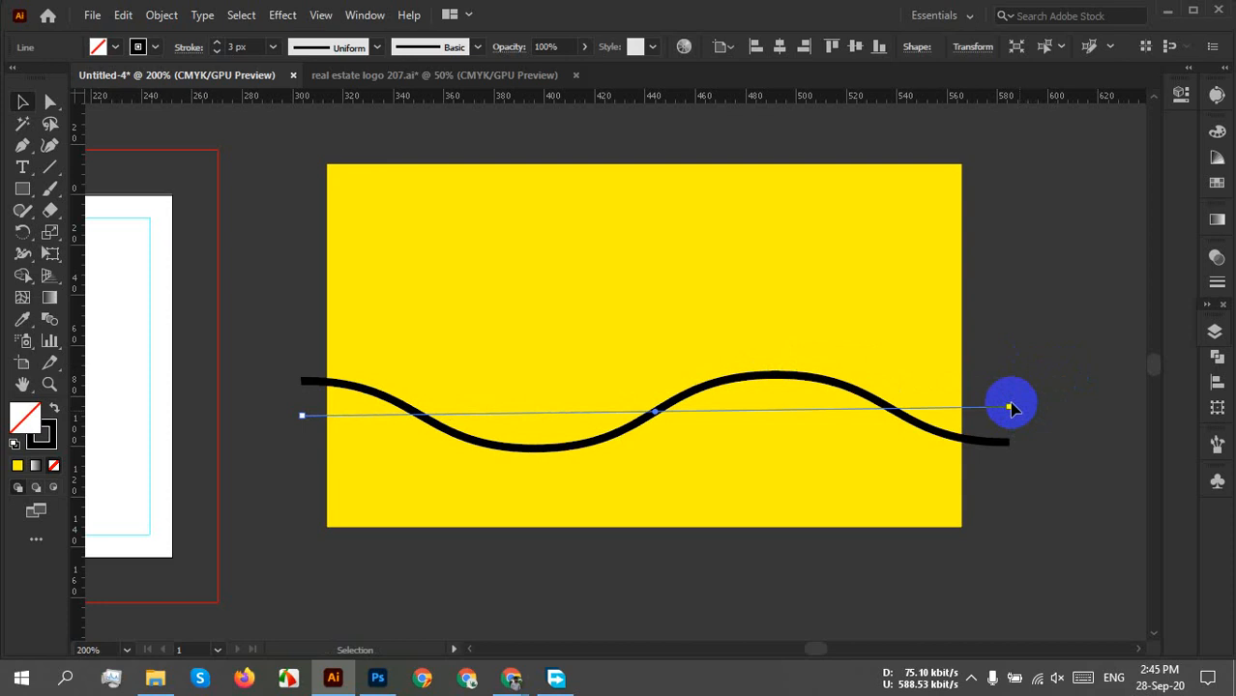
left_click_drag(1010, 408, 1098, 410)
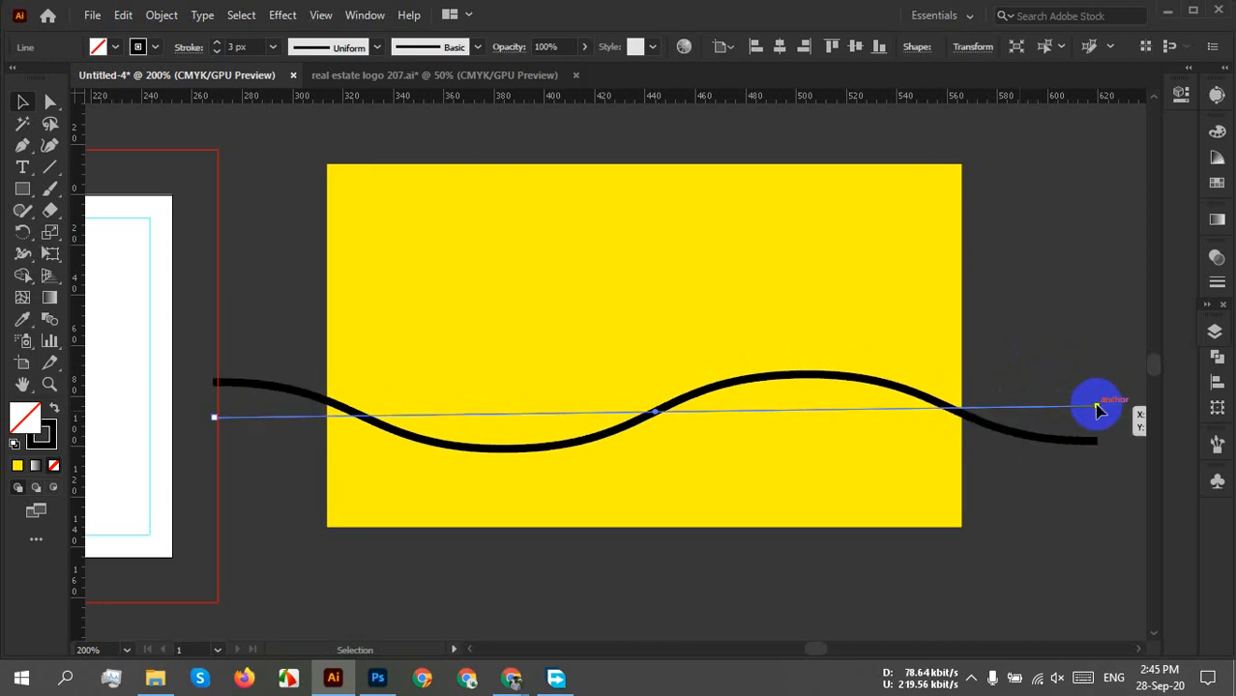
left_click(1044, 536)
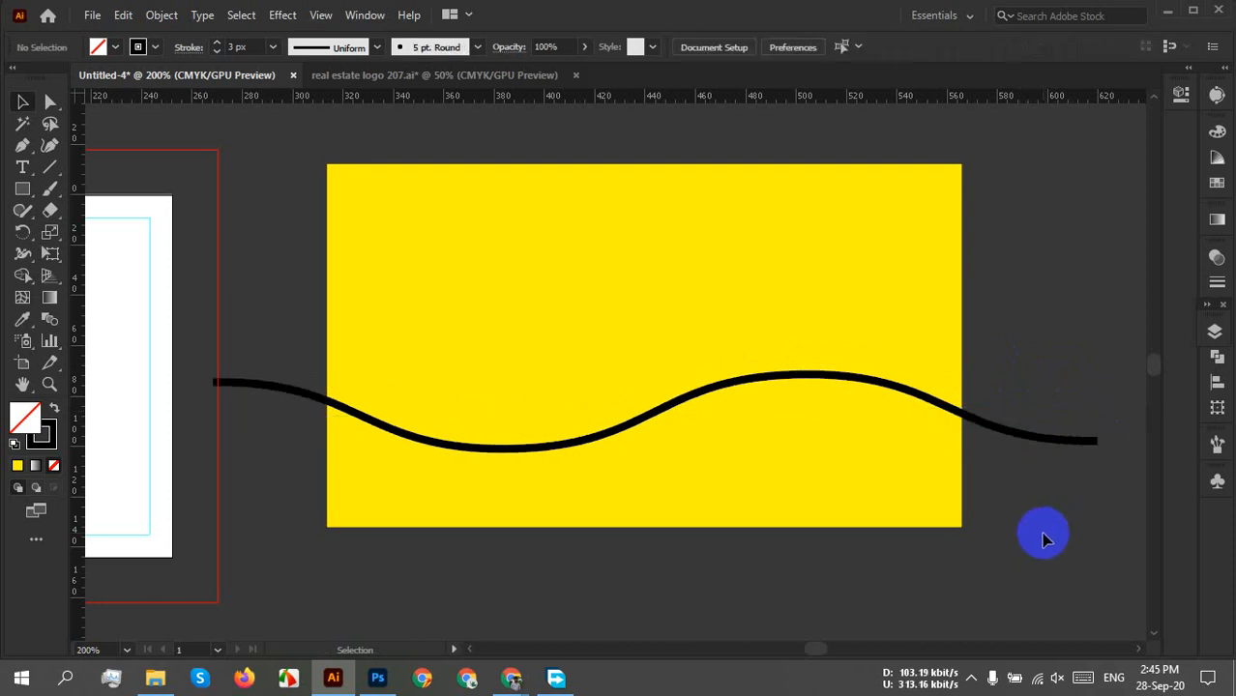
left_click_drag(1032, 382, 917, 534)
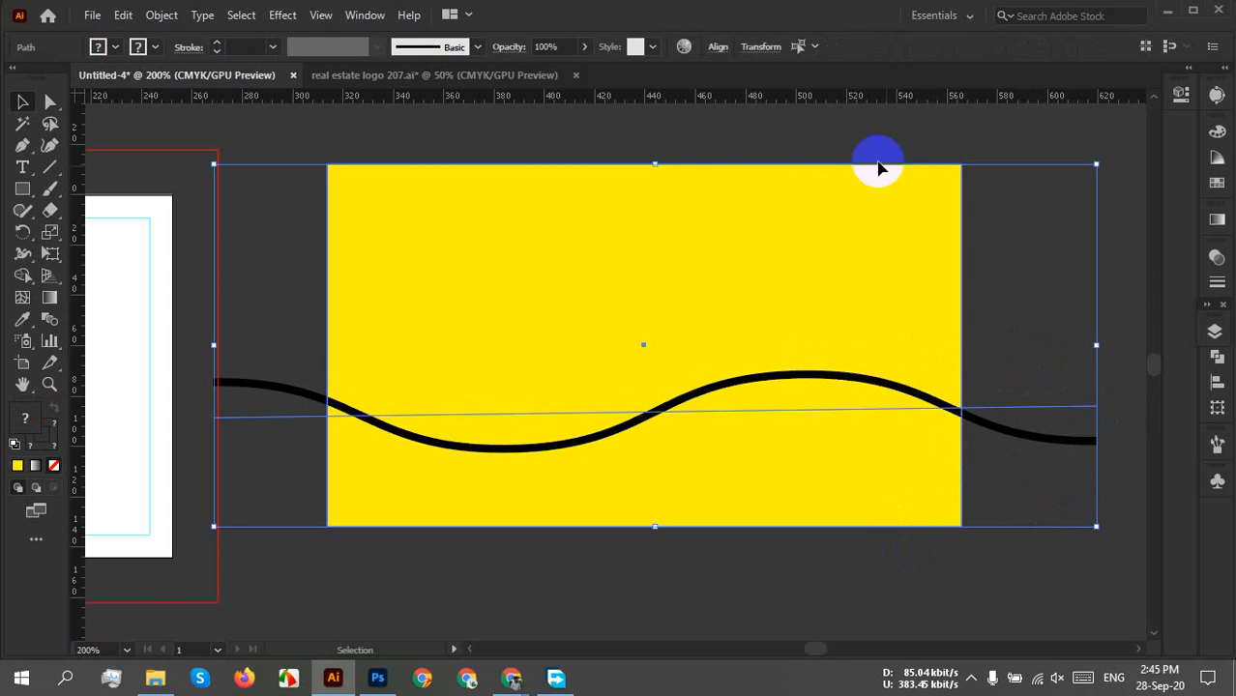
Horizontally center the wave on the yellow rectangle using Align To Selection.
left_click(718, 46)
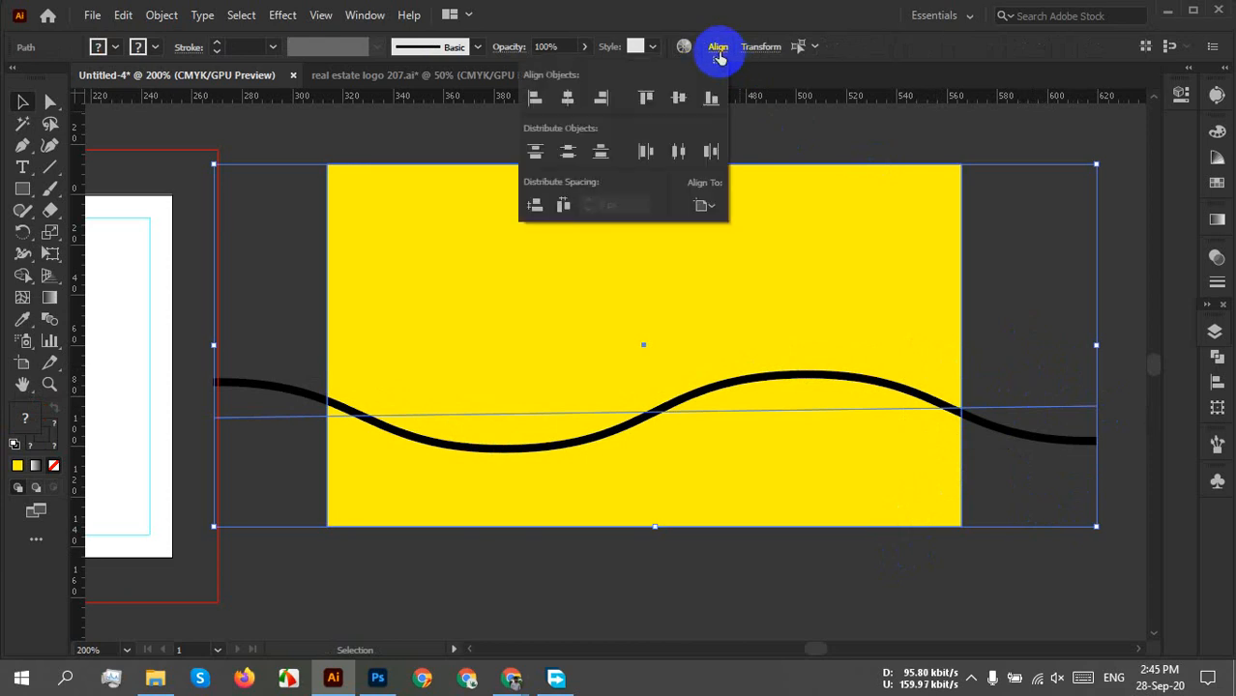
left_click(704, 206)
left_click(713, 221)
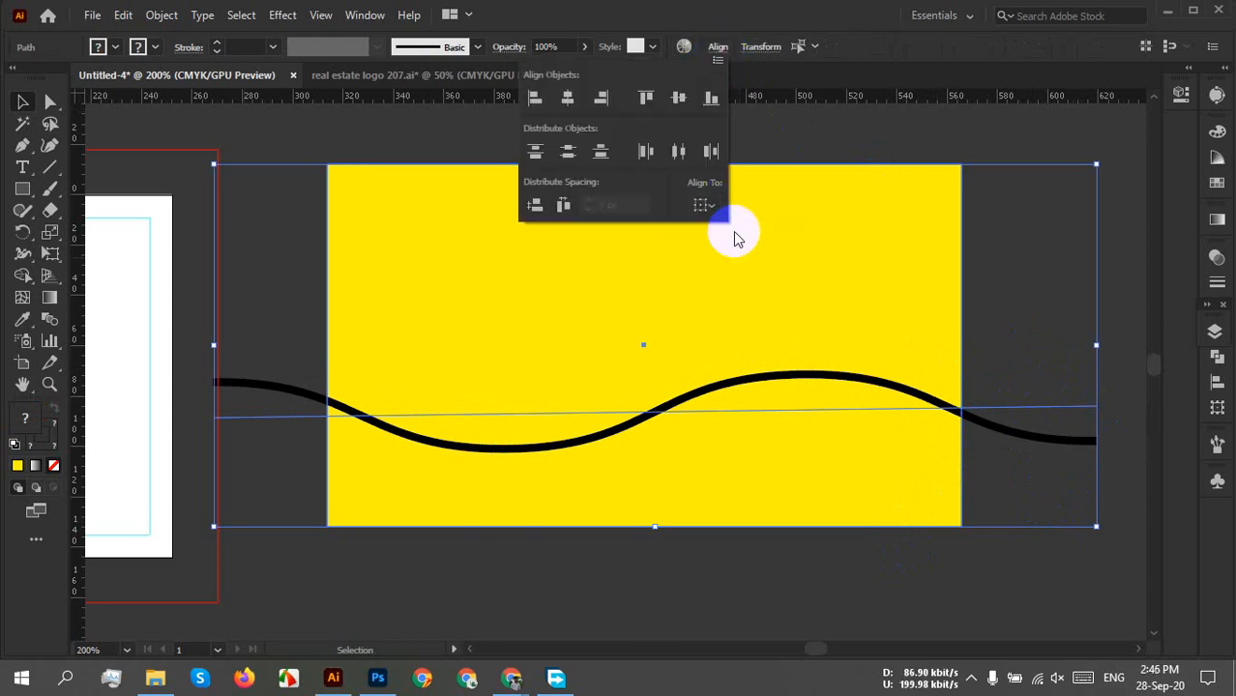
left_click(568, 98)
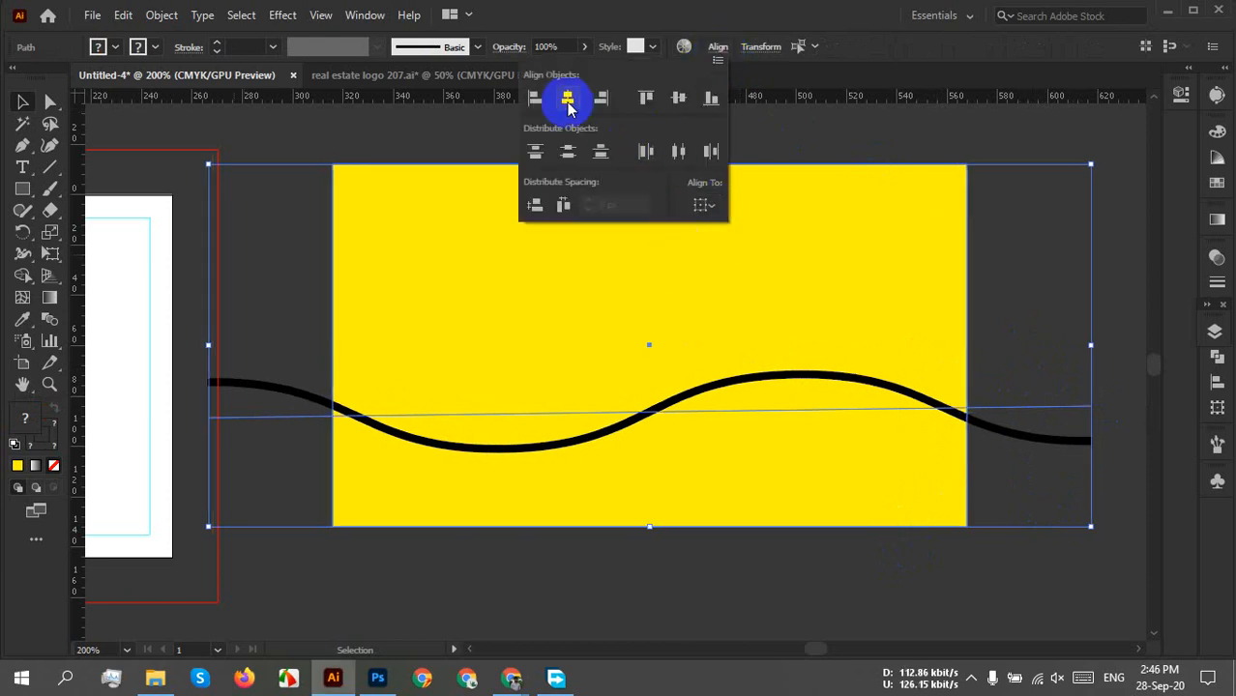
left_click(1009, 326)
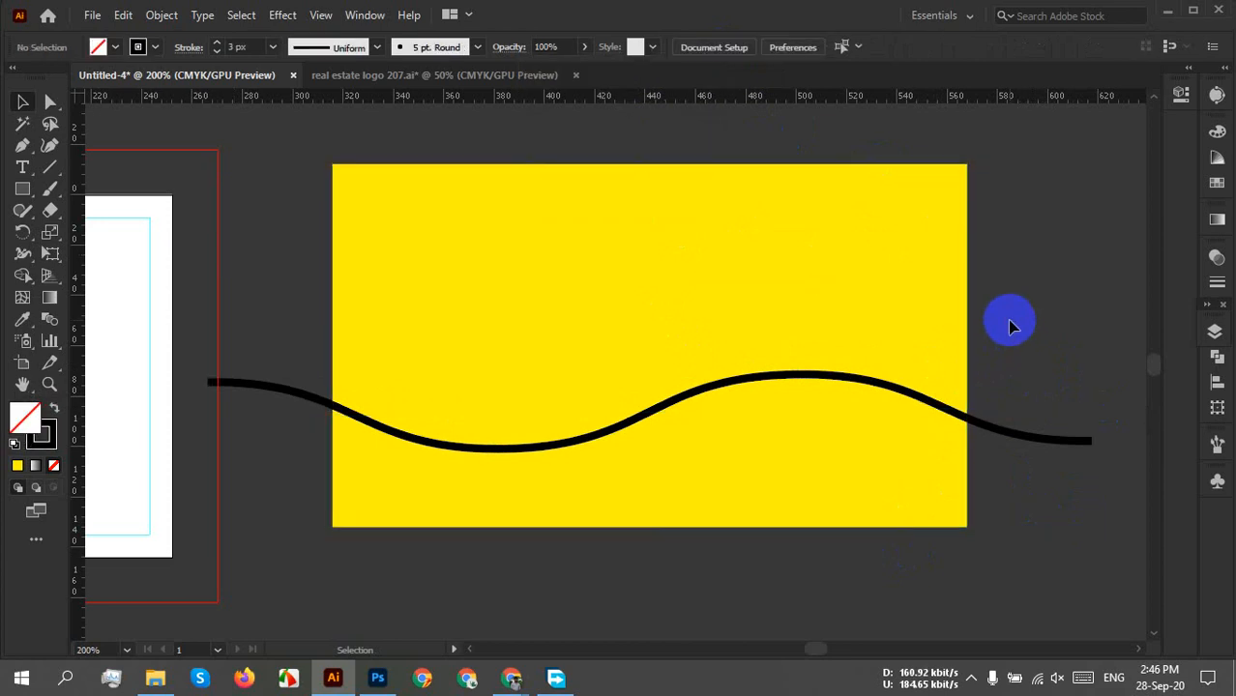
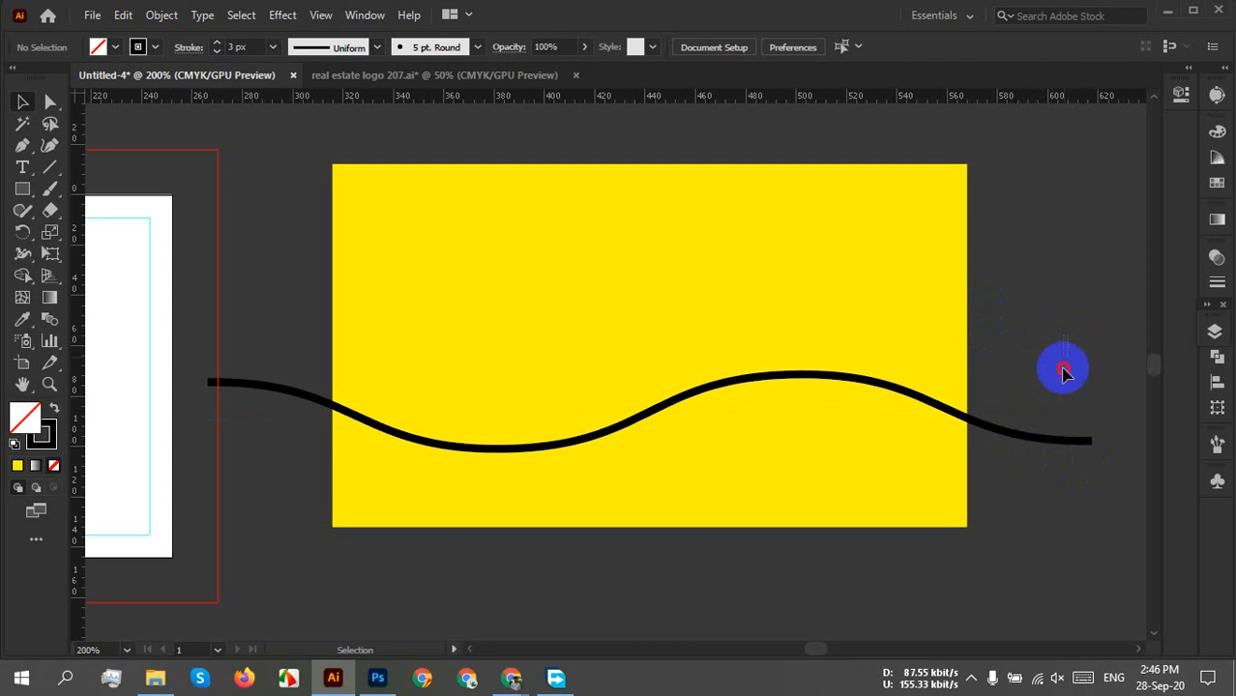
Expand the black wave's appearance and stroke into a filled shape, then select it with the yellow rectangle.
left_click_drag(1063, 366, 1015, 515)
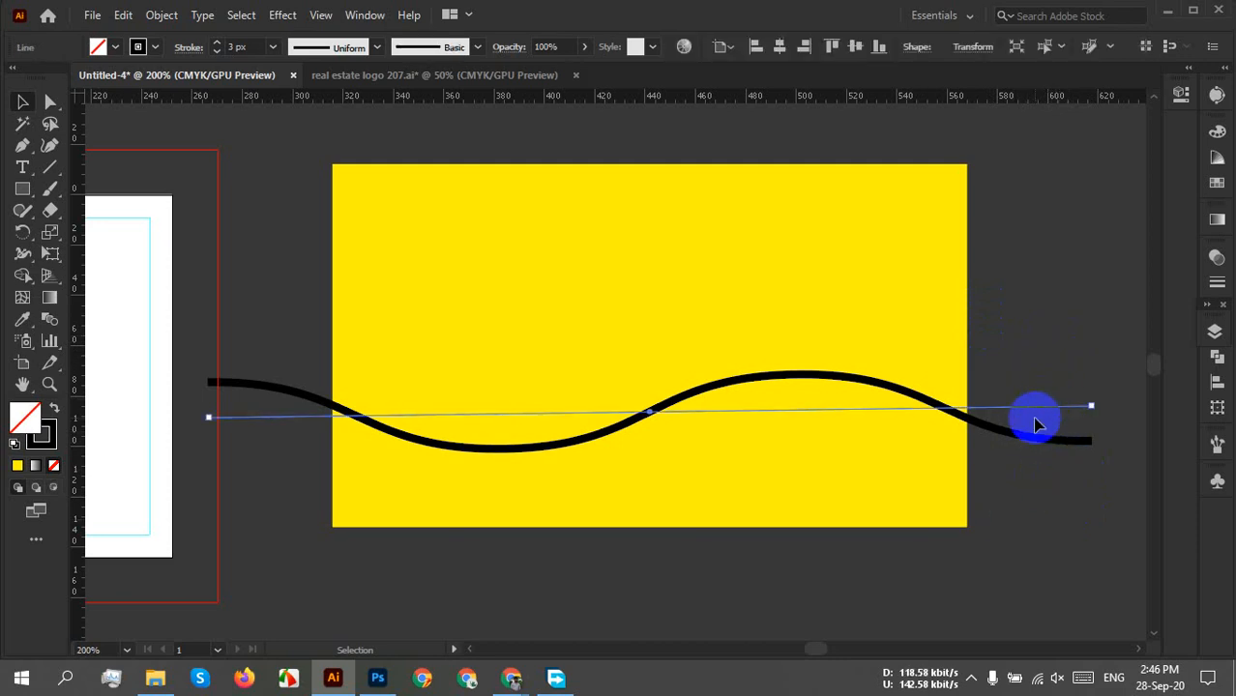
left_click(161, 15)
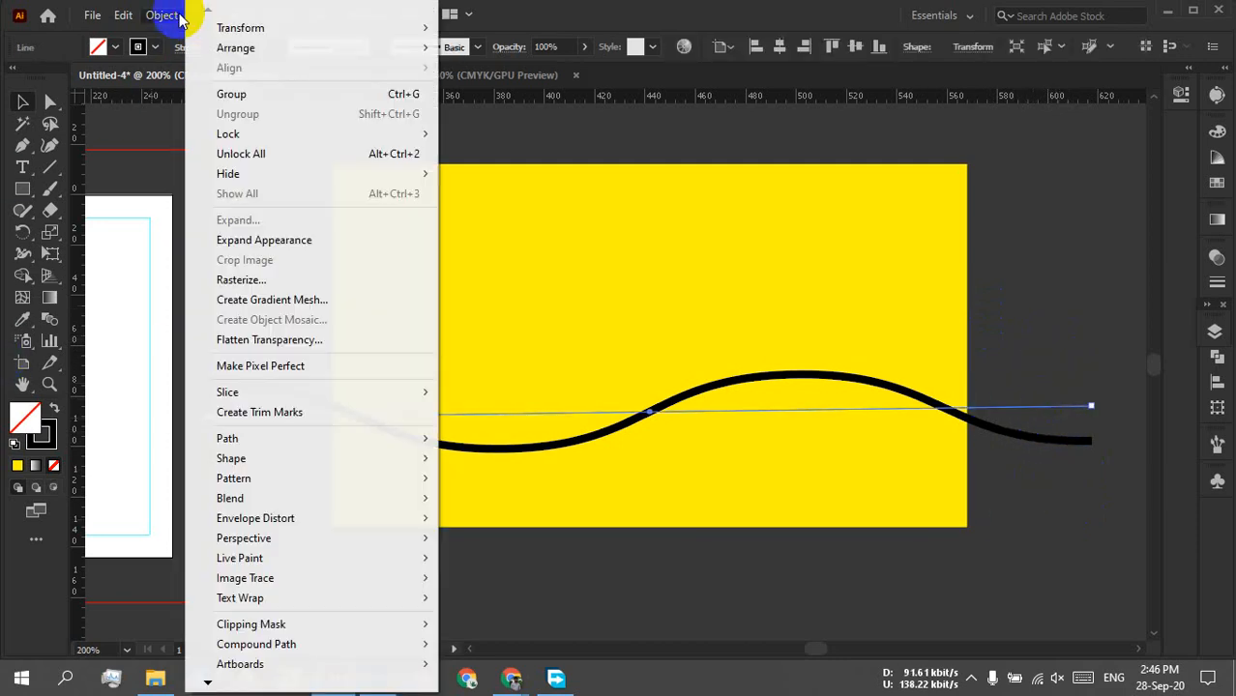
left_click(271, 241)
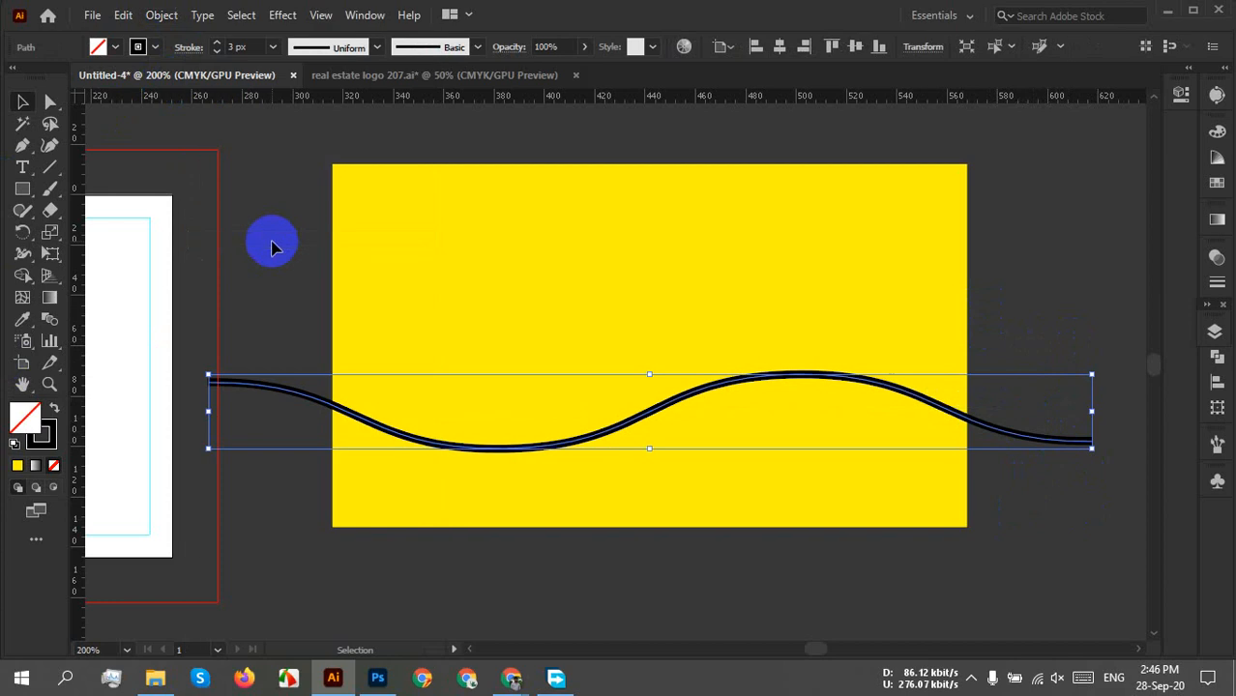
left_click(157, 16)
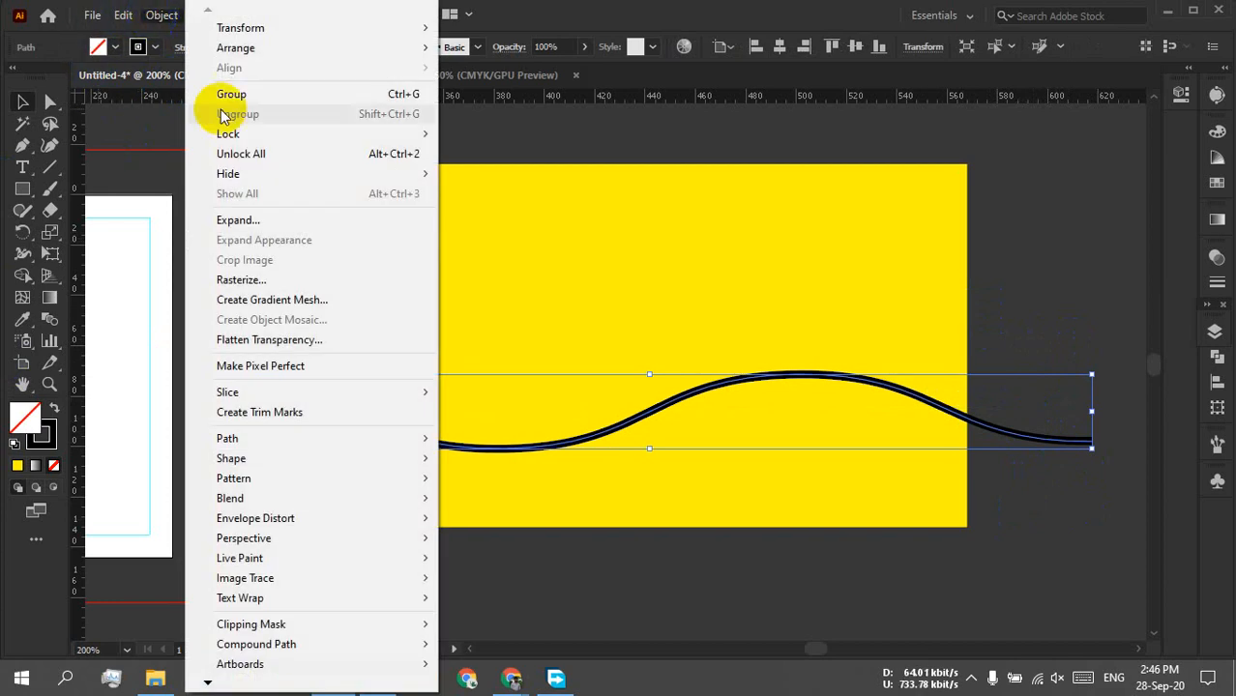
left_click(222, 224)
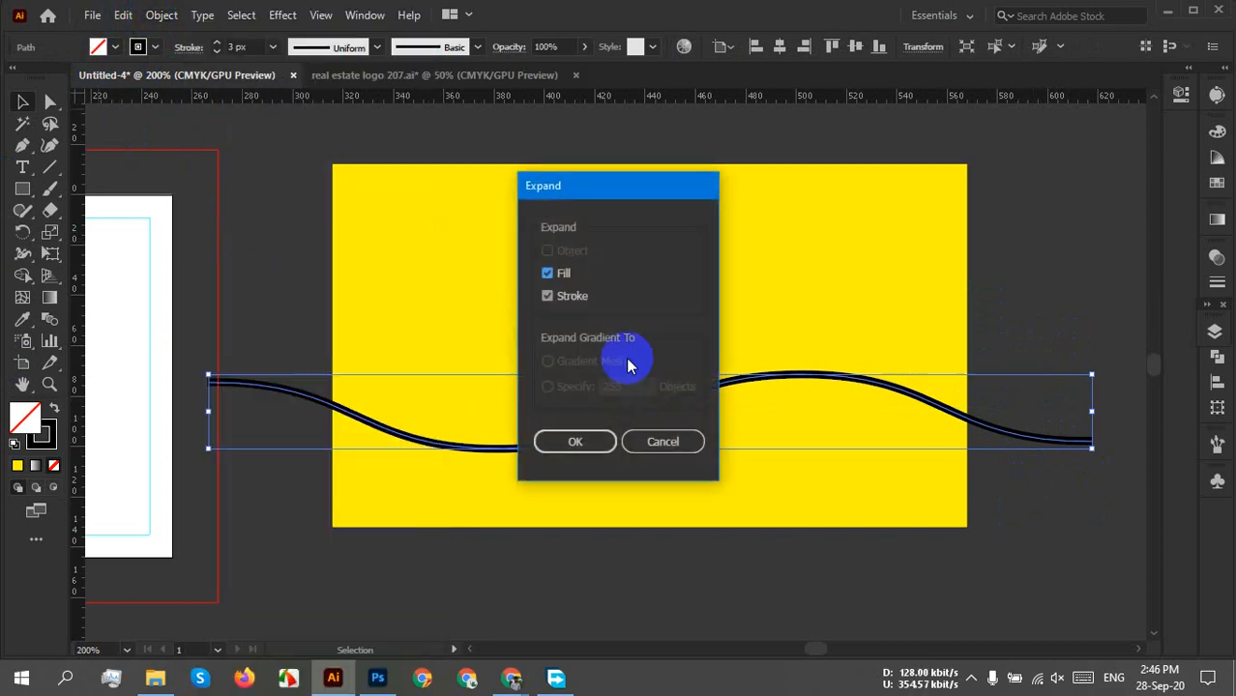
left_click(588, 441)
left_click(1032, 503)
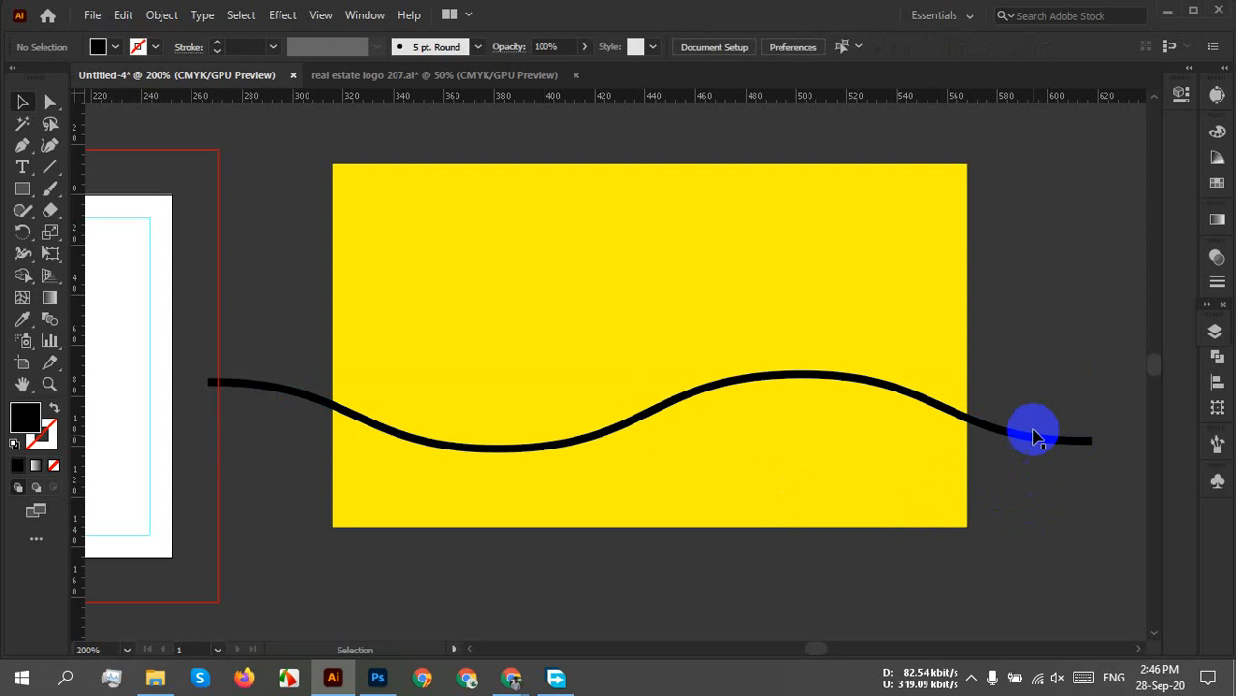
mouse_move(1030, 261)
left_mouse_down()
mouse_move(650, 497)
mouse_move(543, 525)
left_mouse_up()
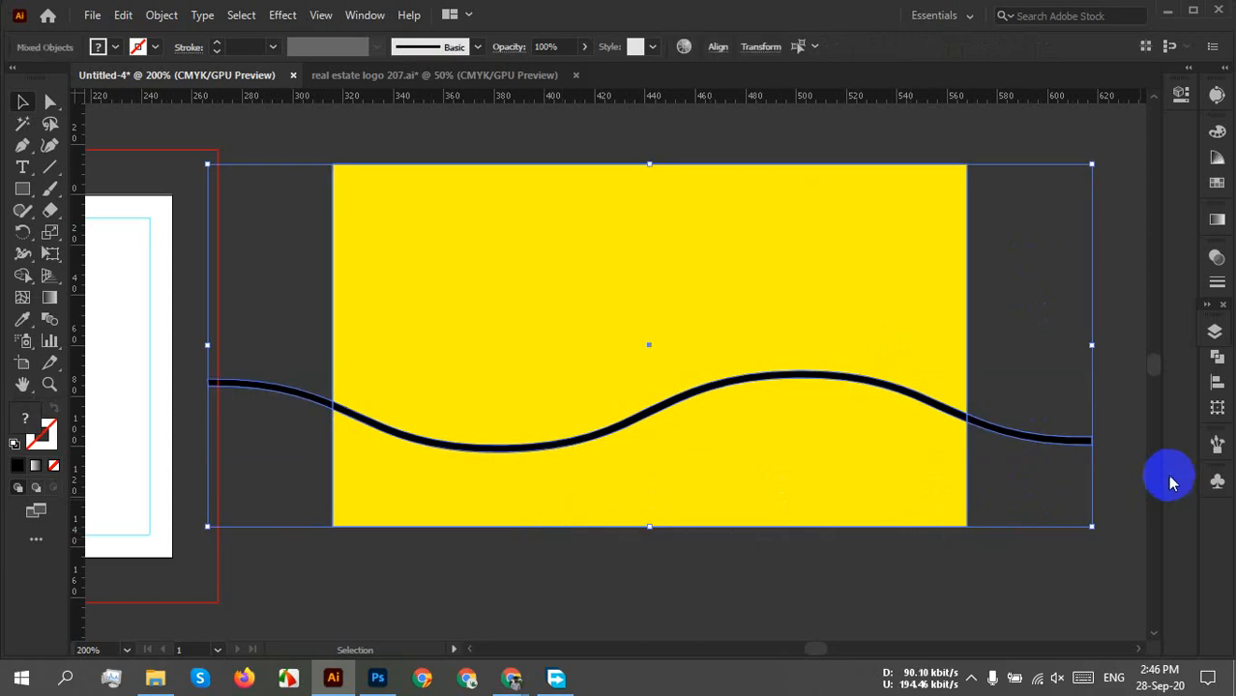
Divide the yellow rectangle along the wave with Pathfinder and ungroup the pieces.
left_click(1216, 357)
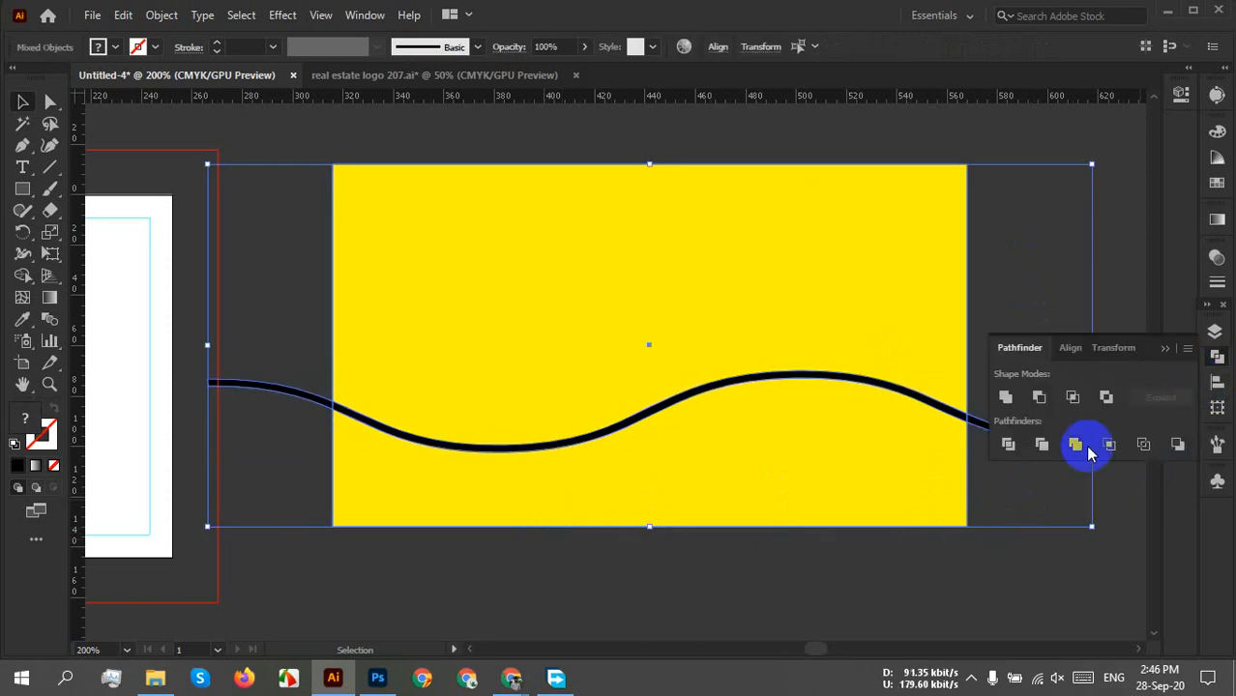
left_click(1008, 444)
right_click(770, 307)
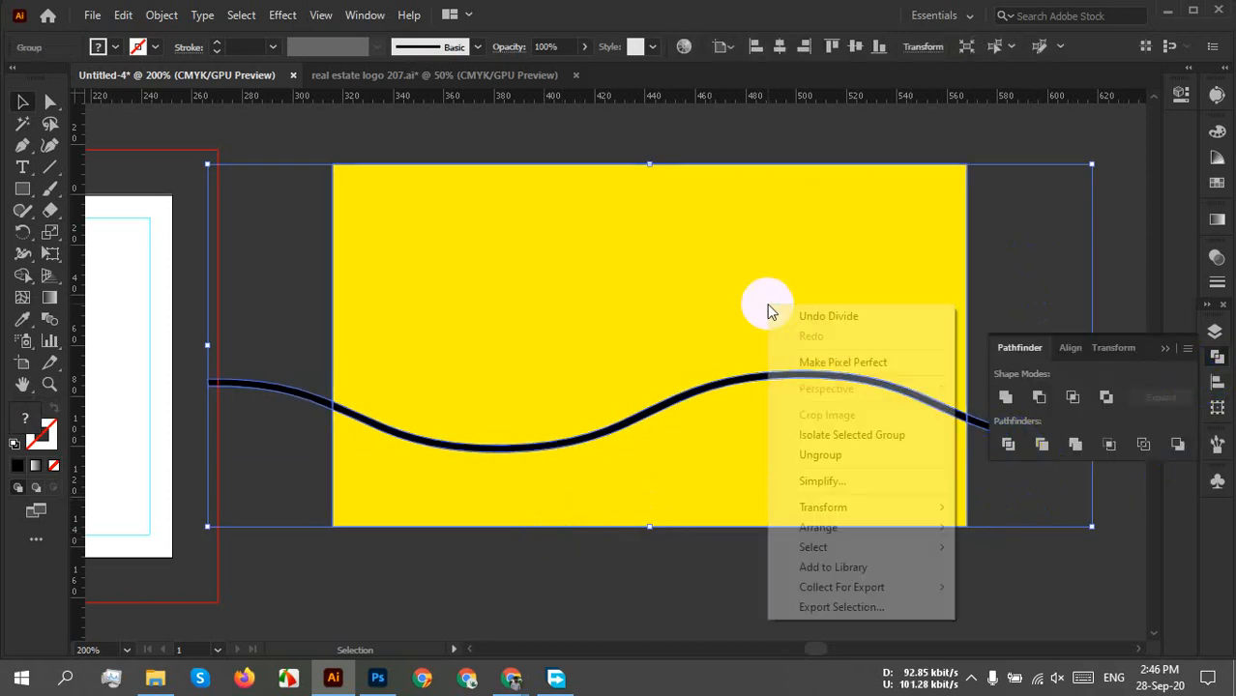
left_click(843, 456)
left_click(1163, 349)
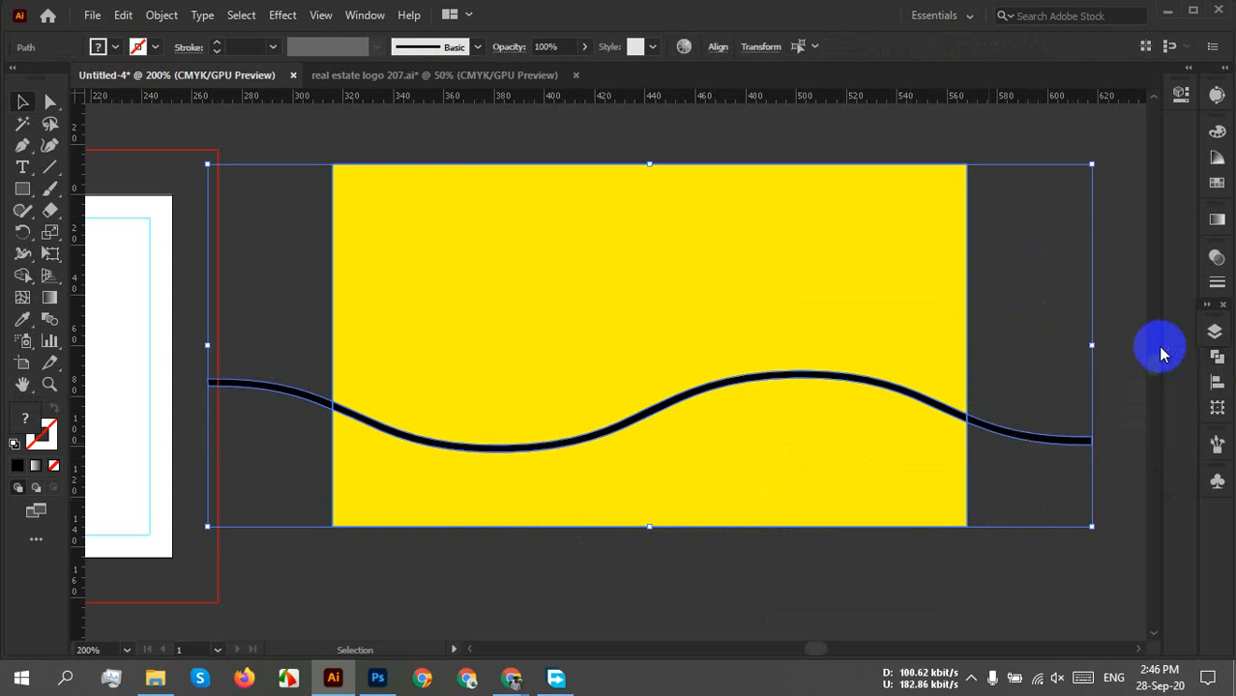
Delete the wave pieces overhanging the rectangle's left and right sides.
left_click(1139, 493)
left_click_drag(1103, 375, 1051, 533)
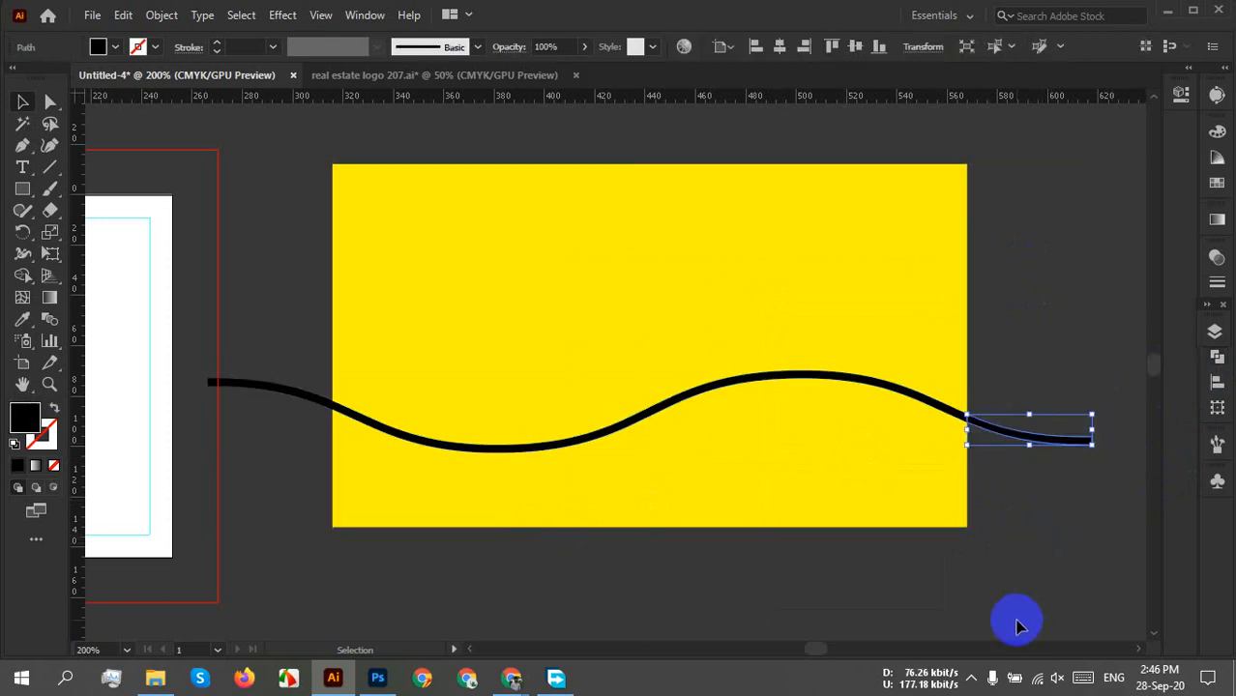
key("Delete")
left_click_drag(204, 260, 295, 484)
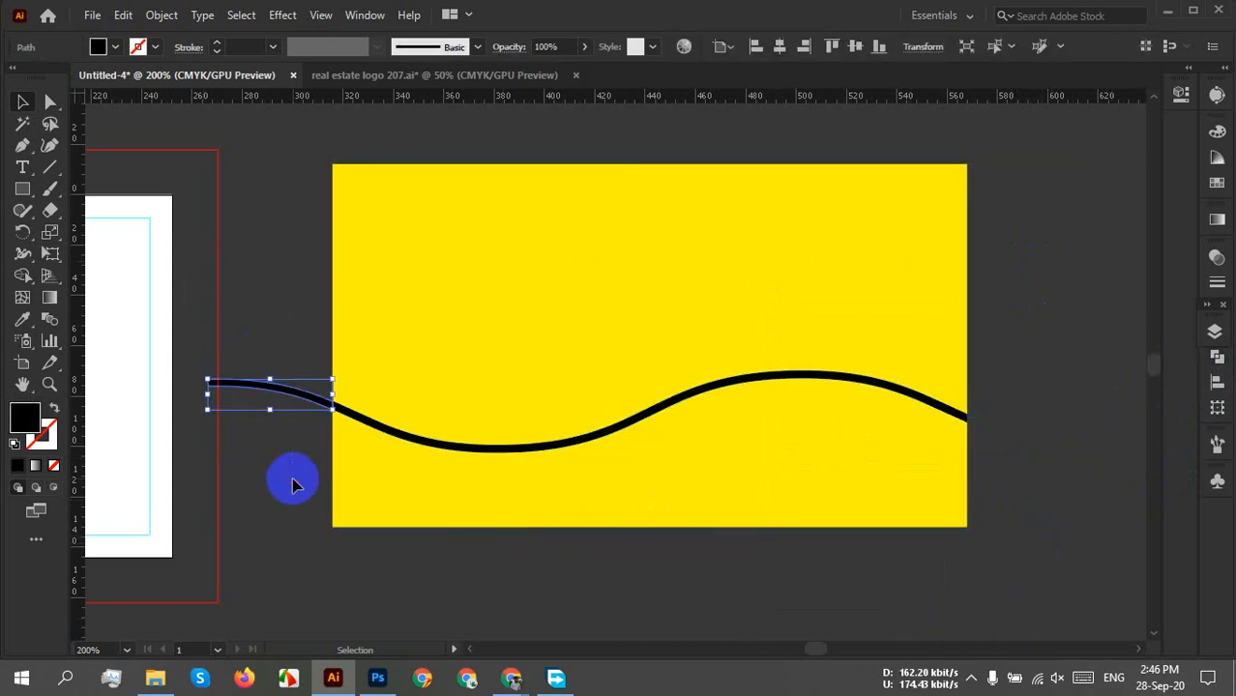
key("Delete")
Pull the lower yellow piece down and the upper piece up to open a gap.
left_click_drag(712, 446, 728, 512)
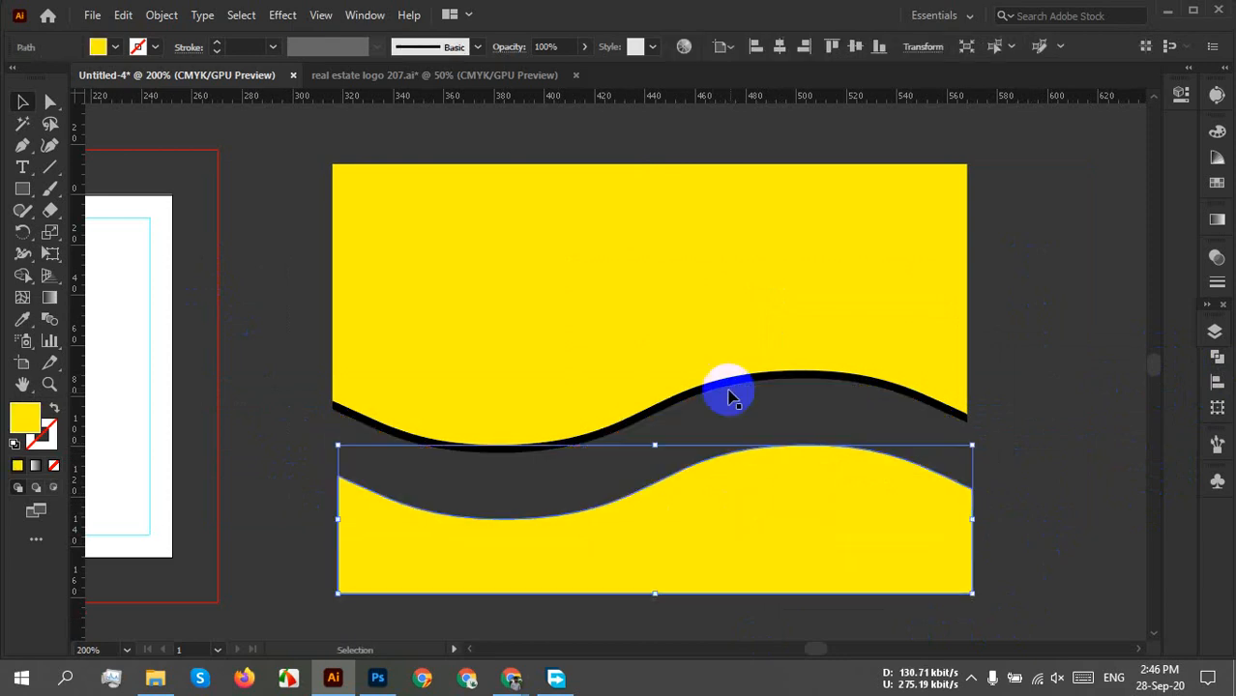
mouse_move(730, 396)
left_mouse_down()
mouse_move(689, 271)
mouse_move(695, 282)
left_mouse_up()
left_click(1066, 400)
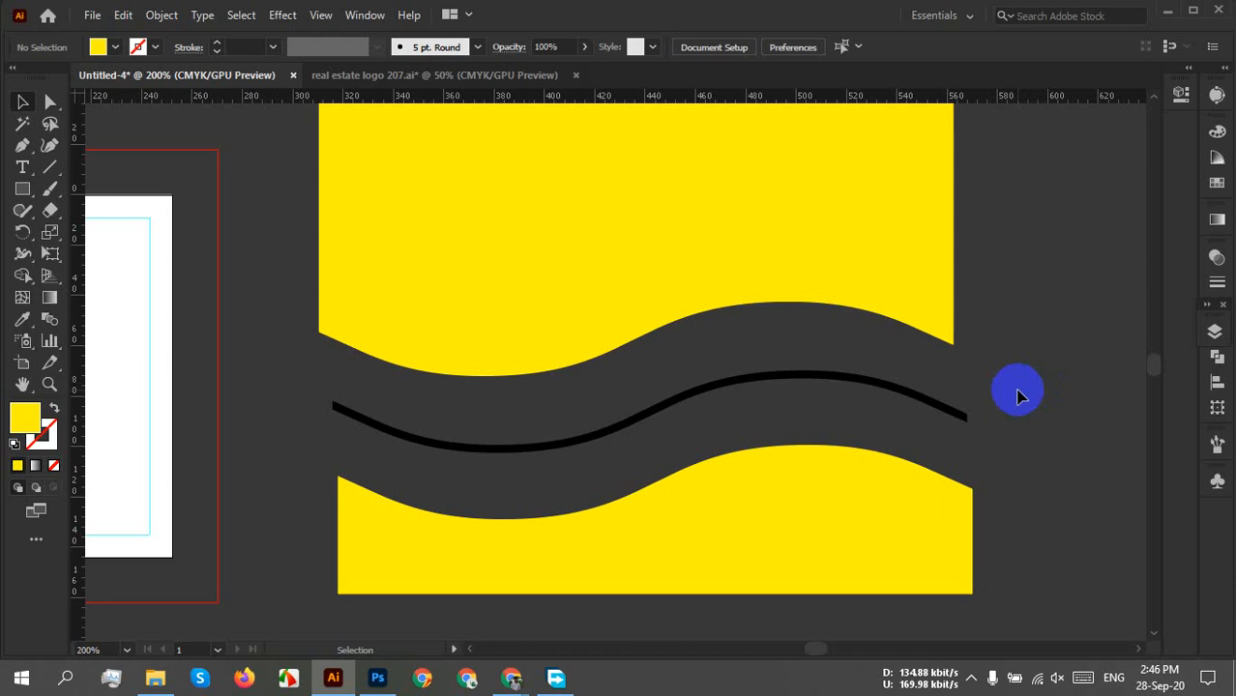
left_click(733, 379)
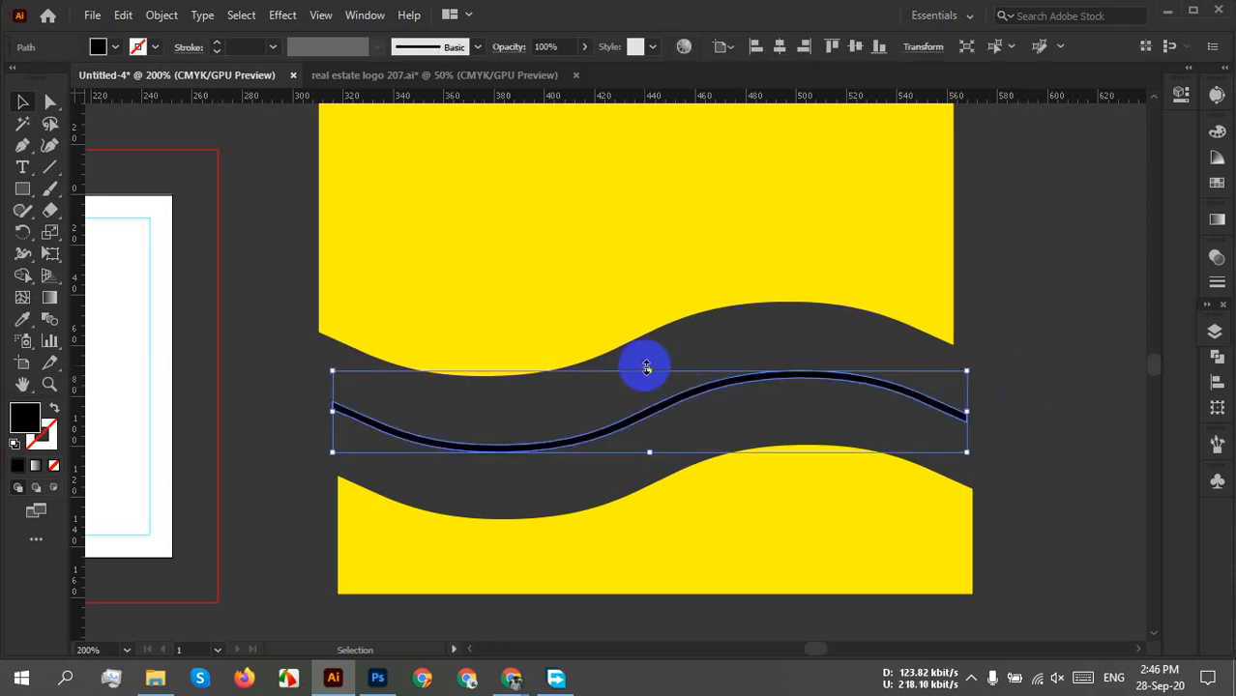
left_click(560, 273)
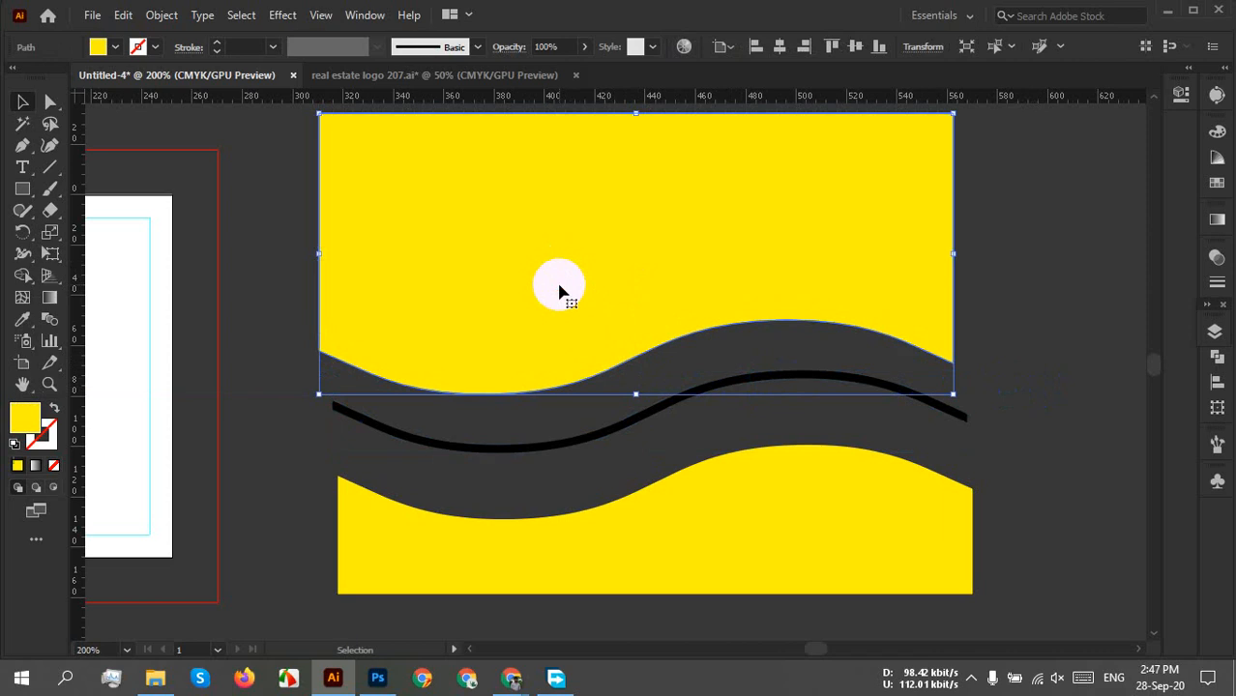
left_click(971, 269)
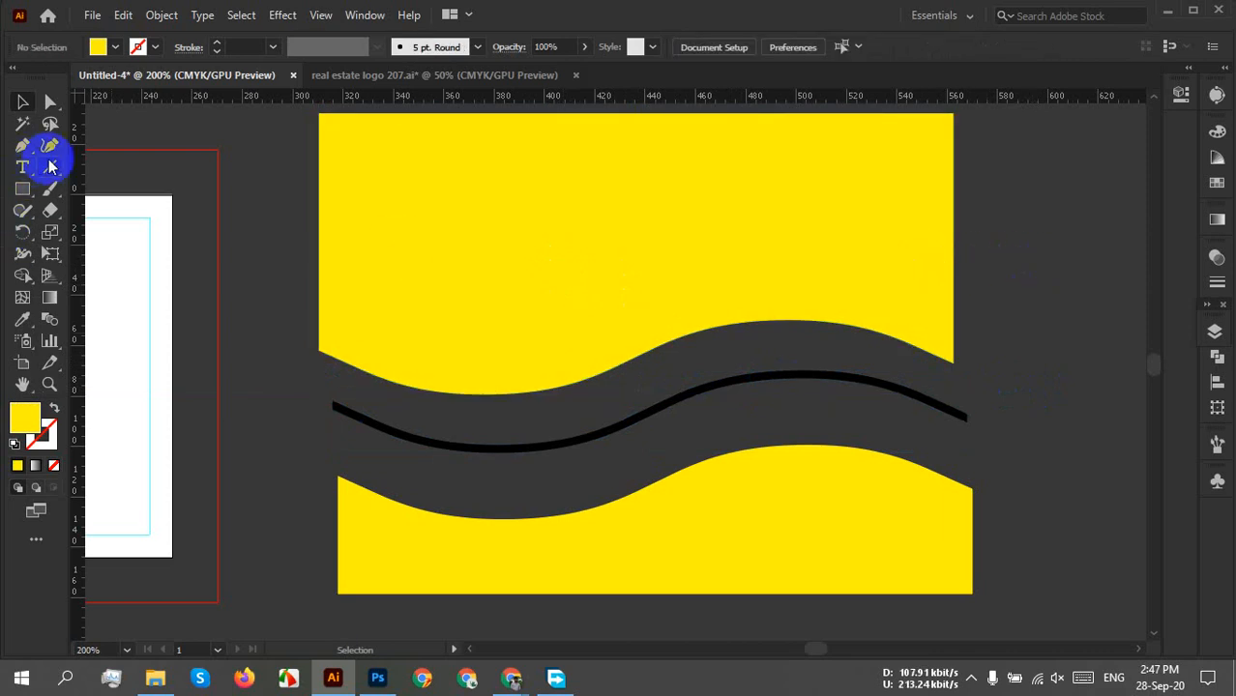
Draw a straight horizontal line across the top with a 2 px stroke.
mouse_move(277, 180)
left_mouse_down()
mouse_move(947, 226)
mouse_move(1058, 186)
left_mouse_up()
left_click(259, 47)
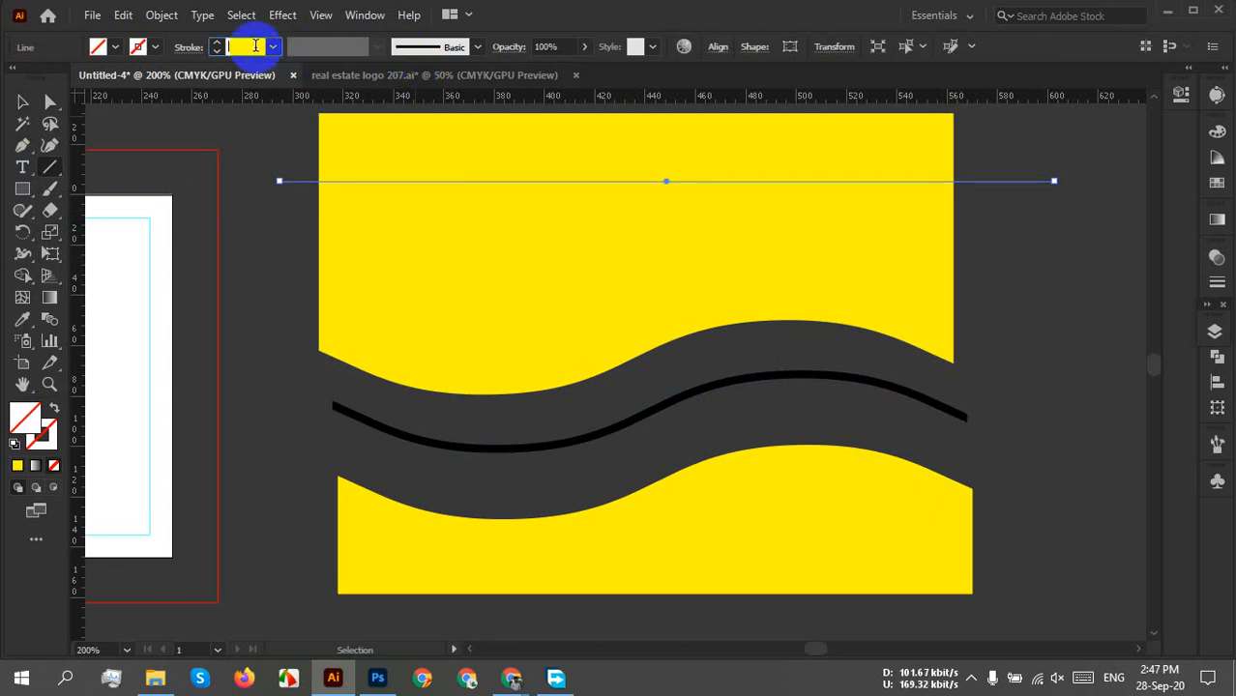
key("Up")
key("Up")
key("Up")
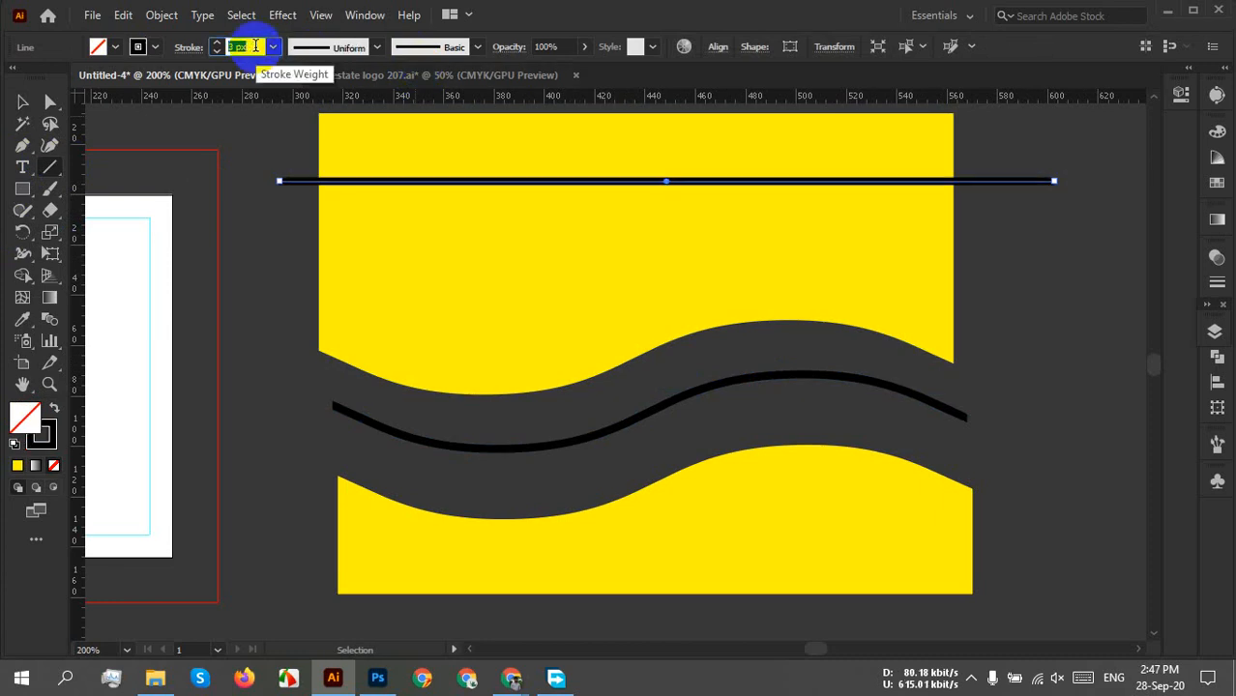
key("Down")
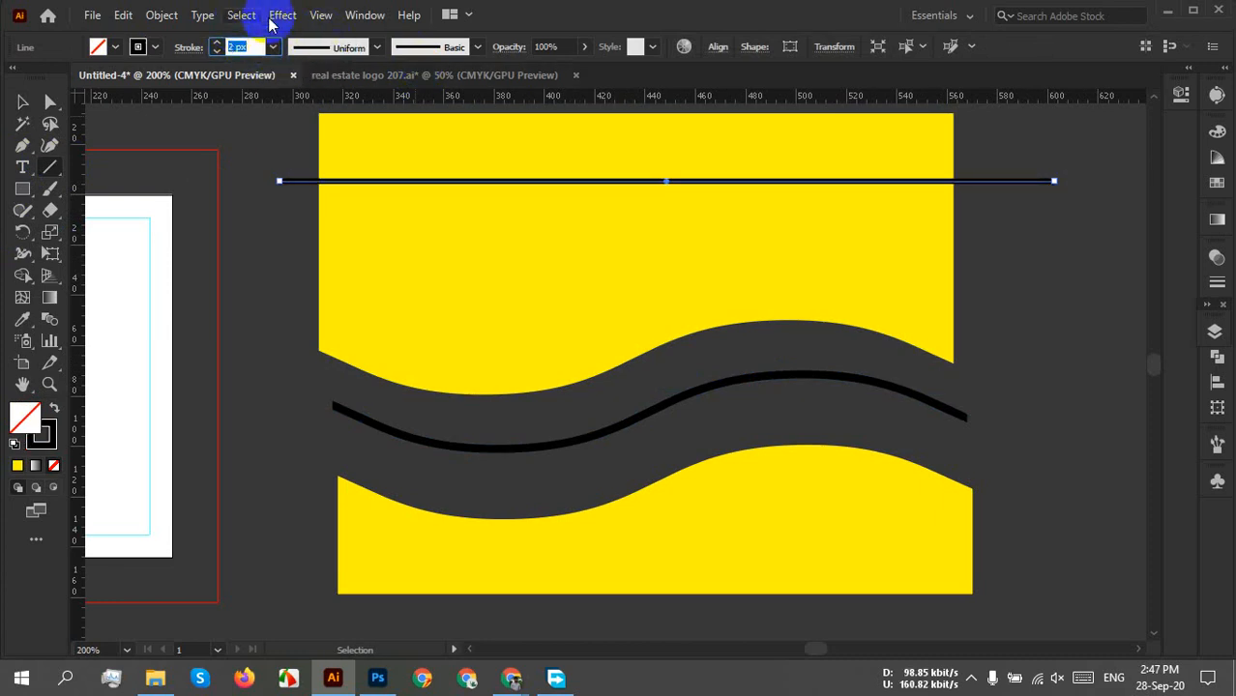
Try a smooth Zig Zag effect with 3 ridges on the line, then cancel it and delete the line.
left_click(282, 15)
mouse_move(280, 17)
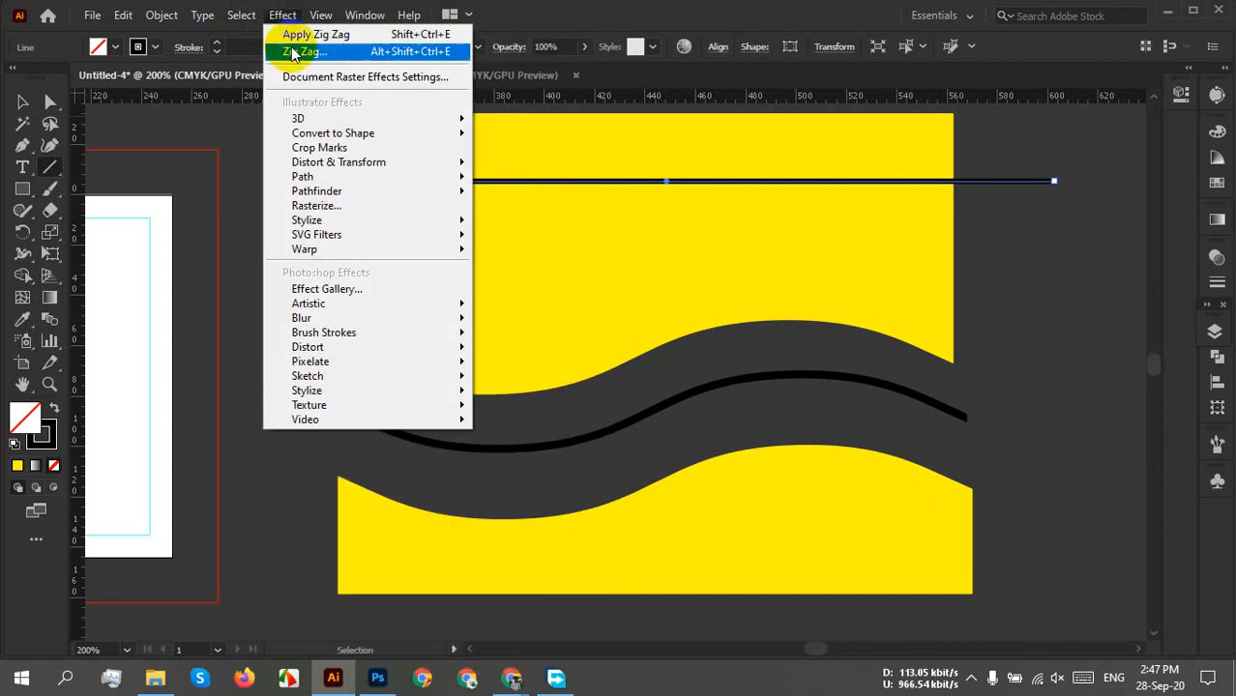
mouse_move(387, 161)
left_click(556, 286)
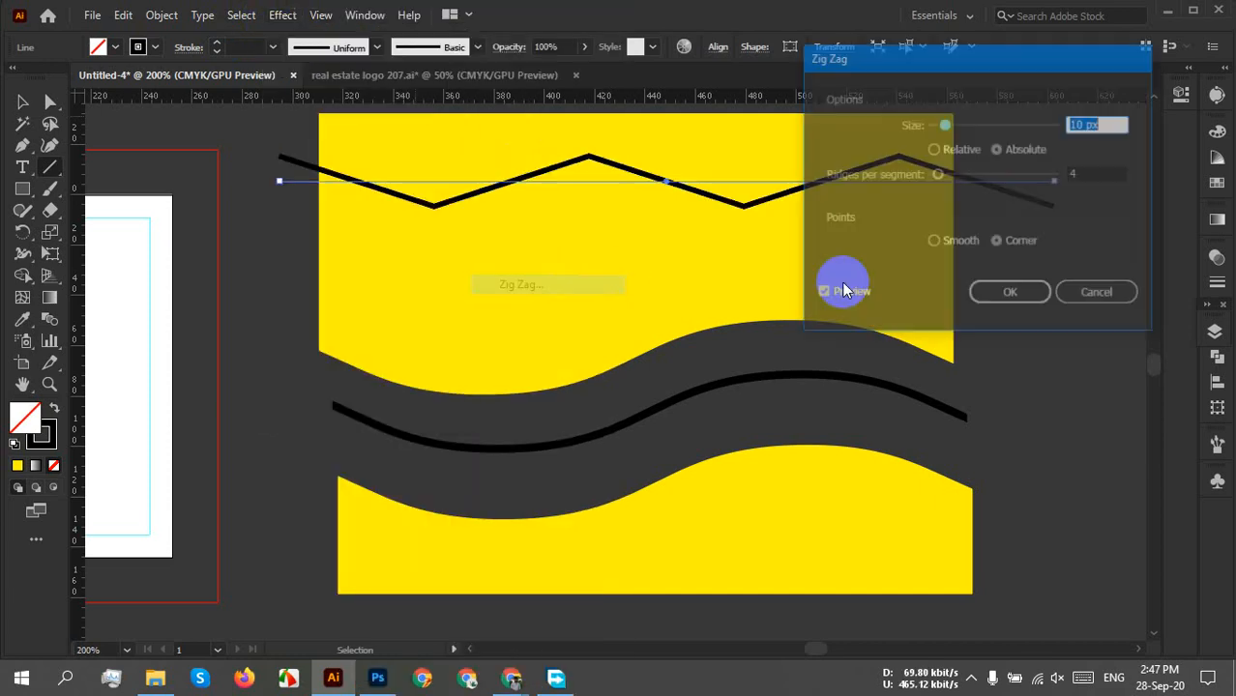
left_click_drag(1015, 46, 1013, 258)
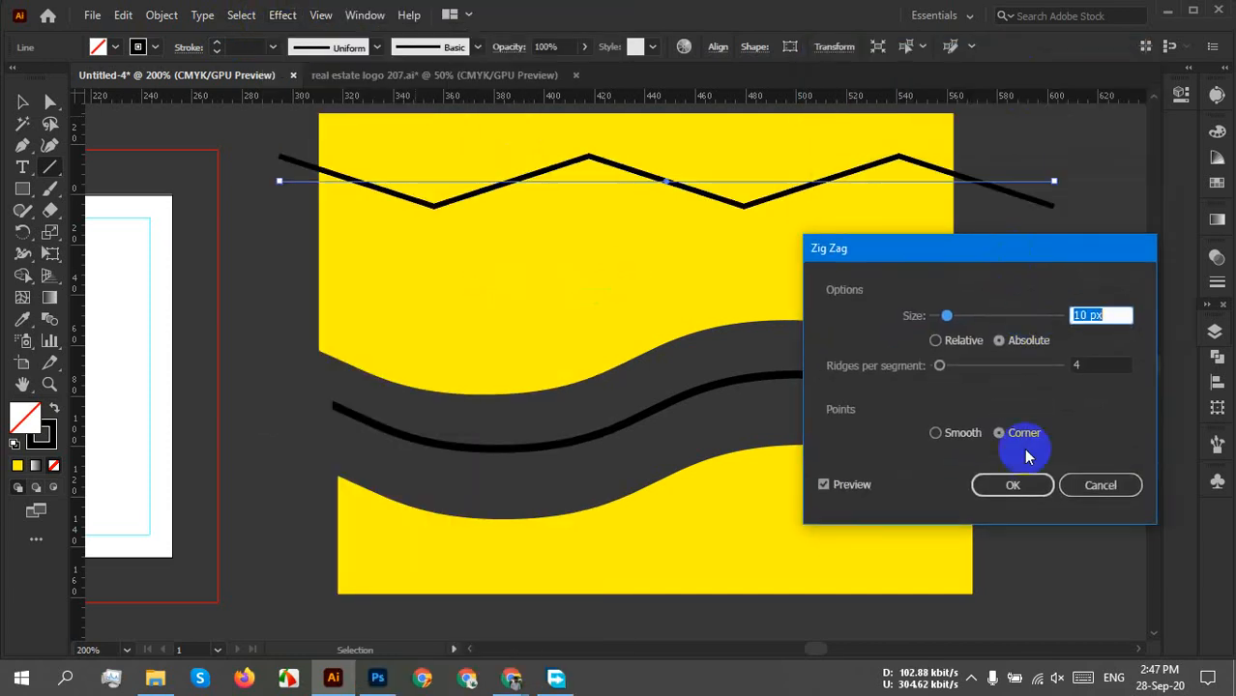
left_click(959, 434)
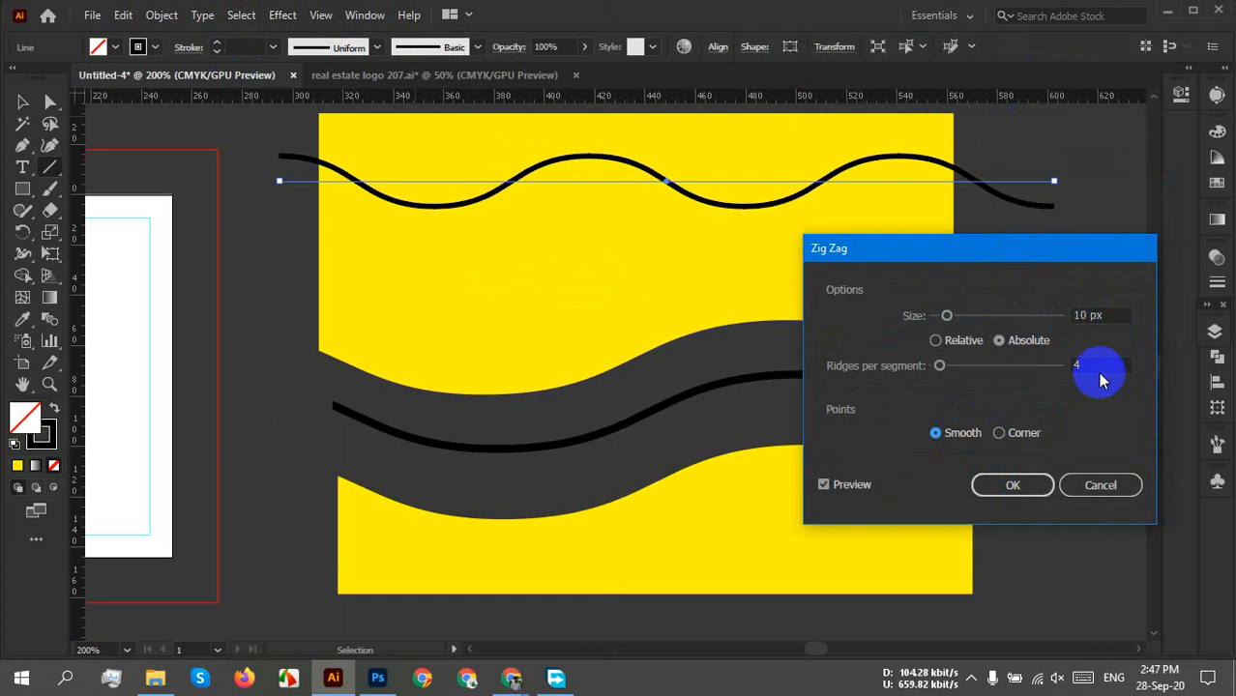
left_click(1088, 366)
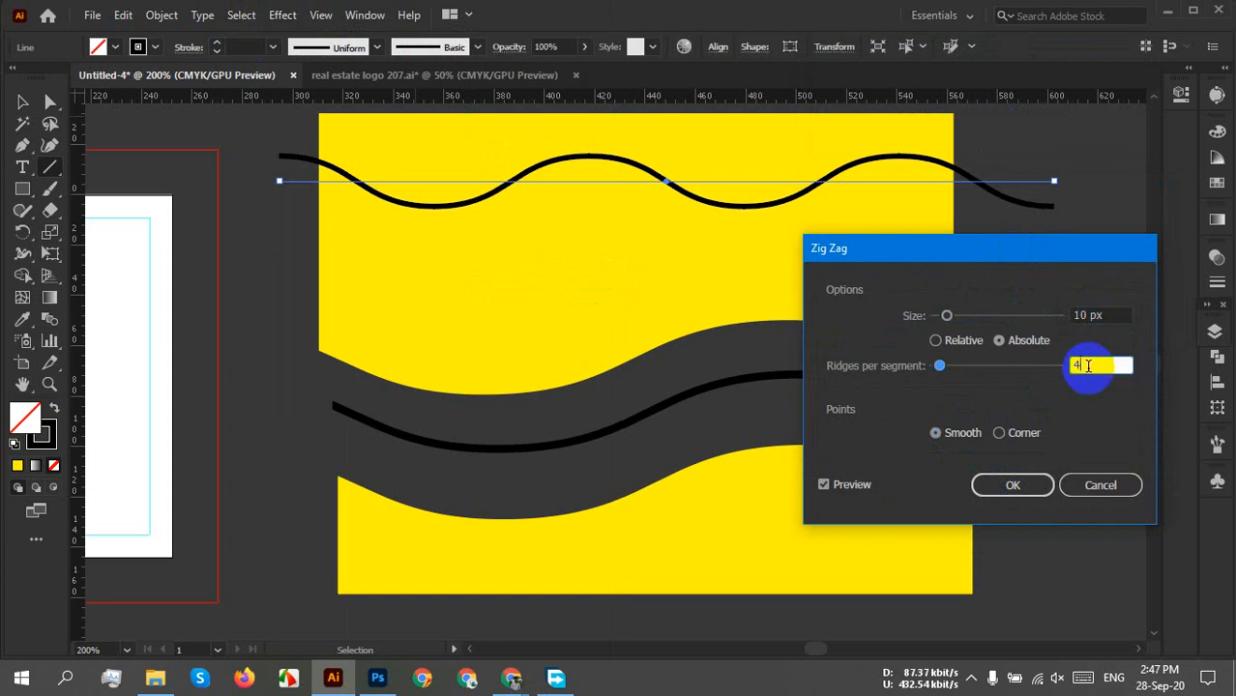
key("Up")
key("Up")
key("Up")
key("Up")
key("Up")
key("Up")
key("Up")
key("Up")
key("Up")
key("Up")
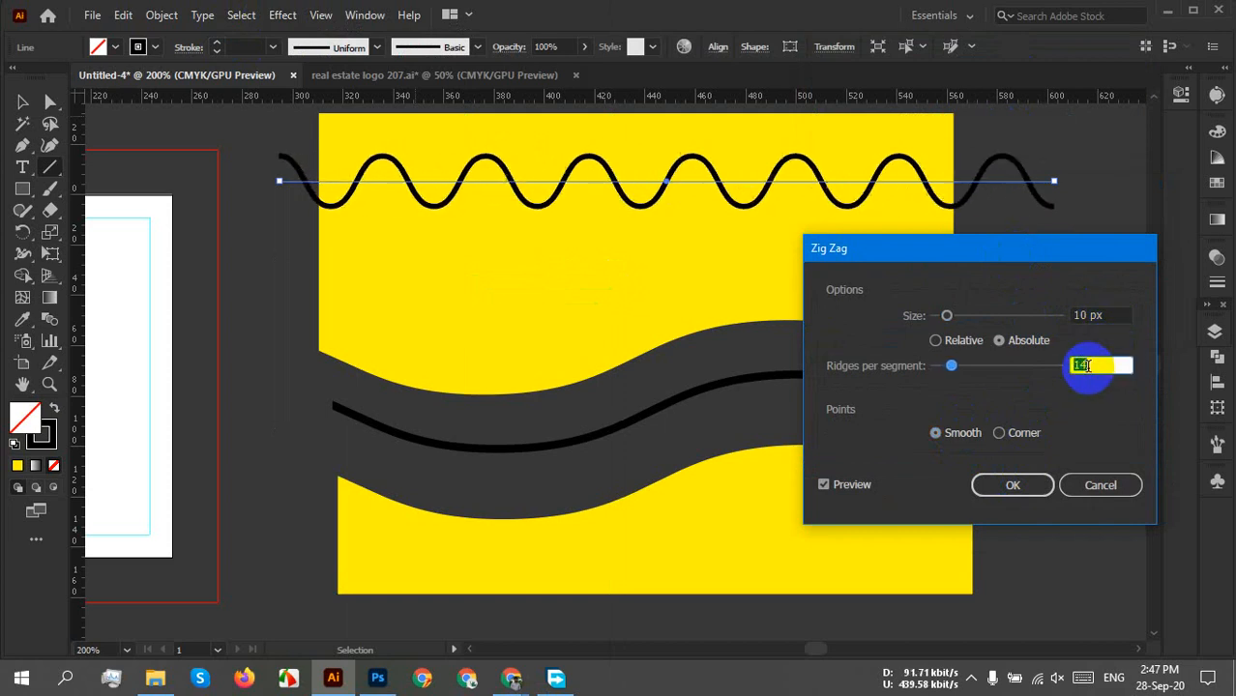
key("Up")
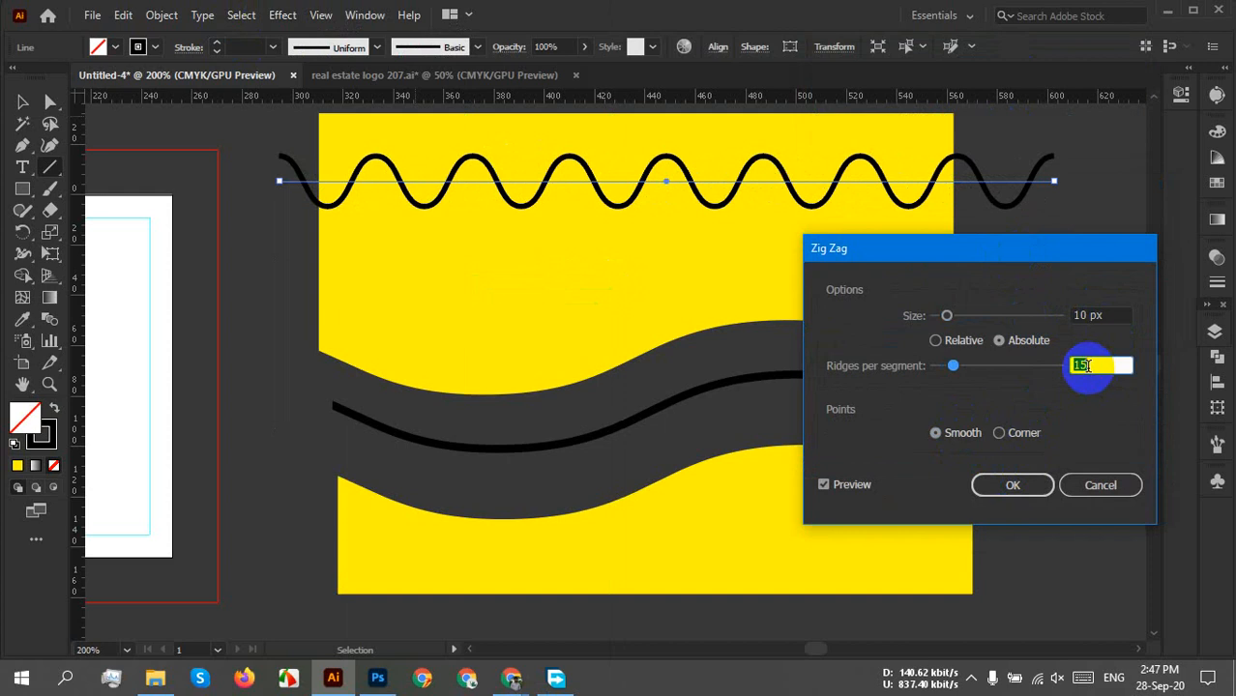
key("Down")
key("Down")
key("Down")
key("Down")
key("Down")
key("Down")
key("Down")
key("Down")
key("Down")
key("Down")
key("Down")
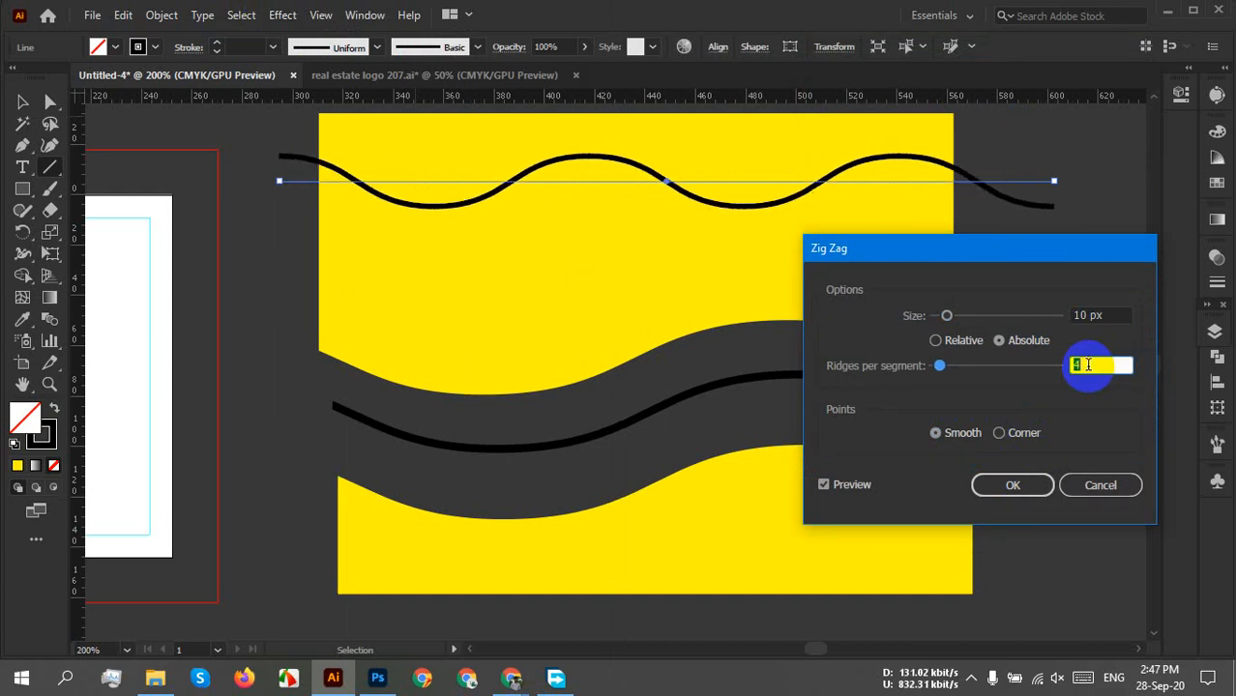
key("Down")
key("Down")
key("Up")
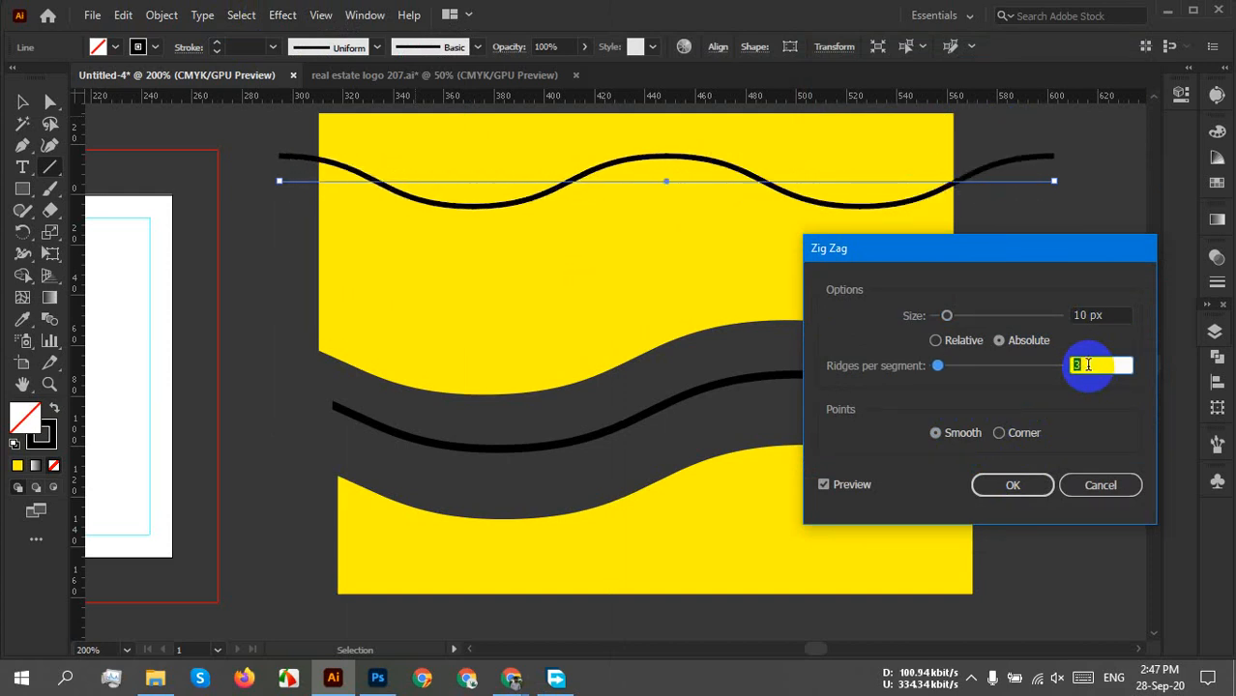
left_click(1102, 486)
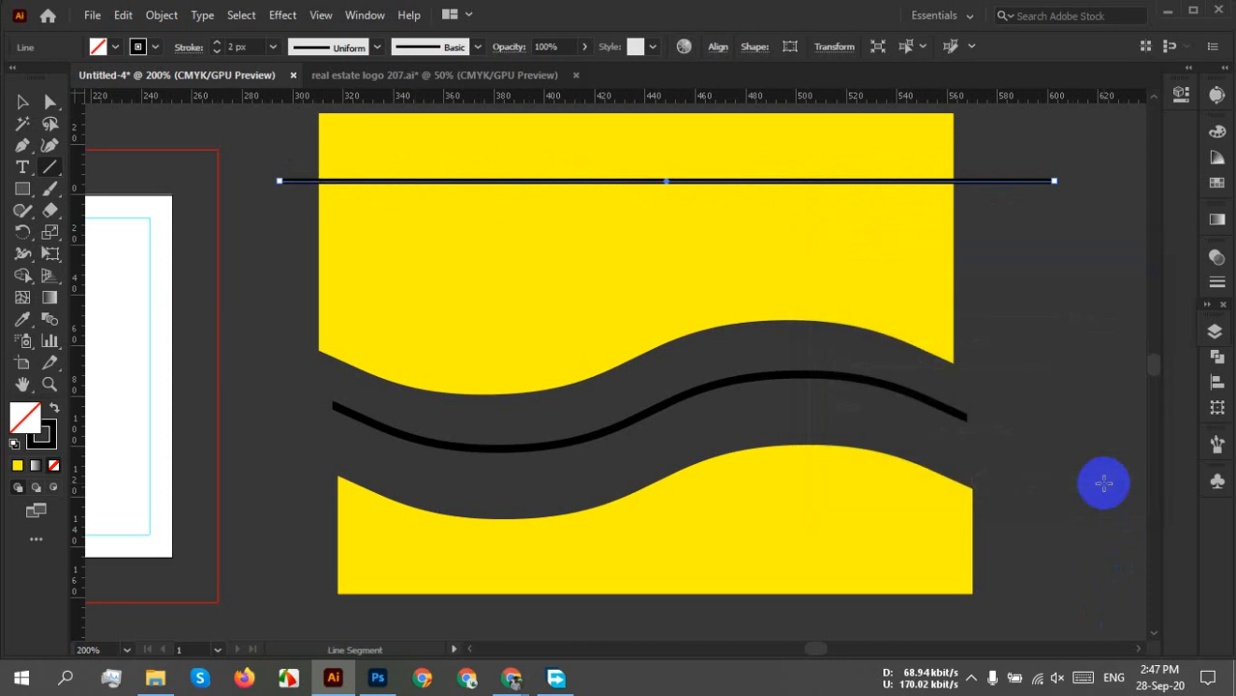
key("Delete")
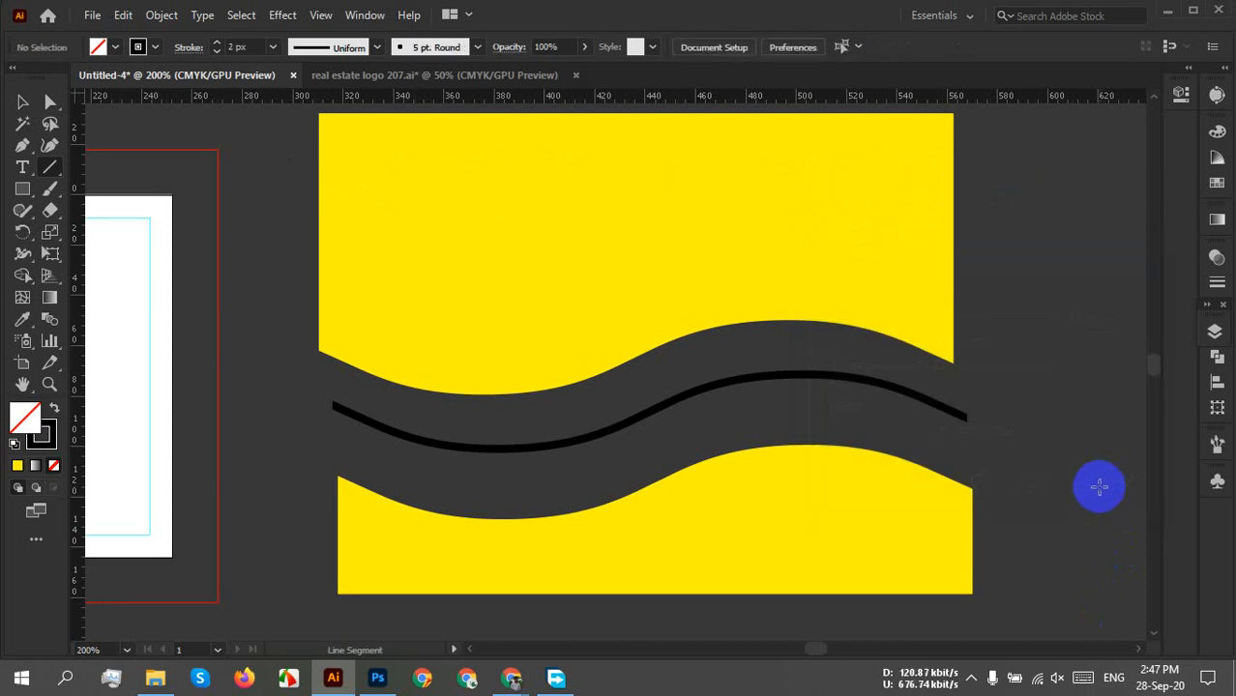
Pan the view to centre the logo card and wave artwork.
left_click(21, 102)
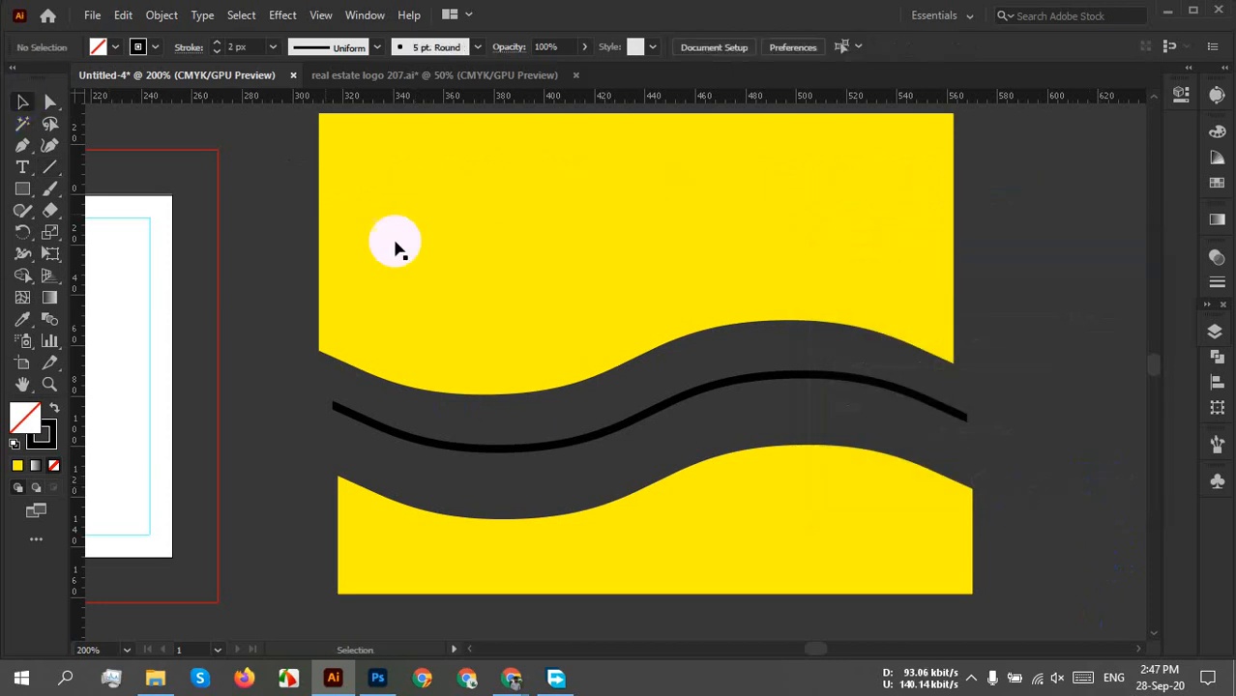
left_click(889, 544)
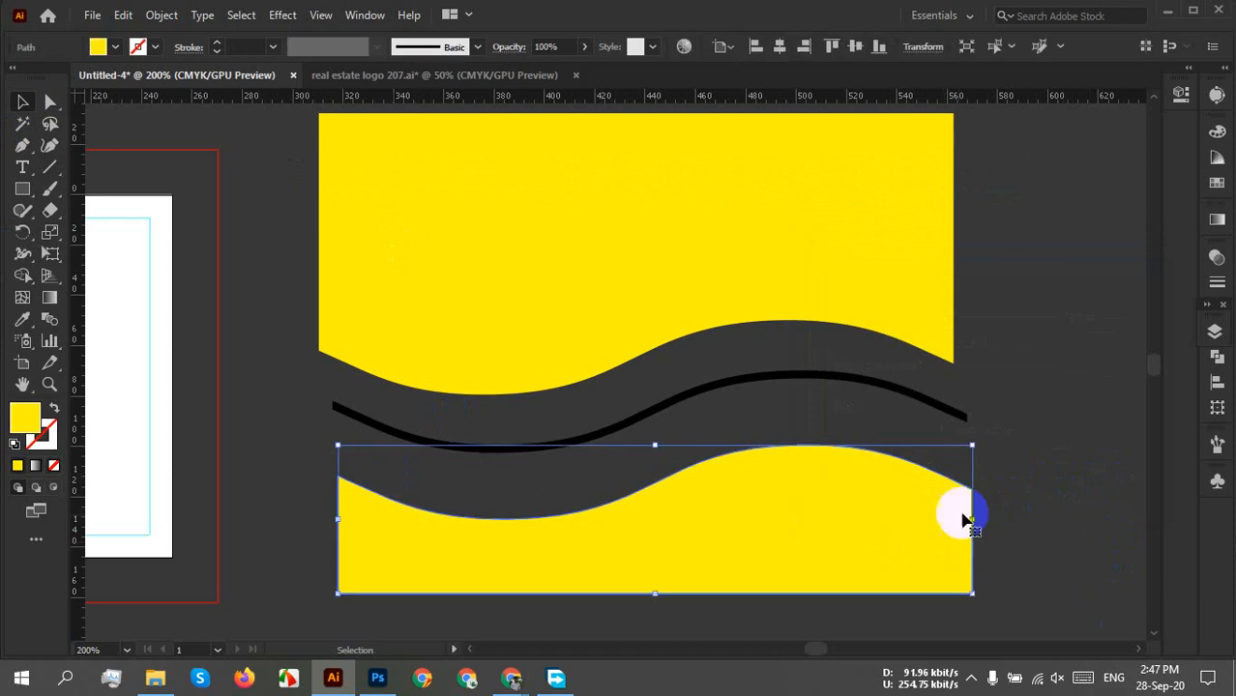
left_click(890, 418)
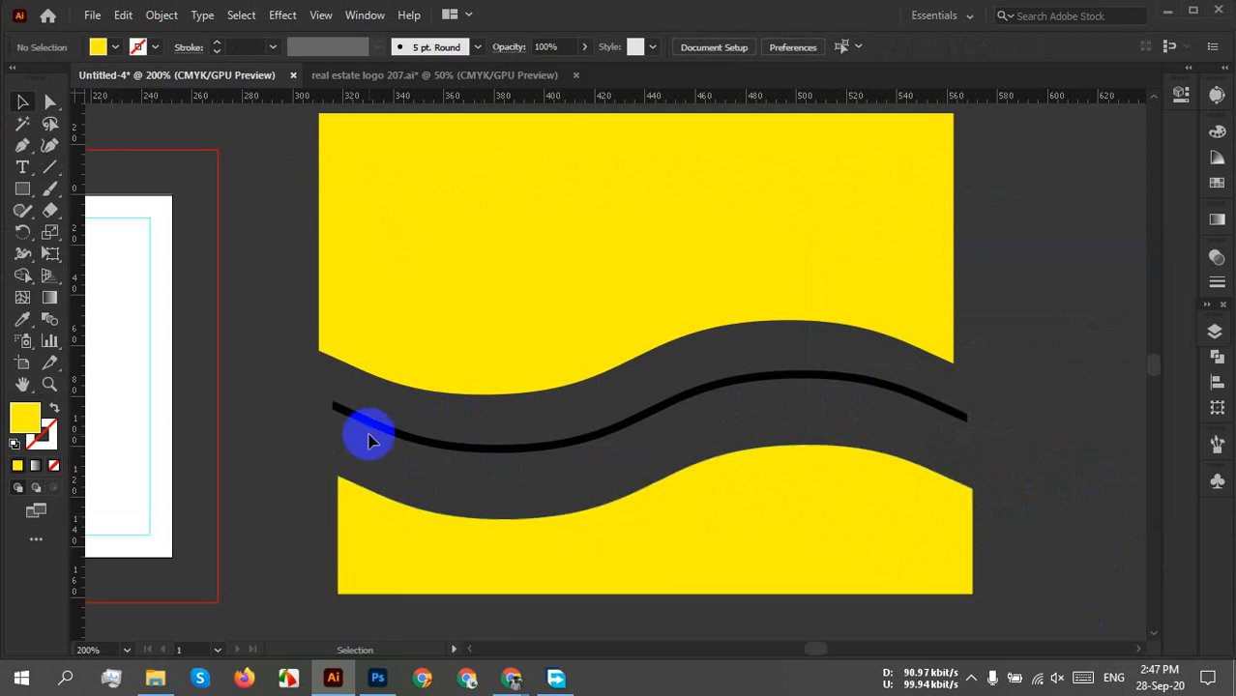
key("space")
left_click_drag(665, 521, 965, 515)
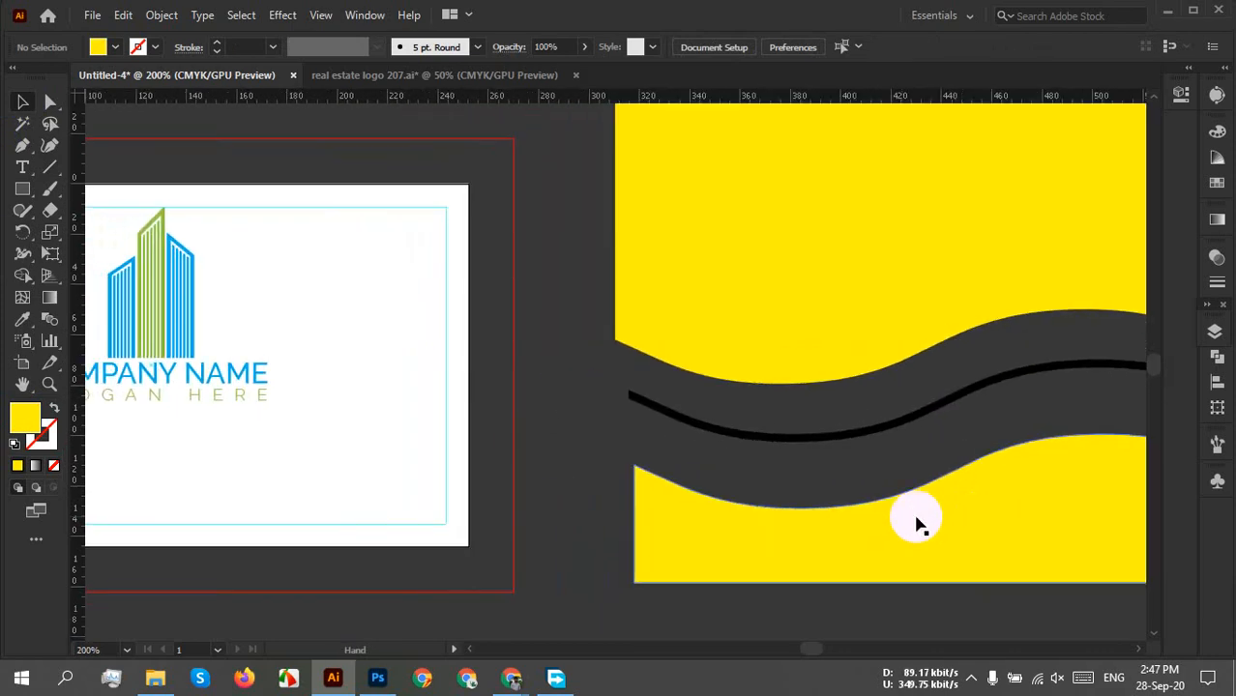
scroll(725, 516, "down", 2)
key("space")
left_click_drag(711, 570, 654, 533)
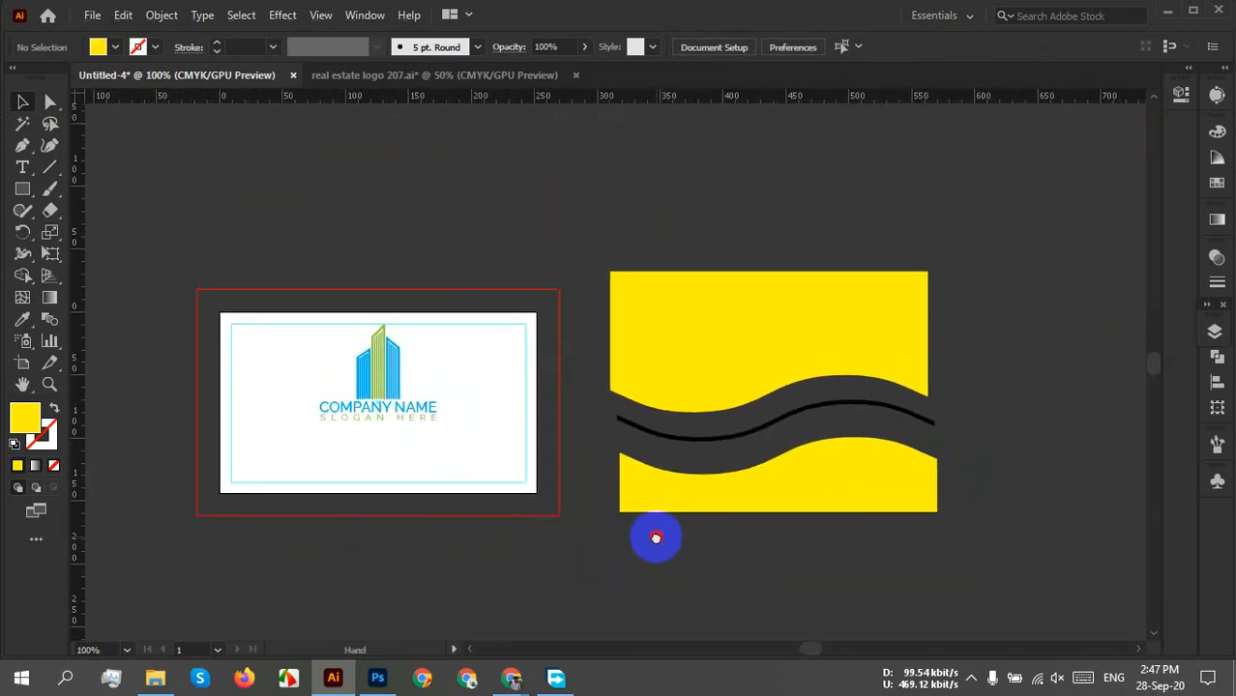
left_click(780, 499)
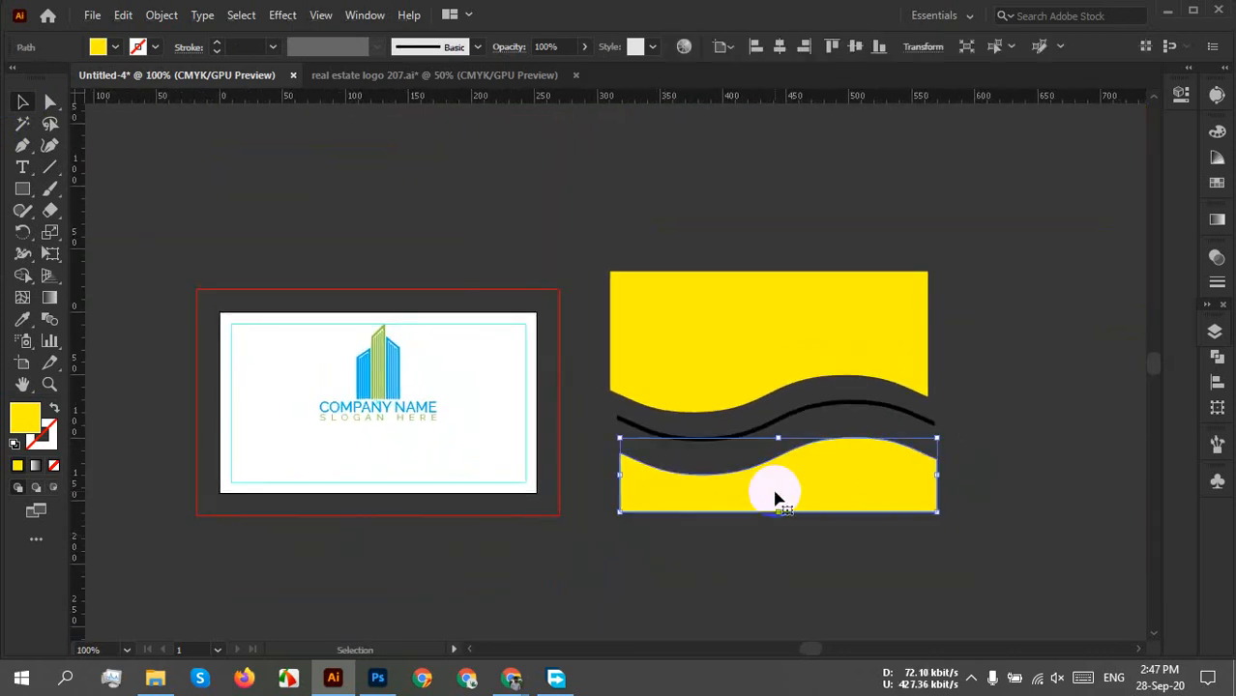
right_click(864, 497)
left_click(1093, 529)
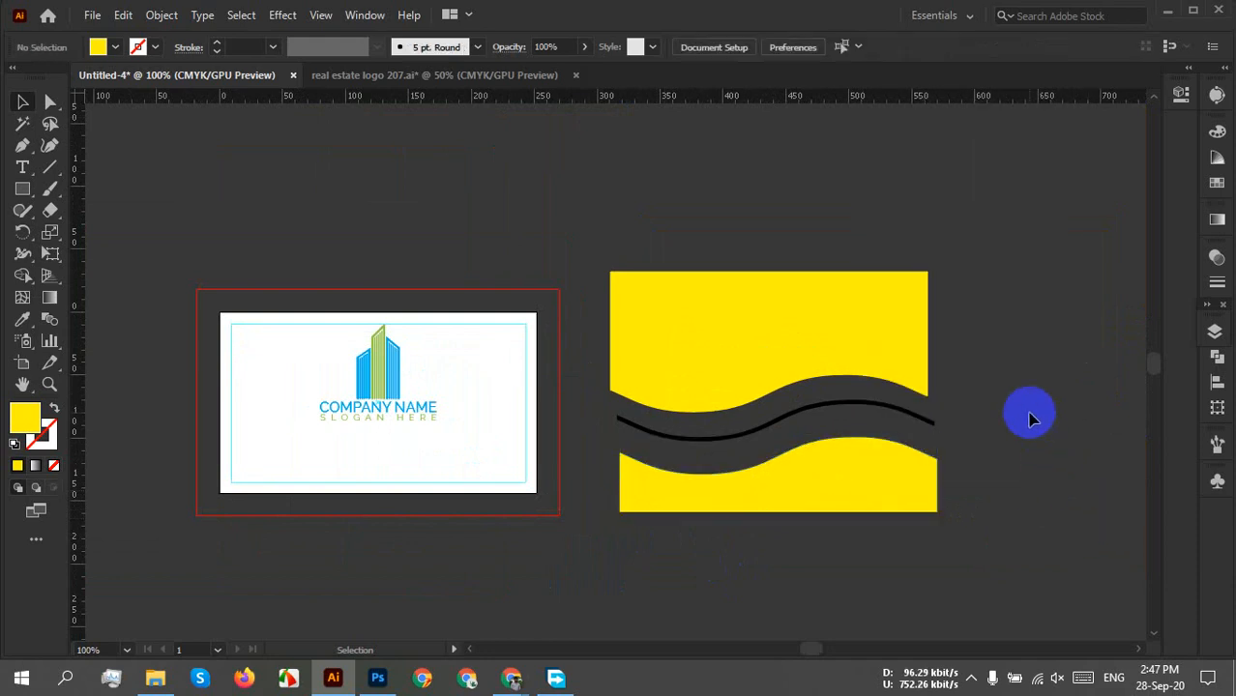
scroll(948, 432, "up", 1)
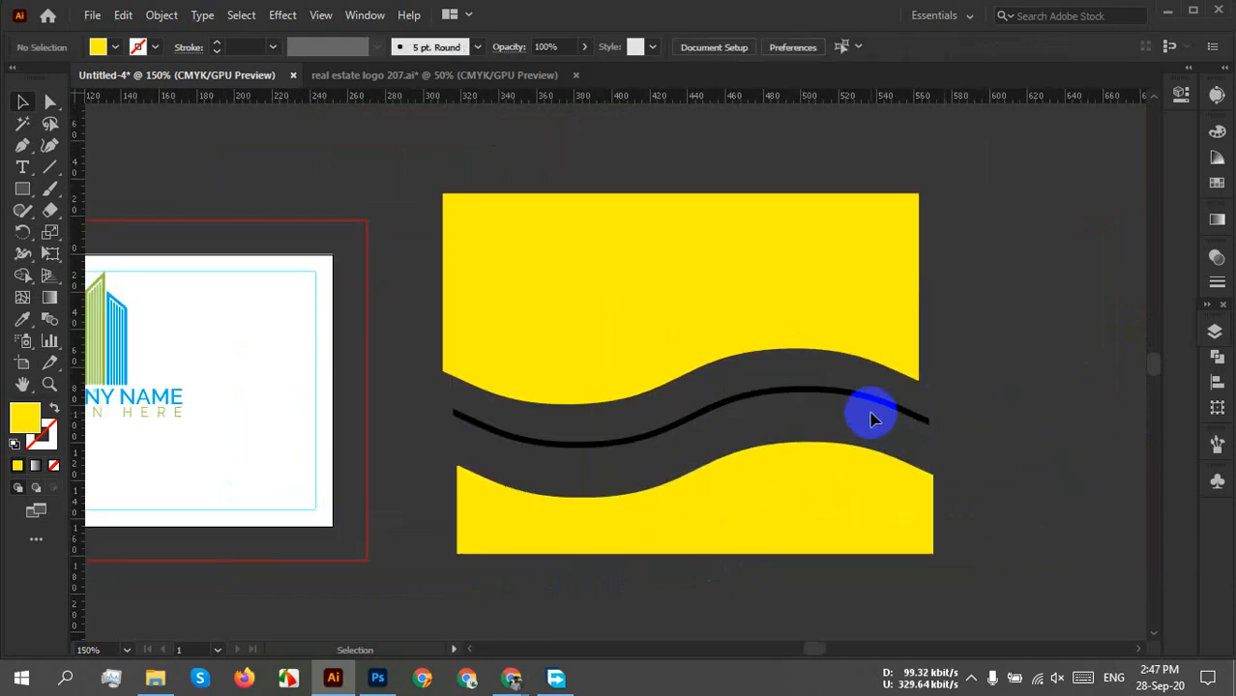
Lower the black wave line onto the top edge of the lower yellow wave.
left_click_drag(868, 408, 867, 443)
left_click(971, 489)
scroll(928, 483, "up", 2)
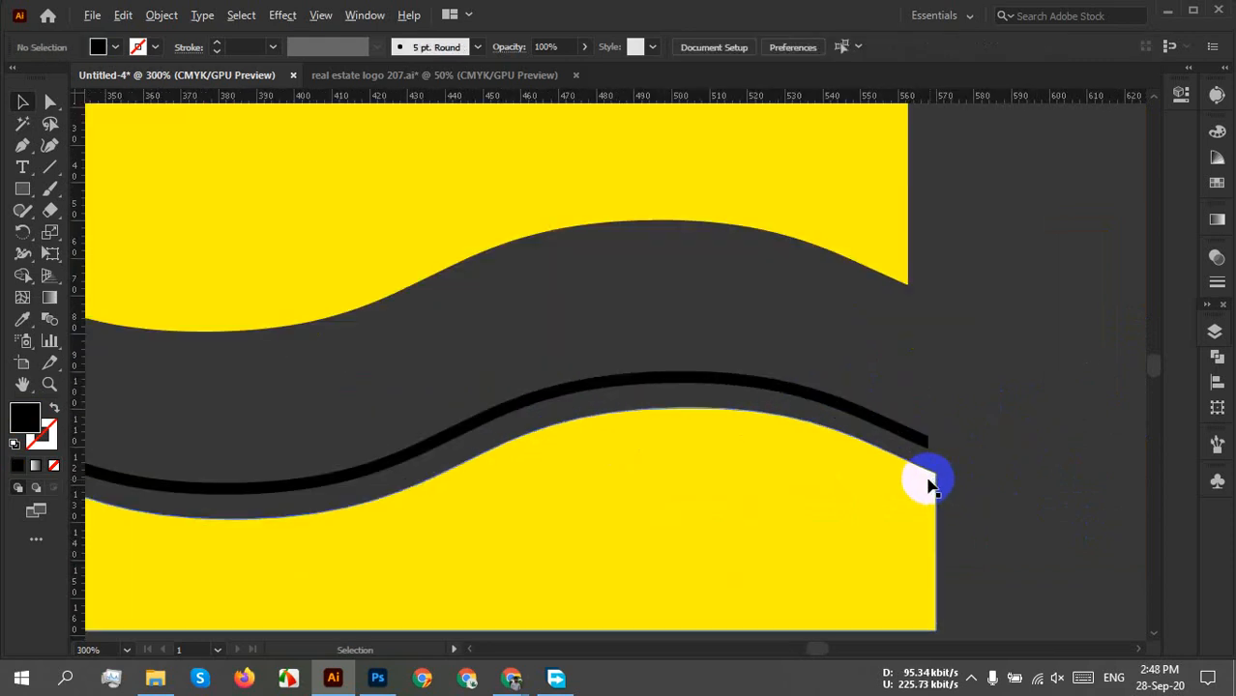
left_click(877, 427)
scroll(877, 430, "up", 2)
left_click_drag(884, 428, 890, 447)
Add the lower yellow wave to the selection and check the Align To setting.
left_click(864, 582, "shift")
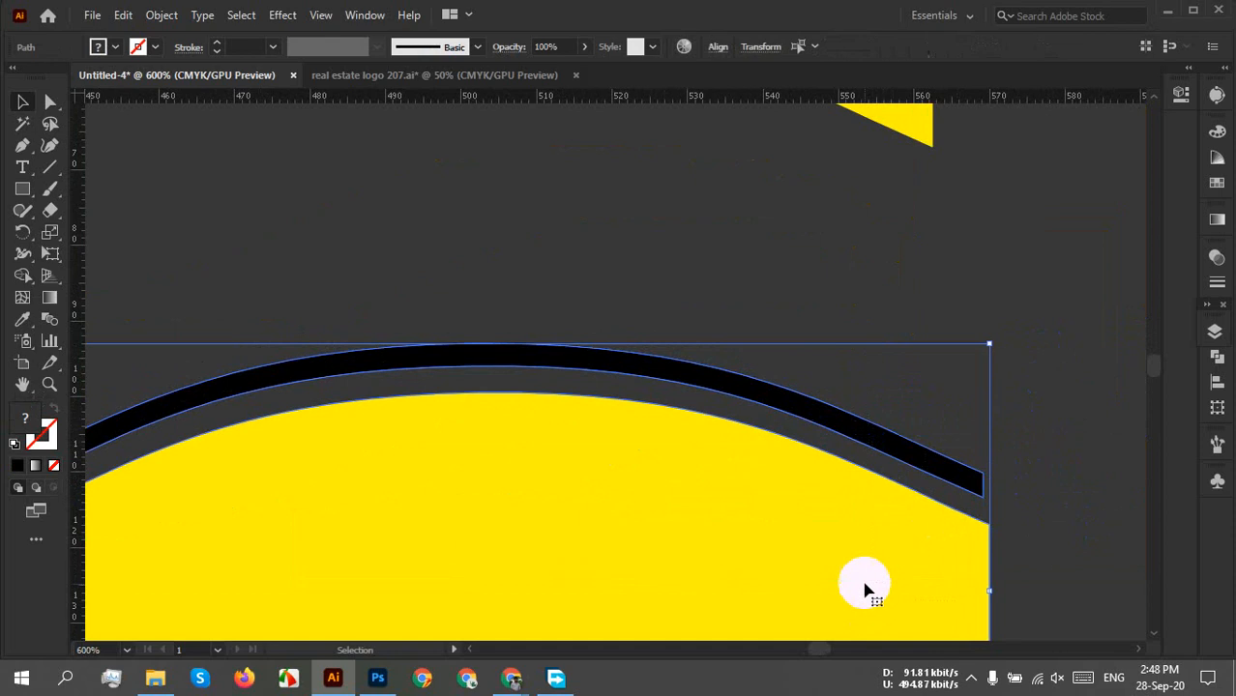
left_click(718, 48)
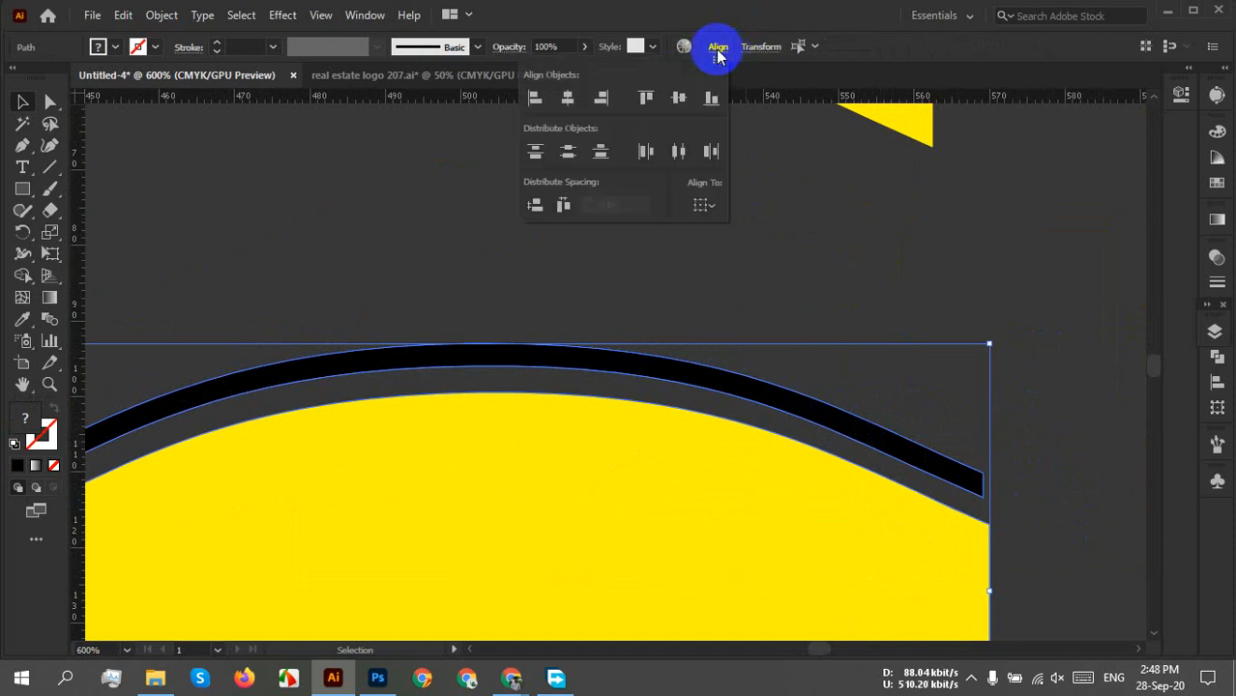
left_click(702, 207)
Centre the black line horizontally on the lower yellow wave, then reflect both across the vertical axis.
left_click(718, 223)
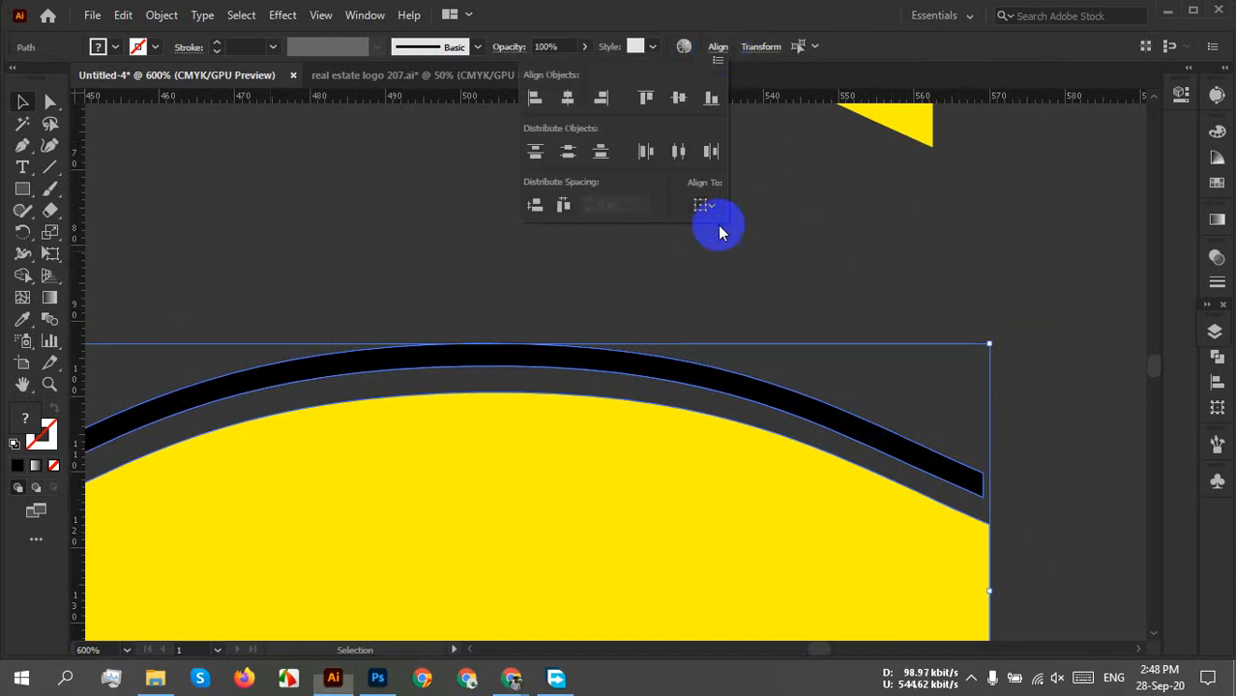
left_click(567, 97)
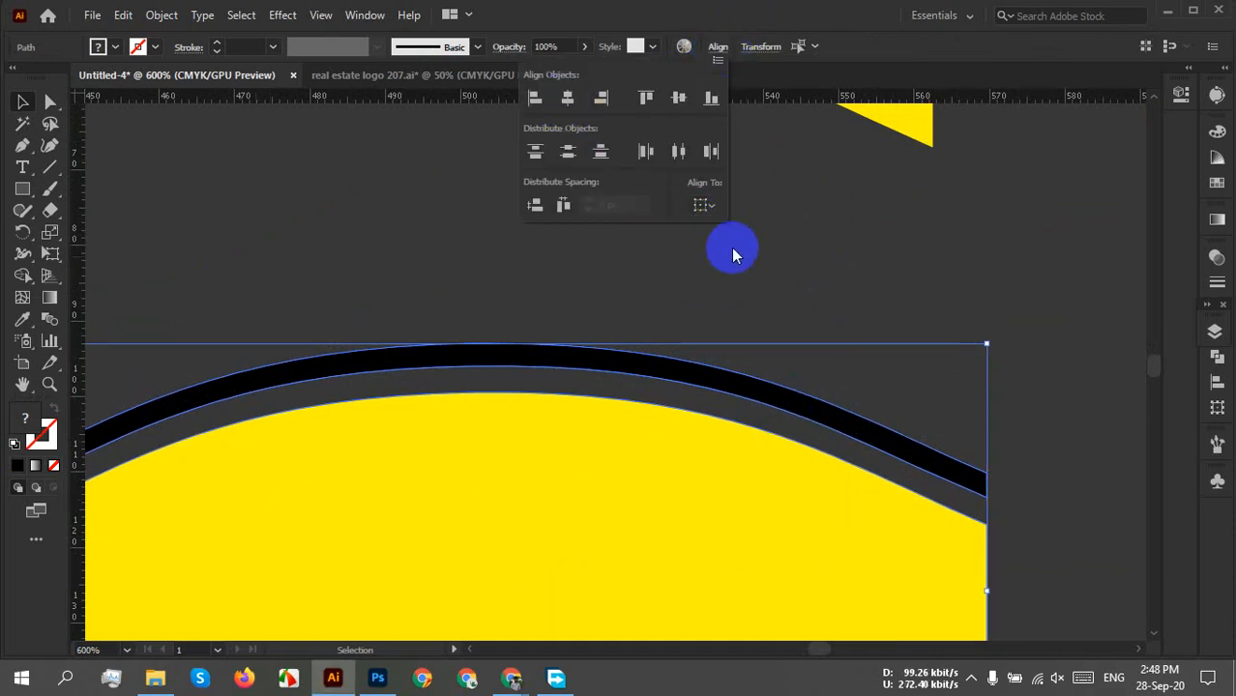
right_click(711, 483)
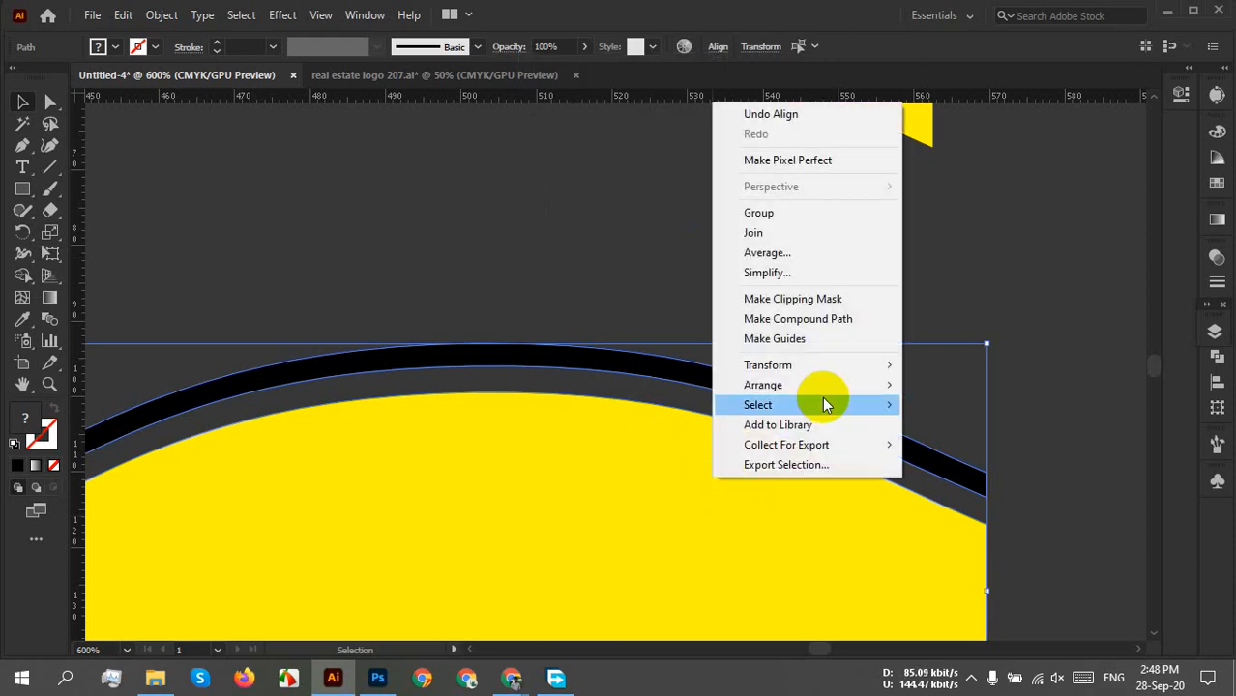
mouse_move(841, 362)
left_click(946, 432)
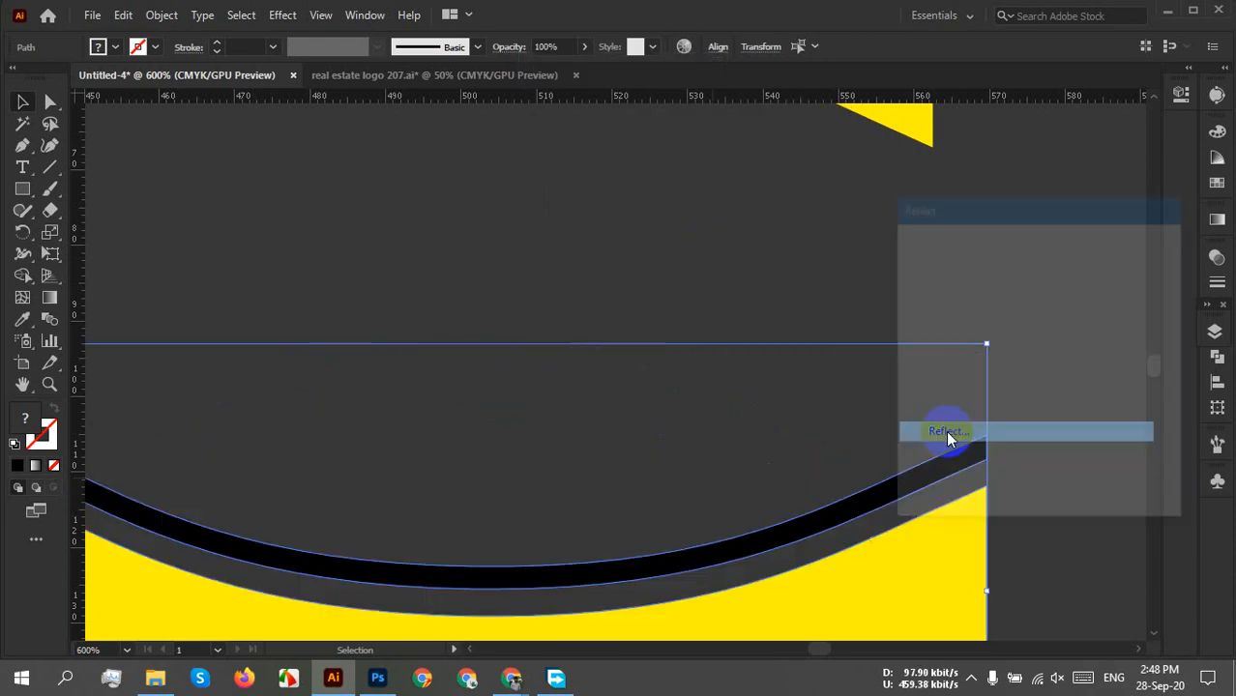
left_click(1044, 485)
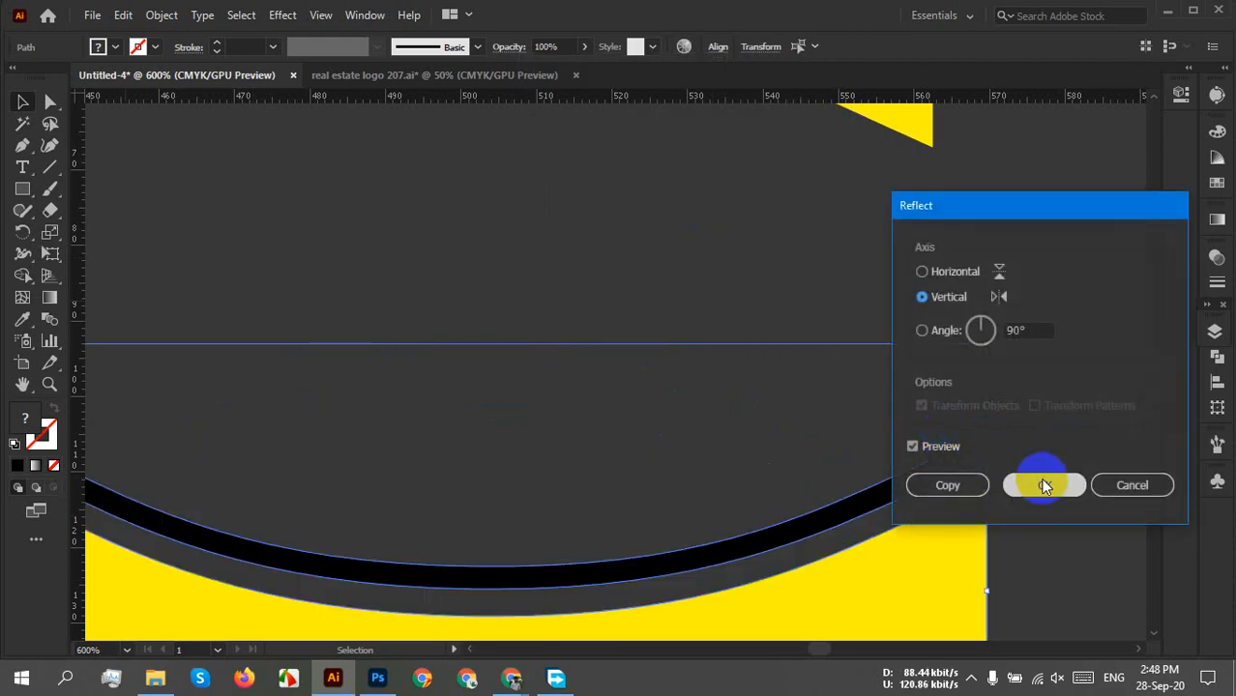
left_click(706, 428)
scroll(705, 427, "down", 3)
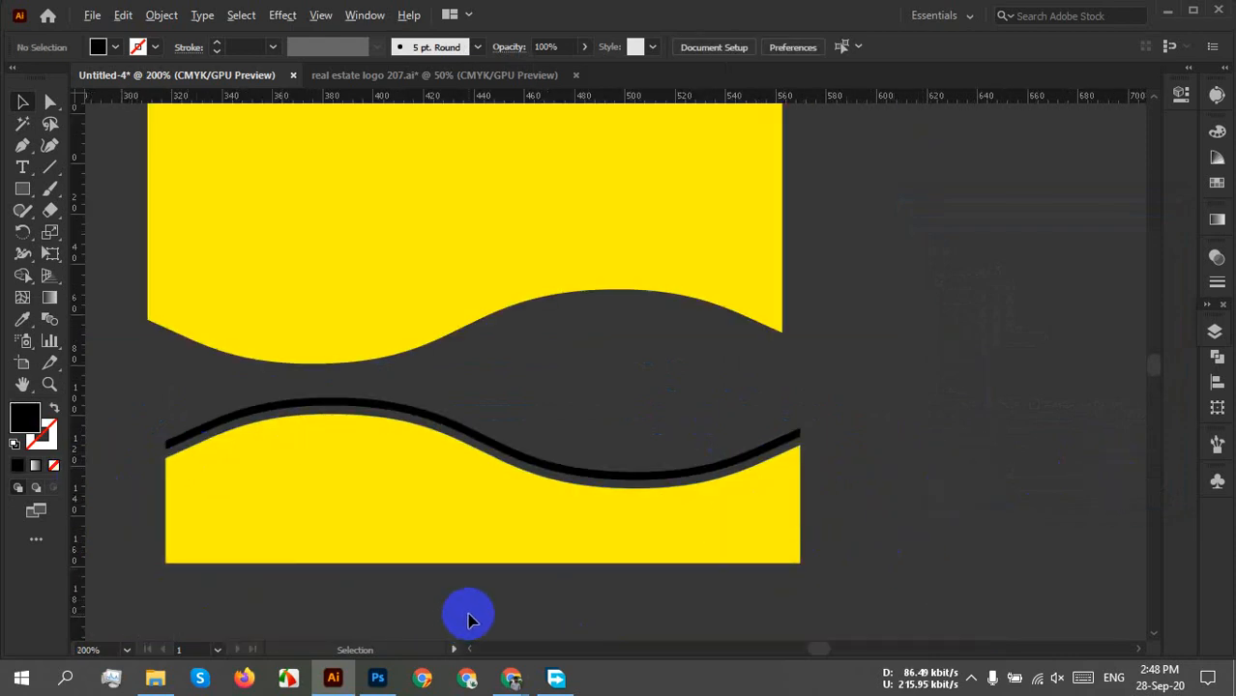
scroll(468, 619, "down", 3)
left_click_drag(414, 607, 763, 469)
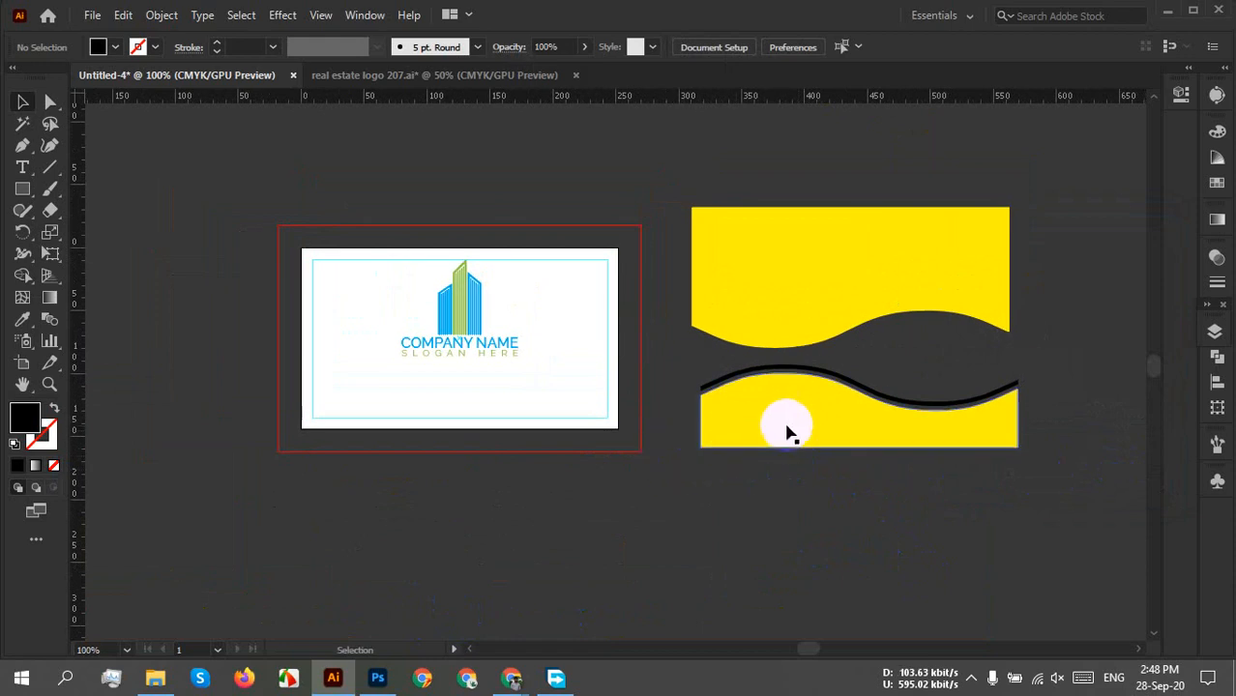
scroll(785, 423, "up", 2, "alt")
left_click(706, 393)
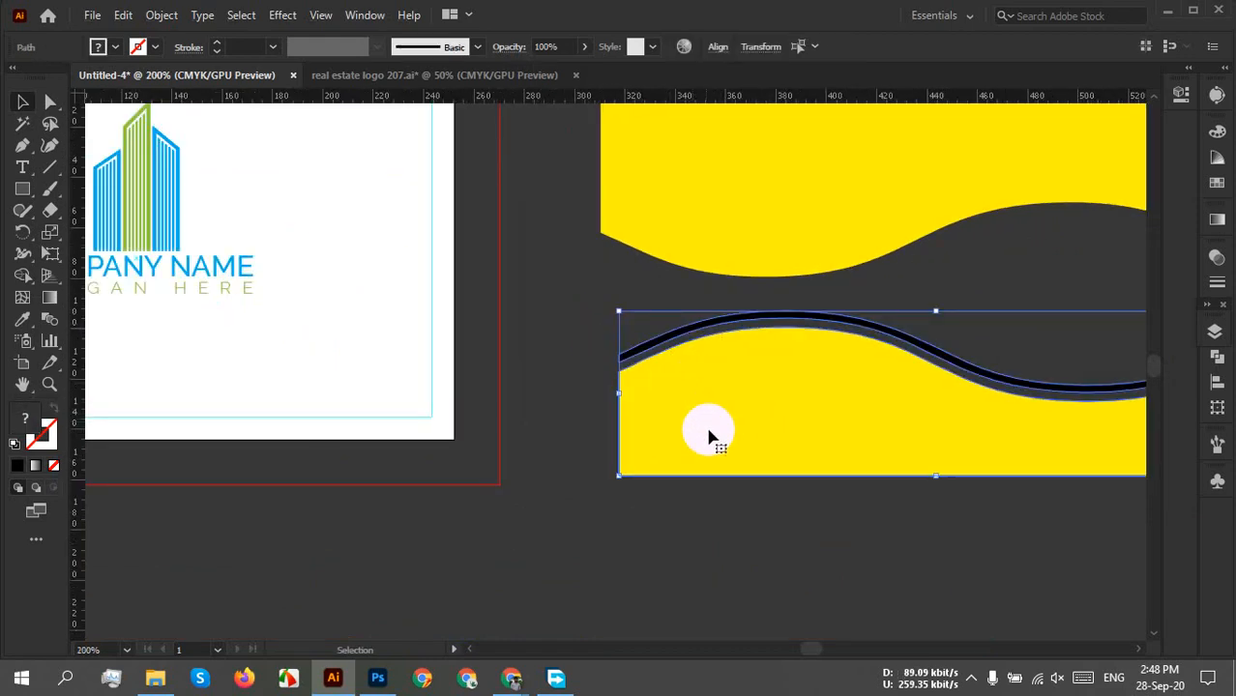
right_click(730, 404)
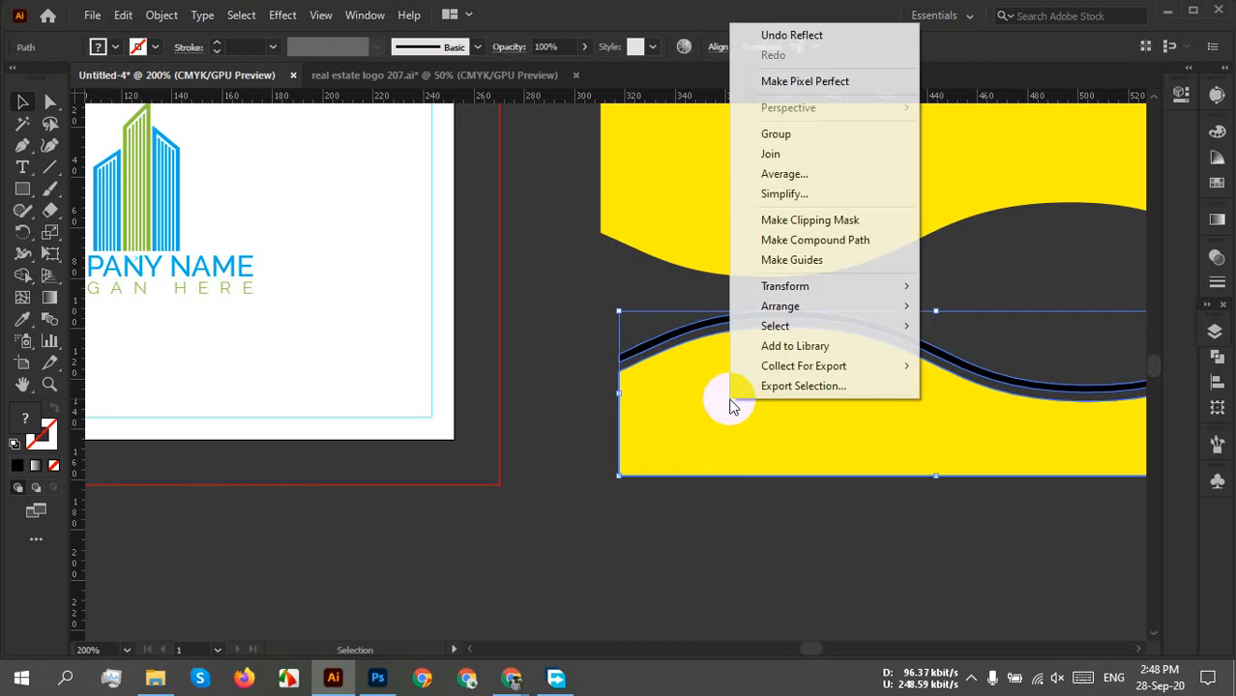
left_click(579, 395)
left_click(624, 391)
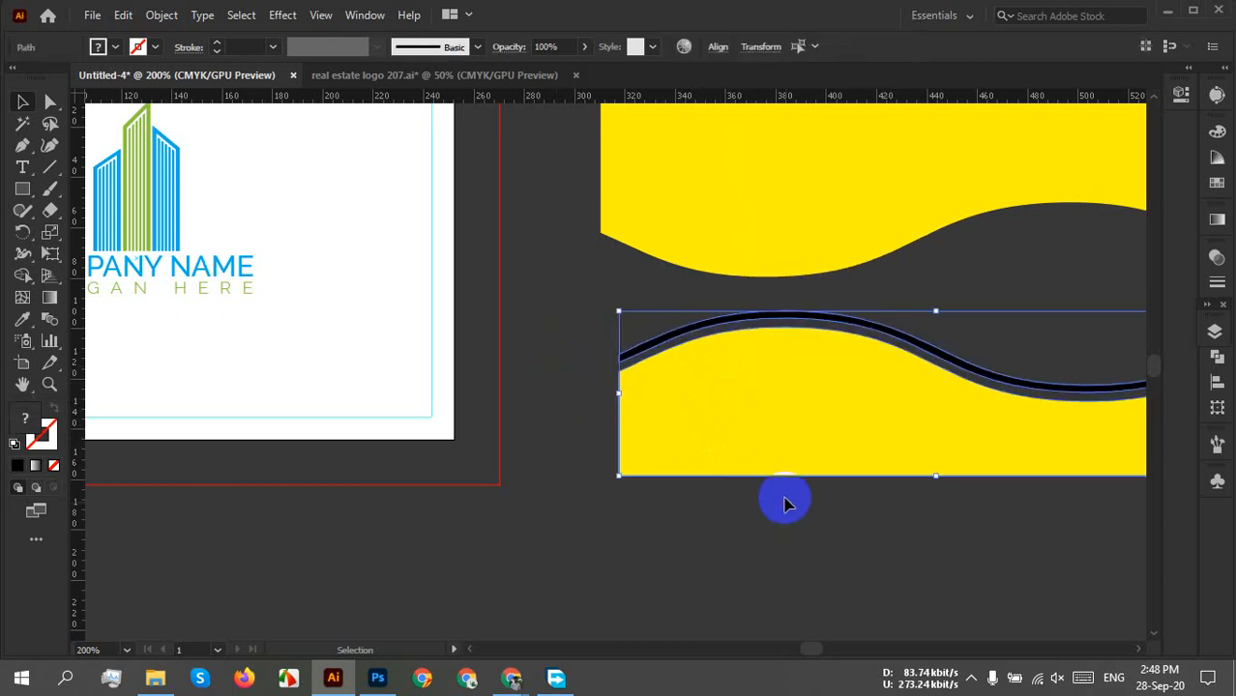
left_click(717, 47)
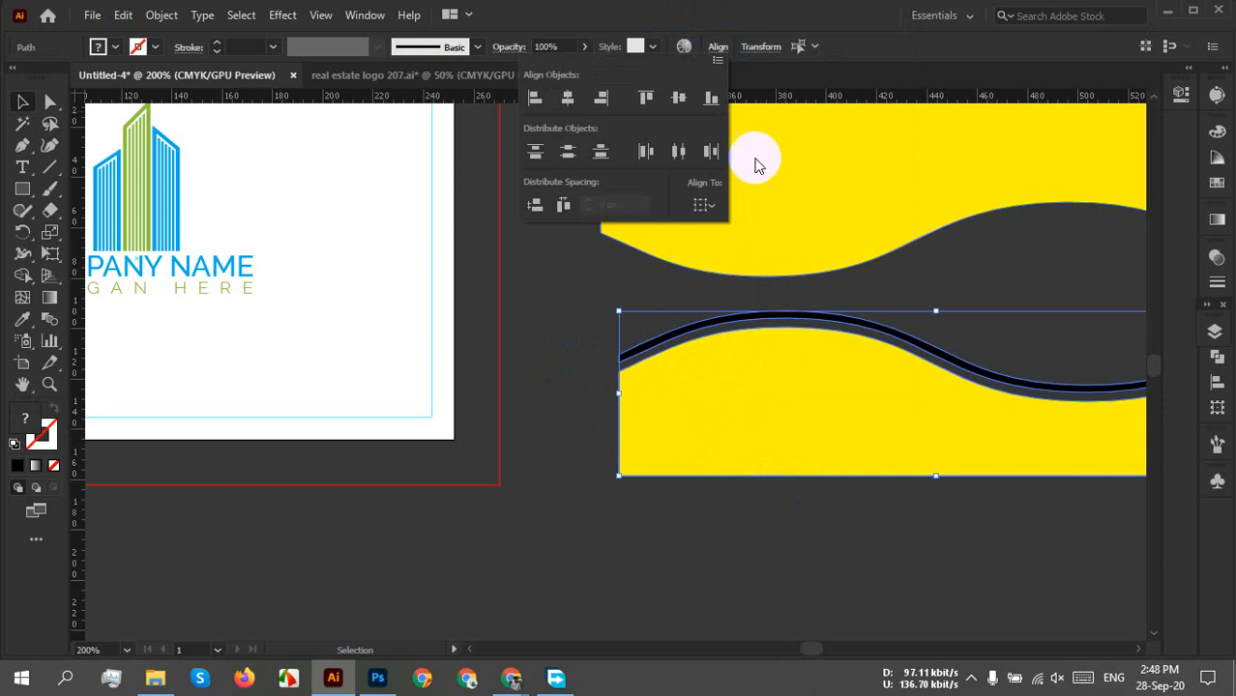
left_click(528, 361)
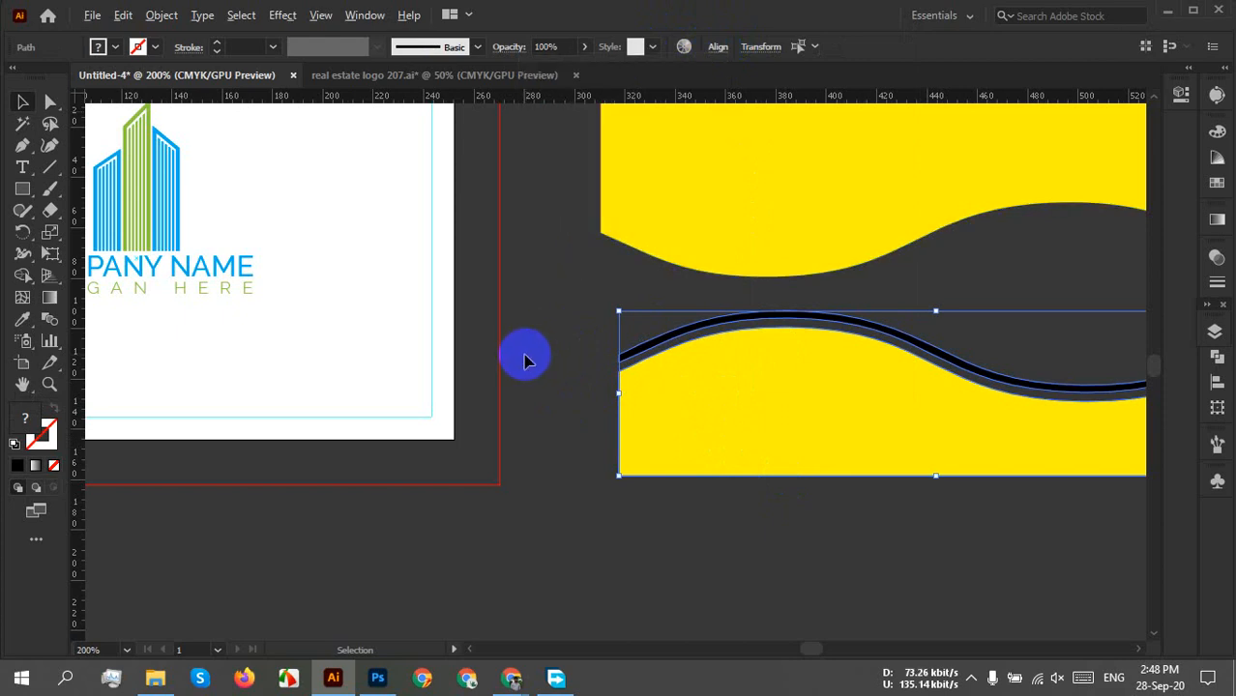
scroll(525, 358, "down", 1)
left_click_drag(502, 389, 647, 428)
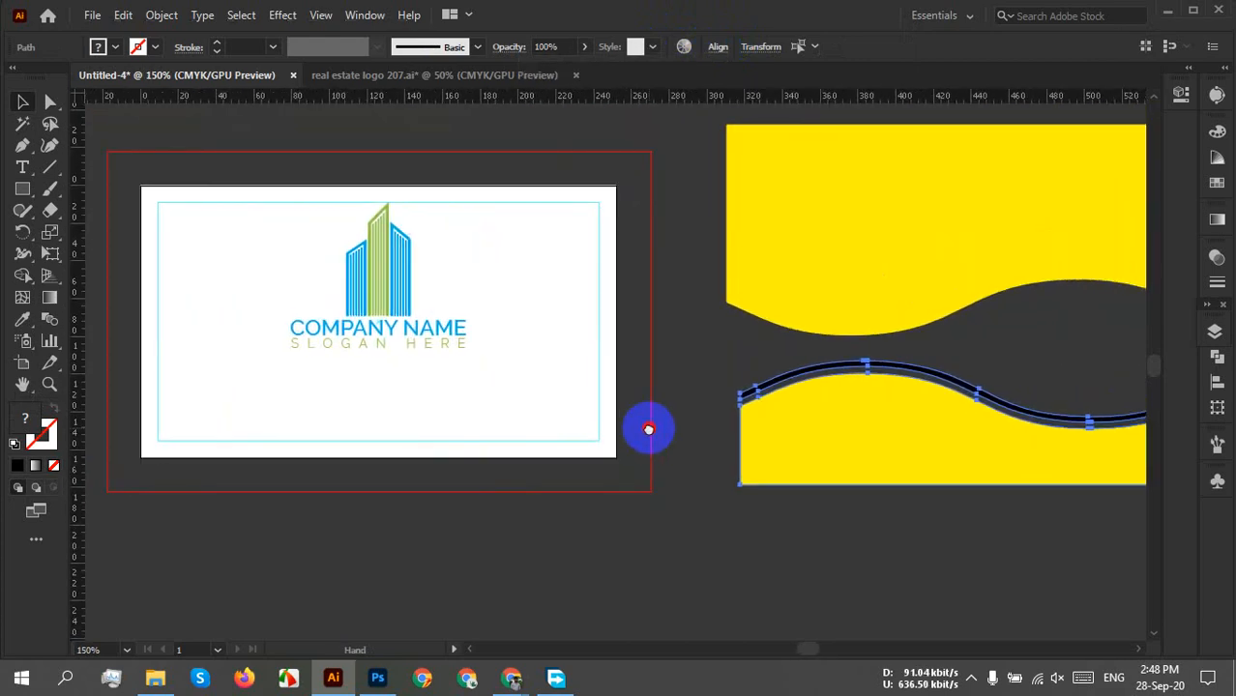
Align the yellow wave to the artboard's left and bottom edges.
left_click(720, 54)
left_click(707, 205)
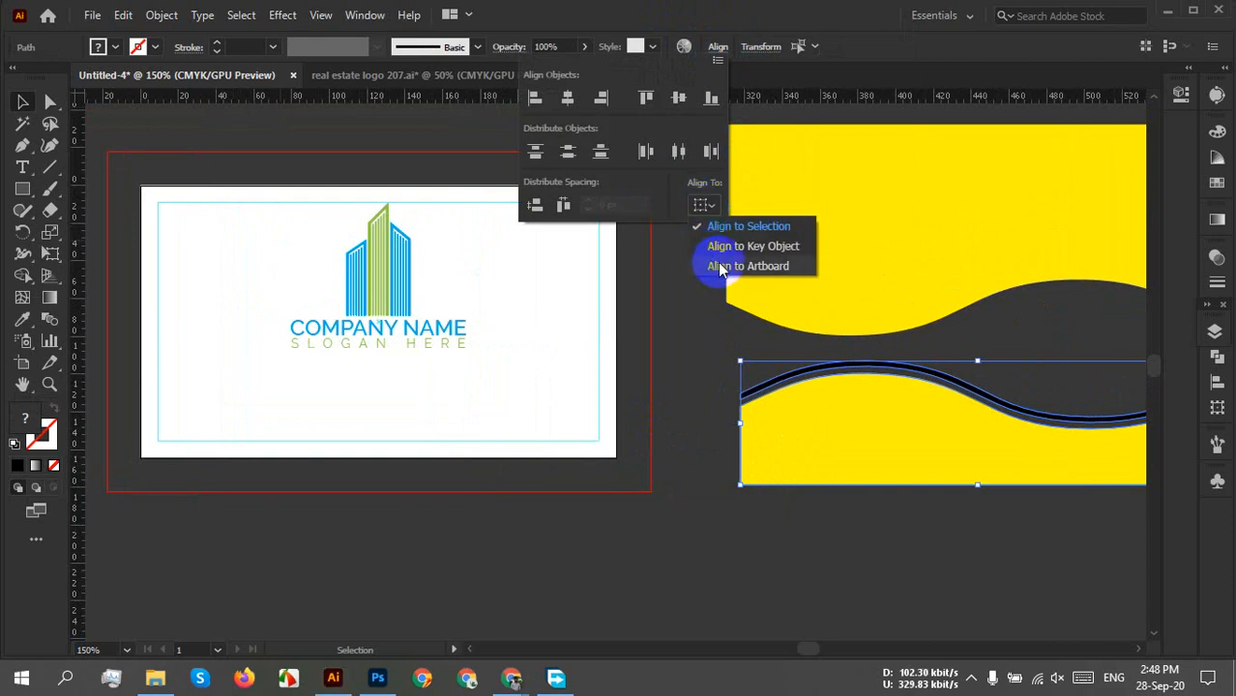
left_click(717, 266)
left_click(534, 98)
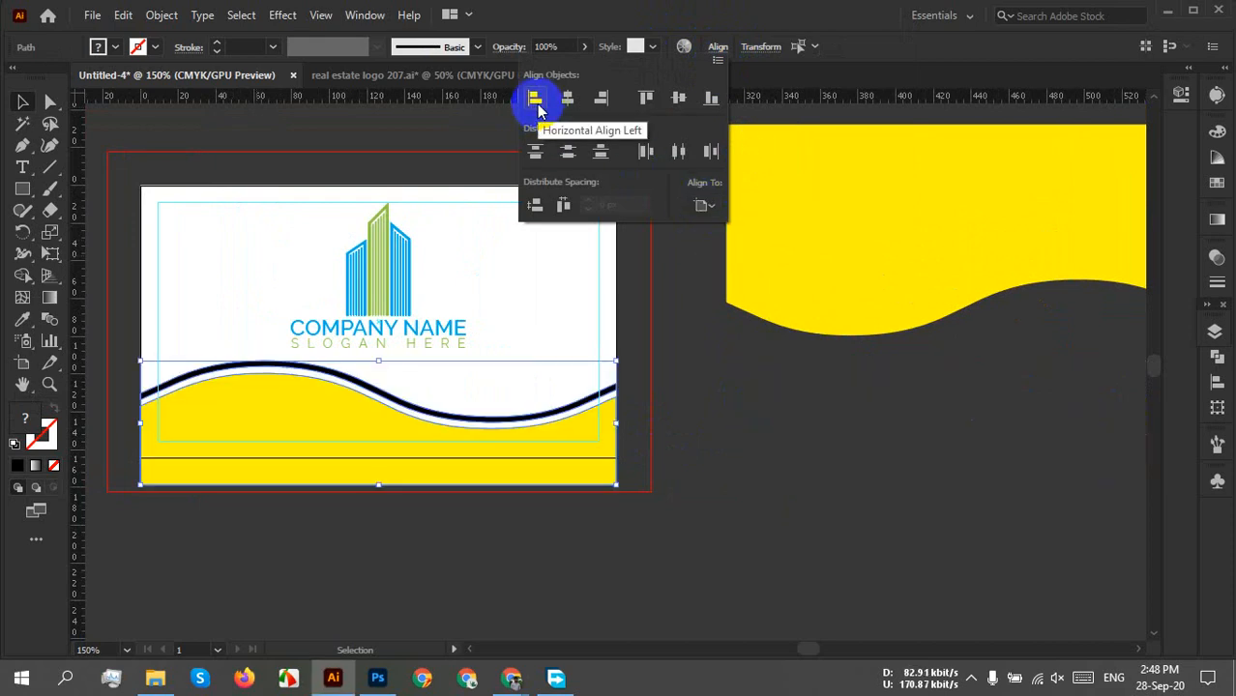
left_click(464, 564)
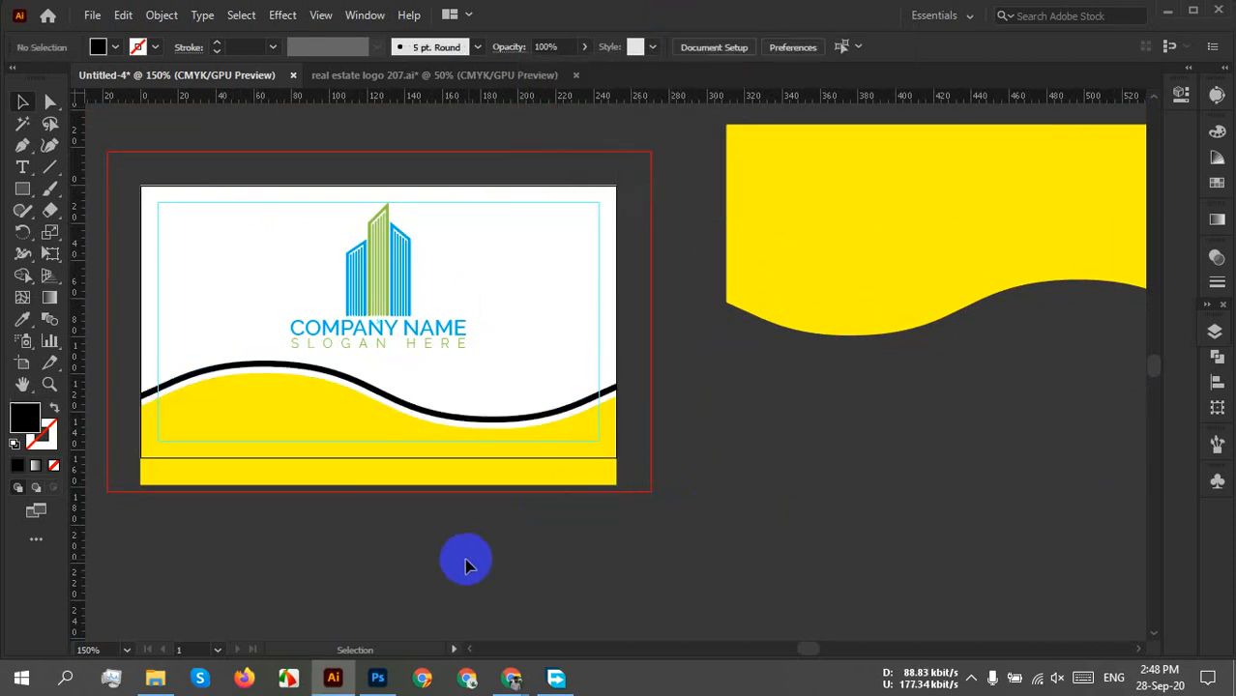
left_click(403, 458)
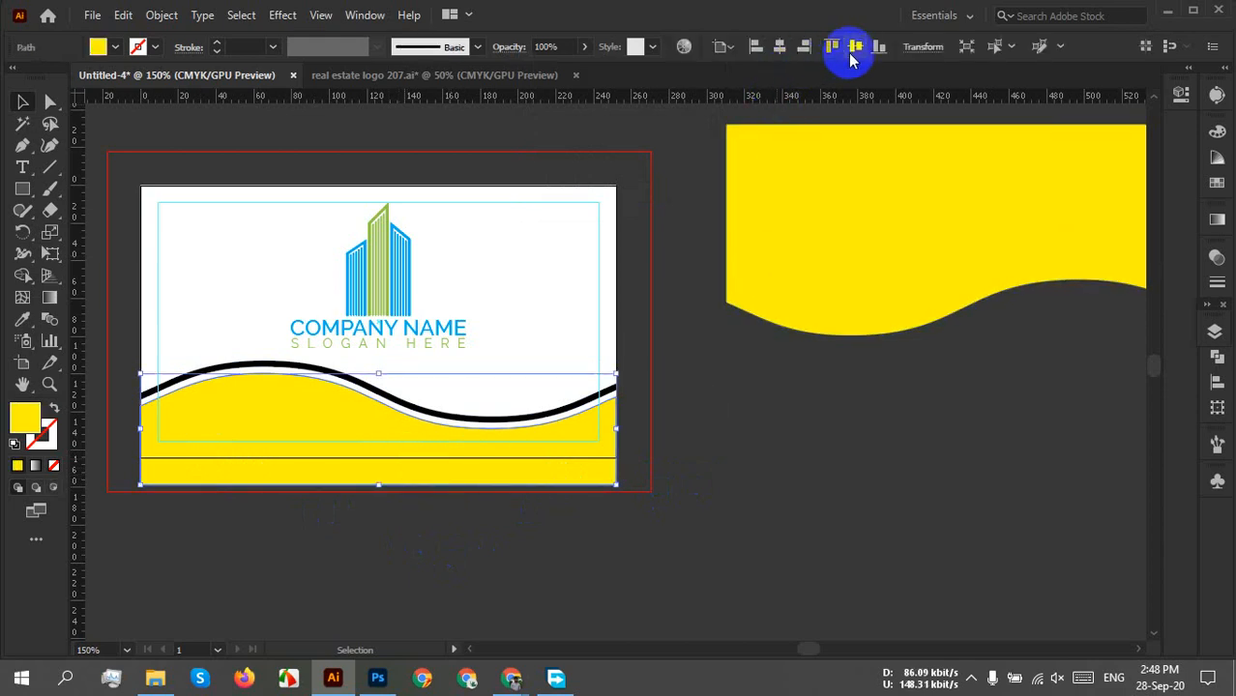
left_click(881, 48)
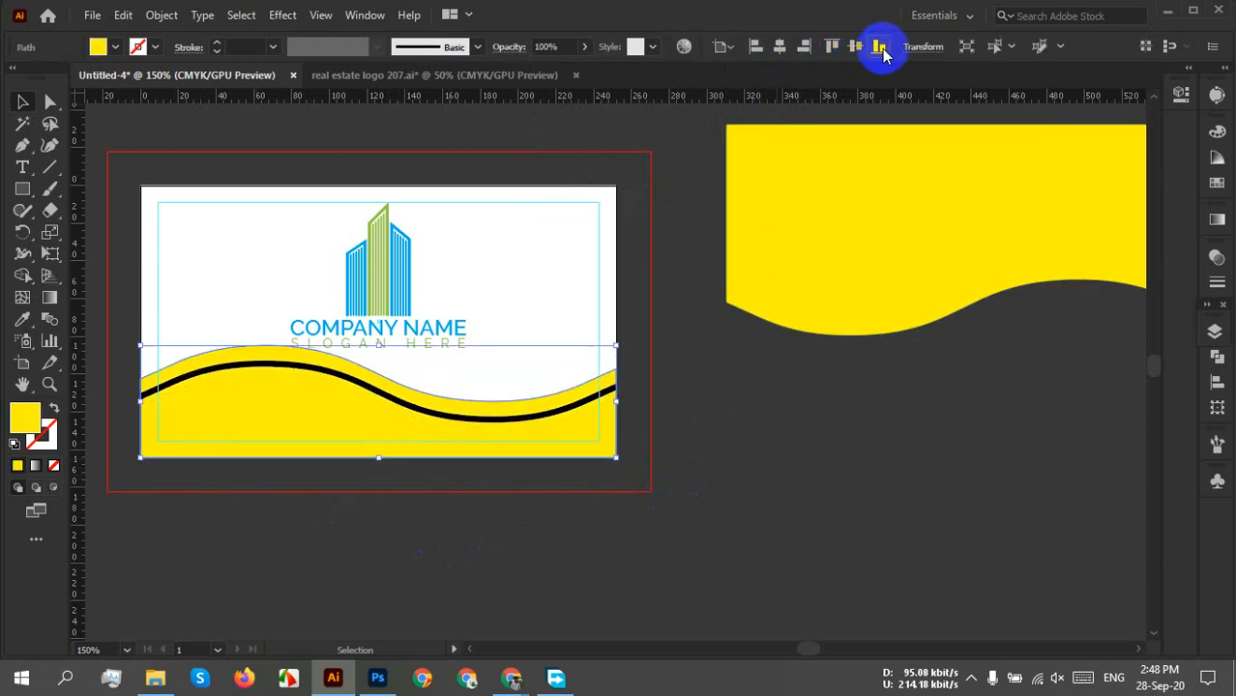
left_click(676, 486)
Raise the black wavy line just above the yellow wave.
scroll(387, 431, "up", 3)
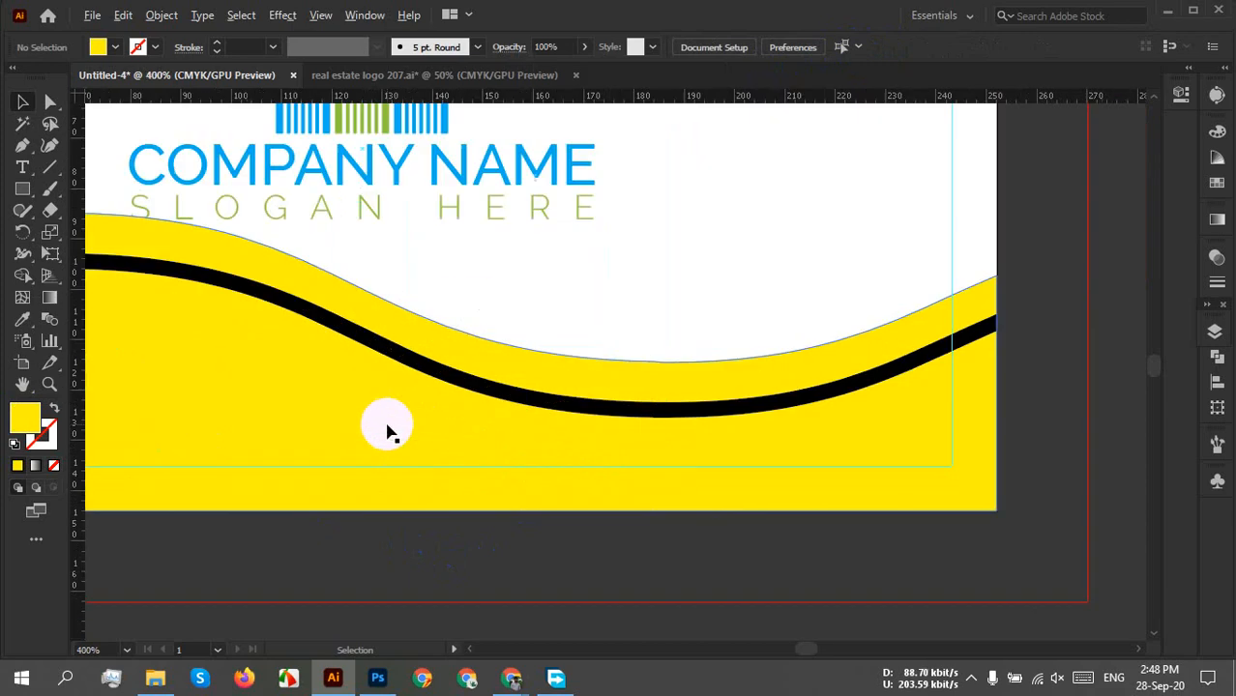
scroll(438, 466, "down", 1)
left_click_drag(352, 495, 616, 635)
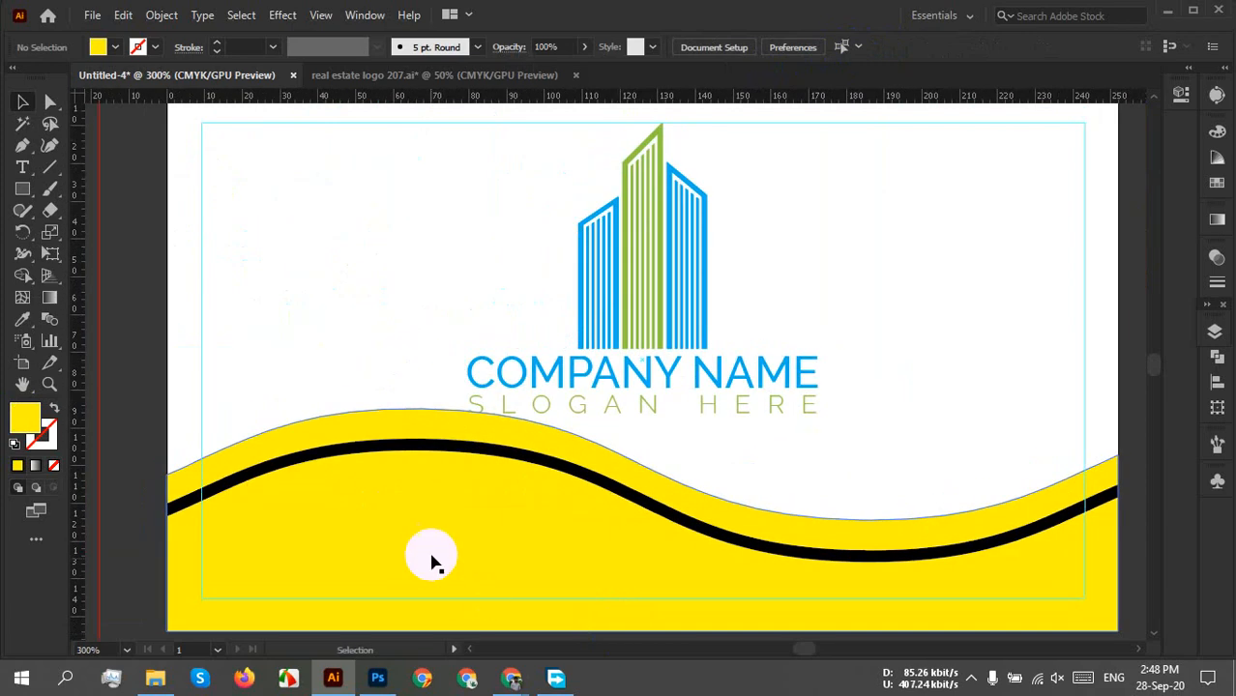
left_click_drag(630, 500, 630, 445)
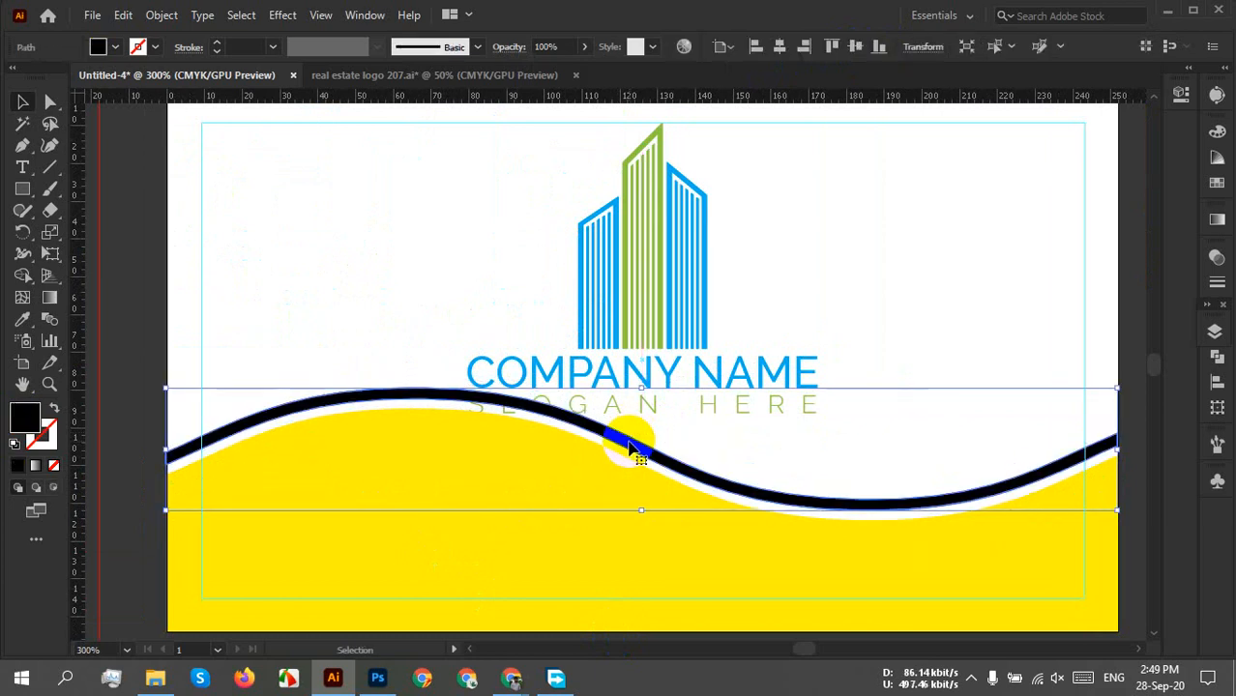
left_click(863, 334)
scroll(865, 393, "down", 1)
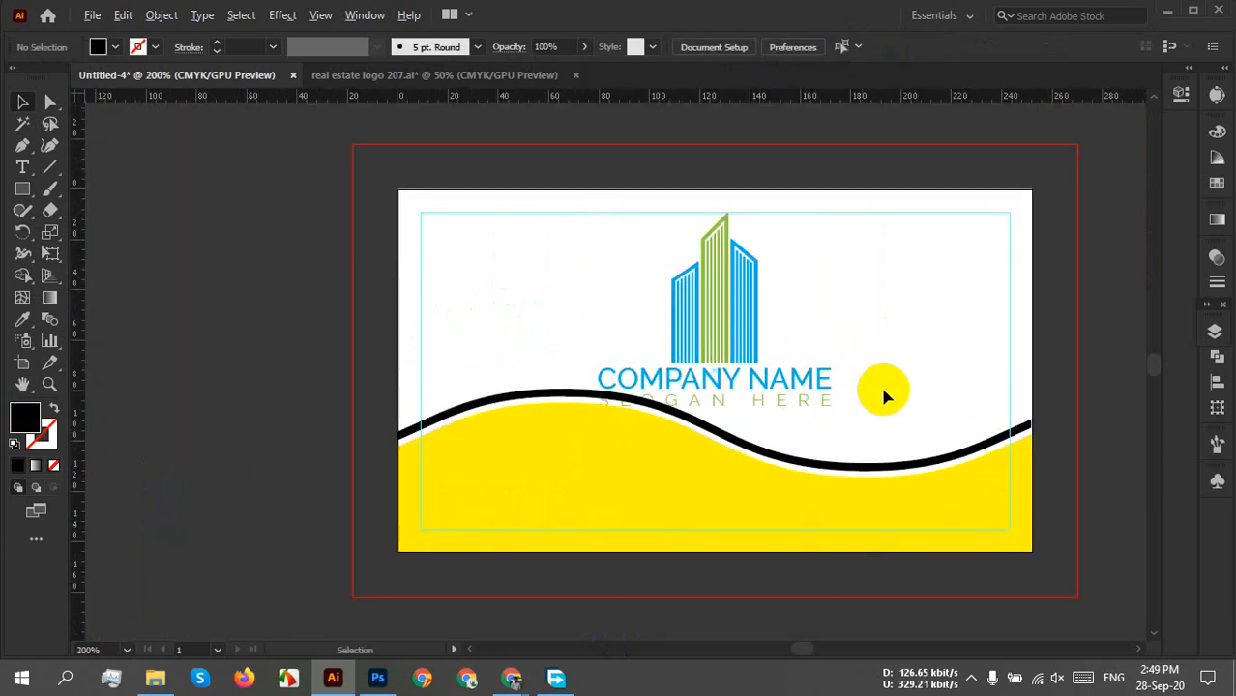
left_click_drag(868, 385, 658, 438)
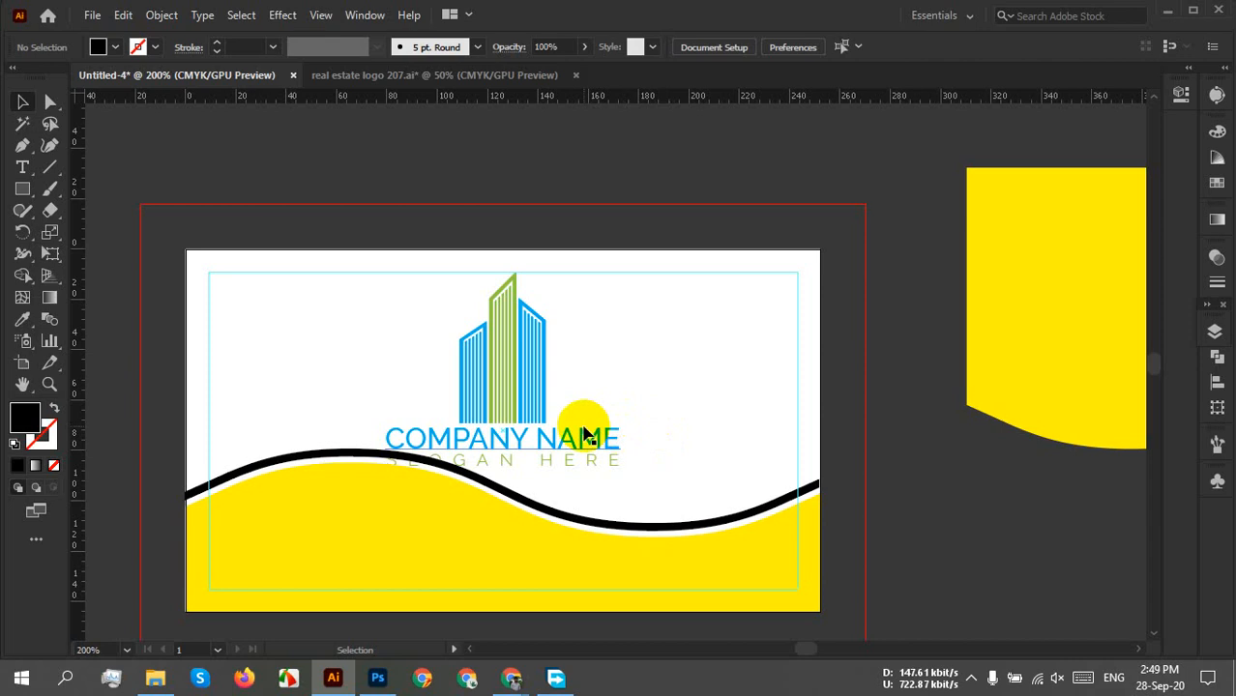
Undo the last placement and align the yellow wave to the artboard's left edge.
key("ctrl+z")
key("ctrl+z")
key("ctrl+z")
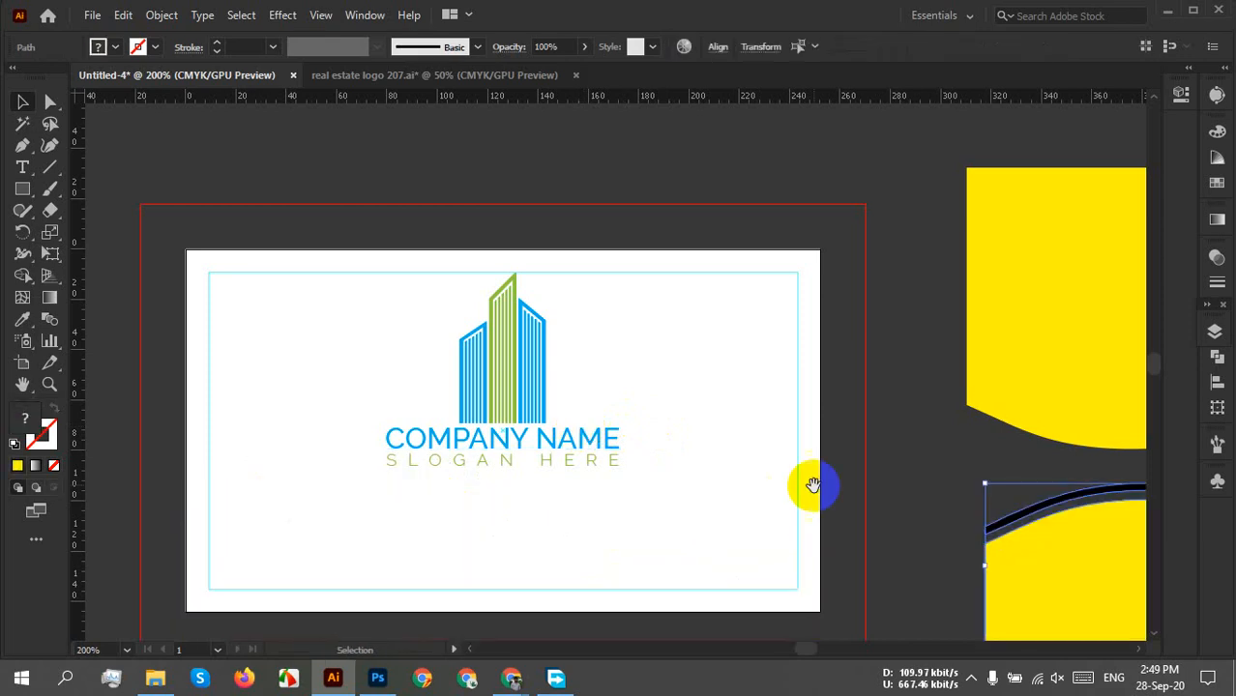
left_click_drag(812, 485, 519, 394)
left_click_drag(842, 547, 804, 538)
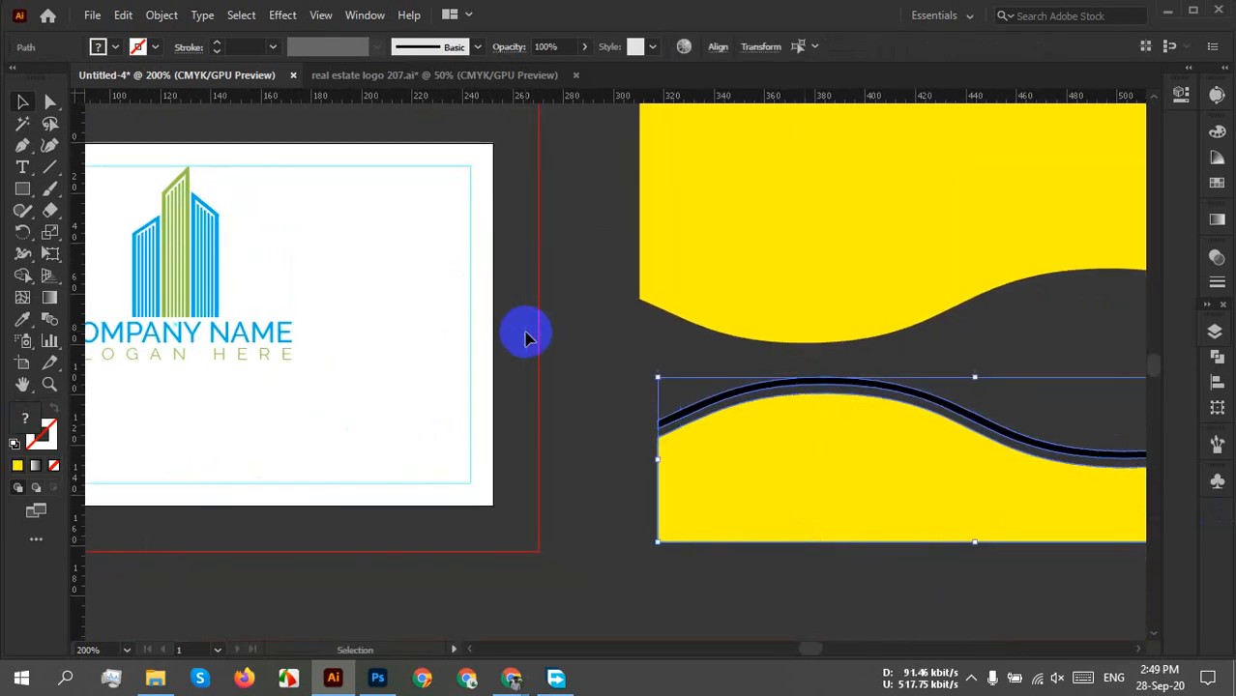
left_click(718, 50)
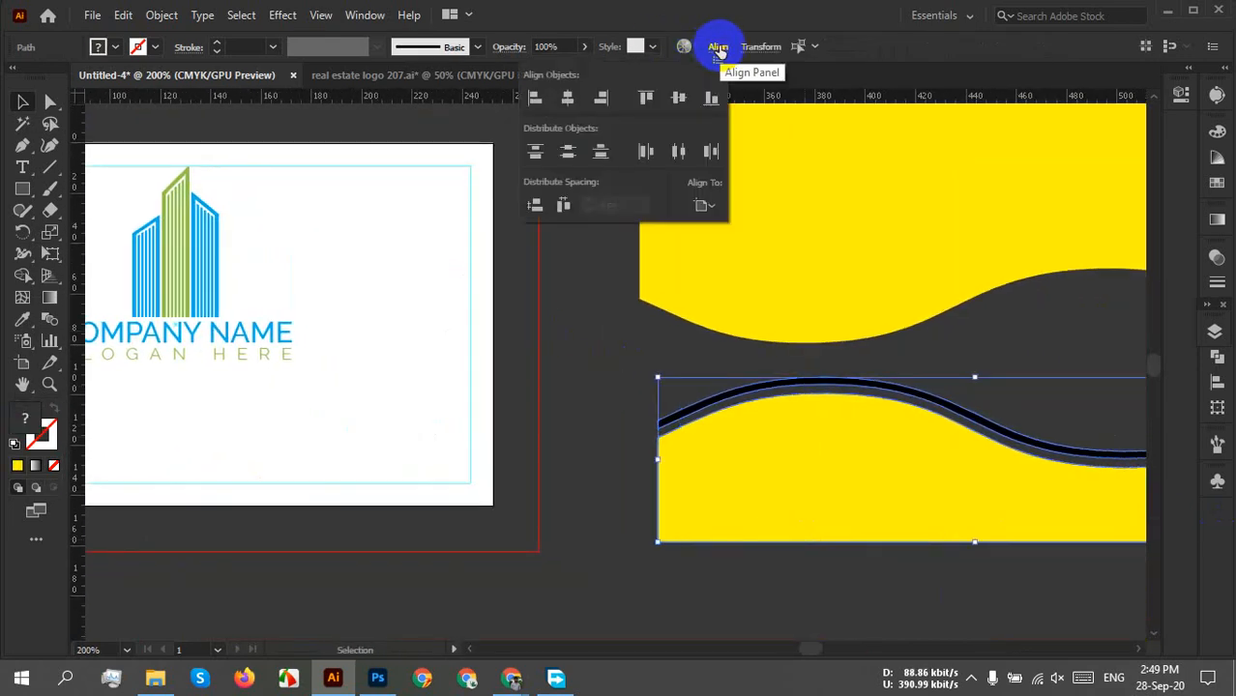
left_click(703, 204)
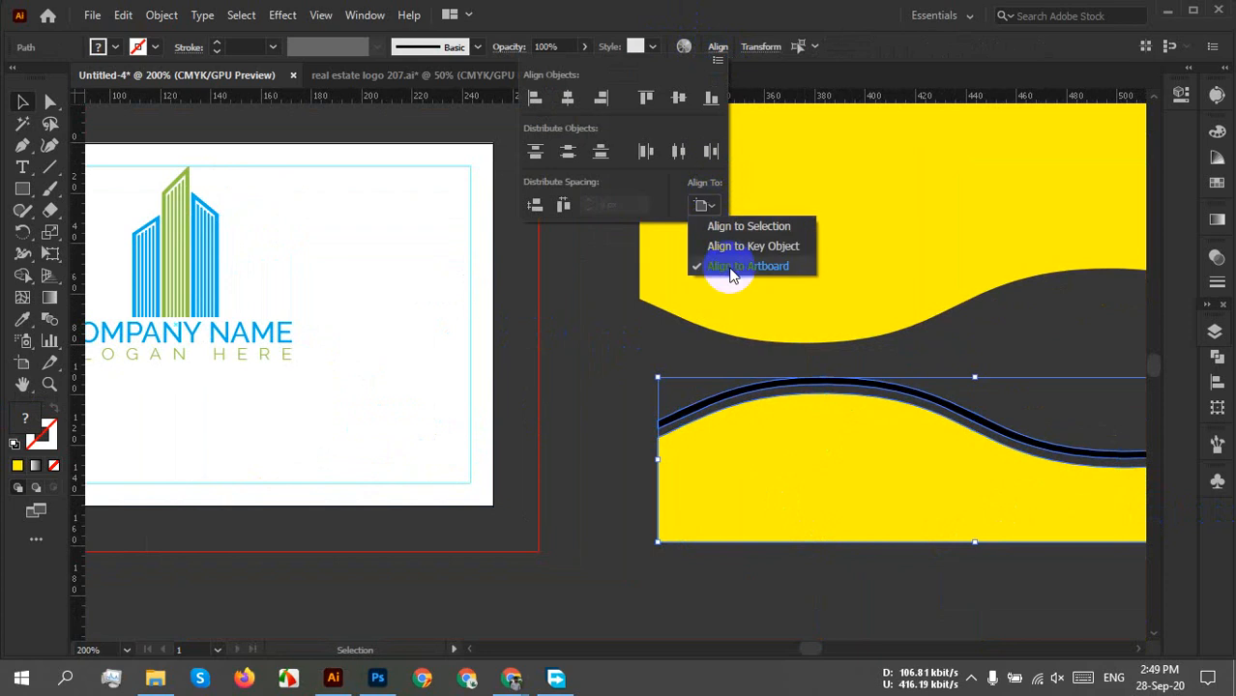
left_click(732, 268)
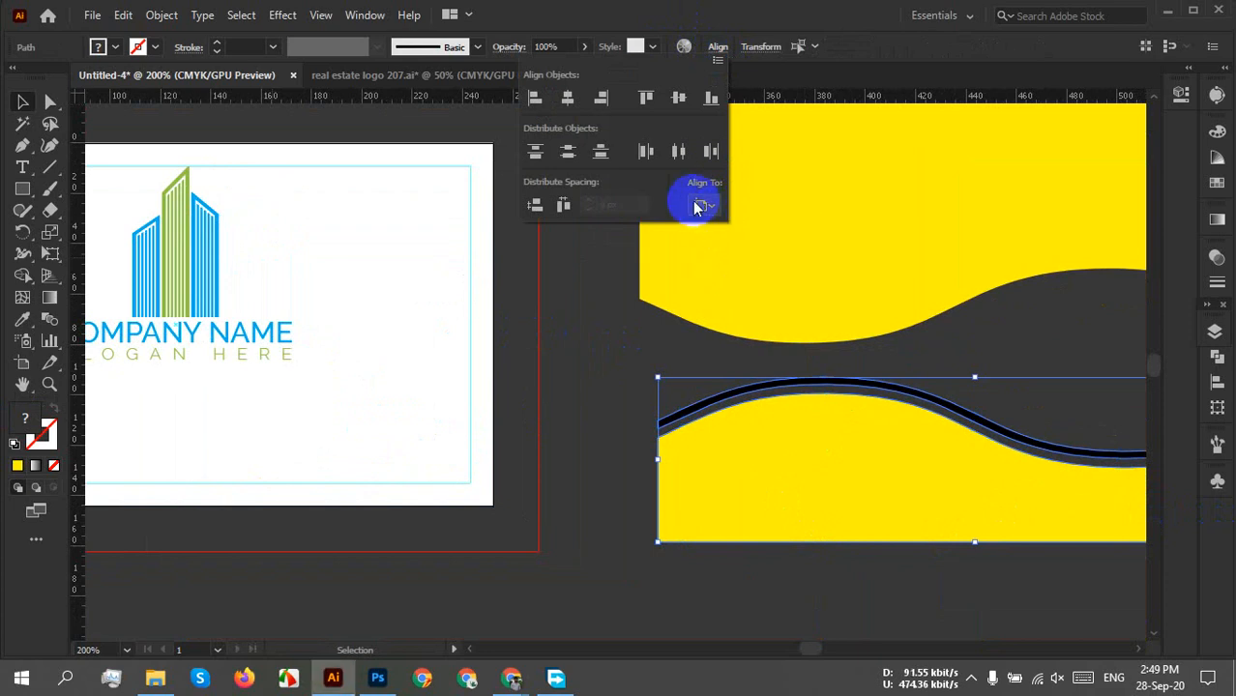
left_click(698, 206)
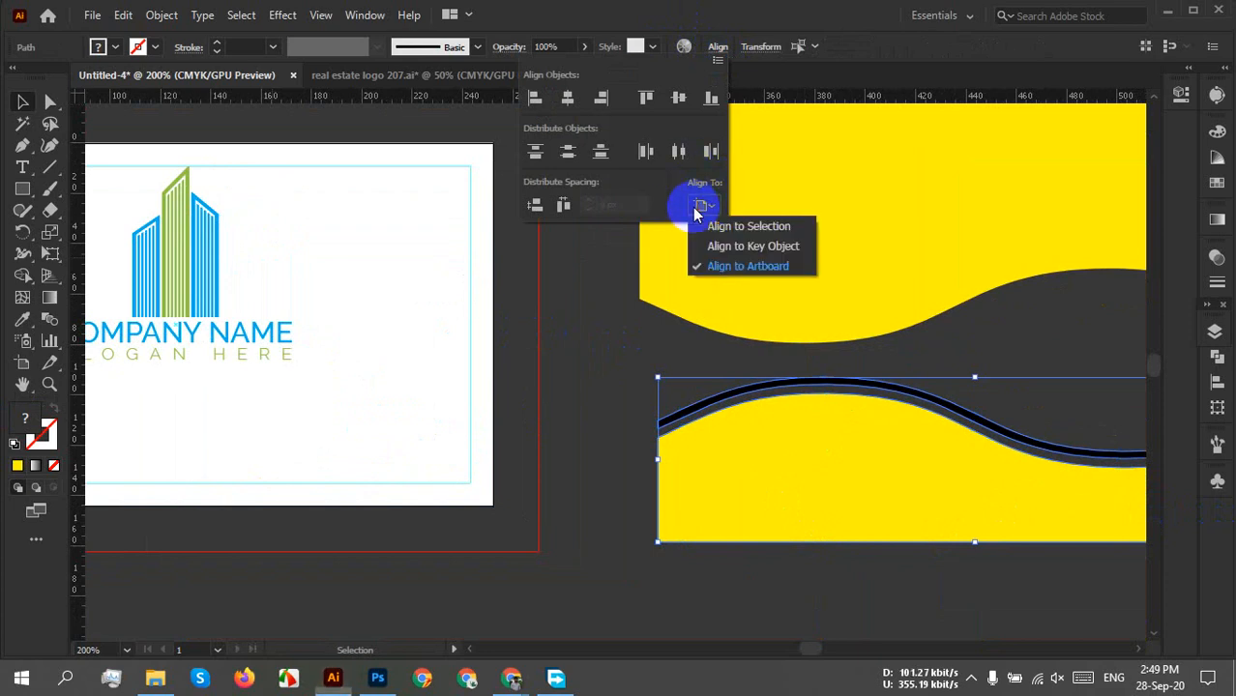
left_click(737, 273)
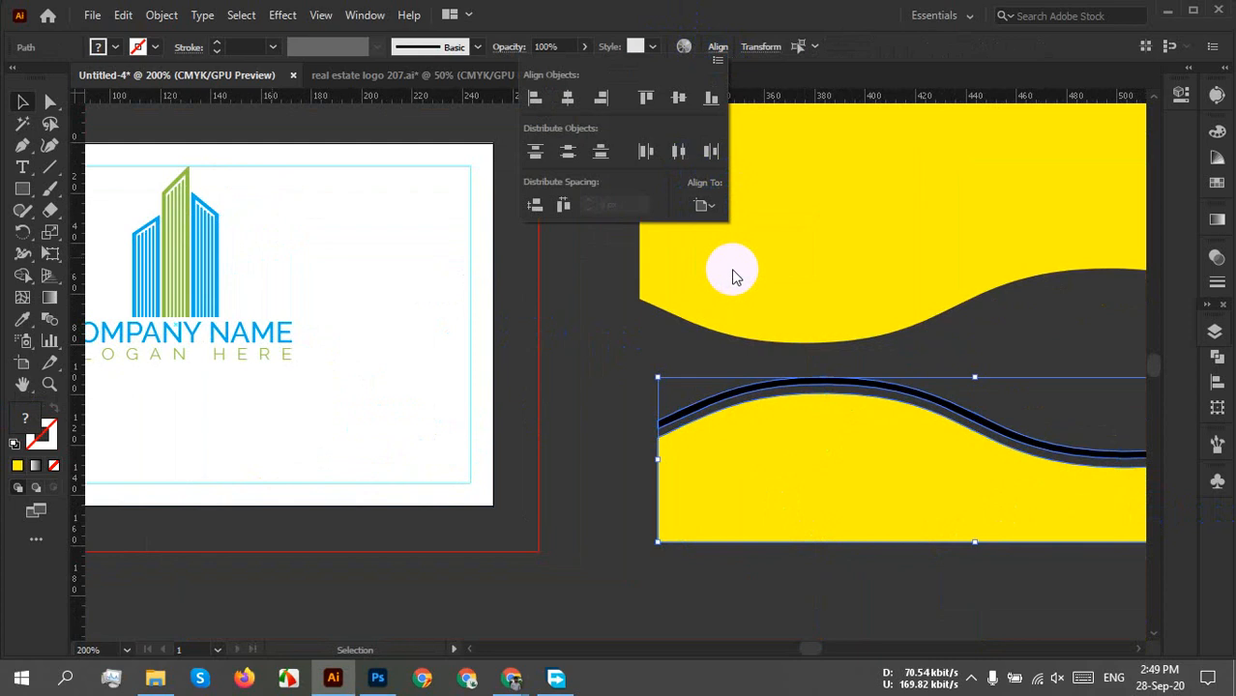
left_click(535, 98)
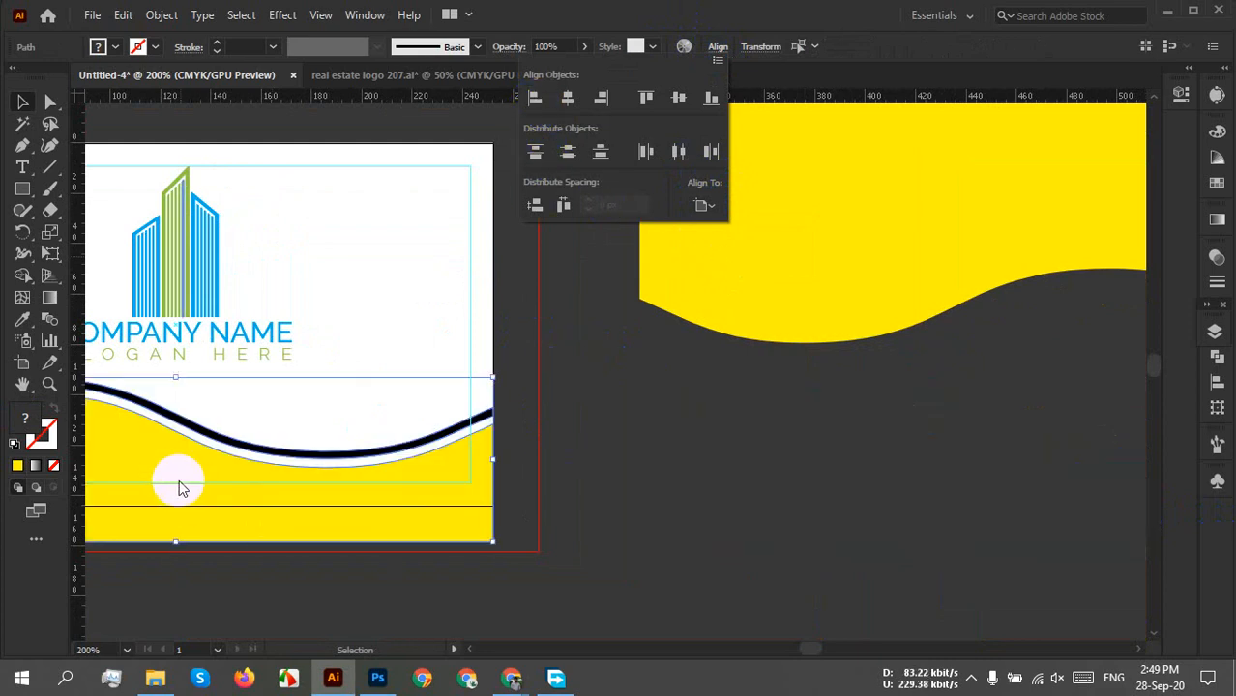
Align the yellow wave to the card's bottom edge and lift the black wavy line above it.
left_click_drag(566, 519, 827, 540)
left_click(891, 480)
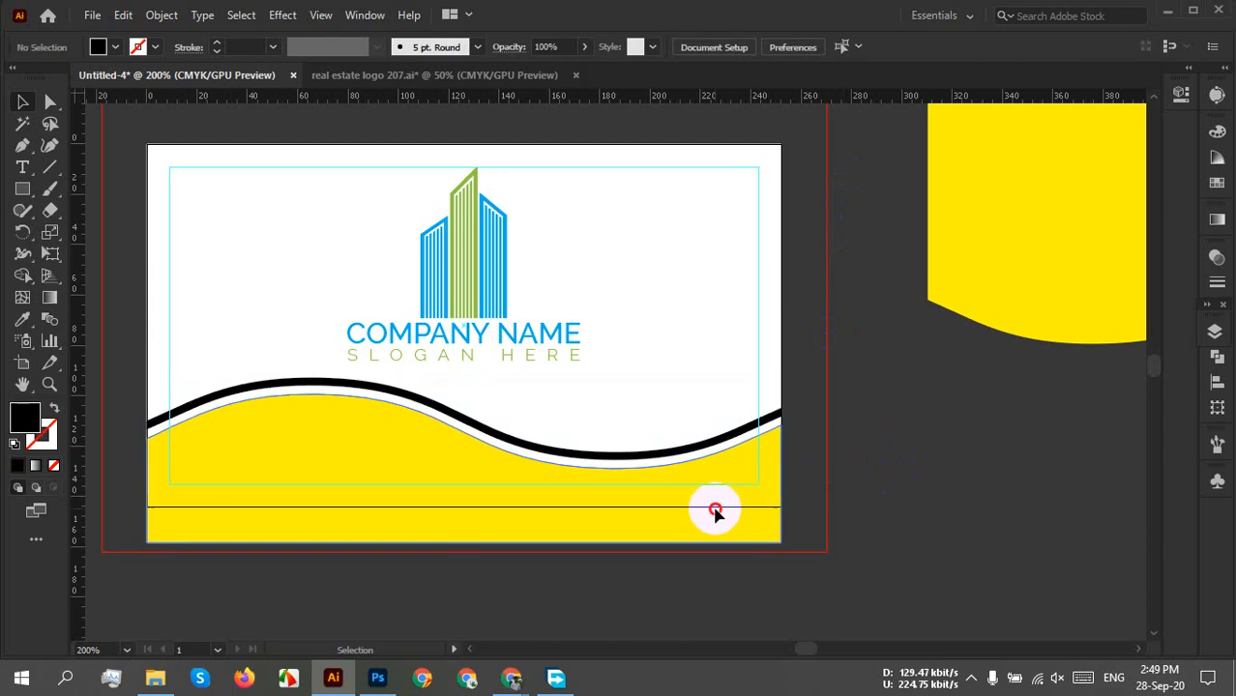
left_click(712, 505)
left_click(874, 50)
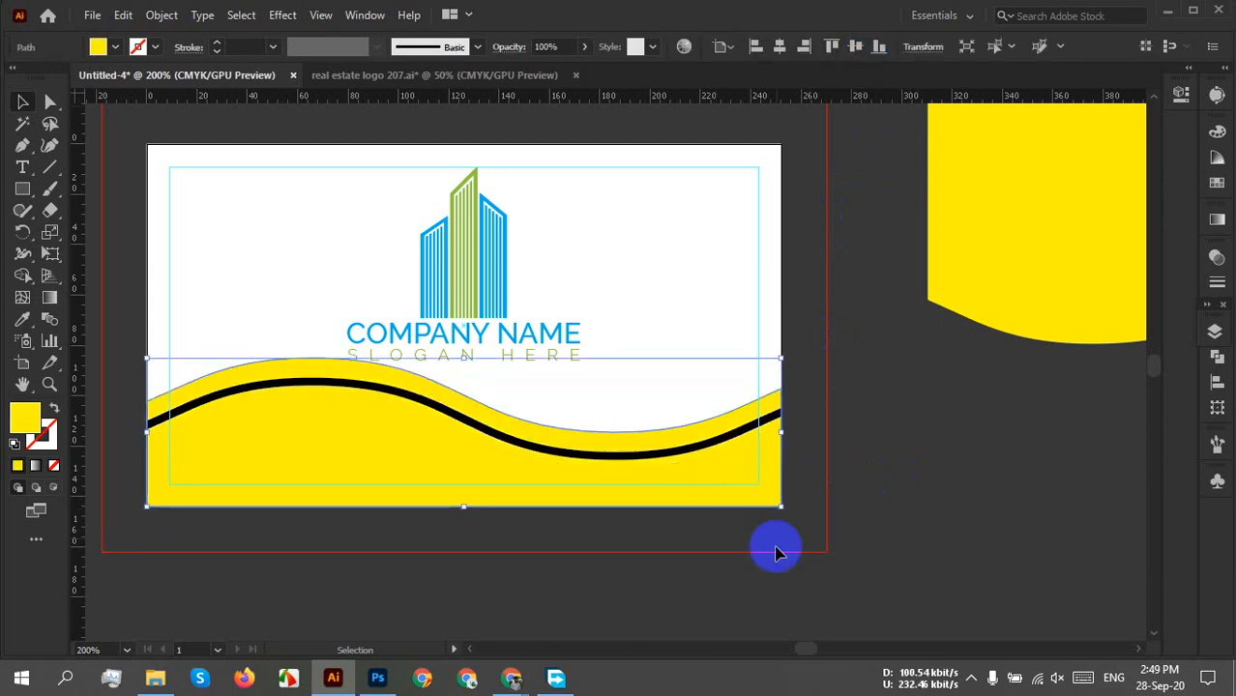
left_click(769, 556)
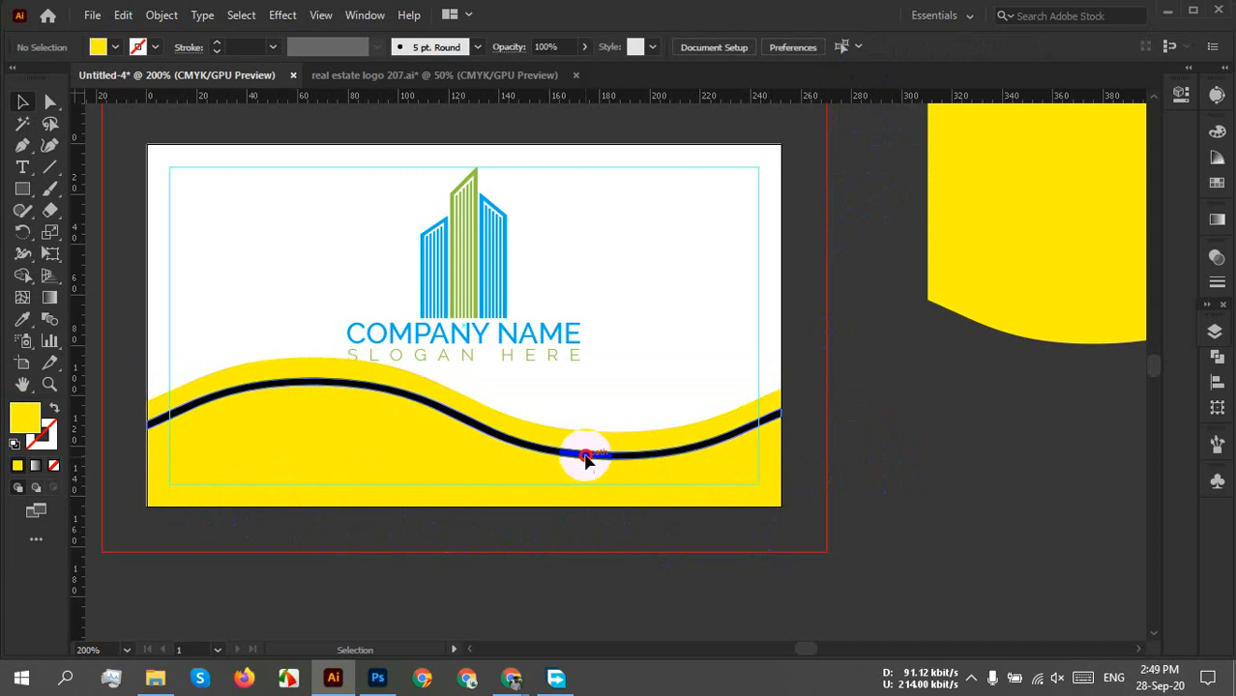
left_click_drag(585, 460, 656, 470)
scroll(590, 419, "up", 6)
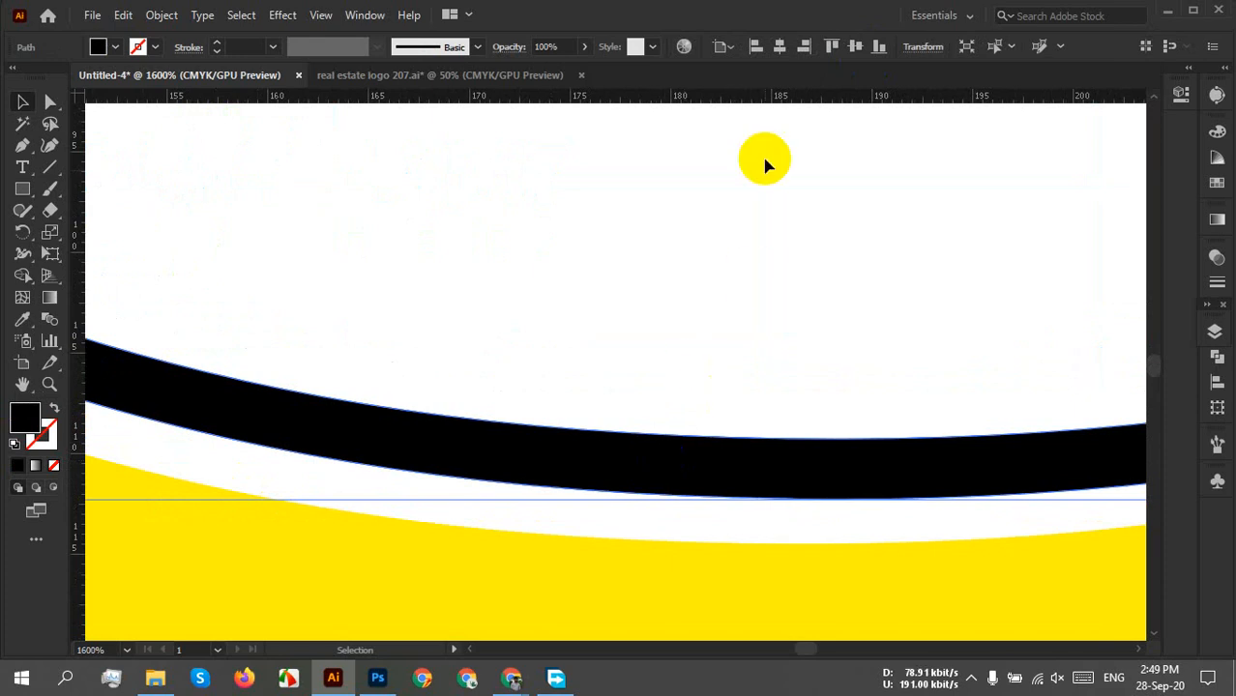
Centre the black wavy line horizontally on the card.
left_click(781, 47)
left_click(736, 272)
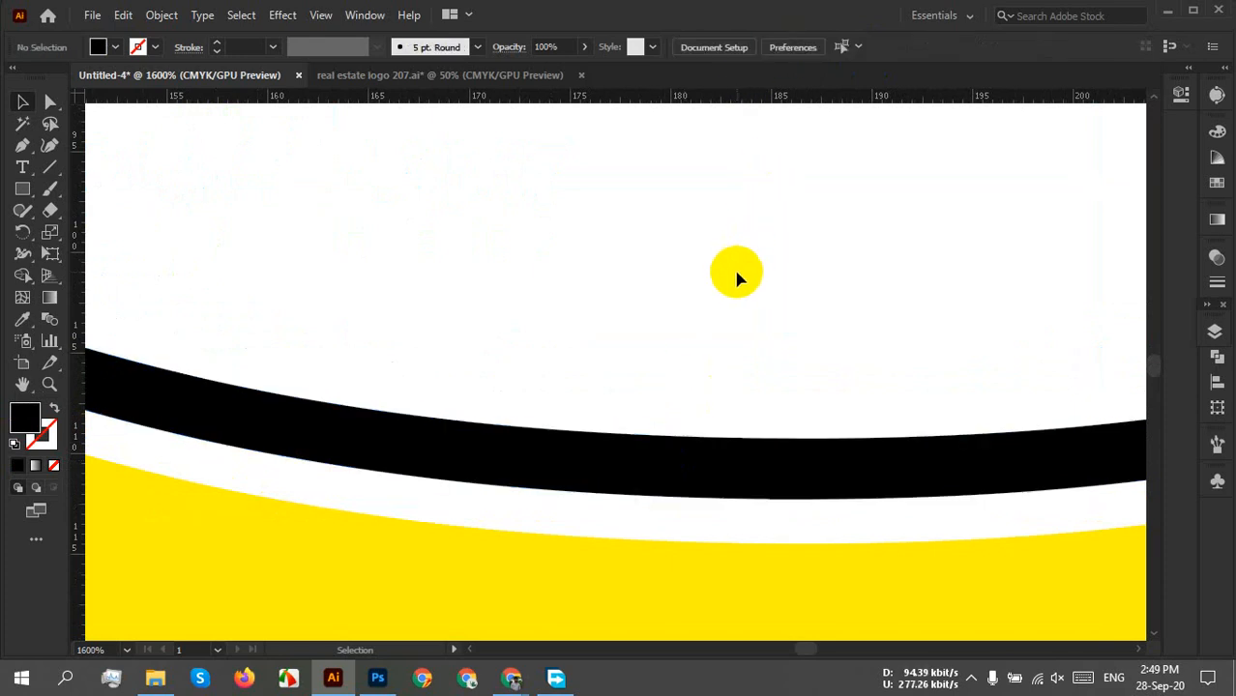
scroll(736, 279, "down", 5)
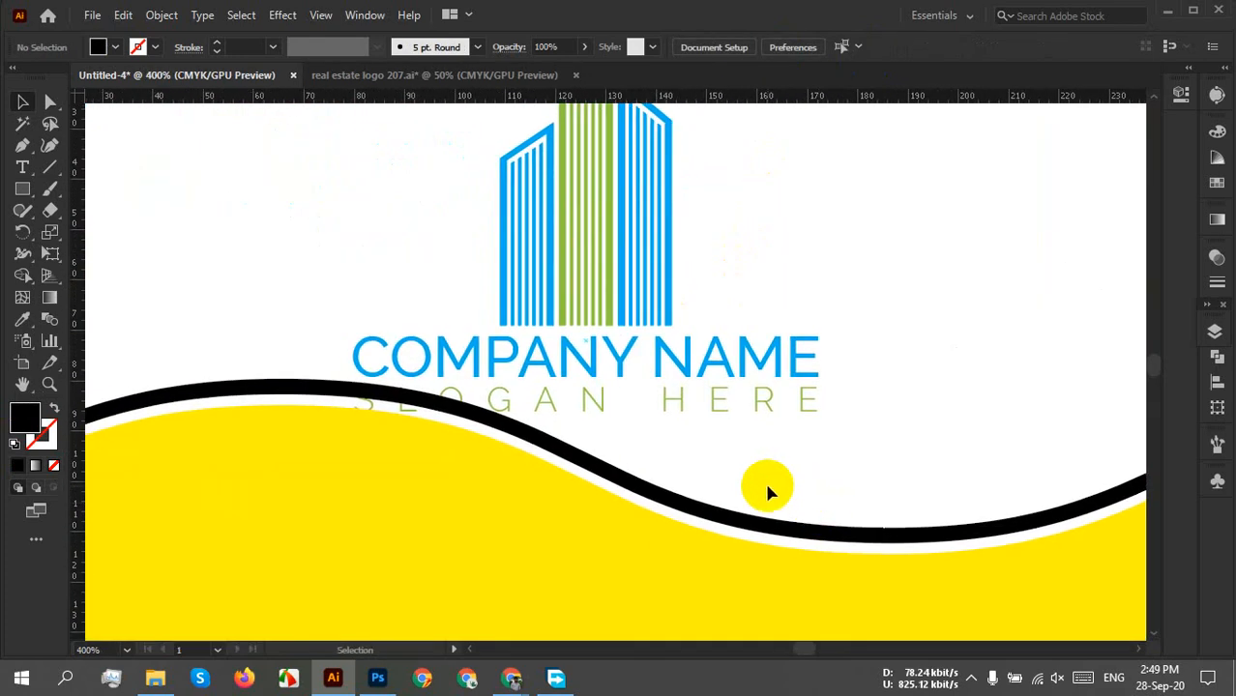
scroll(767, 492, "down", 2)
Move the building logo group slightly up and to the right on the card.
left_click(599, 459)
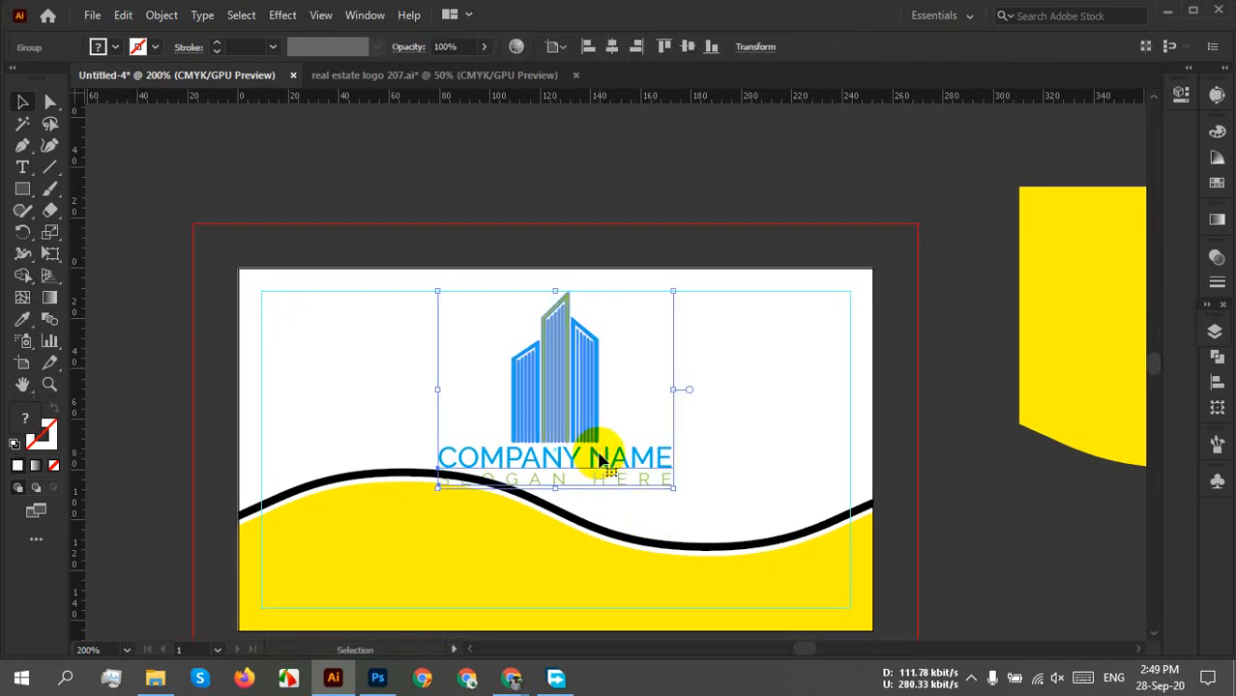
left_click_drag(599, 462, 655, 570)
scroll(687, 444, "up", 3)
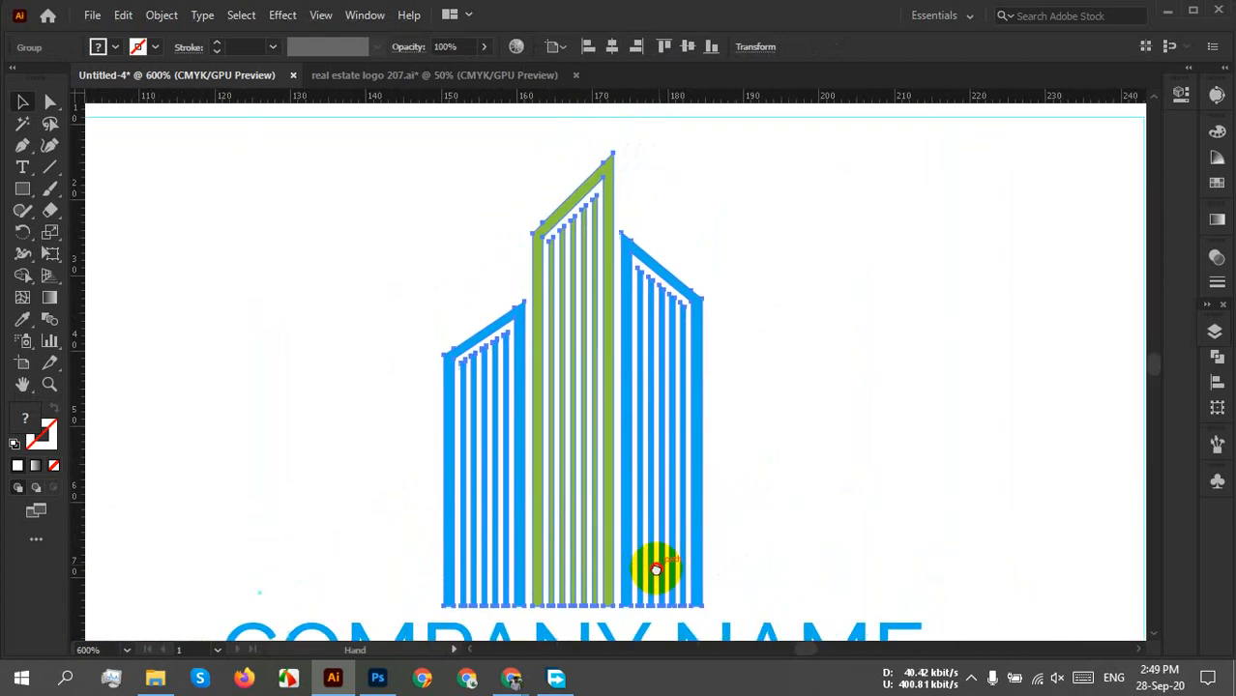
left_click_drag(573, 479, 599, 452)
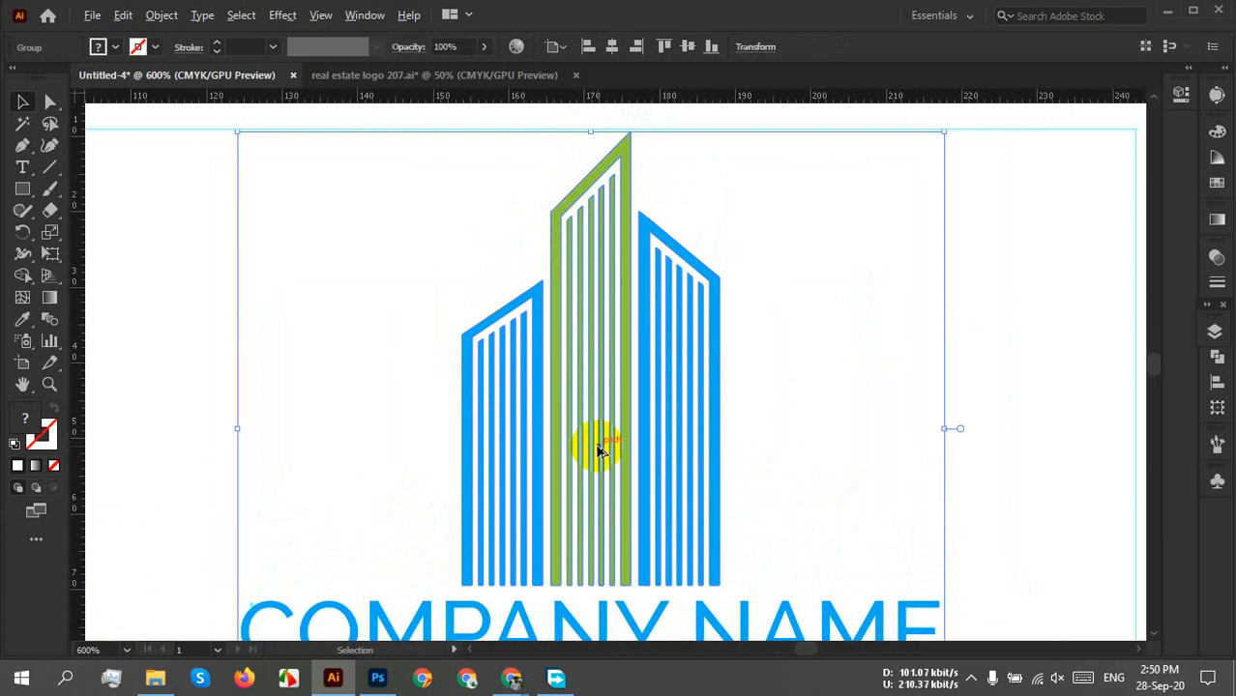
scroll(599, 452, "down", 2)
left_click(800, 461)
scroll(800, 460, "down", 1)
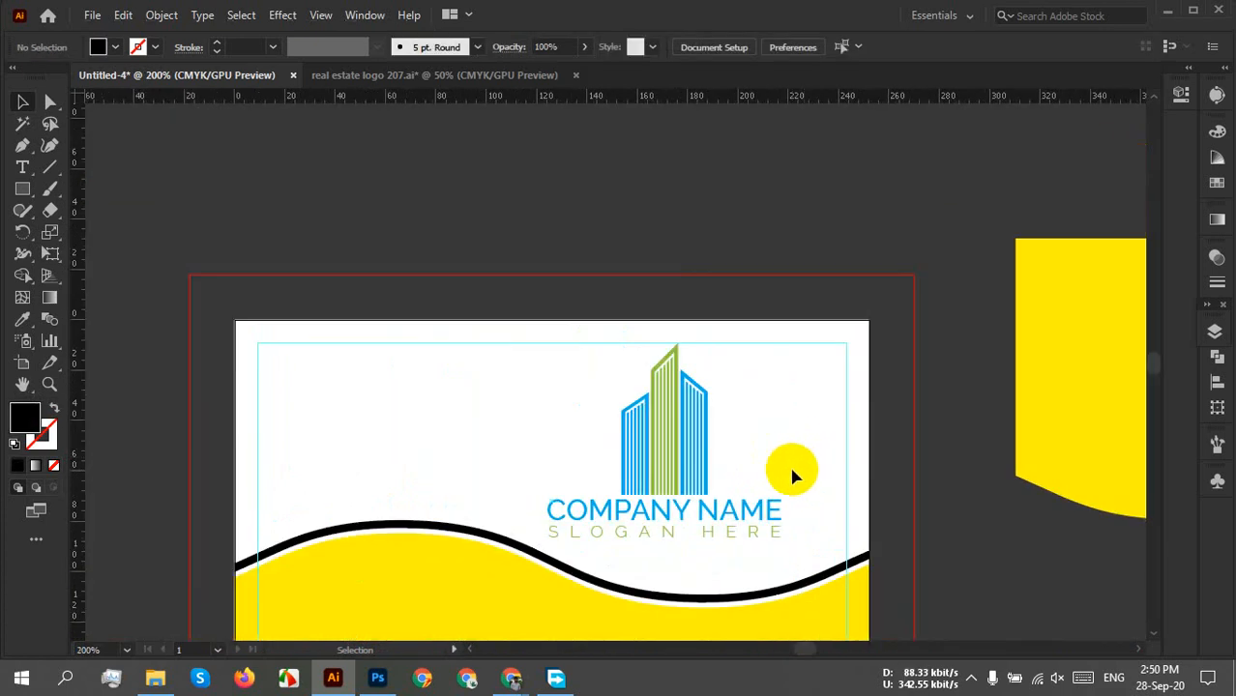
left_click_drag(577, 504, 656, 428)
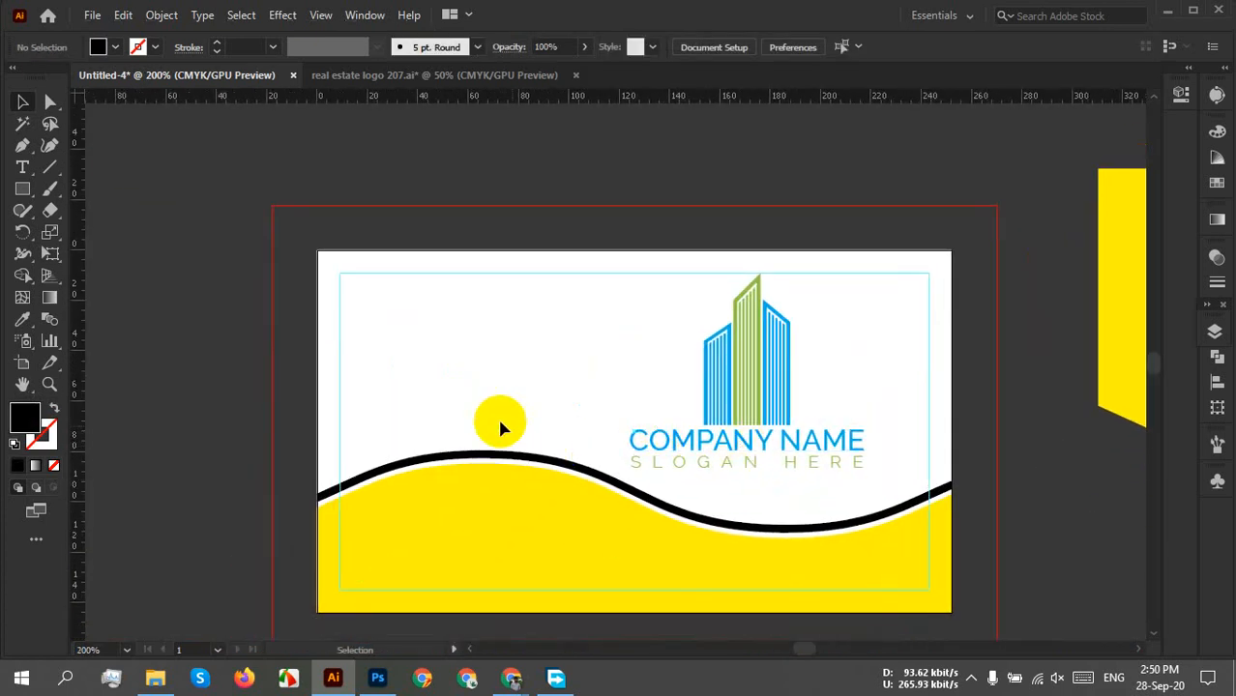
Shorten the yellow wave shape from its top edge.
left_click(492, 536)
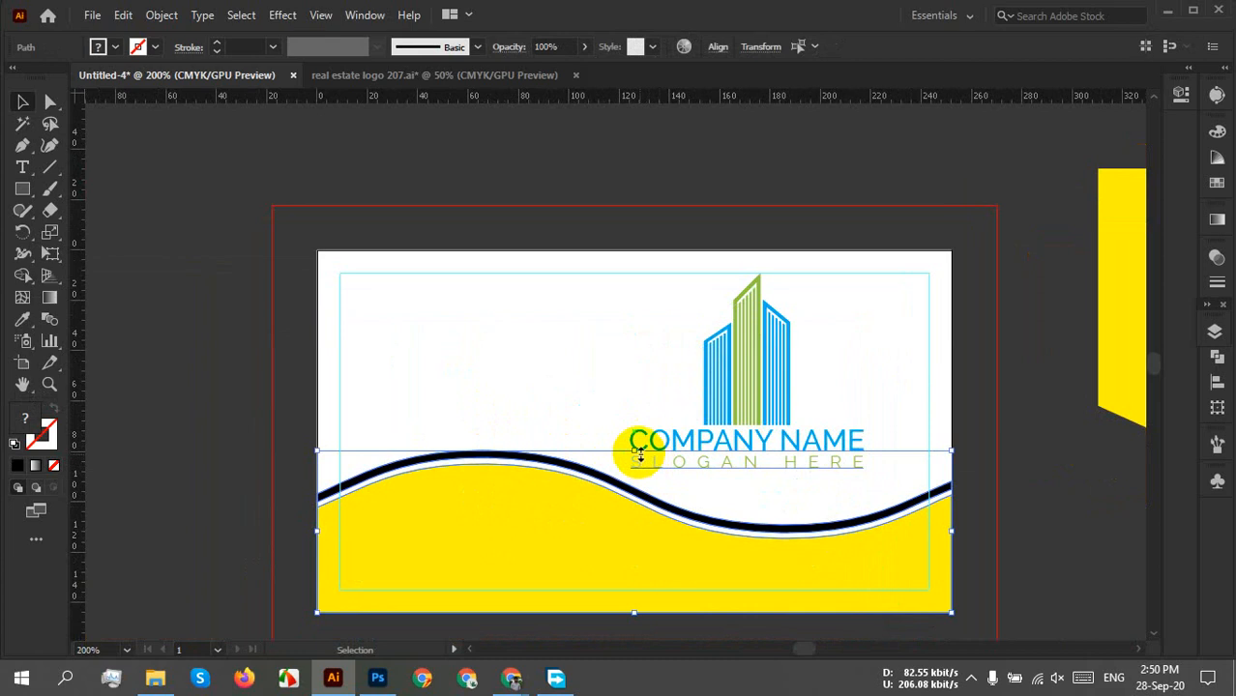
left_click_drag(633, 449, 634, 478)
left_click(570, 437)
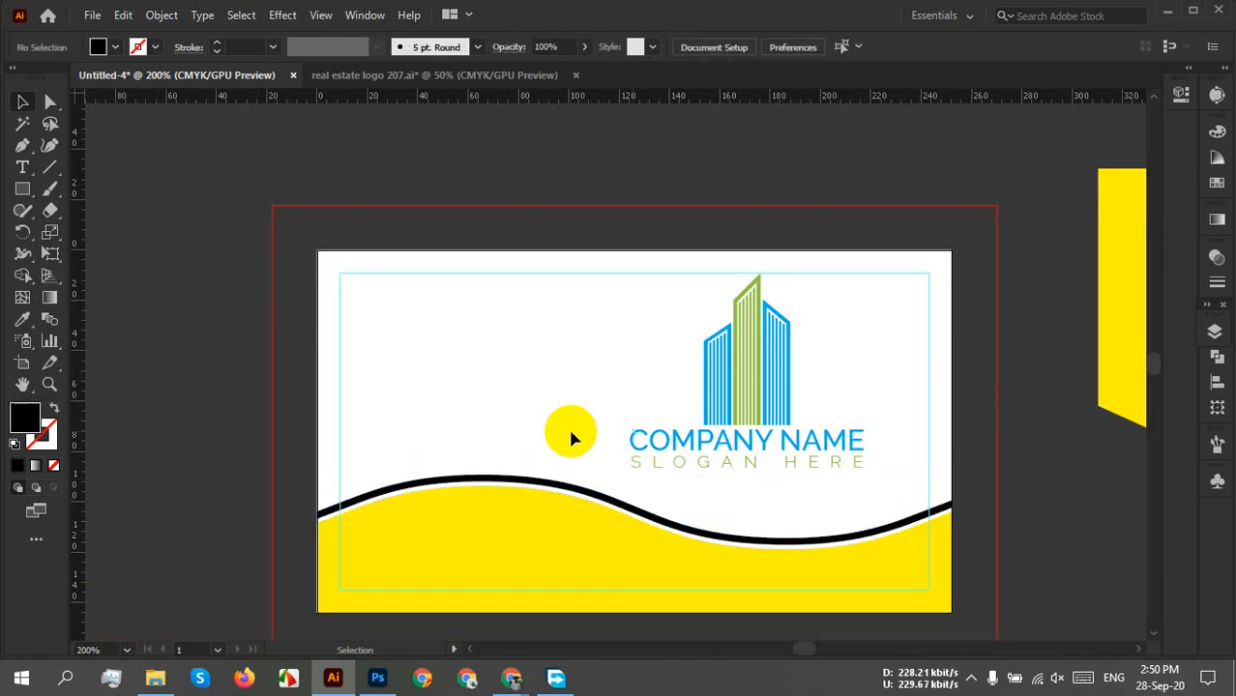
Centre the building logo horizontally on the card, then select both bottom wave shapes.
left_click_drag(567, 373, 731, 458)
left_click_drag(730, 449, 631, 451)
left_click(839, 440)
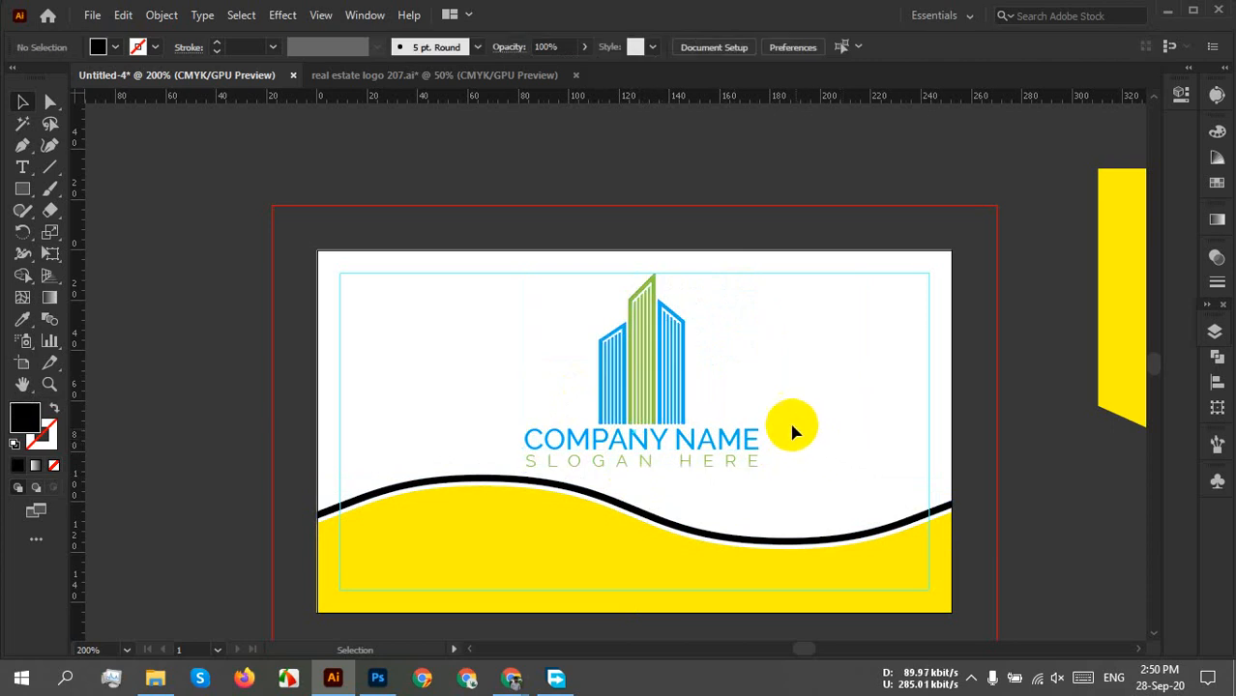
left_click(752, 458)
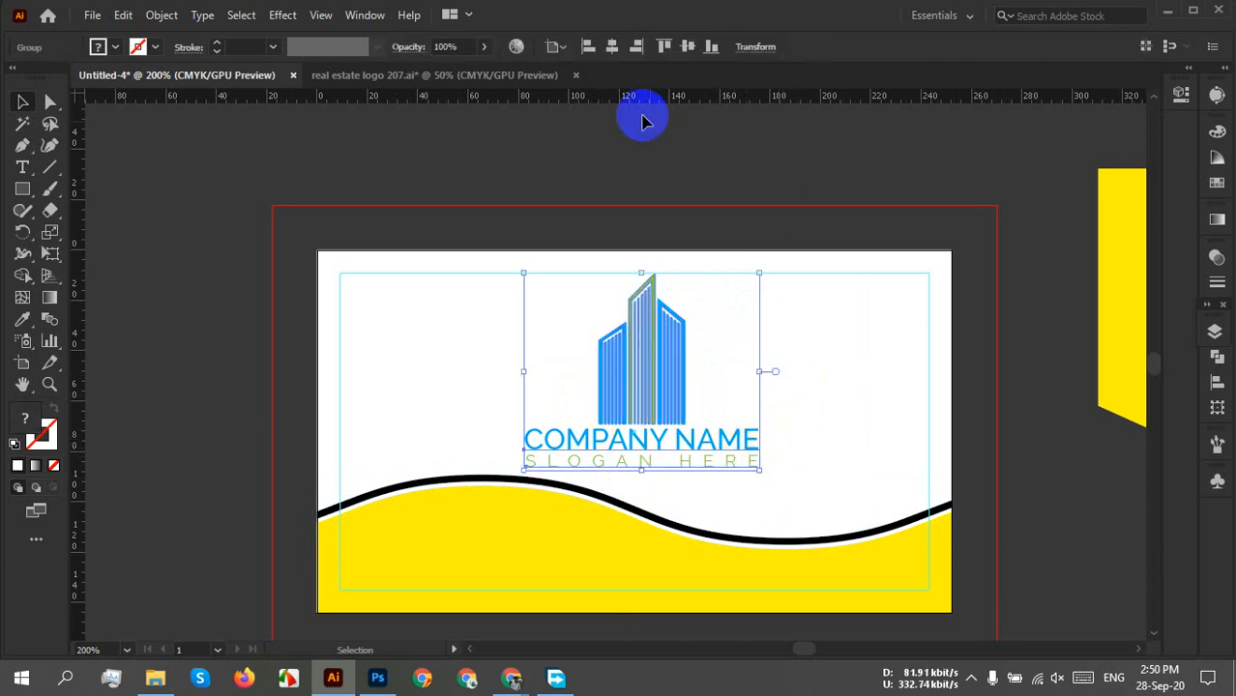
left_click(611, 47)
left_click(828, 406)
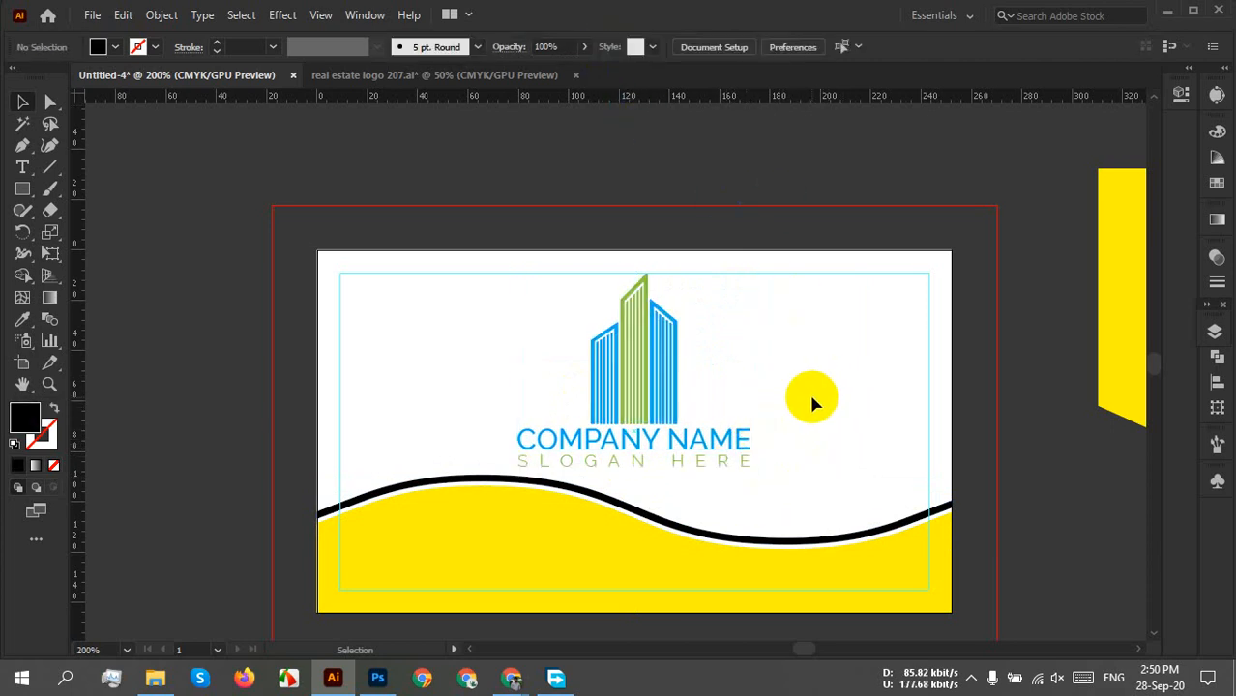
scroll(767, 580, "down", 3)
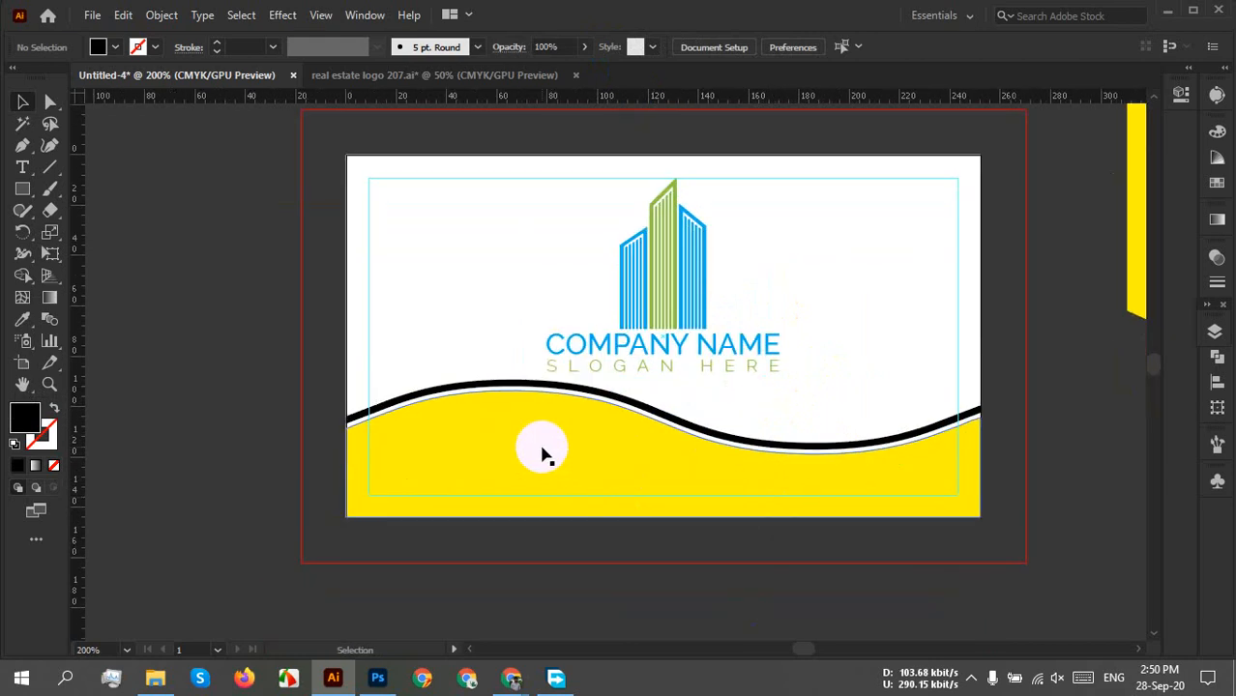
left_click(548, 464)
left_click_drag(353, 372, 413, 567)
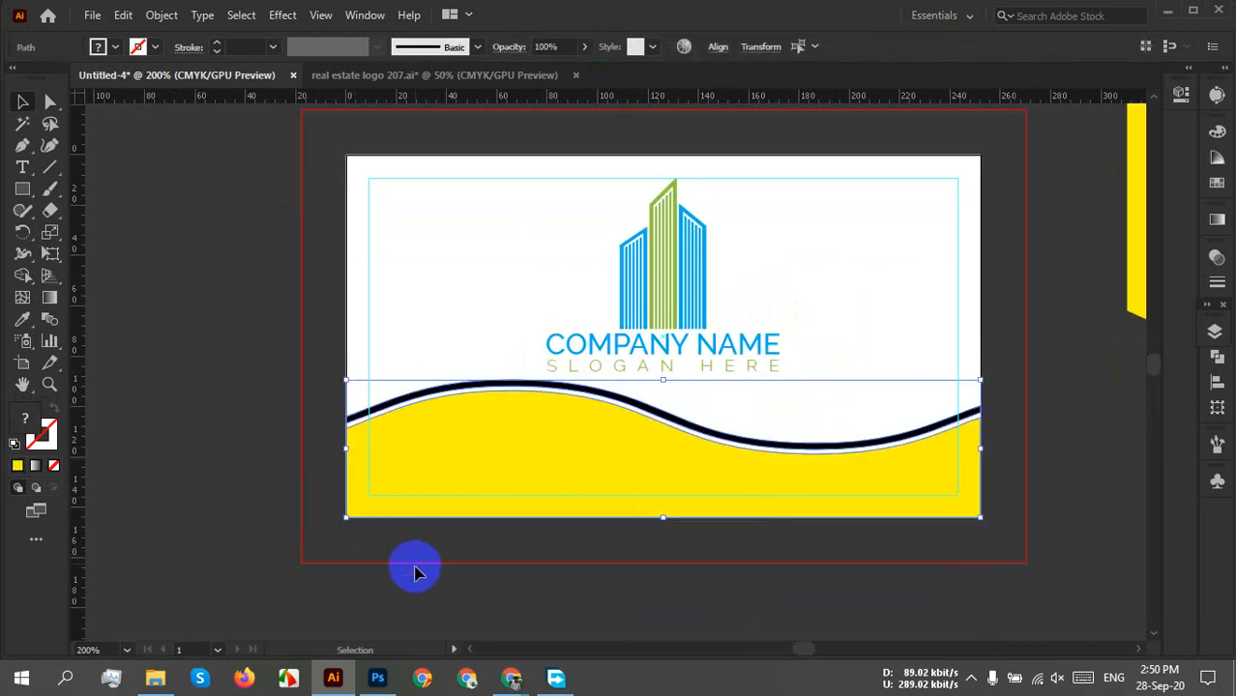
Fill the bottom wave with the dark grey swatch from the Control bar.
left_click(716, 48)
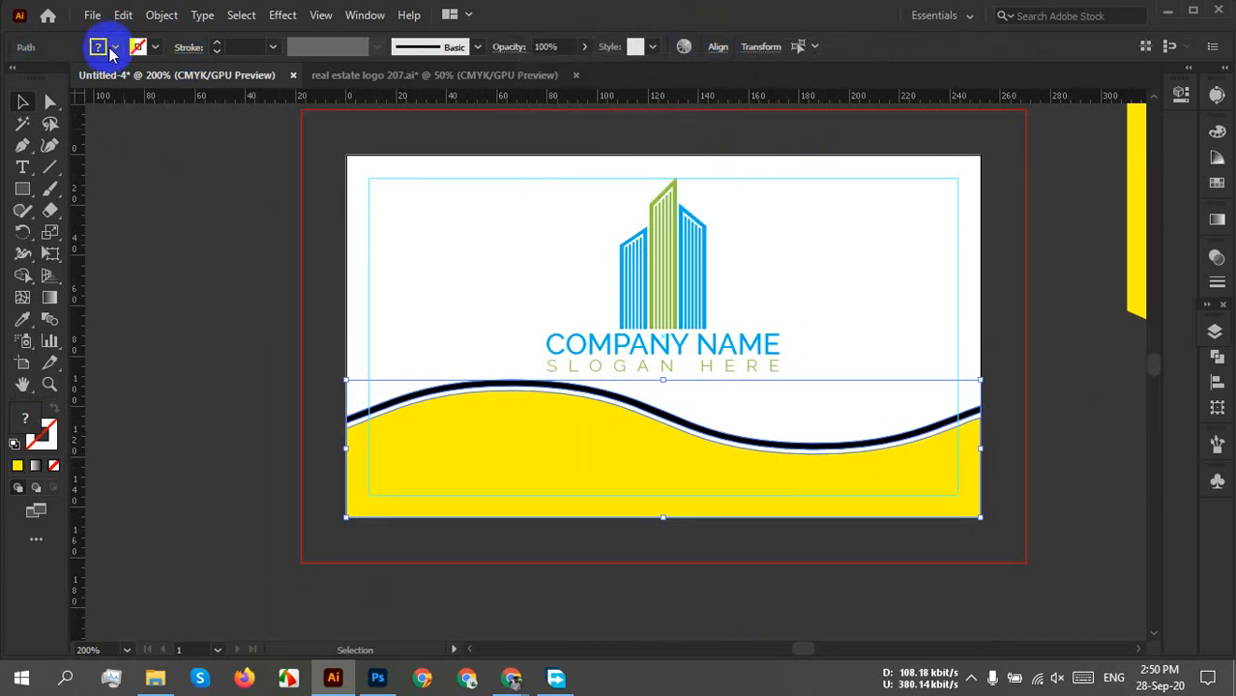
left_click(113, 49)
left_click(36, 139)
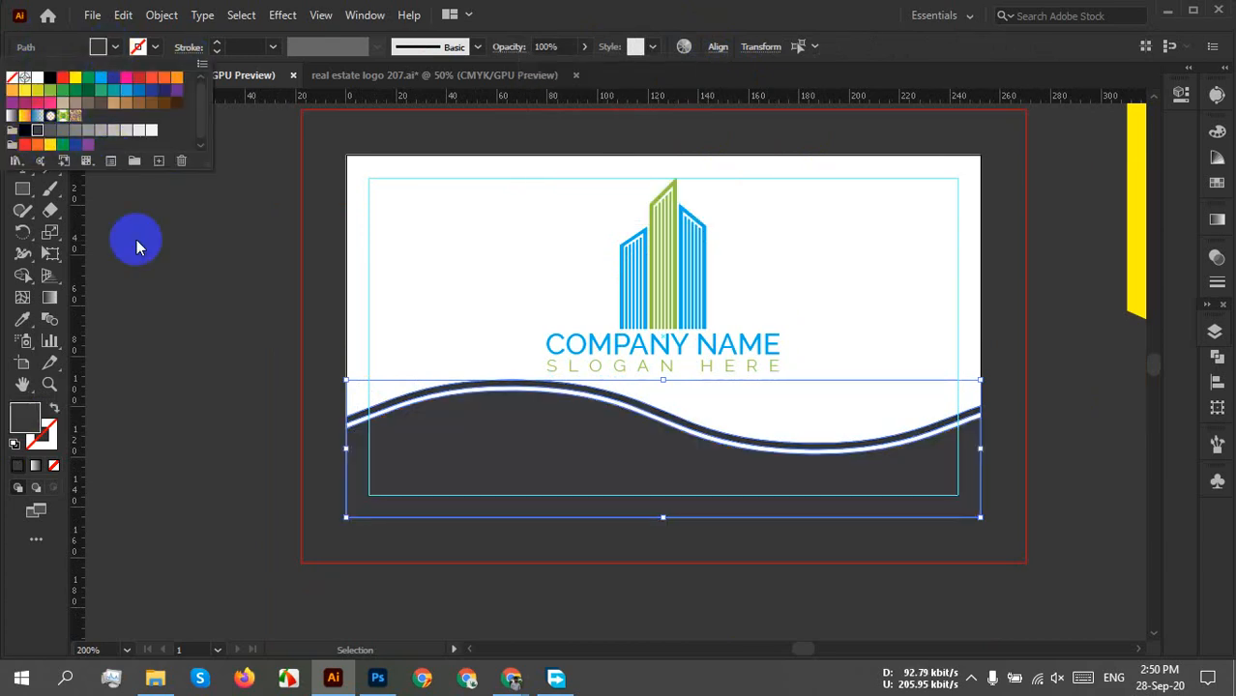
left_click(243, 413)
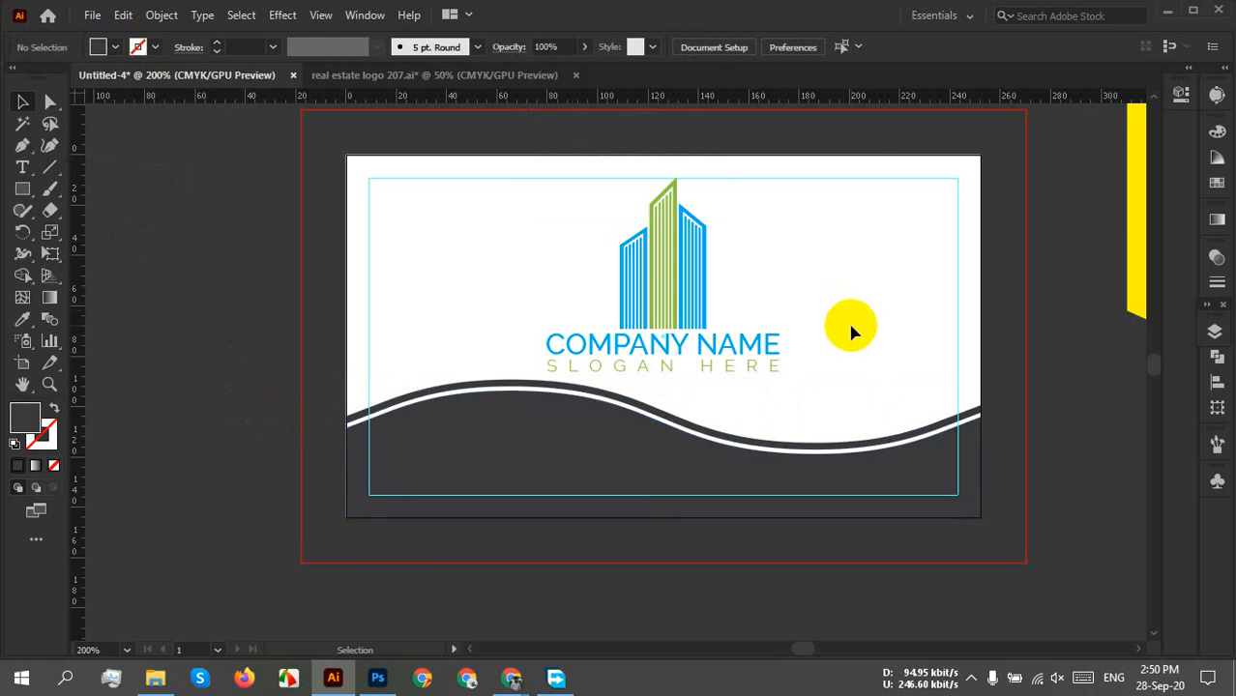
scroll(802, 559, "up", 1)
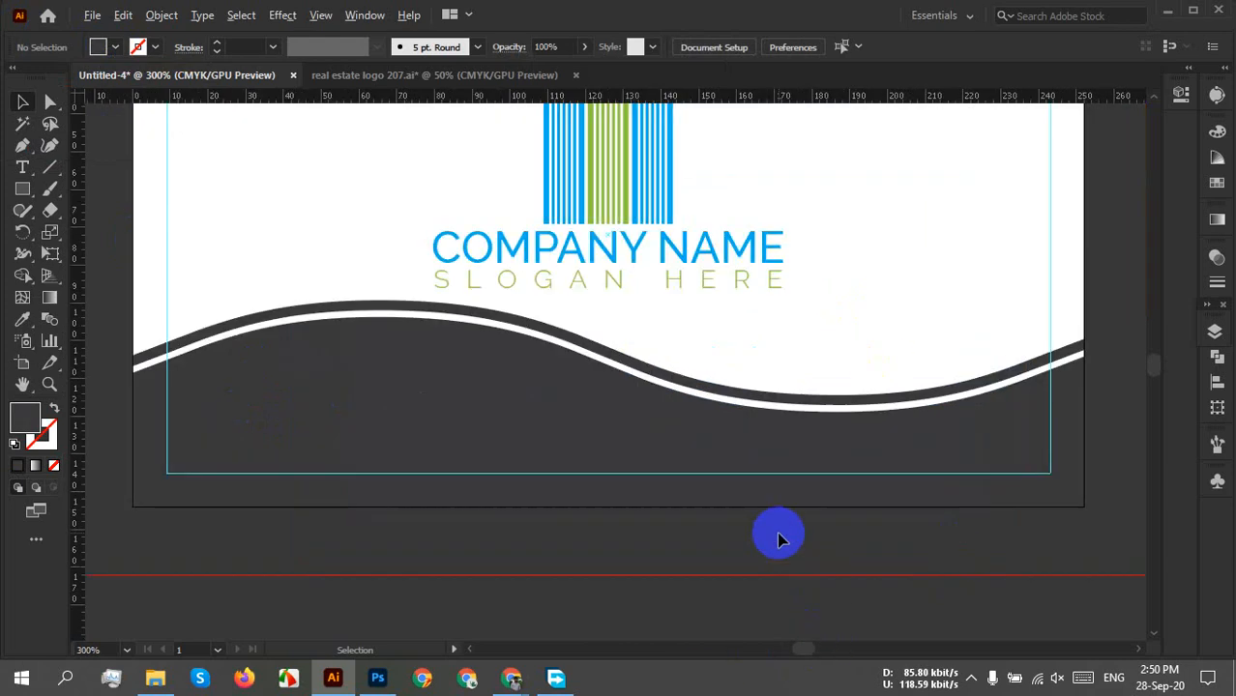
scroll(855, 359, "up", 2)
scroll(855, 440, "down", 1)
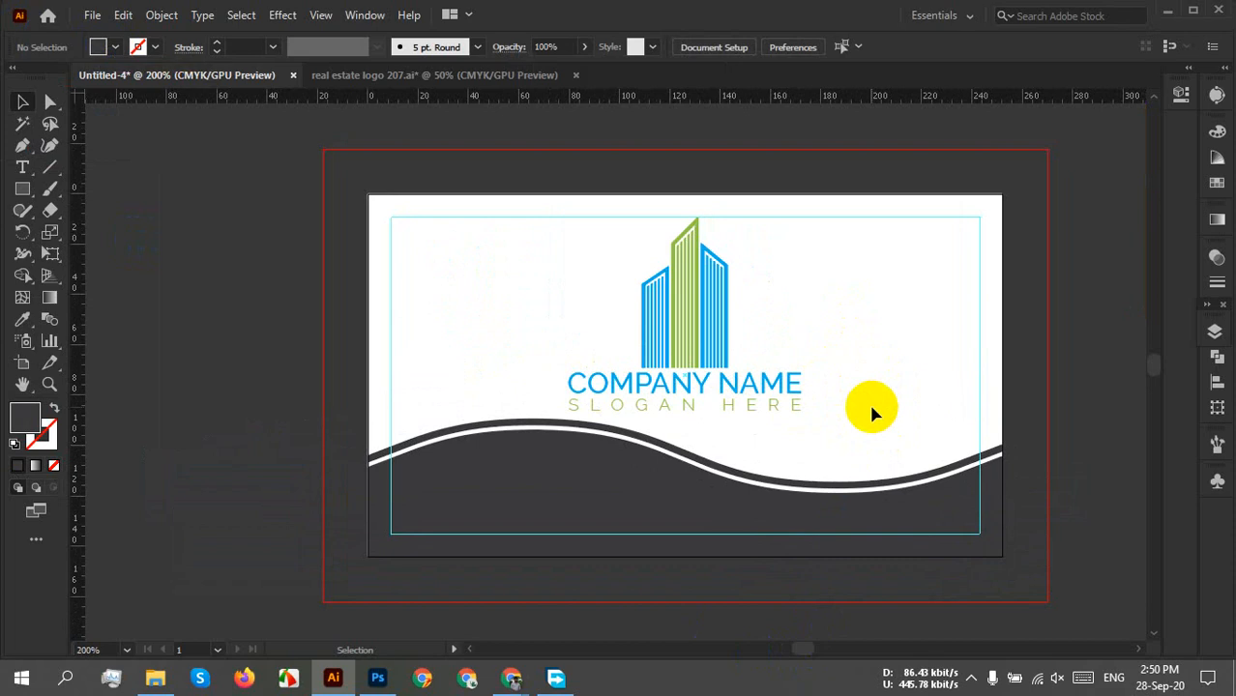
Select the logo group and fill it orange from the swatches, replacing a trial red.
left_click_drag(835, 301, 720, 387)
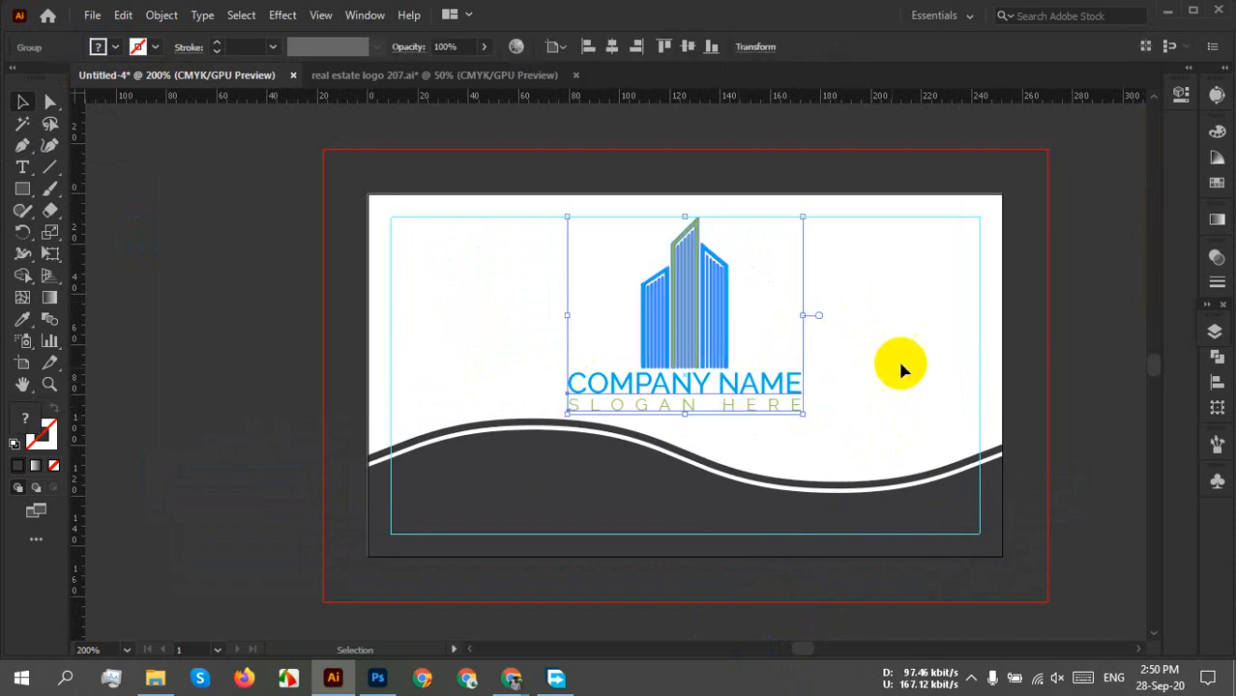
left_click(903, 365)
left_click_drag(767, 267, 698, 386)
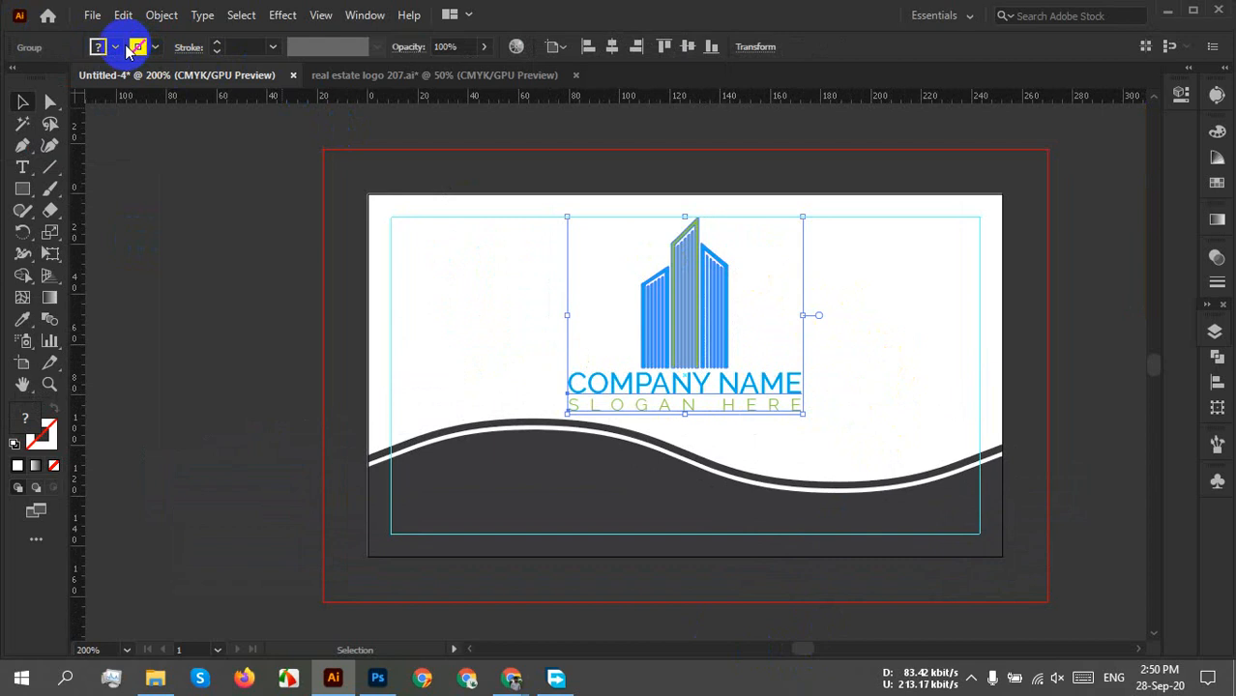
left_click(116, 47)
left_click(63, 79)
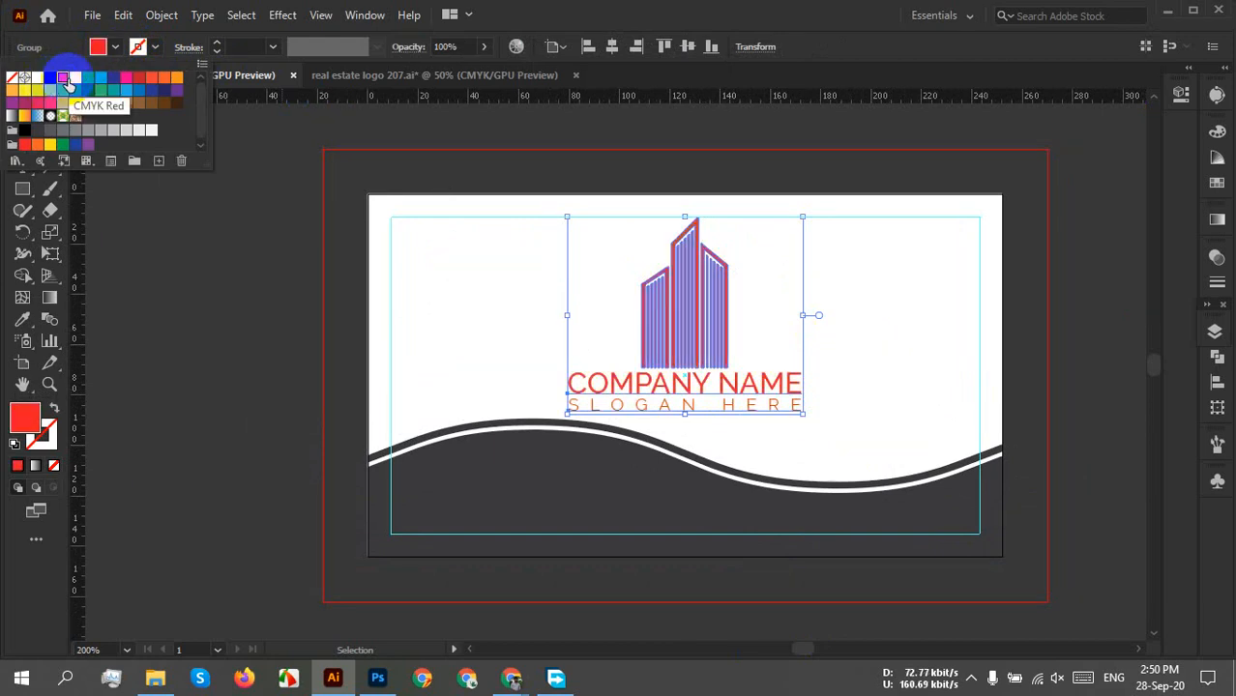
left_click(175, 78)
left_click(860, 331)
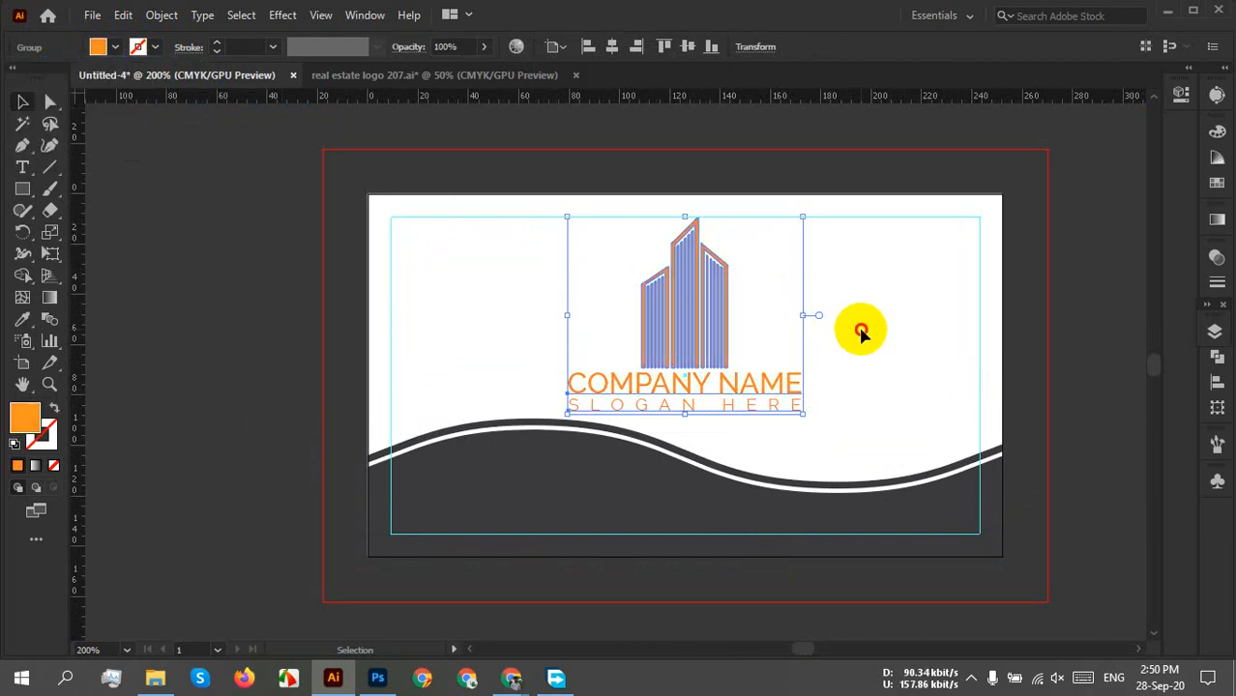
left_click(863, 333)
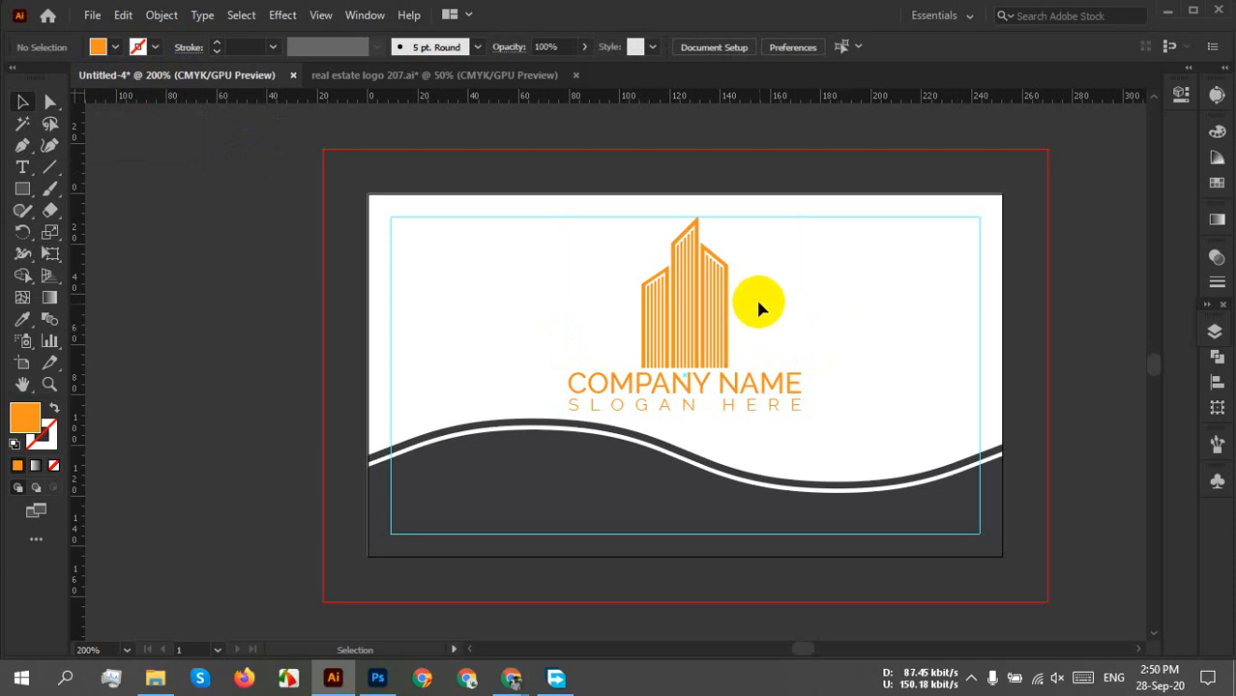
scroll(727, 368, "up", 2)
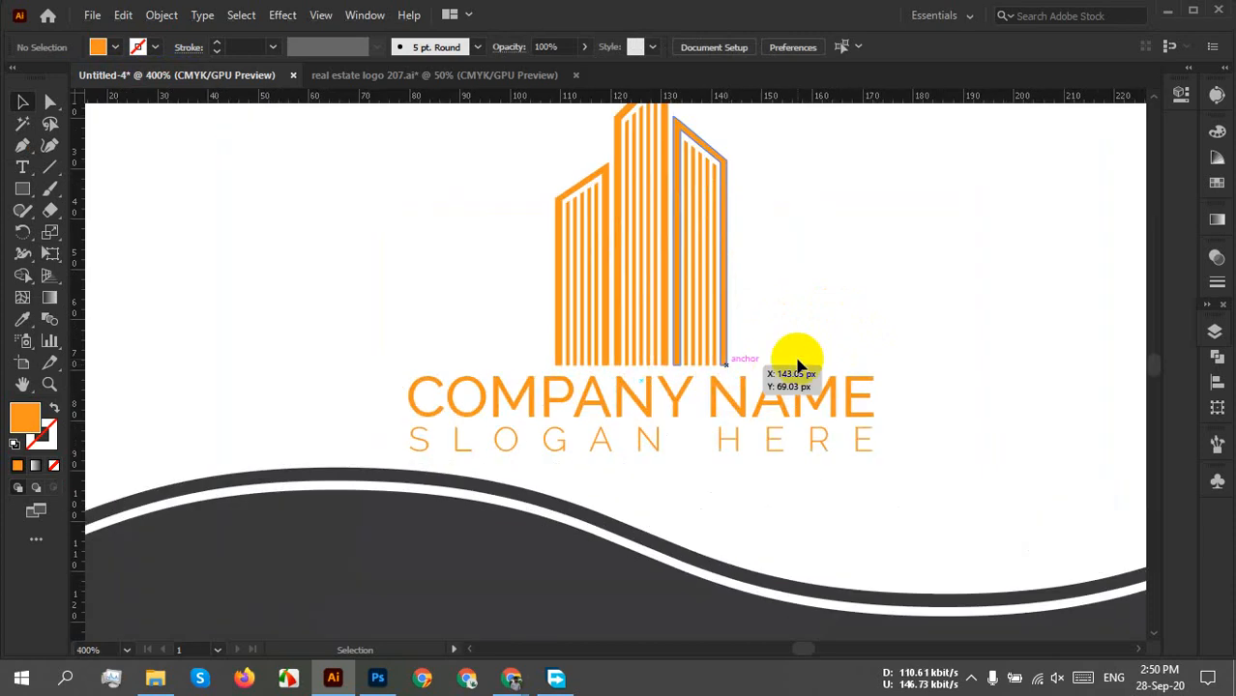
Ungroup the logo into the building icon and the text lines.
left_click_drag(826, 321, 781, 373)
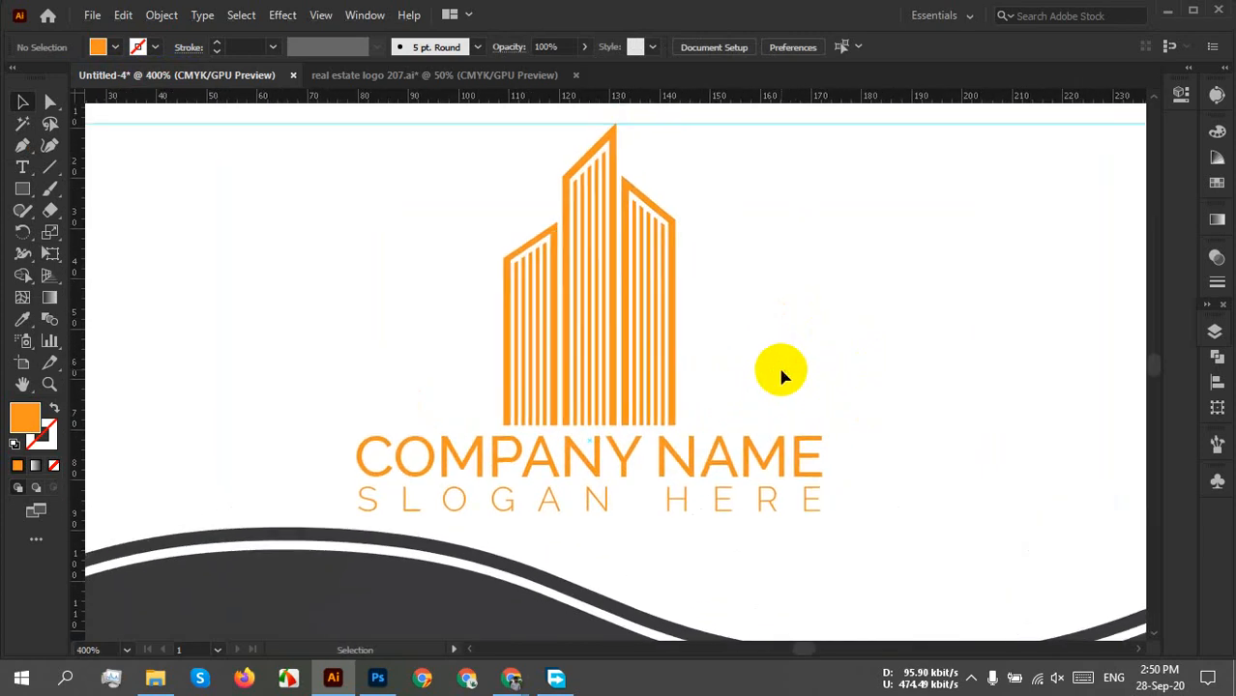
left_click(643, 275)
right_click(645, 281)
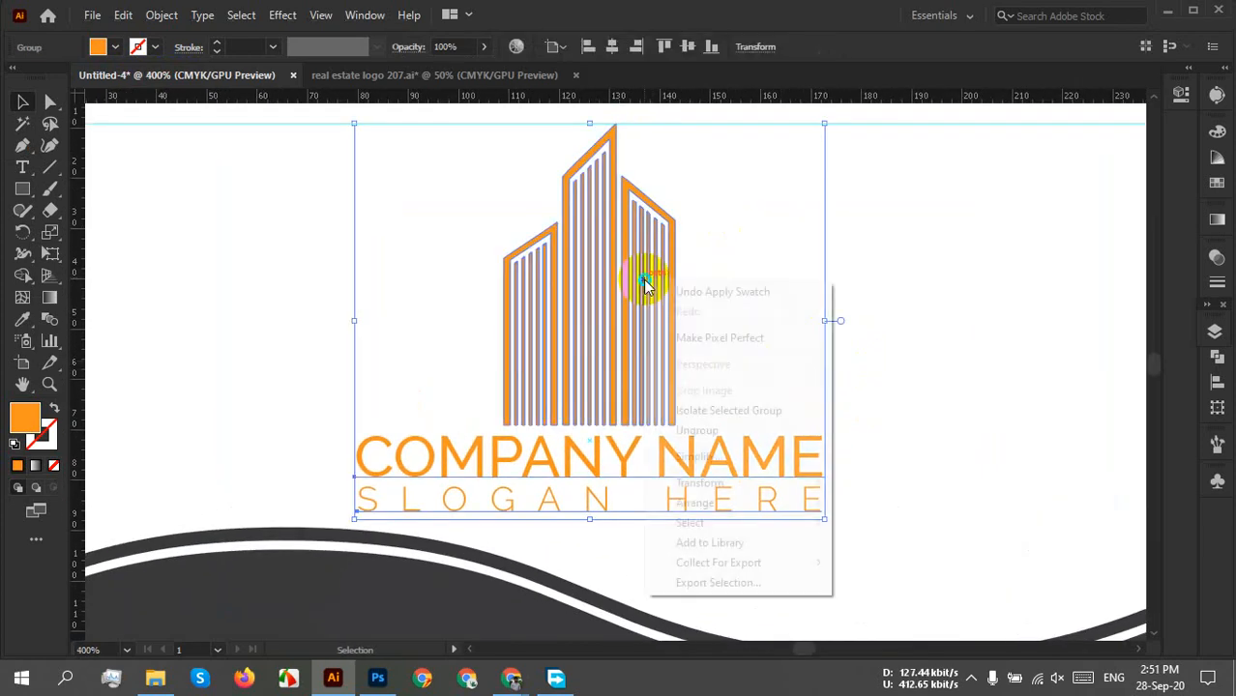
left_click(739, 432)
Ungroup the company name and slogan lines and convert them to outlines.
left_click_drag(867, 416, 783, 508)
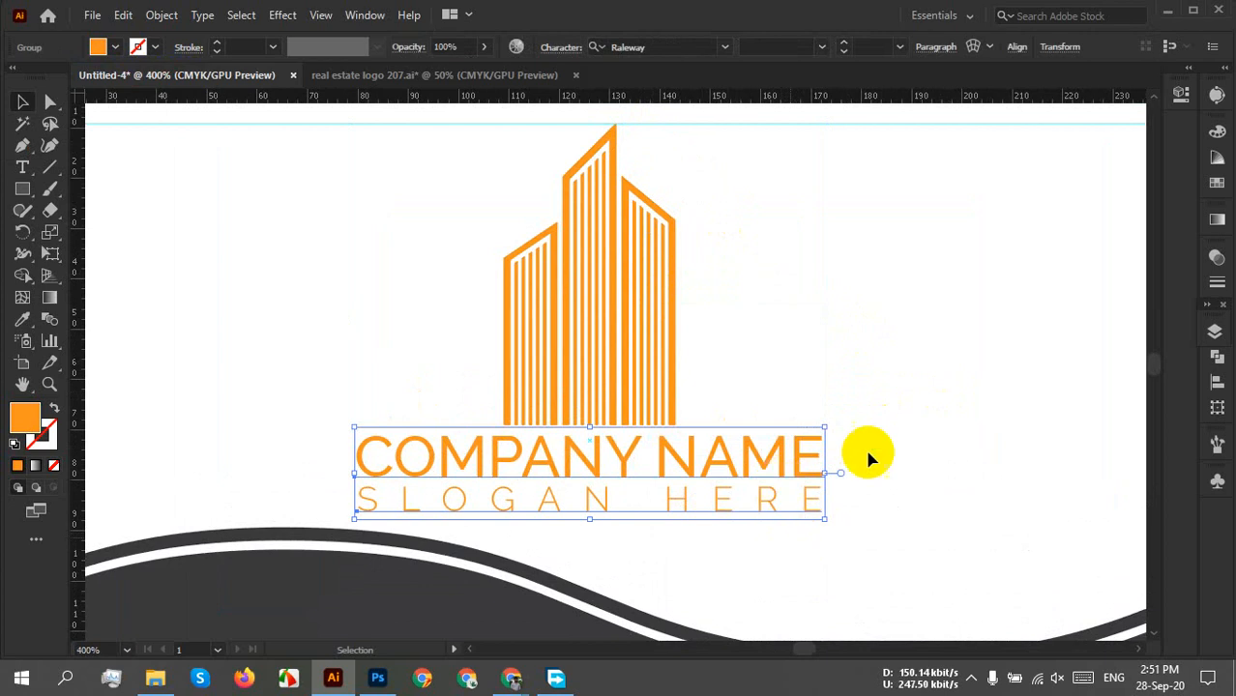
right_click(739, 448)
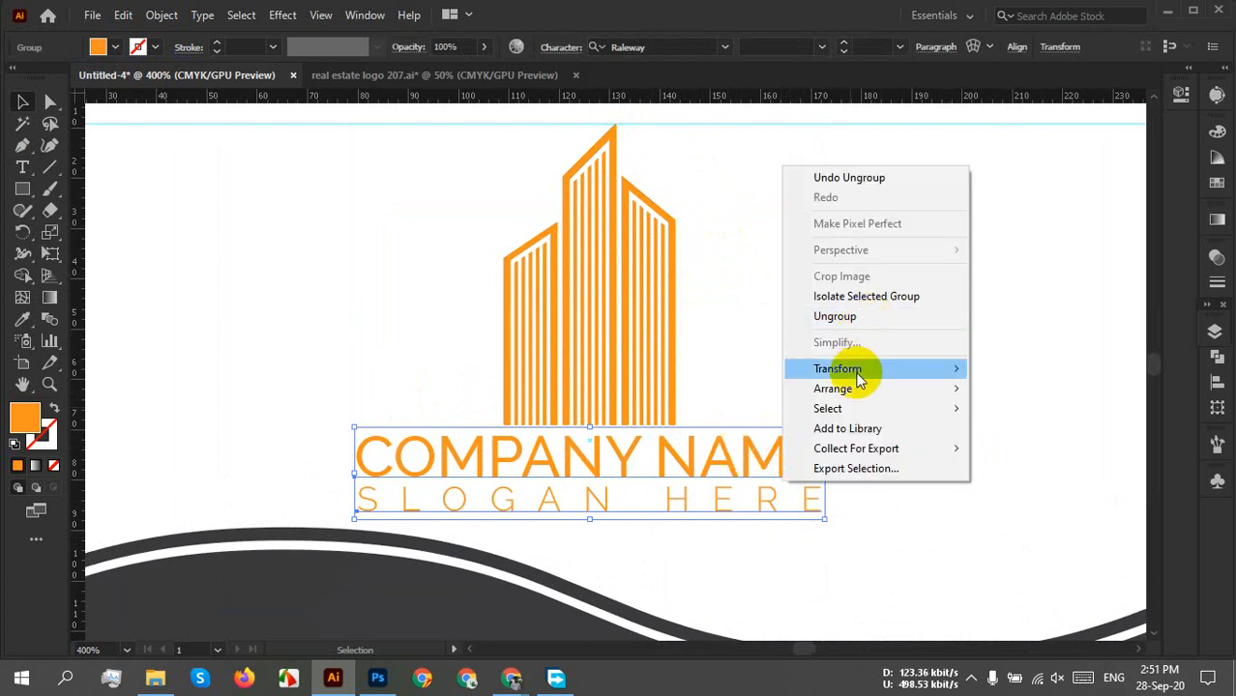
left_click(888, 318)
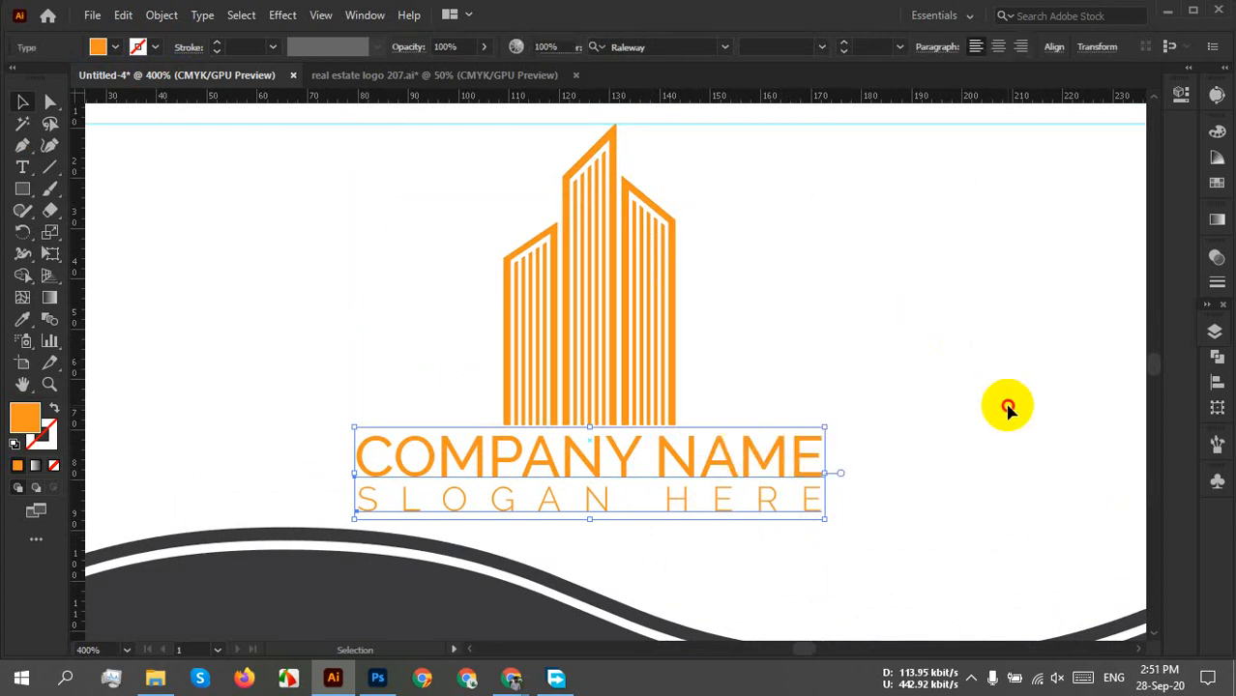
left_click_drag(910, 400, 797, 501)
right_click(795, 436)
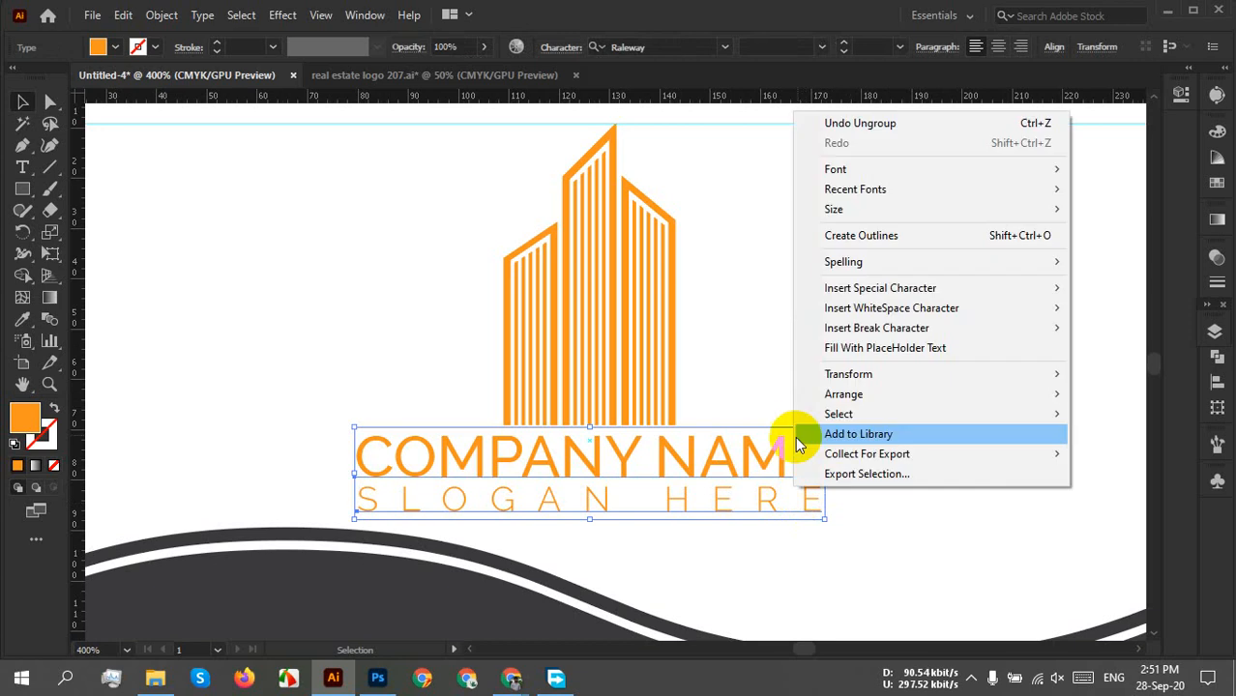
left_click(880, 238)
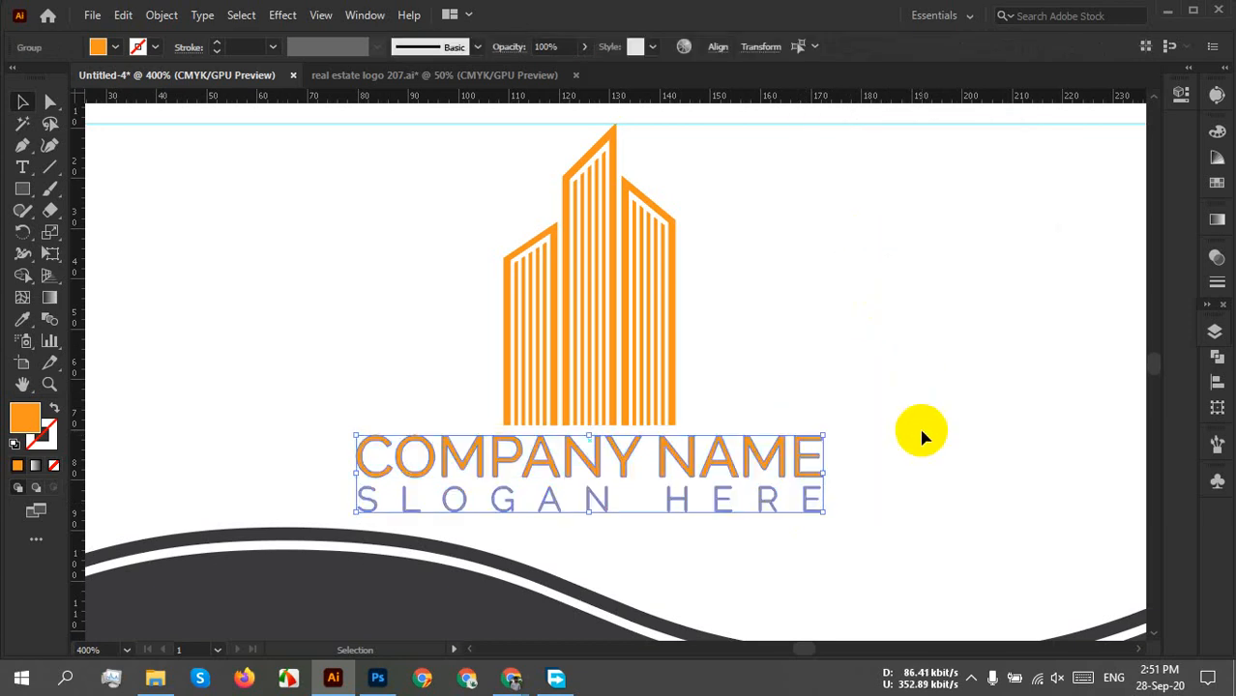
Ungroup the outlined letters and combine them into one compound path with Ctrl+8.
right_click(764, 459)
left_click(859, 329)
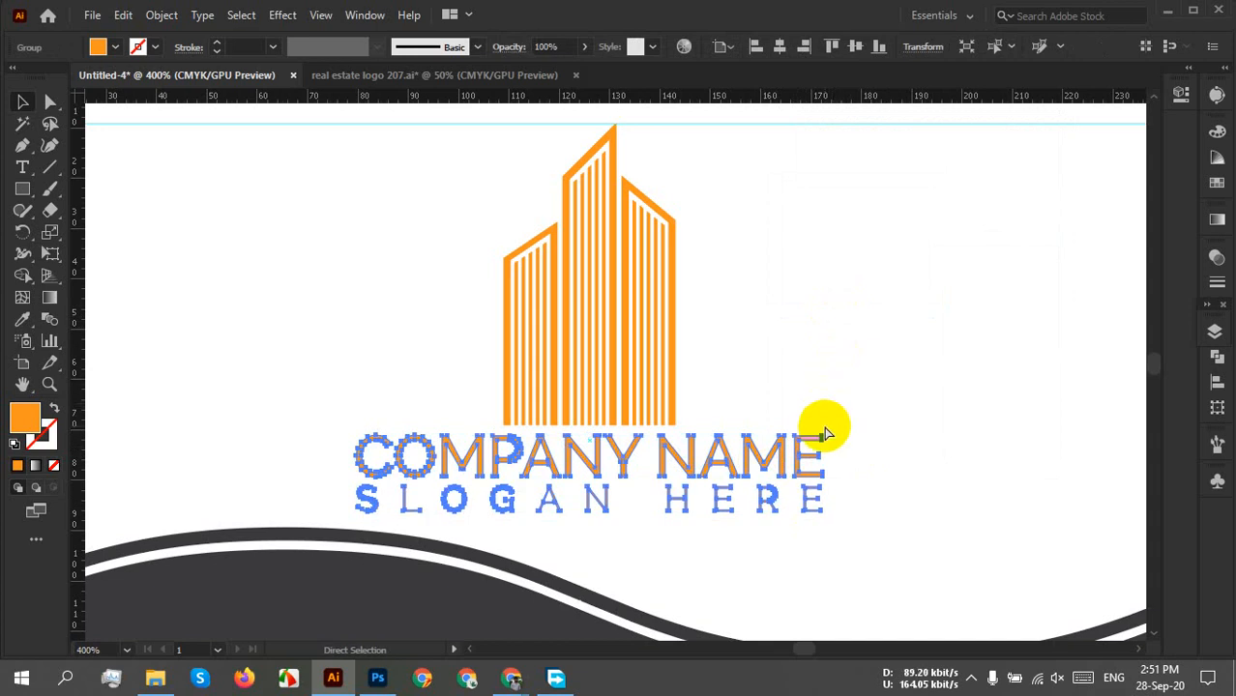
key("ctrl+8")
left_click(987, 416)
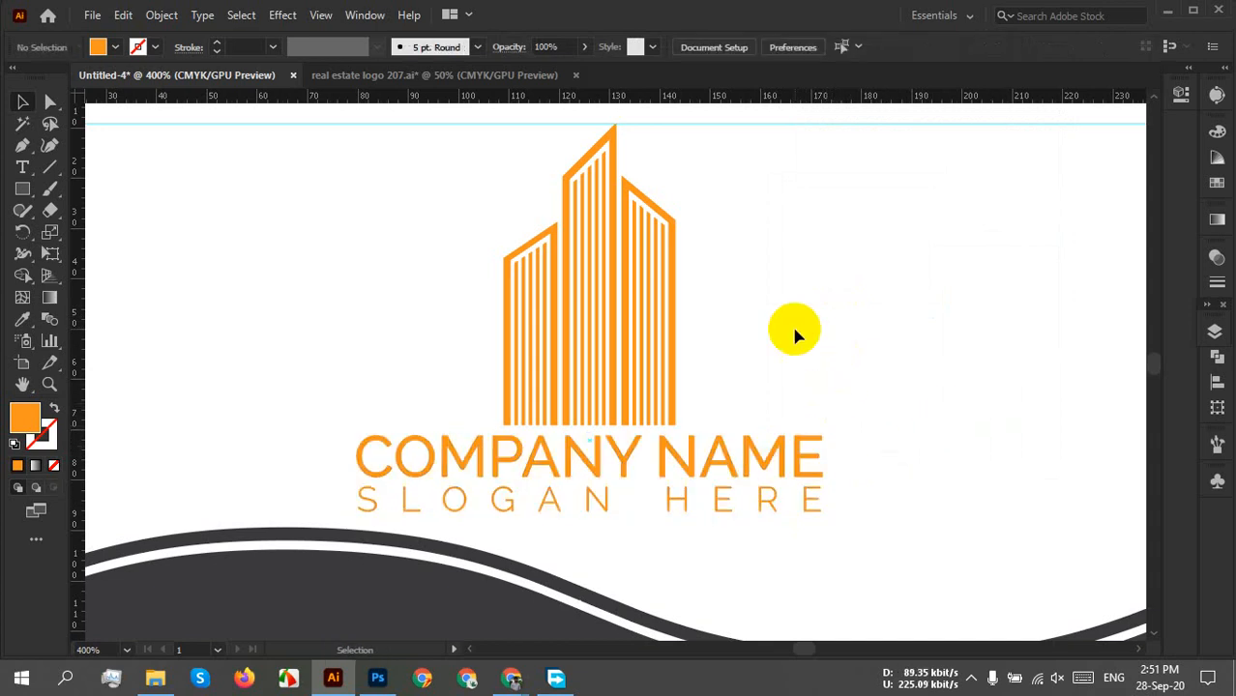
left_click(614, 353)
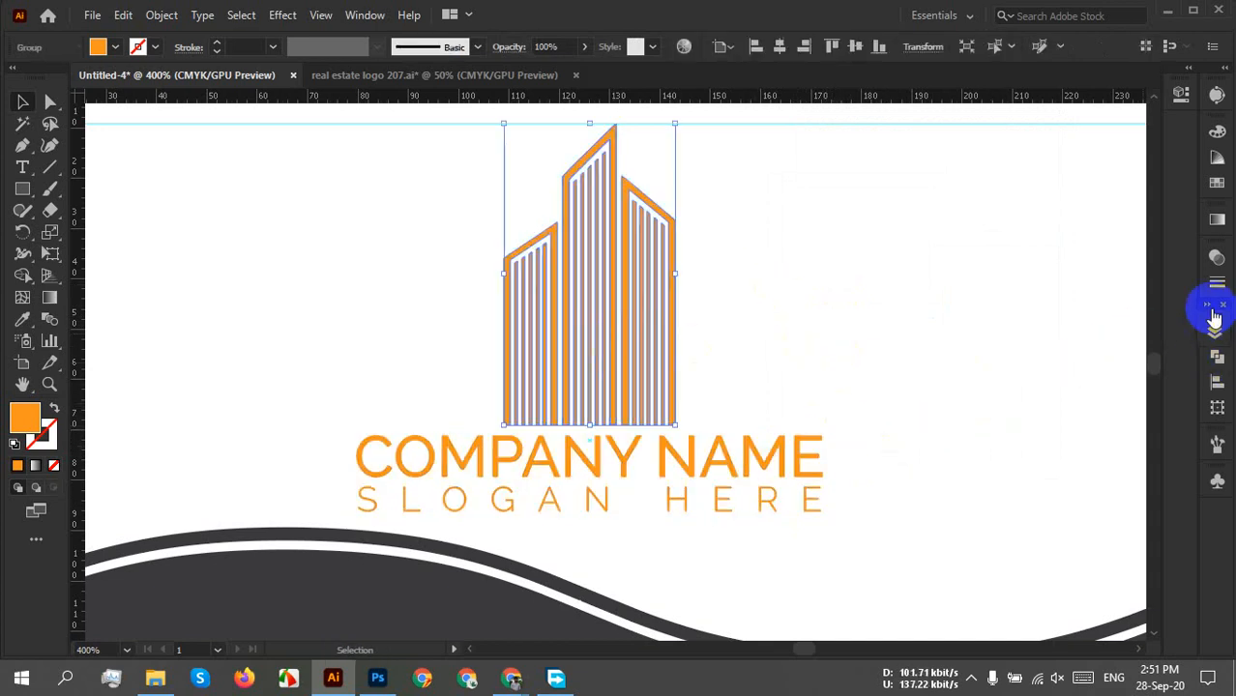
Make the building a compound path and give it a white-to-black gradient fill.
left_click(1215, 356)
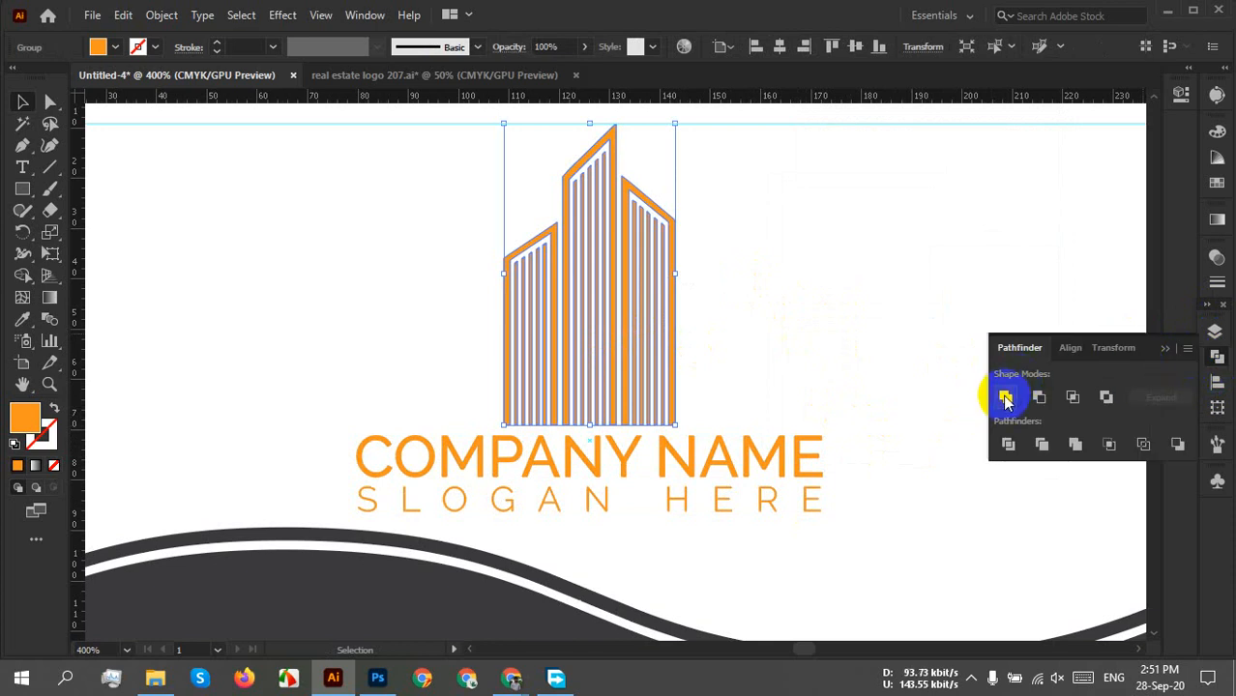
key("ctrl+8")
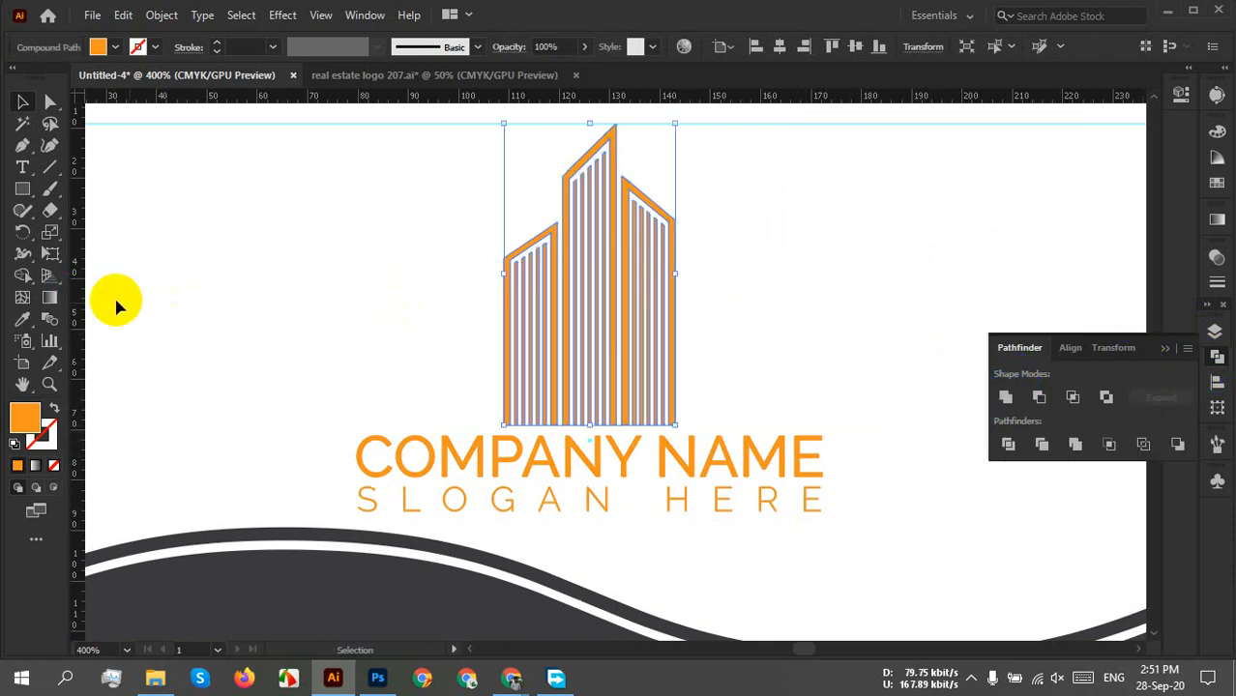
left_click(1216, 220)
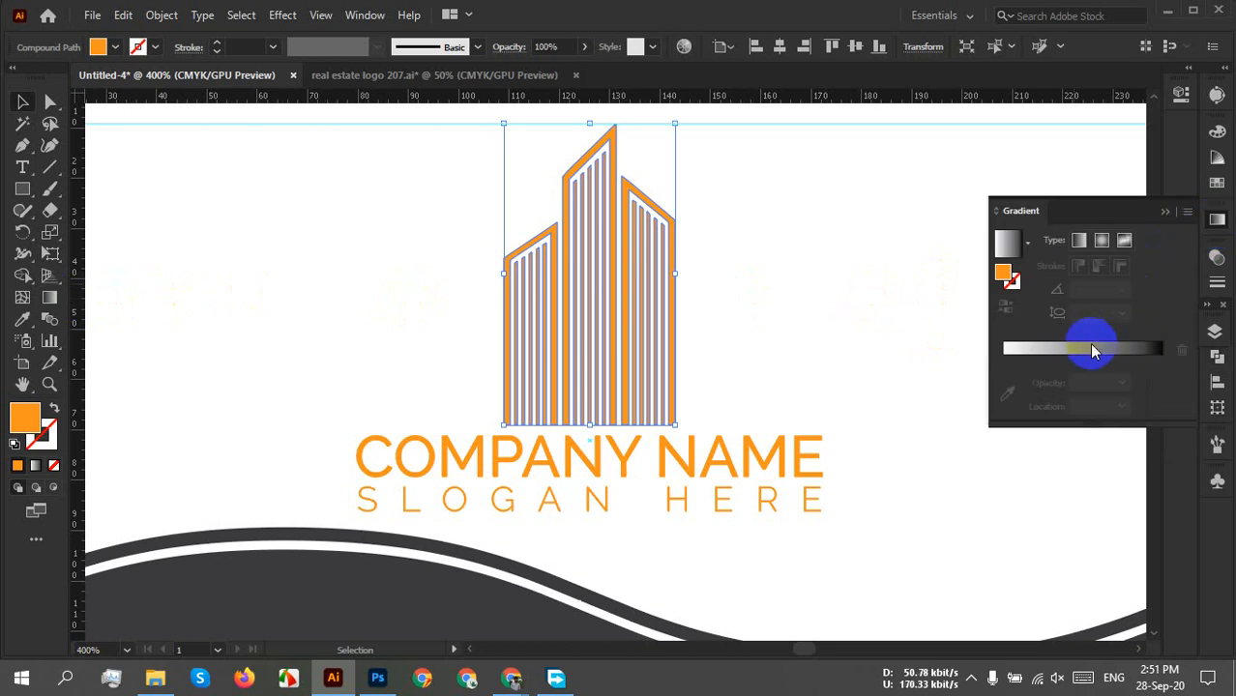
left_click(1086, 354)
left_click(815, 308)
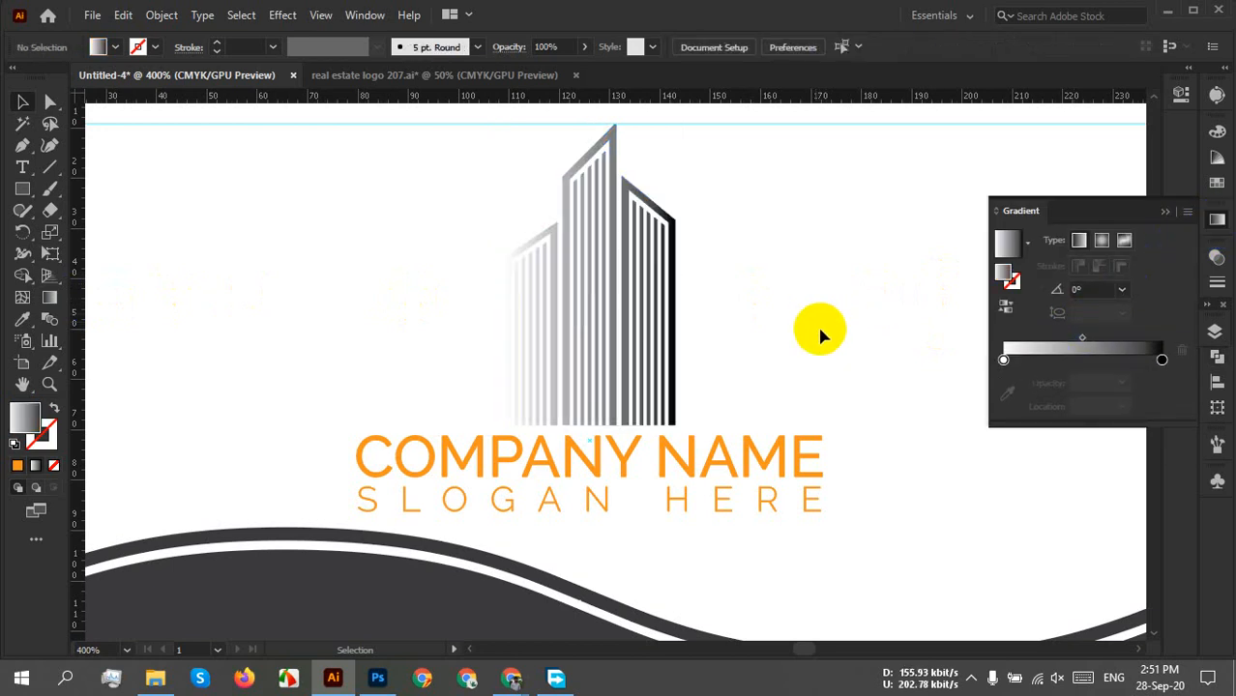
Set the gradient's start stop to an orange swatch.
double_click(1003, 360)
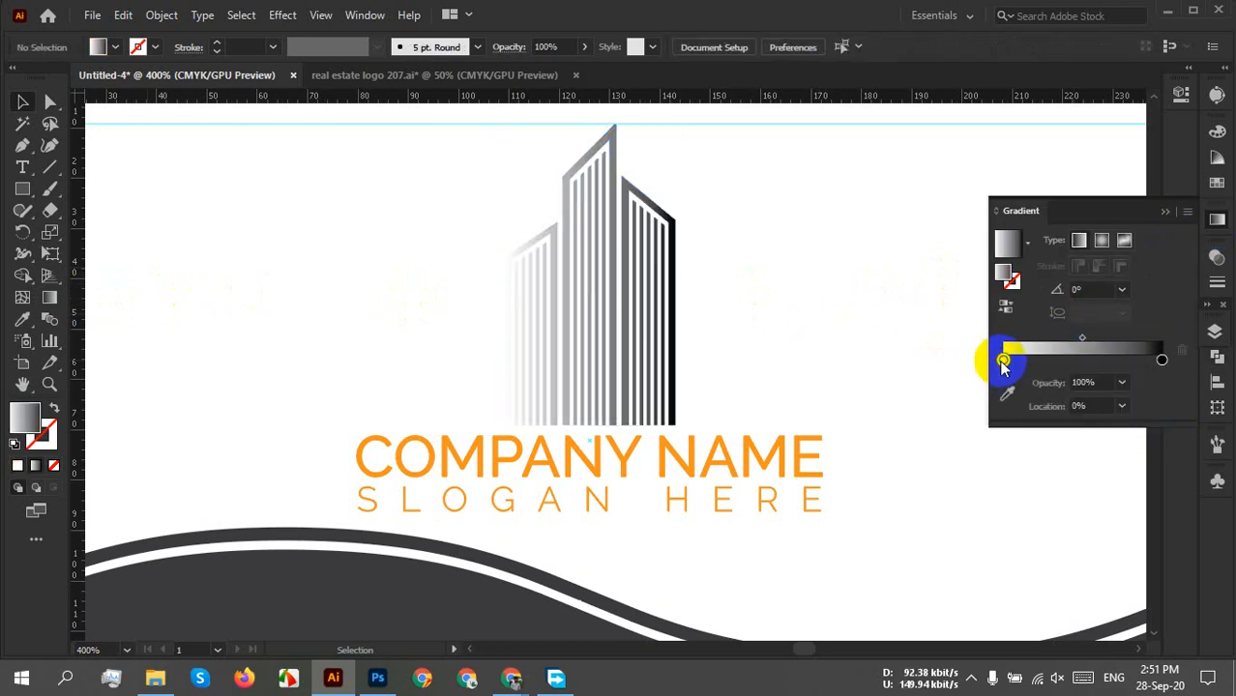
left_click(928, 455)
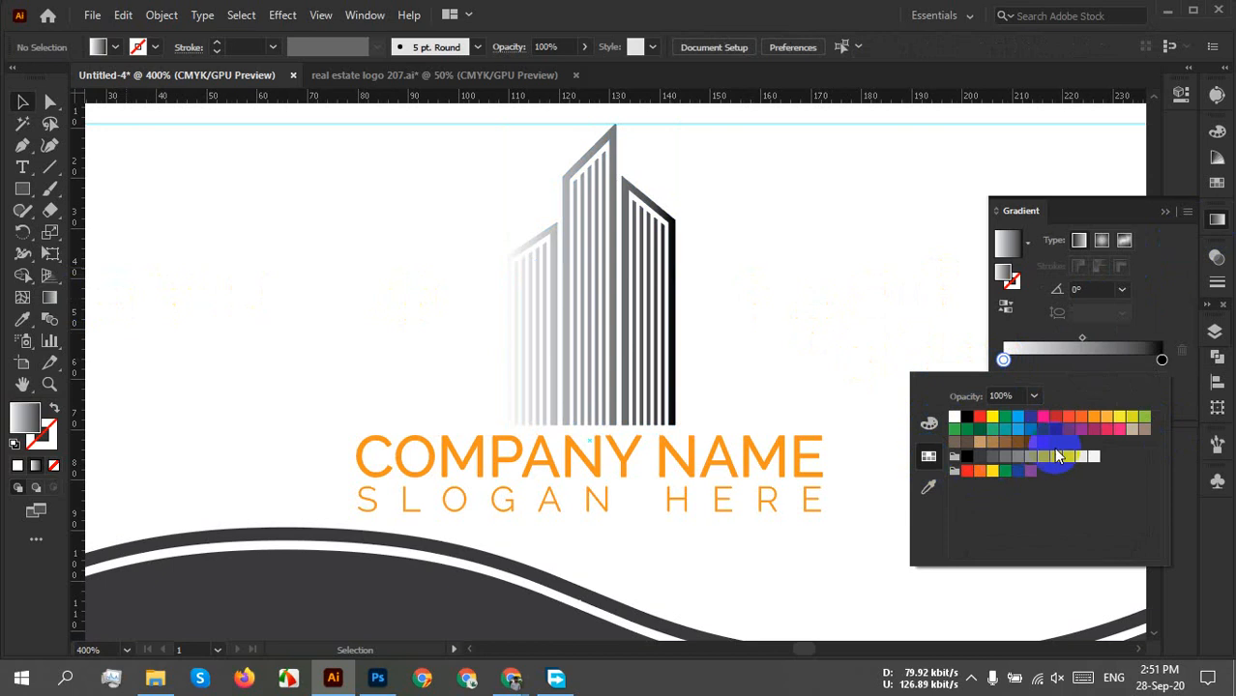
left_click(1104, 419)
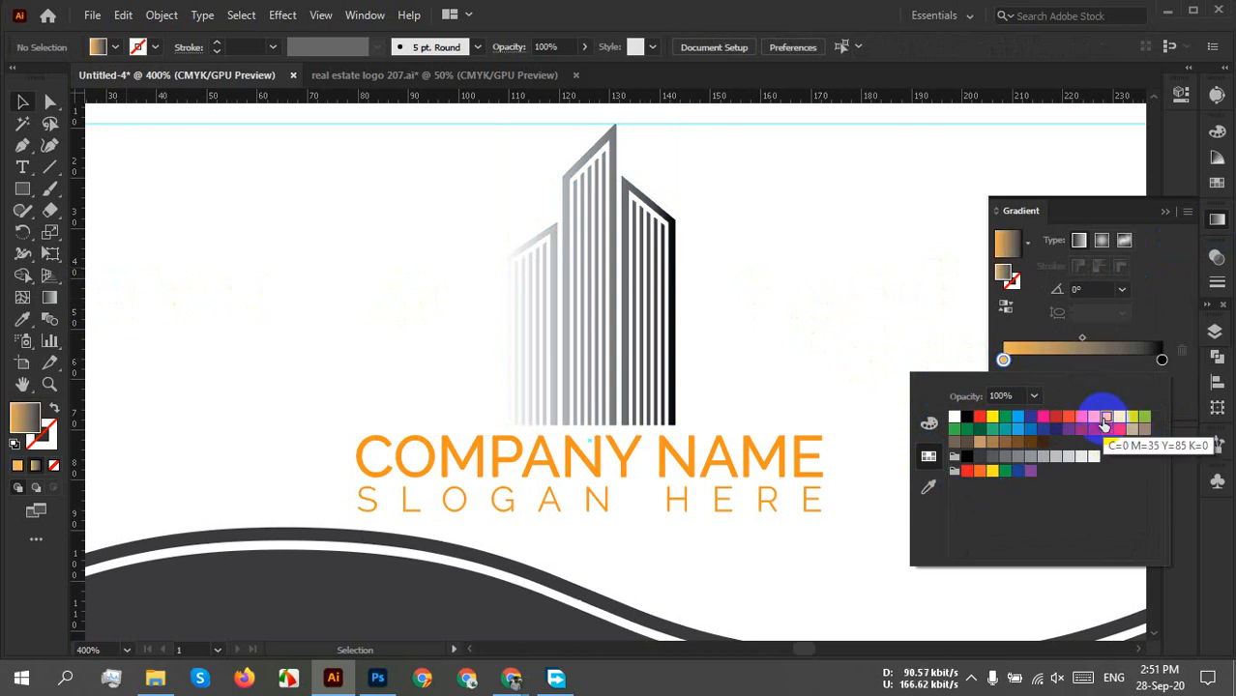
left_click(665, 324)
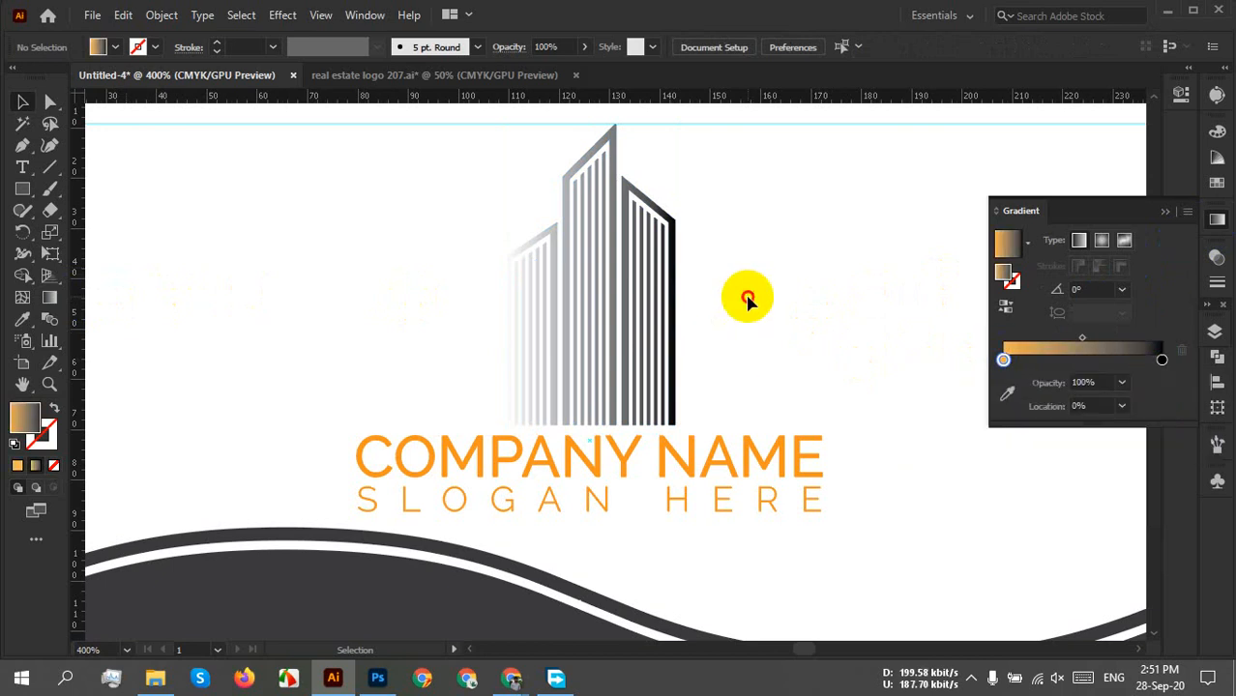
left_click(553, 319)
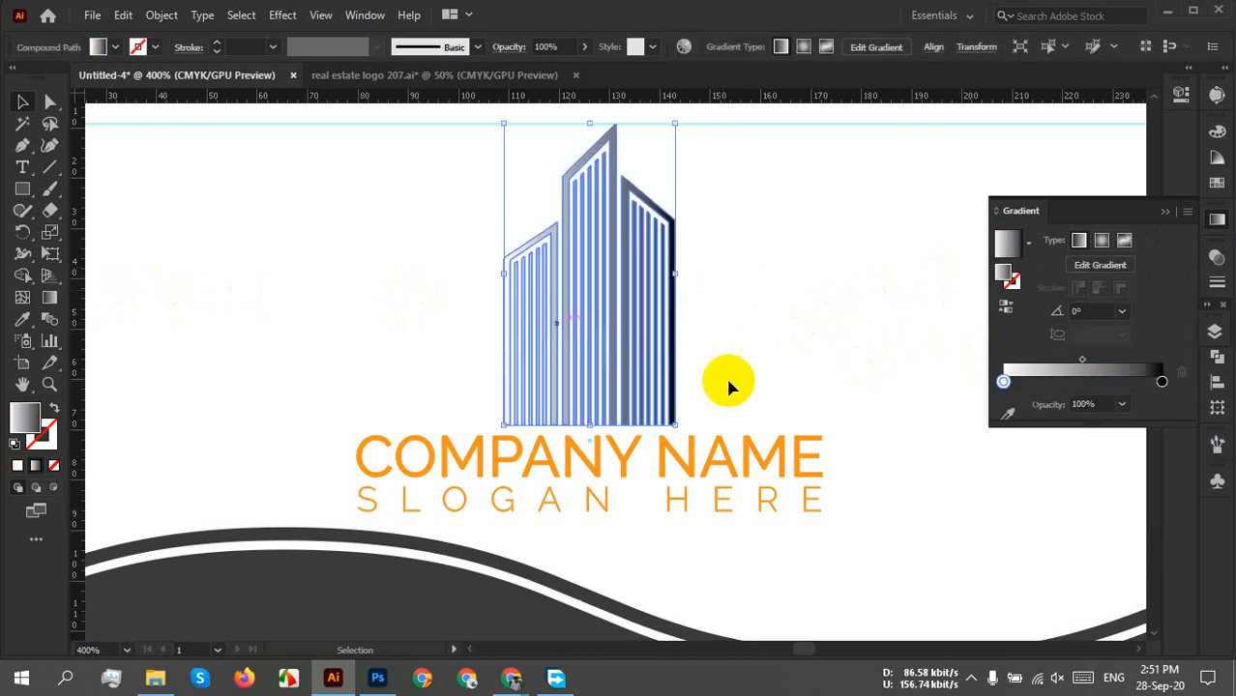
double_click(1003, 380)
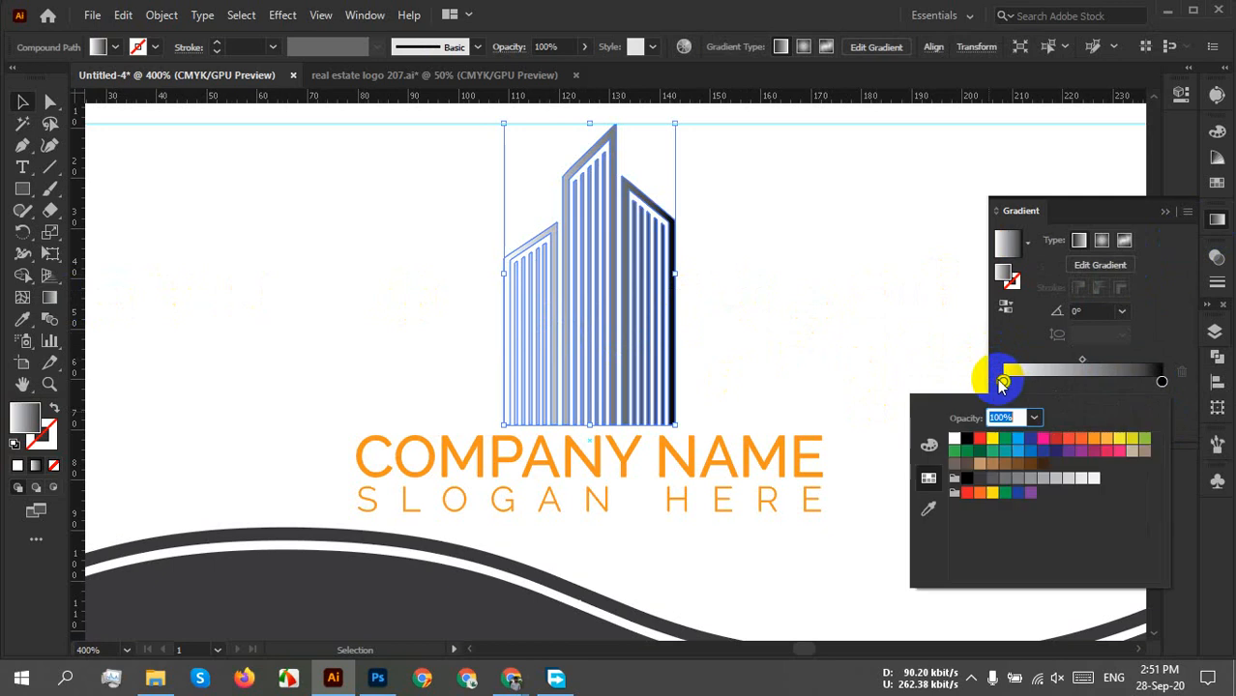
left_click(1105, 438)
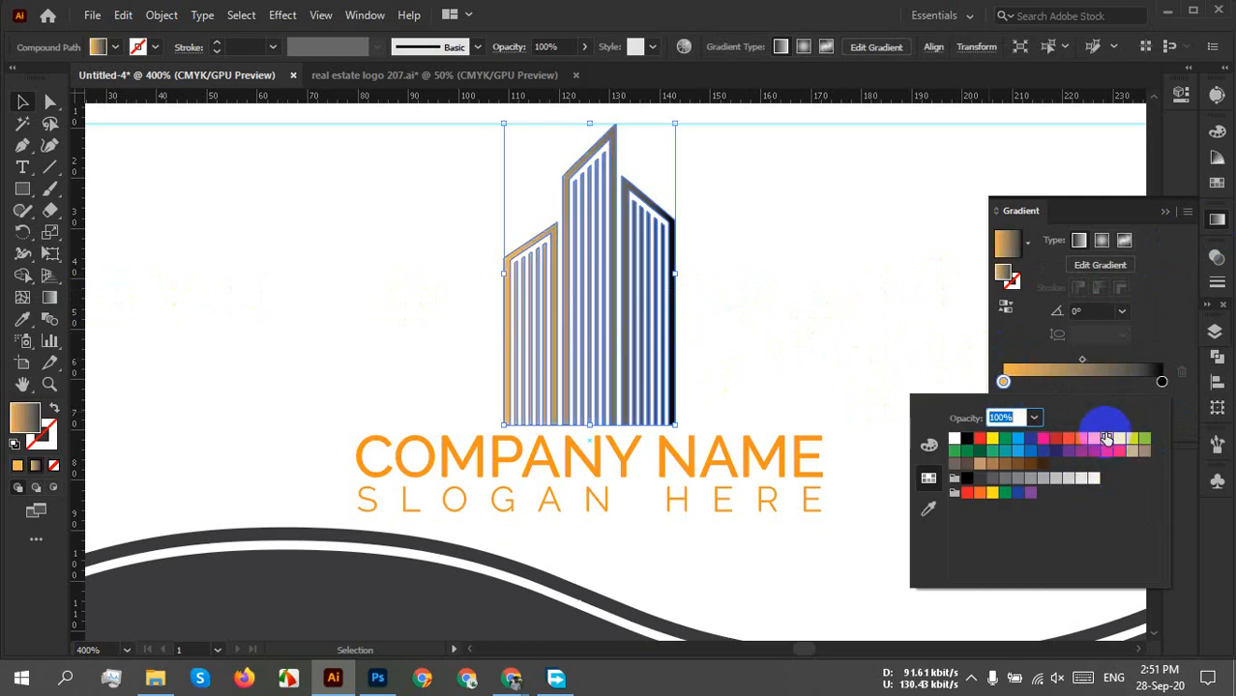
Set the end stop to orange and darken it with the CMYK sliders.
left_click(1161, 382)
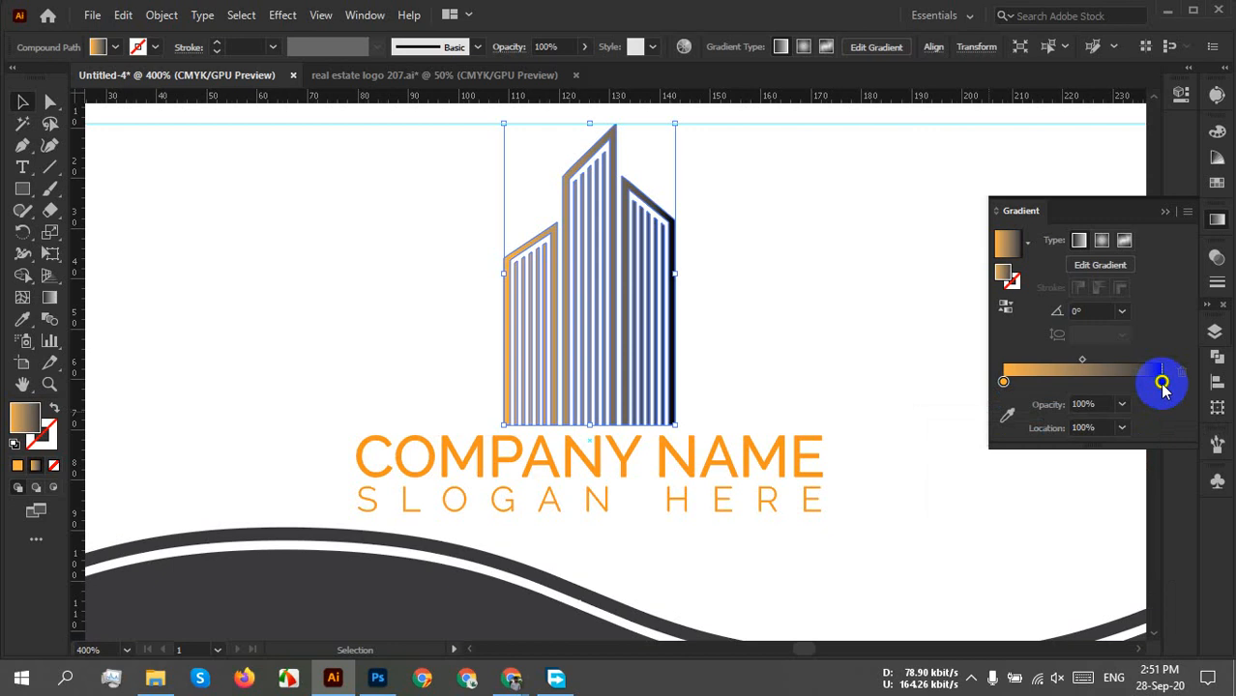
double_click(1161, 382)
left_click(1094, 441)
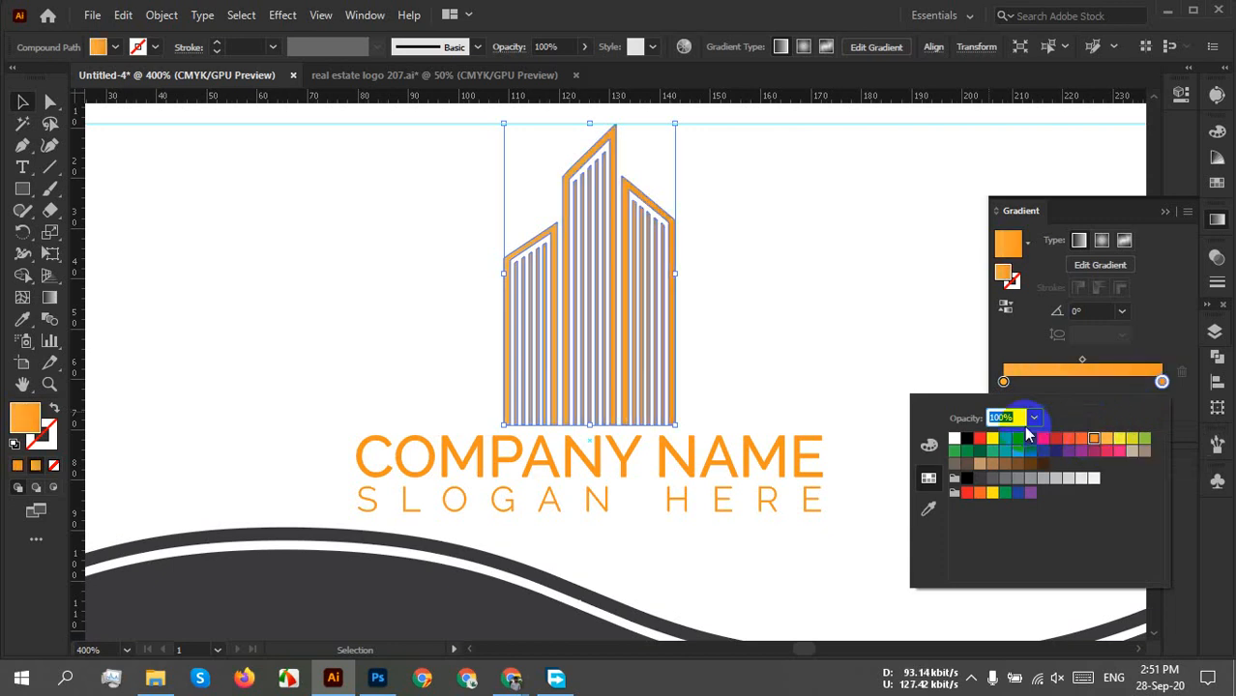
left_click(928, 444)
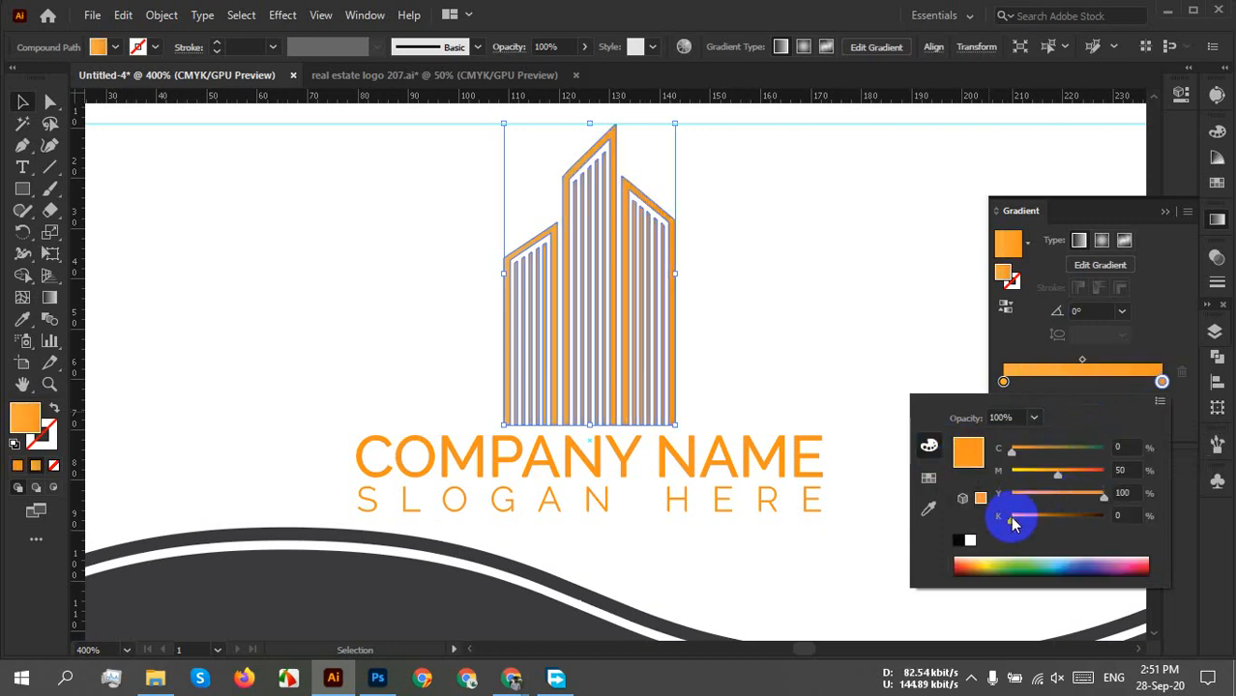
left_click_drag(1015, 517, 1042, 527)
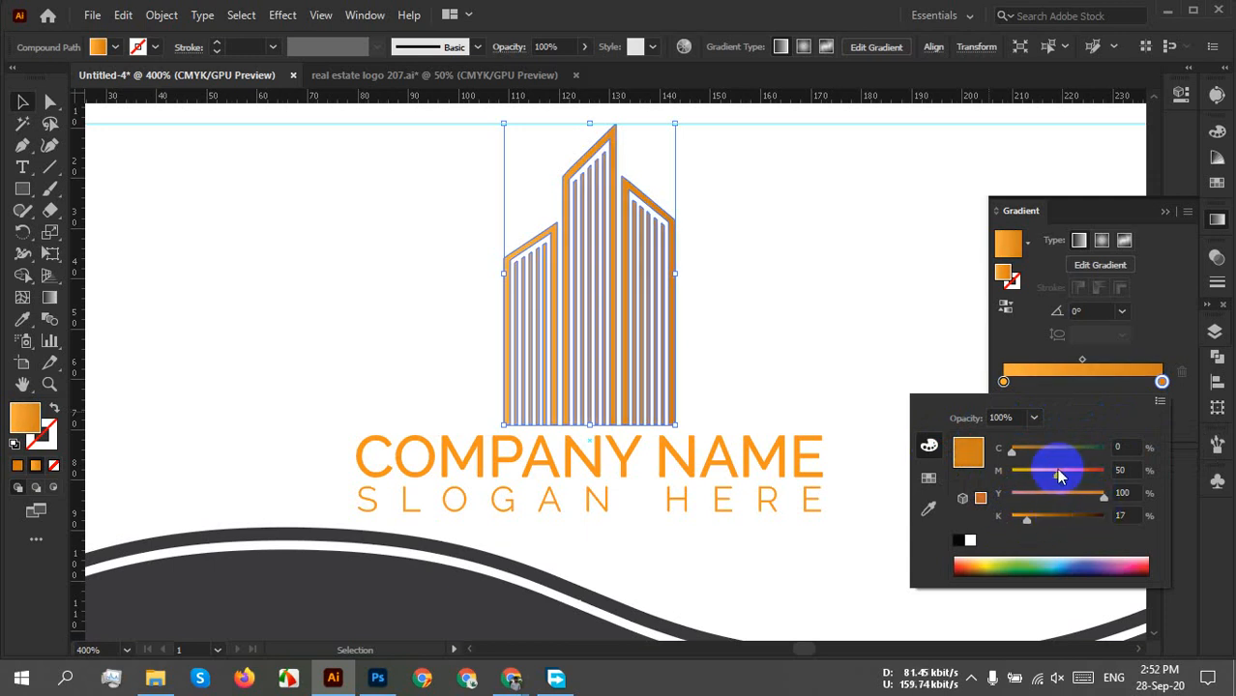
left_click_drag(1056, 470, 1067, 476)
left_click(791, 301)
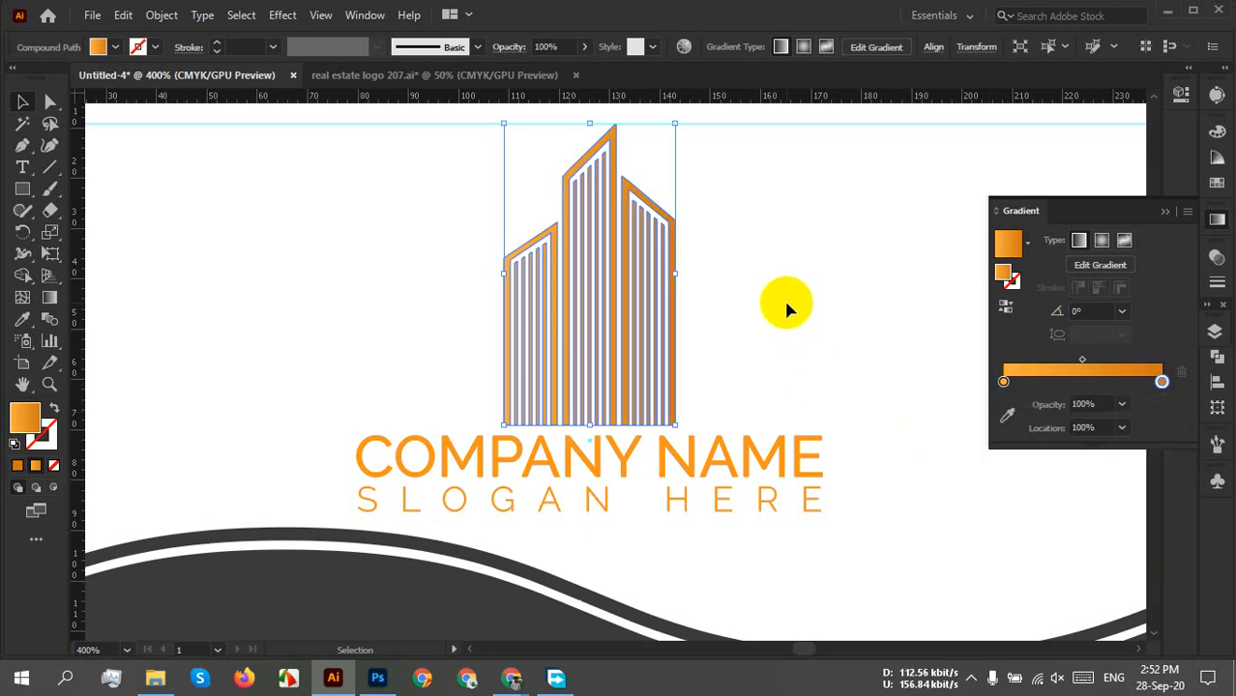
Drag the gradient diagonally across the building at about 36° with the Gradient tool.
left_click(783, 297)
left_click_drag(807, 223, 588, 350)
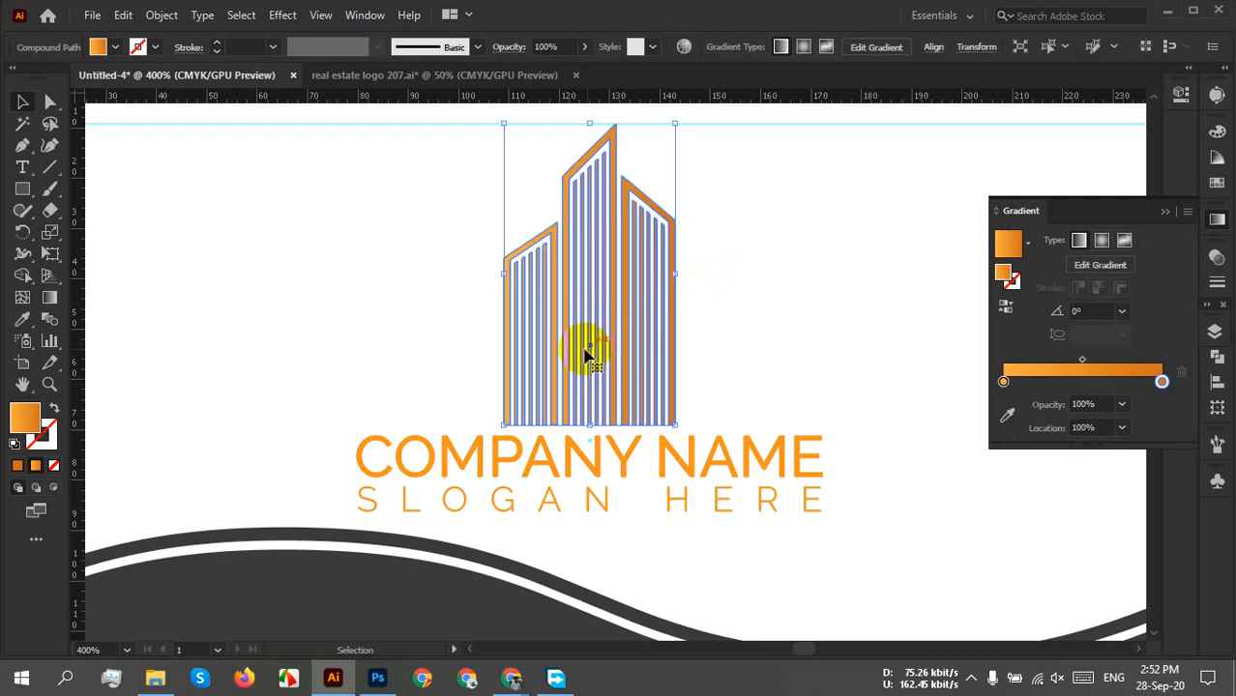
left_click(288, 343)
left_click(640, 298)
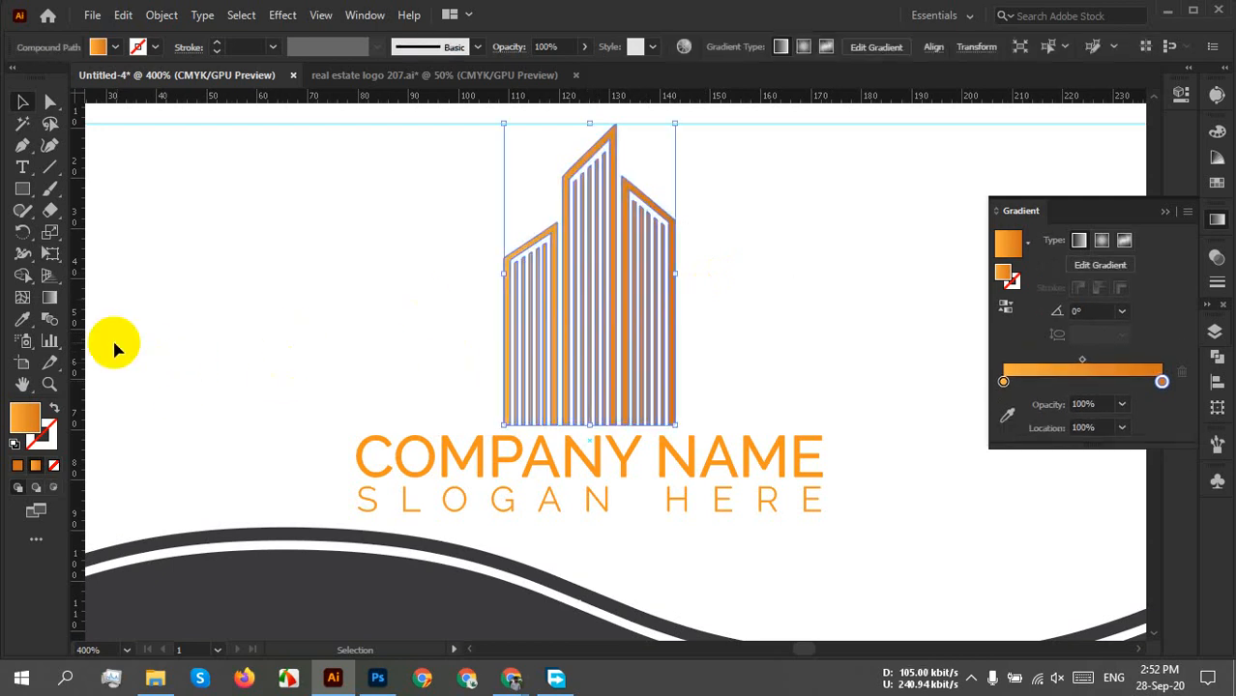
left_click(50, 297)
left_click_drag(476, 405, 739, 205)
left_click(22, 102)
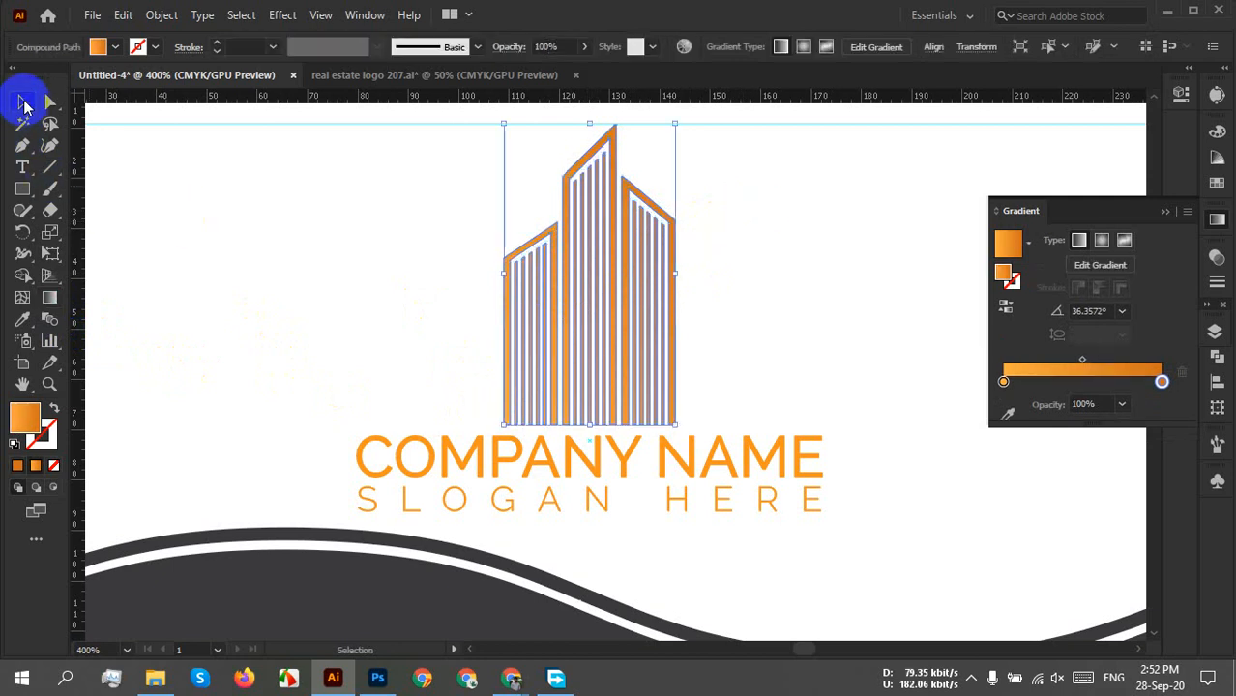
left_click(319, 235)
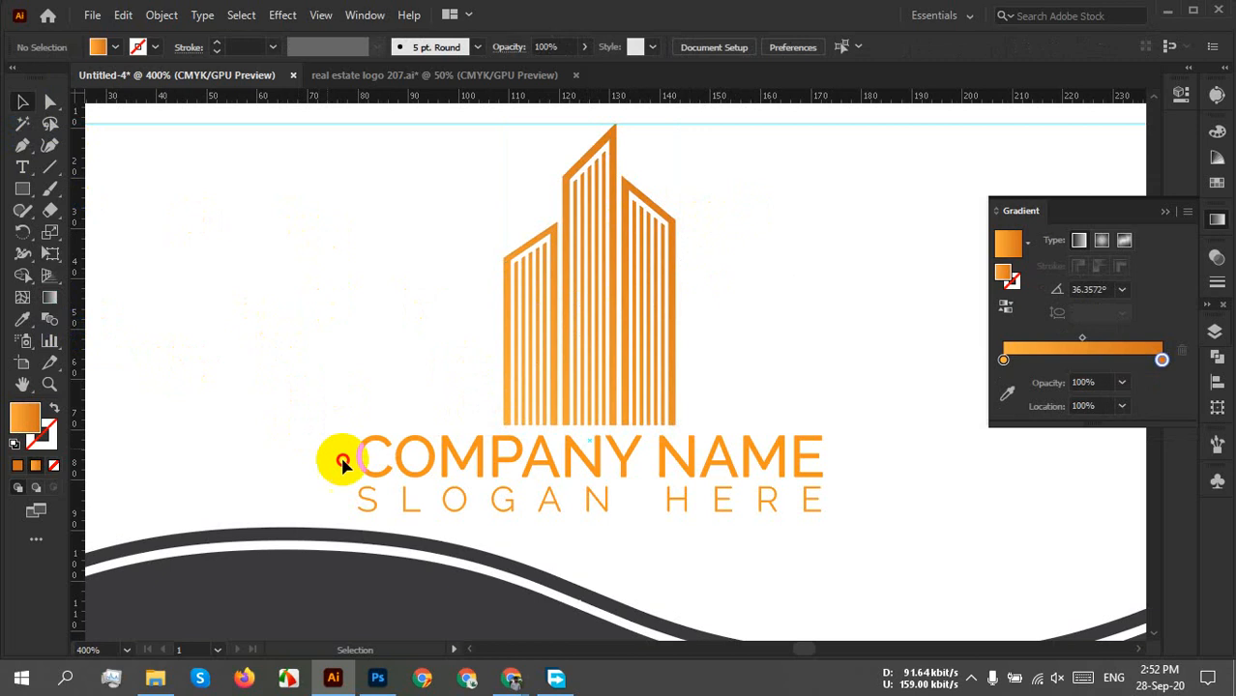
left_click(372, 461)
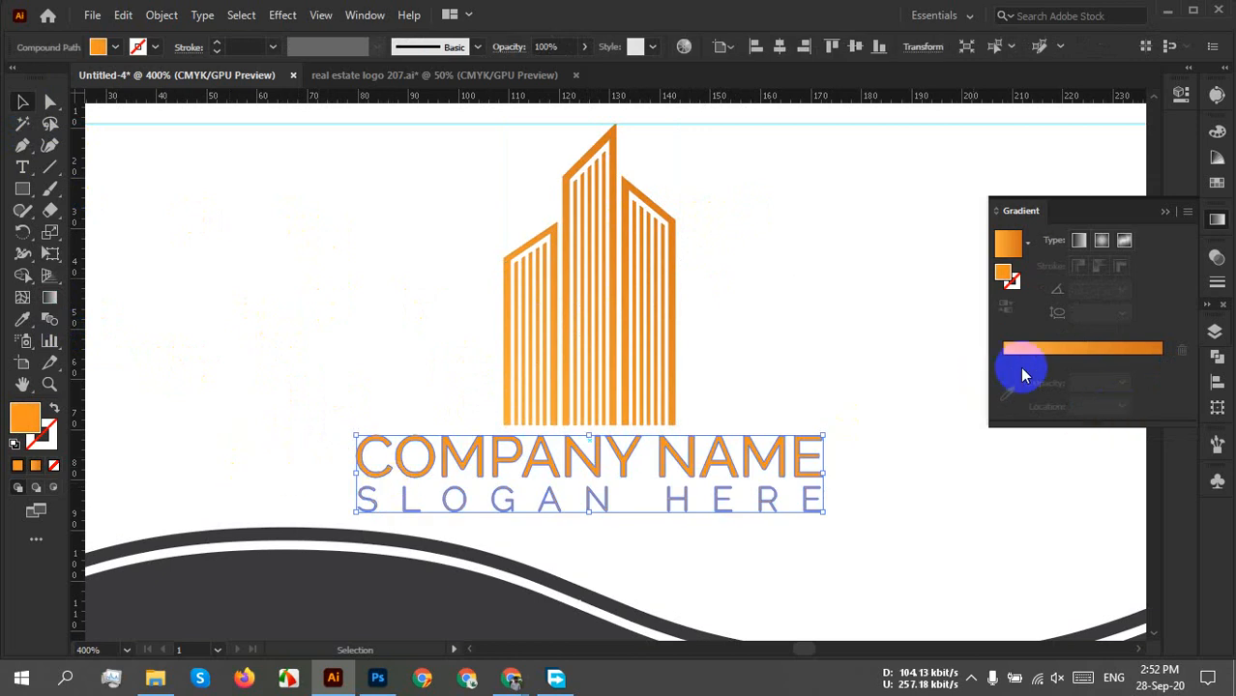
Apply the orange gradient to the outlined text, angled slightly upward at about 9.8°.
left_click(1051, 350)
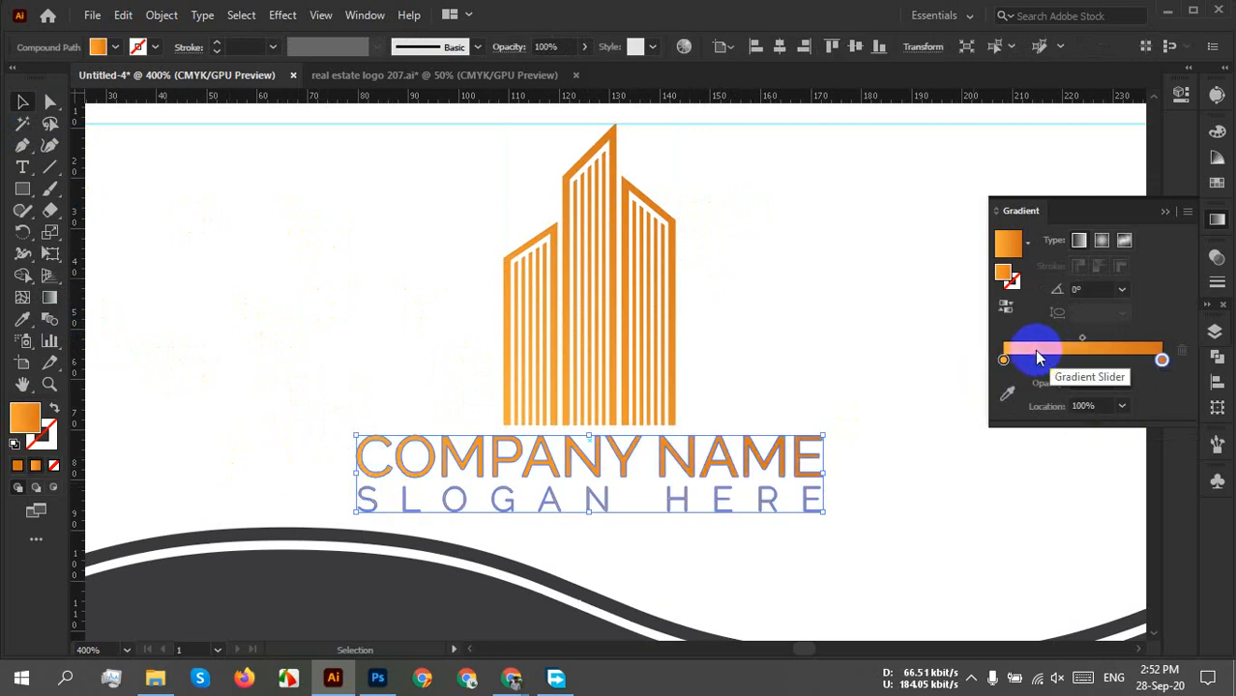
left_click(49, 299)
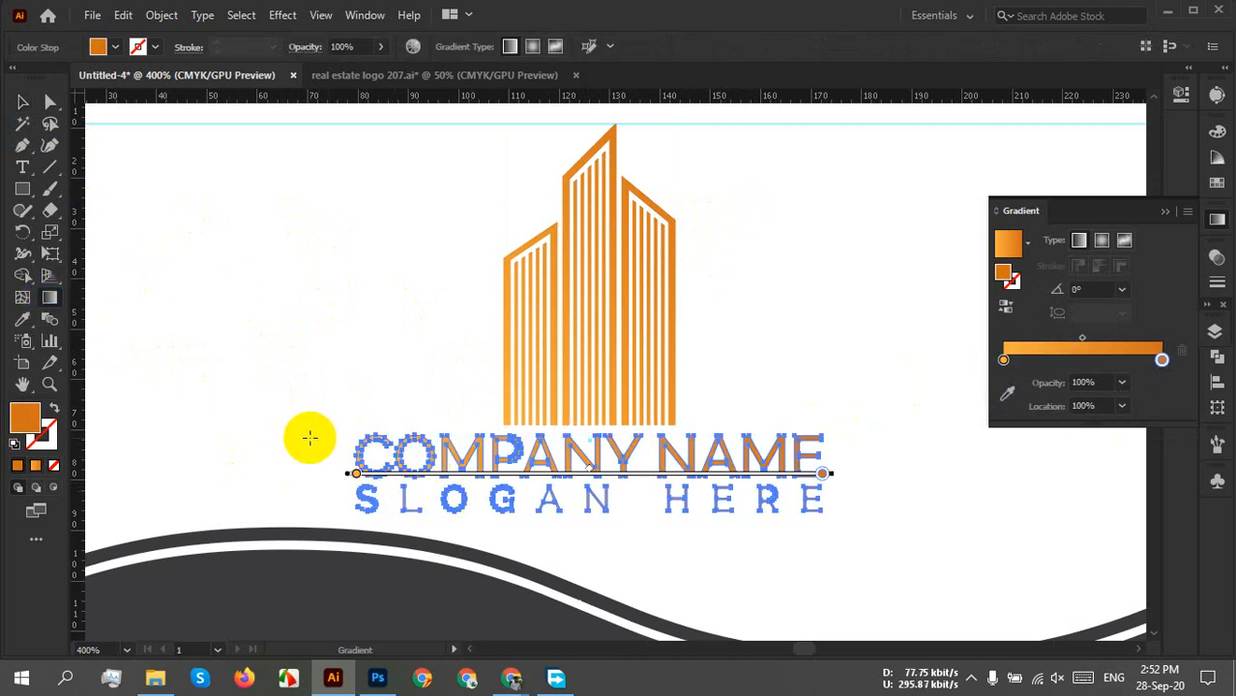
left_click_drag(308, 437, 844, 512)
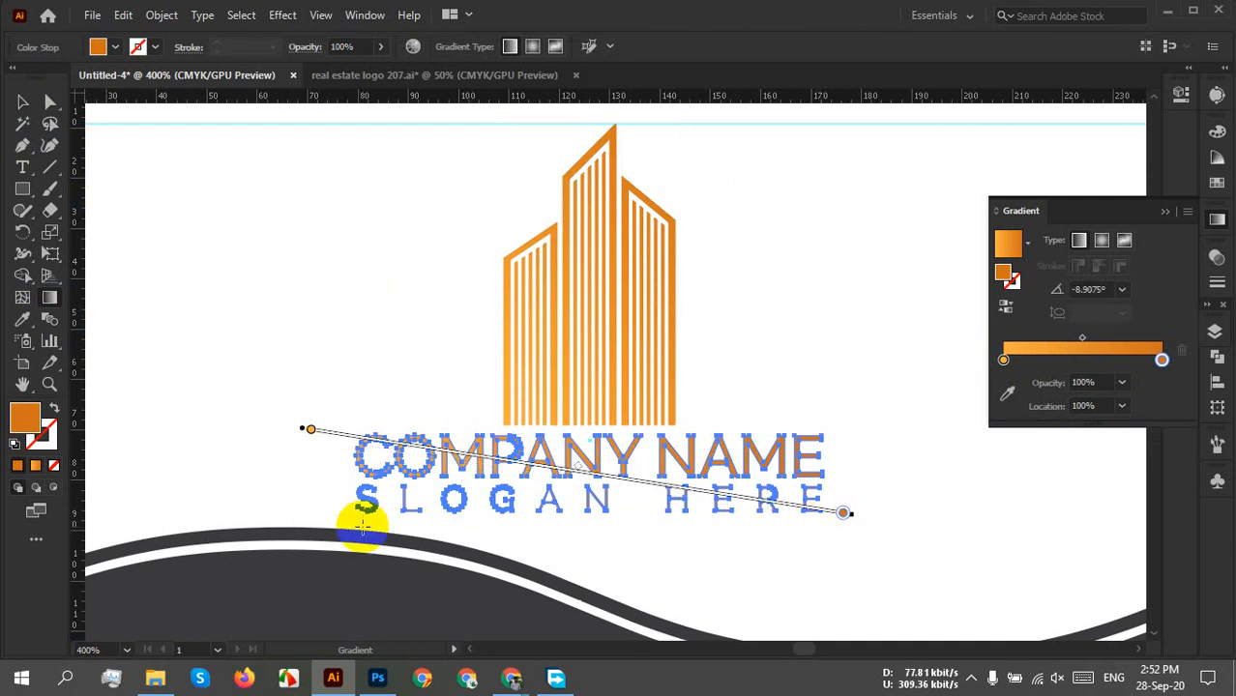
left_click_drag(329, 510, 897, 419)
left_click(22, 101)
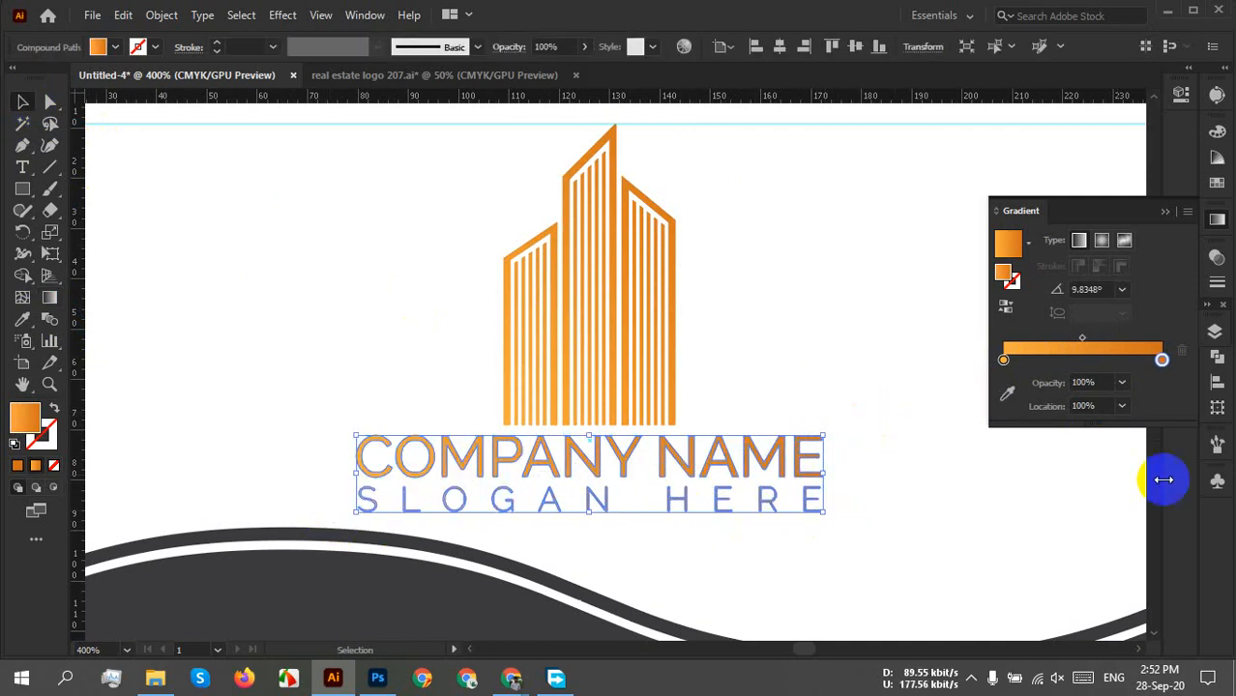
left_click(842, 385)
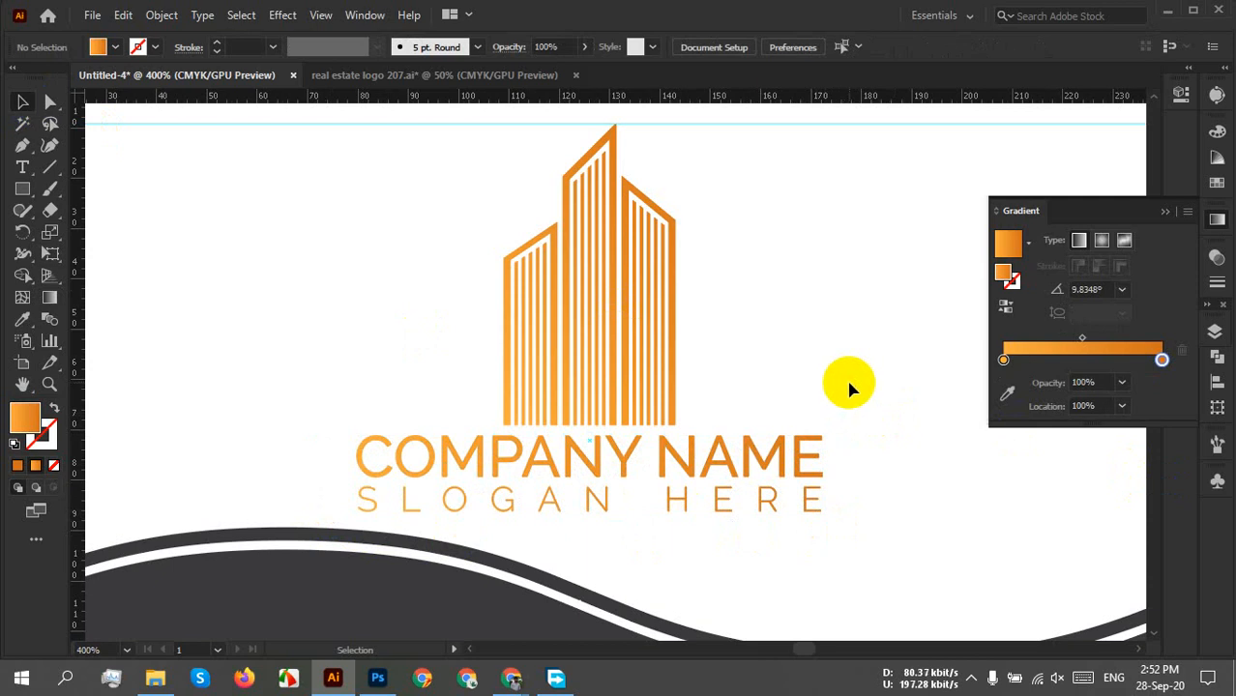
left_click(1166, 213)
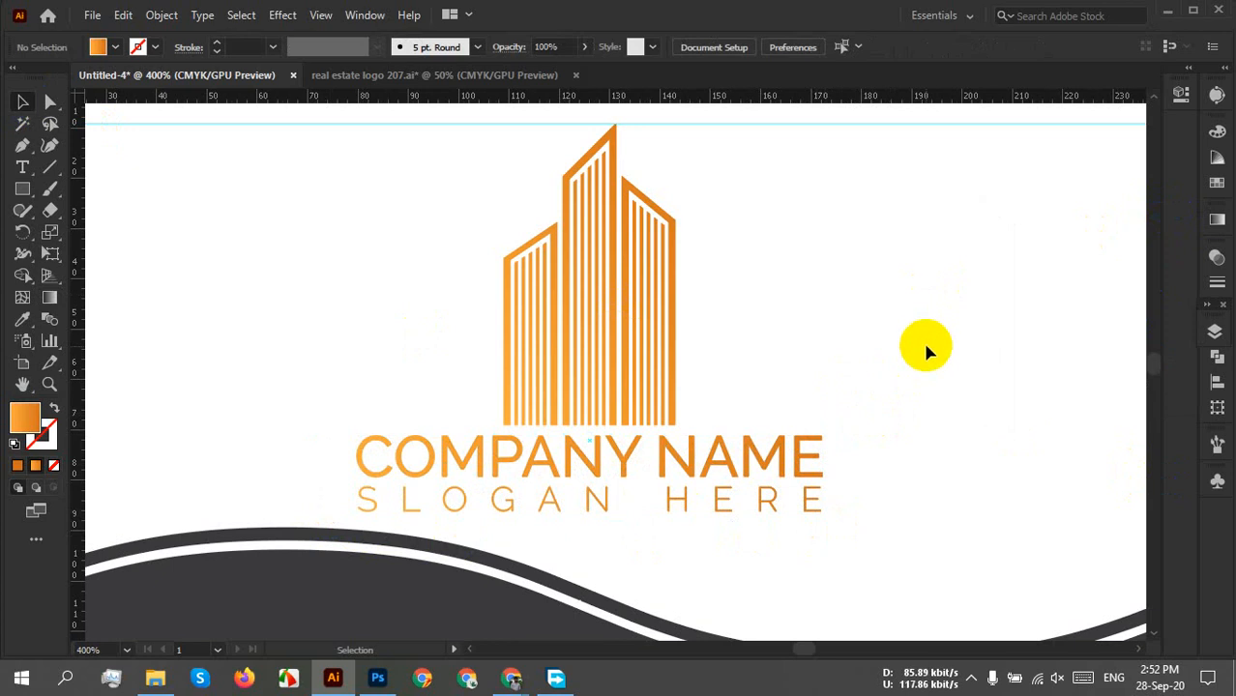
Zoom out to check the whole card, then zoom in on the dark bottom wave shapes.
scroll(926, 353, "down", 3)
left_click_drag(879, 351, 827, 374)
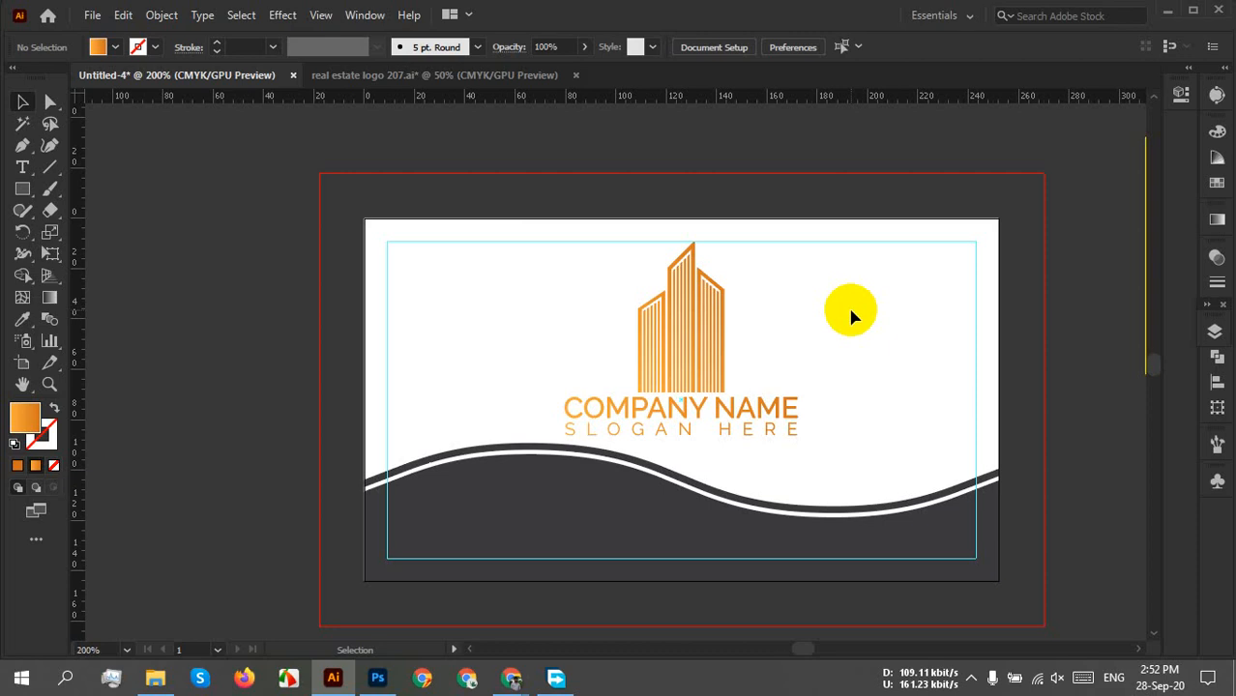
left_click_drag(846, 395, 810, 450)
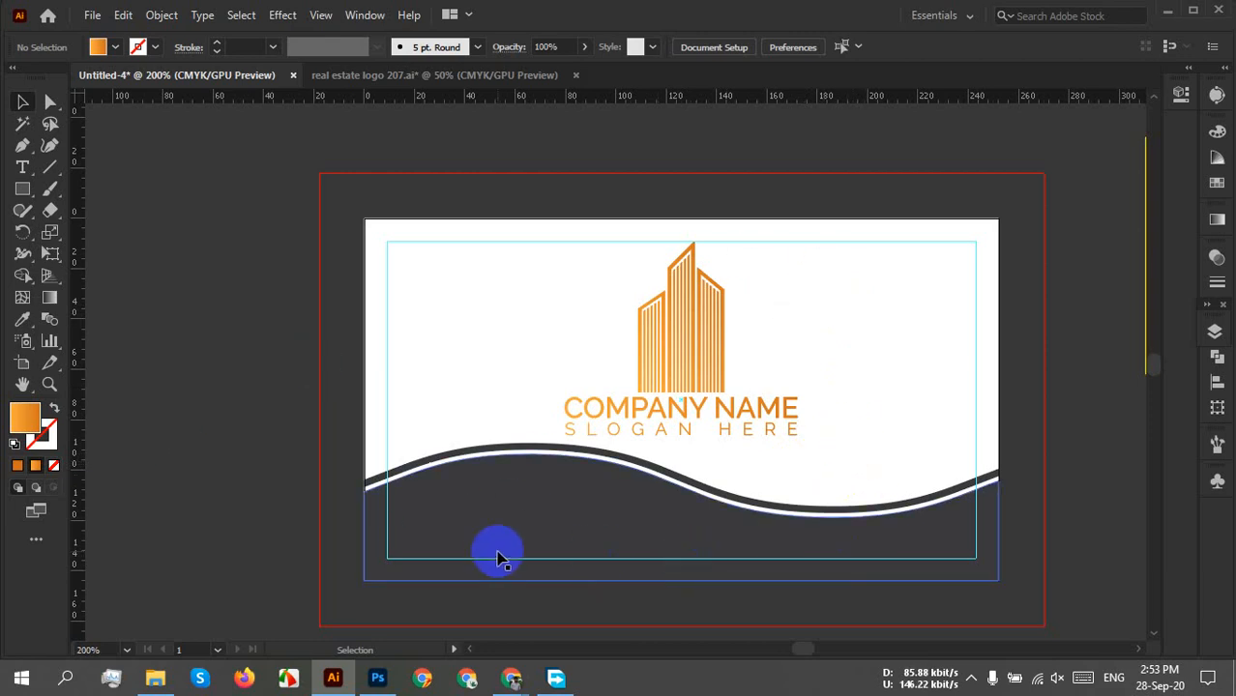
scroll(585, 536, "up", 2)
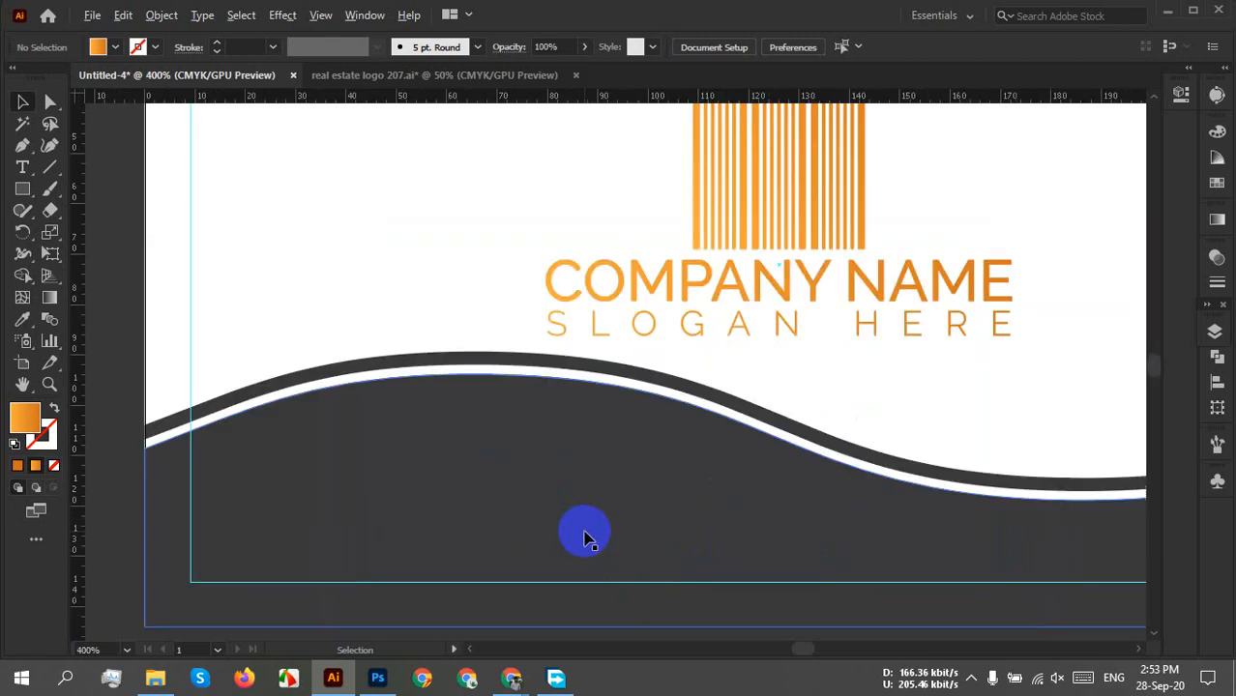
left_click_drag(723, 564, 544, 417)
left_click(442, 349)
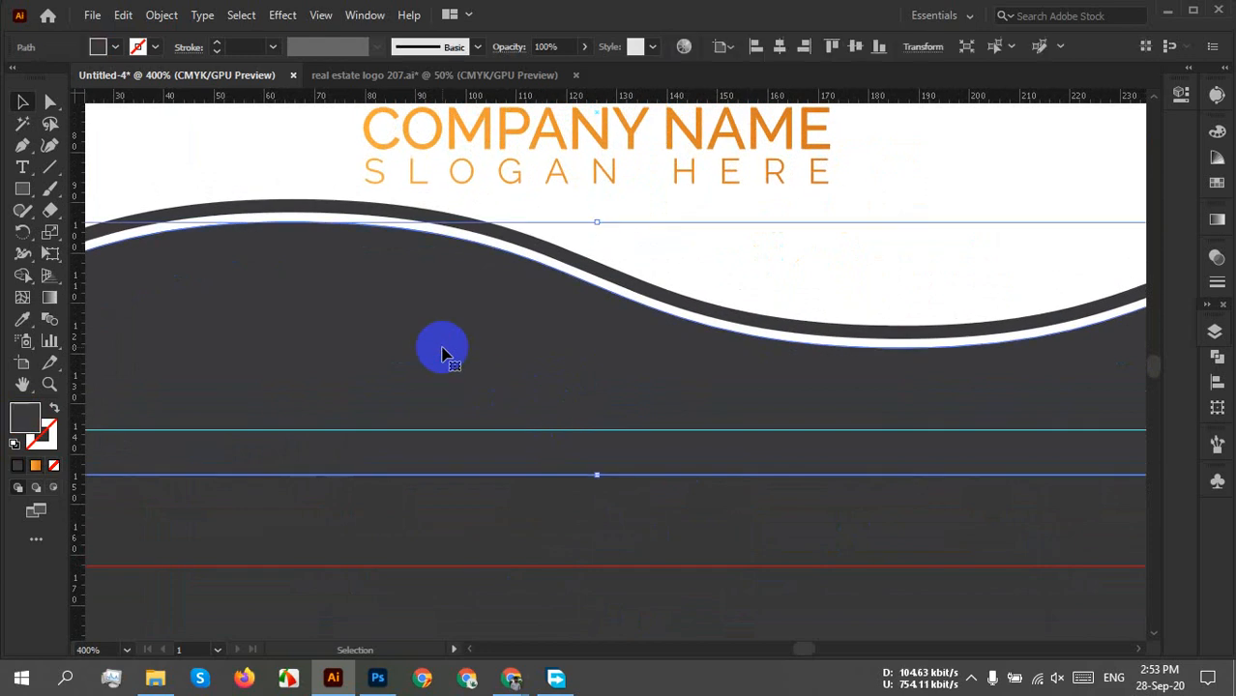
left_click(760, 292)
left_click(608, 493)
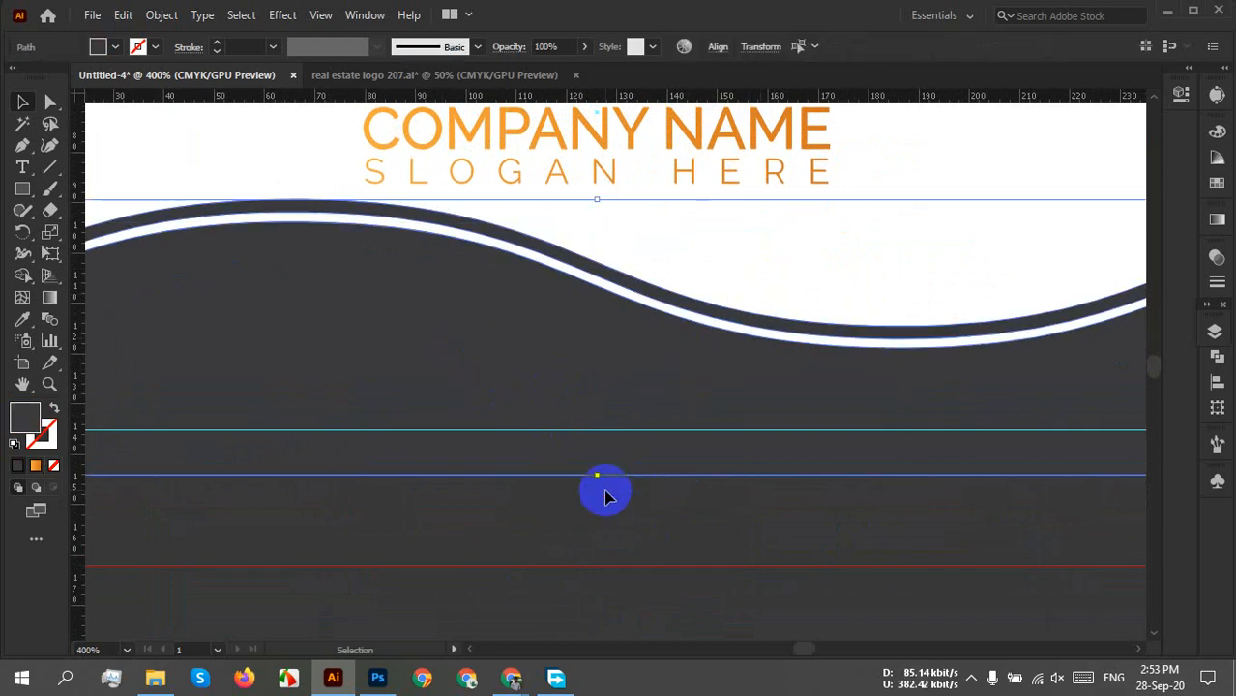
key("a")
key("ctrl+2")
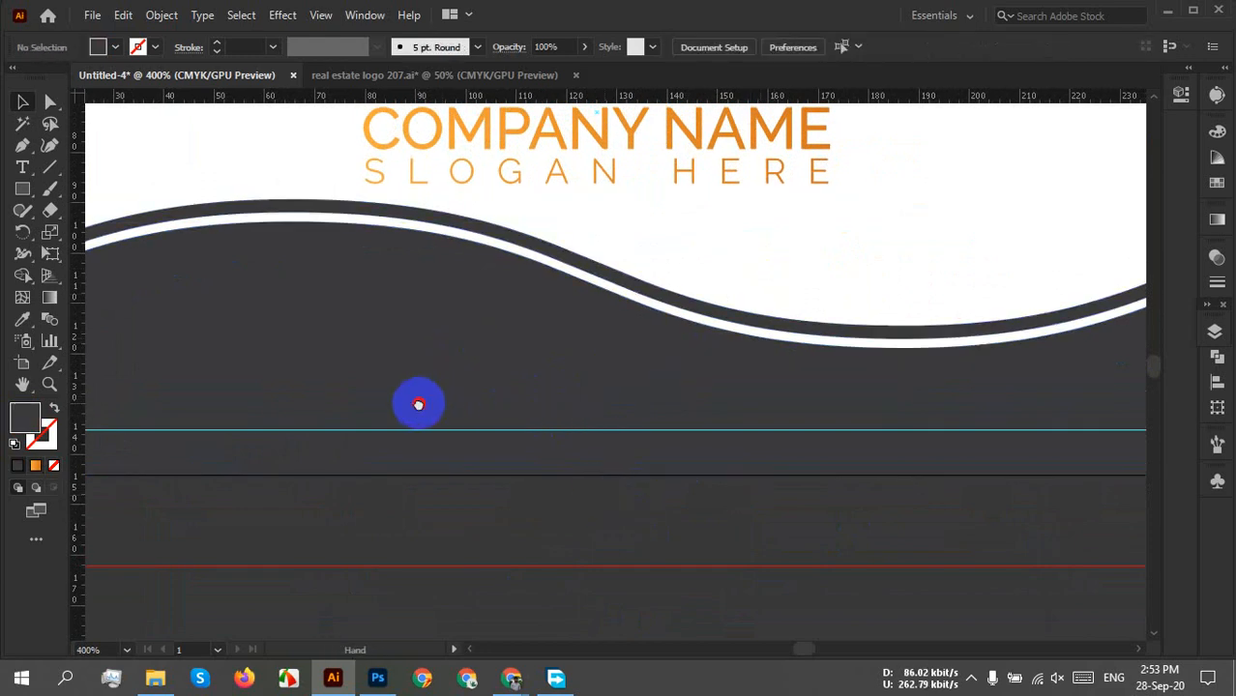
left_click_drag(416, 405, 495, 397)
left_click(22, 166)
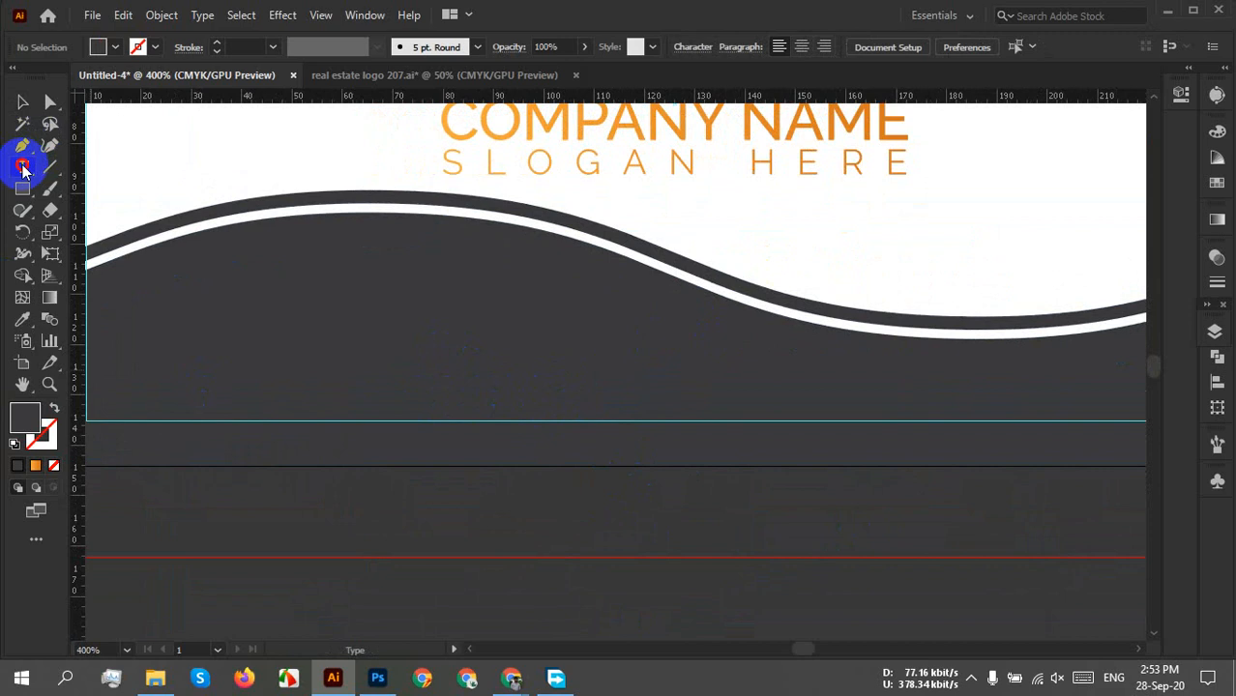
left_click(438, 354)
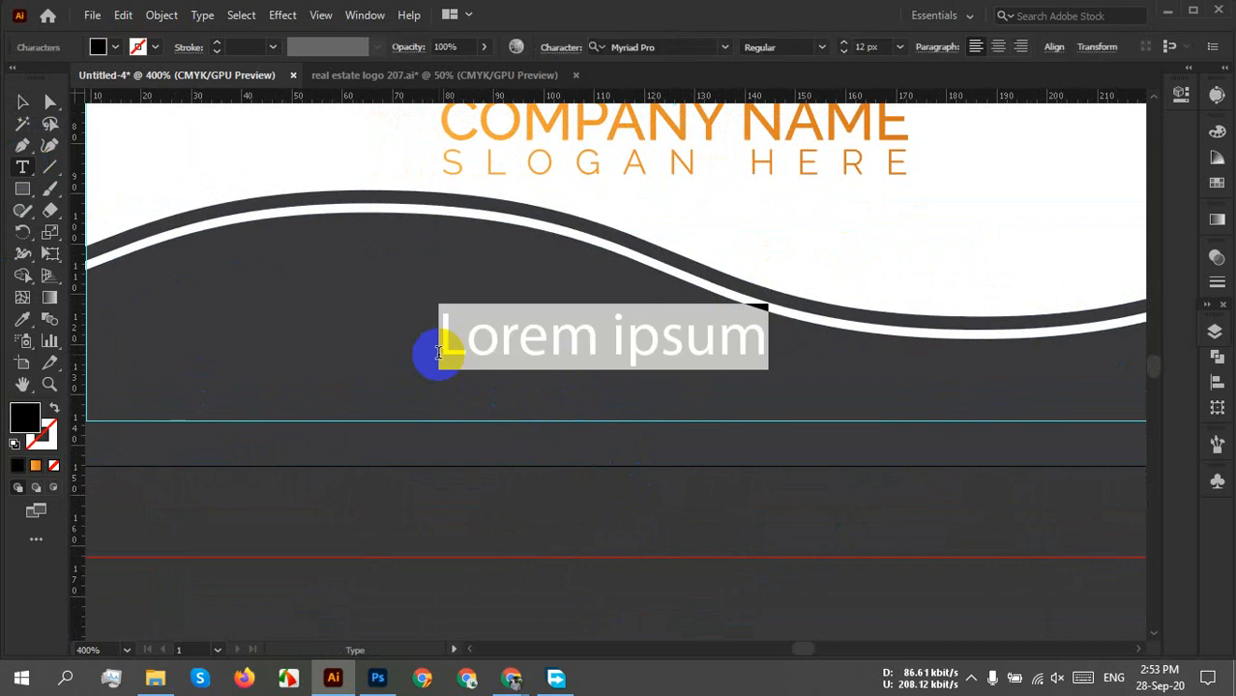
type("wwsw")
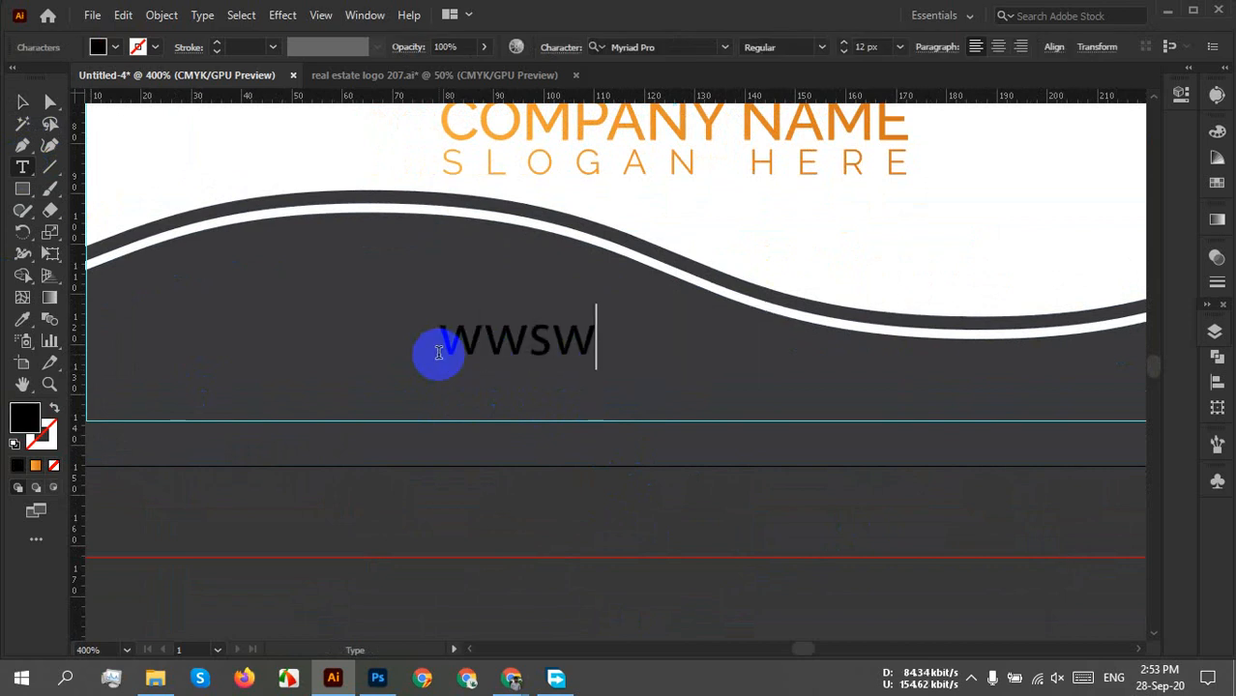
key("BackSpace")
key("BackSpace")
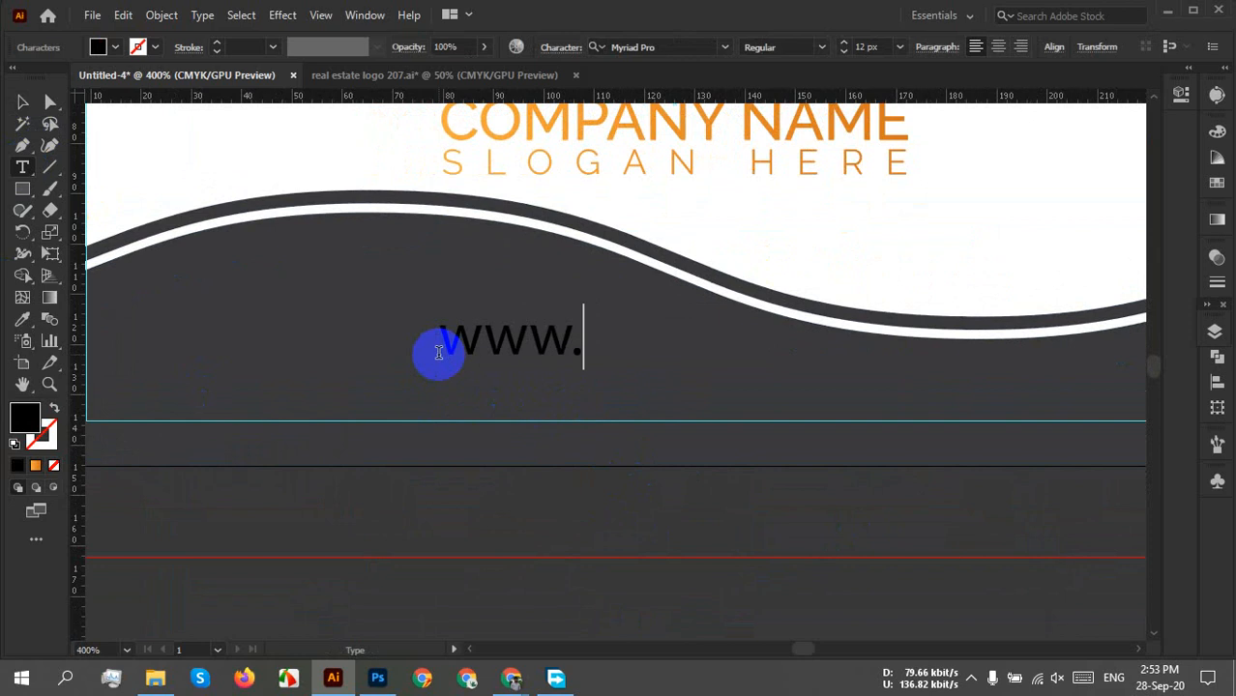
type("i")
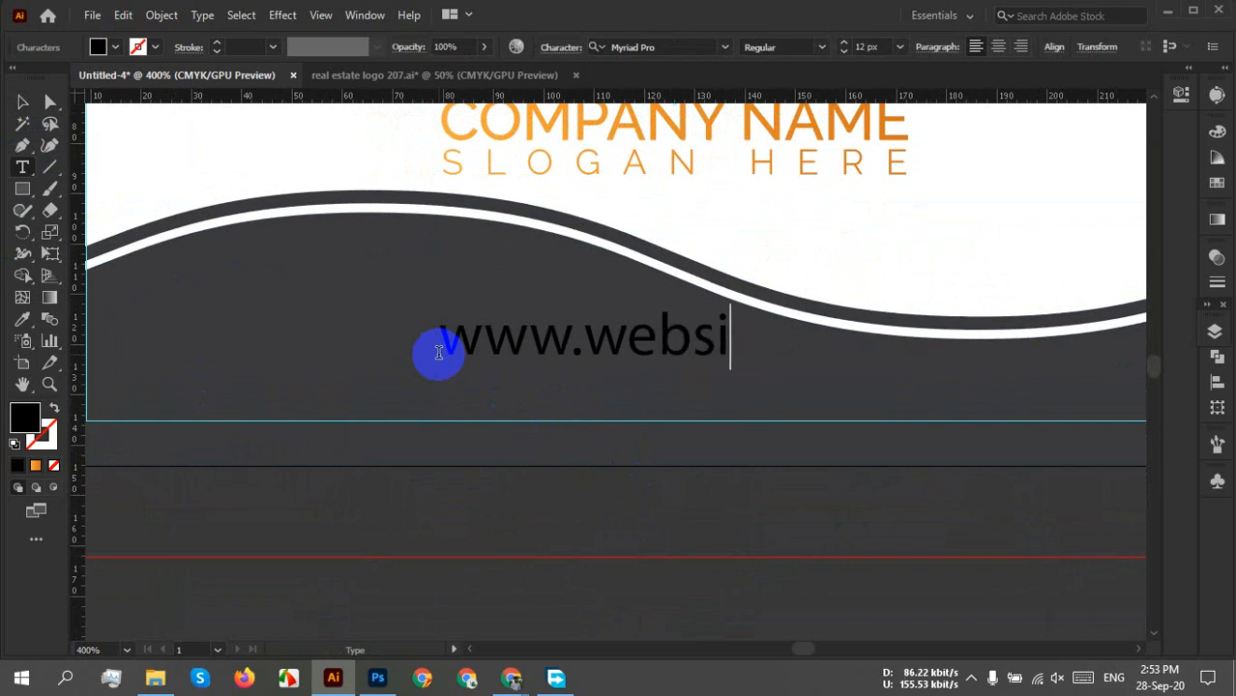
type("tename")
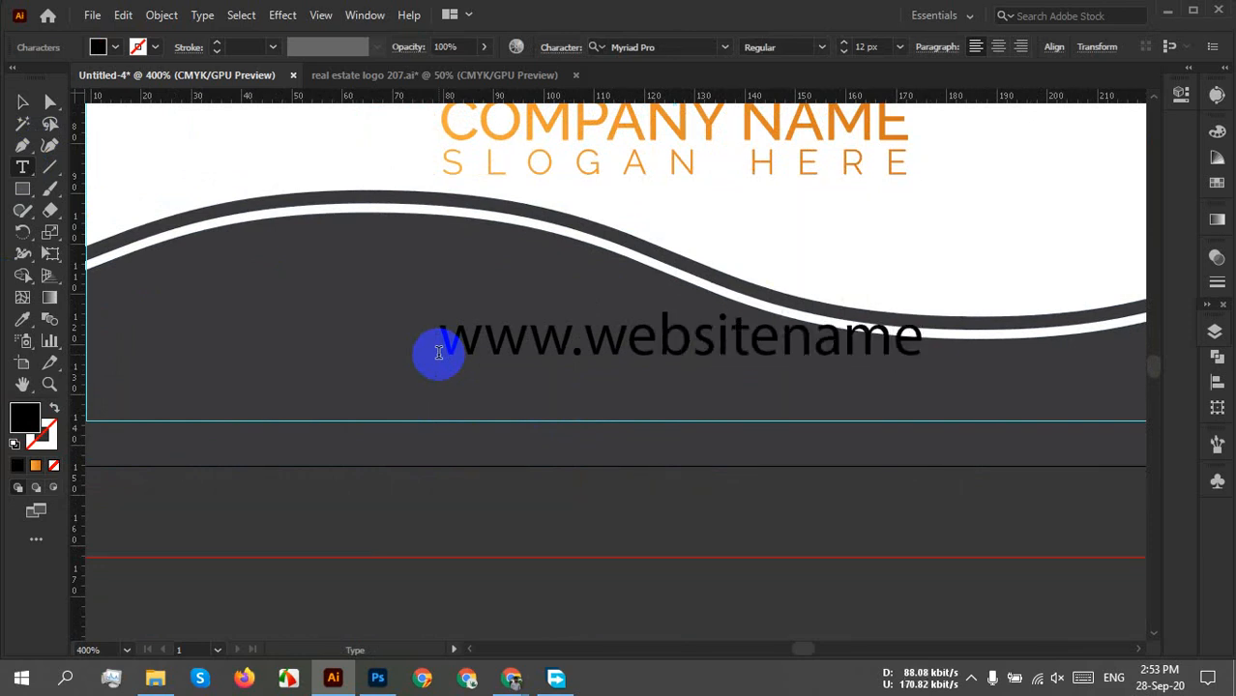
type(".com")
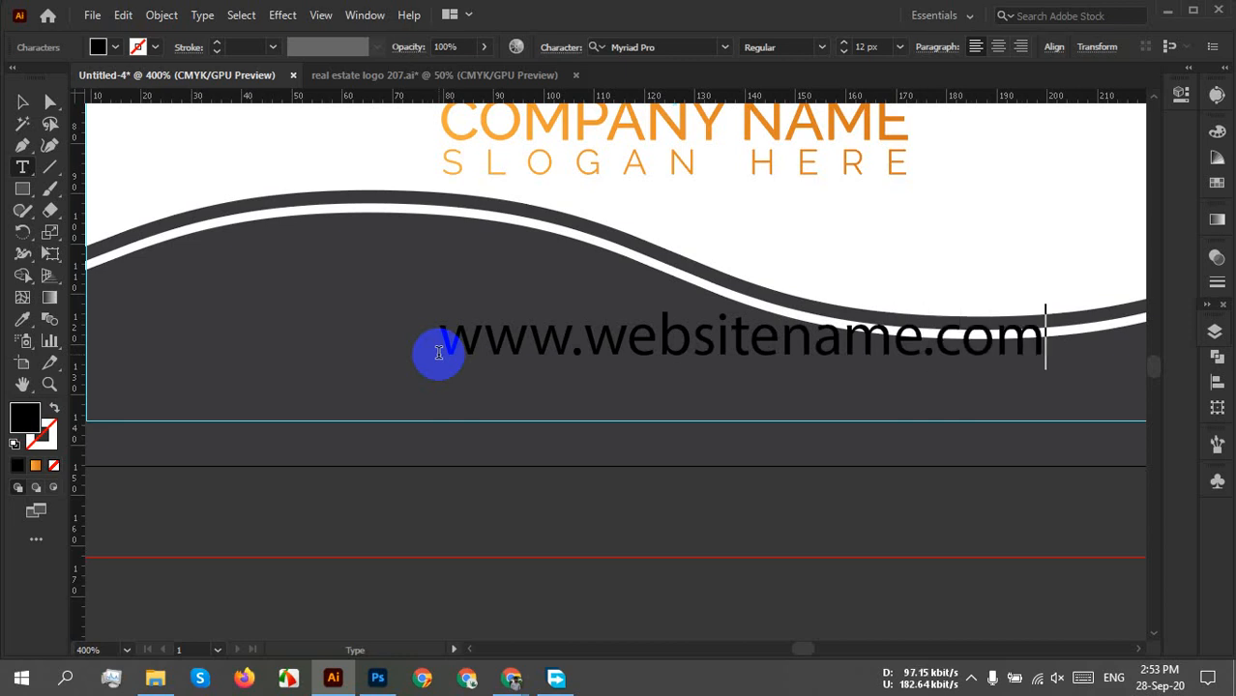
Fill the URL text with white.
left_click(23, 101)
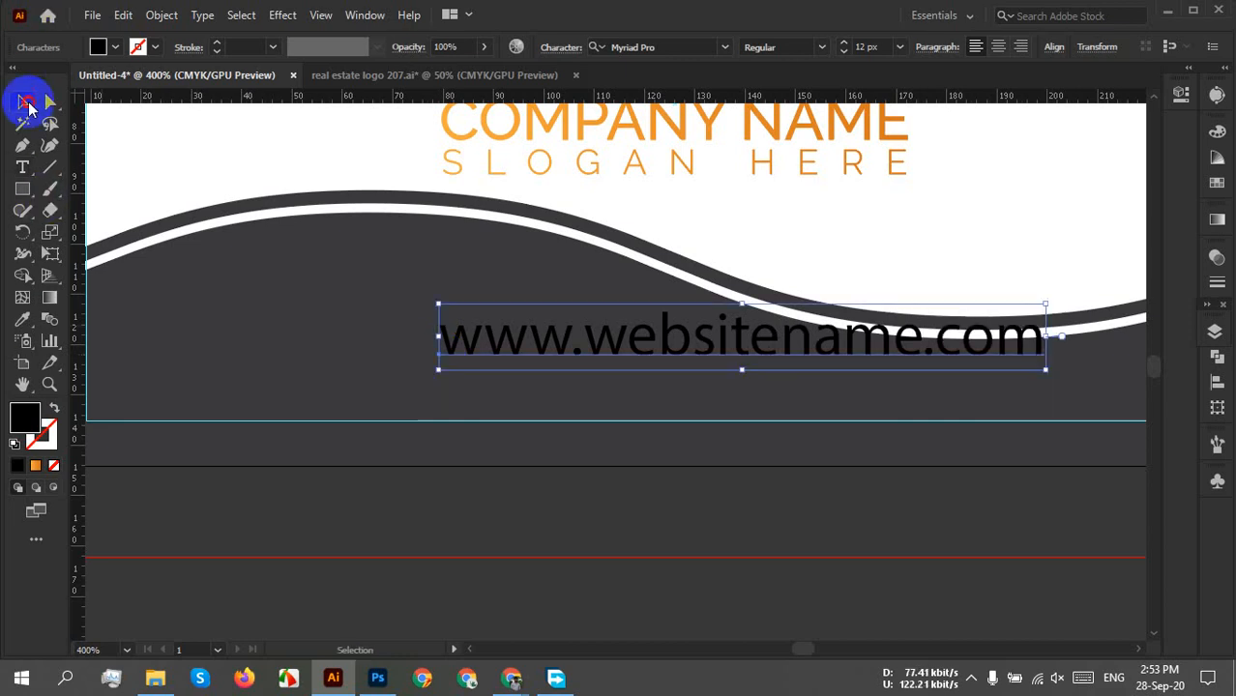
left_click(97, 46)
left_click(37, 77)
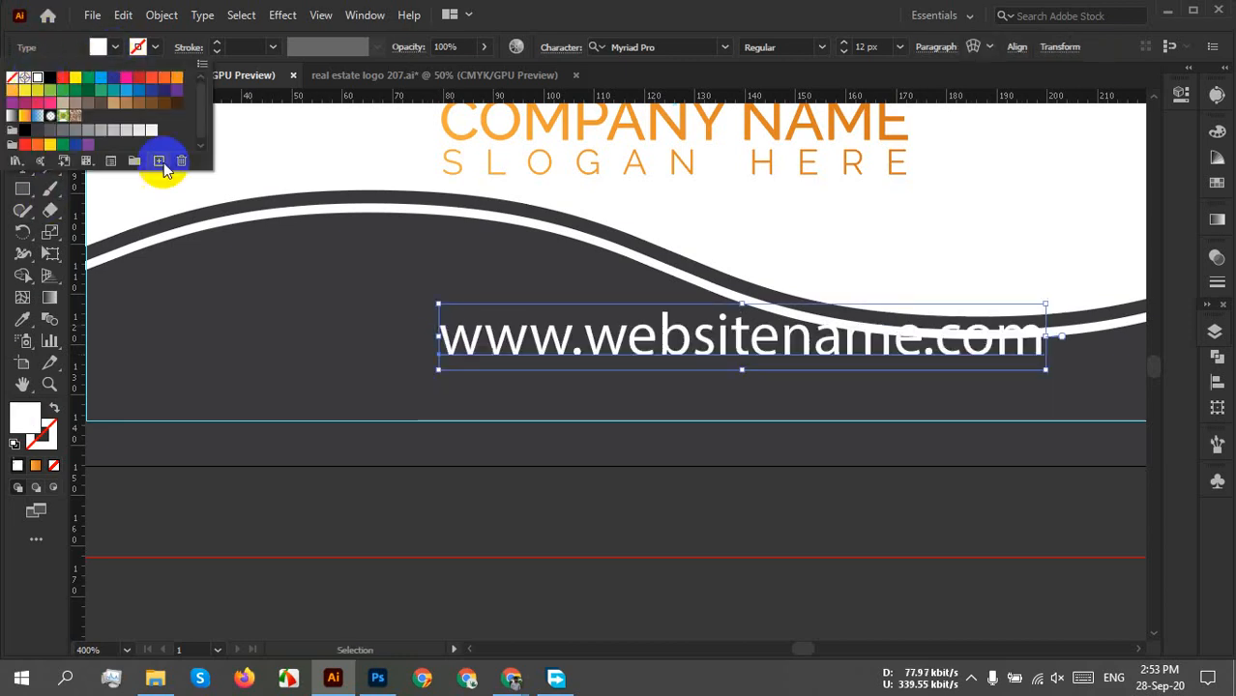
left_click(764, 338)
Move the URL text down into the dark lower band of the card.
left_click_drag(725, 342, 718, 381)
scroll(901, 442, "down", 1)
left_click_drag(881, 441, 667, 474)
scroll(601, 447, "up", 3)
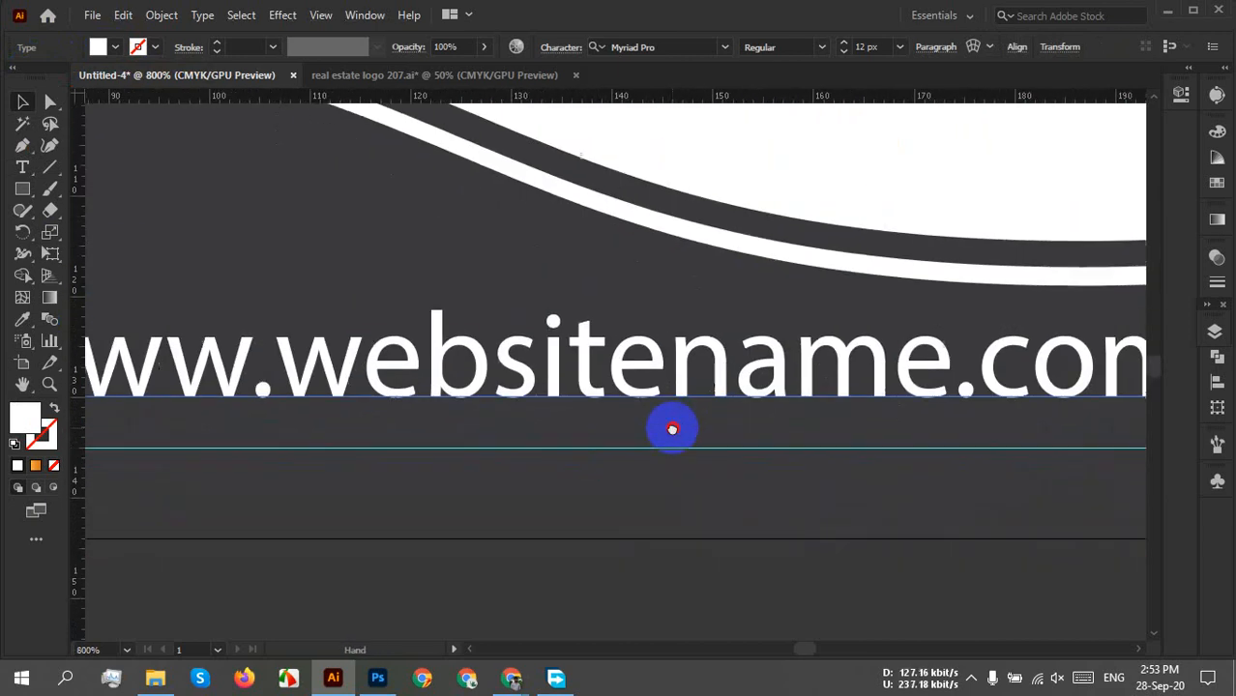
mouse_move(640, 401)
left_mouse_down()
mouse_move(640, 428)
mouse_move(634, 410)
left_mouse_up()
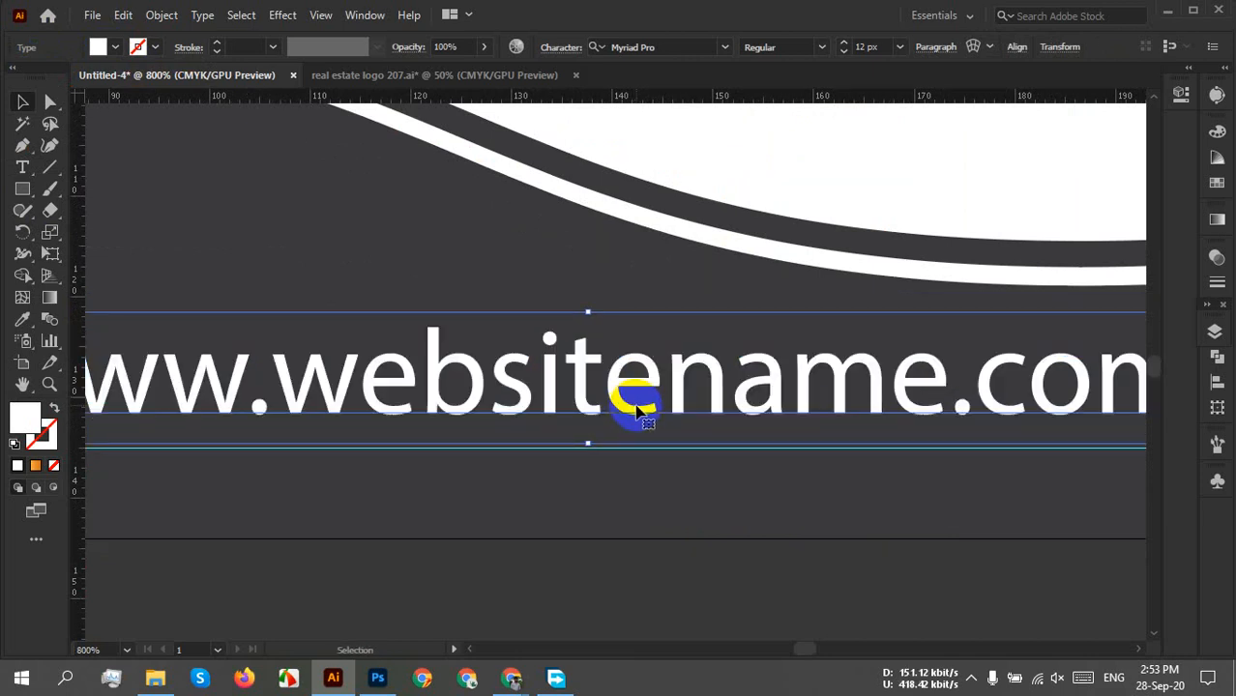
scroll(634, 410, "down", 2)
left_click_drag(546, 386, 548, 510)
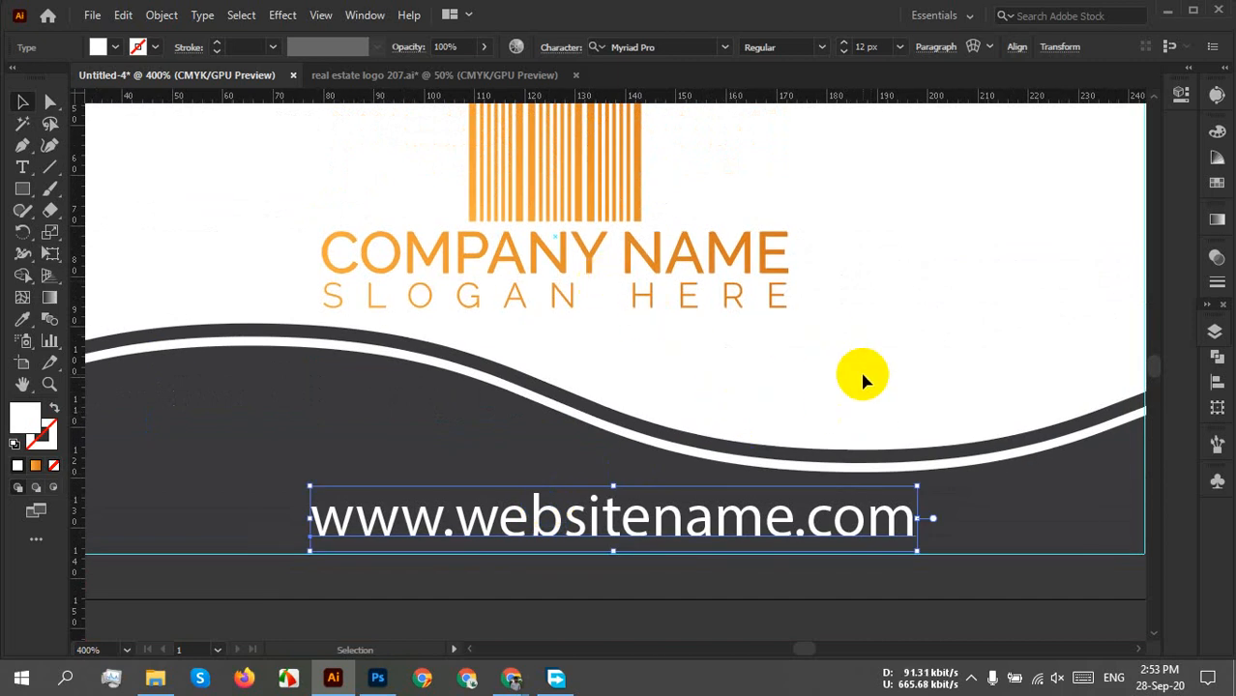
left_click_drag(657, 445, 731, 352)
scroll(749, 399, "down", 1)
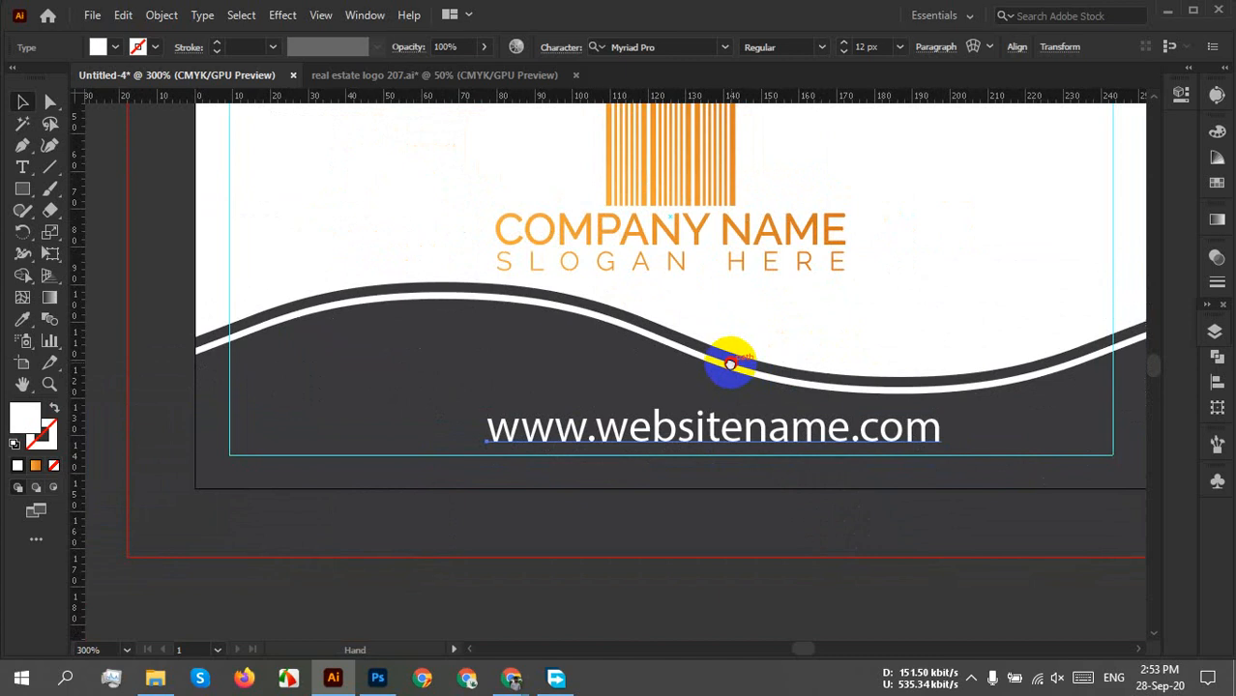
left_click(670, 45)
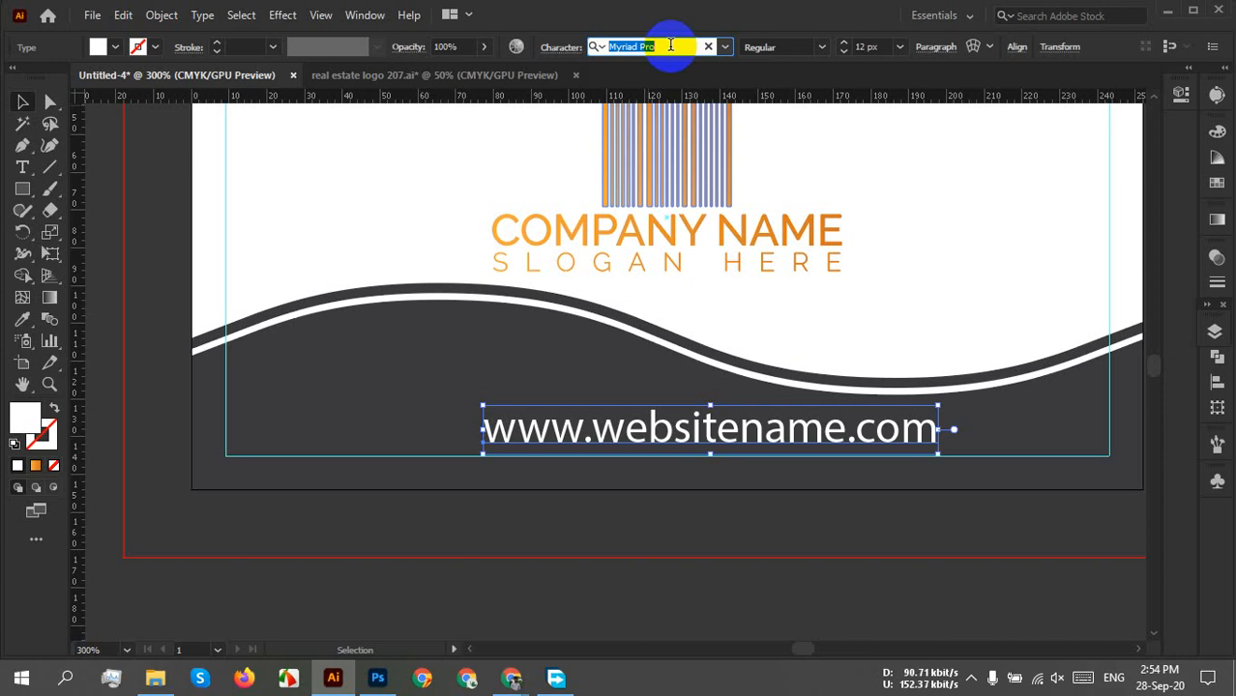
Set the website URL text's font to Roboto Light.
type("roboto")
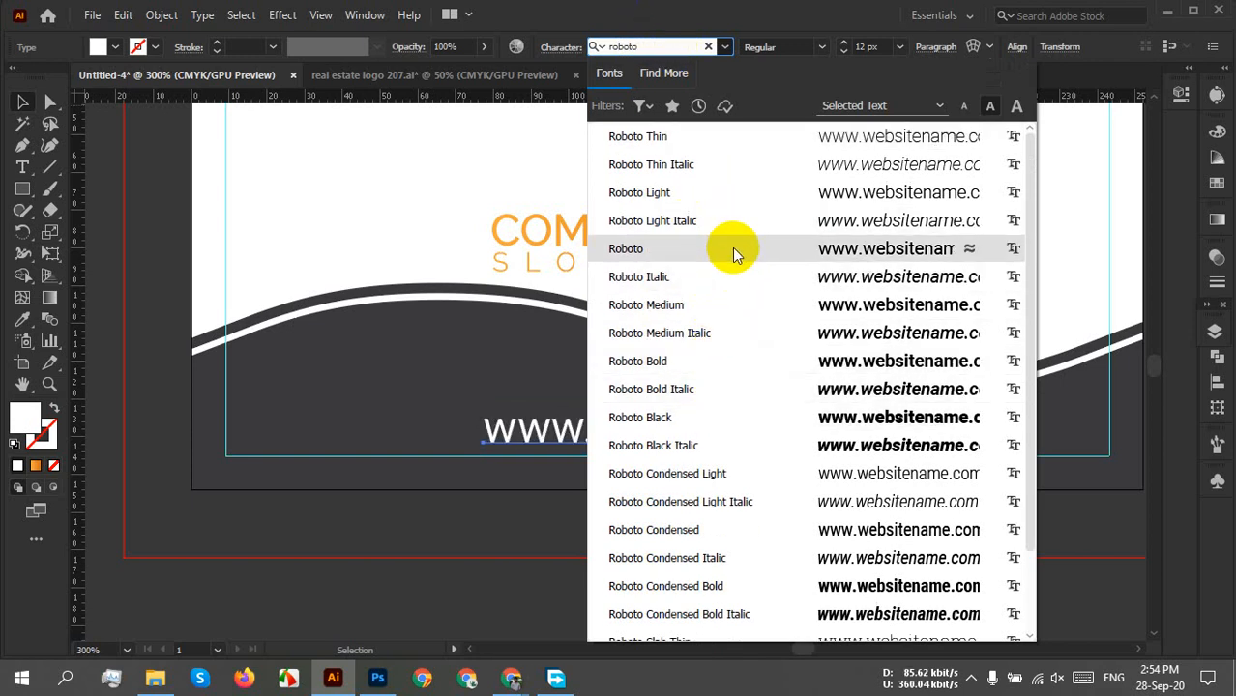
left_click(732, 190)
left_click(943, 534)
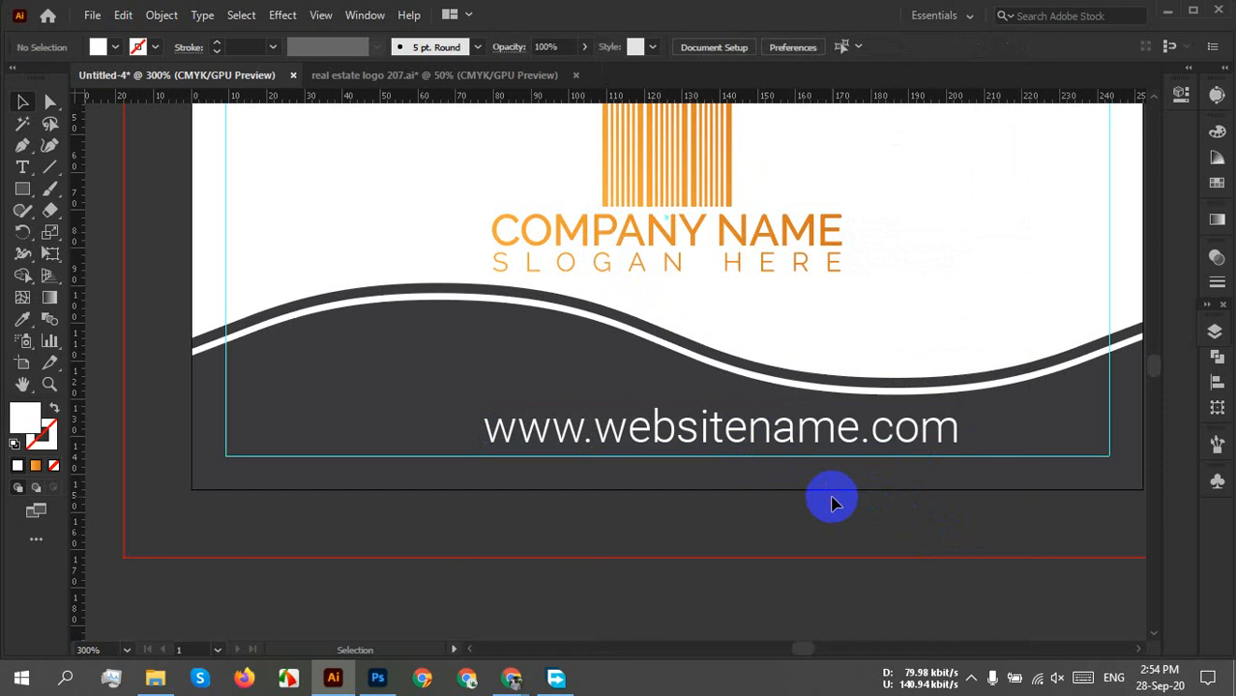
scroll(835, 452, "down", 2, "alt")
Delete the stray yellow wave shape beside the card.
left_click_drag(894, 504, 709, 560)
scroll(863, 423, "down", 2, "alt")
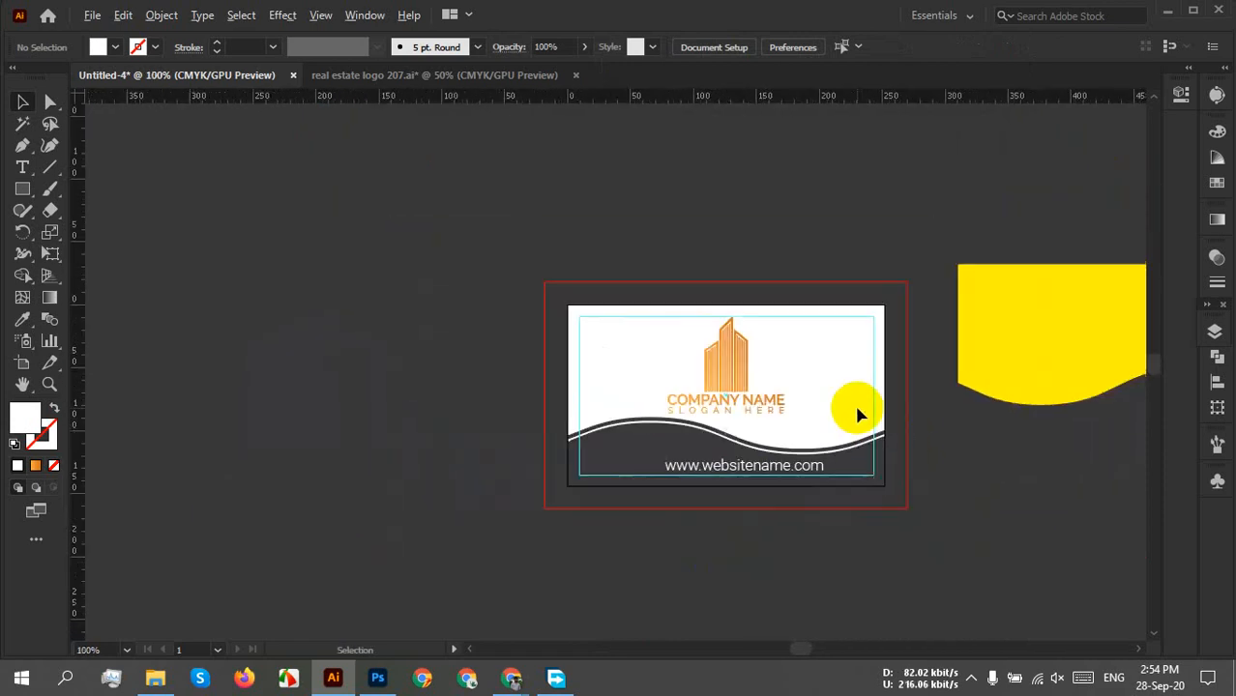
scroll(902, 496, "down", 2)
left_click(987, 179)
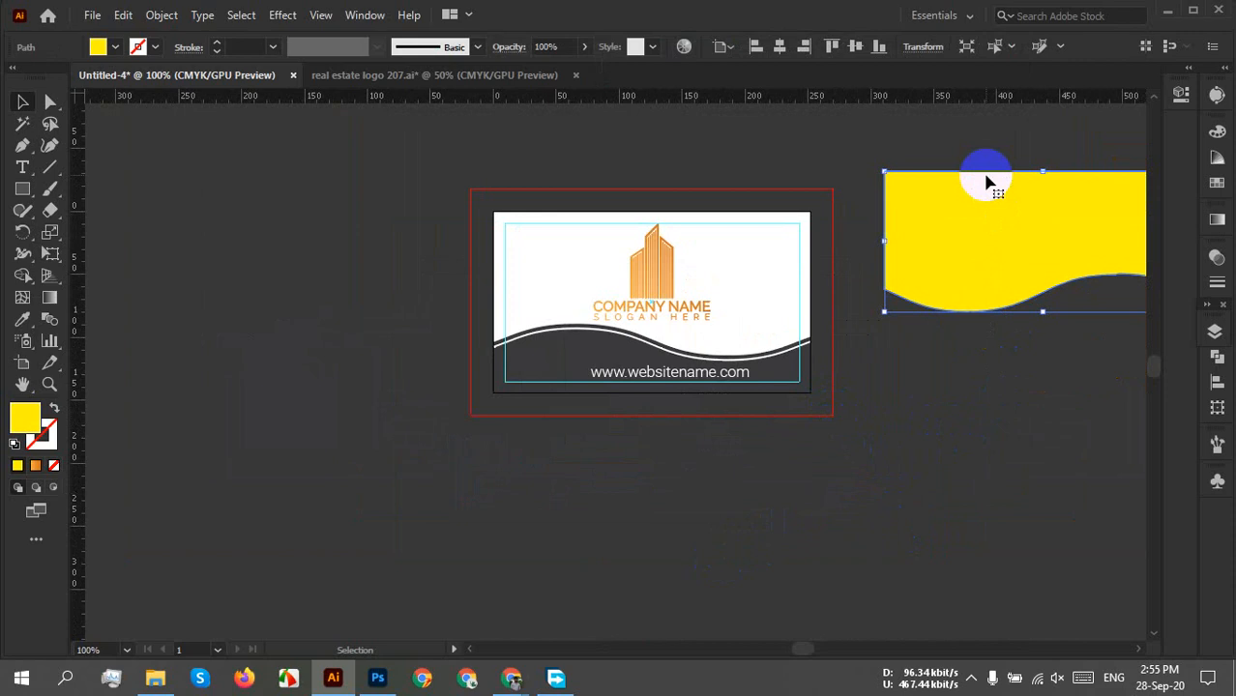
key("Delete")
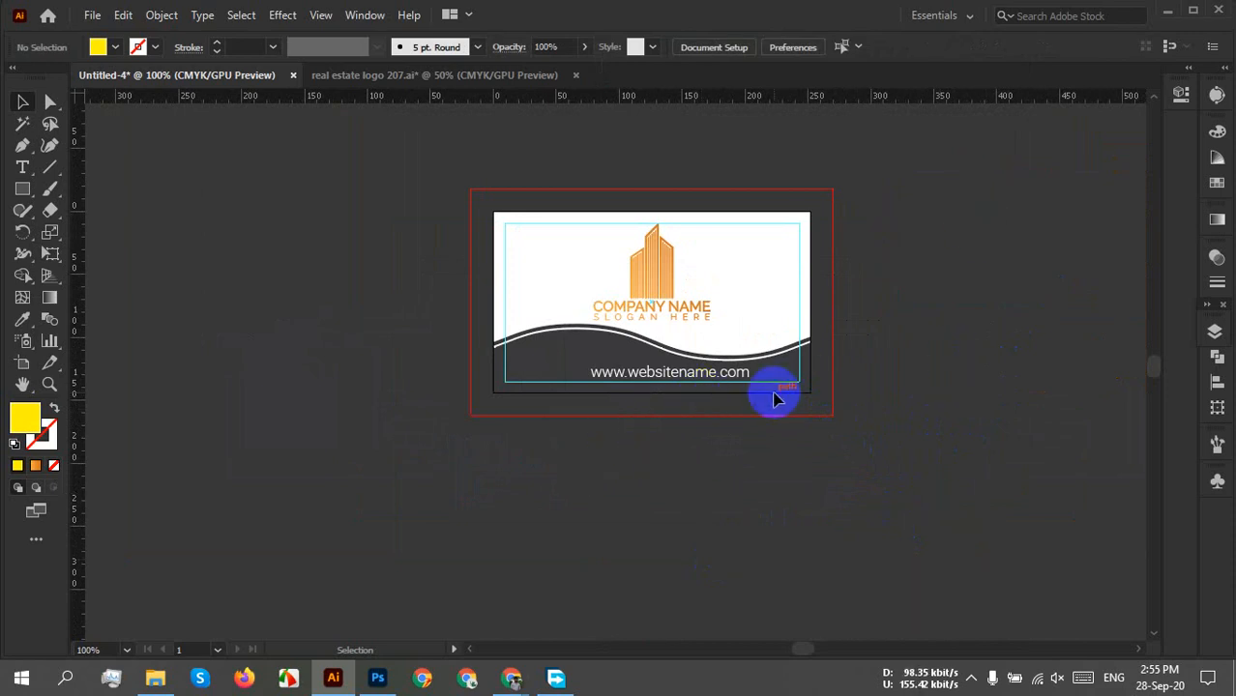
Reduce the website text's font size to 10 px.
left_click(663, 377)
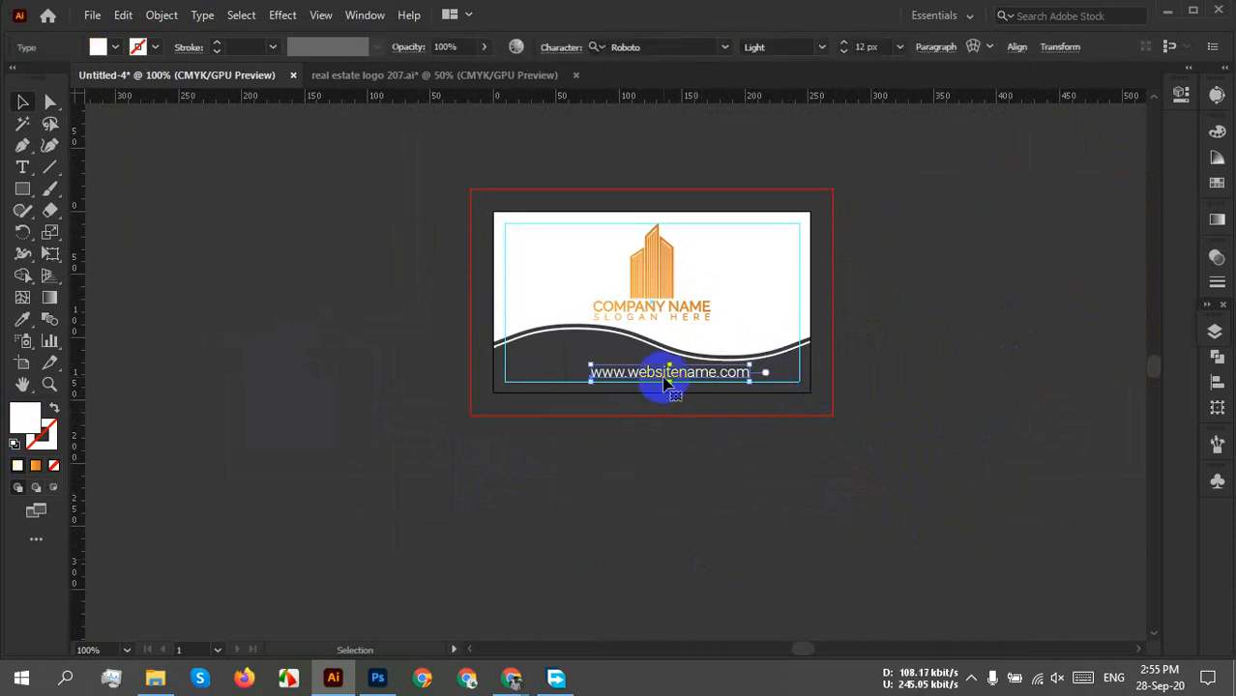
left_click(875, 46)
key("Down")
key("Down")
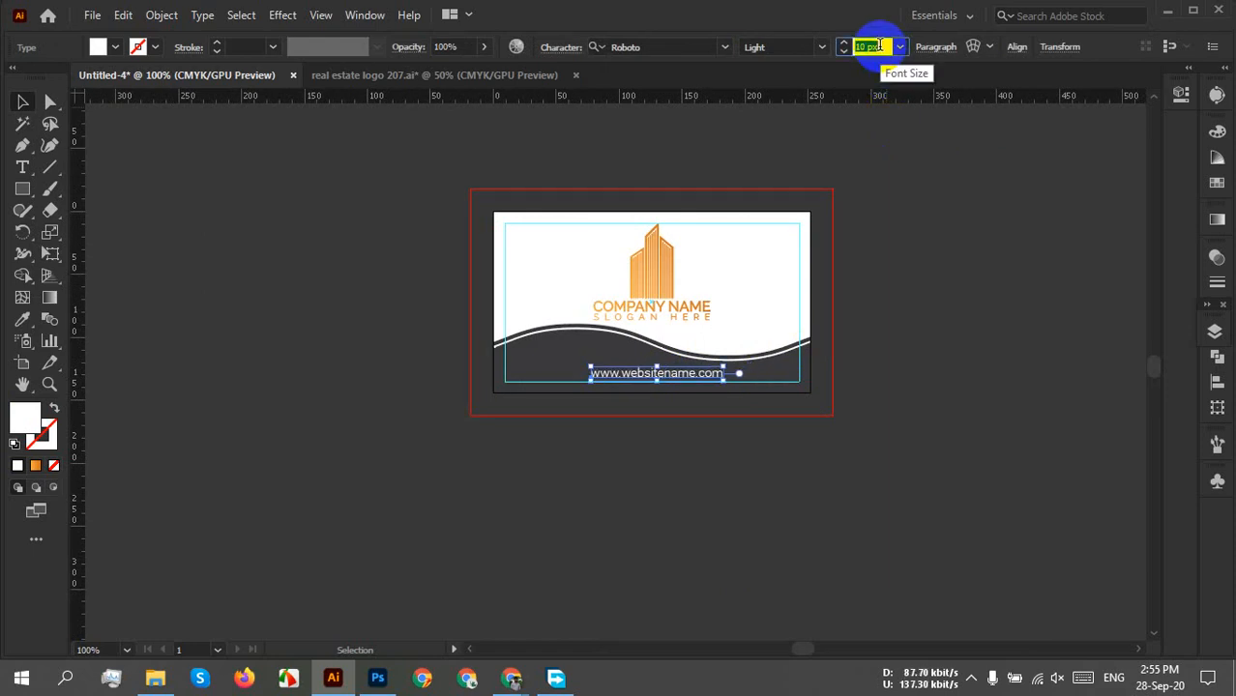
left_click(829, 432)
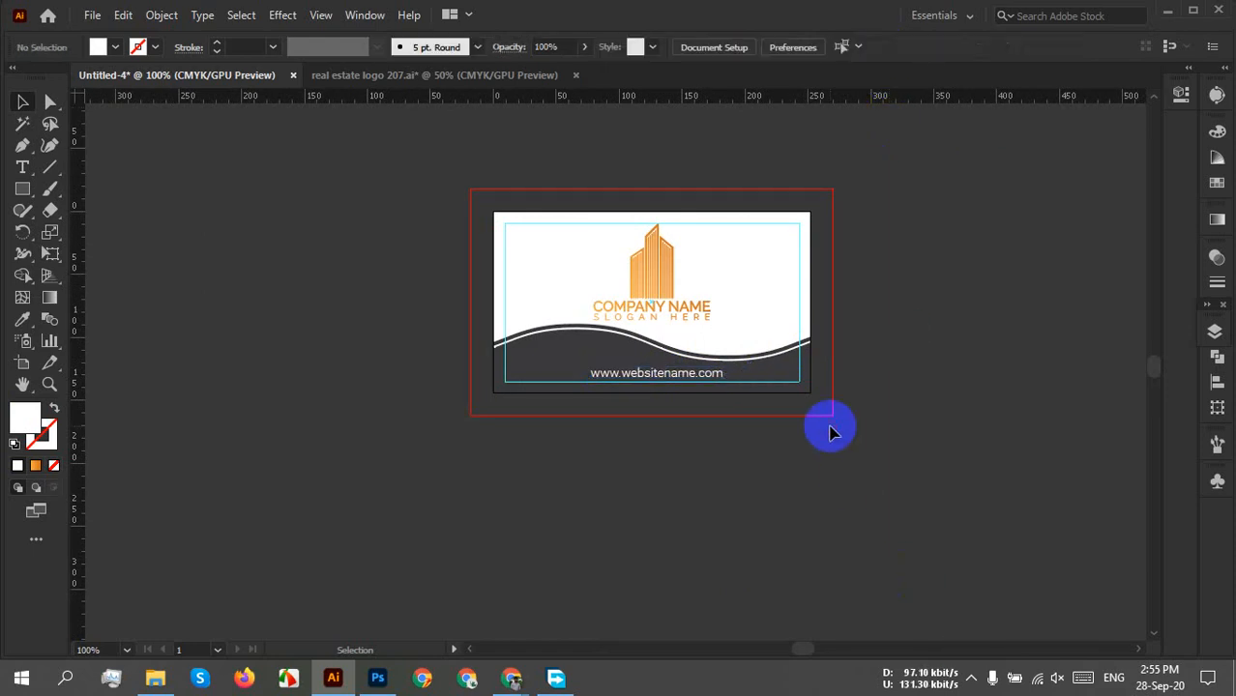
scroll(681, 404, "up", 3)
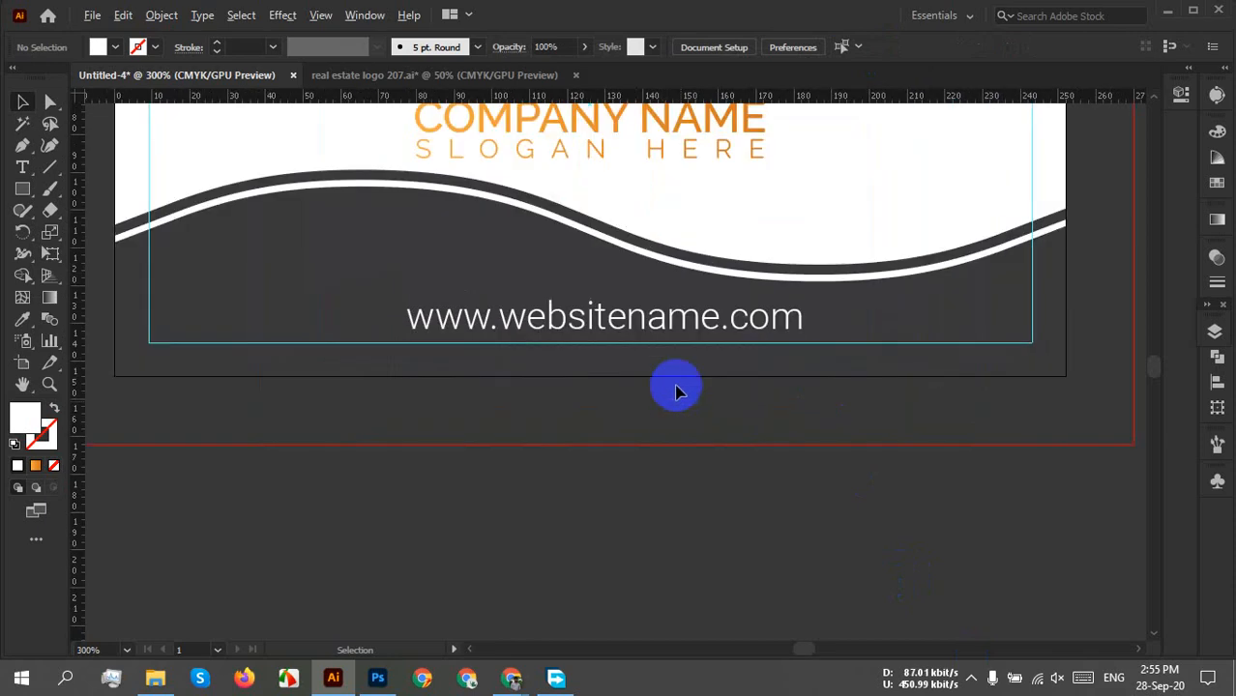
left_click(643, 328)
scroll(764, 449, "down", 3)
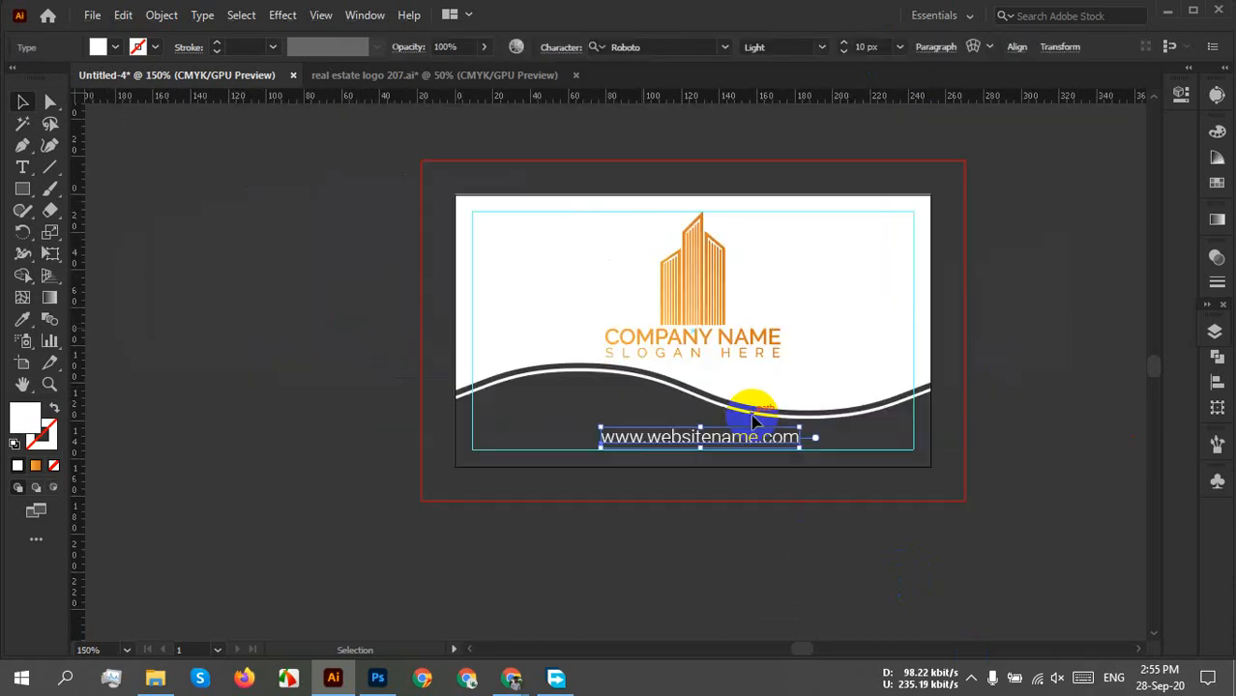
left_click(1025, 377)
scroll(1025, 377, "down", 2)
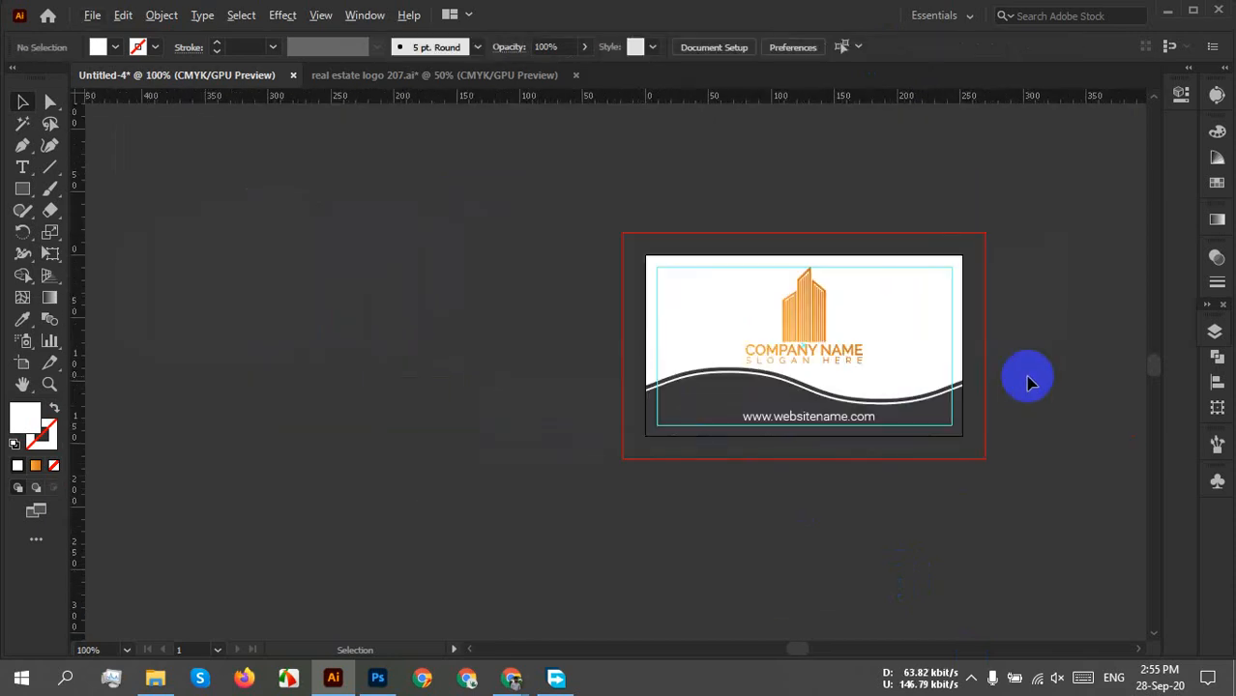
left_click_drag(1023, 383, 891, 402)
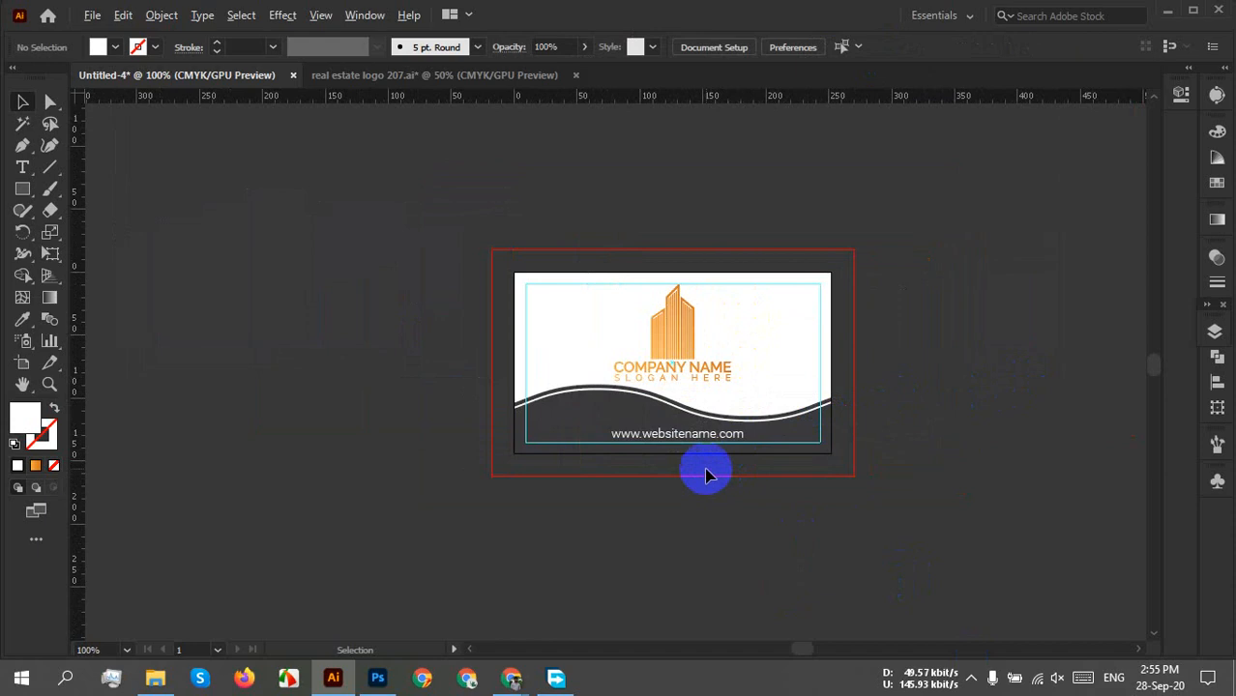
scroll(705, 481, "up", 5)
Set the URL text's tracking to 200 in the Character panel.
left_click(619, 329)
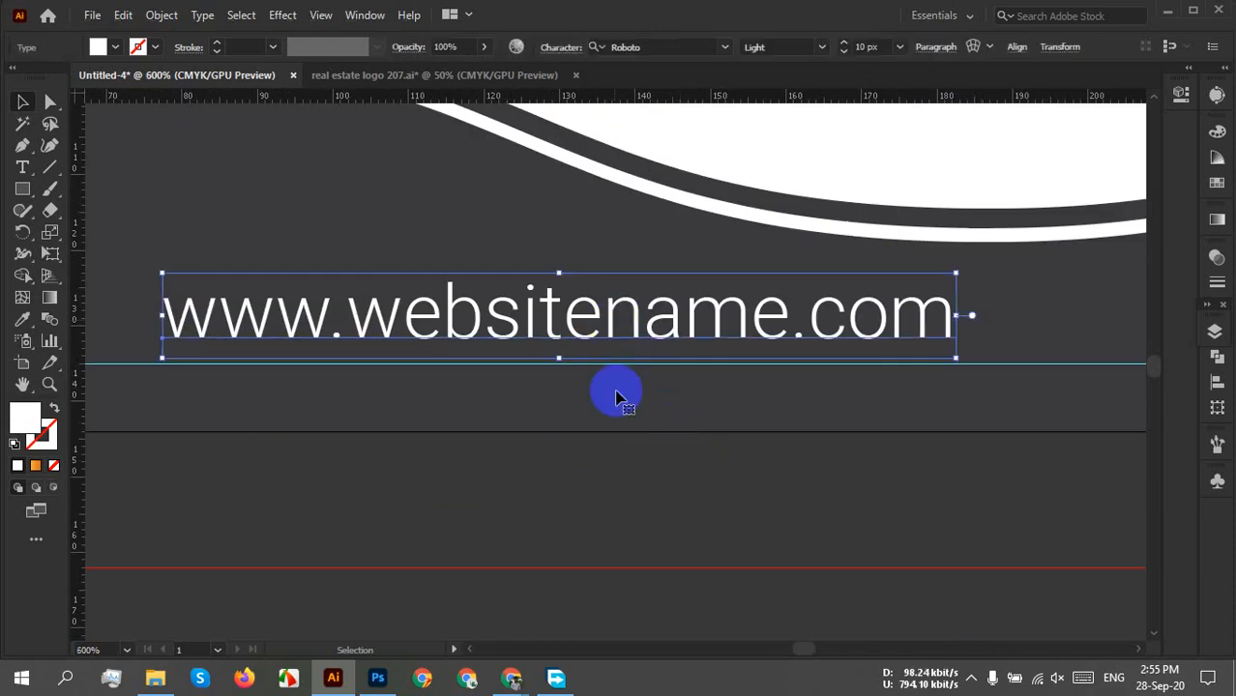
key("ctrl+h")
left_click_drag(512, 445, 554, 491)
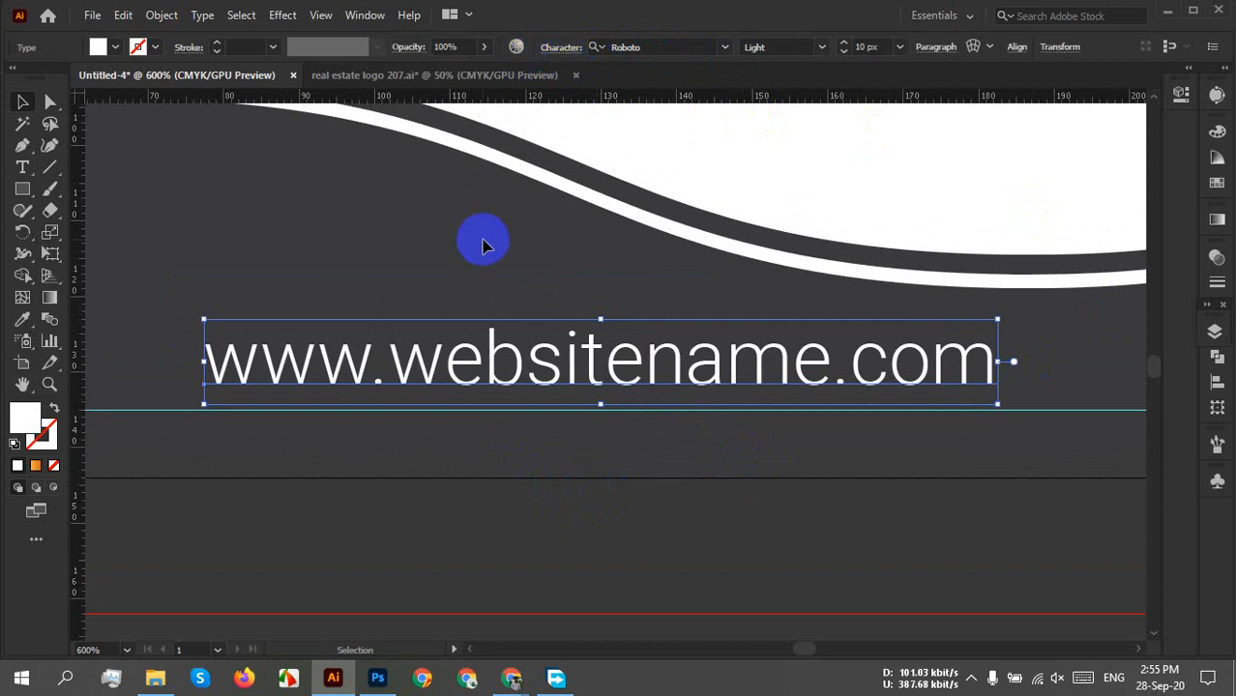
key("ctrl+t")
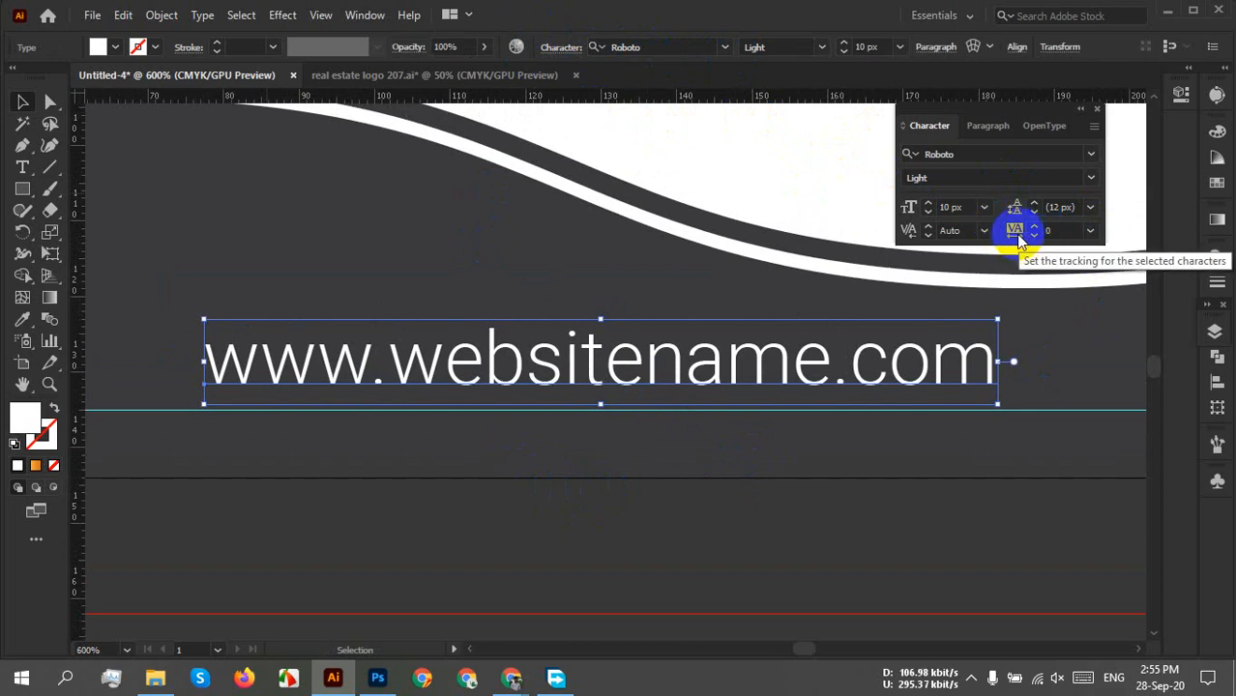
left_click(1089, 230)
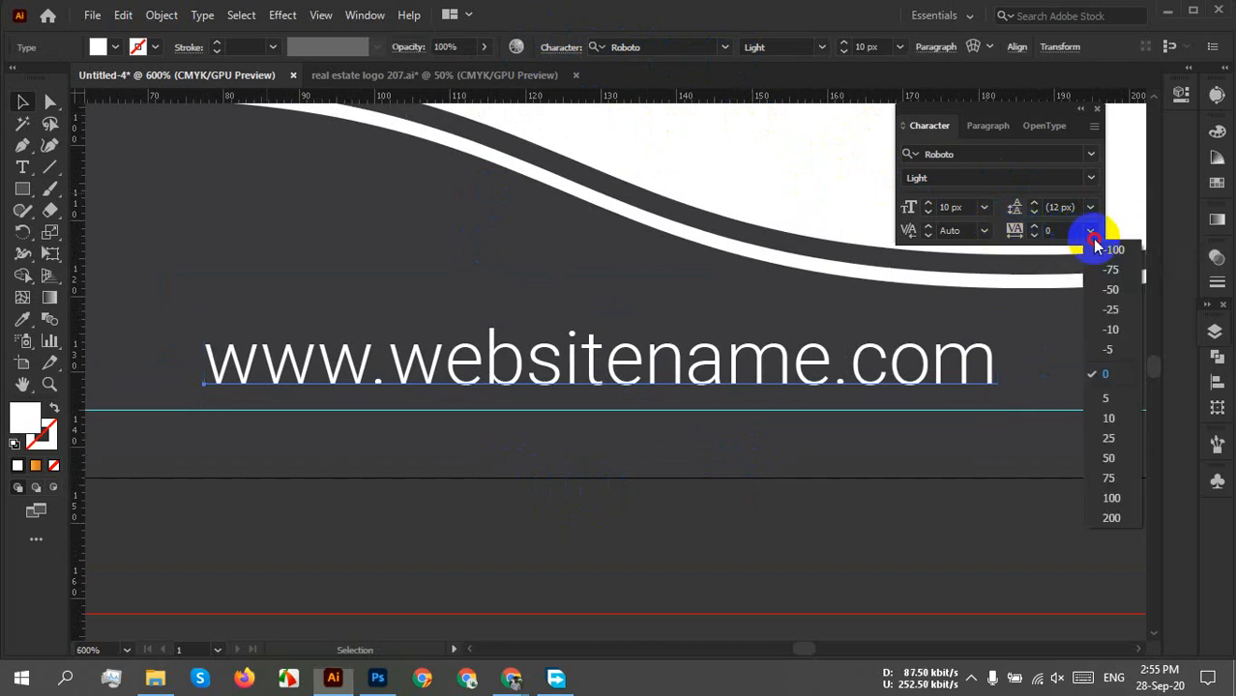
left_click(1112, 518)
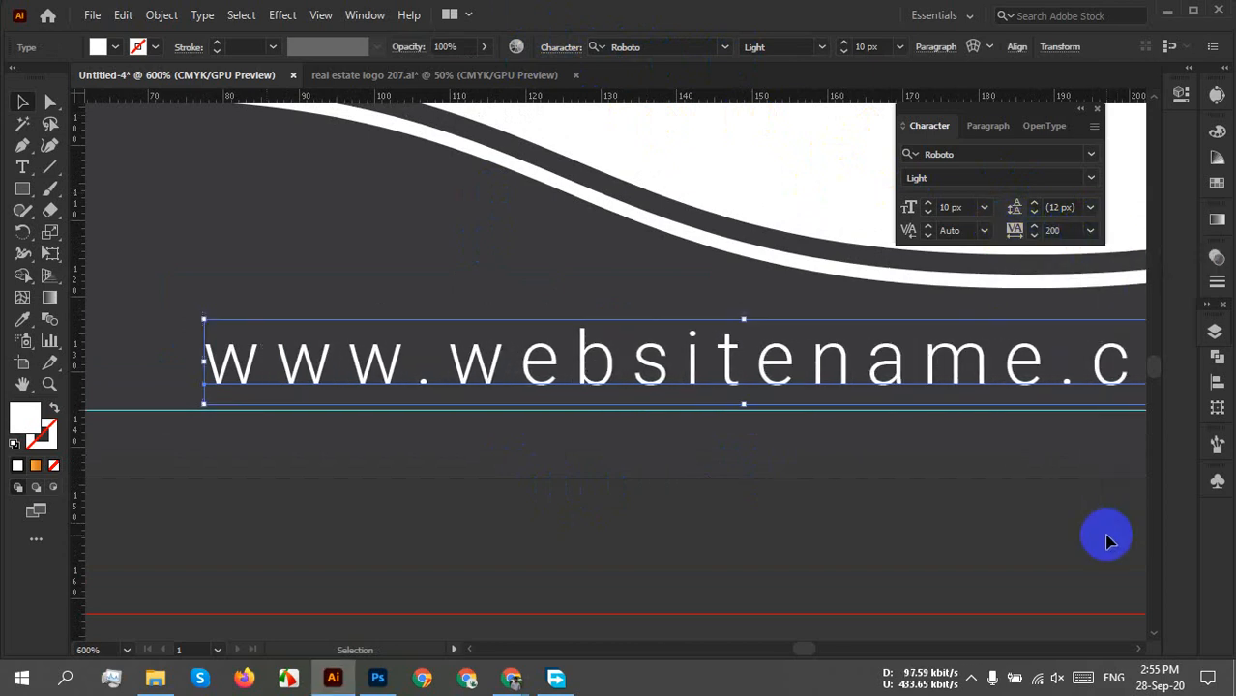
left_click(1010, 530)
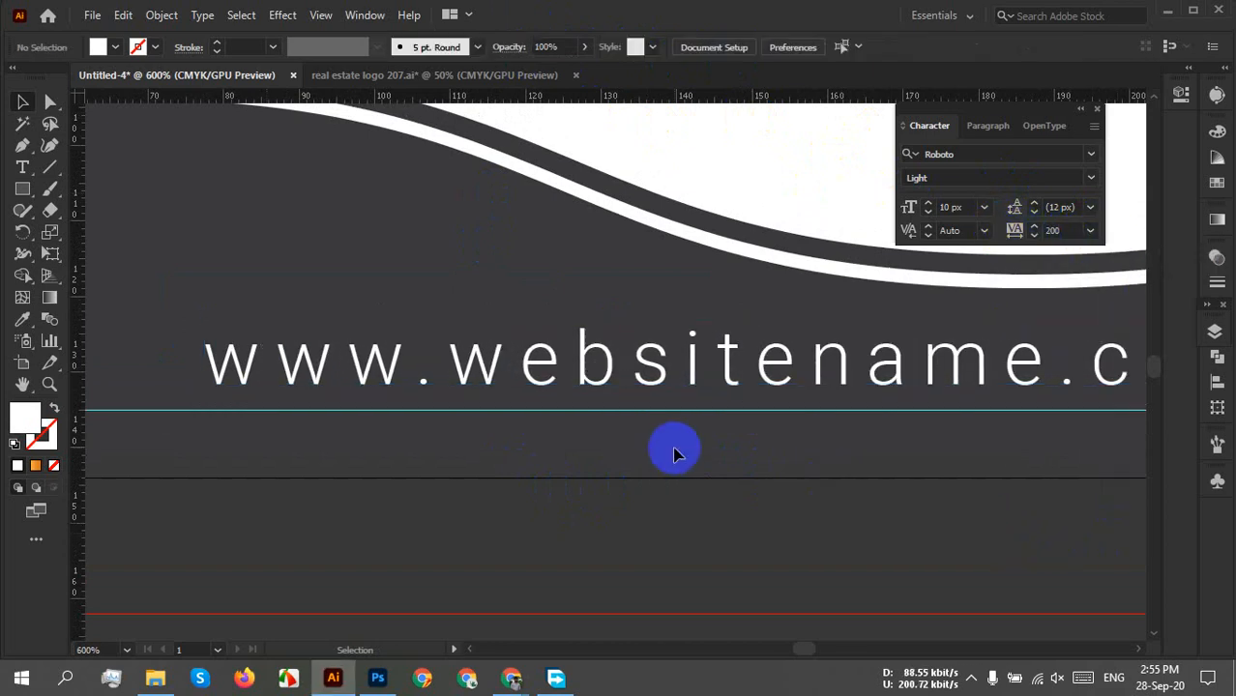
left_click(1096, 108)
scroll(821, 507, "down", 3)
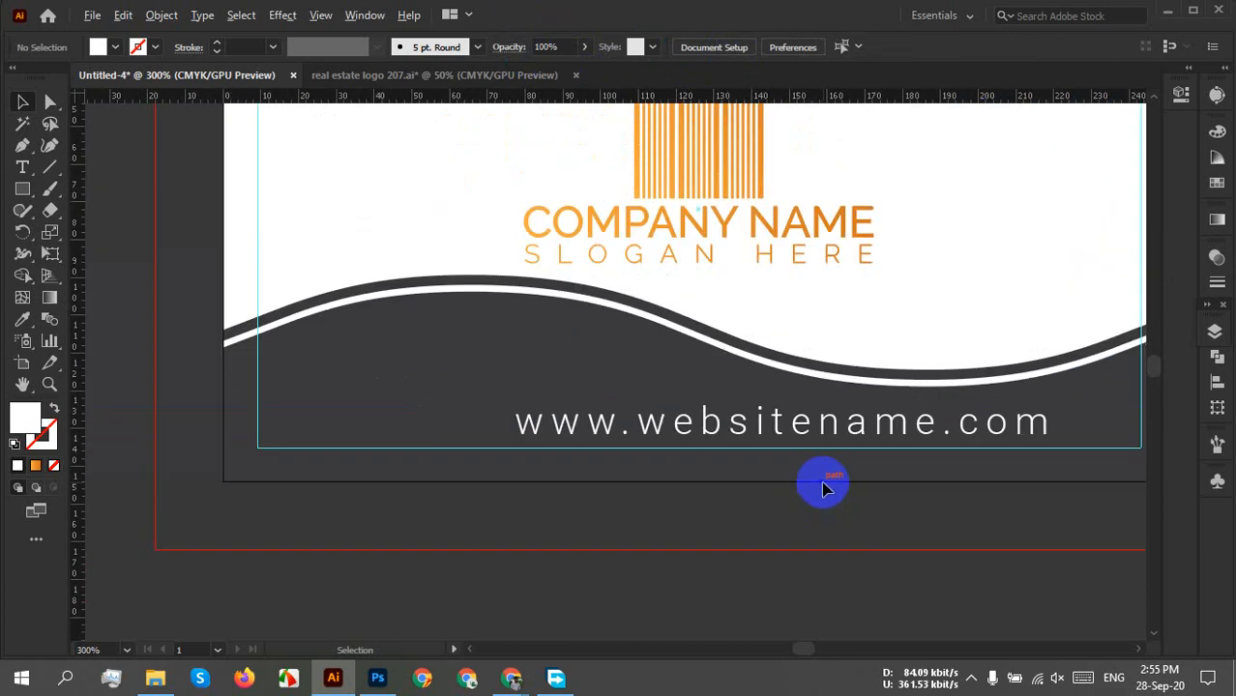
Centre the URL text horizontally on the artboard using Align To Artboard.
left_click_drag(694, 425, 671, 425)
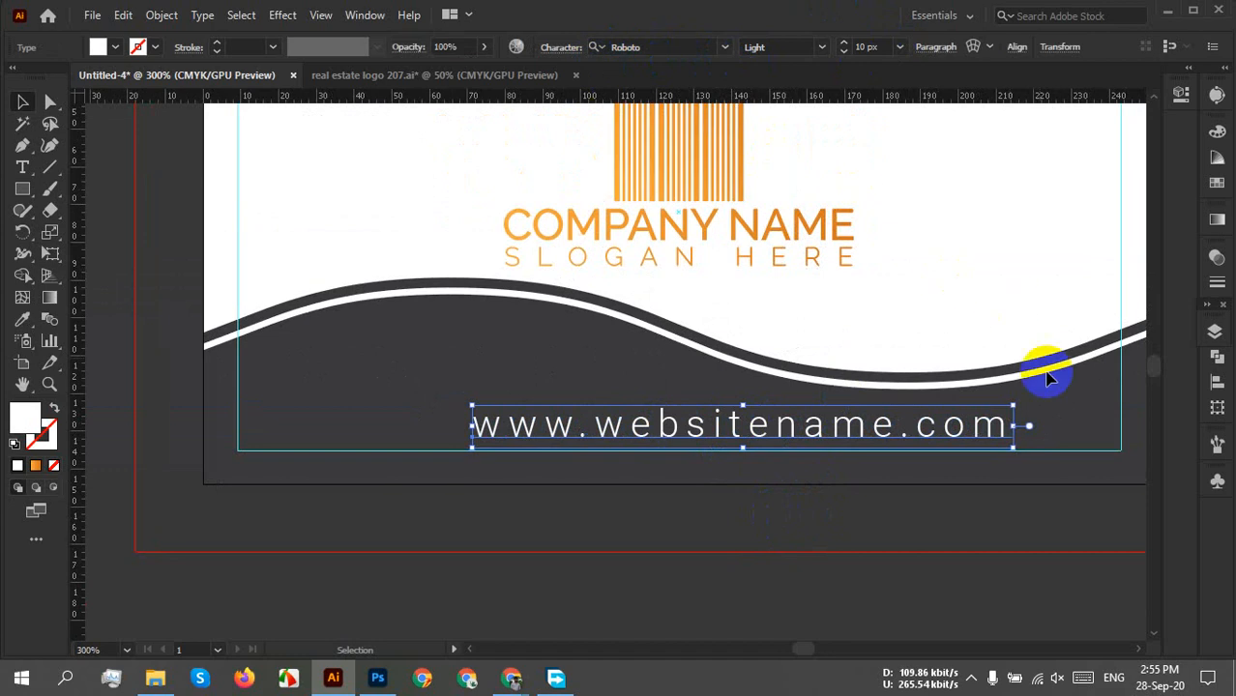
left_click(1018, 53)
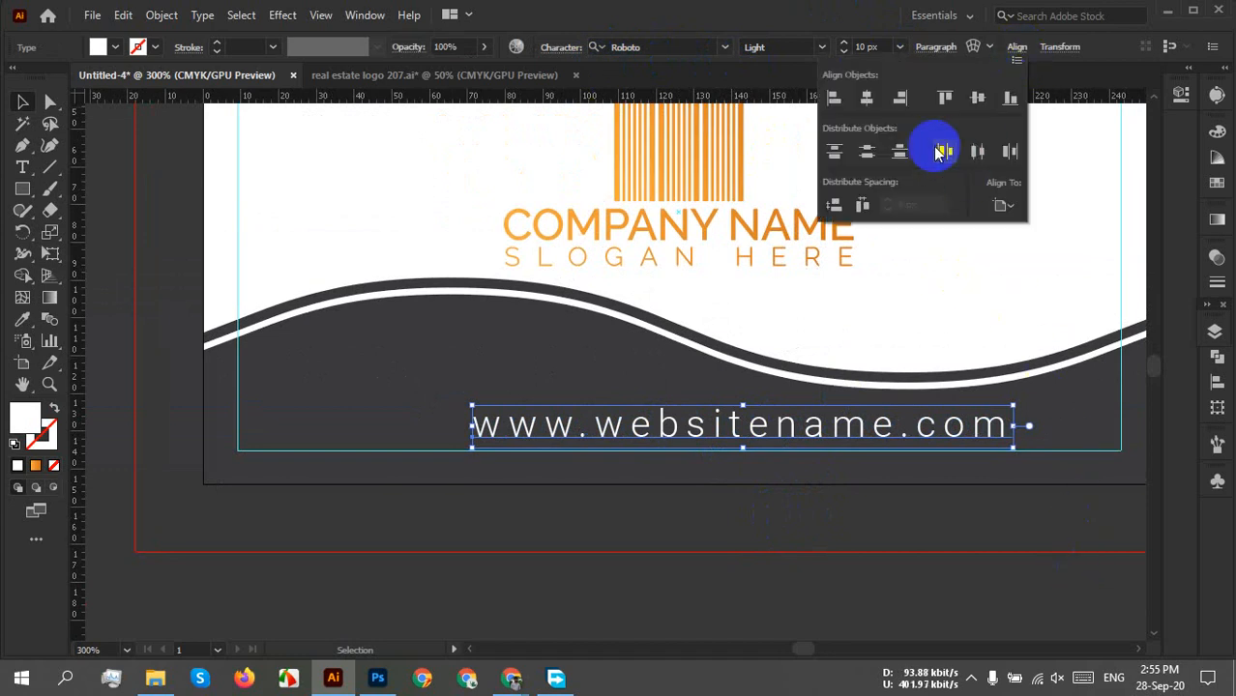
left_click(1001, 206)
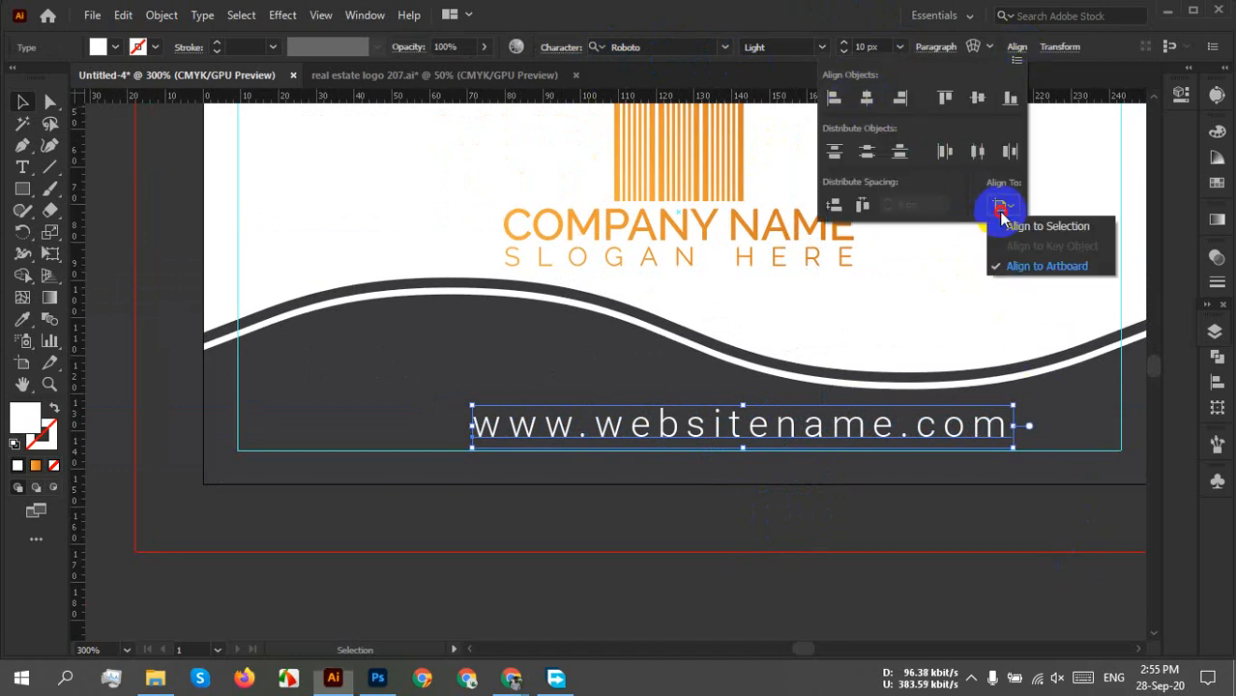
left_click(1052, 266)
left_click(899, 151)
left_click(867, 97)
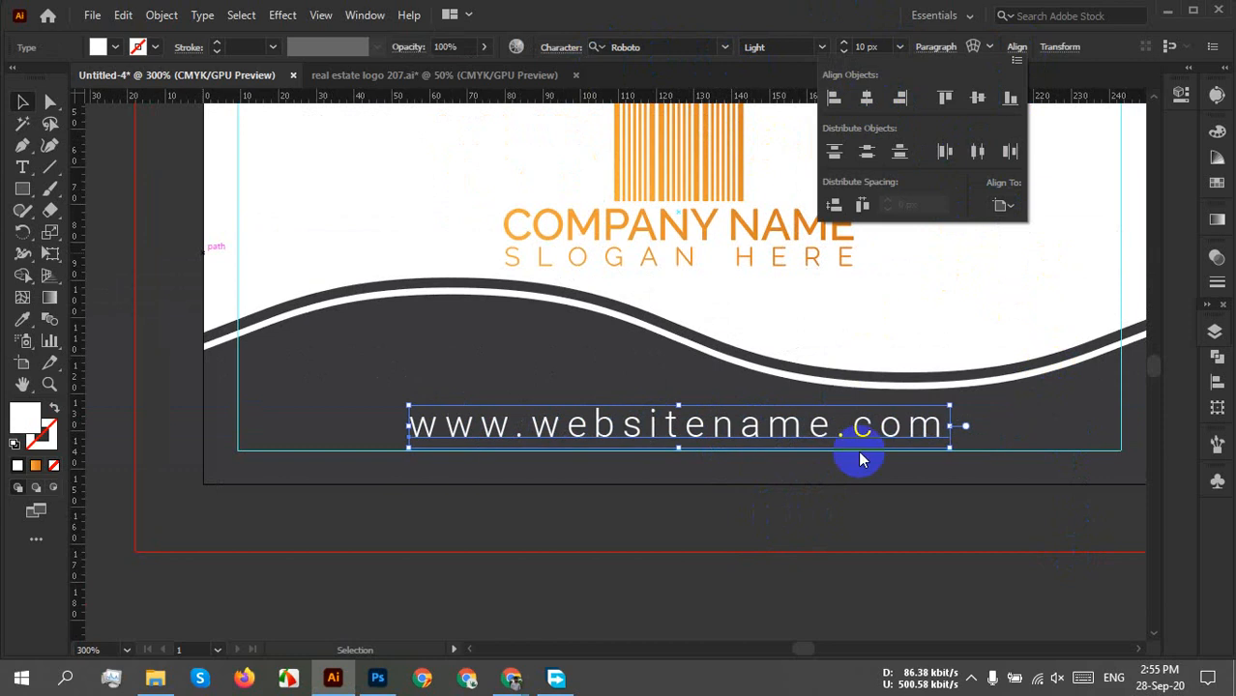
left_click(803, 518)
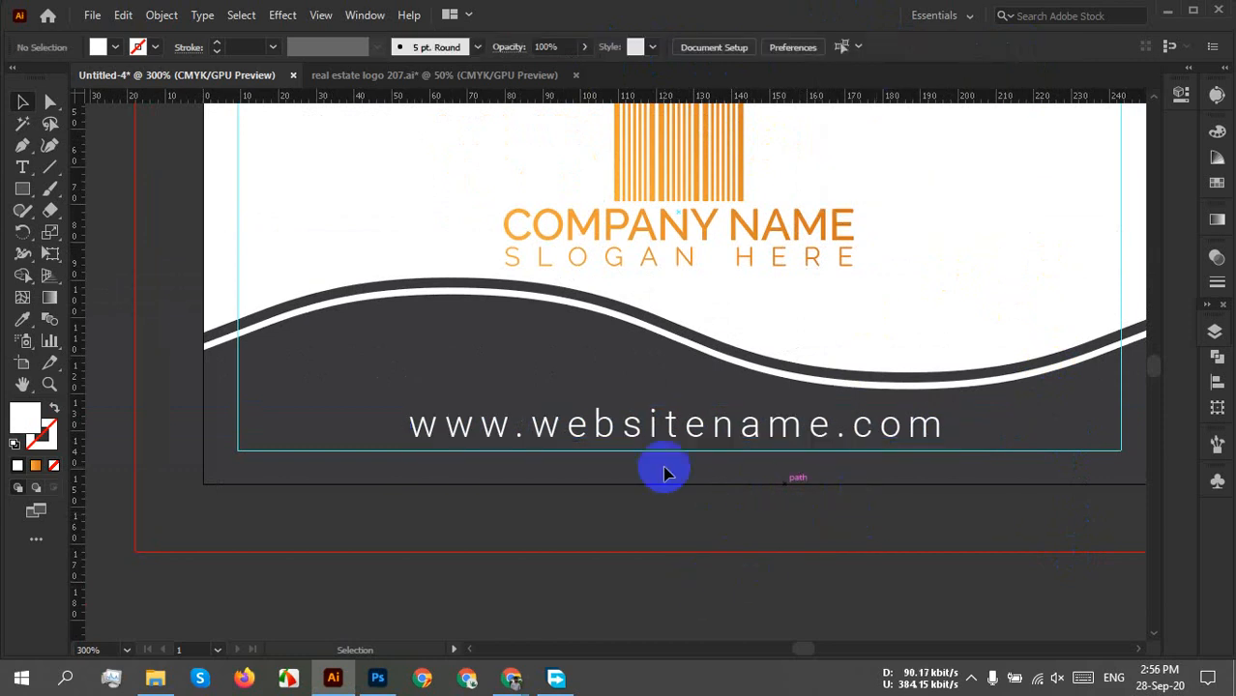
scroll(883, 461, "down", 2)
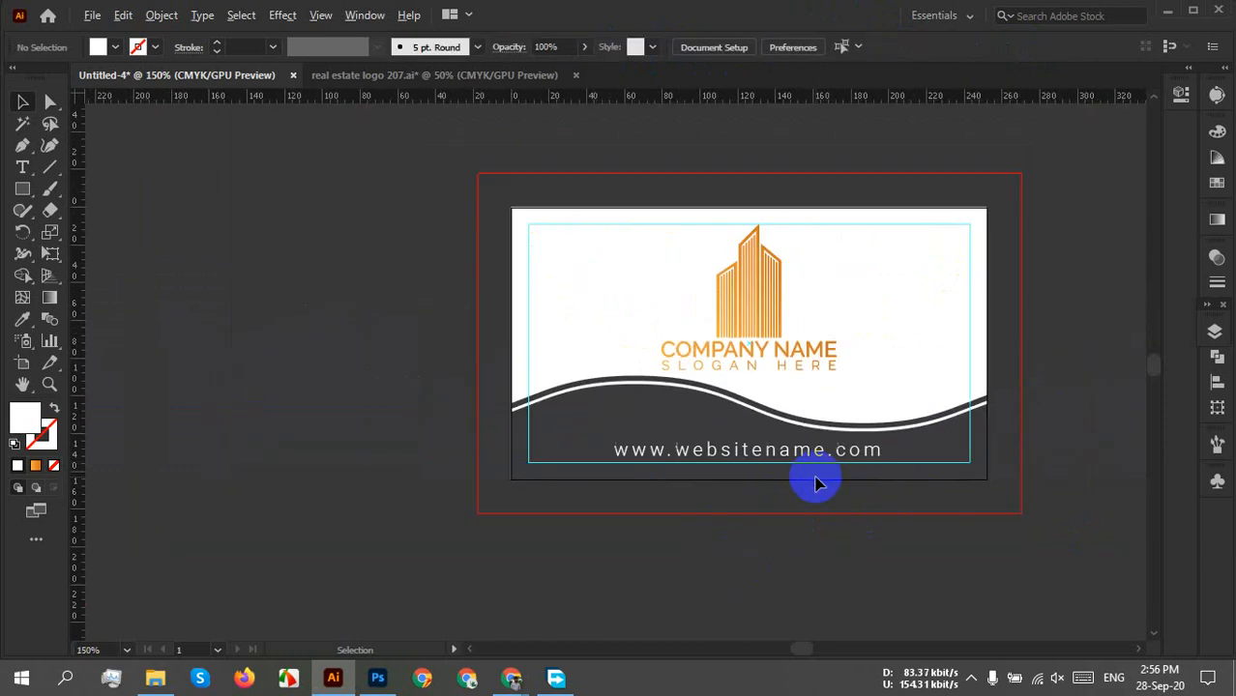
left_click_drag(897, 496, 744, 408)
scroll(653, 411, "up", 2)
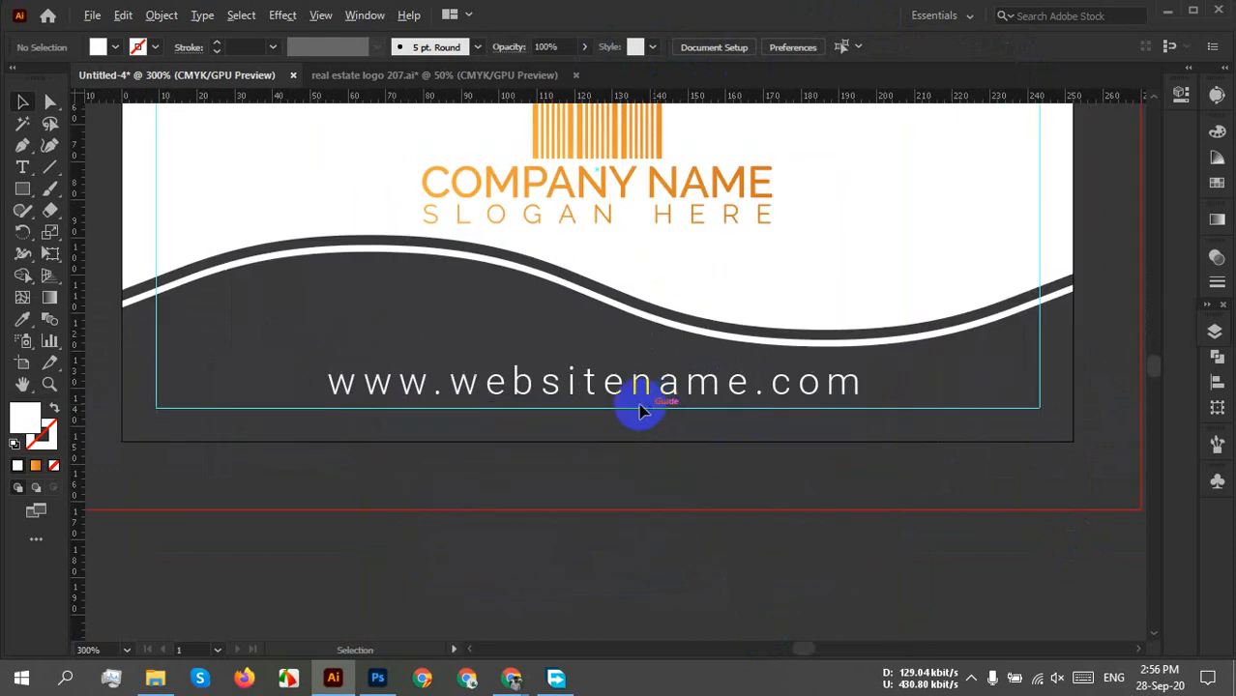
Switch the website URL text's font from Roboto to Raleway.
left_click(579, 384)
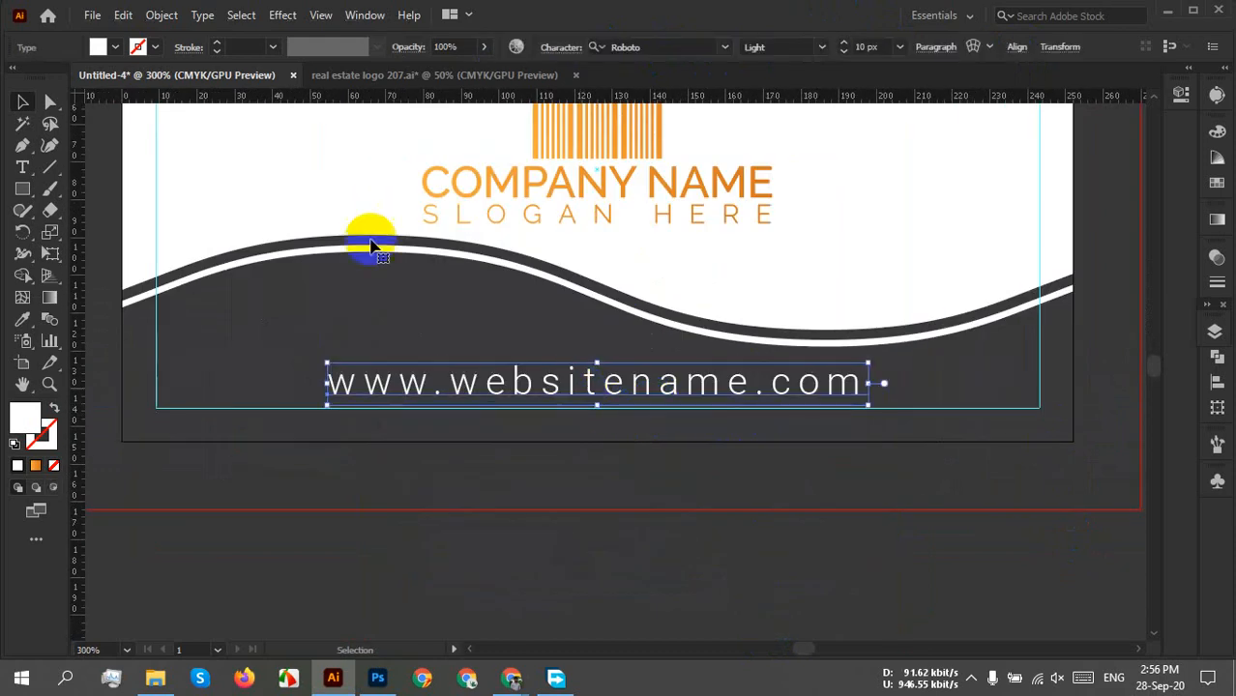
left_click(638, 48)
type("r")
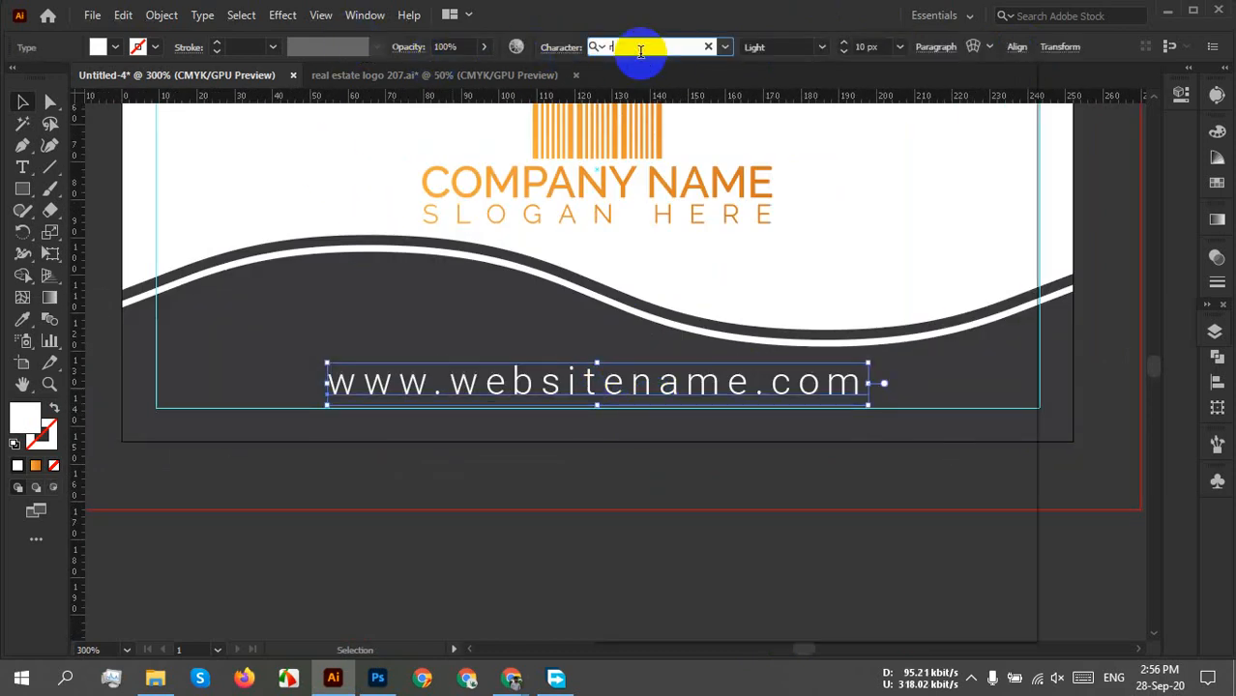
type("aleway")
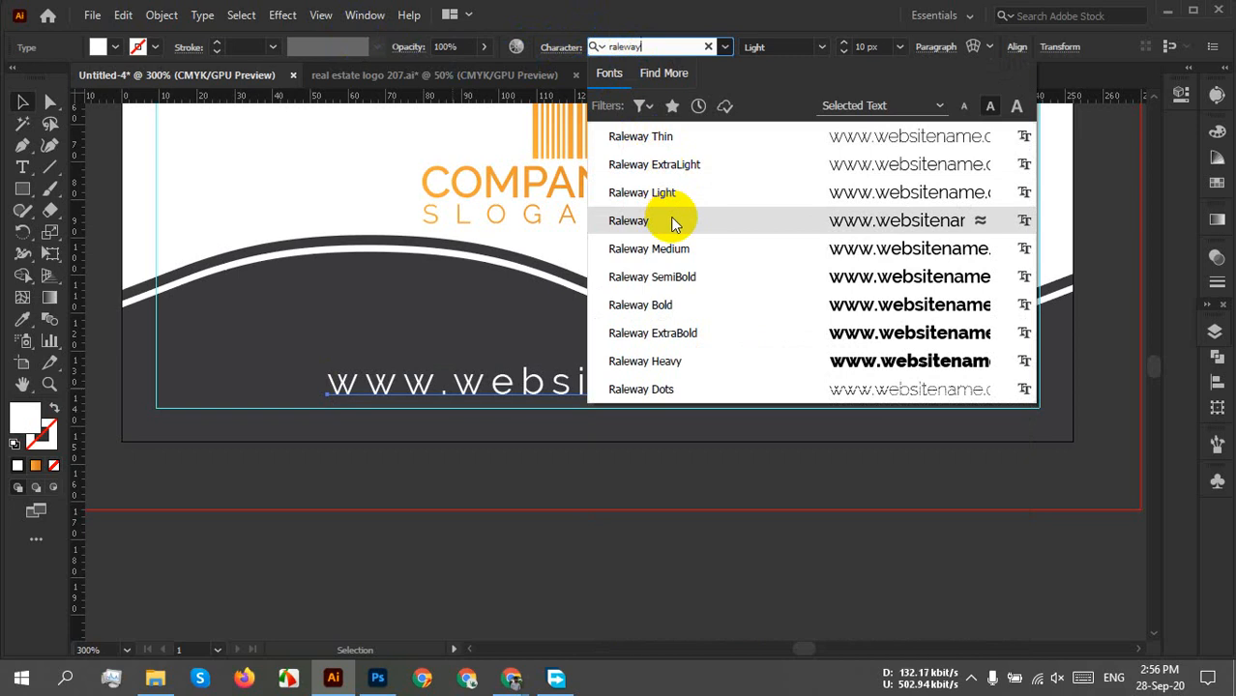
left_click(682, 223)
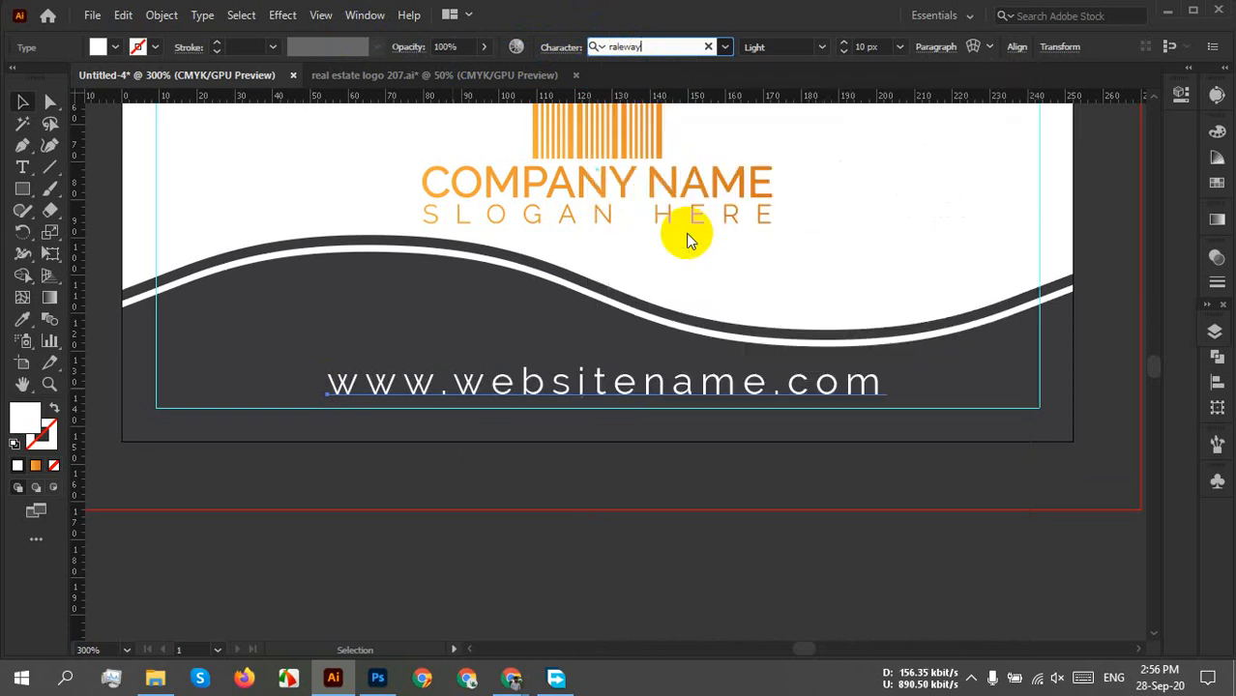
left_click(901, 519)
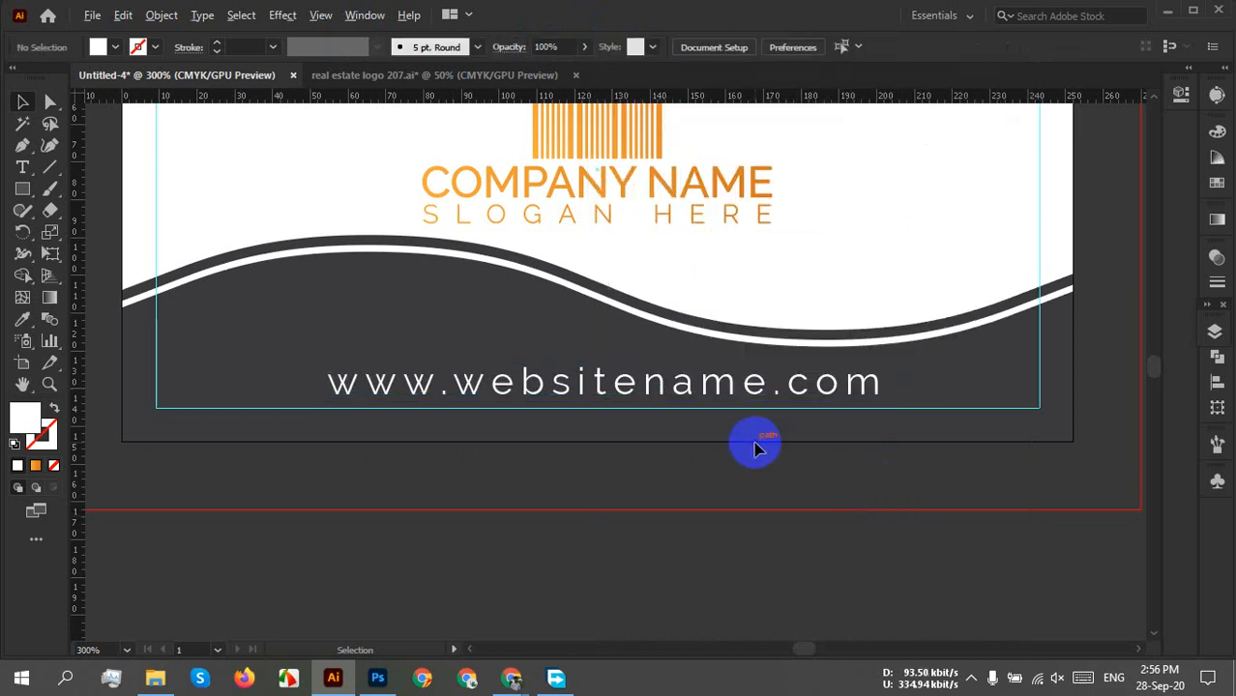
scroll(756, 447, "down", 1)
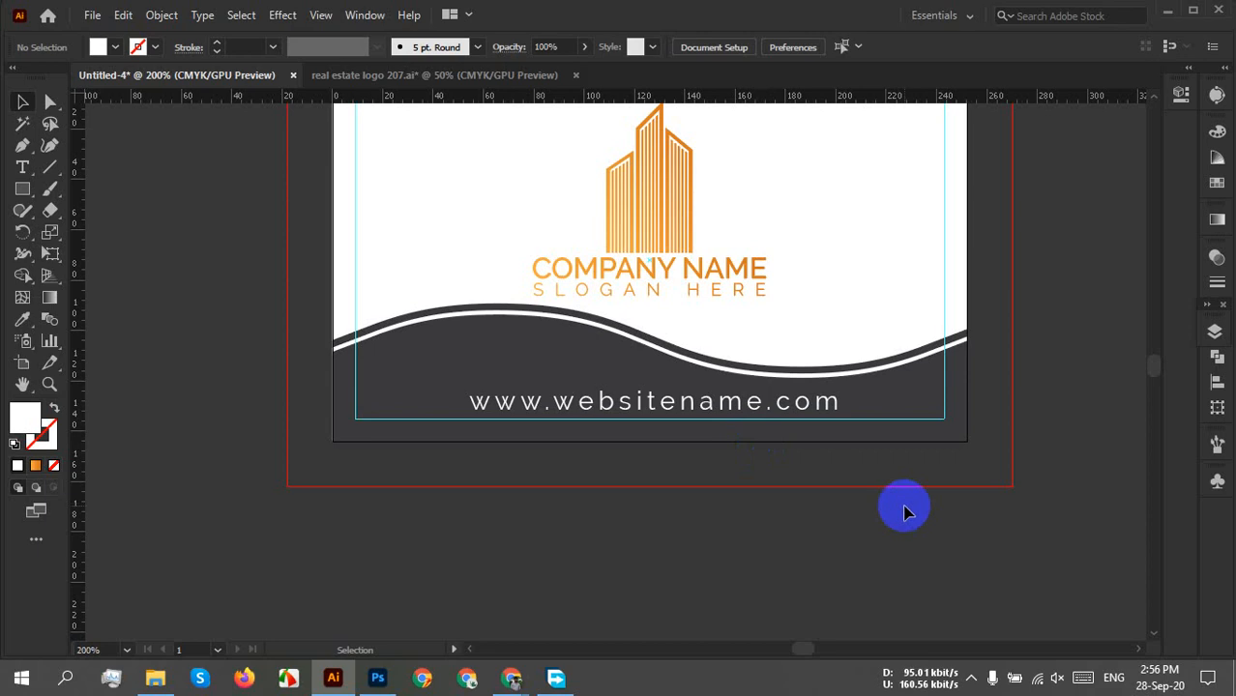
scroll(884, 477, "up", 2)
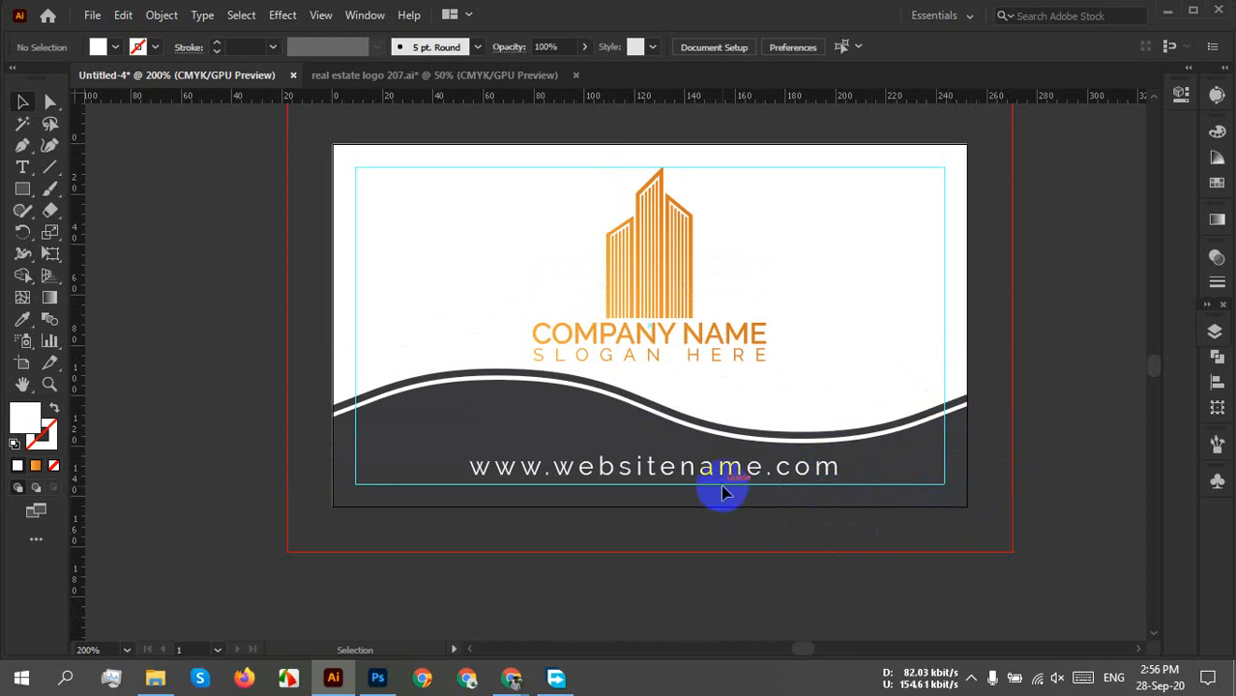
mouse_move(511, 677)
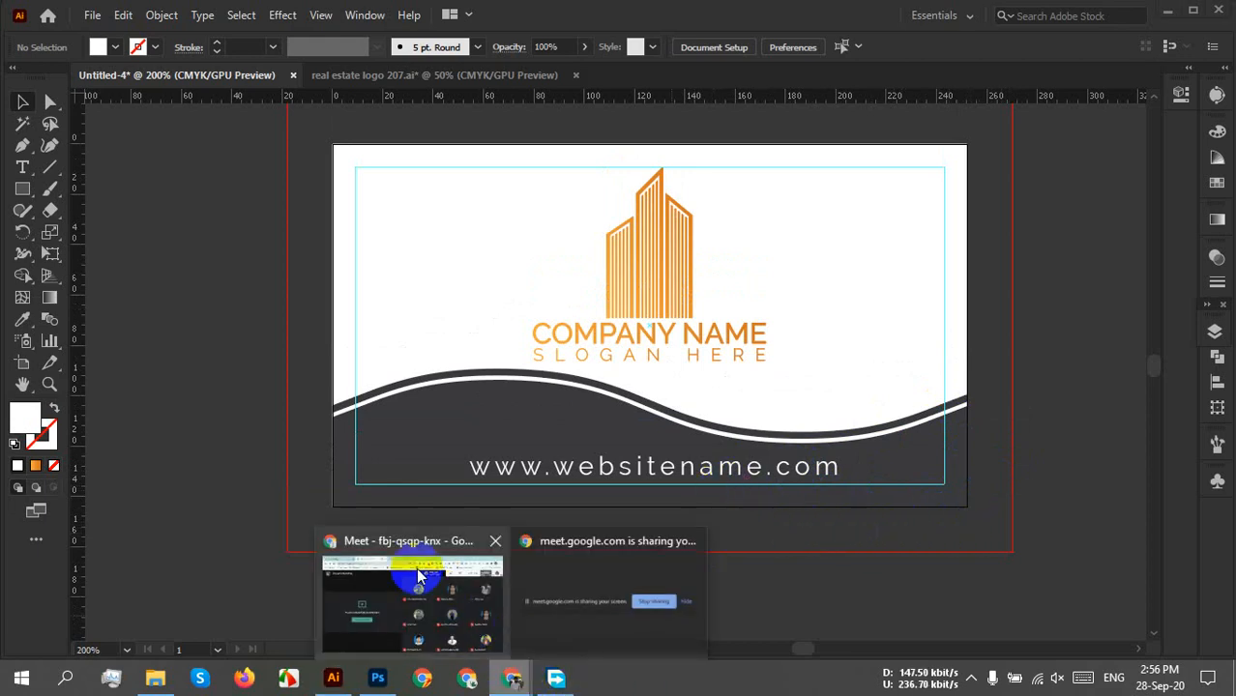
left_click(419, 576)
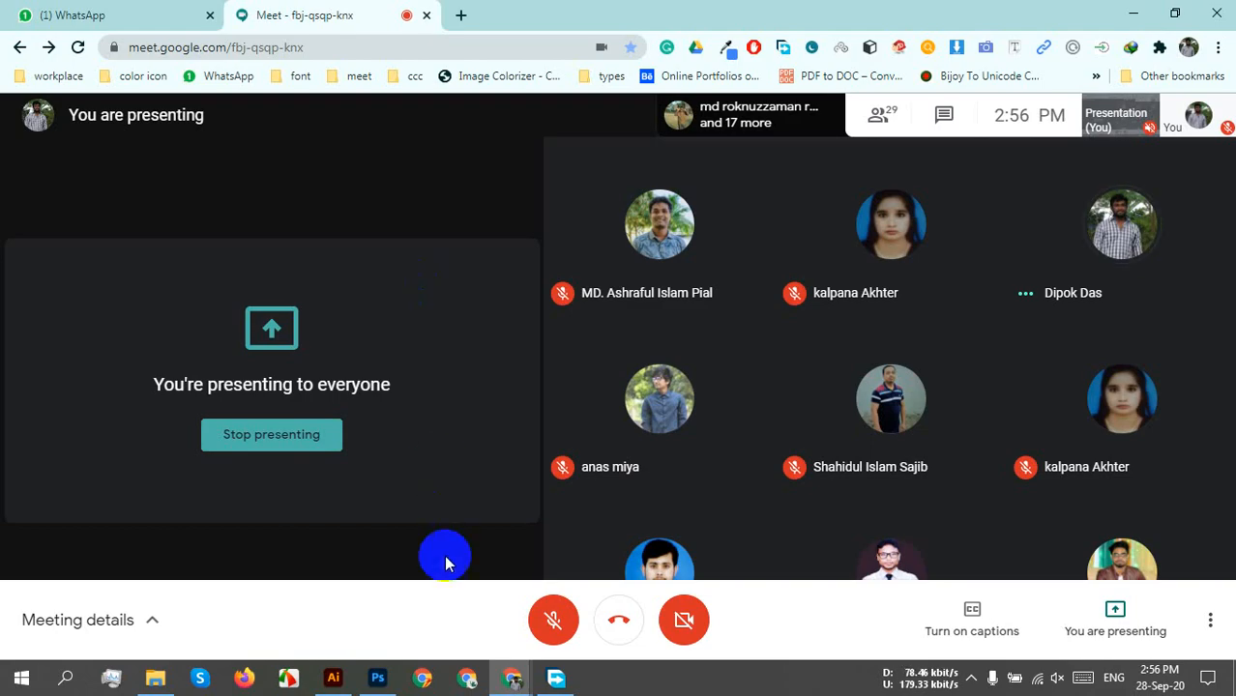
left_click(344, 672)
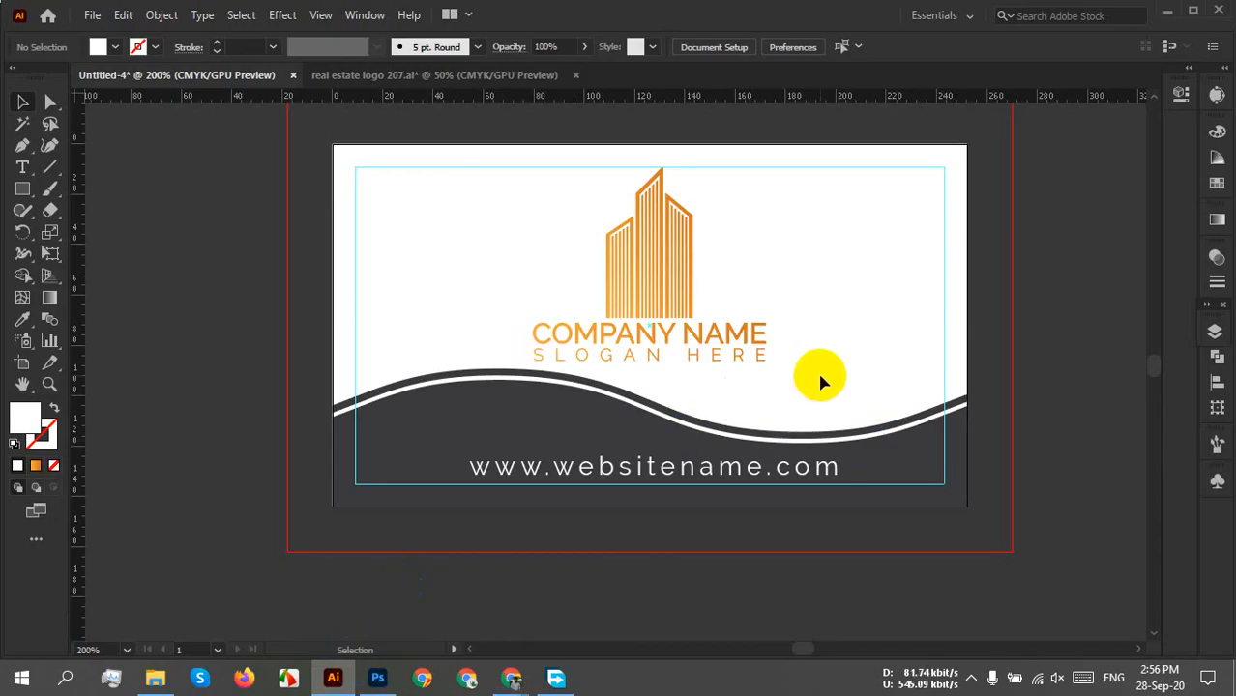
Centre the Raleway website text horizontally on the card.
scroll(794, 388, "right", 1)
left_click(684, 484)
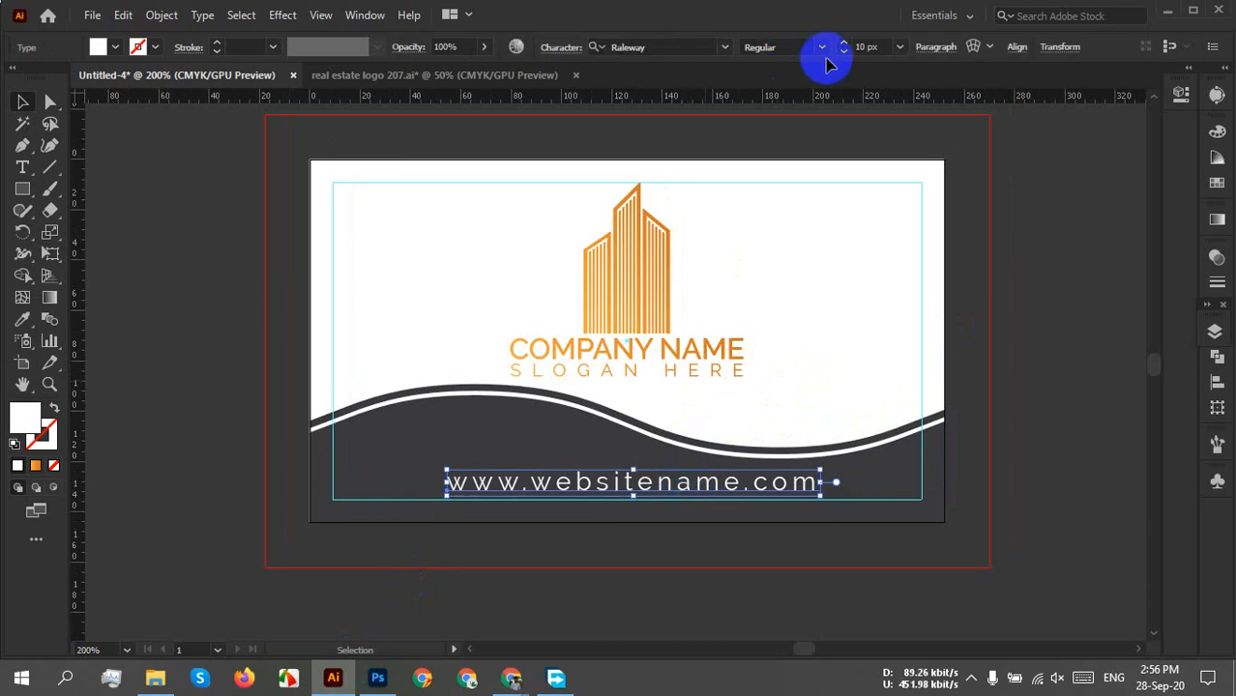
left_click(1016, 49)
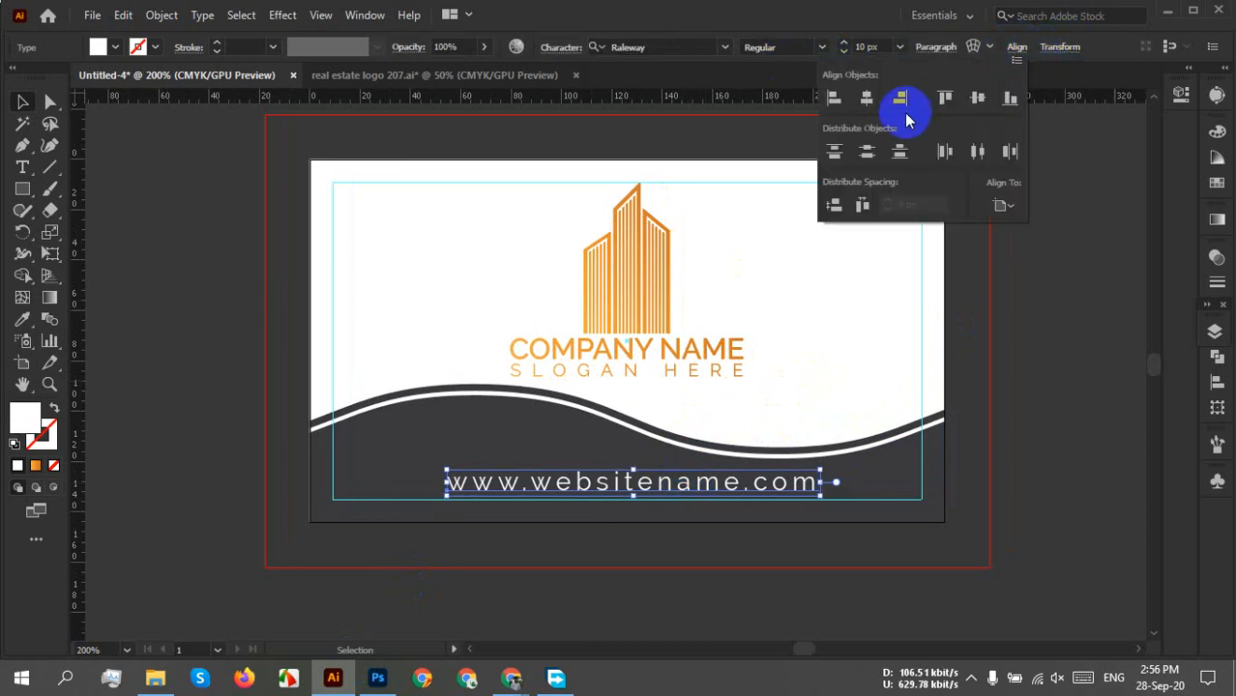
left_click(865, 97)
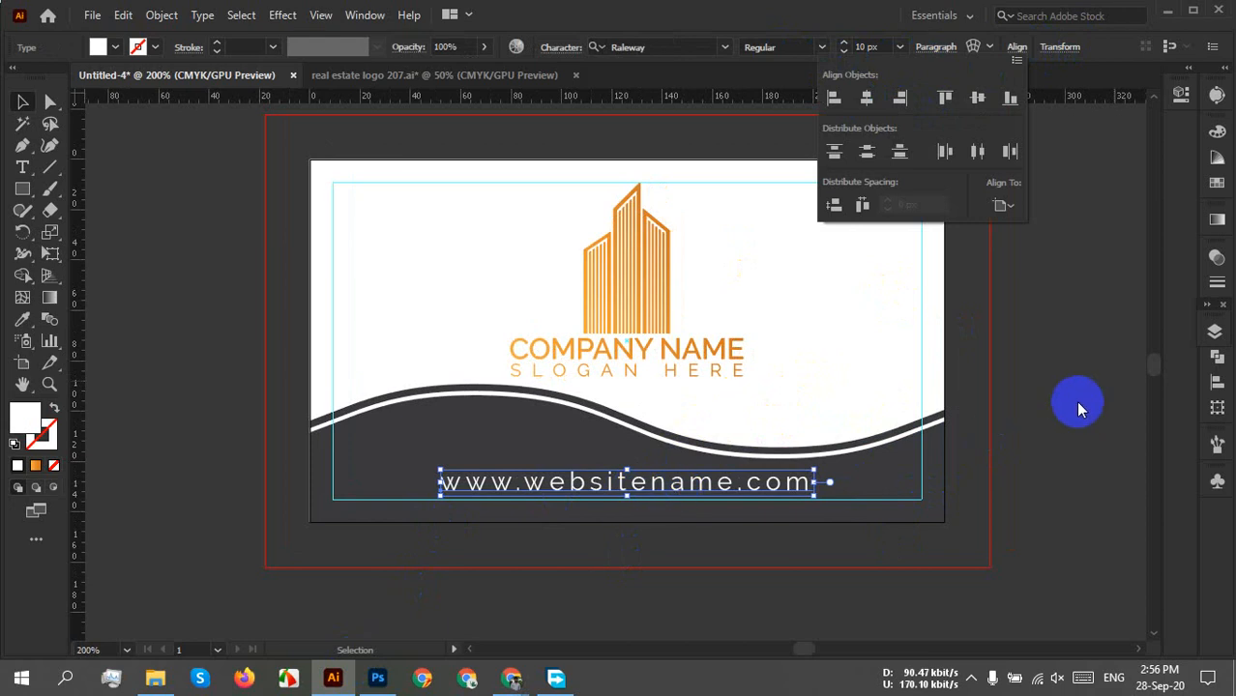
left_click(558, 50)
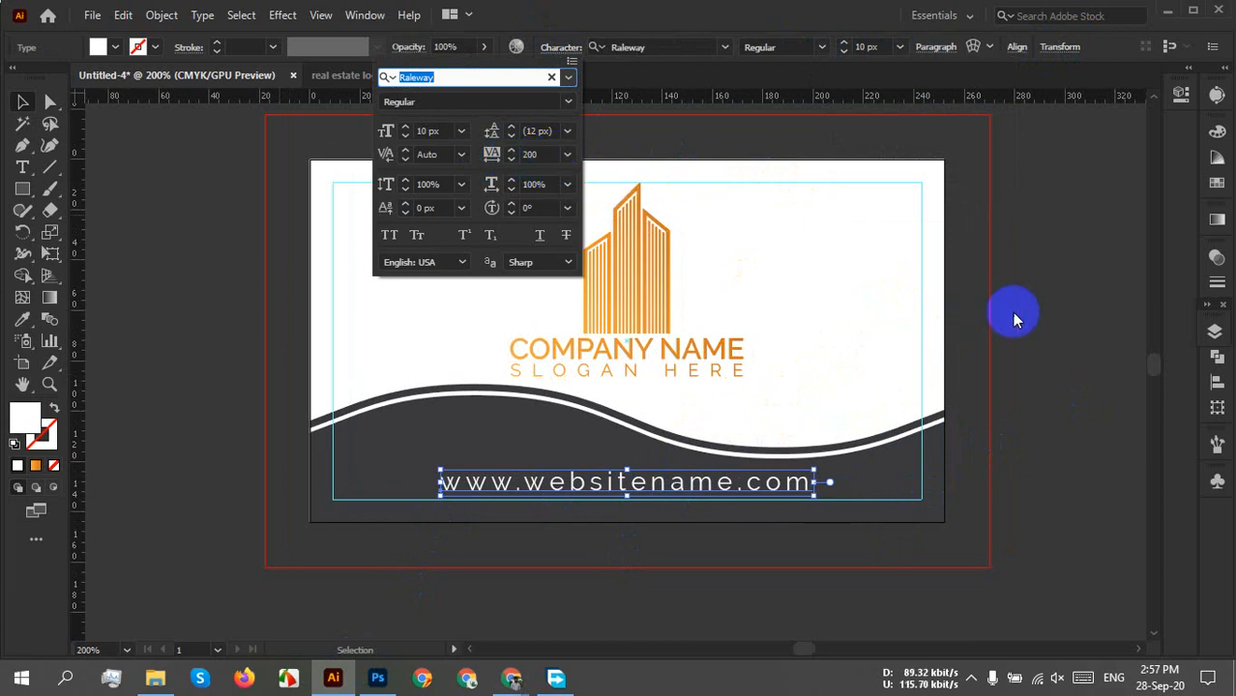
Centre the building logo horizontally on the card, then box-select it again.
left_click(656, 252)
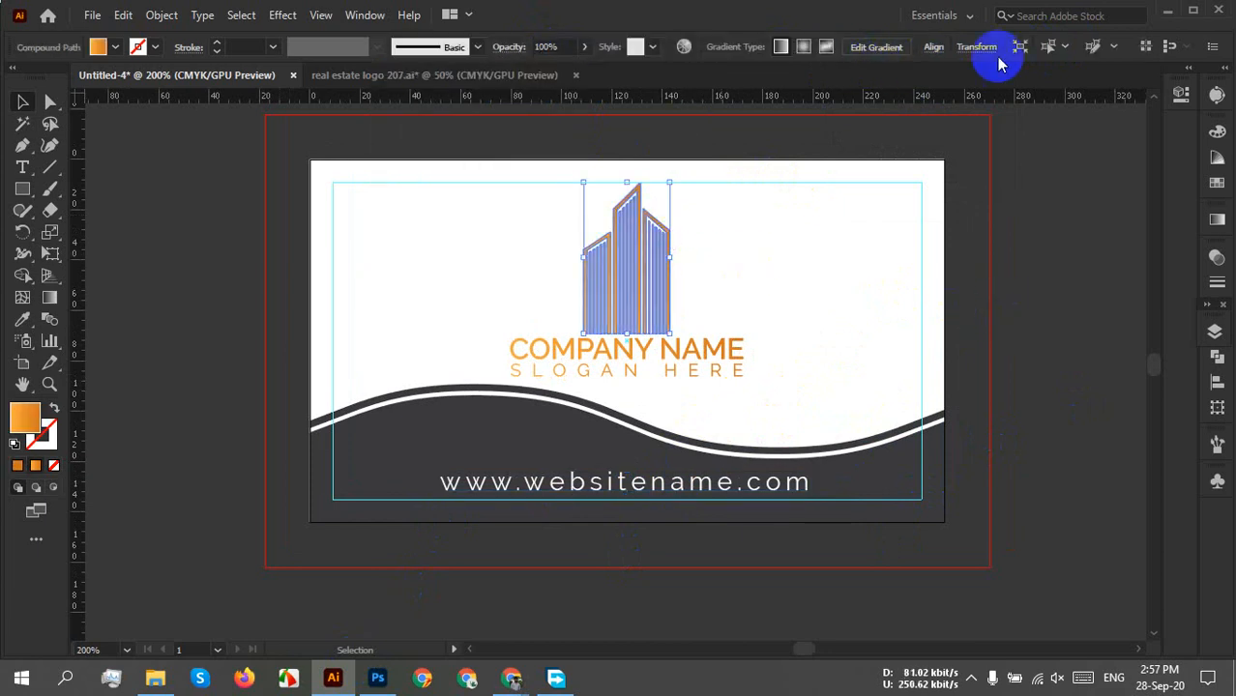
left_click(934, 50)
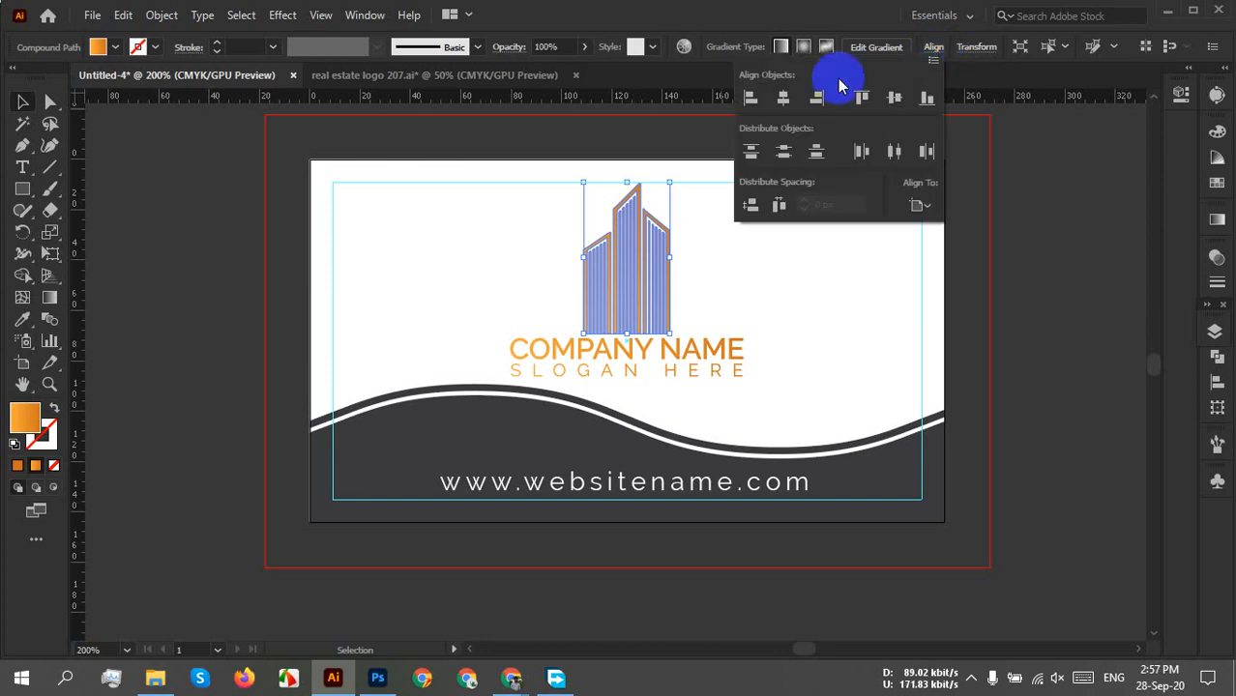
left_click(790, 98)
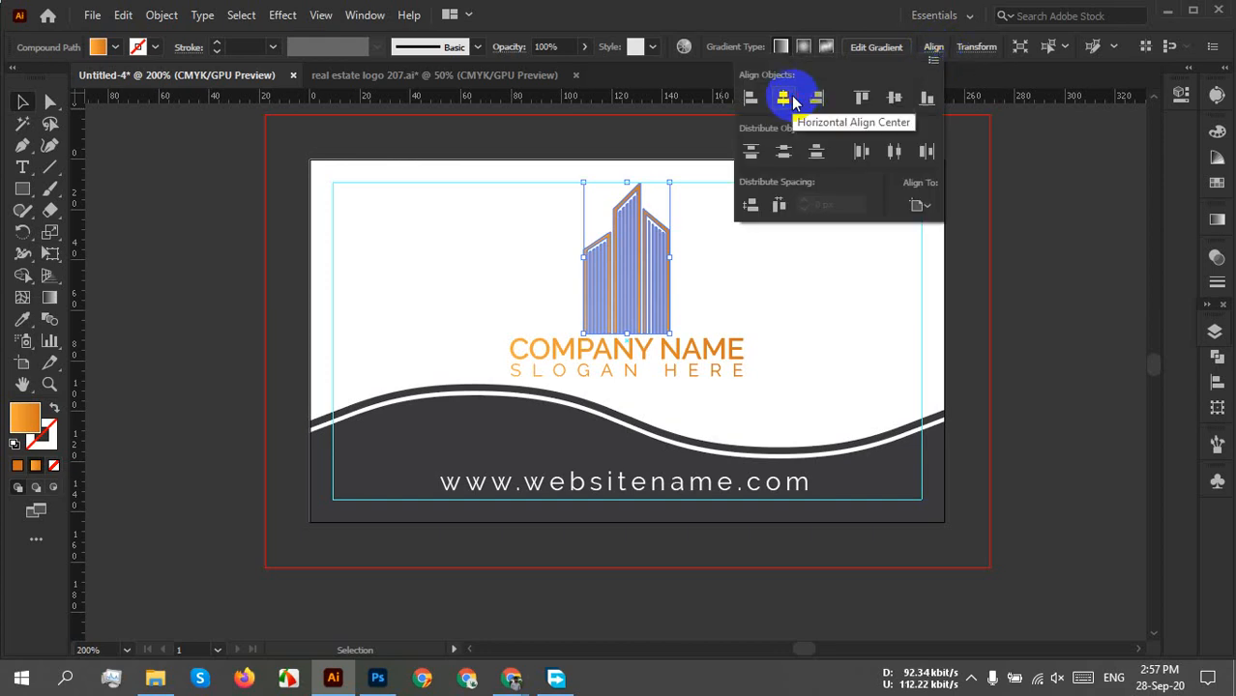
left_click(1104, 298)
left_click(970, 480)
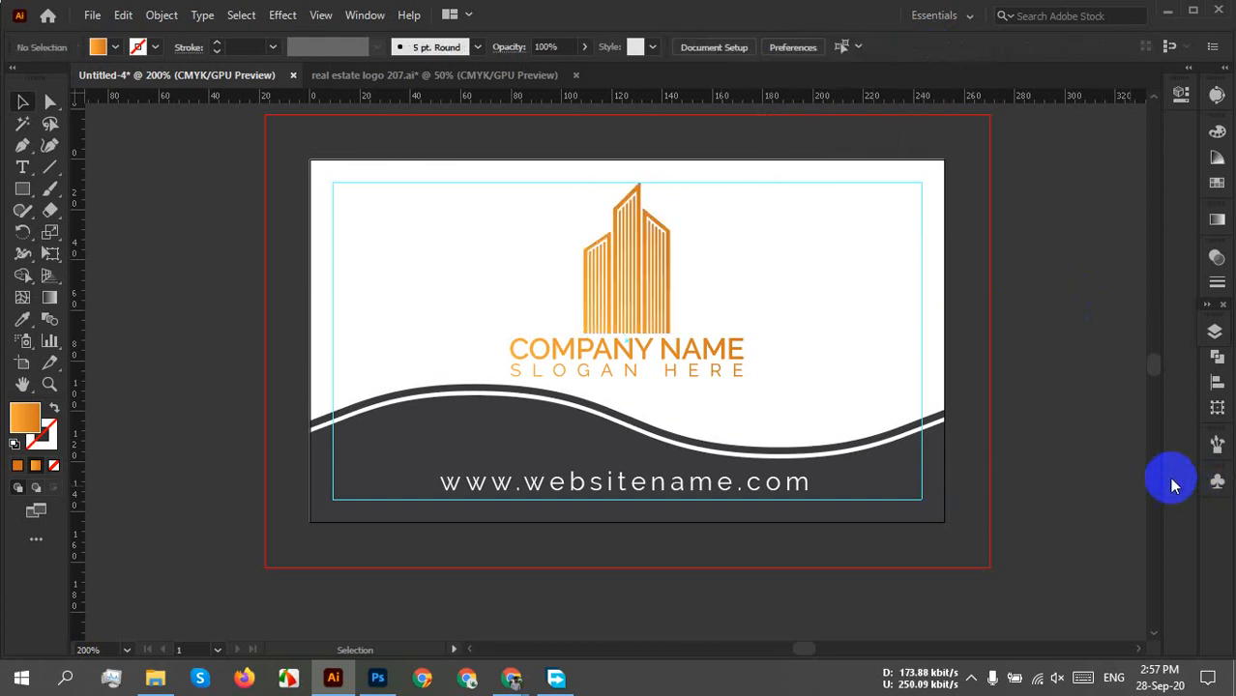
key("ctrl+a")
left_click(649, 471)
left_click(1015, 359)
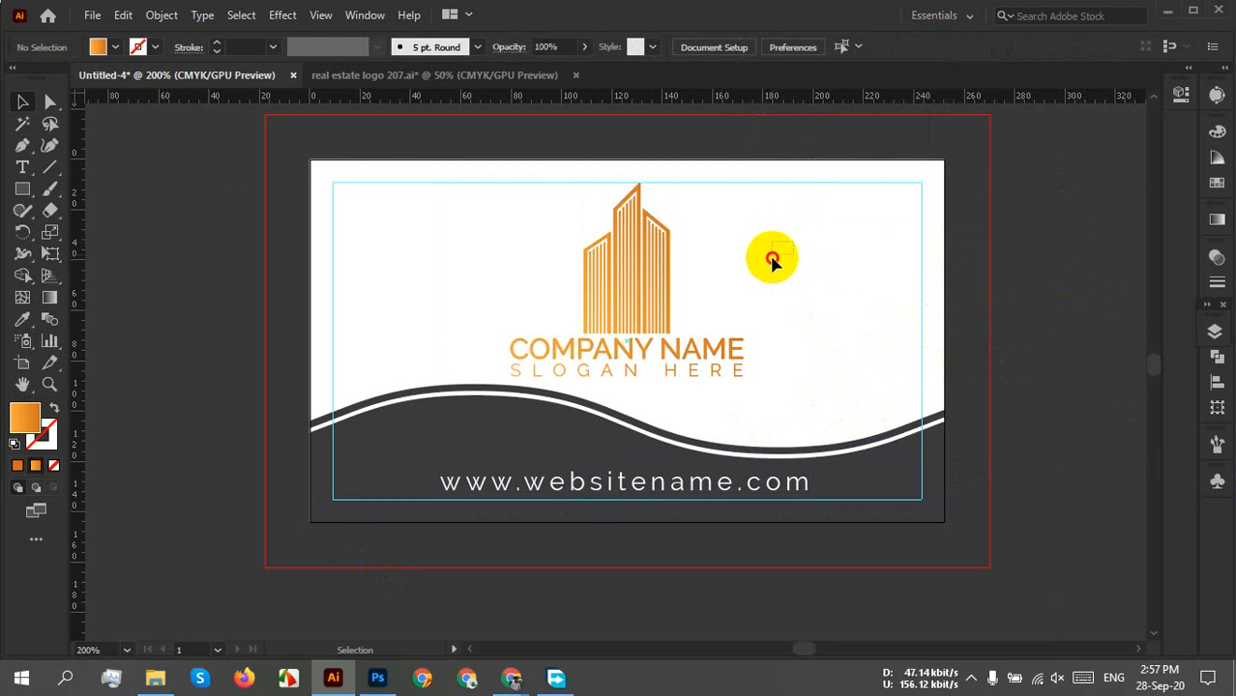
left_click(568, 334)
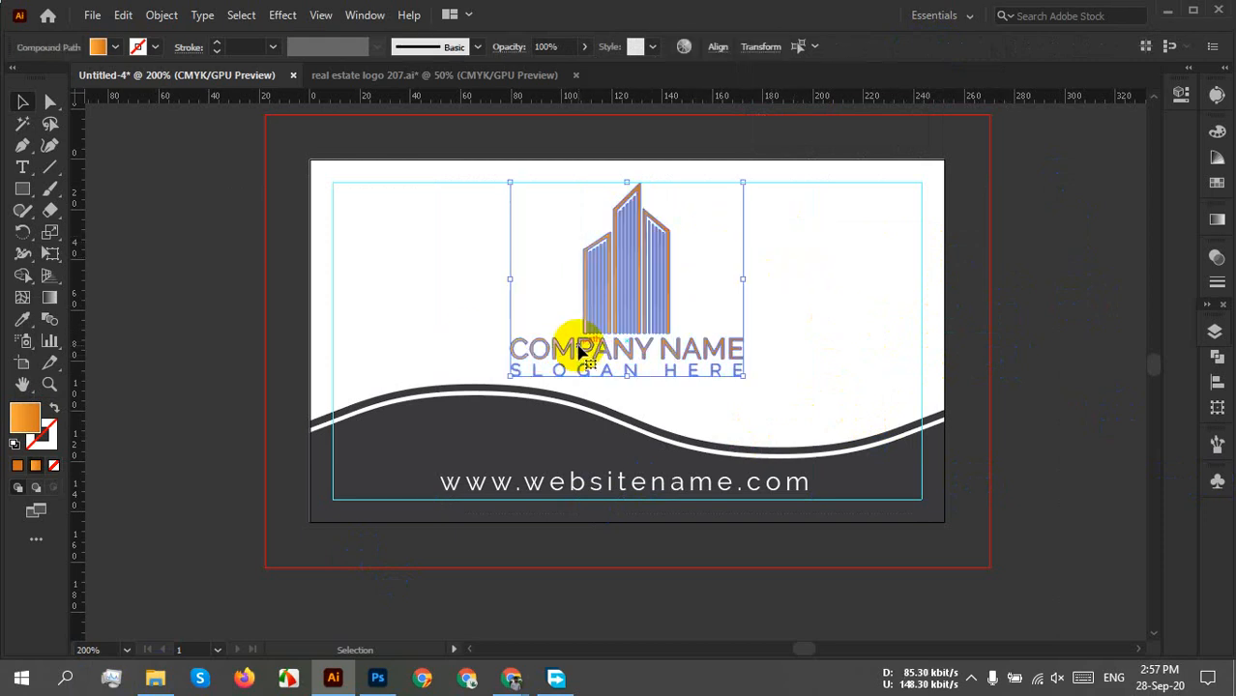
left_click(867, 304)
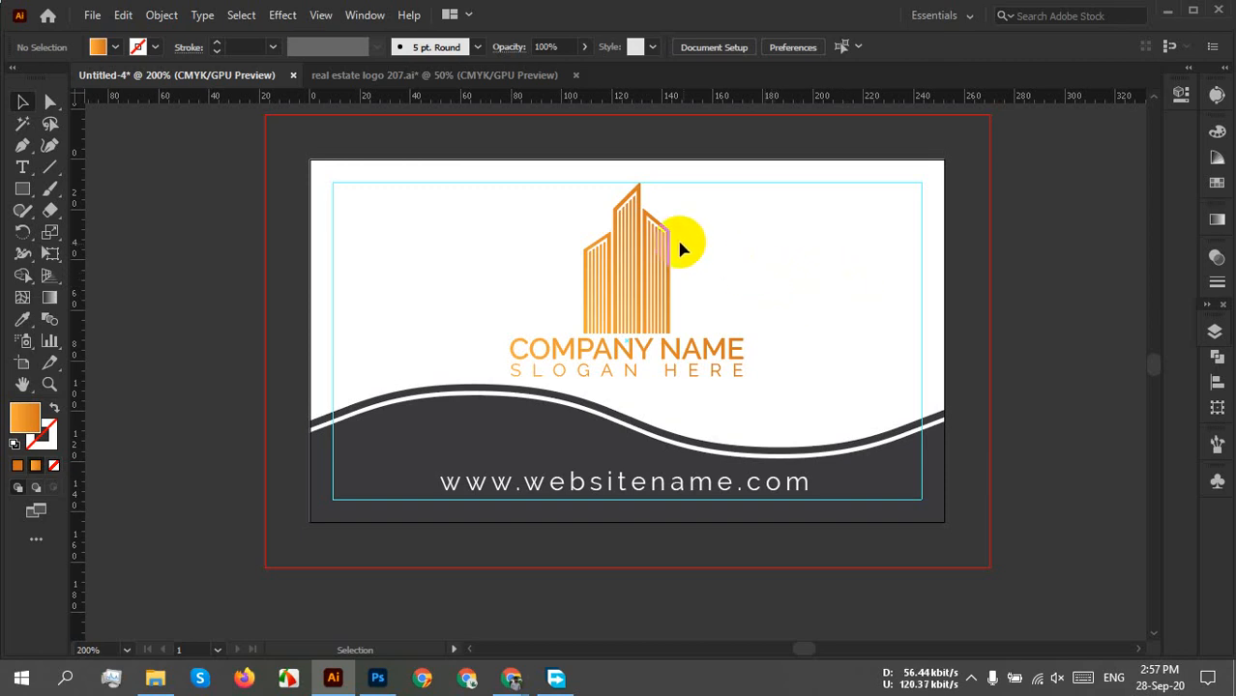
left_click_drag(726, 220, 540, 296)
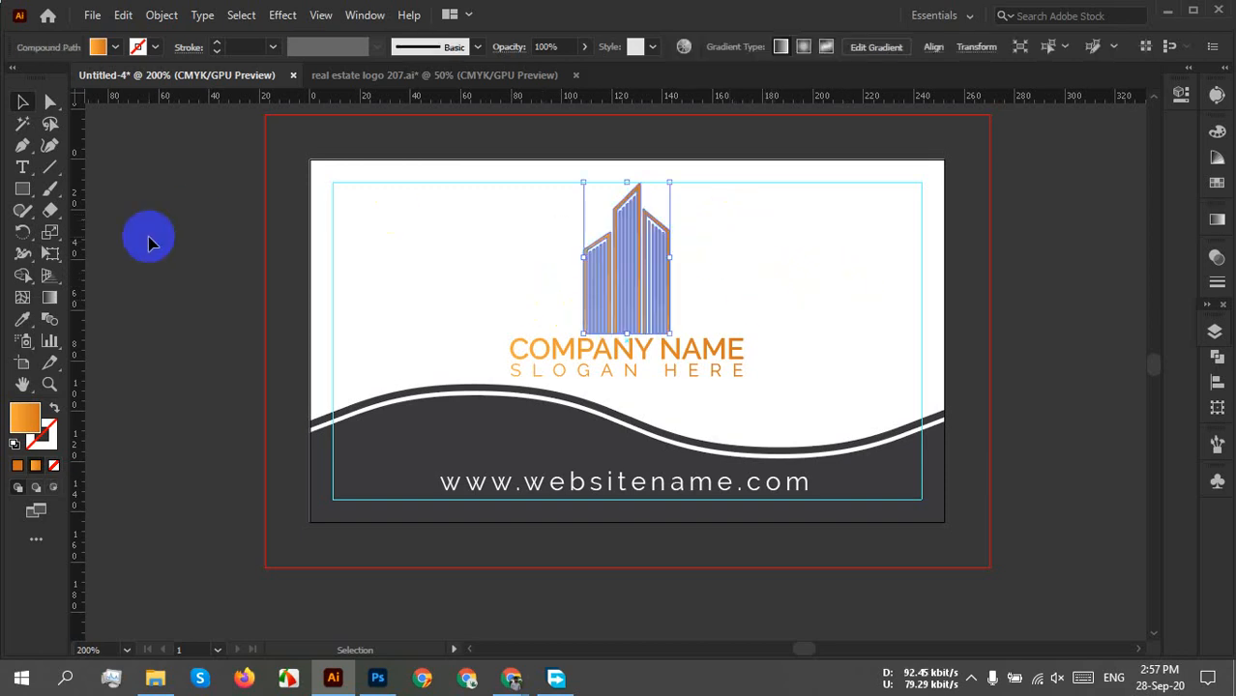
Make the logo gradient's left stop a blue swatch.
left_click(1216, 220)
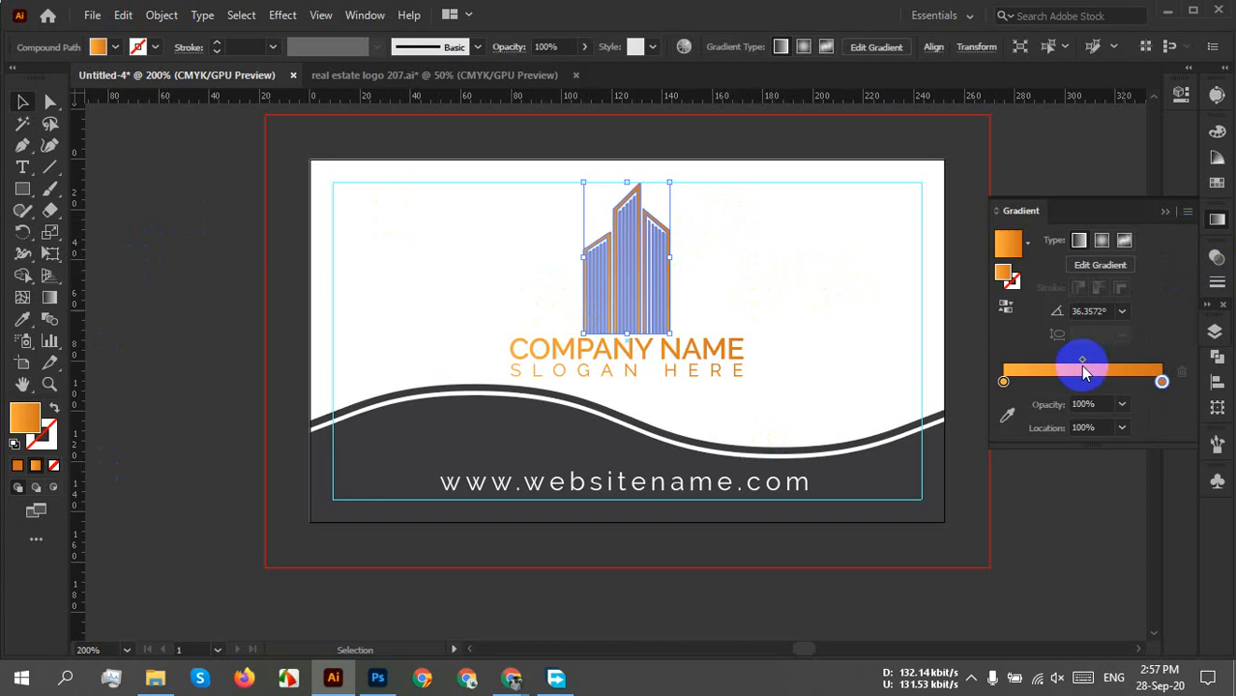
double_click(1002, 381)
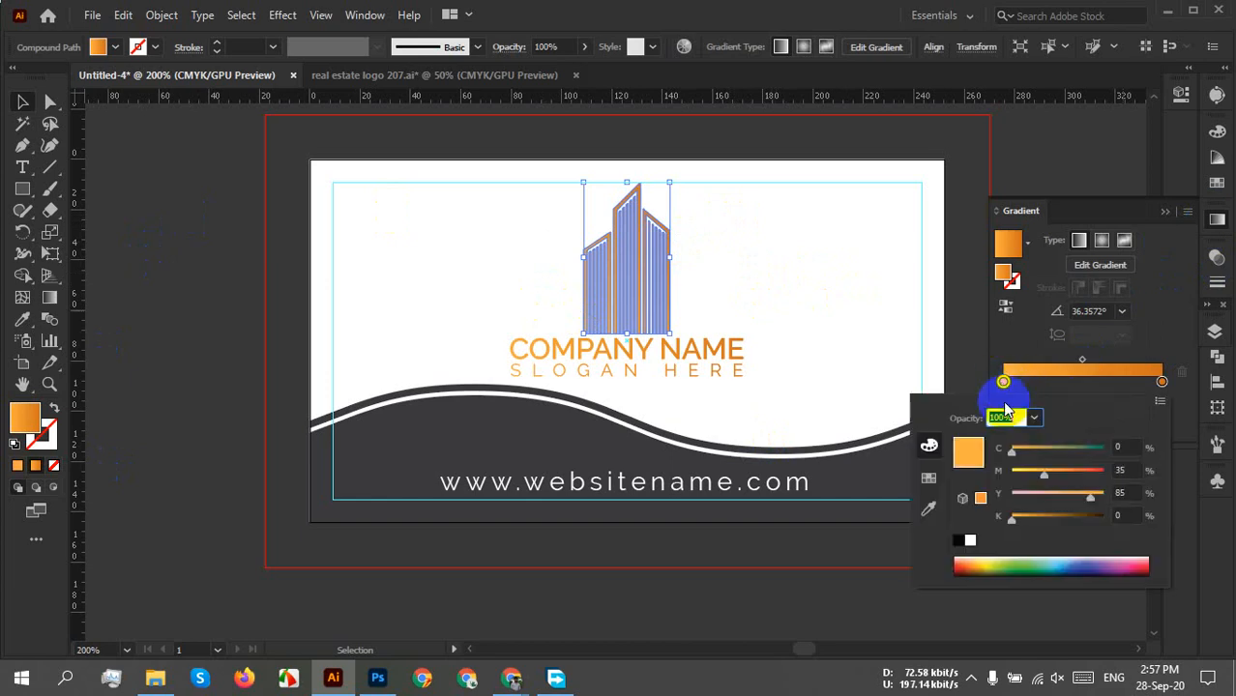
left_click(929, 479)
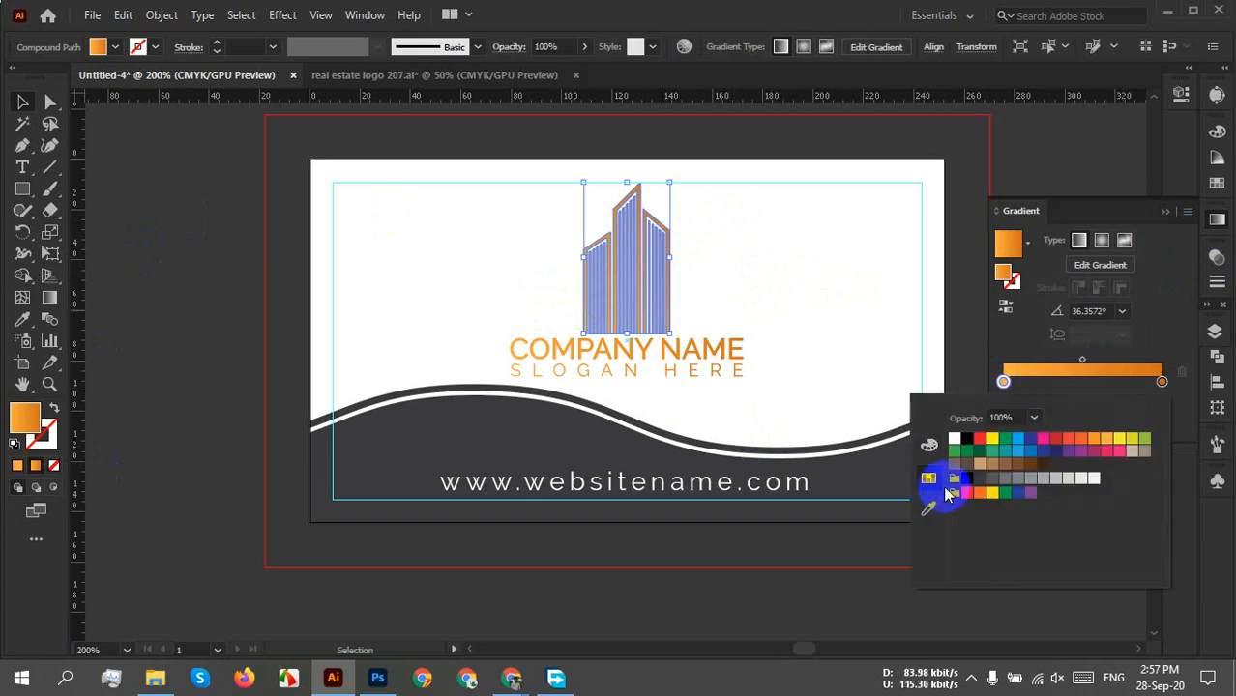
left_click(1017, 457)
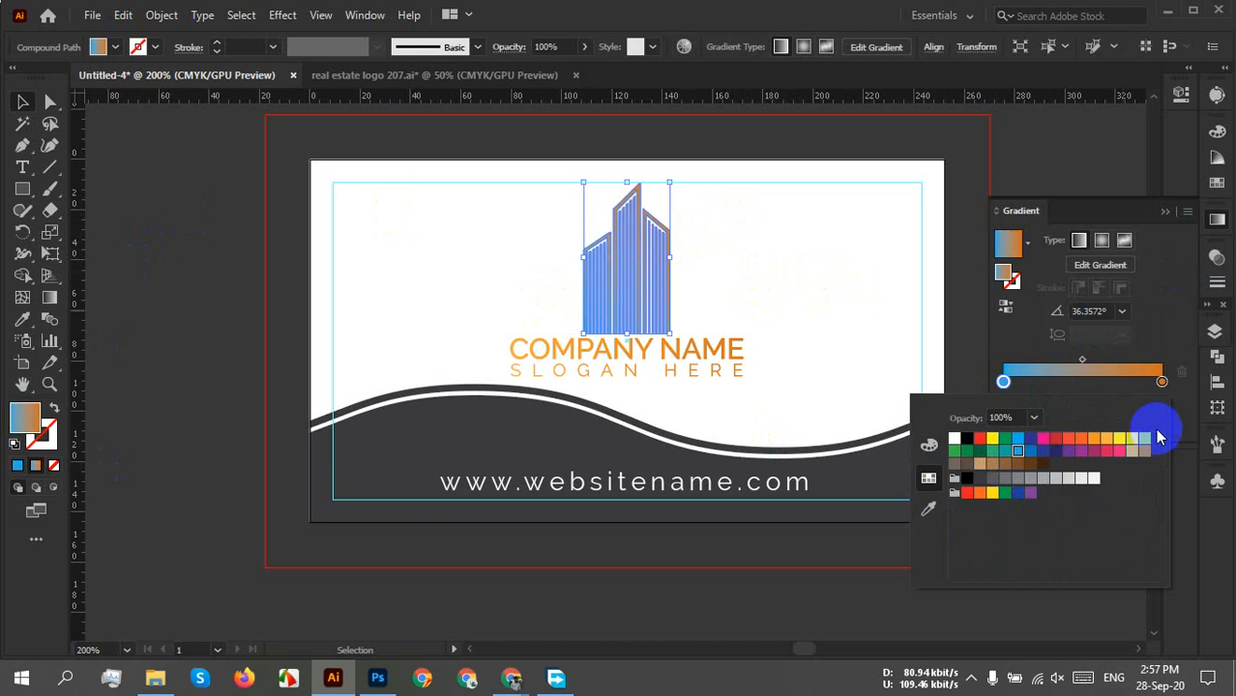
Set the right gradient stop to a darker blue, around C85 M59 Y0 K28.
left_click(1160, 381)
double_click(1161, 381)
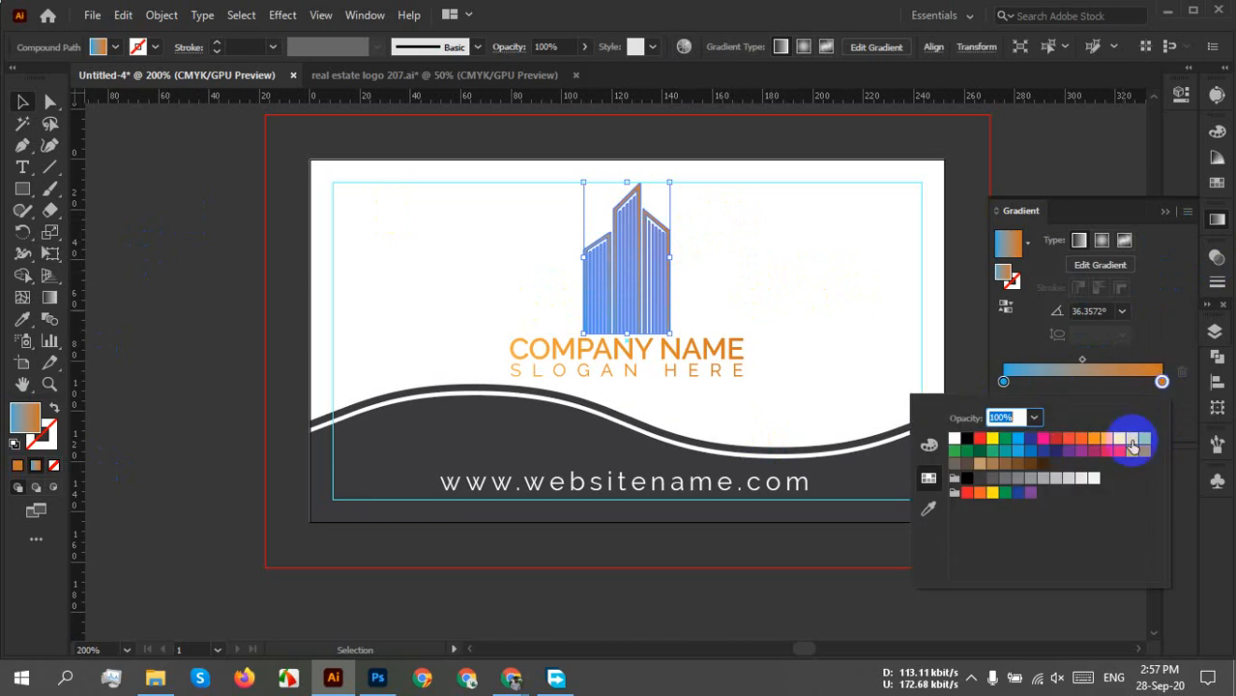
left_click(1030, 450)
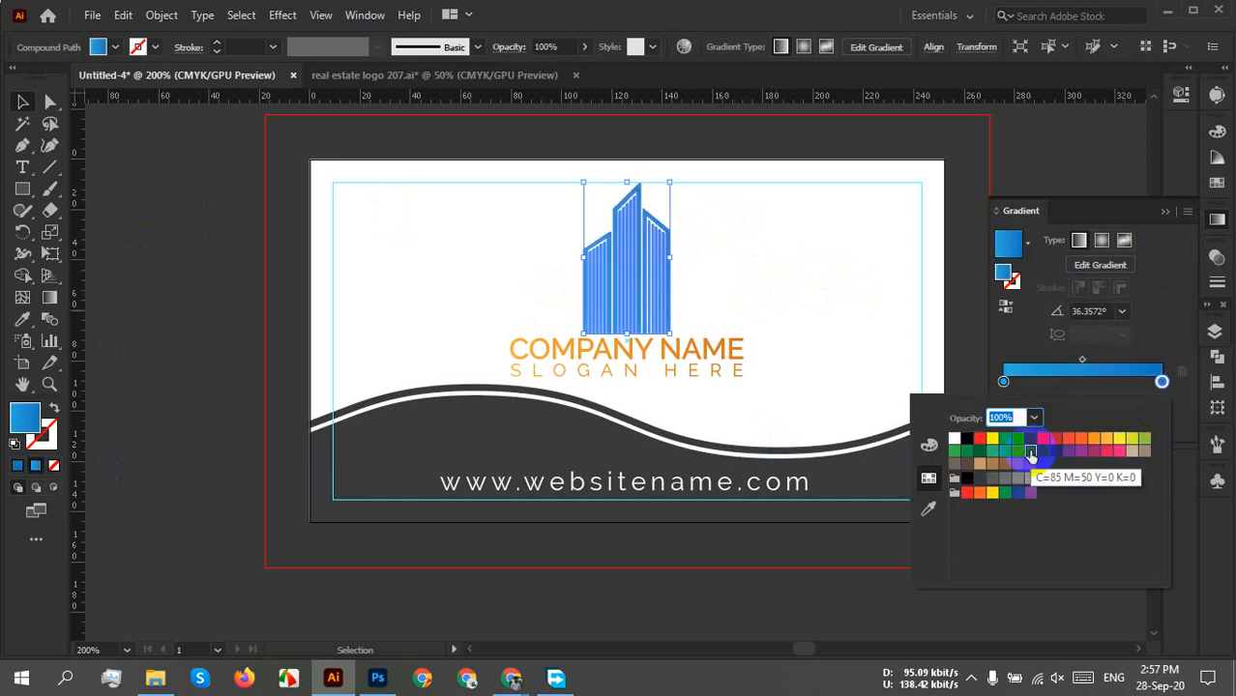
left_click(928, 445)
left_click_drag(1020, 520, 1037, 523)
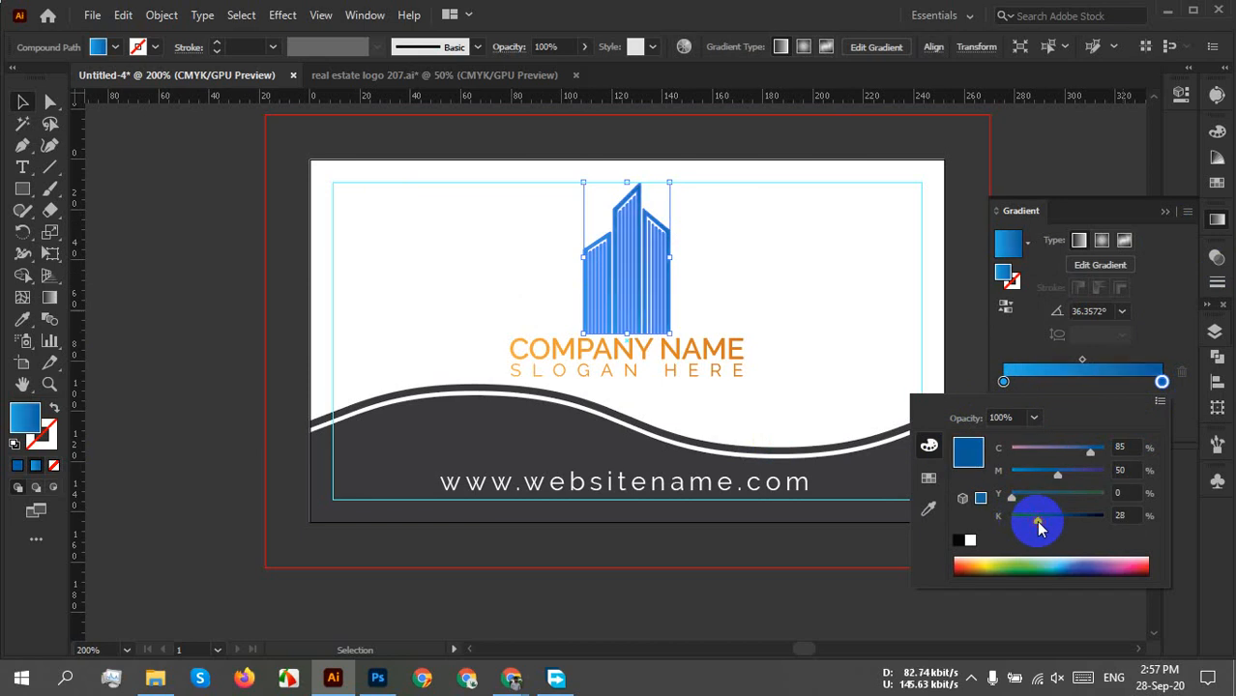
left_click_drag(1057, 472, 1045, 478)
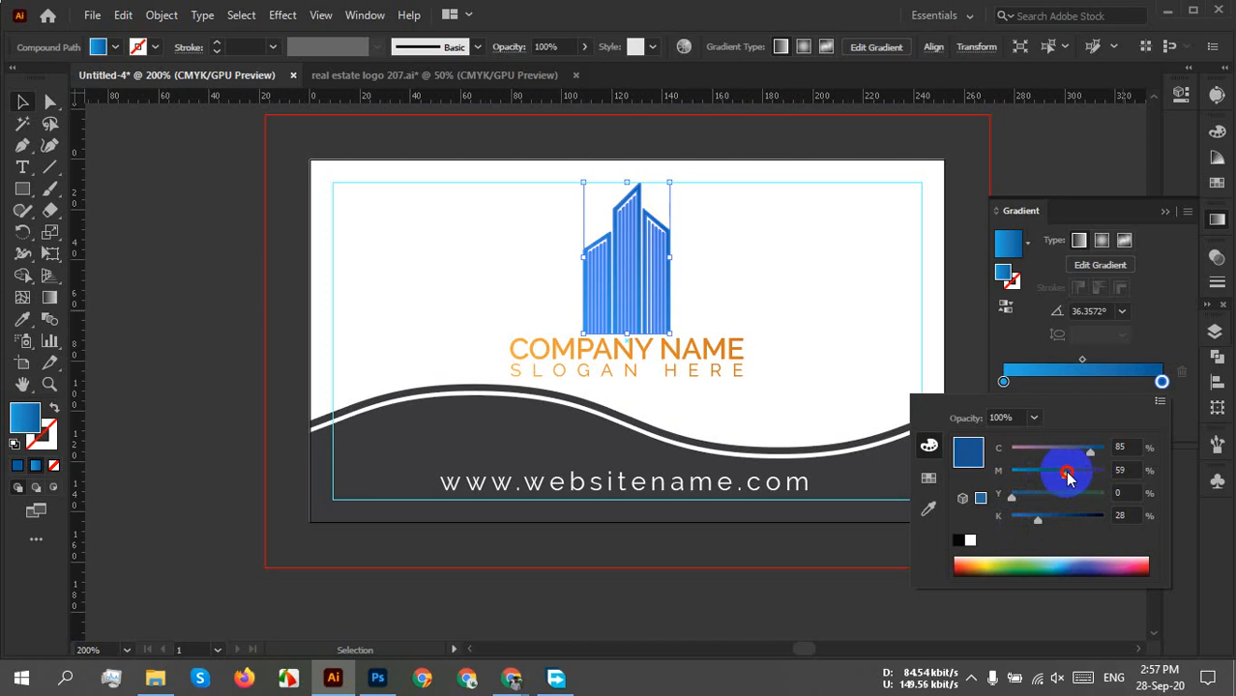
left_click_drag(1061, 476, 1061, 477)
left_click(751, 278)
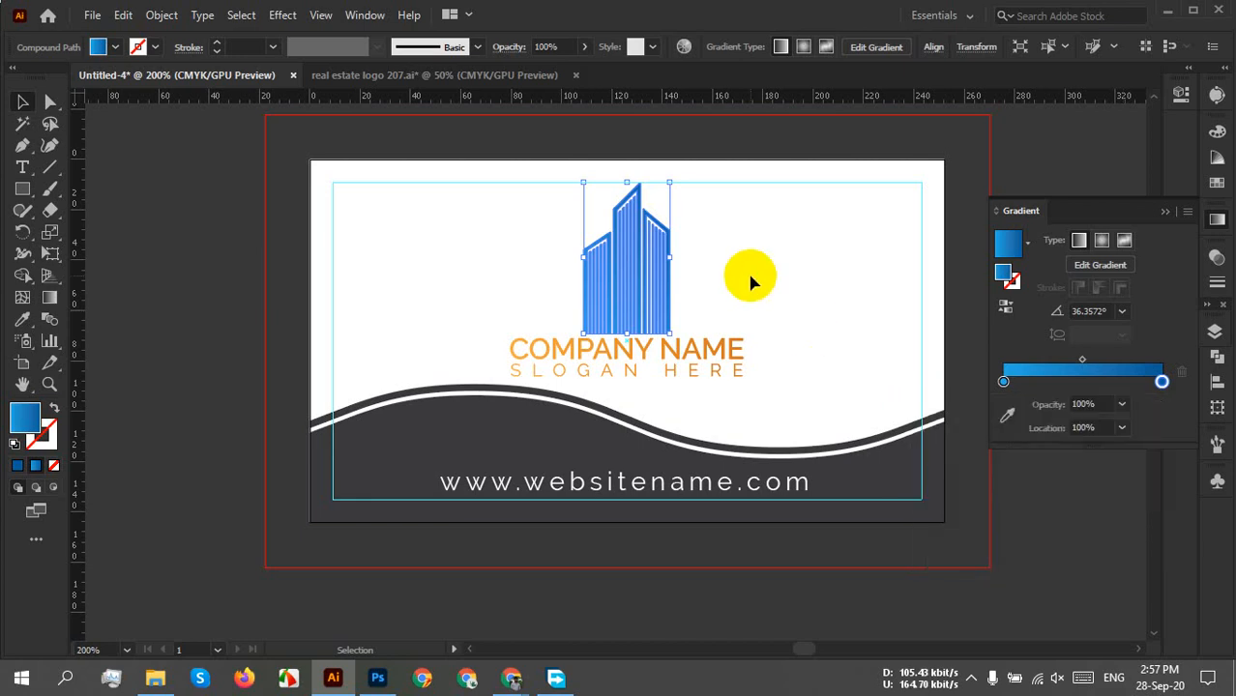
left_click(752, 281)
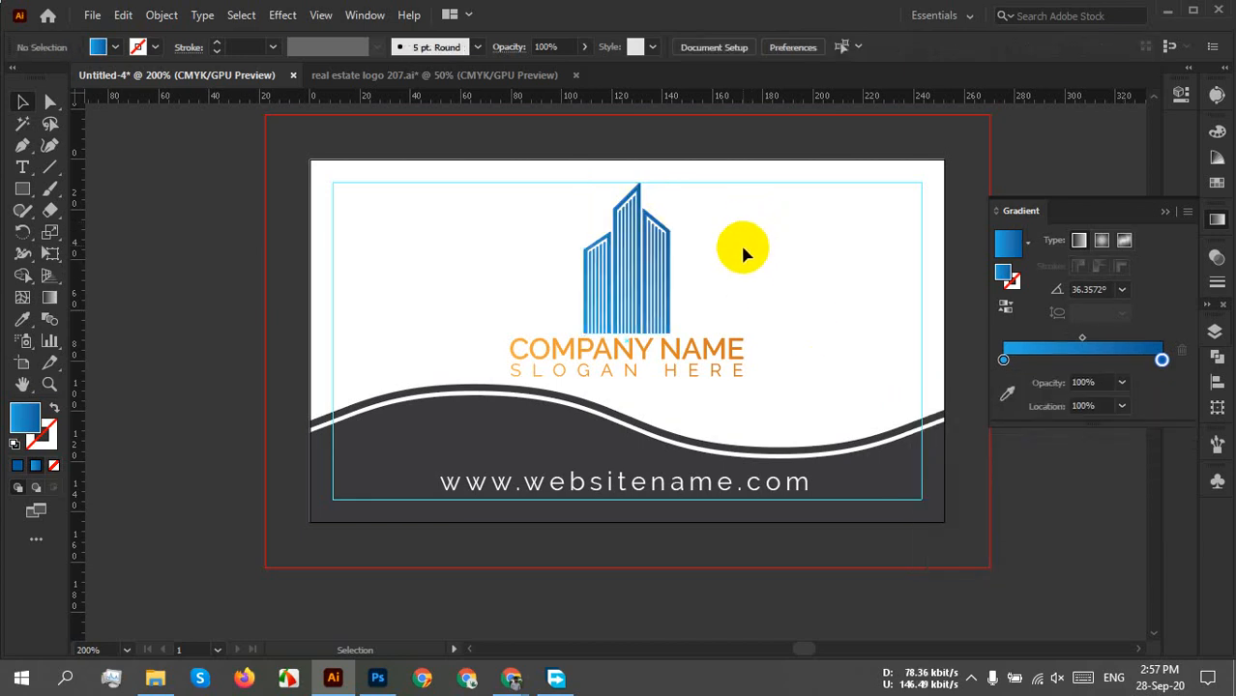
Copy the building's blue gradient onto the COMPANY NAME and slogan text with the Eyedropper.
left_click(729, 390)
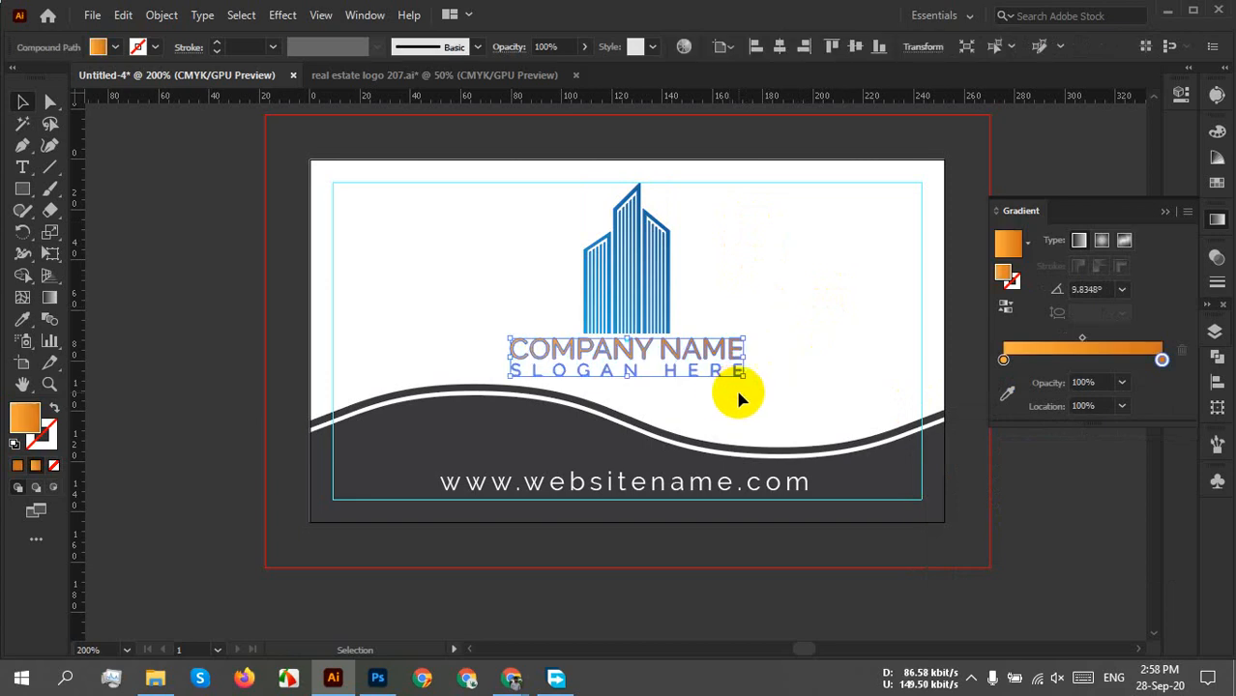
key("i")
left_click(661, 304)
key("v")
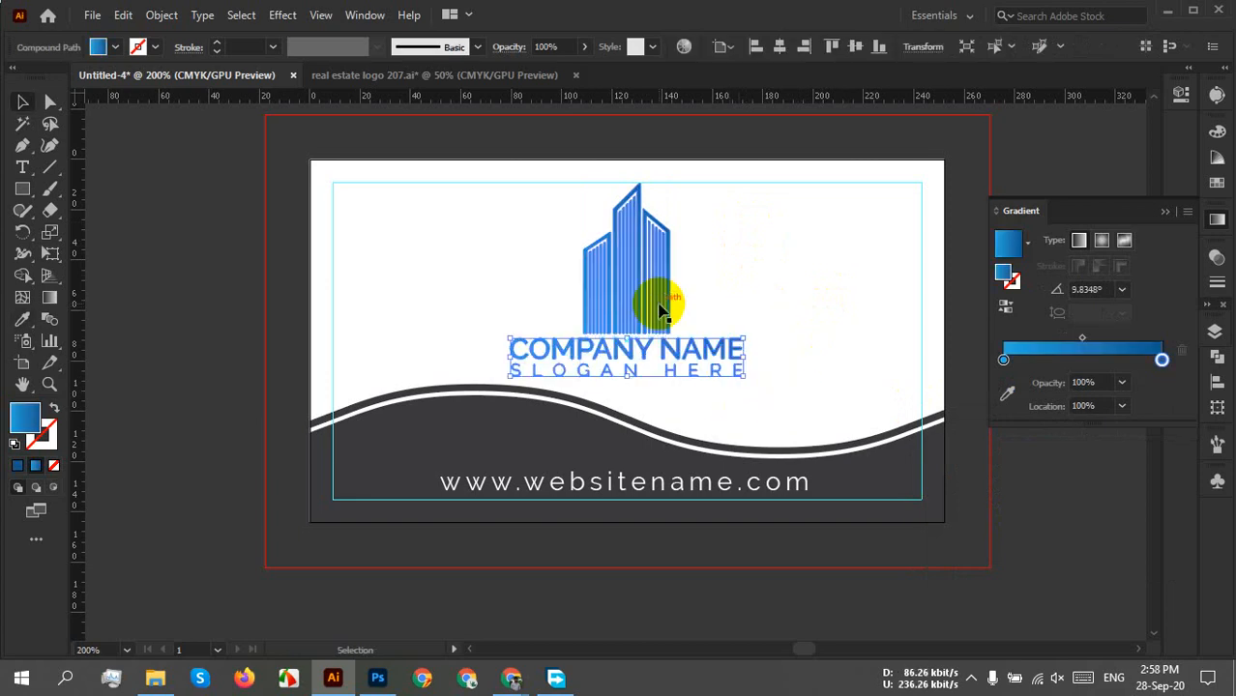
left_click(50, 298)
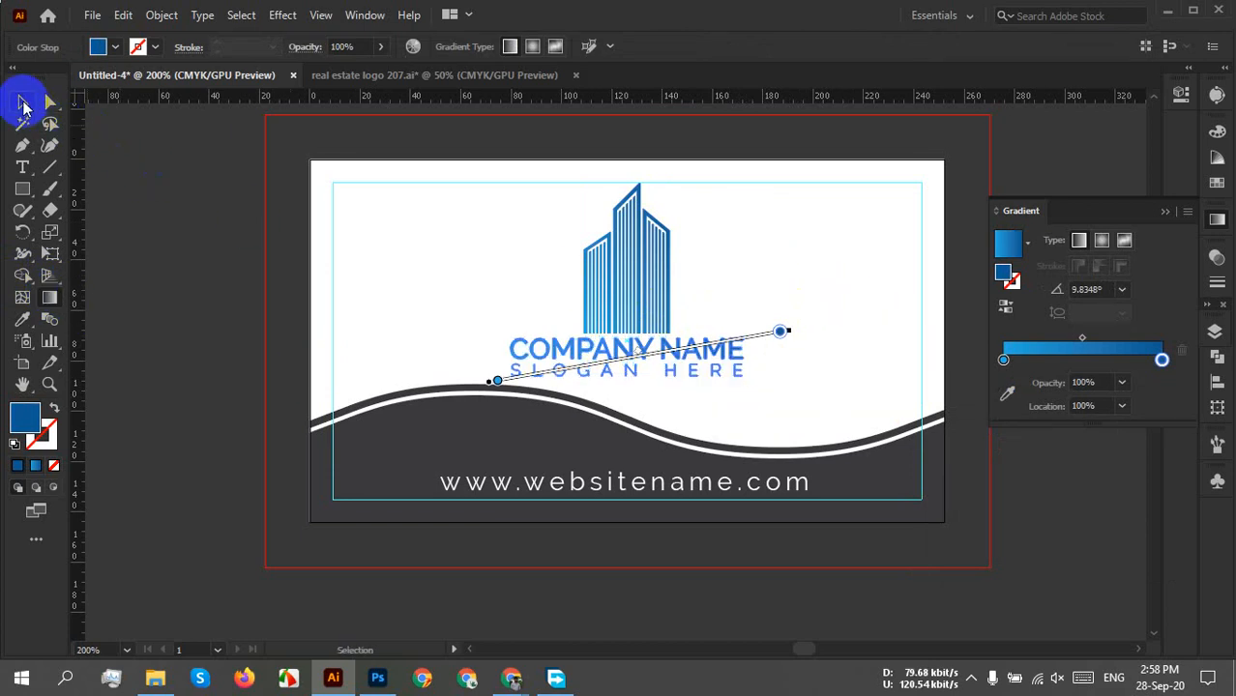
left_click(23, 102)
left_click(778, 317)
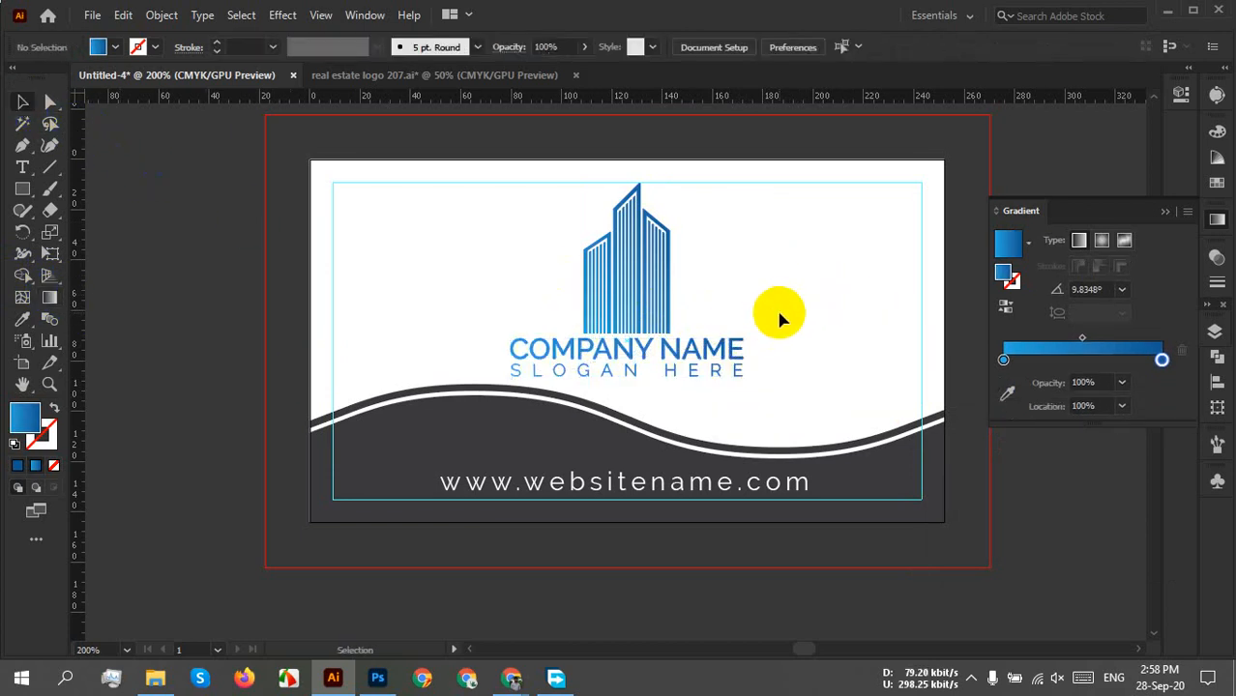
Zoom and pan to inspect the blue logo and centre it in view.
scroll(686, 300, "up", 3)
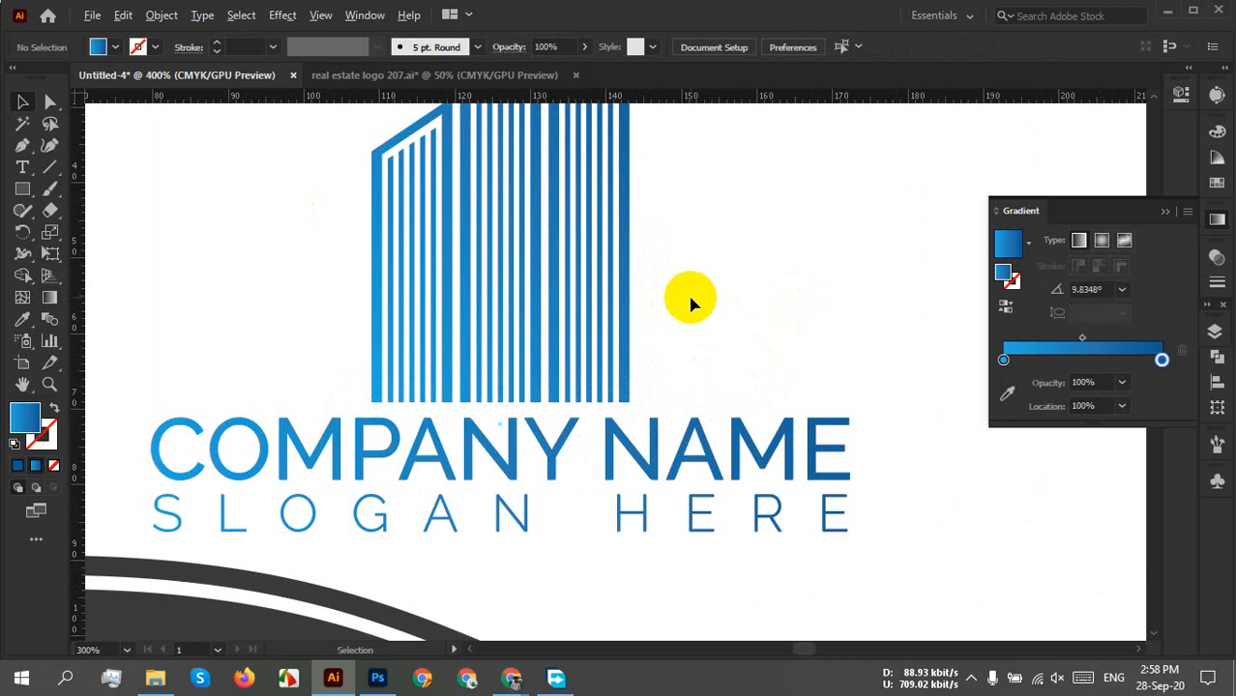
left_click_drag(783, 221, 789, 395)
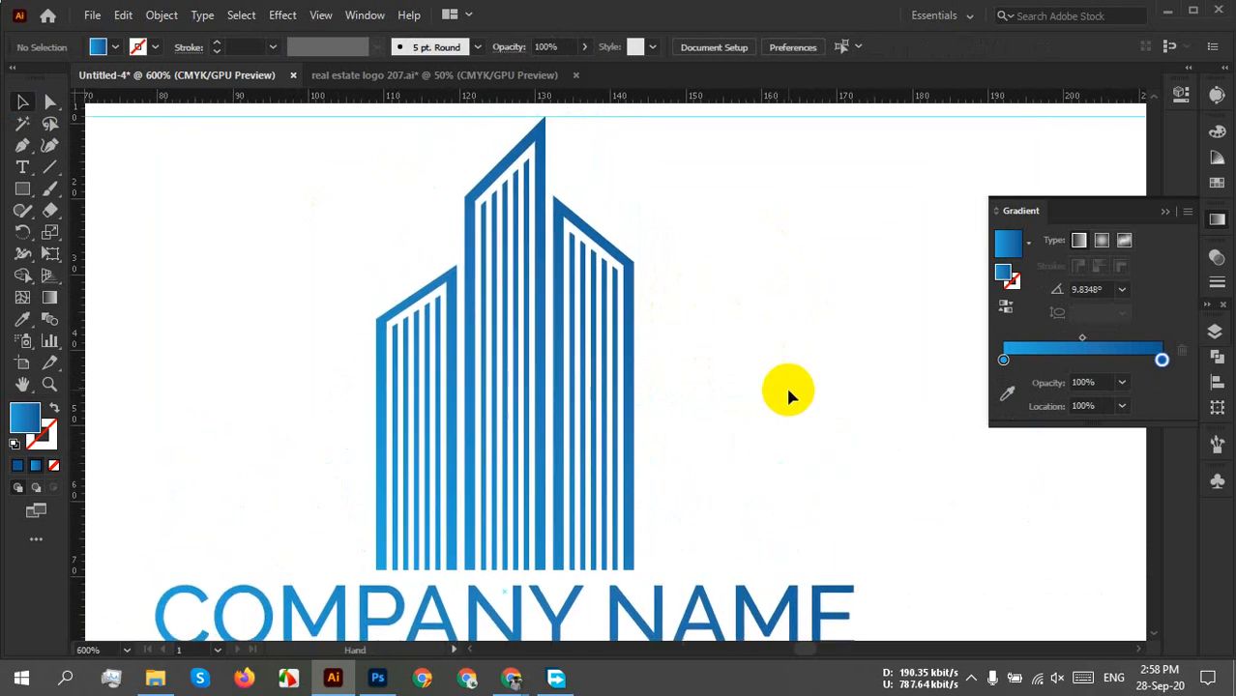
scroll(783, 379, "down", 2)
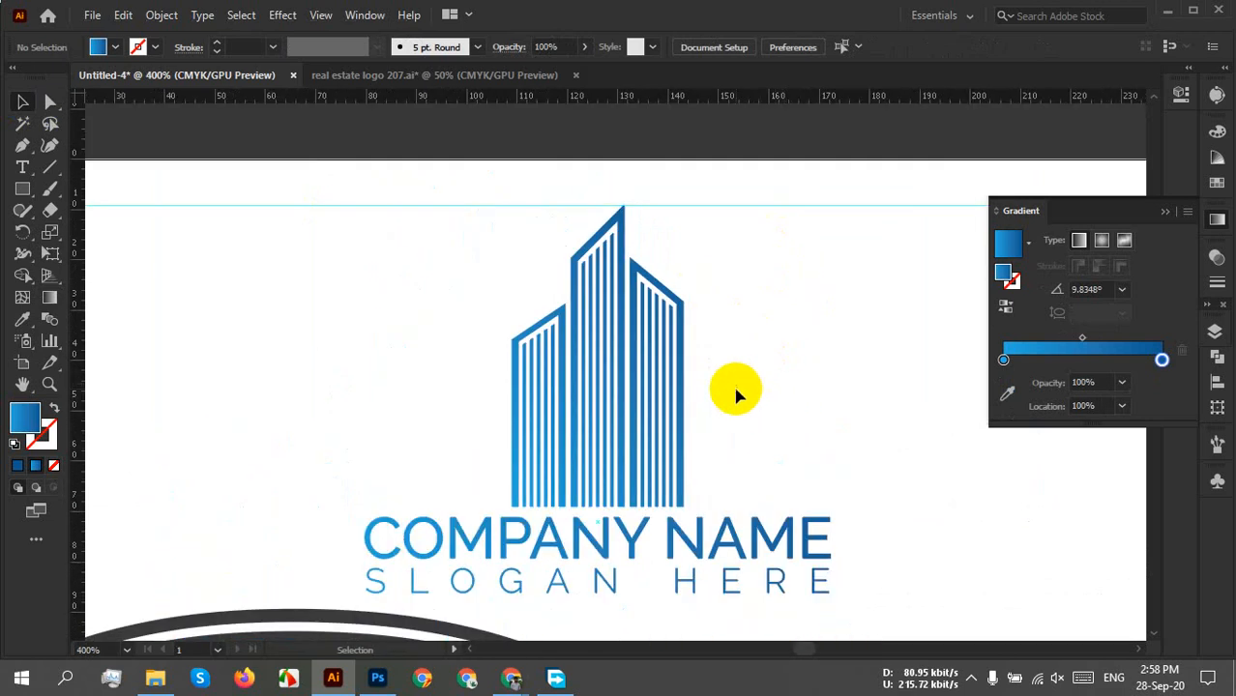
scroll(729, 372, "up", 3)
scroll(730, 365, "down", 2)
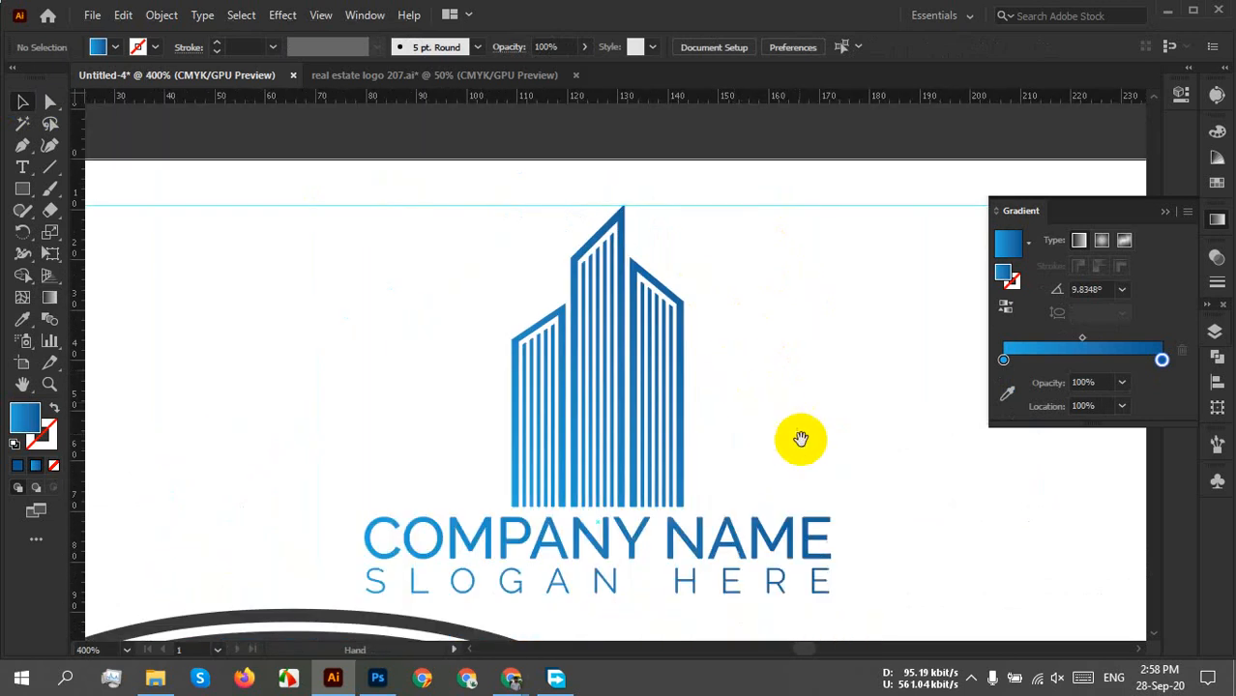
left_click_drag(789, 408, 766, 400)
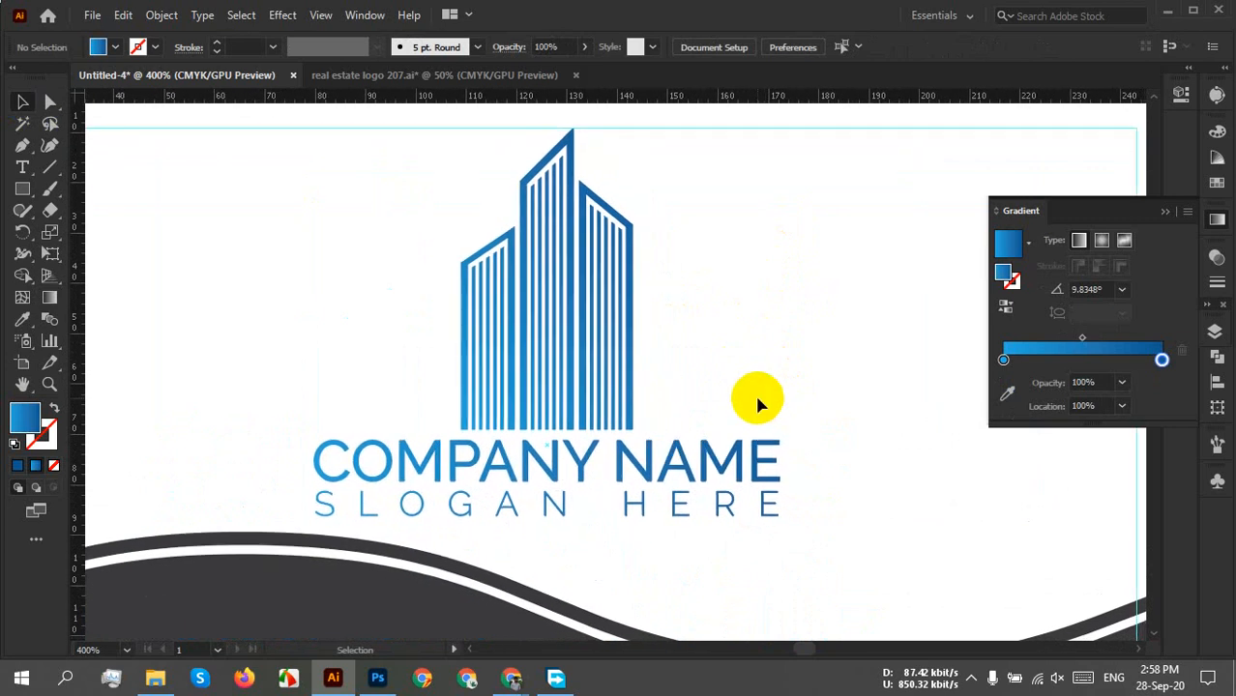
Reverse the gradient direction on both the building and the logo text.
left_click(619, 360)
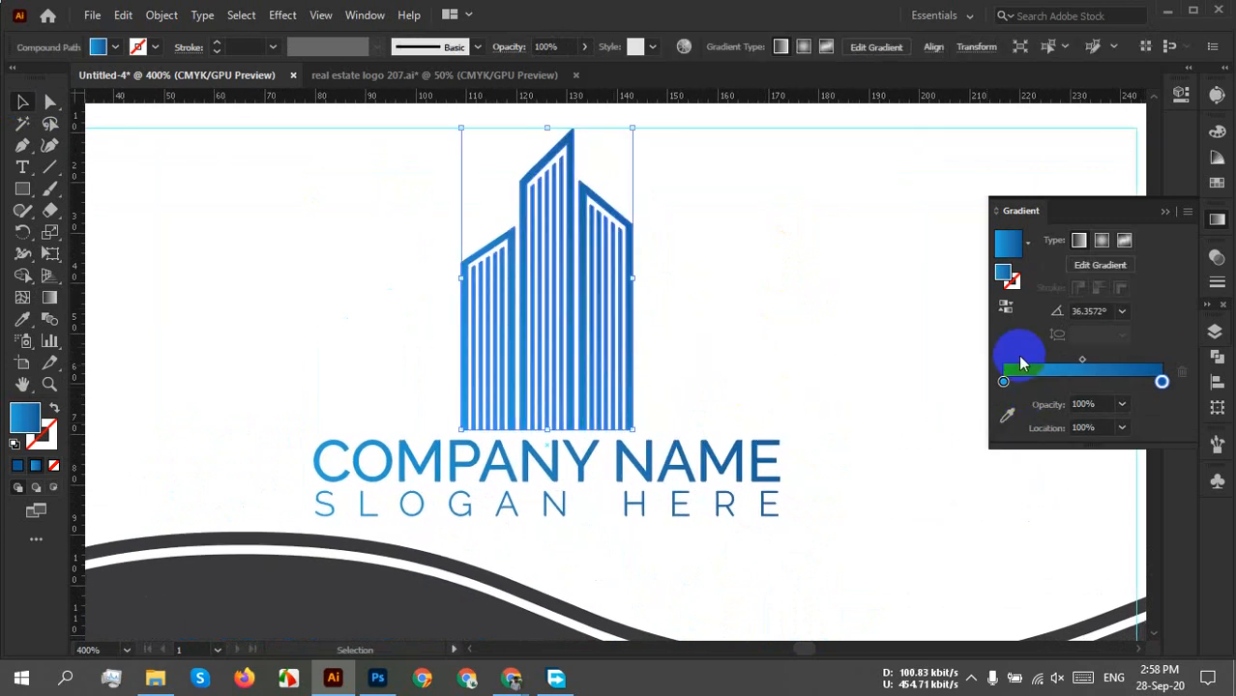
left_click(1003, 314)
left_click(762, 305)
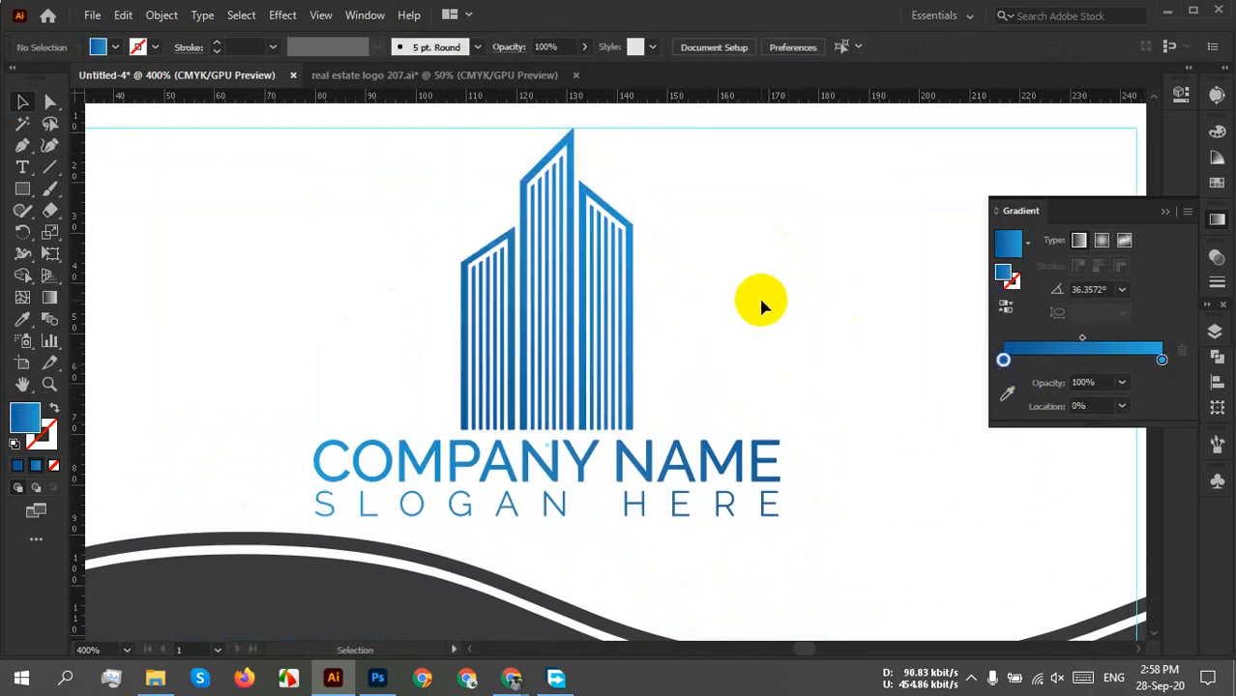
left_click(768, 503)
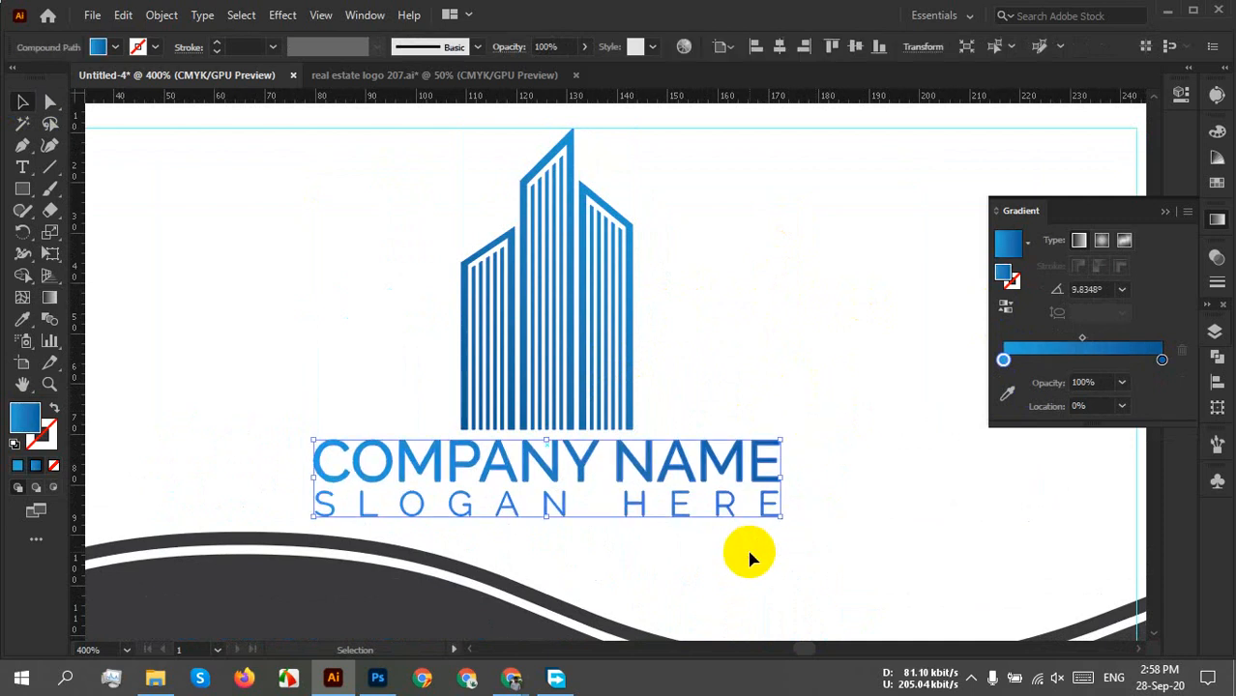
left_click(868, 518)
left_click_drag(818, 418, 771, 458)
left_click(1006, 305)
left_click(875, 431)
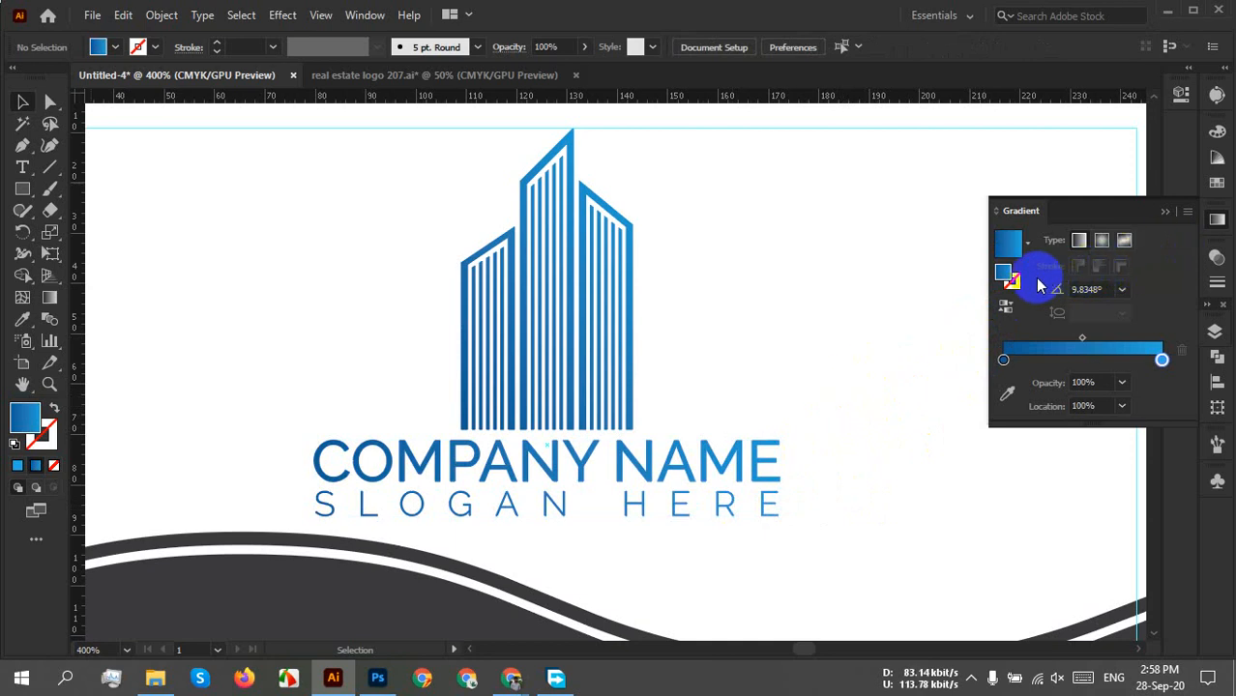
Set the company name and slogan gradient angle to -90° and close the Gradient panel.
left_click_drag(780, 401, 764, 557)
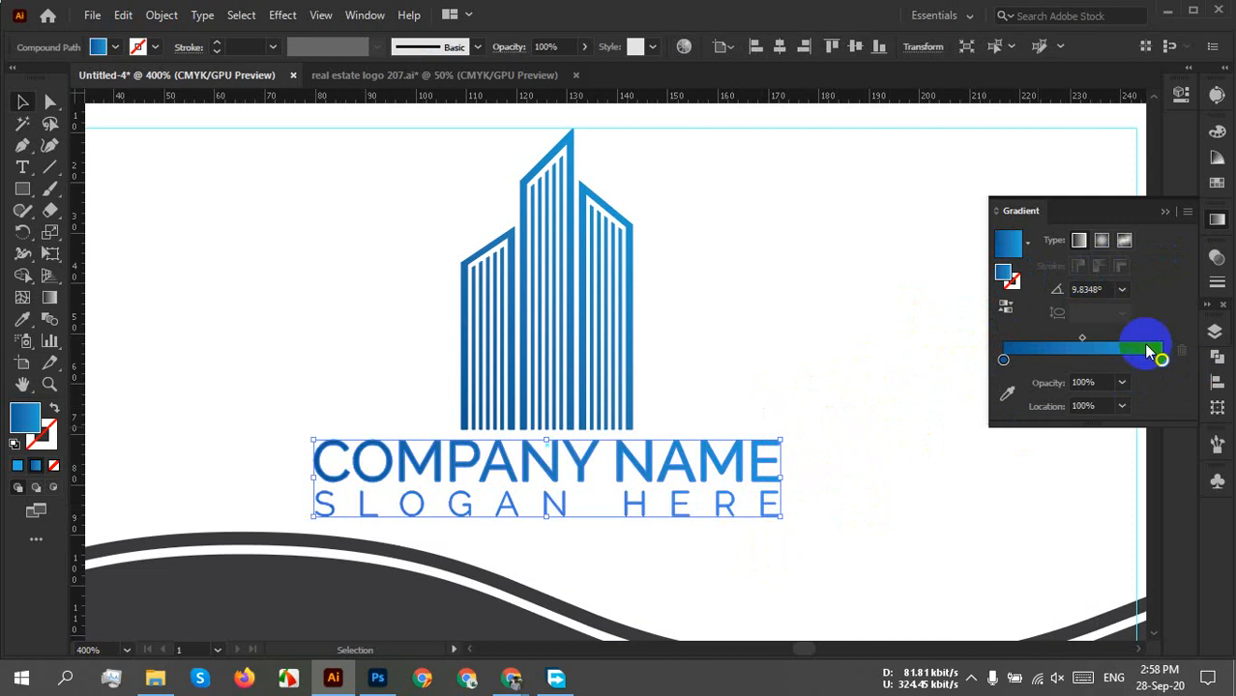
left_click(1122, 289)
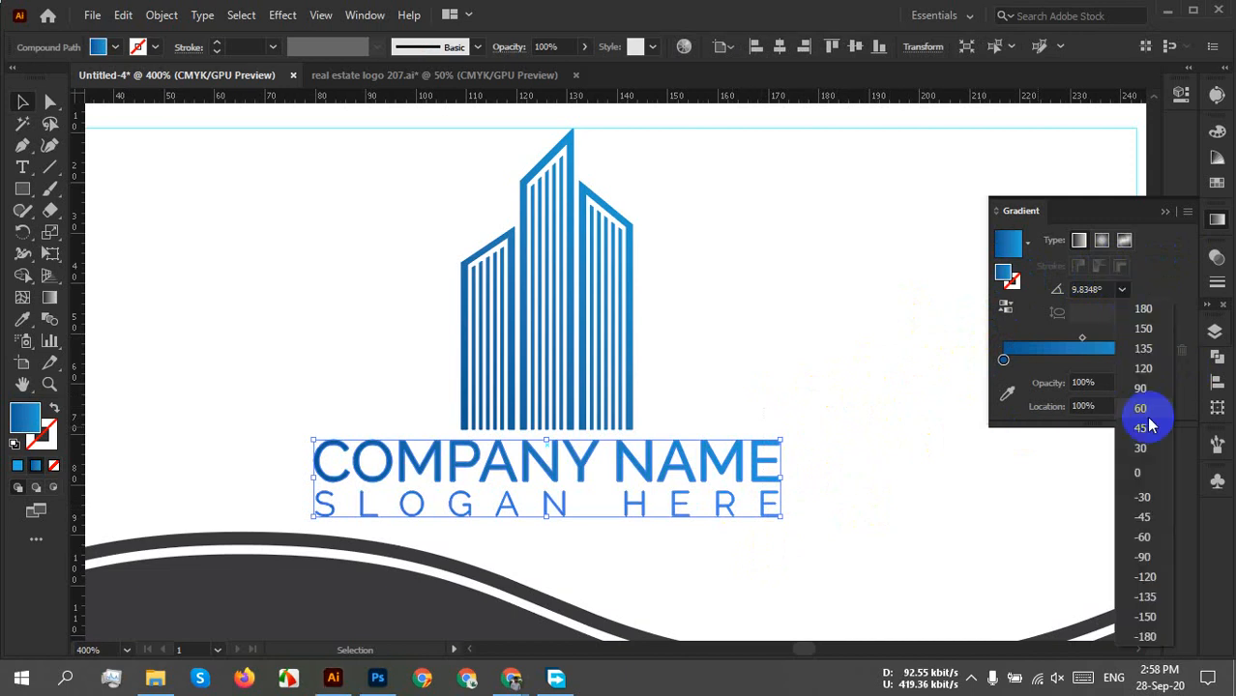
left_click(1143, 556)
left_click(931, 495)
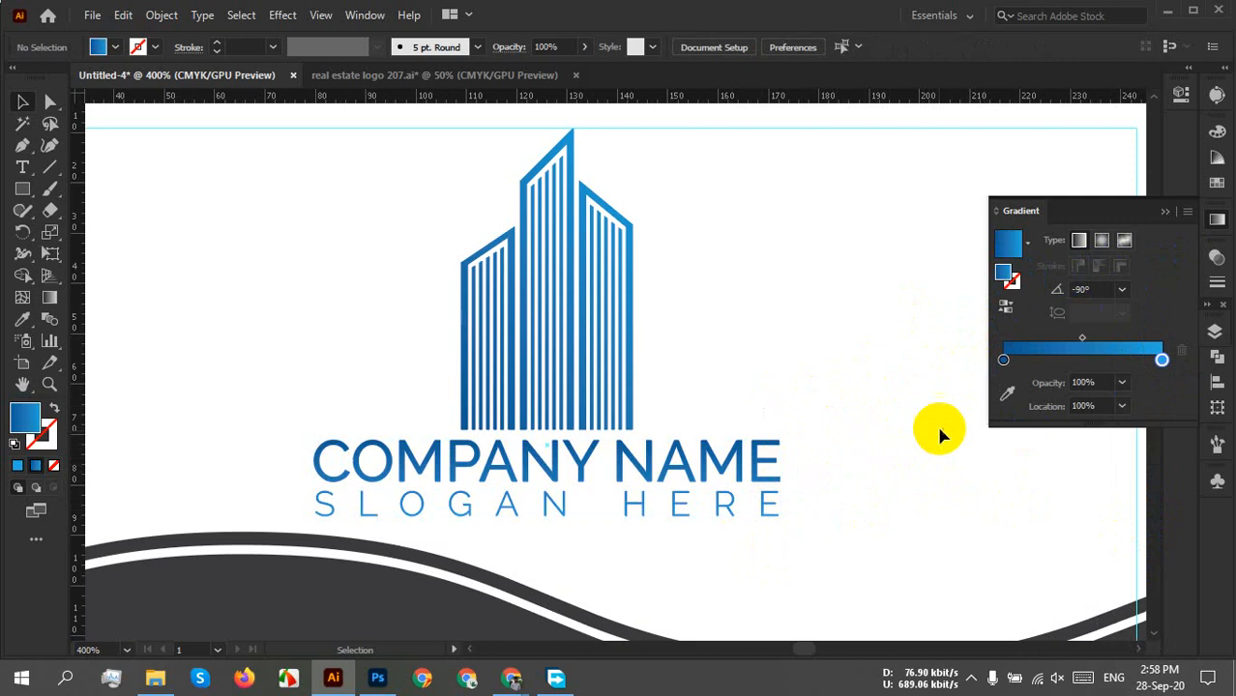
left_click(1160, 212)
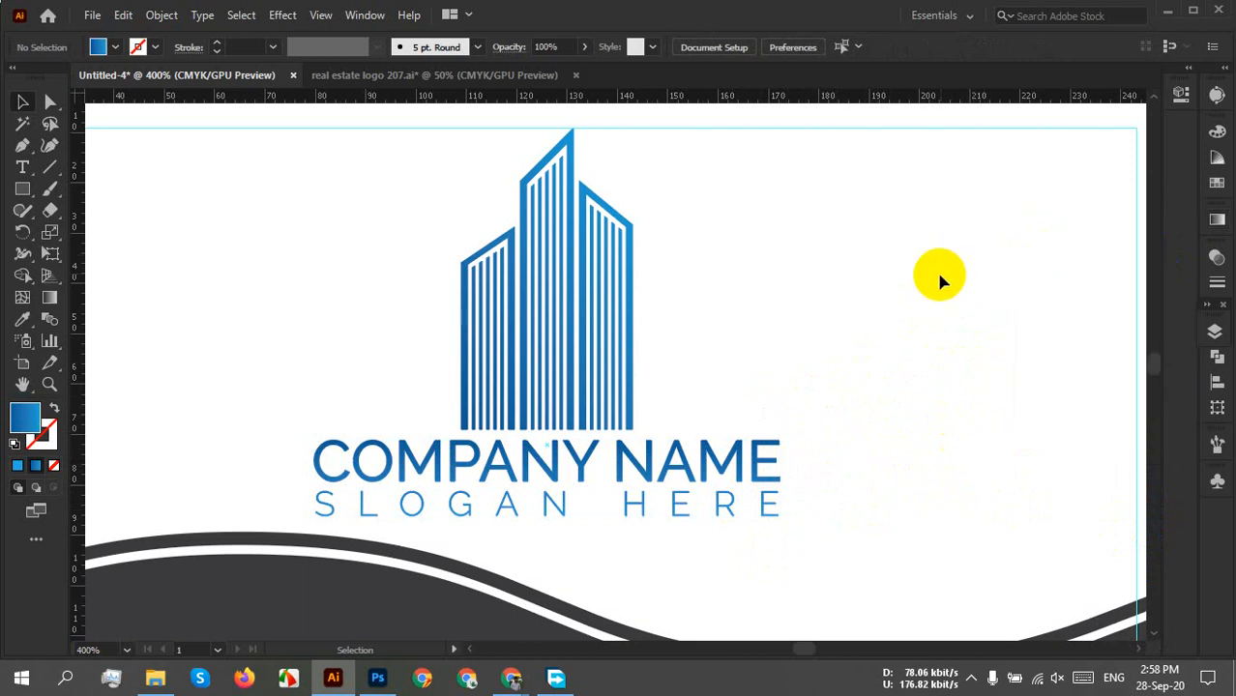
scroll(848, 376, "down", 2)
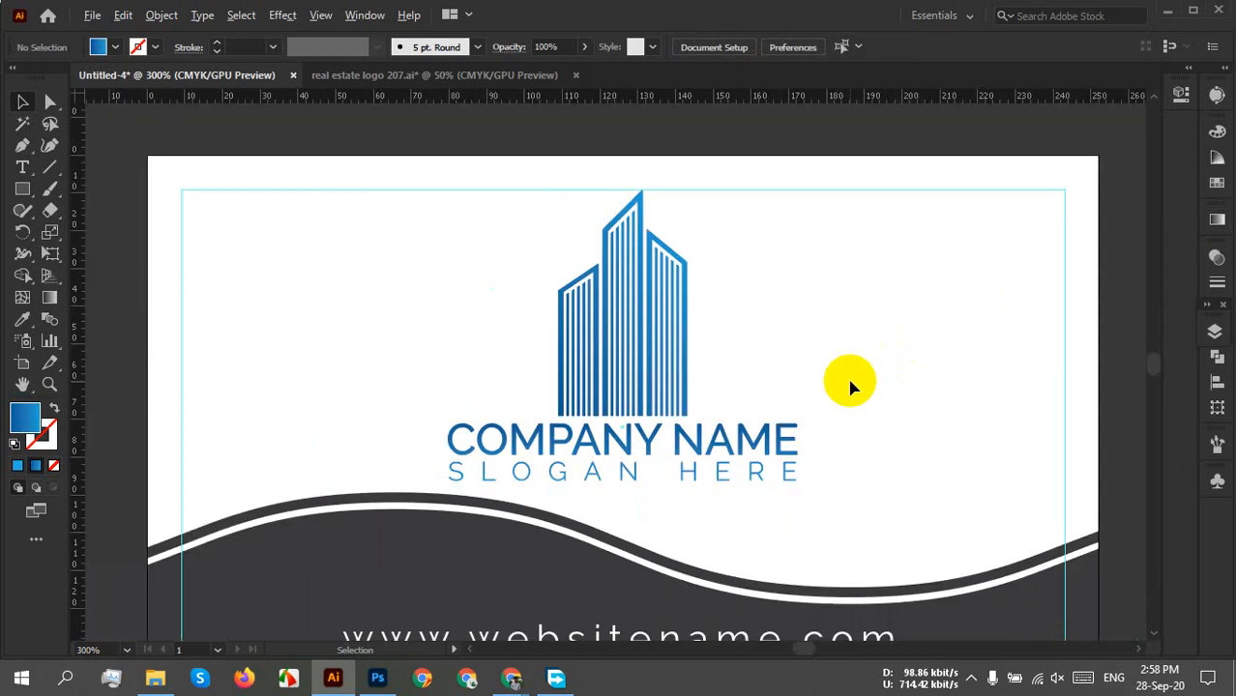
left_click_drag(872, 505, 844, 450)
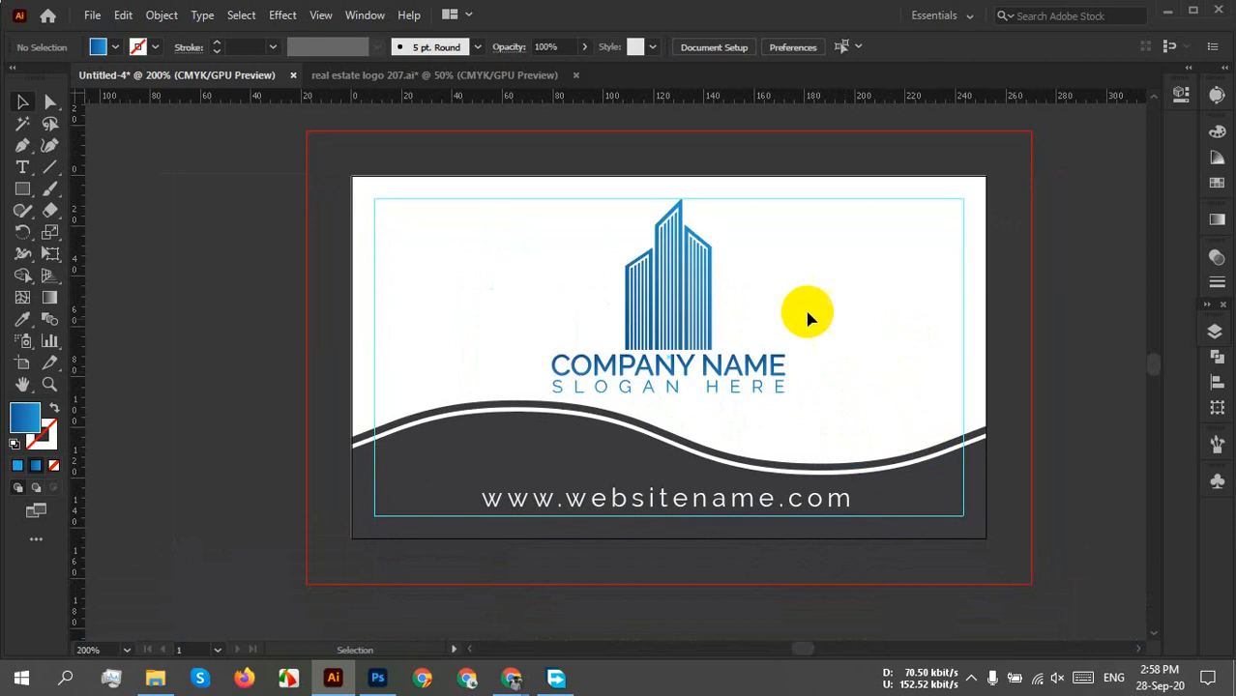
left_click(733, 248)
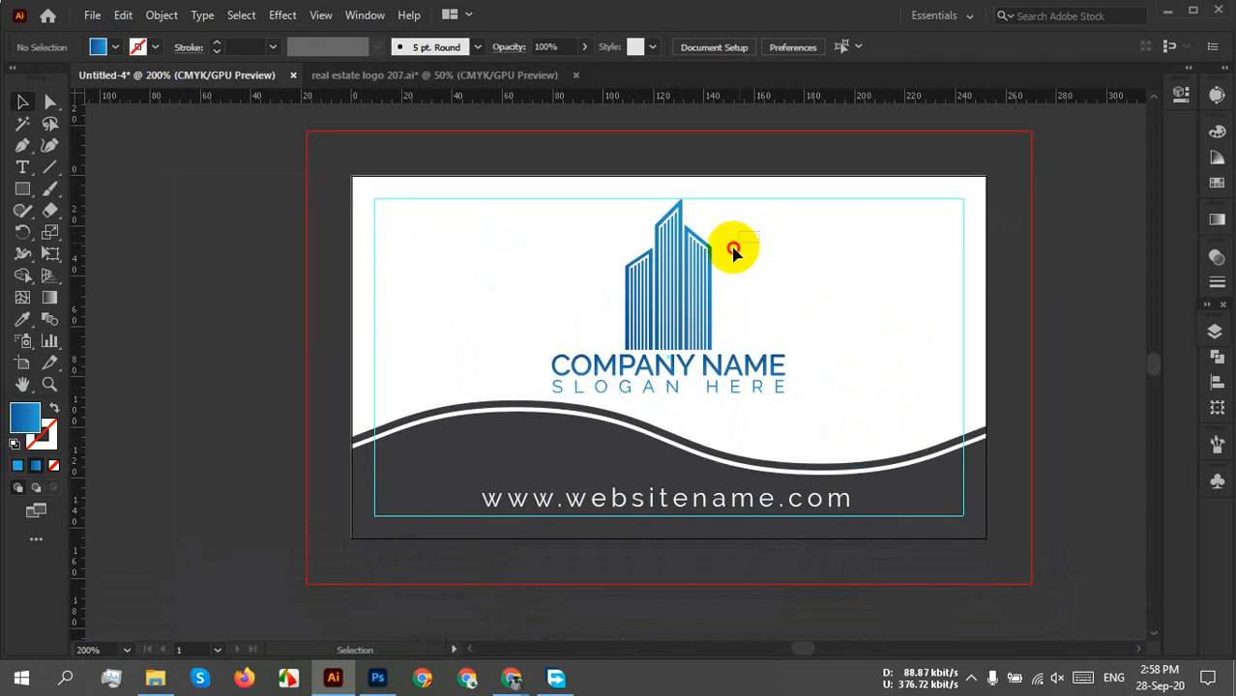
Redirect the building's gradient diagonally upward with the Gradient tool.
left_click(51, 298)
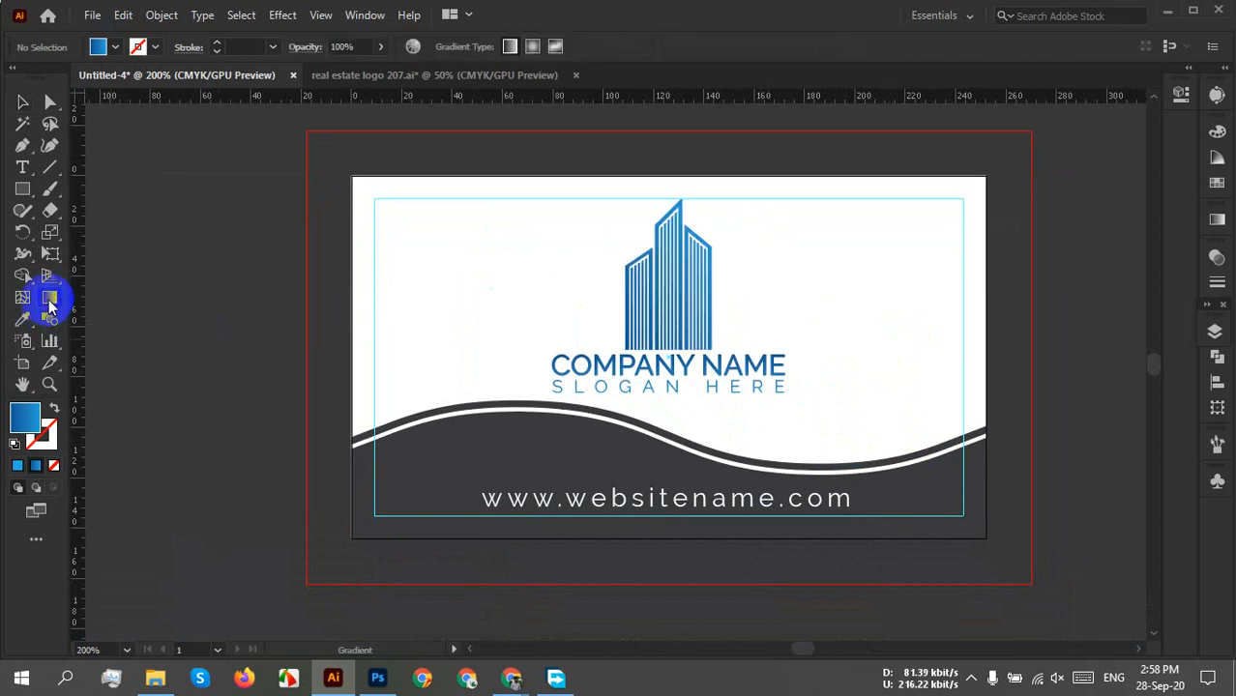
left_click(673, 281)
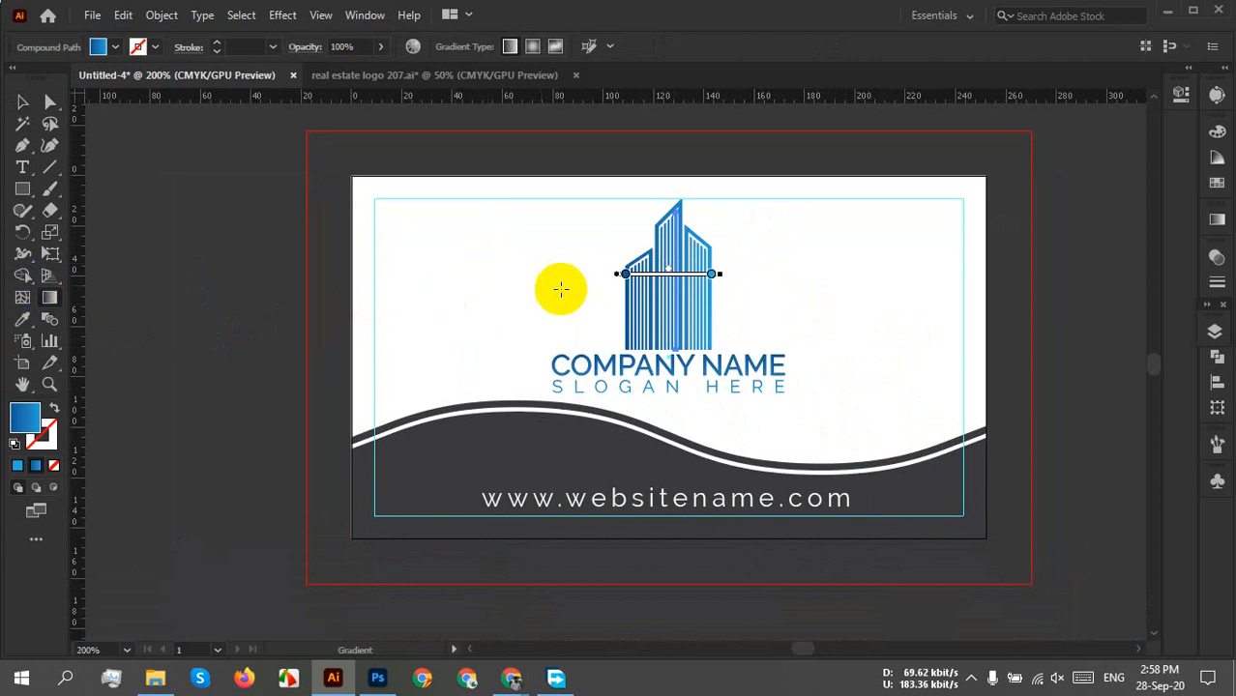
mouse_move(613, 335)
left_mouse_down()
mouse_move(728, 226)
mouse_move(738, 234)
left_mouse_up()
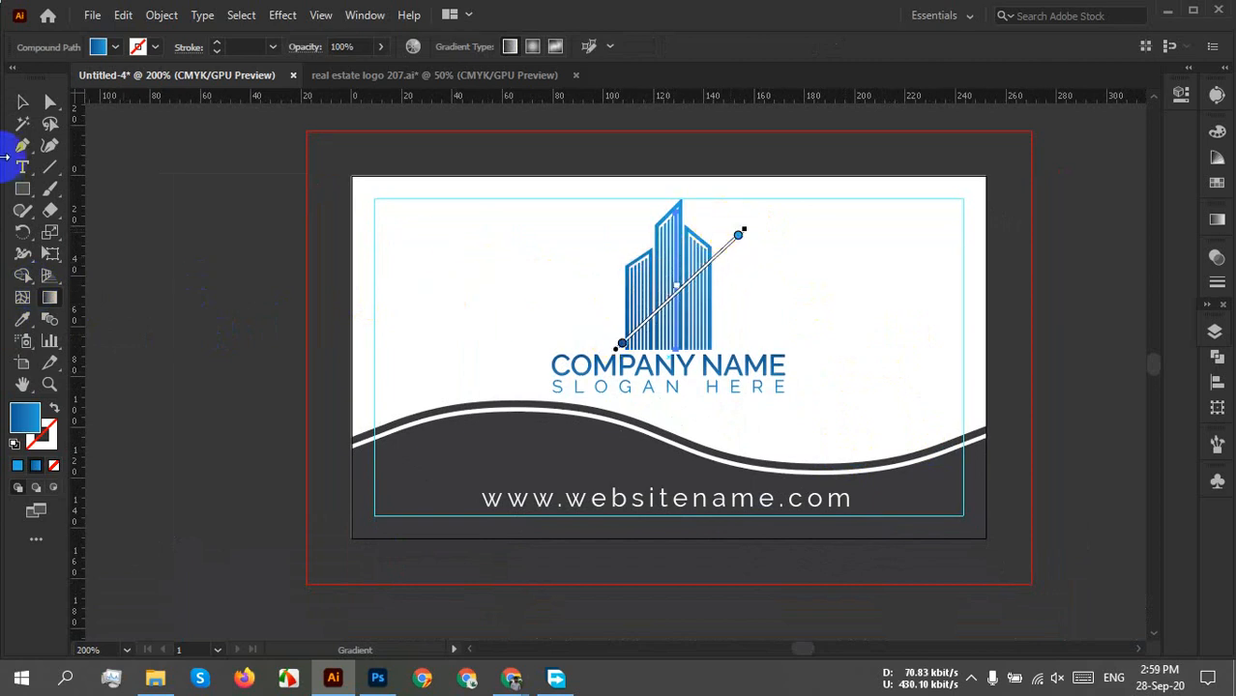
left_click(24, 102)
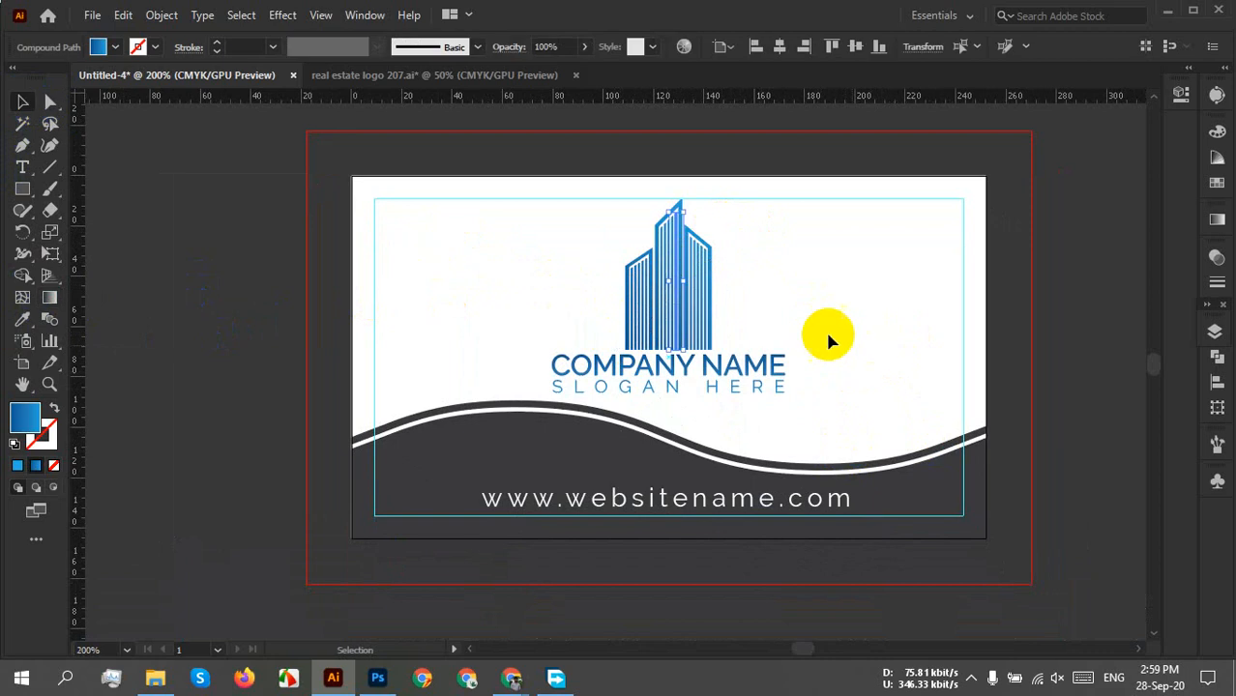
left_click(779, 309)
scroll(756, 308, "up", 4)
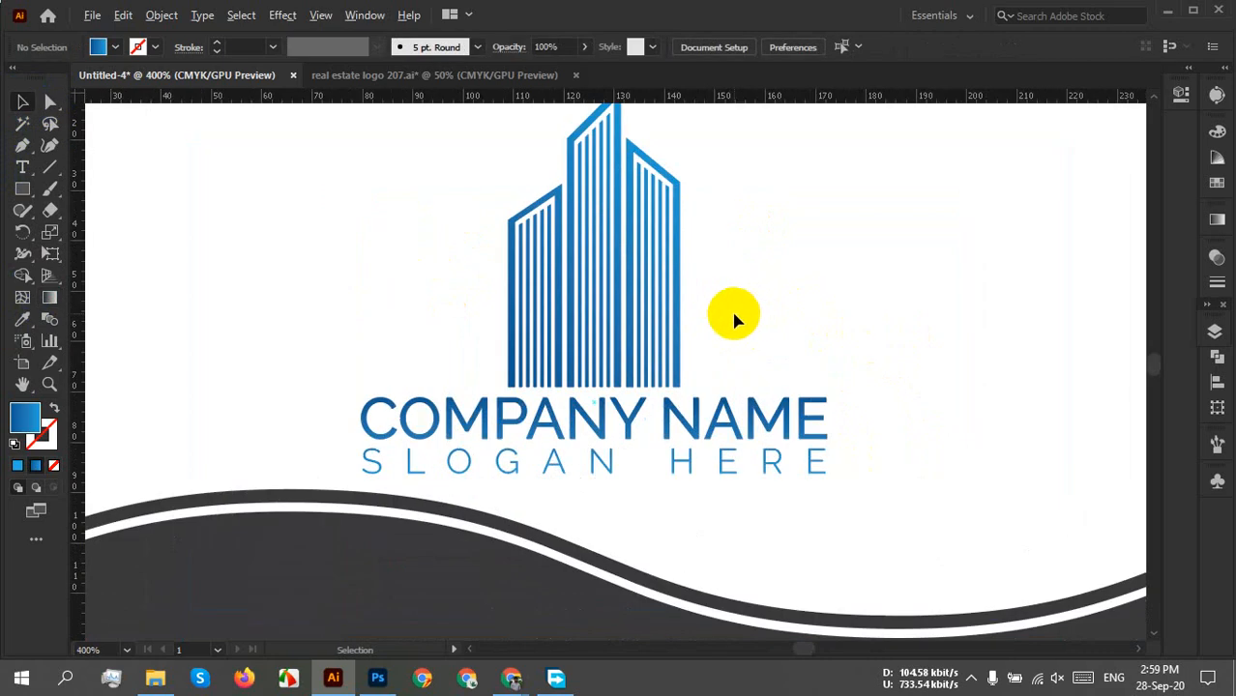
scroll(731, 308, "down", 2)
scroll(708, 310, "up", 1)
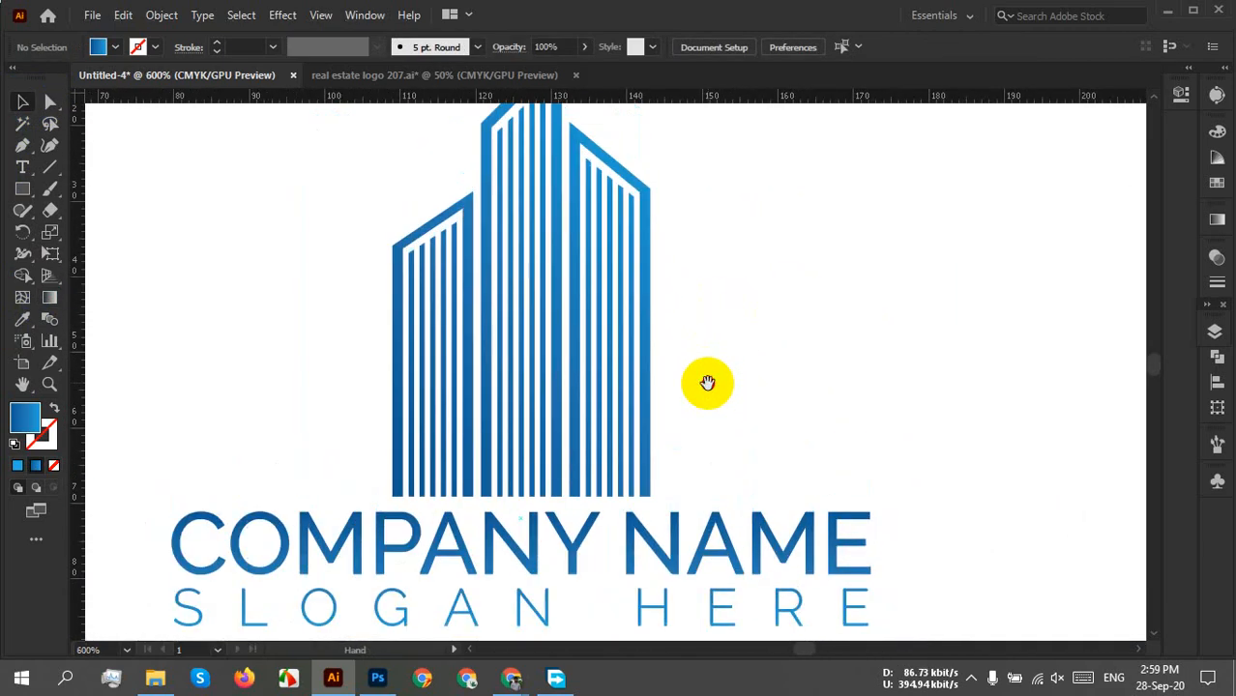
Shift the building gradient's midpoint to darken the stripes.
left_click(527, 348)
left_click(49, 297)
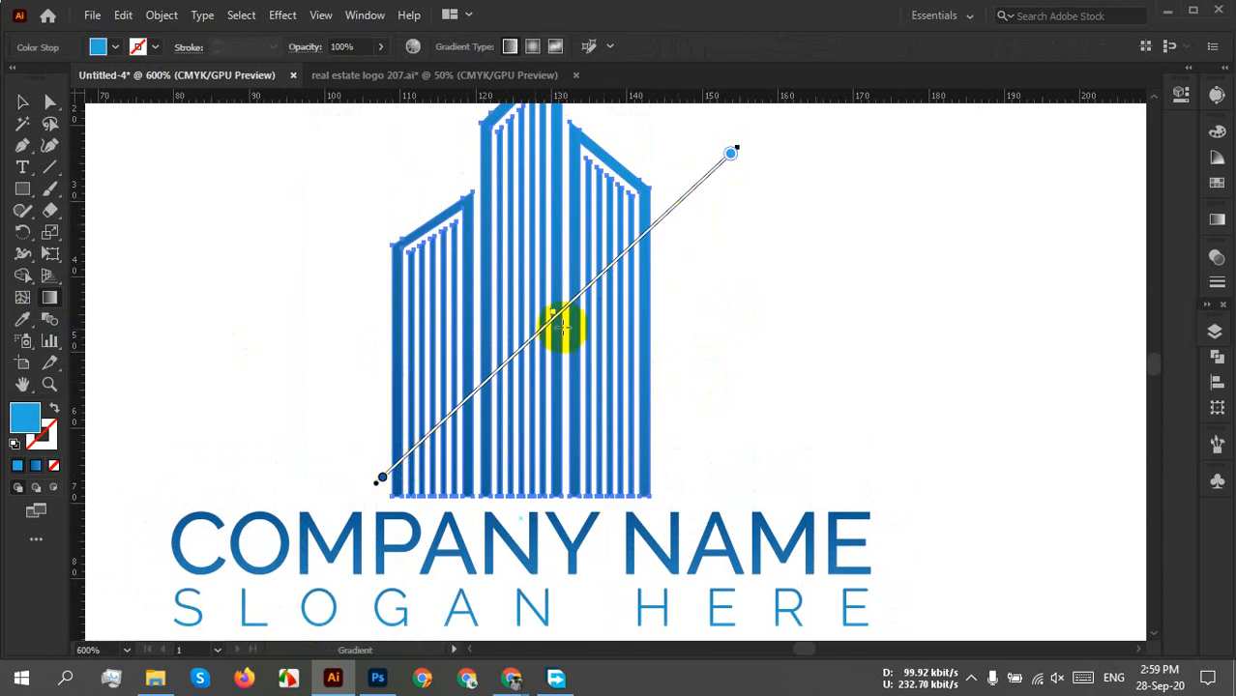
mouse_move(551, 314)
left_mouse_down()
mouse_move(605, 268)
mouse_move(579, 287)
left_mouse_up()
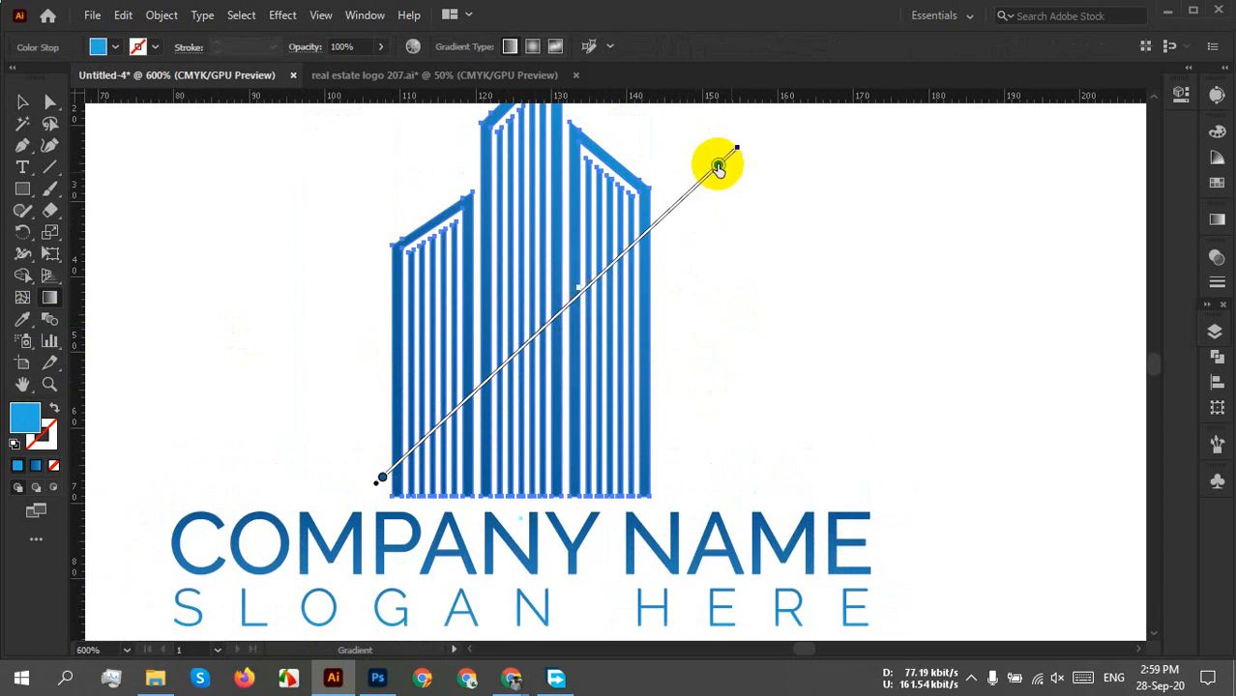
left_click(22, 101)
left_click(749, 297)
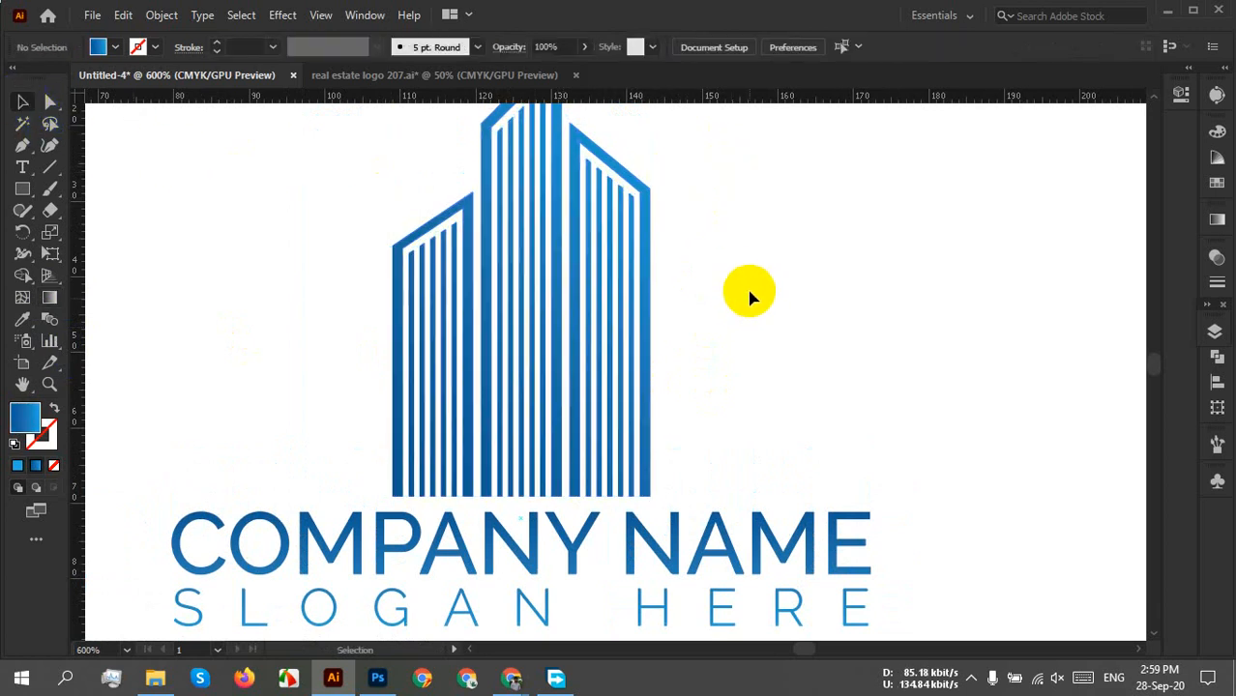
scroll(752, 292, "down", 2)
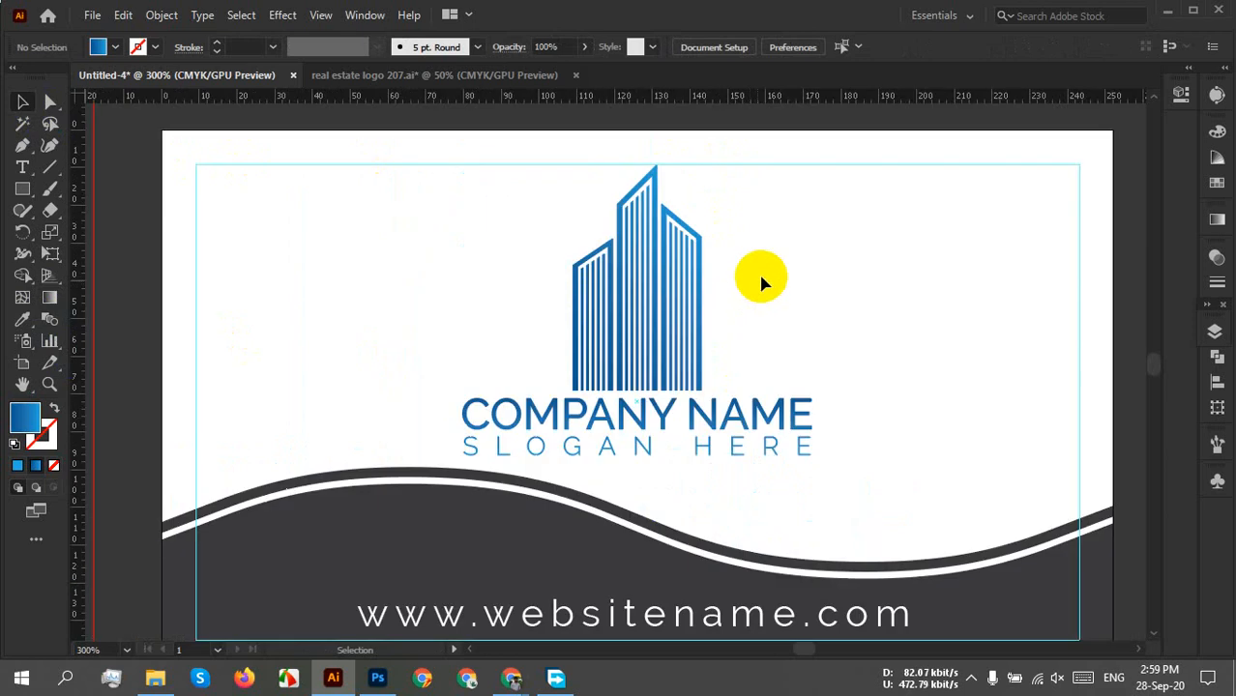
scroll(812, 276, "down", 1)
scroll(811, 273, "up", 3)
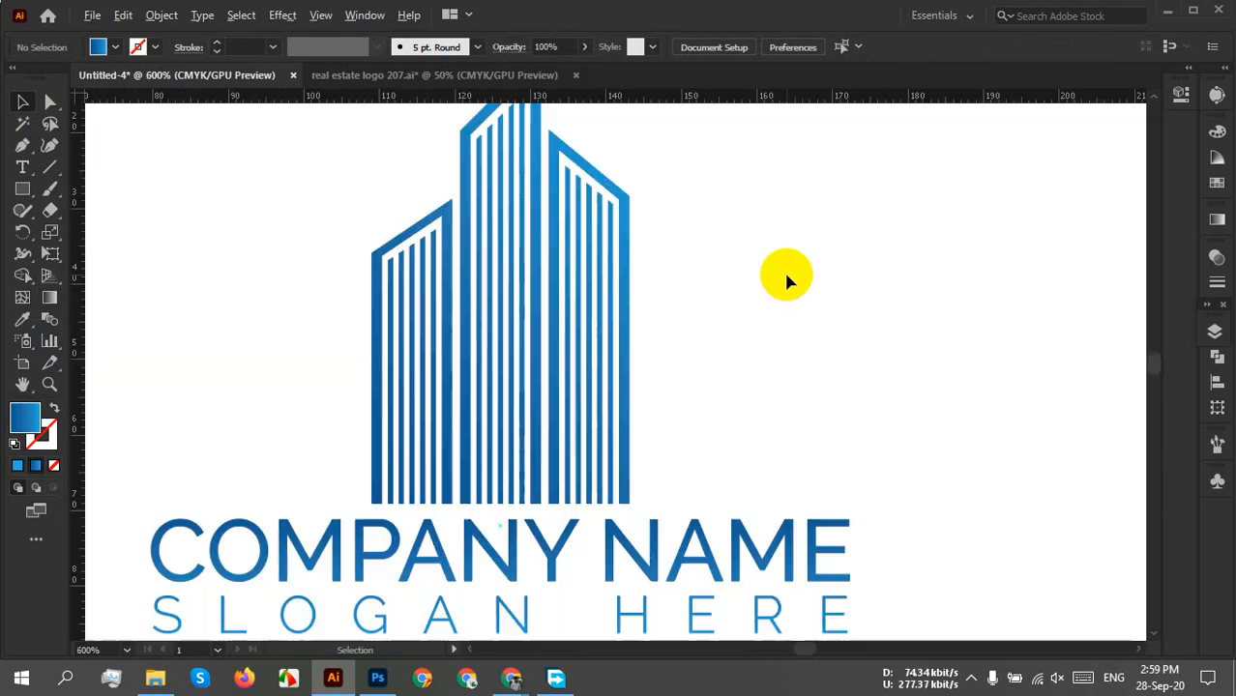
Nudge the gradient's end colour stop outward and shift the gradient line slightly right.
left_click_drag(701, 259, 560, 333)
left_click(50, 298)
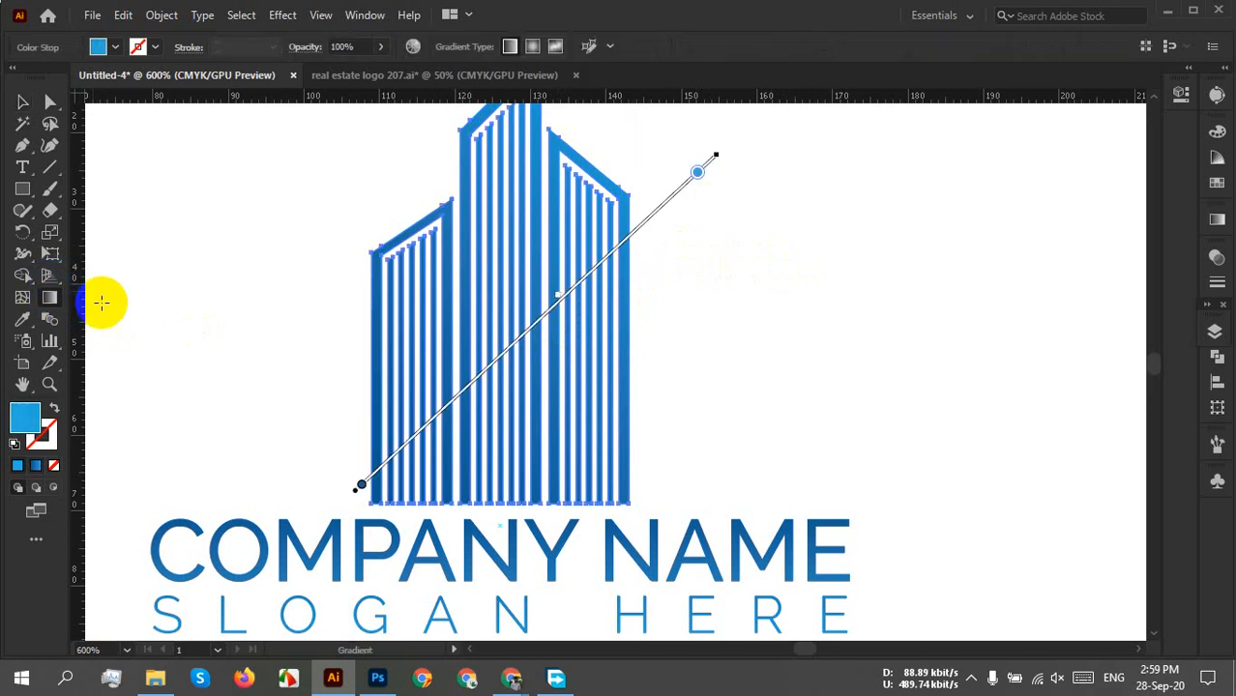
left_click(698, 174)
left_click_drag(703, 179, 711, 161)
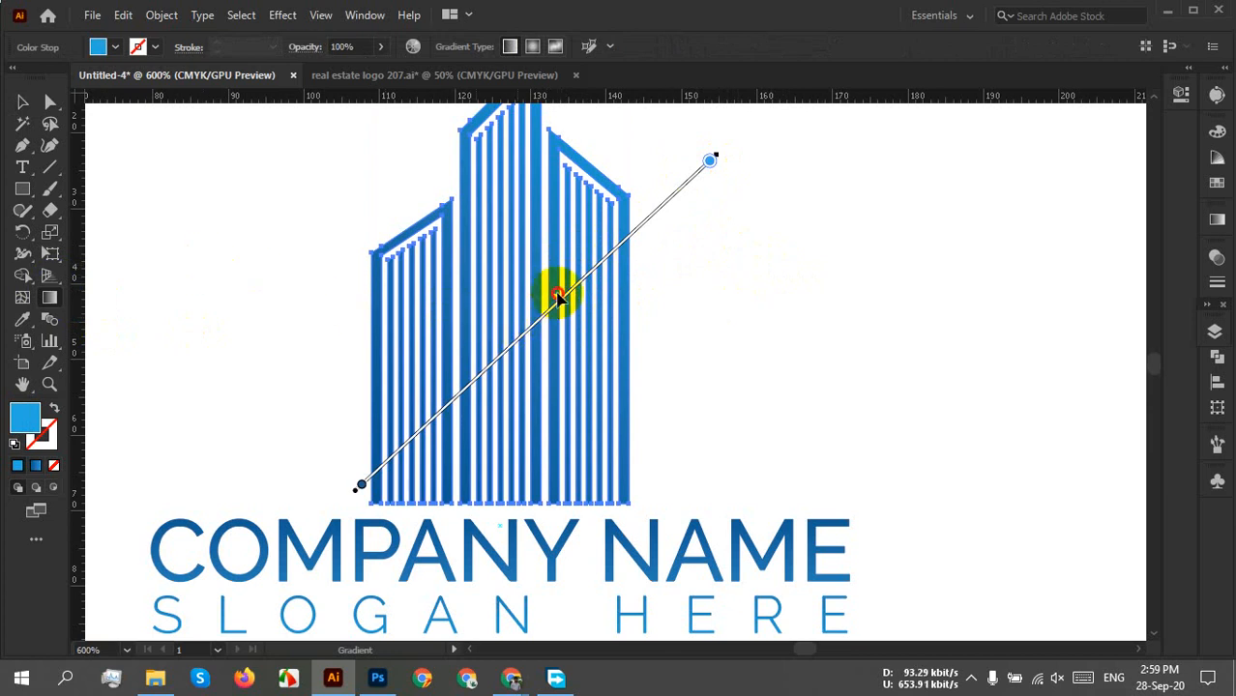
mouse_move(557, 296)
left_mouse_down()
mouse_move(522, 340)
mouse_move(566, 300)
left_mouse_up()
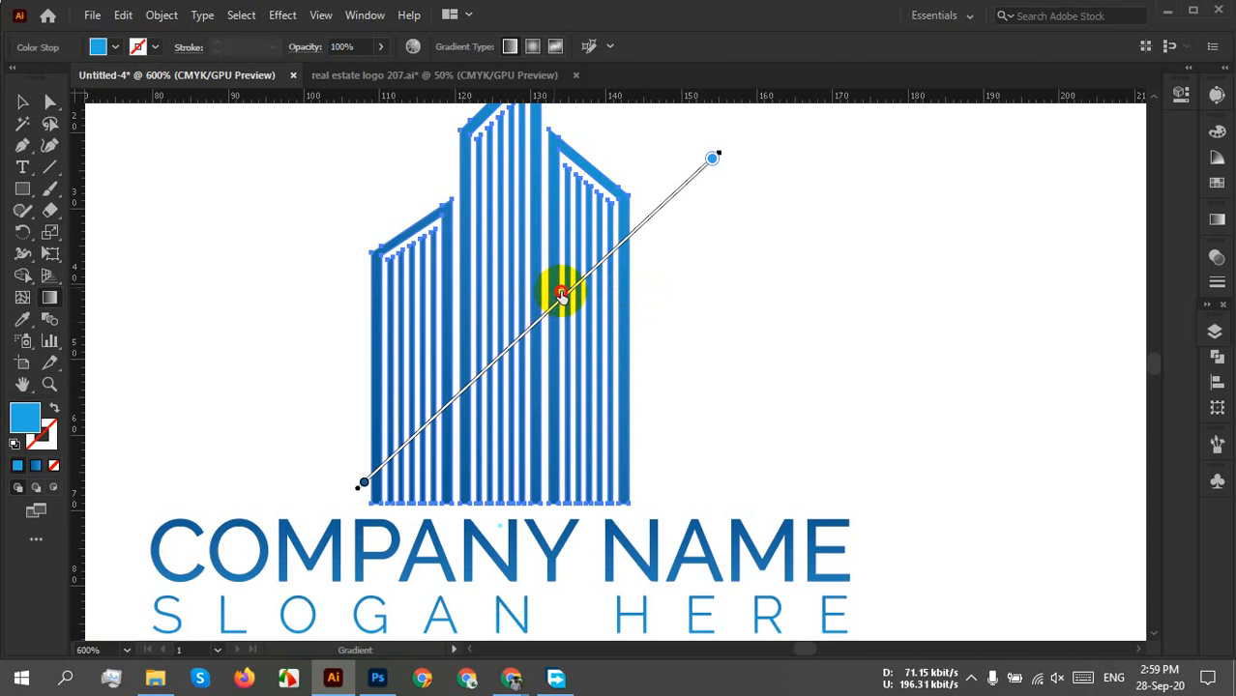
left_click(23, 102)
left_click(755, 340)
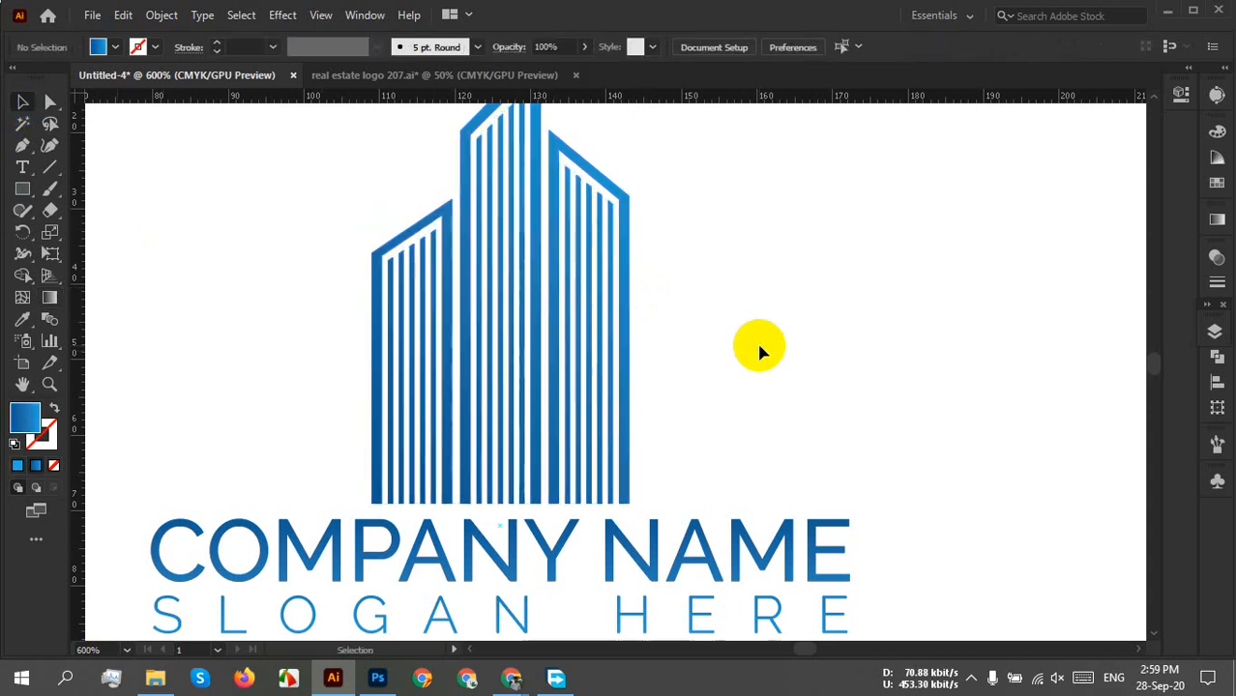
scroll(758, 346, "down", 3)
left_click_drag(851, 348, 761, 349)
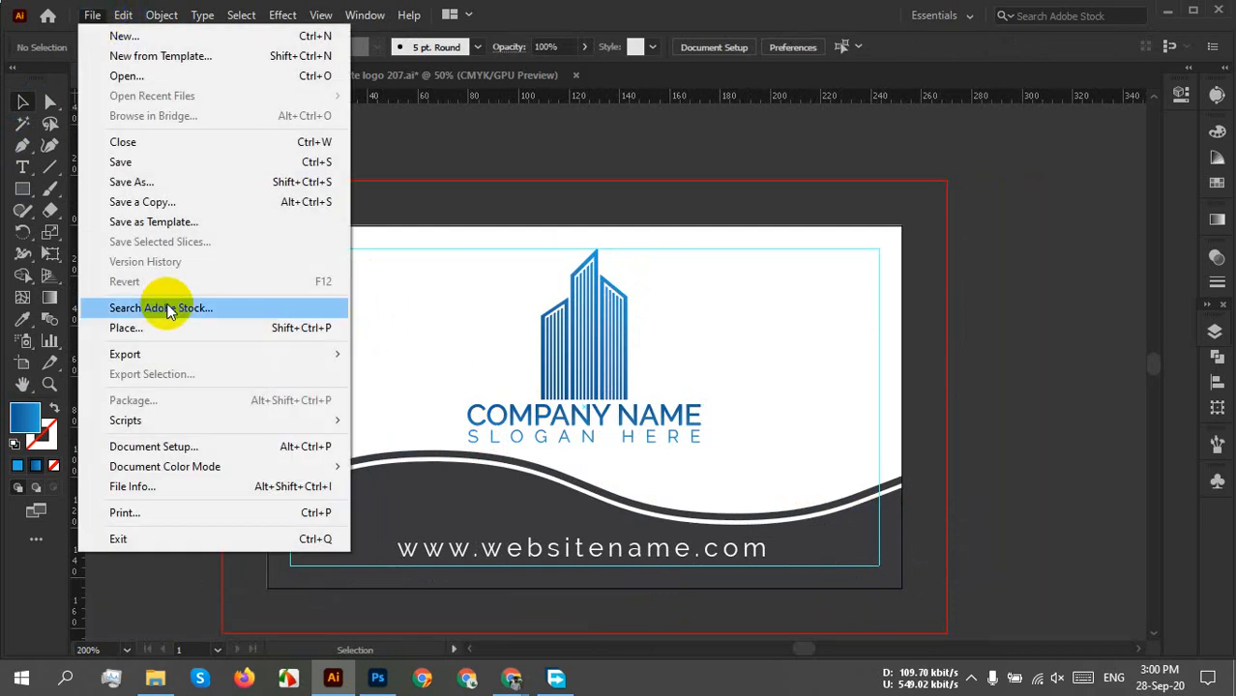
Save the card to the Desktop as 'Business card back 207' in Adobe Illustrator (*.AI) format.
left_click(143, 185)
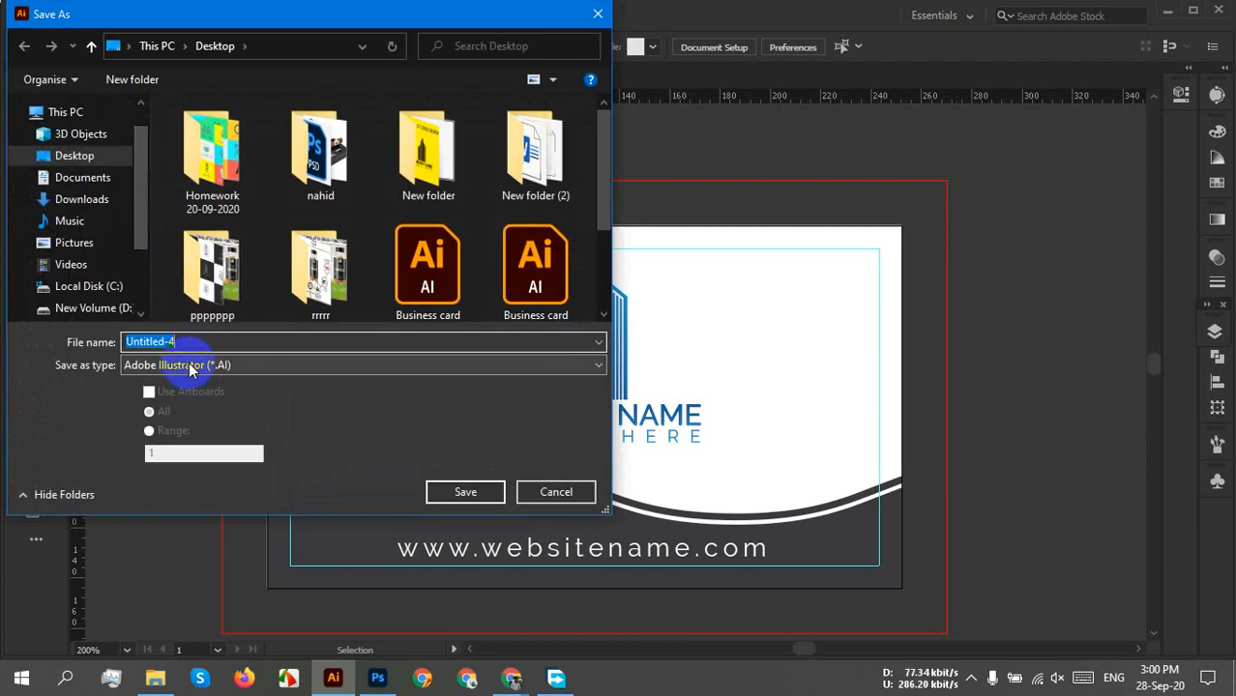
type("Business card")
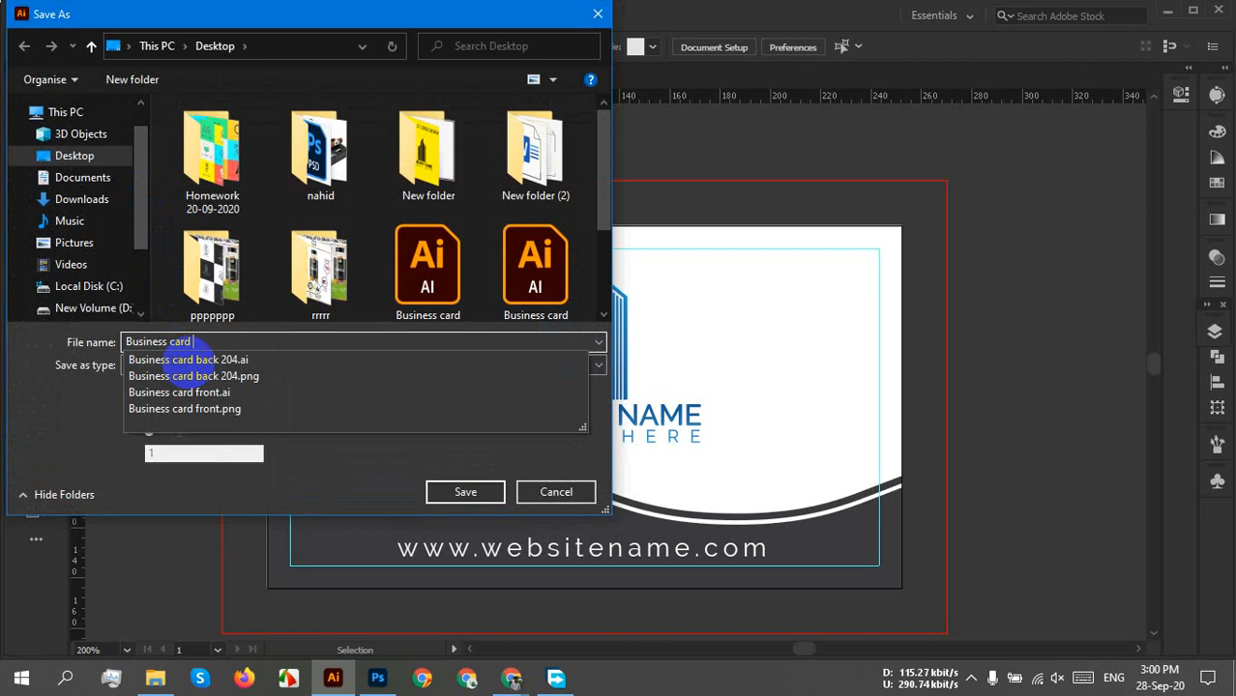
type(" back")
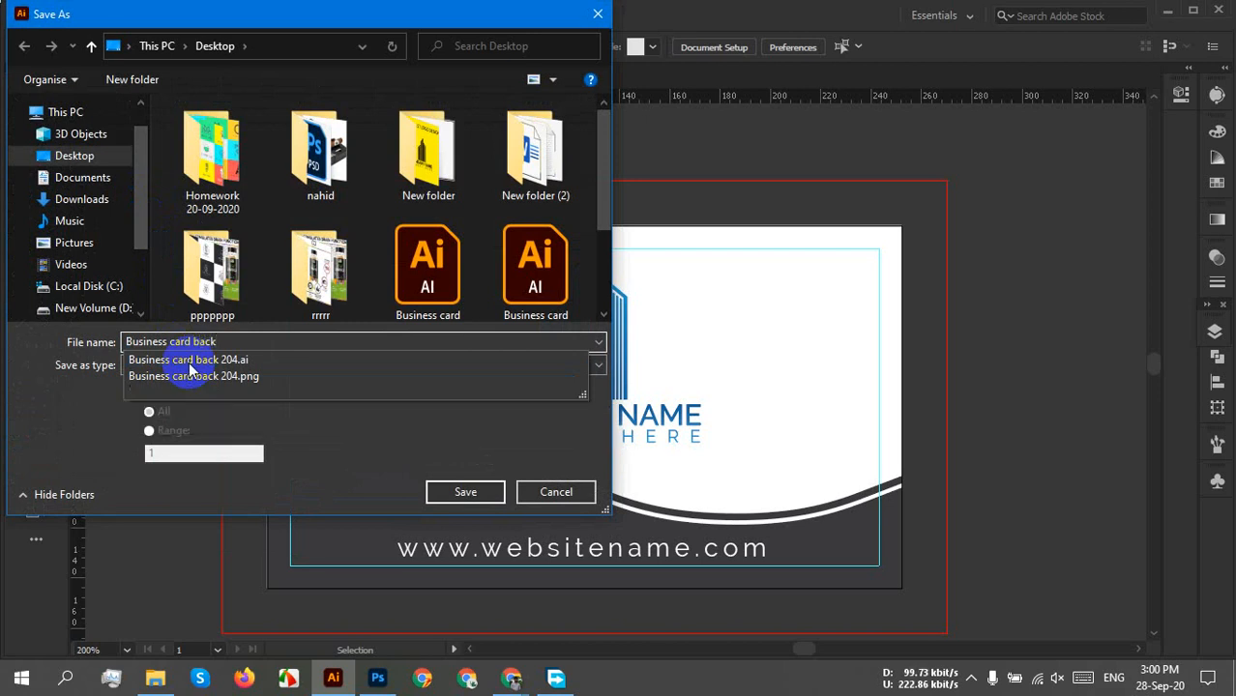
type(" 207")
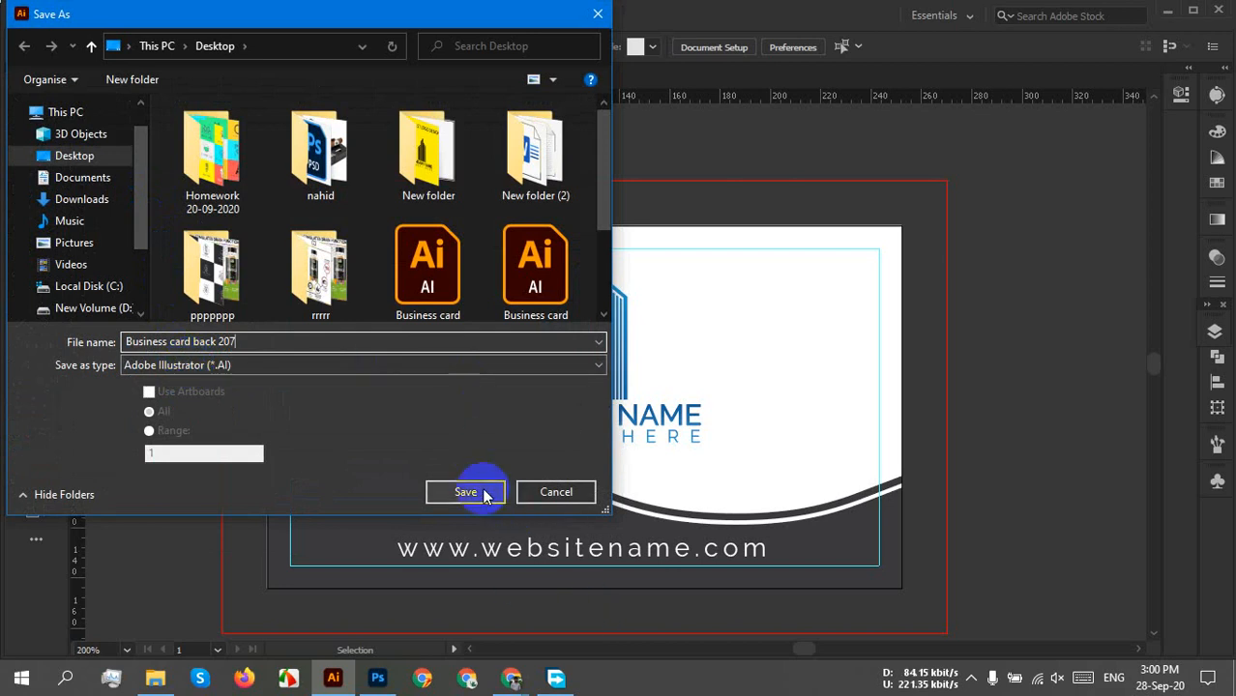
left_click(242, 365)
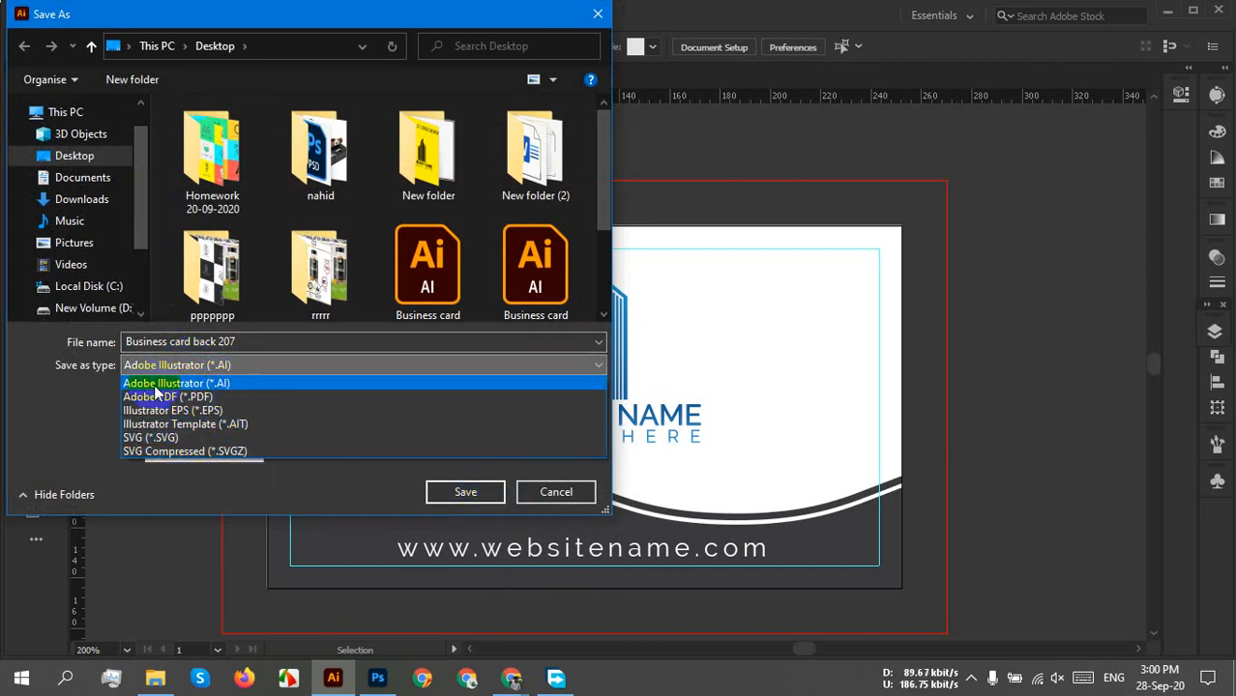
left_click(204, 384)
left_click(454, 492)
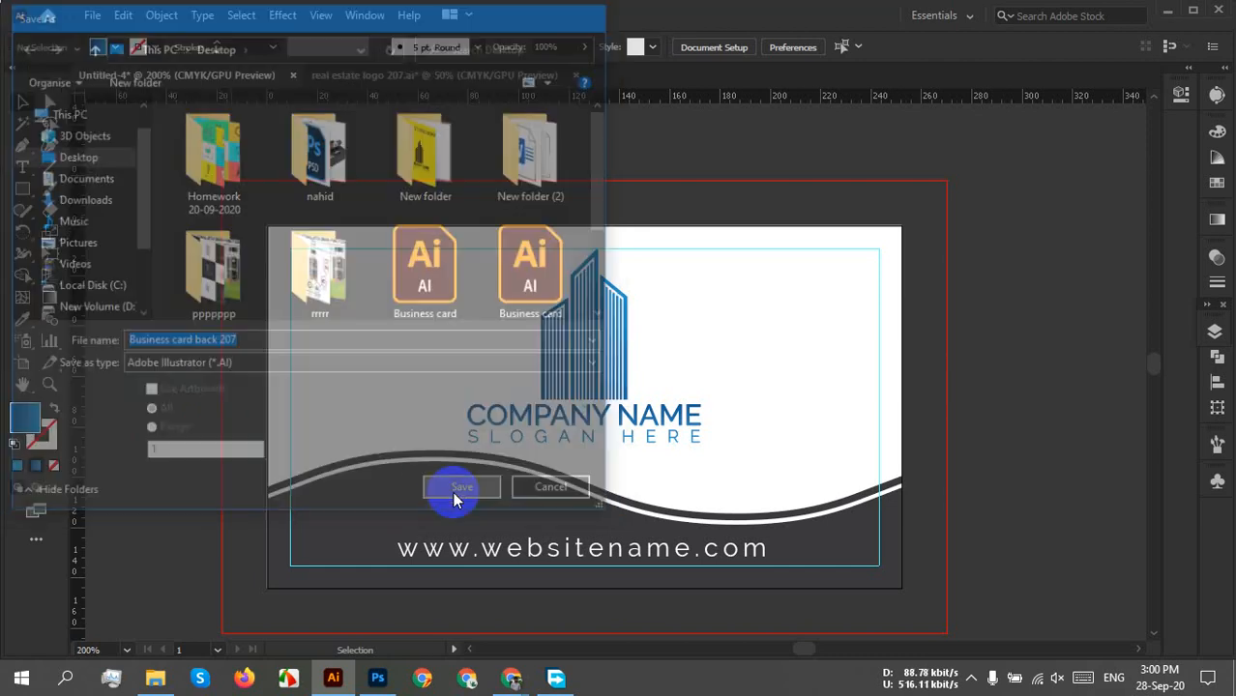
left_click(703, 586)
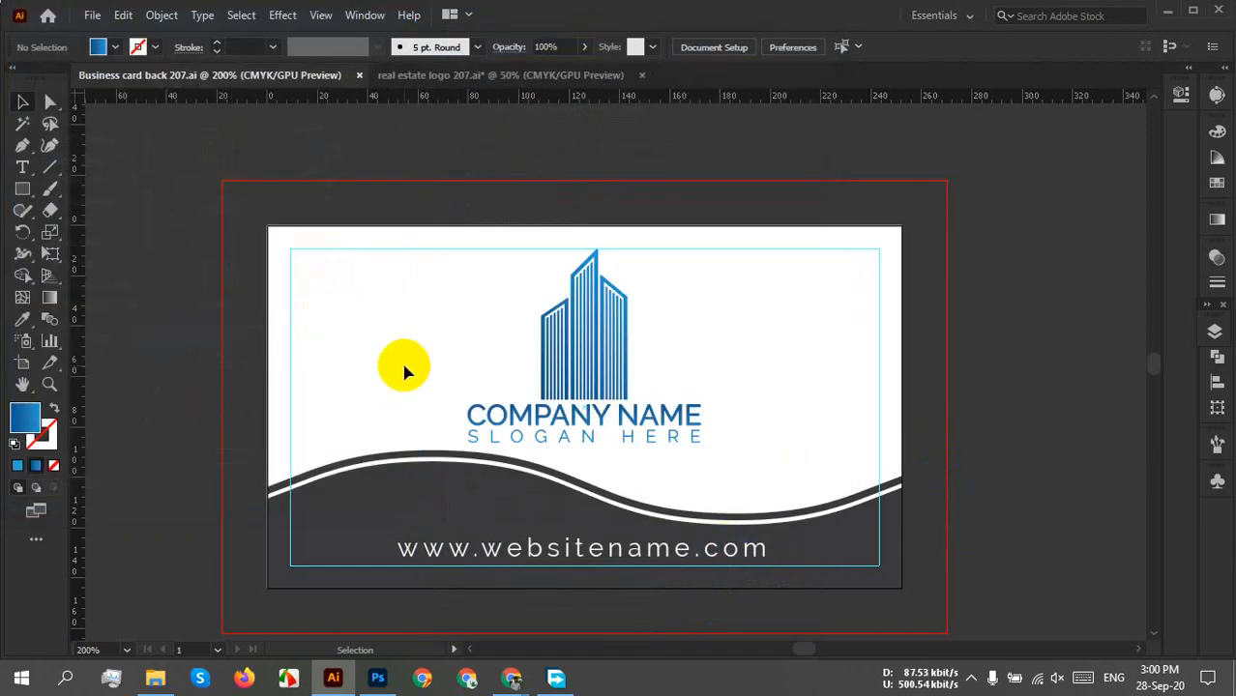
Export the card as a PNG at High (300 ppi) resolution, then minimise Illustrator.
left_click(89, 15)
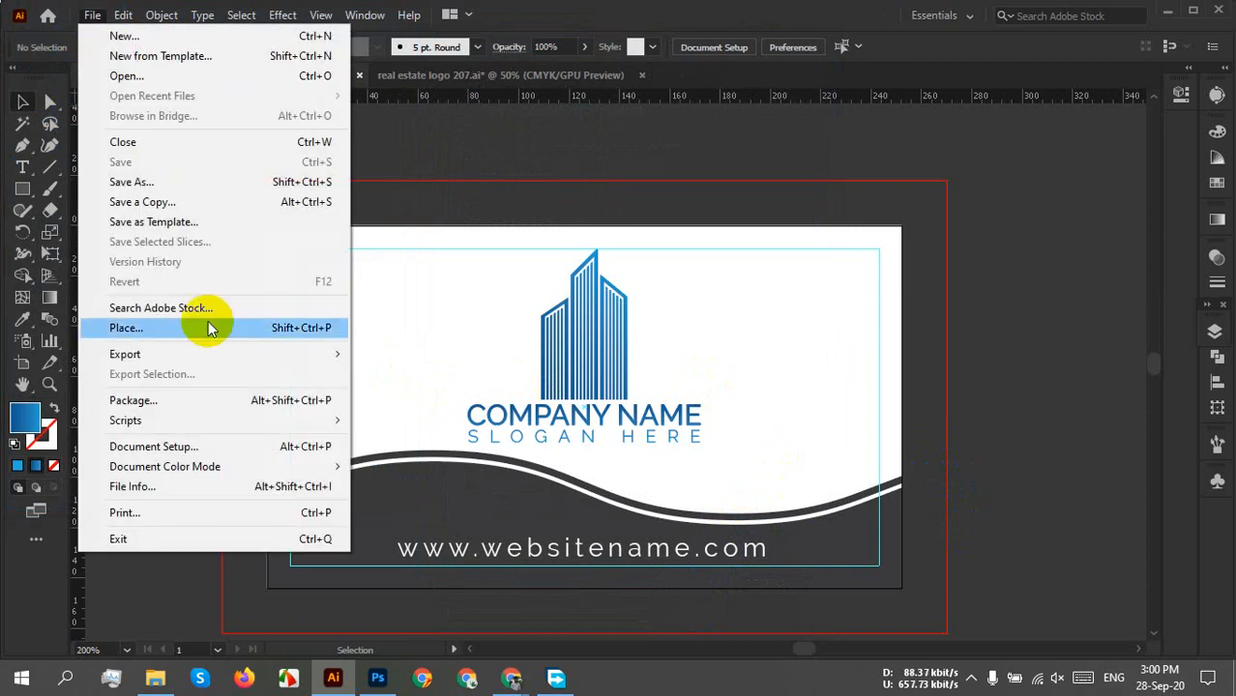
mouse_move(198, 359)
left_click(475, 372)
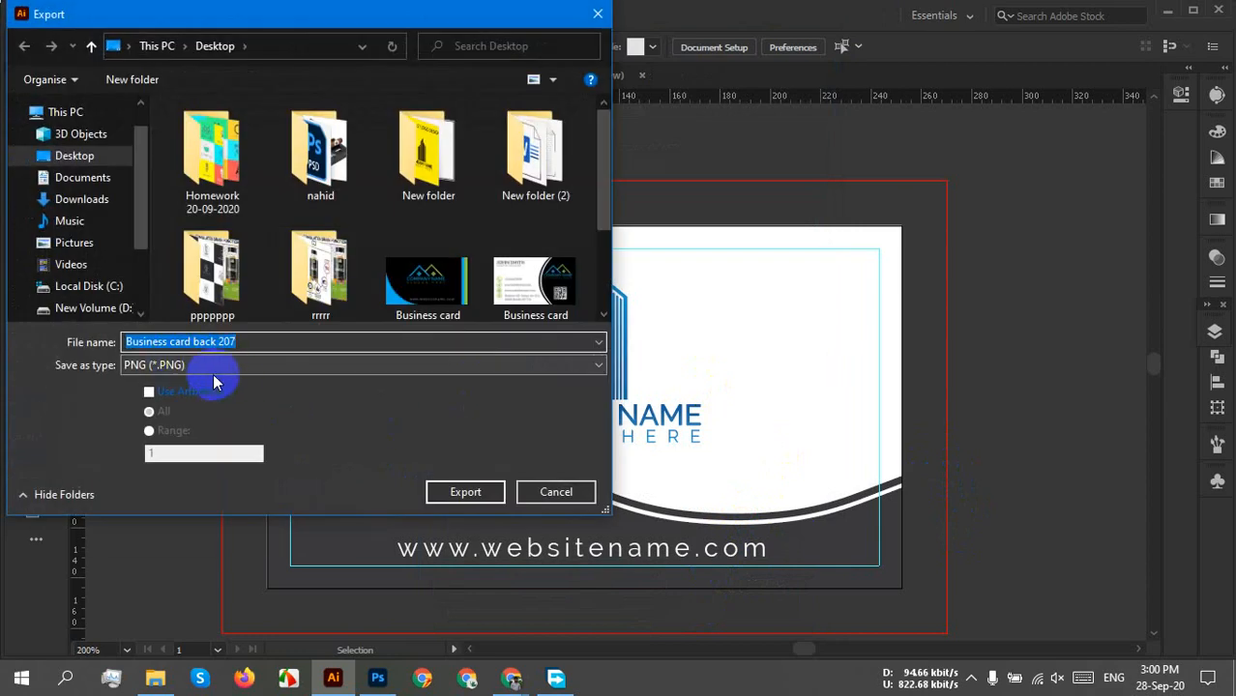
left_click(237, 366)
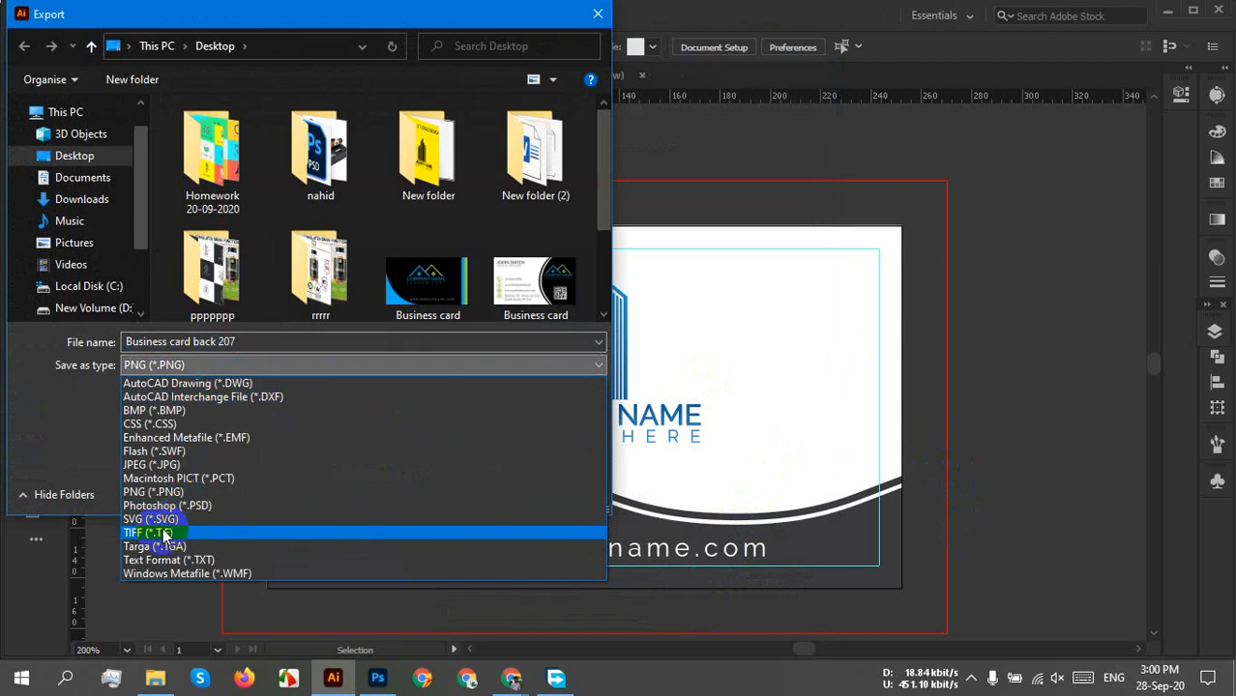
left_click(149, 492)
left_click(464, 489)
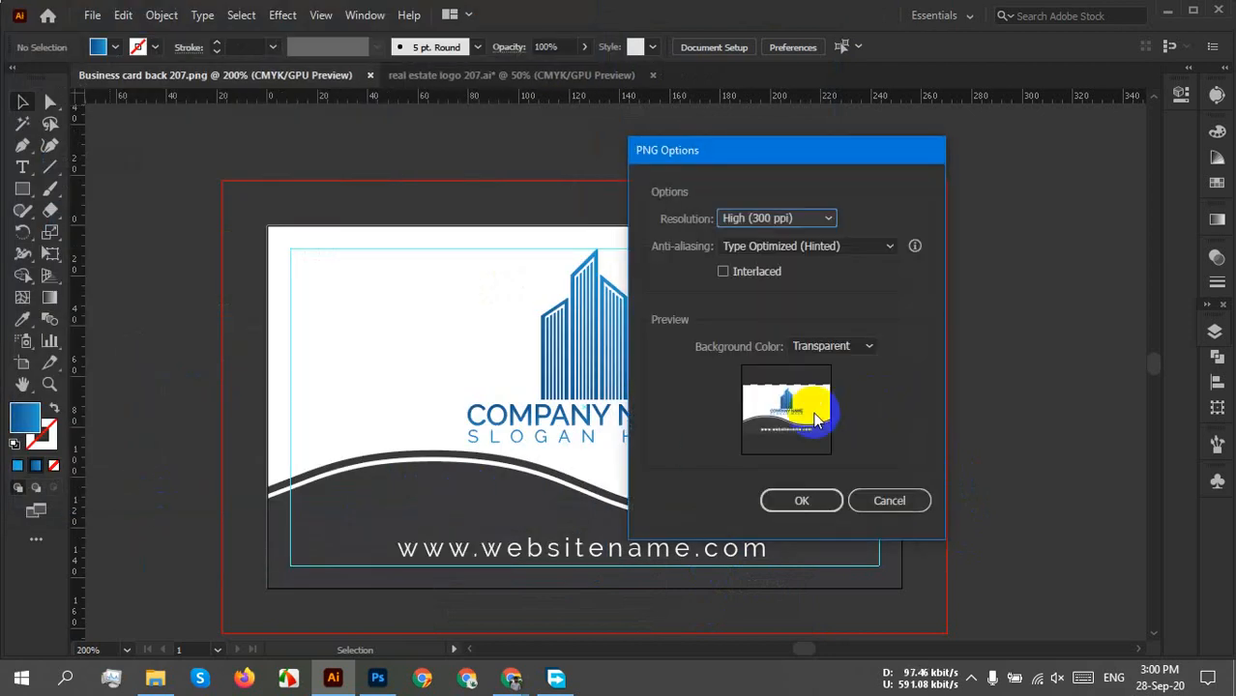
left_click(761, 219)
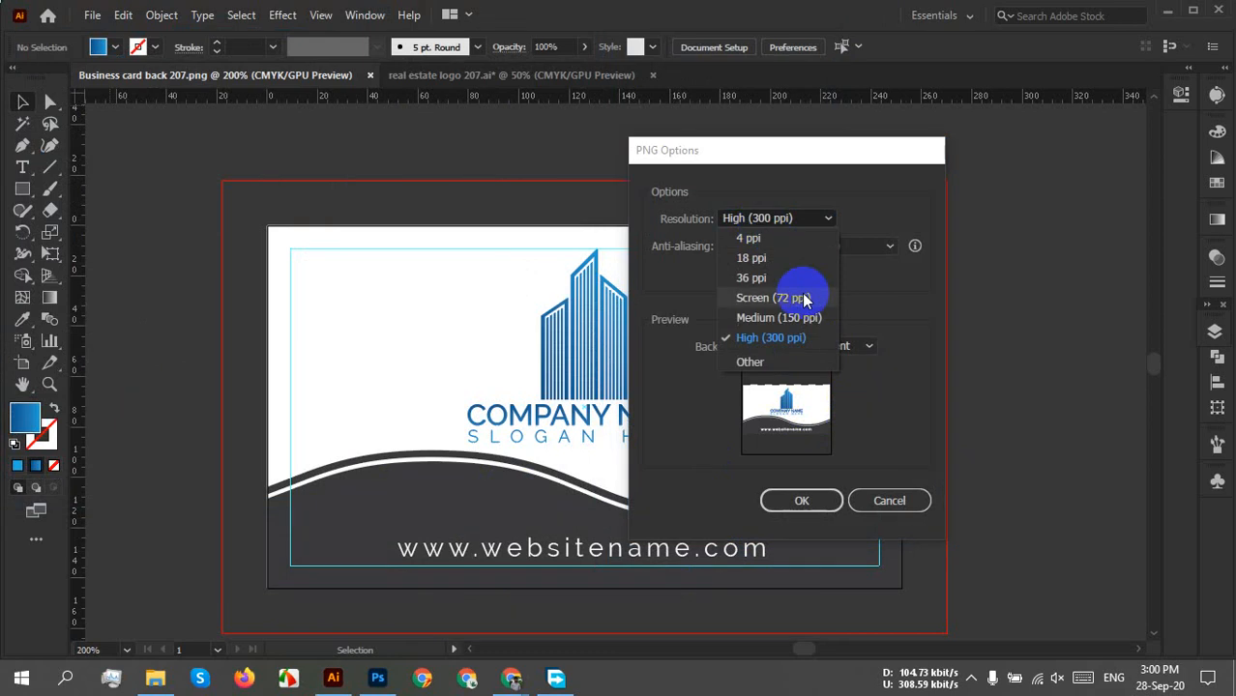
left_click(746, 295)
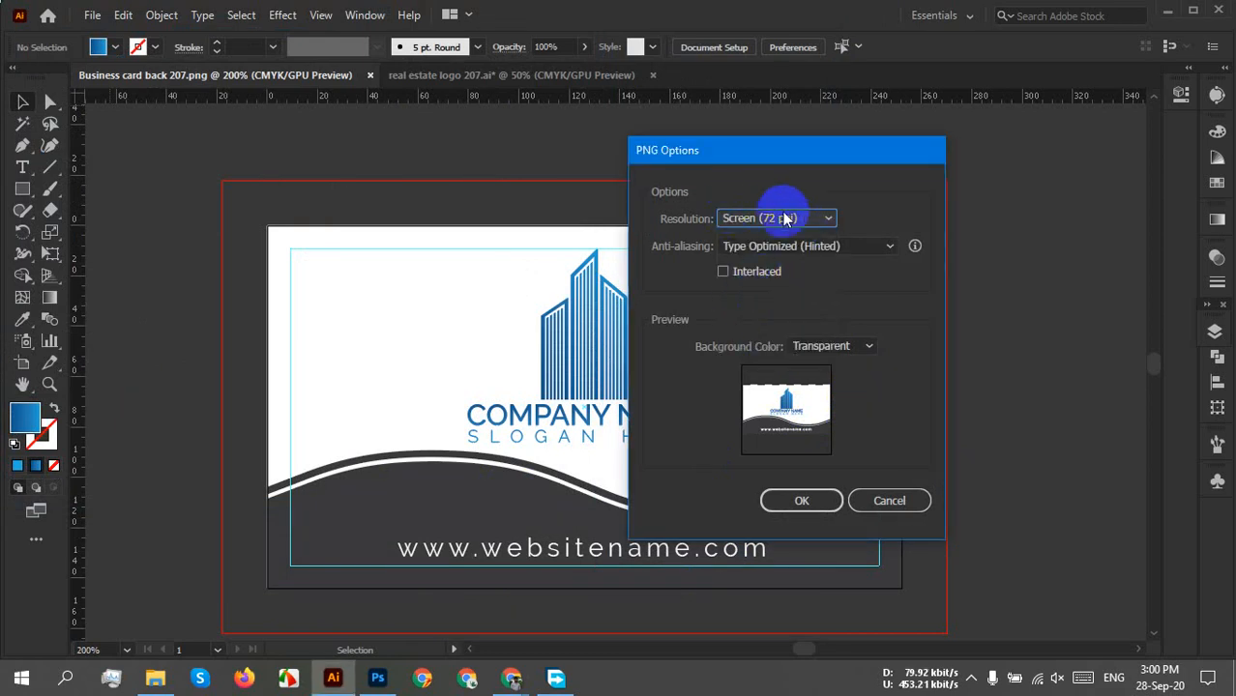
left_click(788, 219)
left_click(777, 337)
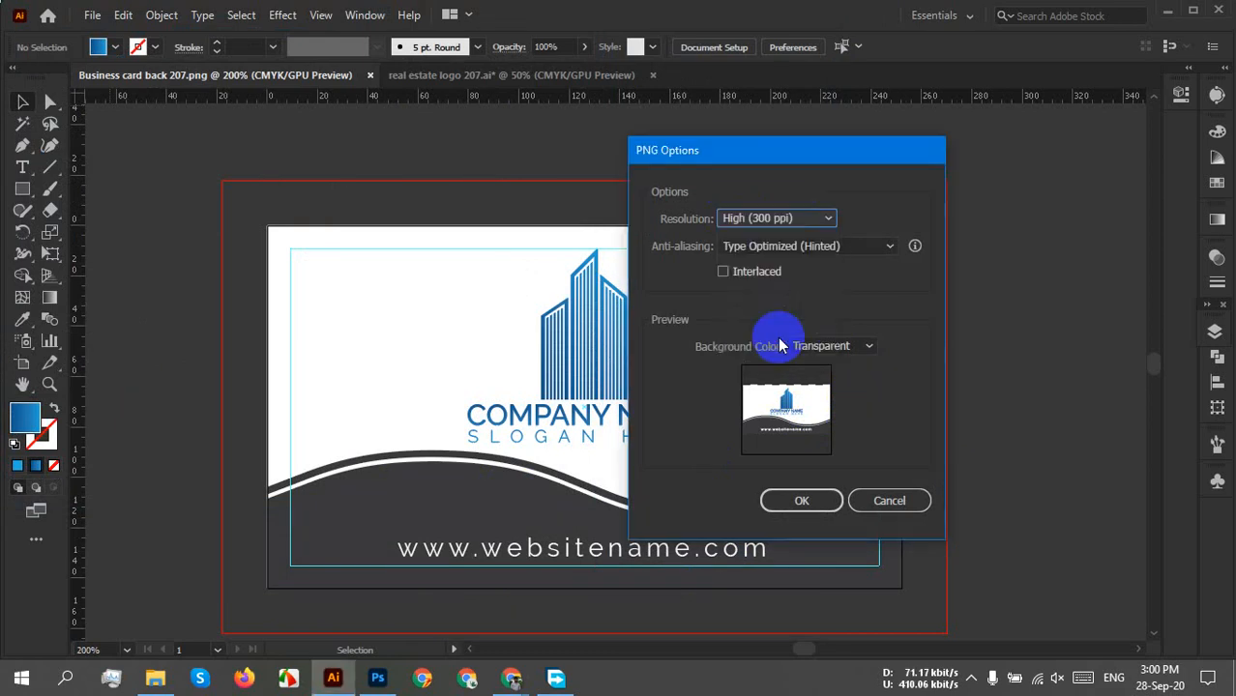
left_click(809, 501)
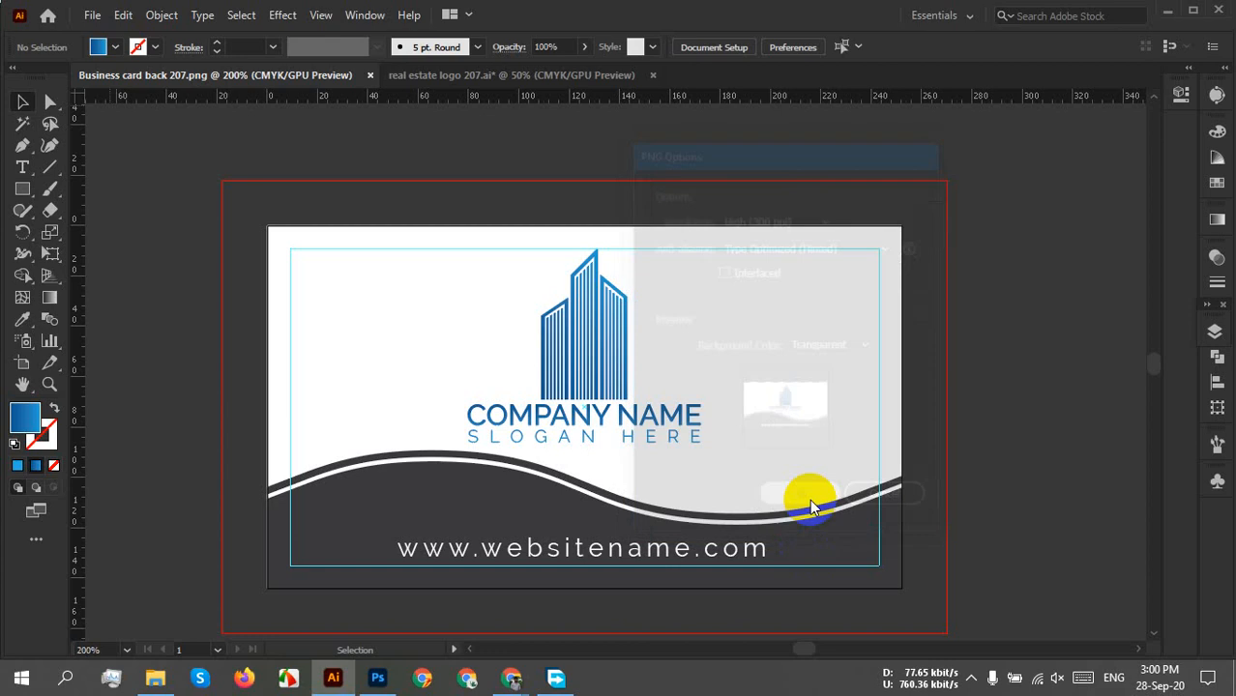
left_click(1167, 11)
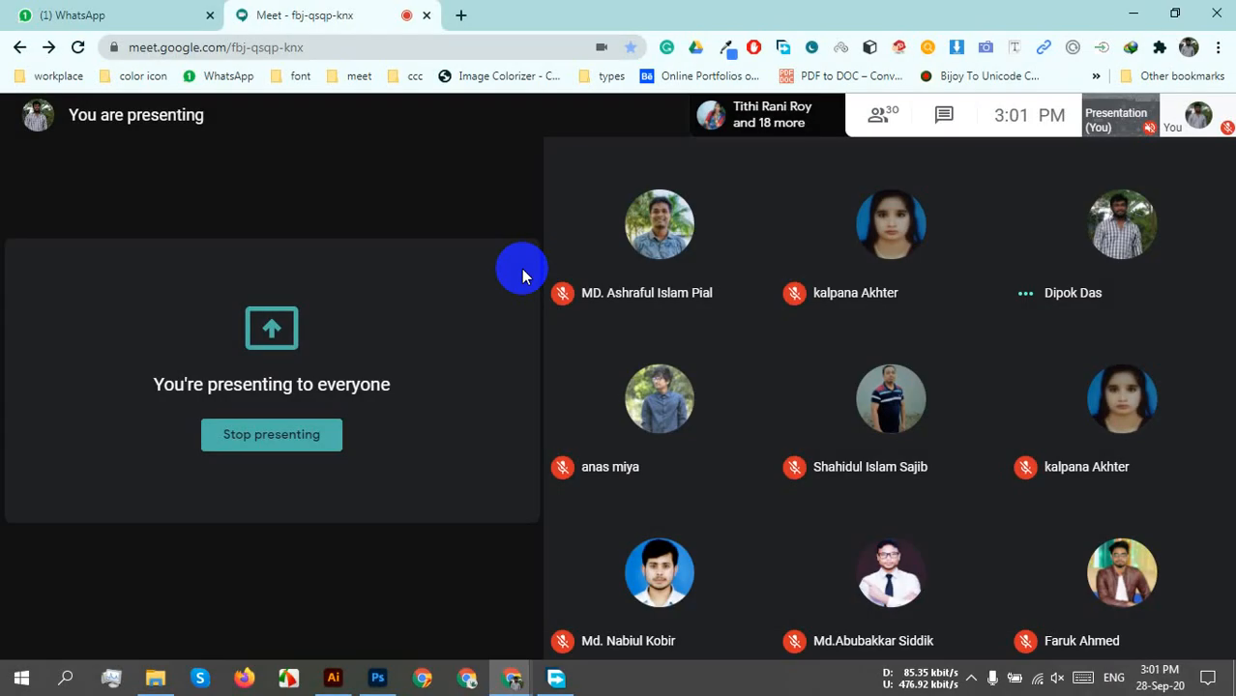
Open Business card back 207.png from the Desktop in Picasa Photo Viewer.
left_click(155, 678)
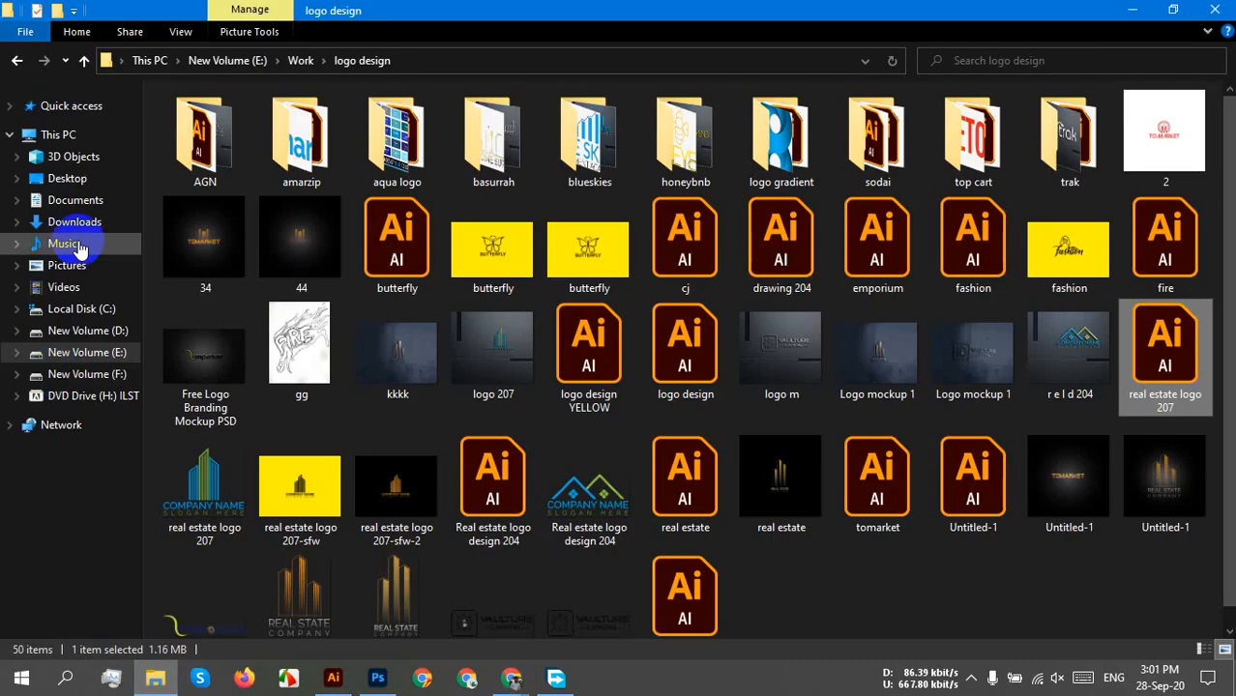
left_click(68, 178)
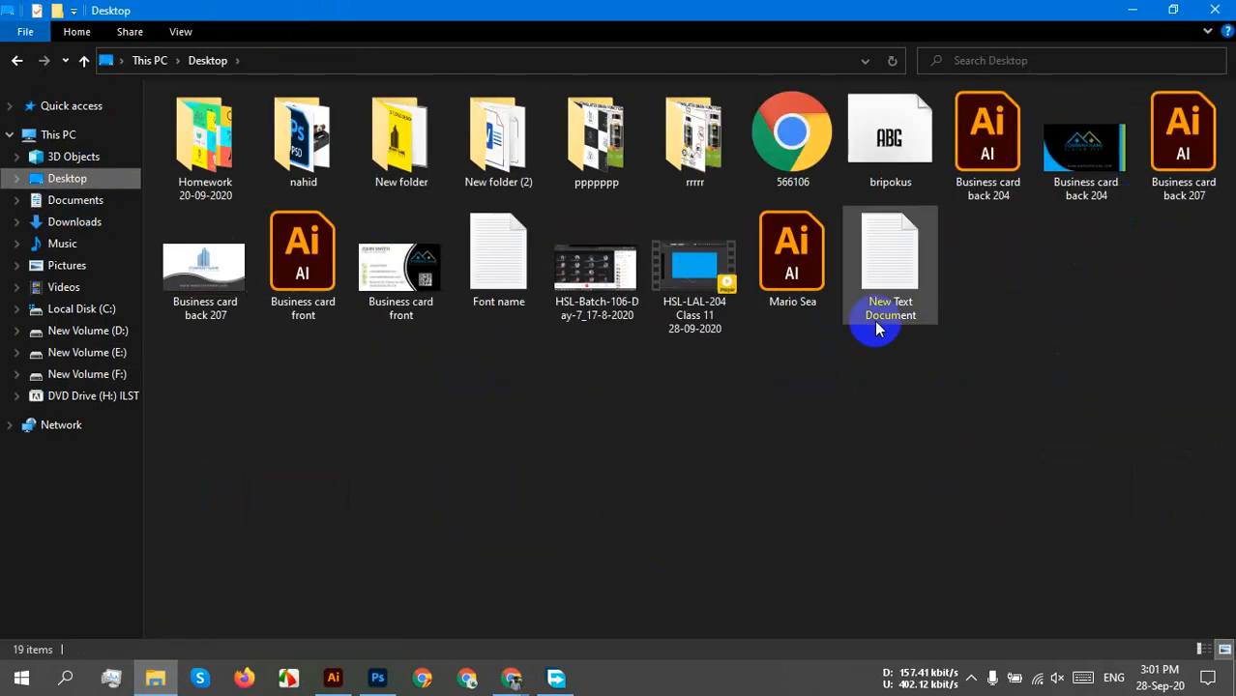
double_click(205, 271)
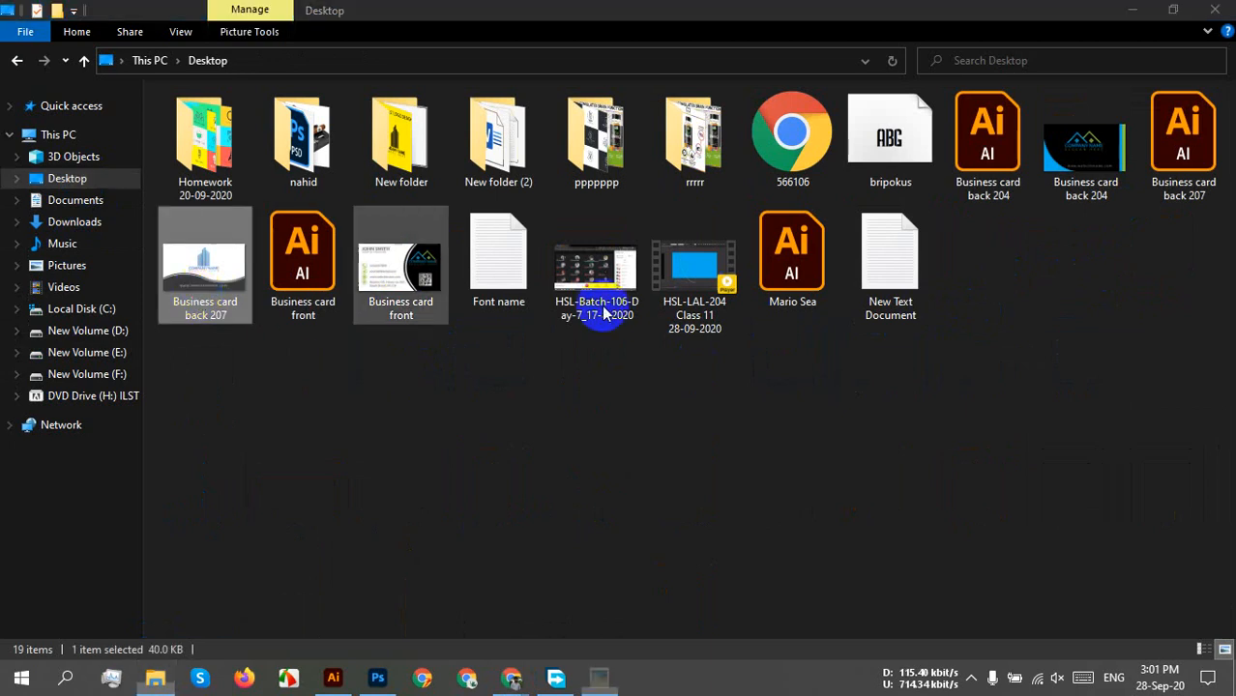
Zoom in to inspect the 1050 x 600 PNG, then close the preview and return to Illustrator.
scroll(982, 324, "up", 3)
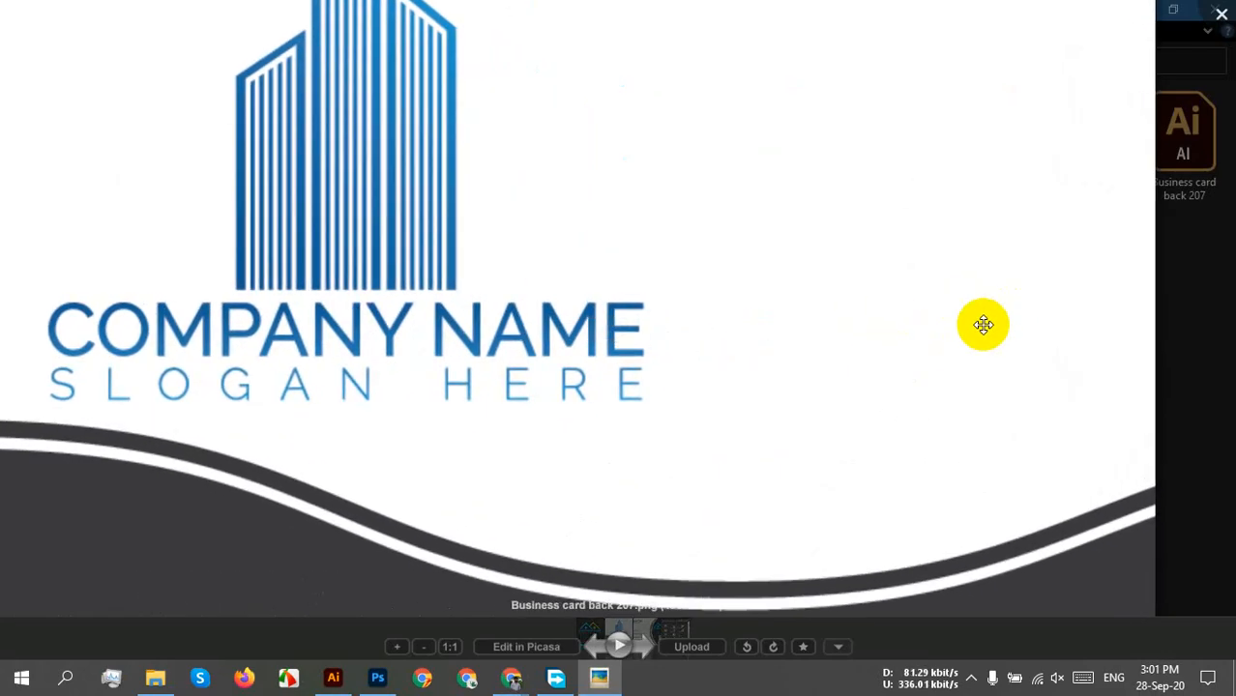
scroll(982, 324, "down", 3)
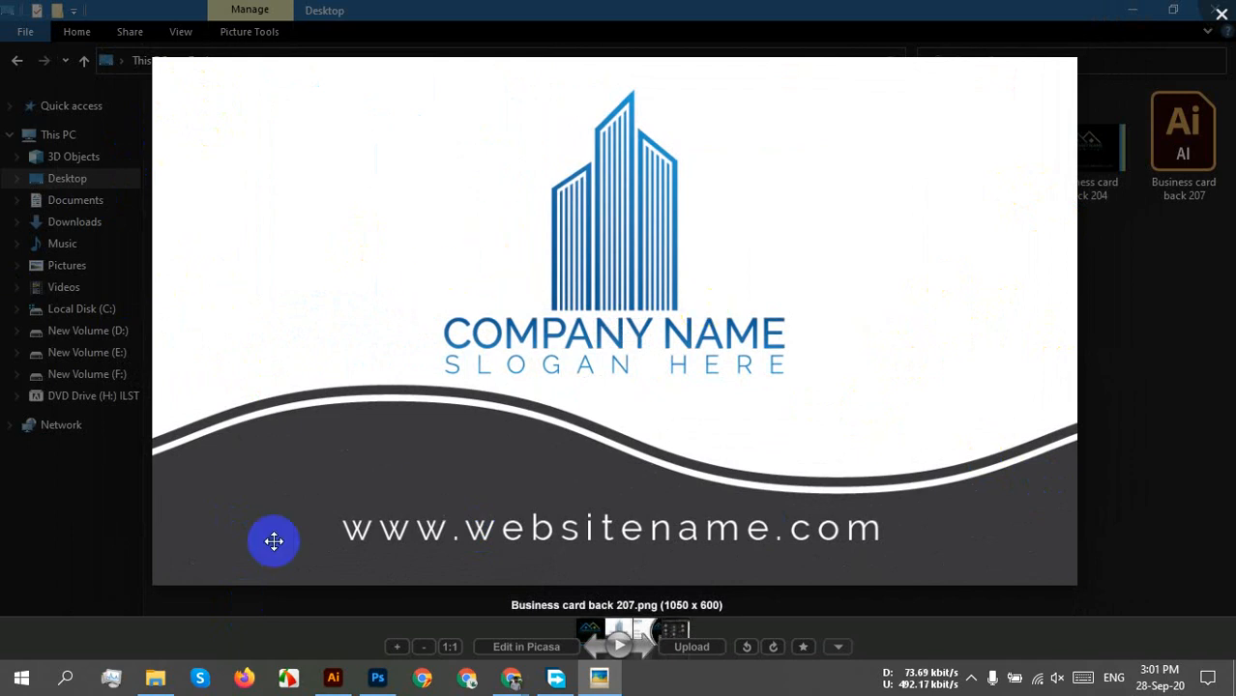
scroll(683, 331, "down", 5)
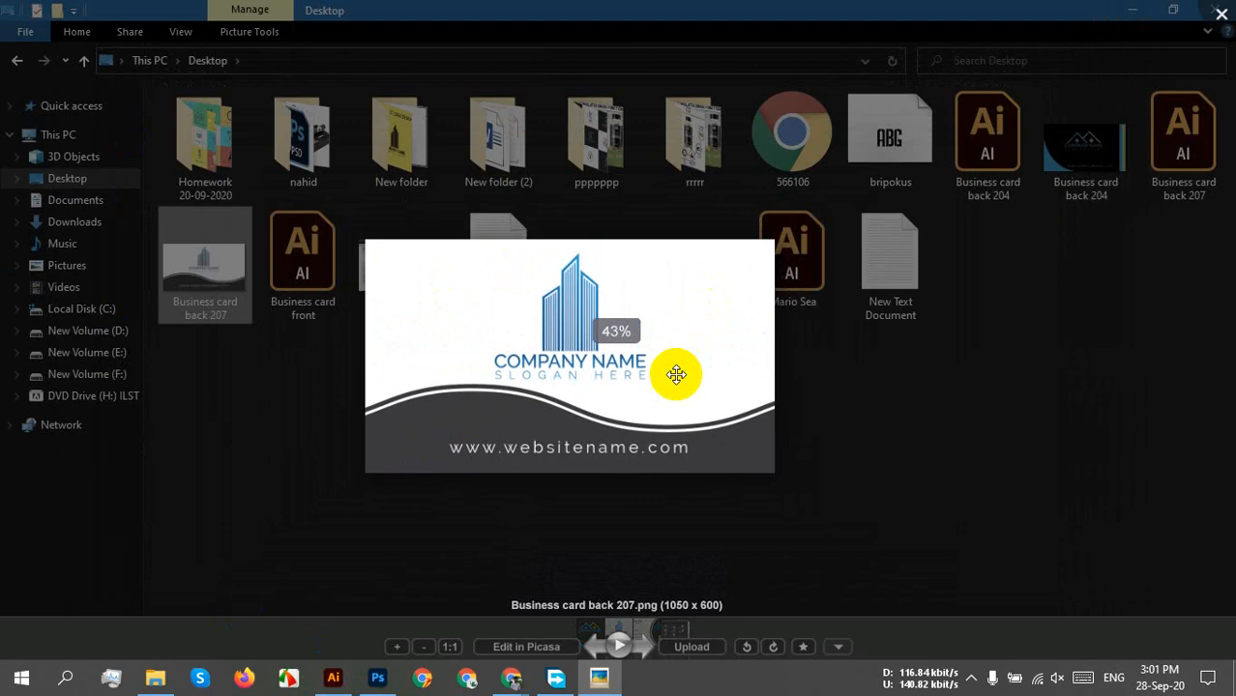
scroll(670, 377, "down", 1)
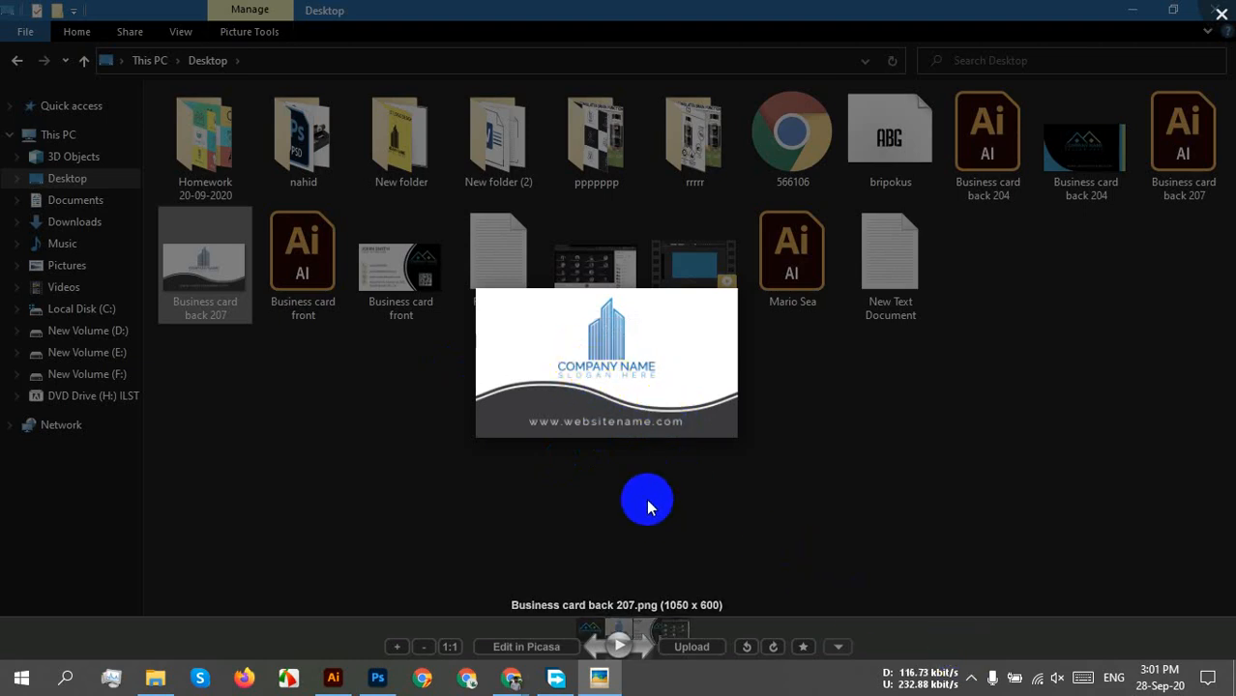
scroll(653, 359, "up", 5)
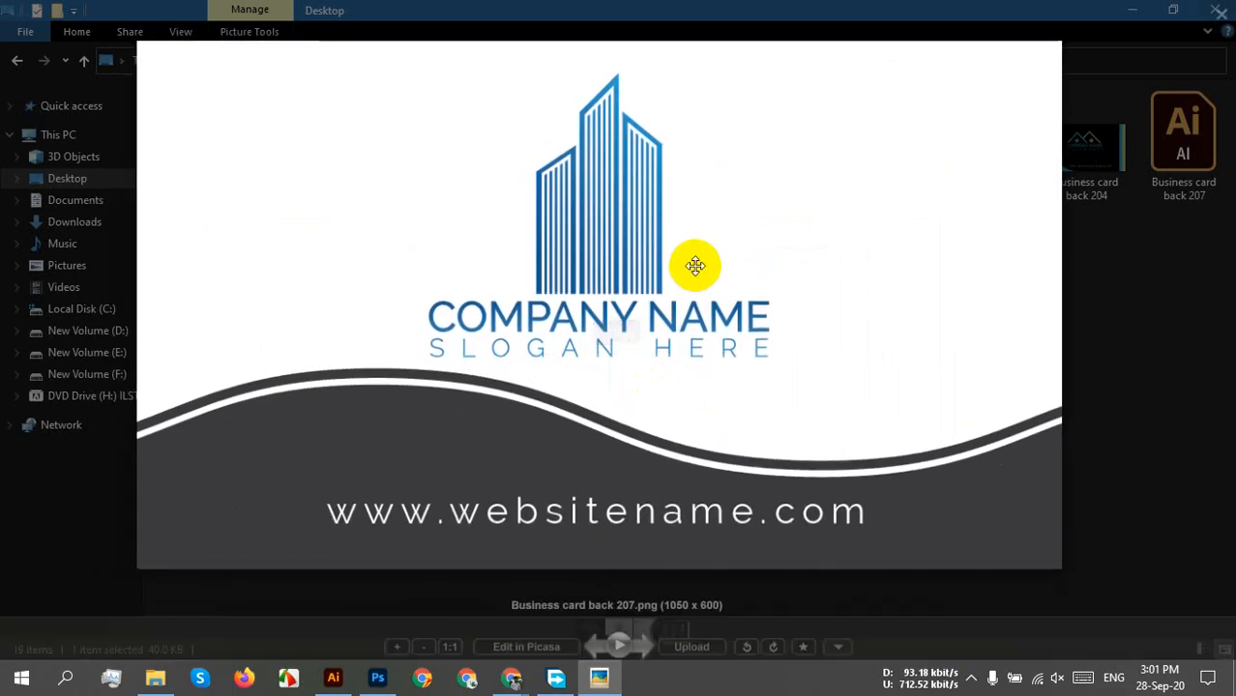
scroll(744, 382, "down", 5)
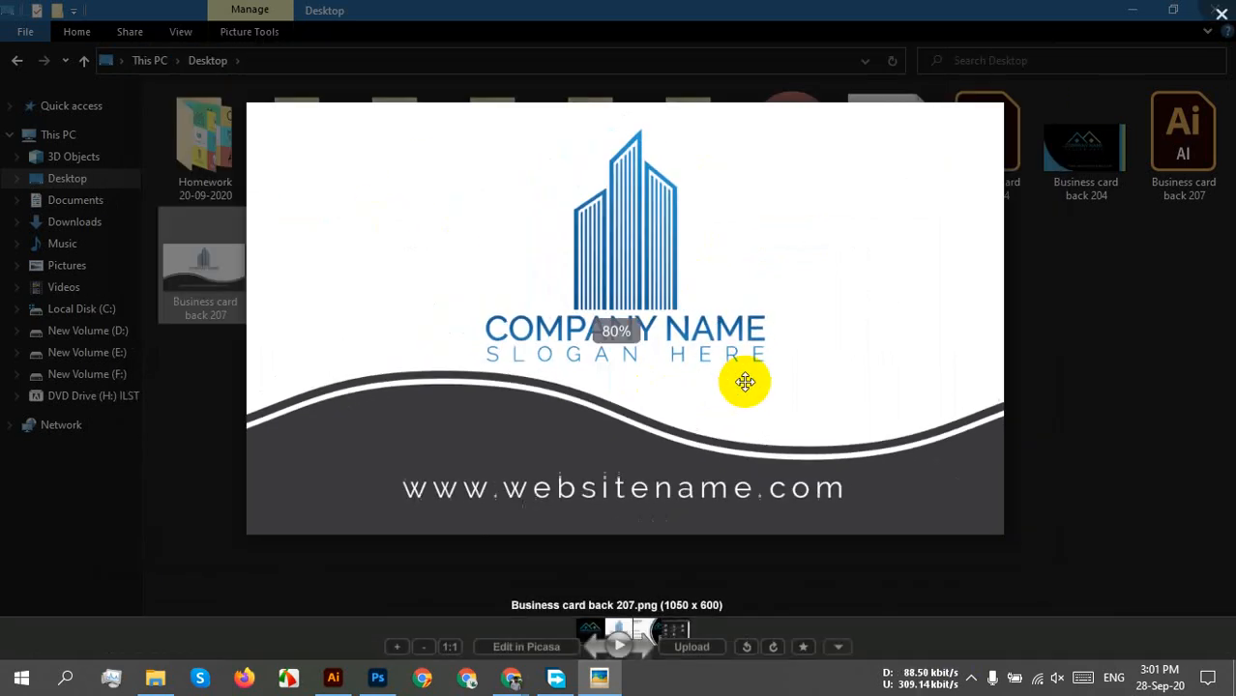
scroll(744, 382, "up", 3)
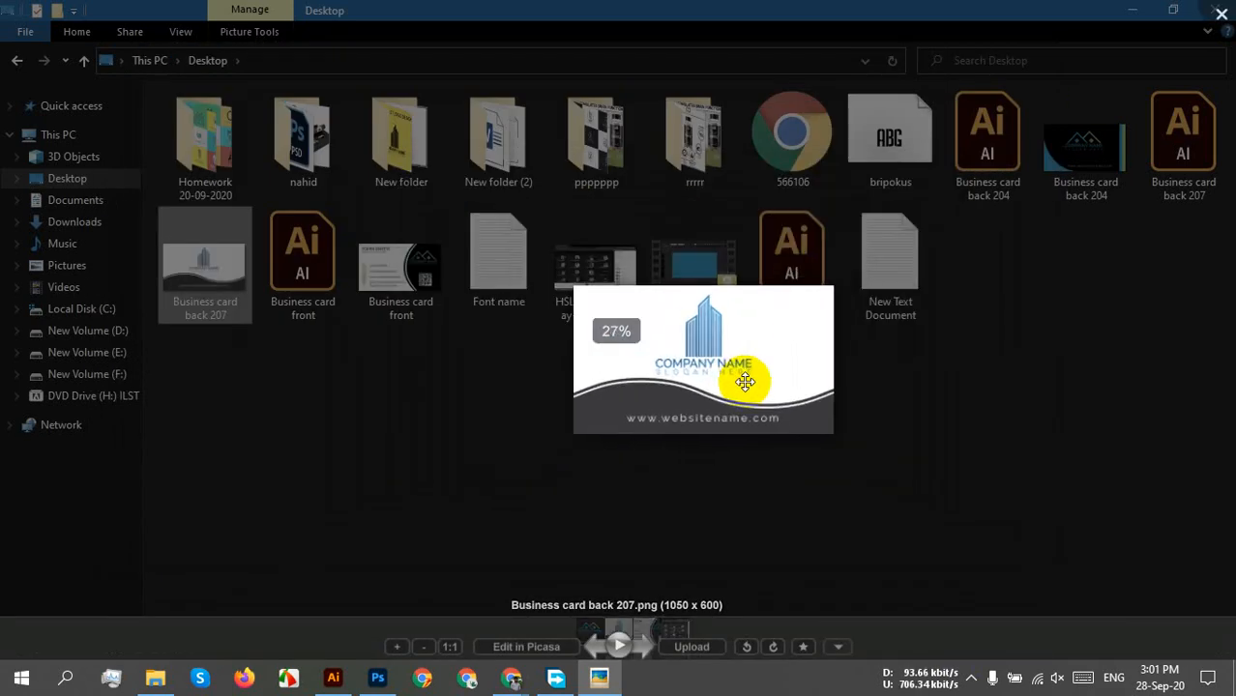
left_click(1220, 25)
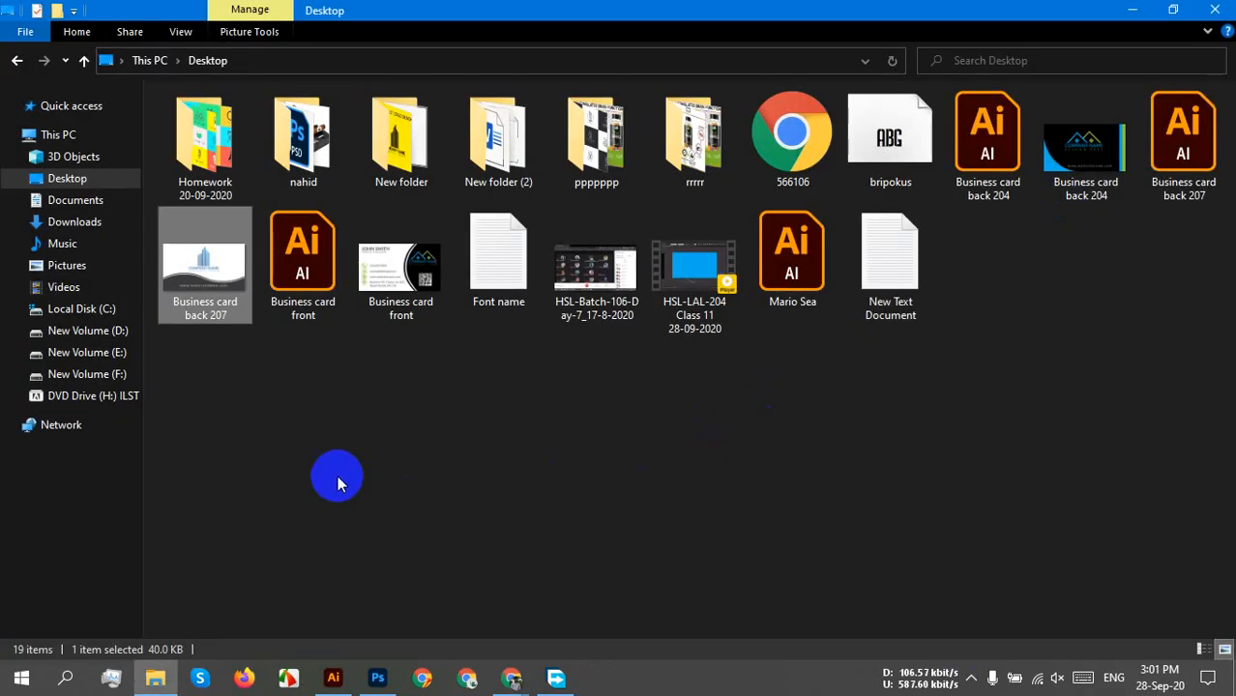
left_click(332, 677)
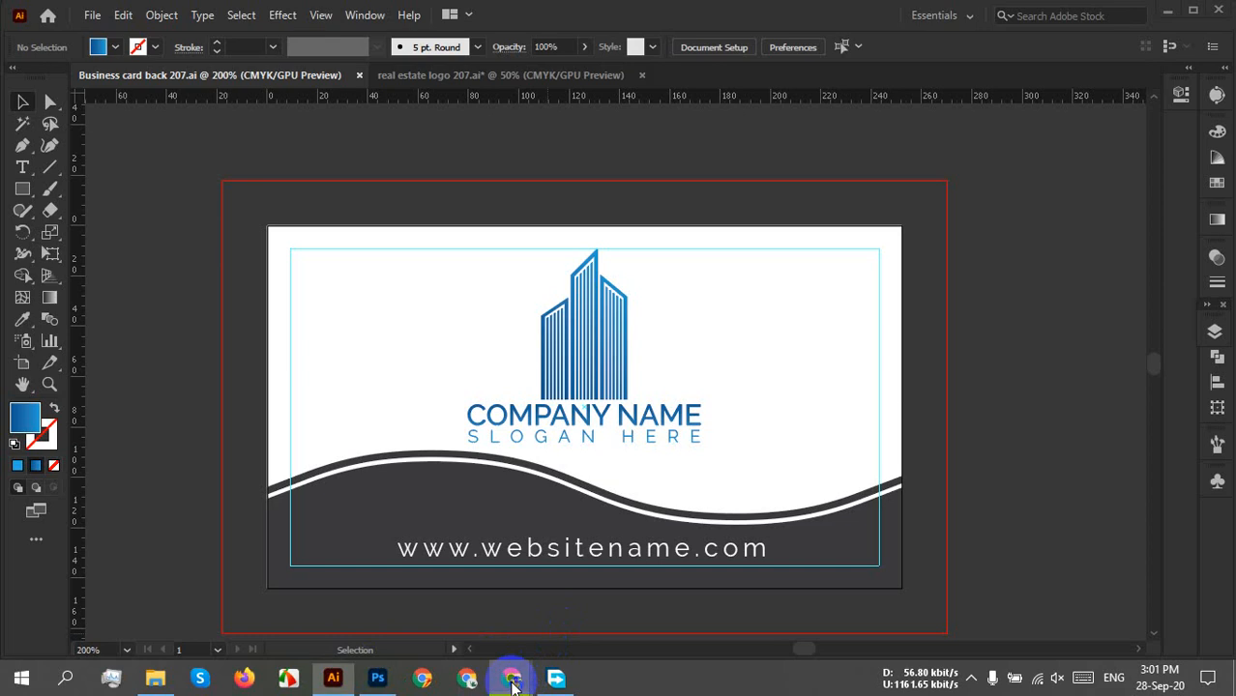
Check the Google Meet call, then come back to the Illustrator document.
mouse_move(511, 677)
left_click(416, 604)
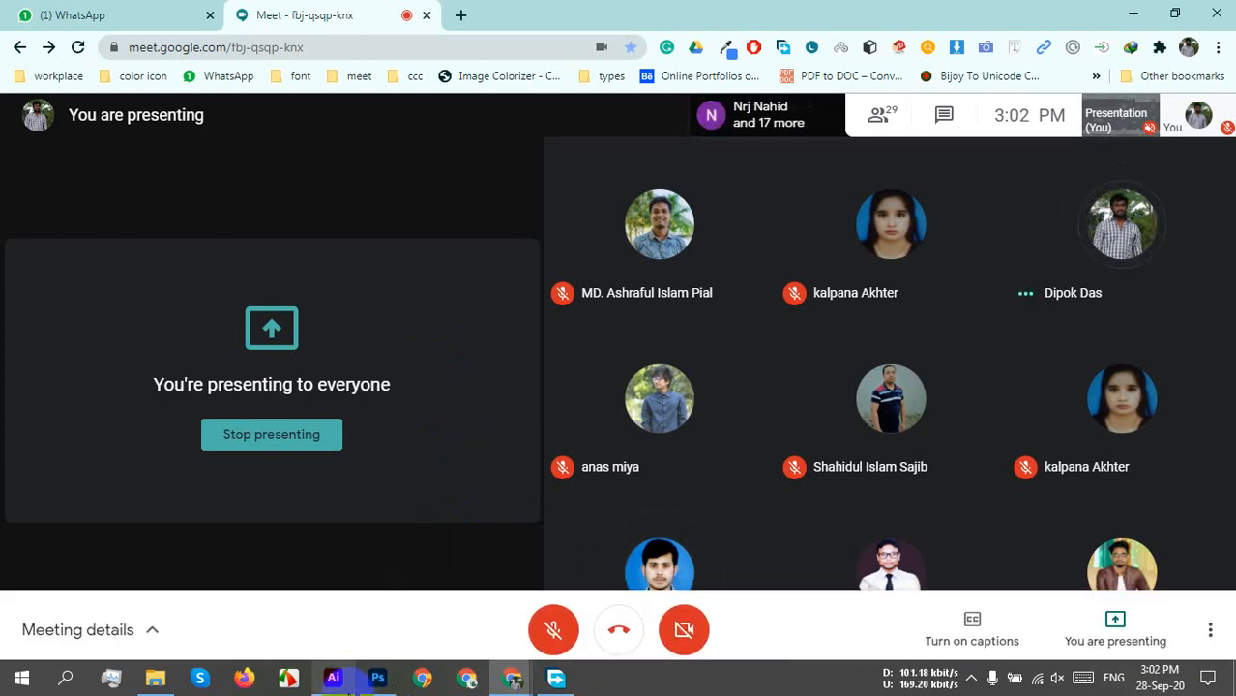
left_click(333, 678)
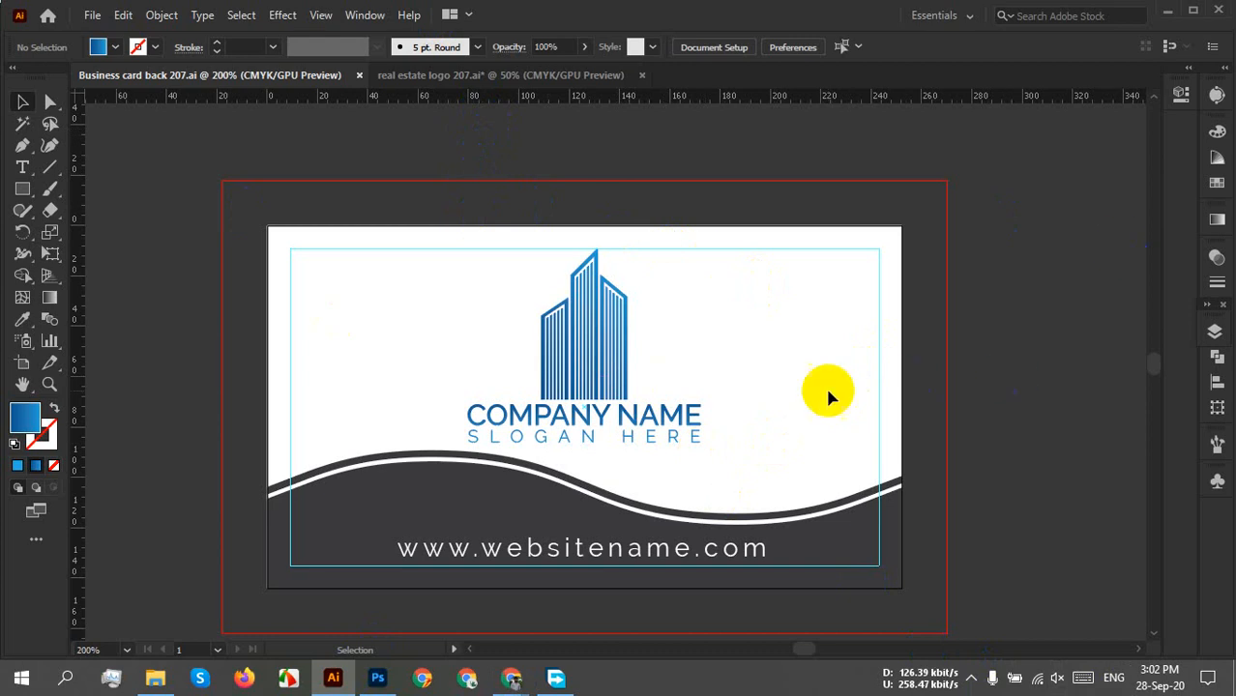
Close the real estate logo 207 document without saving its changes.
left_click(94, 16)
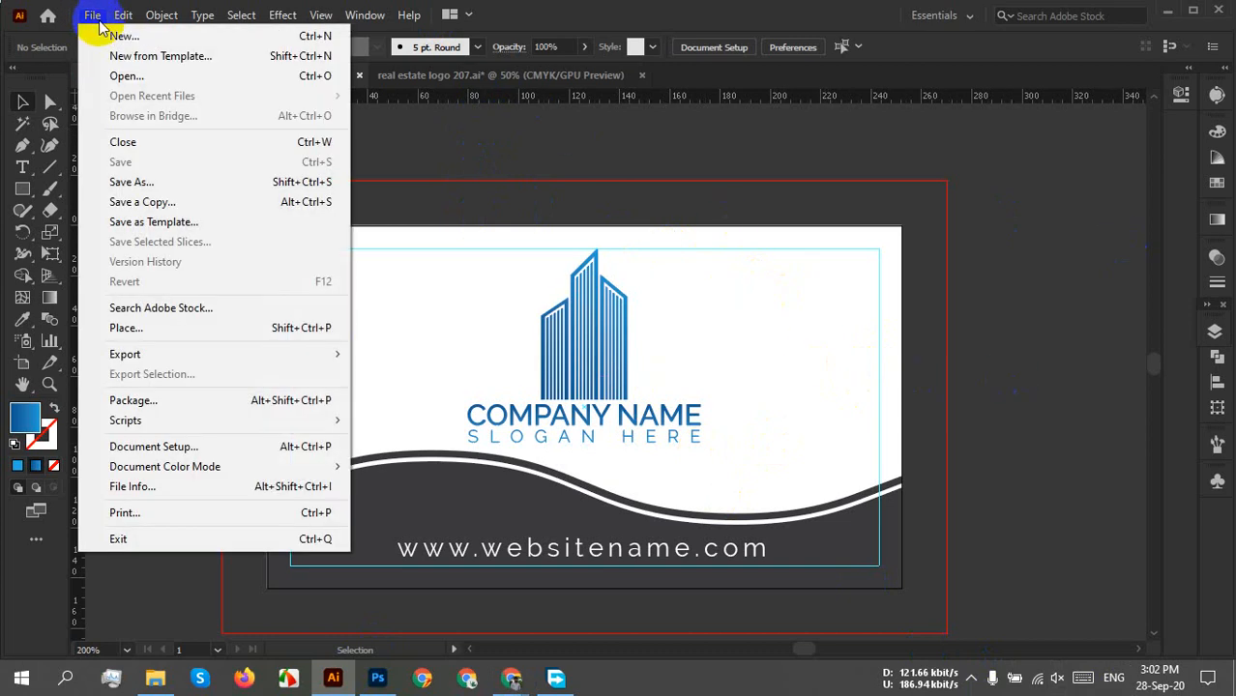
left_click(684, 152)
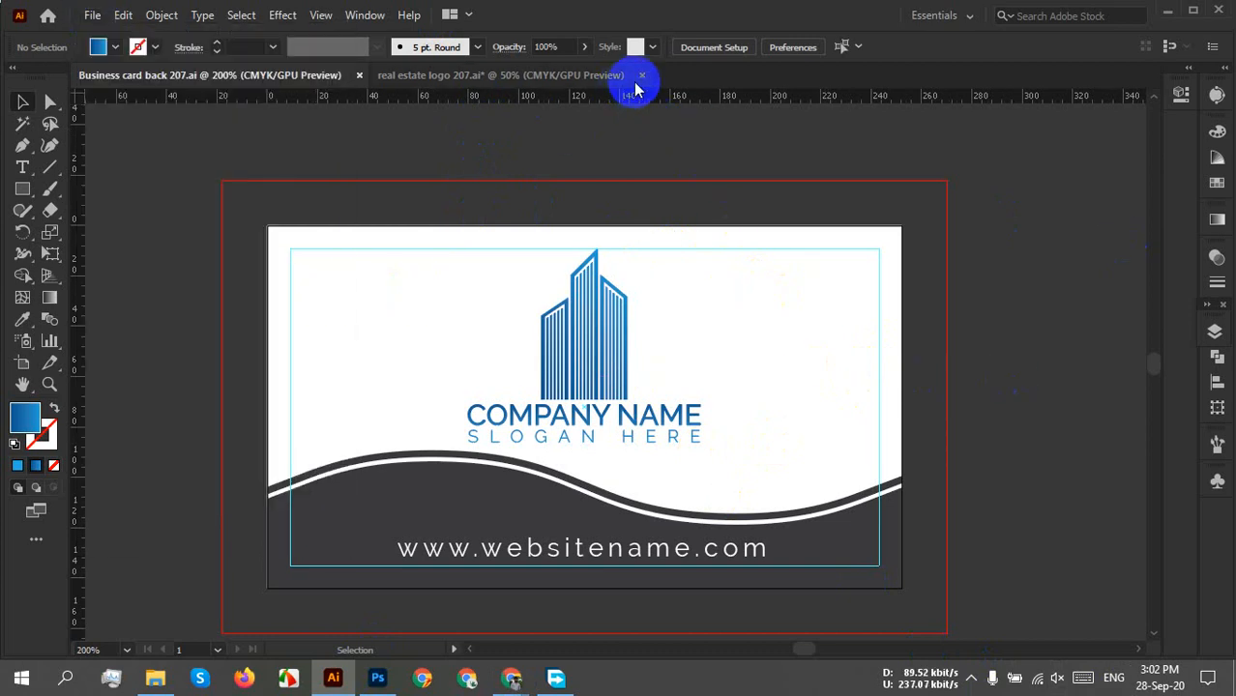
left_click(641, 75)
left_click(715, 362)
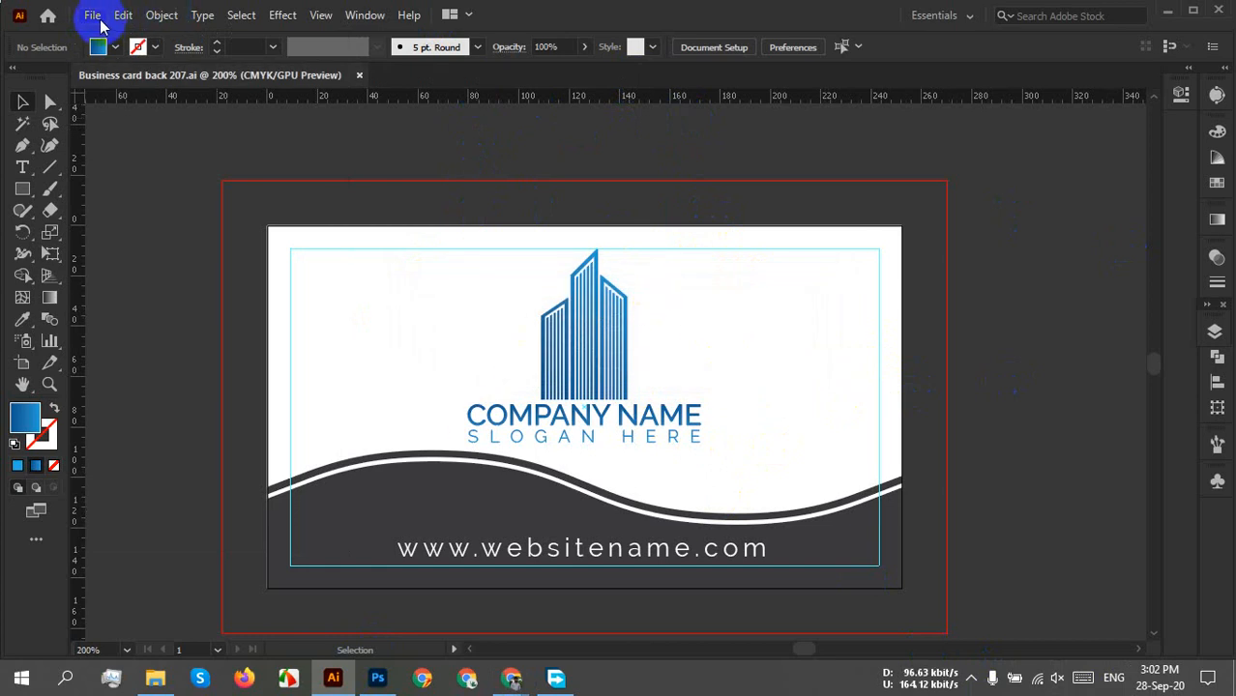
Start a new 3.5 × 2 in document with 0.25 in bleed, renaming Untitled-5 to Business card front 207.
left_click(93, 16)
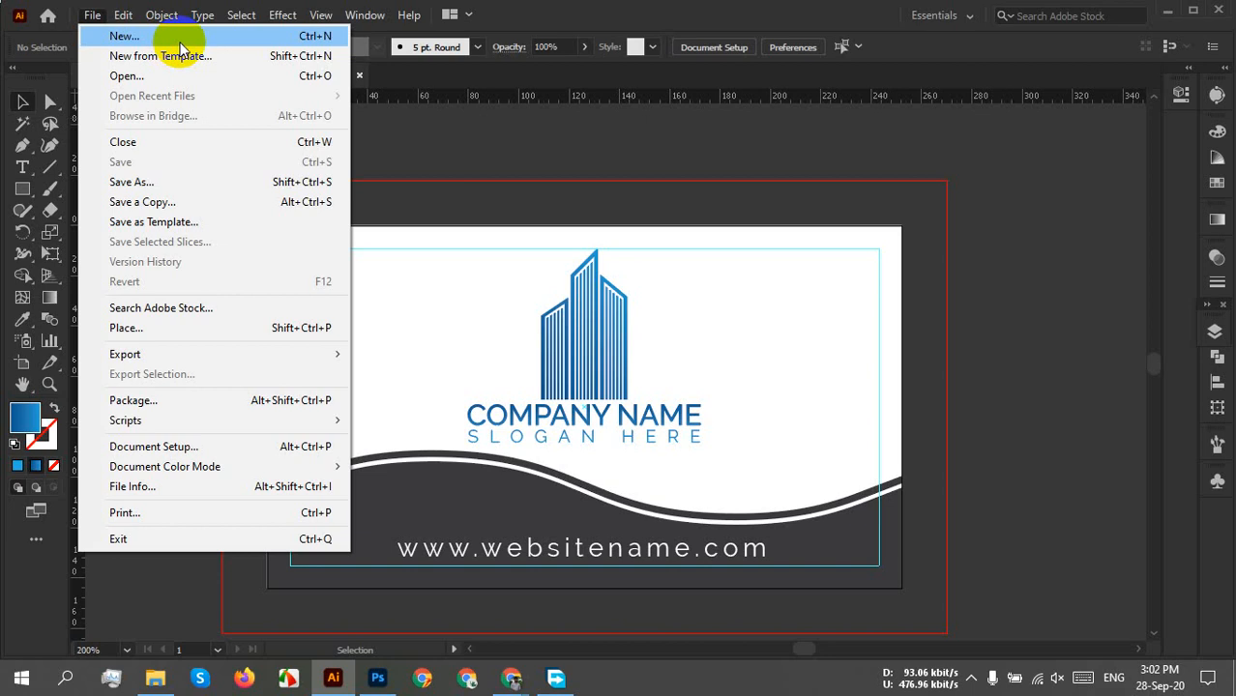
left_click(180, 38)
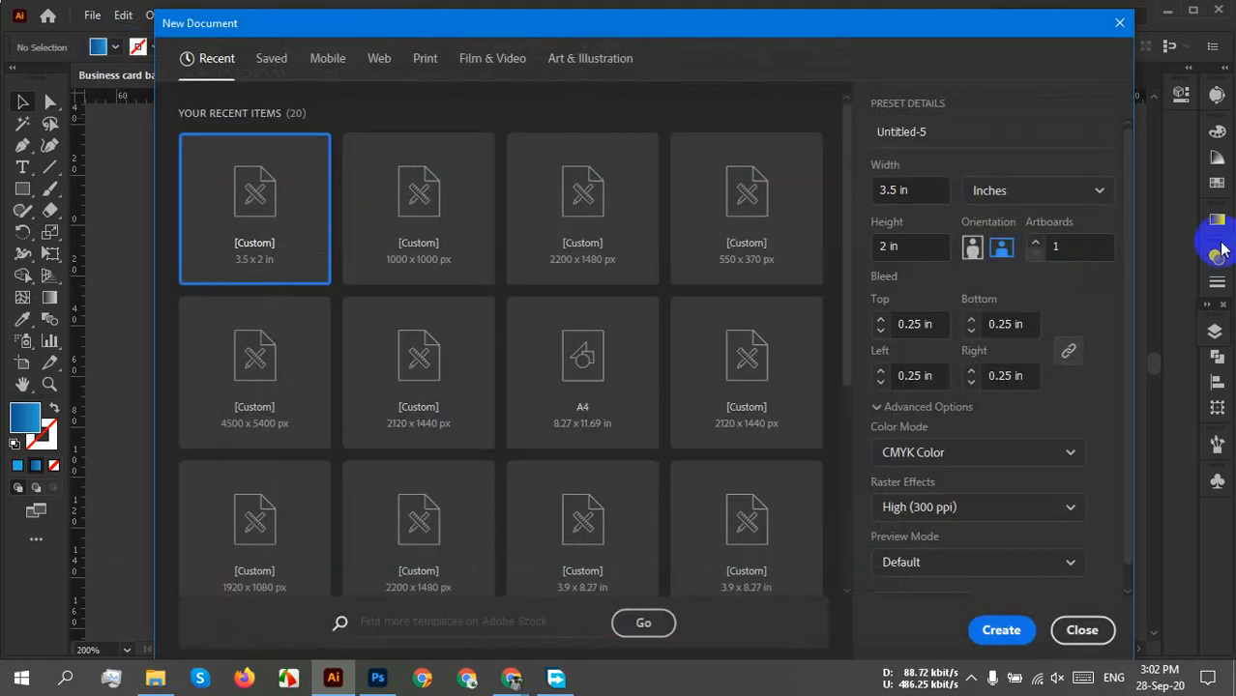
left_click(876, 191)
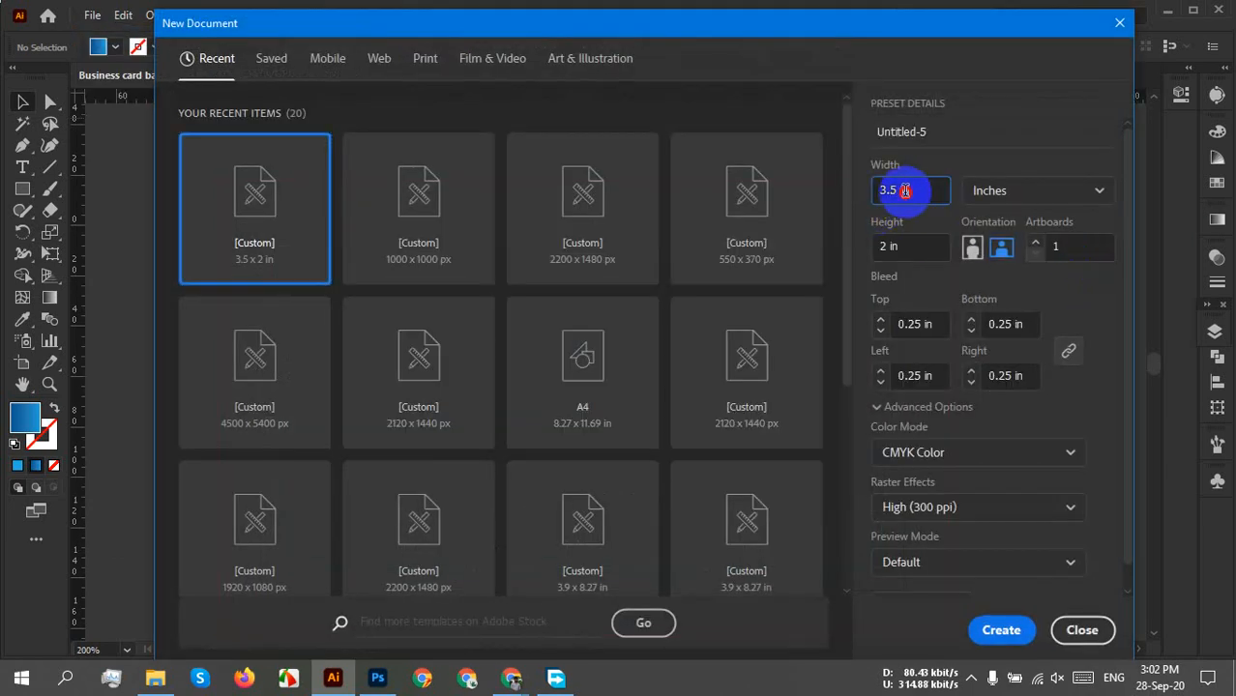
left_click(914, 244)
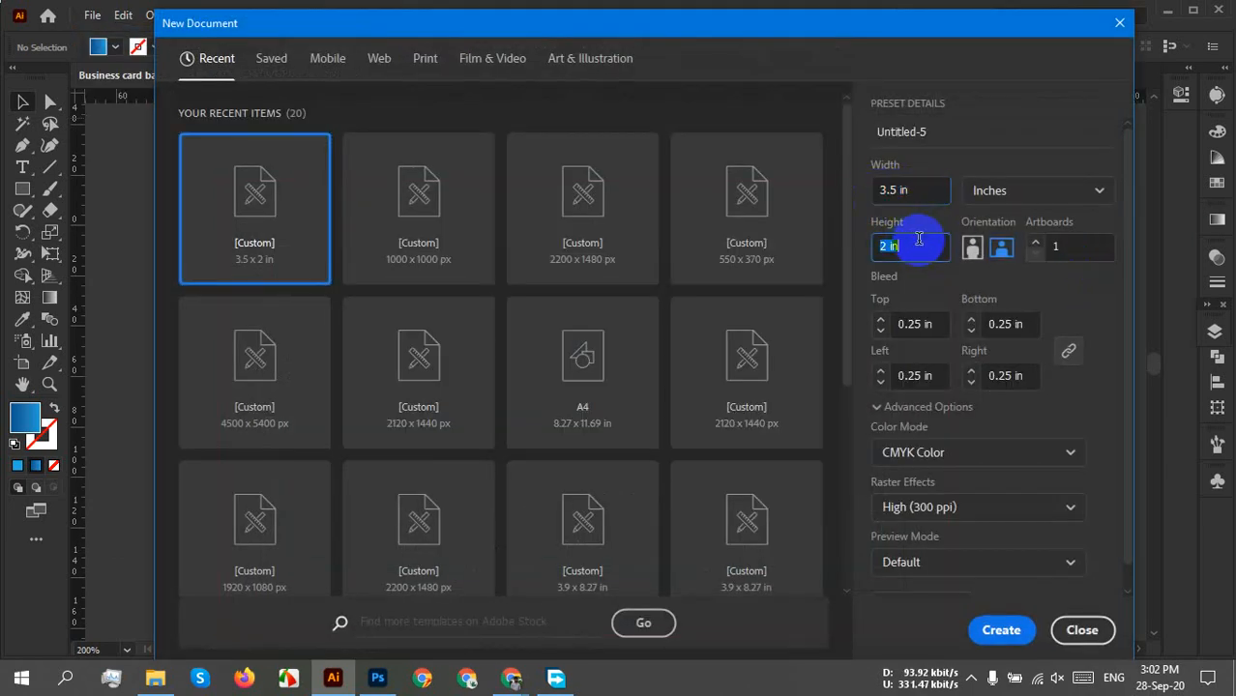
left_click(918, 324)
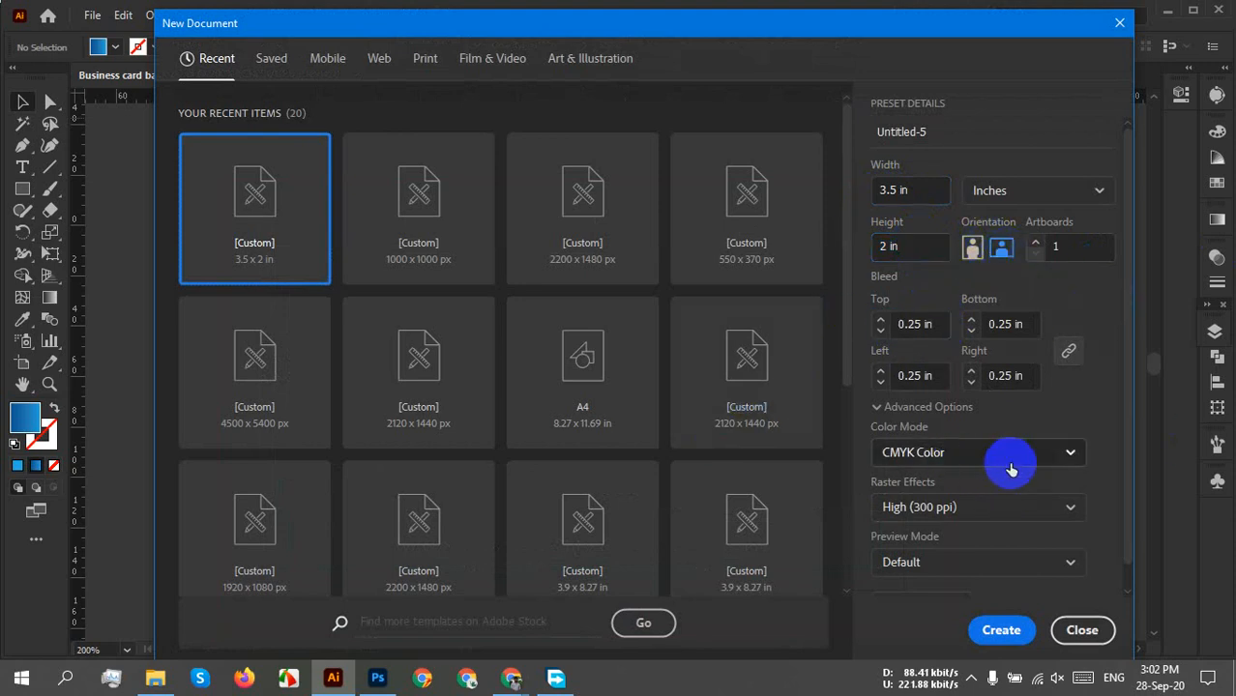
left_click_drag(947, 132, 821, 130)
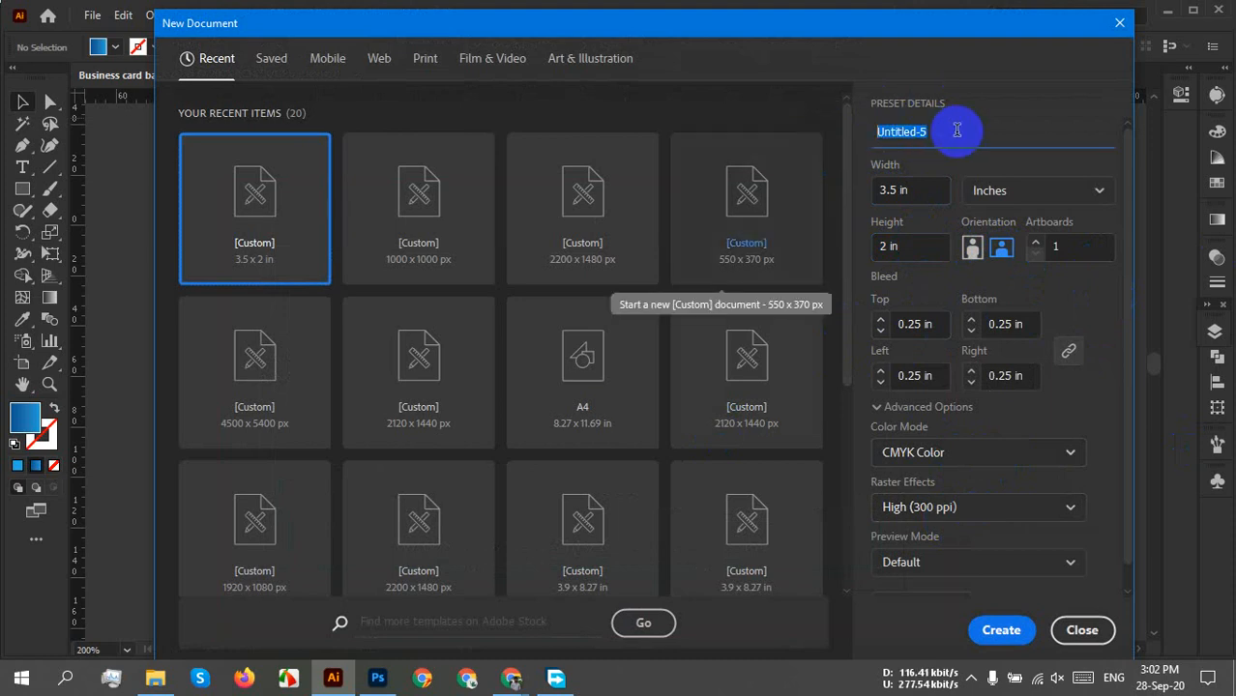
type("Business card front 207")
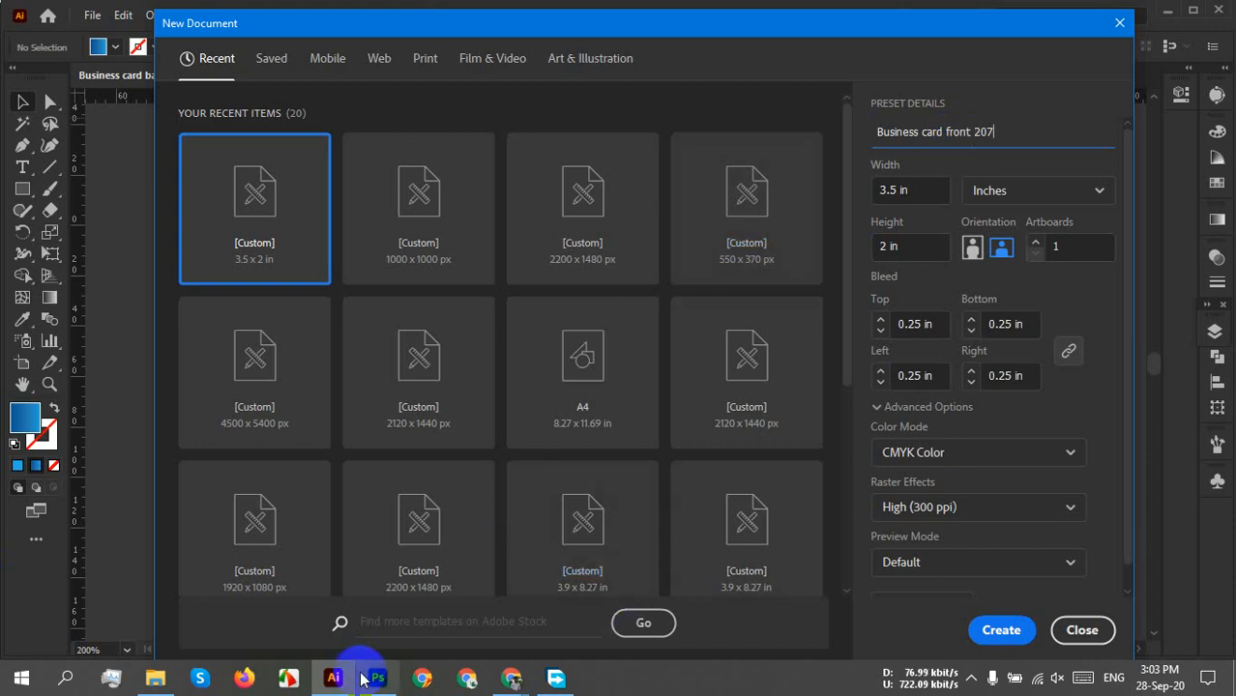
left_click(1006, 626)
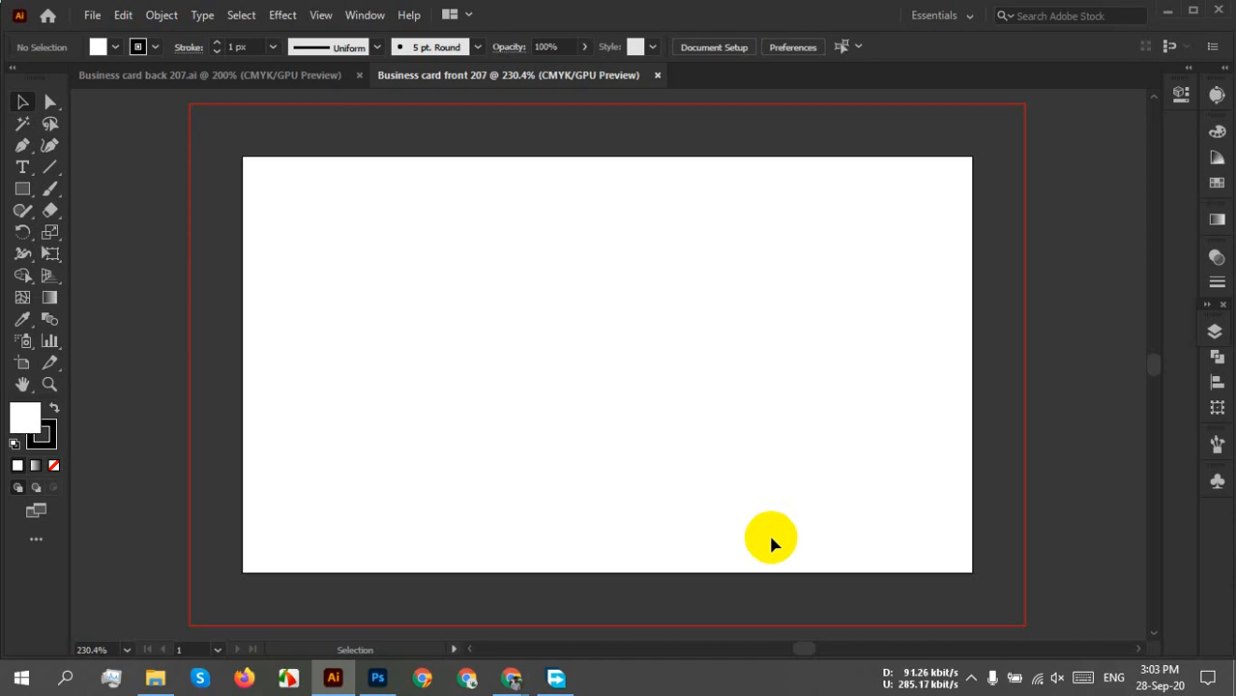
left_click(766, 547)
left_click(767, 558)
left_click(155, 678)
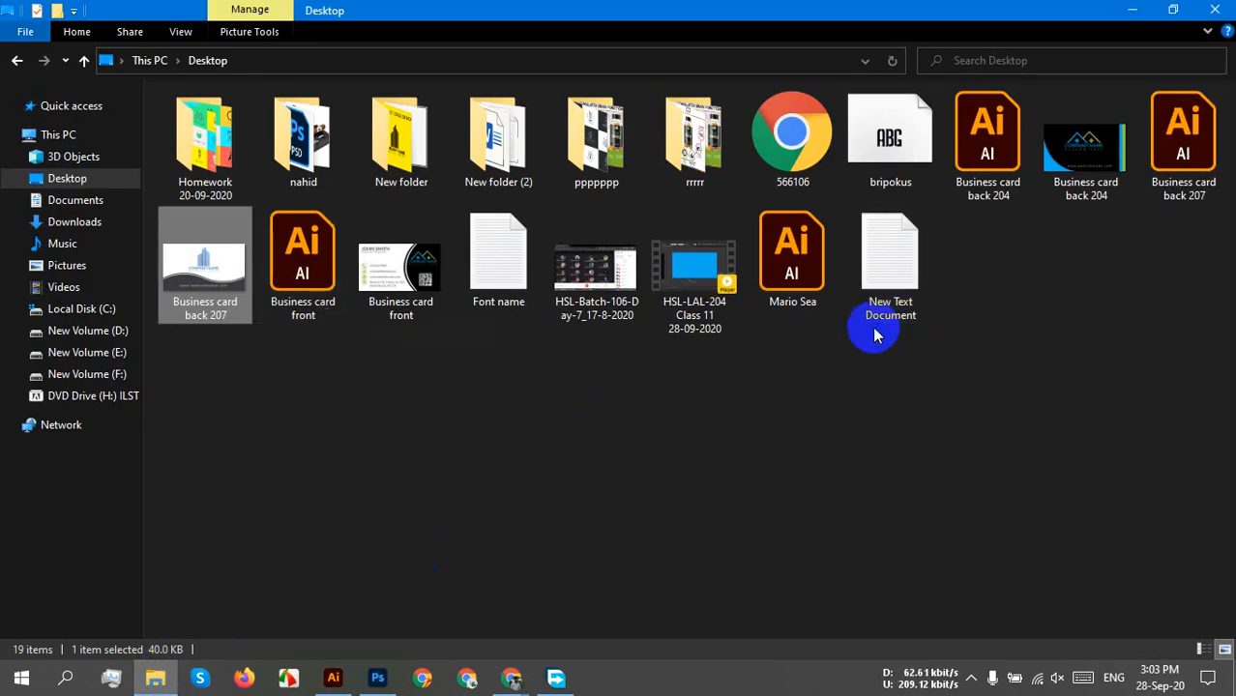
left_click(1076, 363)
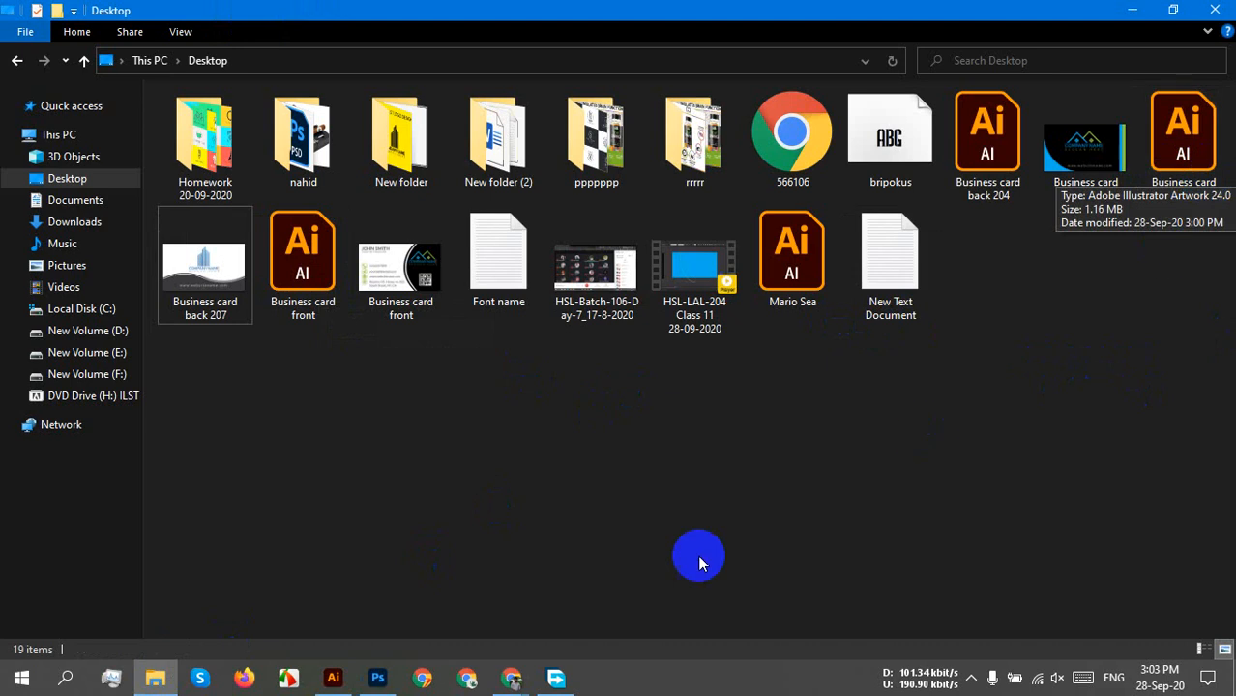
left_click(333, 676)
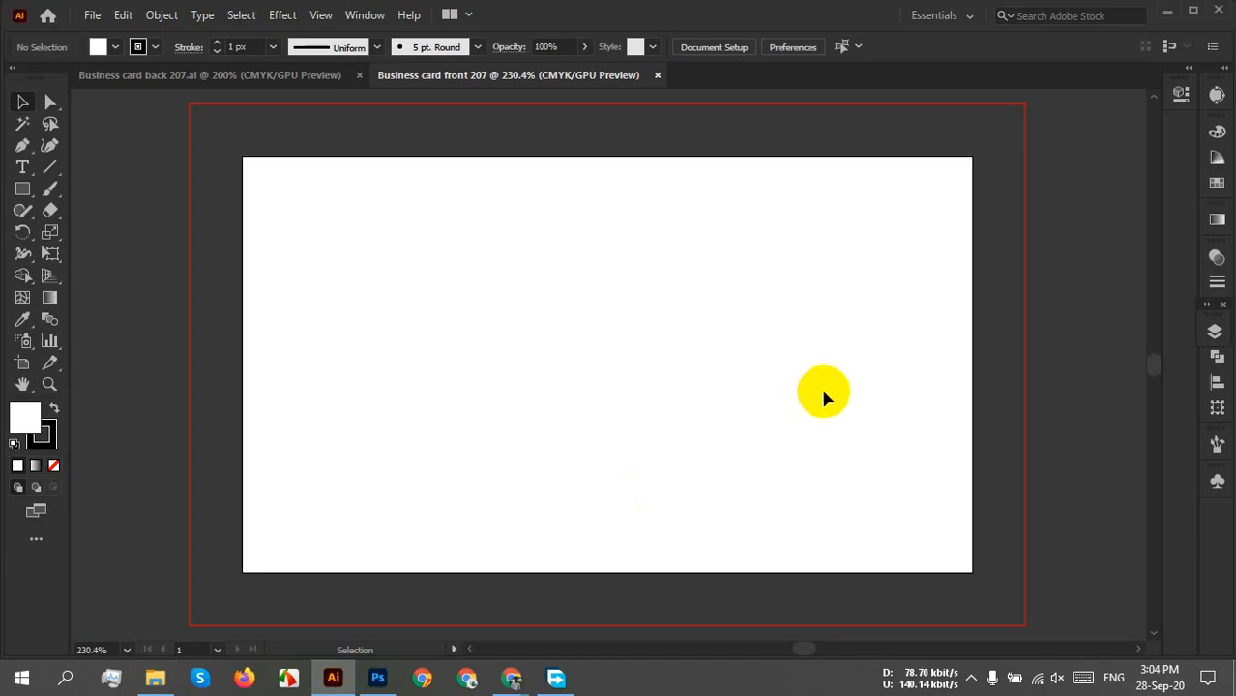
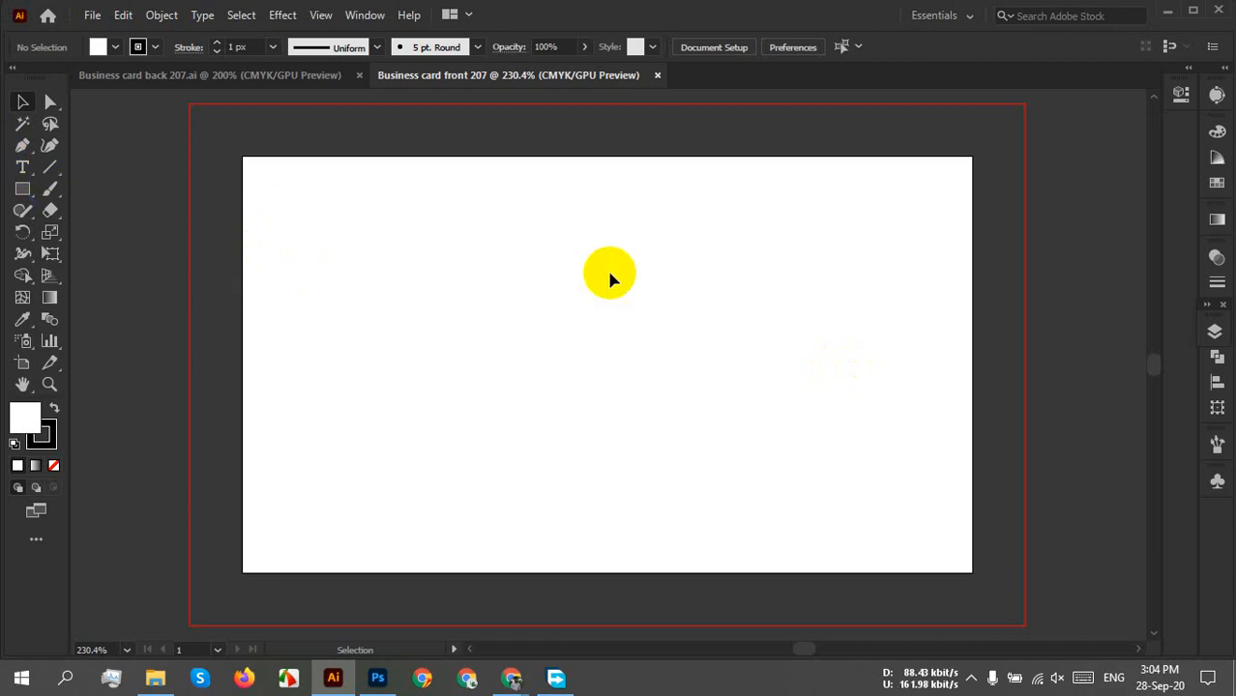
Draw a rectangle sized exactly 3.5 × 2 in.
left_click(23, 189)
left_click(440, 254)
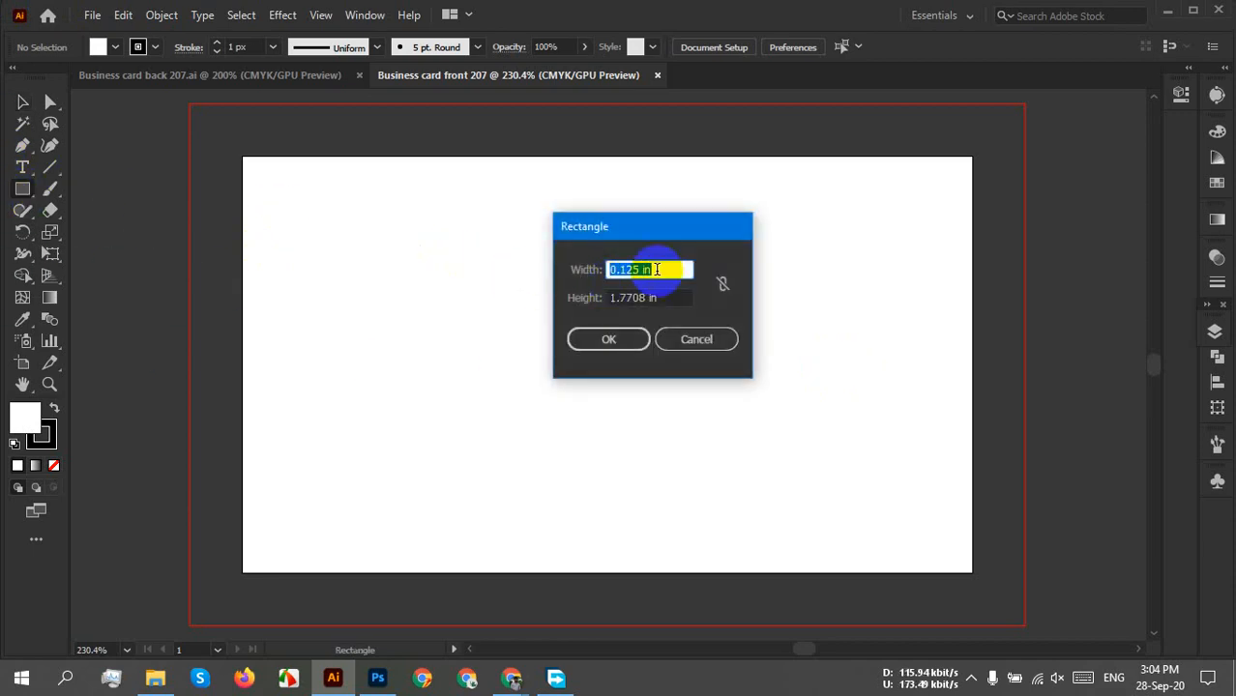
type("3.5")
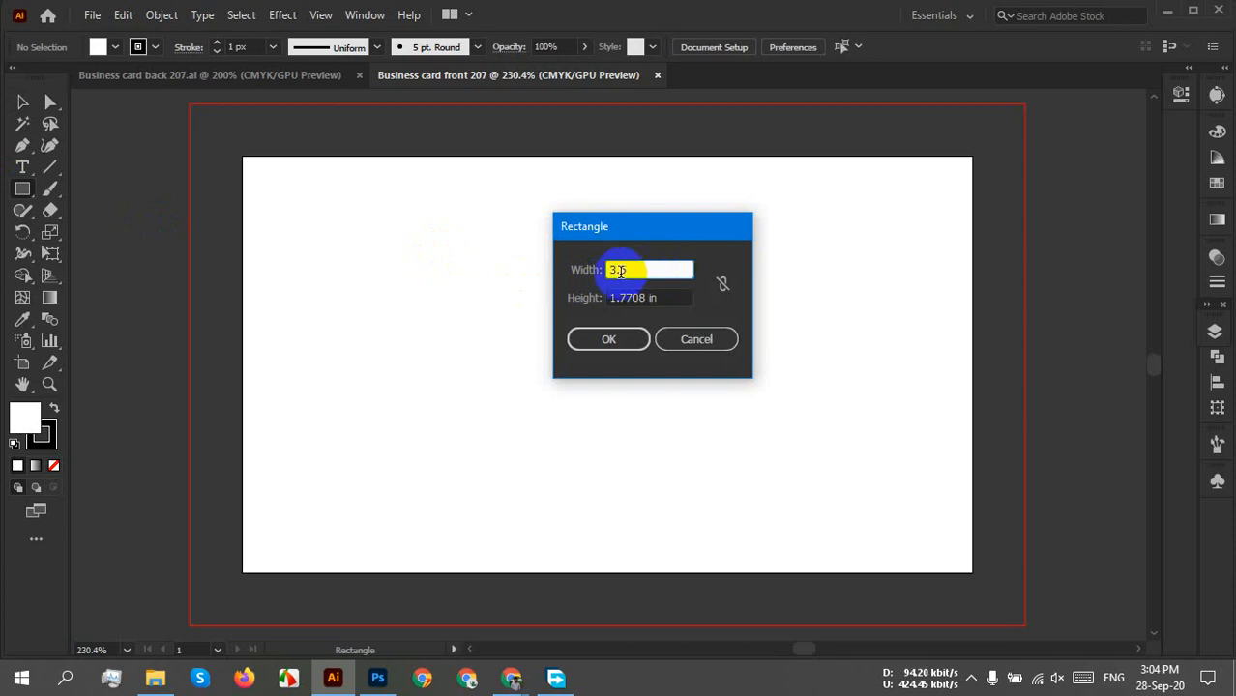
left_click(665, 293)
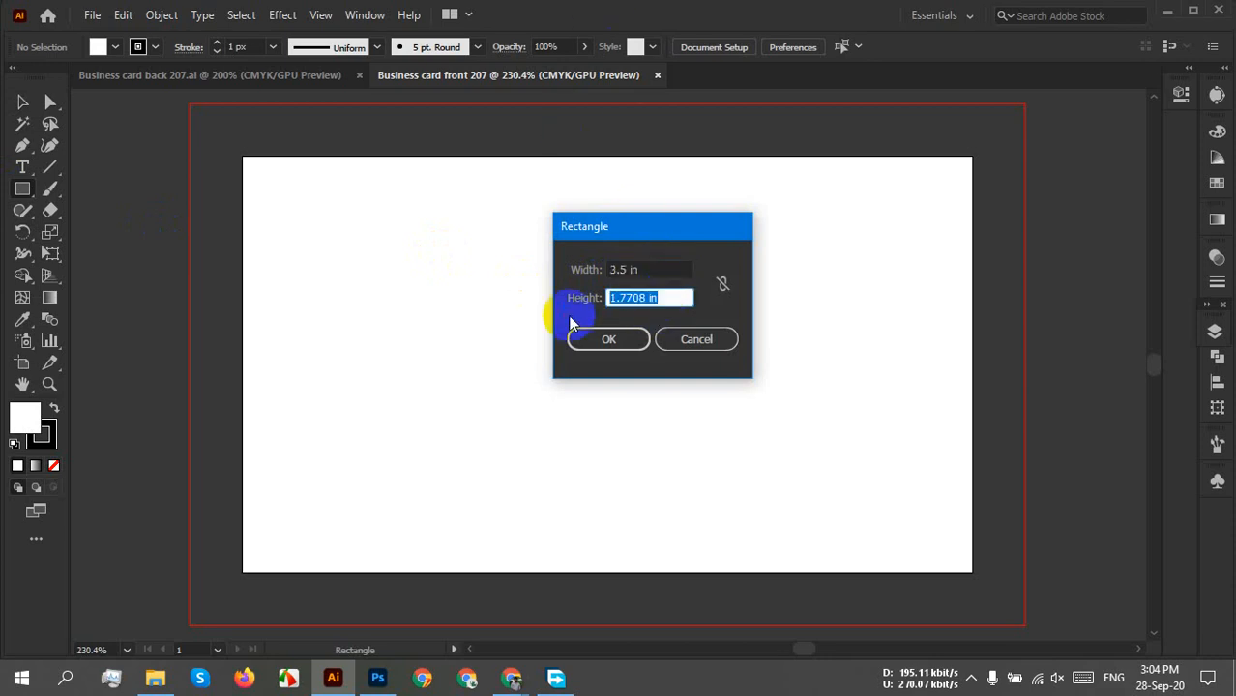
type("2")
left_click(608, 339)
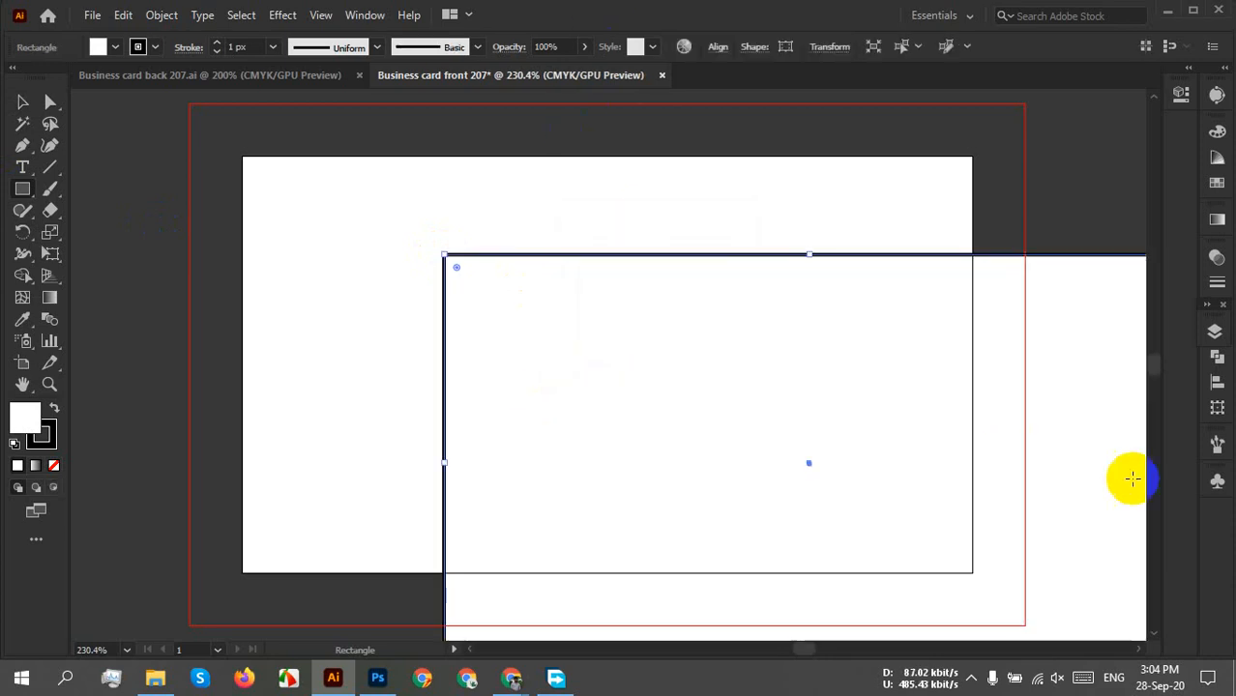
Remove the rectangle's outline, centre it horizontally and vertically on the artboard, then deselect.
left_click(115, 47)
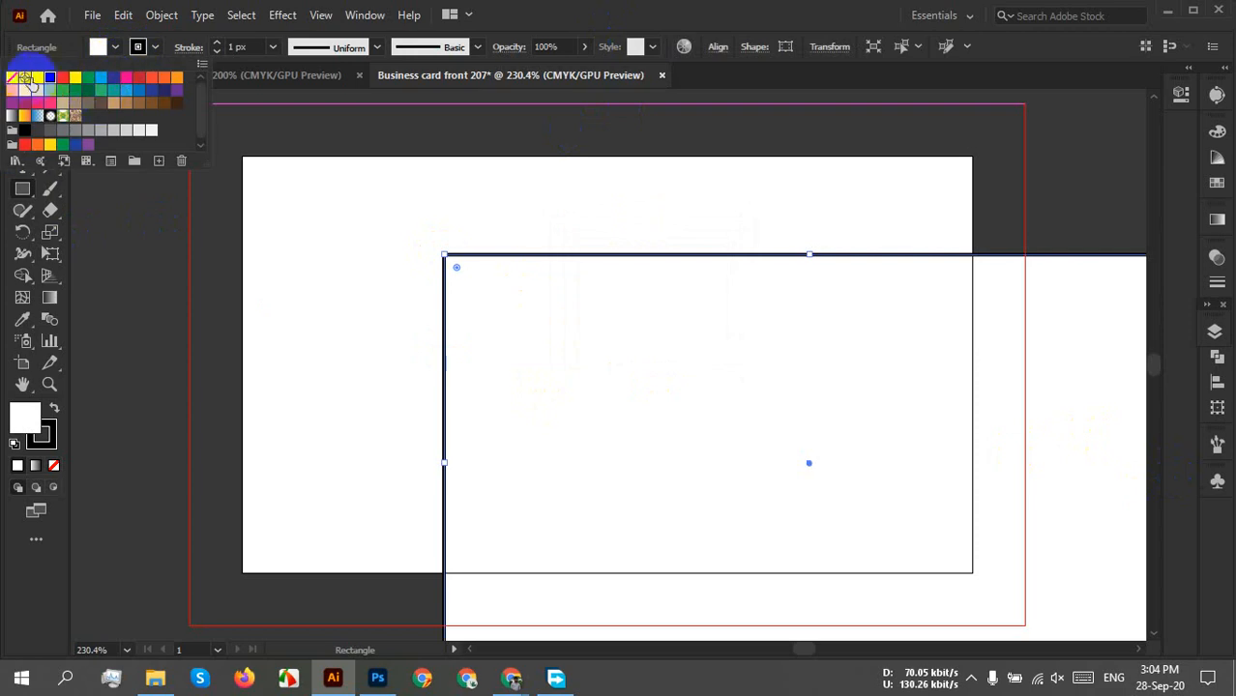
left_click(12, 78)
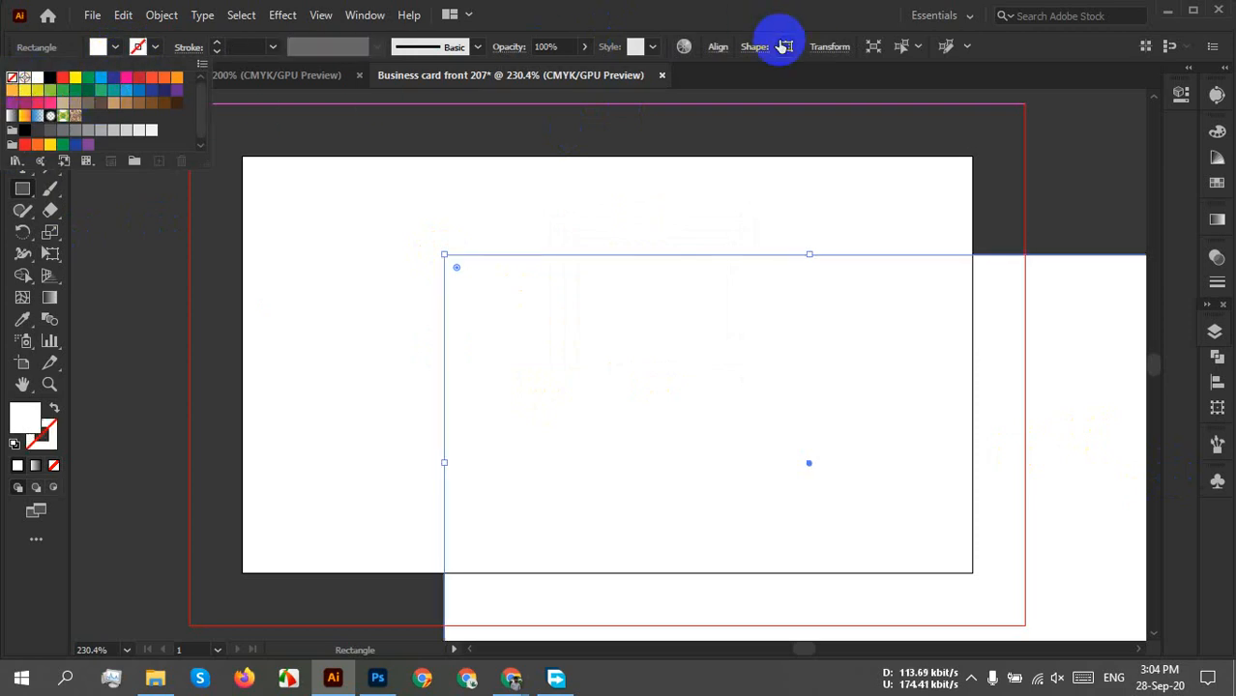
left_click(715, 46)
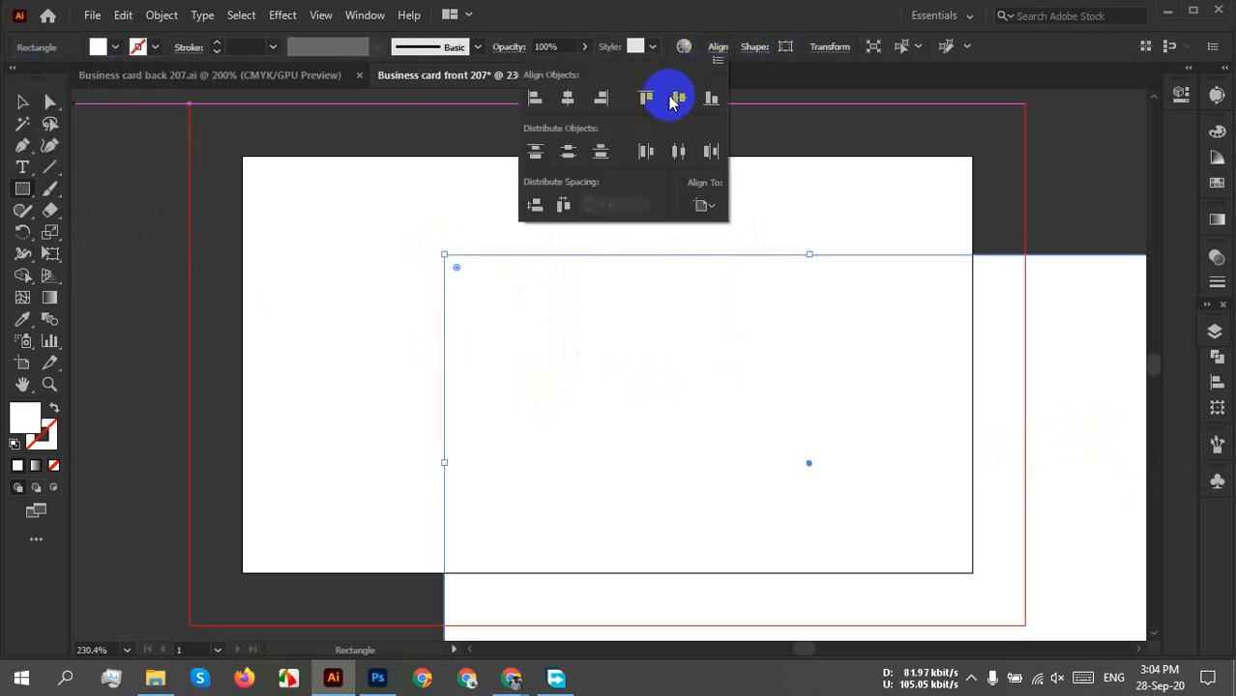
left_click(568, 97)
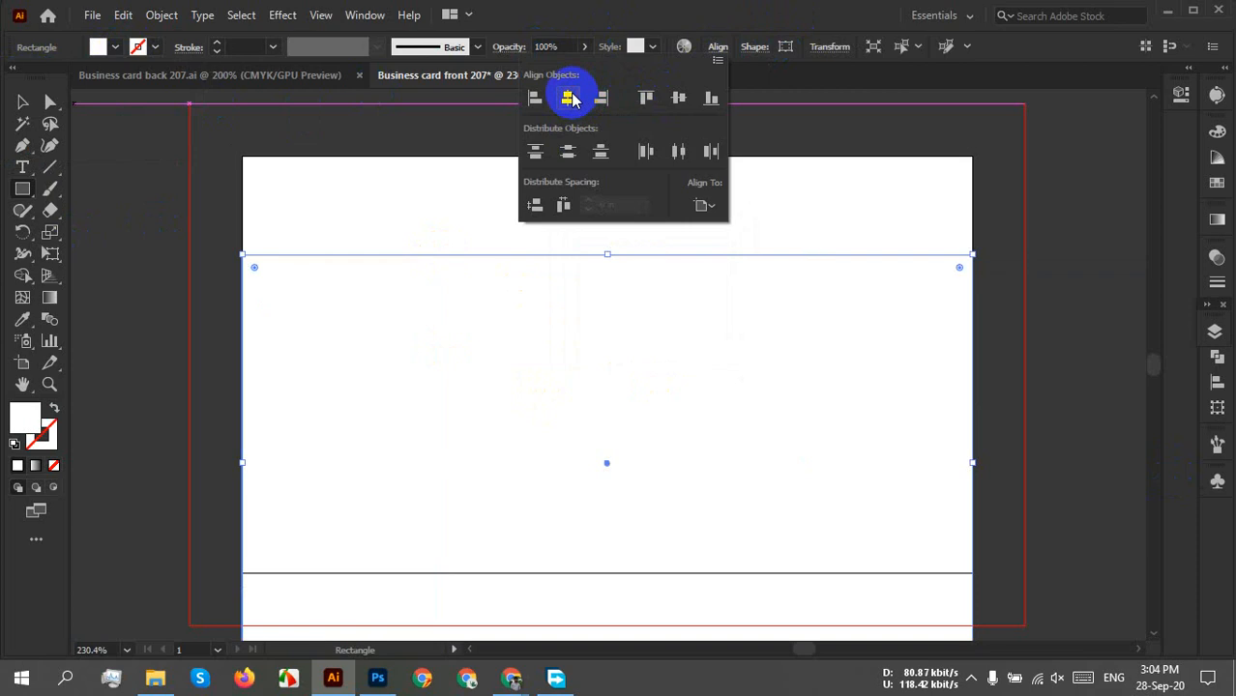
left_click(680, 100)
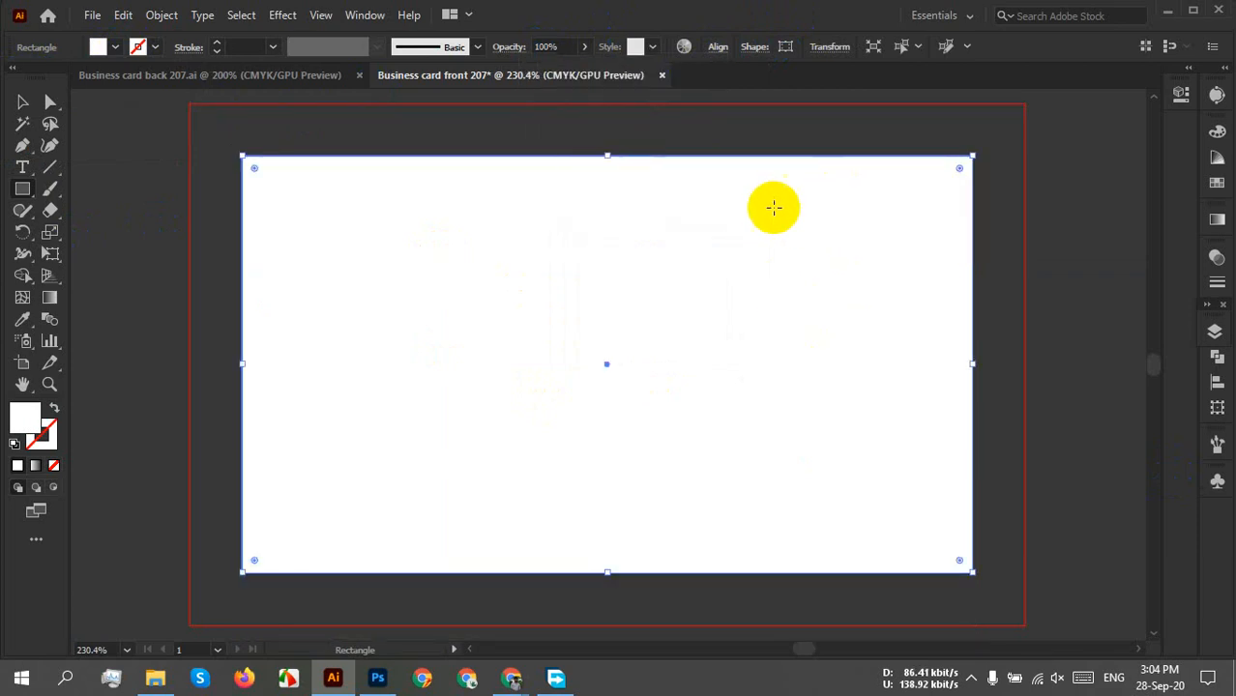
right_click(663, 215)
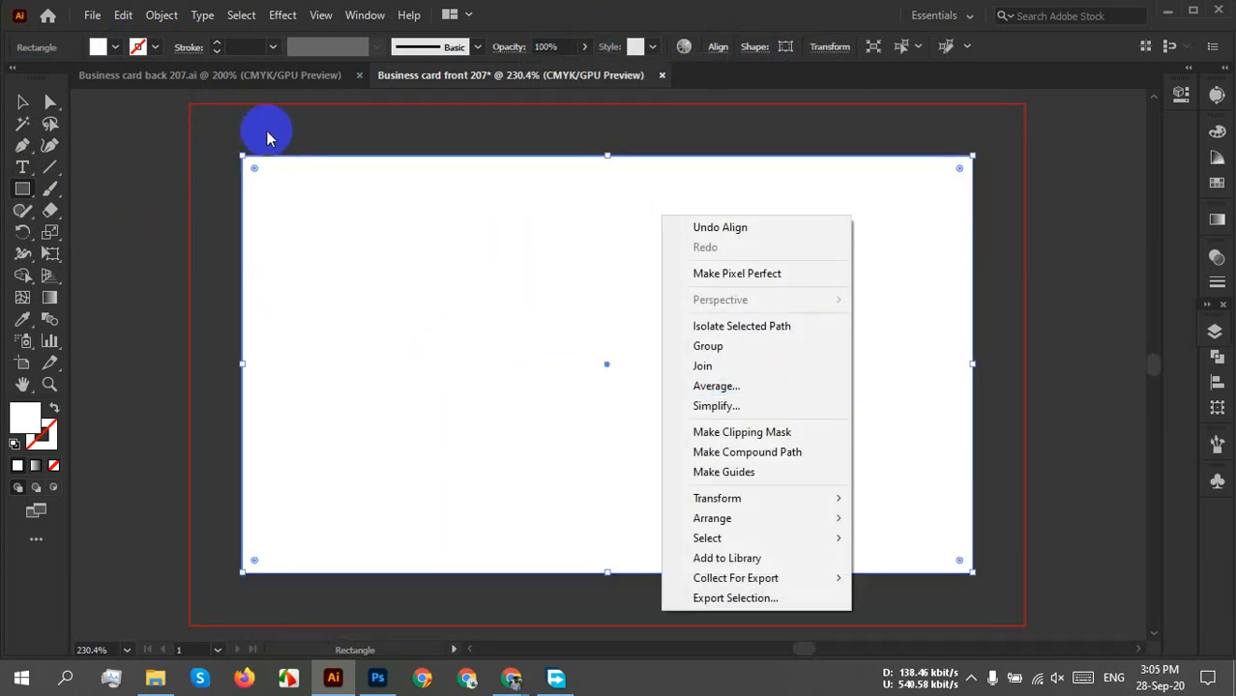
left_click(22, 102)
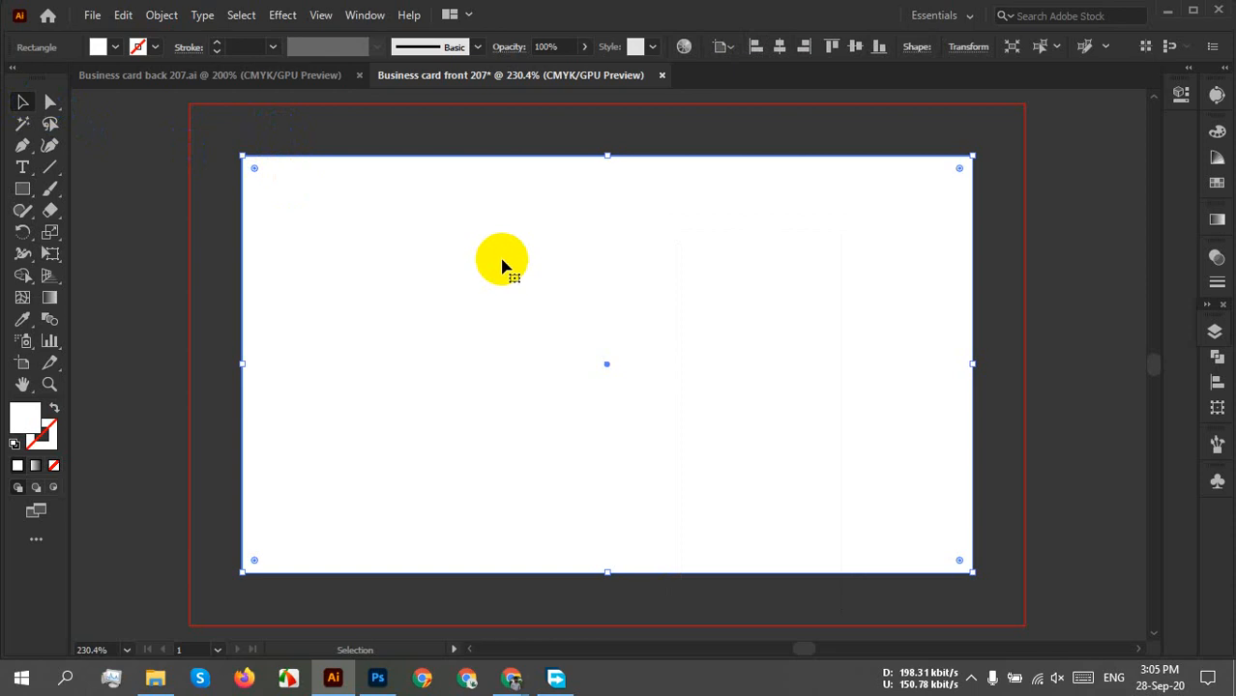
key("ctrl+shift+a")
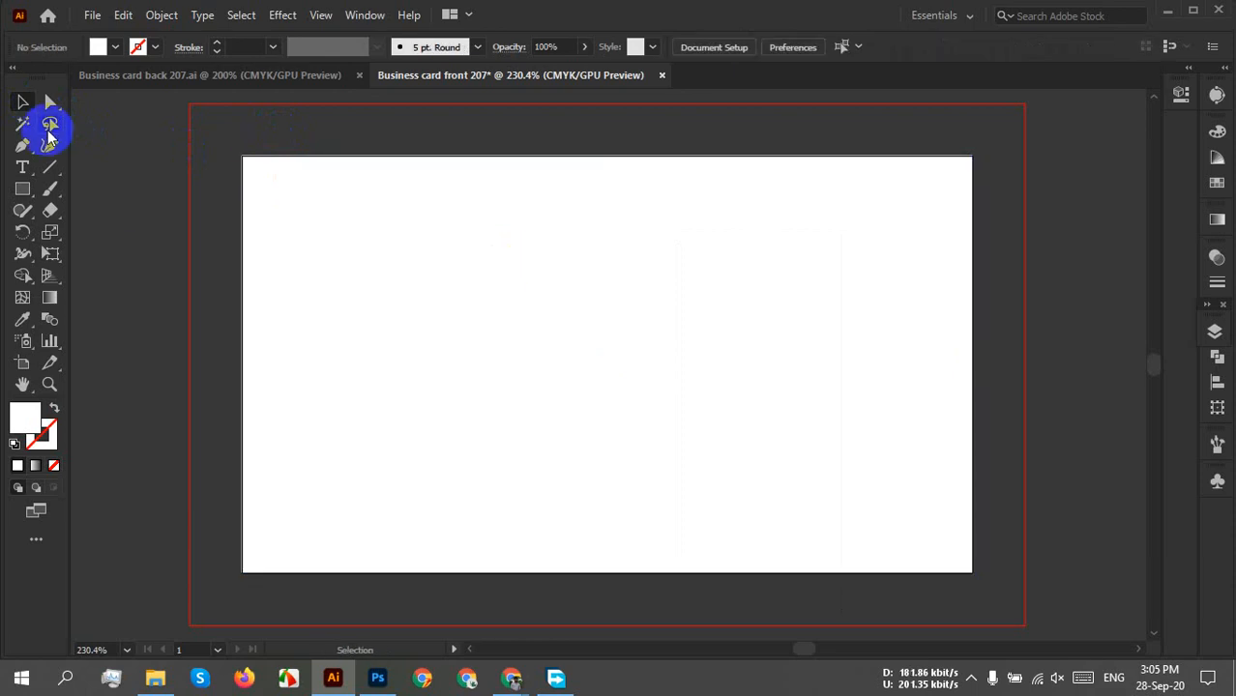
Draw a second rectangle sized exactly 3.25 × 1.75 in.
left_click(22, 188)
left_click(542, 293)
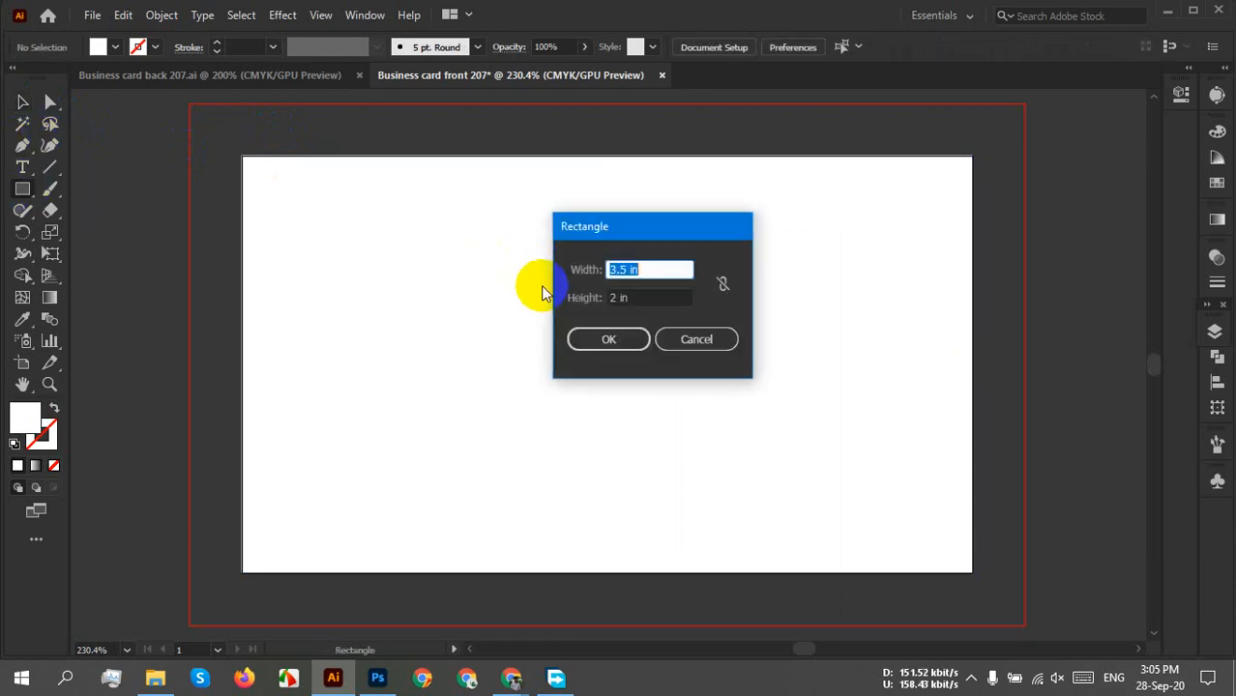
type("3.")
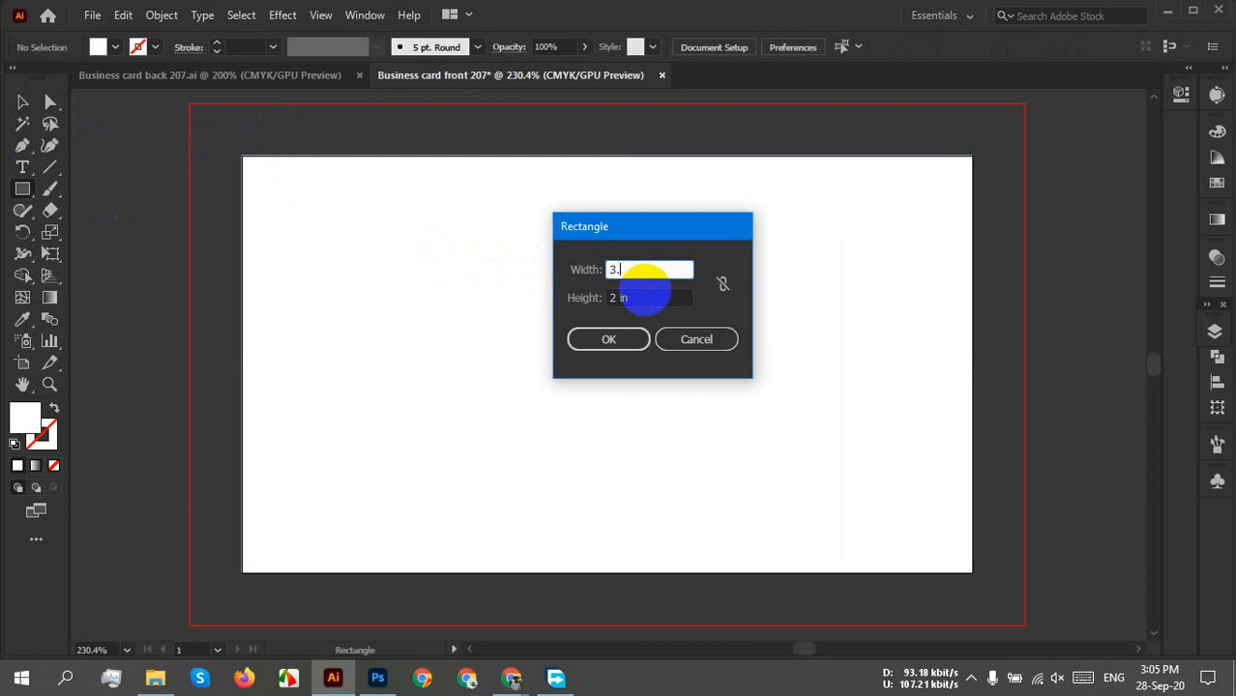
type("25")
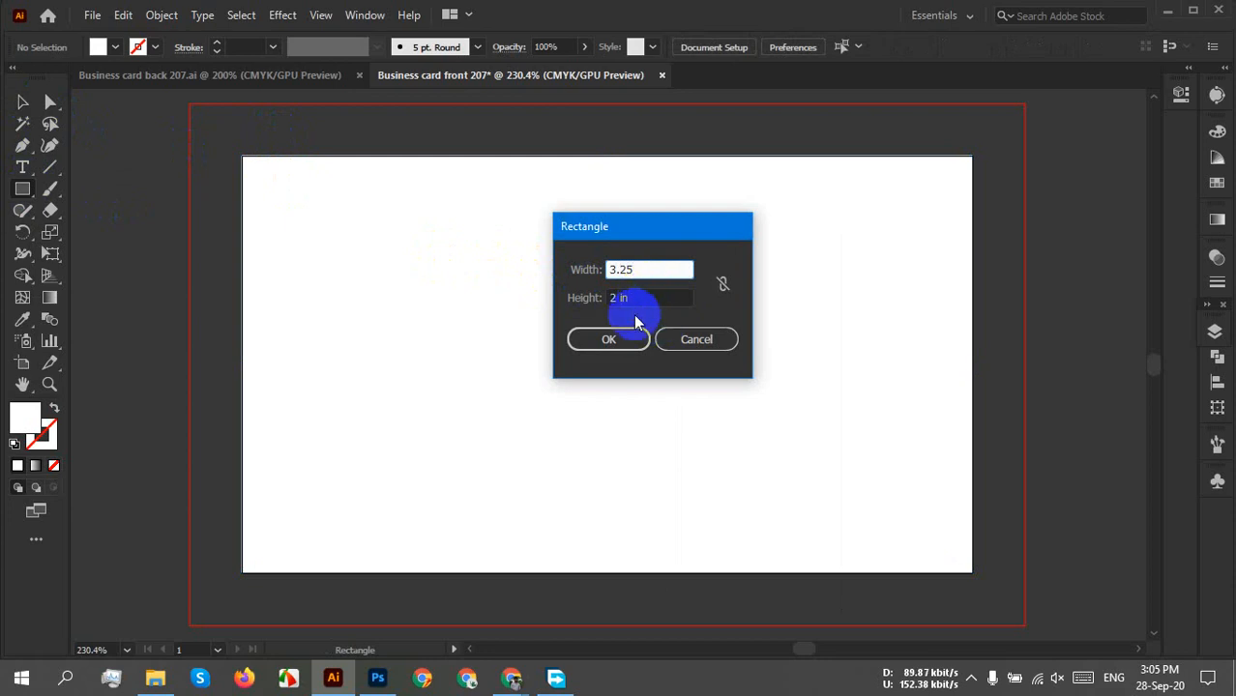
key("Tab")
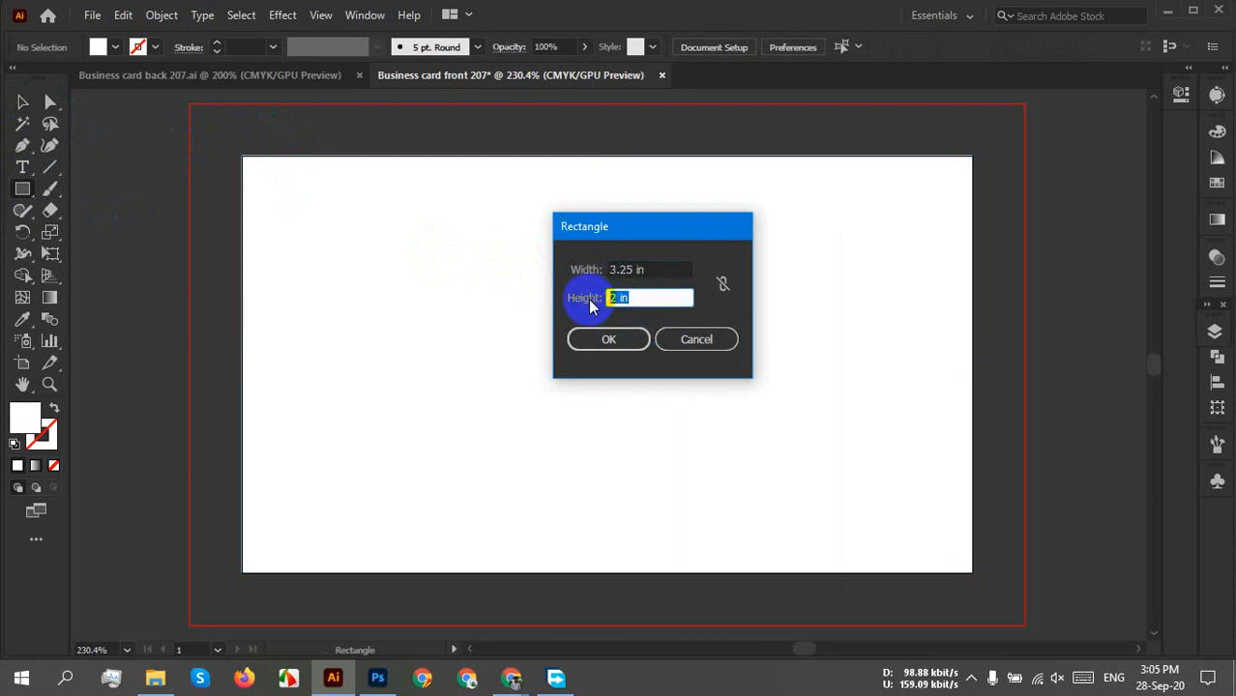
type("1.75")
left_click(608, 338)
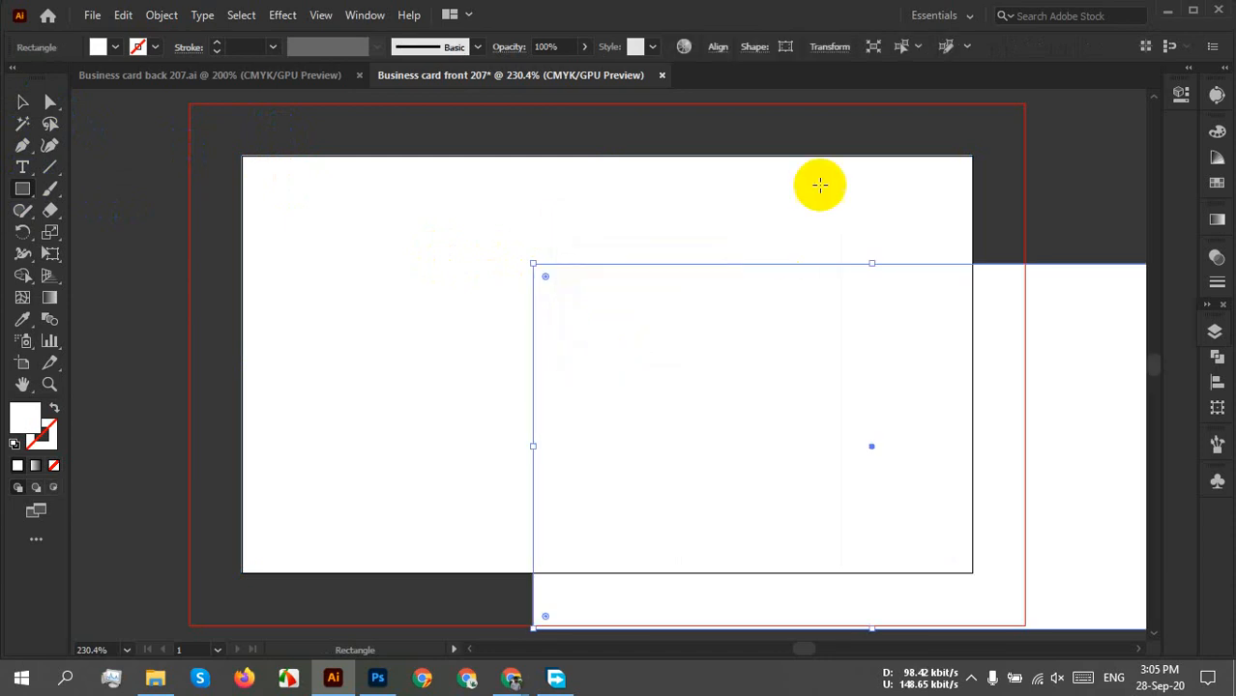
Align the 3.25 × 1.75 in rectangle to the artboard, centred horizontally and vertically.
left_click(715, 47)
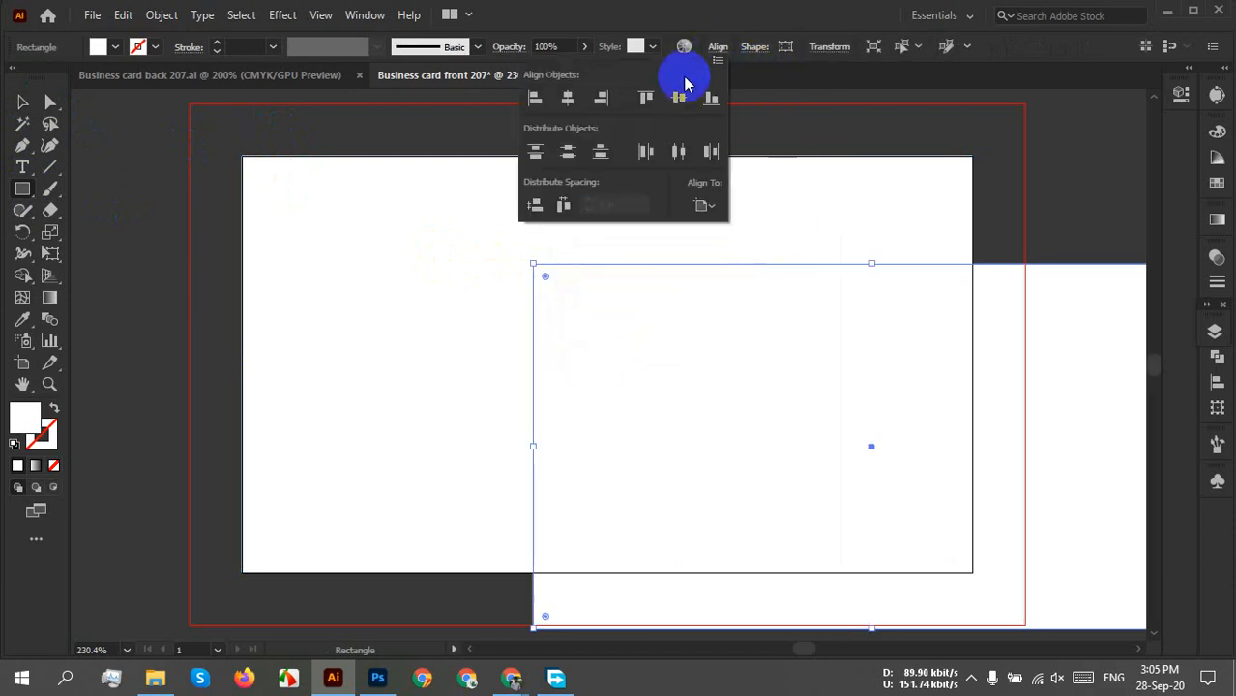
left_click(702, 206)
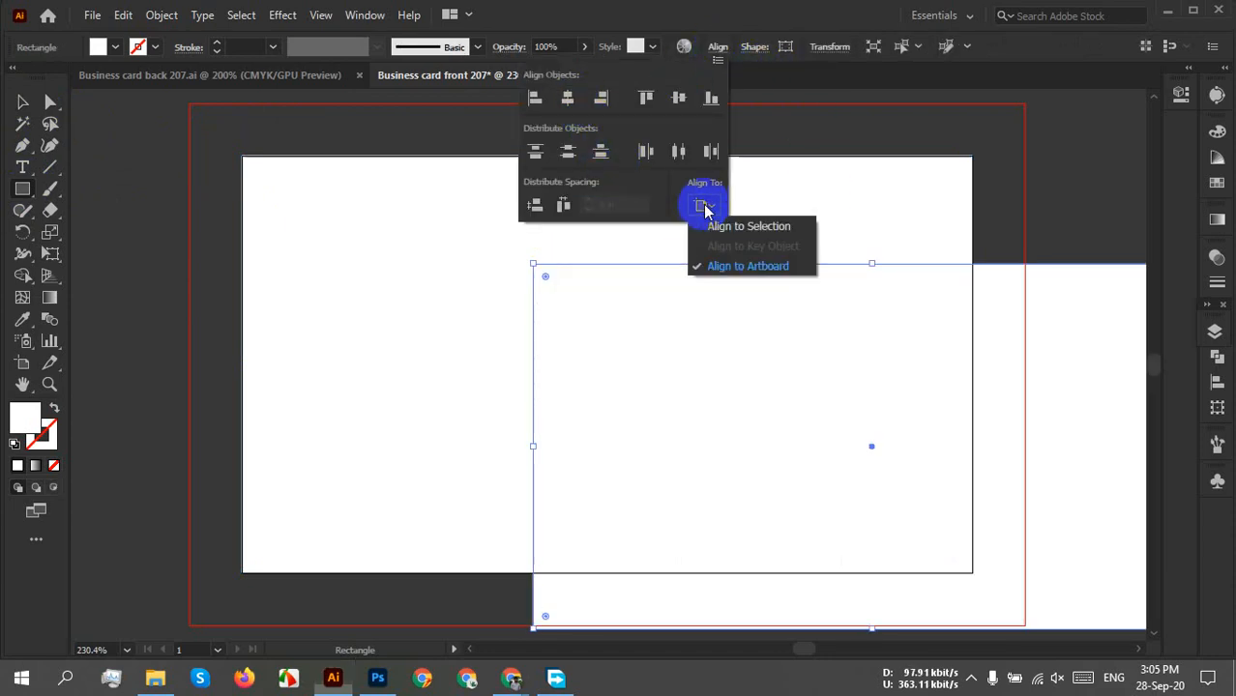
left_click(731, 265)
left_click(567, 98)
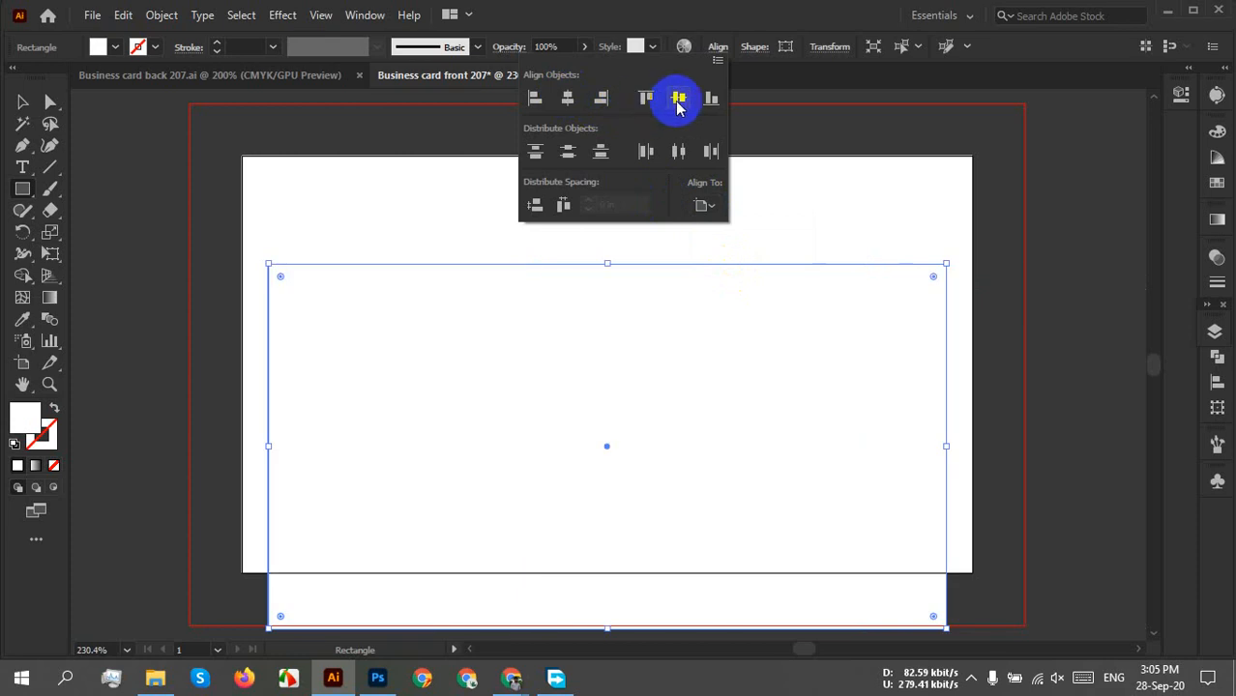
left_click(677, 98)
Convert the centred rectangle into guides and check the guide options.
right_click(869, 266)
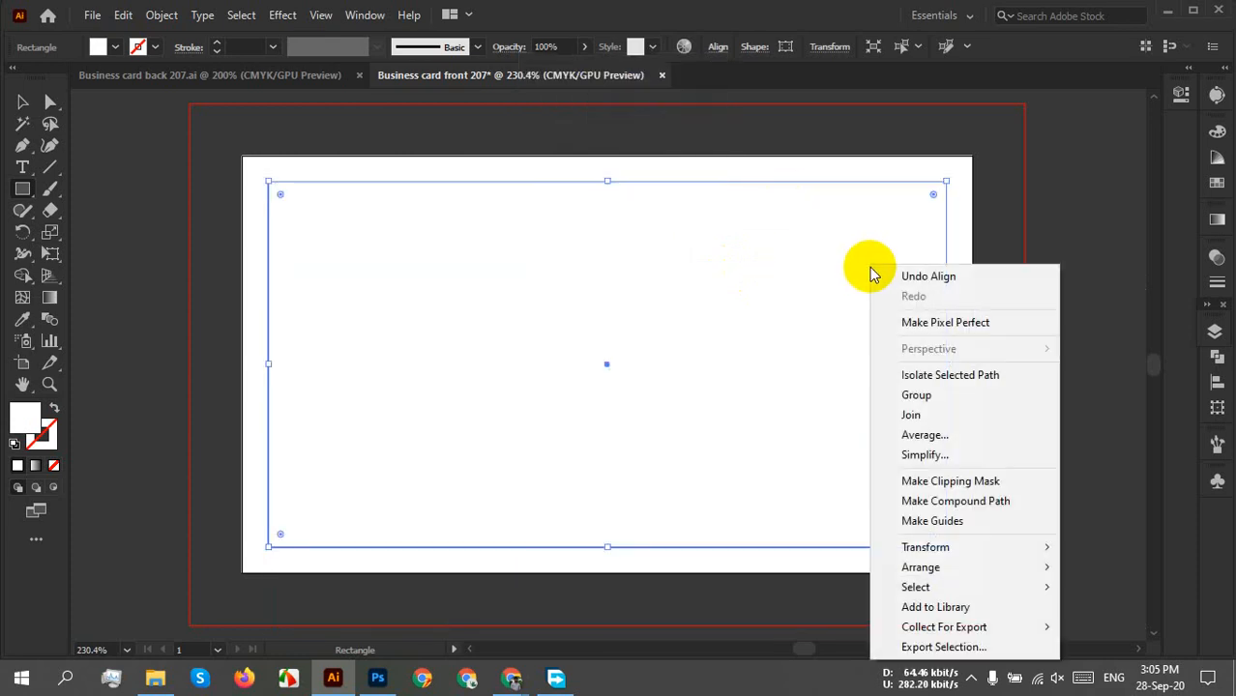
left_click(946, 521)
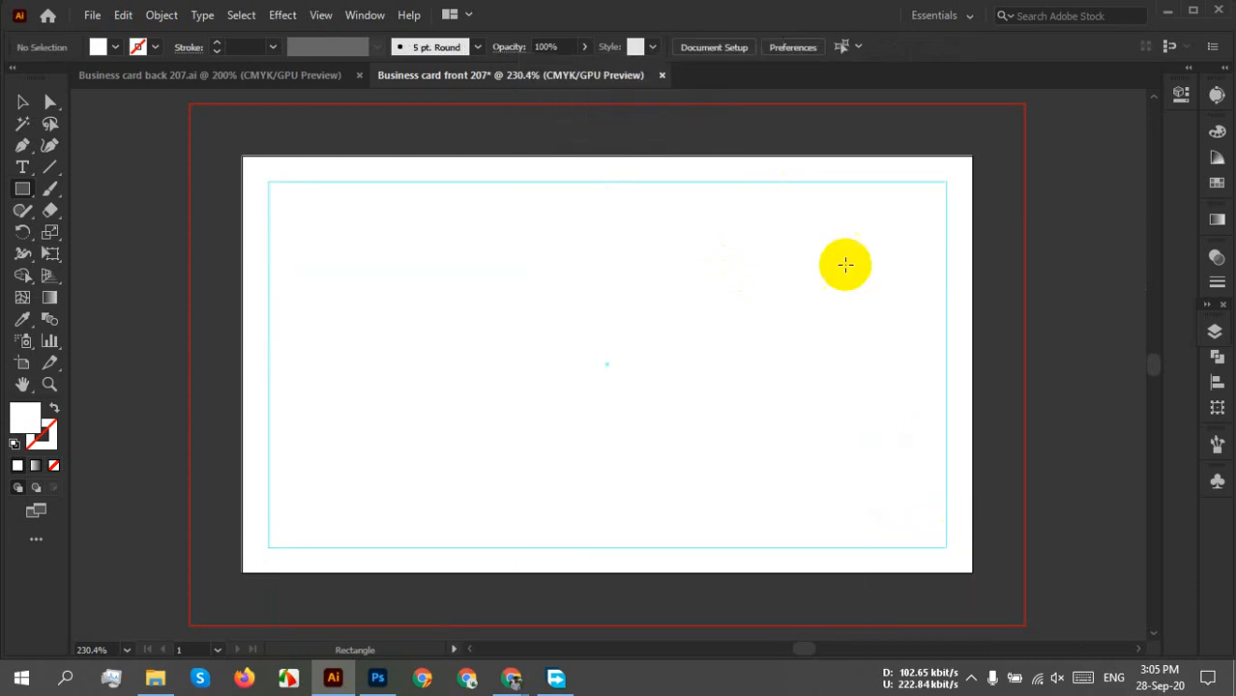
left_click(22, 102)
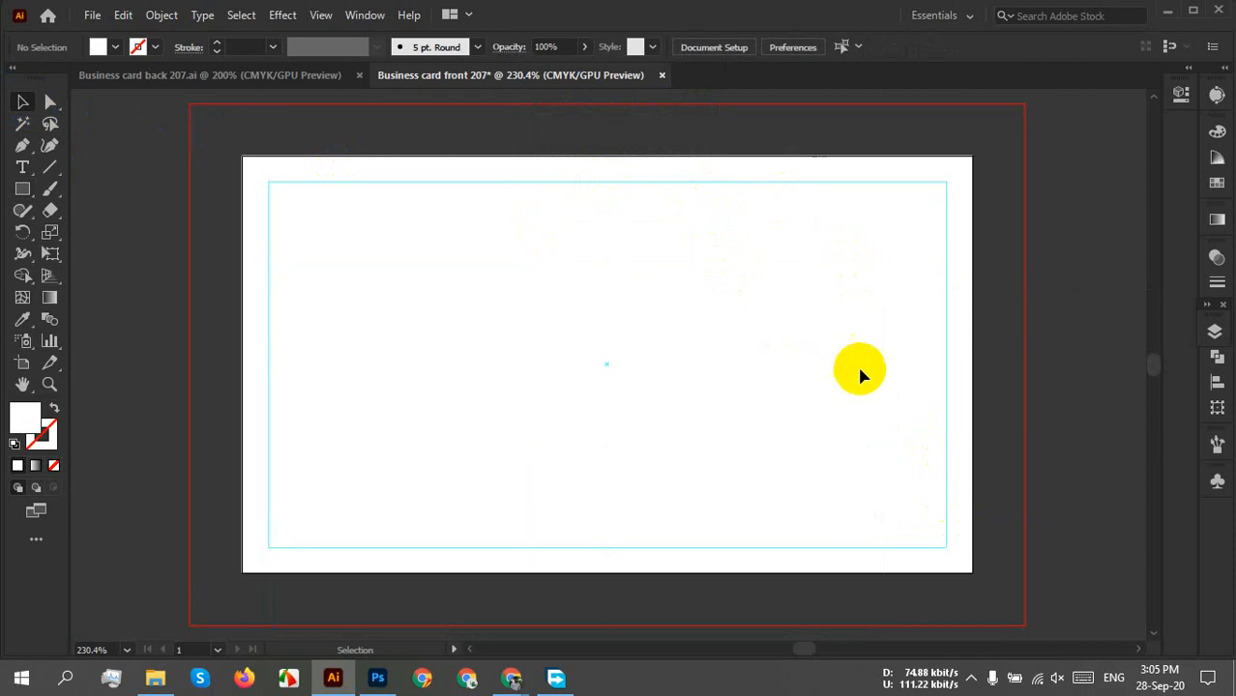
right_click(528, 209)
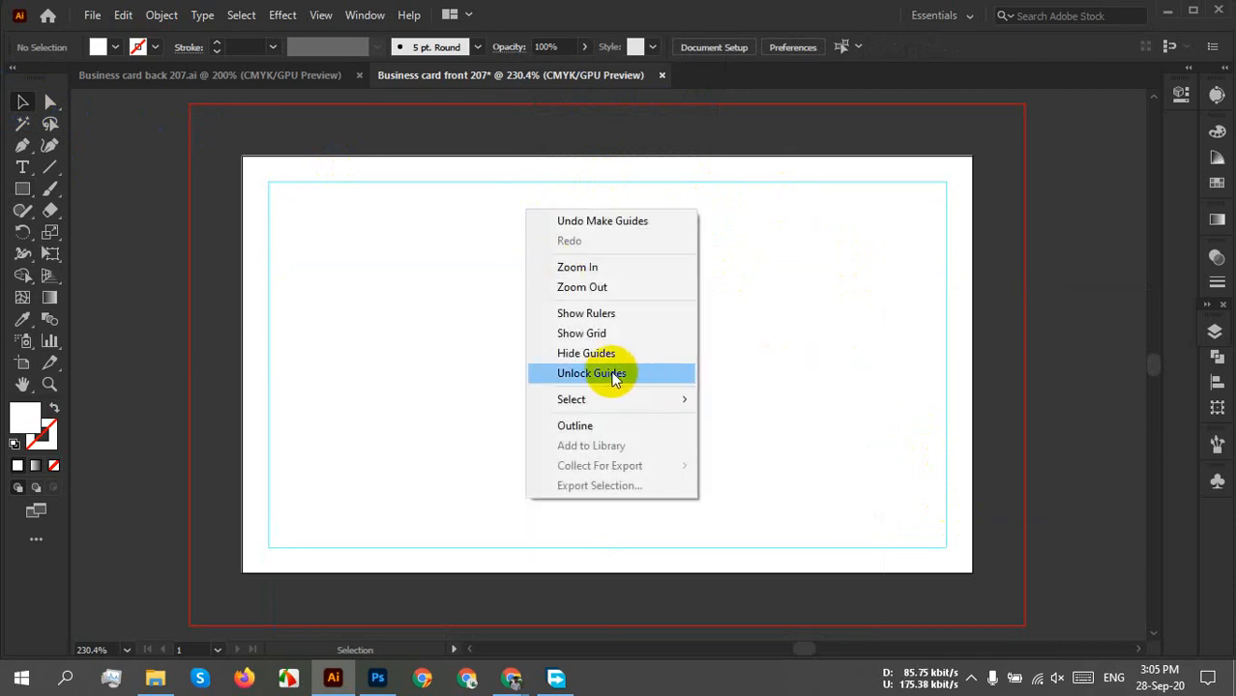
left_click(904, 350)
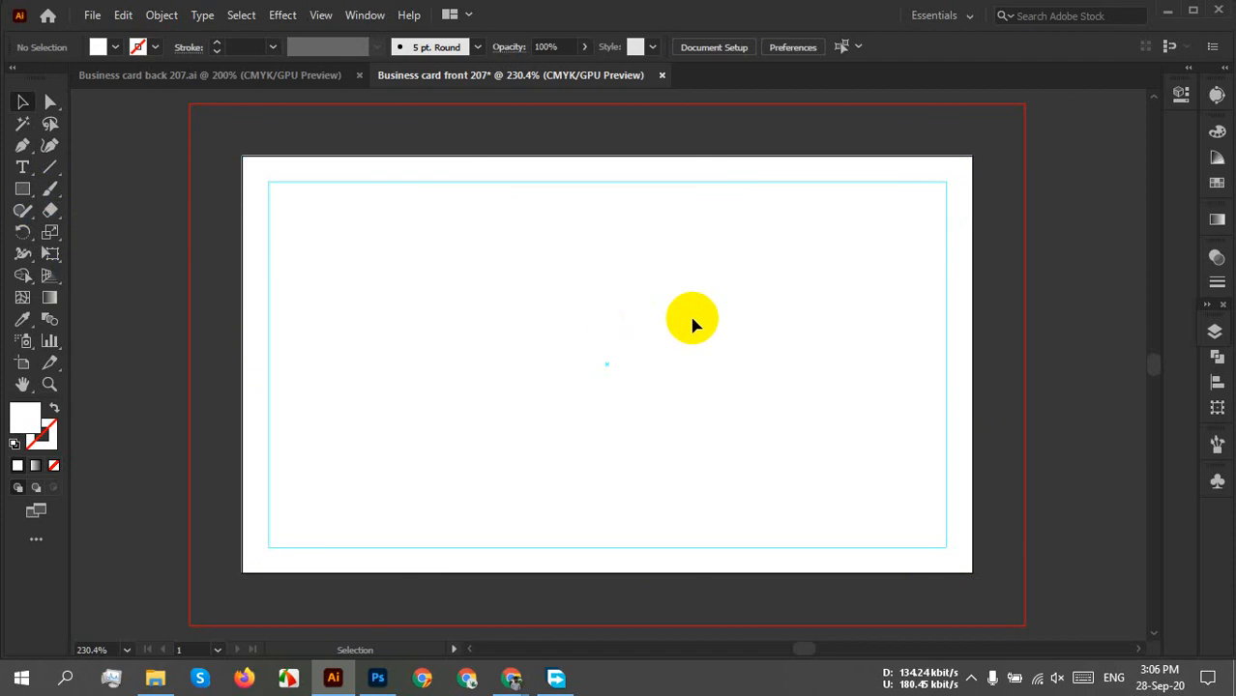
Draw a rectangle sized exactly 1.5 × 2 in.
left_click(22, 189)
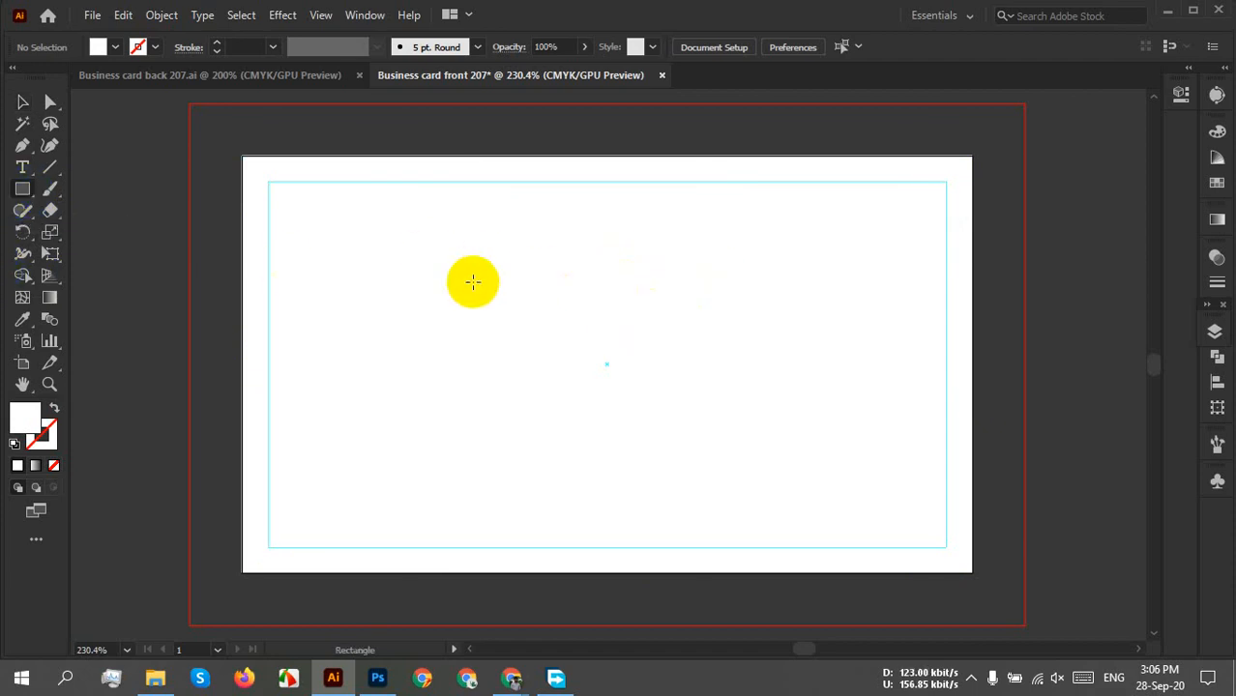
left_click(472, 281)
type("1.")
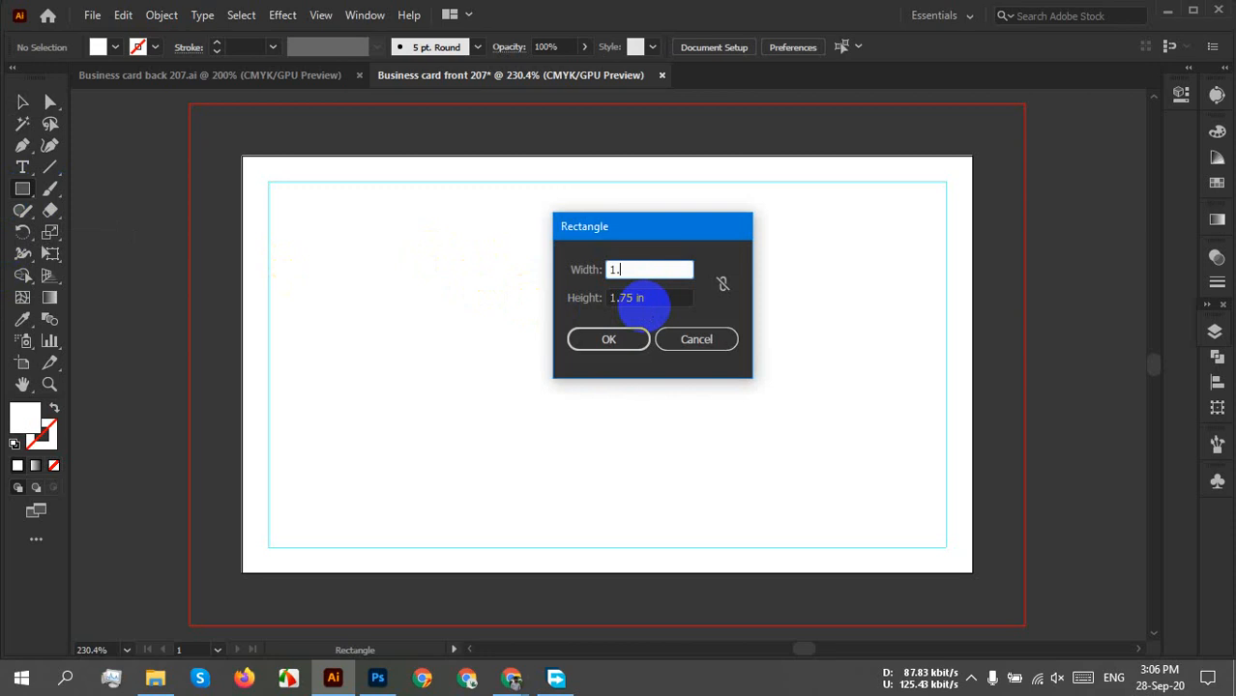
type("5")
left_click(642, 302)
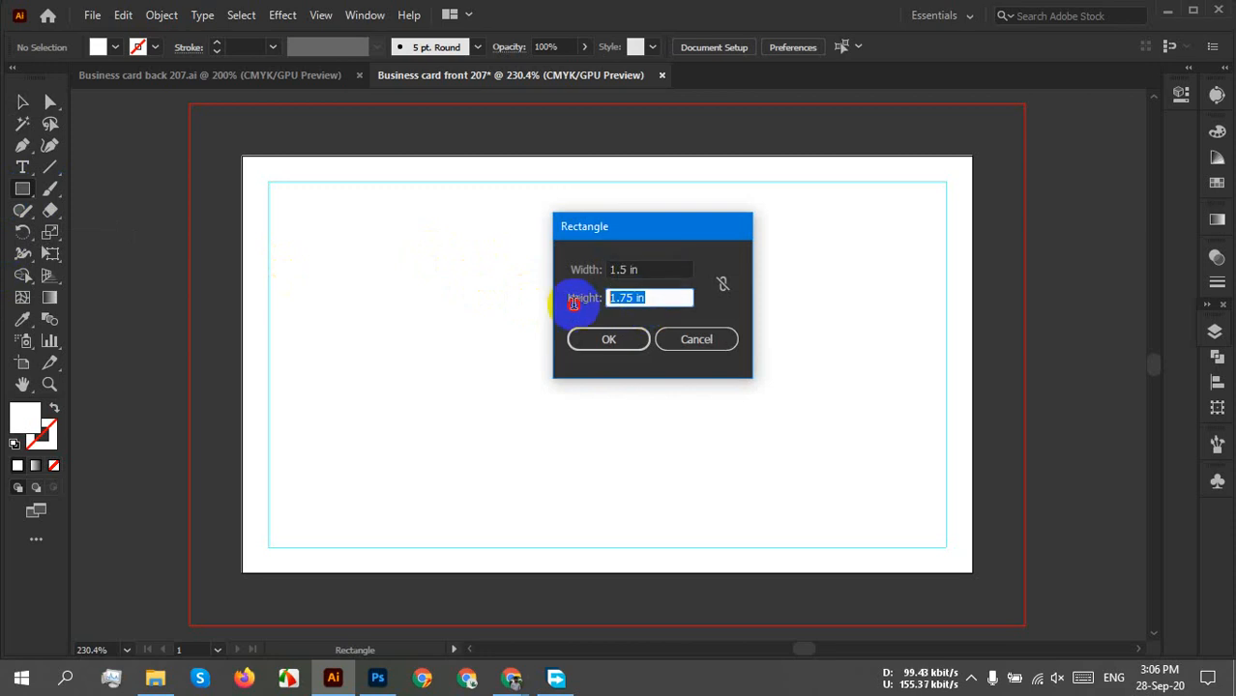
type("2")
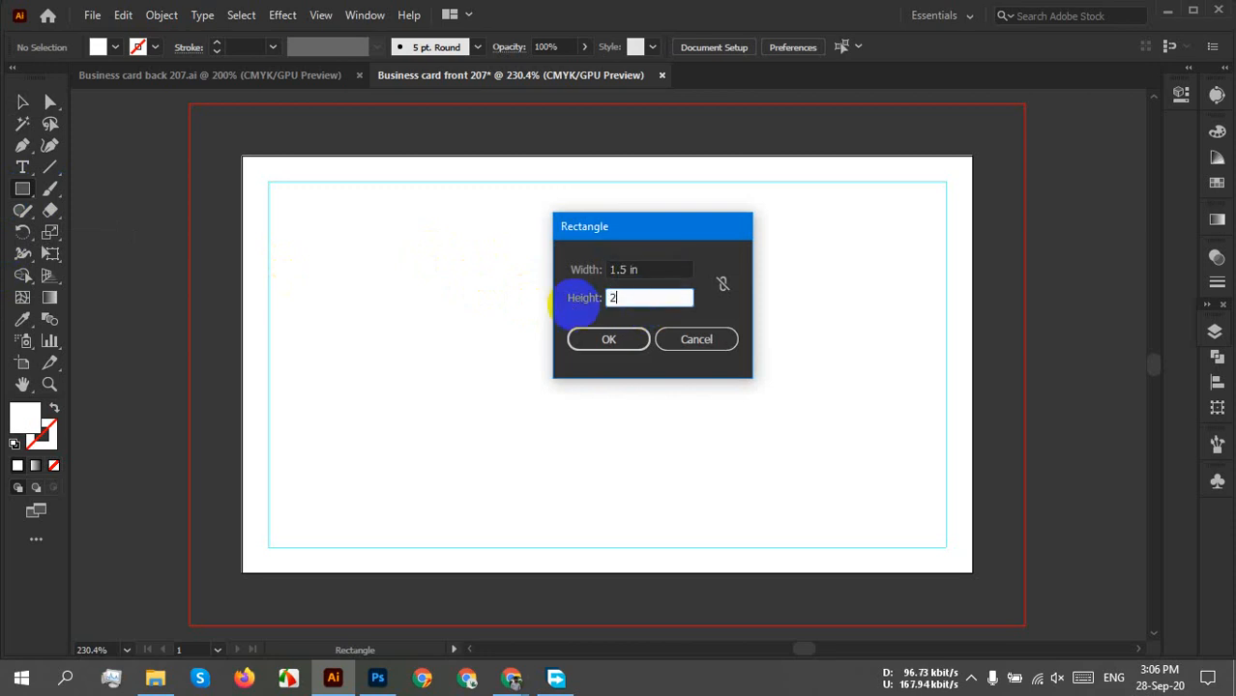
left_click(626, 339)
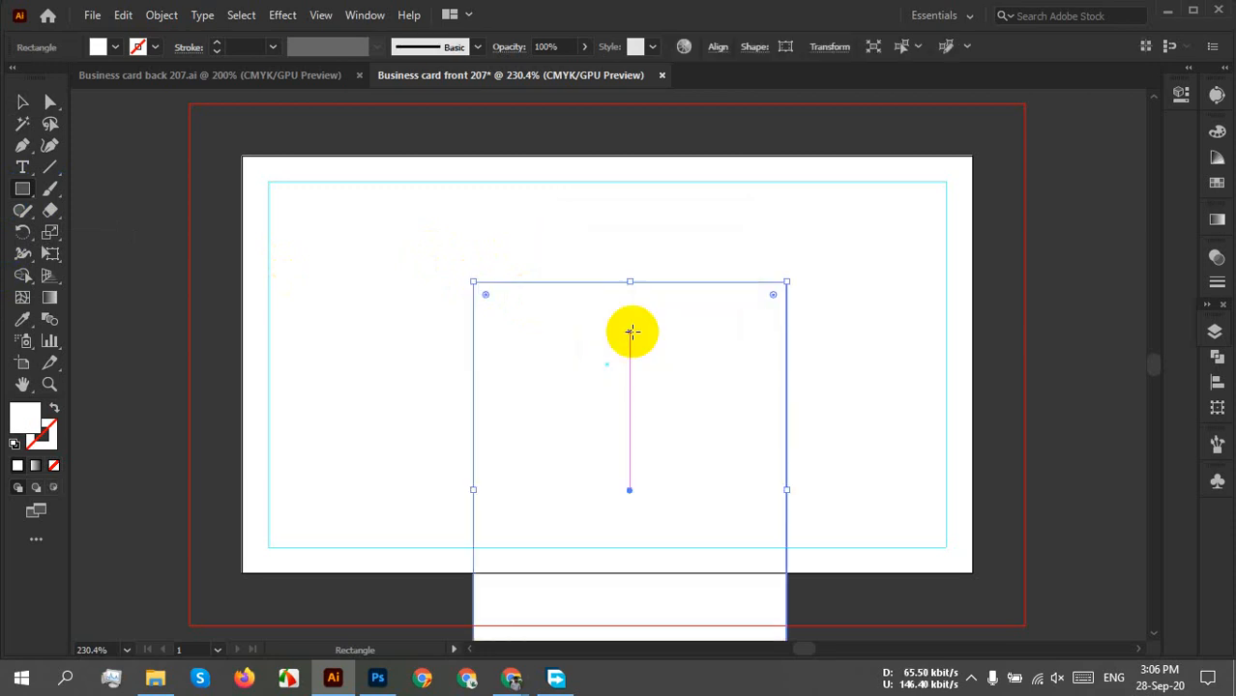
Fill the panel dark grey, align it left and vertically centred on the artboard, then deselect.
left_click(100, 46)
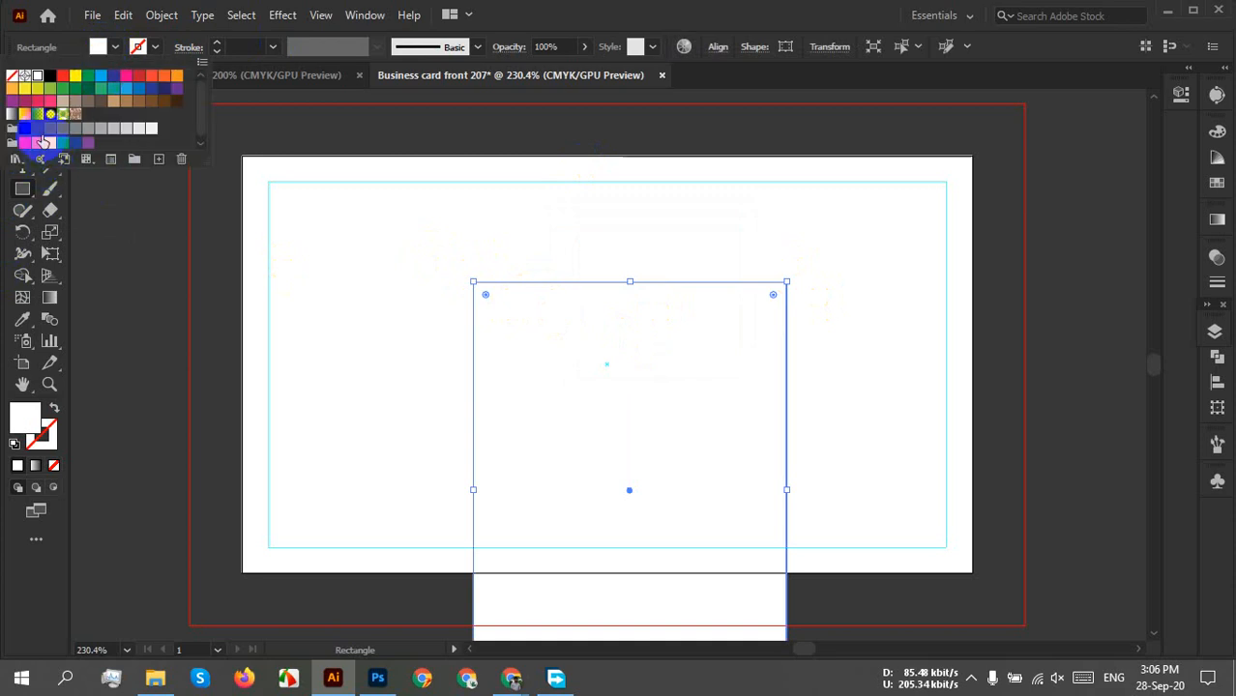
left_click(35, 132)
left_click(723, 51)
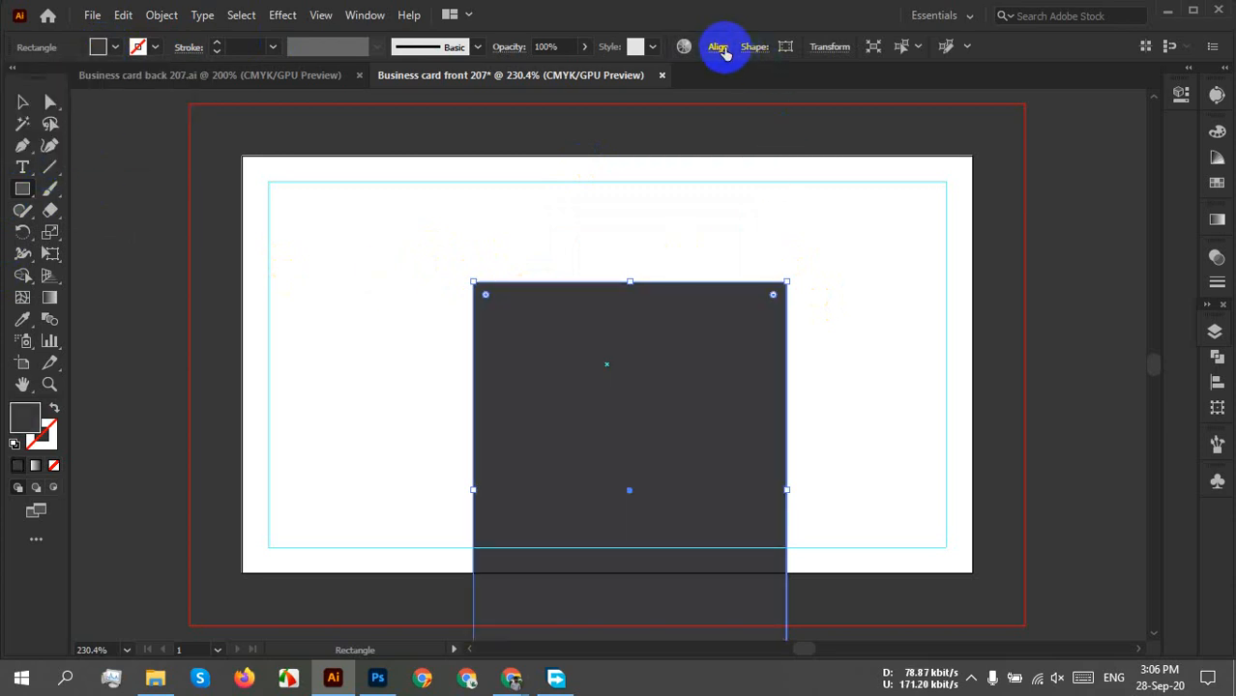
left_click(726, 52)
left_click(534, 98)
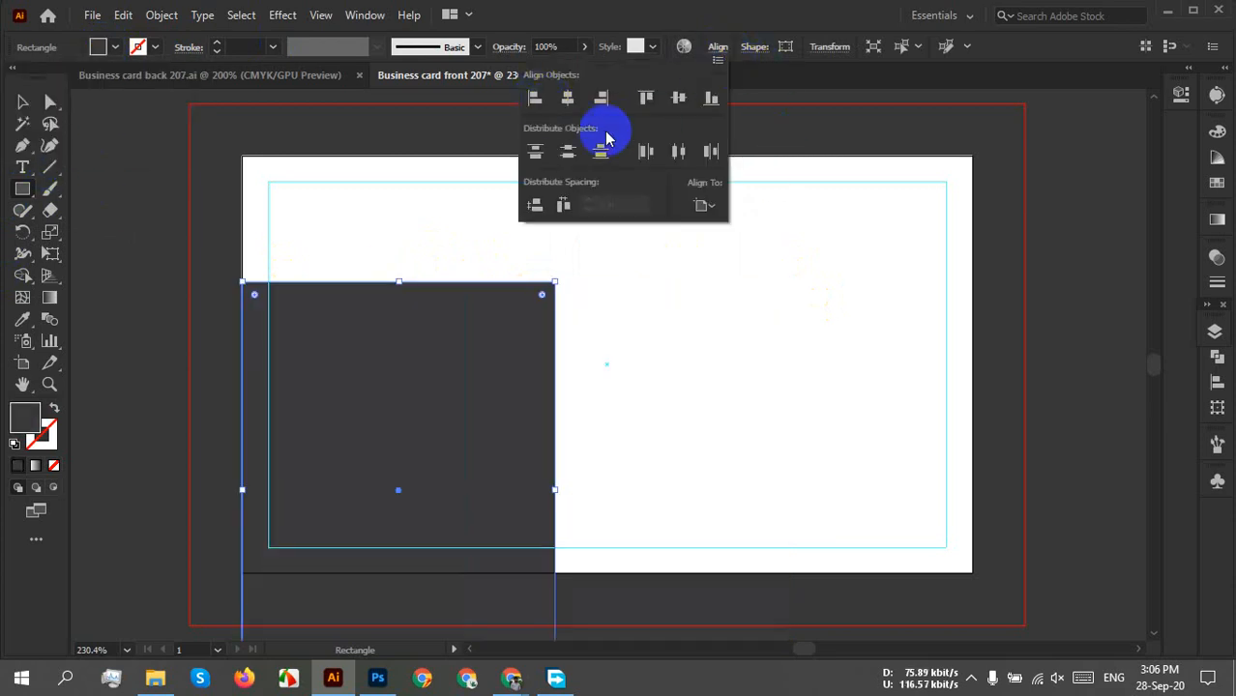
left_click(678, 98)
left_click(792, 140)
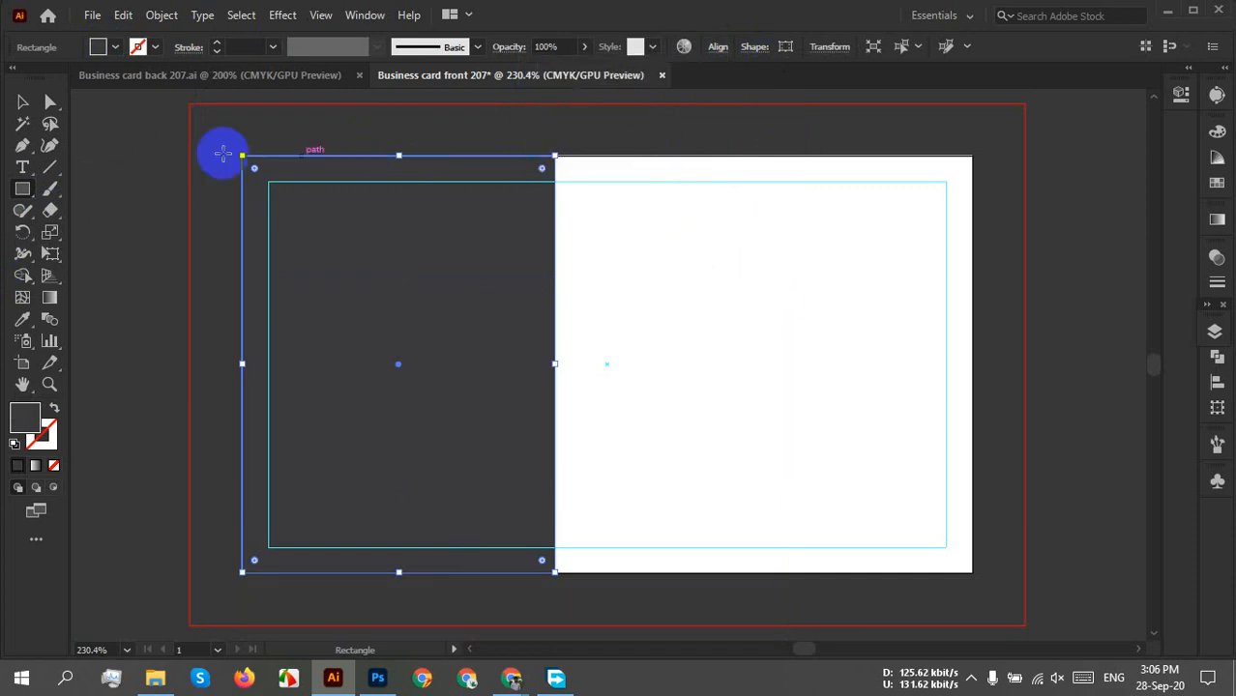
left_click(23, 104)
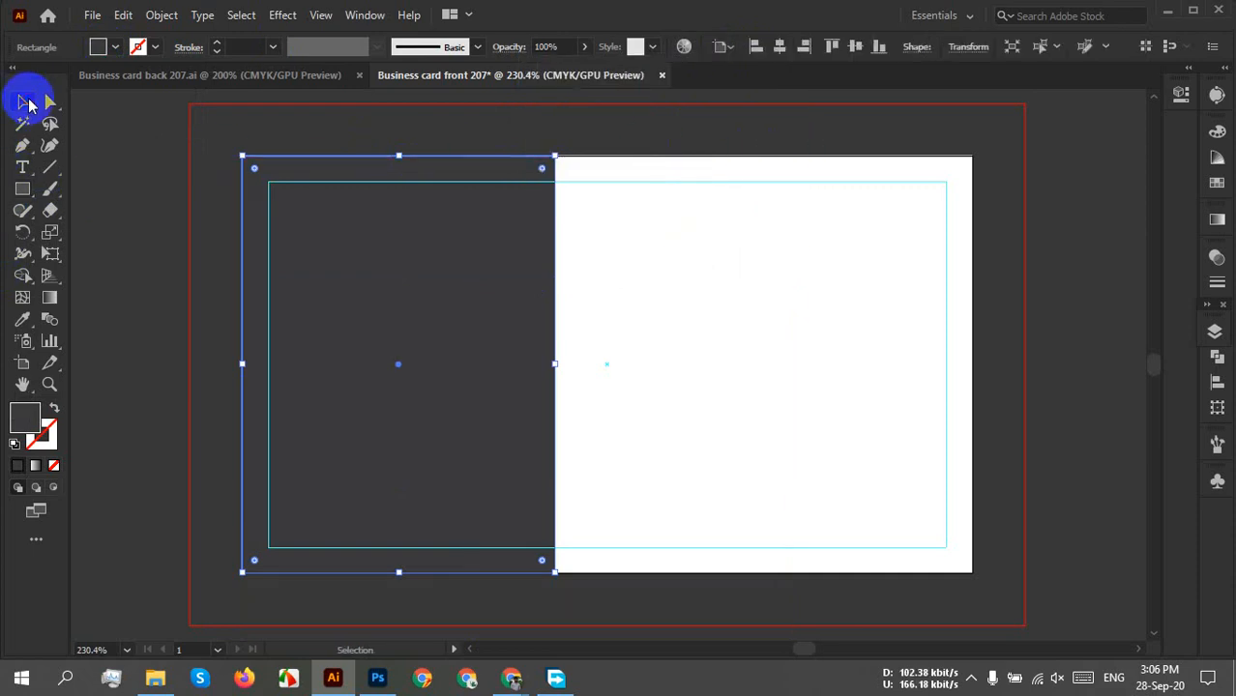
left_click(636, 250)
left_click(248, 496)
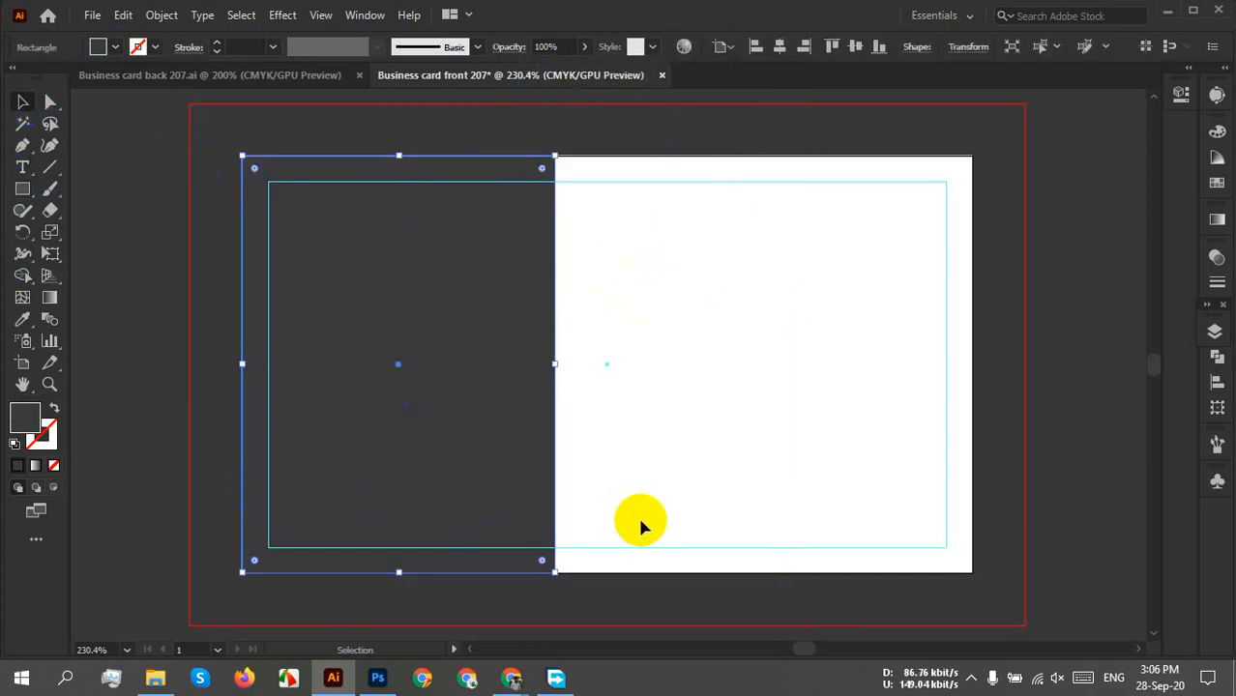
left_click(643, 578)
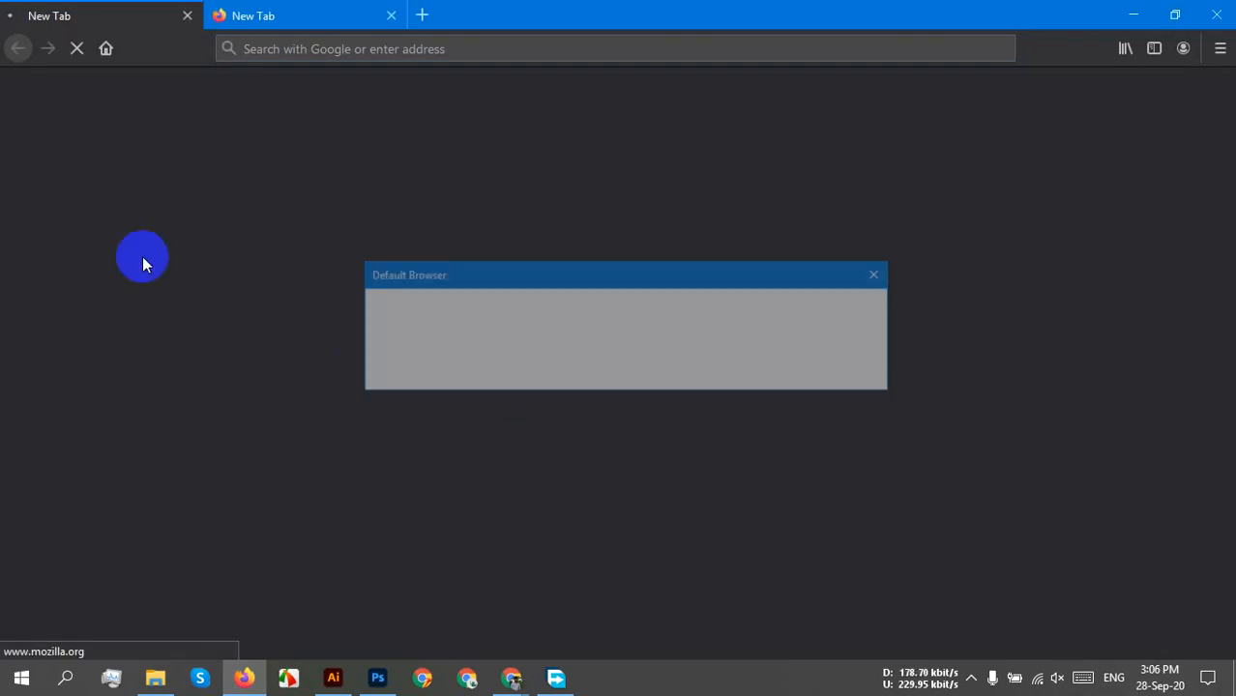
Dismiss the default-browser prompt, close the What's new tab, and reach Flaticon via a Google search for 'flaticon'.
left_click(704, 365)
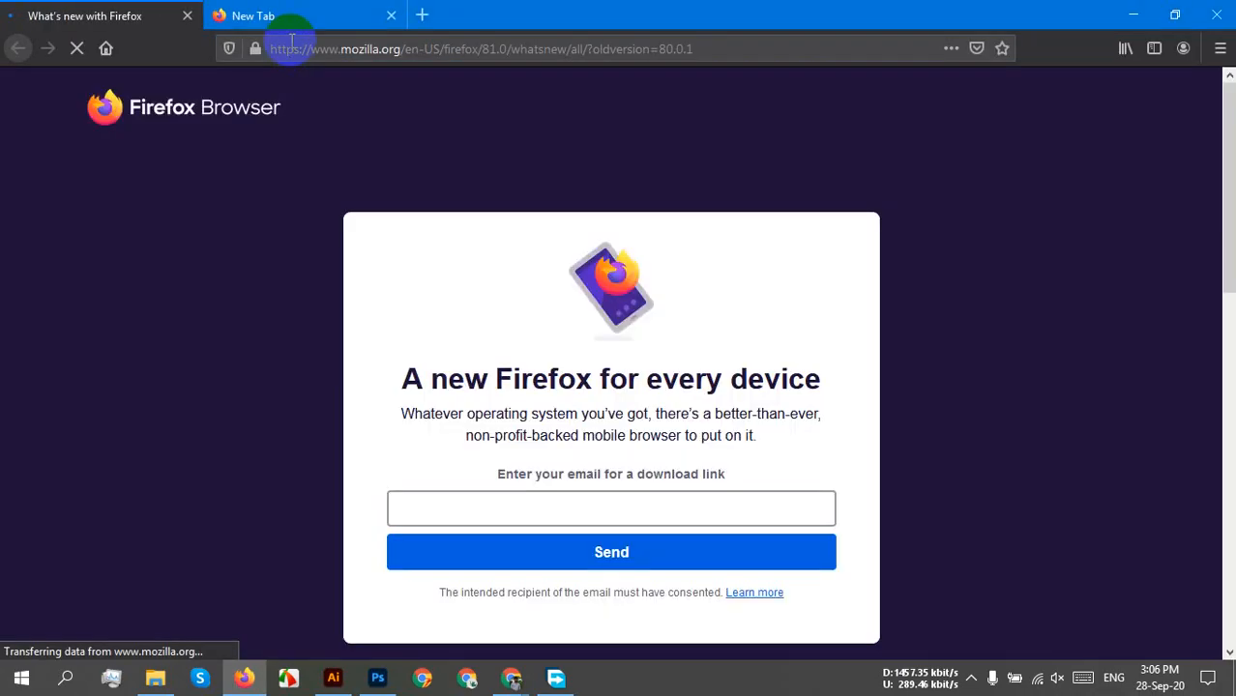
left_click(321, 16)
left_click(188, 17)
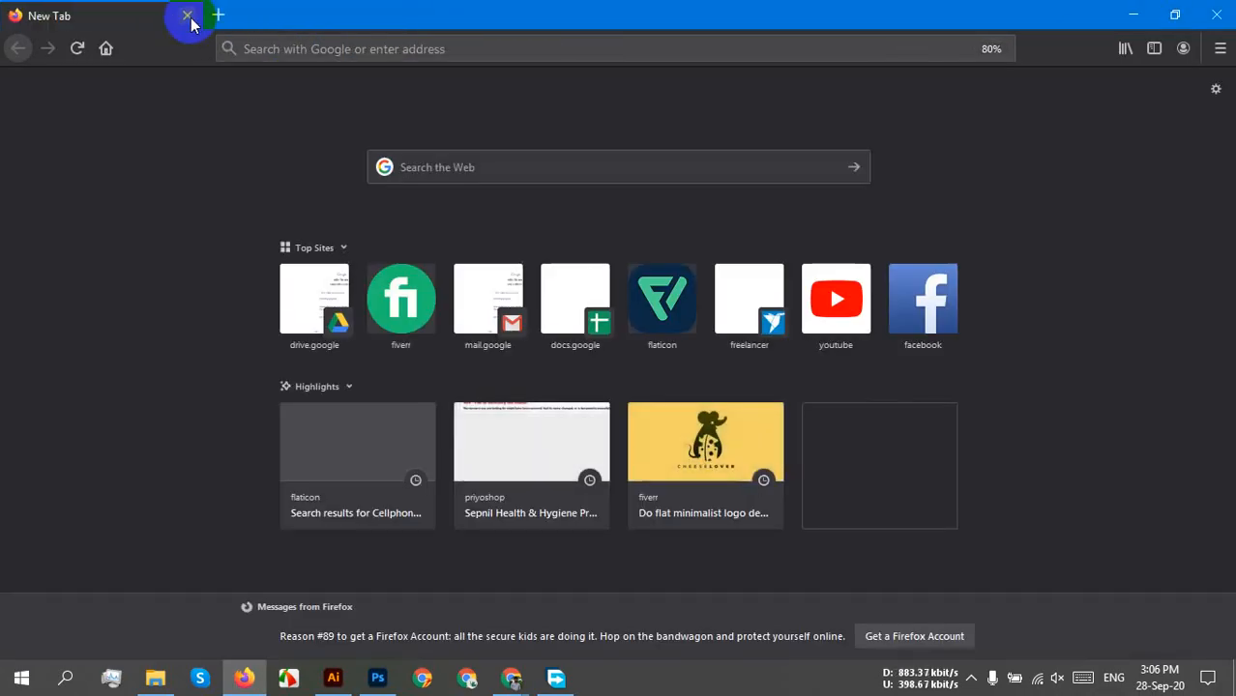
left_click(257, 46)
type("flat")
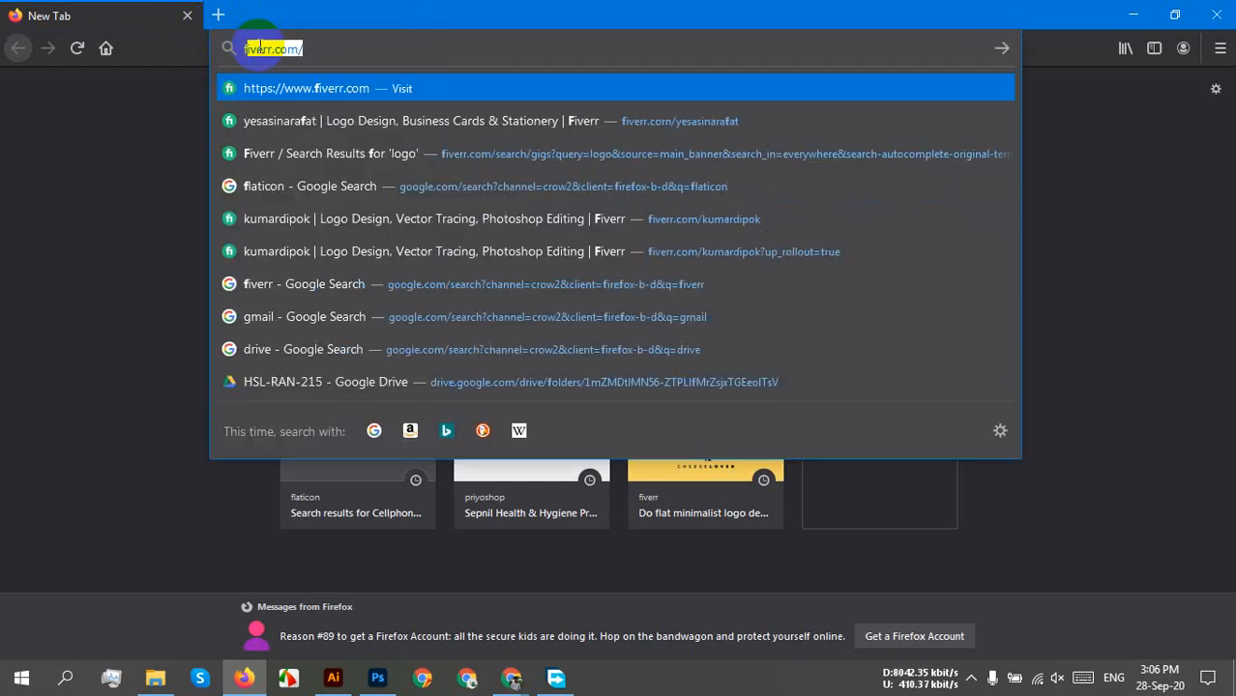
type("icon")
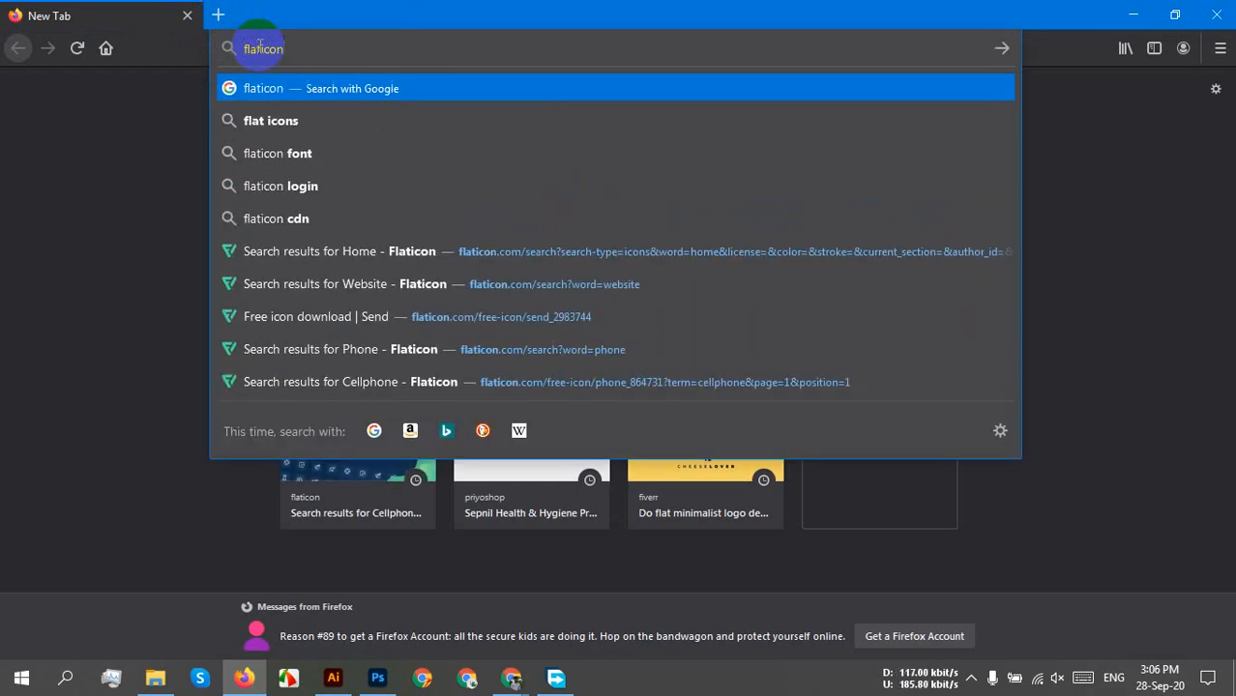
key("Return")
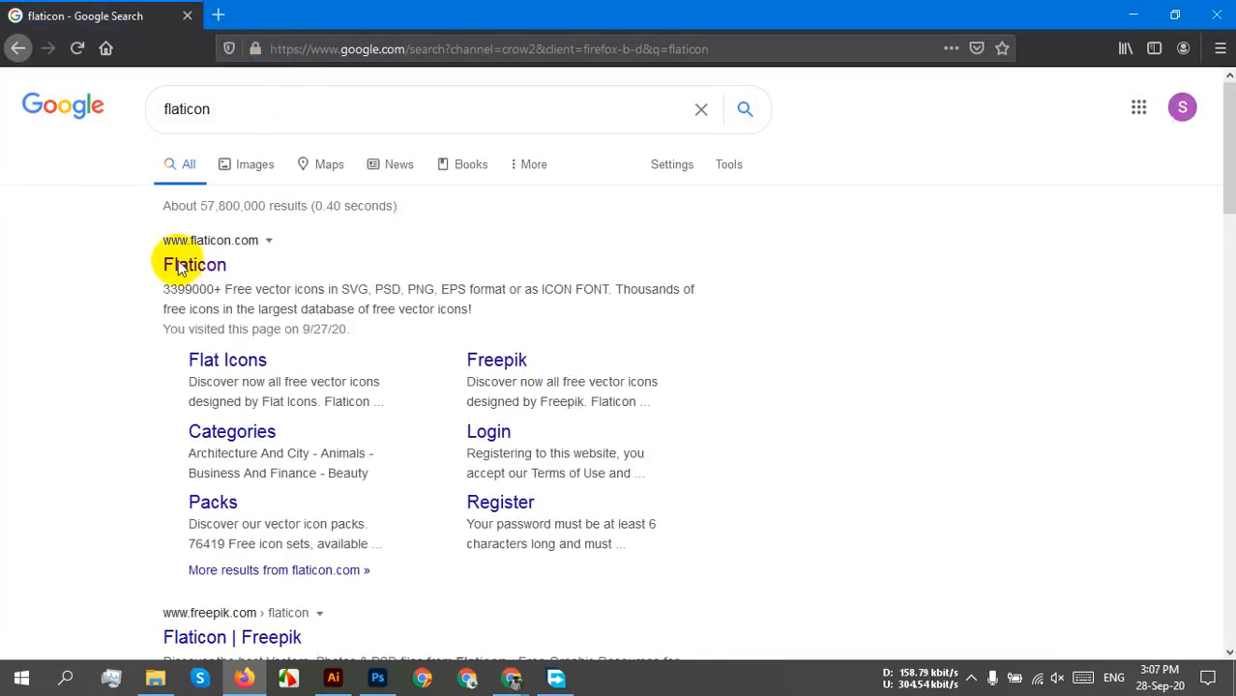
left_click(178, 267)
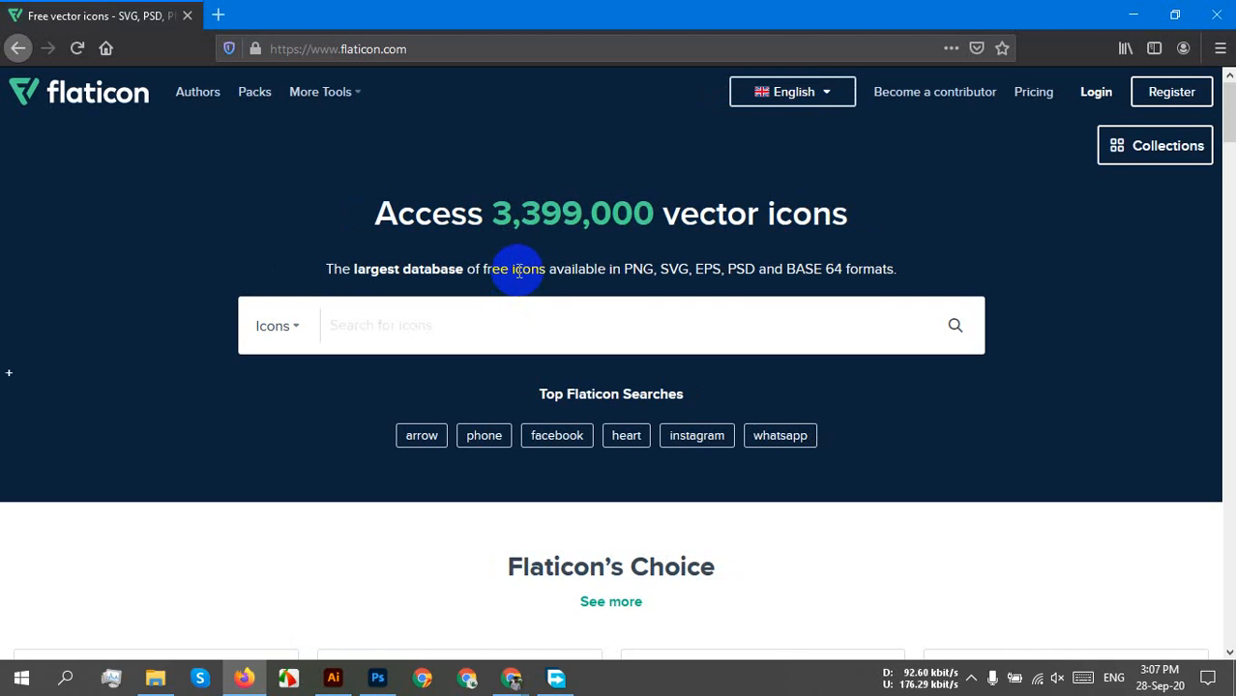
Search Flaticon for 'phone' and scroll through the phone icon results.
left_click(334, 314)
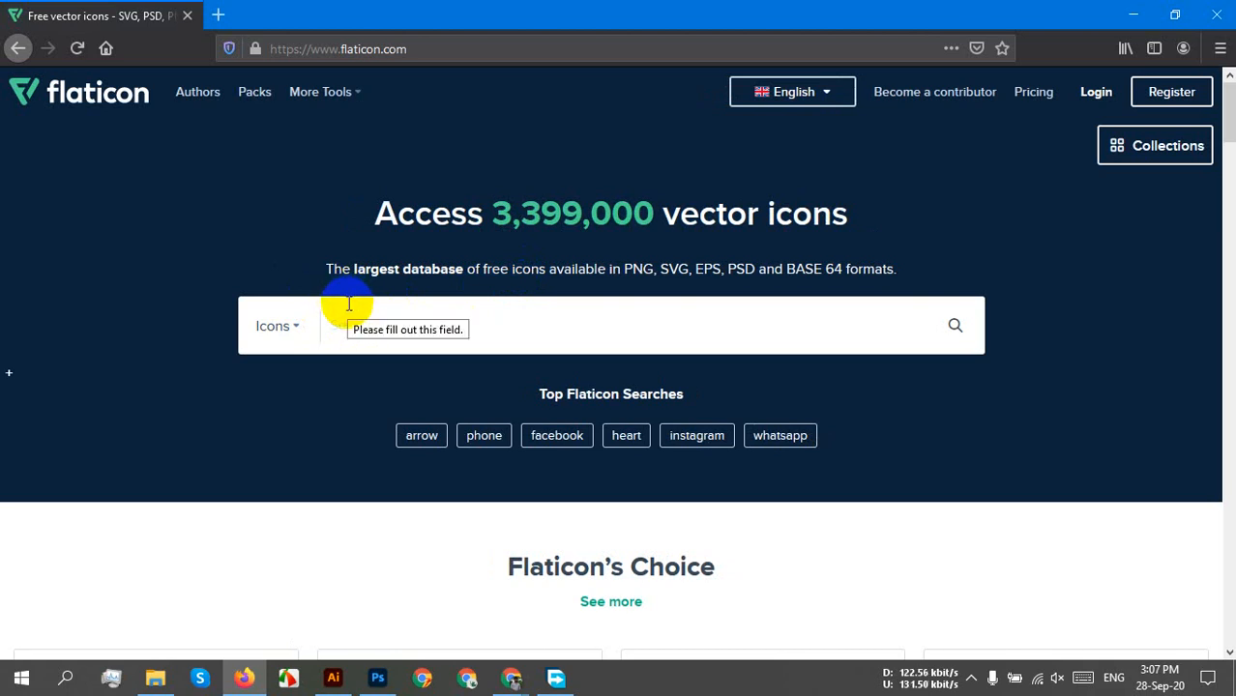
left_click(350, 302)
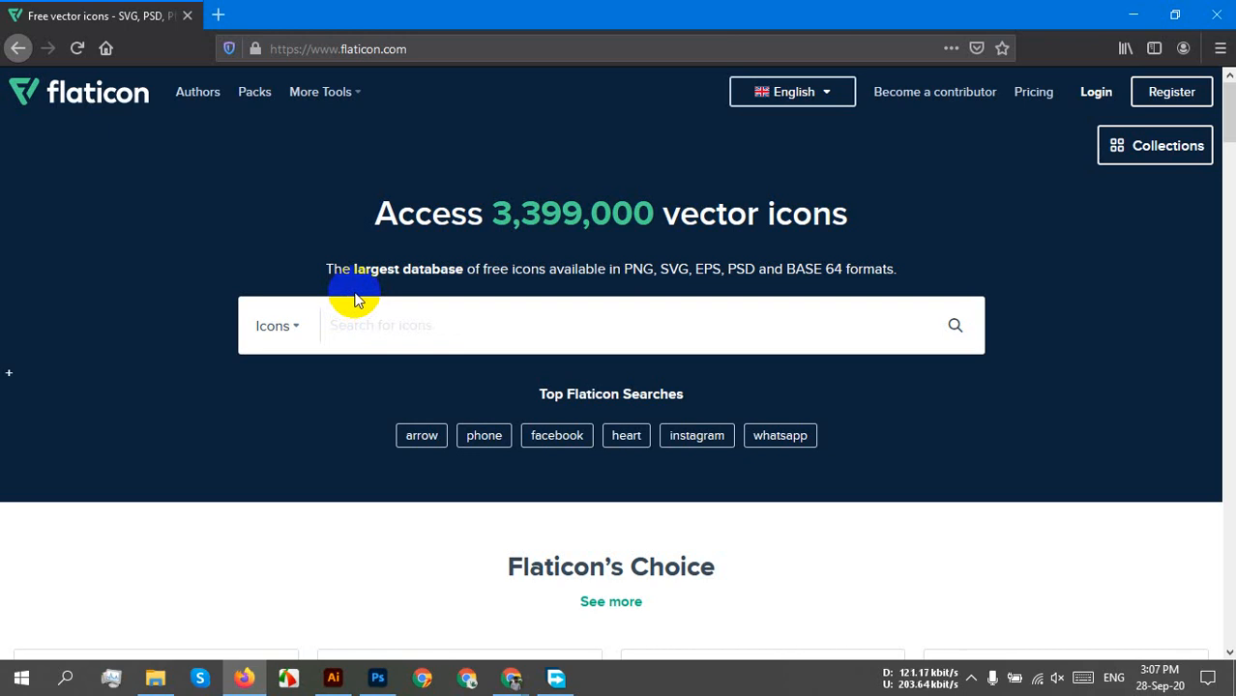
left_click(413, 320)
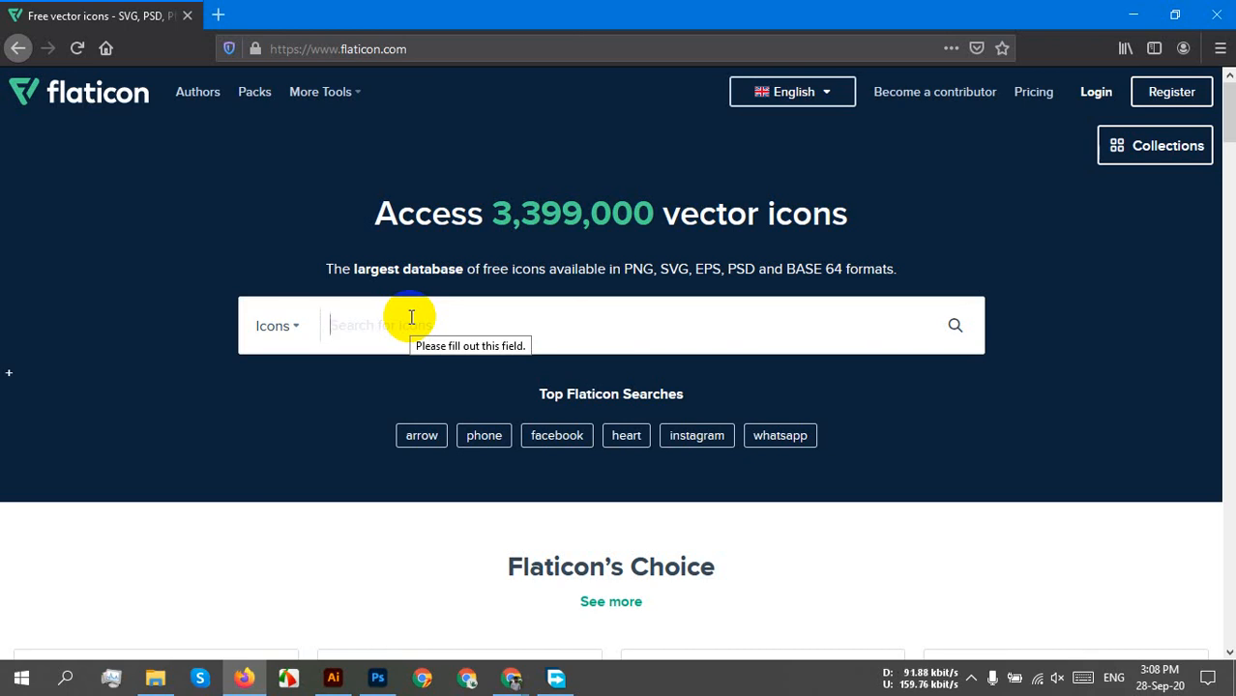
type("phone")
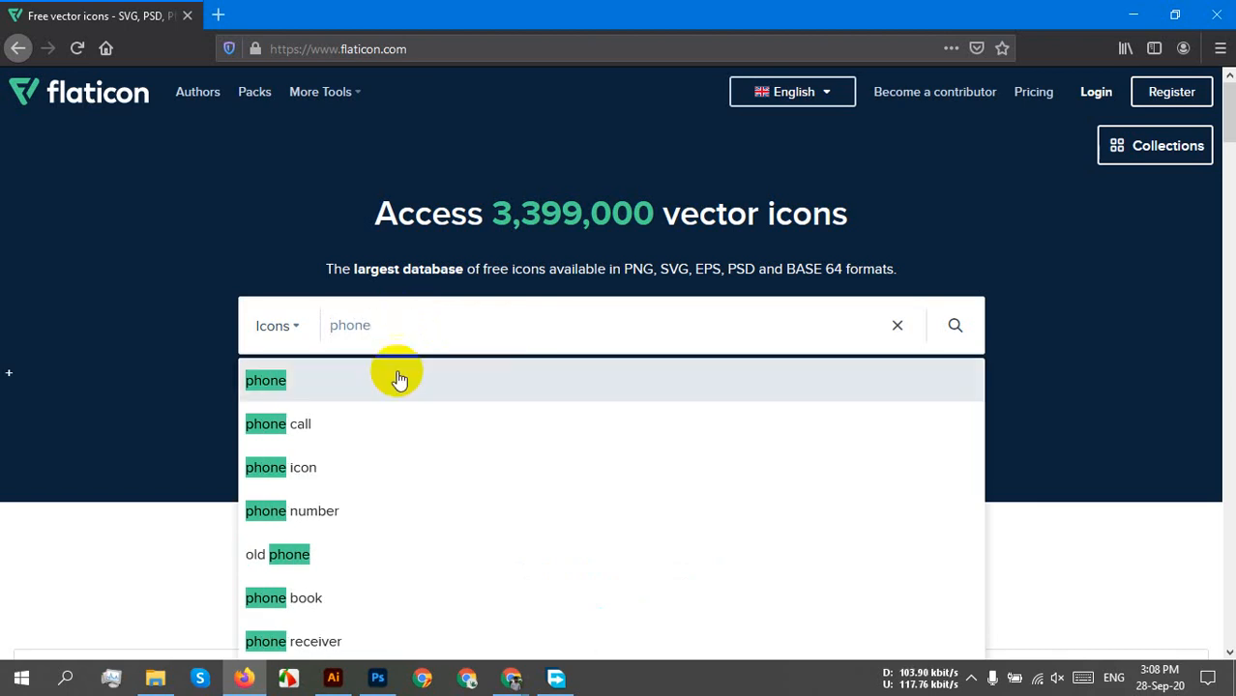
left_click(263, 380)
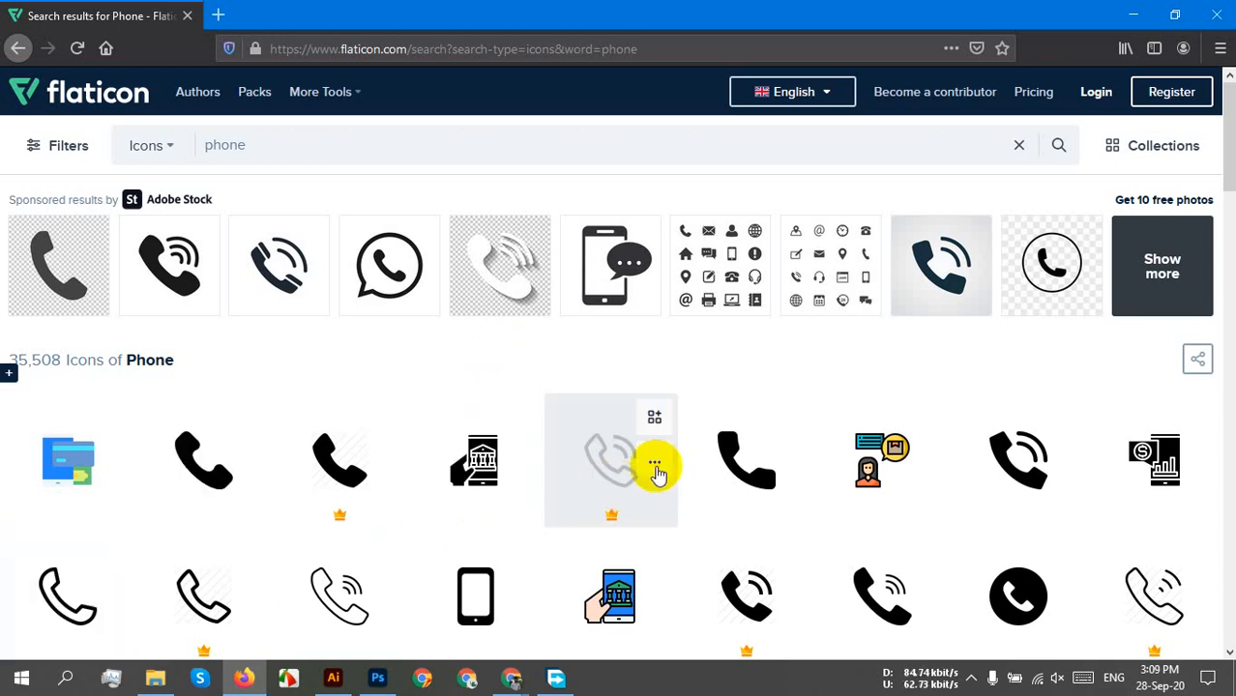
scroll(662, 464, "down", 2)
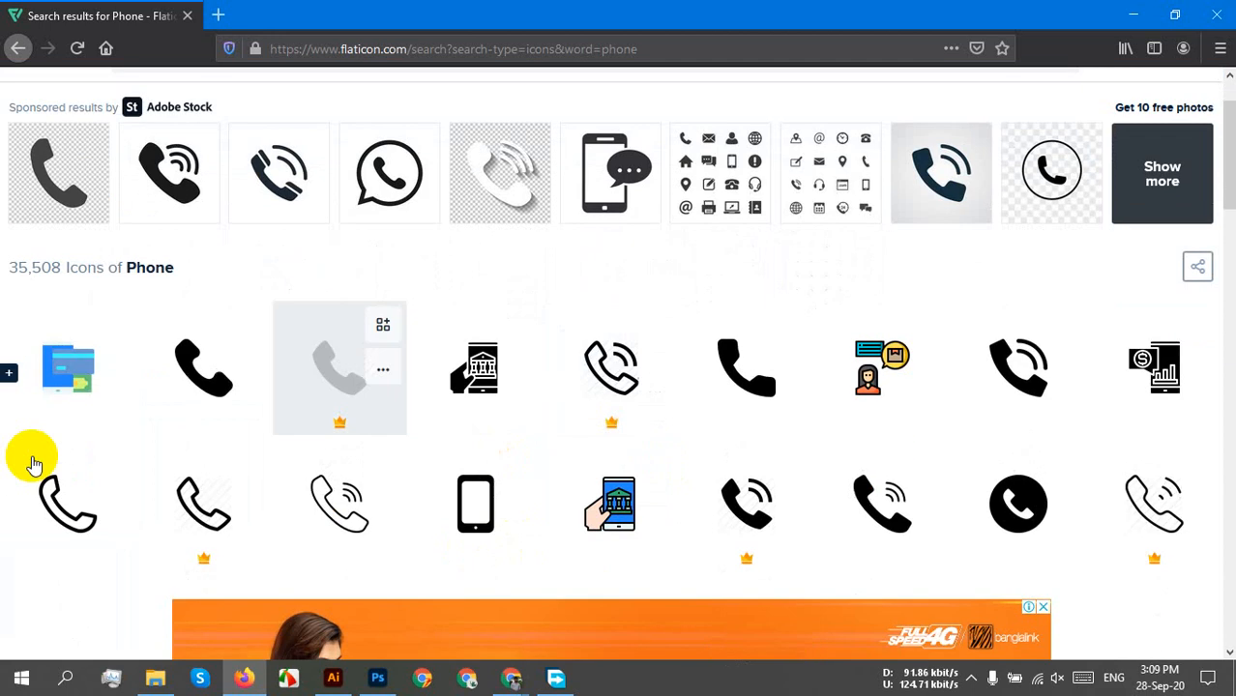
Download the solid Phone Call icon as a free SVG file.
left_click(202, 369)
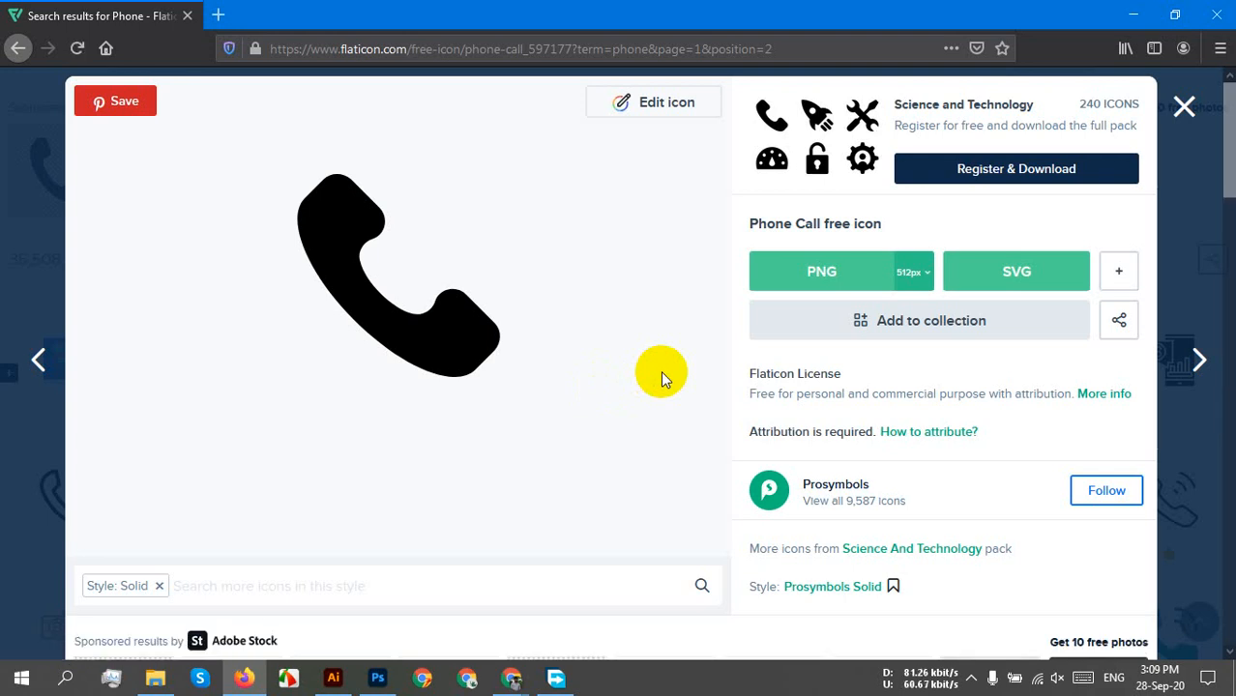
left_click(1011, 267)
left_click(815, 340)
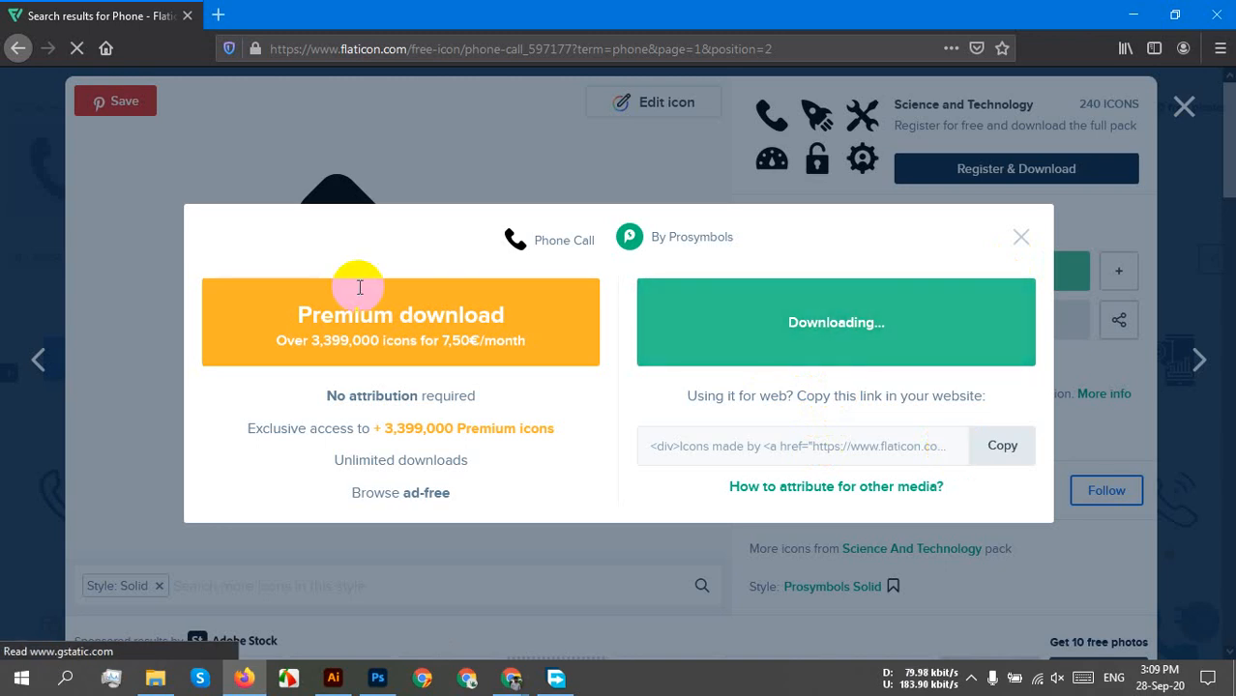
left_click(492, 300)
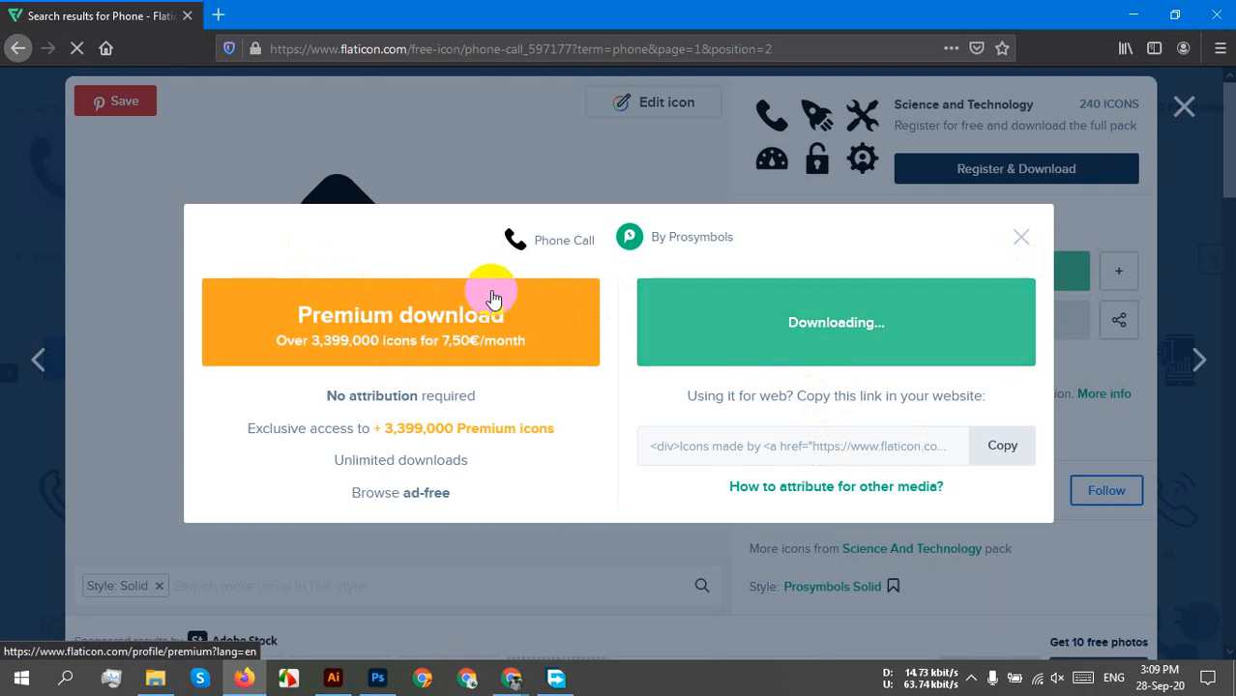
left_click(492, 300)
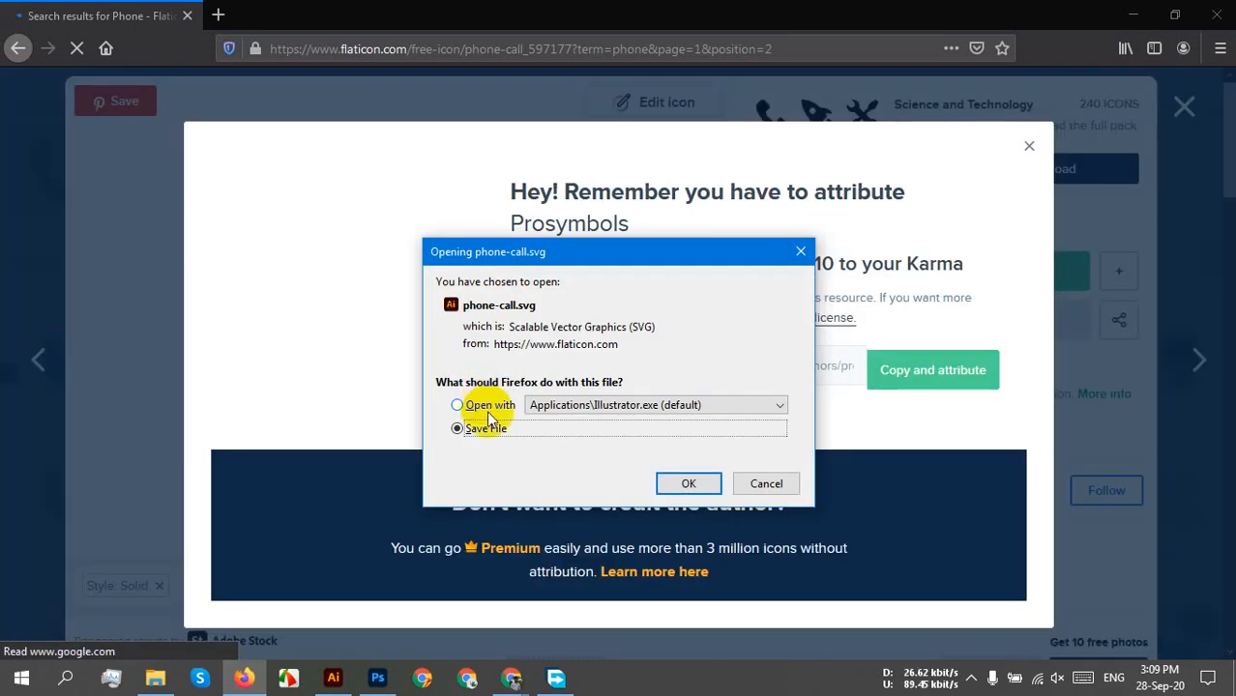
Set phone-call.svg to open with Adobe Illustrator 2020, then switch to the Google Meet window.
left_click(486, 406)
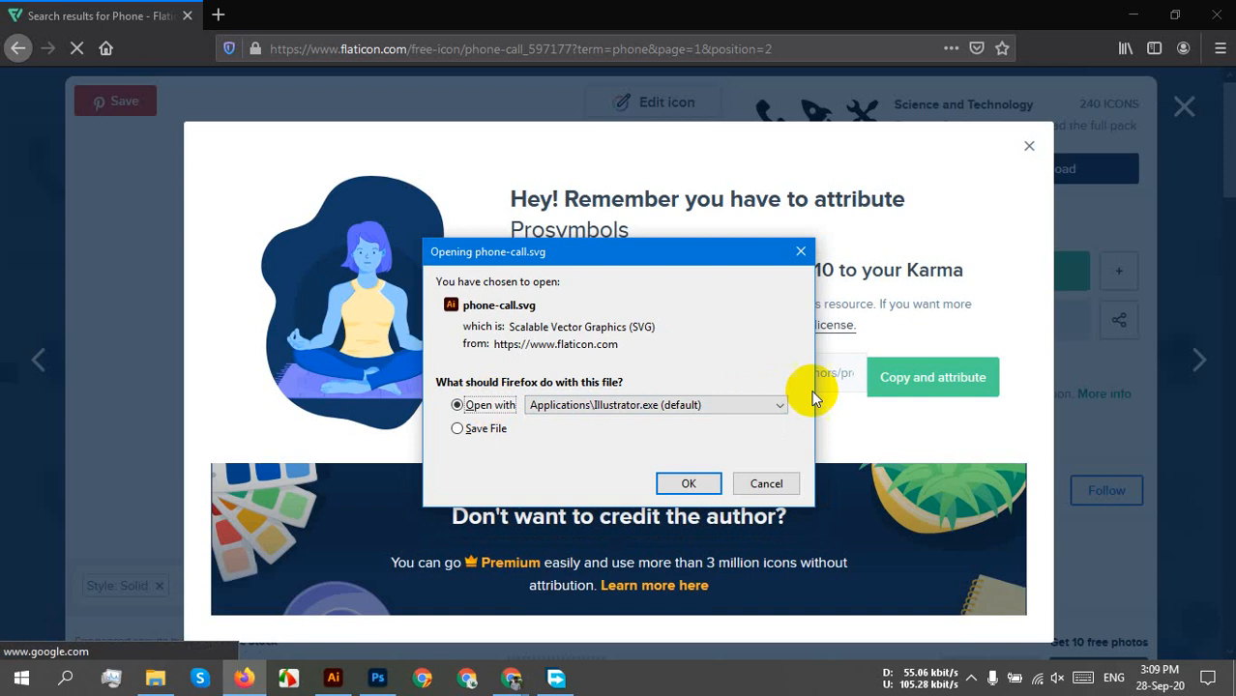
left_click(725, 405)
left_click(633, 451)
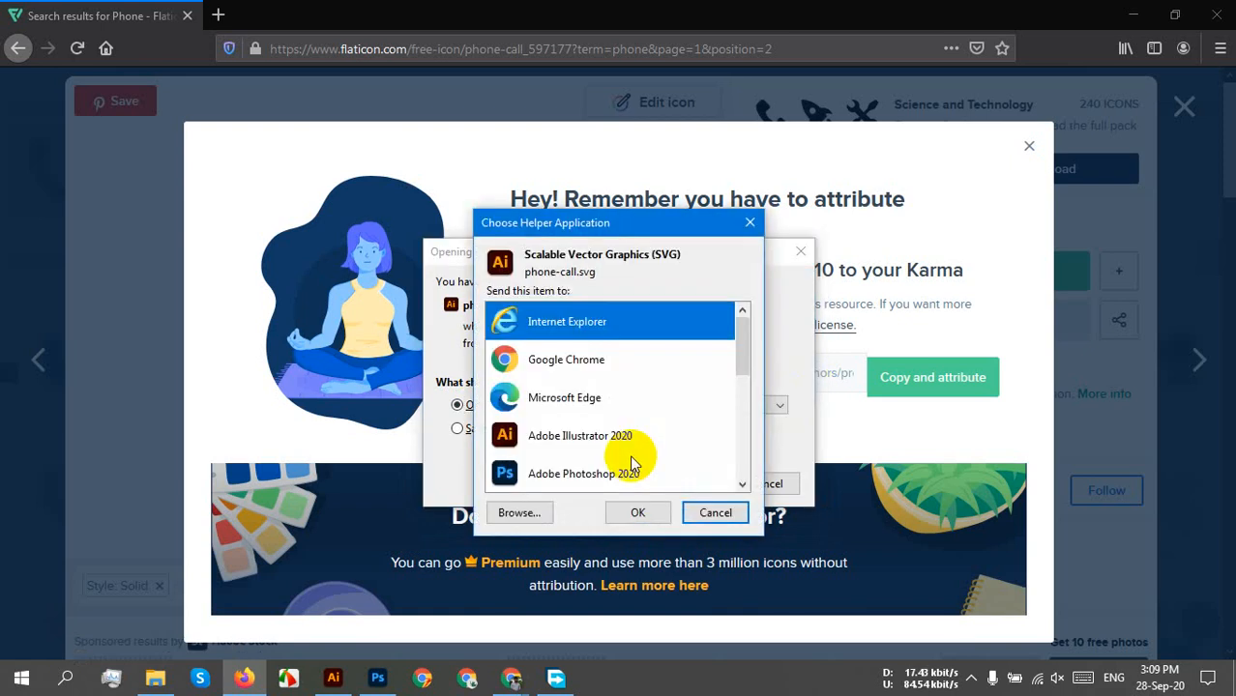
left_click(541, 431)
left_click(654, 518)
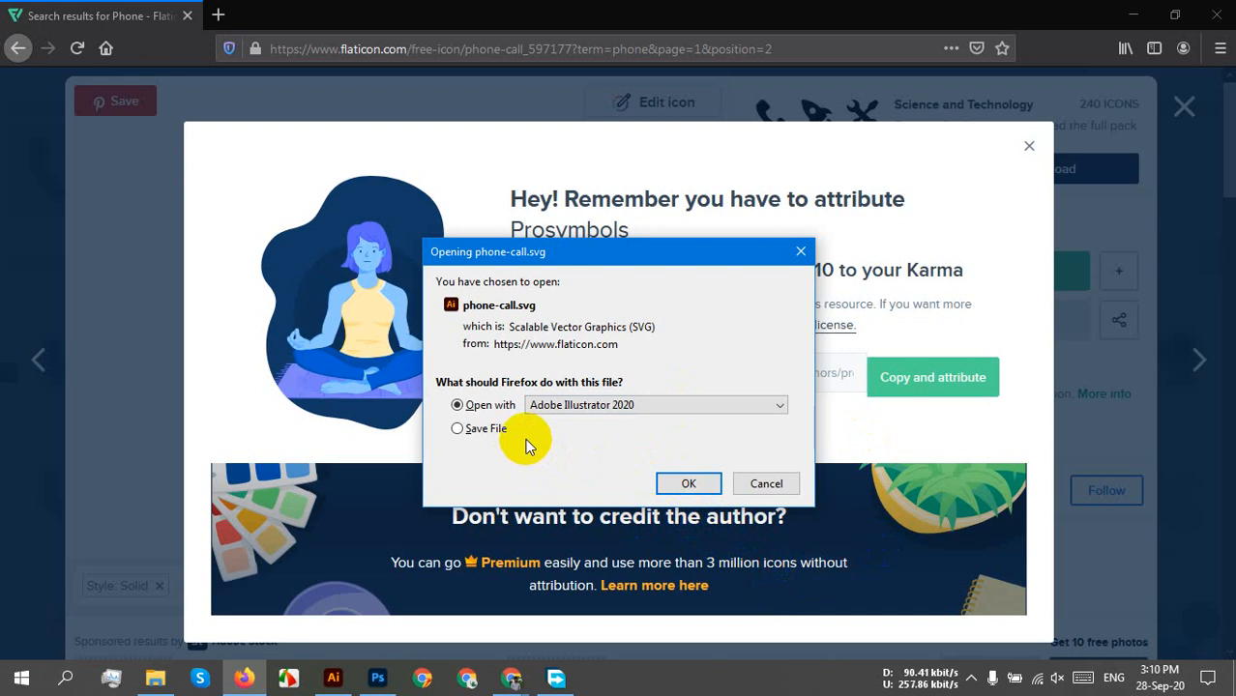
left_click(503, 675)
left_click(373, 600)
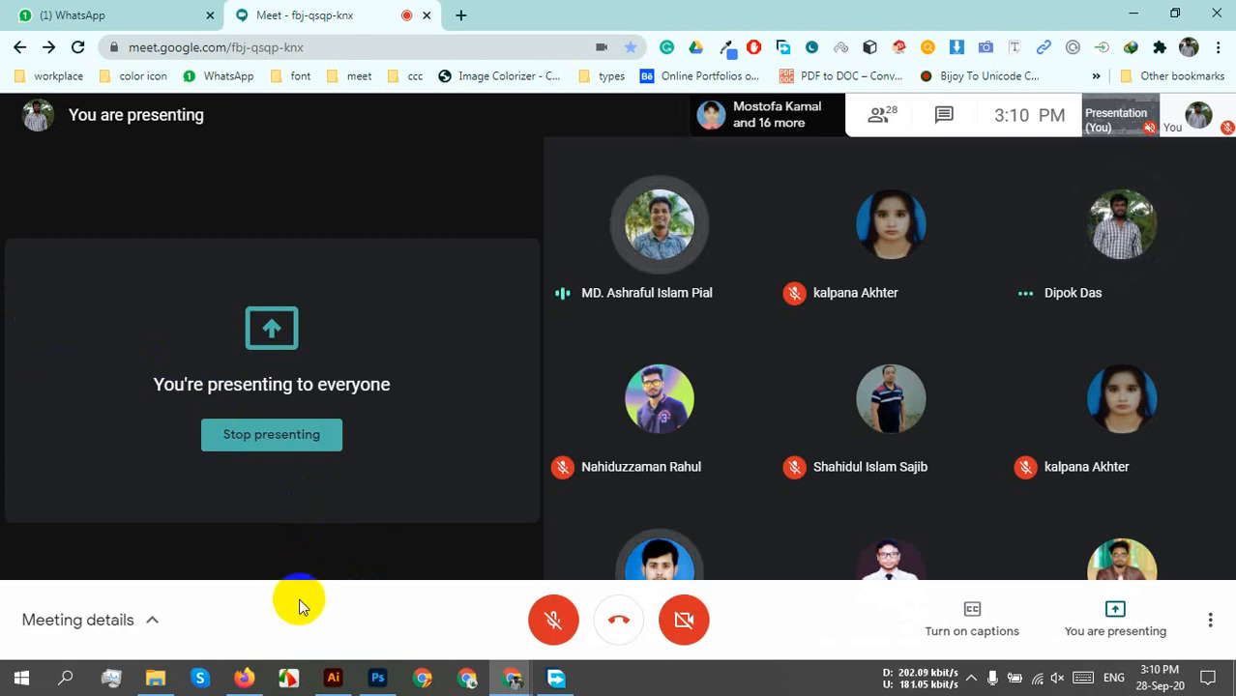
Return from the Google Meet call to the Business card front document in Illustrator.
left_click(334, 679)
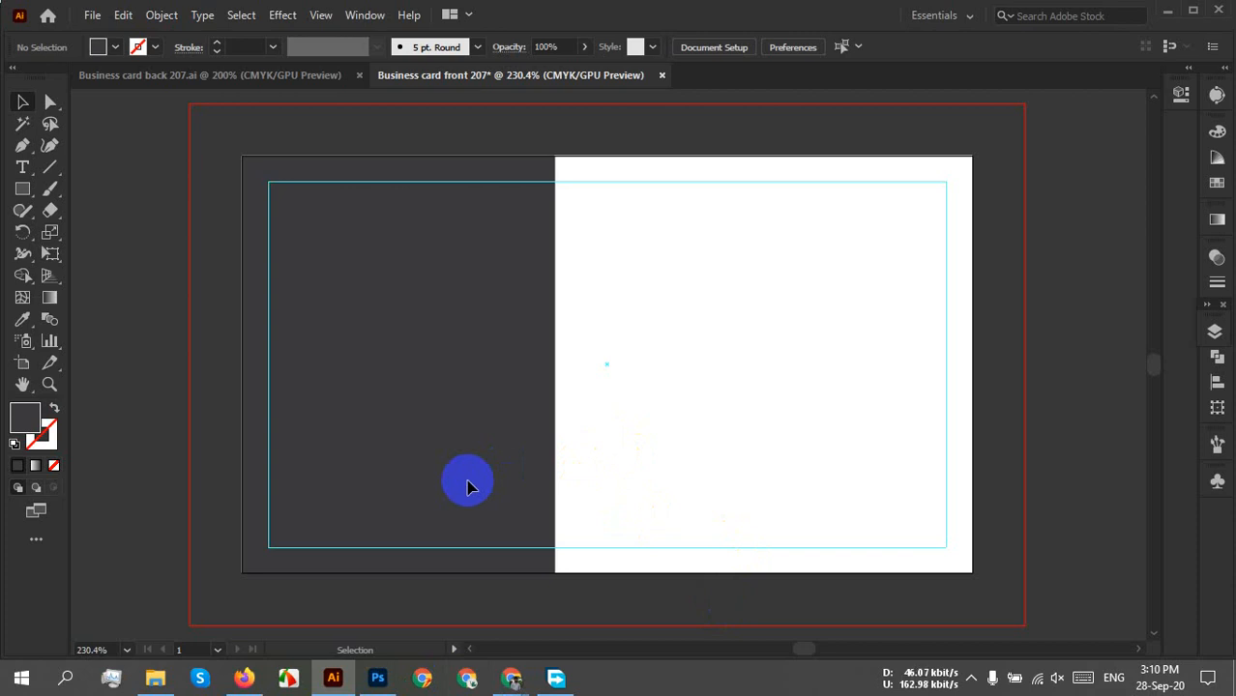
Bring Firefox's 'Opening phone-call.svg' prompt back to the front.
left_click(972, 675)
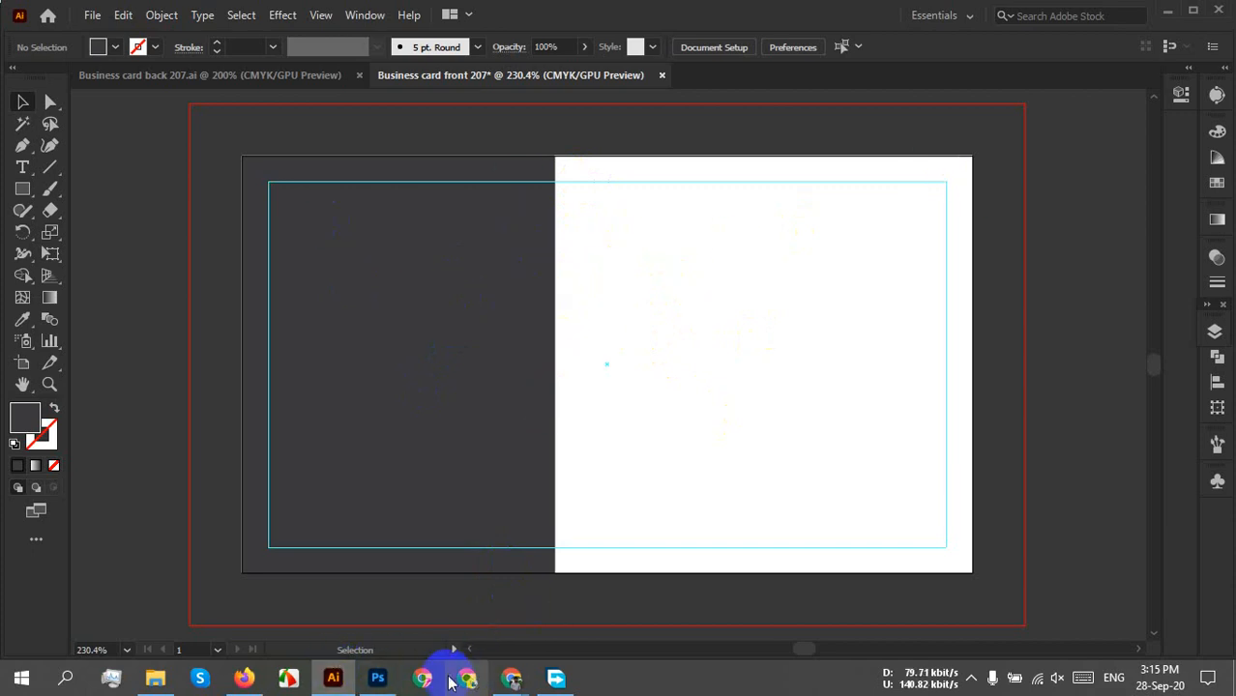
left_click(244, 678)
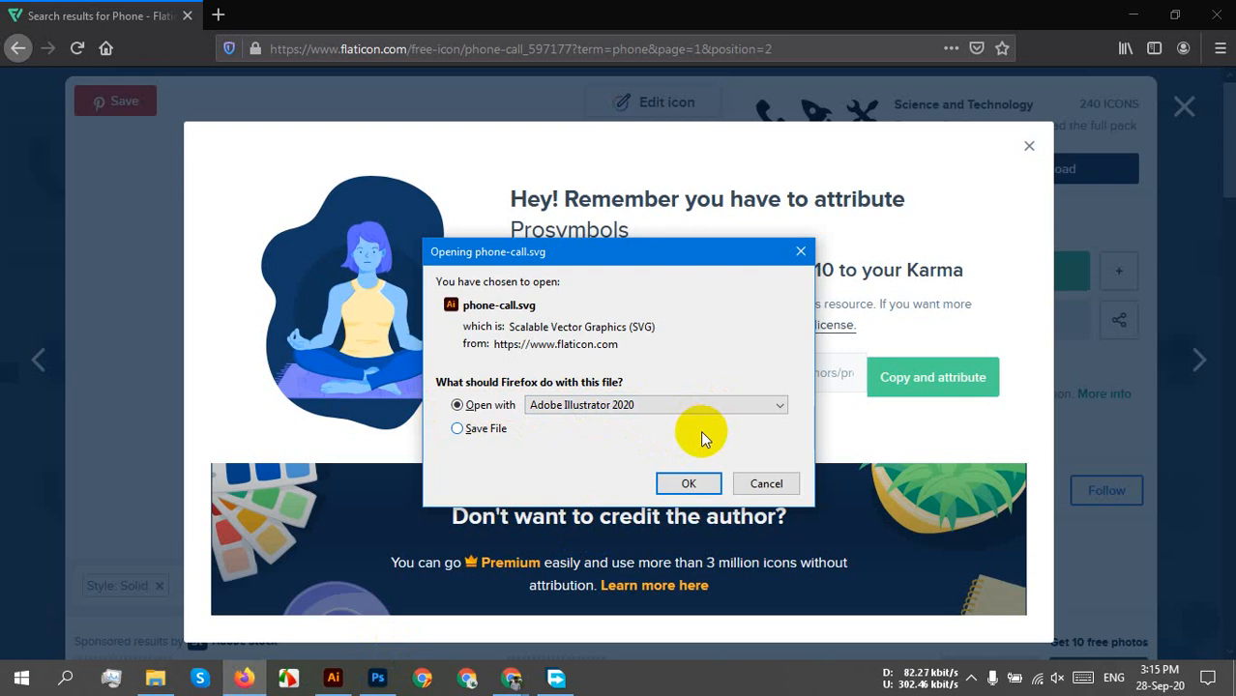
Open phone-call.svg in Illustrator, bring the phone icon into the card, shrink it and place it on the white right panel.
left_click(686, 483)
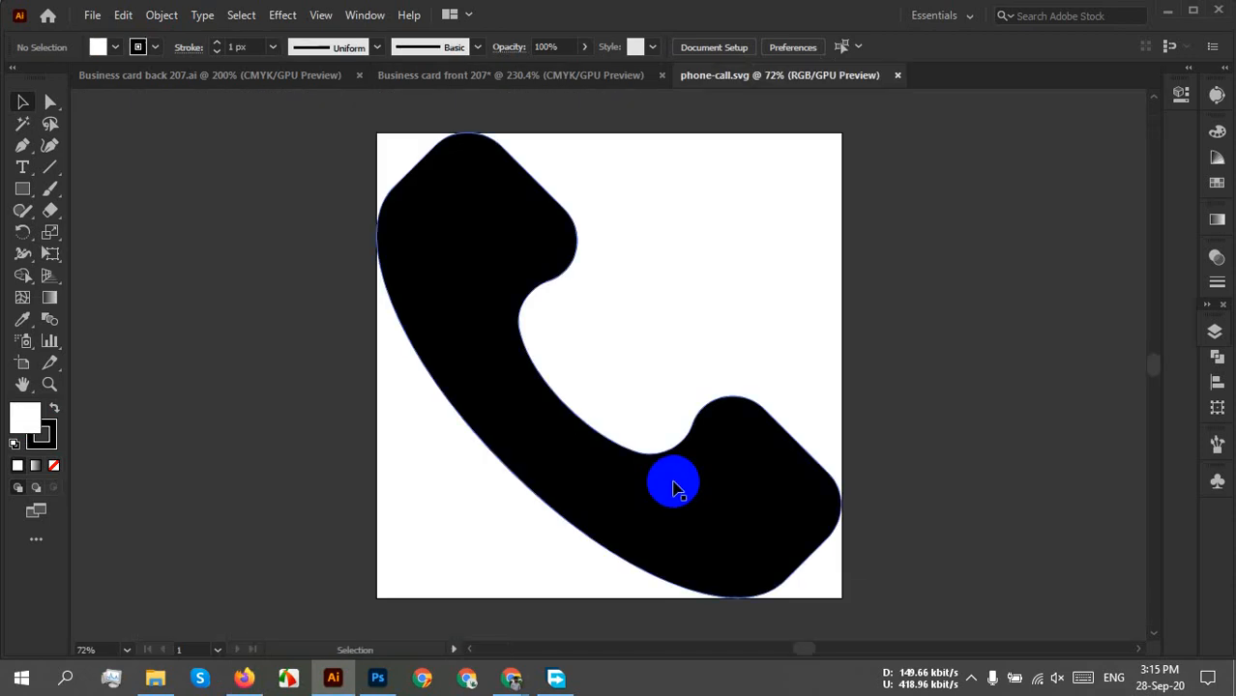
left_click(474, 302)
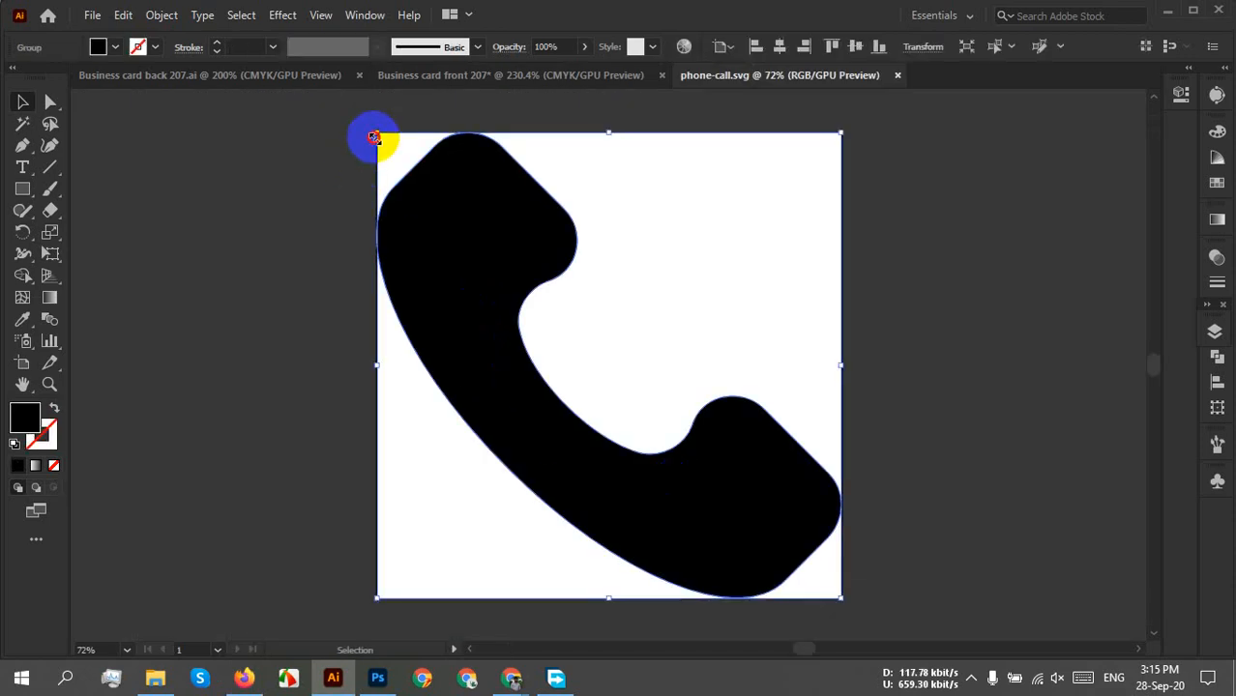
left_click_drag(375, 137, 456, 249)
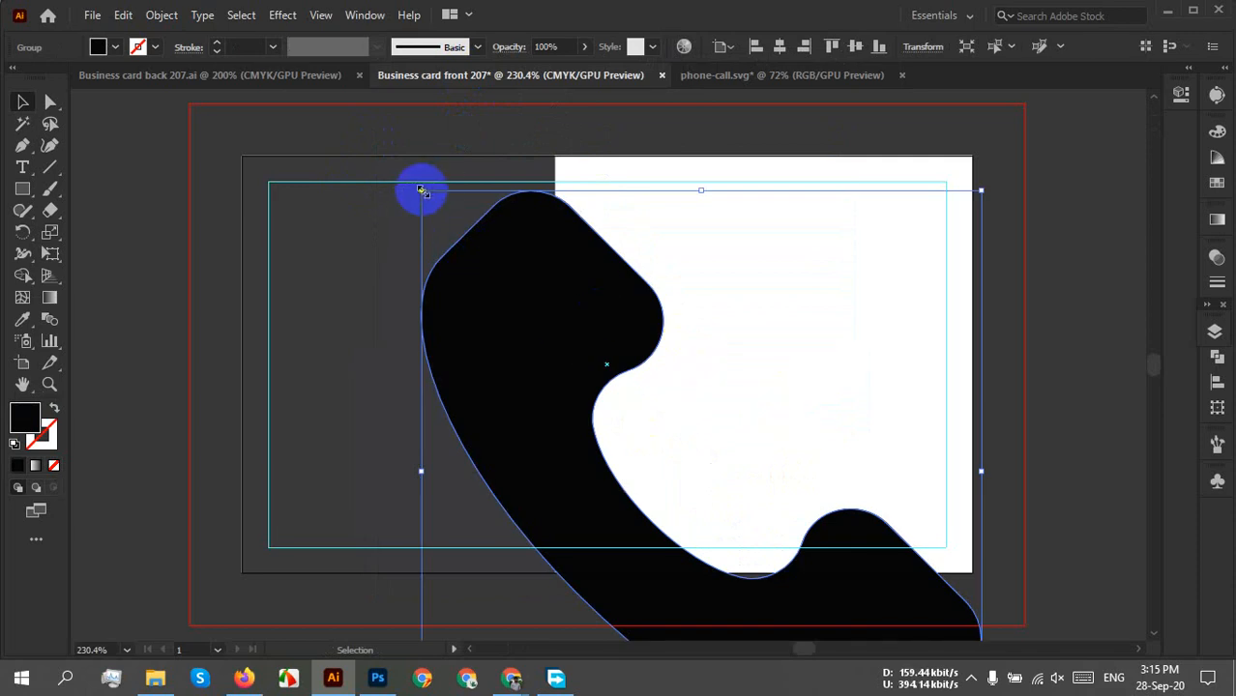
left_click_drag(419, 191, 723, 524)
left_click_drag(731, 533, 437, 260)
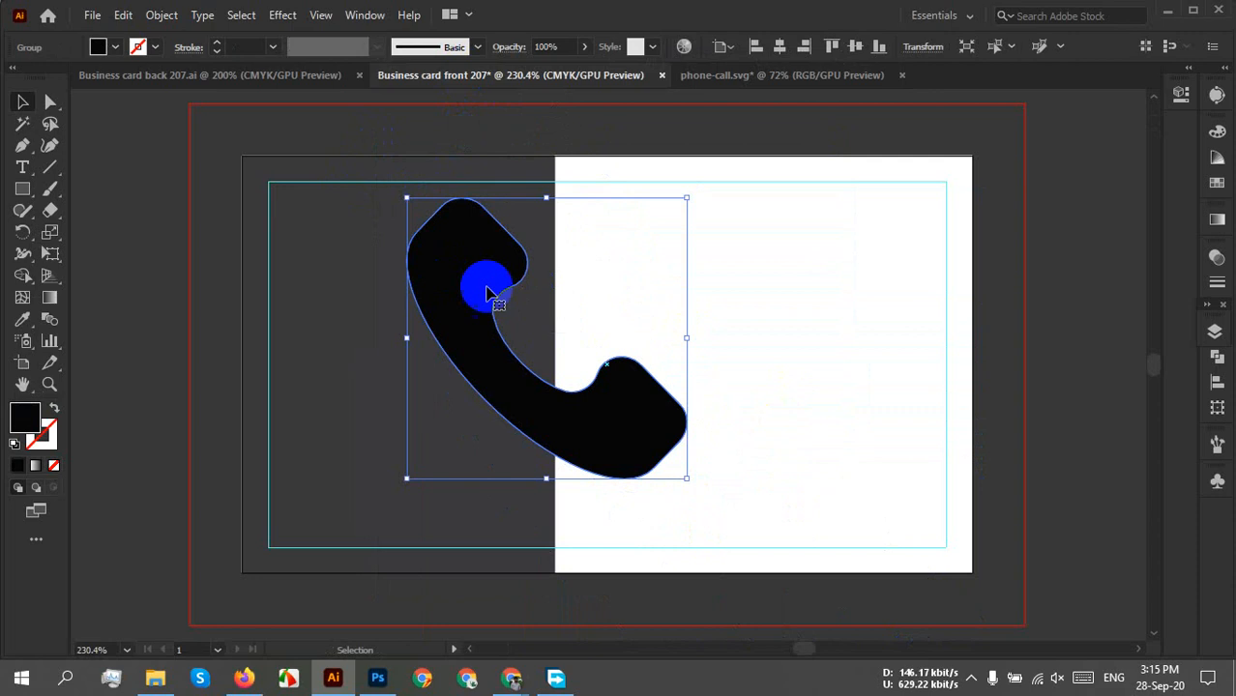
left_click_drag(410, 198, 484, 277)
left_click(845, 393)
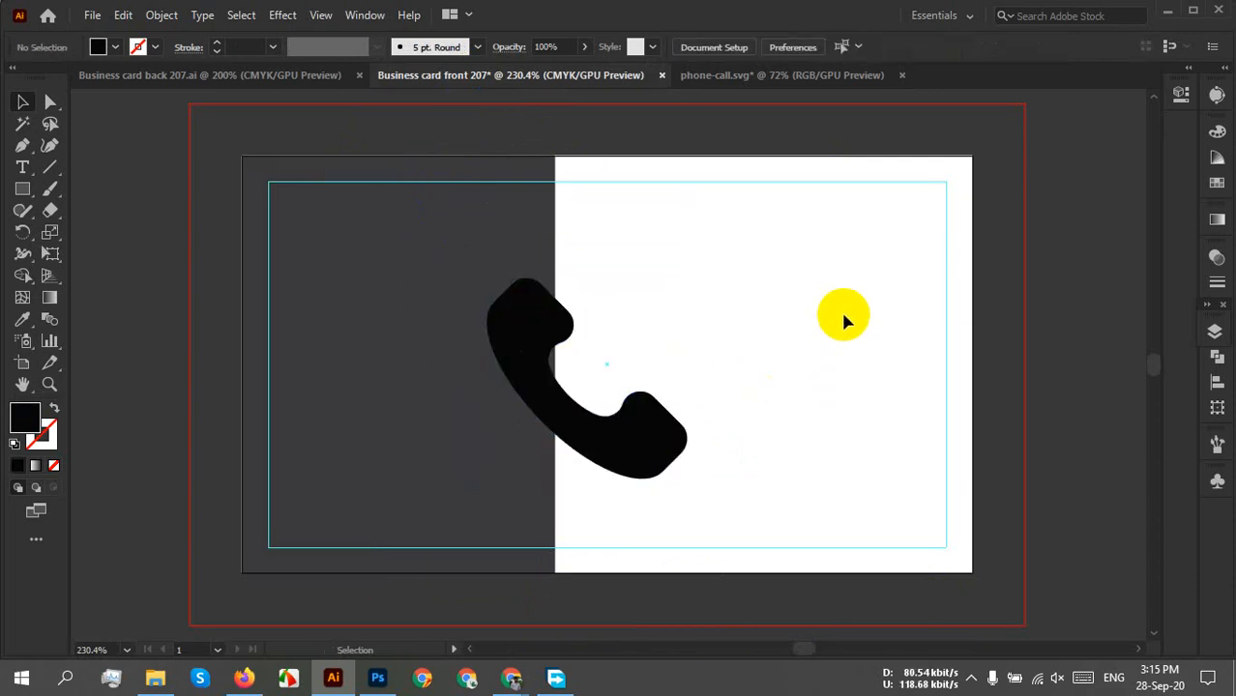
left_click_drag(623, 428, 744, 353)
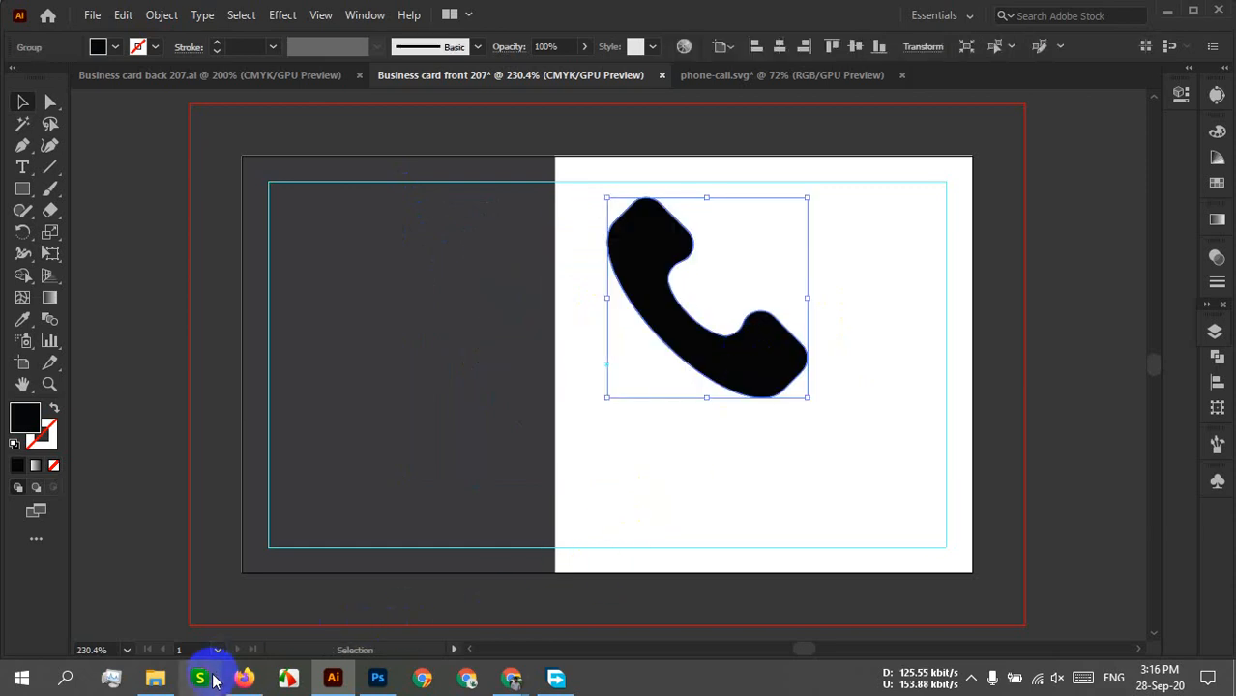
left_click(242, 678)
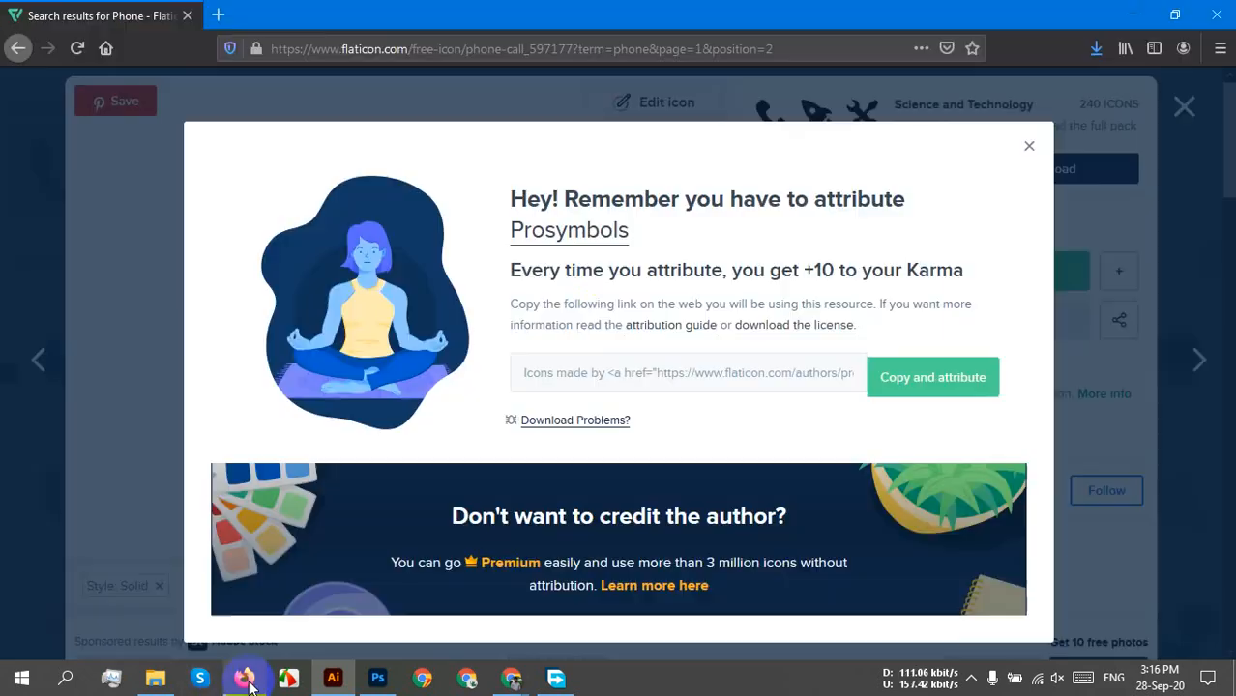
Dismiss the phone icon popups and search Flaticon for 'message' icons.
left_click(1028, 152)
left_click(1184, 107)
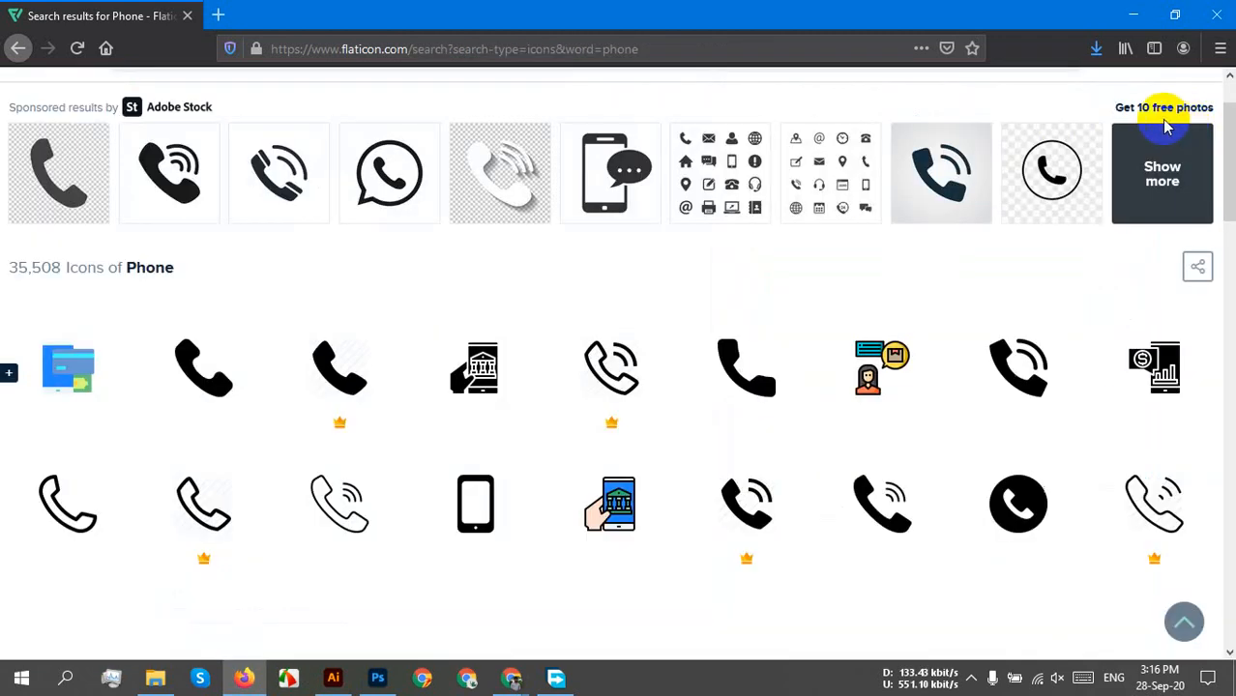
scroll(556, 309, "up", 2)
left_click_drag(323, 151, 171, 146)
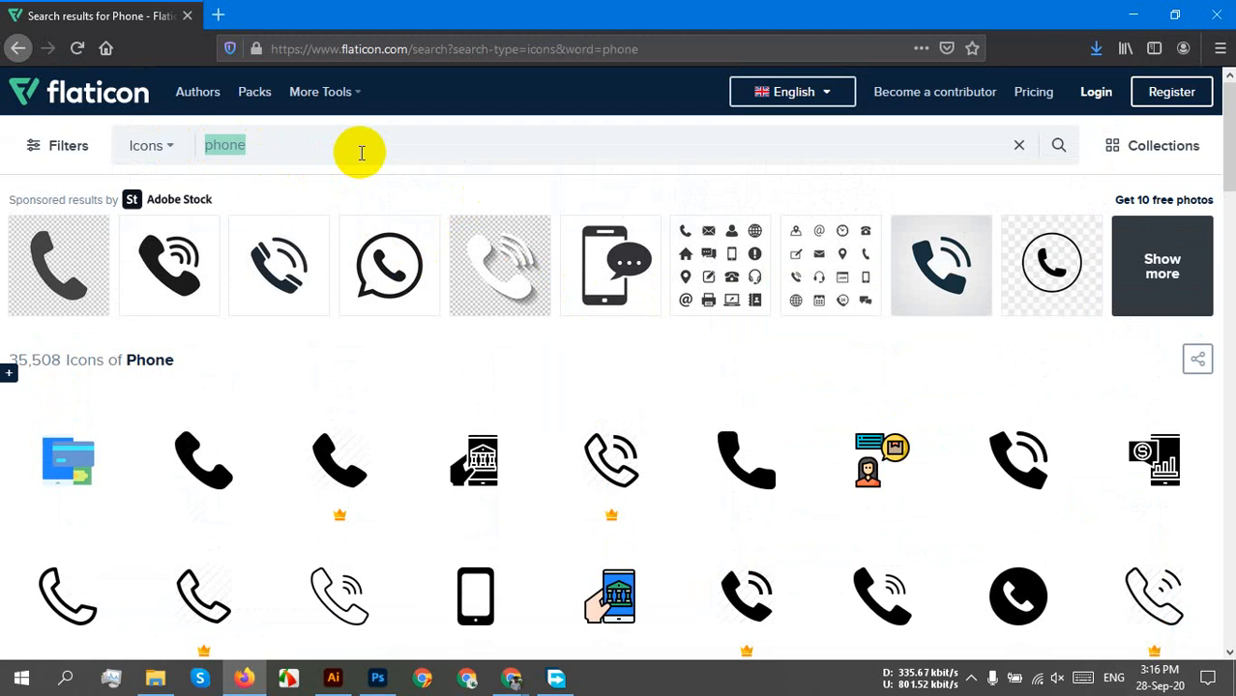
type("message")
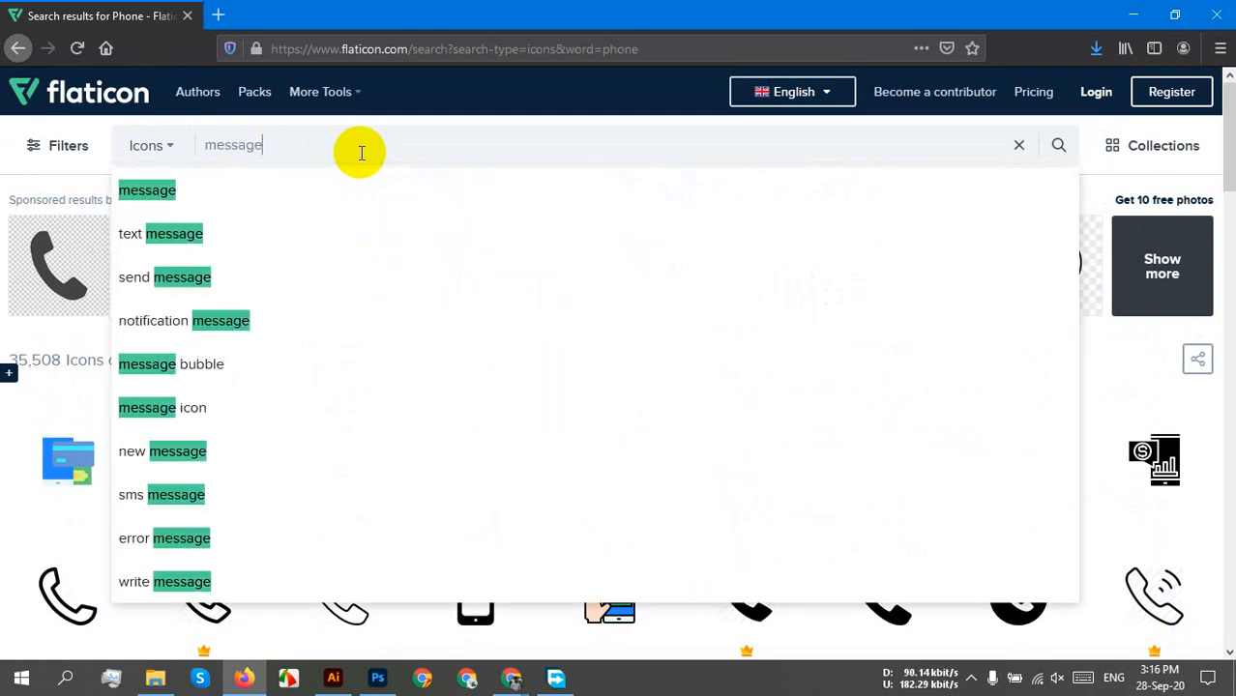
key("Return")
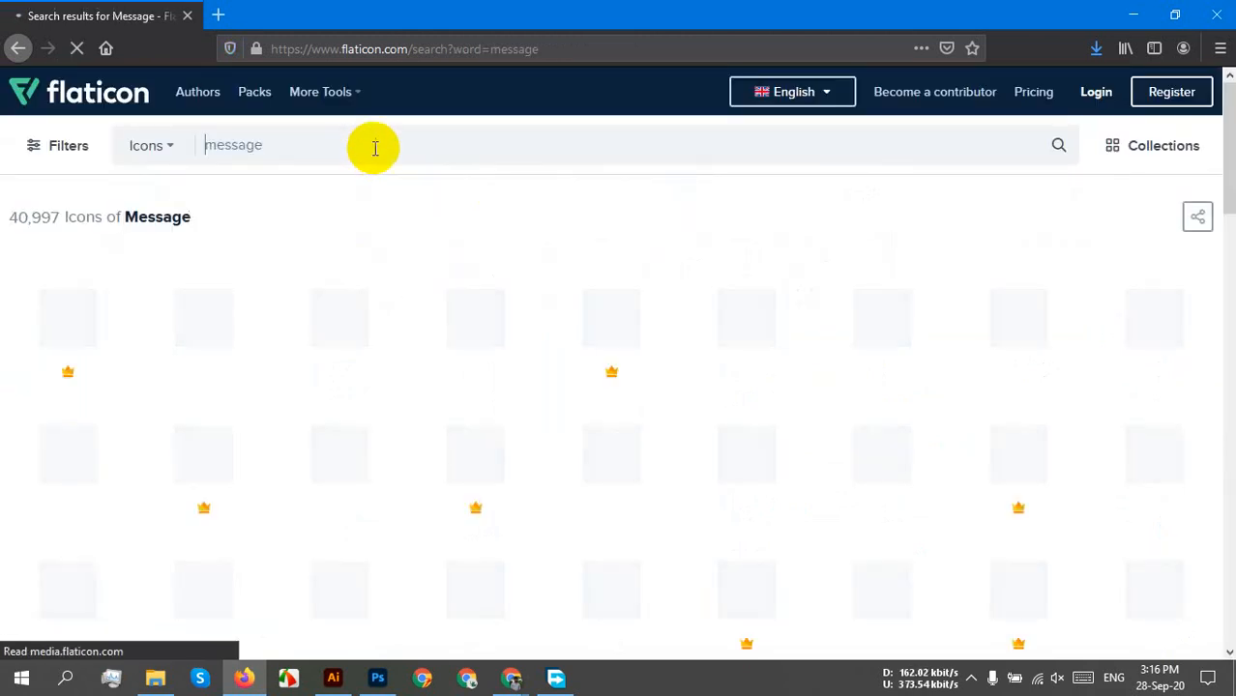
Browse the message results and open the filled Paper Plane icon's details.
scroll(822, 377, "down", 3)
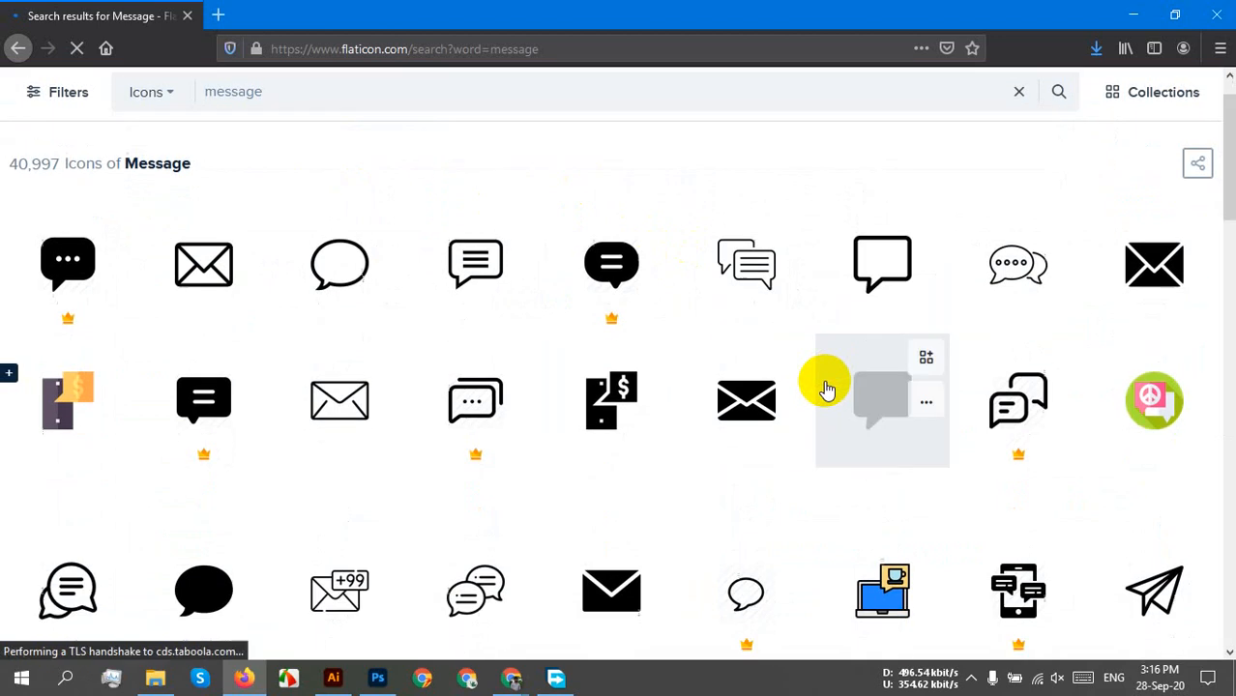
scroll(807, 366, "up", 3)
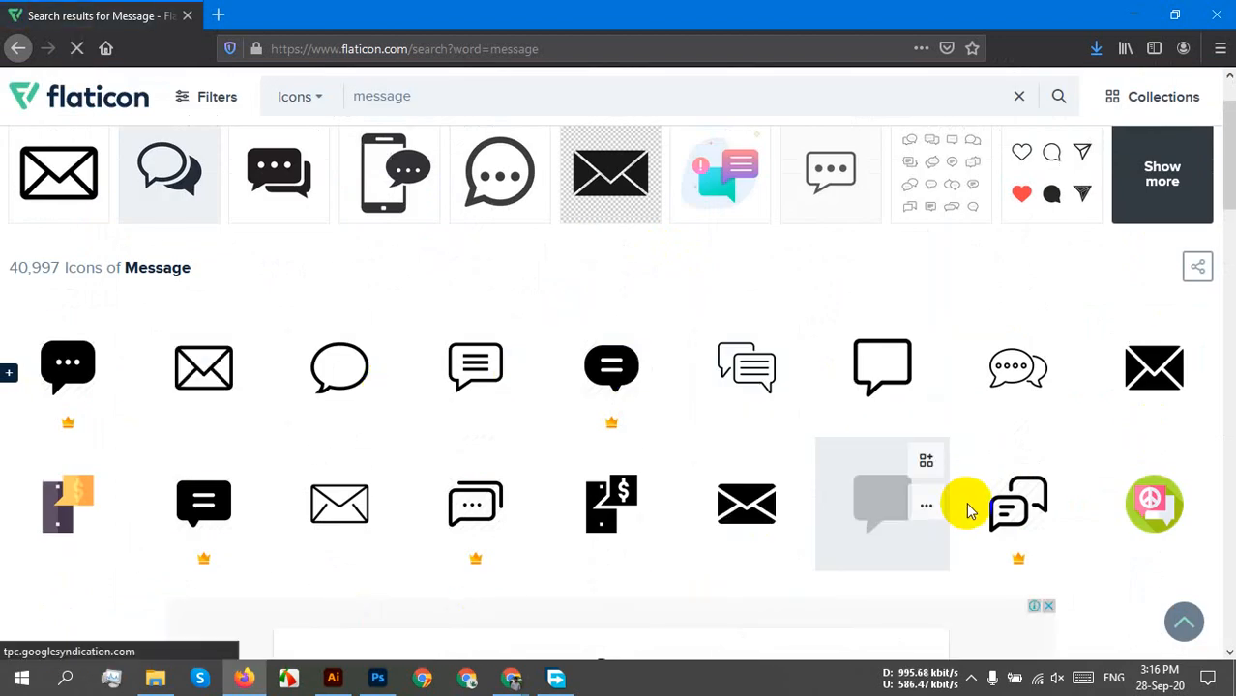
scroll(458, 497, "down", 10)
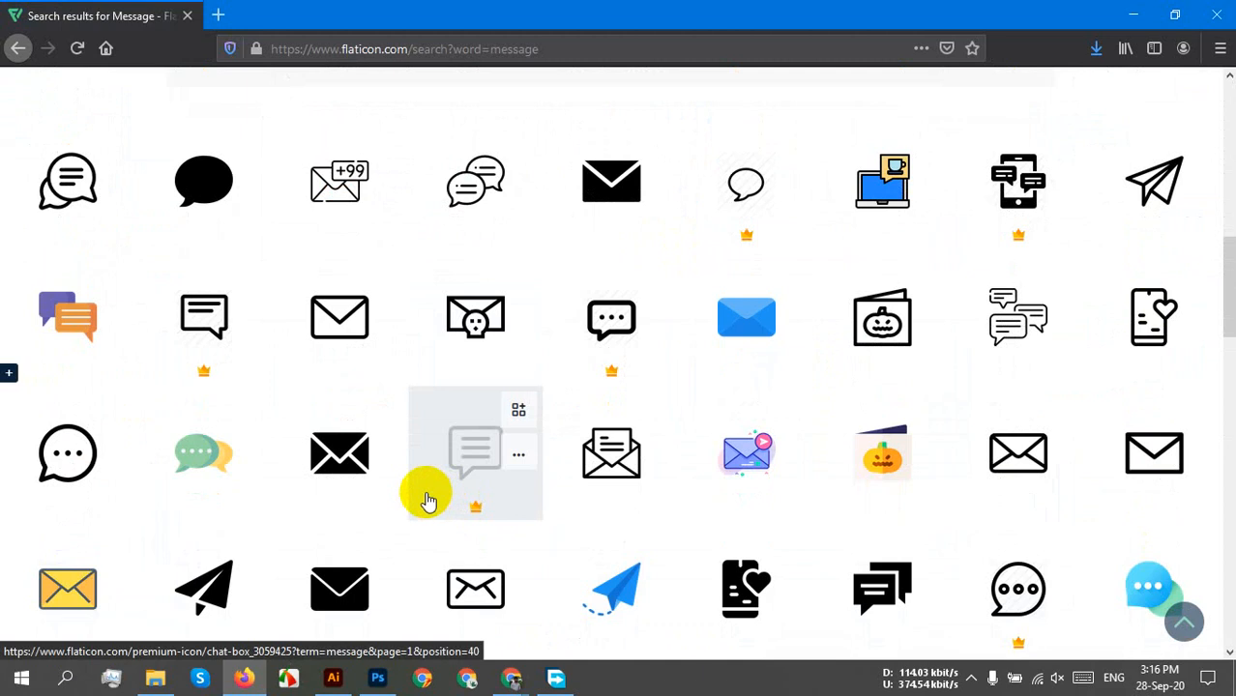
scroll(684, 498, "down", 1)
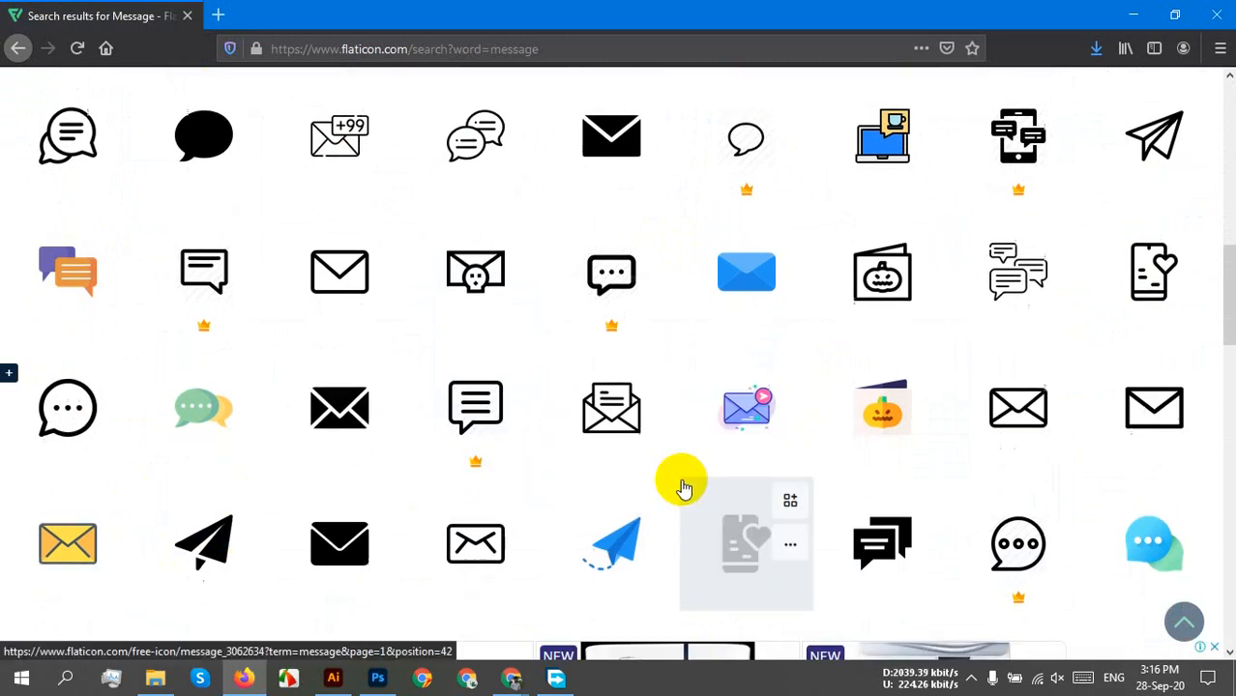
scroll(684, 488, "down", 1)
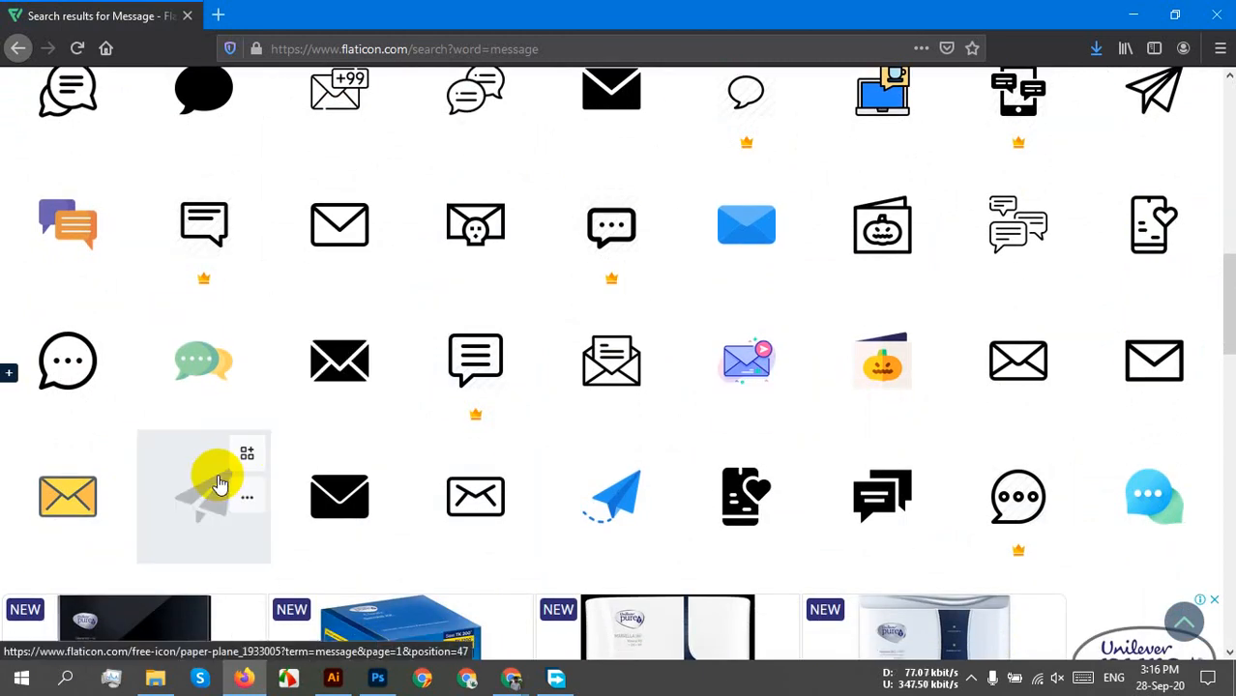
left_click(206, 513)
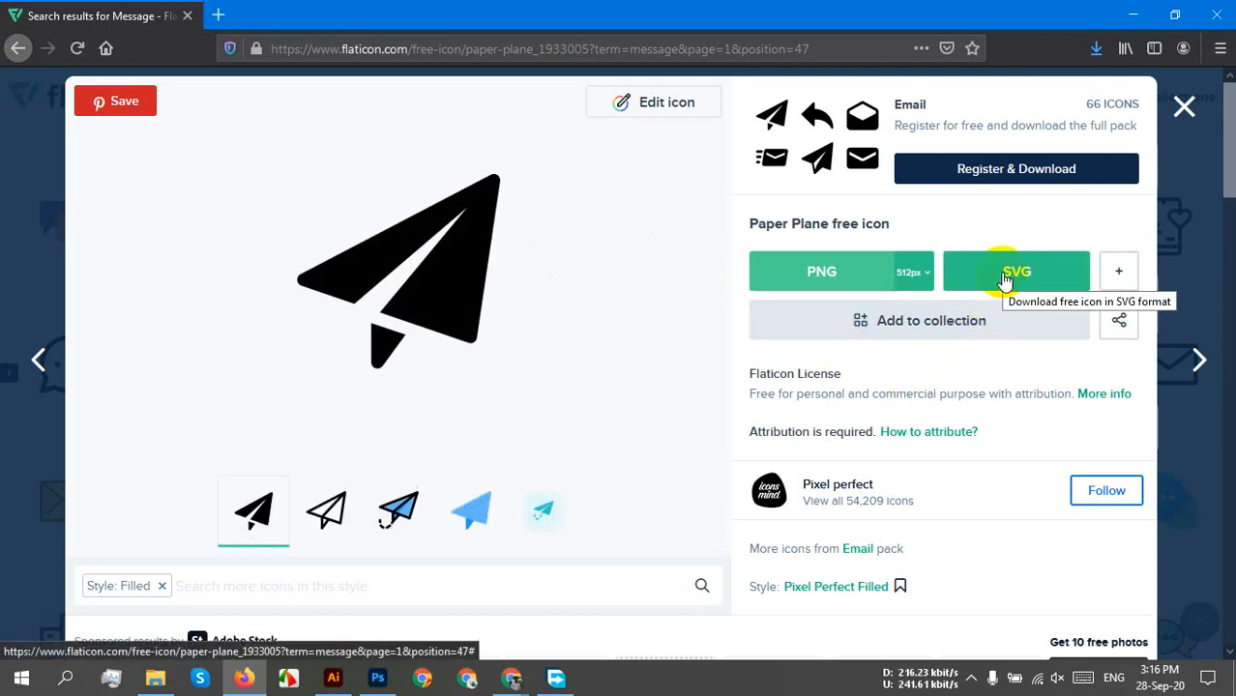
Download the Paper Plane icon as paper-plane.svg via the free SVG option, then view Firefox's downloads.
left_click(1005, 279)
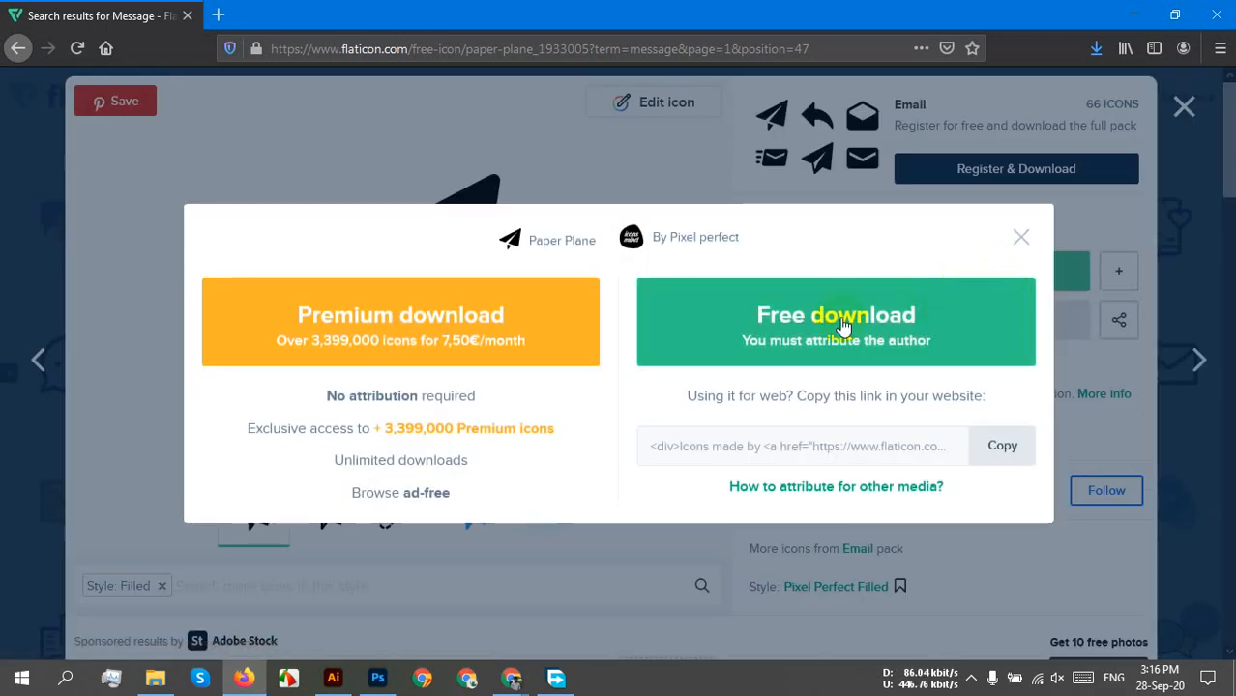
left_click(1020, 238)
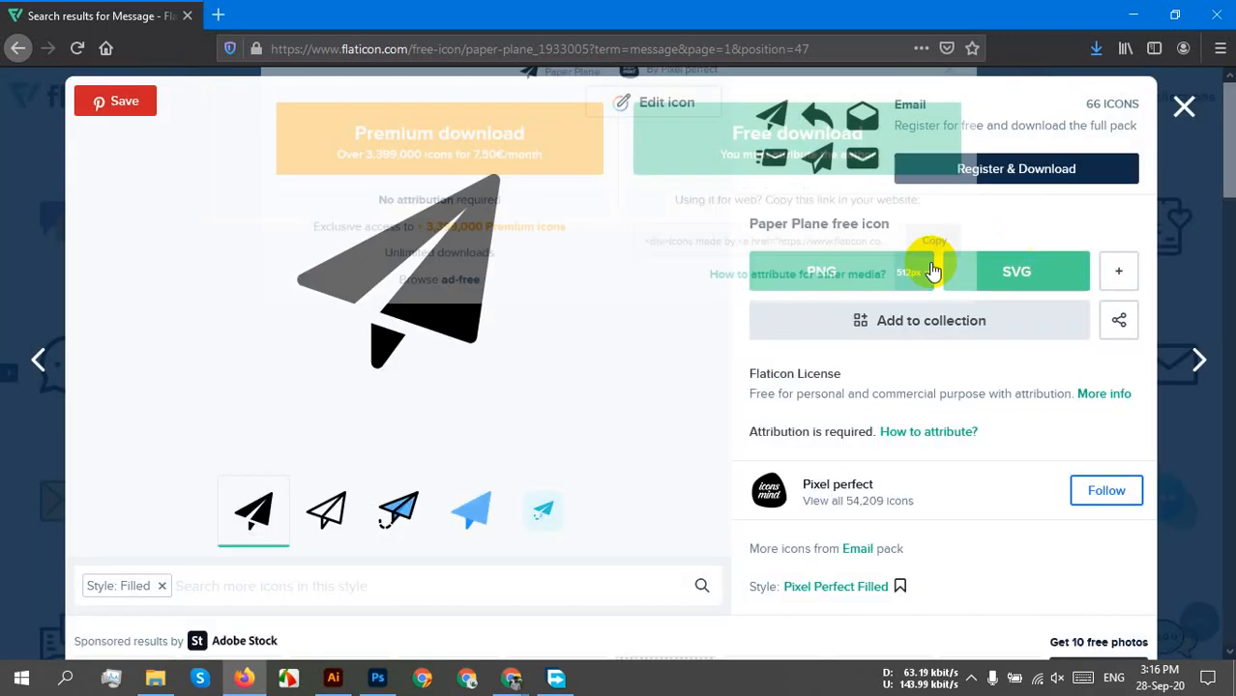
left_click(1015, 273)
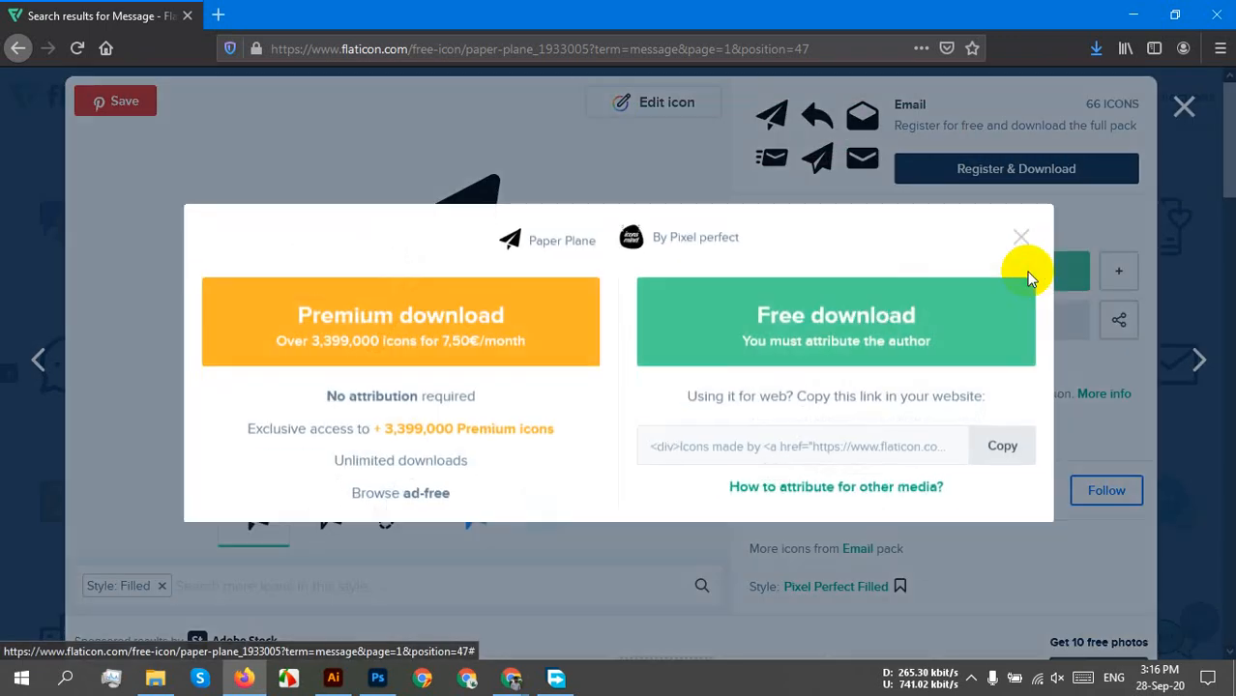
left_click(833, 323)
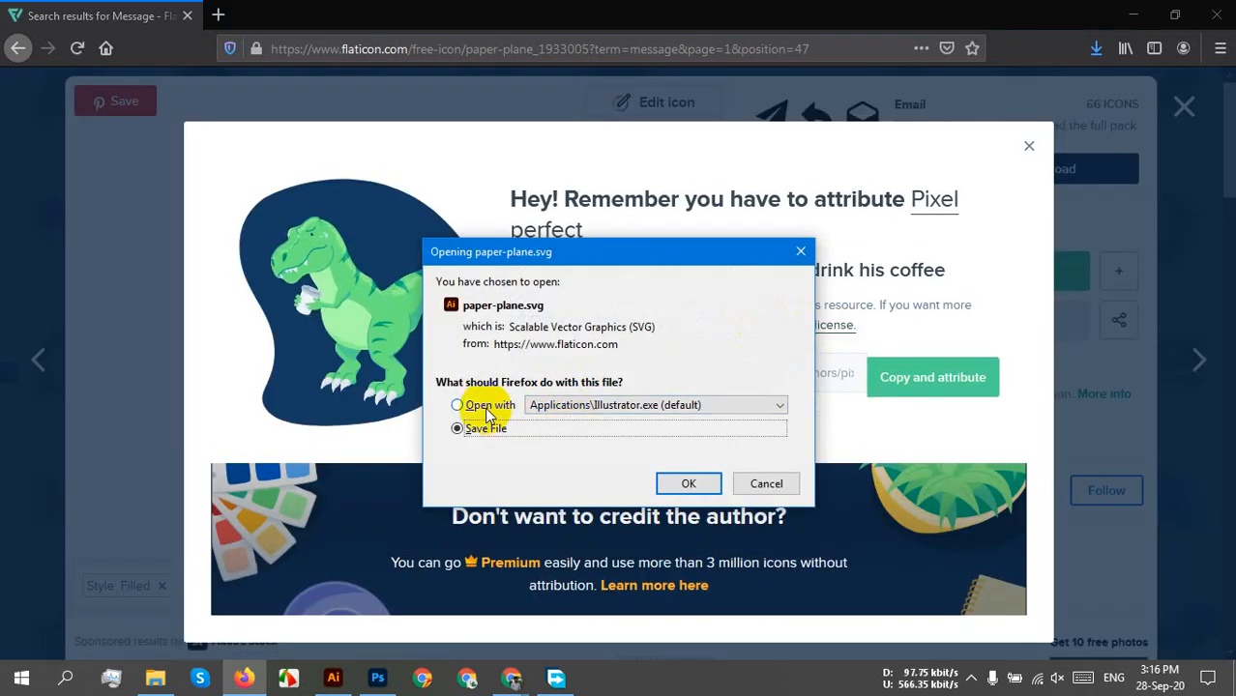
left_click(683, 484)
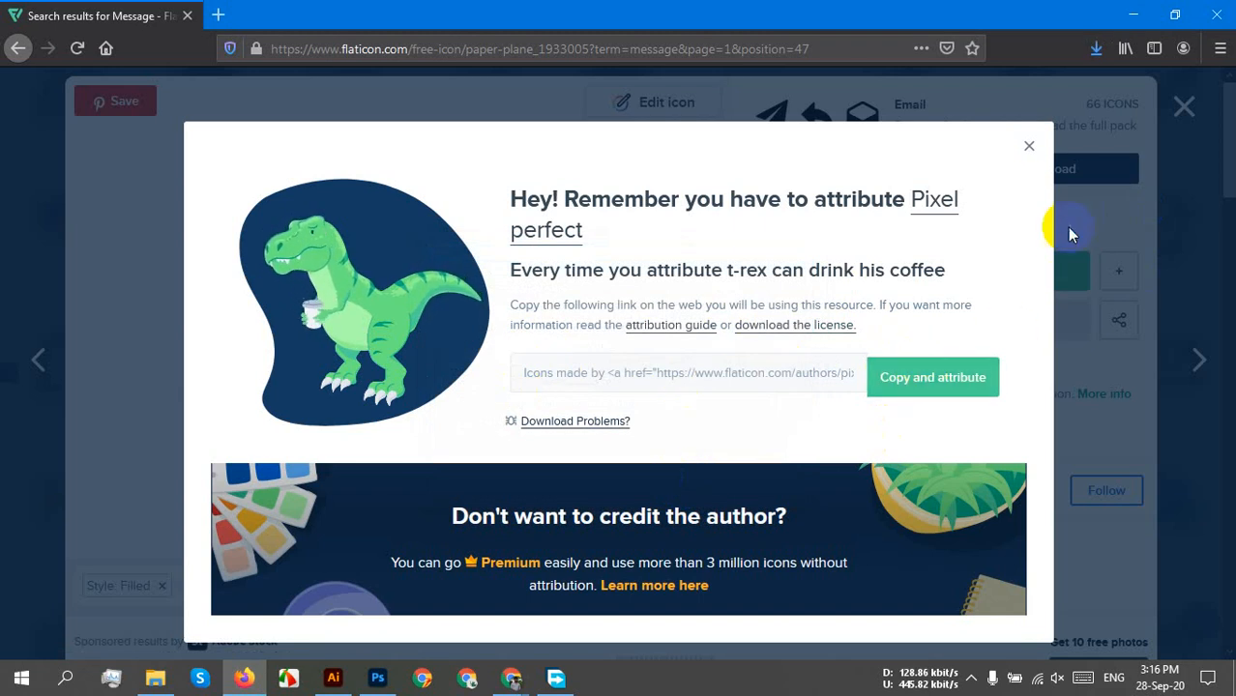
left_click(1029, 150)
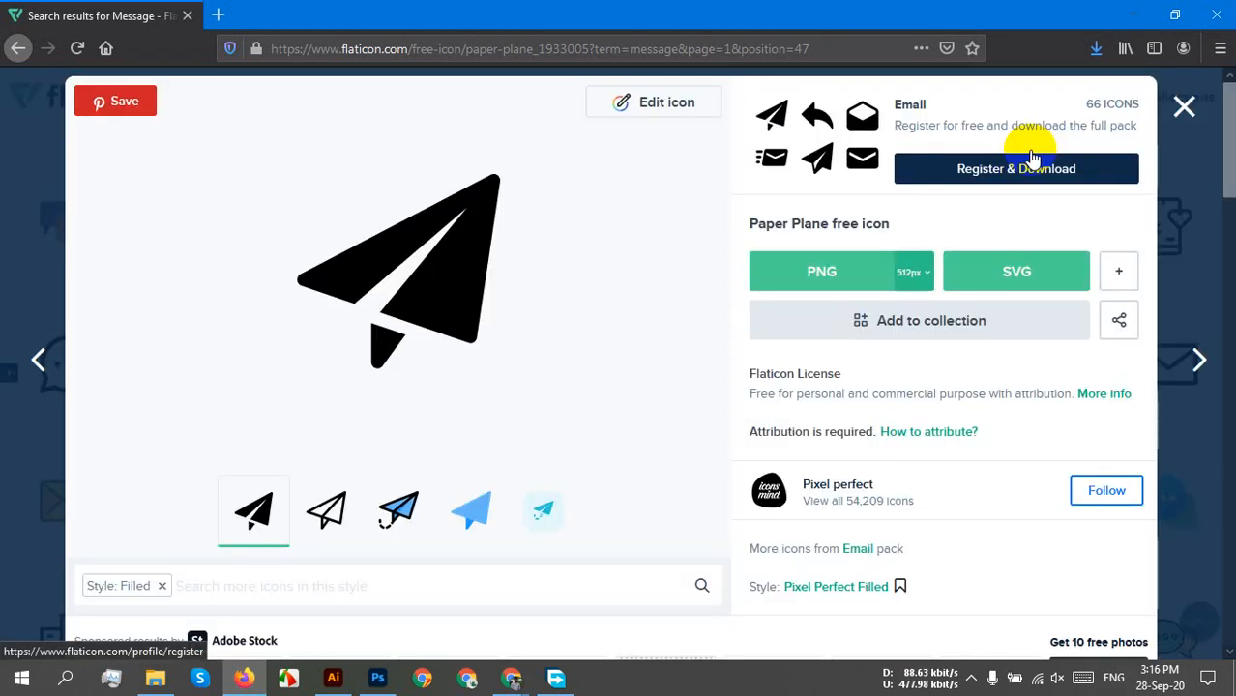
left_click(1095, 47)
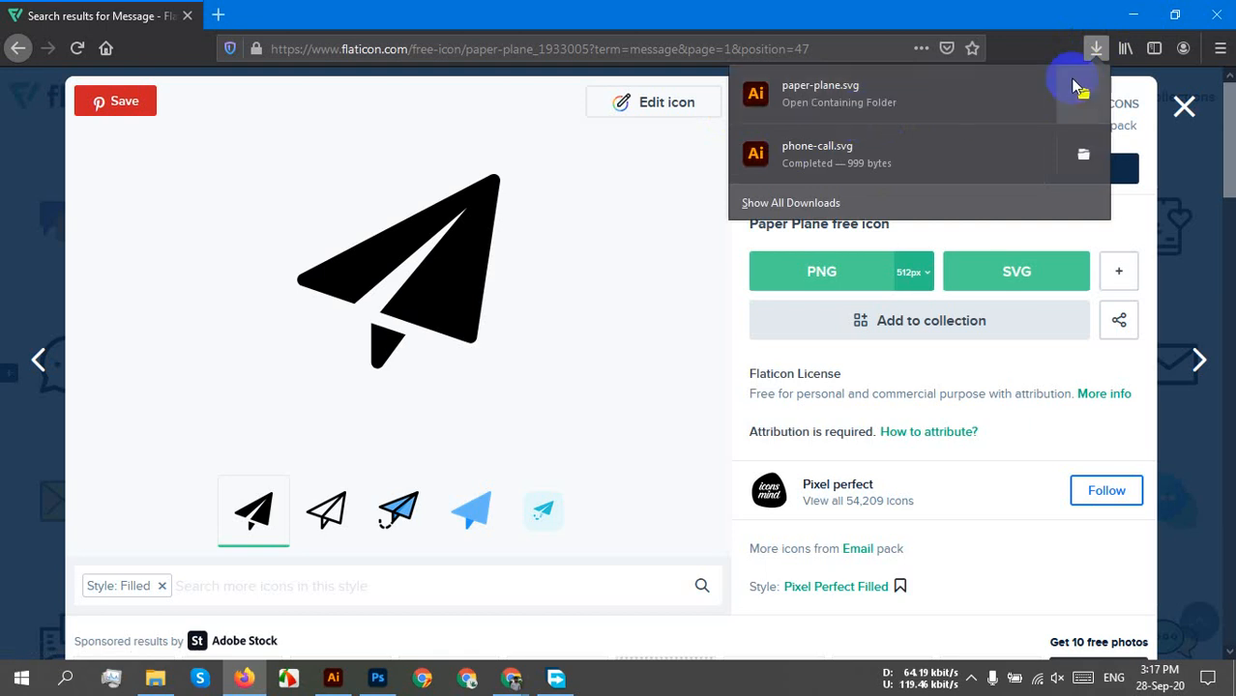
Restart the paper plane's free SVG download and choose to open it with an application.
left_click(1059, 48)
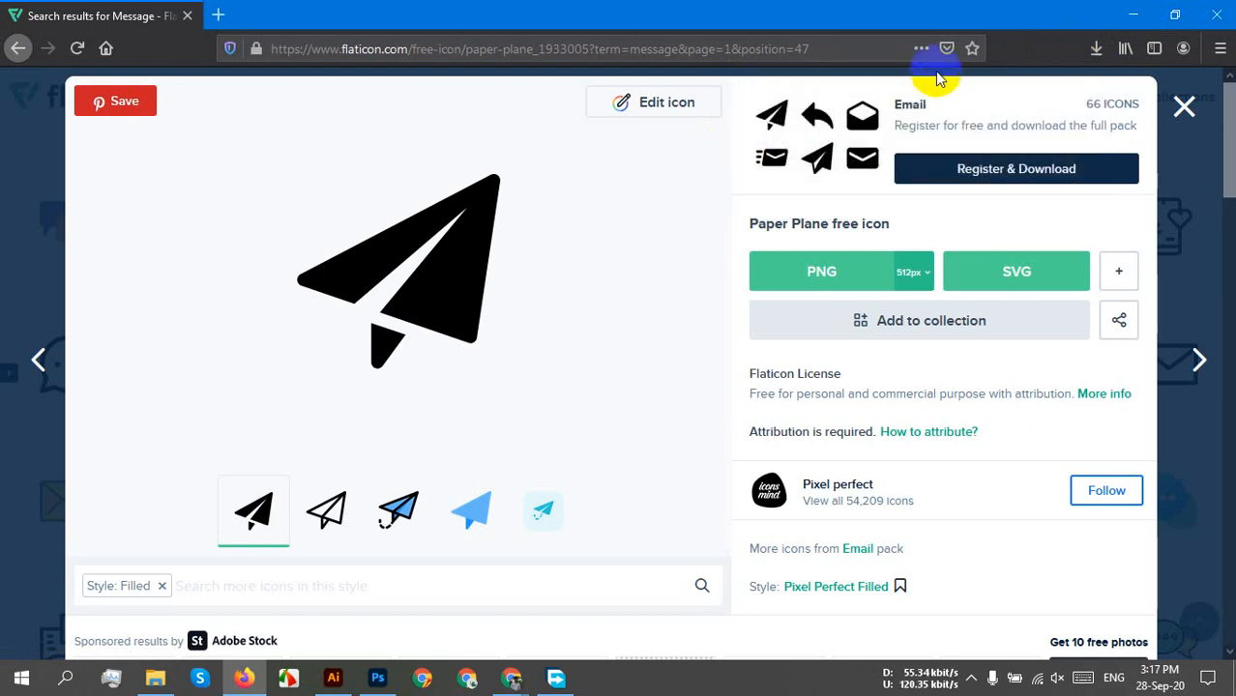
left_click(996, 257)
left_click(814, 329)
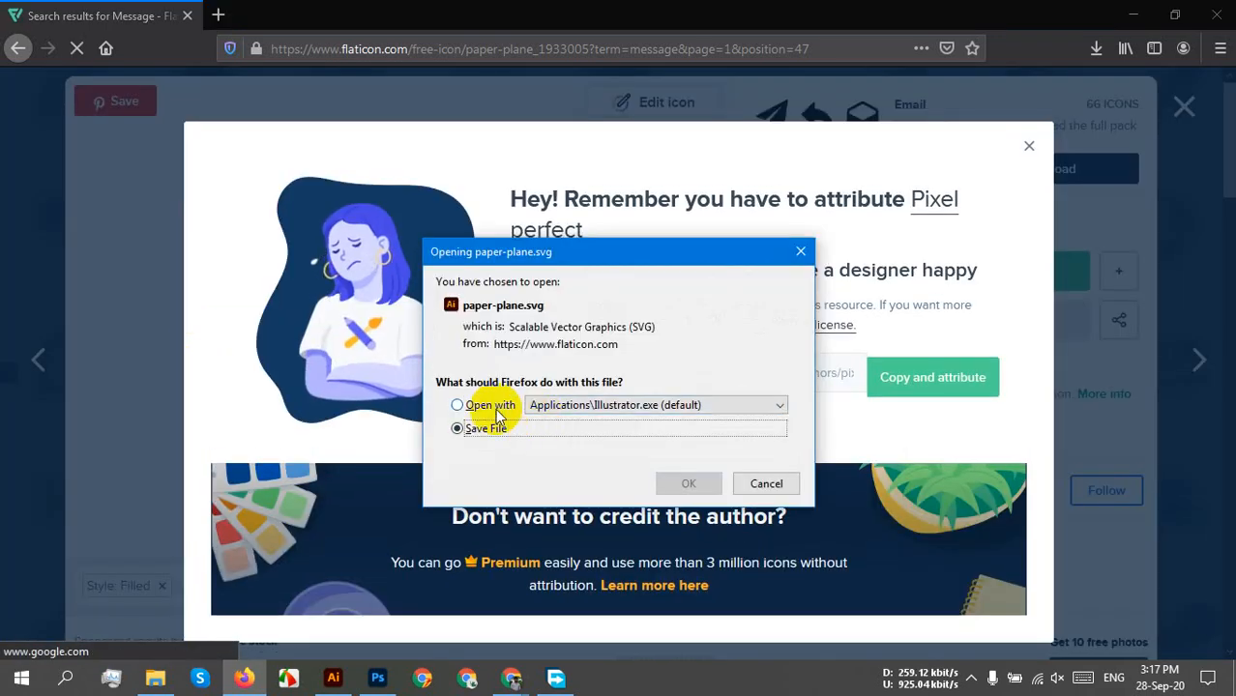
left_click(498, 413)
left_click(590, 408)
left_click(590, 456)
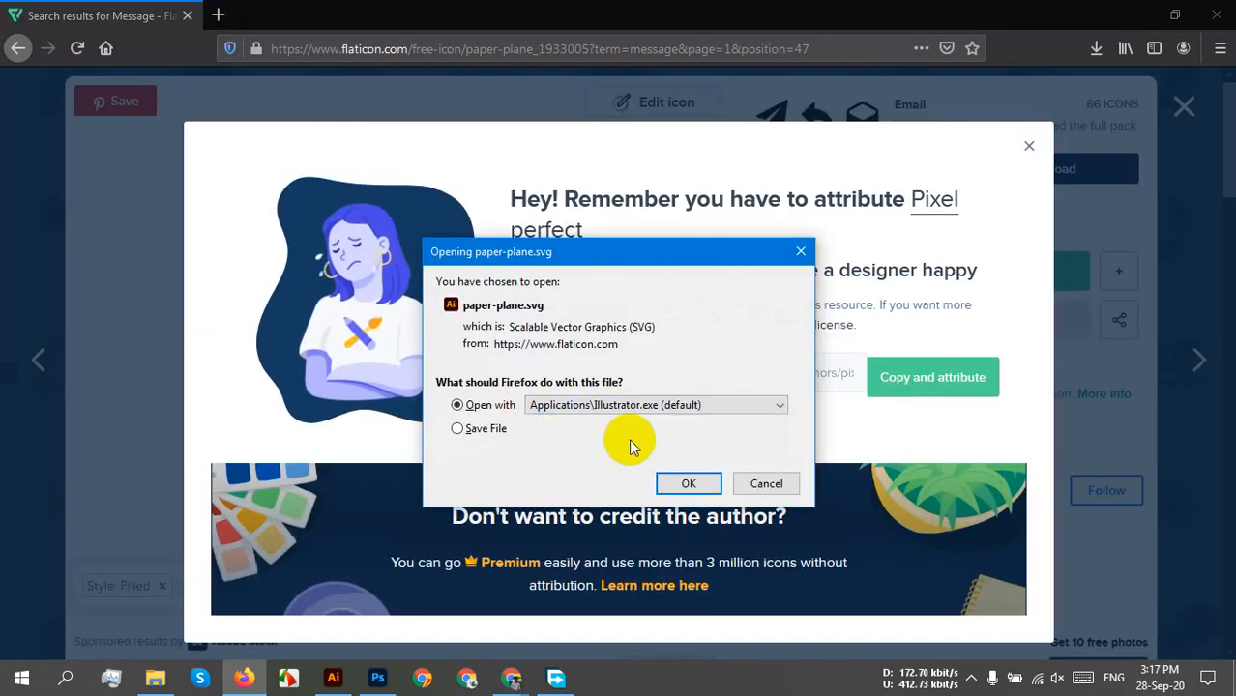
Open paper-plane.svg in Adobe Illustrator 2020 and select the plane's main body.
left_click(587, 409)
left_click(566, 447)
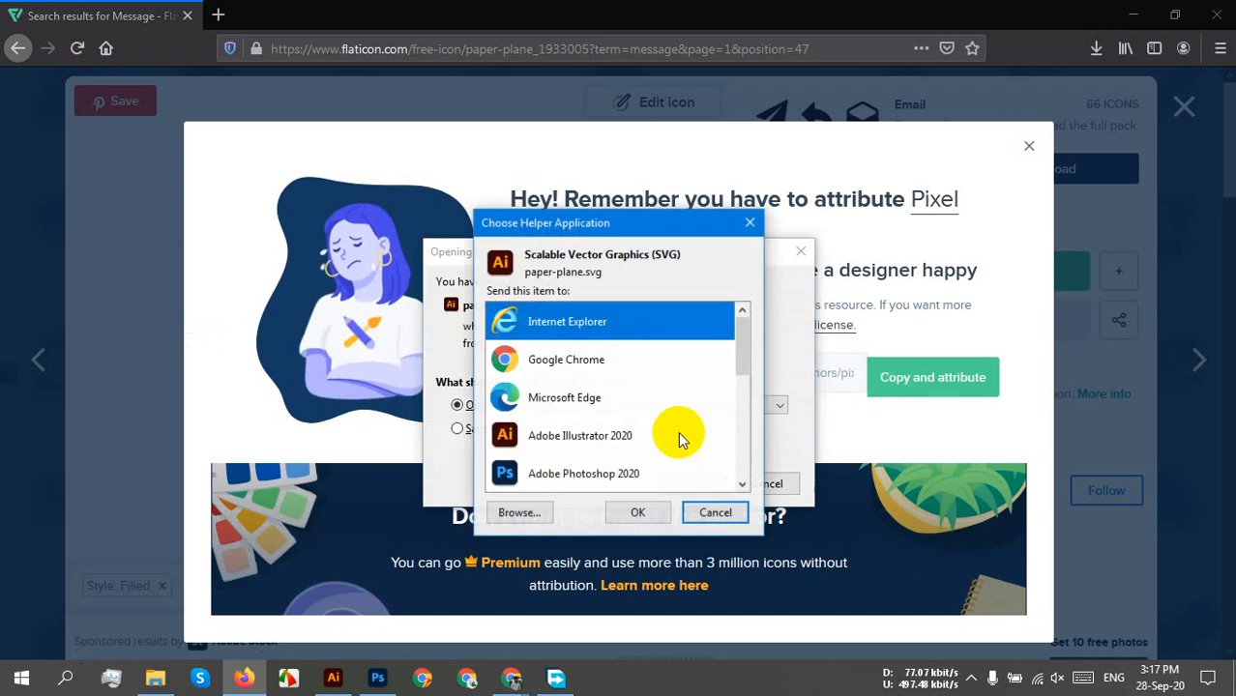
scroll(596, 401, "down", 3)
scroll(595, 400, "up", 2)
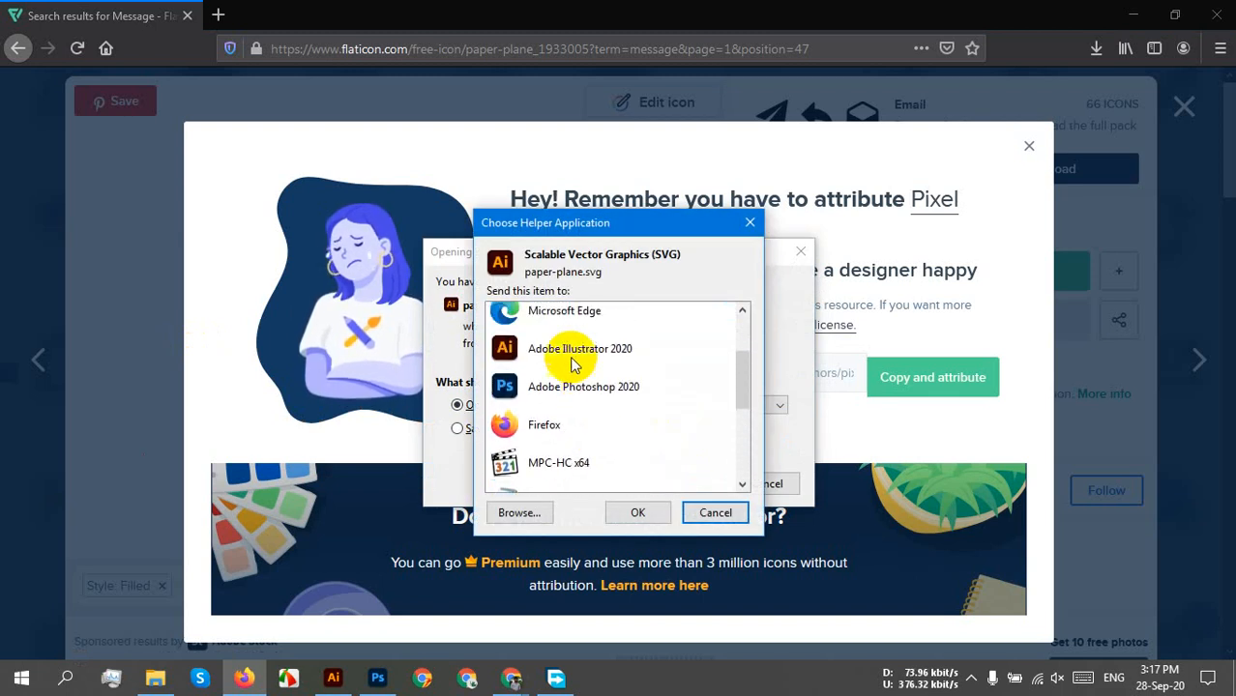
left_click(574, 360)
left_click(637, 512)
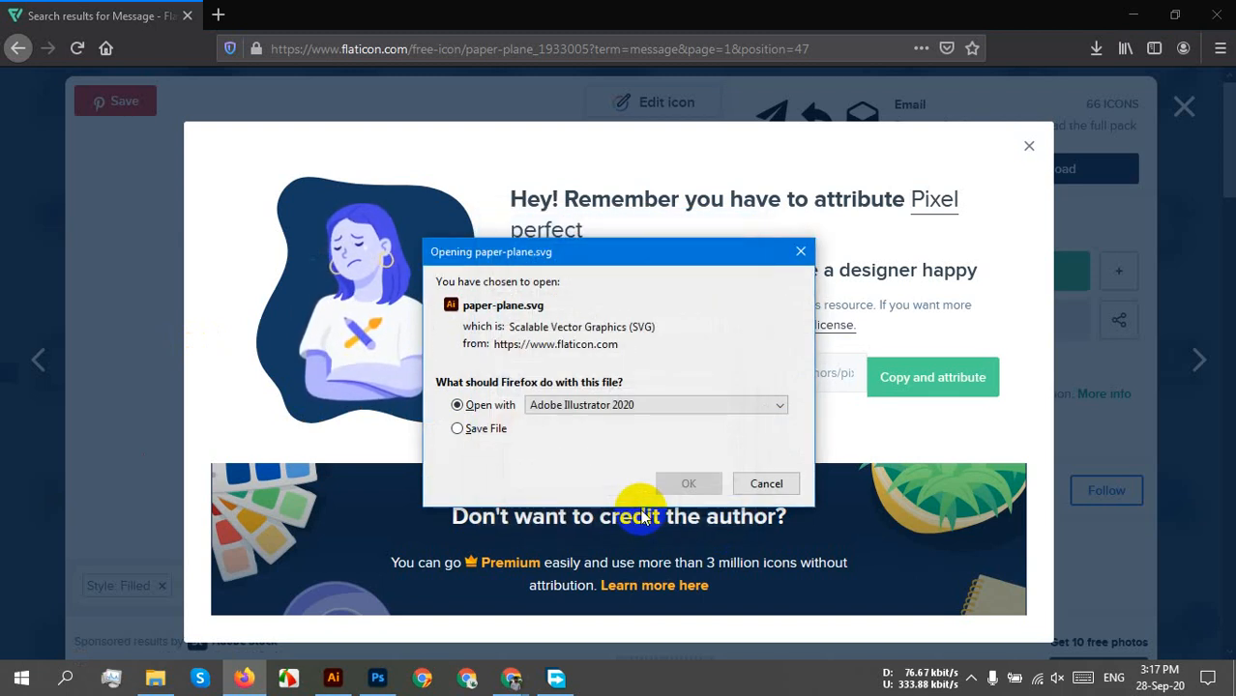
left_click(685, 483)
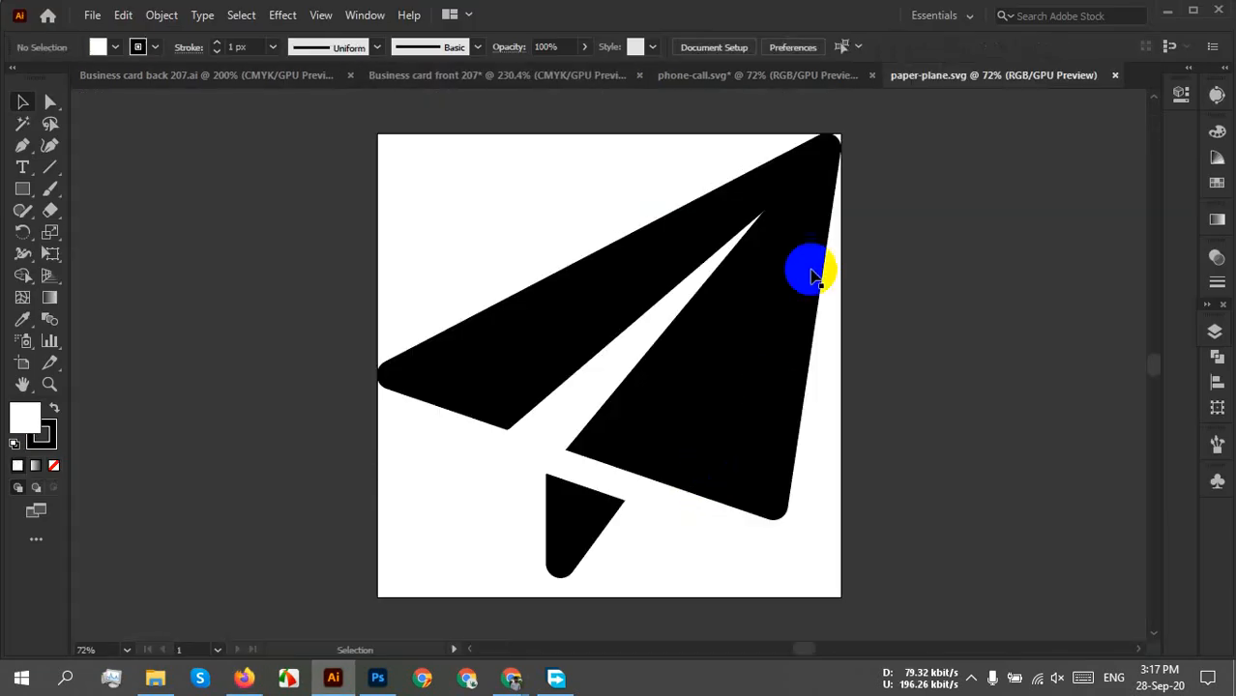
left_click(834, 211)
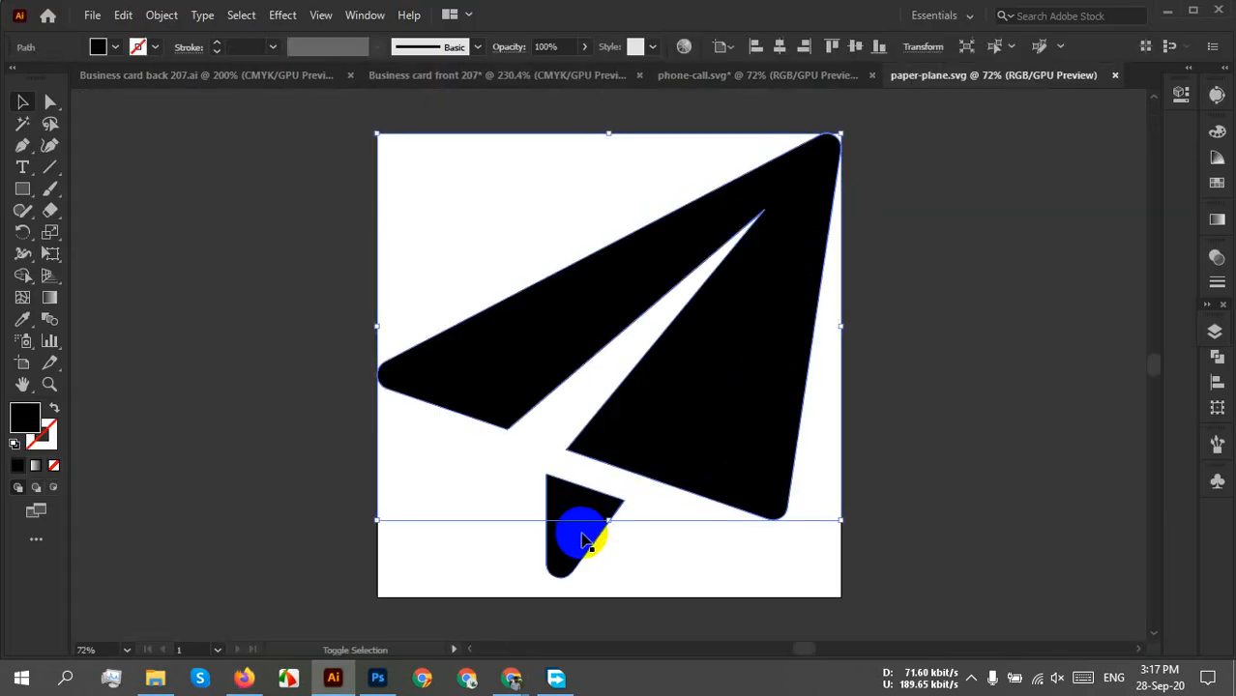
Group the paper plane shapes, shrink to about 0.8 in wide, and move onto the card's right side.
left_click(582, 533, "shift")
key("ctrl+g")
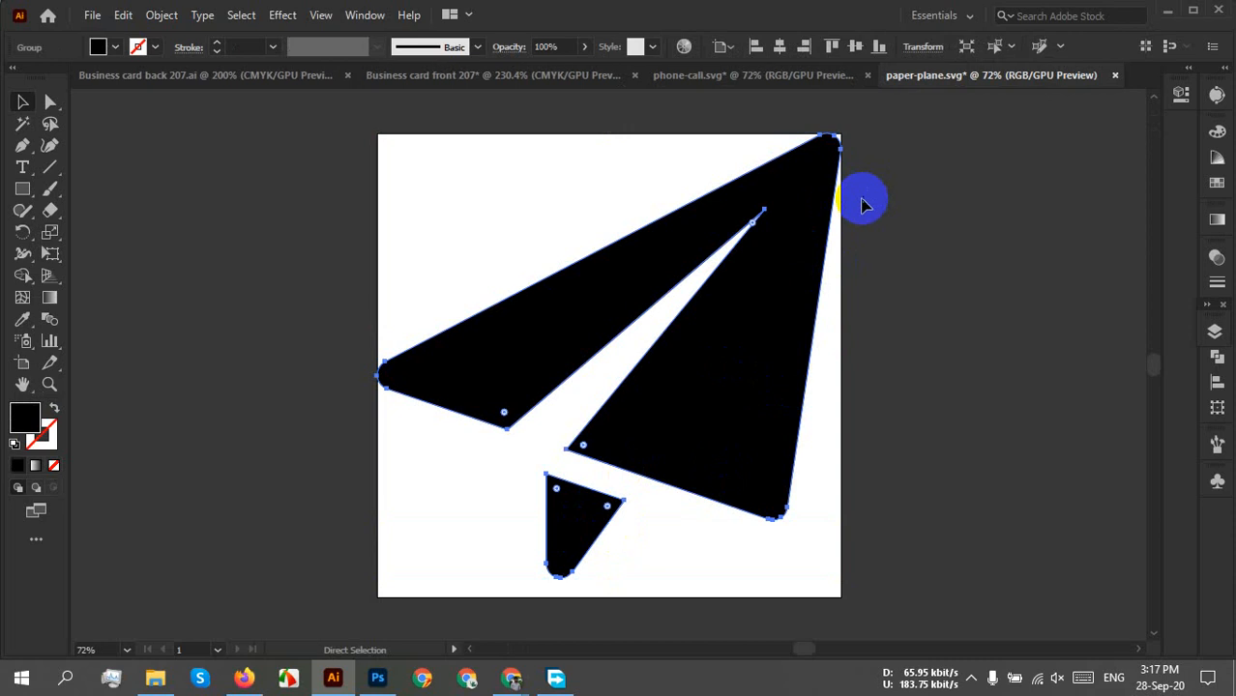
left_click_drag(840, 134, 739, 456)
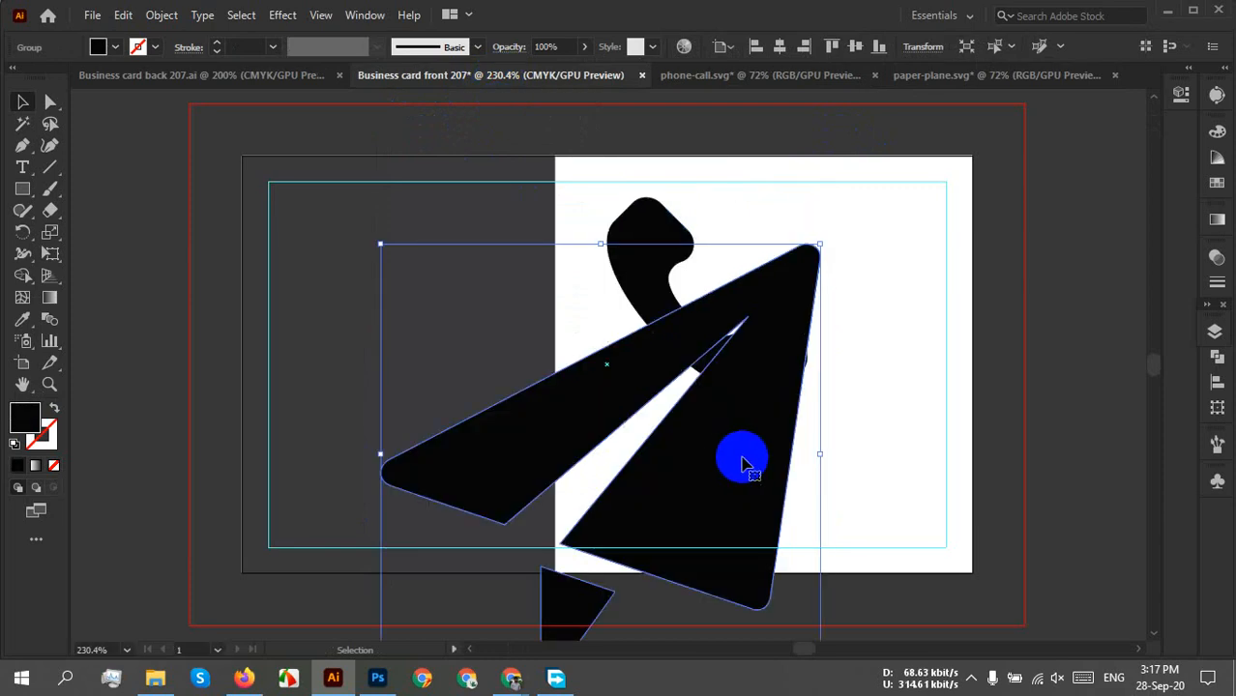
left_click_drag(815, 239, 547, 504)
left_click_drag(515, 573, 949, 388)
Shrink the phone and paper plane further, placing the plane just under the phone.
left_click_drag(847, 293, 643, 408)
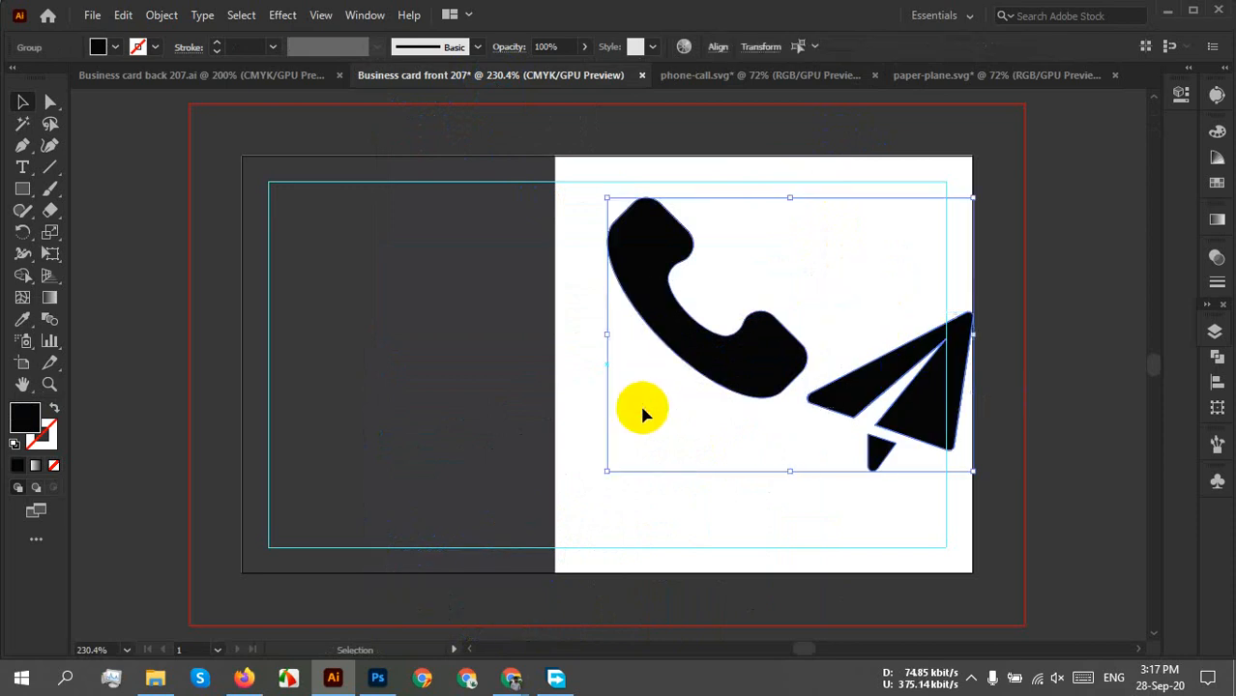
left_click(858, 235)
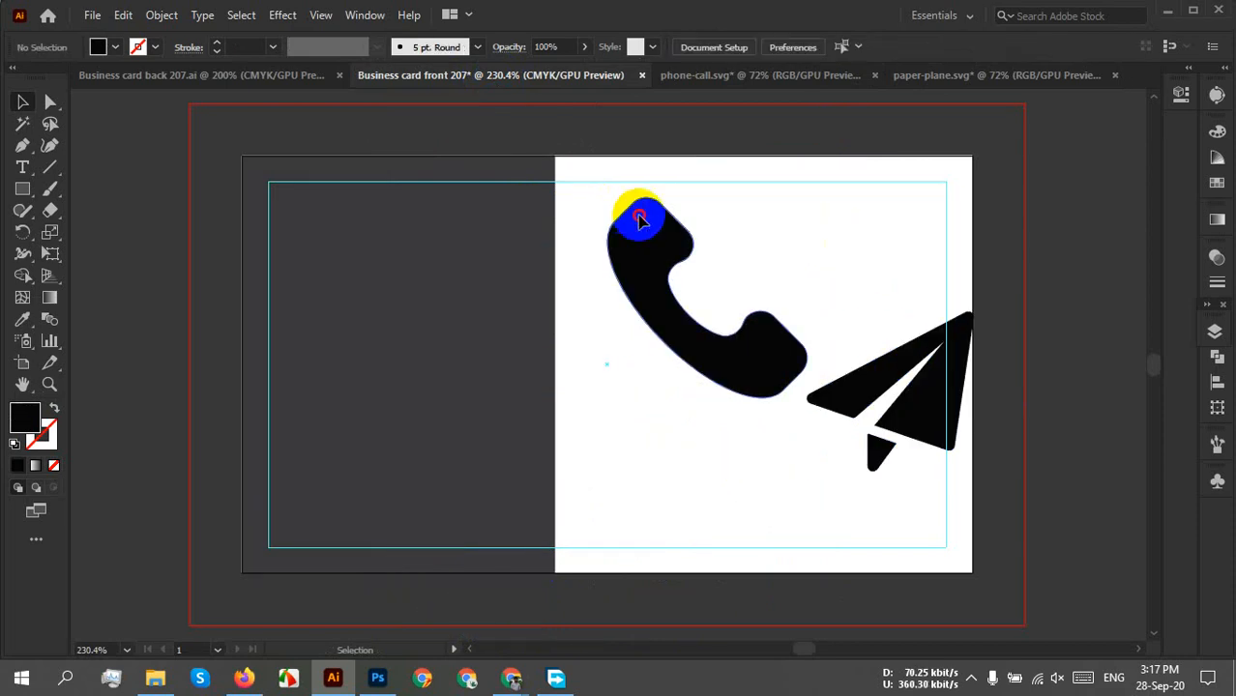
left_click(607, 209)
left_click_drag(654, 265, 729, 244)
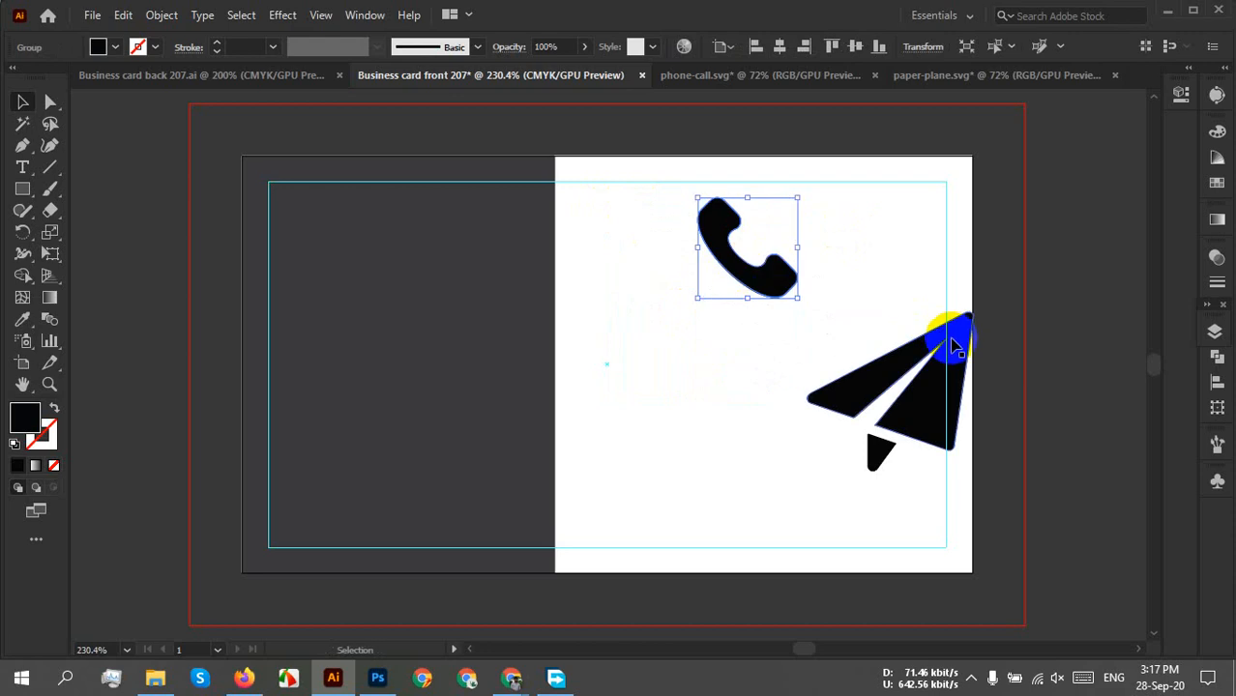
left_click(967, 336)
left_click_drag(972, 309, 909, 372)
left_click_drag(878, 418, 771, 375)
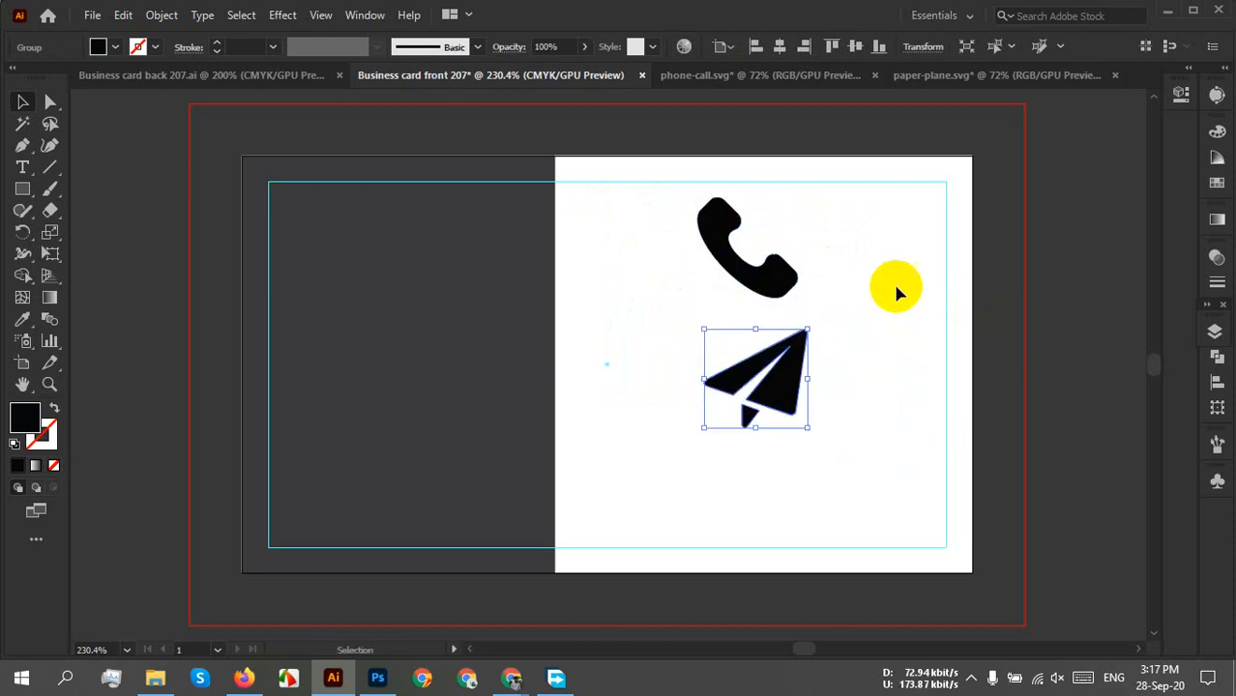
Close phone-call.svg and paper-plane.svg without saving changes.
left_click(874, 75)
left_click(710, 362)
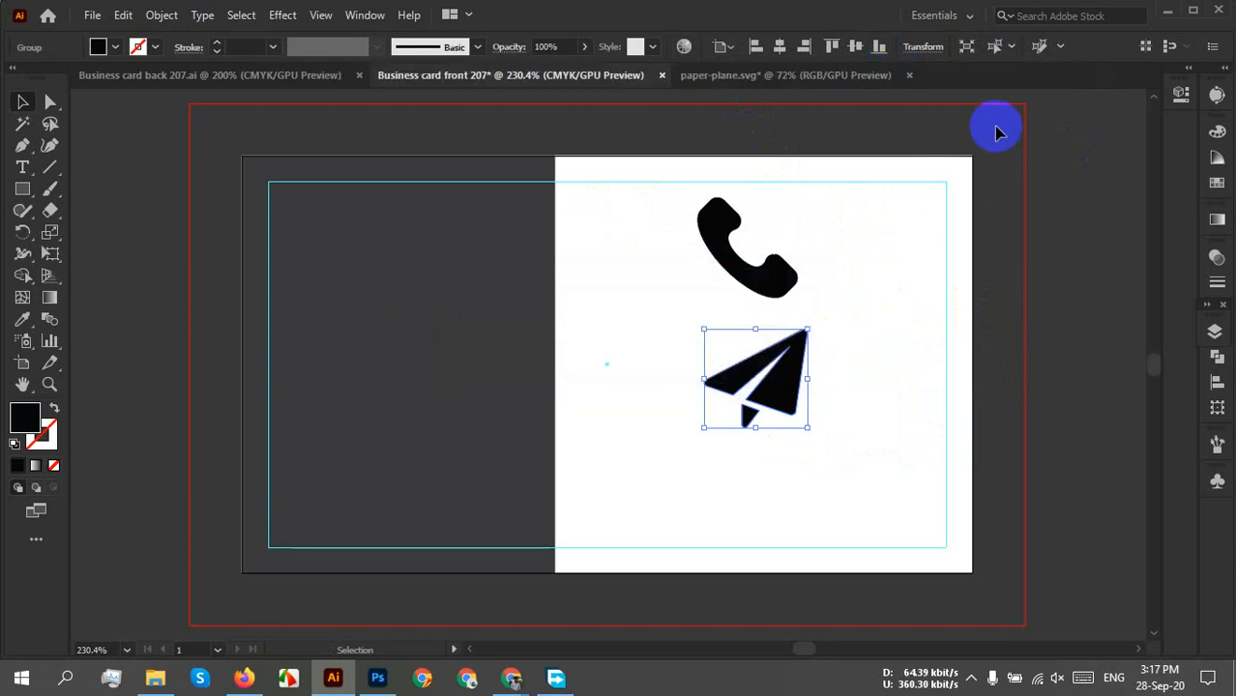
left_click(908, 75)
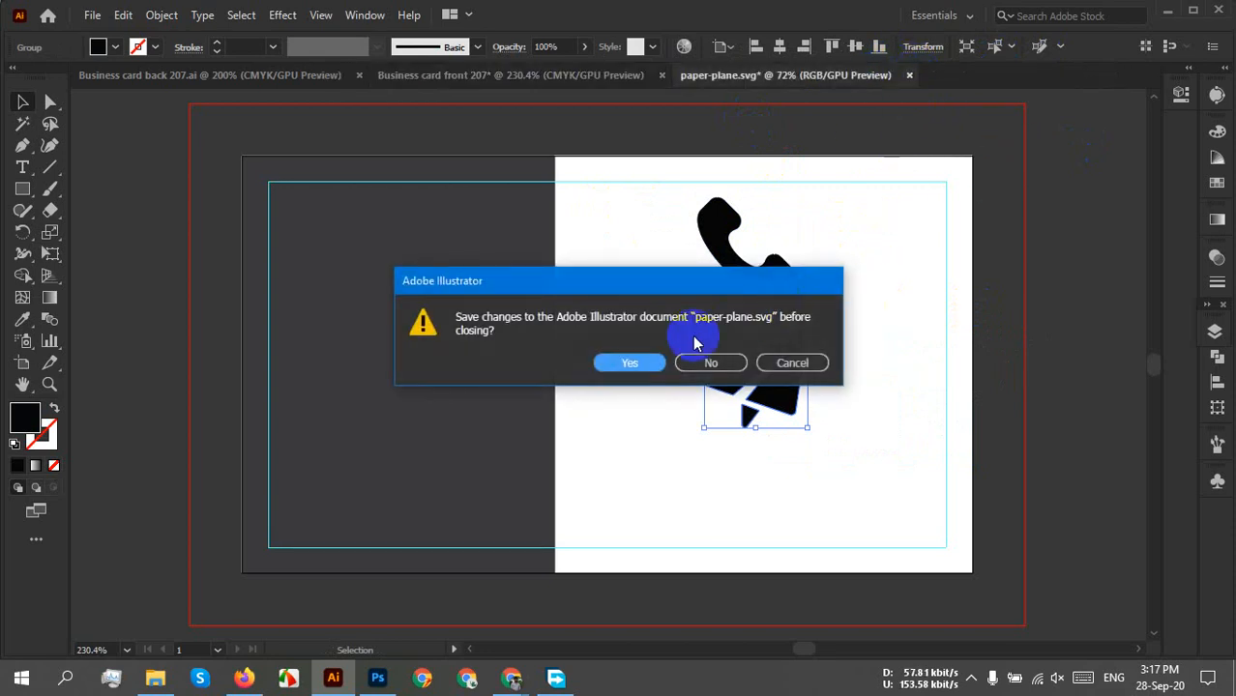
left_click(711, 364)
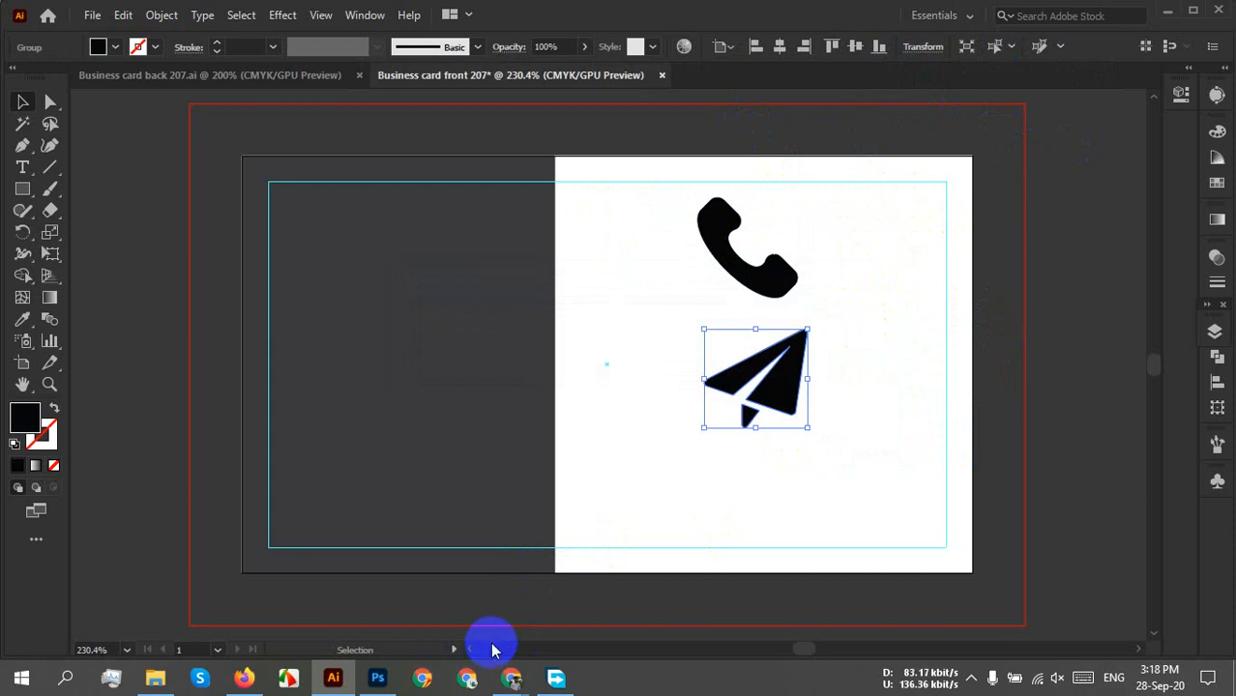
Back in Firefox, close the paper plane popups and replace 'message' with 'website' in the Flaticon search.
left_click(249, 676)
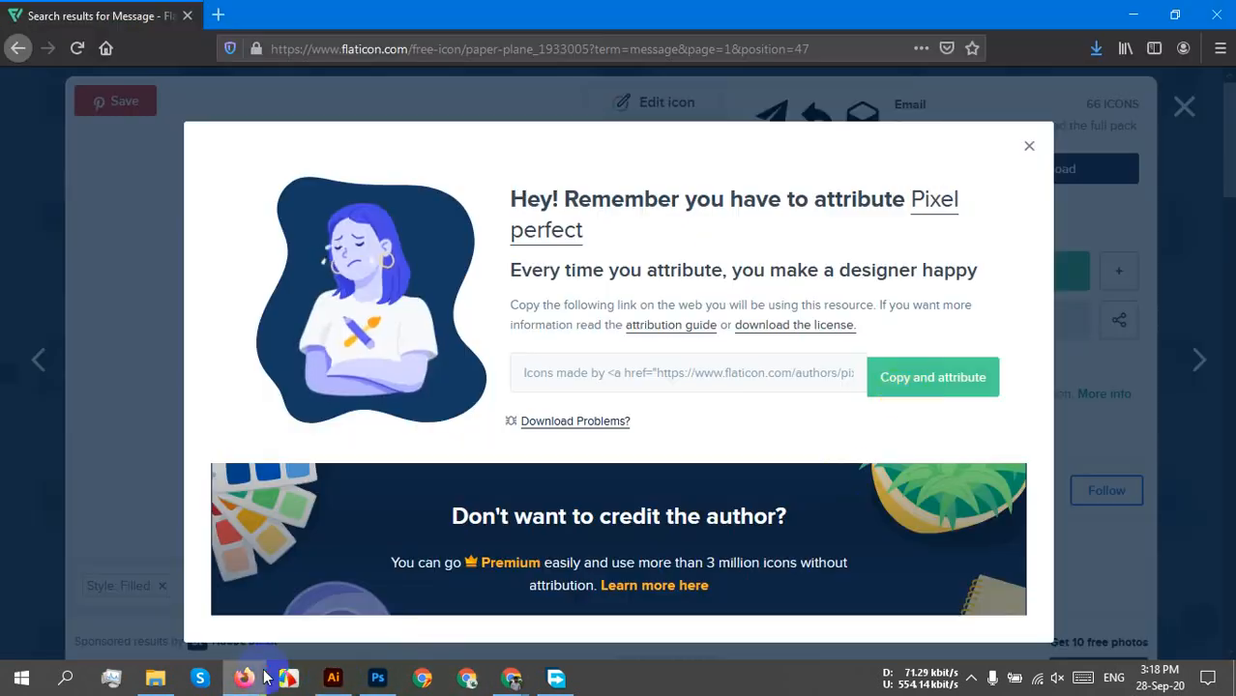
left_click(1029, 146)
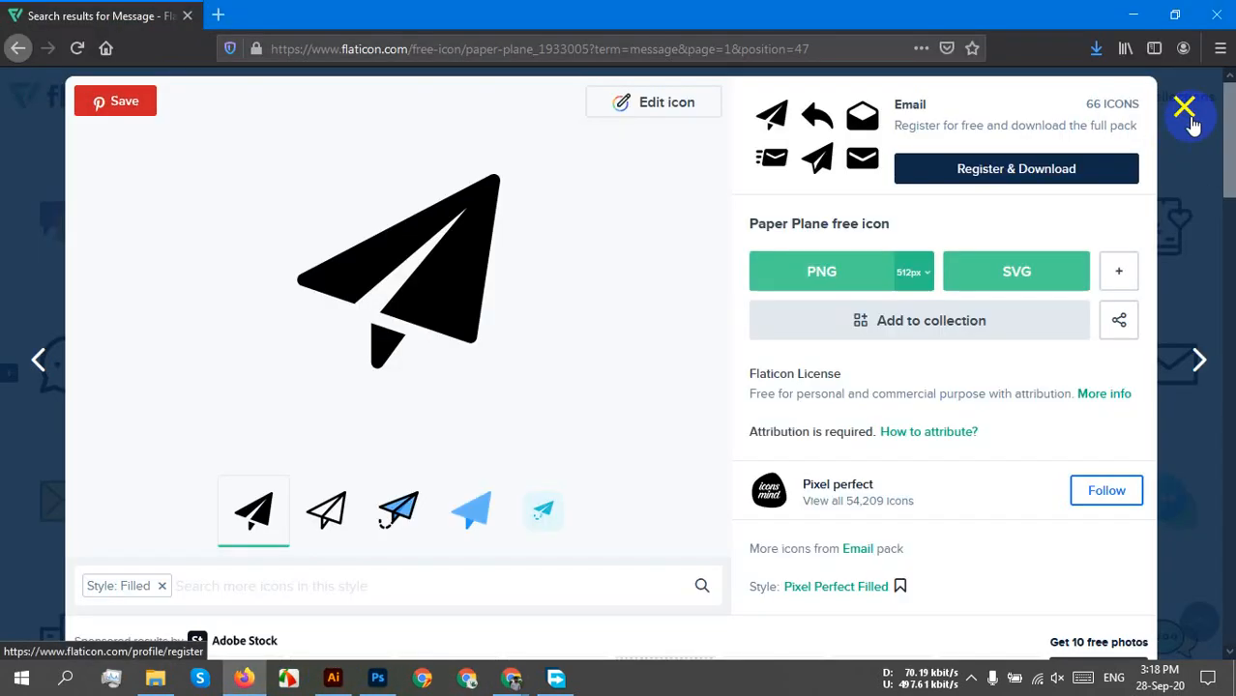
left_click(1194, 114)
scroll(657, 290, "up", 3)
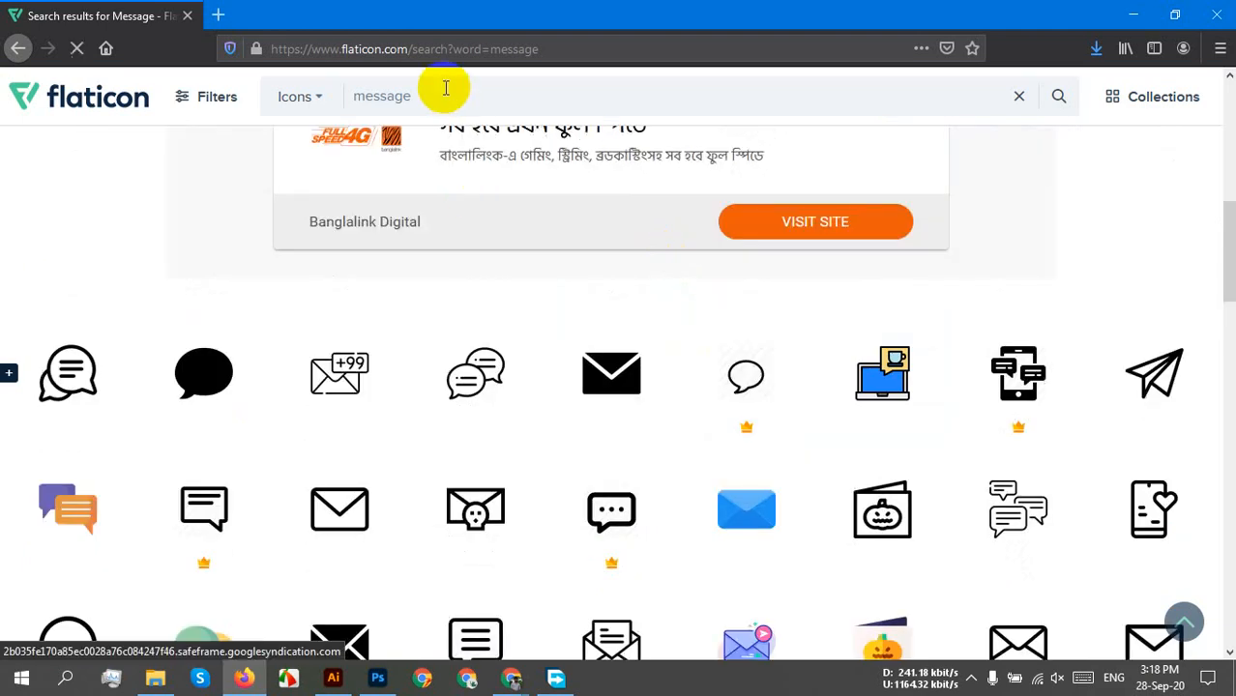
left_click_drag(446, 88, 325, 88)
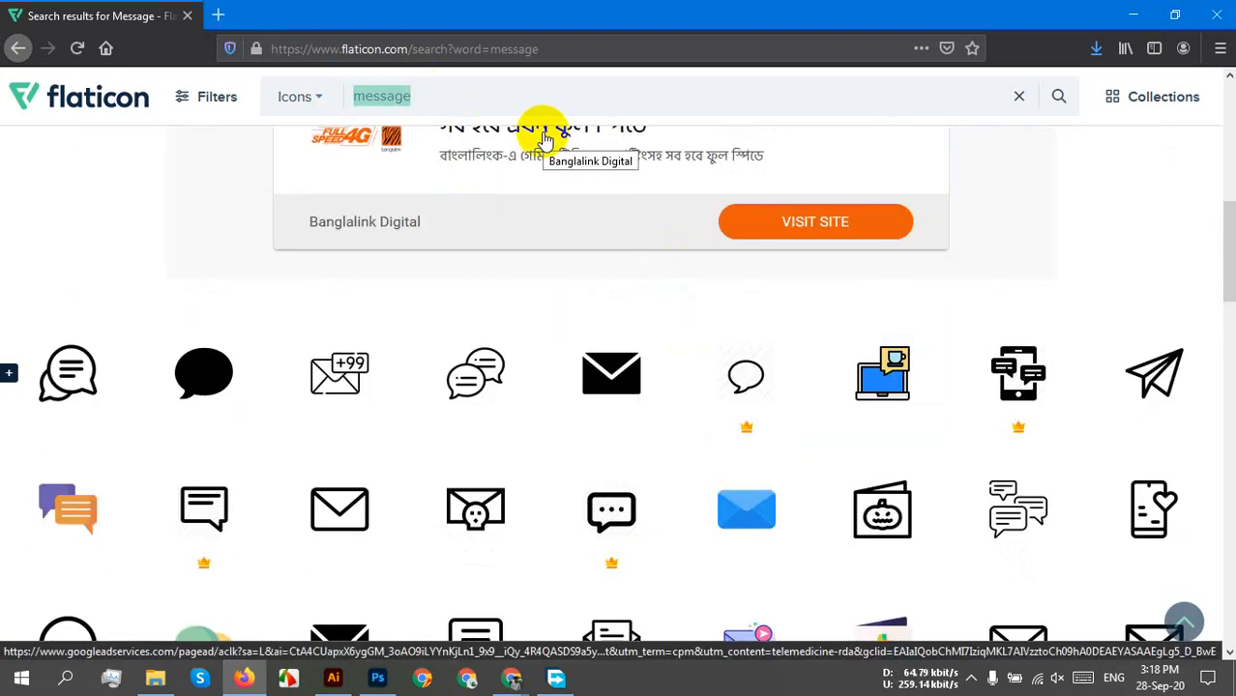
type("website")
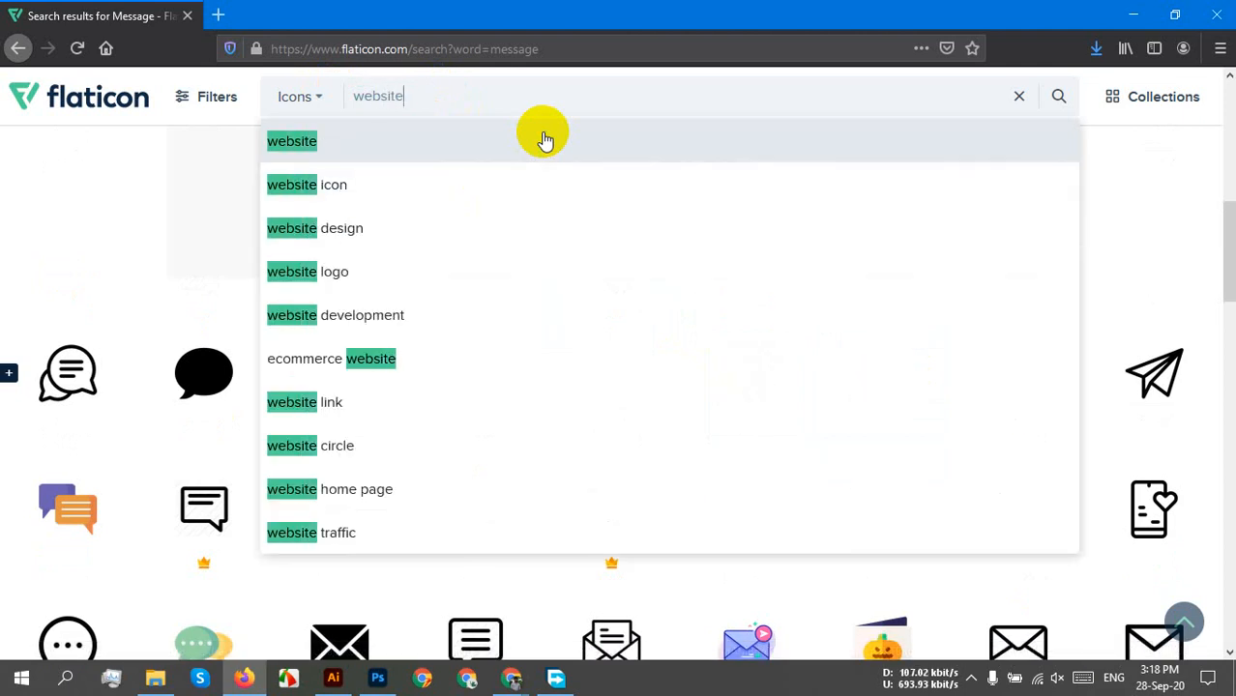
left_click(545, 140)
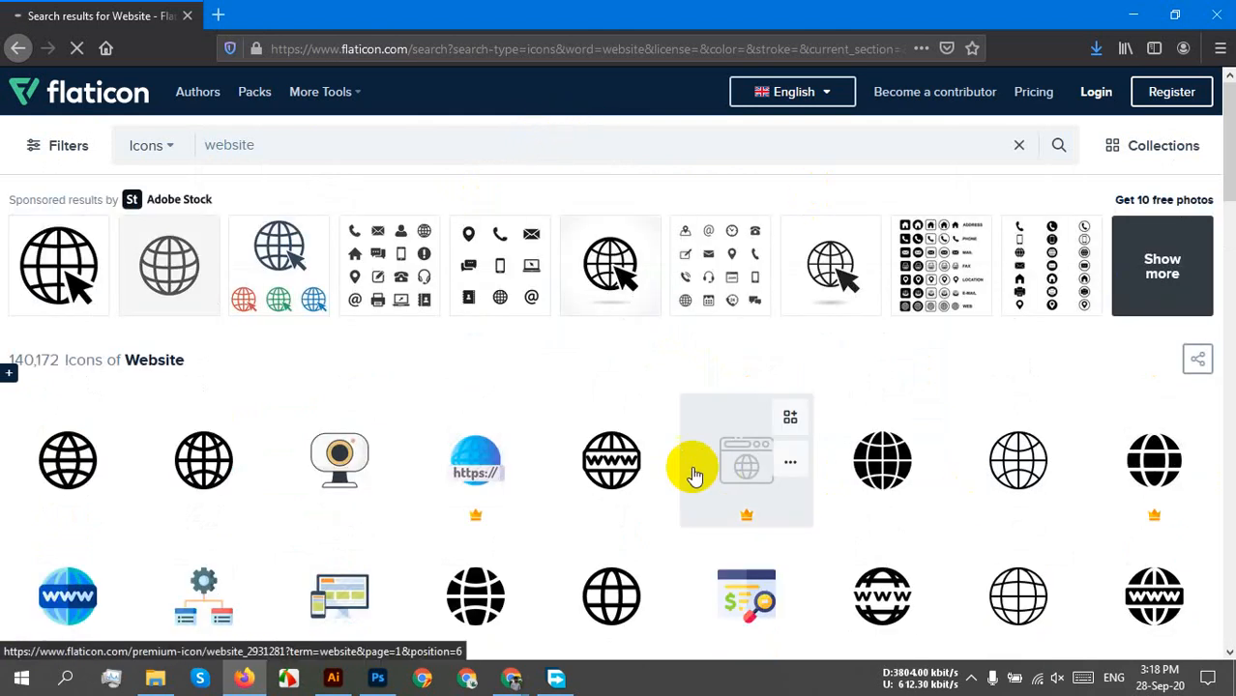
scroll(692, 472, "down", 2)
scroll(673, 483, "down", 1)
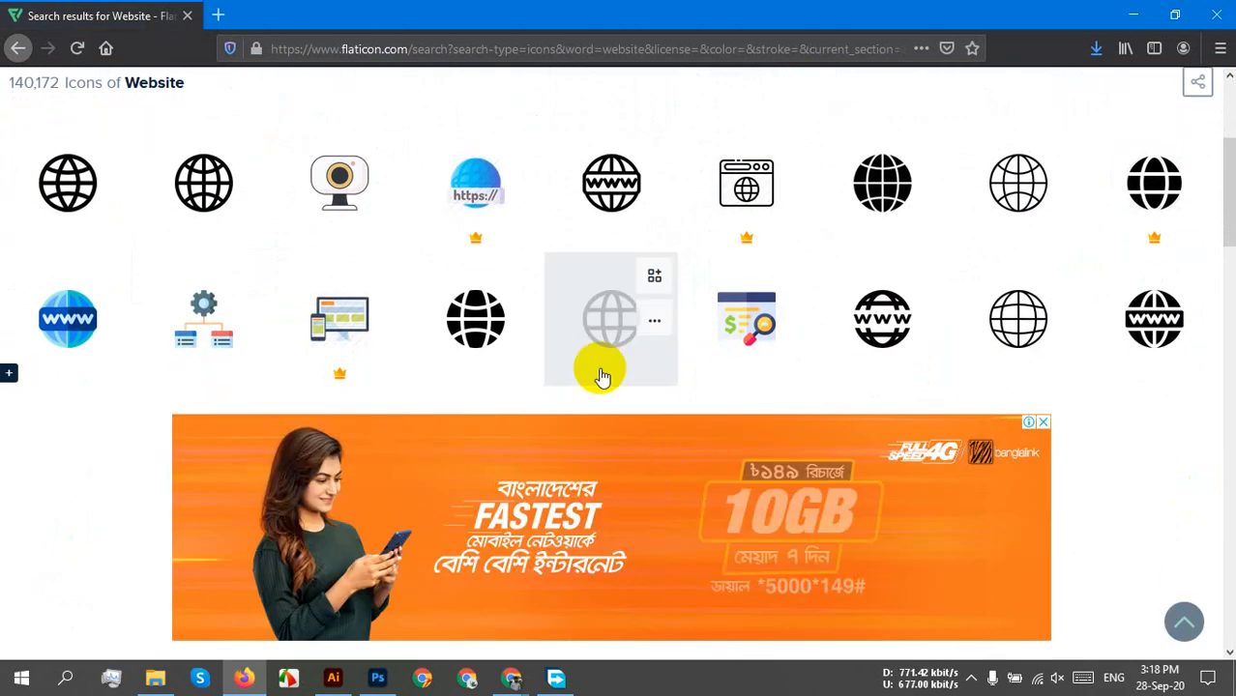
Download the globe Internet icon as internet.svg and open it with Adobe Illustrator 2020.
left_click(476, 332)
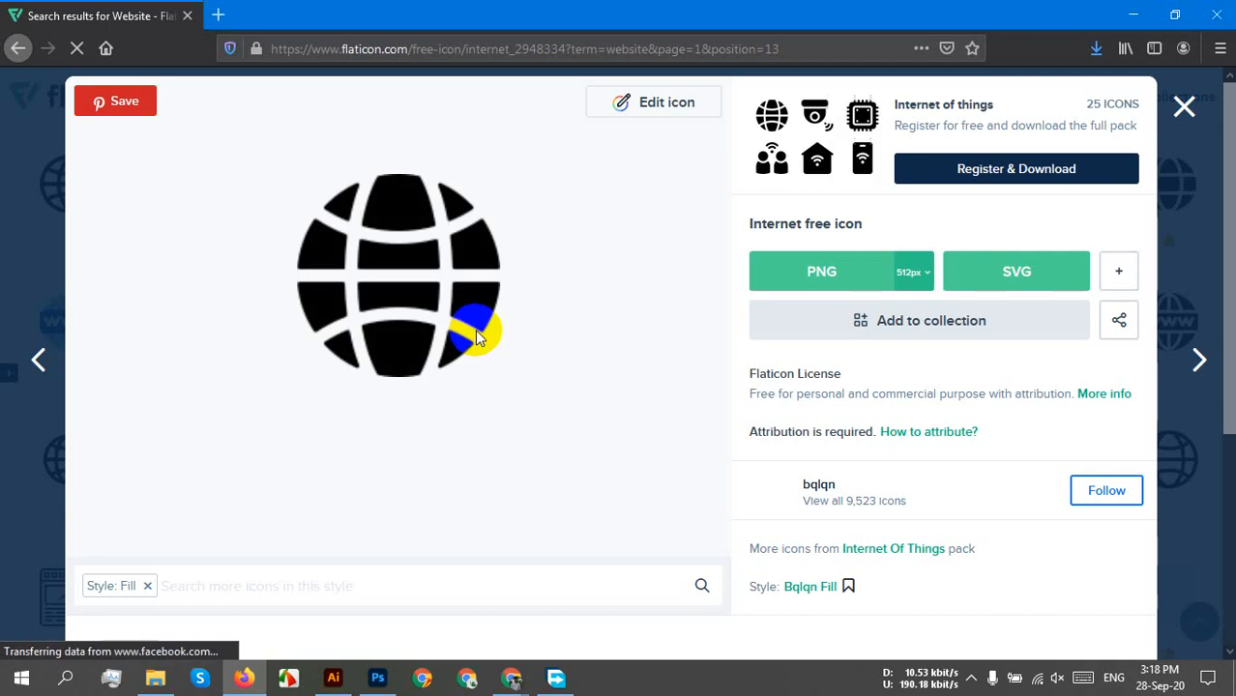
left_click(971, 268)
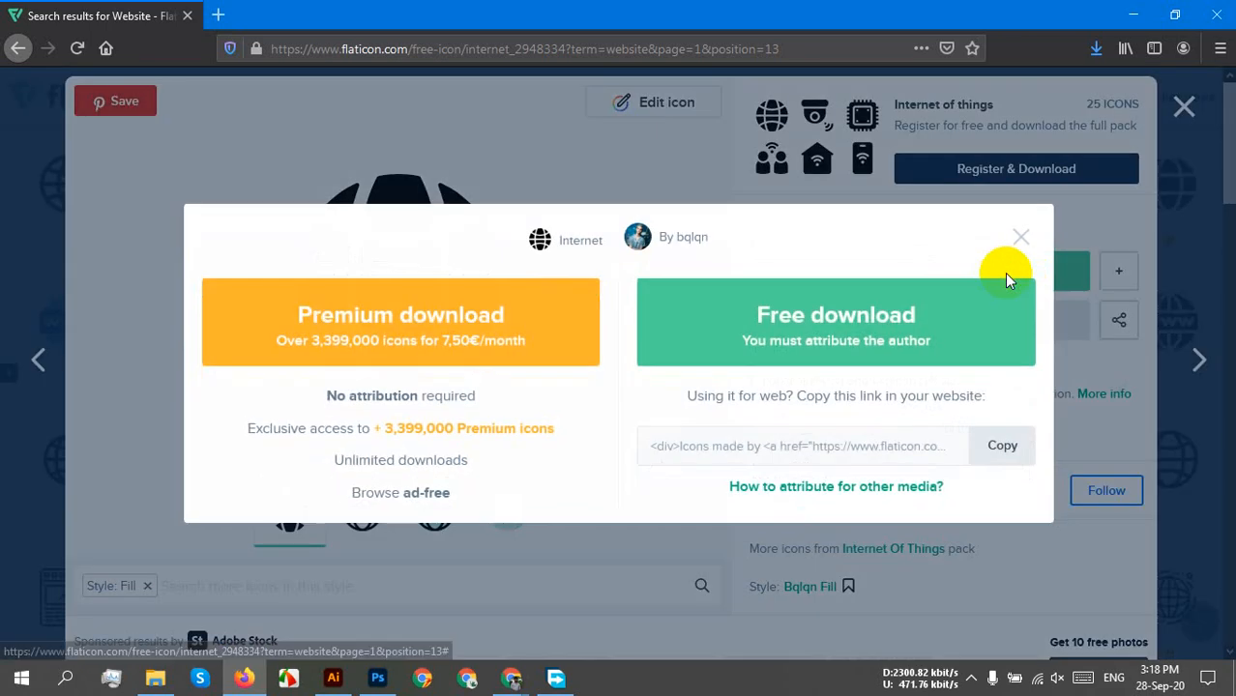
left_click(807, 325)
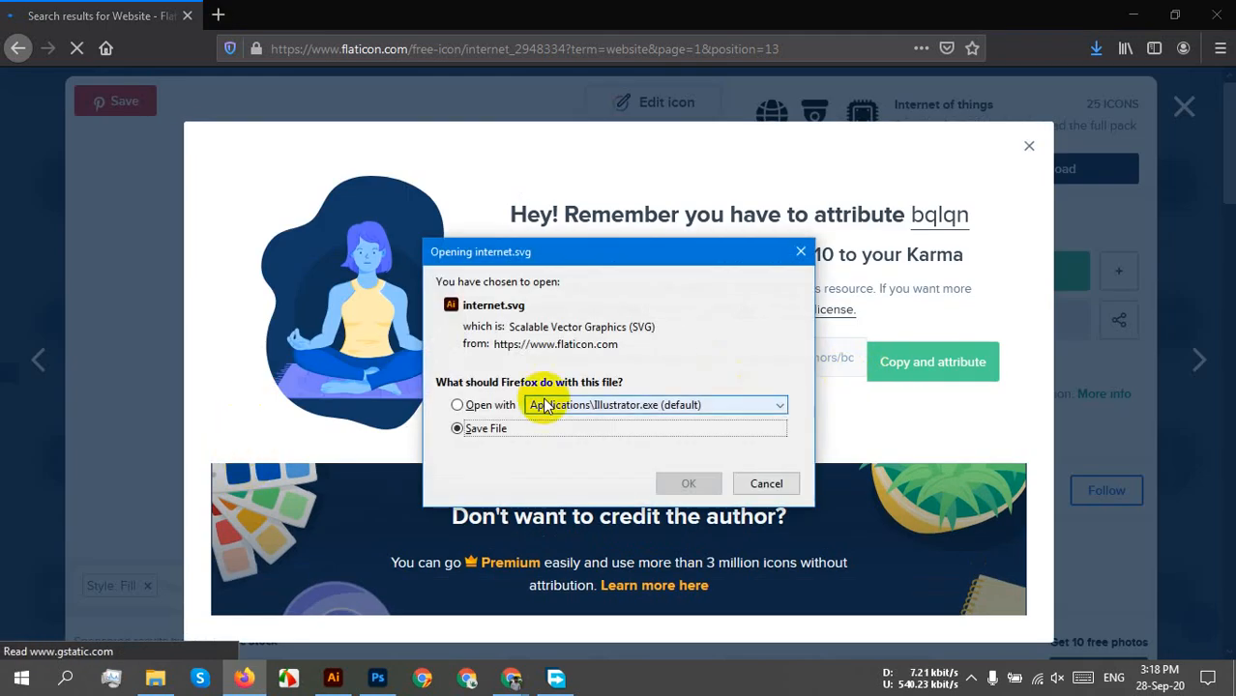
left_click(633, 417)
left_click(629, 442)
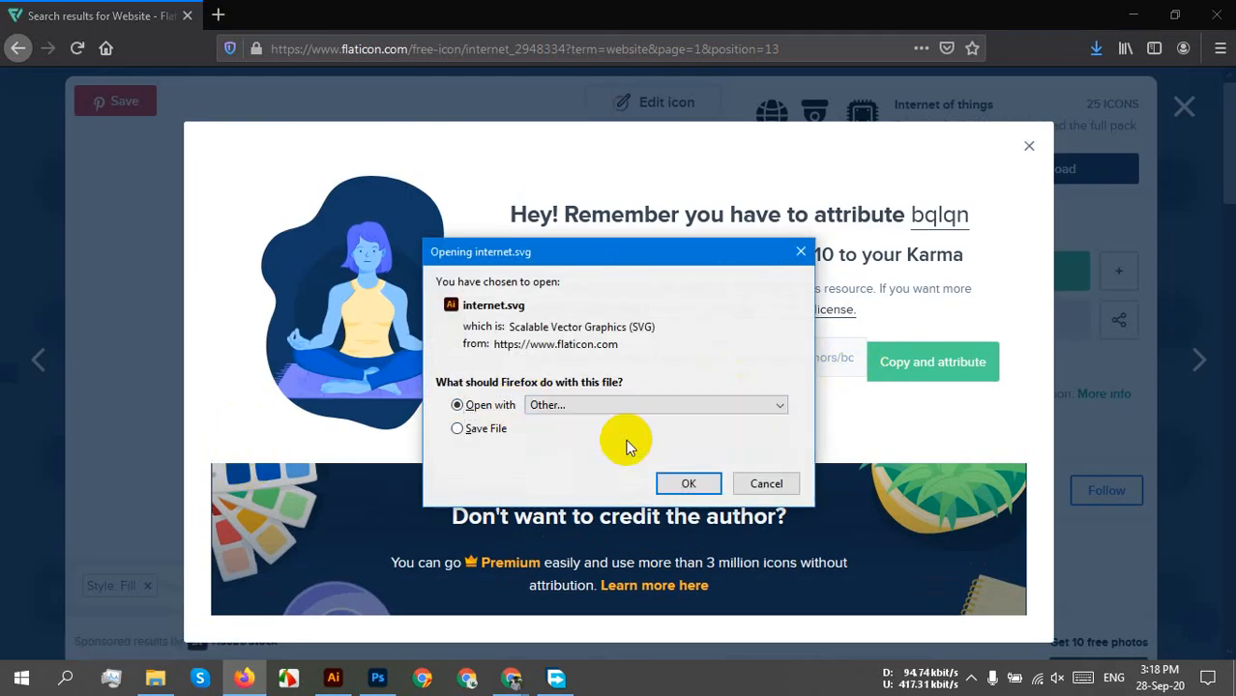
left_click(607, 438)
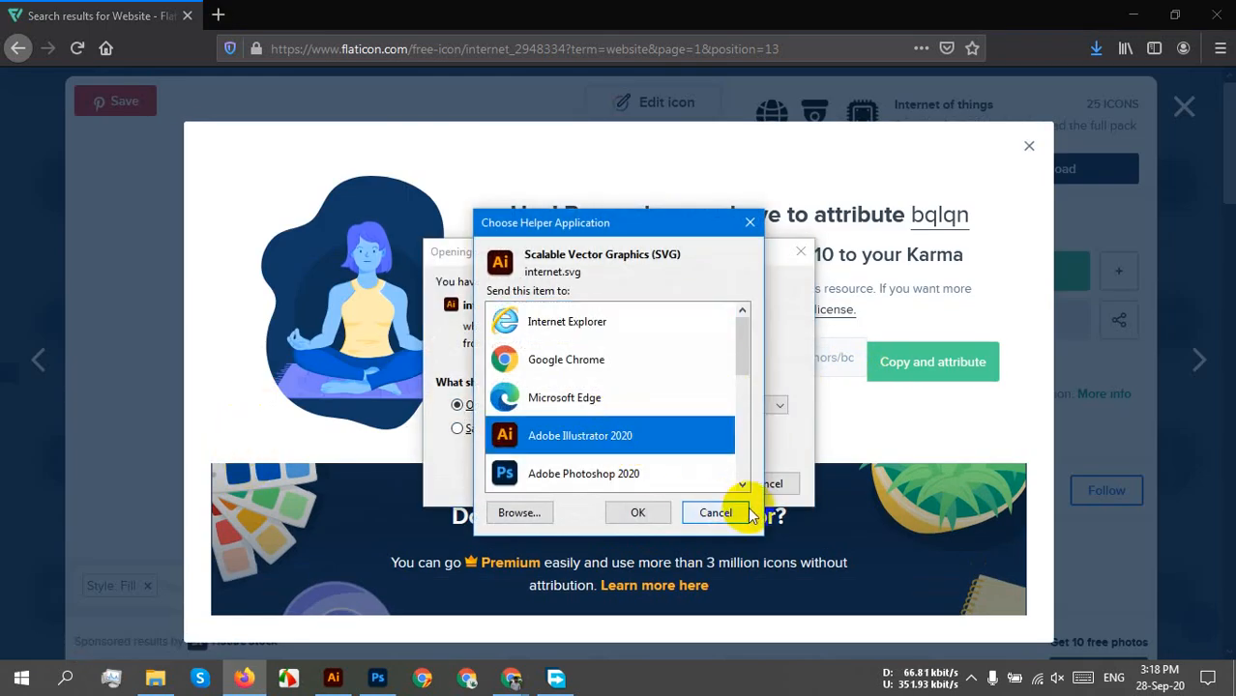
left_click(645, 516)
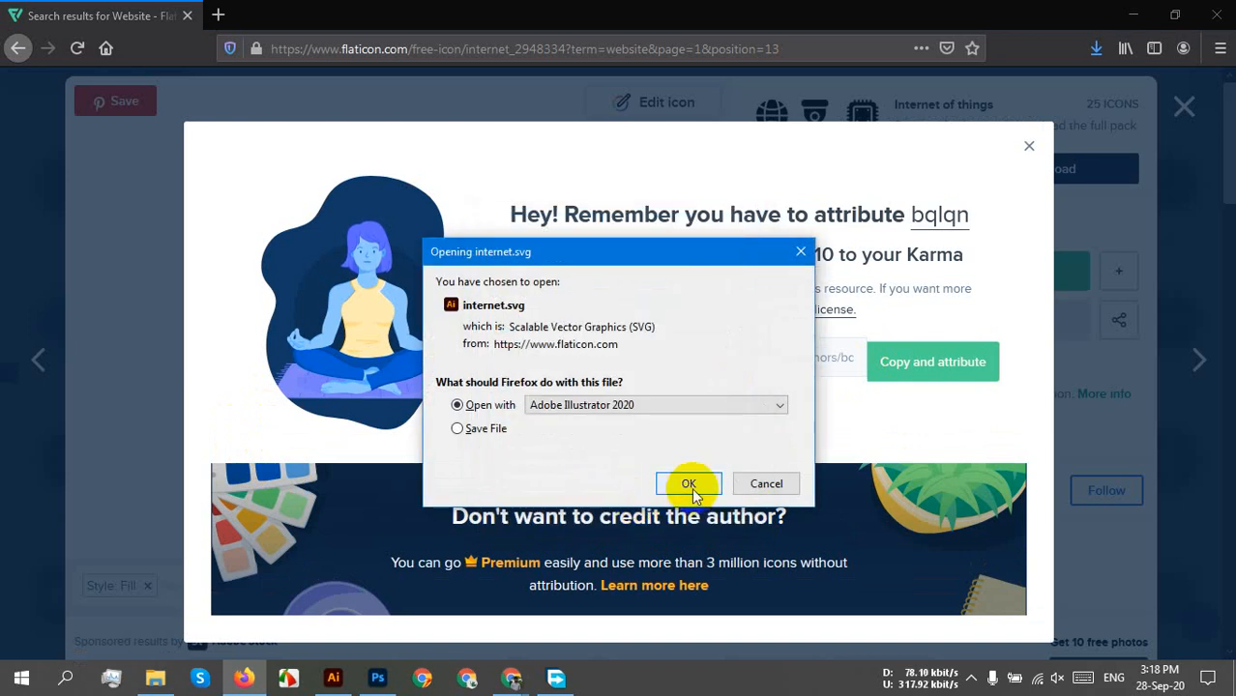
left_click(693, 483)
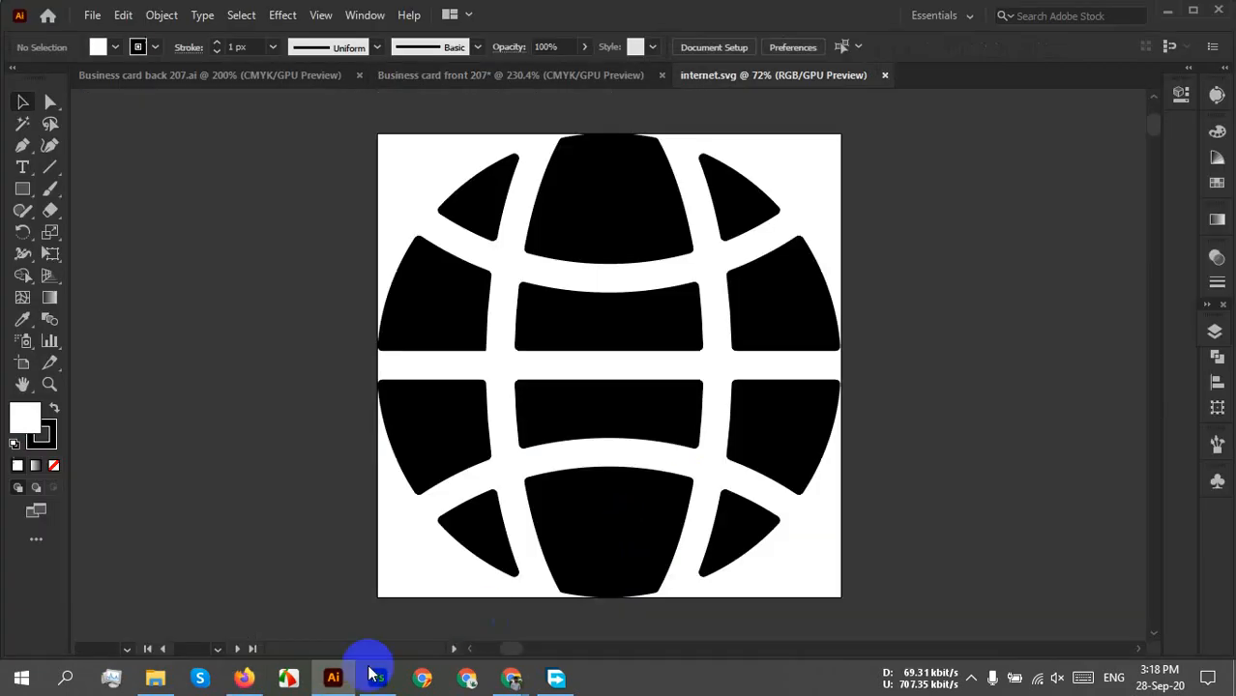
left_click(243, 676)
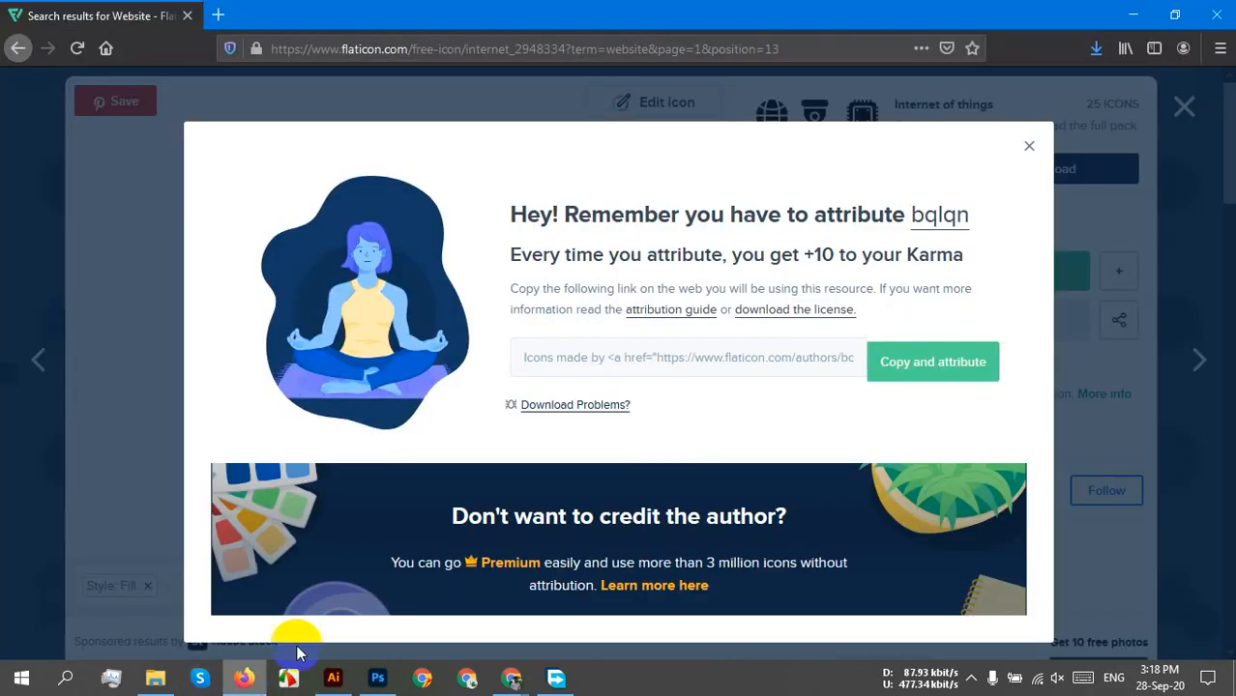
Close the globe icon popups, replace 'website' with 'home' in the search, and scroll the results.
left_click(1030, 147)
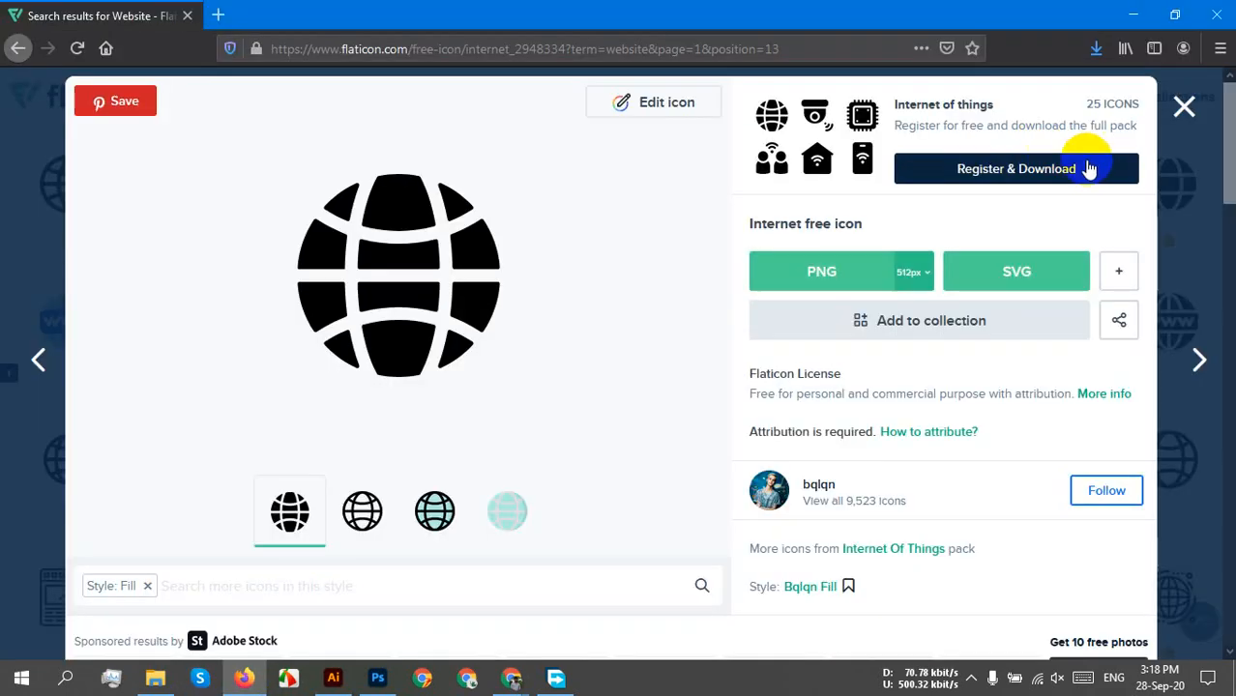
left_click(1181, 131)
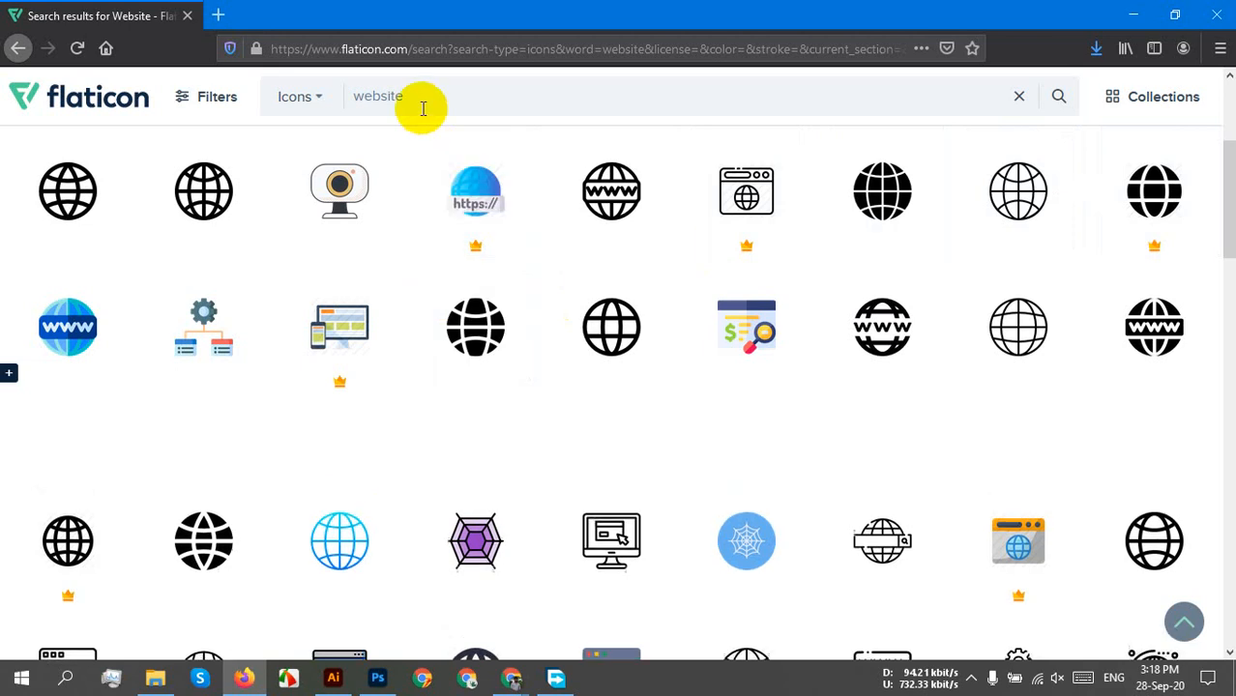
left_click_drag(411, 98, 346, 97)
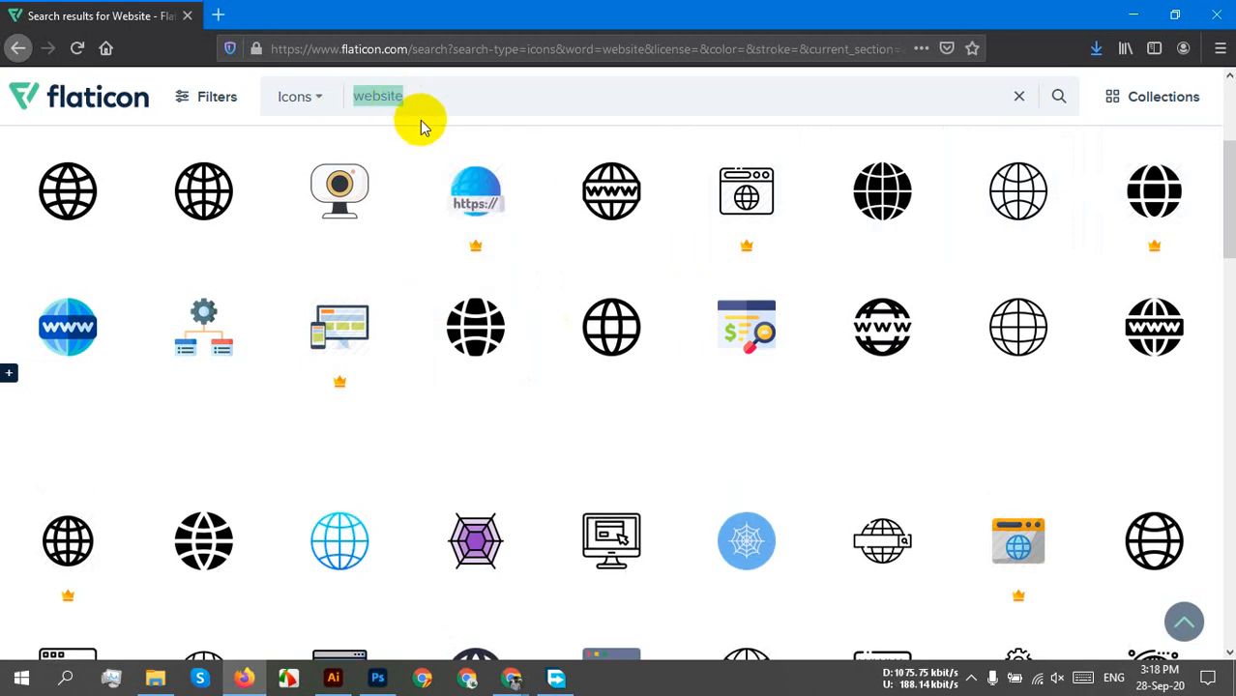
type("ho")
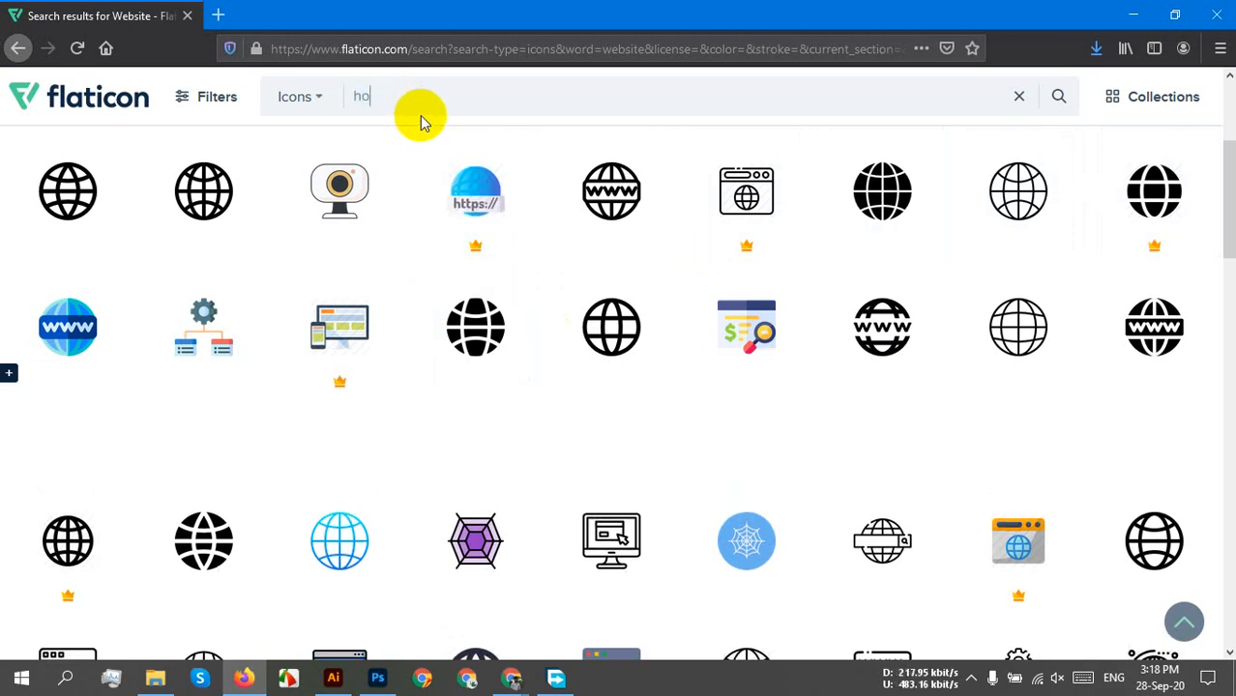
type("me")
key("Return")
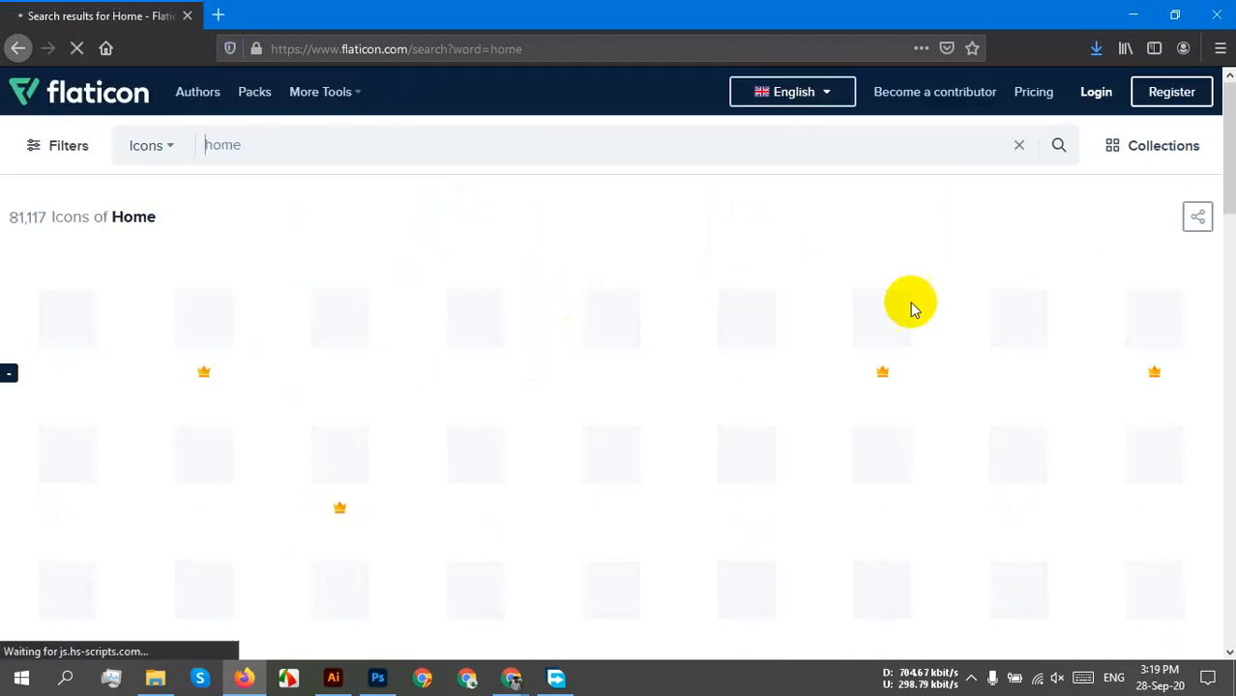
scroll(974, 425, "down", 3)
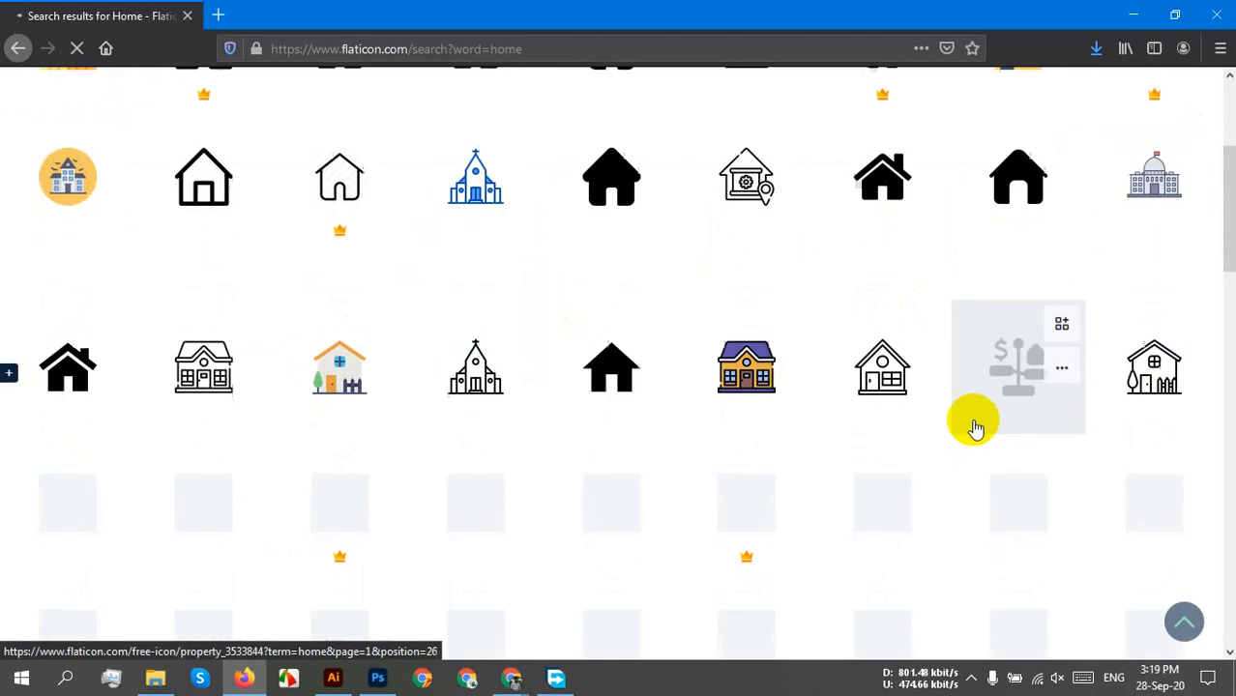
scroll(975, 416, "down", 5)
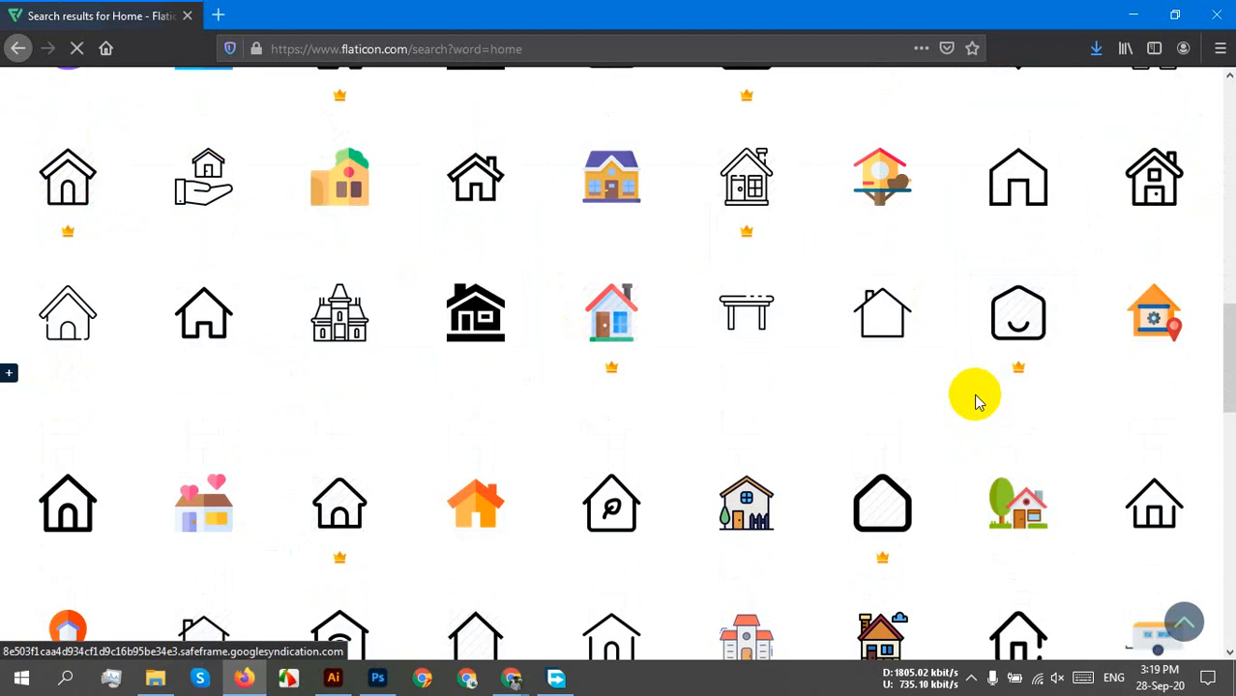
scroll(978, 402, "down", 2)
scroll(972, 396, "down", 3)
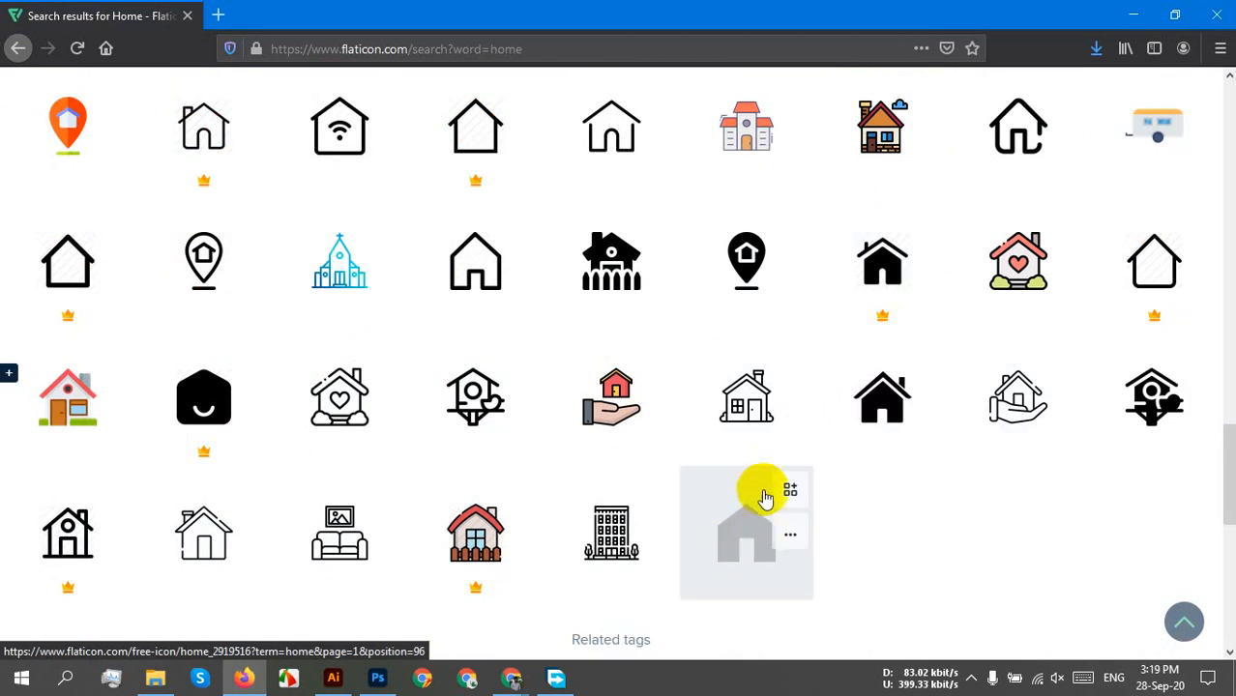
scroll(757, 452, "up", 5)
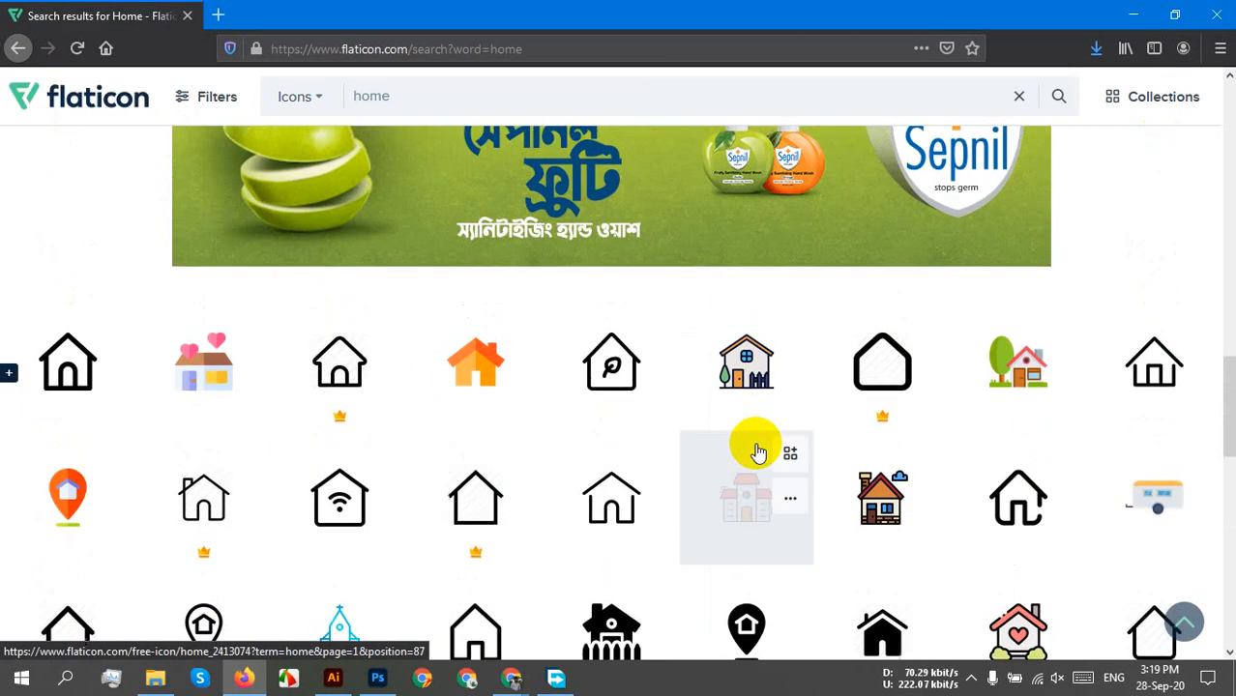
scroll(757, 453, "up", 3)
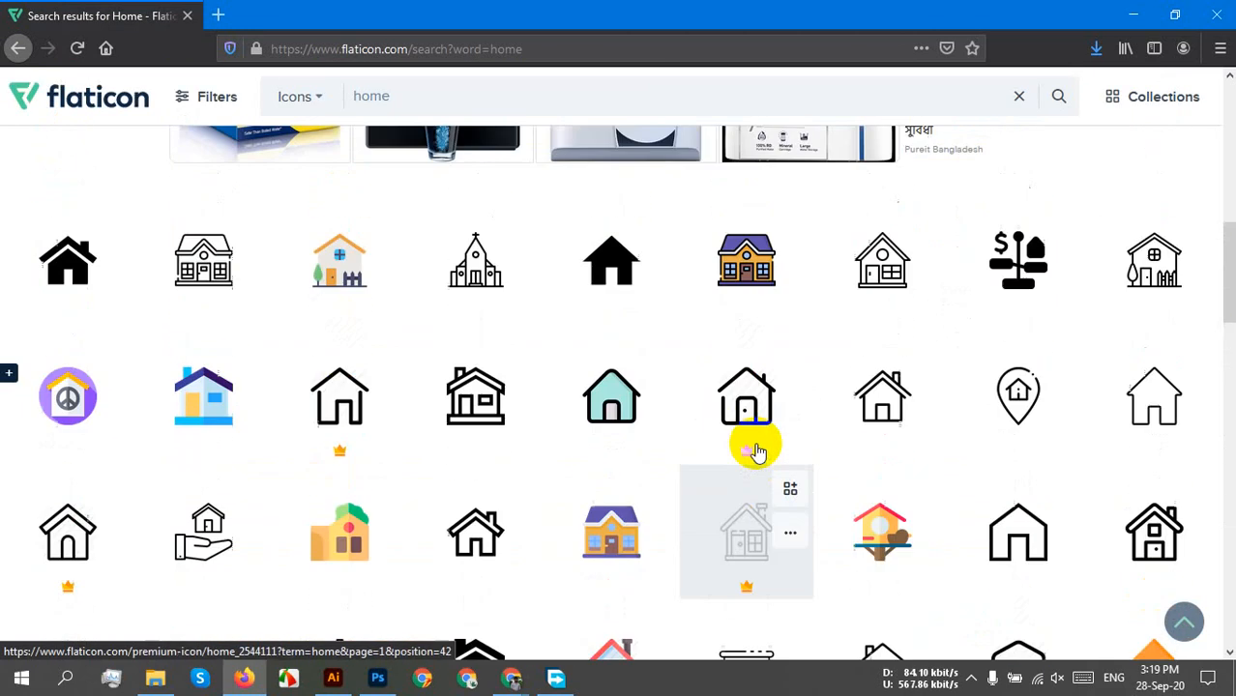
scroll(758, 451, "up", 4)
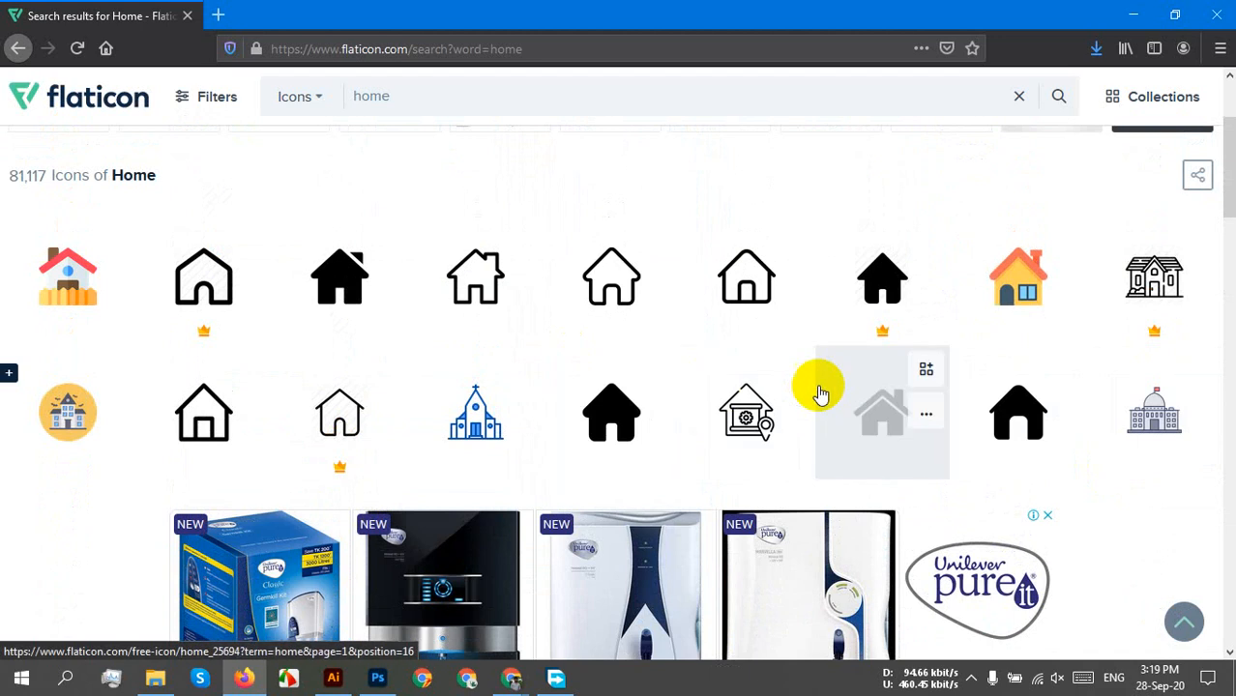
Download the solid black house icon as home.svg and open it with Adobe Illustrator 2020.
left_click(882, 410)
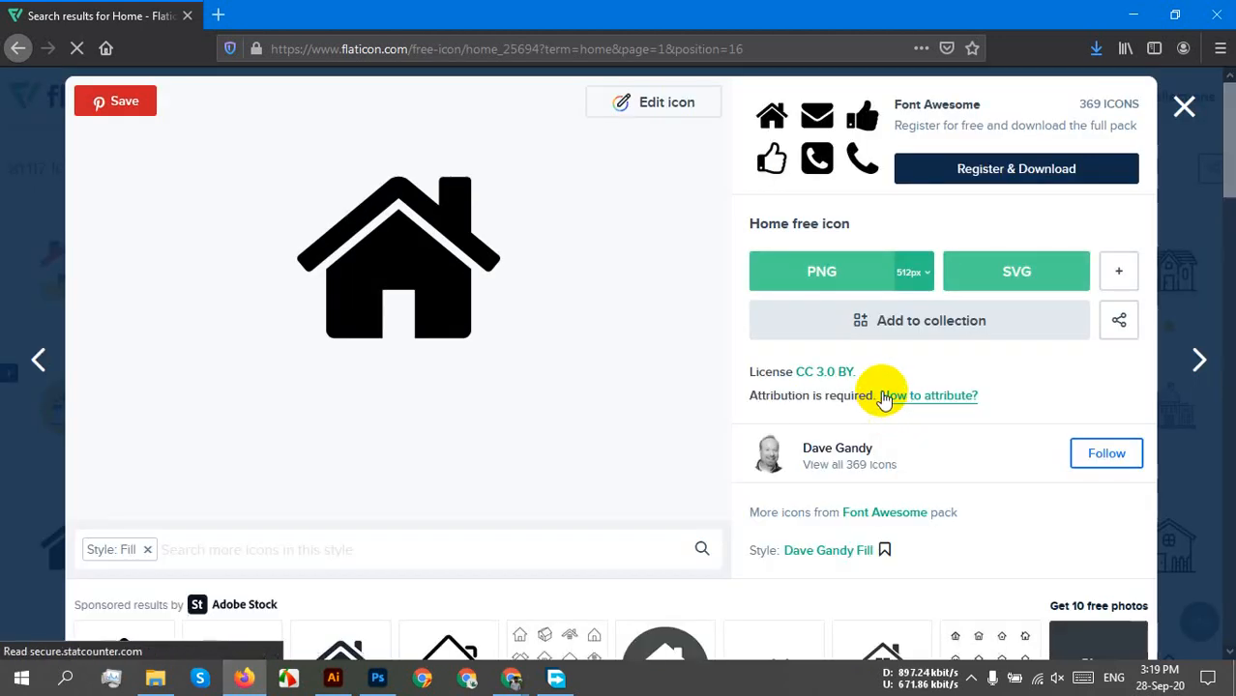
left_click(979, 276)
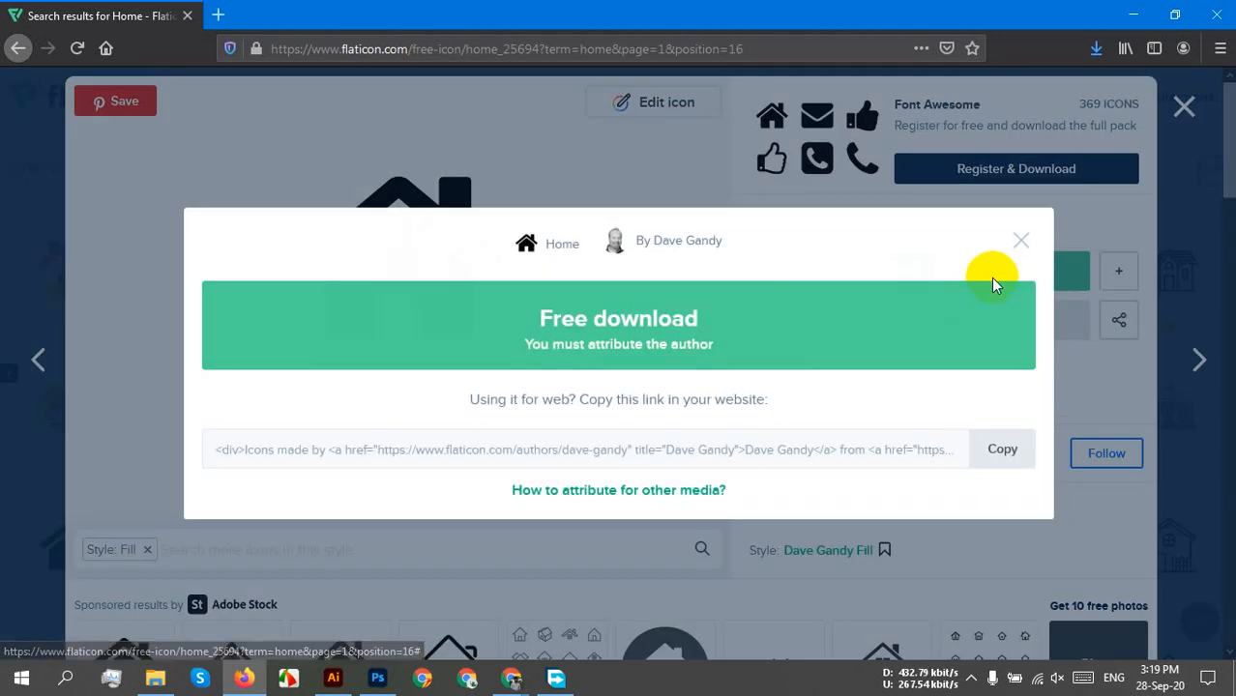
left_click(674, 322)
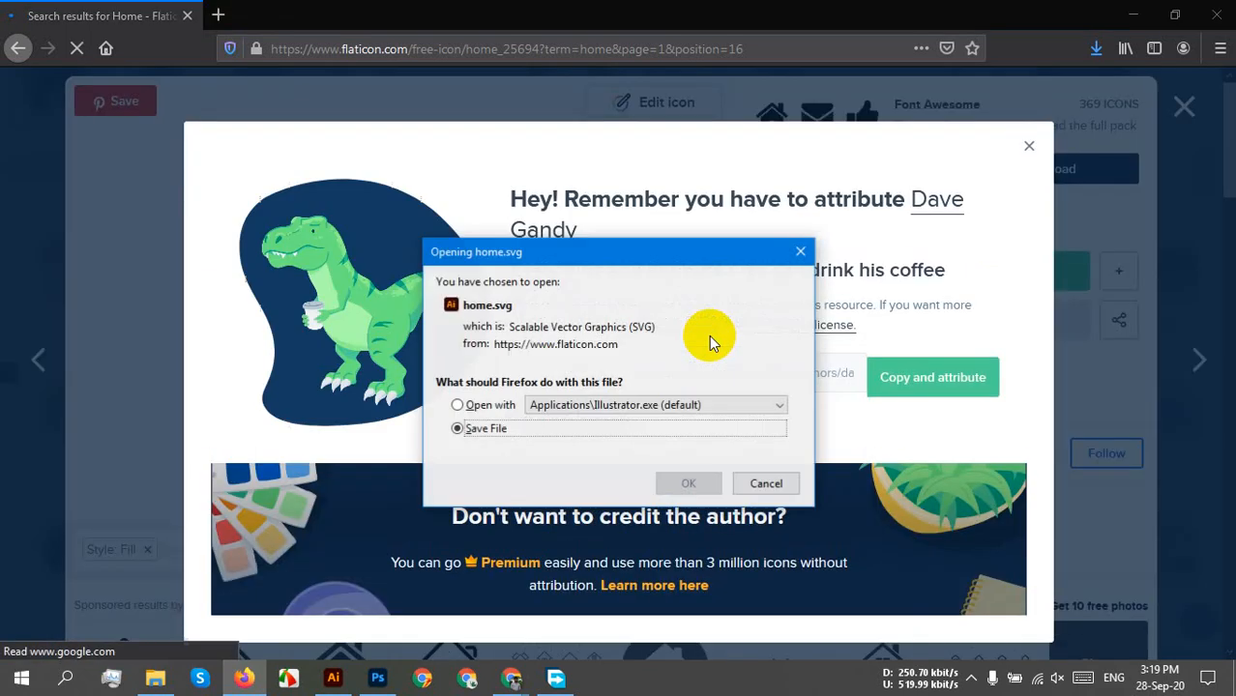
left_click(489, 406)
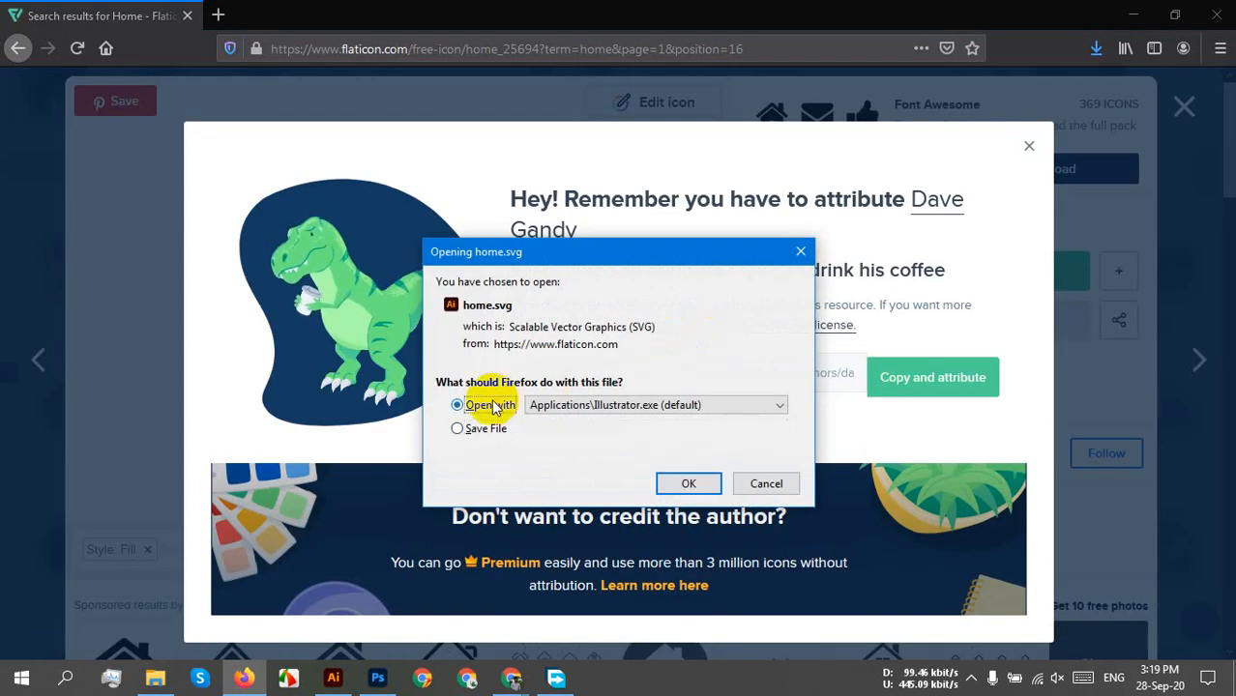
left_click(628, 407)
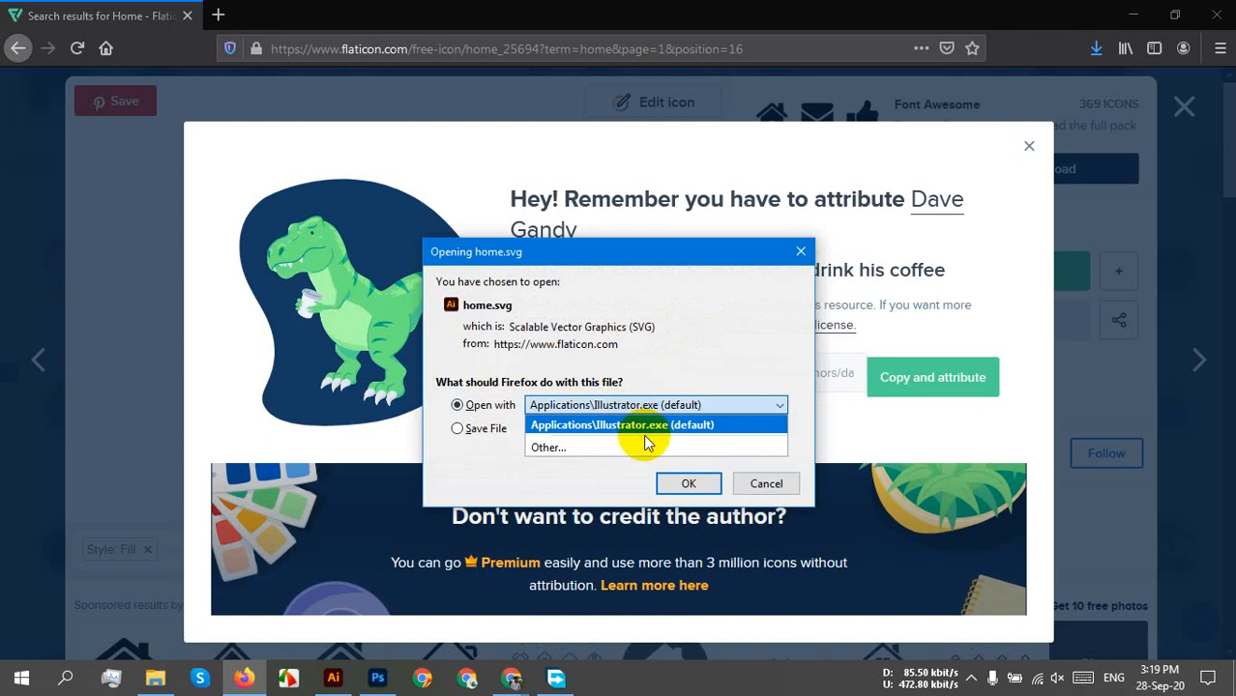
left_click(619, 447)
left_click(601, 435)
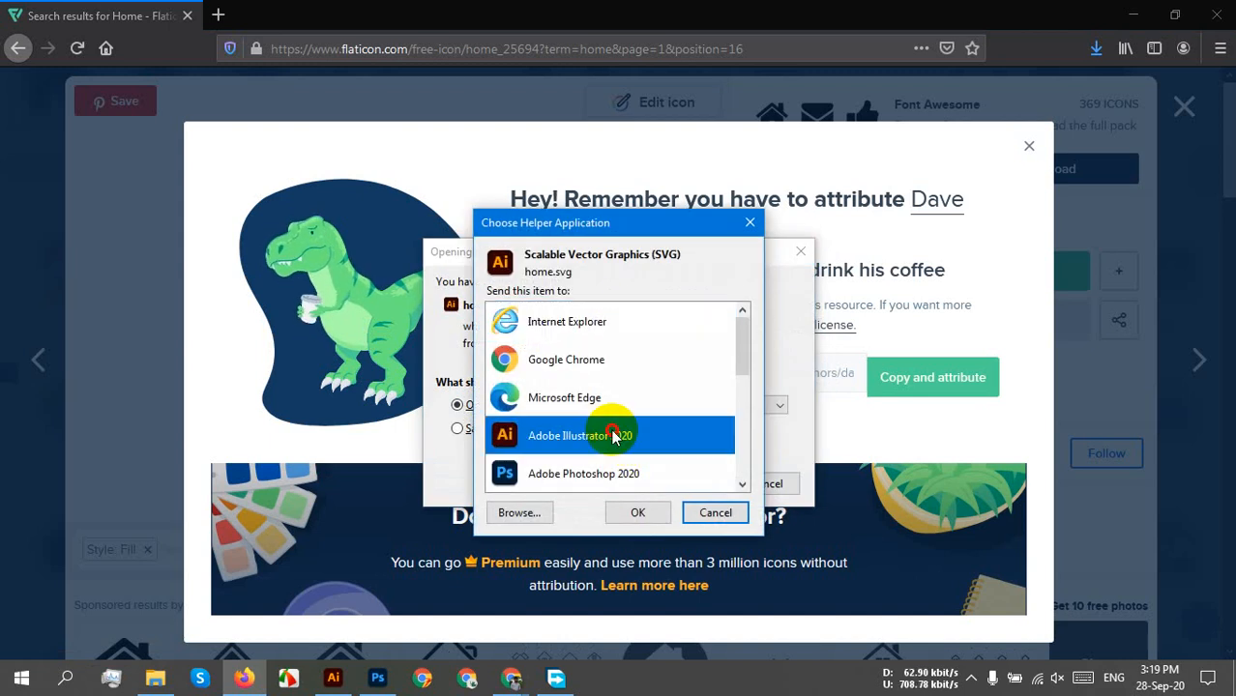
left_click(662, 511)
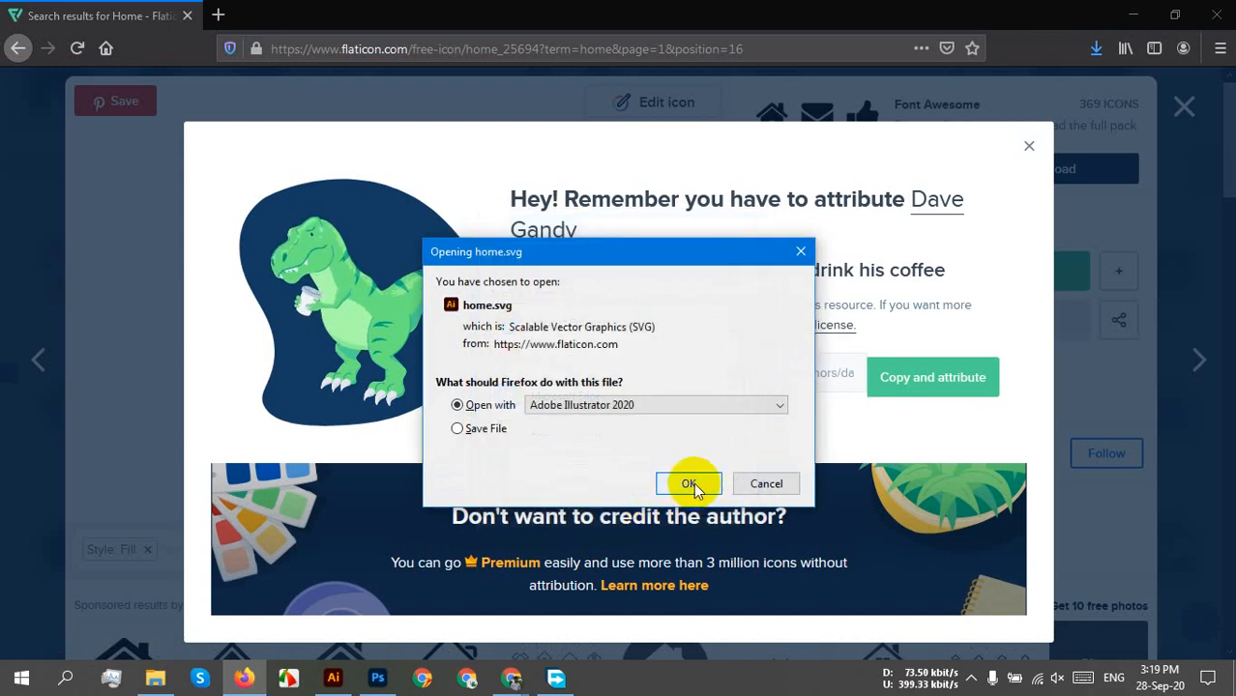
left_click(695, 486)
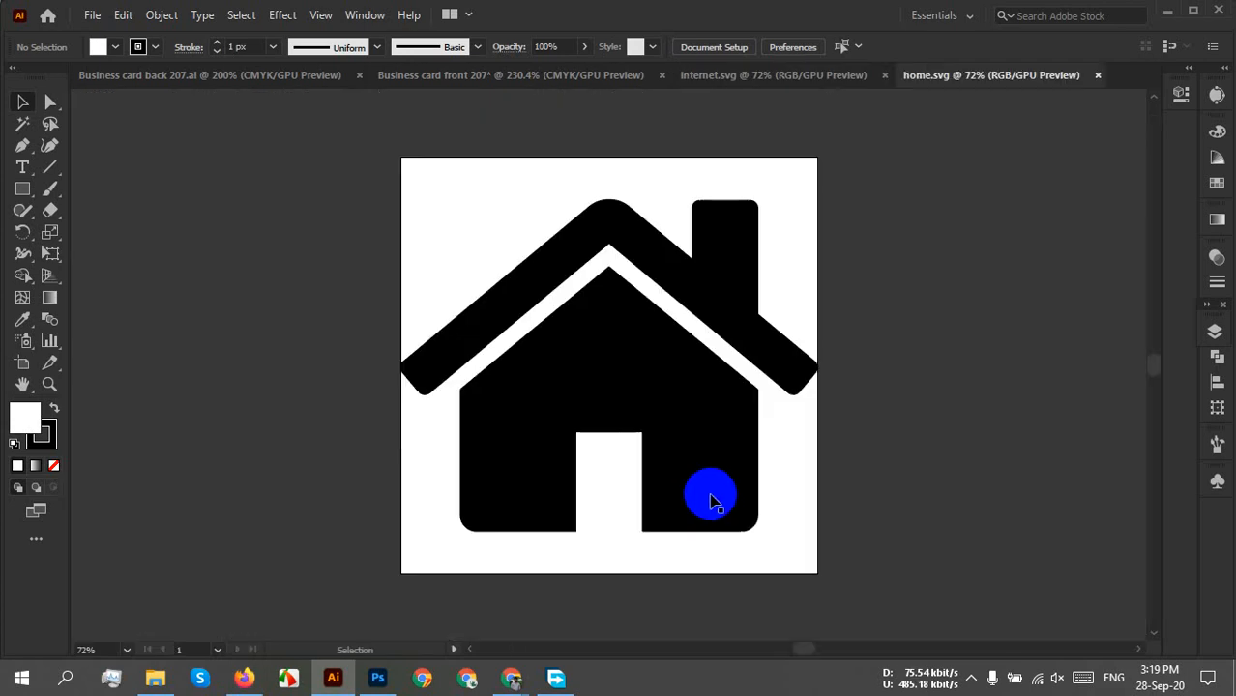
Ungroup the house artwork, nudge it right and down, and shrink it to a small icon.
left_click_drag(864, 251, 413, 558)
right_click(719, 411)
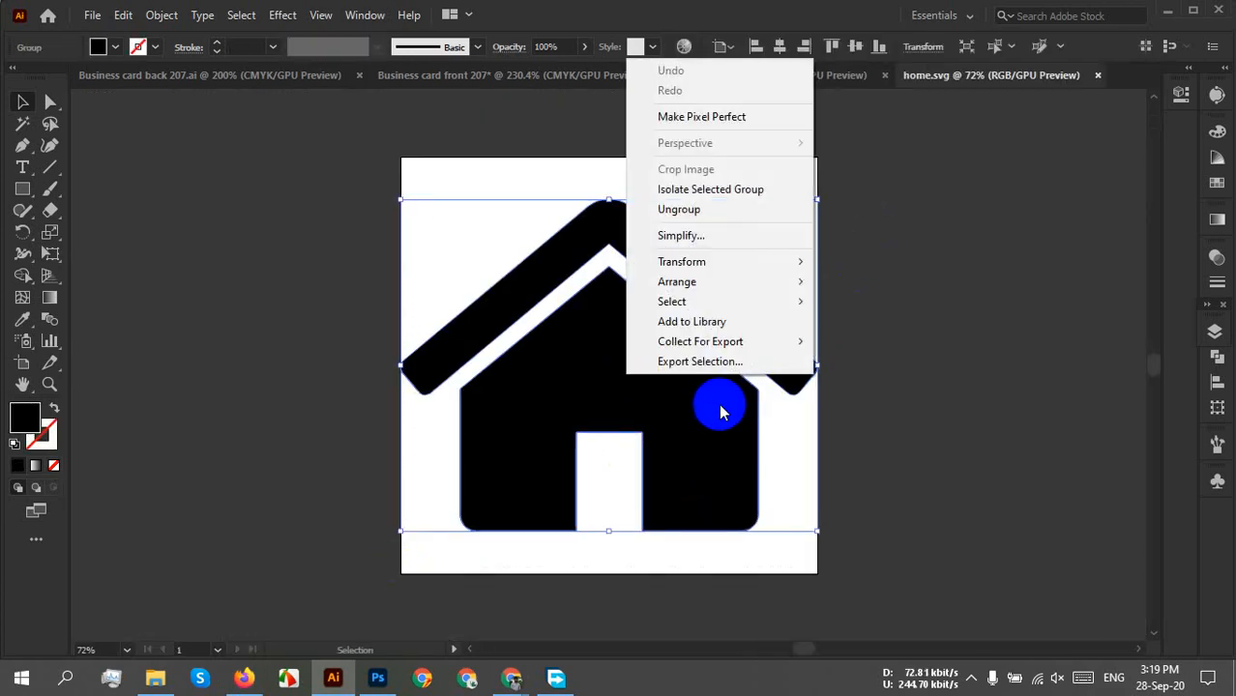
left_click(690, 209)
left_click(905, 350)
left_click(754, 353)
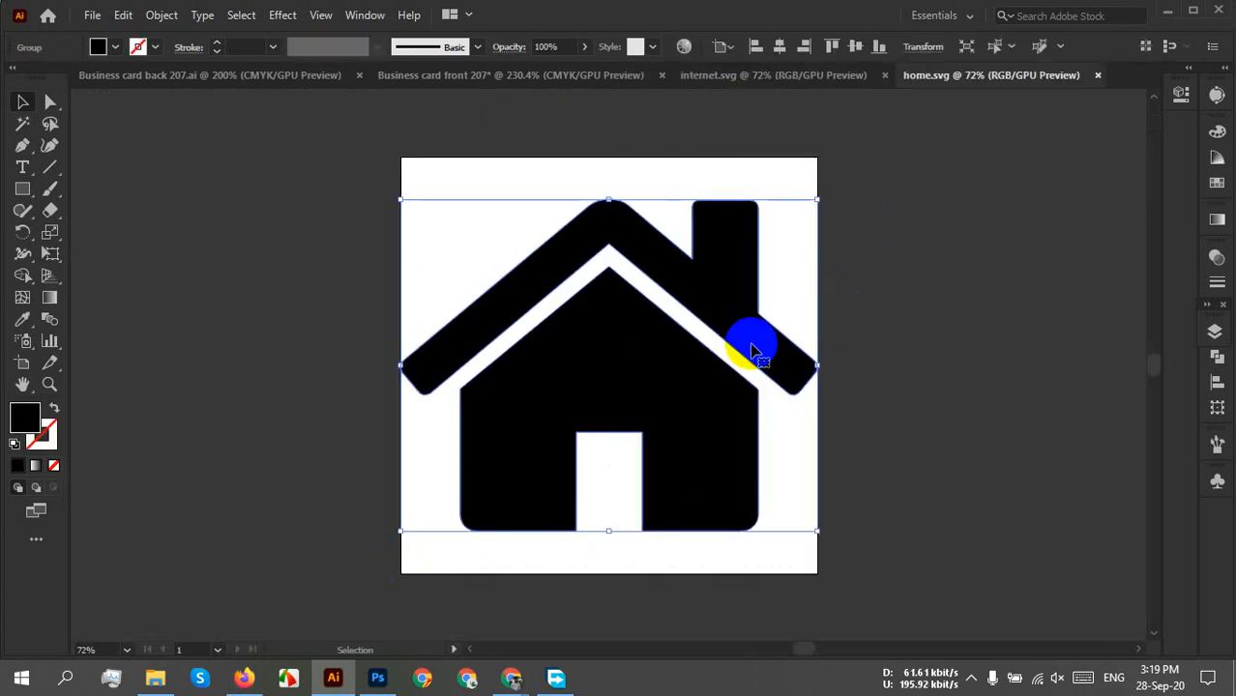
left_click_drag(686, 478, 744, 490)
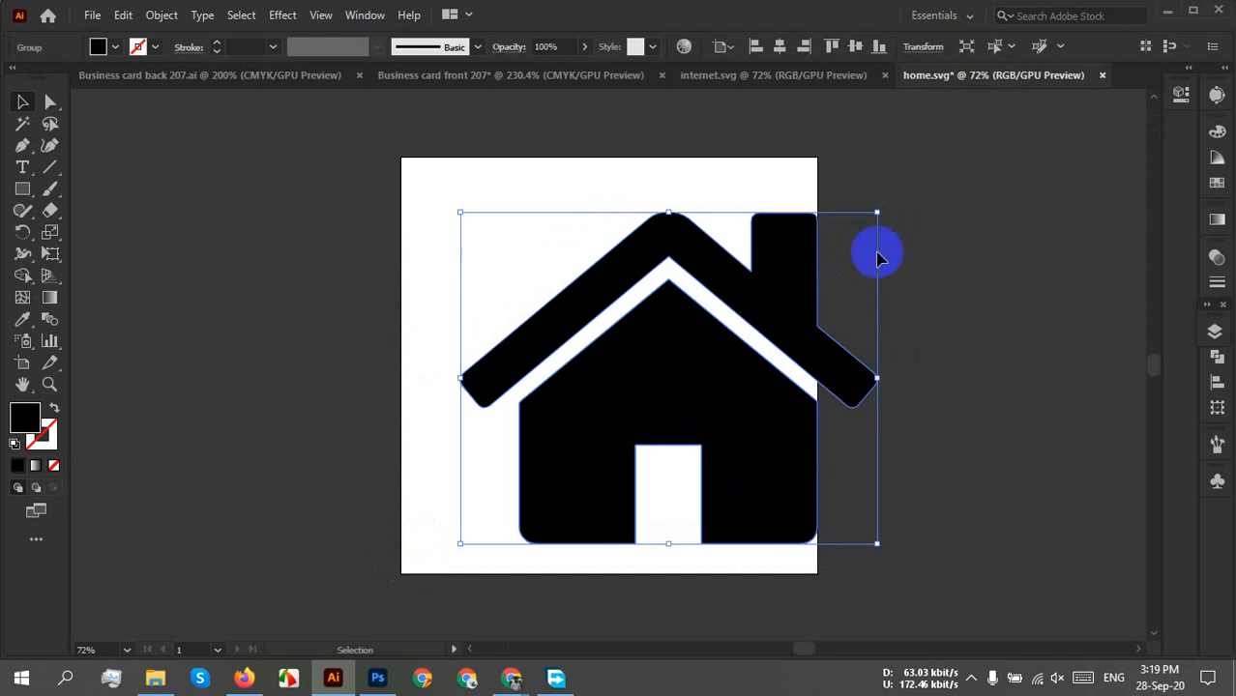
left_click_drag(877, 214, 730, 536)
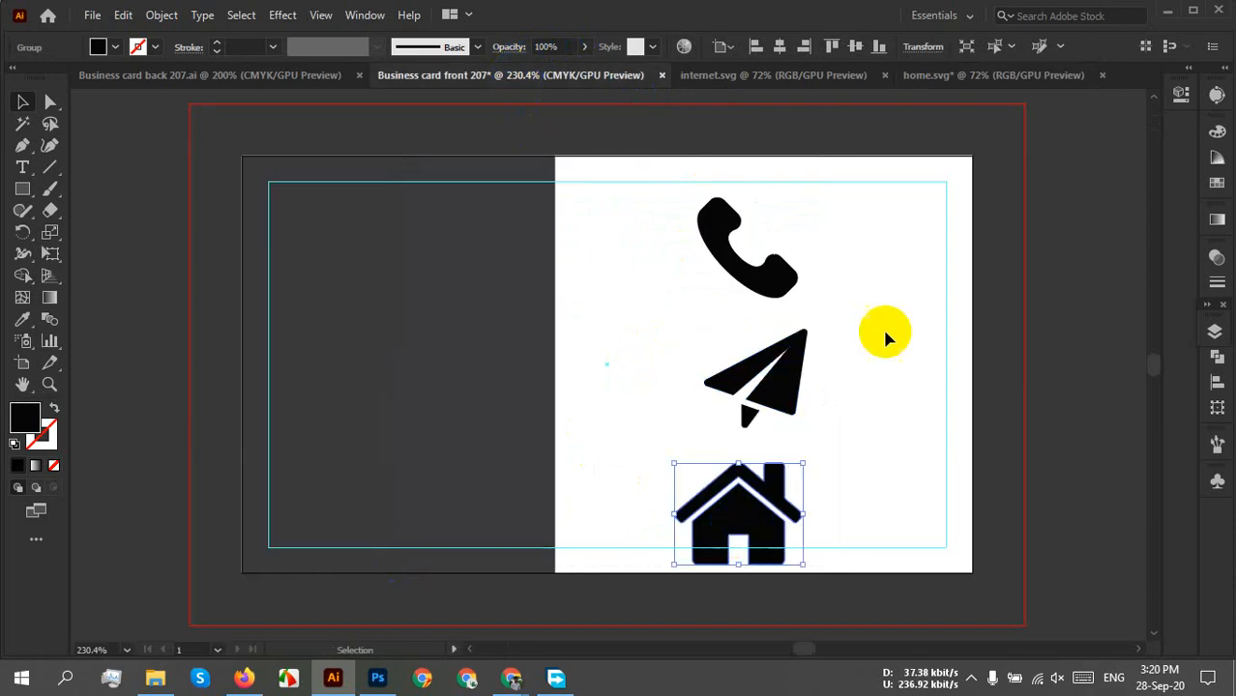
Close home.svg without saving, leaving the internet.svg globe document showing.
left_click(1097, 82)
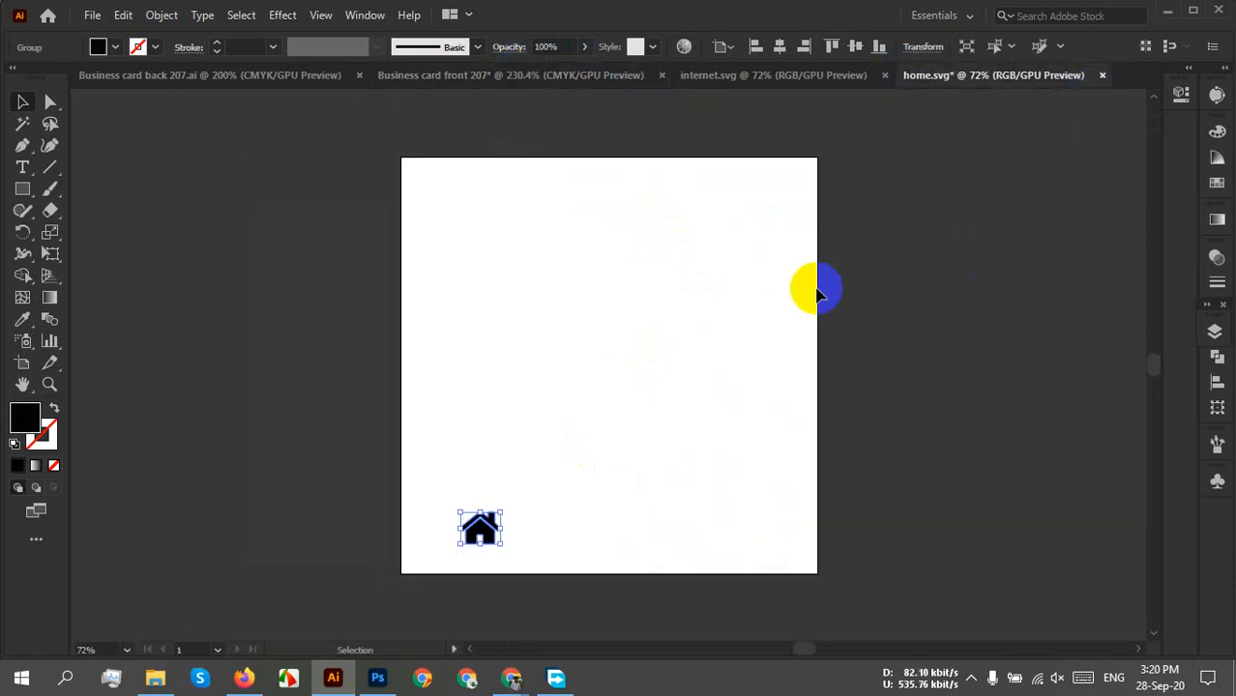
left_click(1100, 75)
left_click(700, 365)
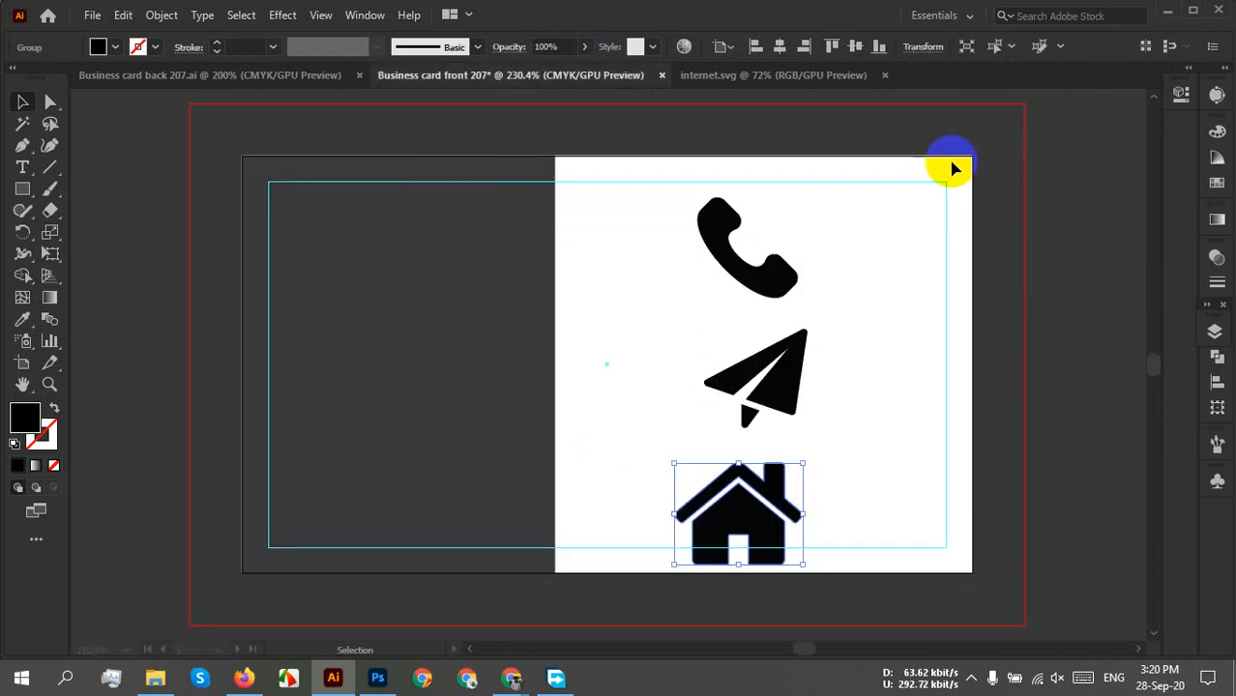
left_click(802, 77)
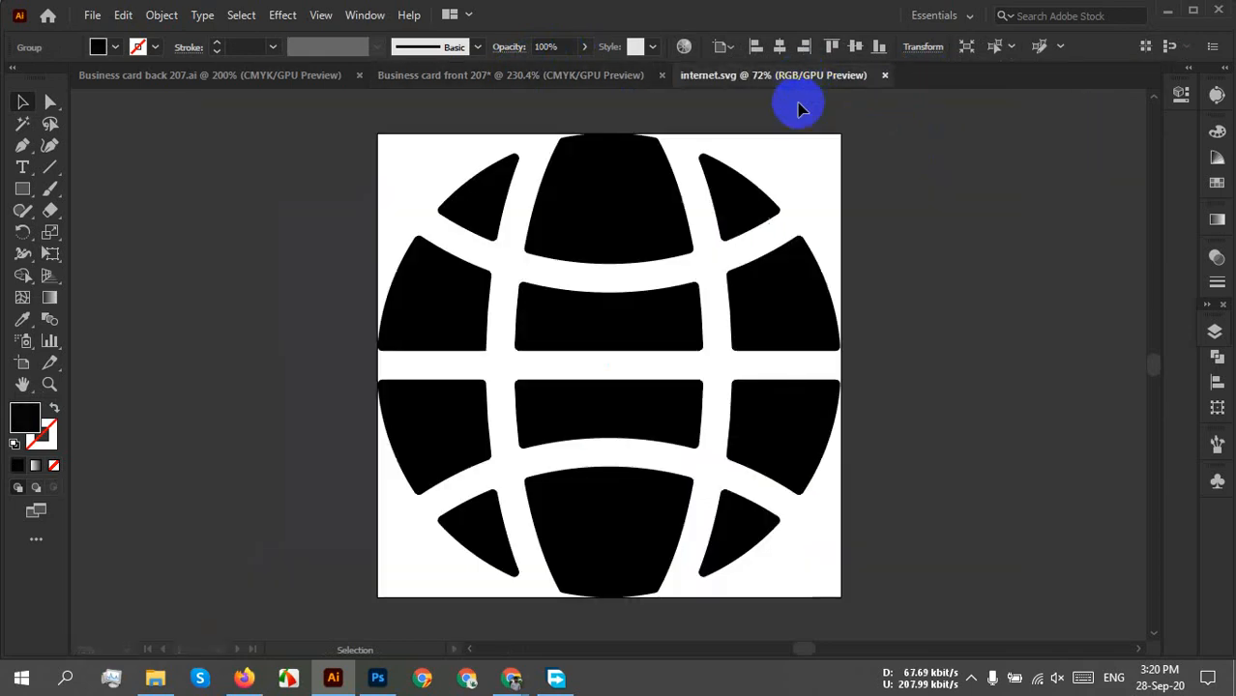
Shrink the globe to 0.64 inches square and move it upward.
left_click(637, 236)
left_click_drag(637, 236, 707, 236)
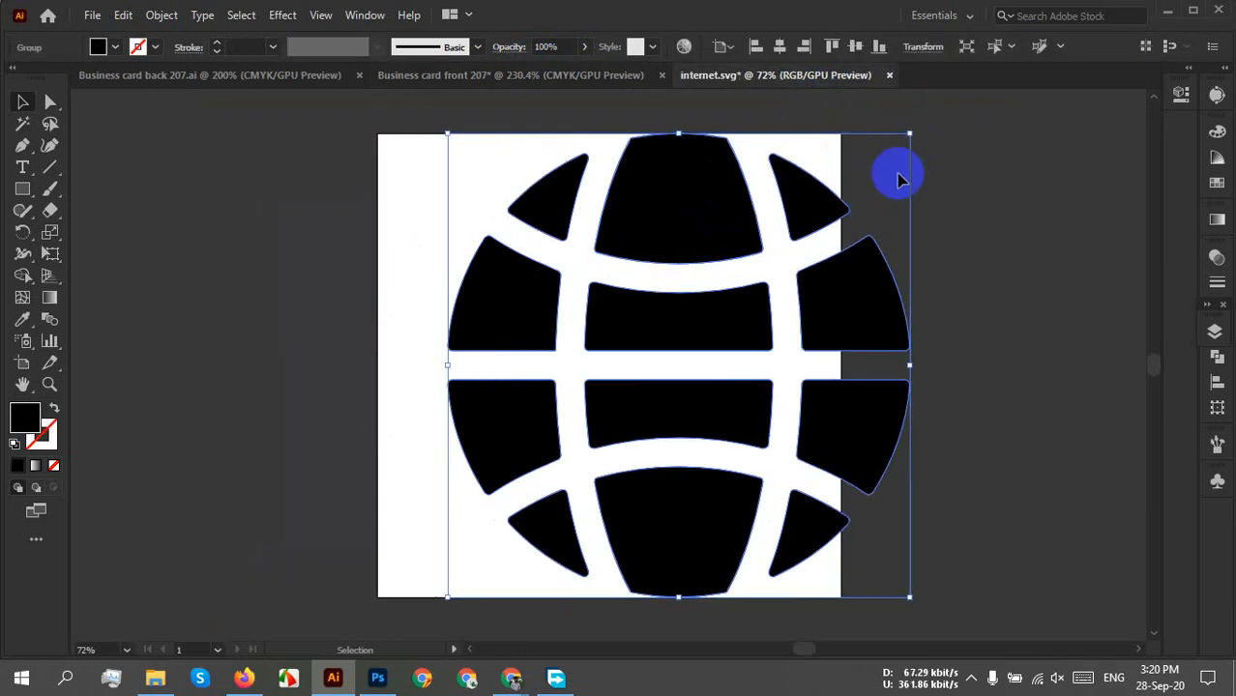
left_click_drag(912, 138, 498, 560)
left_click_drag(471, 575, 626, 232)
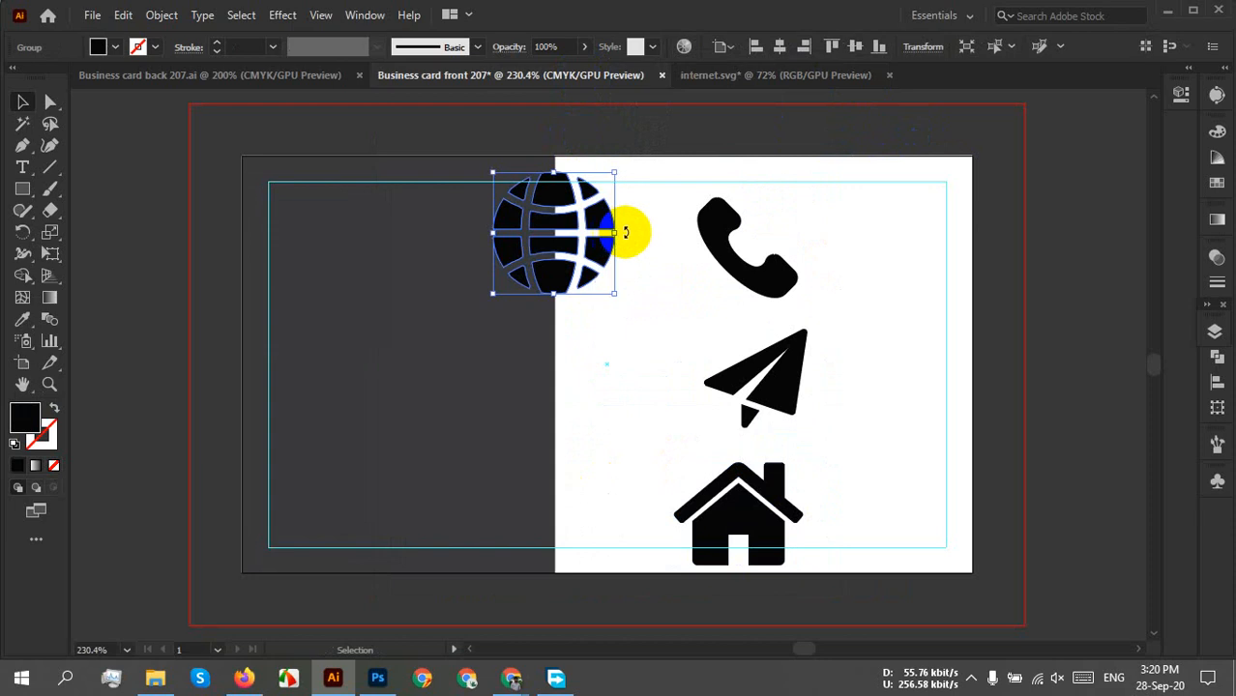
Close internet.svg without saving, deselect the globe, and zoom out to 200%.
left_click(883, 80)
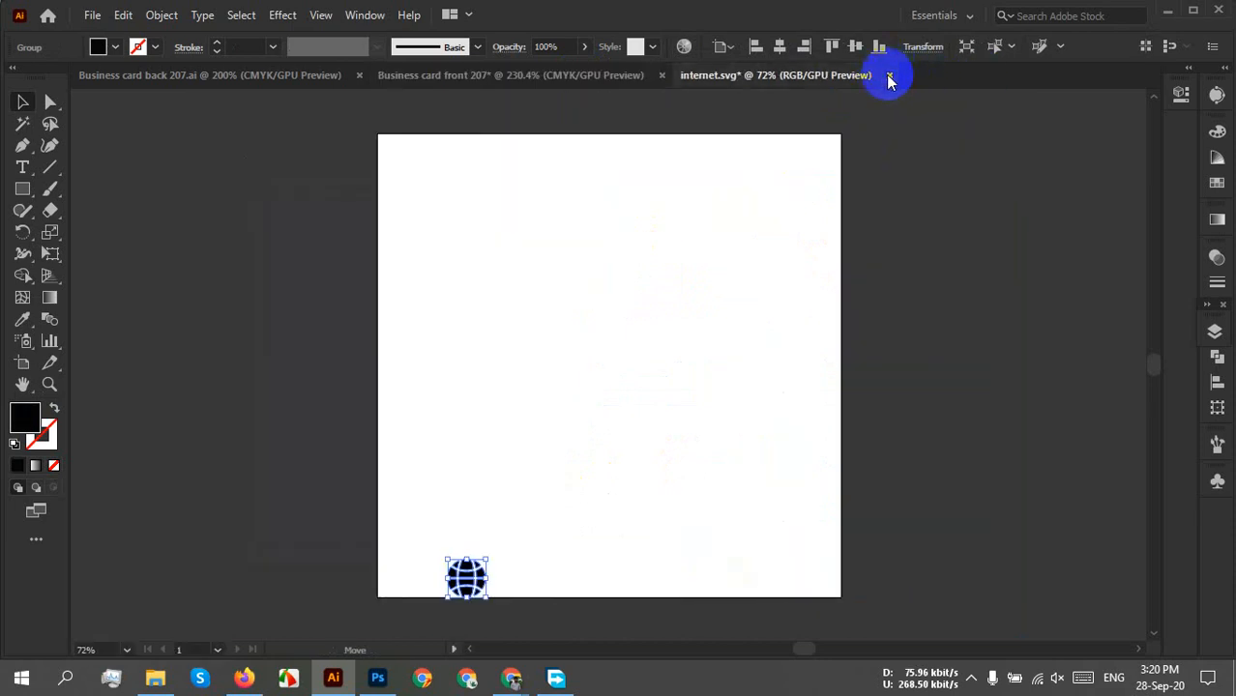
left_click(888, 76)
left_click(696, 364)
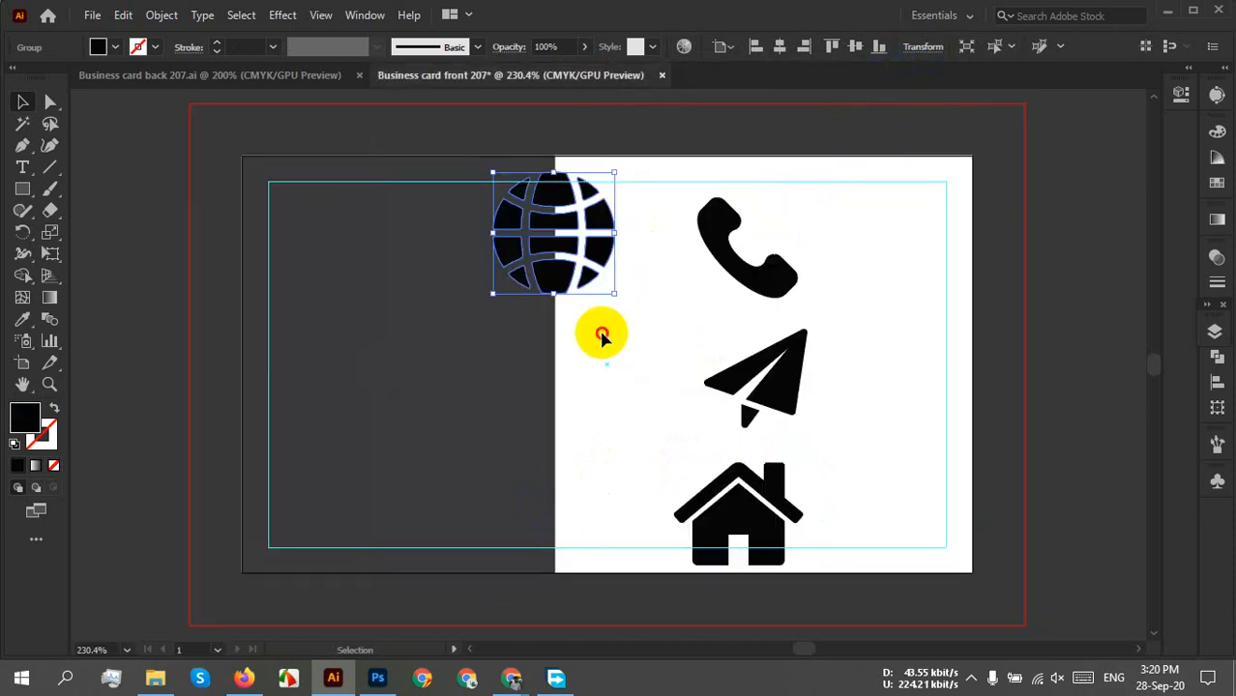
left_click(601, 334)
key("ctrl+minus")
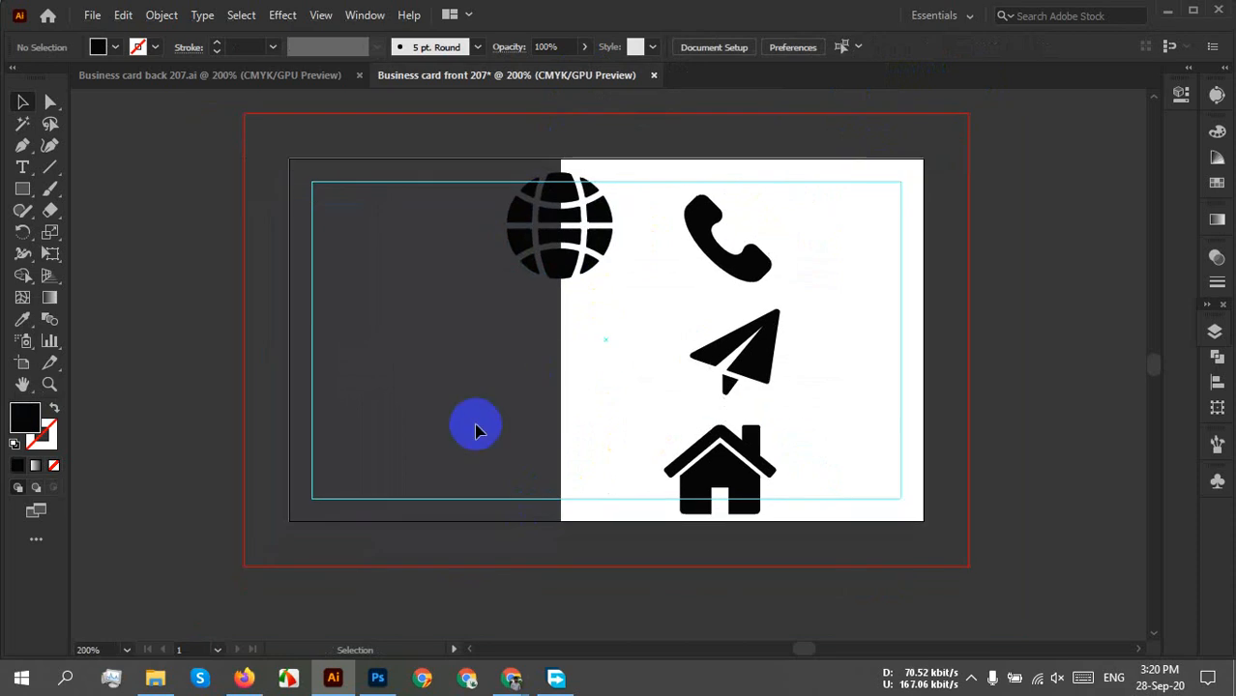
Drag the phone, paper plane, globe and house icons left off the card into a stacked column.
left_click_drag(475, 428, 686, 449)
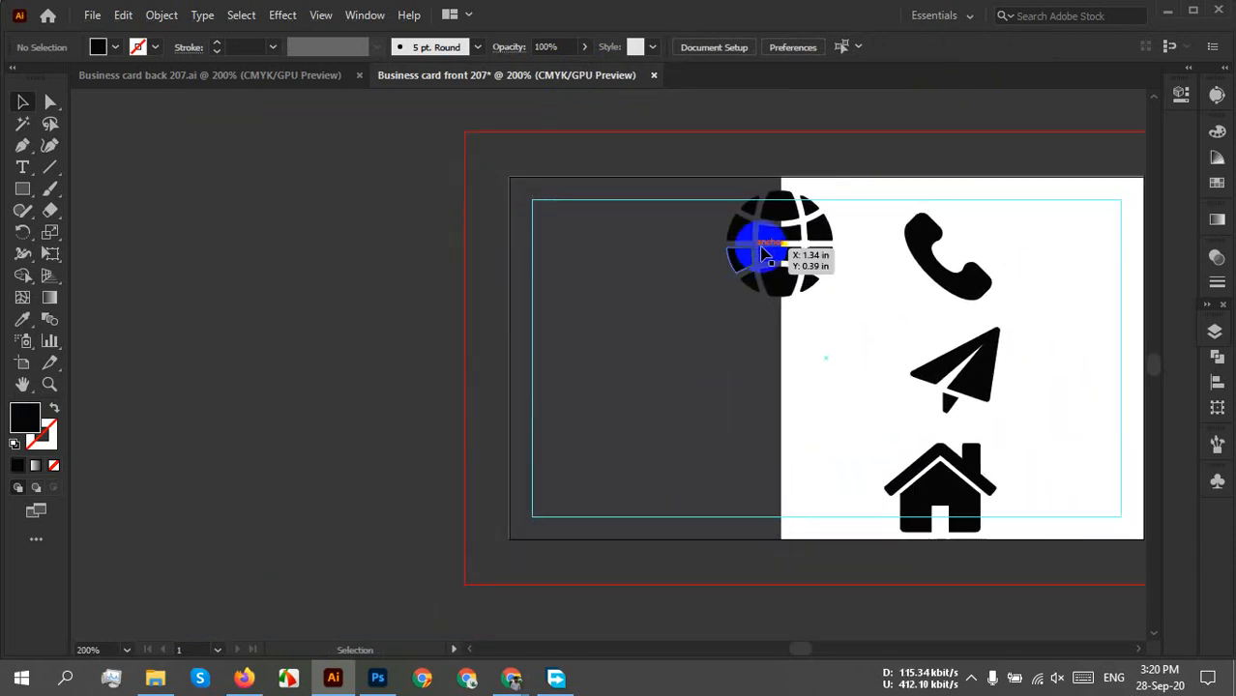
left_click_drag(759, 246, 344, 465)
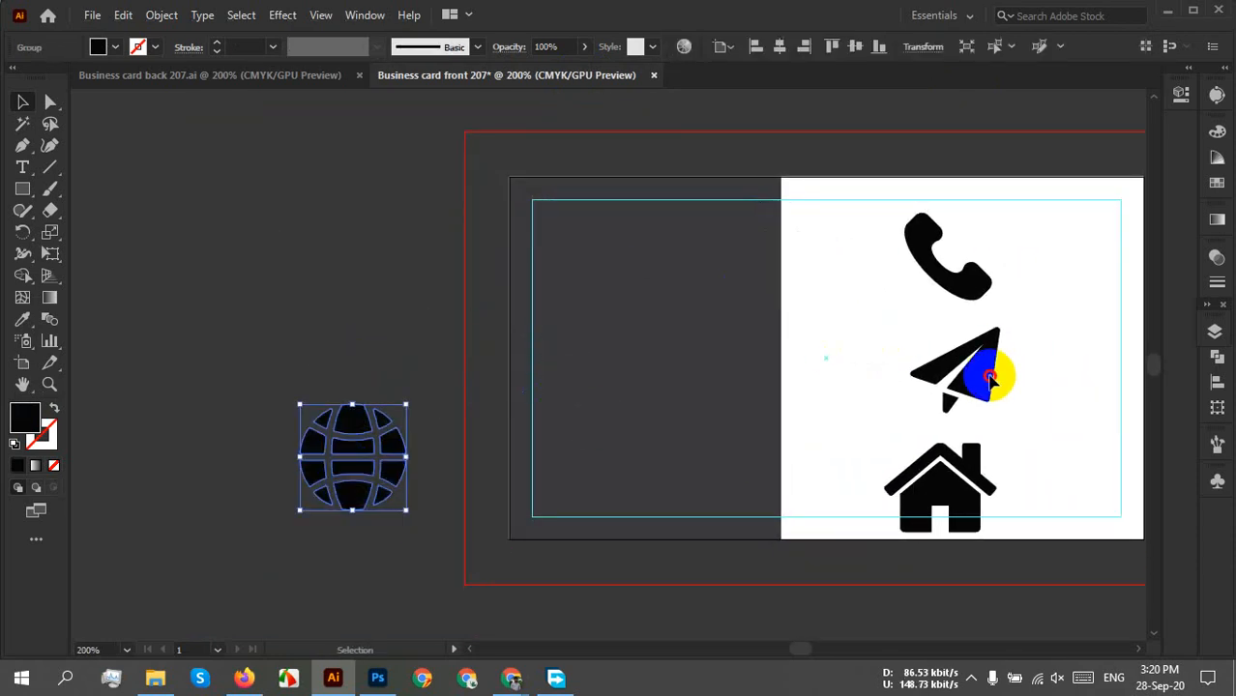
left_click_drag(991, 380, 370, 325)
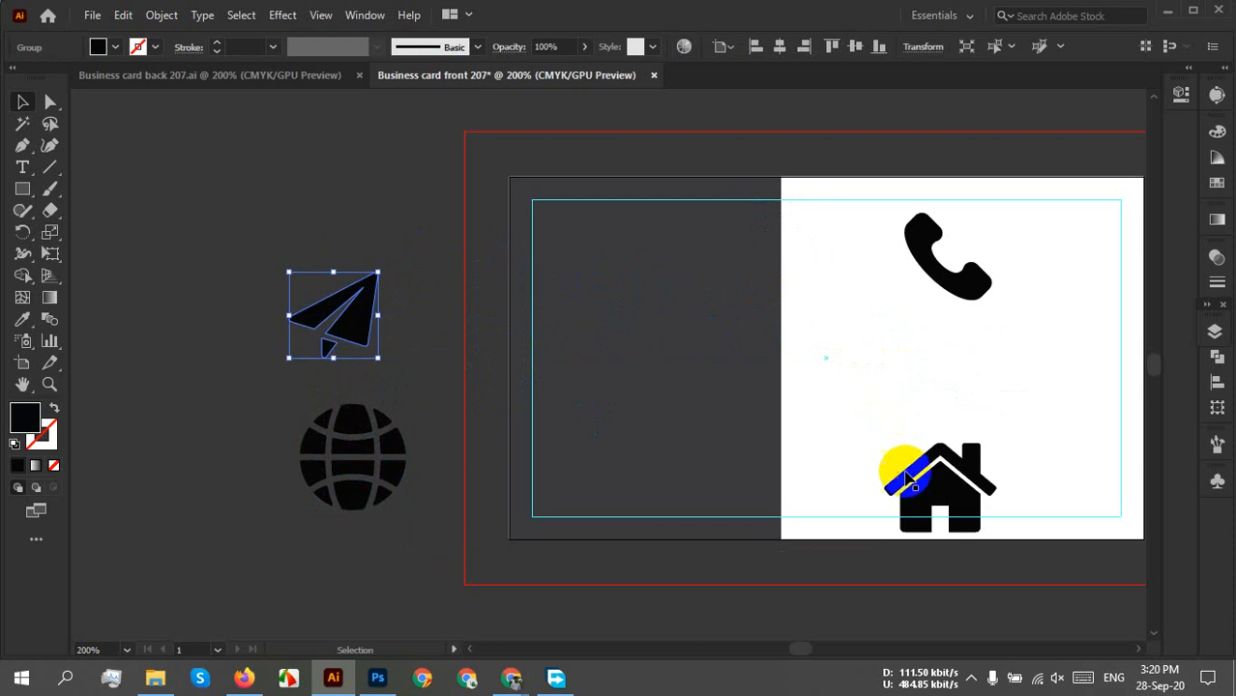
left_click_drag(907, 477, 379, 585)
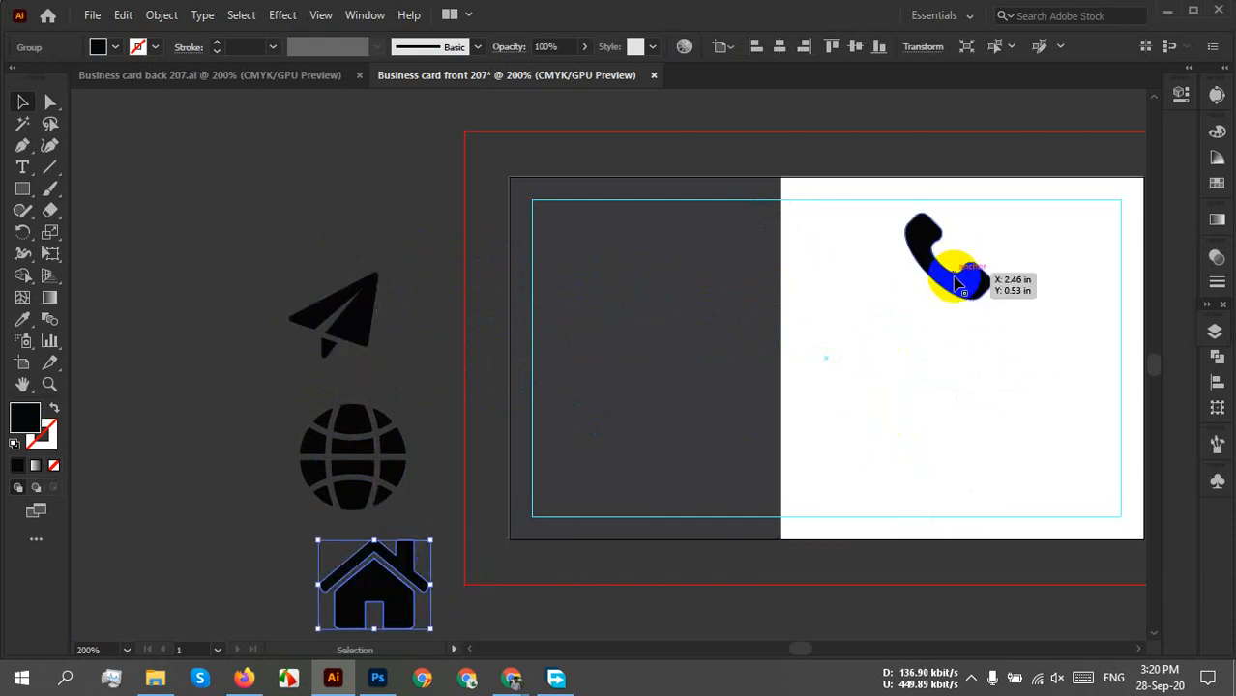
left_click_drag(955, 282, 551, 223)
left_click(495, 234)
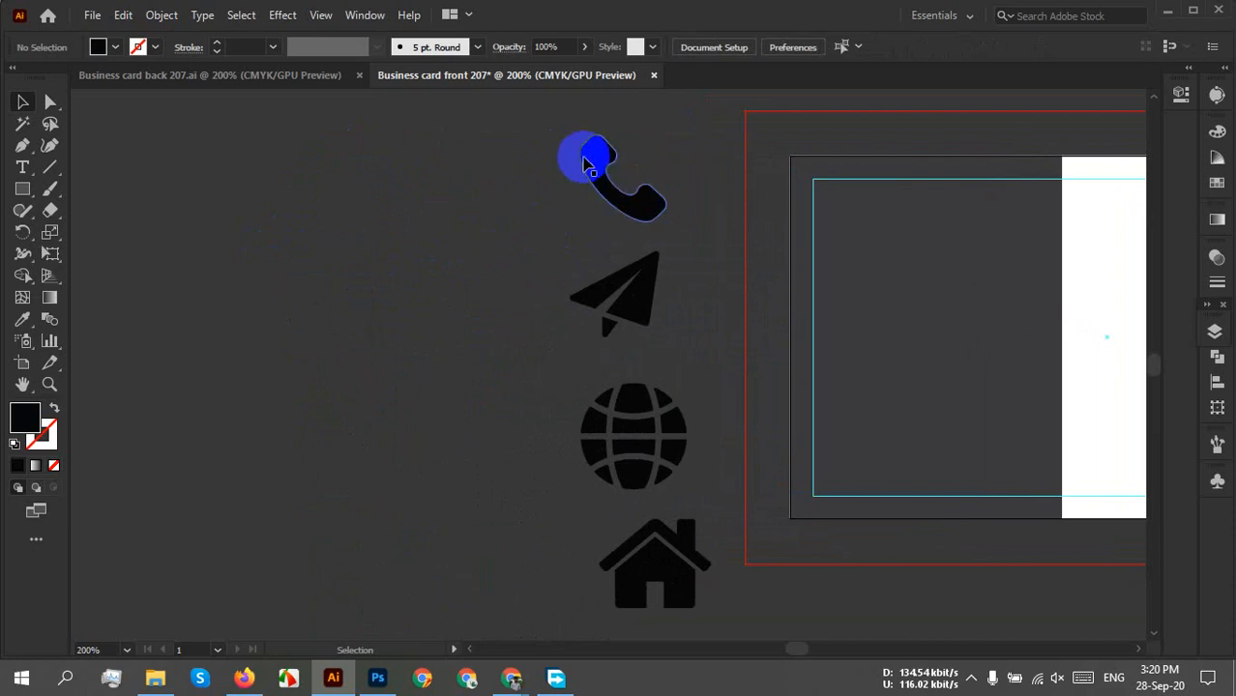
left_click_drag(542, 155, 669, 475)
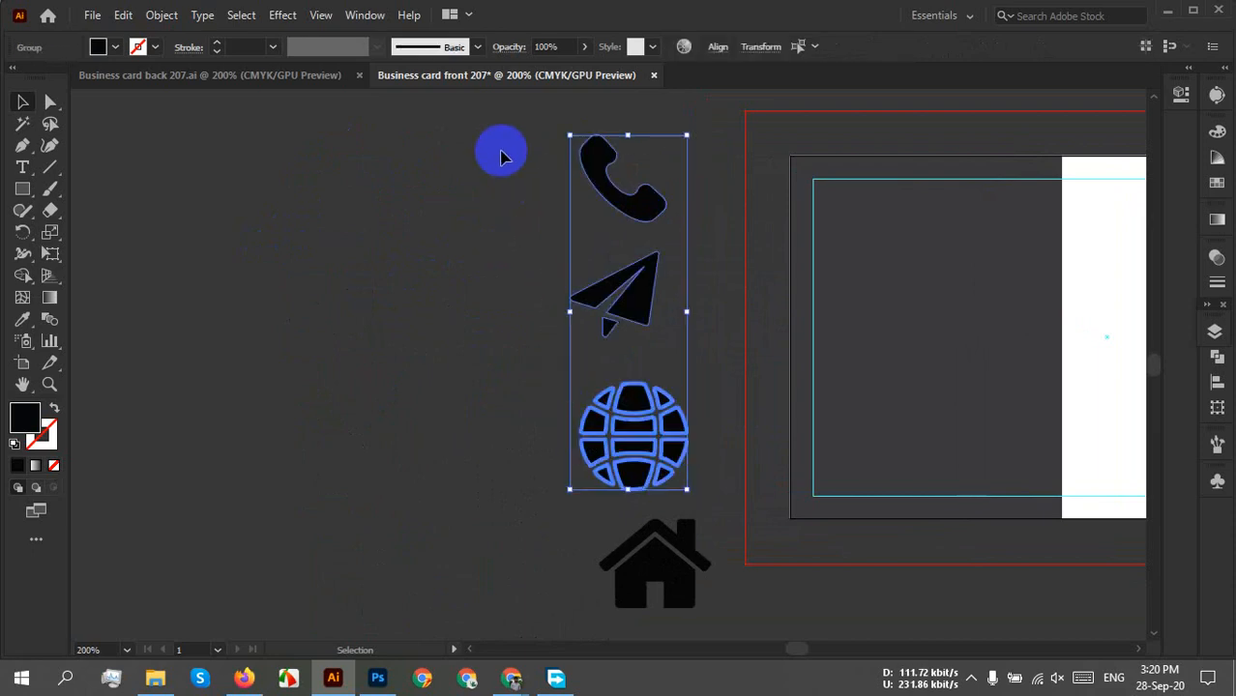
left_click_drag(502, 149, 720, 607)
left_click(791, 493)
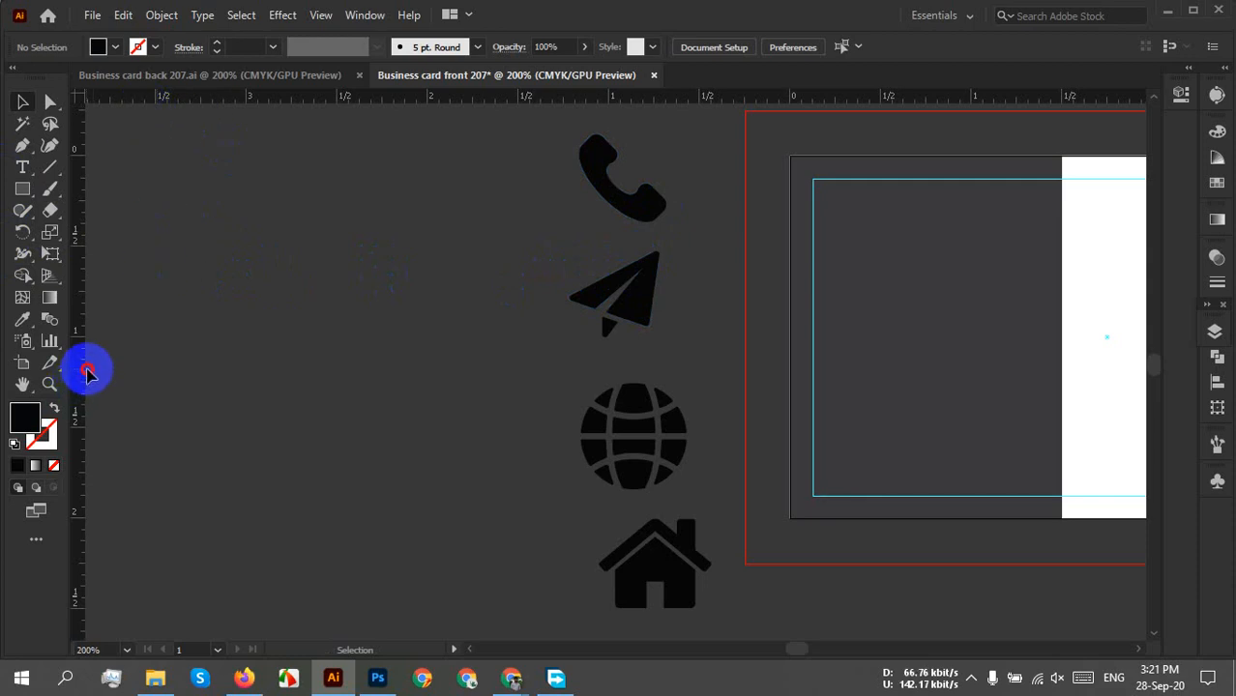
Pull two vertical guides from the left ruler onto the pasteboard.
left_click_drag(87, 373, 214, 384)
left_click_drag(81, 368, 282, 393)
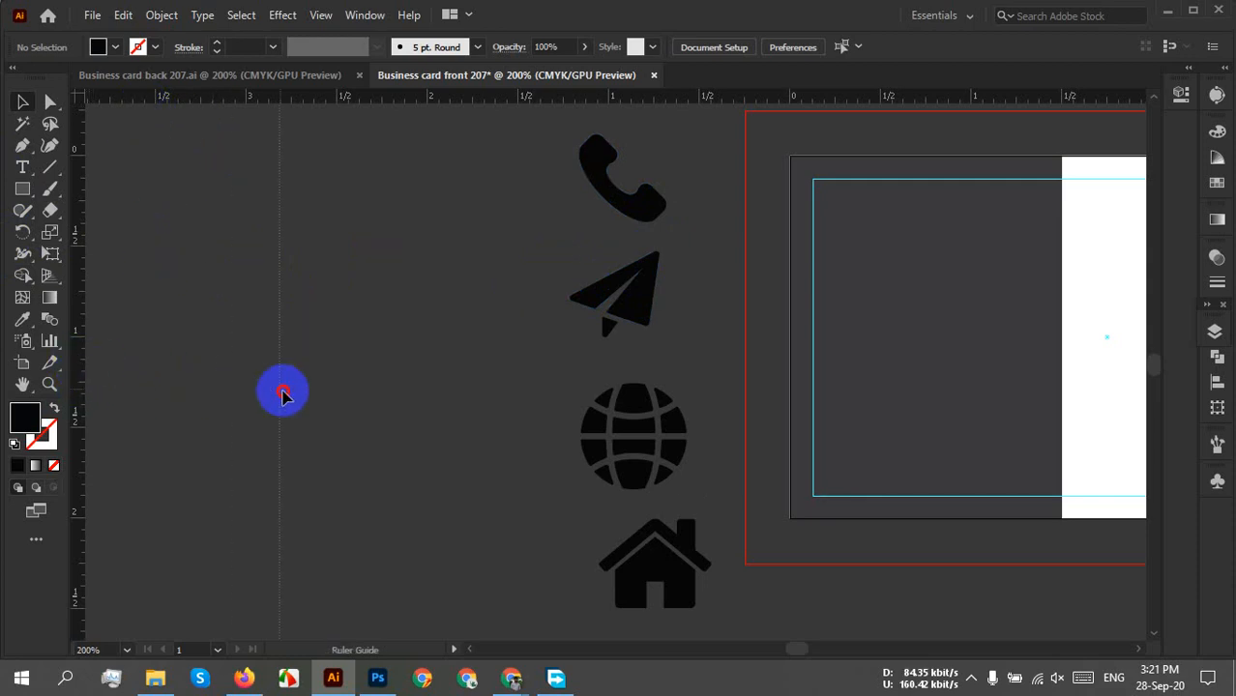
left_click_drag(84, 380, 355, 384)
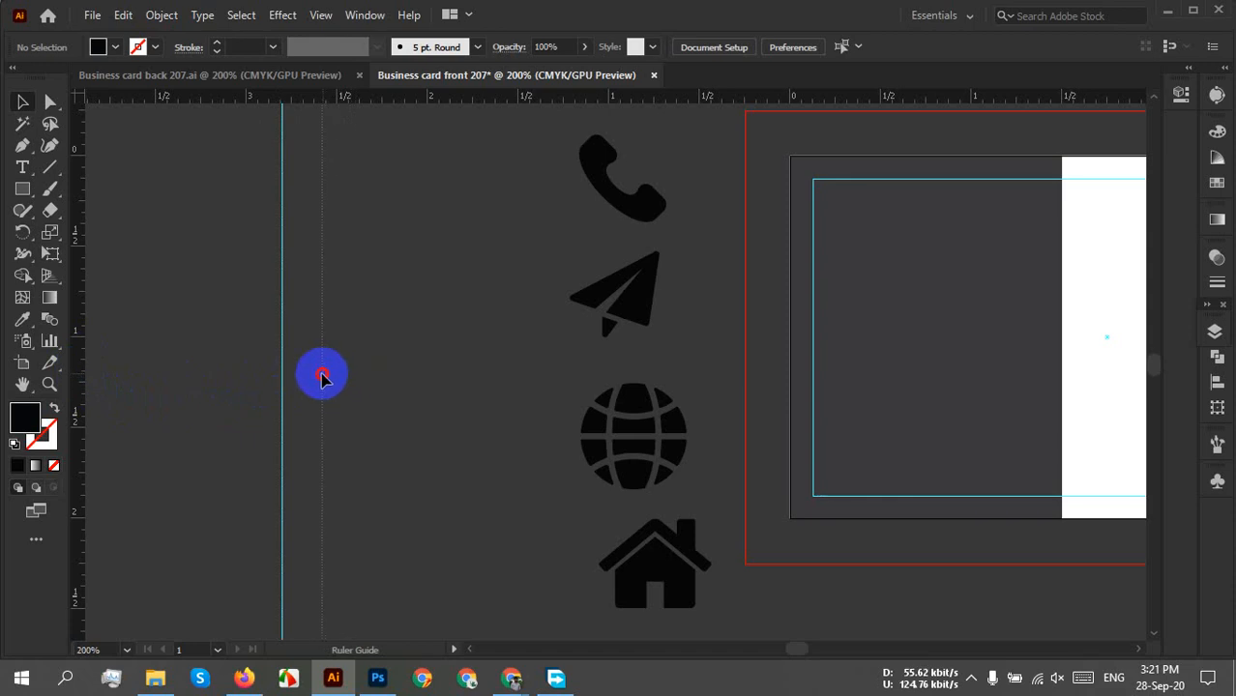
left_click_drag(321, 377, 321, 376)
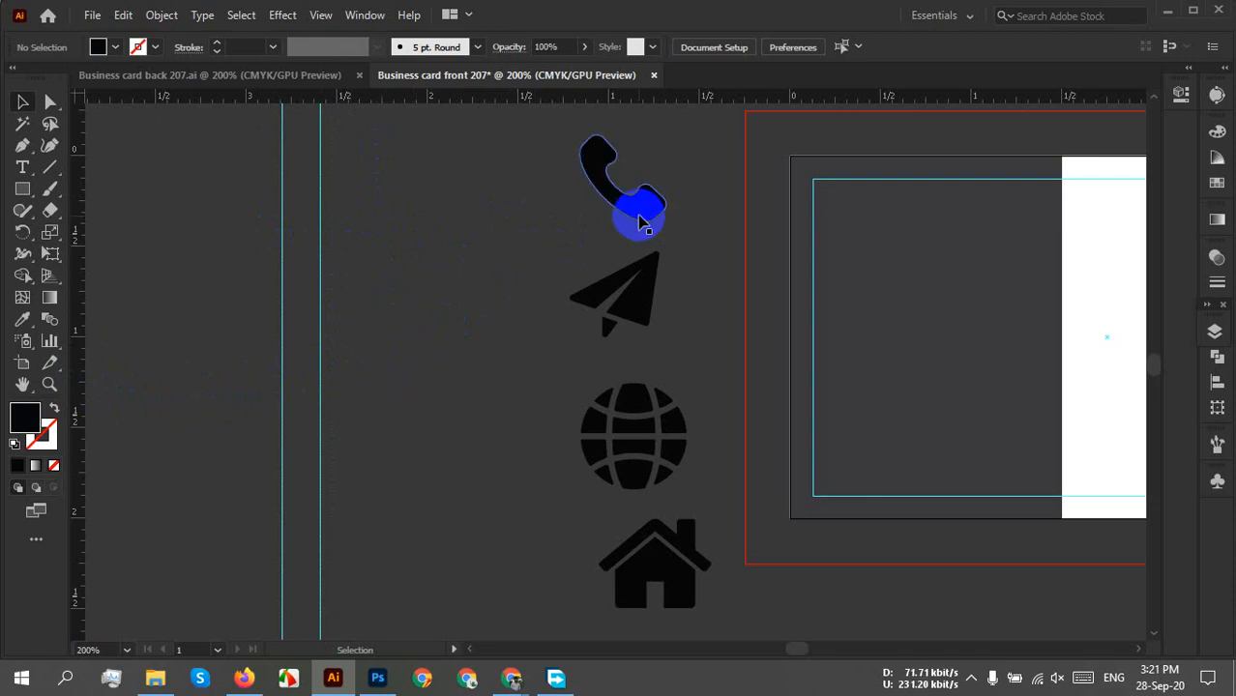
Move the phone icon over to the guides and zoom in on it.
left_click_drag(638, 220, 348, 350)
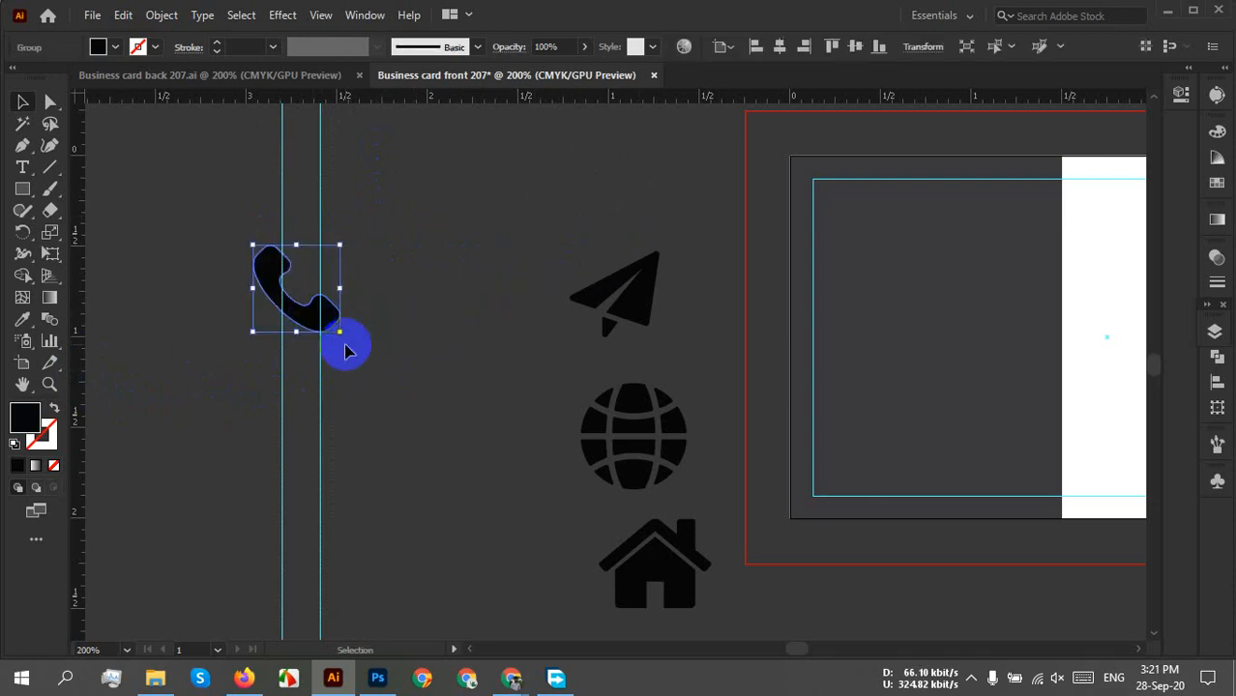
scroll(336, 332, "up", 2)
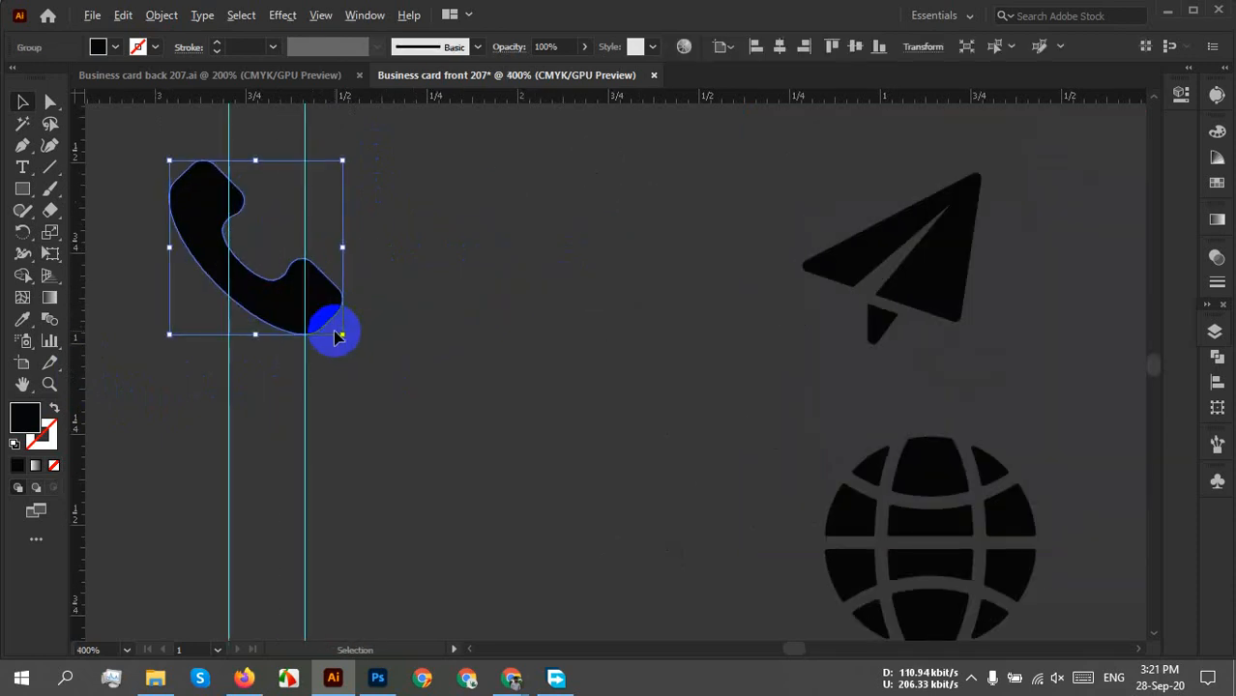
left_click_drag(271, 330, 331, 419)
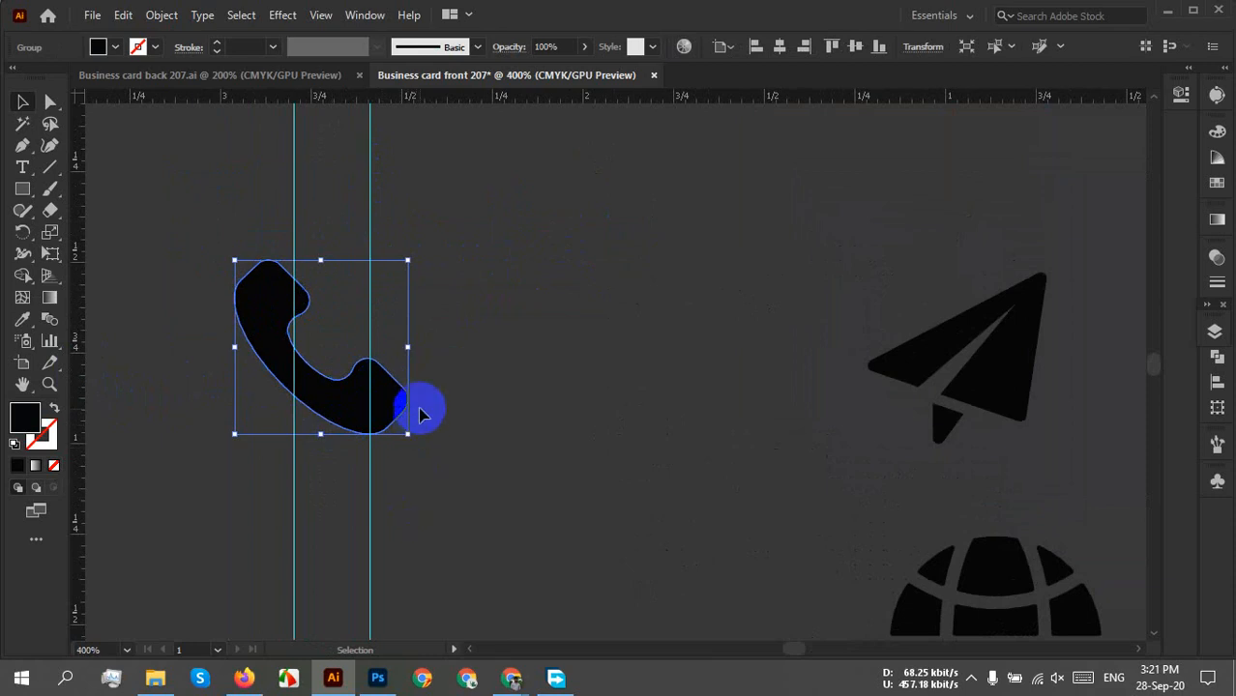
Reflect the phone icon horizontally with Transform > Reflect.
right_click(373, 329)
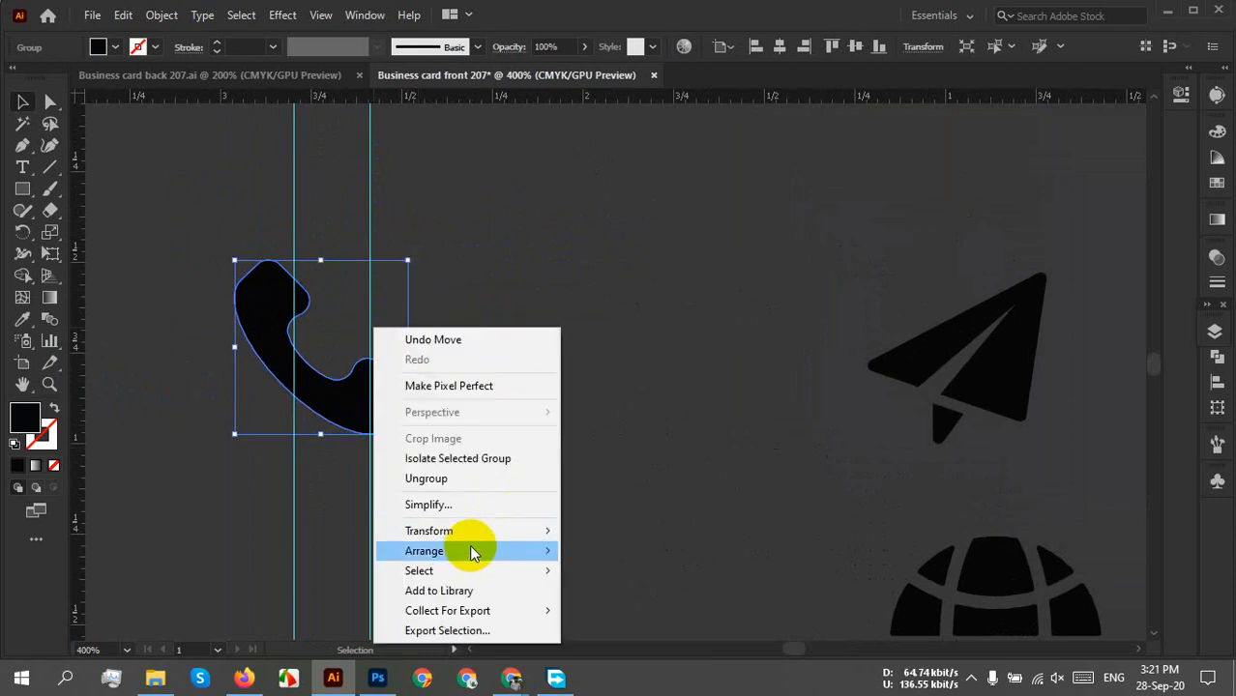
mouse_move(464, 538)
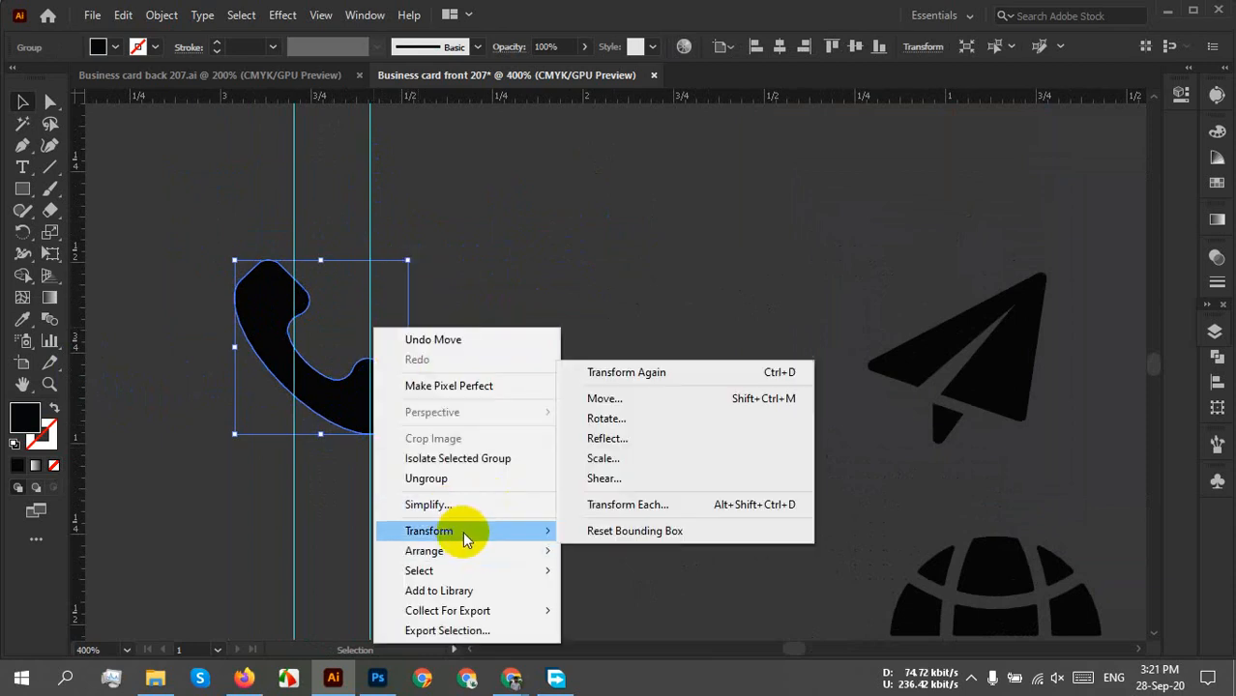
left_click(609, 439)
left_click(924, 272)
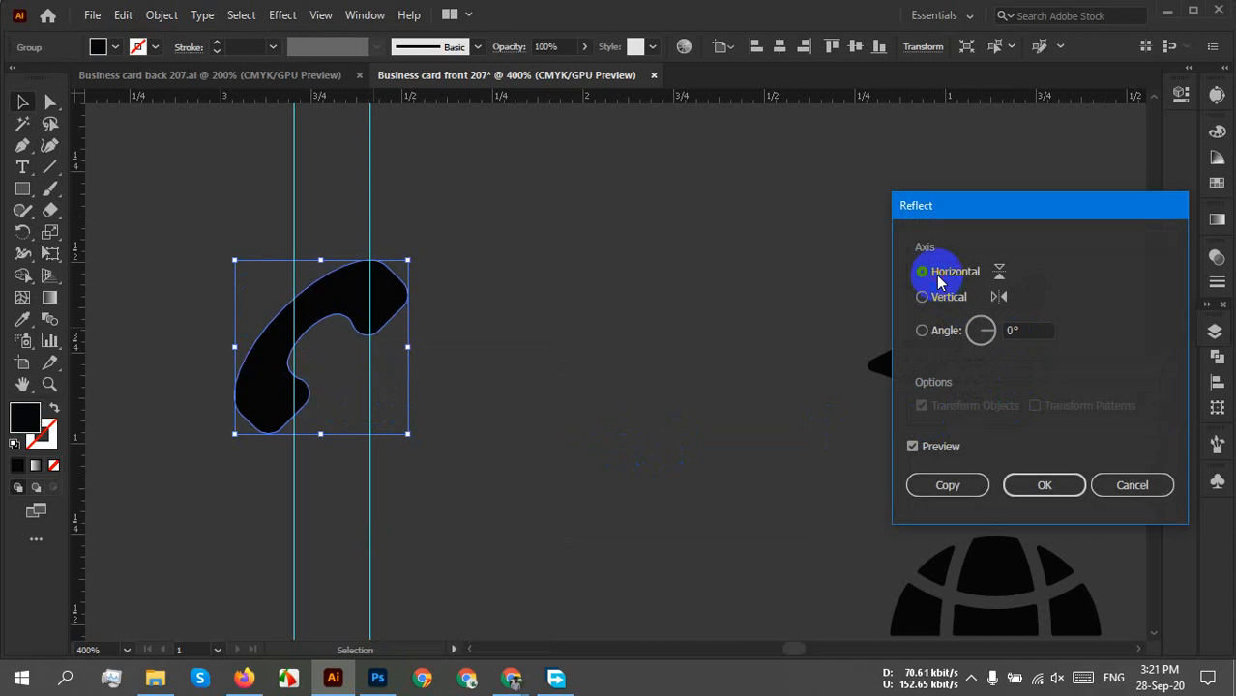
left_click(1044, 484)
left_click(428, 405)
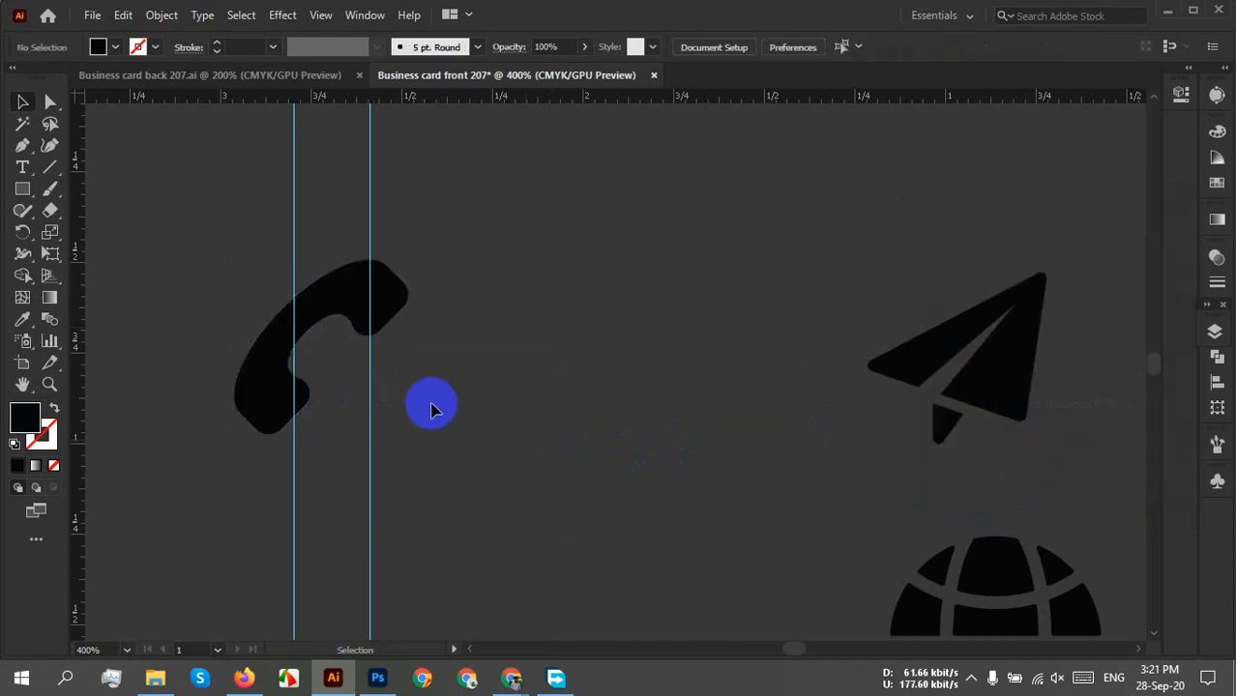
Rotate the phone icon slightly, then undo the rotation with Ctrl+Z.
left_click(370, 307)
left_click_drag(415, 255, 433, 271)
left_click(488, 306)
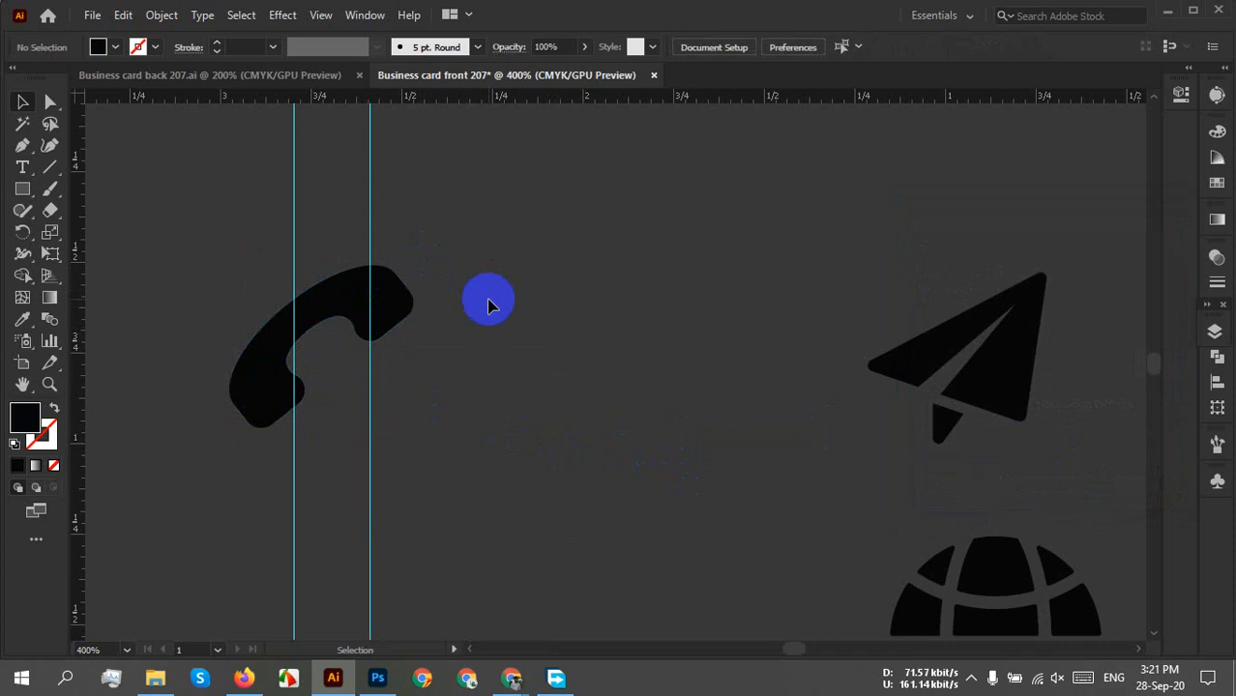
key("a")
key("ctrl+z")
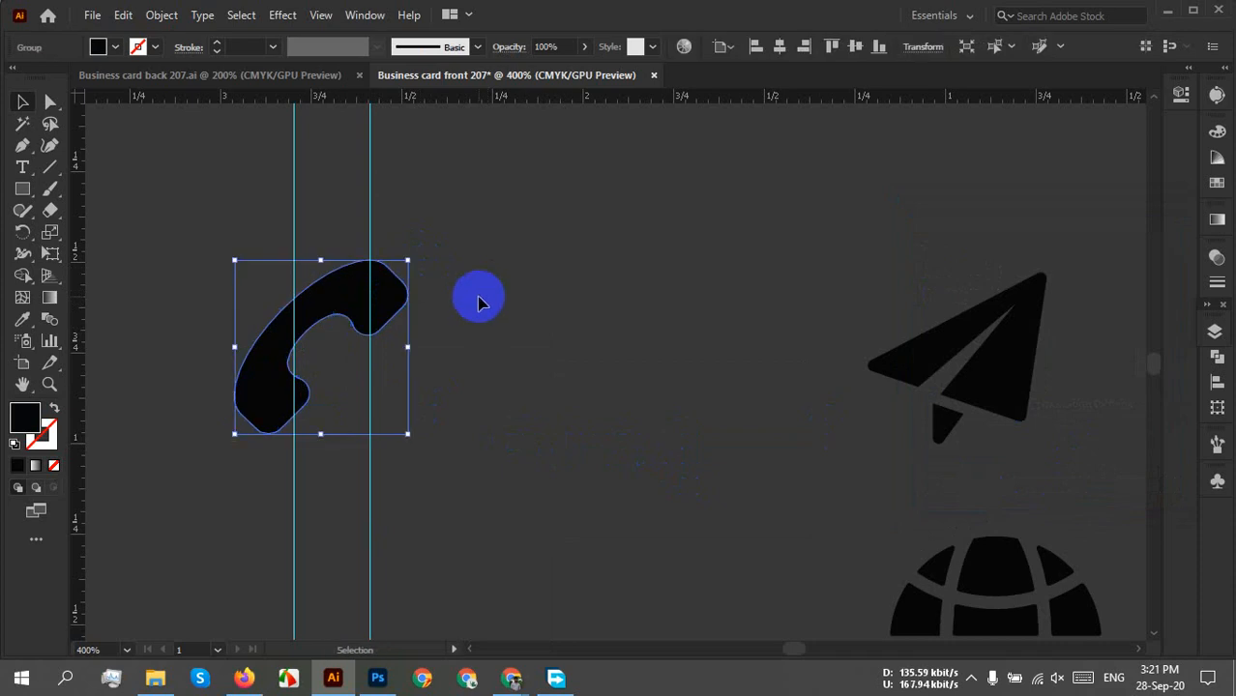
Resize and reposition the phone icon so it spans the full width between the guides.
left_click_drag(370, 303, 420, 292)
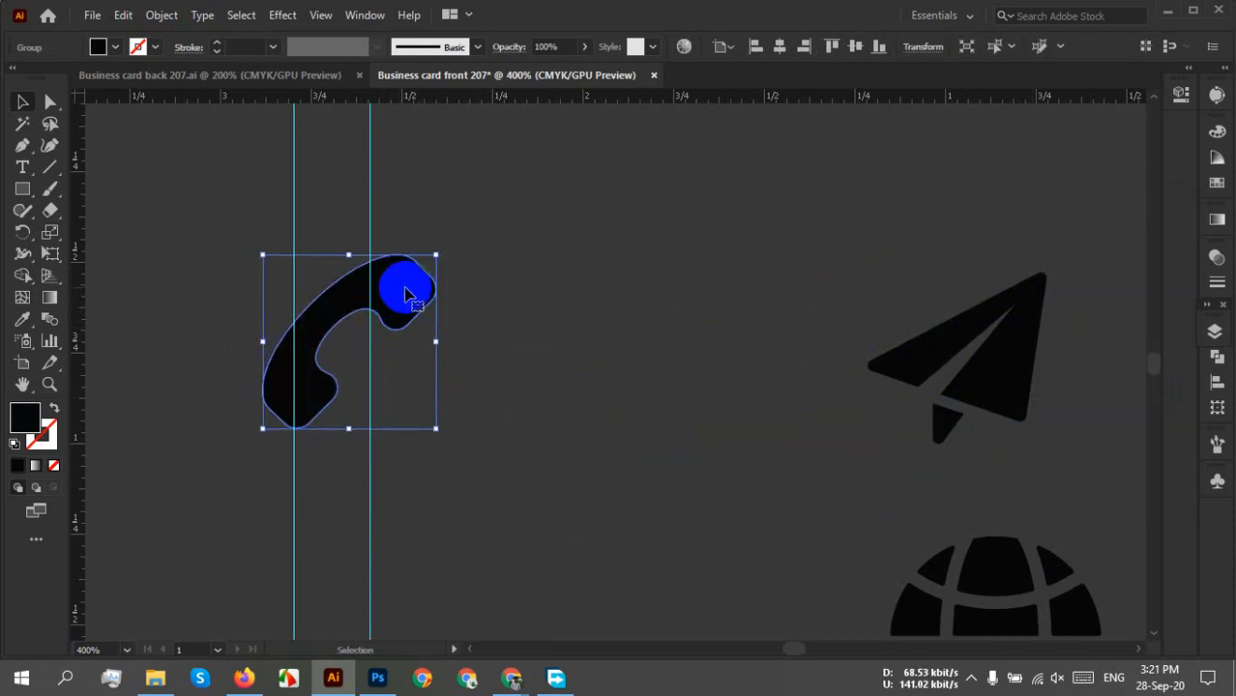
scroll(387, 301, "up", 2)
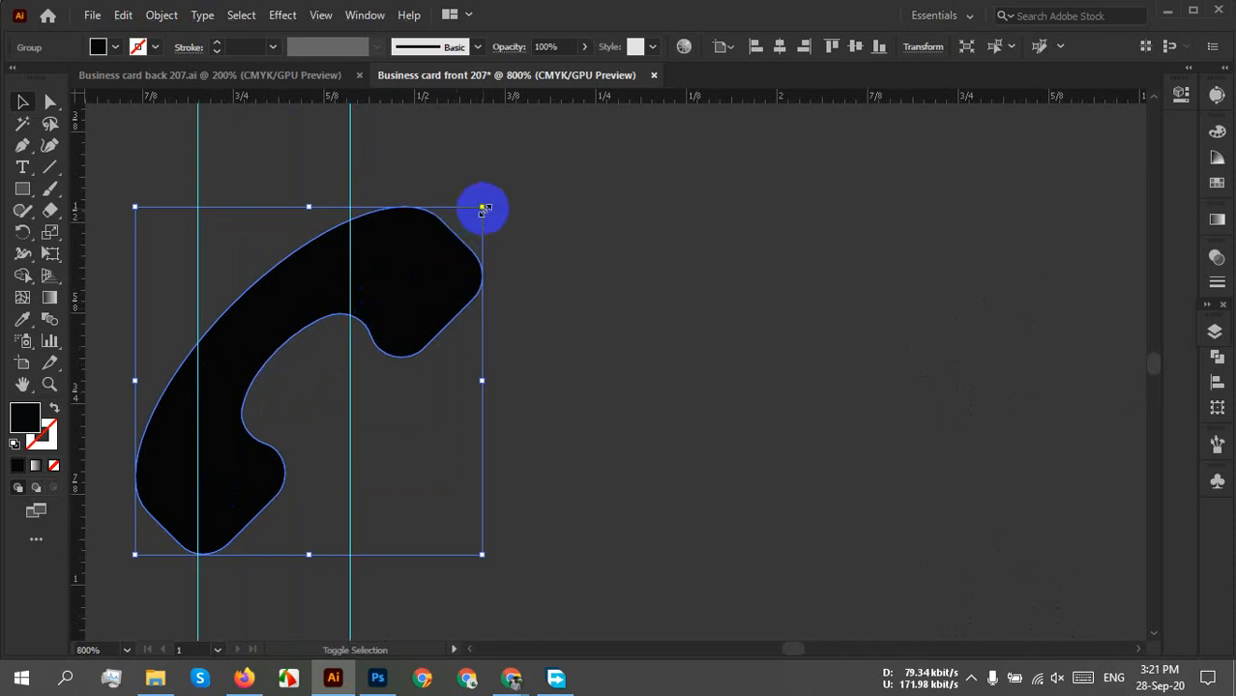
left_click_drag(484, 208, 375, 314)
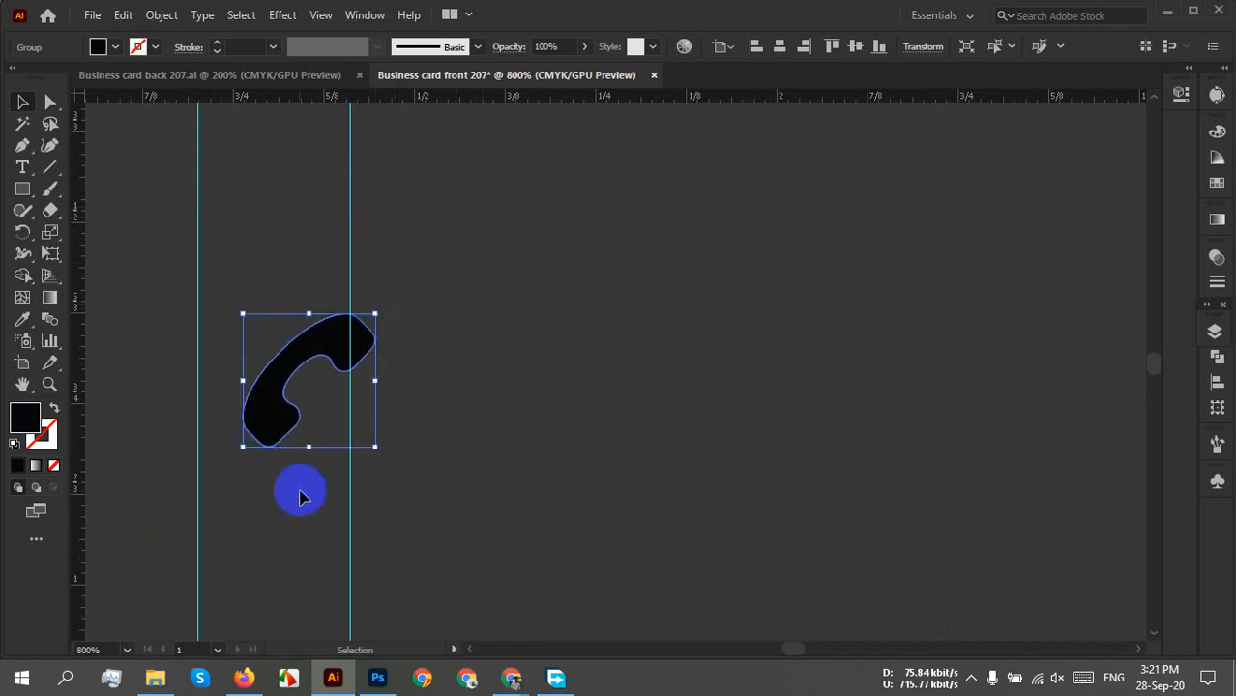
left_click_drag(300, 495, 455, 469)
scroll(447, 382, "up", 3)
left_click_drag(444, 378, 343, 441)
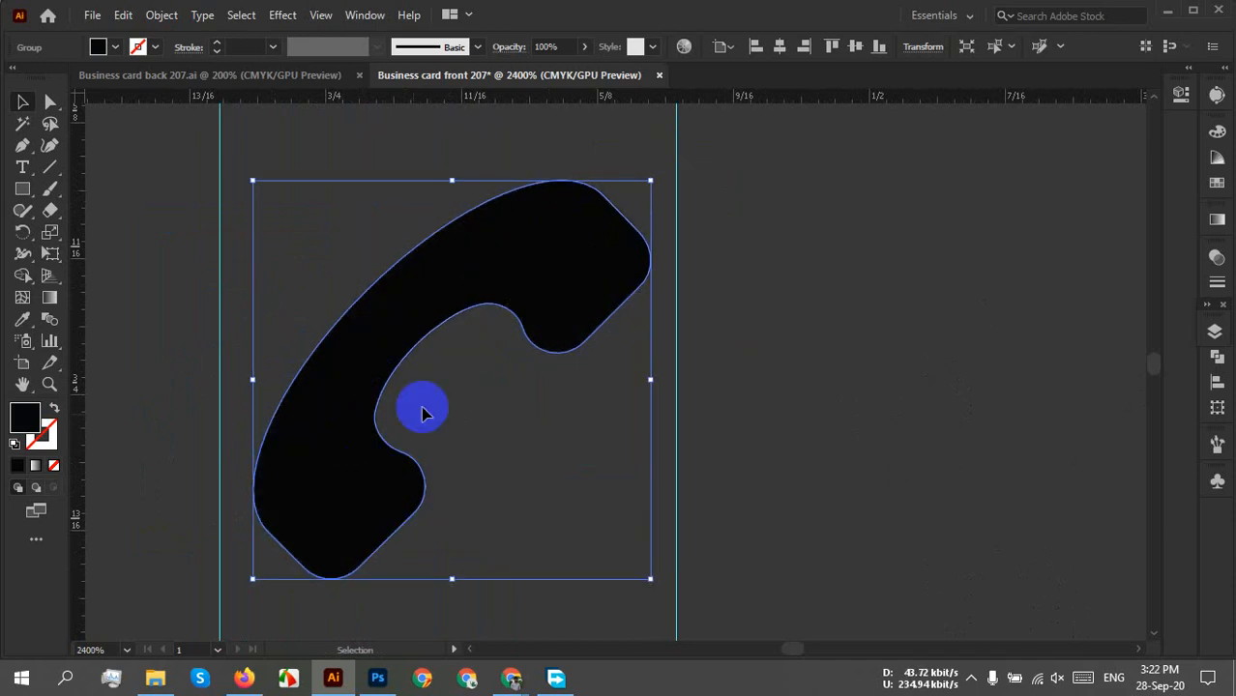
left_click(788, 257)
left_click_drag(696, 175, 468, 356)
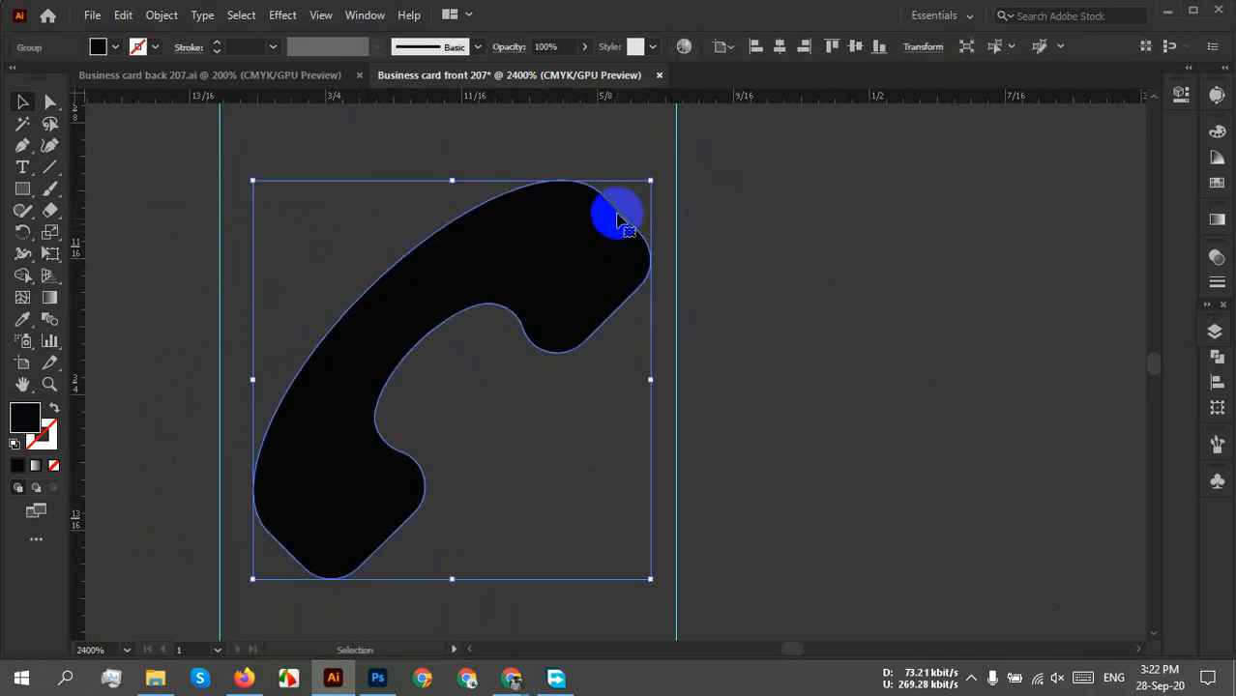
left_click_drag(648, 181, 676, 157)
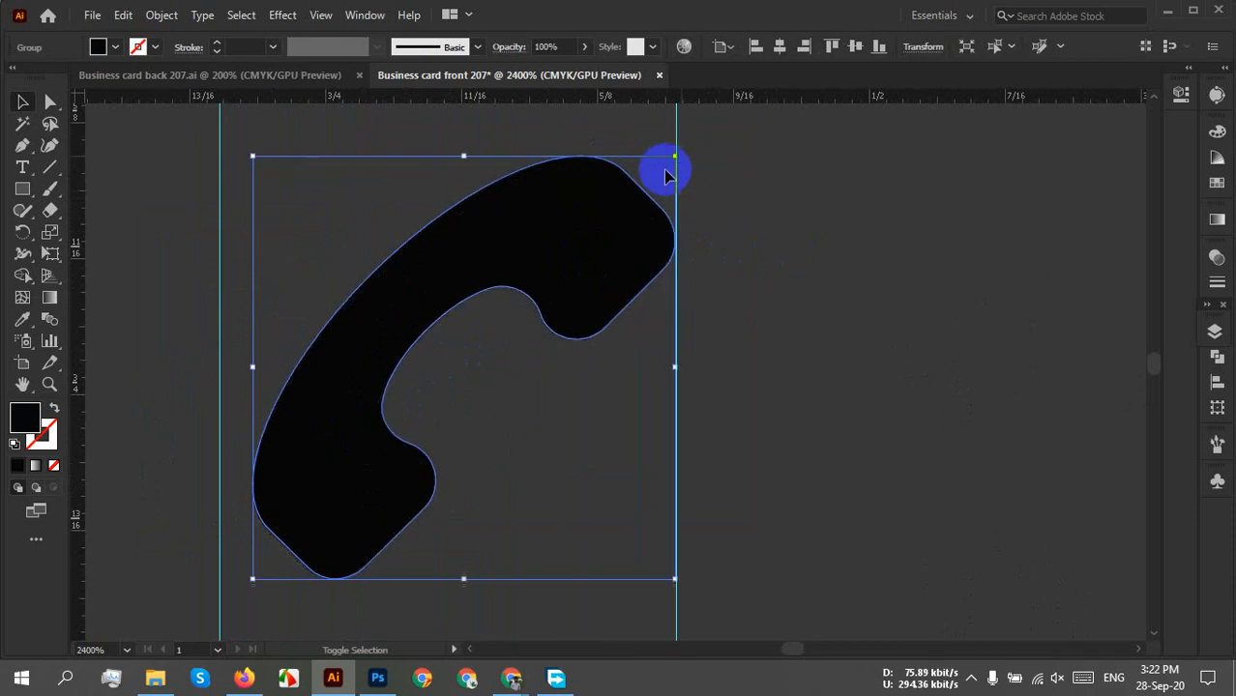
left_click_drag(252, 579, 194, 609)
left_click(808, 391)
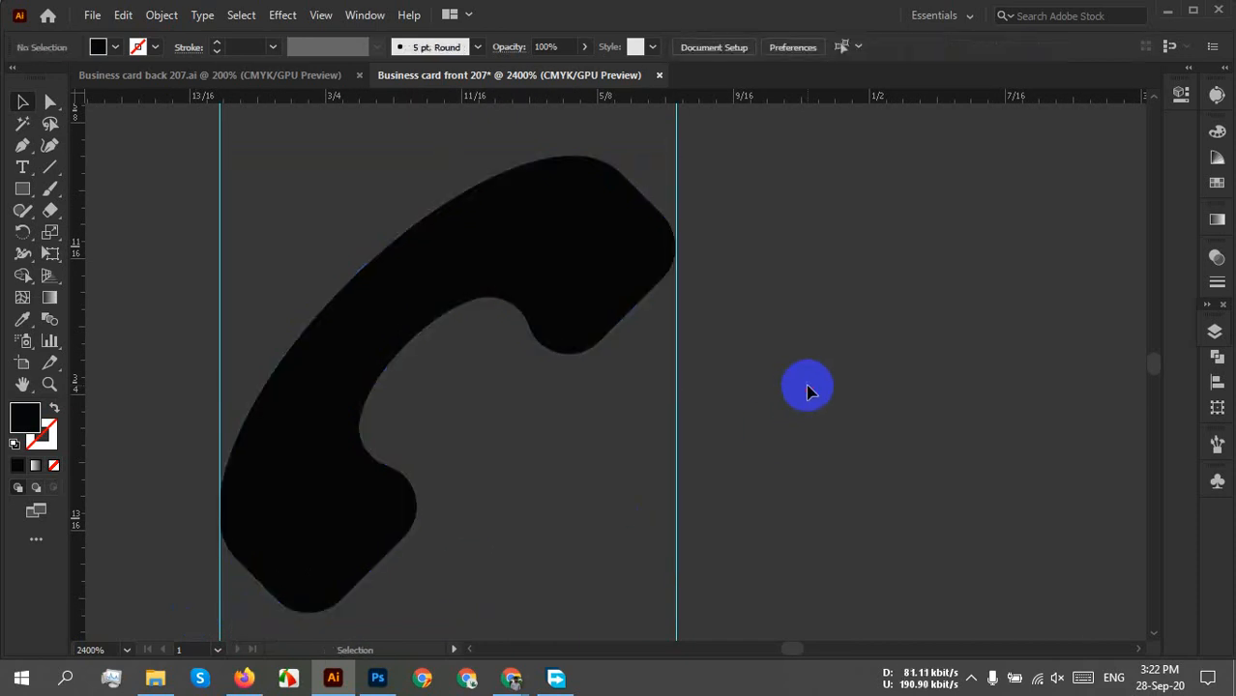
Move the paper-plane icon onto the guides below the phone.
scroll(794, 384, "down", 6)
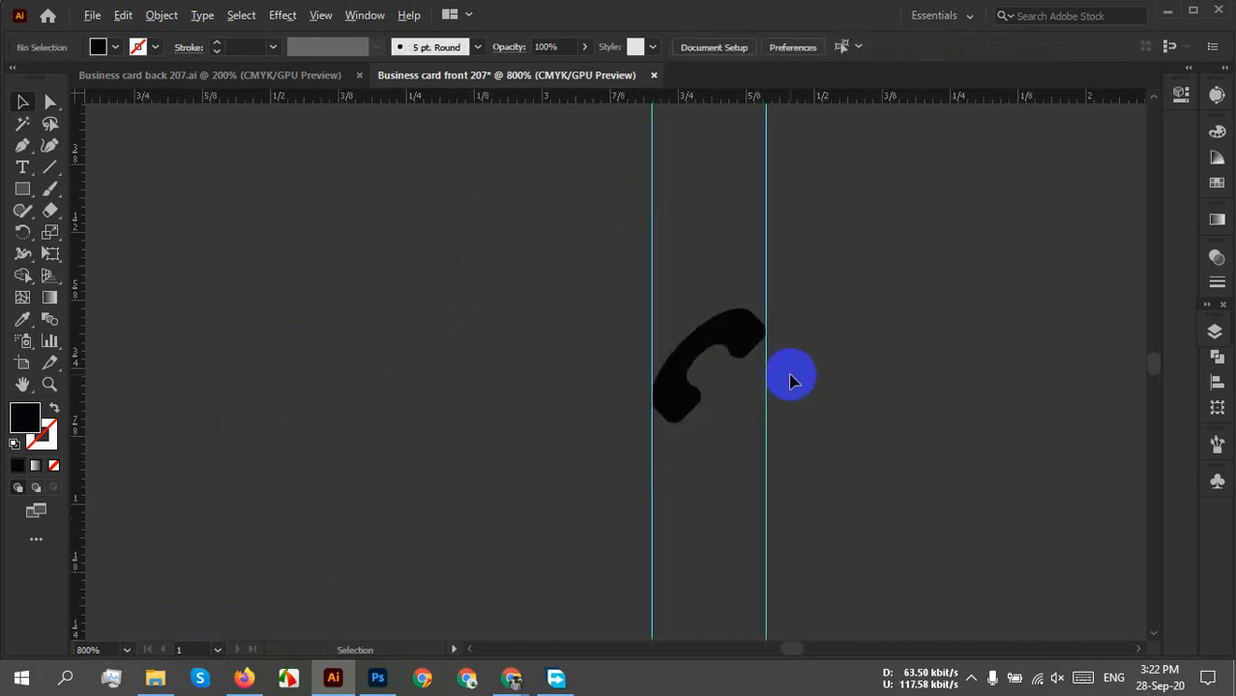
left_click_drag(808, 433, 549, 349)
left_click_drag(985, 309, 504, 443)
scroll(499, 436, "up", 4)
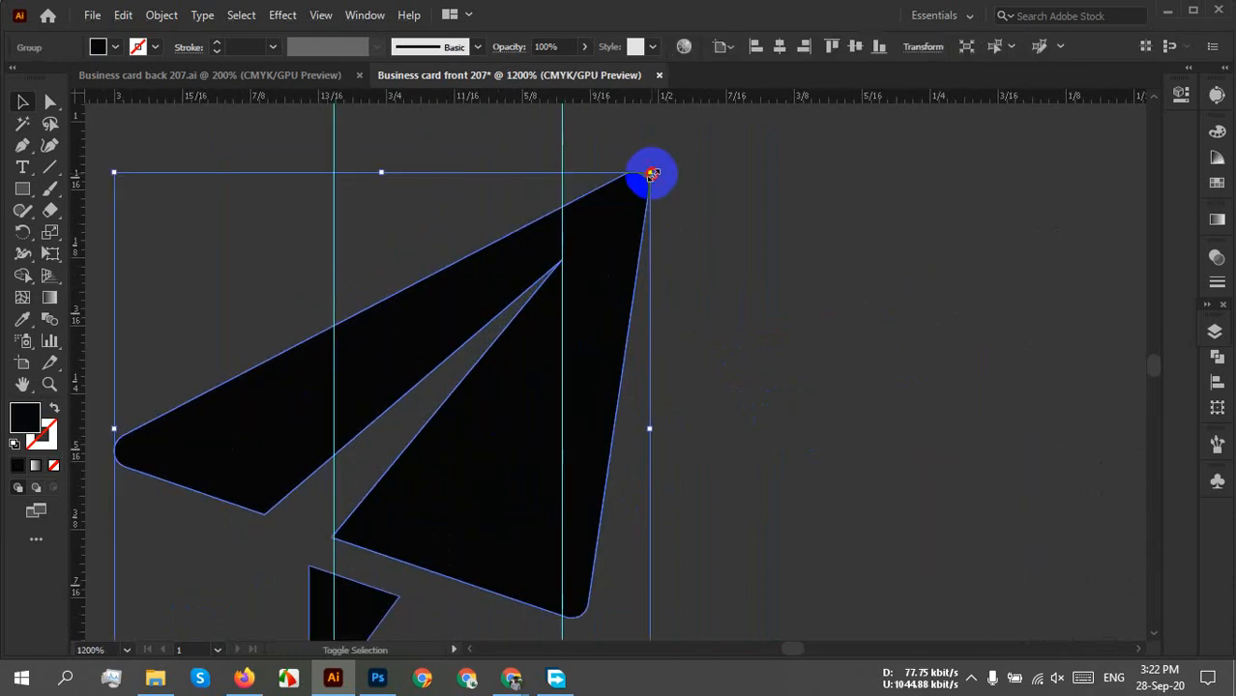
Scale the paper plane down to about 0.21 in so it fits between the guides.
left_click_drag(653, 174, 563, 246)
left_click_drag(628, 389, 693, 272)
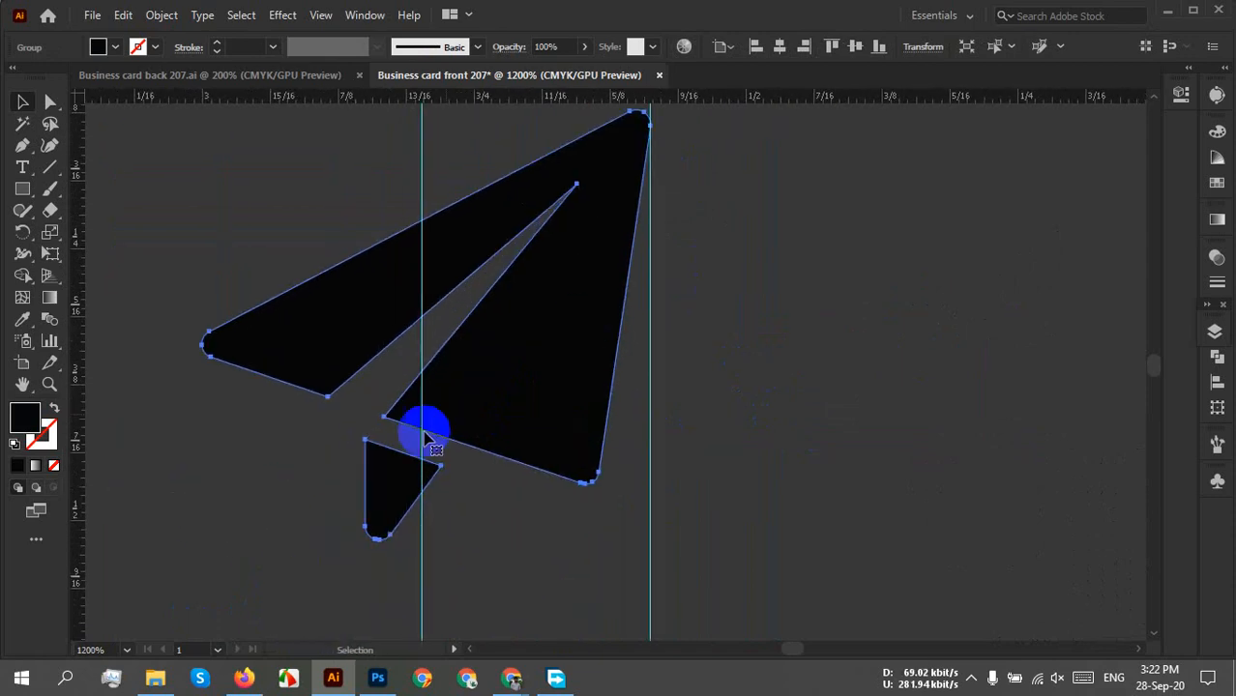
left_click(433, 445)
left_click_drag(204, 541, 420, 380)
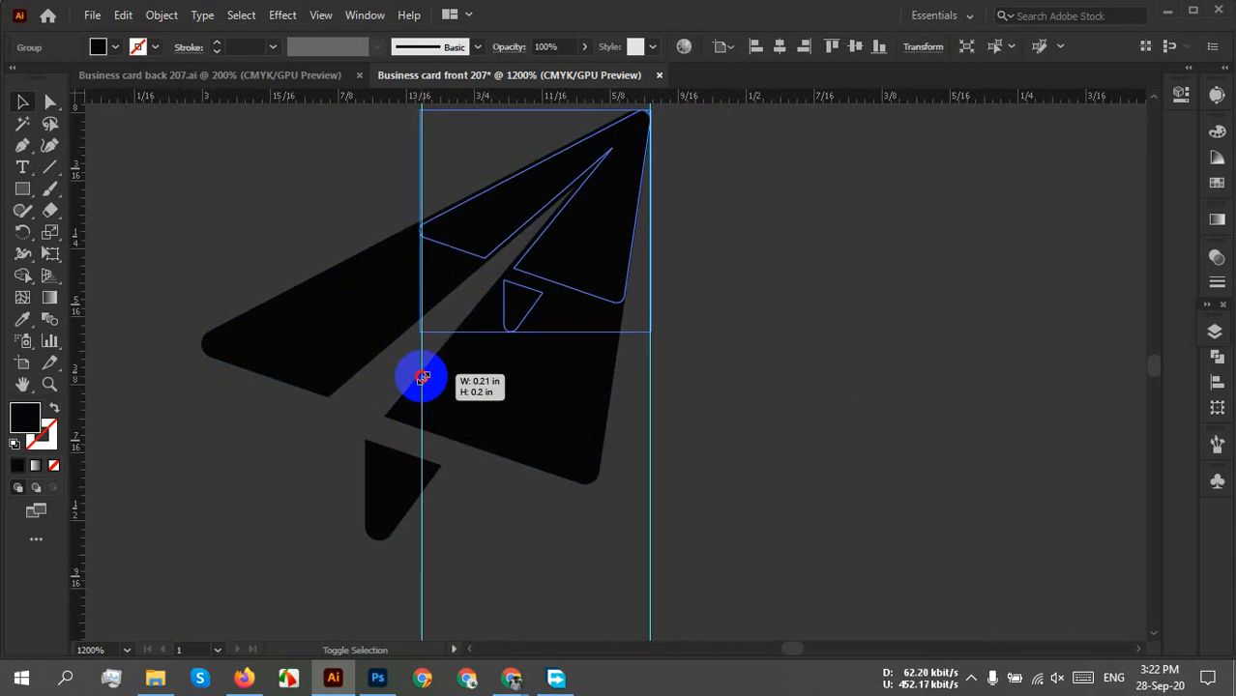
left_click_drag(423, 378, 428, 373)
left_click(759, 377)
Move the resized plane up to sit just below the phone icon.
scroll(759, 377, "down", 4)
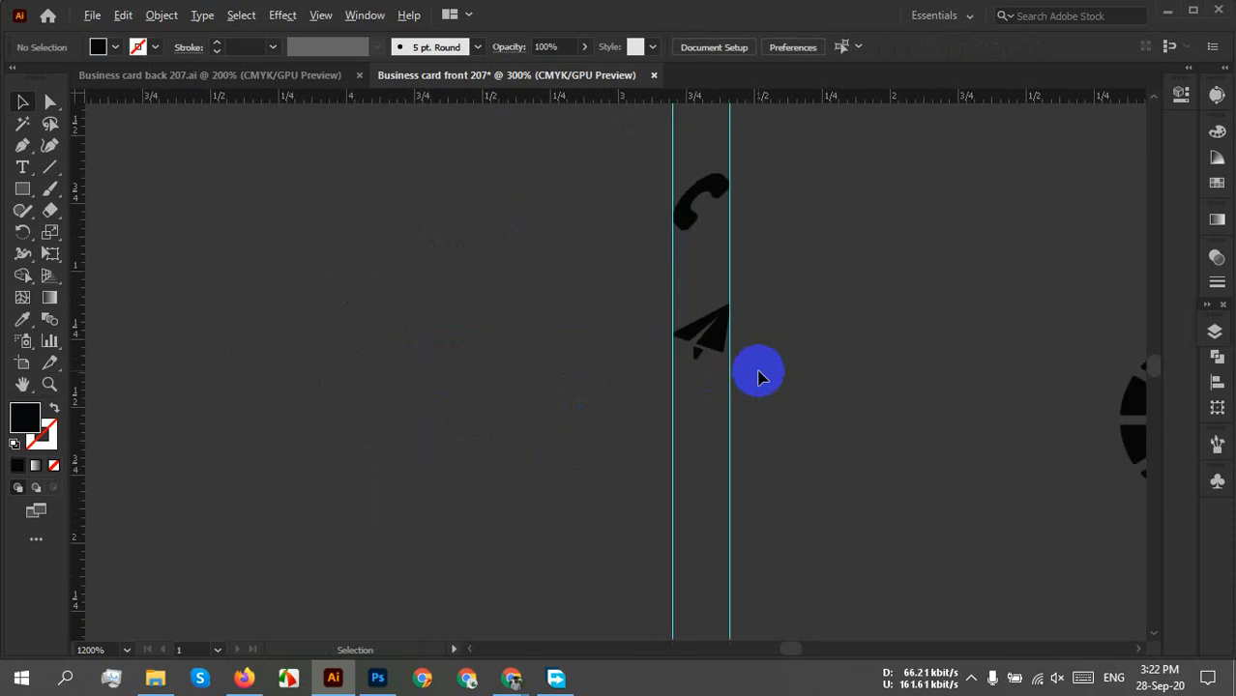
scroll(756, 370, "up", 3)
left_click_drag(683, 475, 679, 413)
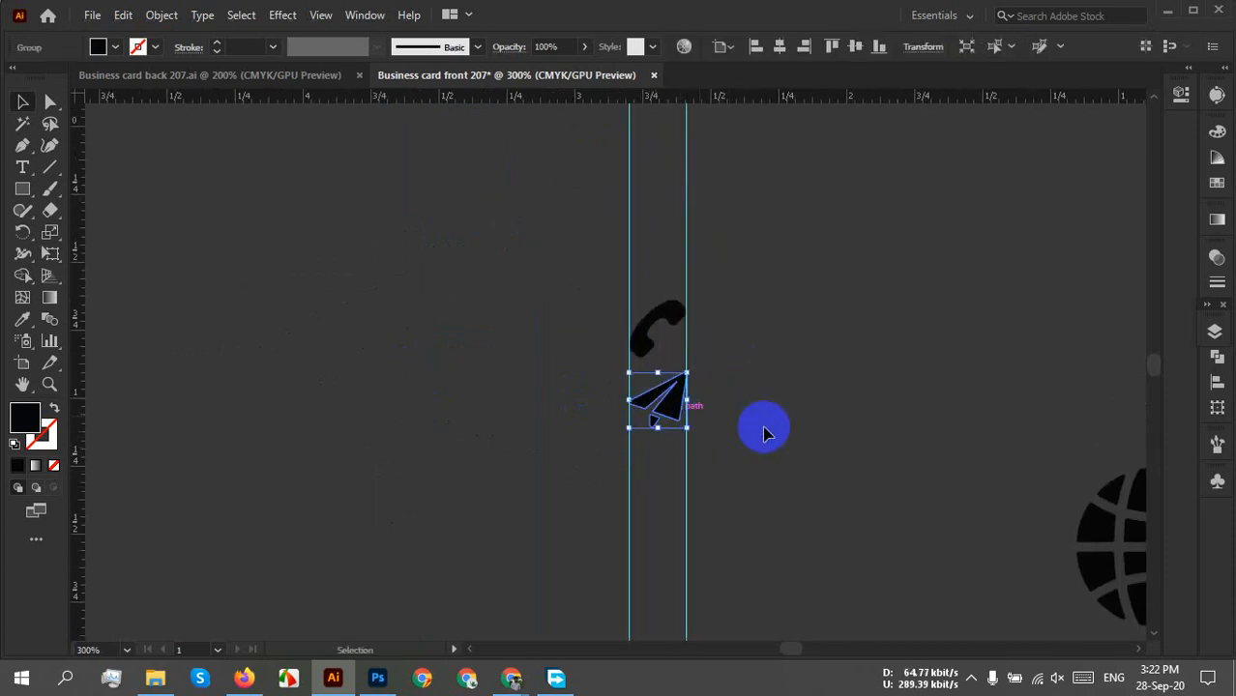
left_click(720, 464)
scroll(711, 471, "down", 2)
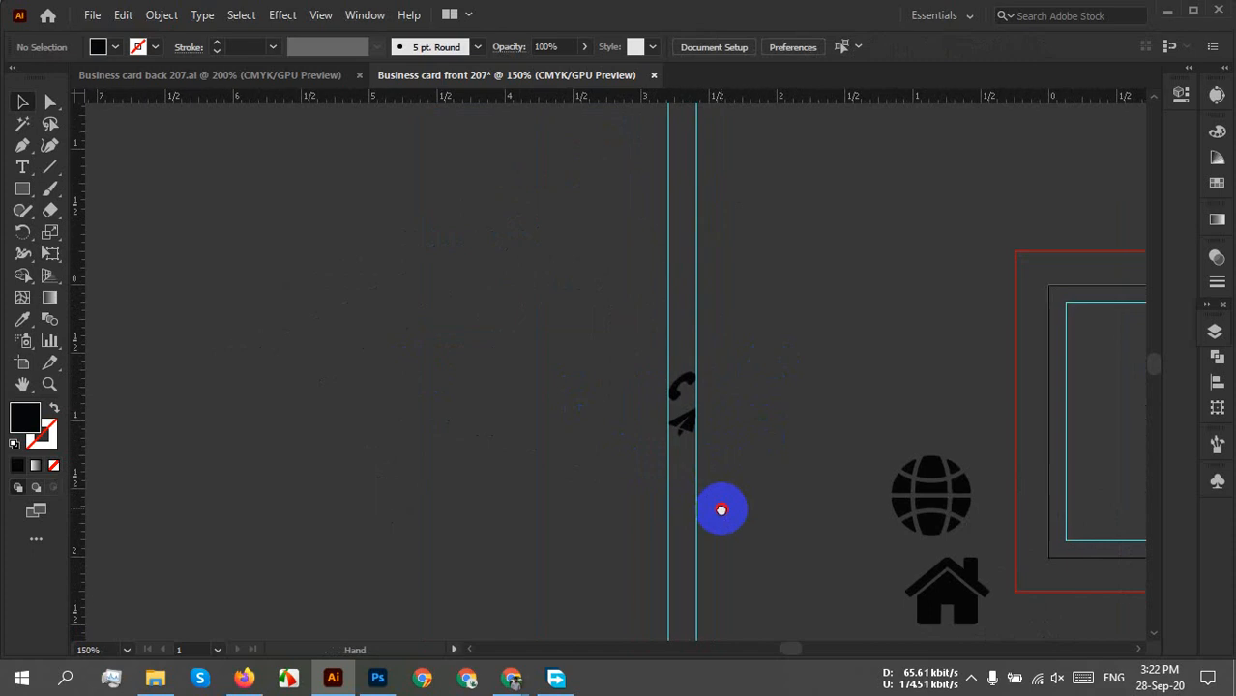
Move the globe onto the guides and scale it to about 0.23 in, snapping its edges to them.
left_click_drag(721, 507, 706, 447)
left_click_drag(905, 437, 667, 465)
scroll(667, 465, "up", 4)
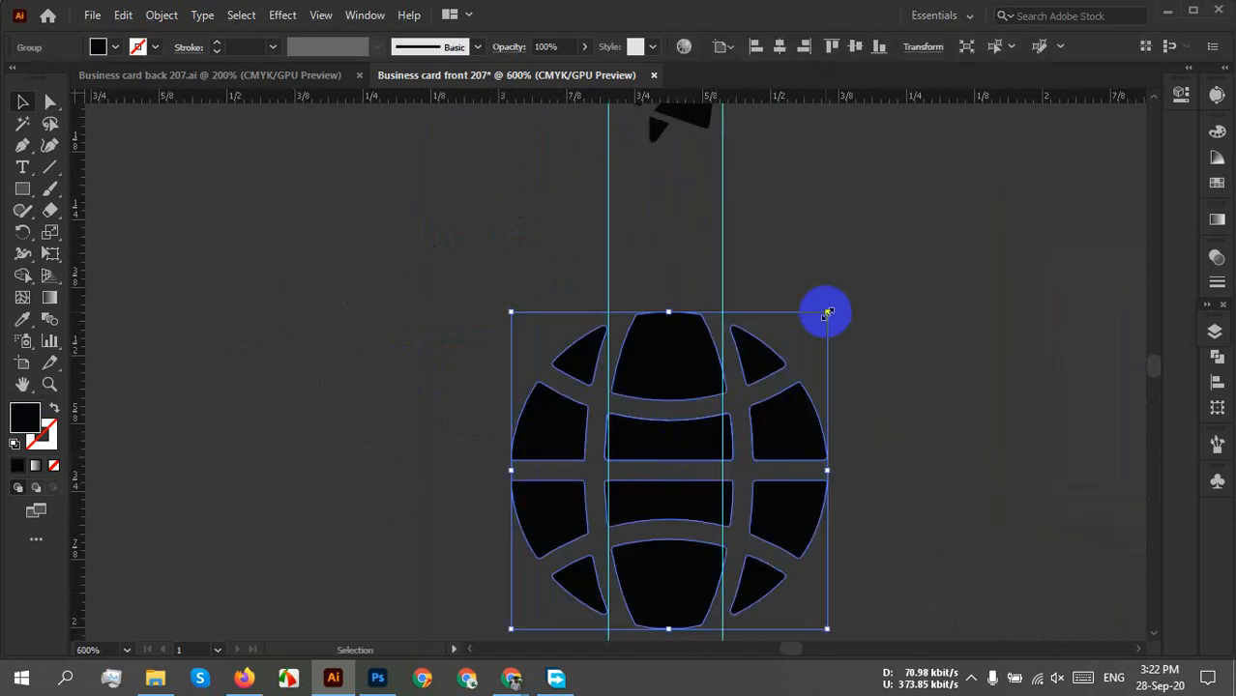
left_click_drag(827, 313, 680, 312)
scroll(692, 481, "up", 2)
left_click_drag(810, 345, 778, 510)
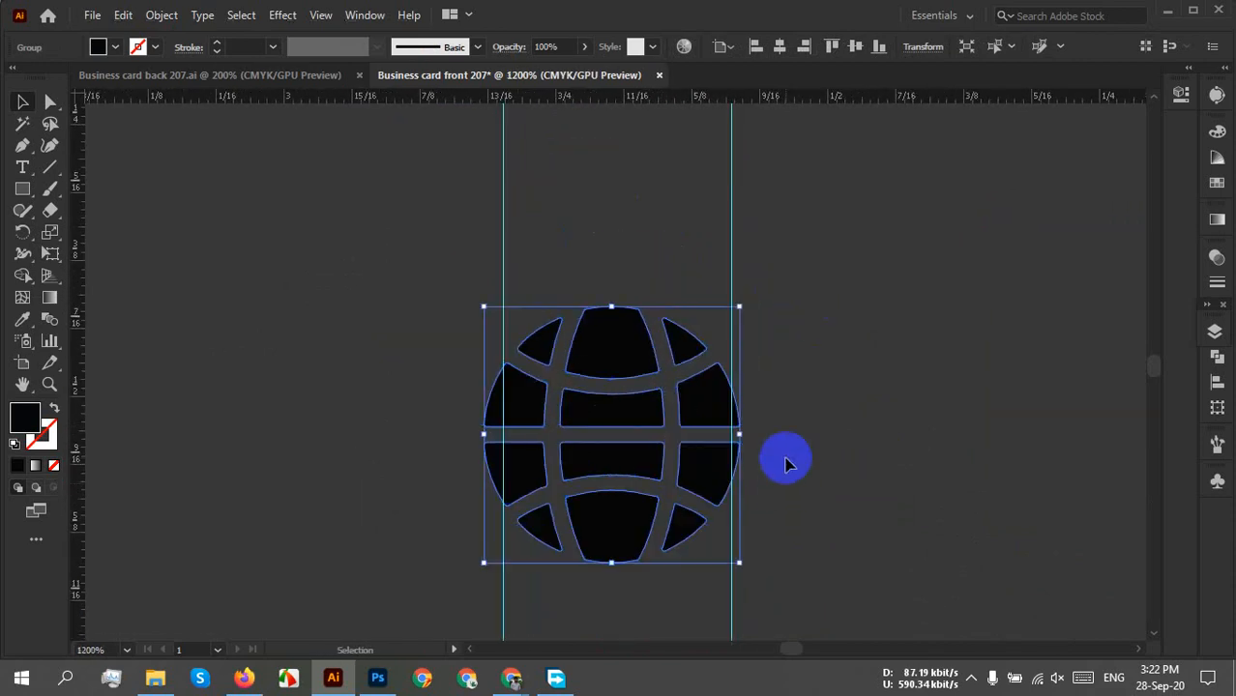
scroll(728, 374, "up", 3)
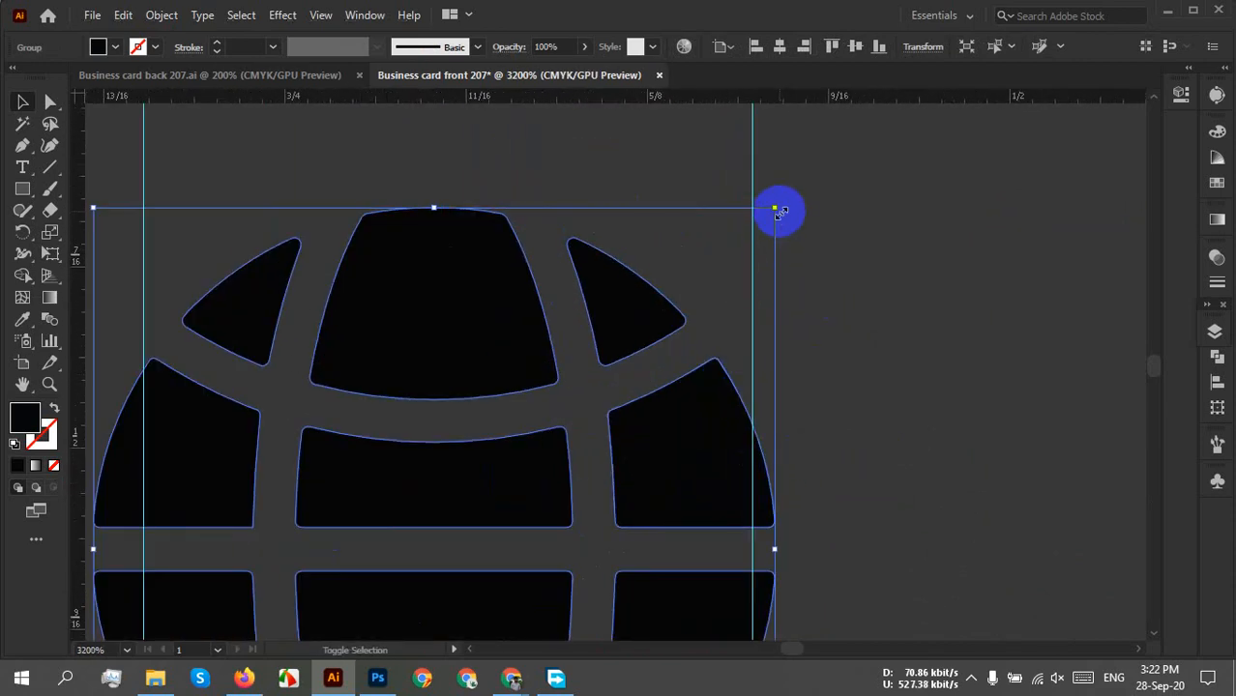
left_click_drag(776, 210, 753, 229)
left_click_drag(469, 450, 712, 401)
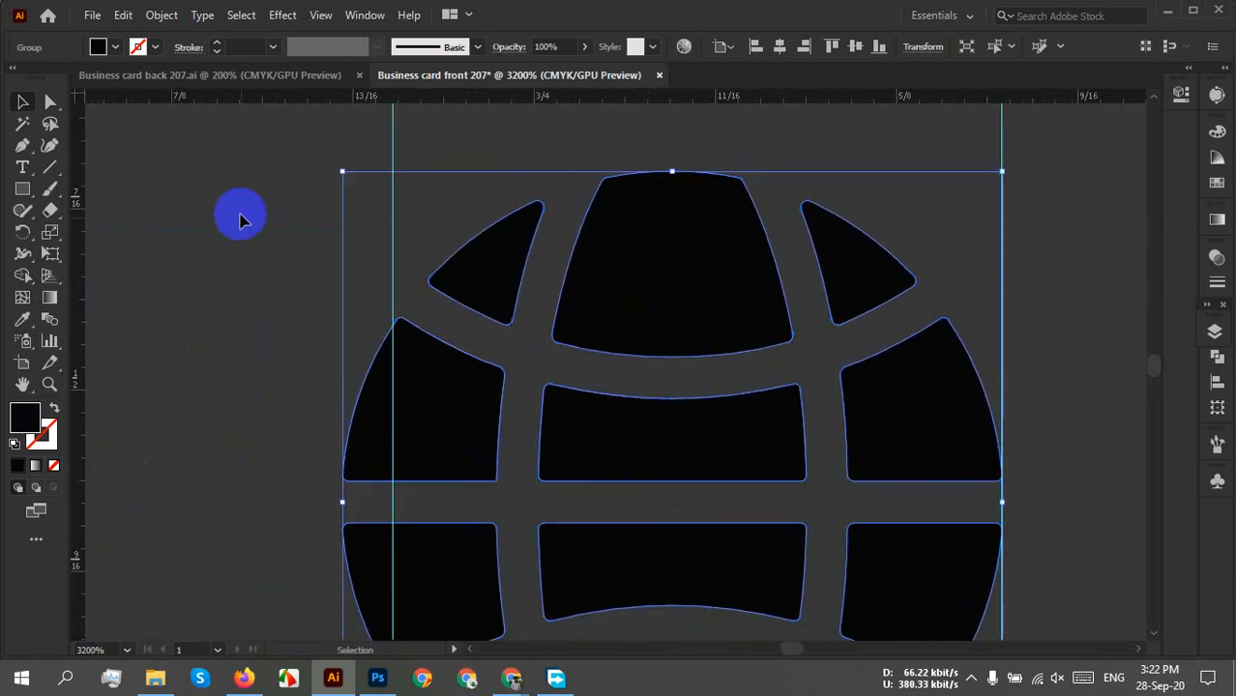
left_click_drag(343, 174, 392, 215)
left_click(1063, 350)
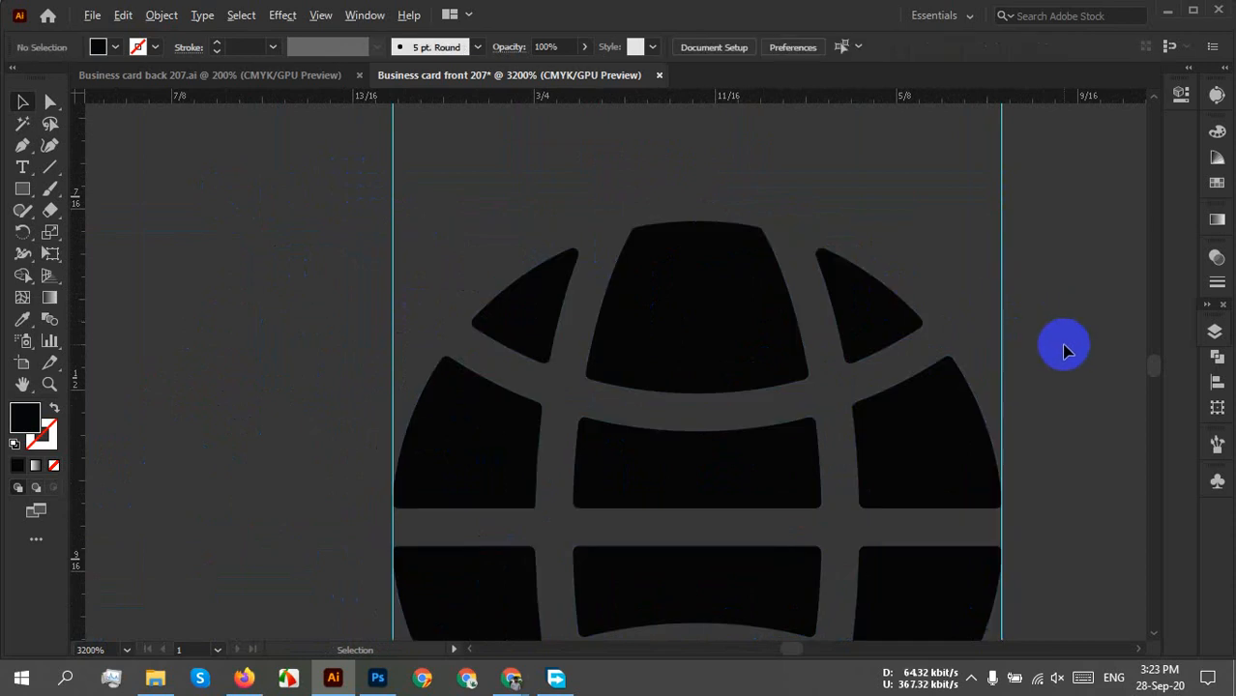
Position the resized globe directly beneath the paper plane.
scroll(1064, 350, "down", 3)
left_click_drag(1009, 325, 863, 493)
left_click_drag(820, 551, 823, 228)
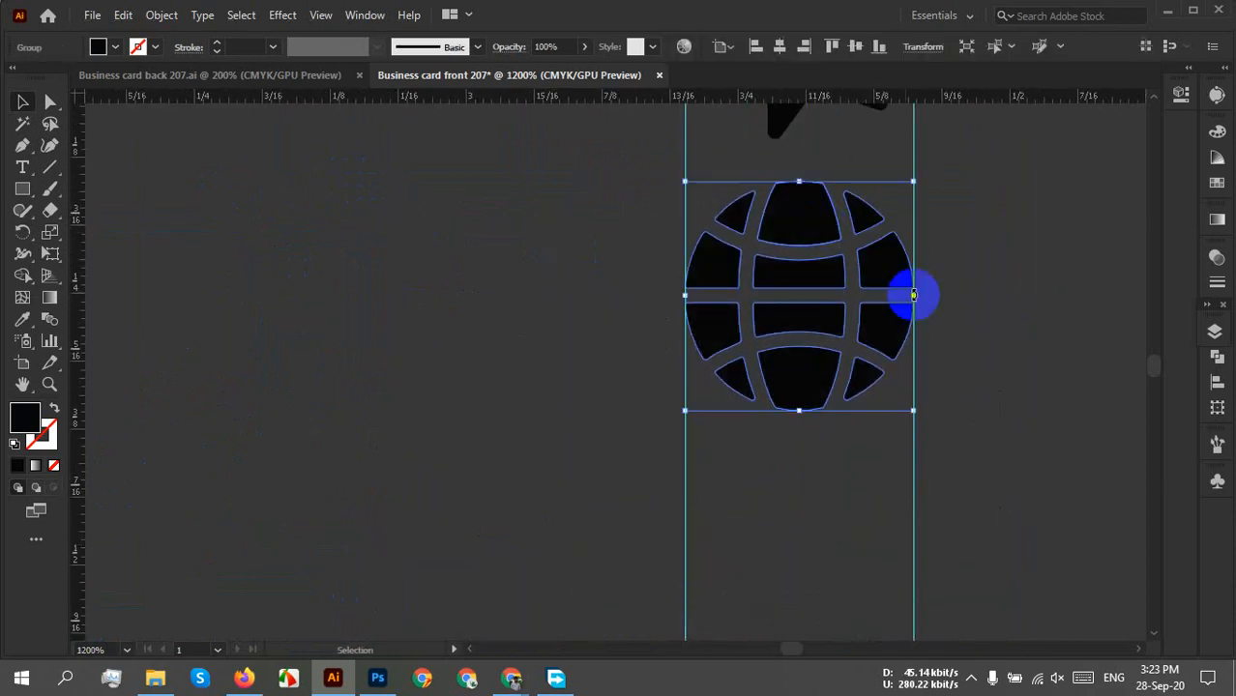
left_click(998, 335)
left_click_drag(820, 397, 815, 422)
left_click(982, 425)
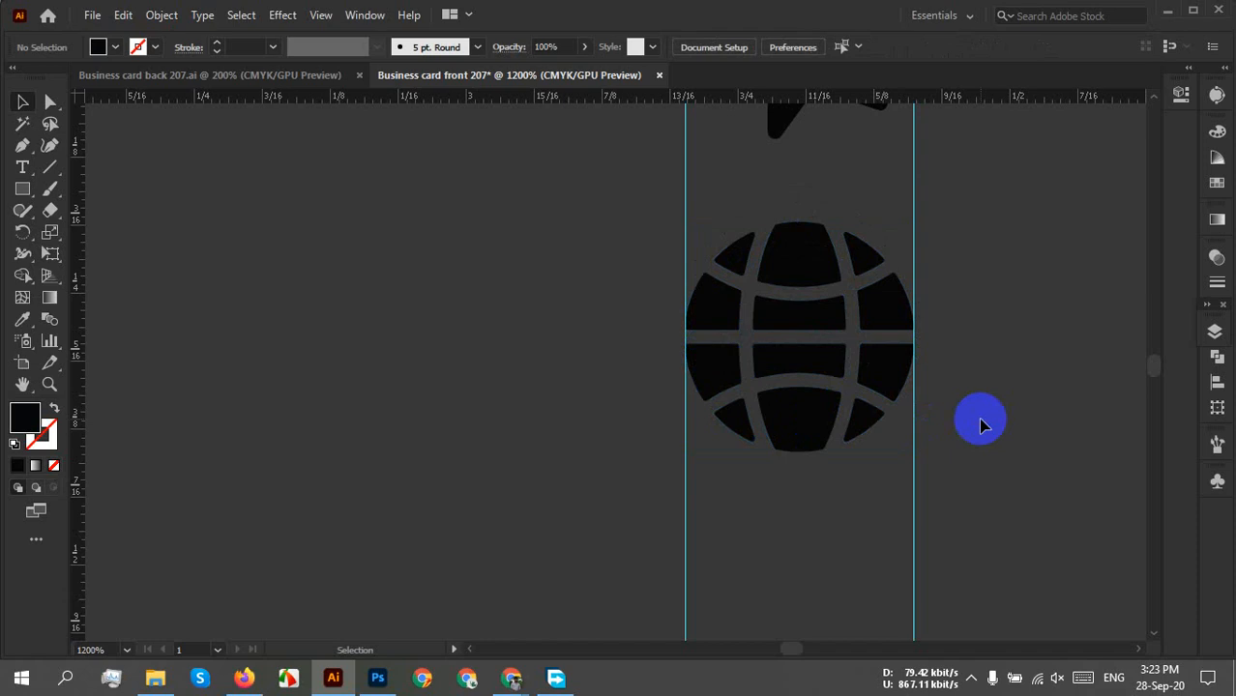
scroll(979, 422, "down", 8)
left_click_drag(980, 434, 682, 346)
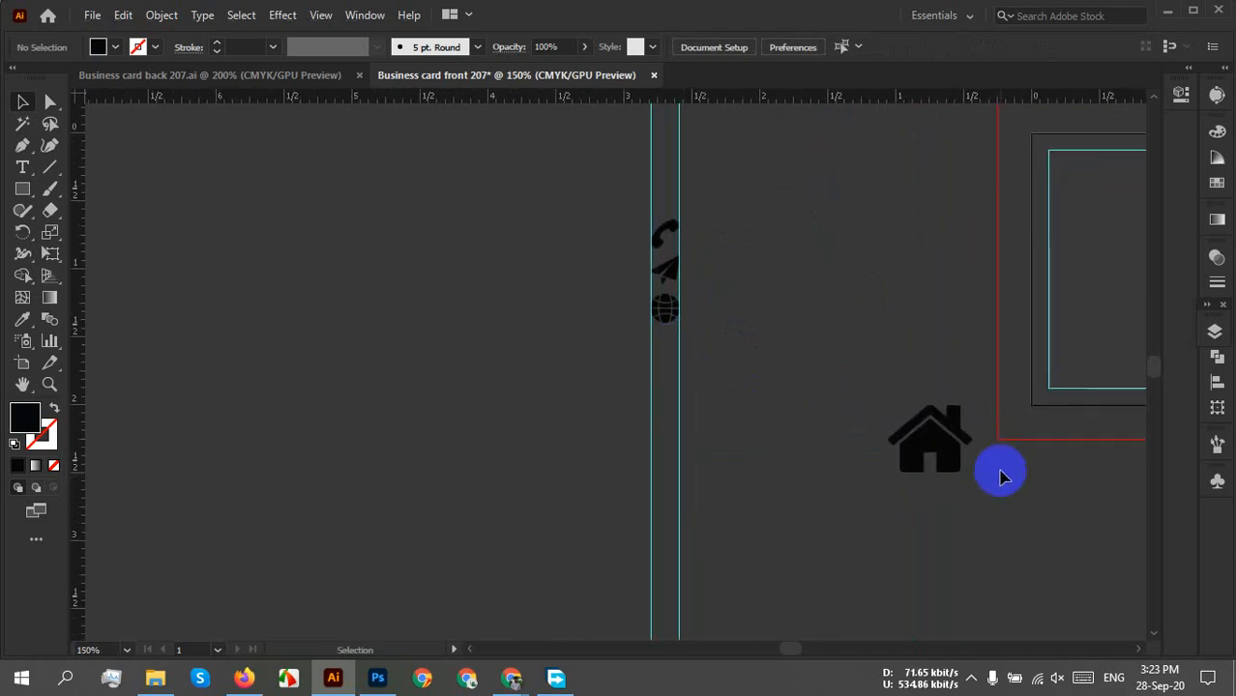
Move the house icon onto the guides and scale it down to fit between them.
left_click_drag(953, 460, 689, 401)
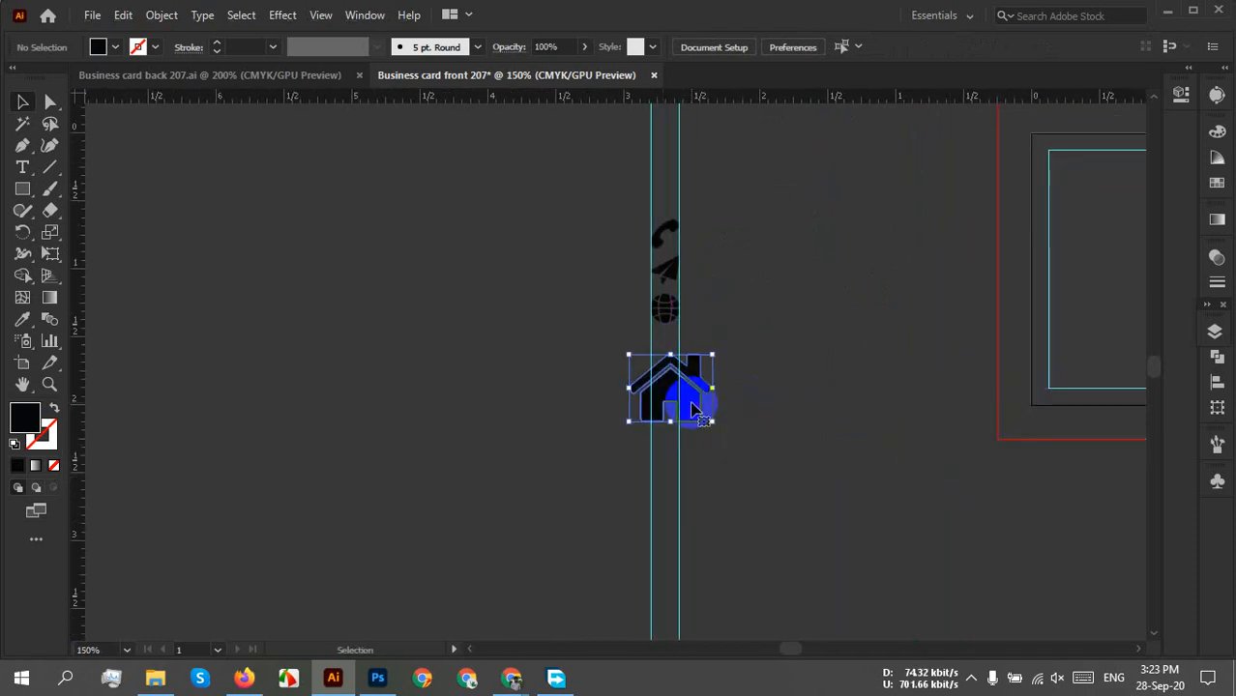
scroll(692, 405, "up", 4)
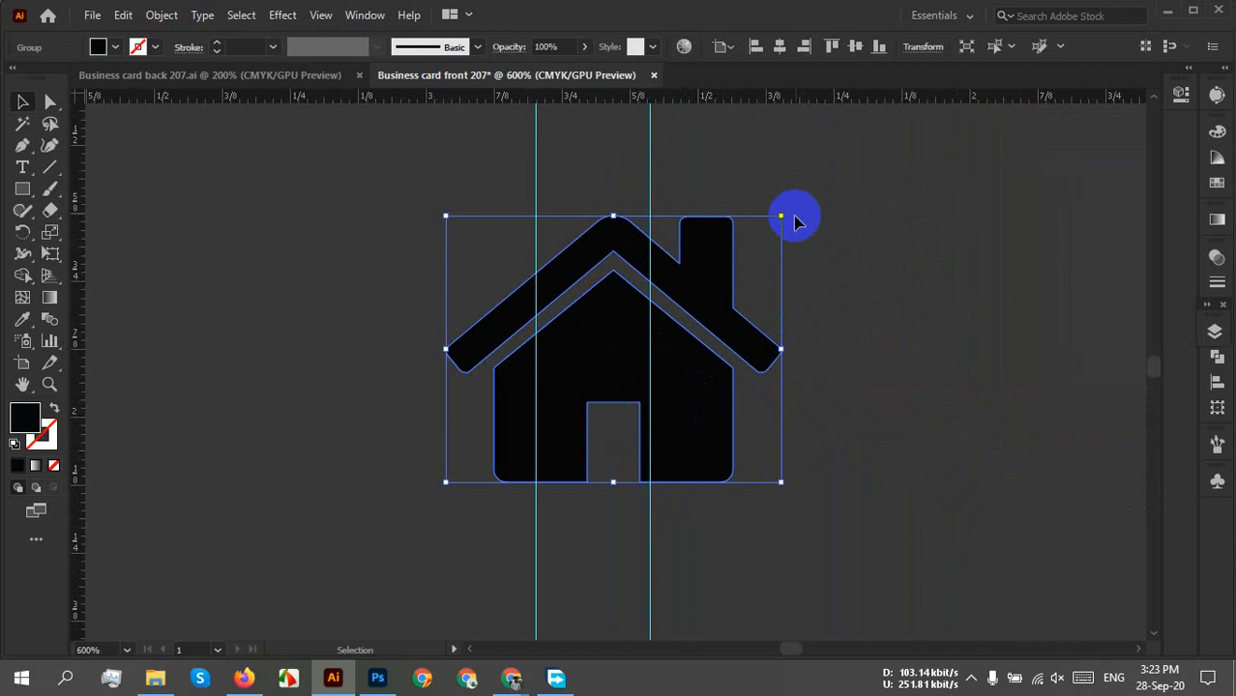
left_click_drag(781, 217, 653, 312)
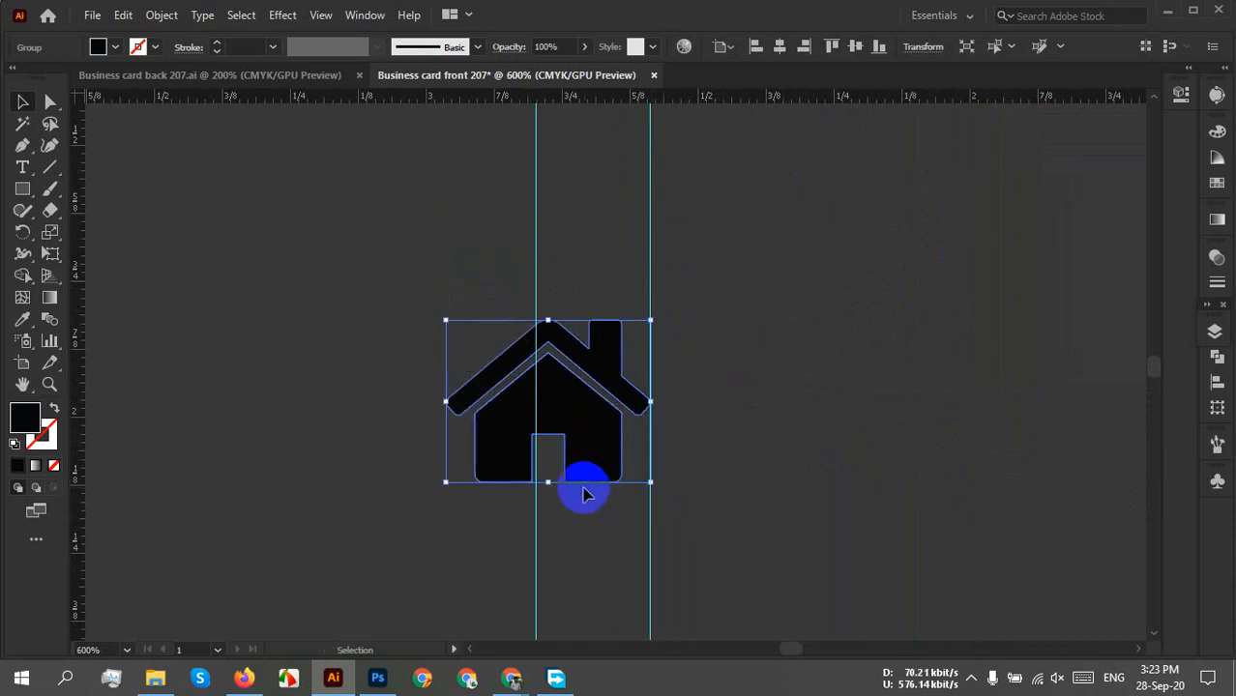
scroll(553, 500, "up", 1)
scroll(553, 501, "up", 3)
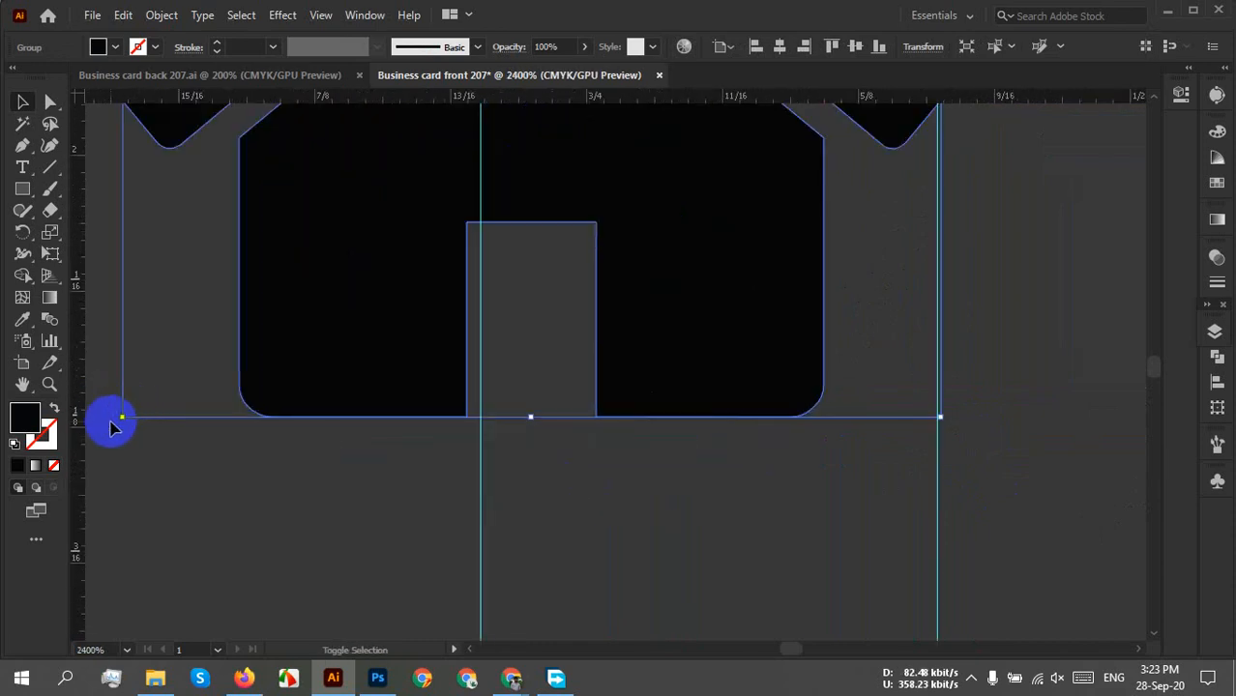
left_click_drag(120, 416, 483, 238)
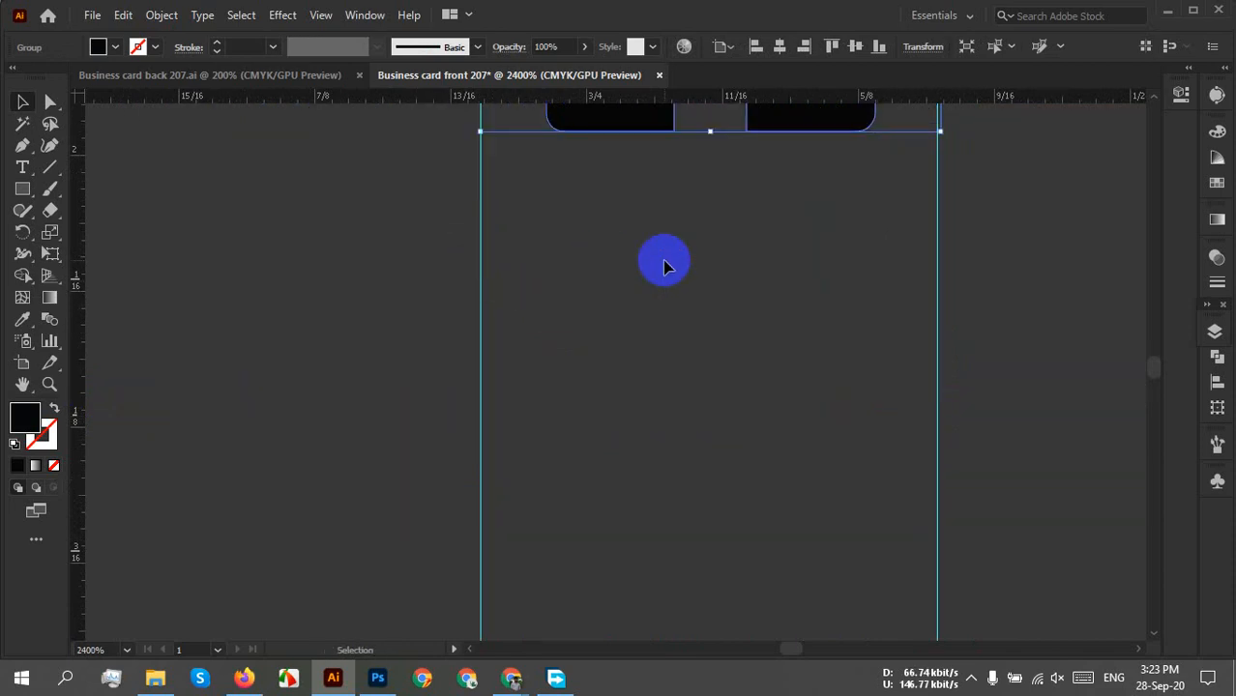
scroll(663, 264, "down", 2)
scroll(672, 256, "up", 5)
Place the house under the globe and fine-tune its size to about 0.21 in.
left_click_drag(712, 552, 718, 261)
left_click_drag(684, 361, 625, 663)
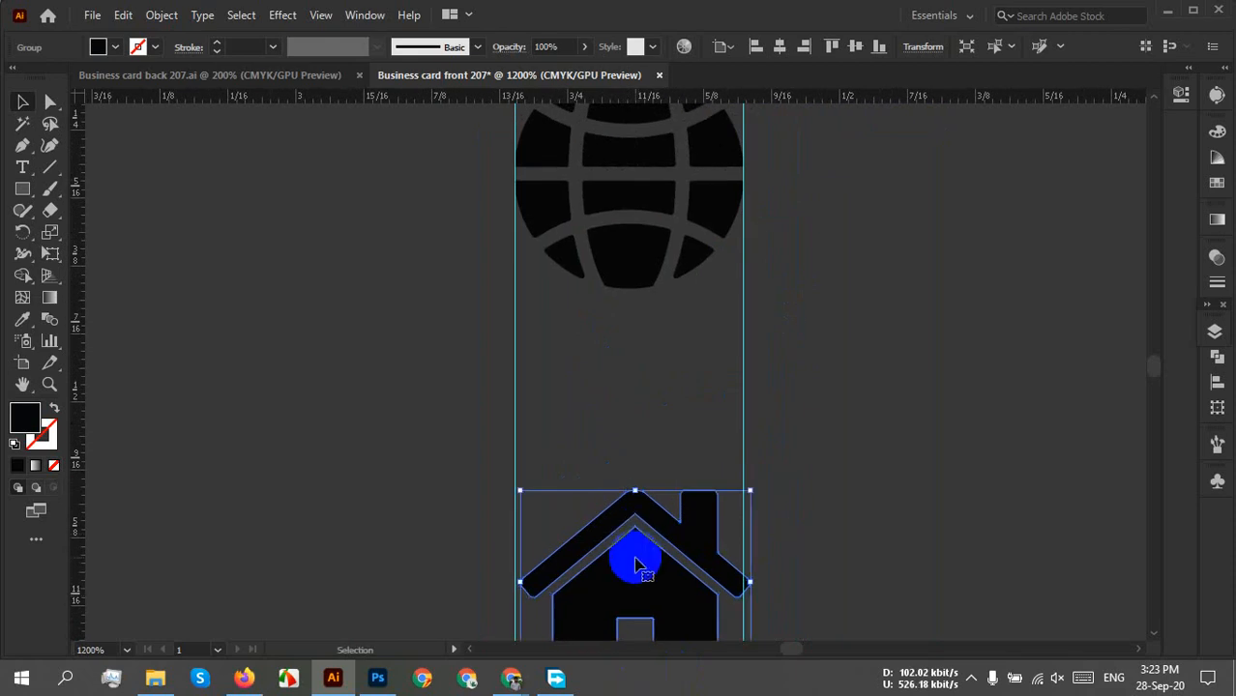
left_click_drag(635, 565, 629, 416)
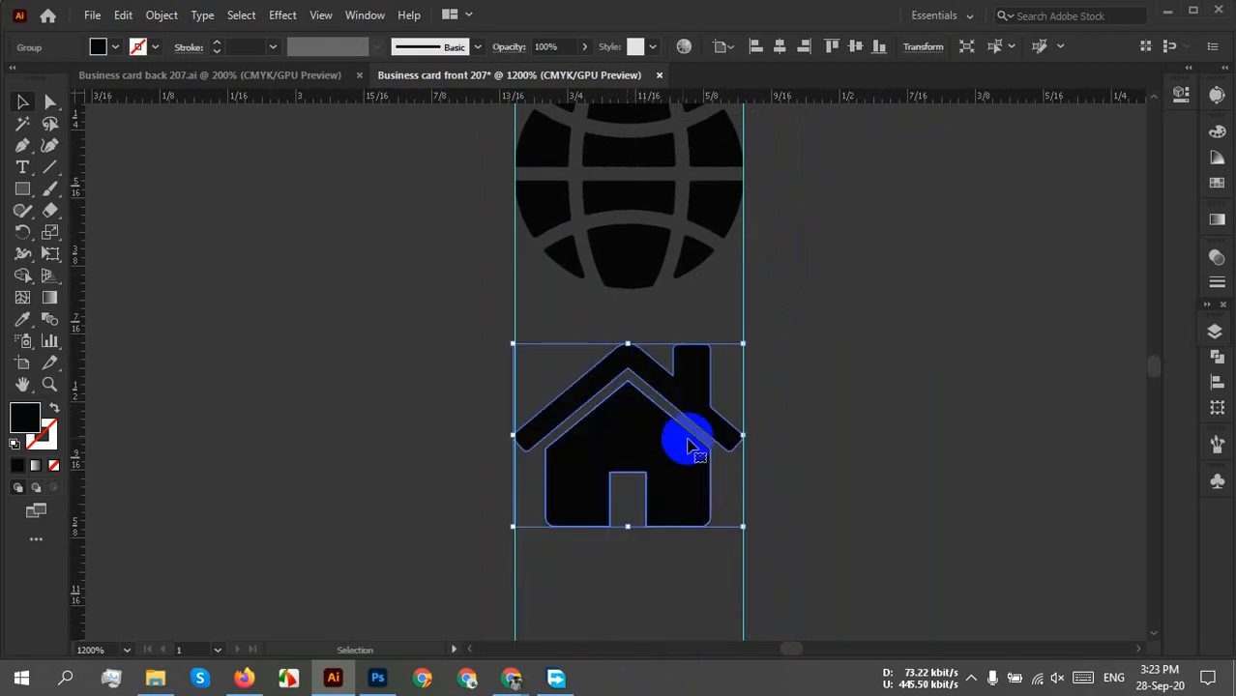
scroll(579, 473, "up", 2)
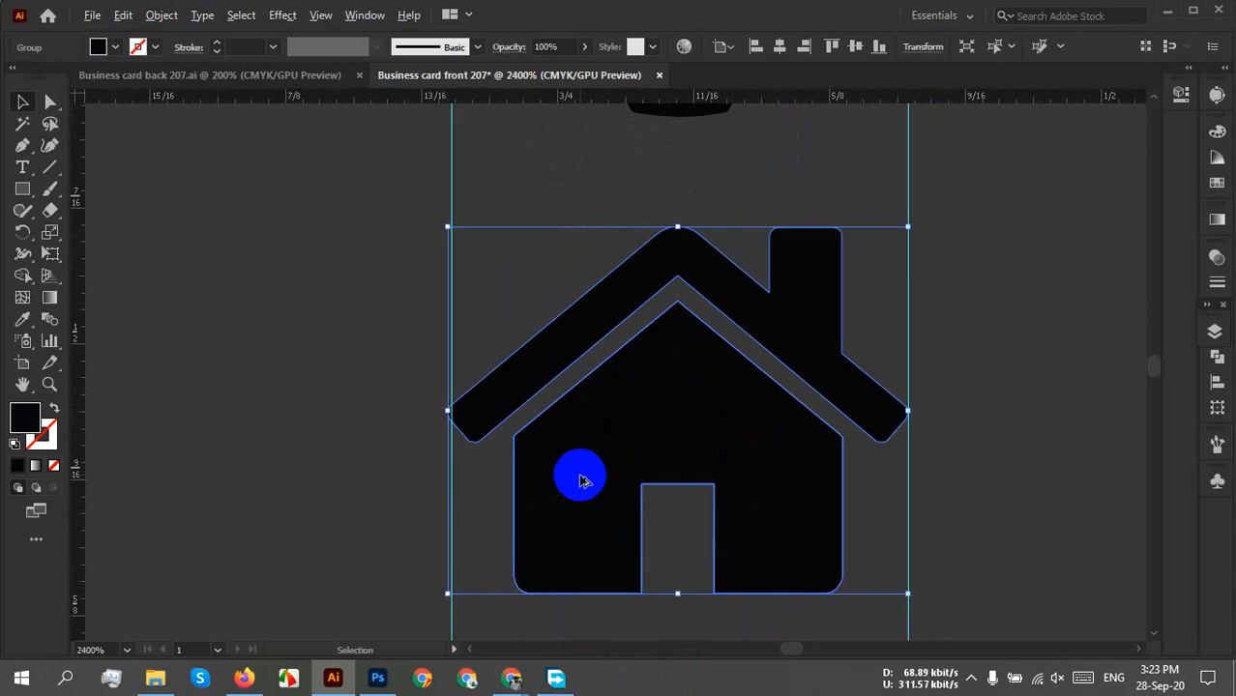
scroll(430, 447, "up", 3)
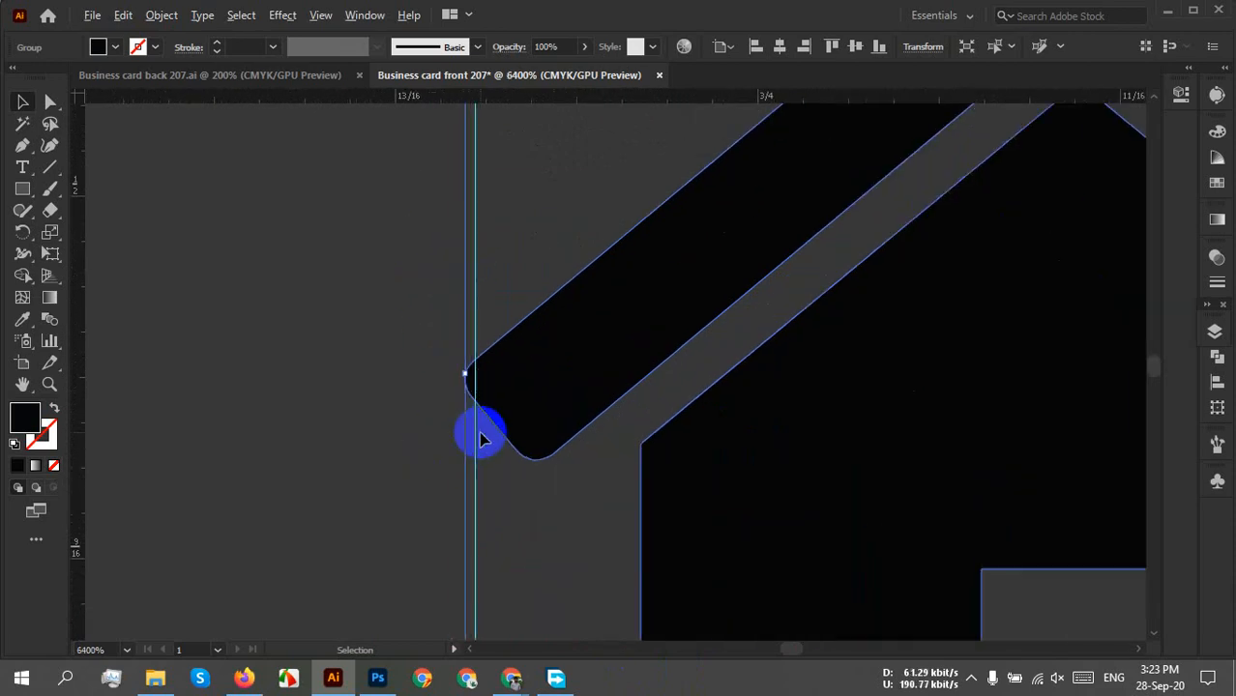
left_click_drag(537, 475, 562, 196)
left_click_drag(556, 542, 559, 515)
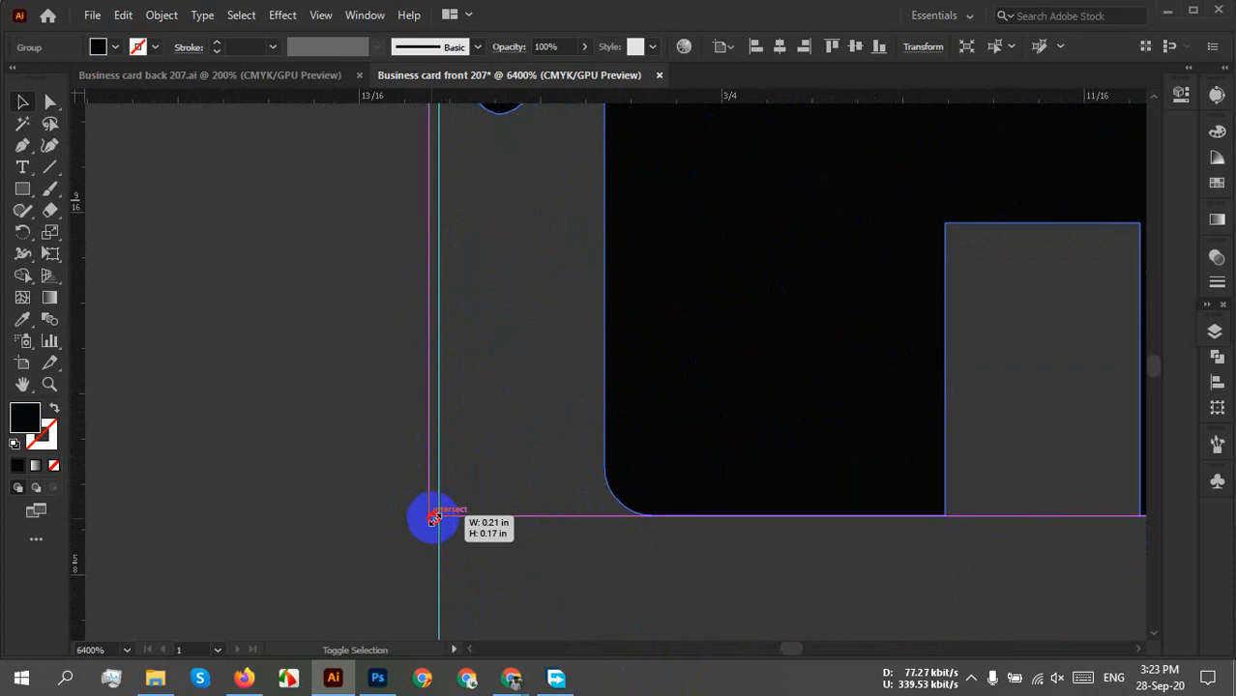
left_click_drag(434, 519, 442, 505)
left_click(521, 427)
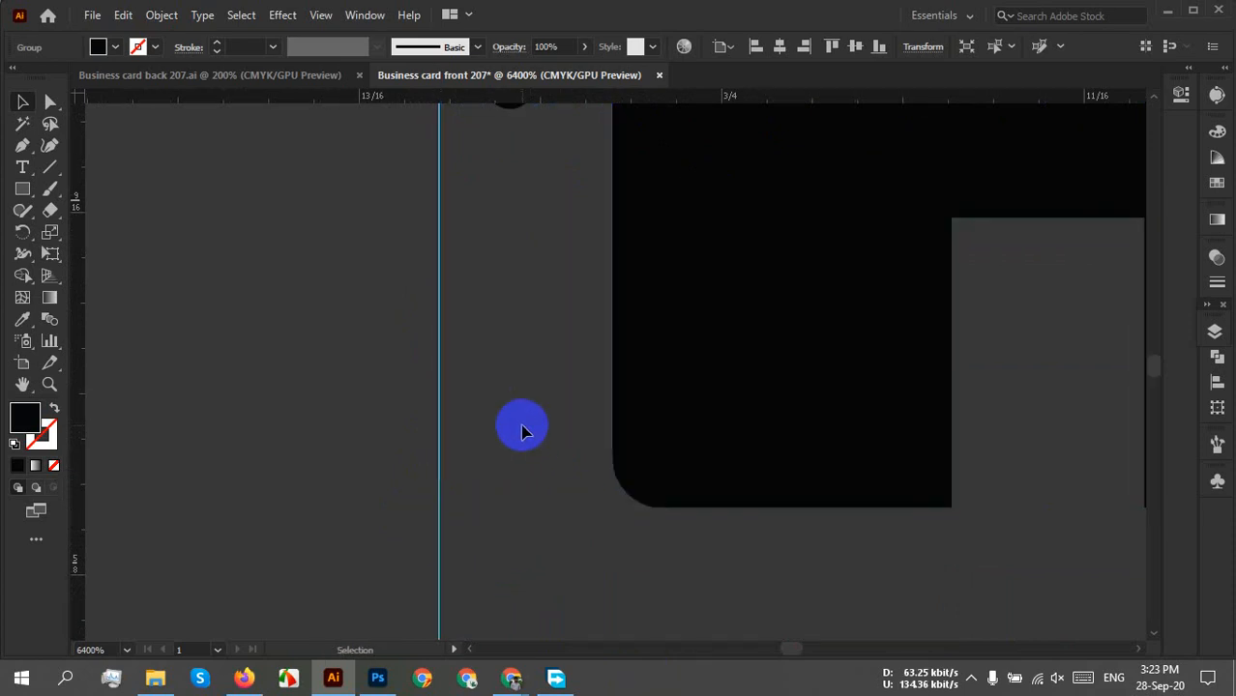
Check the sizes of the globe, paper plane and phone icons by selecting each.
scroll(523, 427, "down", 3)
left_click_drag(613, 346, 557, 657)
left_click(638, 391)
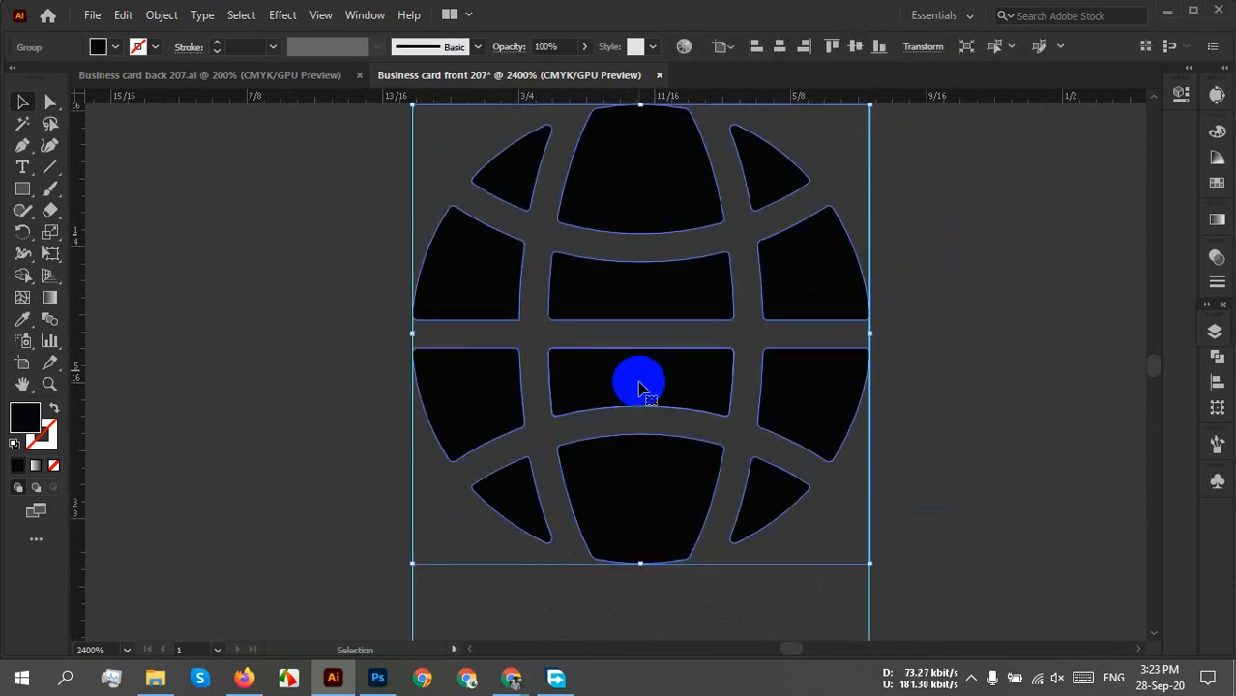
left_click_drag(634, 379, 587, 667)
left_click_drag(602, 392, 564, 620)
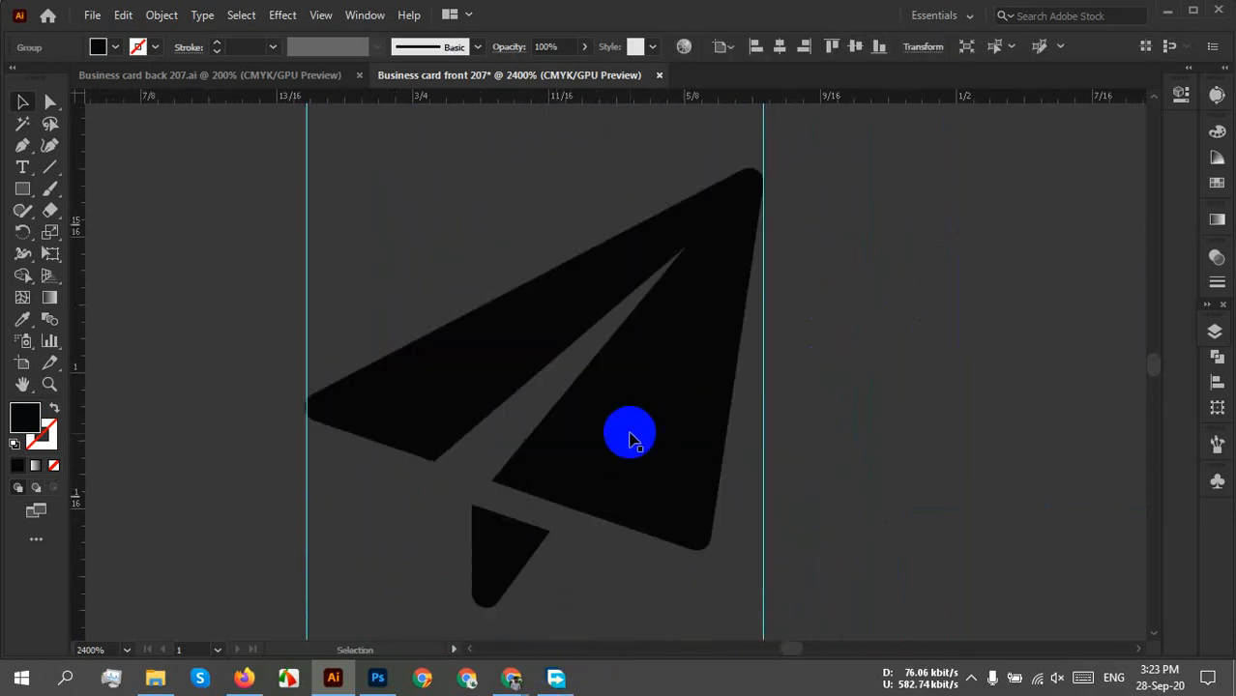
left_click(607, 405)
scroll(549, 469, "up", 3)
left_click(433, 268)
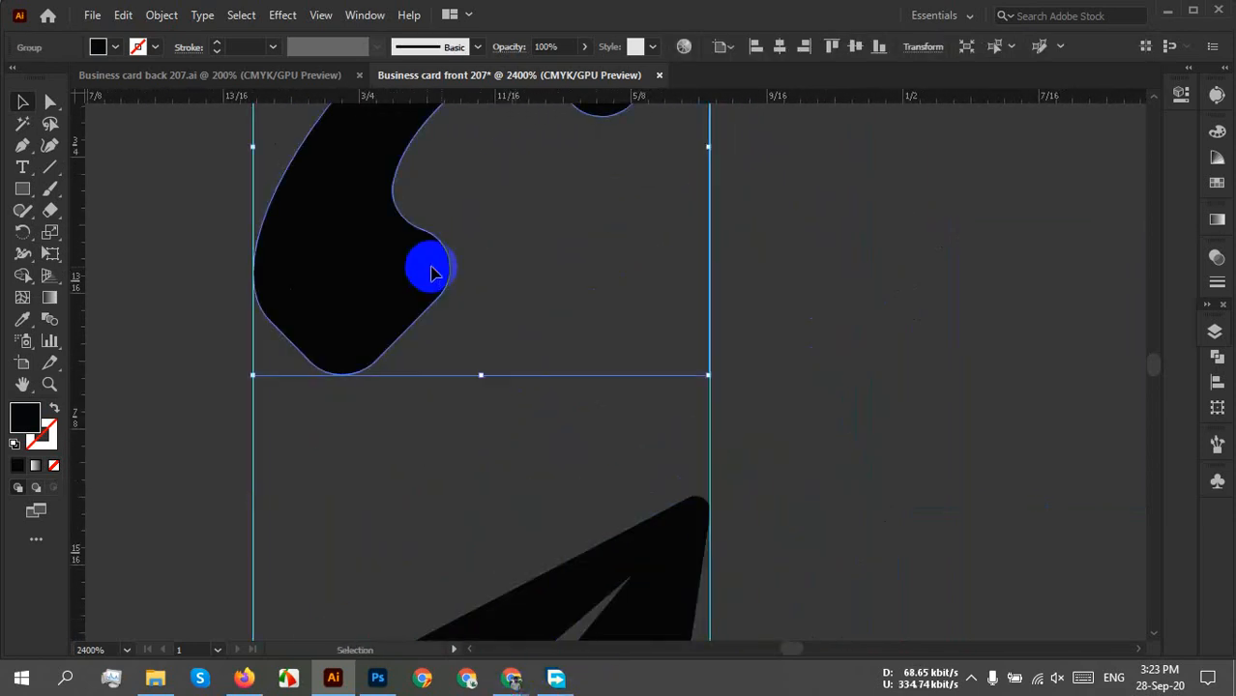
left_click_drag(557, 278, 511, 588)
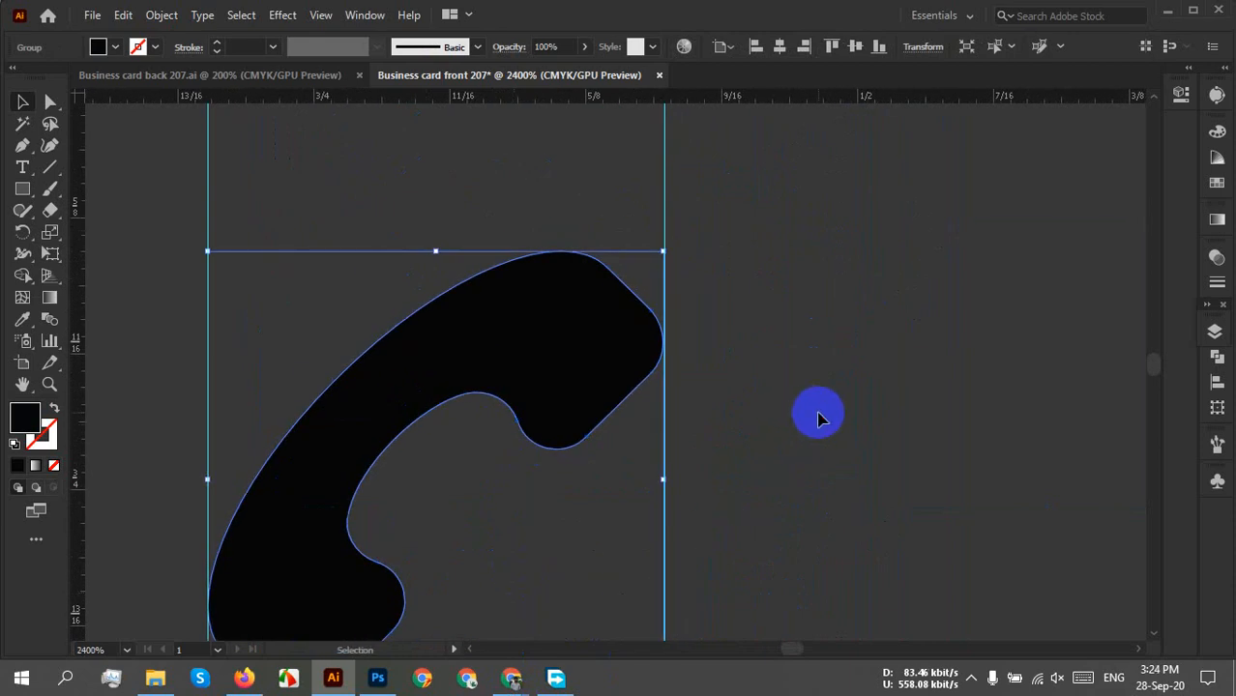
left_click(817, 414)
scroll(817, 415, "down", 5)
scroll(817, 416, "down", 5)
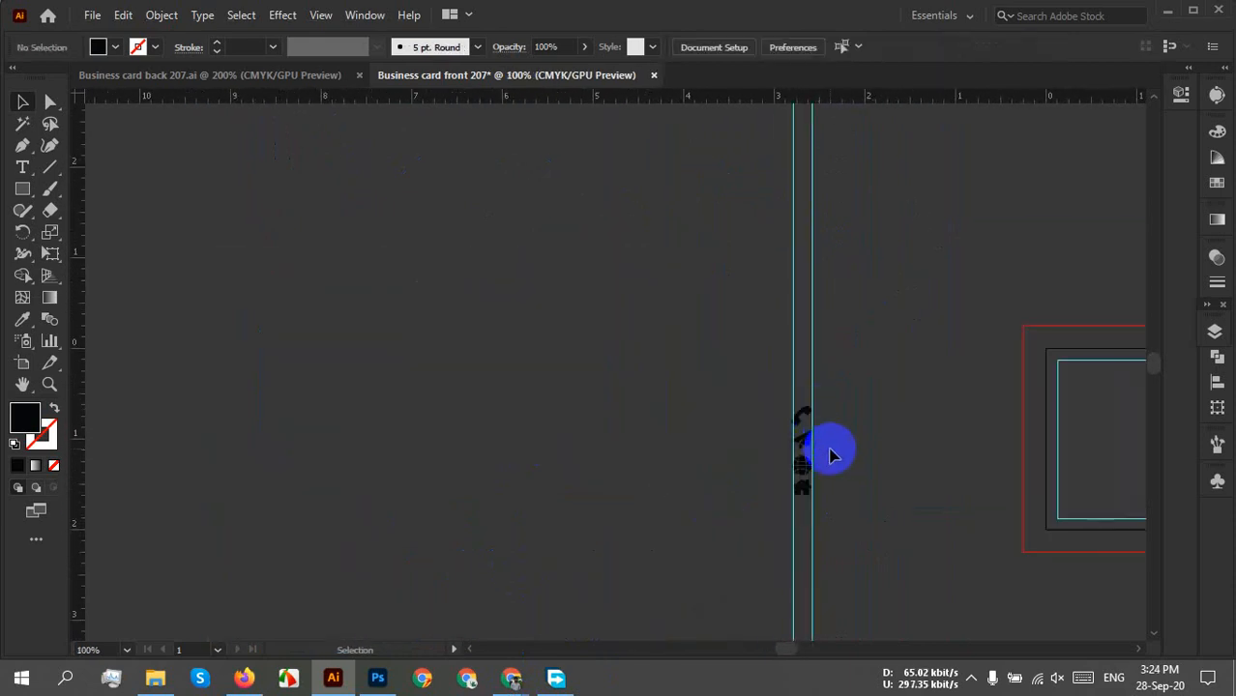
Move the stacked icon column onto the card's white right panel.
left_click_drag(469, 343, 638, 601)
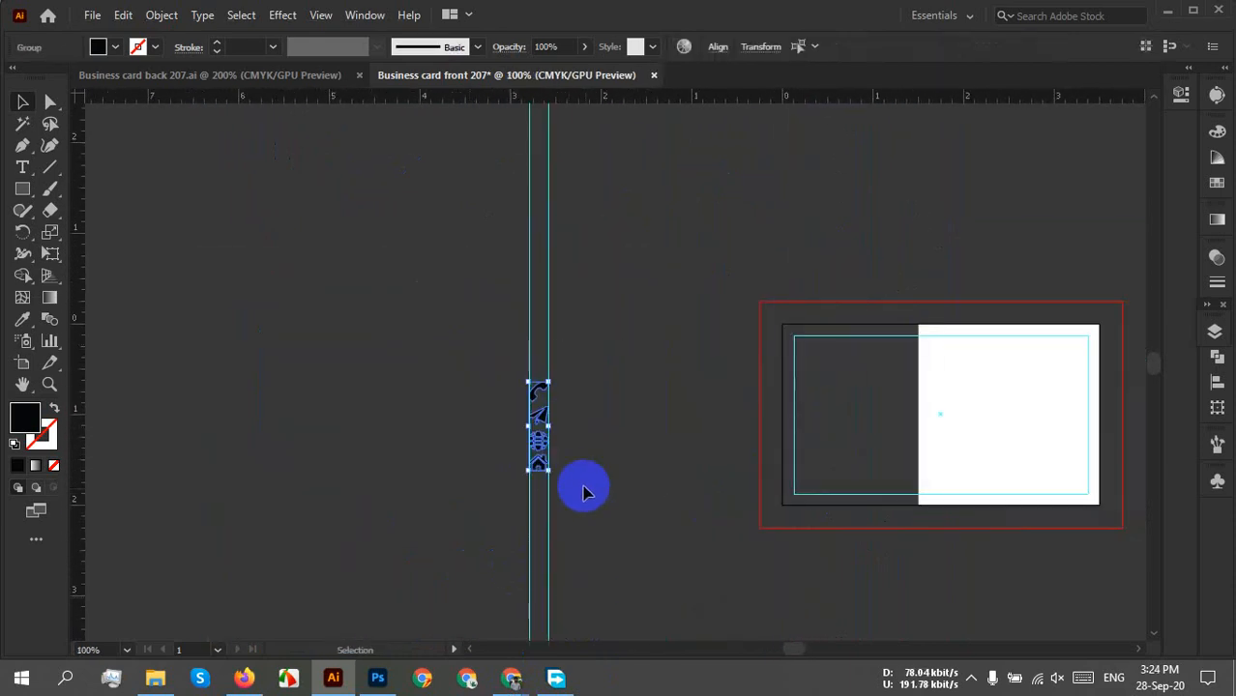
scroll(577, 448, "up", 3)
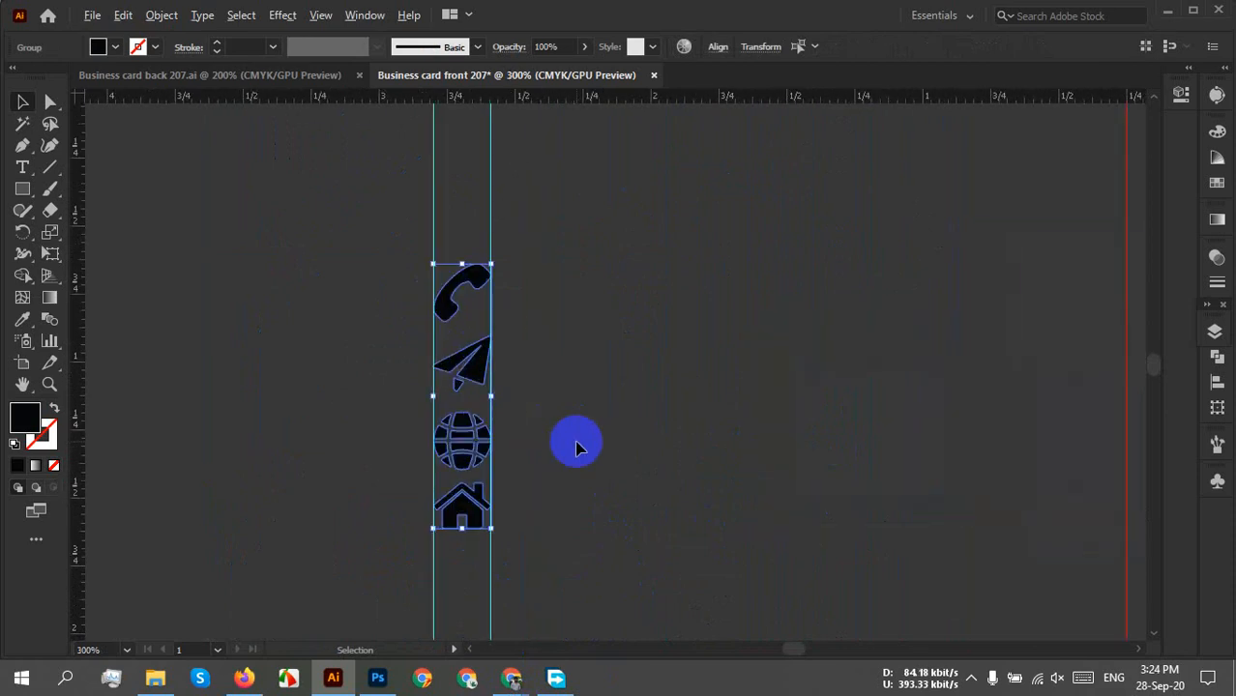
left_click_drag(681, 420, 440, 414)
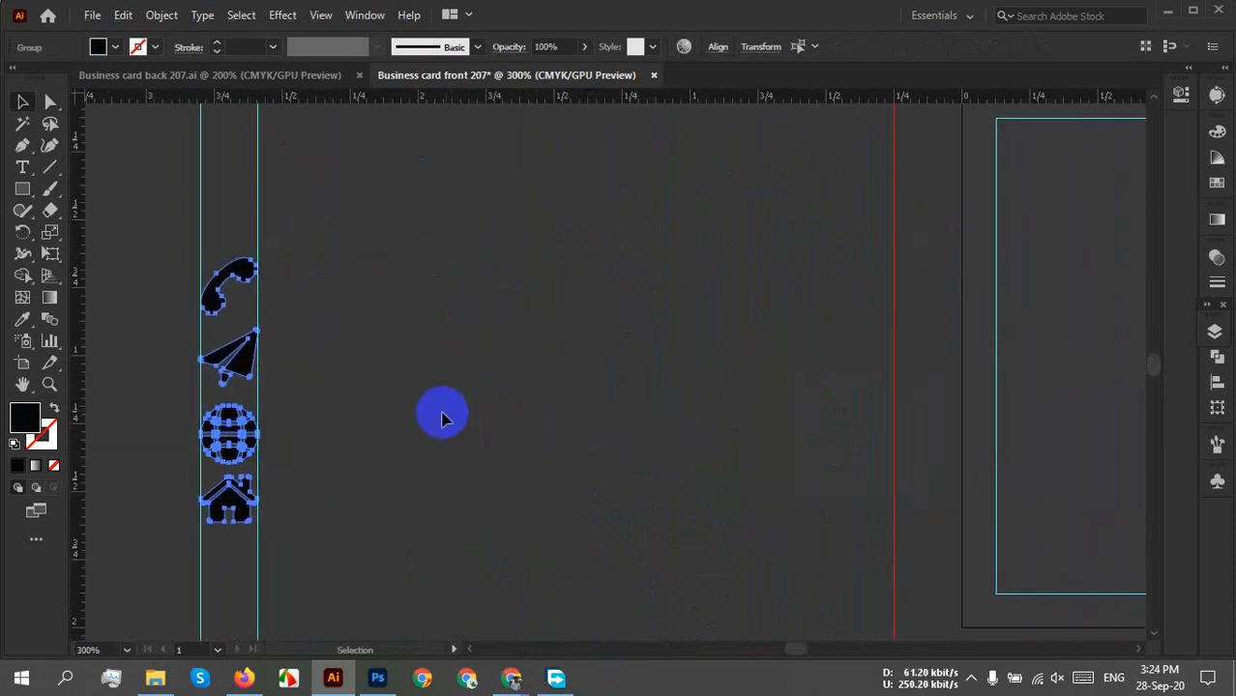
scroll(430, 428, "down", 1)
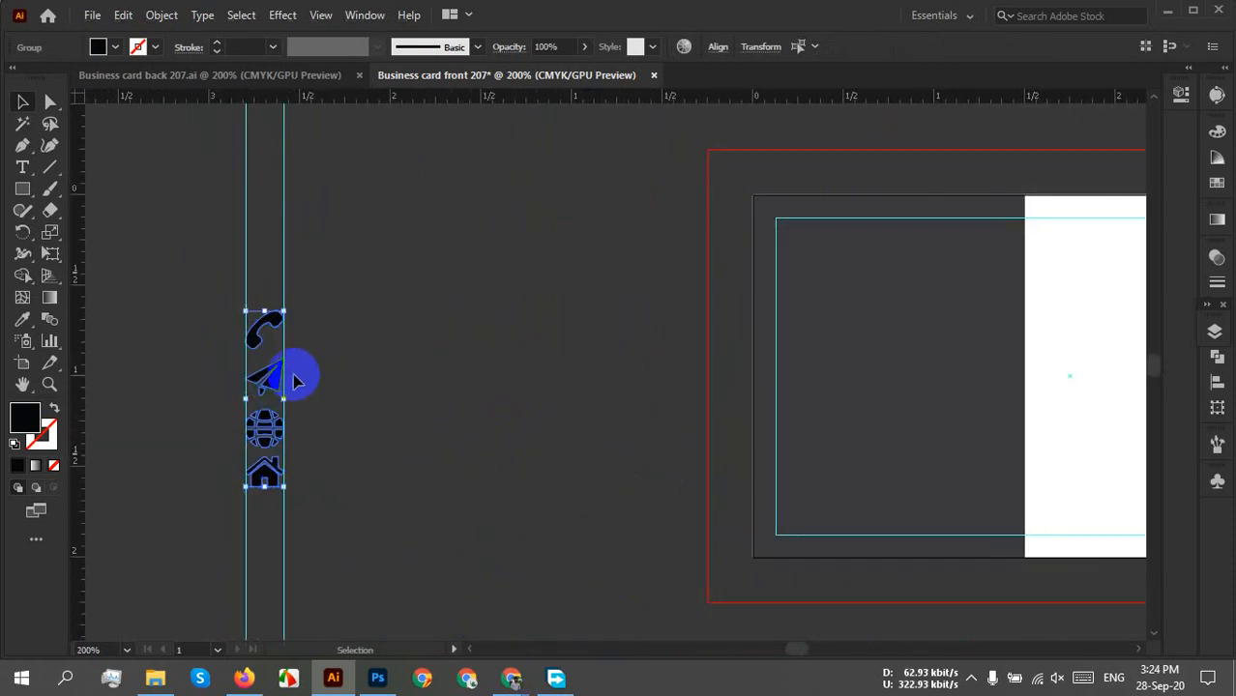
left_click_drag(274, 389, 1068, 421)
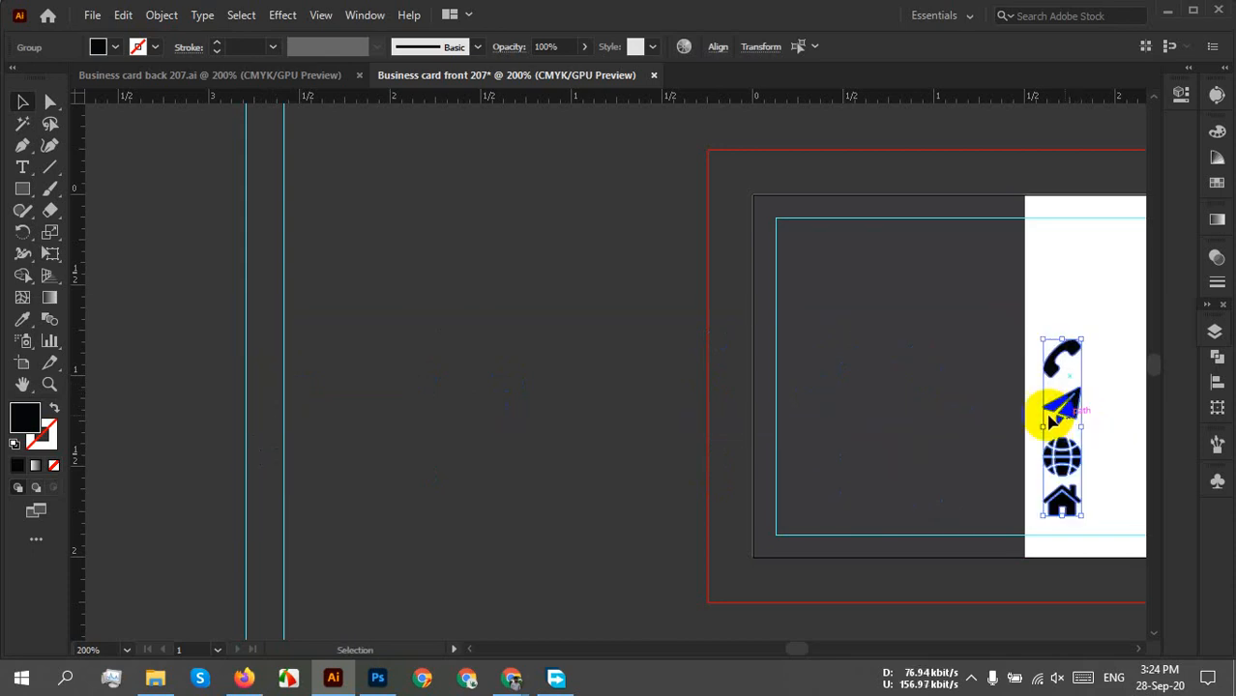
left_click(933, 422)
Nudge the phone, paper plane and globe icons slightly upward.
left_click_drag(920, 486, 673, 460)
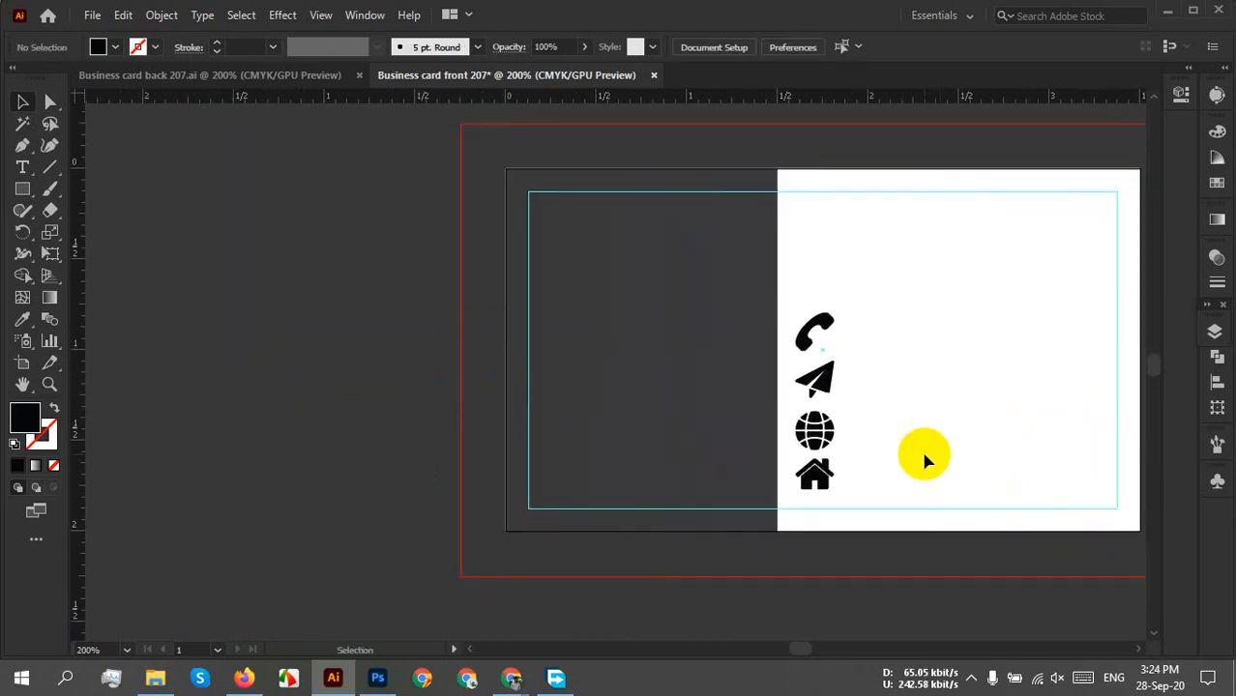
scroll(855, 448, "up", 3)
left_click_drag(835, 383, 824, 457)
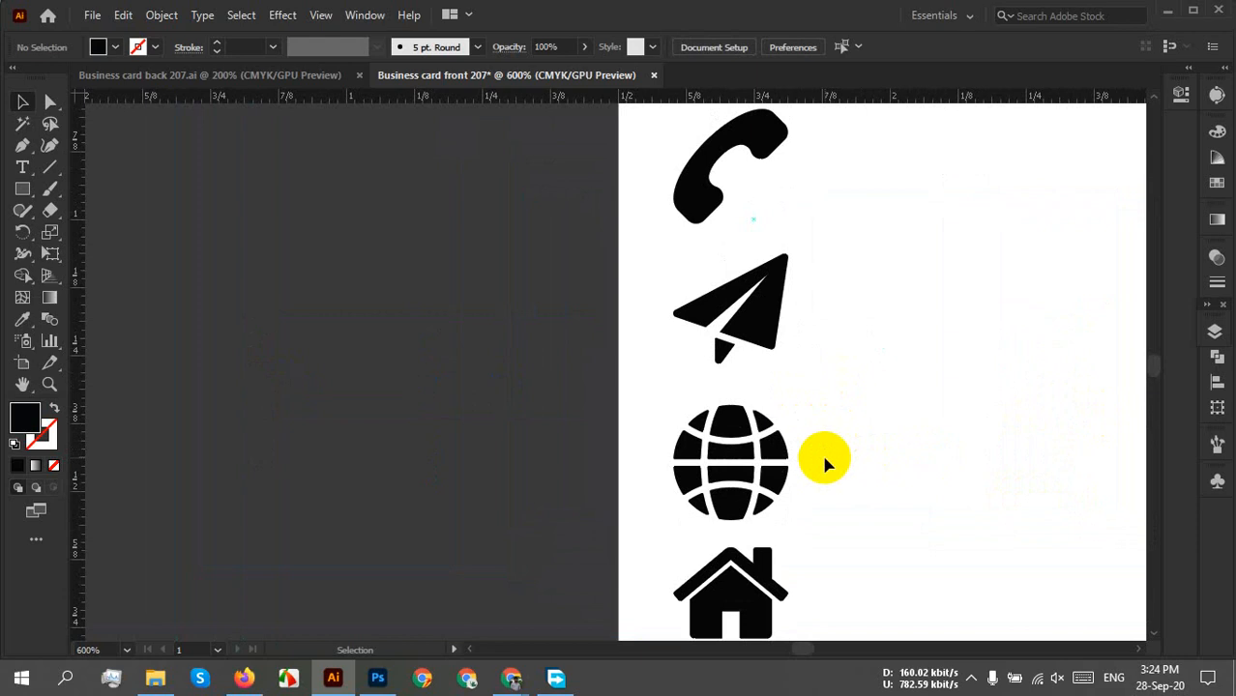
scroll(824, 463, "down", 1)
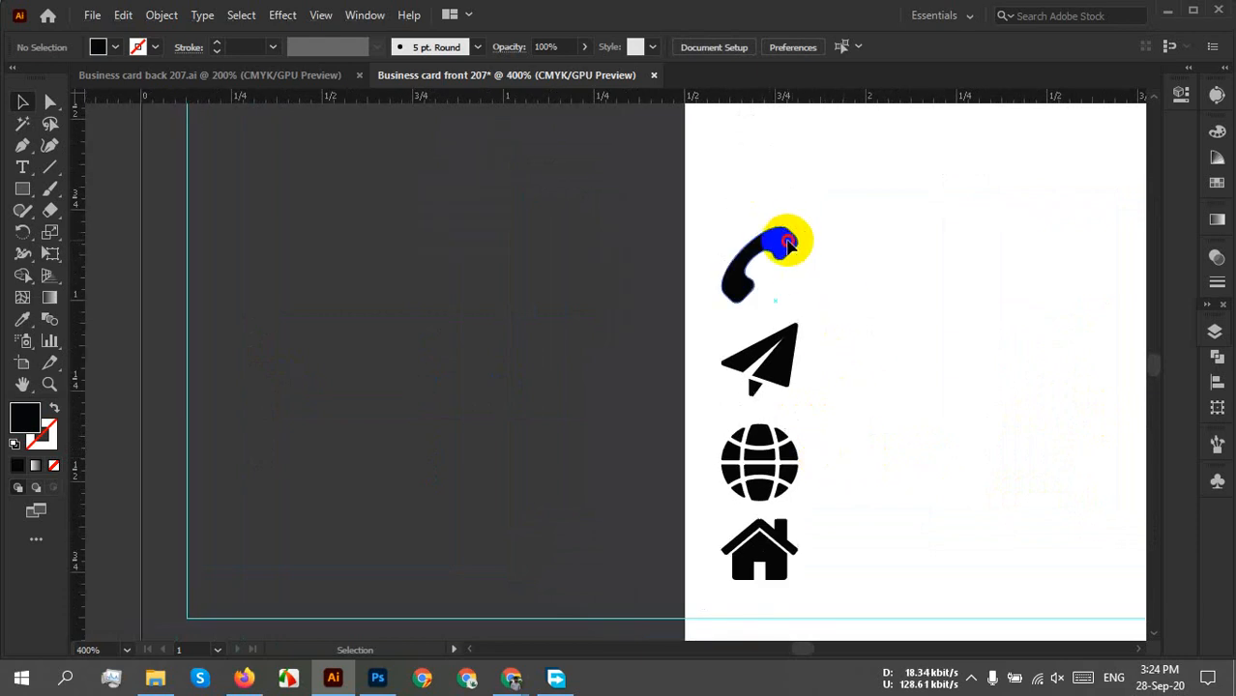
mouse_move(788, 244)
left_mouse_down()
mouse_move(786, 215)
mouse_move(786, 227)
left_mouse_up()
left_click(854, 428)
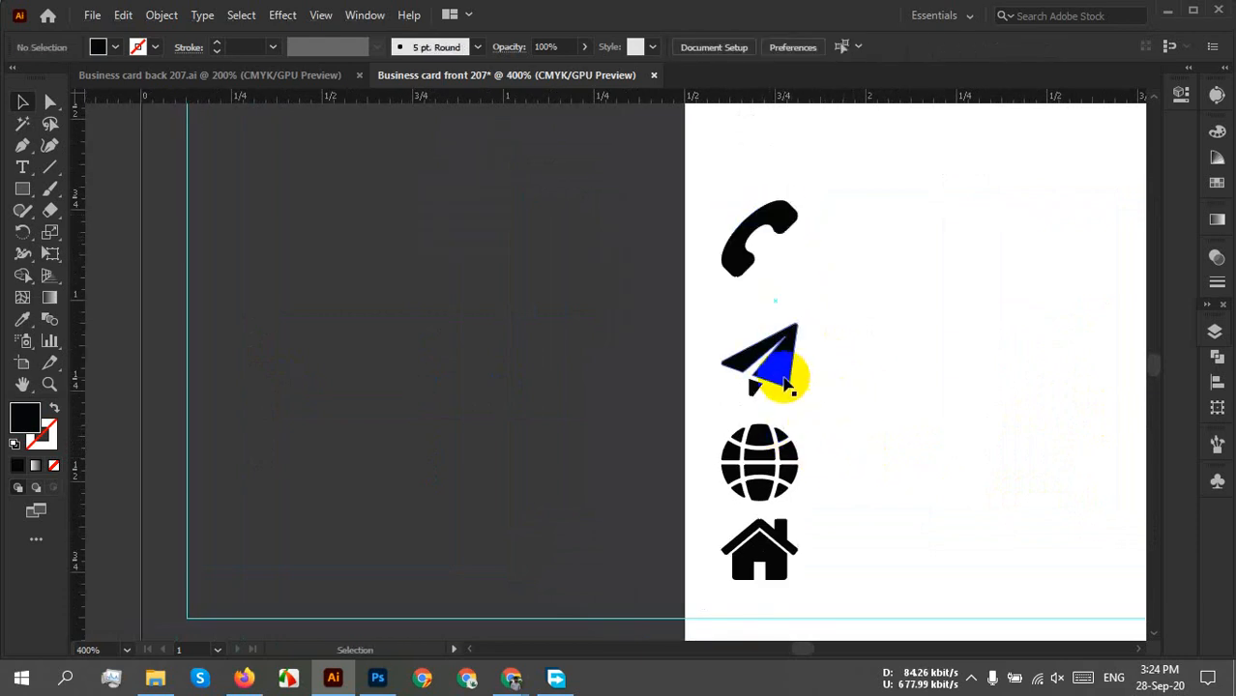
left_click_drag(788, 384, 781, 367)
left_click_drag(762, 462, 764, 446)
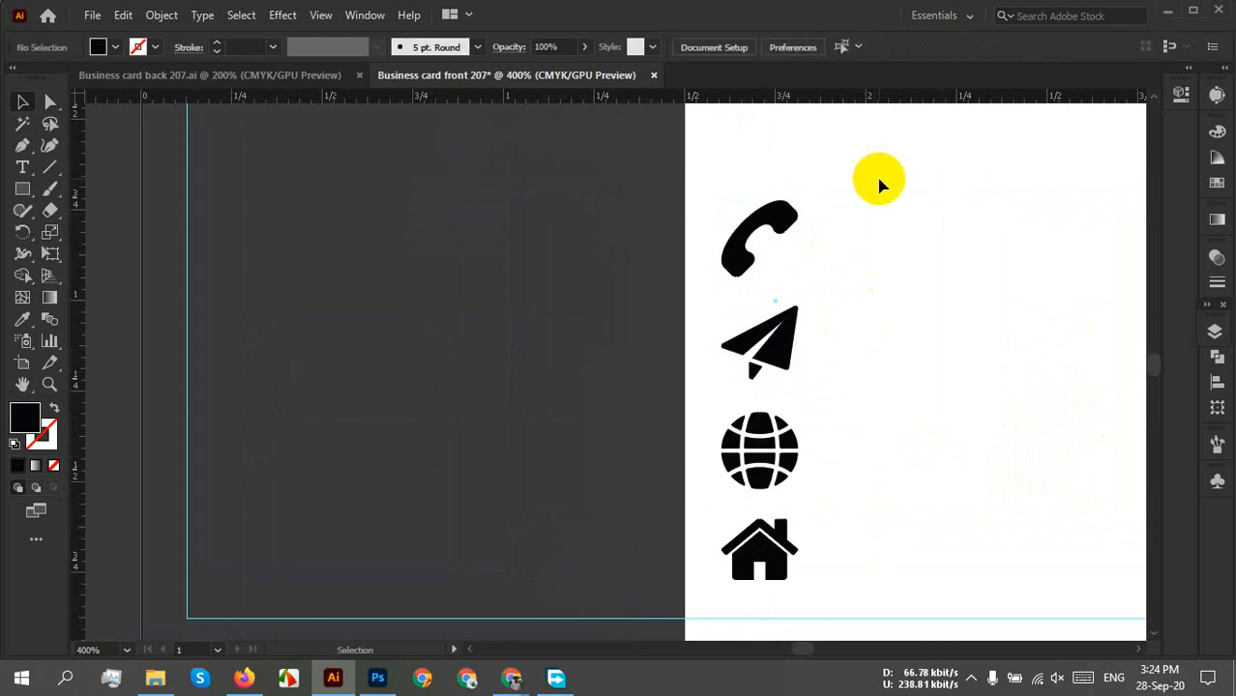
Move the house icon down, then reselect all four icons.
left_click_drag(877, 179, 689, 633)
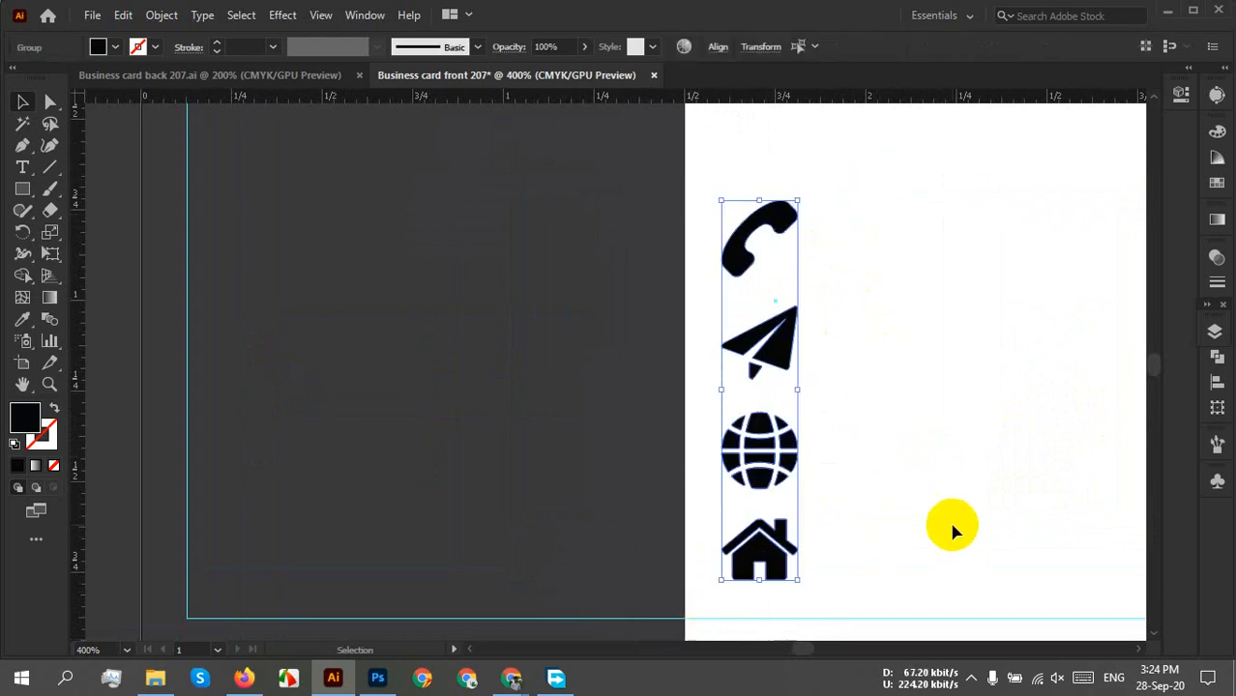
left_click(832, 585)
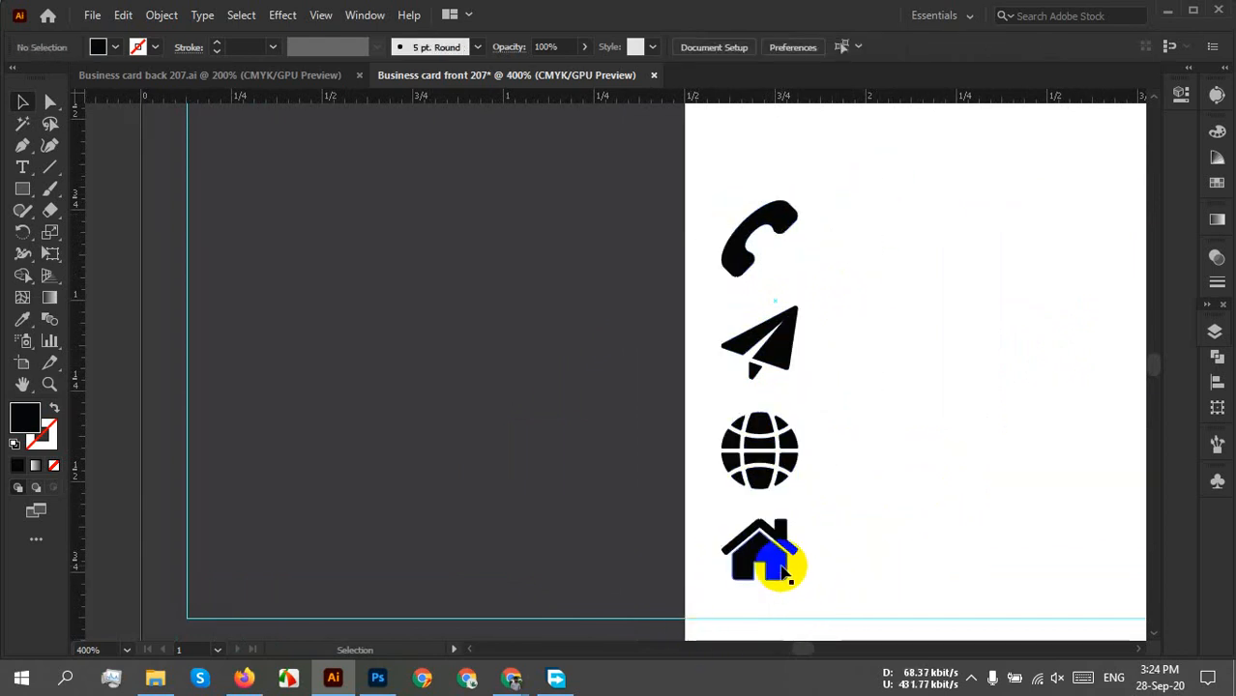
left_click_drag(780, 553, 783, 619)
left_click_drag(849, 185, 676, 609)
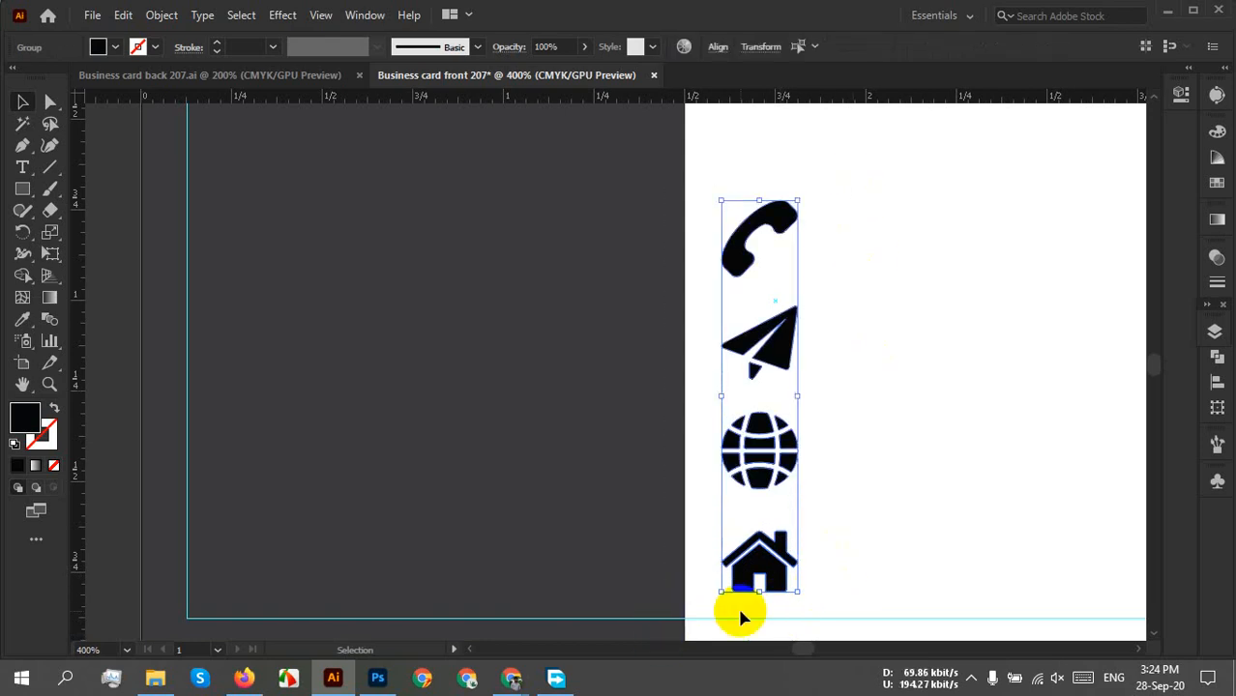
Using Align to Selection, horizontally centre the four icons and distribute their vertical centres evenly.
left_click(1217, 382)
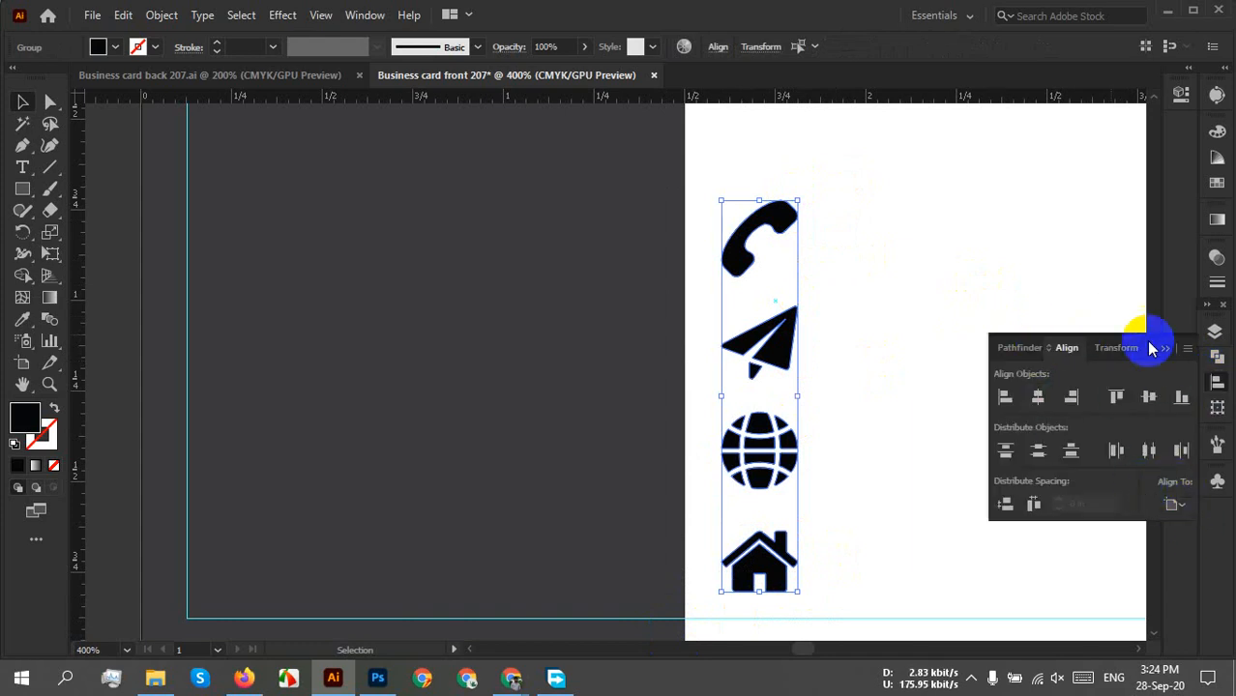
left_click(1171, 506)
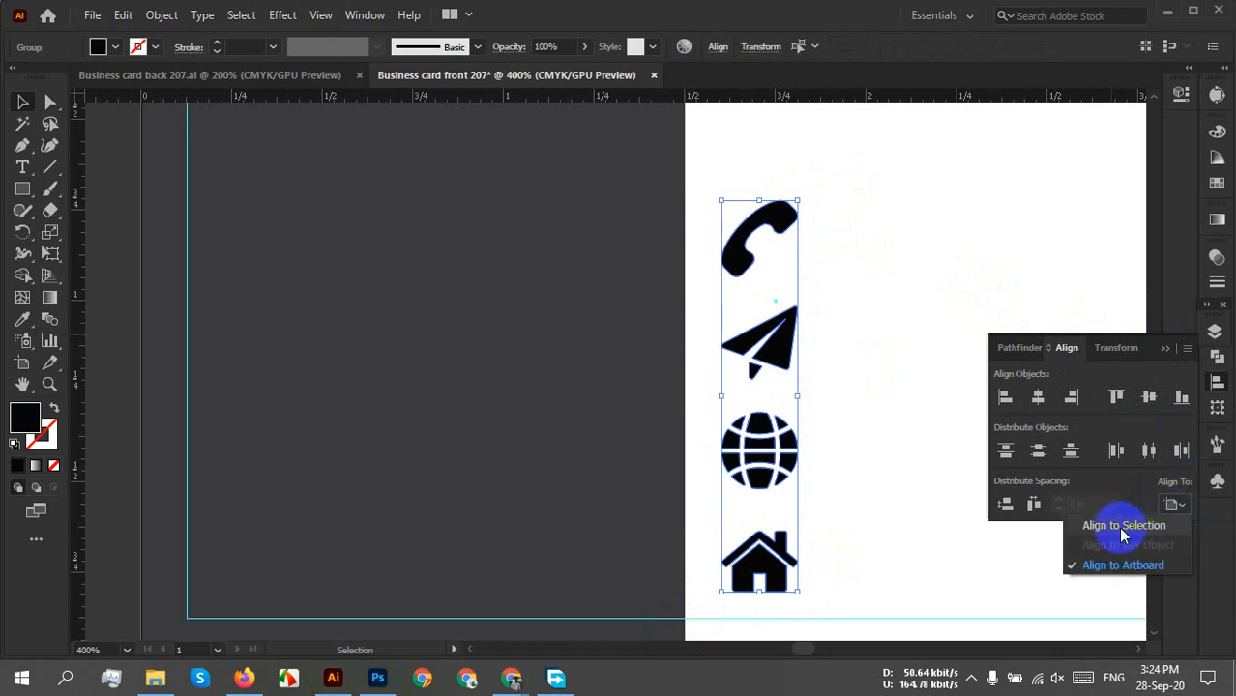
left_click(1125, 529)
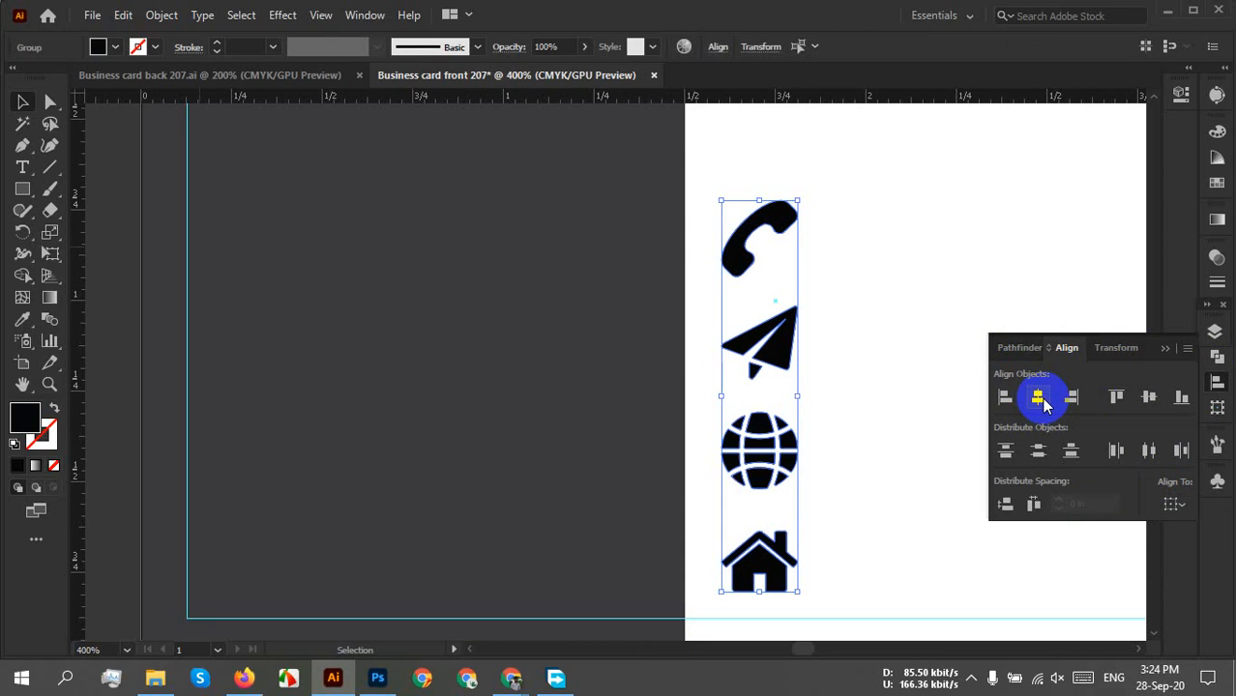
left_click(1043, 401)
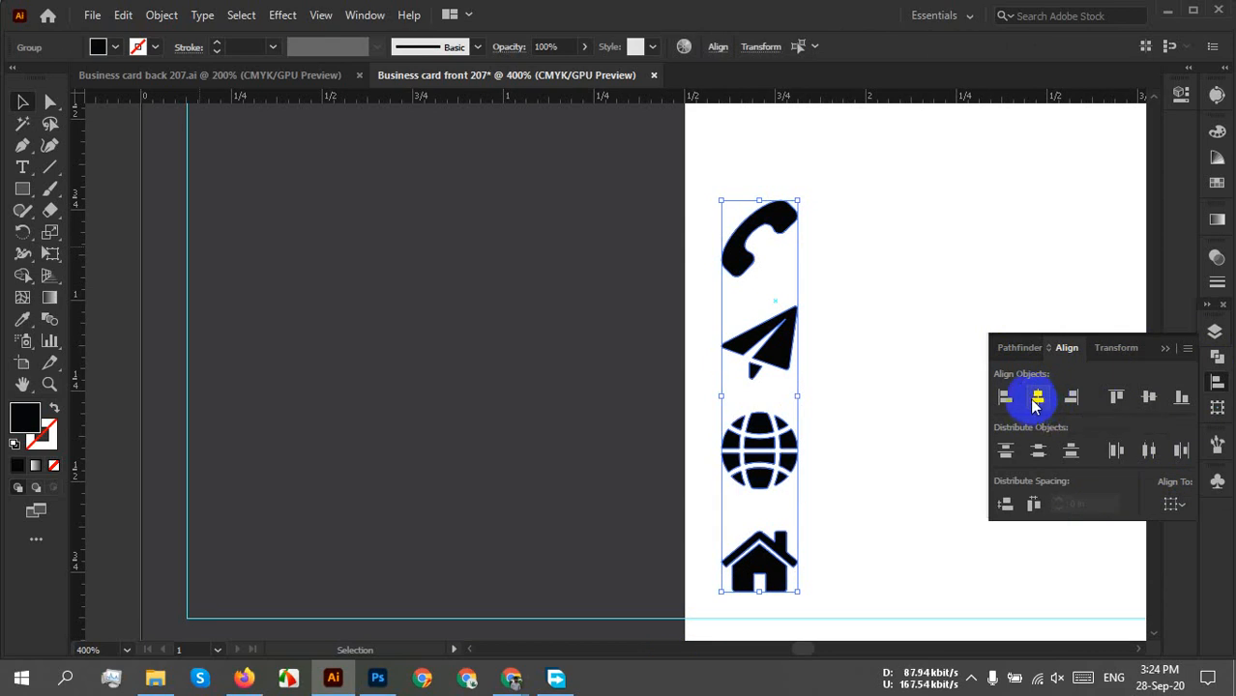
left_click(1038, 452)
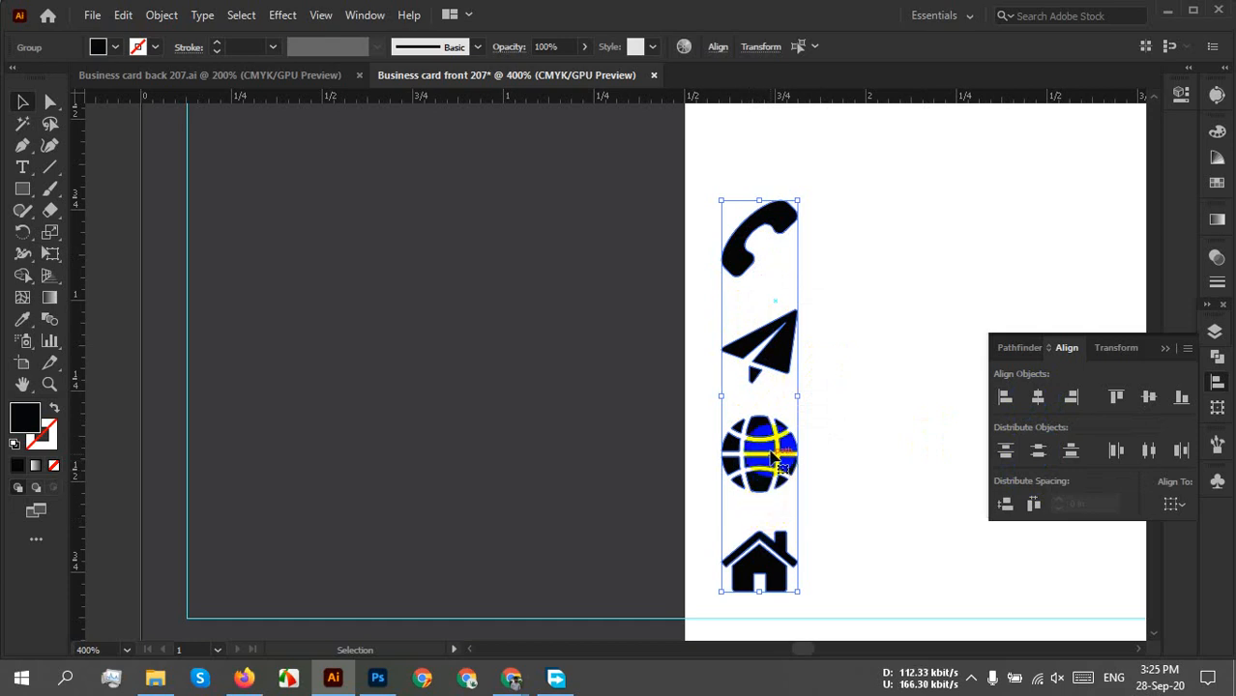
left_click(841, 392)
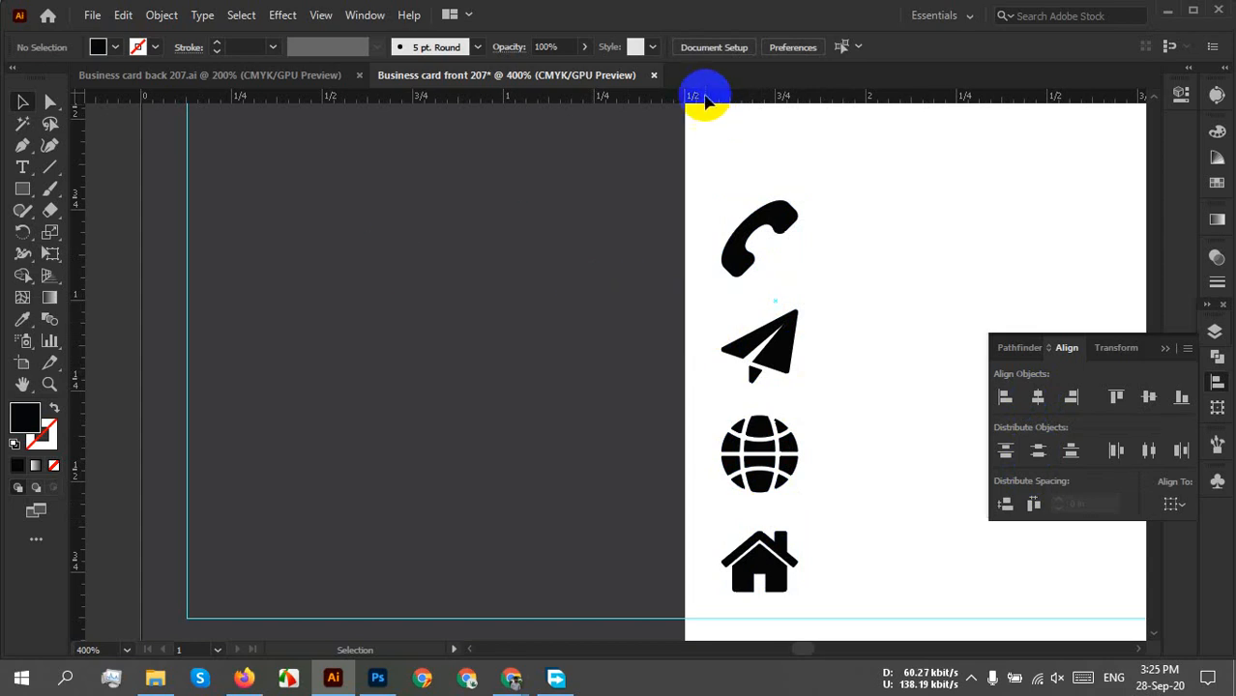
mouse_move(705, 99)
left_mouse_down()
mouse_move(748, 315)
mouse_move(761, 220)
mouse_move(727, 98)
left_mouse_up()
scroll(689, 469, "down", 7)
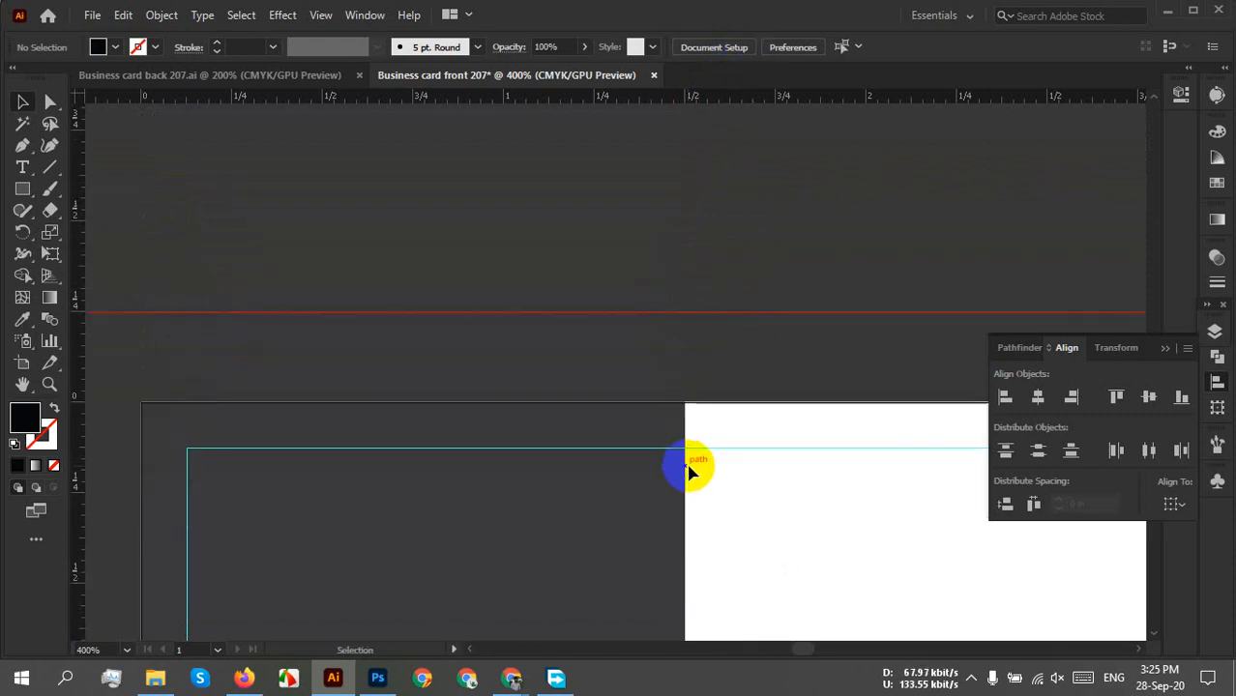
scroll(716, 489, "down", 5)
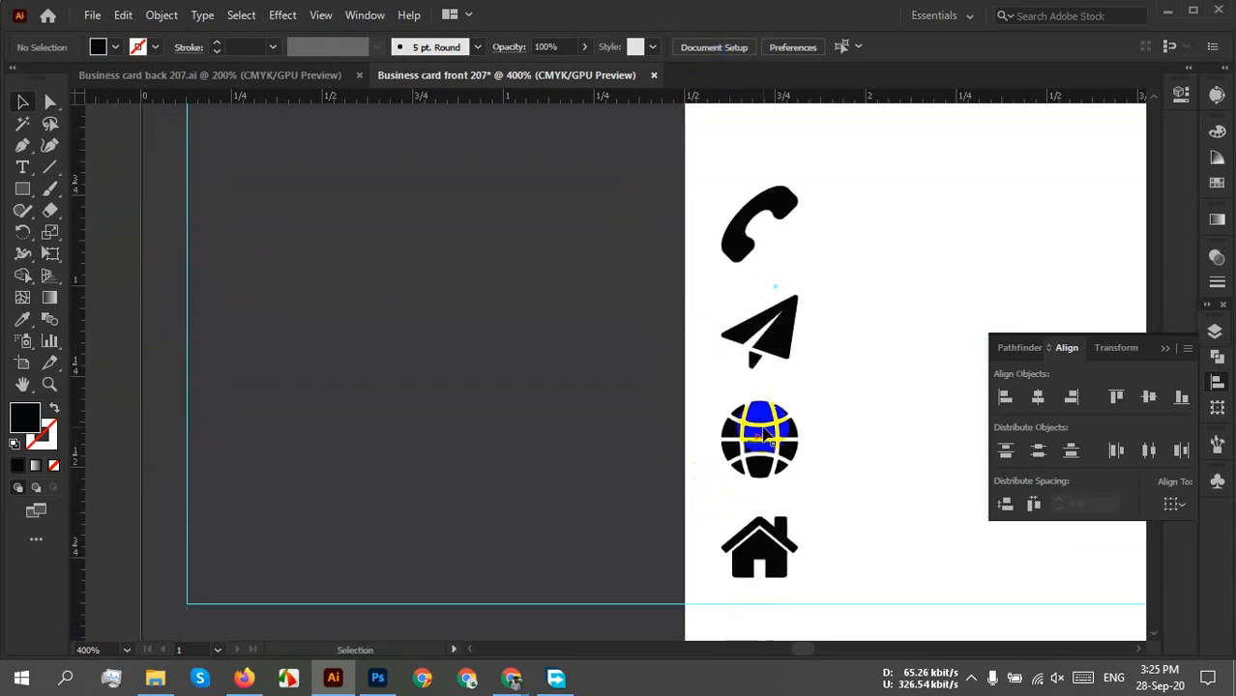
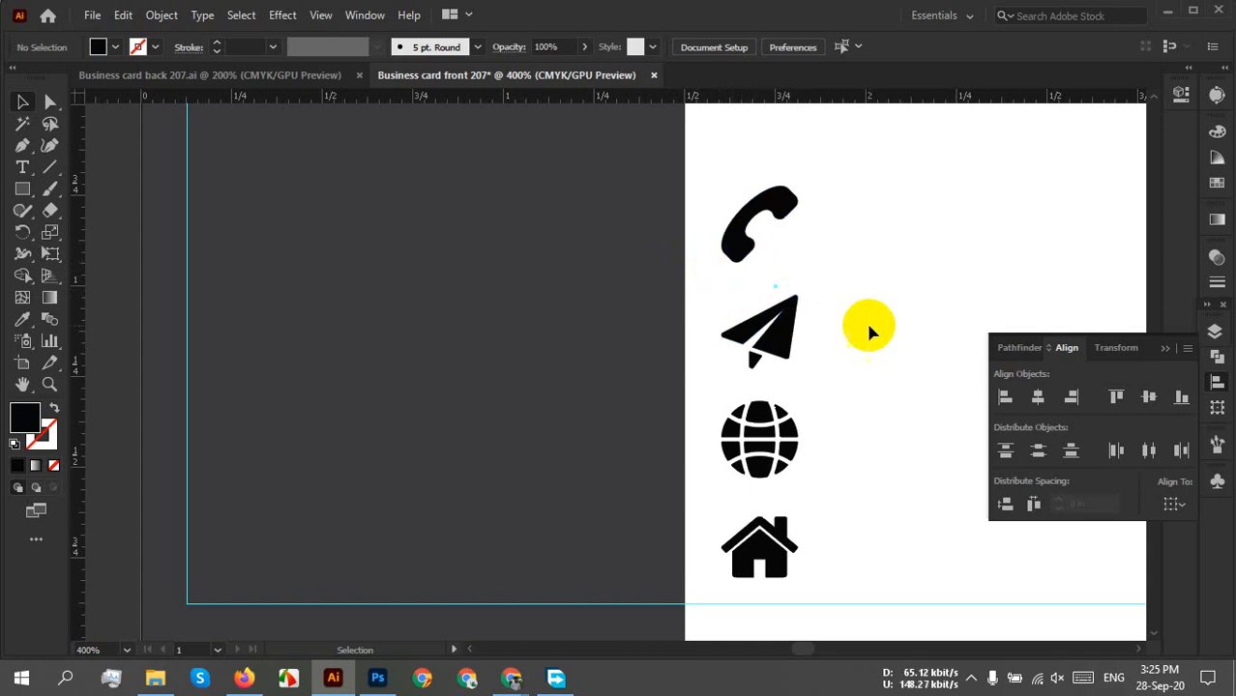
Select the four icons and scale them down proportionally from a corner handle.
left_click_drag(841, 182, 785, 570)
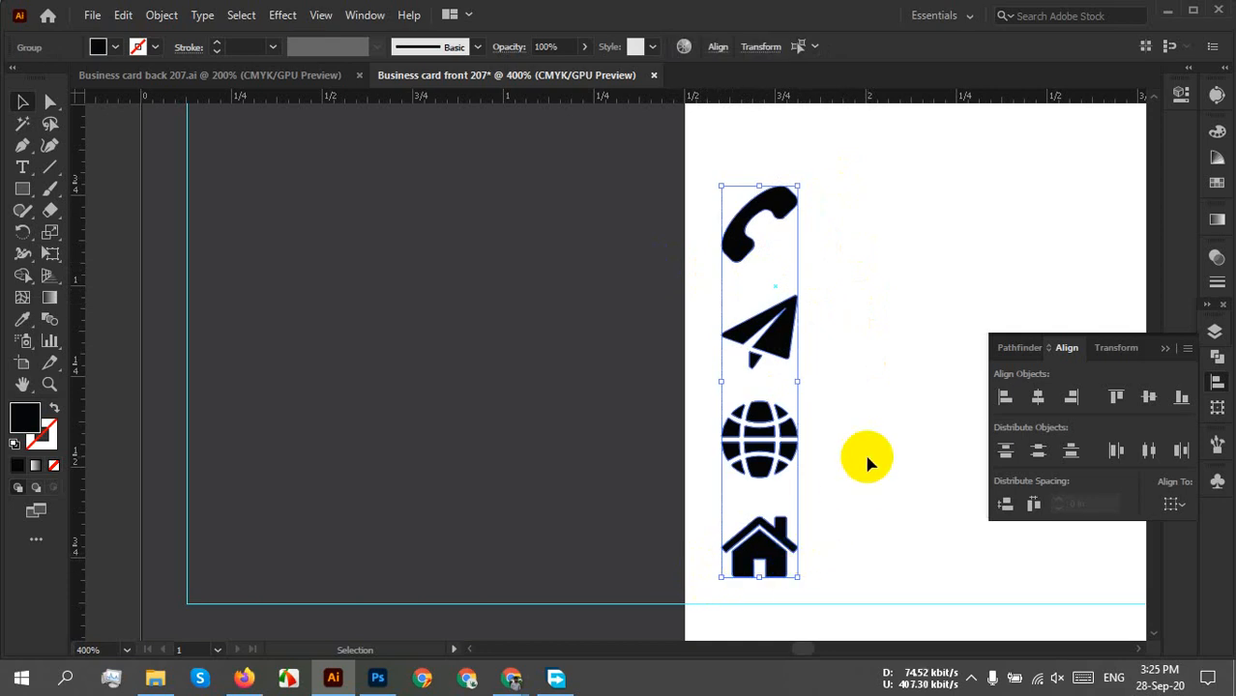
left_click(836, 469)
scroll(782, 490, "down", 4, "alt")
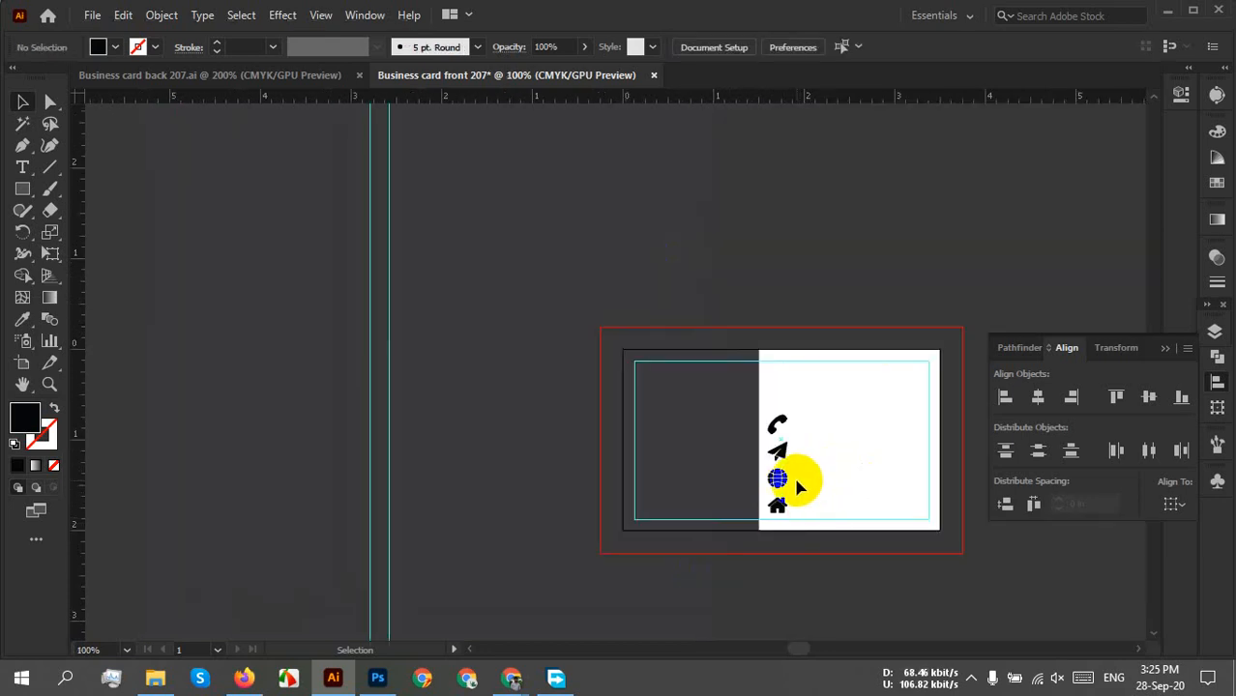
scroll(798, 489, "up", 4)
left_click_drag(836, 187, 679, 556)
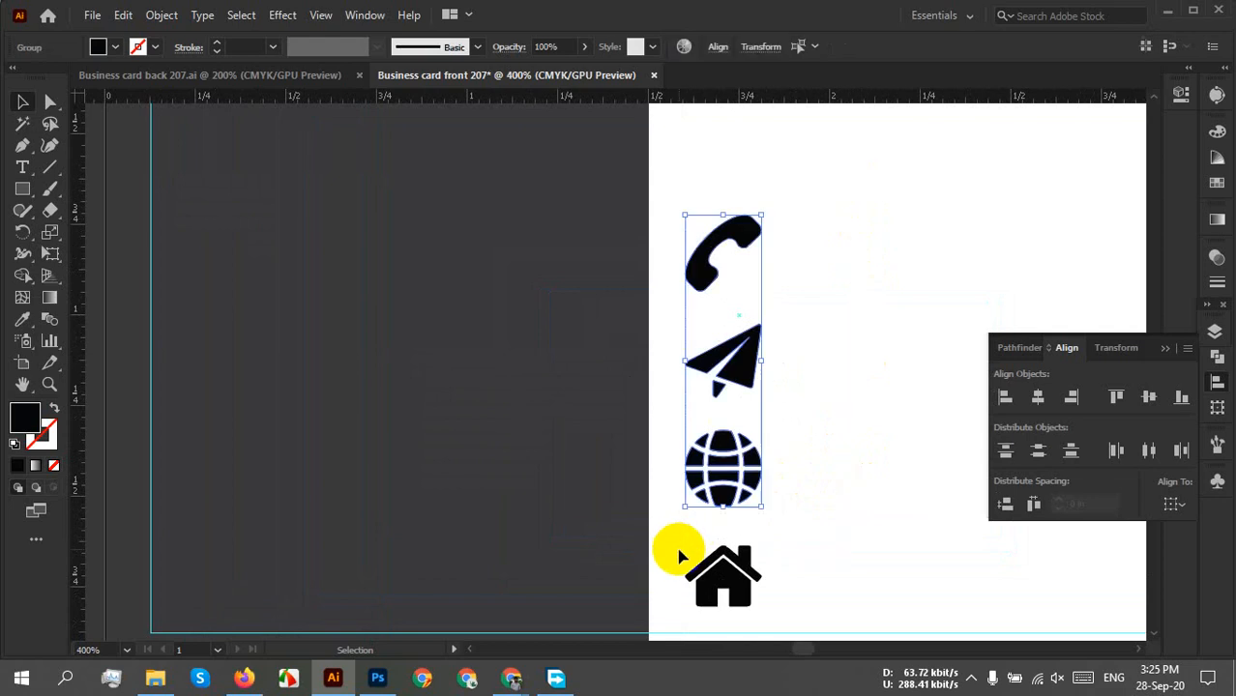
left_click_drag(814, 179, 738, 640)
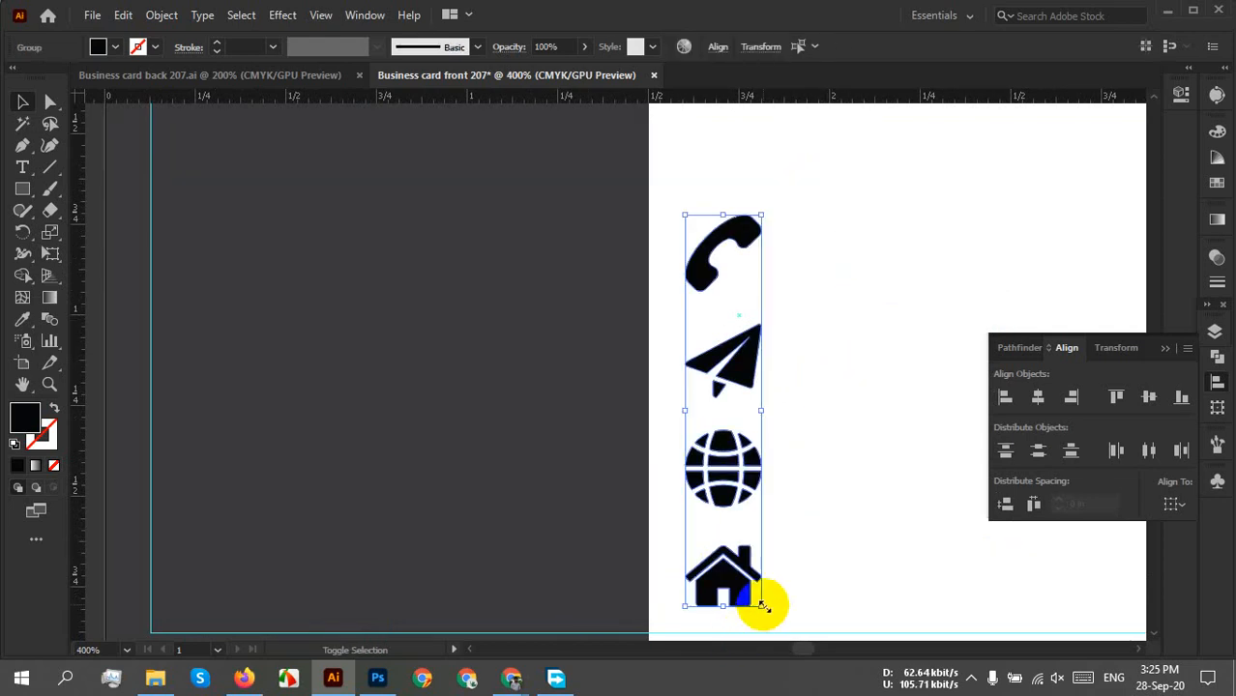
left_click(763, 606)
left_click_drag(763, 606, 780, 584)
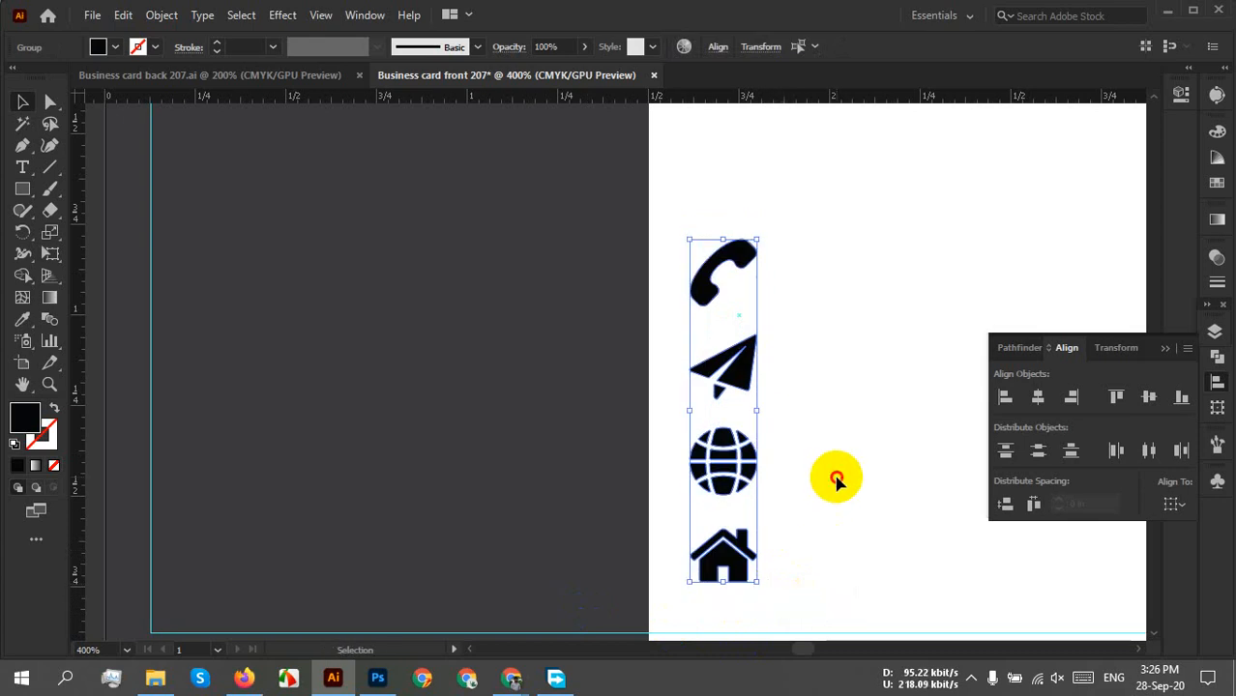
left_click(837, 481)
left_click_drag(863, 232, 646, 559)
left_click(811, 463)
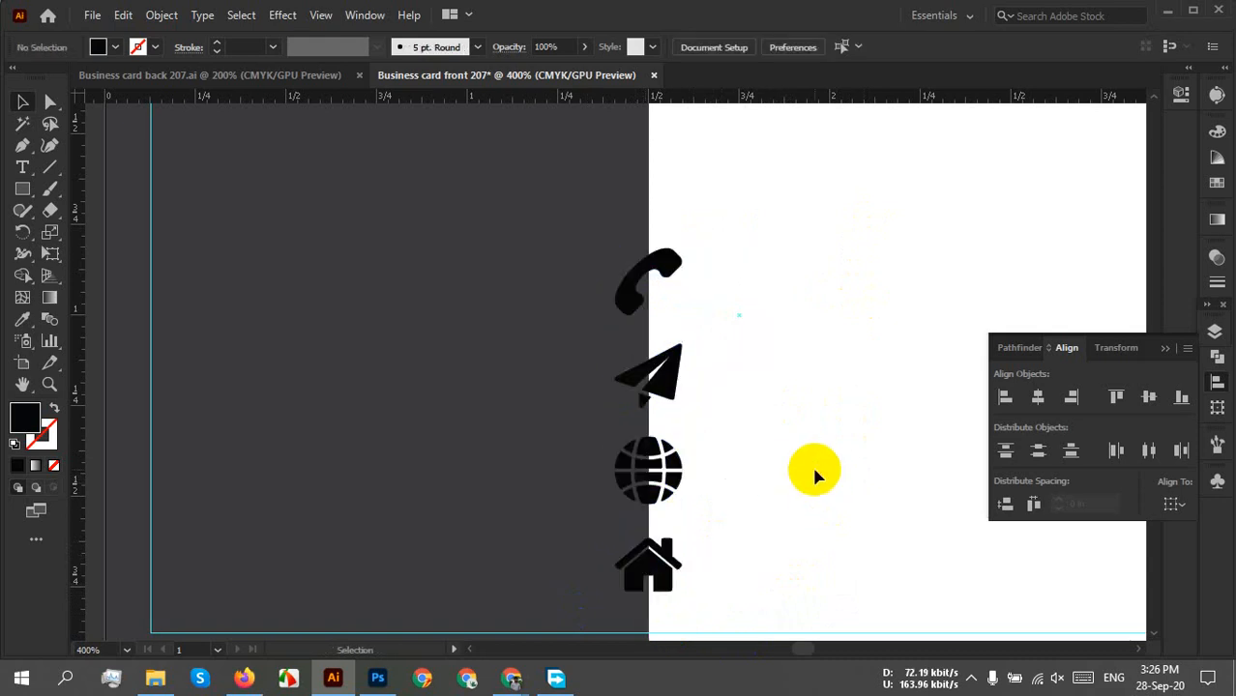
Move the four-icon group right onto the white area of the card.
key("ctrl+minus")
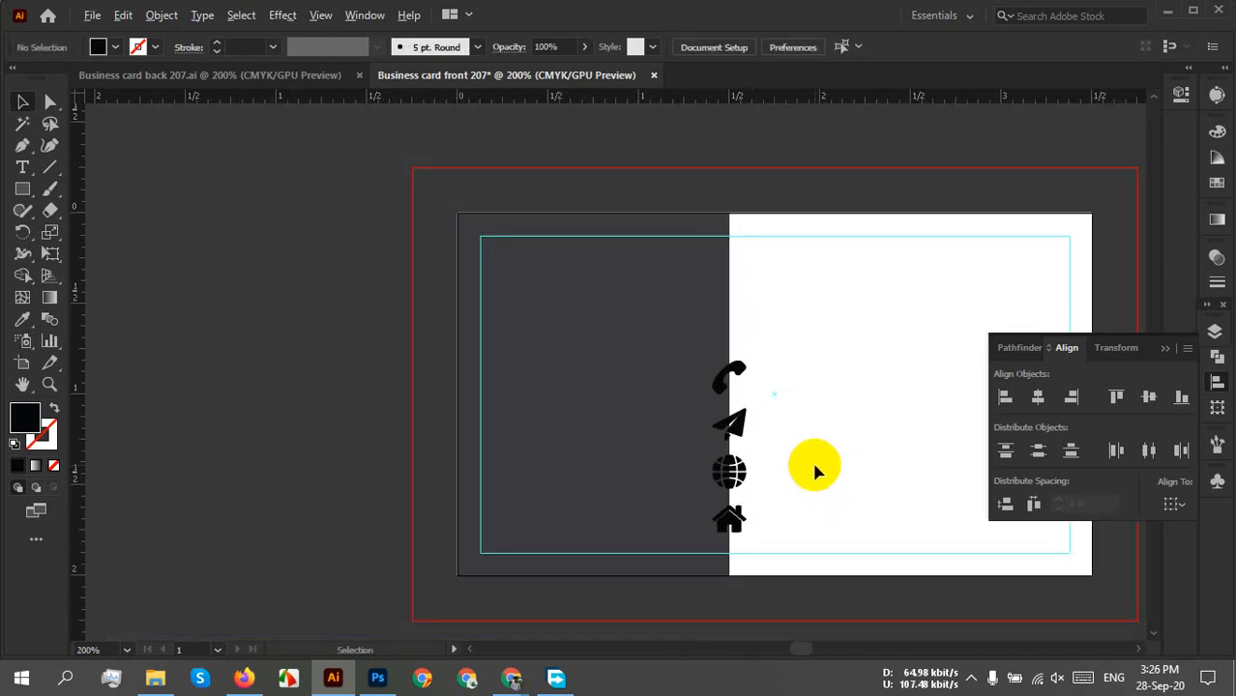
key("ctrl+plus")
left_click_drag(739, 235, 593, 607)
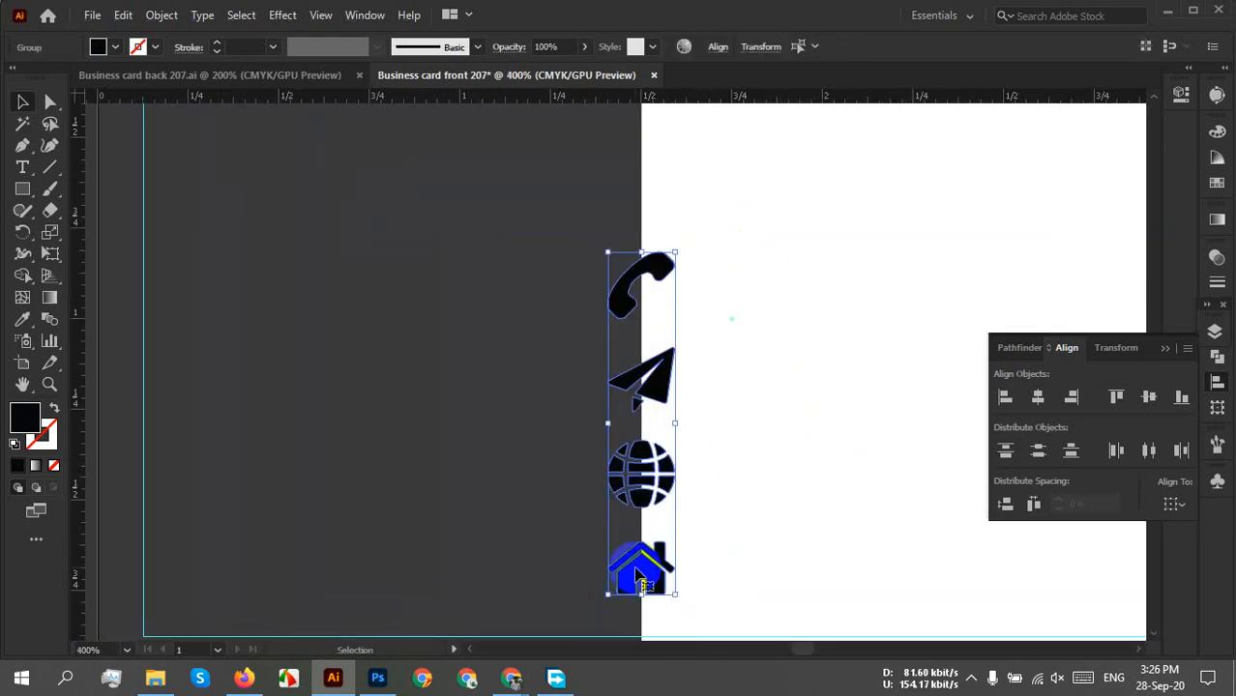
left_click_drag(640, 571, 767, 550)
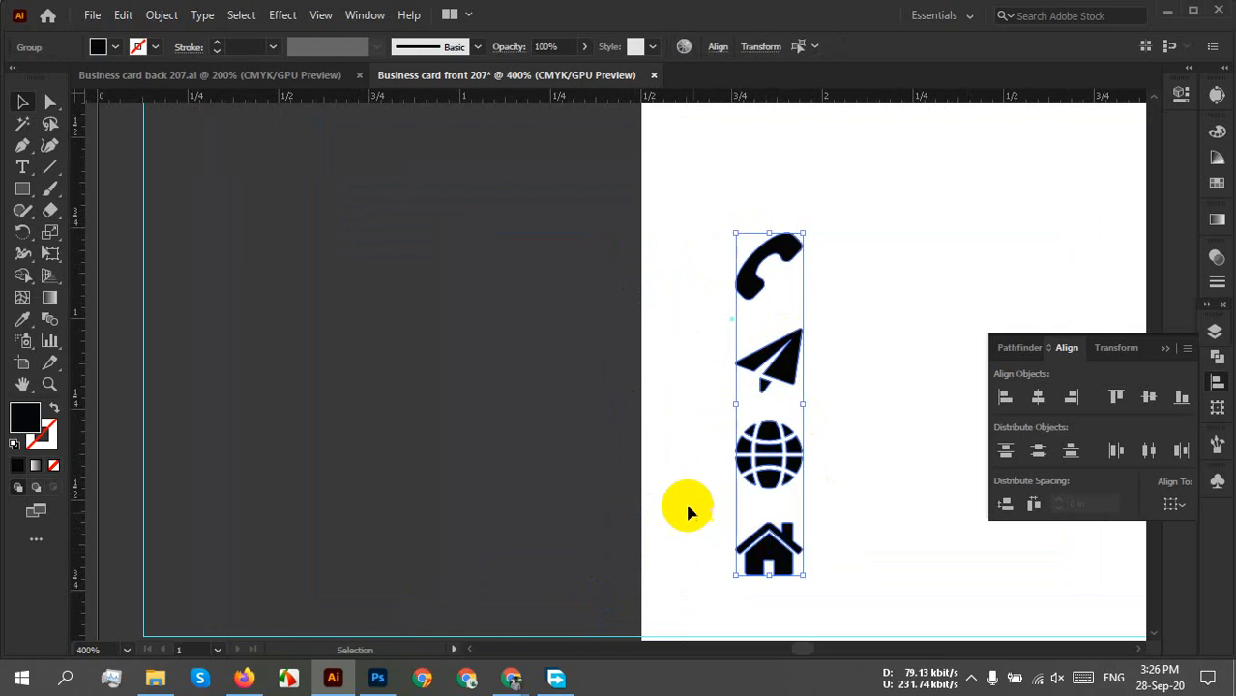
left_click(702, 416)
left_click_drag(705, 420, 561, 443)
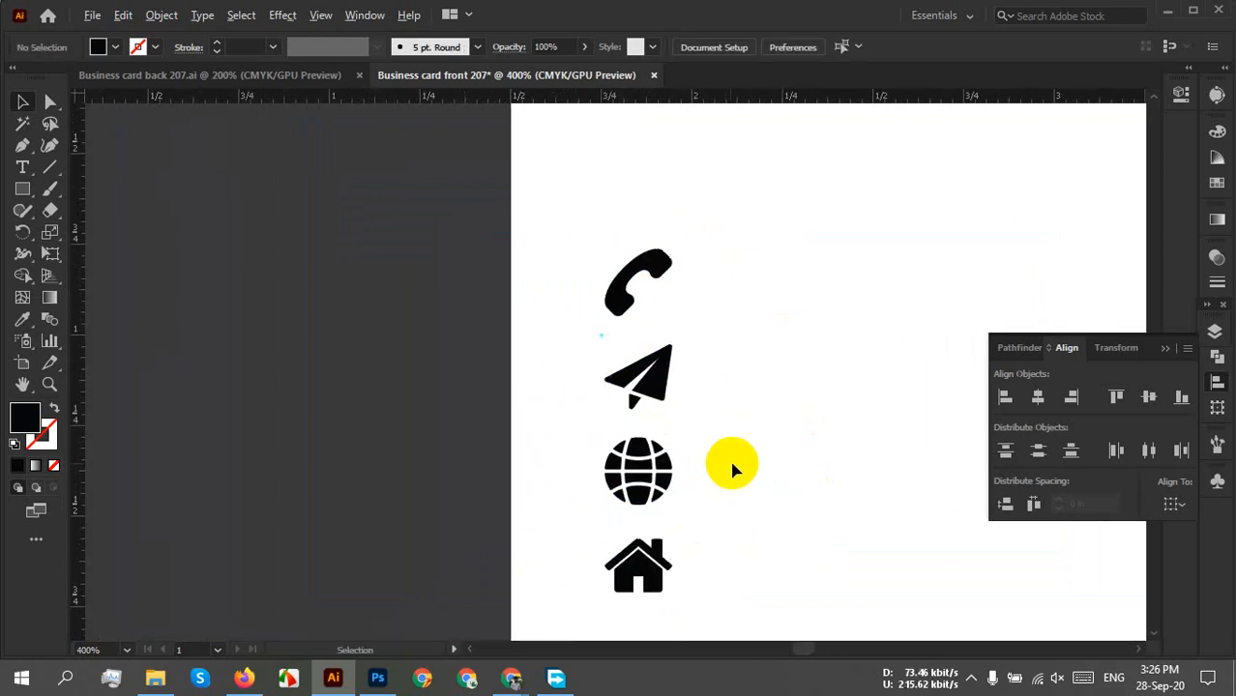
scroll(732, 465, "down", 2, "alt")
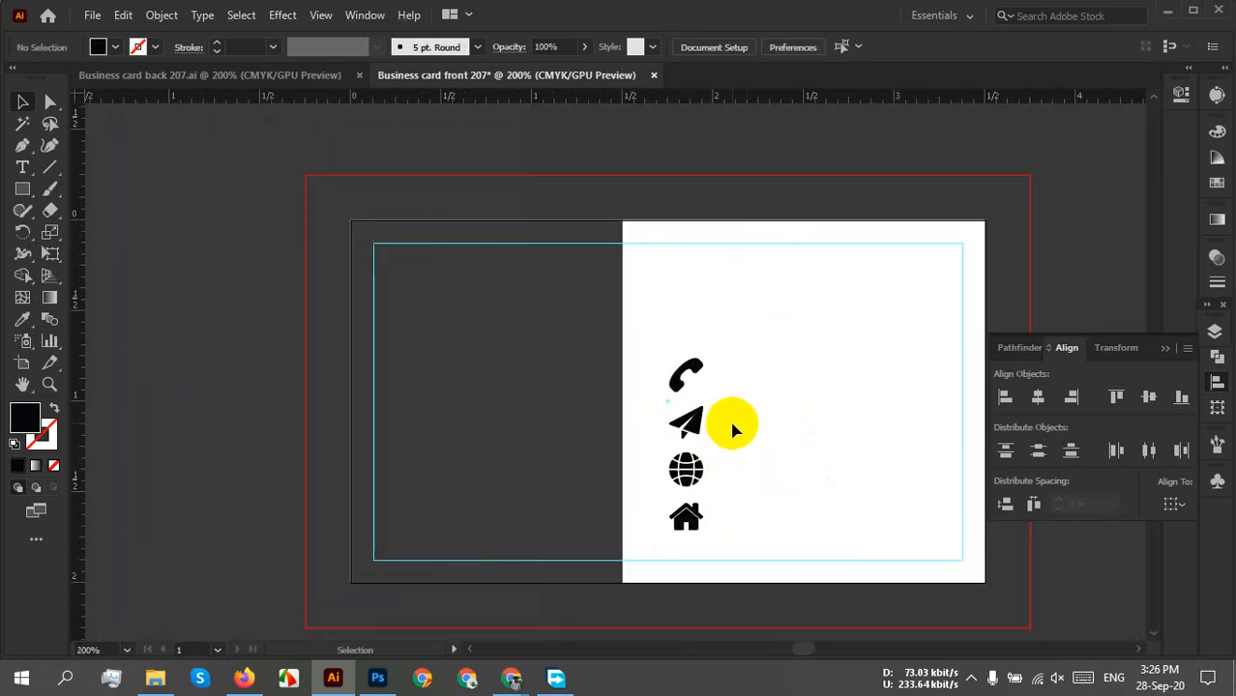
scroll(732, 426, "up", 2, "alt")
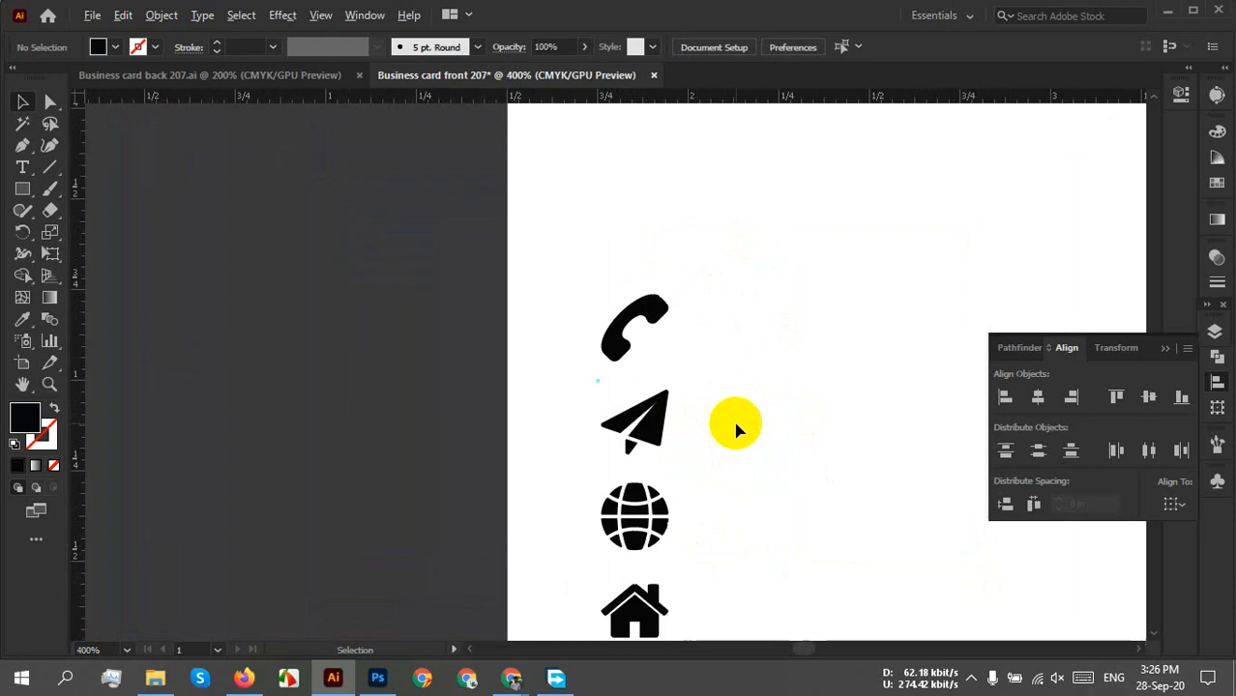
left_click_drag(728, 477, 734, 388)
Shrink the icon group further and nudge the house icon slightly down.
left_click_drag(711, 169, 564, 676)
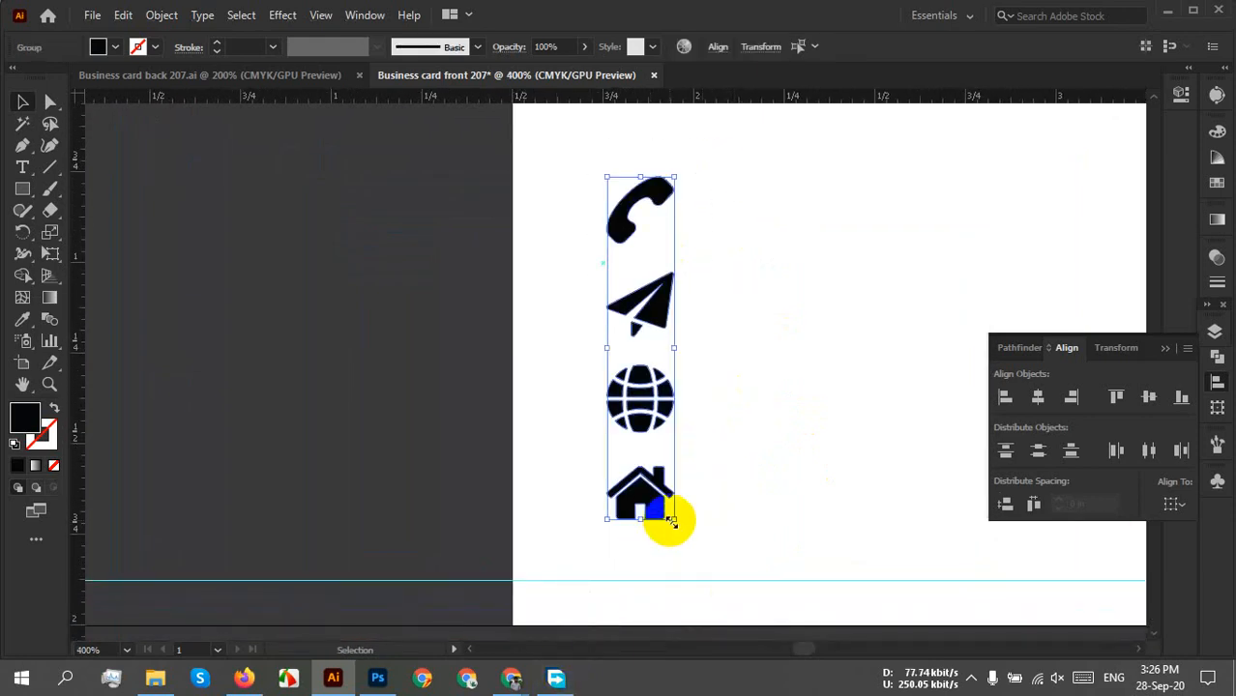
left_click_drag(672, 522, 671, 478)
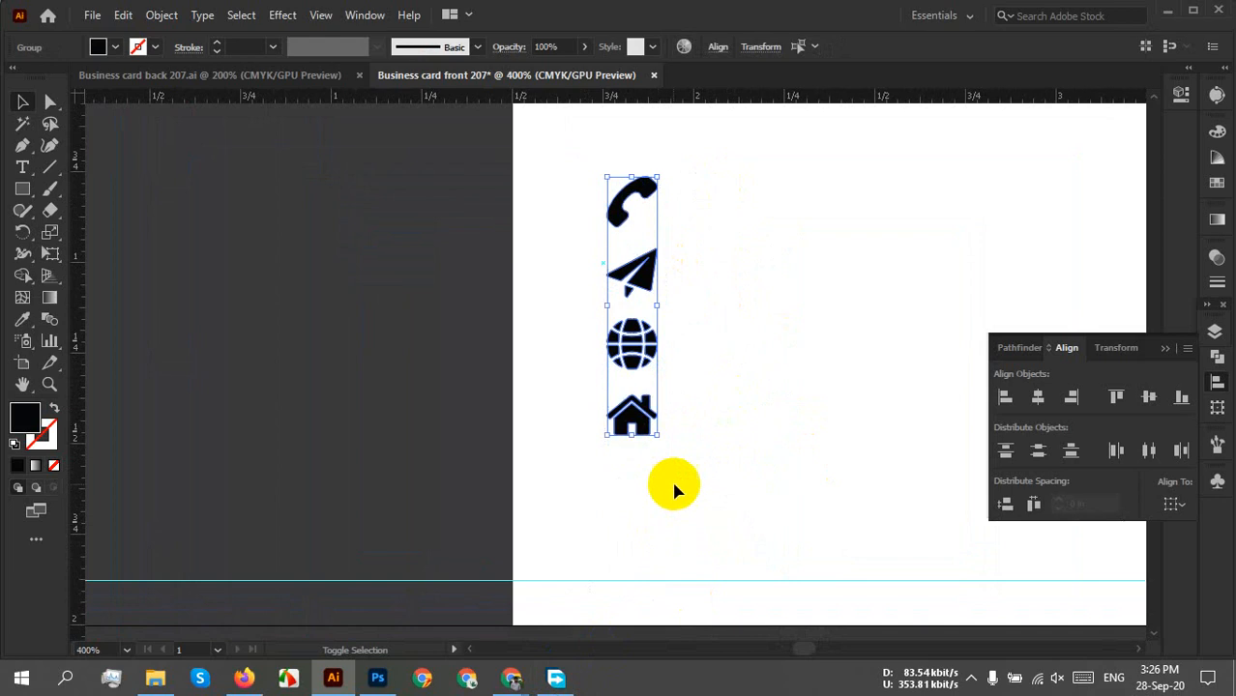
left_click(747, 469)
left_click_drag(646, 425, 638, 441)
left_click(681, 312)
Distribute the four icons evenly by their vertical centres.
left_click_drag(695, 108, 571, 484)
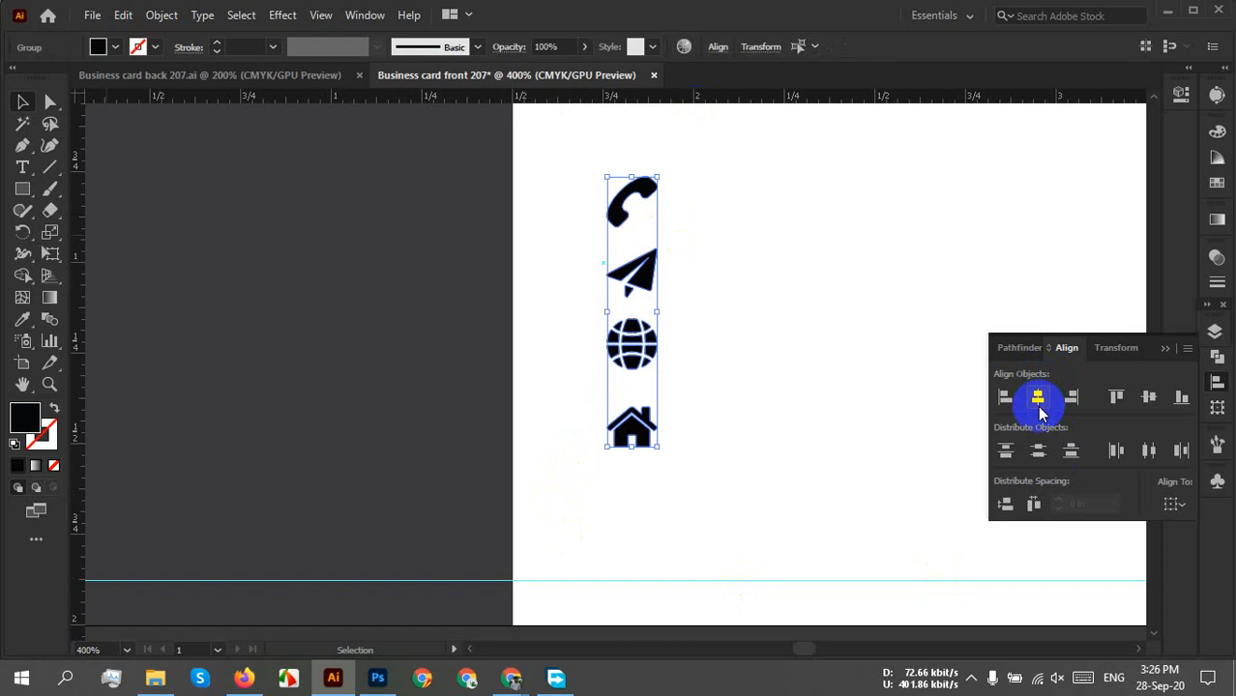
left_click(1039, 452)
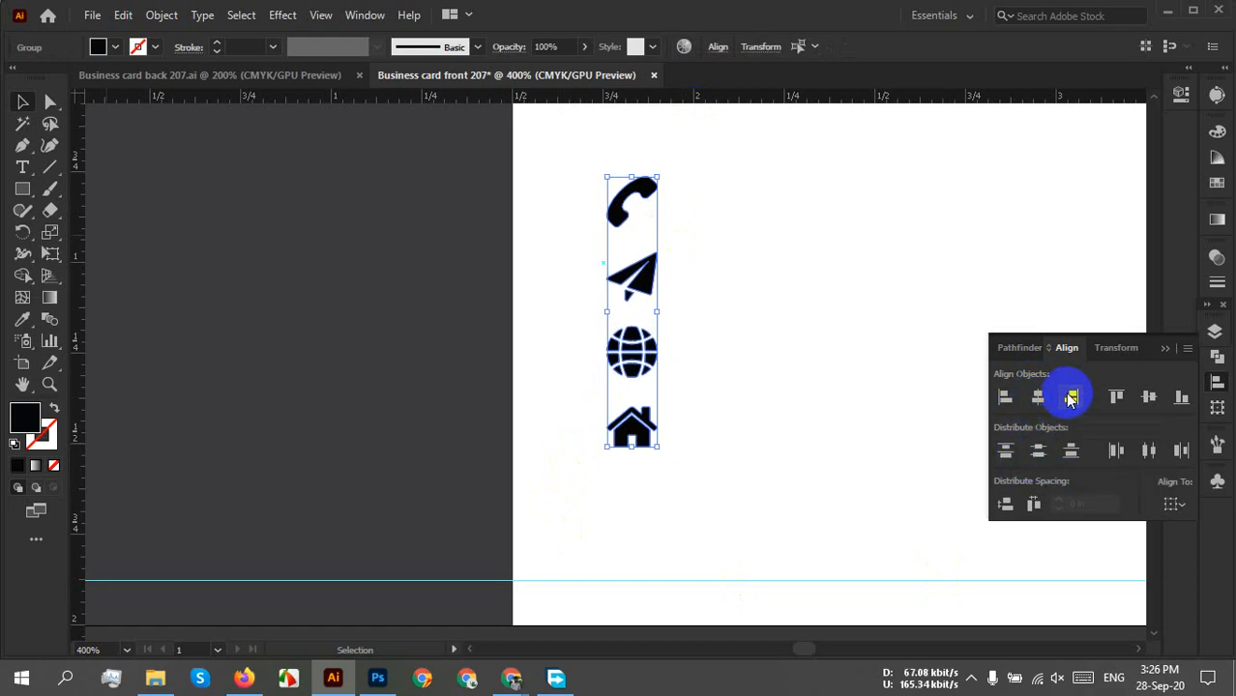
left_click(851, 329)
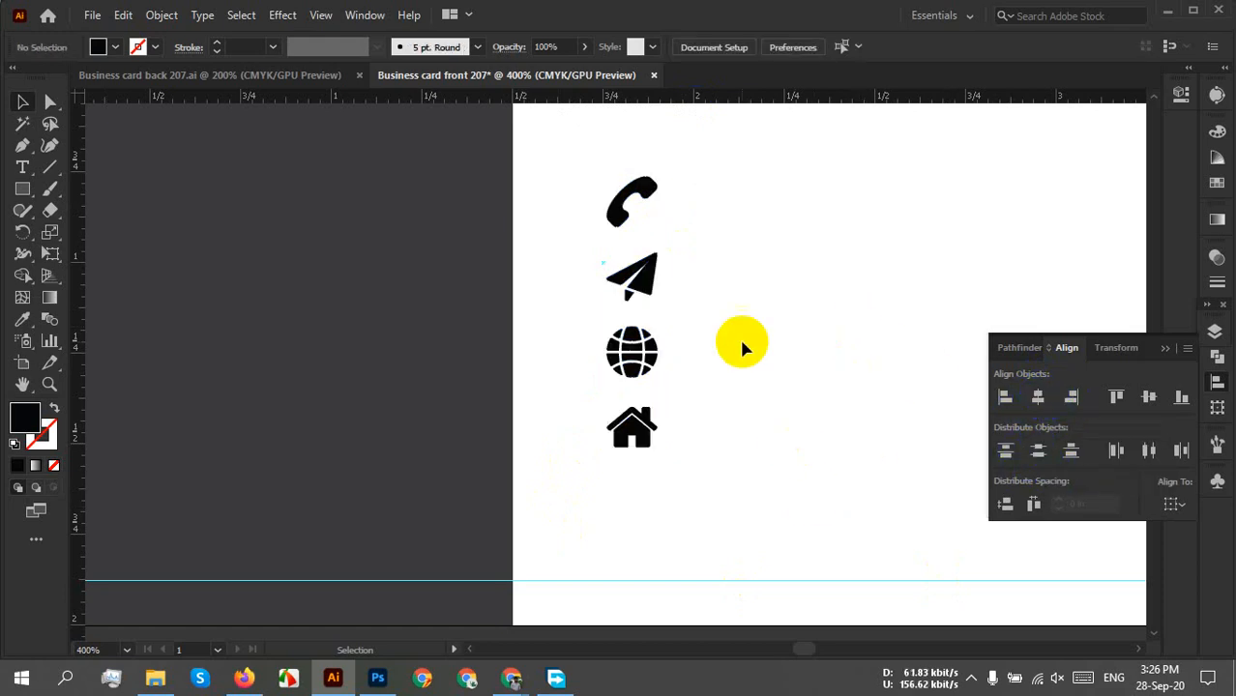
left_click_drag(744, 342, 640, 453)
Draw an outlined hexagon with the Polygon tool and rotate it to a pointed top.
left_click(23, 189)
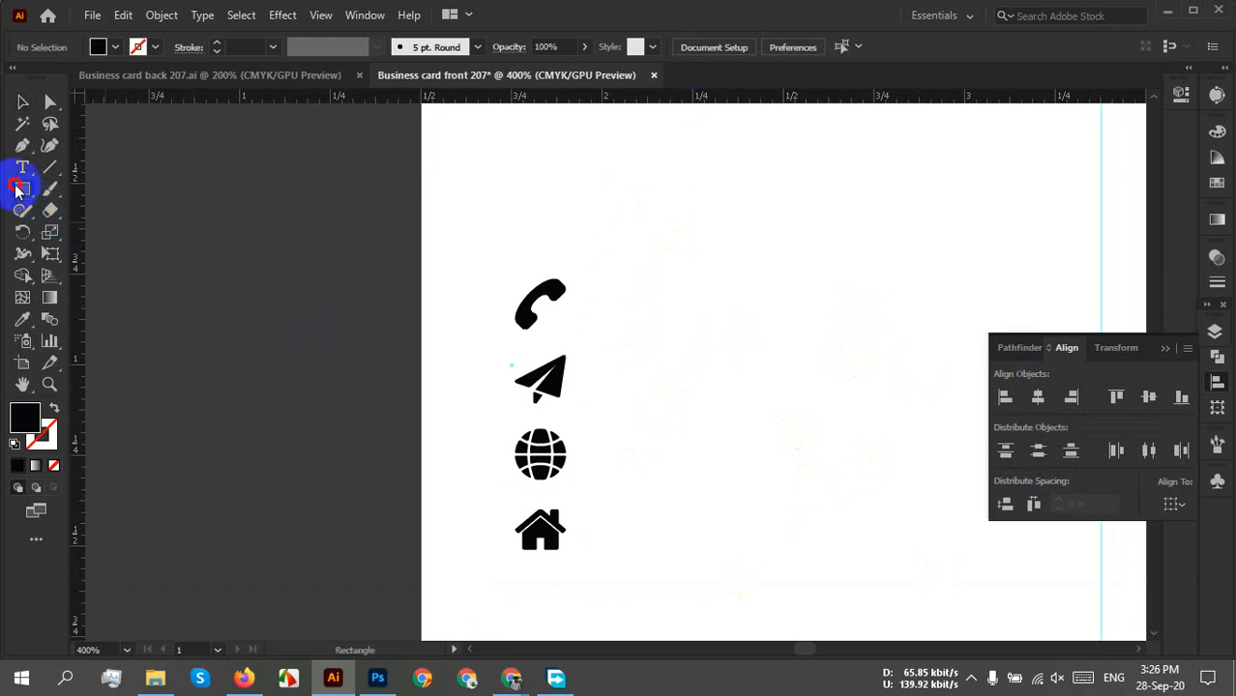
left_click_drag(27, 199, 138, 254)
left_click_drag(630, 264, 674, 290)
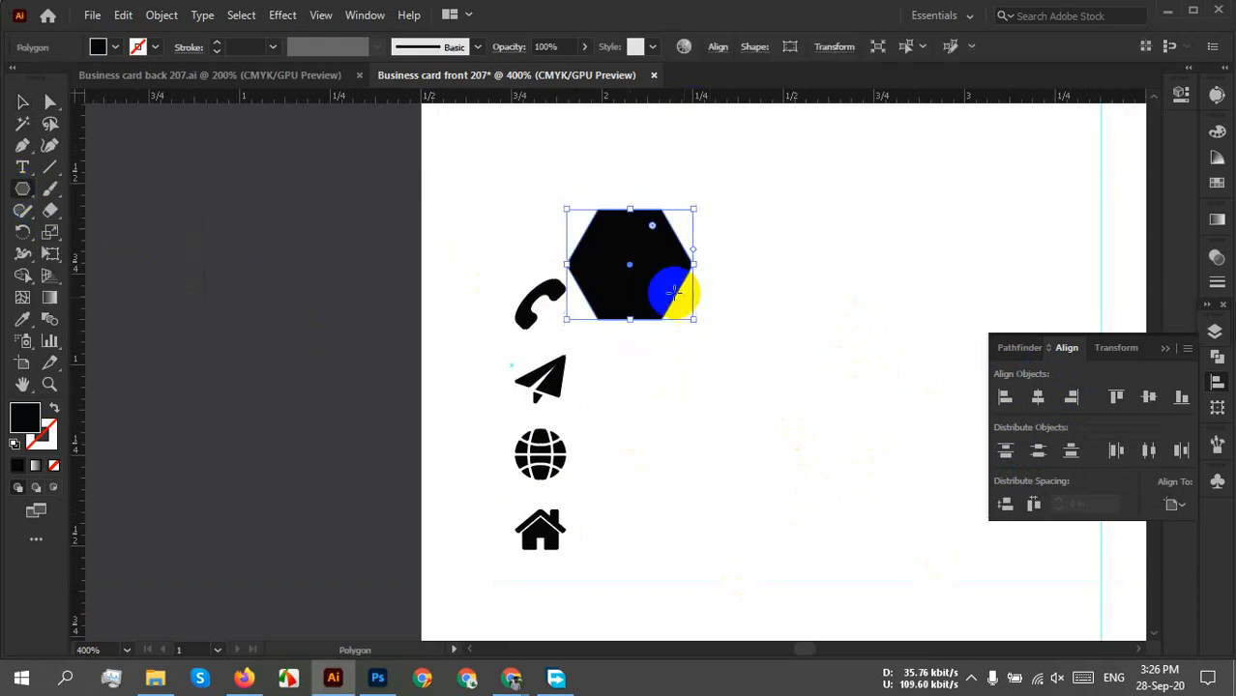
left_click(59, 410)
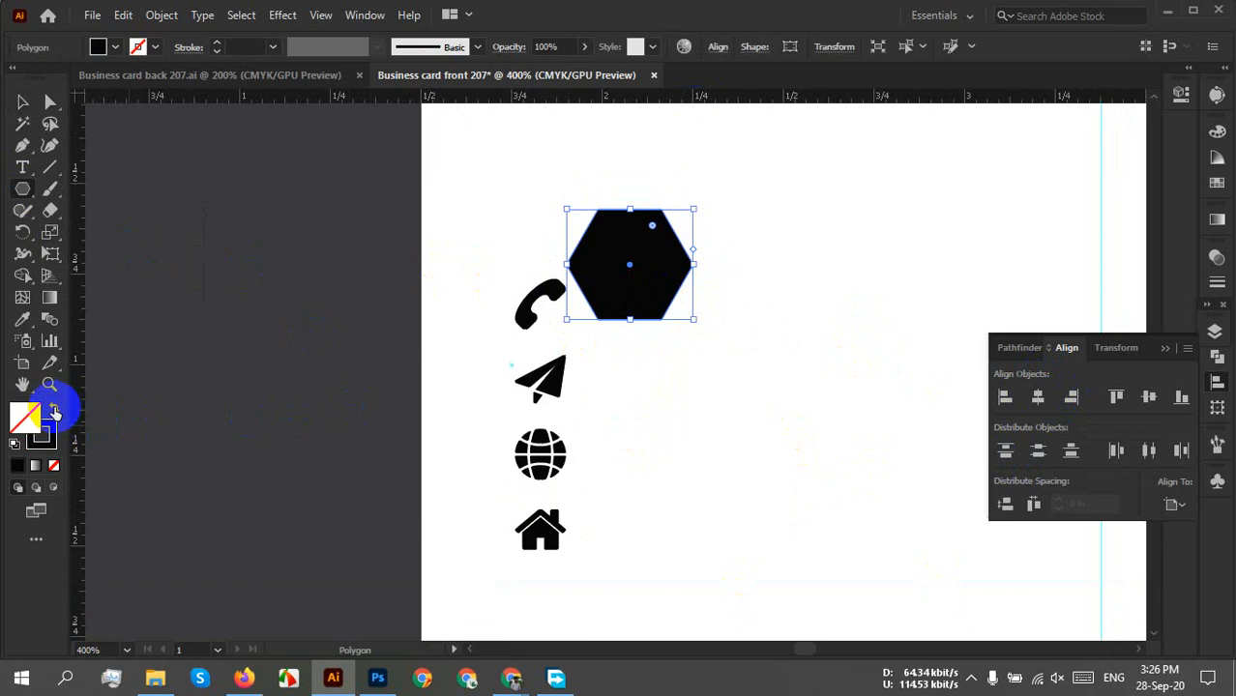
left_click(20, 103)
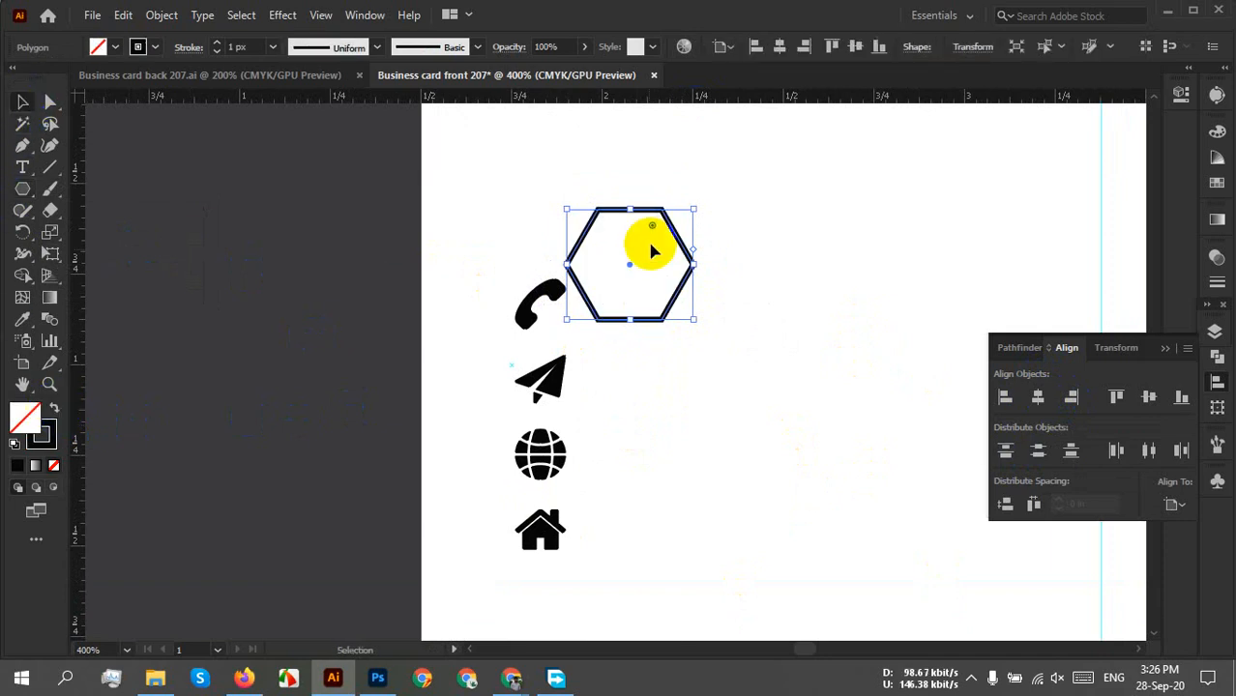
left_click_drag(703, 207, 585, 208)
left_click(744, 317)
Move the hexagon over the phone icon and shrink it to surround the handset.
left_click_drag(667, 378, 715, 408)
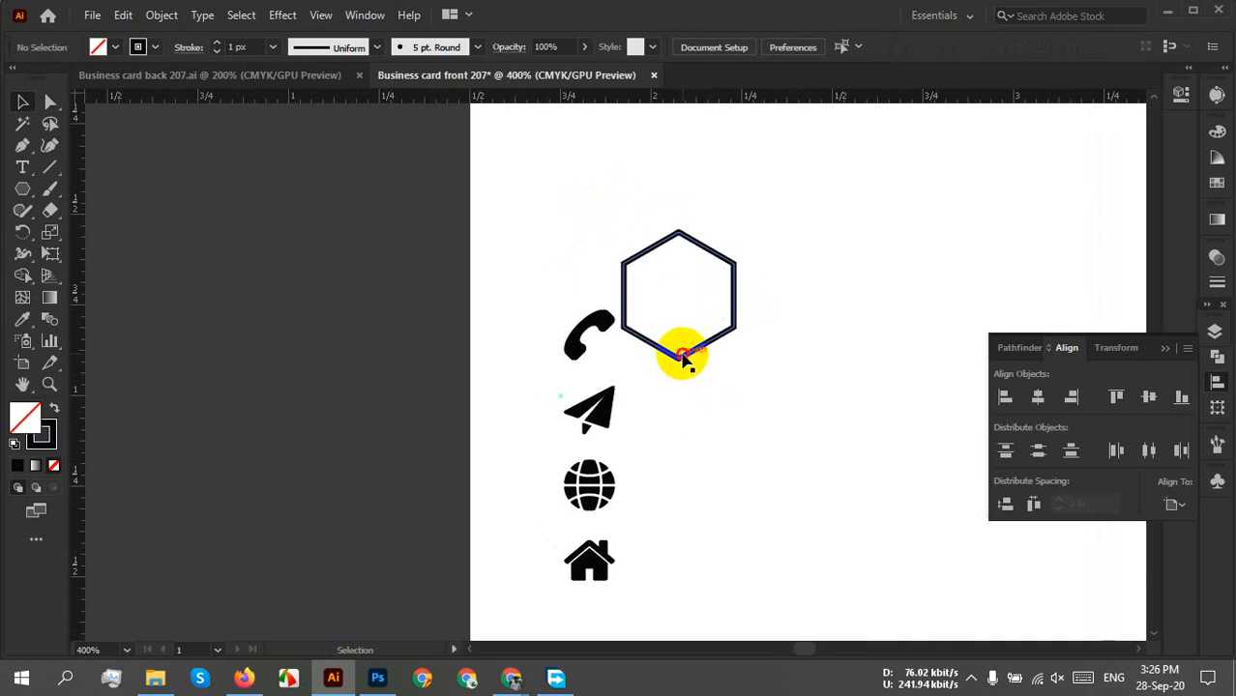
left_click_drag(683, 360, 607, 384)
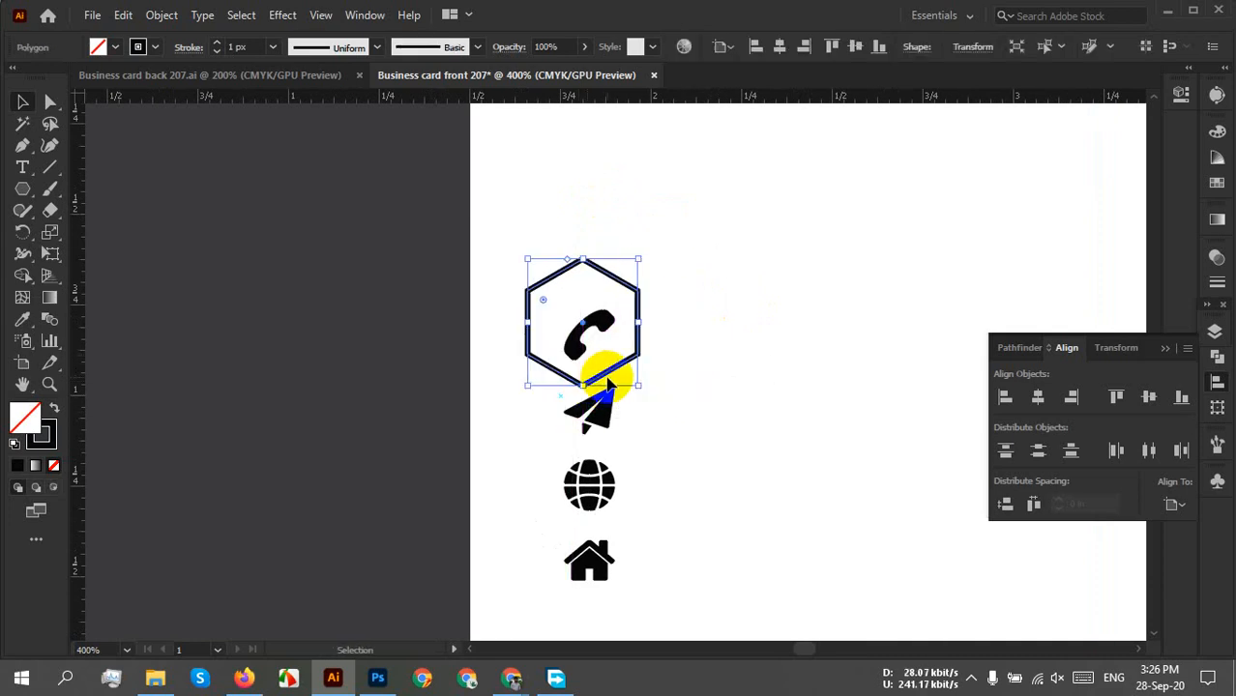
scroll(607, 384, "up", 3)
left_click_drag(733, 290, 711, 497)
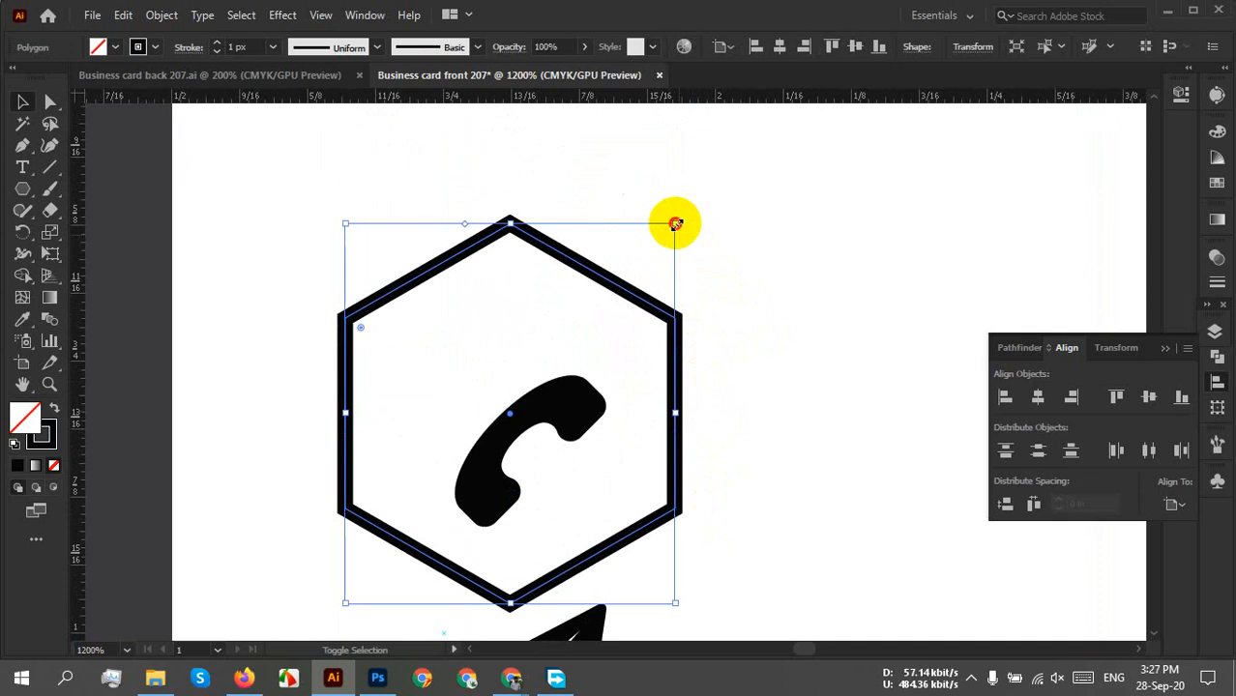
left_click_drag(675, 224, 630, 275)
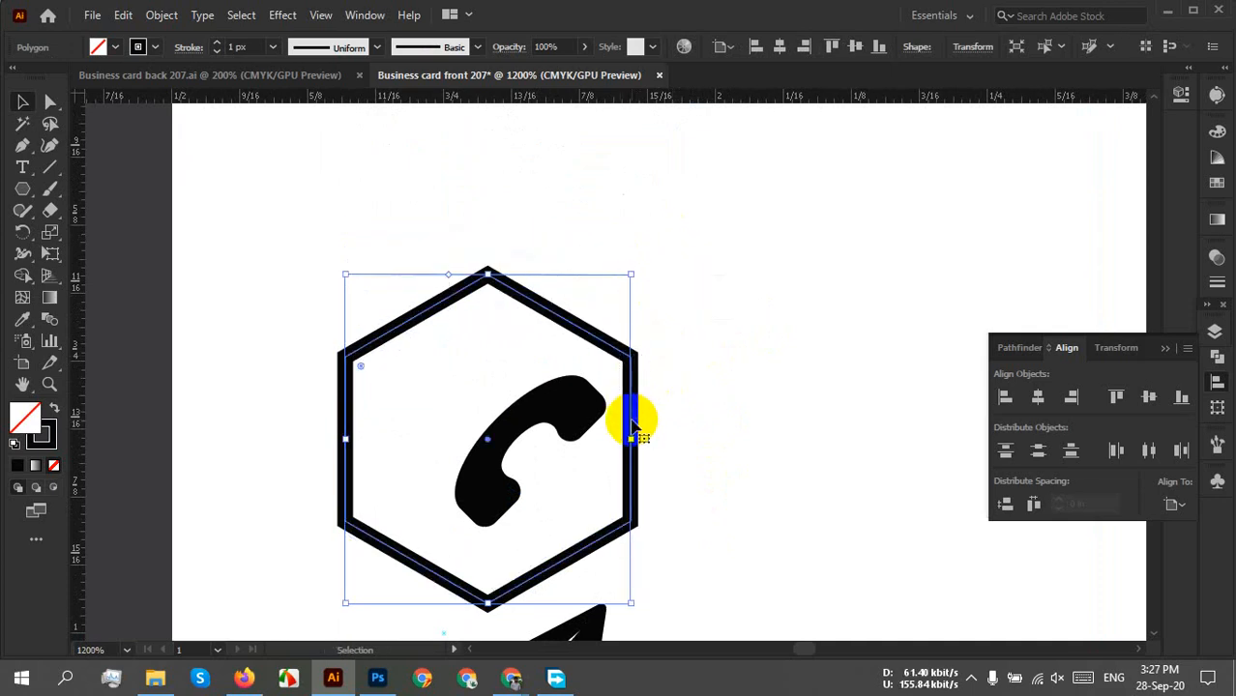
left_click_drag(631, 410, 656, 416)
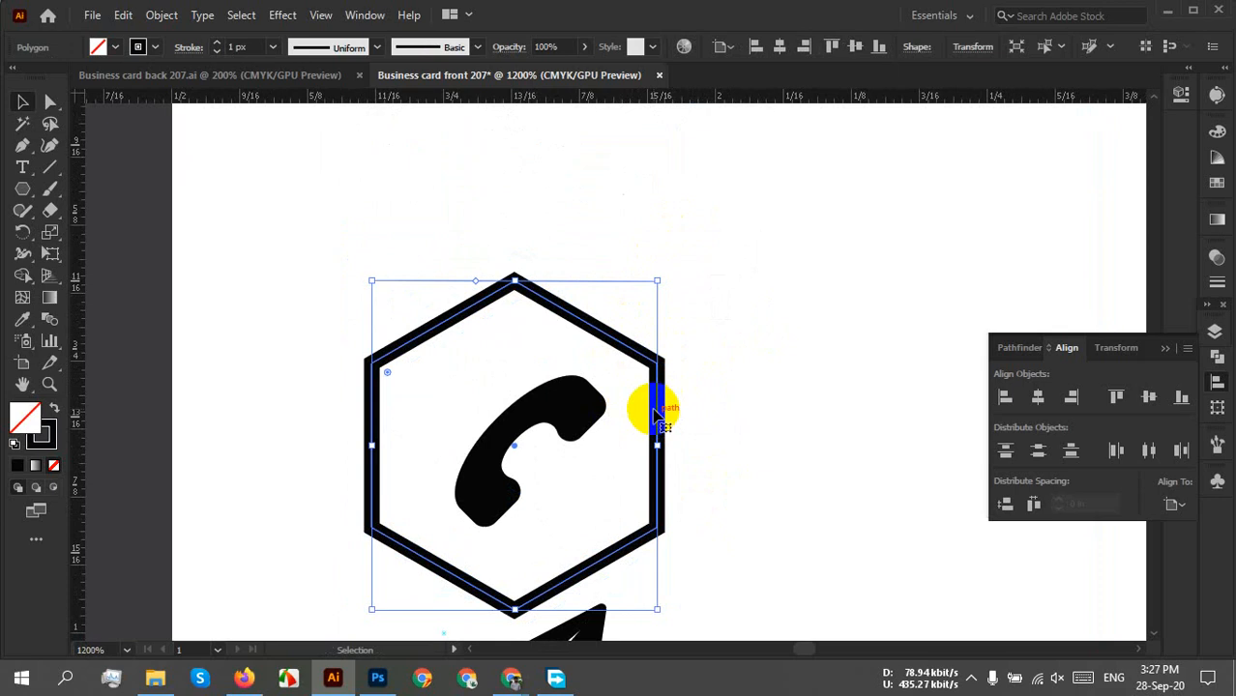
left_click_drag(657, 281, 635, 317)
left_click_drag(523, 335, 565, 330)
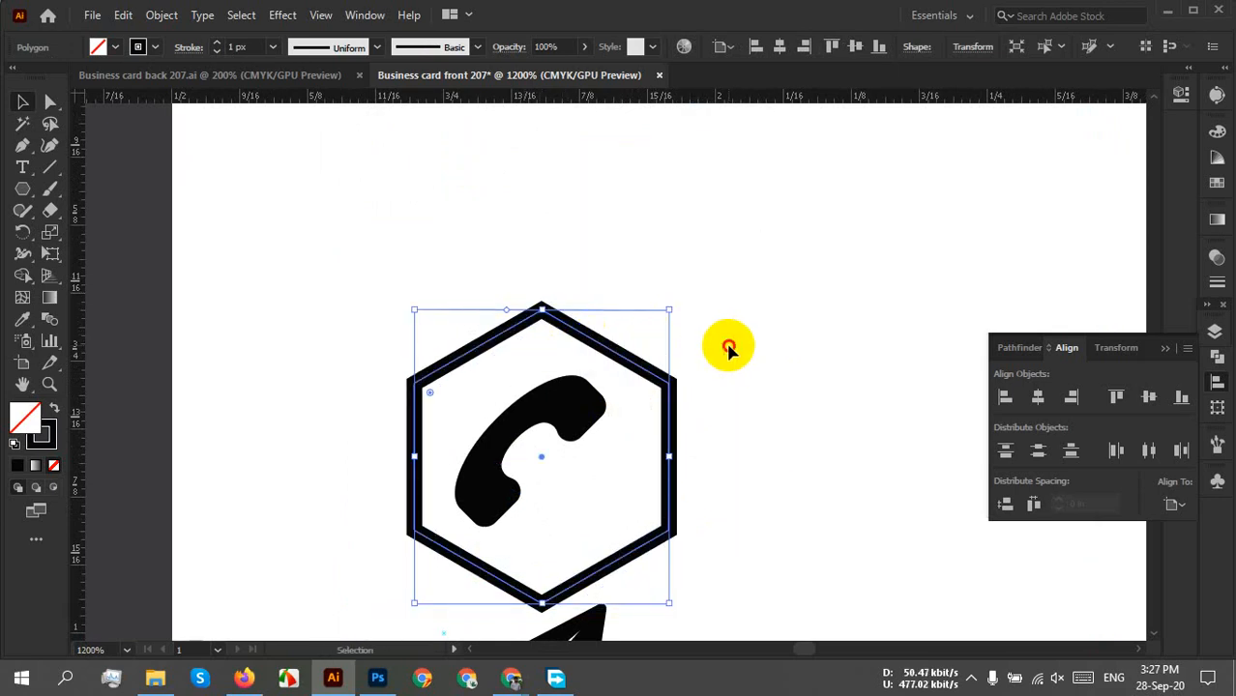
left_click(640, 350)
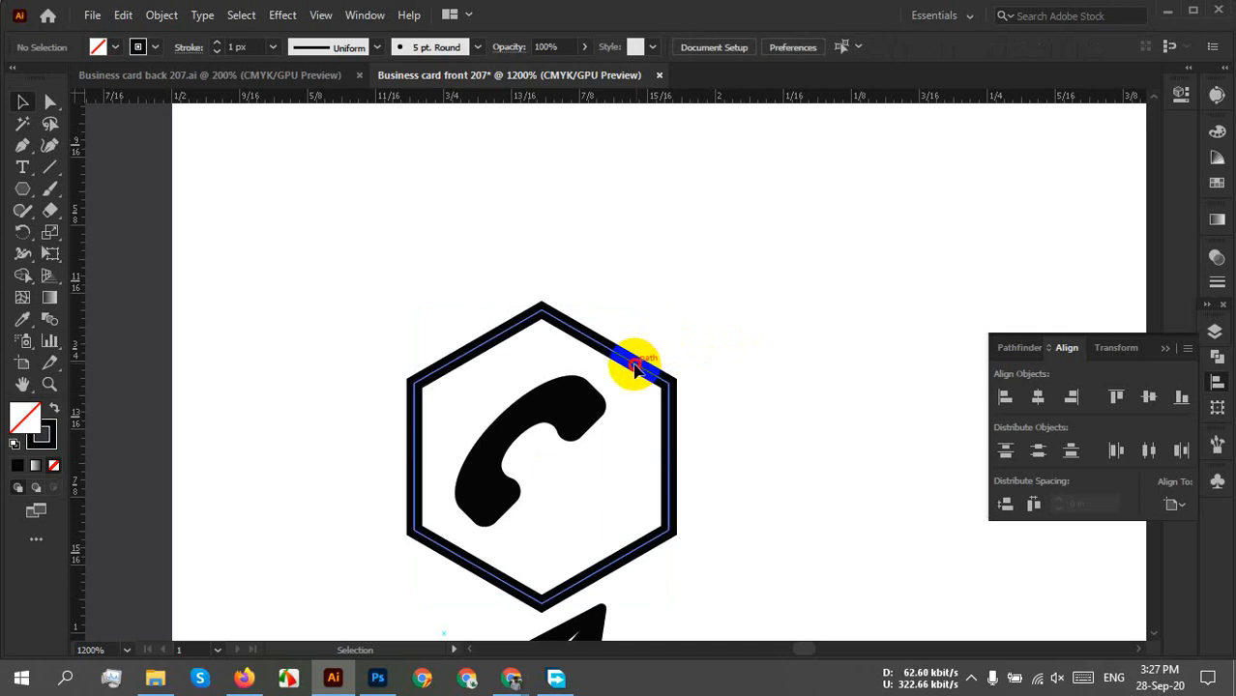
Nudge the hexagon slightly upward around the phone.
left_click_drag(635, 368, 634, 365)
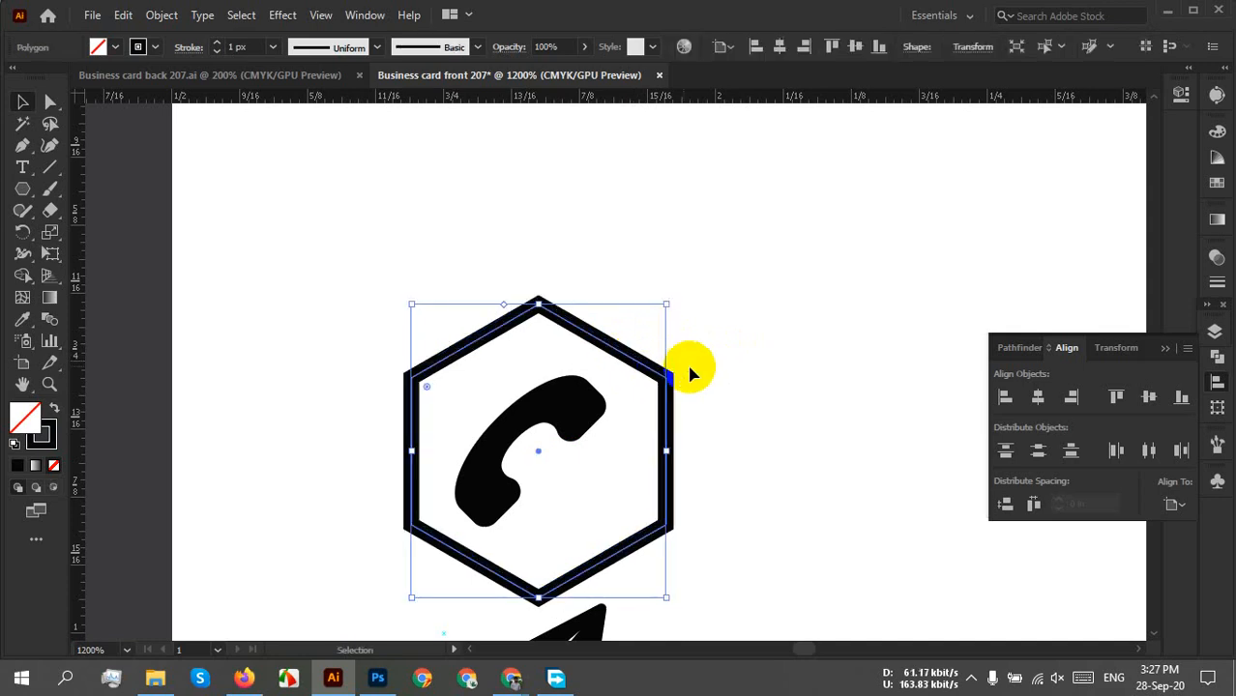
left_click(727, 404)
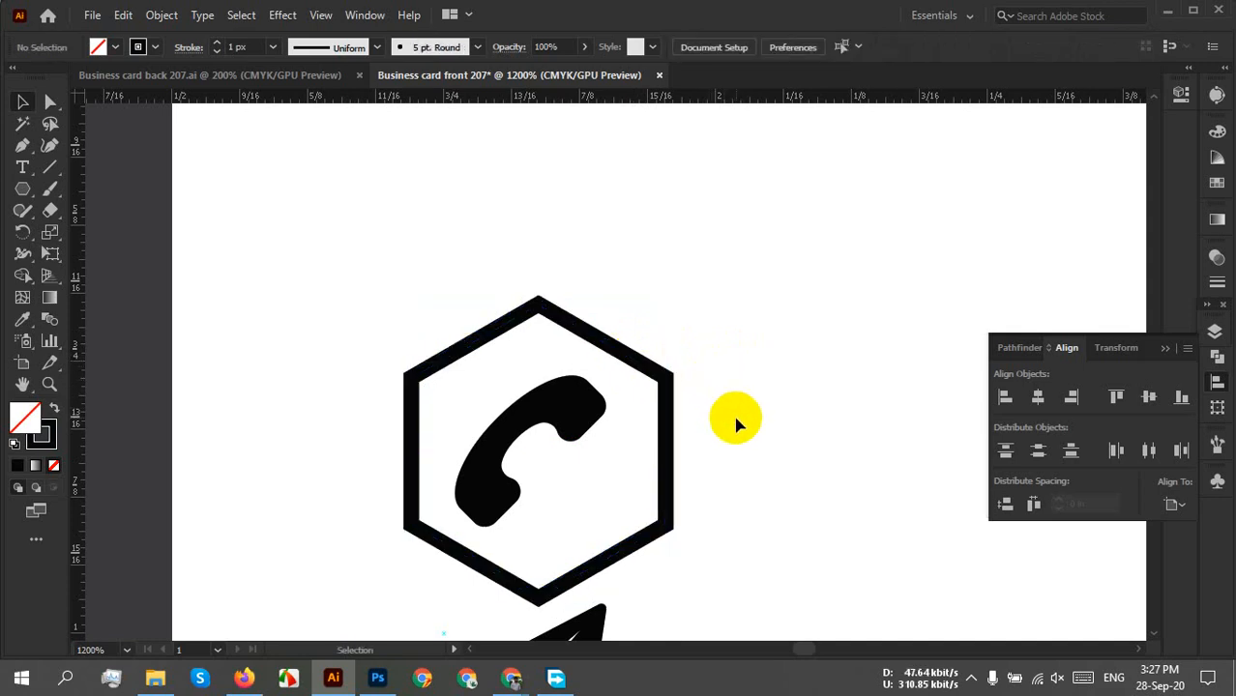
left_click_drag(665, 509, 659, 501)
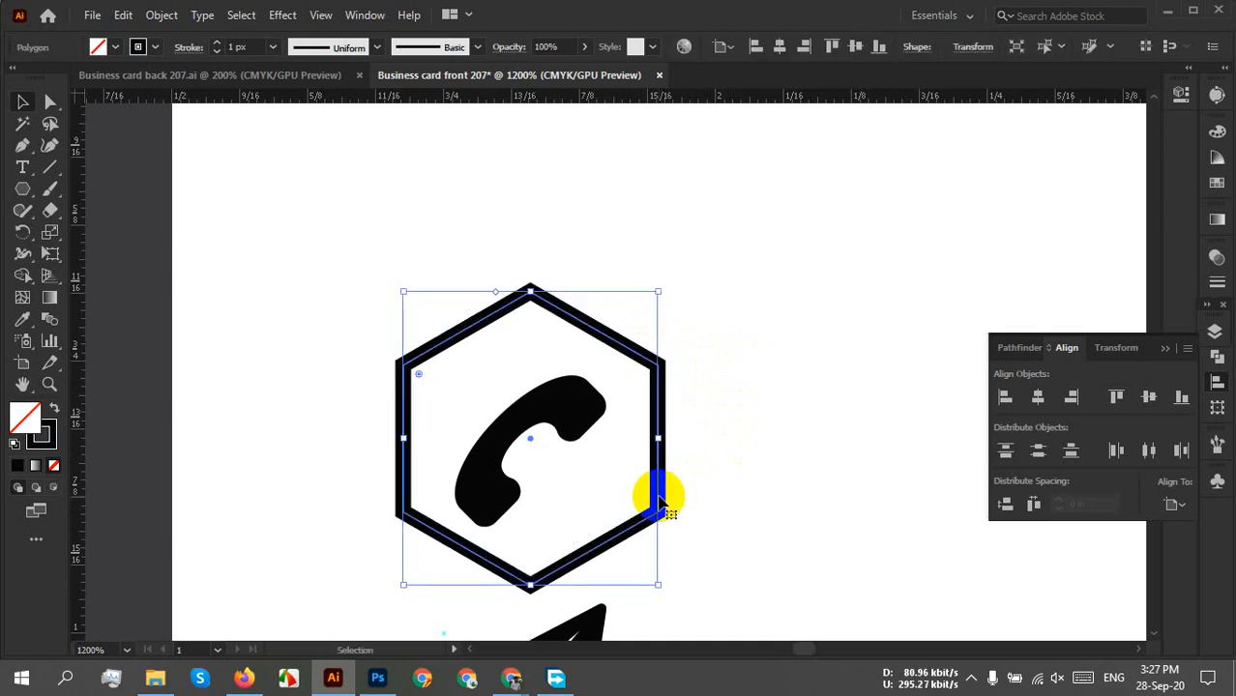
left_click(788, 468)
Vertically centre the hexagon and phone icon on each other.
left_click_drag(772, 290, 581, 470)
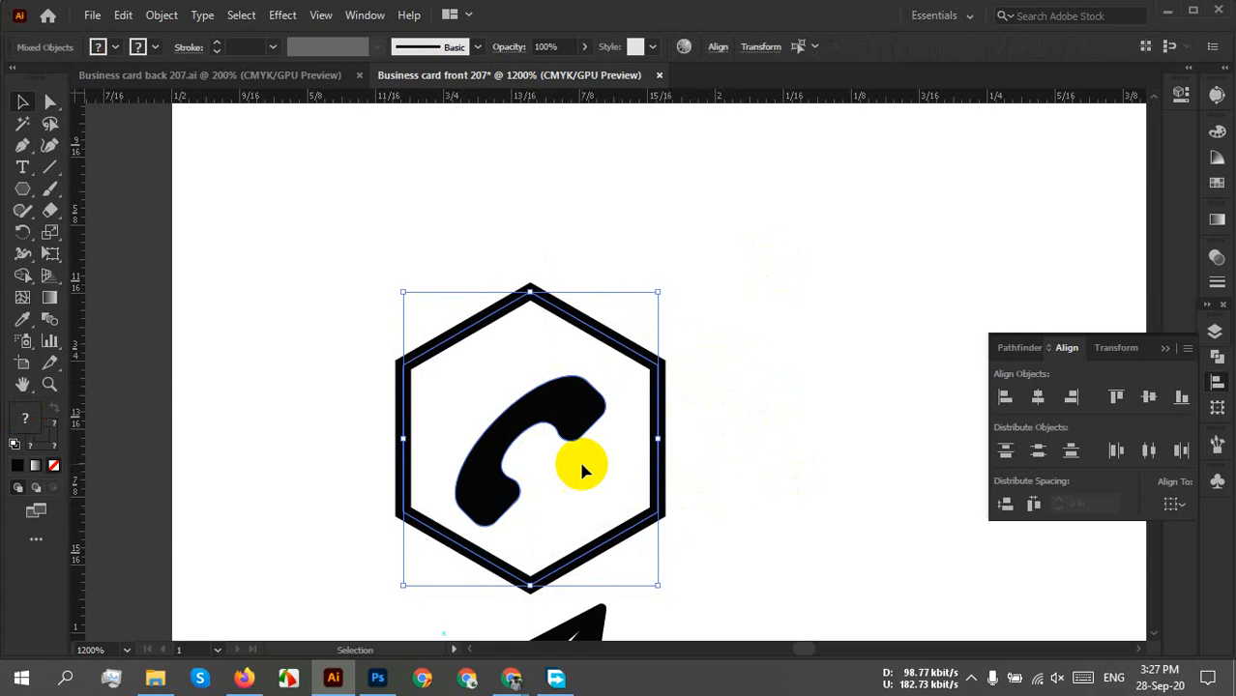
left_click(717, 48)
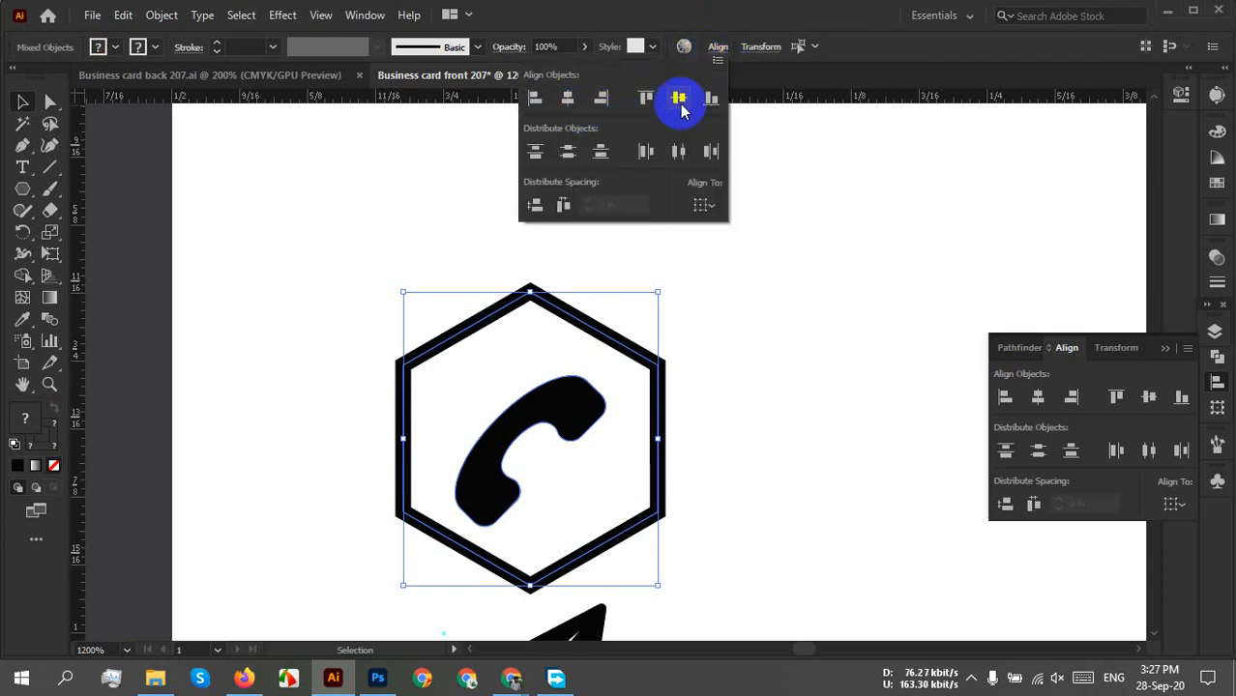
left_click(679, 98)
left_click(817, 418)
left_click(744, 366)
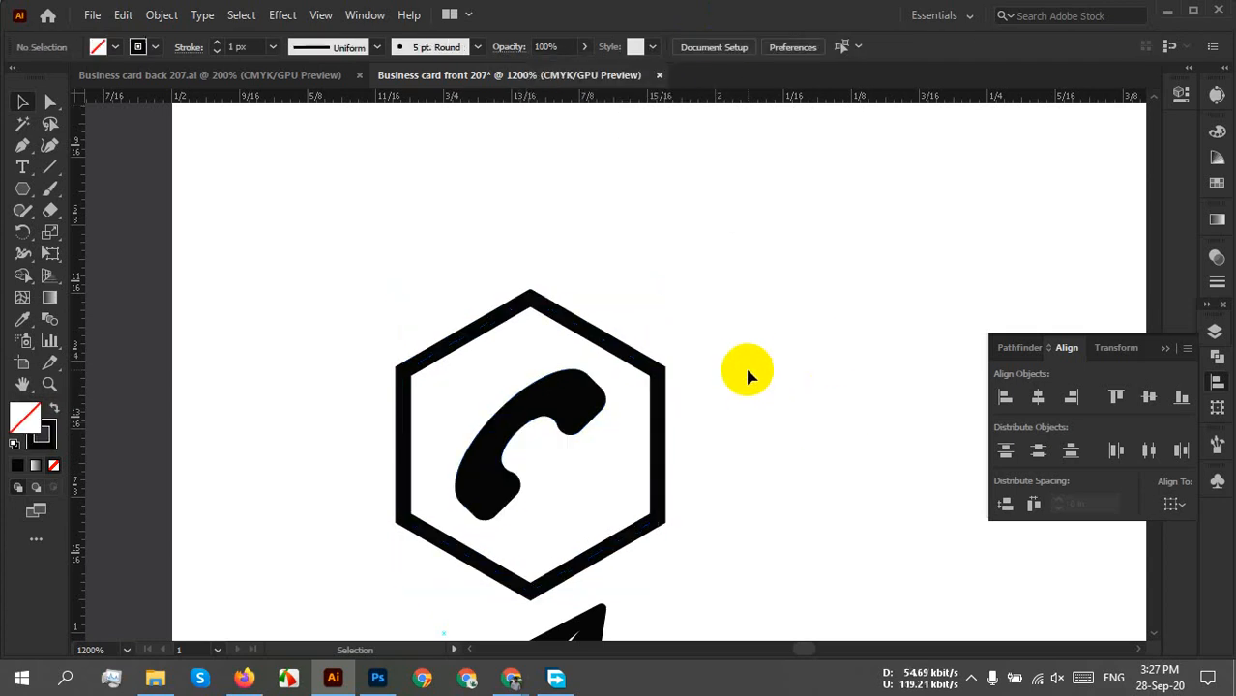
Shrink the phone's hexagon slightly from its lower-right corner handle to hug the icon.
scroll(742, 380, "down", 3)
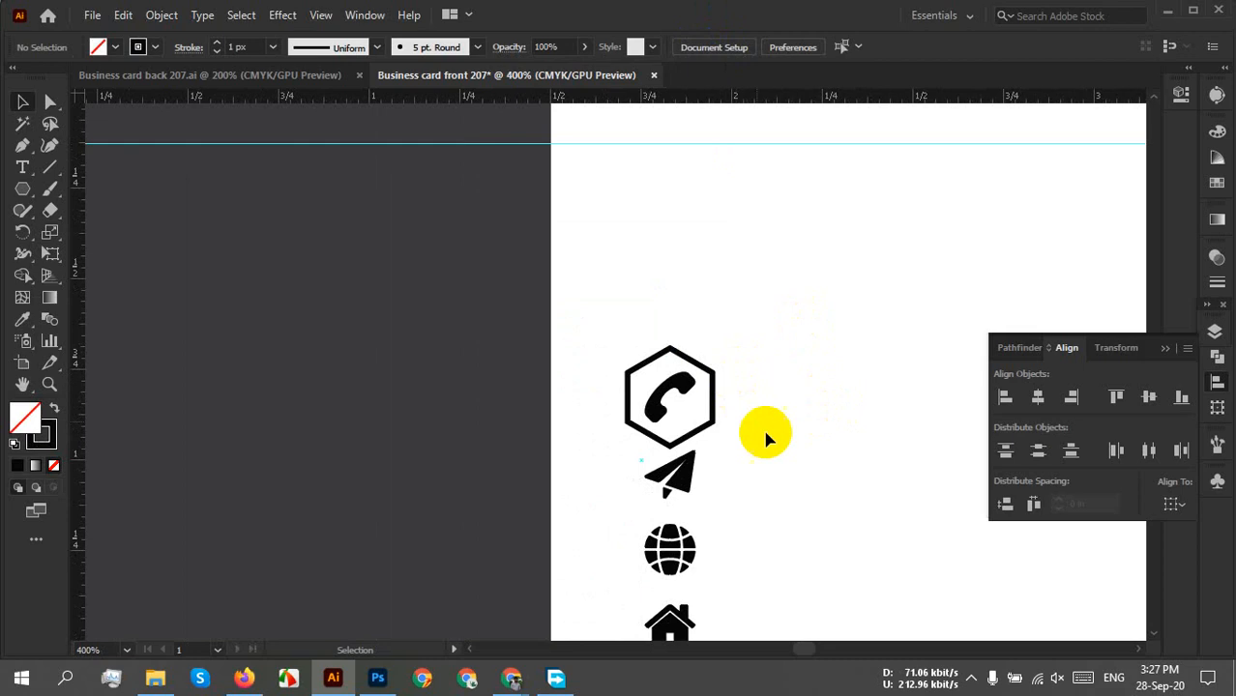
left_click_drag(781, 487, 741, 416)
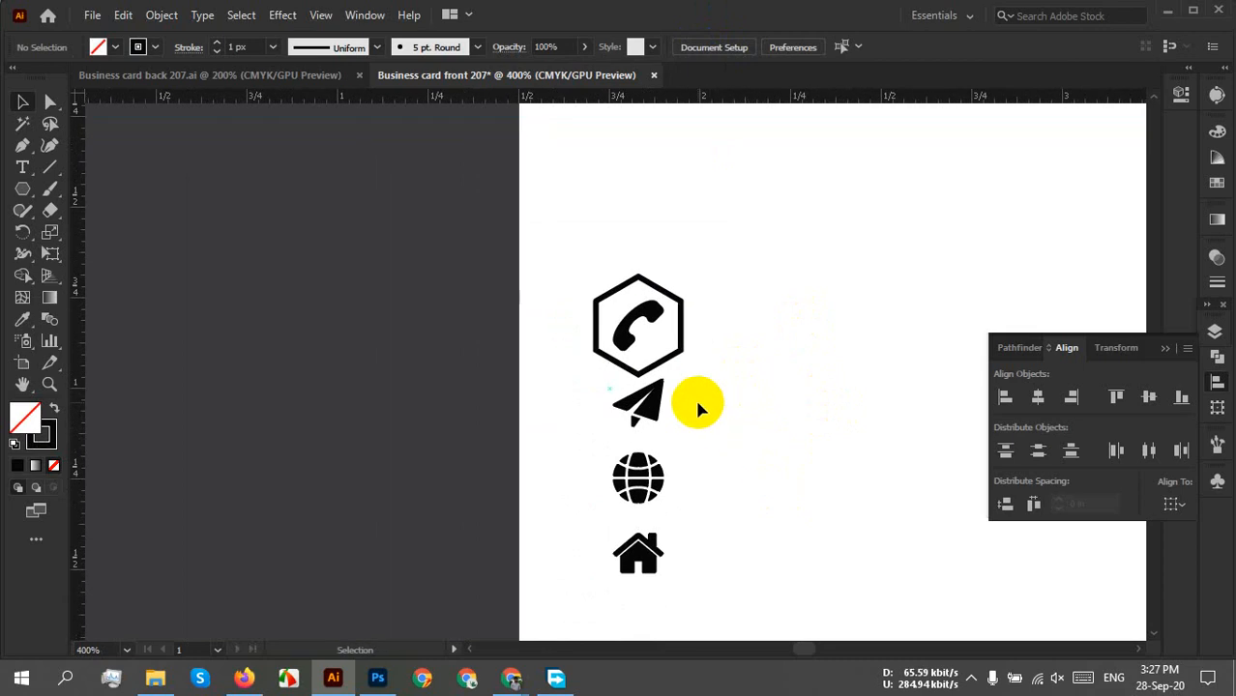
left_click(685, 360)
scroll(684, 353, "up", 3)
left_click(682, 353)
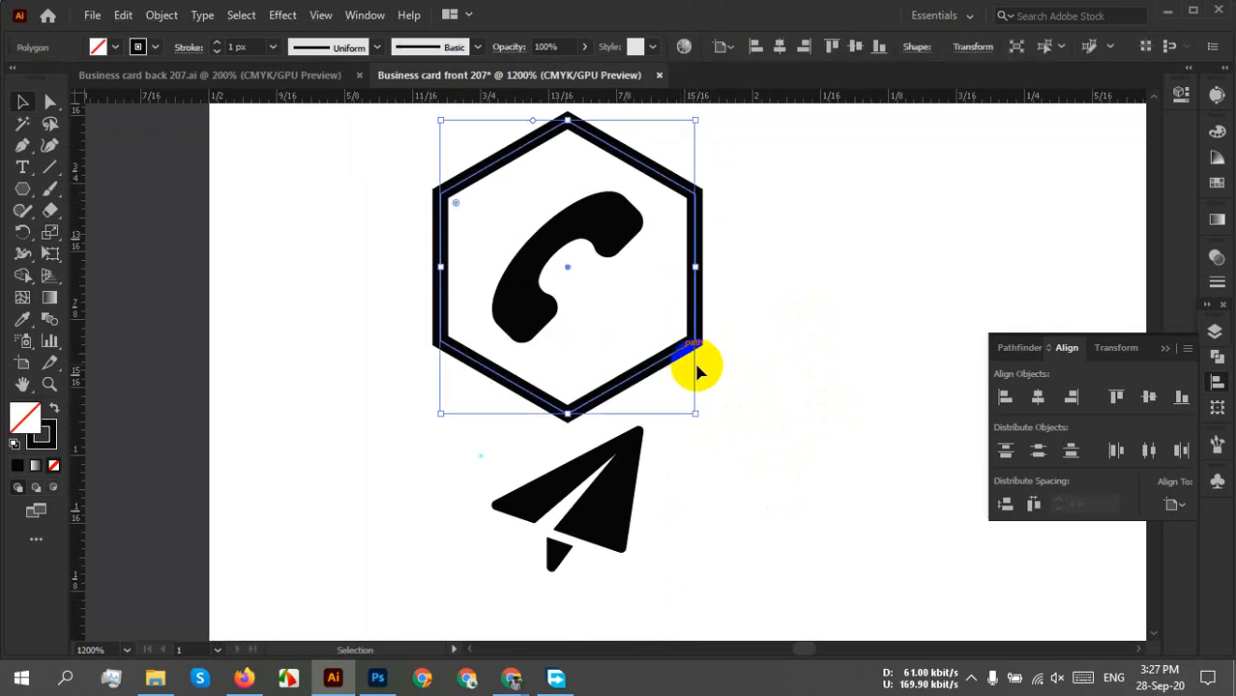
scroll(696, 416, "up", 2)
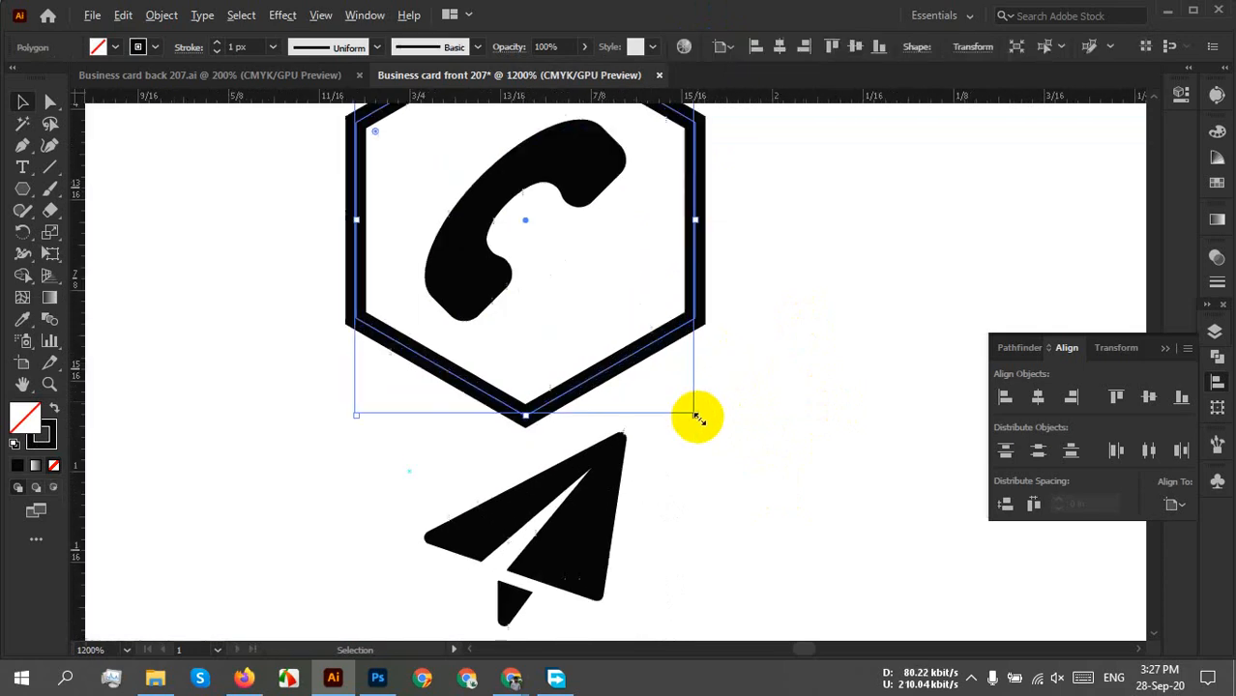
left_click_drag(750, 326, 799, 473)
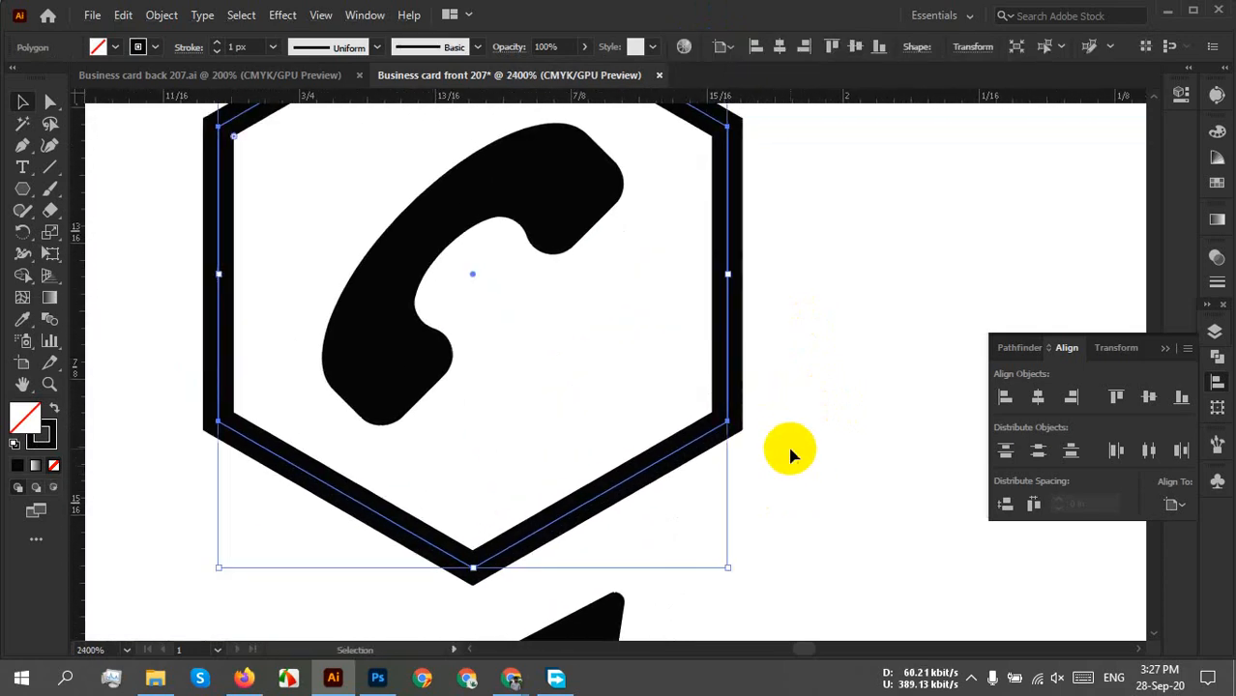
scroll(784, 432, "down", 1)
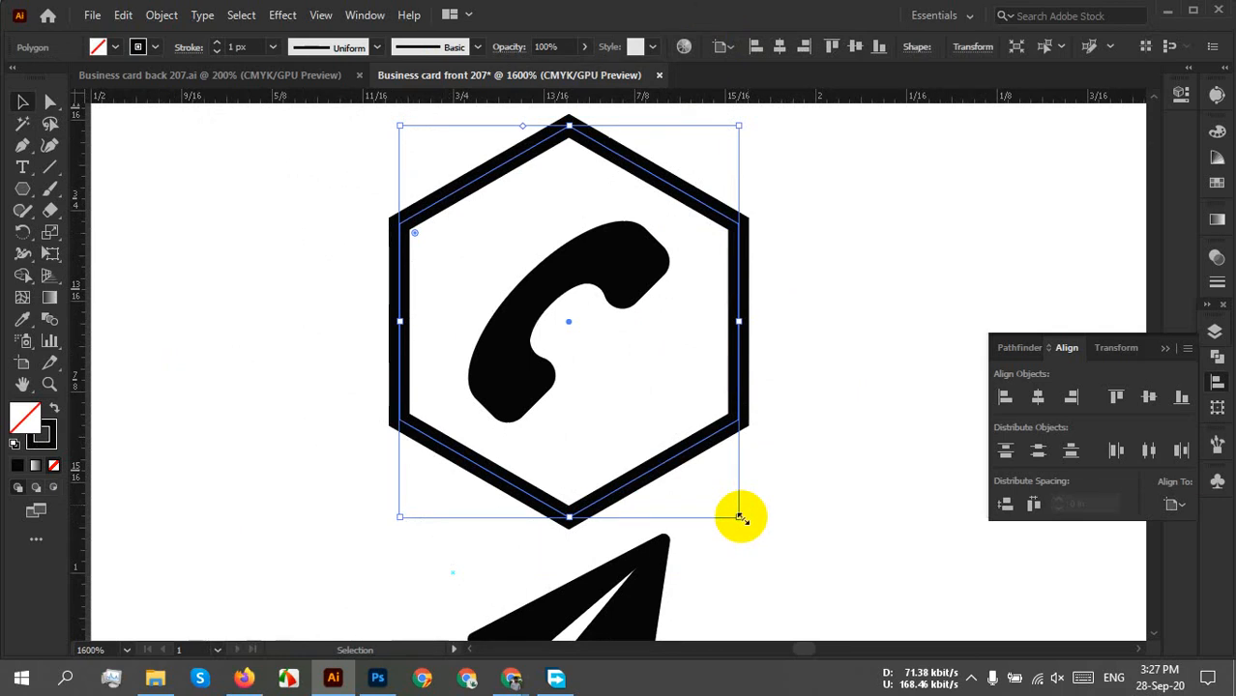
left_click_drag(739, 517, 725, 494)
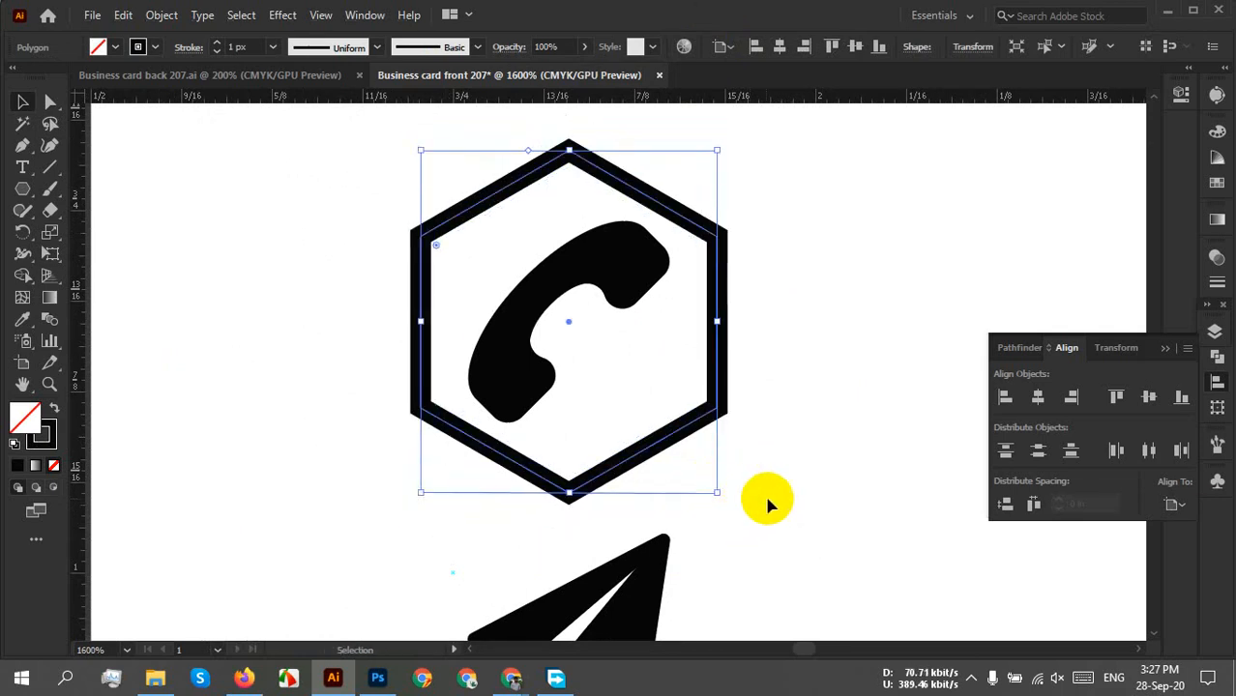
left_click(849, 372)
Select the phone with its hexagon and undo an accidental copy of the badge.
scroll(839, 380, "down", 4)
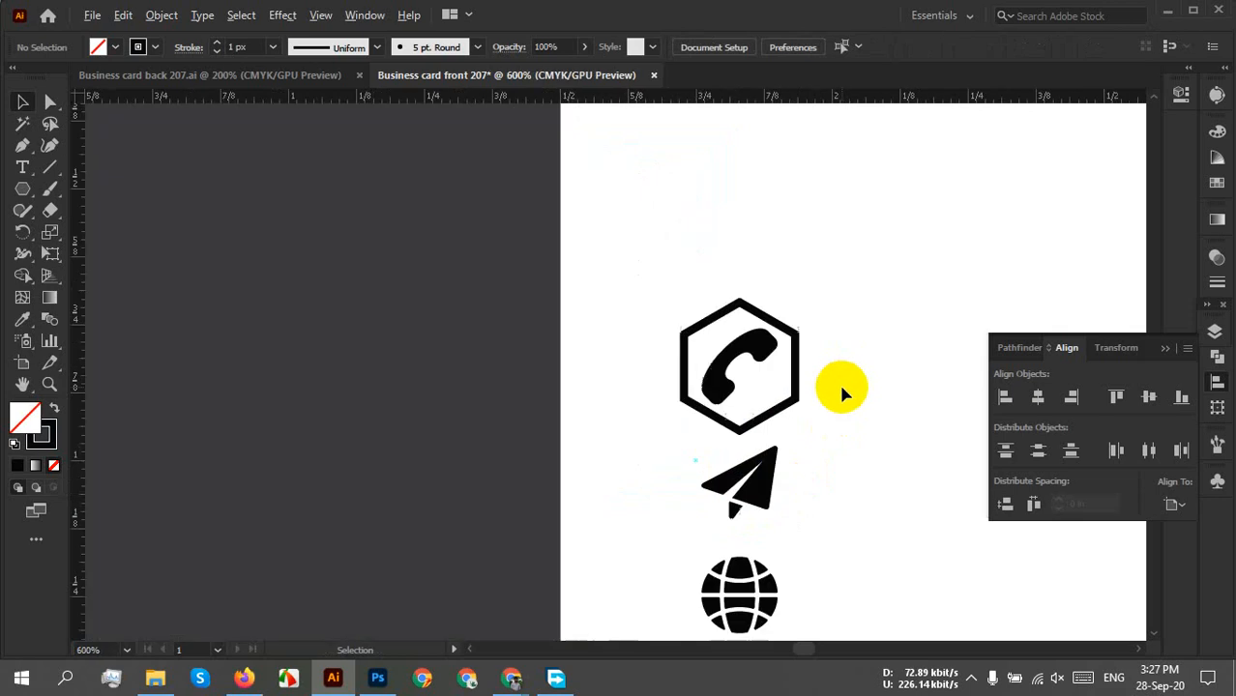
left_click_drag(875, 397, 840, 369)
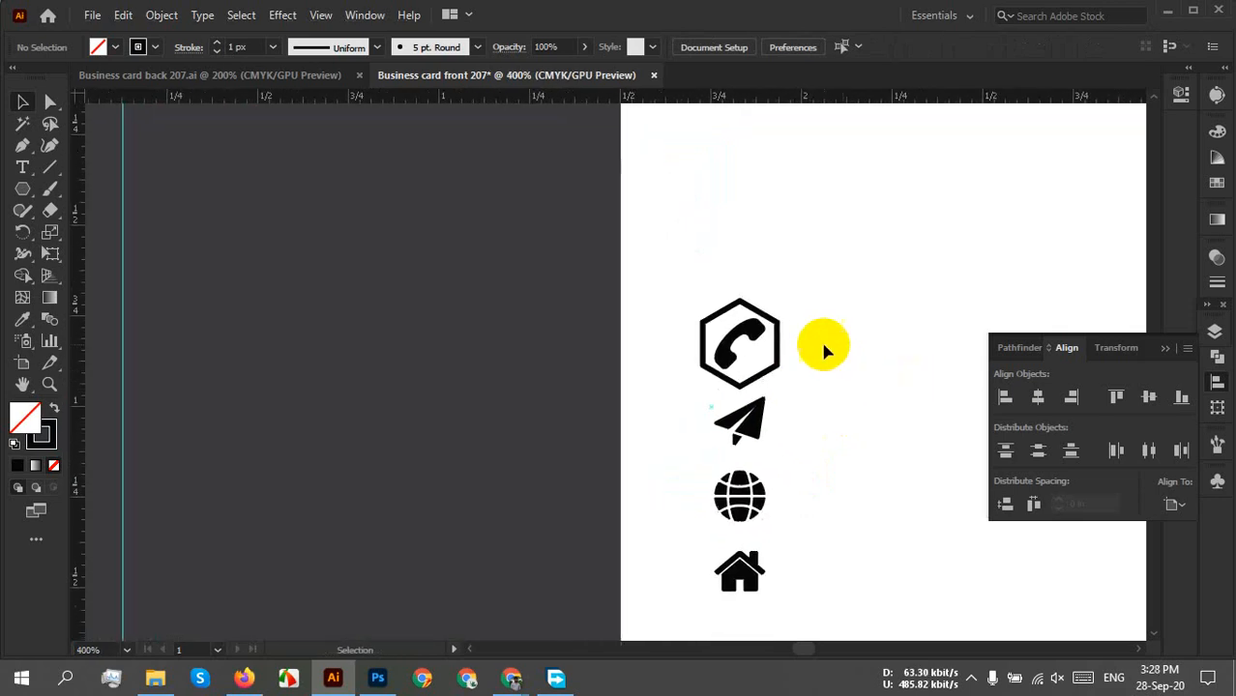
left_click_drag(808, 301, 619, 343)
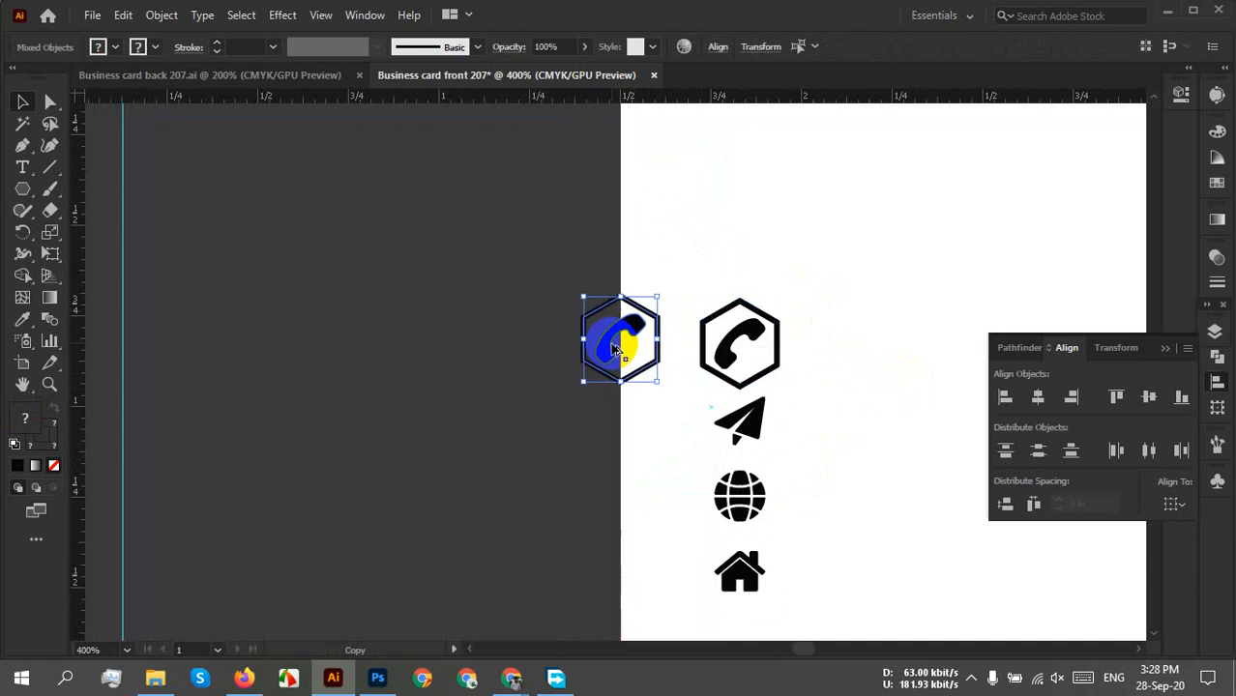
left_click(815, 233)
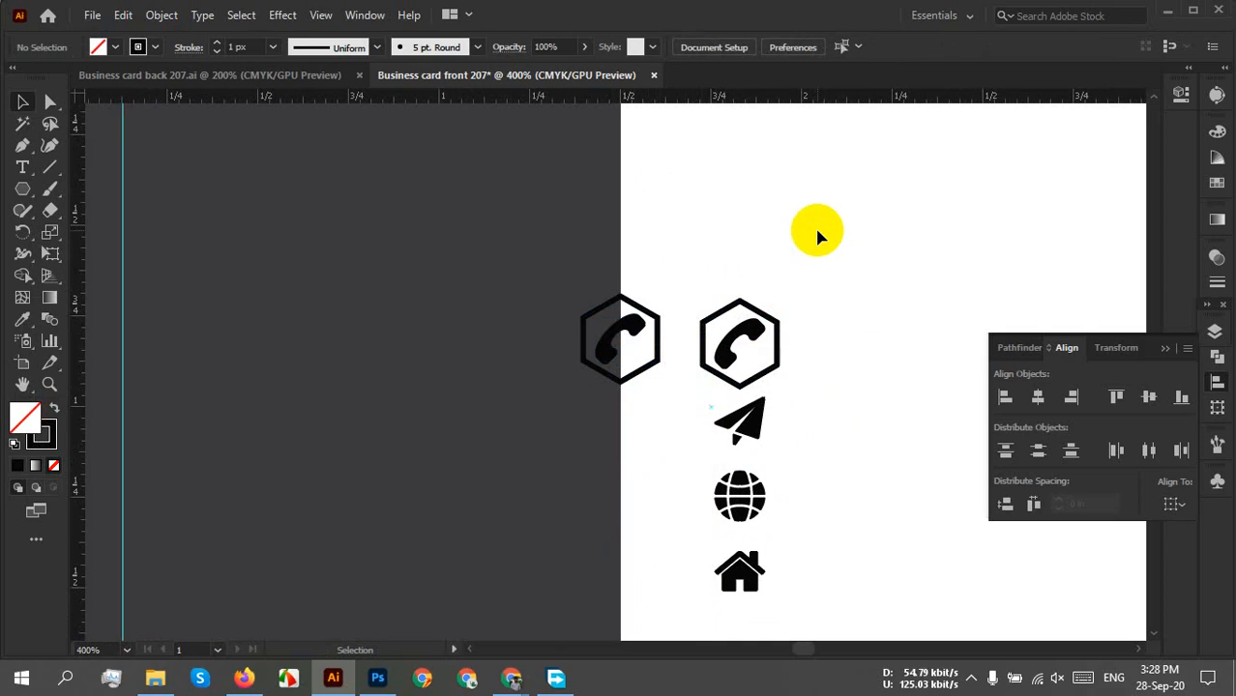
key("ctrl+z")
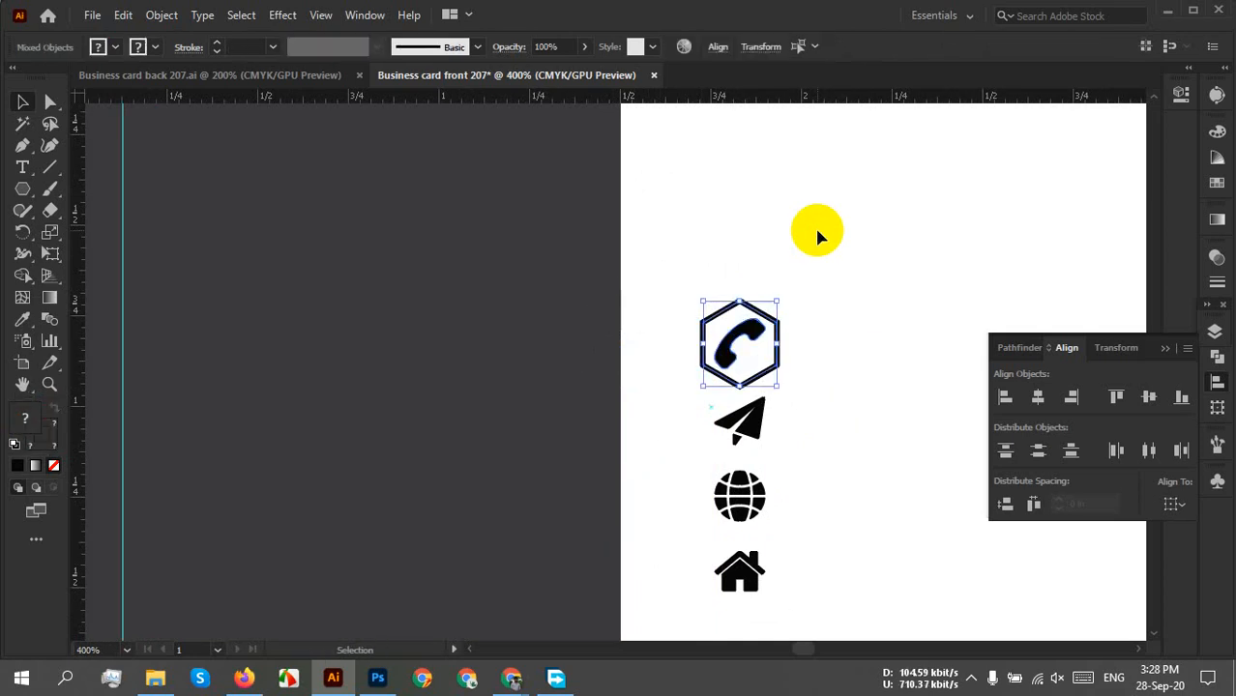
left_click(910, 276)
Copy the hexagon down over the paper plane, then repeat the copy twice with Ctrl+D.
scroll(827, 328, "up", 2)
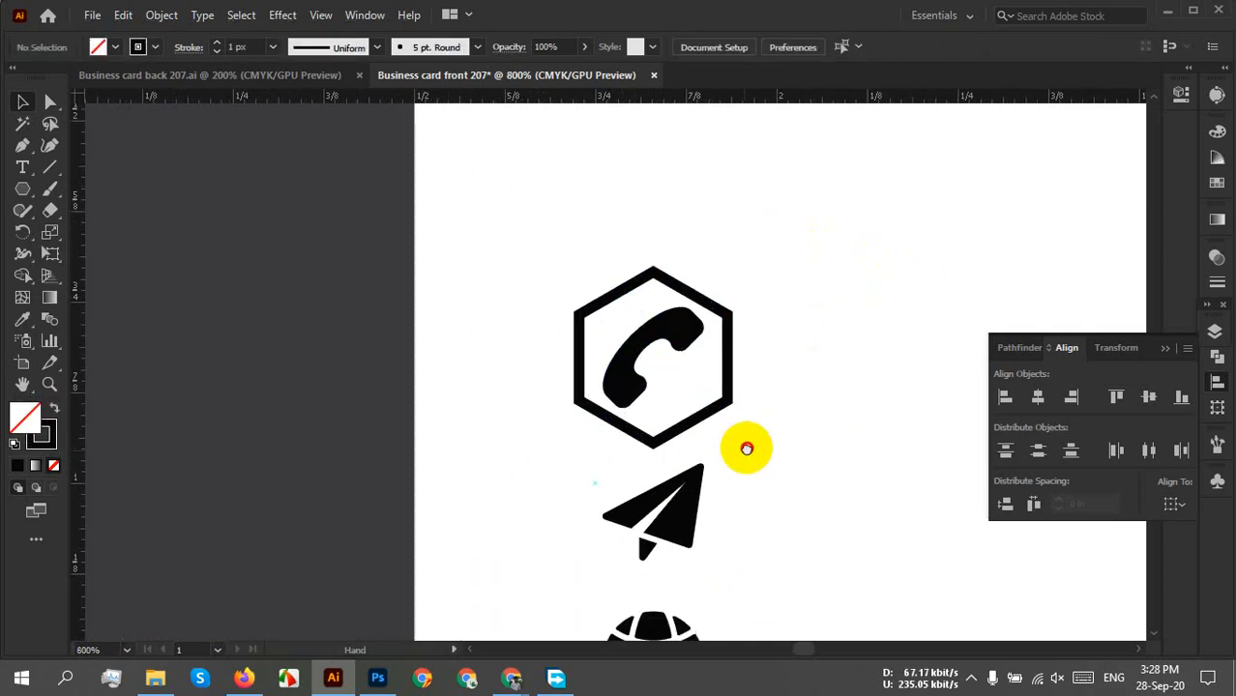
left_click_drag(745, 446, 731, 314)
scroll(744, 343, "down", 1)
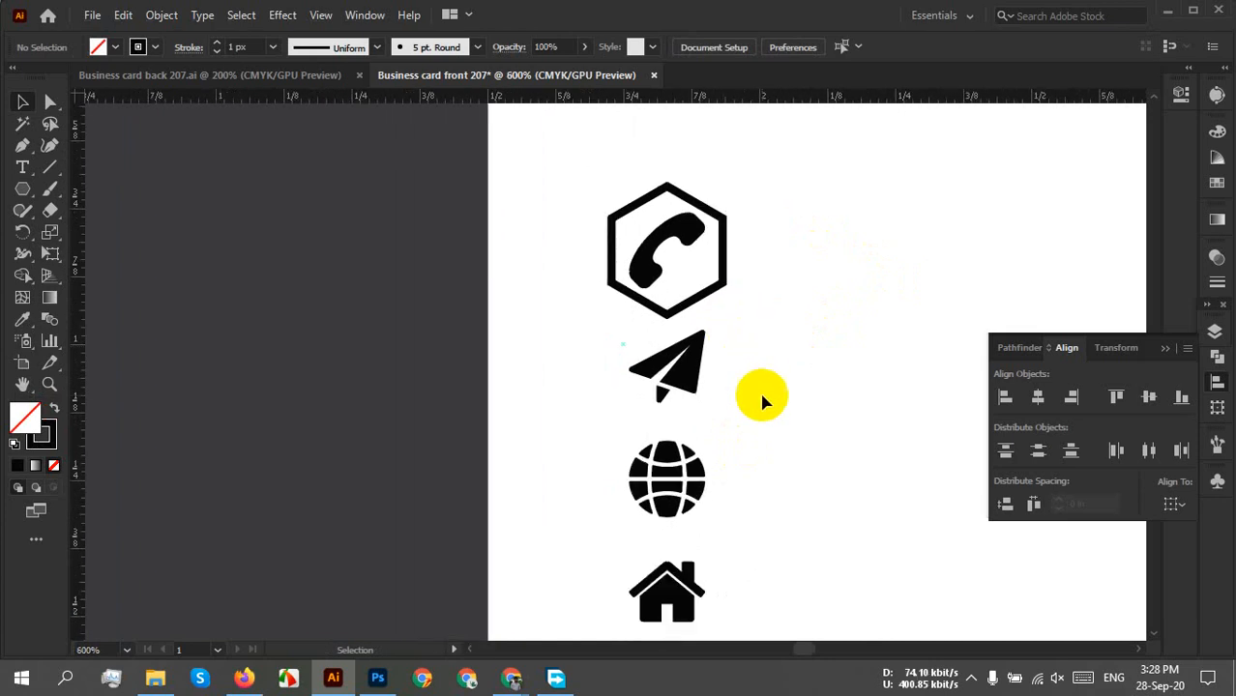
left_click_drag(761, 395, 725, 333)
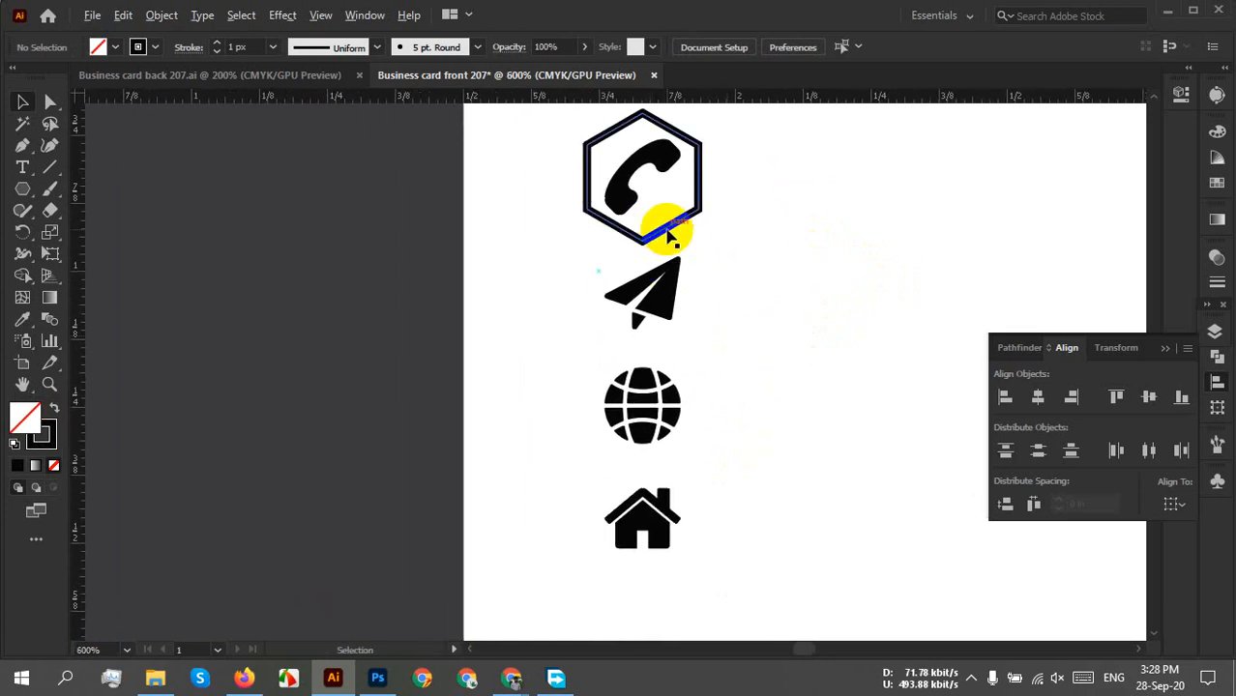
scroll(667, 235, "down", 1)
scroll(662, 234, "up", 2)
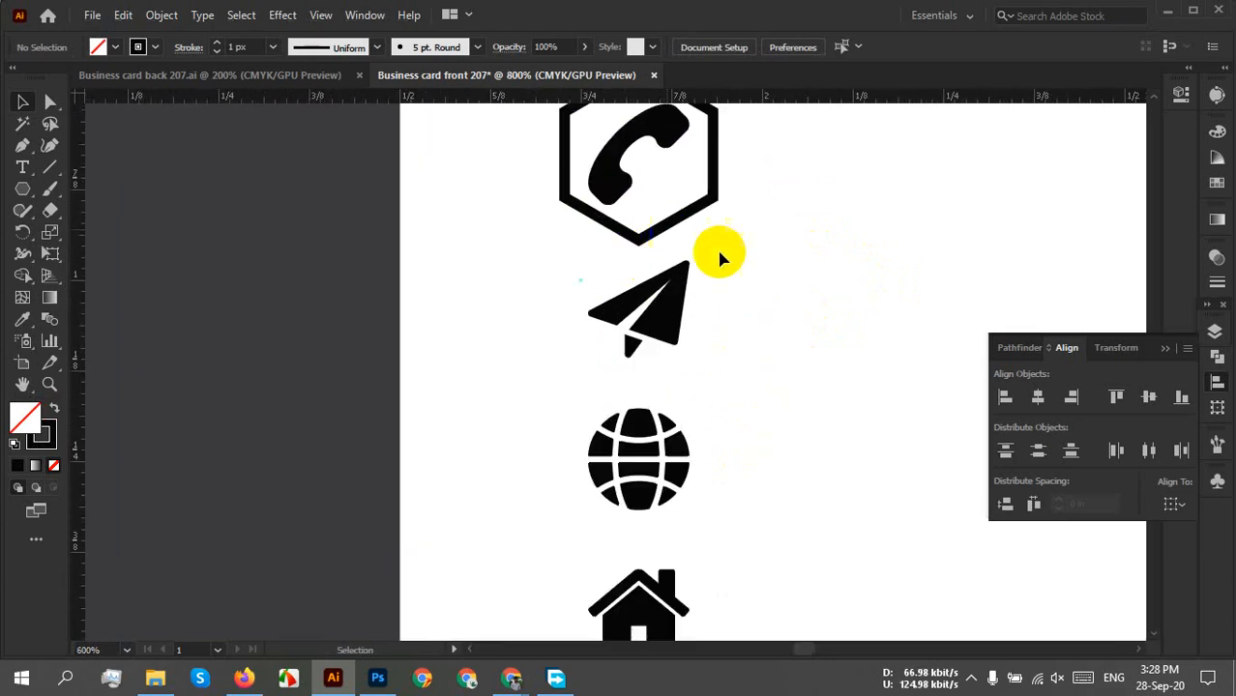
left_click_drag(718, 253, 674, 327)
left_click_drag(609, 237, 630, 407)
key("ctrl+d")
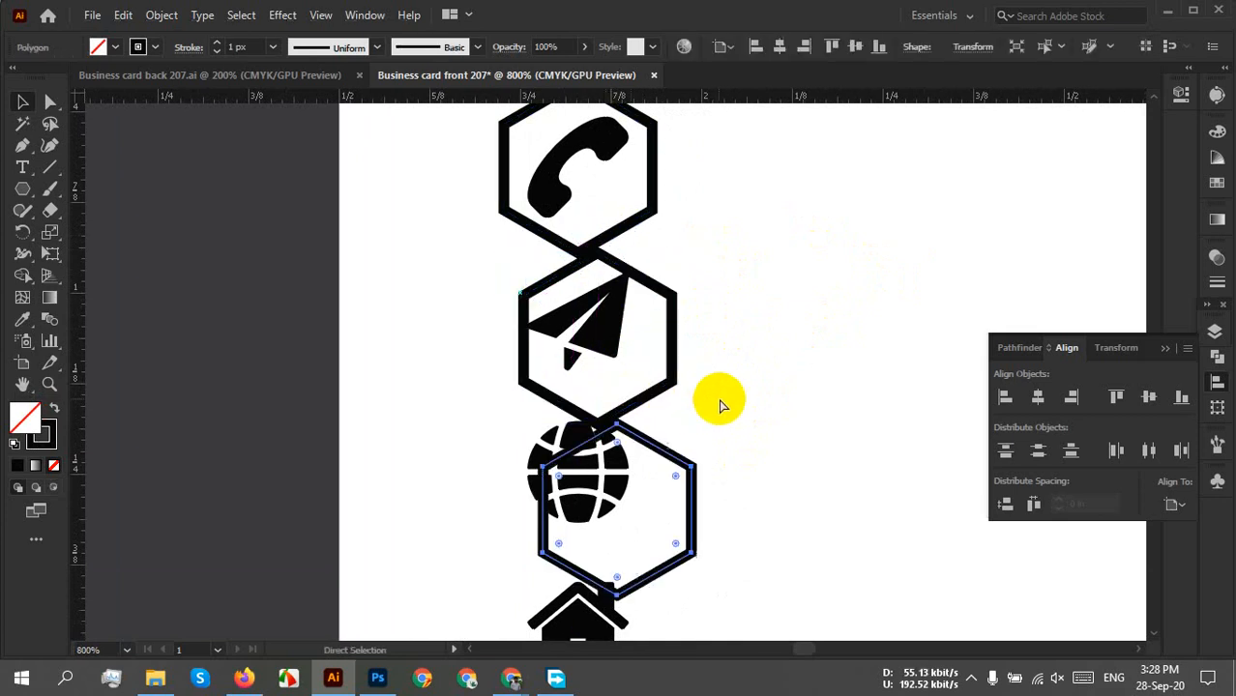
key("ctrl+d")
scroll(813, 431, "down", 2)
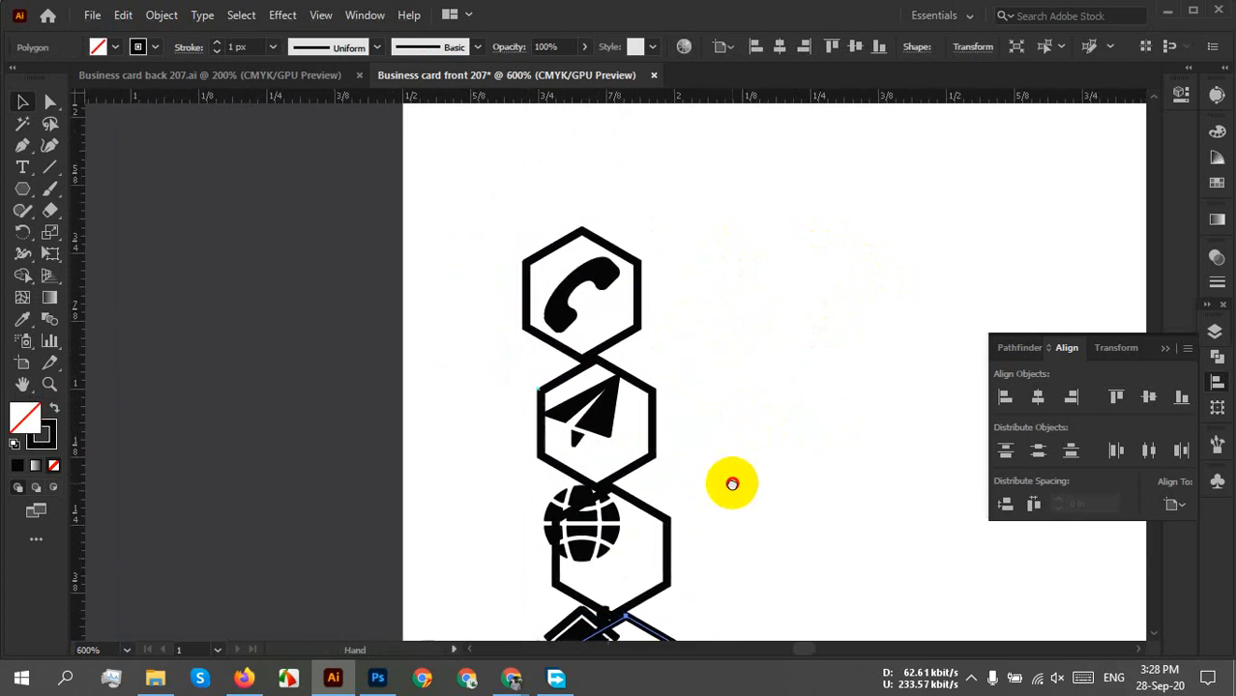
left_click(697, 432)
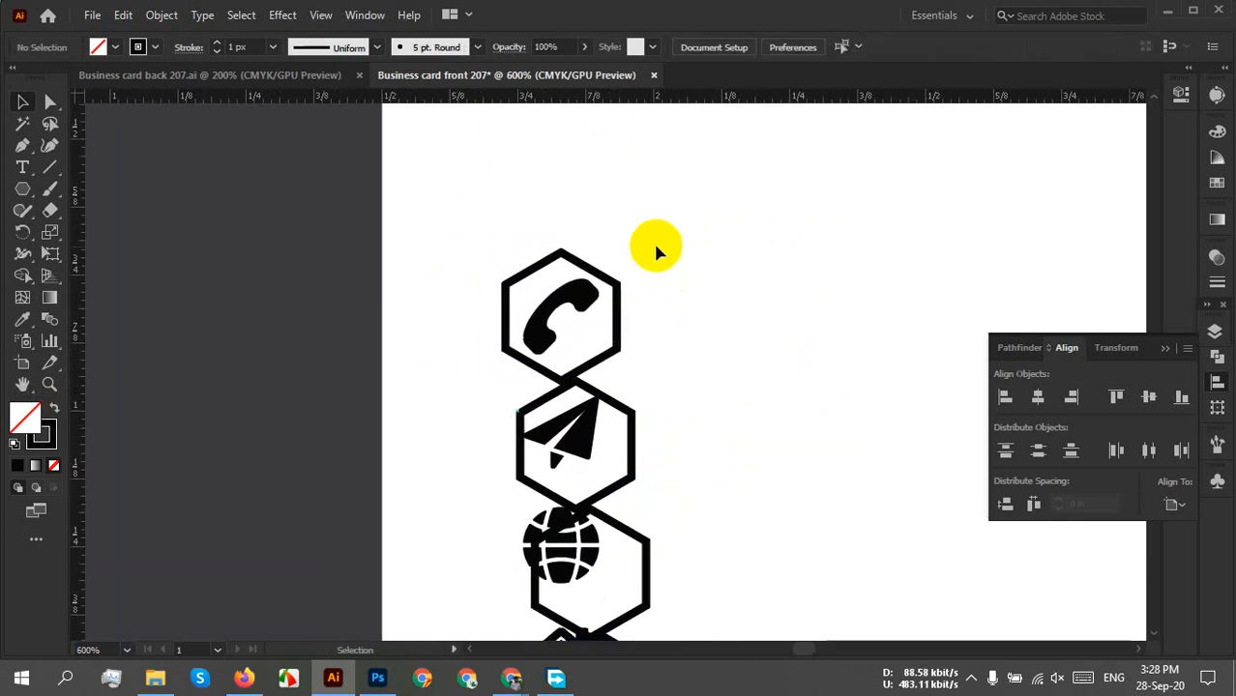
Group the phone icon with its hexagon.
left_click_drag(651, 237, 610, 246)
right_click(611, 237)
left_click(732, 375)
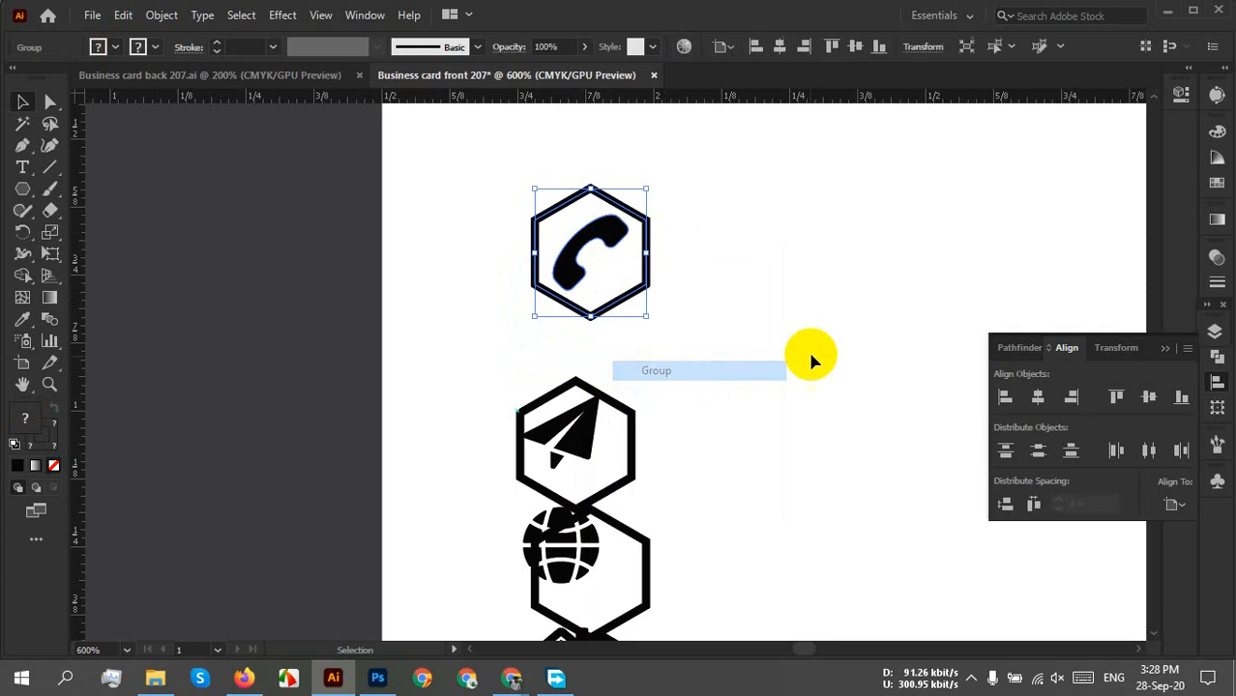
left_click(807, 348)
Align the paper plane and its hexagon horizontally centred and top-aligned, relative to the selection.
left_click(537, 475)
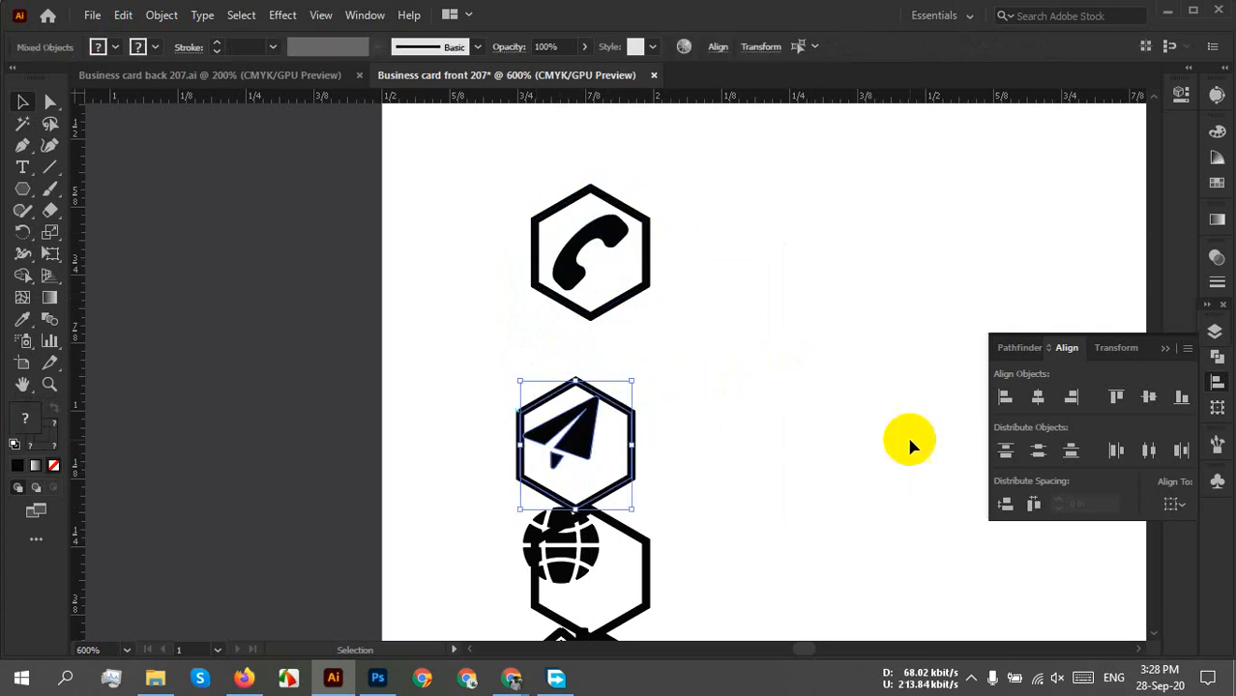
left_click(1051, 413)
left_click(1175, 503)
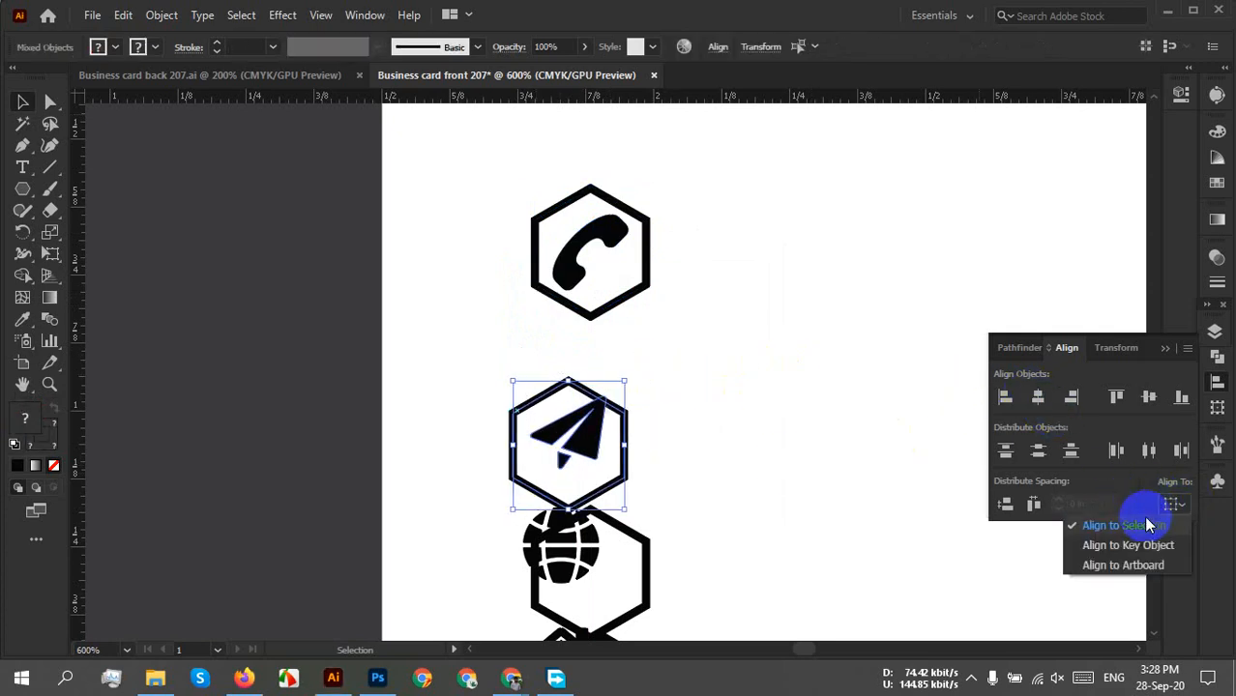
left_click(1148, 524)
left_click(1117, 397)
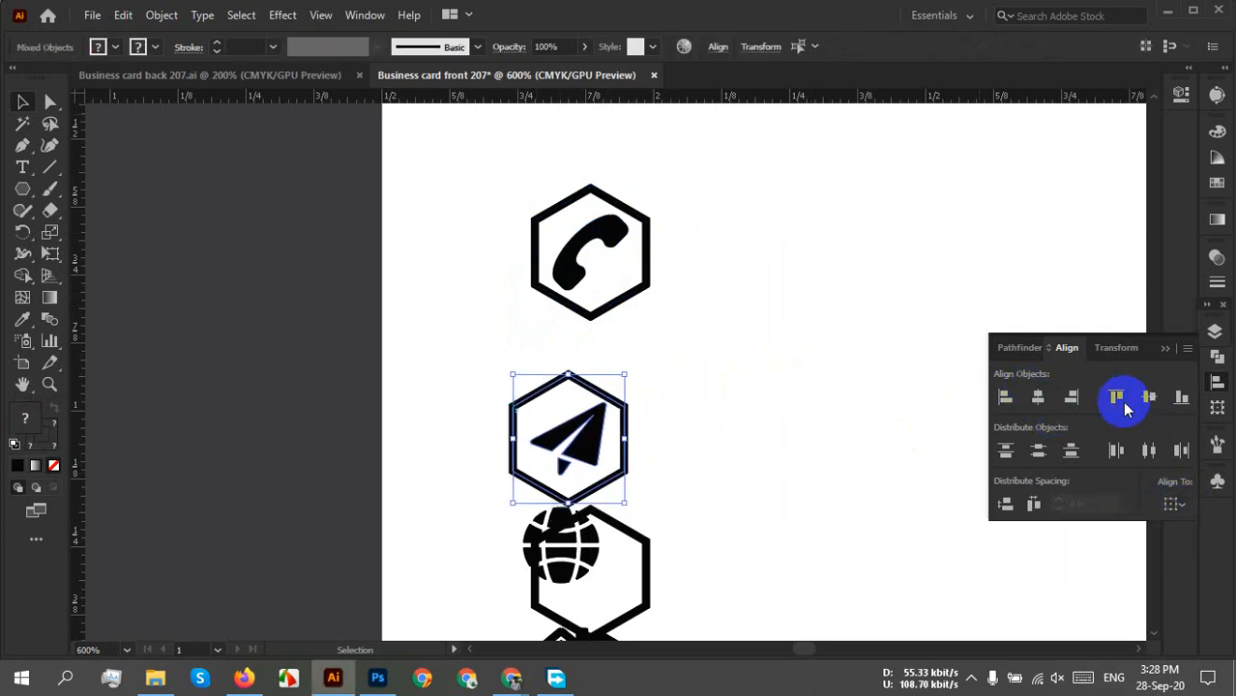
left_click(835, 434)
Nudge the paper plane into the centre of its hexagon.
scroll(601, 456, "up", 3)
left_click_drag(738, 481, 737, 403)
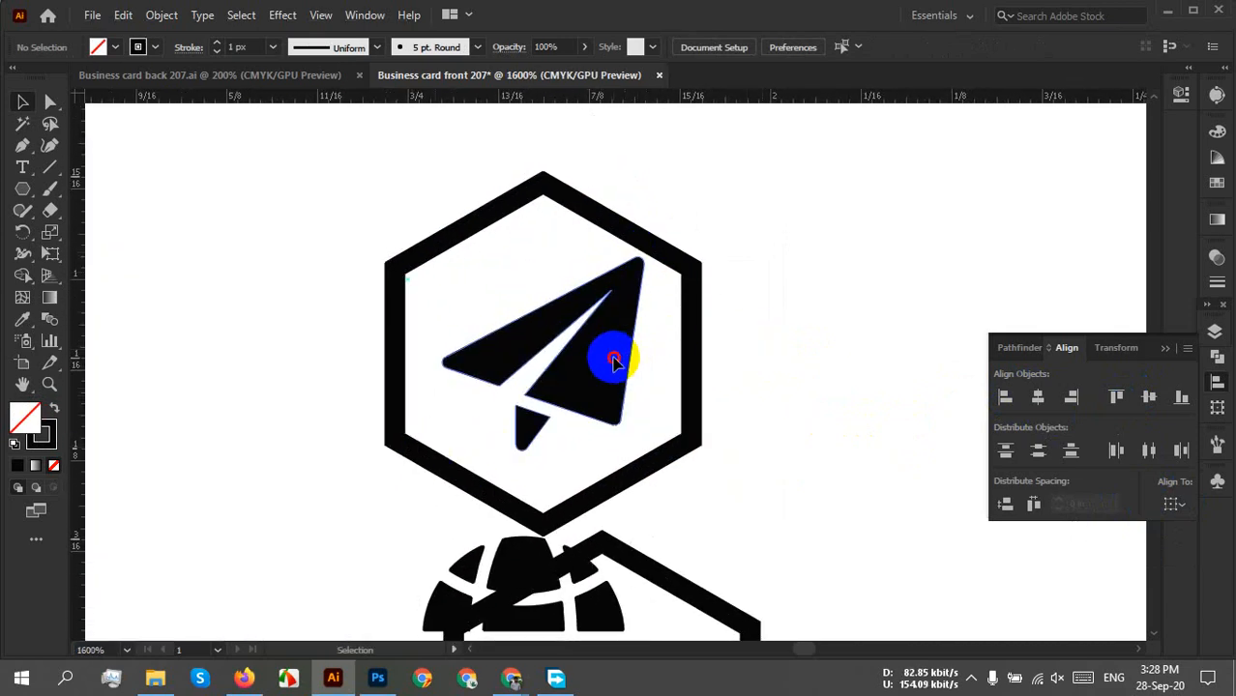
mouse_move(612, 361)
left_mouse_down()
mouse_move(592, 367)
mouse_move(601, 372)
left_mouse_up()
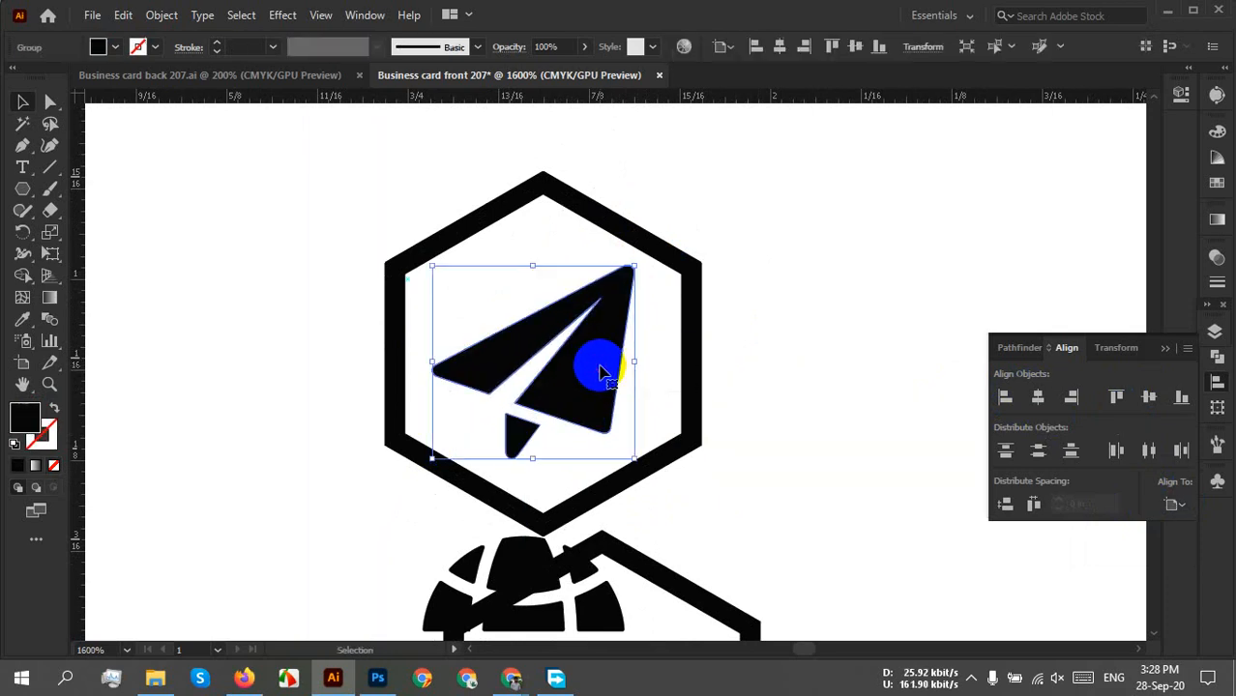
left_click(710, 370)
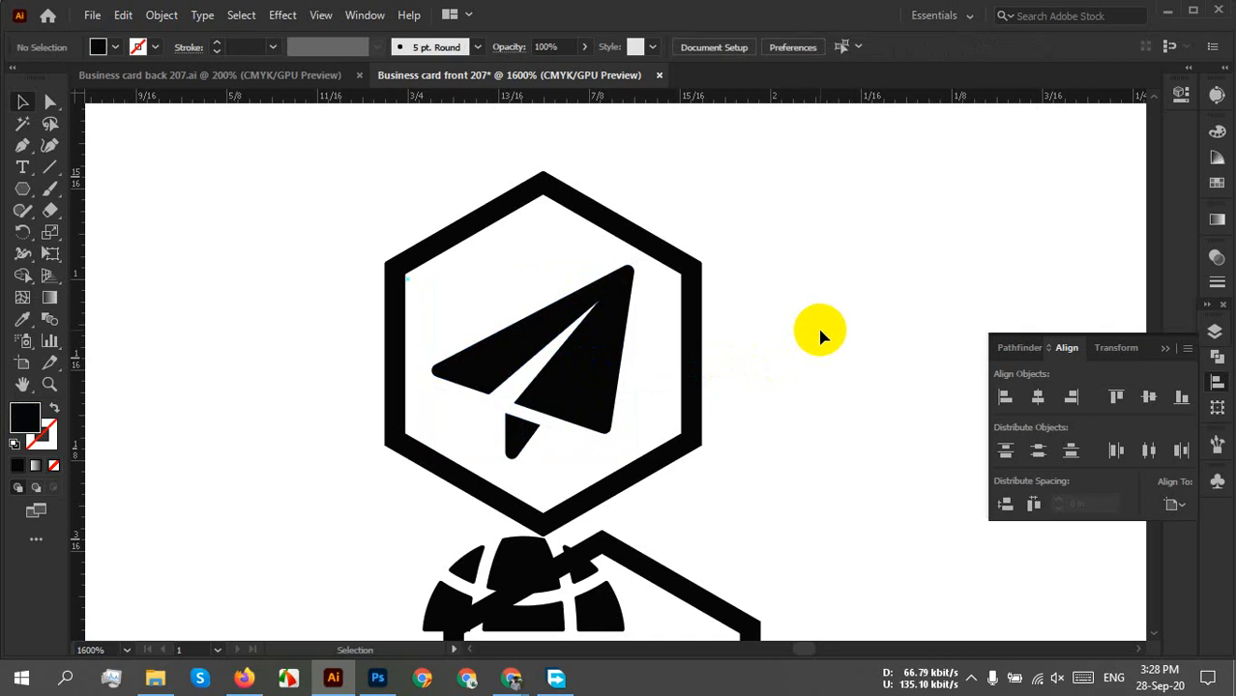
left_click_drag(578, 348, 595, 370)
left_click(800, 333)
Group the paper plane with its hexagon and move the badge up and right.
left_click_drag(805, 244, 560, 340)
right_click(560, 341)
left_click(653, 477)
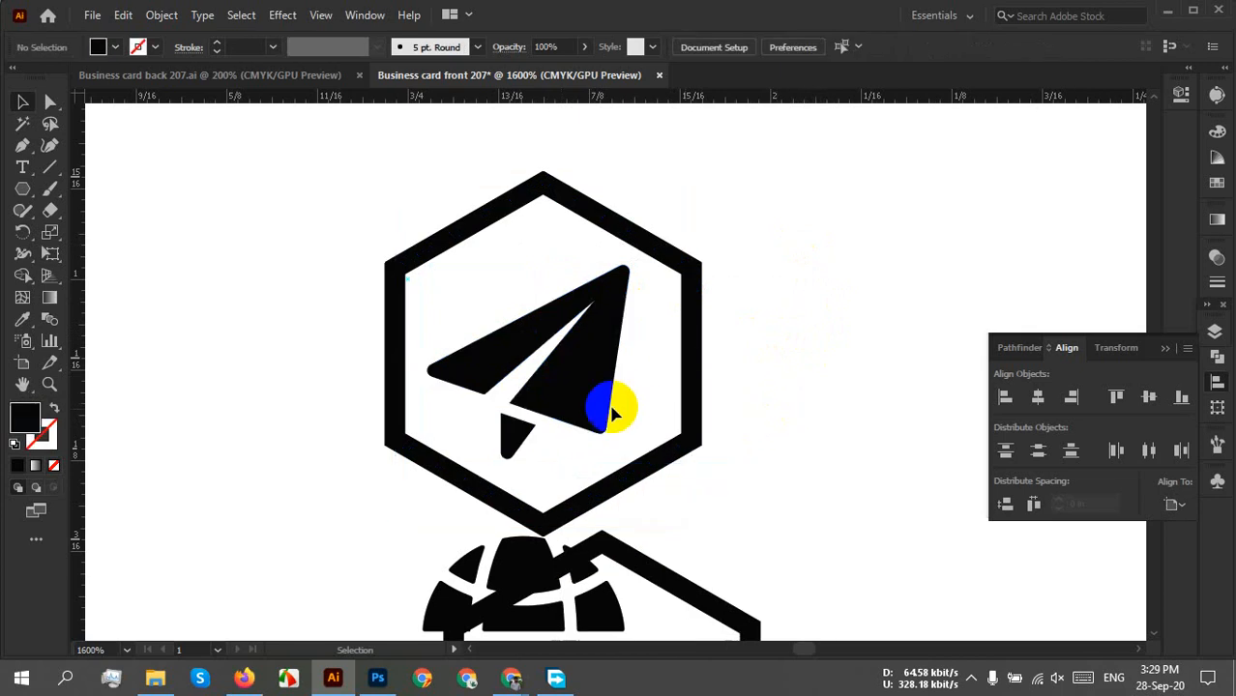
left_click_drag(607, 407, 721, 206)
scroll(686, 325, "down", 5)
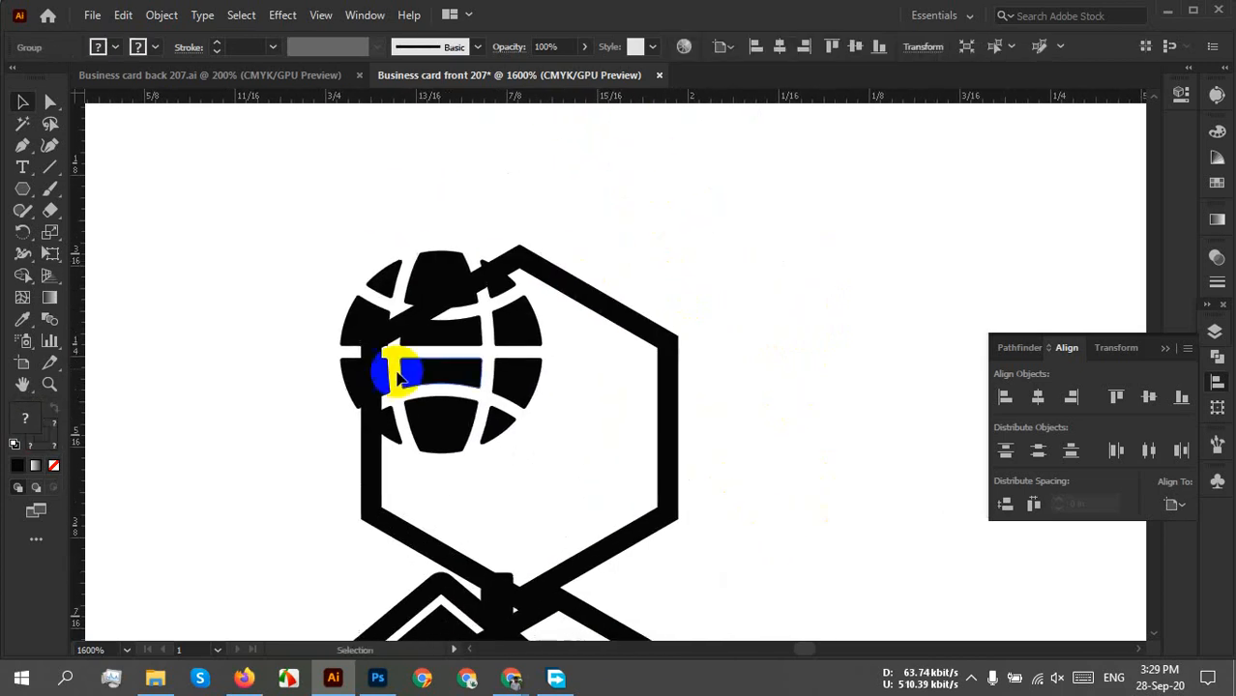
Centre the globe in its hexagon, group them, and move the badge up and right.
left_click_drag(507, 340, 621, 390)
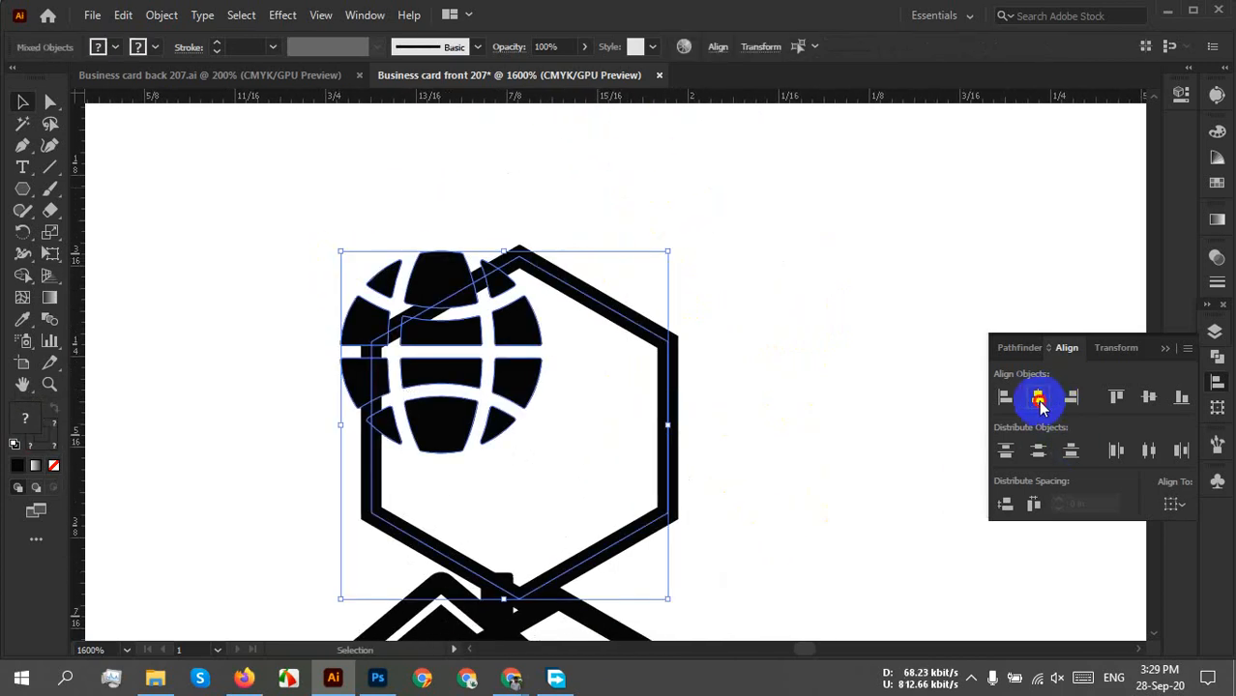
left_click(1037, 398)
left_click(1147, 396)
left_click(837, 404)
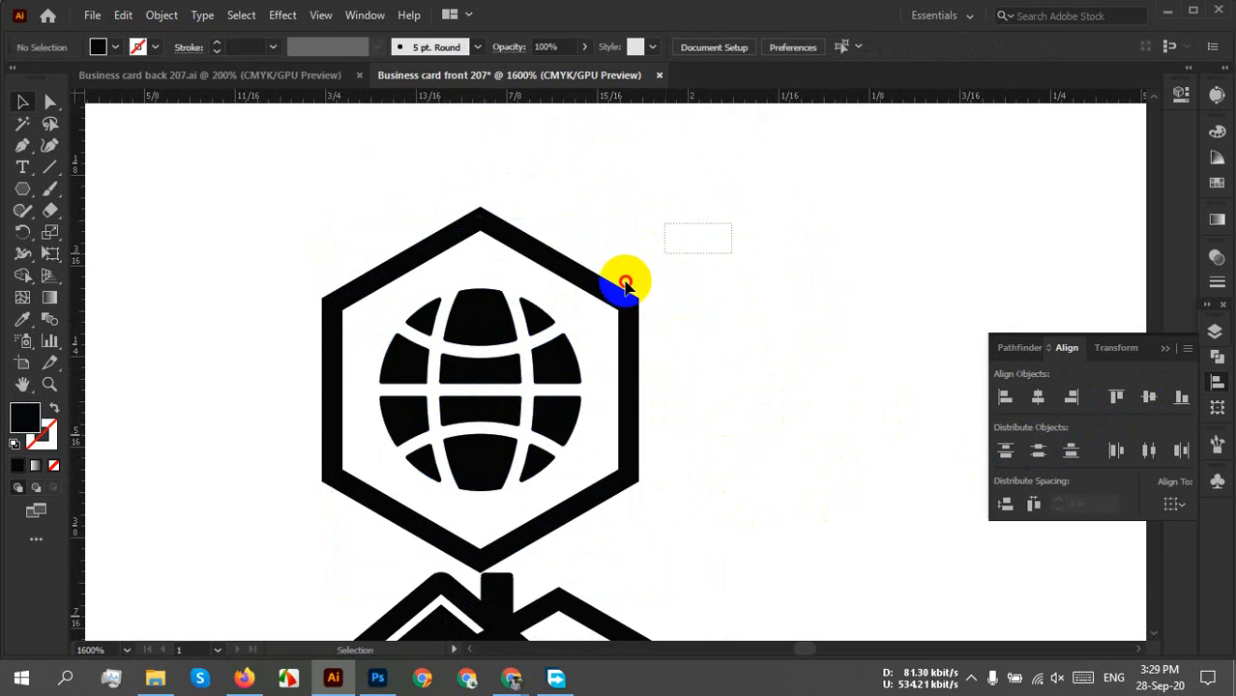
left_click_drag(625, 284, 511, 311)
right_click(510, 311)
left_click(538, 226)
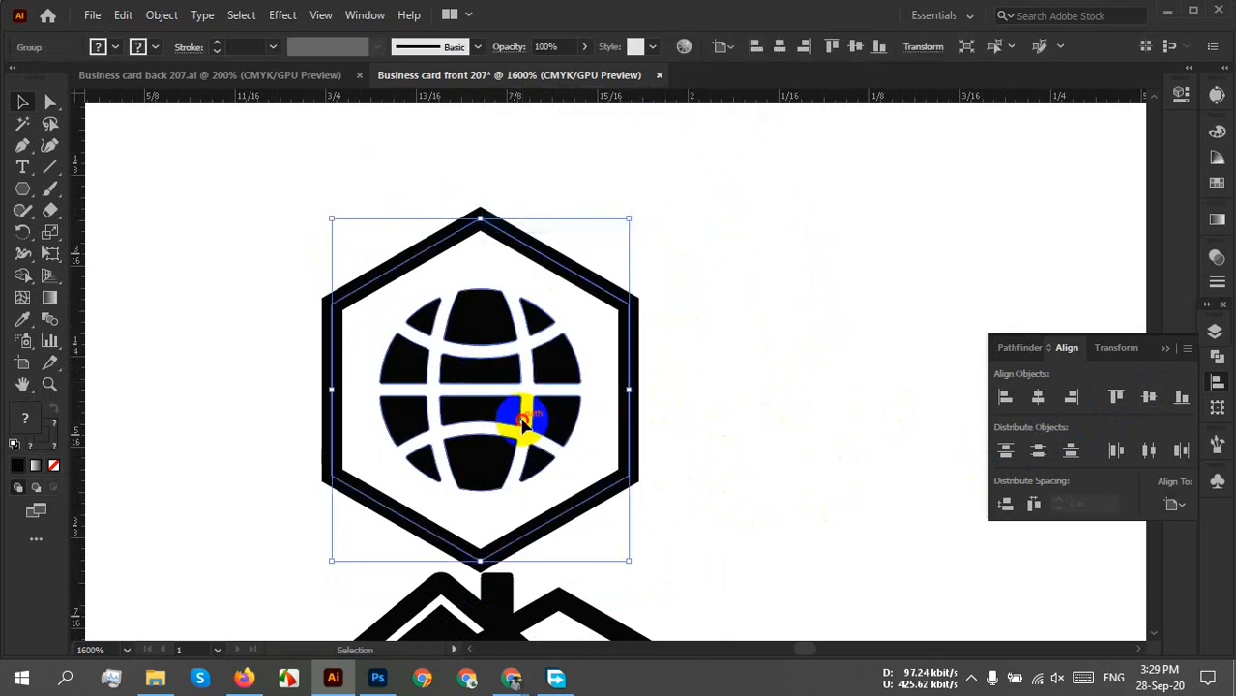
left_click_drag(522, 423, 731, 272)
Centre the house horizontally and vertically in its hexagon and group the pair.
left_click_drag(685, 563, 619, 225)
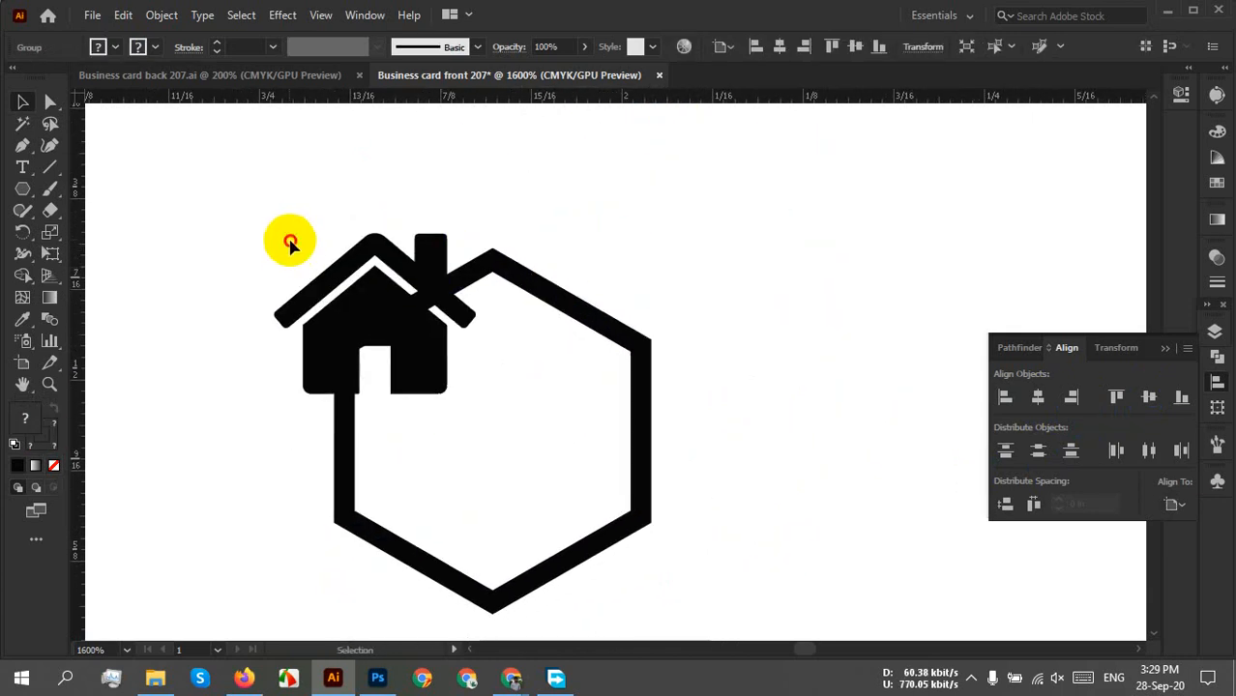
left_click_drag(290, 244, 687, 512)
left_click(1038, 397)
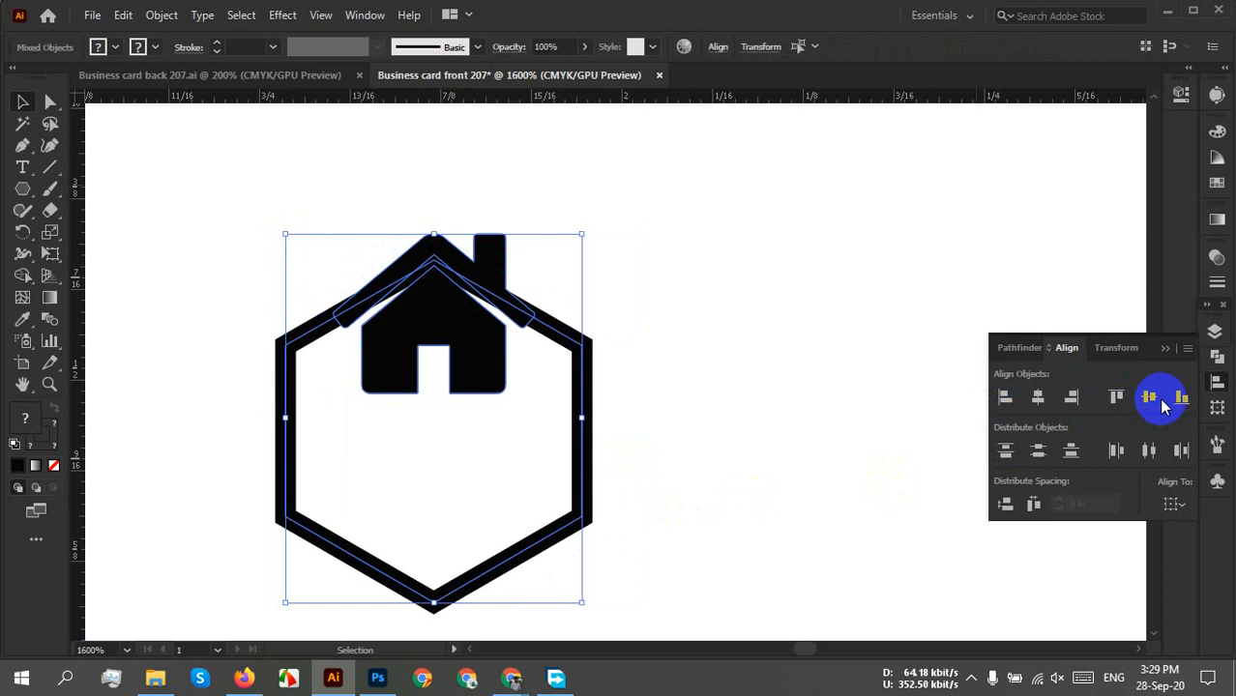
left_click(1148, 397)
right_click(501, 354)
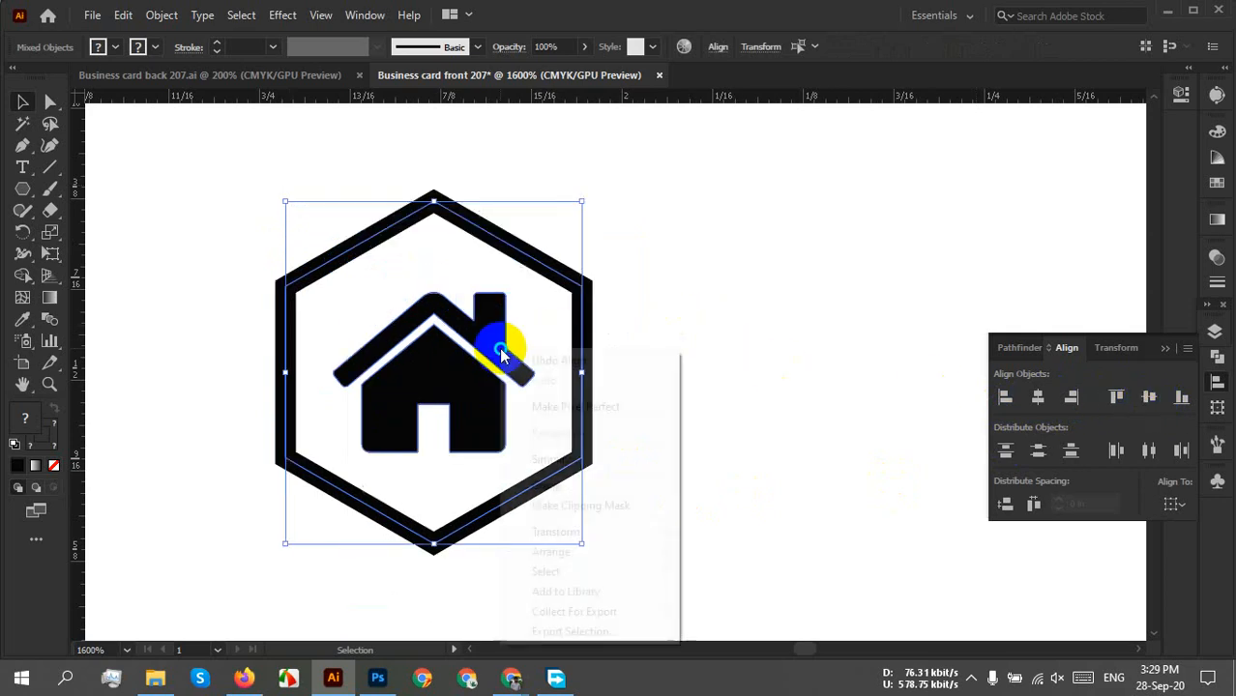
left_click(588, 486)
left_click(820, 440)
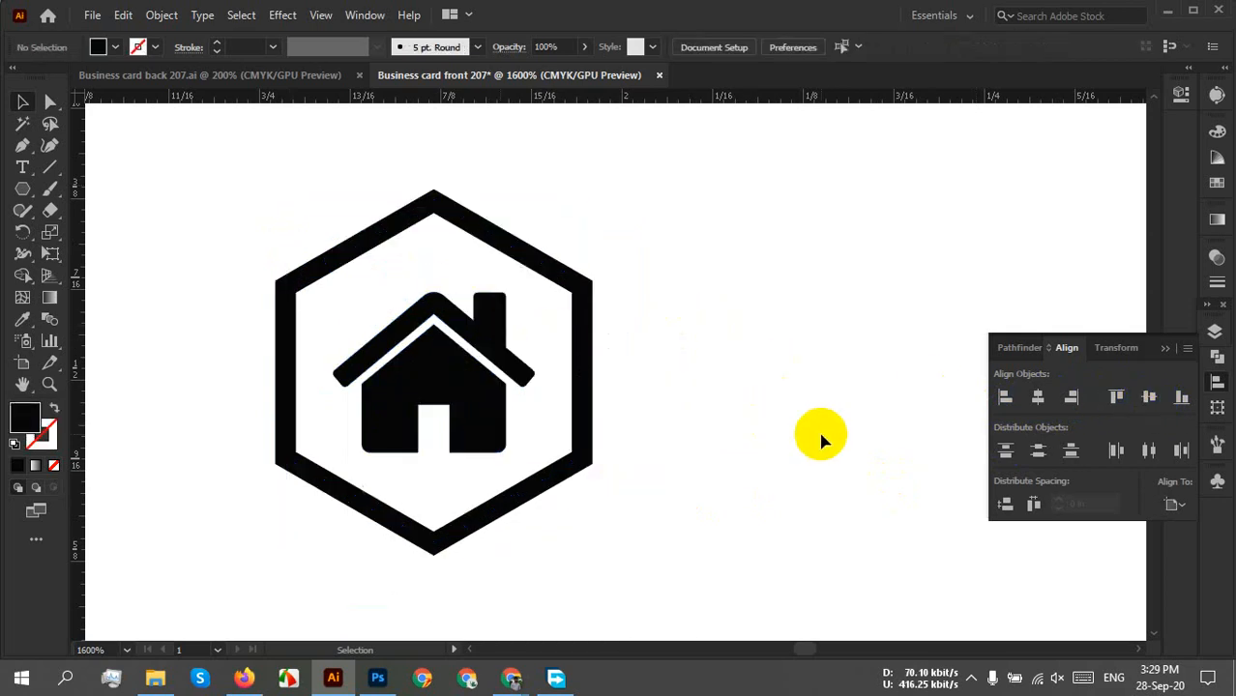
scroll(772, 385, "down", 6)
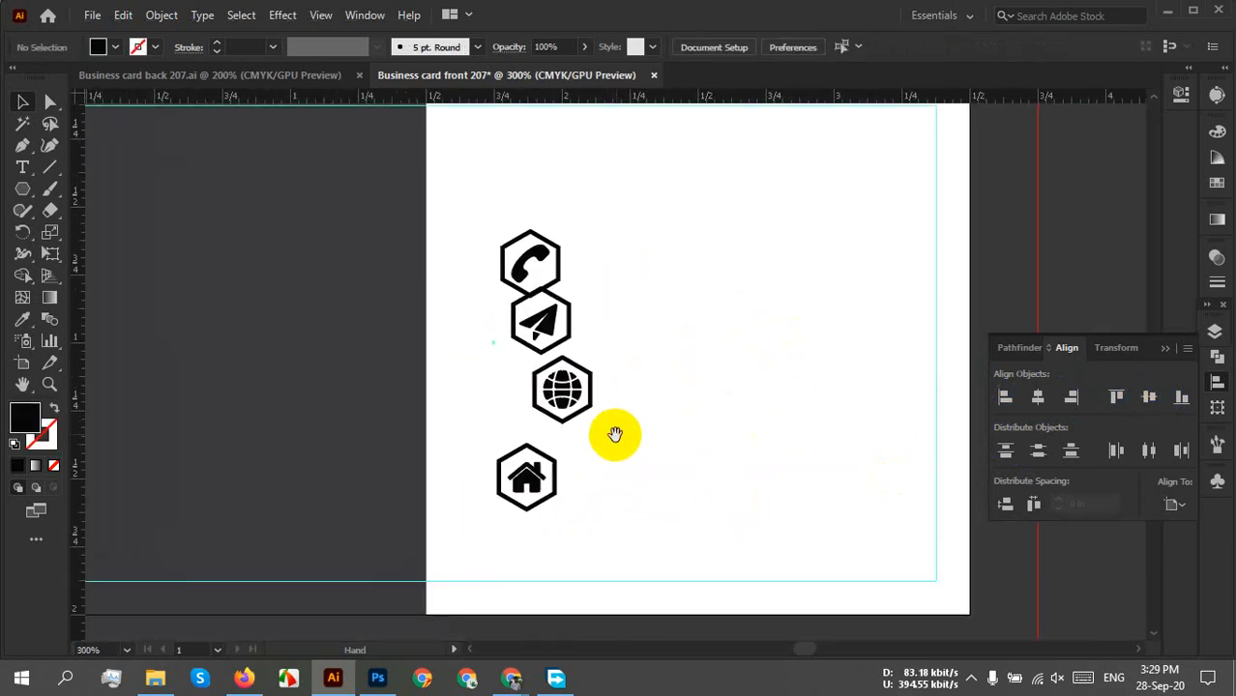
Move the plane and globe hexagons so each meets the point of the hexagon above.
scroll(573, 391, "up", 2)
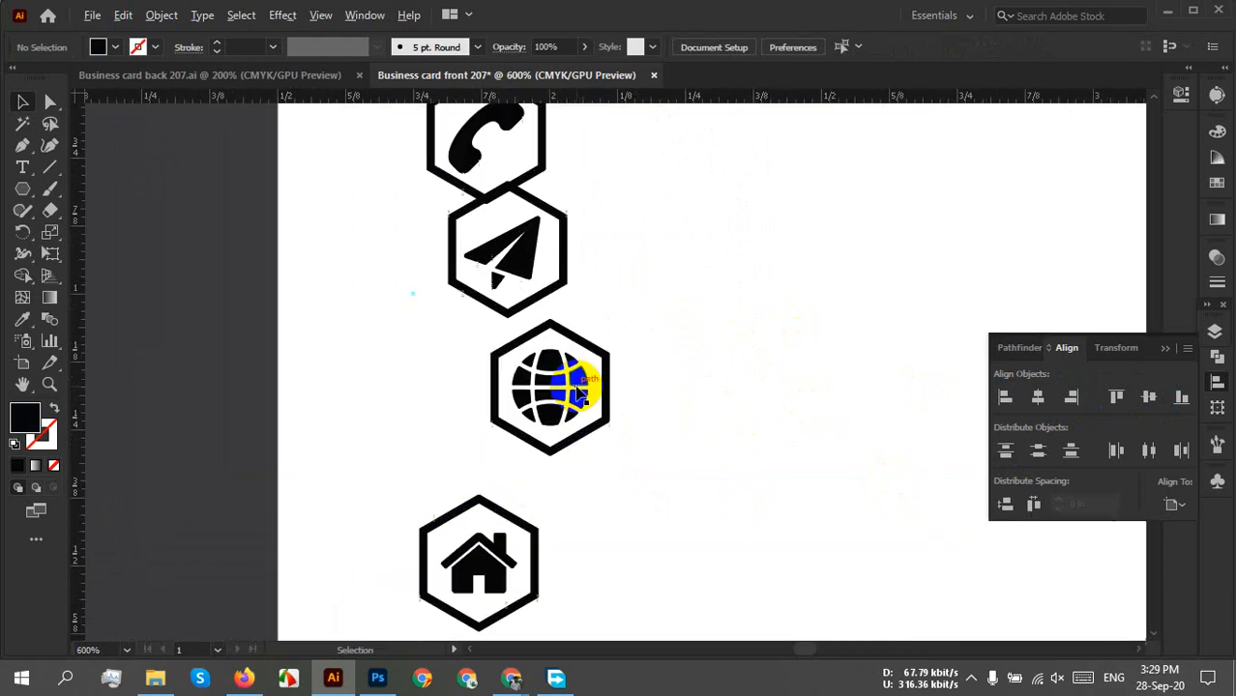
left_click_drag(593, 280, 535, 394)
scroll(485, 346, "up", 3)
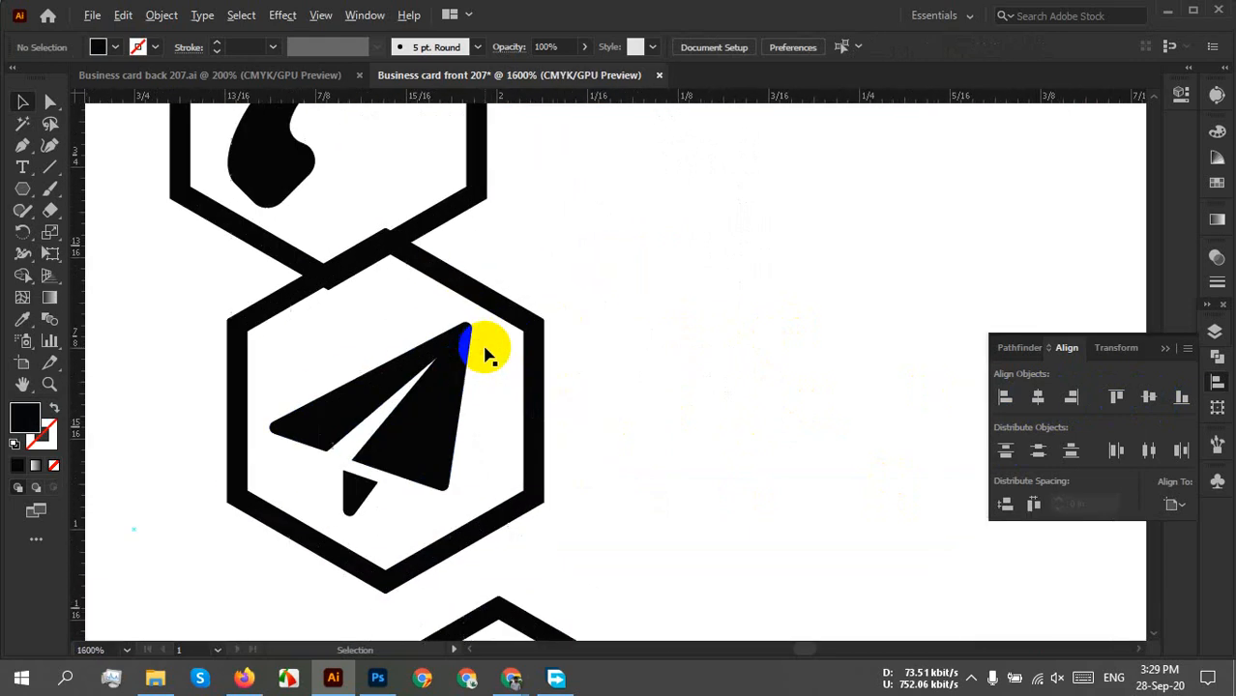
left_click_drag(546, 294, 599, 322)
left_click(738, 325)
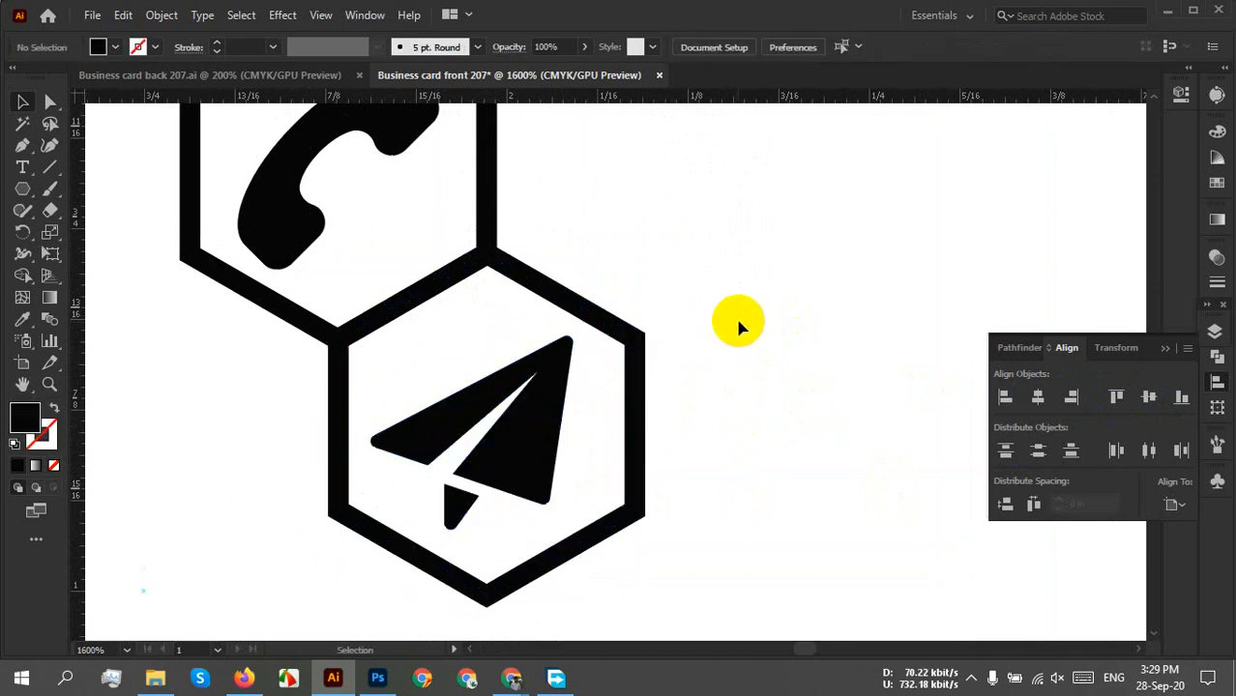
scroll(738, 319, "down", 2)
left_click_drag(804, 485, 612, 264)
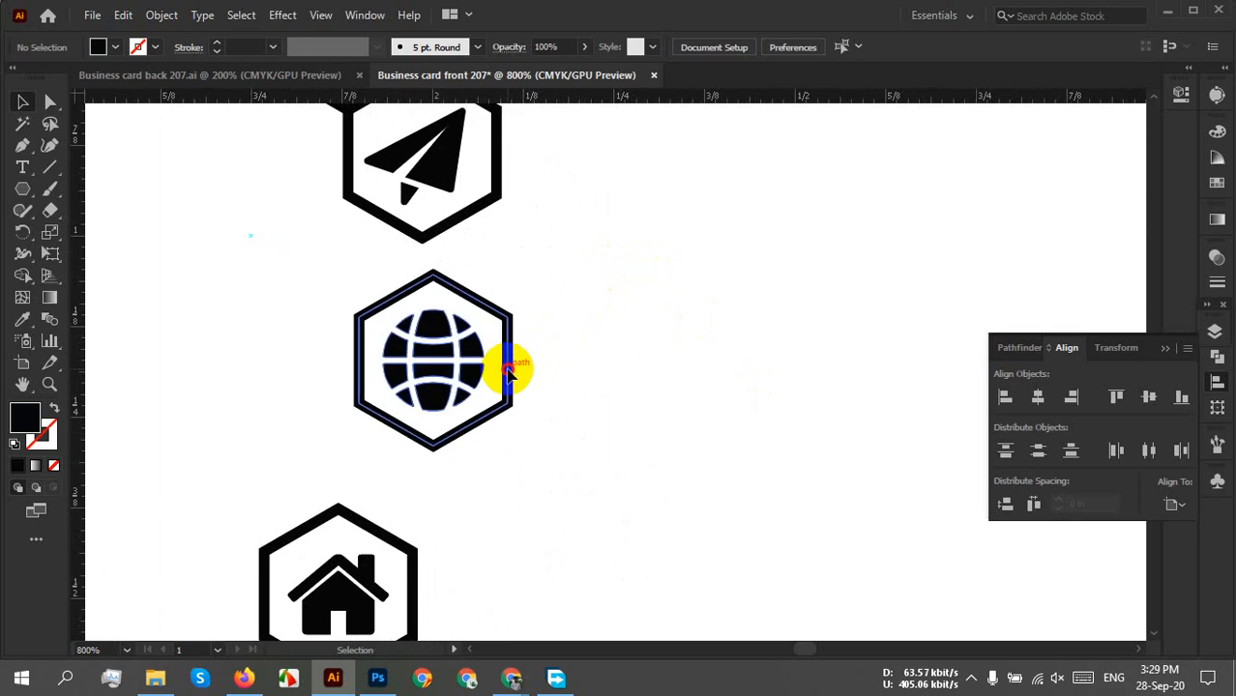
left_click_drag(512, 364, 575, 292)
left_click(677, 308)
Move the house hexagon up until its tip meets the globe hexagon.
scroll(479, 261, "up", 2)
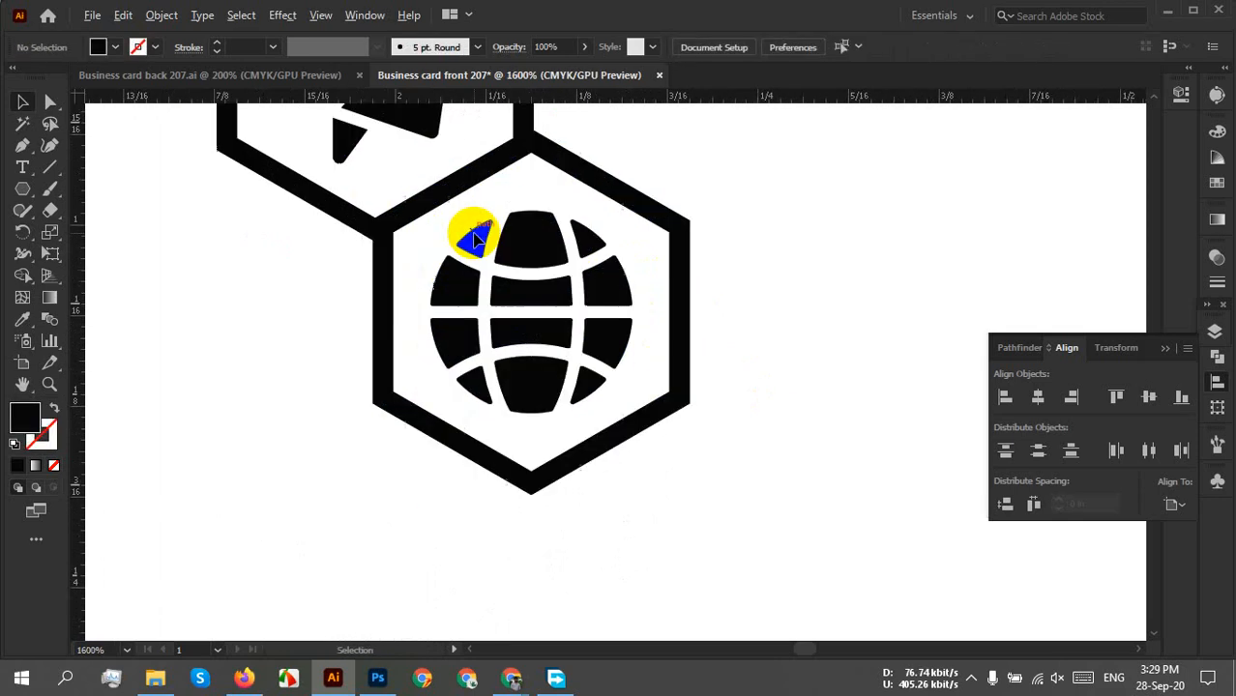
scroll(469, 234, "up", 1)
scroll(455, 290, "down", 6)
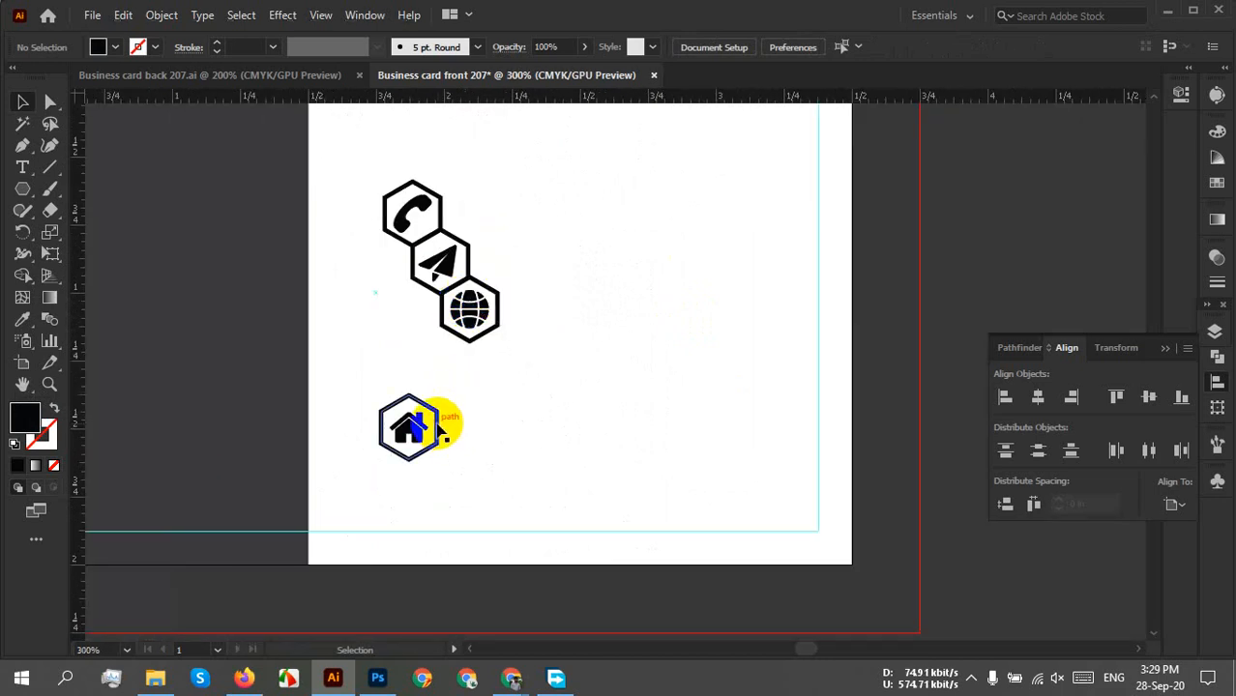
left_click_drag(439, 432, 532, 352)
scroll(469, 329, "up", 8)
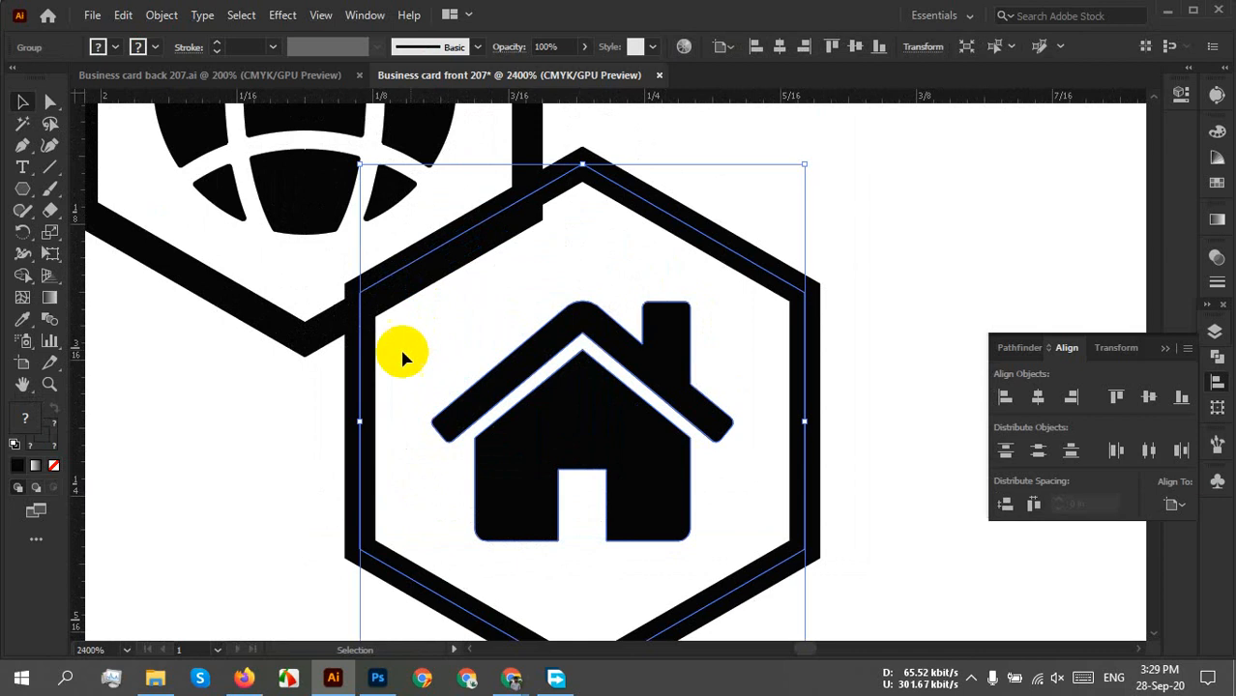
left_click(447, 454)
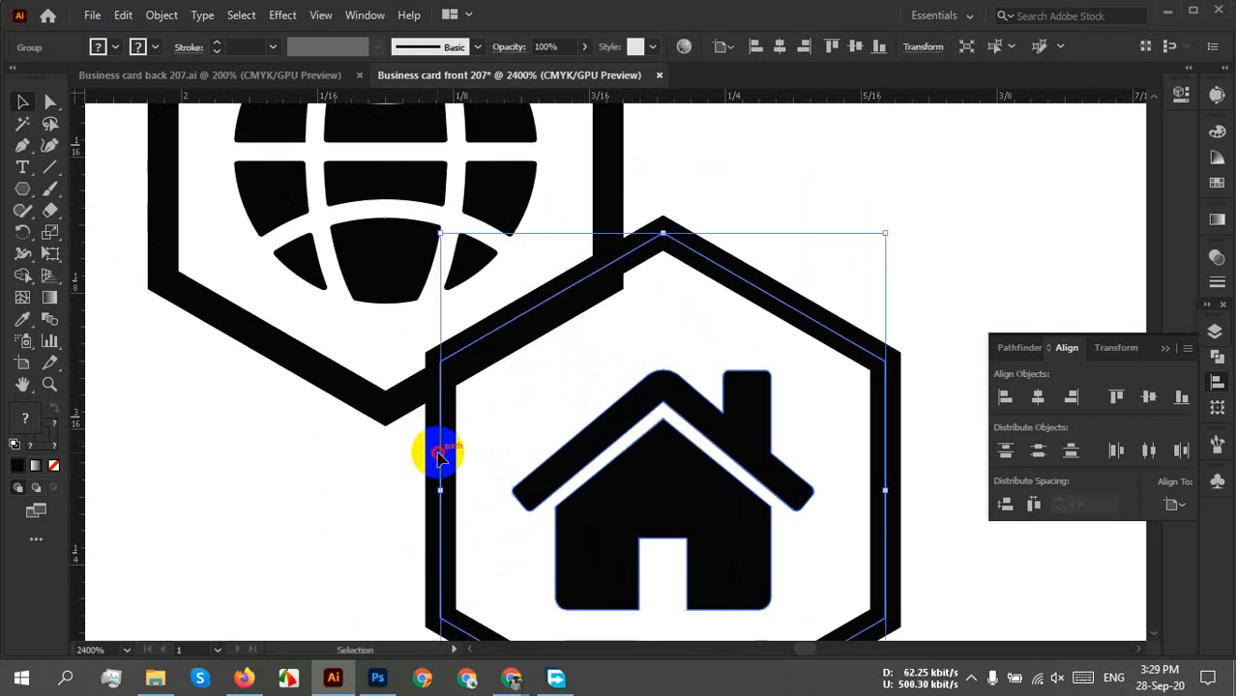
left_click_drag(438, 454, 394, 493)
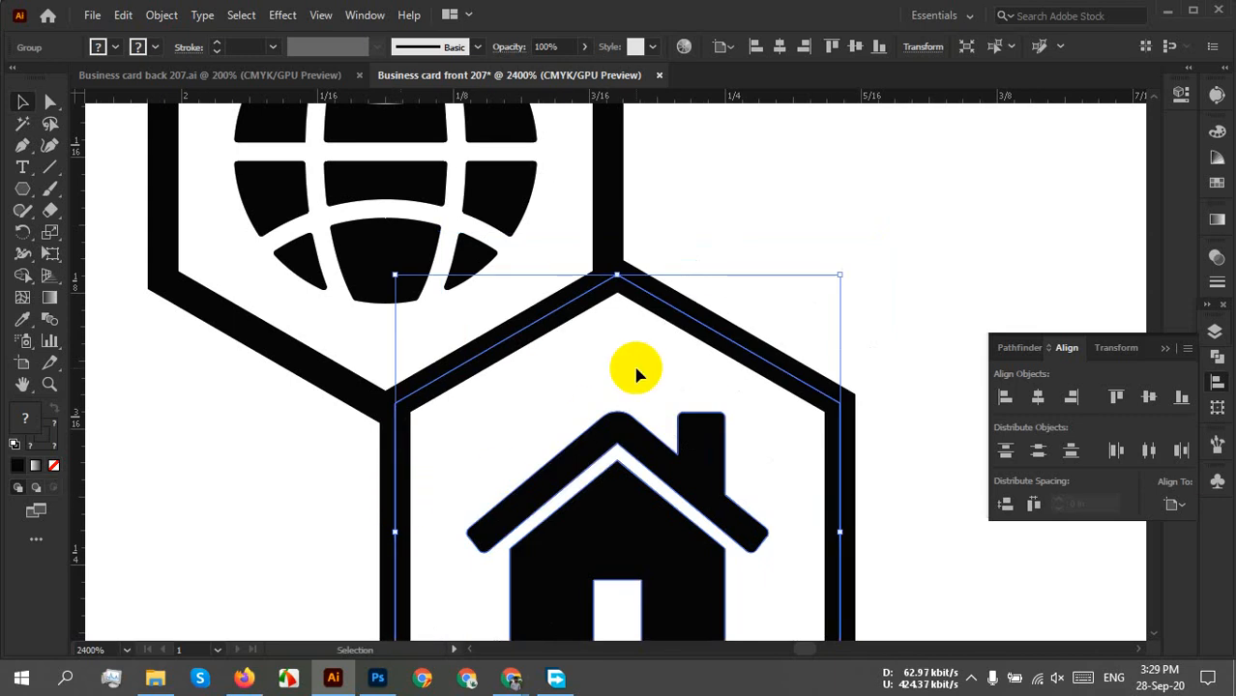
left_click(790, 272)
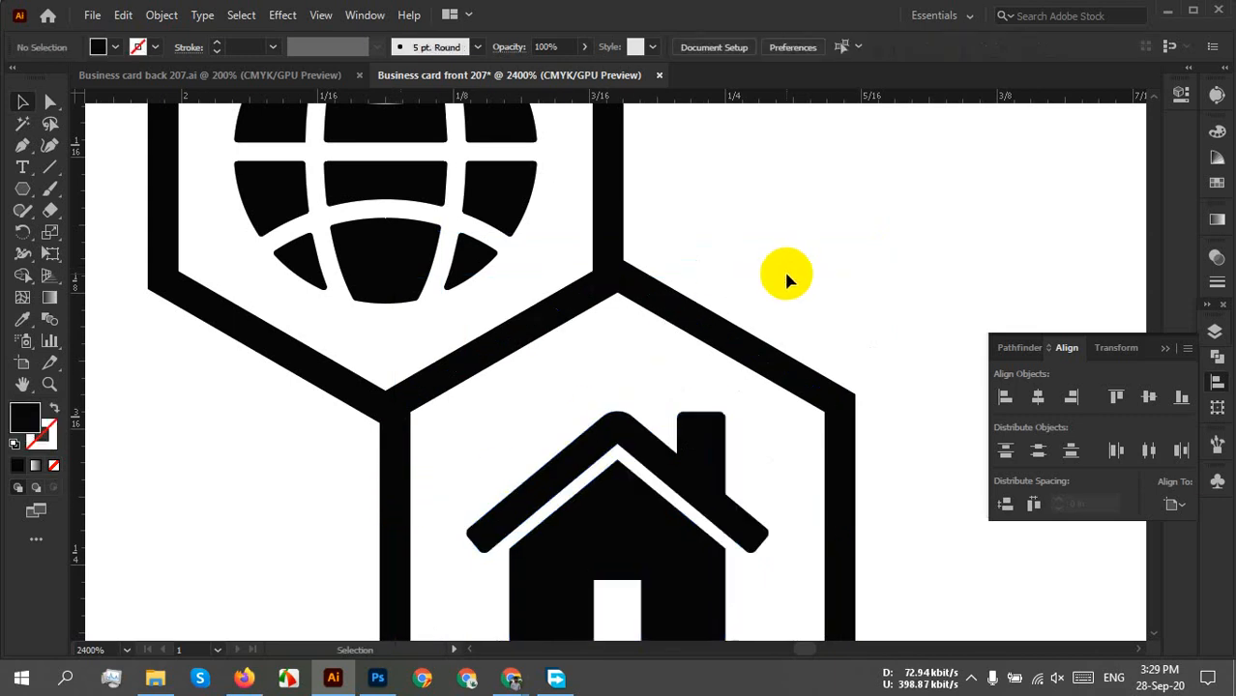
Undo the house, globe and plane hexagon moves with Ctrl+Z.
scroll(763, 291, "down", 4)
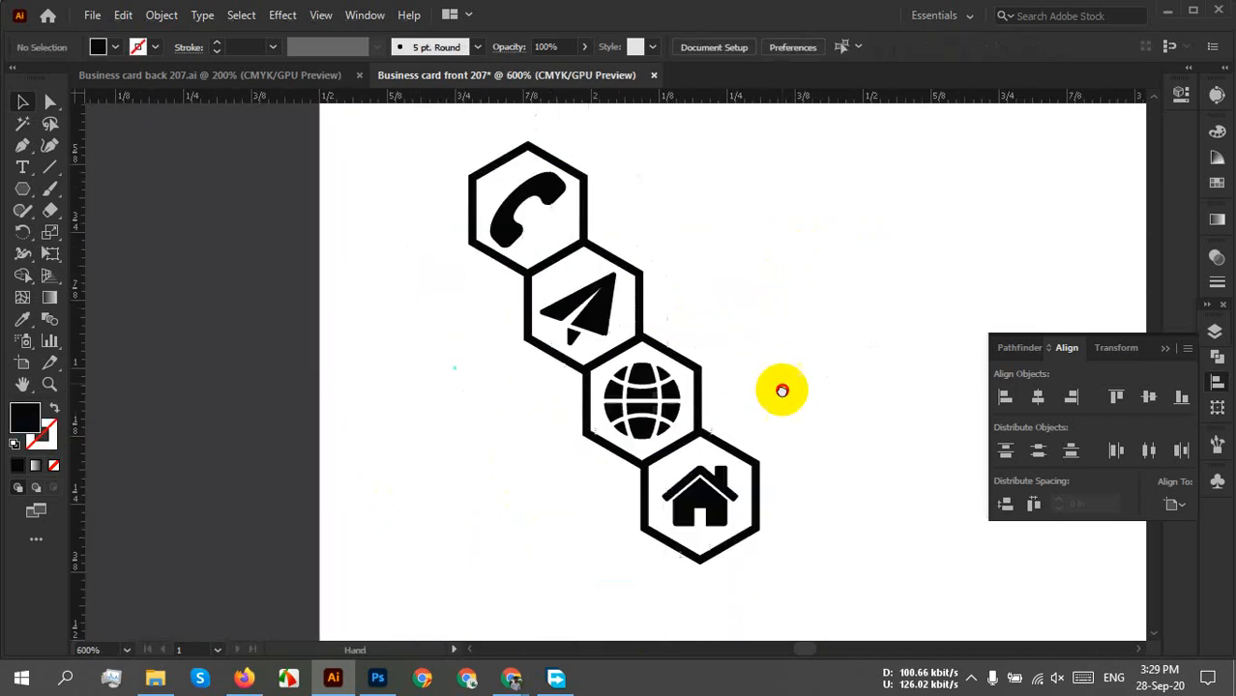
left_click_drag(766, 441, 683, 381)
scroll(684, 381, "down", 3)
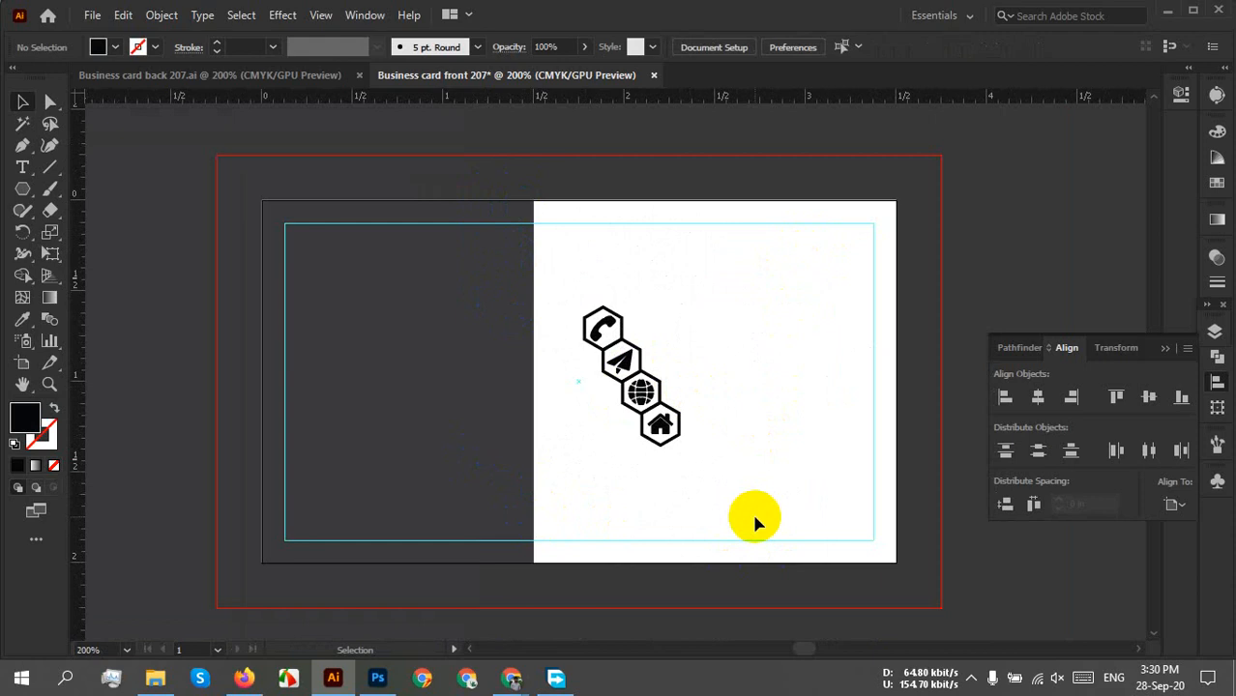
key("ctrl+z")
key("ctrl+z")
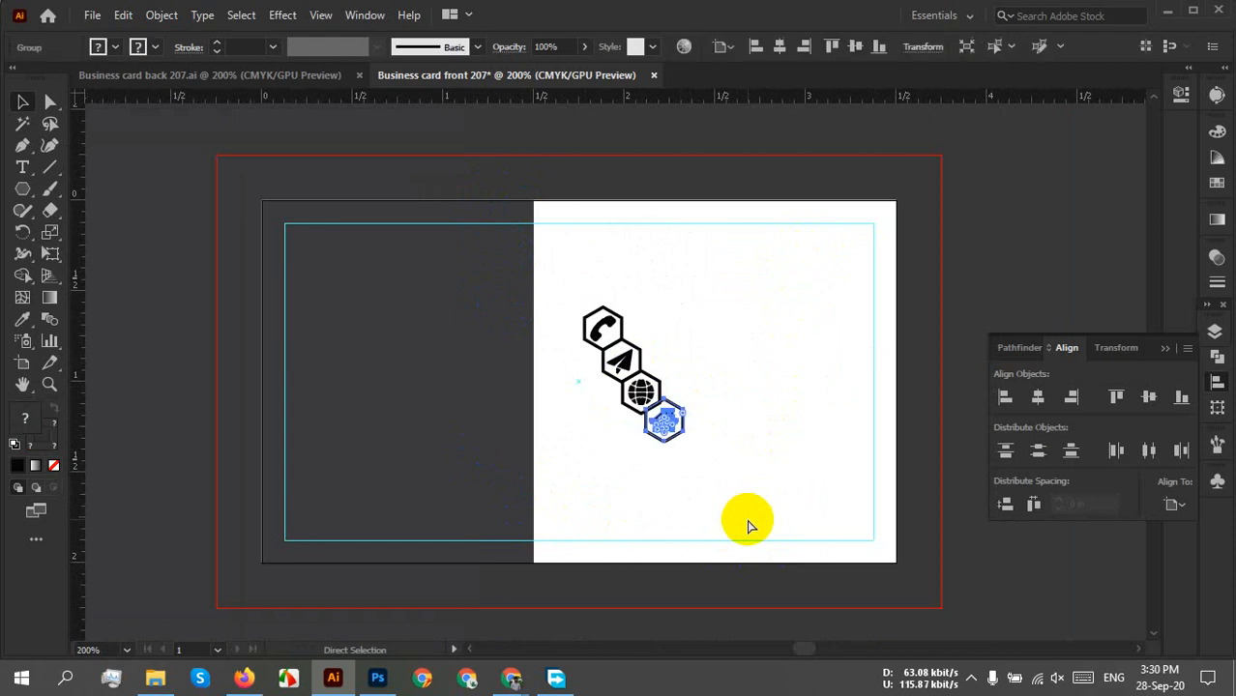
key("ctrl+z")
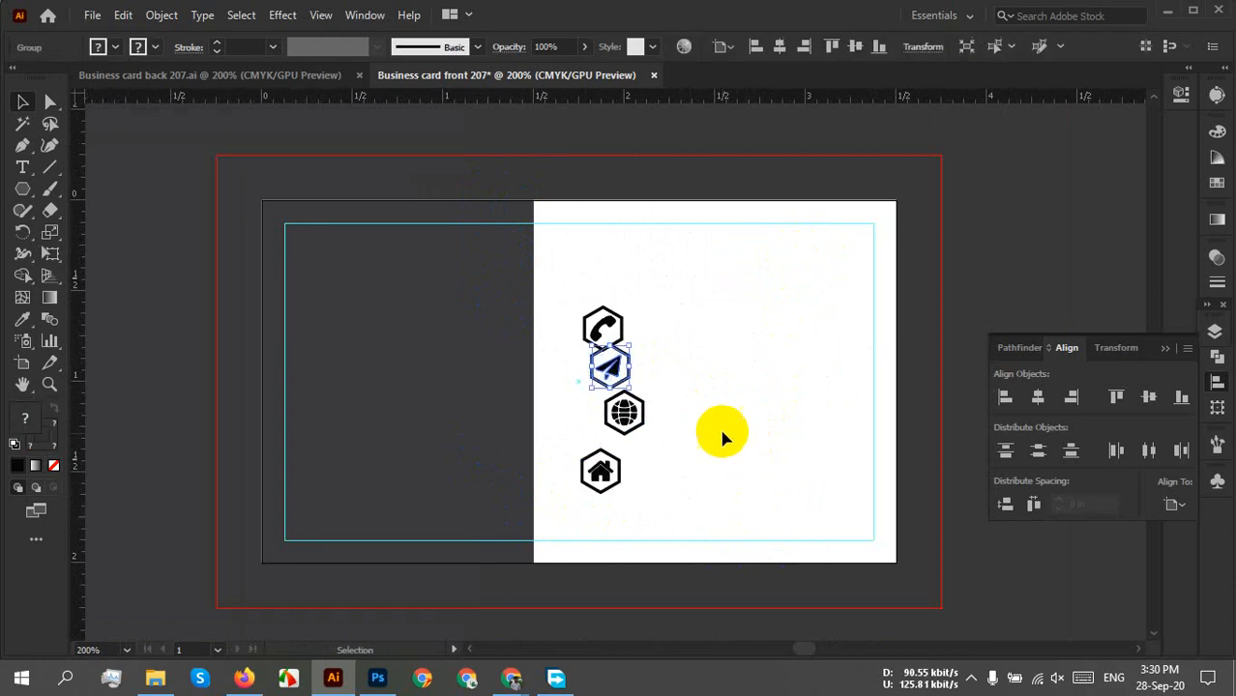
Join the plane hexagon to the lower point of the phone hexagon.
scroll(721, 410, "up", 4)
left_click_drag(408, 287, 566, 557)
scroll(288, 455, "up", 3)
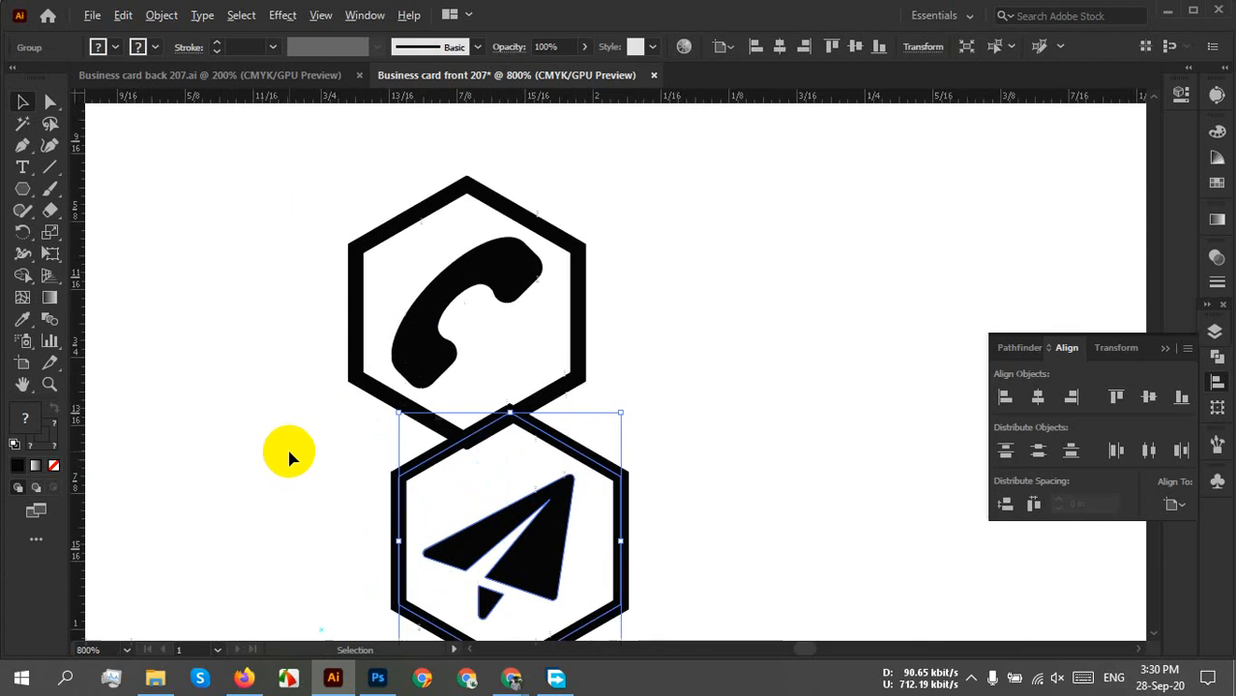
left_click_drag(659, 442, 410, 303)
left_click(592, 329)
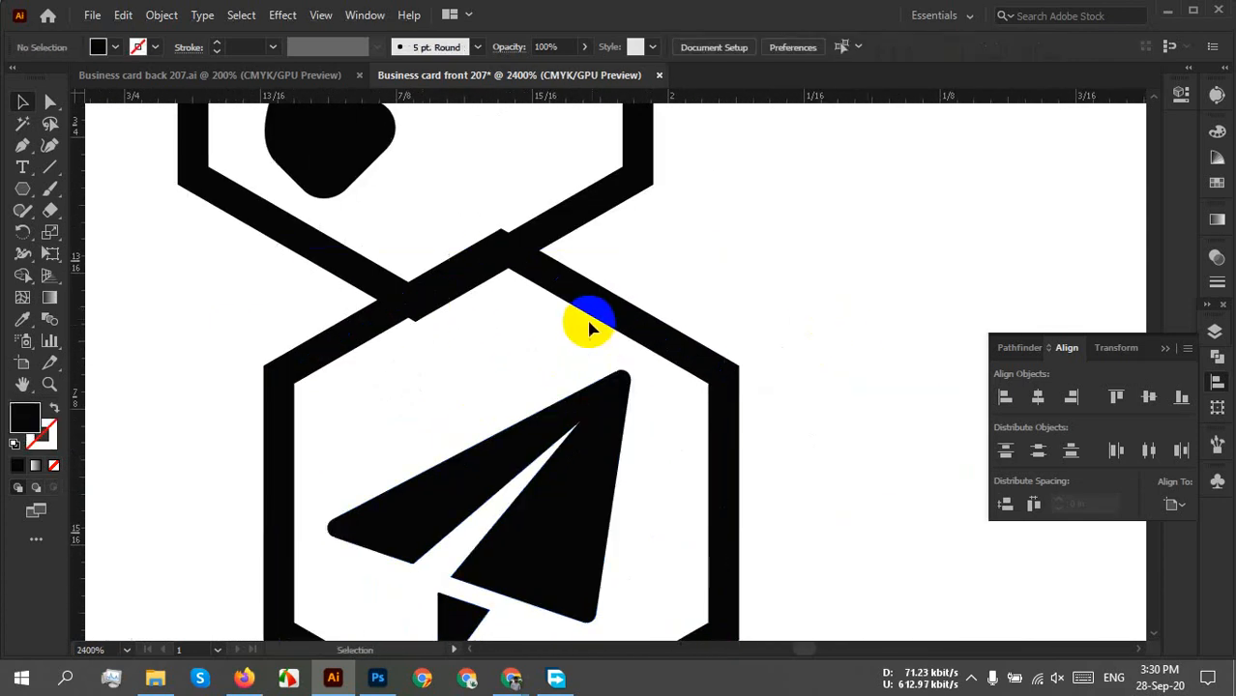
left_click_drag(581, 306, 491, 360)
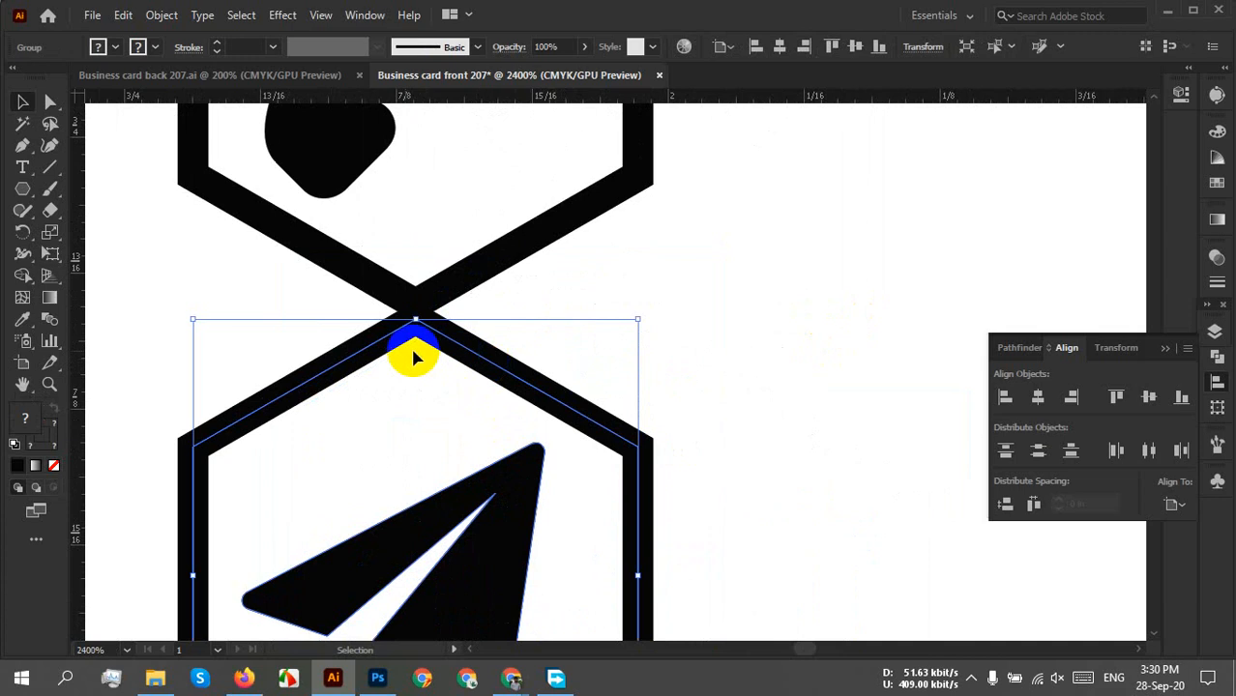
scroll(408, 350, "up", 2)
left_click_drag(381, 331, 406, 408)
left_click(737, 373)
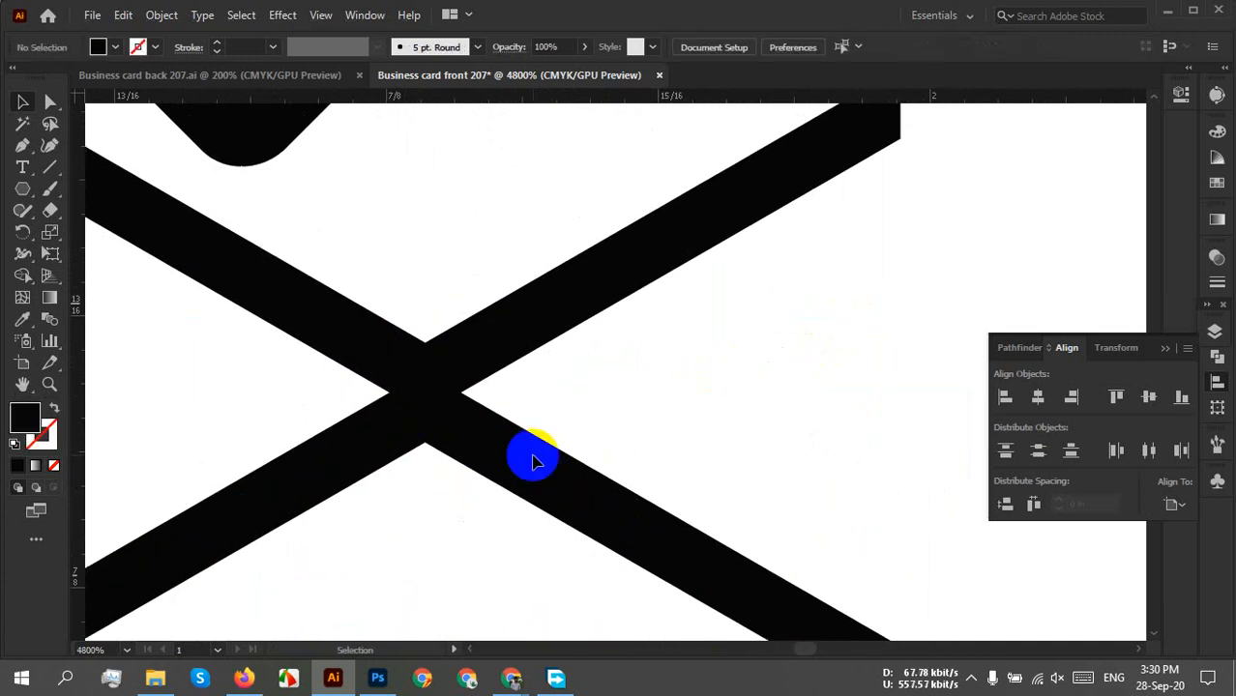
mouse_move(522, 477)
left_mouse_down()
mouse_move(527, 397)
mouse_move(527, 437)
left_mouse_up()
mouse_move(452, 252)
left_mouse_down()
mouse_move(461, 267)
mouse_move(348, 541)
left_mouse_up()
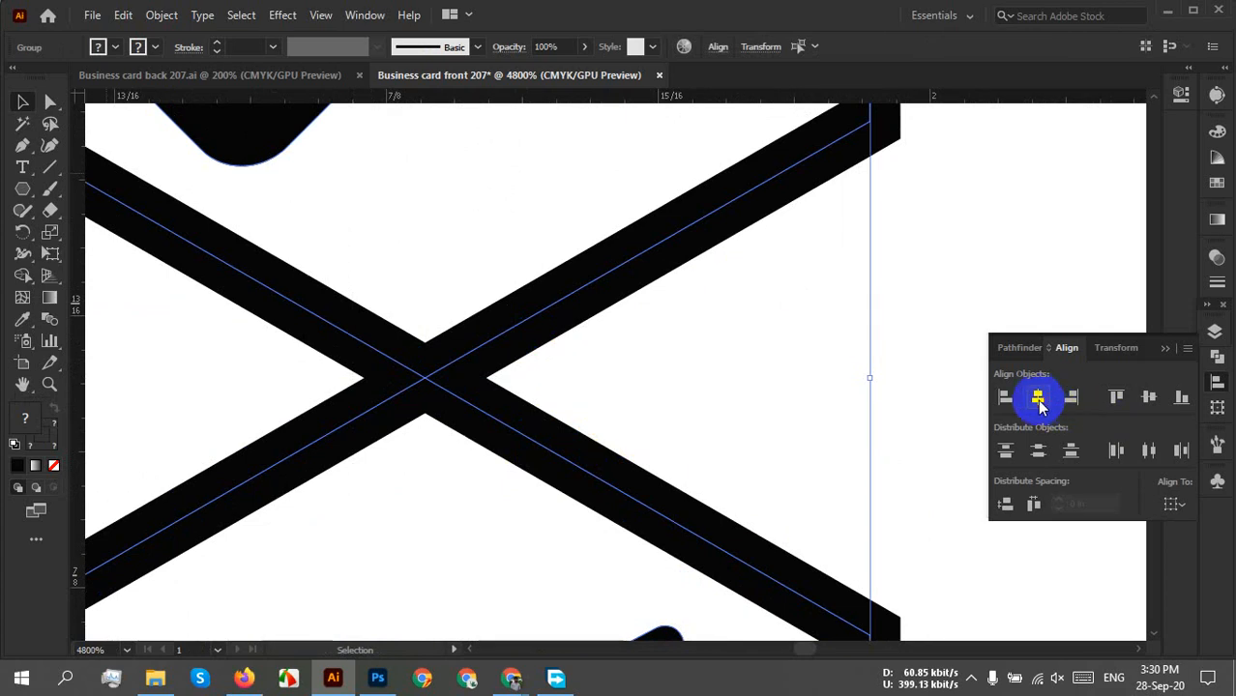
left_click(683, 395)
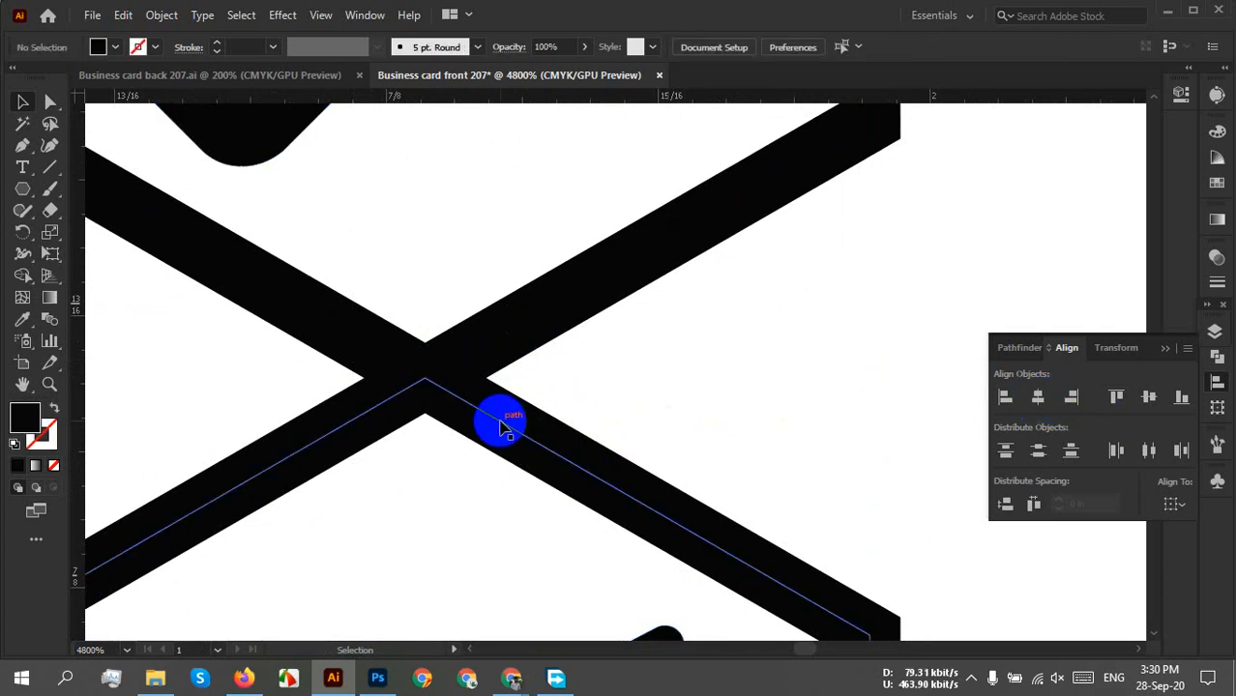
Move the globe hexagon under the plane hexagon's point.
scroll(501, 427, "down", 4)
left_click_drag(620, 488, 651, 275)
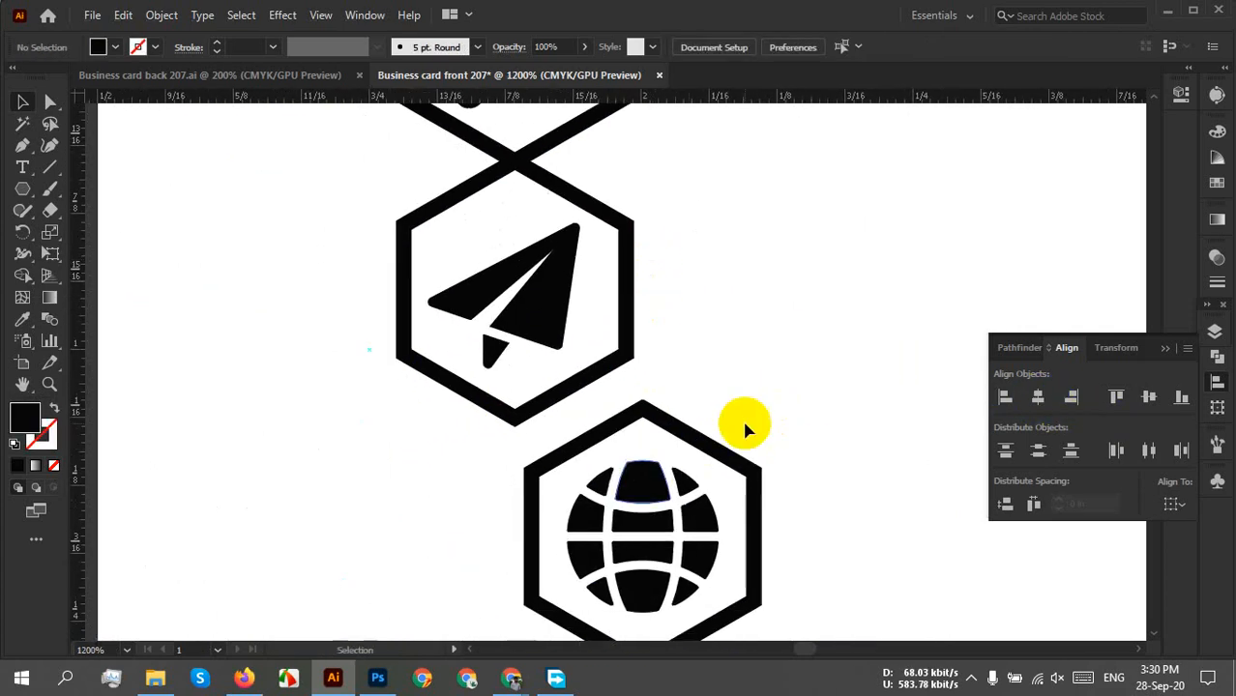
scroll(573, 522, "up", 2)
left_click_drag(504, 515, 545, 557)
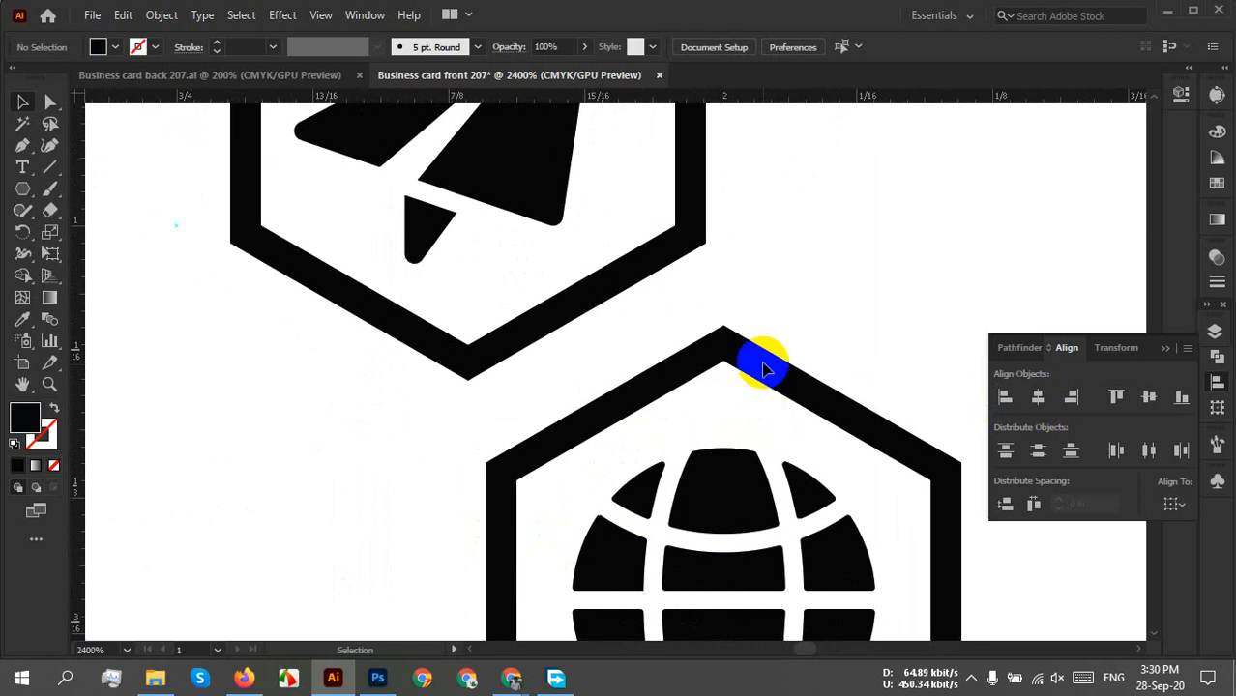
left_click_drag(811, 307, 680, 441)
left_click_drag(745, 360, 503, 376)
left_click(835, 566)
Move the house hexagon up to meet the globe's lower point.
scroll(836, 566, "down", 5)
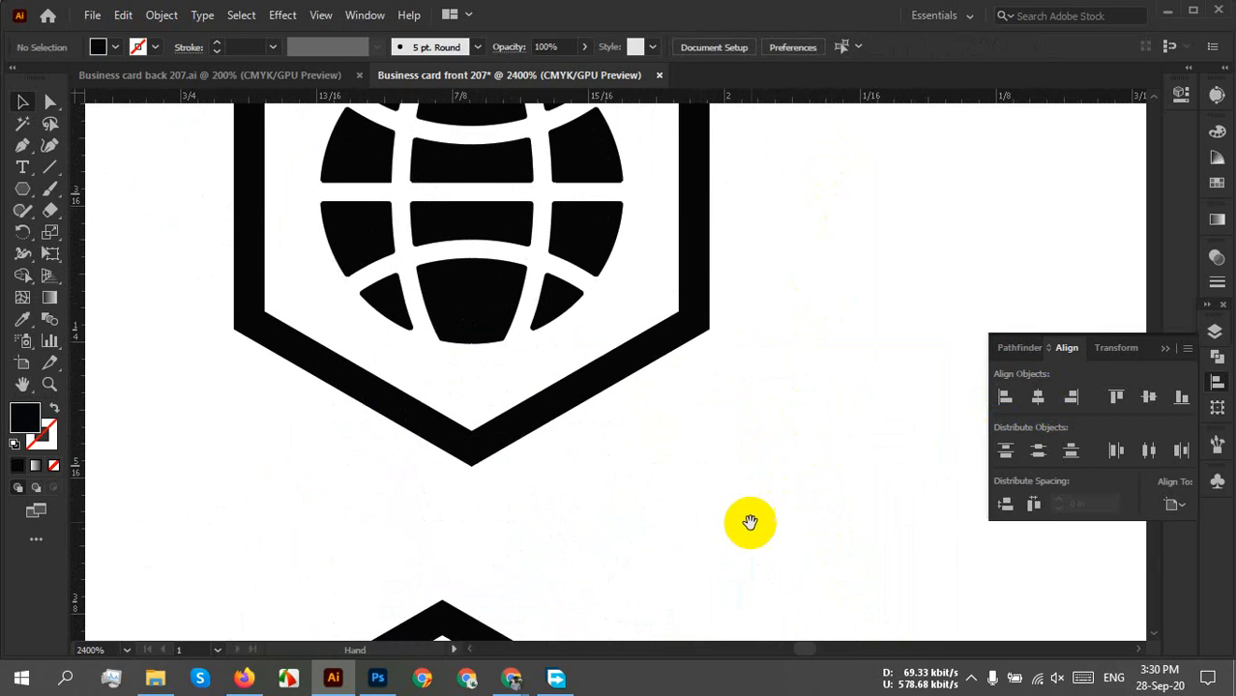
left_click(463, 571)
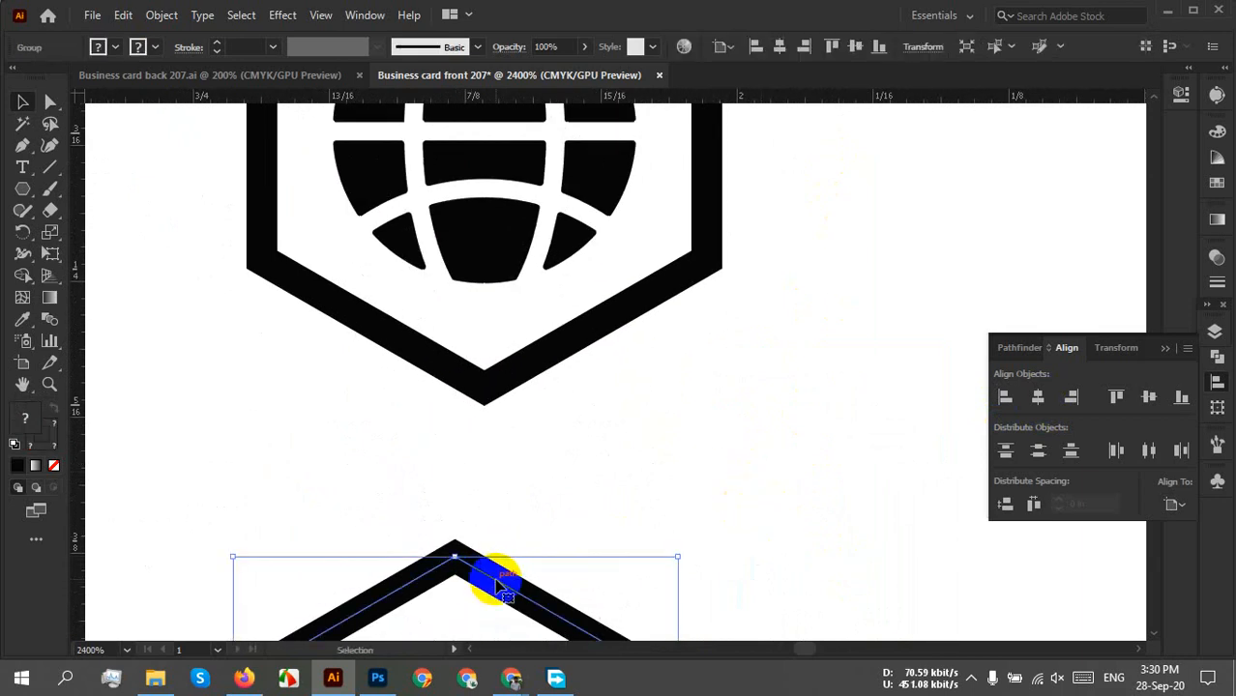
left_click_drag(496, 583, 527, 416)
left_click(829, 429)
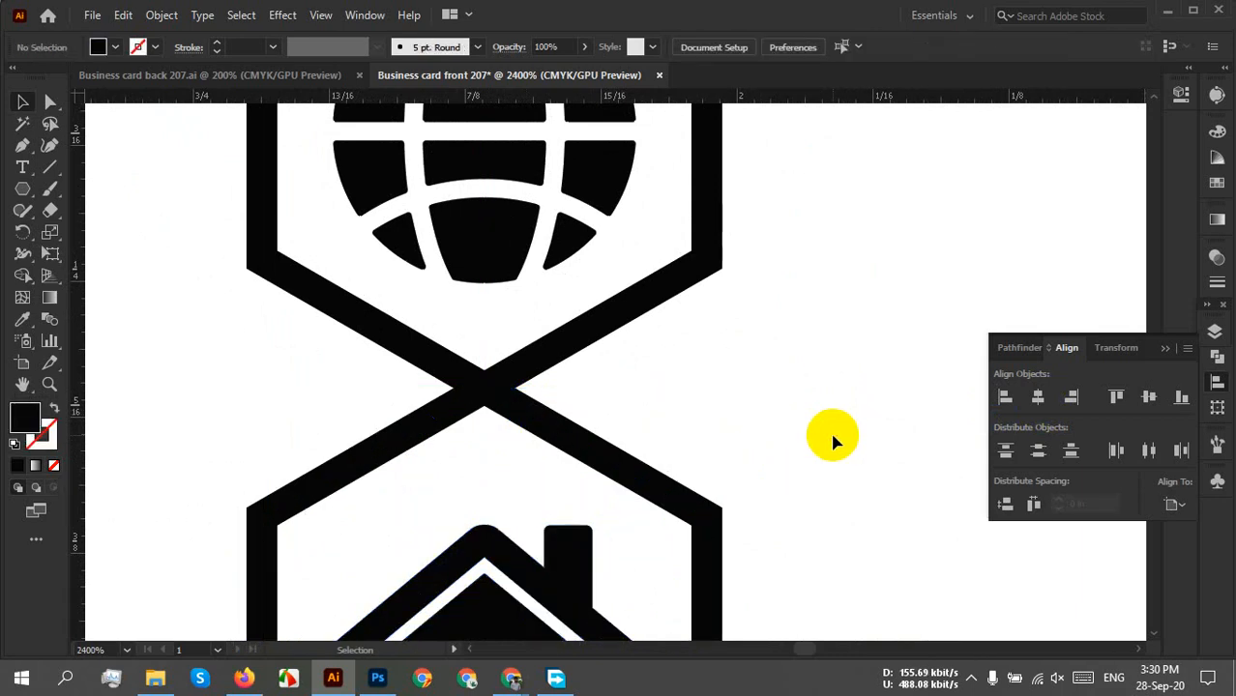
Horizontally center-align the whole icon group and zoom out to 300%.
scroll(819, 474, "down", 4)
left_click_drag(820, 472, 682, 549)
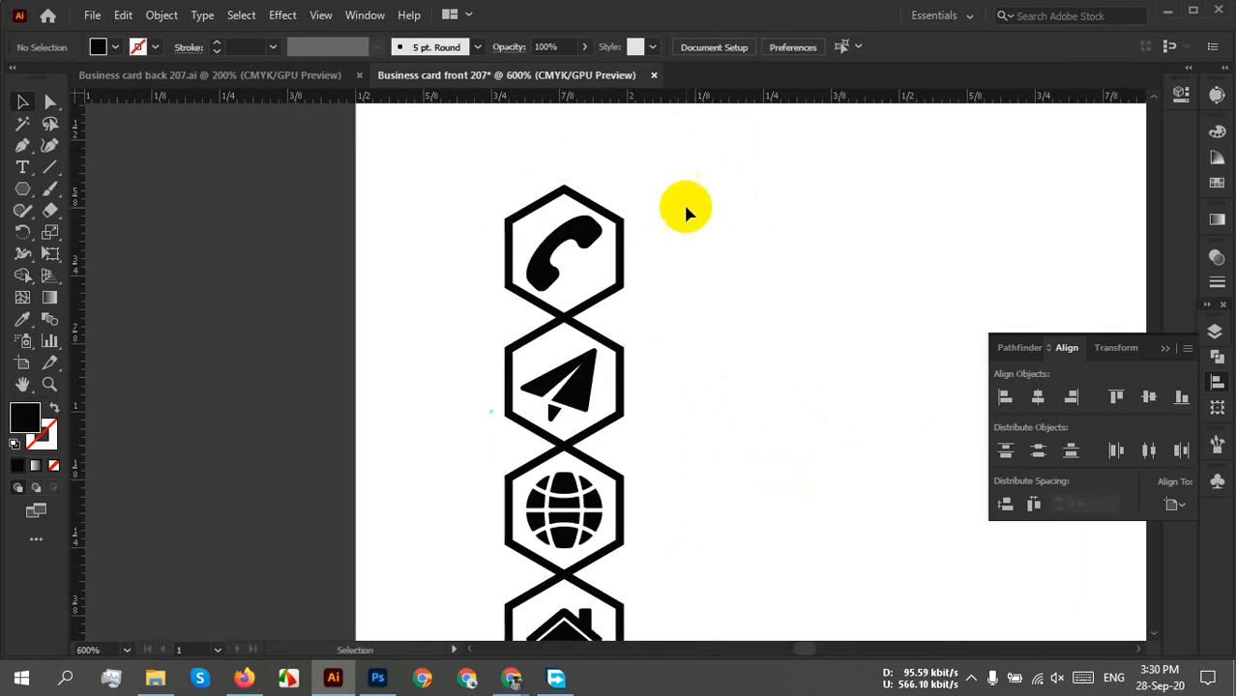
left_click_drag(679, 182, 449, 588)
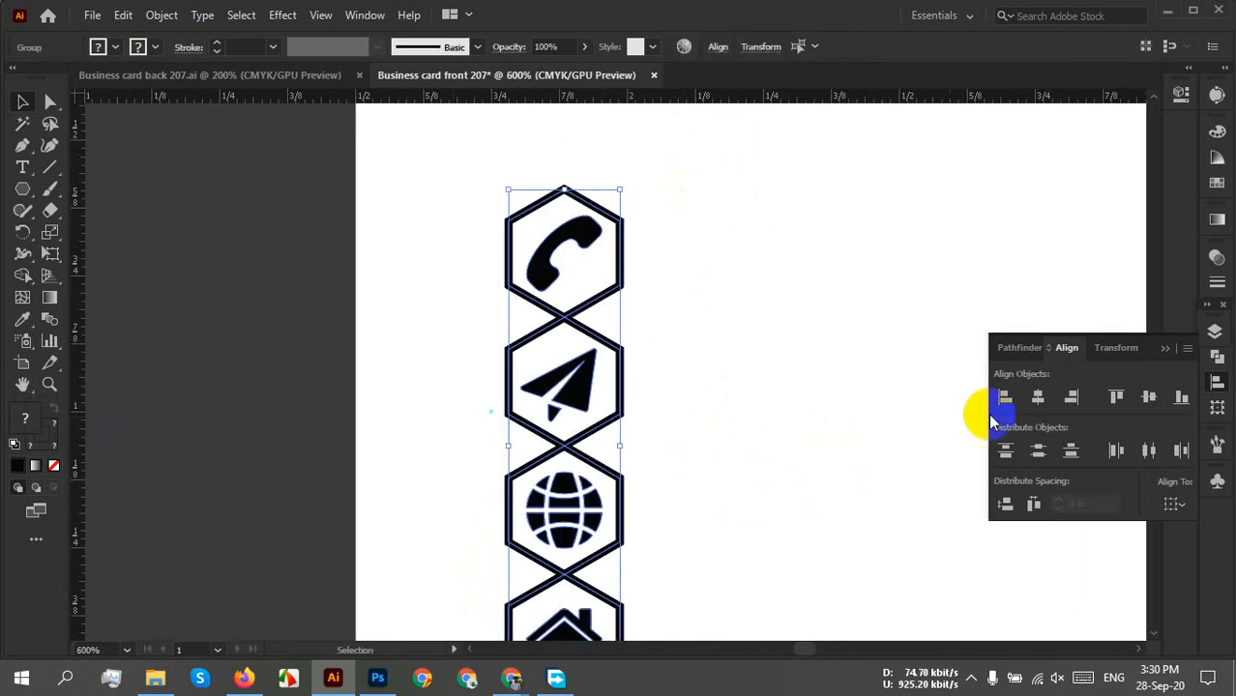
left_click(1035, 397)
left_click(680, 397)
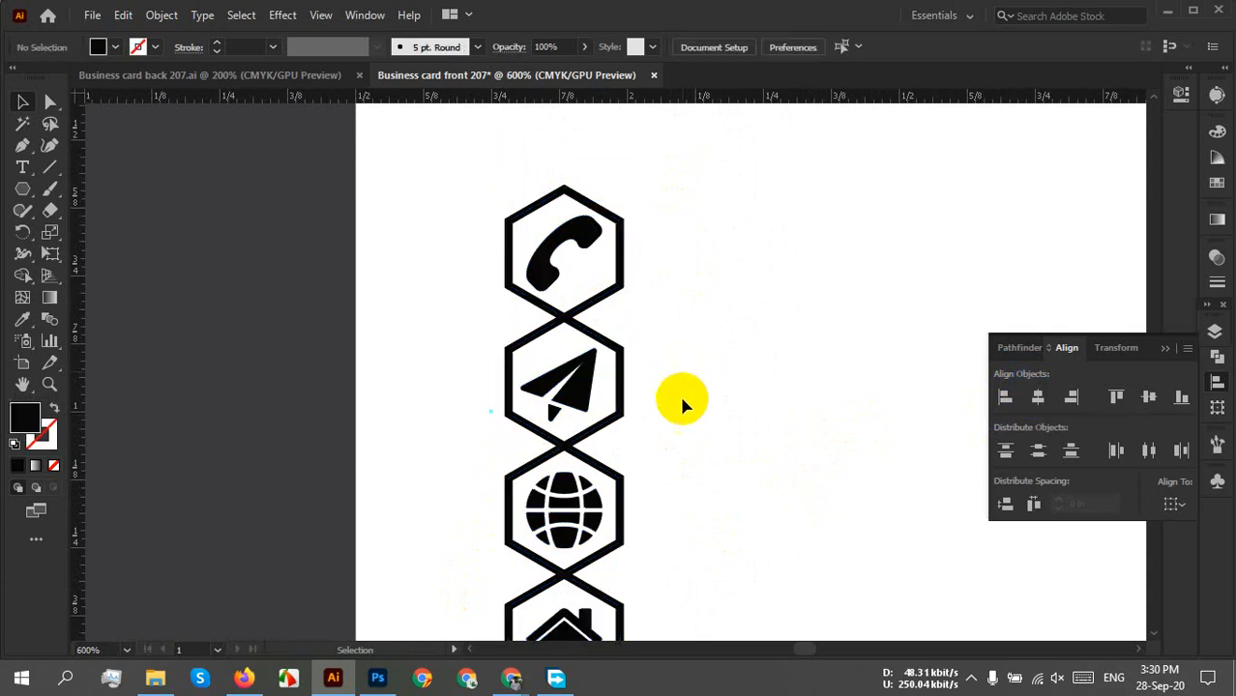
scroll(716, 406, "down", 2)
scroll(710, 414, "down", 2)
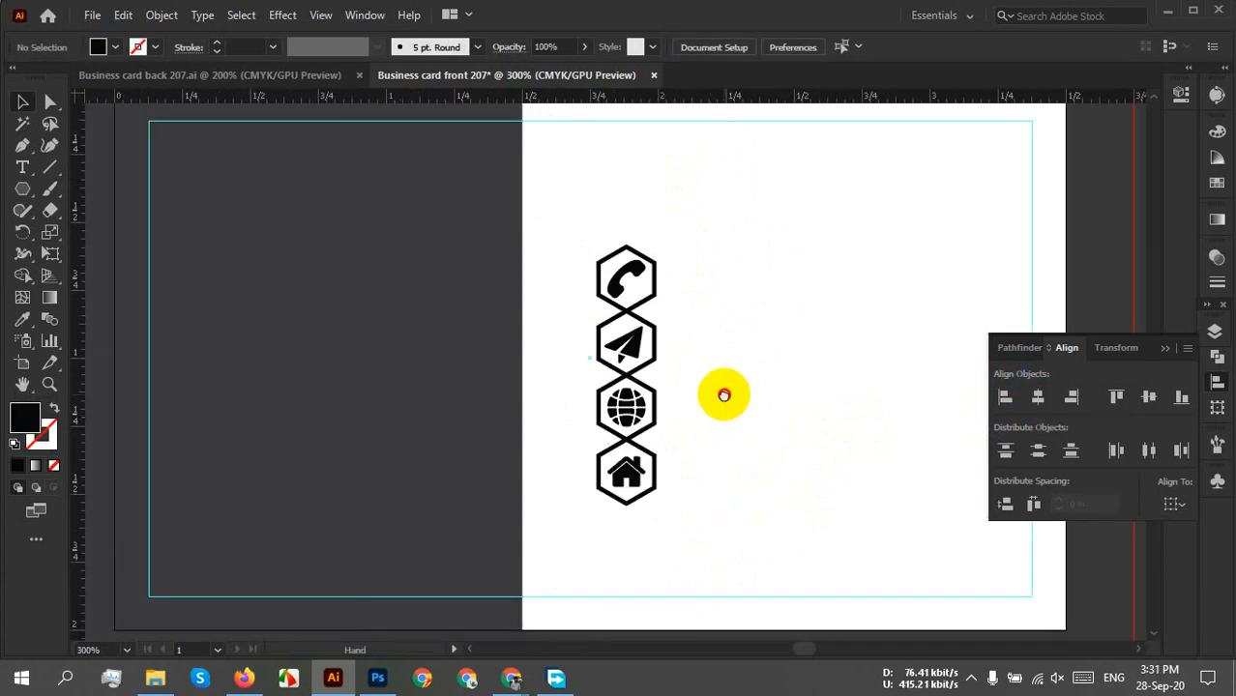
Drag the four-icon column left so it straddles the dark panel's edge.
left_click_drag(706, 282, 565, 516)
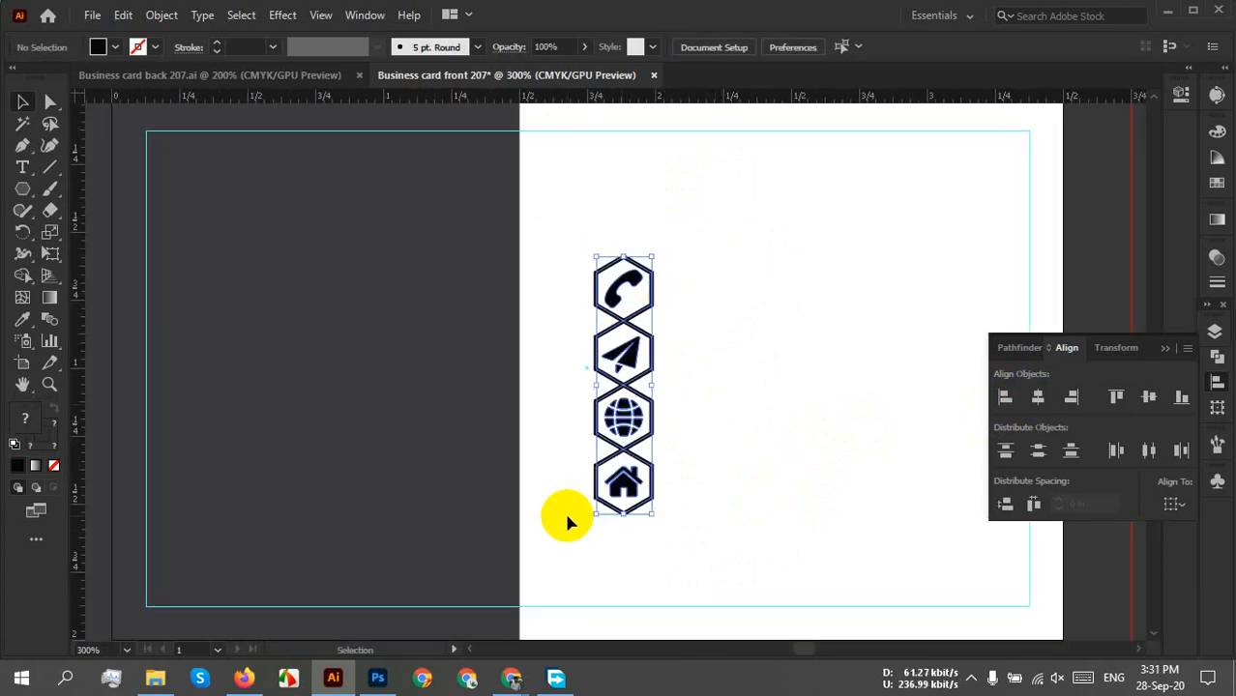
left_click_drag(627, 414, 525, 480)
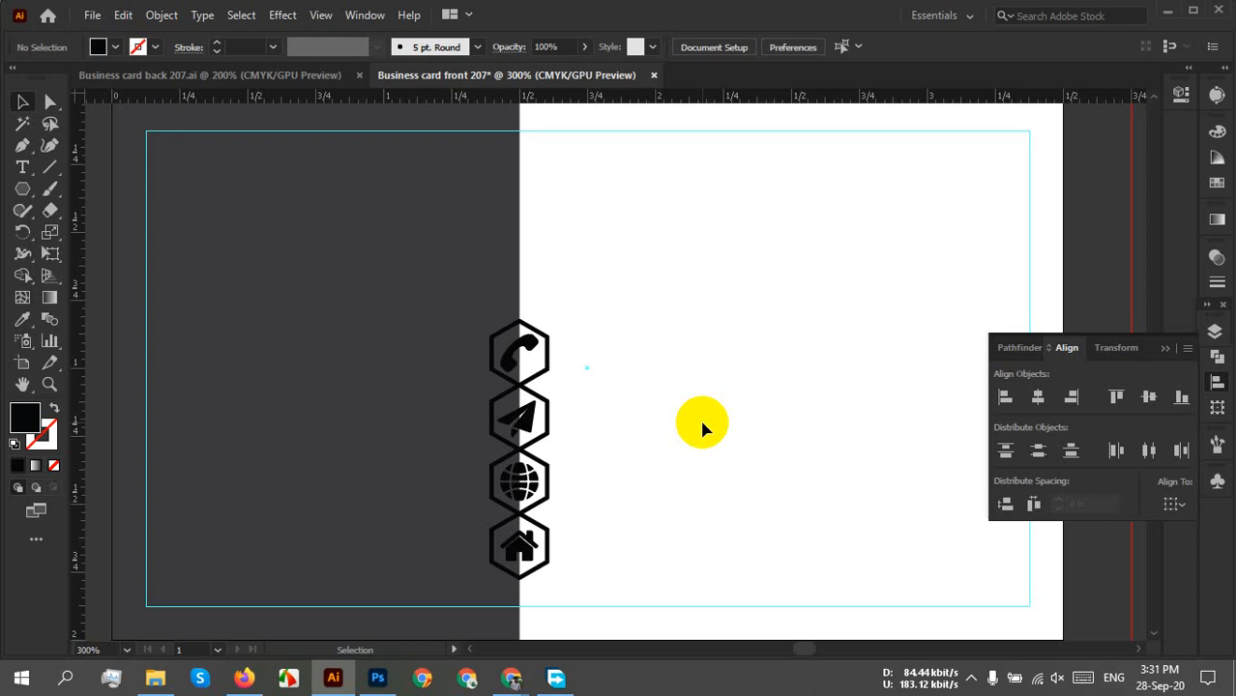
scroll(598, 458, "up", 3)
mouse_move(556, 298)
left_mouse_down()
mouse_move(570, 310)
mouse_move(556, 280)
left_mouse_up()
scroll(611, 323, "down", 1)
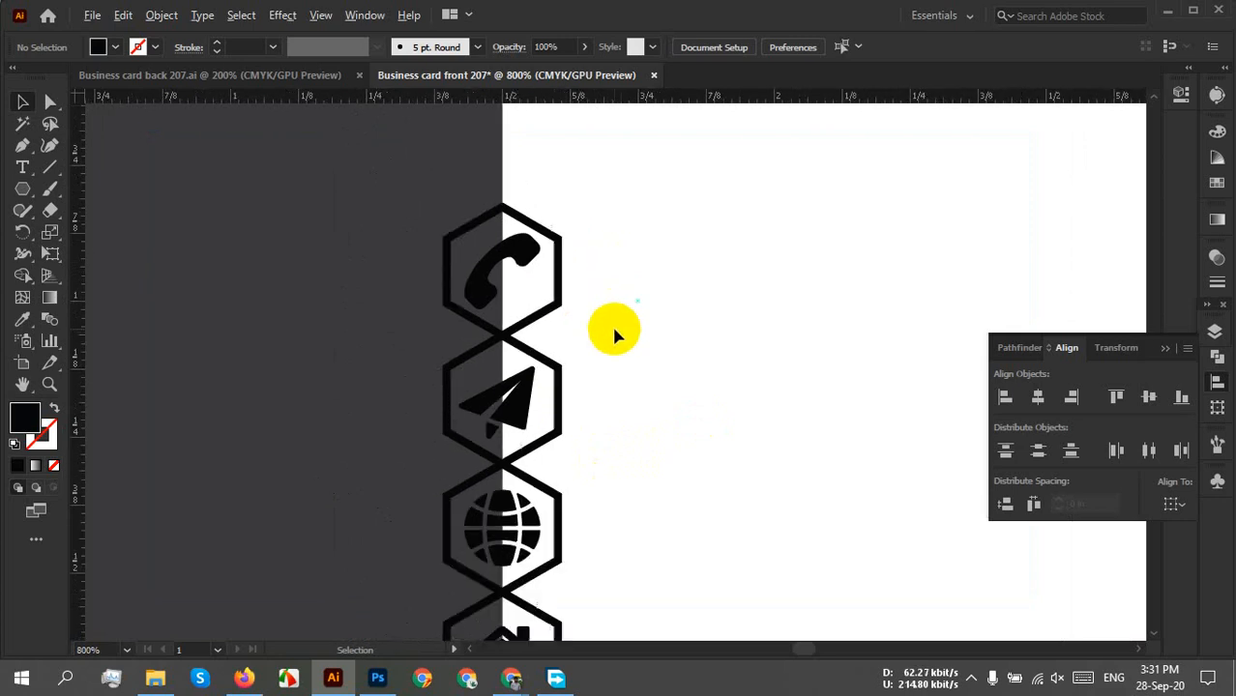
scroll(643, 373, "down", 2)
Ungroup the hexagon column to separate icons from hexagons.
left_click(441, 548)
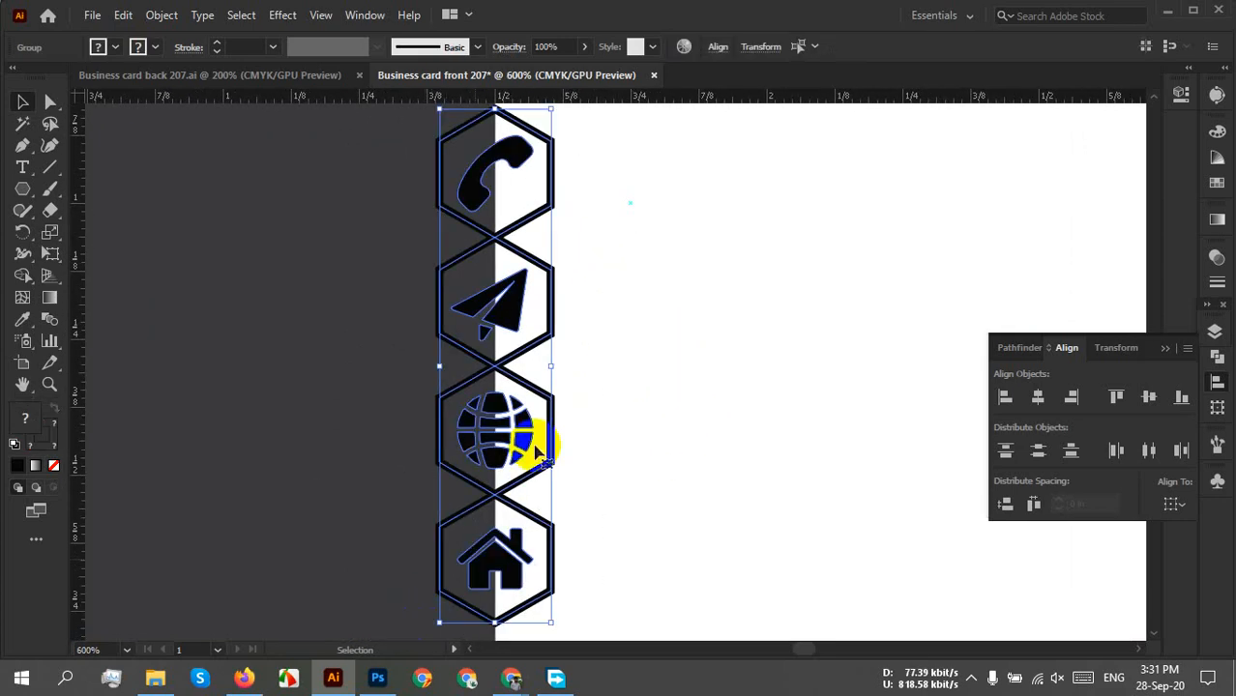
right_click(541, 280)
left_click(629, 440)
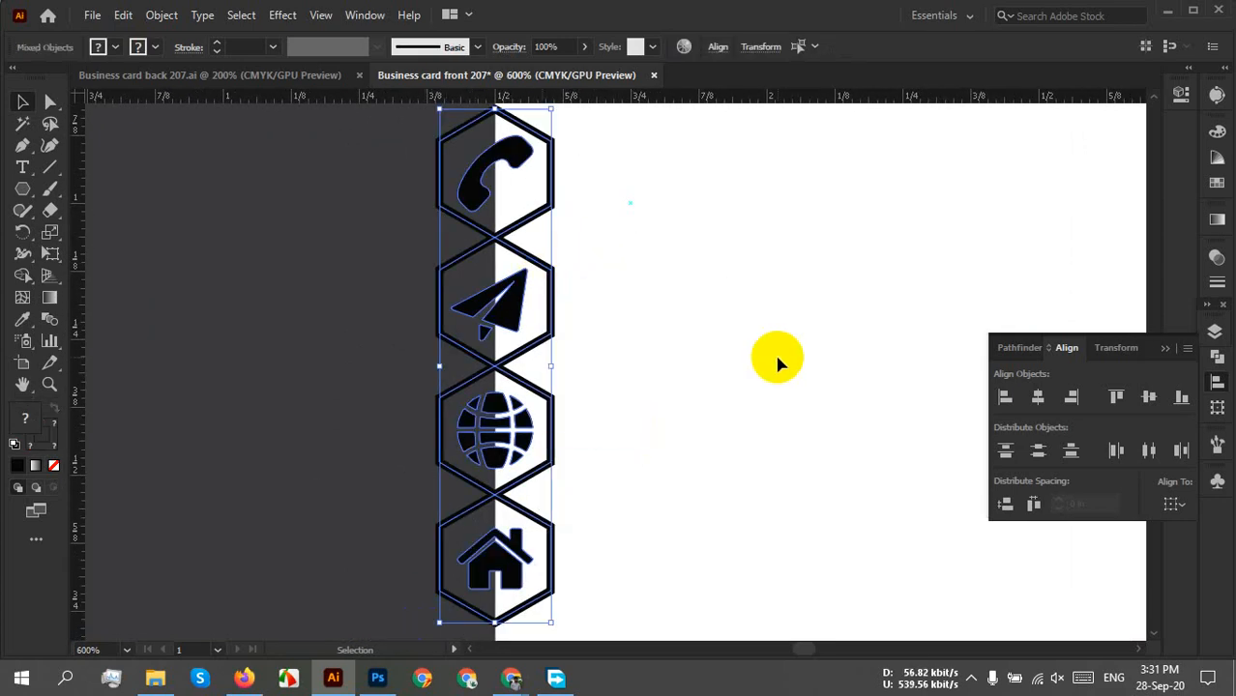
left_click(778, 358)
Group the phone, plane, globe and house icons and bring them to the front.
left_click(491, 177)
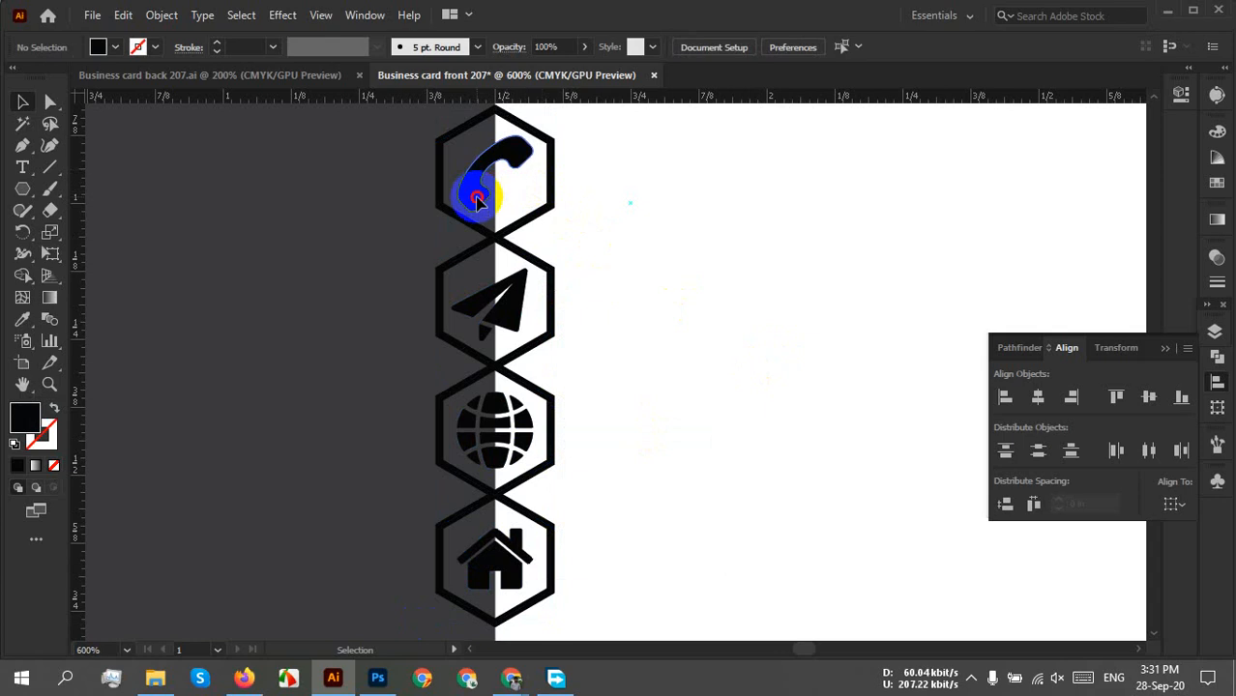
left_click(515, 327, "shift")
left_click(499, 420, "shift")
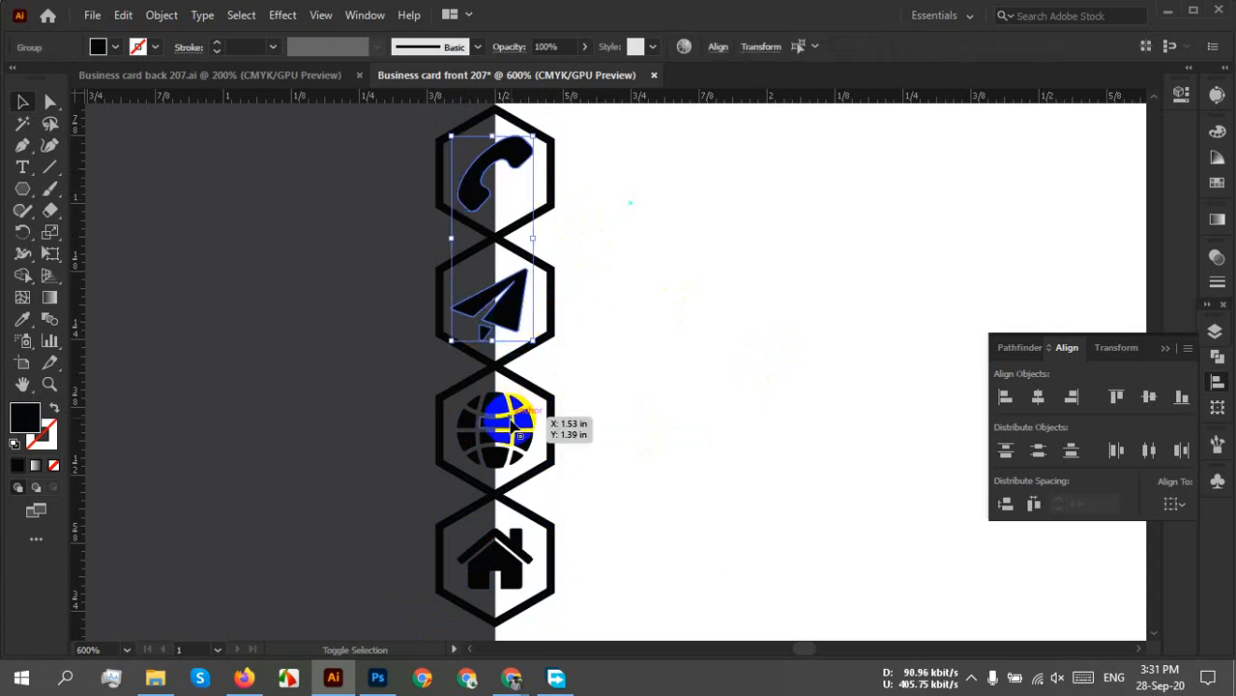
left_click(503, 589, "shift")
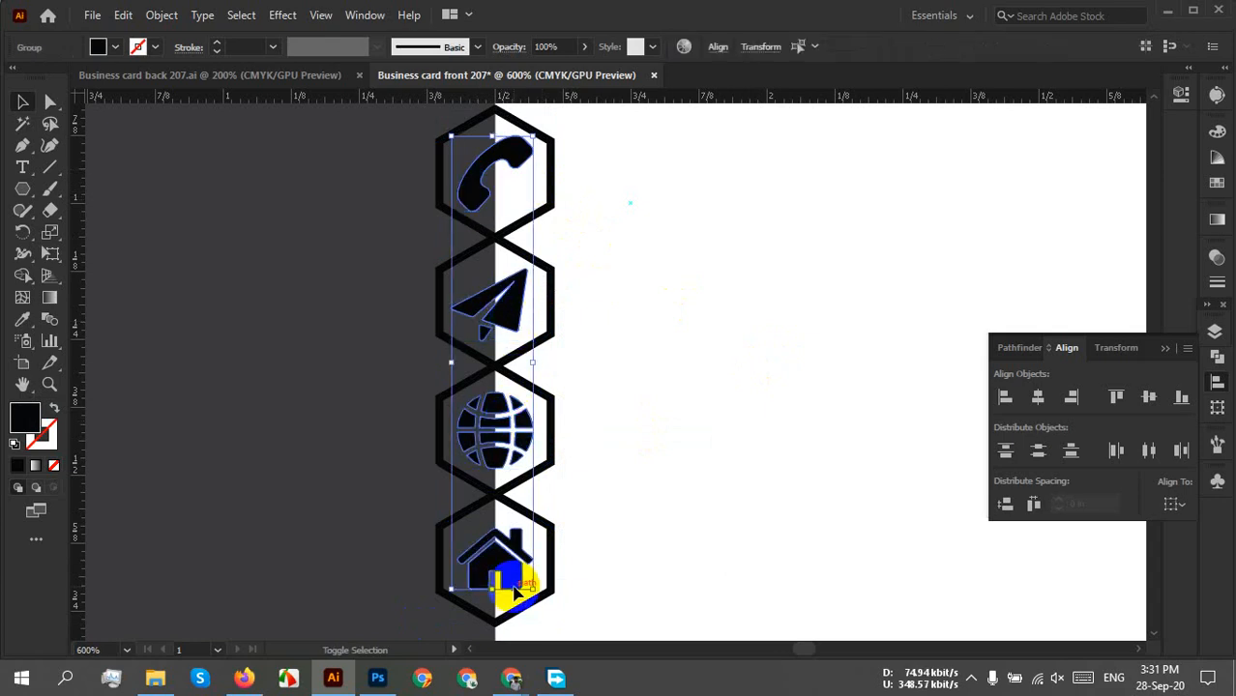
right_click(511, 586)
left_click(561, 428)
right_click(512, 425)
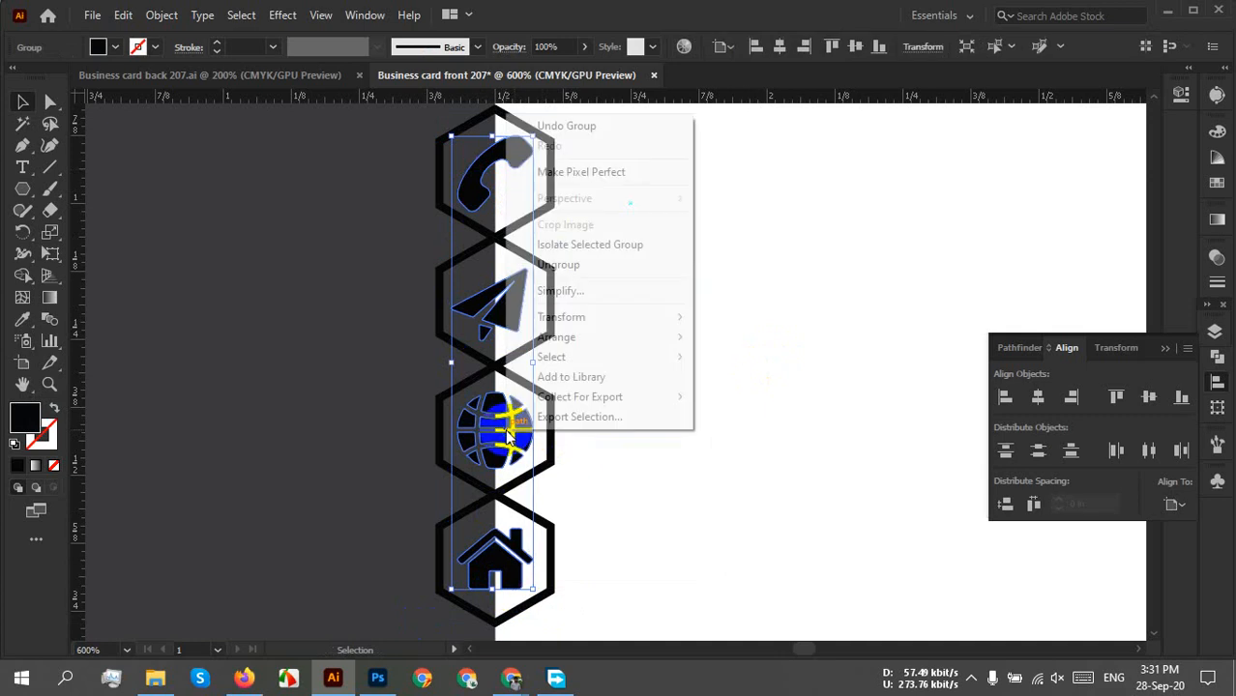
mouse_move(588, 341)
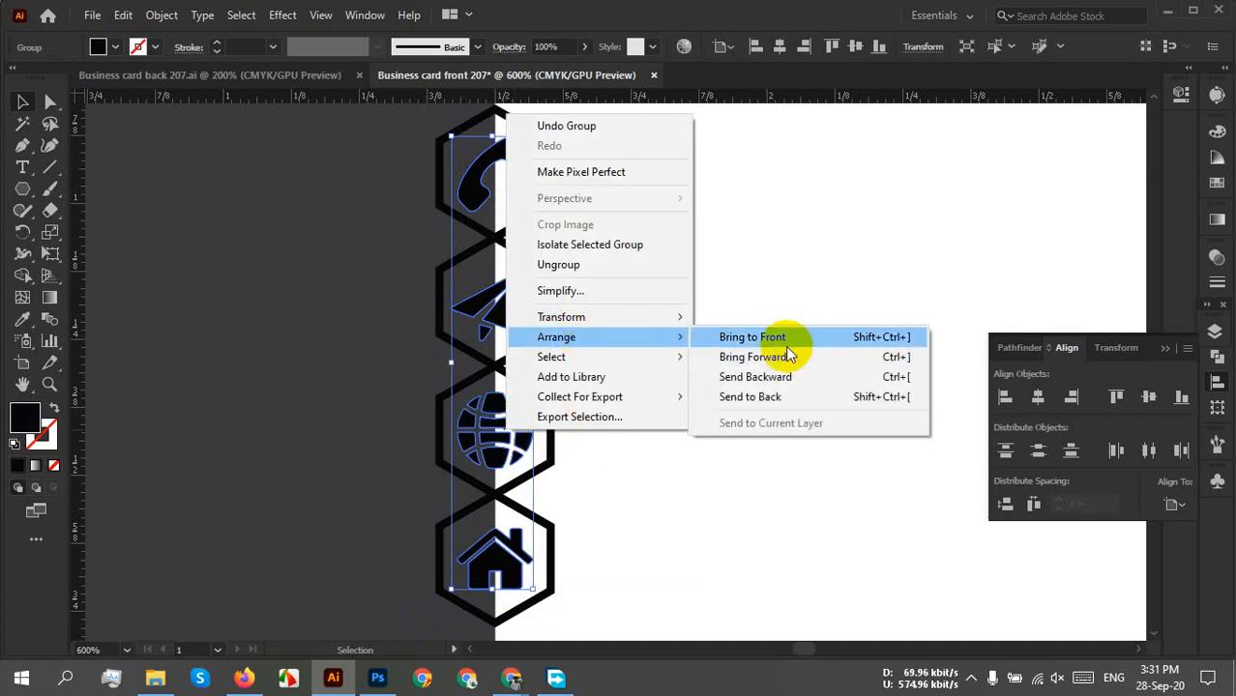
left_click(785, 336)
left_click(745, 336)
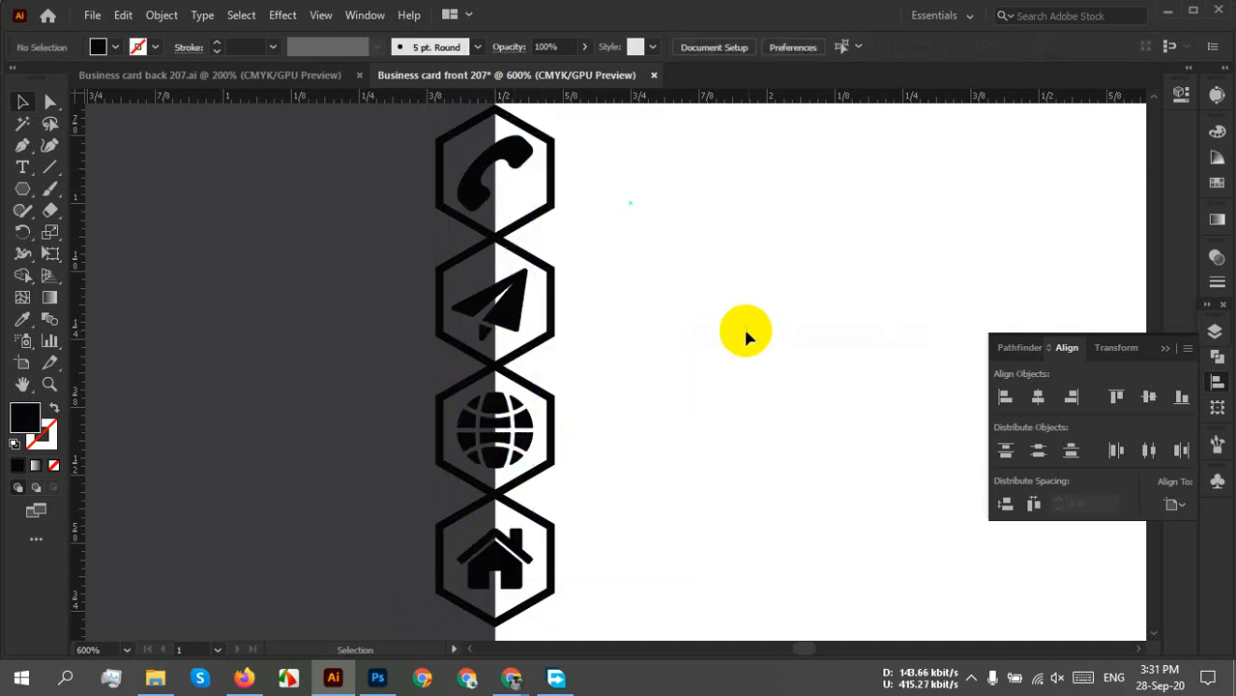
Select all four hexagon outlines together.
left_click(554, 182)
left_click(551, 314, "shift")
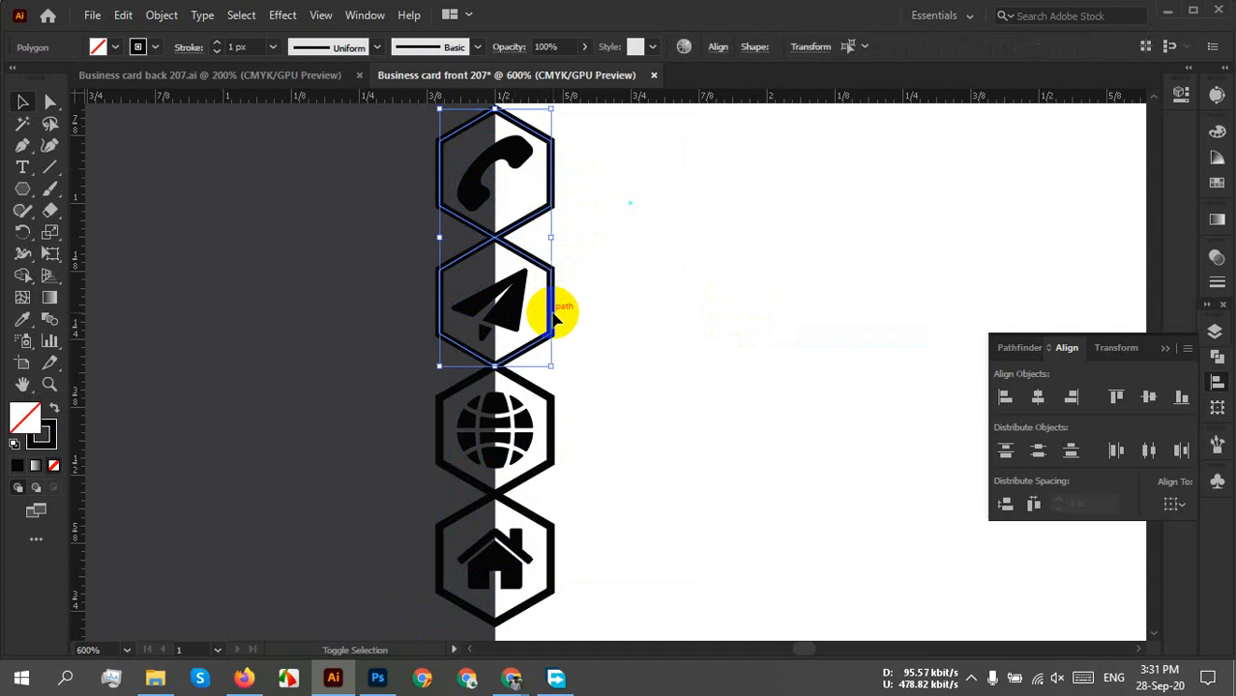
left_click(556, 435, "shift")
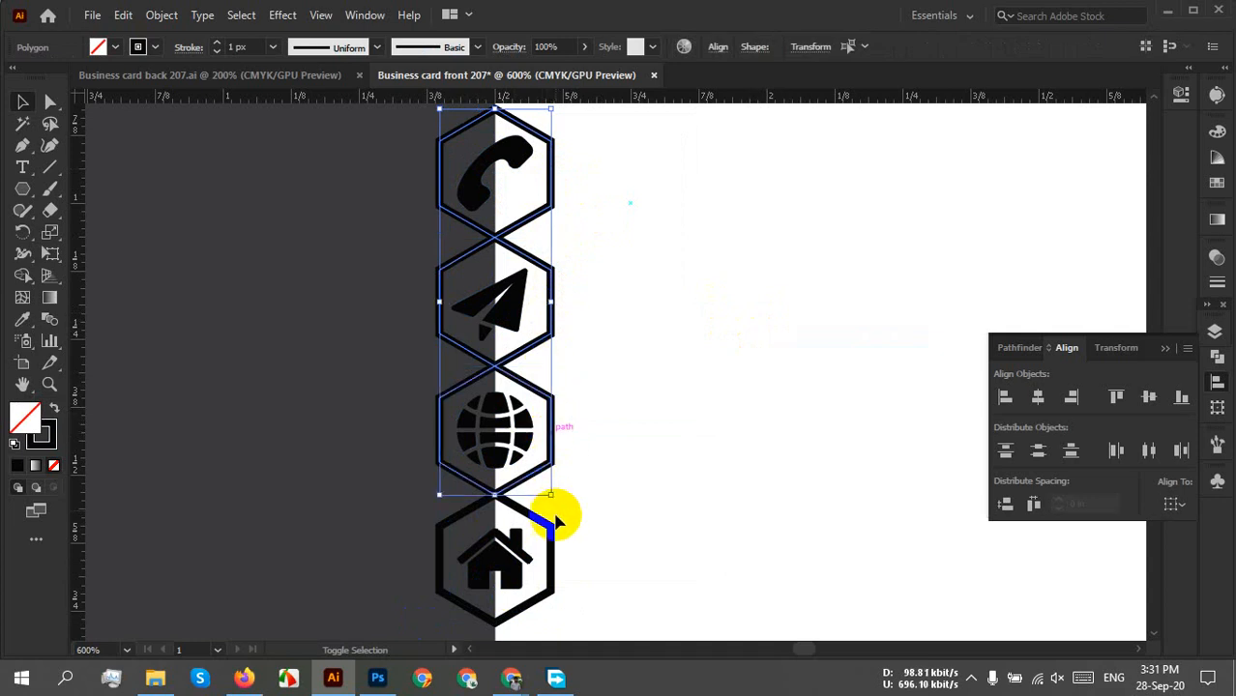
left_click(551, 577, "shift")
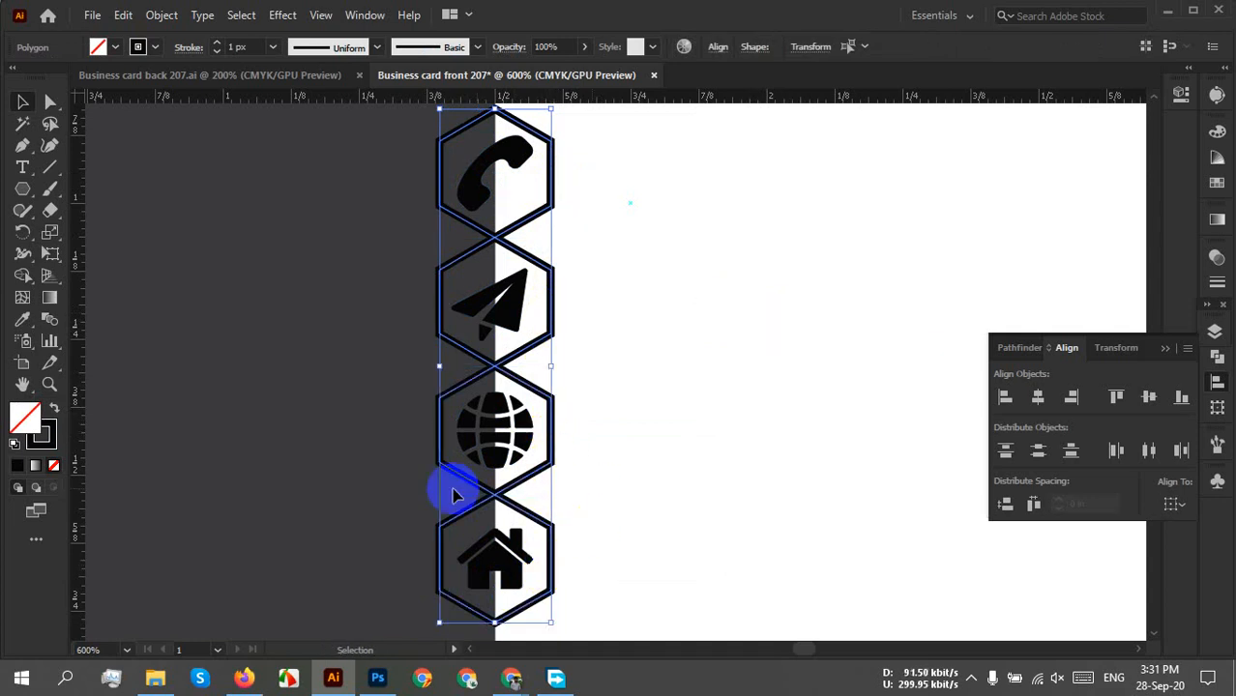
Swap fill and stroke so the hexagons are solid, and fill them bright blue.
left_click(55, 411)
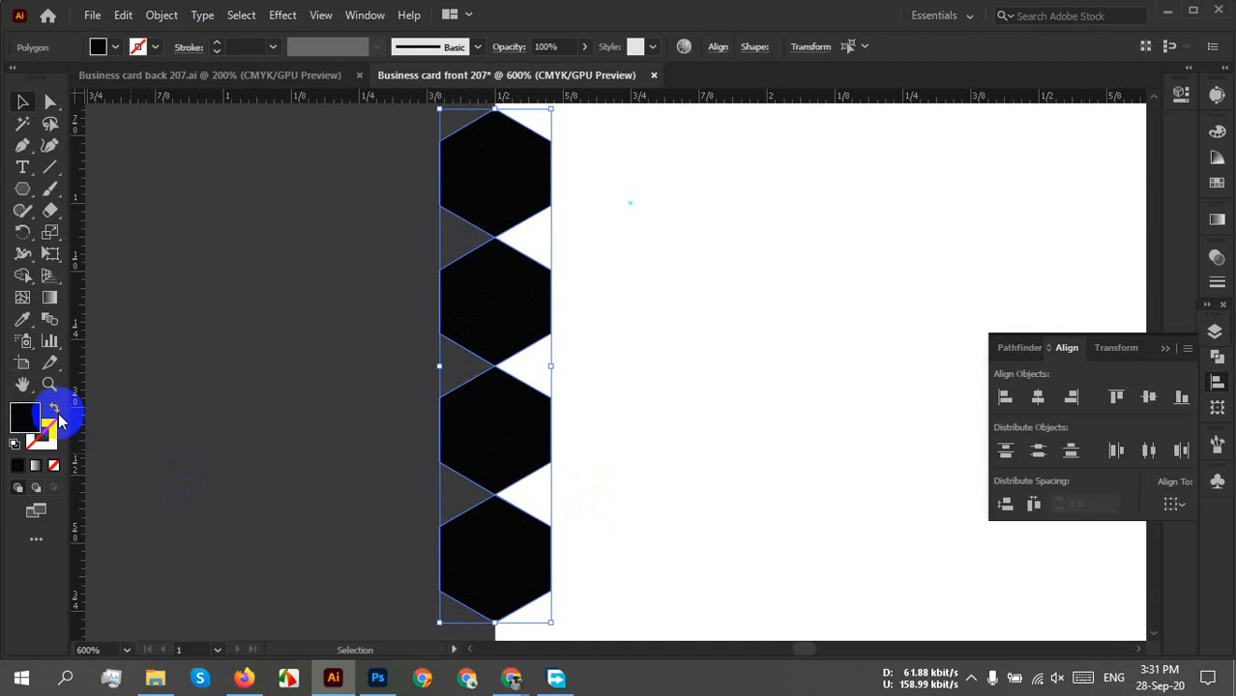
left_click(114, 46)
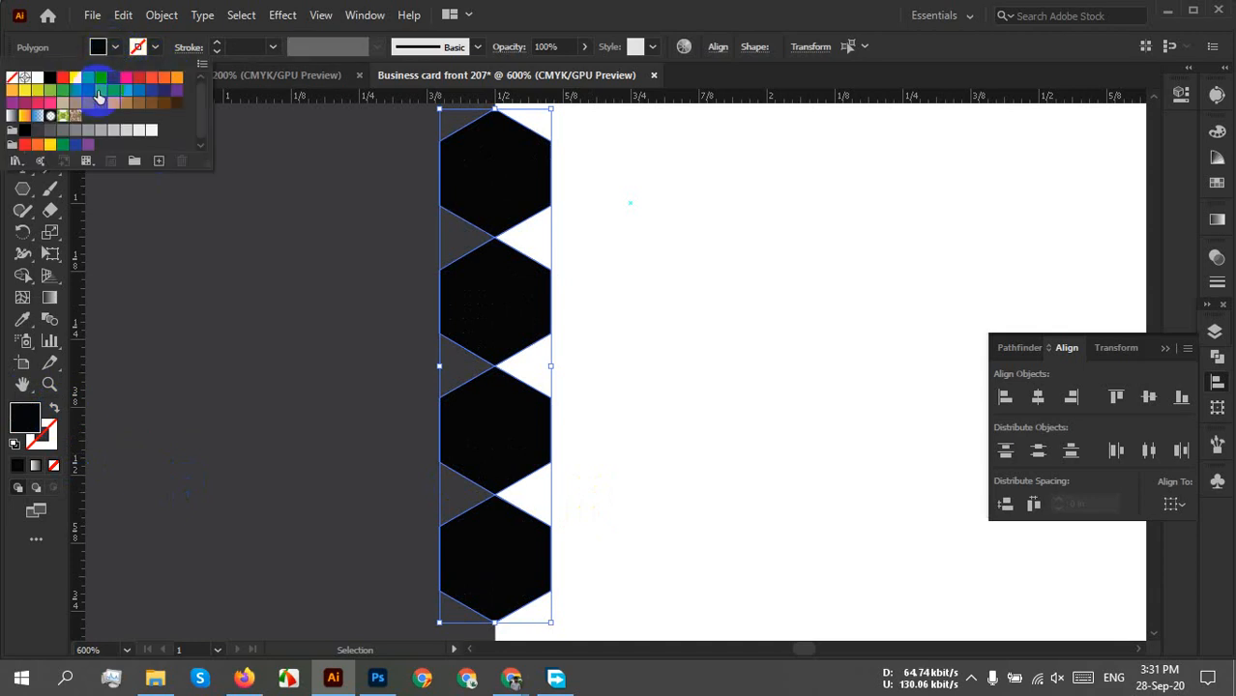
left_click(101, 78)
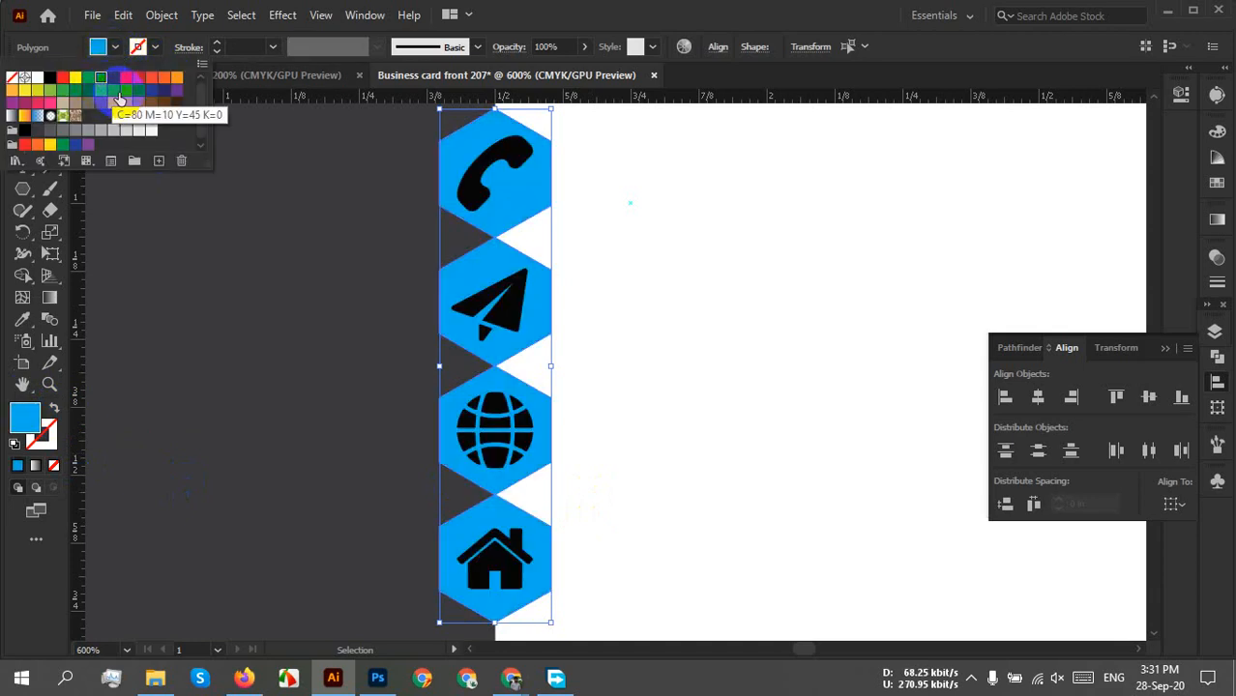
left_click(150, 93)
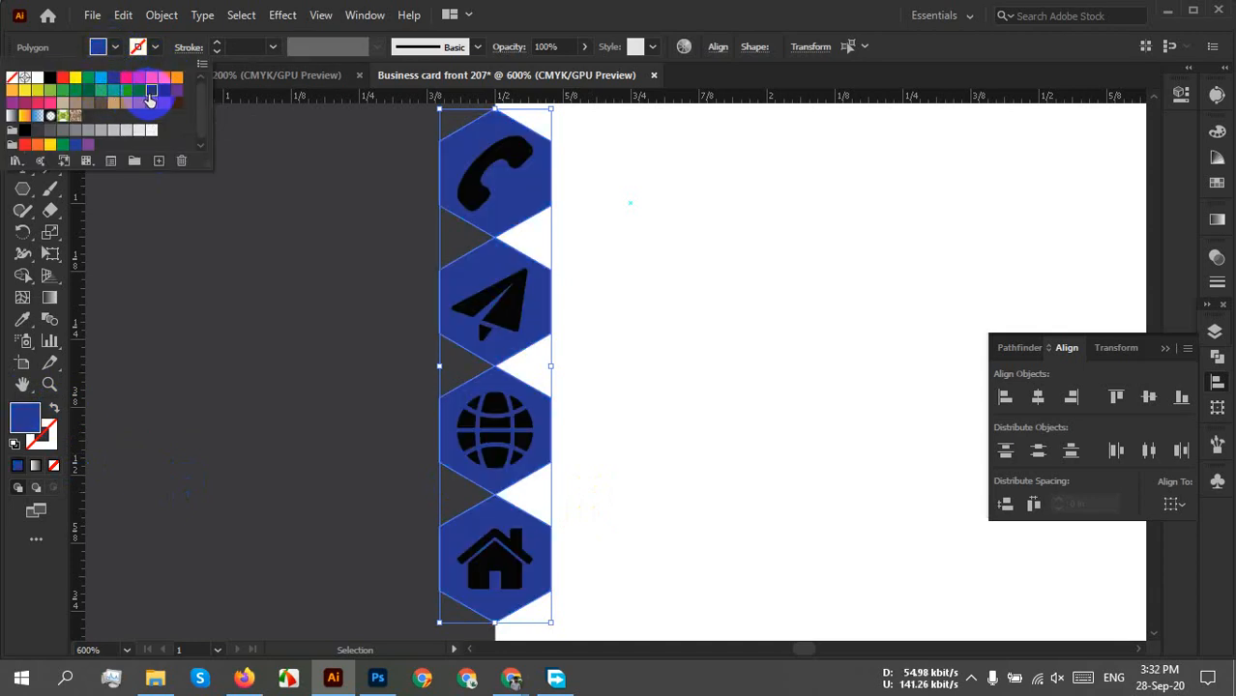
left_click(139, 92)
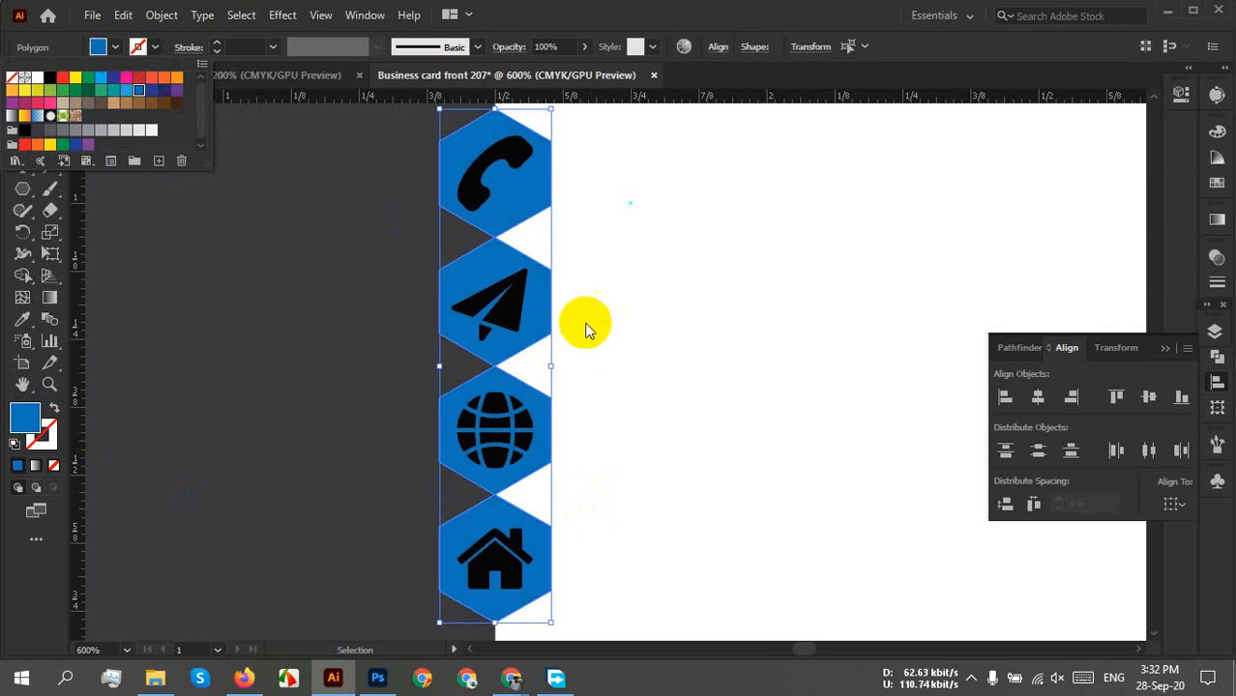
left_click(540, 276)
Group the four blue hexagons.
right_click(522, 214)
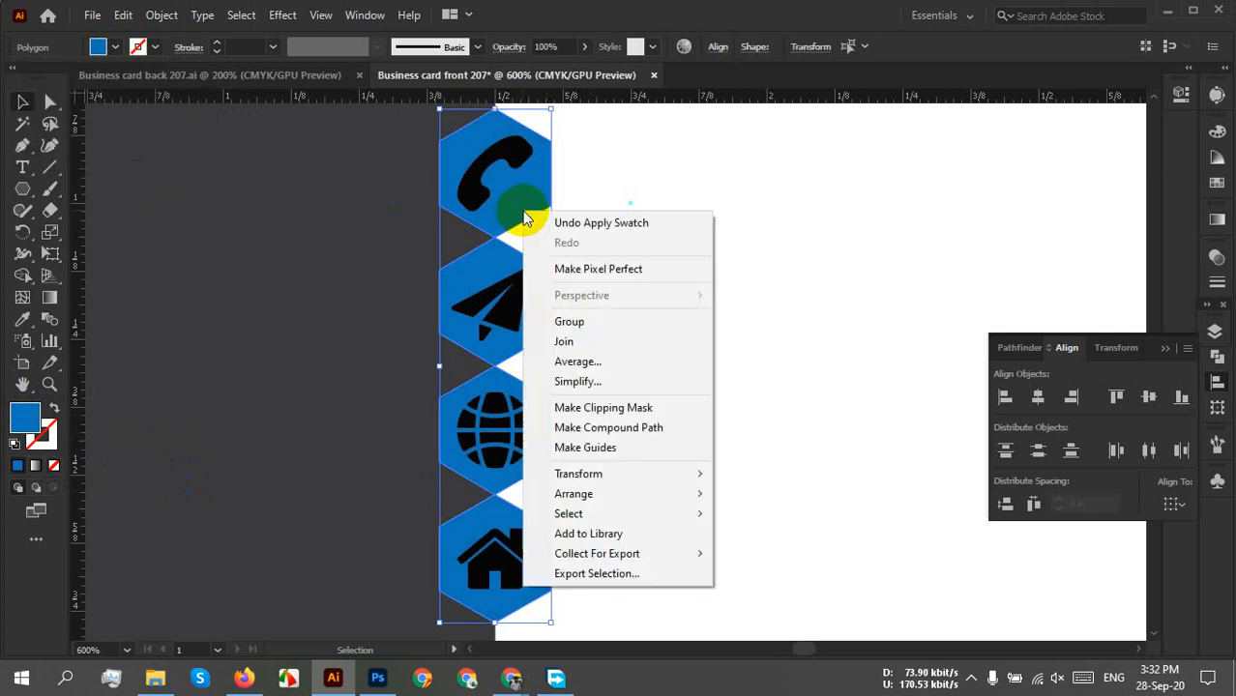
left_click(619, 325)
left_click(692, 324)
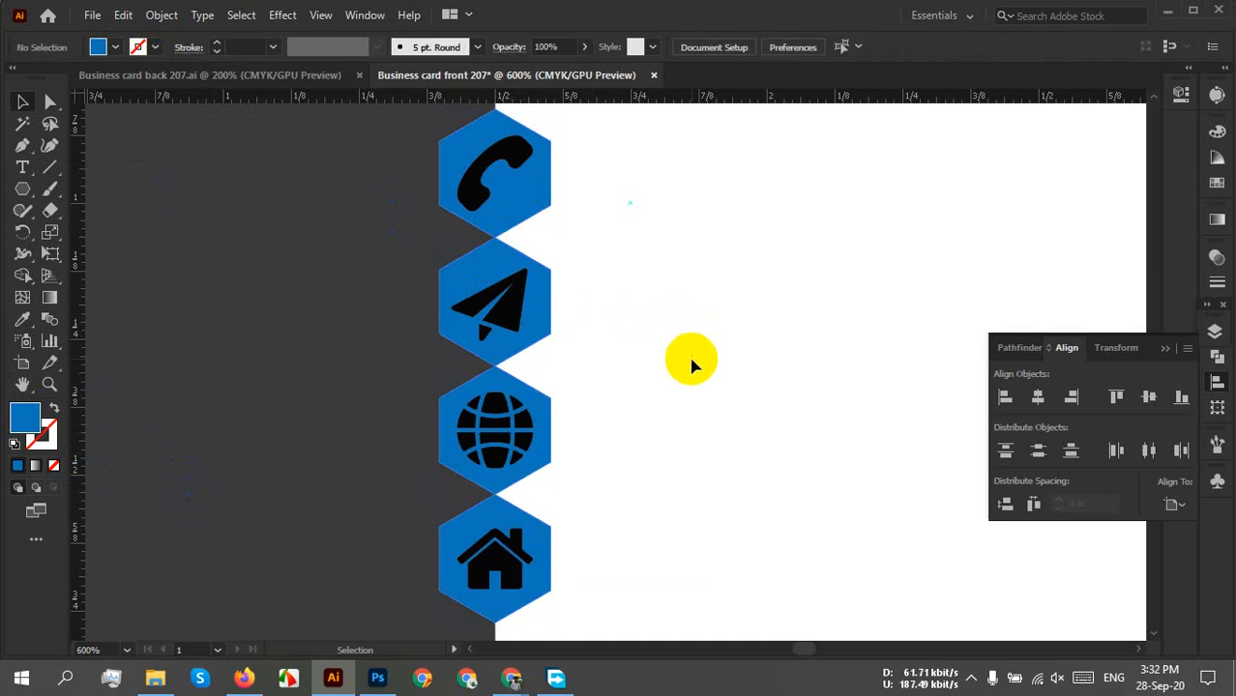
scroll(662, 392, "down", 3)
scroll(635, 399, "up", 3)
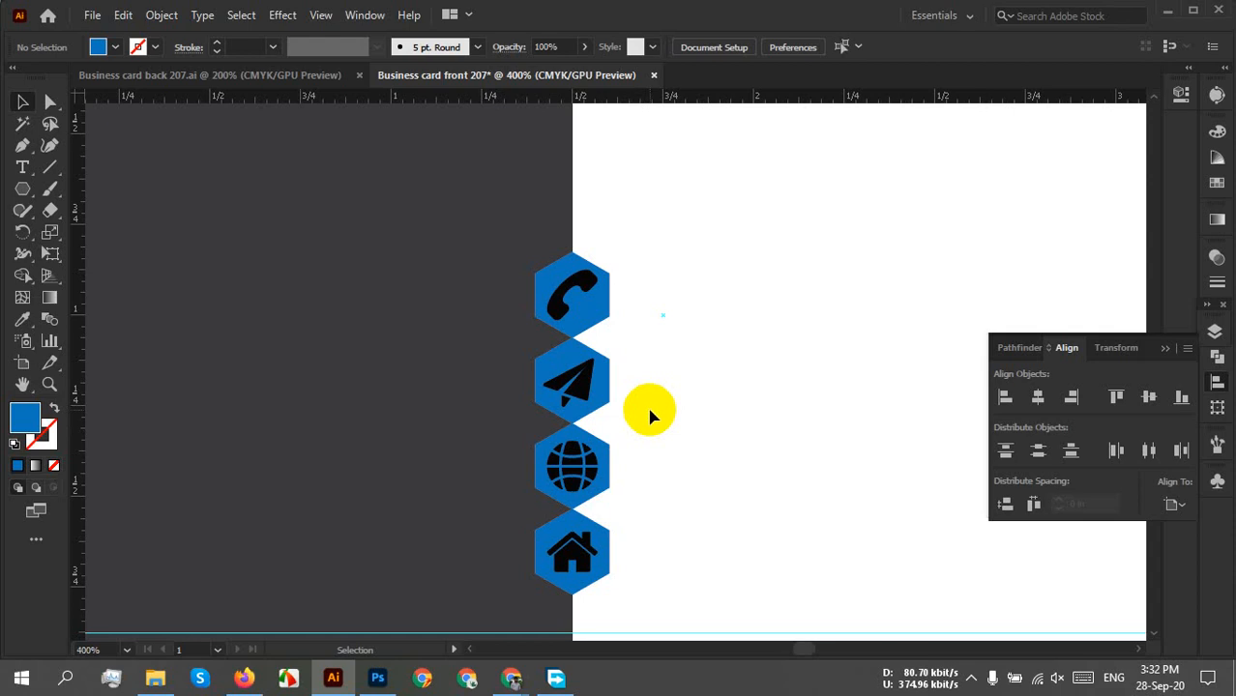
Fill the icon group white from the swatches.
left_click(569, 488)
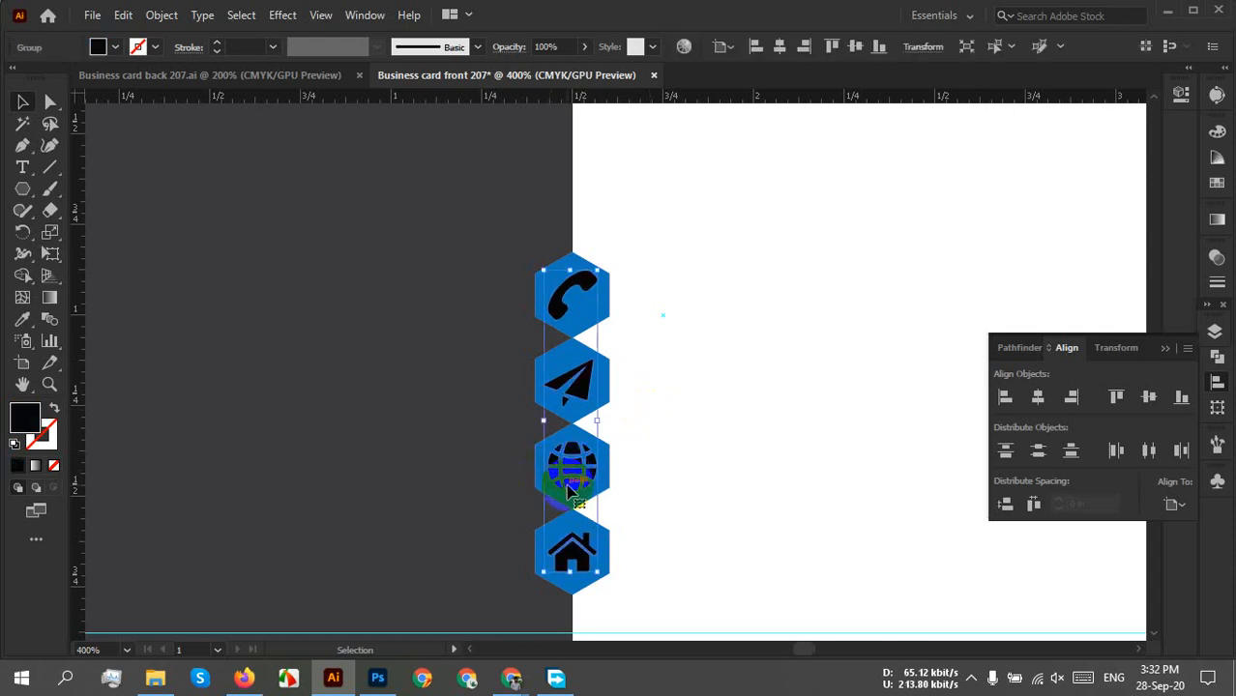
left_click(102, 46)
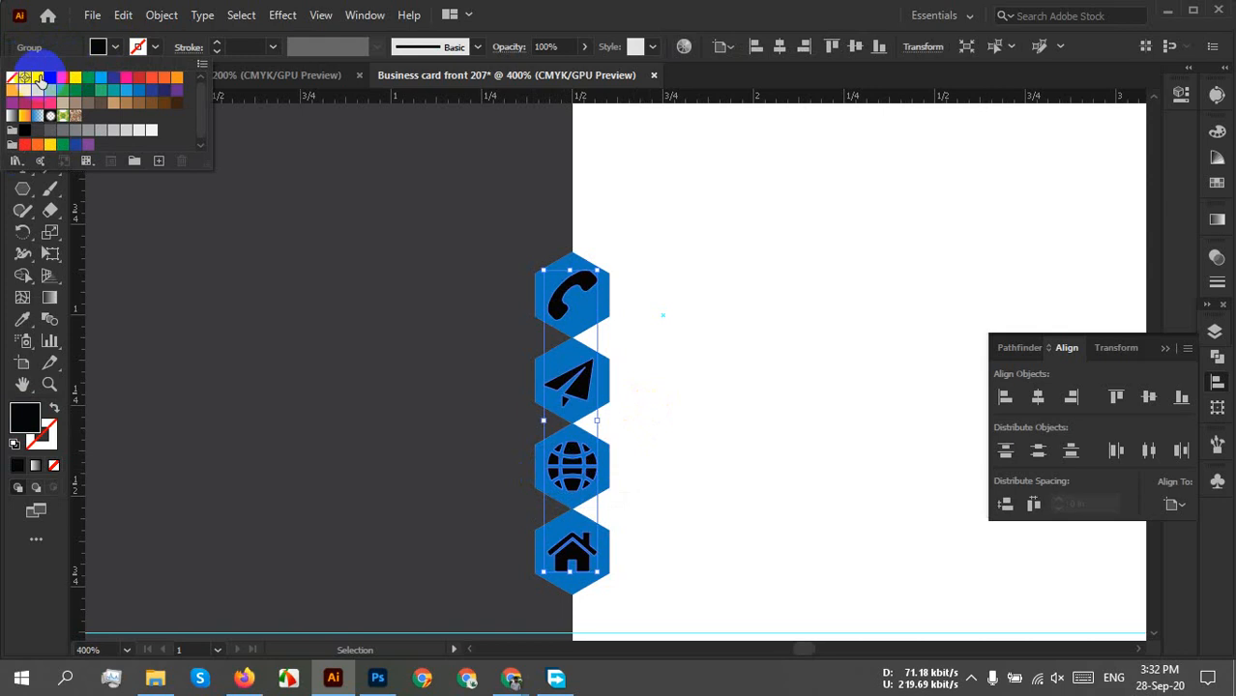
left_click(39, 78)
left_click(737, 358)
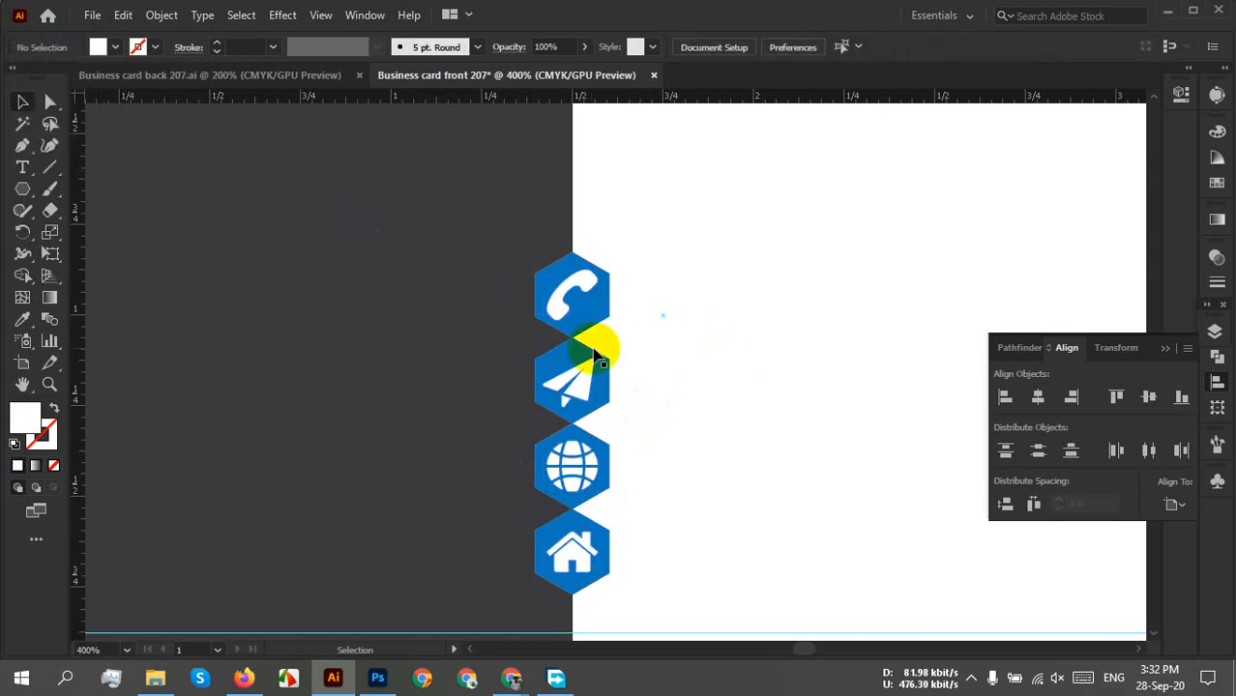
Try a dark grey icon fill, then undo back to white icons.
left_click(566, 300)
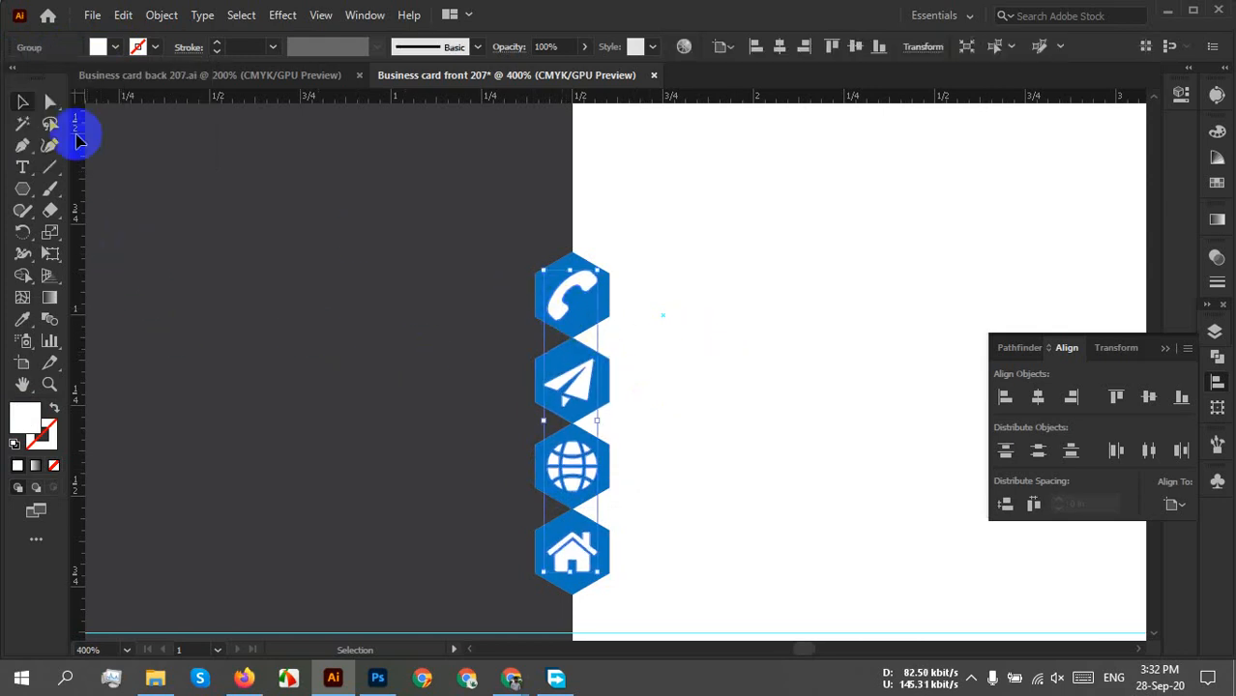
left_click(102, 46)
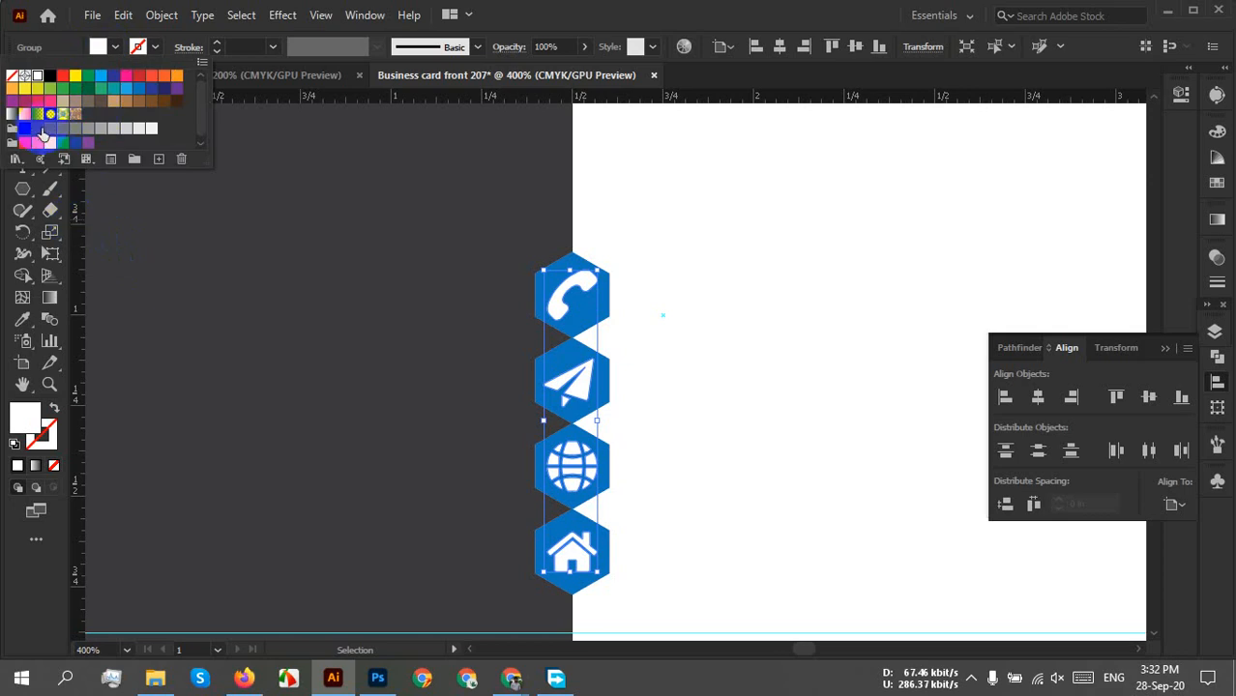
left_click(36, 129)
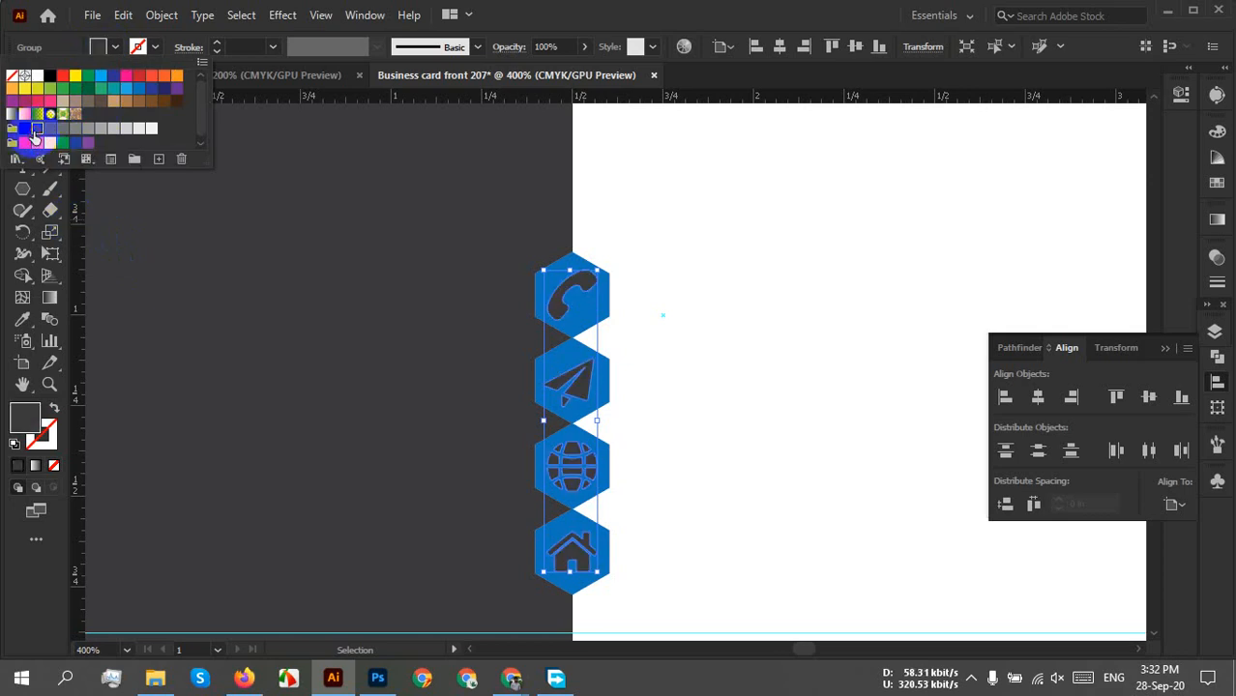
left_click(366, 414)
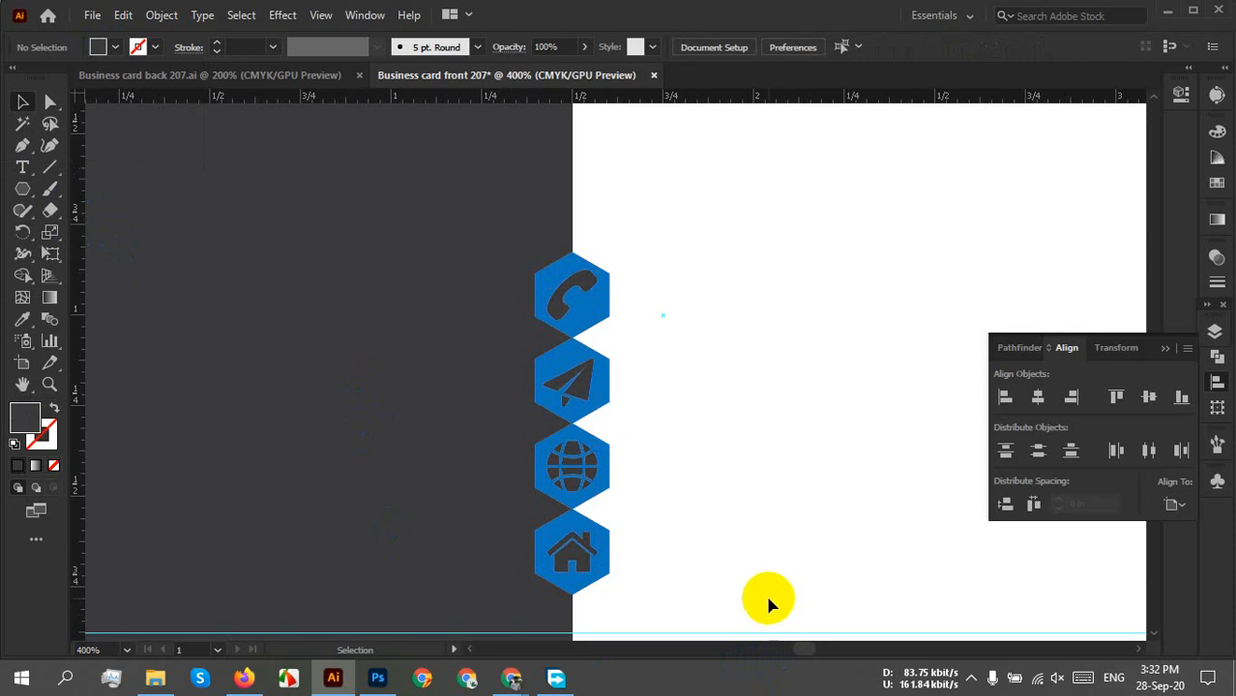
scroll(704, 472, "down", 2)
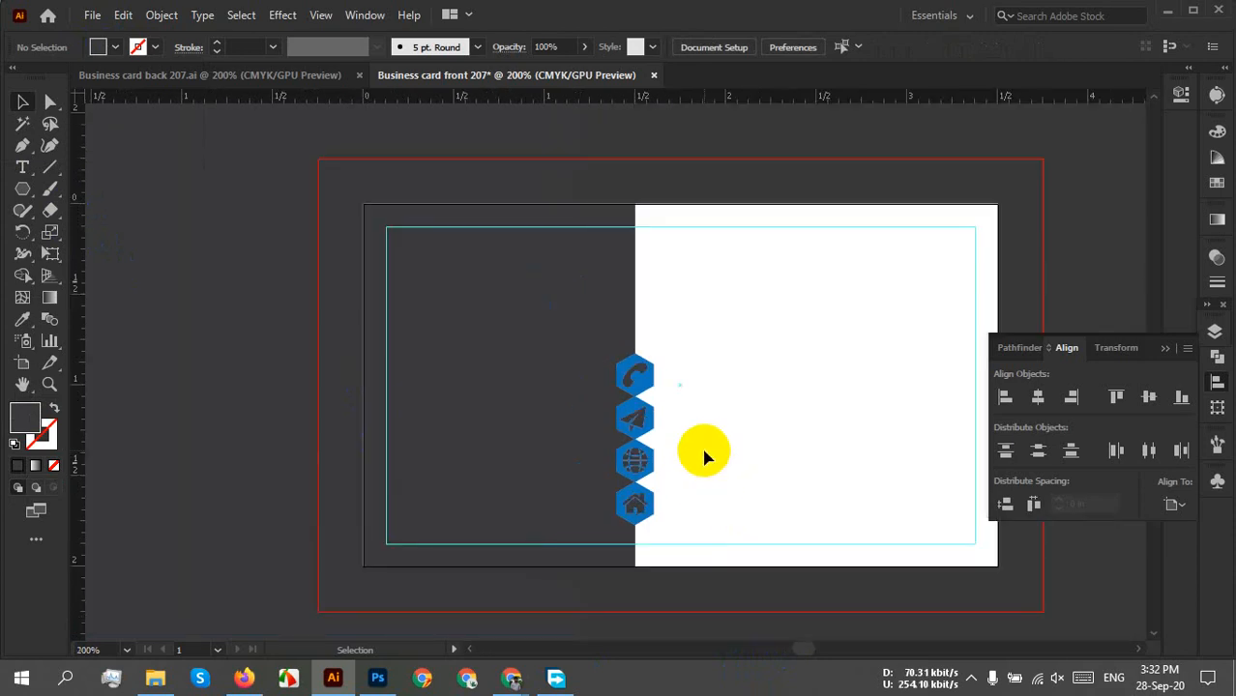
key("ctrl+z")
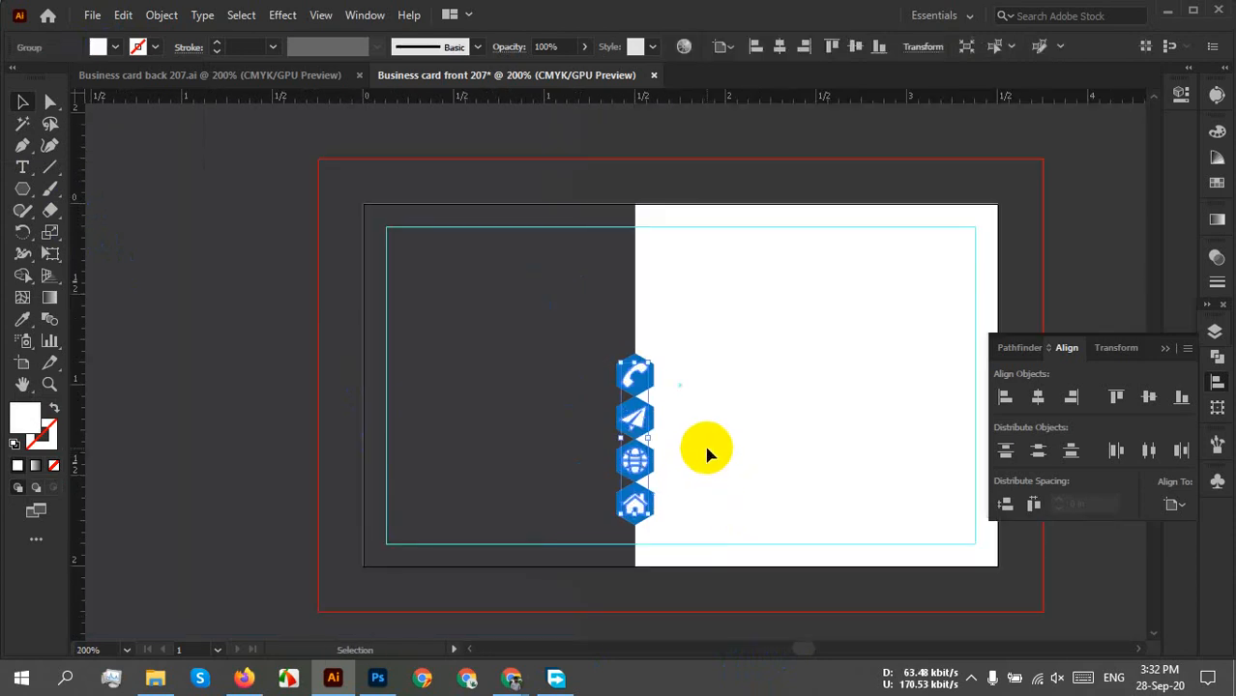
left_click(707, 449)
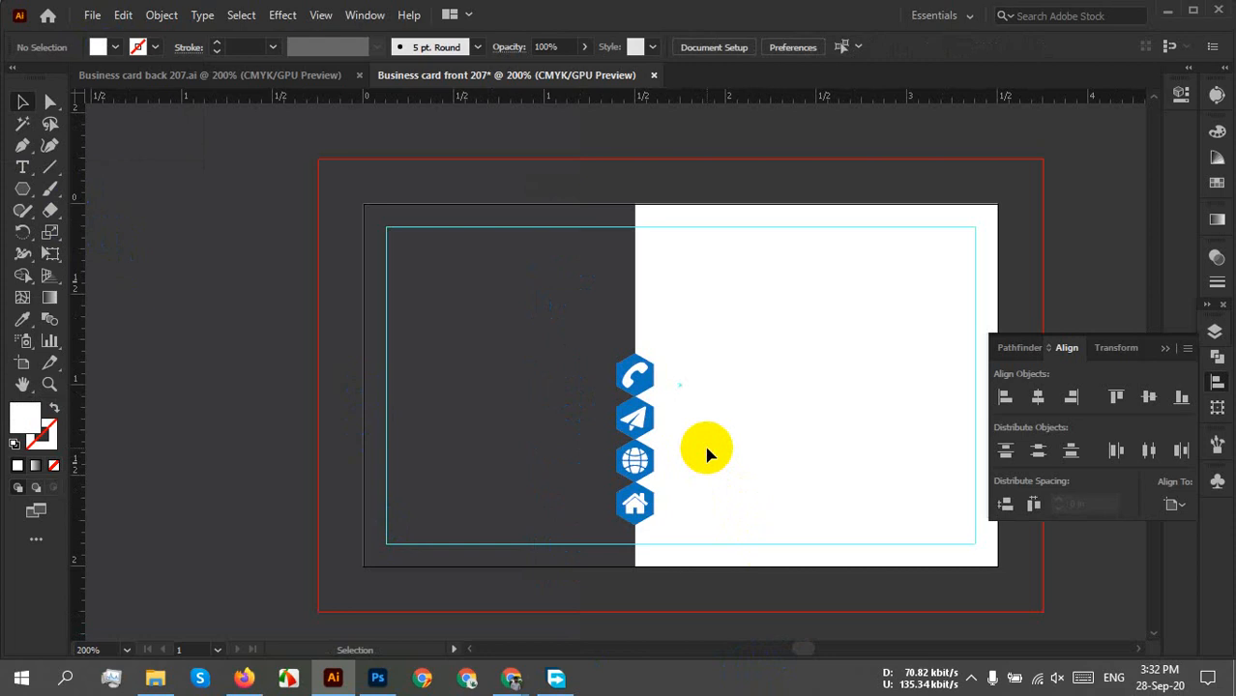
scroll(663, 439, "up", 3)
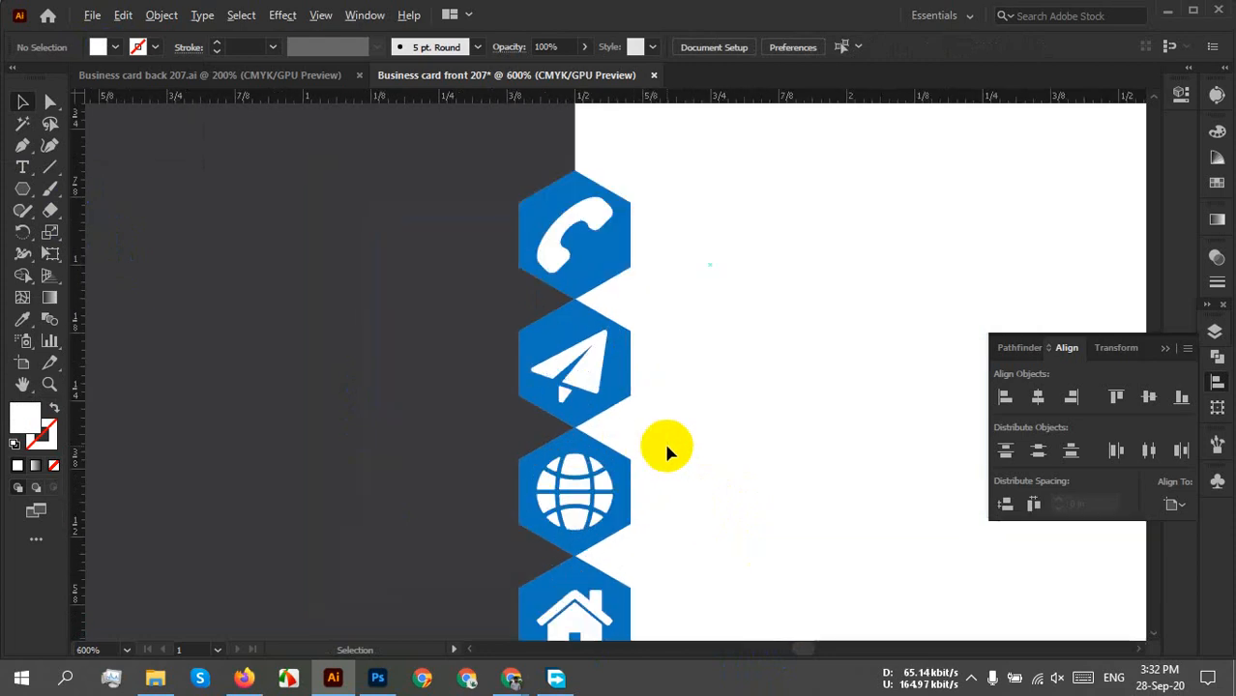
Swap fill and stroke to outline the hexagons, then fill the icons blue.
left_click(632, 379)
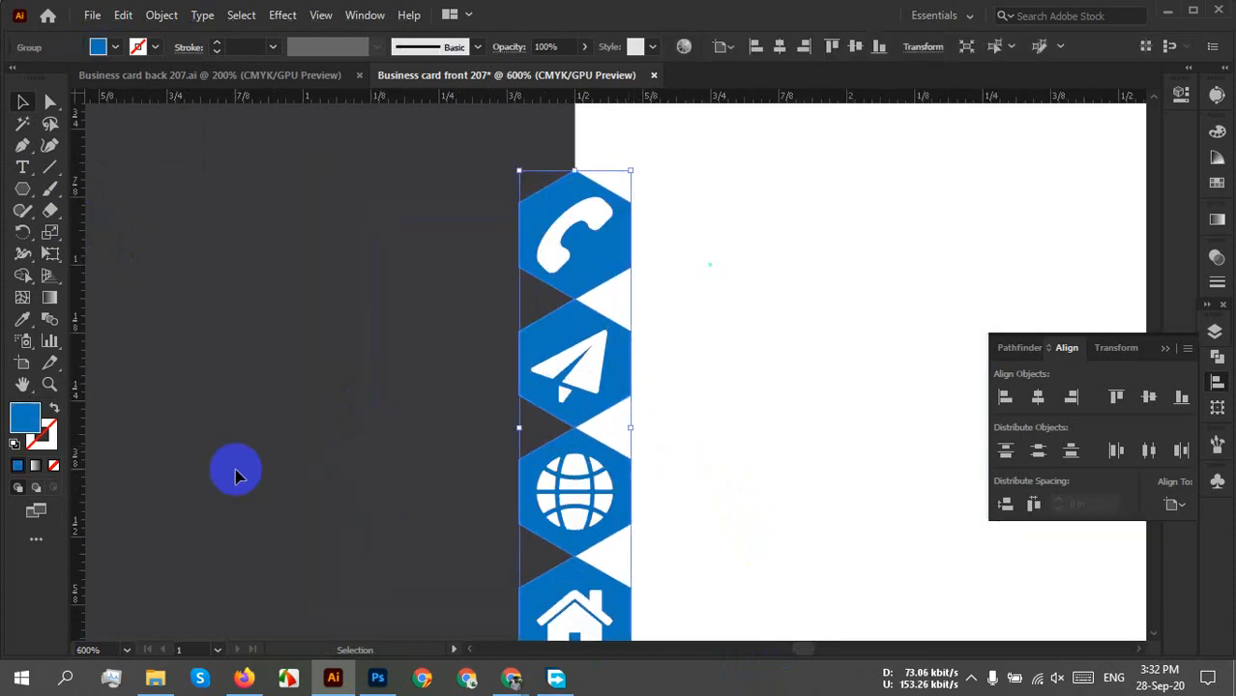
left_click(54, 407)
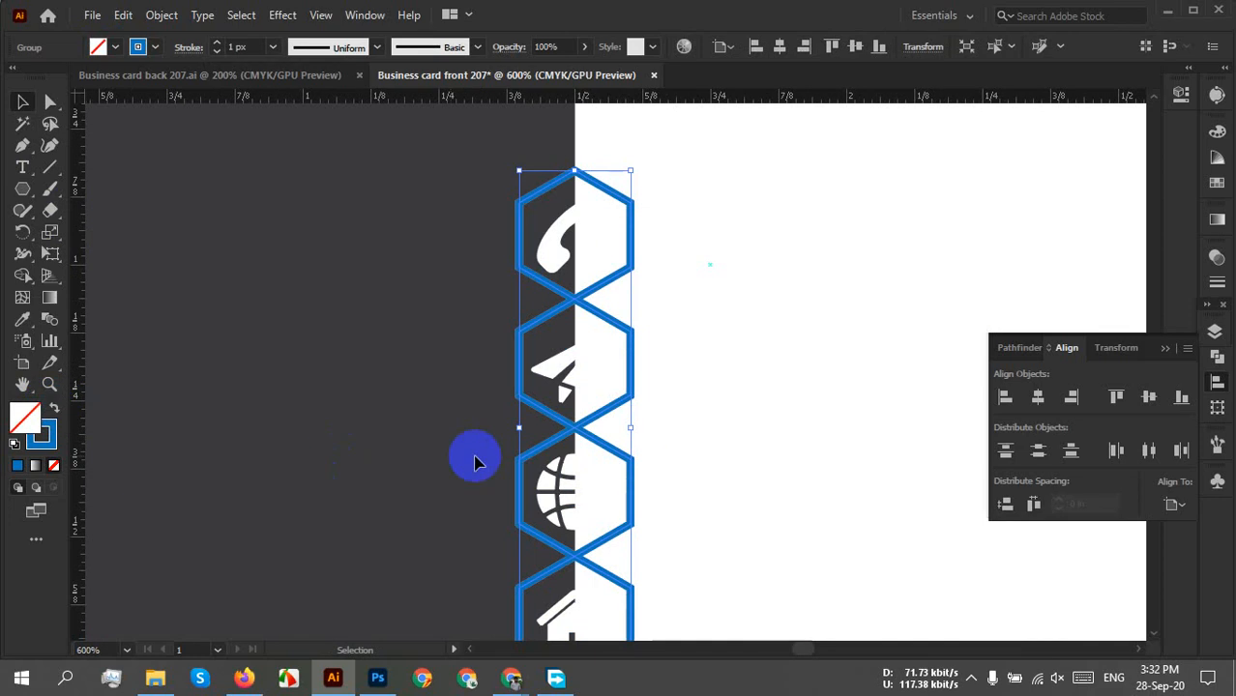
left_click(770, 432)
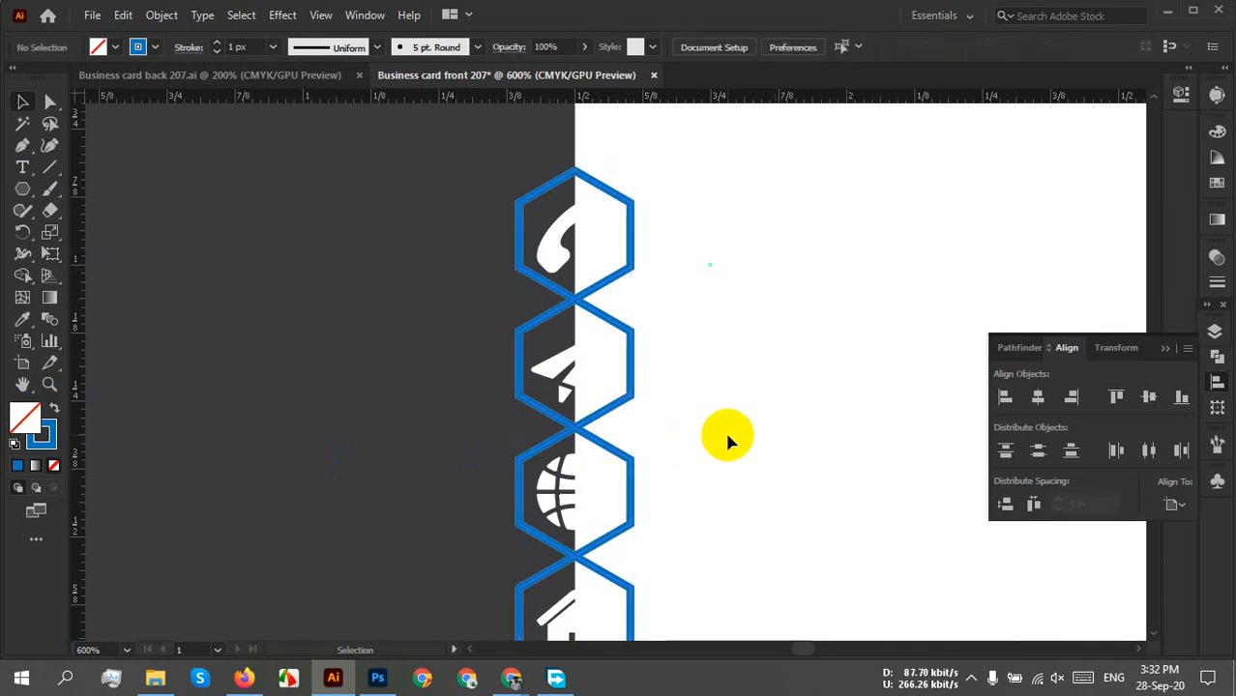
left_click(570, 522)
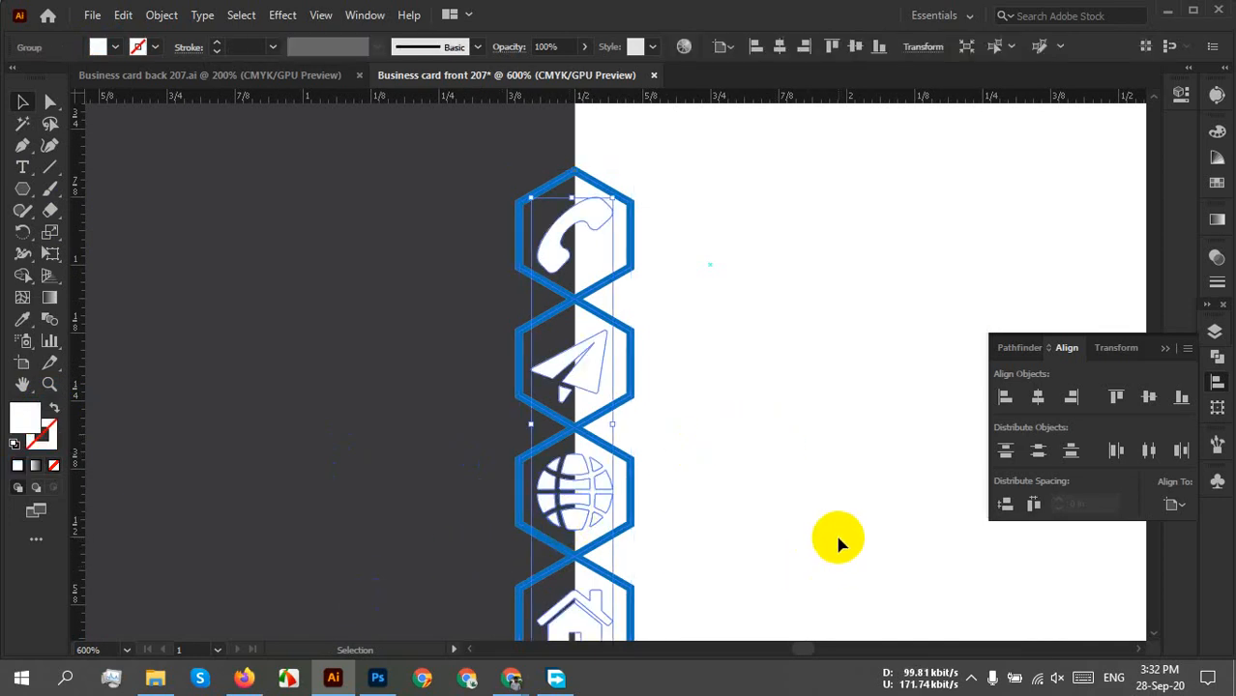
scroll(799, 540, "down", 1)
left_click(101, 46)
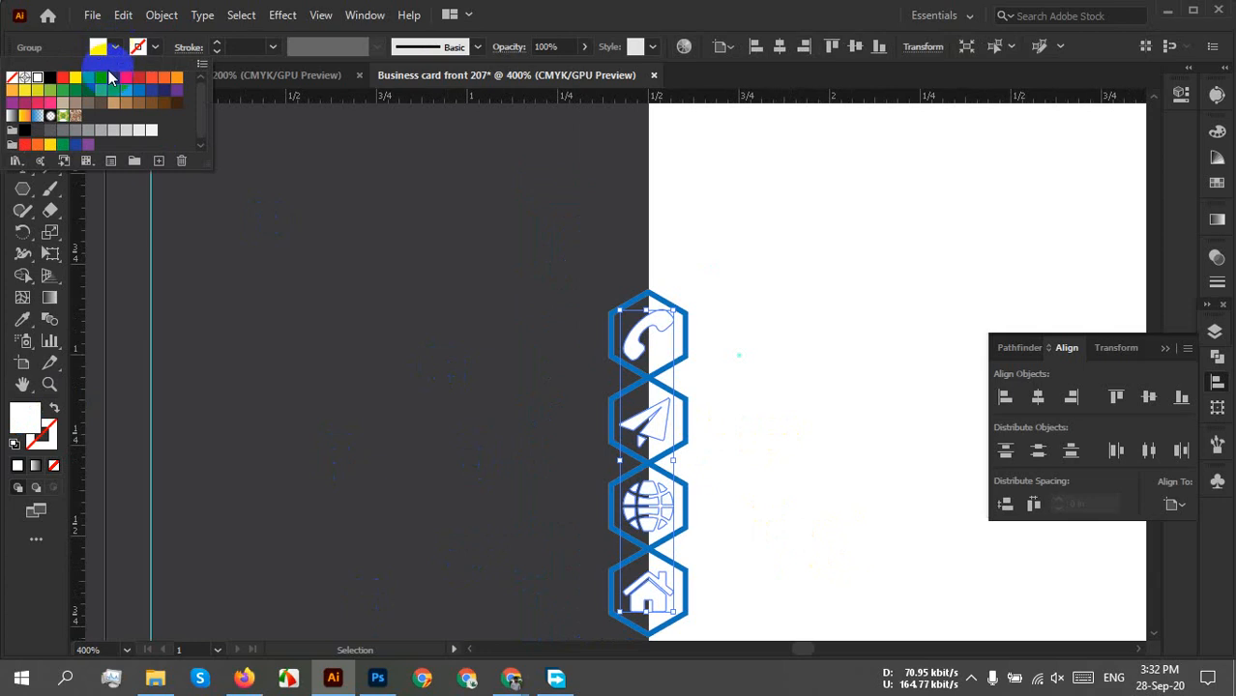
left_click(139, 89)
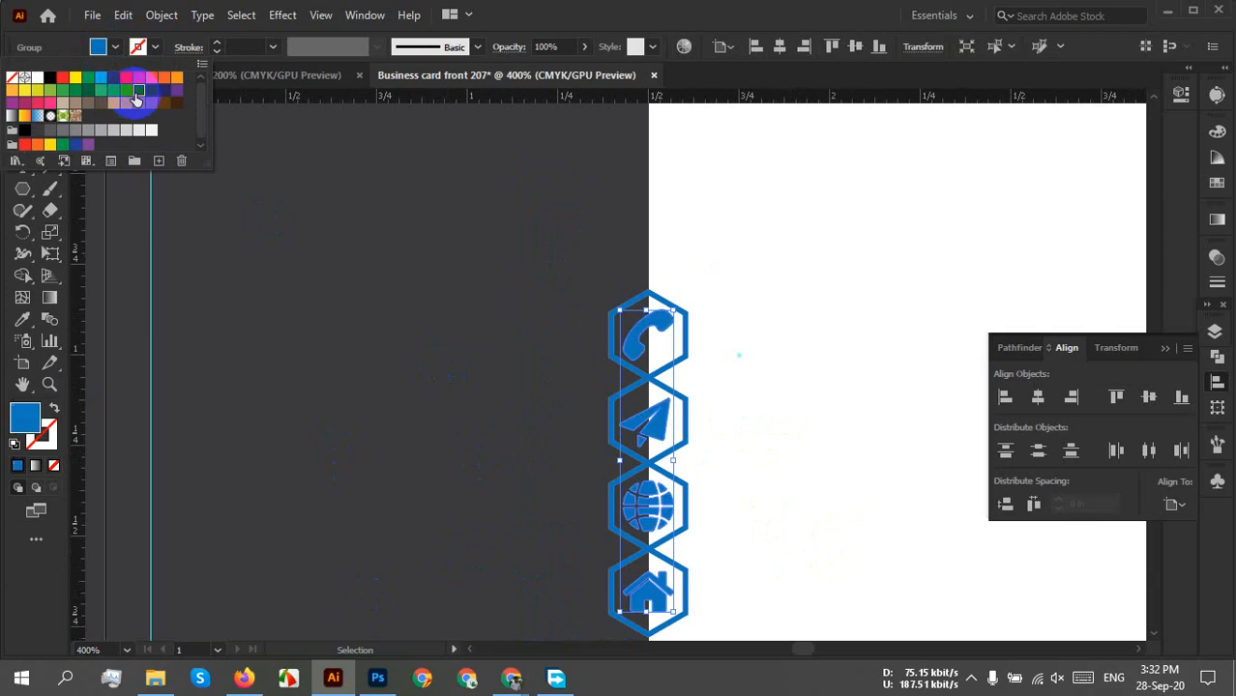
left_click(595, 406)
left_click(799, 449)
Select the whole four-icon column.
scroll(799, 450, "down", 3)
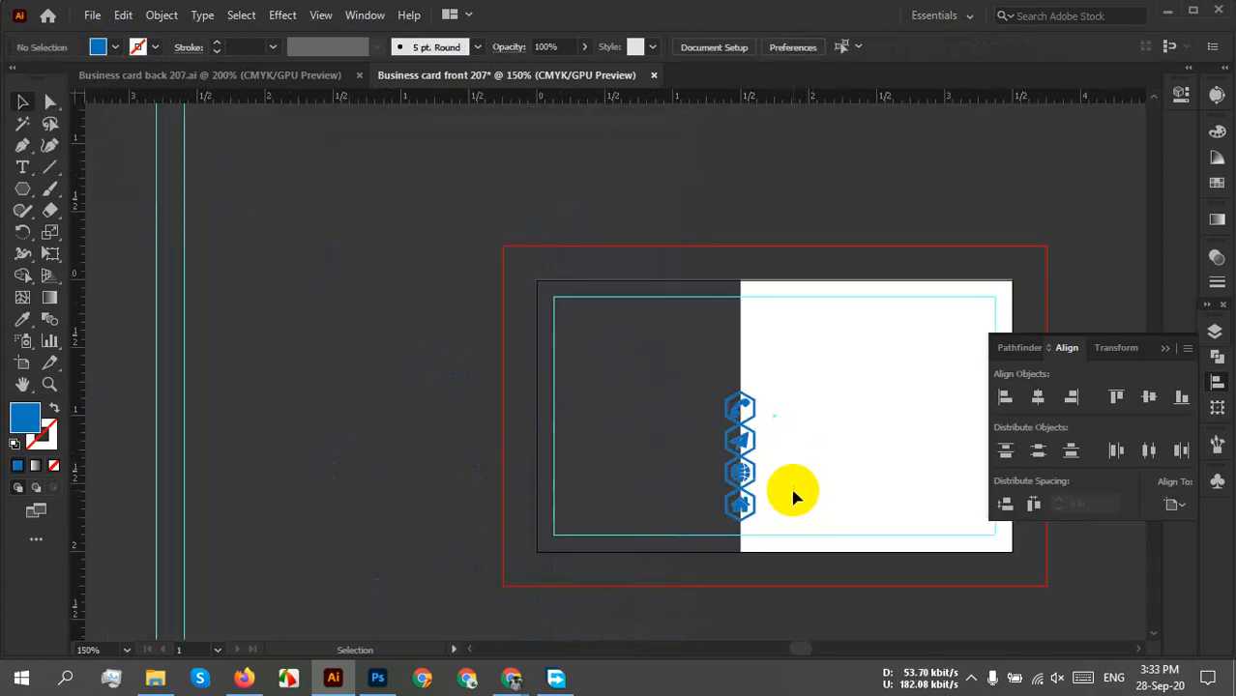
scroll(791, 493, "up", 2)
scroll(706, 404, "up", 1)
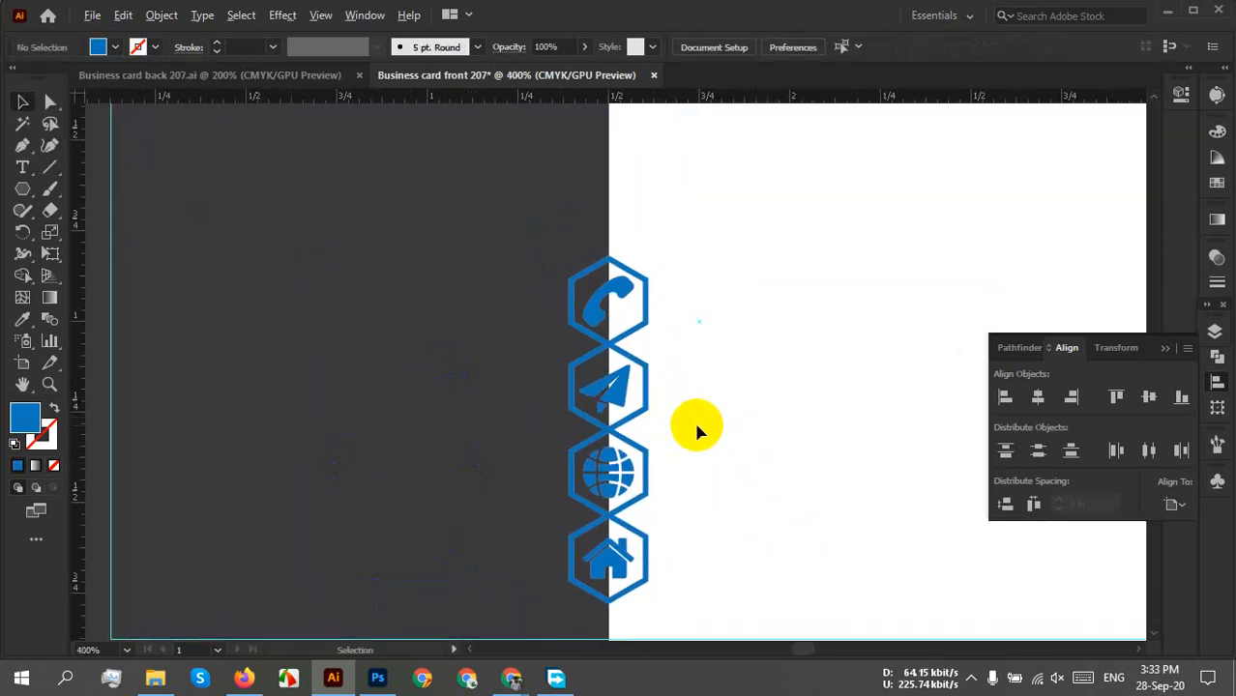
scroll(695, 418, "up", 1)
scroll(697, 417, "down", 2)
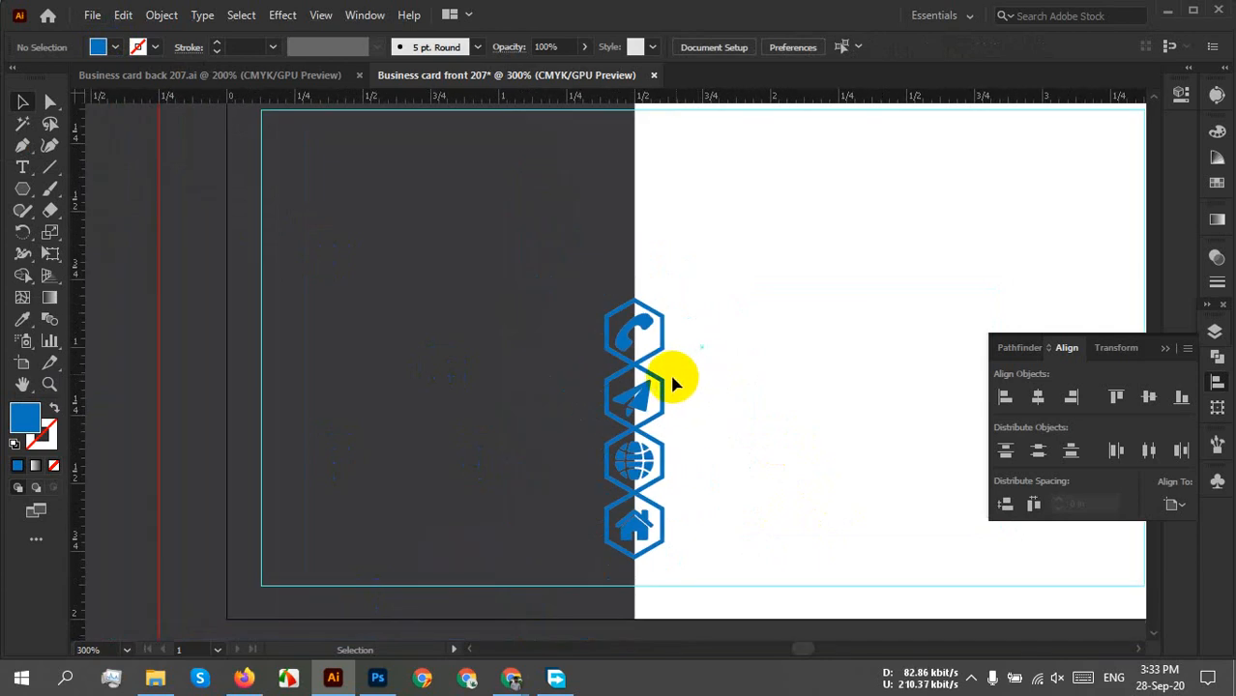
left_click_drag(727, 268, 604, 571)
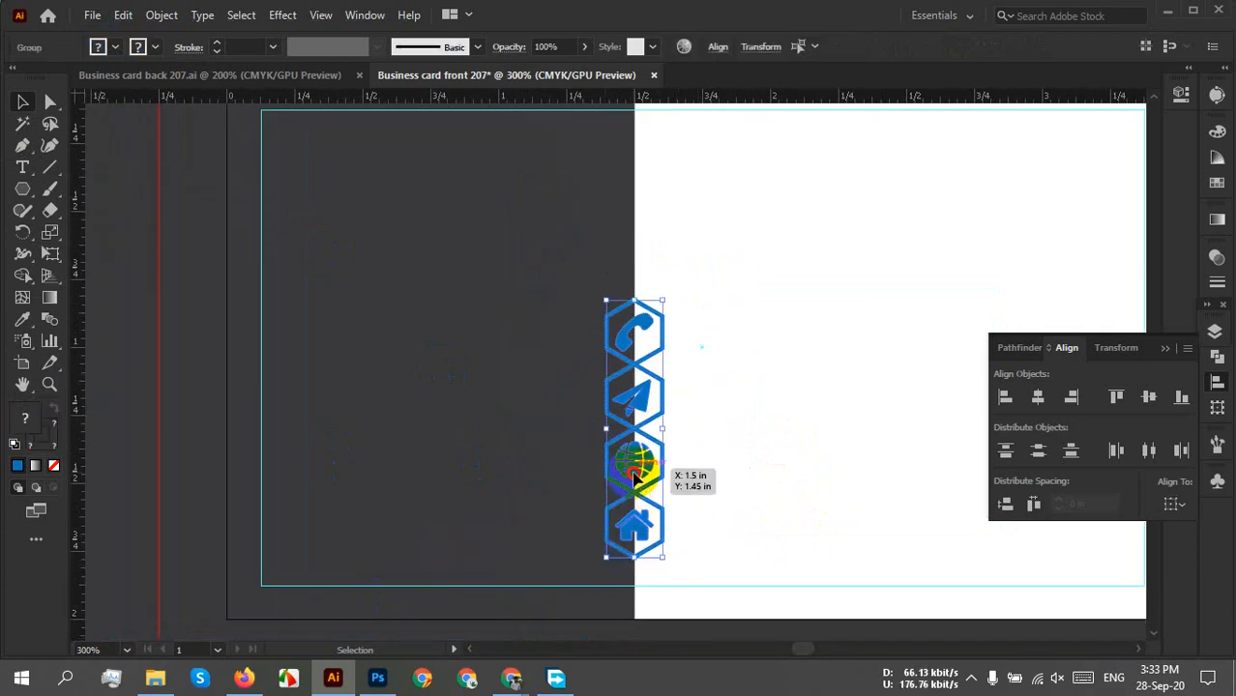
Alt-drag a copy of the icon column onto the dark left panel.
left_click_drag(633, 474, 346, 481)
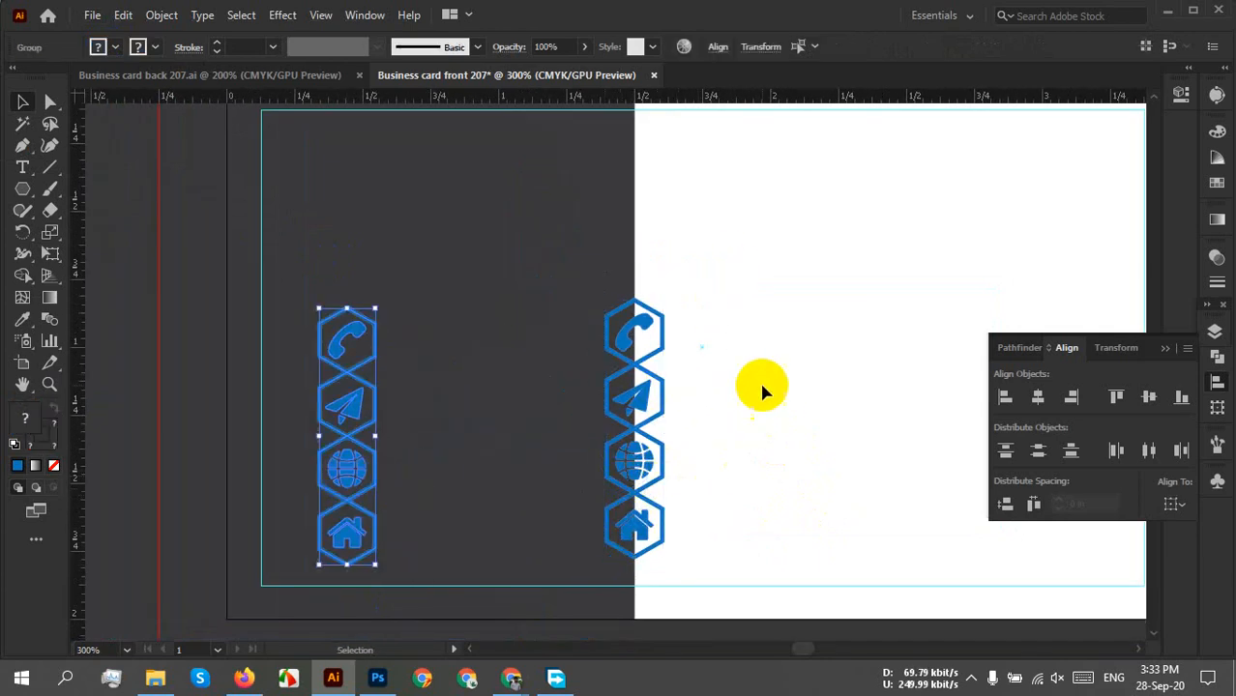
left_click(702, 390)
scroll(703, 390, "up", 2)
key("space")
left_click_drag(700, 447, 629, 285)
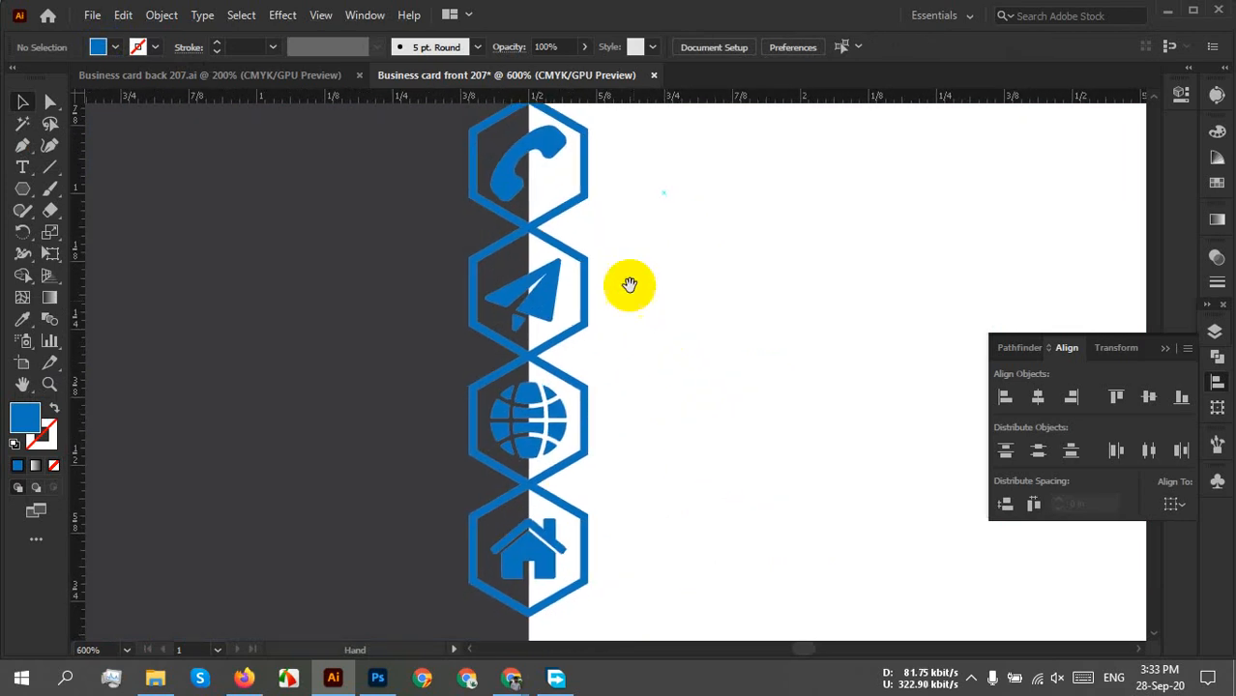
Expand the original icon column's fill and stroke via Object > Expand.
left_click_drag(643, 110, 457, 592)
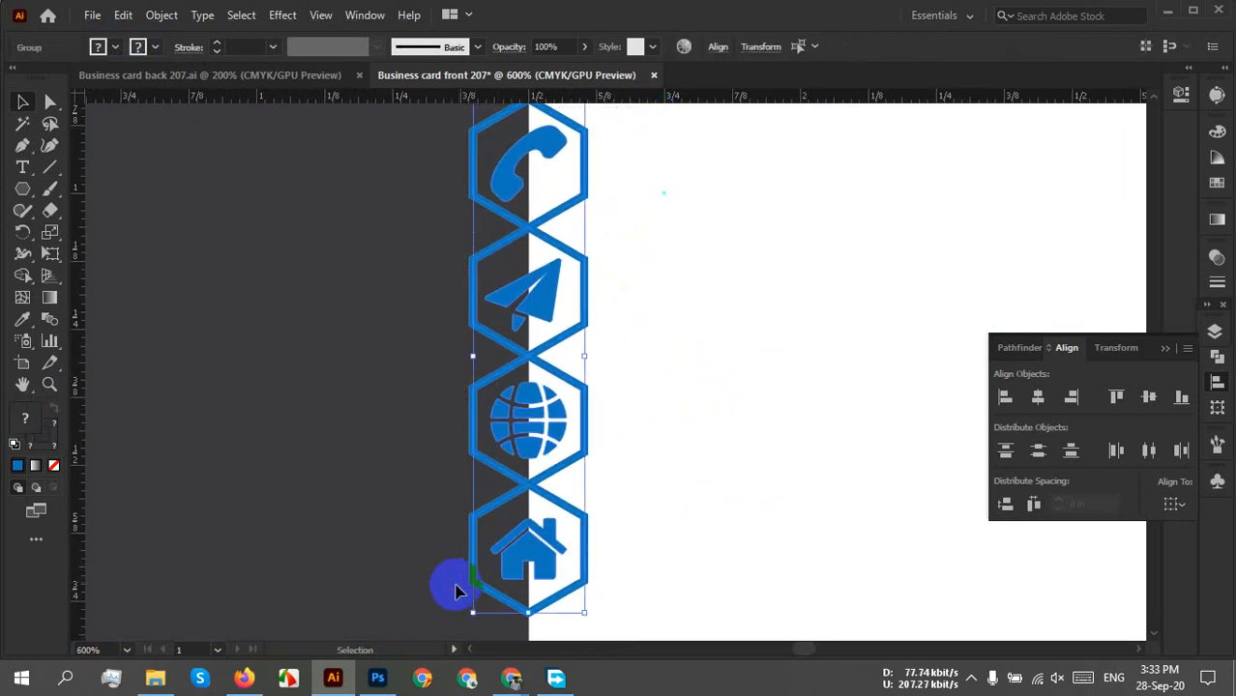
left_click(736, 541)
key("space")
left_click_drag(654, 310, 637, 350)
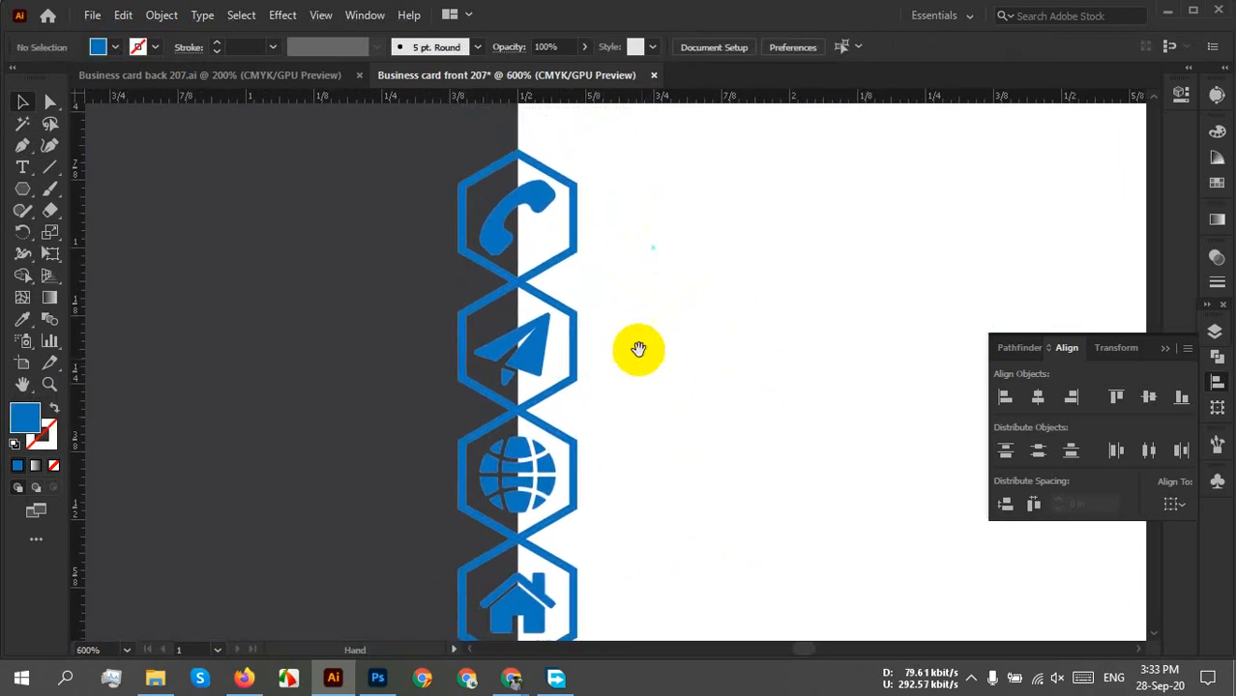
left_click_drag(665, 389, 656, 355)
left_click_drag(624, 157, 375, 638)
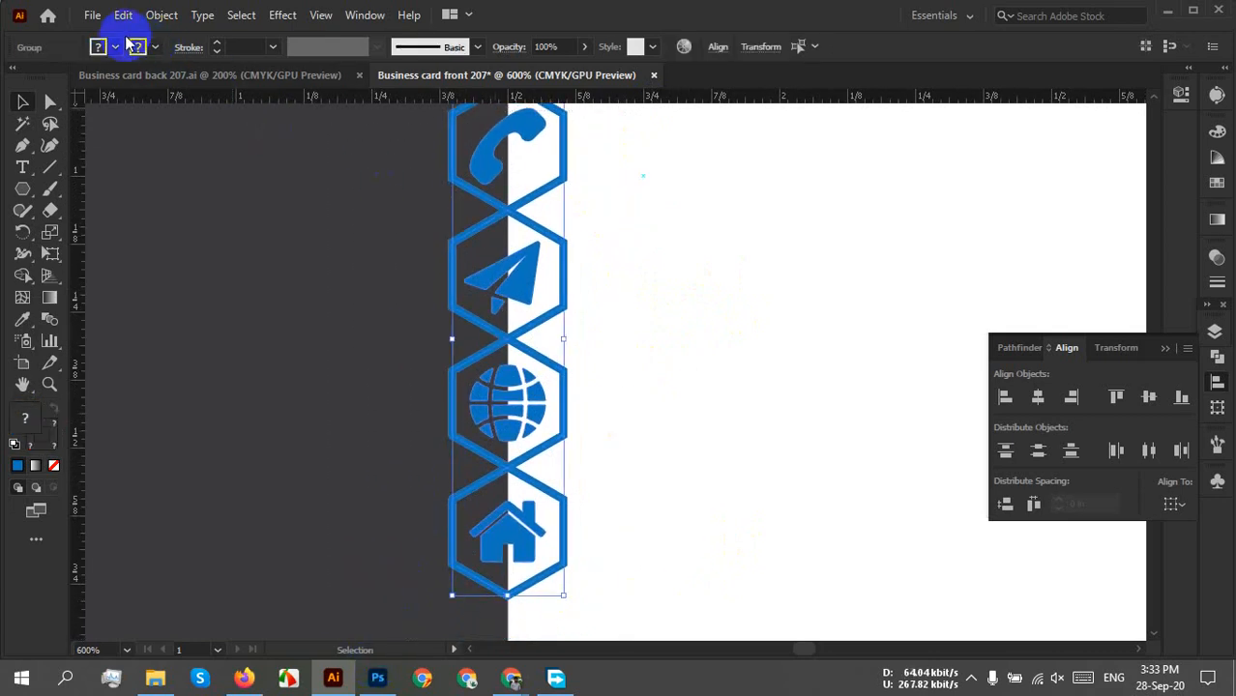
left_click(161, 14)
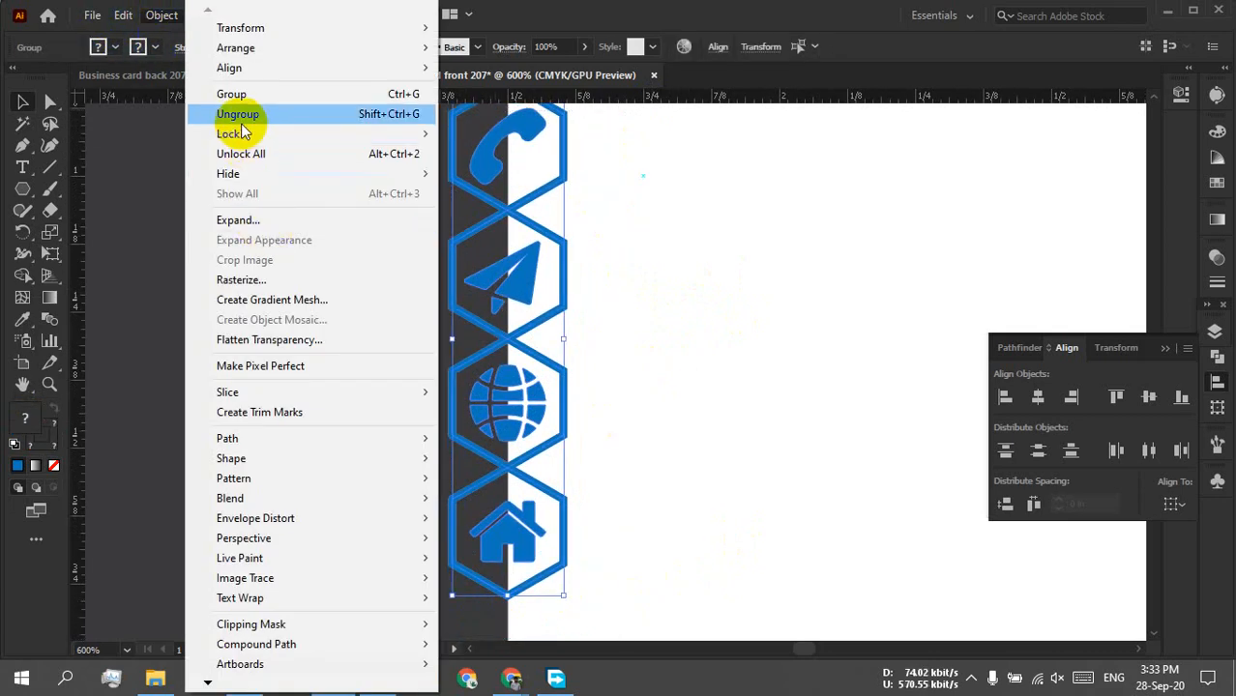
left_click(265, 221)
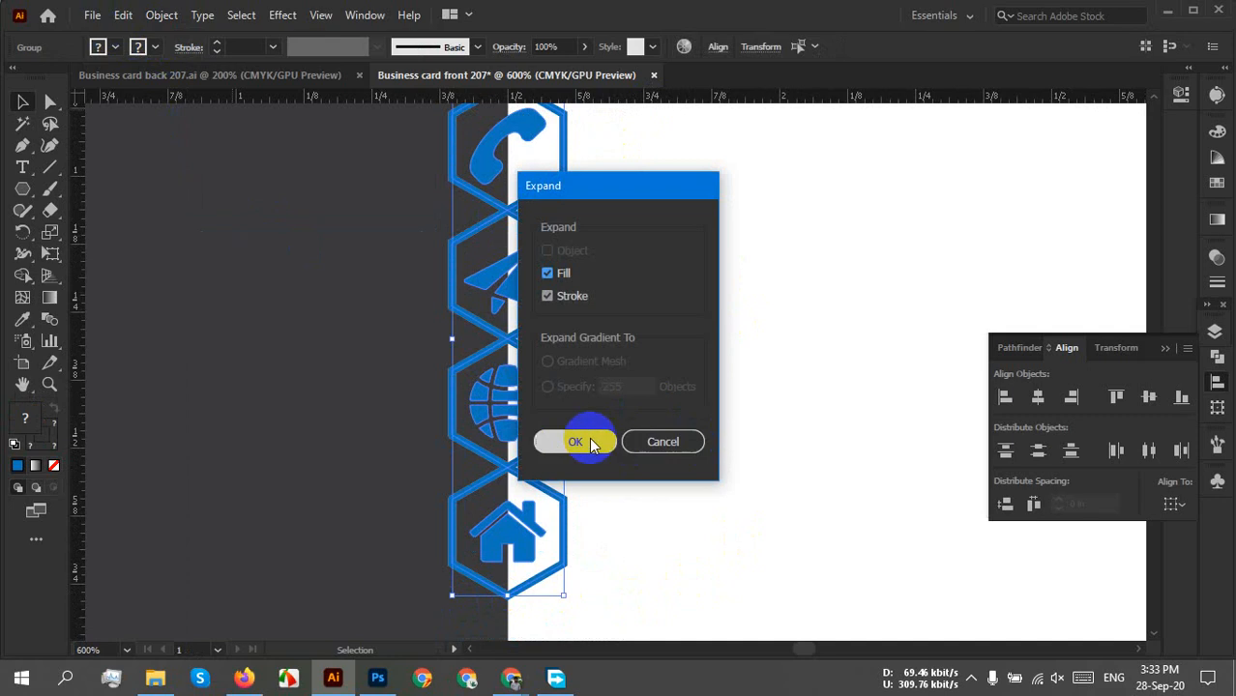
left_click(583, 440)
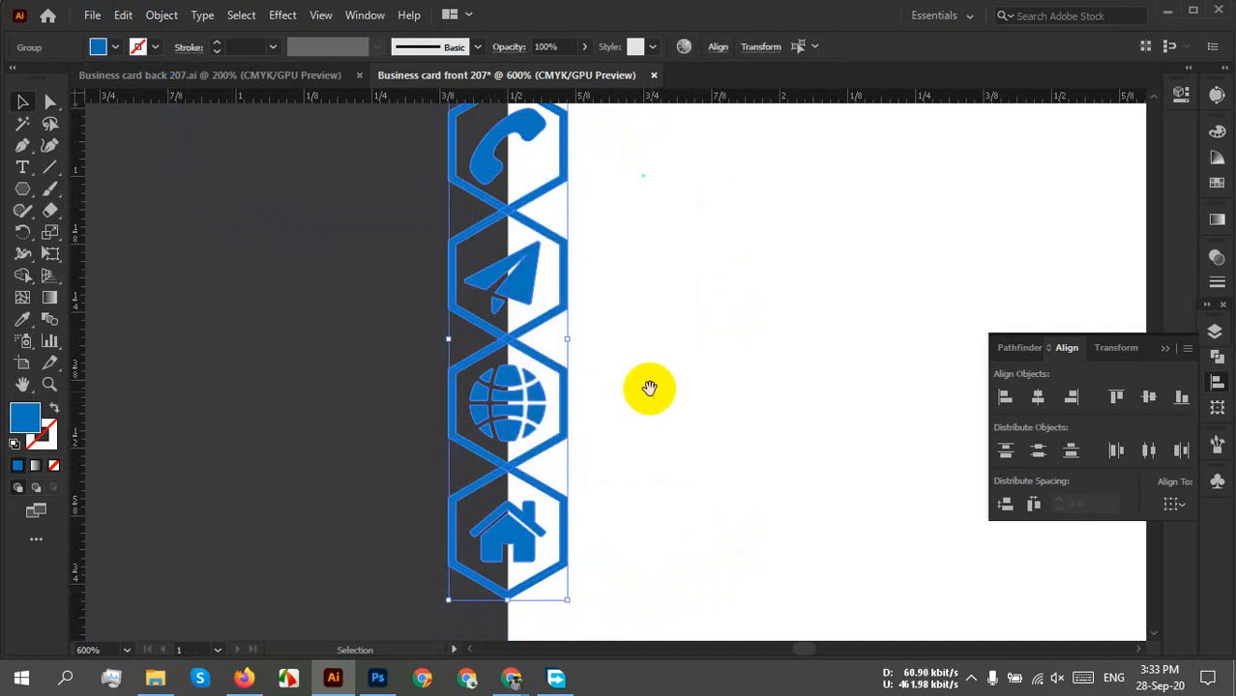
left_click_drag(646, 389, 605, 417)
scroll(601, 412, "down", 1)
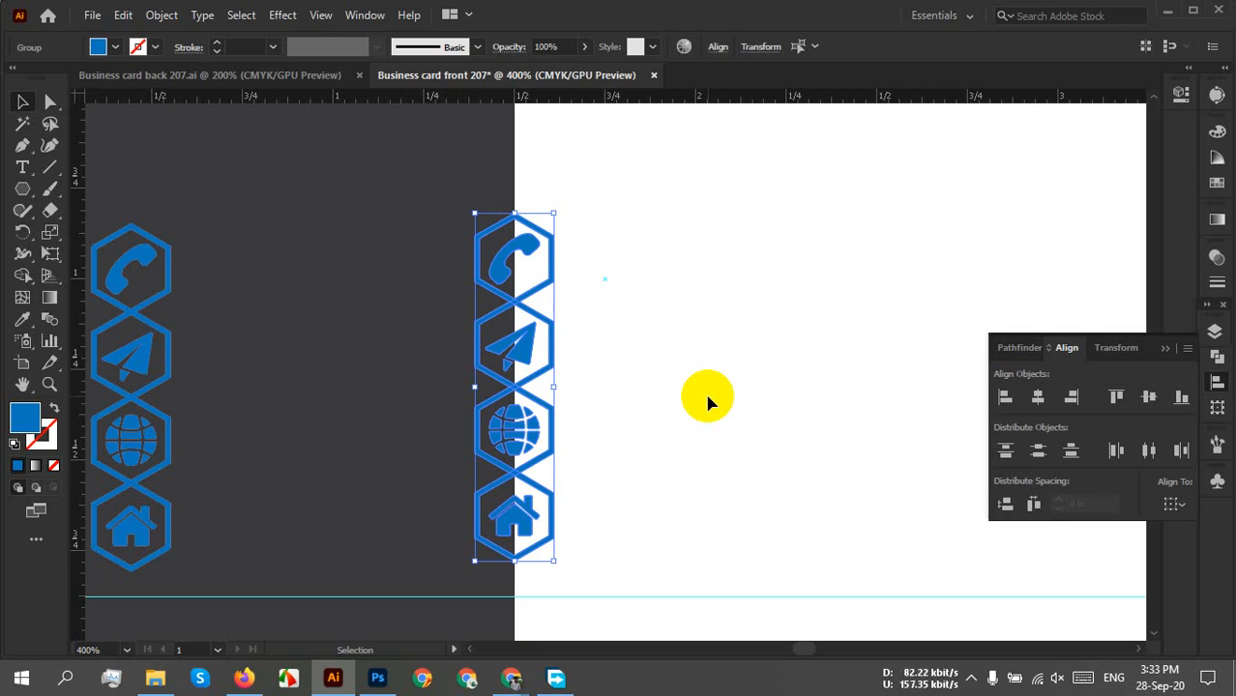
Make the right-hand column's hexagons solid blue and turn their icons white.
key("a")
key("v")
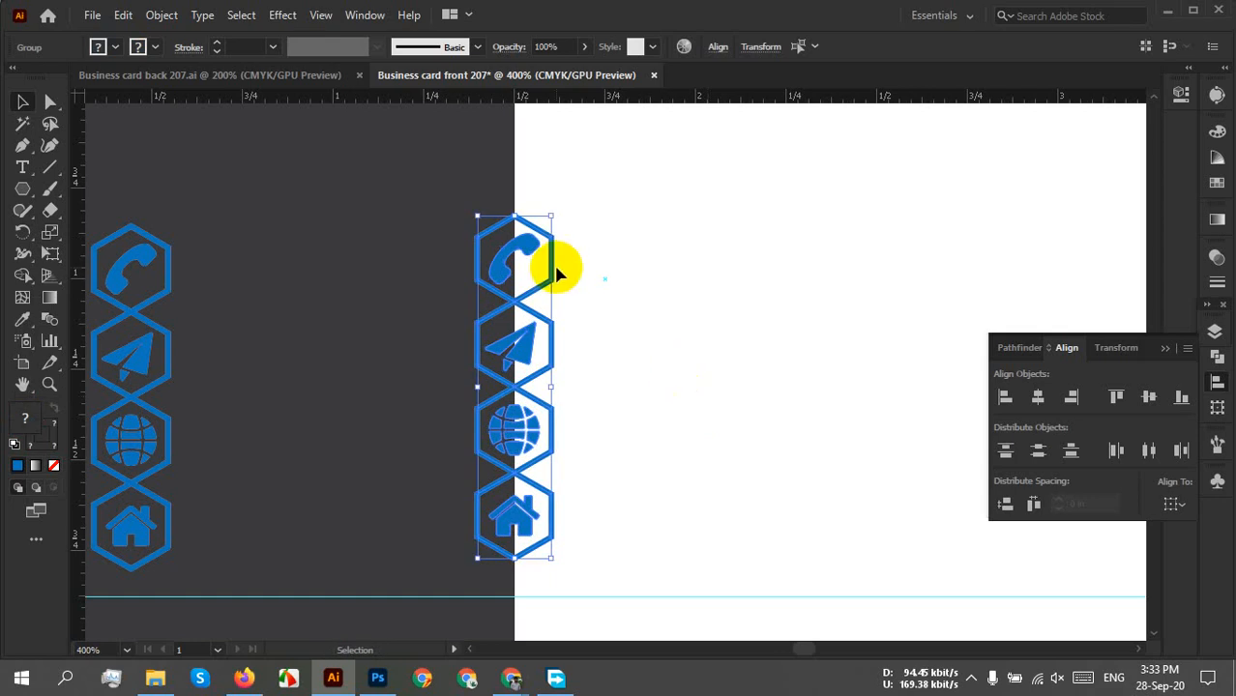
left_click(673, 355)
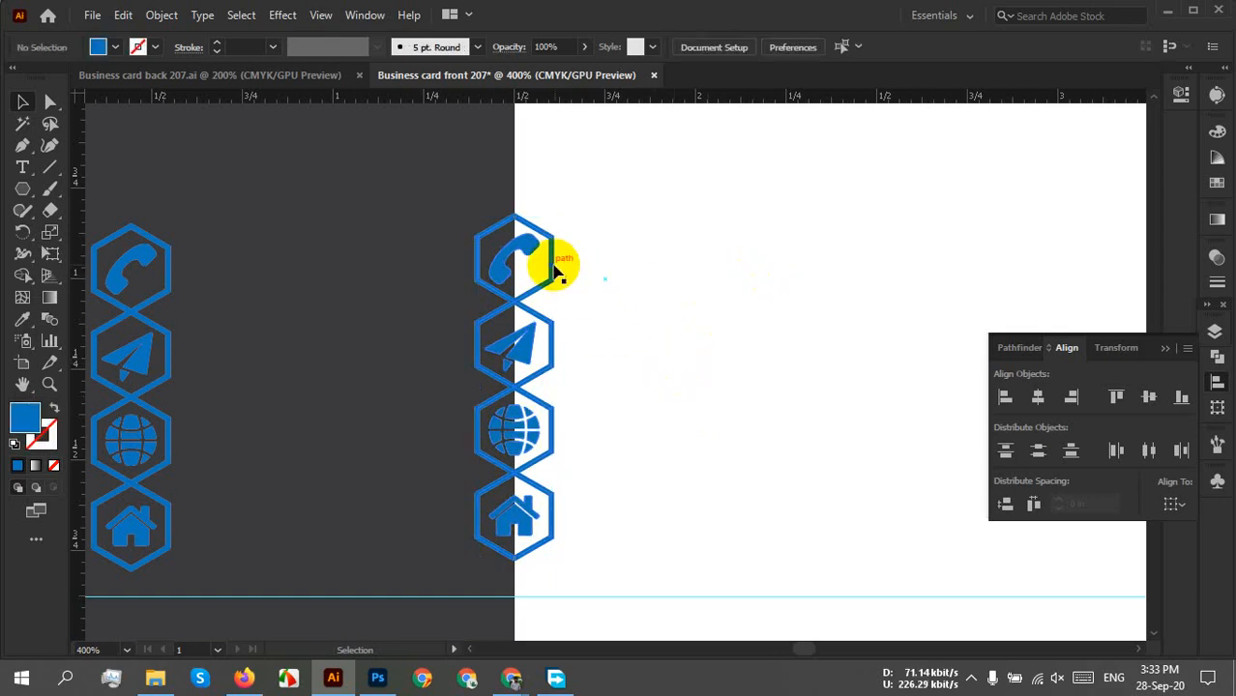
left_click(555, 271)
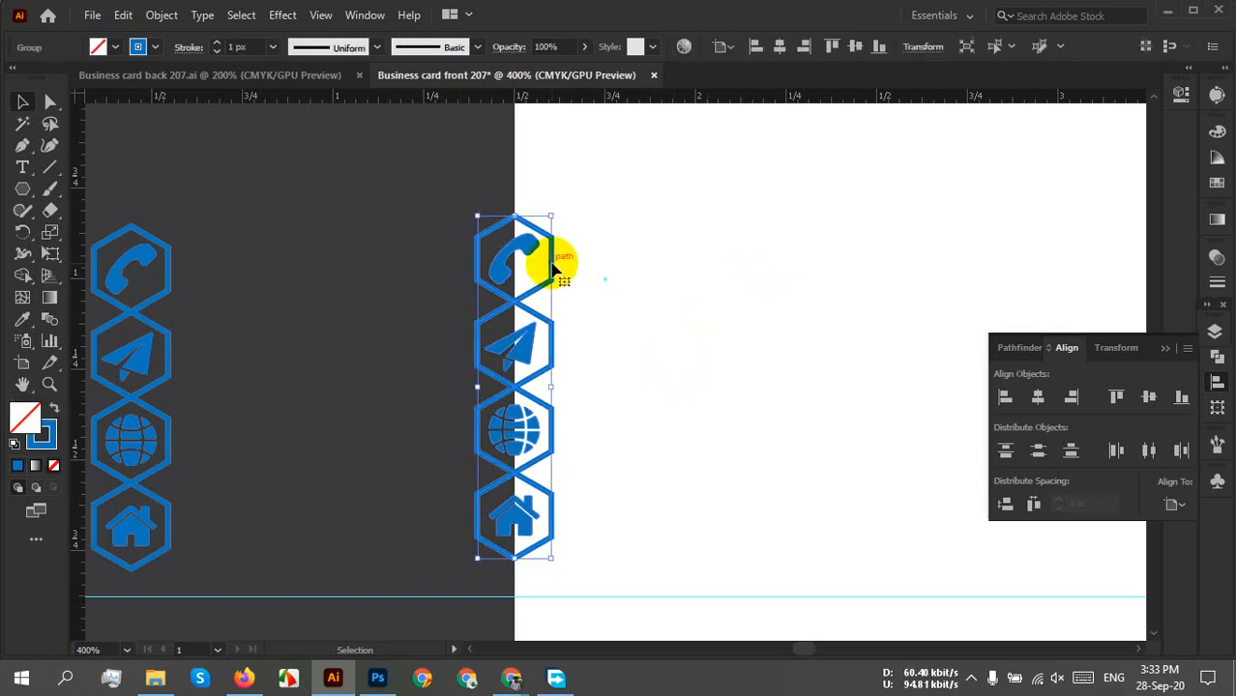
left_click(54, 407)
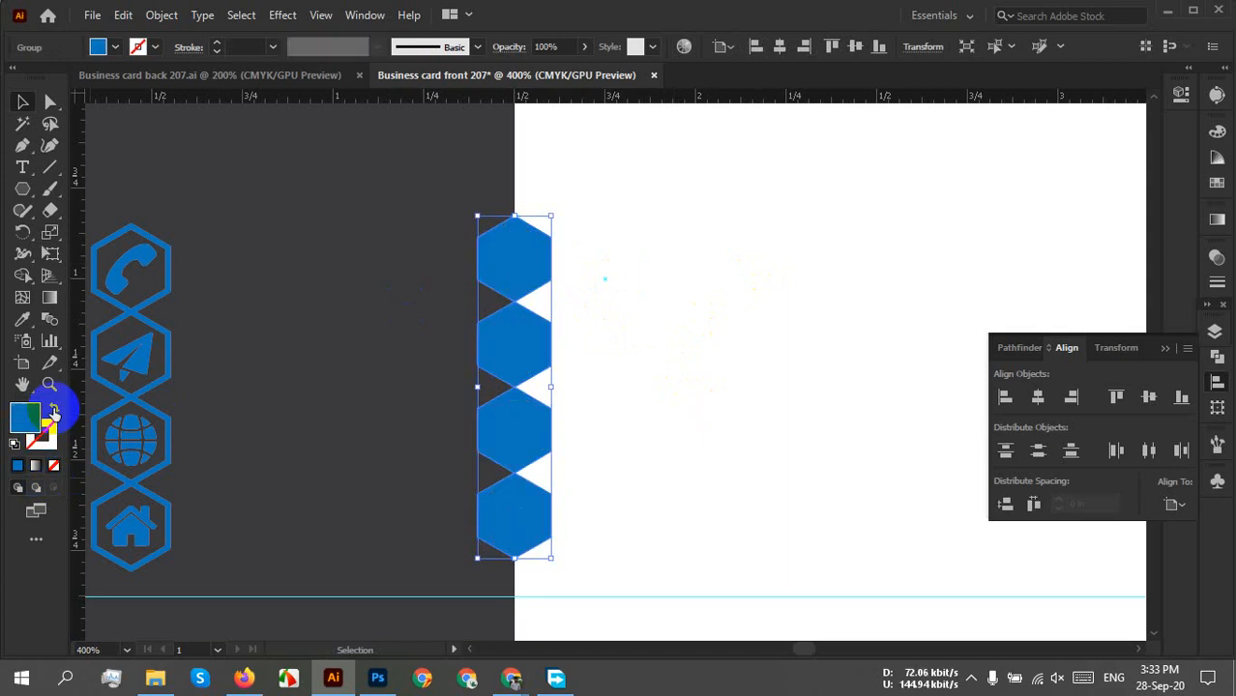
left_click(97, 46)
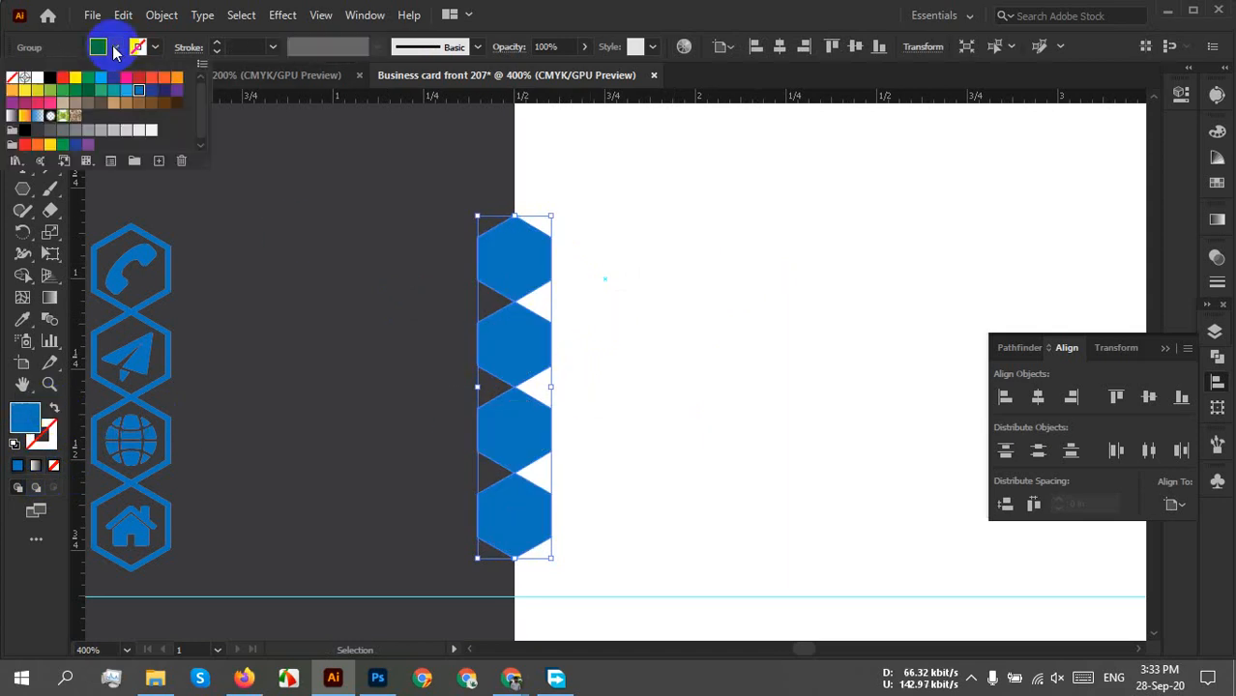
left_click(648, 268)
left_click(519, 257)
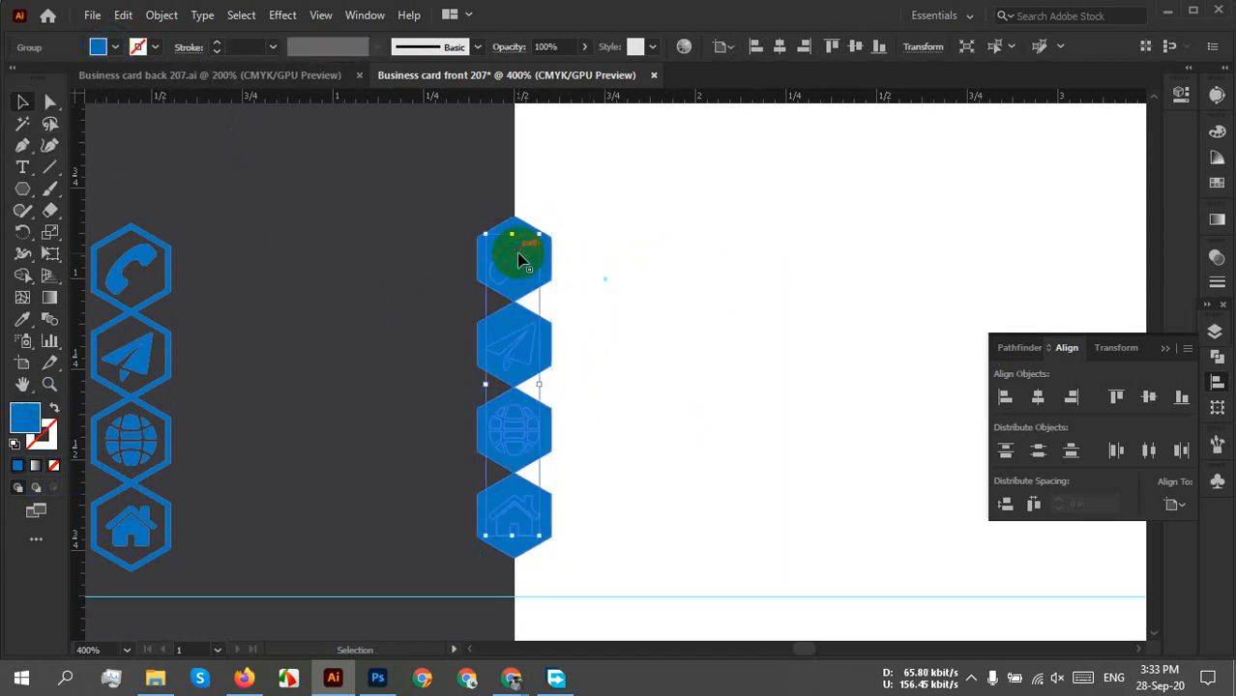
left_click(121, 51)
left_click(36, 77)
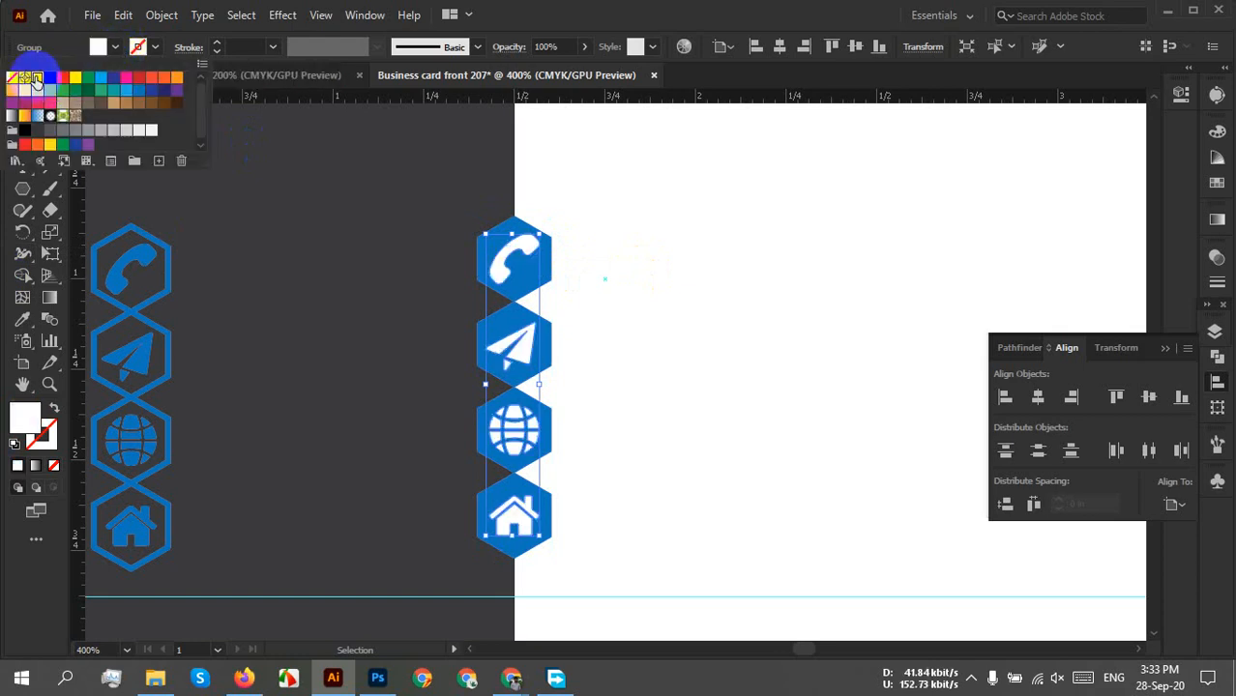
left_click(574, 281)
Expand the four hexagon icons into plain filled shapes with Object > Expand.
left_click_drag(629, 201, 467, 588)
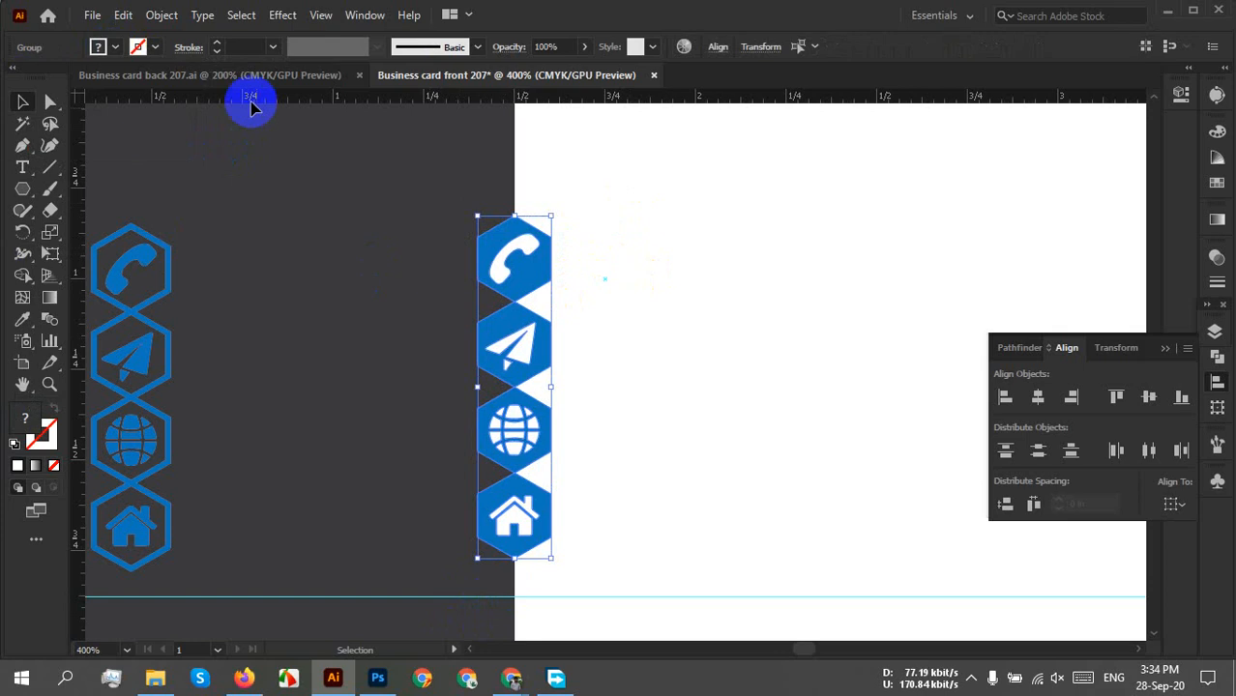
left_click(162, 15)
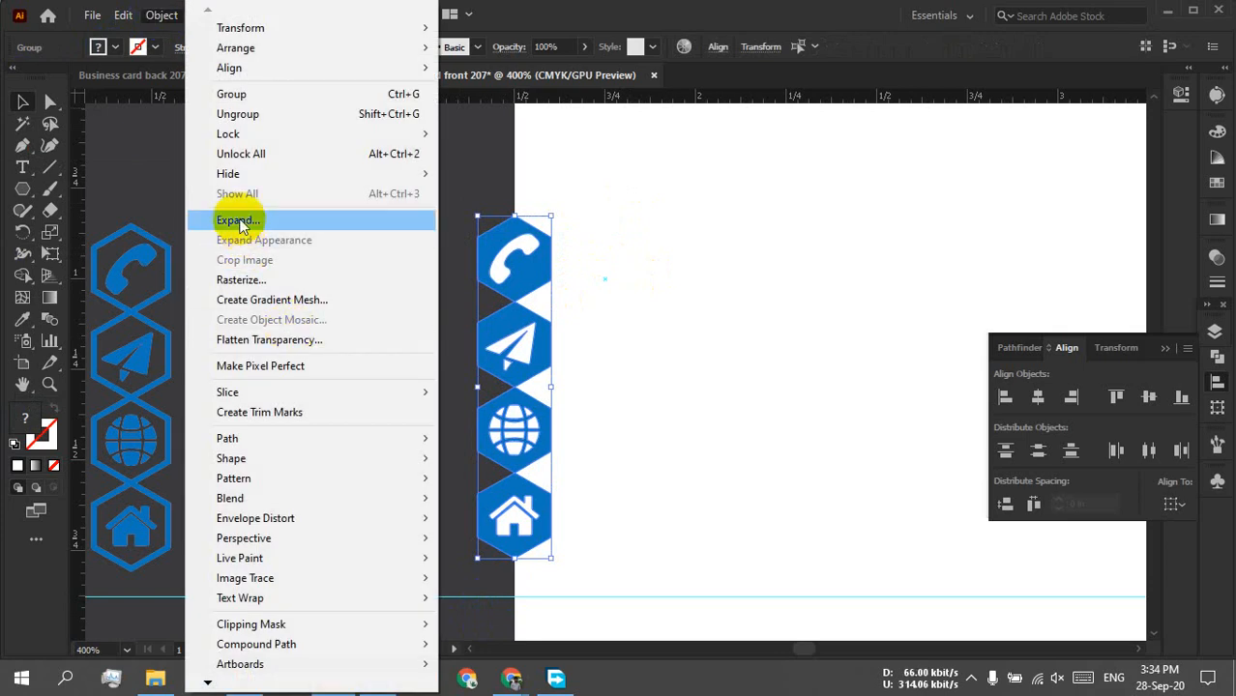
left_click(237, 220)
left_click(792, 360)
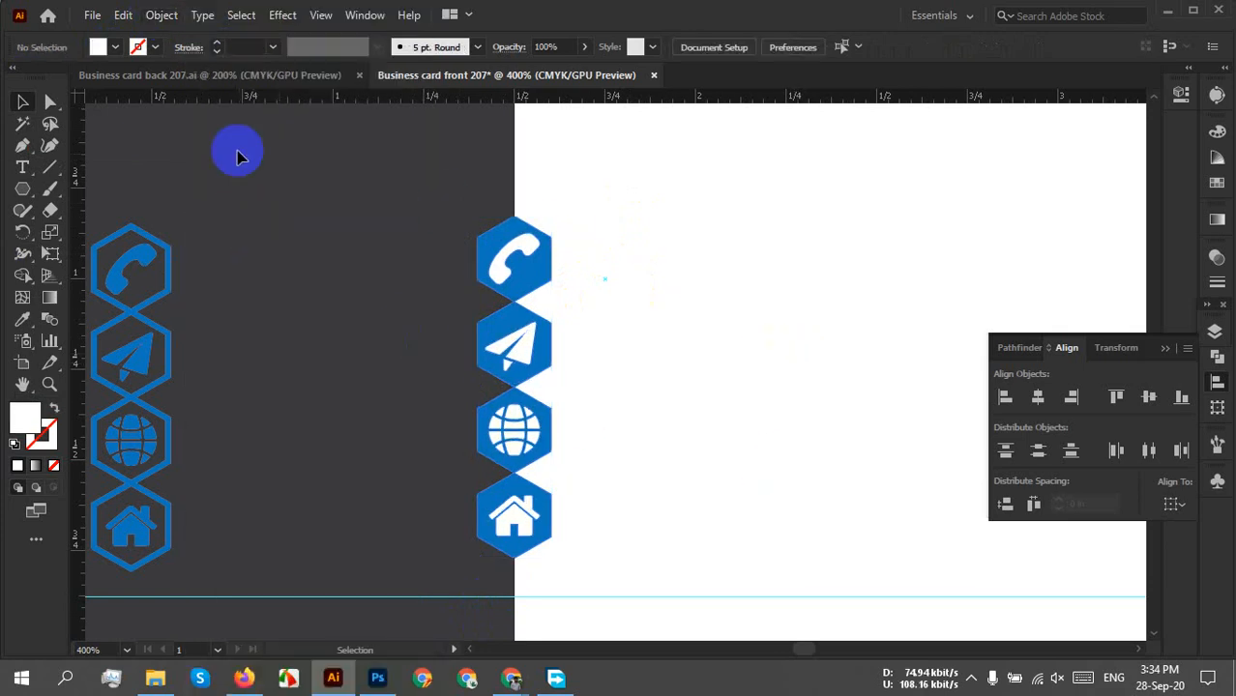
left_click(49, 168)
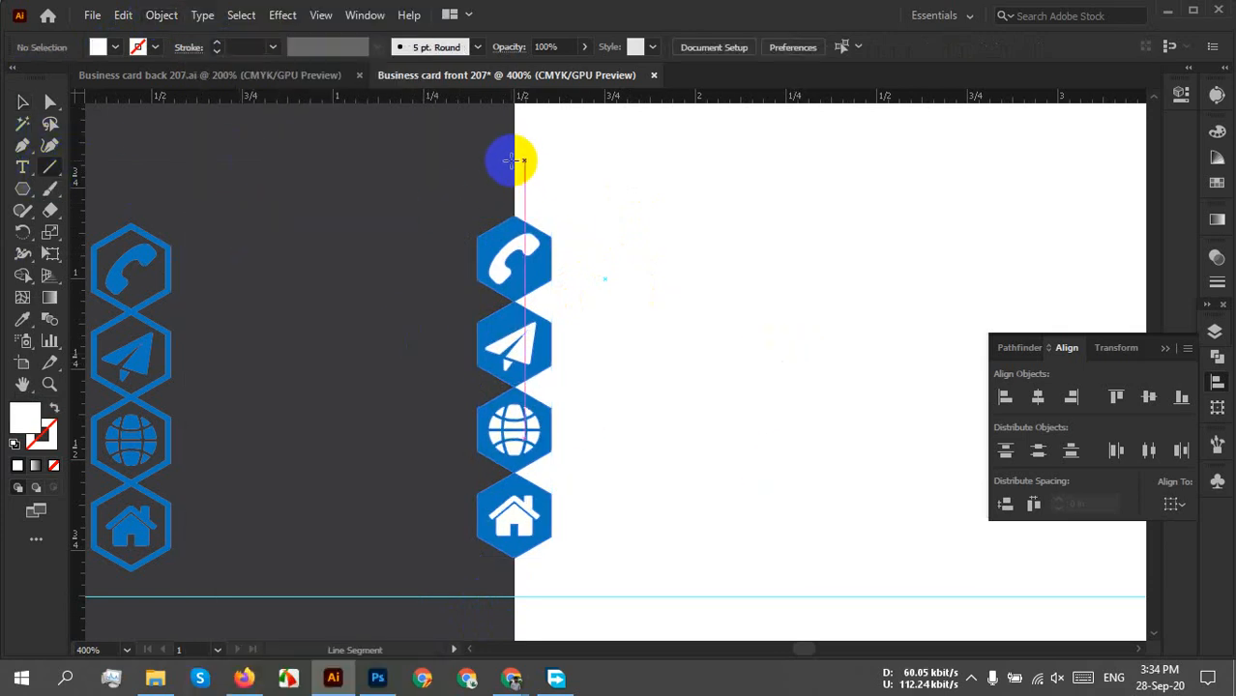
Draw a vertical line through the icon column and divide the icons along it with Pathfinder.
left_click_drag(511, 160, 527, 571)
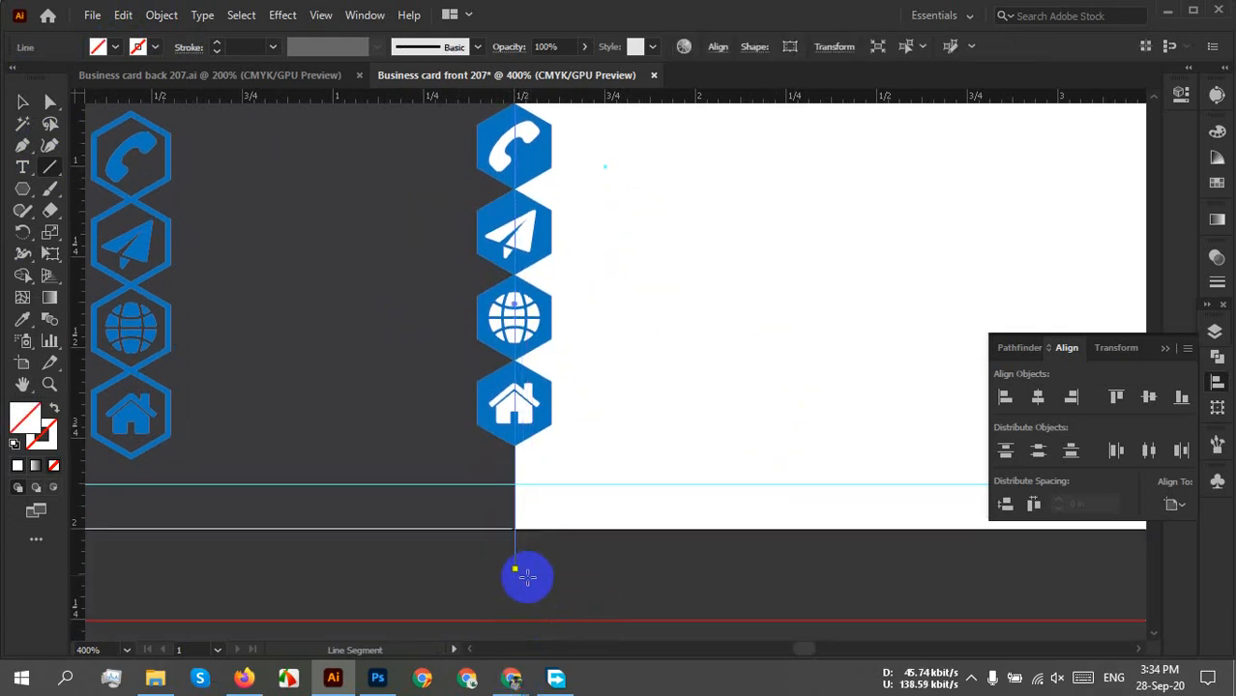
key("v")
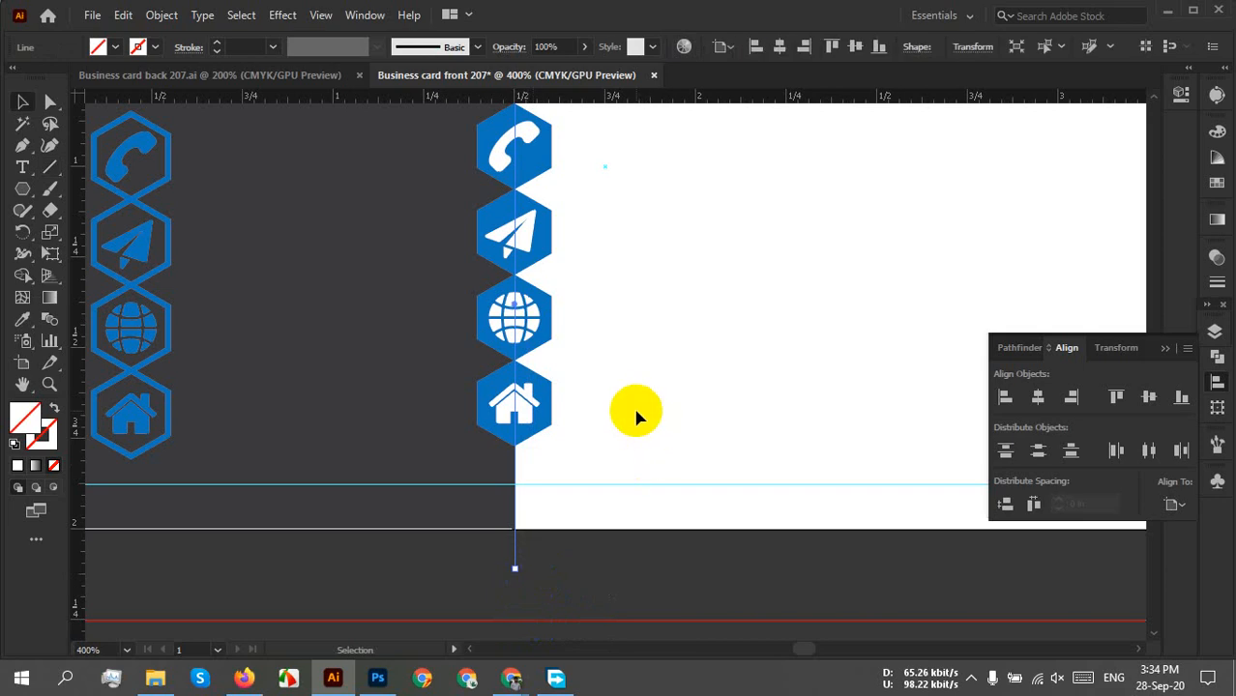
scroll(635, 414, "down", 1)
left_click_drag(624, 355, 610, 419)
left_click_drag(582, 190, 462, 588)
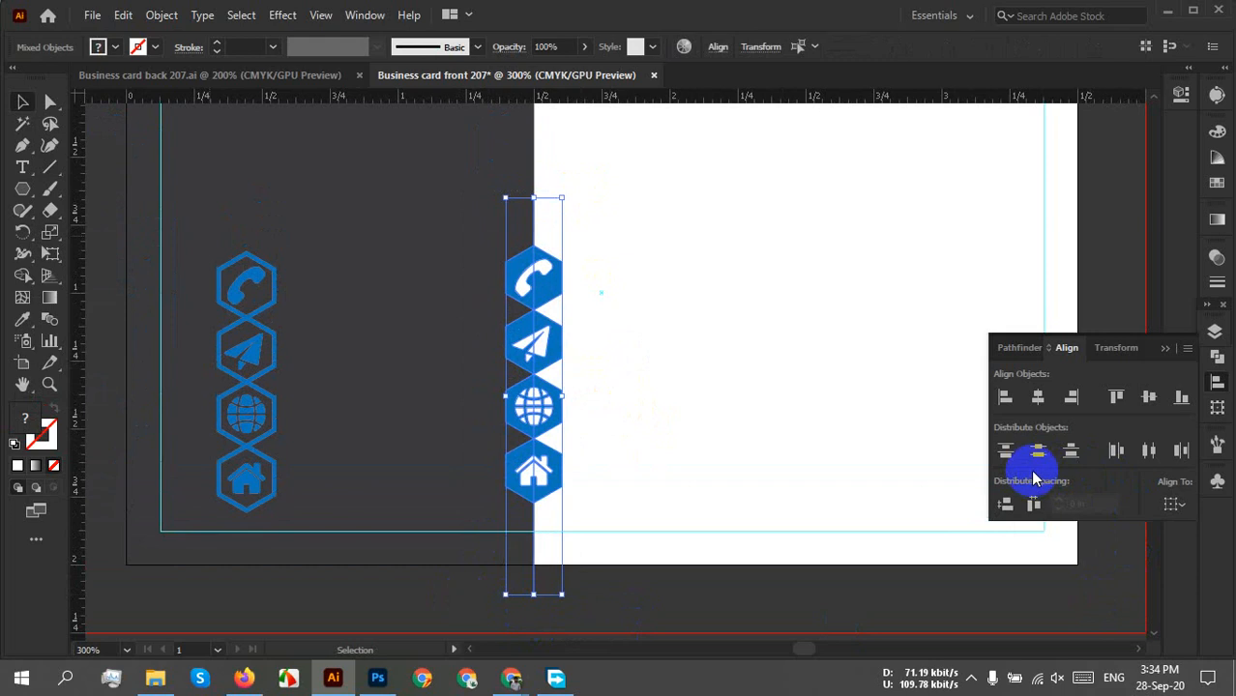
left_click(1019, 348)
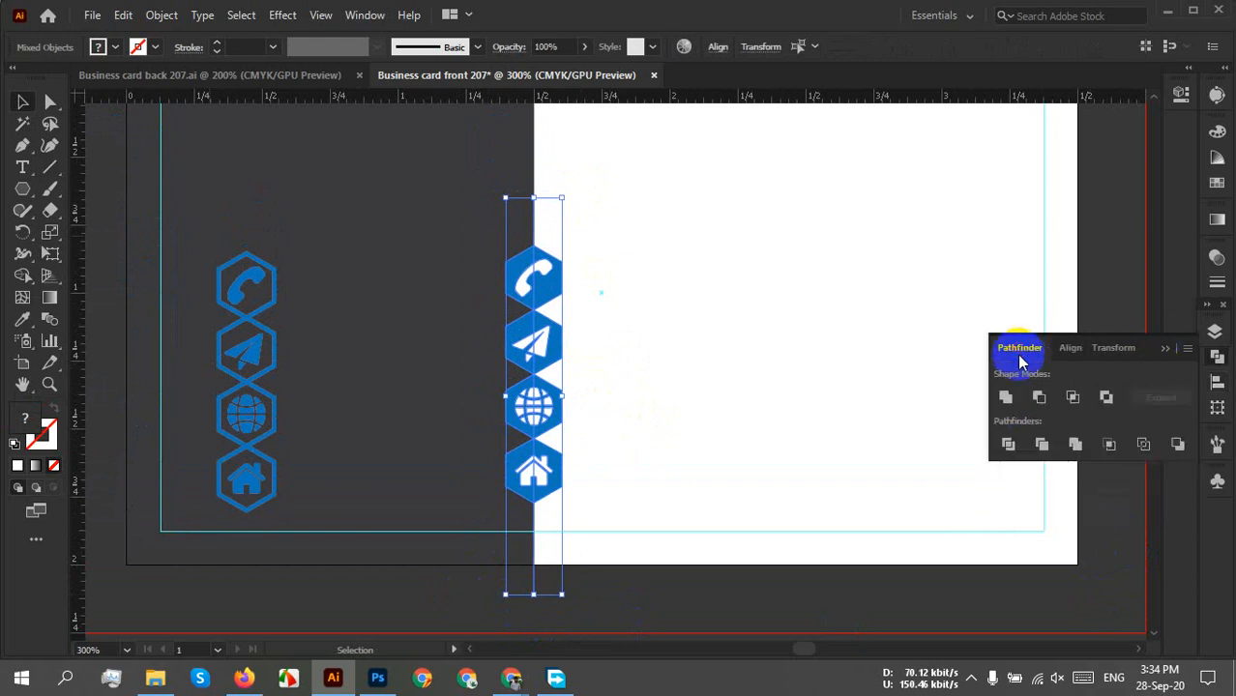
left_click(1010, 447)
Ungroup the divided pieces and select the right halves of the icon column.
right_click(547, 338)
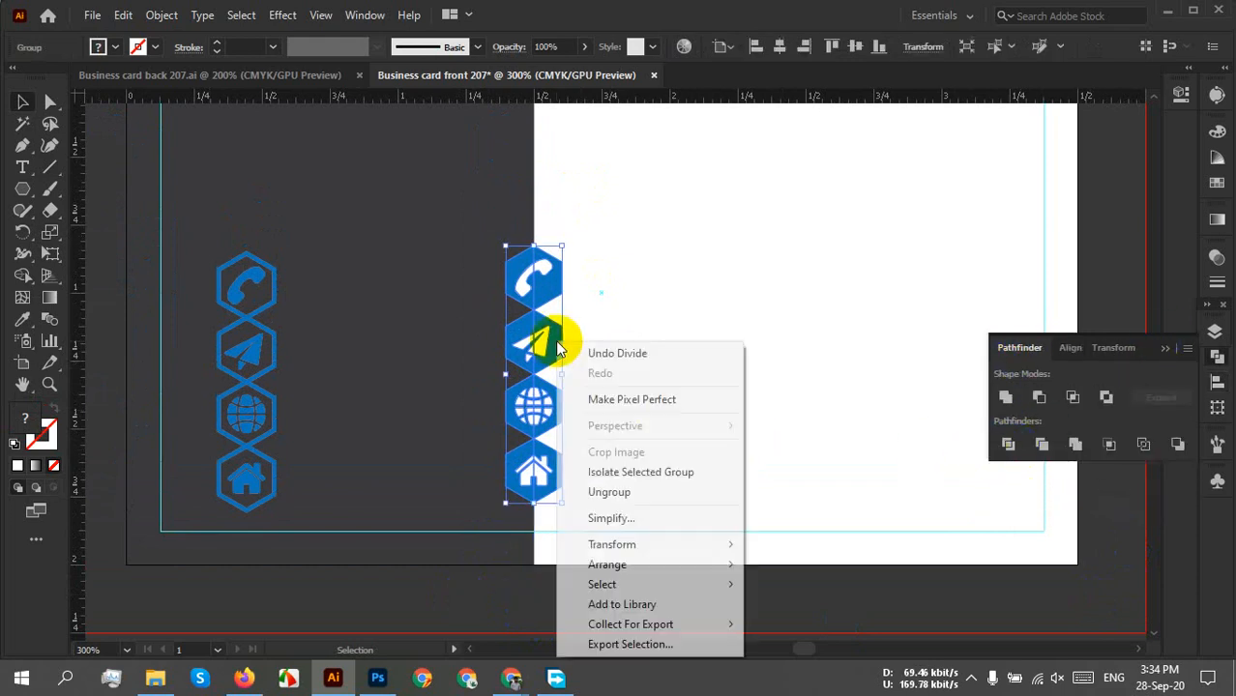
left_click(663, 496)
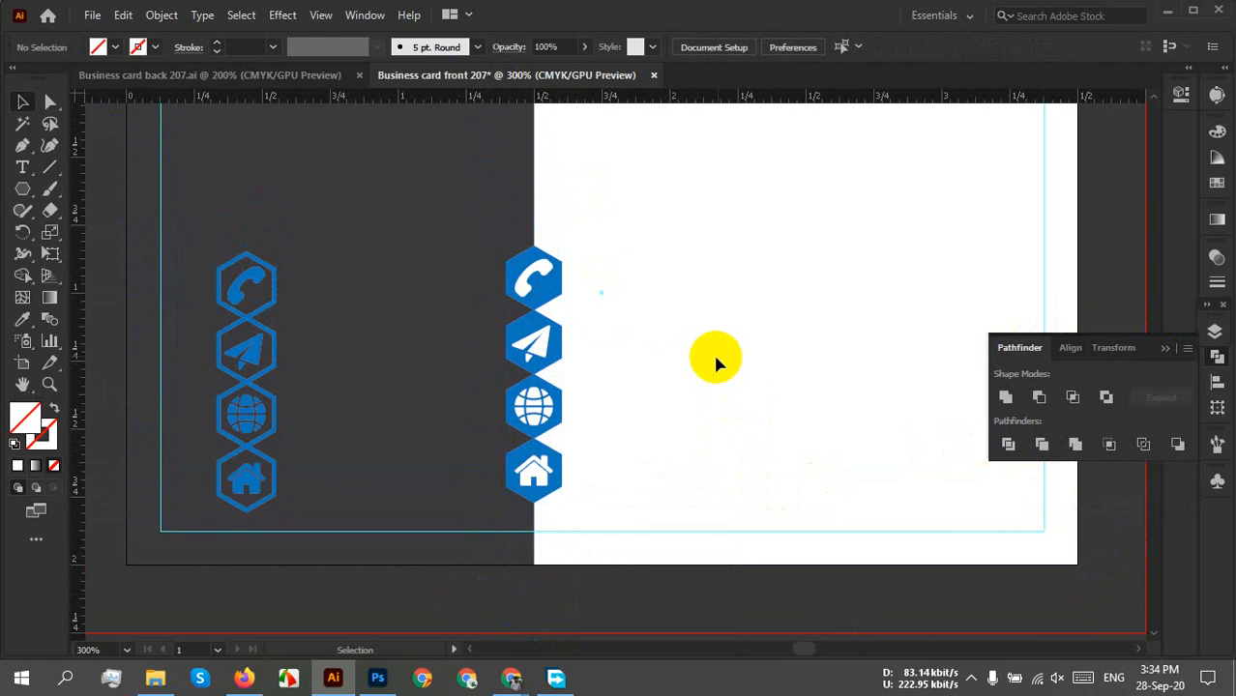
scroll(644, 311, "up", 1)
scroll(636, 304, "up", 1)
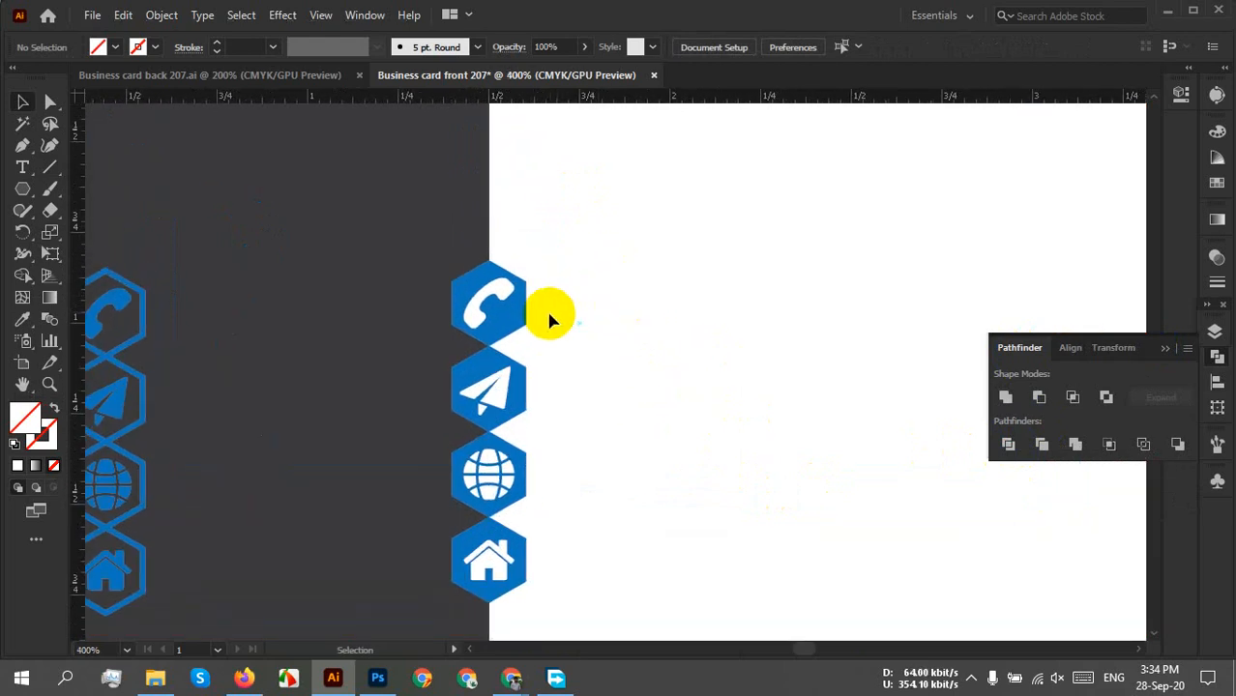
scroll(548, 320, "up", 2)
left_click_drag(323, 183, 405, 588)
scroll(754, 534, "down", 3)
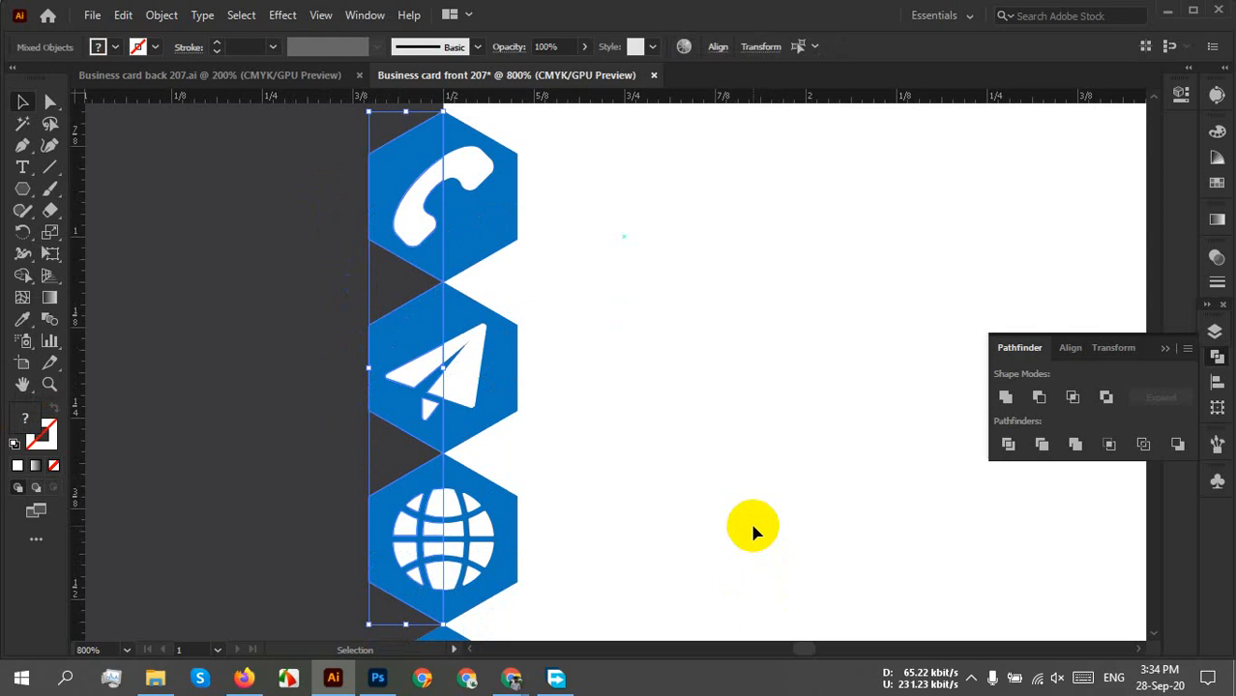
scroll(596, 508, "down", 1)
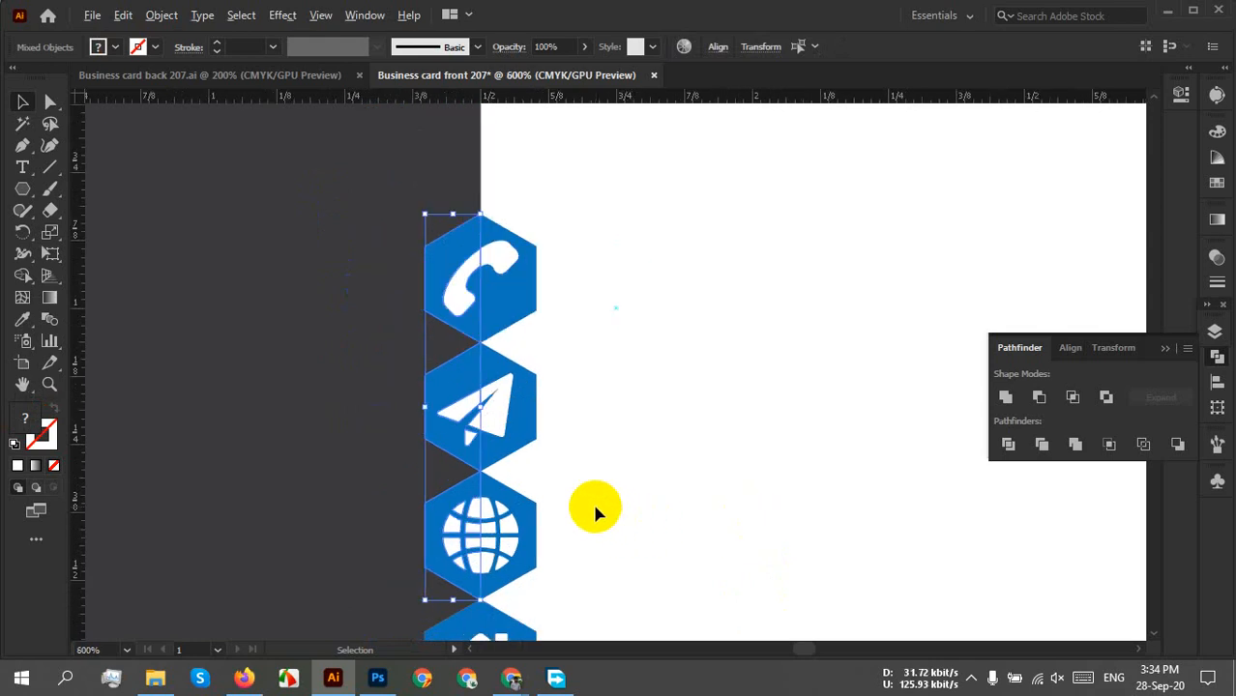
scroll(588, 504, "down", 1)
scroll(626, 532, "down", 3)
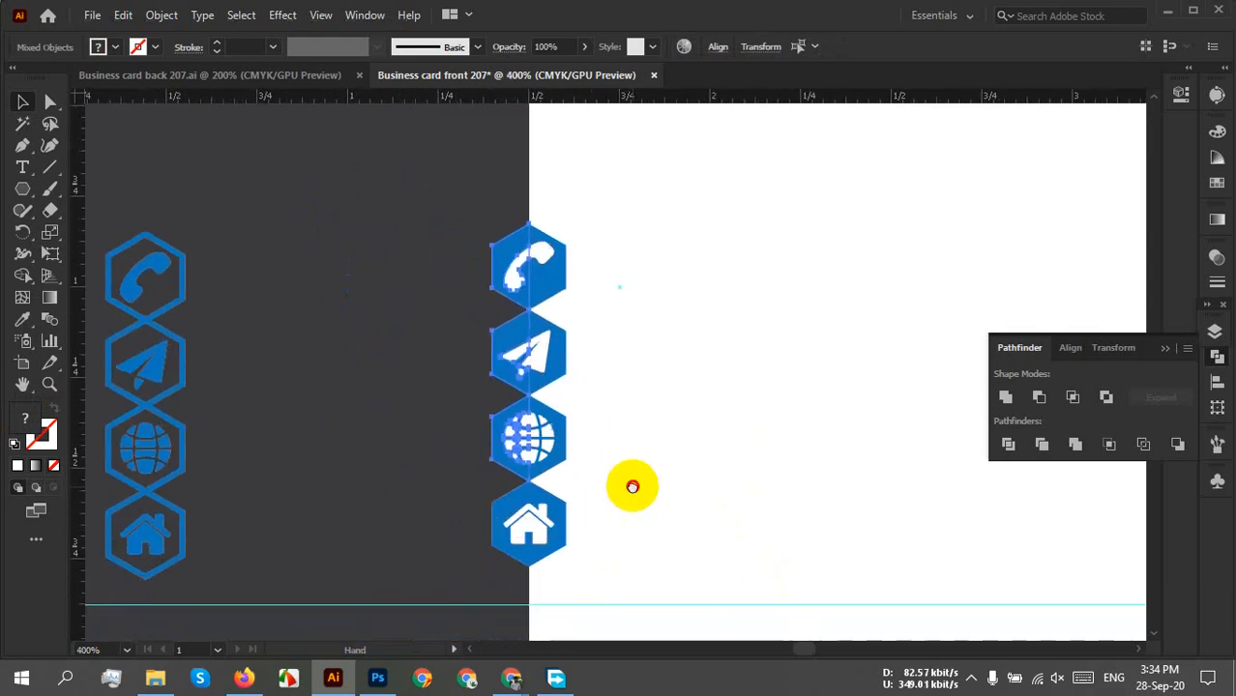
left_click(403, 191)
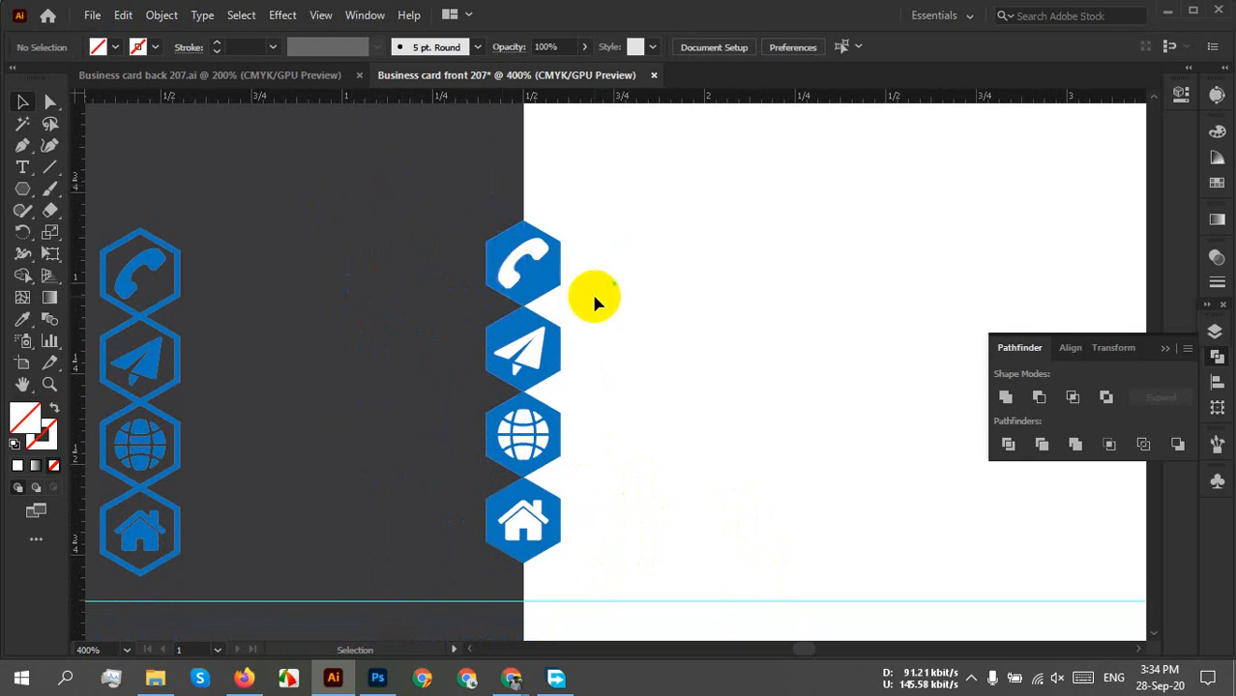
left_click(517, 282)
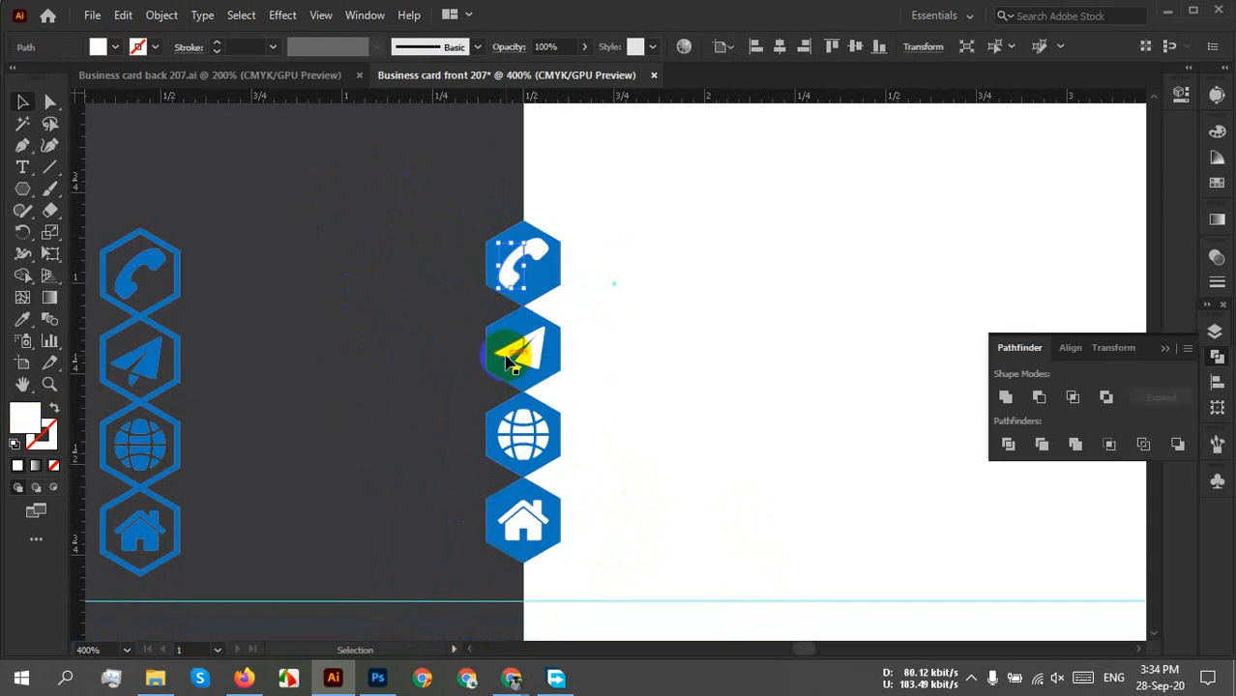
left_click(654, 303)
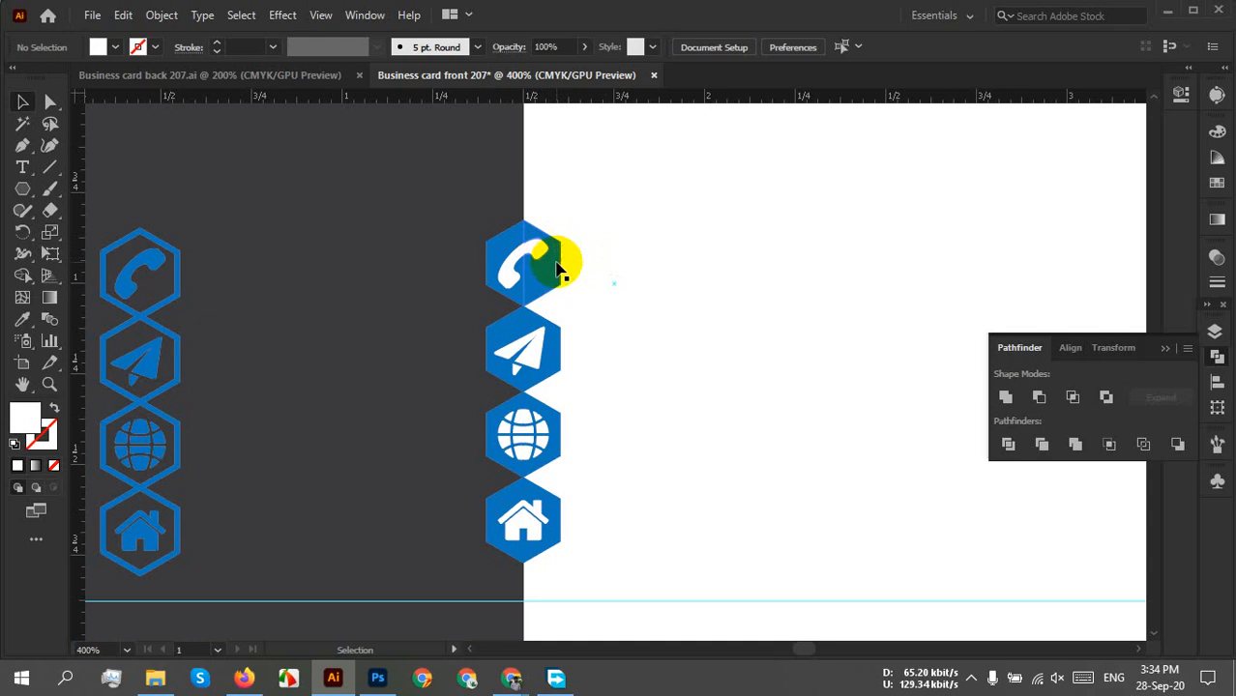
left_click_drag(633, 192, 529, 568)
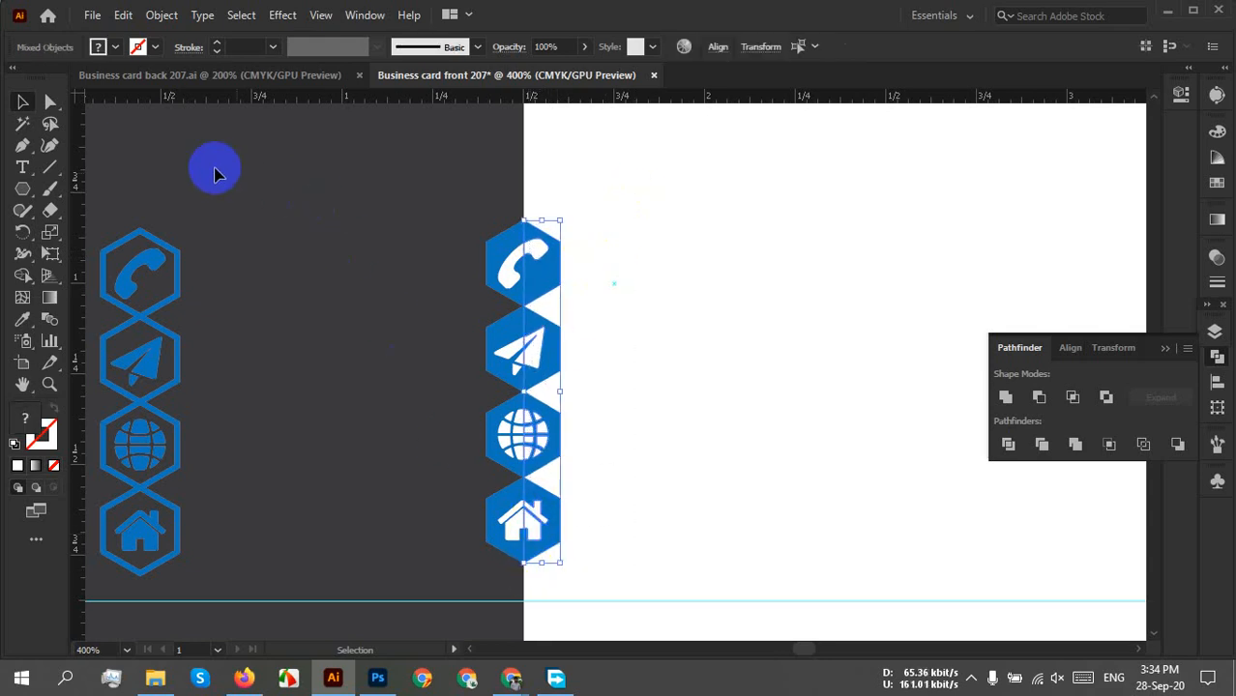
Fill the selected right halves of the hexagons with dark grey.
left_click(115, 46)
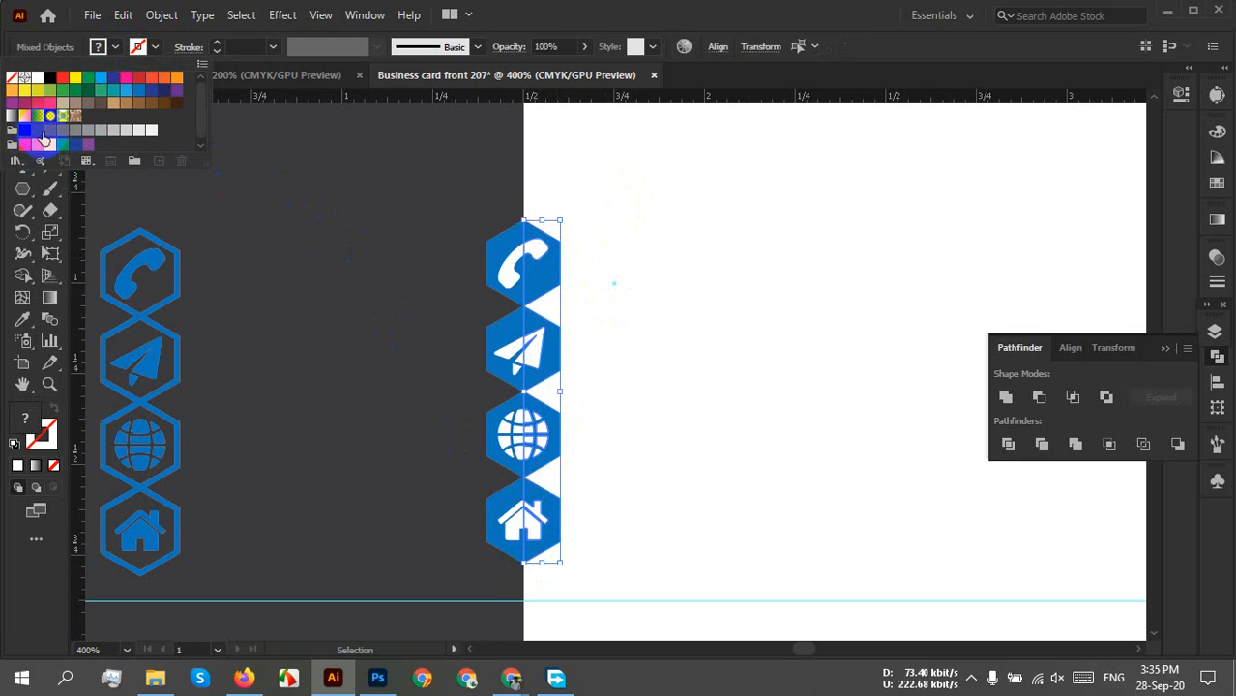
left_click(31, 133)
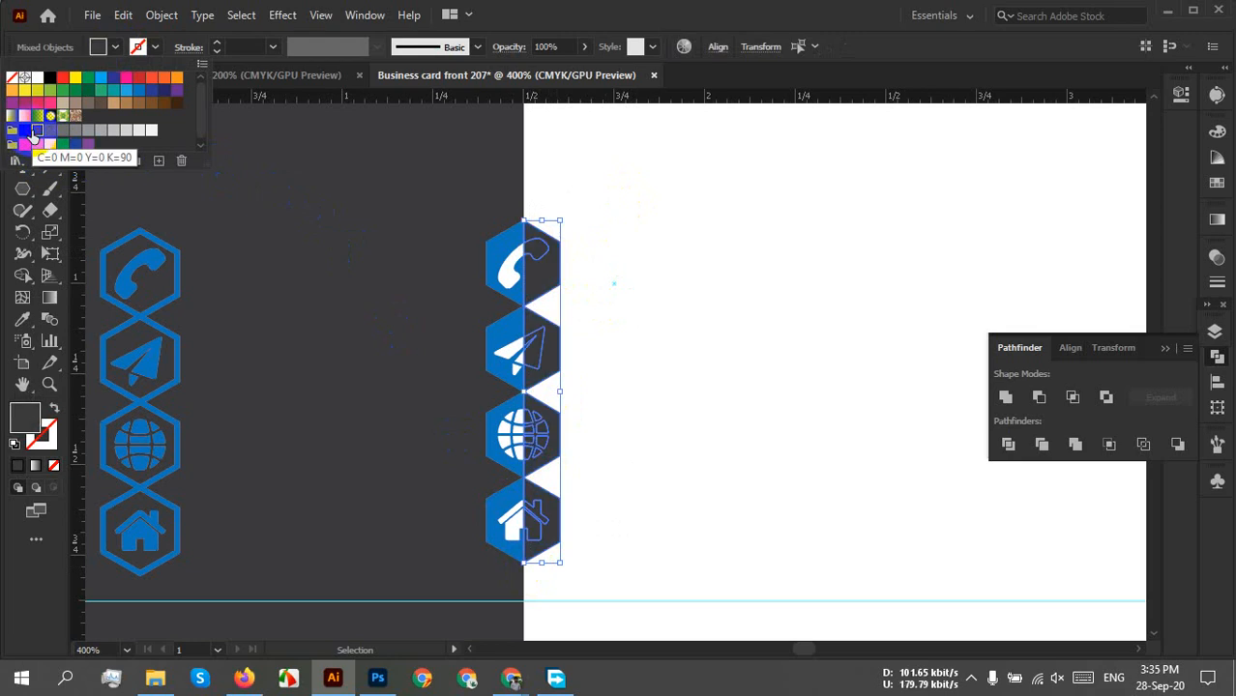
left_click(637, 369)
left_click(541, 259)
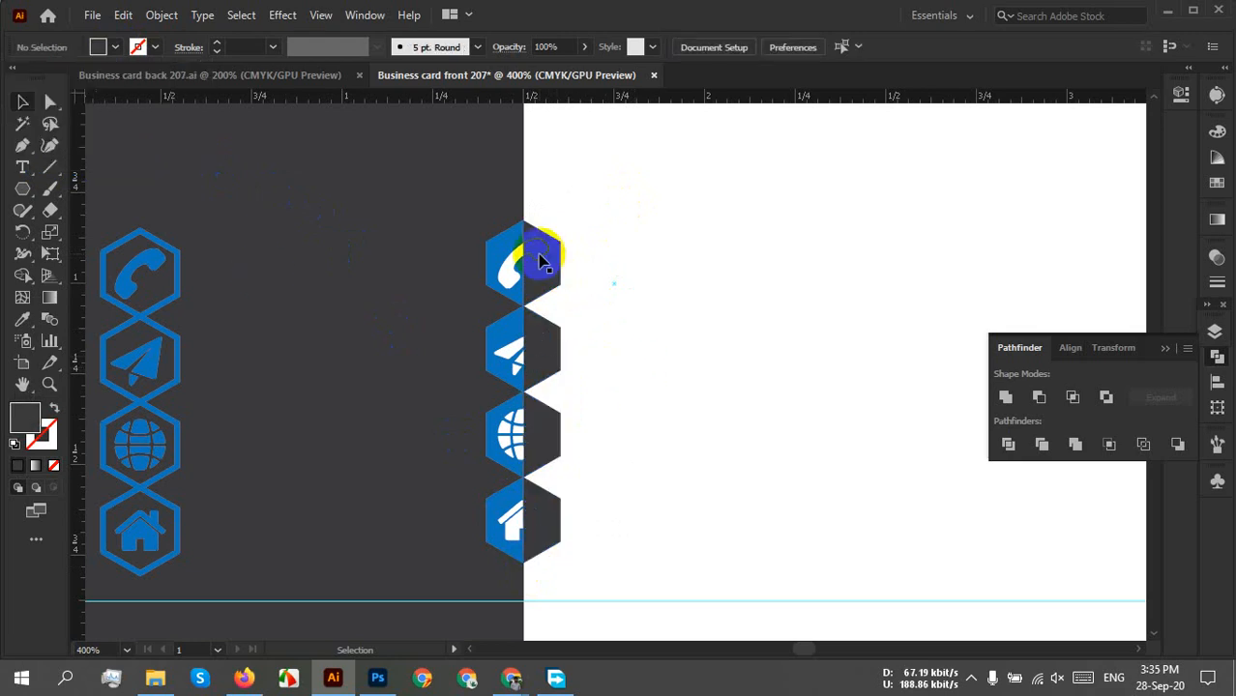
Turn the right halves of the phone, paper-plane, globe and house glyphs white.
left_click(538, 255)
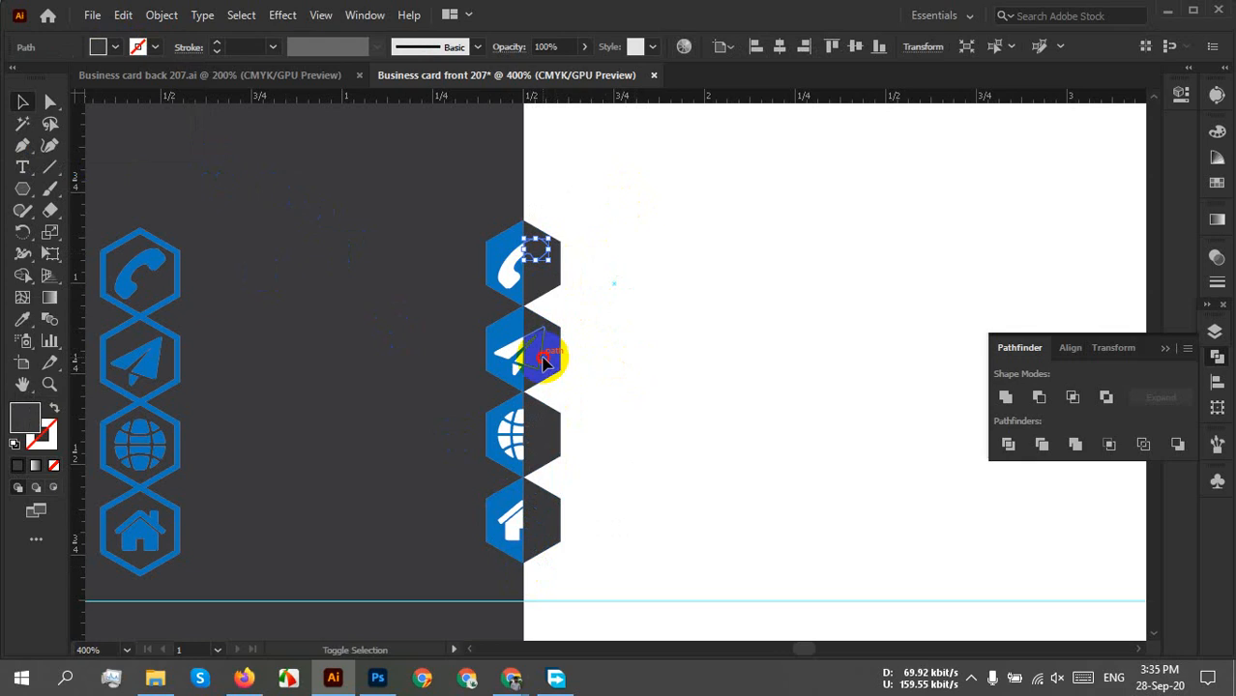
left_click(543, 362, "shift")
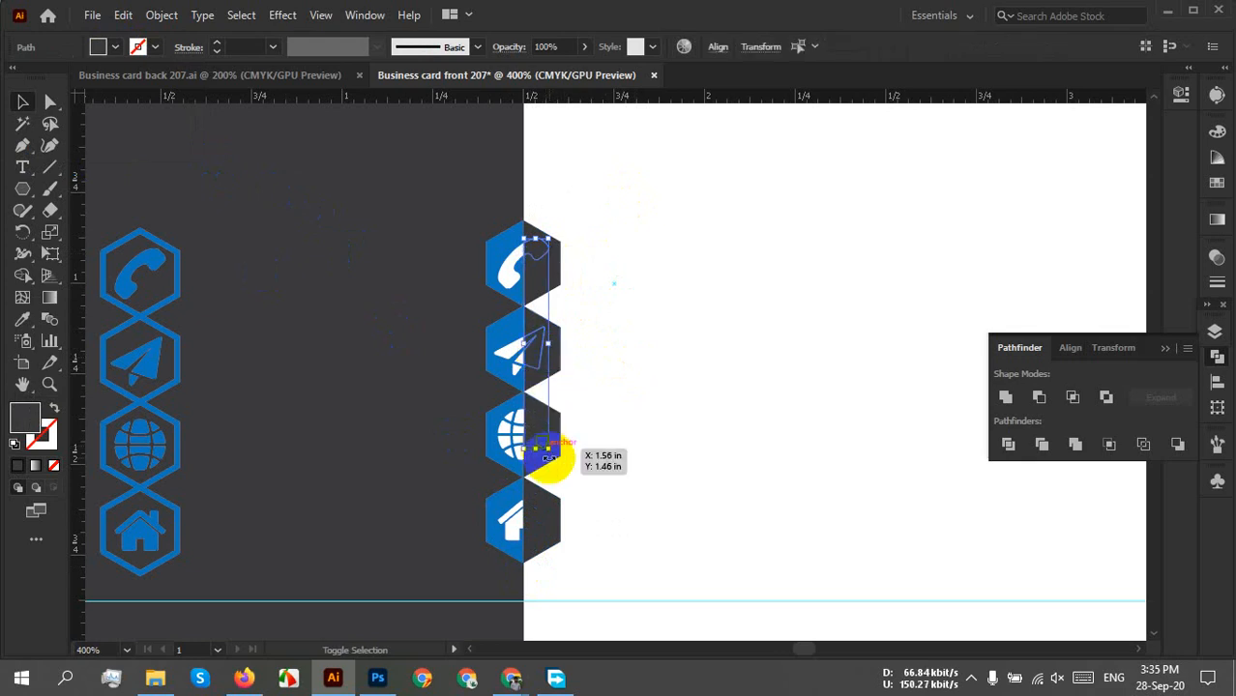
left_click(533, 445, "shift")
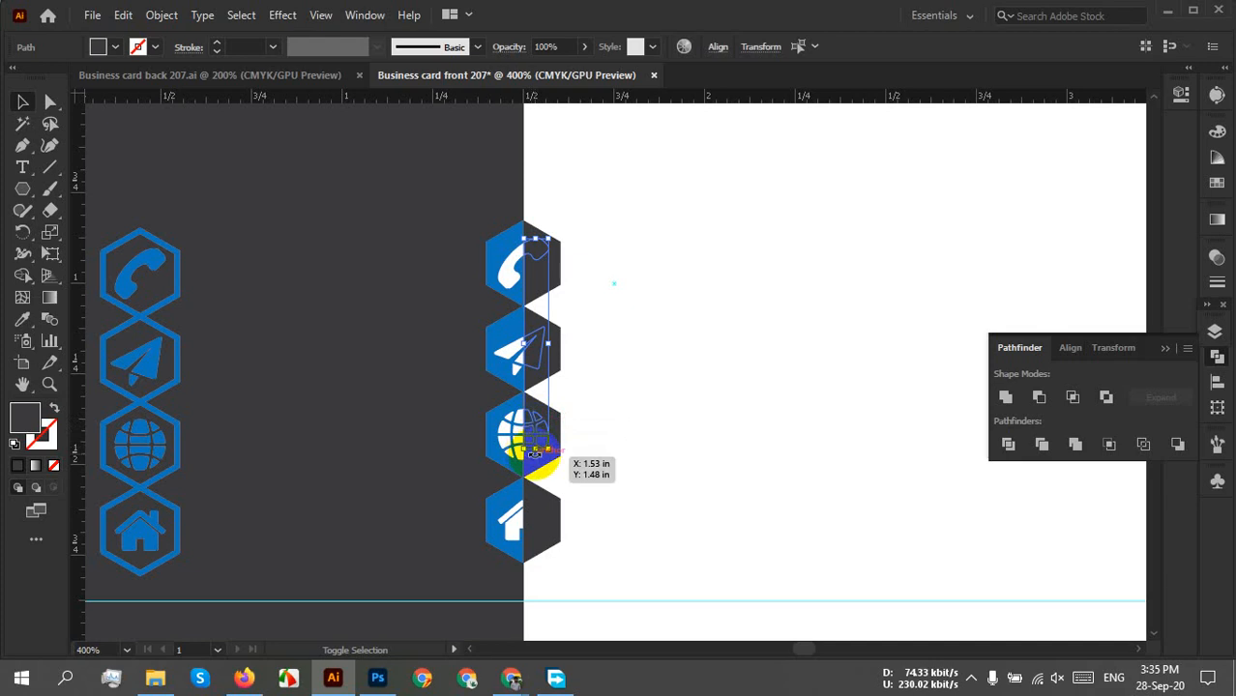
scroll(535, 452, "up", 4)
left_click(522, 446, "shift")
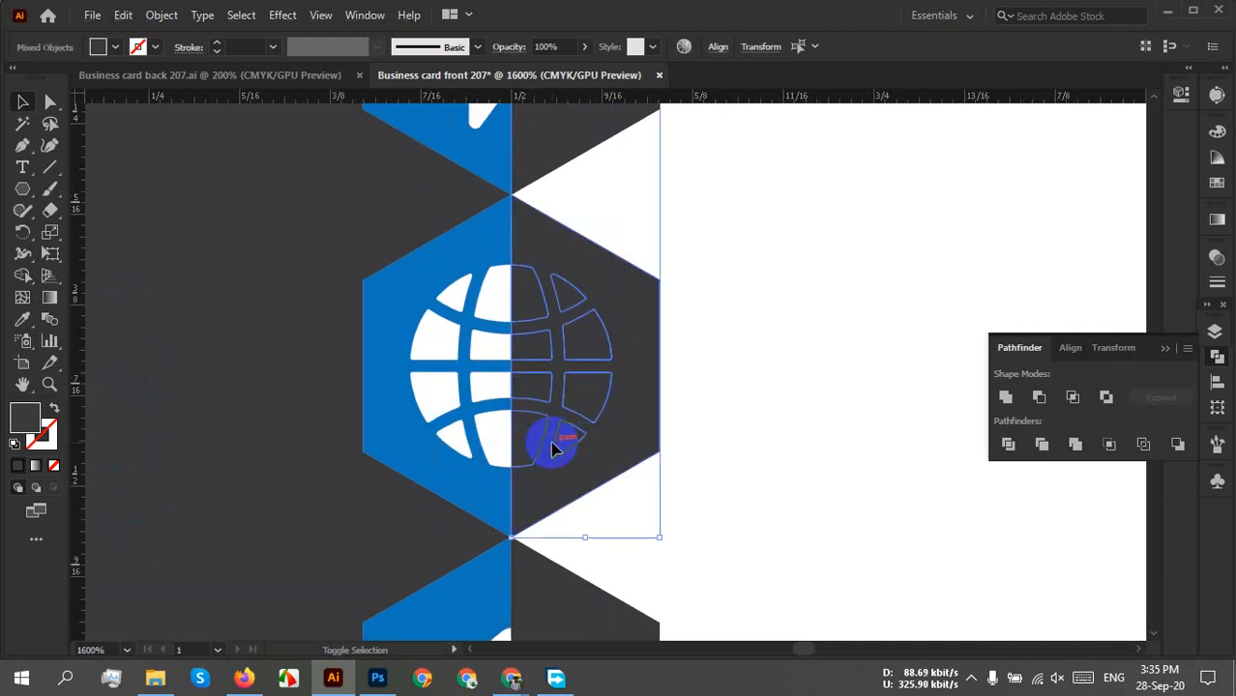
scroll(645, 496, "up", 3)
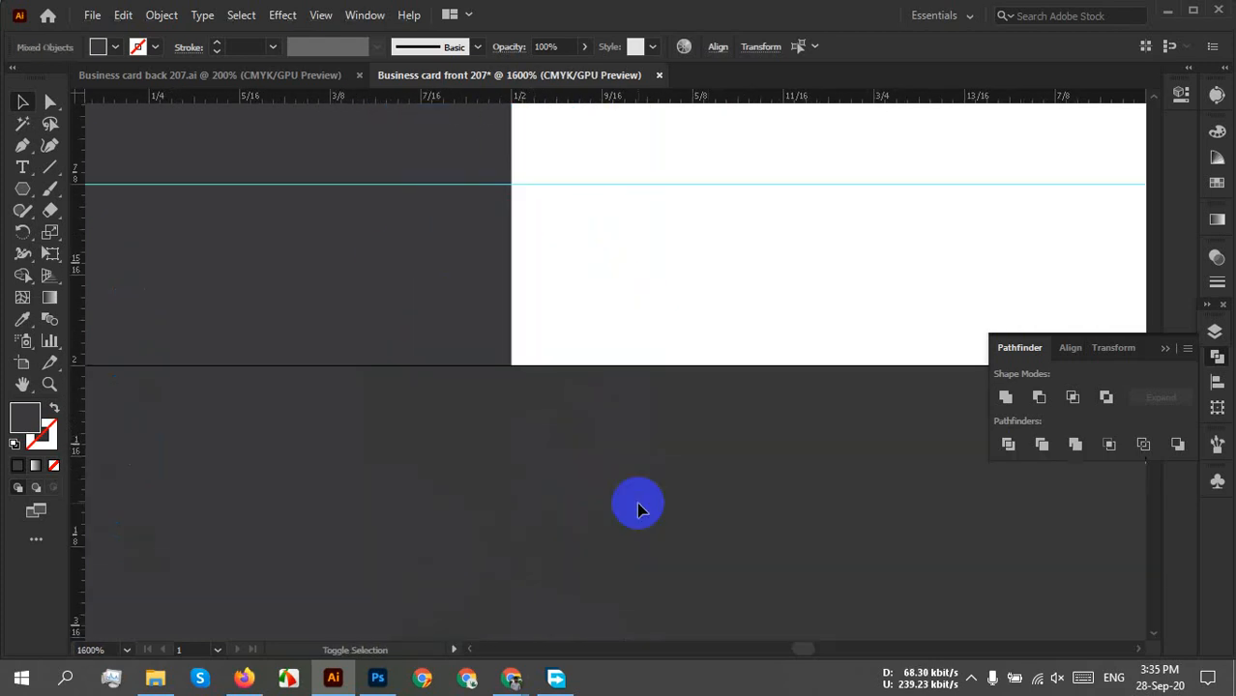
scroll(591, 454, "down", 3)
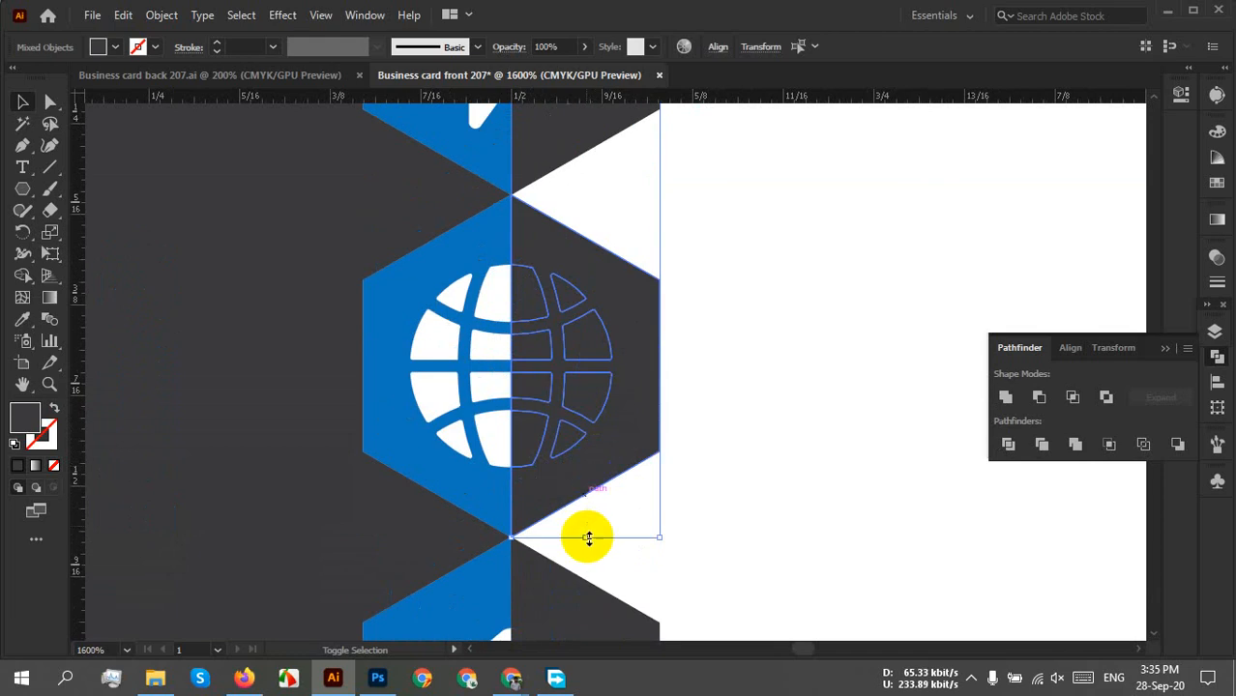
scroll(619, 590, "down", 1)
scroll(646, 575, "down", 1)
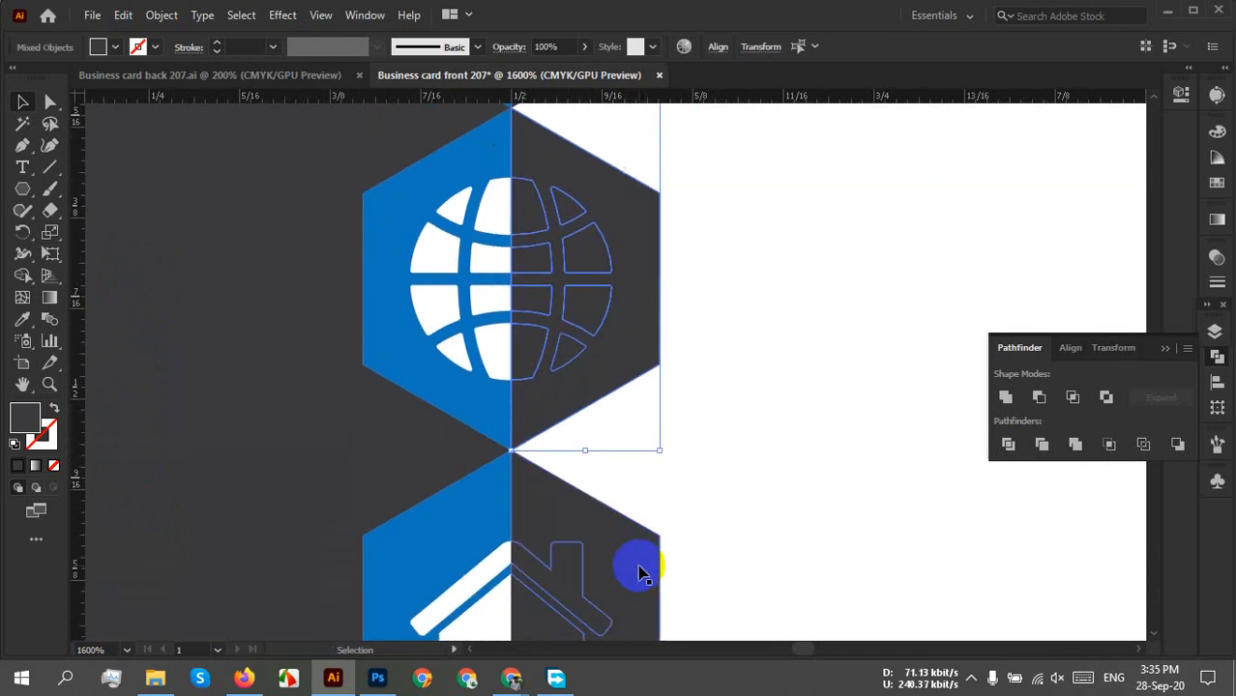
left_click(559, 570, "shift")
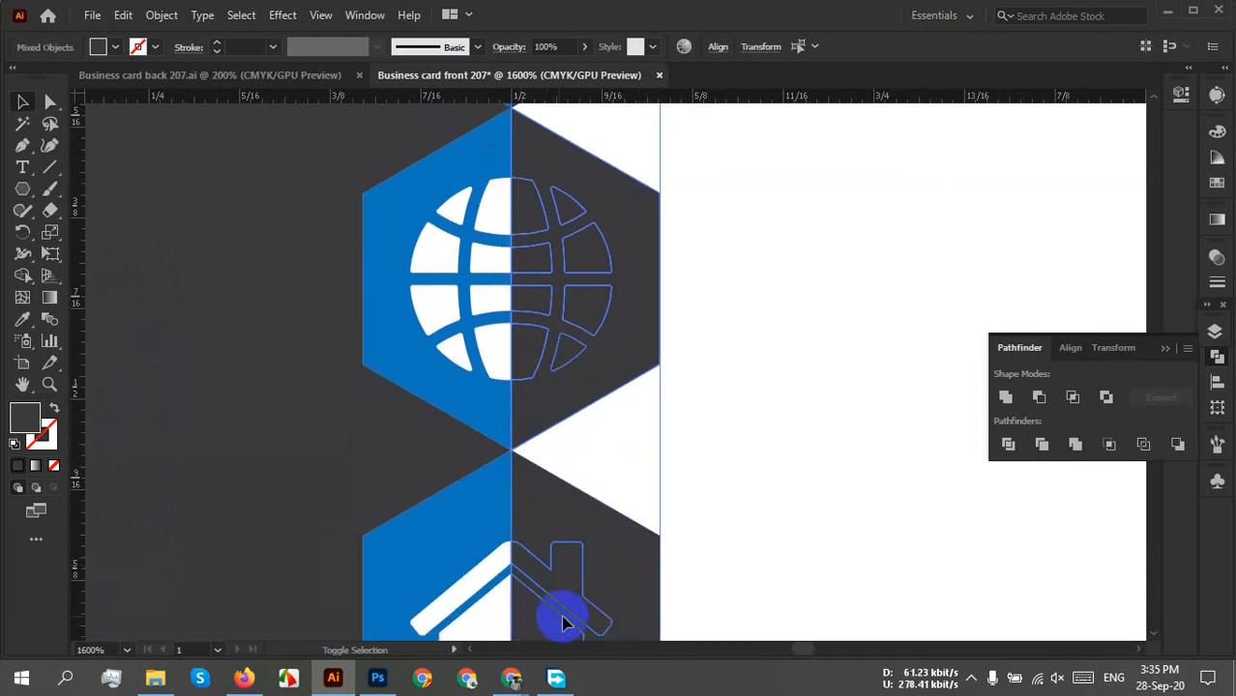
scroll(618, 580, "down", 3)
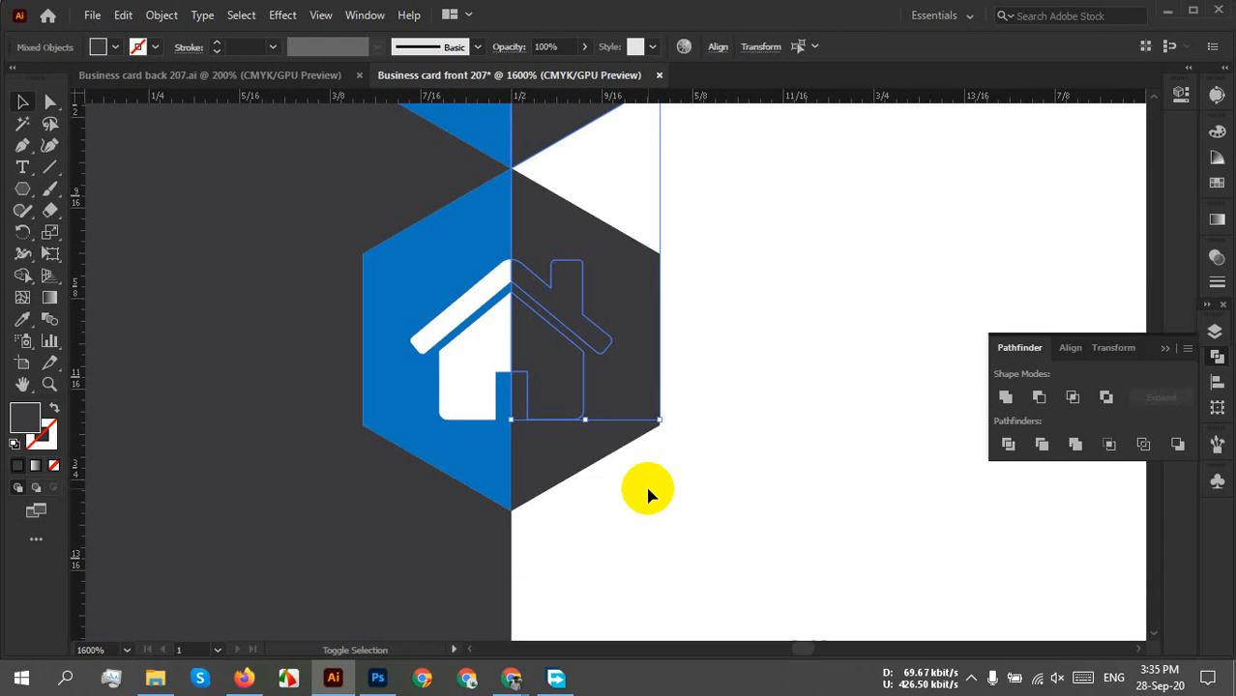
scroll(657, 482, "up", 3)
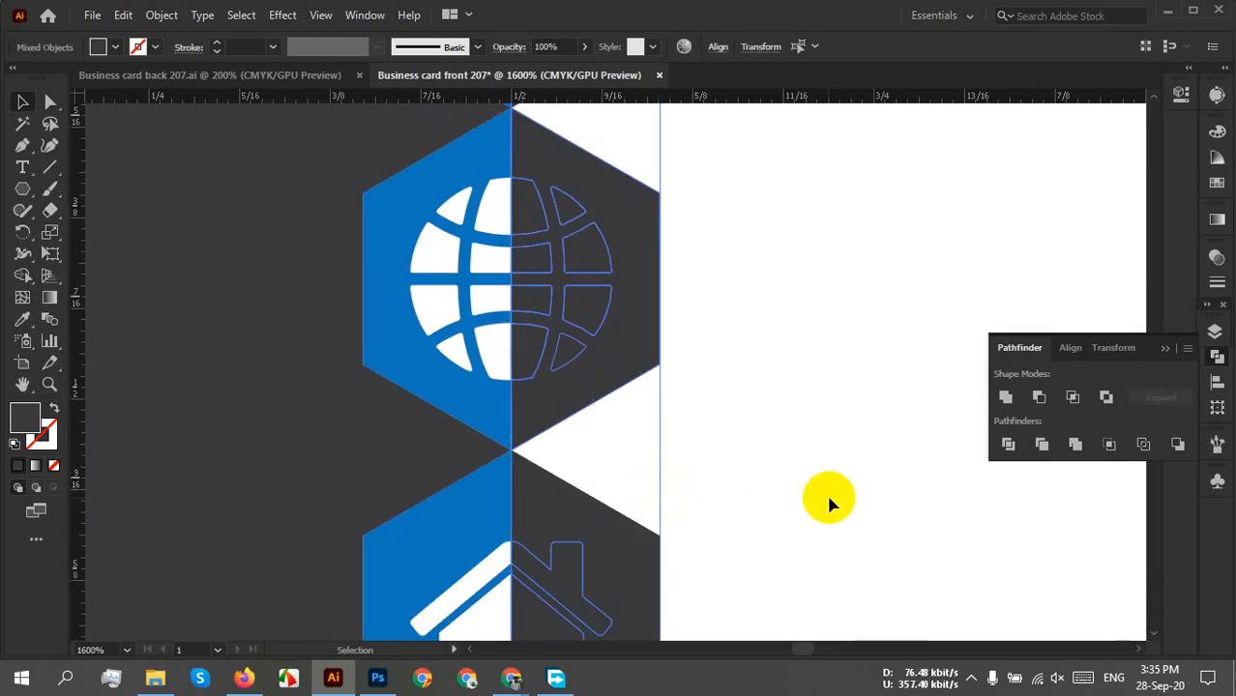
left_click(114, 49)
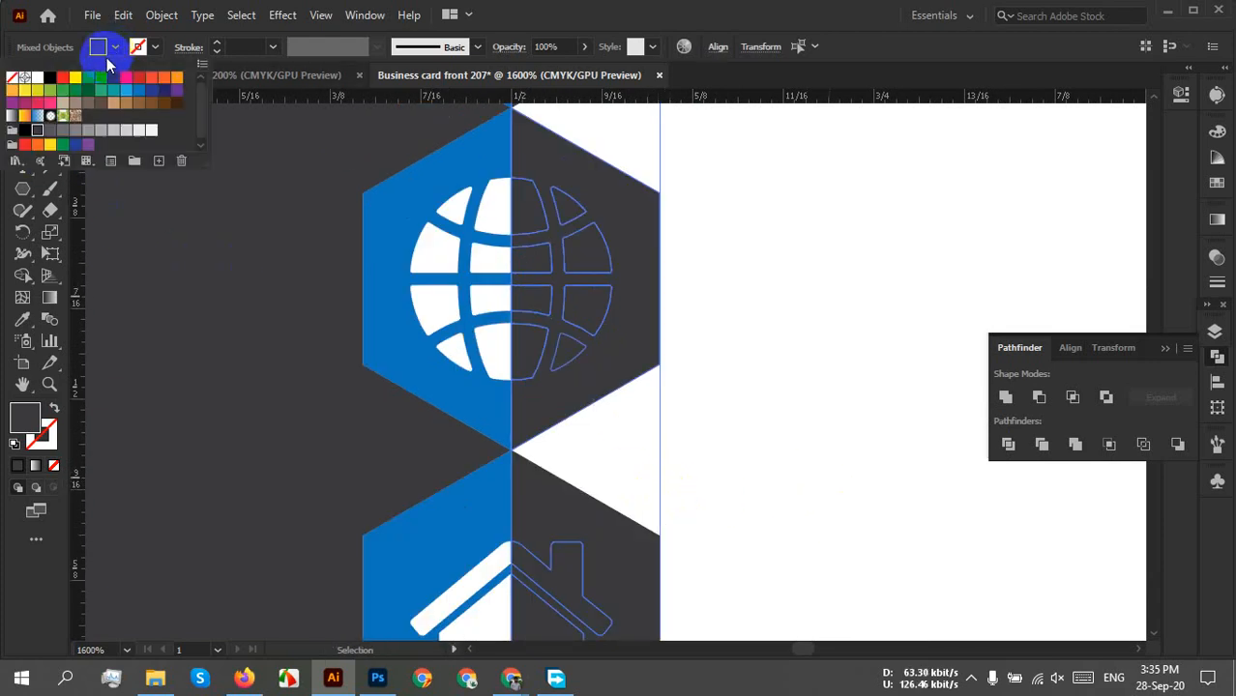
left_click(37, 77)
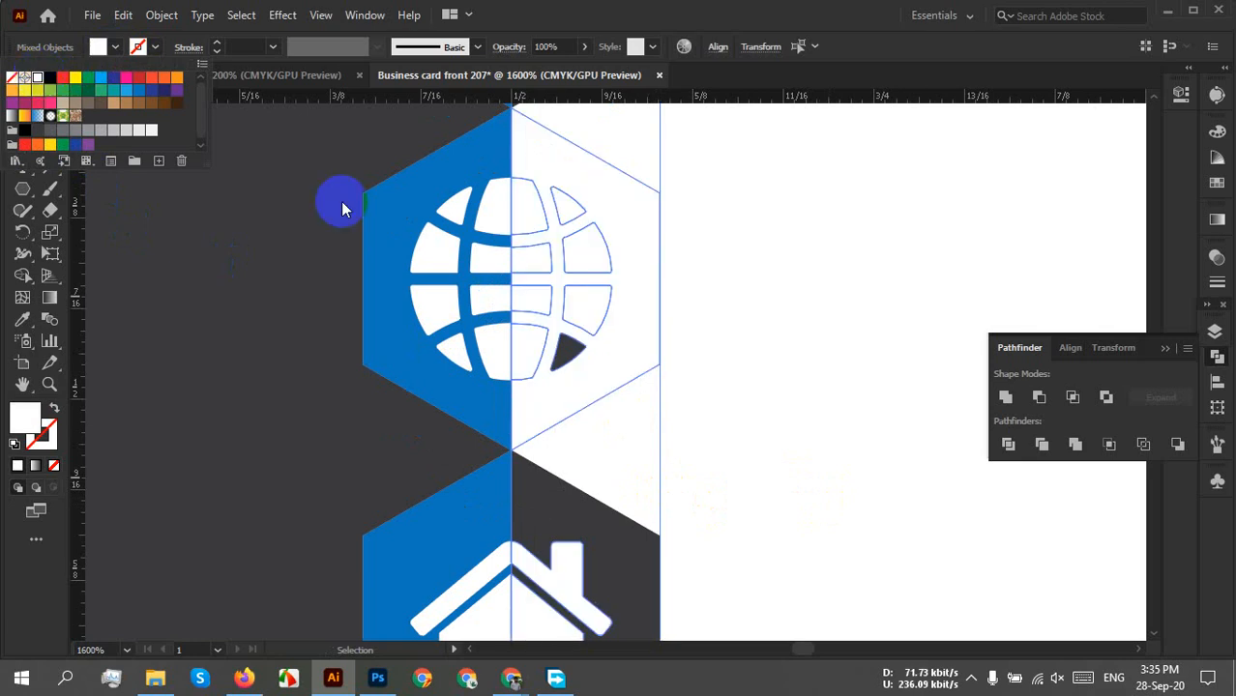
left_click(826, 336)
Undo and redo to restore the white half-fill on the globe hexagon.
key("ctrl+z")
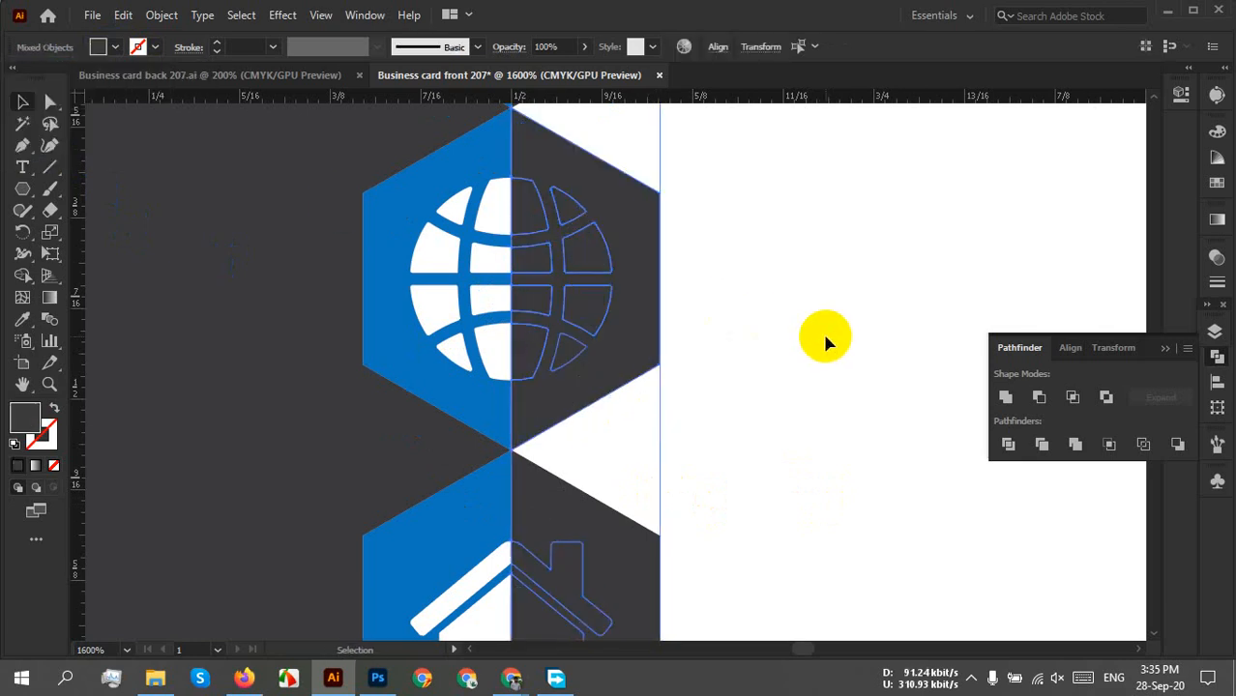
key("ctrl+shift+z")
left_click(815, 340)
scroll(815, 340, "down", 3)
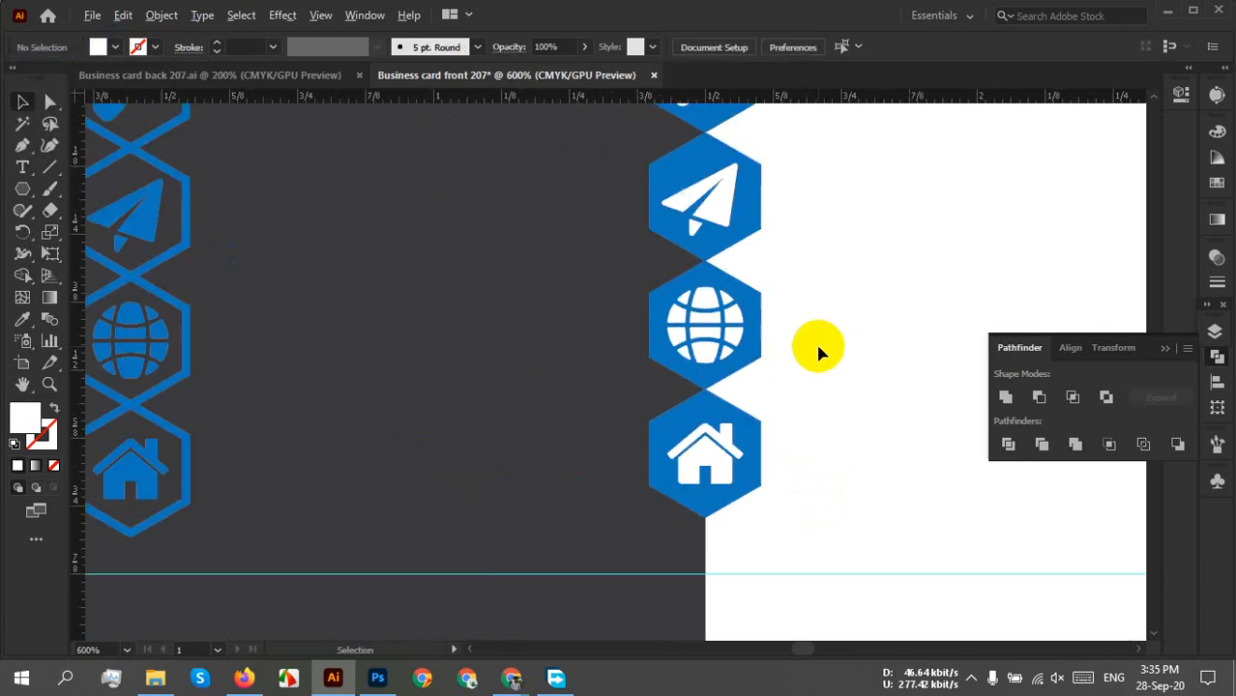
Pan to show both icon columns, then marquee-select and delete the solid blue hexagon column.
left_click_drag(782, 335, 674, 462)
scroll(676, 434, "down", 1)
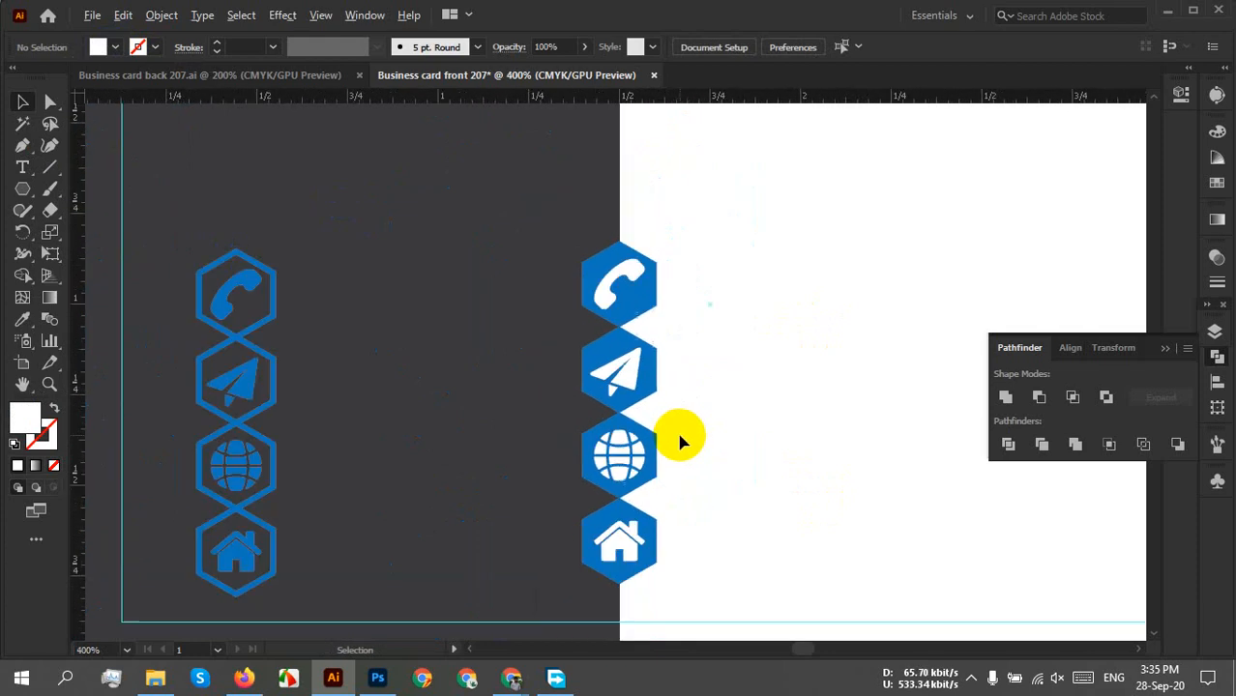
left_click_drag(770, 463, 715, 474)
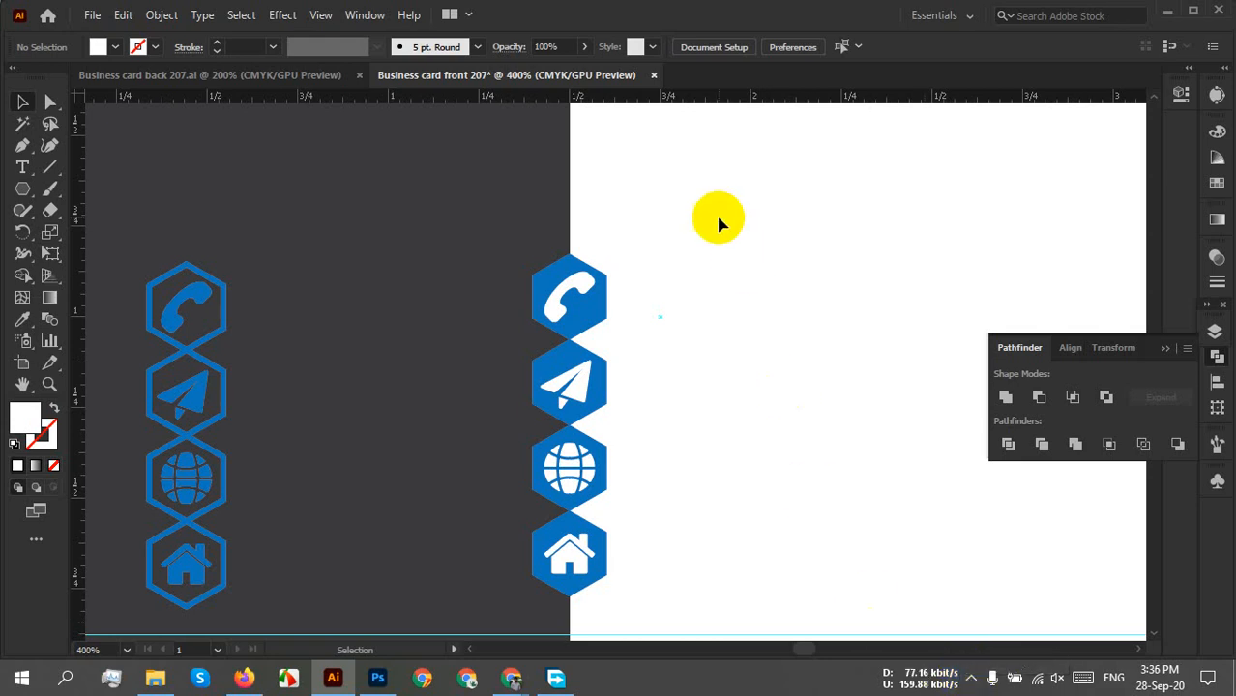
left_click_drag(715, 215, 509, 658)
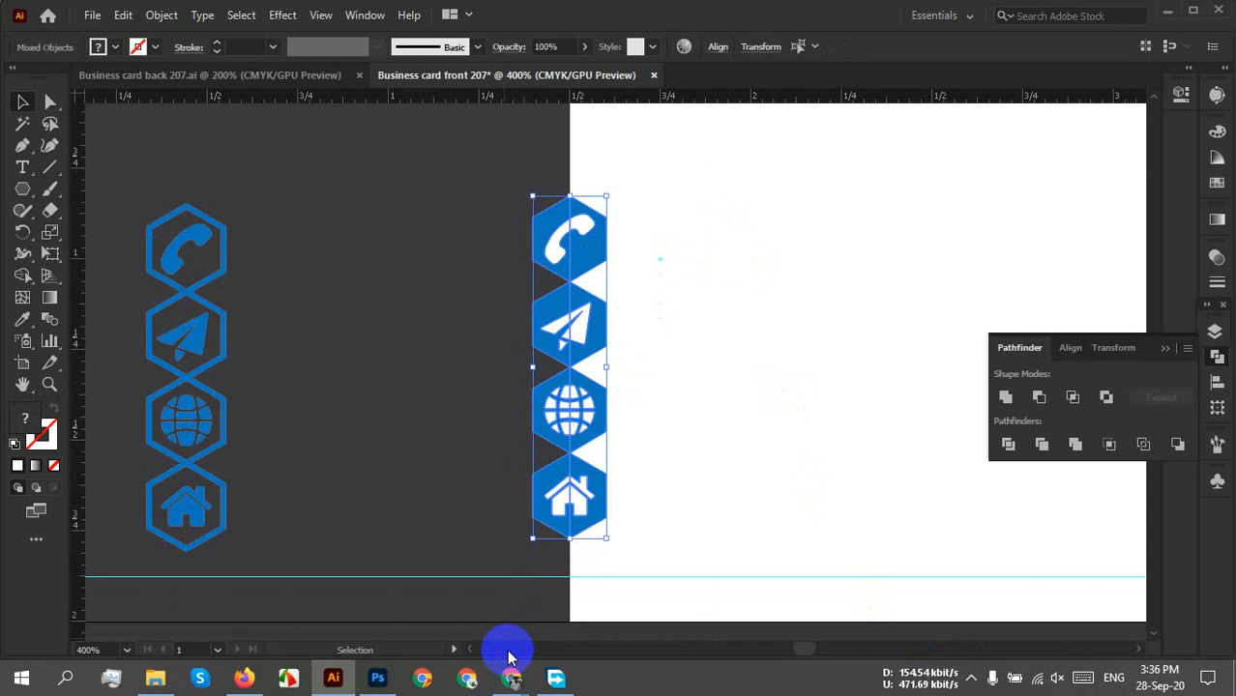
key("Delete")
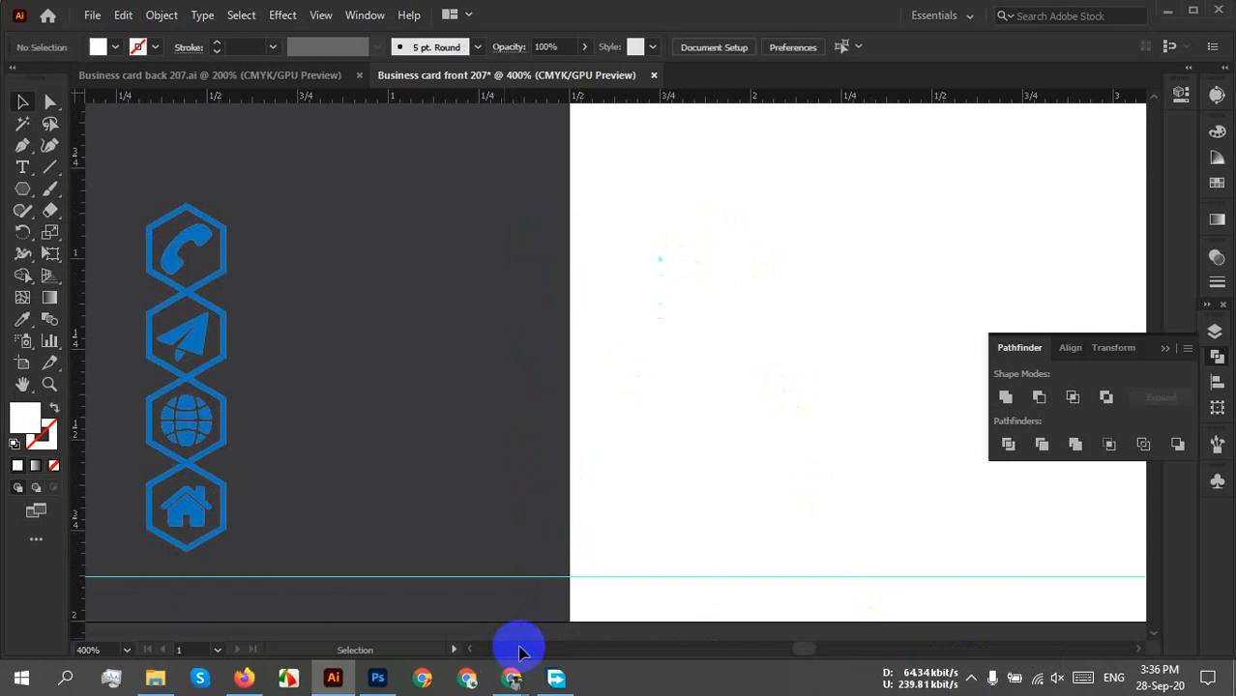
scroll(349, 379, "down", 2)
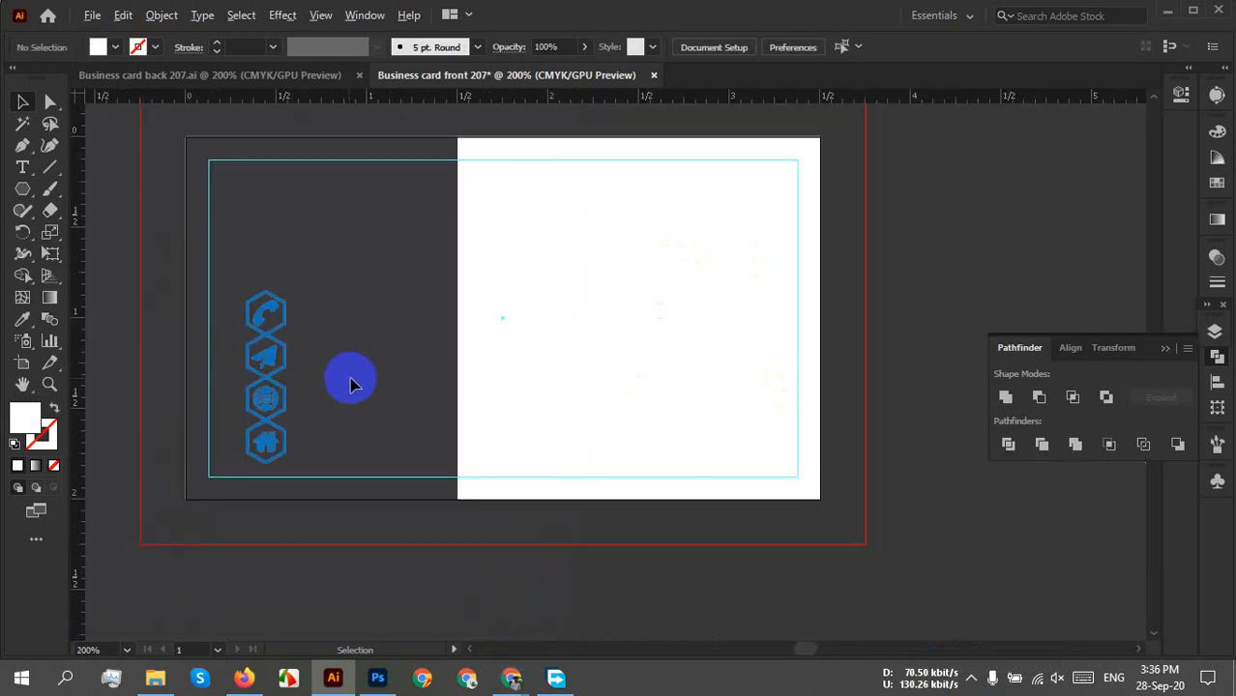
Draw a tall rectangle across the dark panel's edge and fill it bright blue.
left_click_drag(370, 347, 366, 411)
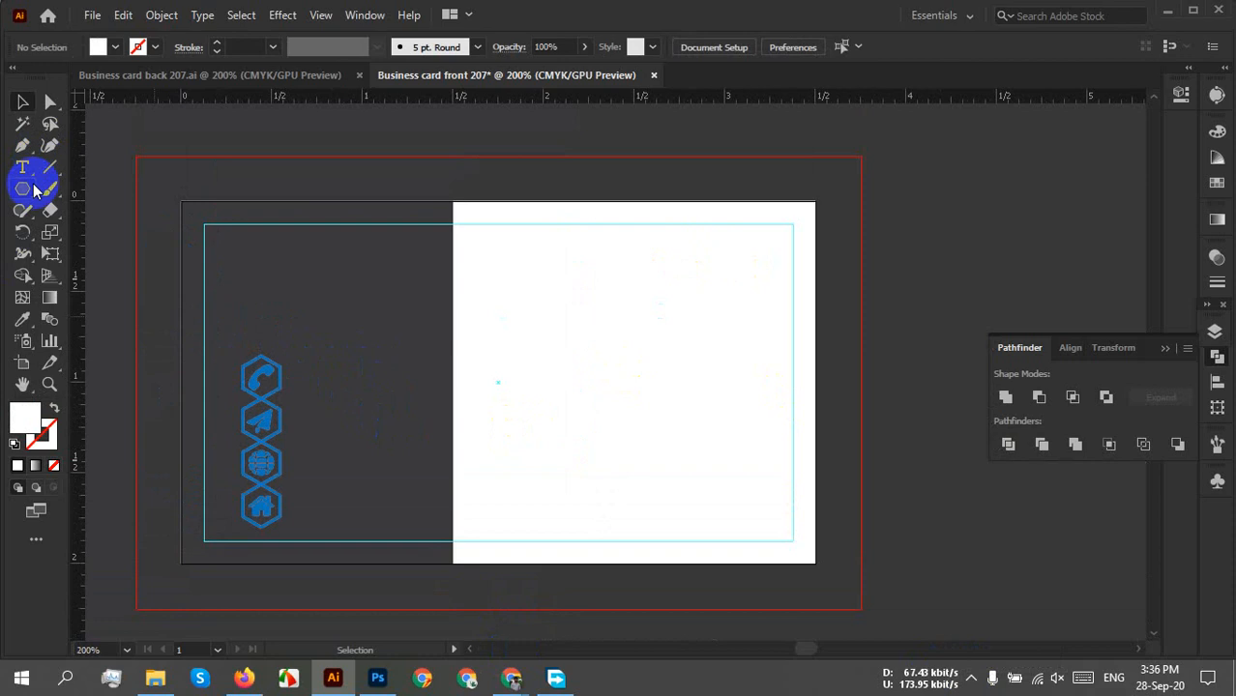
left_click_drag(29, 192, 85, 184)
left_click_drag(429, 260, 472, 507)
left_click(19, 102)
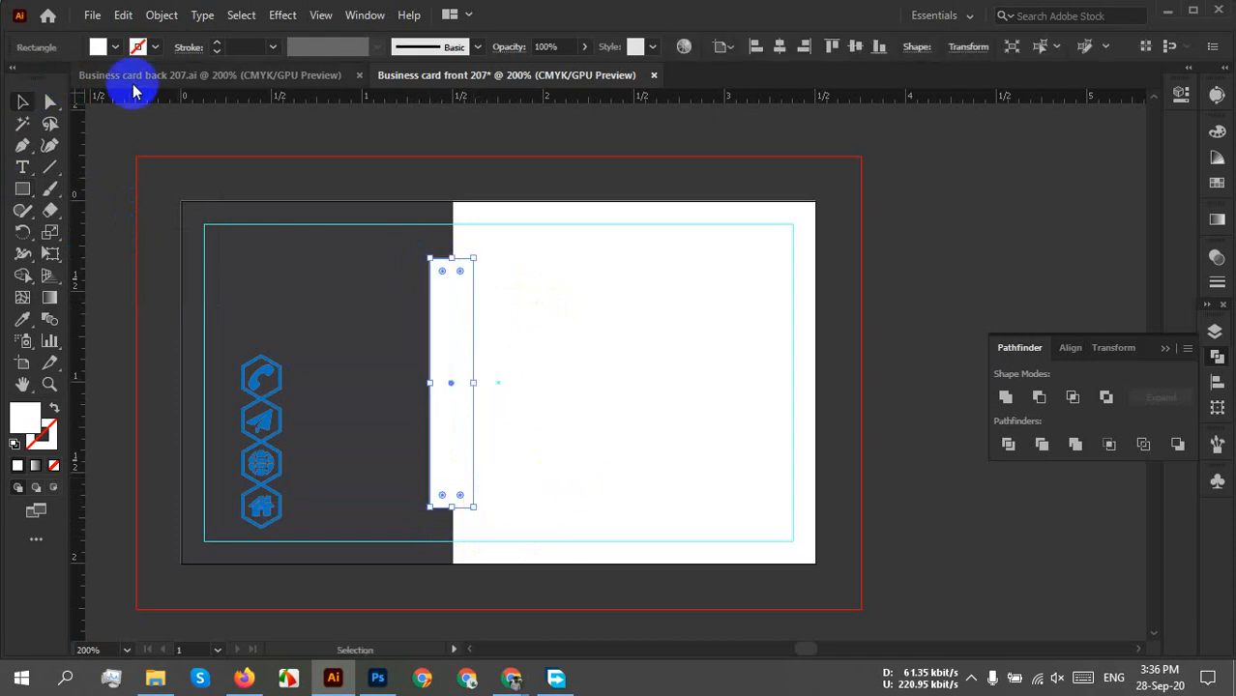
left_click(651, 379)
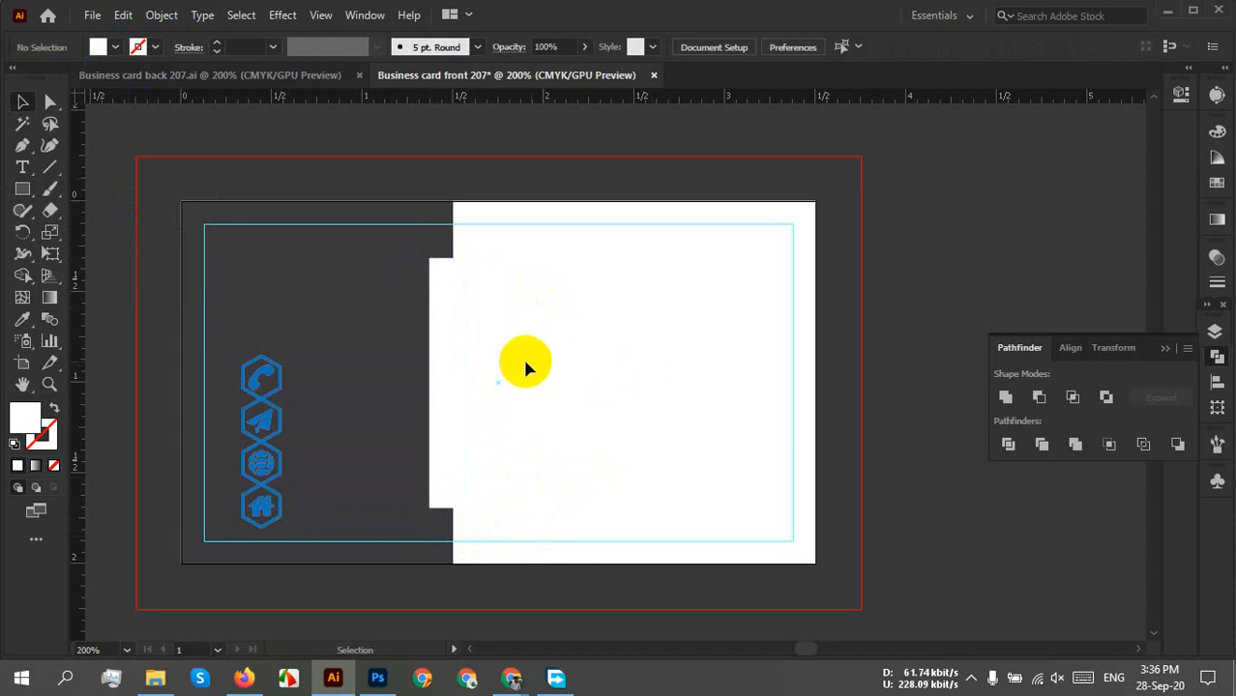
scroll(512, 362, "up", 2)
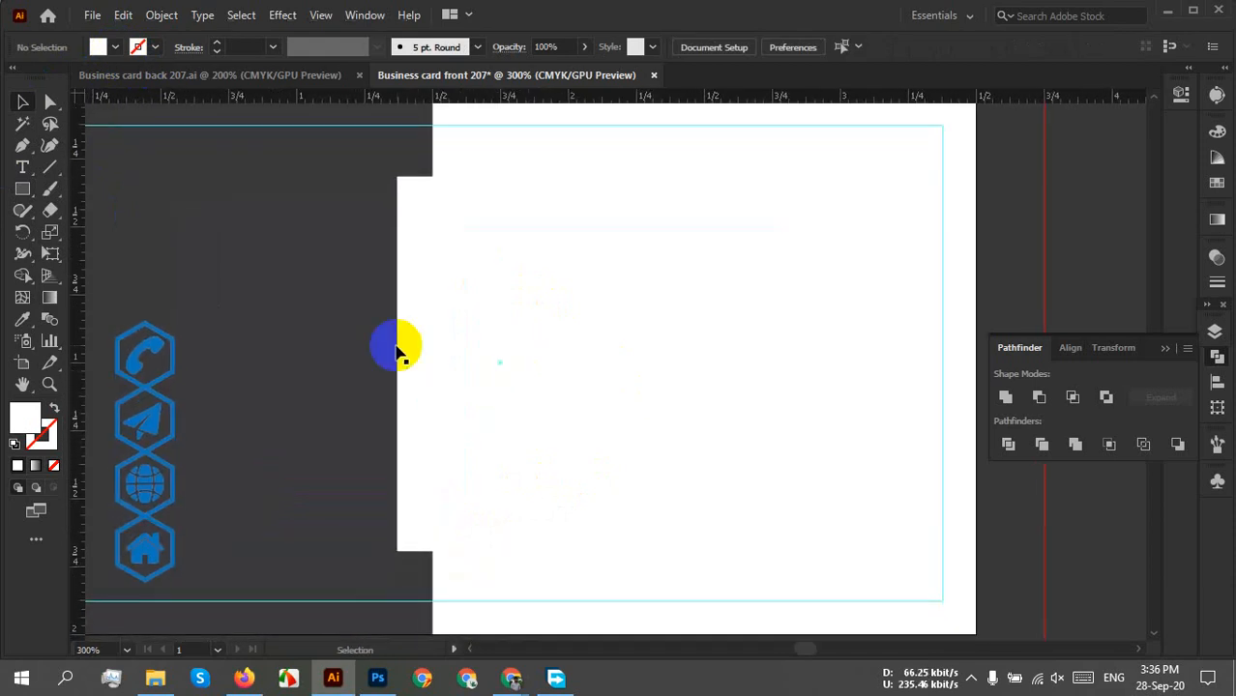
left_click(441, 347)
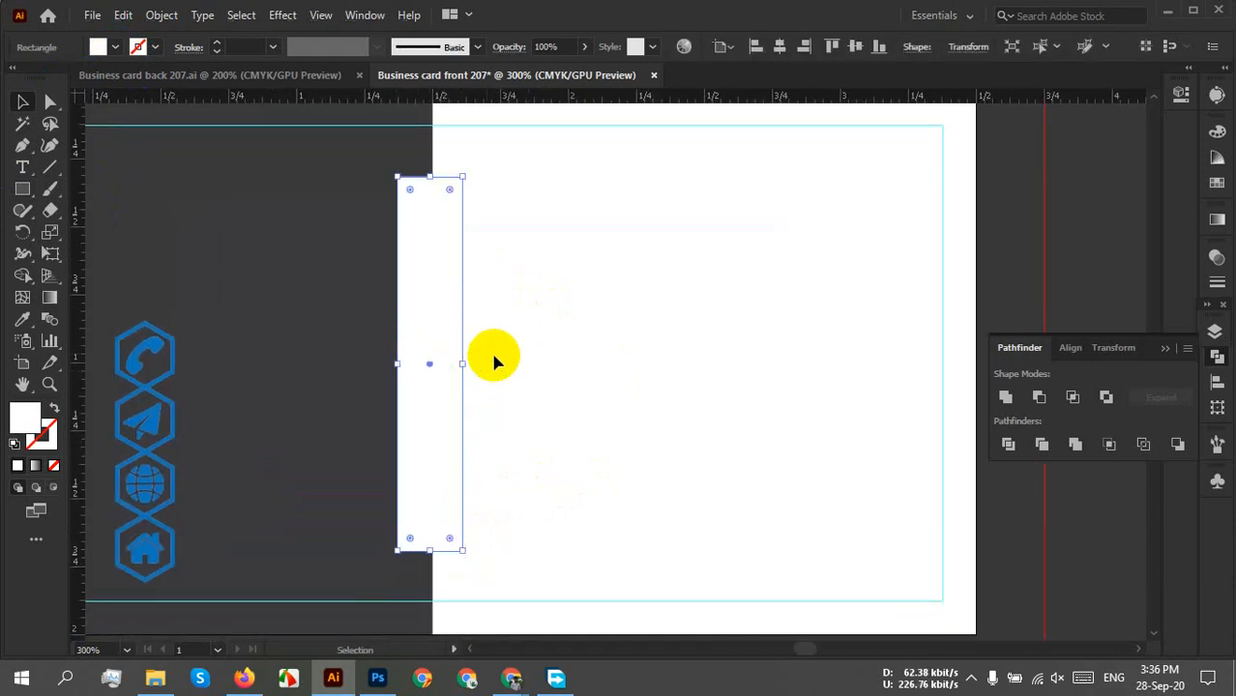
left_click(116, 46)
left_click(110, 90)
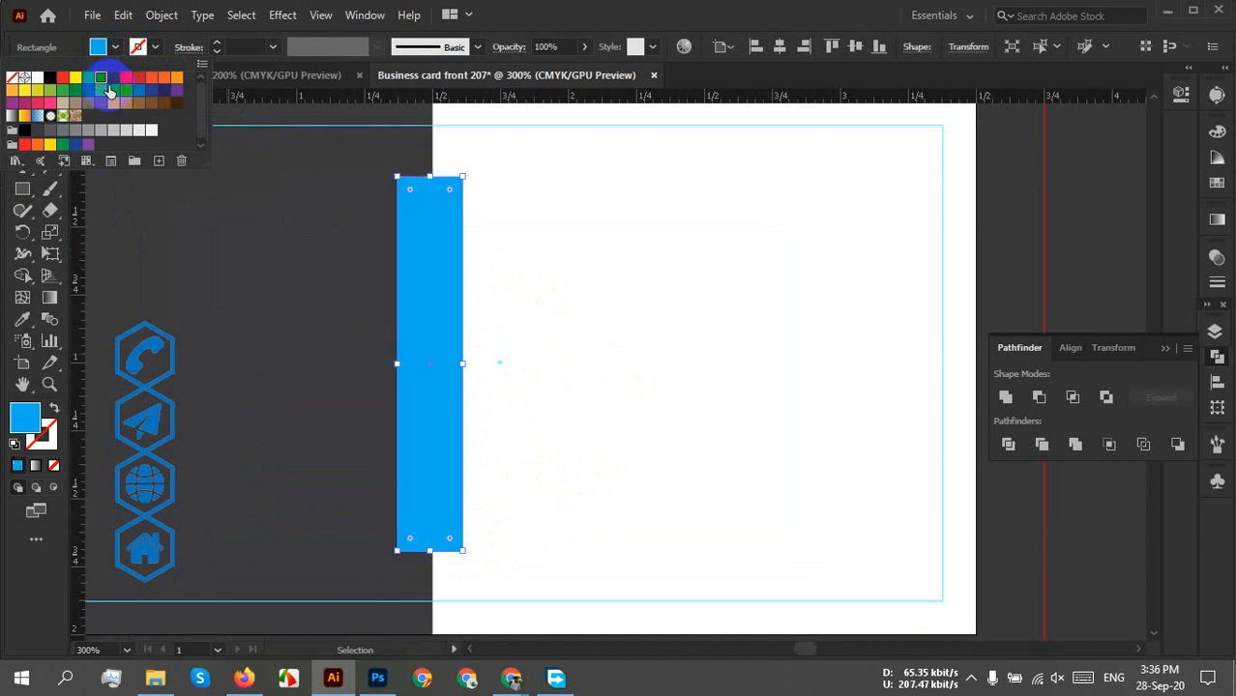
left_click(645, 395)
Center the blue bar vertically relative to the artboard.
left_click_drag(566, 434, 569, 416)
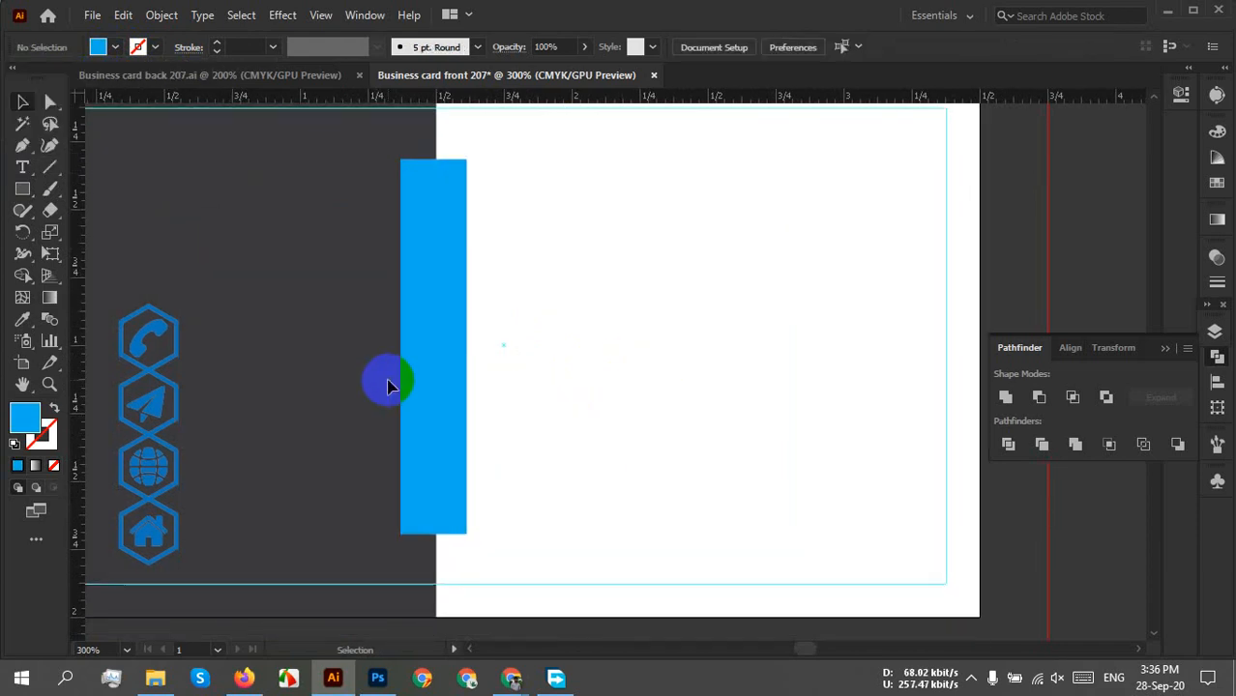
left_click(449, 408)
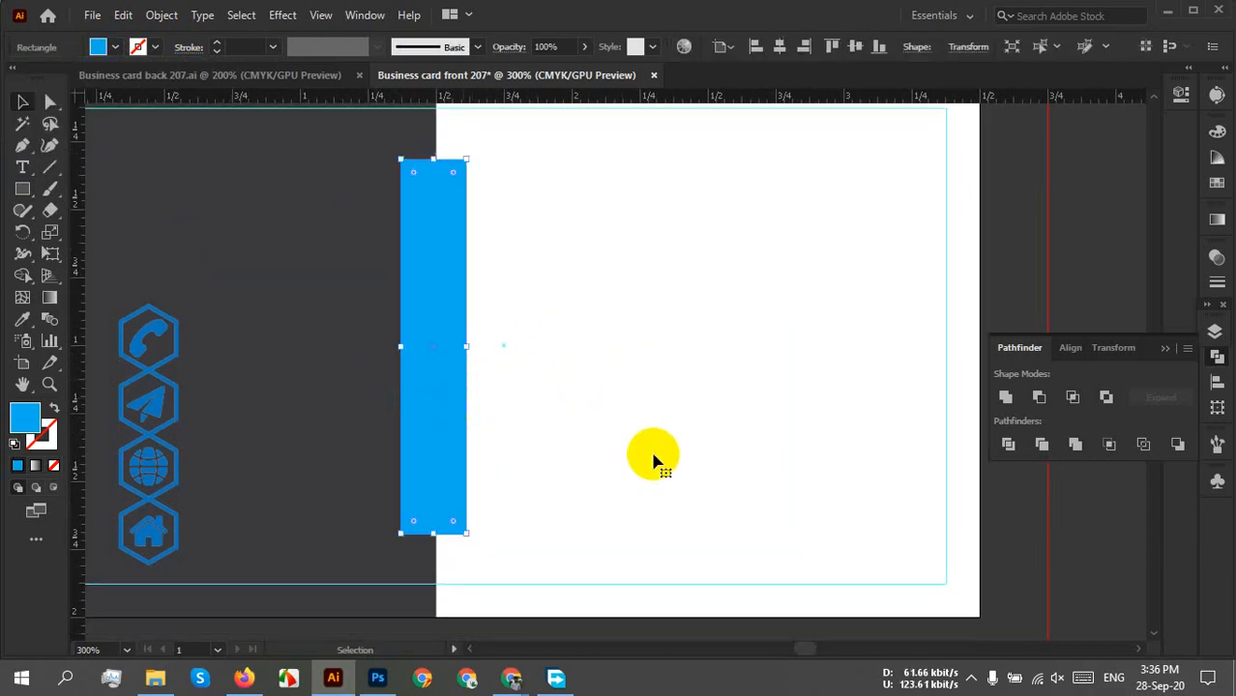
left_click(1086, 351)
left_click(1063, 349)
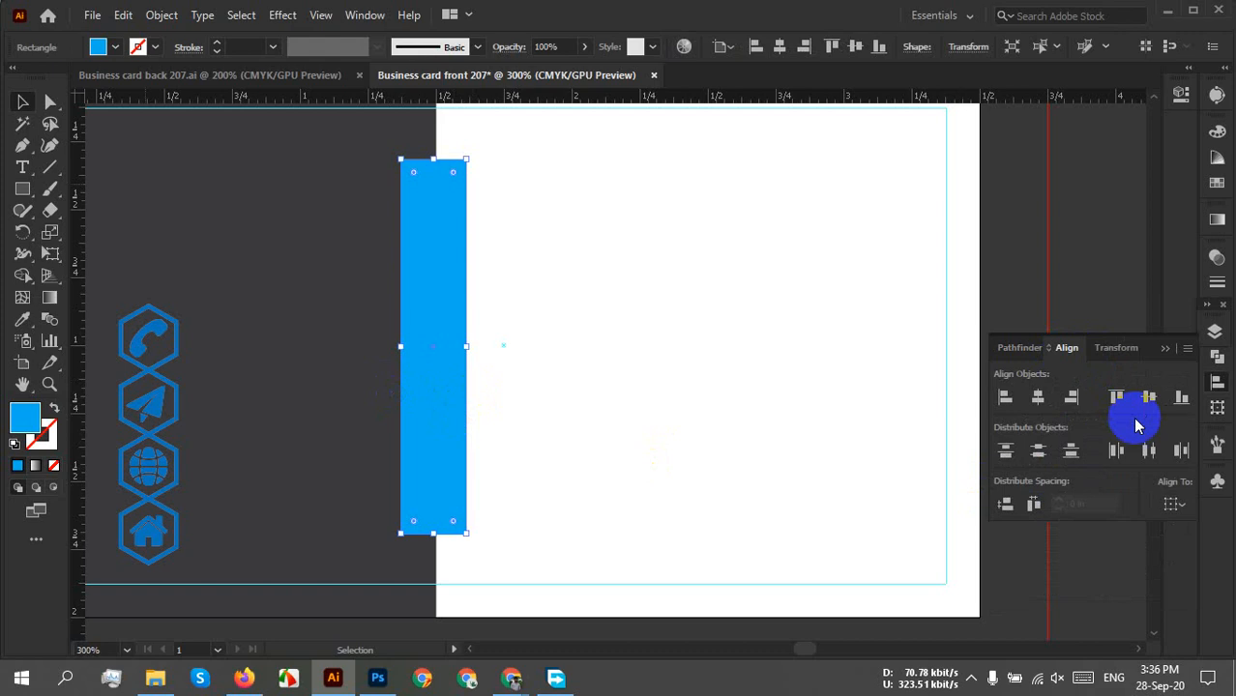
left_click(1189, 500)
left_click(1143, 567)
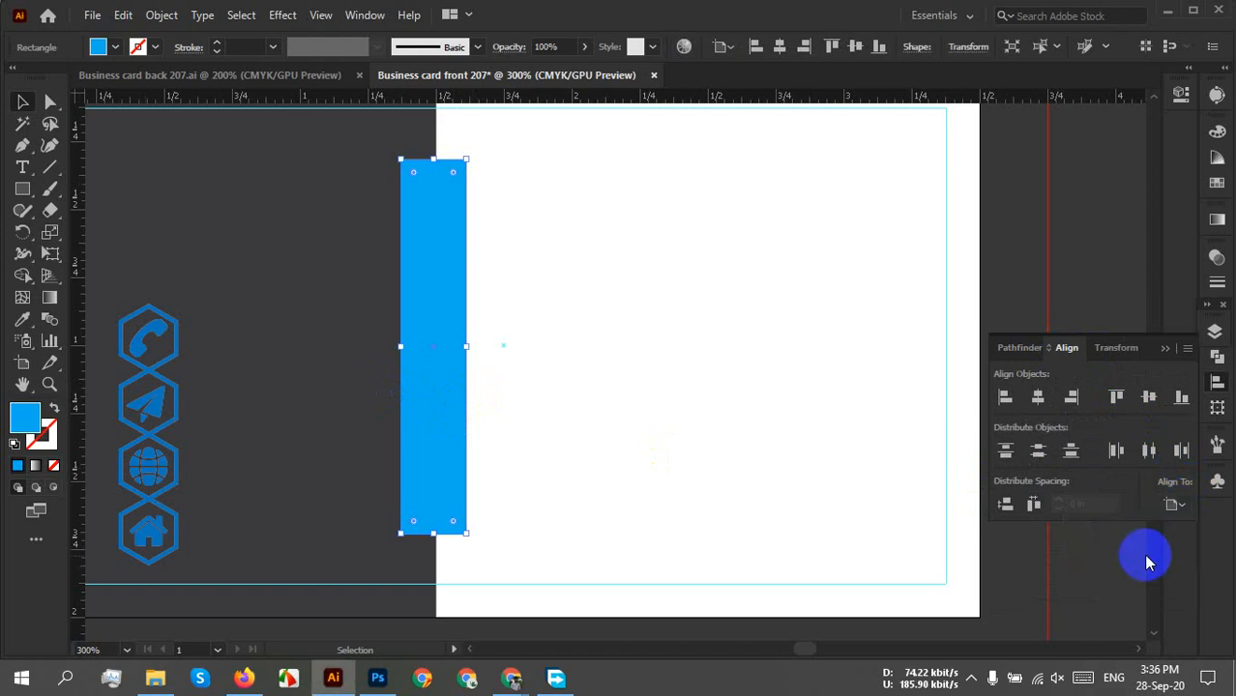
left_click(1148, 396)
left_click(654, 395)
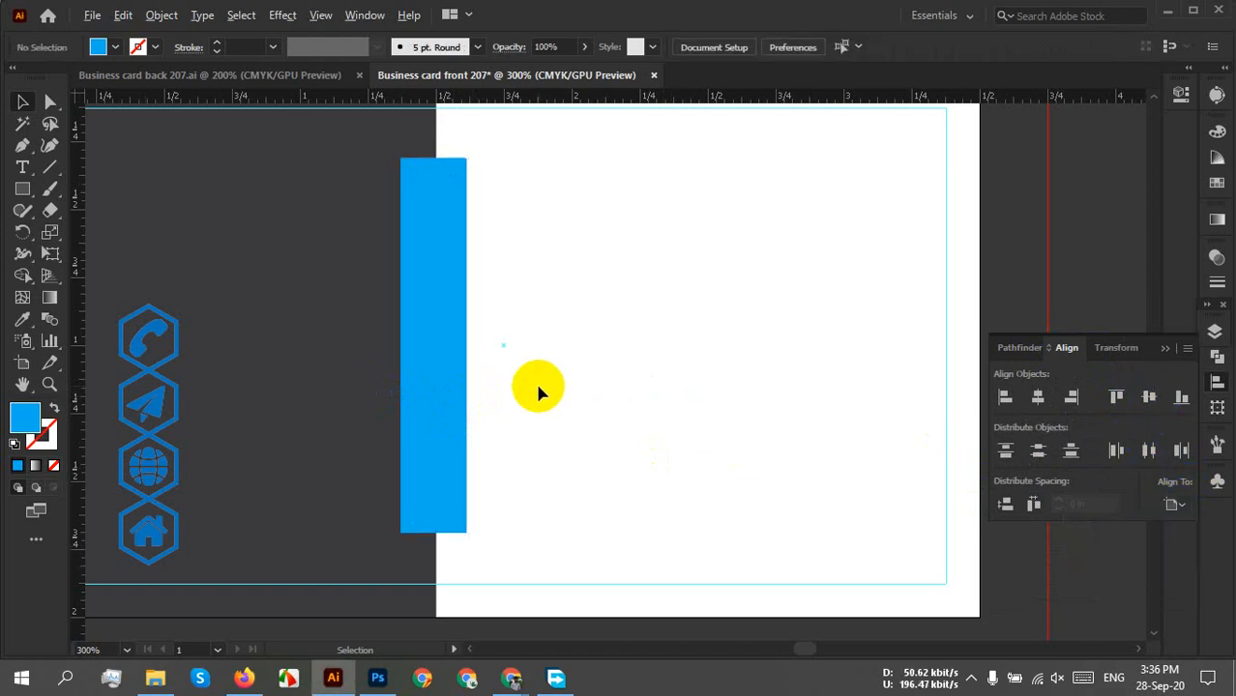
key("ctrl+minus")
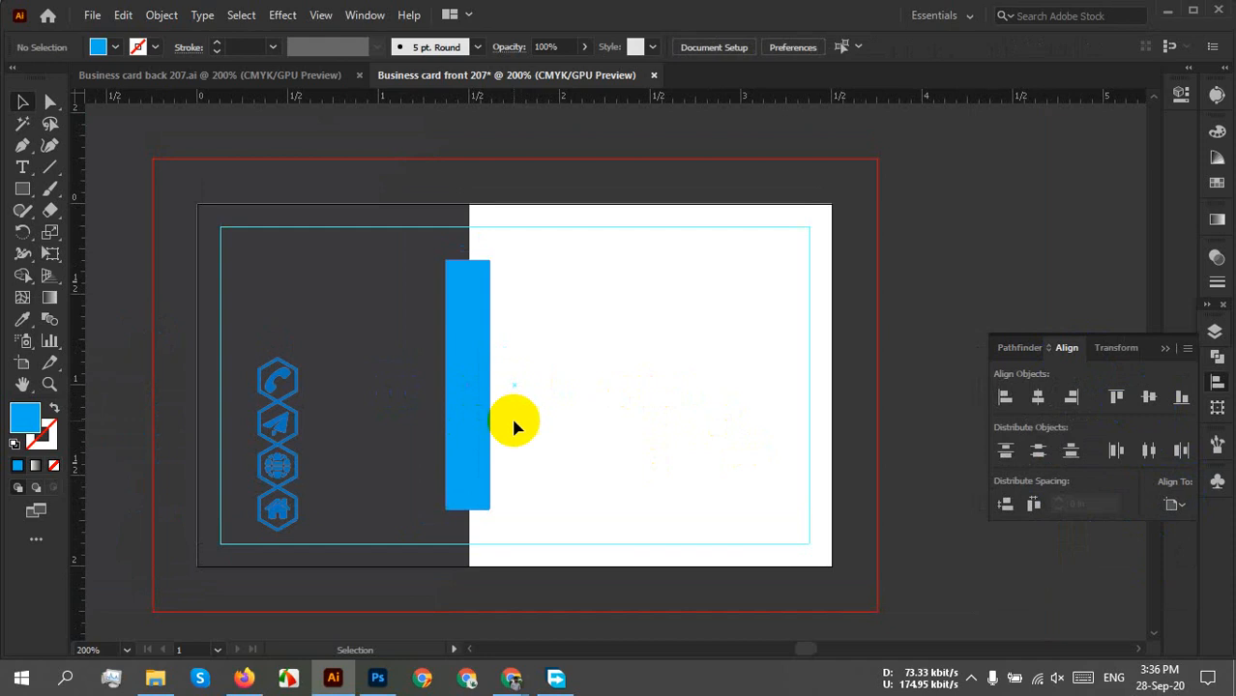
Stretch the bar's top and bottom to the guides and widen it evenly.
left_click(466, 391)
left_click_drag(464, 273, 463, 243)
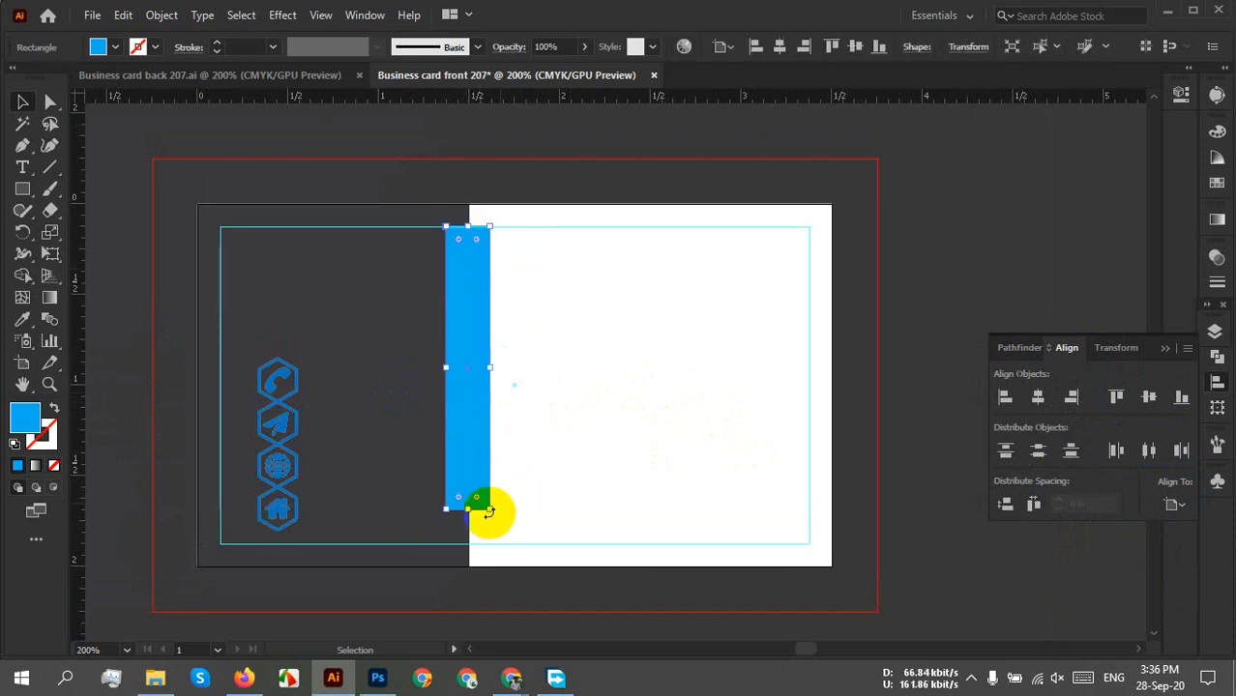
left_click_drag(465, 509, 468, 543)
left_click(580, 453)
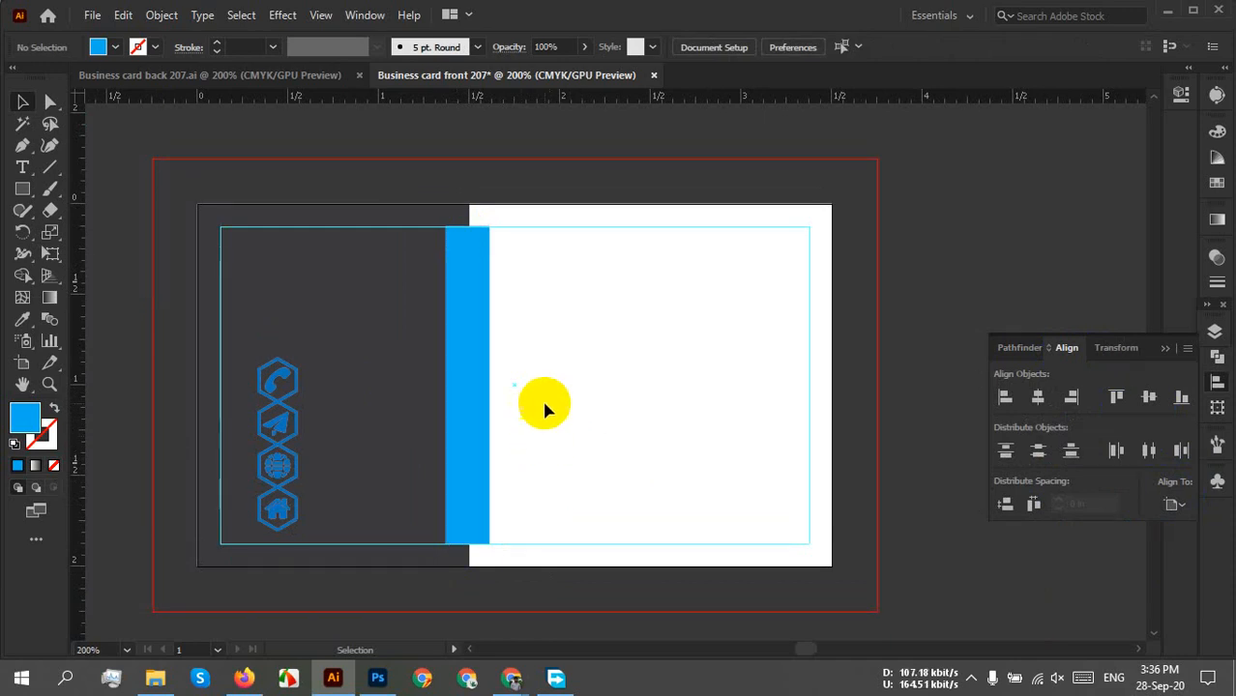
left_click(454, 409)
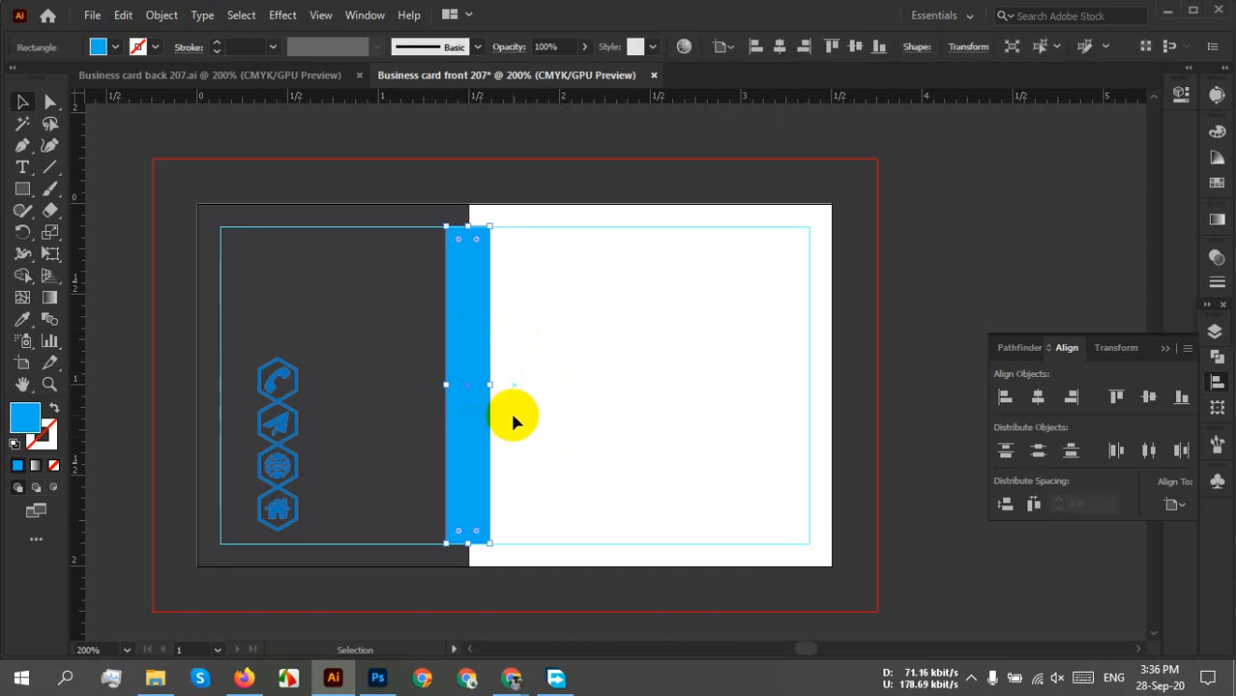
left_click_drag(489, 384, 495, 383)
left_click(585, 386)
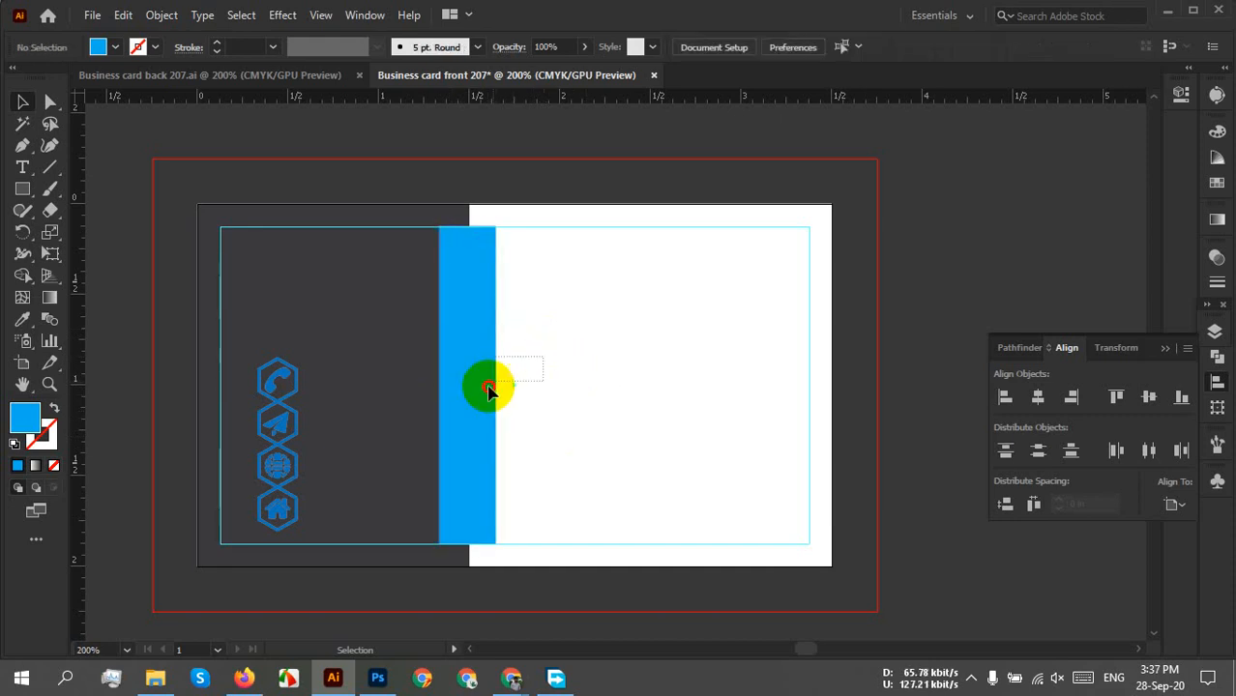
Change the bar's fill to a darker blue.
left_click(450, 434)
left_click(597, 443)
left_click(485, 408)
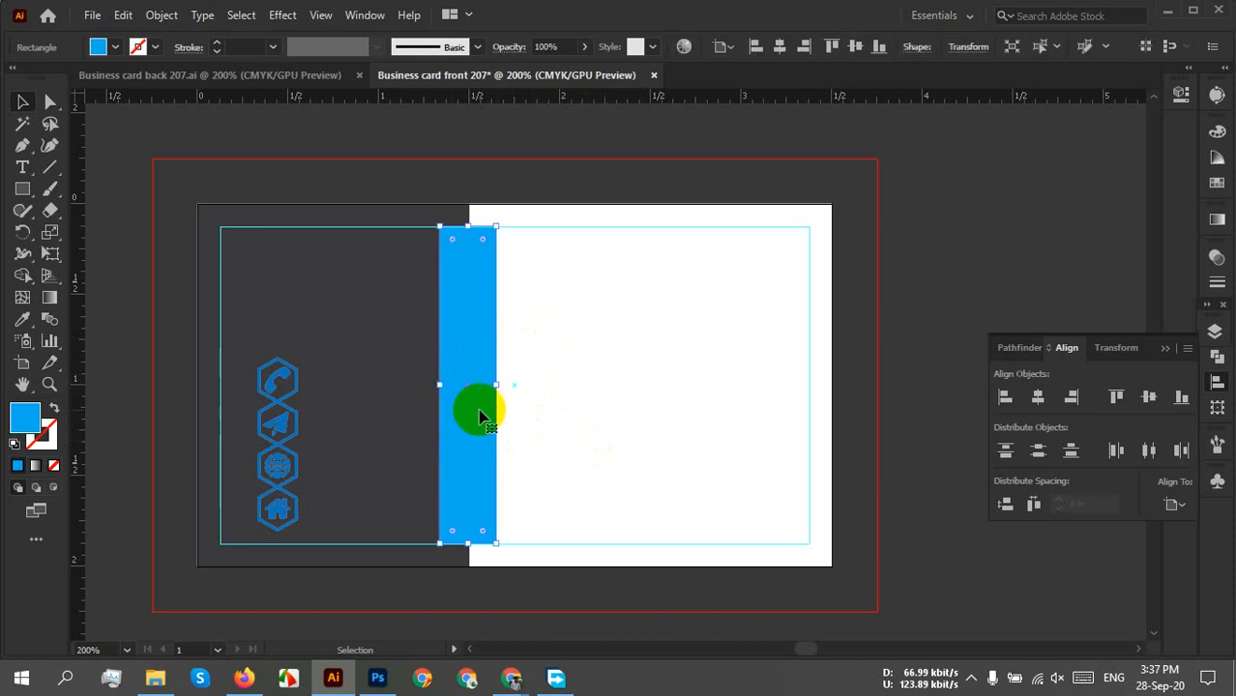
left_click(115, 46)
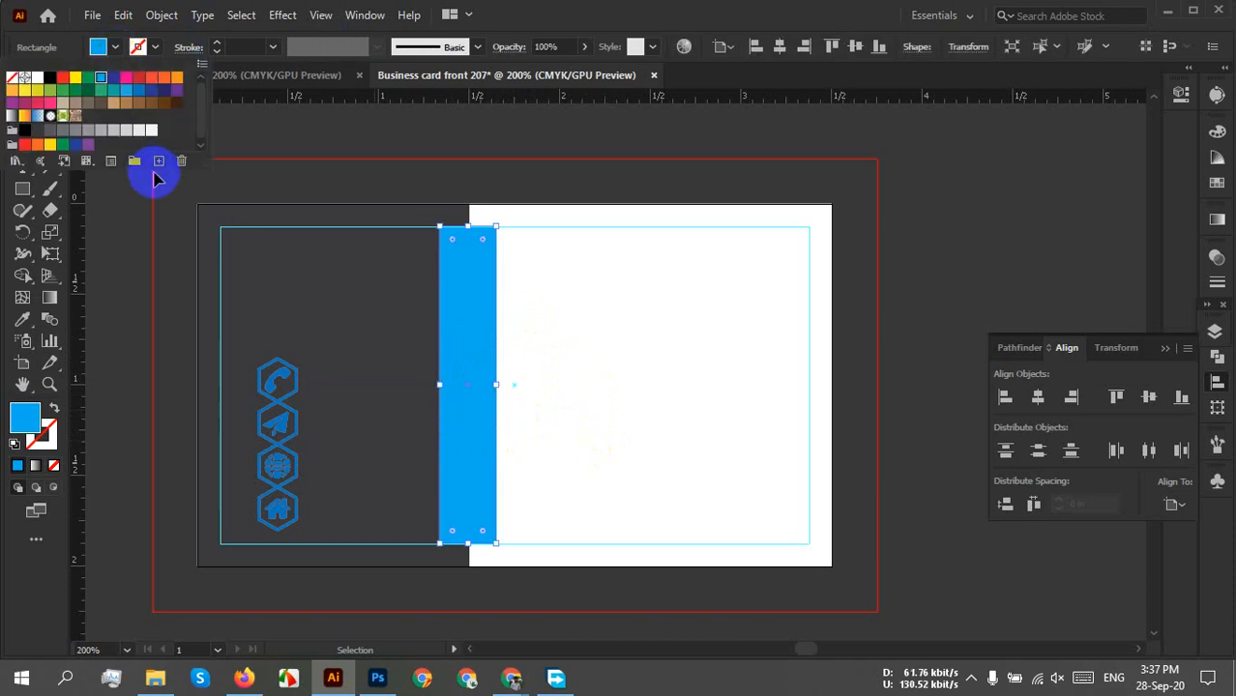
left_click(138, 94)
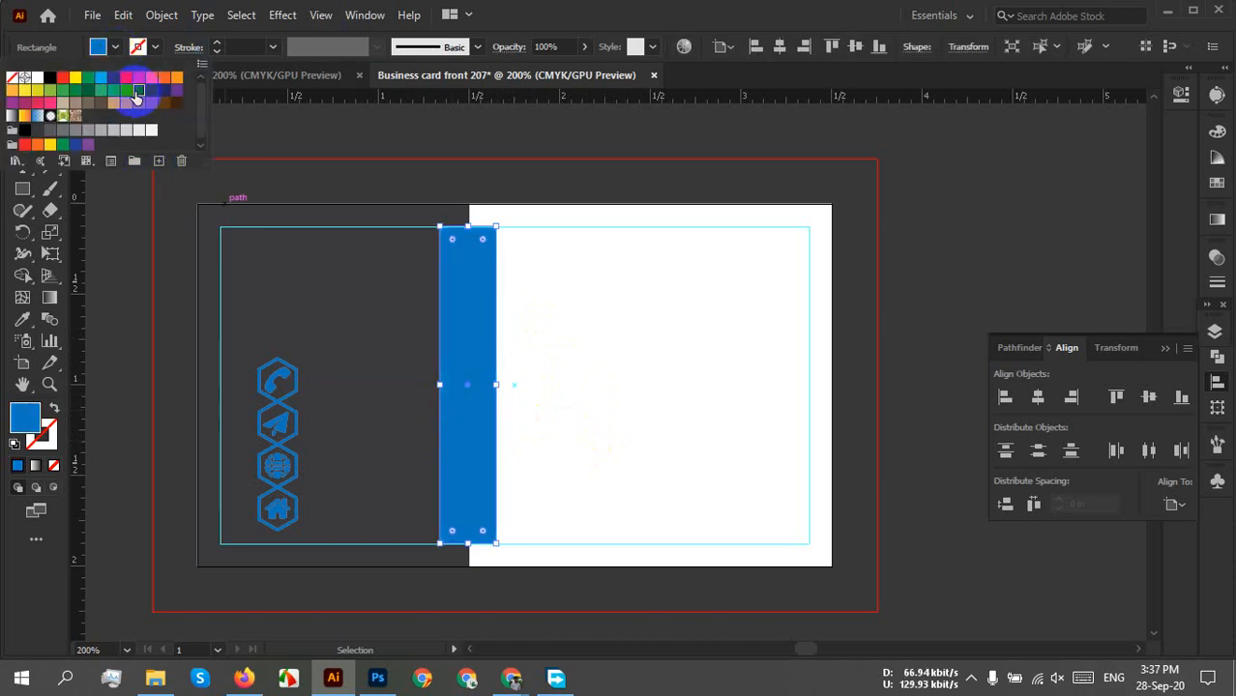
left_click(560, 441)
left_click(588, 447)
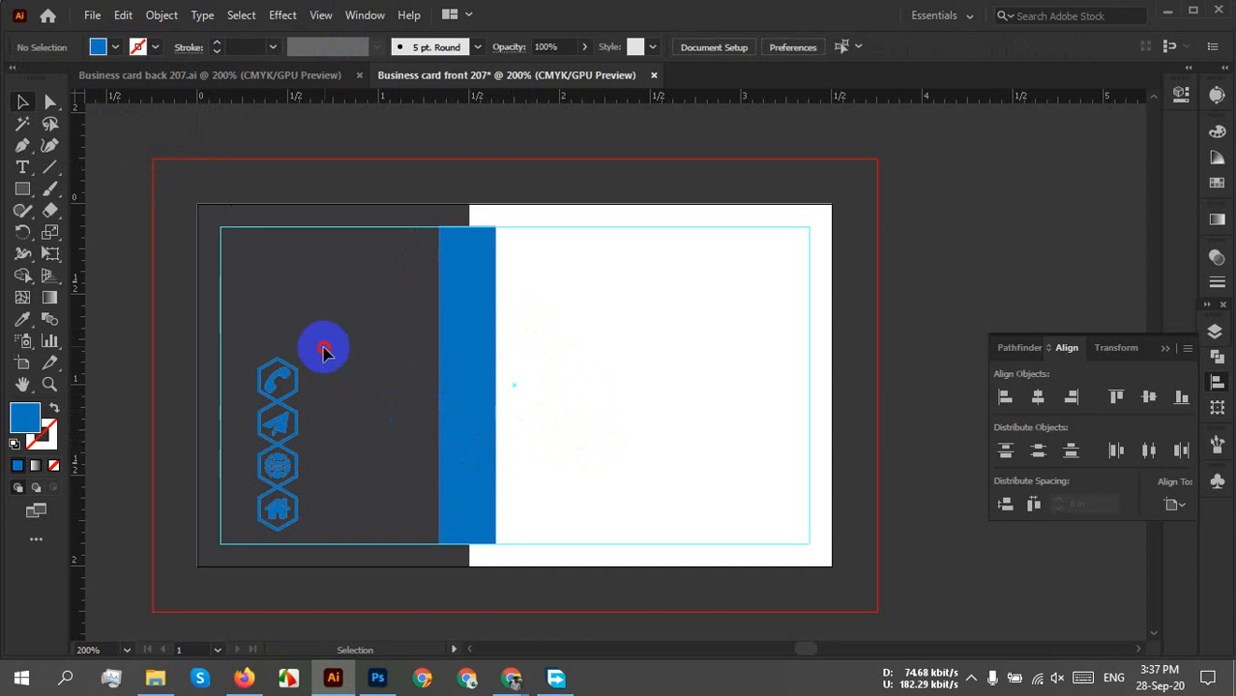
Move the icon column onto the white half, trying and undoing a dark grey icon fill.
left_click_drag(325, 345, 242, 553)
left_click_drag(287, 467, 641, 458)
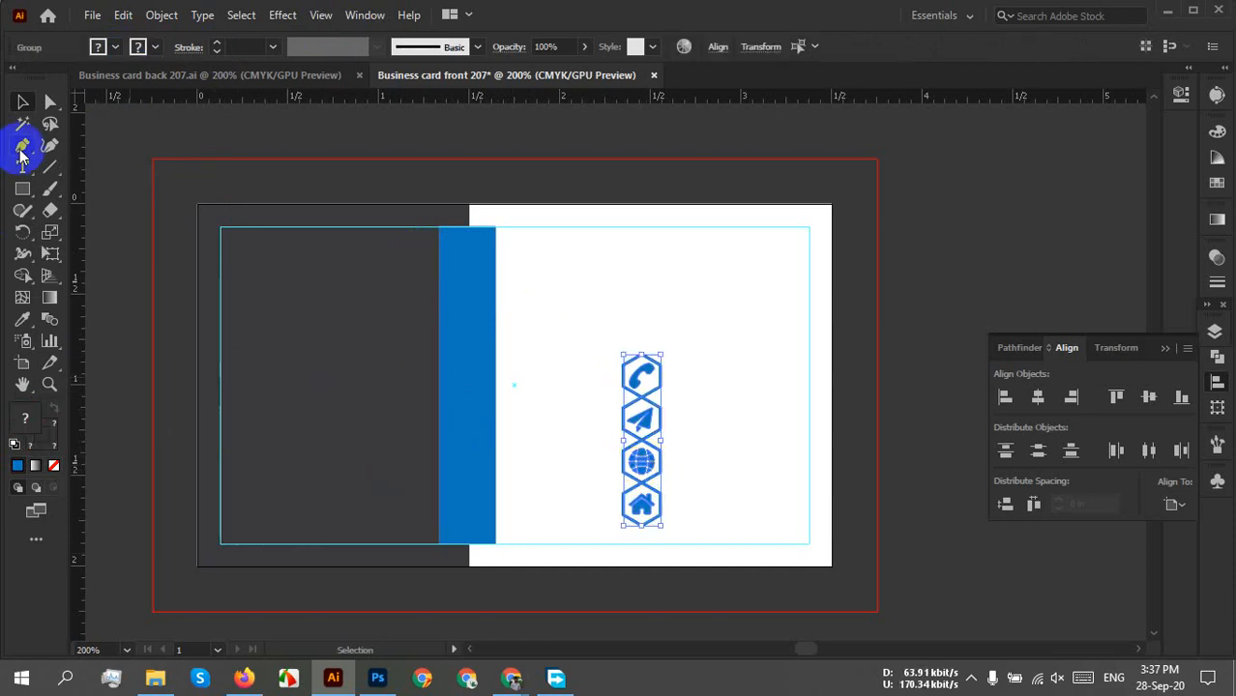
left_click(101, 47)
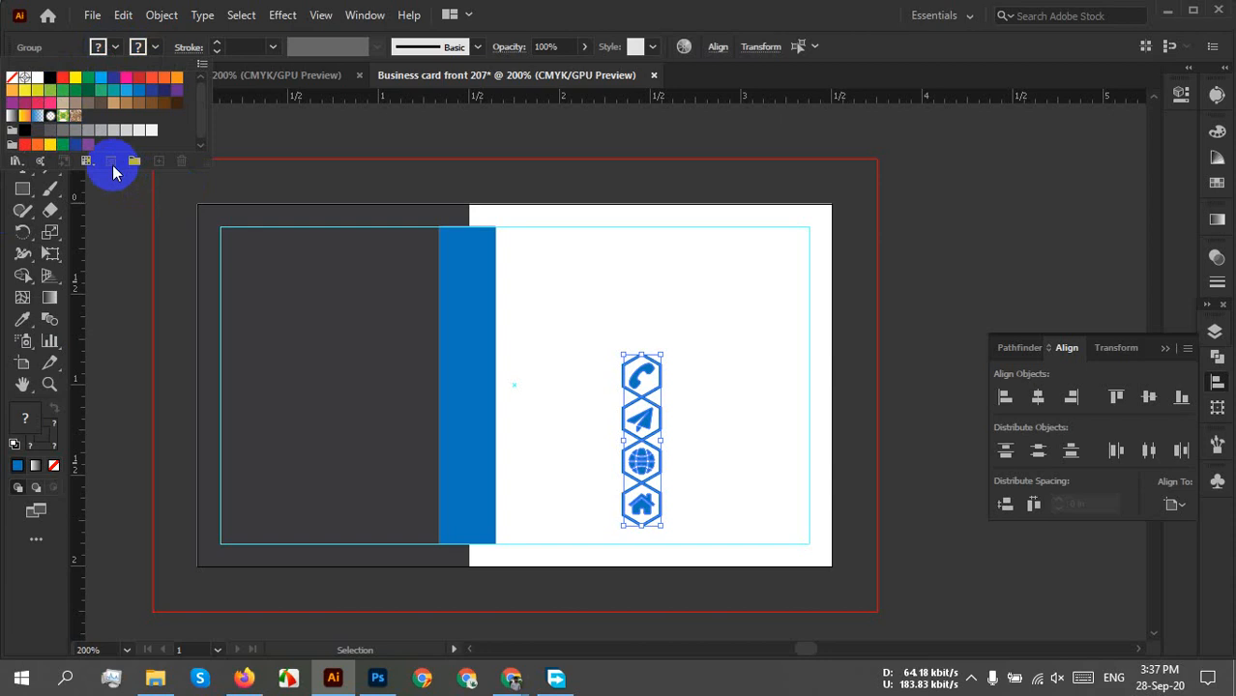
left_click(39, 131)
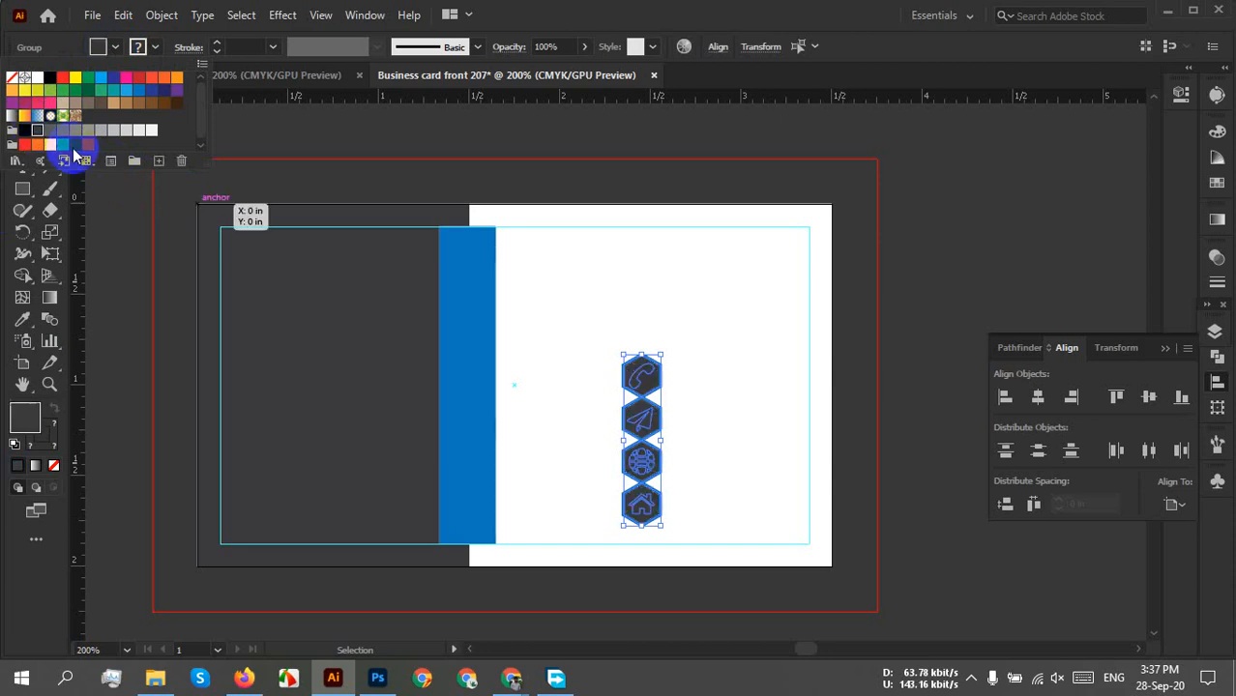
left_click(725, 468)
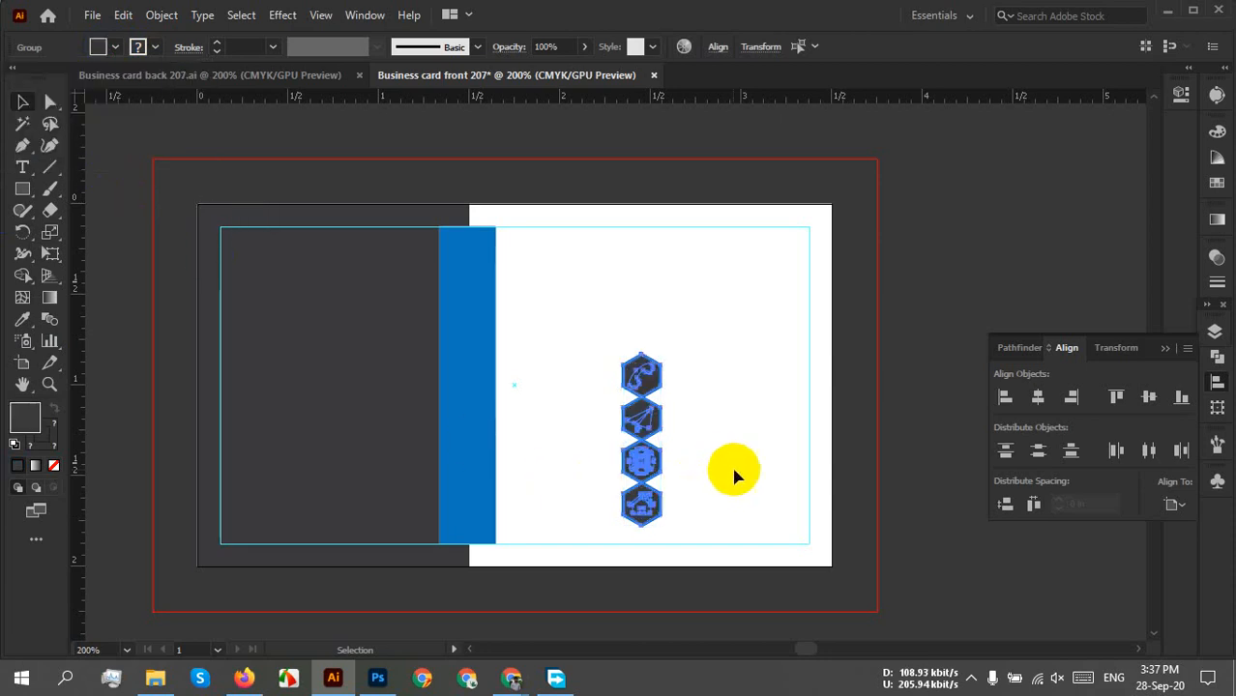
left_click(732, 466)
key("ctrl+z")
left_click(716, 466)
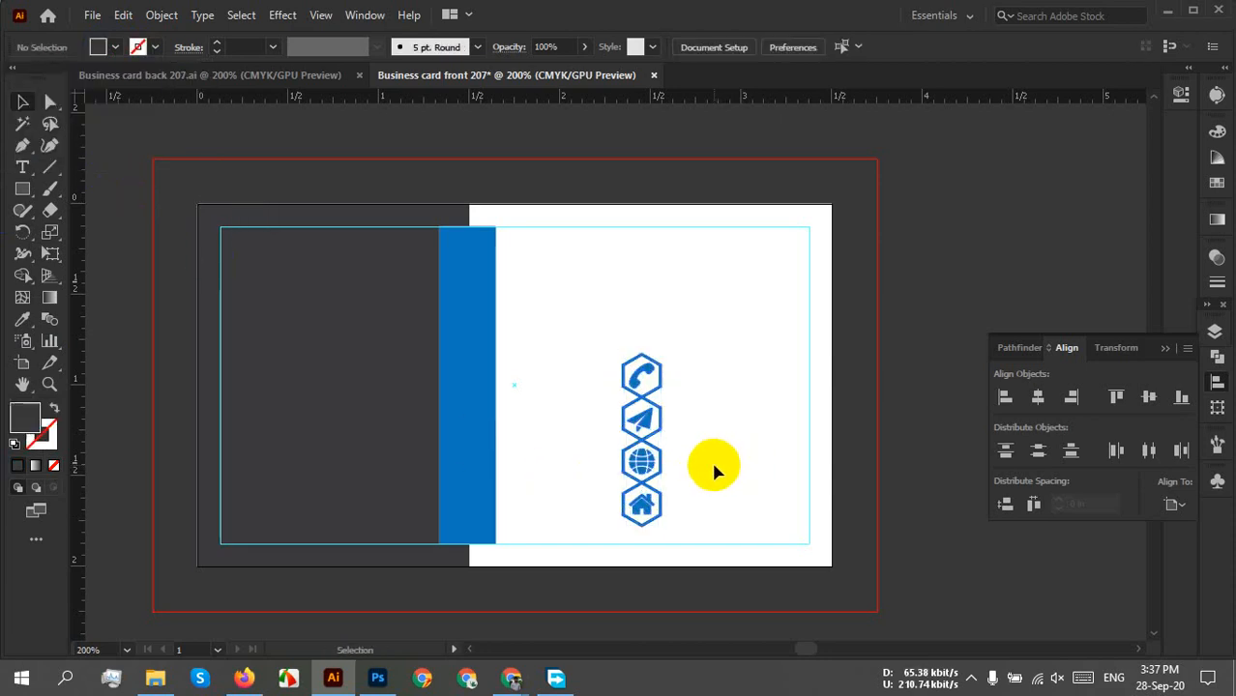
Make the inner icons white by sampling white with the Eyedropper.
scroll(678, 441, "up", 2)
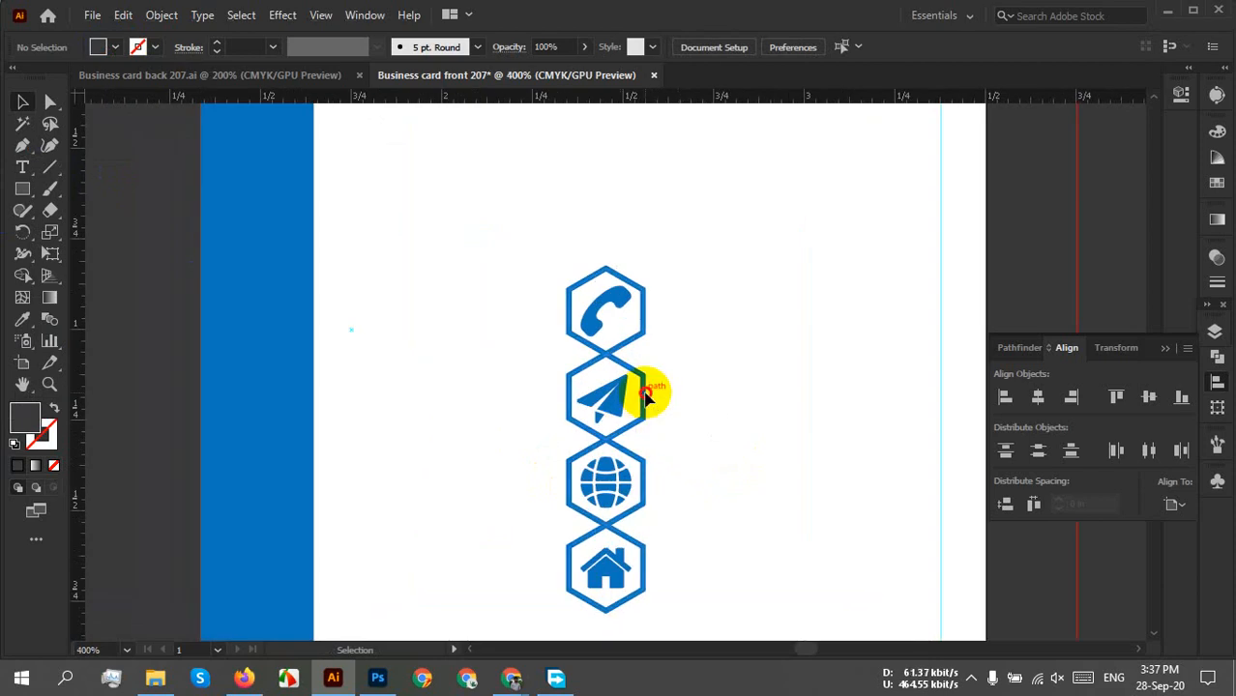
left_click(646, 398)
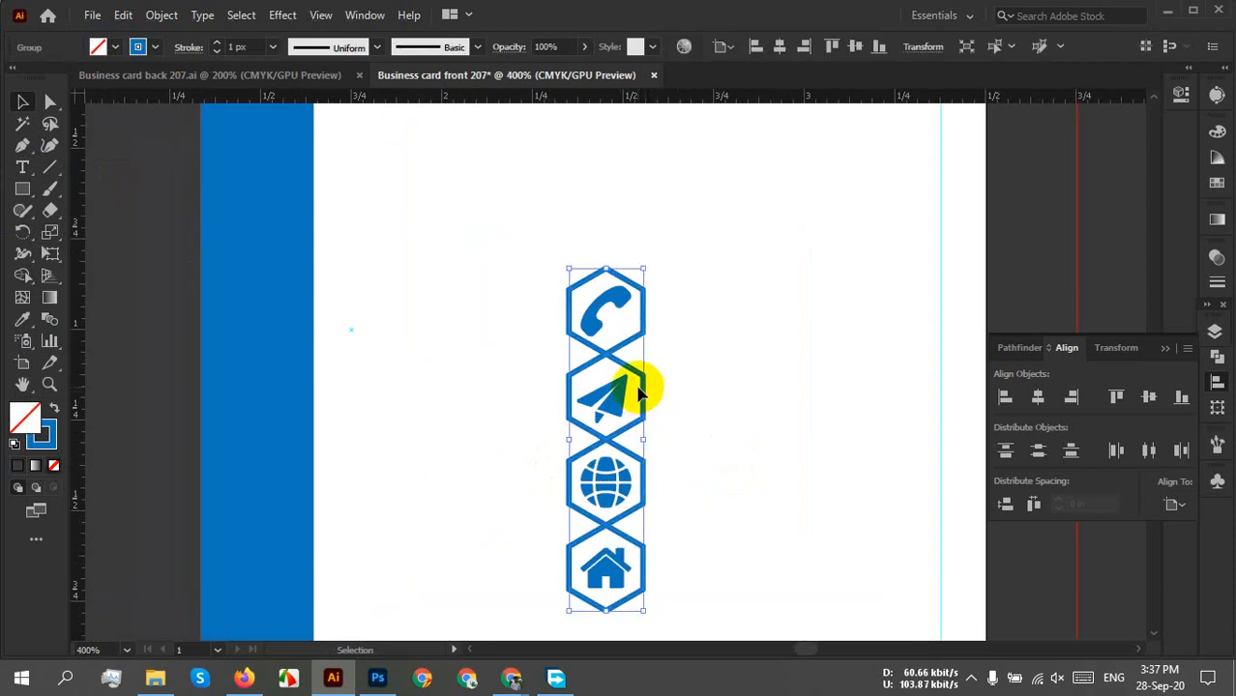
left_click(601, 404)
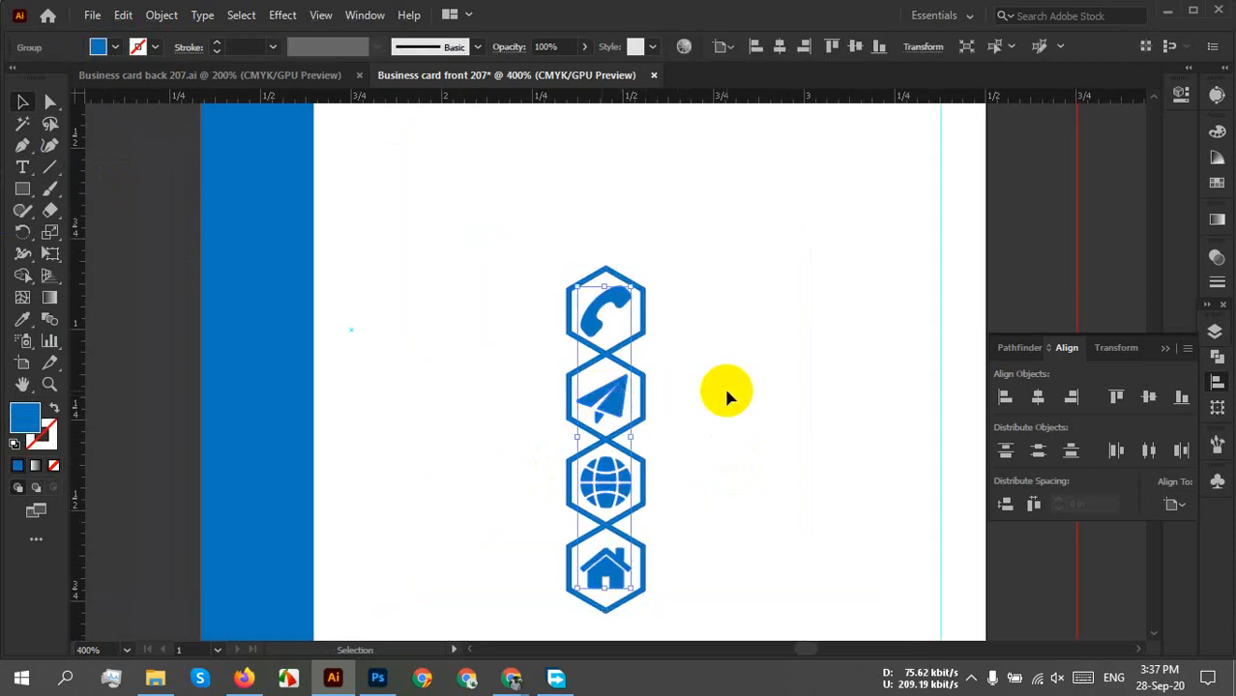
scroll(727, 393, "down", 1)
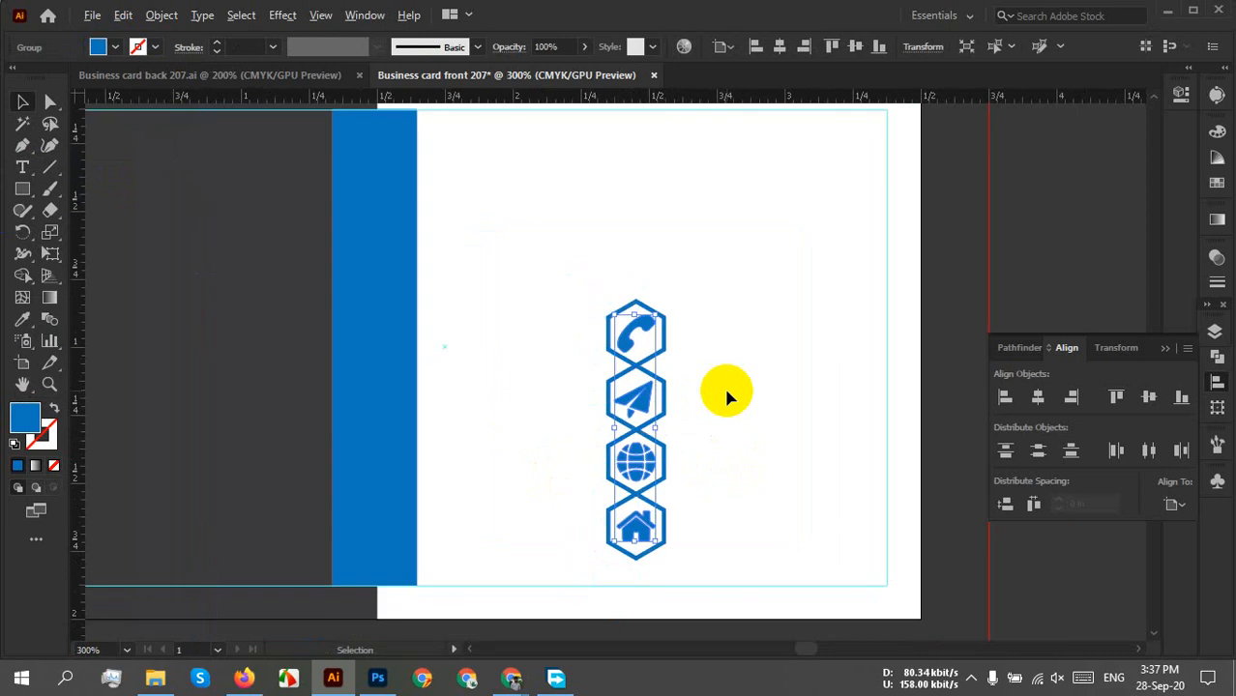
key("i")
left_click(738, 372)
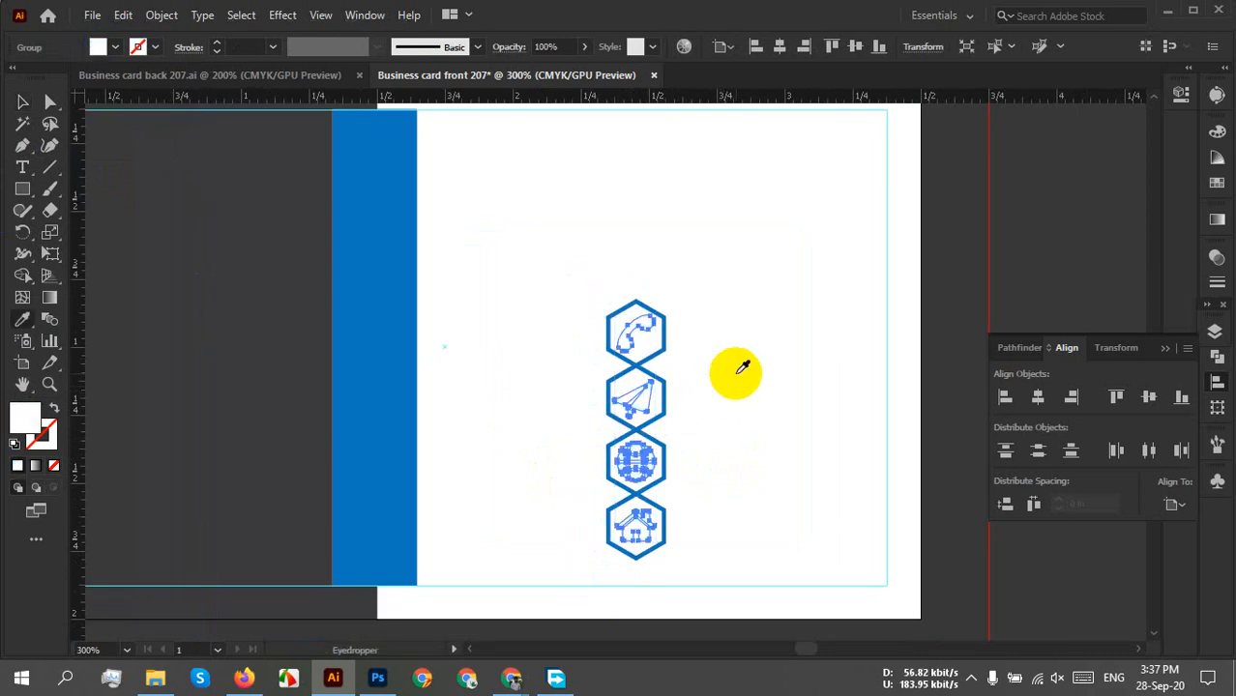
key("v")
left_click(733, 375)
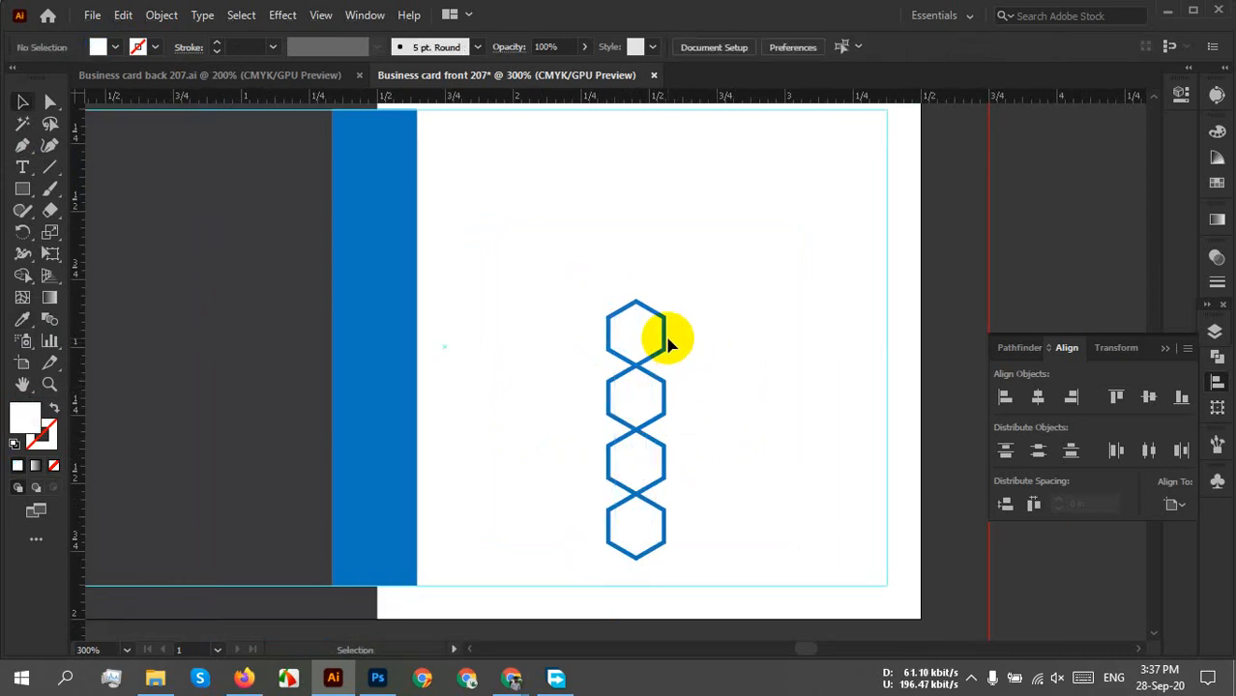
Give the hexagon outlines a dark grey K=80 stroke and group them with the icons.
left_click(667, 339)
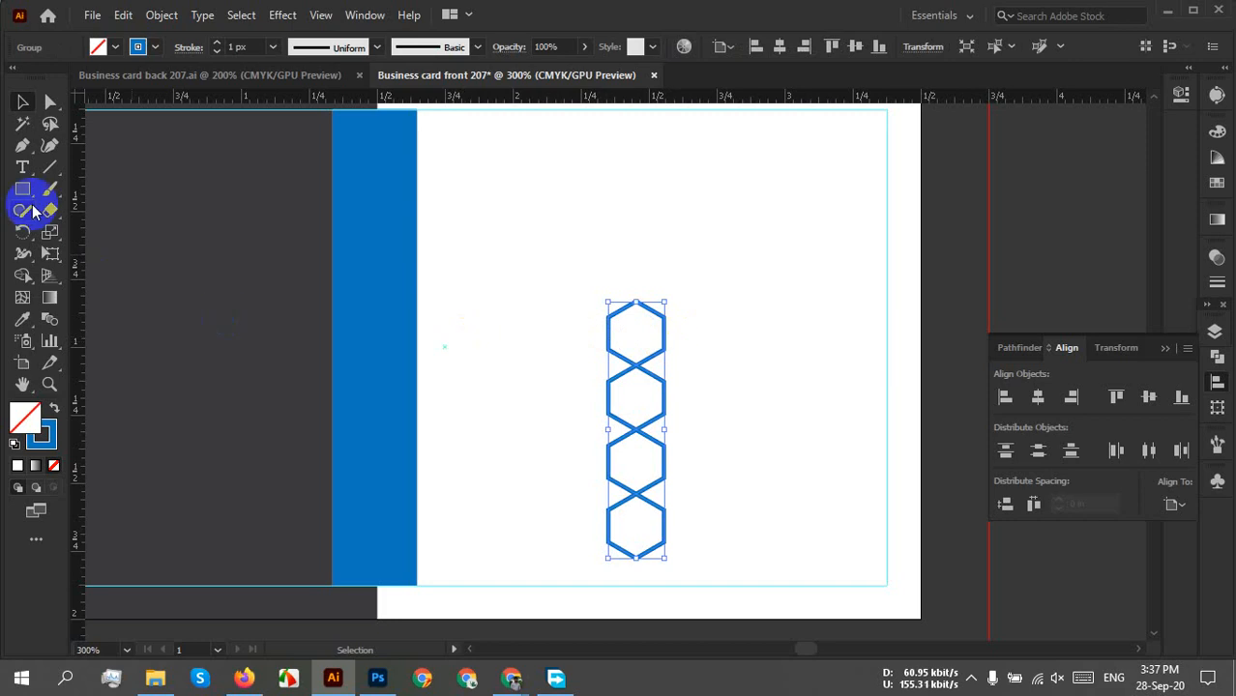
left_click(139, 46)
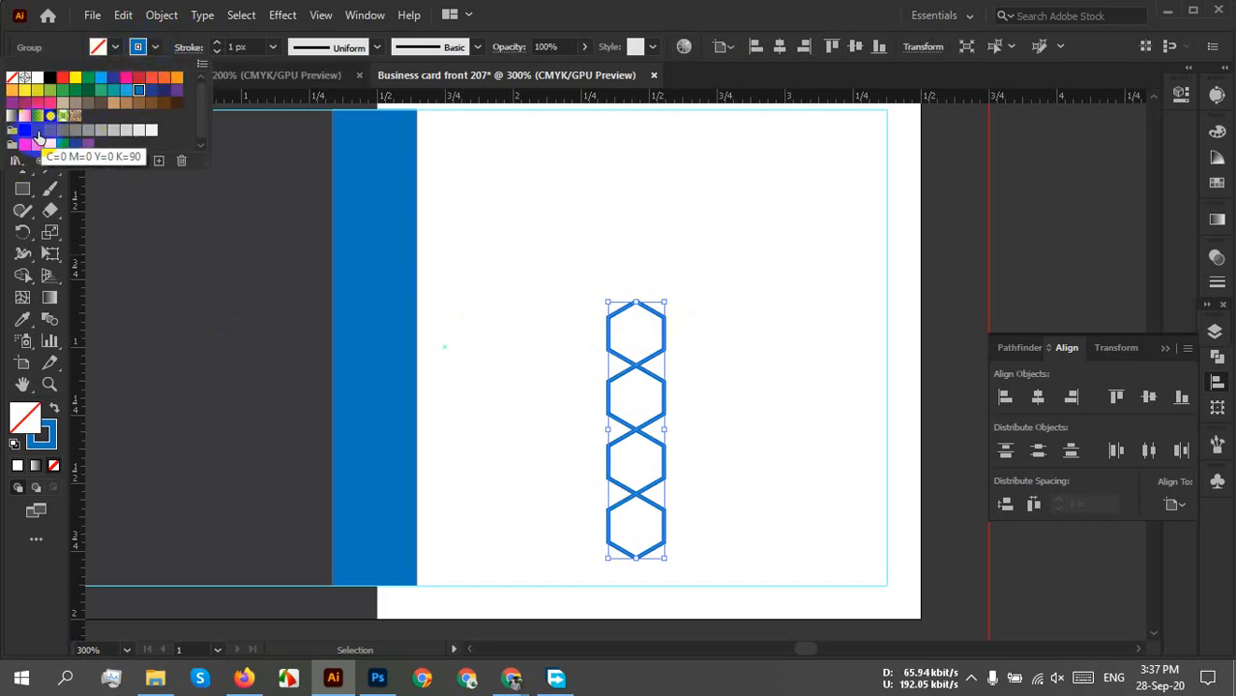
left_click(46, 132)
left_click(710, 348)
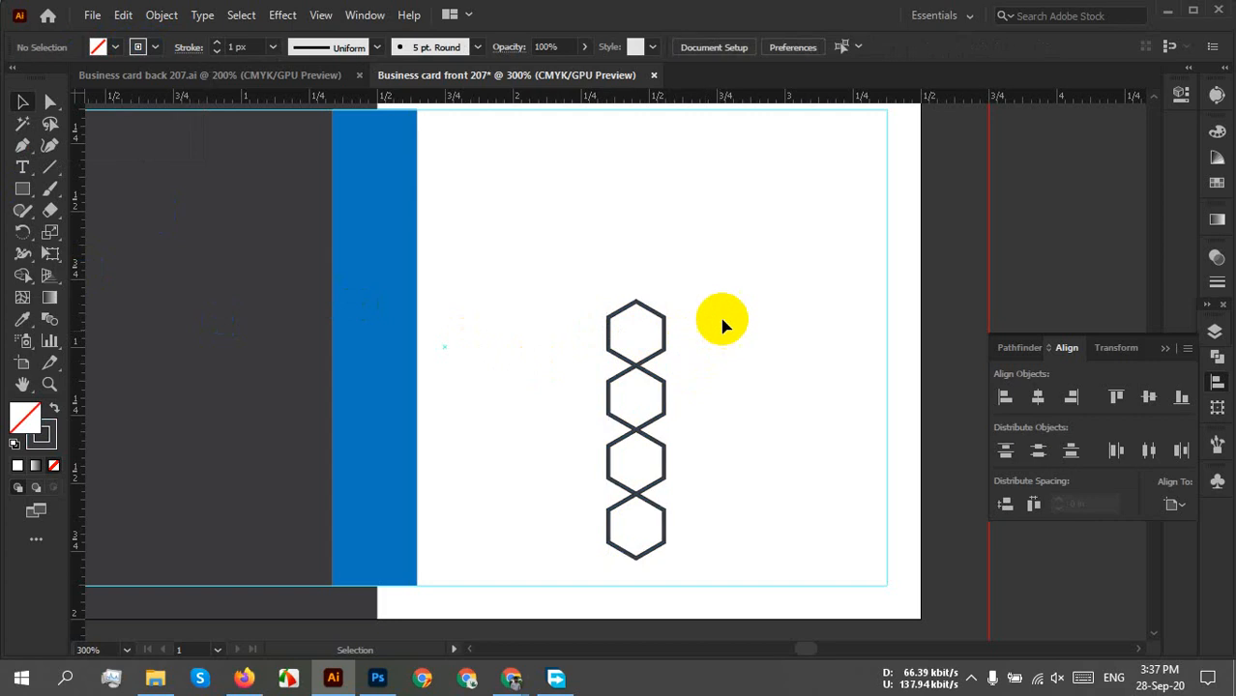
left_click_drag(726, 267, 559, 607)
right_click(635, 411)
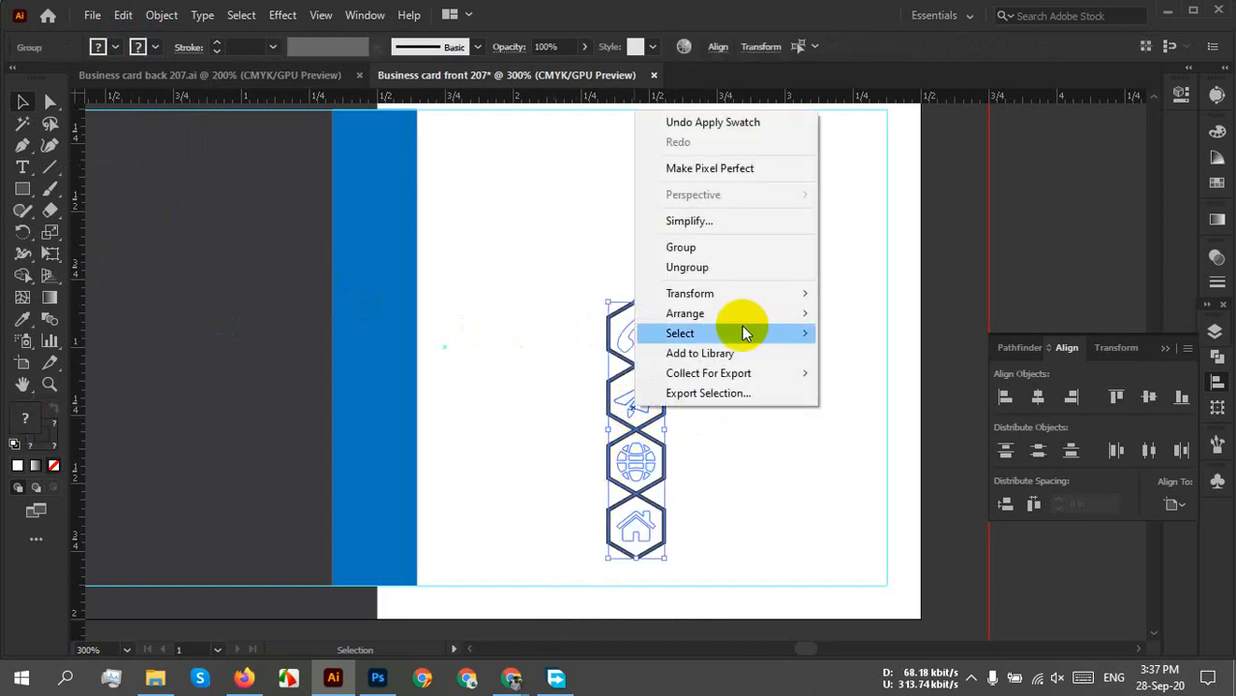
left_click(686, 243)
left_click(764, 405)
Place the grouped icon column on the blue bar and bring it to the front.
left_click_drag(504, 478, 673, 500)
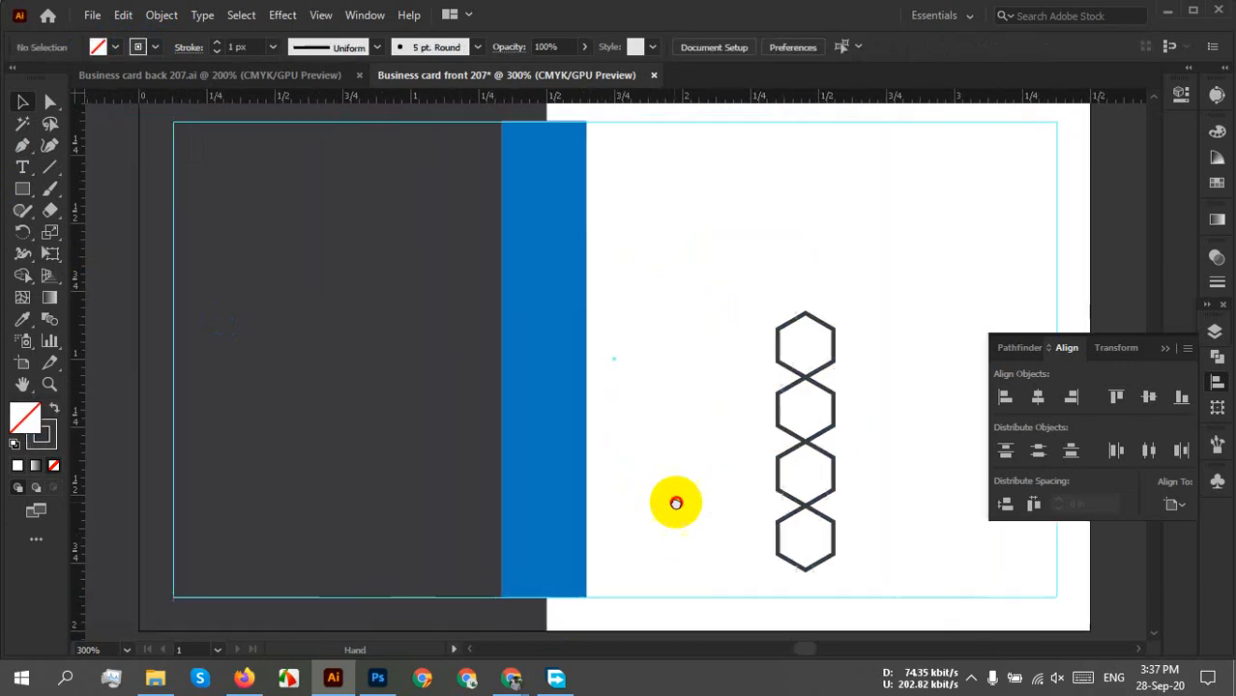
left_click_drag(803, 491, 538, 491)
left_click_drag(543, 493, 547, 495)
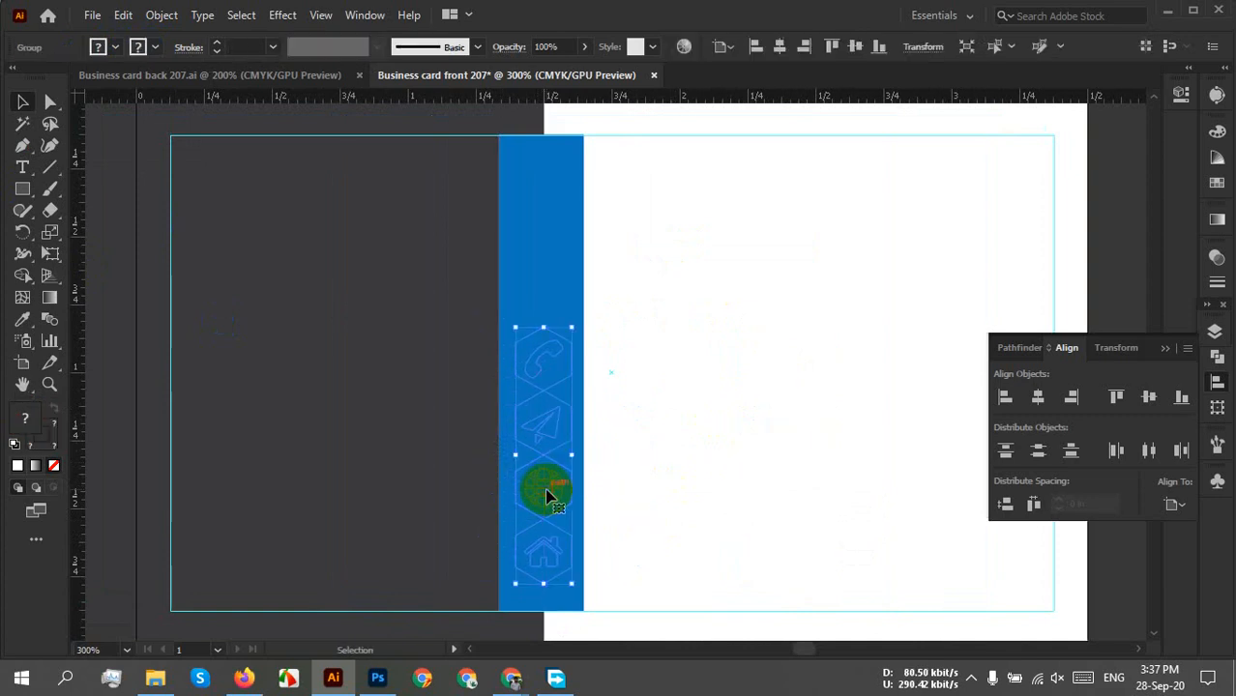
right_click(546, 495)
mouse_move(629, 400)
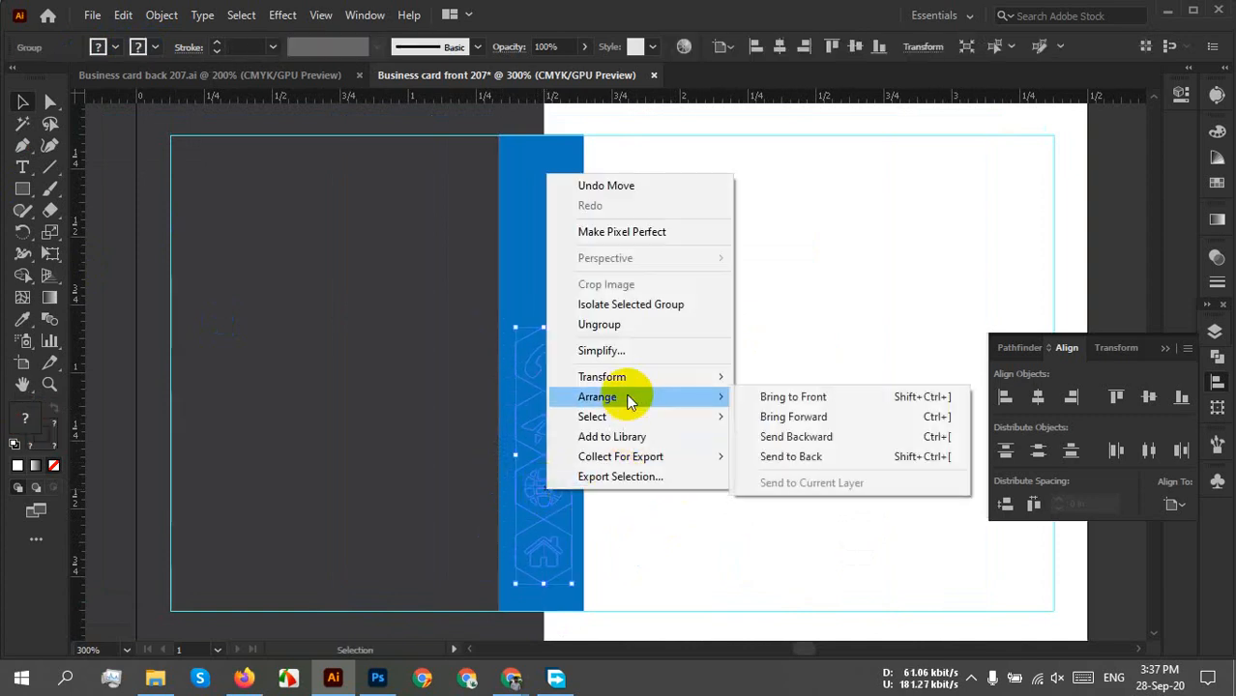
left_click(779, 396)
left_click(753, 399)
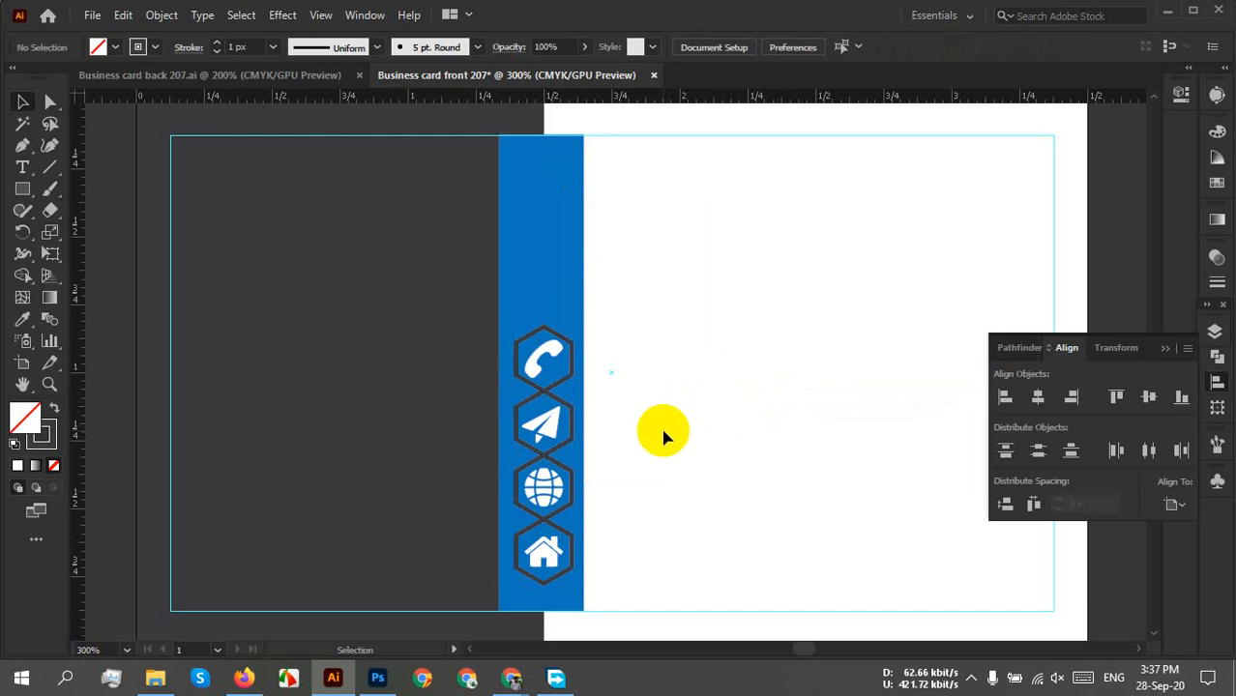
Narrow the blue bar from its right side and line its left edge up with the hexagons.
scroll(619, 449, "up", 2)
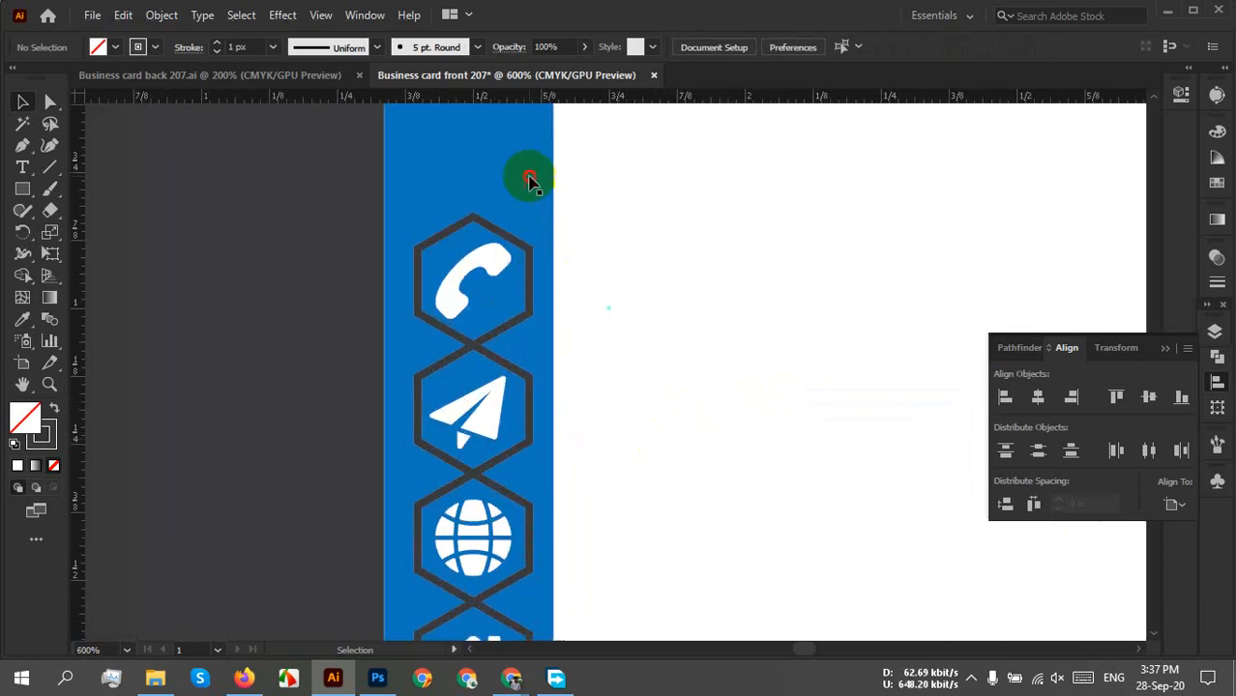
left_click(547, 218)
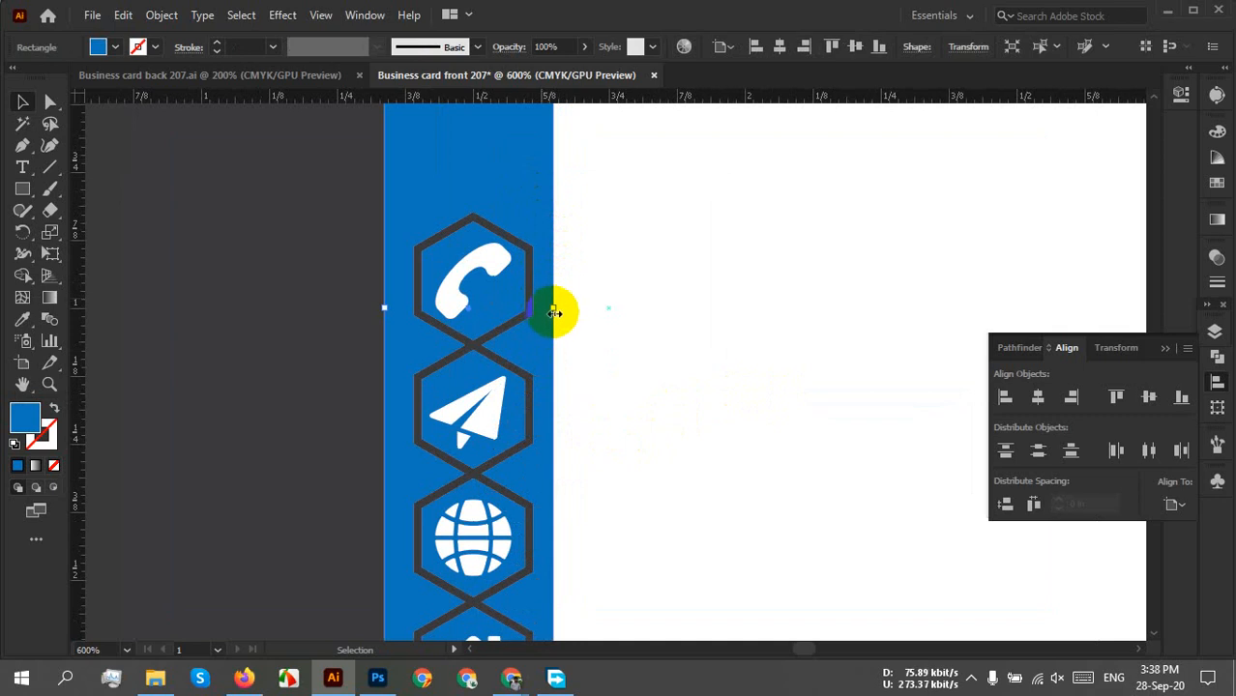
left_click_drag(556, 309, 534, 310)
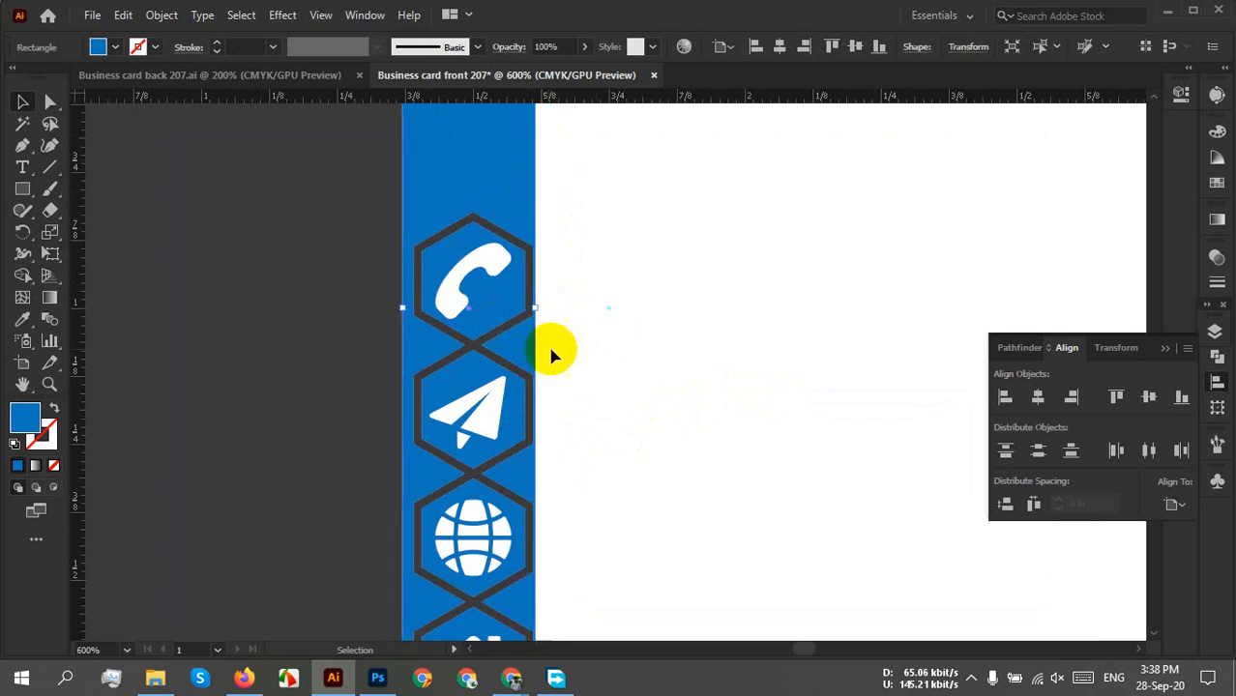
scroll(400, 314, "up", 4)
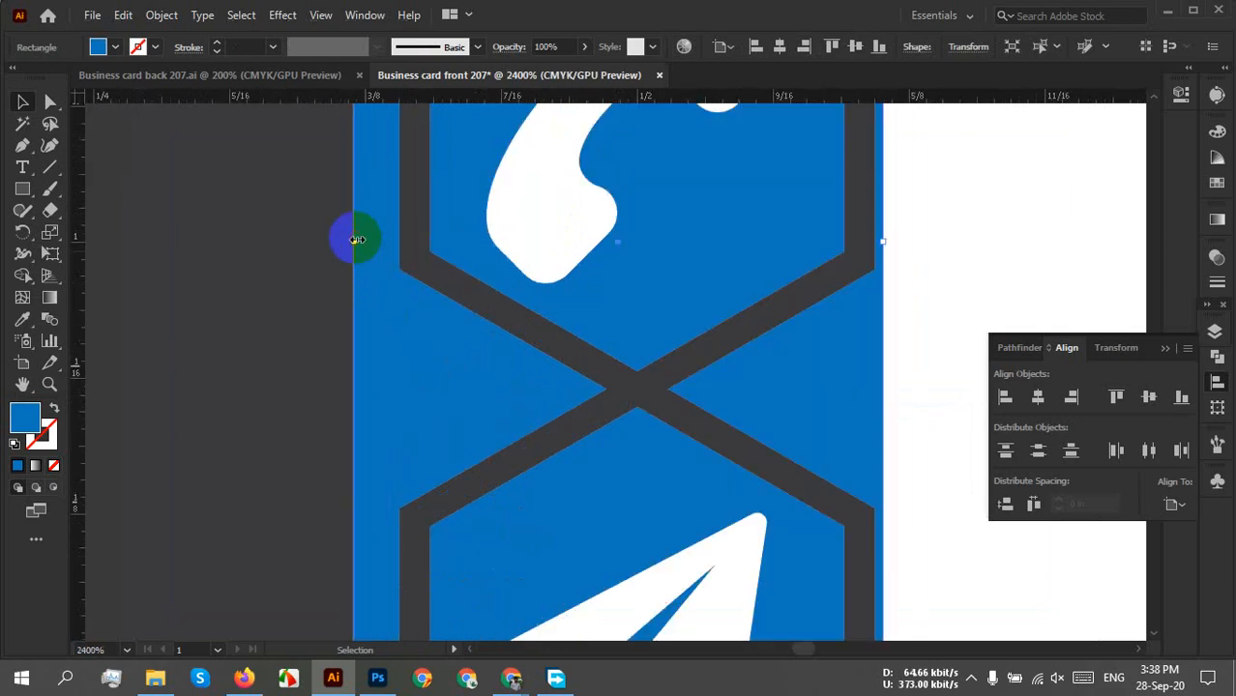
left_click_drag(356, 241, 401, 243)
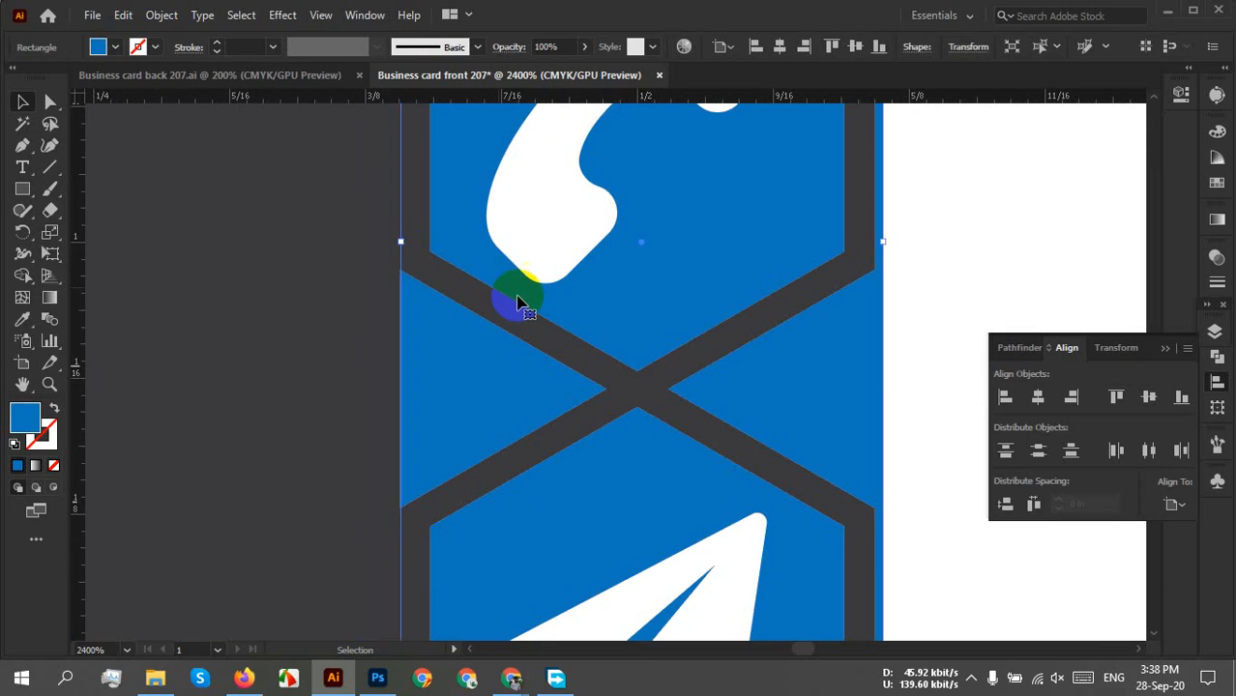
scroll(645, 376, "down", 2)
left_click(860, 323)
Select the hexagon icon group to check its position against the blue bar.
scroll(860, 323, "down", 3)
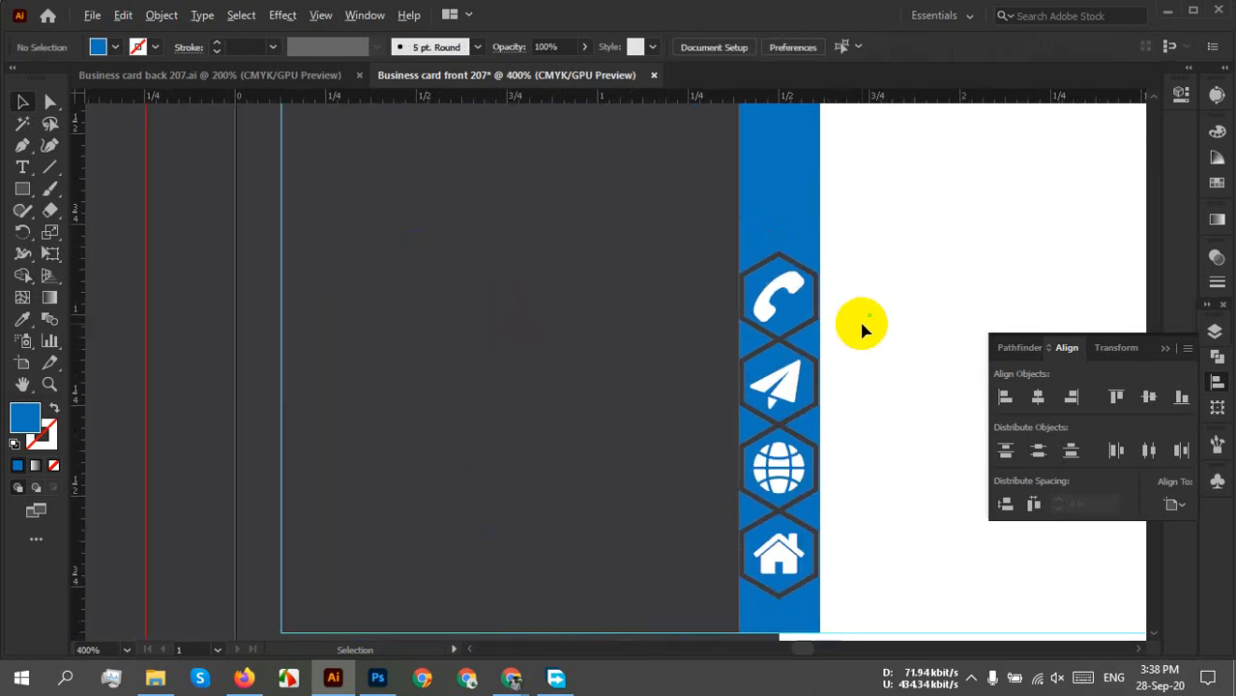
left_click_drag(841, 373, 687, 440)
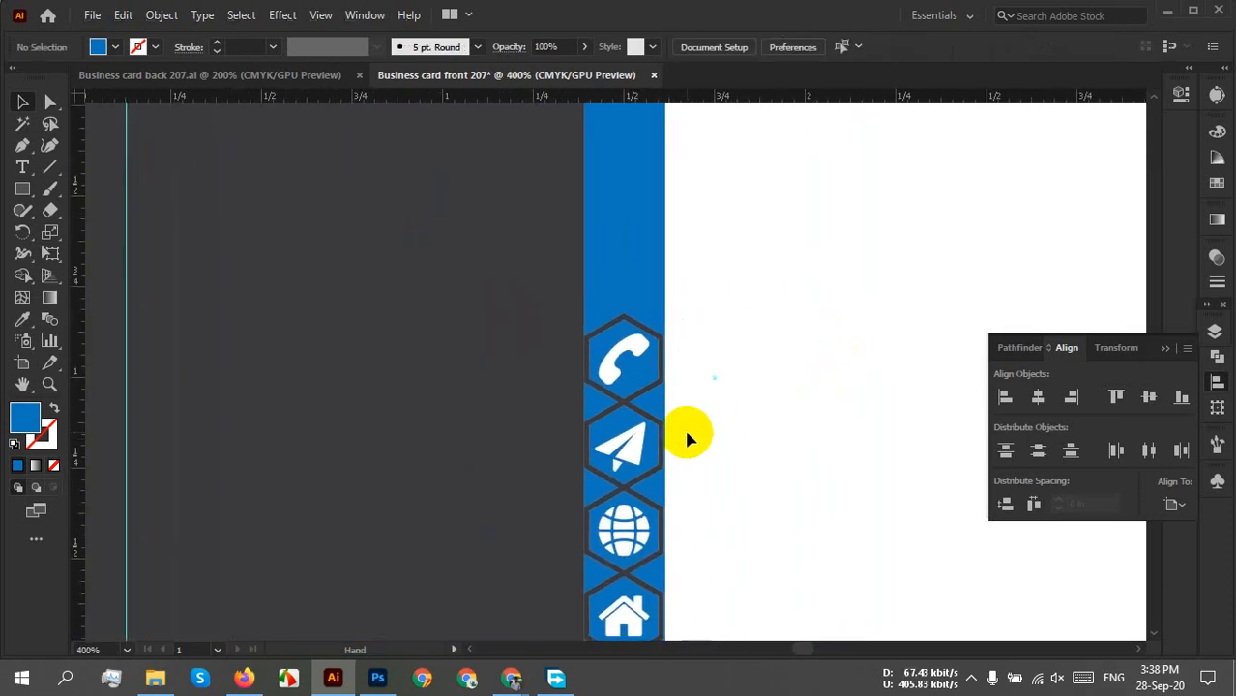
left_click(651, 327)
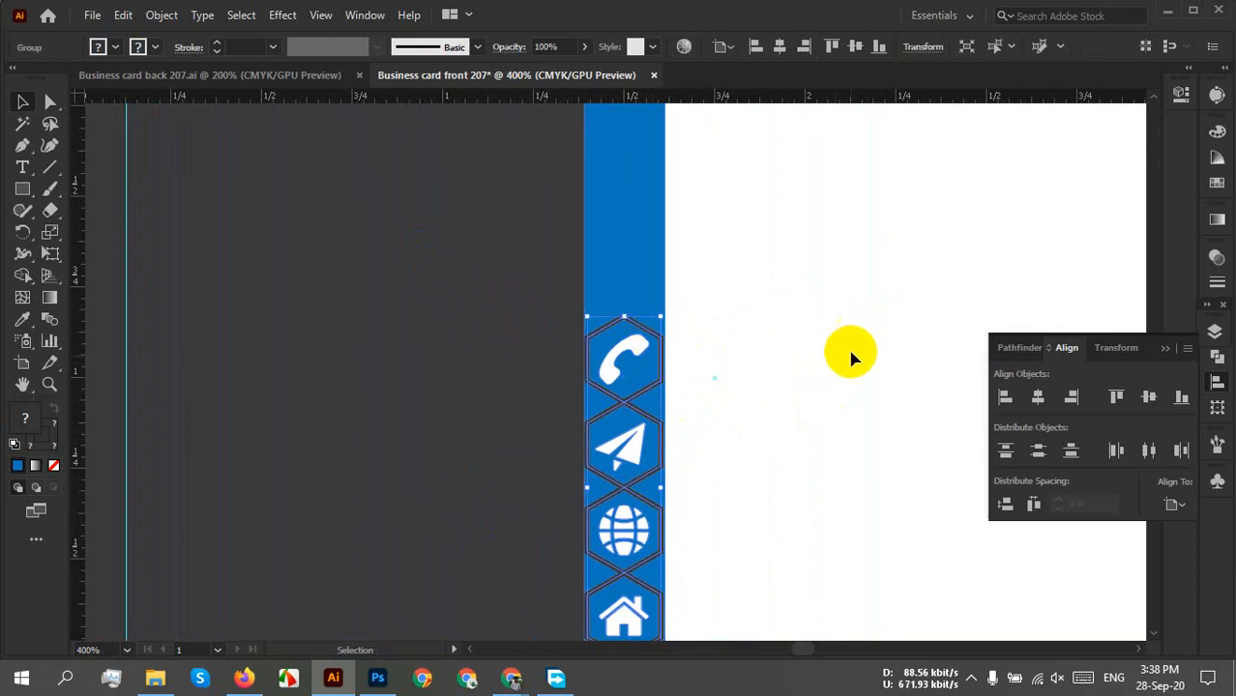
left_click(791, 348)
scroll(759, 357, "down", 2)
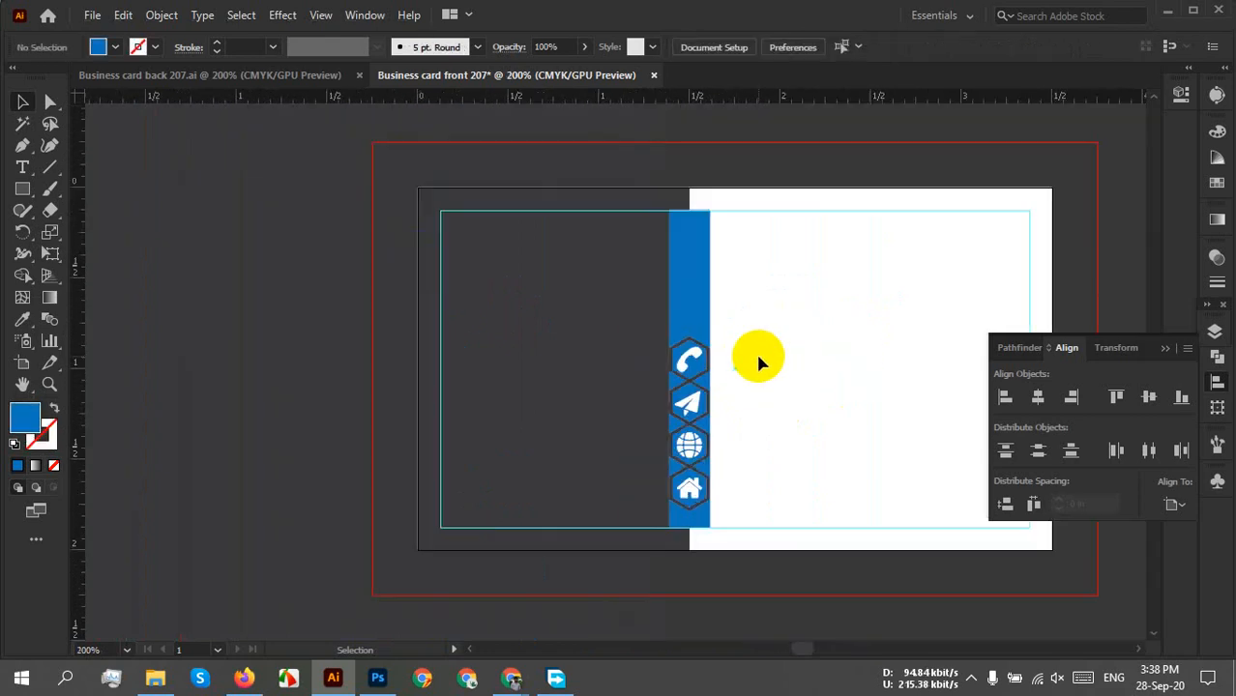
scroll(748, 422, "up", 2)
Widen the blue vertical bar to about 0.29 in, then recentre the card in view.
left_click(647, 194)
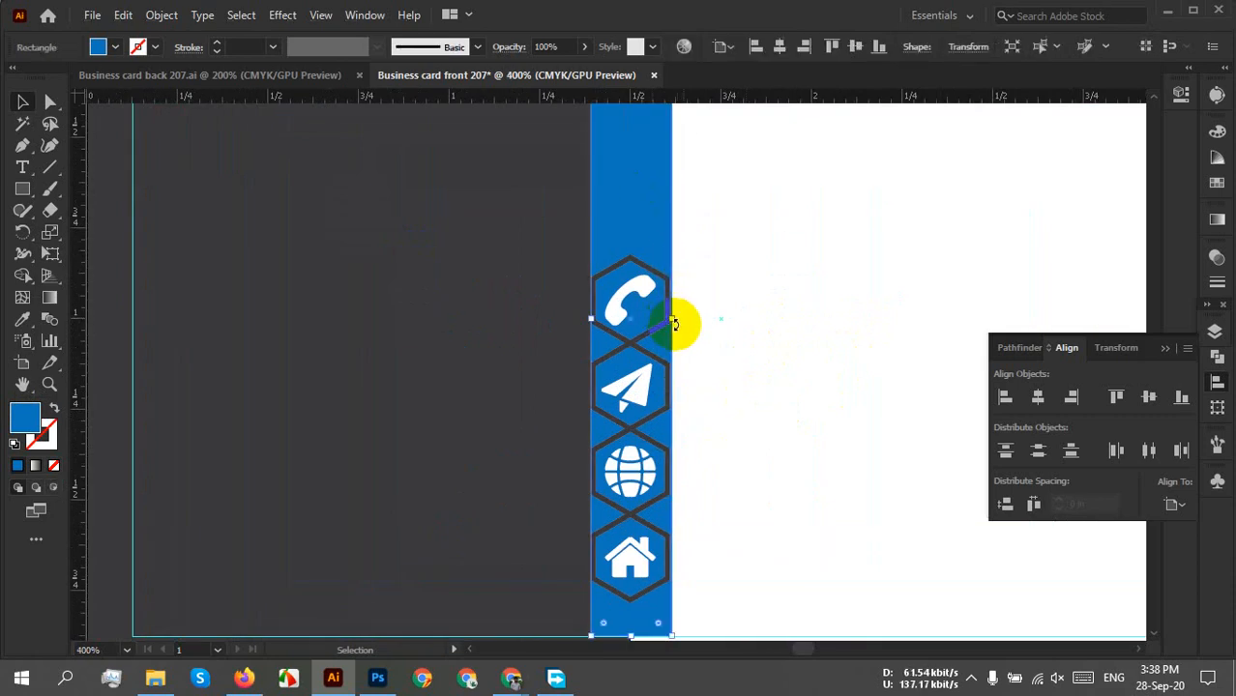
left_click_drag(670, 320, 681, 320)
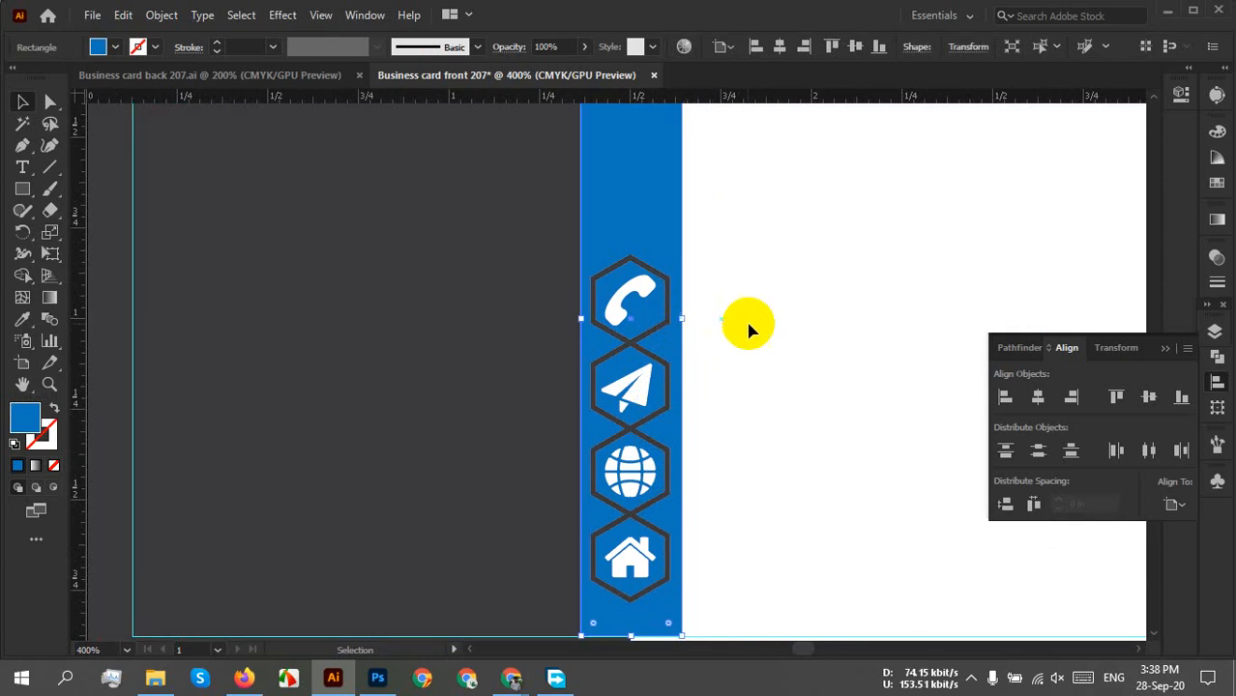
left_click(747, 319)
scroll(747, 319, "down", 2)
left_click_drag(760, 356, 704, 417)
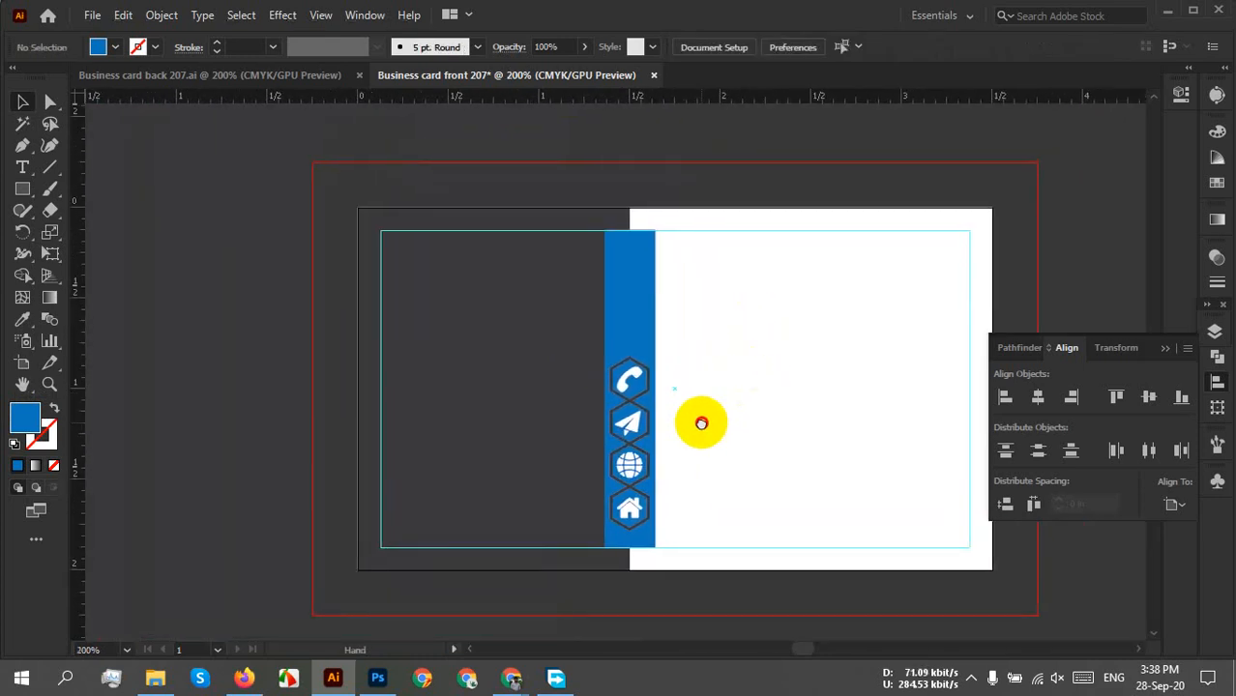
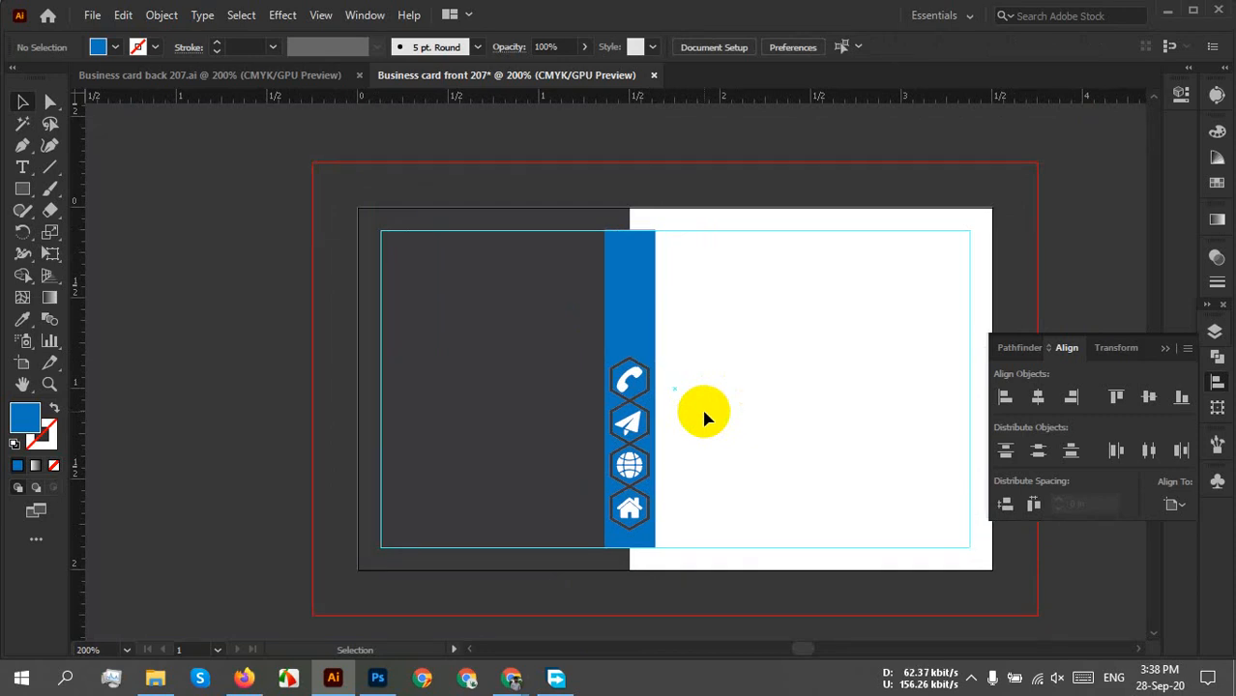
Drag the lower hexagon icons up so they meet the phone hexagon, closing the gaps.
scroll(672, 421, "up", 3)
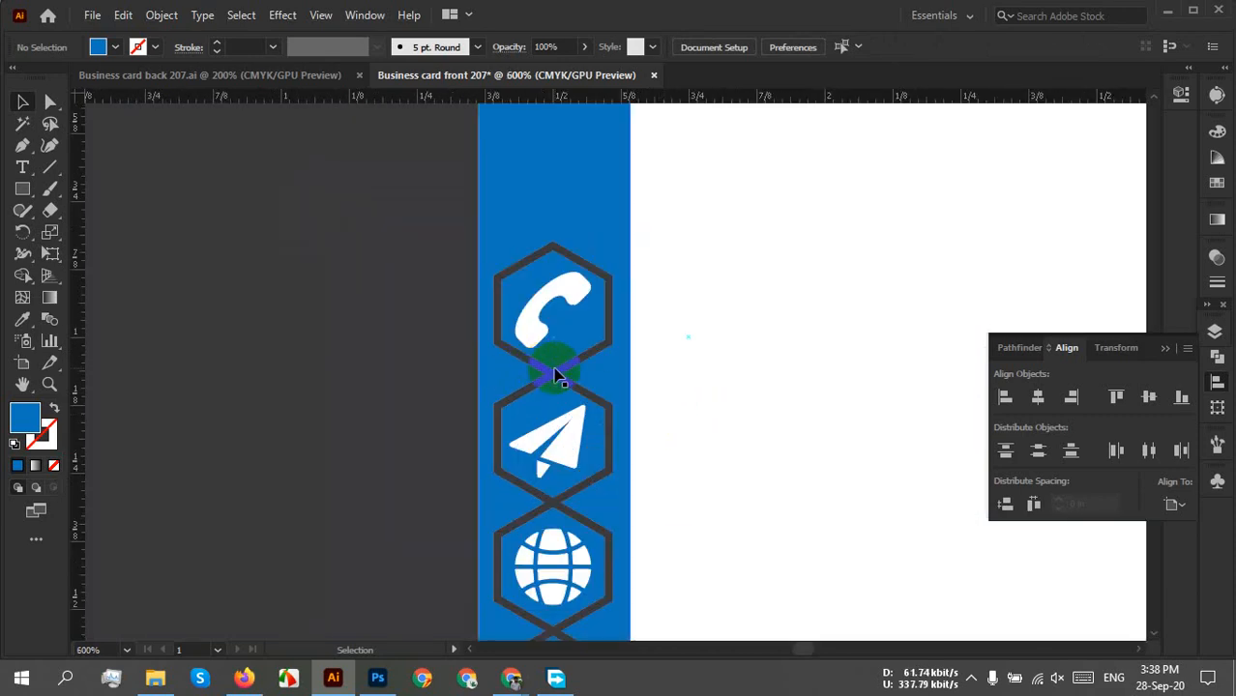
left_click_drag(559, 380, 554, 373)
scroll(707, 387, "down", 1)
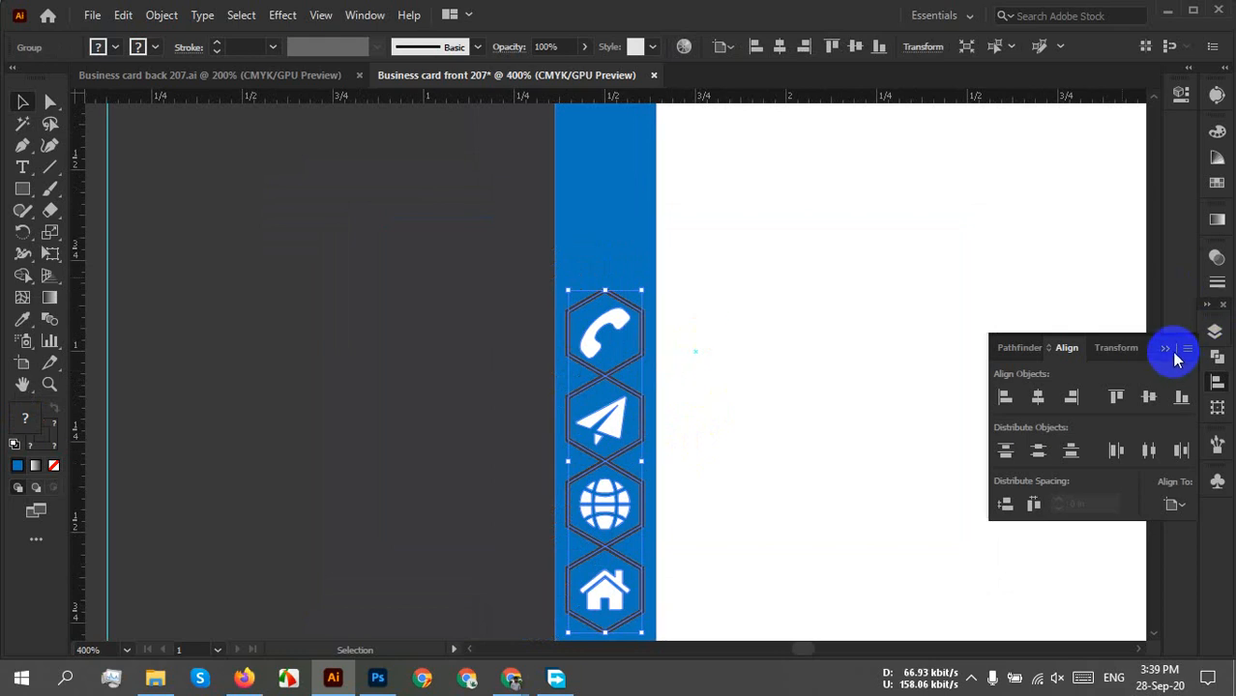
Try sampling the card's white onto the hexagon icon group, then undo it.
left_click(1167, 352)
left_click(698, 382)
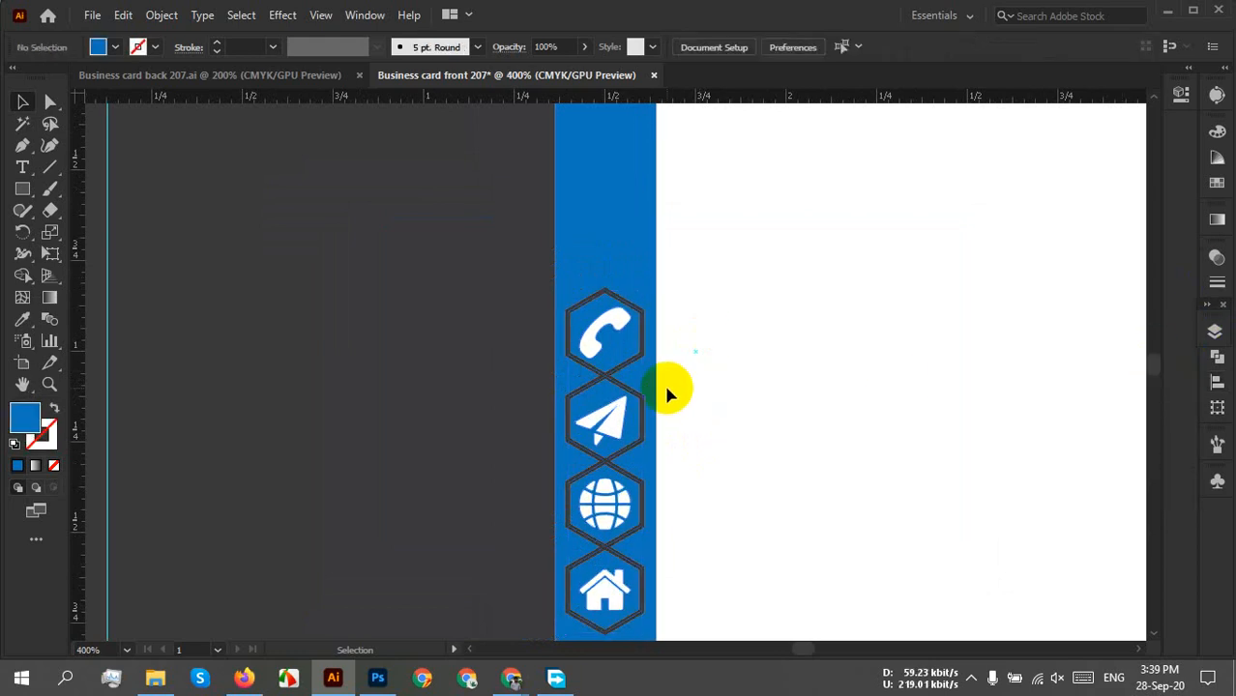
left_click(648, 362)
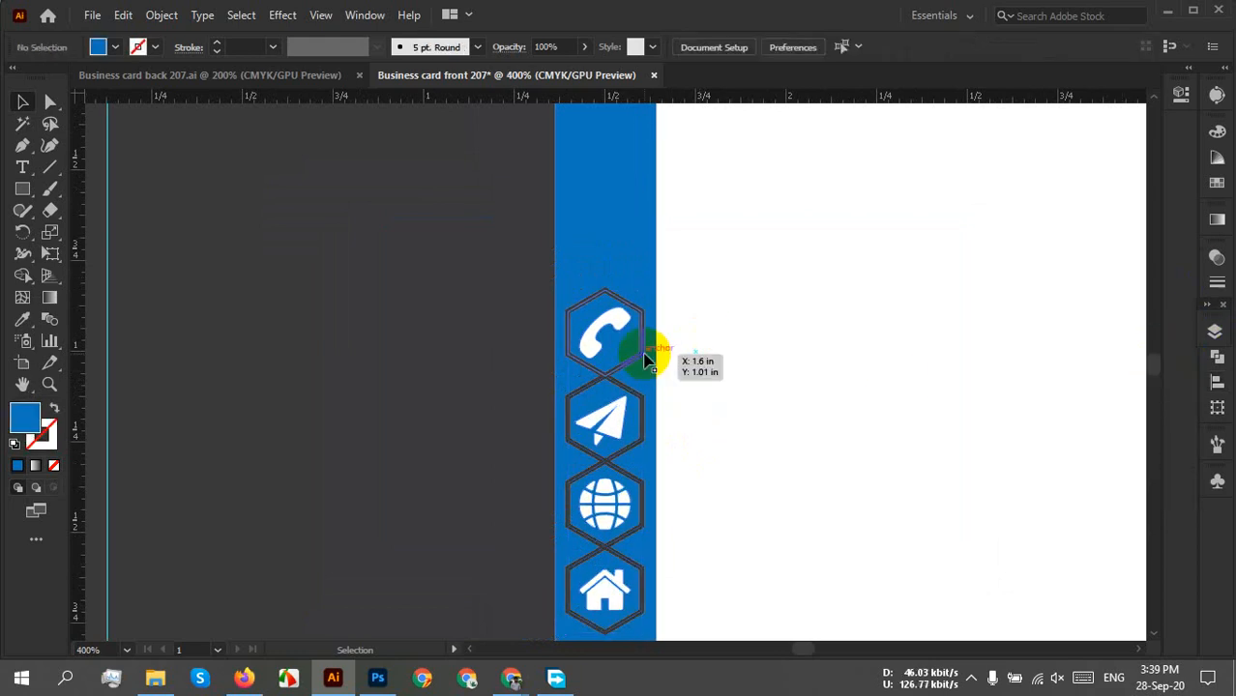
key("i")
left_click(952, 364)
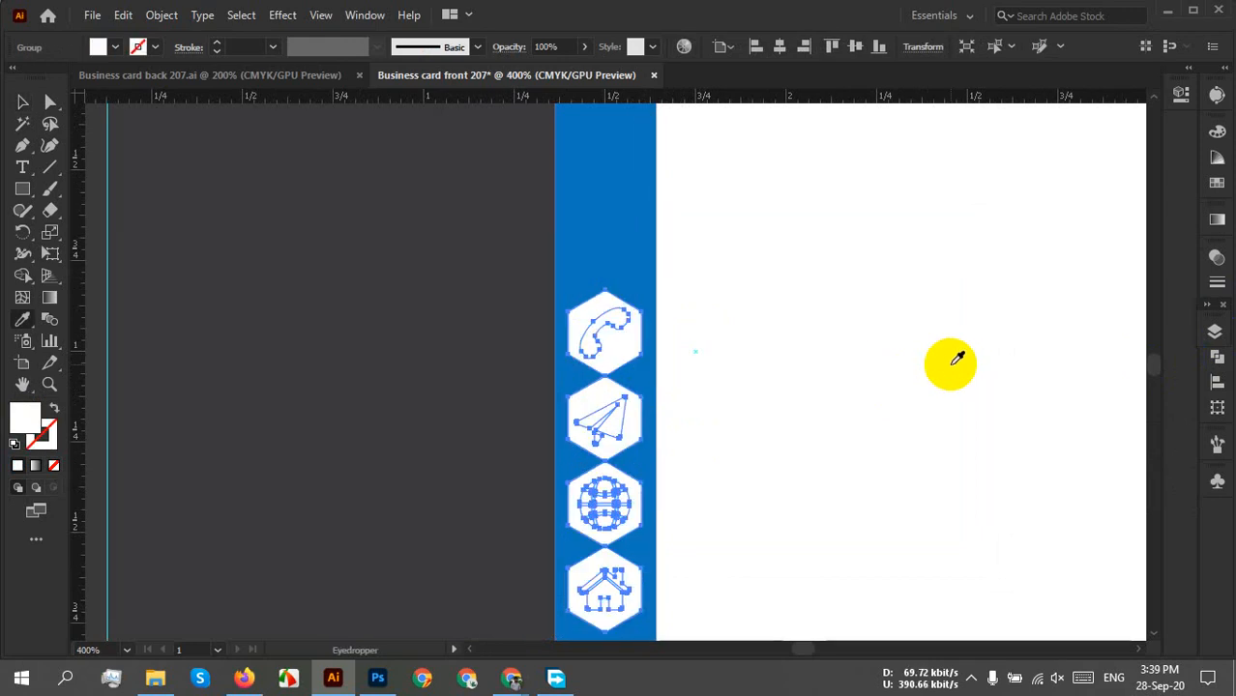
key("ctrl+z")
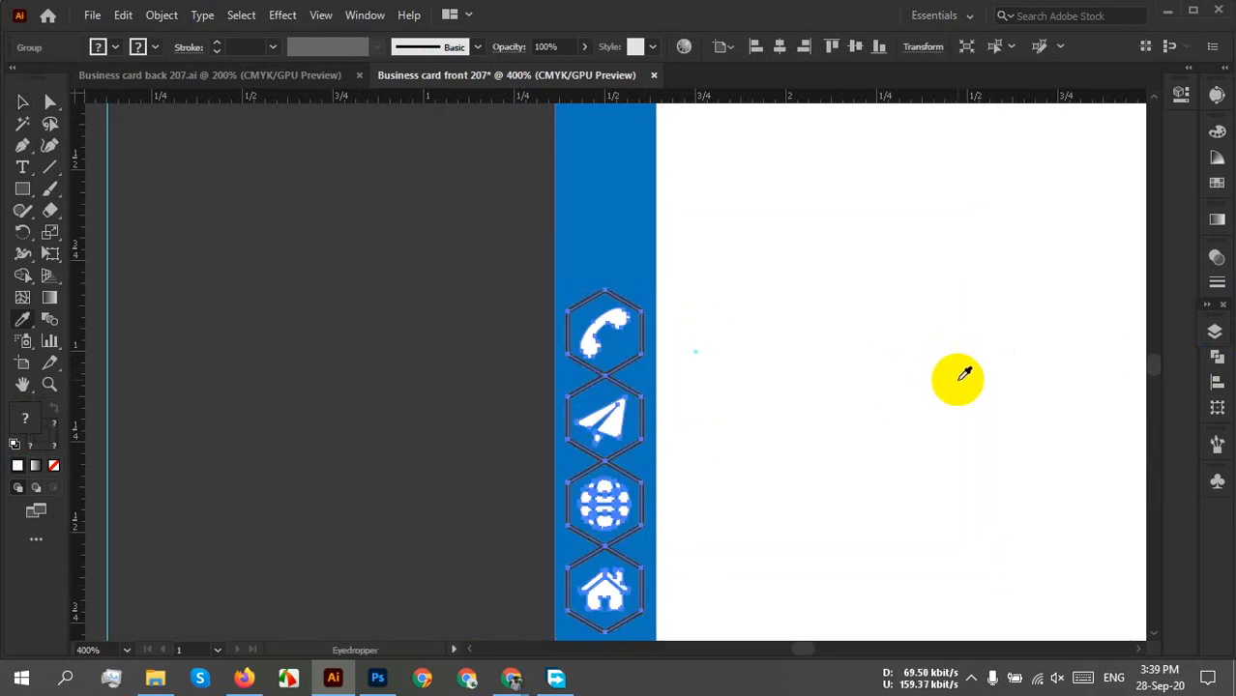
key("v")
Try a white stroke on the grouped hexagon icons, then undo it.
left_click(154, 47)
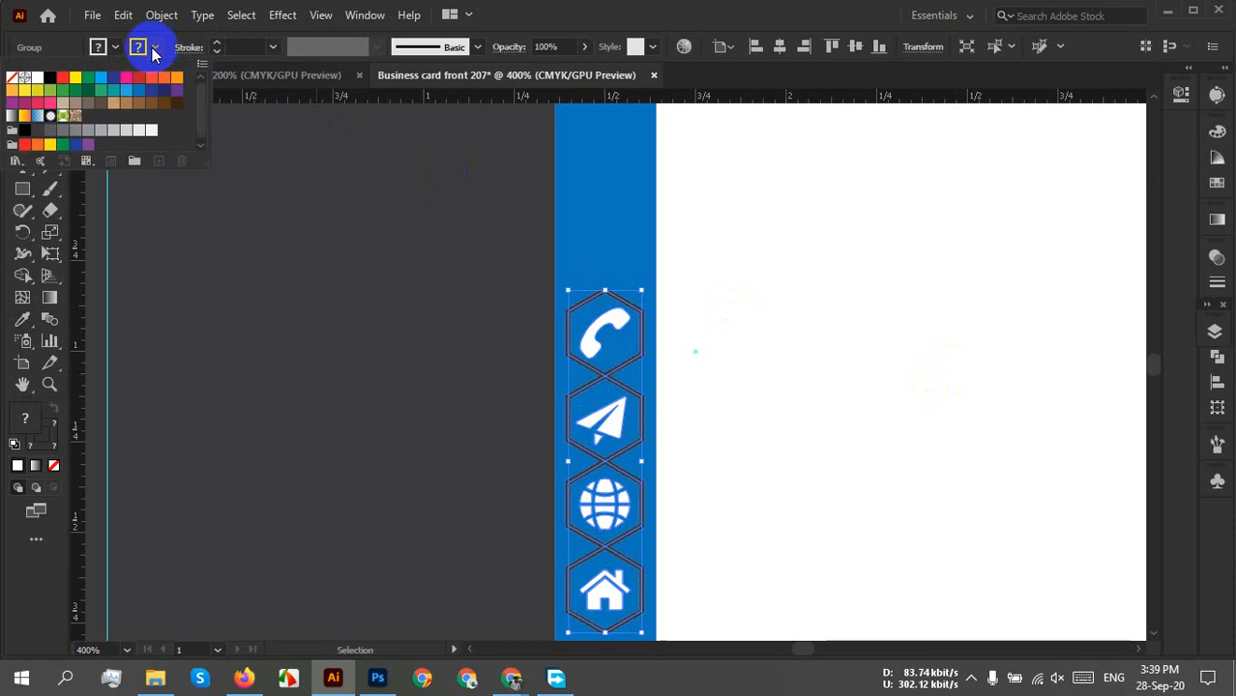
left_click(38, 81)
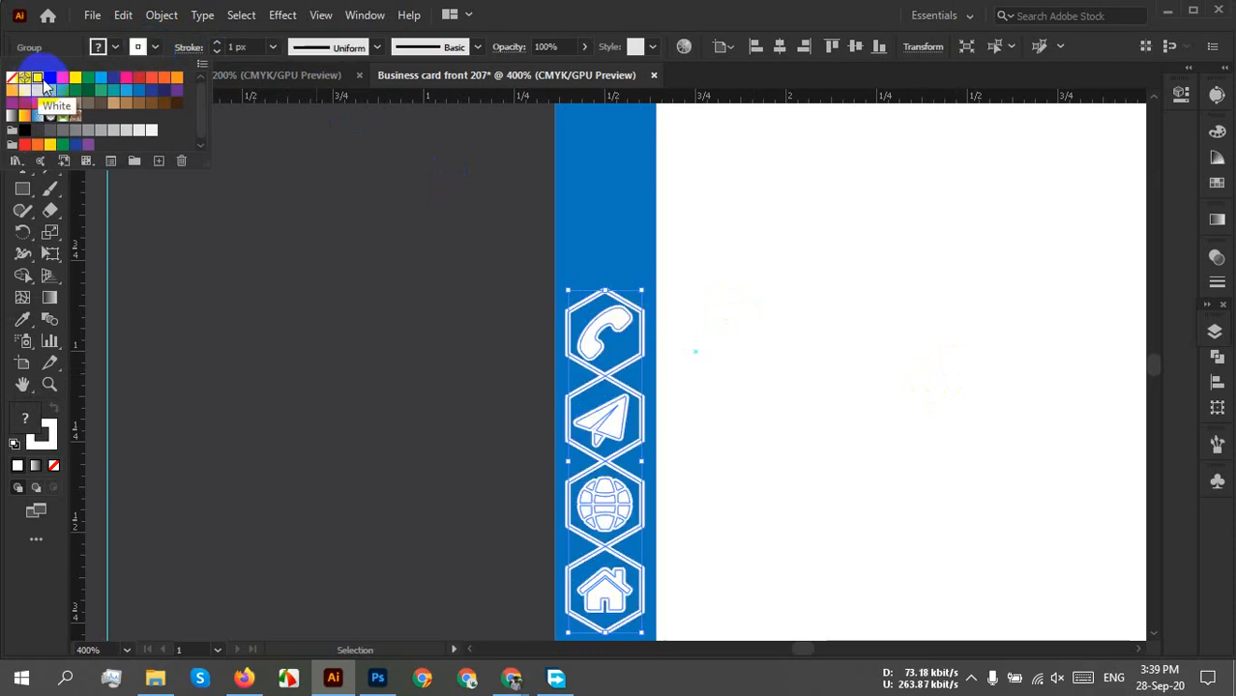
left_click(780, 401)
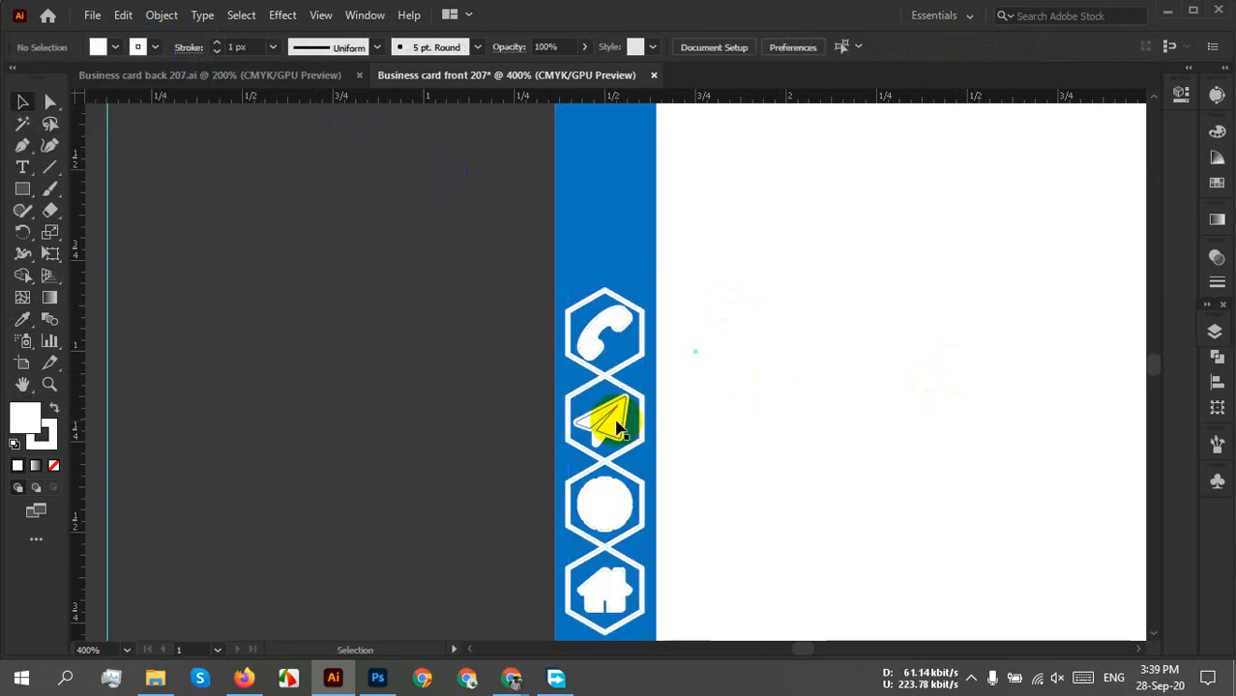
key("ctrl+z")
left_click(801, 418)
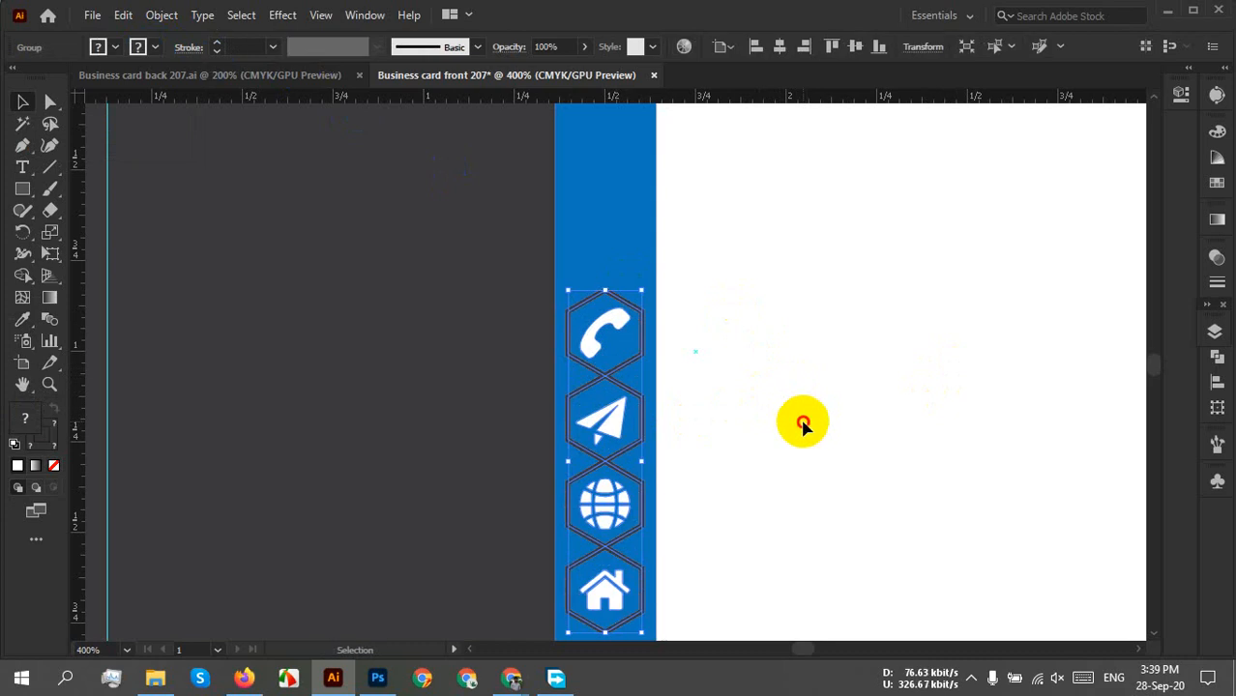
Ungroup the hexagon icons, reselect them and set their stroke to White.
right_click(636, 392)
left_click(680, 226)
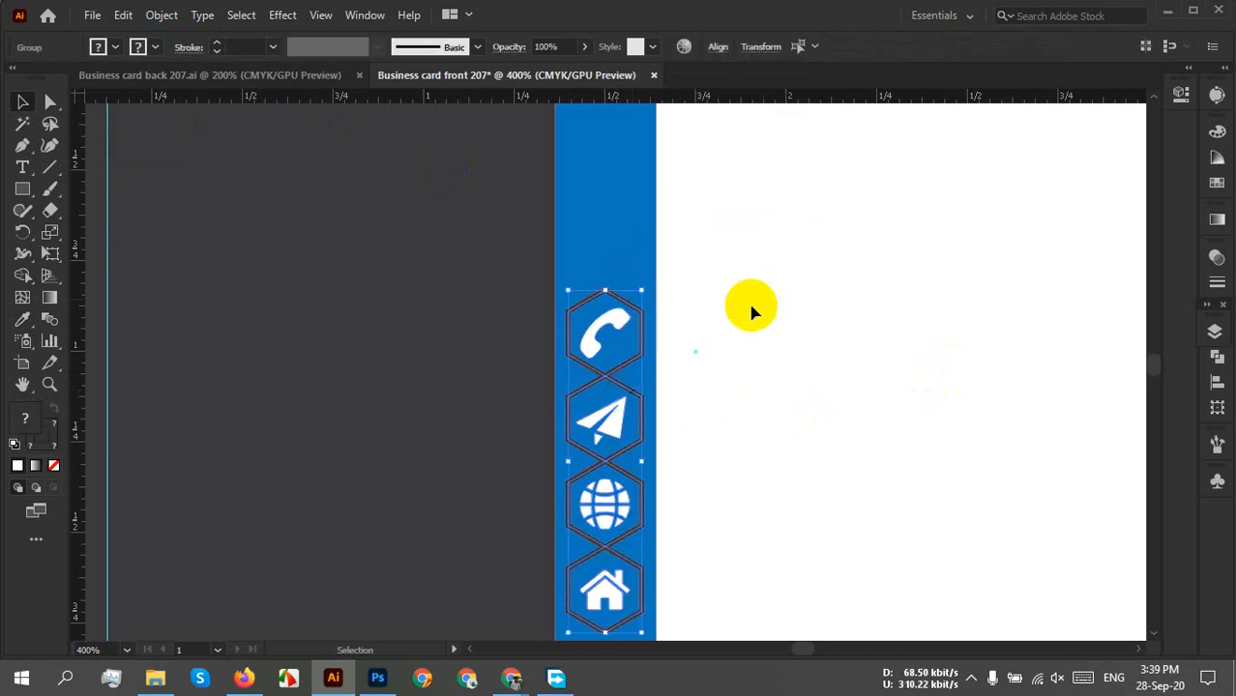
left_click(735, 319)
left_click(643, 338)
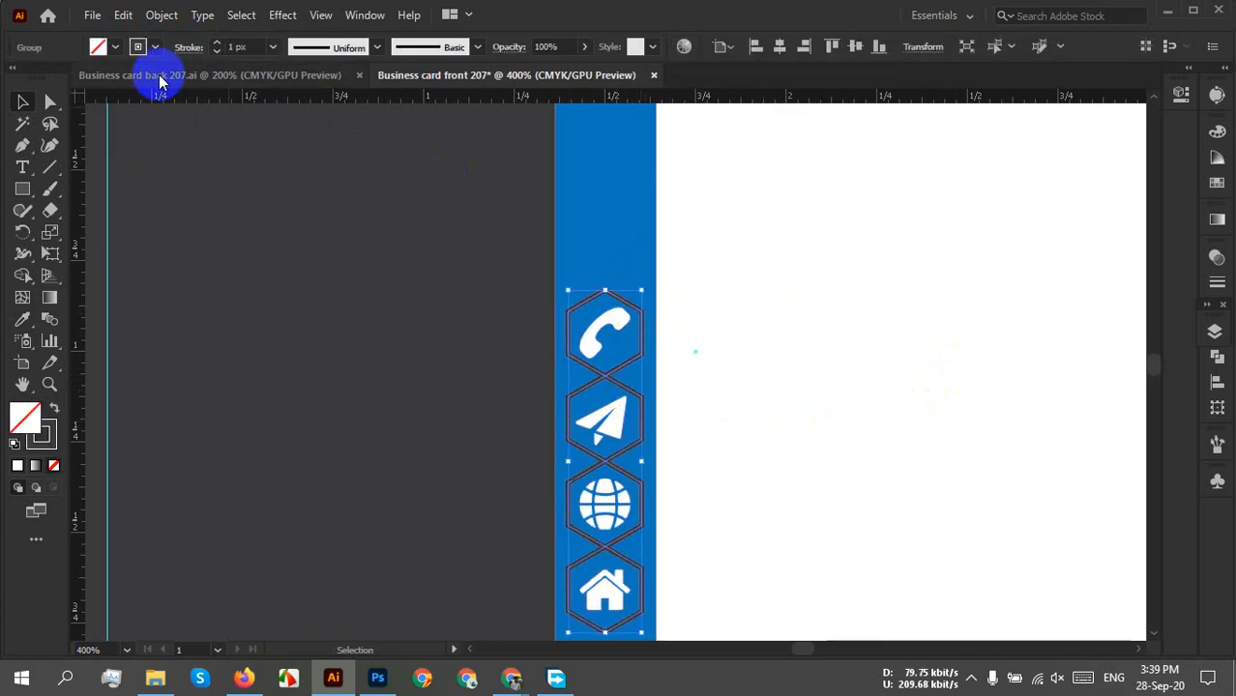
left_click(134, 48)
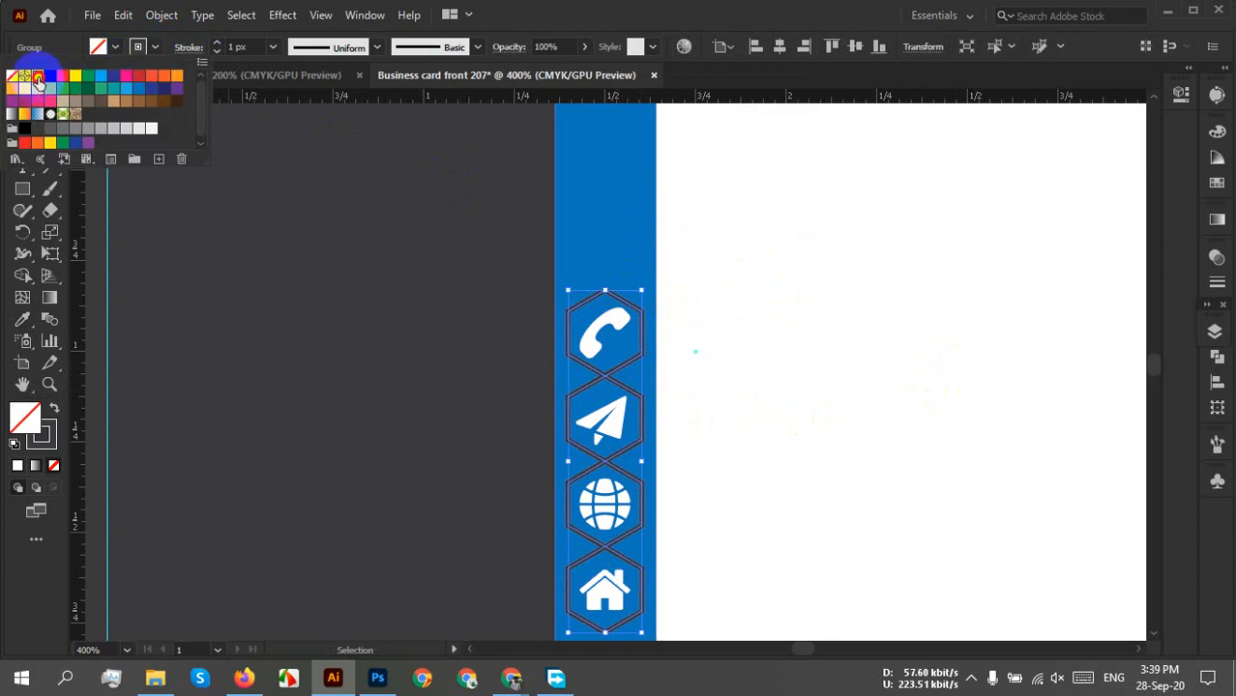
left_click(37, 81)
left_click(528, 281)
left_click(772, 345)
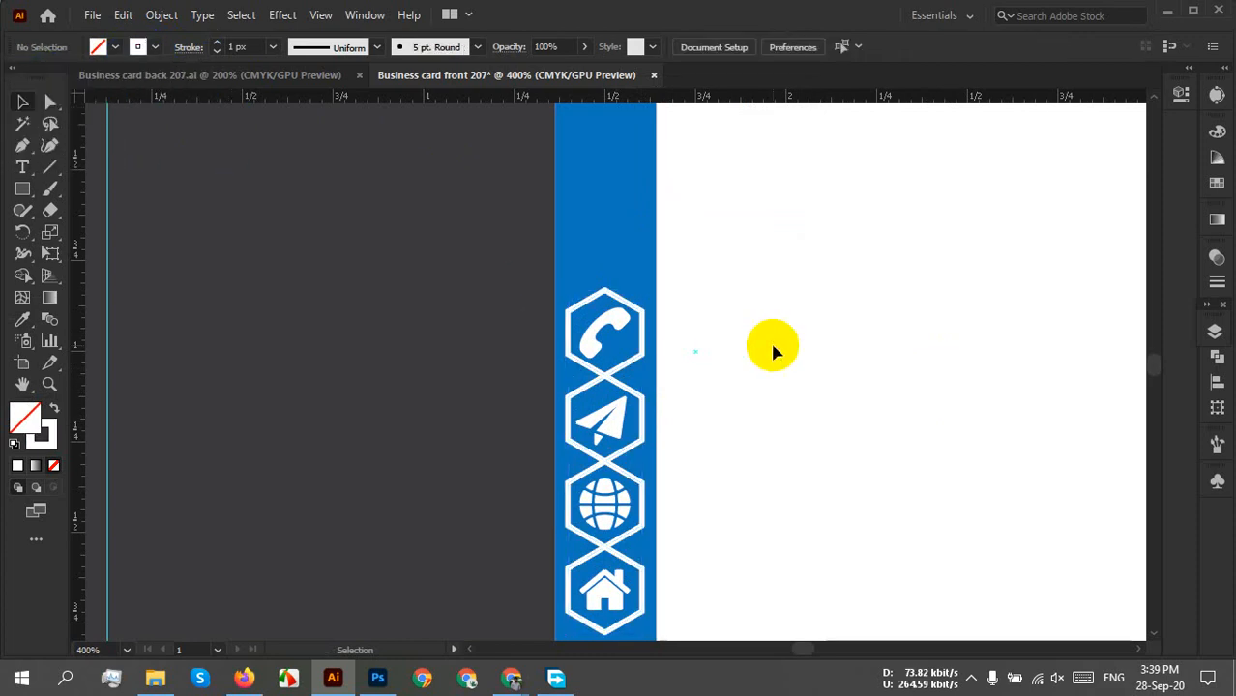
scroll(764, 356, "down", 2)
left_click_drag(778, 423, 730, 454)
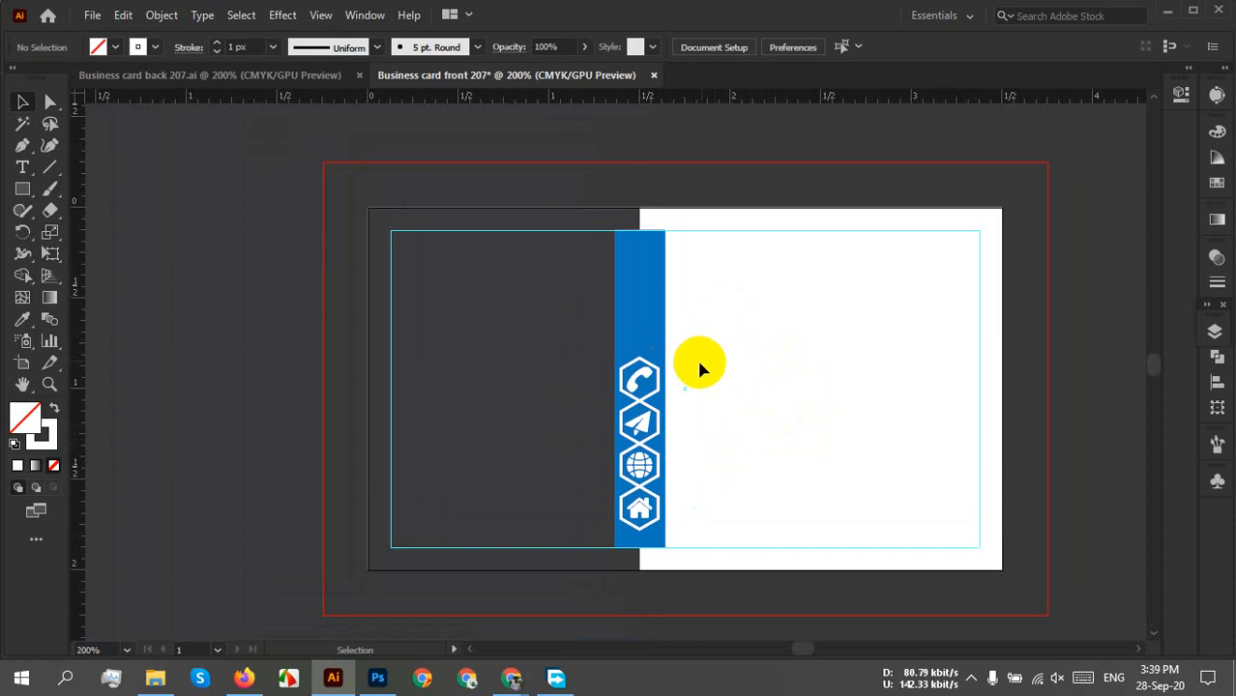
left_click(660, 321)
left_click(798, 344)
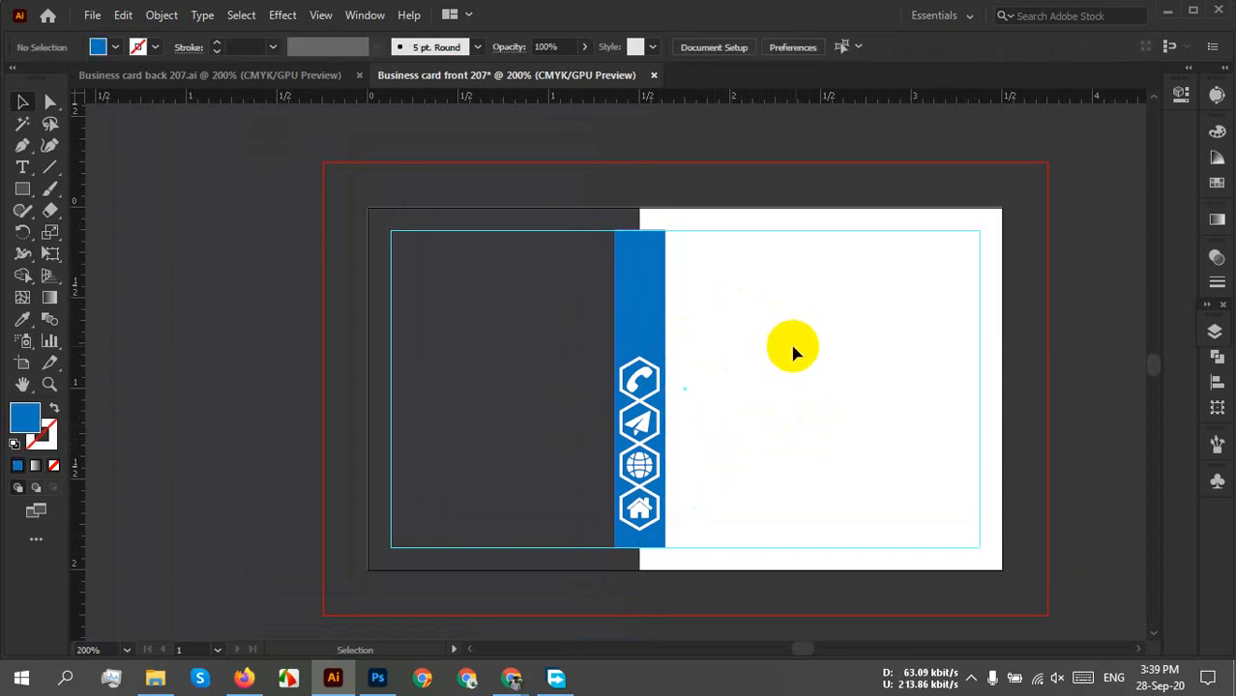
scroll(633, 349, "up", 2)
left_click_drag(838, 258, 681, 371)
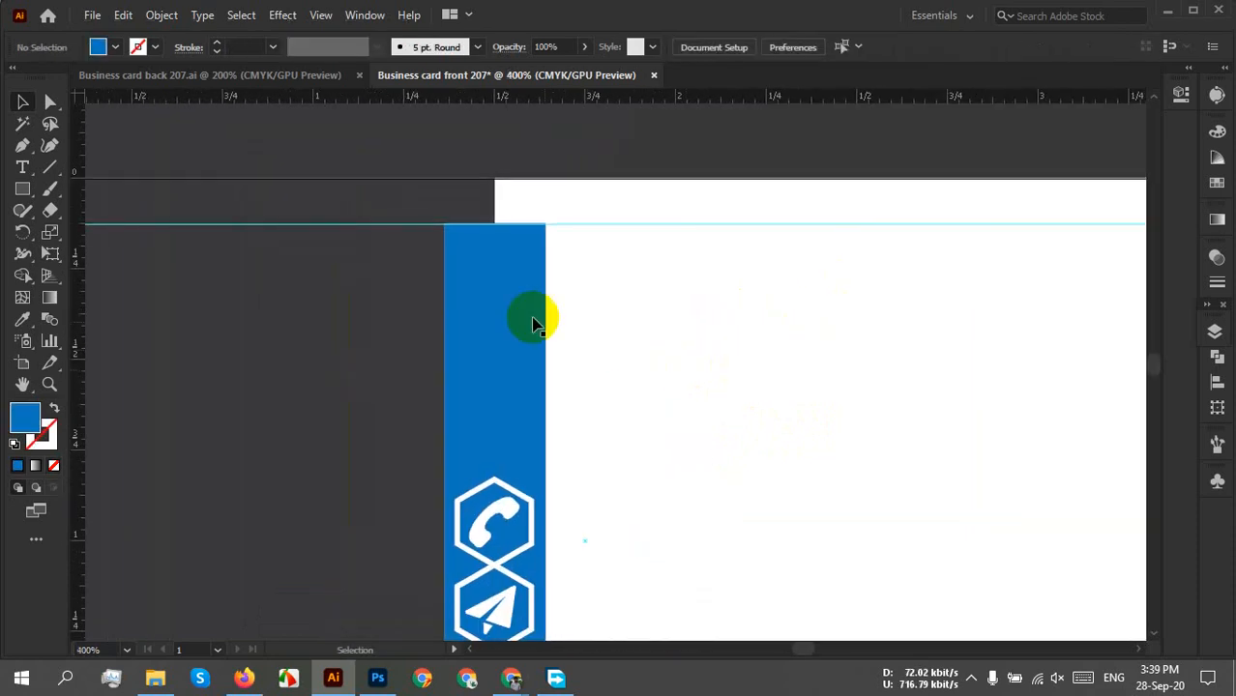
left_click(522, 275)
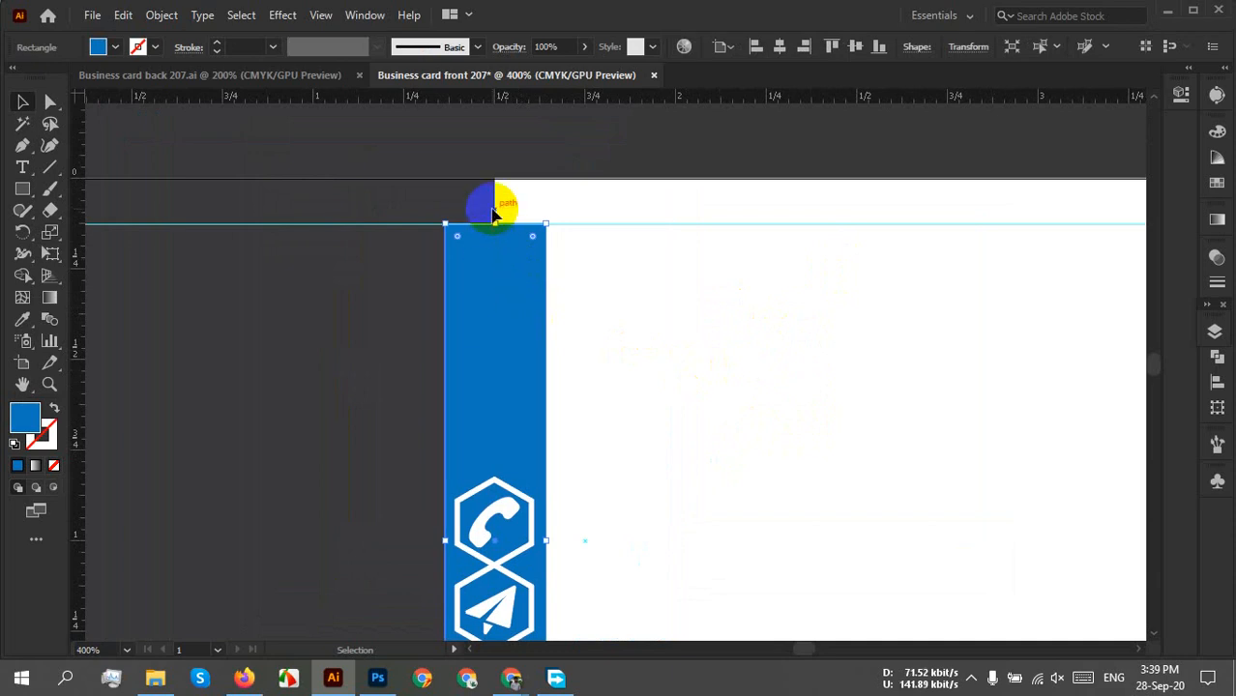
scroll(488, 207, "up", 4)
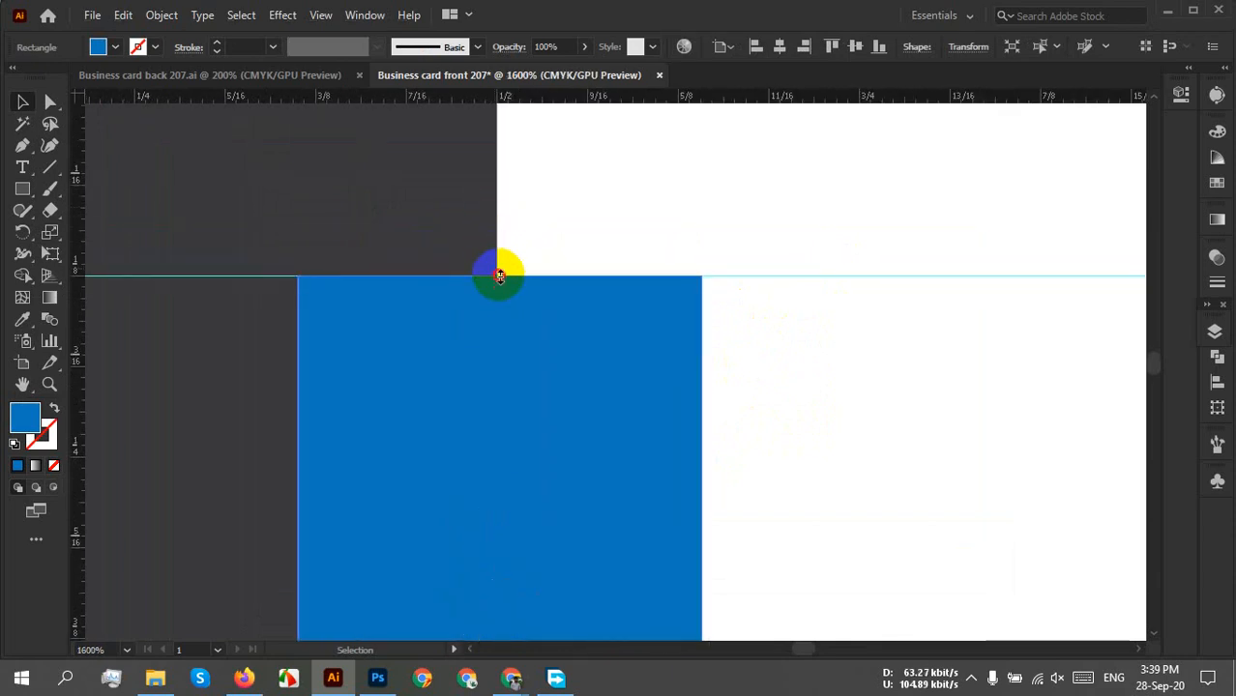
left_click(821, 338)
scroll(820, 338, "down", 5)
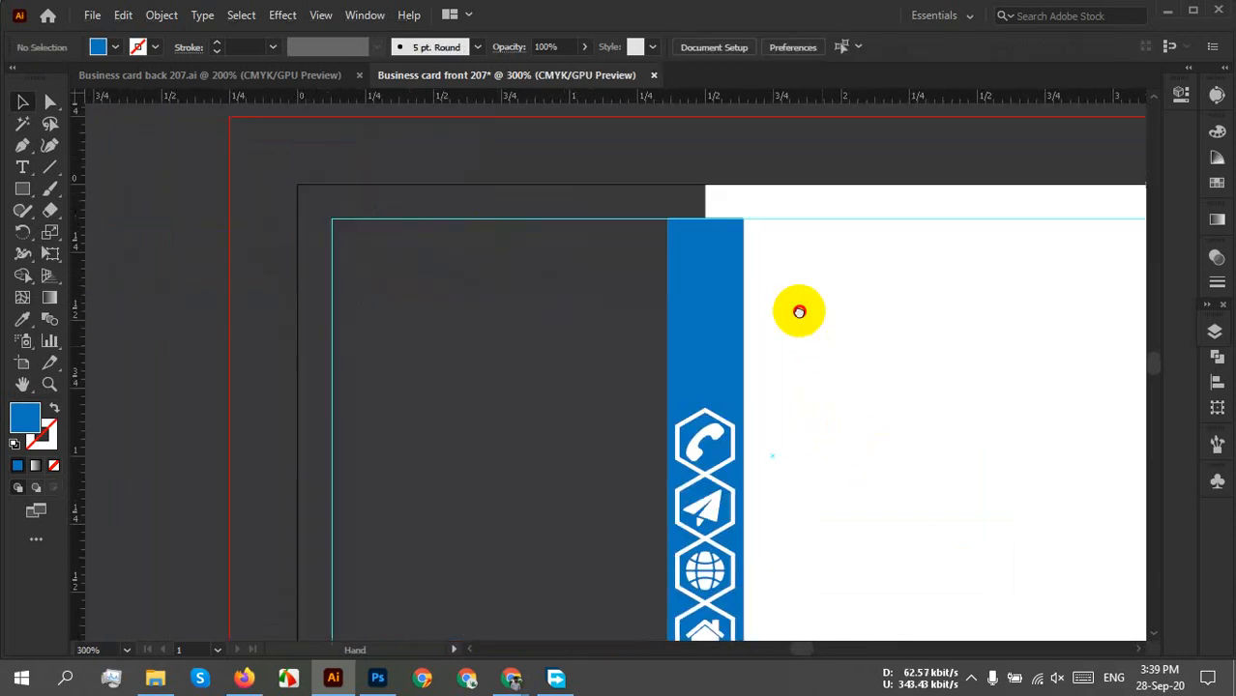
left_click_drag(799, 311, 770, 266)
left_click(711, 283)
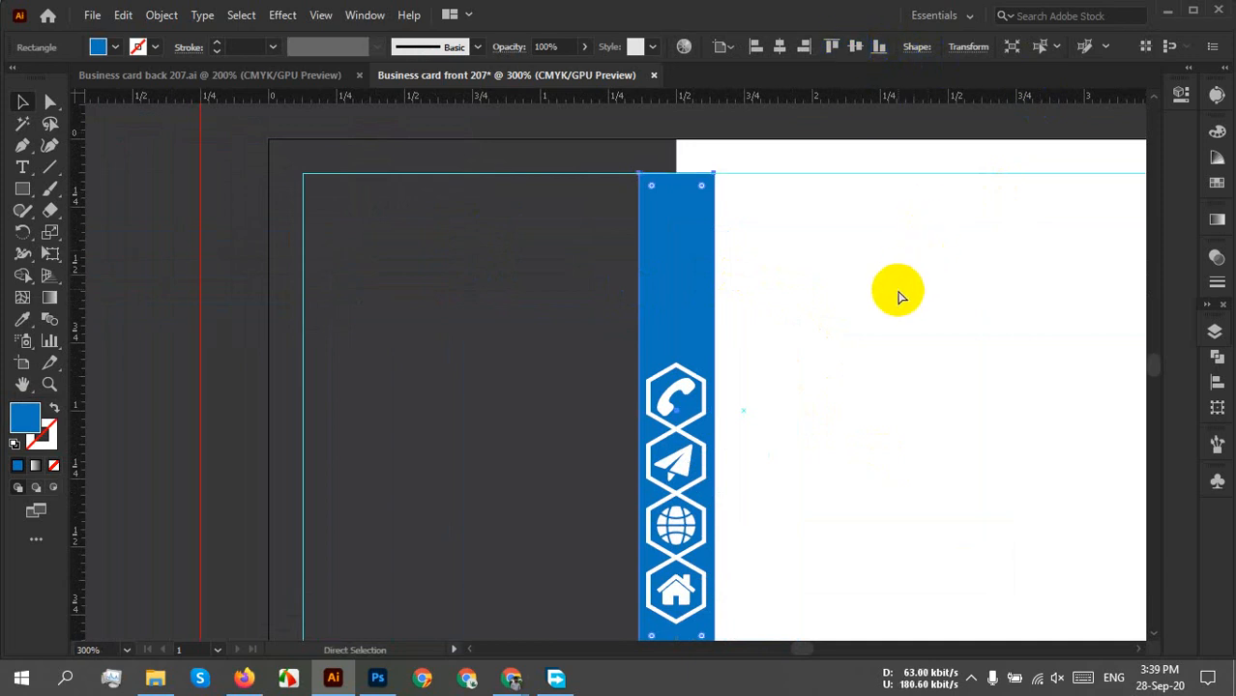
left_click(863, 326)
left_click_drag(791, 353, 761, 342)
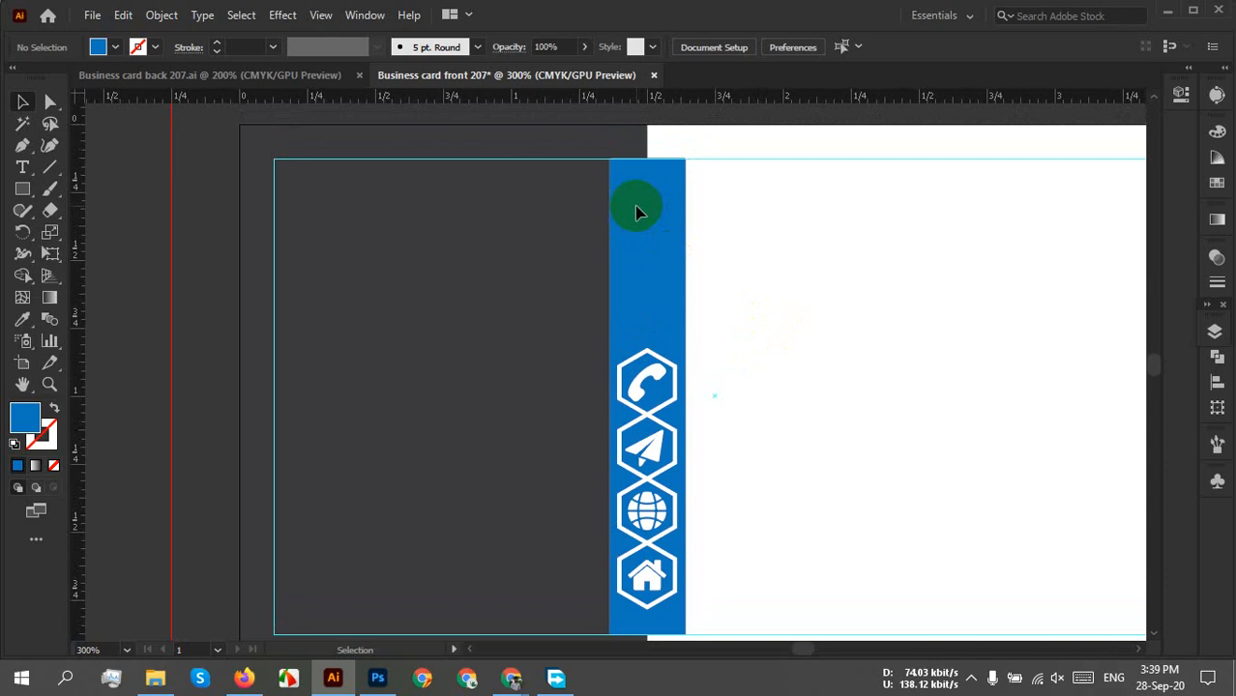
Replace 'home' with 'person' in the Flaticon search and run the search.
left_click(244, 678)
left_click(1029, 146)
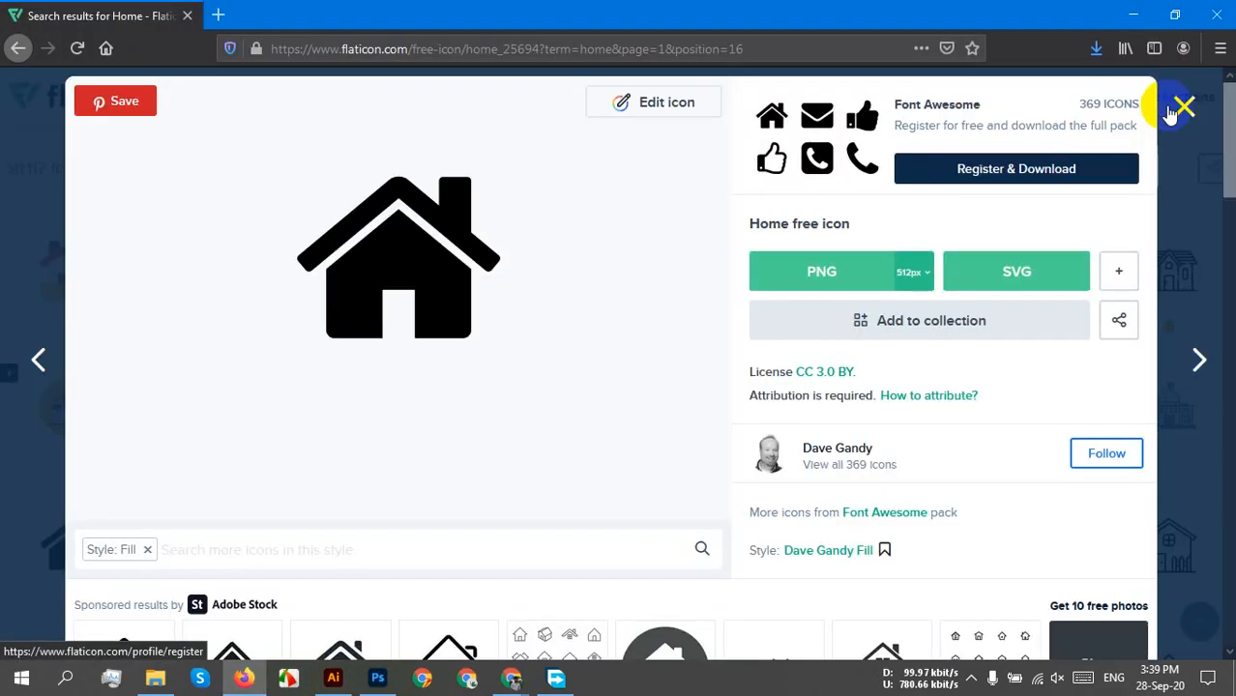
left_click(1180, 109)
left_click_drag(397, 101, 330, 104)
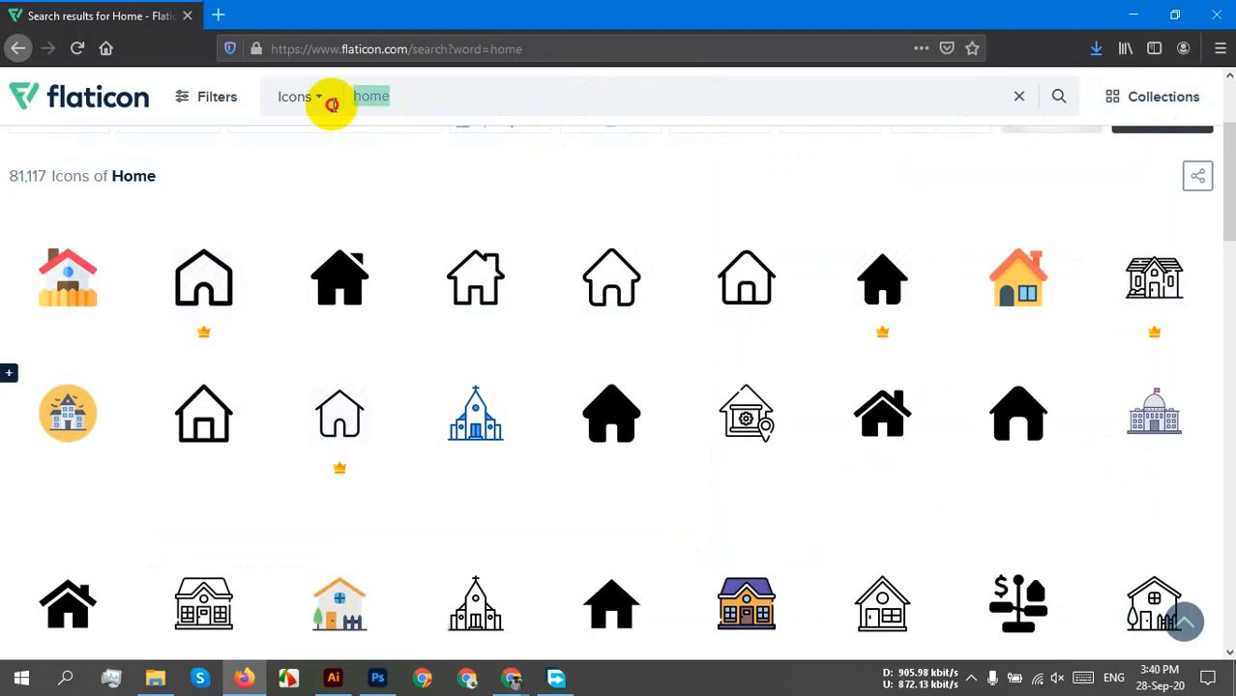
type("pers")
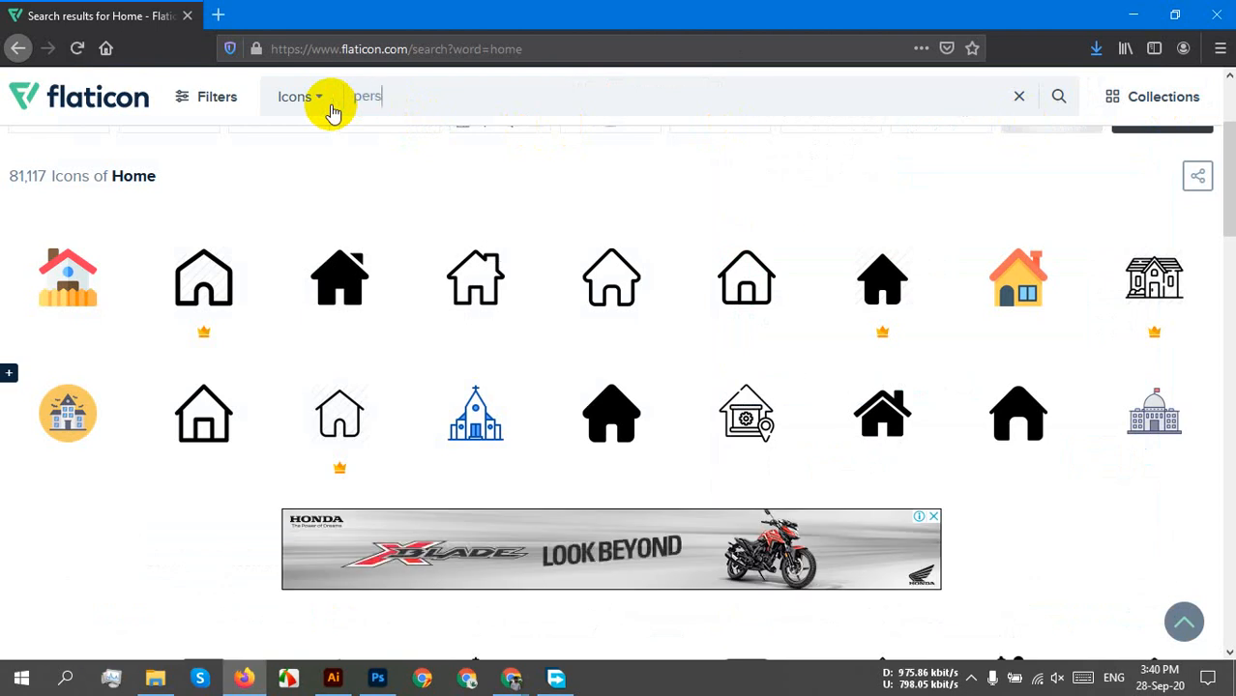
type("on")
key("Return")
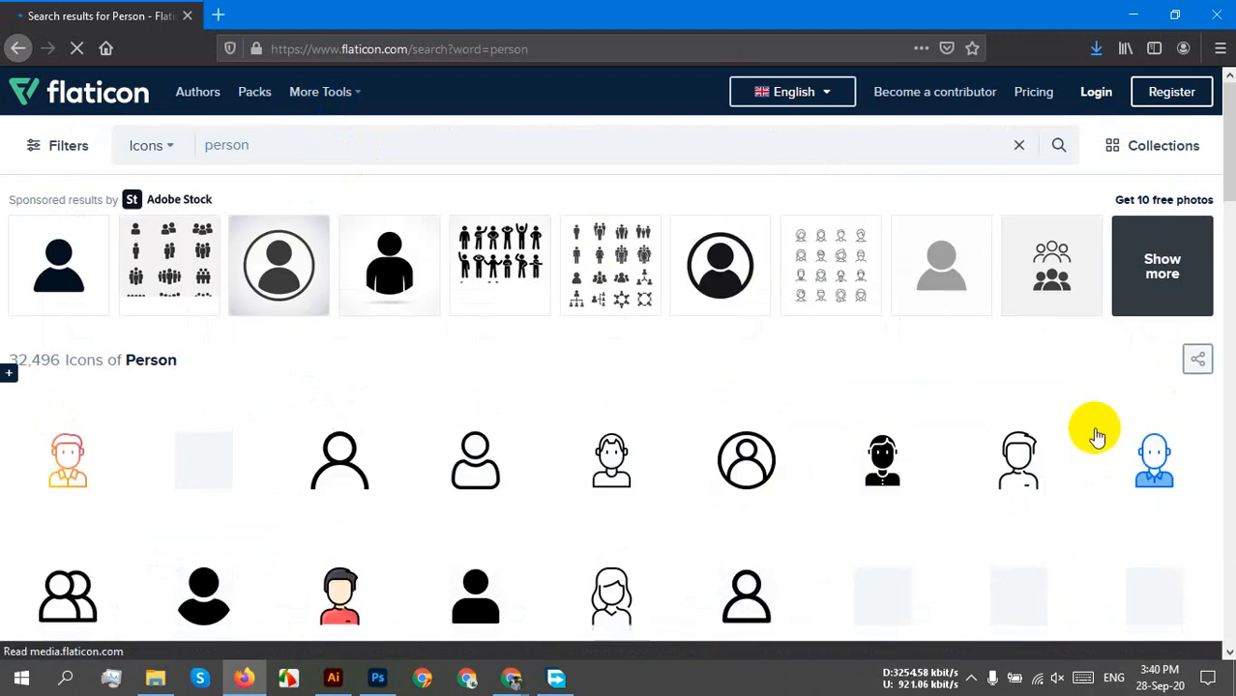
Browse the person results, open the filled user icon and choose its SVG format.
scroll(945, 422, "down", 4)
scroll(943, 422, "up", 2)
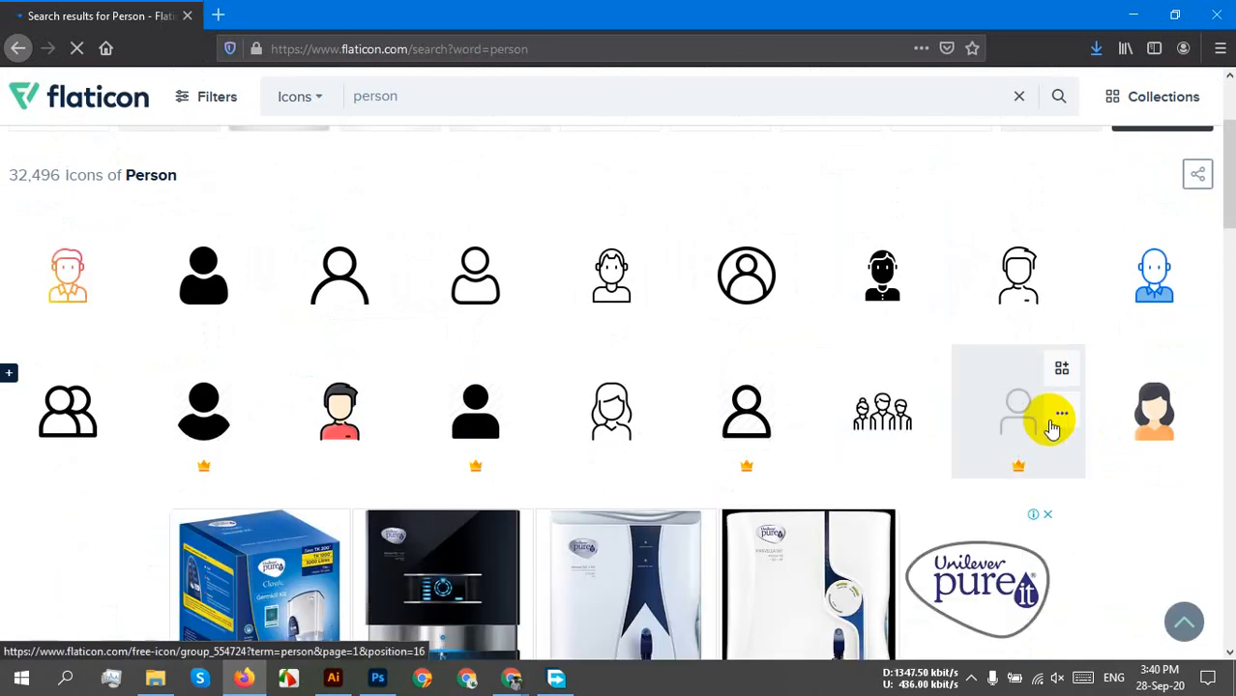
scroll(1207, 419, "down", 5)
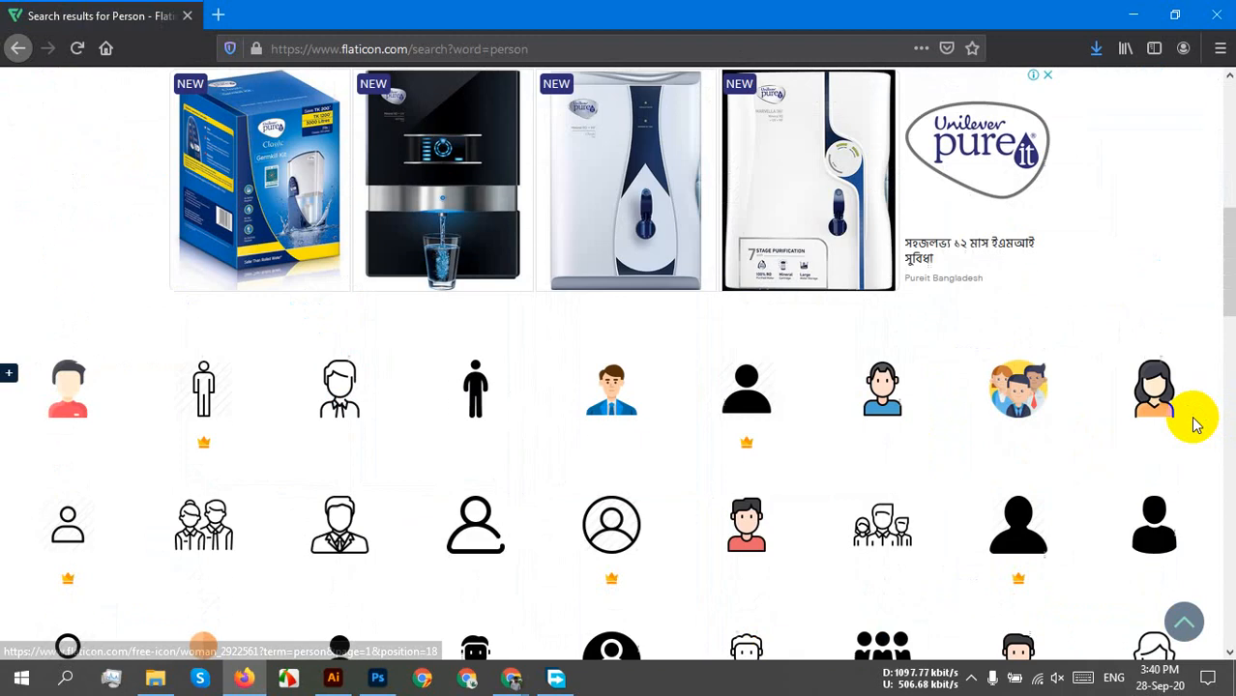
scroll(1194, 425, "down", 2)
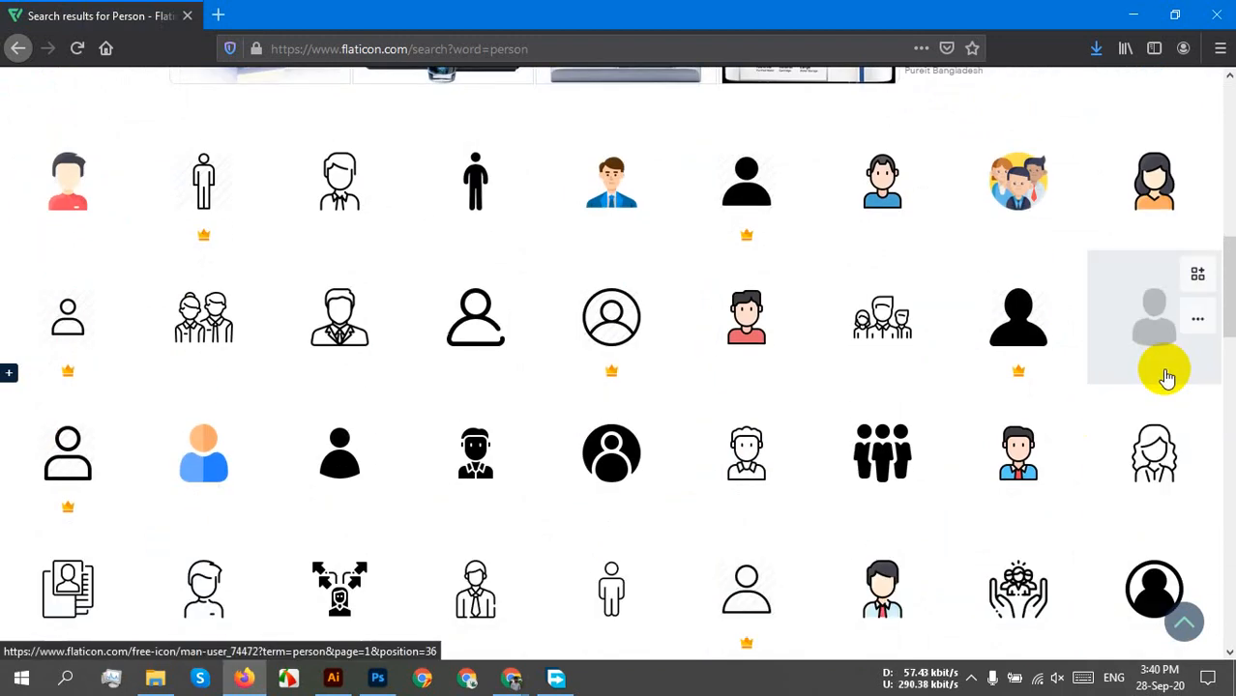
scroll(1169, 373, "down", 4)
scroll(1070, 443, "up", 13)
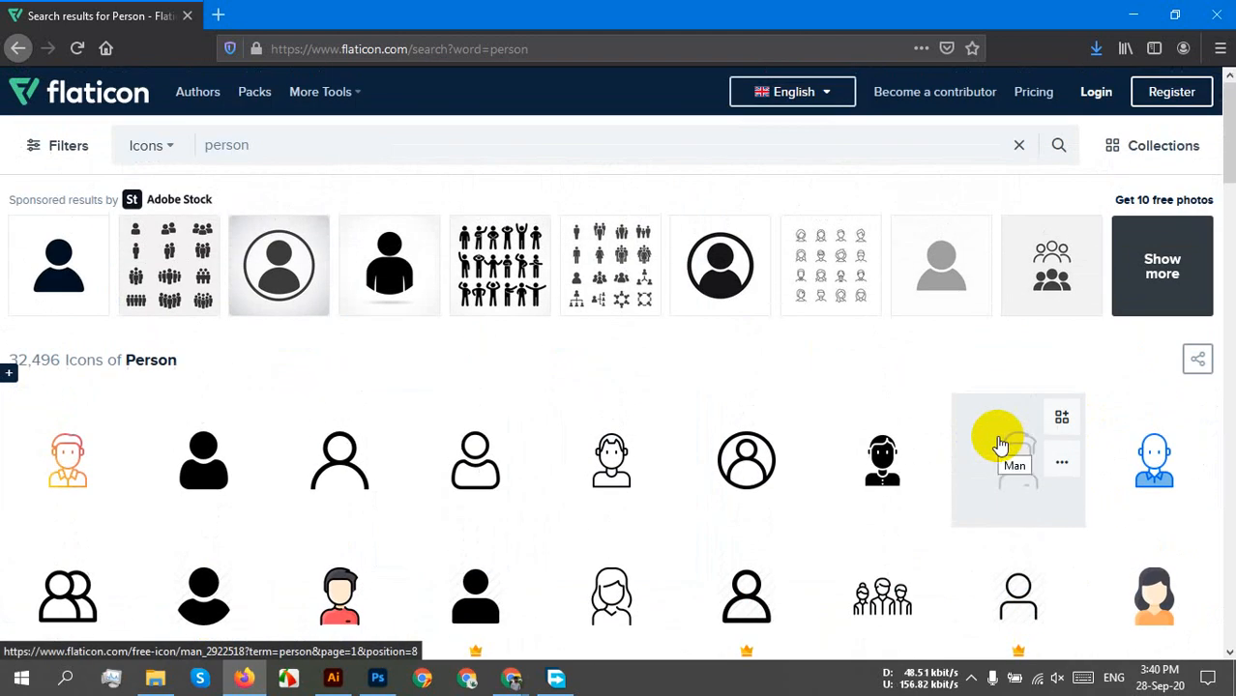
scroll(986, 443, "down", 1)
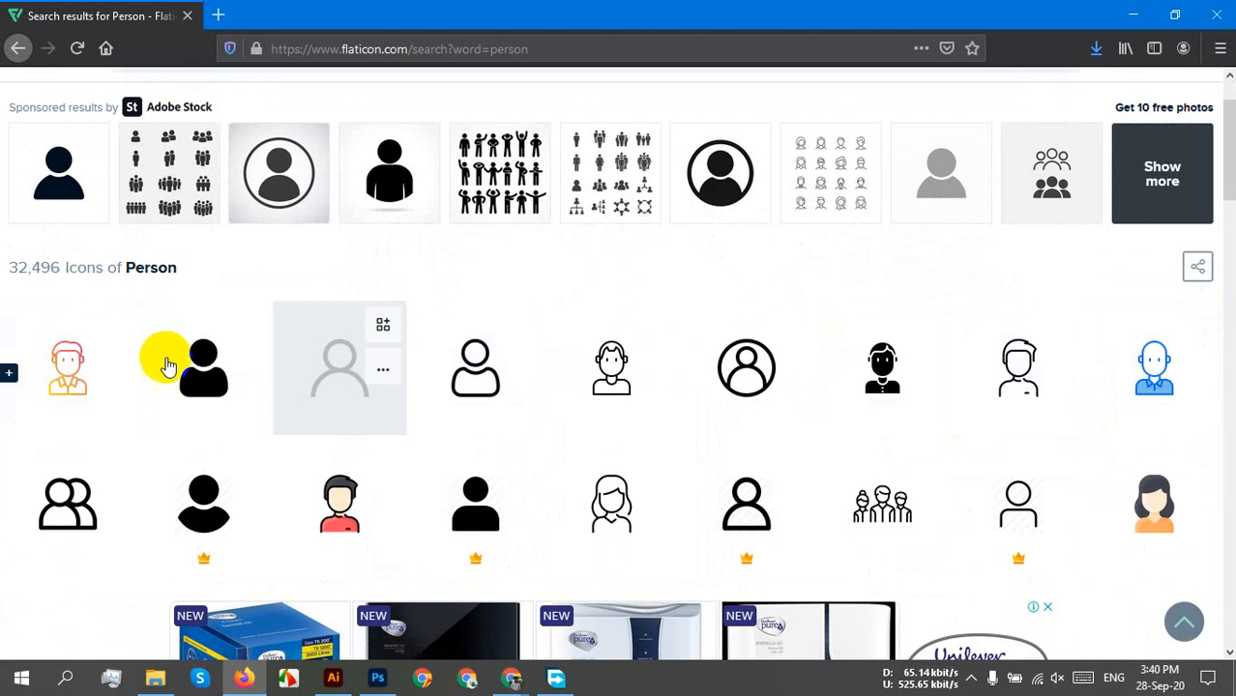
scroll(767, 508, "down", 1)
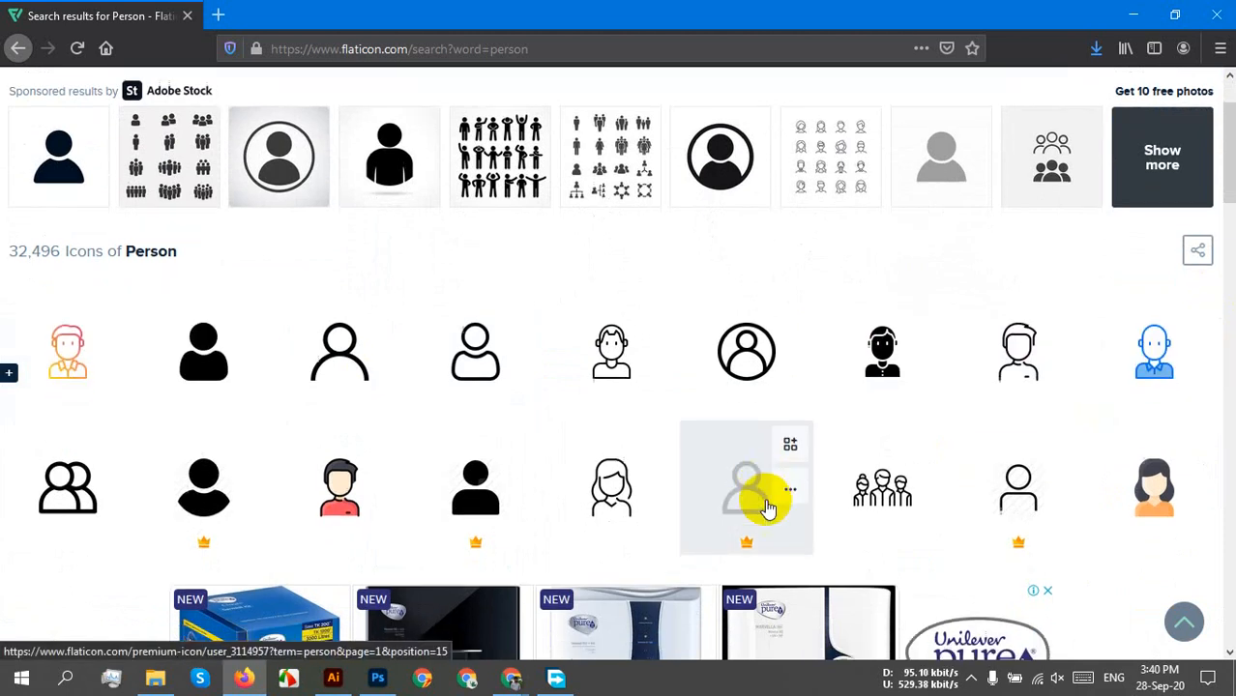
scroll(766, 508, "down", 10)
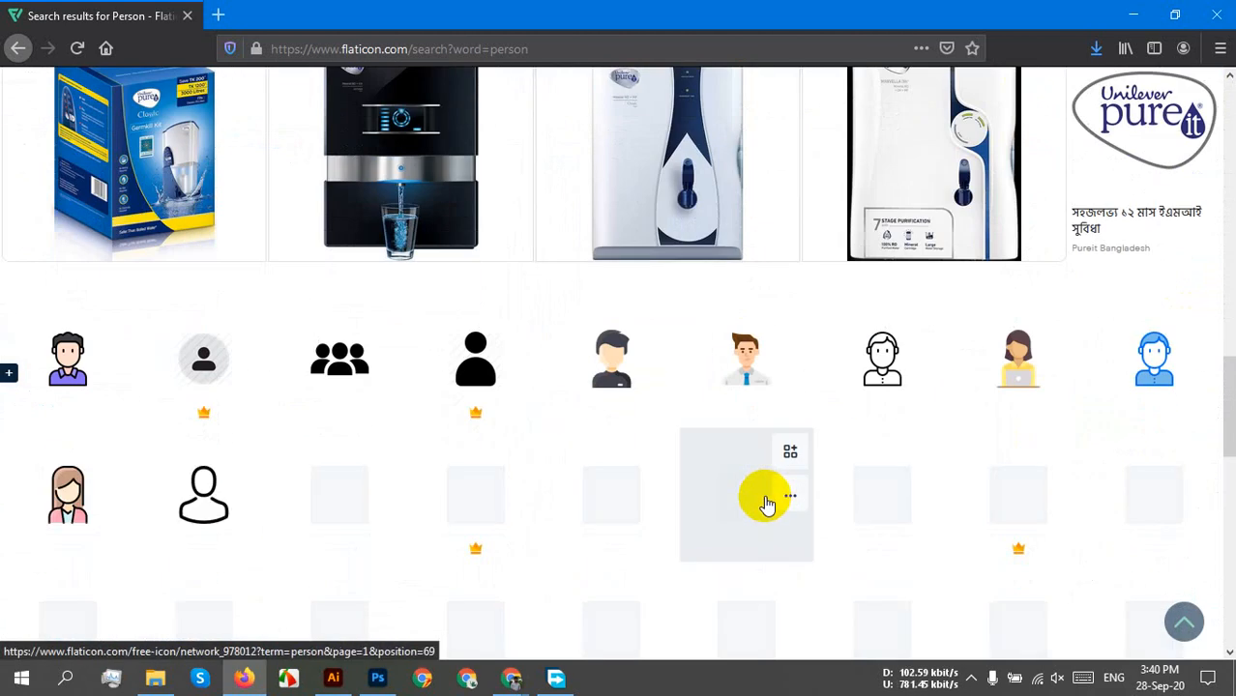
scroll(980, 477, "down", 4)
scroll(980, 474, "down", 3)
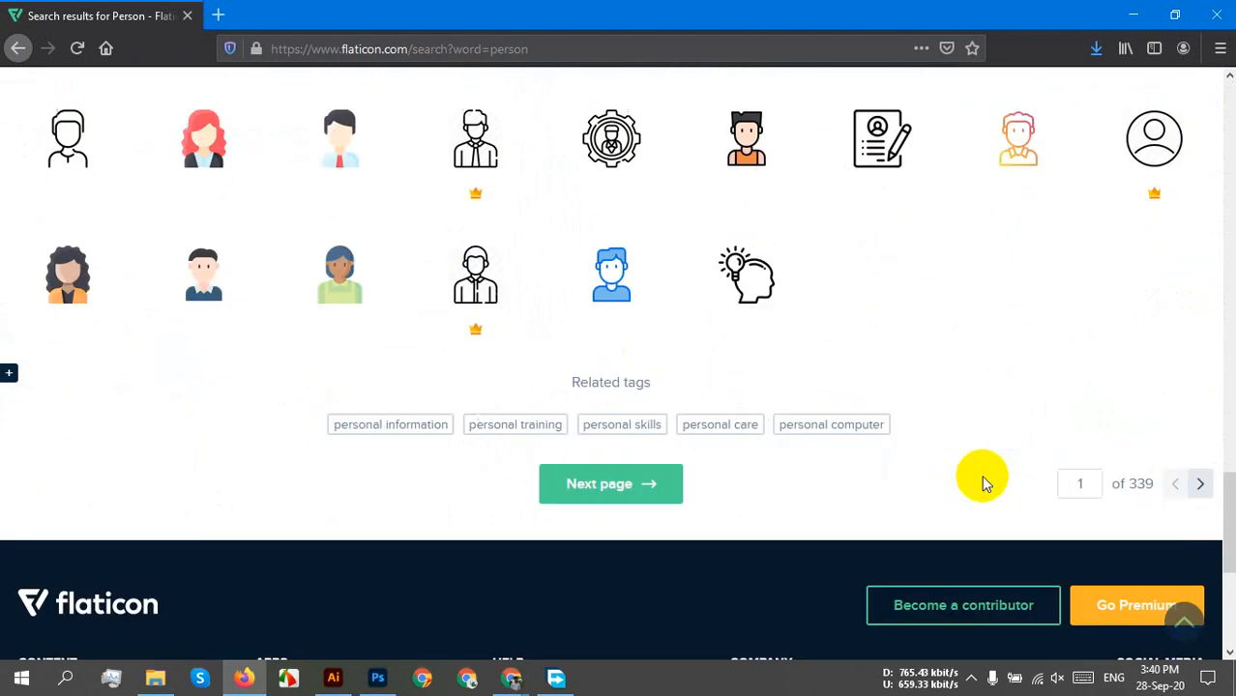
scroll(983, 483, "down", 1)
scroll(994, 488, "up", 13)
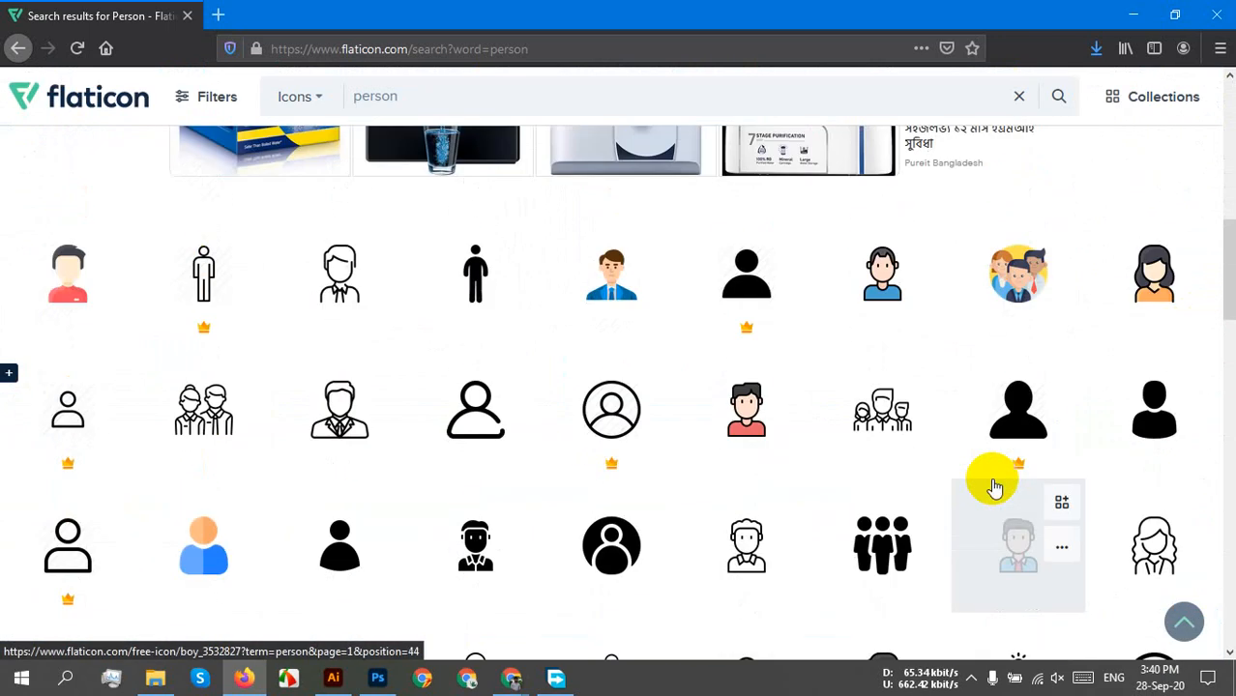
scroll(993, 481, "up", 5)
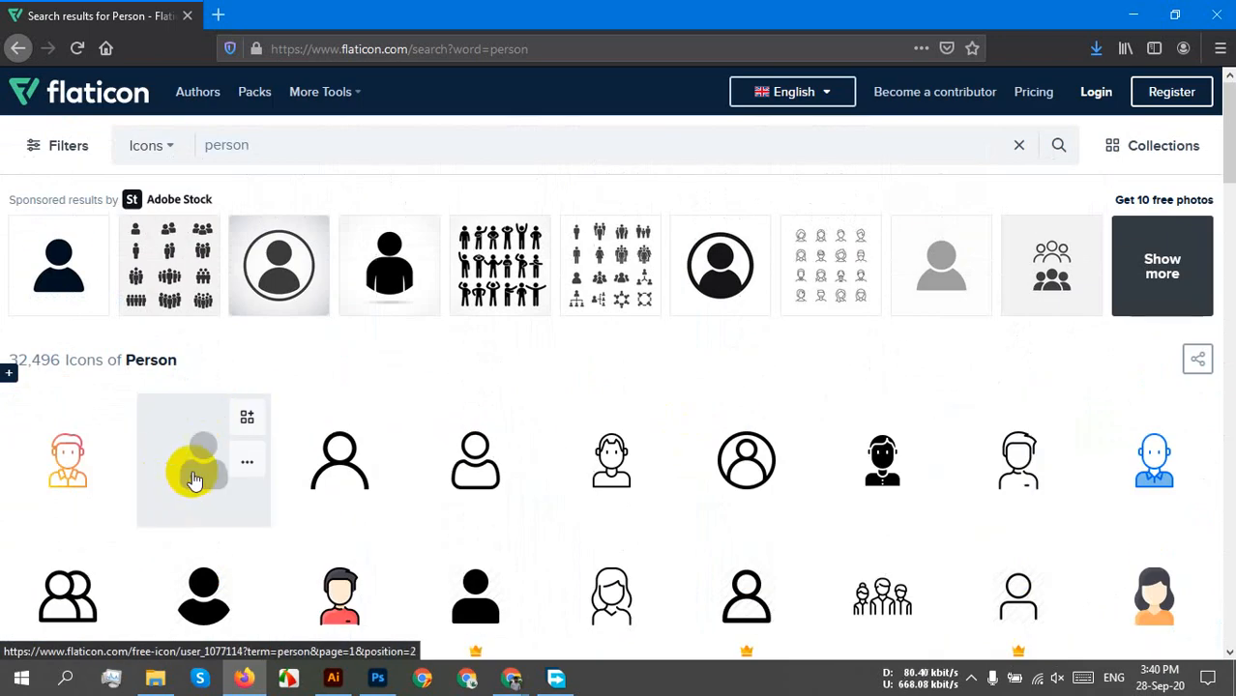
left_click(194, 480)
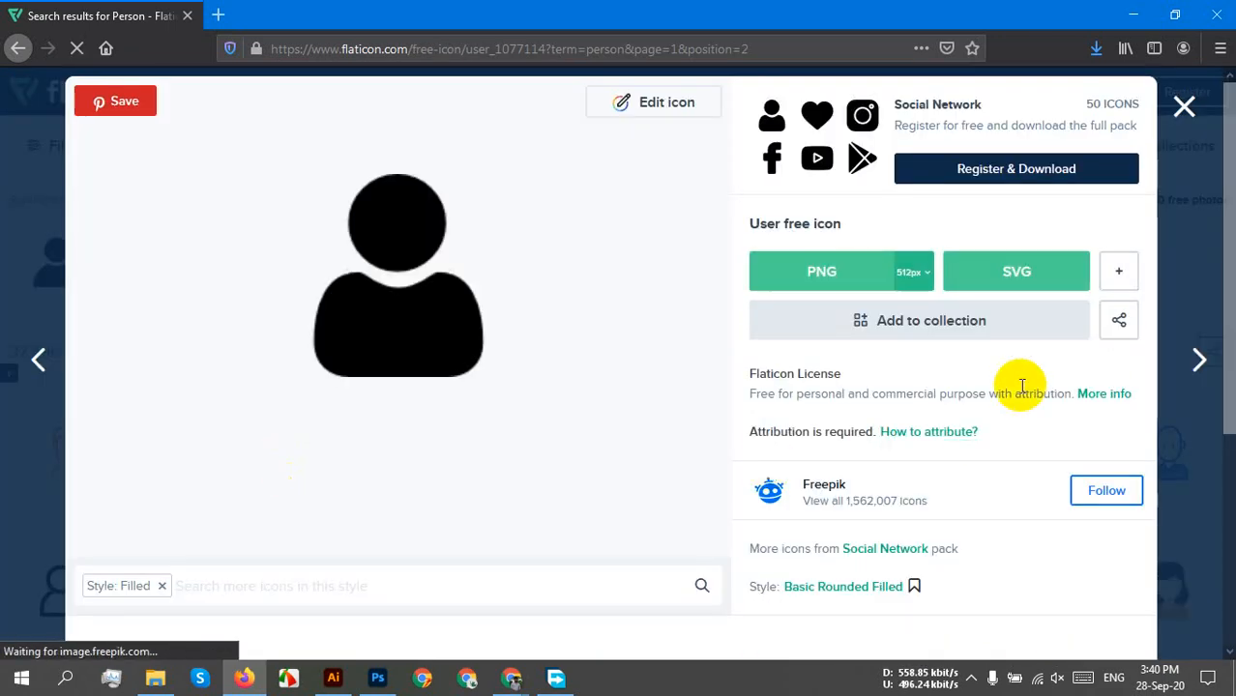
left_click(1020, 284)
Download user.svg for free and open it with Adobe Illustrator 2020.
left_click(764, 350)
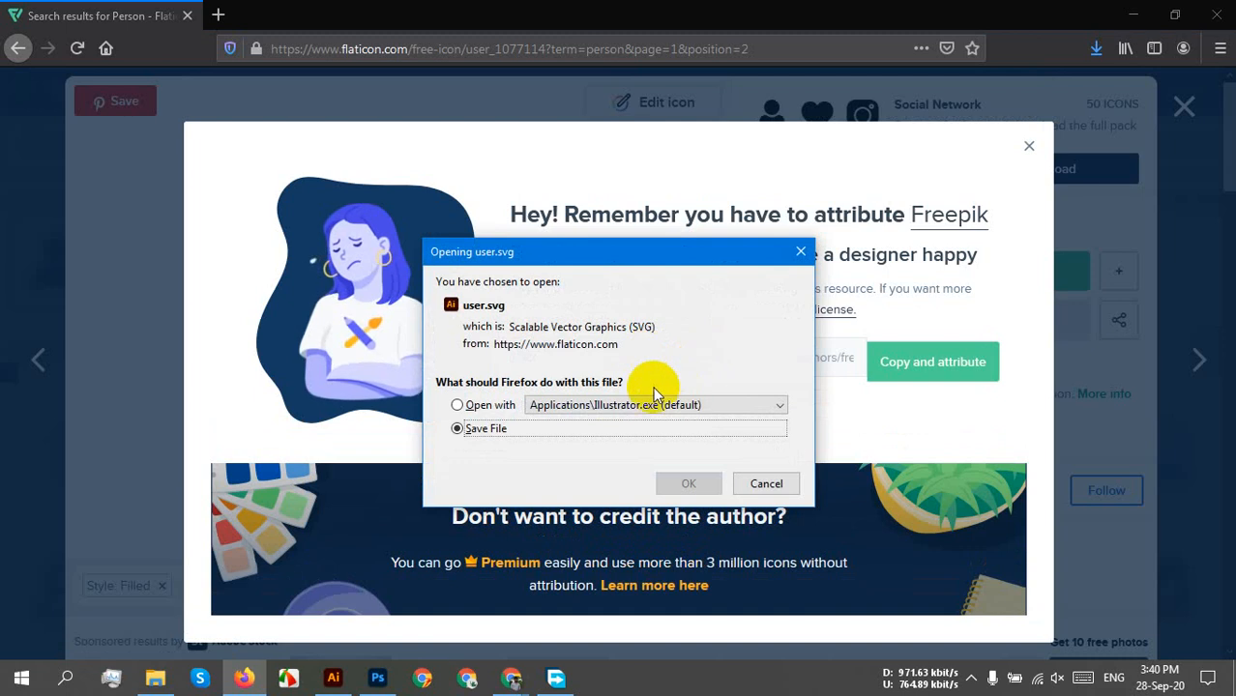
left_click(651, 404)
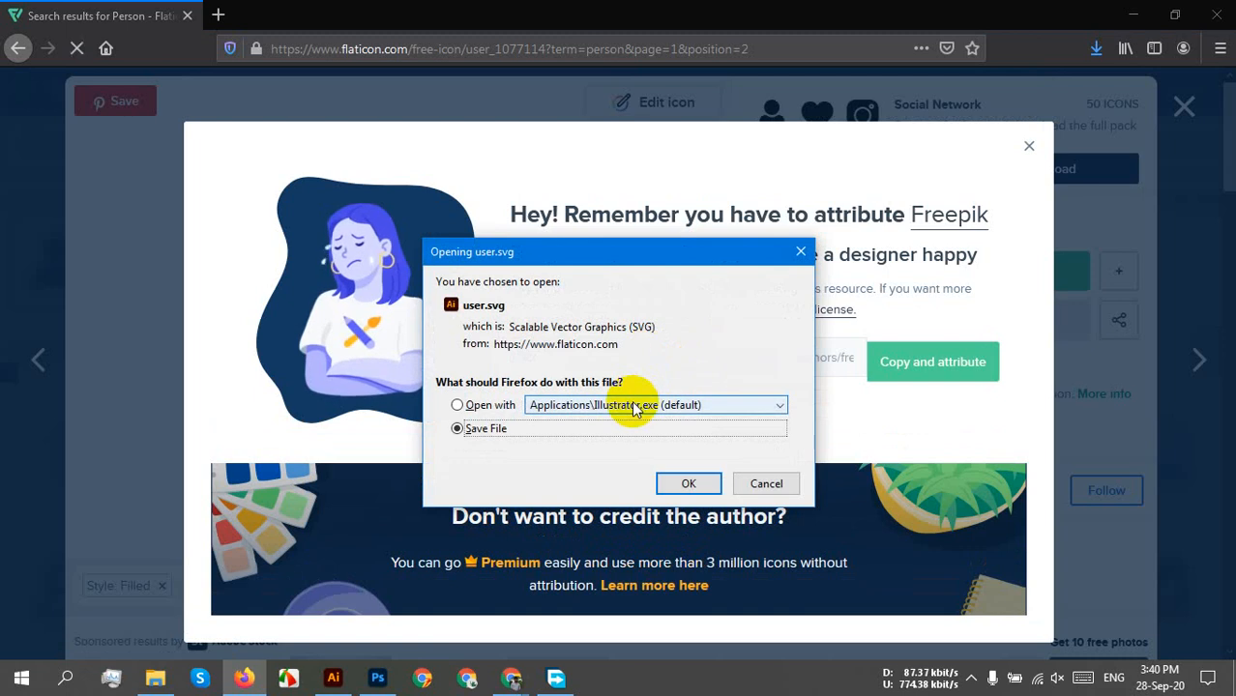
left_click(552, 404)
left_click(540, 446)
left_click(568, 439)
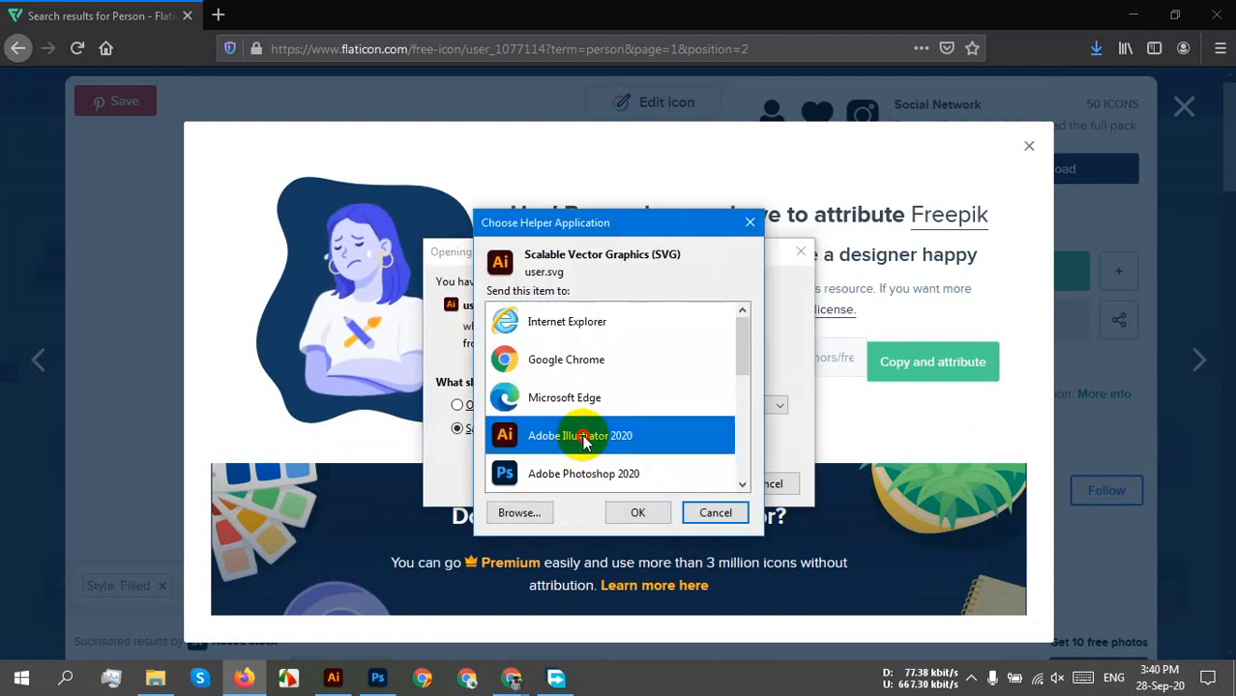
left_click(637, 513)
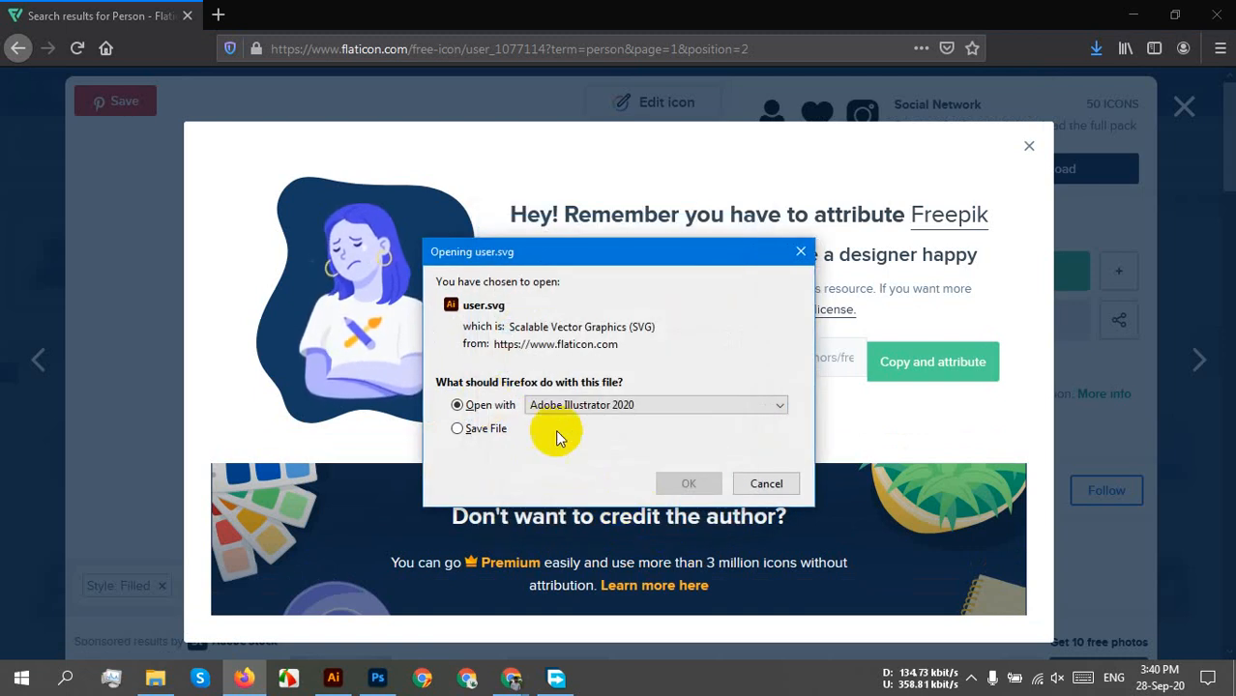
left_click(689, 483)
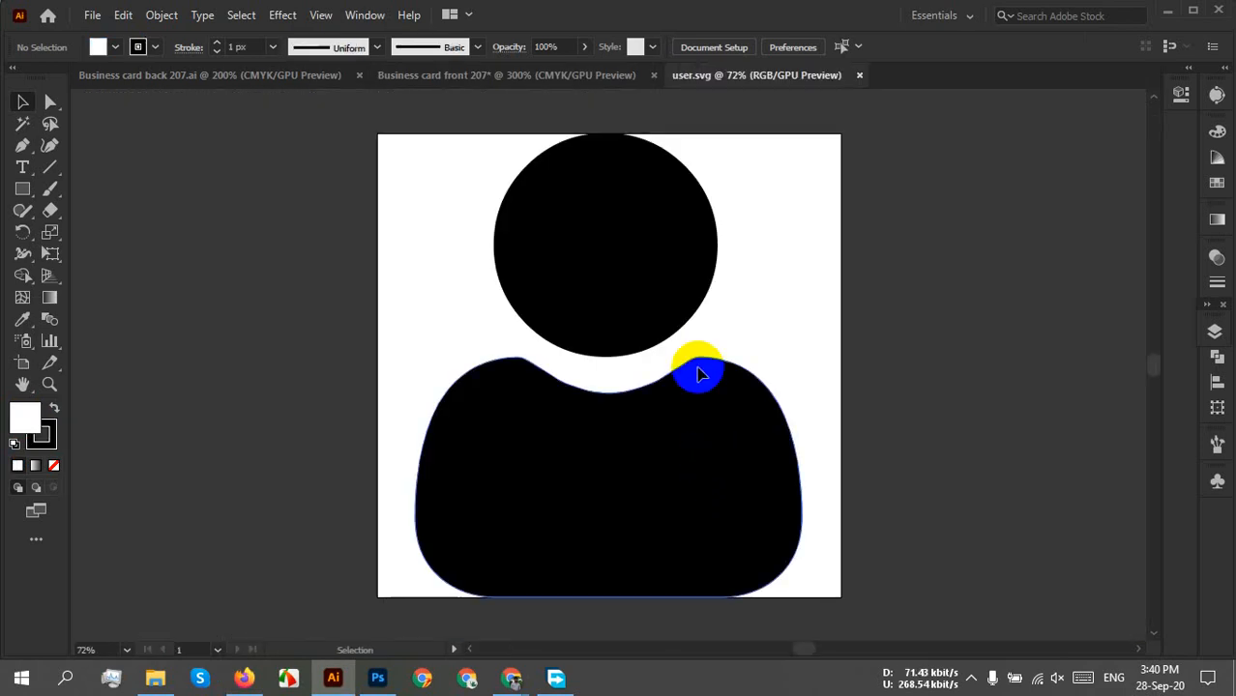
Group the user icon's head and body and scale the group down.
left_click(667, 288)
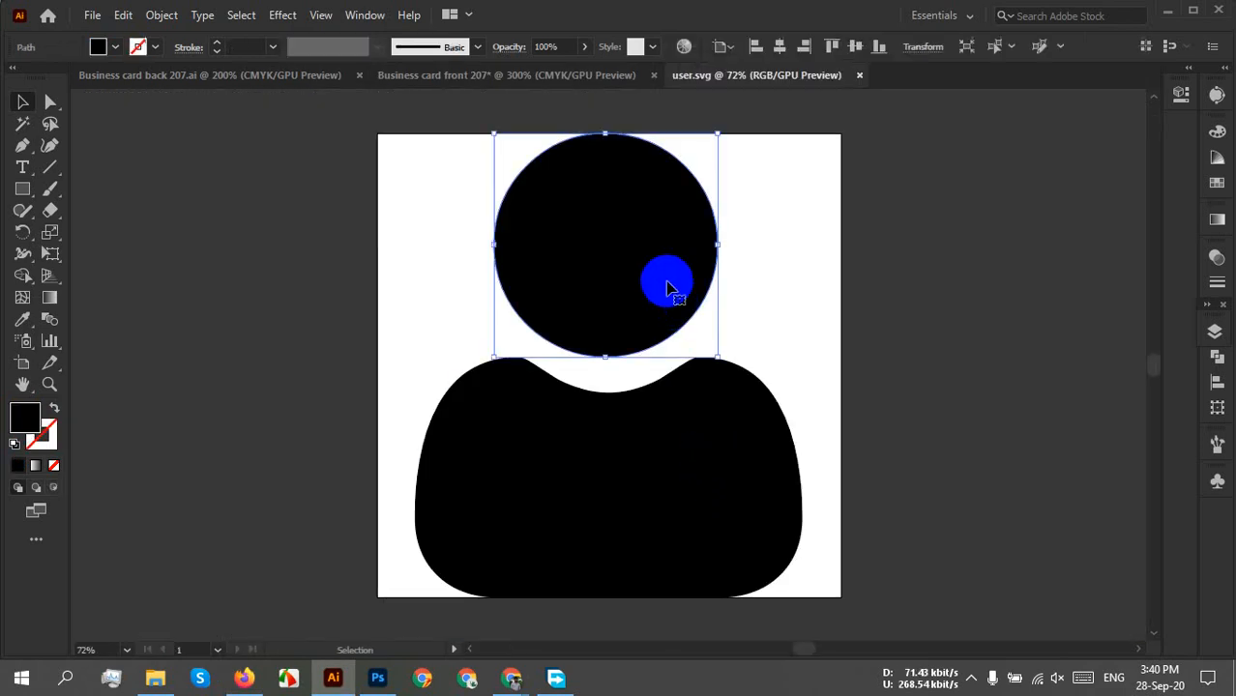
left_click(732, 446, "shift")
right_click(732, 443)
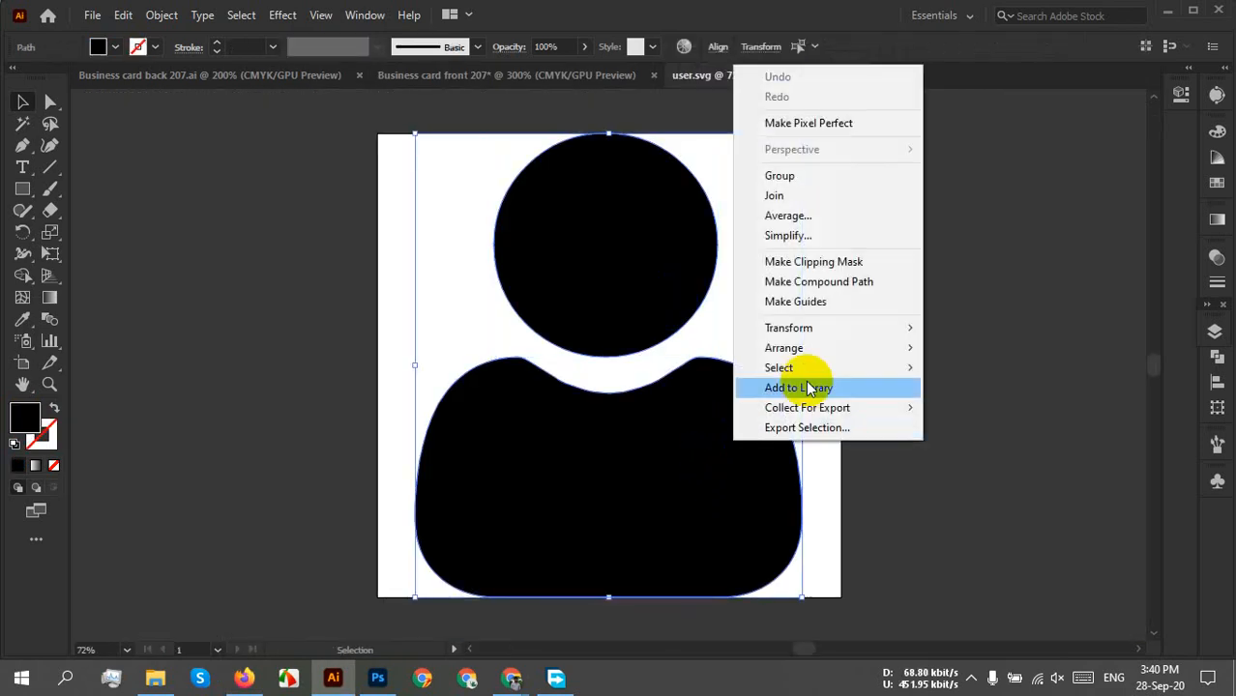
left_click(779, 177)
left_click_drag(801, 134, 638, 224)
Shrink the user icon further, sizing it against the phone hexagon on the blue bar.
left_click(432, 583)
left_click_drag(792, 322, 747, 515)
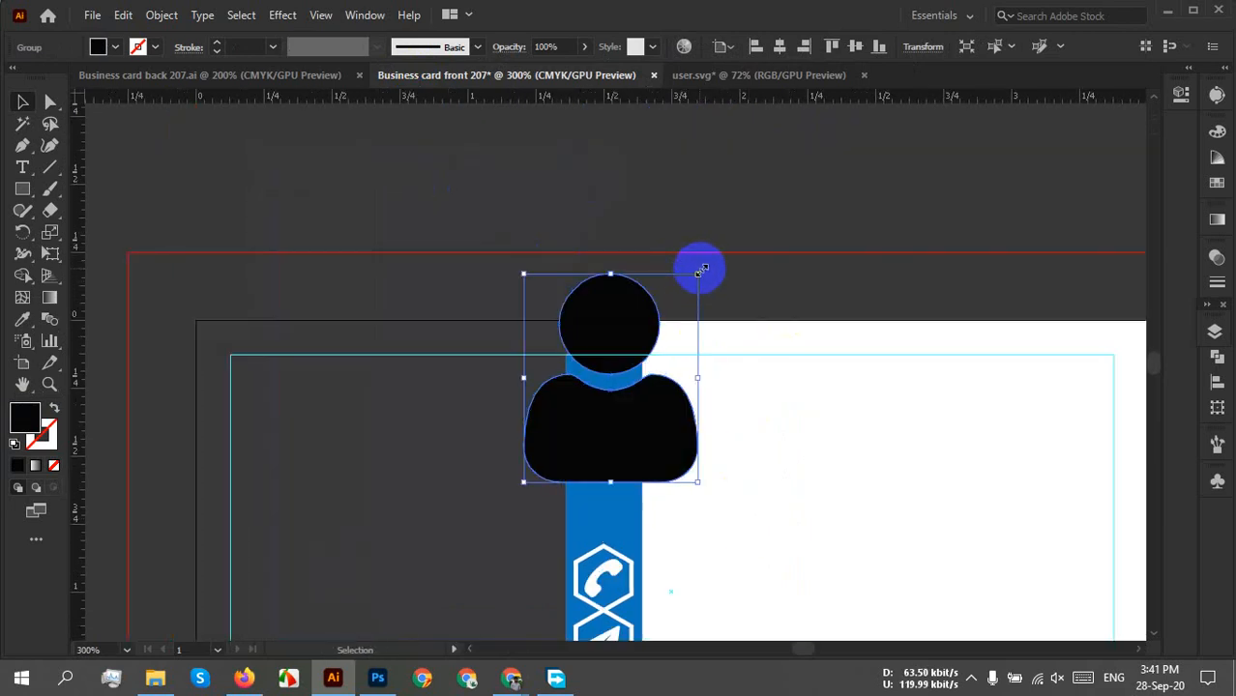
left_click_drag(696, 273, 577, 421)
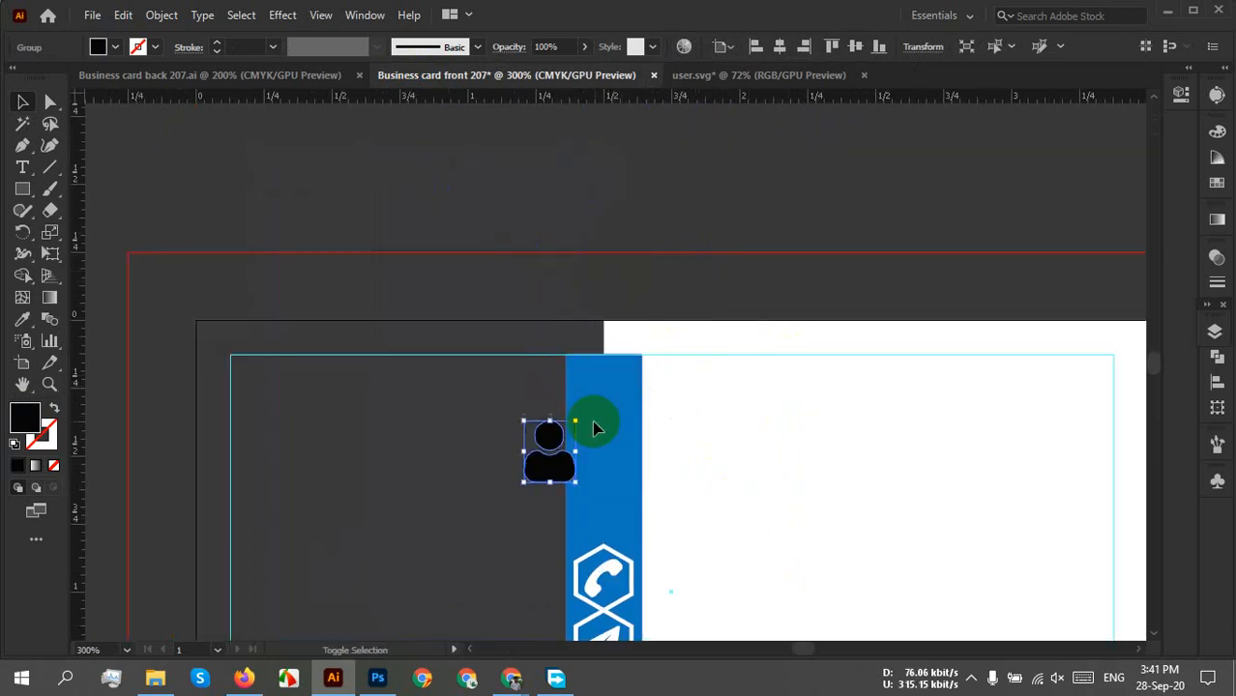
scroll(524, 496, "up", 5)
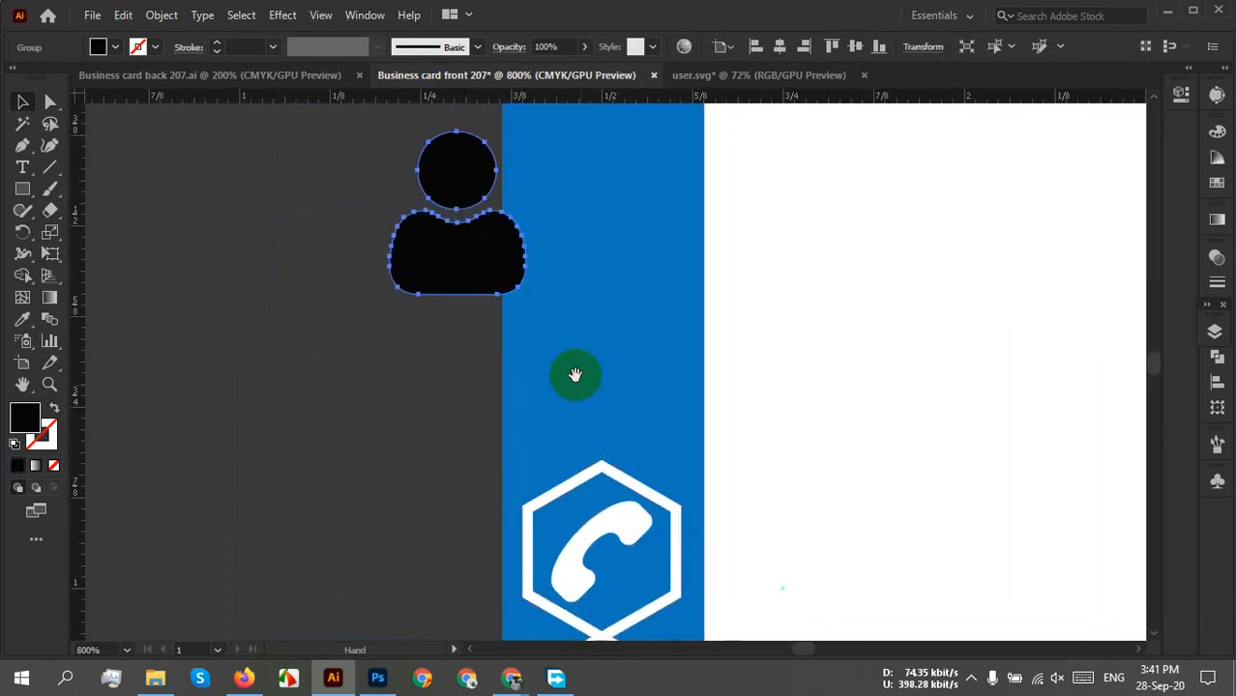
left_click_drag(462, 246, 650, 573)
left_click_drag(664, 440, 652, 478)
left_click_drag(571, 574, 594, 580)
scroll(653, 529, "up", 2)
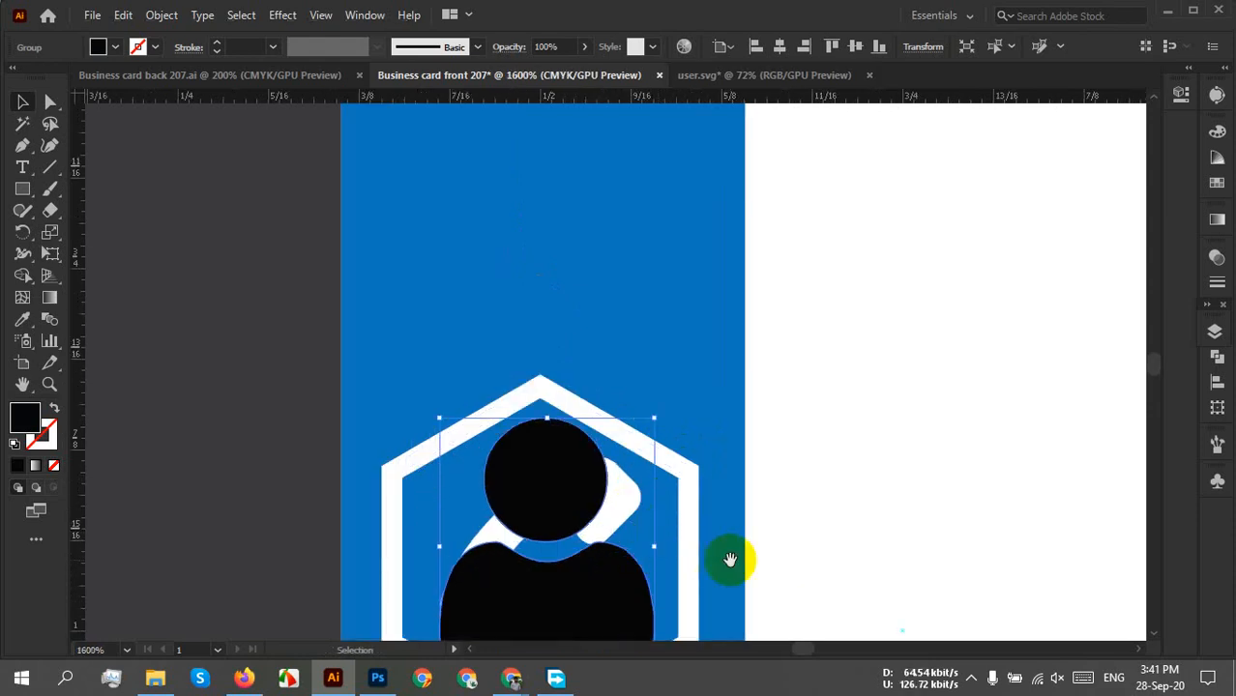
left_click_drag(730, 559, 711, 456)
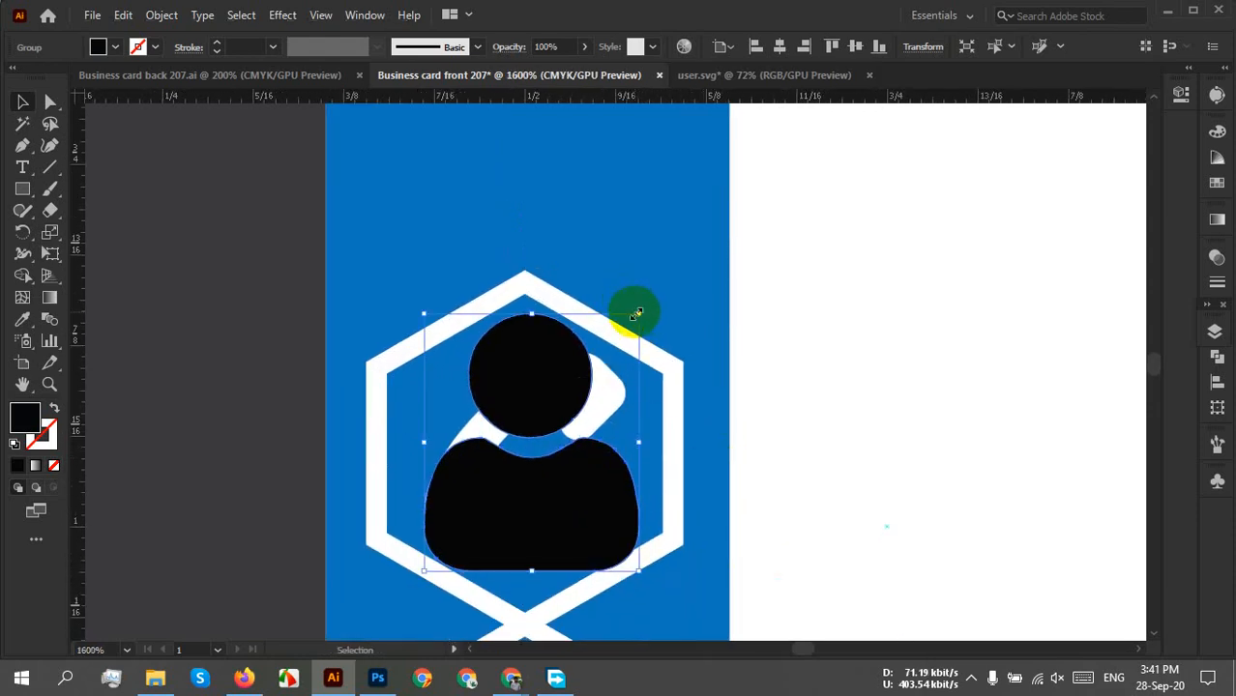
left_click_drag(635, 314, 625, 329)
left_click_drag(547, 501, 552, 490)
left_click(757, 364)
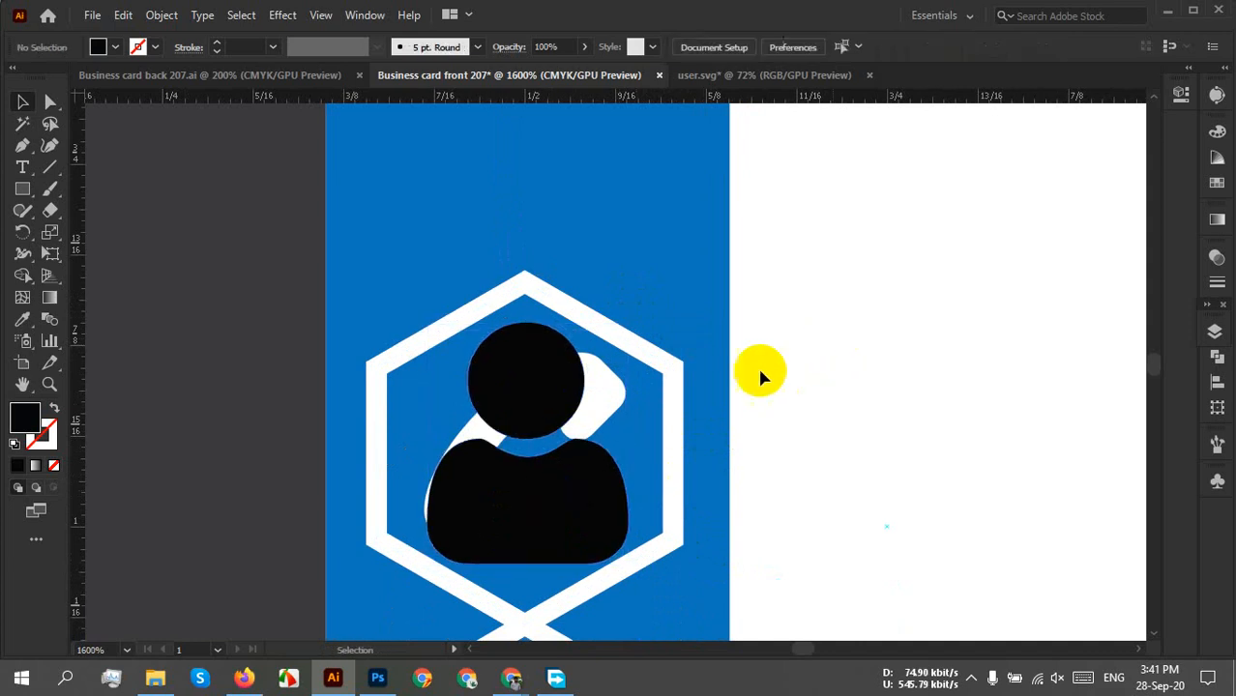
Move the user icon to the top of the blue bar and sample white onto it.
scroll(603, 444, "down", 3)
left_click_drag(698, 343, 708, 538)
left_click_drag(585, 615, 576, 257)
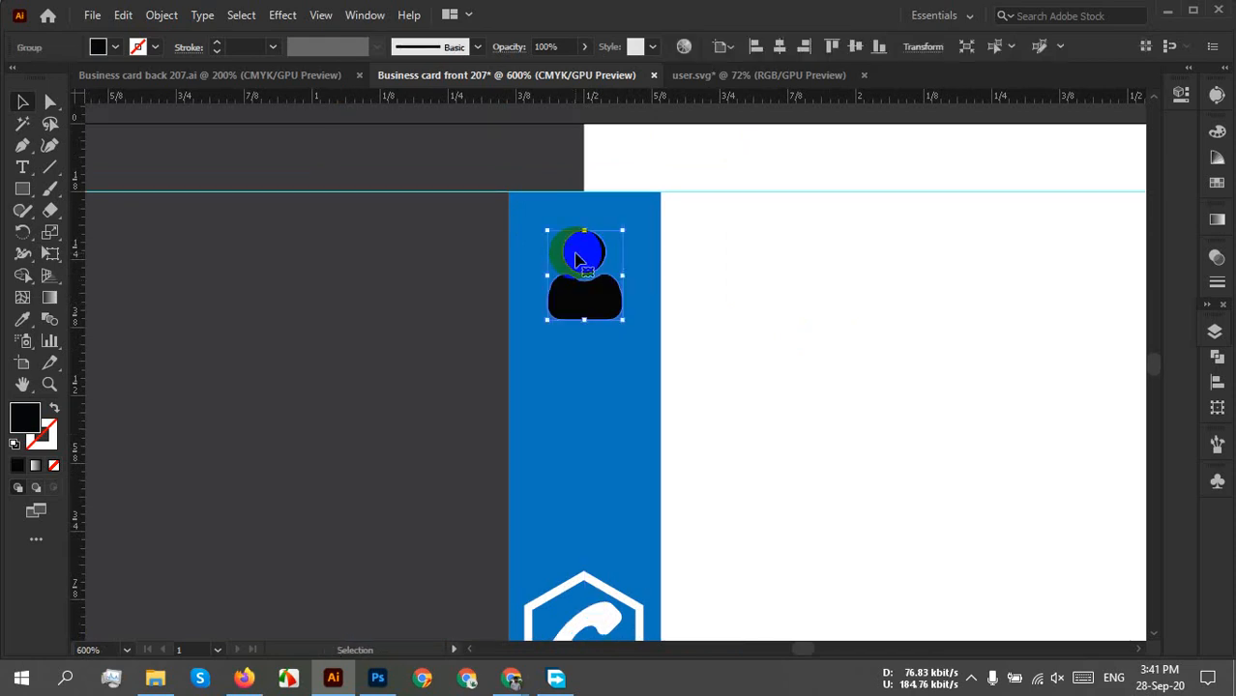
key("i")
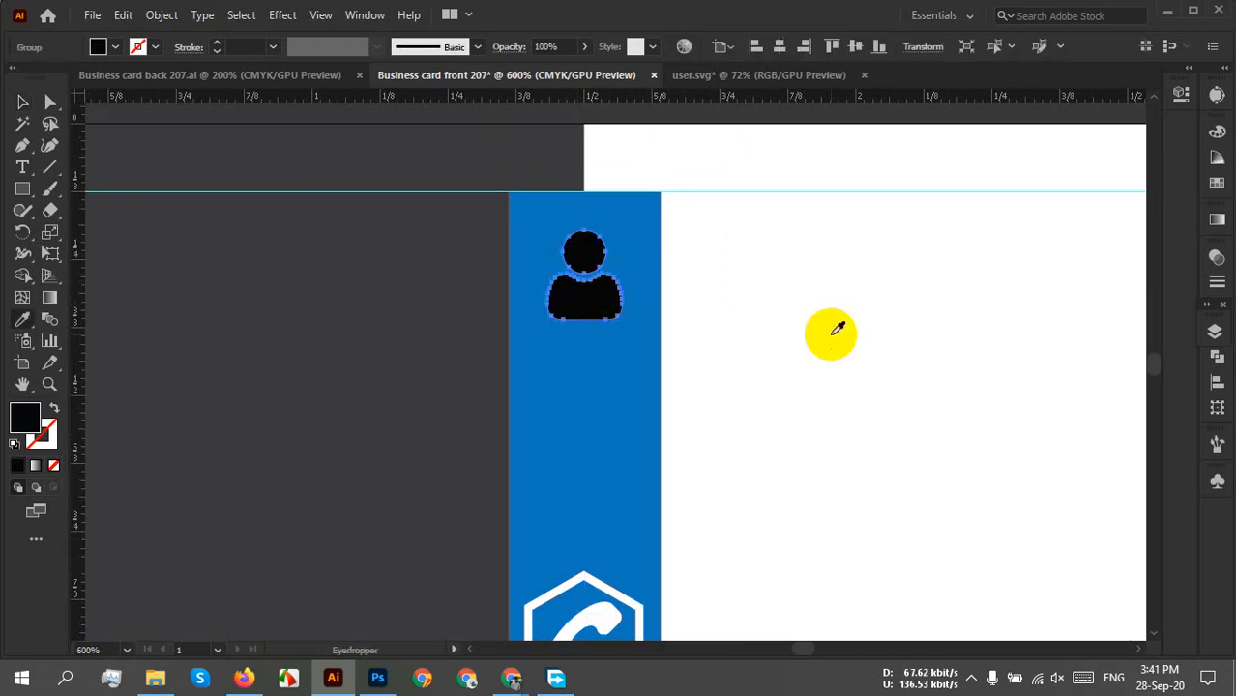
left_click(830, 335)
key("v")
left_click(802, 414)
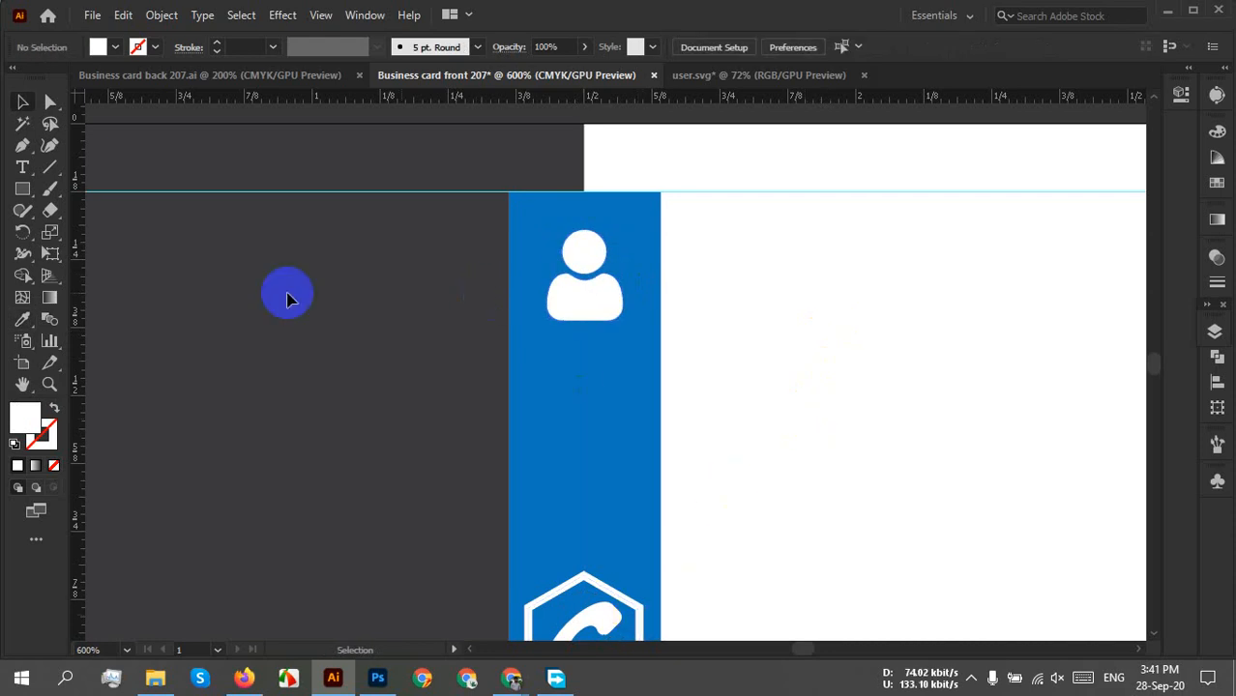
Alt-drag a copy of the hexagon column, ungroup it and delete all but the top hexagon.
scroll(677, 461, "down", 4)
scroll(676, 461, "right", 4)
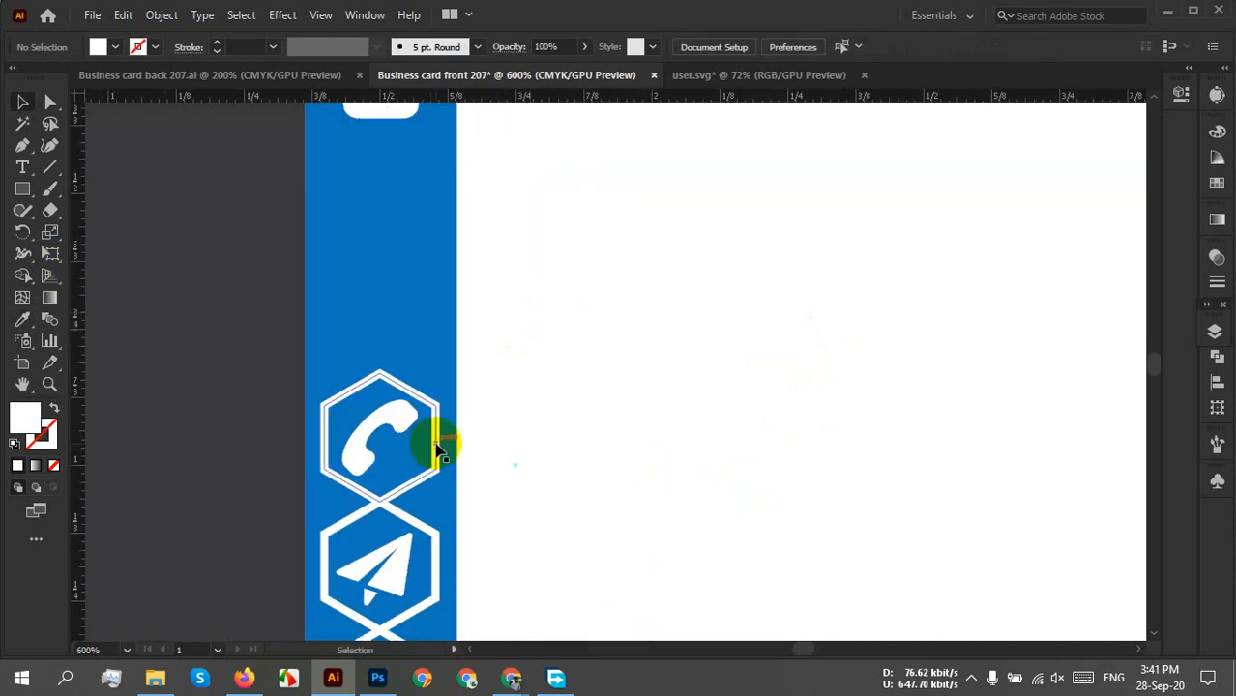
left_click_drag(437, 446, 690, 325)
right_click(690, 323)
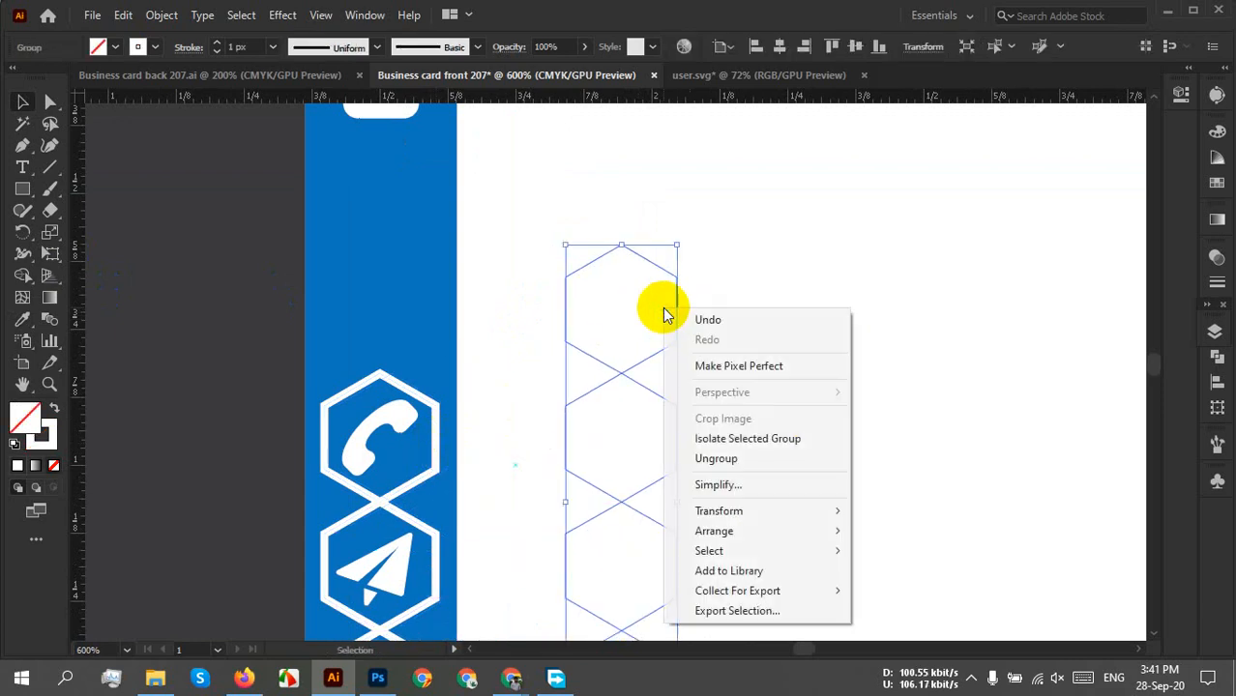
left_click(723, 458)
left_click(848, 401)
left_click_drag(775, 420, 605, 669)
key("Delete")
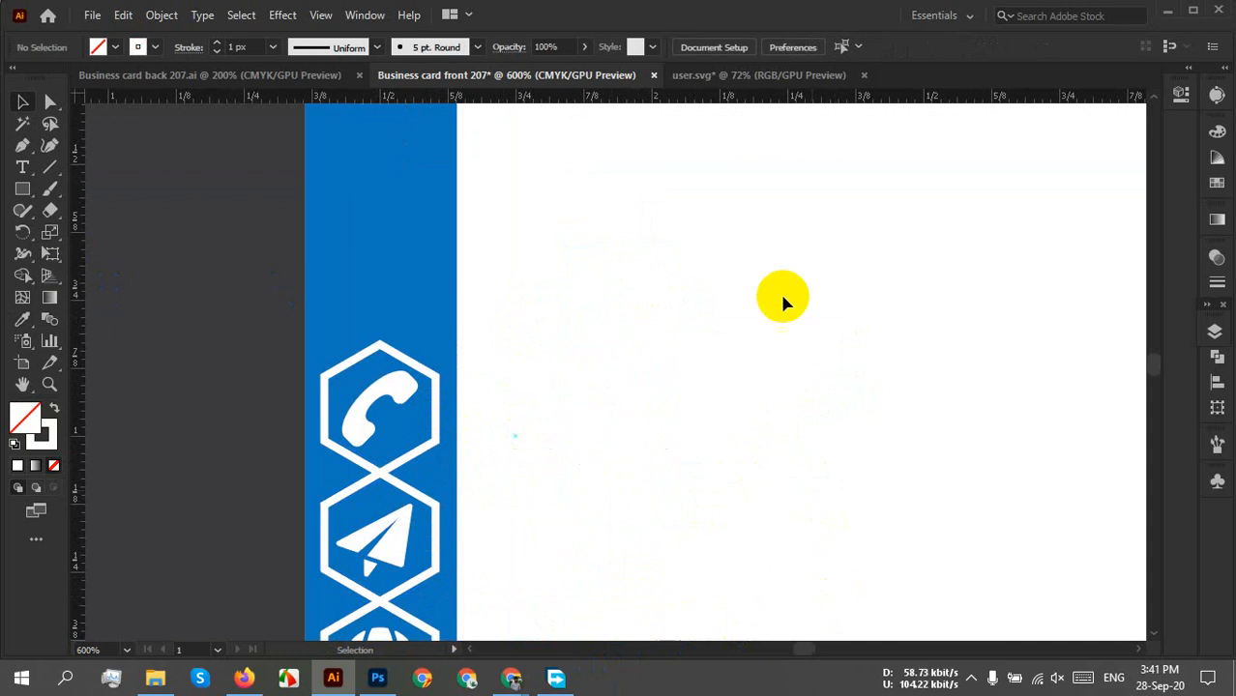
Move the remaining hexagon outline so it surrounds the white user icon.
left_click_drag(766, 209, 607, 445)
left_click_drag(520, 433, 620, 620)
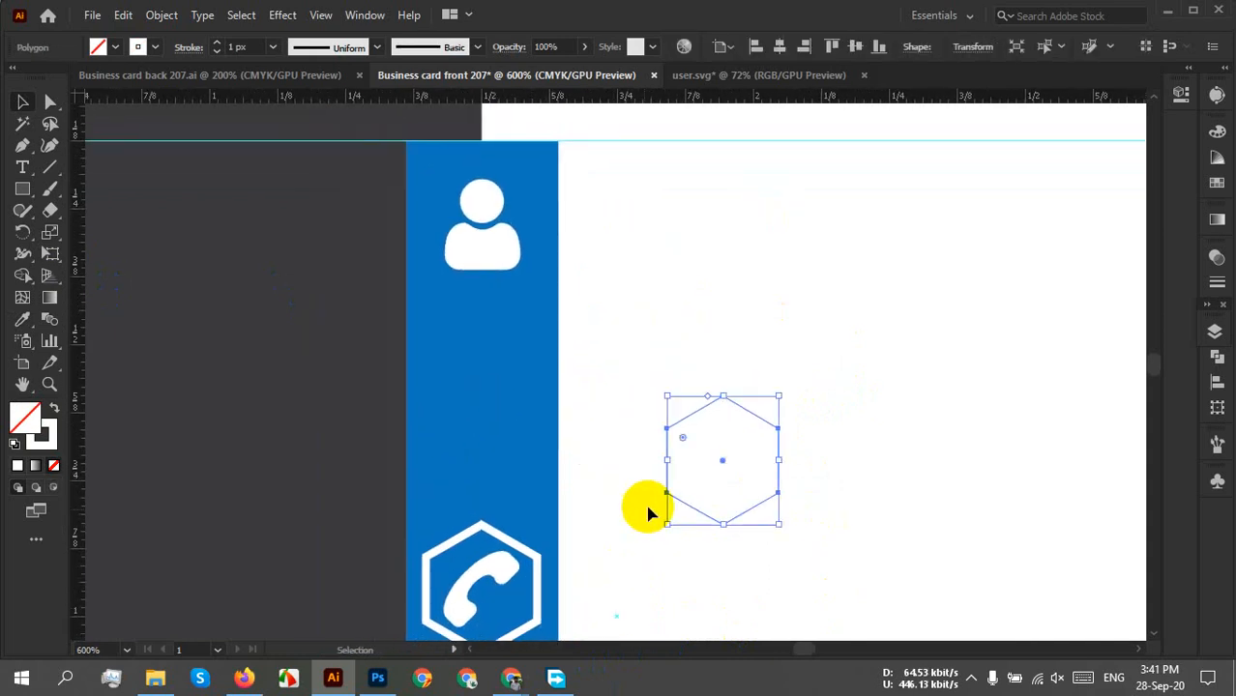
left_click_drag(683, 420, 483, 199)
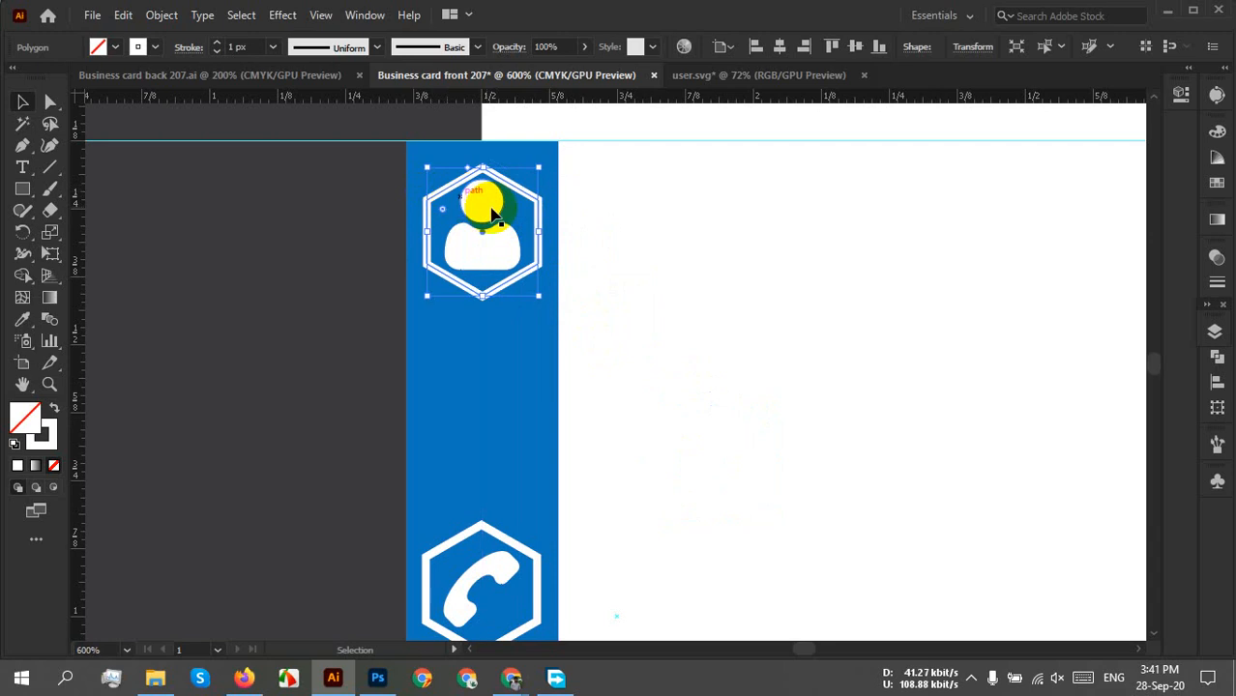
left_click(618, 393)
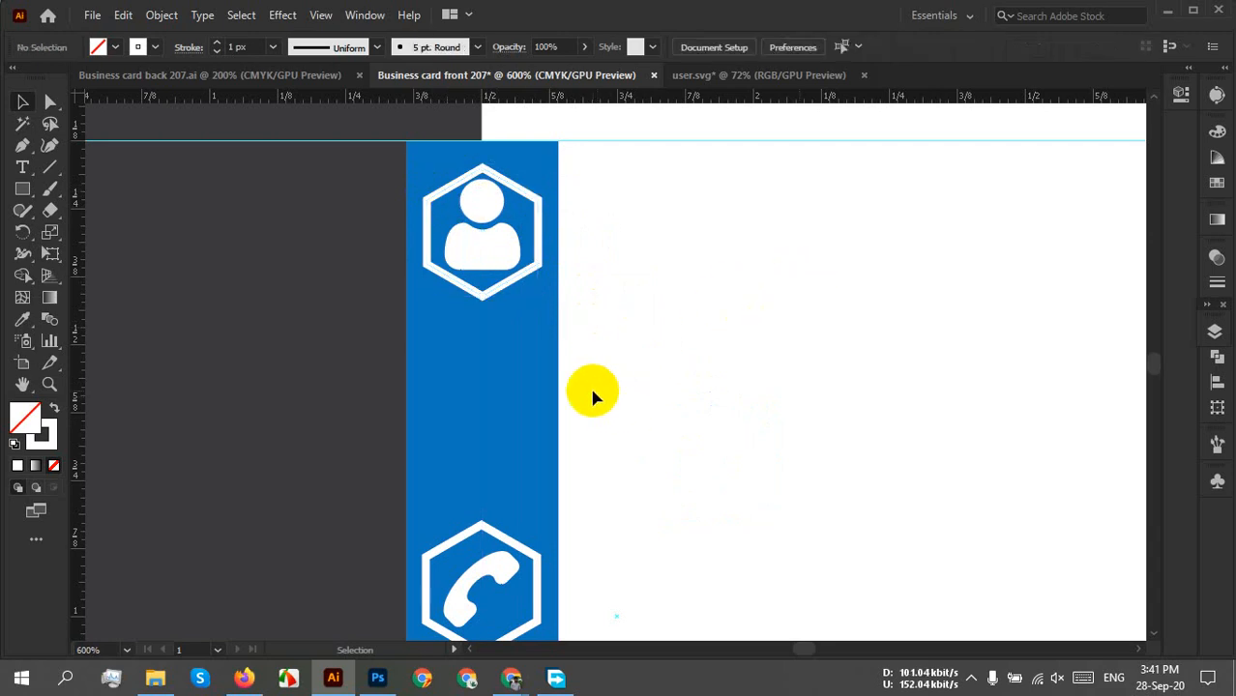
scroll(513, 306, "up", 2)
left_click_drag(452, 325, 506, 516)
left_click(597, 436)
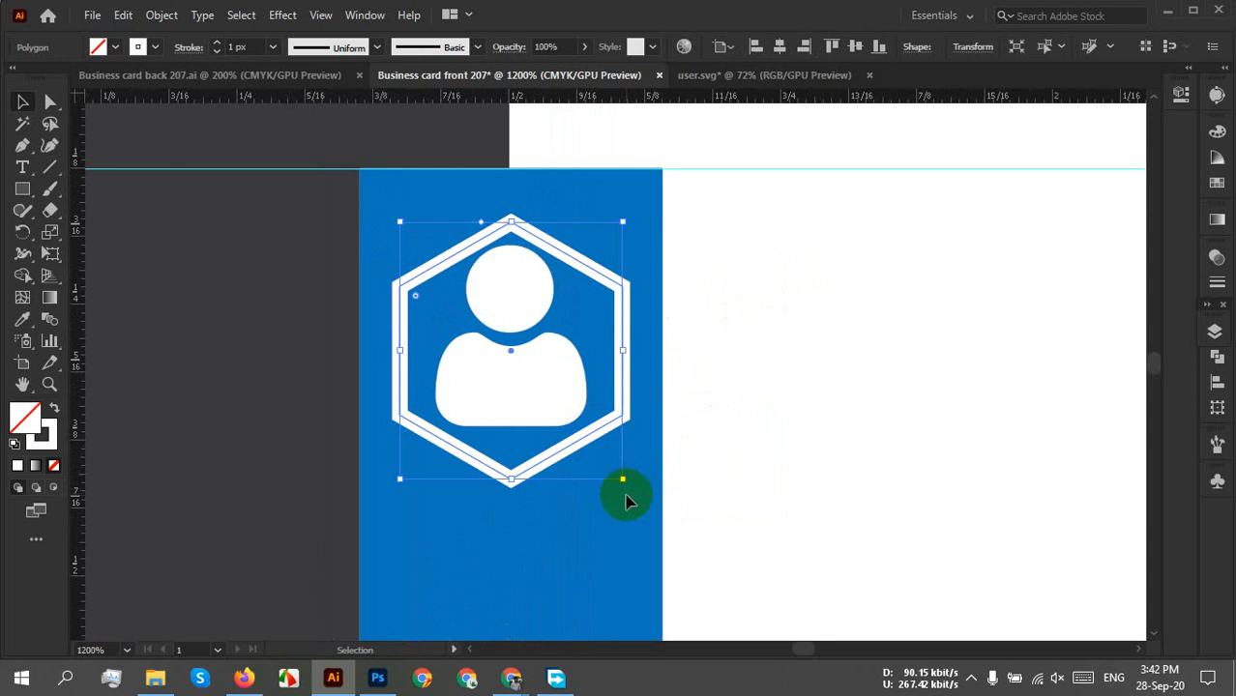
Align the user icon and hexagon to selection, centred horizontally and vertically.
left_click_drag(621, 483, 641, 499)
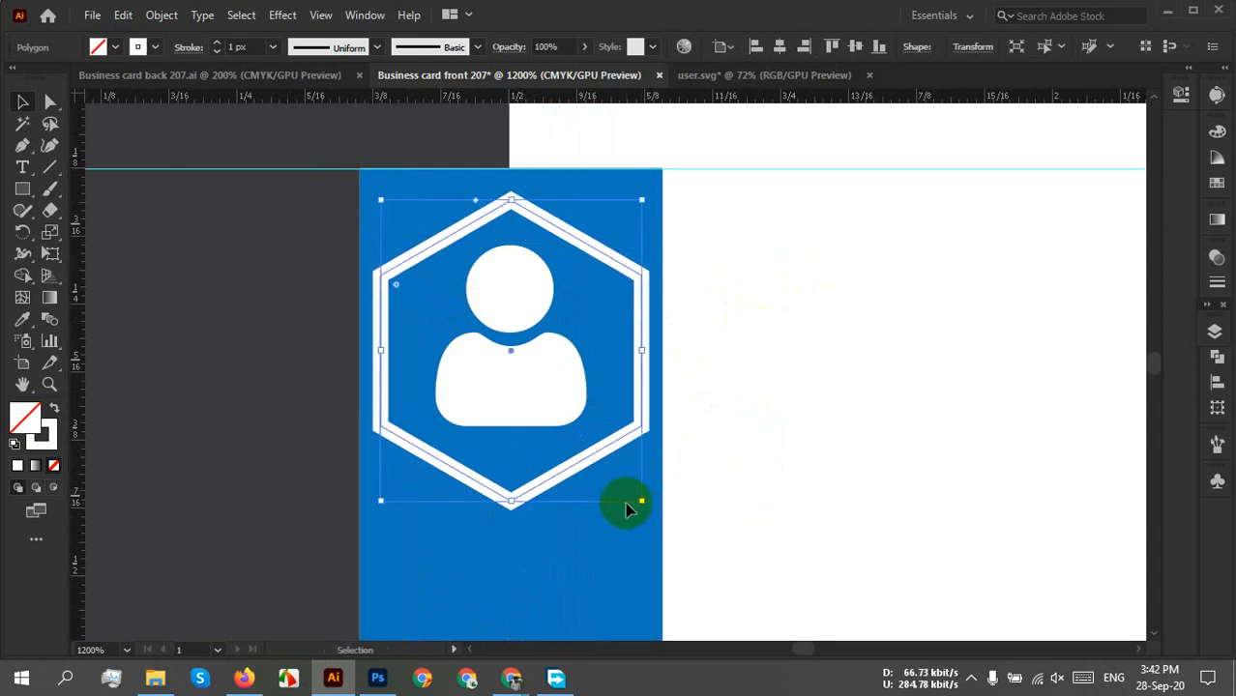
left_click(755, 402)
left_click(552, 386)
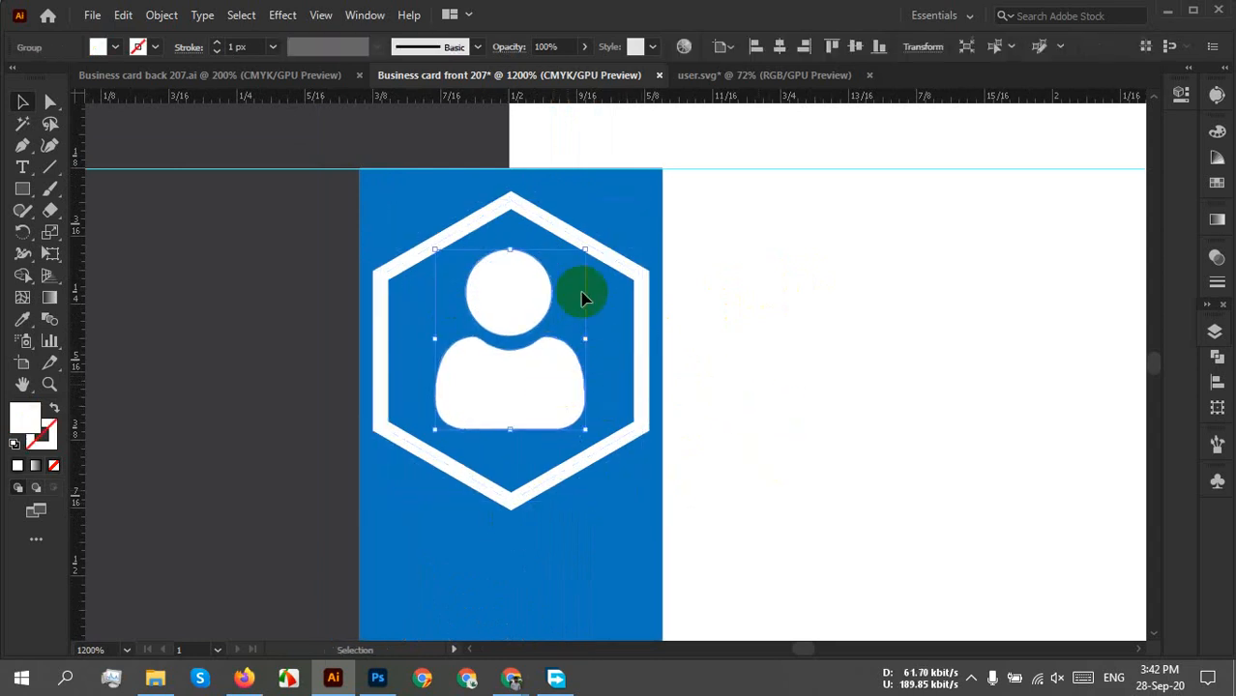
left_click(574, 237, "shift")
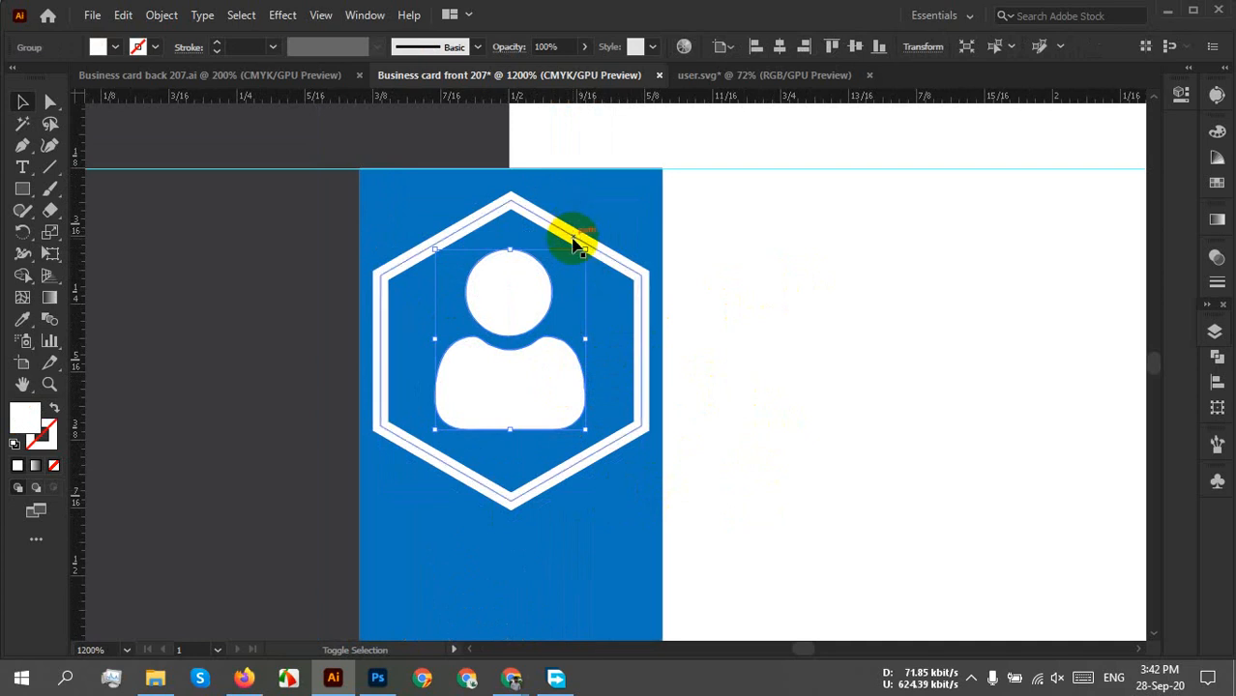
left_click(720, 48)
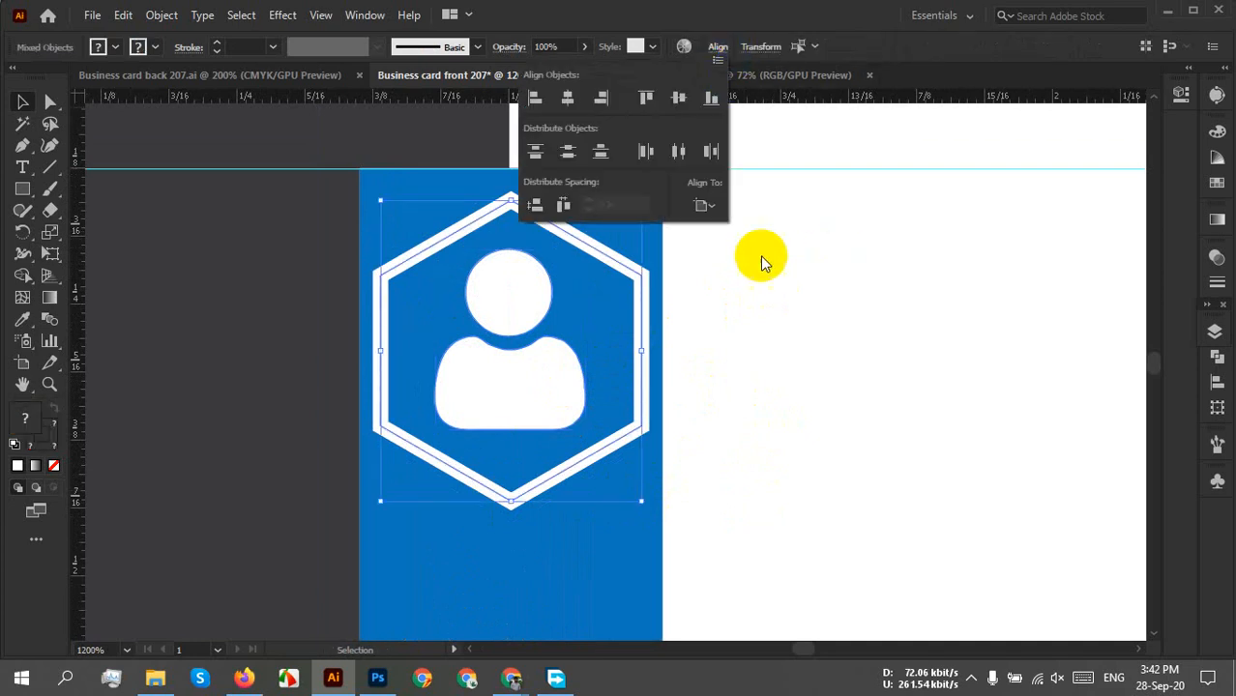
left_click(703, 204)
left_click(736, 228)
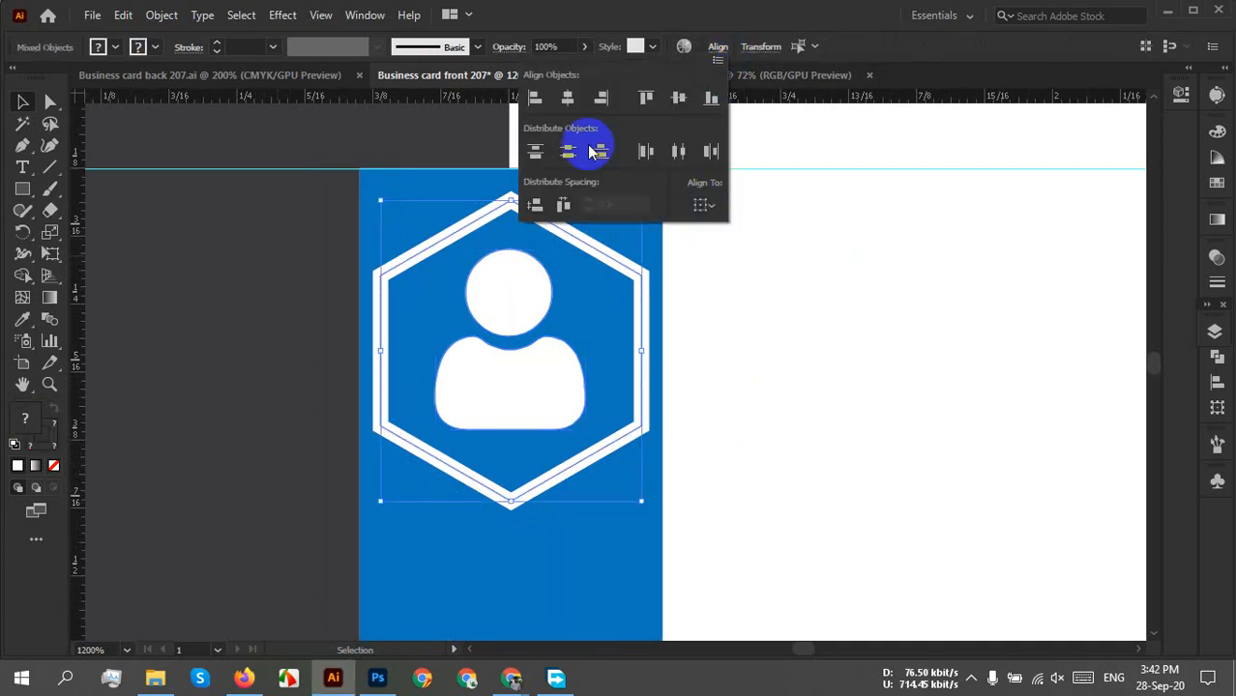
left_click(567, 98)
left_click(675, 108)
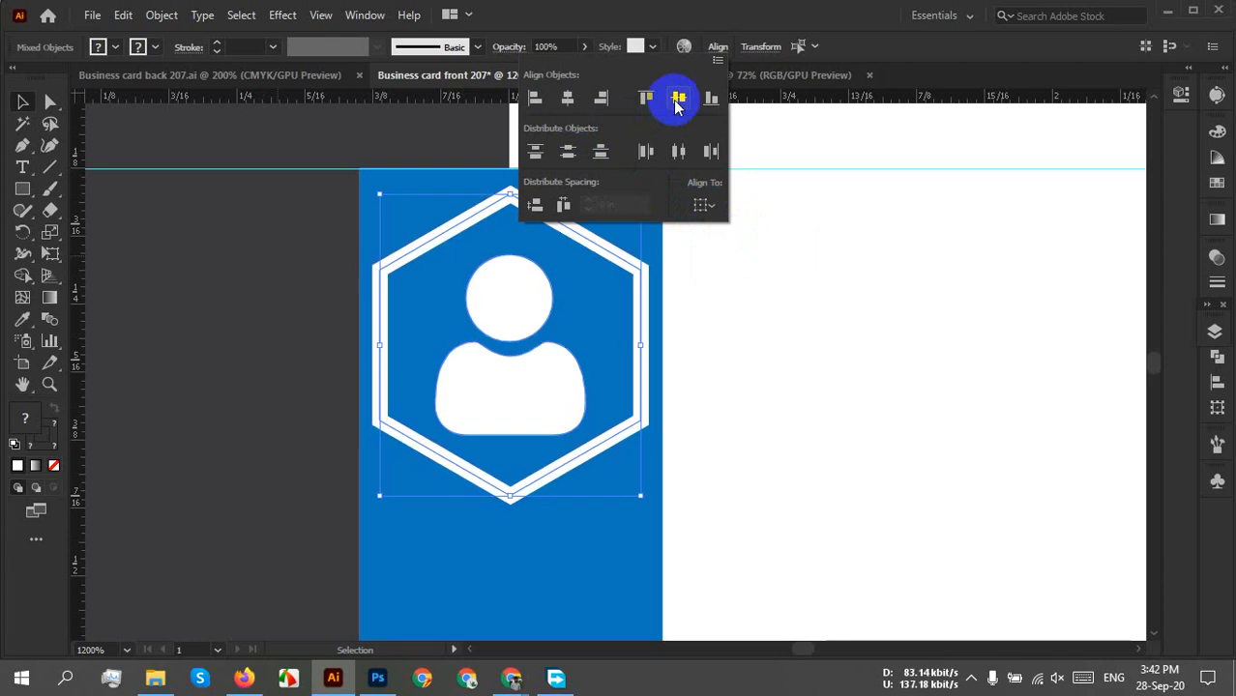
Nudge the user icon with arrow keys, then raise it slightly within the hexagon.
left_click(774, 357)
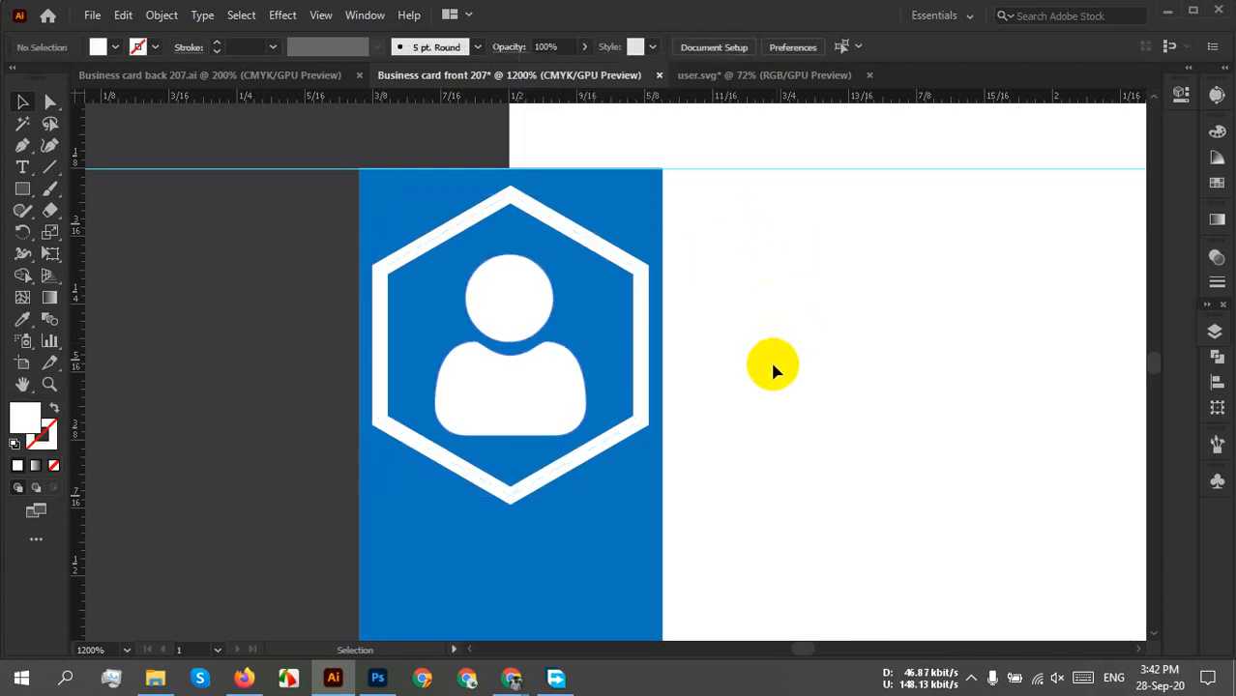
left_click(533, 400)
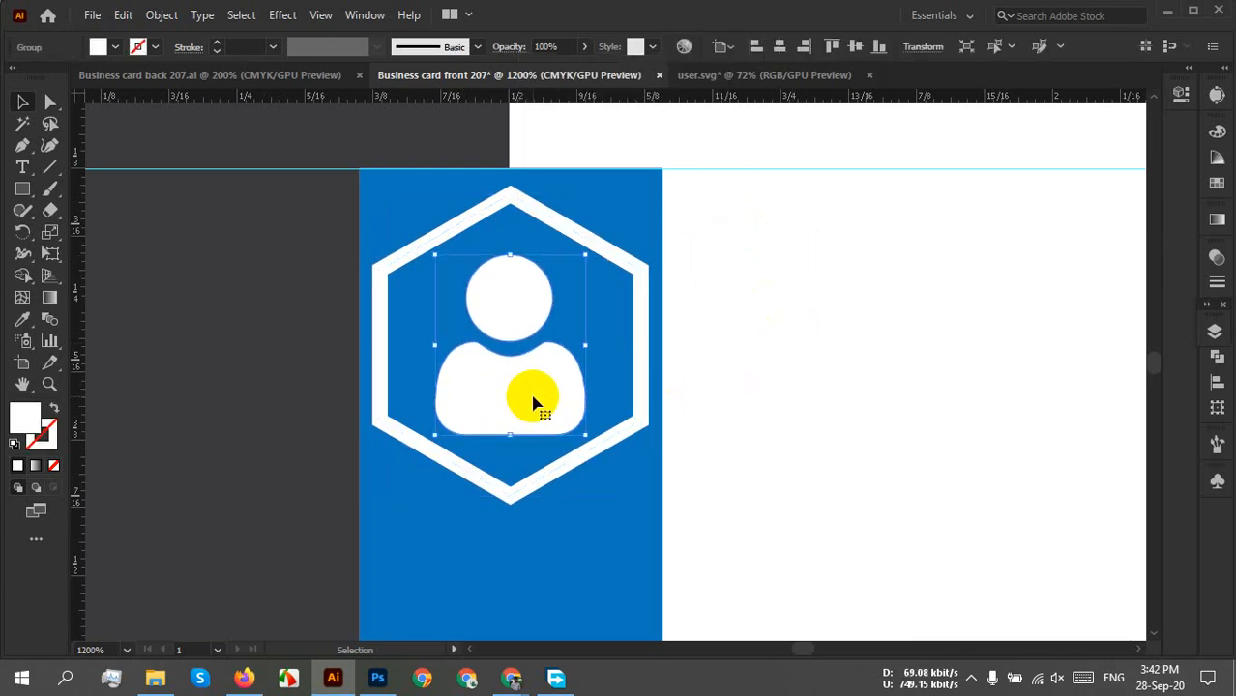
key("Up")
key("Up")
key("Down")
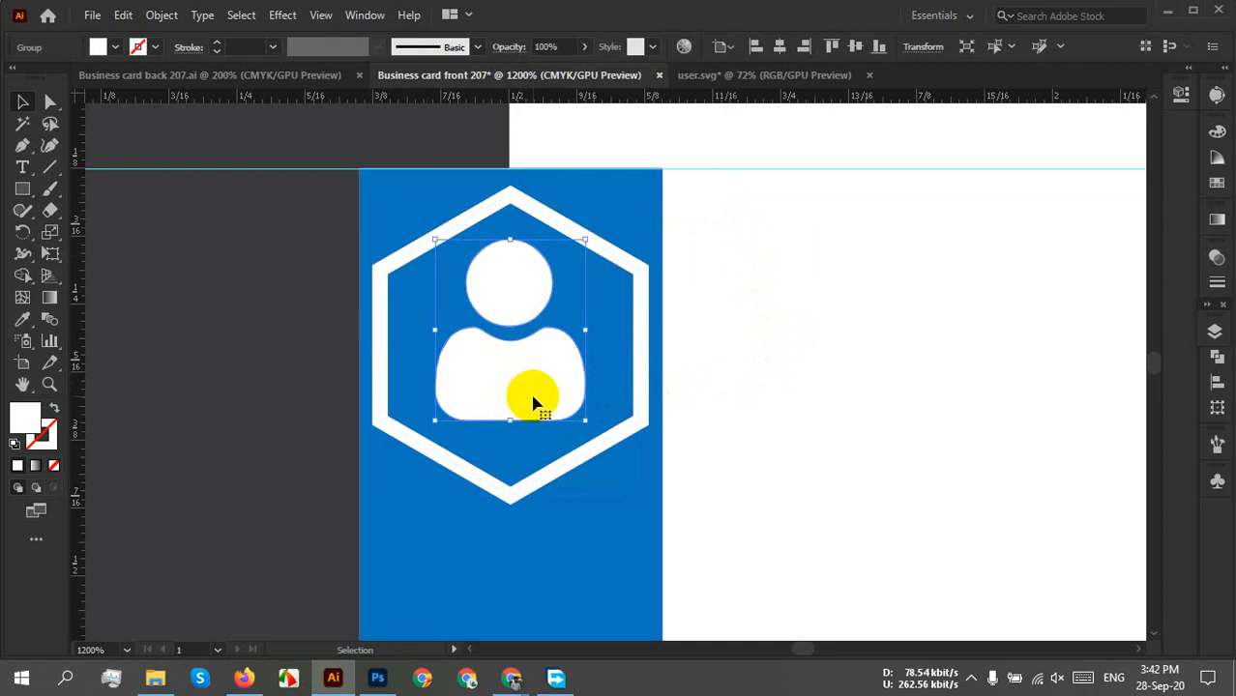
key("Down")
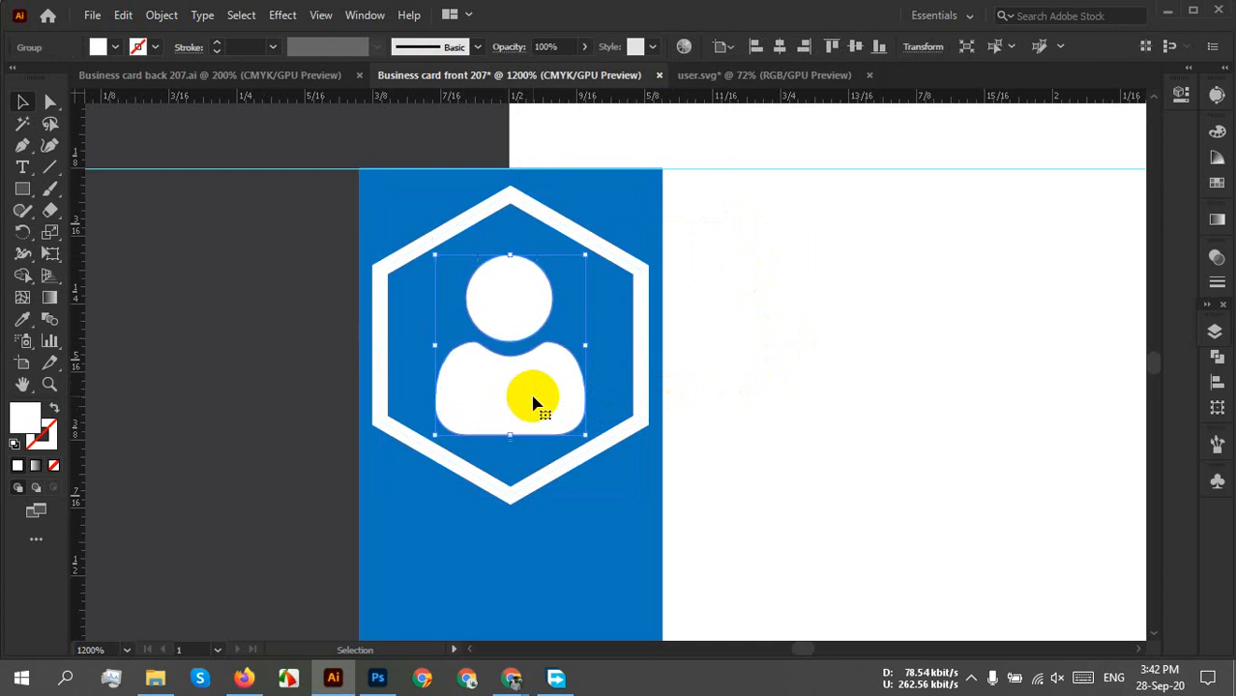
left_click(507, 308, "shift")
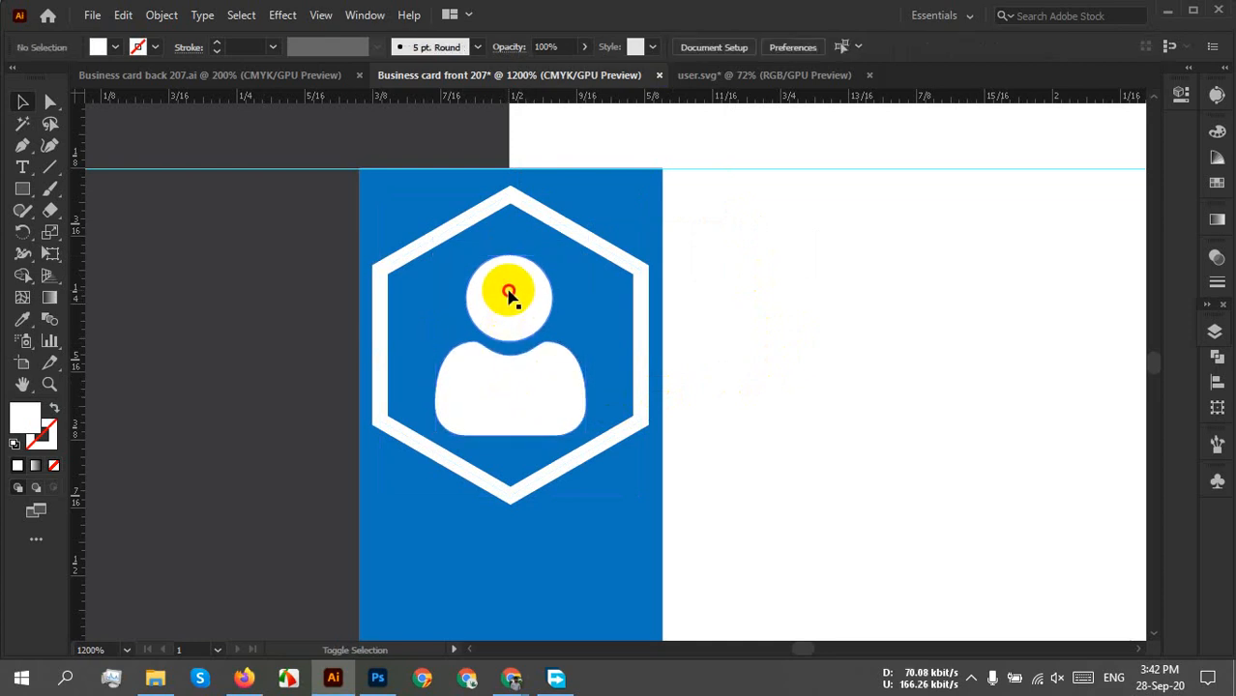
left_click(512, 292)
left_click_drag(525, 294, 525, 284)
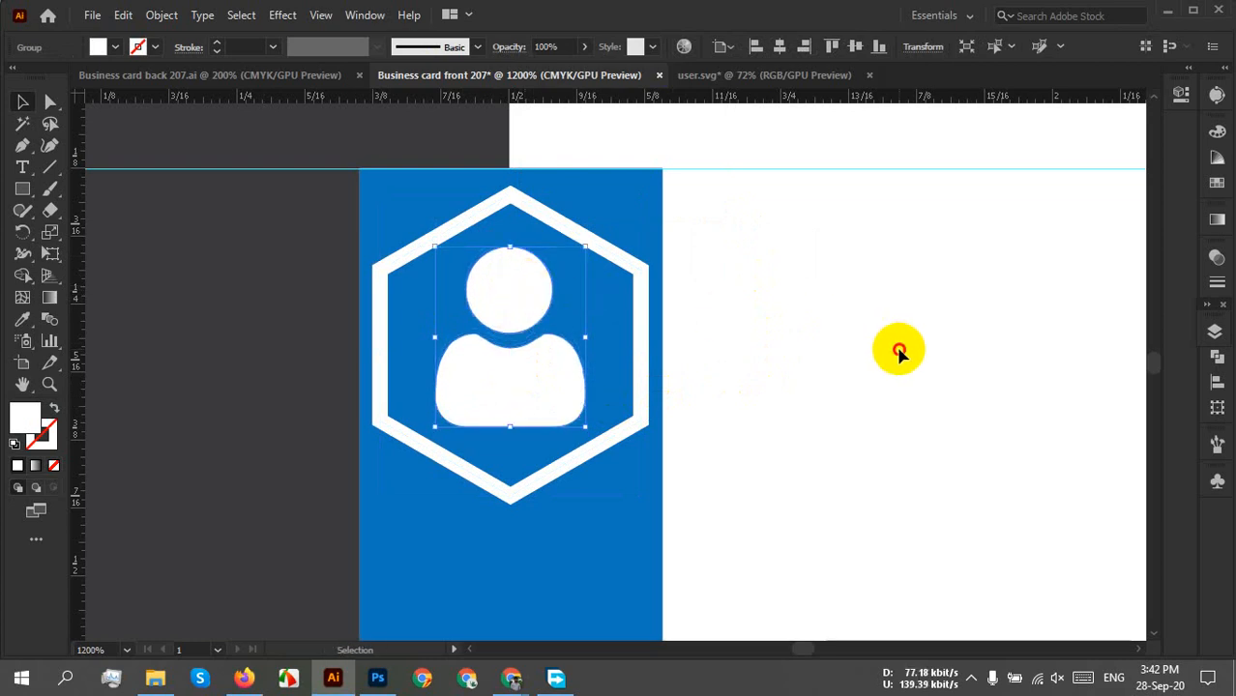
left_click(895, 343)
scroll(855, 345, "down", 1)
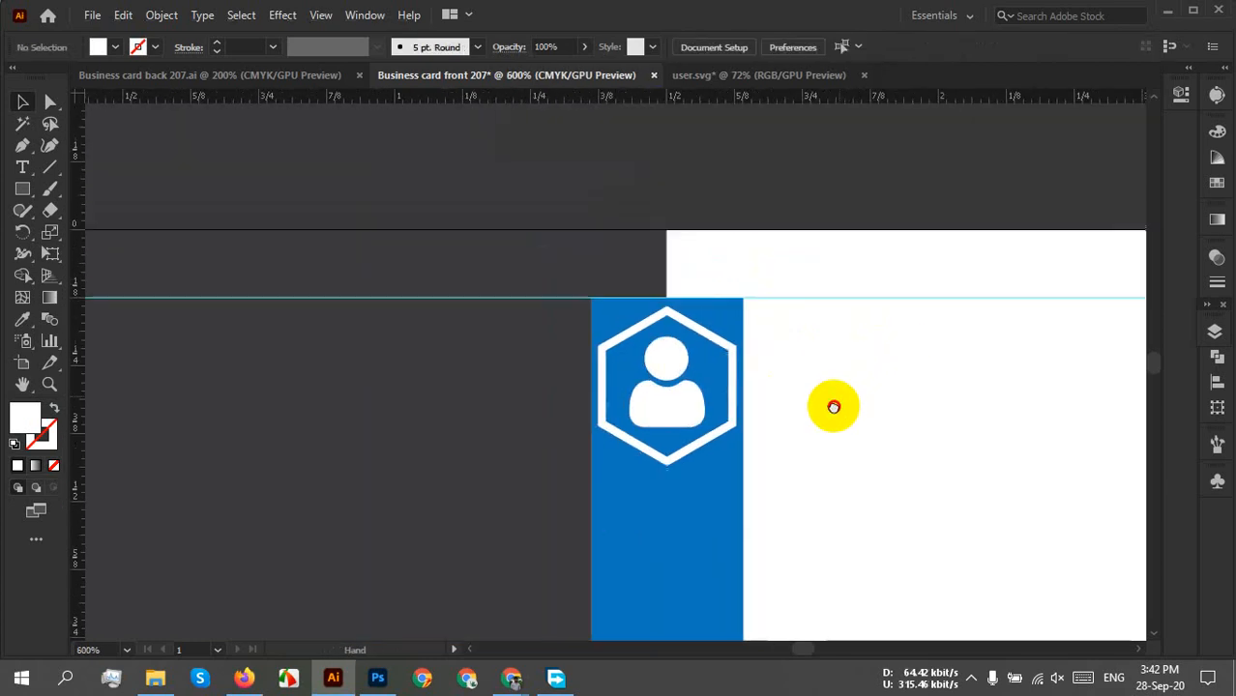
Group the user icon with its hexagon outline.
left_click(662, 421)
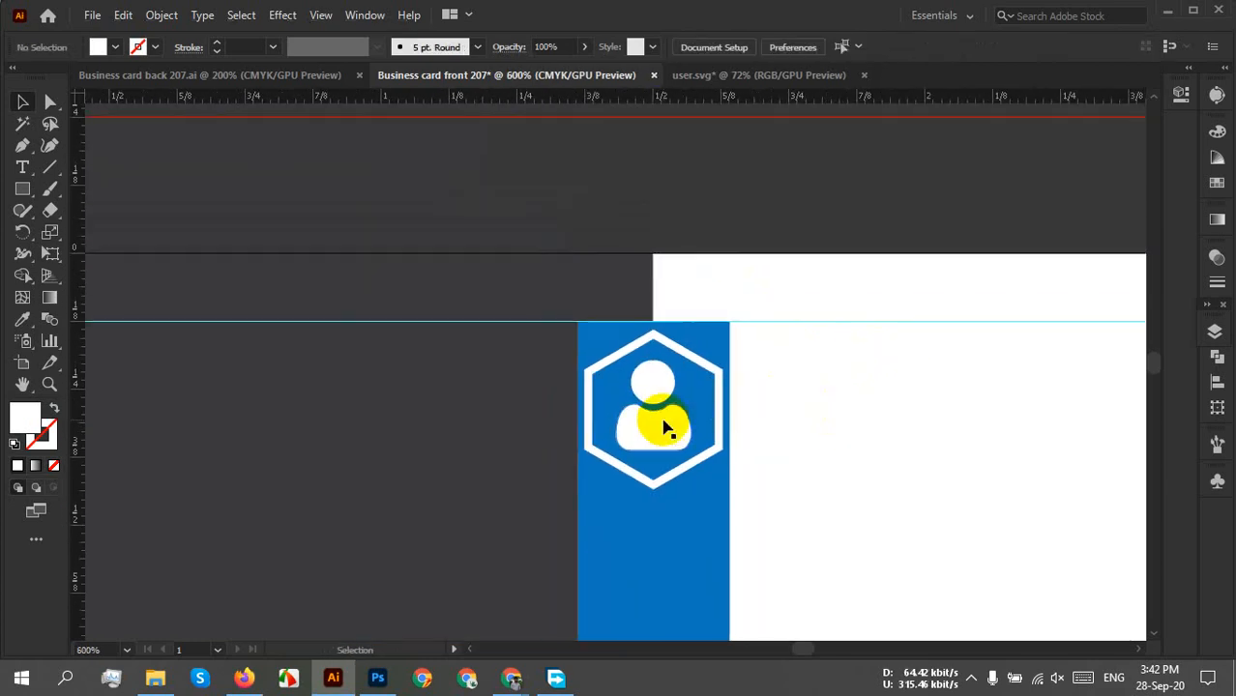
left_click(713, 451, "shift")
right_click(715, 450)
left_click(792, 292)
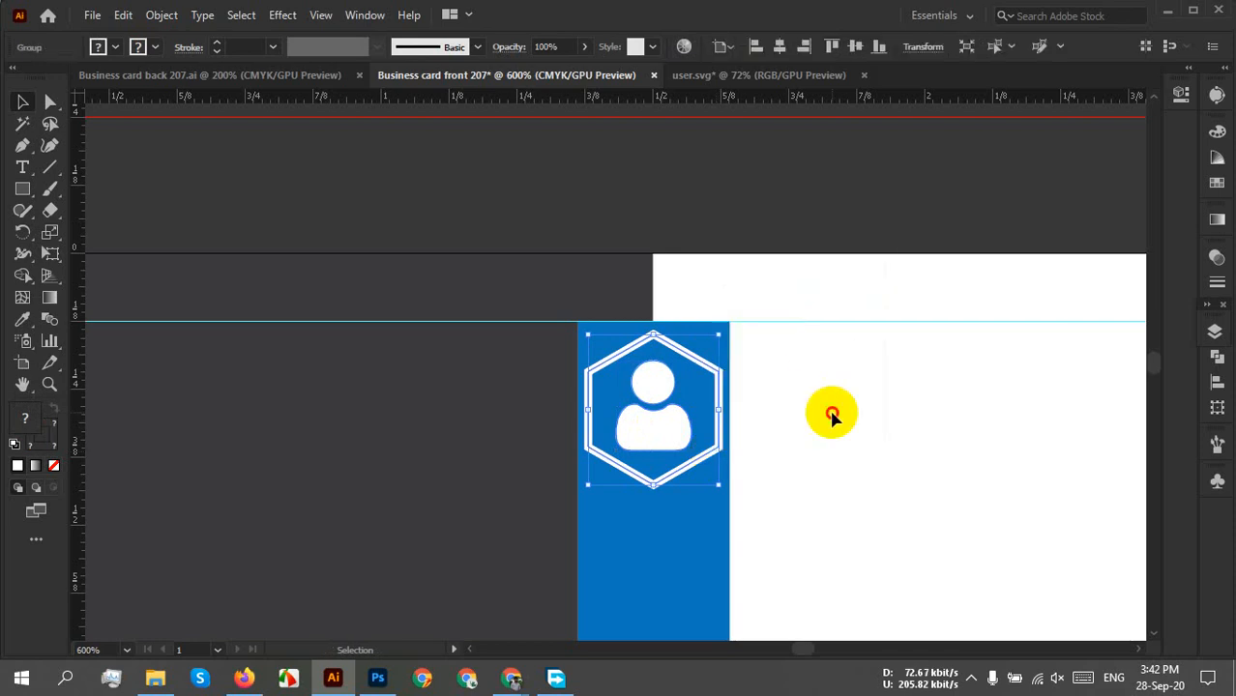
left_click(825, 406)
scroll(823, 405, "down", 1)
scroll(791, 393, "down", 1)
left_click_drag(931, 441, 583, 293)
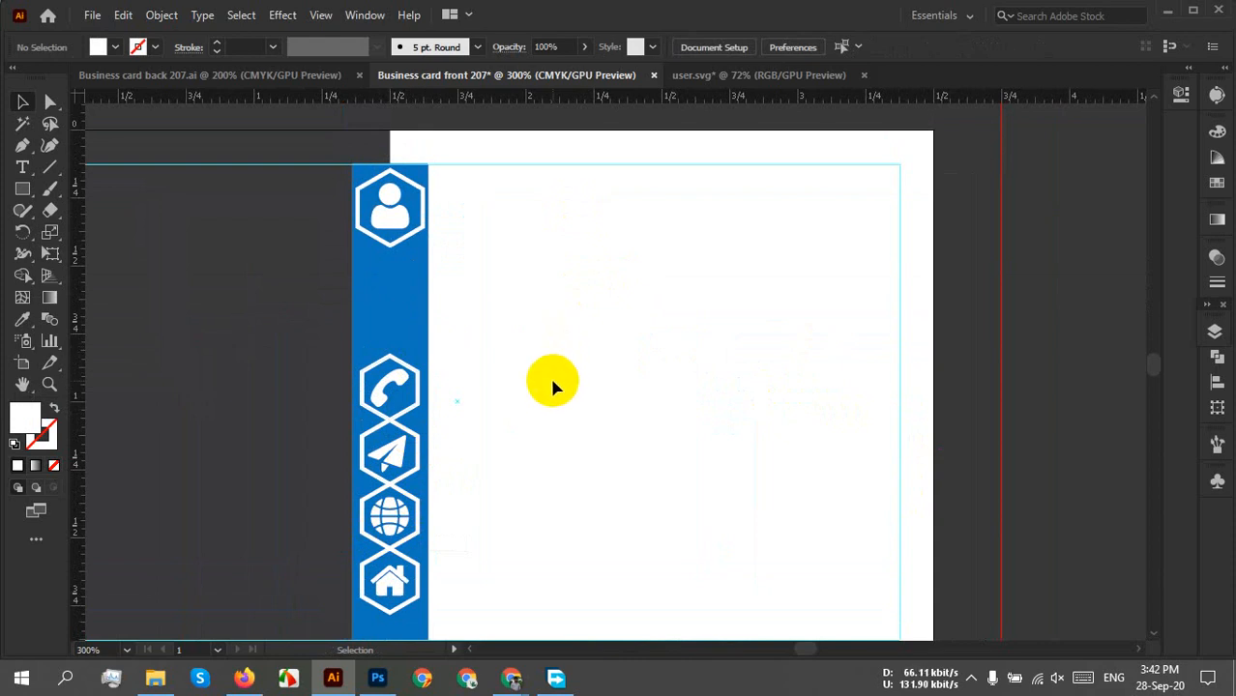
scroll(529, 377, "down", 1)
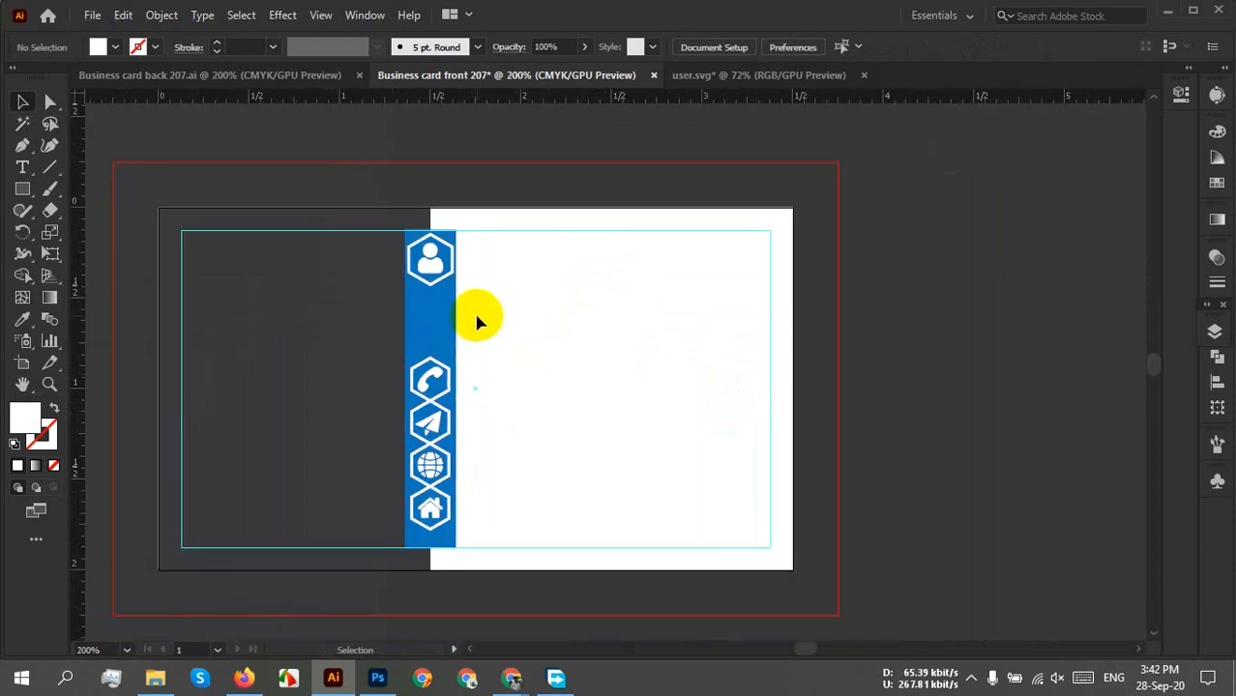
scroll(475, 314, "up", 2)
scroll(470, 428, "up", 3)
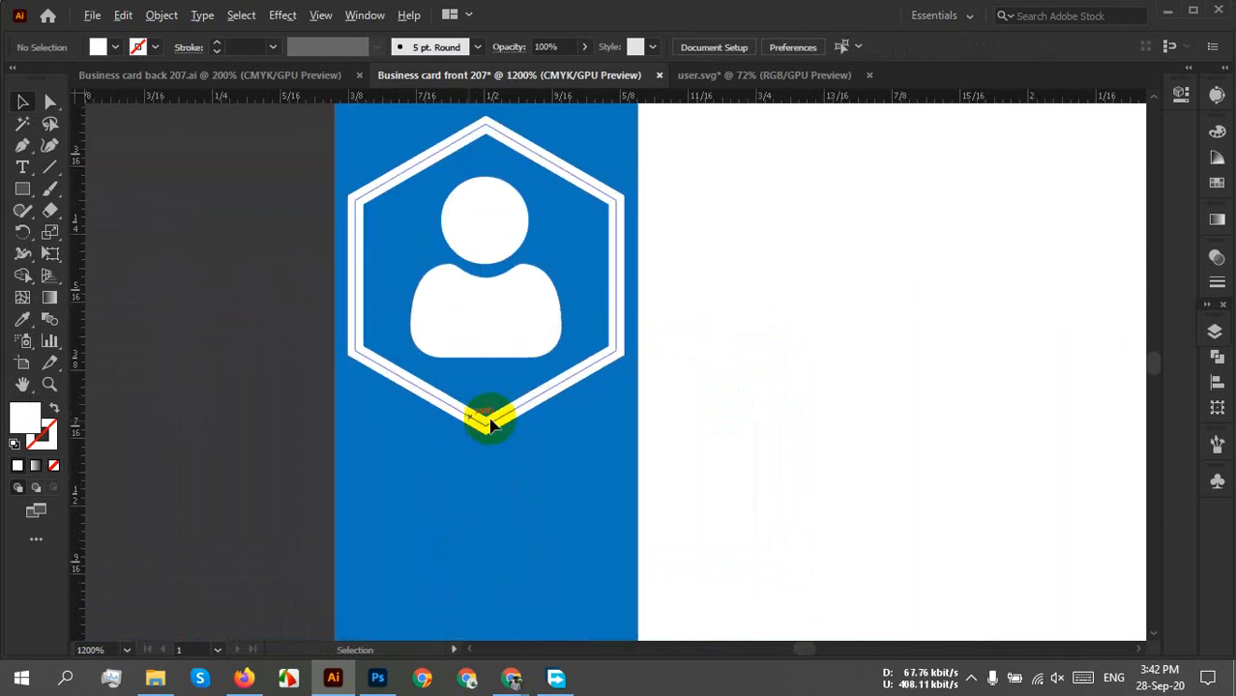
Try a black fill on the group, undo it, and scale the group down slightly.
left_click(529, 404)
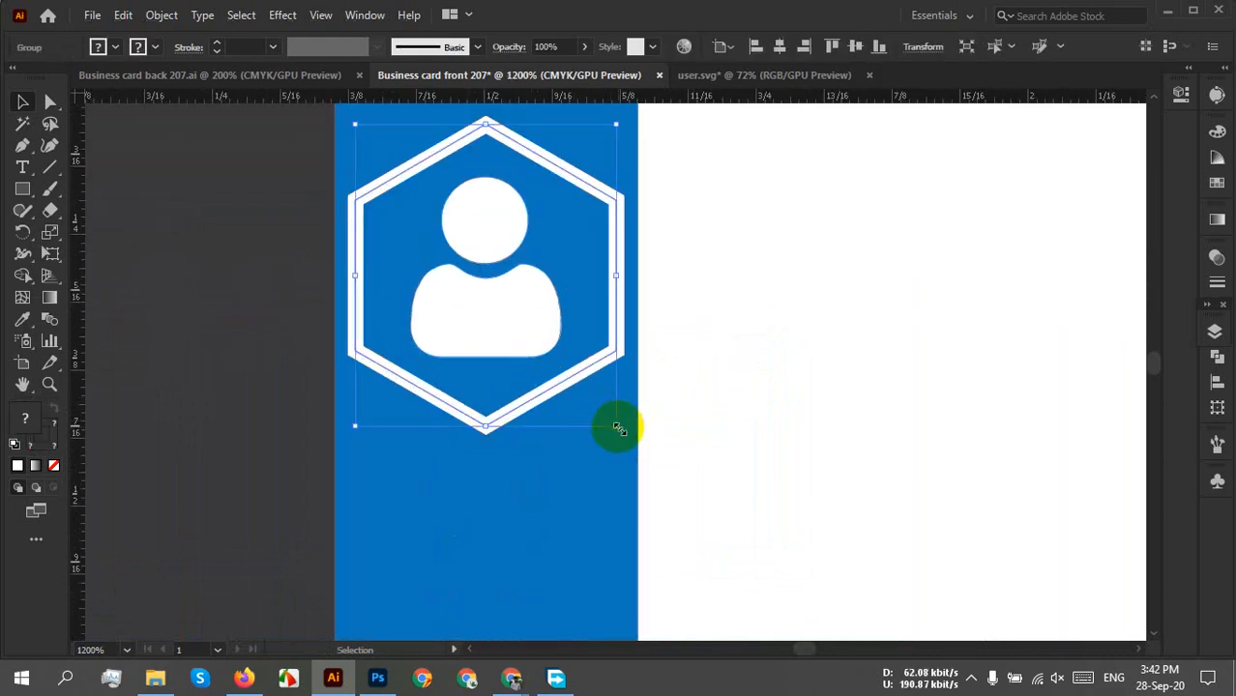
left_click(97, 46)
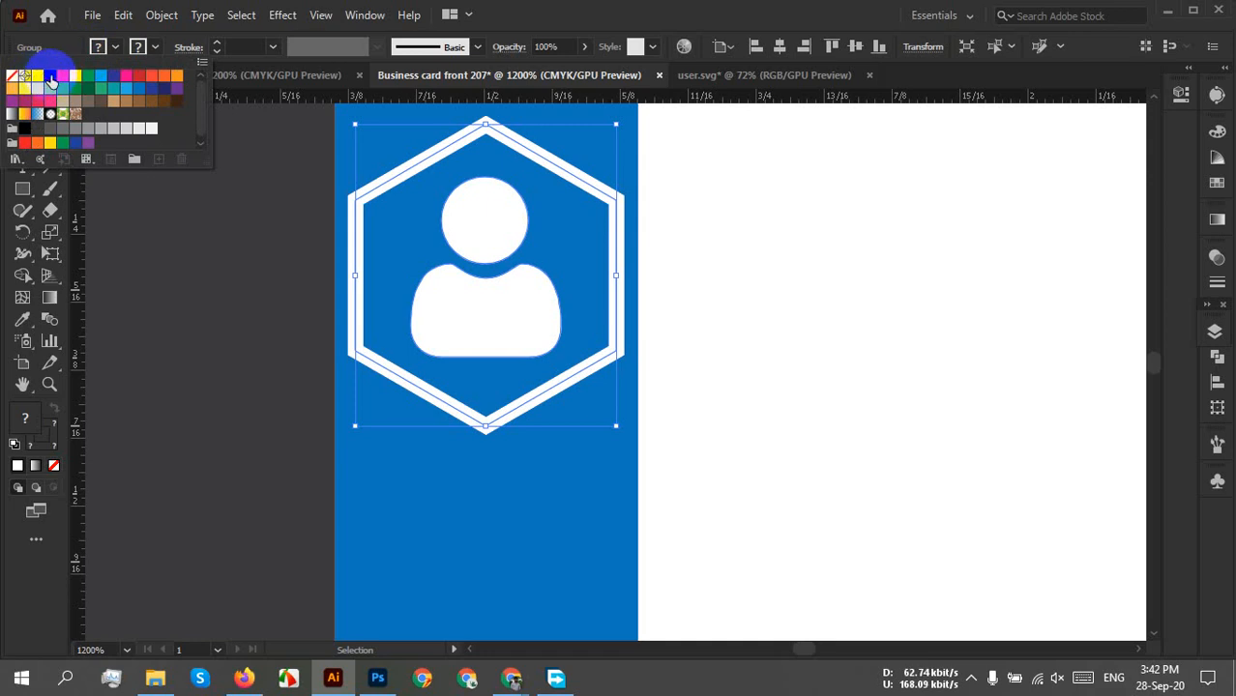
left_click(51, 76)
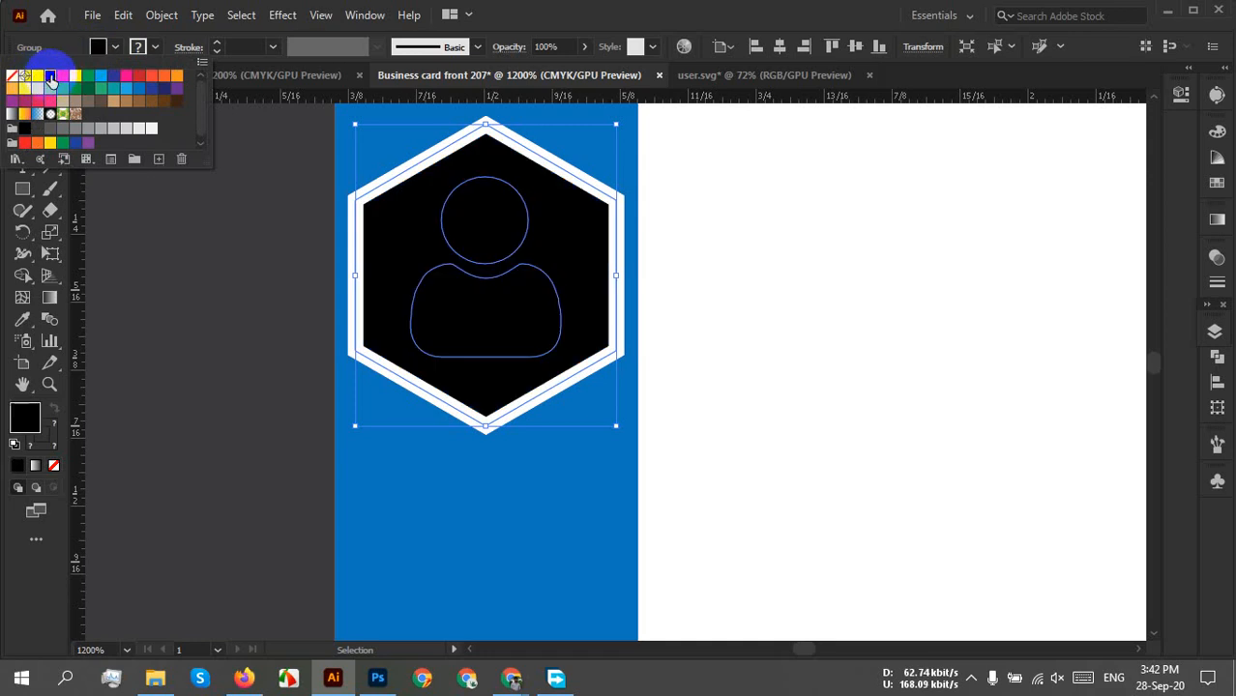
left_click(613, 270)
key("ctrl+z")
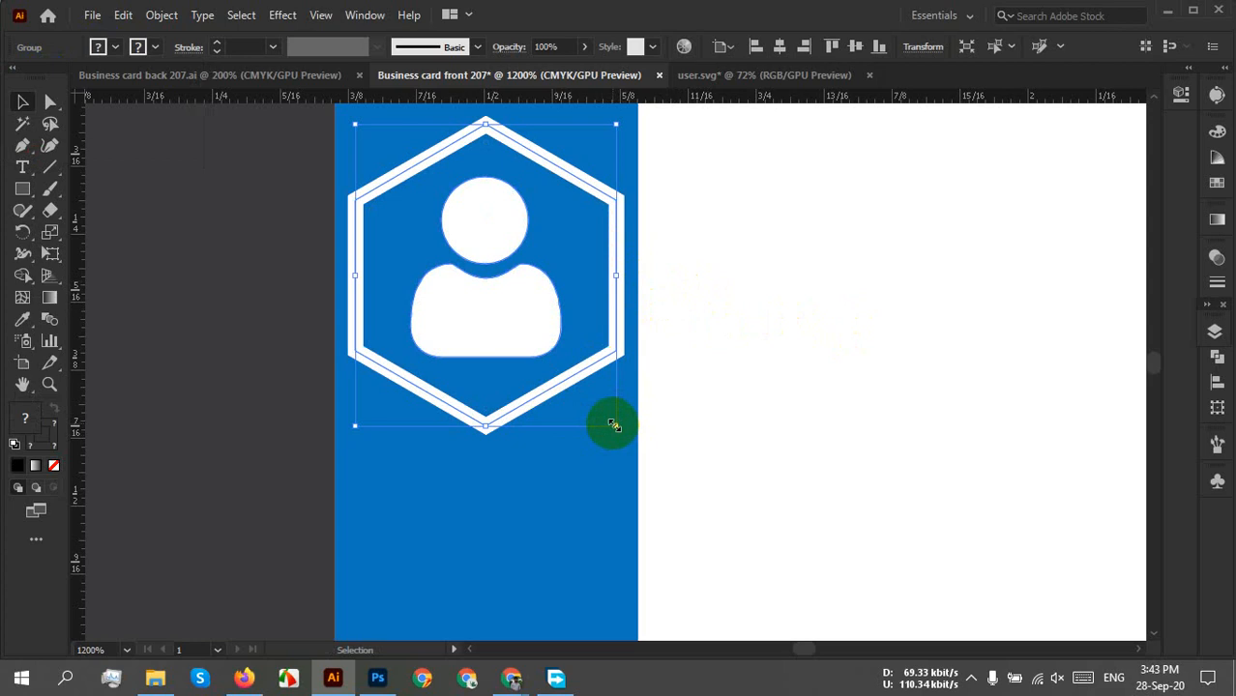
left_click_drag(613, 426, 601, 413)
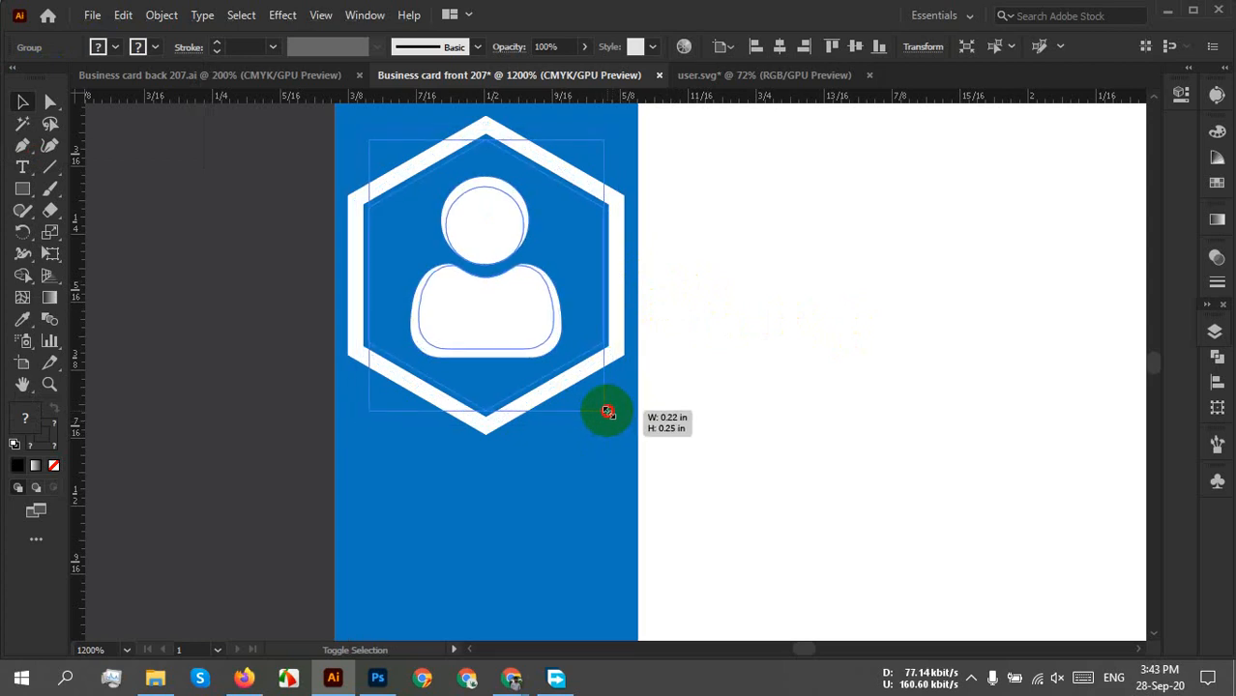
left_click_drag(705, 335, 645, 451)
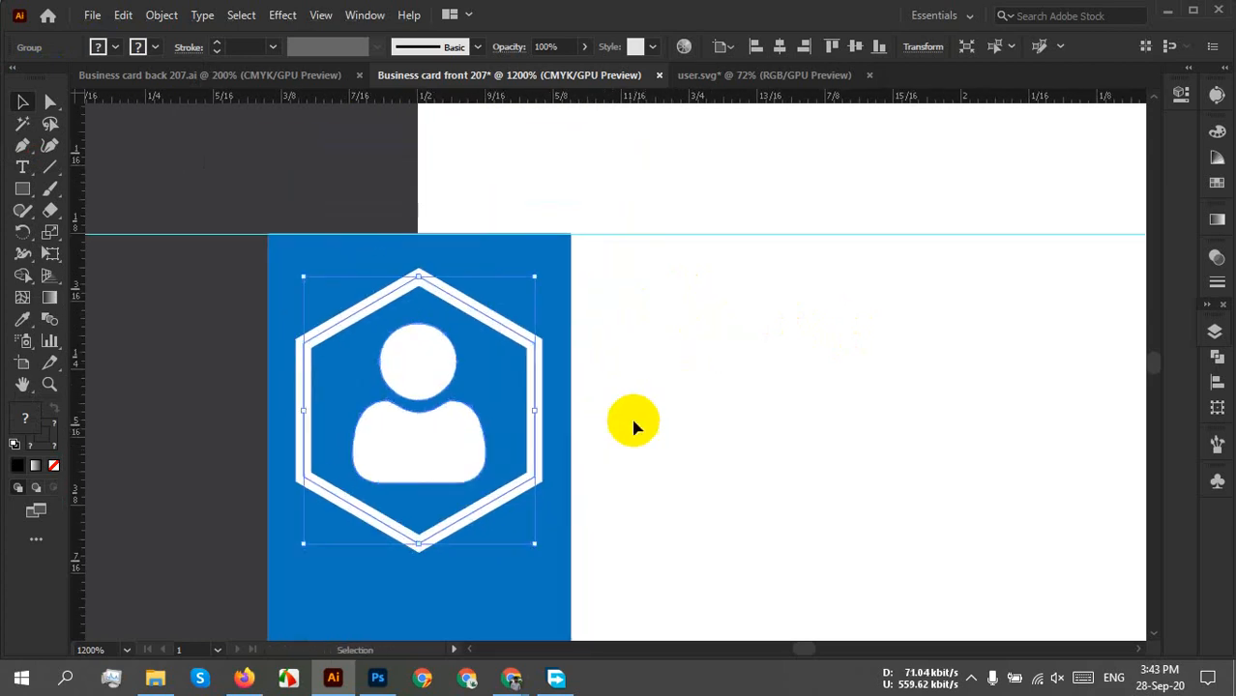
left_click(681, 387)
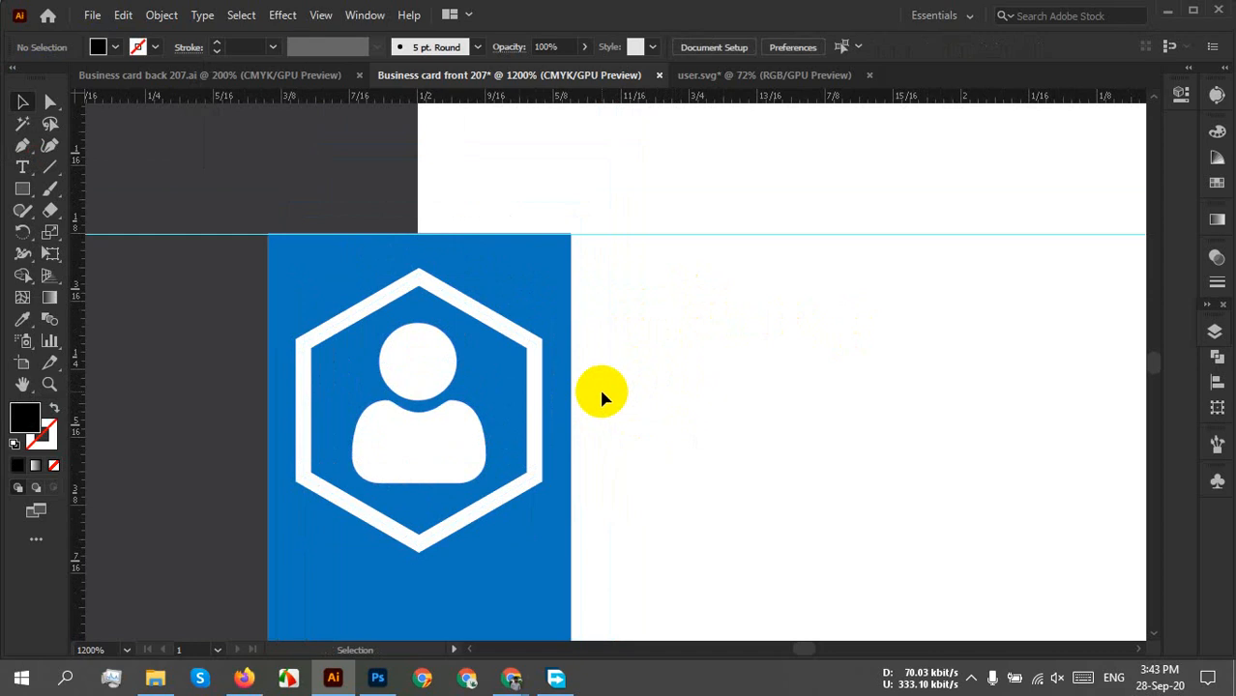
scroll(599, 386, "down", 3)
left_click_drag(686, 491, 498, 377)
Type the cardholder's name beside the user icon and search 'ralew' in the font field.
left_click(22, 170)
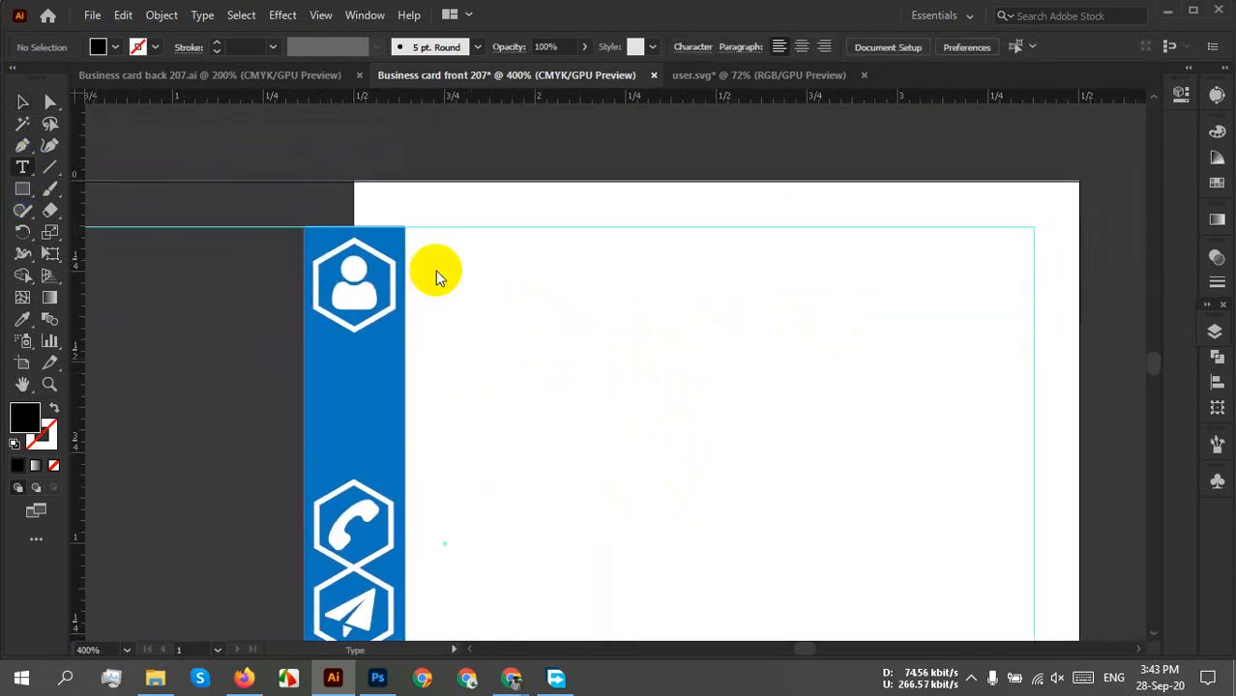
left_click(478, 281)
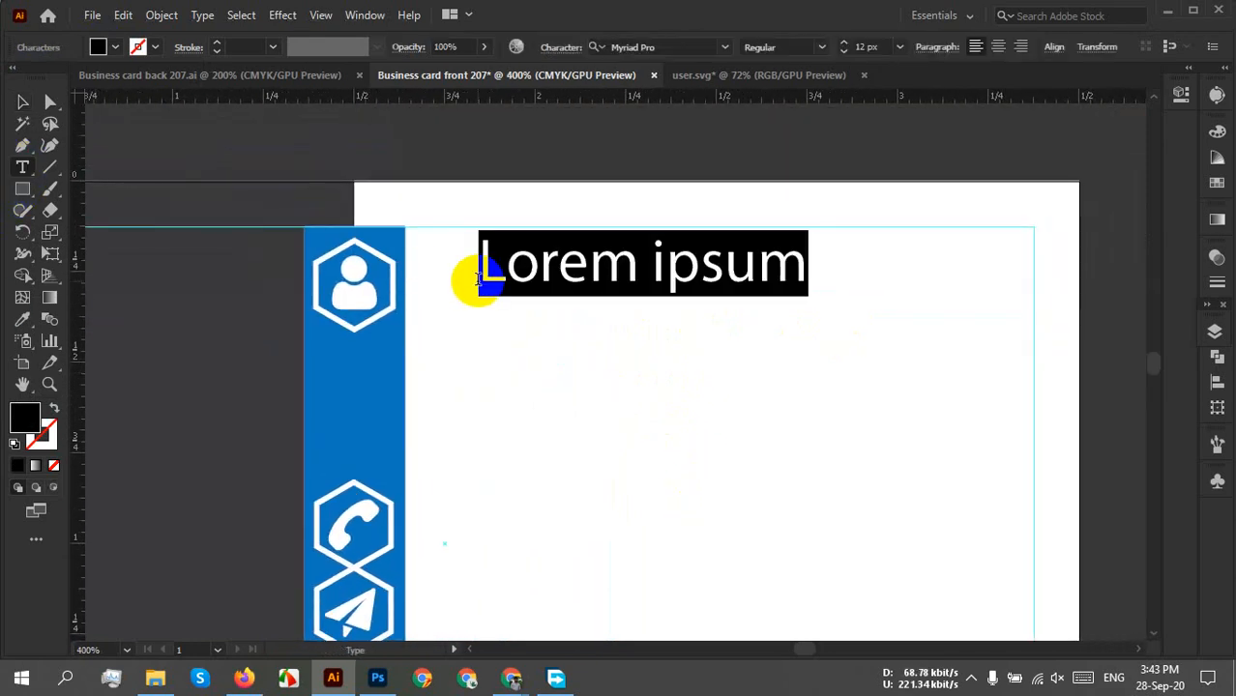
type("jo")
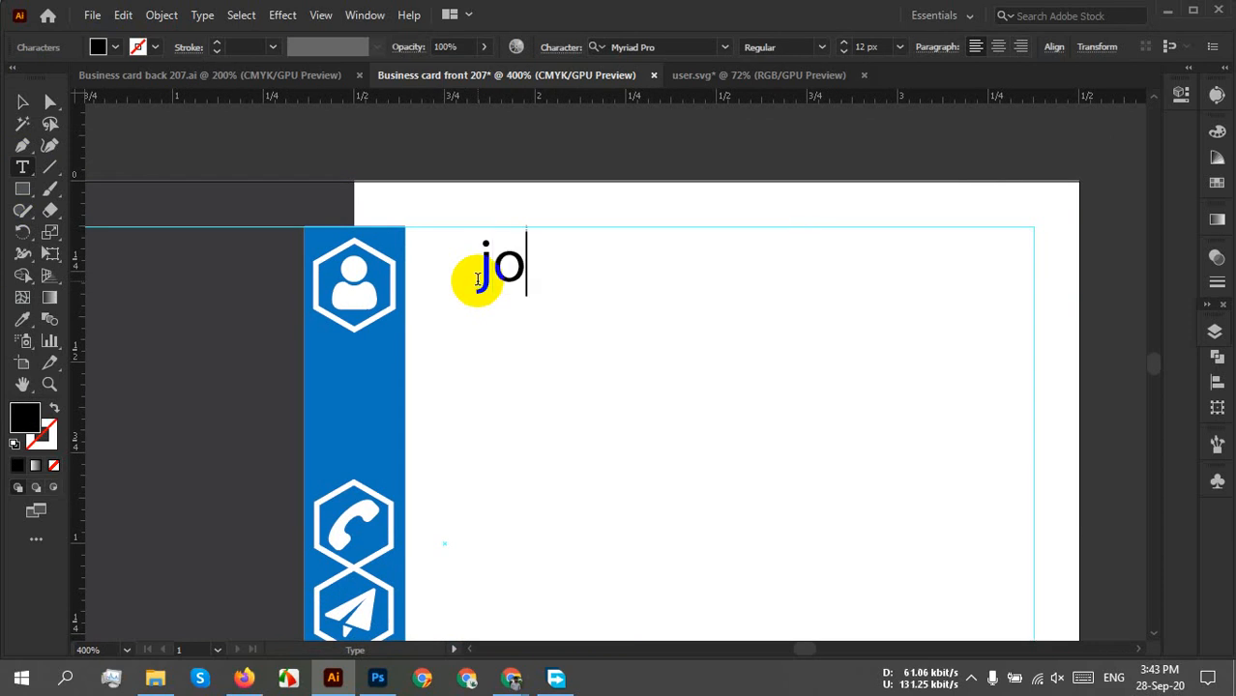
type("hn")
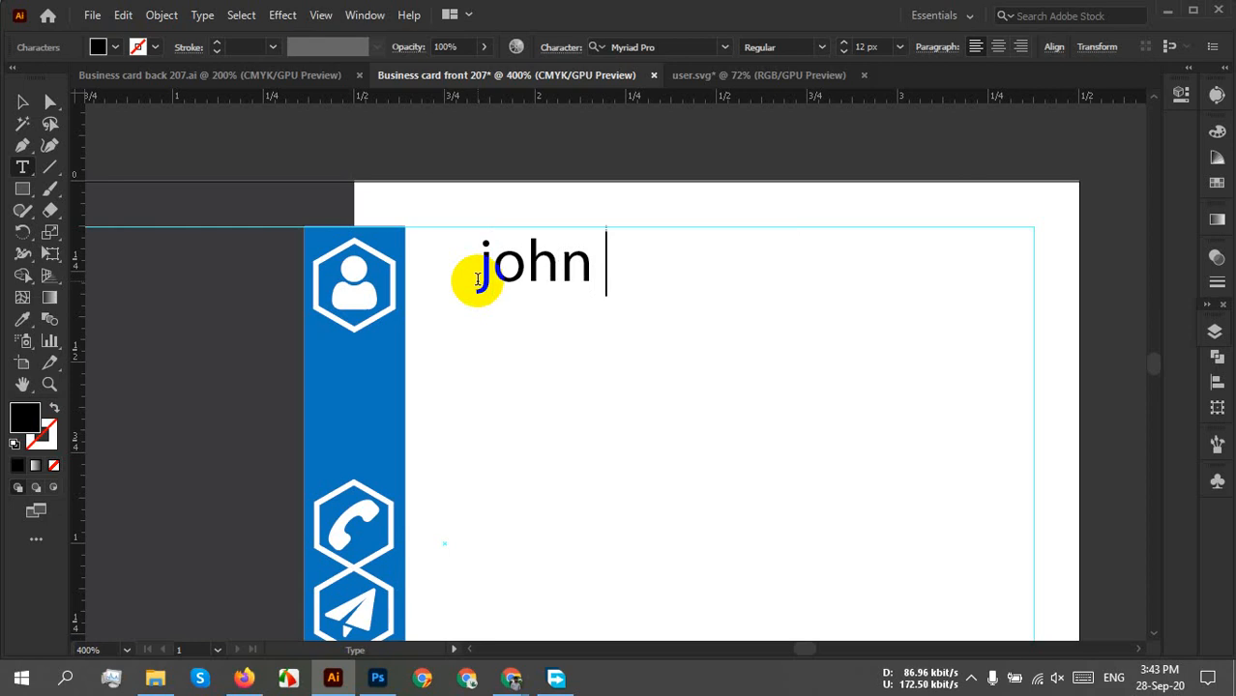
type("smith")
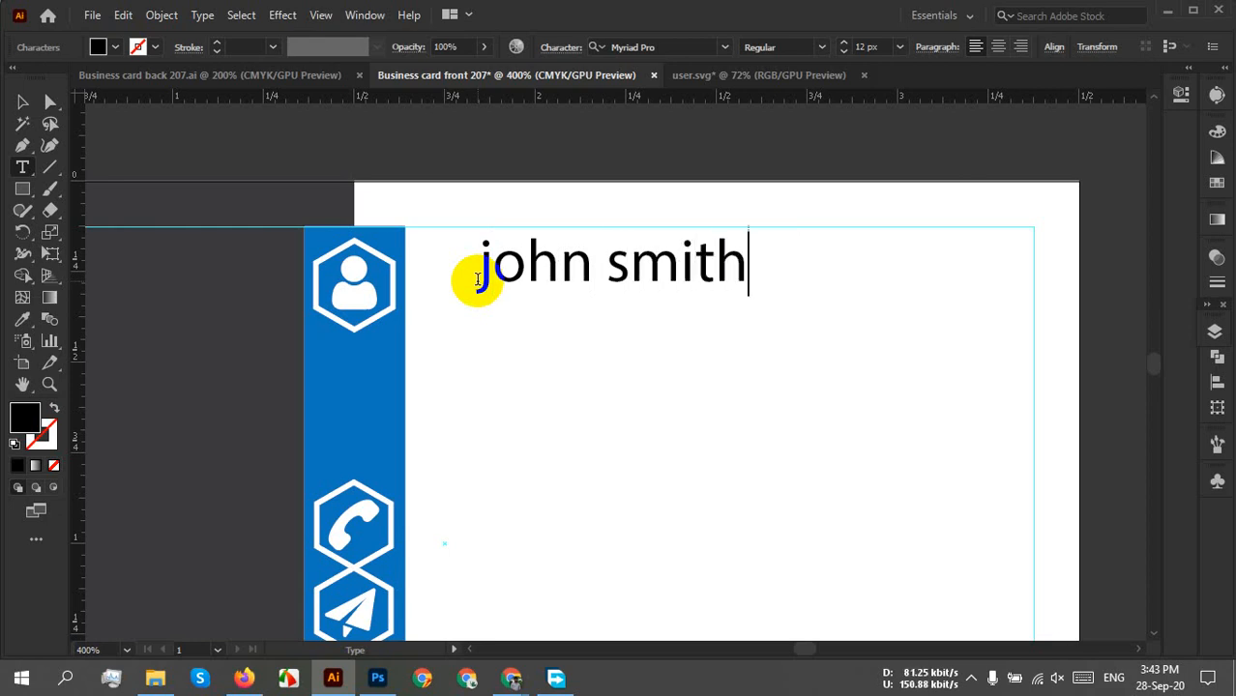
left_click(22, 102)
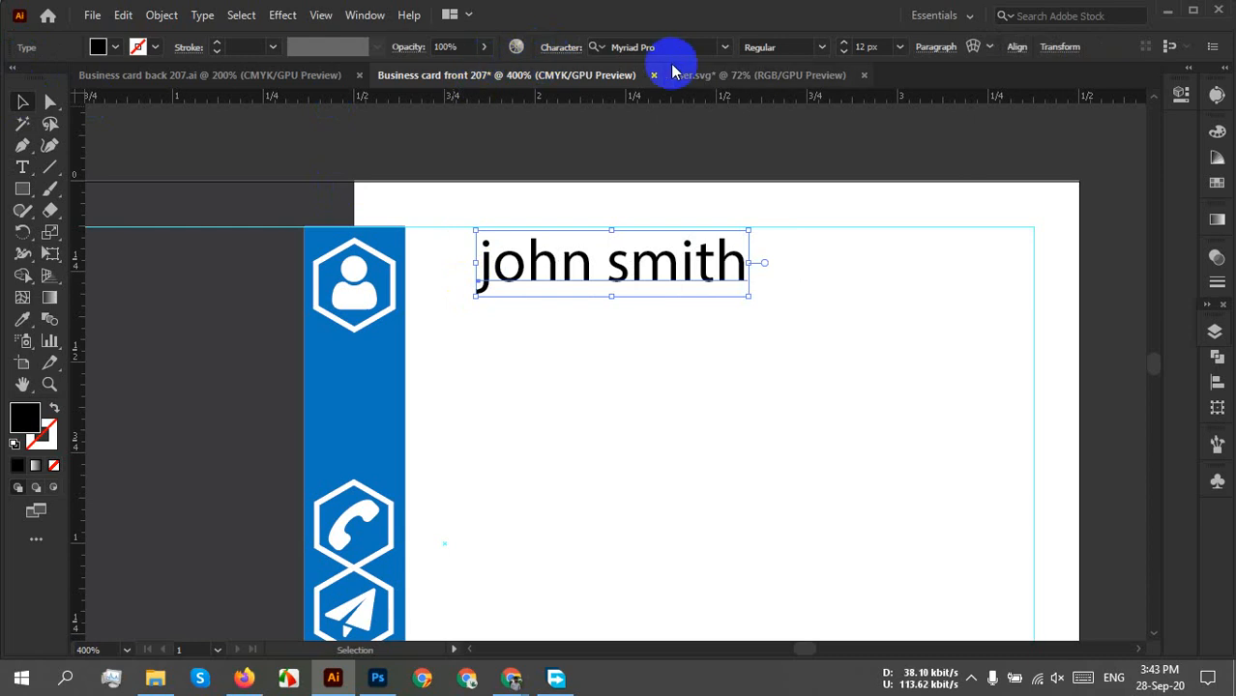
left_click(643, 47)
type("ralewa")
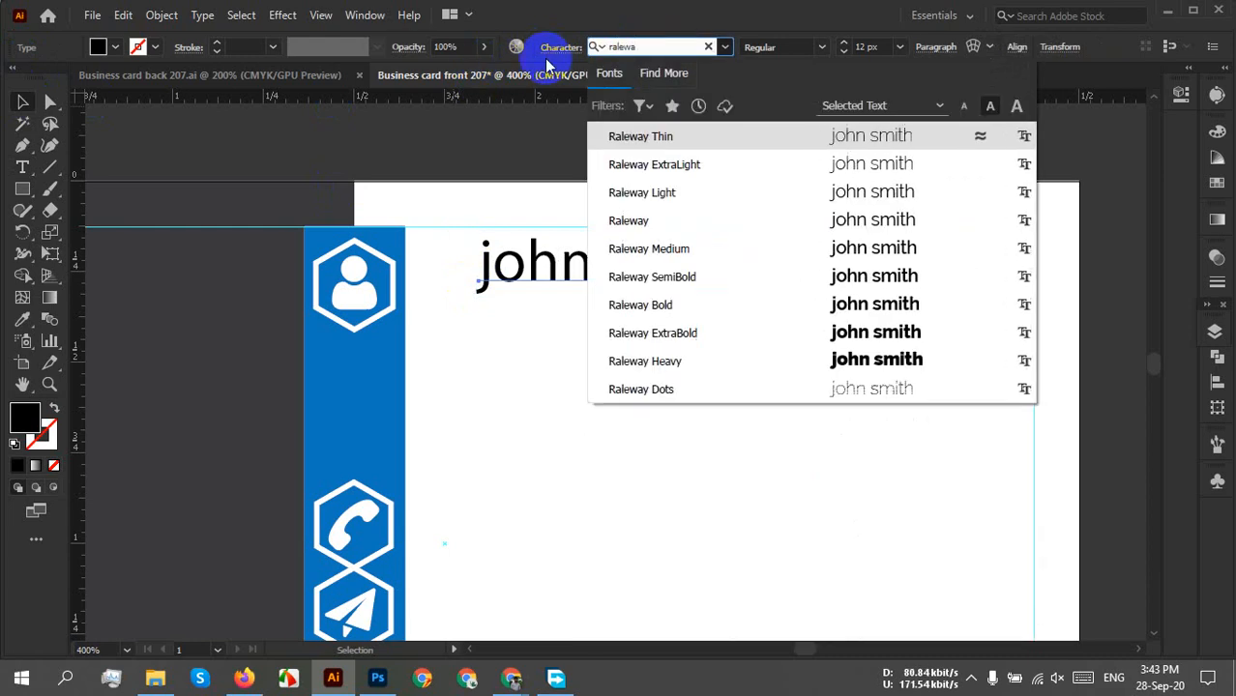
Set the name in Raleway Bold UPPERCASE as JOHN SMITH and move it beside the user icon.
left_click(772, 307)
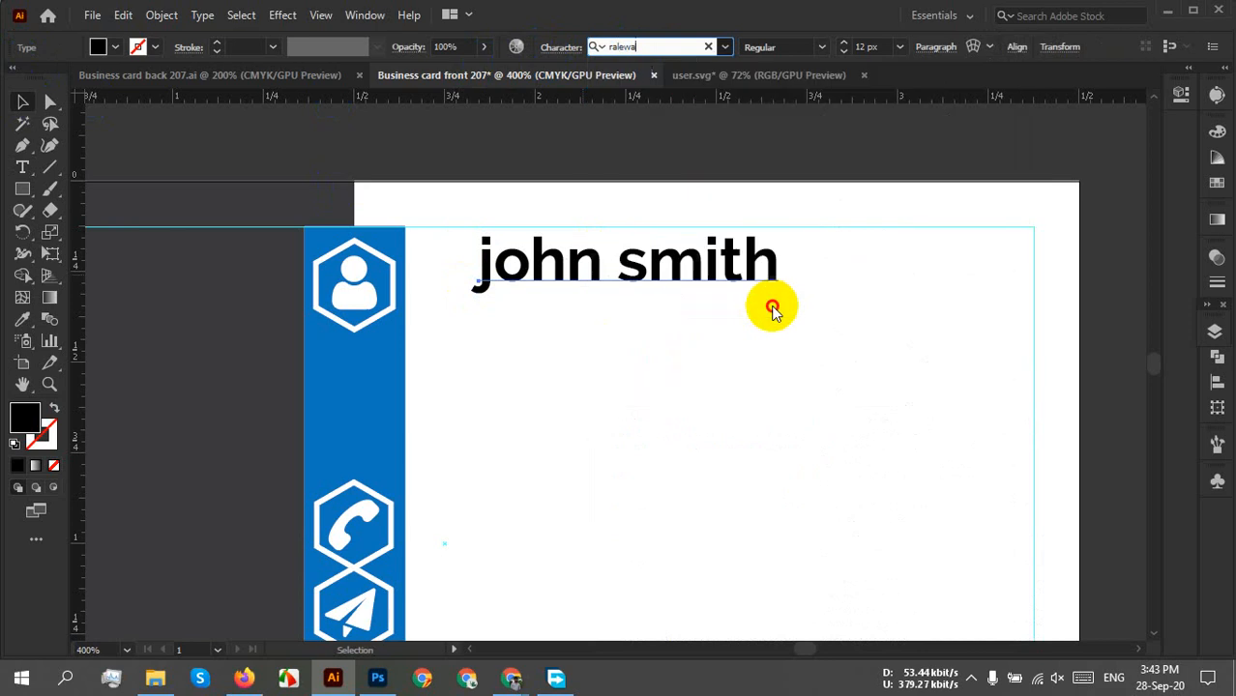
left_click(201, 16)
mouse_move(319, 296)
left_click(490, 292)
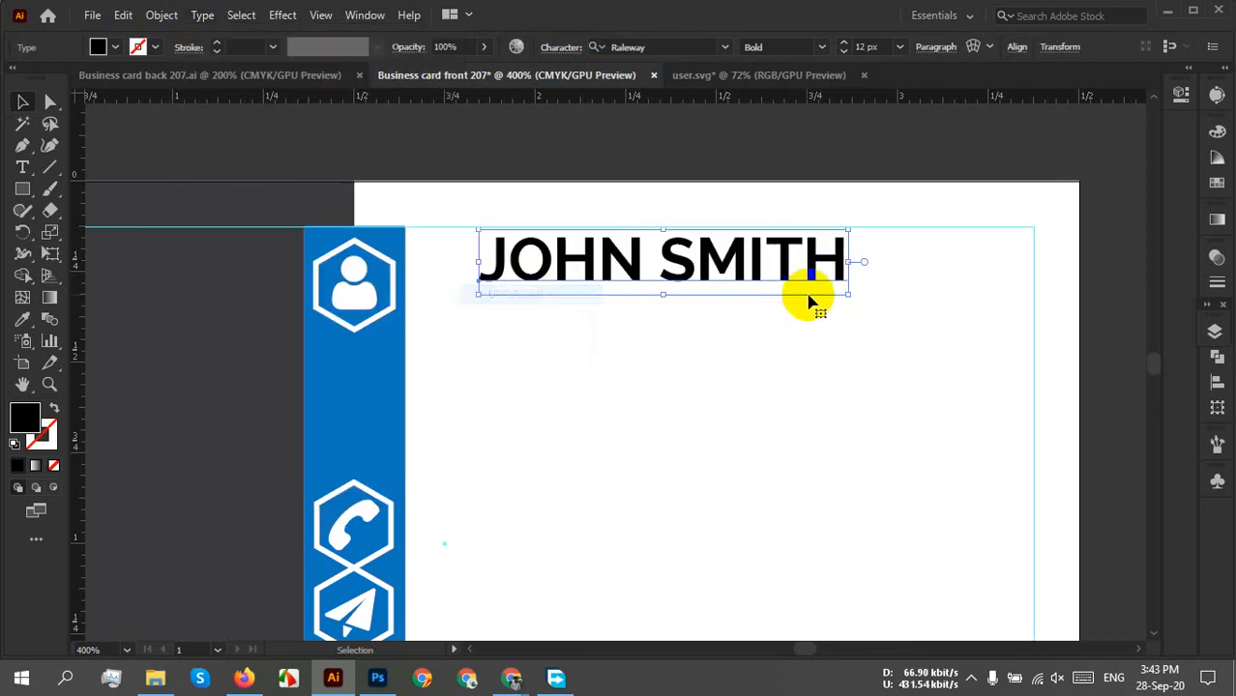
left_click_drag(744, 274, 682, 292)
left_click(850, 320)
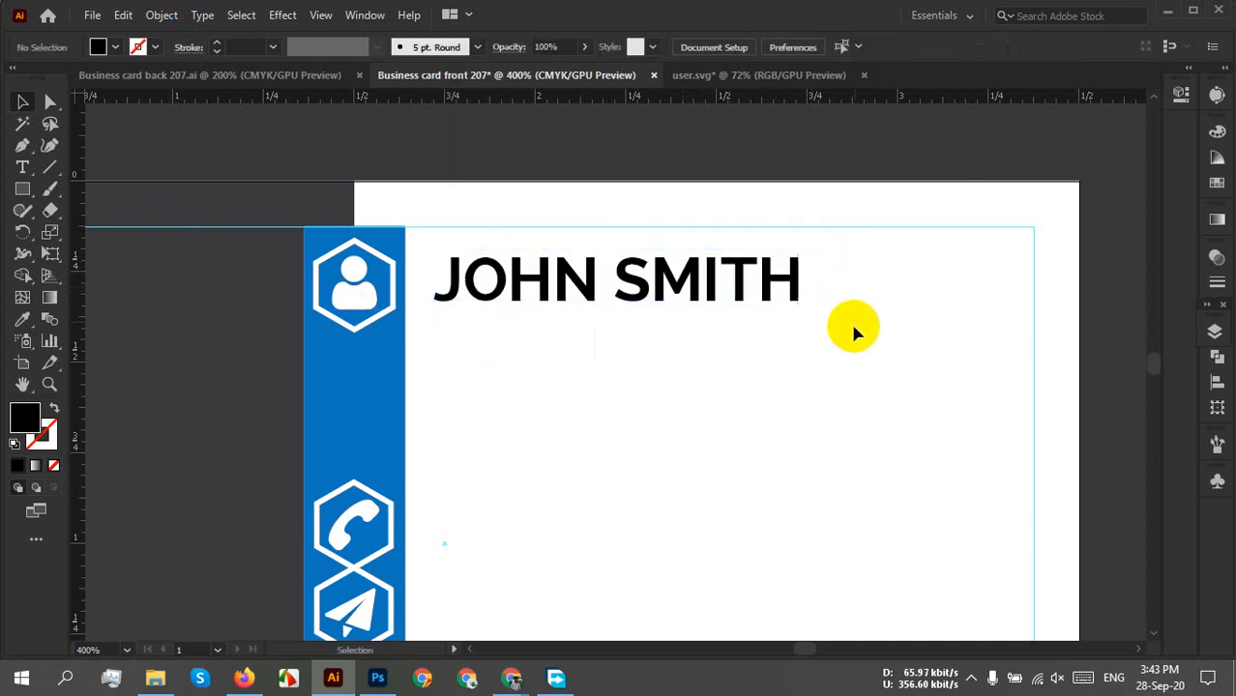
Duplicate the name onto a line below and retype the copy as 'graphic designer'.
left_click_drag(706, 442, 609, 390)
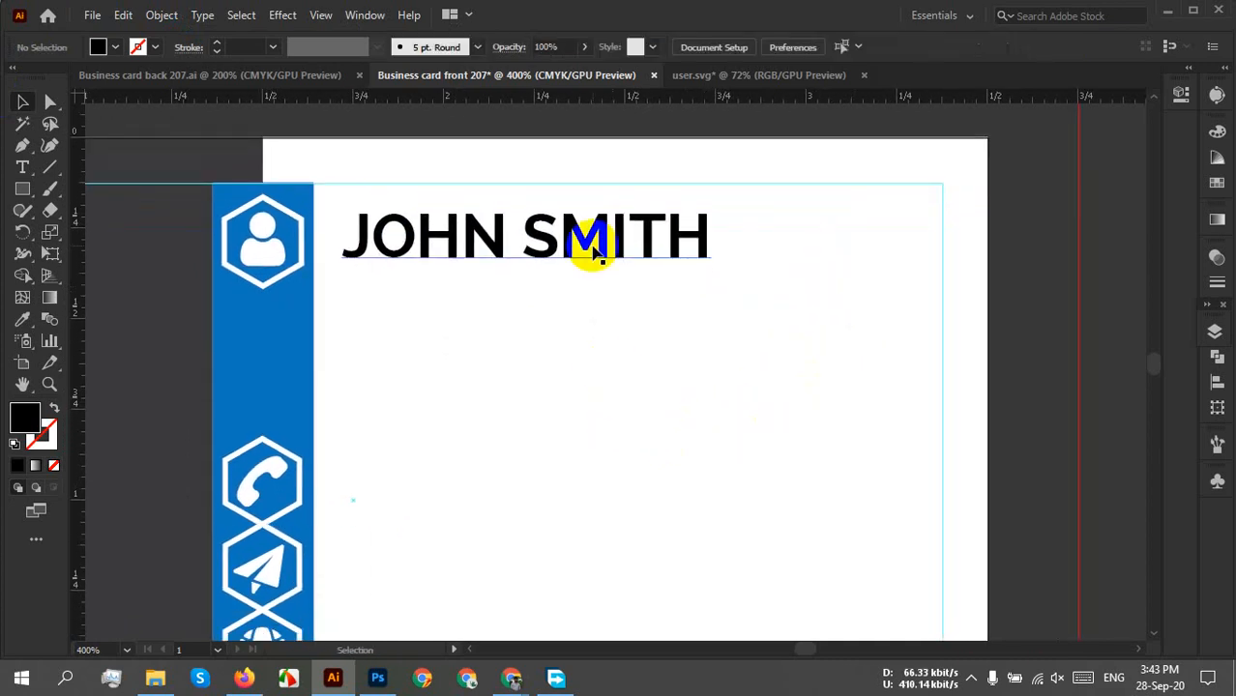
left_click_drag(597, 253, 568, 308)
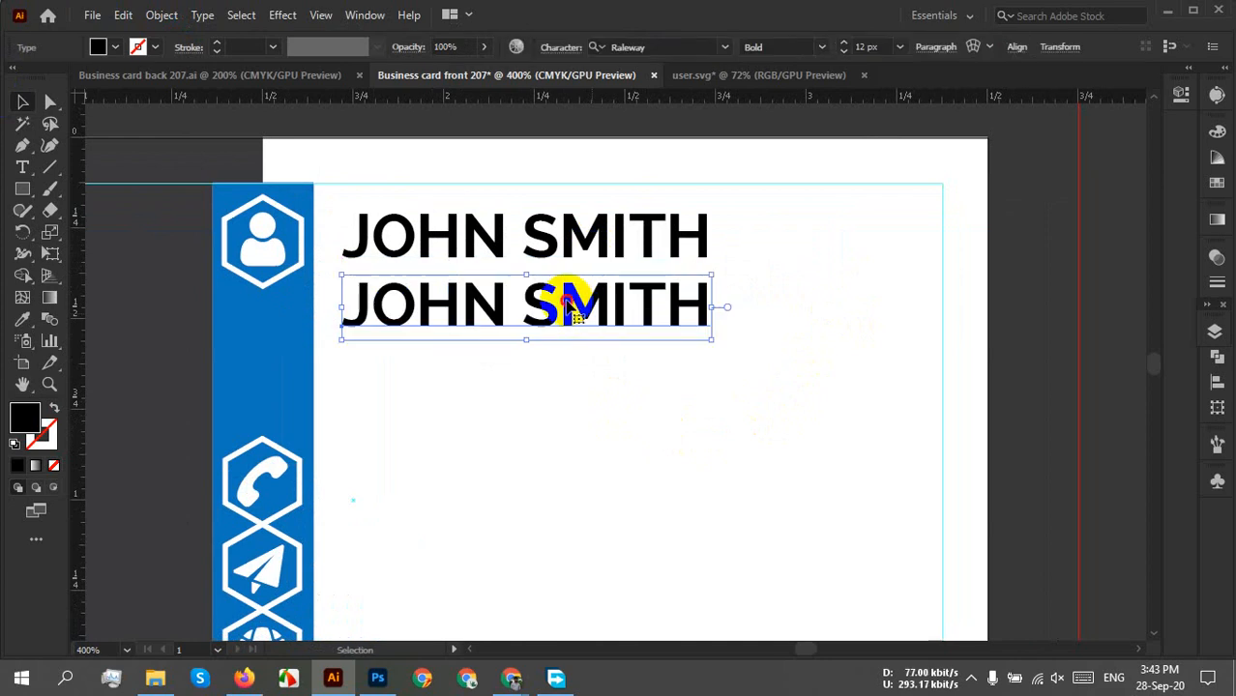
double_click(544, 301)
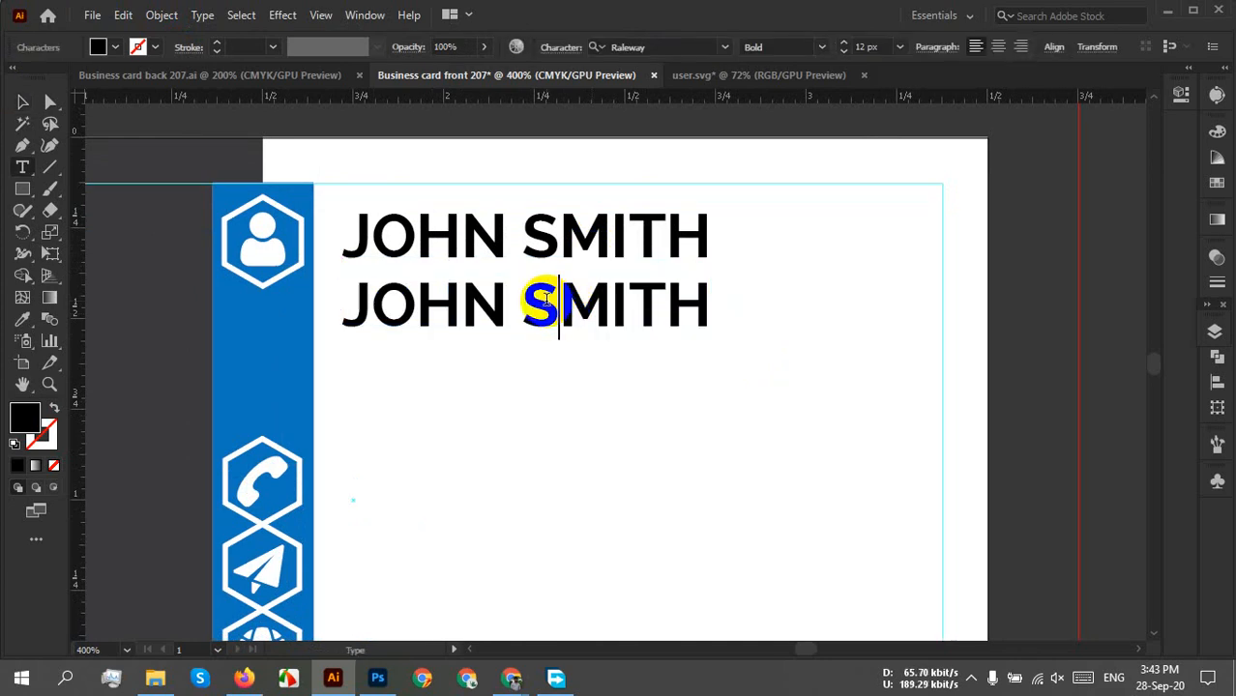
triple_click(547, 301)
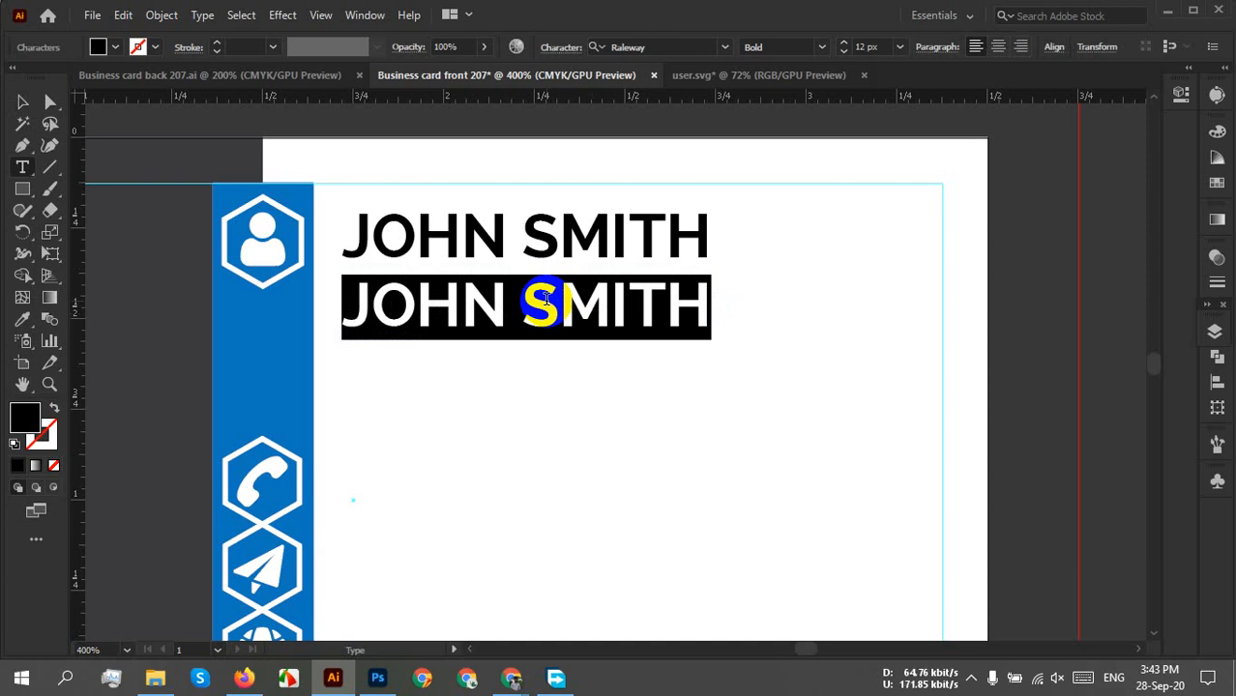
type("gra")
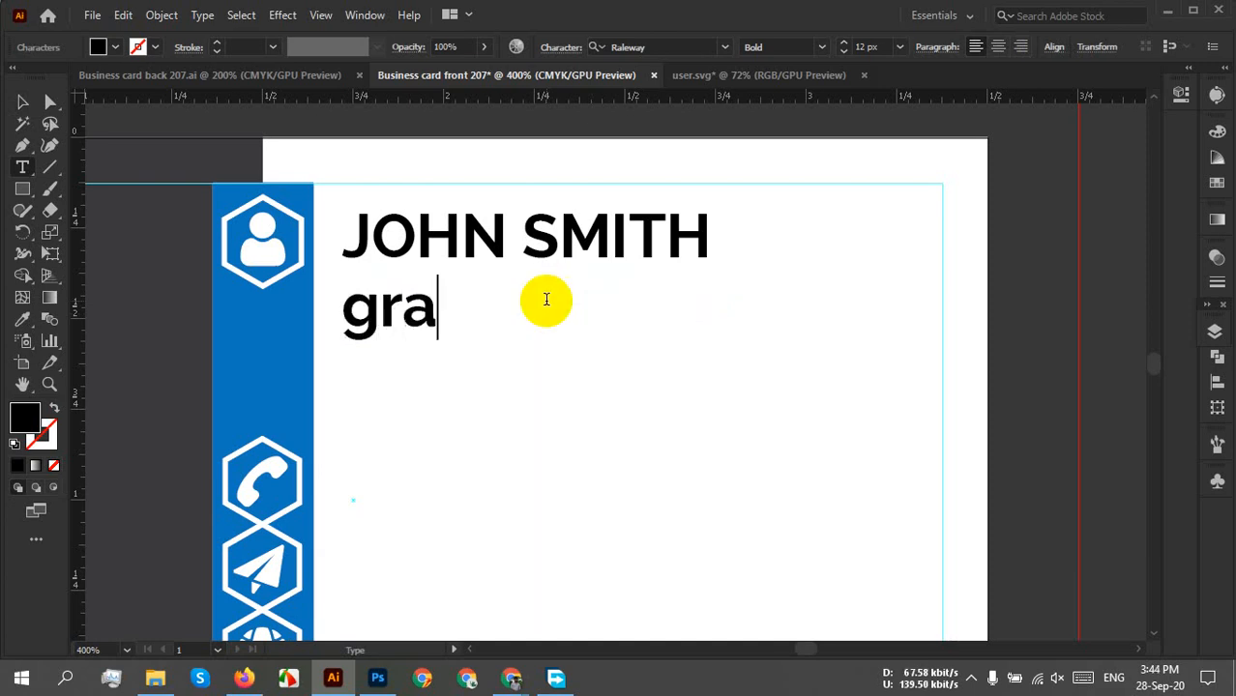
type("phic de")
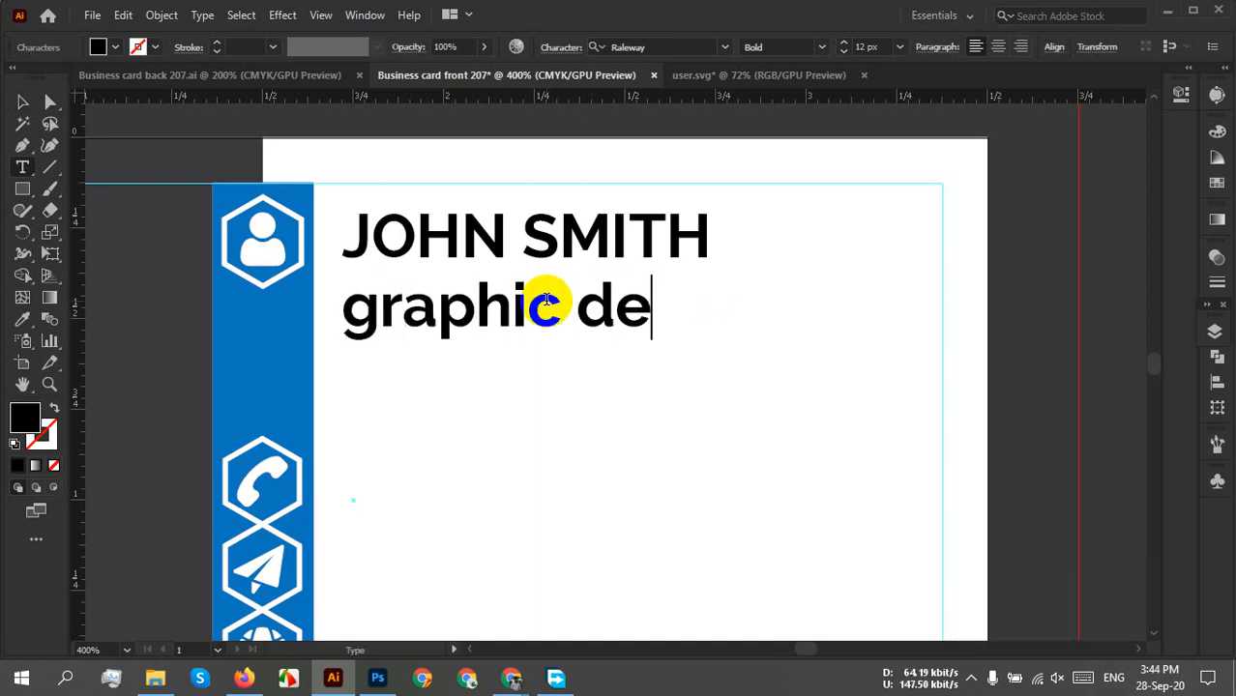
type("signer")
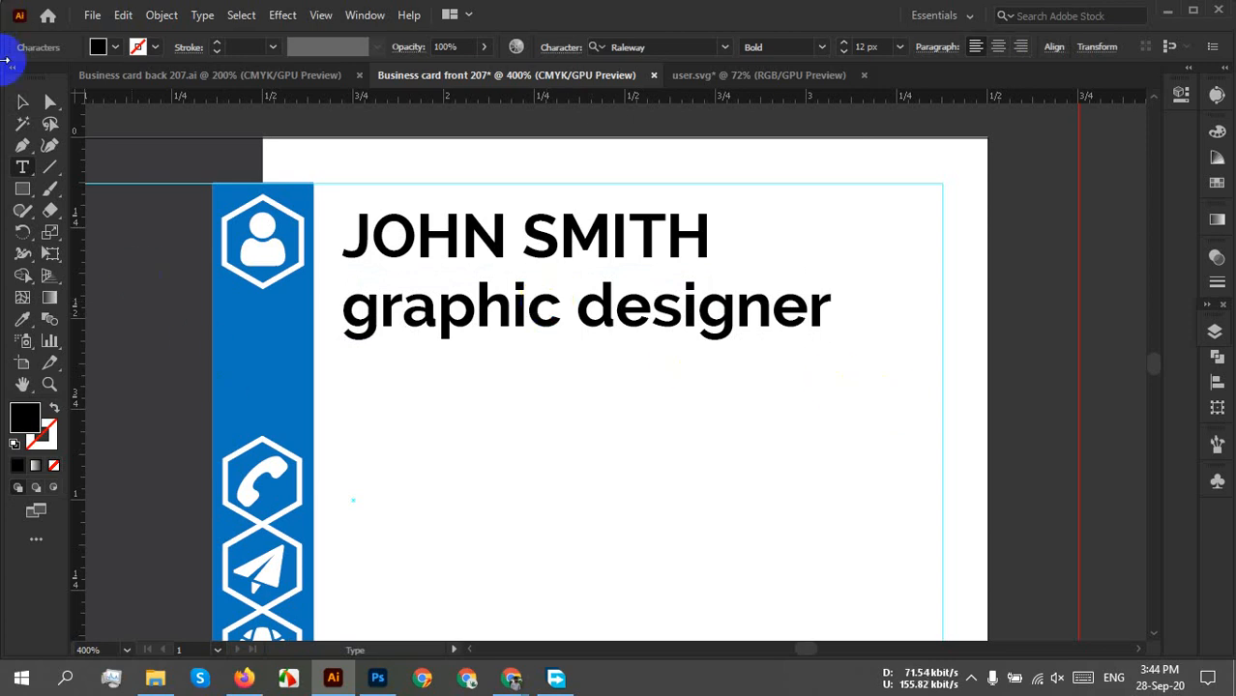
left_click(23, 100)
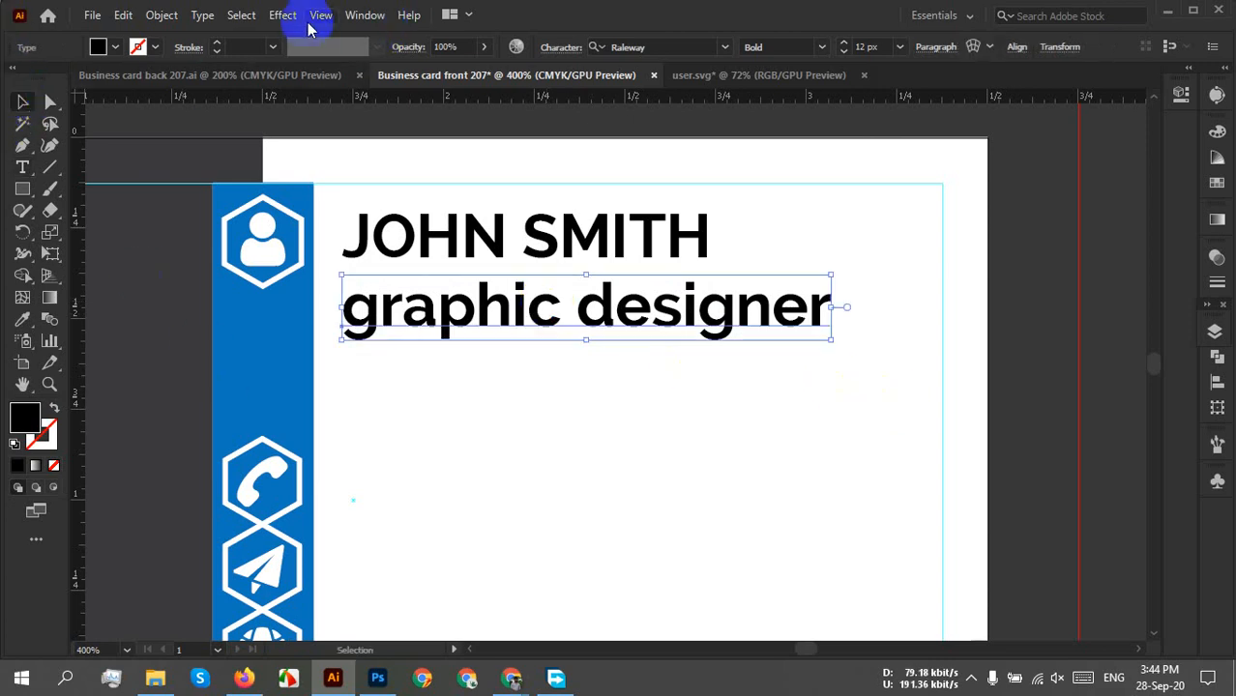
Change the new job title line to UPPERCASE.
left_click(204, 18)
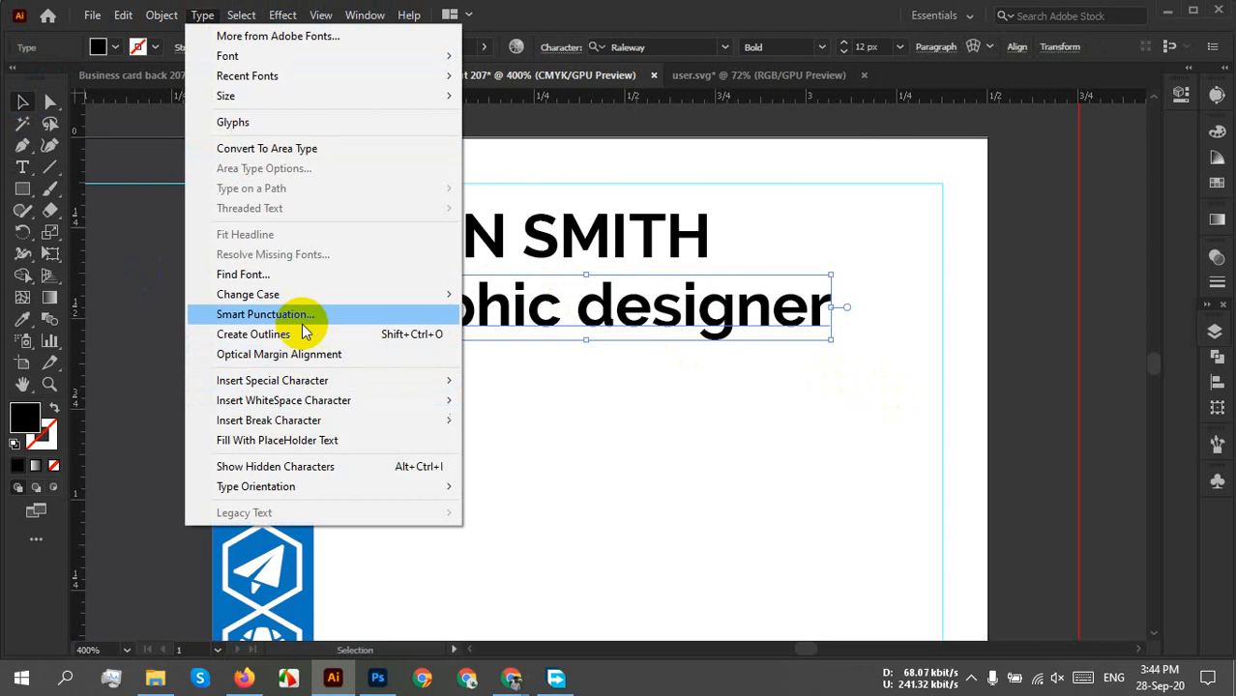
mouse_move(290, 294)
left_click(512, 294)
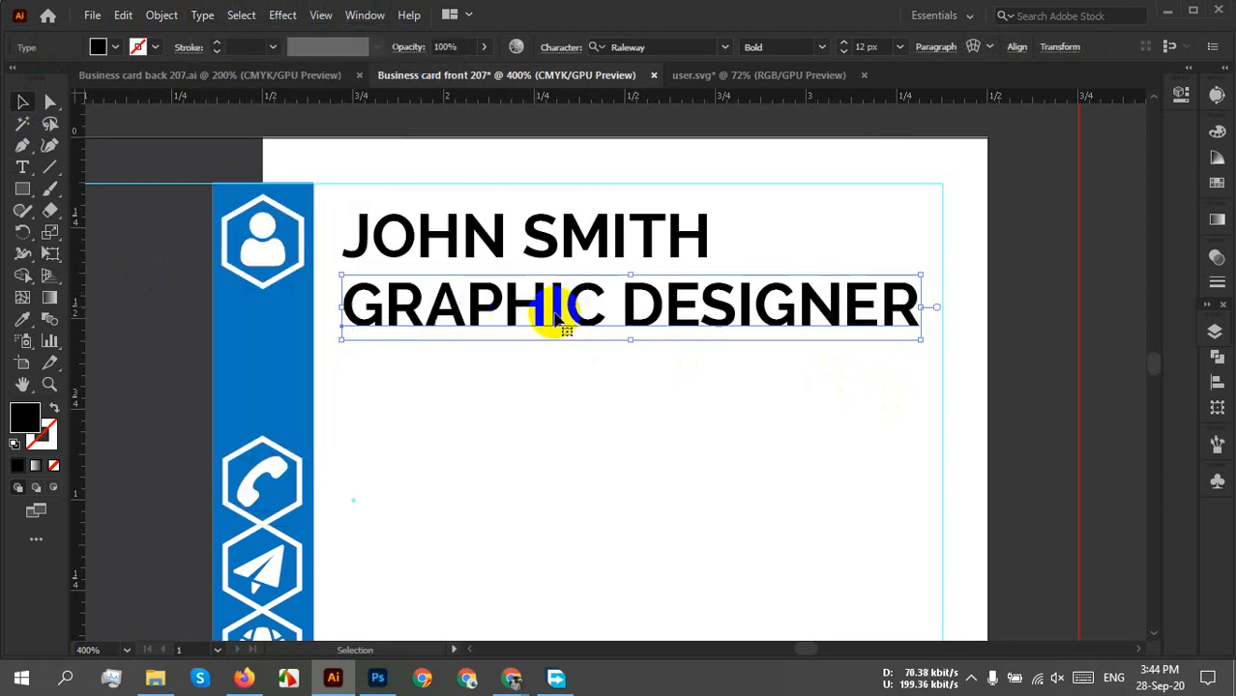
Set the GRAPHIC DESIGNER title to Raleway Regular at 9 px.
left_click(553, 215)
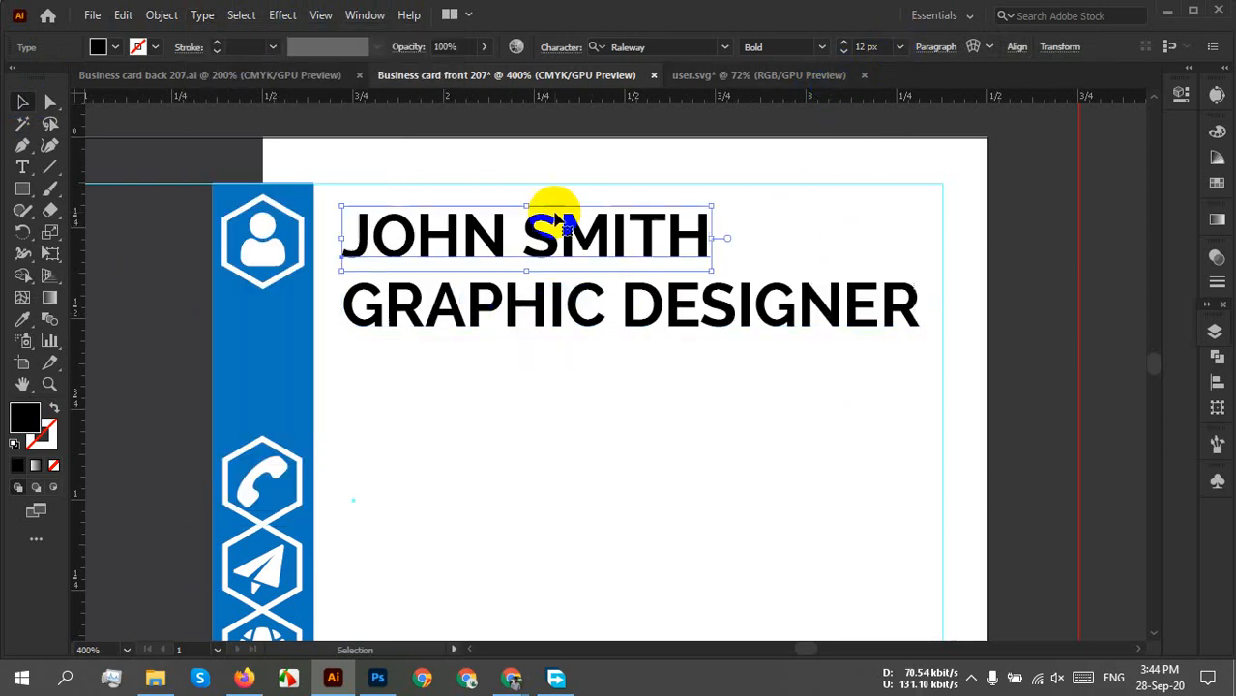
scroll(882, 47, "up", 1)
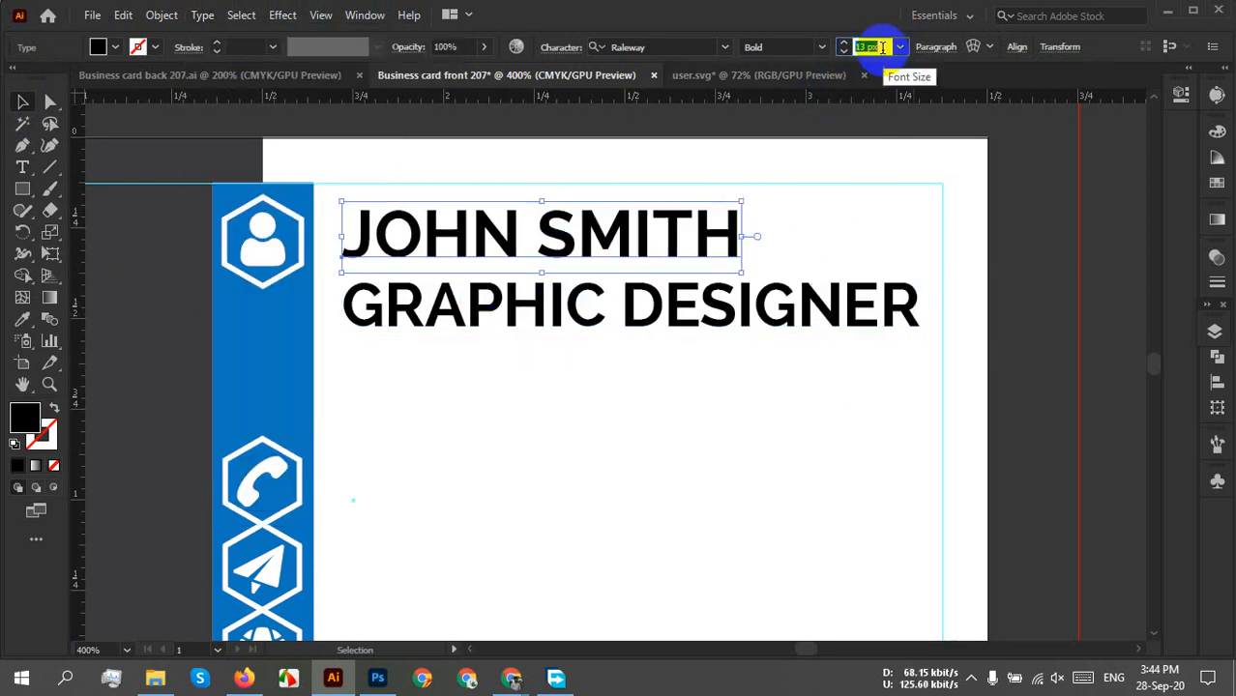
scroll(882, 46, "up", 1)
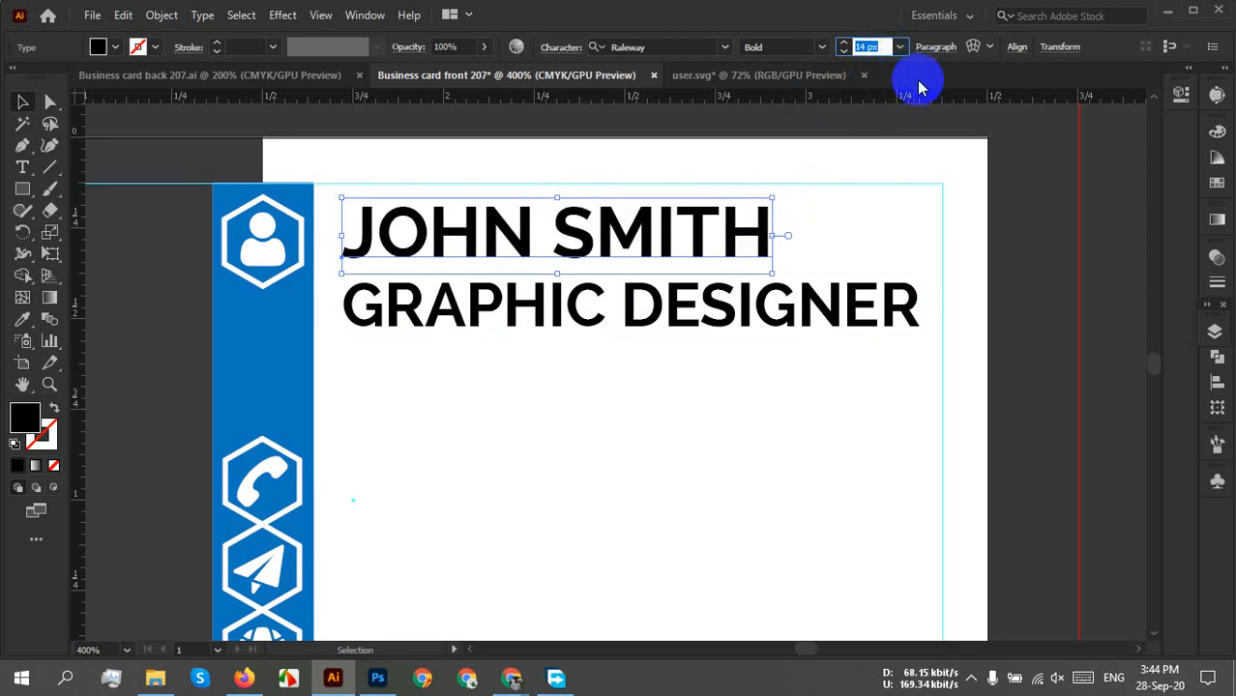
left_click(841, 315)
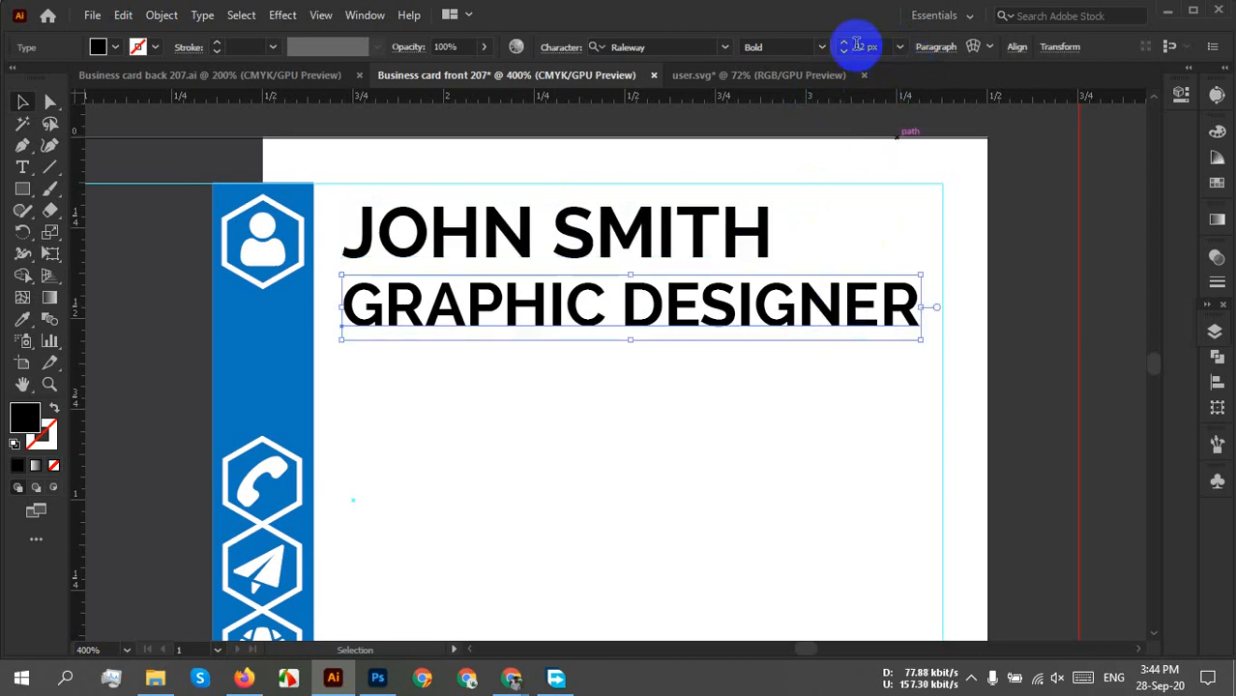
left_click(822, 48)
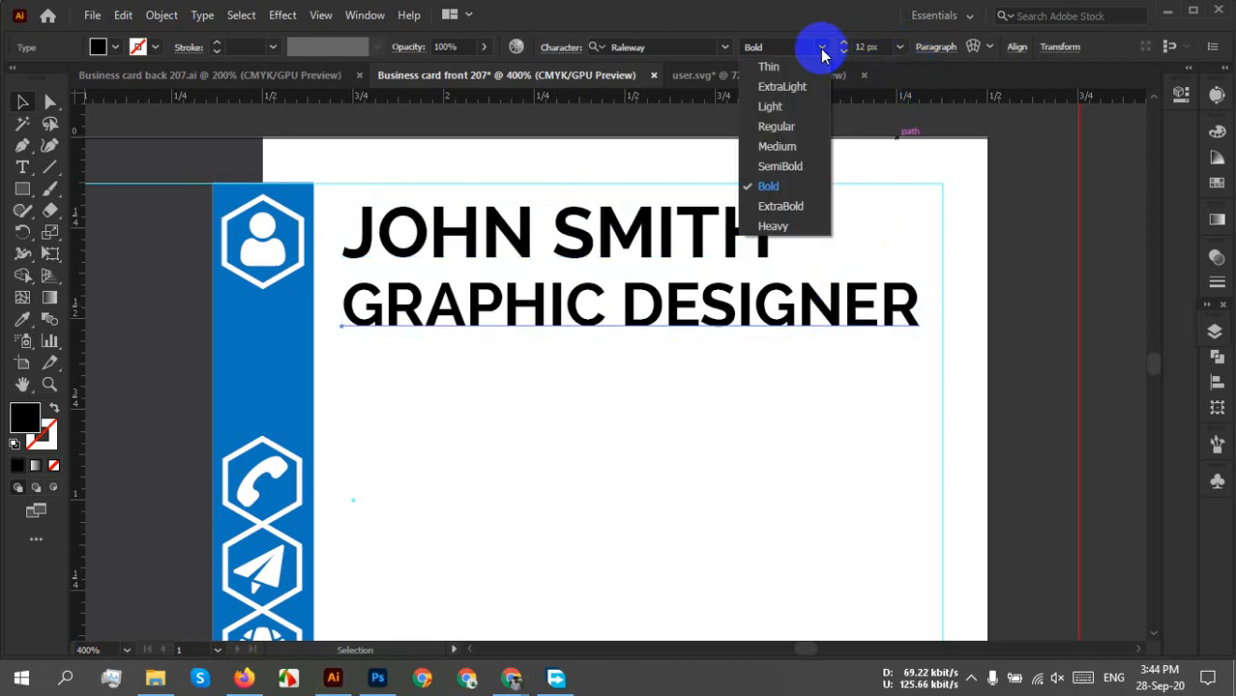
left_click(785, 128)
left_click_drag(854, 46, 879, 46)
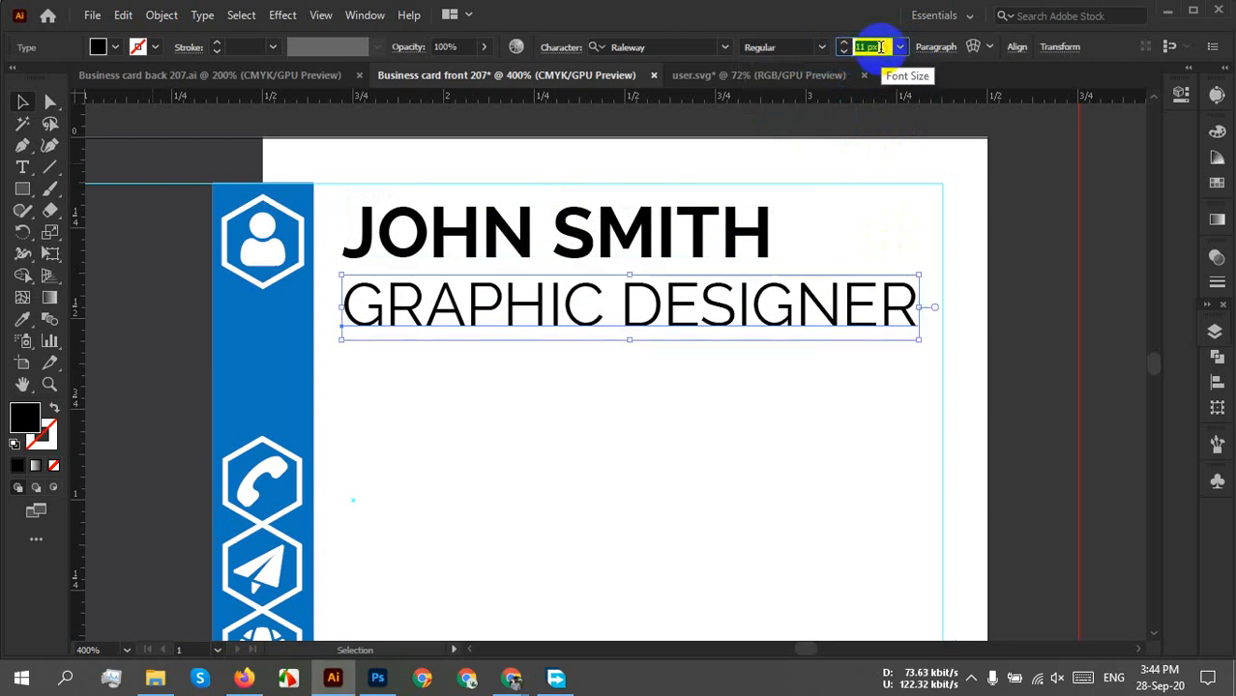
type("8")
key("Return")
key("Down")
key("Down")
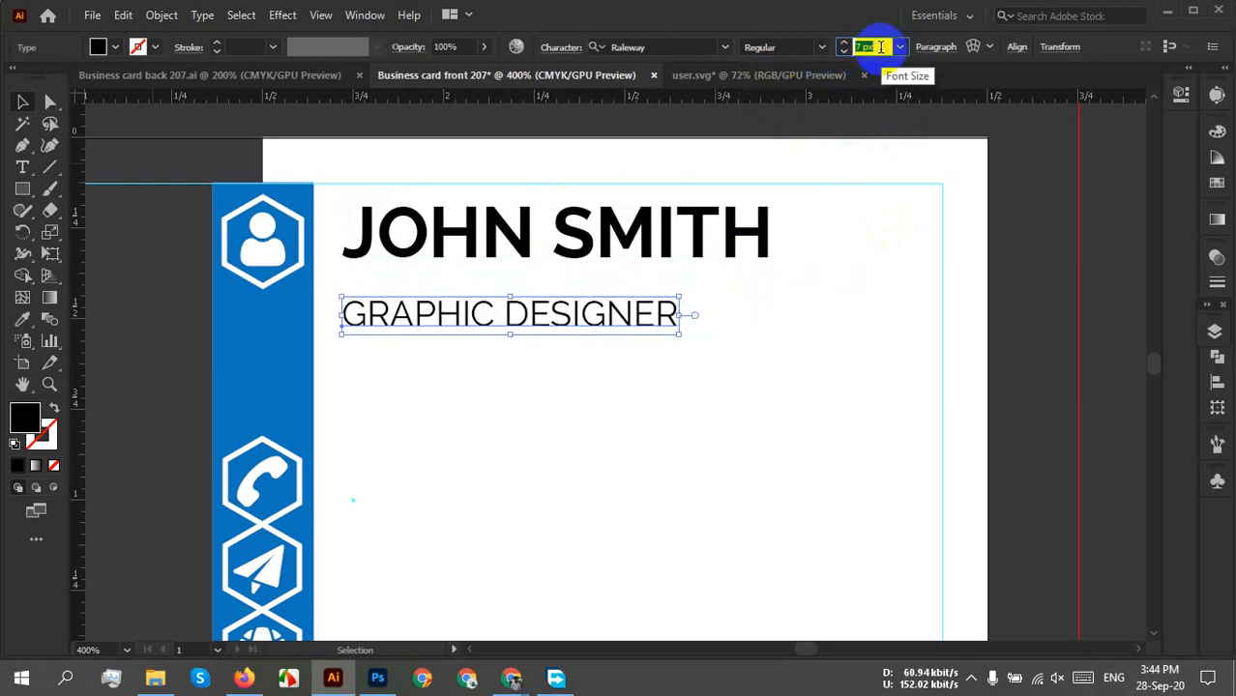
key("Up")
key("Up")
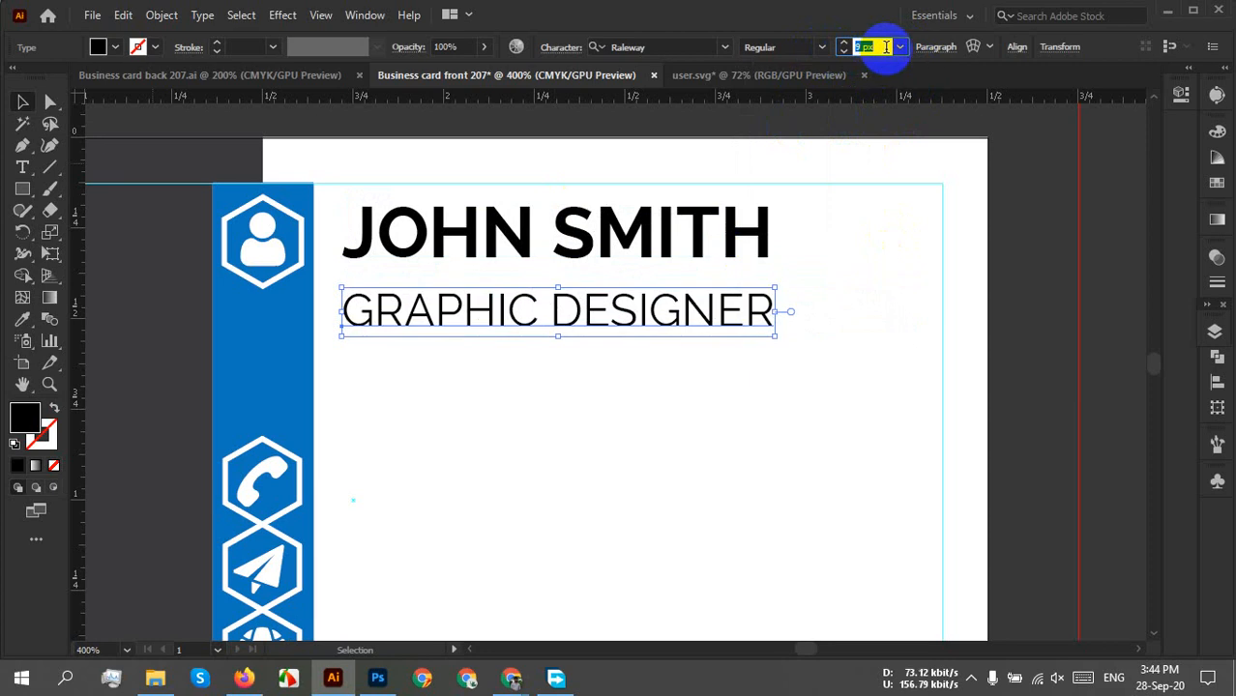
Move the title up directly beneath JOHN SMITH.
left_click(670, 345)
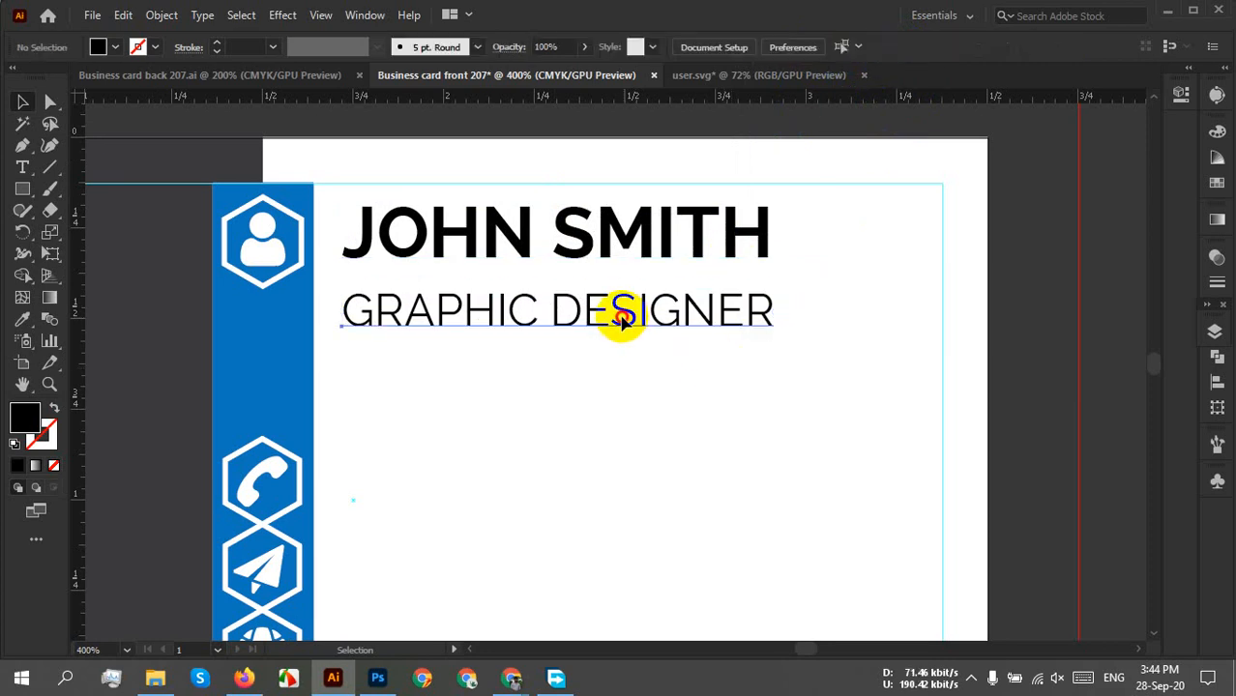
left_click_drag(621, 318, 621, 302)
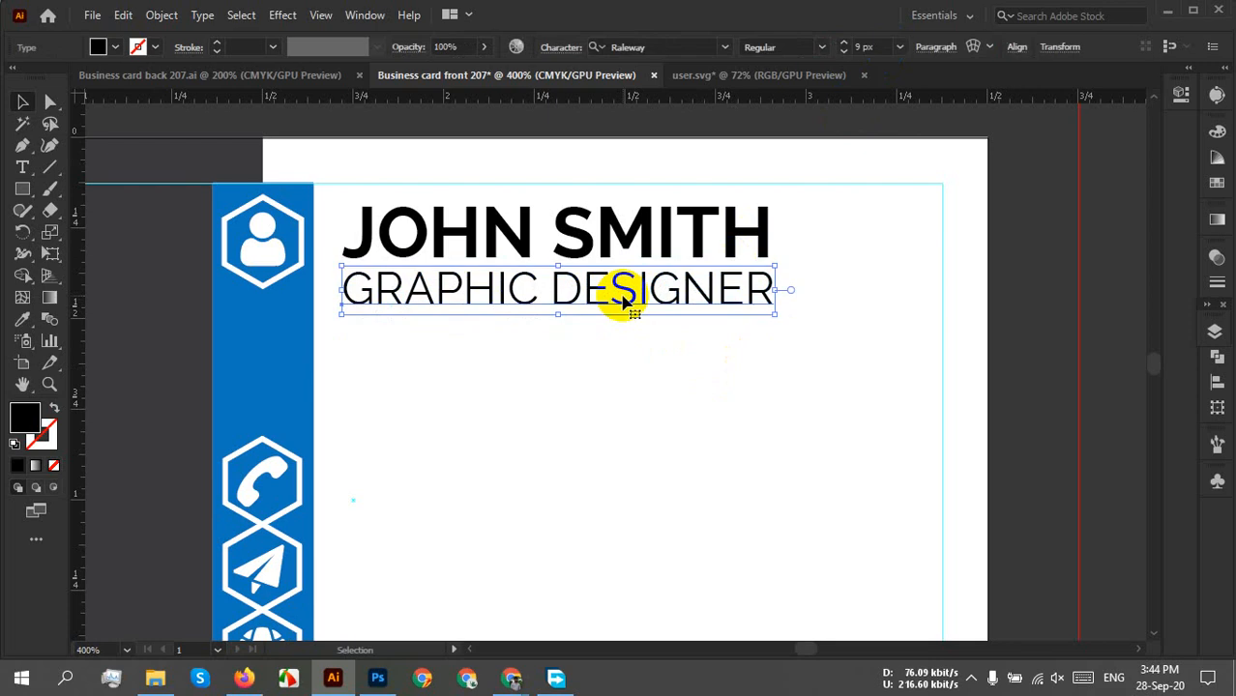
left_click(645, 387)
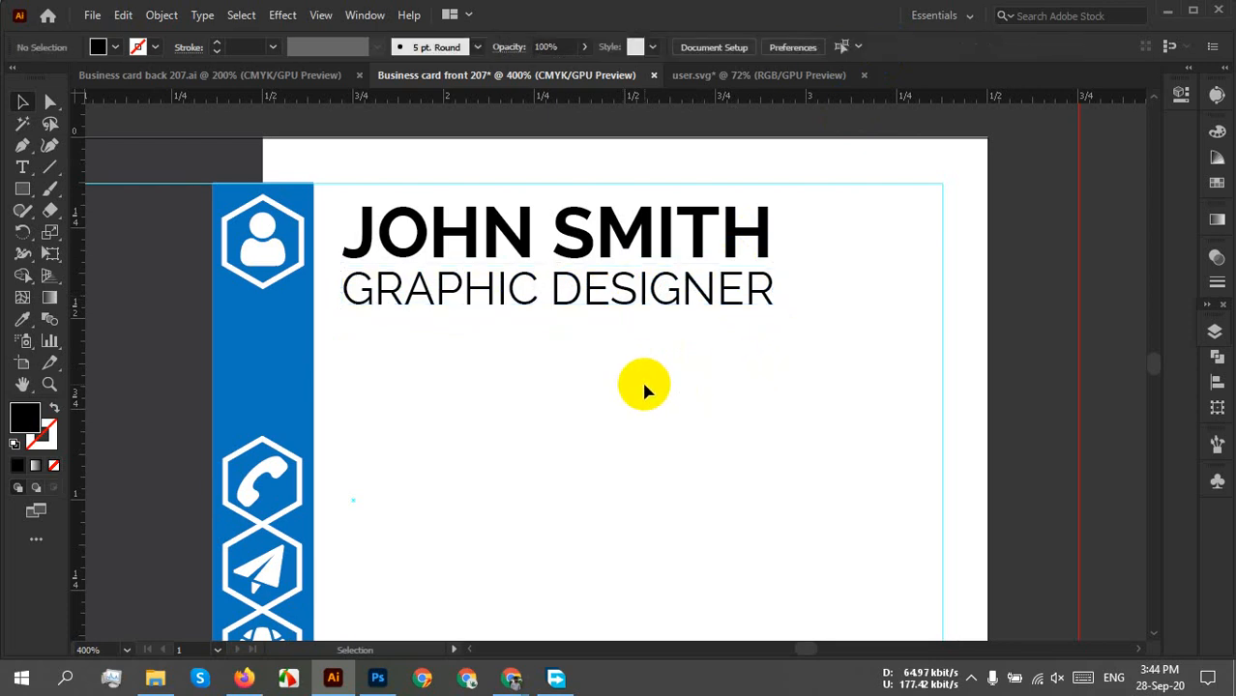
key("ctrl+minus")
key("ctrl+minus")
key("ctrl+minus")
left_click_drag(682, 409, 427, 437)
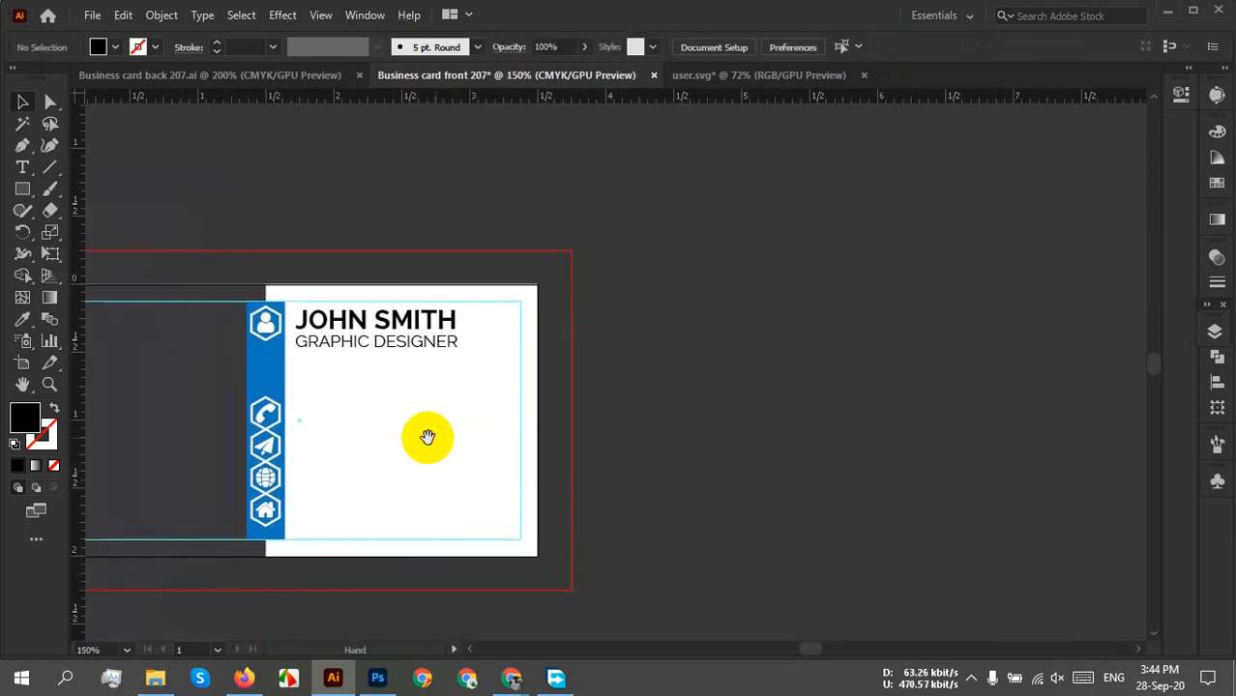
scroll(393, 406, "down", 2)
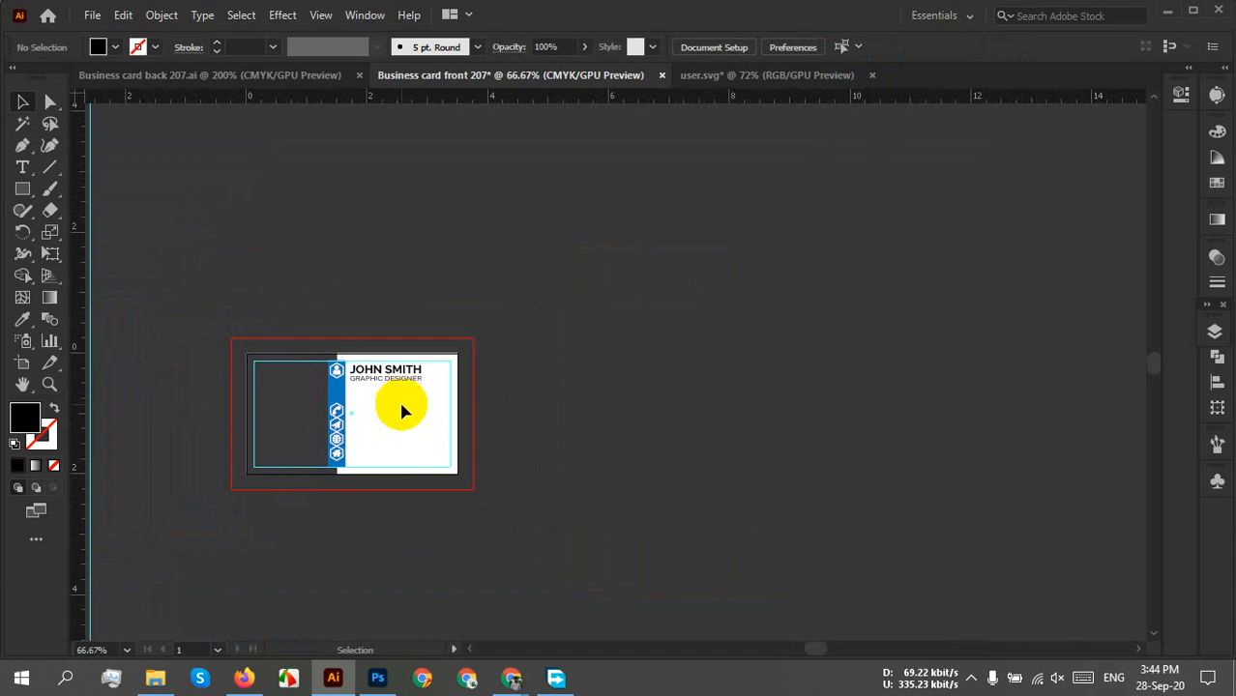
scroll(404, 411, "up", 2)
left_click_drag(399, 408, 768, 363)
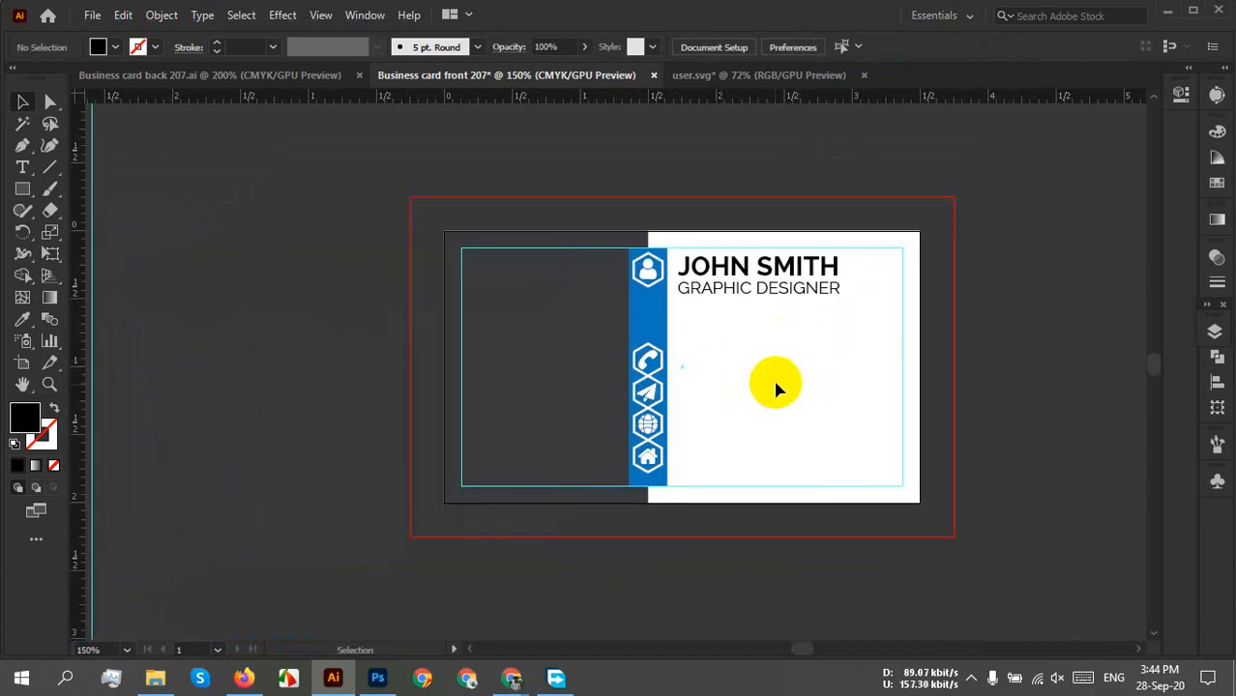
scroll(776, 385, "down", 1)
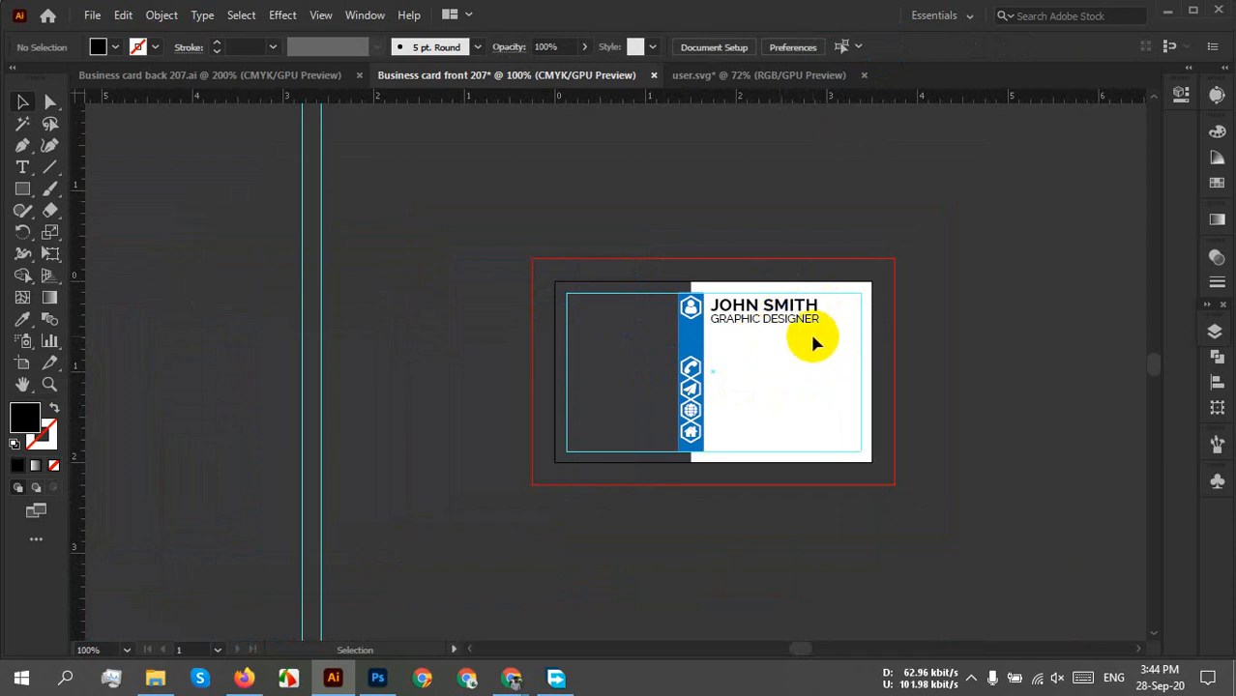
scroll(794, 324, "up", 6)
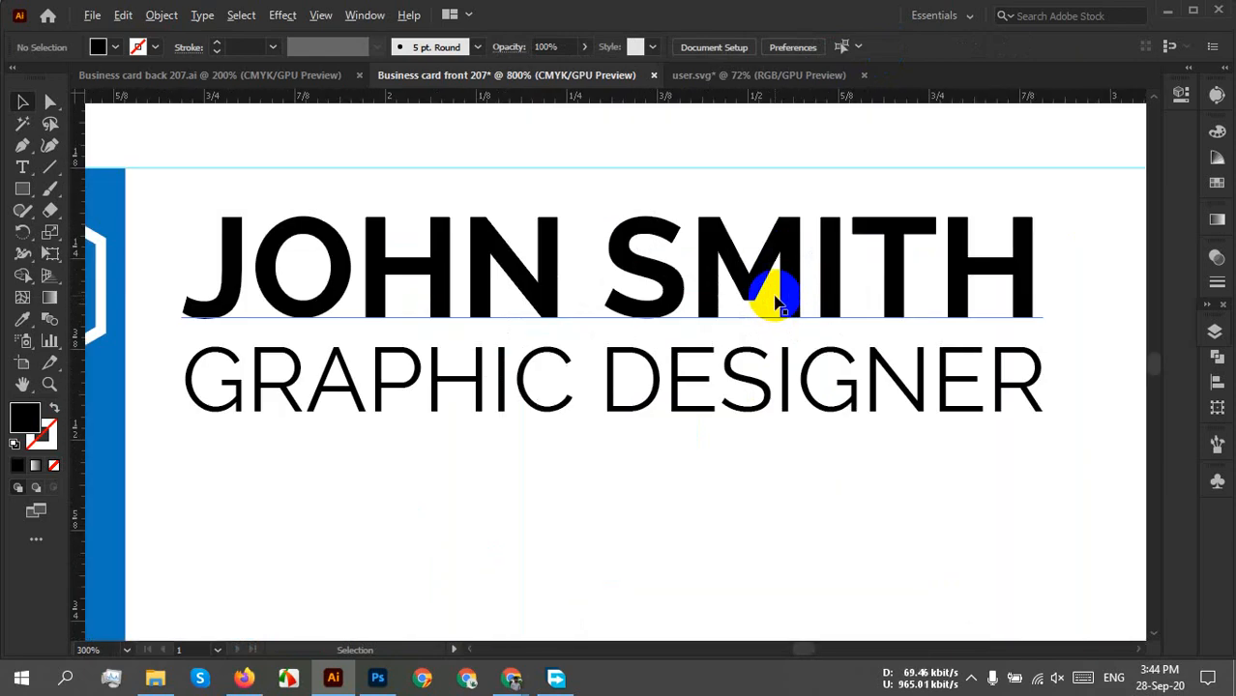
Change the JOHN SMITH name to the Raleway SemiBold weight.
scroll(840, 280, "down", 1)
left_click(808, 276)
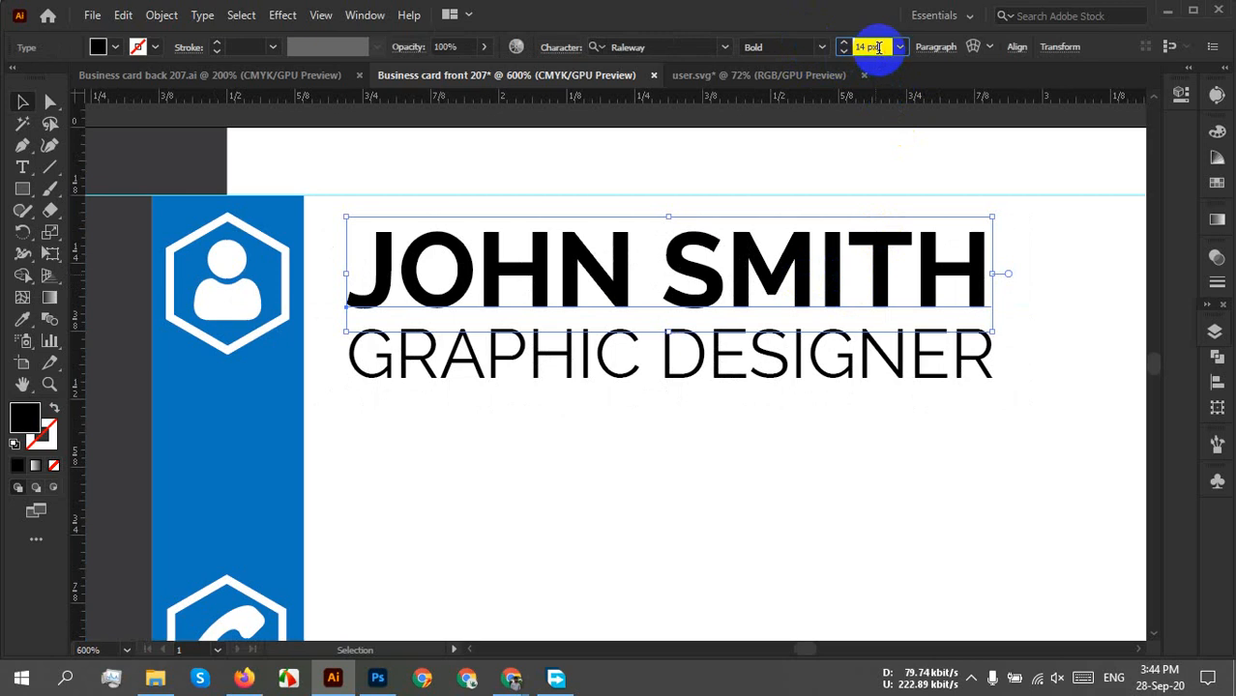
scroll(878, 46, "down", 1)
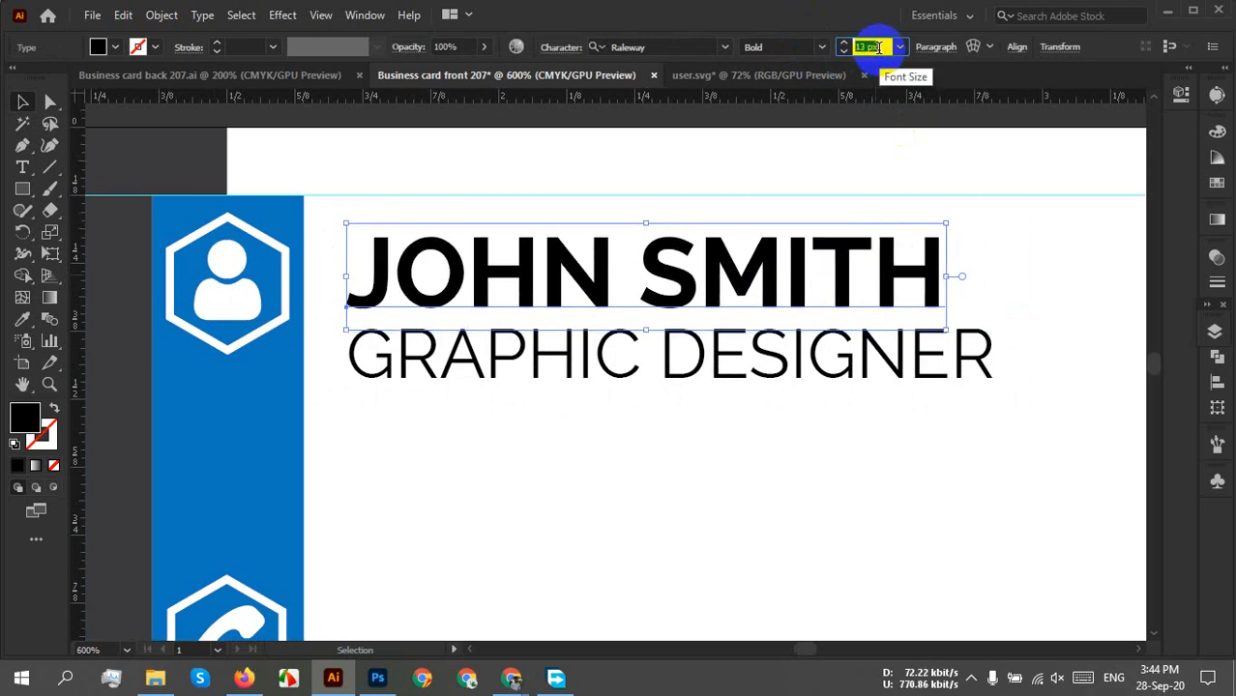
scroll(877, 46, "up", 1)
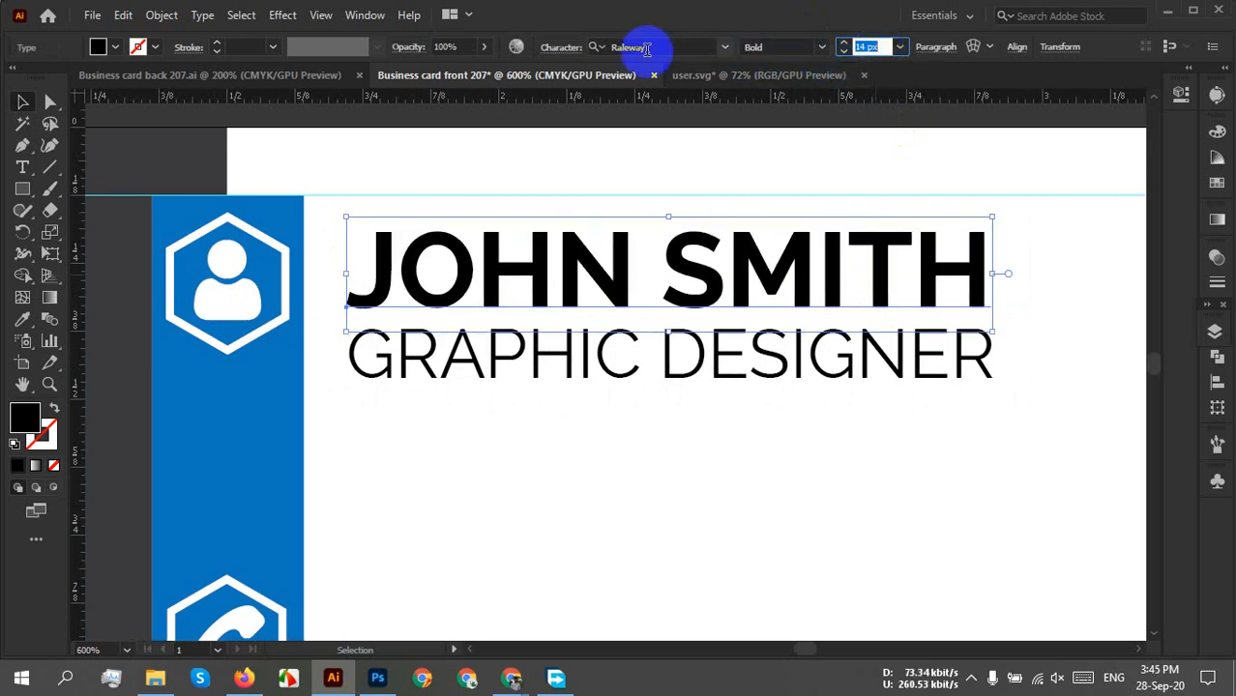
left_click(819, 49)
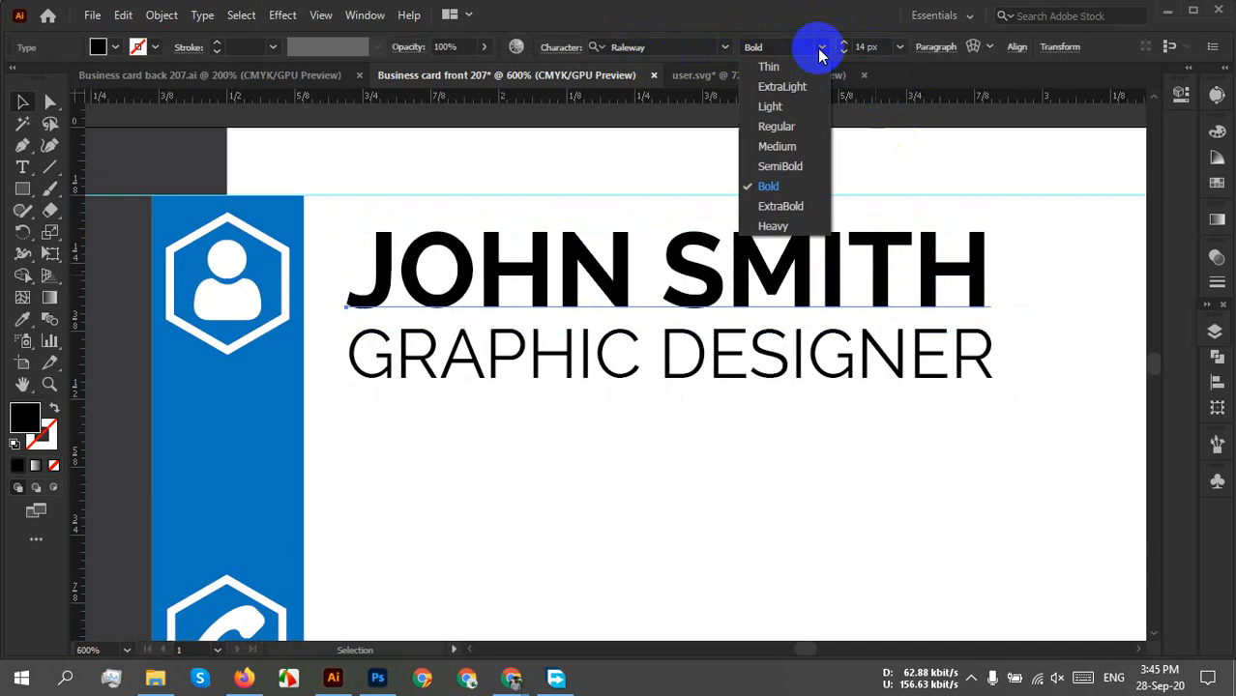
left_click(798, 168)
left_click(971, 414)
Select both the name and GRAPHIC DESIGNER lines together.
left_click(778, 388)
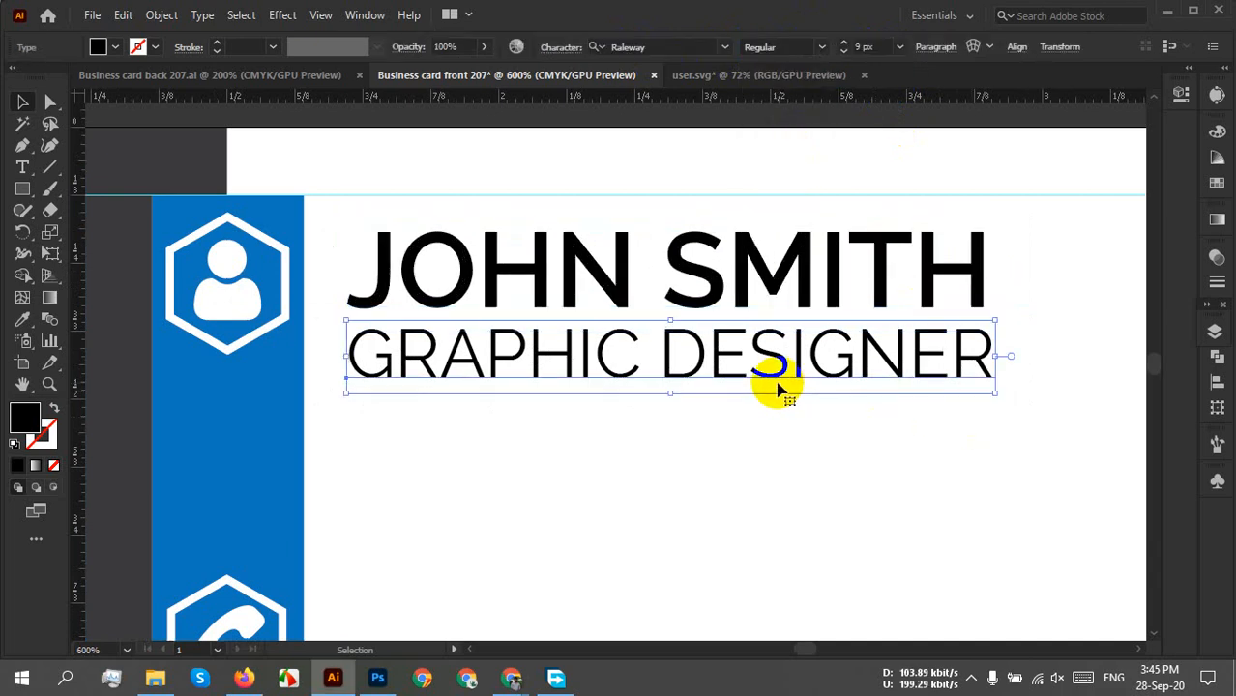
left_click(568, 443)
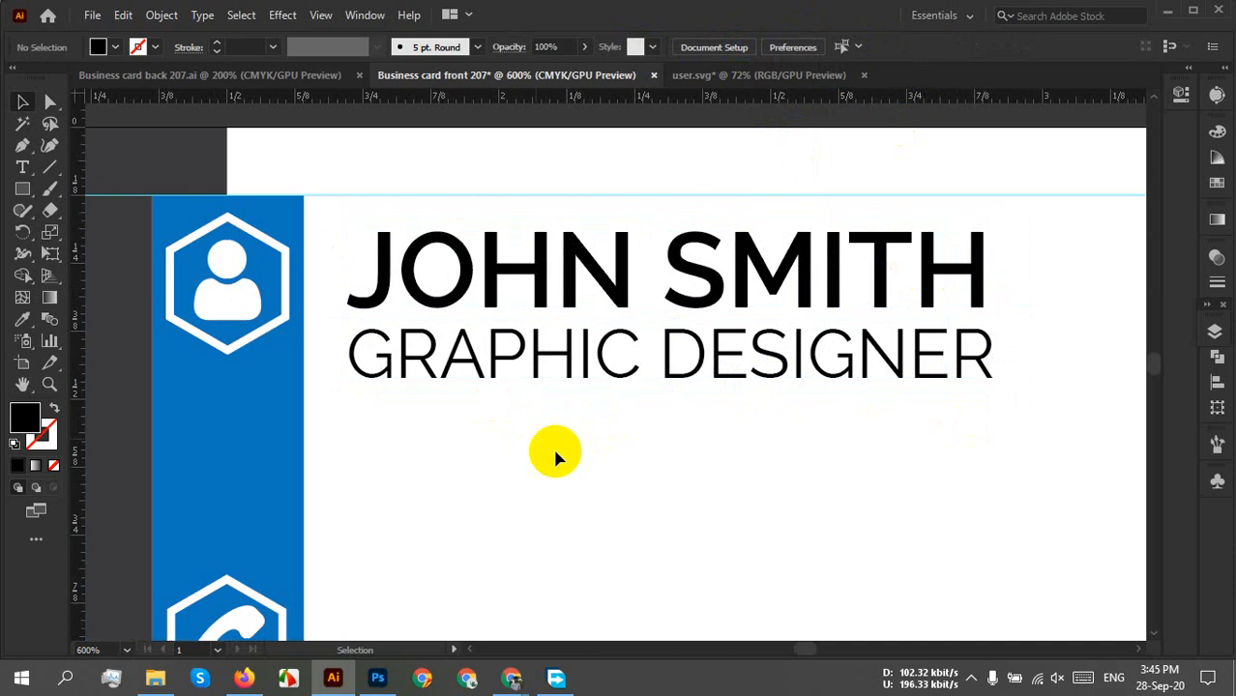
left_click_drag(554, 454, 455, 243)
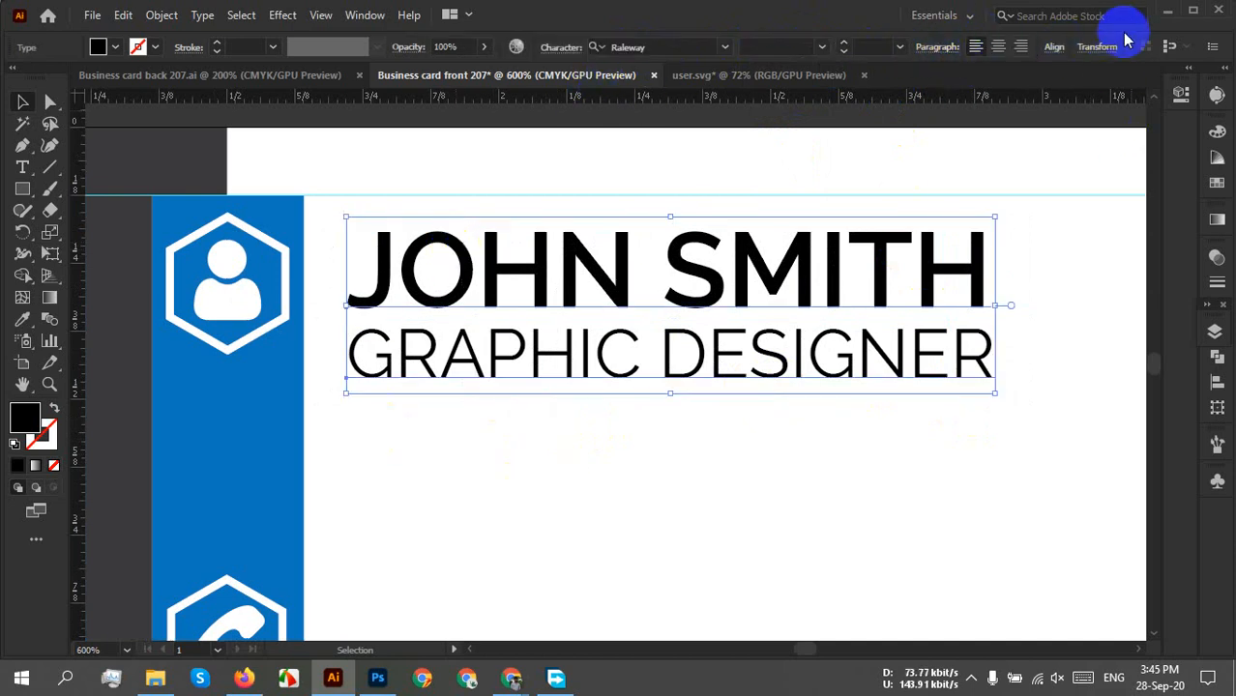
Left-align the name and title lines to each other, aligning to the selection.
left_click(1047, 54)
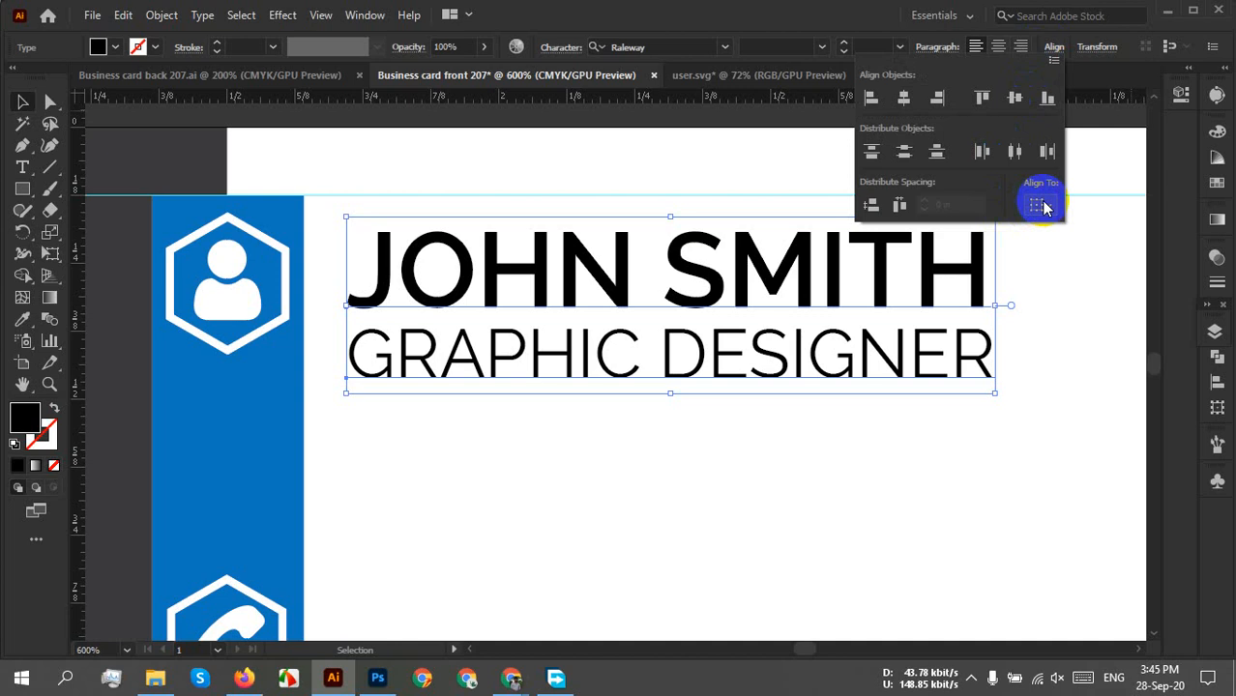
left_click(1039, 204)
left_click(1071, 232)
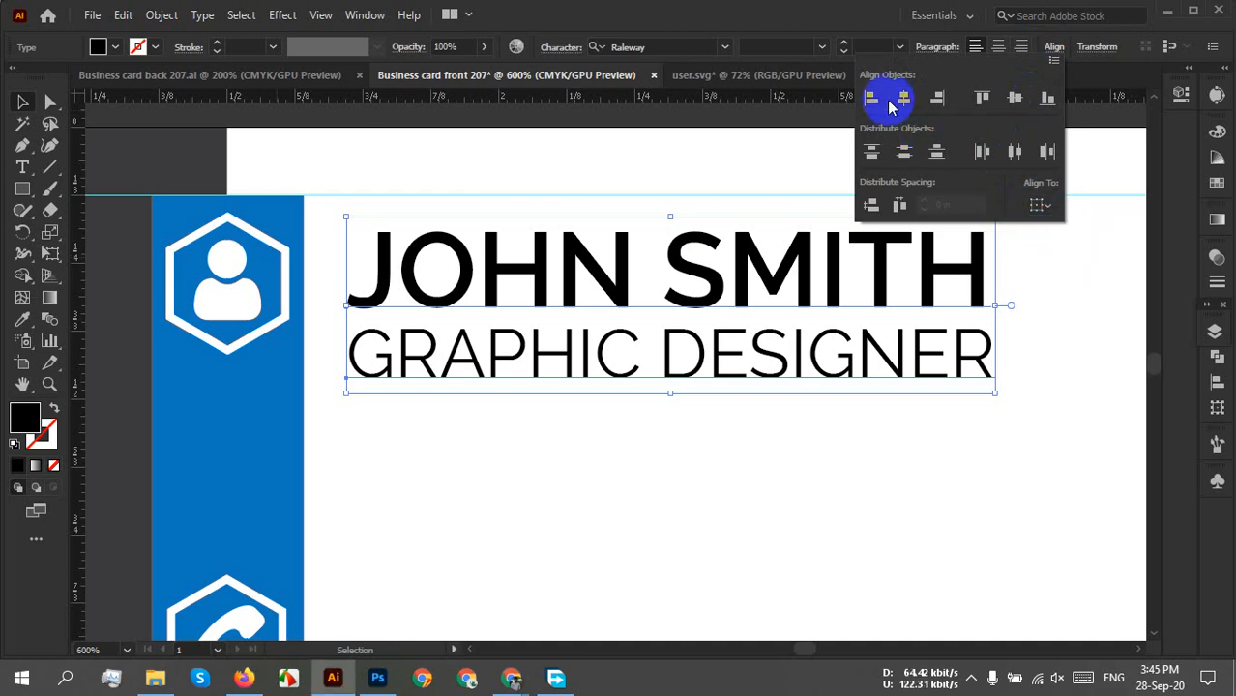
left_click(874, 100)
left_click(622, 474)
left_click(622, 474)
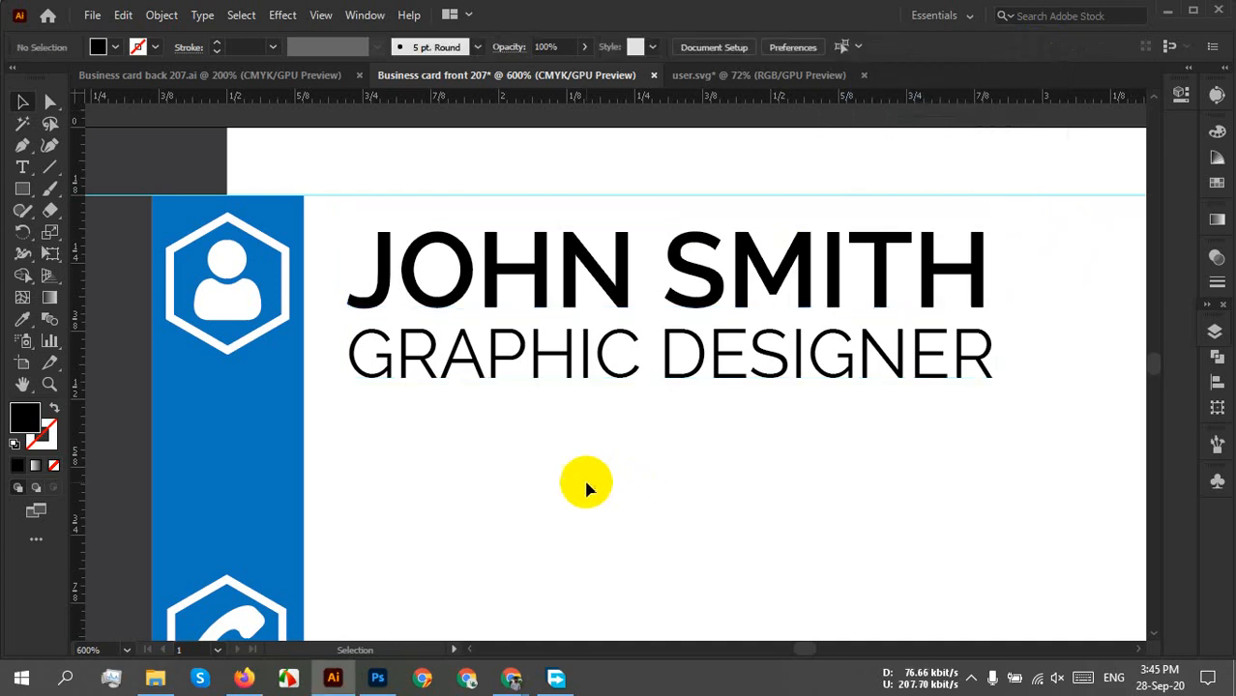
Move the two-line text block next to the user icon, nudging with Shift+arrow keys.
left_click_drag(350, 271, 443, 461)
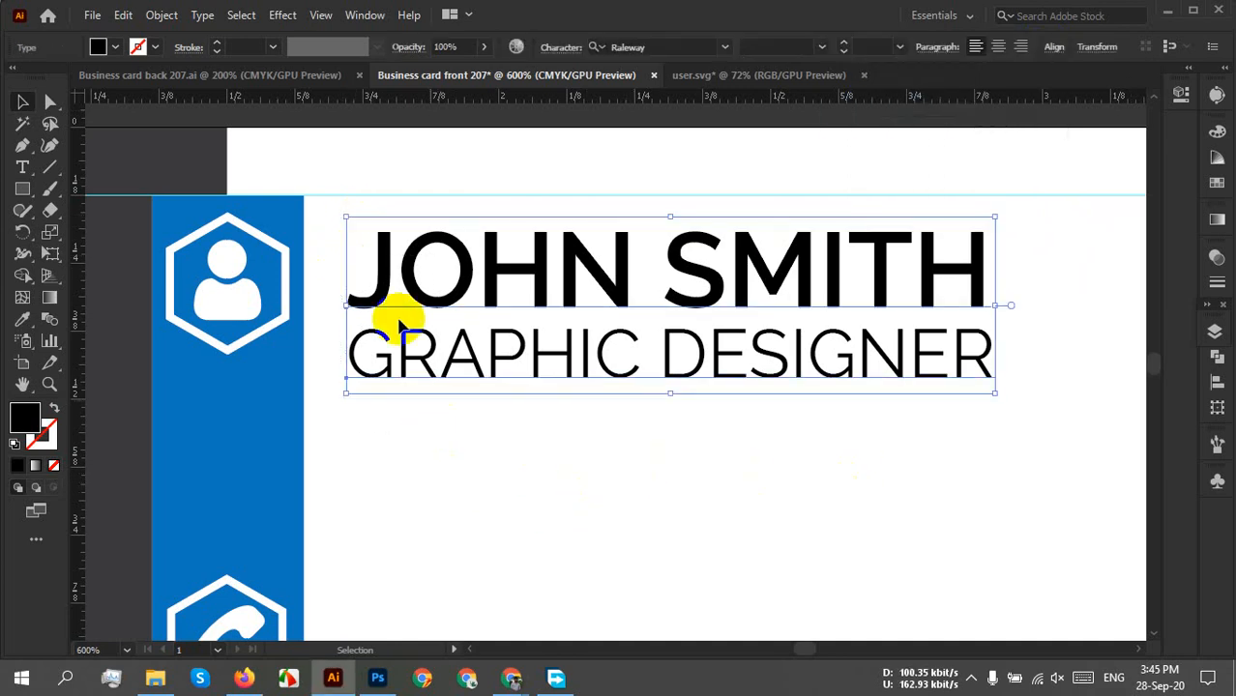
left_click_drag(383, 288, 324, 292)
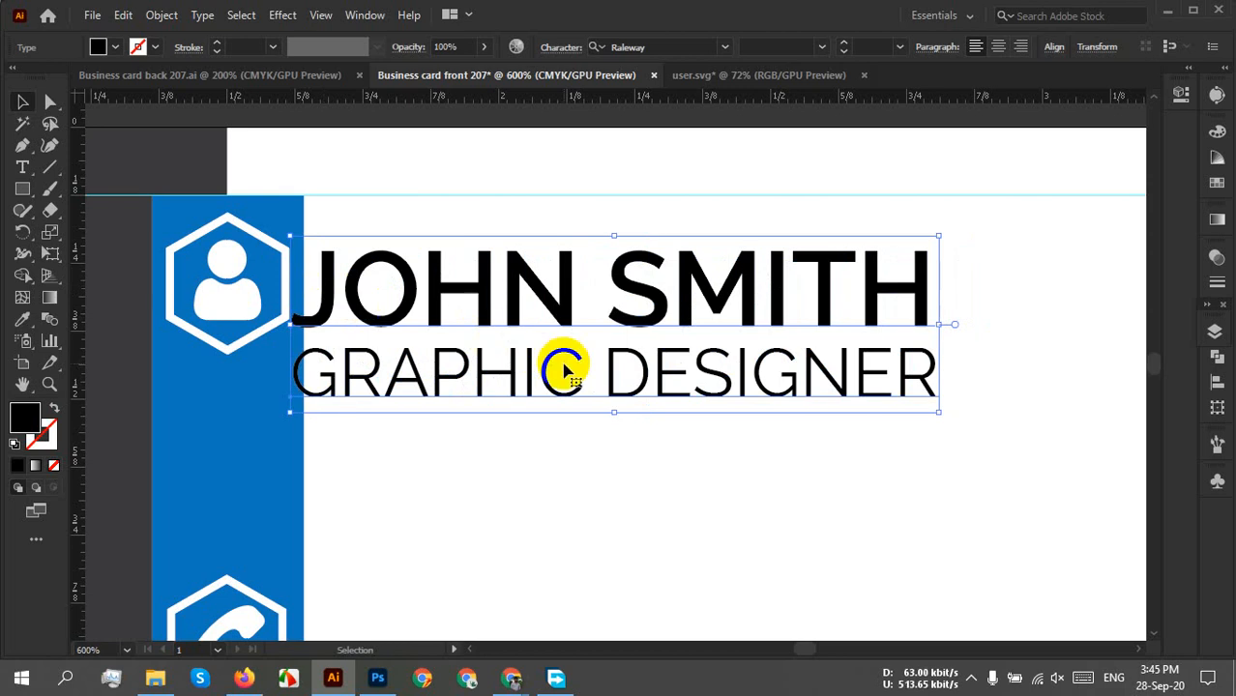
key("shift+Right")
key("shift+Down")
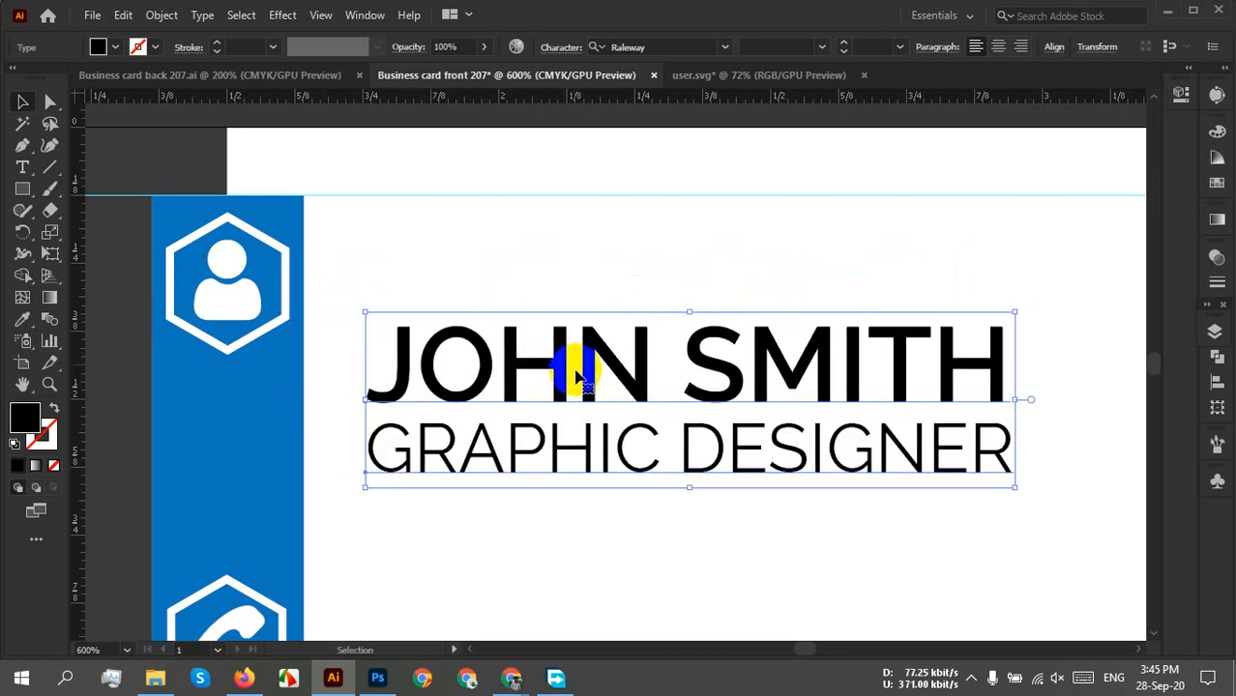
key("shift+Left")
key("shift+Up")
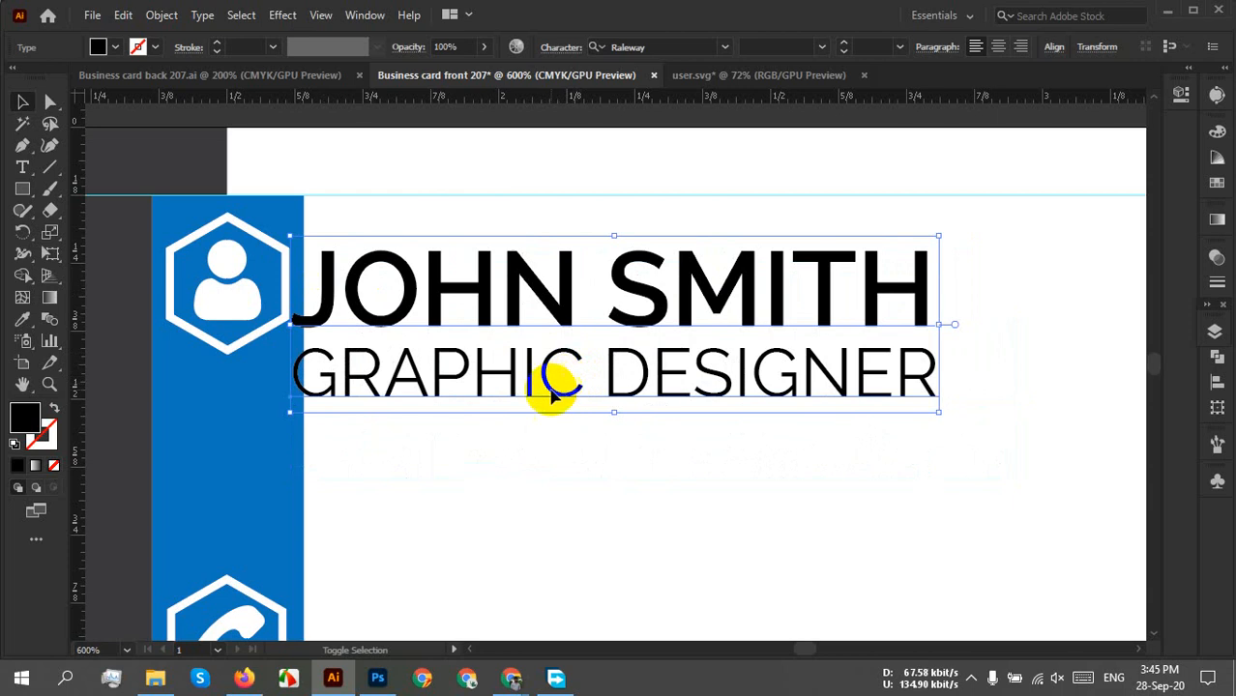
key("shift+Right")
Shift the name and title block slightly up and left beside the user icon.
left_click(570, 522)
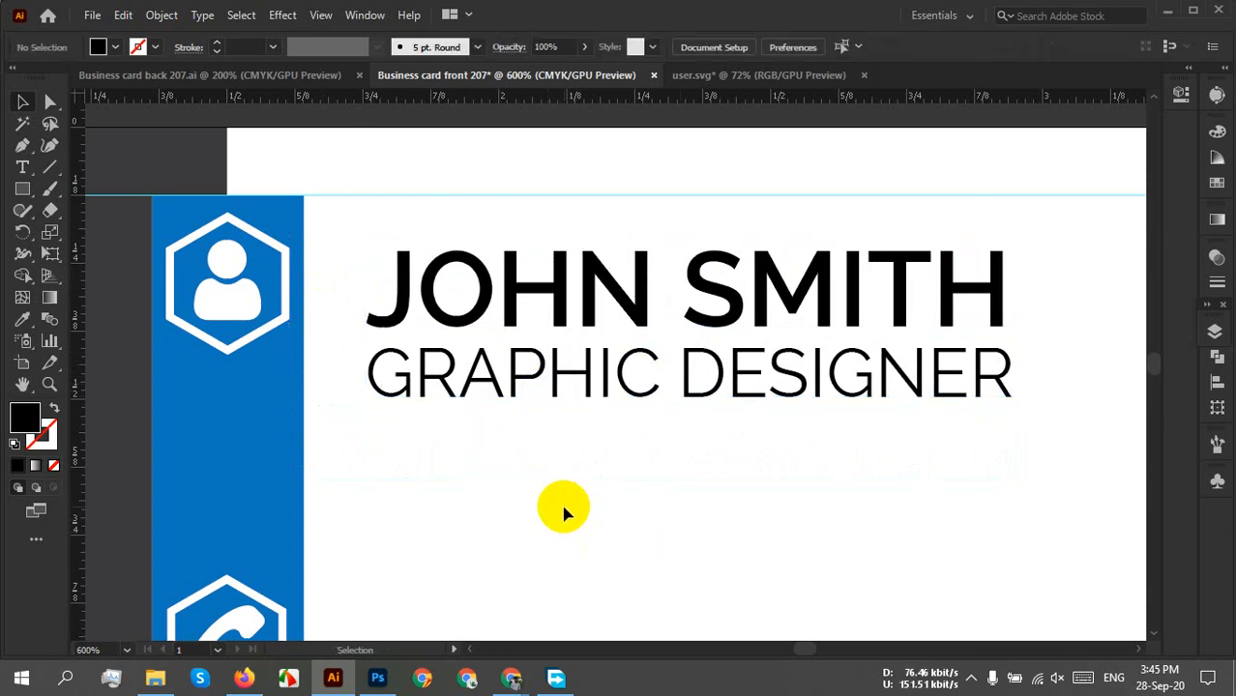
left_click(406, 301)
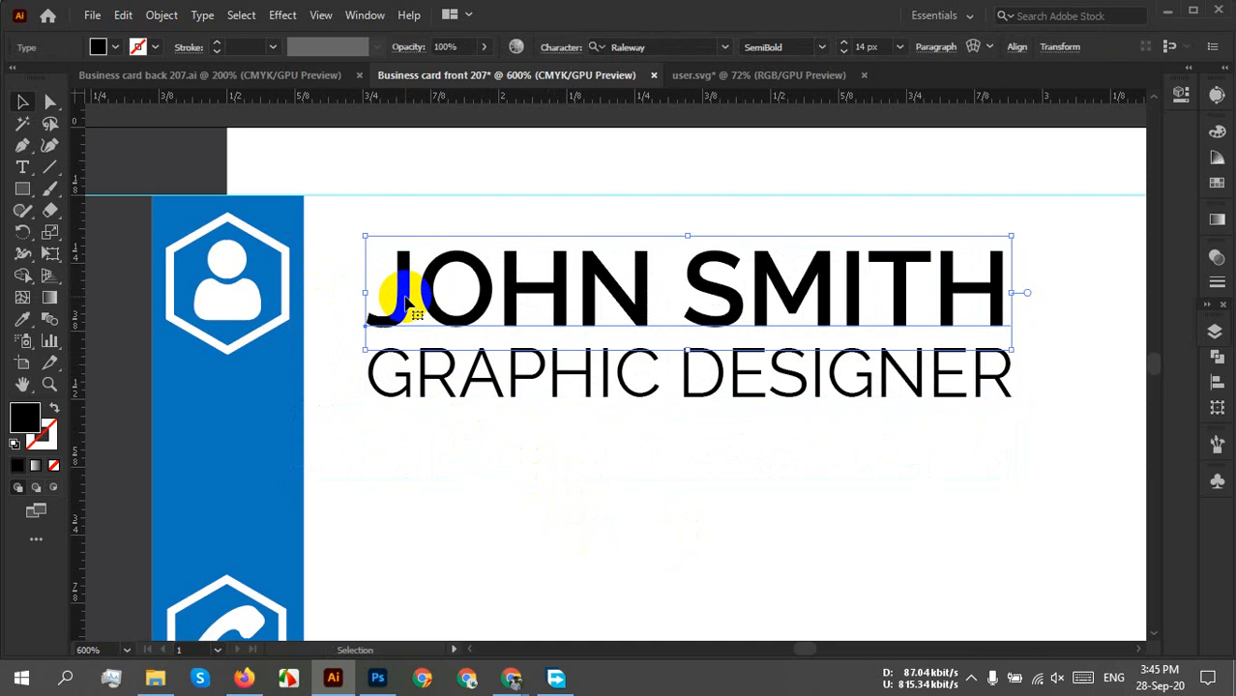
left_click_drag(341, 286, 451, 471)
left_click_drag(393, 324, 367, 318)
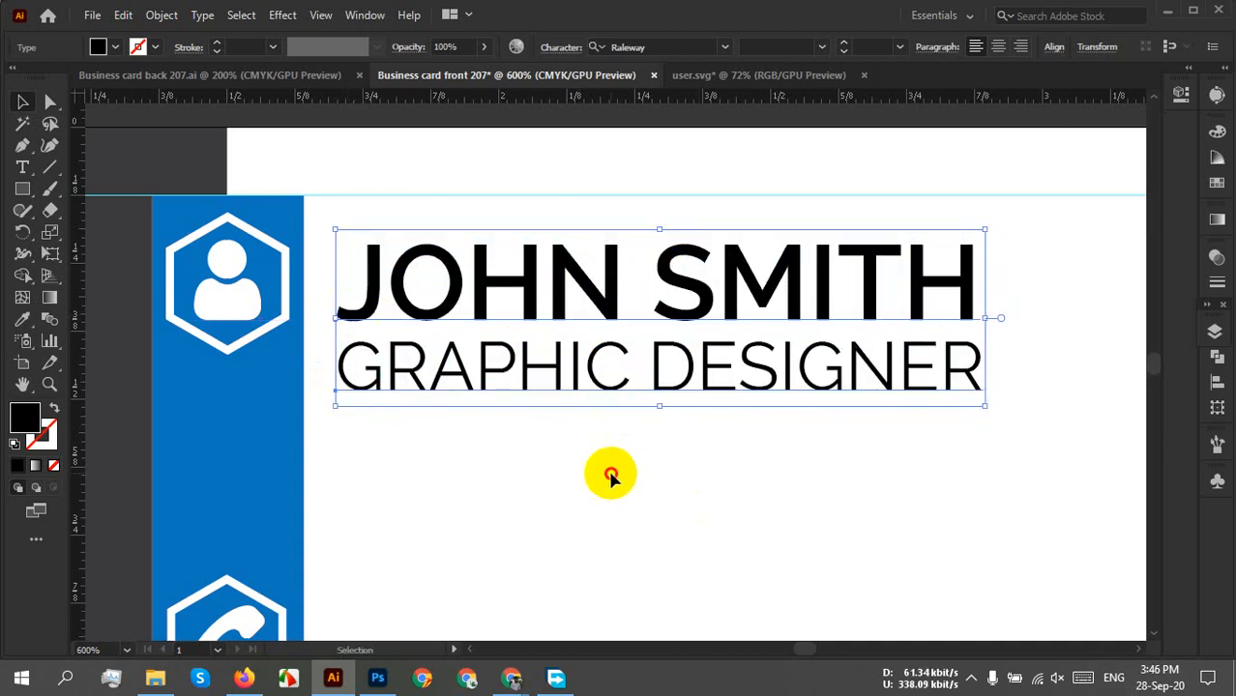
left_click(580, 473)
scroll(526, 475, "down", 4)
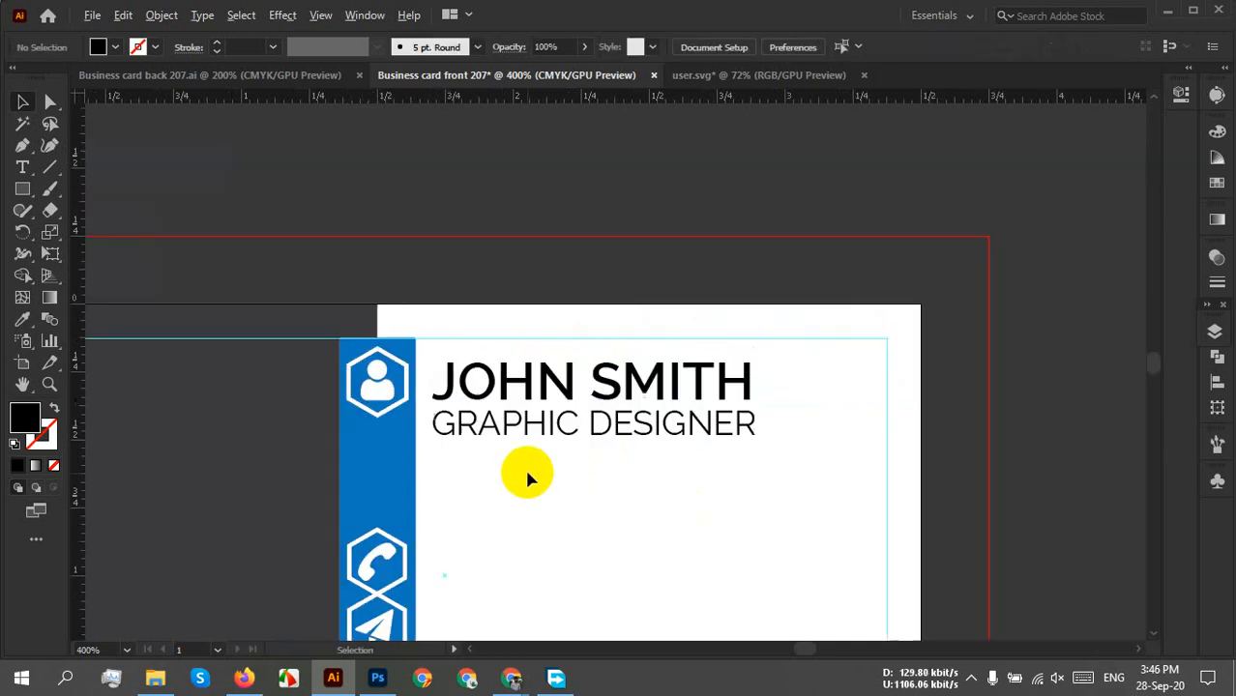
scroll(549, 484, "down", 2)
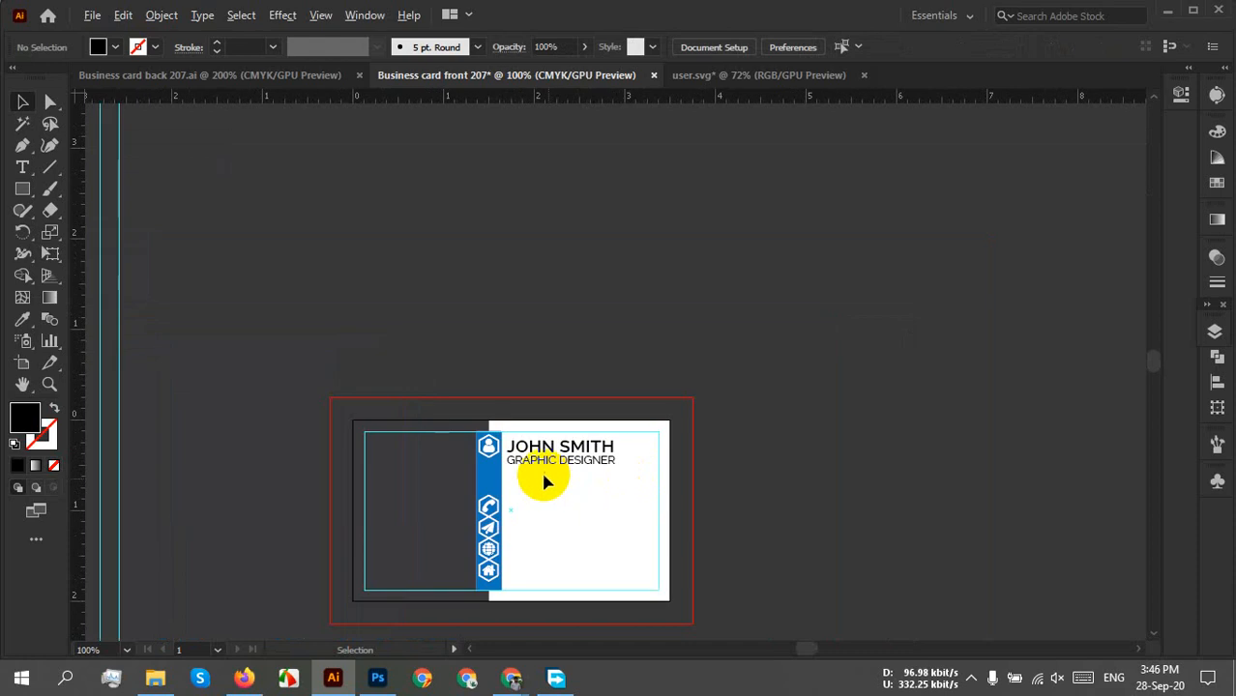
scroll(542, 475, "up", 4)
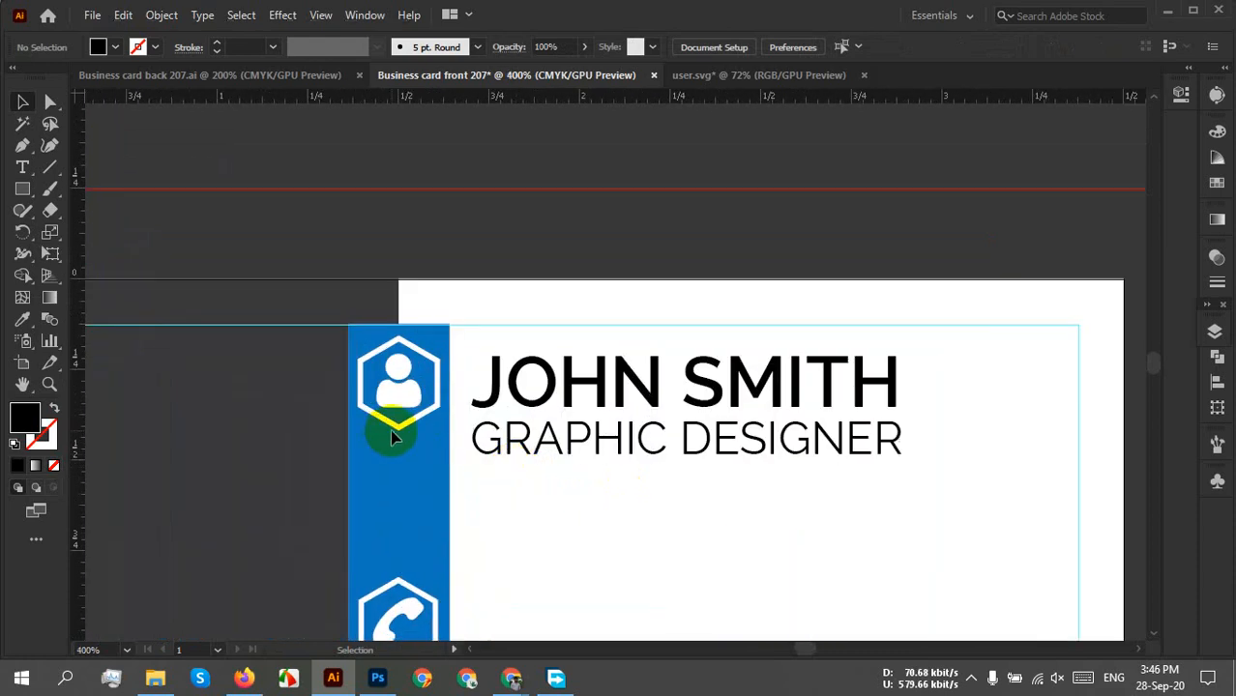
scroll(391, 433, "up", 2)
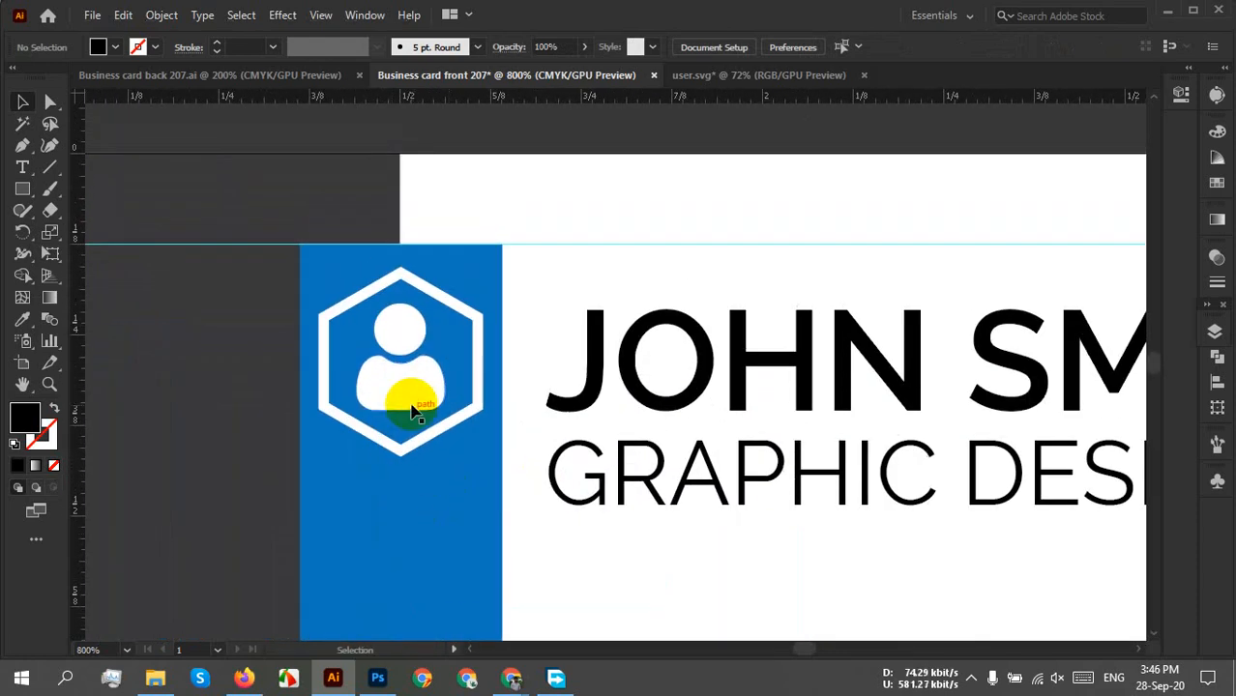
left_click(412, 411)
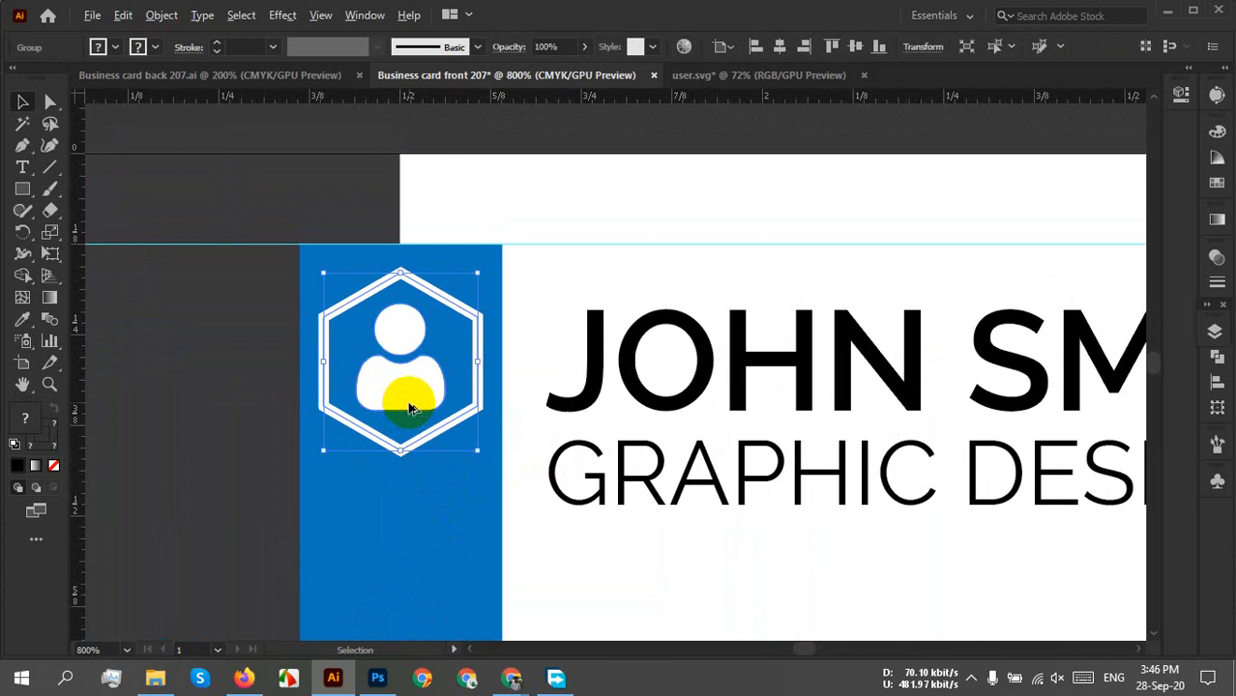
scroll(410, 408, "down", 2)
left_click_drag(402, 392, 319, 150)
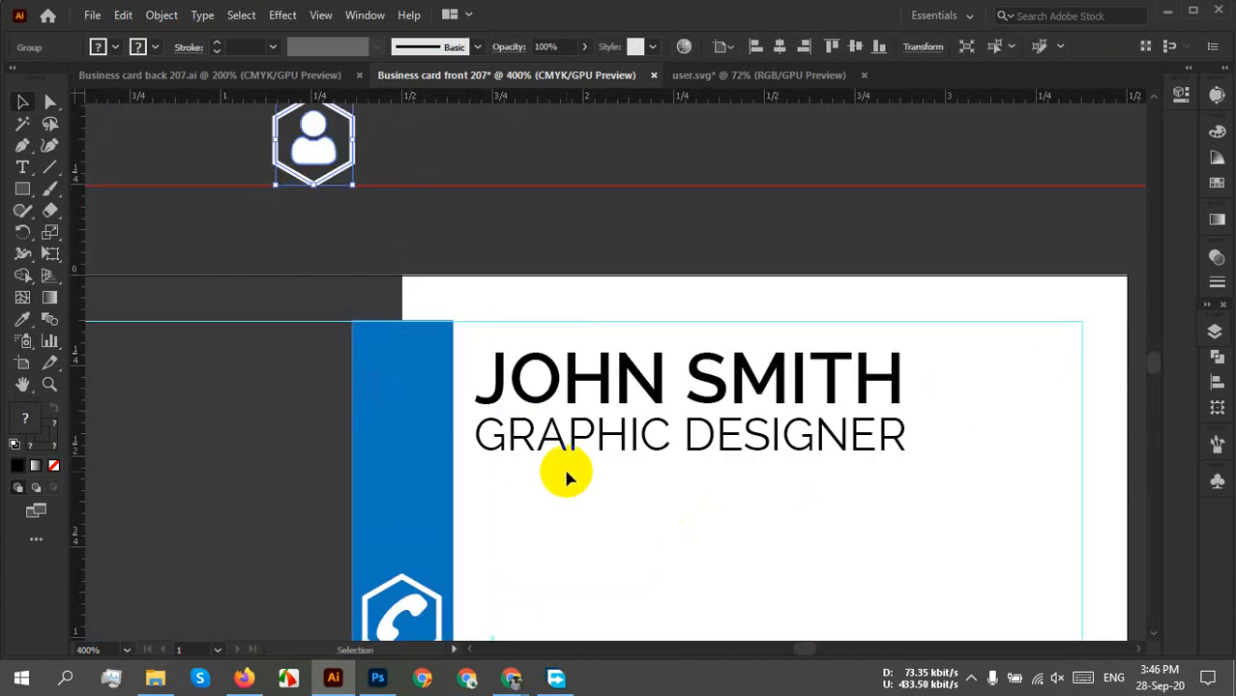
scroll(567, 477, "up", 1)
scroll(569, 471, "down", 1)
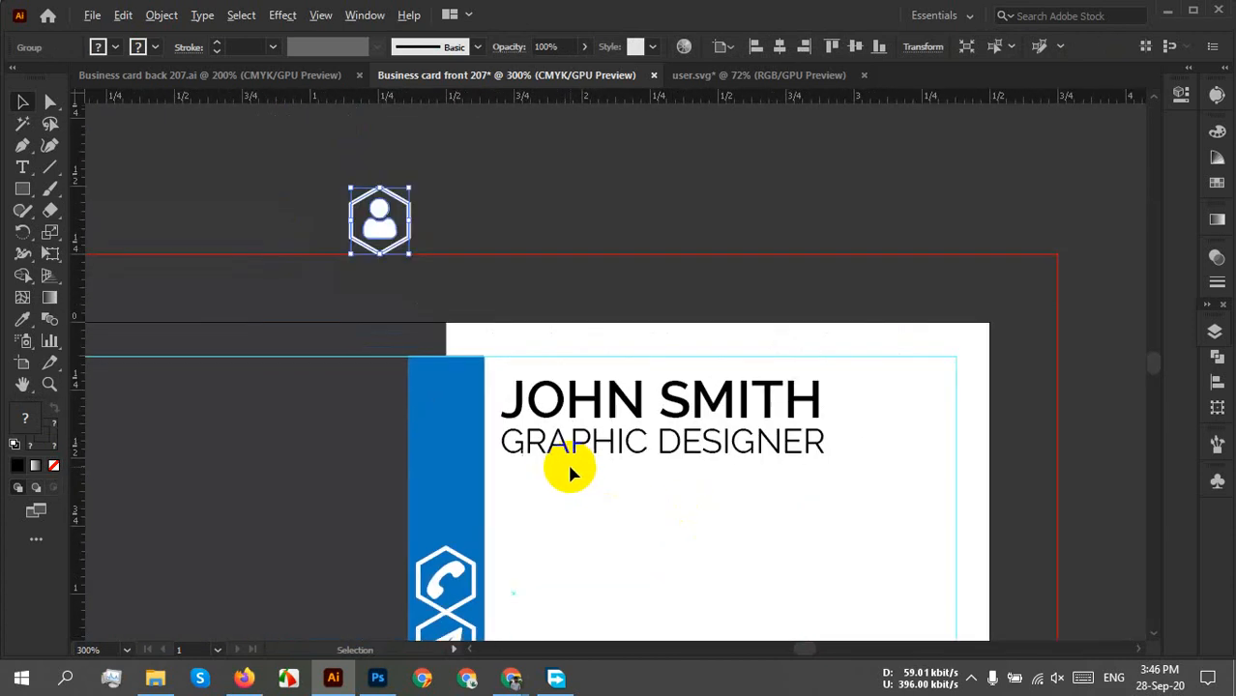
key("space")
left_click_drag(632, 496, 619, 593)
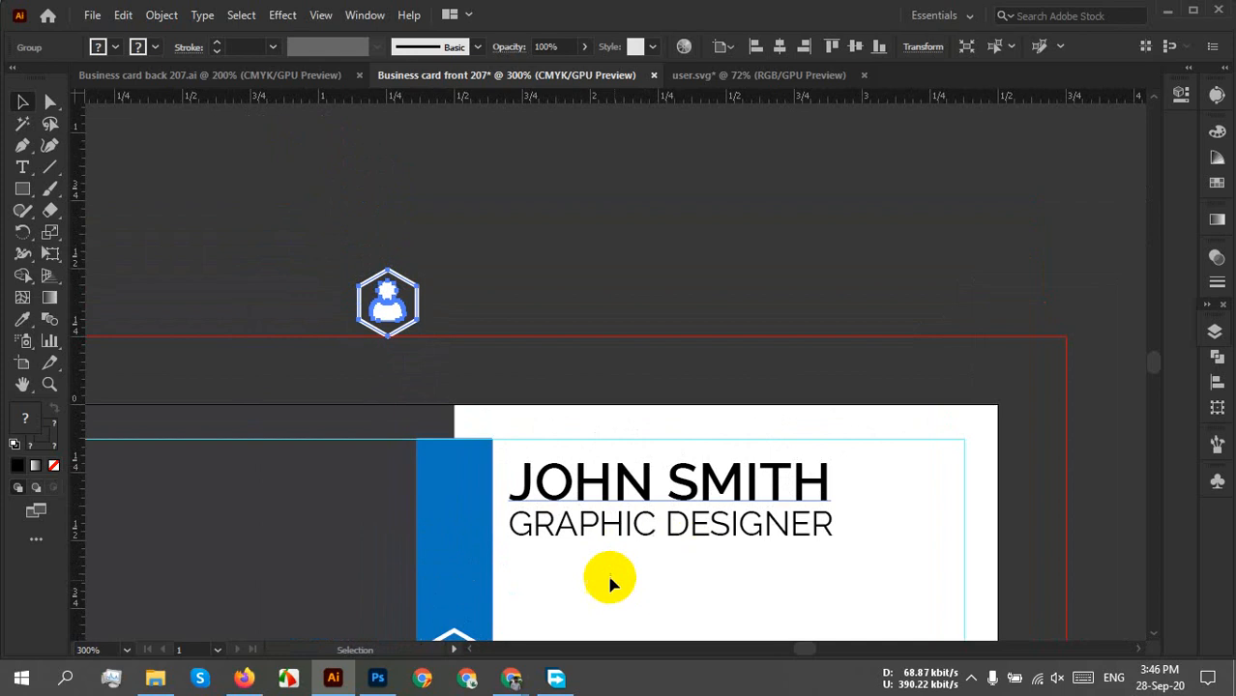
scroll(581, 496, "up", 3)
key("space")
left_click_drag(512, 489, 523, 563)
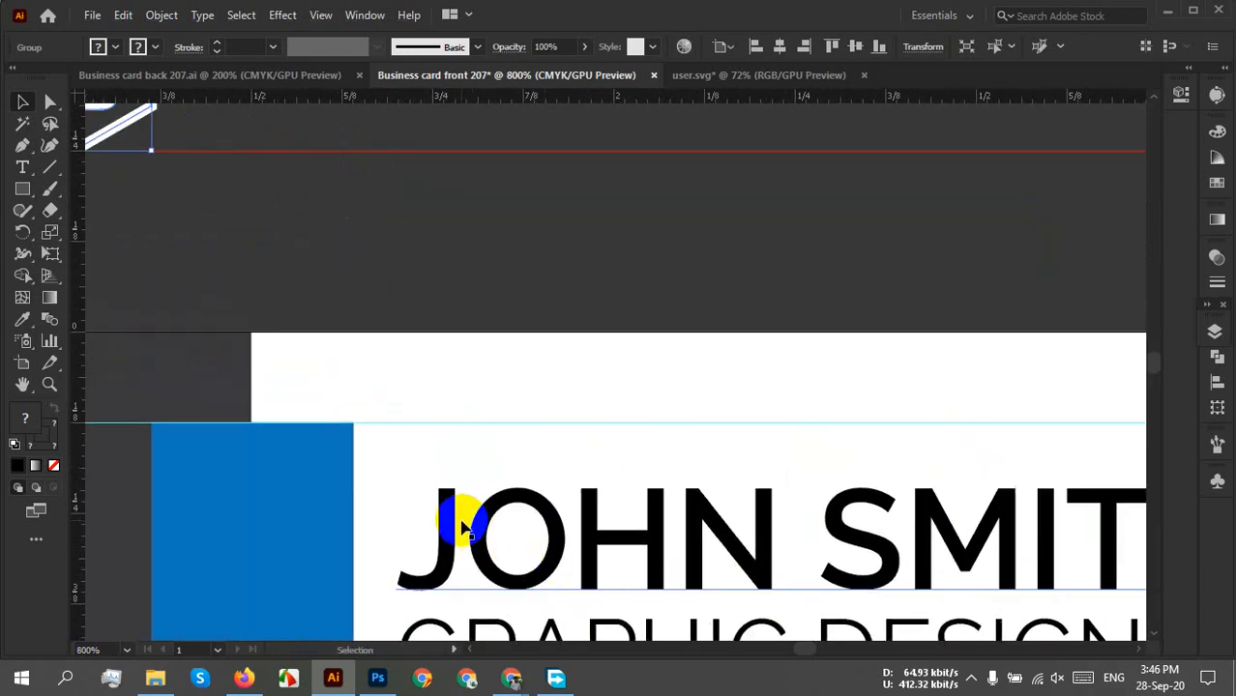
left_click_drag(519, 452, 748, 674)
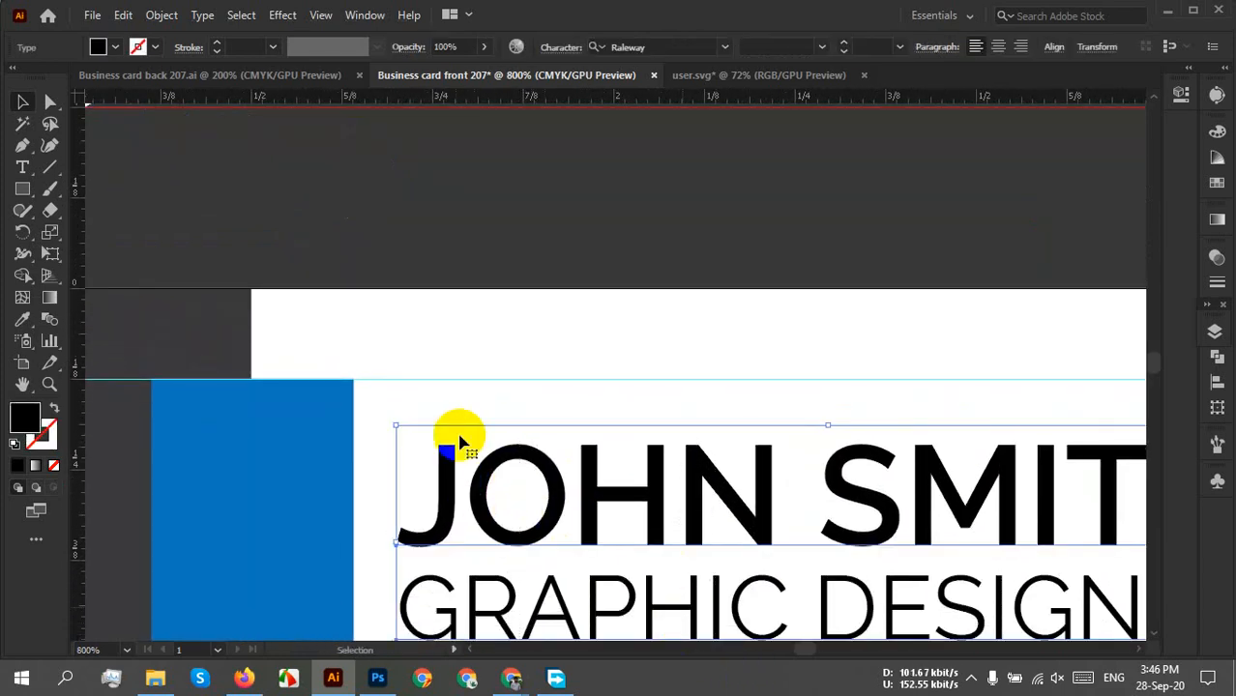
left_click_drag(452, 488, 419, 431)
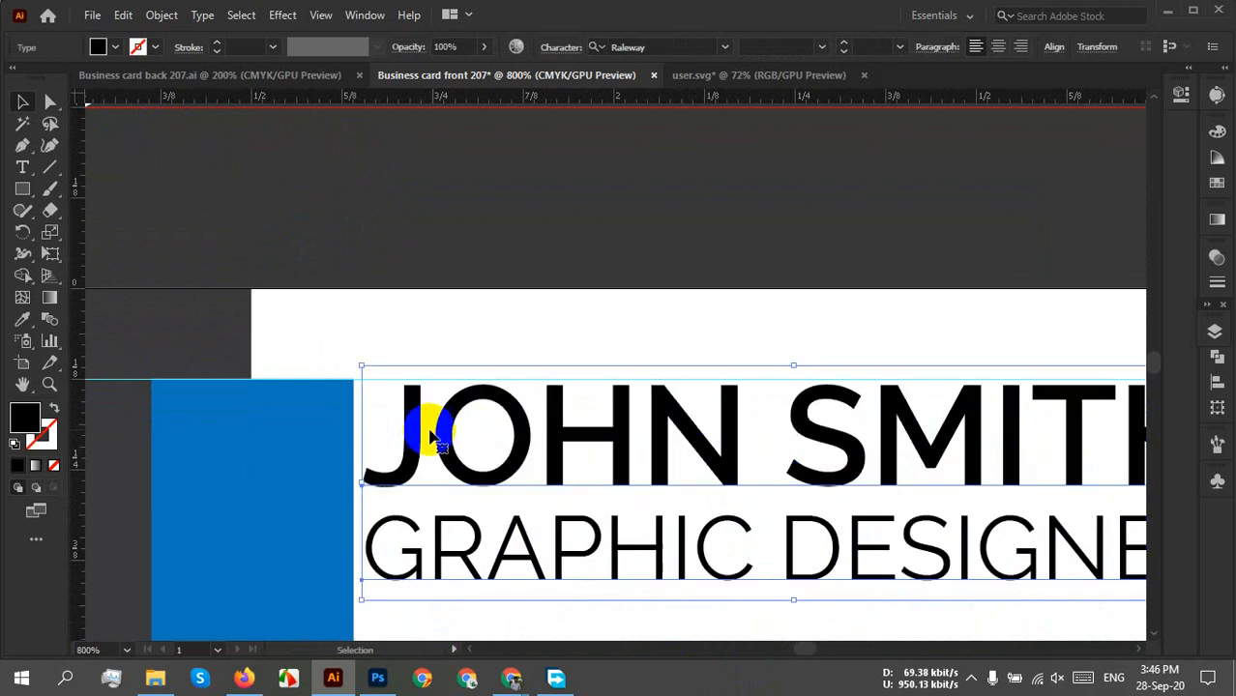
left_click(471, 261)
scroll(469, 271, "down", 2)
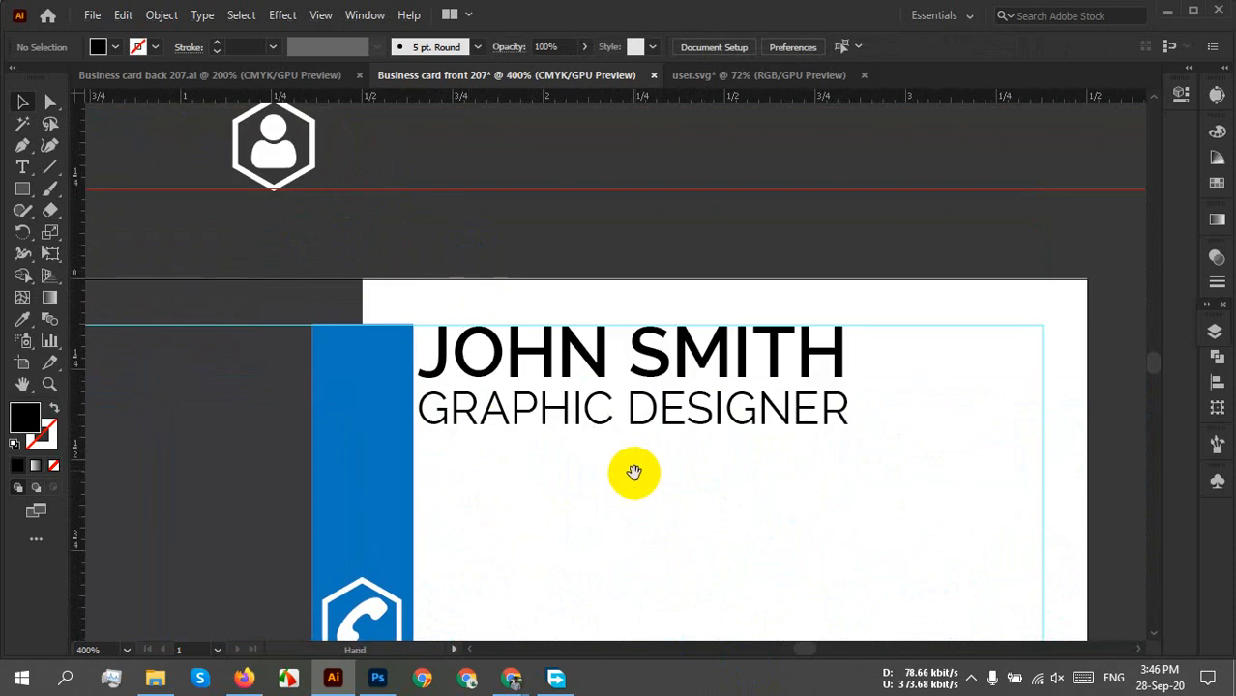
left_click_drag(634, 475, 640, 326)
left_click(442, 199)
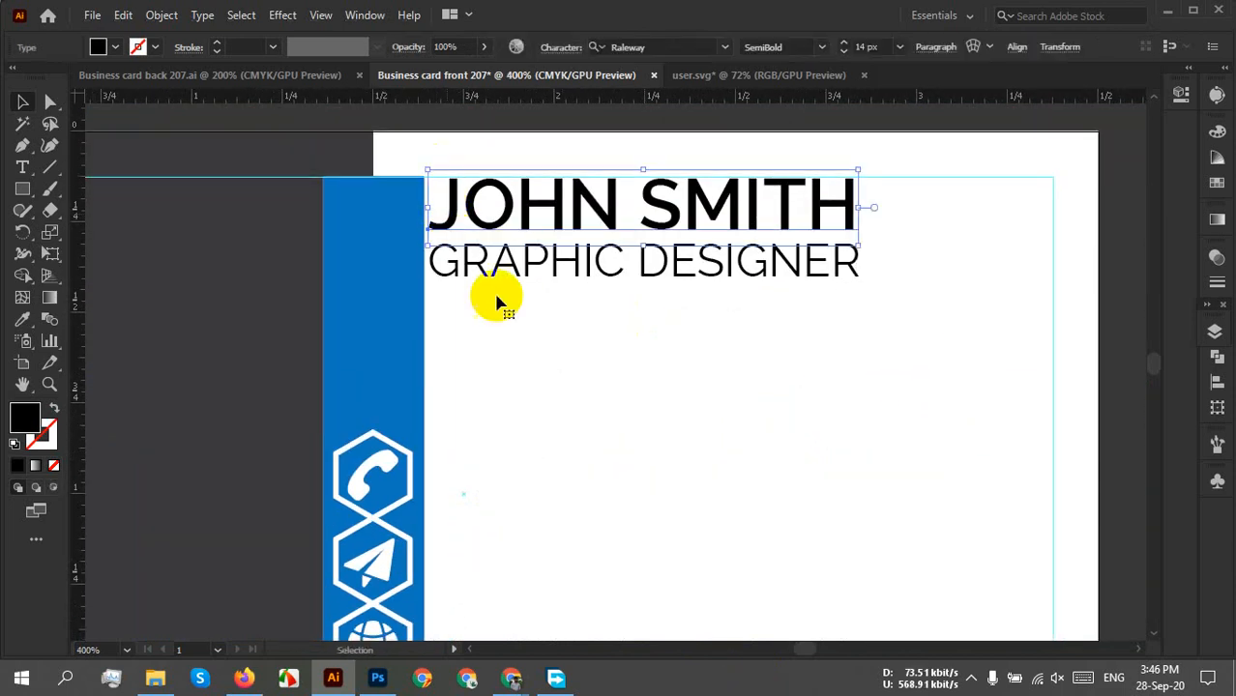
left_click(484, 280, "shift")
left_click(482, 278, "shift")
left_click_drag(644, 351, 504, 276)
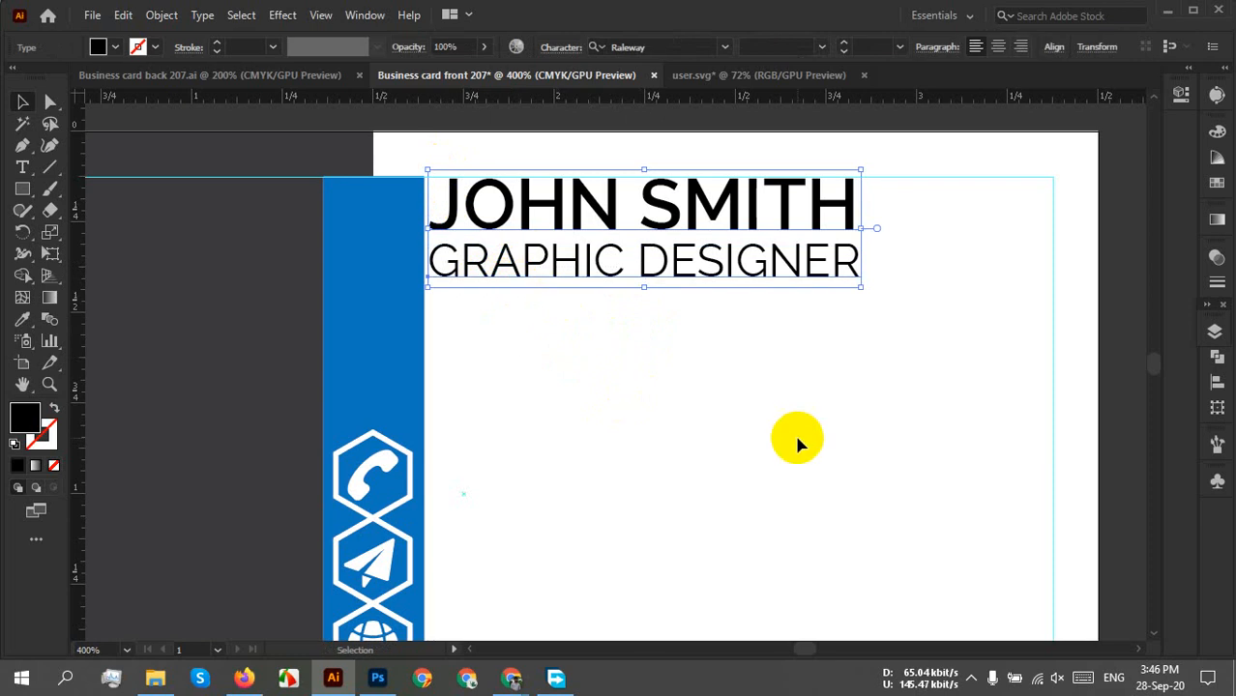
key("Down")
key("Down")
key("Down")
key("Down")
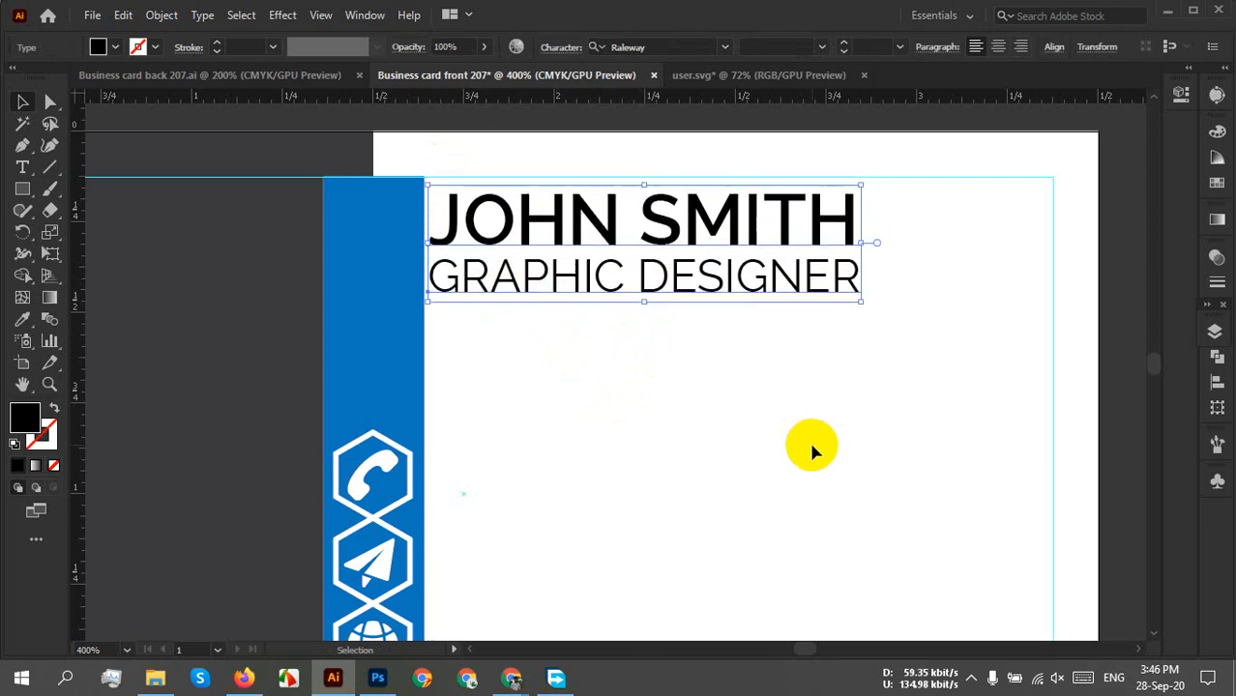
key("Down")
key("Down")
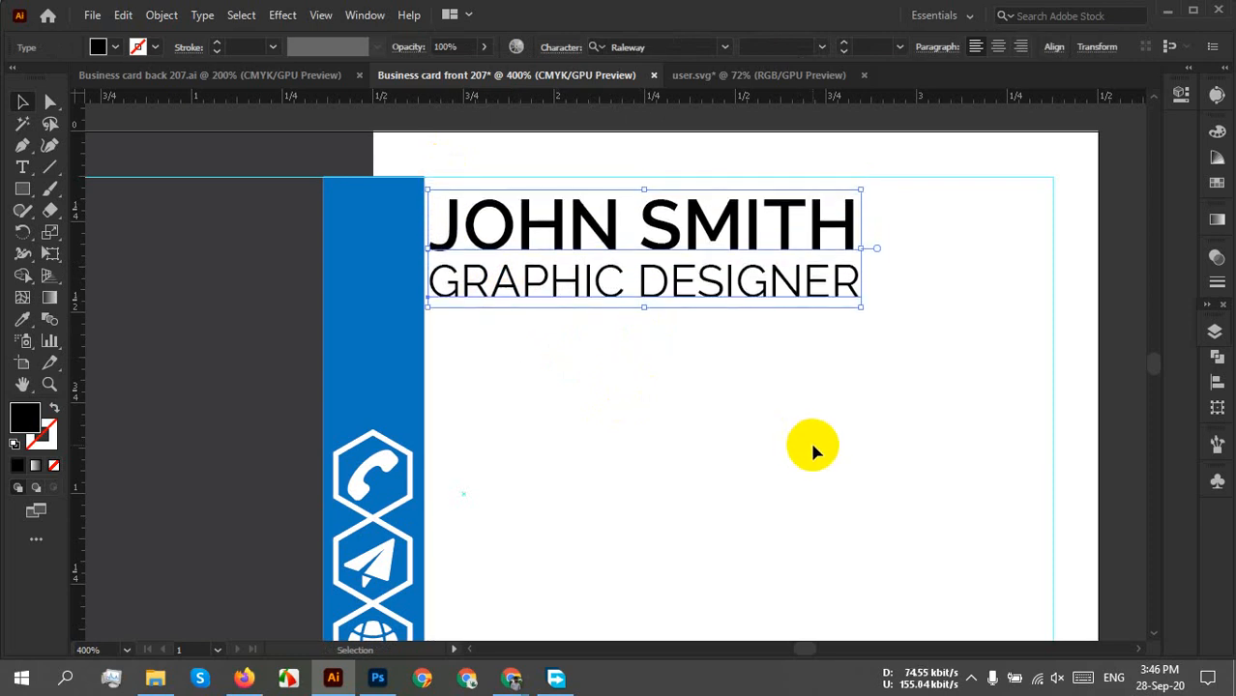
left_click(679, 391)
scroll(680, 393, "down", 4)
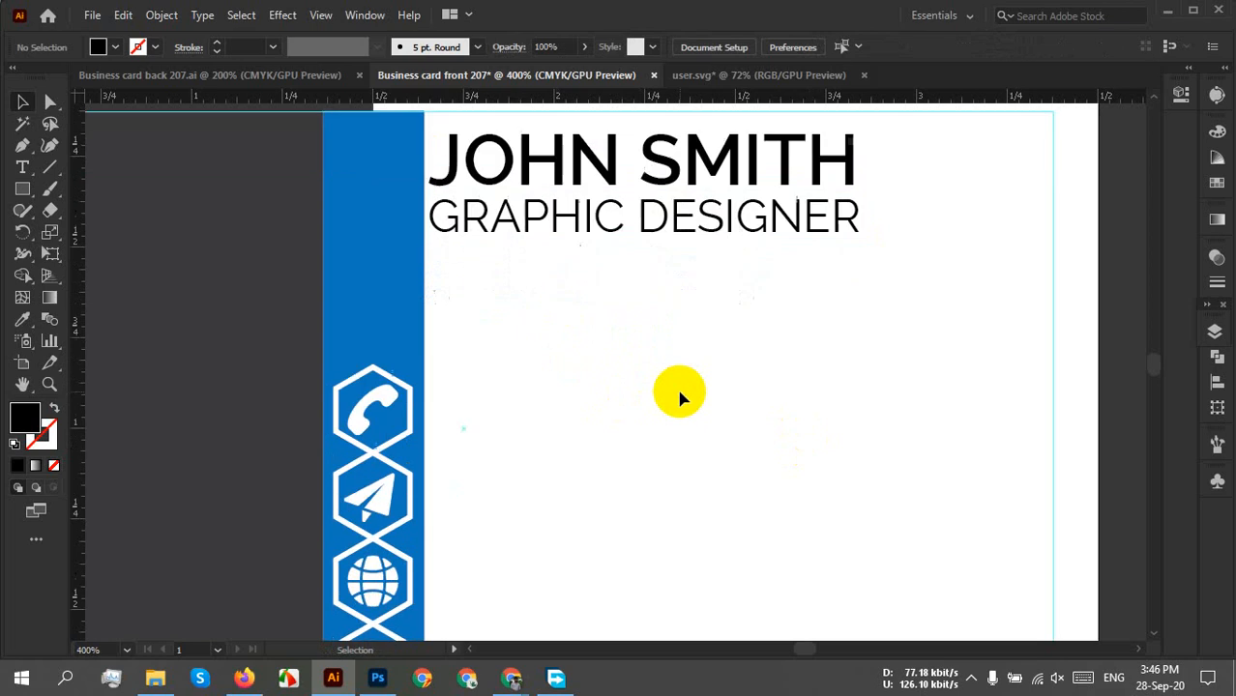
scroll(680, 396, "down", 1)
scroll(628, 315, "up", 2)
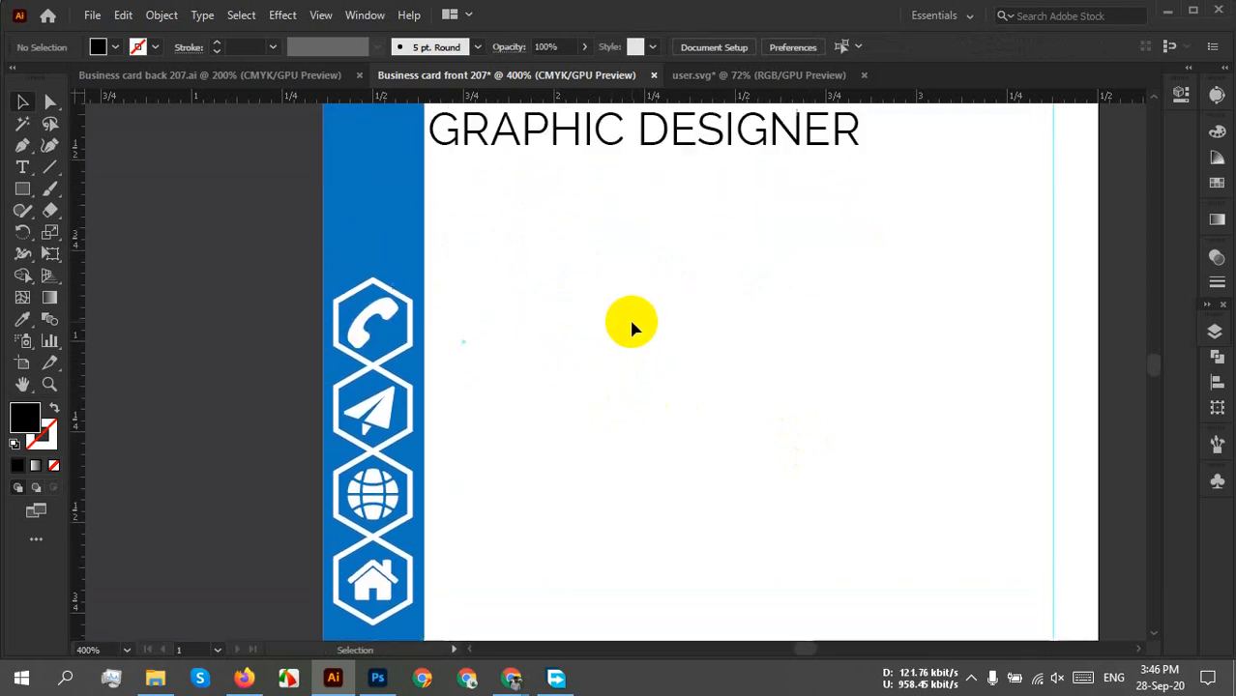
left_click_drag(580, 136, 588, 336)
double_click(503, 318)
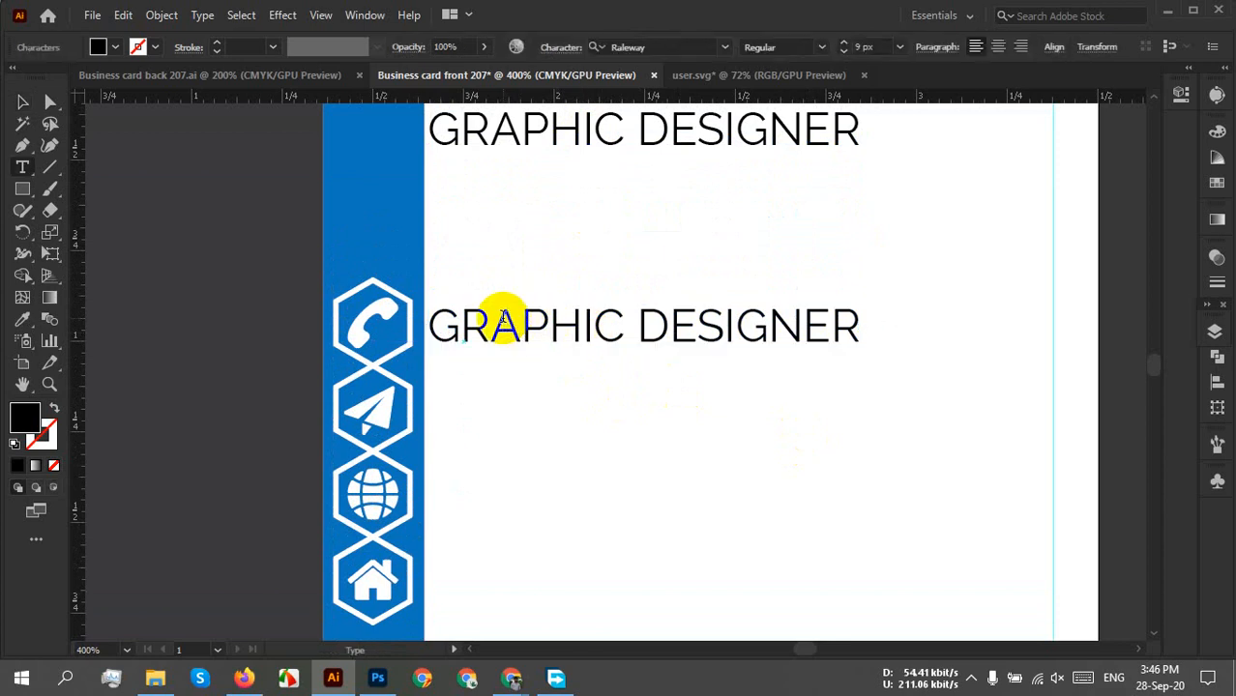
left_click_drag(437, 324, 876, 359)
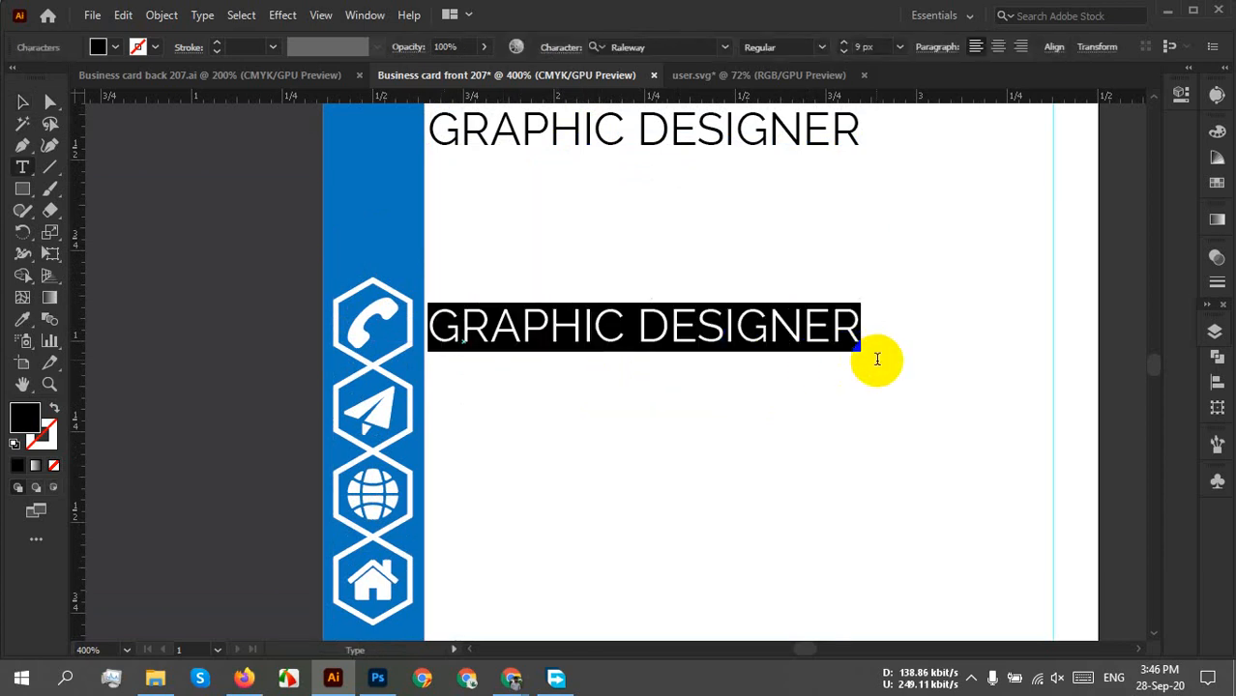
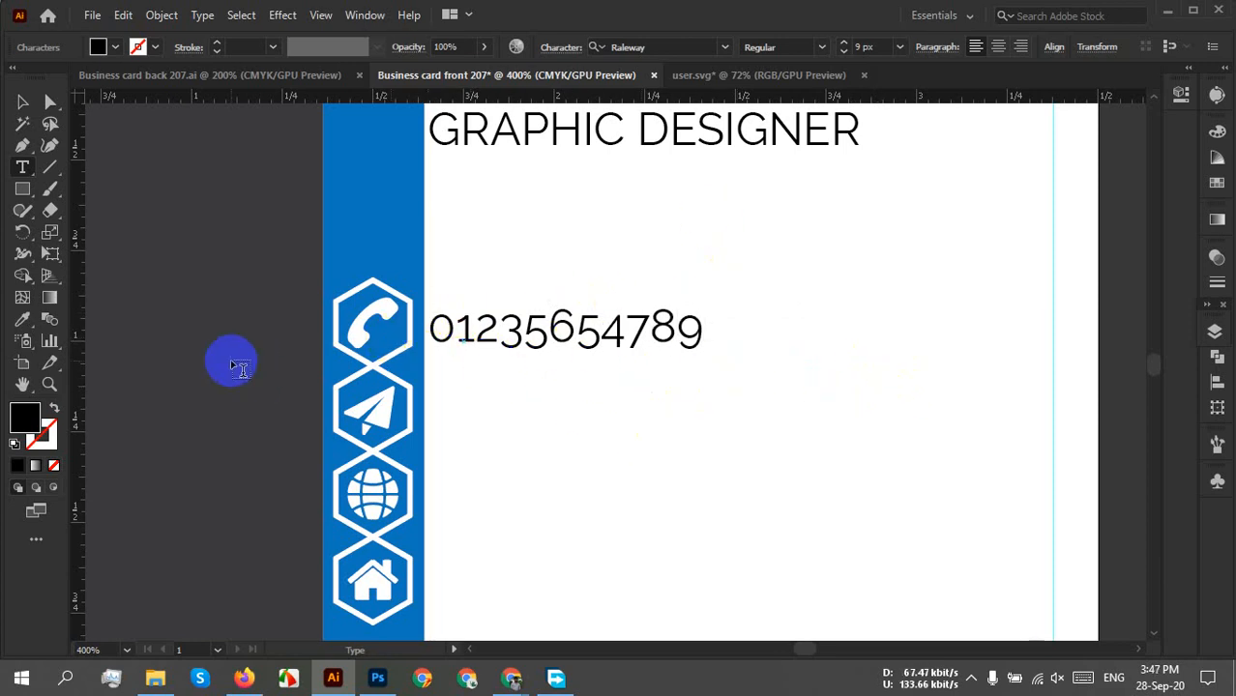
left_click(21, 103)
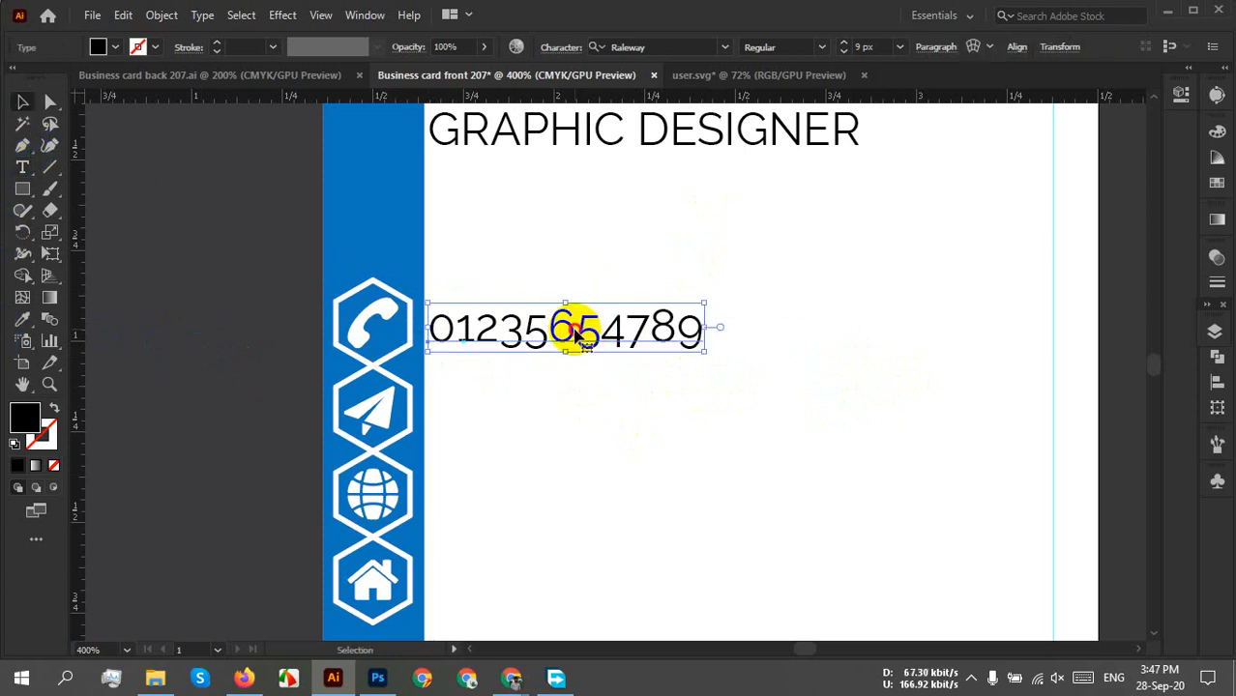
Line up the phone number vertically with the phone hexagon icon.
left_click_drag(576, 331, 576, 327)
left_click(821, 383)
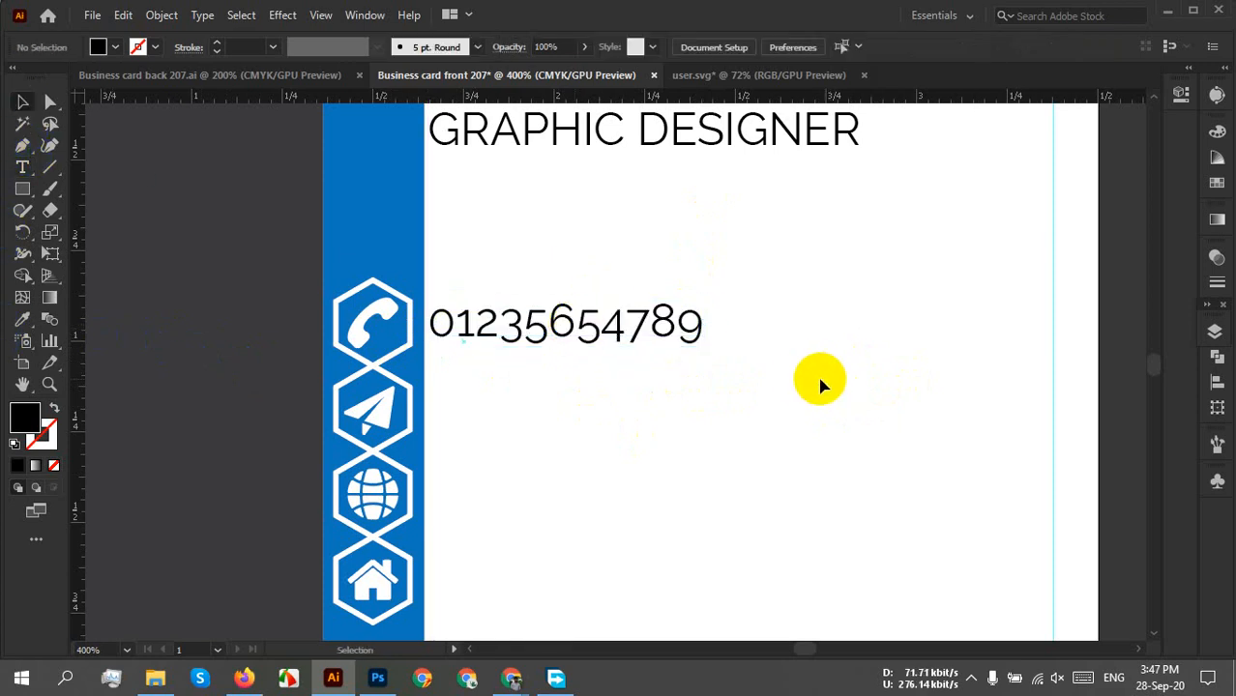
left_click_drag(782, 374, 542, 240)
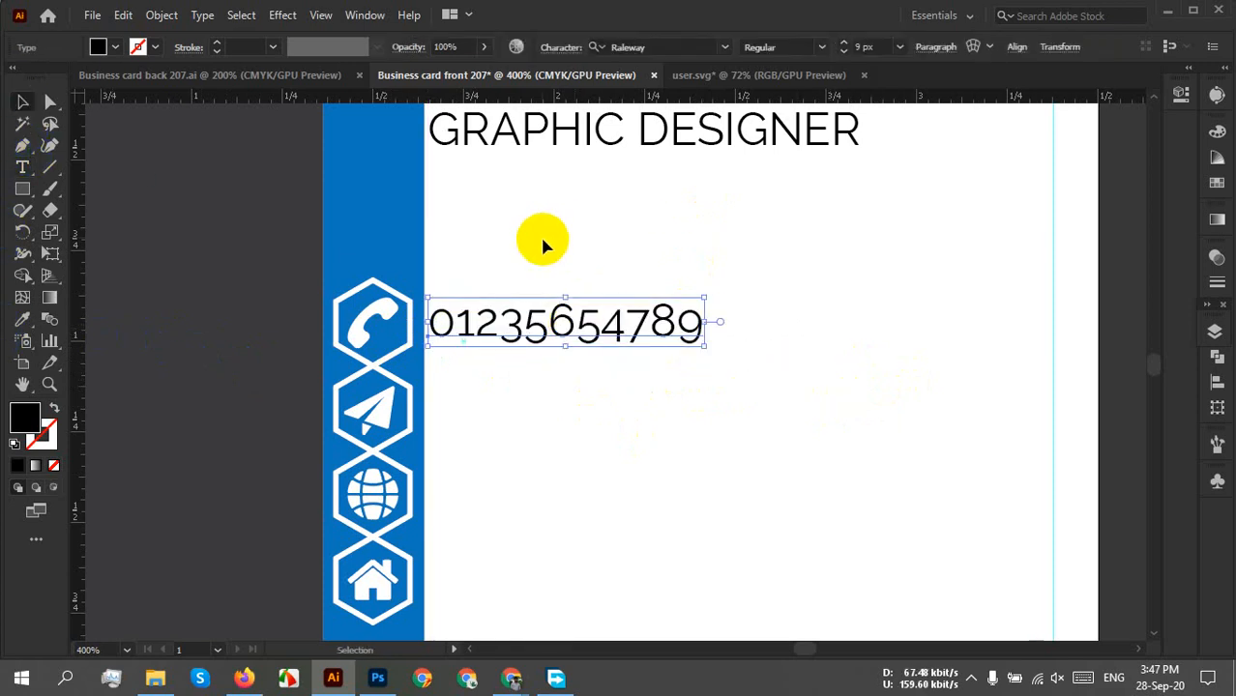
left_click(712, 398)
scroll(821, 432, "up", 3)
left_click_drag(987, 363, 730, 134)
Set the JOHN SMITH name in Nexa Bold.
left_click(725, 329)
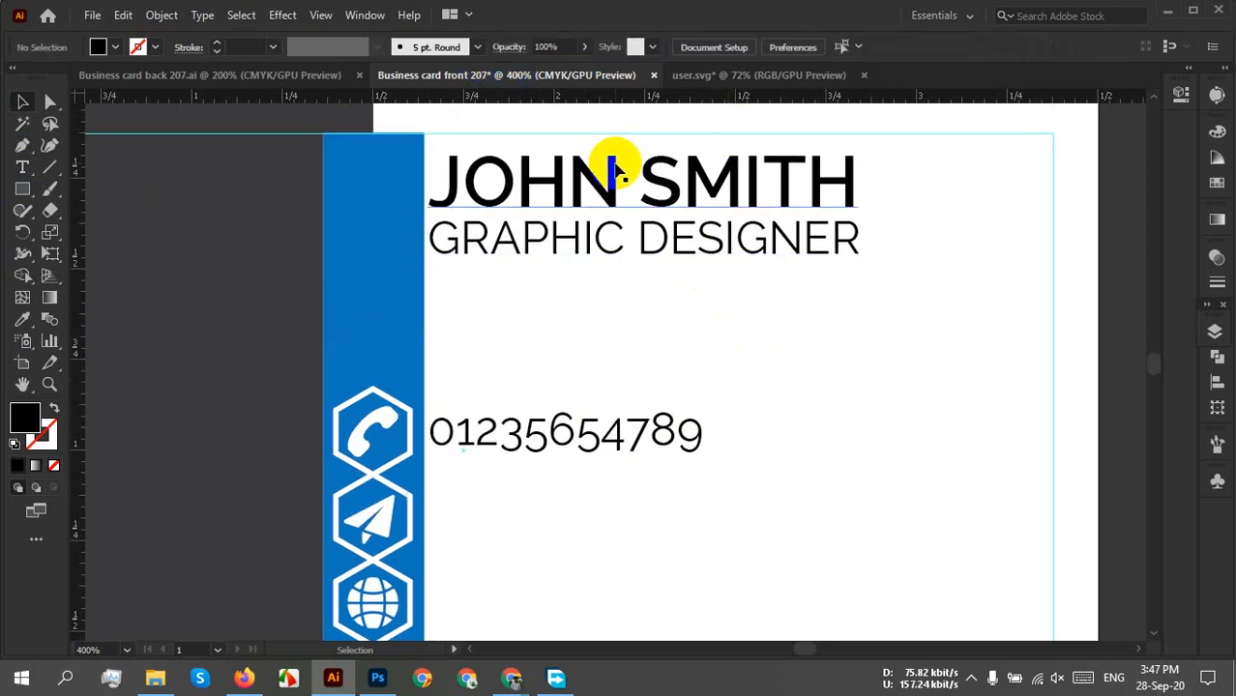
left_click(617, 172)
left_click(658, 48)
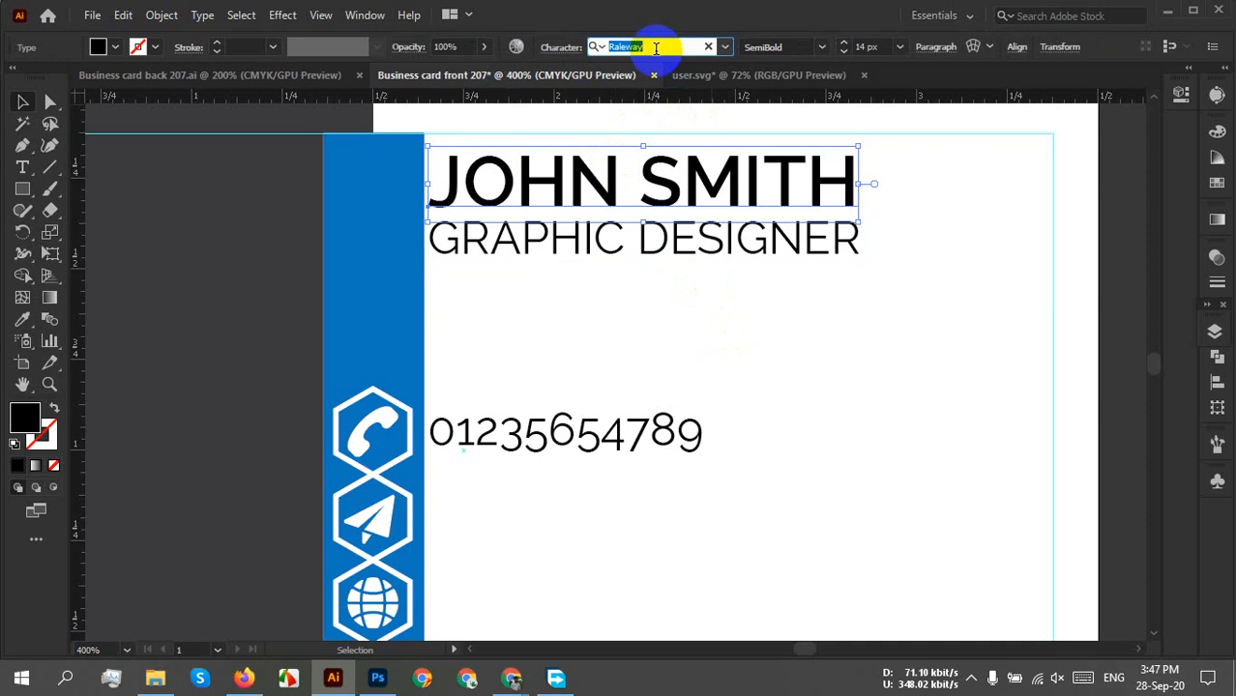
type("ne")
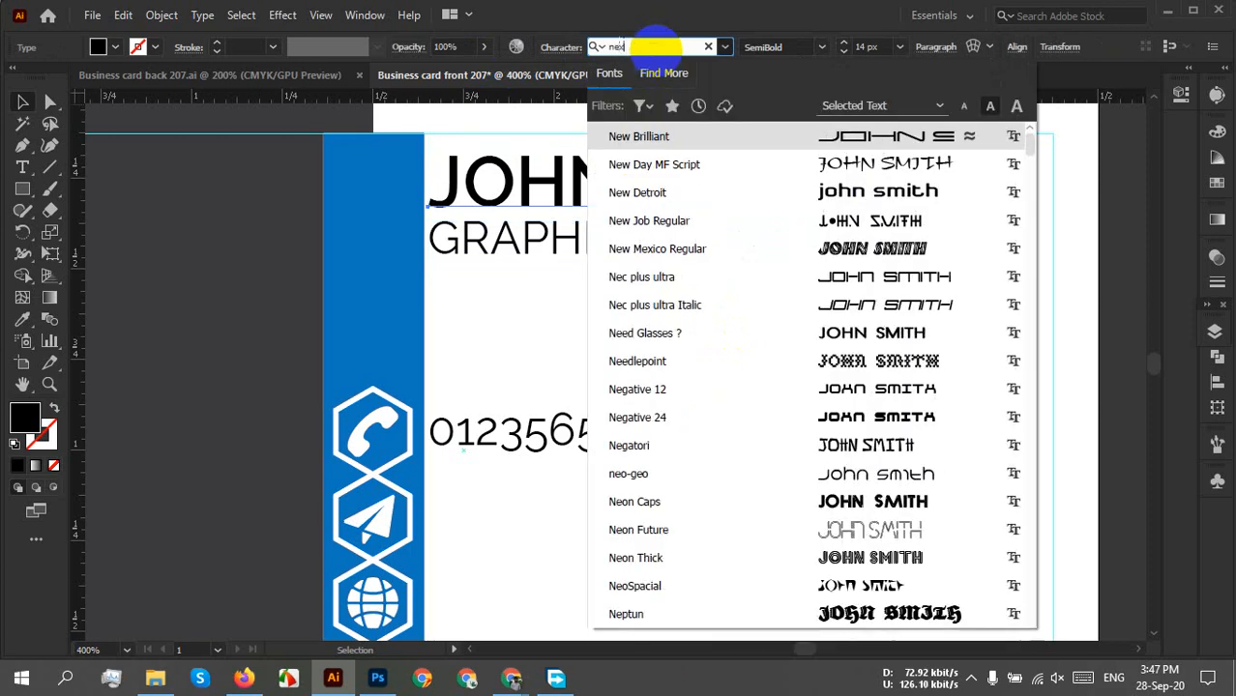
type("xa")
left_click(684, 135)
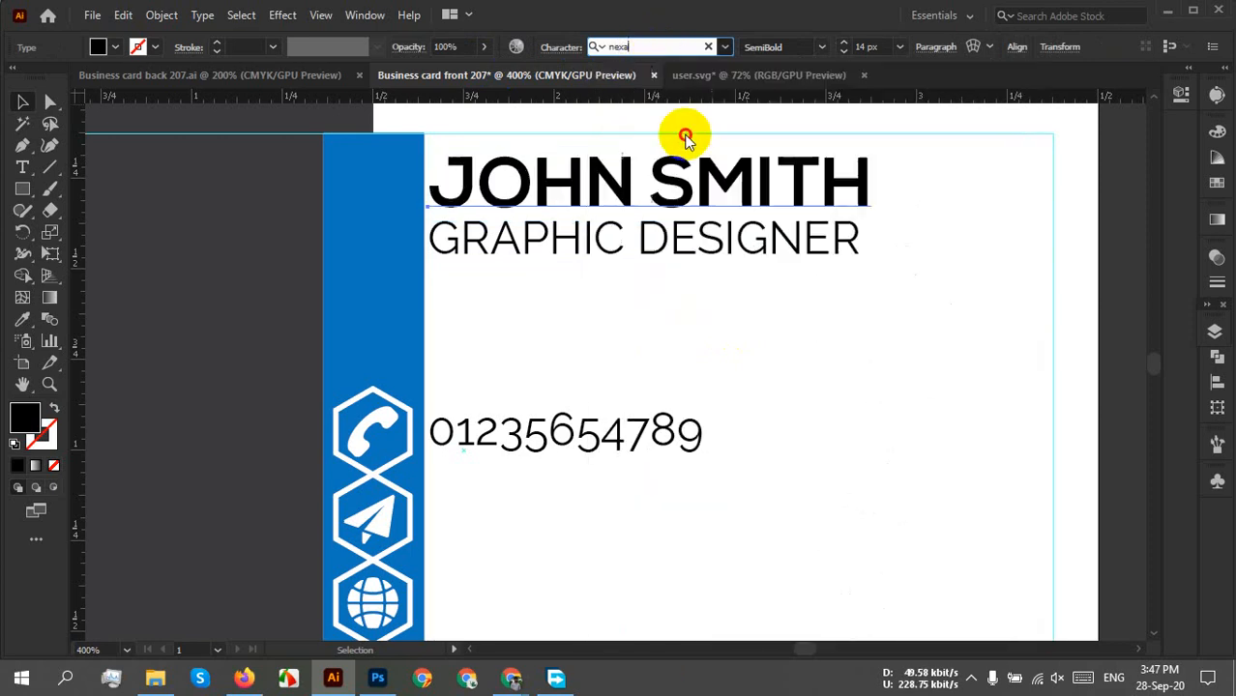
left_click(715, 300)
Set the GRAPHIC DESIGNER title in Nexa Light.
left_click(780, 243)
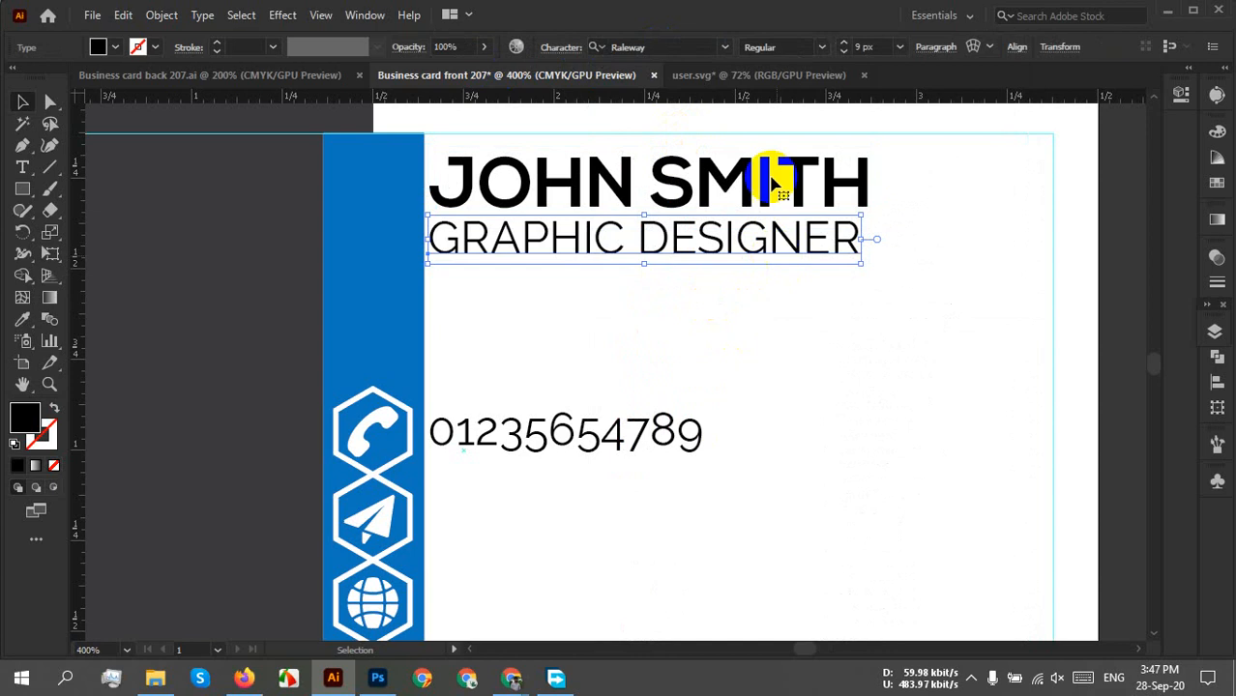
left_click(672, 46)
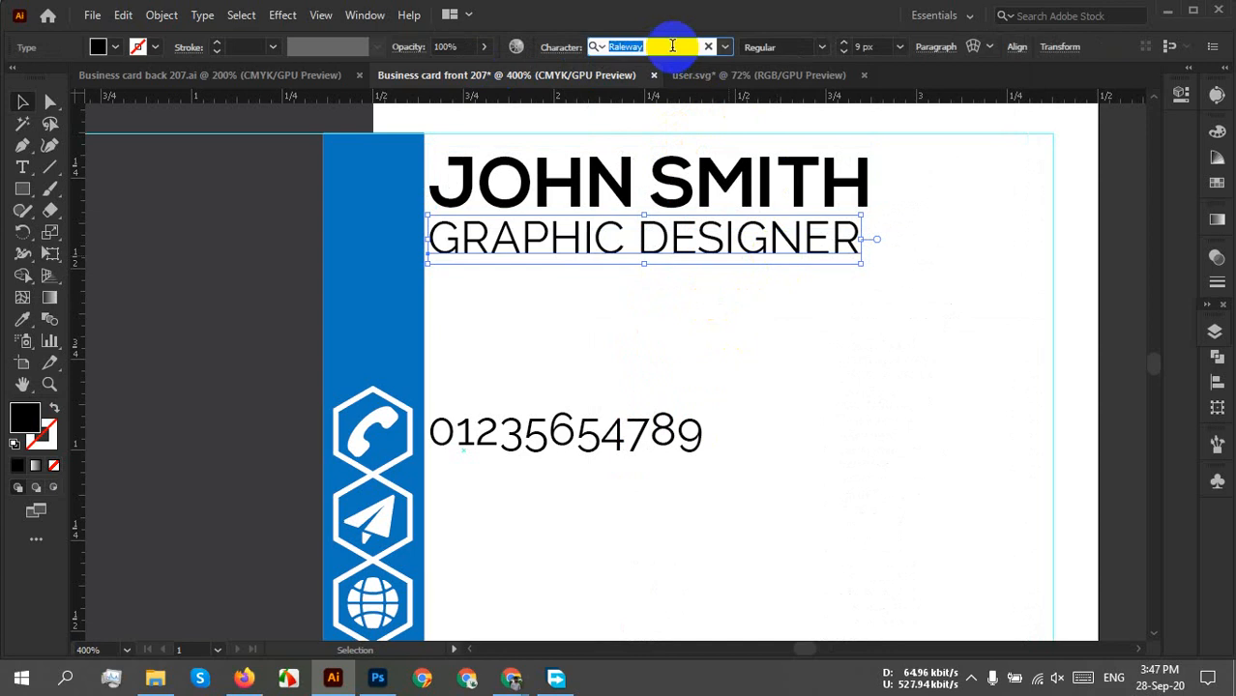
type("nexa")
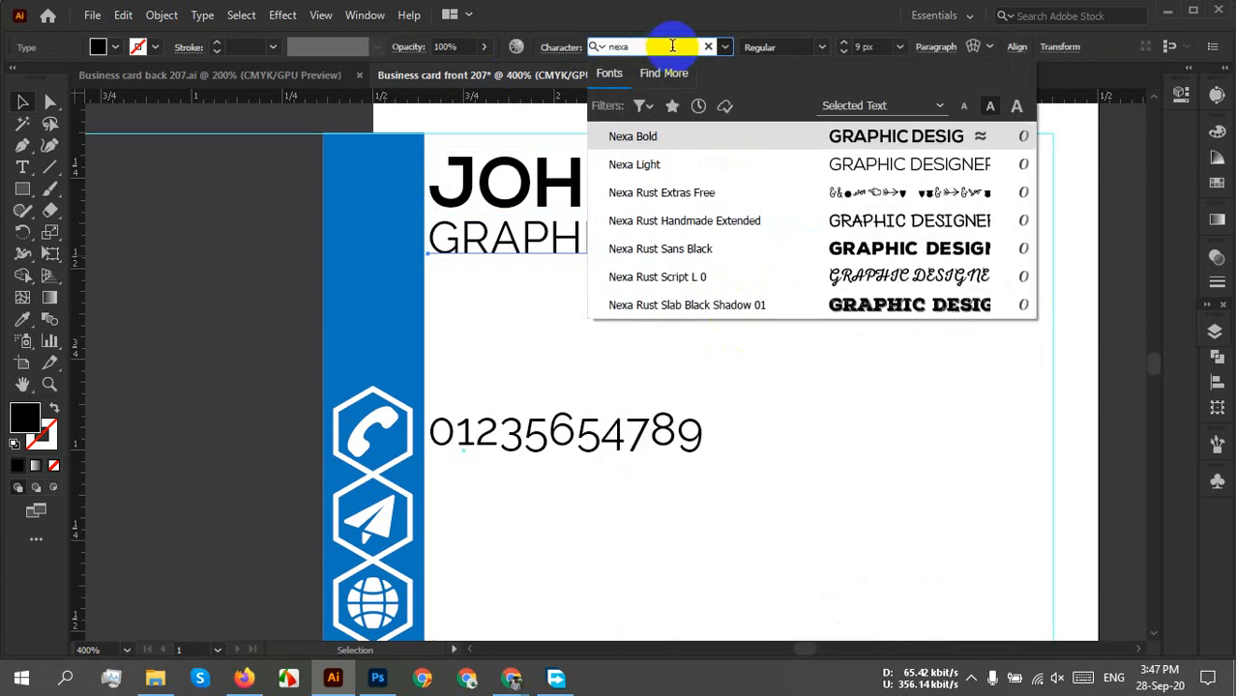
left_click(703, 167)
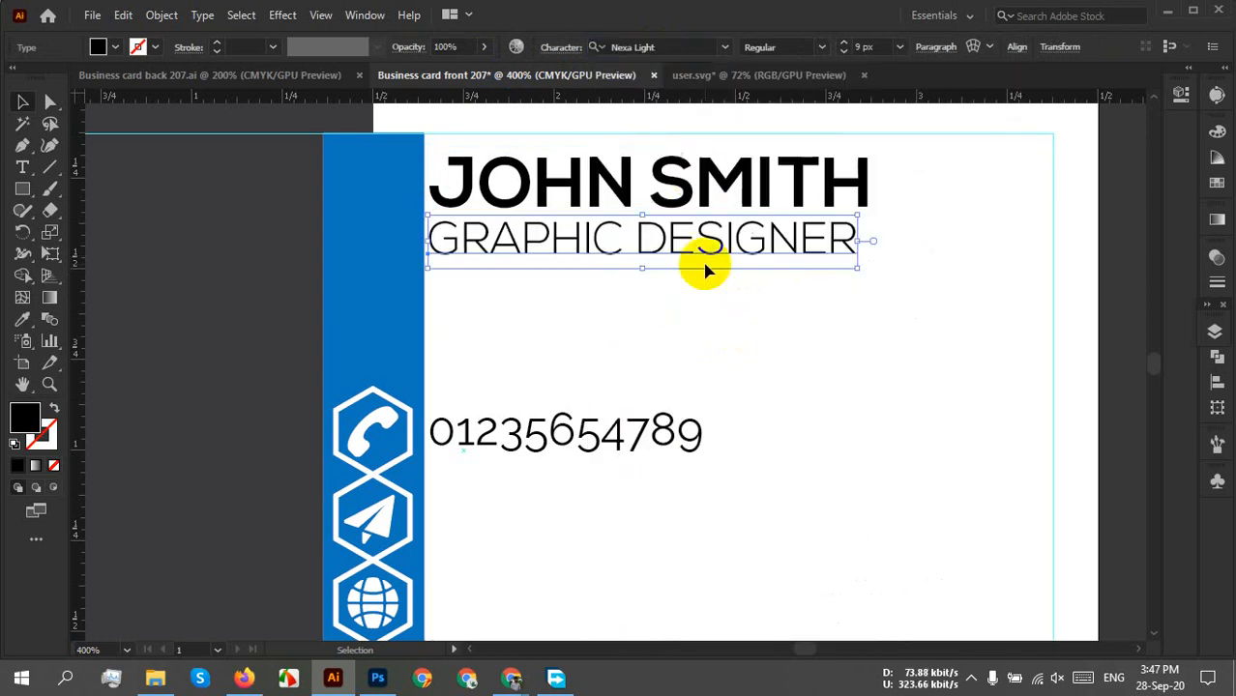
left_click(773, 331)
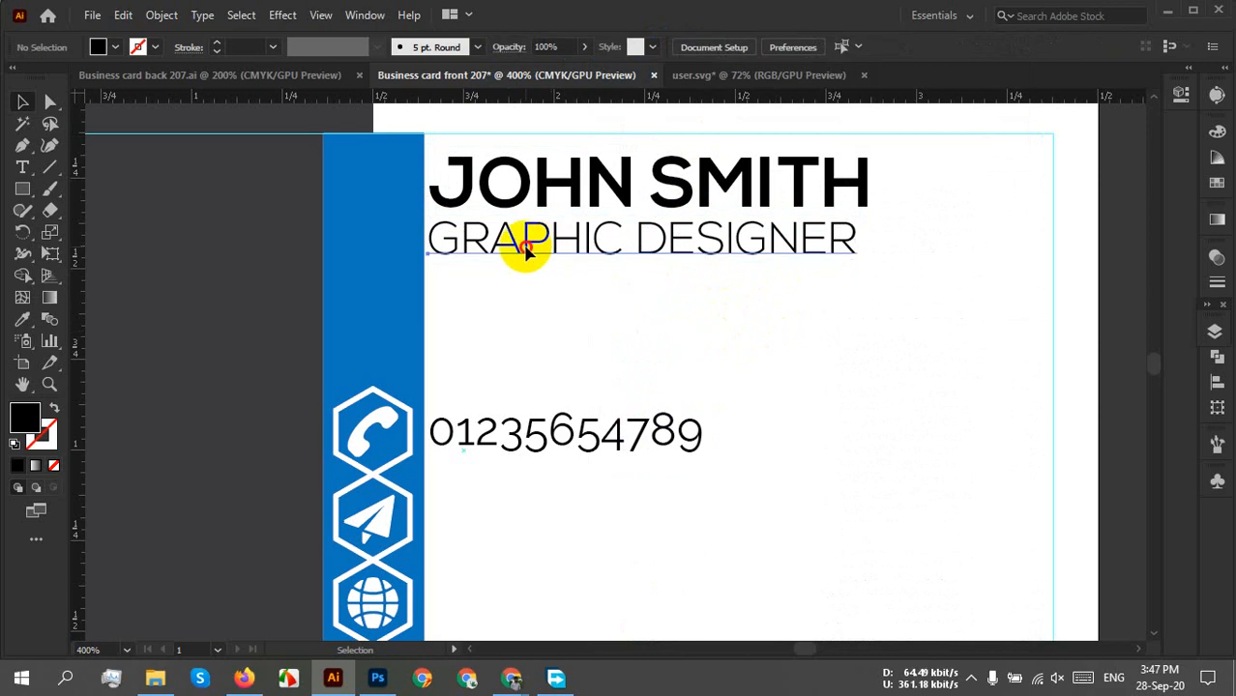
left_click(527, 250)
left_click(938, 226)
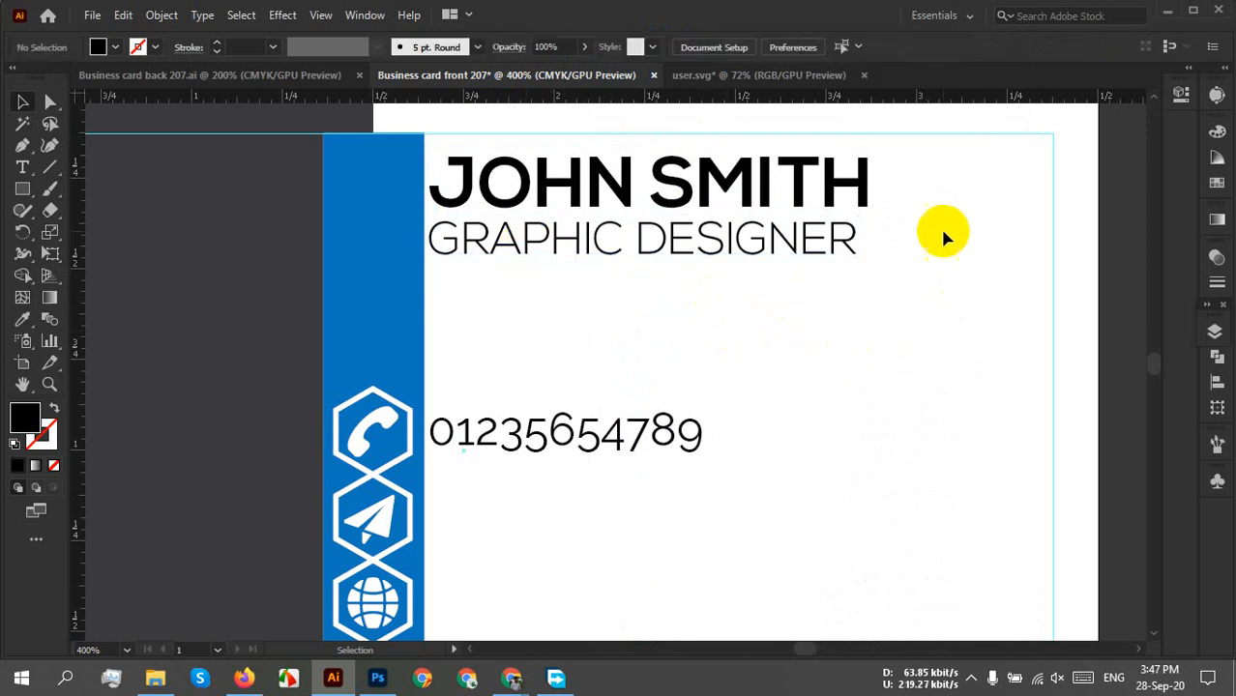
left_click_drag(936, 182, 823, 307)
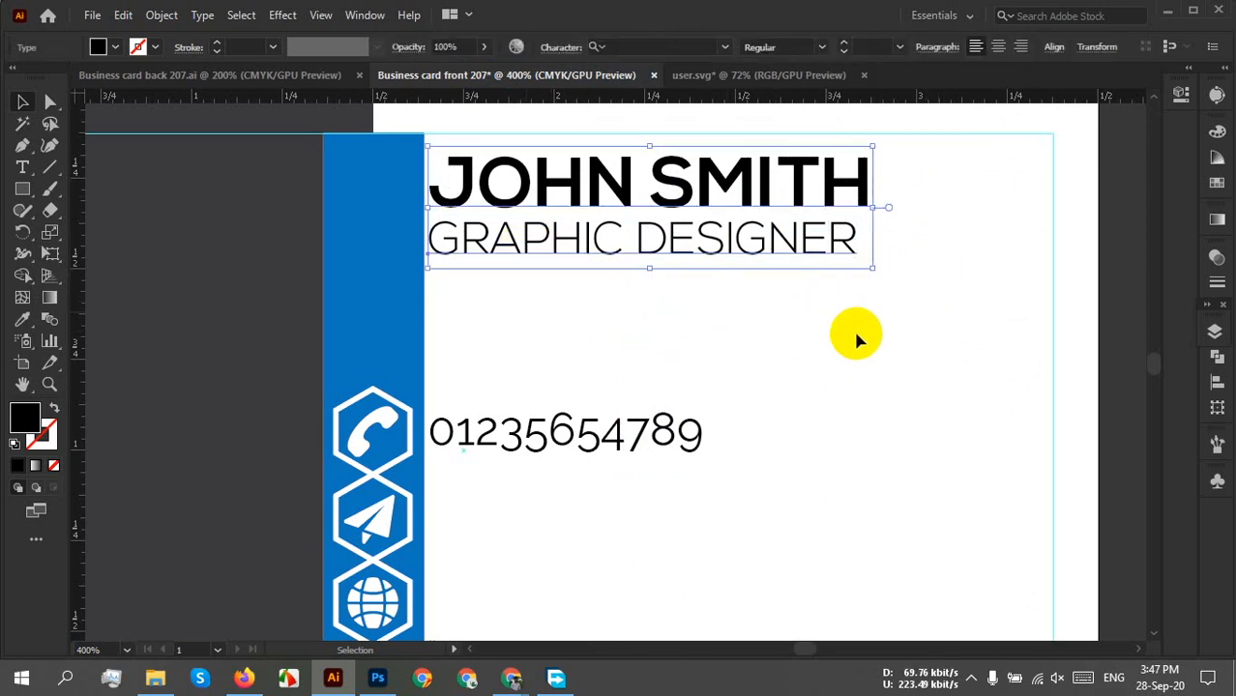
Give the phone number the title's Nexa Light font using the Eyedropper.
left_click(857, 334)
left_click(663, 418)
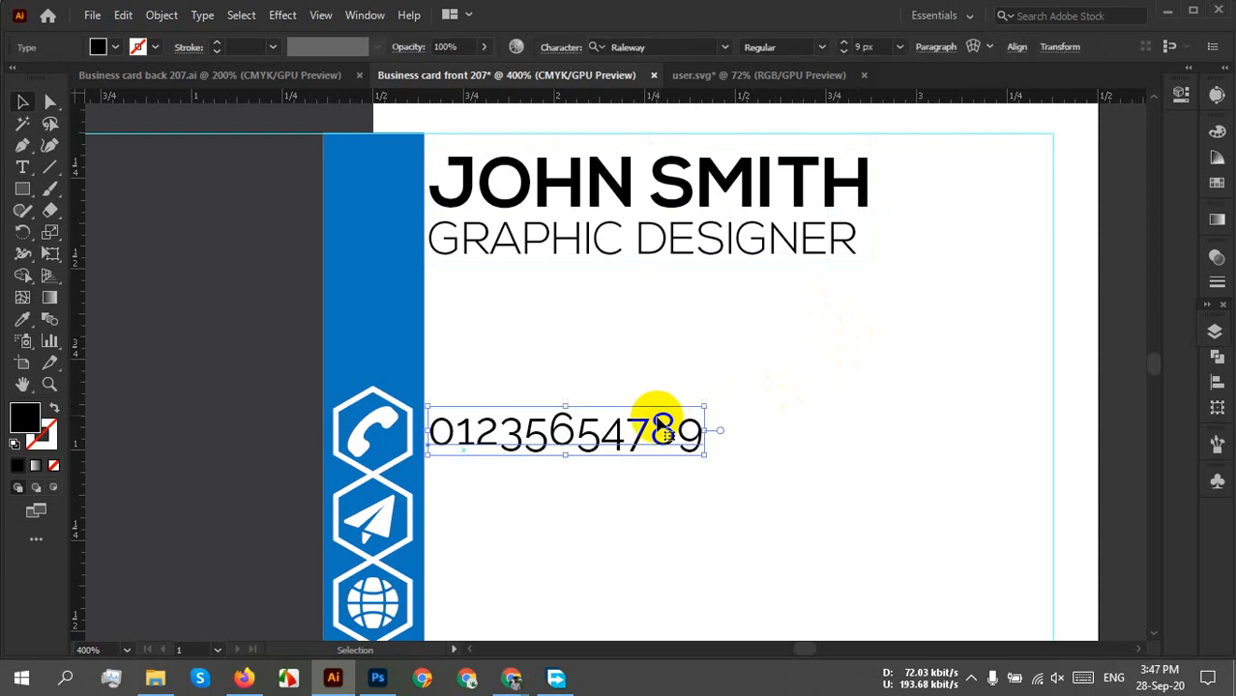
left_click(755, 243)
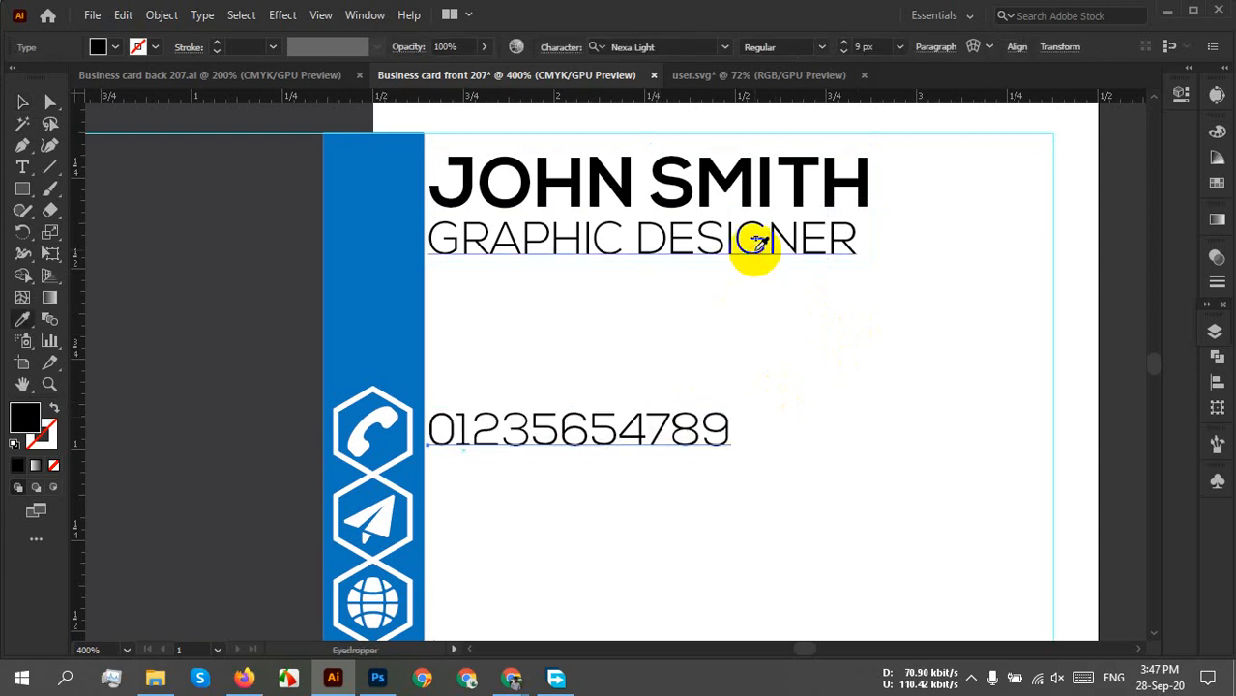
key("v")
left_click(832, 409)
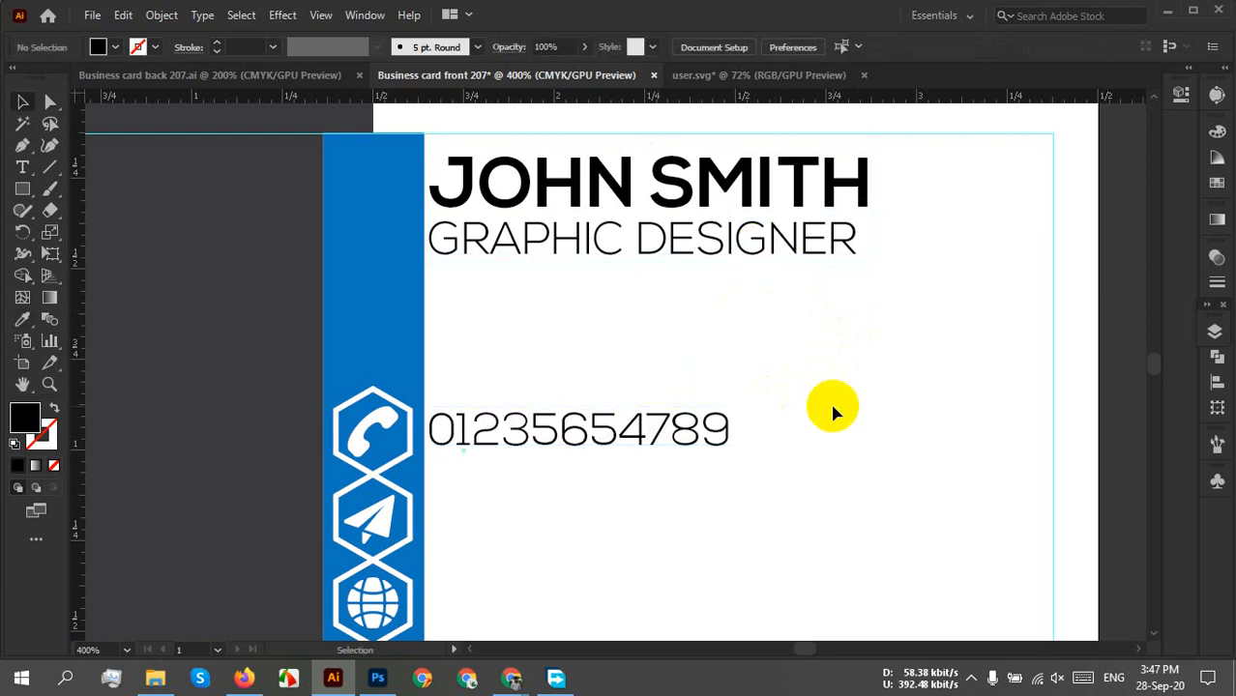
Copy the phone number beside the send, globe and home icons using Alt-drag and Ctrl+D.
left_click_drag(607, 501, 608, 423)
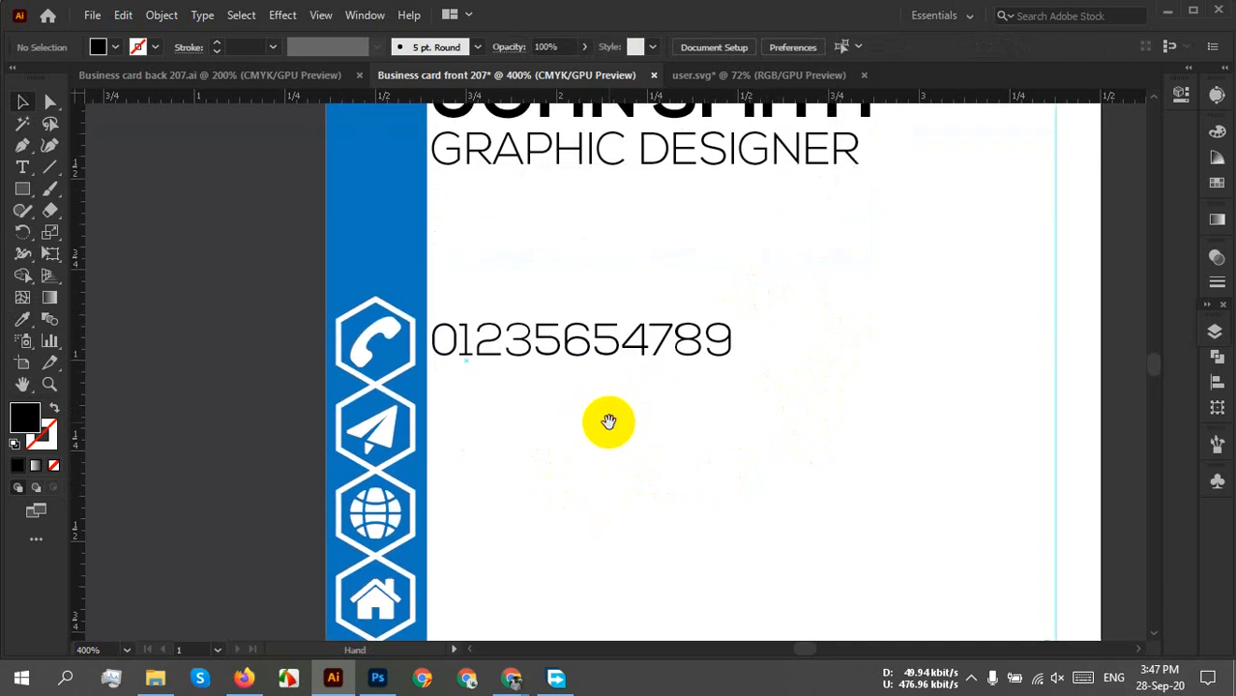
left_click(493, 357)
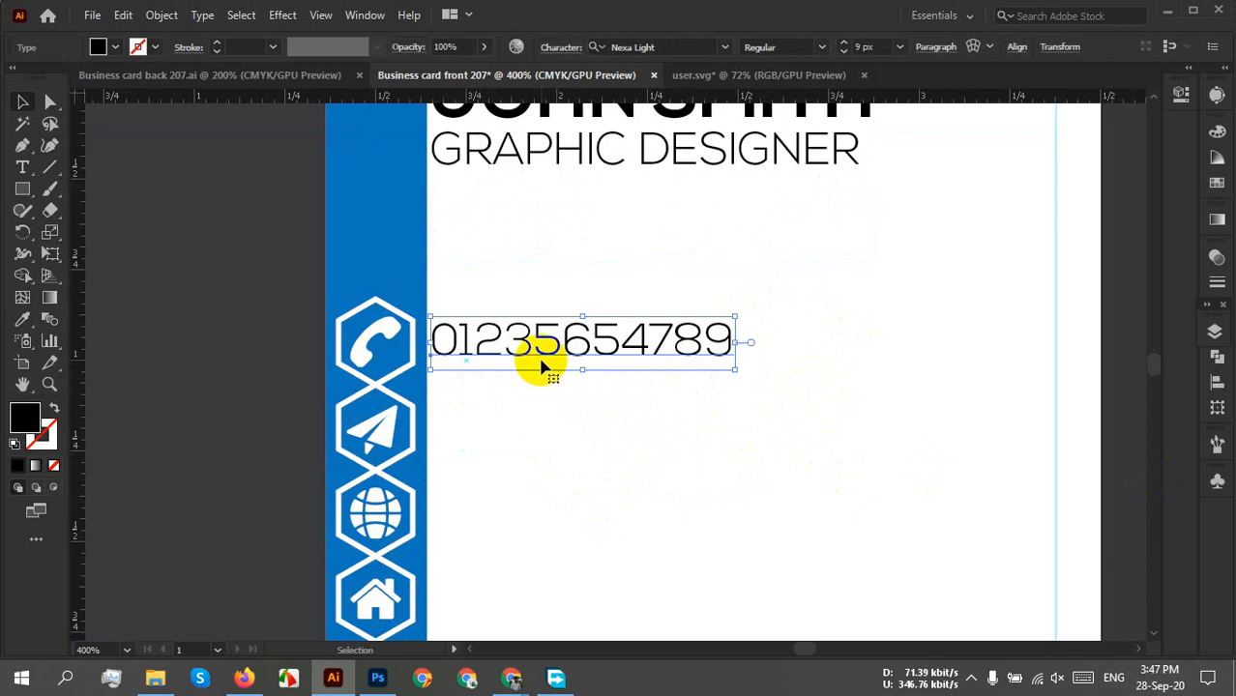
left_click_drag(538, 345, 539, 437)
scroll(793, 483, "down", 3)
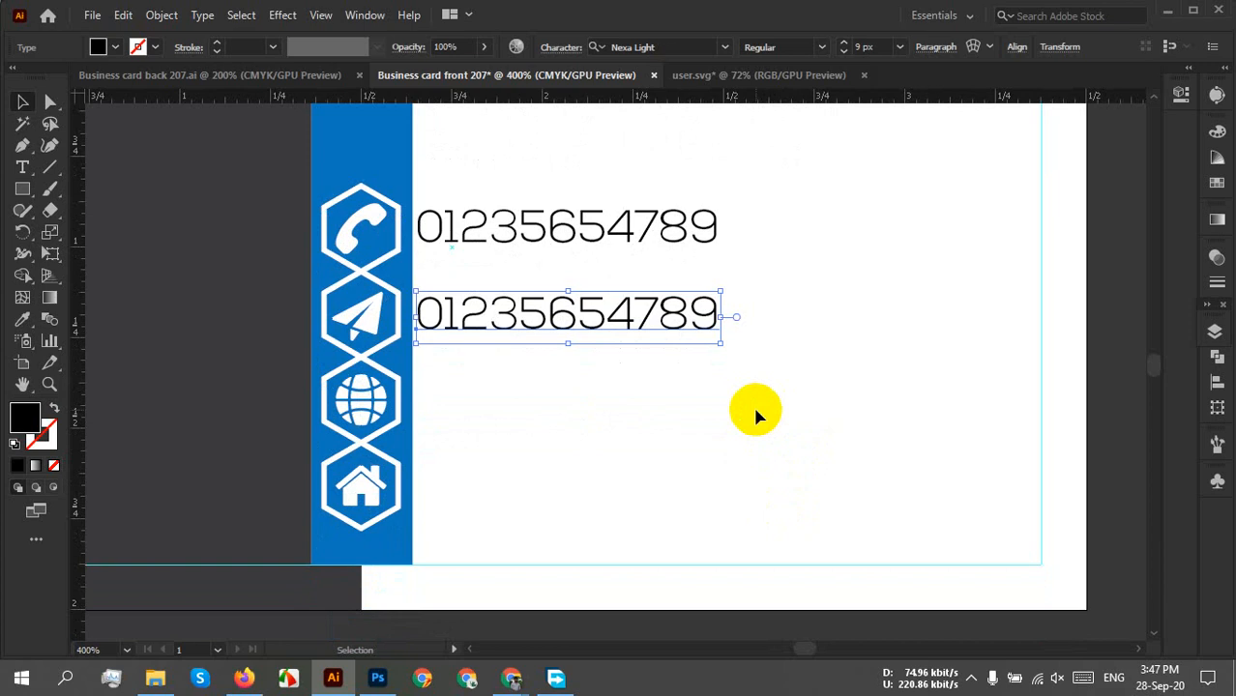
key("ctrl+d")
key("ctrl+d")
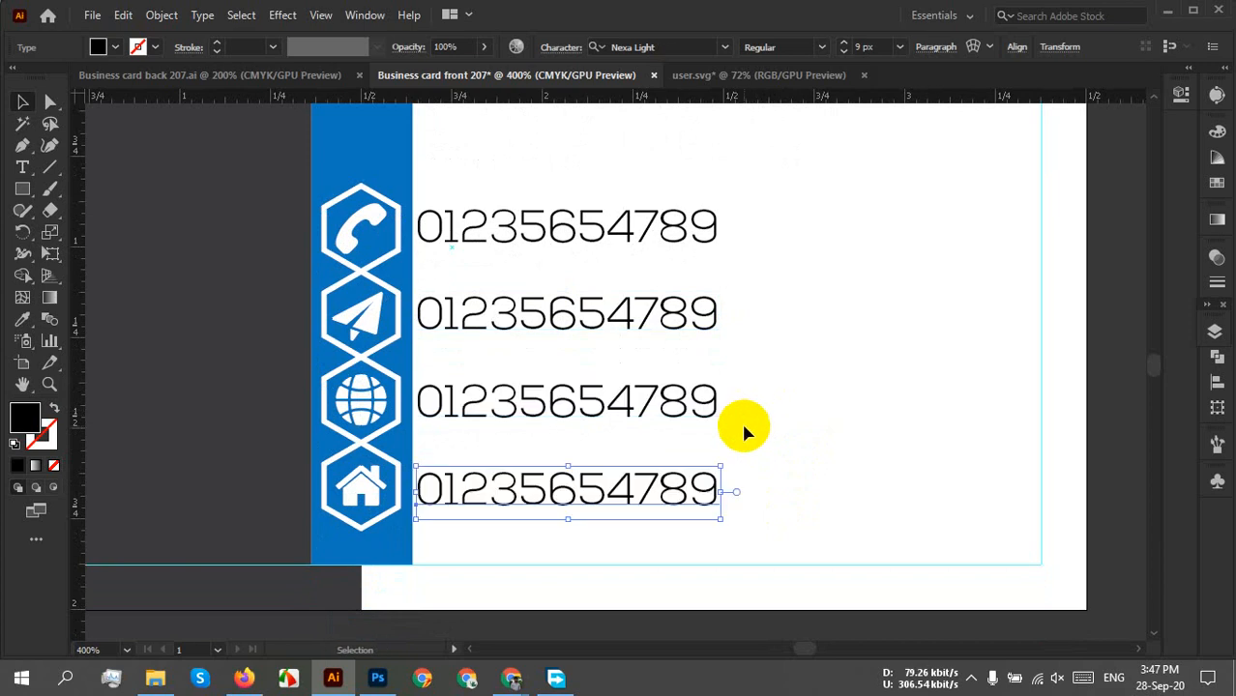
left_click(790, 493)
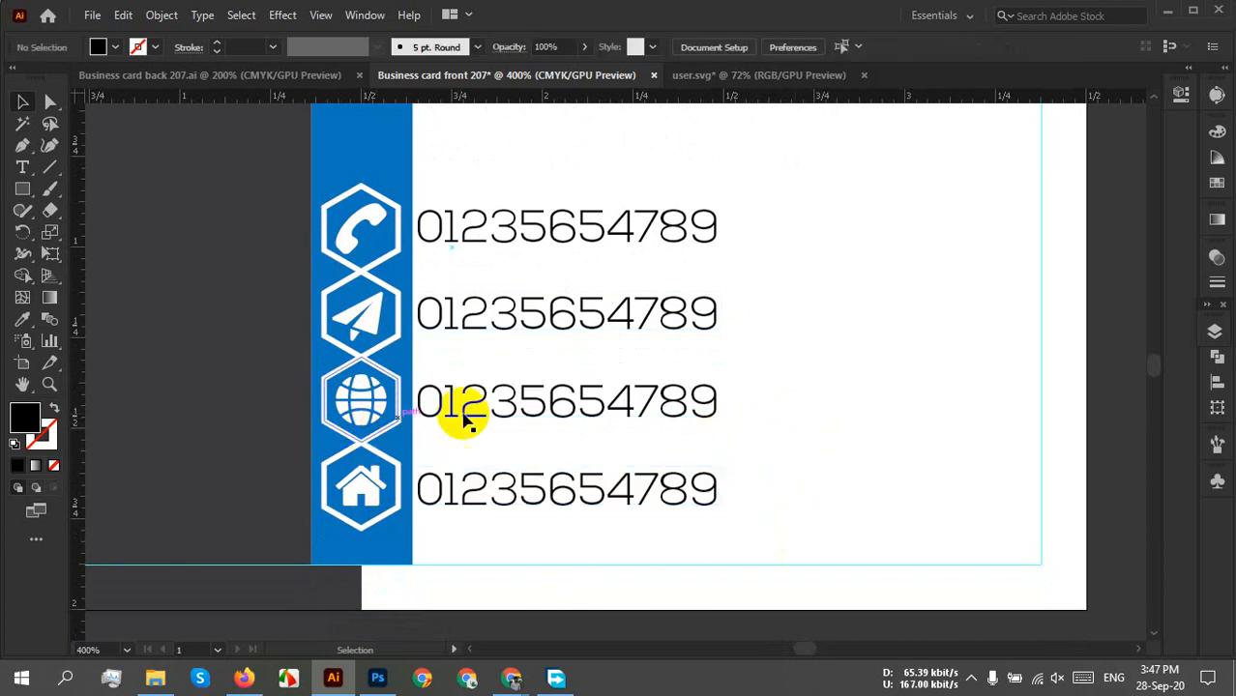
Select the second number line's text for replacement.
left_click(465, 328)
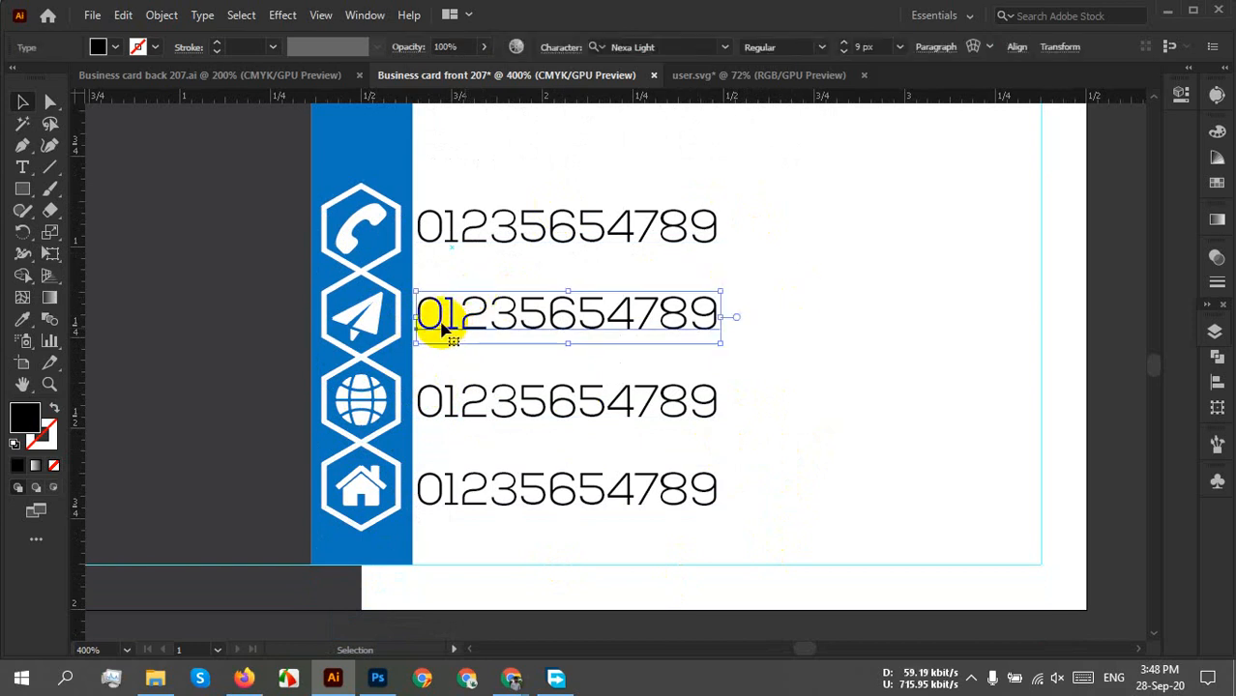
double_click(440, 317)
double_click(441, 318)
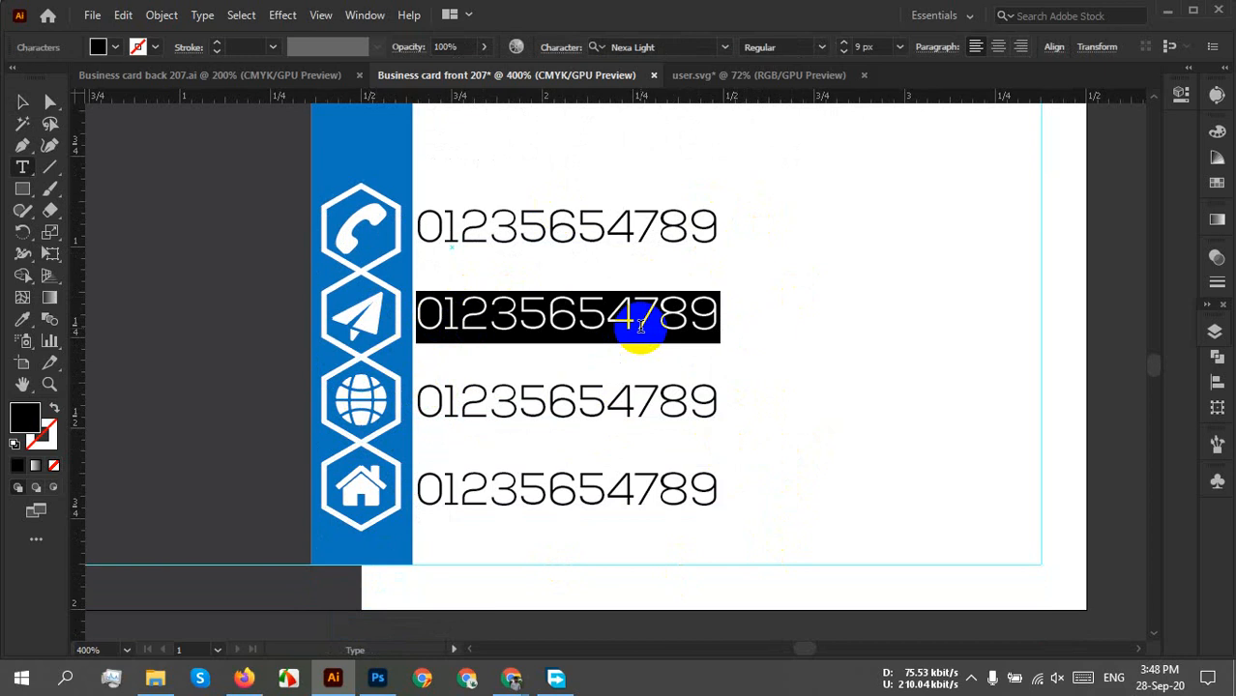
type("your")
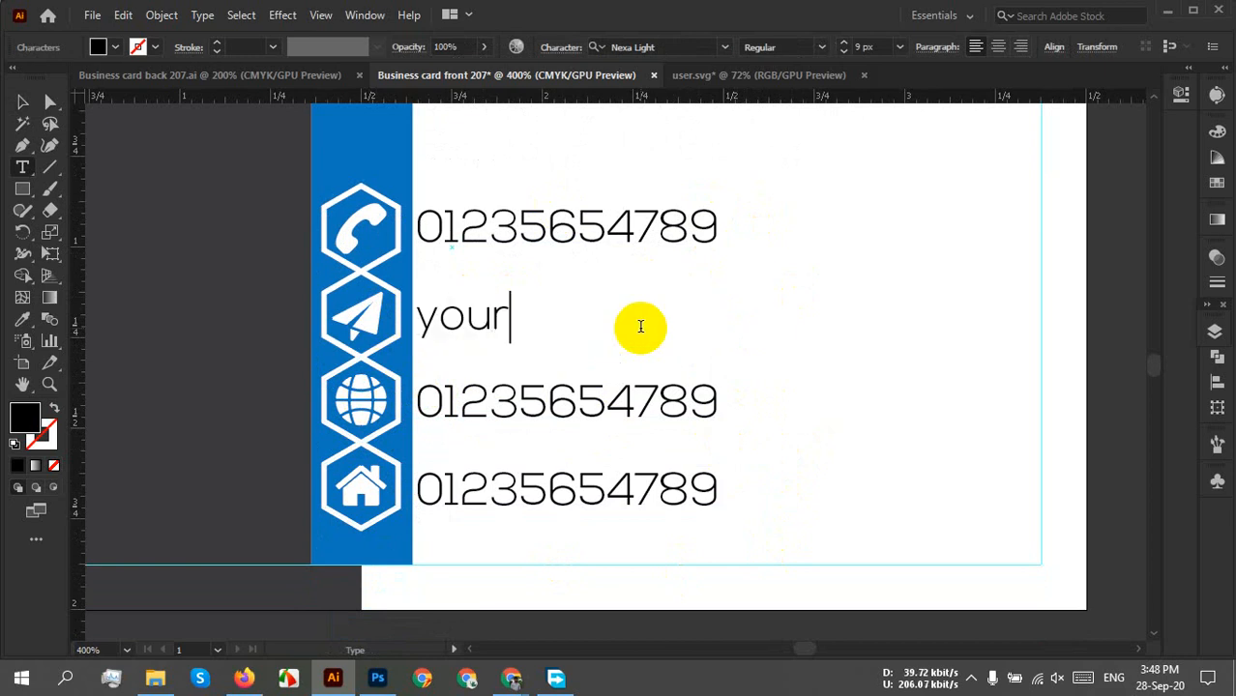
type("mail")
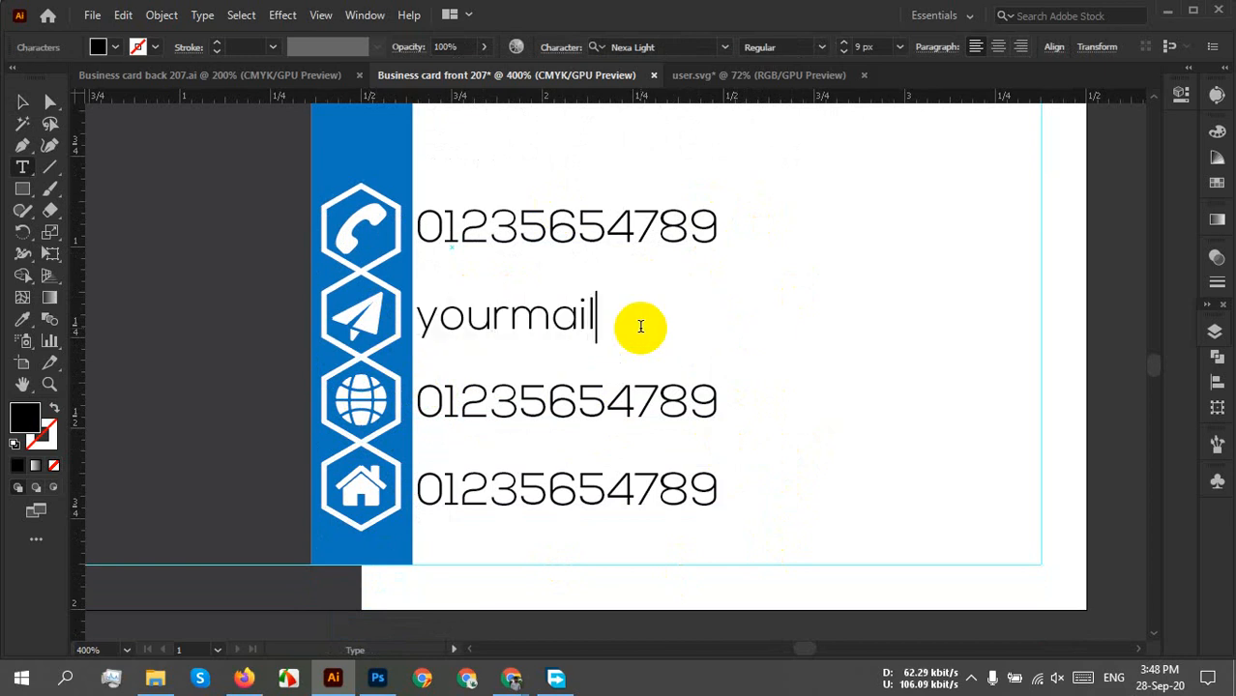
type("@email.")
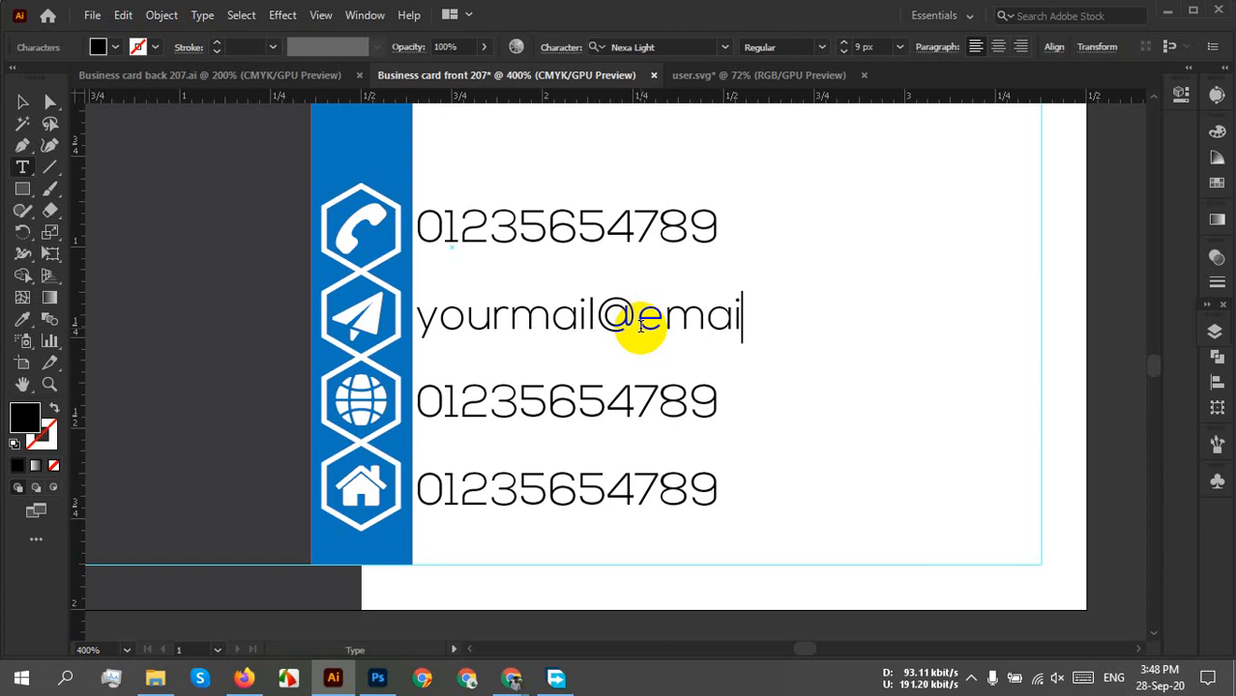
type("com")
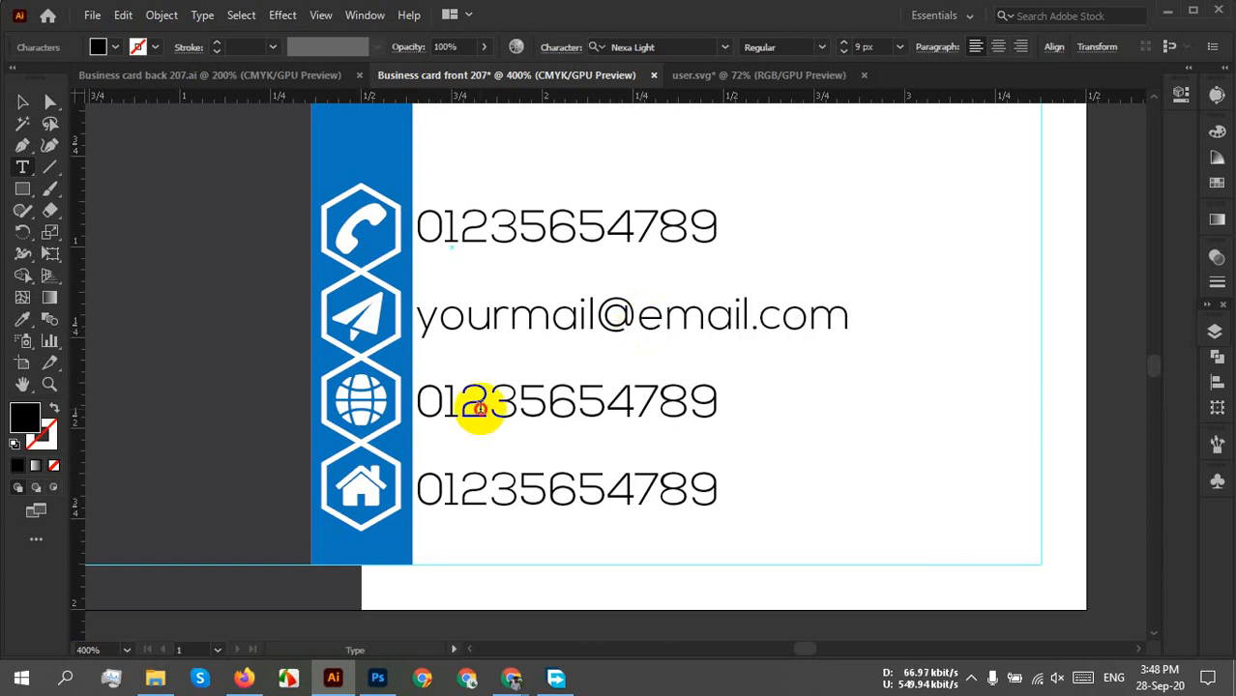
double_click(480, 407)
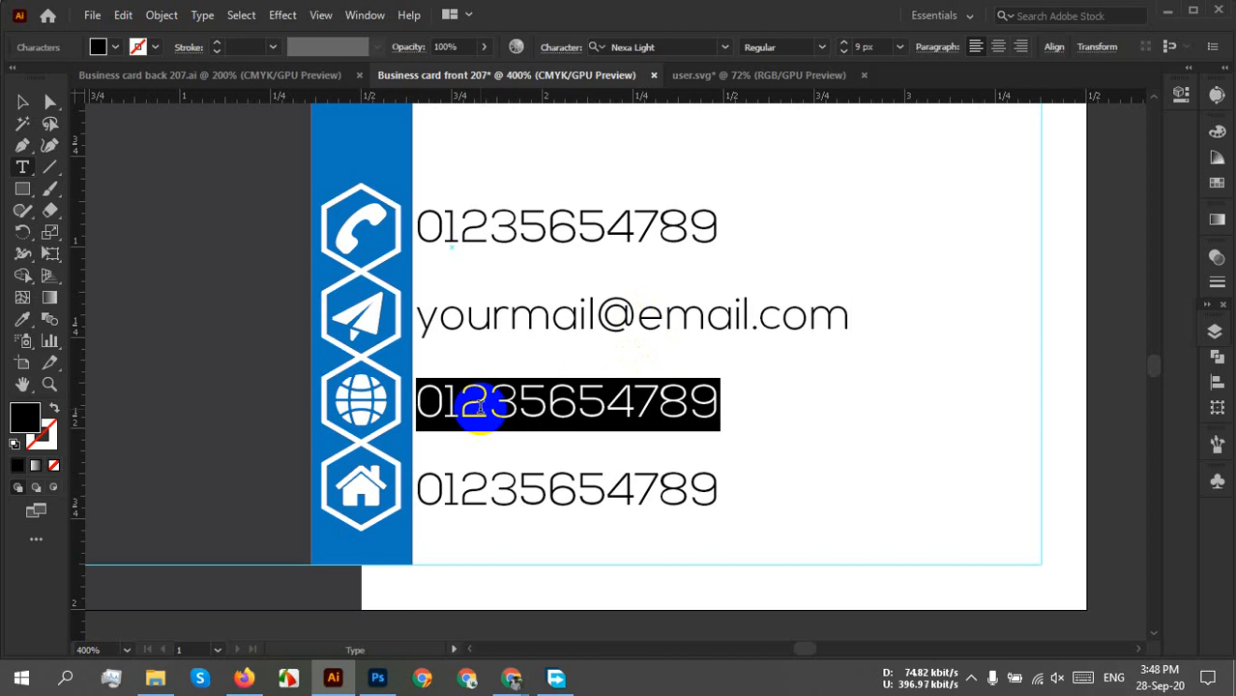
type("ww")
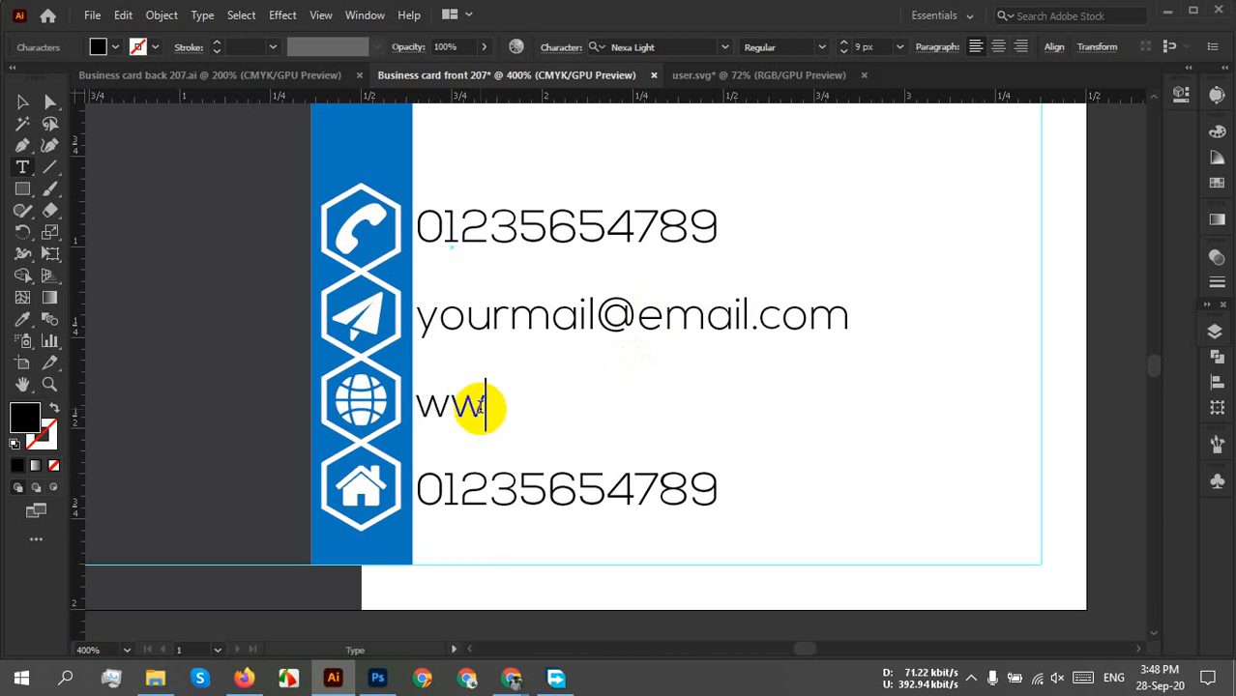
type("w.w")
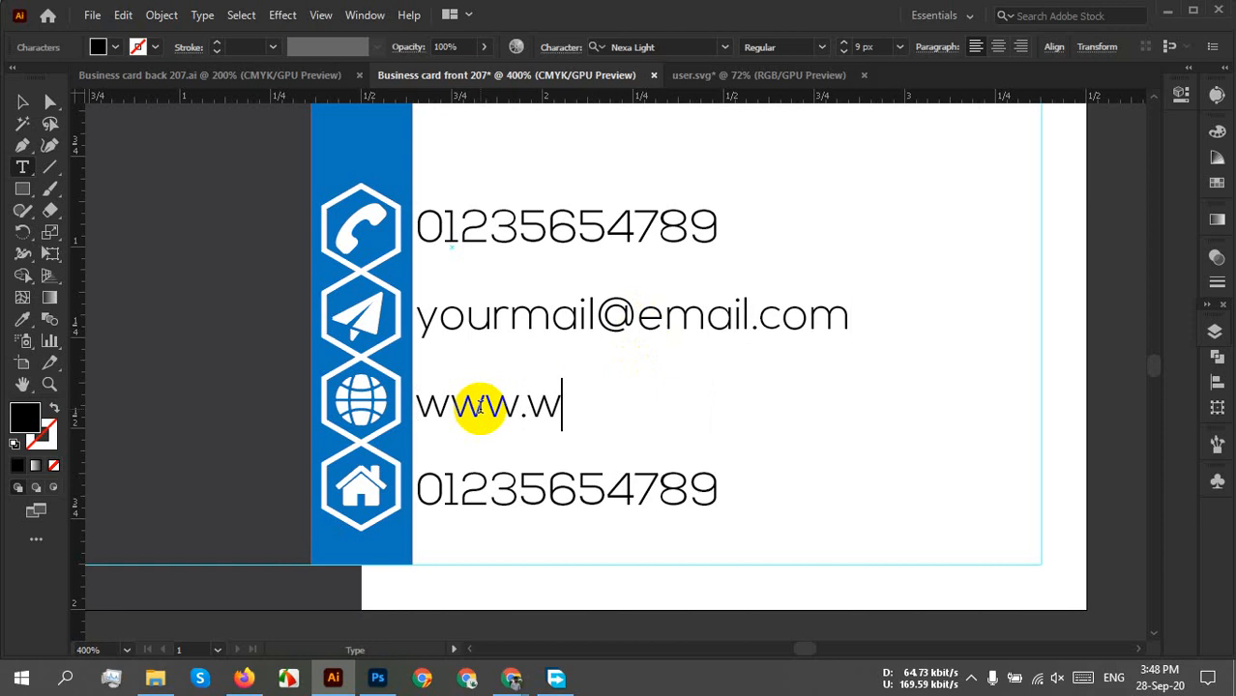
type("ebsit")
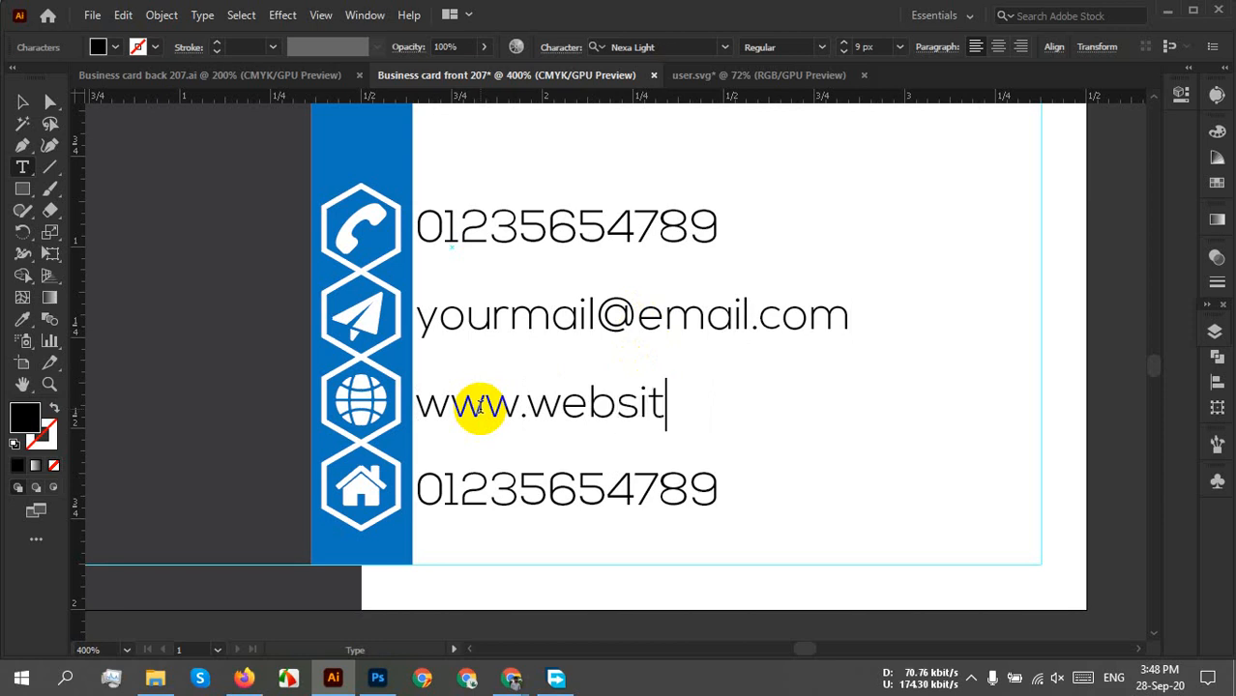
type("ename")
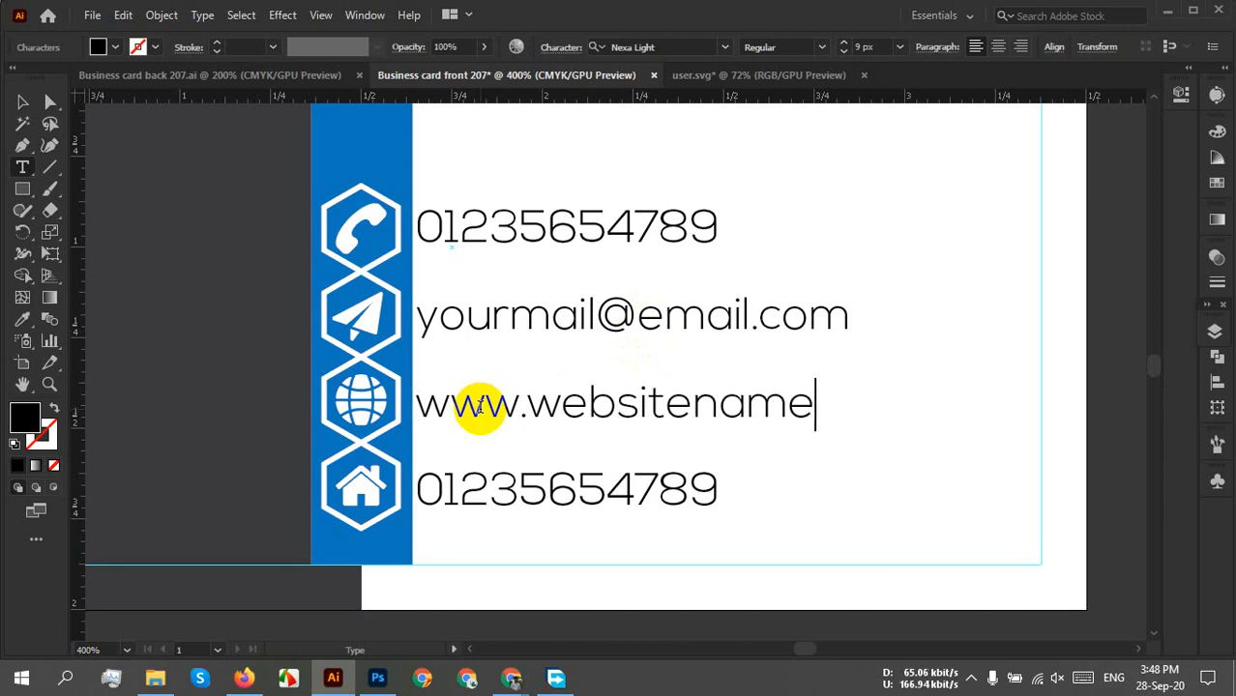
type(".com")
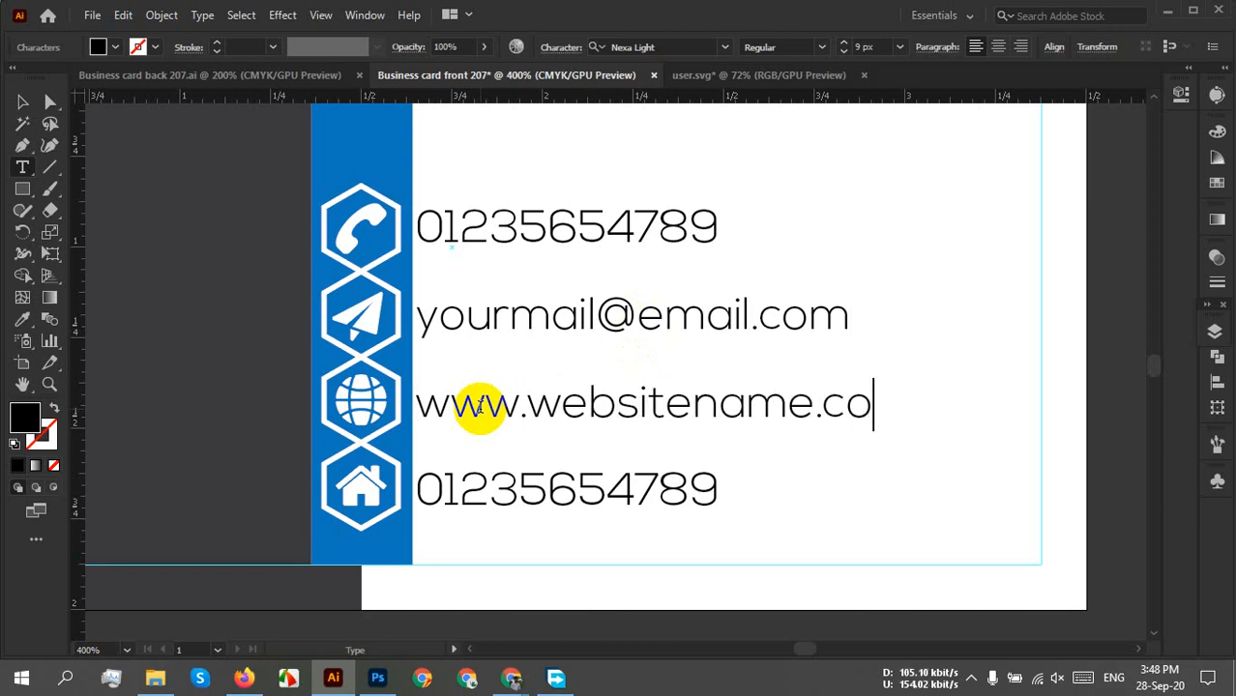
double_click(522, 483)
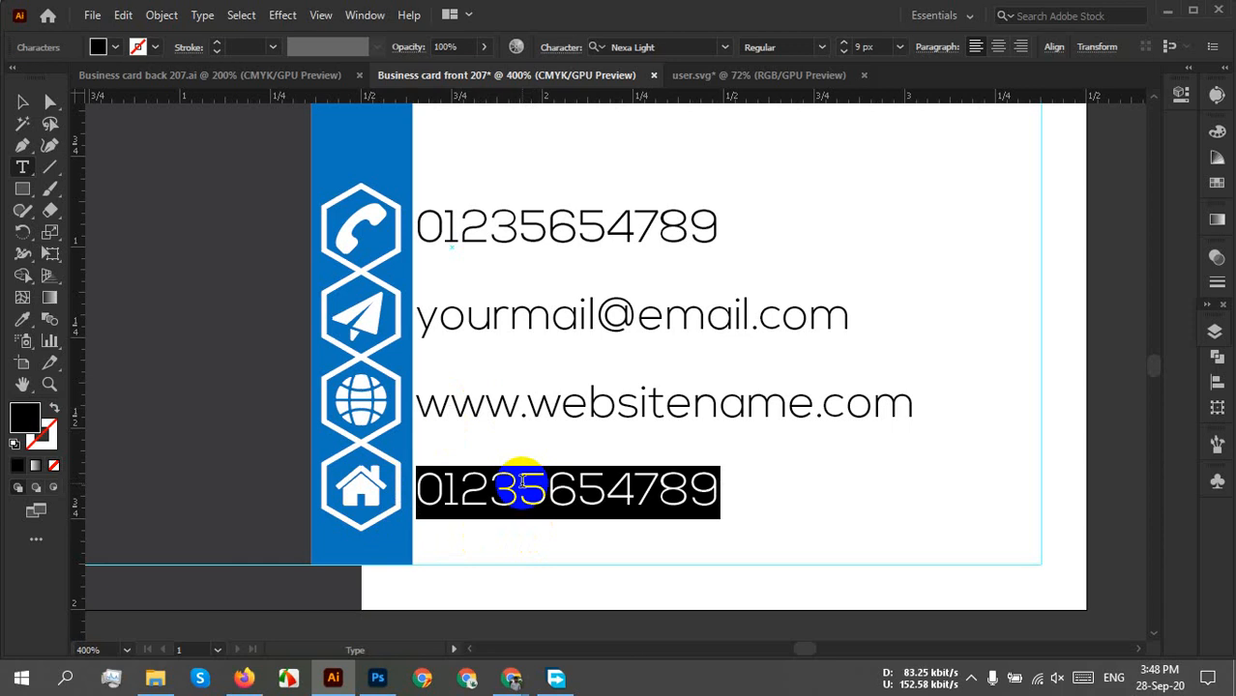
Replace the bottom number with a two-line placeholder street address, fixing a typo.
type("Ro")
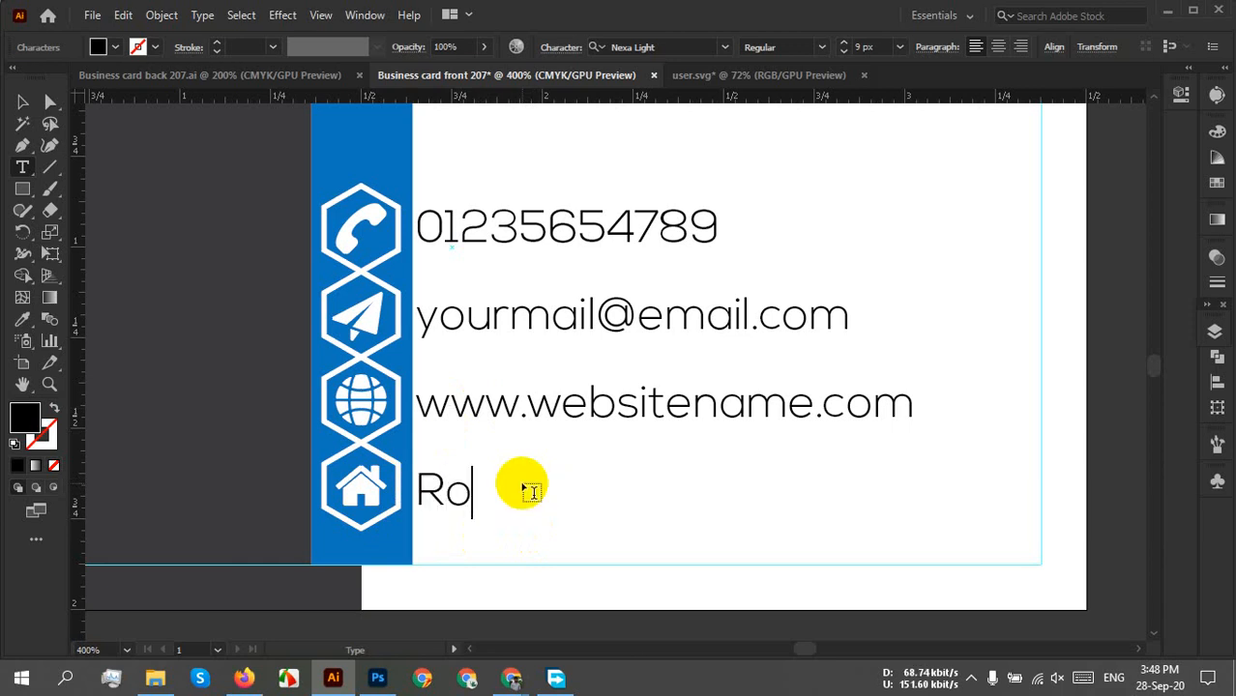
type("ad no")
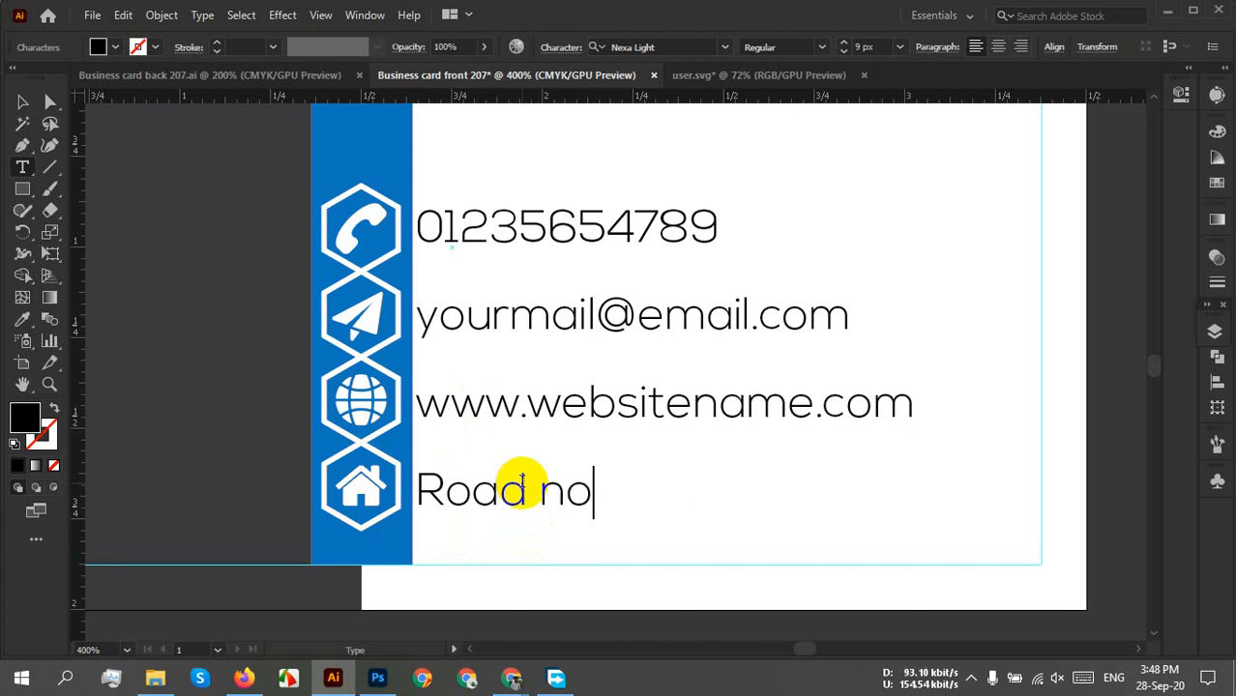
type(".-09")
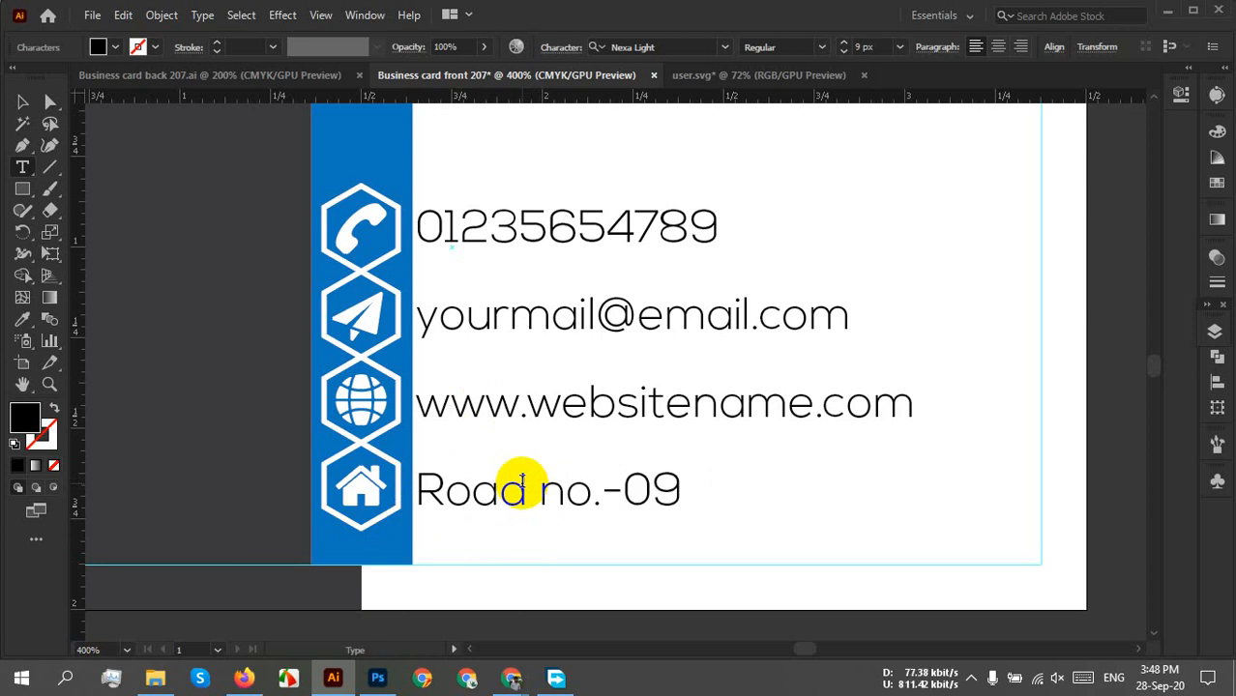
type(", House ")
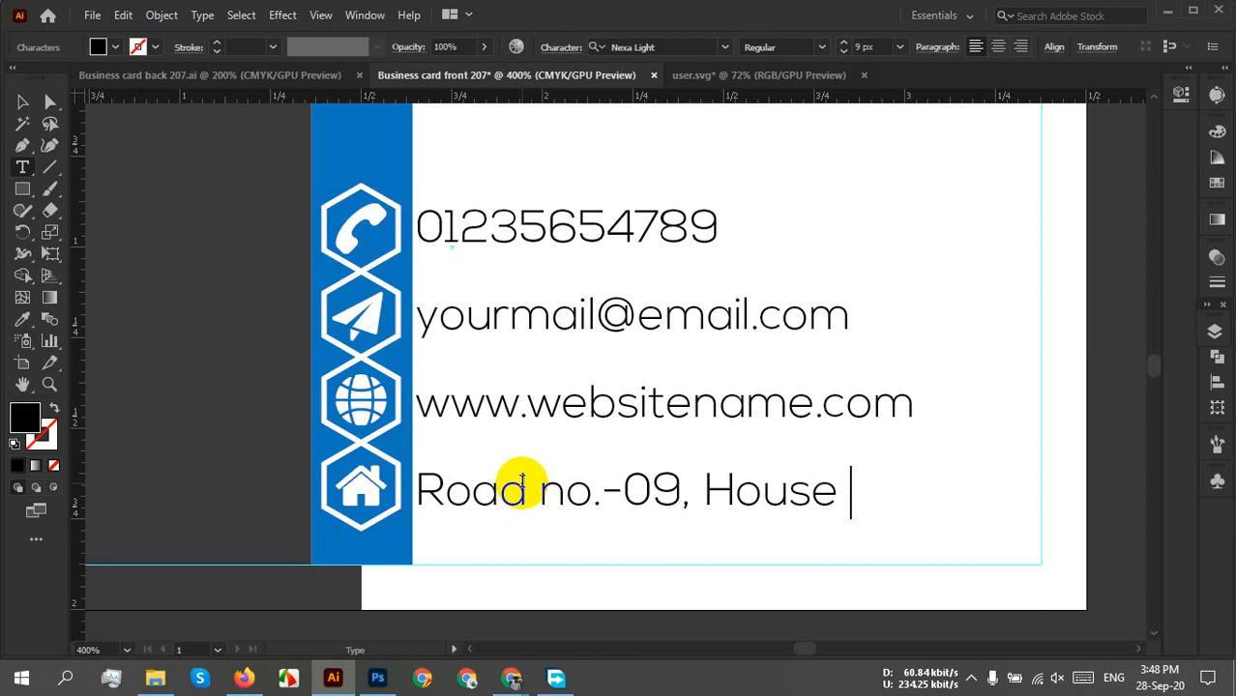
type("no.")
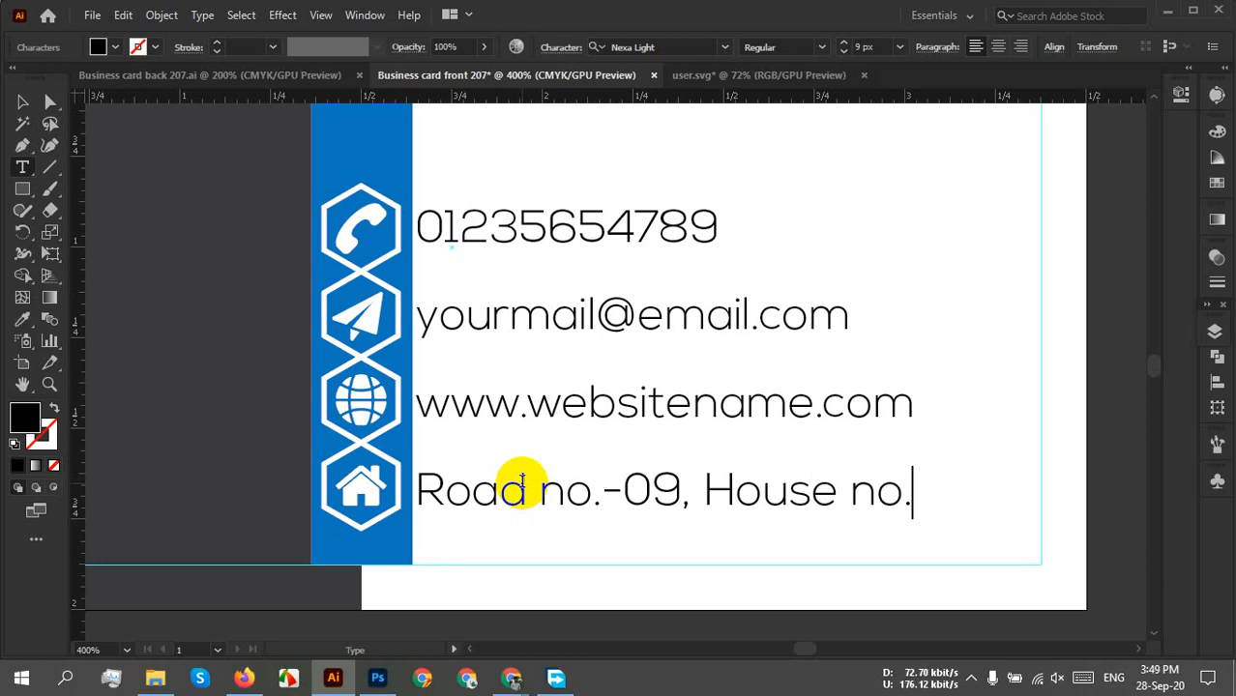
type("-352")
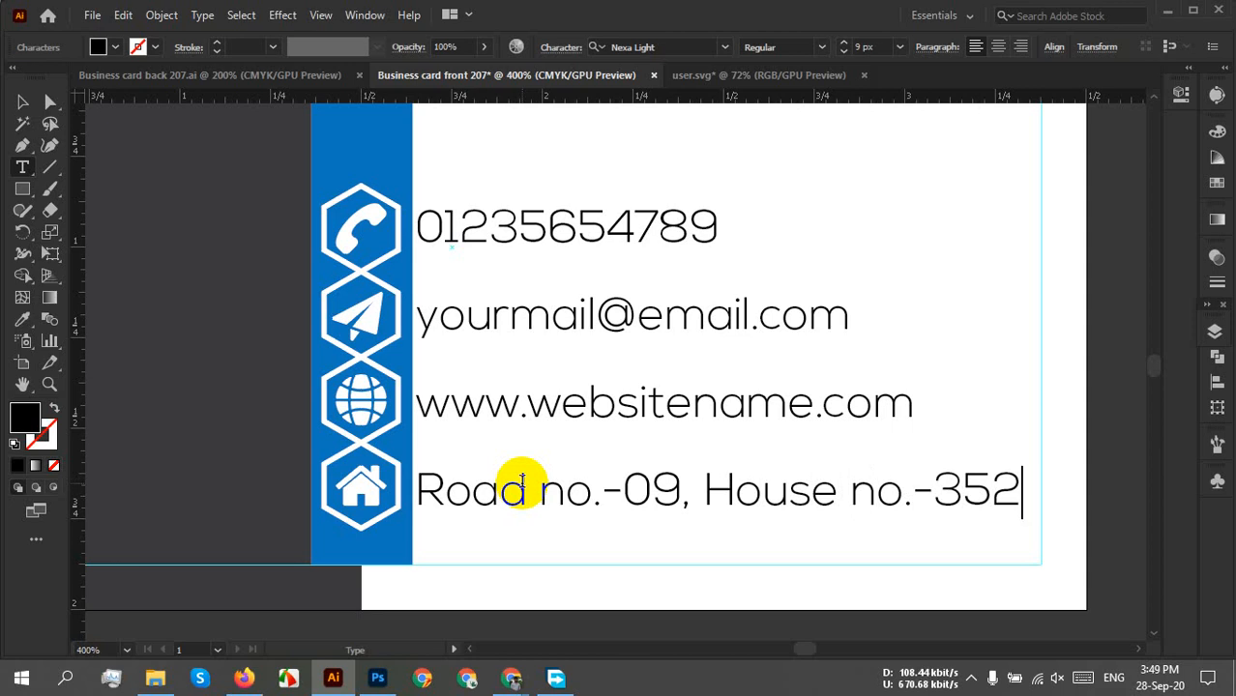
key("Return")
type("N")
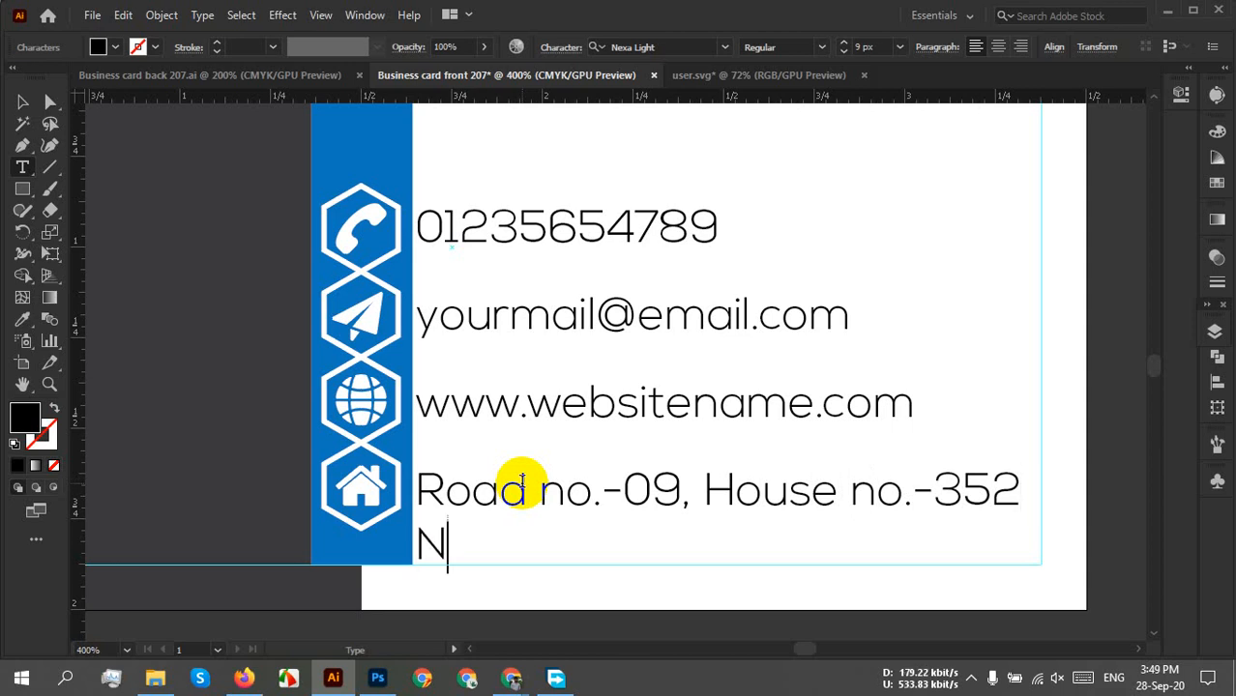
type("orth ")
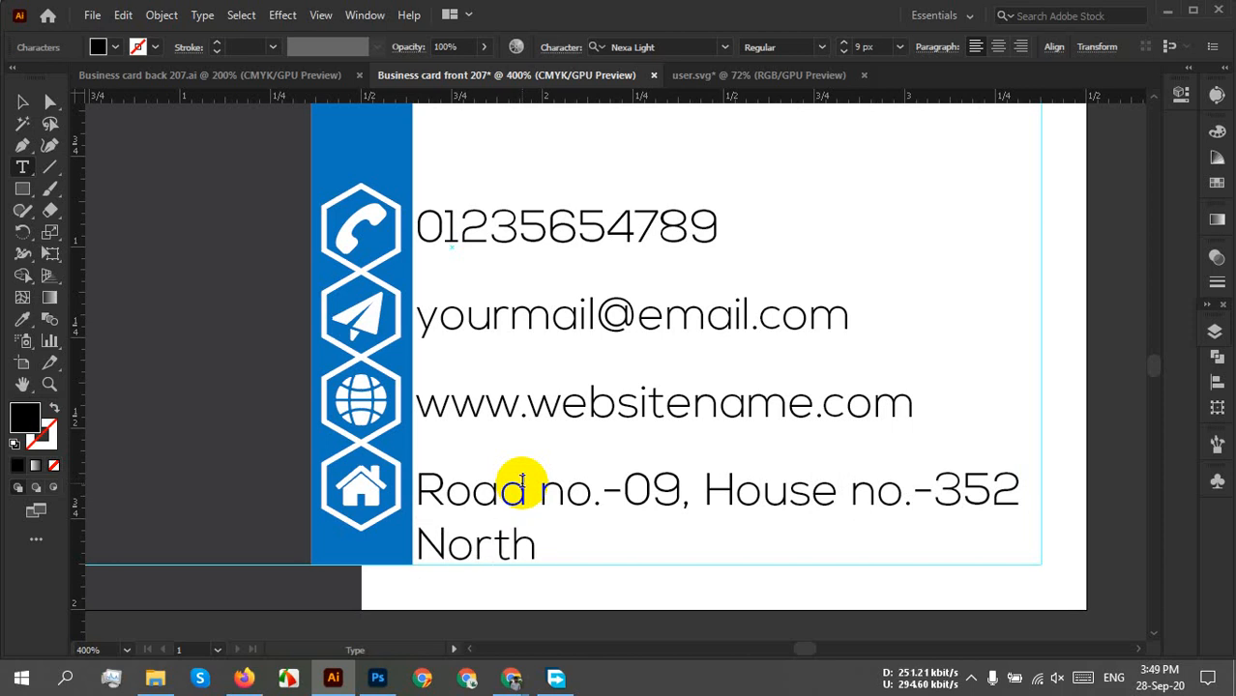
type("Zone")
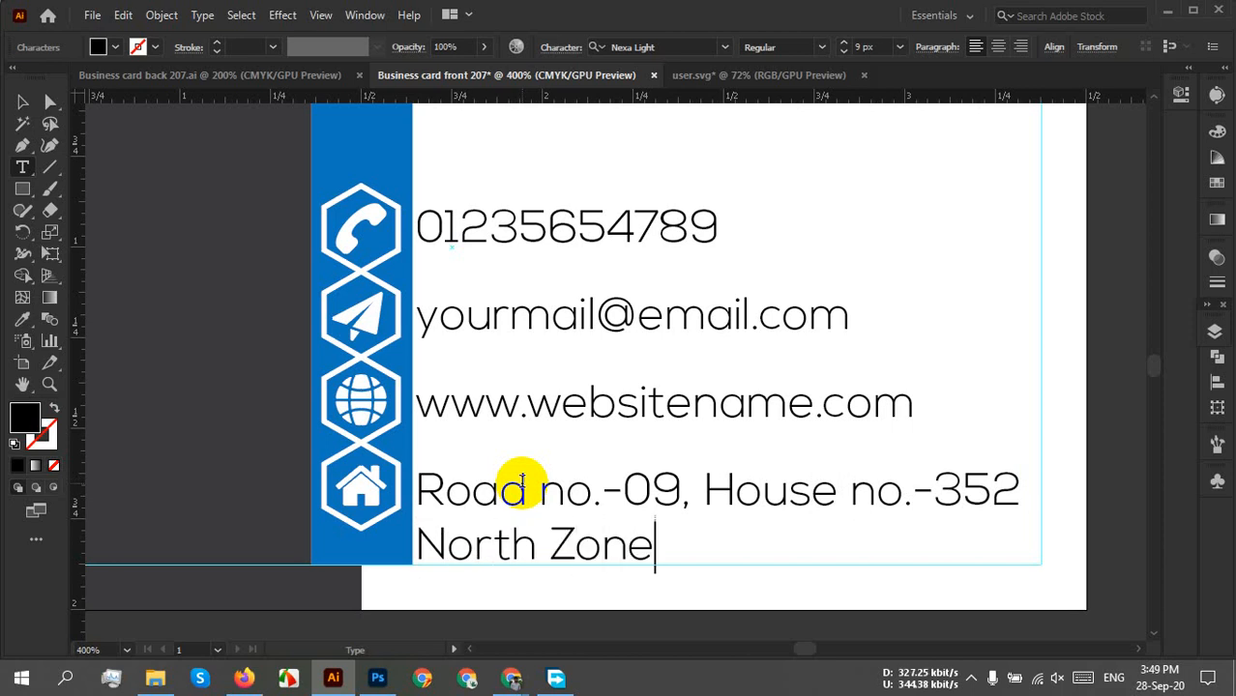
type(", ")
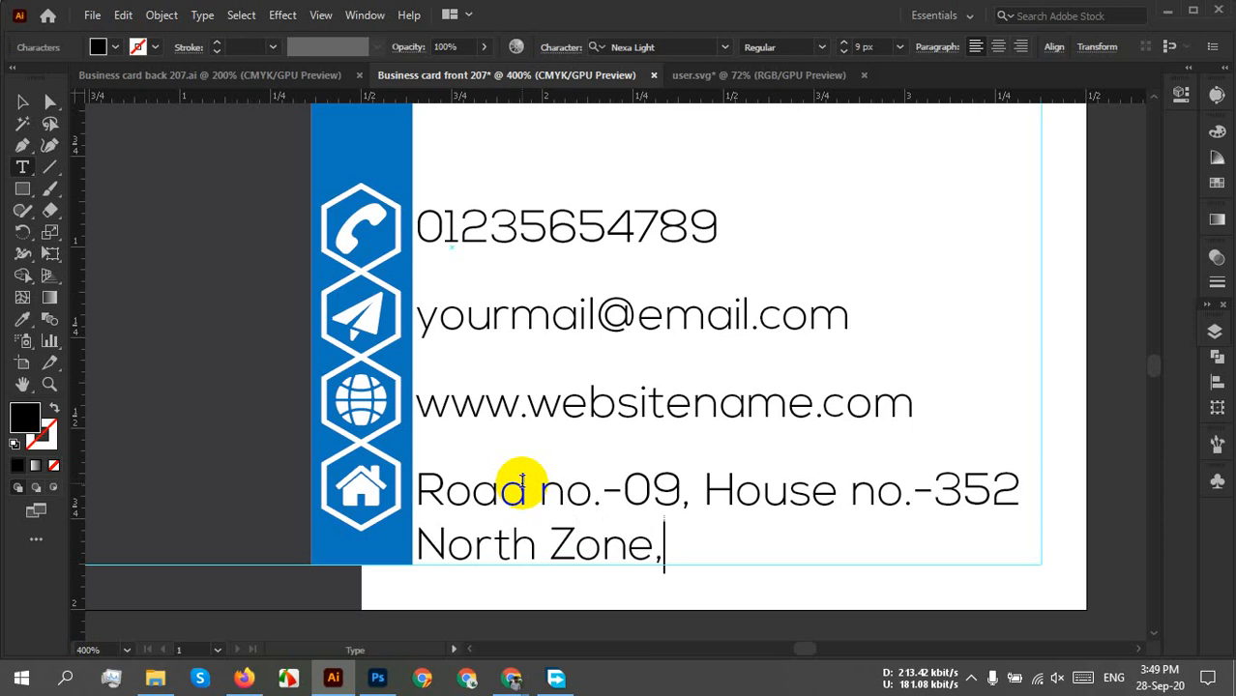
type("NY")
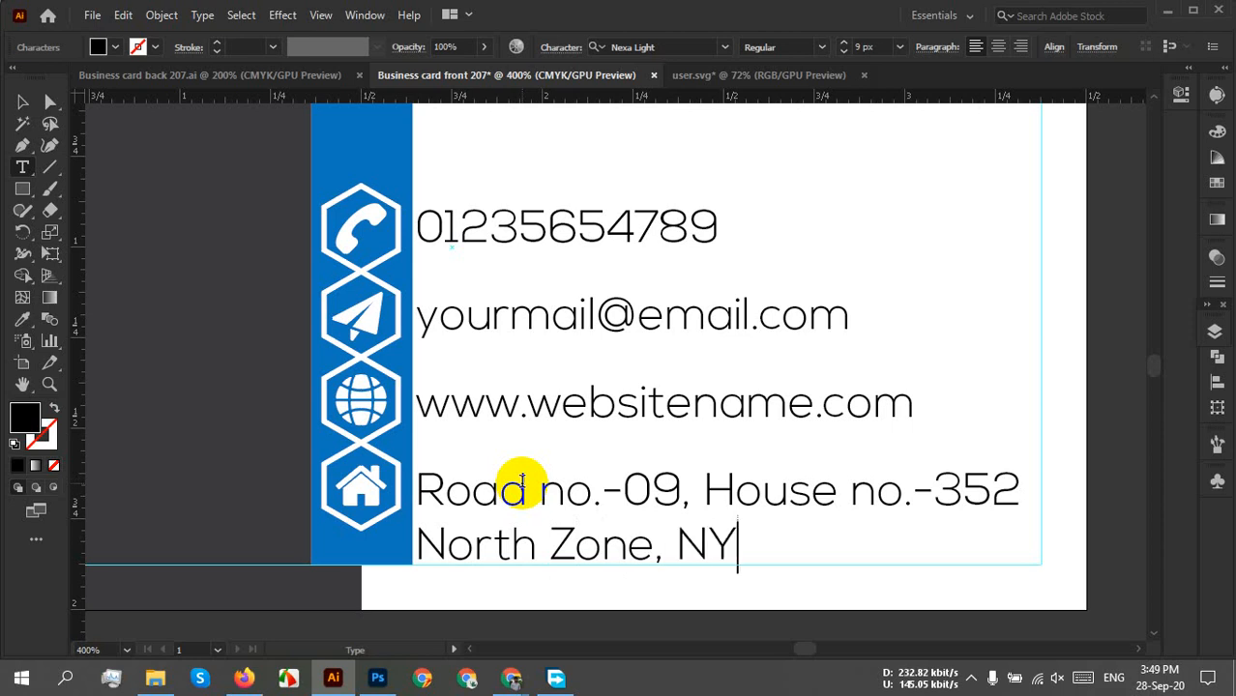
type("<")
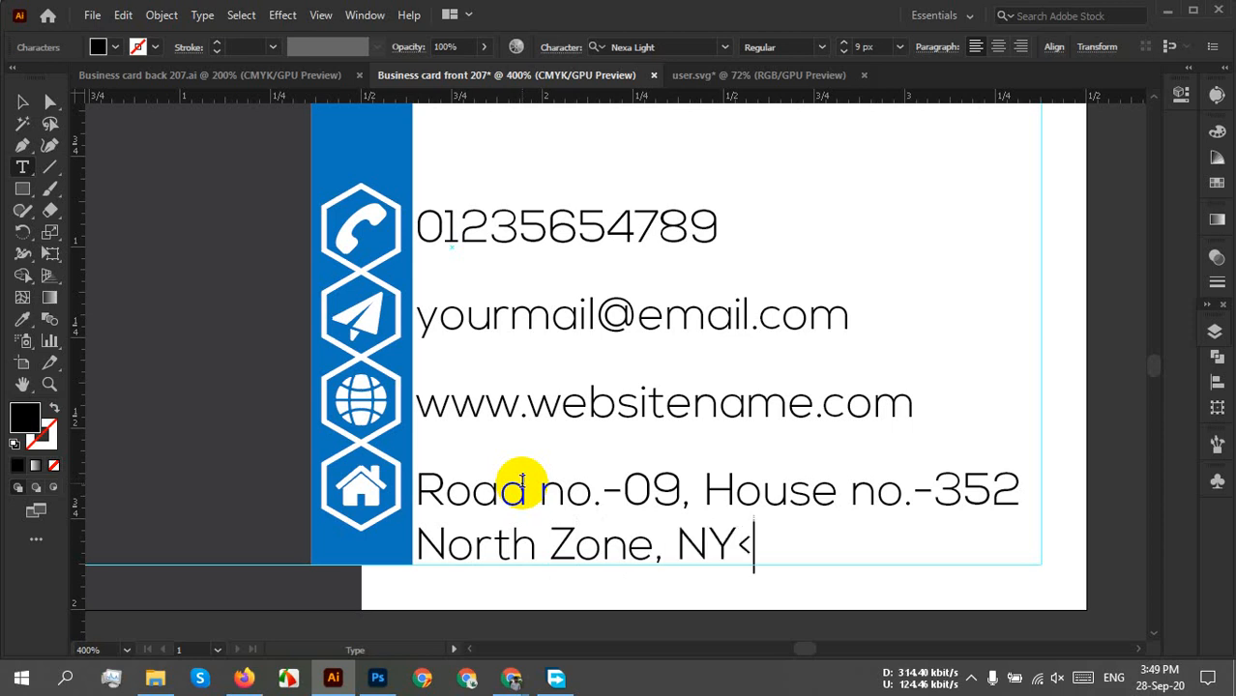
key("BackSpace")
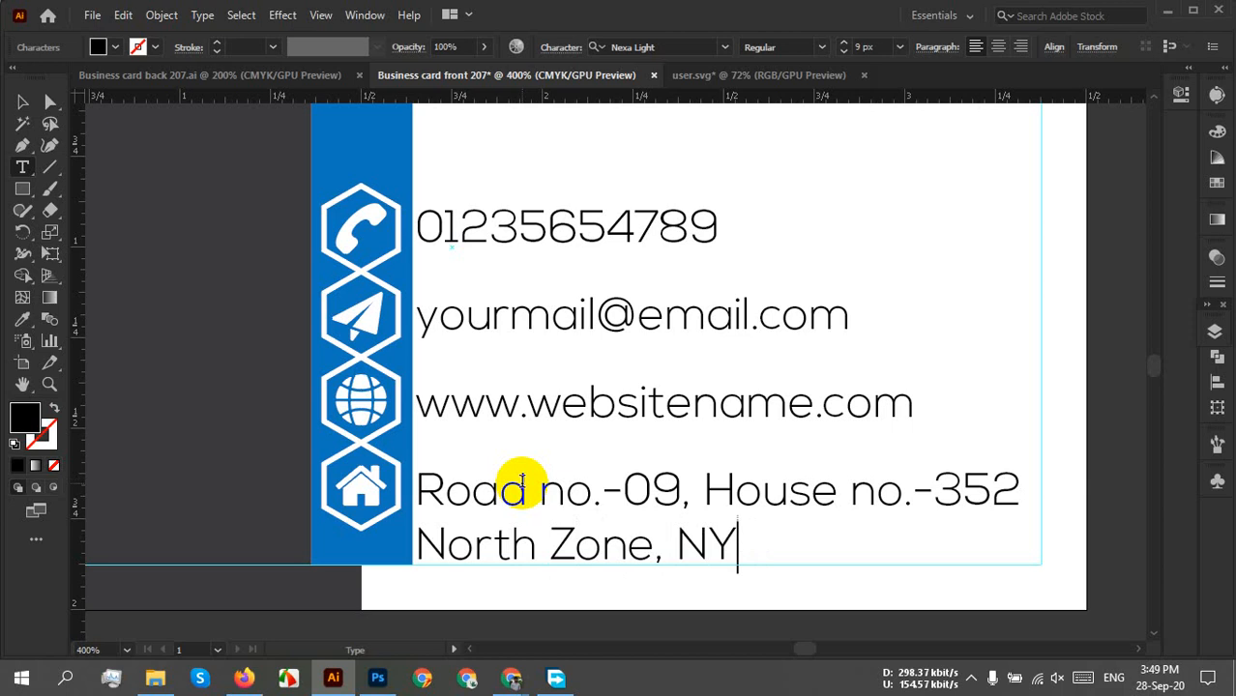
type(", CA")
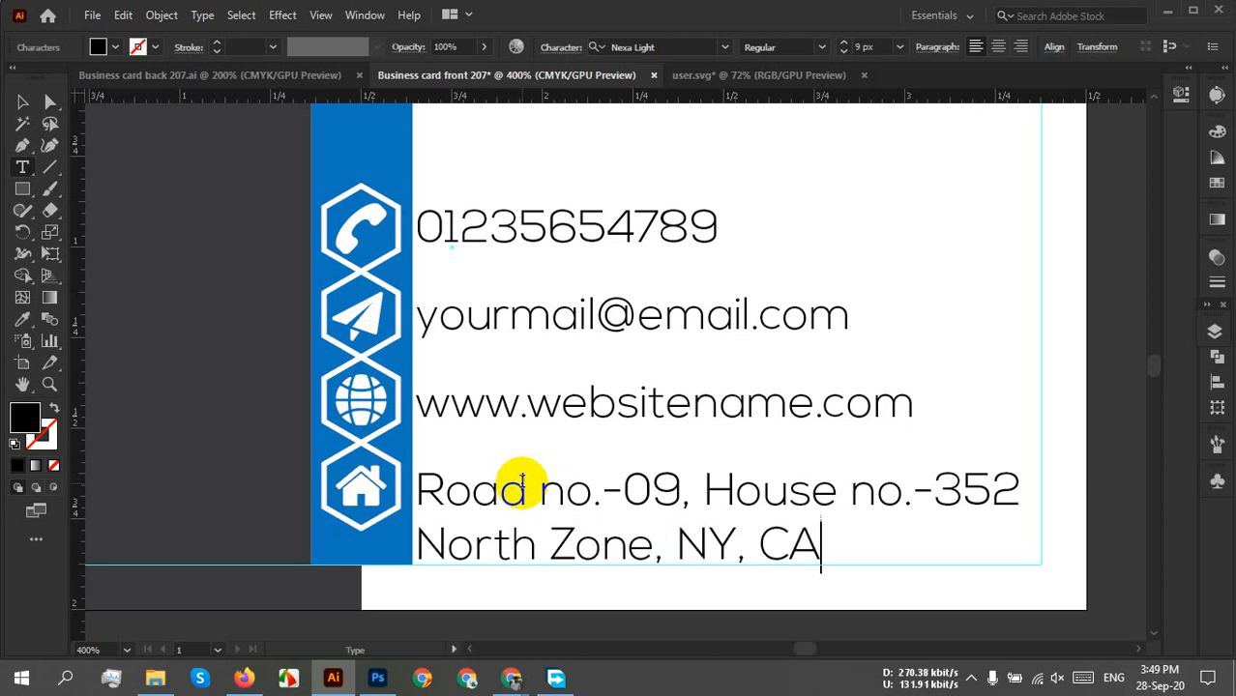
mouse_move(503, 679)
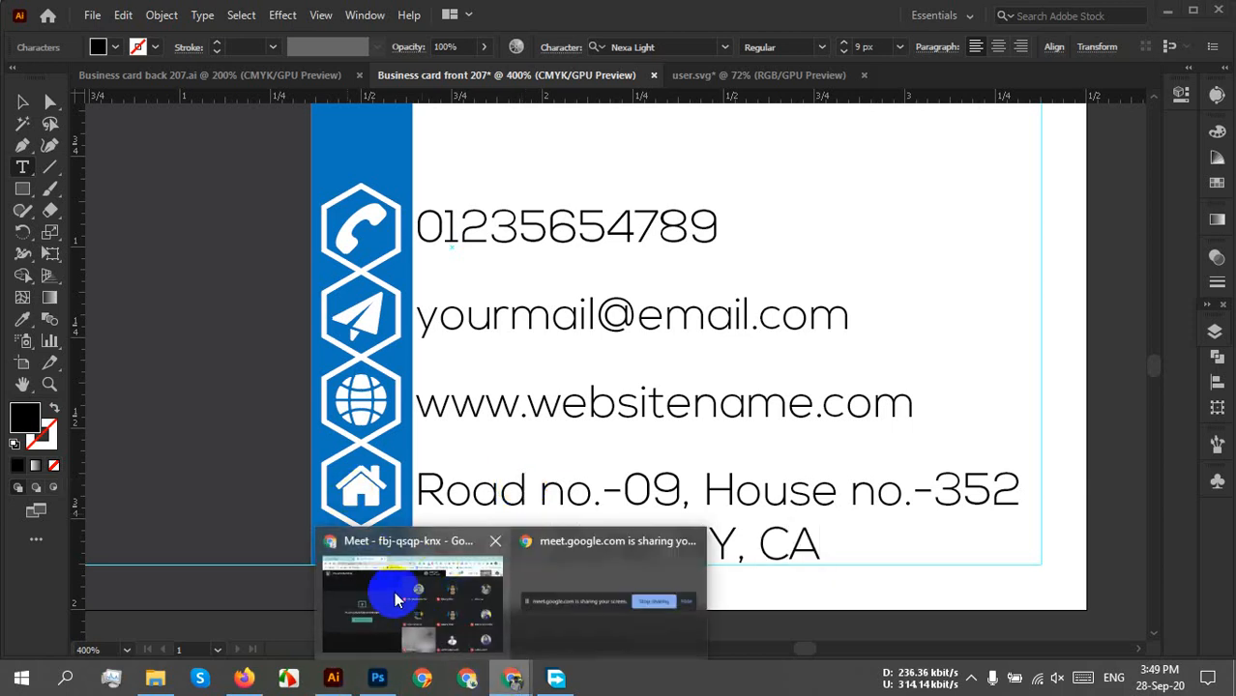
left_click(367, 565)
mouse_move(657, 558)
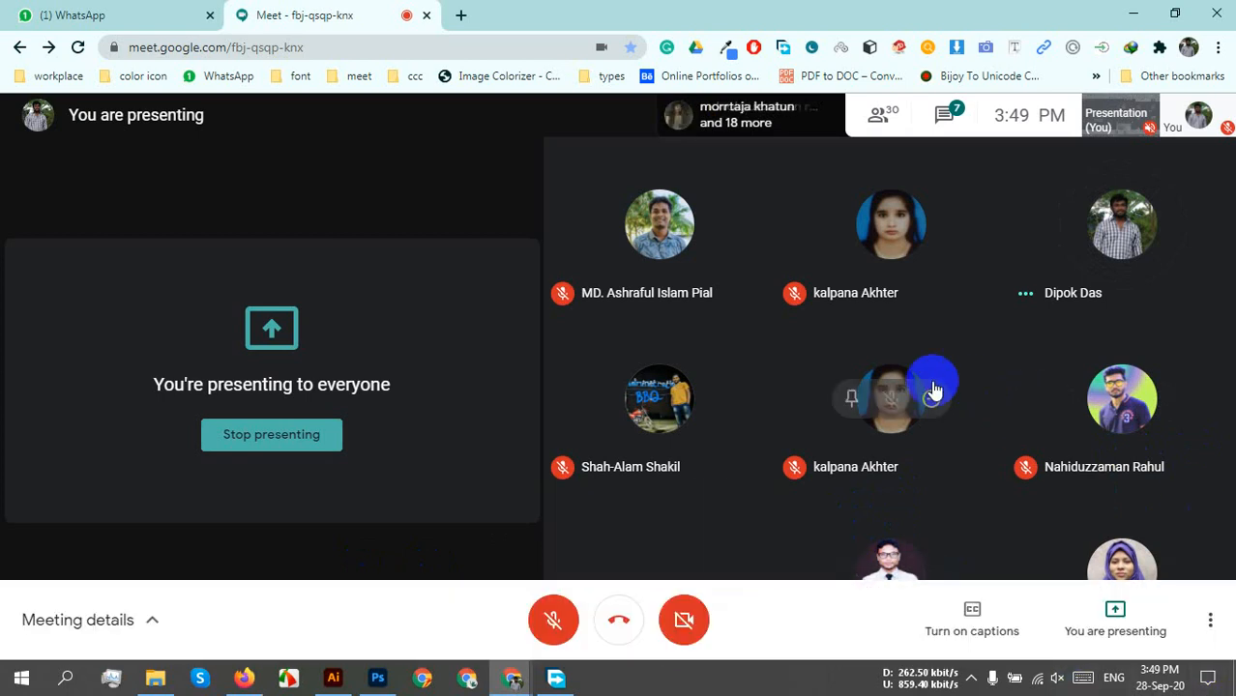
left_click(330, 681)
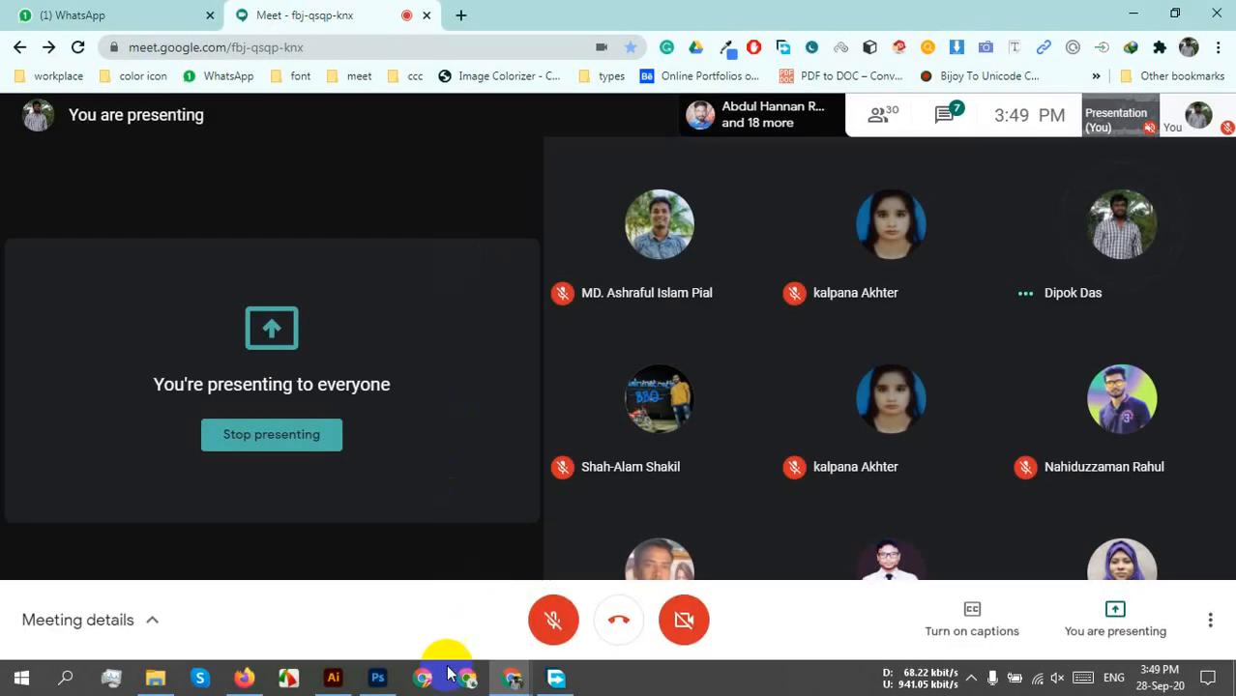
left_click(334, 676)
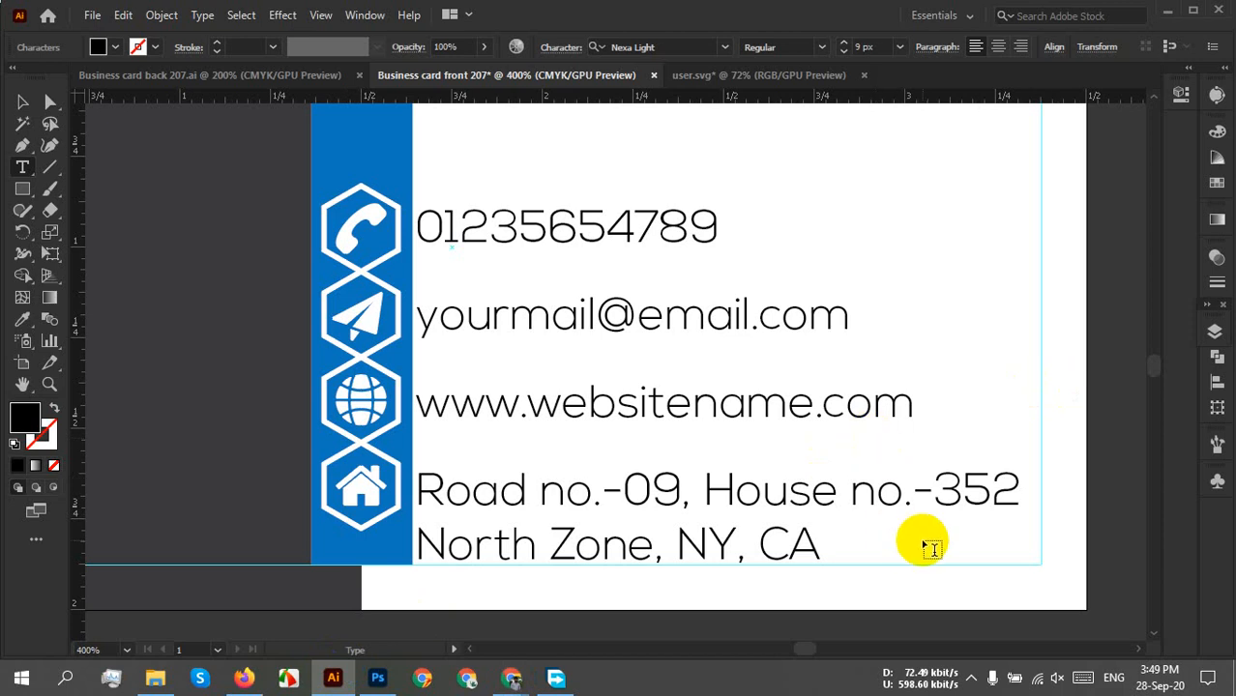
Nudge the four contact text lines two steps right, closer to the hexagon icon column.
left_click(21, 102)
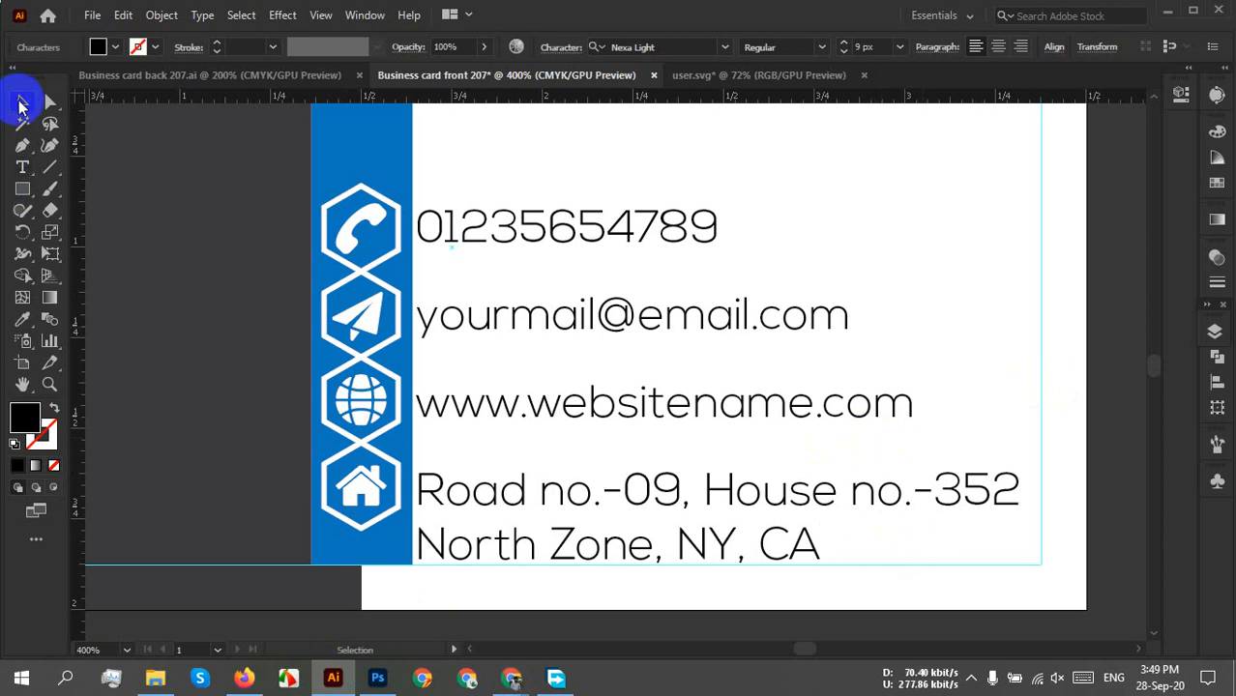
left_click(882, 263)
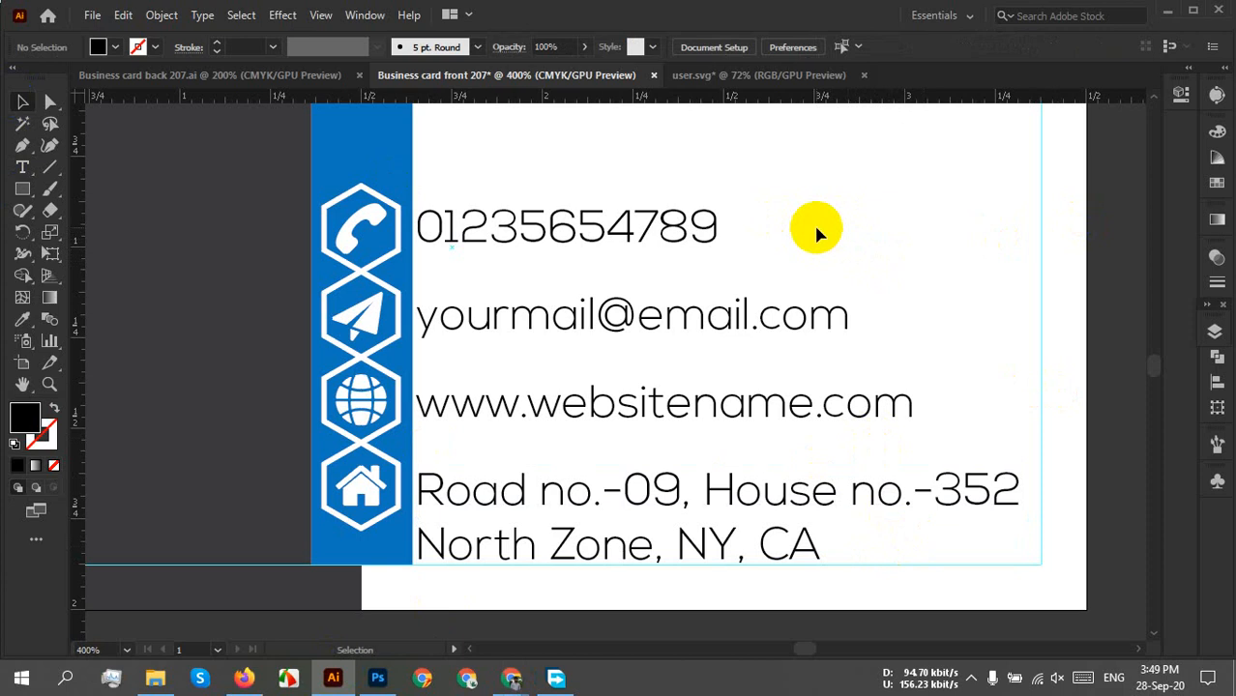
left_click_drag(810, 204, 609, 586)
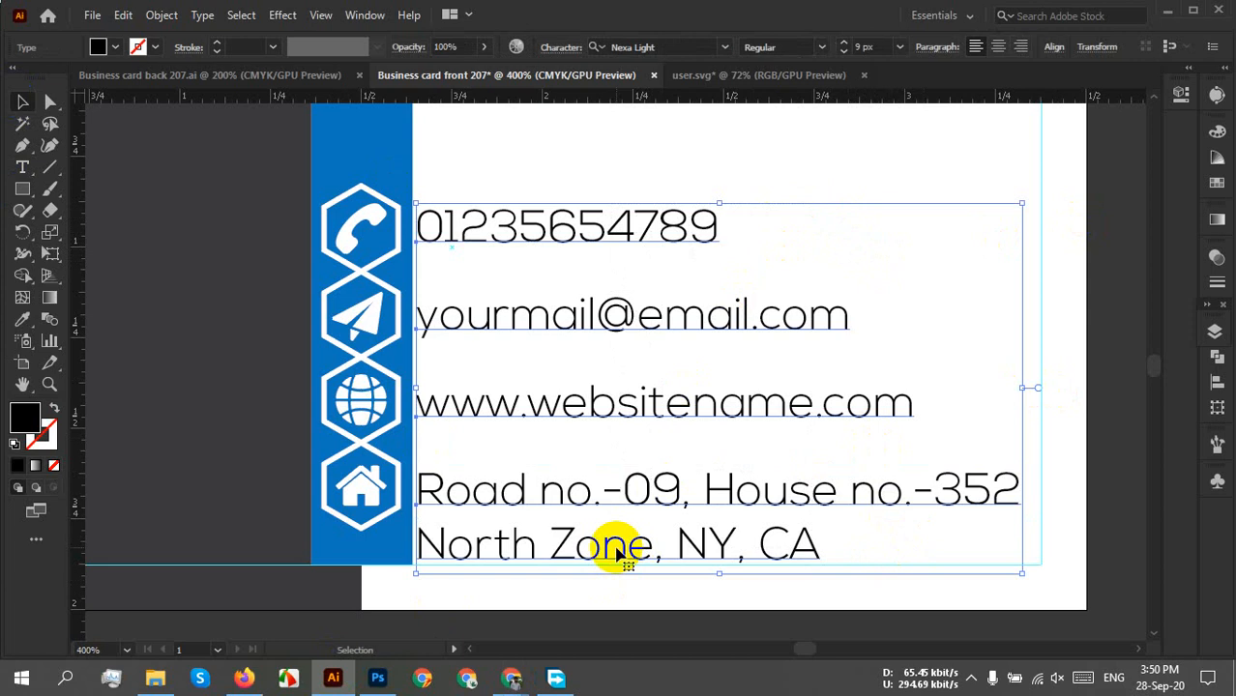
key("Right")
key("Right")
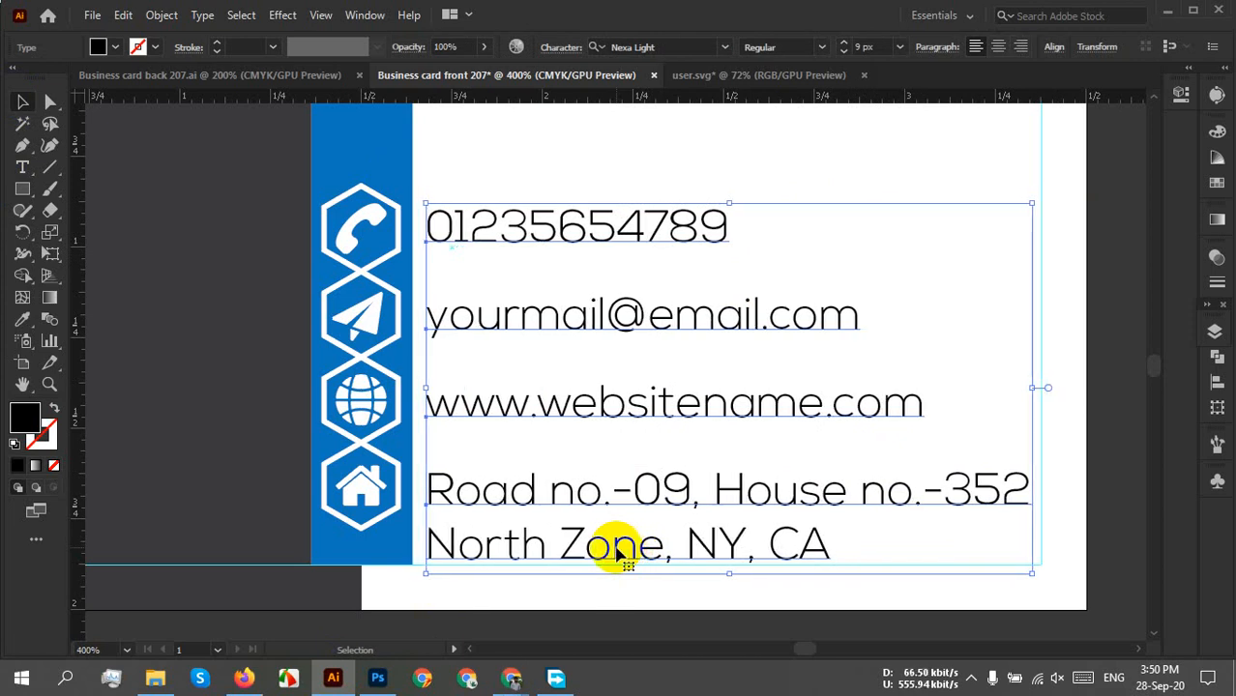
key("Right")
Check the icon column's alignment against the phone number, then select all contact text lines.
left_click(853, 165)
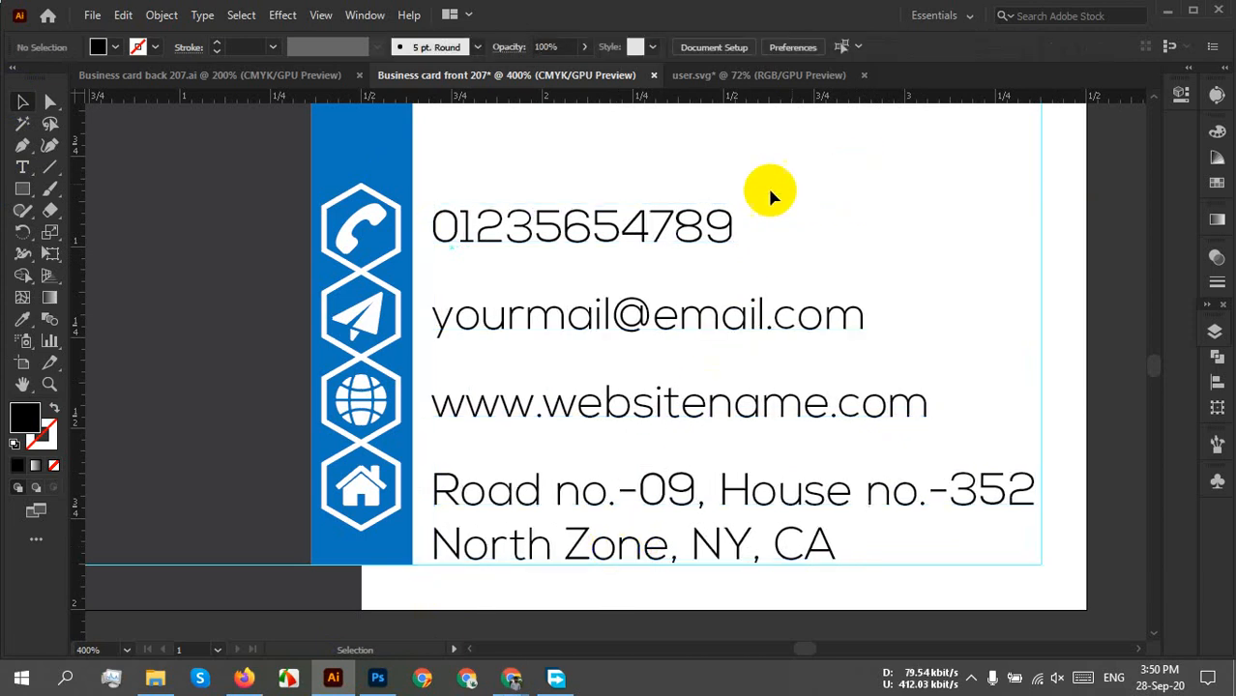
left_click(394, 237)
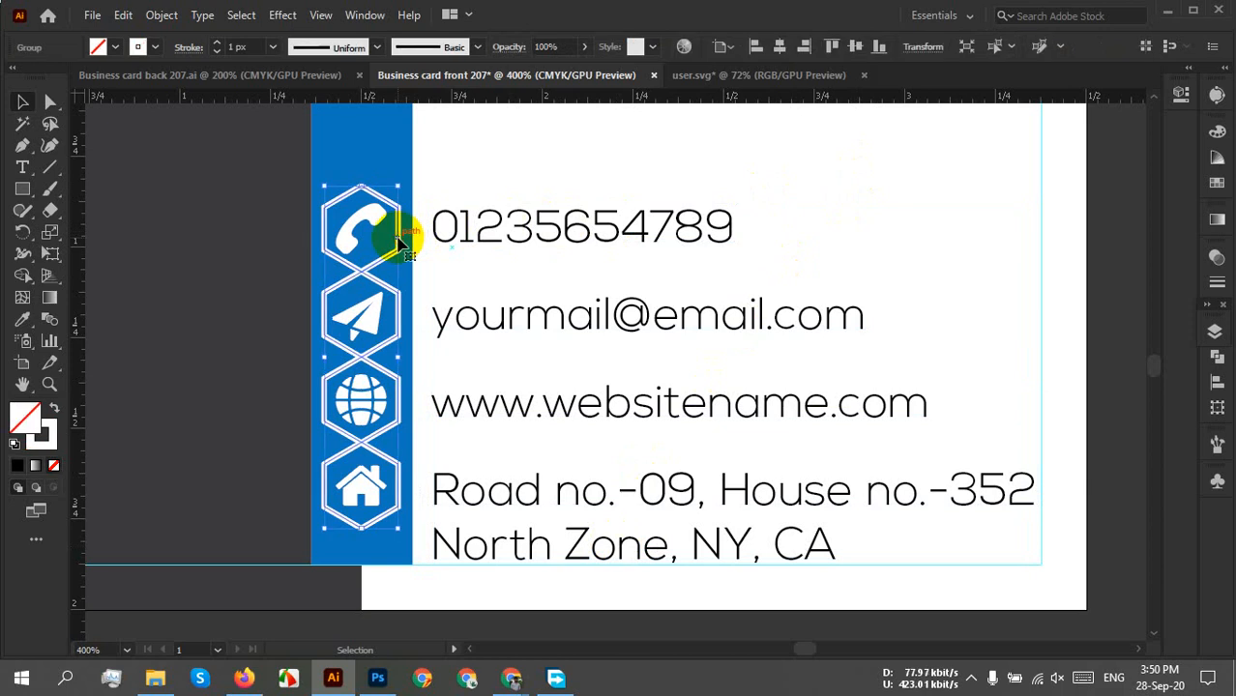
left_click(343, 247, "shift")
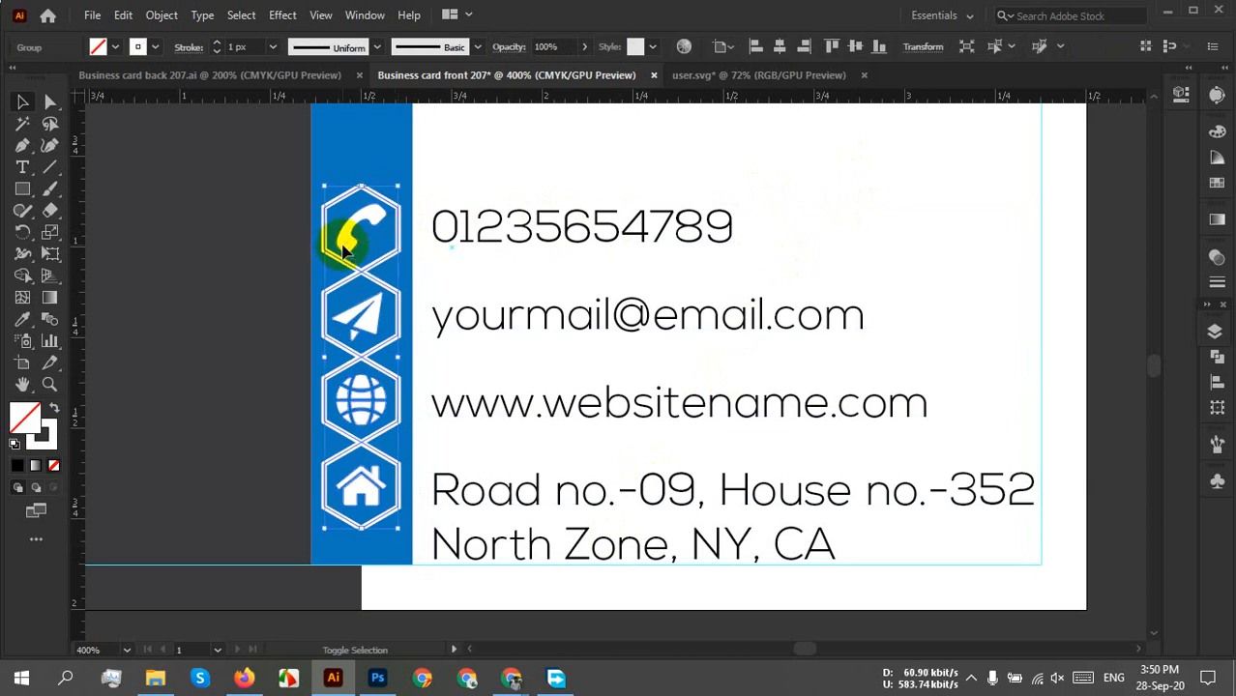
left_click(375, 217)
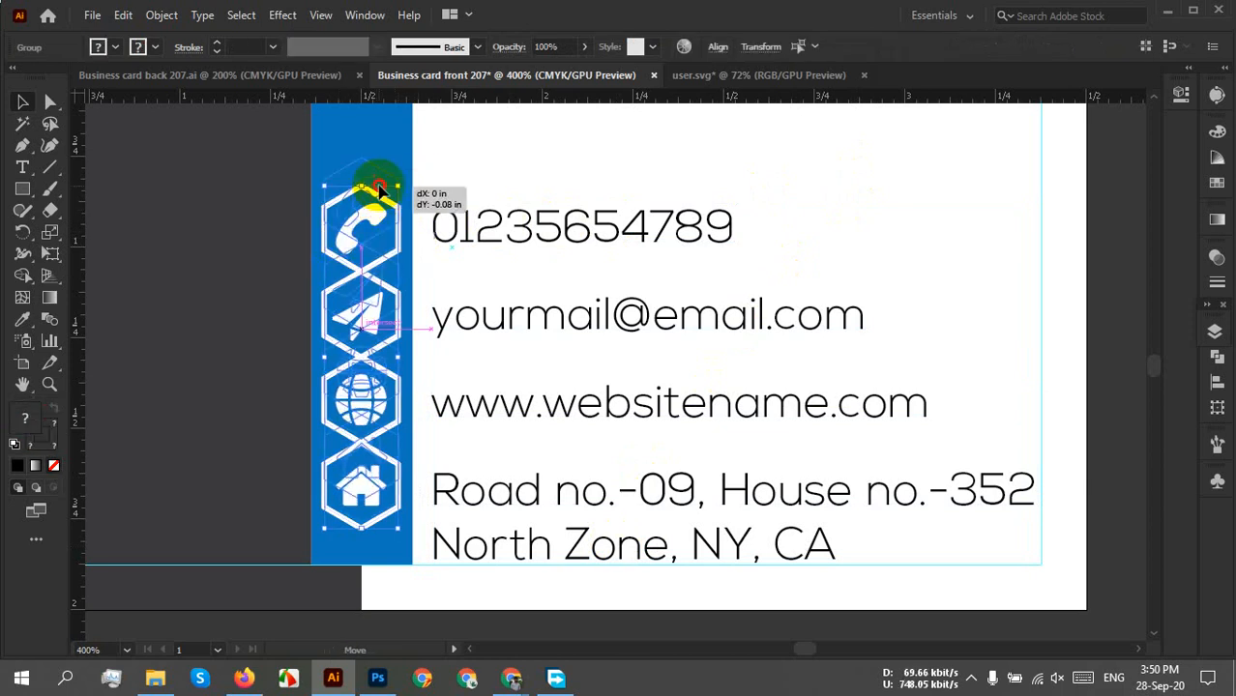
left_click(518, 238, "shift")
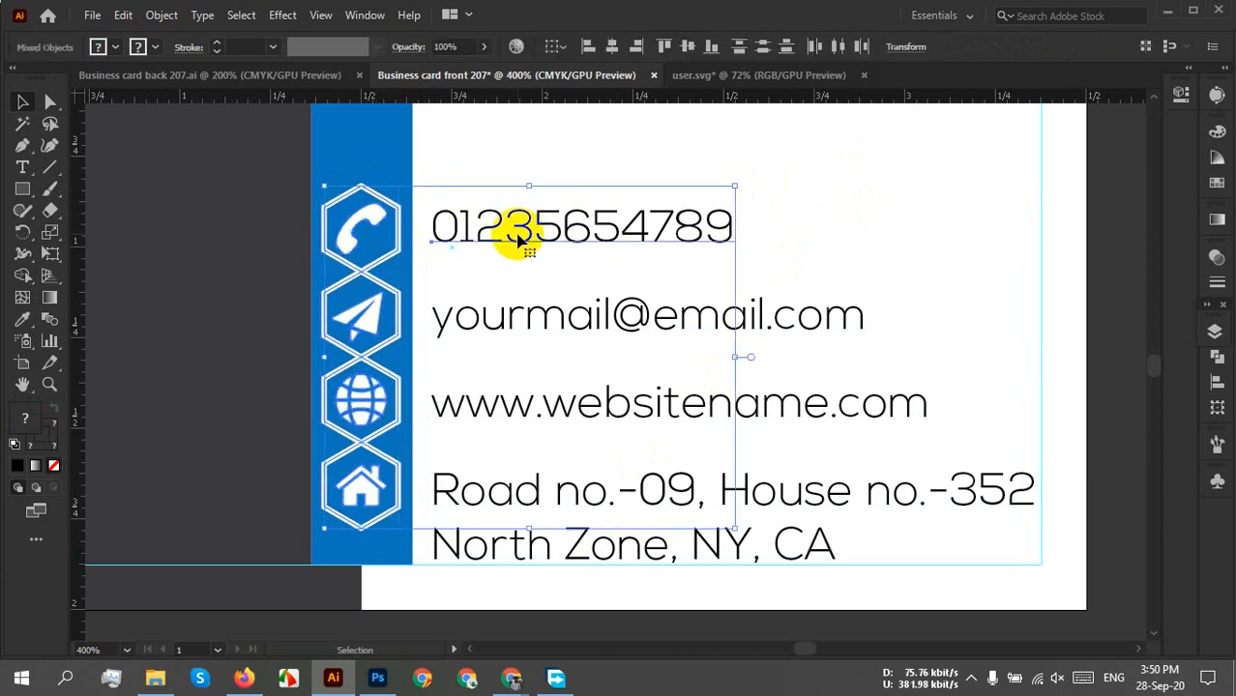
left_click(852, 261)
left_click_drag(852, 181, 618, 575)
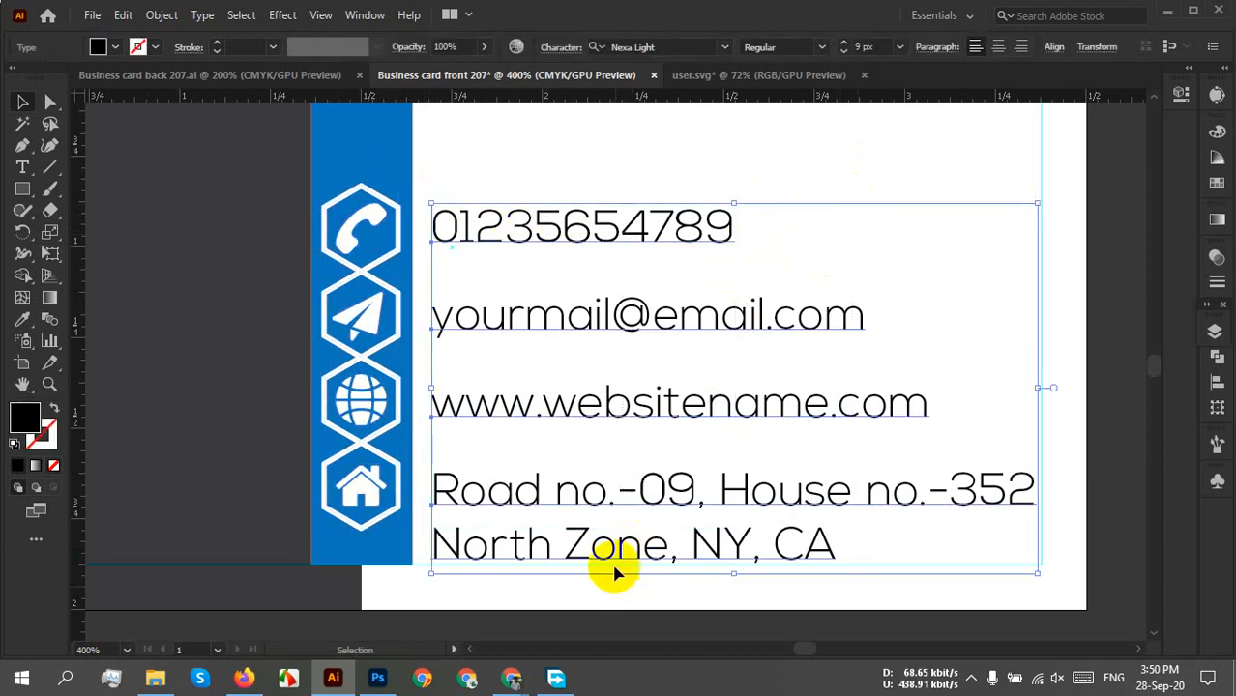
Group the contact text lines, then group them with the hexagon icon column.
right_click(710, 358)
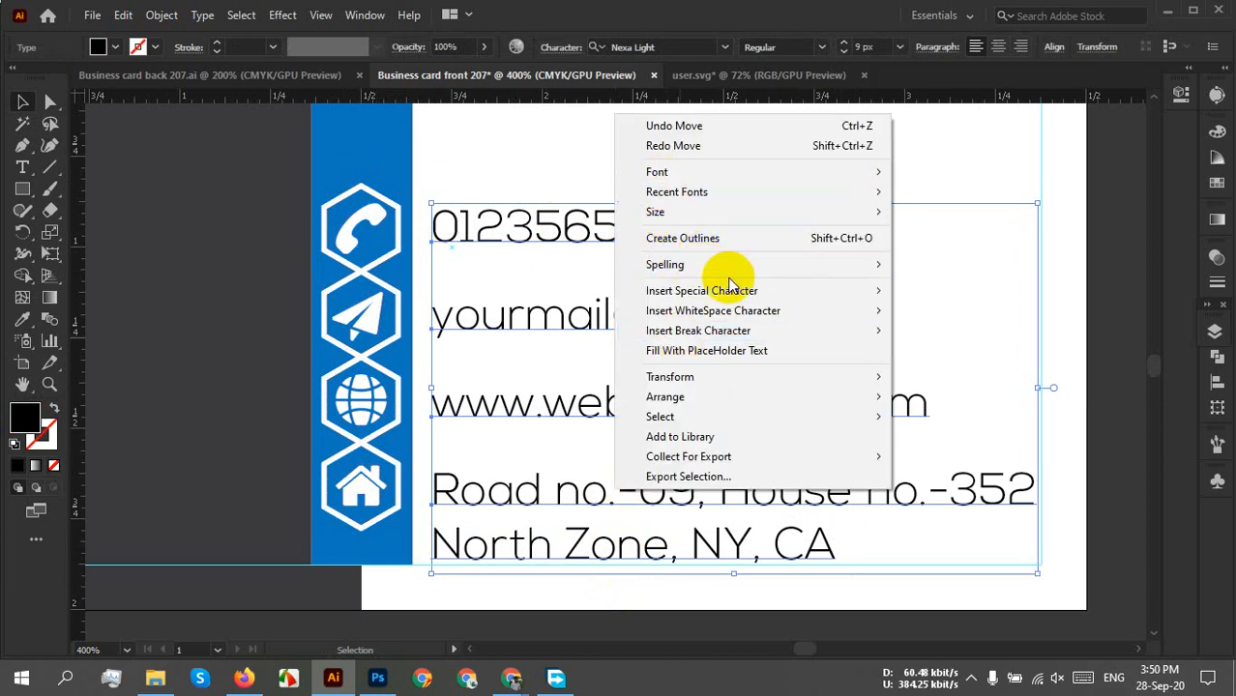
left_click(485, 148)
scroll(741, 638, "down", 1)
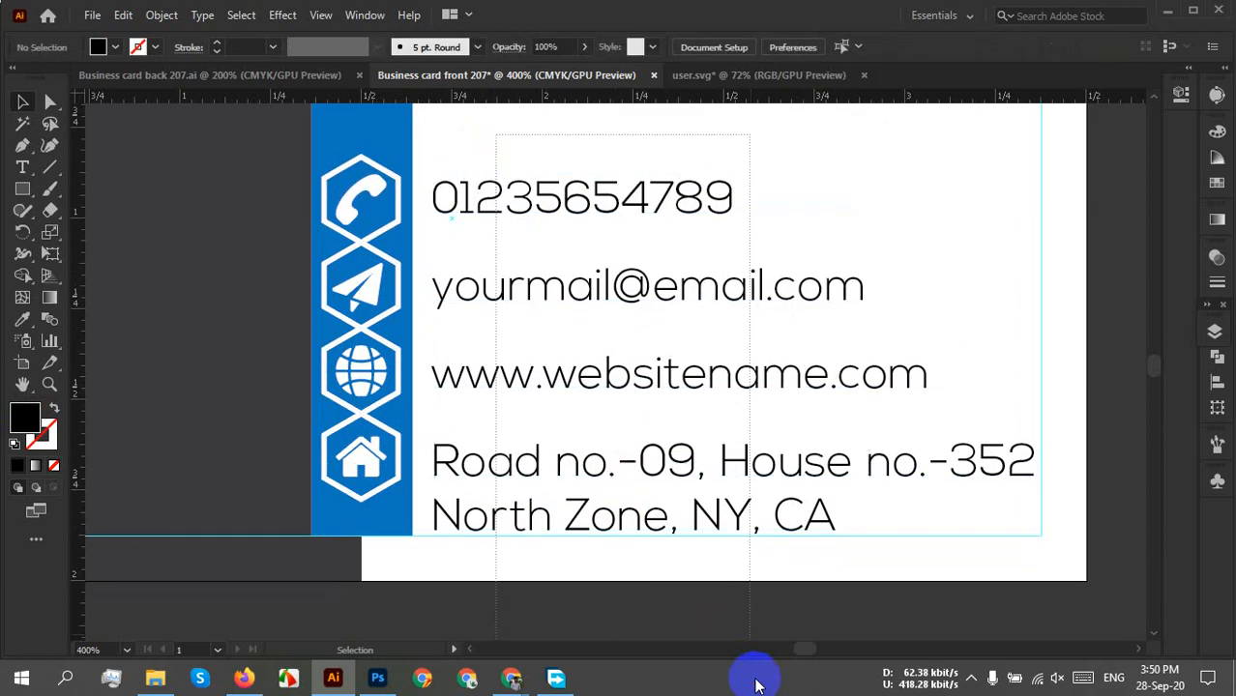
left_click_drag(756, 684, 757, 679)
key("ctrl+g")
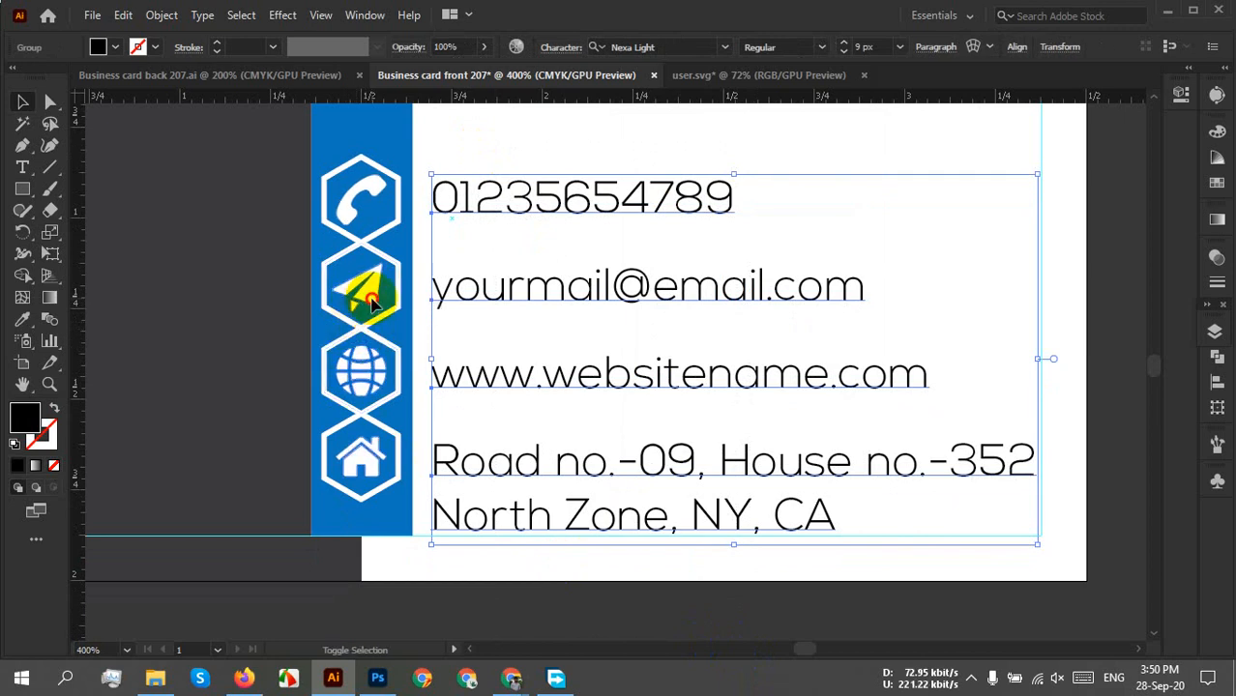
left_click(372, 303, "shift")
key("ctrl+g")
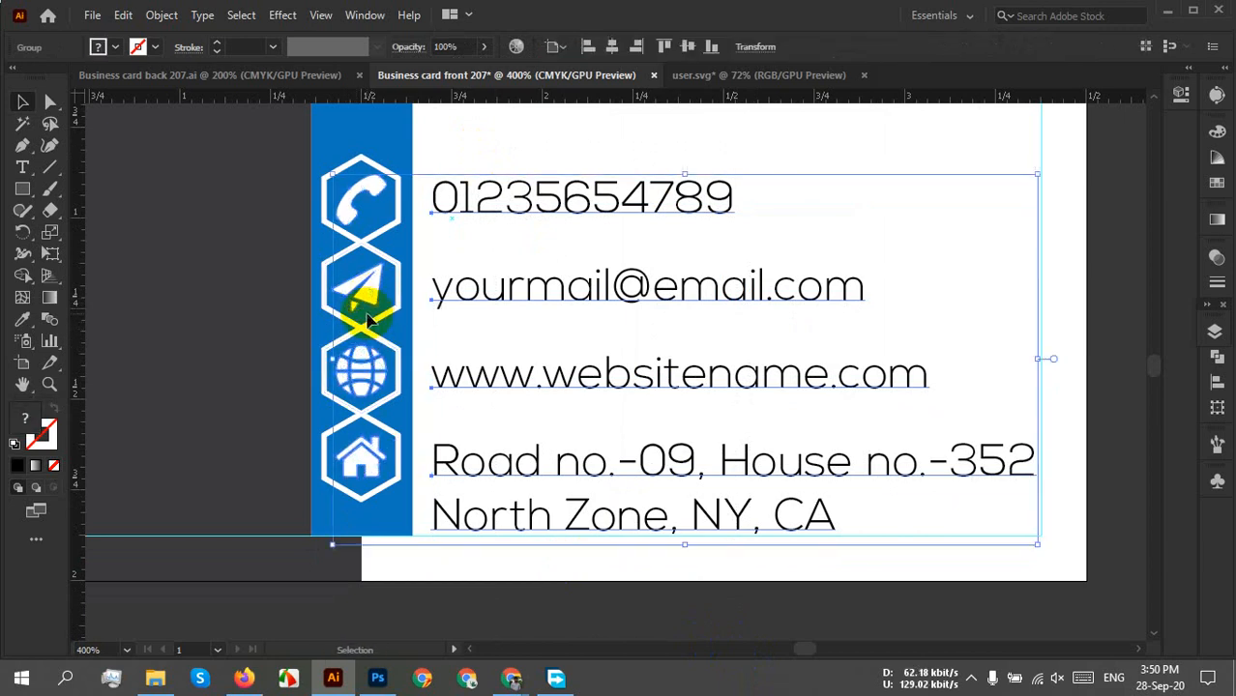
Ungroup, then regroup the hexagon icons, their outlines and the contact text as one group.
left_click(740, 140)
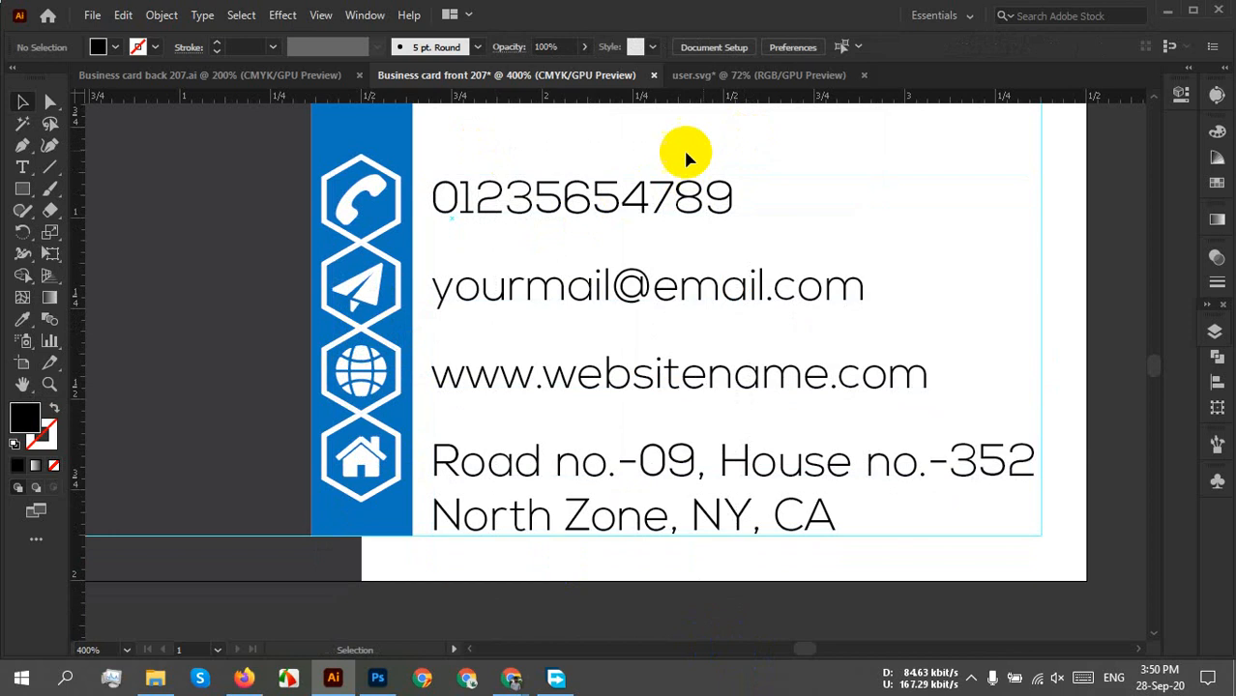
left_click(372, 189)
right_click(372, 189)
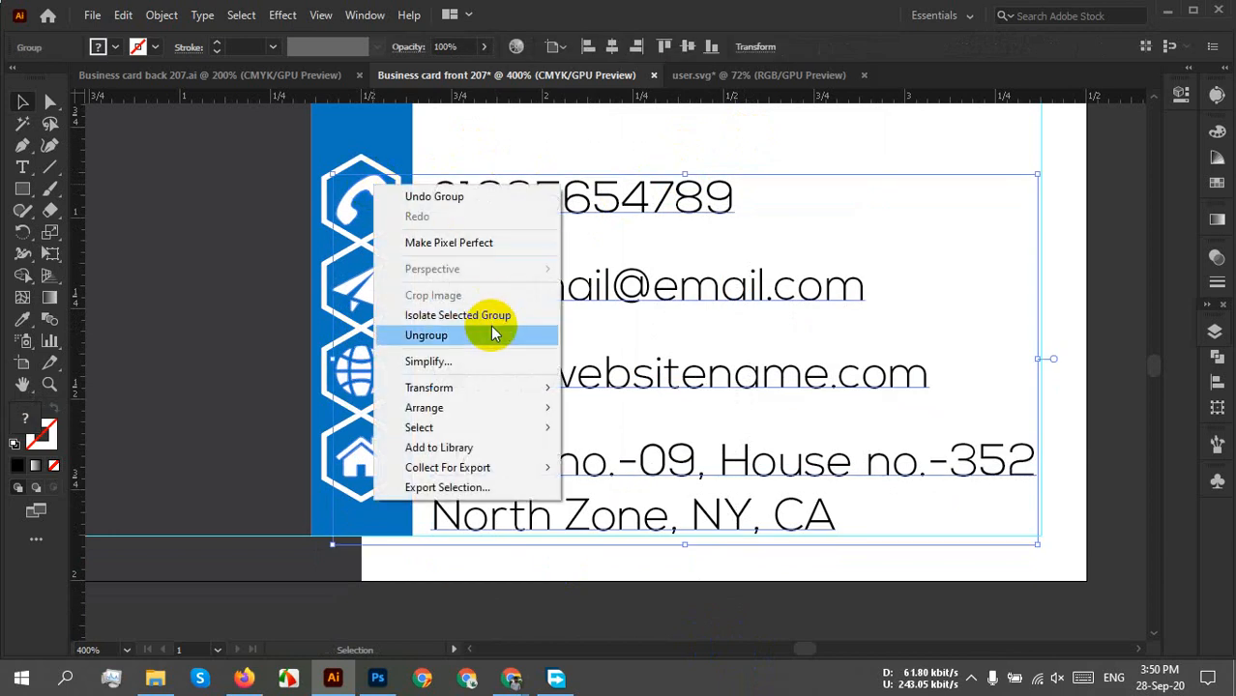
left_click(481, 336)
left_click(744, 138)
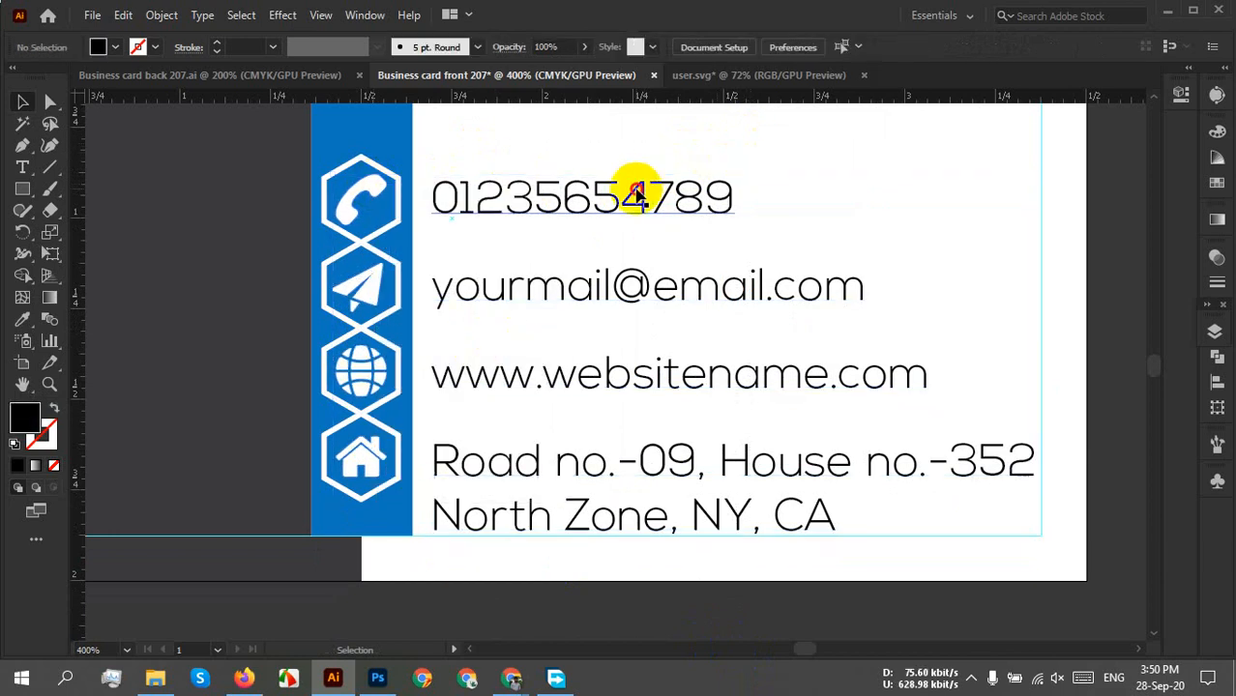
left_click(634, 188)
left_click(362, 196)
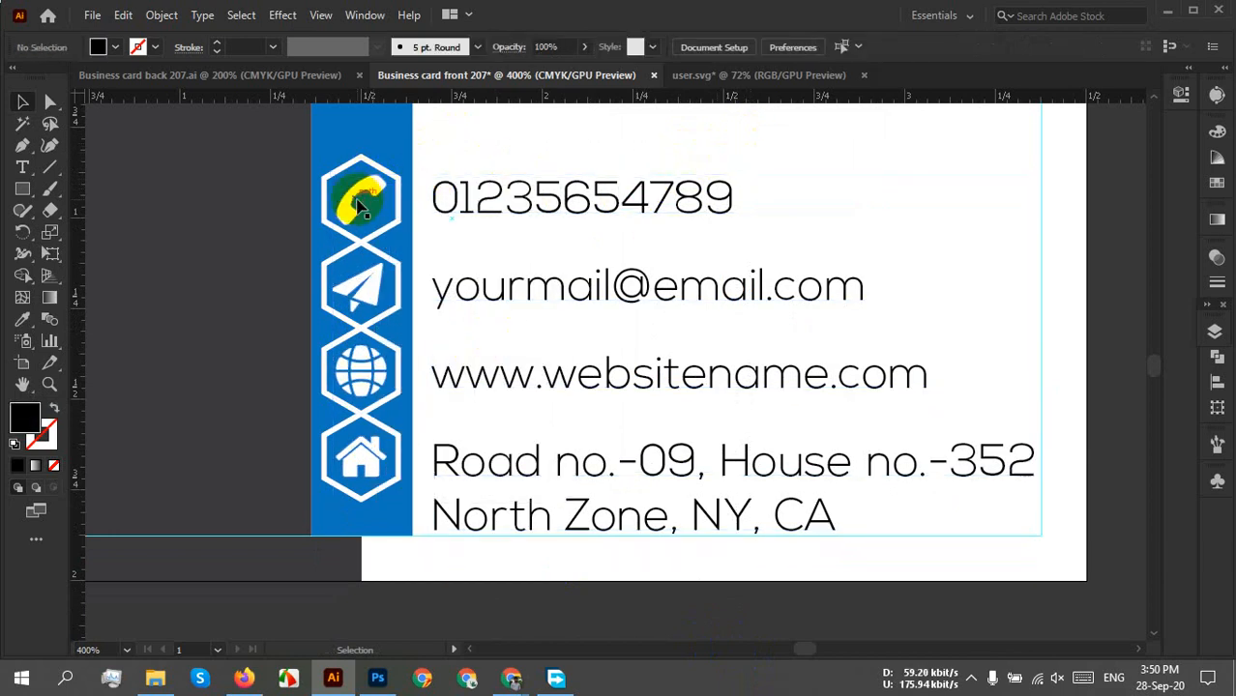
left_click(359, 203)
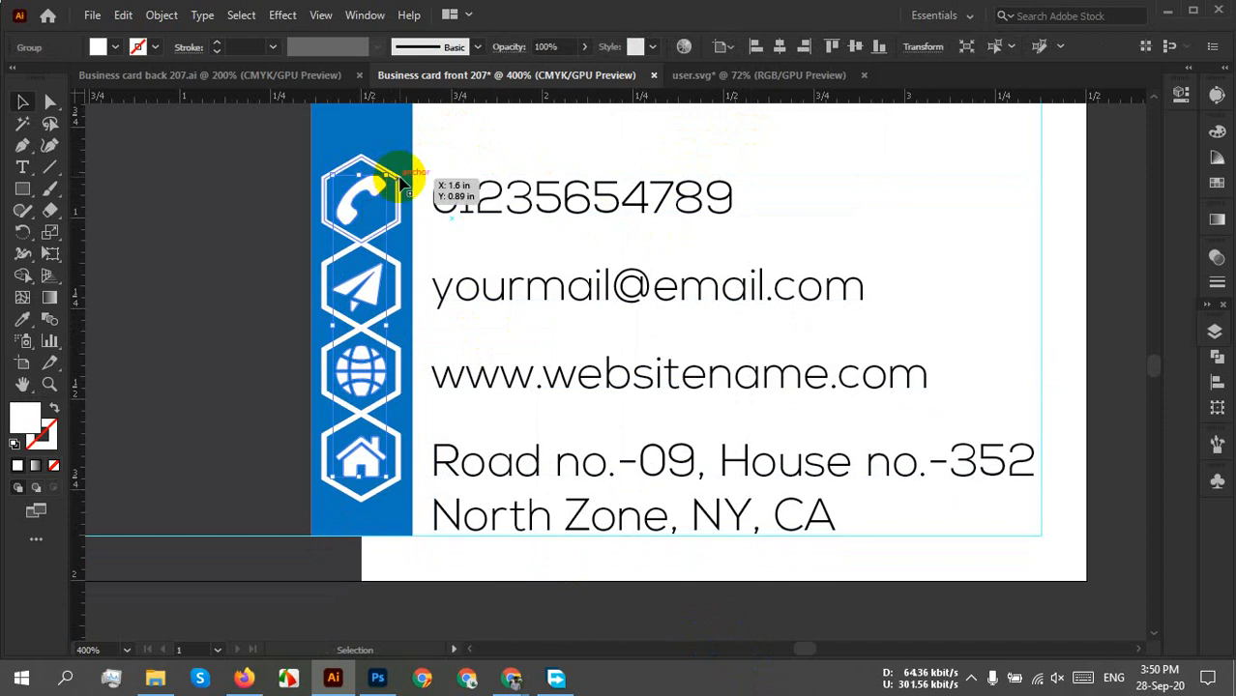
left_click(400, 181, "shift")
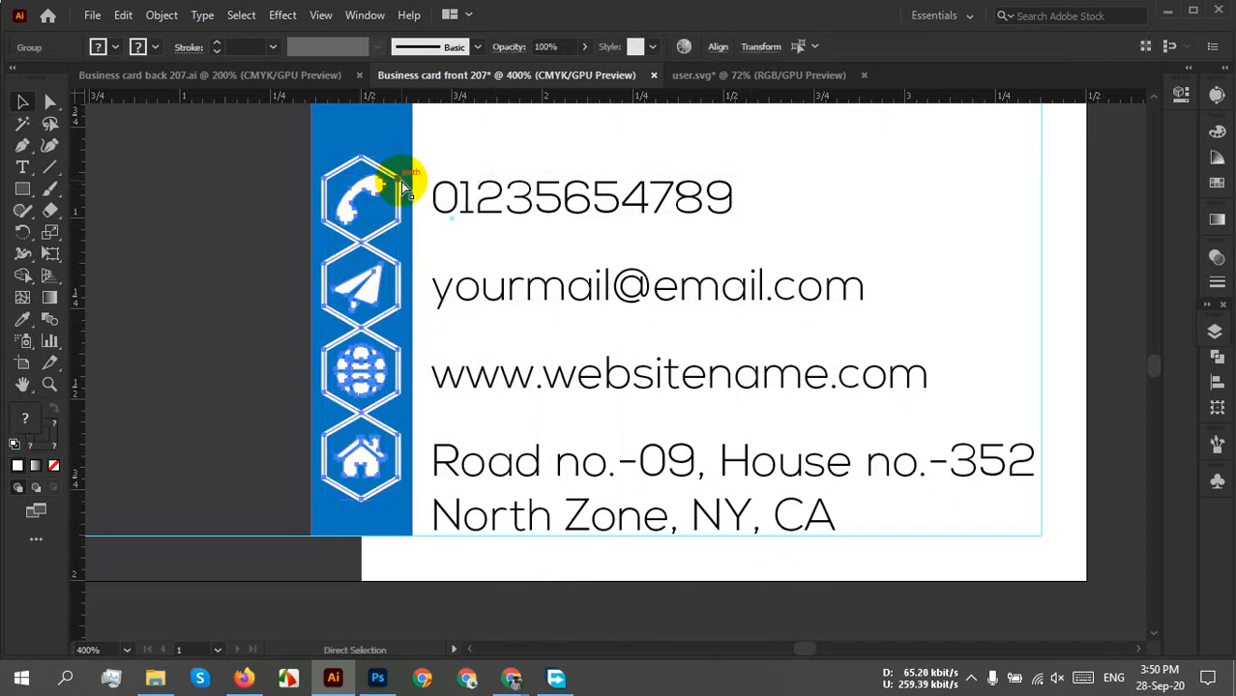
left_click(515, 215, "shift")
key("ctrl+g")
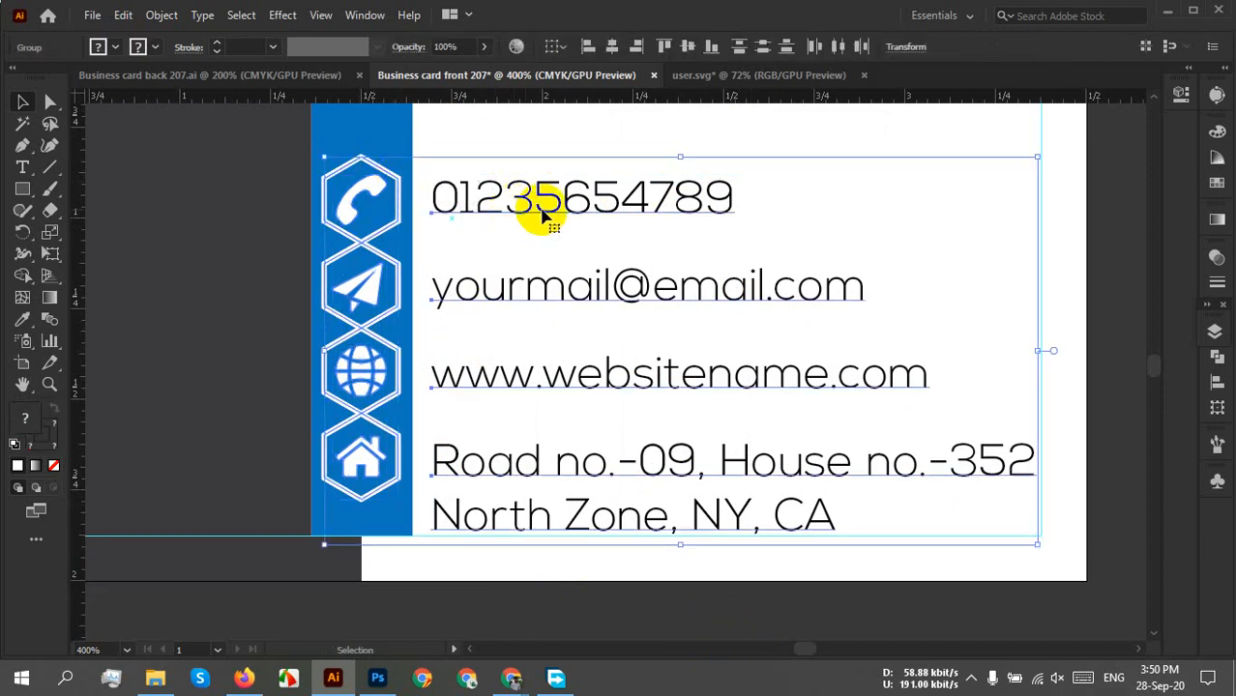
Confirm the icon-and-text grouping and nudge it up, then slightly back down.
right_click(552, 215)
left_click(627, 347)
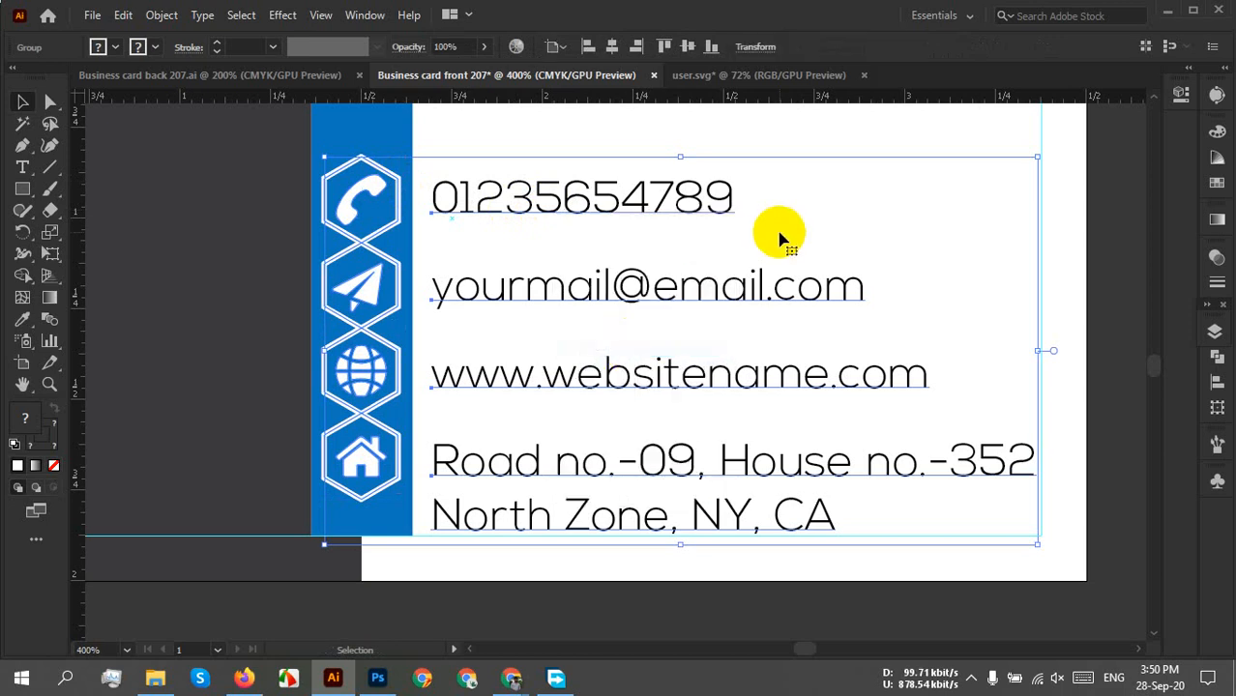
scroll(597, 207, "up", 2)
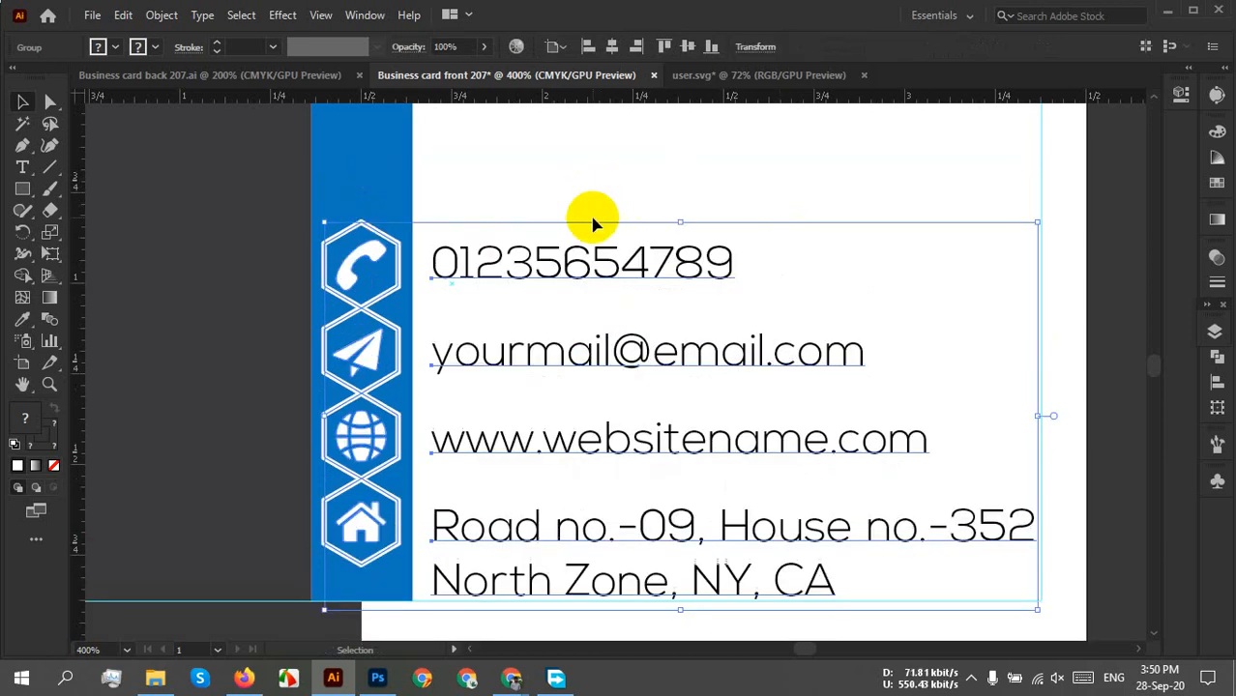
key("Up")
key("Up")
key("Up")
key("Up")
key("Up")
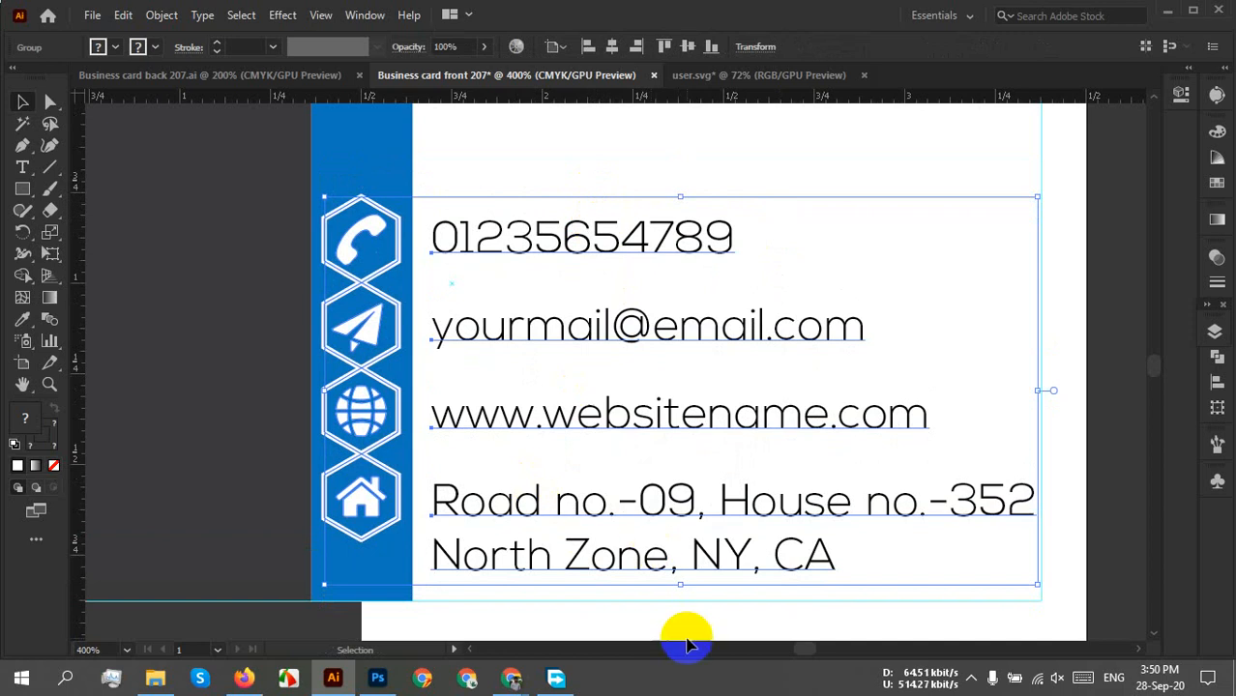
key("Down")
key("Down")
key("Down")
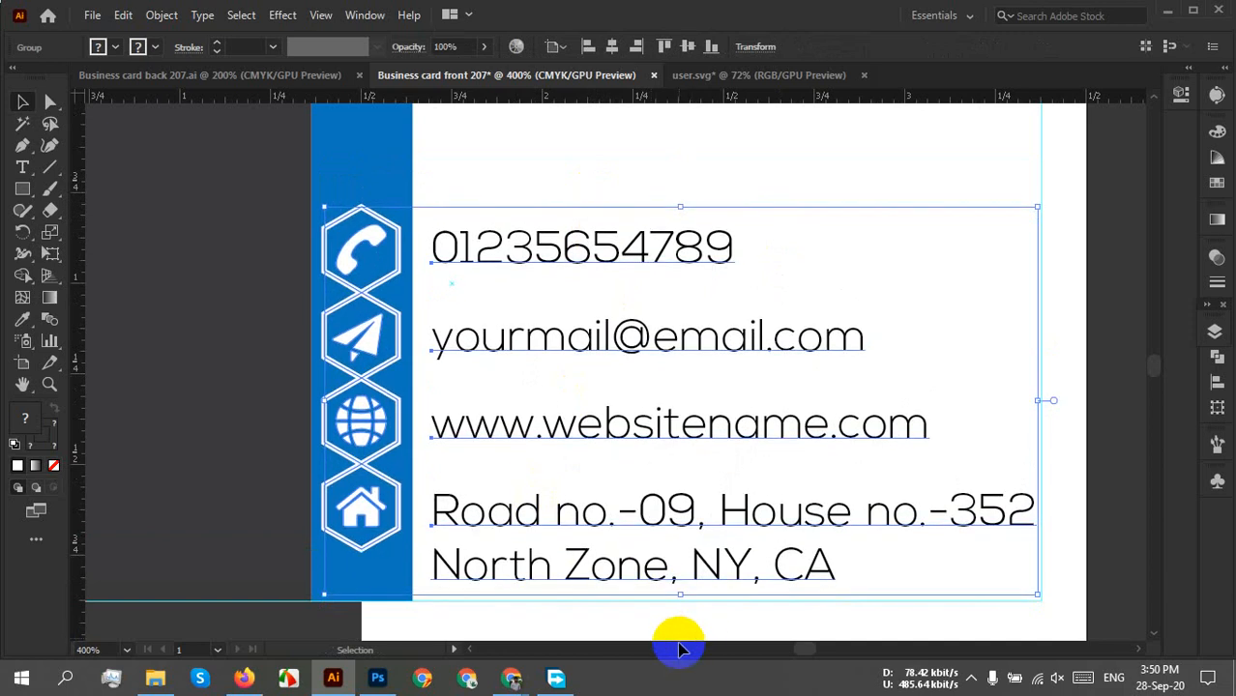
Lower the JOHN SMITH name and title block slightly with arrow-key nudges.
left_click(842, 156)
scroll(799, 236, "down", 2)
left_click_drag(771, 228, 757, 278)
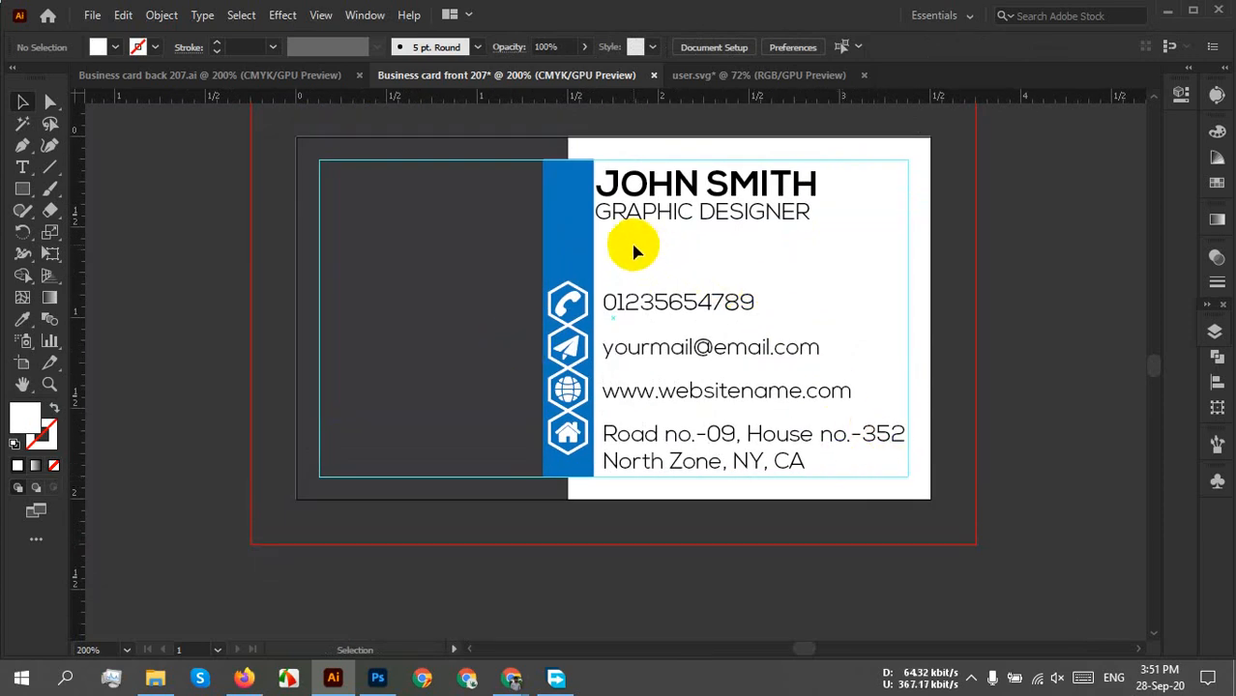
scroll(667, 241, "up", 1)
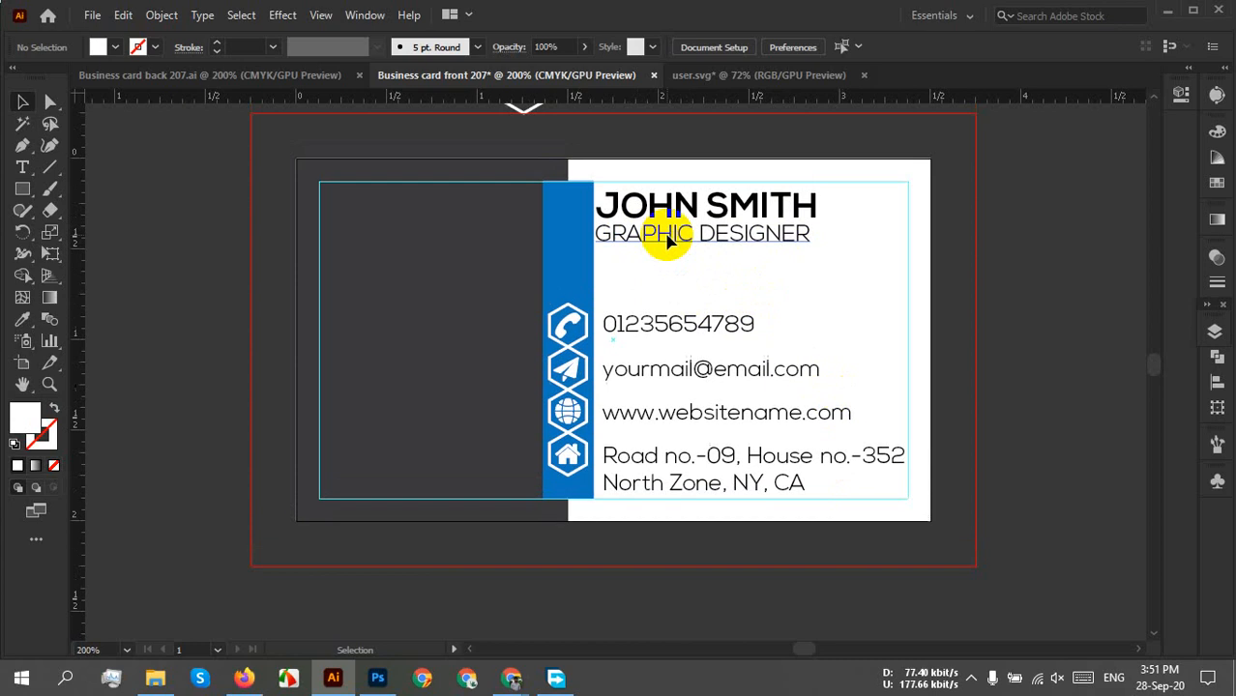
scroll(667, 242, "up", 2)
scroll(552, 174, "up", 2)
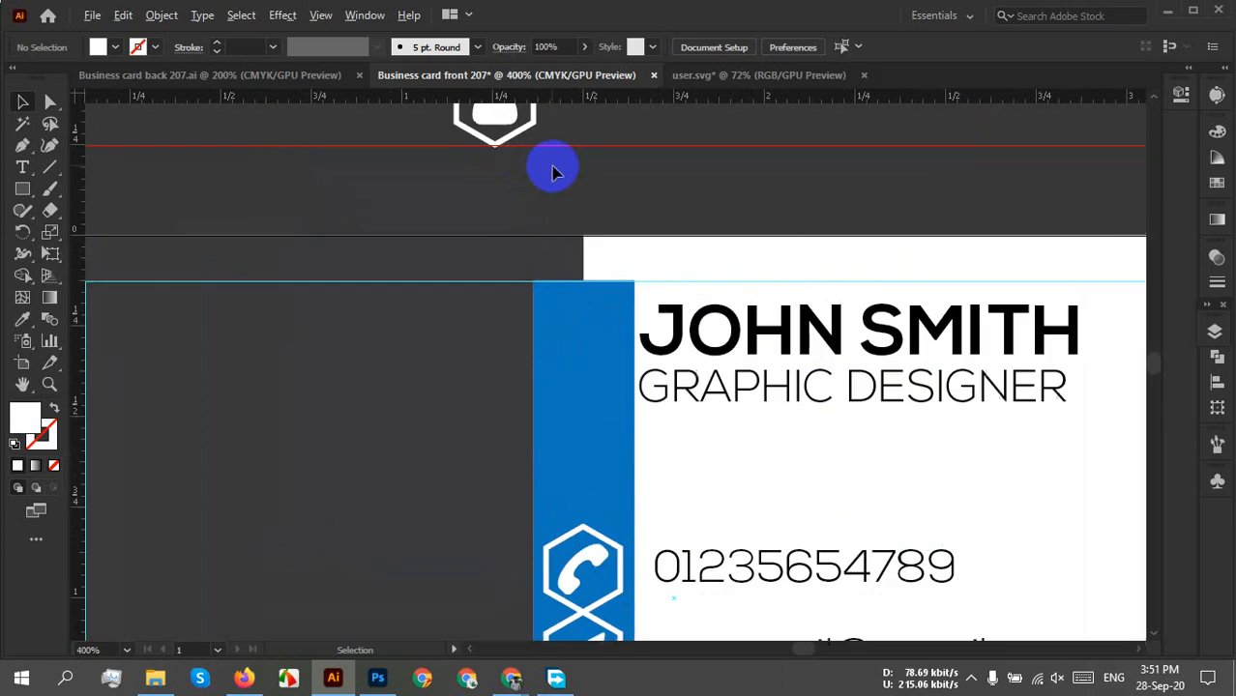
left_click_drag(590, 236, 469, 299)
left_click(758, 492)
left_click(628, 372)
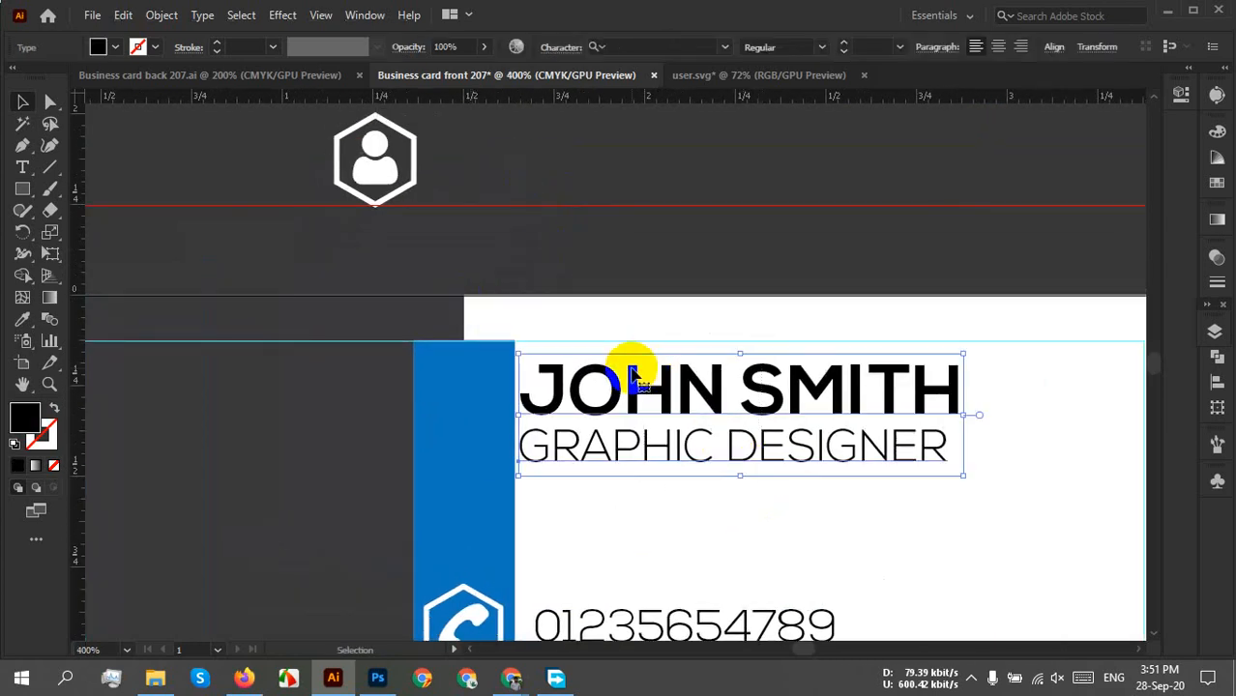
key("shift+Down")
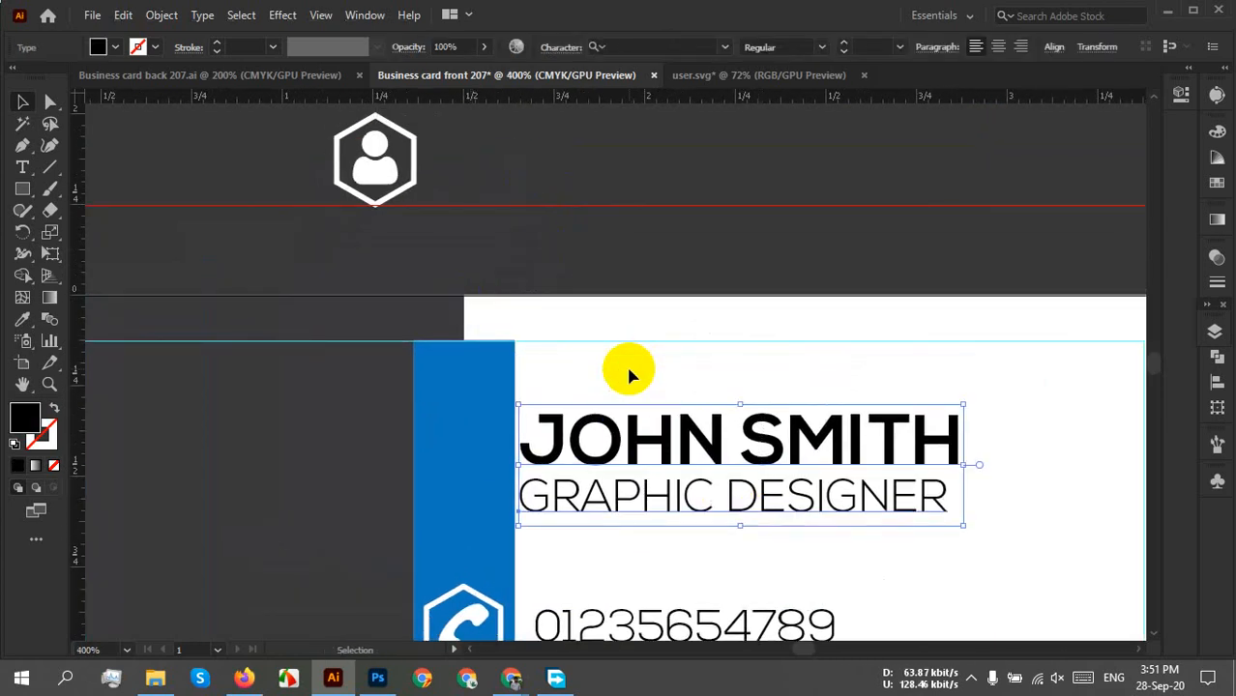
key("Up")
key("Up")
key("Up")
key("Up")
key("Up")
key("Up")
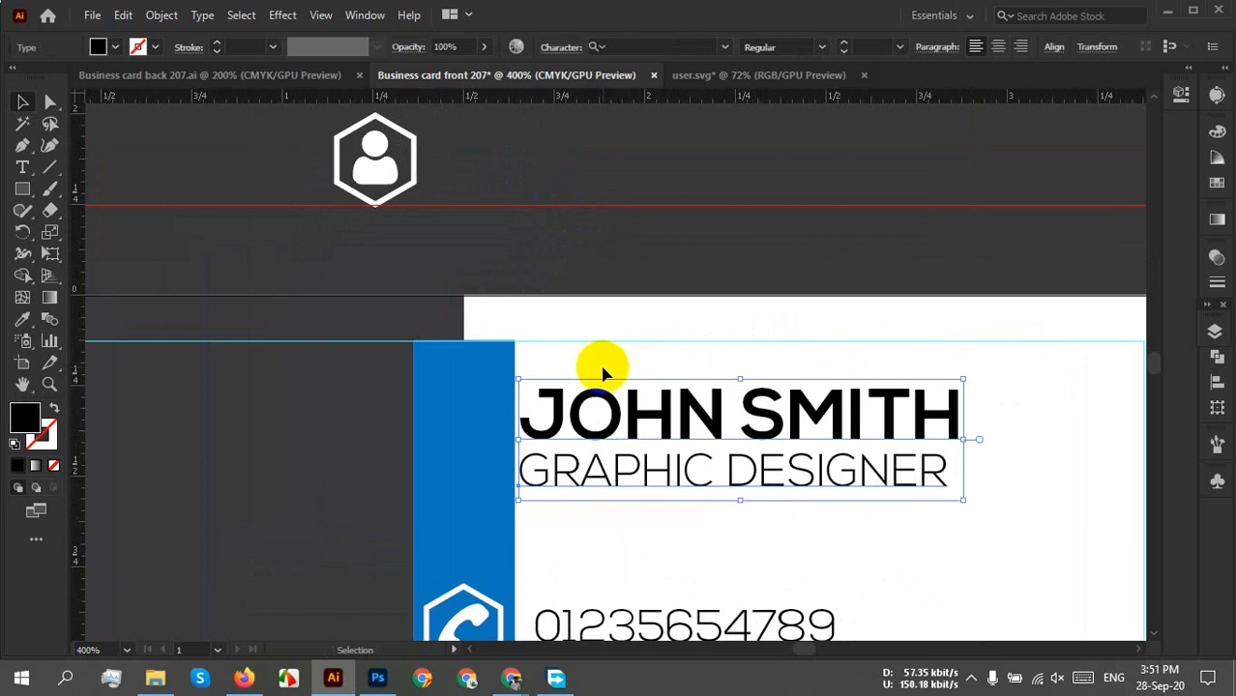
Move the hexagon user icon from above the artboard onto the blue bar beside the name.
left_click(385, 178)
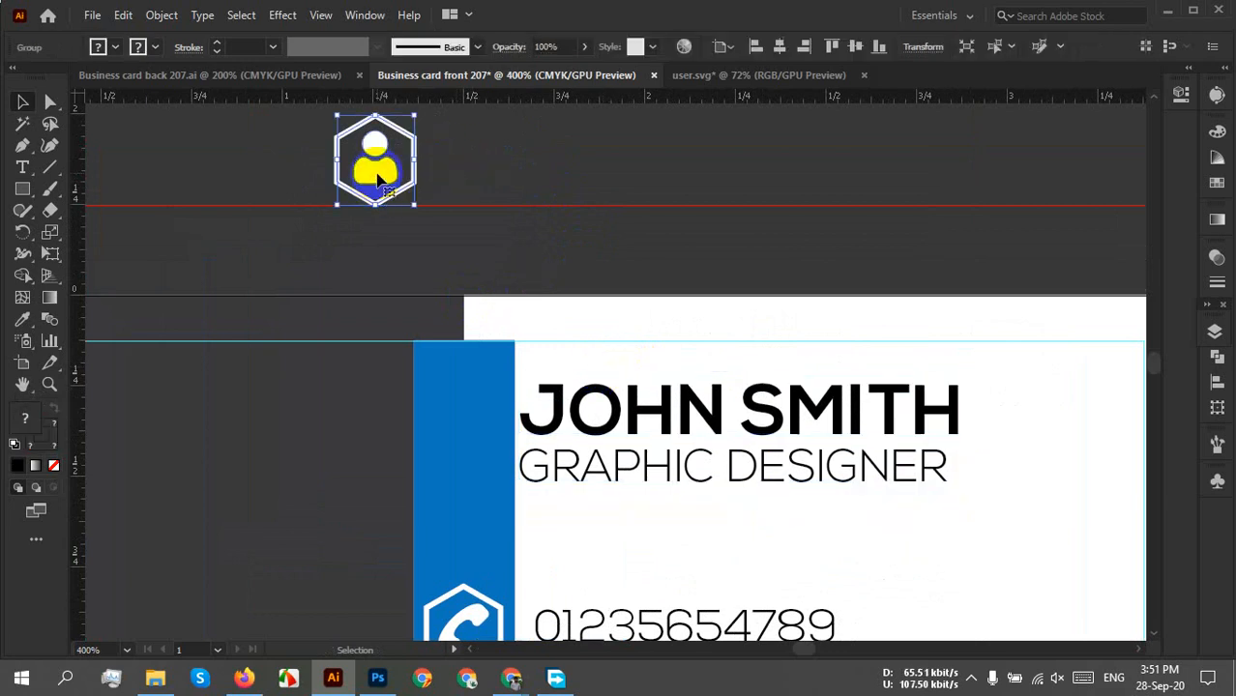
left_click_drag(385, 178, 466, 437)
left_click(624, 351)
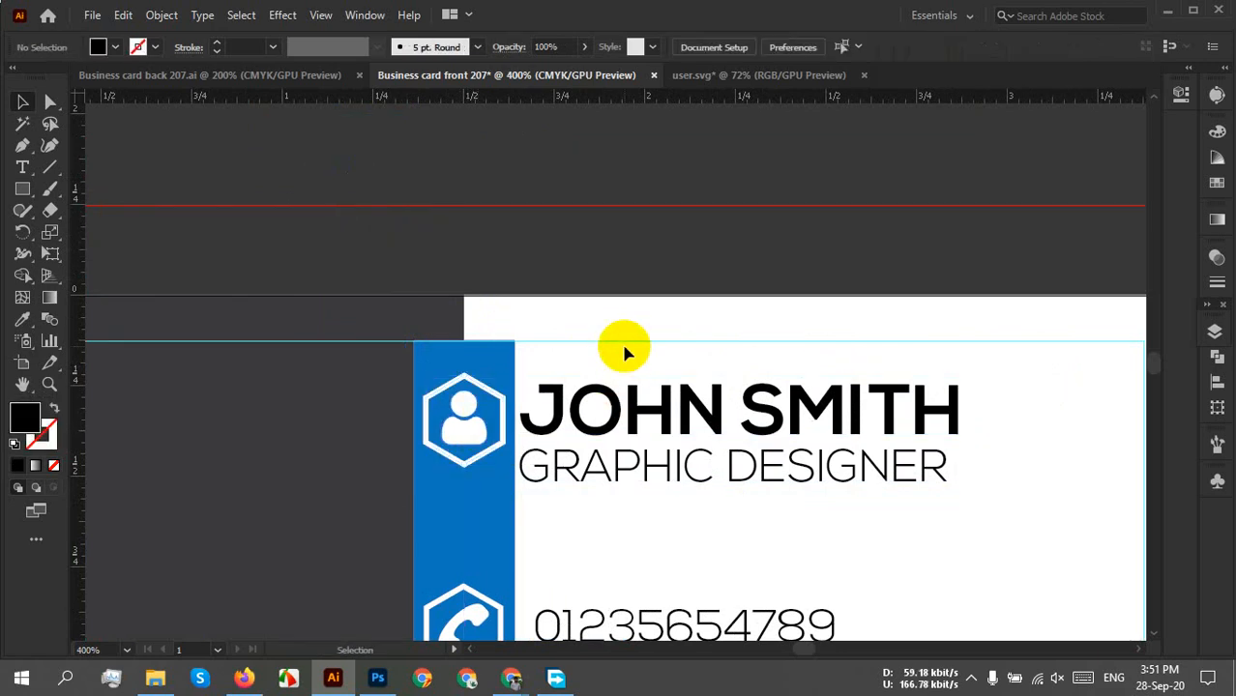
Reposition the user icon at the top of the blue bar beside JOHN SMITH.
scroll(774, 398, "down", 4)
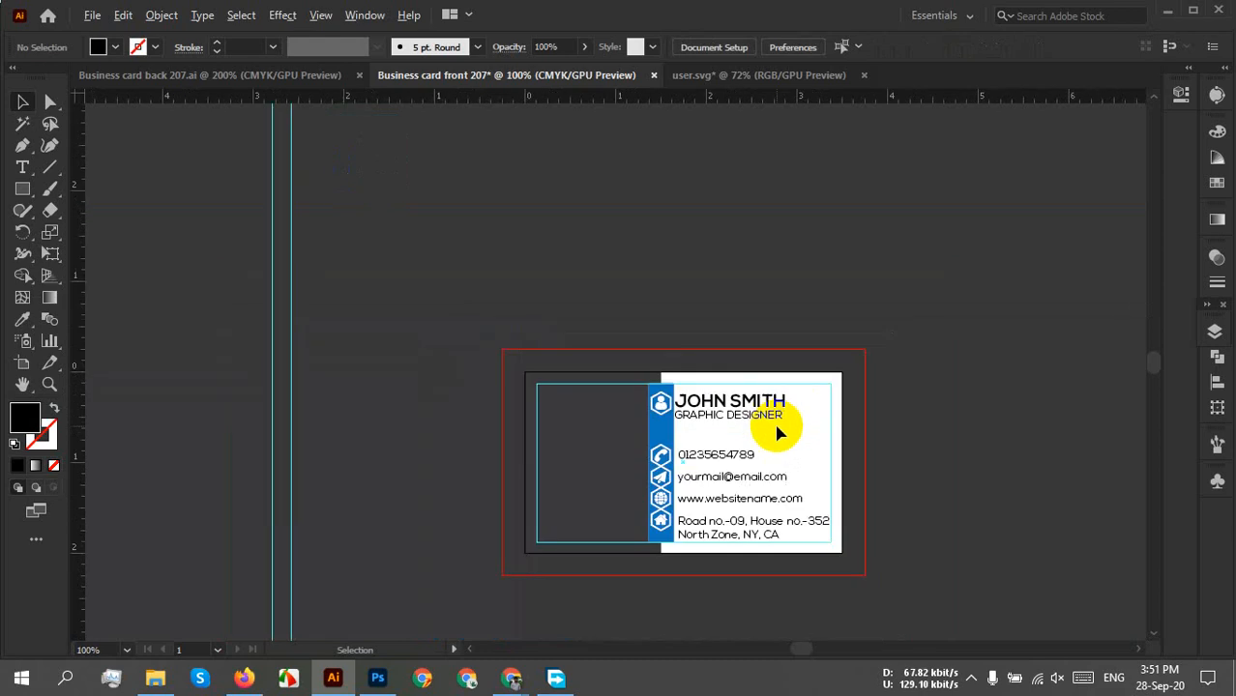
scroll(742, 459, "up", 1)
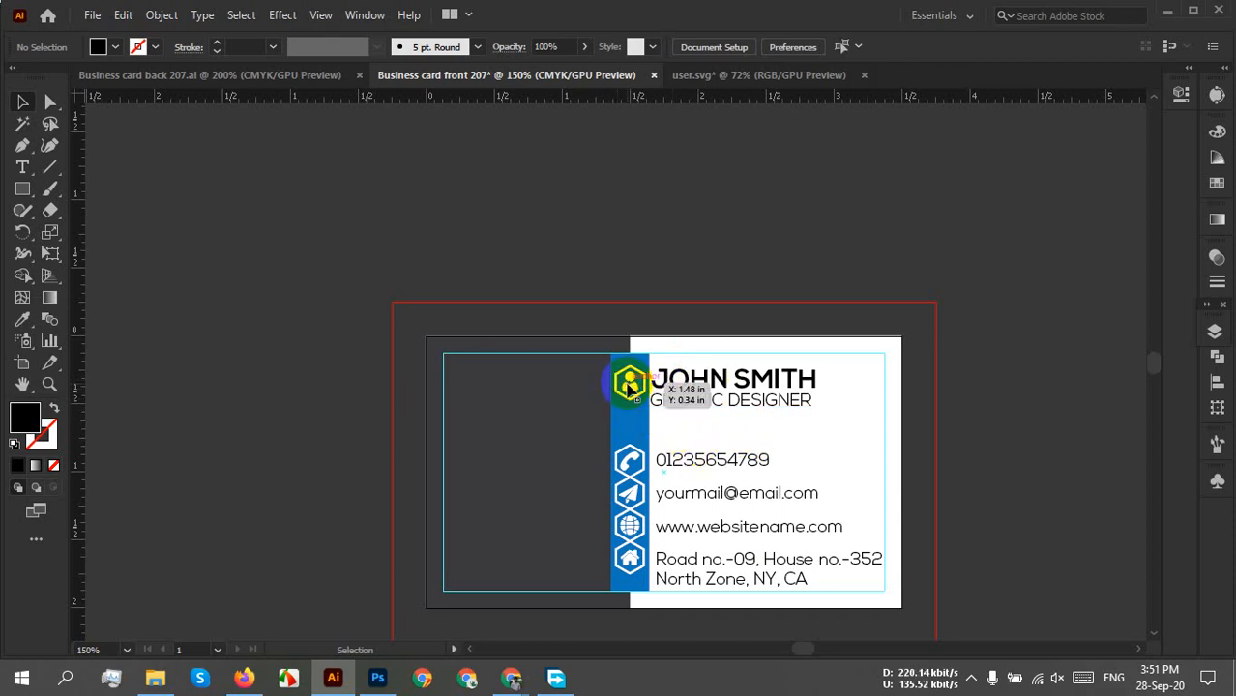
left_click_drag(628, 384, 570, 239)
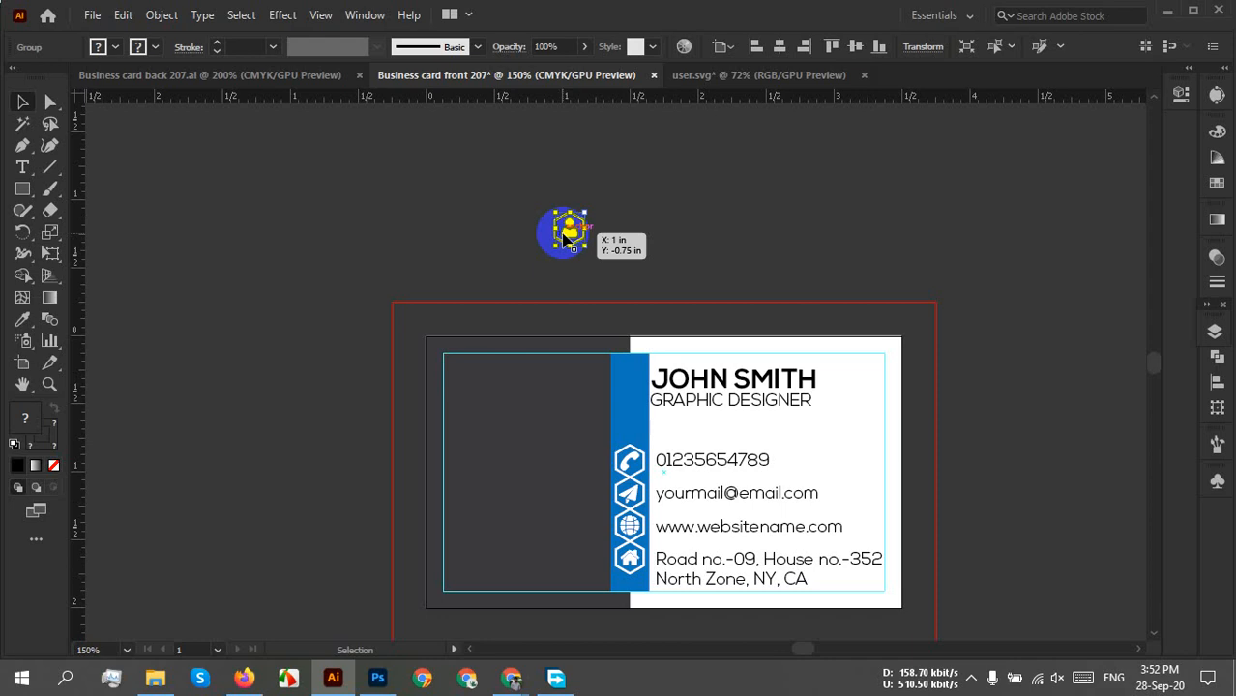
left_click_drag(566, 240, 631, 385)
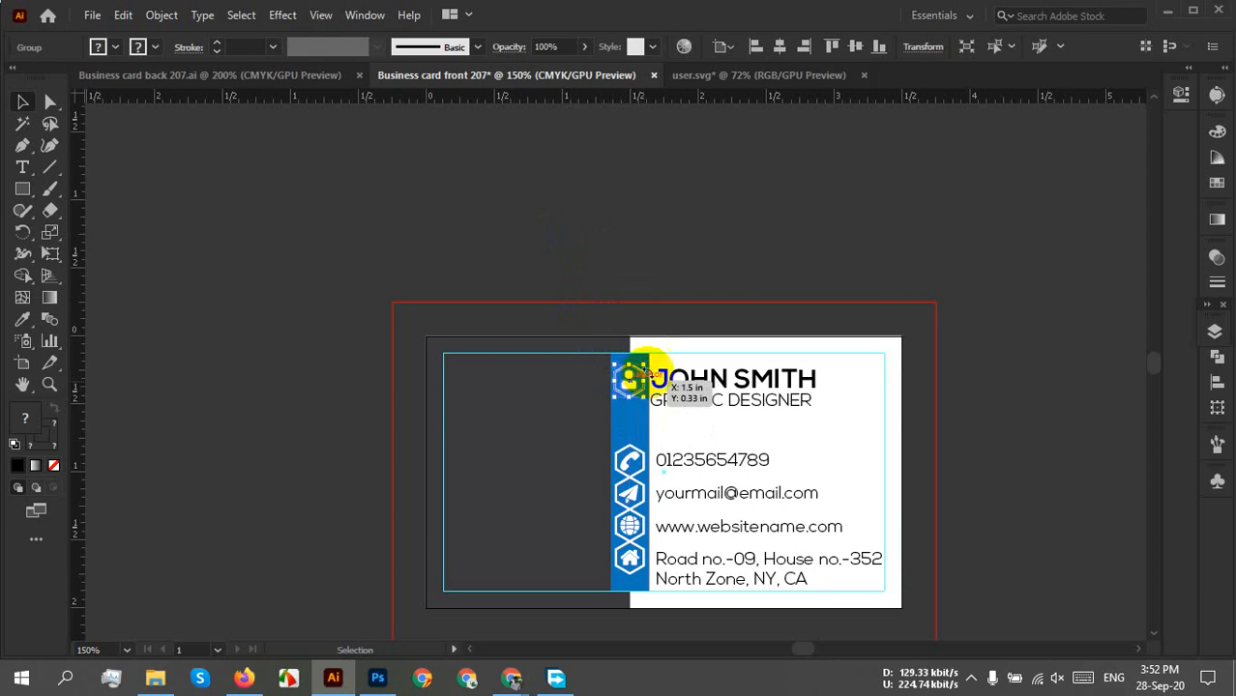
left_click(672, 255)
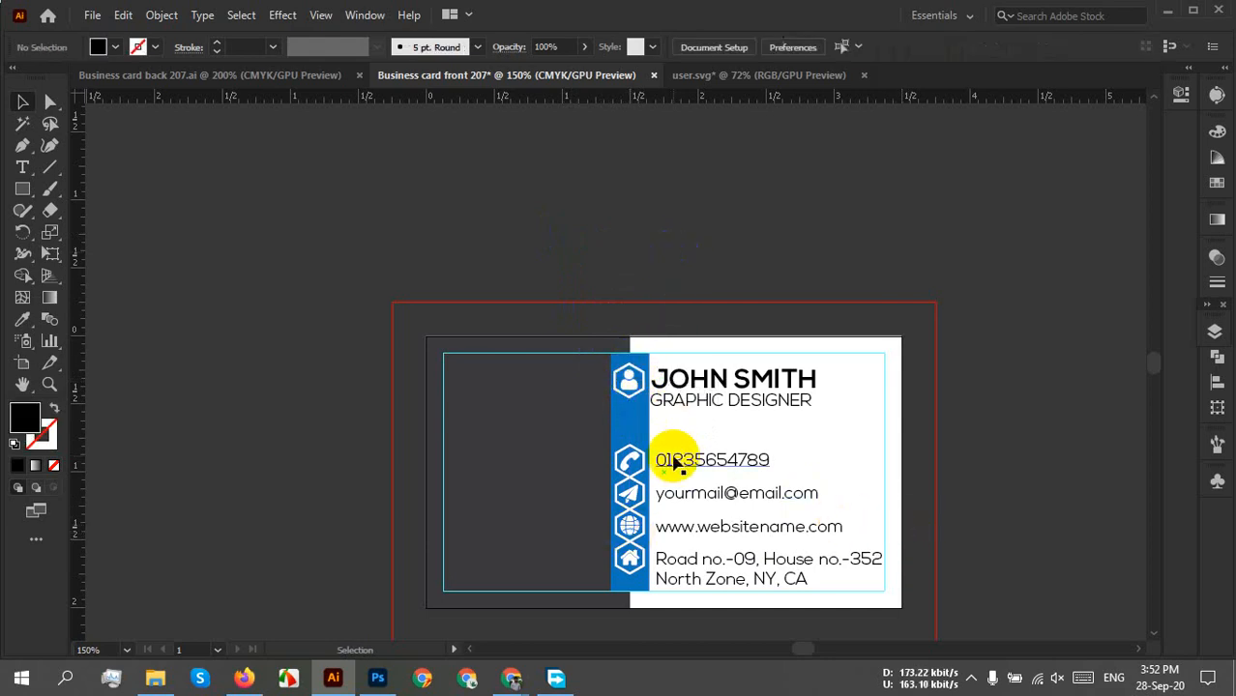
Zoom and pan around the card to check the layout, then go to the back card document.
scroll(685, 414, "up", 3)
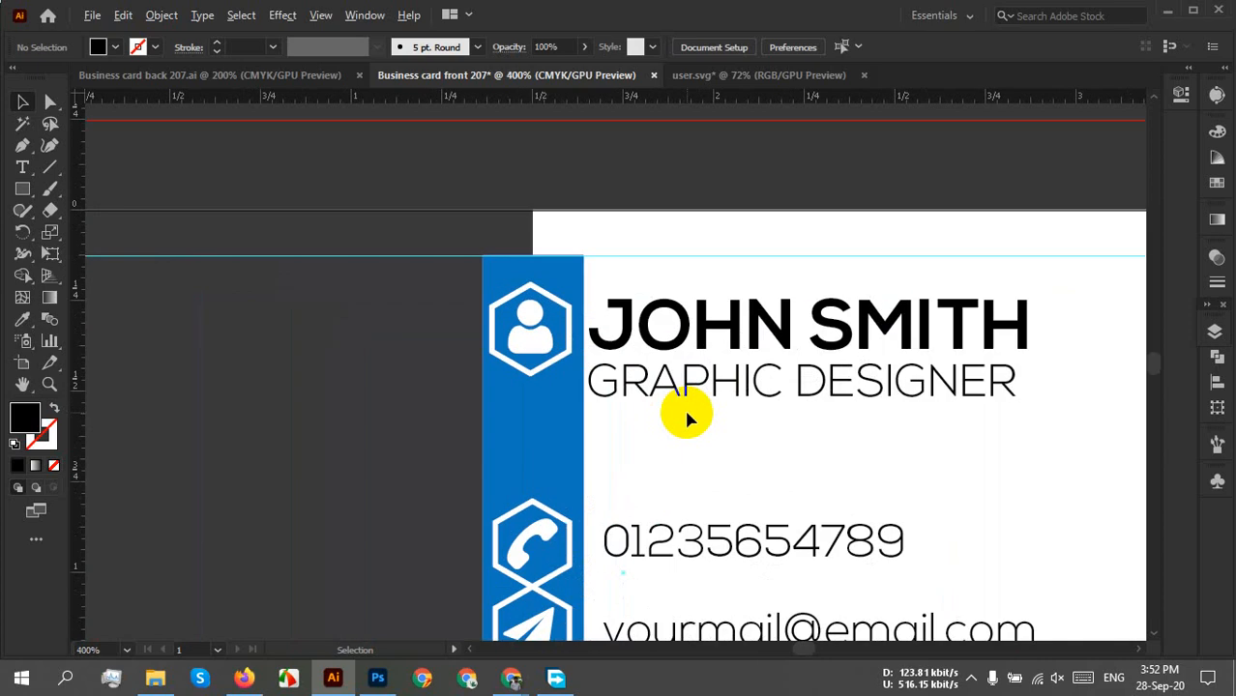
scroll(686, 418, "down", 2)
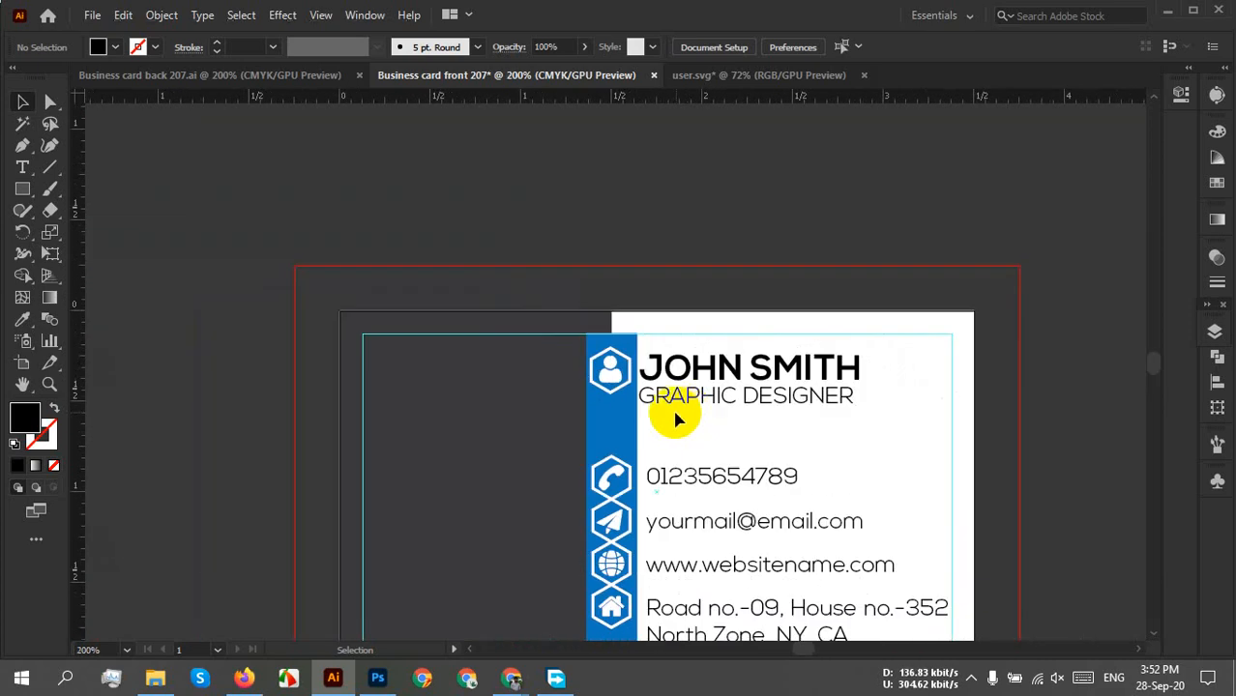
scroll(665, 420, "down", 3)
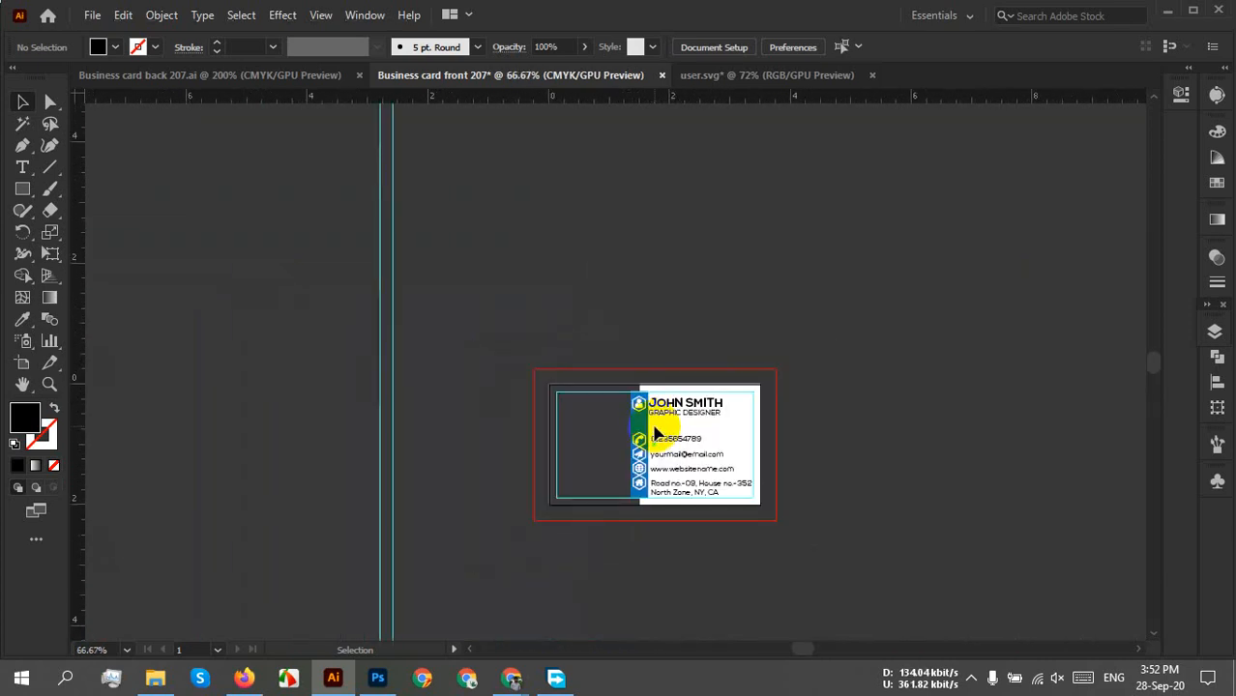
scroll(642, 428, "up", 2)
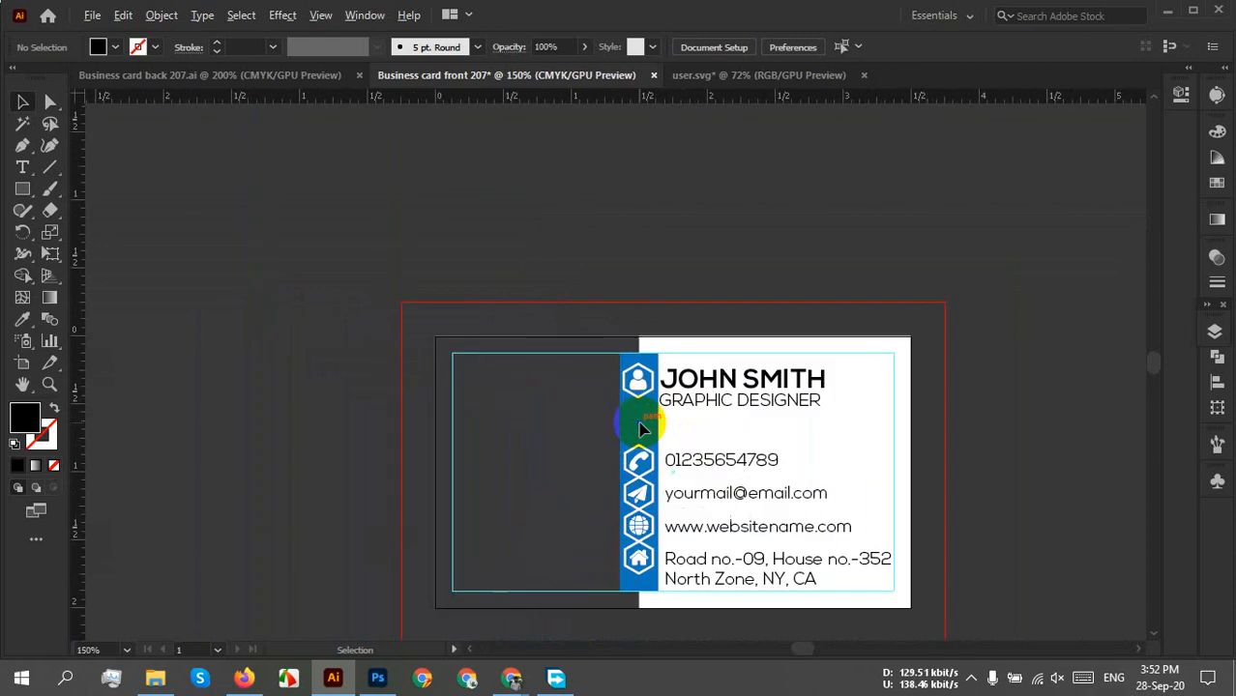
left_click_drag(694, 440, 678, 396)
scroll(554, 403, "up", 1)
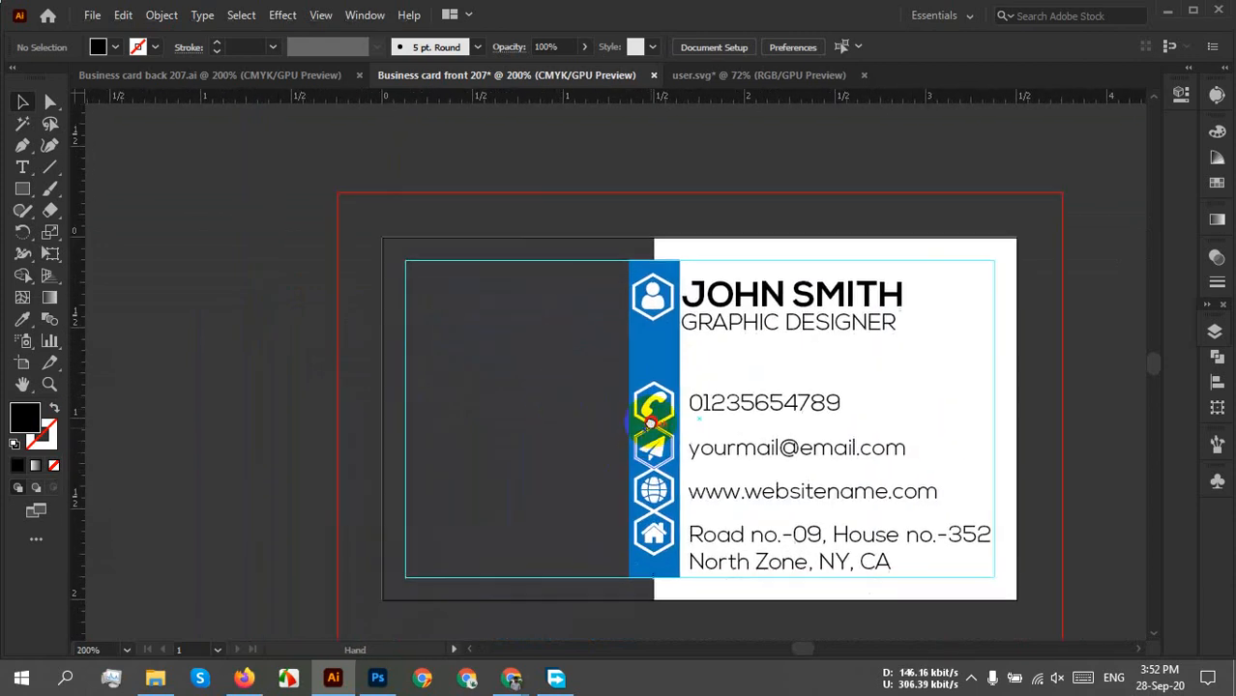
scroll(614, 444, "down", 1)
left_click(234, 76)
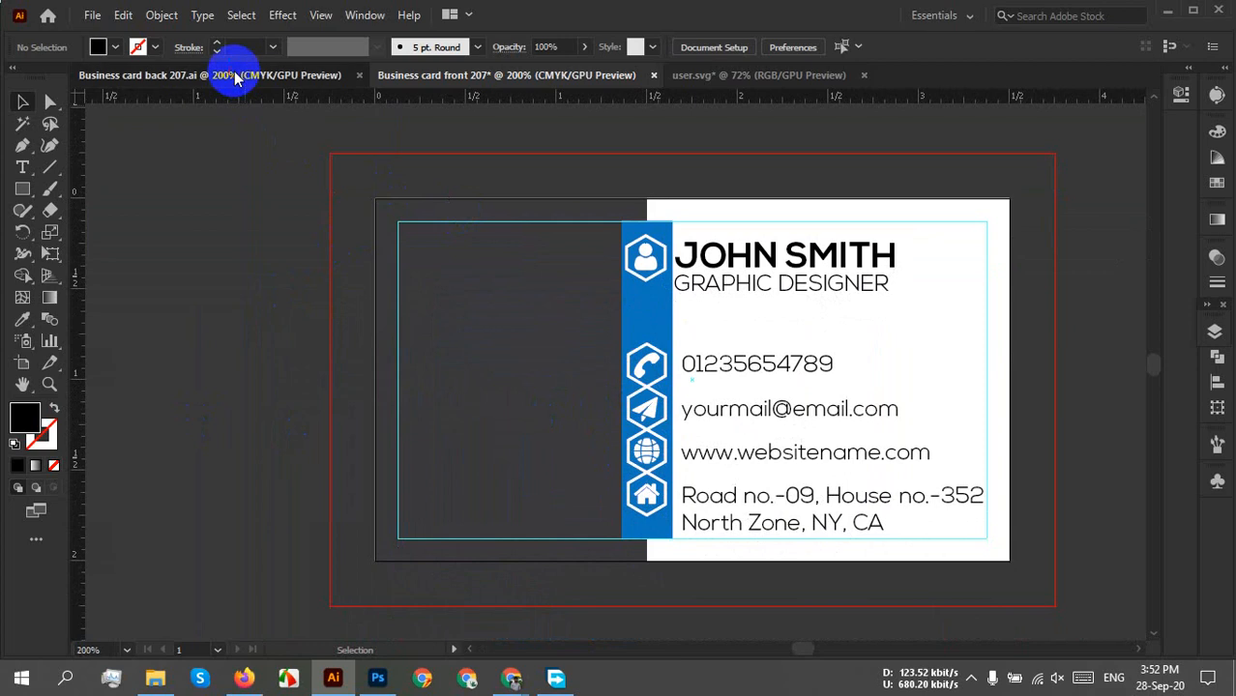
Group the building logo with COMPANY NAME and SLOGAN HERE and drag it into the front card.
left_click(615, 356)
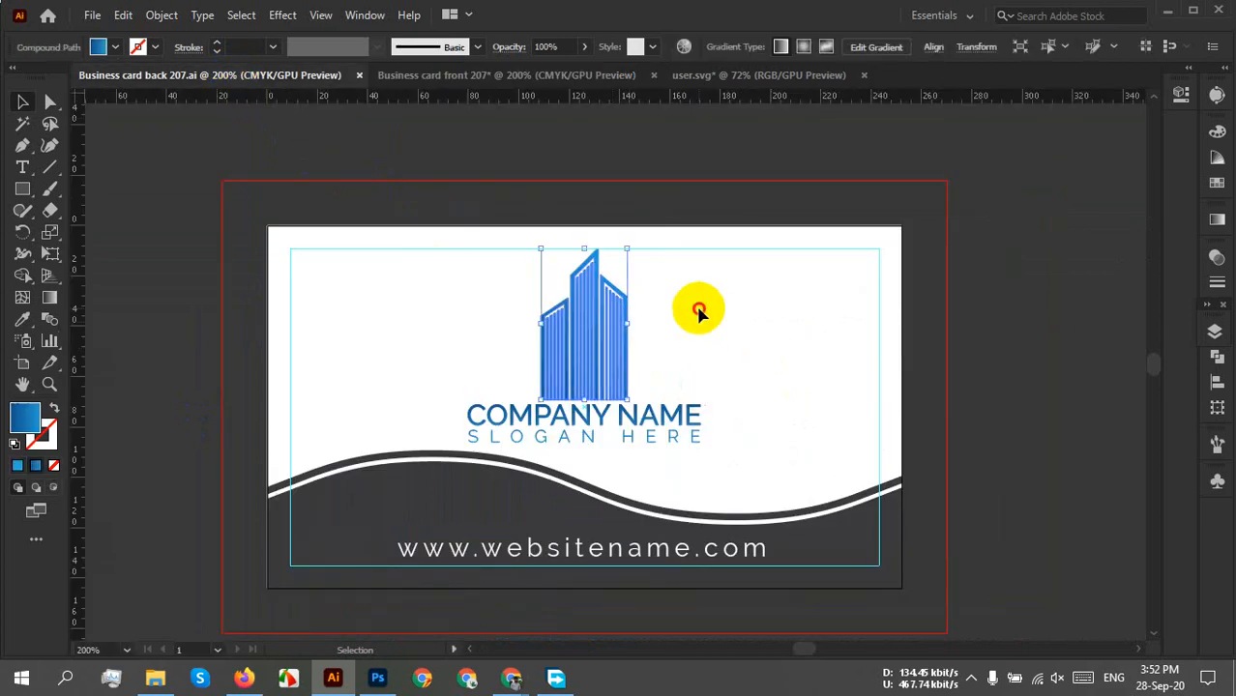
left_click_drag(685, 300, 565, 448)
right_click(576, 375)
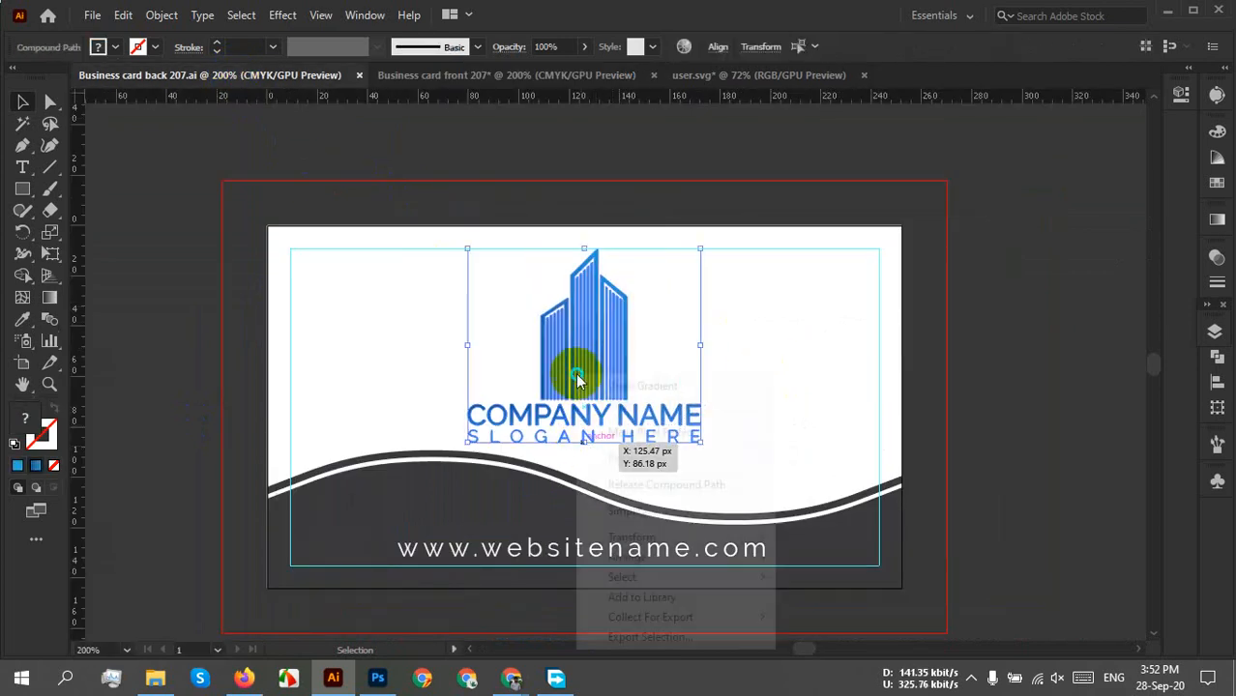
left_click(822, 394)
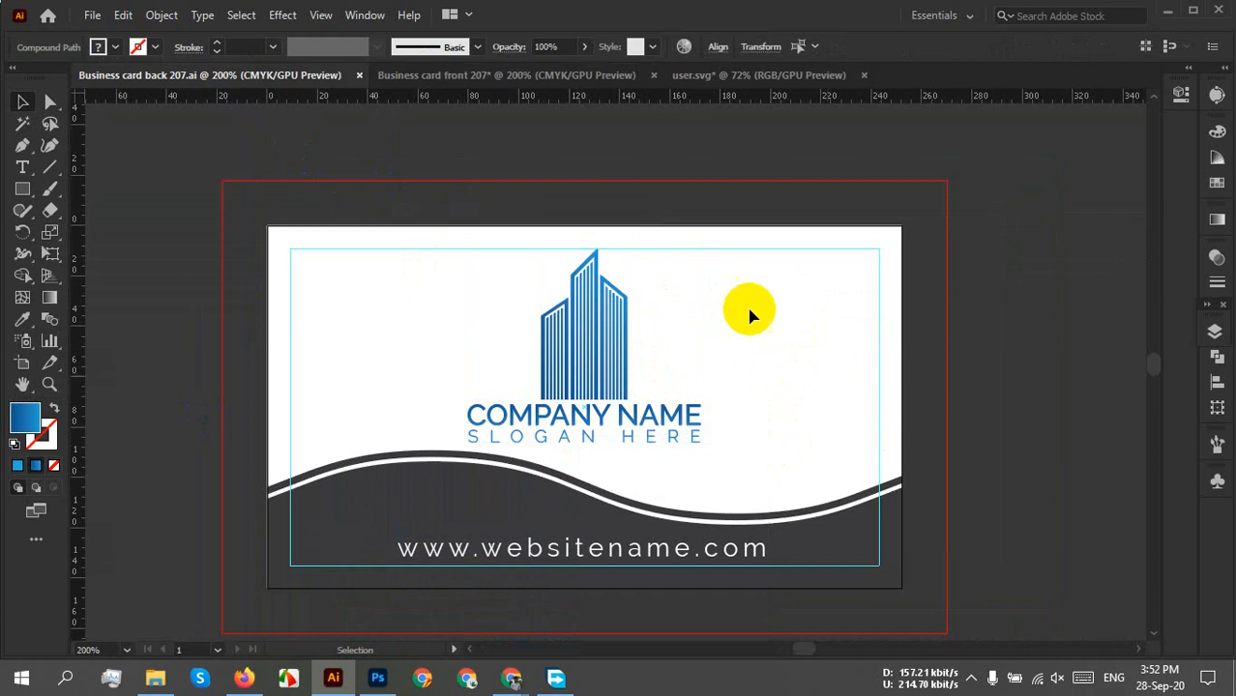
left_click(551, 447)
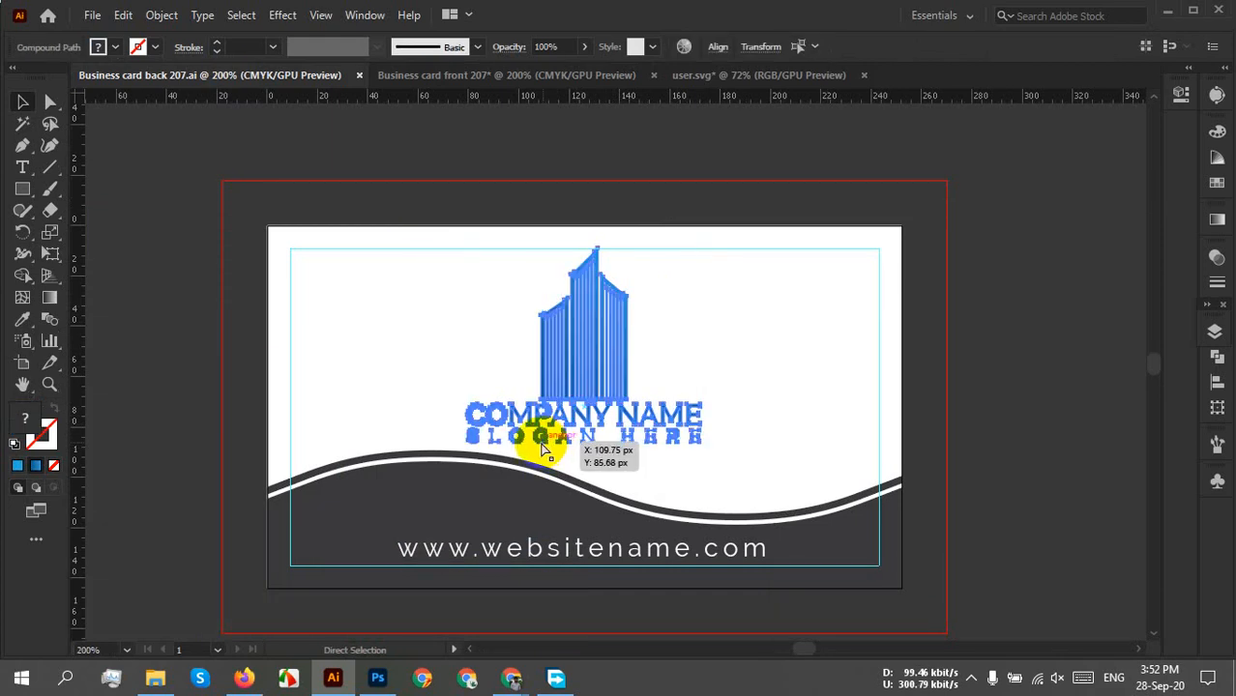
key("ctrl+g")
left_click_drag(579, 376, 522, 429)
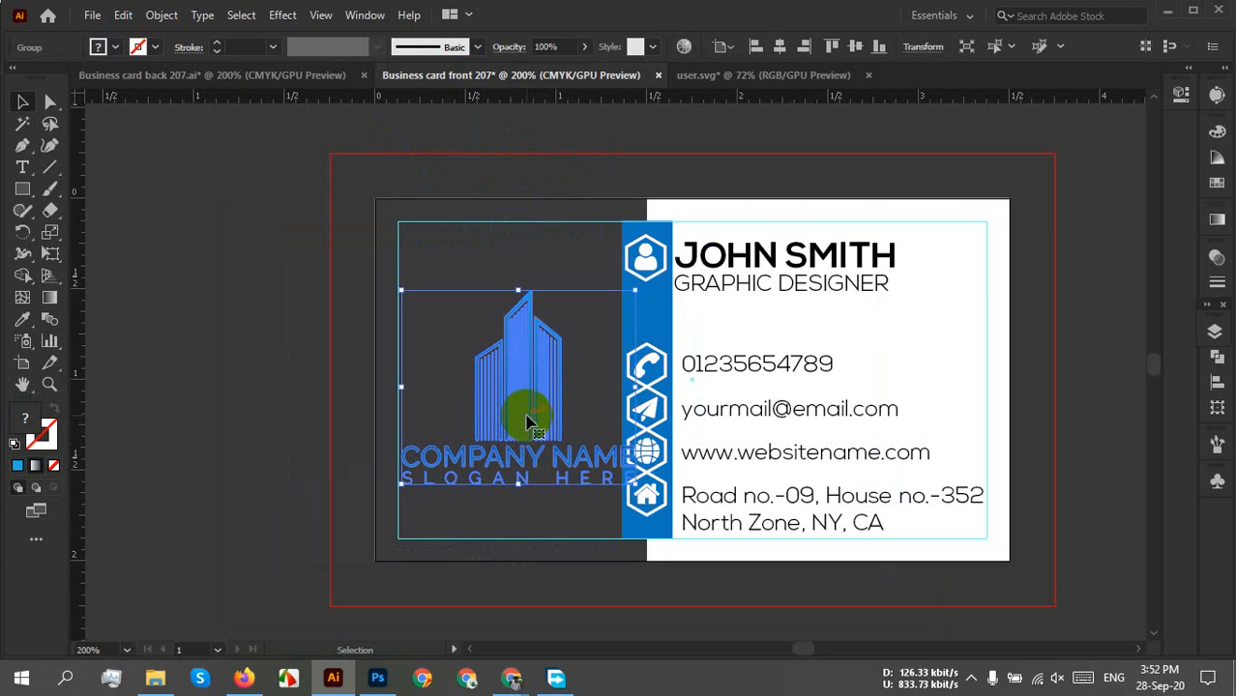
Shrink the logo group, shift it left and centre it vertically in the dark half.
scroll(527, 421, "up", 2)
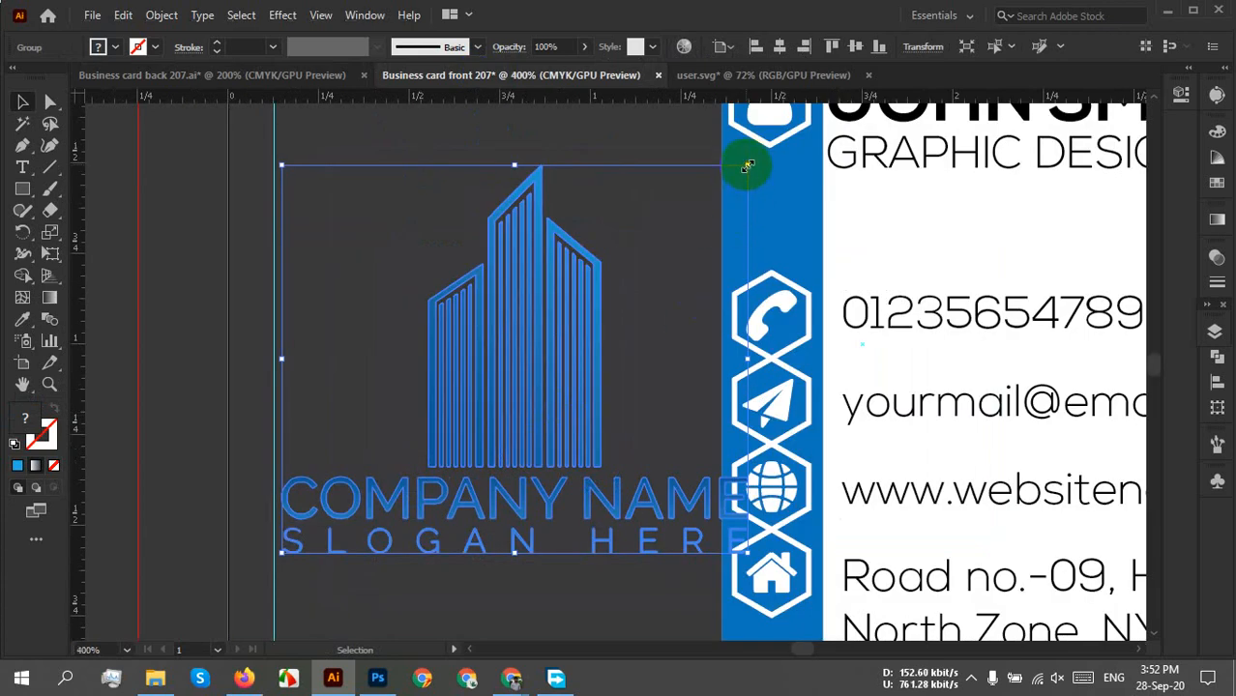
left_click_drag(747, 167, 696, 207)
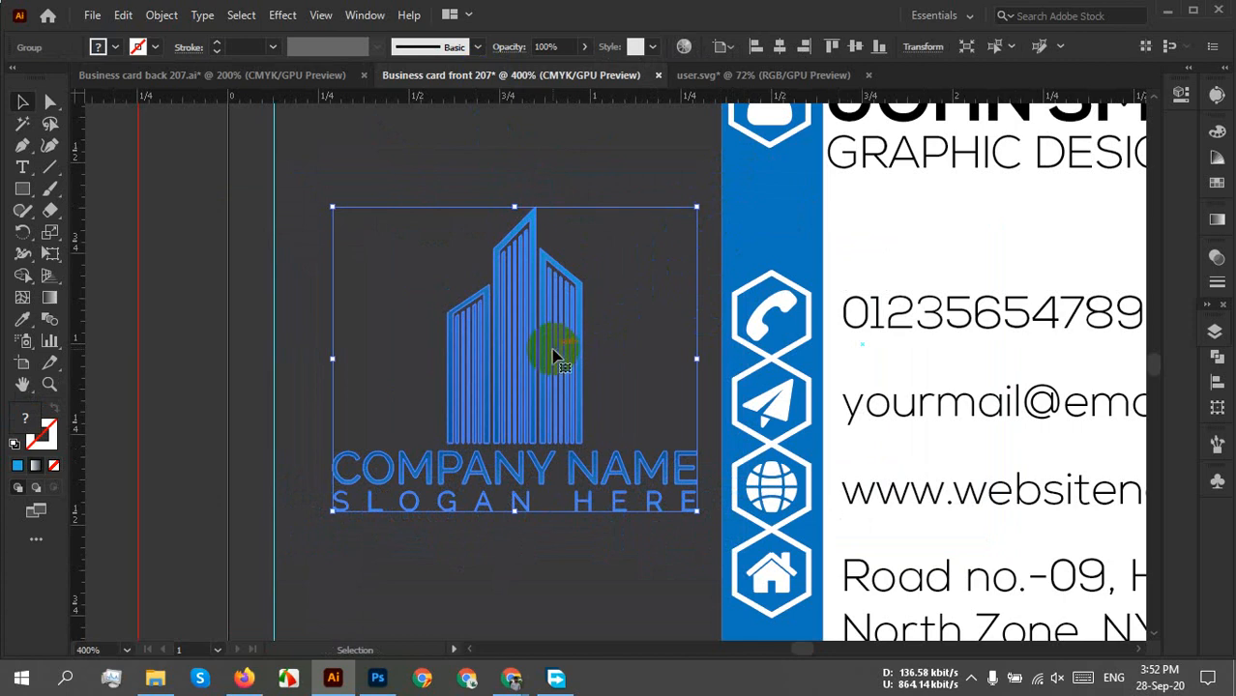
left_click_drag(546, 365, 516, 373)
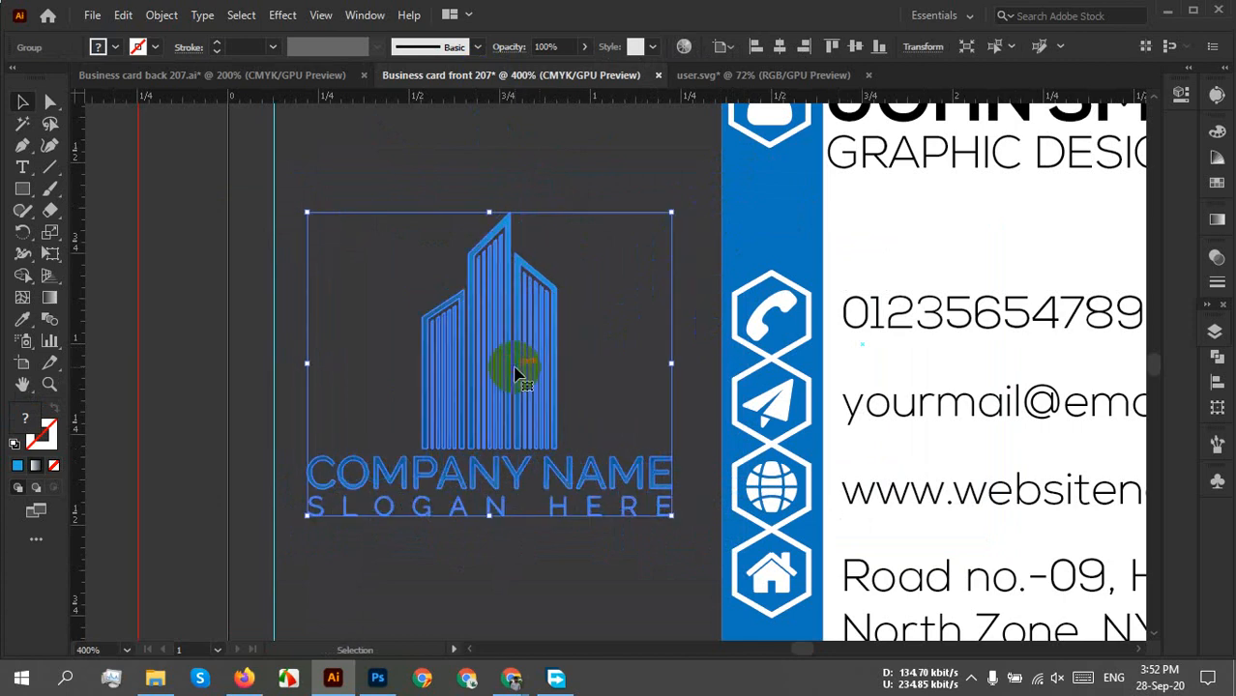
left_click(855, 46)
left_click(631, 325)
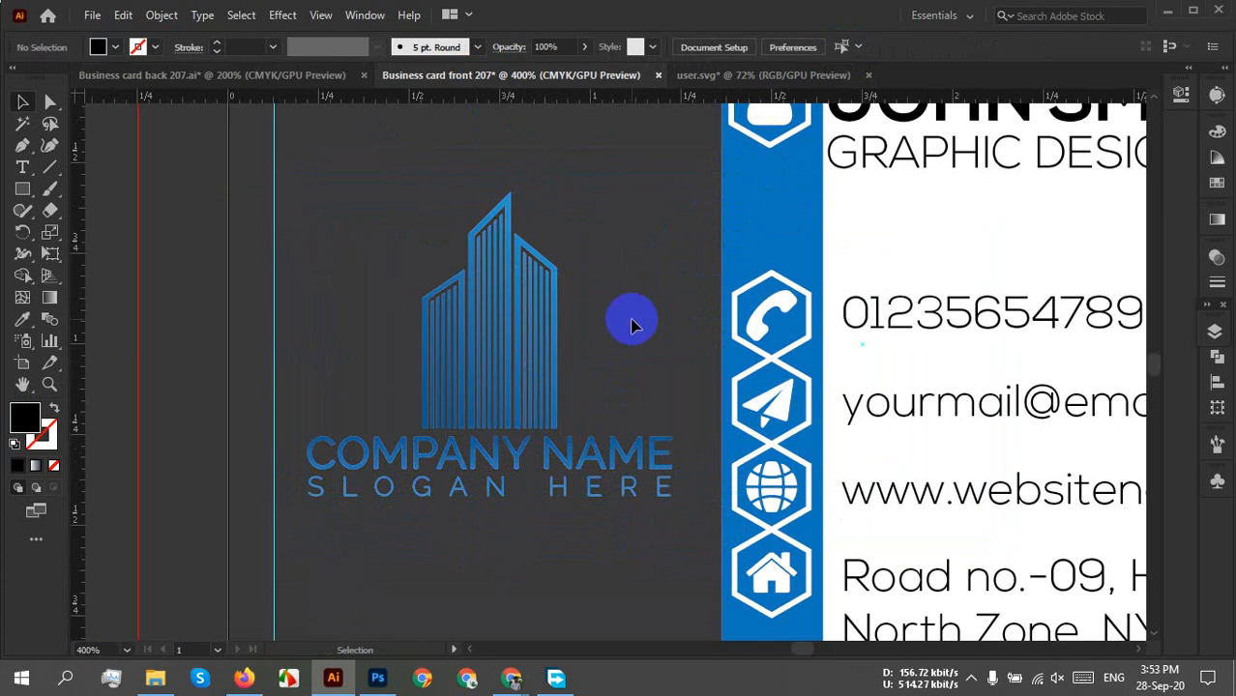
Change the logo group's fill colour from blue to white.
scroll(631, 325, "down", 3)
left_click_drag(627, 316, 570, 404)
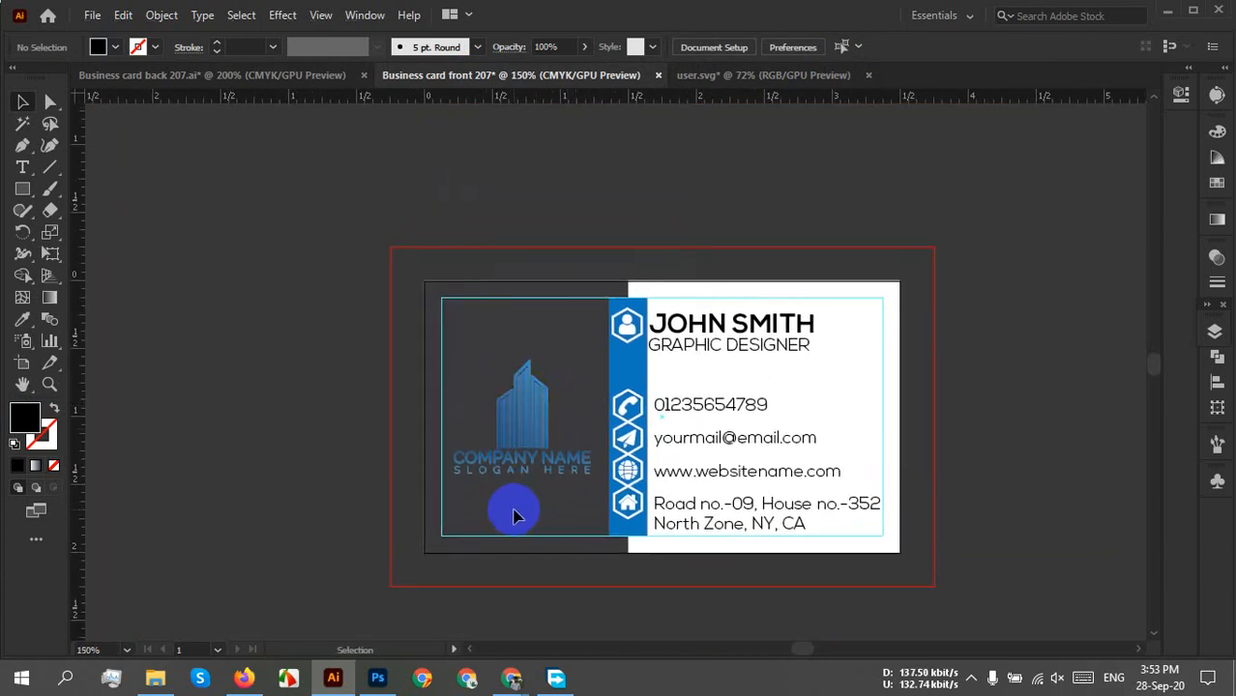
scroll(518, 502, "up", 5)
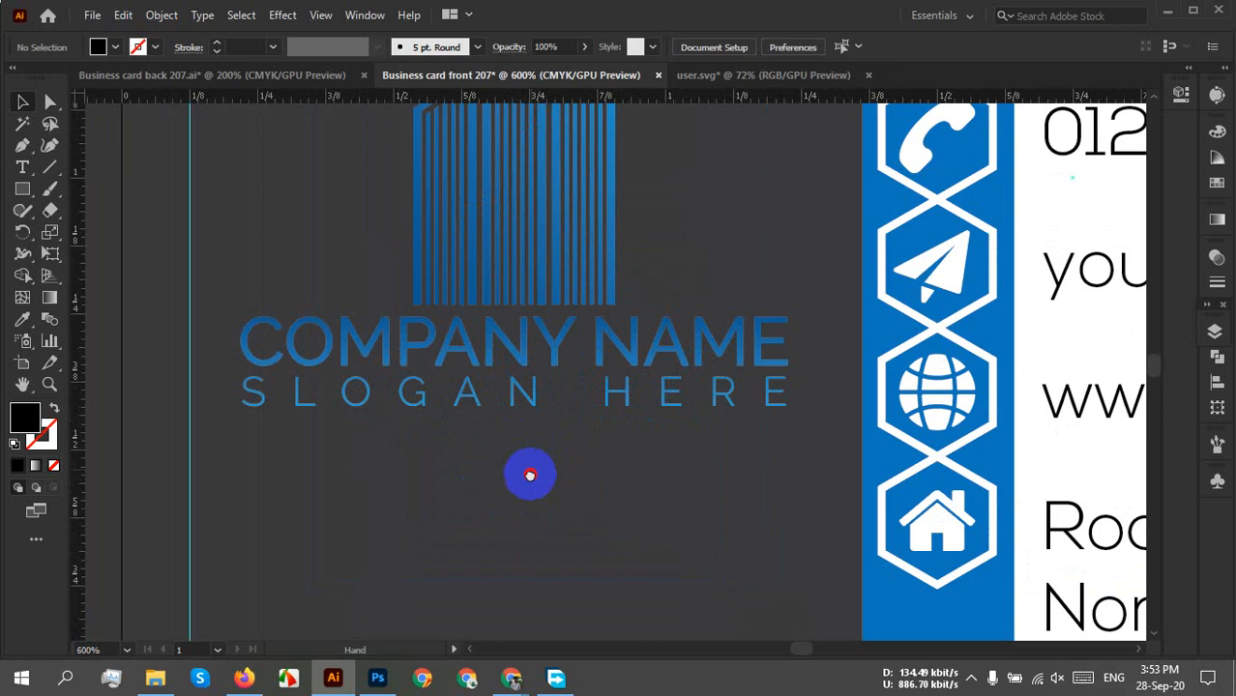
left_click(559, 486)
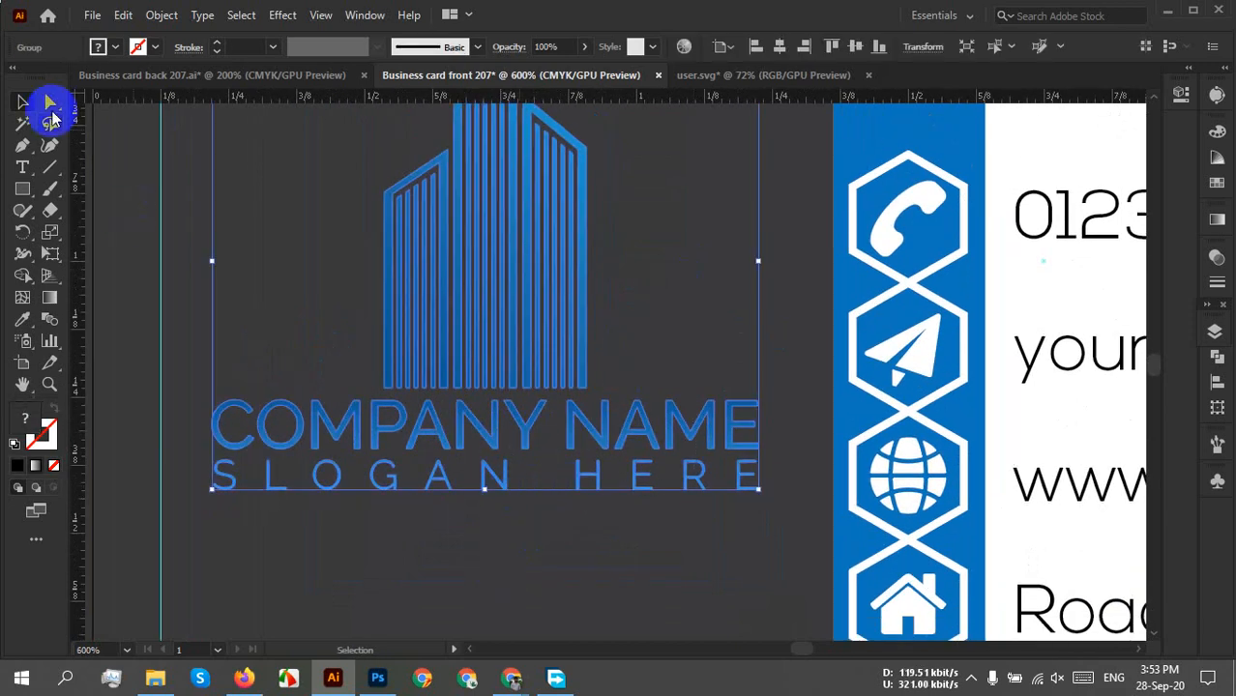
left_click(101, 47)
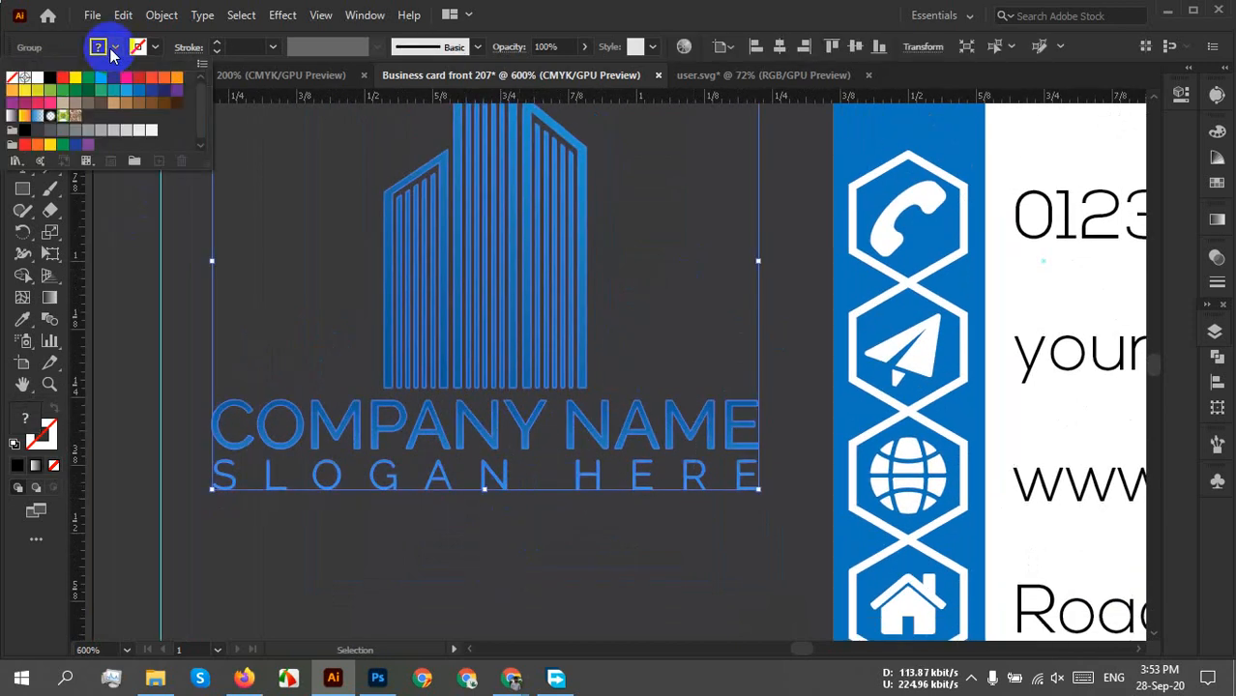
left_click(39, 77)
left_click(639, 312)
left_click(639, 312)
scroll(639, 316, "down", 4)
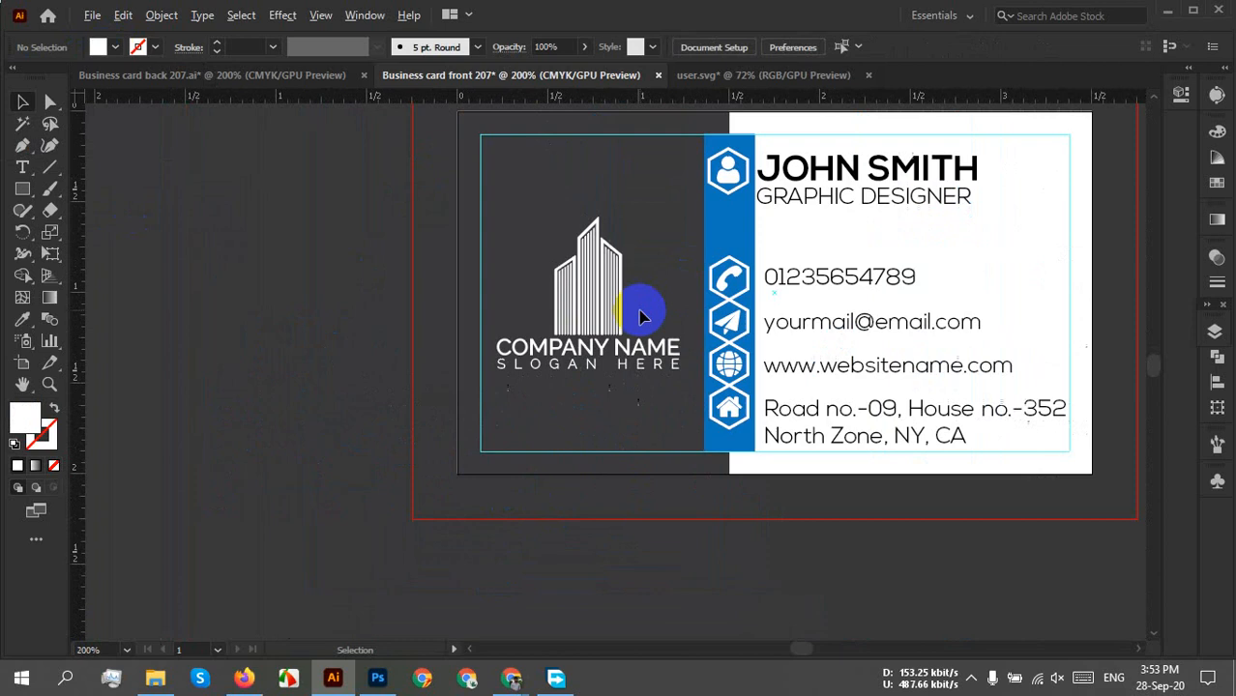
left_click_drag(621, 436, 488, 515)
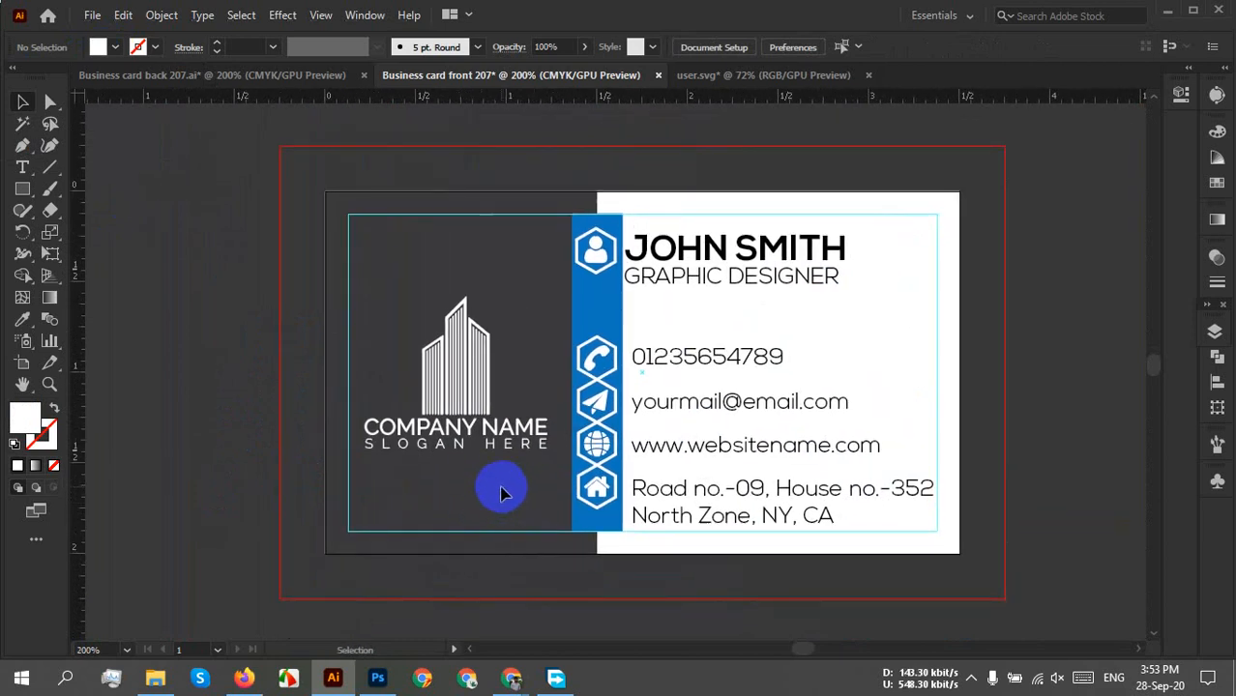
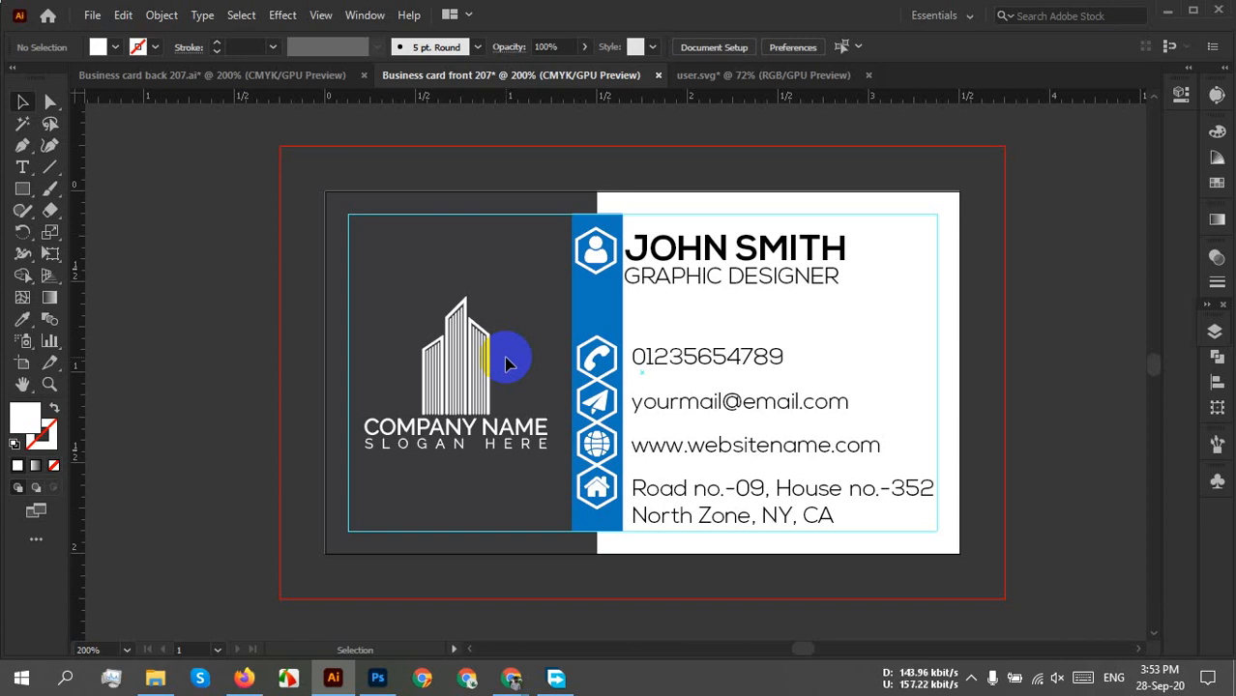
Undo the front logo's blue gradient back to white, then switch to the Business card back document.
left_click(506, 361)
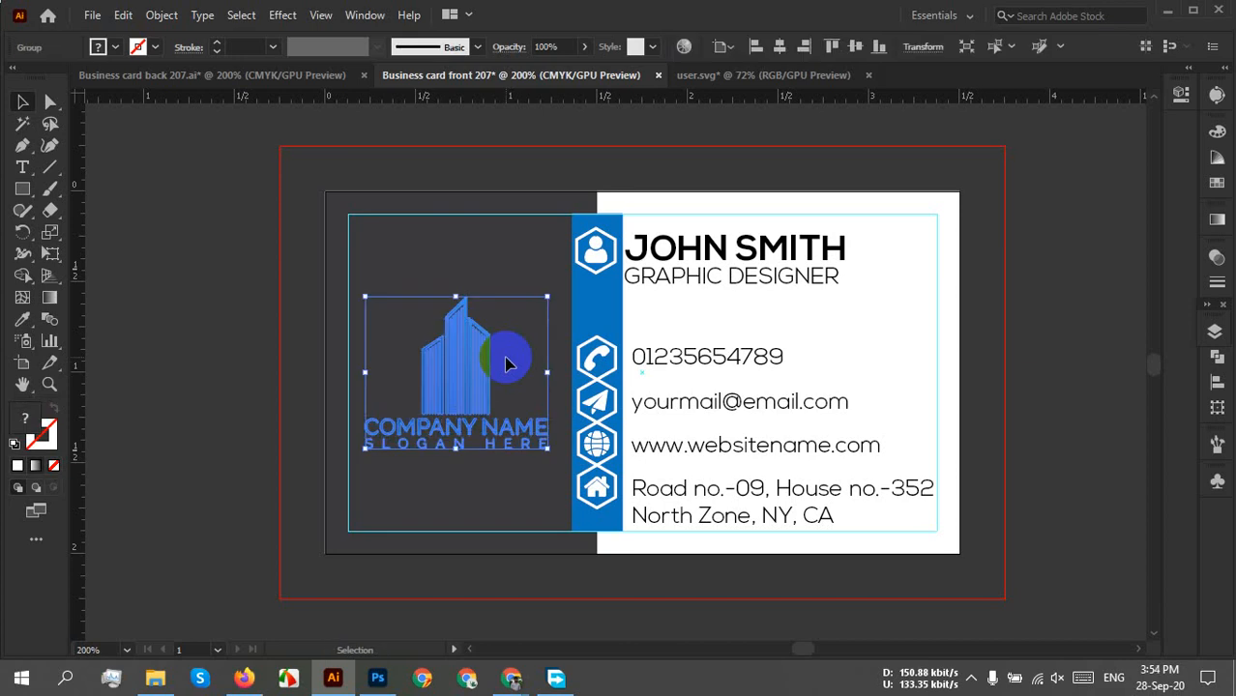
left_click(438, 259)
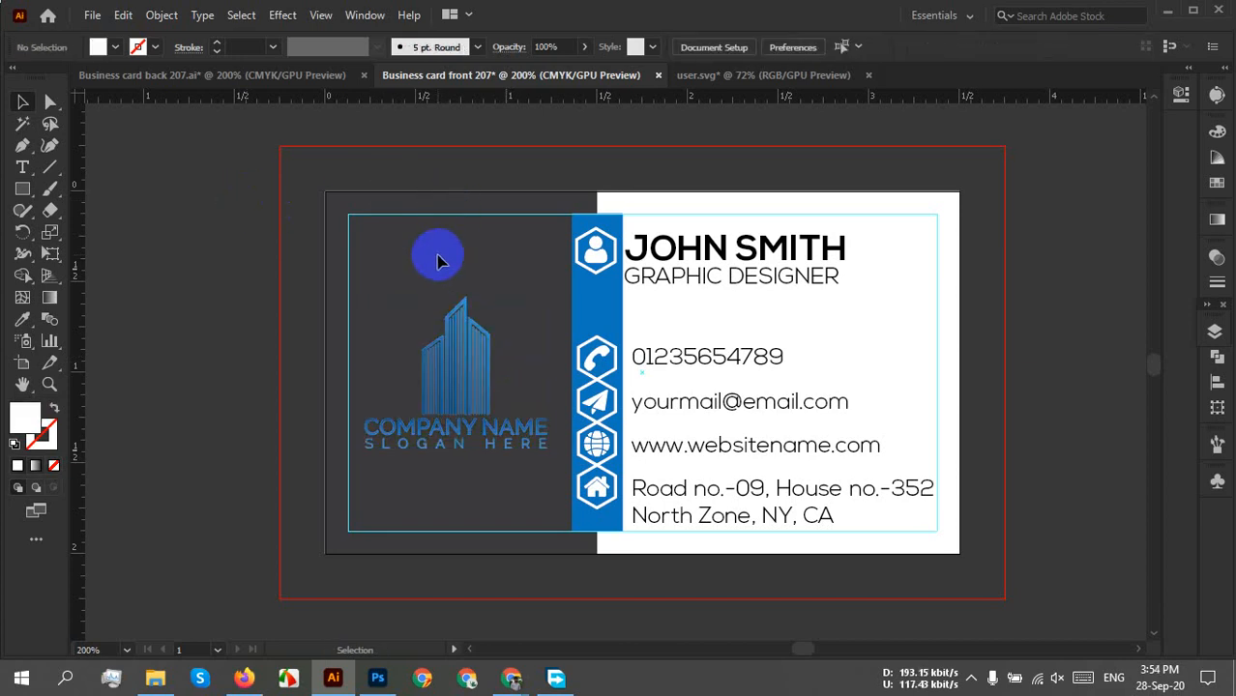
scroll(475, 378, "up", 3)
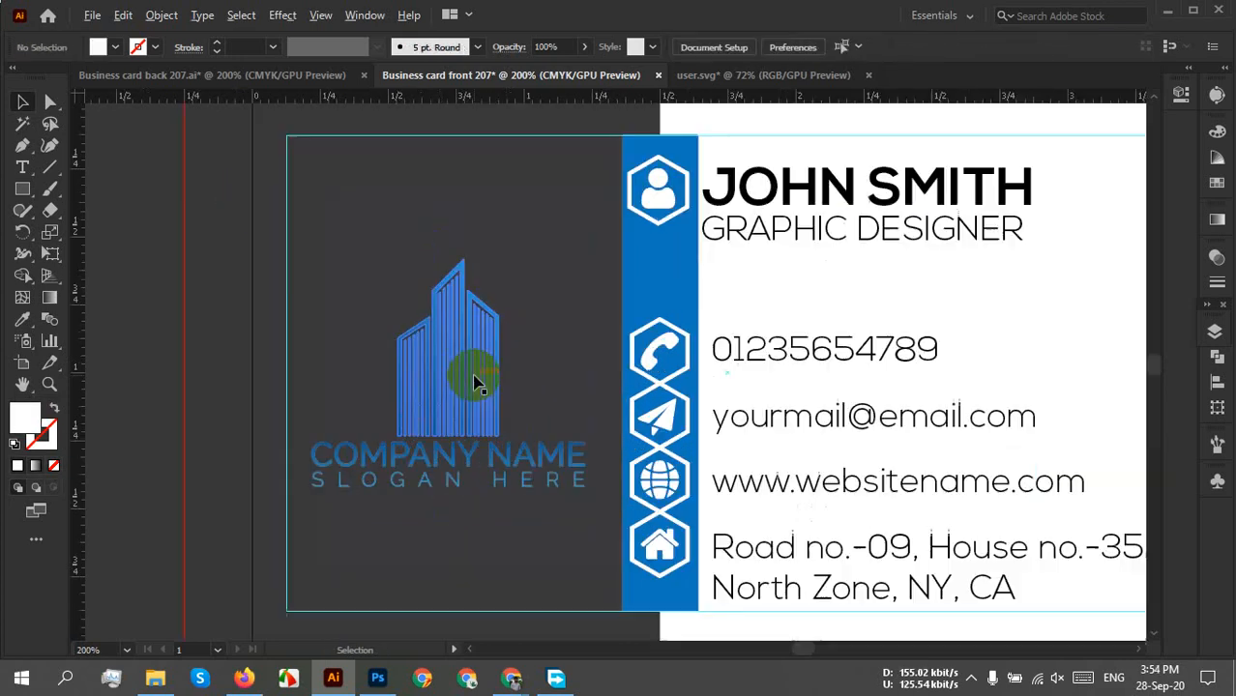
scroll(590, 314, "down", 1)
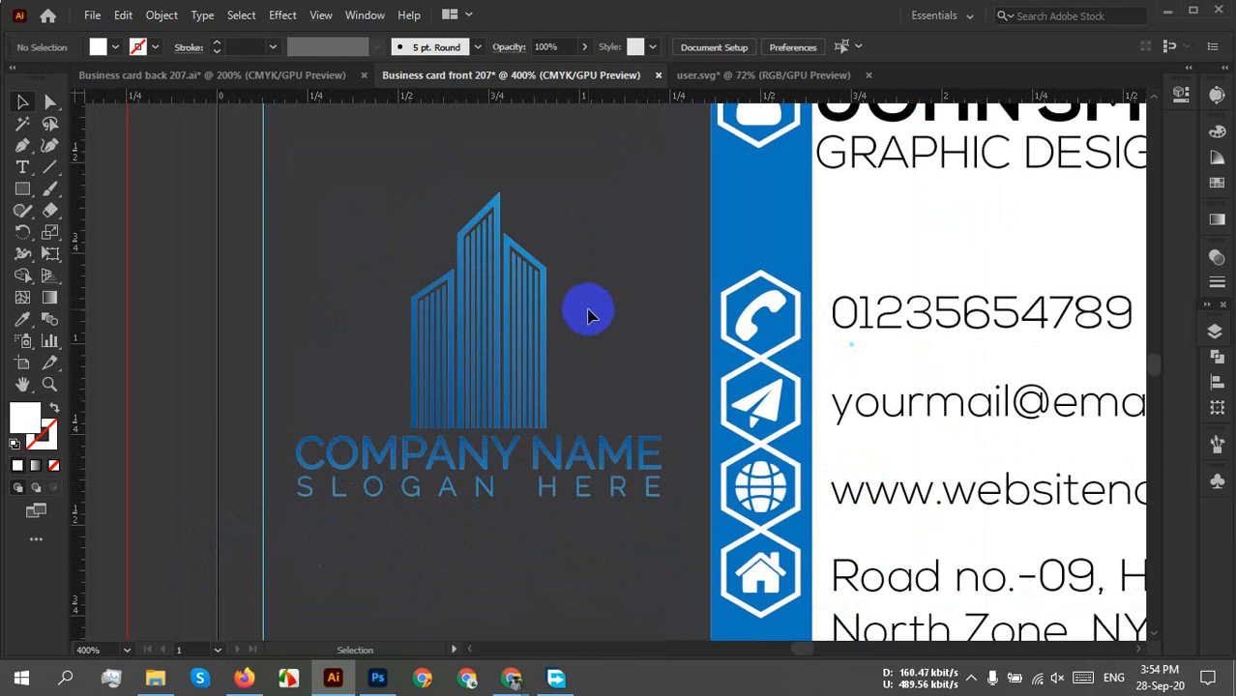
key("ctrl+z")
left_click(589, 310)
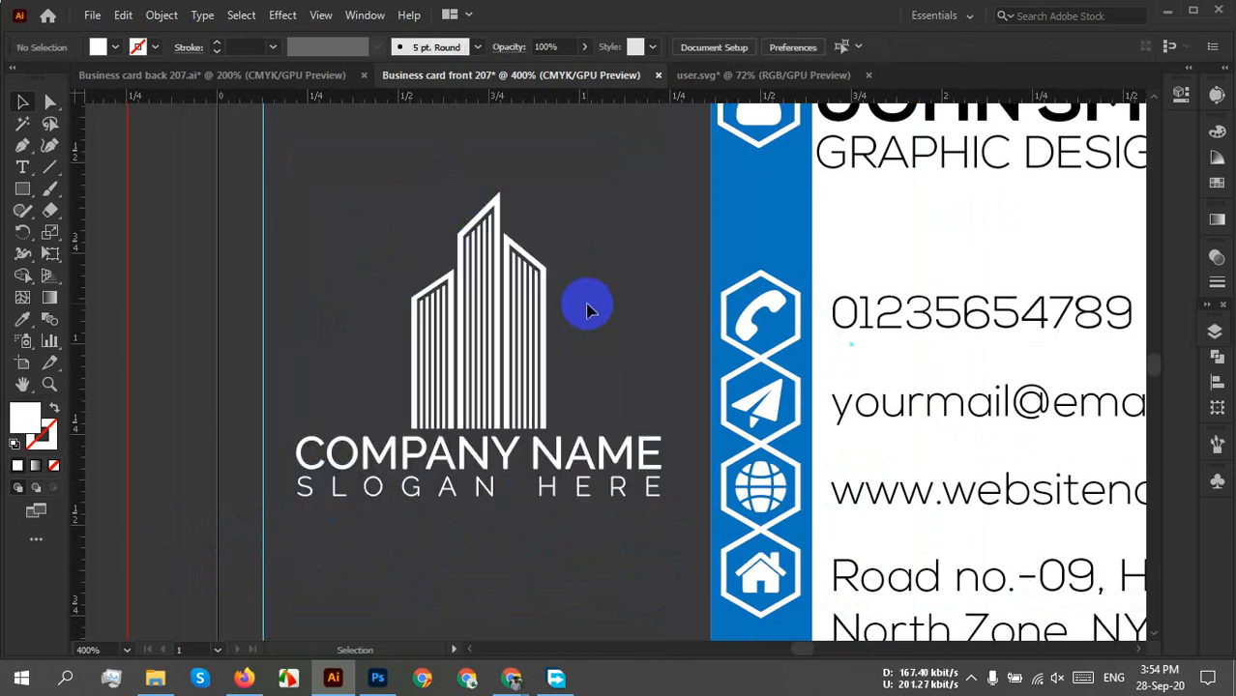
scroll(588, 306, "down", 2)
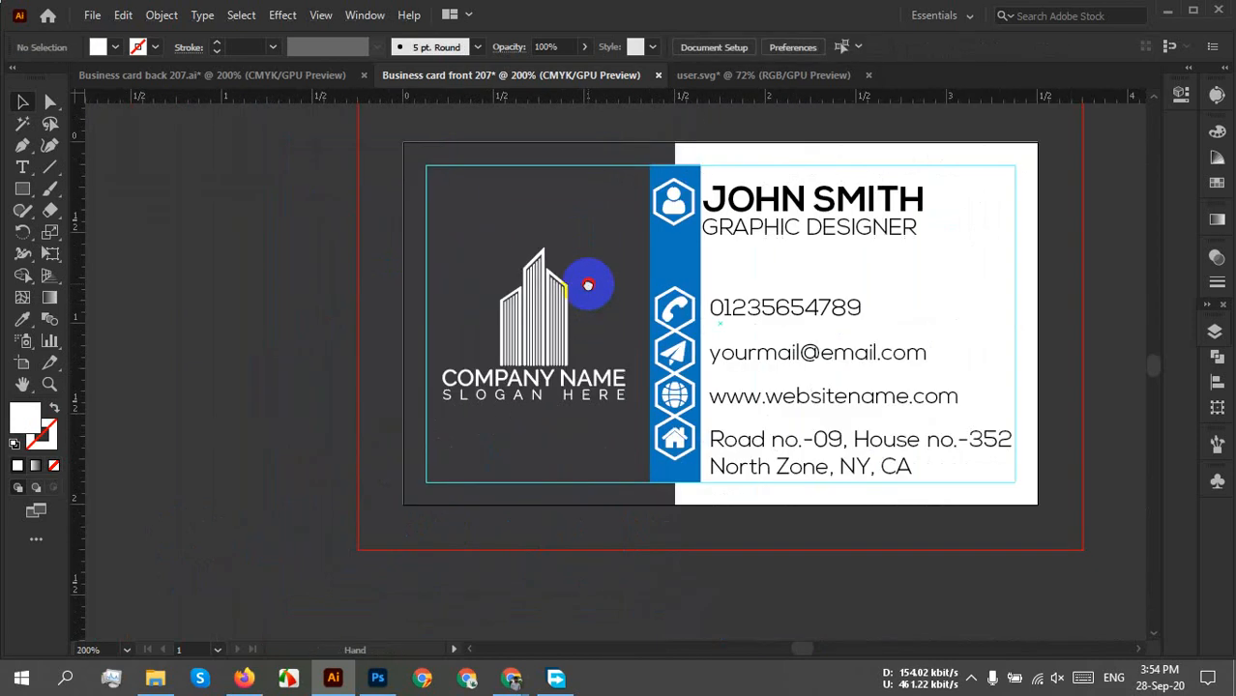
left_click_drag(588, 279, 475, 323)
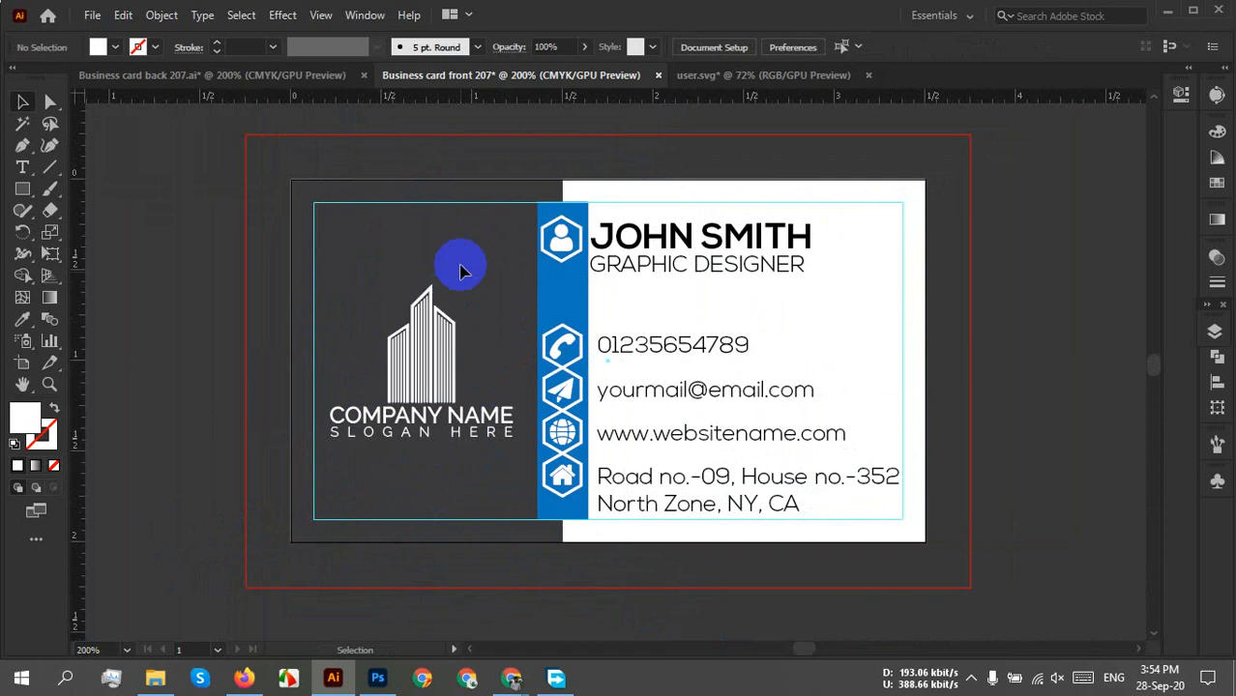
left_click(256, 84)
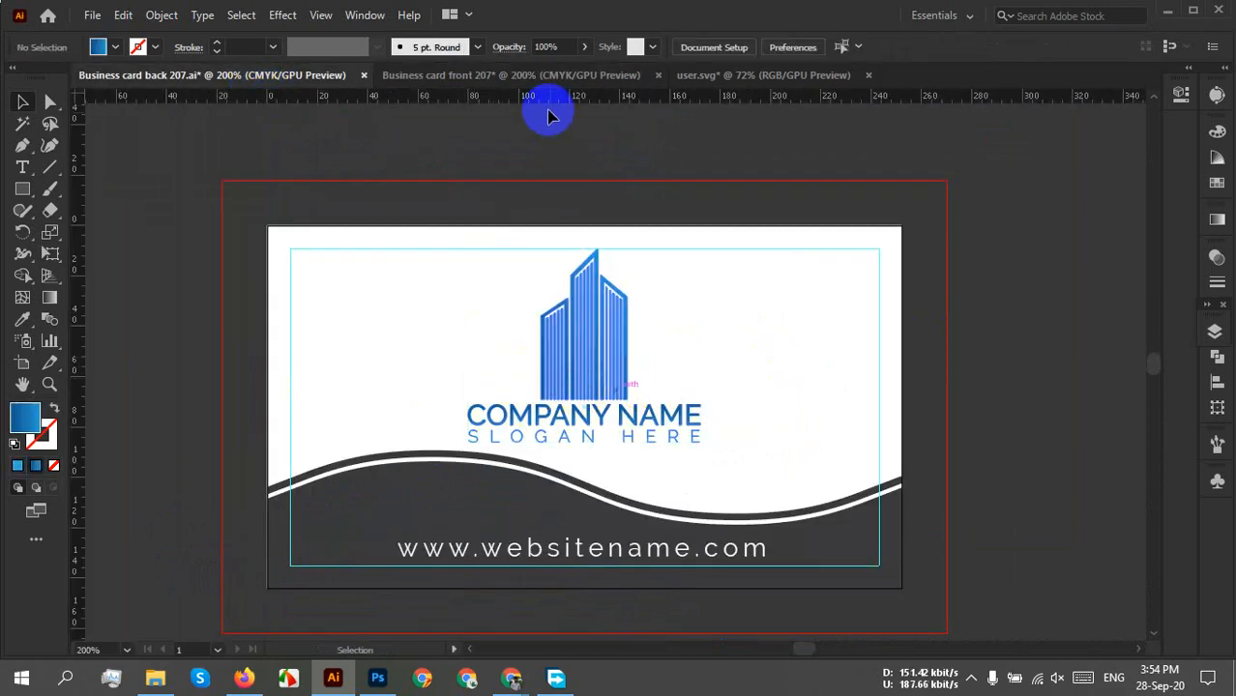
Try placing a copy of the white logo beside the front card, then undo it.
left_click(503, 85)
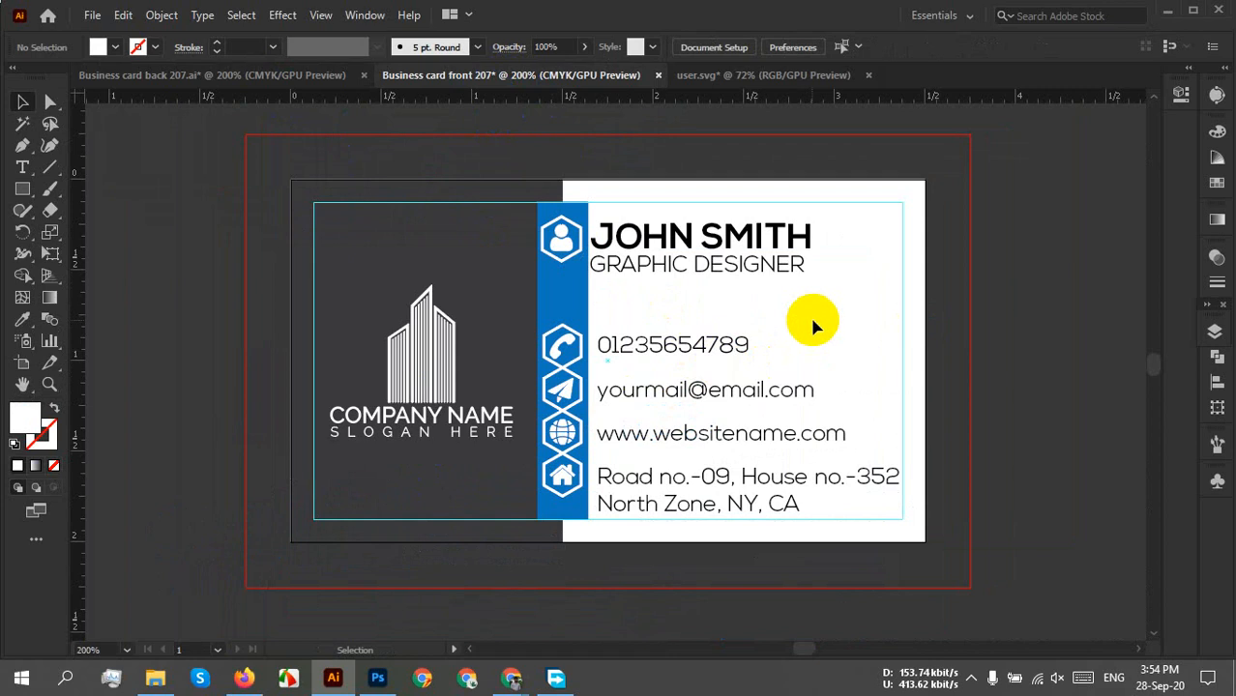
left_click_drag(808, 320, 642, 272)
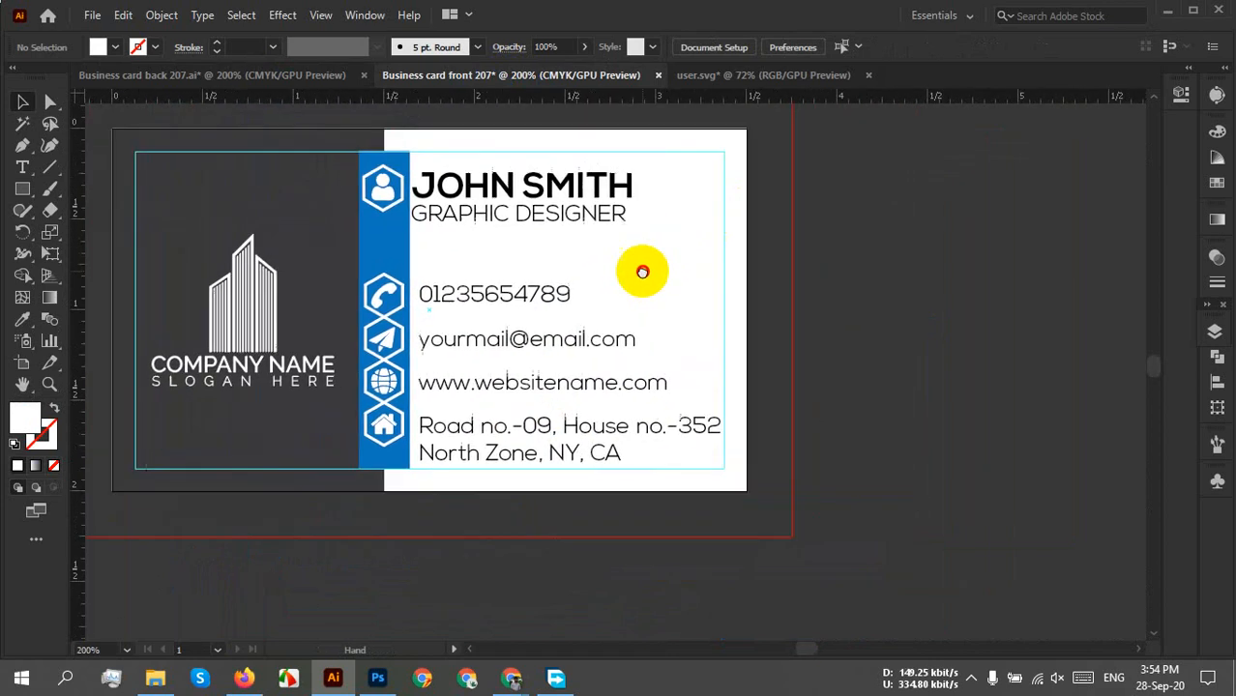
left_click(242, 297)
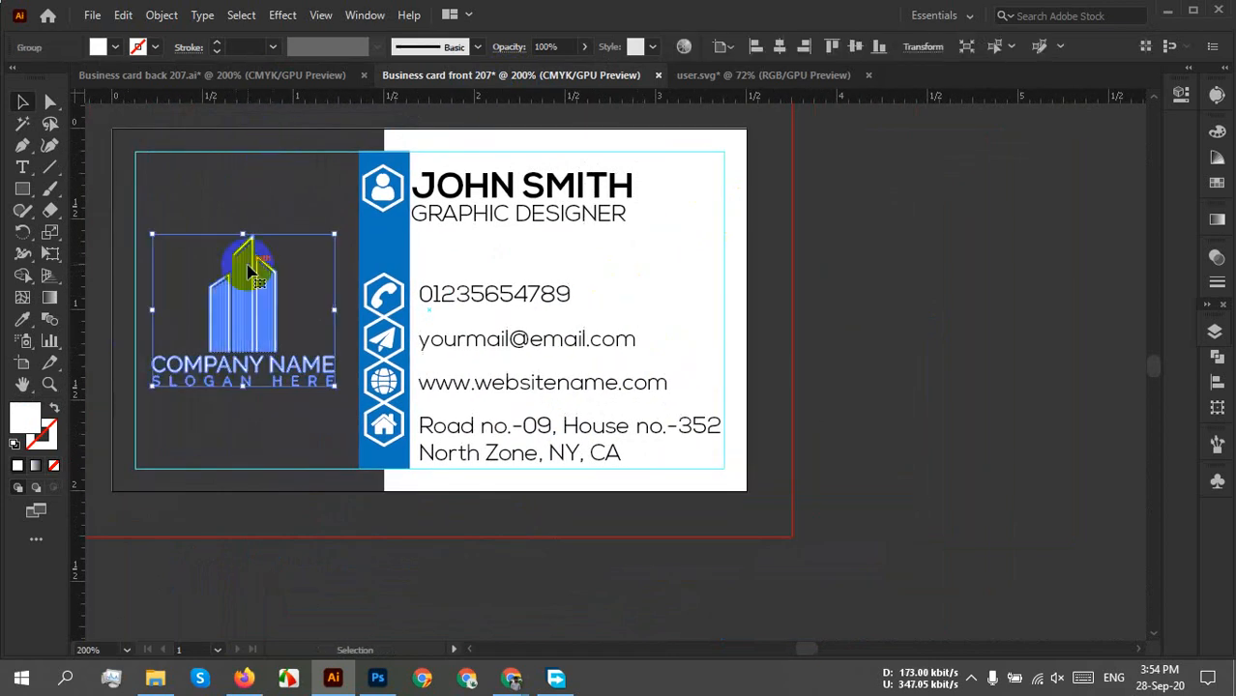
left_click_drag(249, 268, 924, 283)
right_click(925, 284)
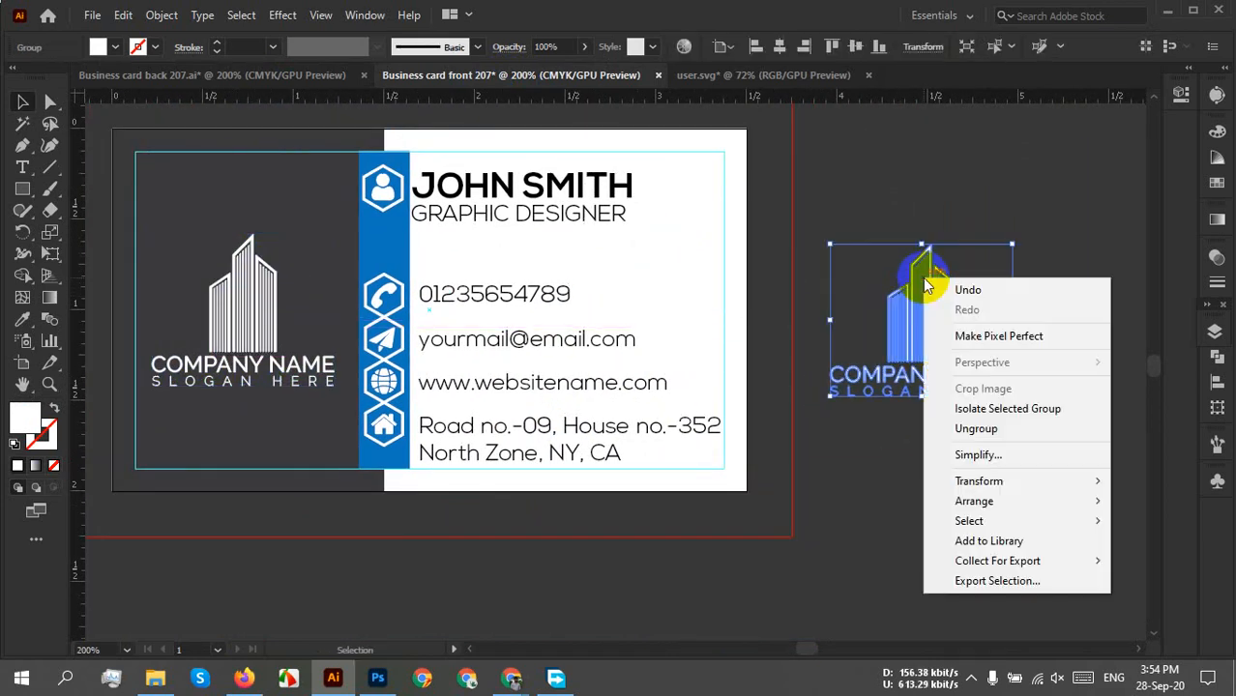
left_click(1040, 185)
left_click_drag(1005, 228, 873, 533)
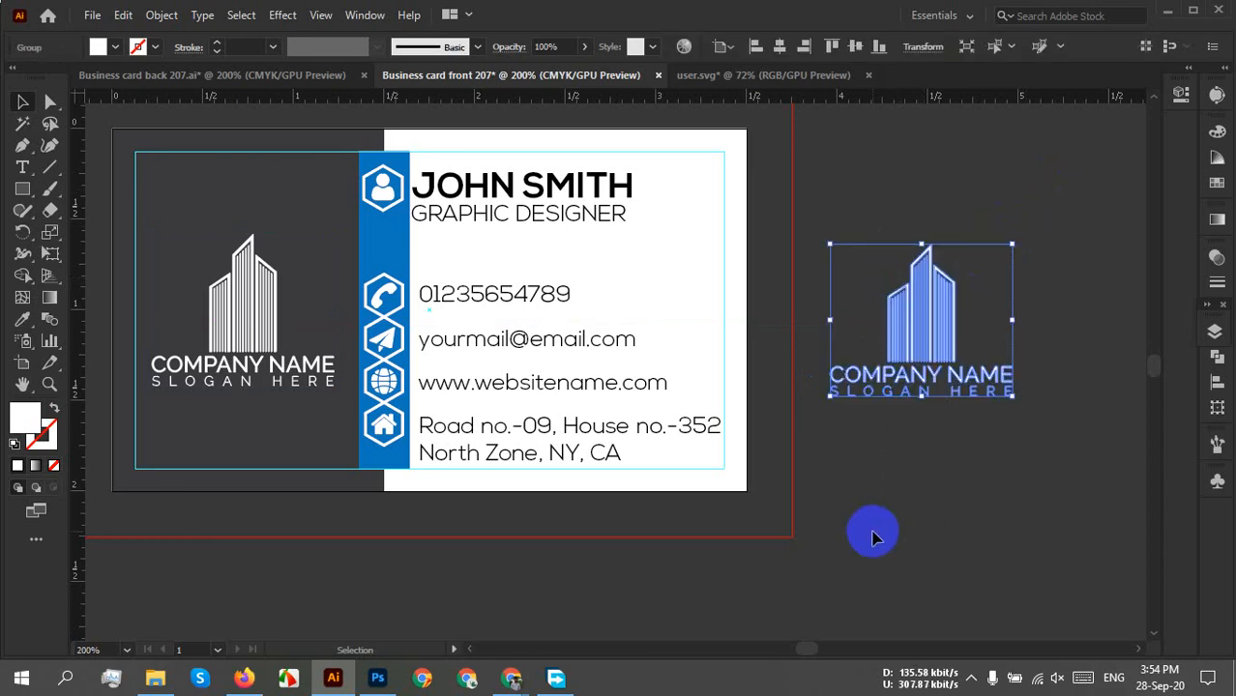
Drag the back card's blue building logo into the front card document.
left_click(256, 77)
left_click(574, 343)
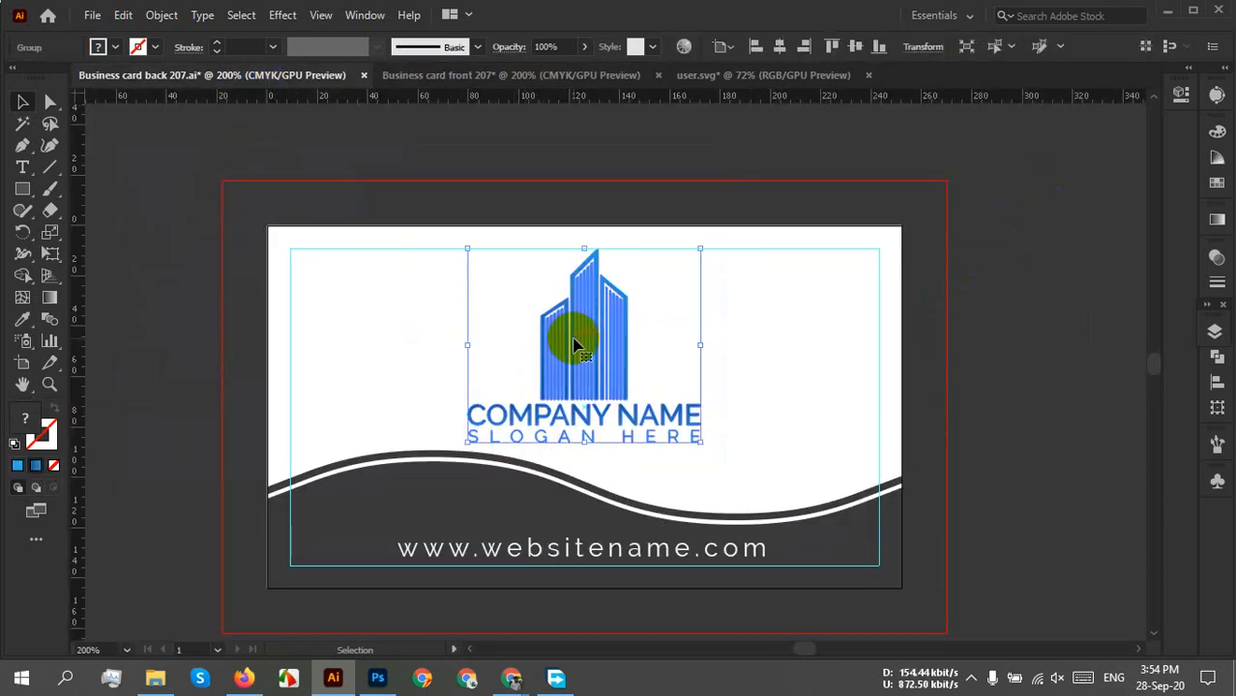
left_click_drag(573, 344, 786, 310)
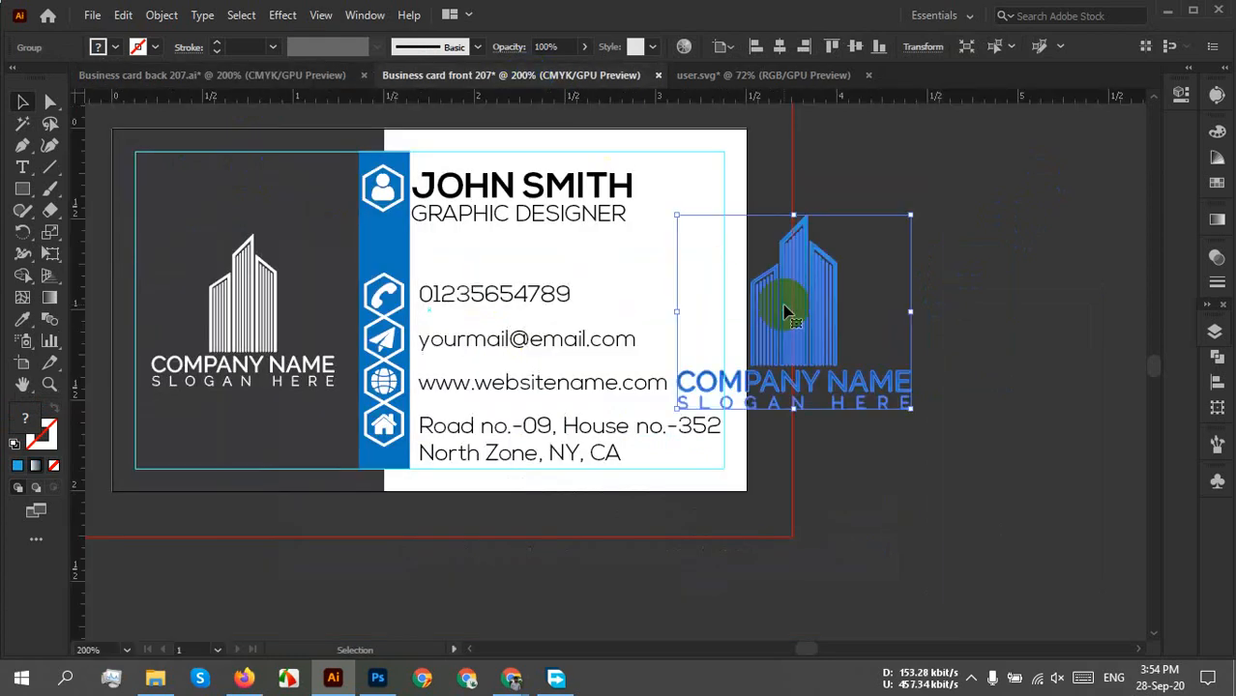
Ungroup the pasted logo and delete its COMPANY NAME and slogan text.
right_click(850, 334)
left_click(919, 485)
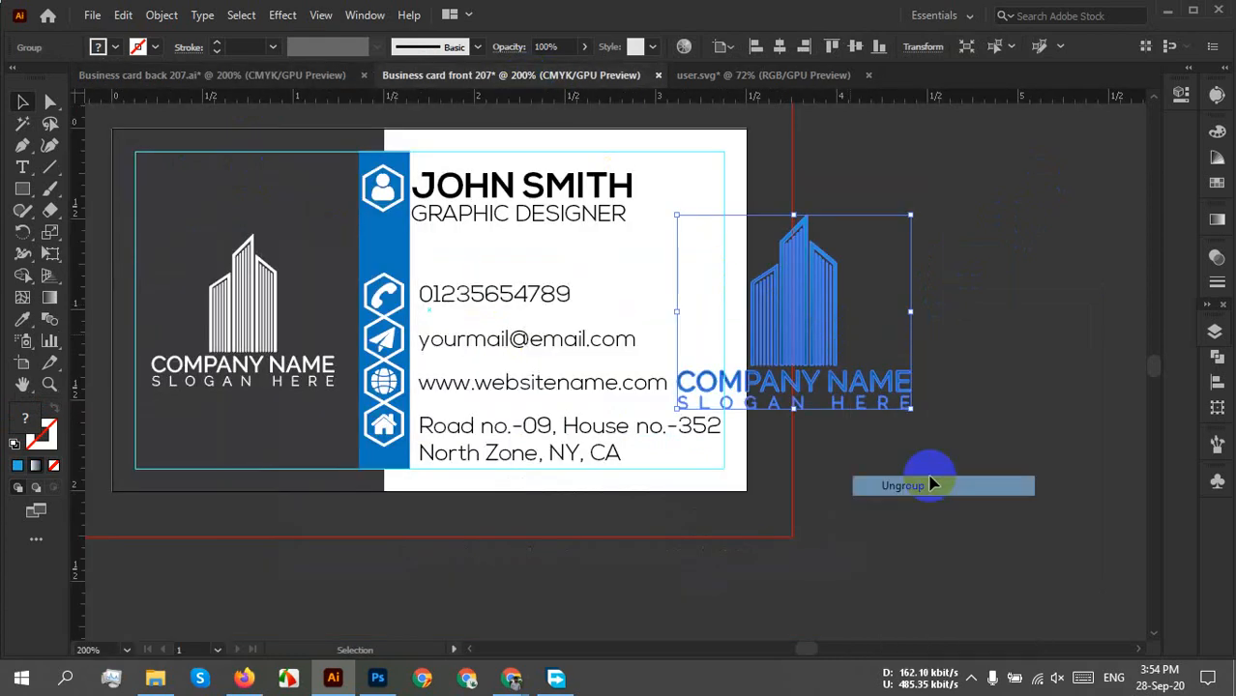
left_click(913, 428)
left_click(888, 367)
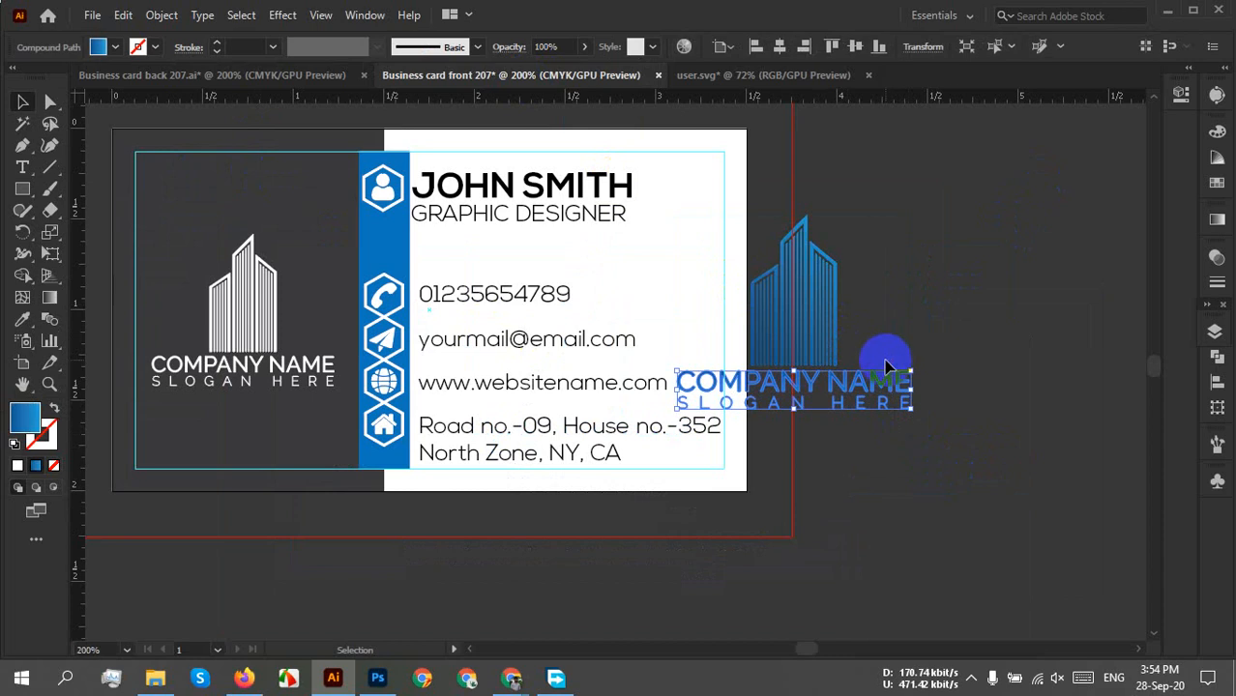
key("Delete")
Move the blue building onto the card's white side and enlarge it toward the right edge.
left_click(791, 311)
left_click_drag(789, 319, 527, 350)
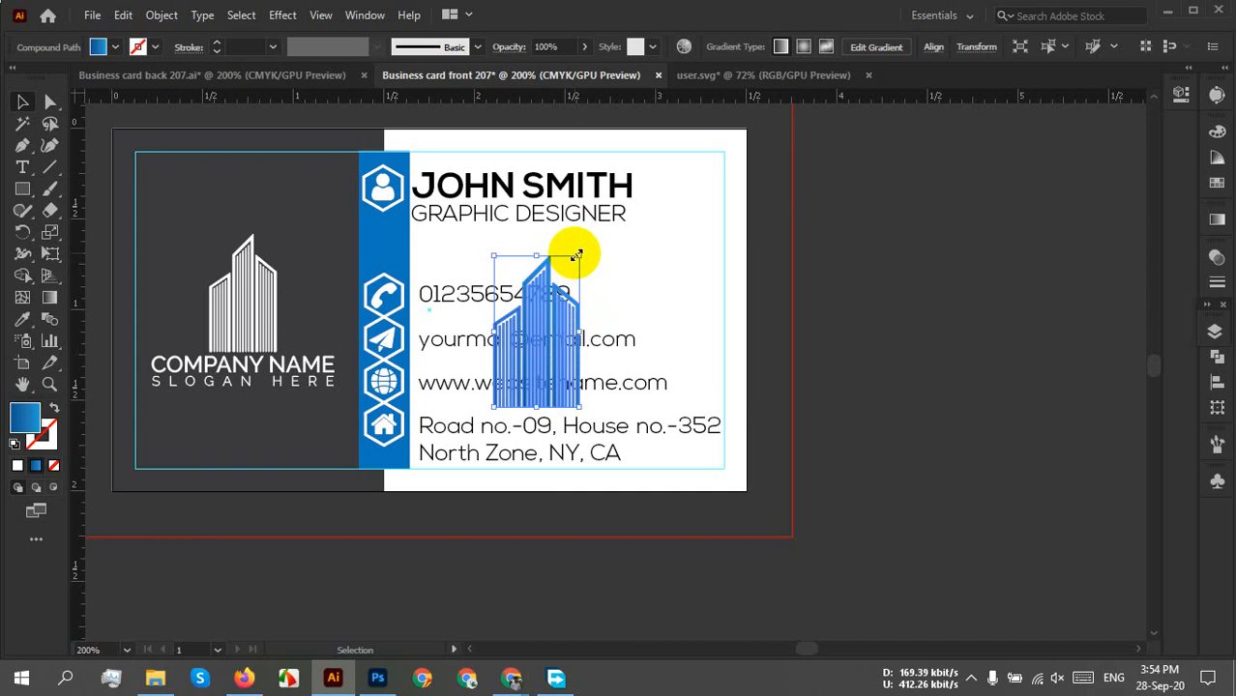
left_click_drag(576, 255, 670, 181)
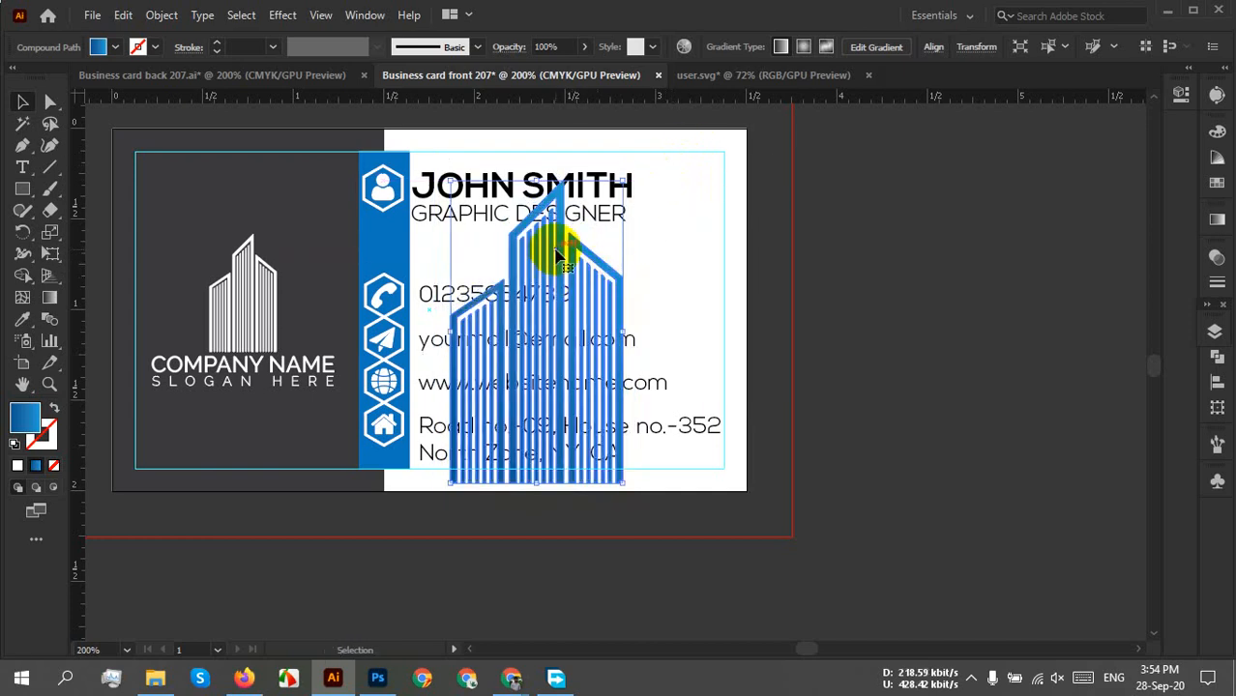
left_click_drag(557, 254, 681, 269)
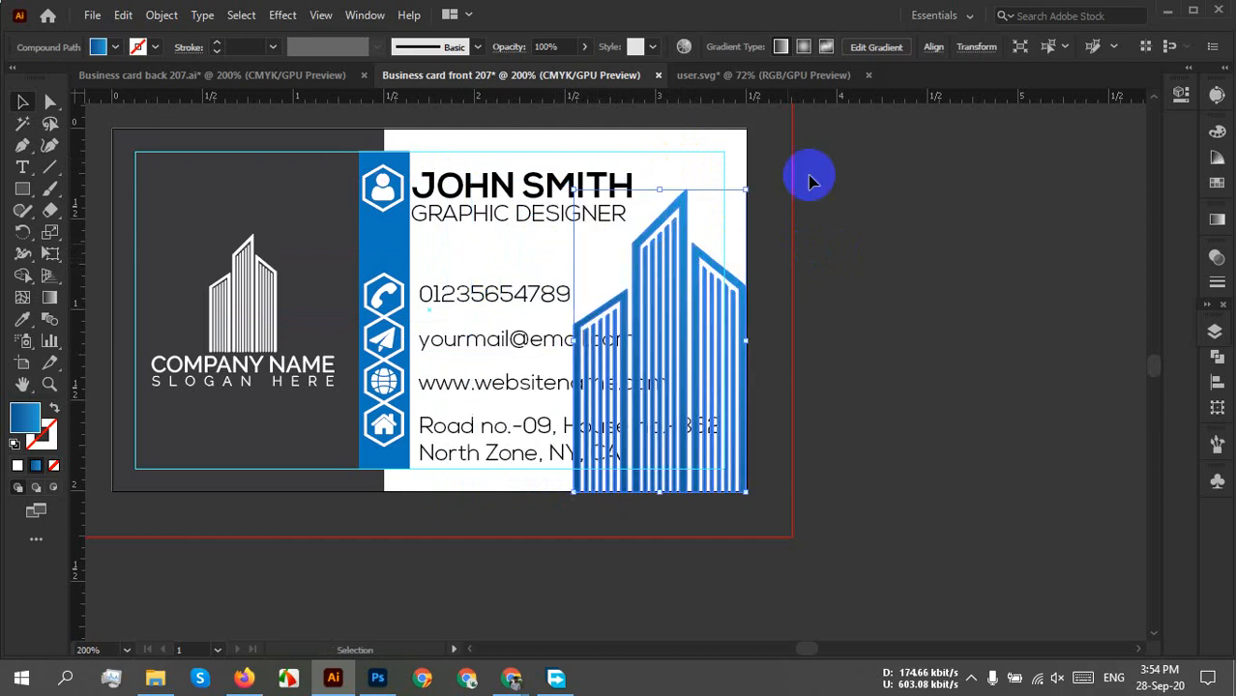
Align the blue building to the card's bottom edge.
left_click(946, 48)
left_click(816, 97)
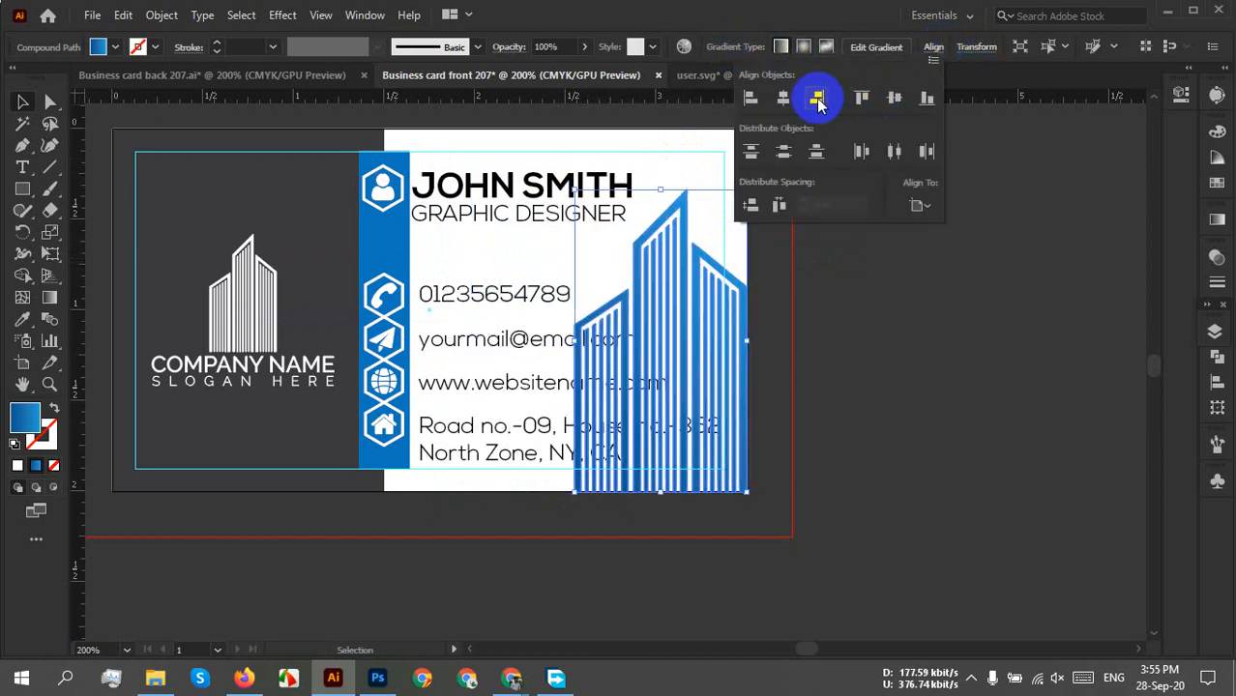
left_click(927, 100)
left_click(945, 375)
left_click(947, 304)
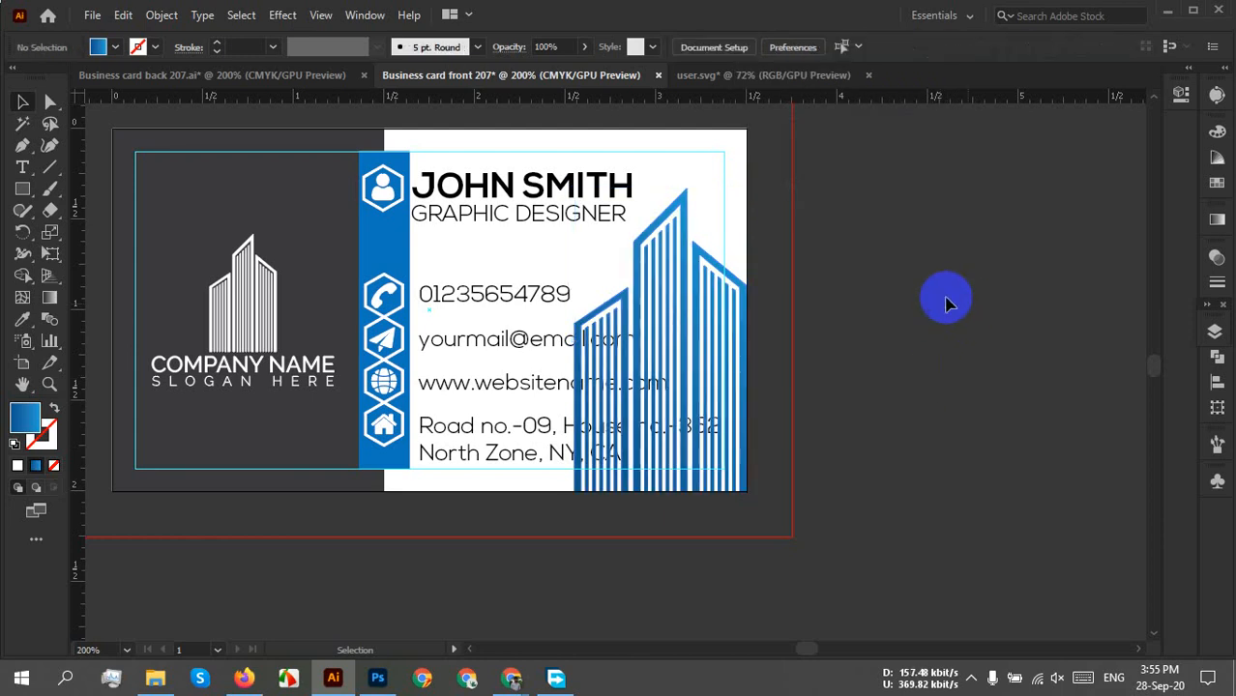
Shift the building left, scale it down, and re-align it to the bottom edge.
left_click(684, 253)
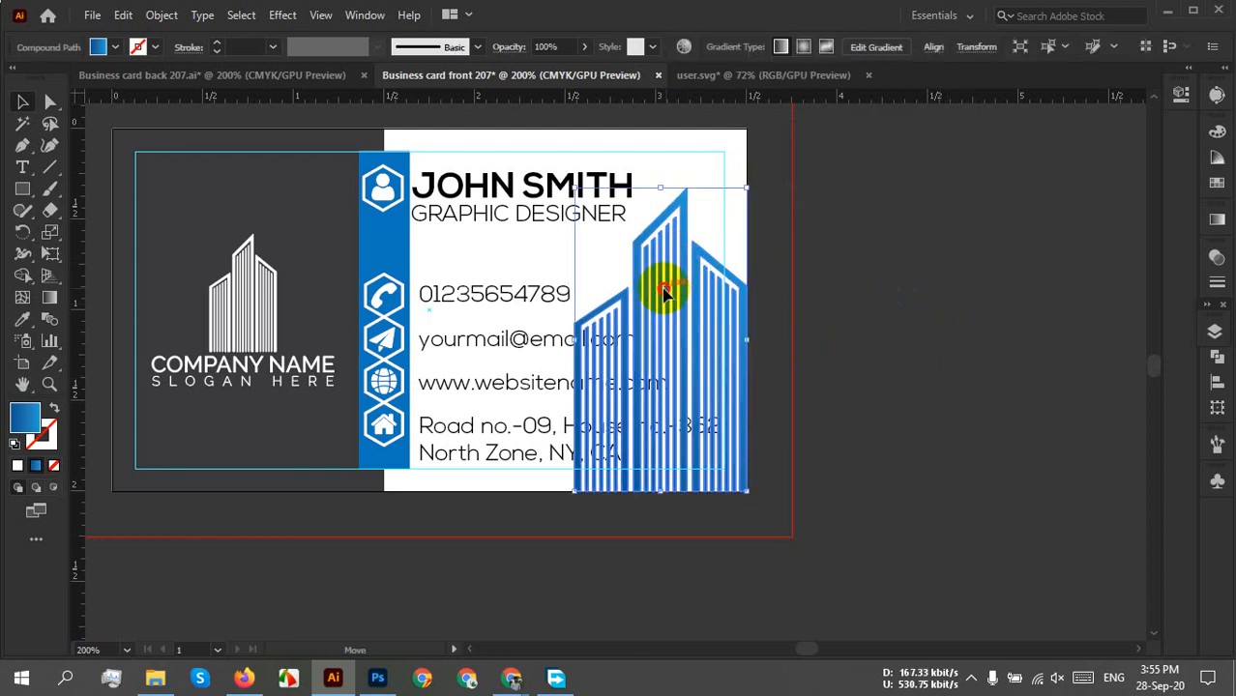
left_click_drag(664, 293, 559, 264)
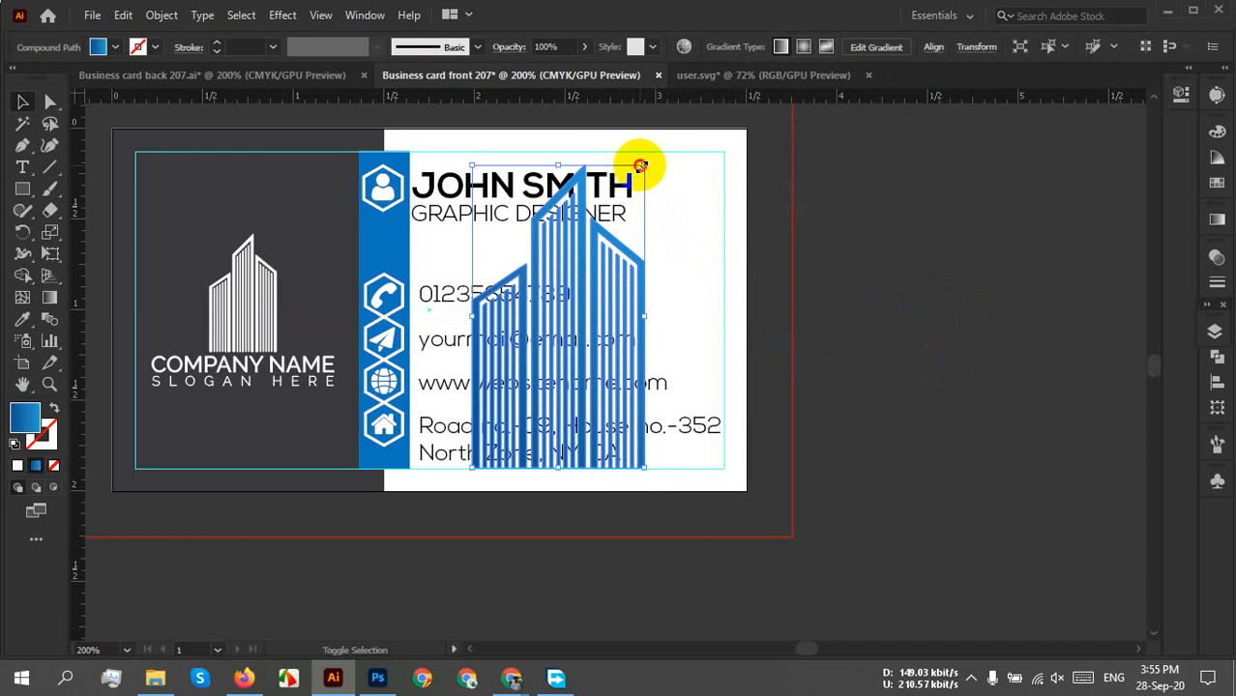
left_click_drag(640, 166, 626, 198)
left_click_drag(552, 325, 566, 338)
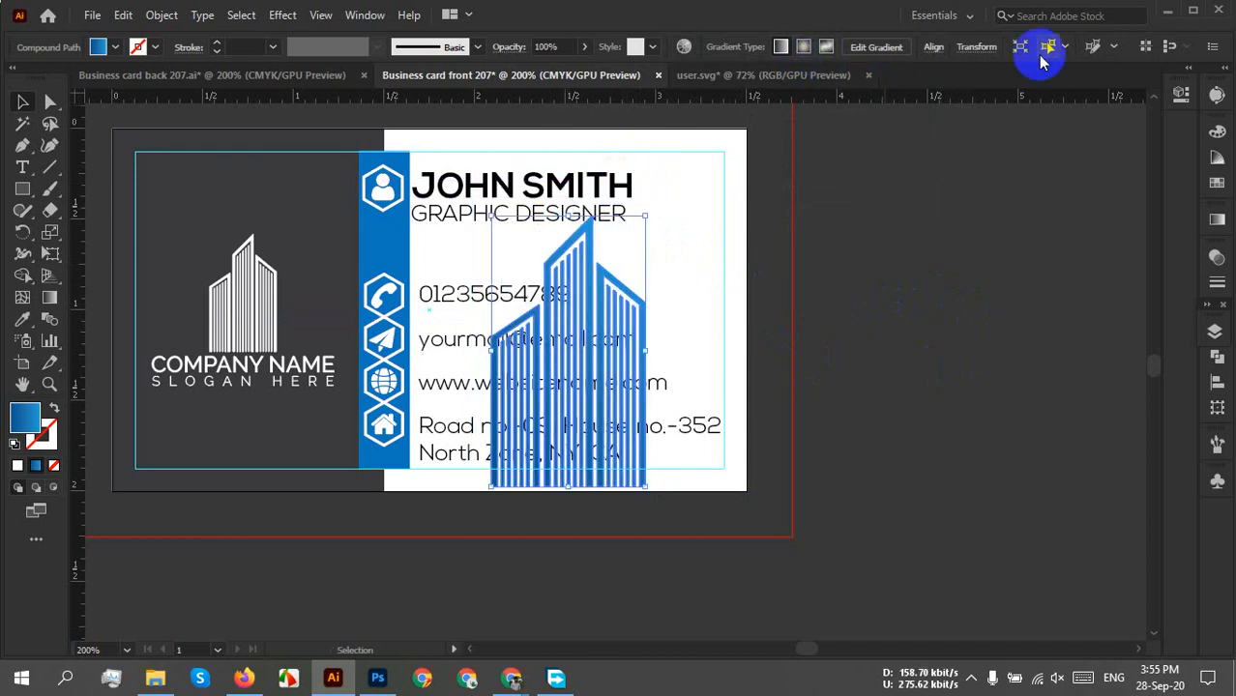
left_click(933, 47)
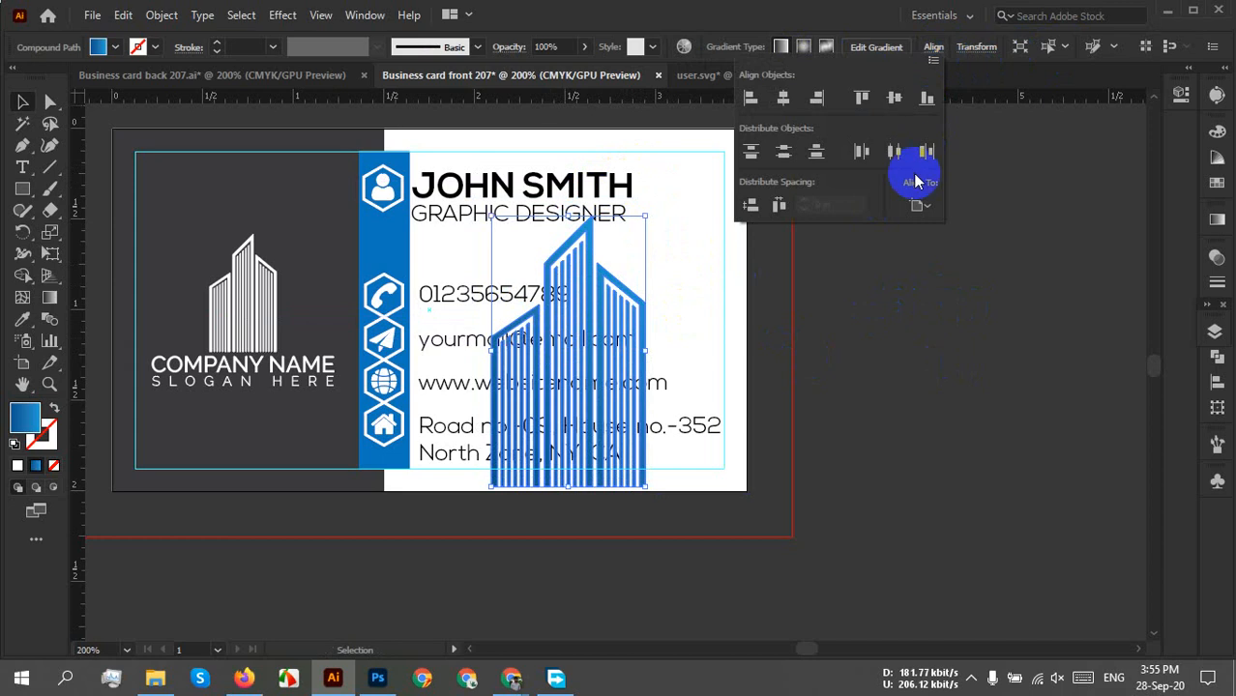
left_click(926, 97)
left_click(1001, 273)
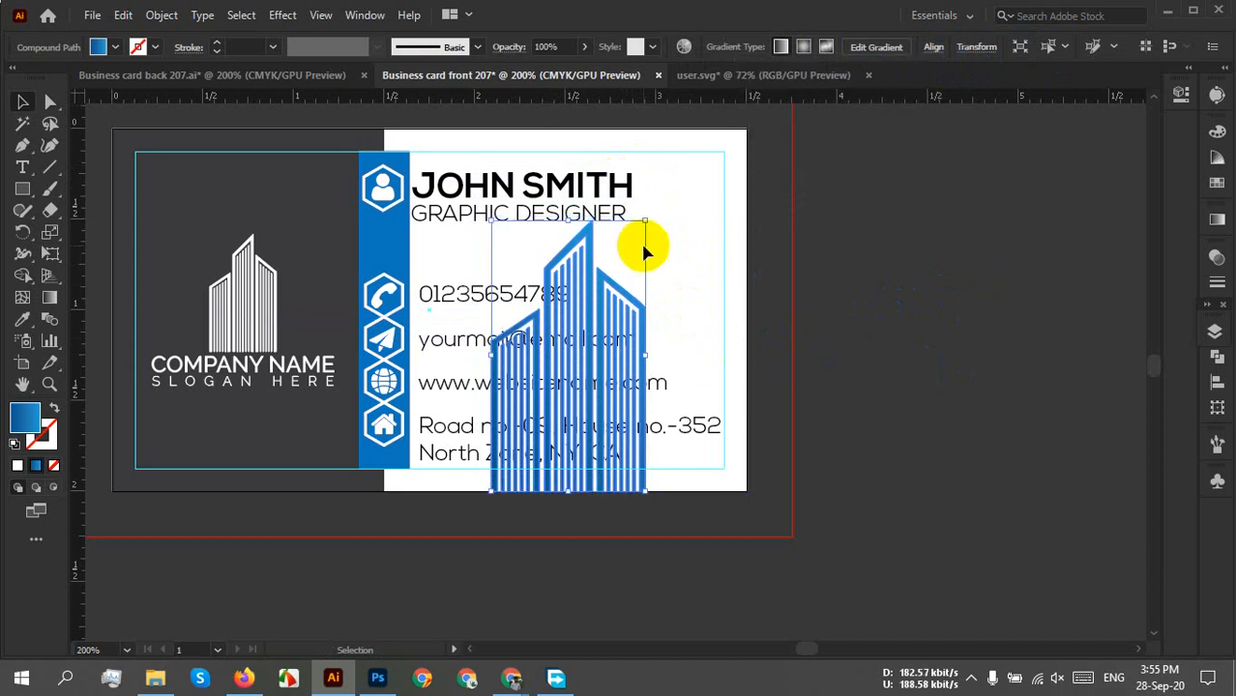
Fade the blue building to 15% opacity.
left_click(585, 47)
left_click_drag(580, 75, 525, 71)
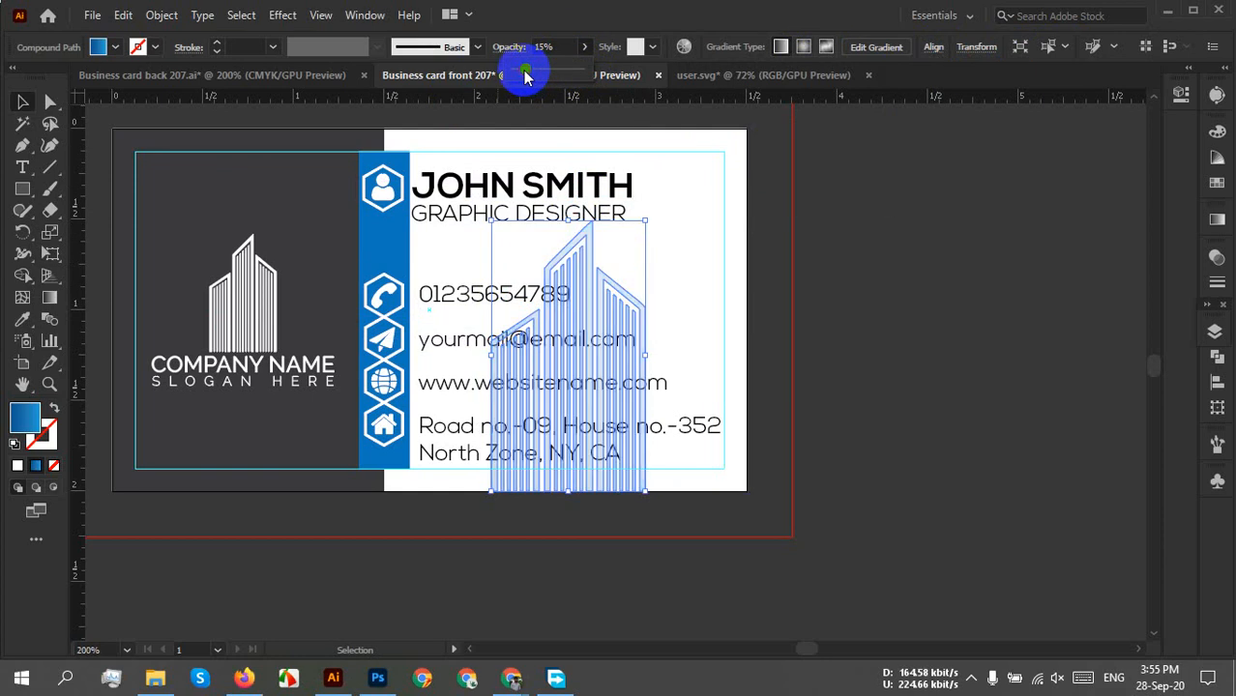
left_click(871, 325)
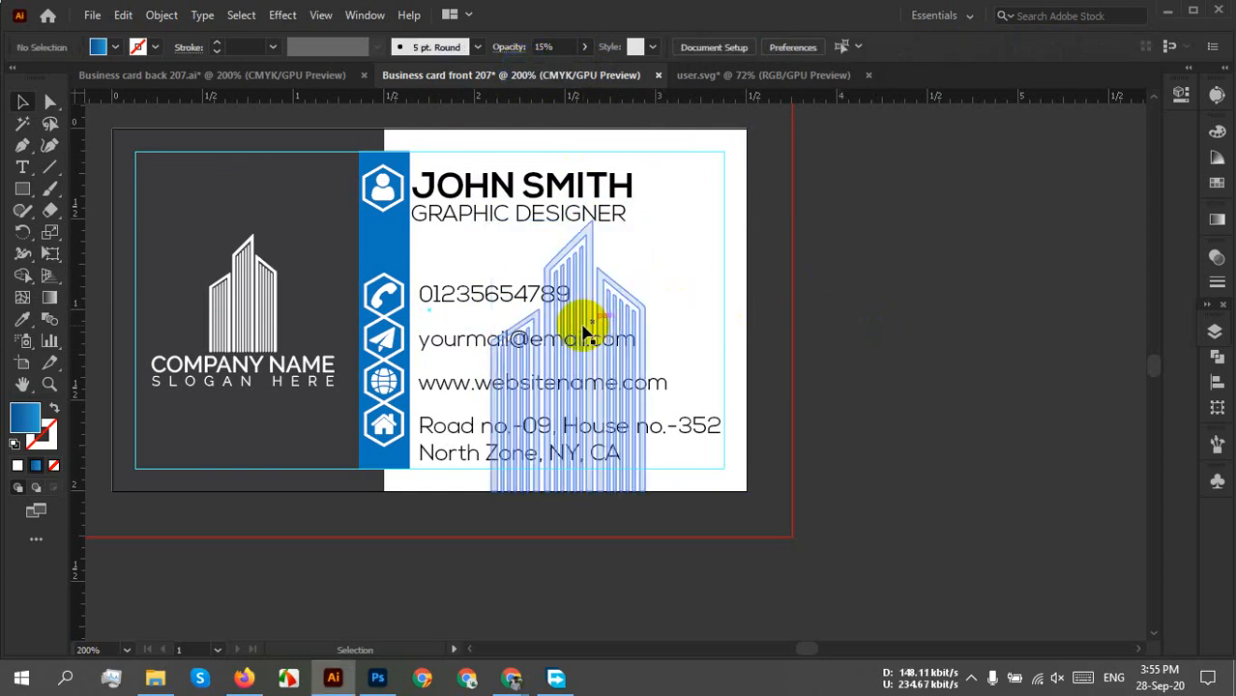
Bring the contact details group to the front, above the building.
left_click(450, 324)
right_click(446, 335)
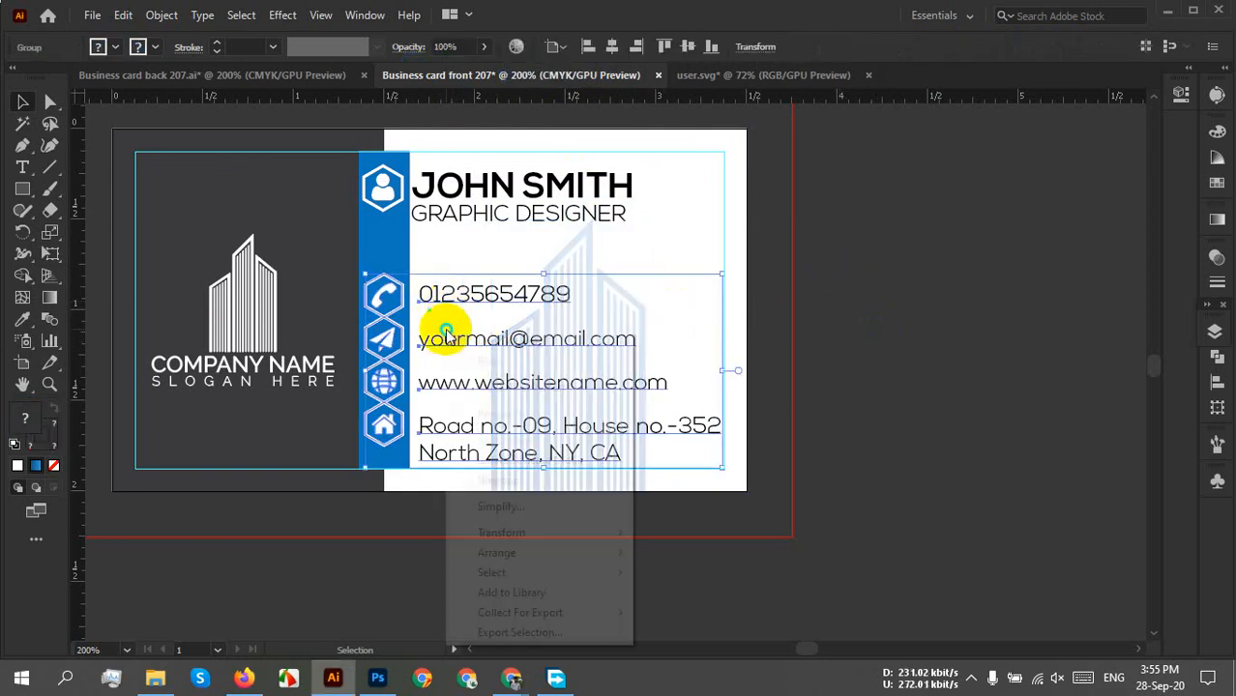
mouse_move(542, 554)
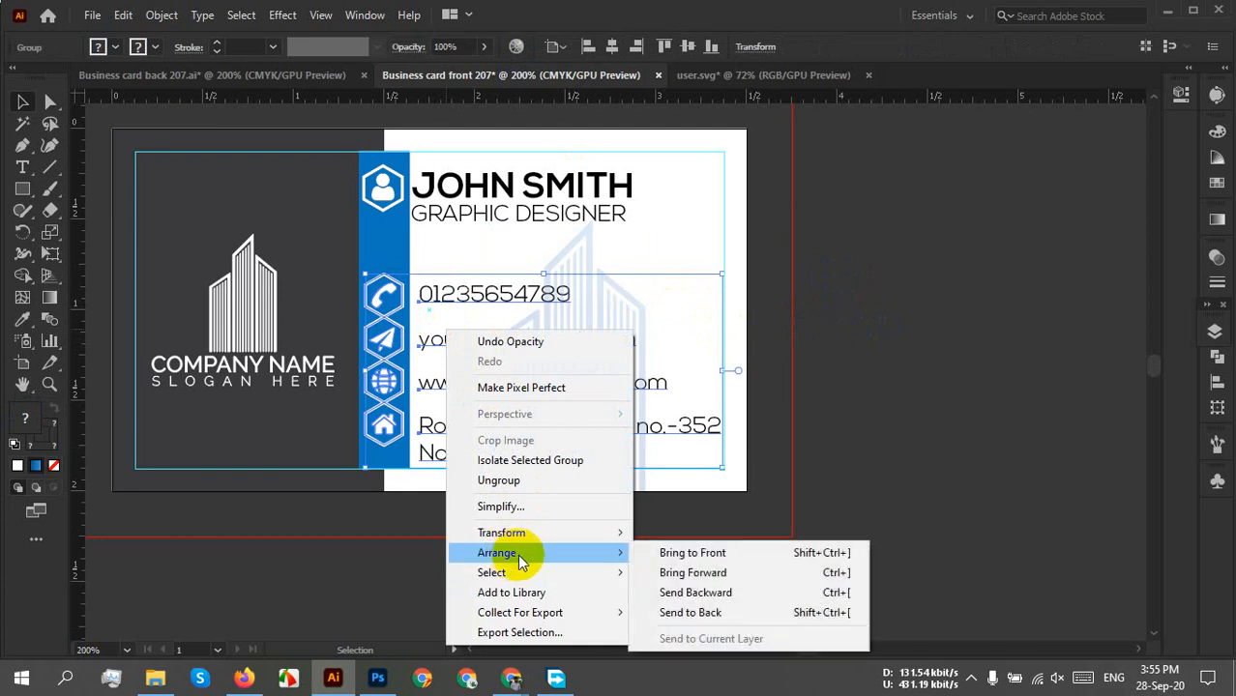
left_click(682, 554)
left_click(864, 470)
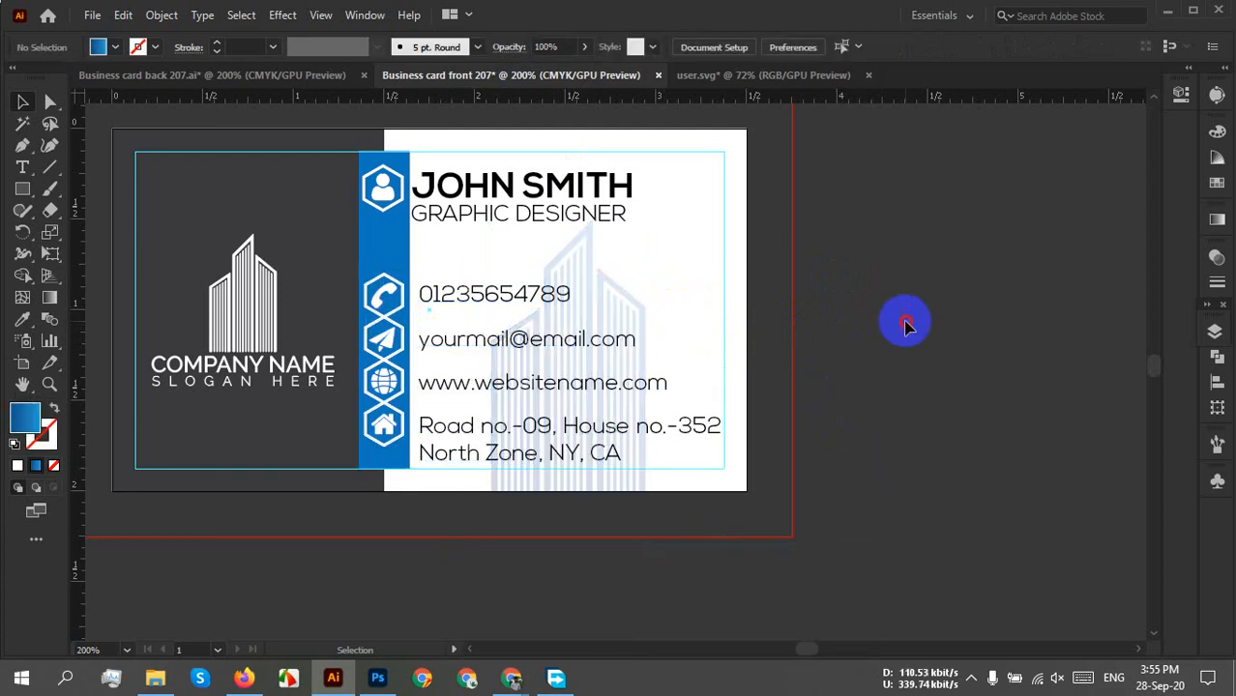
Lower the building's opacity to 9% and bring the whole card back into view.
left_click(609, 329)
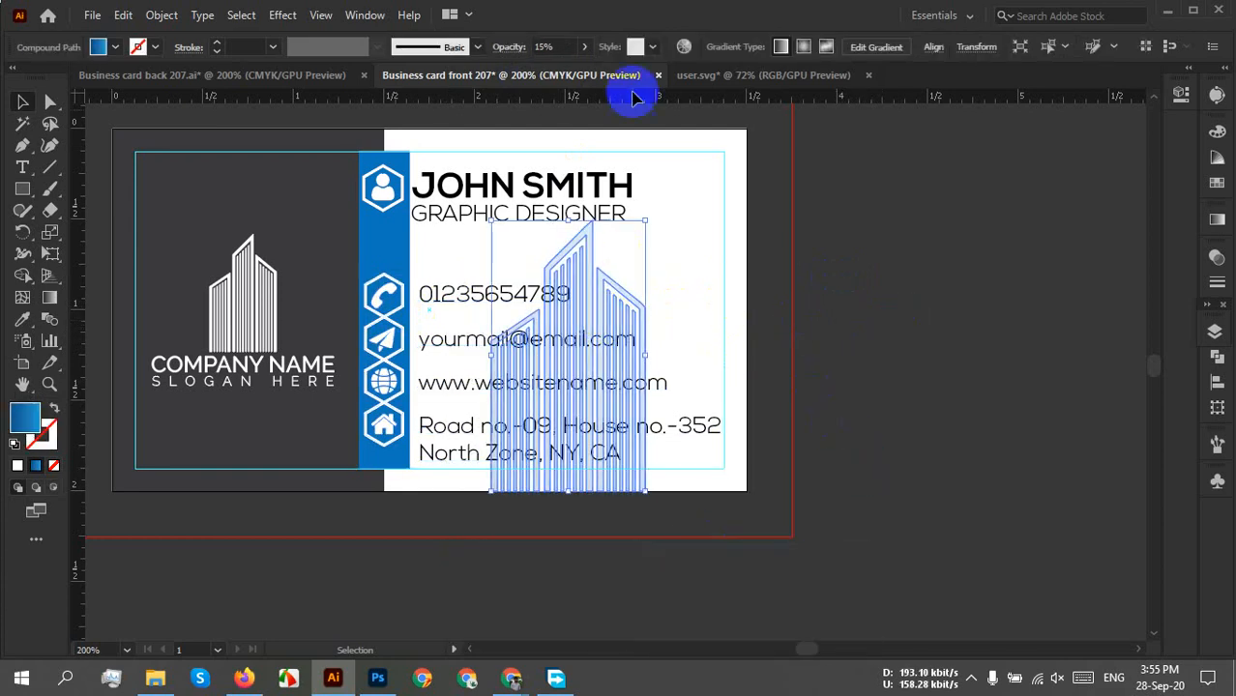
left_click(583, 47)
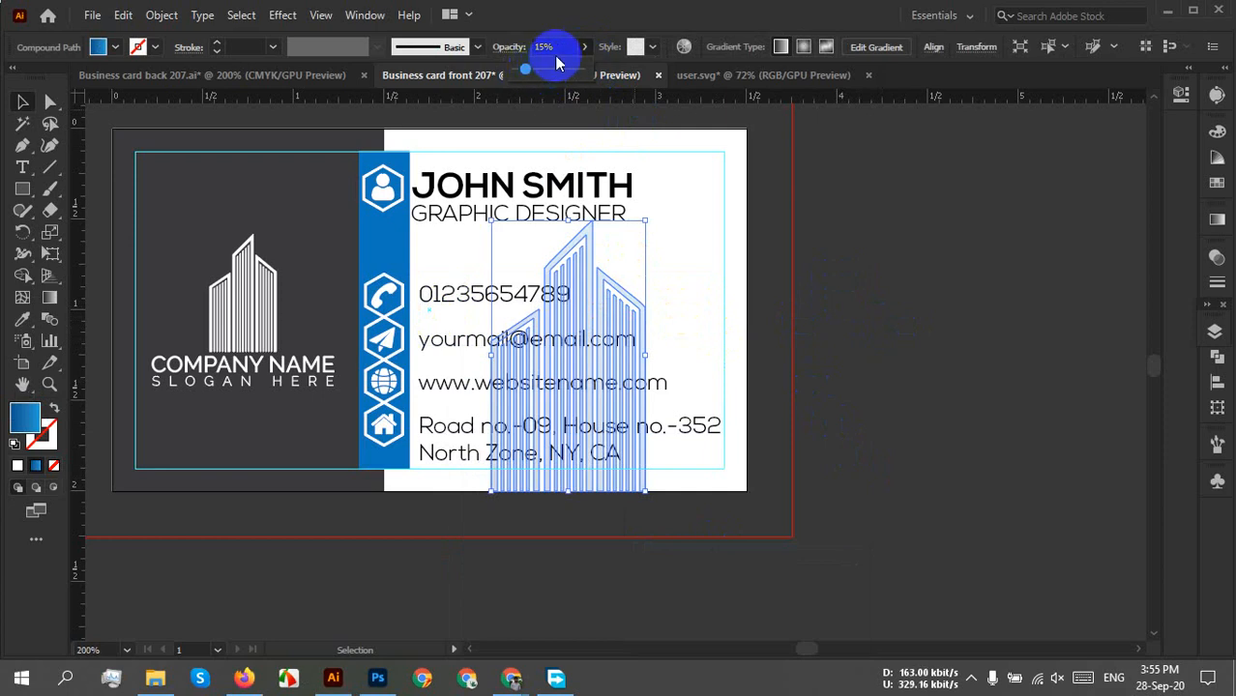
left_click(554, 48)
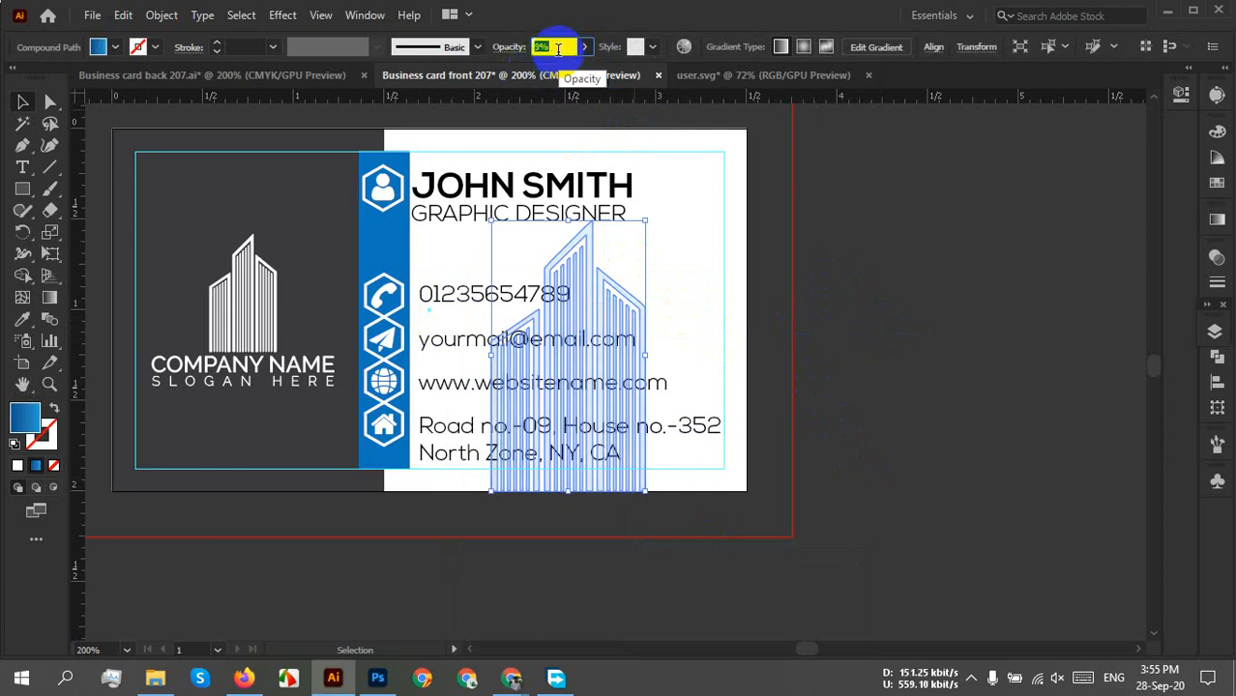
left_click(810, 317)
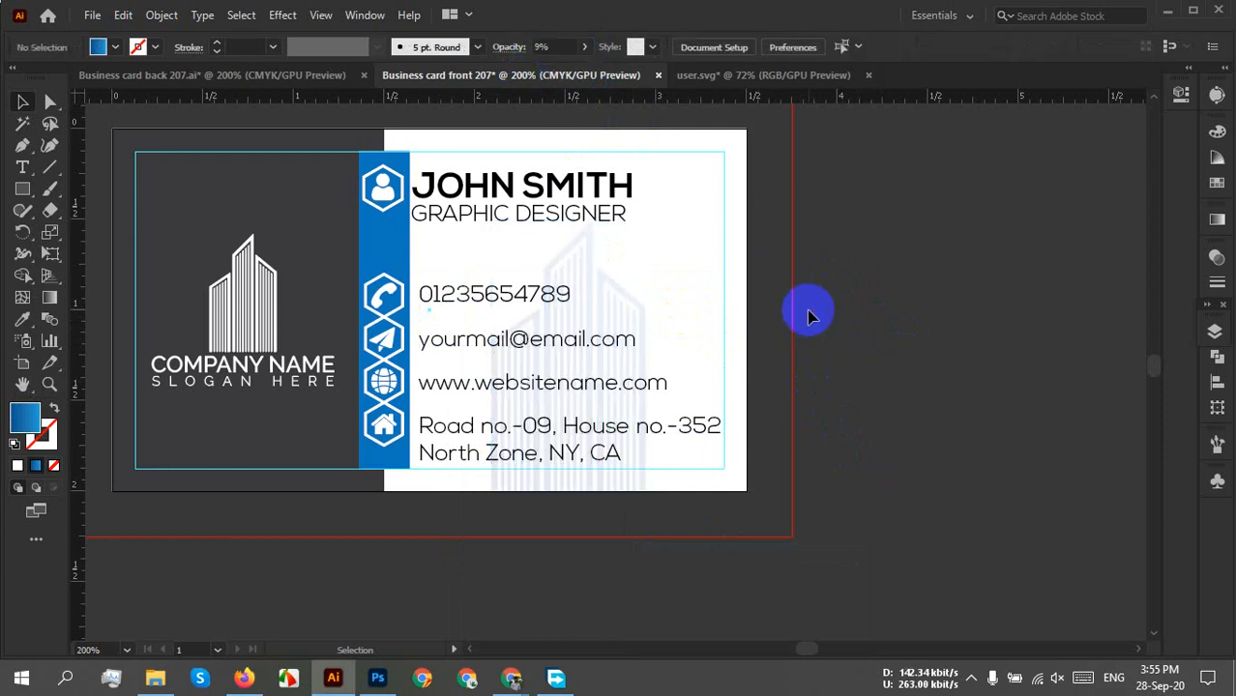
scroll(764, 319, "up", 3)
scroll(764, 319, "down", 3)
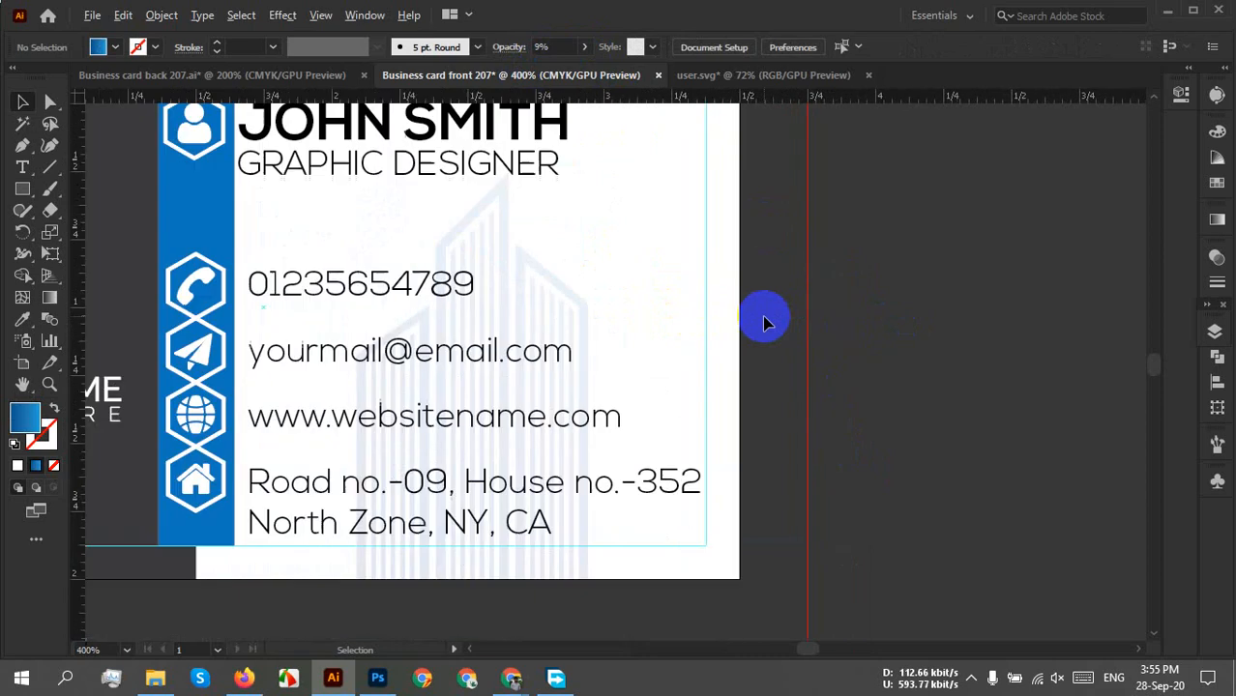
left_click_drag(757, 307, 836, 353)
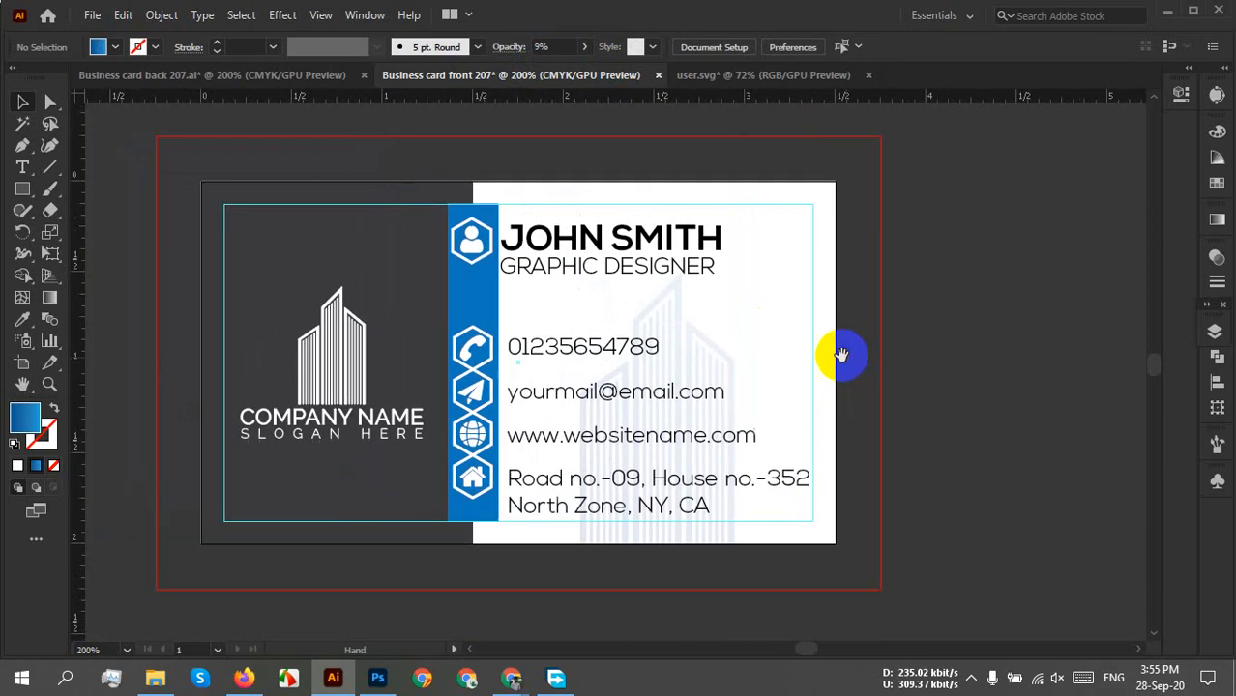
Set the building watermark to 6% opacity and nudge it slightly up.
left_click(706, 333)
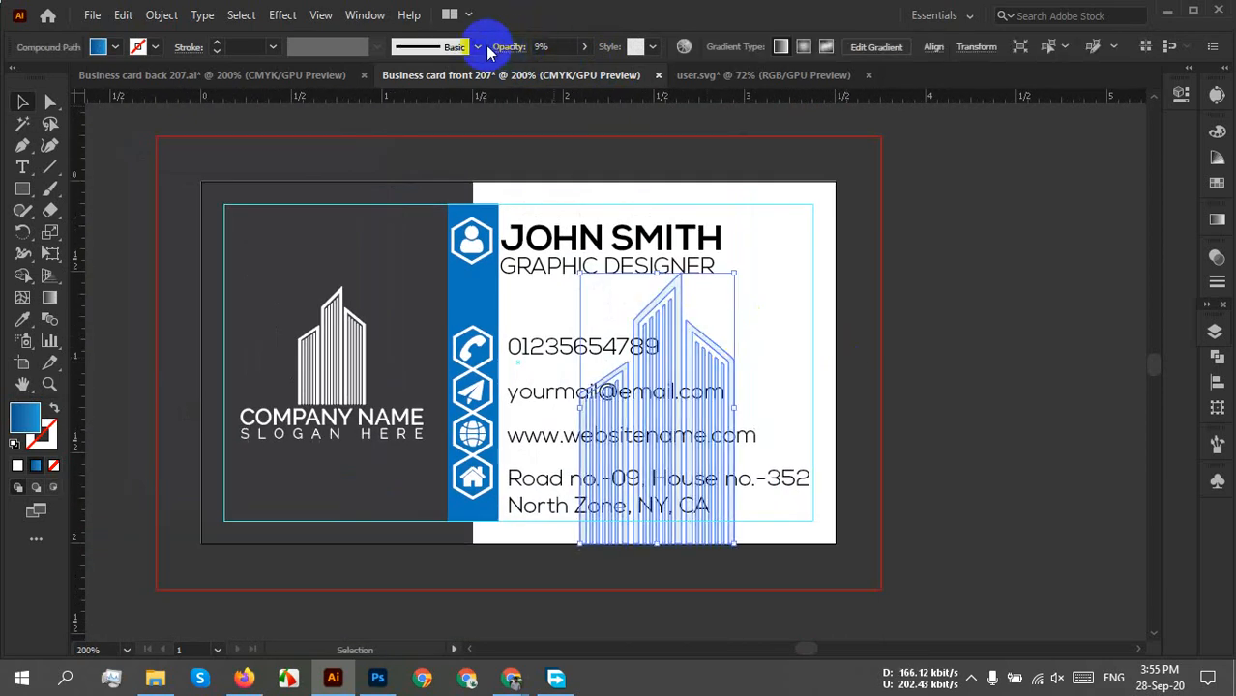
left_click(584, 48)
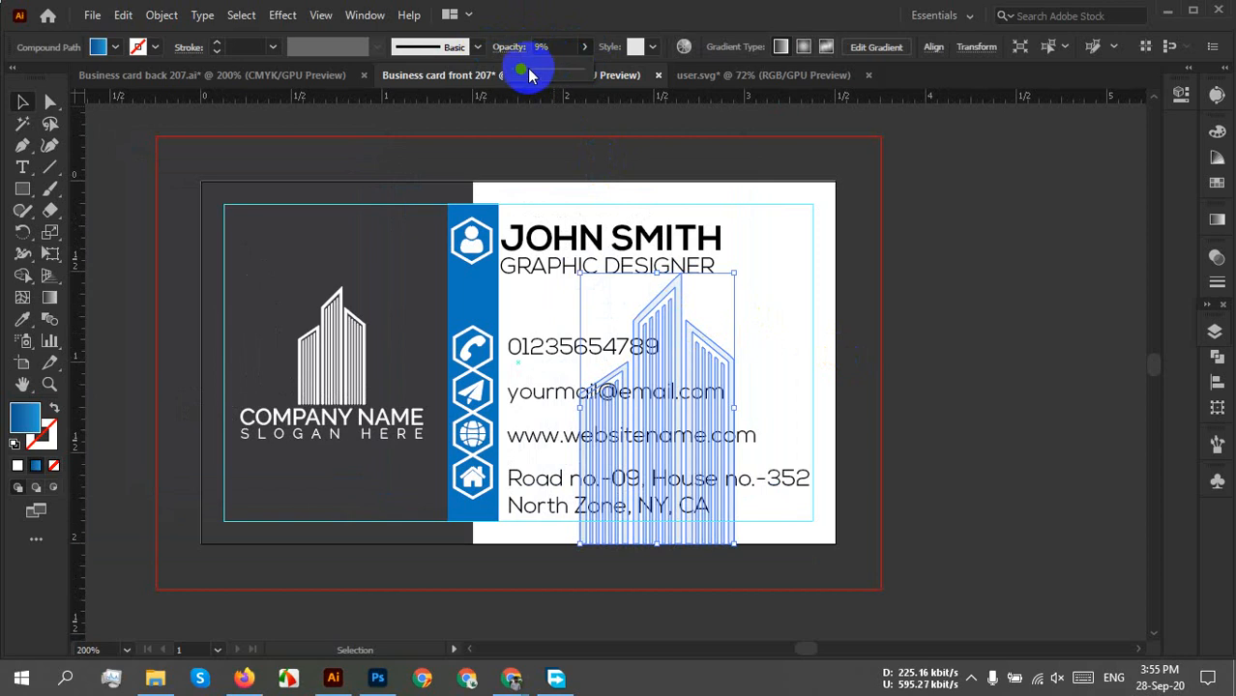
left_click_drag(532, 74, 599, 79)
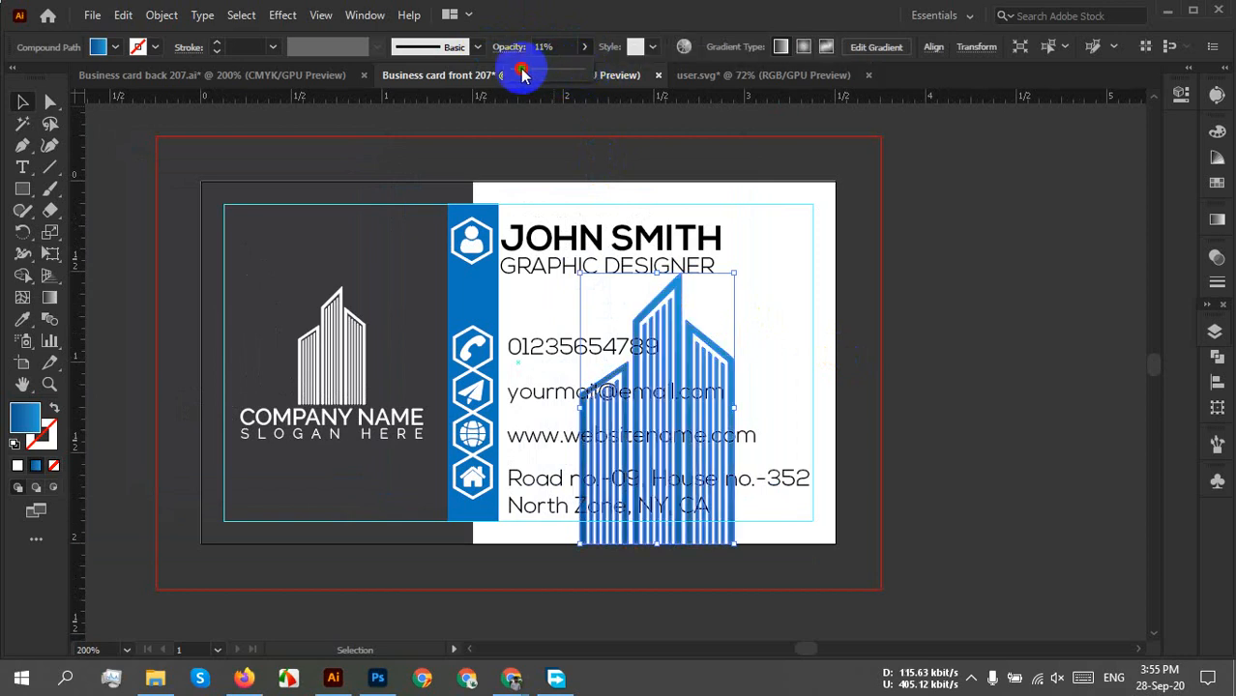
left_click_drag(520, 74, 520, 75)
left_click(913, 259)
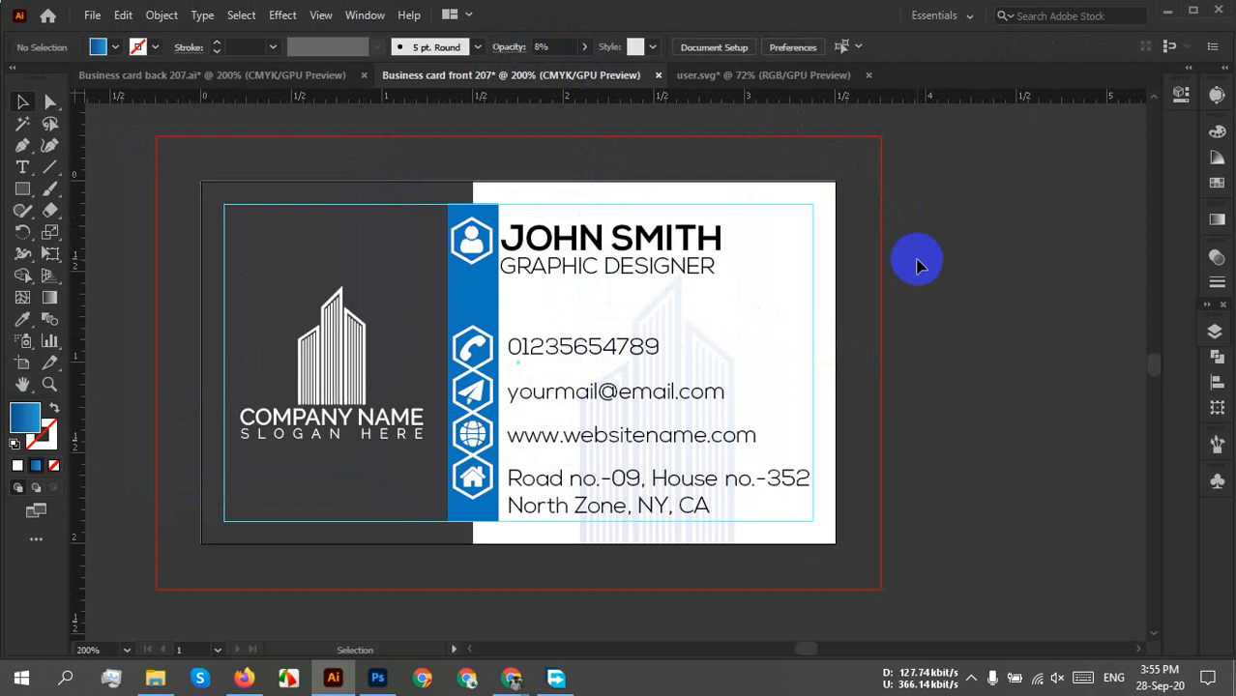
left_click(677, 331)
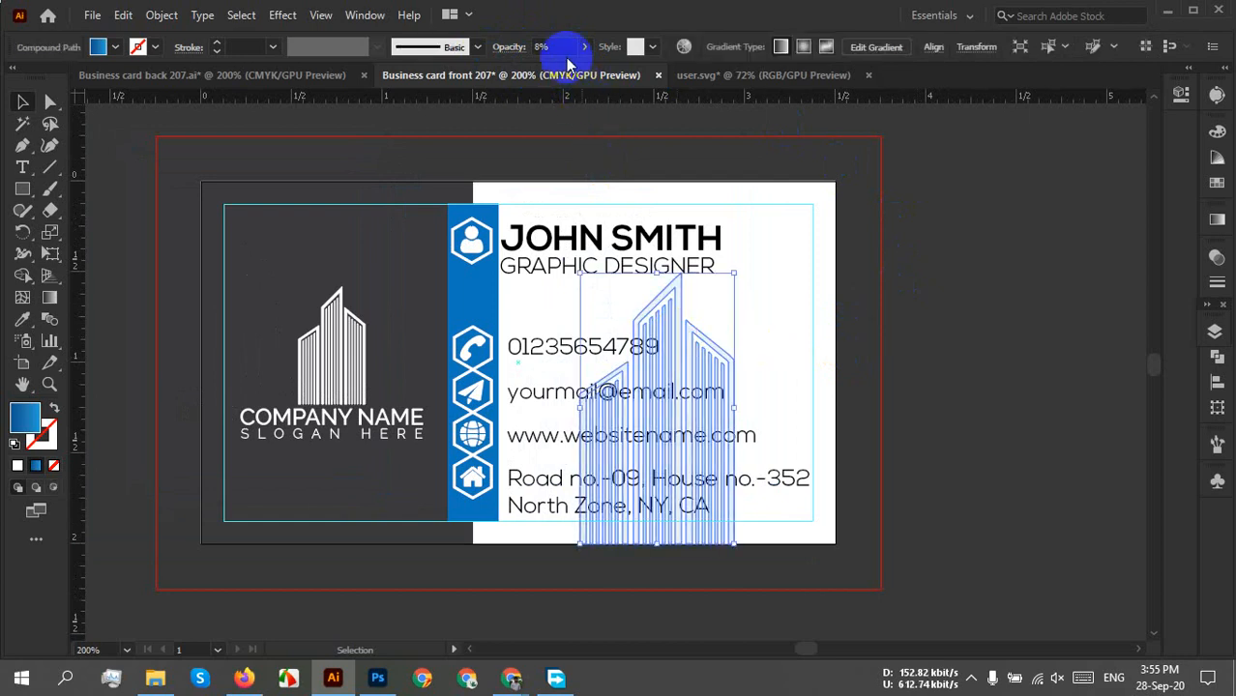
type("6")
left_click(964, 312)
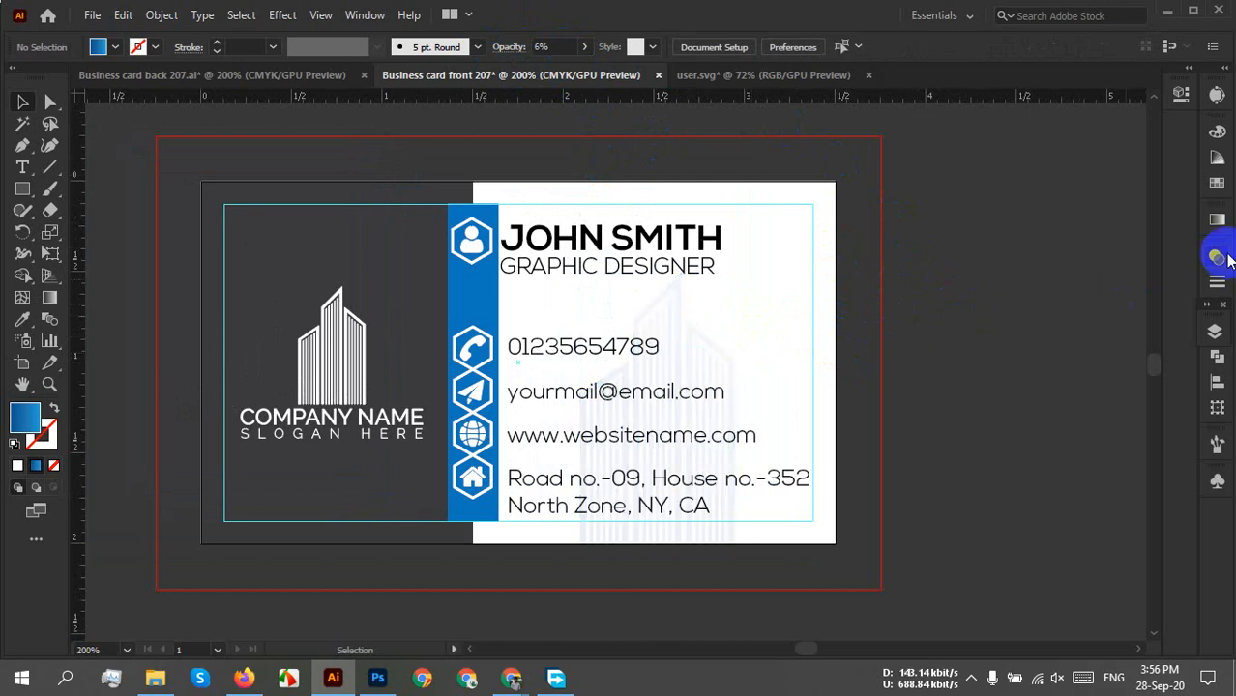
left_click_drag(703, 354, 690, 326)
Move the faint building right and align it to the card's right and bottom edges.
left_click(955, 342)
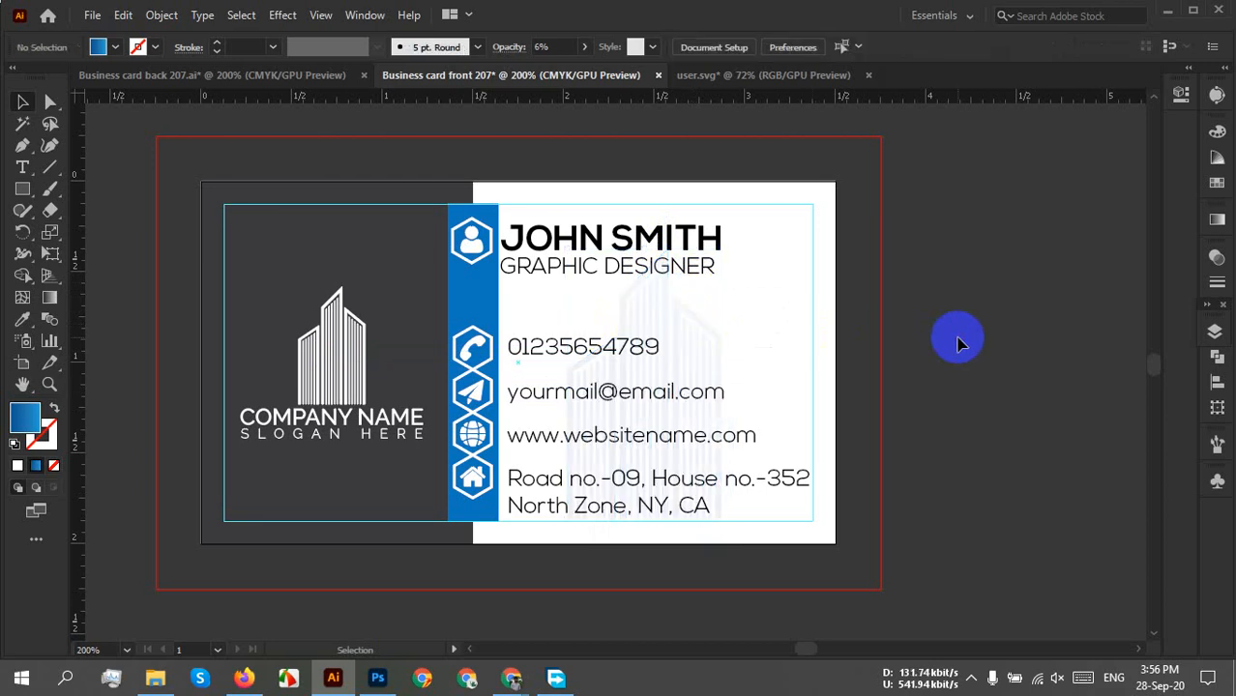
left_click(703, 353)
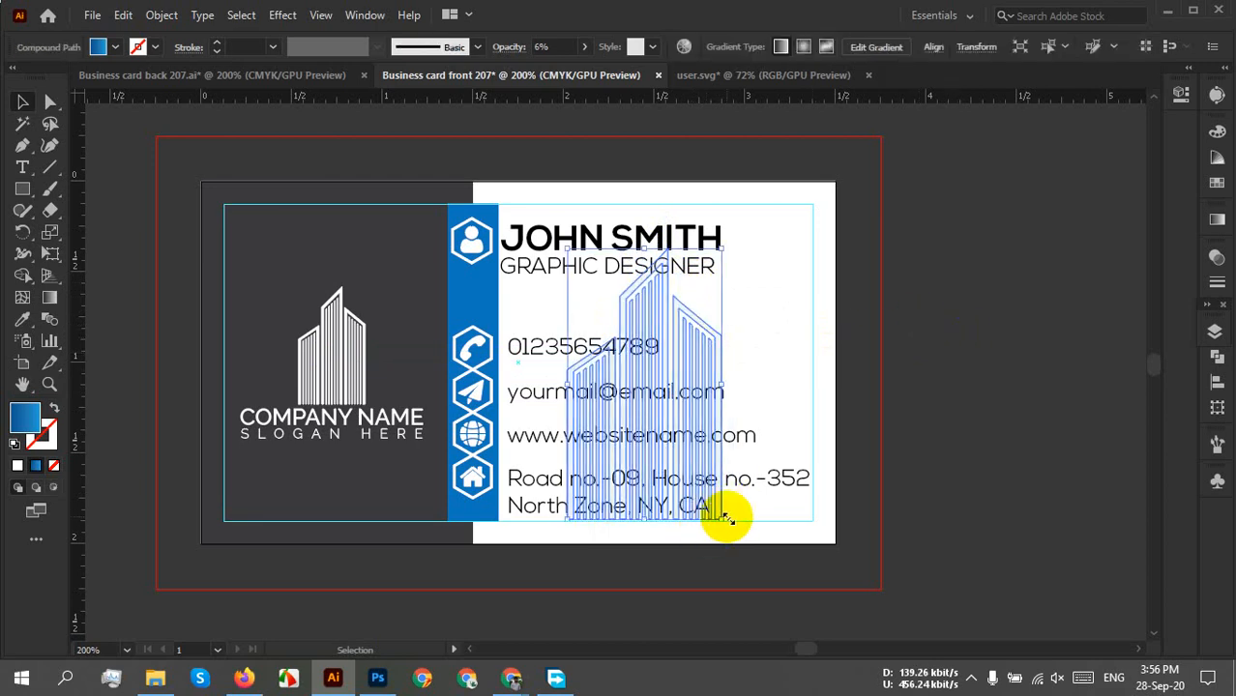
left_click_drag(711, 355, 822, 380)
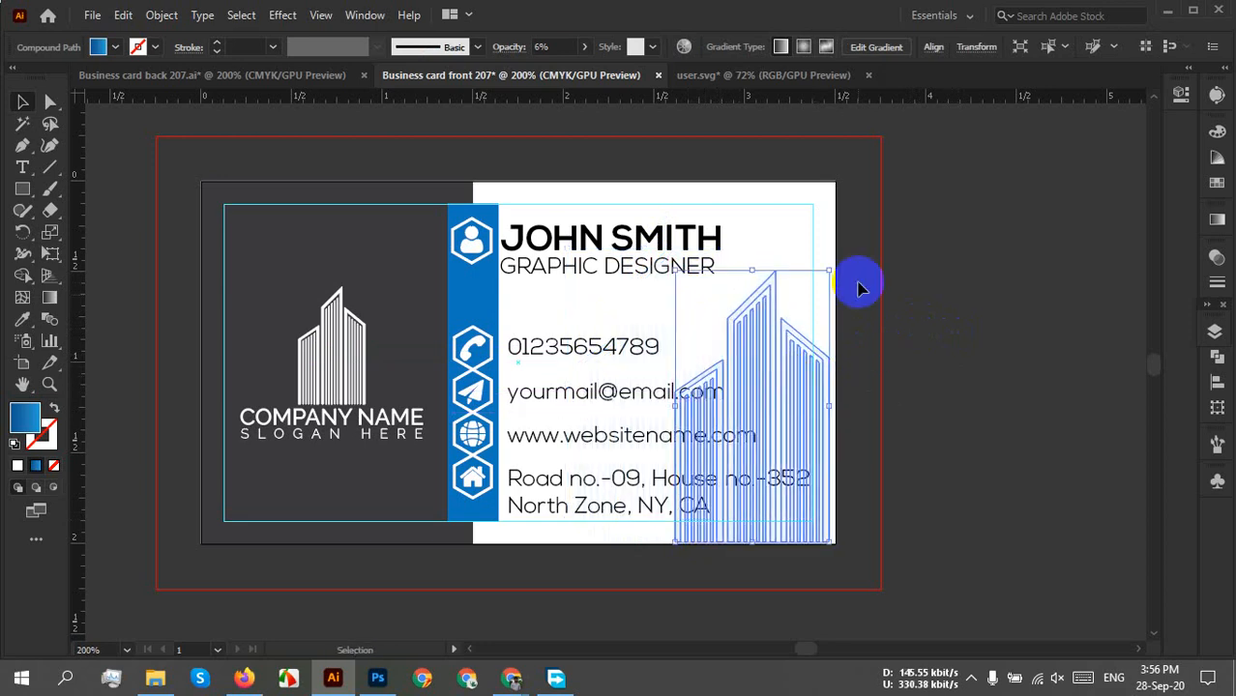
left_click(934, 48)
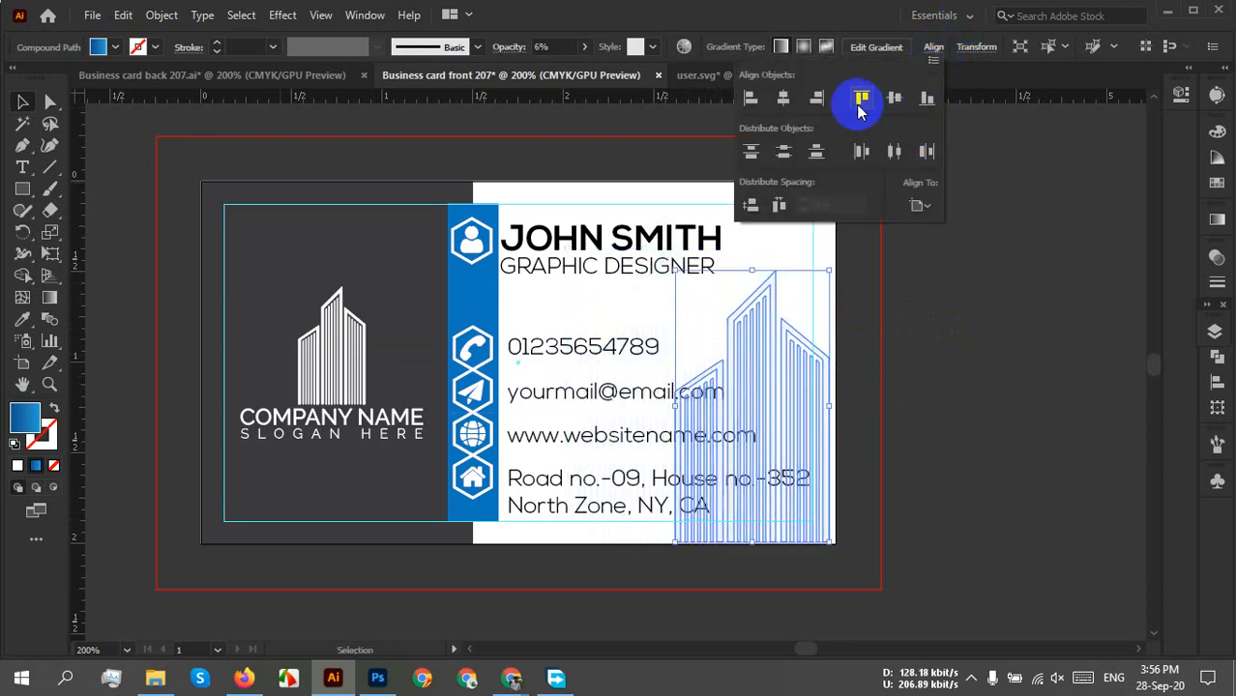
left_click(820, 99)
left_click(924, 100)
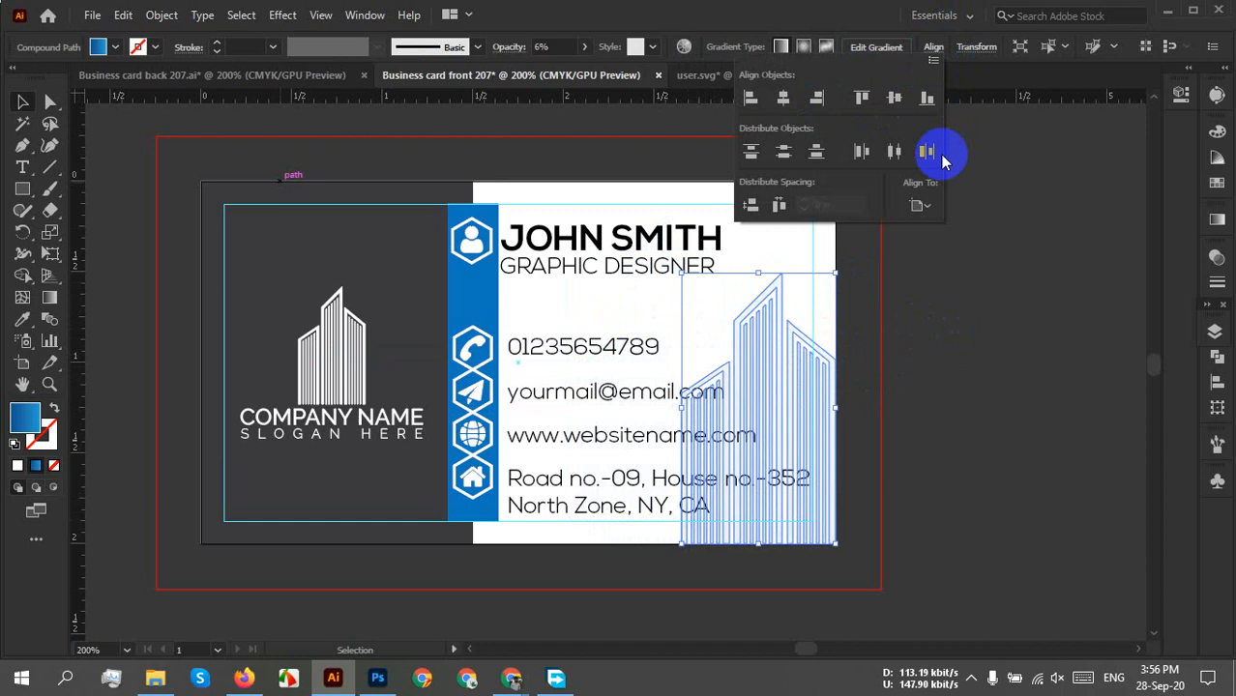
left_click(1021, 351)
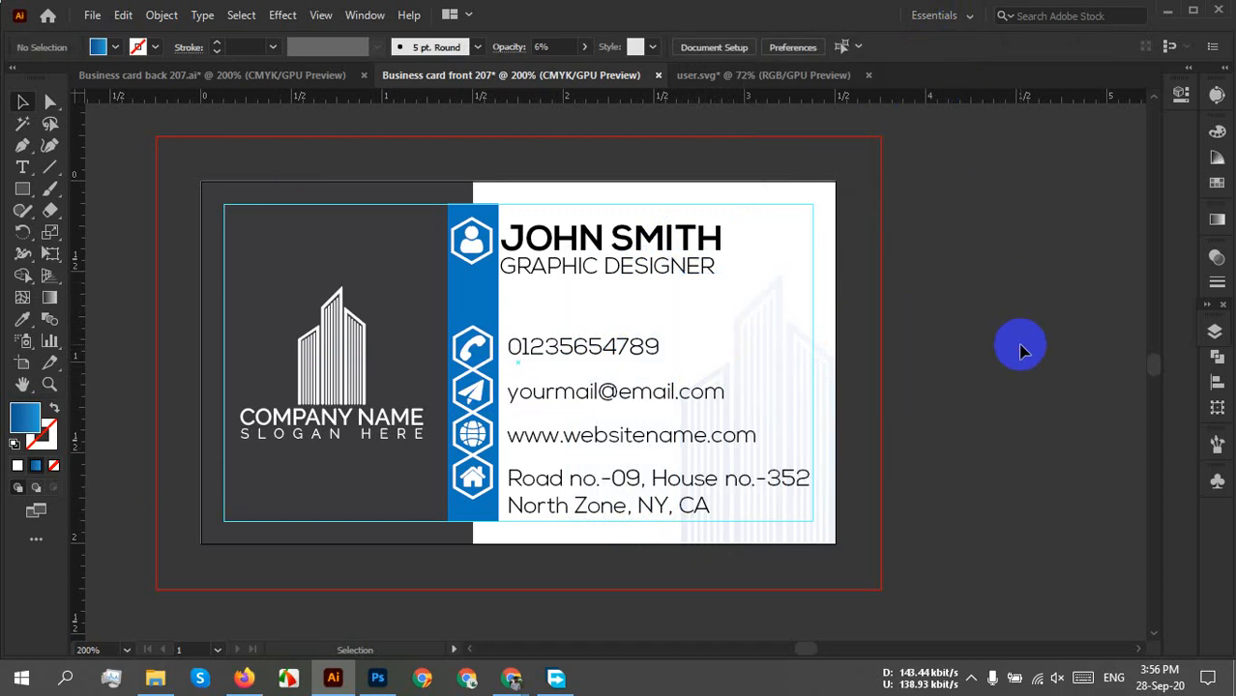
Try enlarging the building up and to the left, then undo the resize.
left_click(802, 414)
left_click_drag(681, 274, 629, 182)
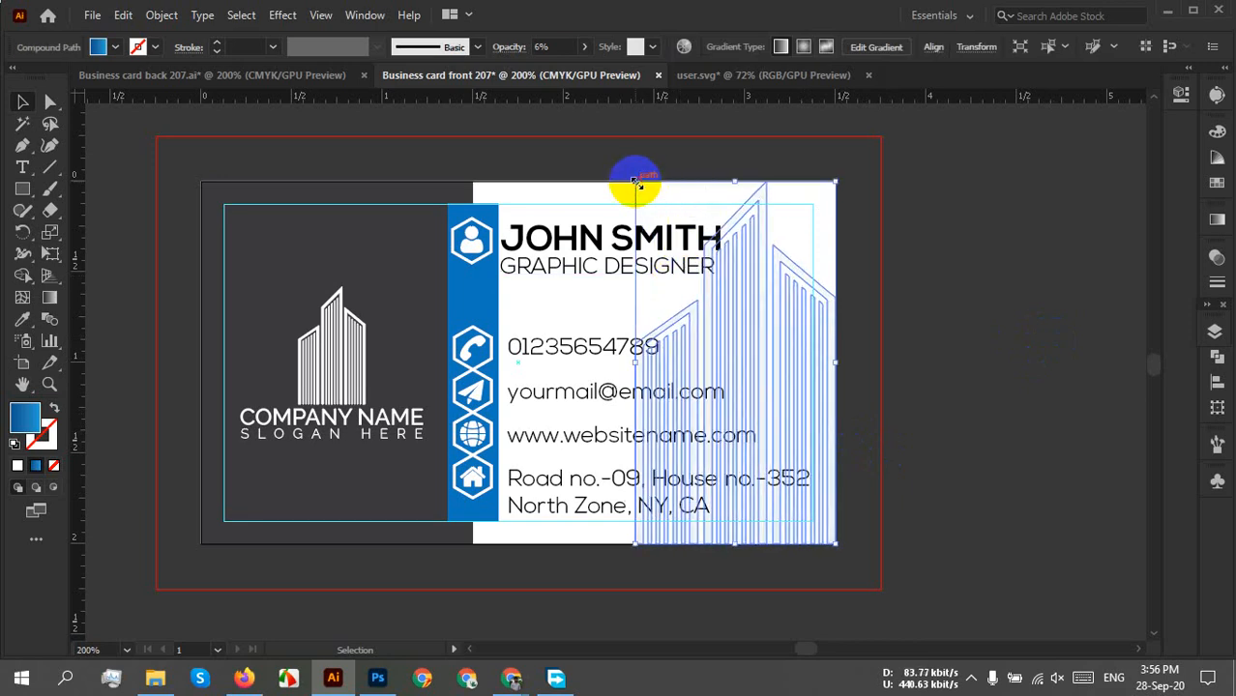
left_click(1059, 332)
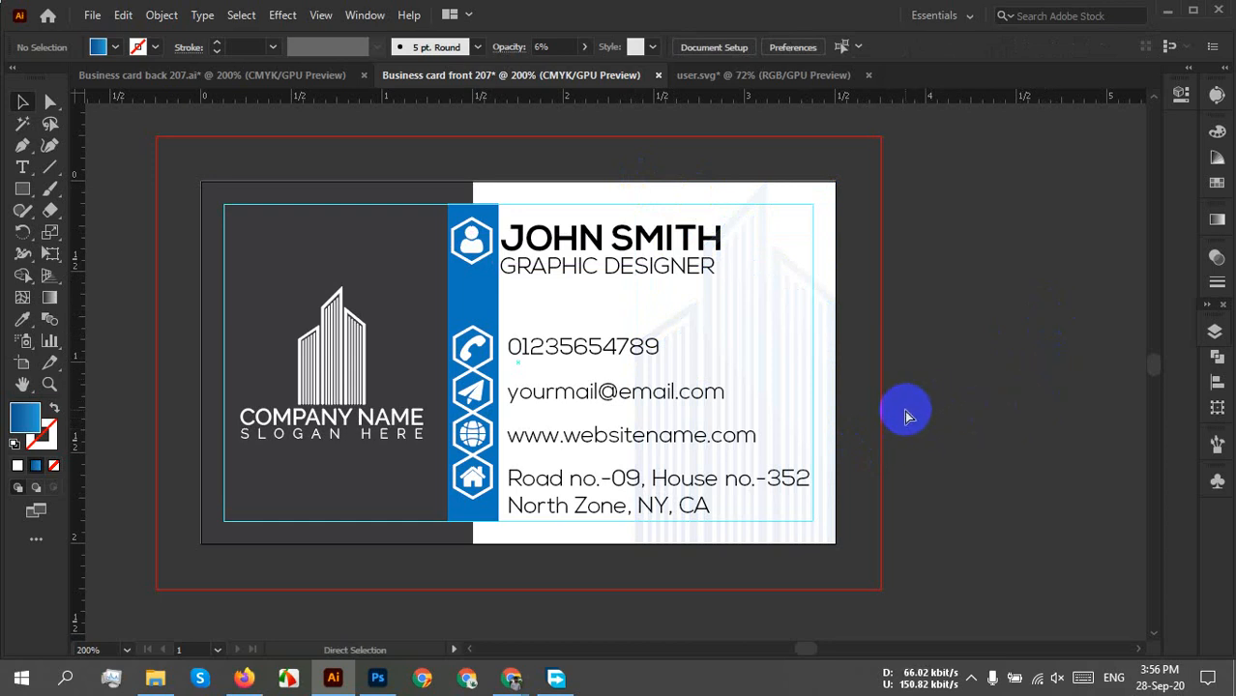
key("ctrl+z")
left_click(1051, 410)
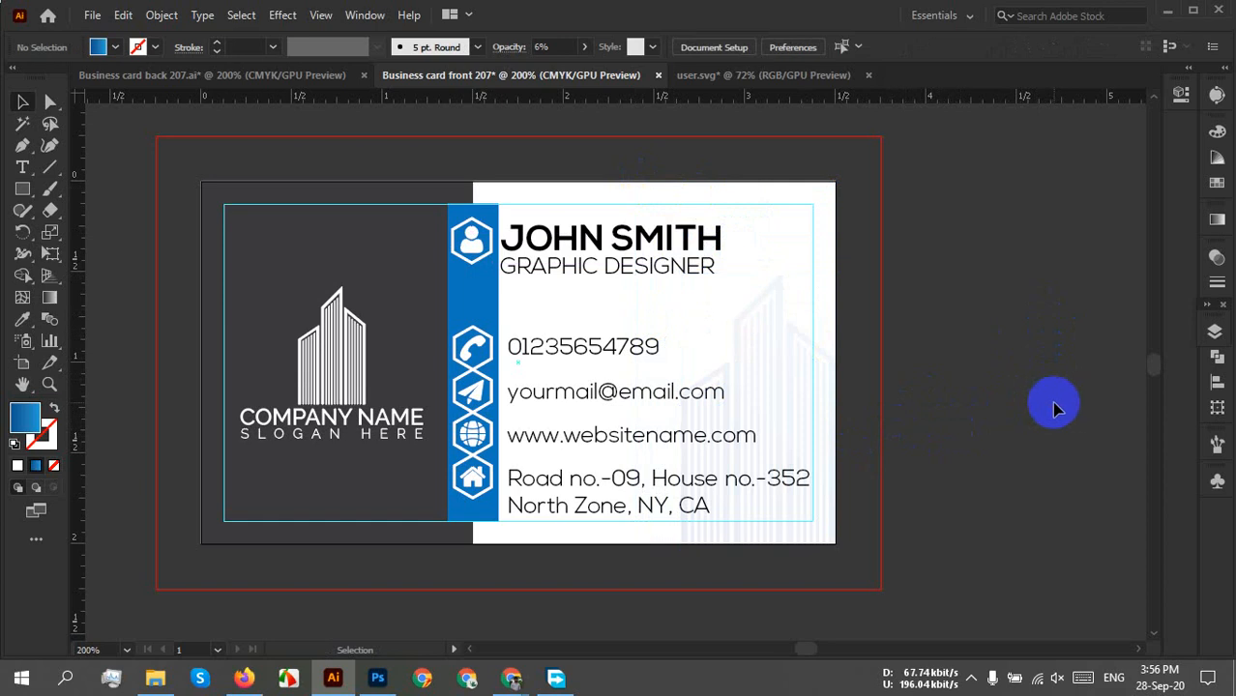
Shift the faint building watermark left onto the white side and review the whole card.
scroll(1048, 395, "down", 2)
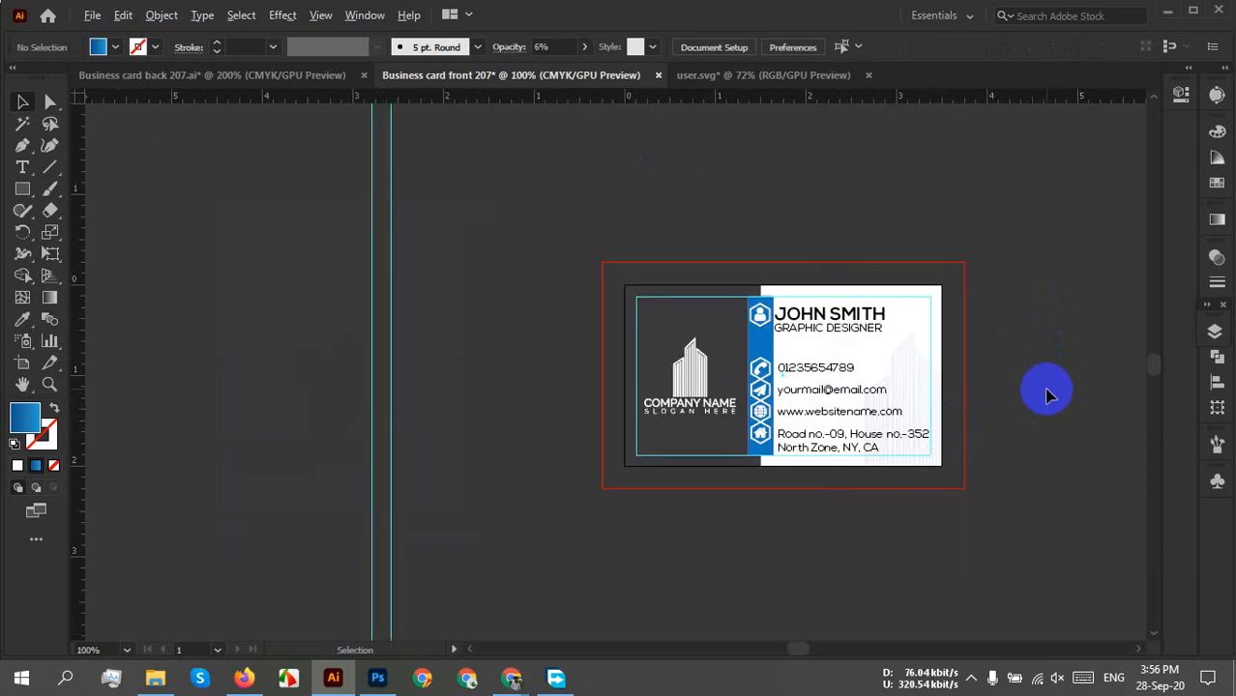
scroll(1048, 394, "up", 2)
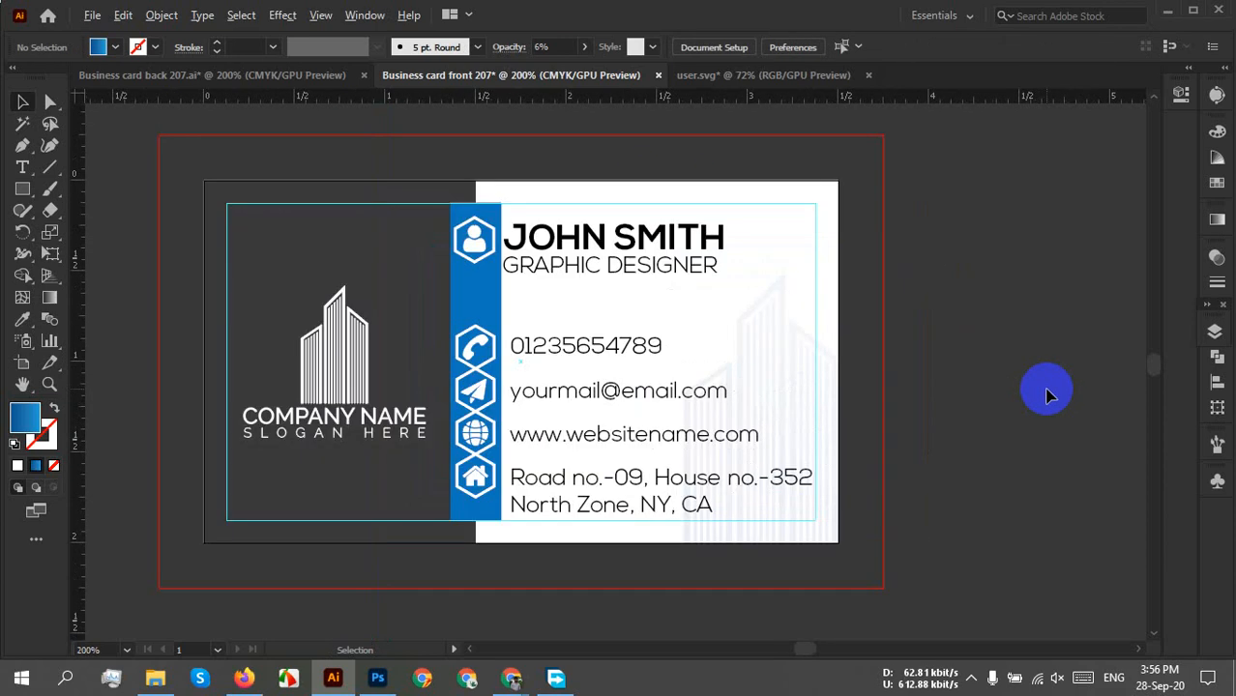
scroll(993, 388, "up", 1)
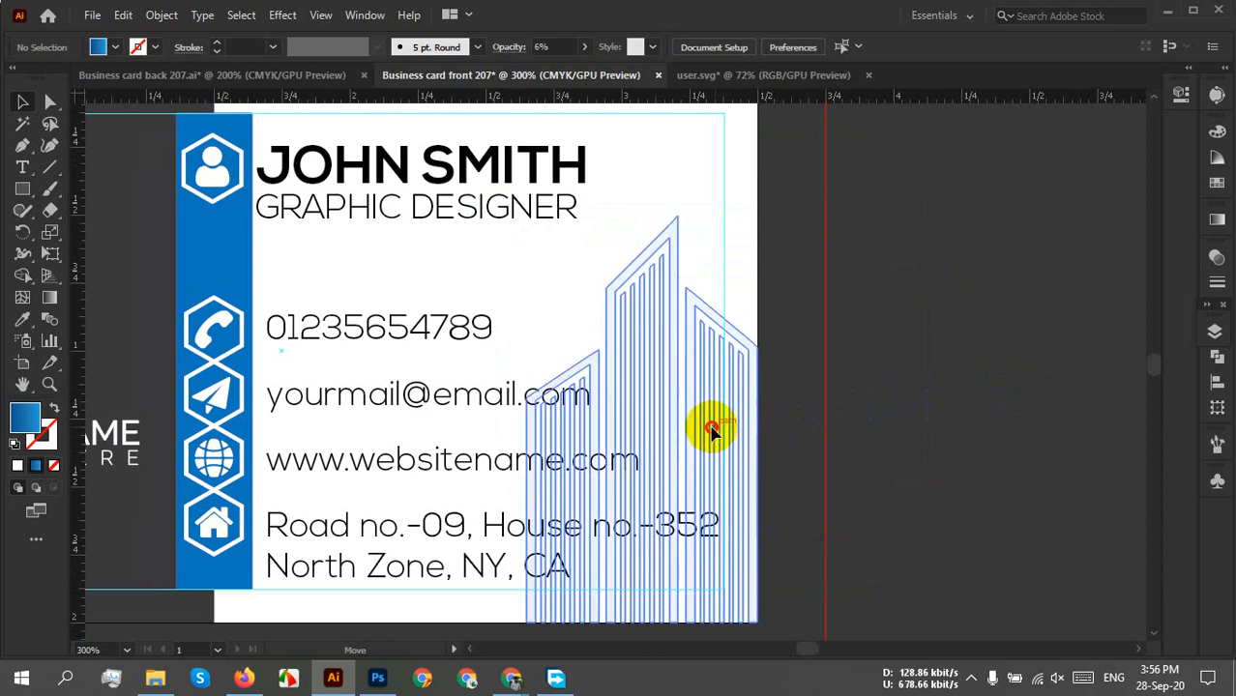
left_click_drag(711, 427, 507, 421)
left_click(944, 395)
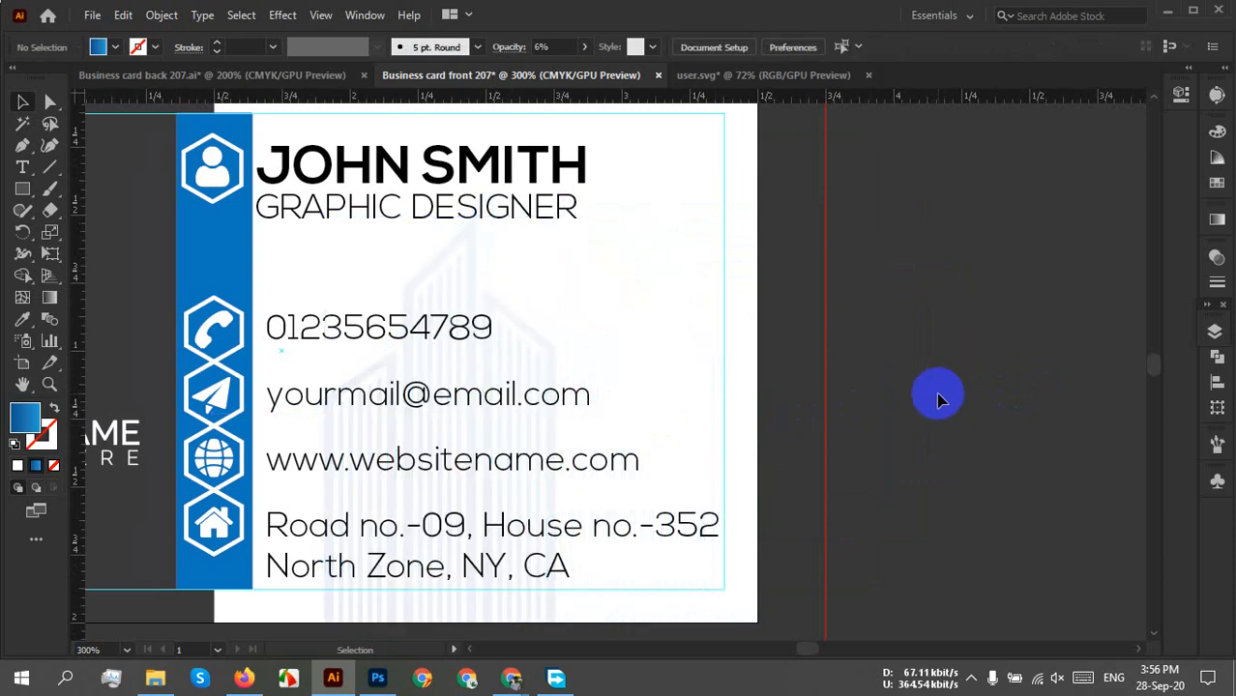
scroll(939, 399, "down", 2)
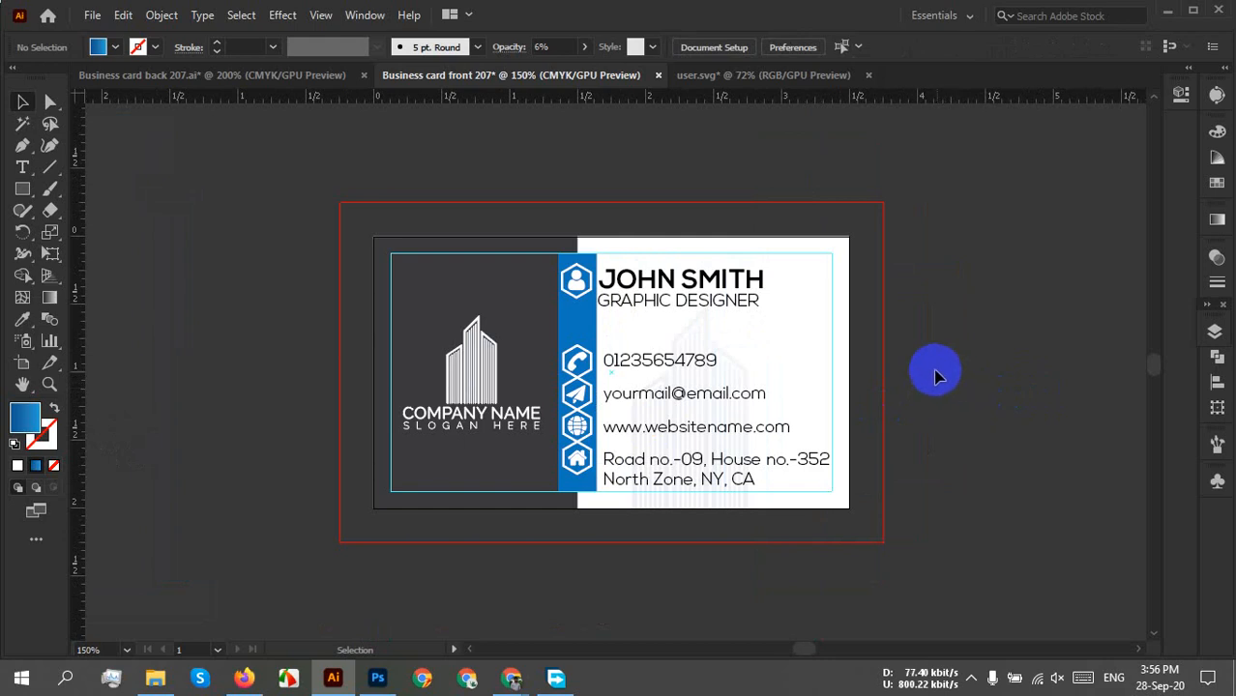
left_click(698, 323)
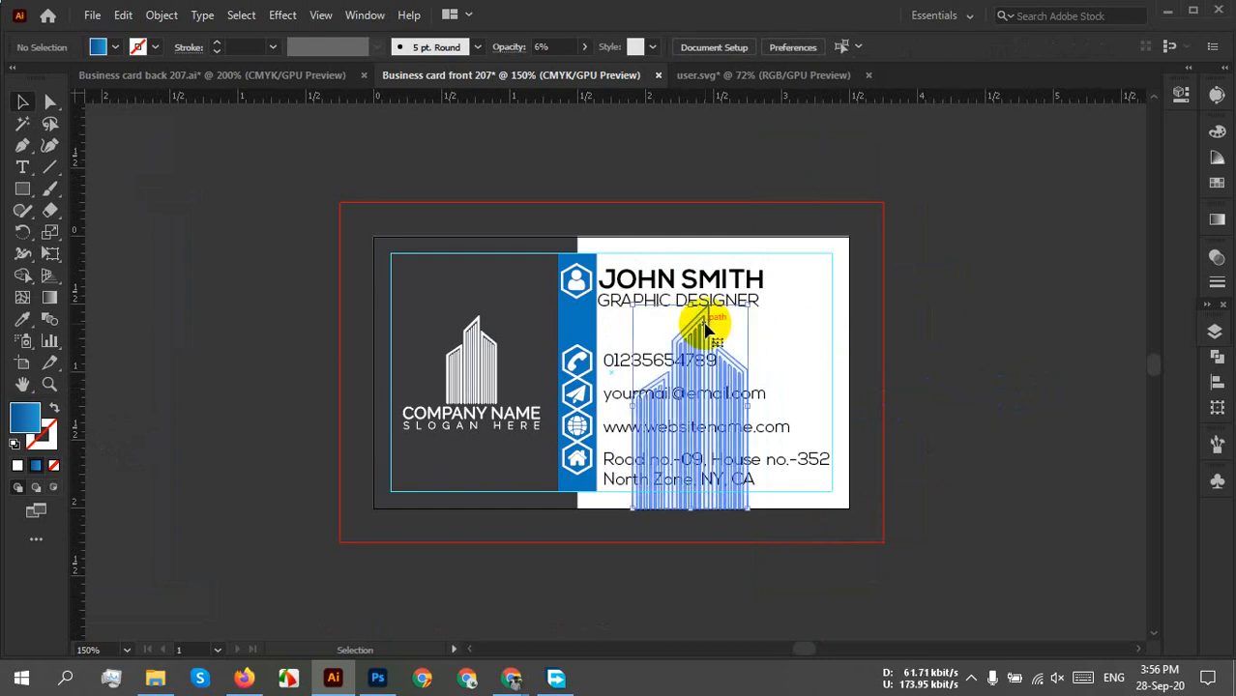
left_click(1030, 345)
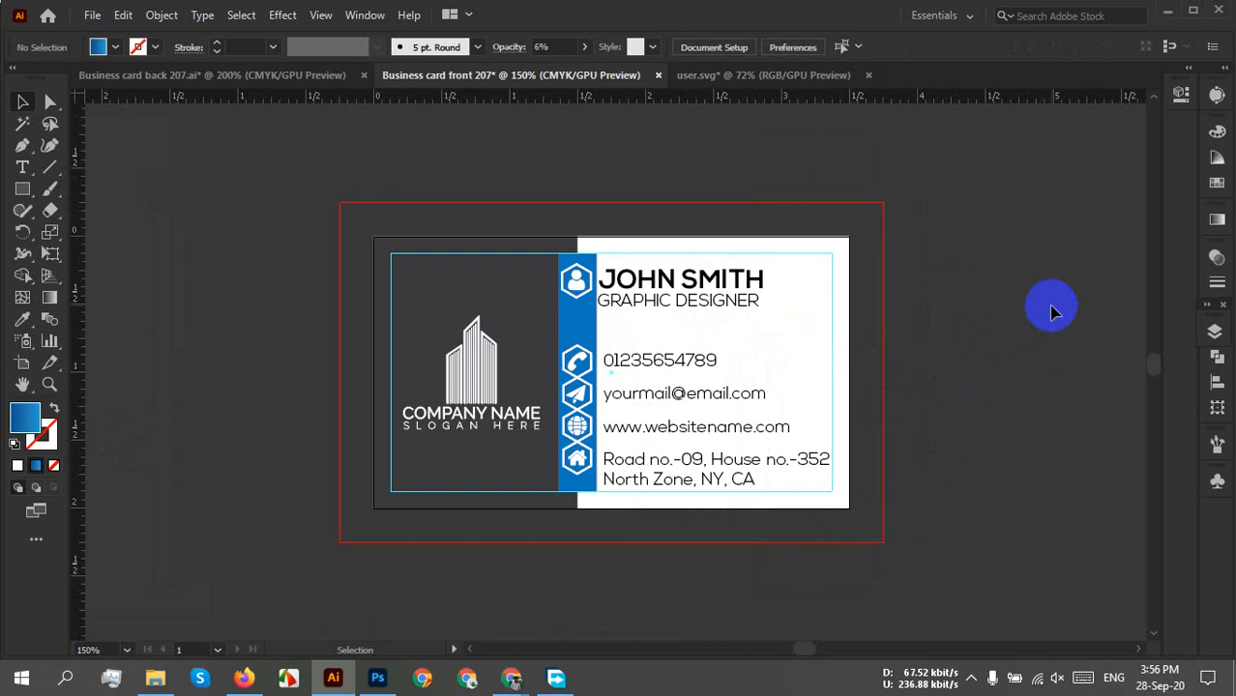
scroll(1063, 305, "down", 2)
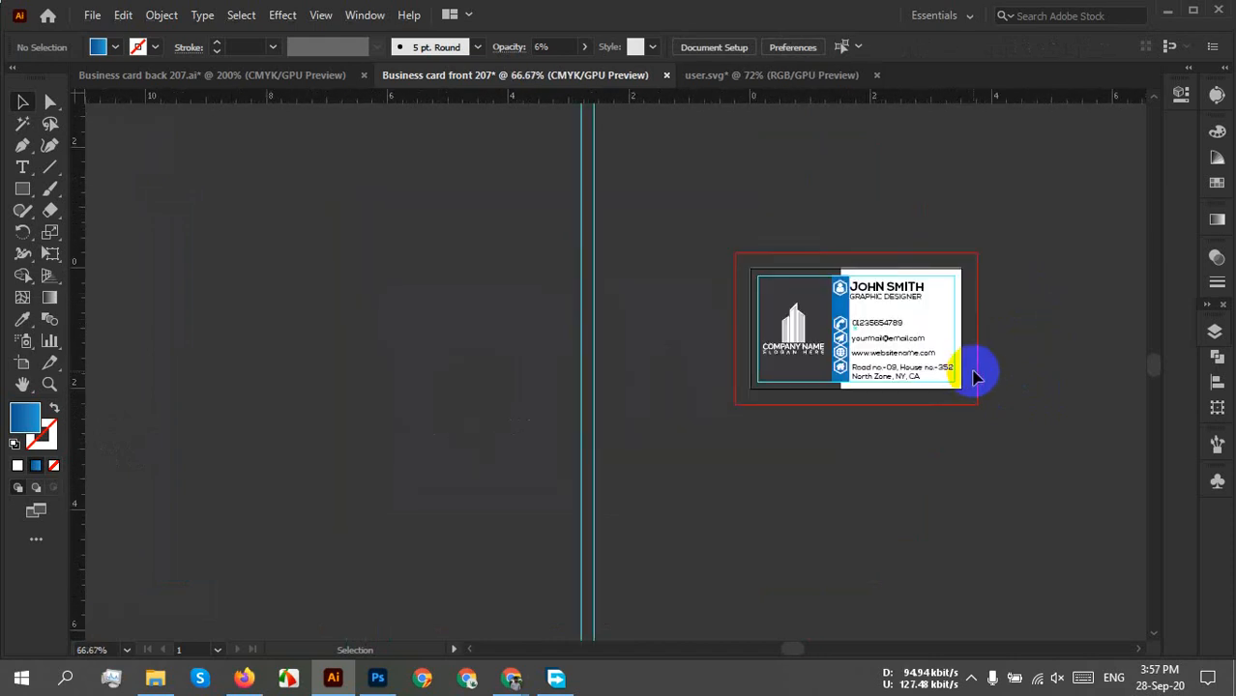
scroll(977, 377, "up", 3)
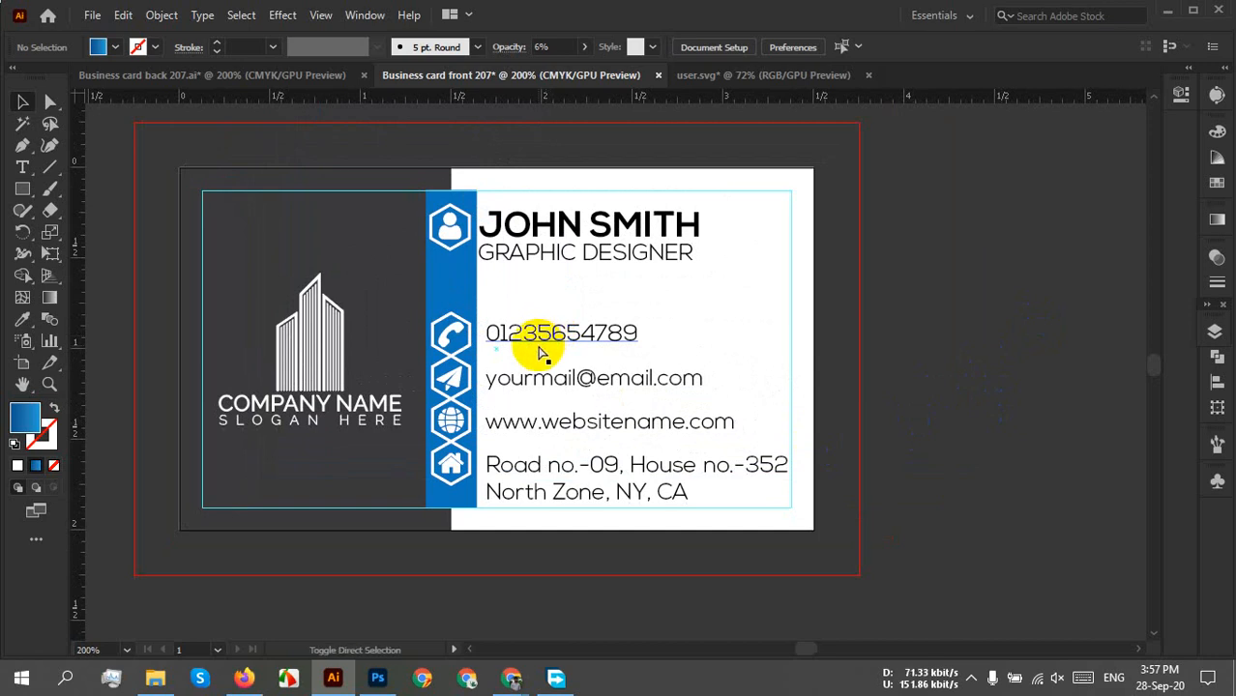
Save the front card as Business card front 207.ai.
key("ctrl+s")
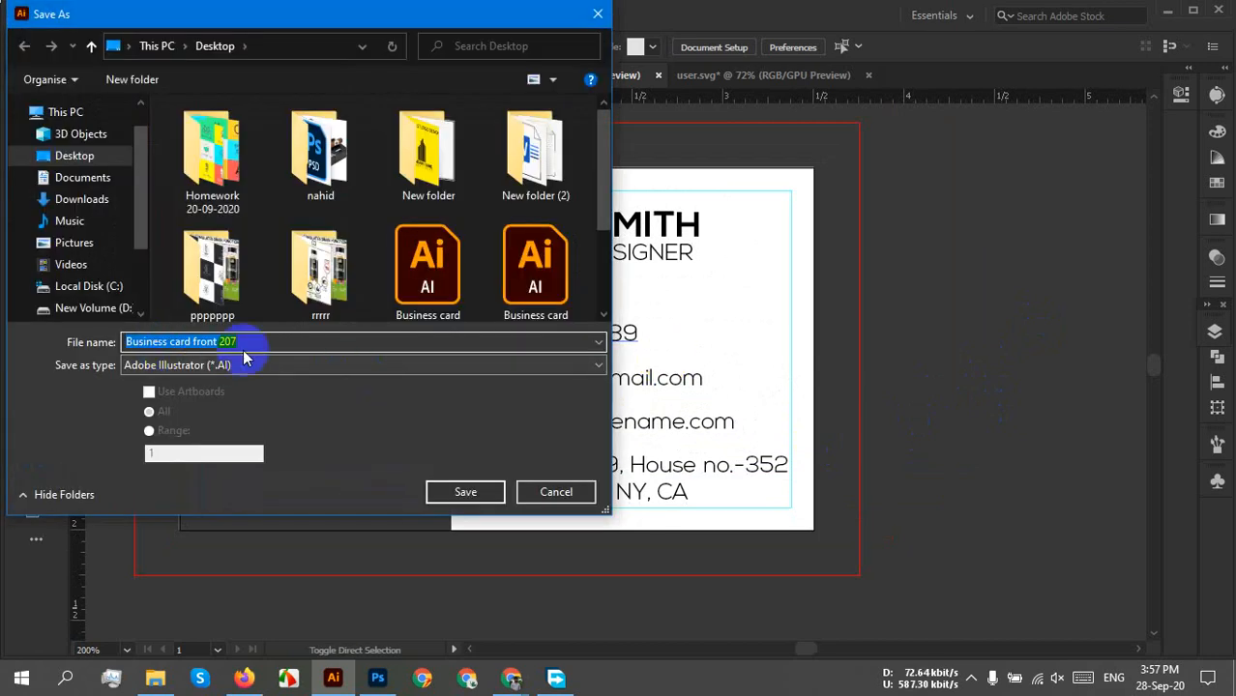
left_click(465, 491)
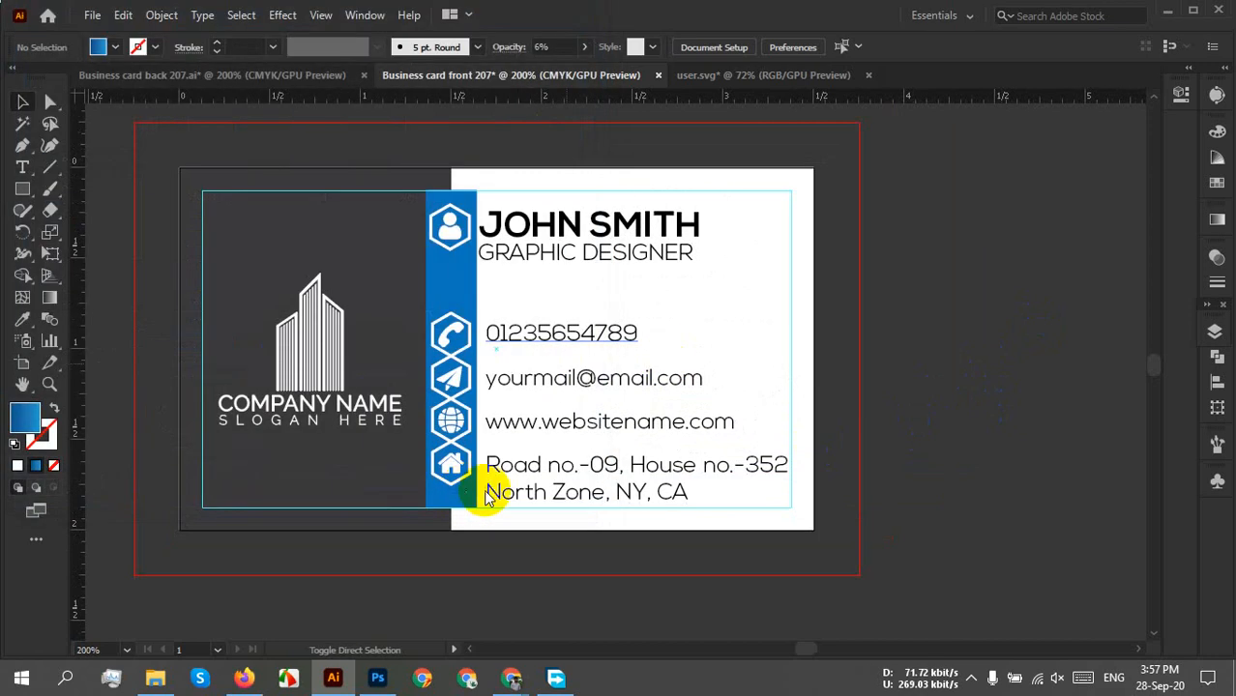
left_click(698, 590)
left_click(712, 488)
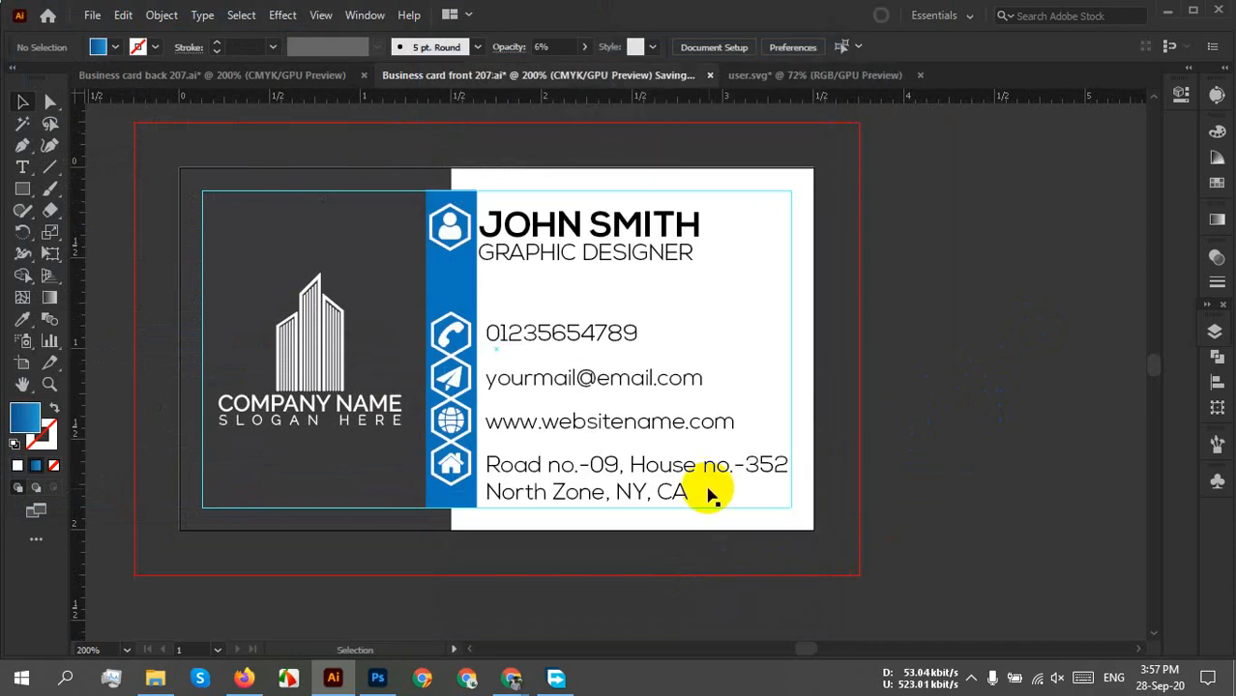
Export the card as a PNG at High (300 ppi) resolution.
left_click(92, 16)
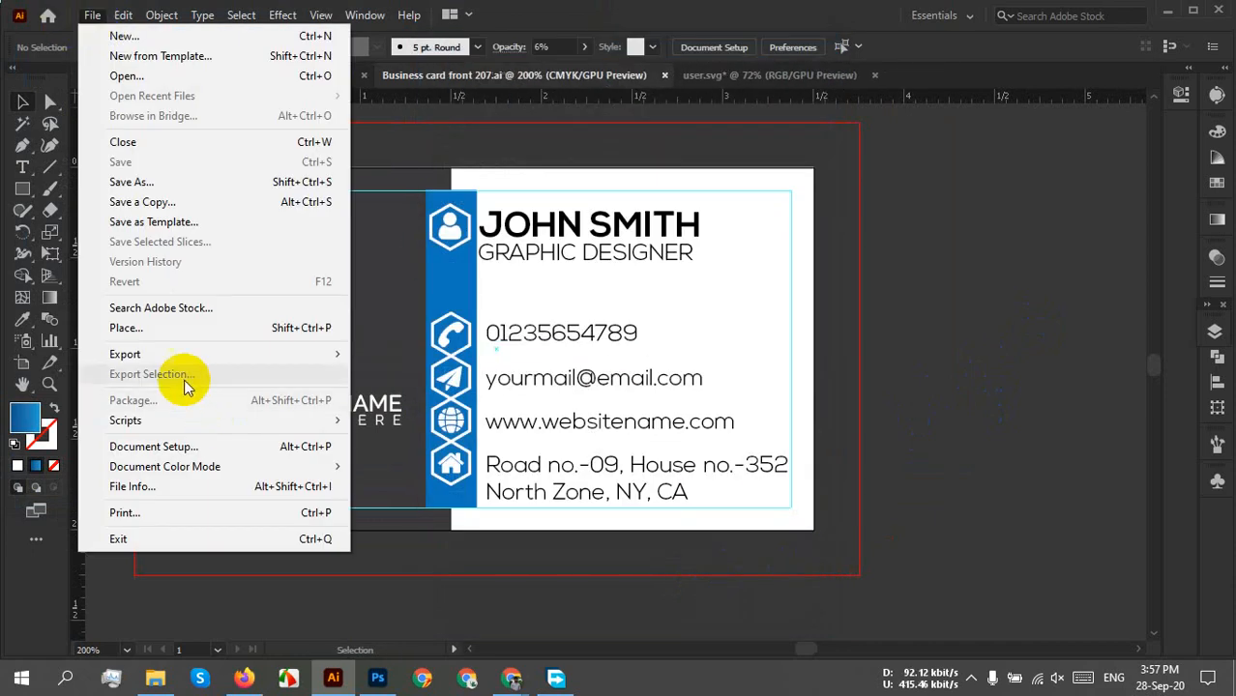
mouse_move(152, 360)
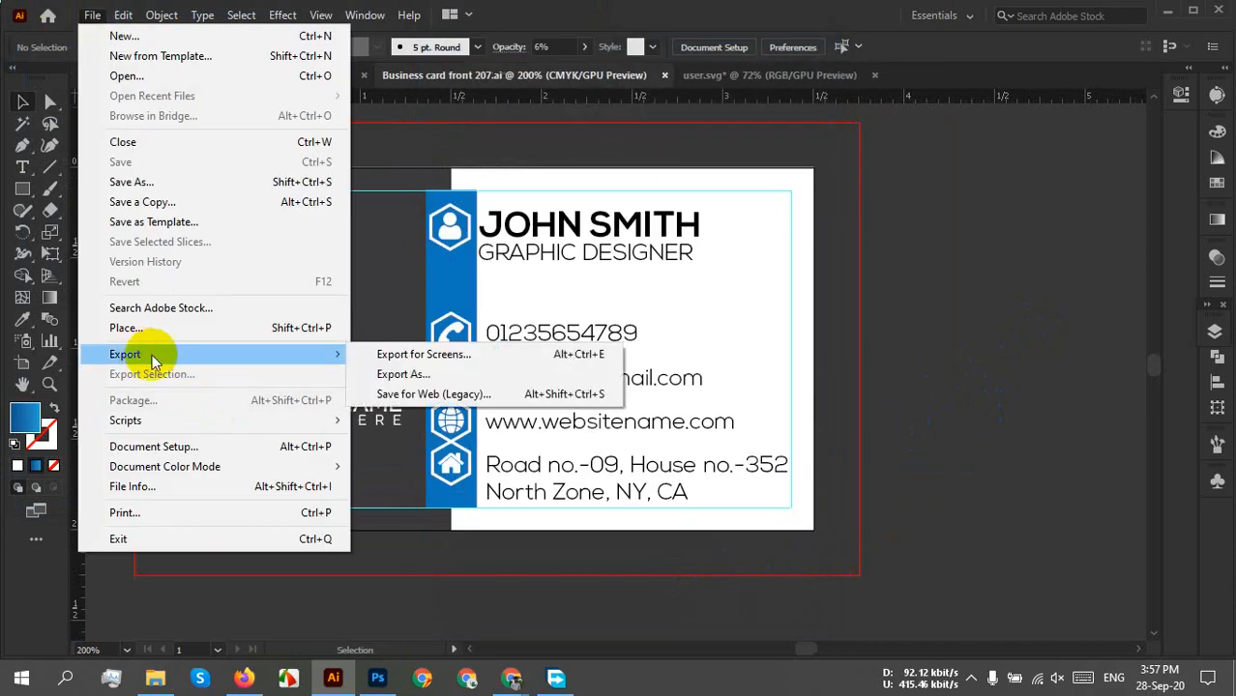
left_click(416, 370)
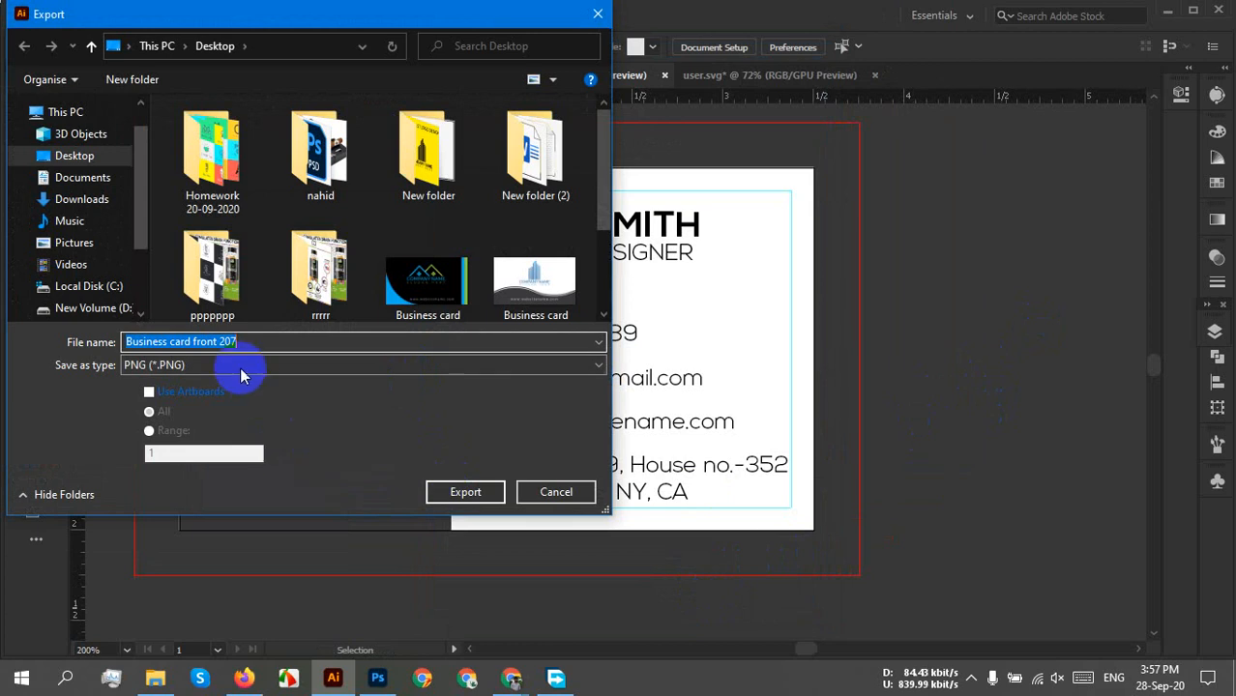
left_click(494, 488)
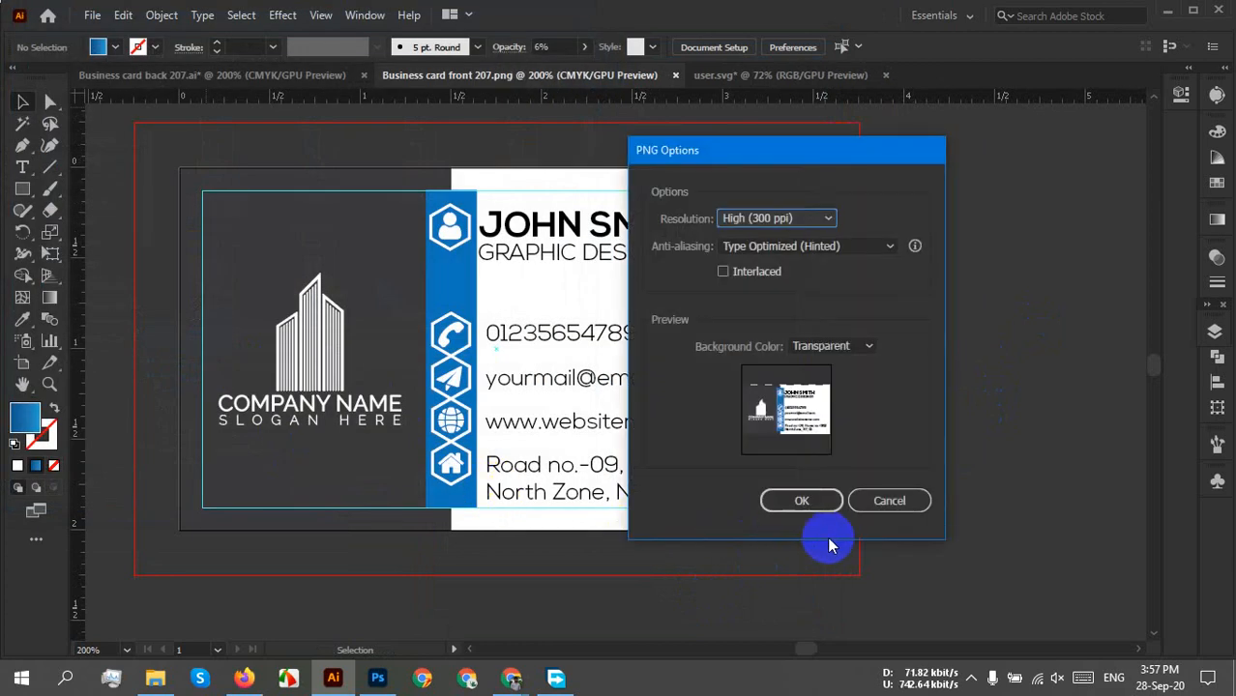
left_click(810, 505)
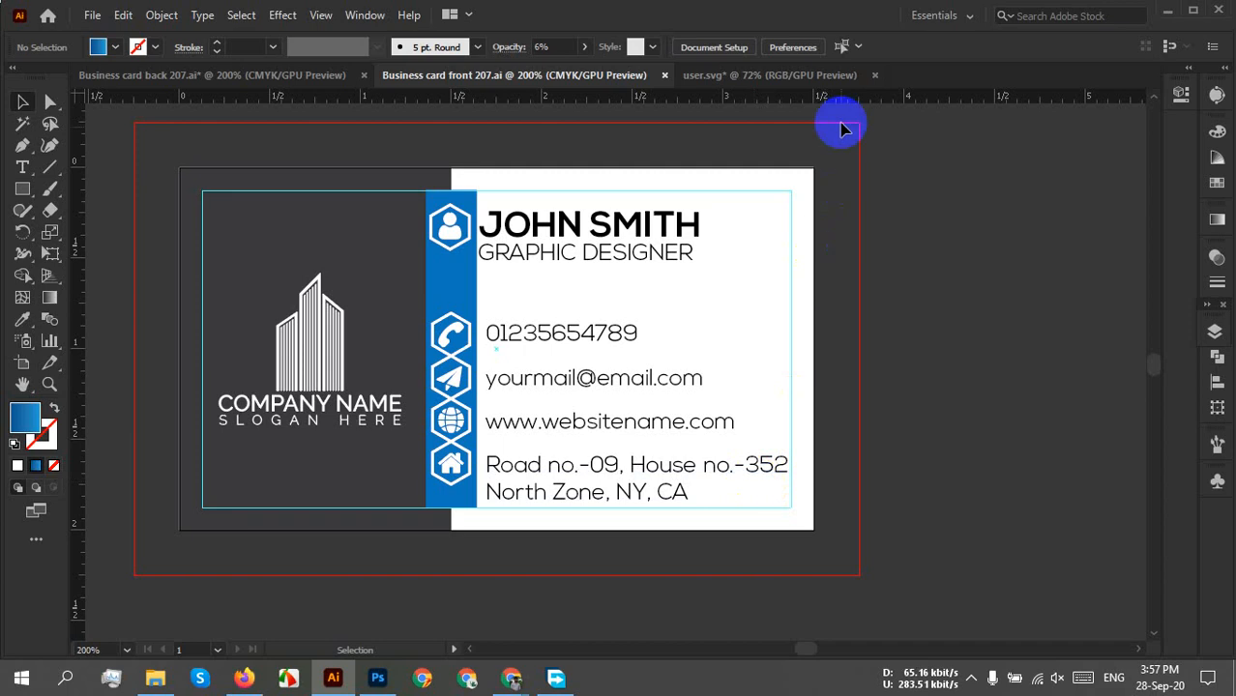
Close the user.svg tab, discarding its changes.
left_click(873, 75)
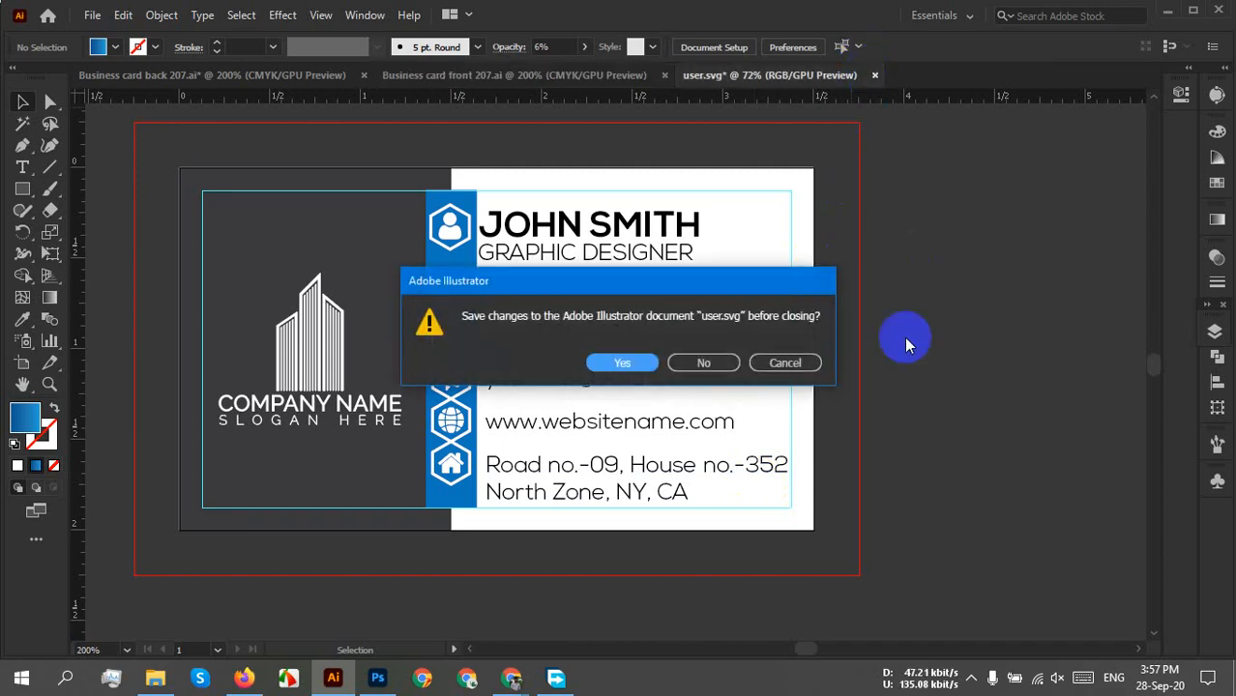
left_click(725, 365)
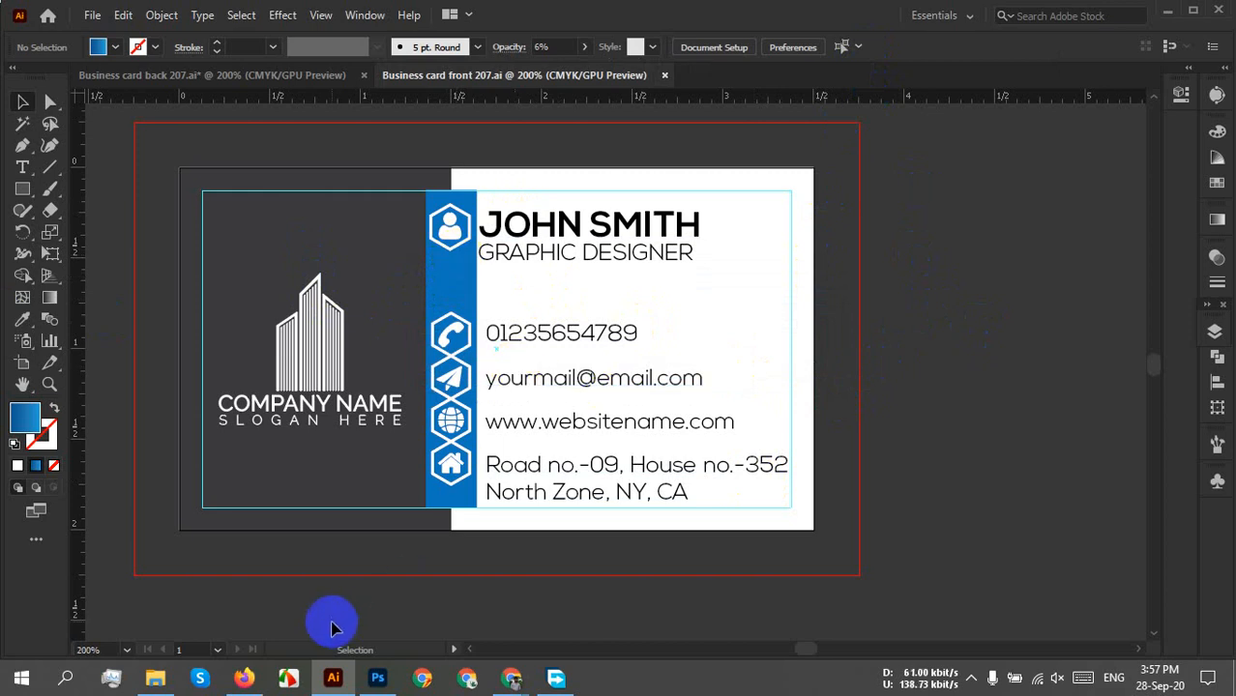
Close Business Card Mockup.psd, Business card front.png and Business card Mock up black 1.psd without saving.
left_click(377, 679)
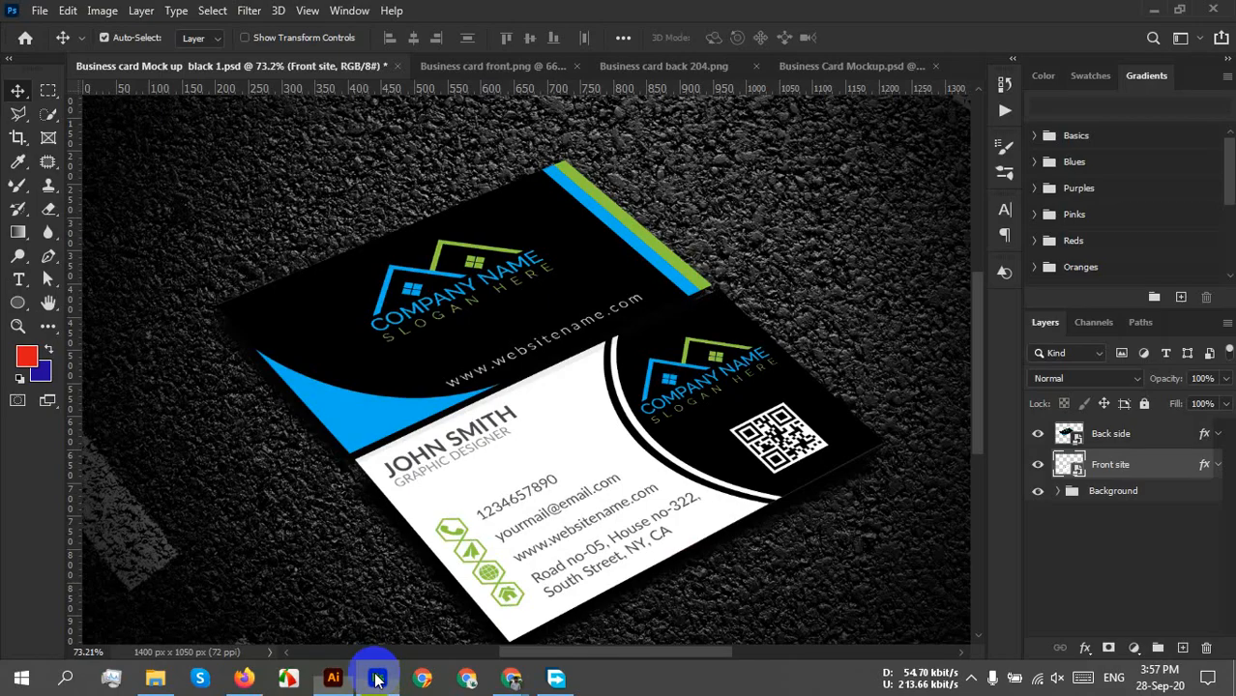
left_click(930, 64)
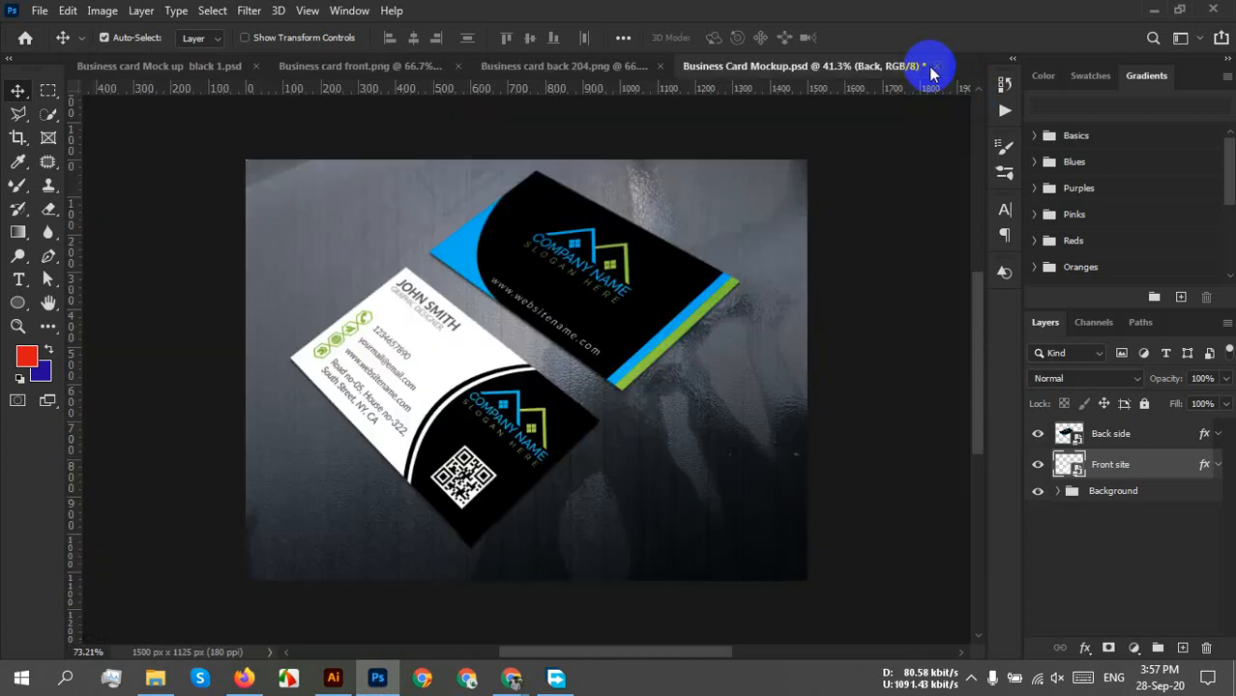
left_click(932, 65)
left_click(611, 263)
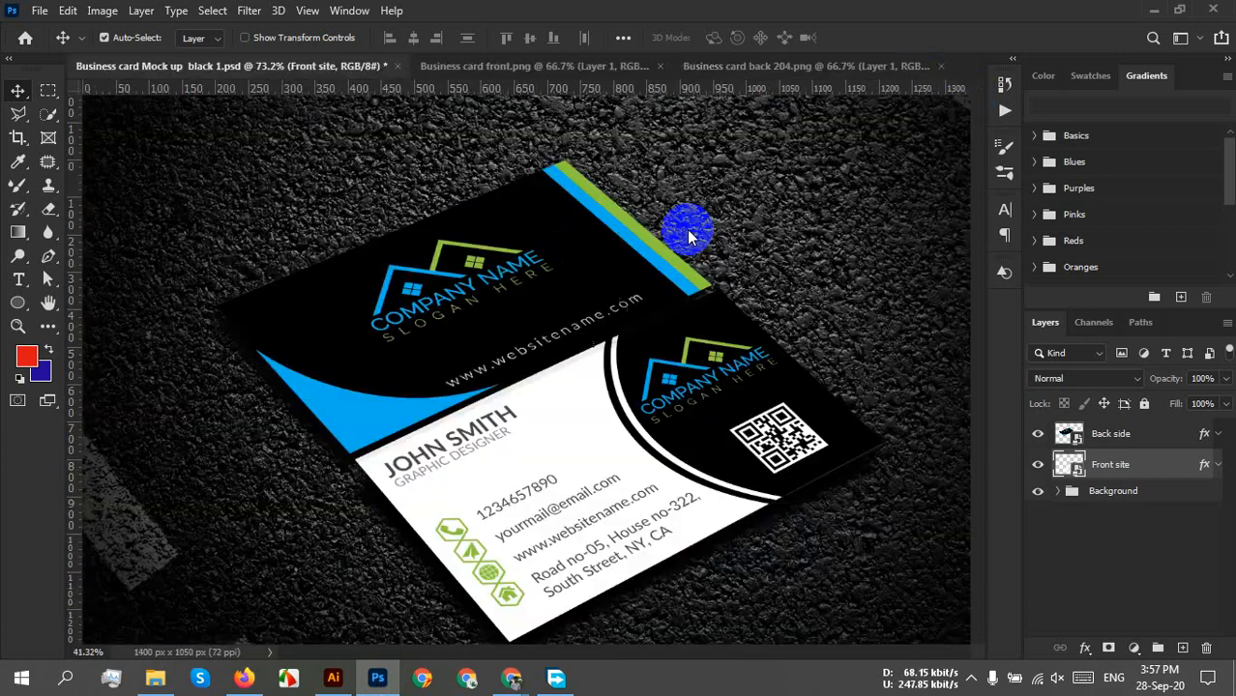
left_click(661, 66)
left_click(661, 67)
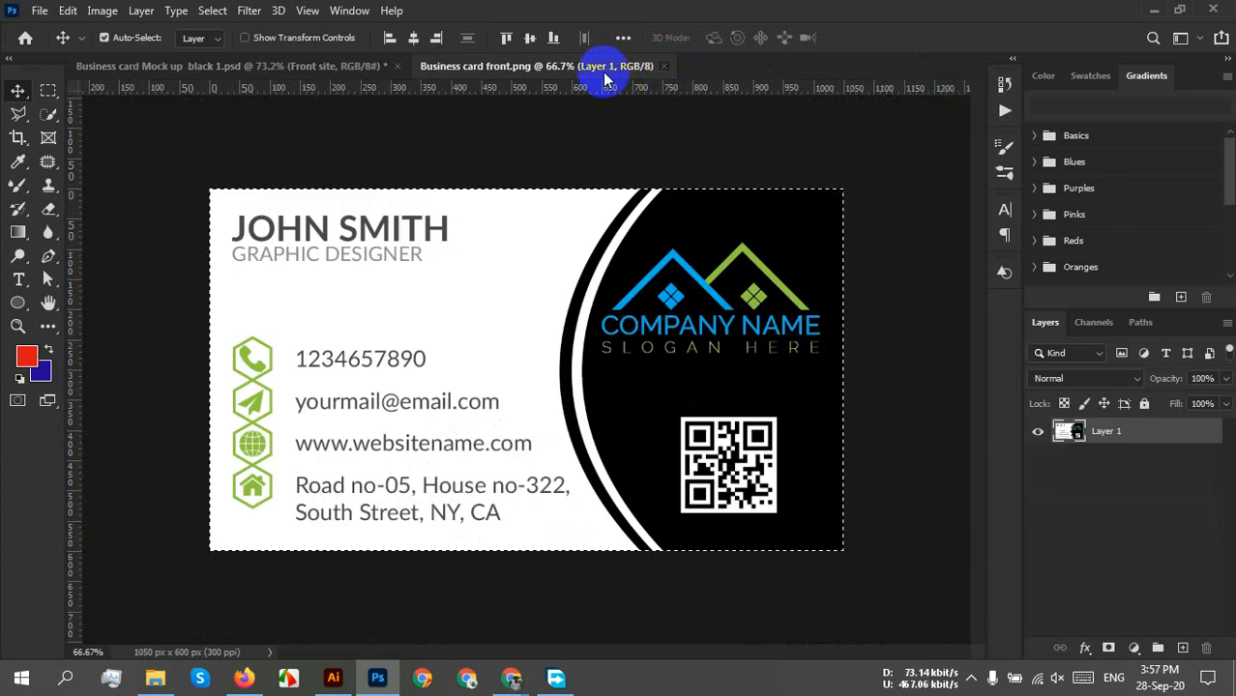
left_click(397, 67)
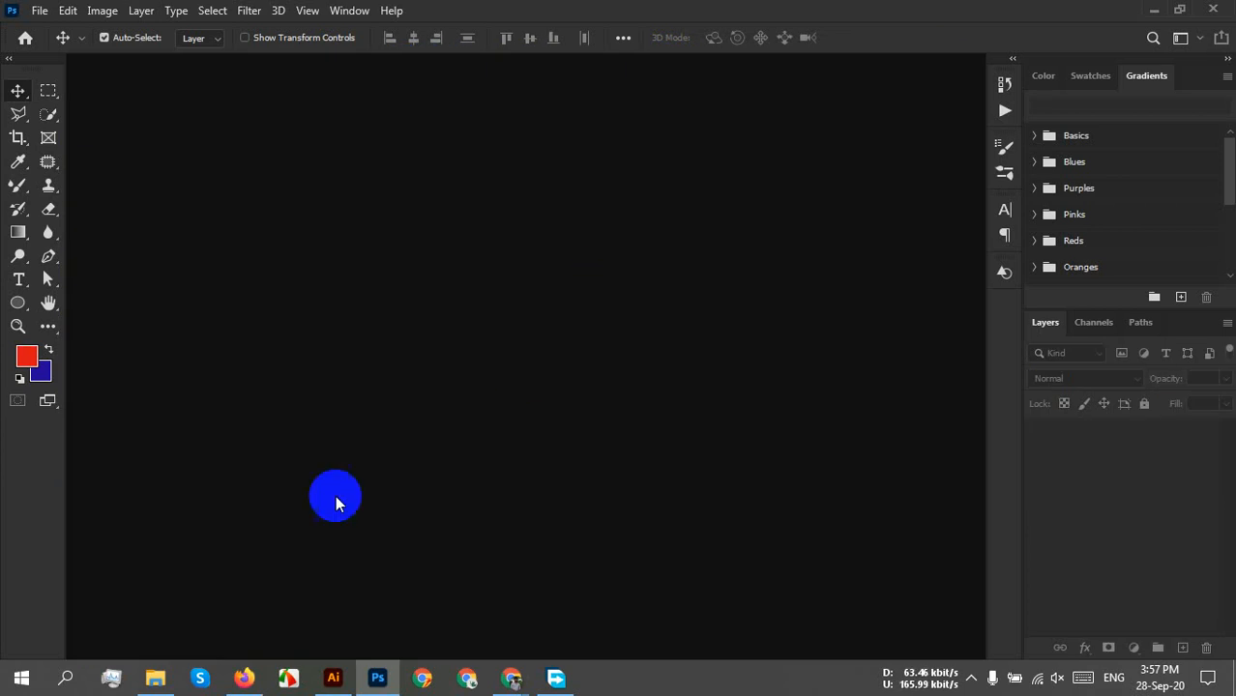
Return to the Google Meet call and scroll back through the recent chat messages.
mouse_move(165, 681)
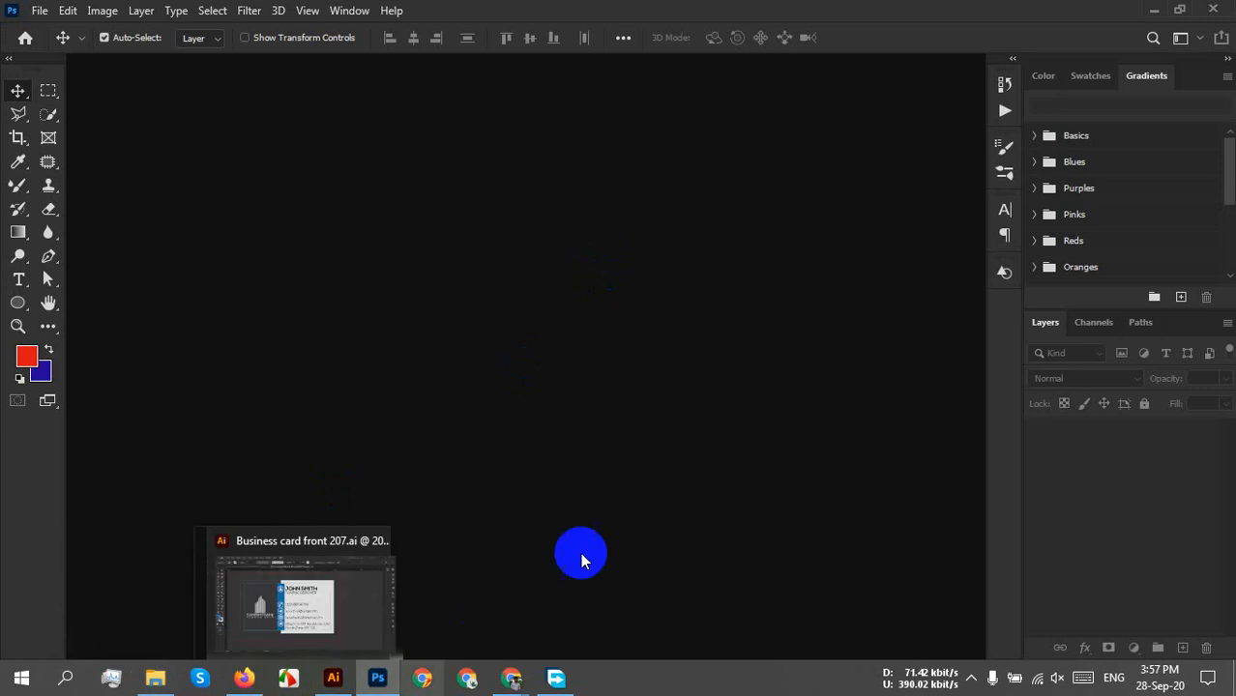
mouse_move(510, 675)
left_click(373, 581)
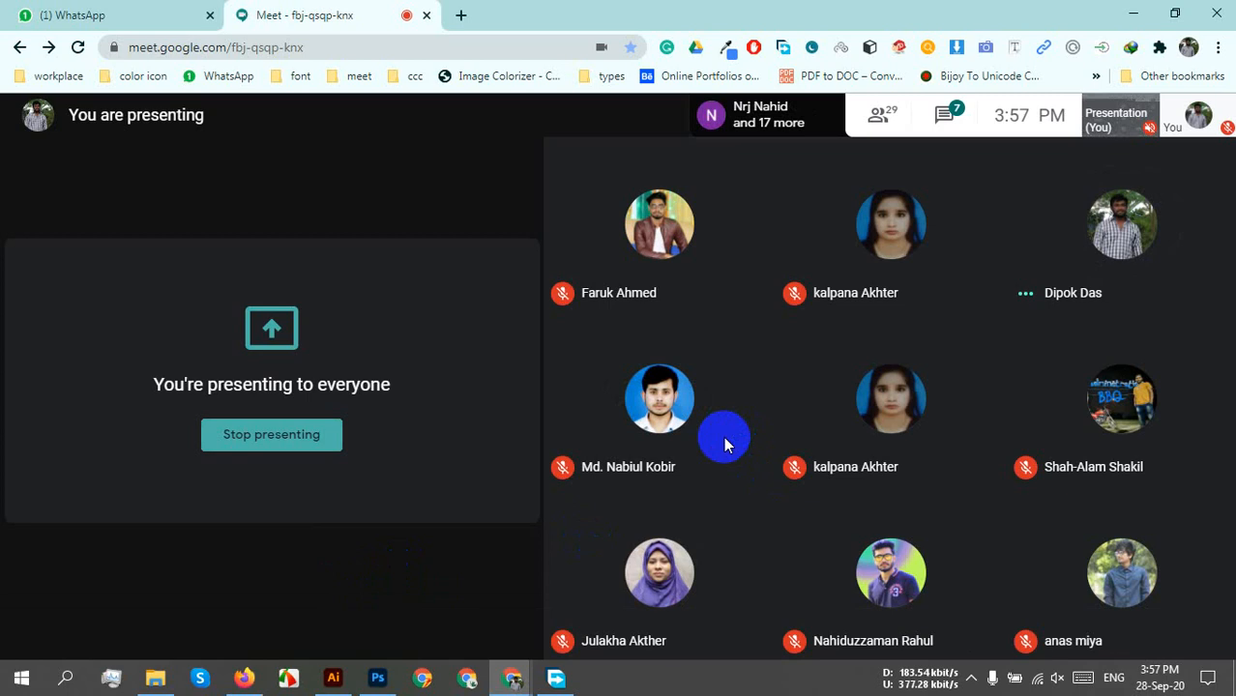
left_click(943, 113)
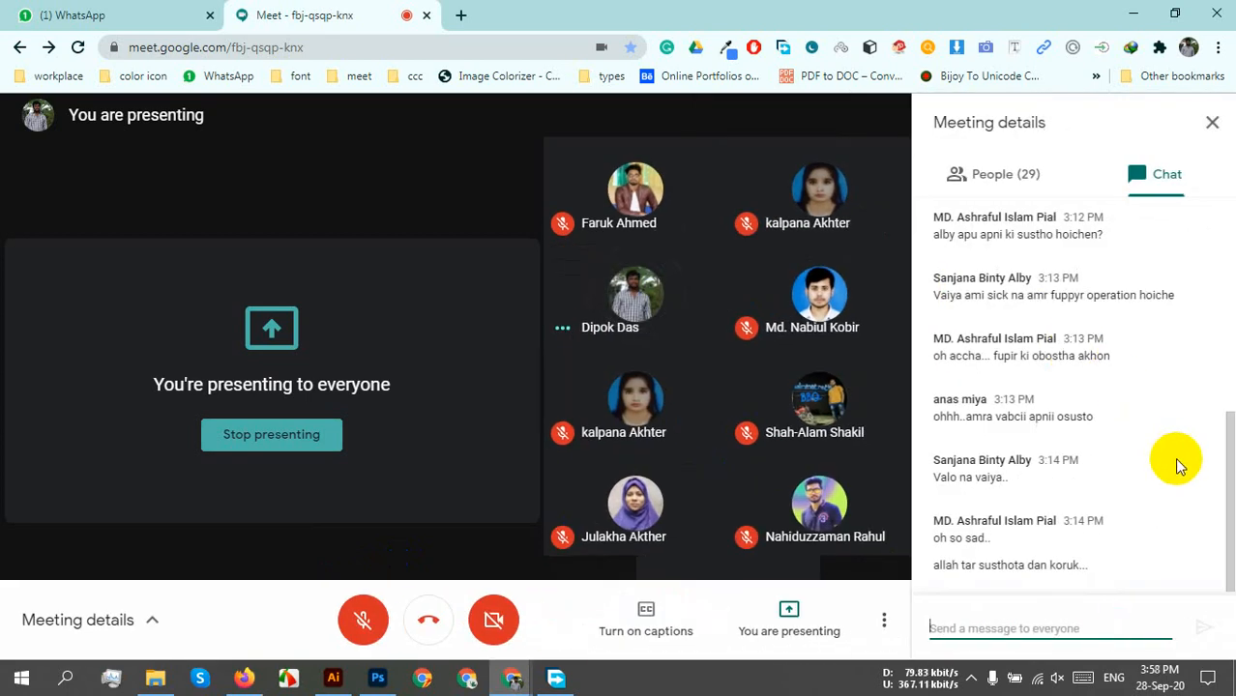
scroll(1174, 459, "up", 2)
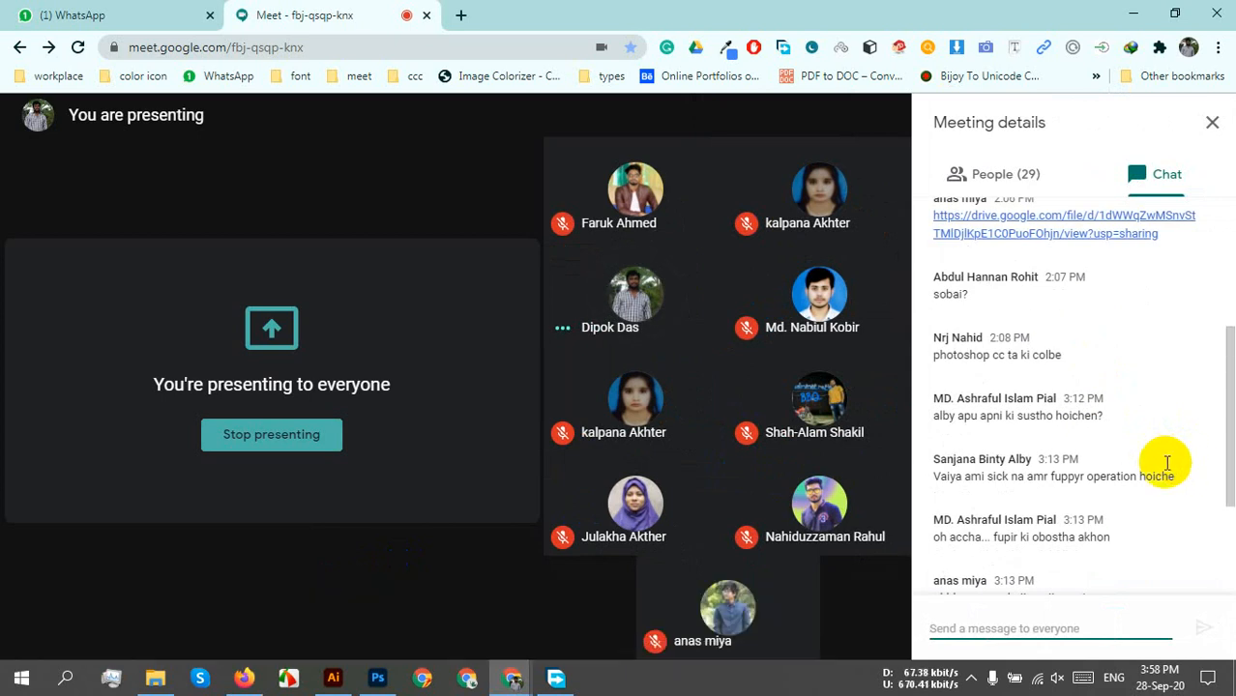
left_click(972, 679)
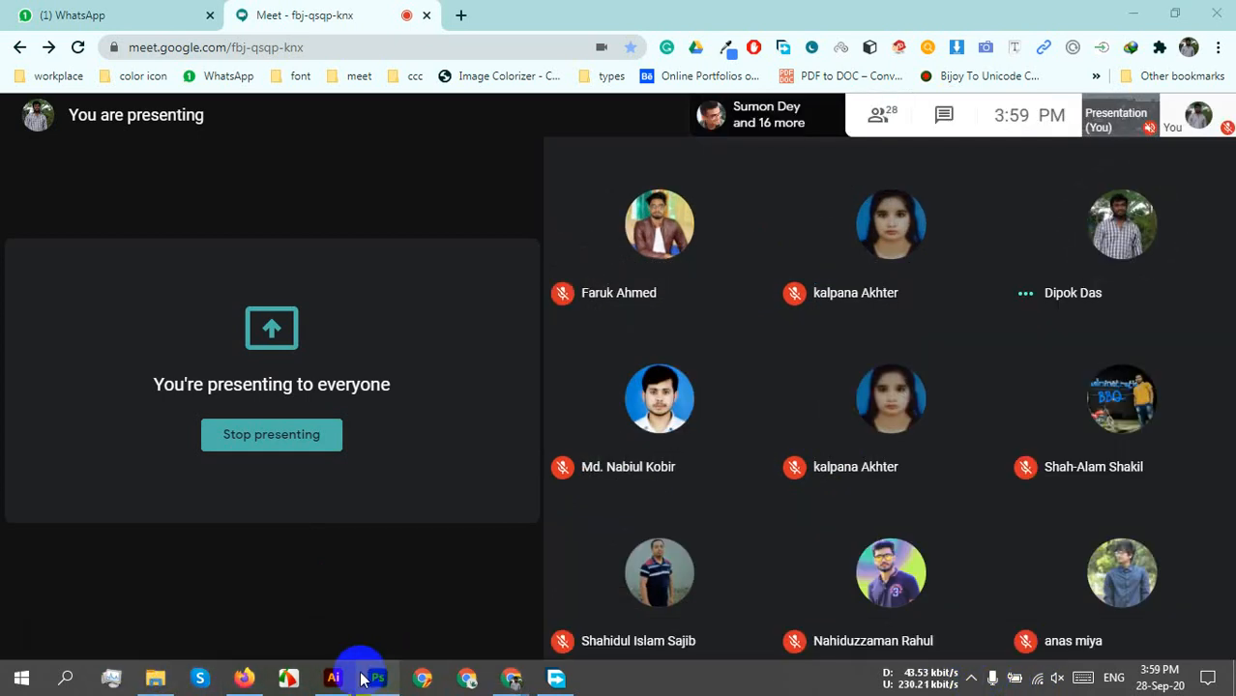
Open Business card Mock up black 1.psd from E:\Work\Mockup in Photoshop.
left_click(154, 678)
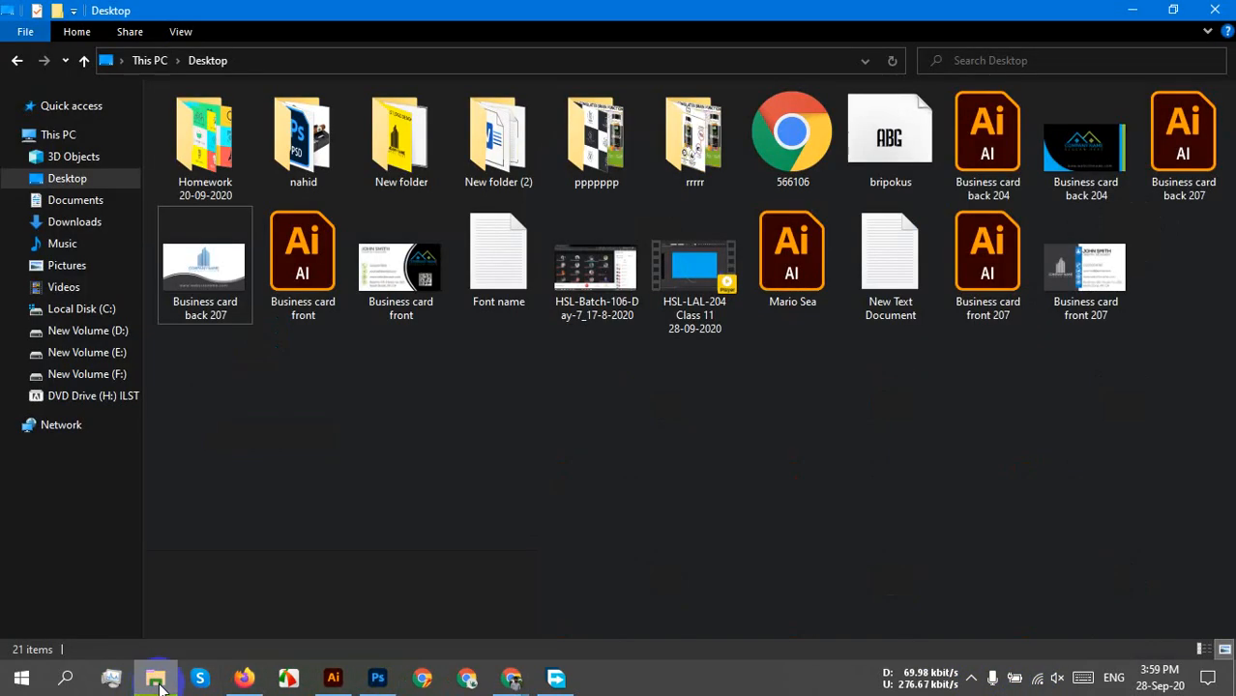
left_click(115, 354)
double_click(983, 356)
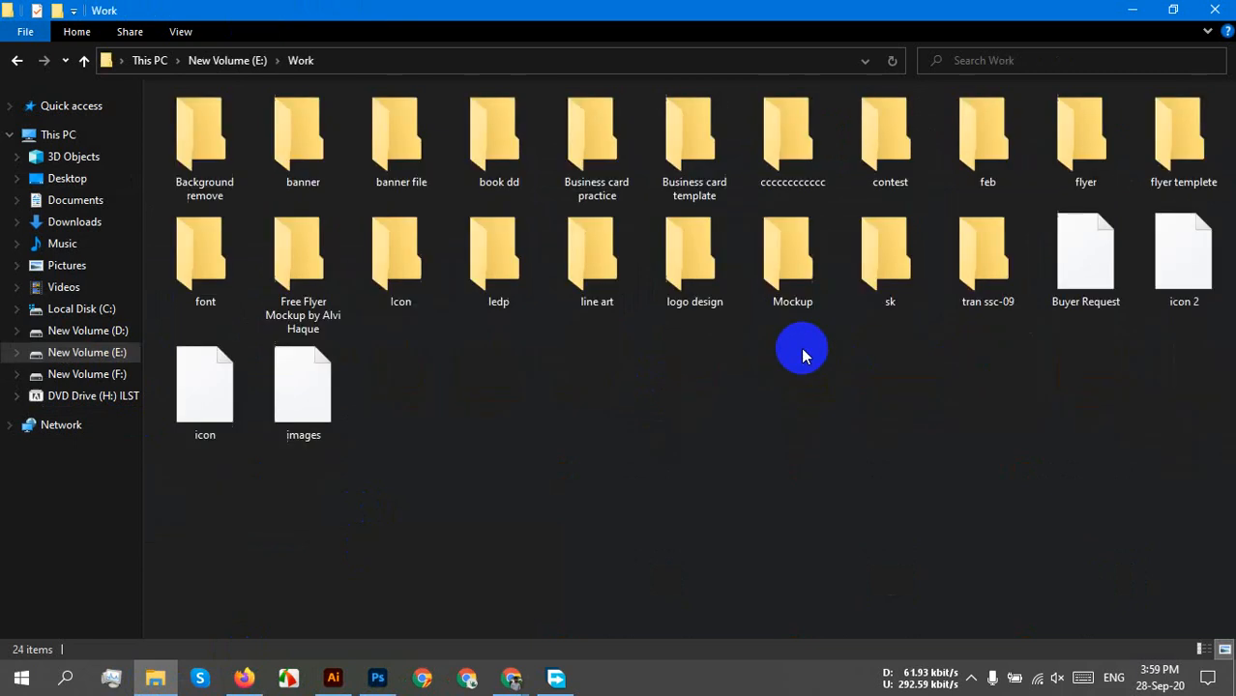
double_click(773, 271)
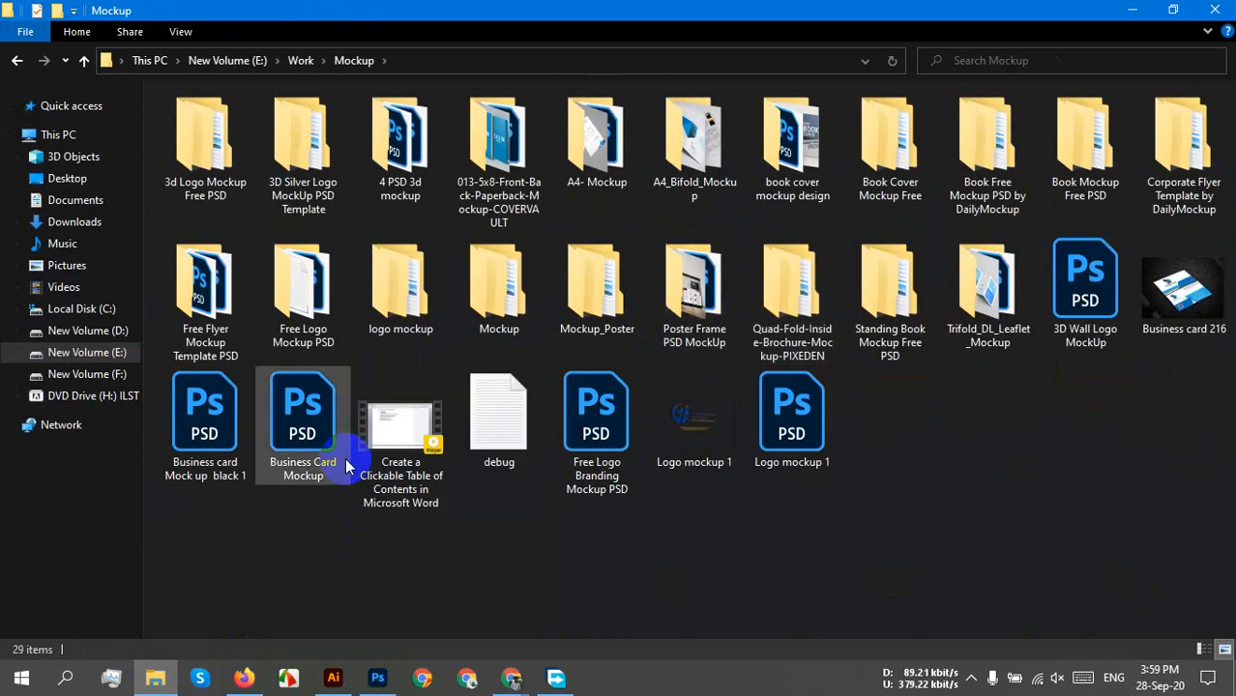
double_click(235, 392)
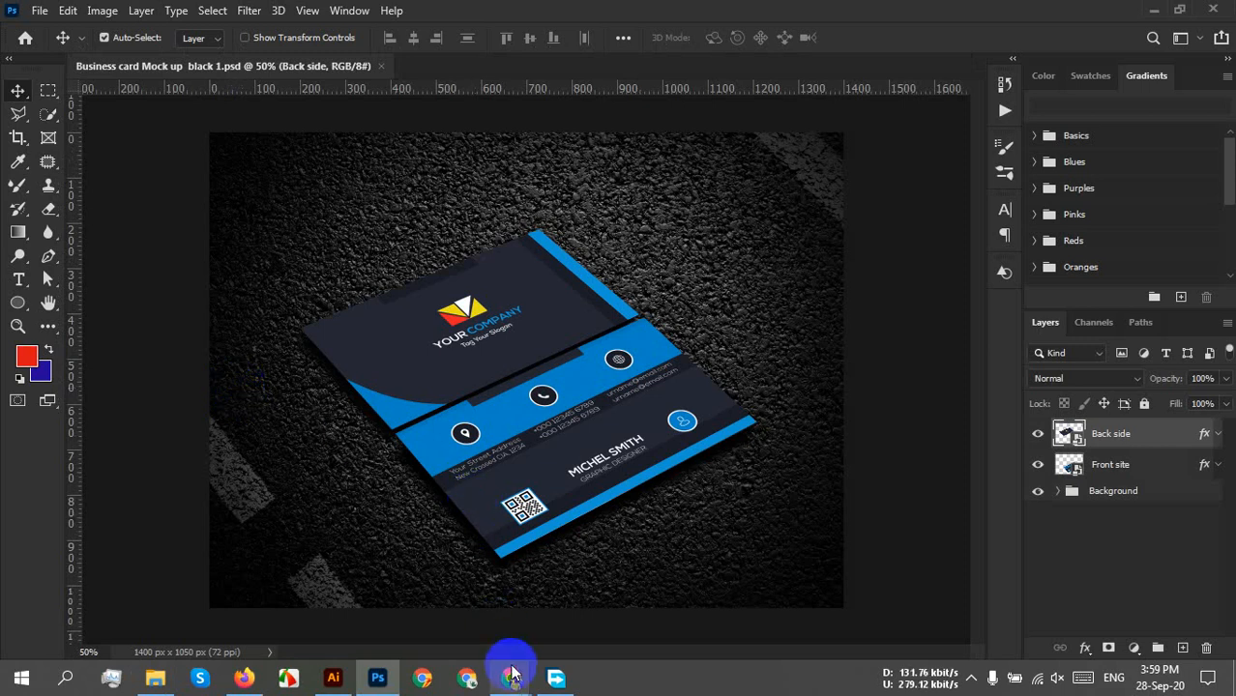
Switch between the Google Meet, Firefox, Mockup folder and Photoshop windows.
mouse_move(511, 677)
left_click(409, 602)
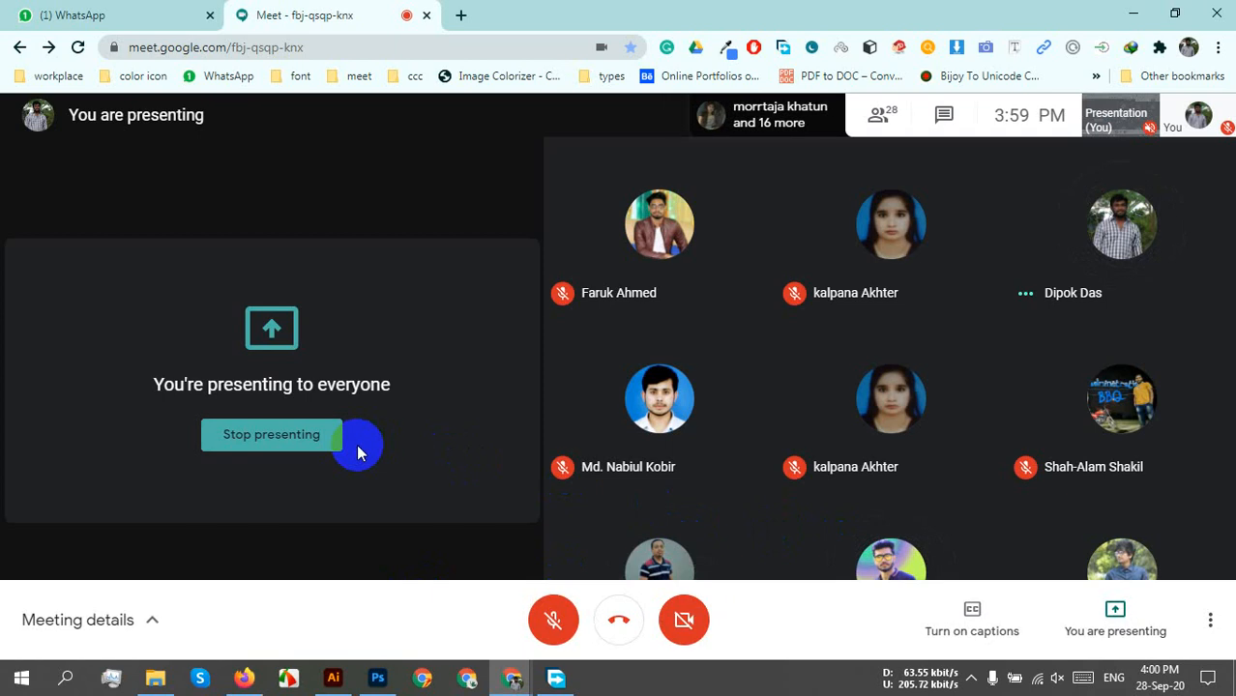
left_click(244, 678)
left_click(243, 678)
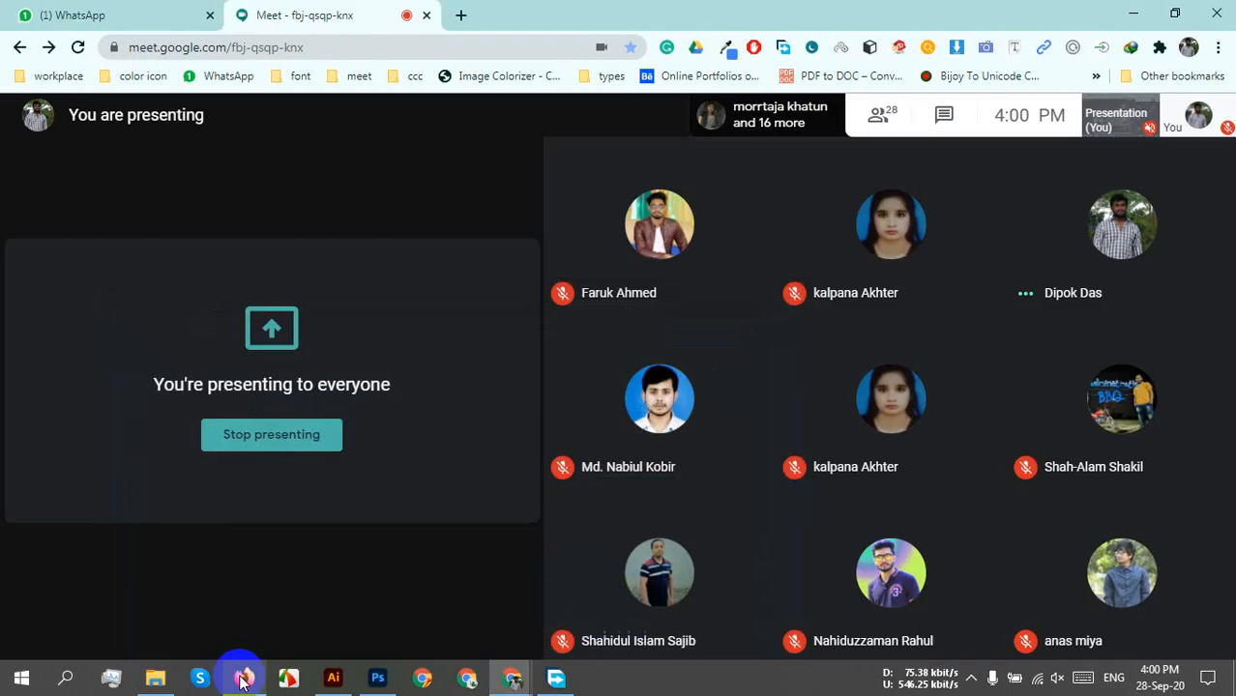
left_click(156, 679)
left_click(387, 682)
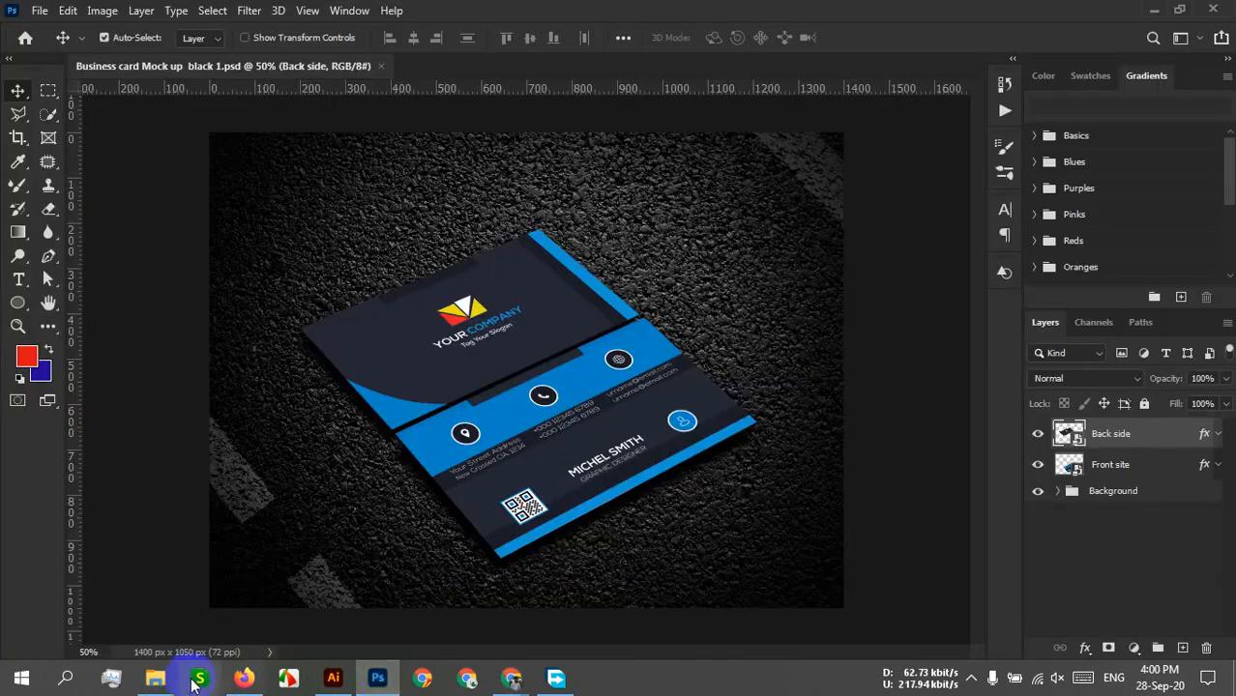
left_click(156, 678)
Open Business card back 207 and front 207 from the Desktop in Photoshop.
left_click(67, 179)
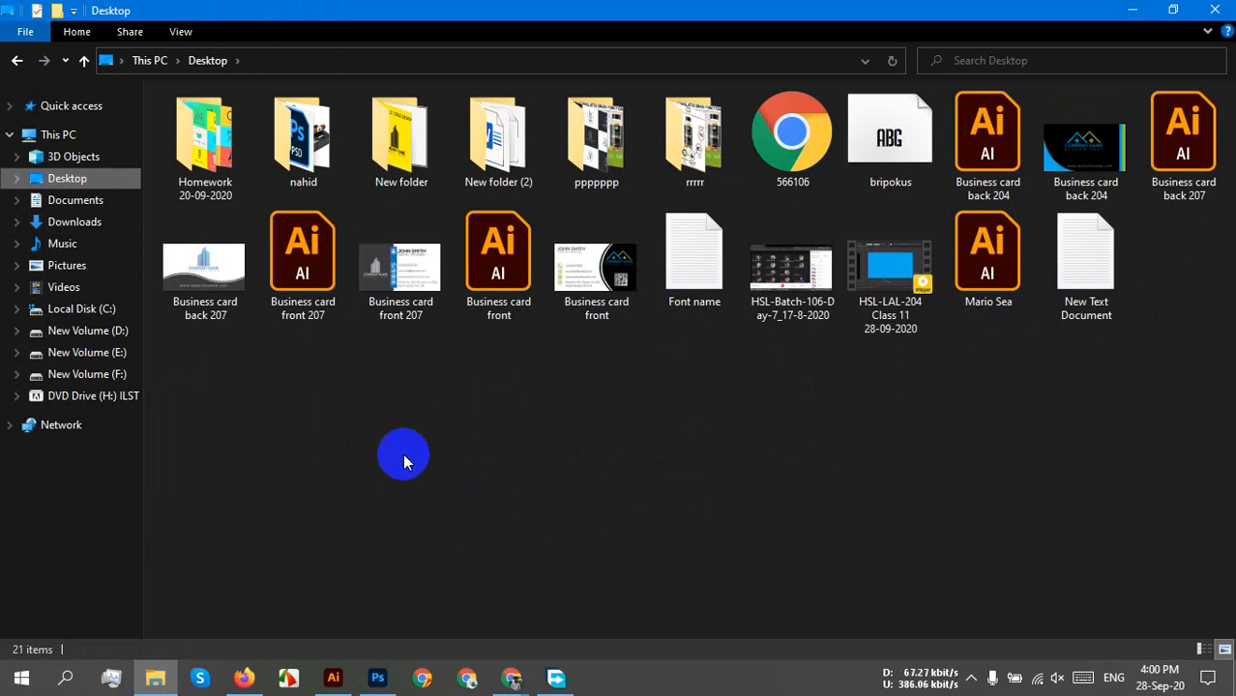
left_click(207, 274)
left_click(389, 335, "ctrl")
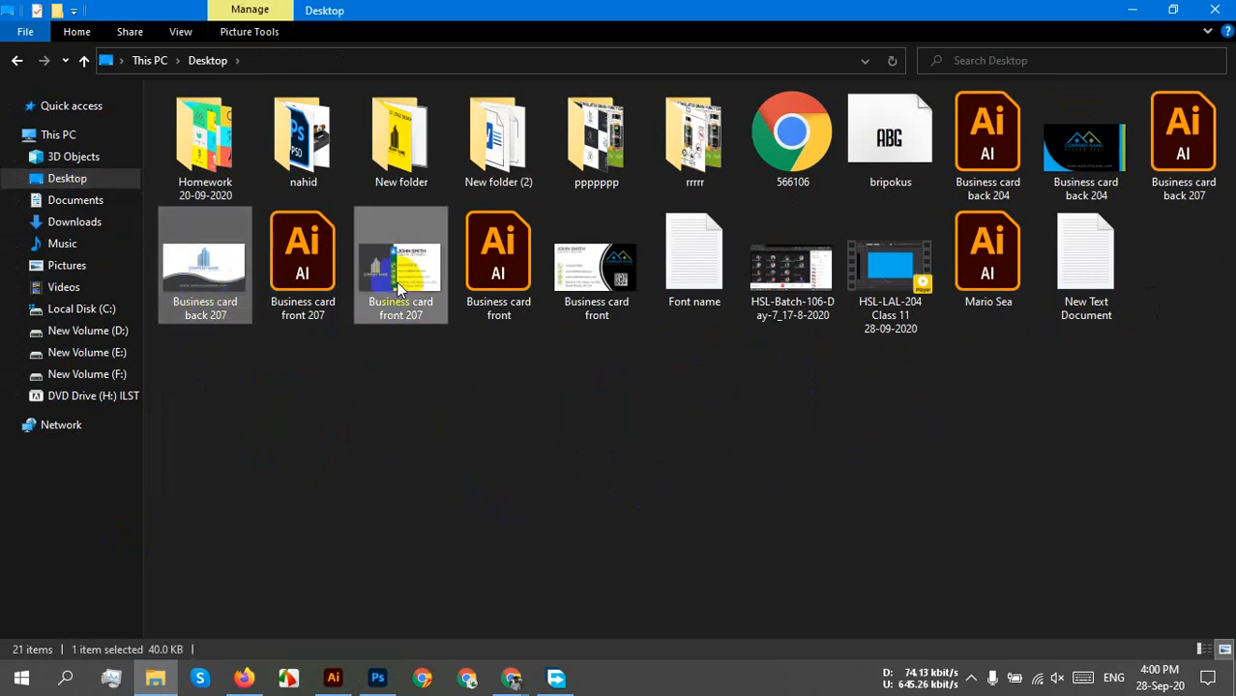
left_click_drag(389, 334, 527, 48)
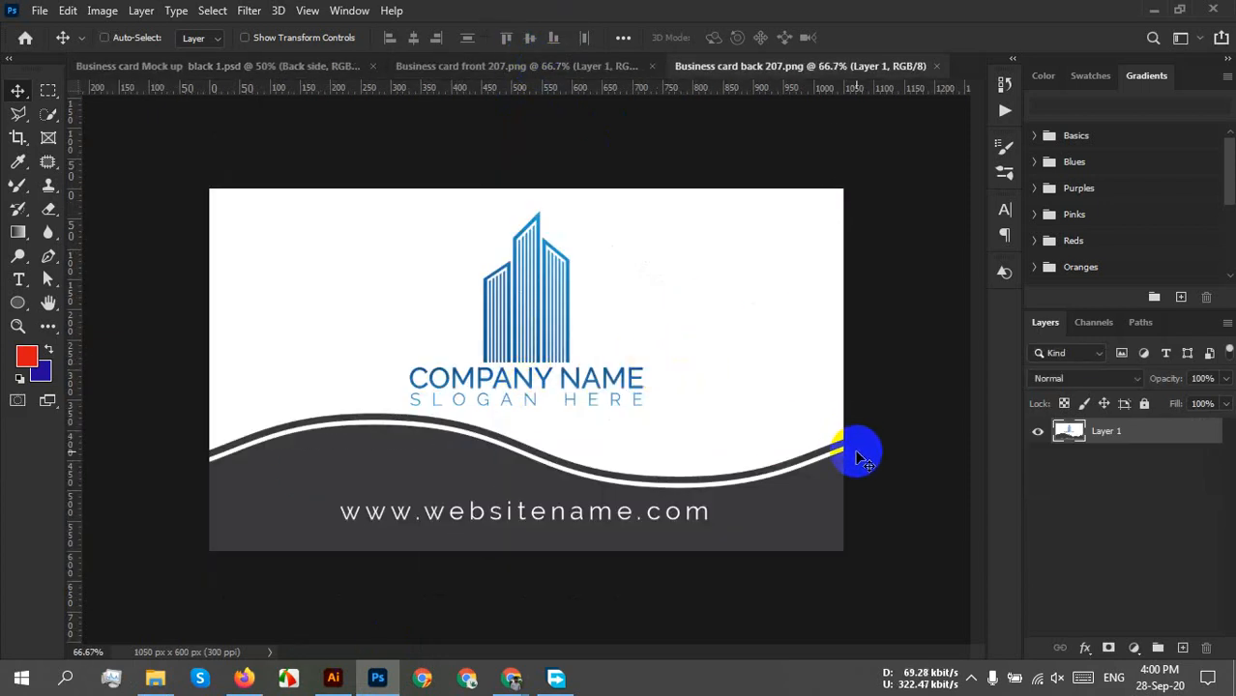
Paste the back 207 design into the Back side smart object, fit it, and save.
key("ctrl+a")
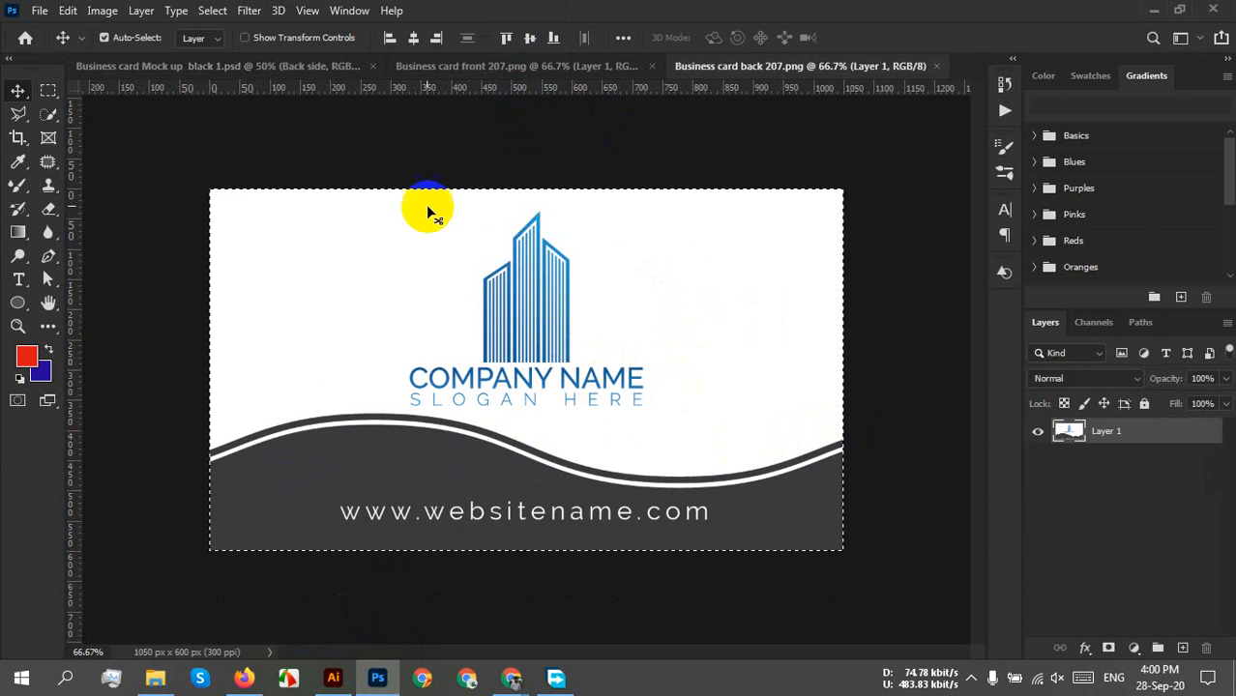
left_click(277, 66)
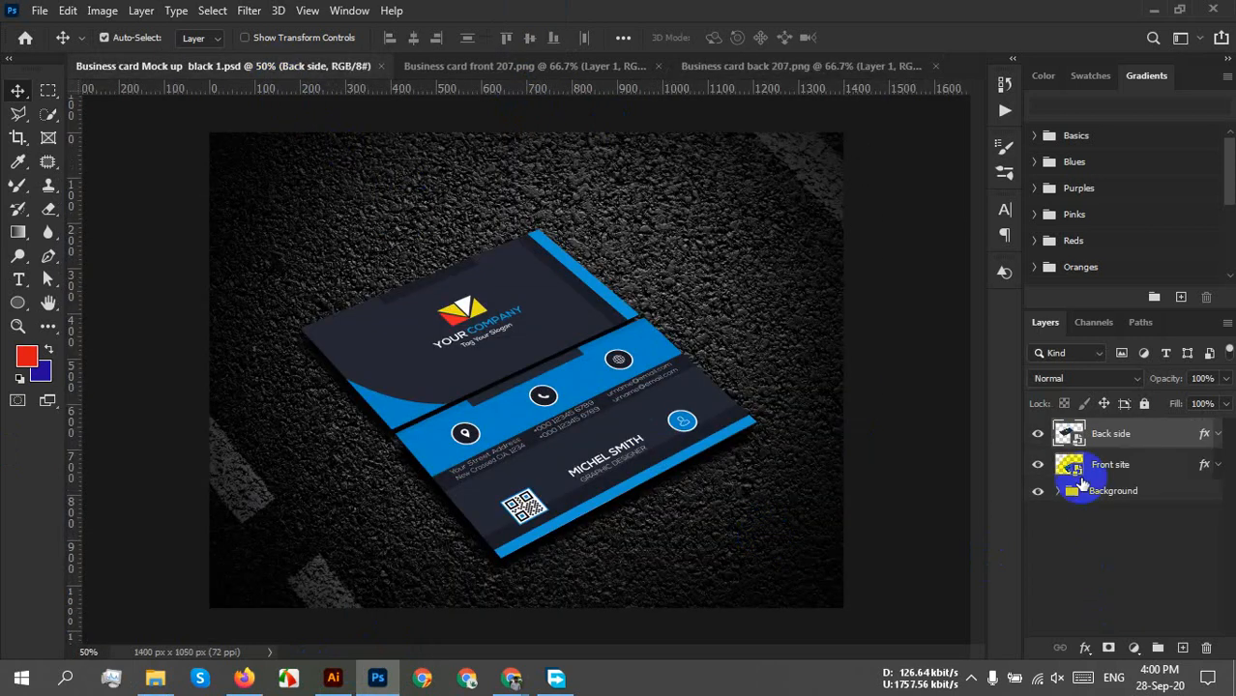
double_click(1068, 435)
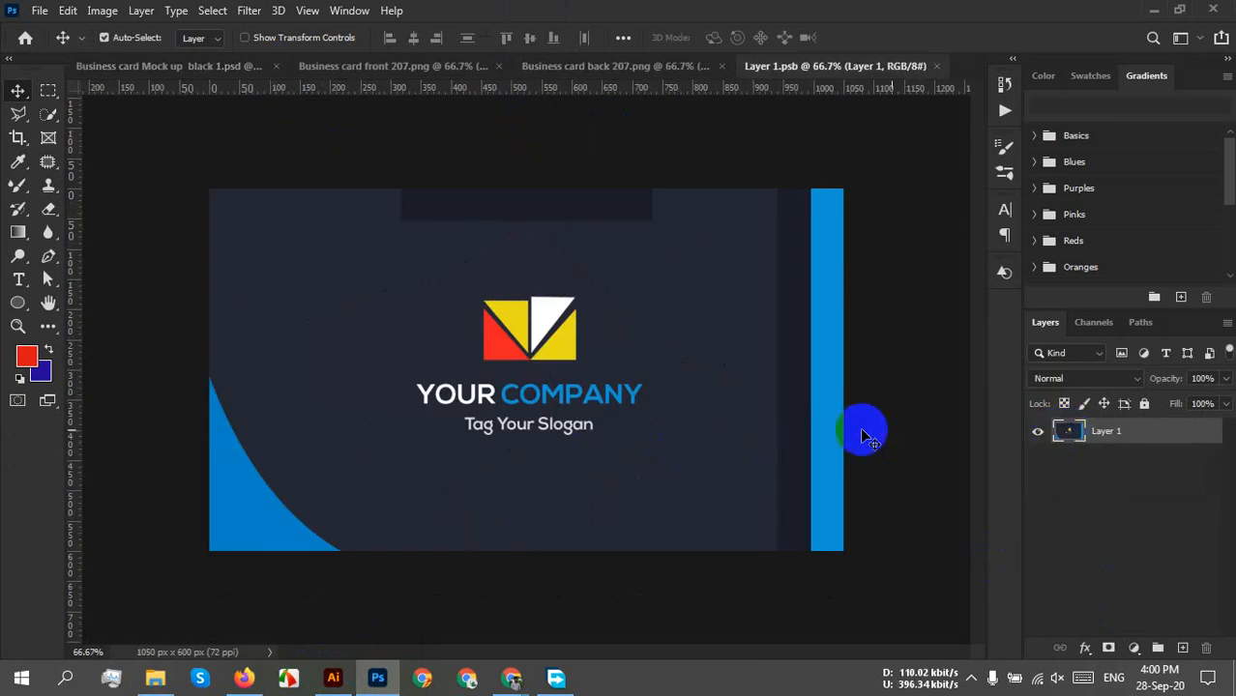
key("ctrl+v")
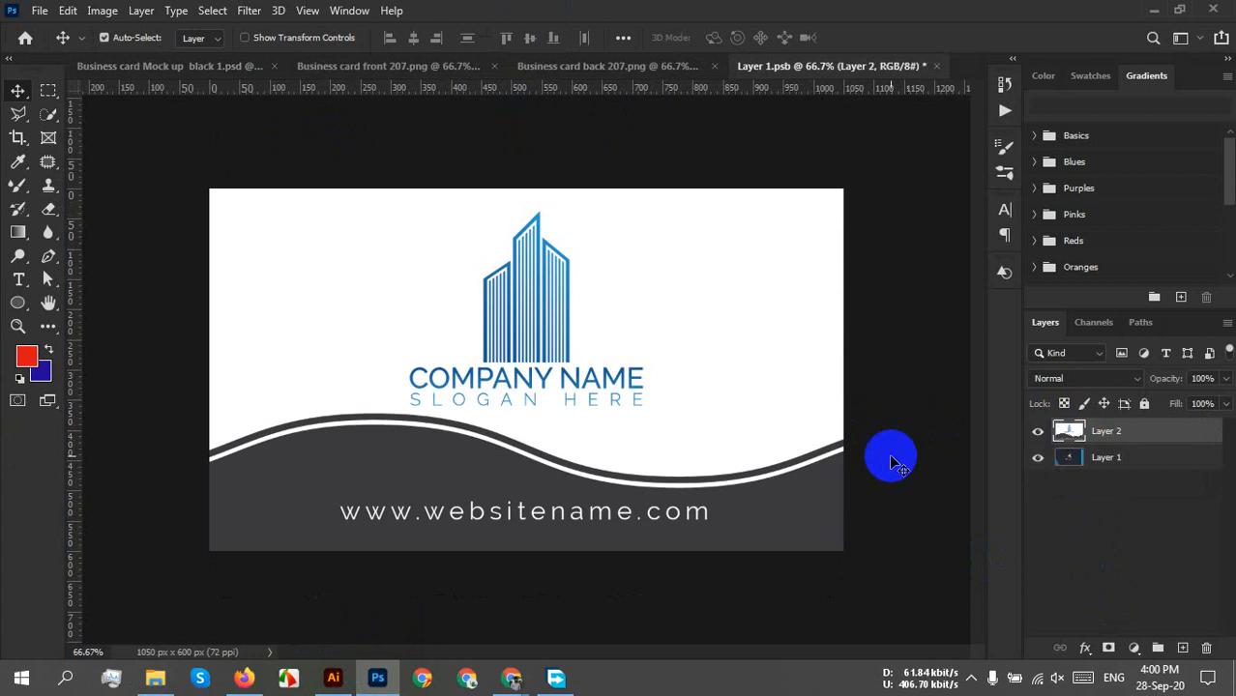
key("ctrl+t")
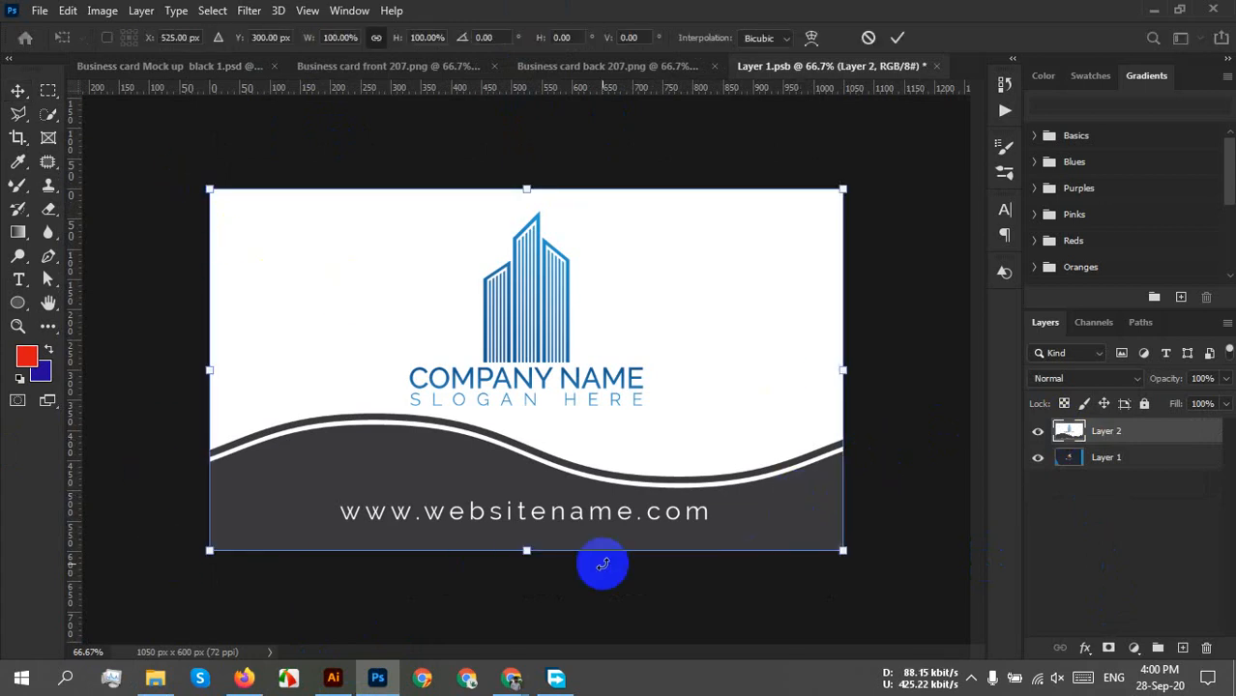
left_click(897, 37)
key("ctrl+s")
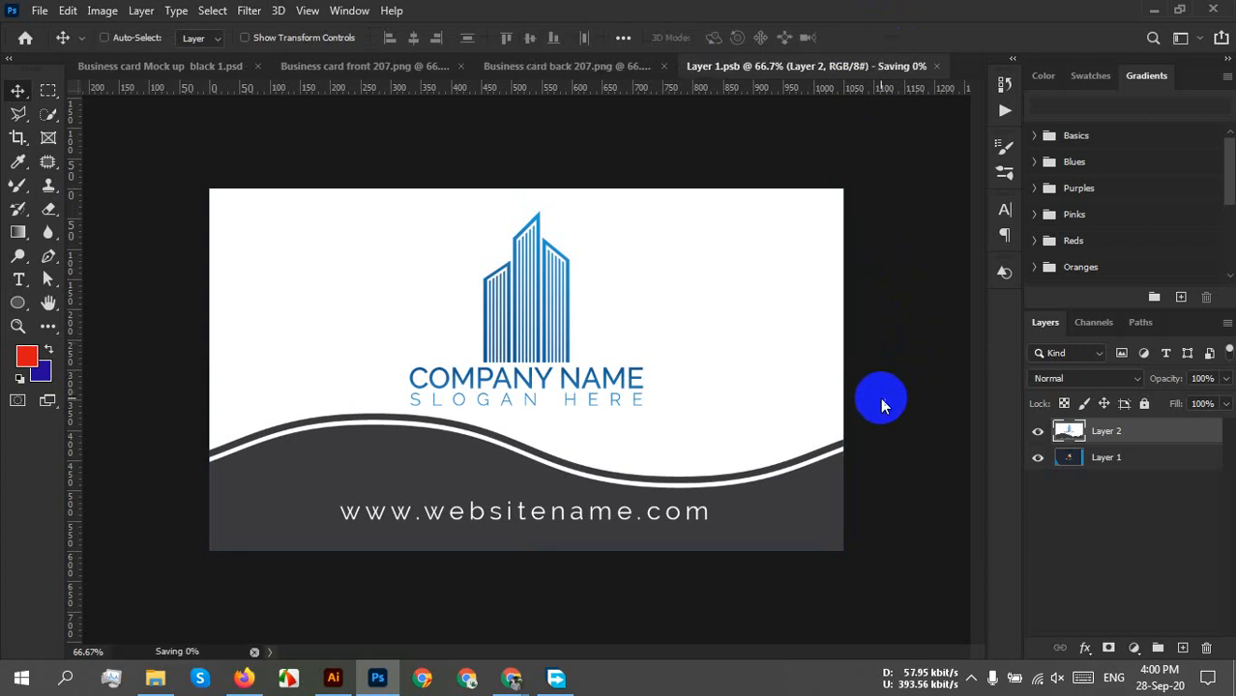
left_click(936, 66)
left_click(568, 458)
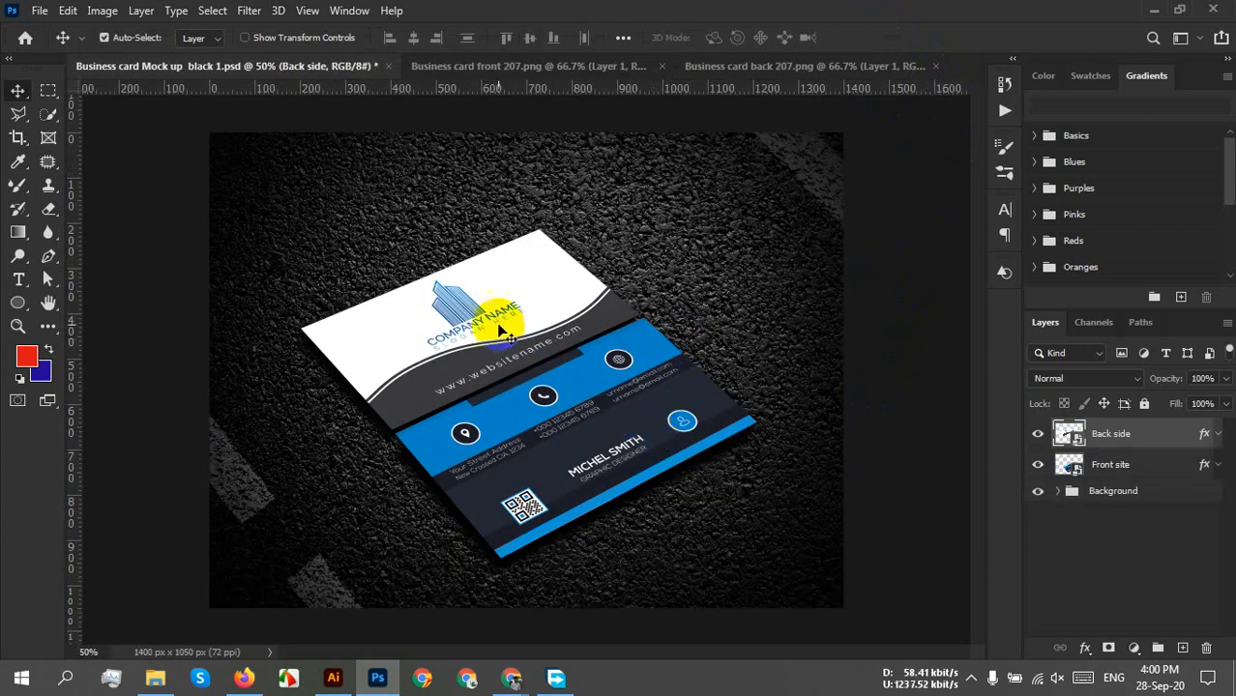
Paste the front 207 design into the Front site smart object and view the mockup.
left_click(598, 70)
key("ctrl+a")
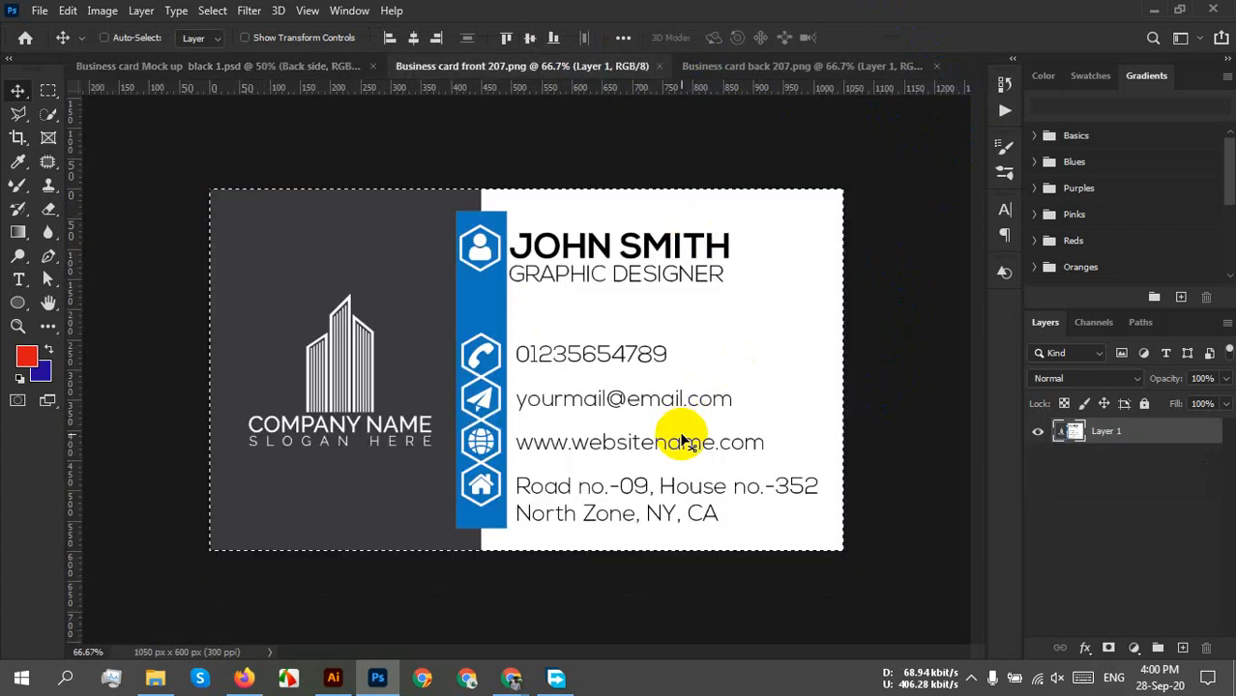
left_click(280, 63)
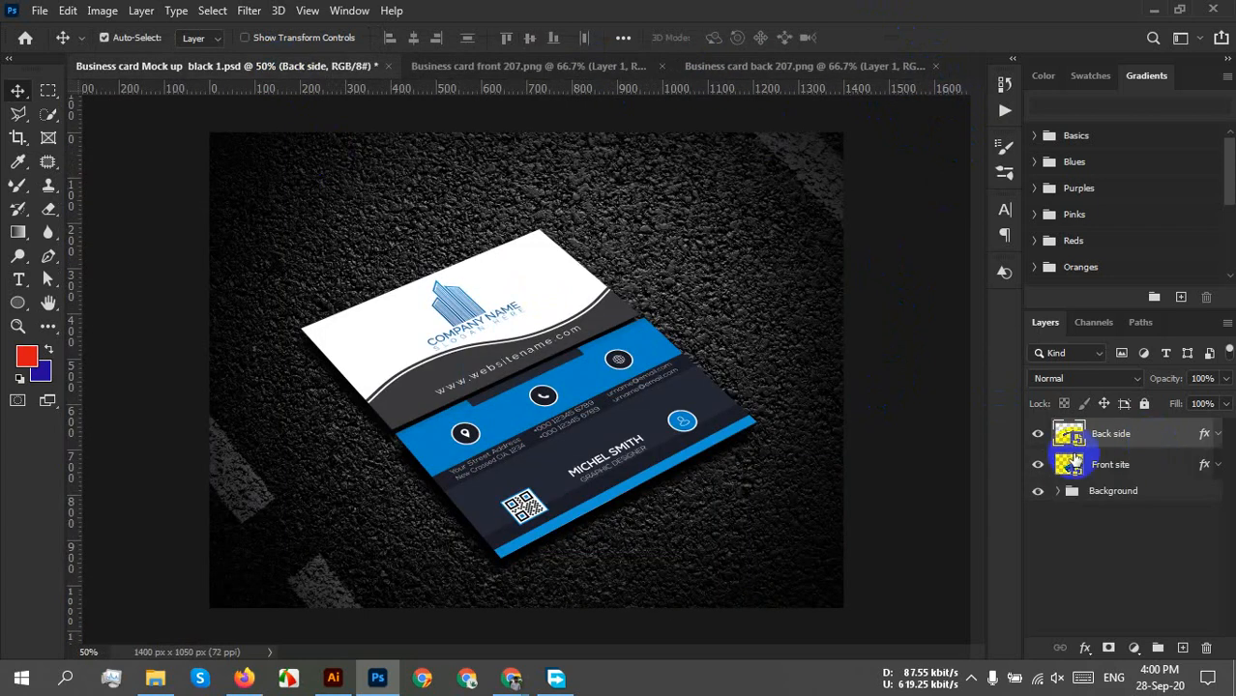
double_click(1071, 464)
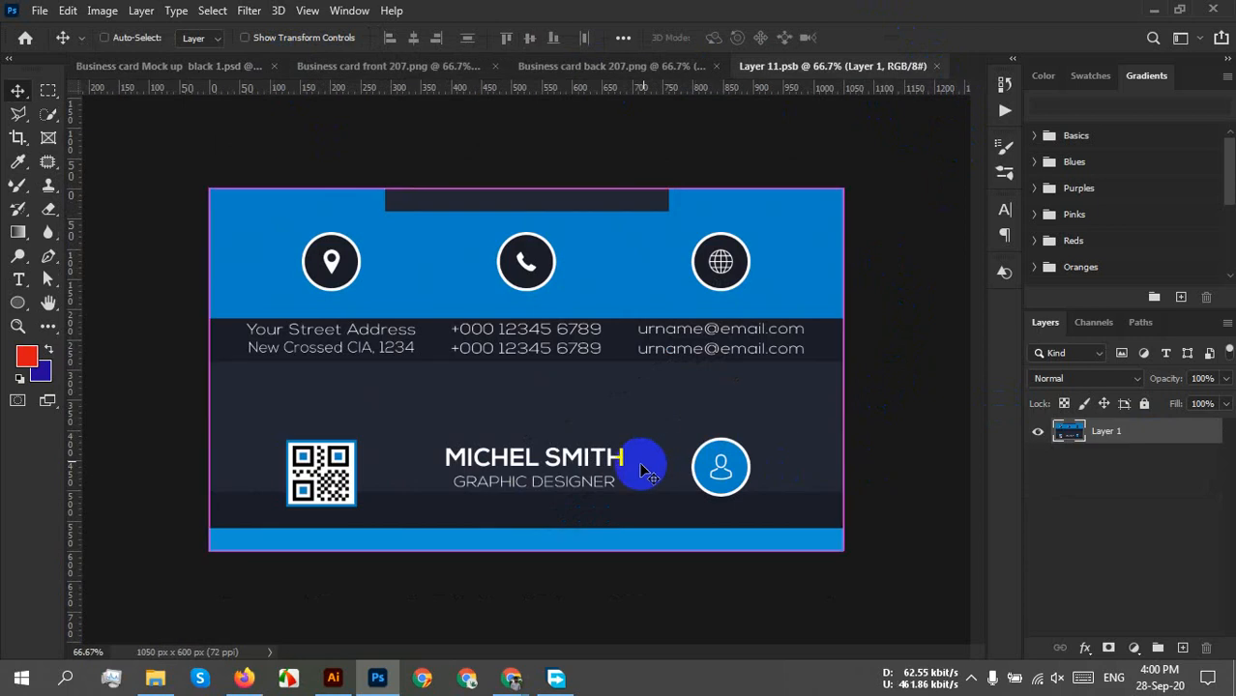
key("ctrl+v")
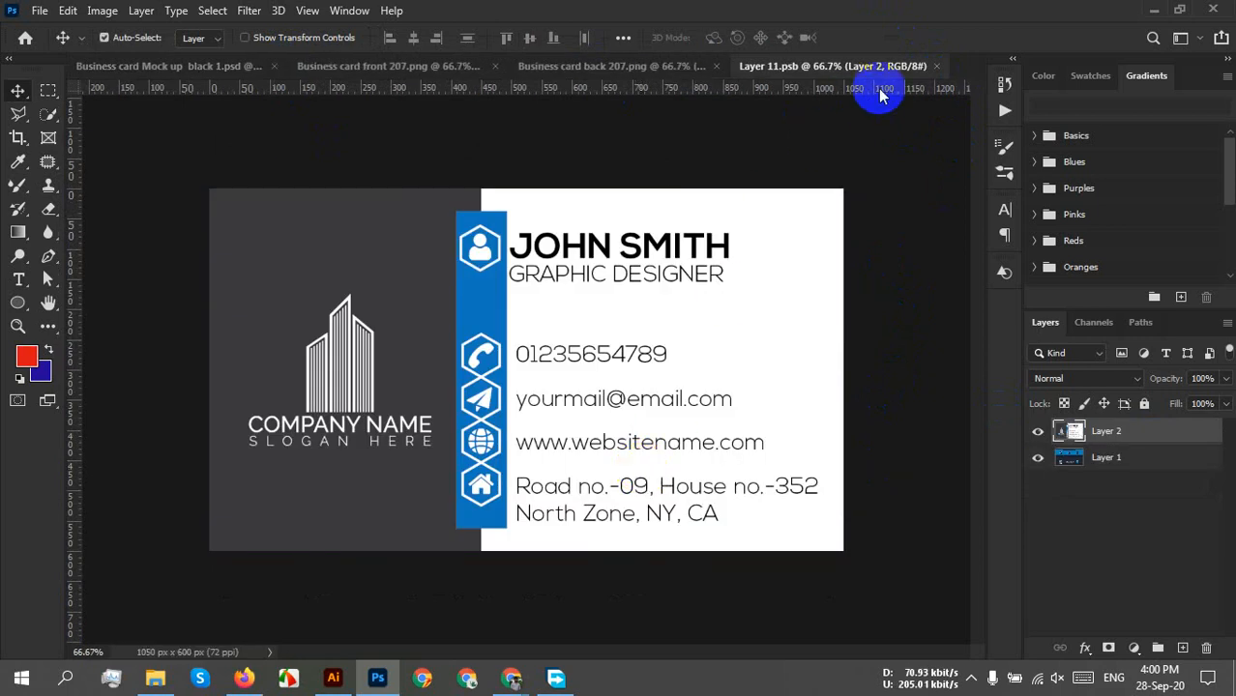
left_click(935, 66)
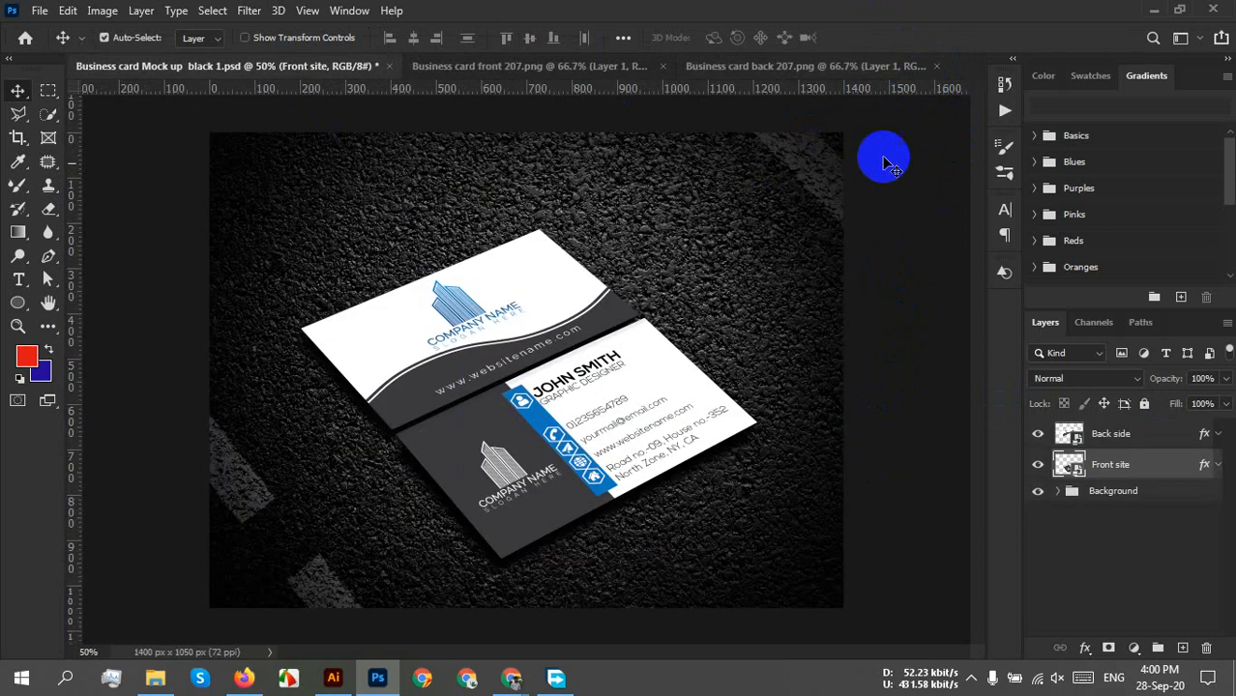
scroll(582, 426, "up", 4)
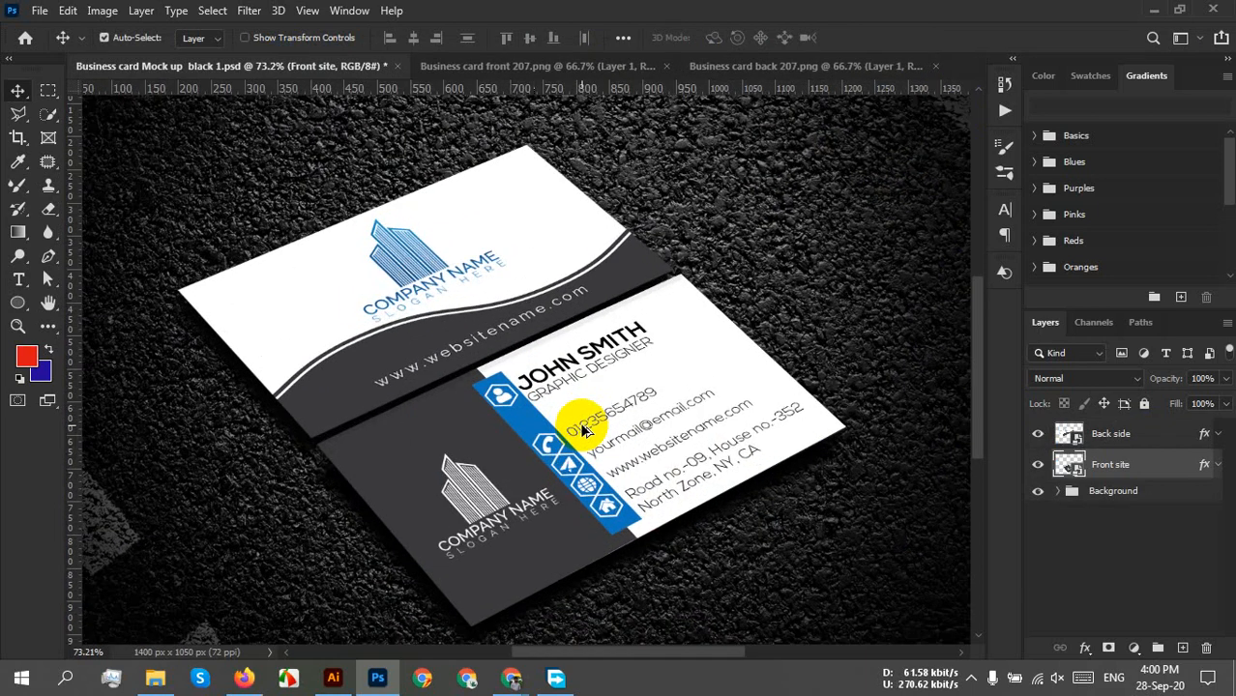
scroll(582, 425, "up", 2)
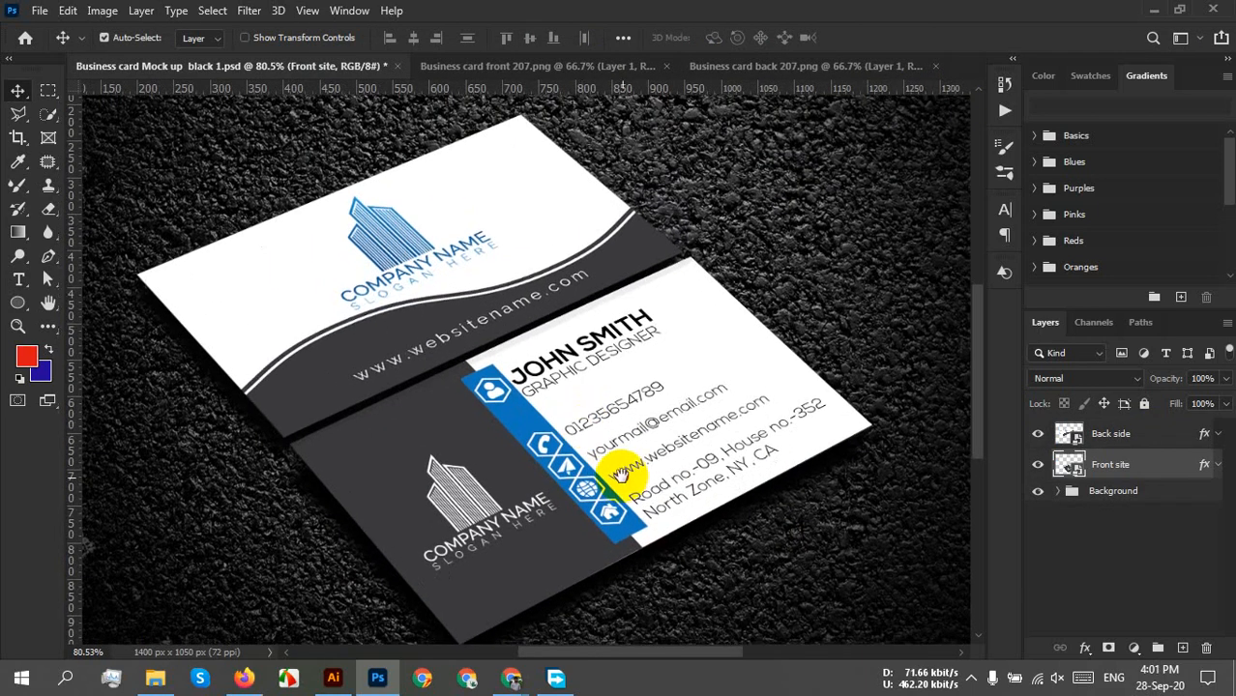
scroll(619, 473, "down", 3)
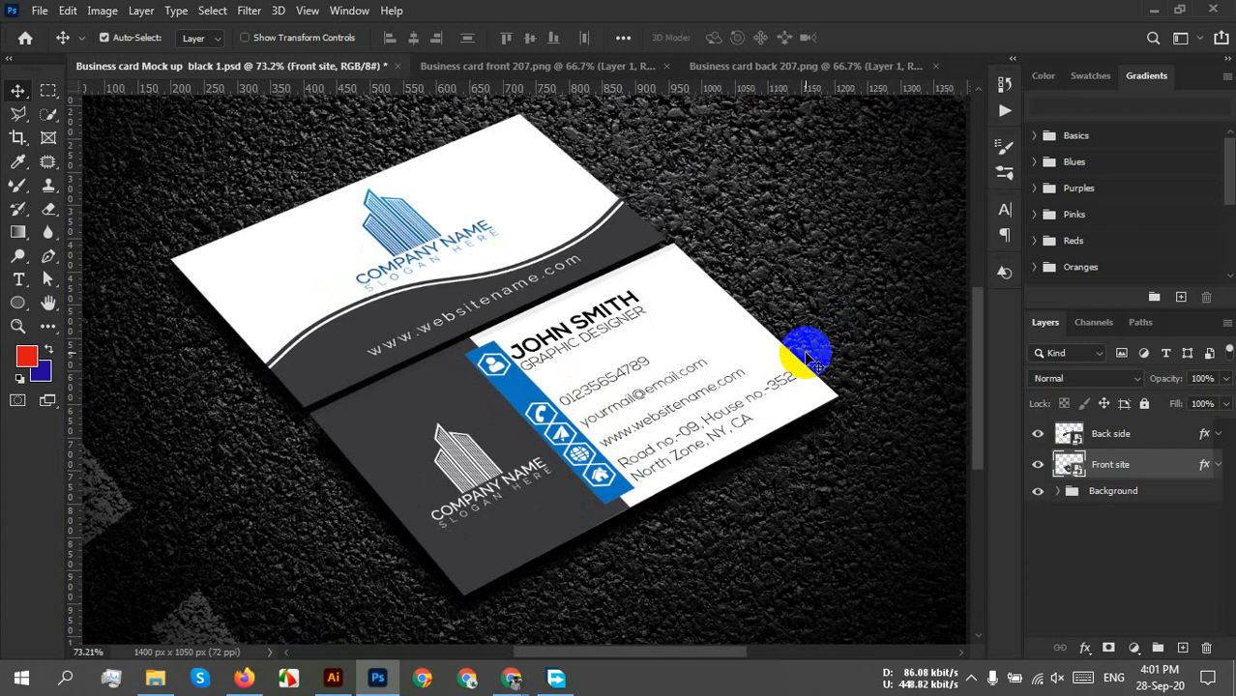
Open Business Card Mockup.psd from E:\Work\Mockup and open its Back smart object.
left_click(155, 677)
left_click(108, 373)
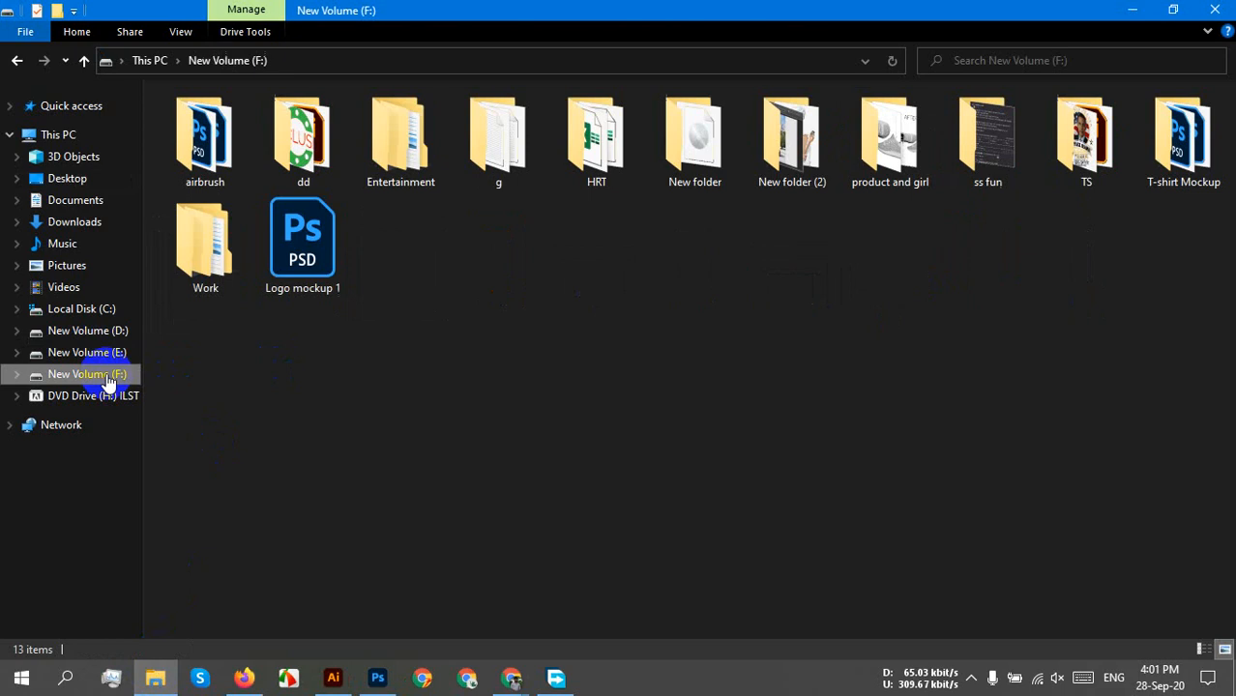
left_click(107, 356)
double_click(981, 353)
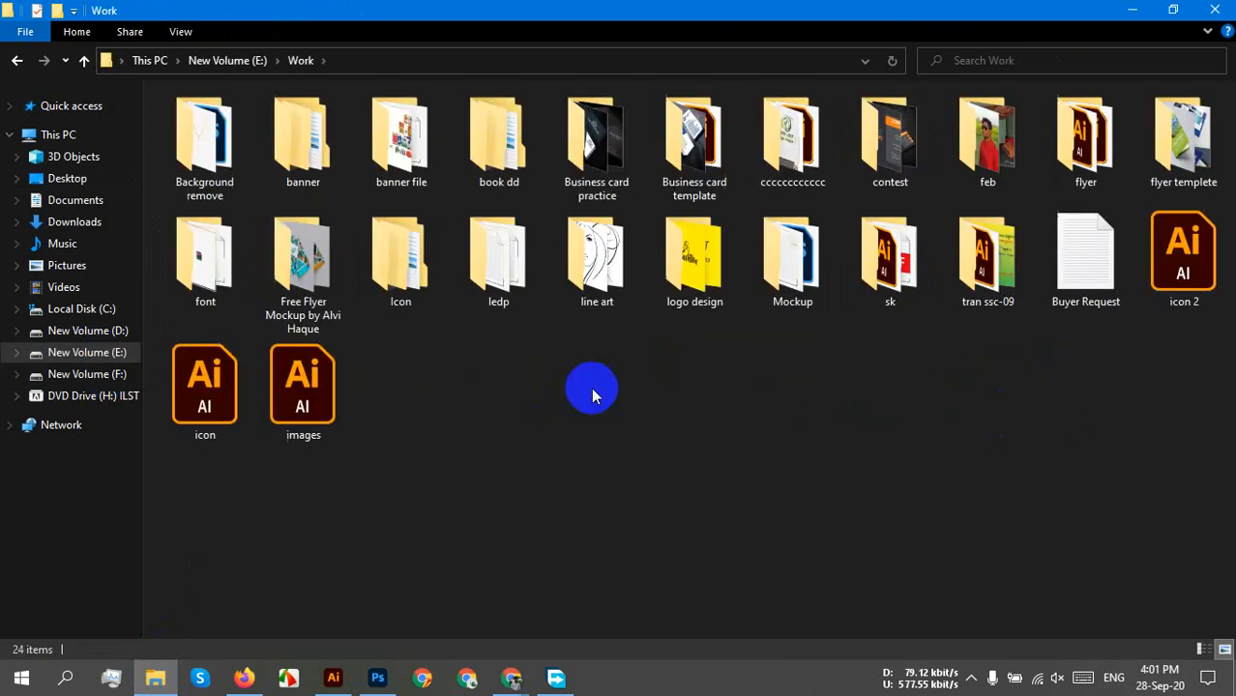
double_click(785, 279)
double_click(326, 415)
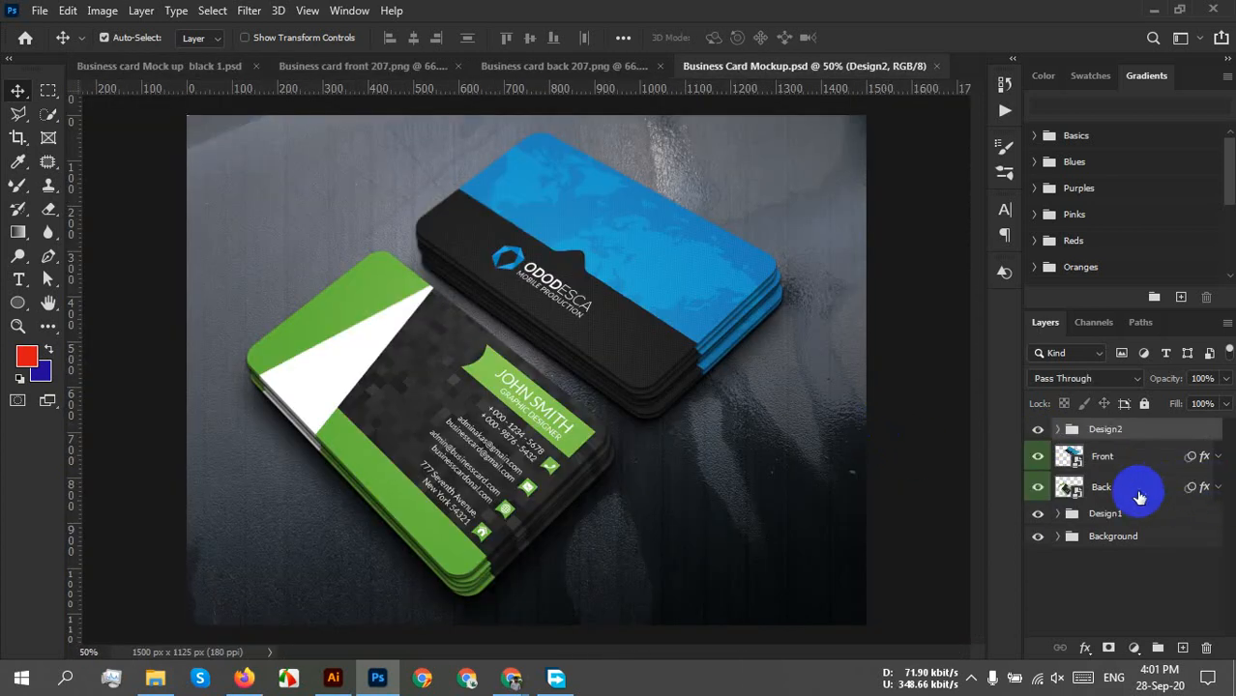
double_click(1067, 487)
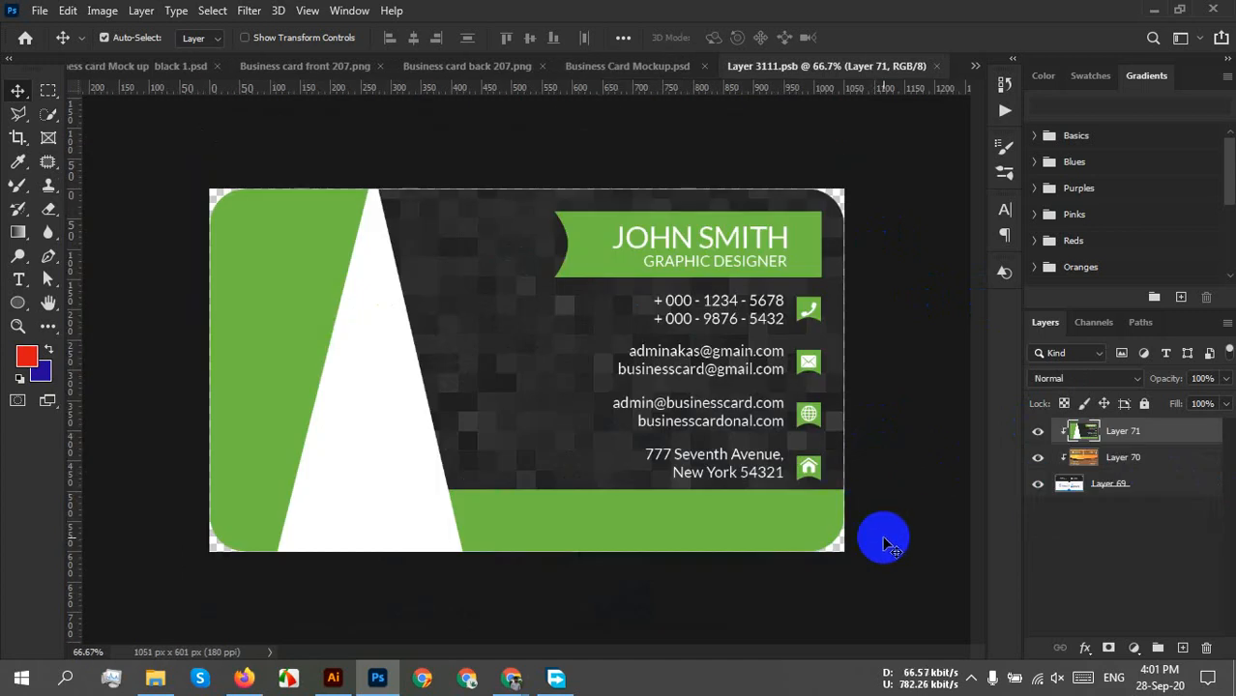
Paste the contact-details front design into the Back smart object and save it.
key("ctrl+v")
key("ctrl+s")
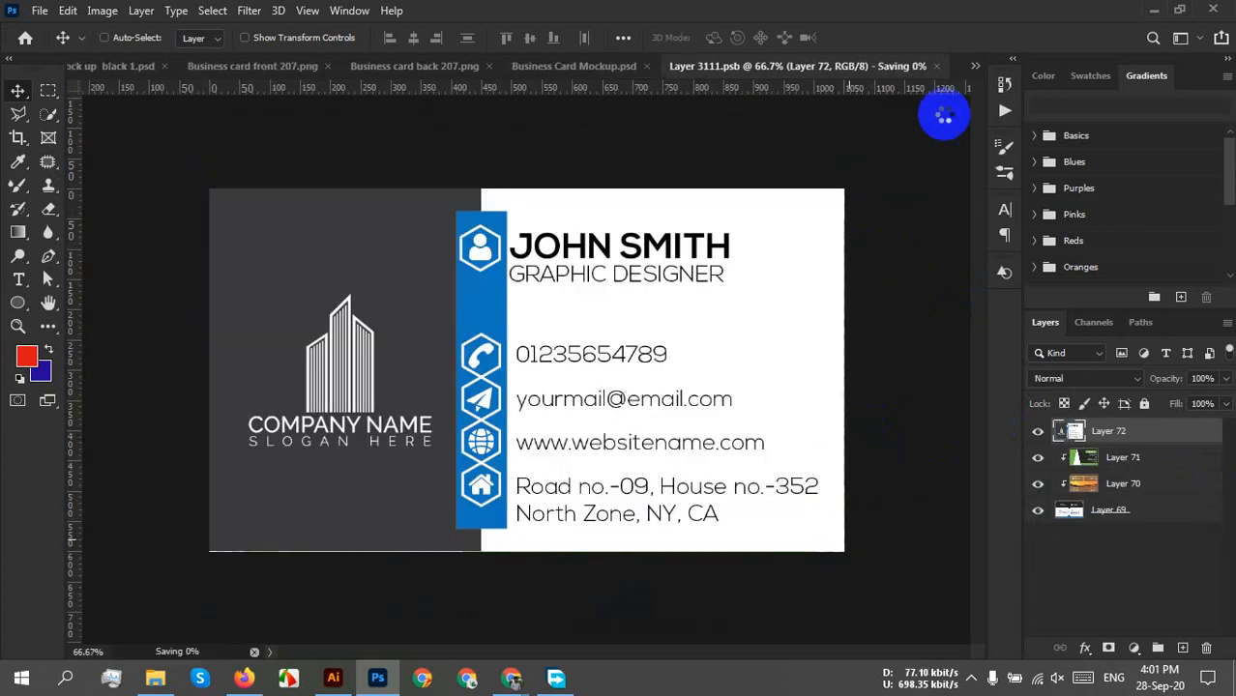
left_click(936, 67)
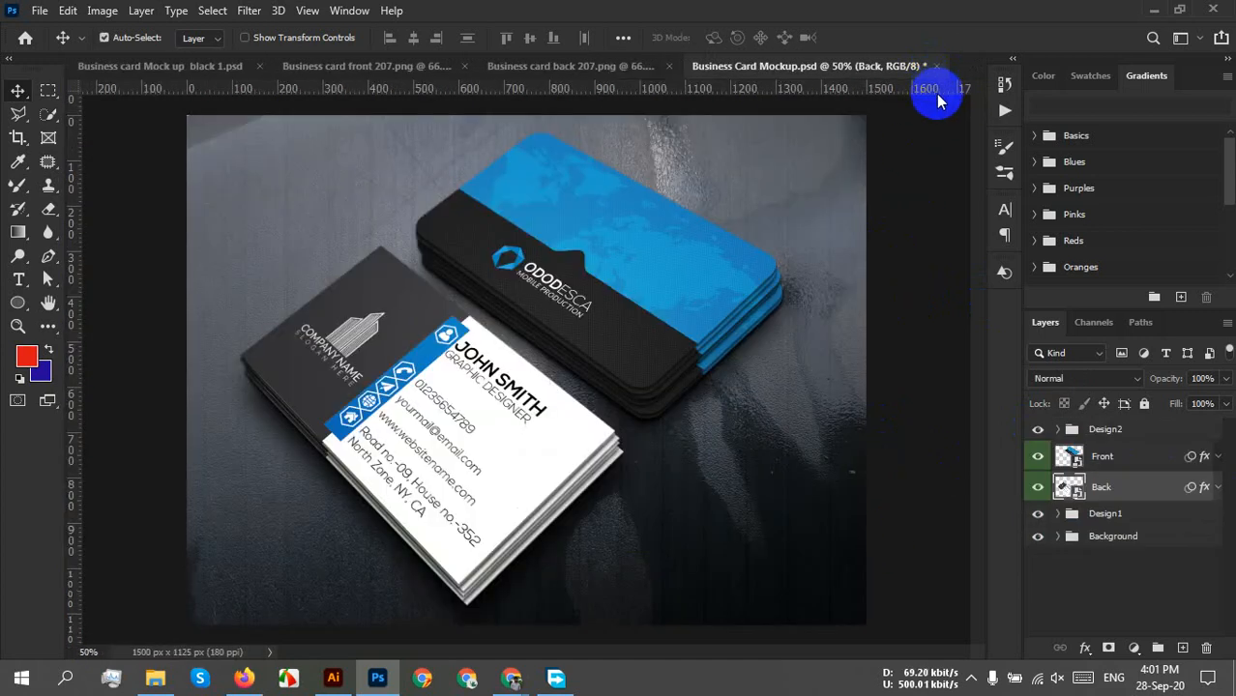
Paste the Company Name back design into the Front smart object and save it.
left_click(522, 68)
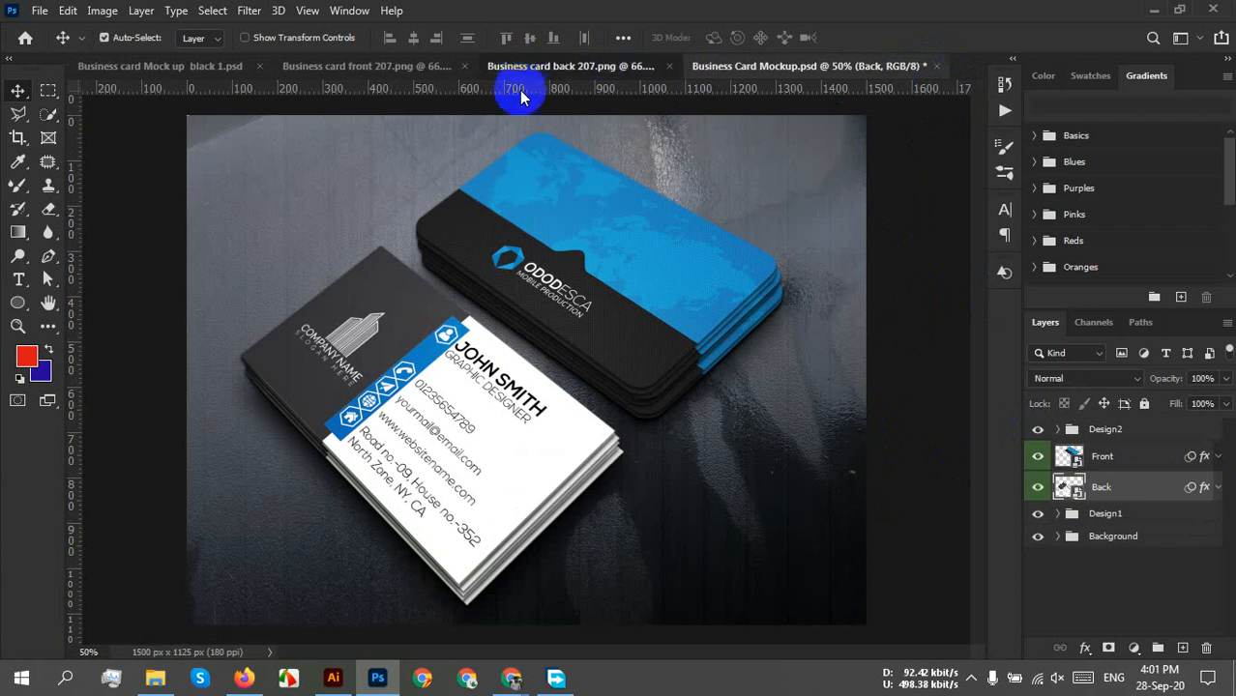
left_click(825, 67)
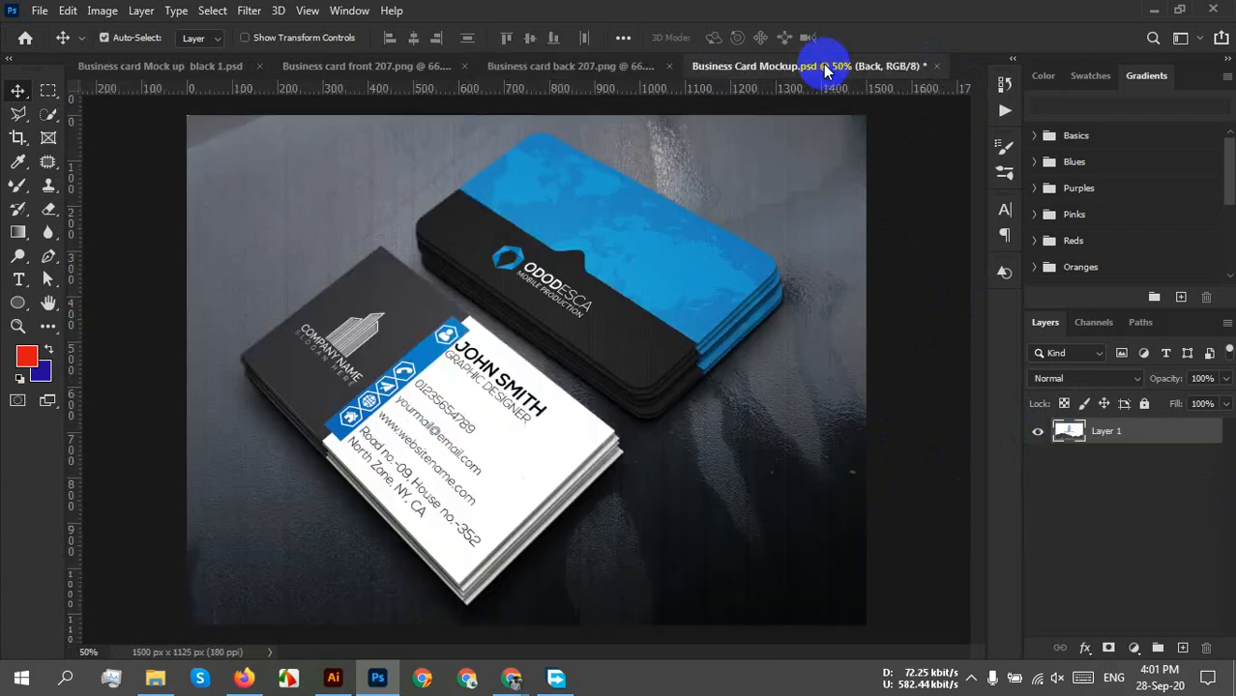
double_click(1069, 458)
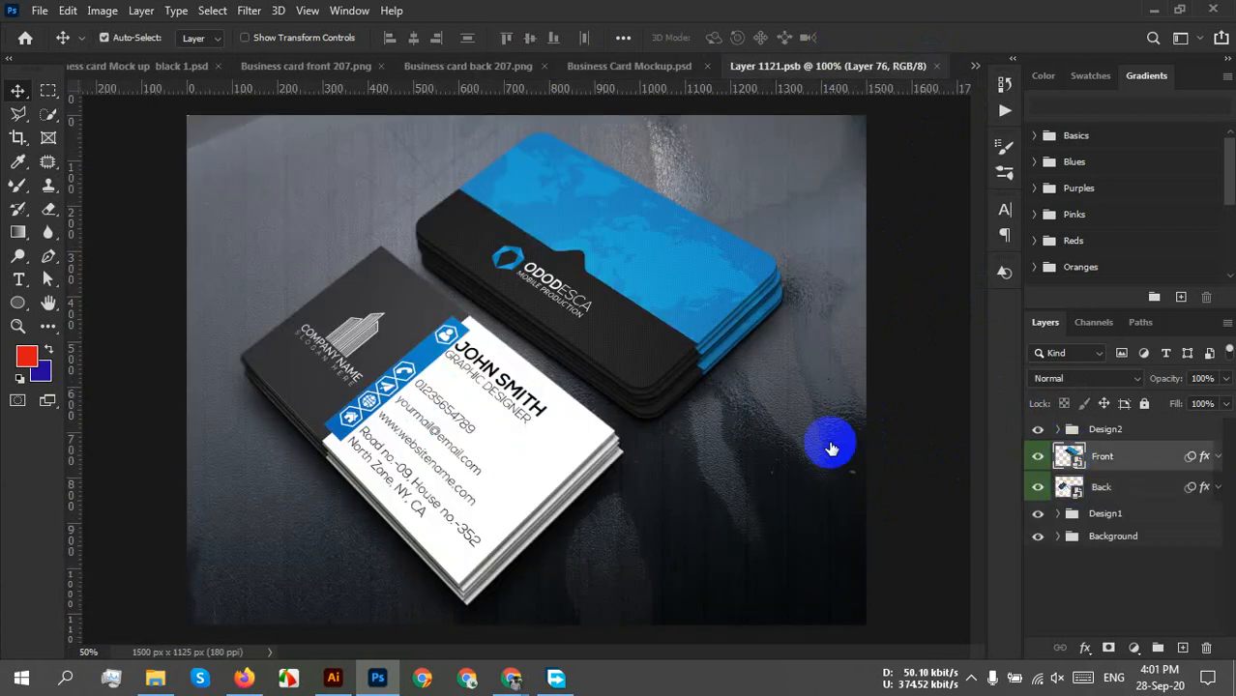
key("ctrl+v")
key("ctrl+s")
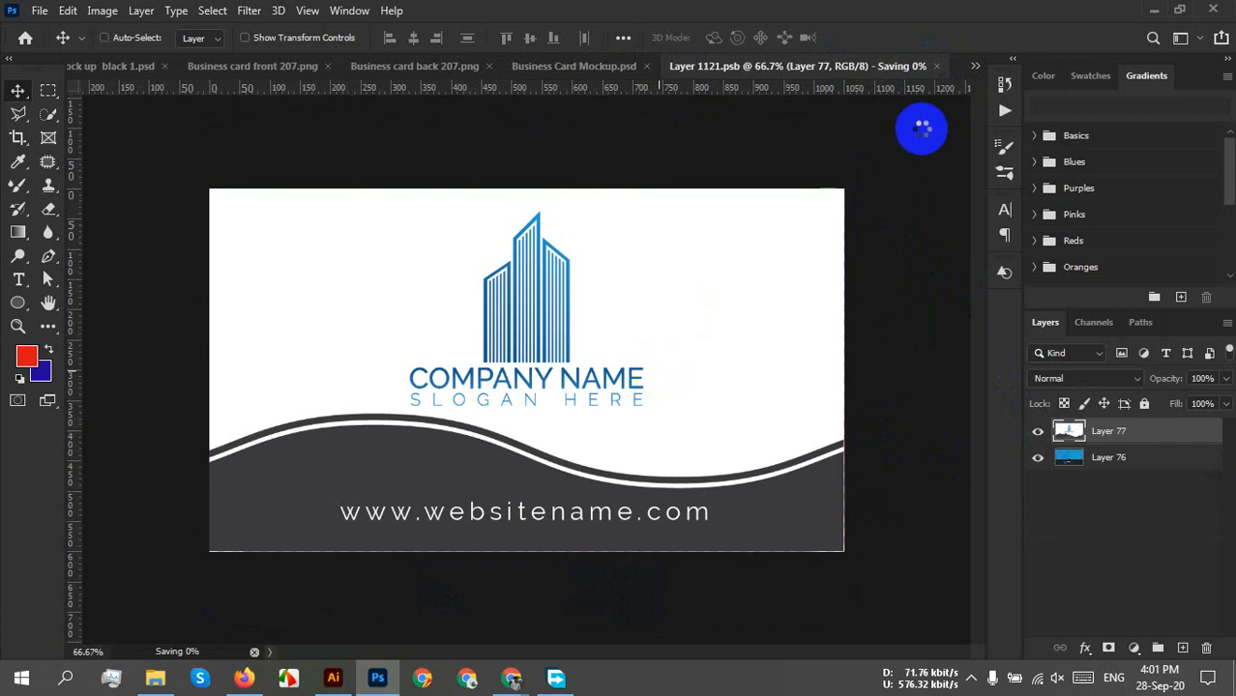
left_click(940, 68)
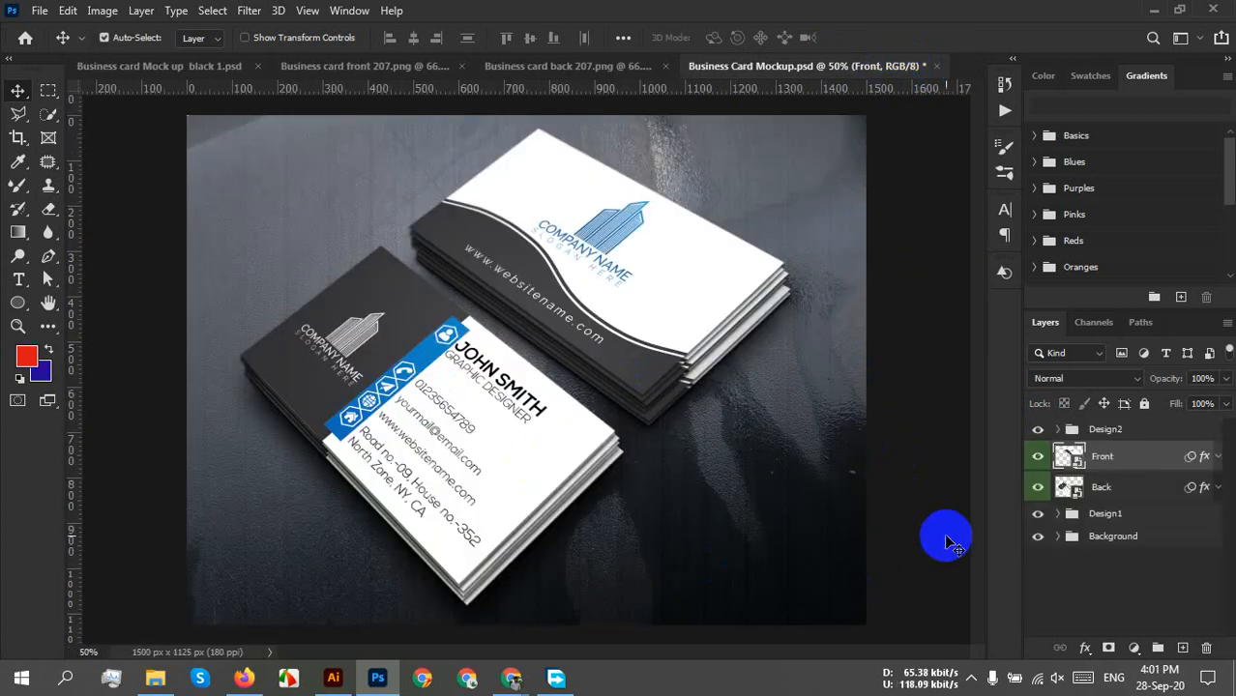
Hide the Design1 card-stack layers, review the mockup, then bring up Business card Mock up black 1.psd.
left_click(1037, 513)
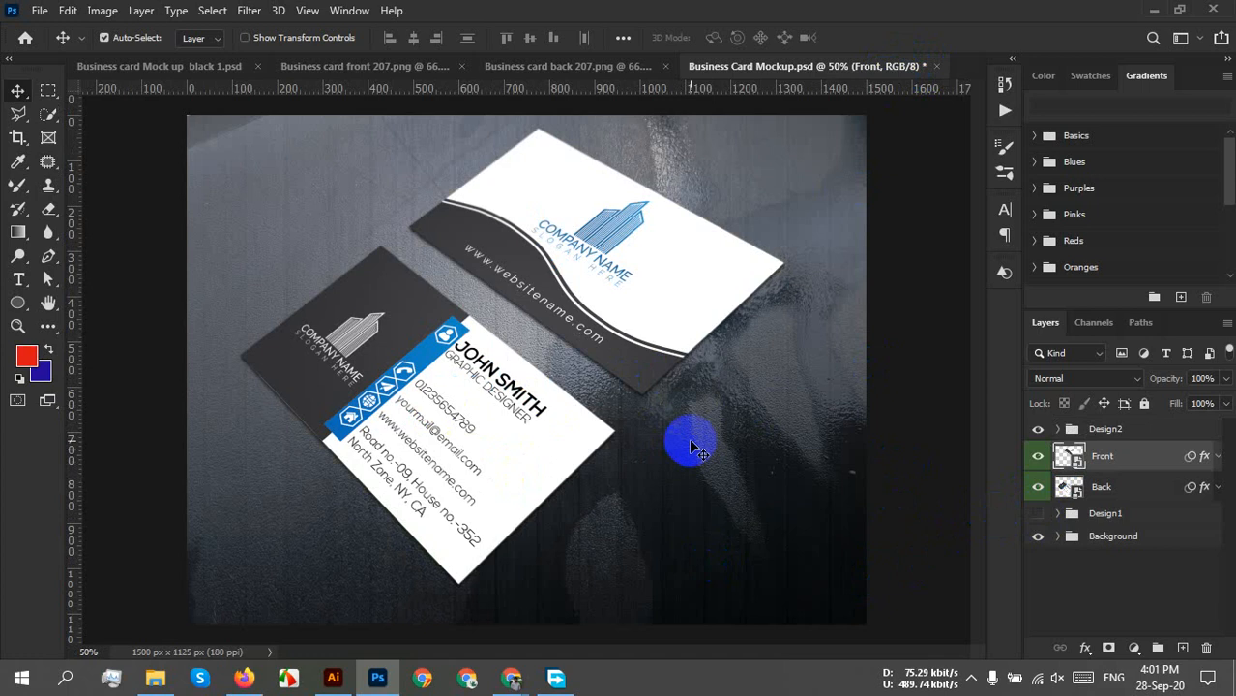
left_click(686, 437)
scroll(640, 407, "up", 1)
scroll(640, 404, "up", 1)
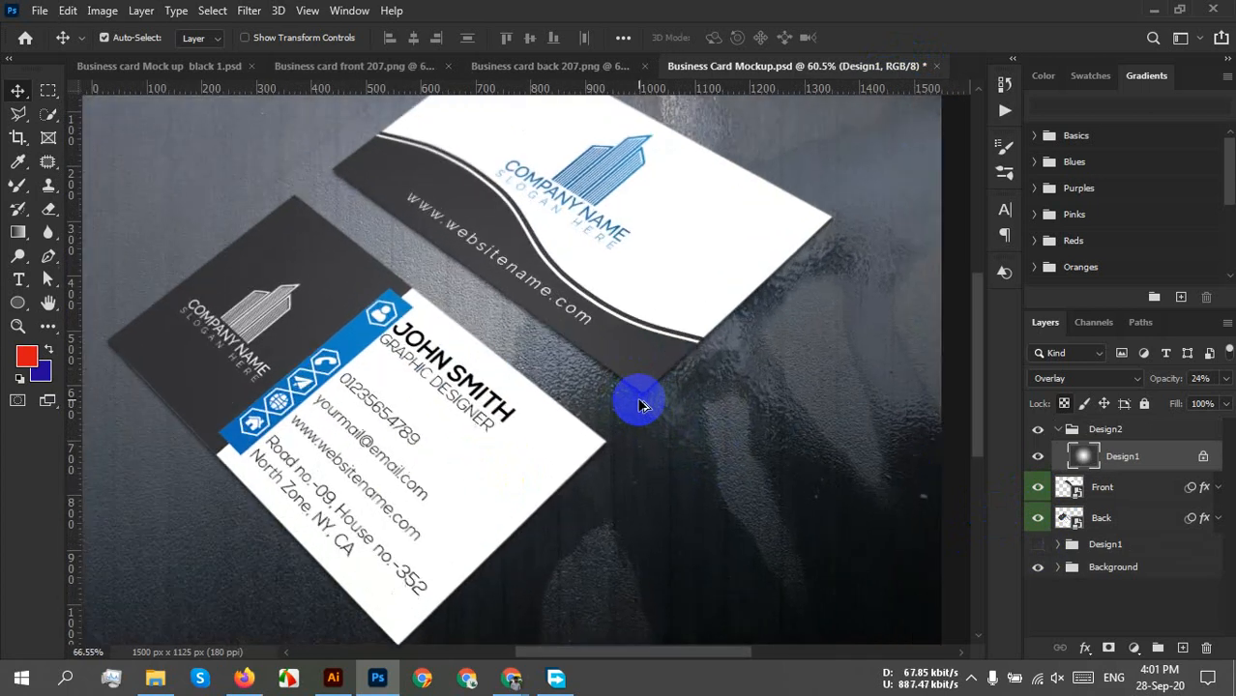
left_click_drag(491, 358, 587, 408)
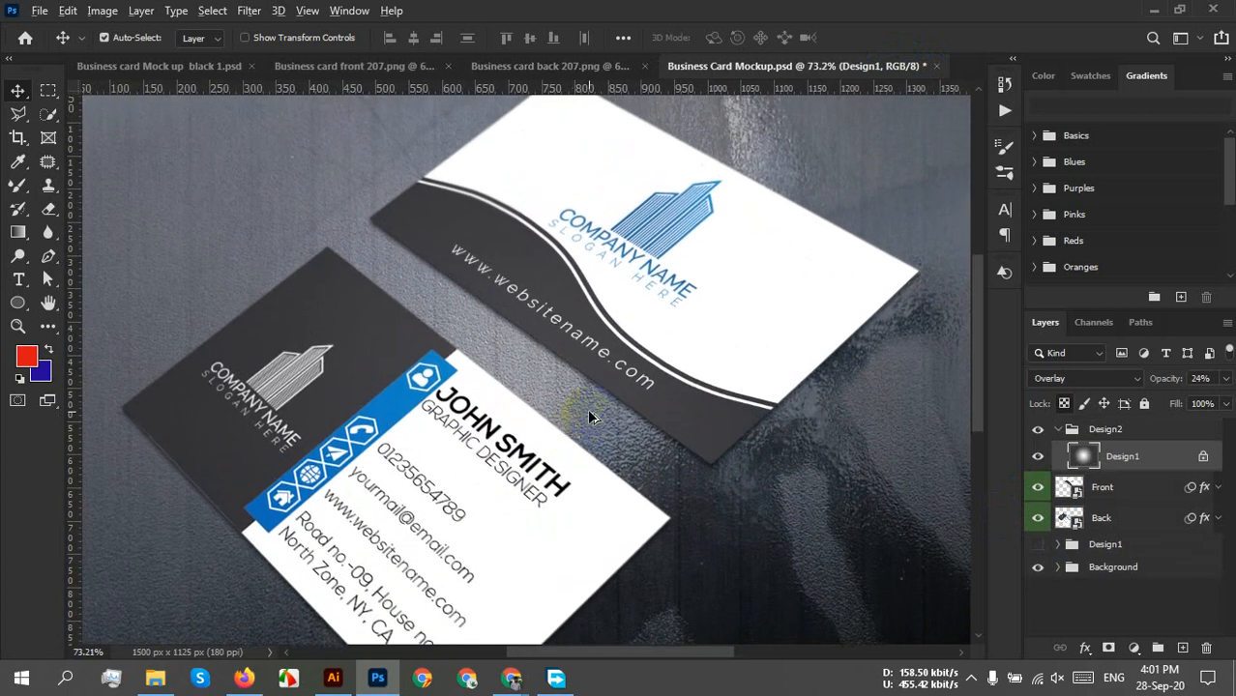
scroll(586, 408, "down", 1)
scroll(626, 404, "down", 1)
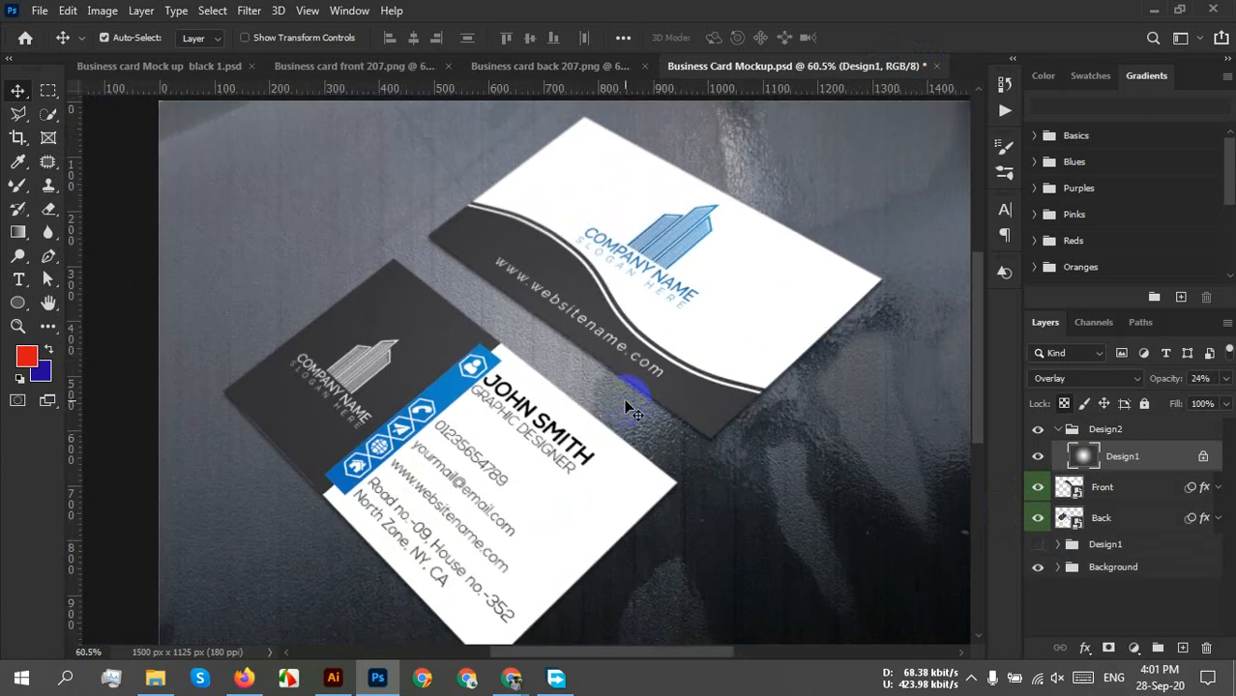
mouse_move(663, 452)
left_mouse_down()
mouse_move(667, 431)
mouse_move(664, 458)
left_mouse_up()
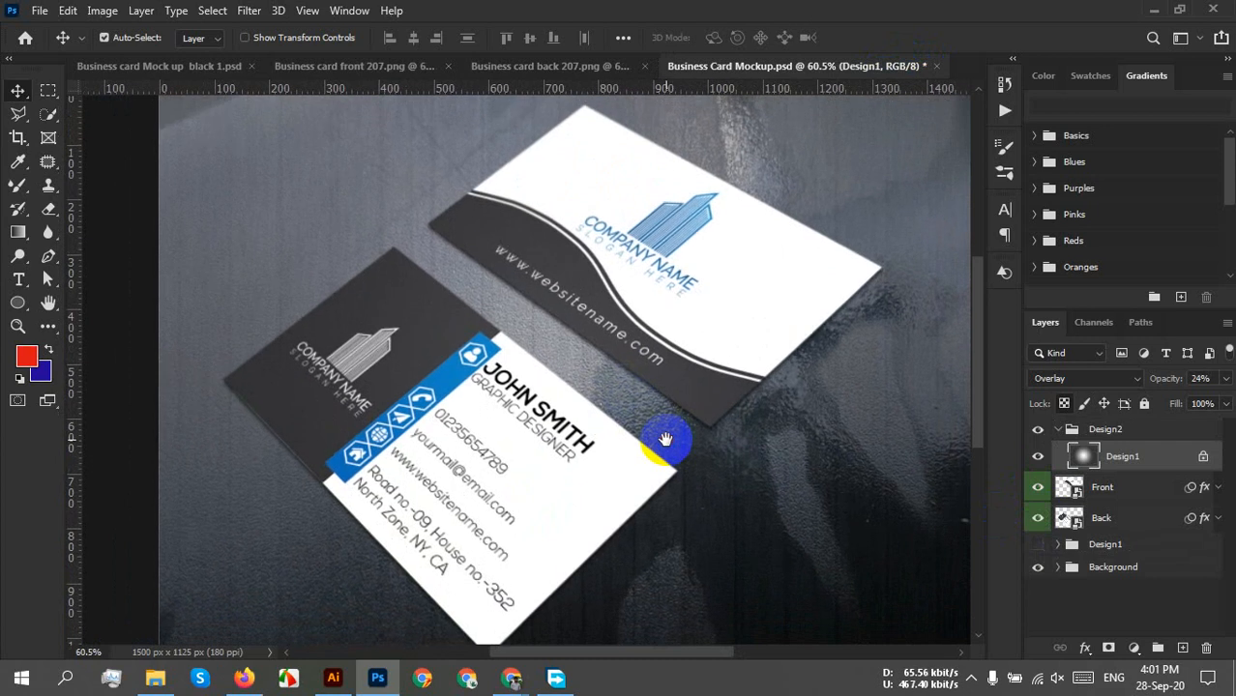
left_click(120, 67)
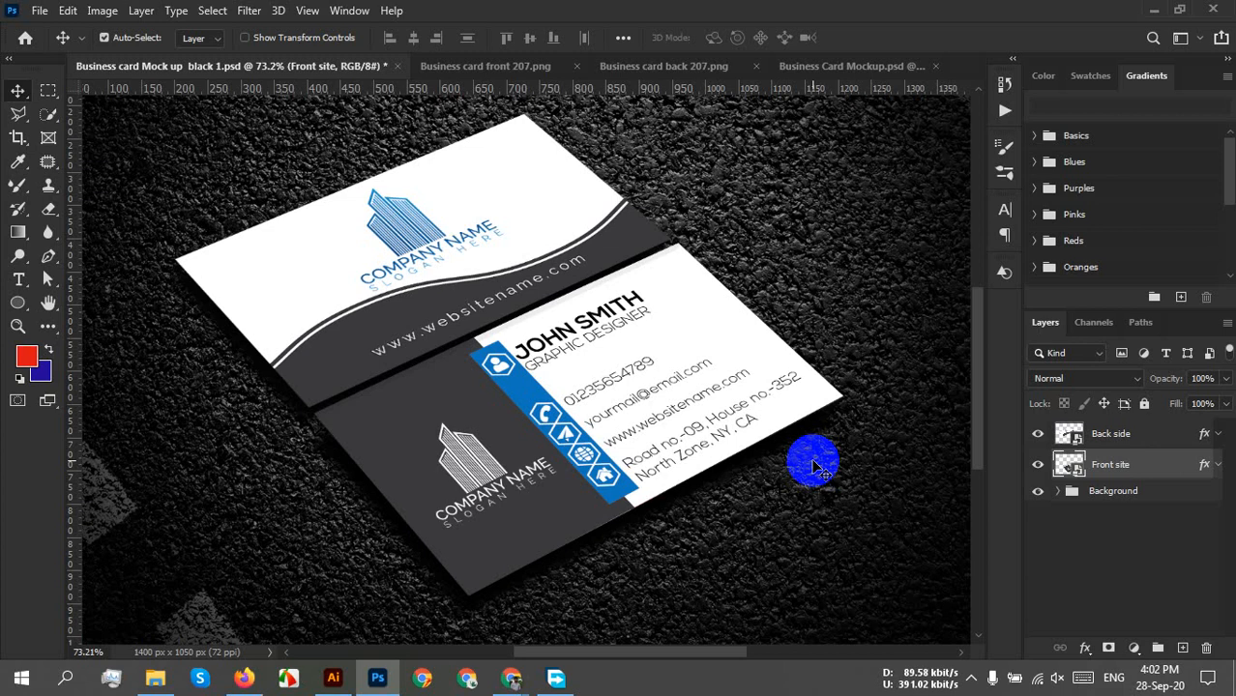
Save the black mockup as JPEG 'Business card Mock up black 207' in Documents, keeping the old file.
left_click(33, 14)
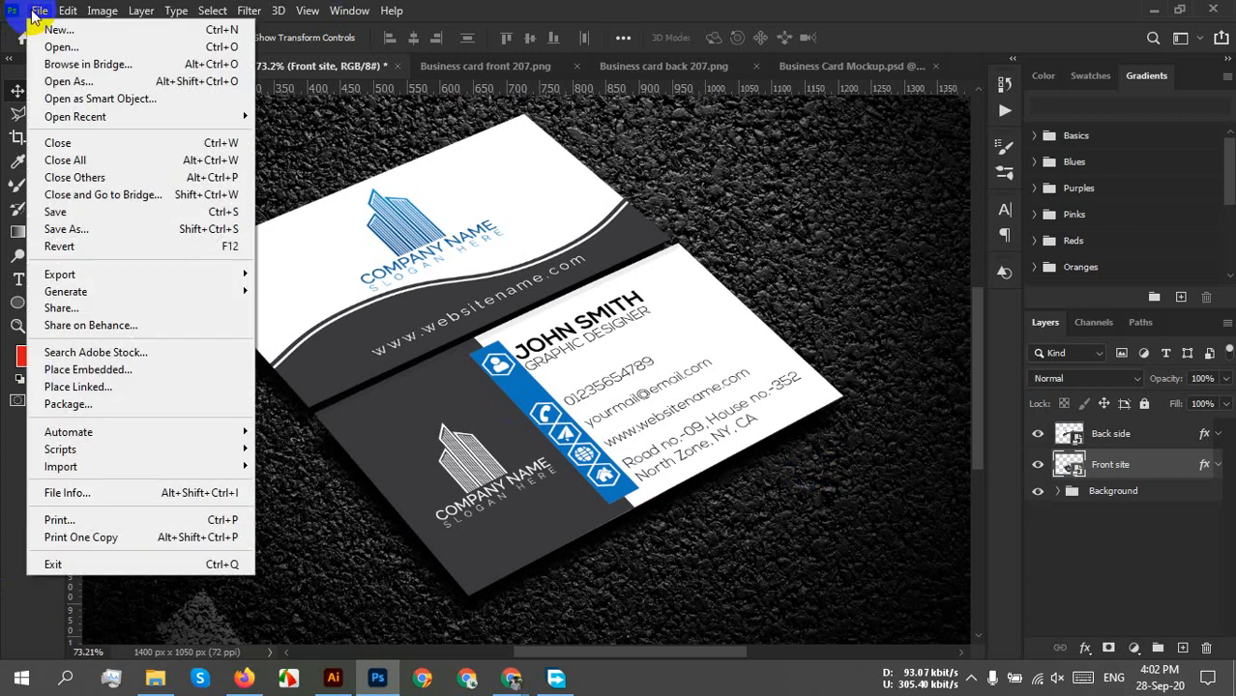
left_click(96, 232)
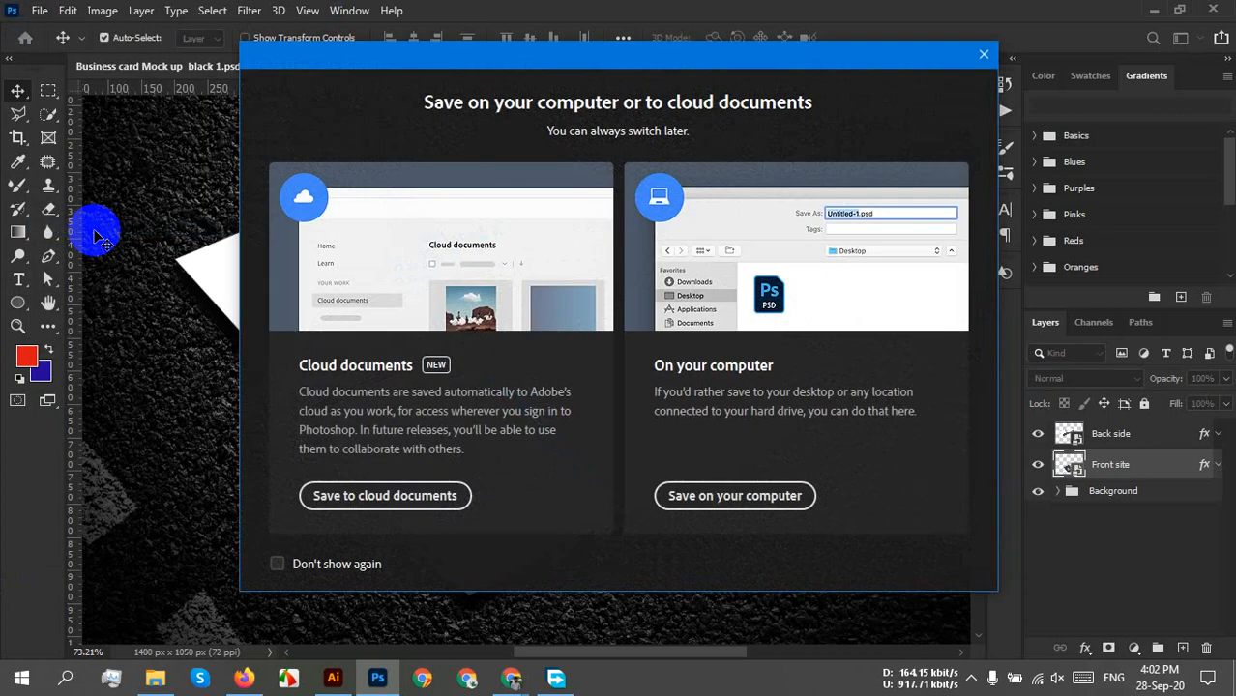
left_click(763, 501)
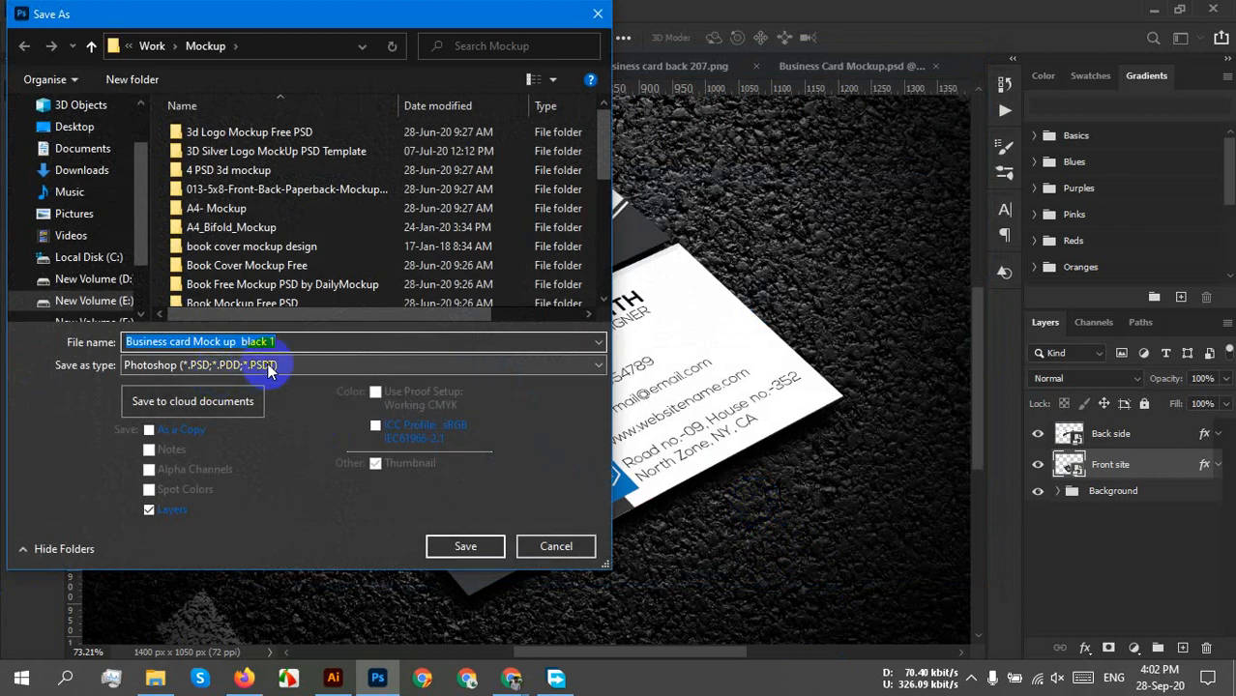
left_click(386, 365)
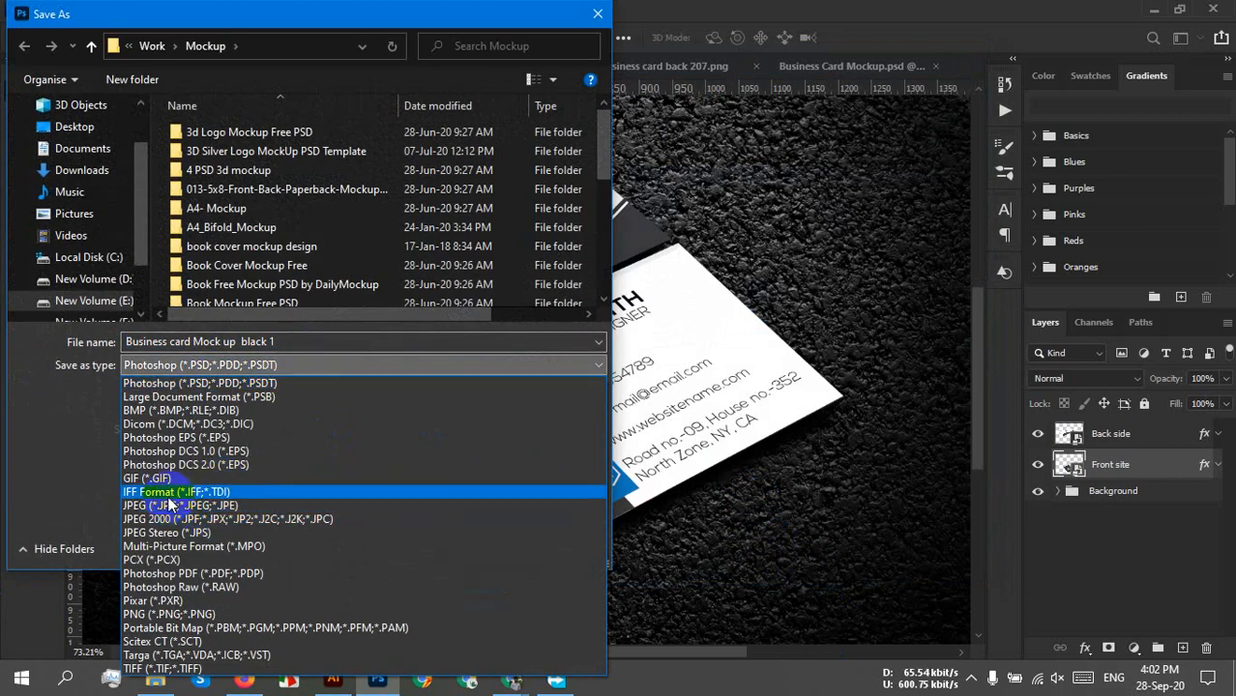
left_click(168, 505)
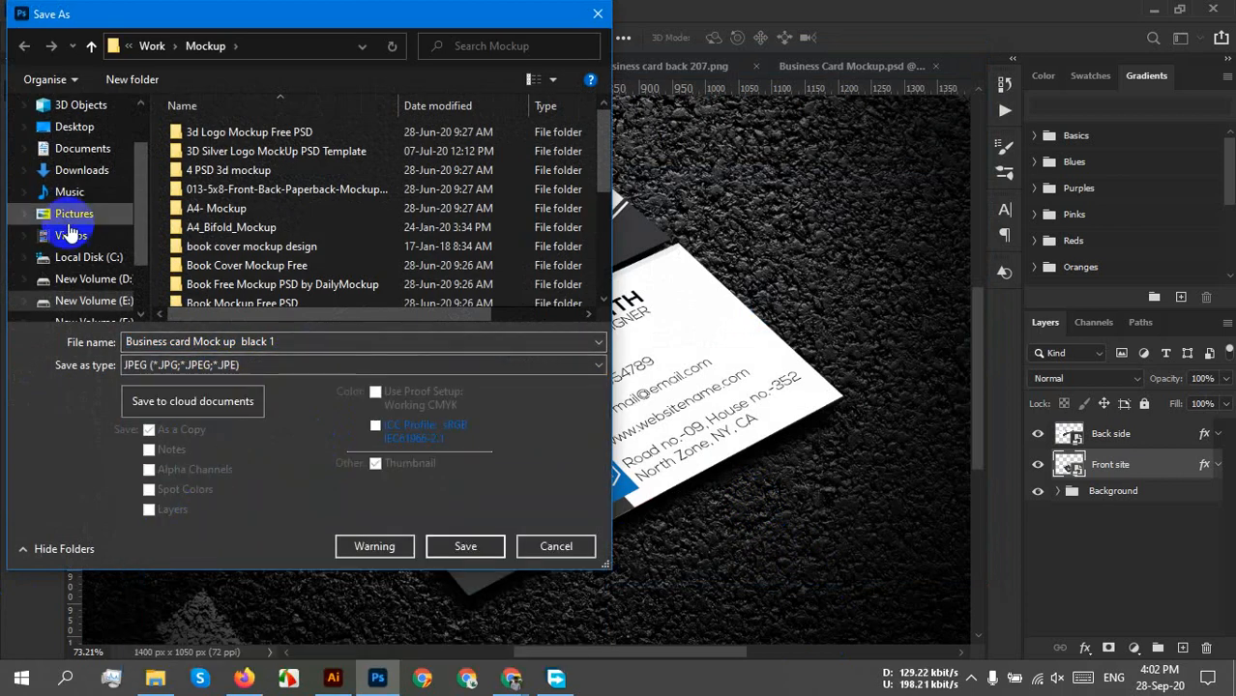
left_click(68, 153)
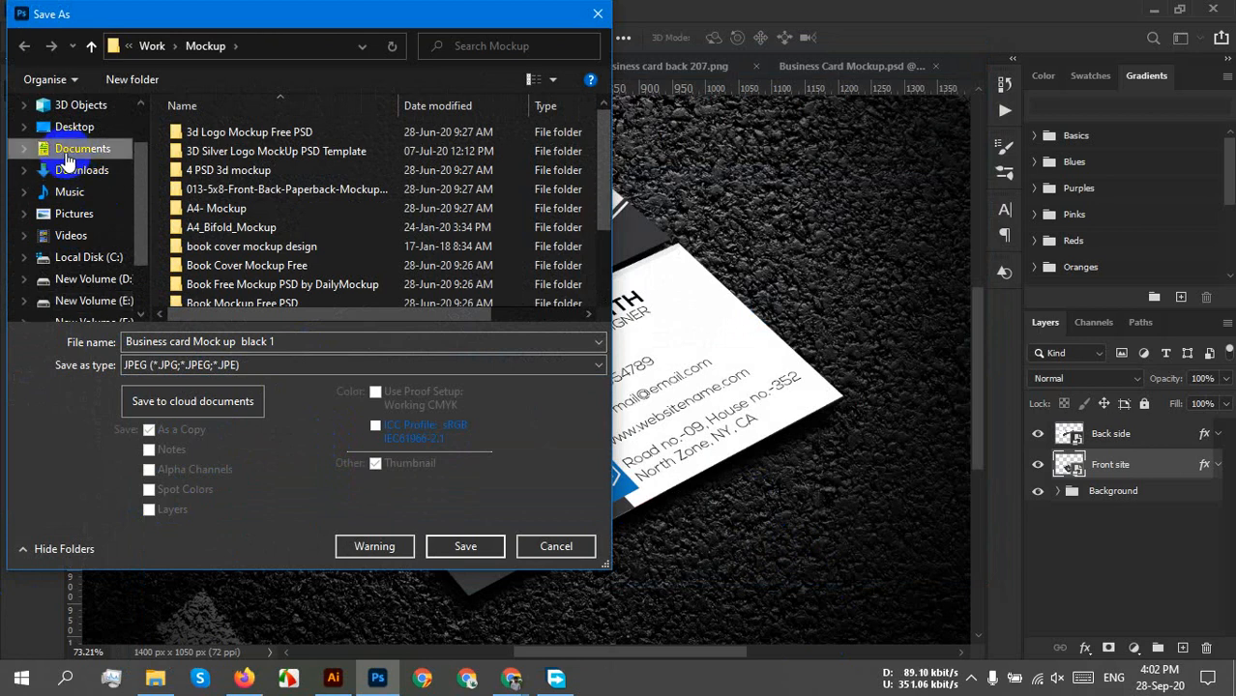
left_click(473, 547)
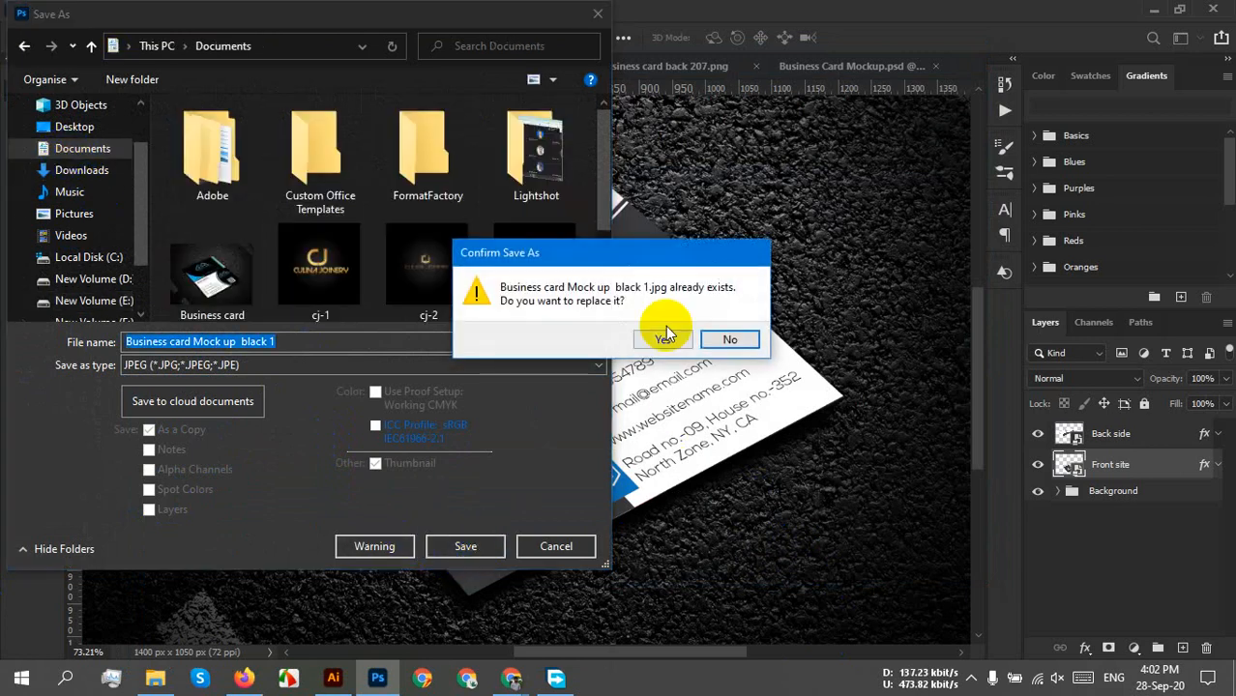
left_click(732, 340)
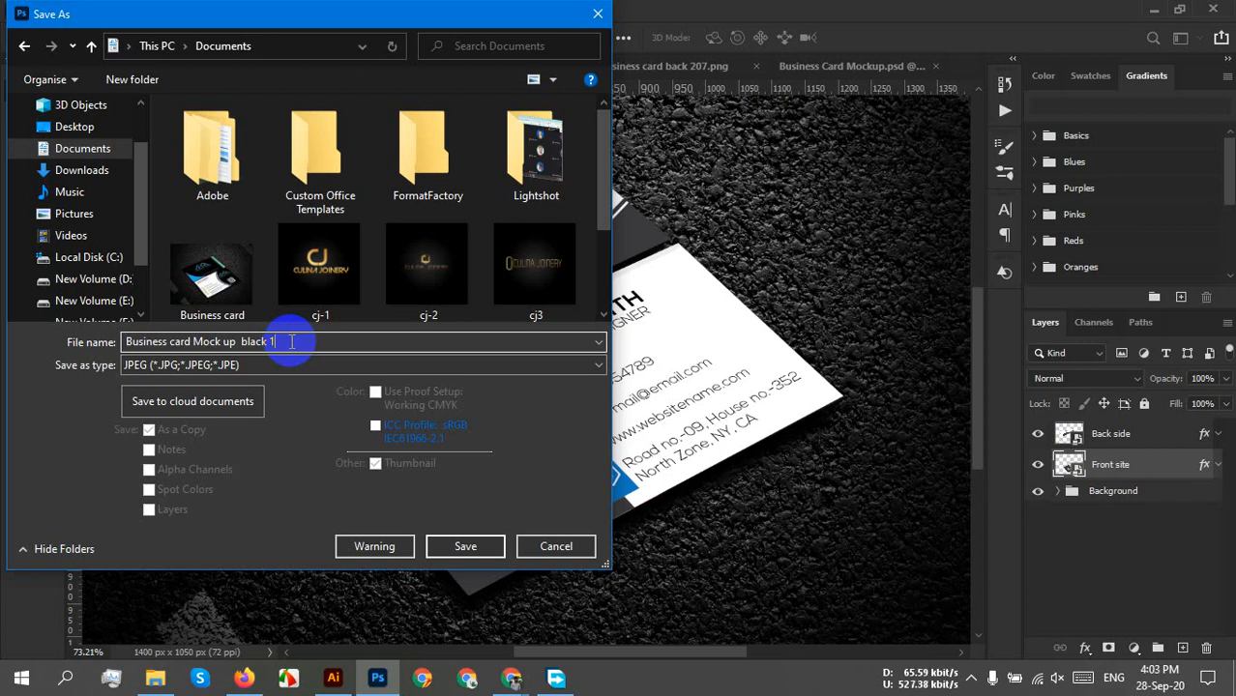
key("BackSpace")
key("BackSpace")
type("207")
left_click(464, 544)
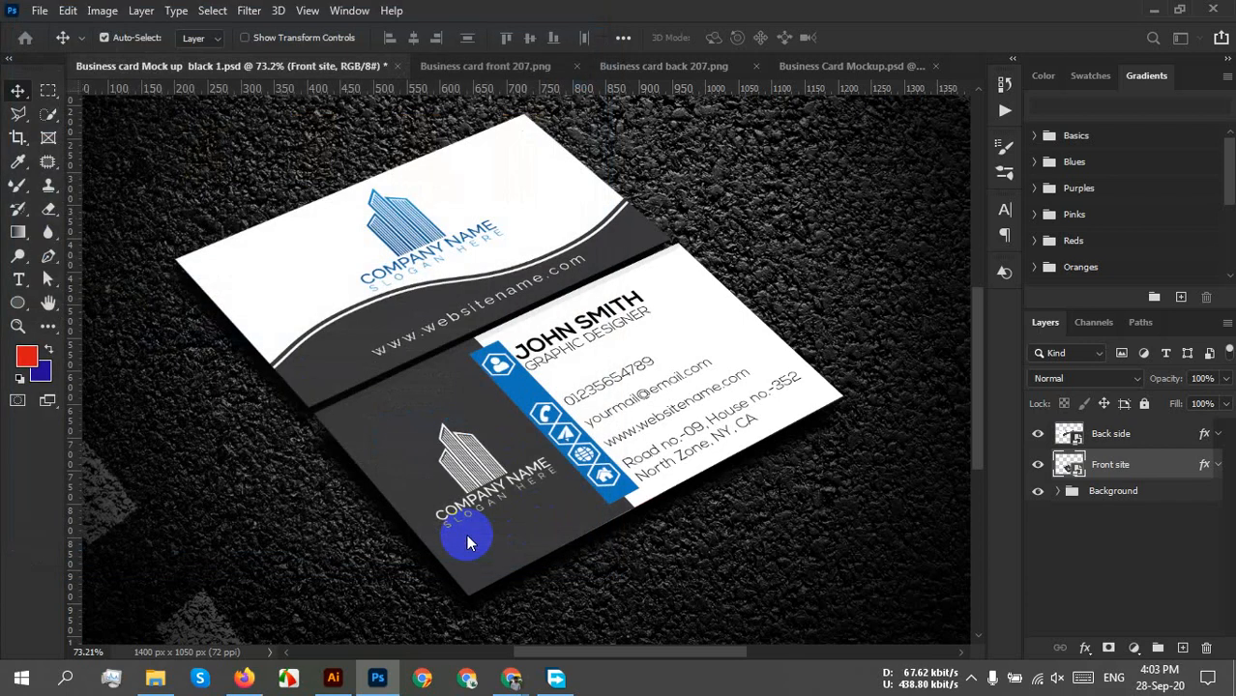
Accept the JPEG options, then paste the card back artwork into the Front site smart object and save.
left_click(718, 144)
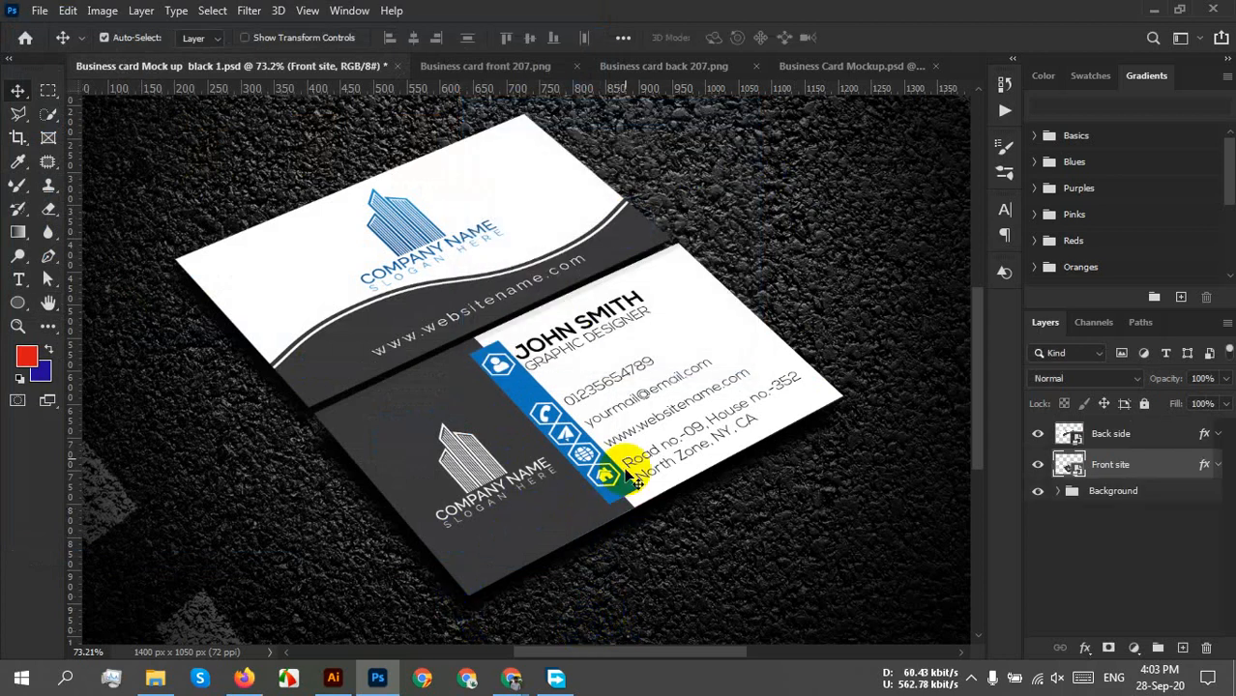
left_click(642, 70)
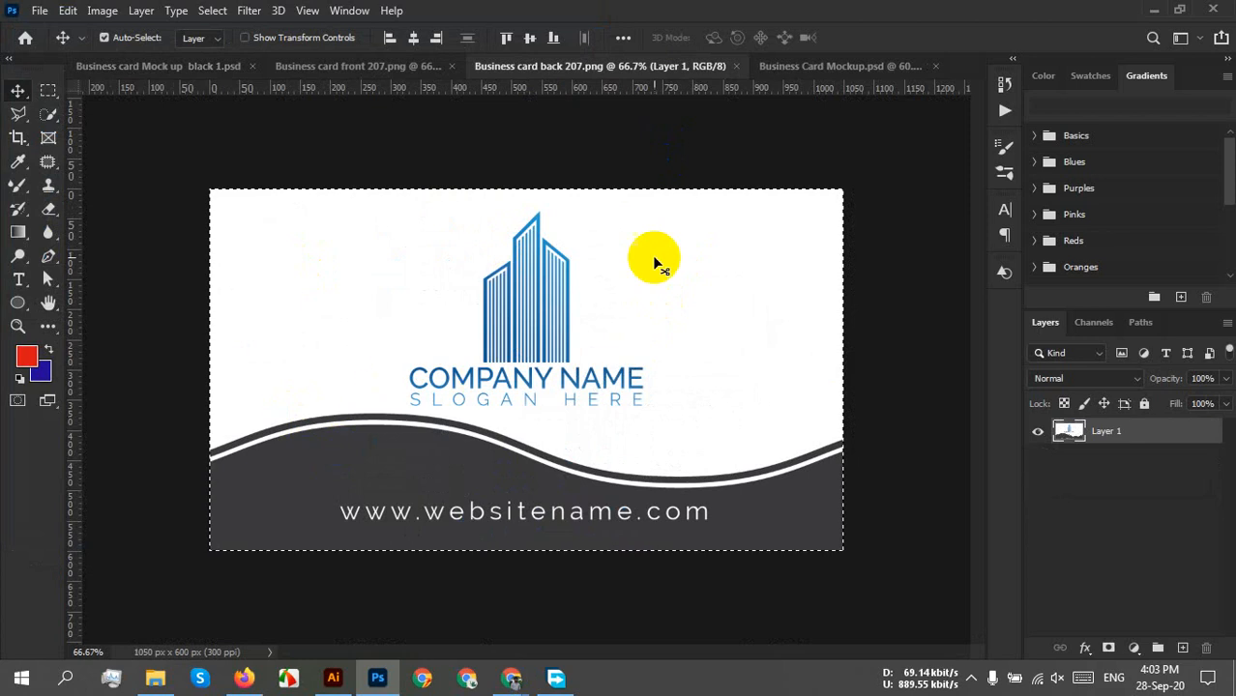
left_click(158, 68)
left_click(1064, 468)
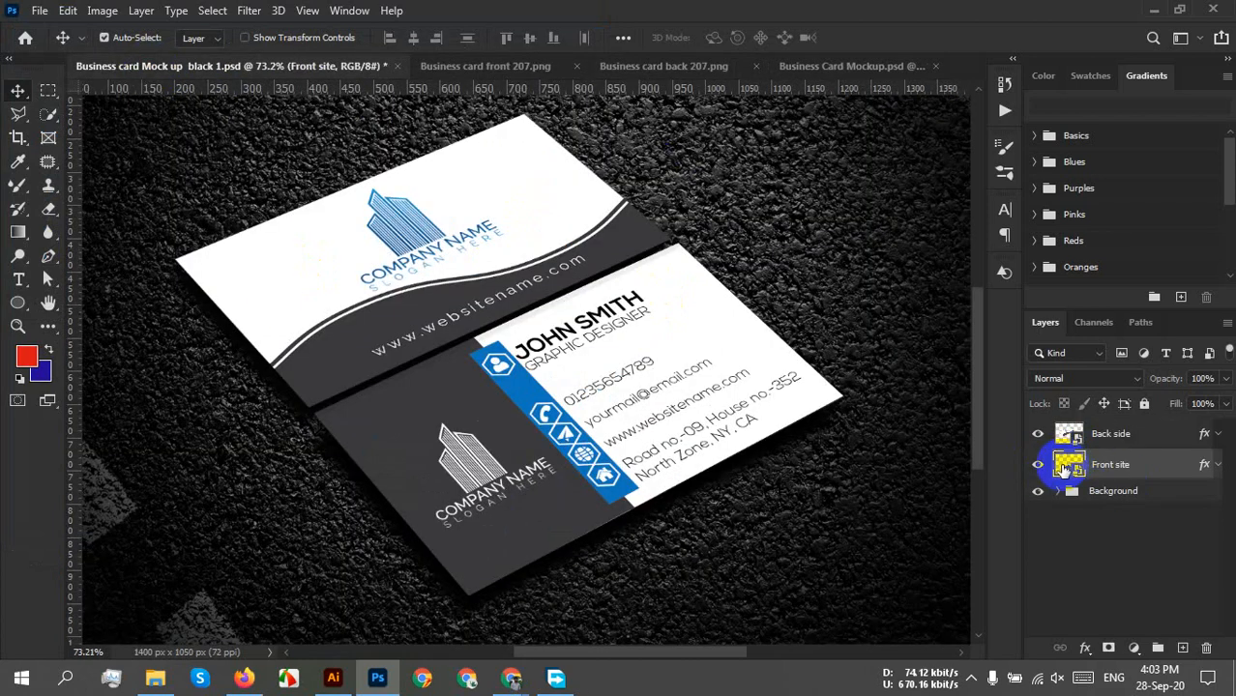
double_click(1064, 464)
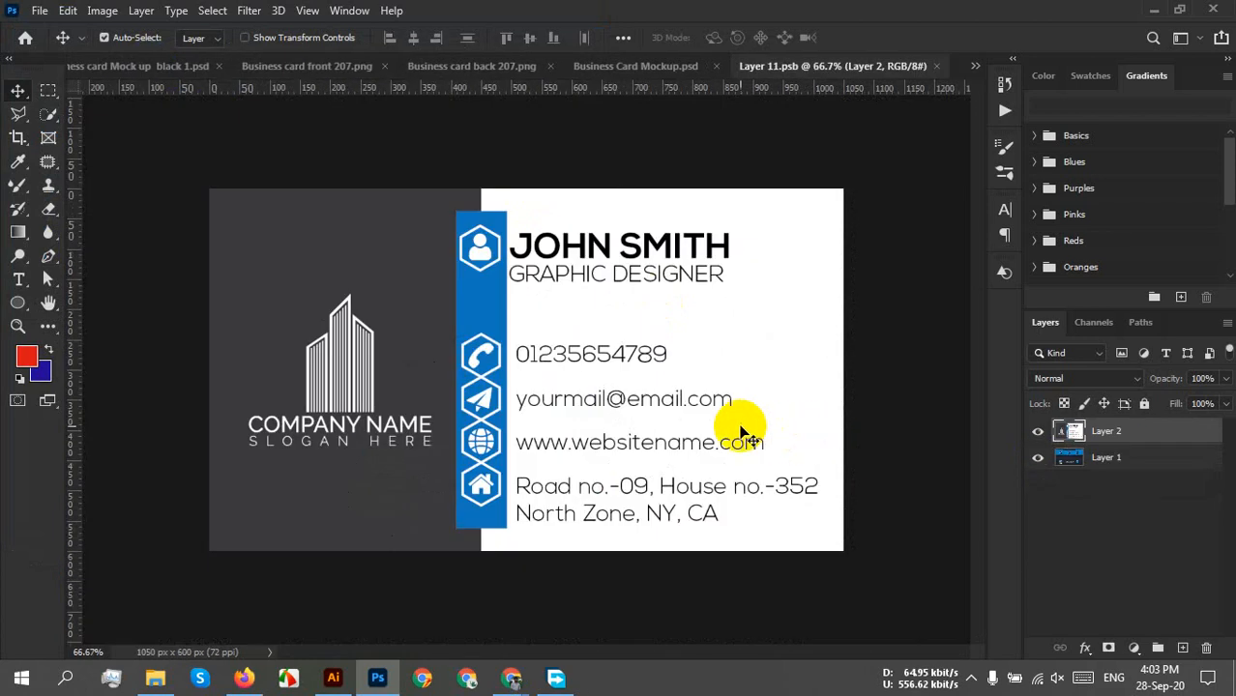
key("ctrl+v")
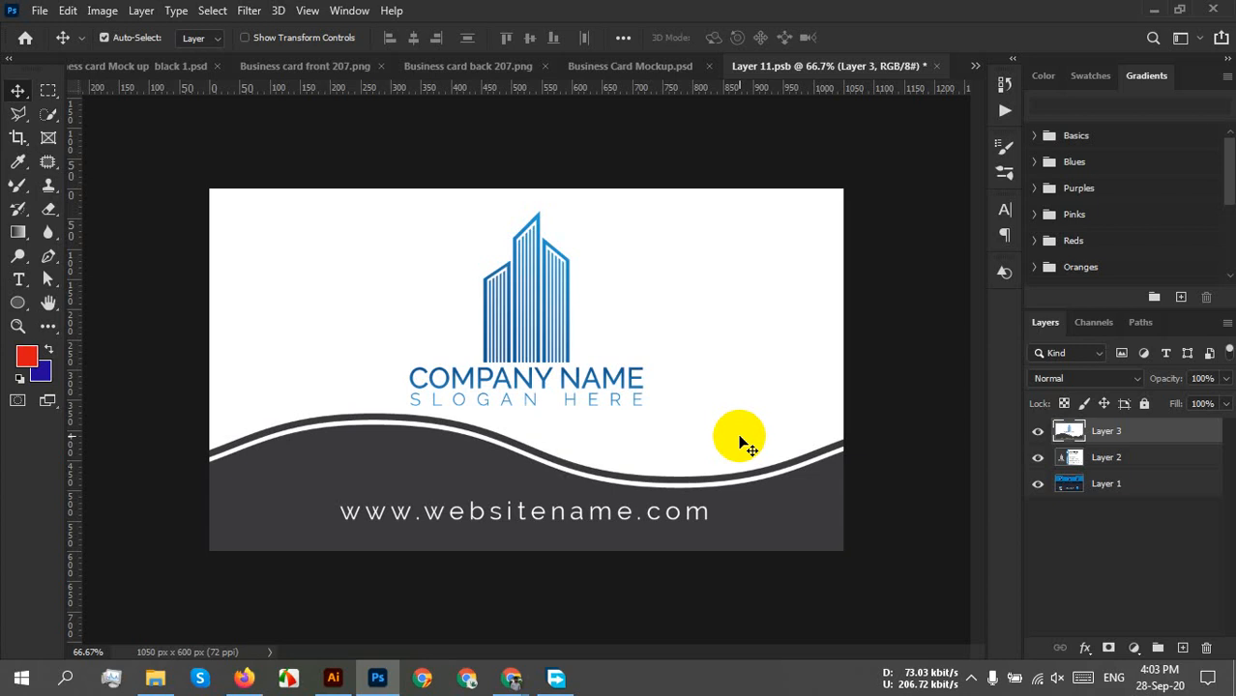
key("ctrl+s")
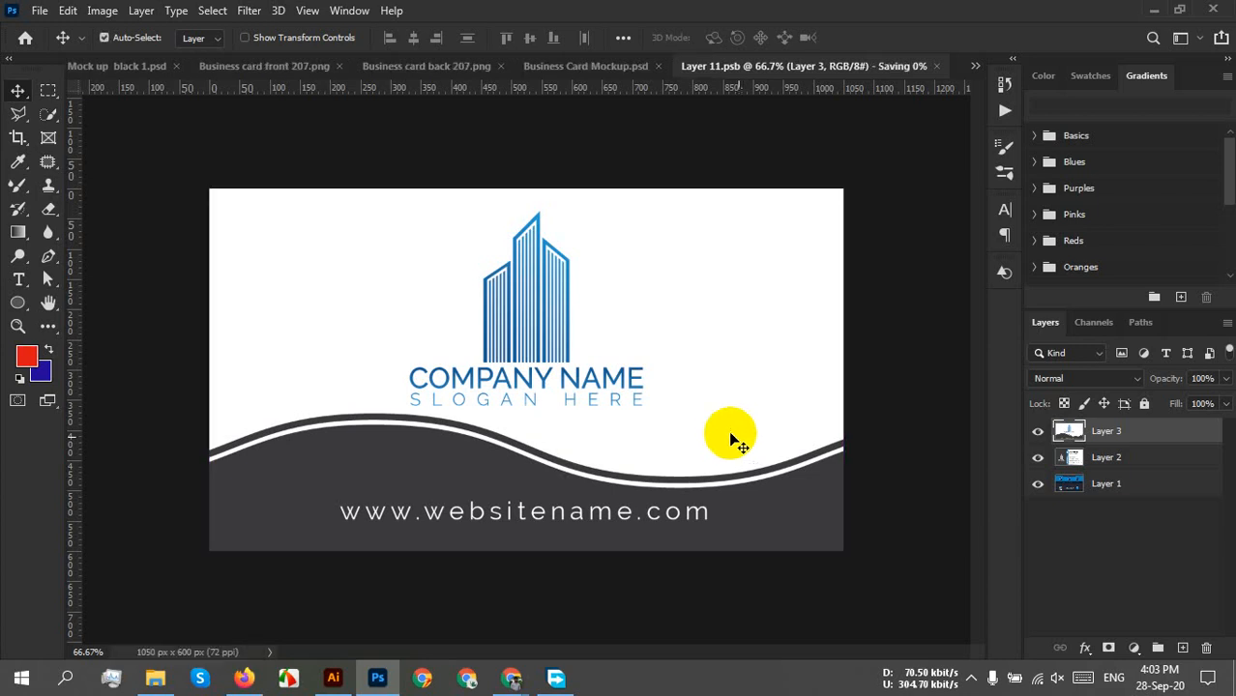
left_click(174, 67)
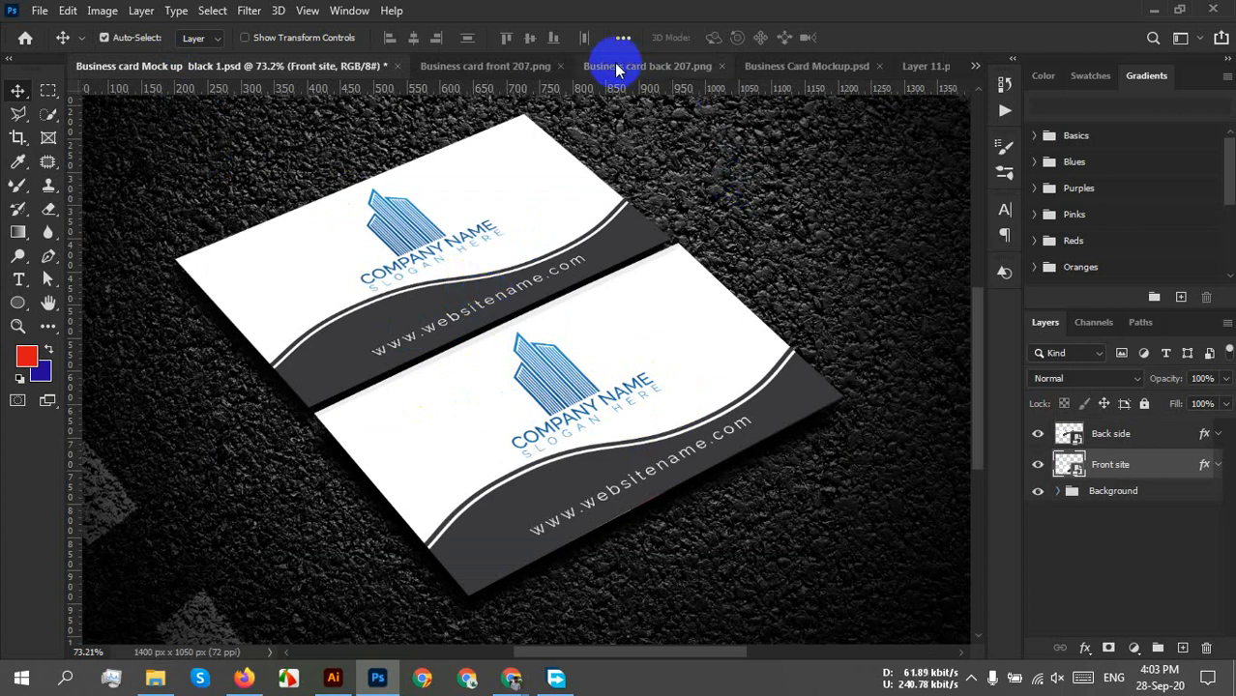
Paste the card front artwork into the Front site smart object and save it.
left_click(499, 77)
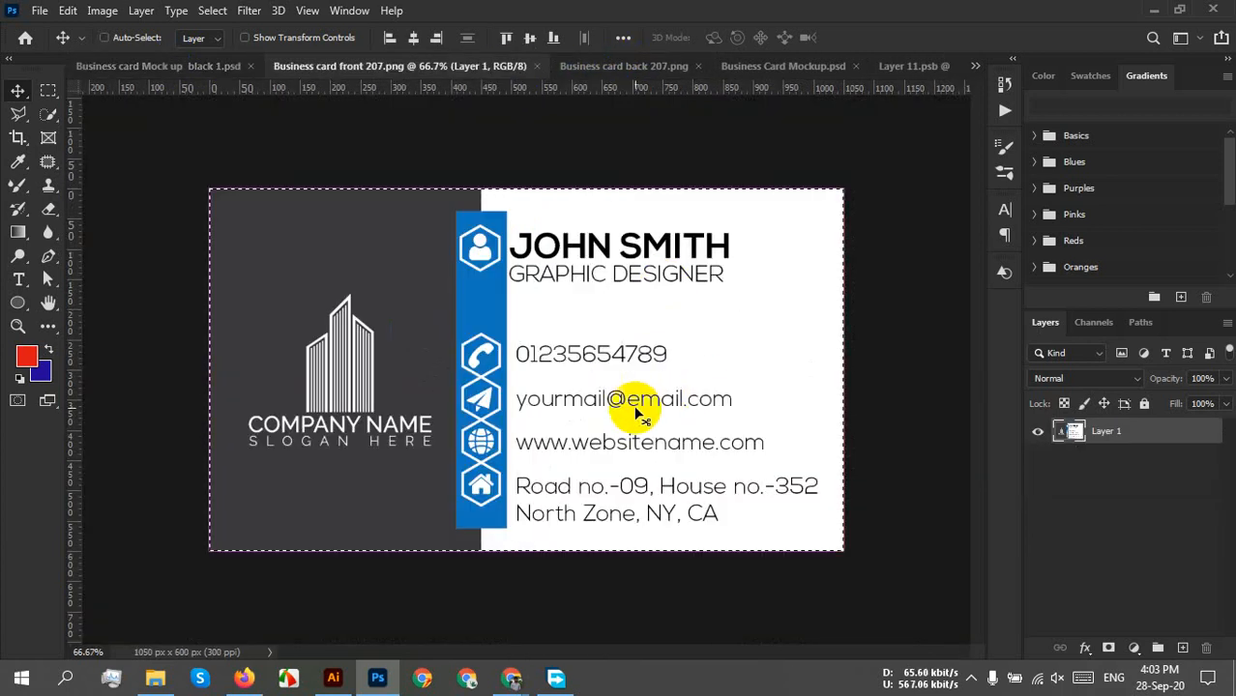
left_click(164, 66)
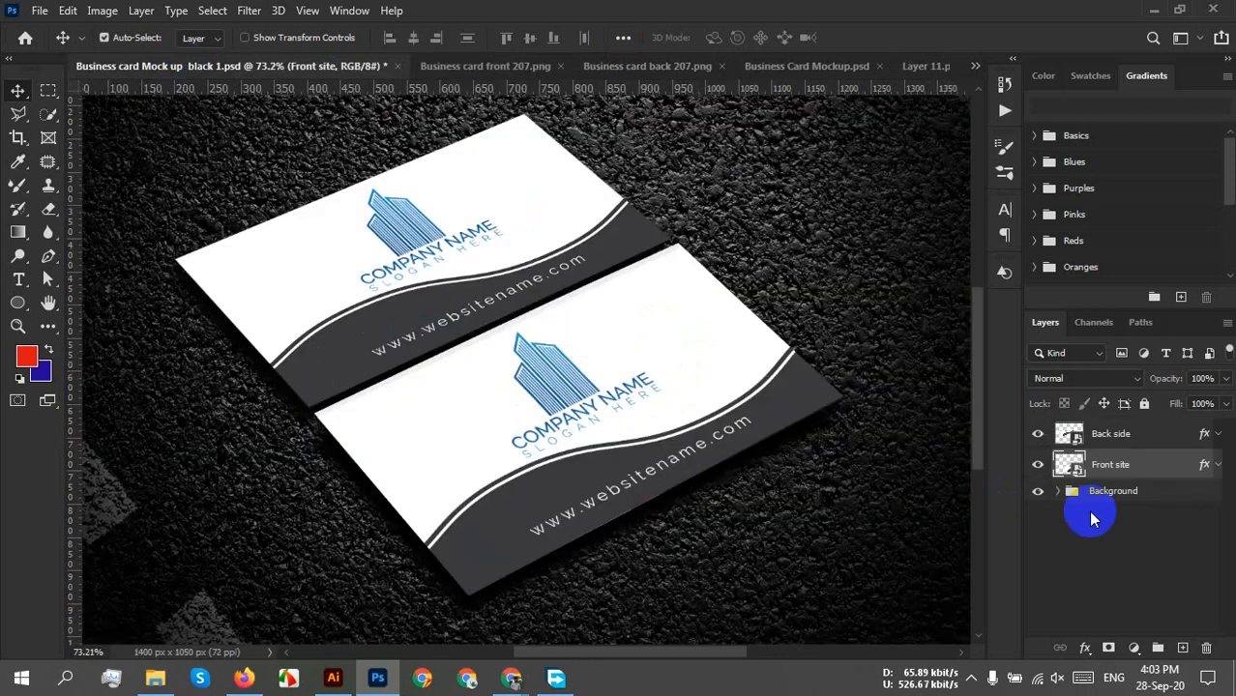
double_click(1061, 466)
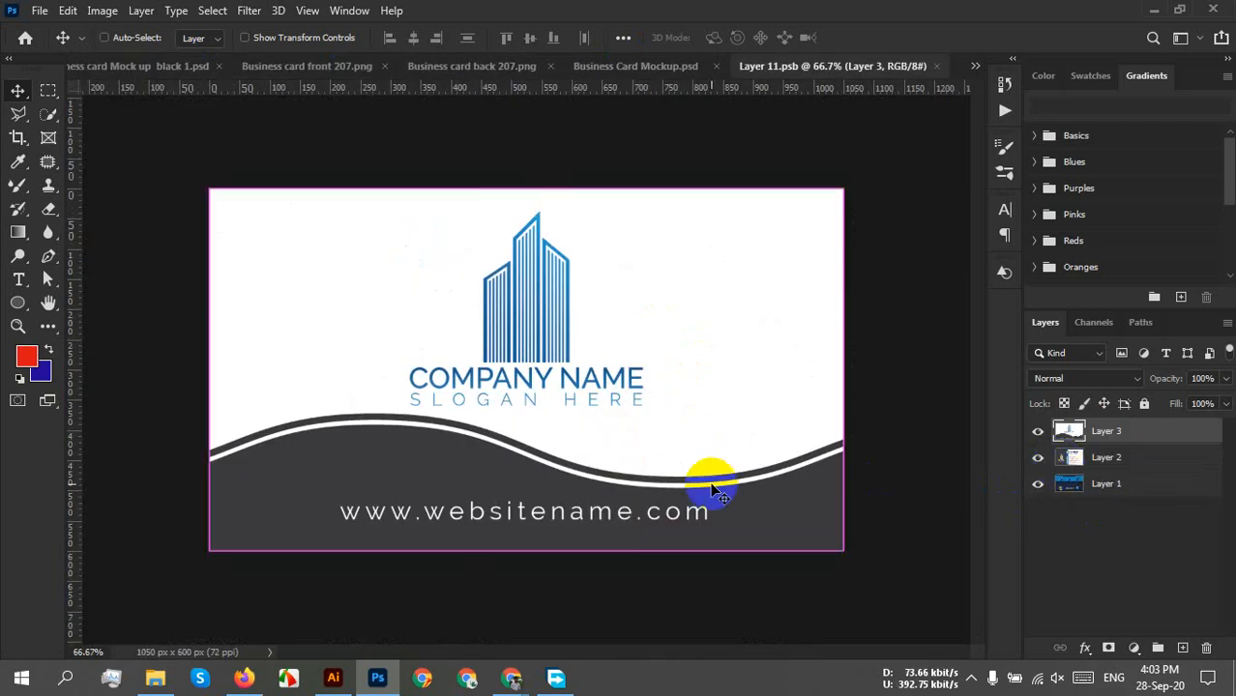
key("ctrl+v")
key("ctrl+s")
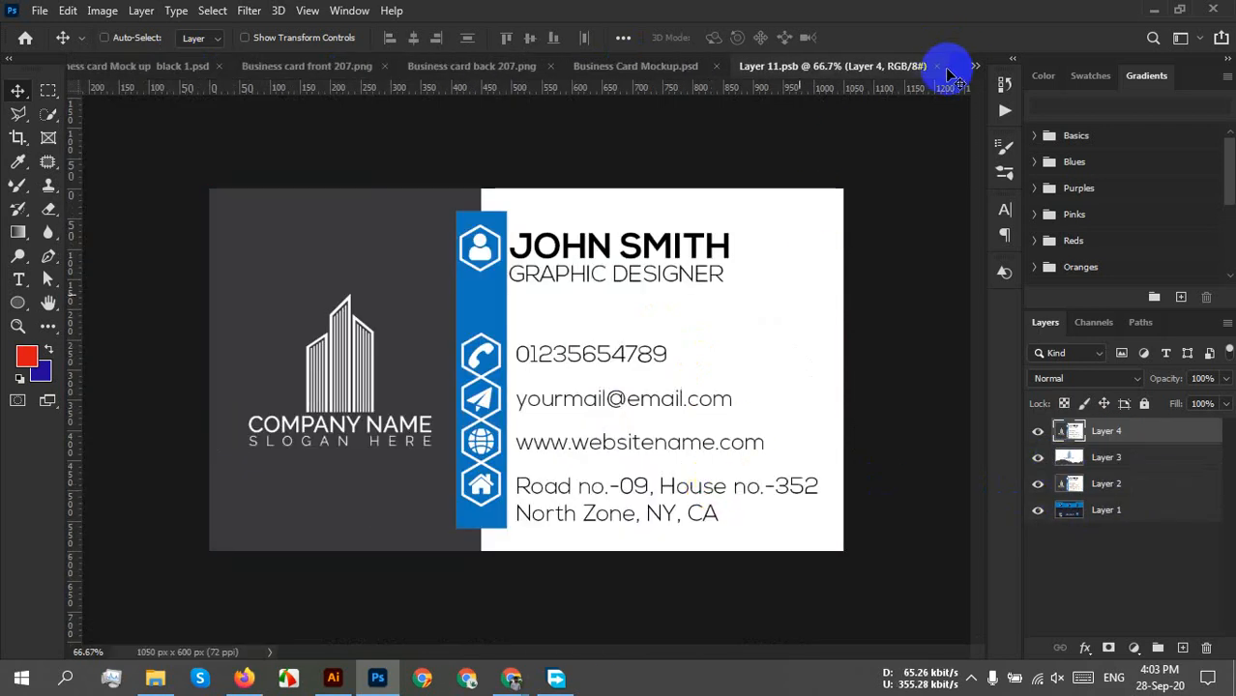
left_click(940, 68)
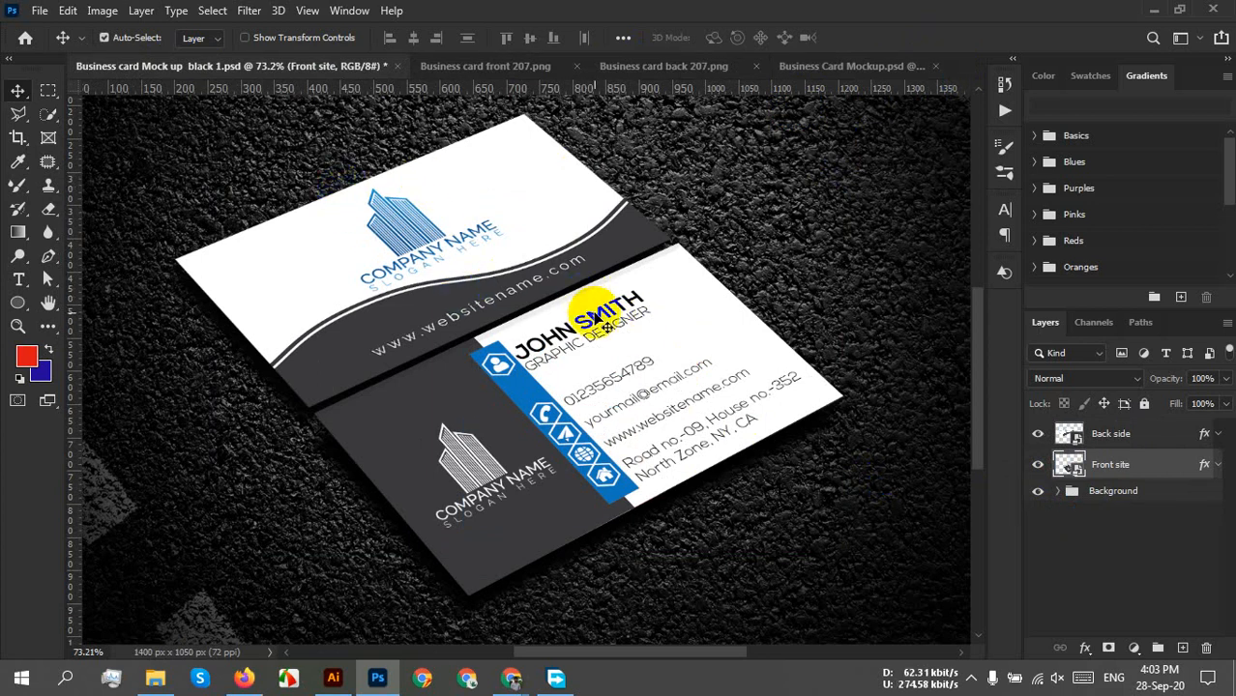
Zoom out to view both card sides on the black mockup, then return to Google Meet.
scroll(593, 310, "down", 3)
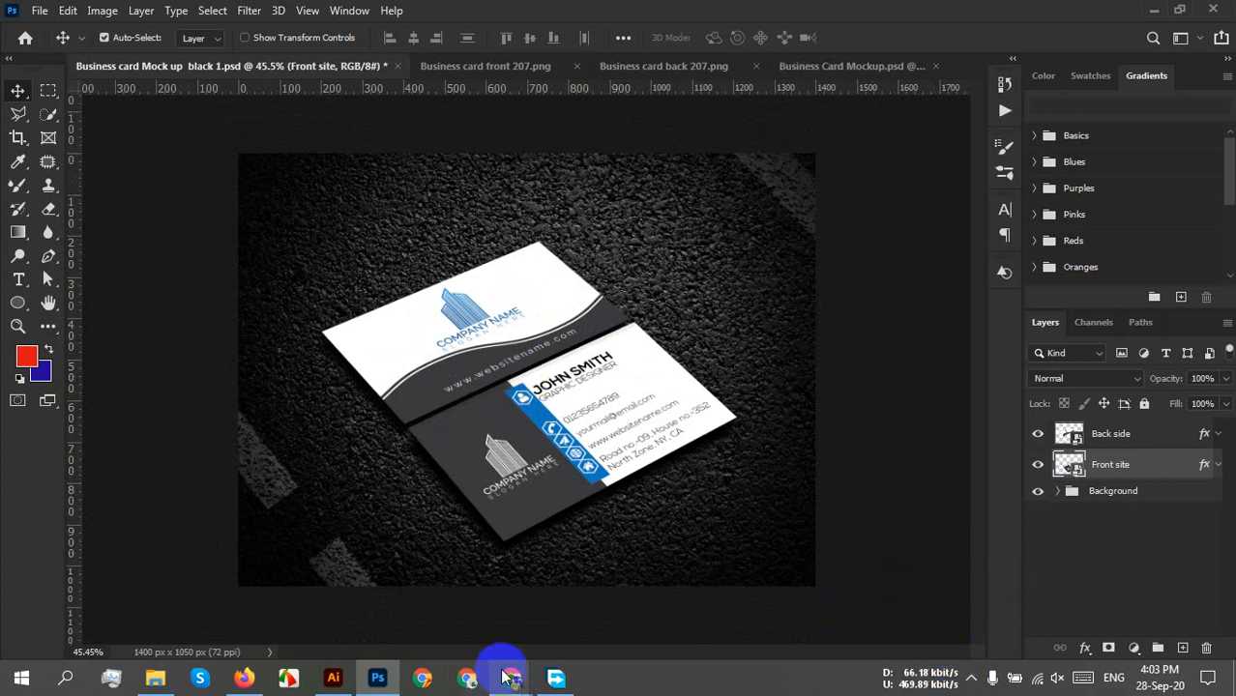
mouse_move(510, 677)
left_click(378, 570)
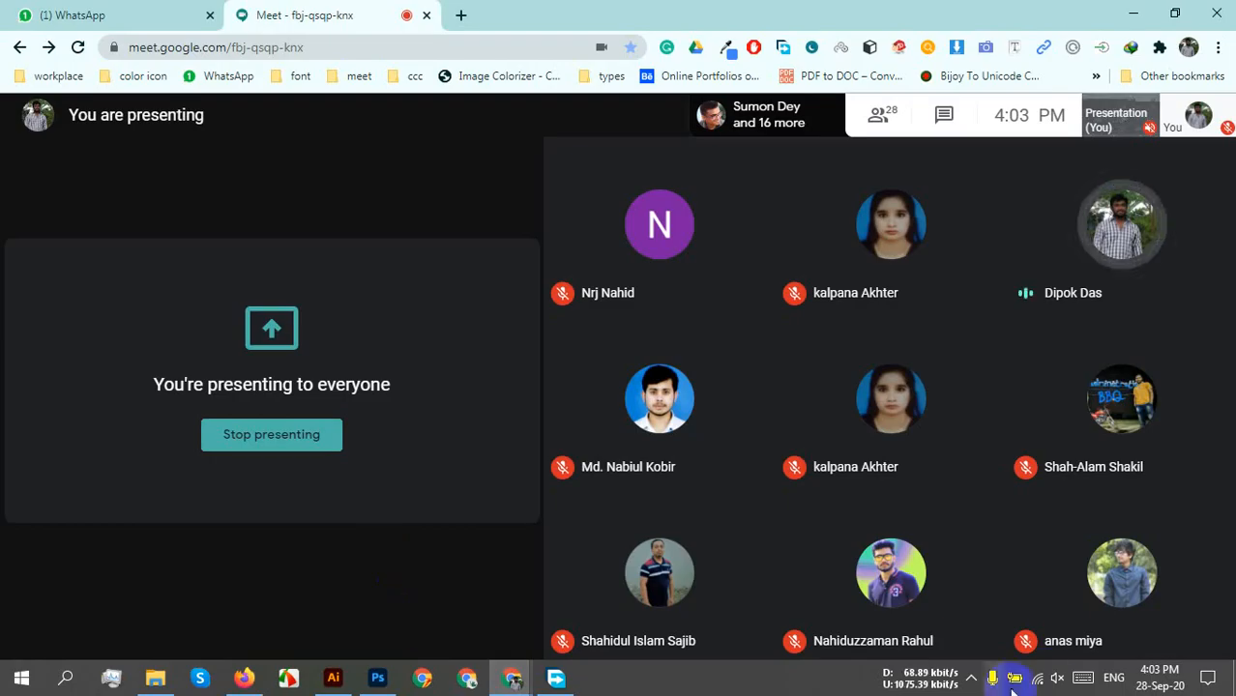